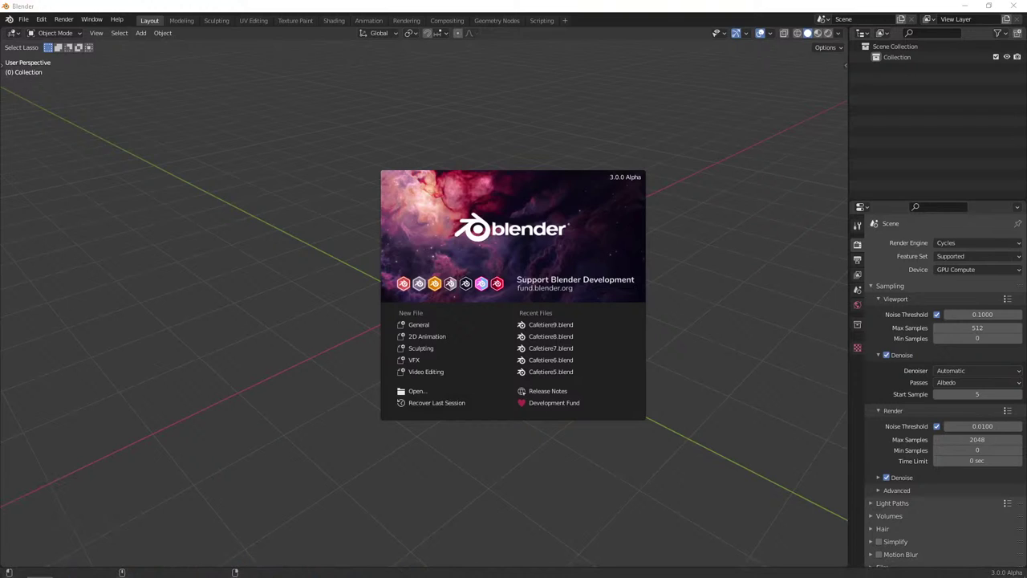
Open Cafetiere9.blend from the Recent Files list on the splash screen
left_click(570, 324)
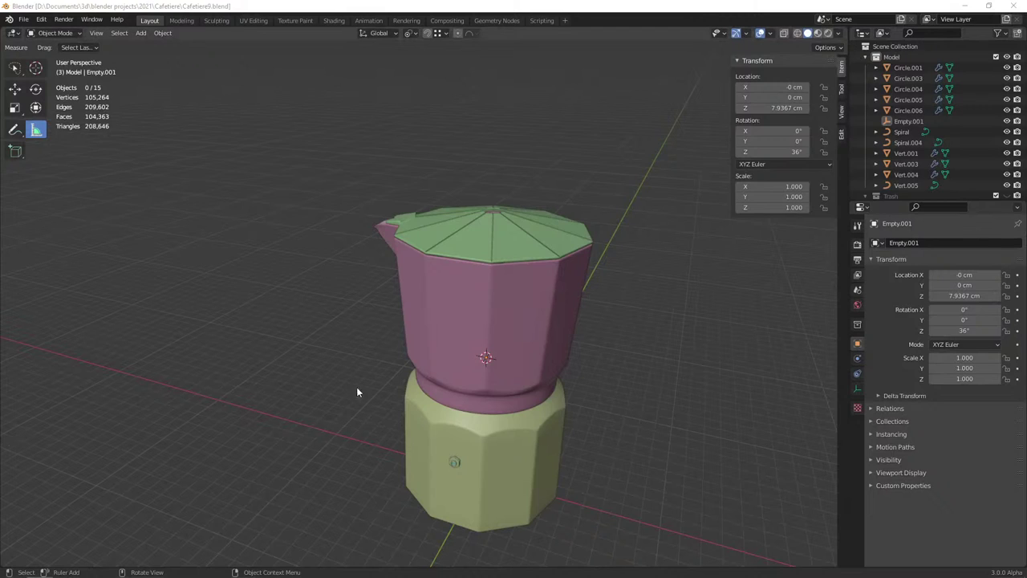
mouse_move(357, 386)
middle_mouse_down()
mouse_move(491, 405)
mouse_move(439, 406)
middle_mouse_up()
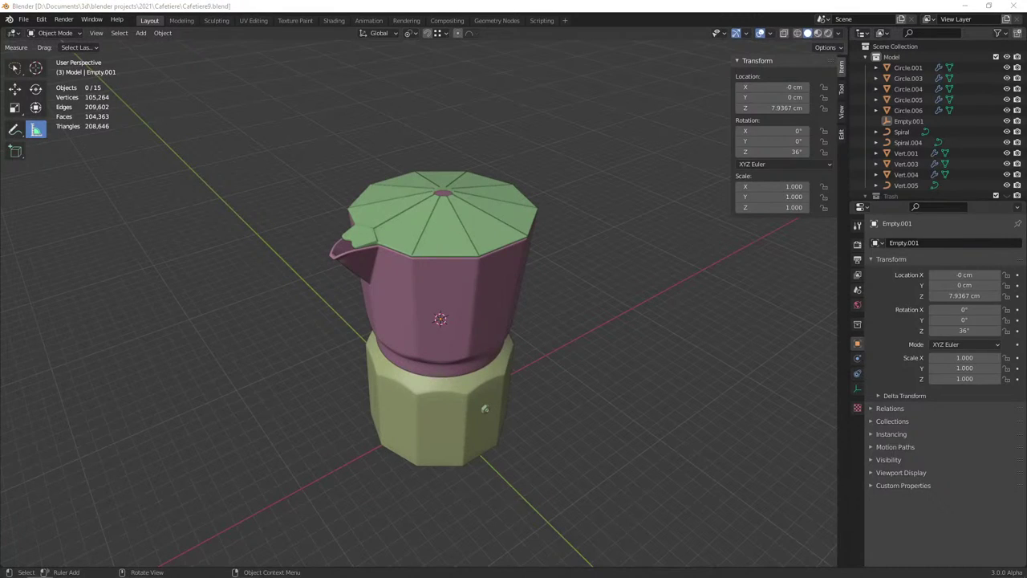
key("alt+Tab")
key("alt+Tab")
key("super")
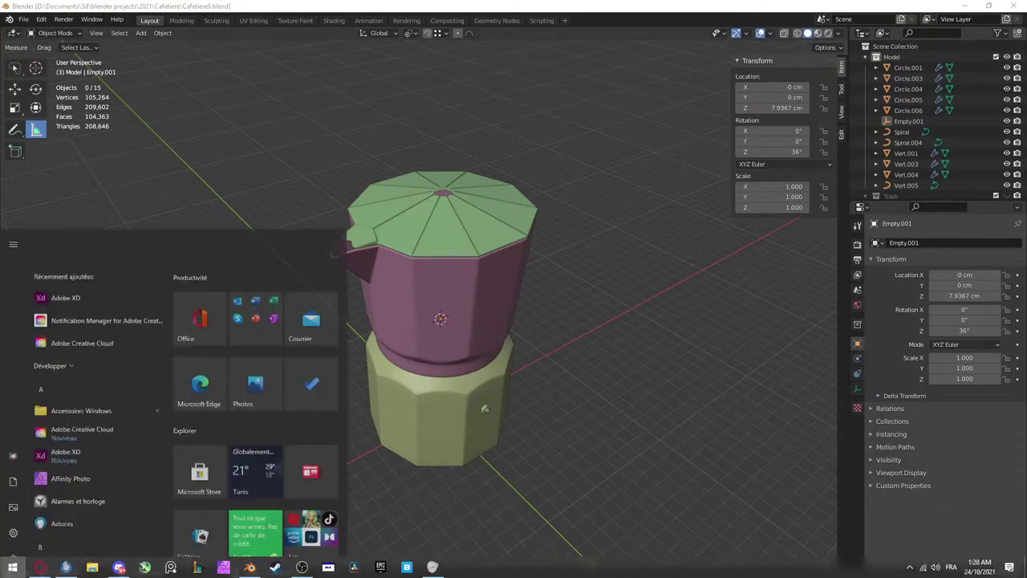
key("super")
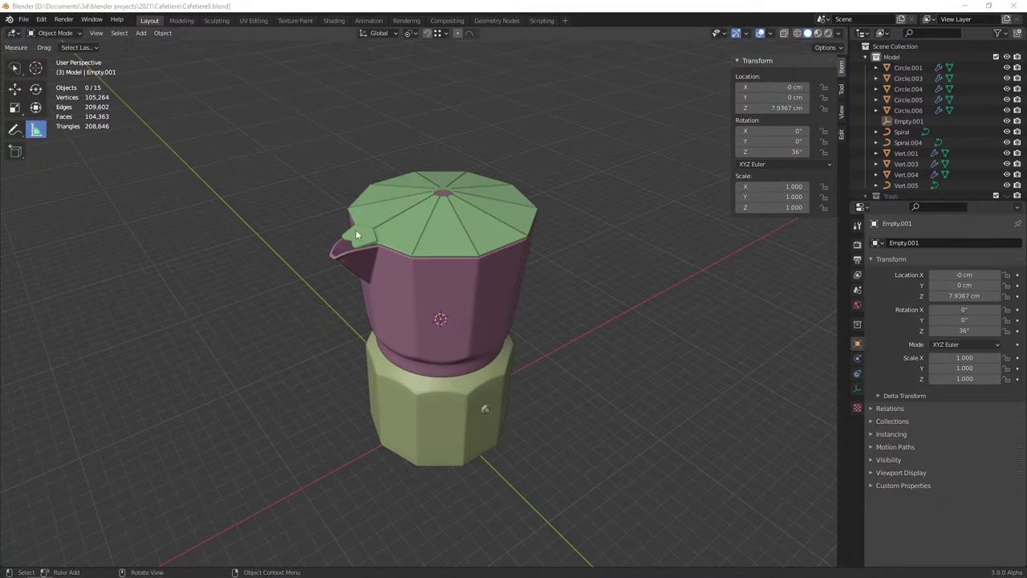
middle_click_drag(405, 232, 366, 240)
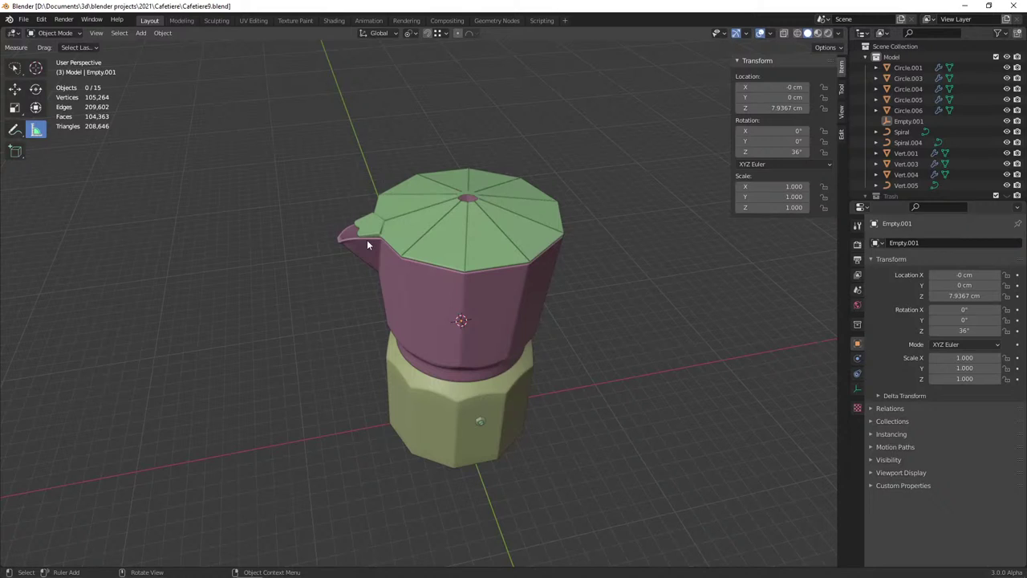
mouse_move(367, 240)
middle_mouse_down()
mouse_move(291, 334)
mouse_move(269, 321)
mouse_move(342, 280)
middle_mouse_up()
Select the green lid Vert.004 and inspect its mesh in vertex select mode
left_click(297, 317)
key("Tab")
scroll(297, 317, "up", 5)
key("1")
left_click(338, 283)
scroll(342, 280, "down", 5)
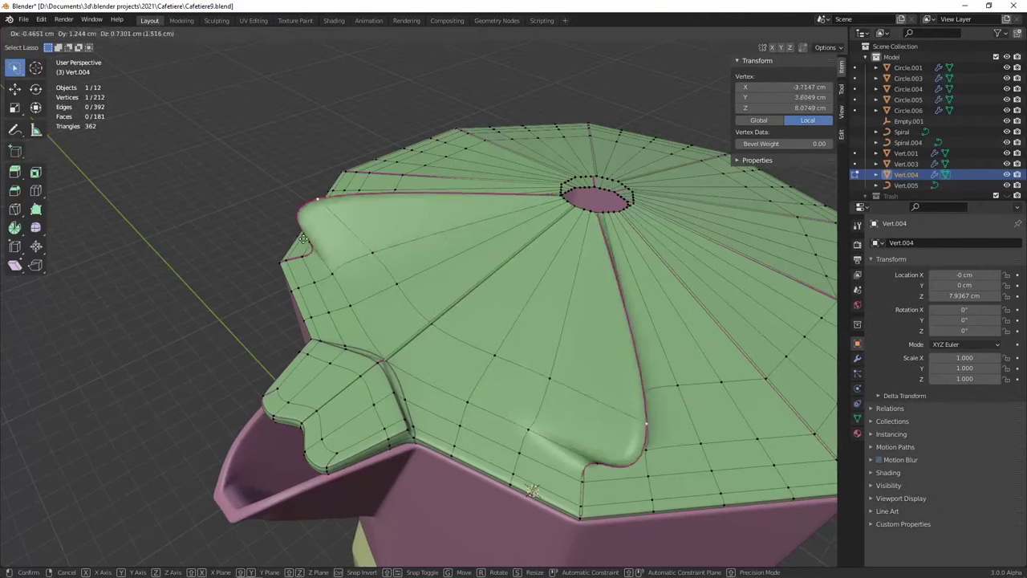
key("Tab")
scroll(466, 314, "up", 4)
scroll(466, 313, "down", 2)
mouse_move(466, 314)
middle_mouse_down()
mouse_move(386, 289)
mouse_move(426, 292)
middle_mouse_up()
scroll(385, 288, "down", 3)
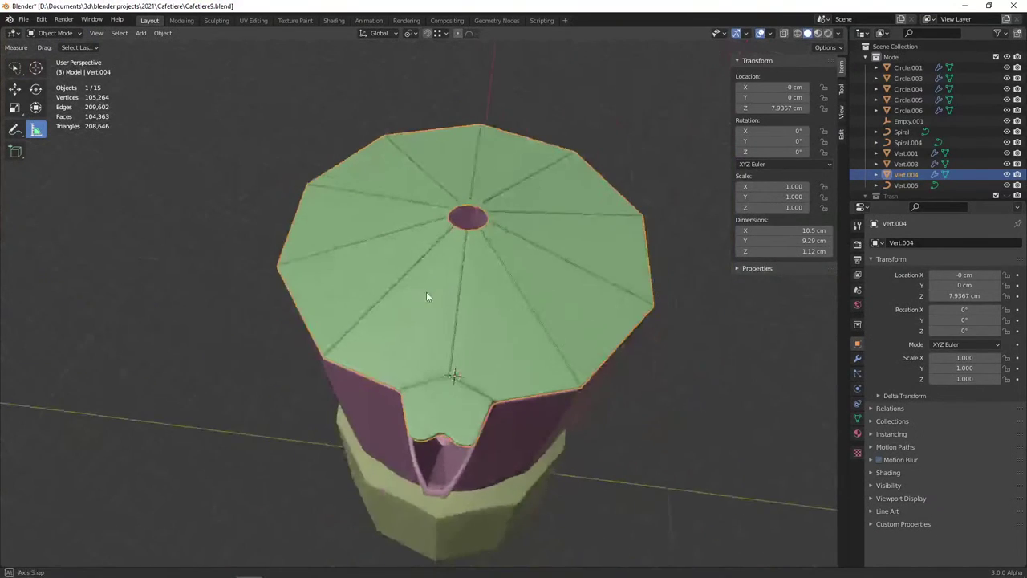
Turn off the Arc_Subsurf modifier's edit-mode display on the lid and inspect the rim
key("Tab")
left_click(857, 358)
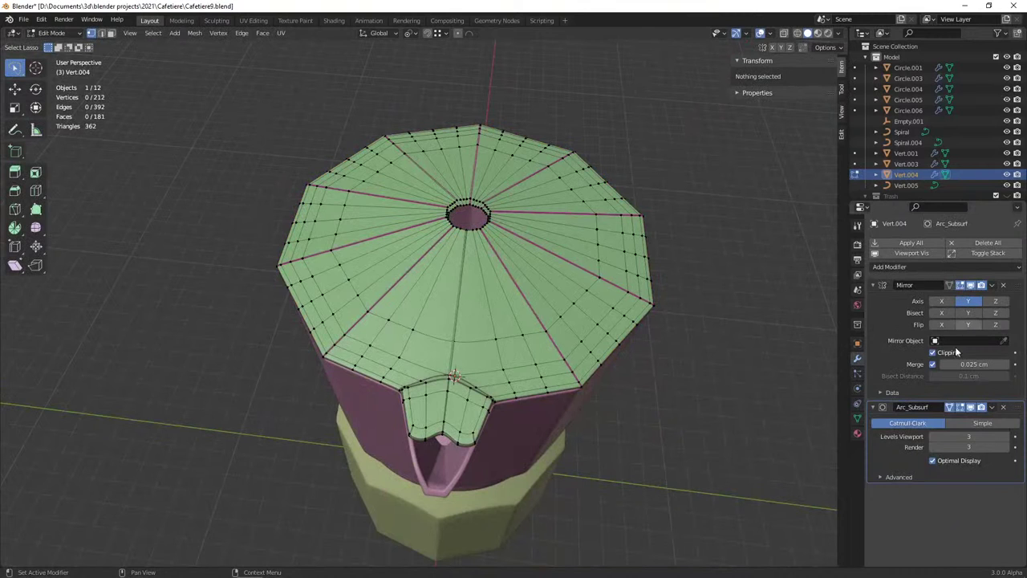
left_click(951, 411)
middle_click_drag(668, 310, 472, 354)
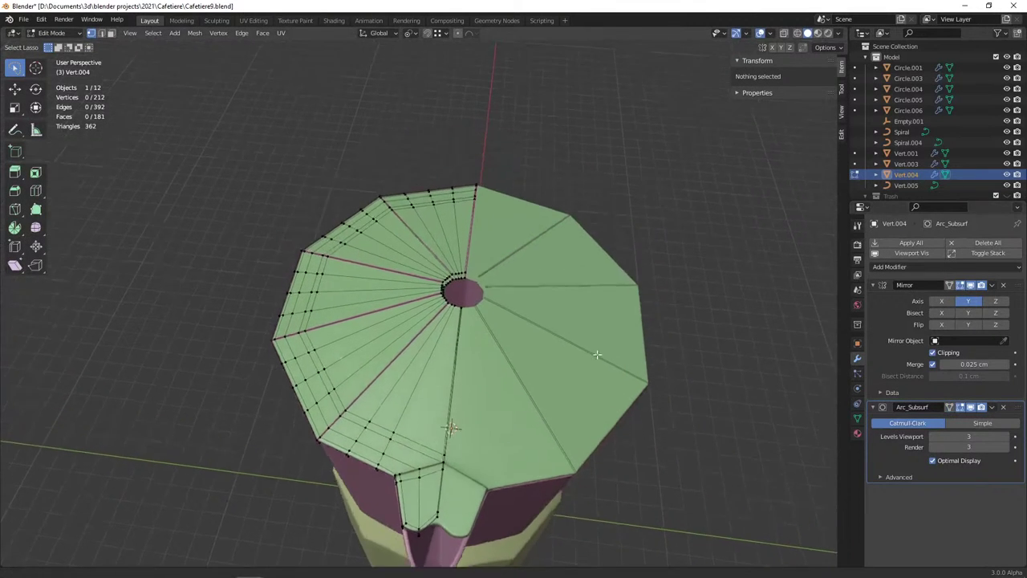
scroll(472, 355, "up", 5)
middle_click_drag(371, 340, 336, 333)
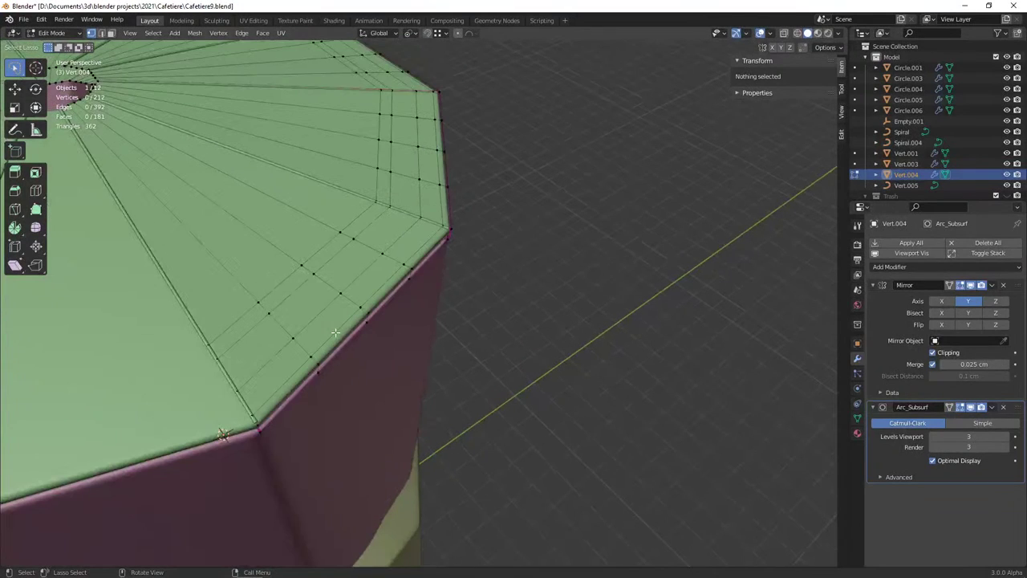
left_click(254, 306)
middle_click_drag(254, 306, 380, 307)
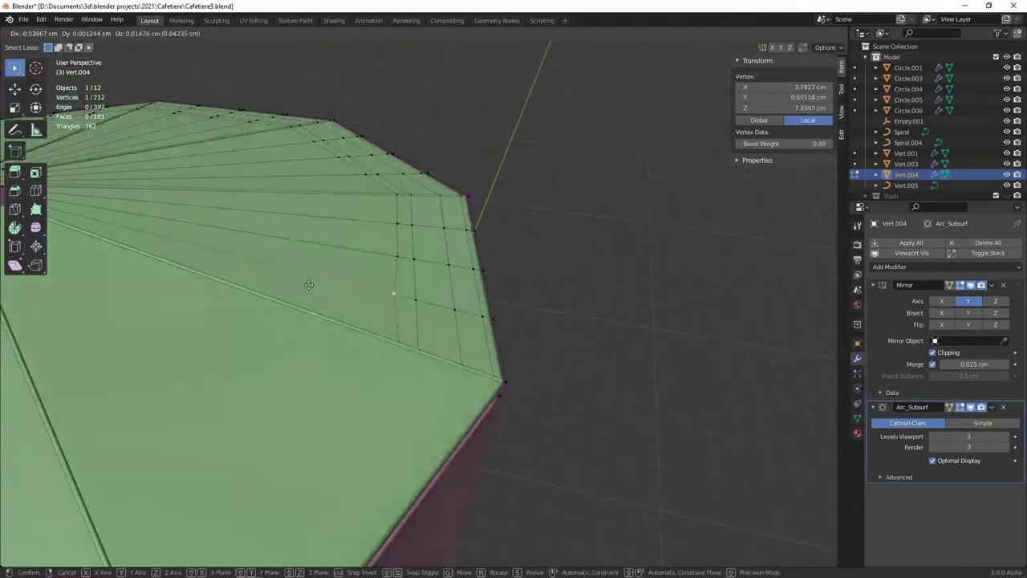
key("Tab")
scroll(315, 324, "down", 4)
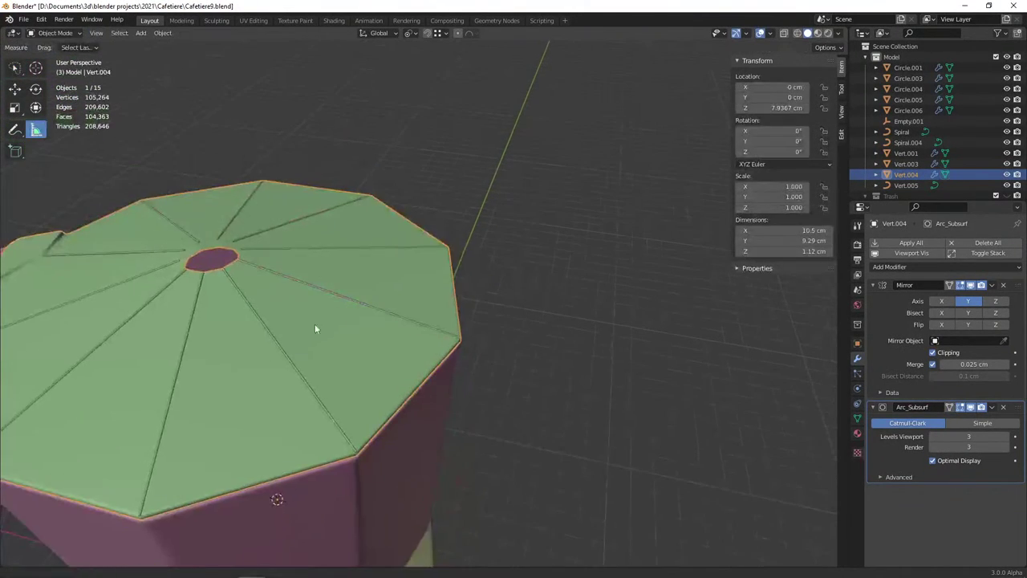
mouse_move(315, 323)
middle_mouse_down()
mouse_move(565, 360)
mouse_move(447, 332)
middle_mouse_up()
Set the lid's subdivision level to 3 and check the pot in wireframe
key("ctrl+3")
scroll(518, 340, "down", 3)
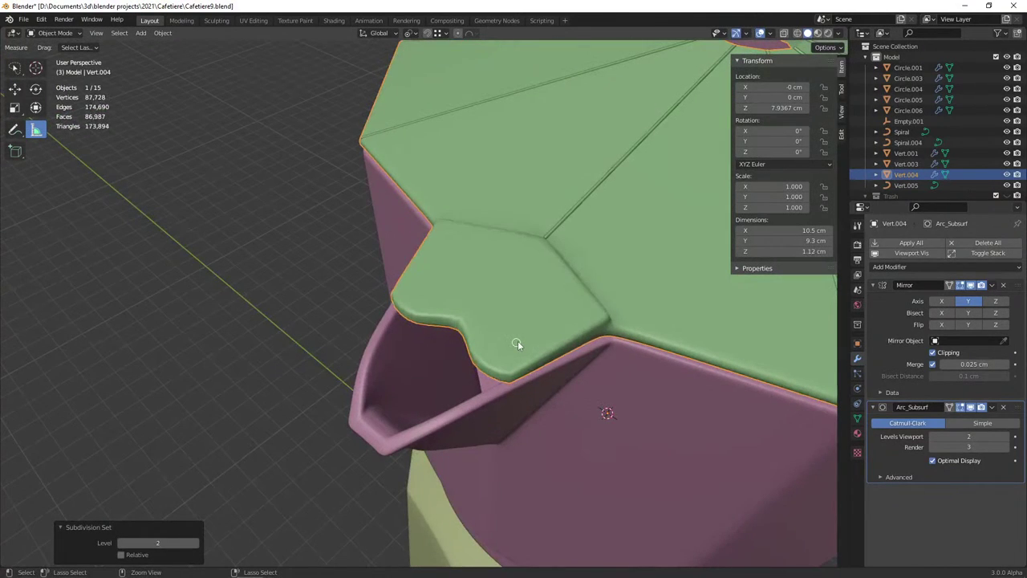
scroll(584, 345, "down", 2)
mouse_move(584, 346)
middle_mouse_down()
mouse_move(441, 371)
mouse_move(401, 345)
mouse_move(454, 325)
mouse_move(568, 334)
mouse_move(587, 356)
mouse_move(477, 355)
mouse_move(553, 353)
mouse_move(582, 370)
mouse_move(411, 319)
middle_mouse_up()
key("shift+z")
key("alt+a")
key("shift+z")
Put the lid back in Edit Mode, viewed from the top orthographic view
left_click(488, 363)
key("Tab")
middle_click_drag(487, 367, 414, 300)
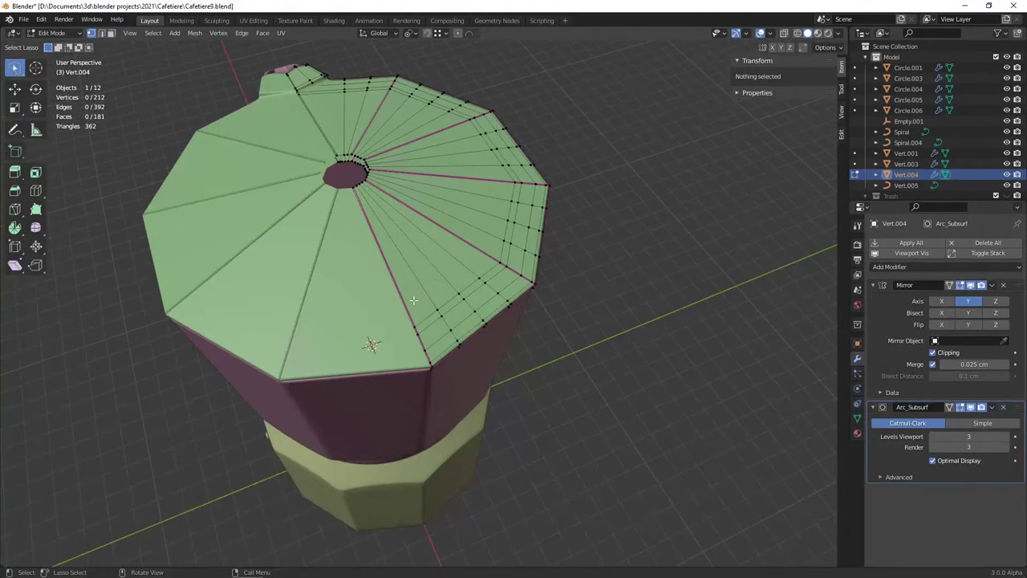
key("KP_7")
scroll(444, 323, "up", 5)
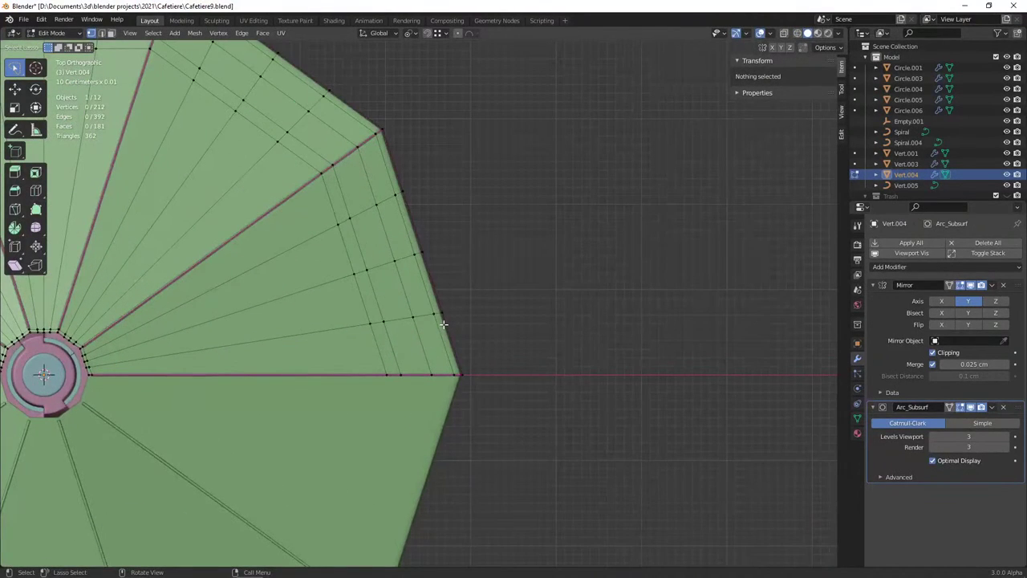
middle_click_drag(444, 323, 419, 345, "shift")
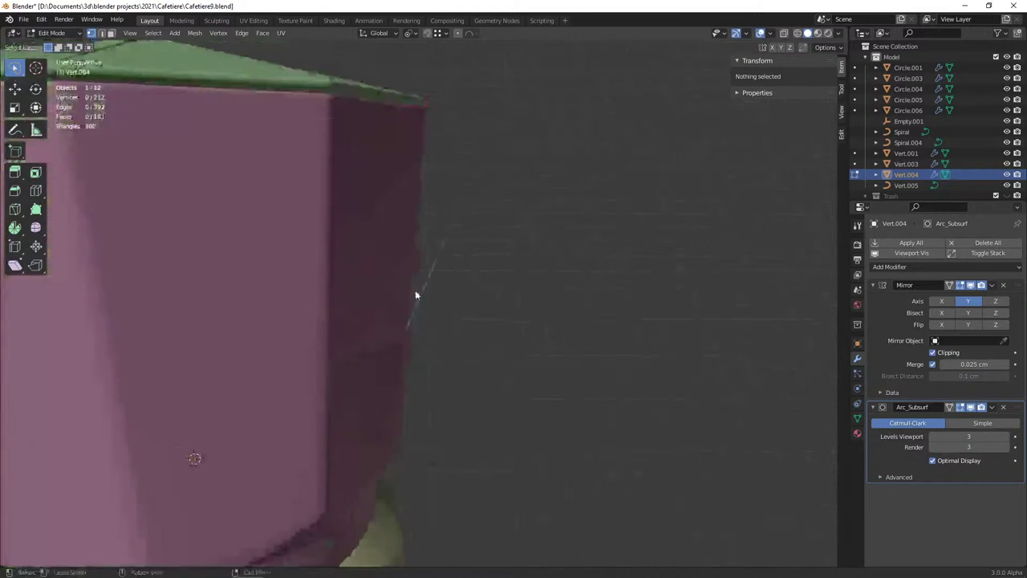
Select the pink pot body Vert.001 and check it in front and side orthographic views
left_click(404, 217)
middle_click_drag(387, 251, 385, 253)
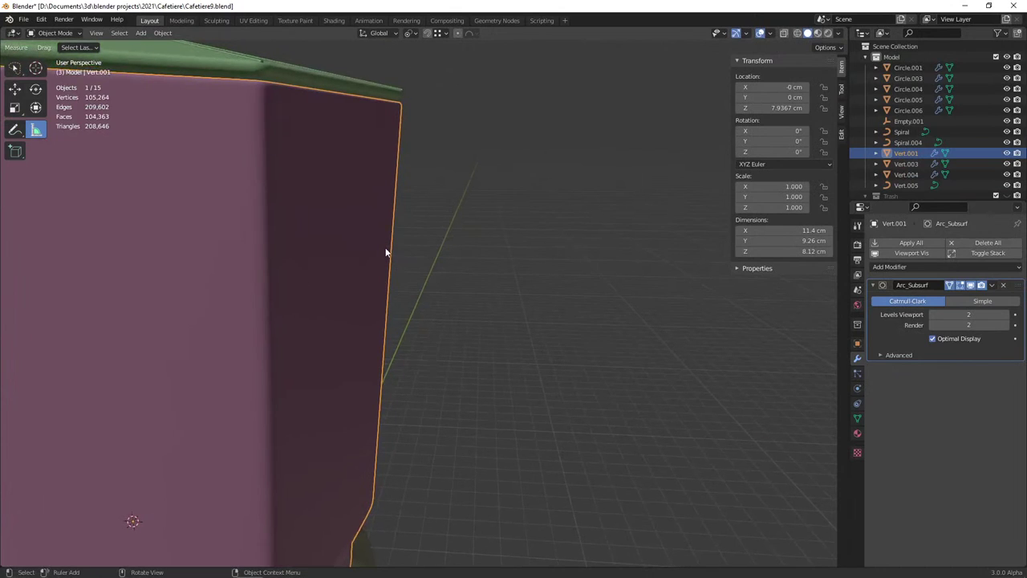
key("KP_1")
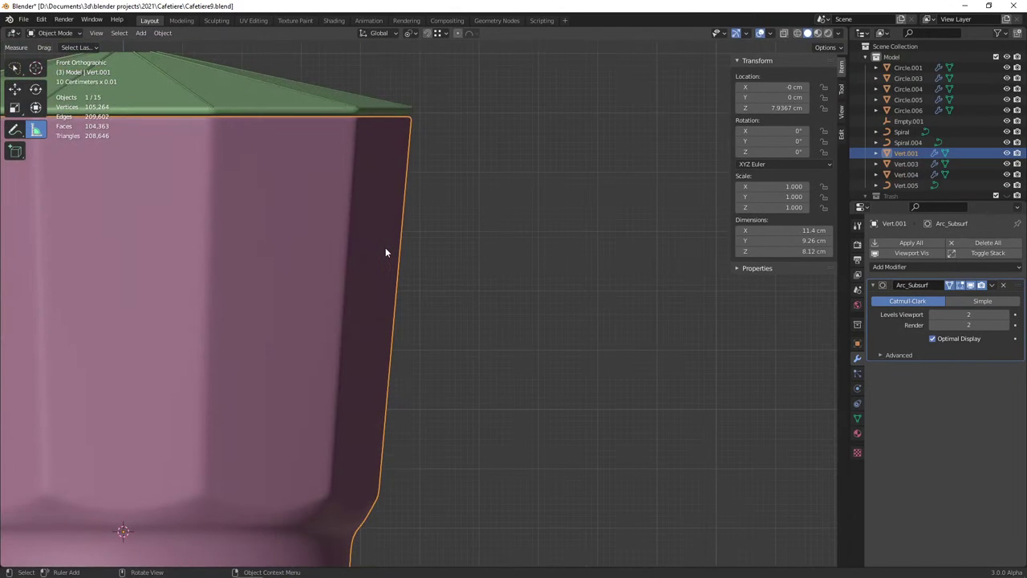
key("KP_3")
key("KP_1")
scroll(412, 268, "down", 6)
scroll(409, 267, "up", 4)
Edit the body mesh zoomed in from the right side, with the Viewport Overlays dropdown open
key("Tab")
scroll(411, 240, "up", 3)
scroll(413, 233, "up", 2)
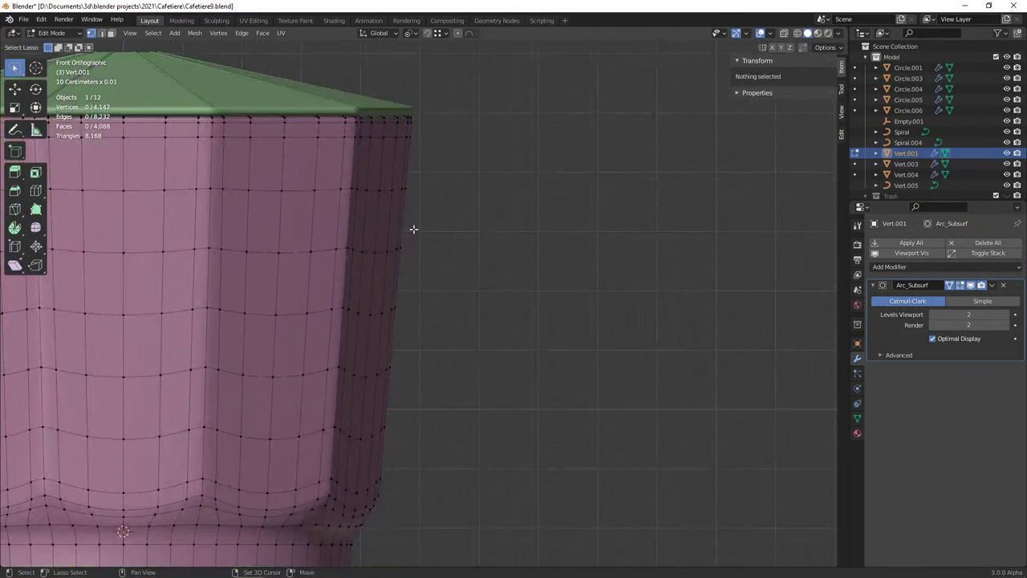
middle_click_drag(413, 229, 343, 249)
key("KP_3")
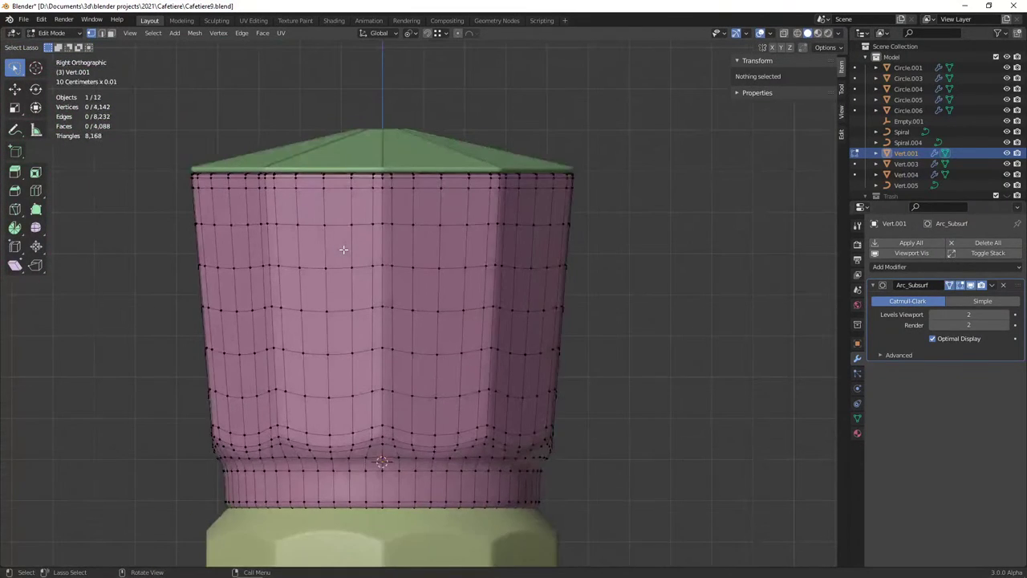
scroll(353, 253, "up", 1)
scroll(390, 264, "up", 2)
scroll(401, 285, "down", 1)
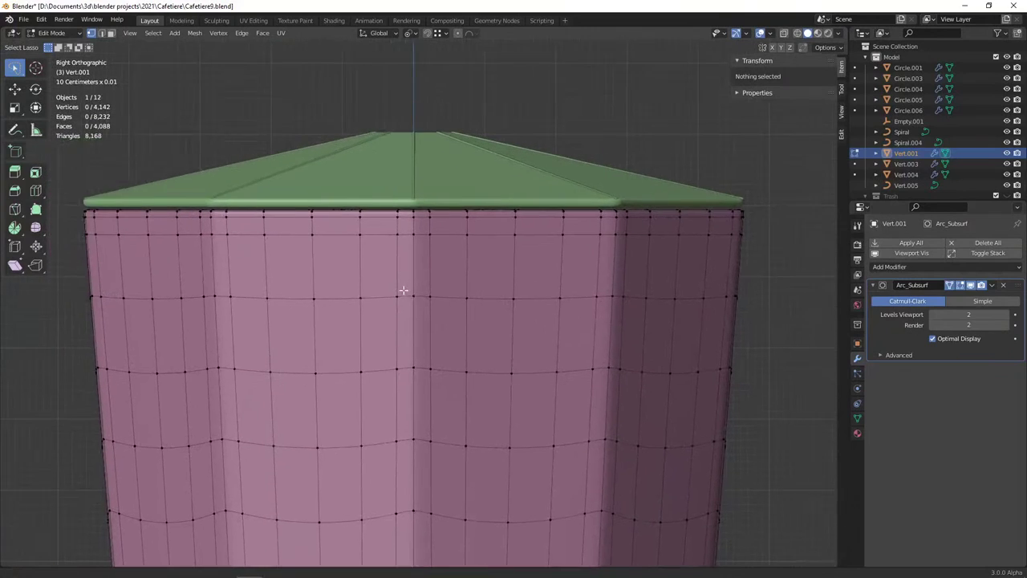
scroll(403, 292, "up", 2)
key("Tab")
key("Tab")
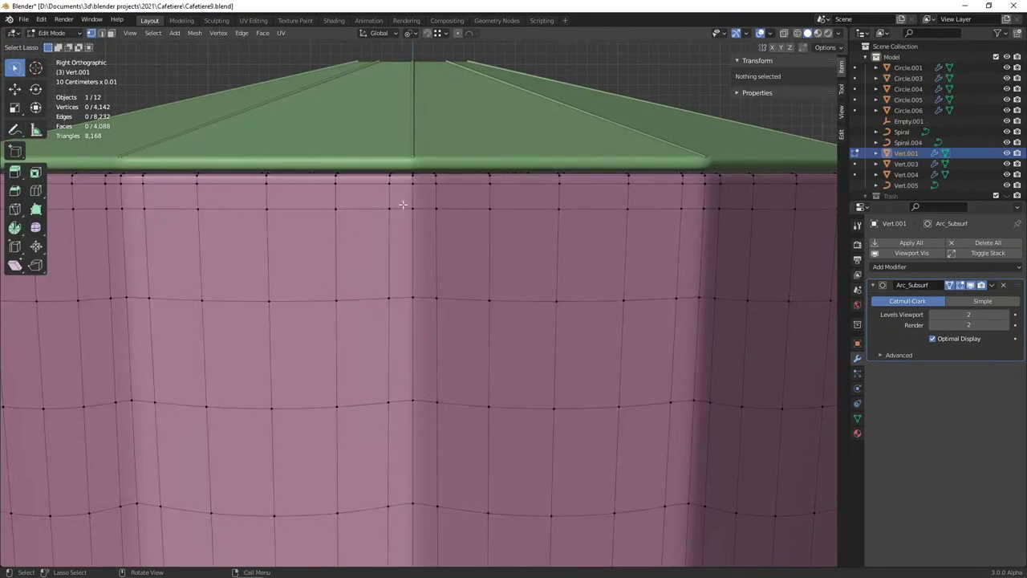
left_click(769, 34)
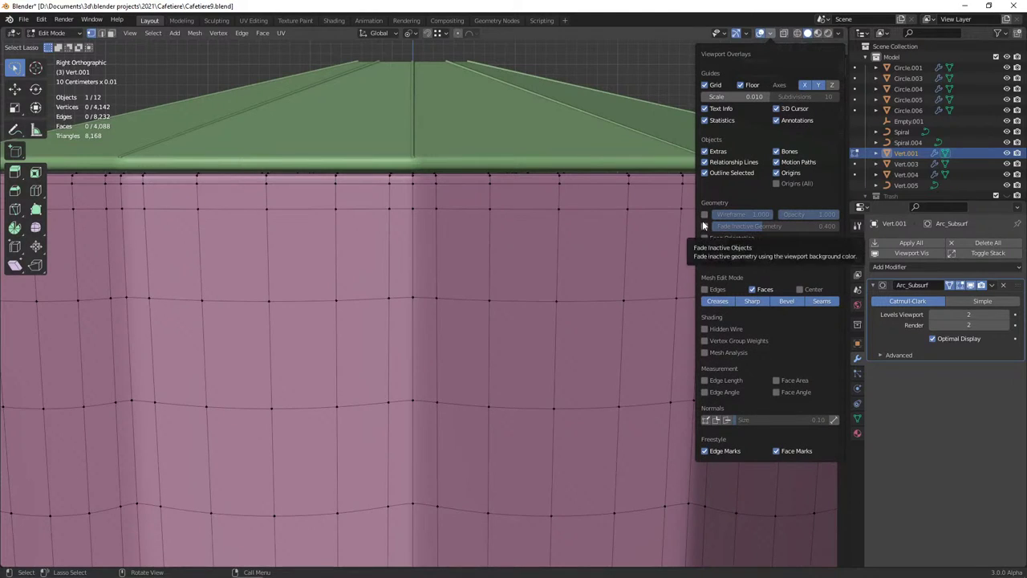
Turn on edge length display in the viewport overlays
left_click(706, 392)
left_click(705, 392)
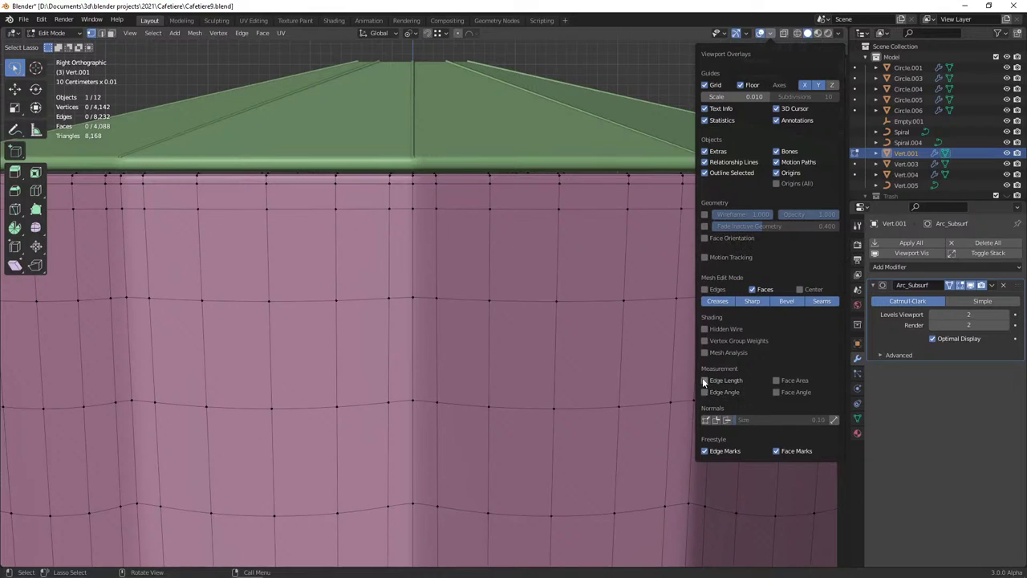
left_click(705, 380)
left_click(390, 198)
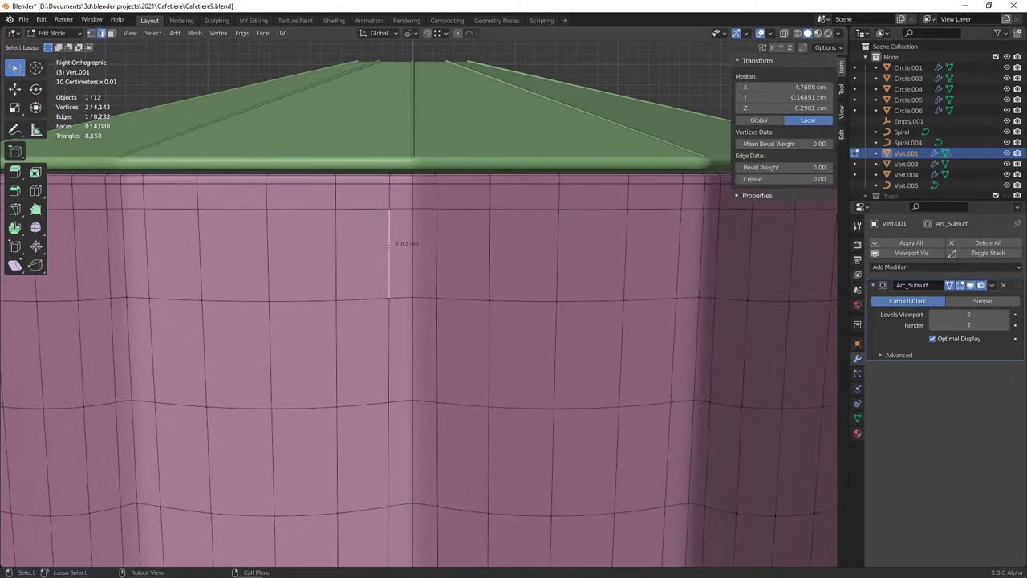
Select vertical edges below the rim and add a trial horizontal loop cut at the midpoint
left_click(398, 223, "shift")
scroll(398, 223, "down", 1)
left_click(392, 324, "shift")
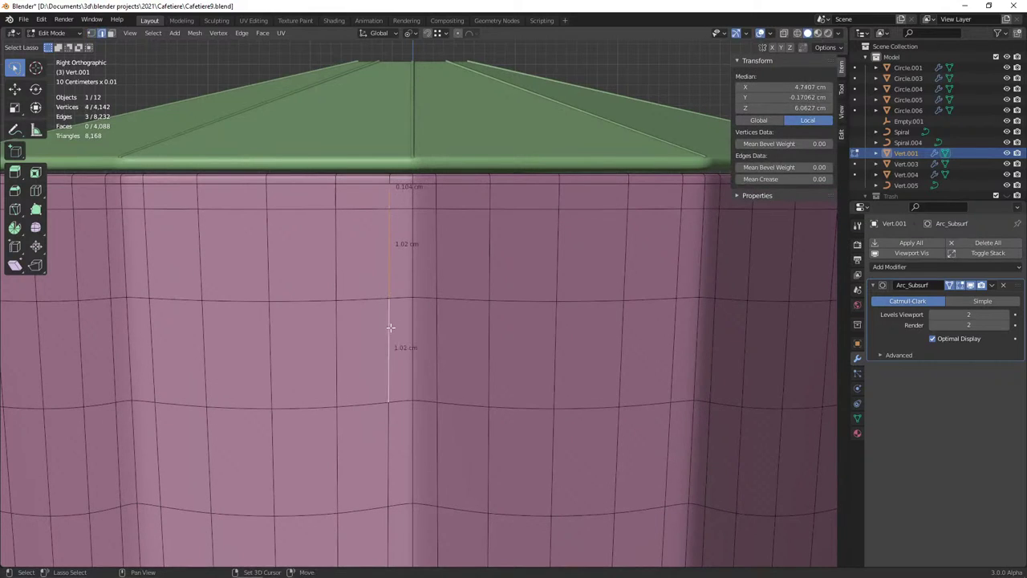
scroll(418, 338, "down", 1)
scroll(417, 338, "down", 3)
key("ctrl+r")
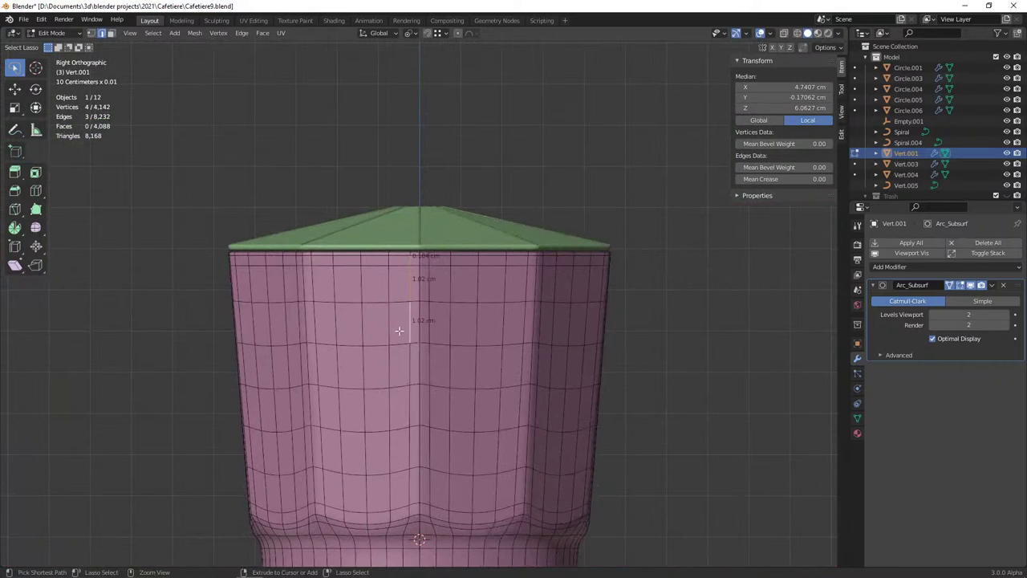
left_click(417, 323)
right_click(417, 321)
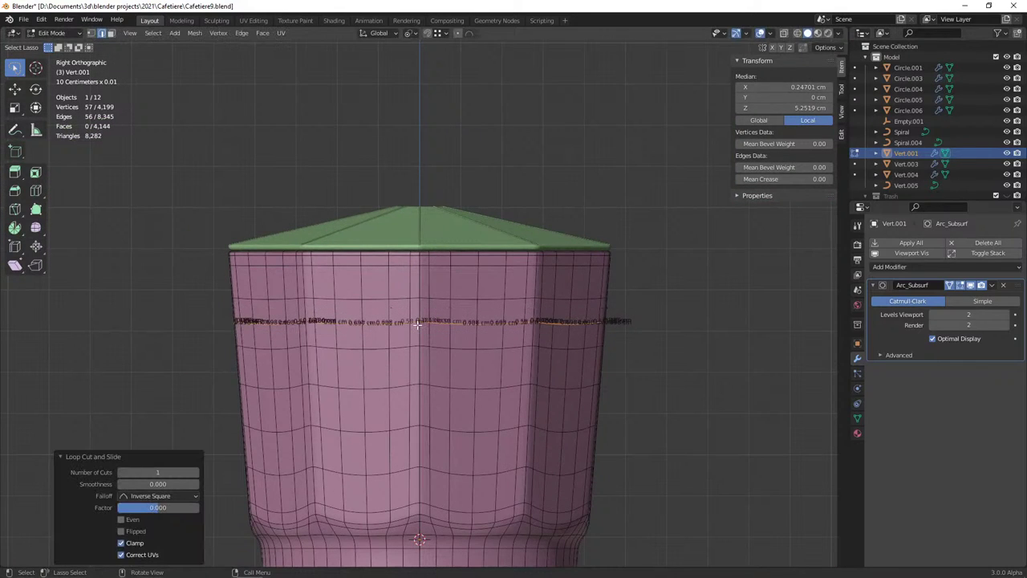
scroll(418, 323, "up", 5)
Compare the lengths of the vertical edges under the rim and select the new edge loop
key("alt+a")
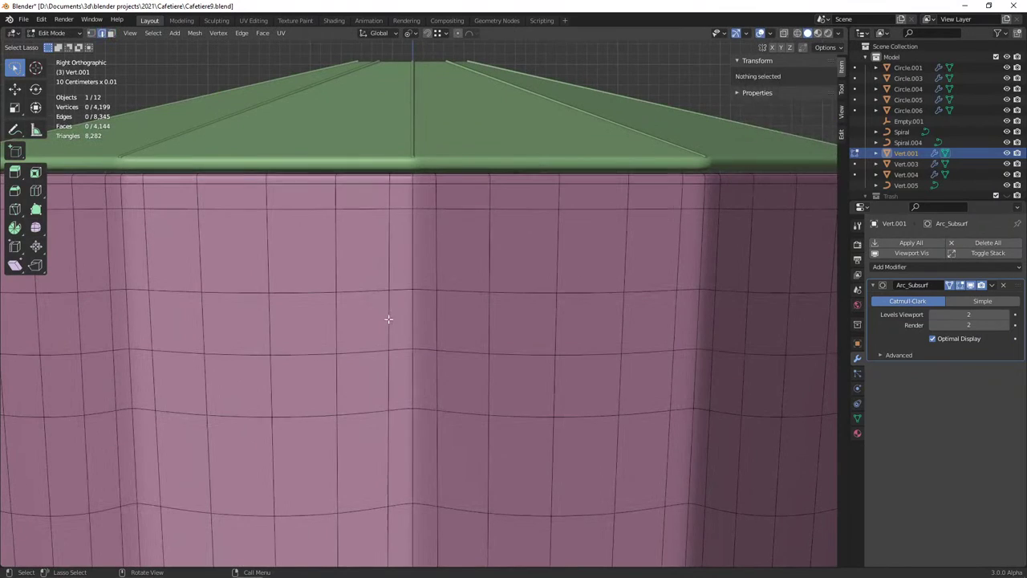
left_click(388, 318)
left_click(388, 249, "shift")
left_click(389, 200, "shift")
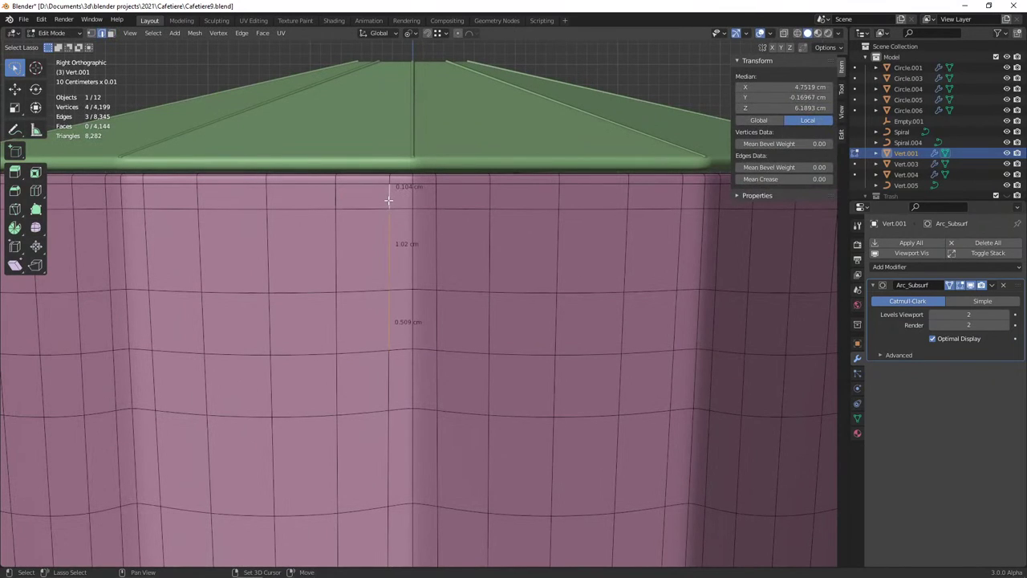
scroll(389, 200, "down", 3)
left_click(372, 295, "alt")
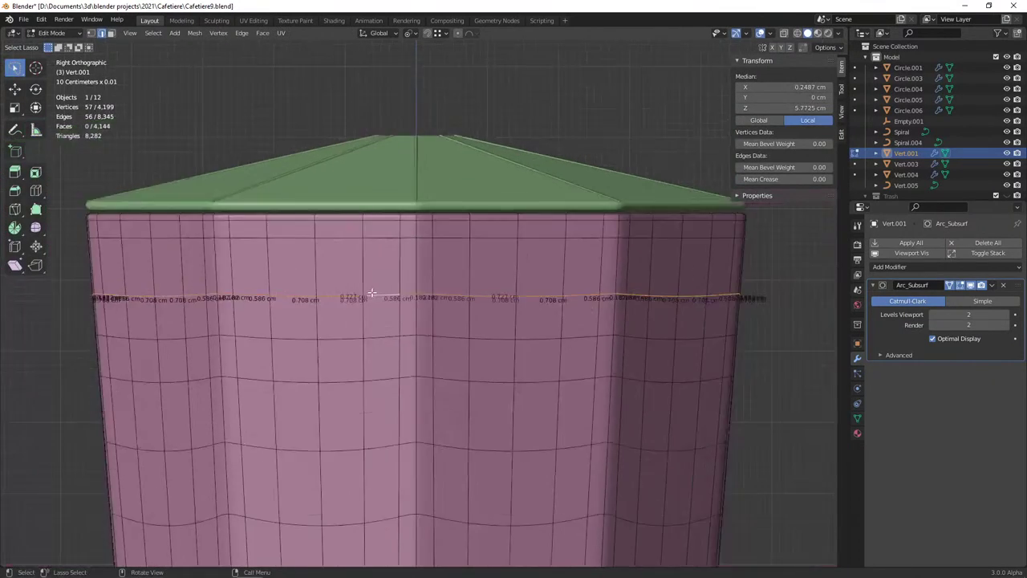
mouse_move(371, 292)
middle_mouse_down()
mouse_move(436, 293)
mouse_move(412, 286)
middle_mouse_up()
scroll(436, 294, "down", 3)
scroll(432, 280, "up", 1)
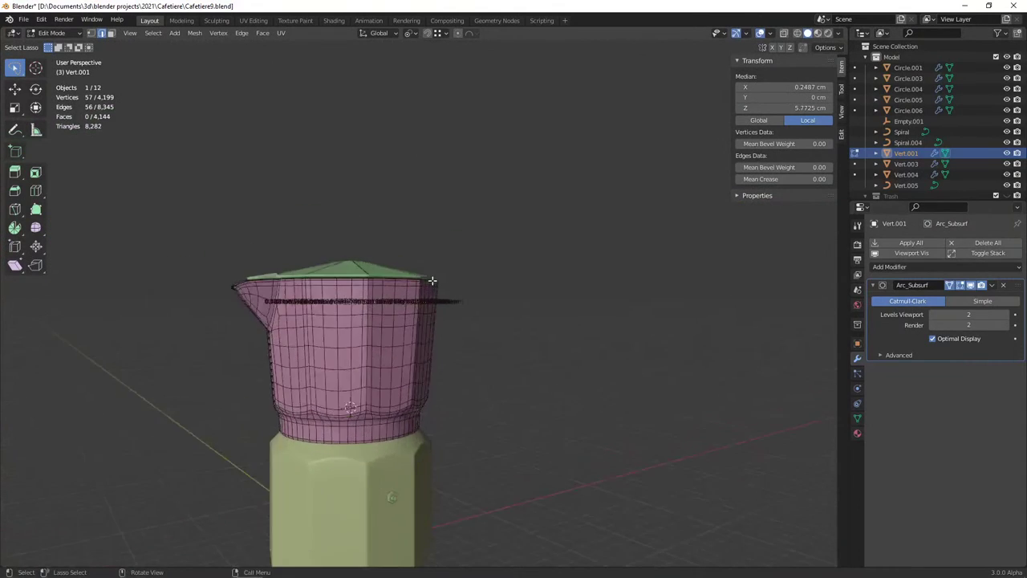
scroll(432, 280, "up", 2)
Dissolve the extra edge loop near the rim, viewed facing the spout
key("Tab")
key("Tab")
left_click(420, 283, "ctrl")
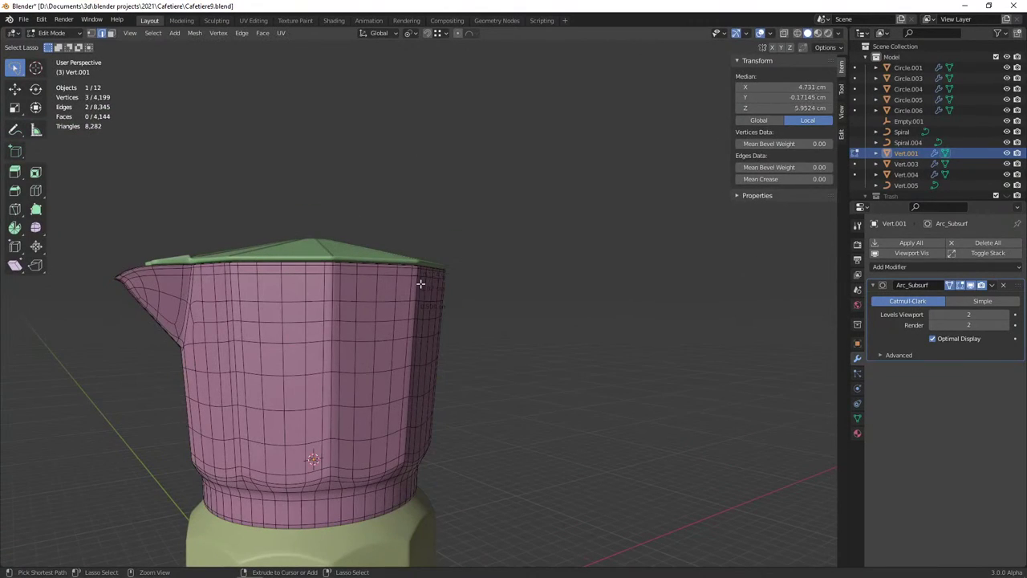
left_click(421, 283, "alt")
key("ctrl+x")
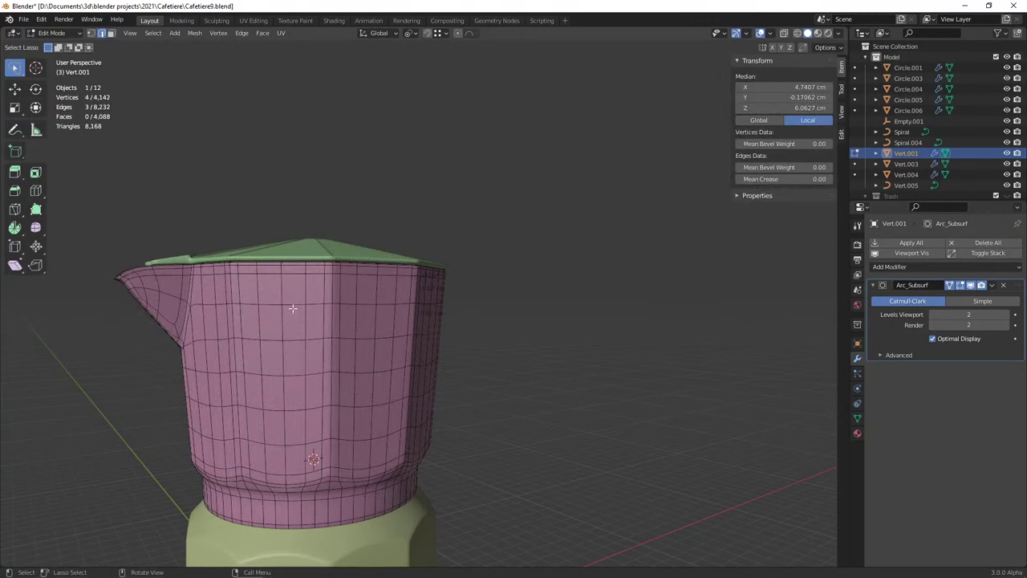
middle_click_drag(293, 308, 405, 302)
key("ctrl+r")
key("Escape")
key("Tab")
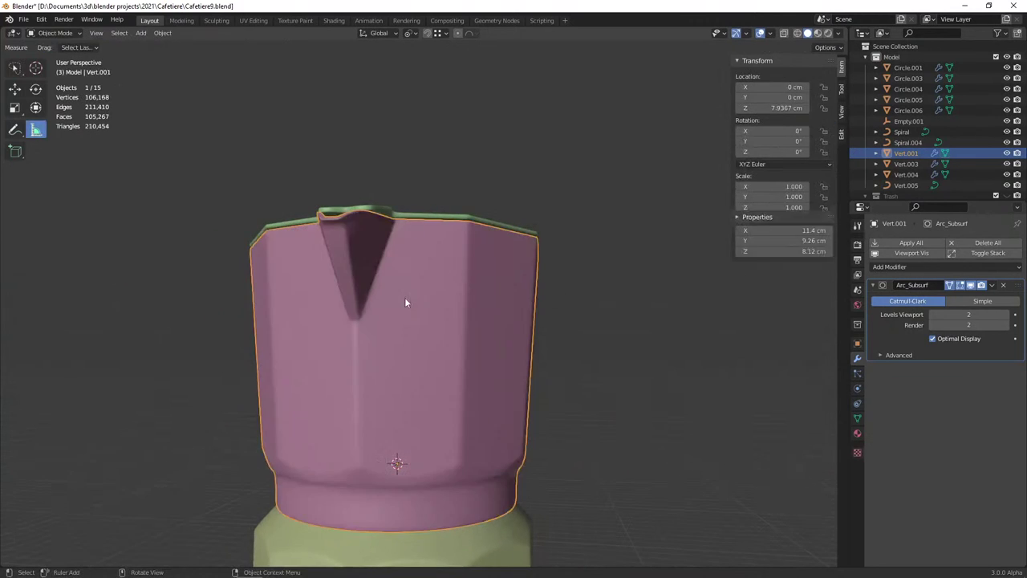
scroll(407, 302, "up", 2)
scroll(451, 311, "up", 3)
key("z")
left_click(309, 306)
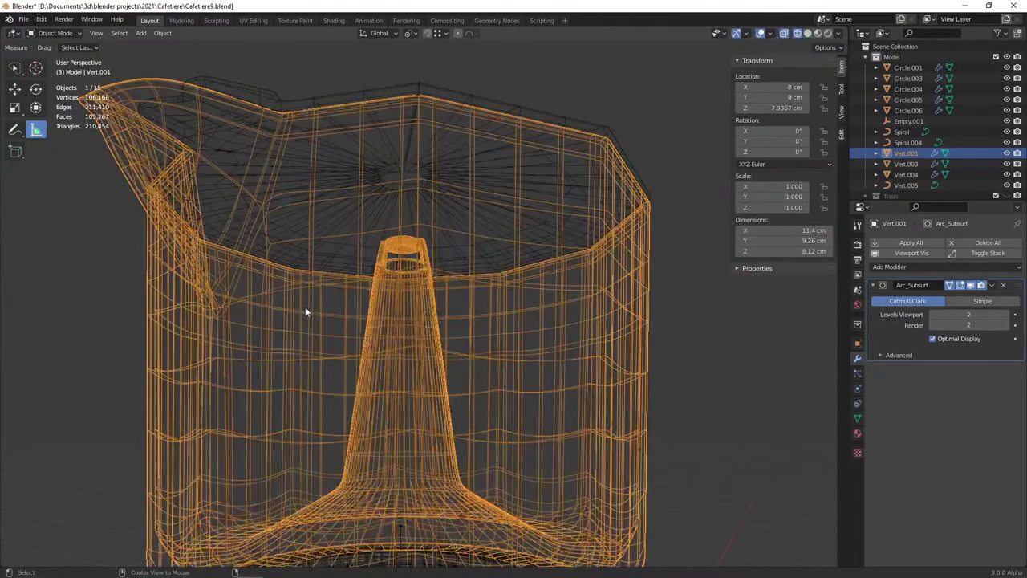
key("alt+a")
middle_click_drag(305, 311, 394, 318)
key("shift+z")
key("Tab")
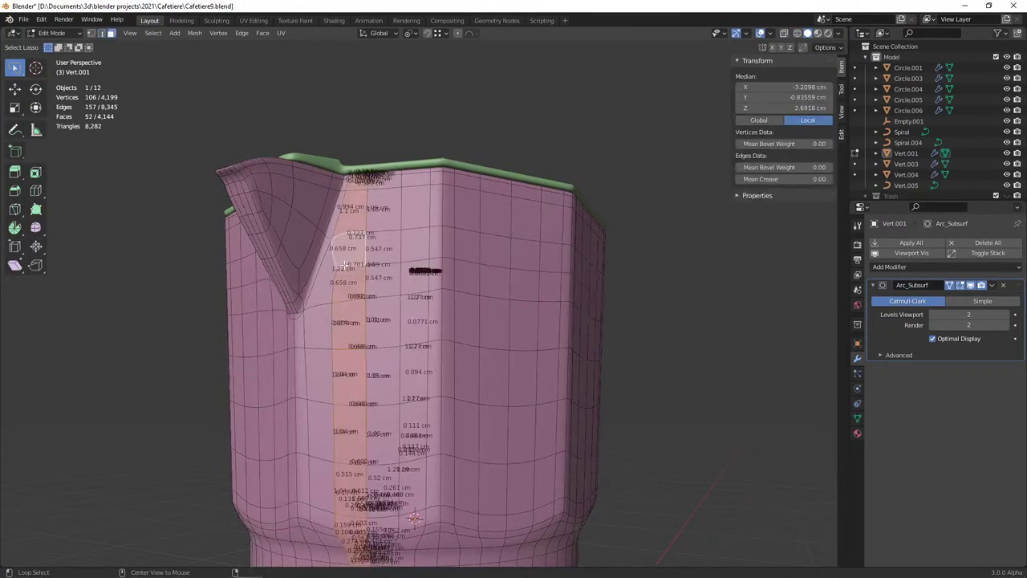
left_click(343, 263, "alt+shift")
middle_click_drag(343, 264, 441, 265)
key("z")
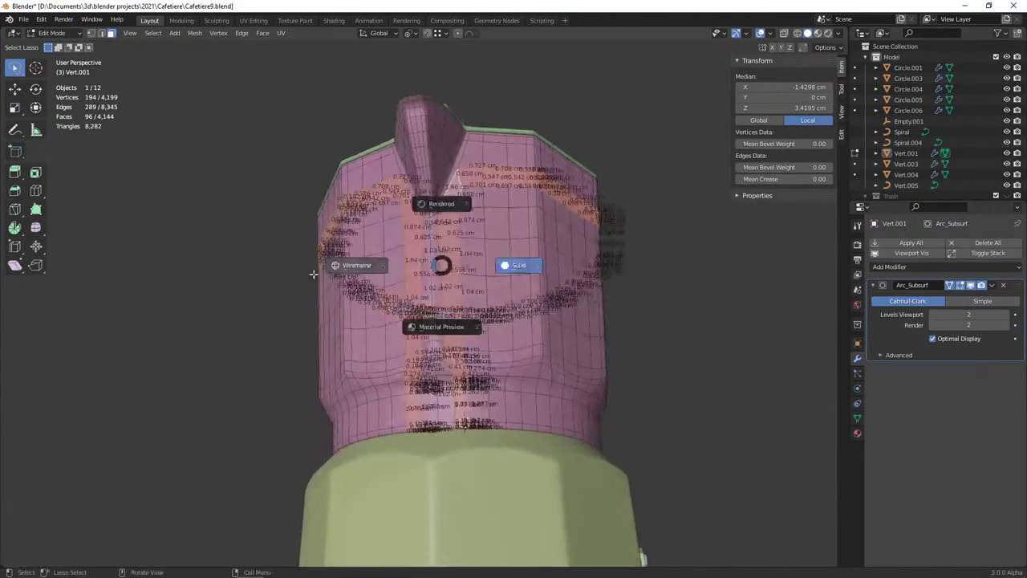
left_click(313, 274)
mouse_move(313, 275)
middle_mouse_down()
mouse_move(509, 293)
mouse_move(275, 305)
mouse_move(366, 308)
mouse_move(329, 317)
middle_mouse_up()
key("z")
key("alt+a")
mouse_move(364, 337)
middle_mouse_down()
mouse_move(404, 328)
mouse_move(417, 293)
mouse_move(374, 276)
mouse_move(343, 293)
mouse_move(434, 300)
middle_mouse_up()
left_click(409, 283, "alt")
key("Tab")
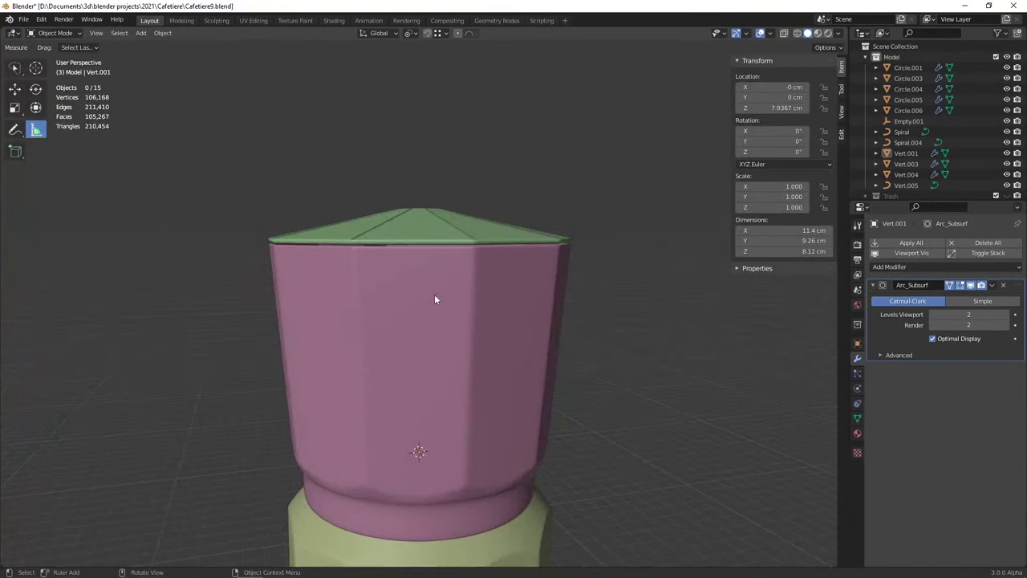
In right side view, select the vertical edges just below the rim in edge mode
key("KP_3")
key("Tab")
scroll(433, 294, "up", 3)
scroll(417, 285, "up", 2)
middle_click_drag(410, 280, 425, 310, "shift")
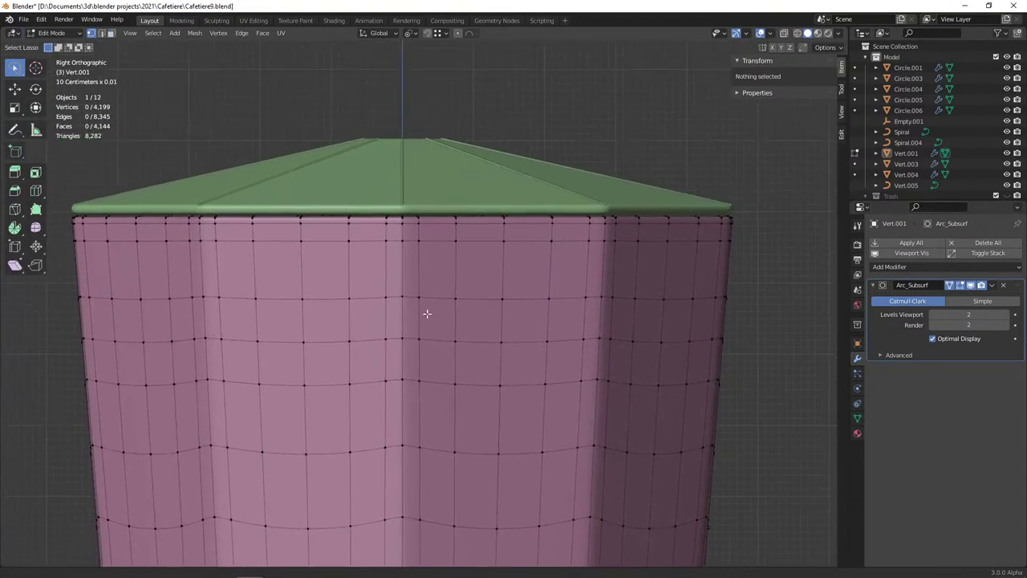
scroll(422, 305, "up", 2)
key("2")
left_click(361, 193)
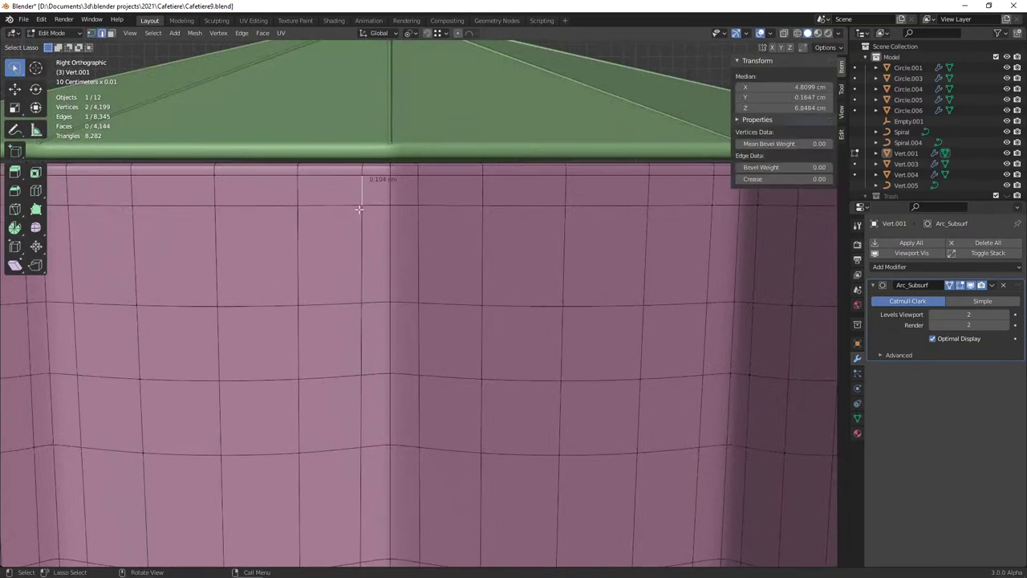
left_click(361, 292, "shift")
left_click(362, 335, "shift")
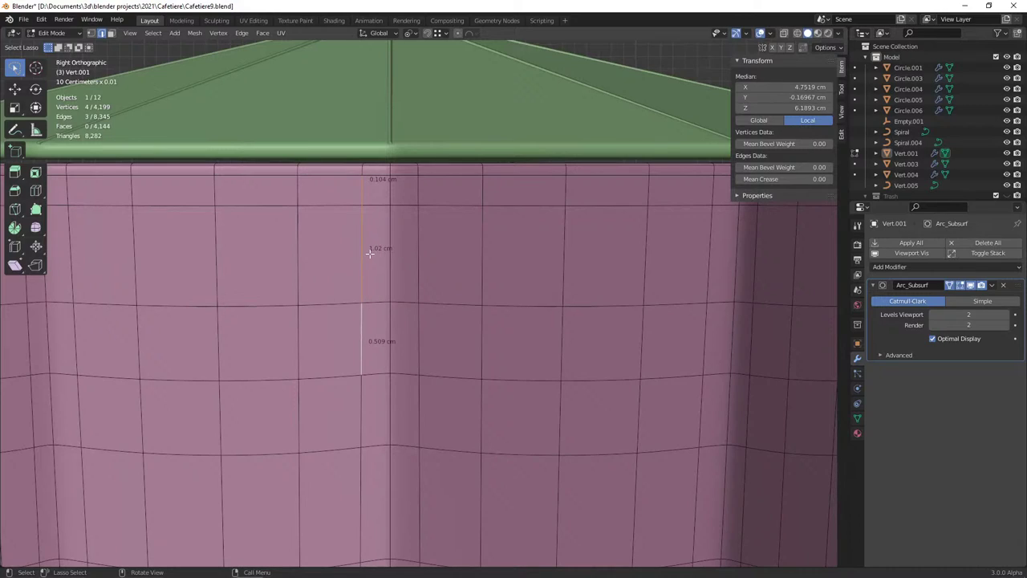
scroll(370, 253, "down", 8)
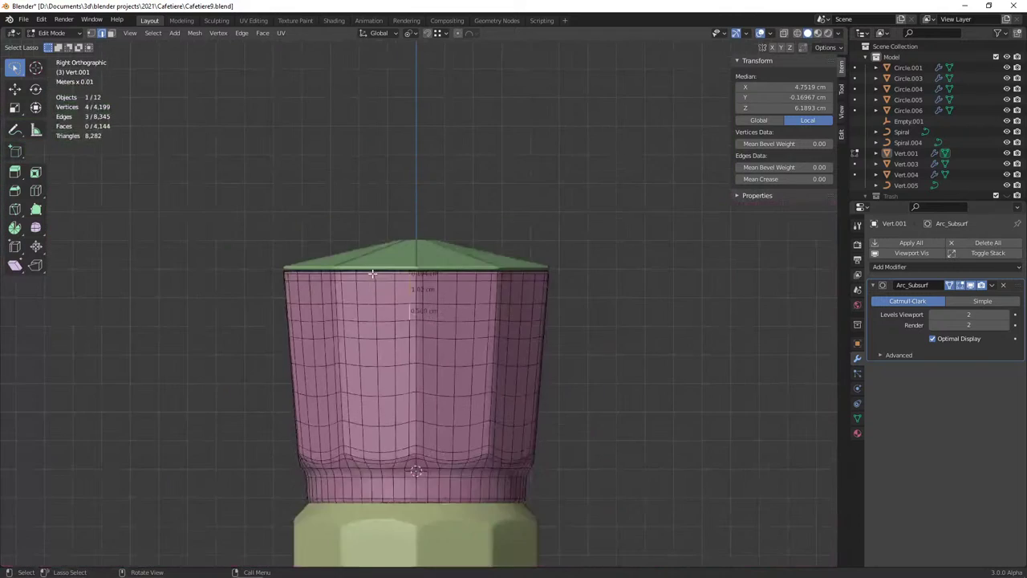
middle_click_drag(370, 253, 476, 286)
Cancel a trial loop cut and reselect the edge chain under the rim in side view
key("Tab")
left_click(475, 287)
key("Tab")
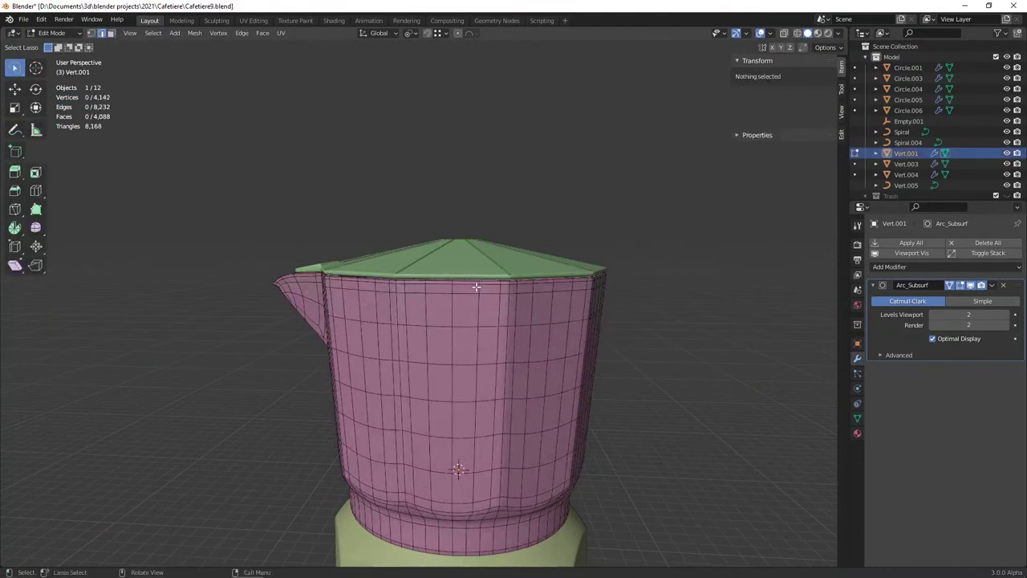
key("ctrl+r")
key("Escape")
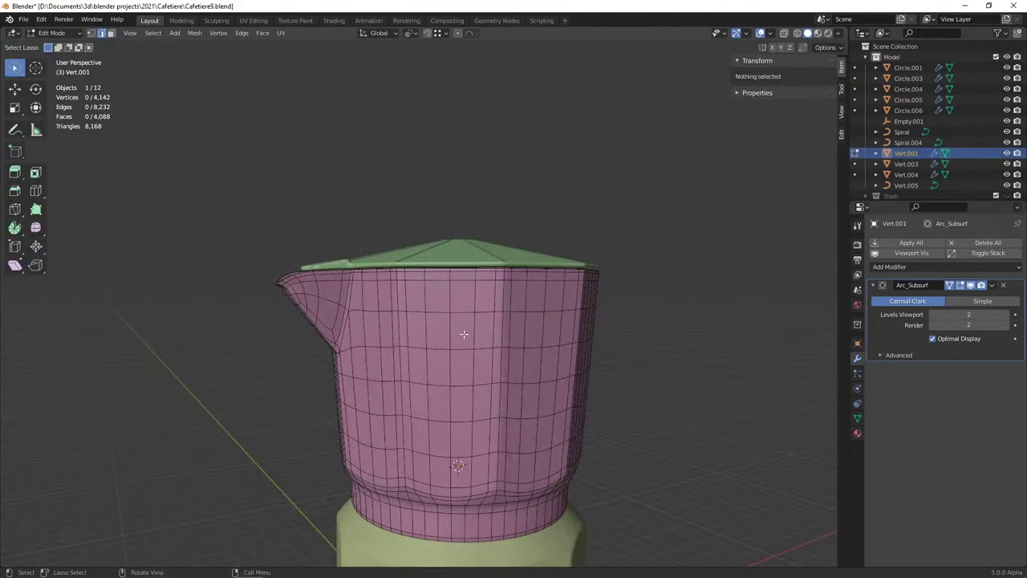
middle_click_drag(462, 336, 321, 310)
key("KP_3")
scroll(373, 310, "up", 2)
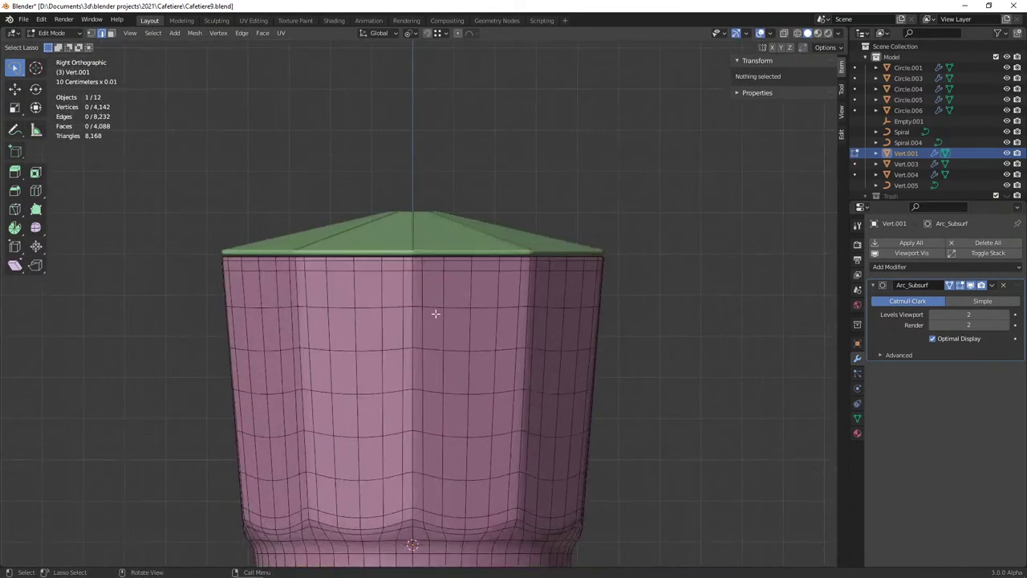
scroll(436, 312, "up", 2)
scroll(367, 287, "up", 2)
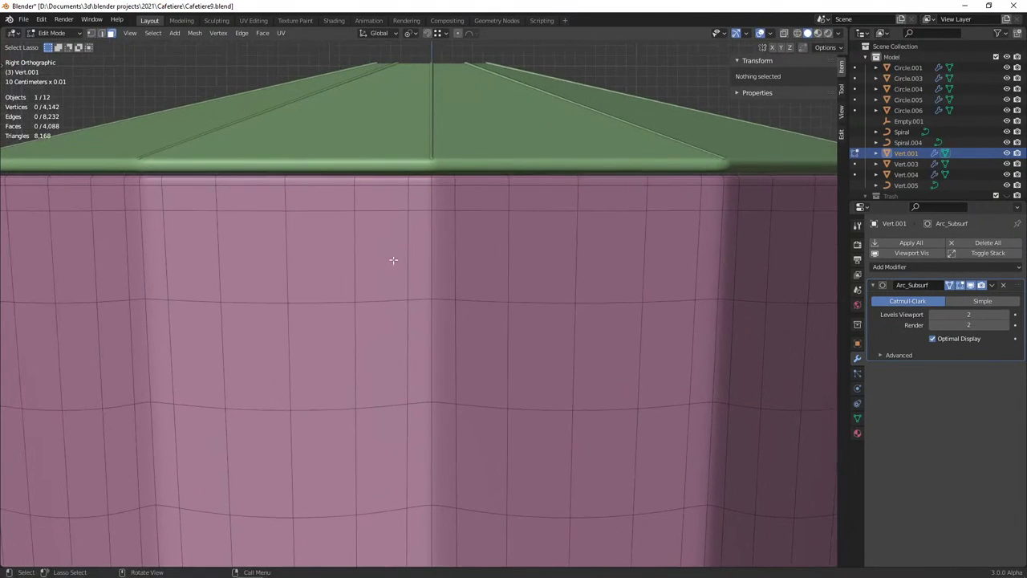
left_click(409, 233)
left_click(405, 316, "shift")
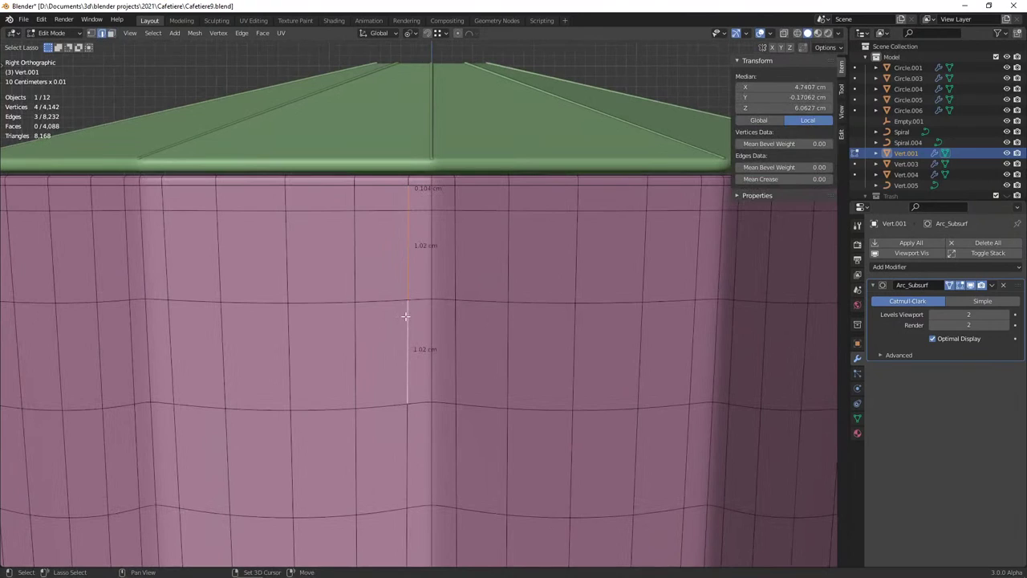
key("ctrl+z")
Select the strip of faces below the rim in face mode, then clear the selection
key("3")
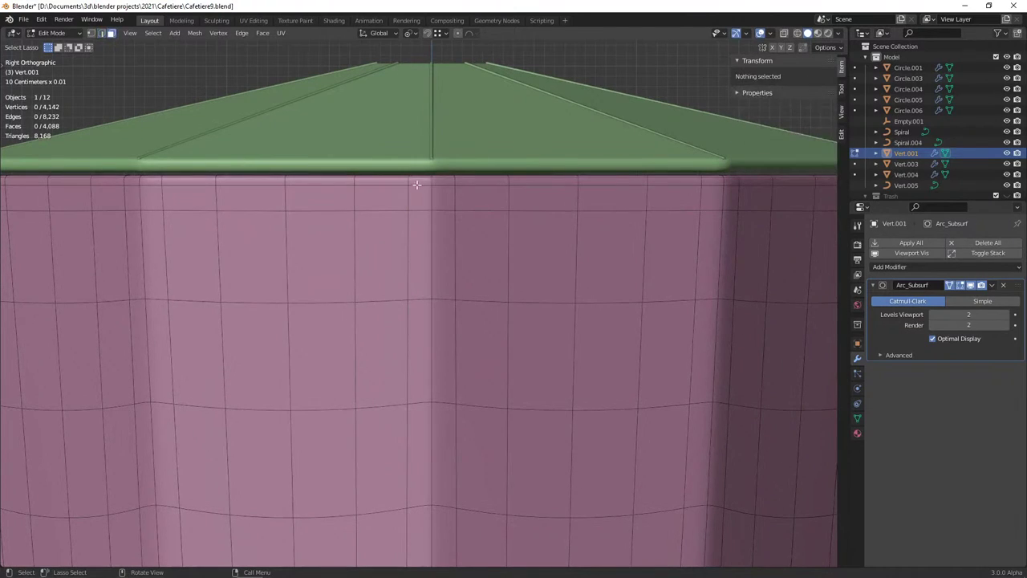
left_click(417, 182)
left_click(445, 221, "ctrl")
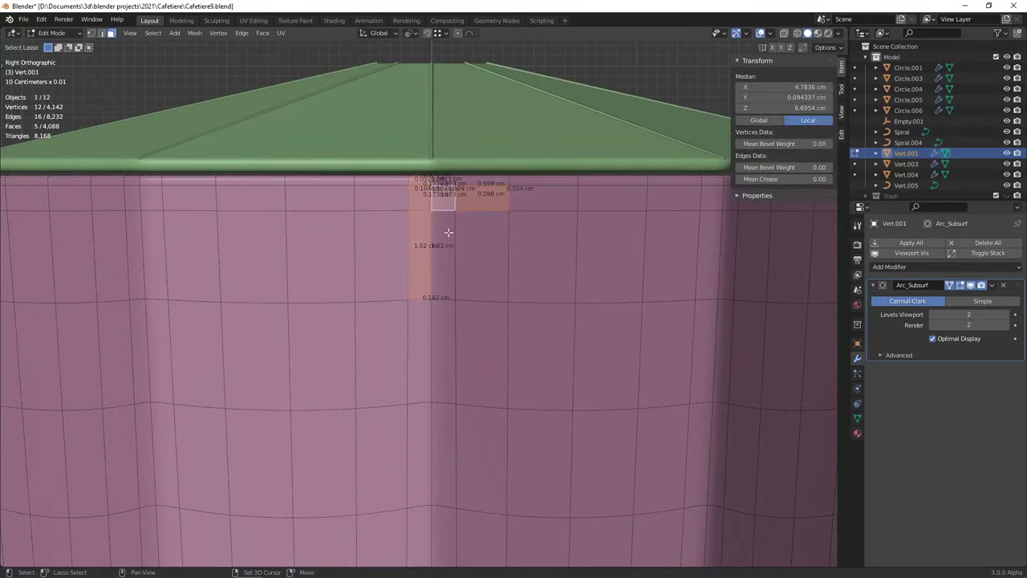
key("alt+a")
scroll(447, 239, "down", 2)
key("Tab")
scroll(446, 241, "down", 3)
Edit the body from the top view in vertex select mode with X-ray on
scroll(440, 250, "up", 1)
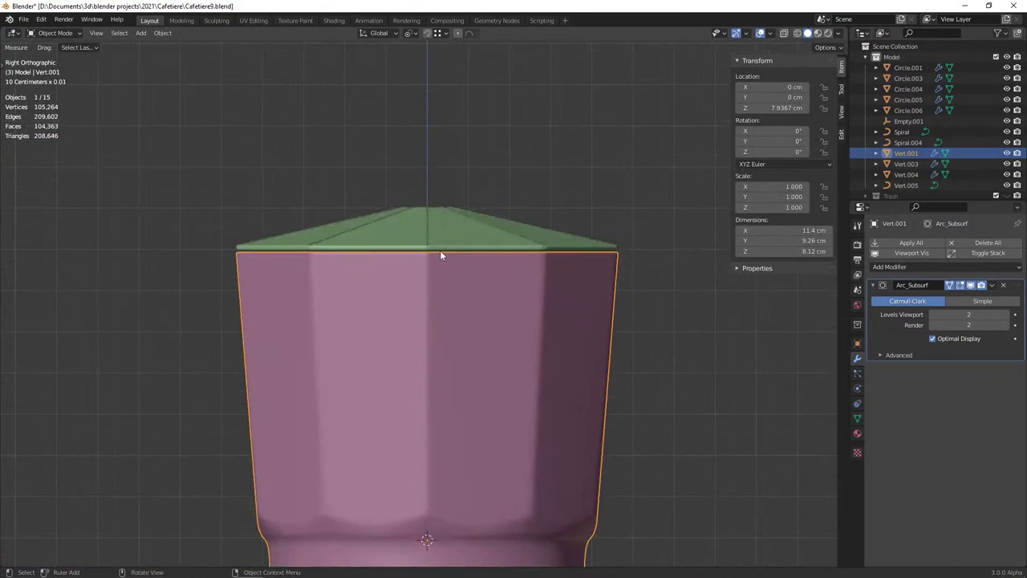
mouse_move(440, 250)
middle_mouse_down()
mouse_move(538, 304)
mouse_move(481, 277)
middle_mouse_up()
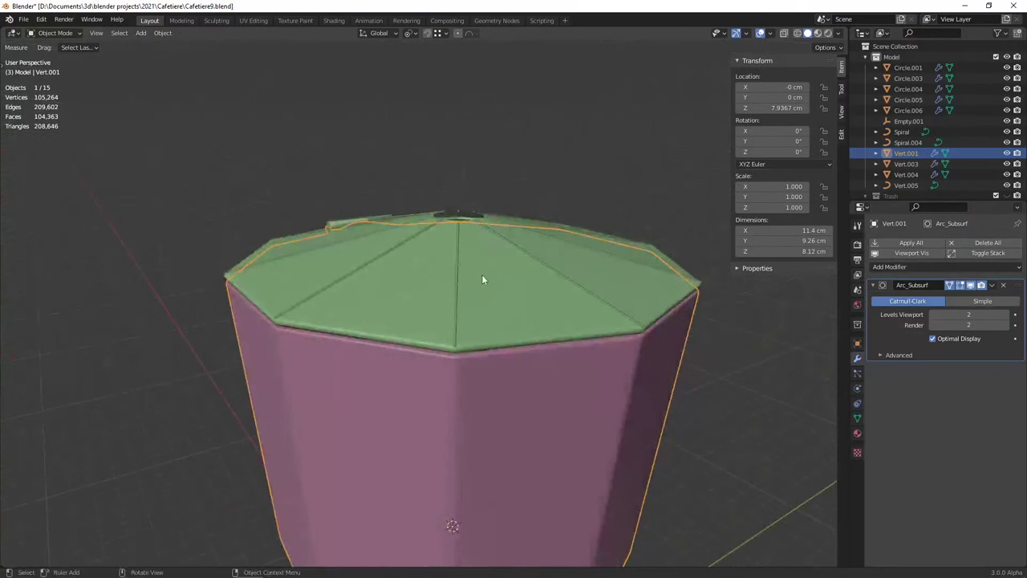
key("KP_3")
key("Tab")
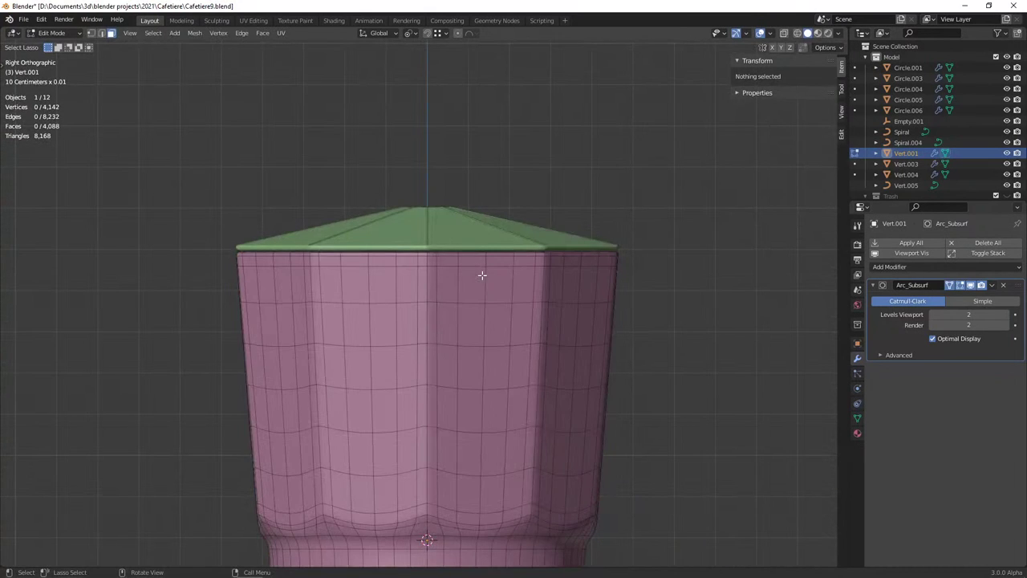
key("KP_7")
key("1")
key("shift+z")
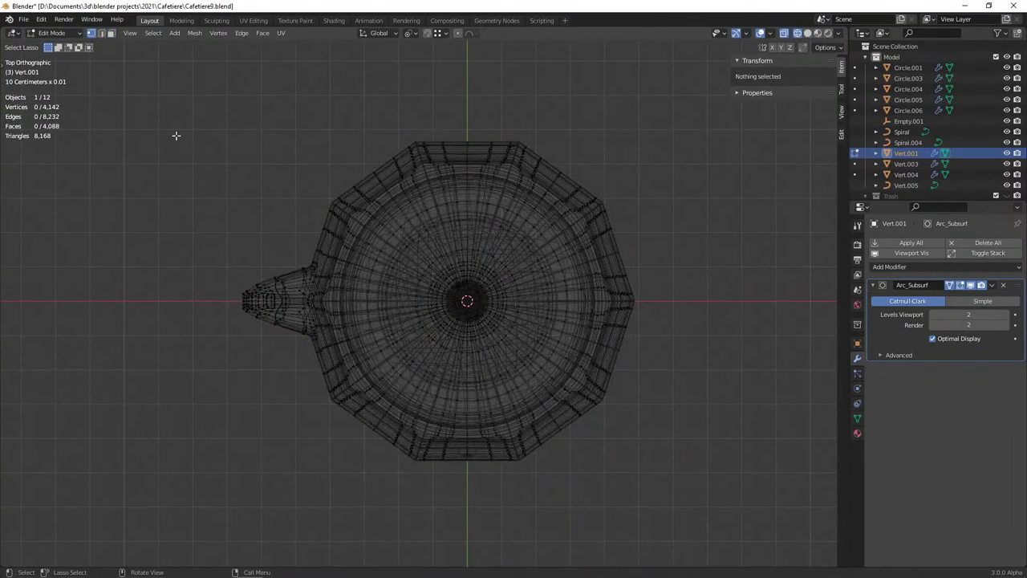
Box-select the upper half's vertices, isolate the body in Local View, and delete them
key("b")
left_click_drag(147, 94, 742, 300)
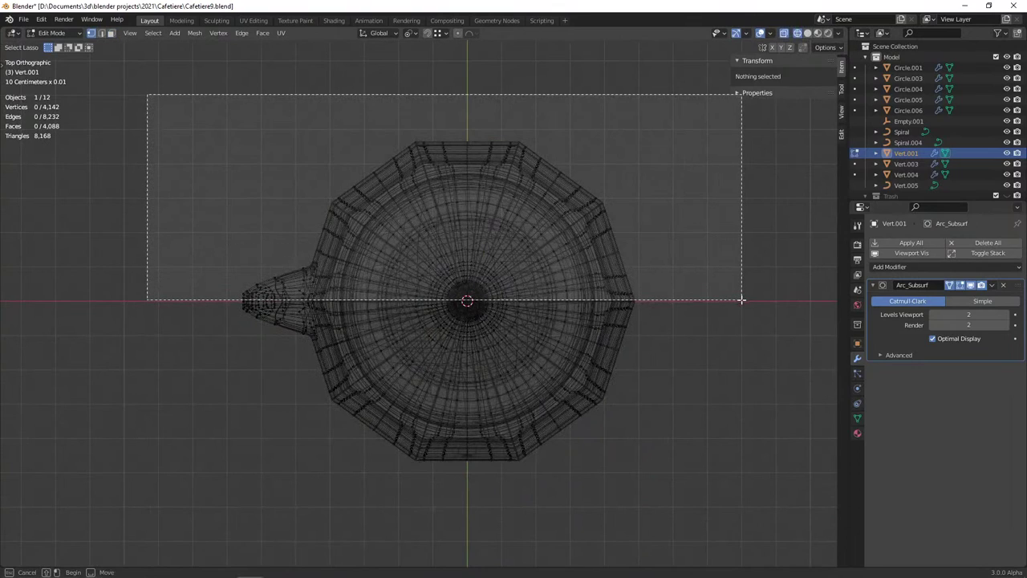
scroll(307, 333, "up", 5)
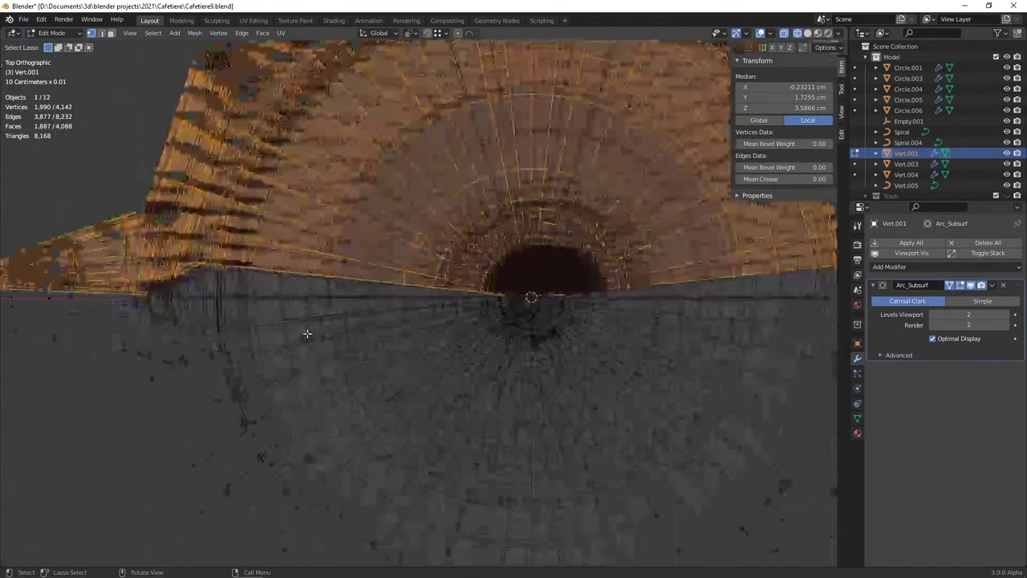
scroll(306, 333, "down", 3)
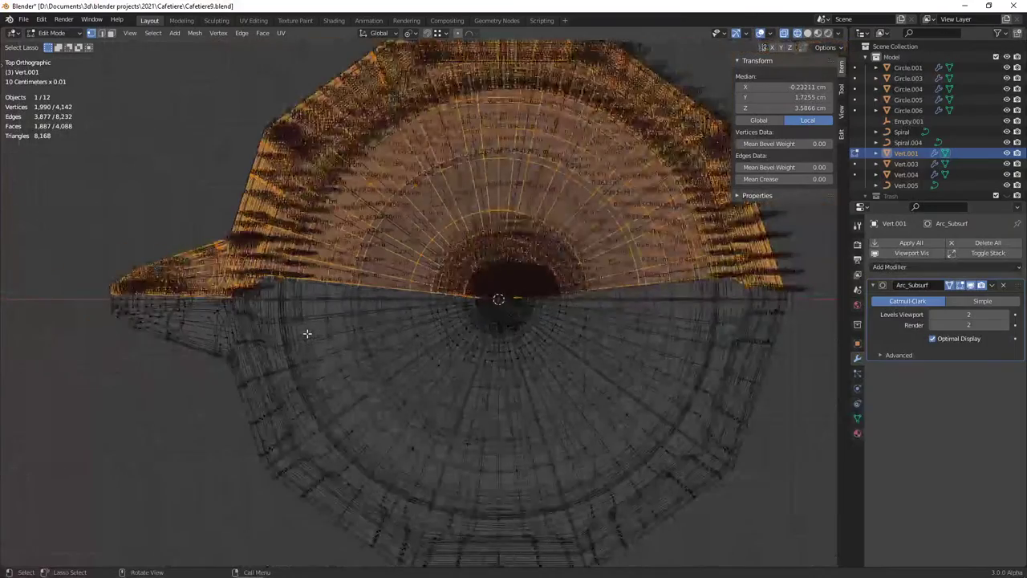
key("KP_Divide")
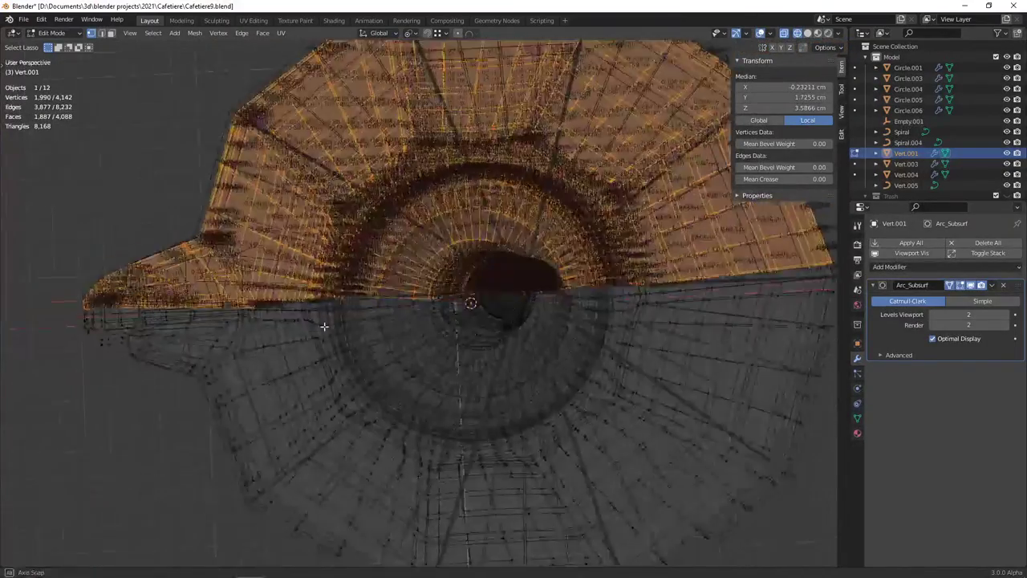
middle_click_drag(321, 325, 498, 280)
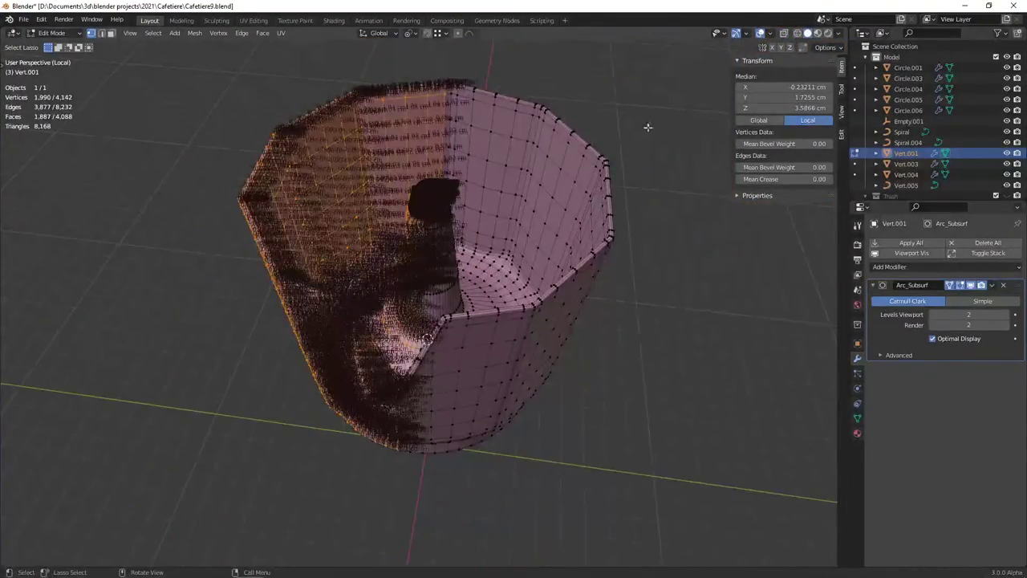
key("x")
left_click(459, 275)
Check the smoothed half shell in Object Mode, then edit the half body again at a spout close-up
scroll(459, 273, "up", 2)
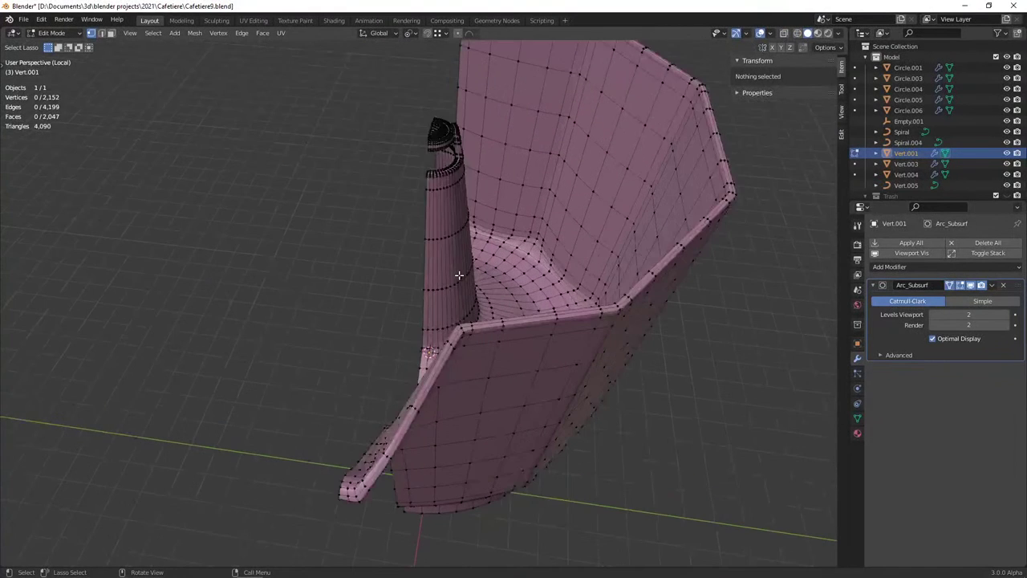
scroll(466, 276, "up", 2)
middle_click_drag(468, 277, 474, 333)
scroll(474, 332, "up", 3)
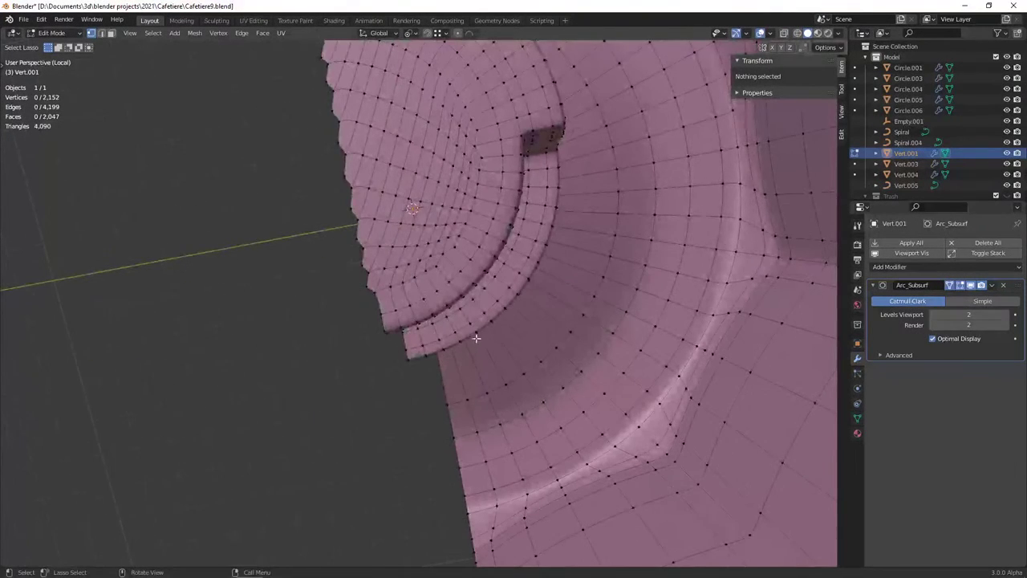
key("Tab")
scroll(483, 327, "down", 3)
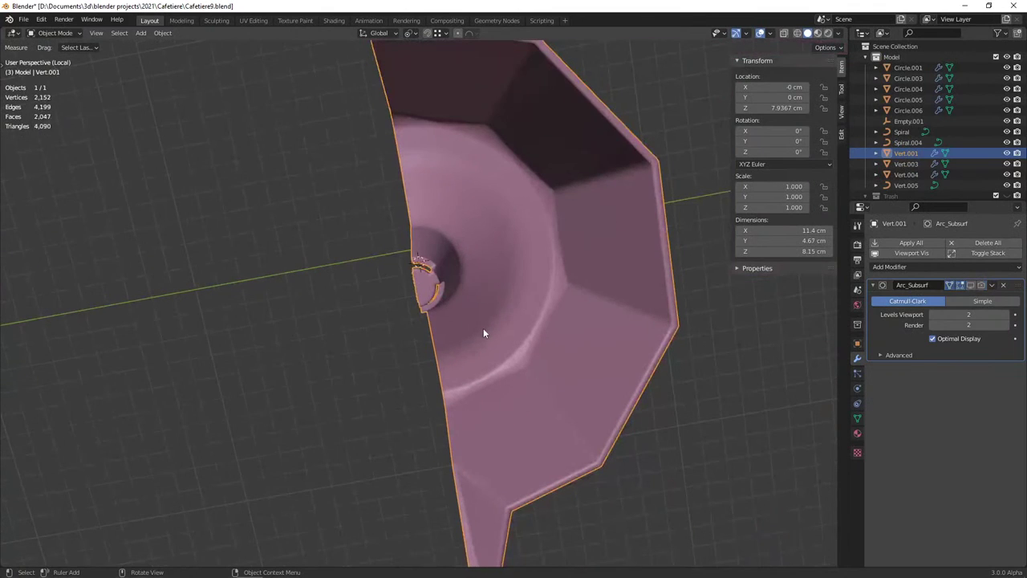
mouse_move(480, 324)
middle_mouse_down()
mouse_move(505, 303)
mouse_move(486, 217)
mouse_move(464, 348)
middle_mouse_up()
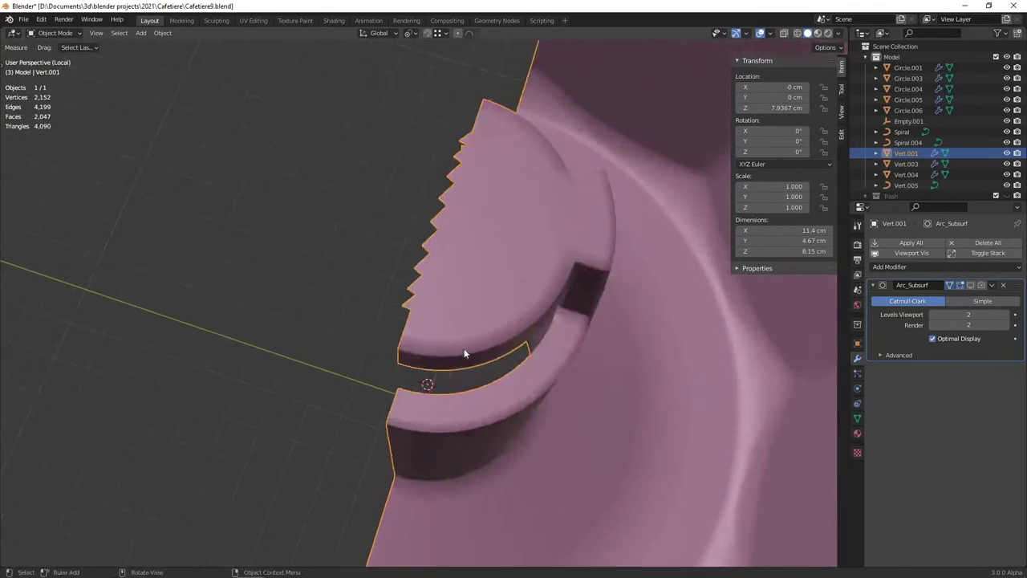
key("Tab")
Fill-select the stepped fan of faces on the spout arc and delete them
left_click_drag(406, 311, 413, 289)
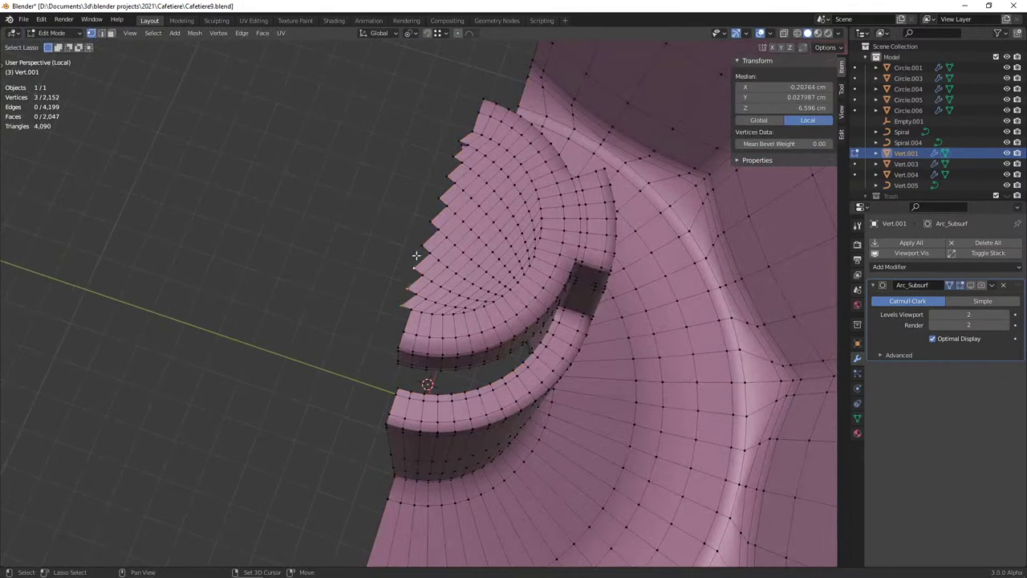
left_click(461, 143, "shift")
middle_click_drag(462, 144, 421, 185)
left_click(420, 184, "ctrl+shift")
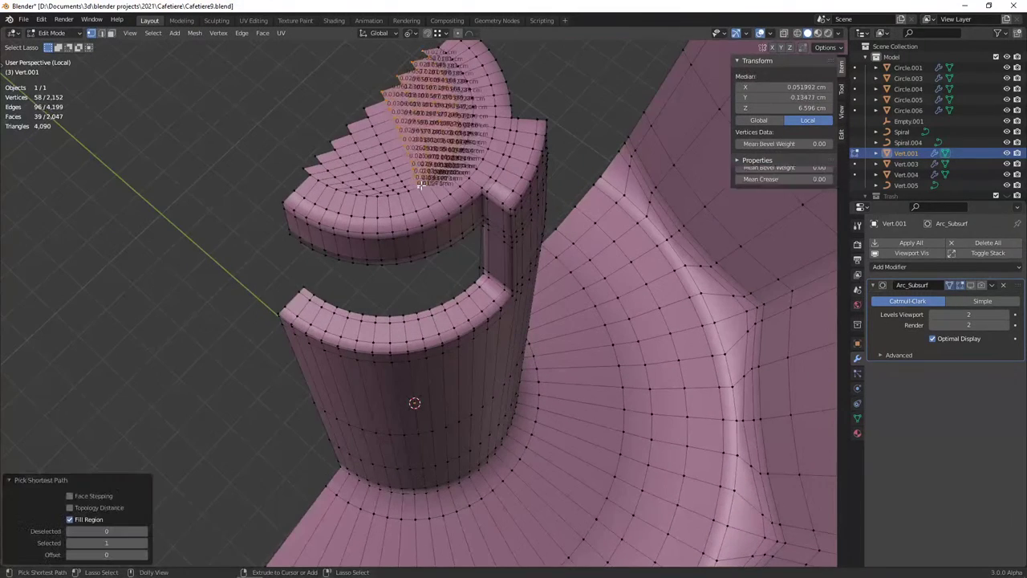
left_click(306, 169, "ctrl+shift")
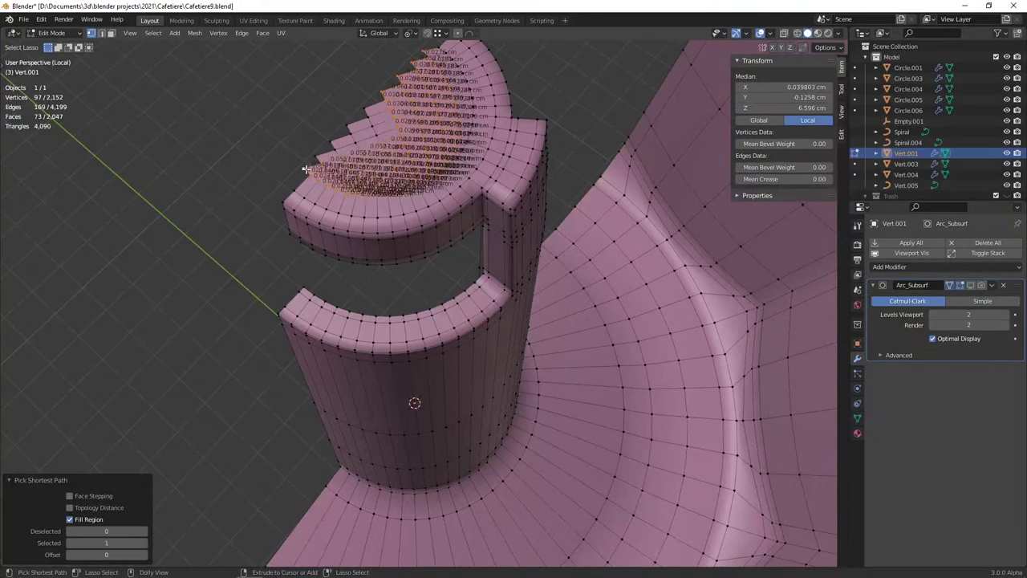
key("x")
left_click(364, 133)
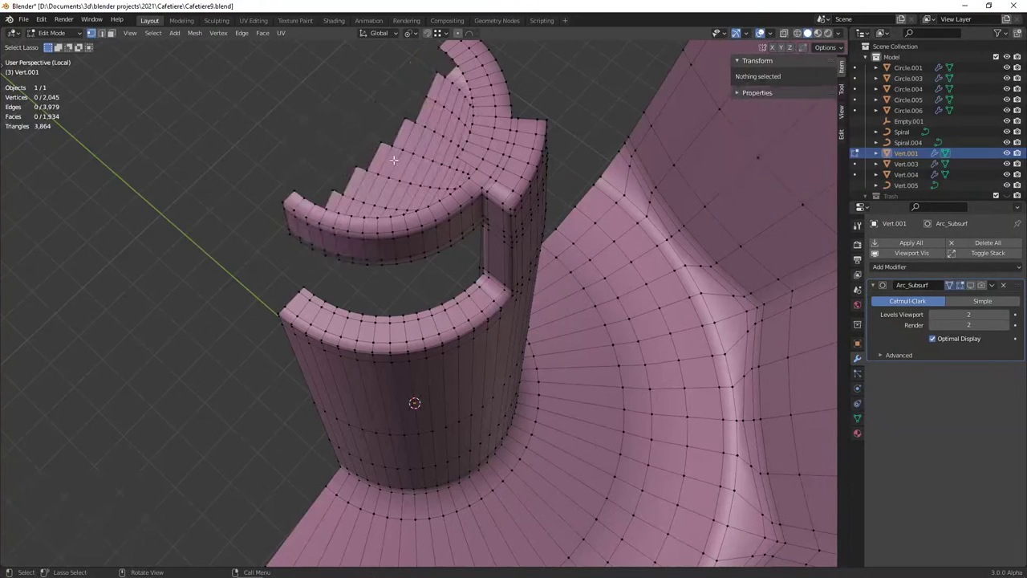
Delete the leftover edge loop on the stair arc as vertices
mouse_move(365, 133)
middle_mouse_down()
mouse_move(382, 218)
mouse_move(437, 252)
mouse_move(479, 196)
middle_mouse_up()
left_click(413, 238, "alt")
key("x")
left_click(411, 239)
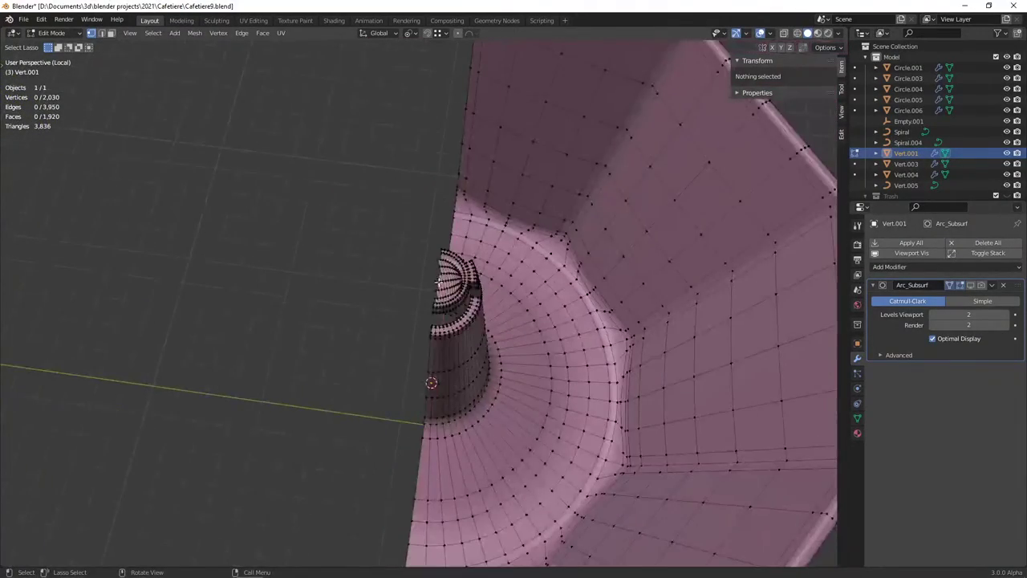
Select the stepped faces between the two arc loops and delete them
scroll(478, 146, "down", 6)
mouse_move(479, 145)
middle_mouse_down()
mouse_move(470, 203)
mouse_move(470, 193)
mouse_move(495, 346)
mouse_move(440, 340)
middle_mouse_up()
scroll(495, 346, "up", 5)
scroll(441, 340, "up", 1)
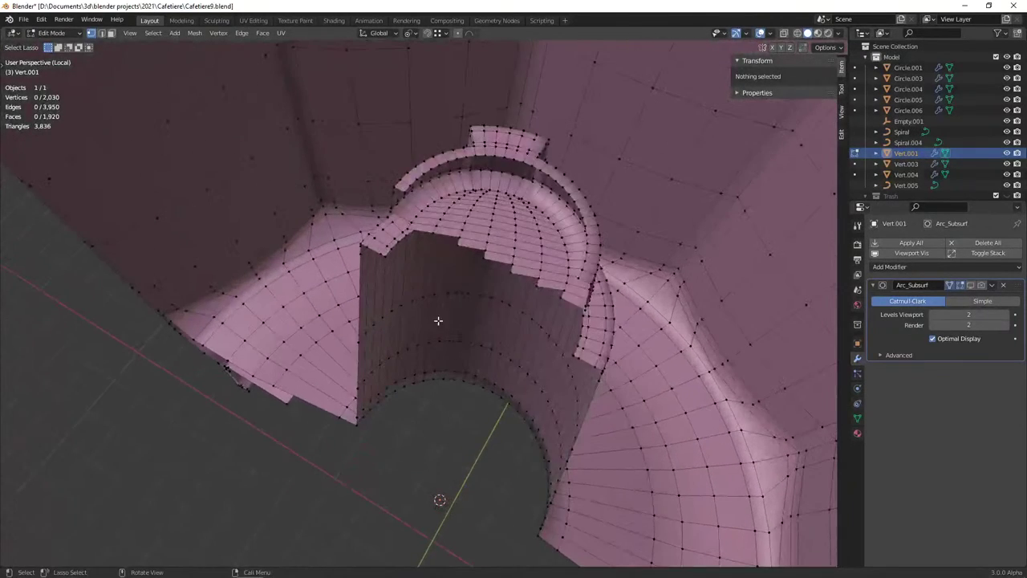
left_click(418, 212, "alt")
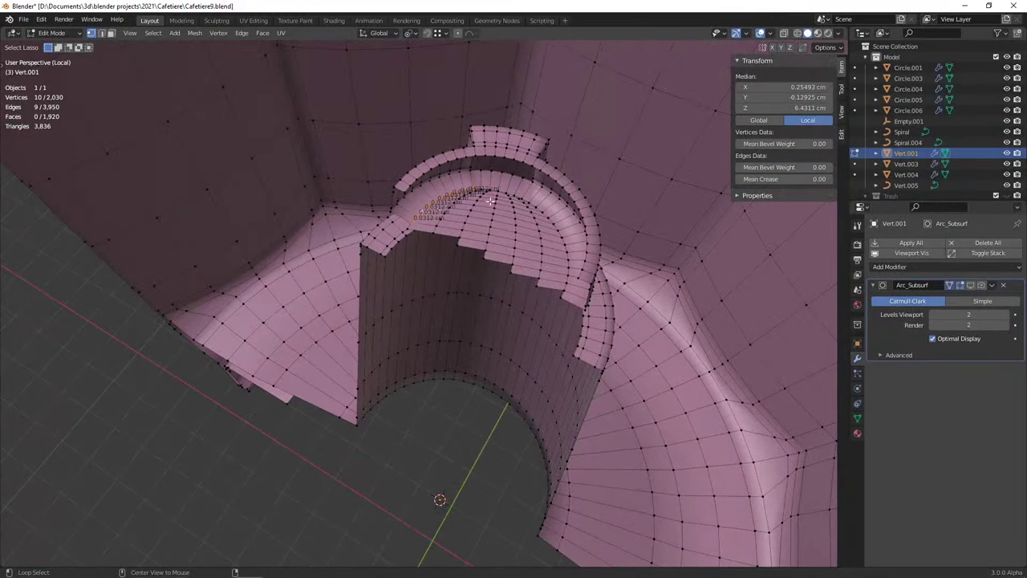
middle_click_drag(491, 200, 455, 278)
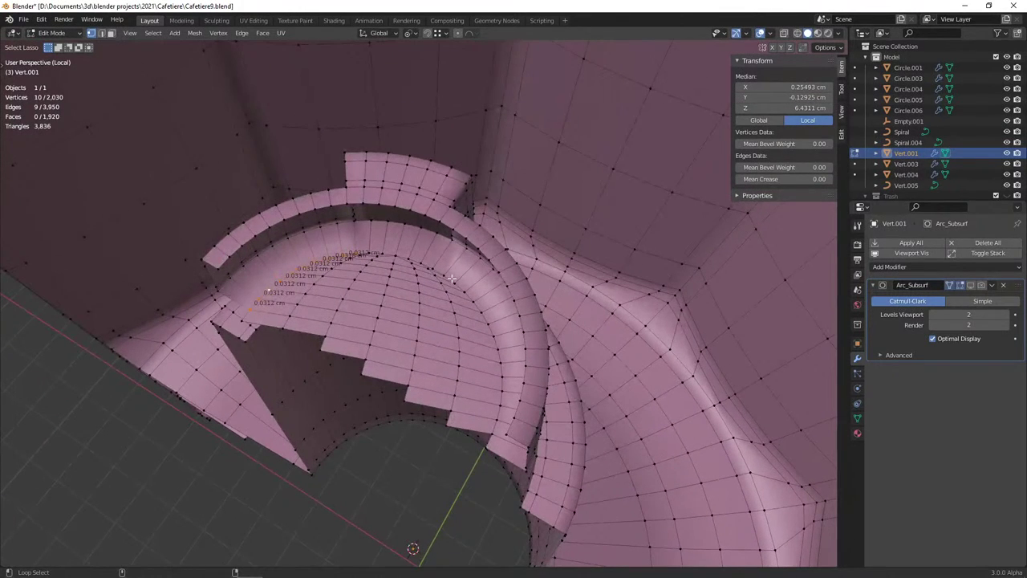
left_click(452, 279, "alt+shift")
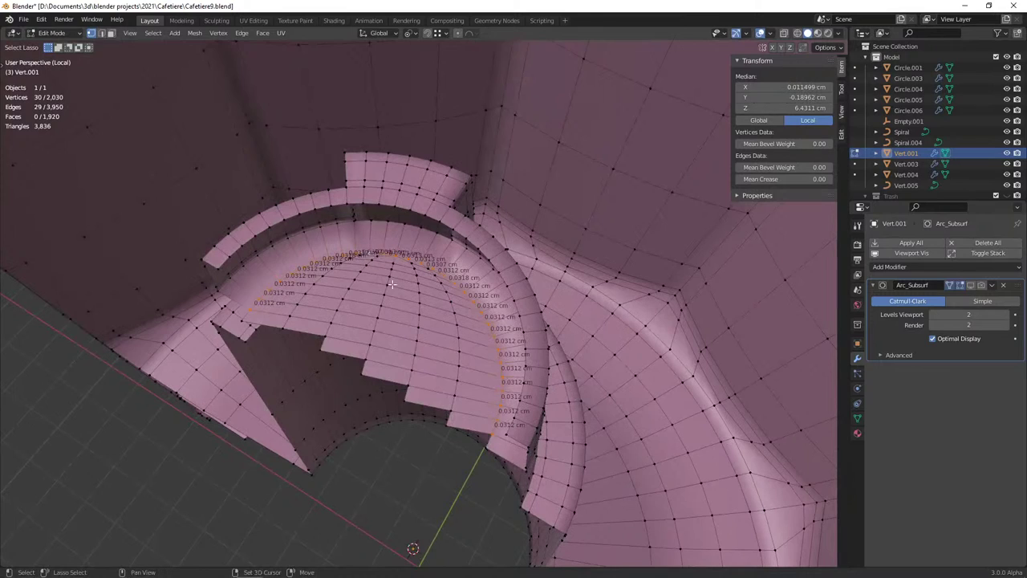
left_click(419, 377, "ctrl+shift")
left_click(285, 321, "ctrl+shift")
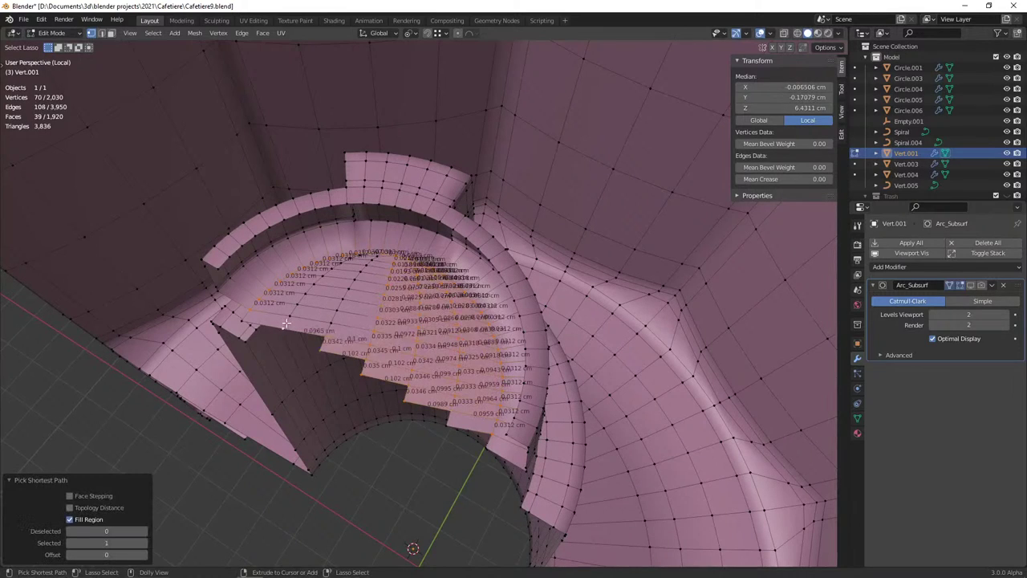
left_click(375, 255, "ctrl+shift")
key("x")
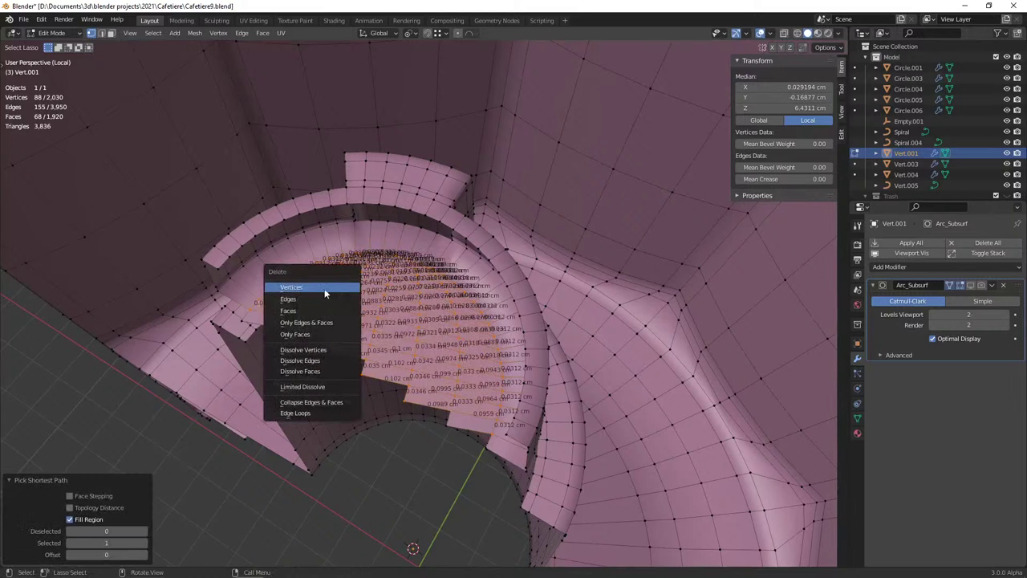
left_click(310, 287)
Delete the stray vertices near the cylinder's bottom, then undo back to the full body
mouse_move(263, 313)
middle_mouse_down()
mouse_move(301, 287)
mouse_move(310, 298)
mouse_move(278, 312)
mouse_move(440, 417)
middle_mouse_up()
left_click_drag(469, 388, 464, 384)
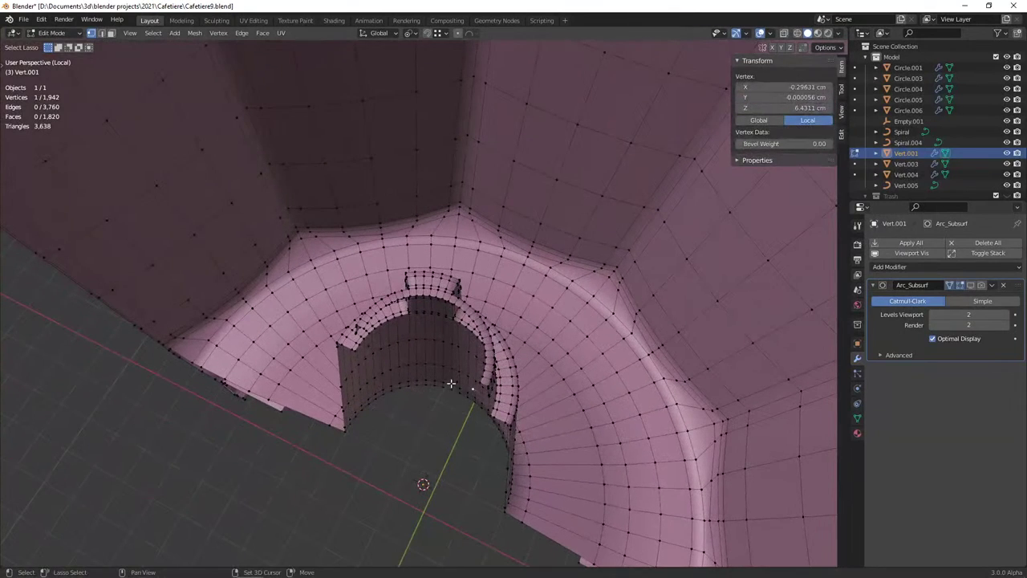
scroll(383, 366, "up", 3)
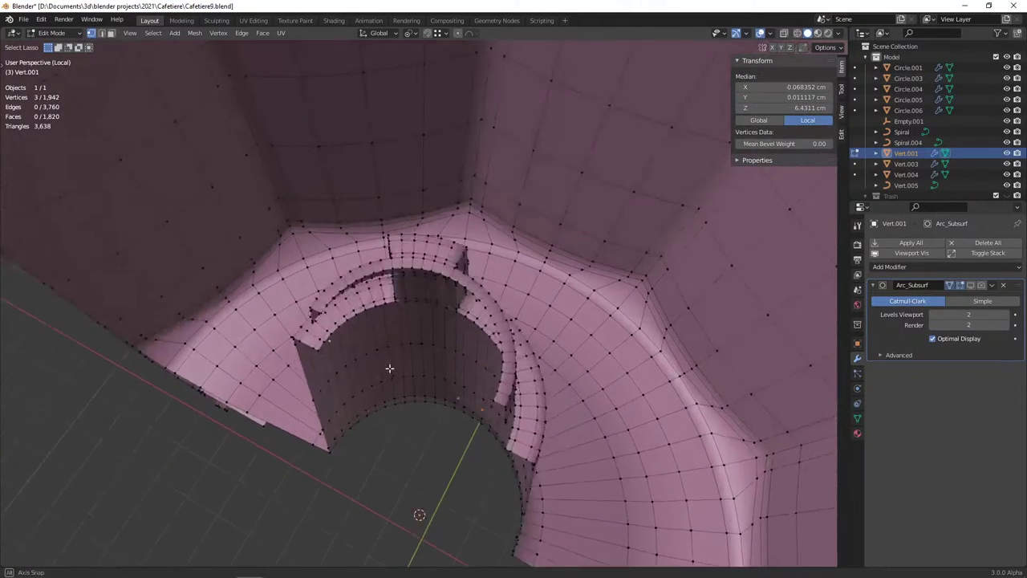
scroll(390, 362, "up", 2)
key("x")
left_click(392, 359)
mouse_move(392, 358)
middle_mouse_down()
mouse_move(381, 436)
mouse_move(369, 422)
mouse_move(374, 409)
mouse_move(397, 416)
middle_mouse_up()
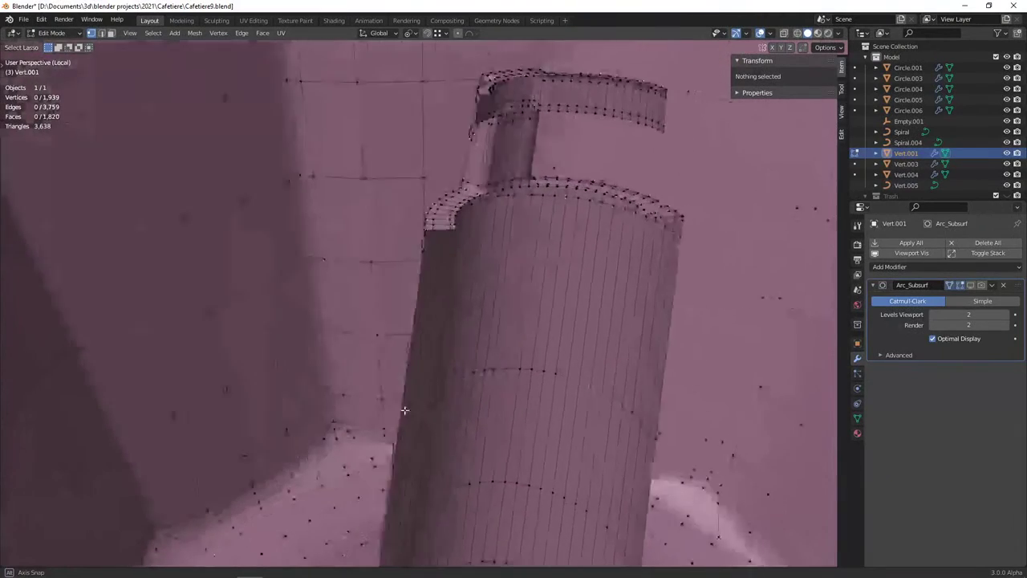
key("ctrl+z")
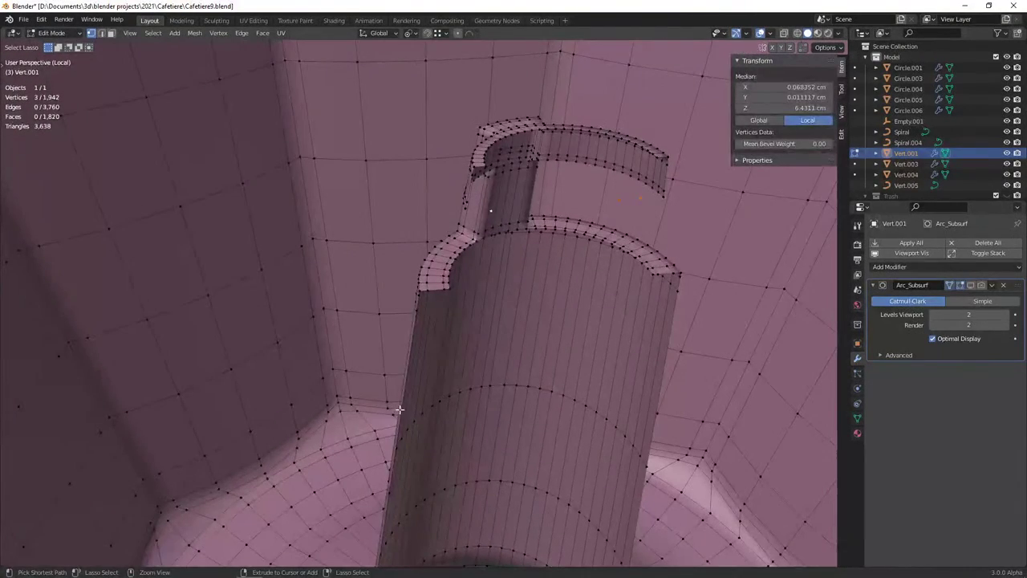
key("ctrl+z")
key("ctrl+z")
key("ctrl+z")
key("ctrl+z")
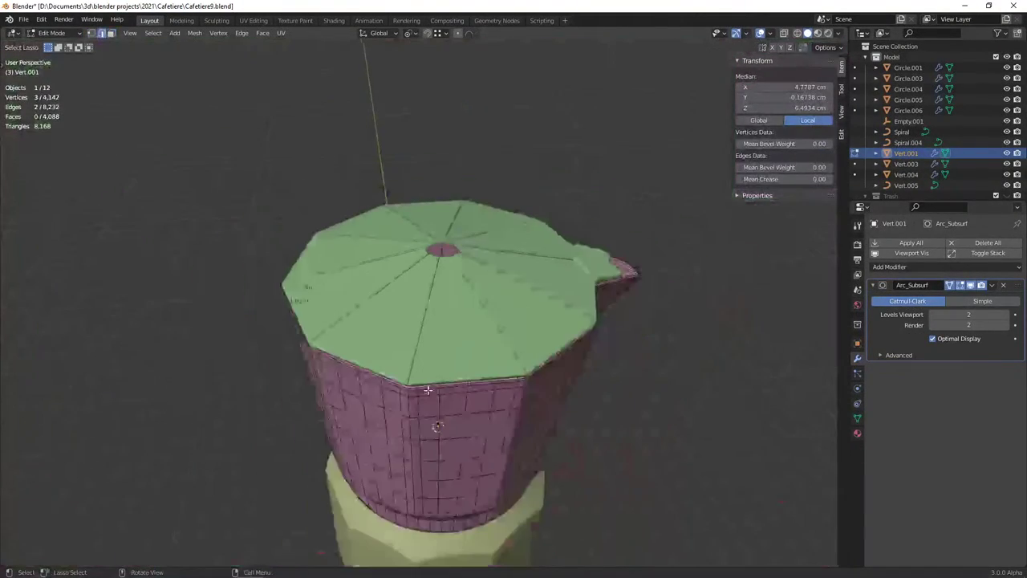
In Right Ortho view, select the edges along the loop just below the rim
mouse_move(430, 387)
middle_mouse_down()
mouse_move(417, 367)
mouse_move(518, 371)
middle_mouse_up()
key("KP_3")
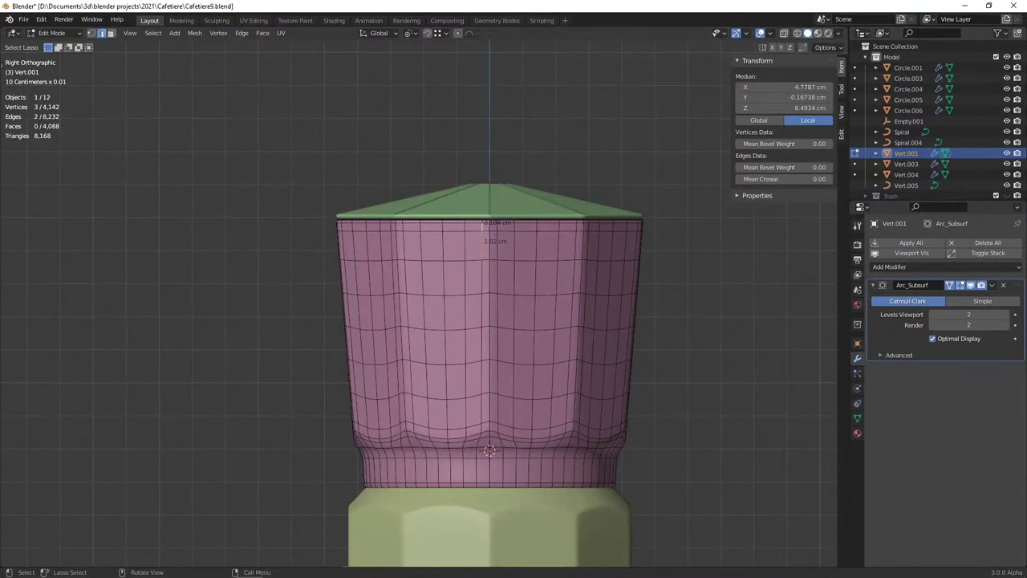
scroll(417, 288, "up", 2)
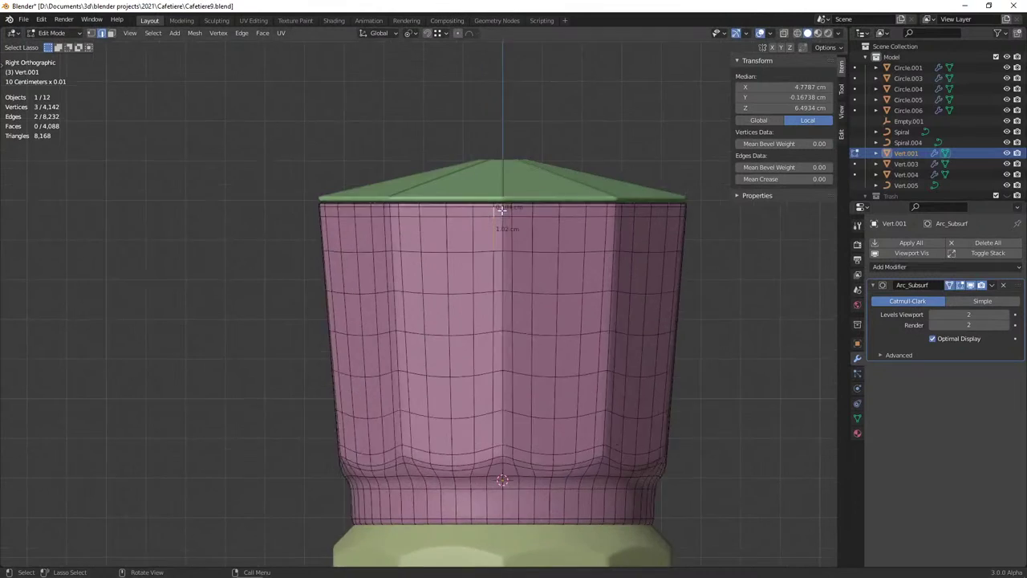
scroll(417, 289, "up", 3)
scroll(420, 289, "up", 3)
middle_click_drag(374, 288, 361, 280, "shift")
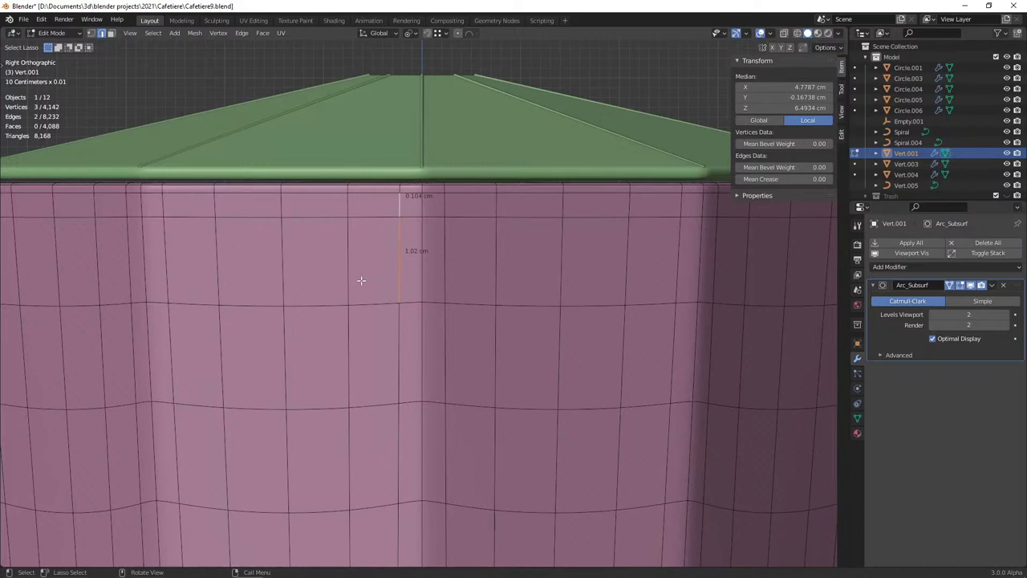
left_click(349, 304)
left_click(417, 303, "ctrl")
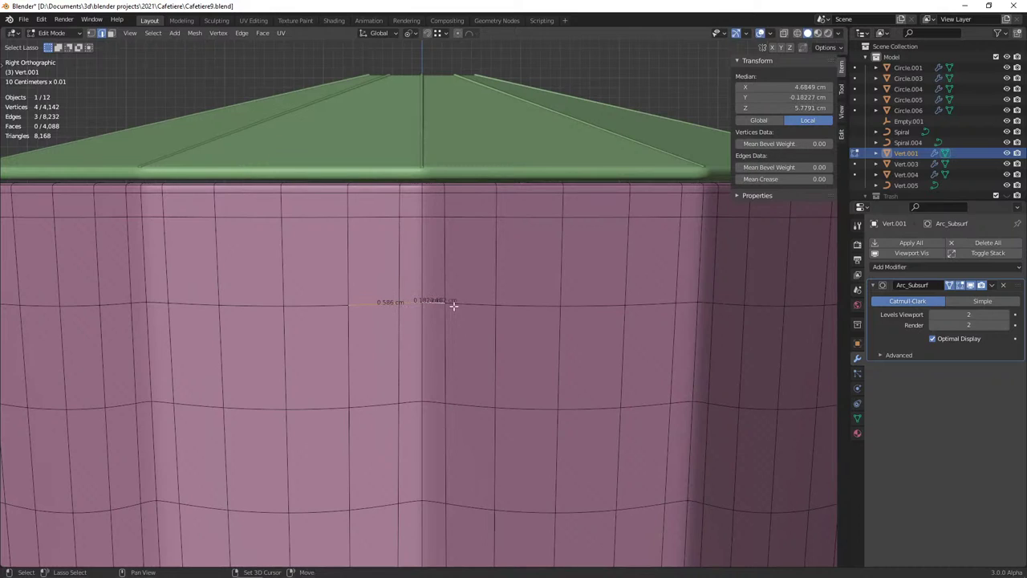
left_click(453, 306, "ctrl")
scroll(448, 326, "up", 2)
scroll(368, 311, "down", 1)
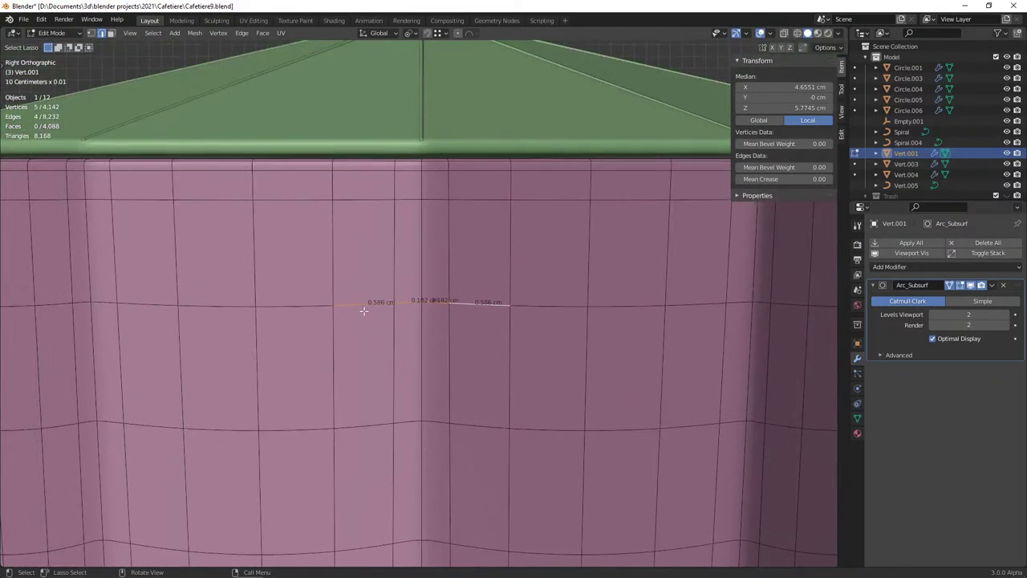
Select the vertical edge below the rim and start sliding it sideways
key("1")
key("2")
left_click(335, 265)
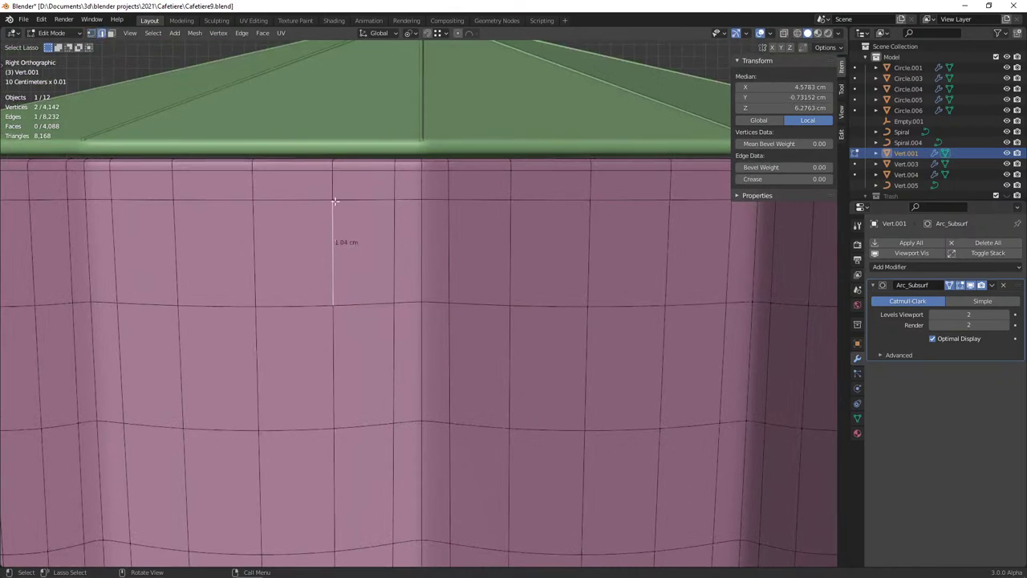
left_click(339, 171, "ctrl")
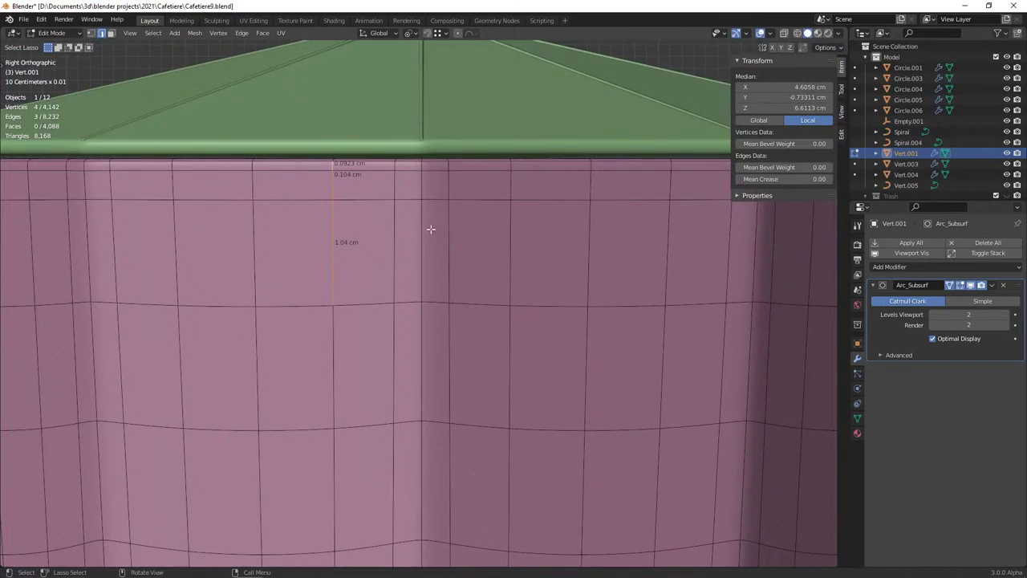
key("g")
key("g")
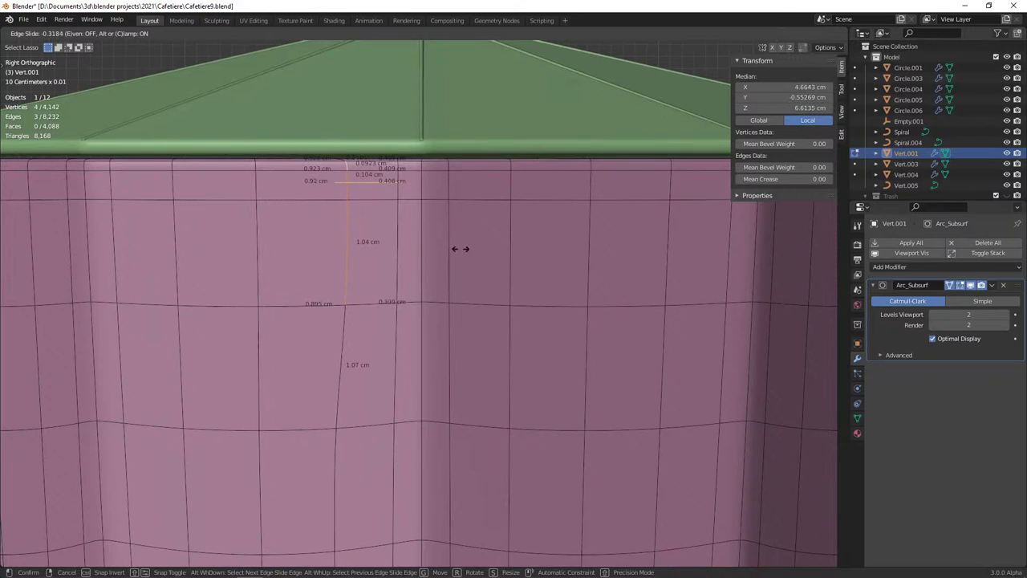
Confirm the first edge slide at 0.323, then slide the next vertical edge leftward
left_click(454, 249)
left_click(511, 192, "alt")
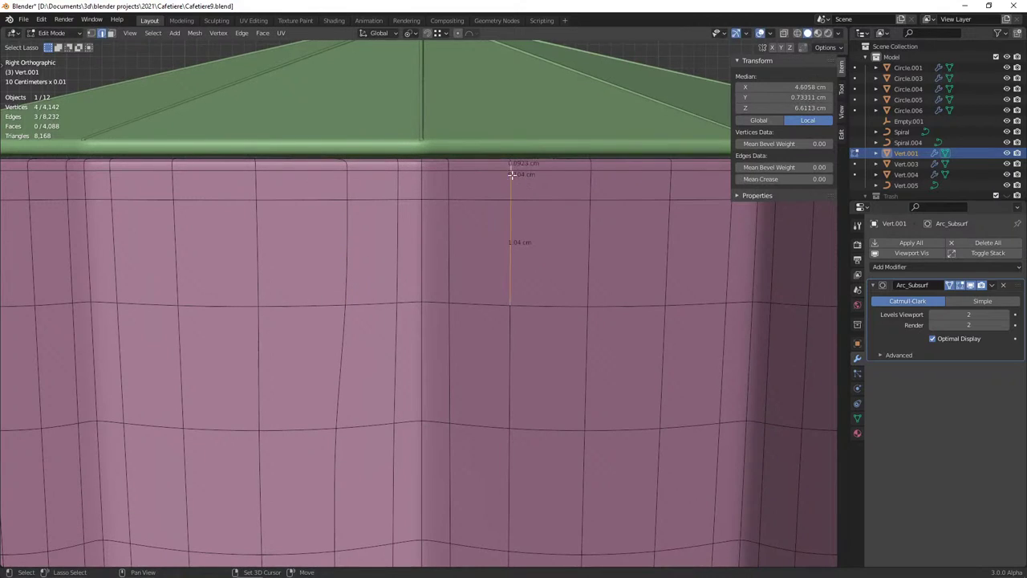
key("g")
key("g")
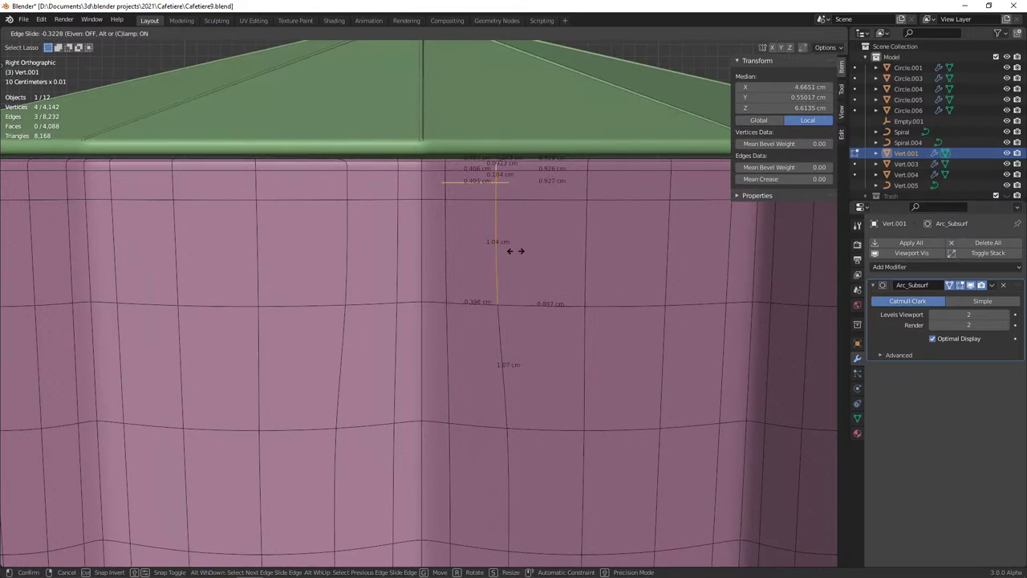
left_click(517, 252)
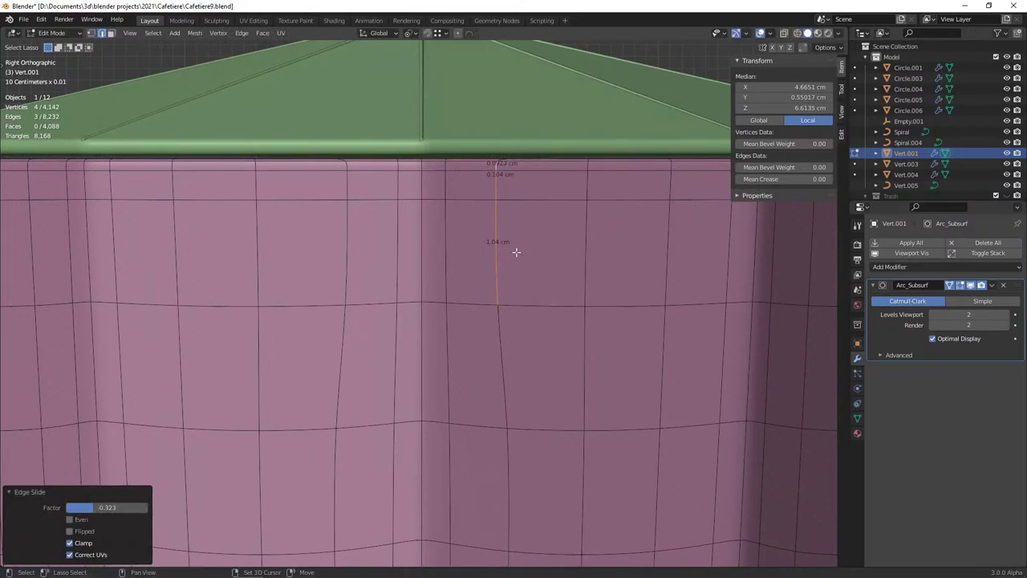
Select the band of twelve faces under the rim and switch to Front Ortho view
left_click(451, 233)
left_click(465, 170, "shift")
left_click(474, 165, "shift")
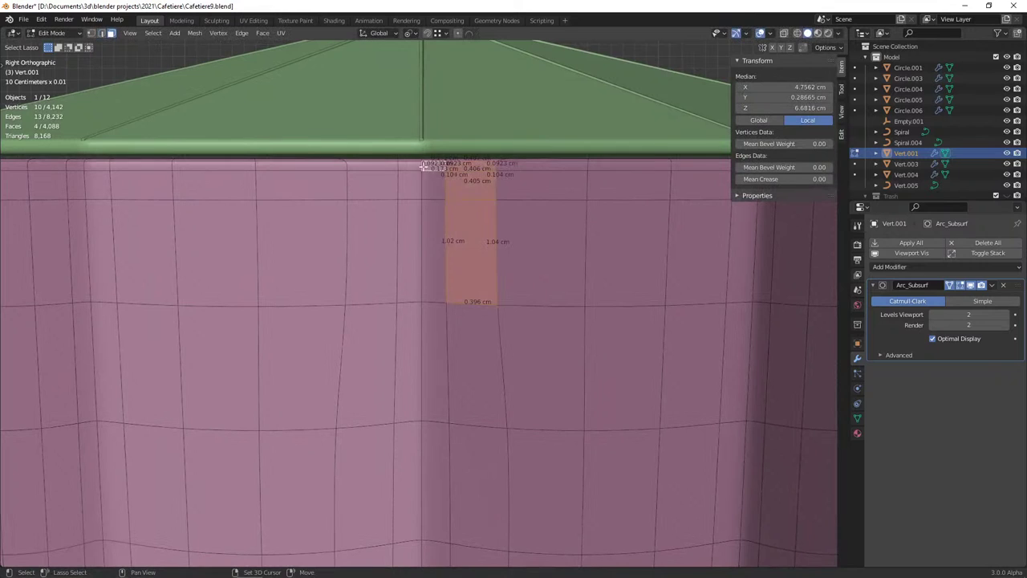
left_click(409, 165, "shift")
left_click(374, 180, "shift")
left_click(434, 241, "shift")
left_click(416, 233, "shift")
left_click(373, 241, "shift")
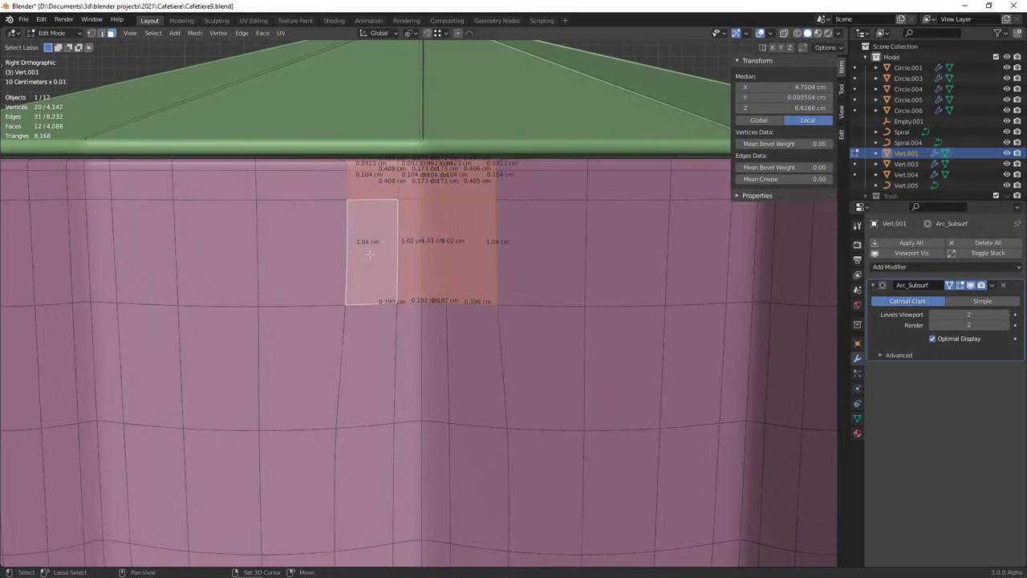
middle_click_drag(377, 241, 426, 305)
scroll(194, 291, "up", 3)
middle_click_drag(194, 291, 185, 284)
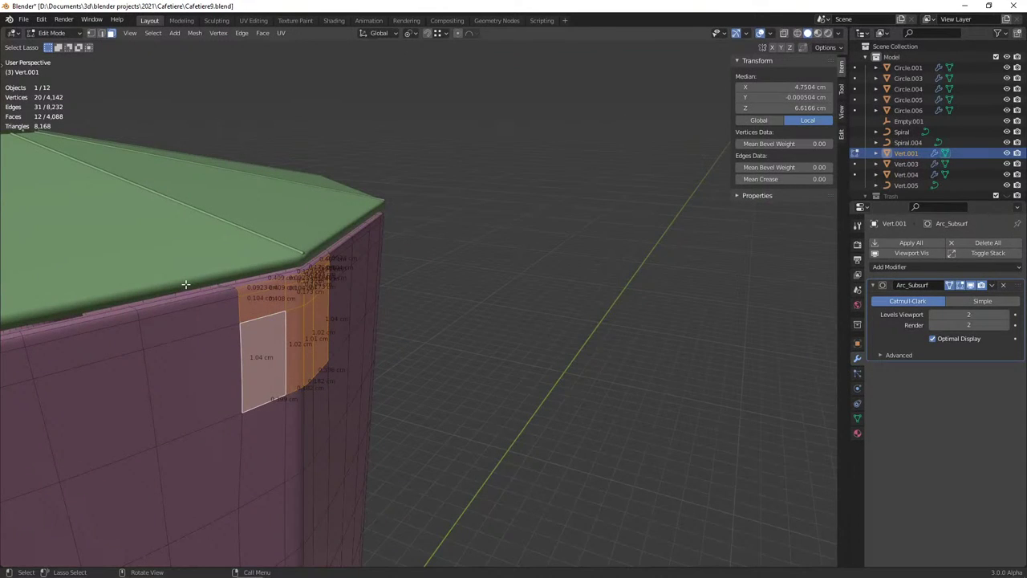
key("KP_1")
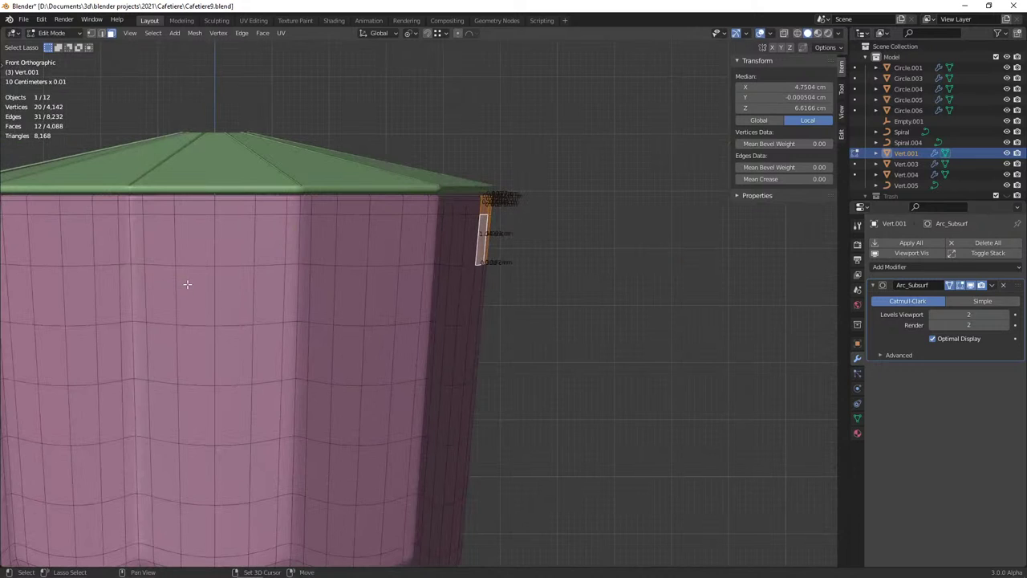
Extrude the selected spout faces, leaving the extrusion in place
middle_click_drag(187, 285, 121, 300, "shift")
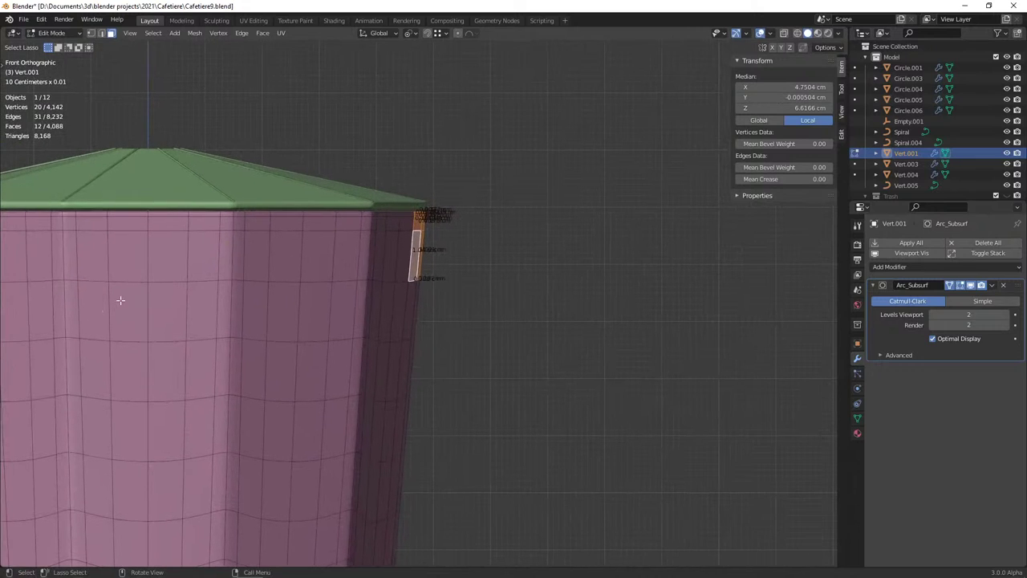
scroll(481, 281, "up", 3)
scroll(401, 277, "up", 2)
scroll(498, 296, "down", 1)
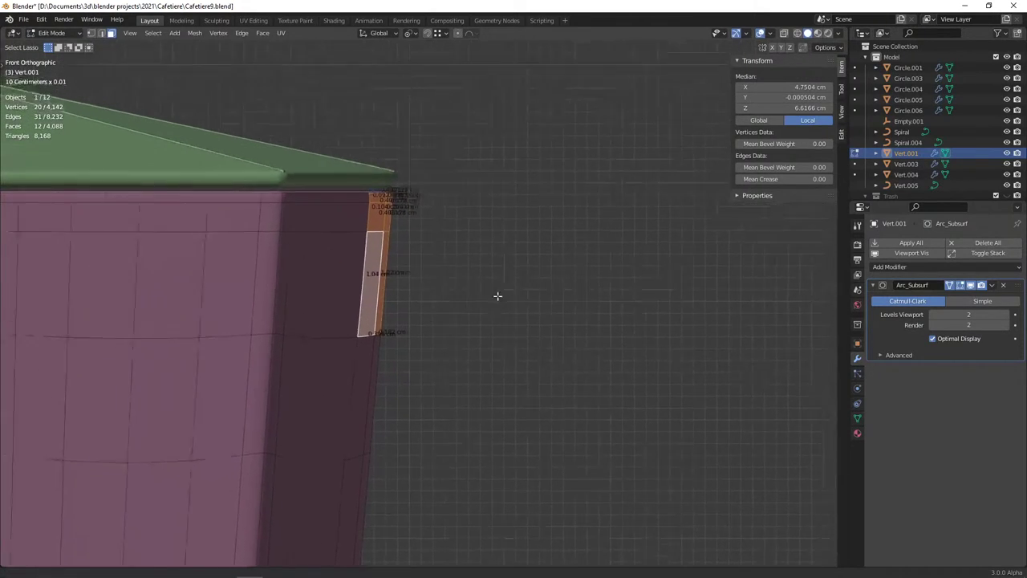
middle_click_drag(498, 296, 489, 296, "shift")
key("e")
right_click(530, 303)
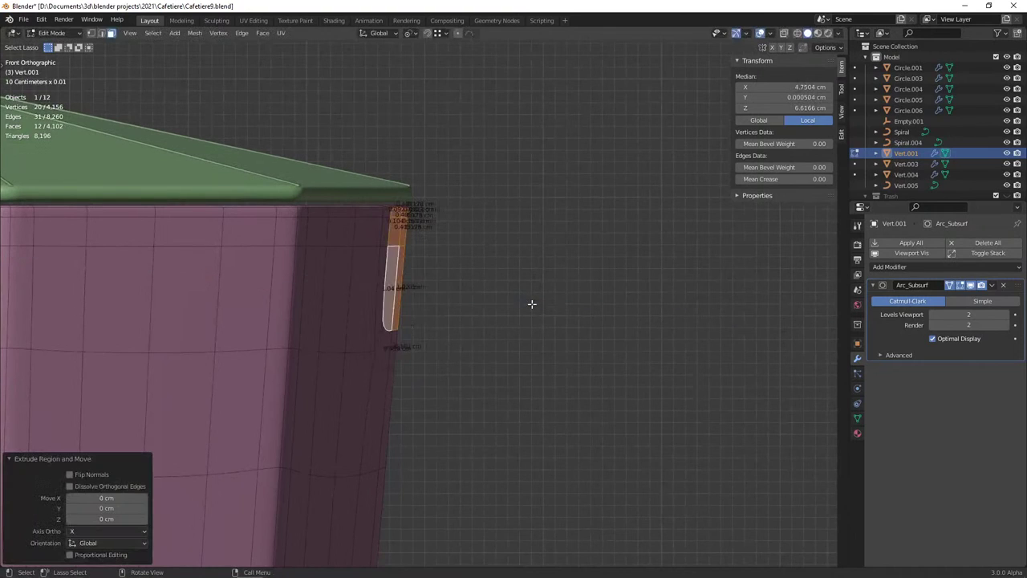
key("g")
key("x")
right_click(537, 289)
Move the extruded spout faces 1 cm outward along the X axis
key("Tab")
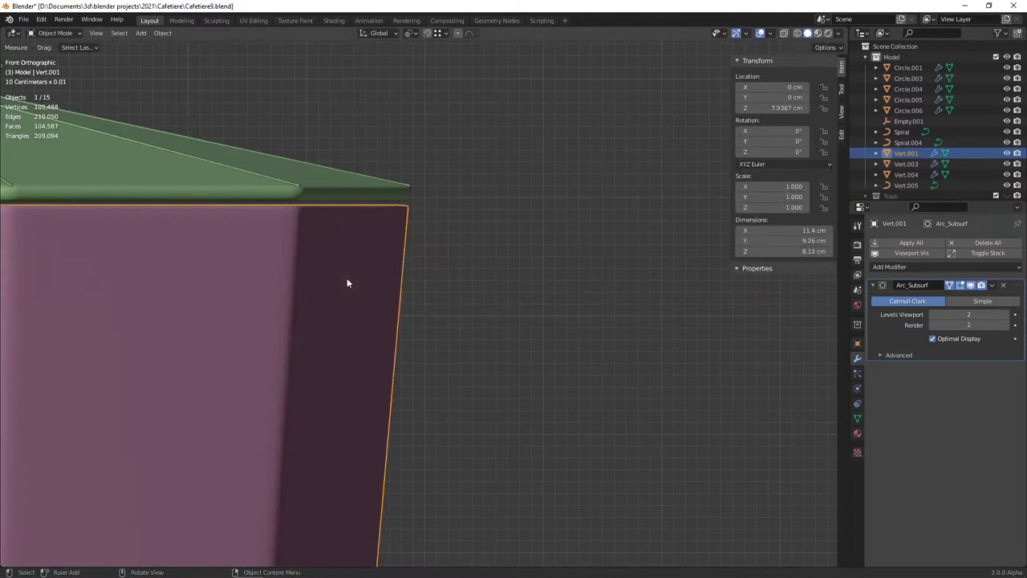
key("Tab")
middle_click_drag(372, 278, 425, 285, "shift")
key("g")
key("x")
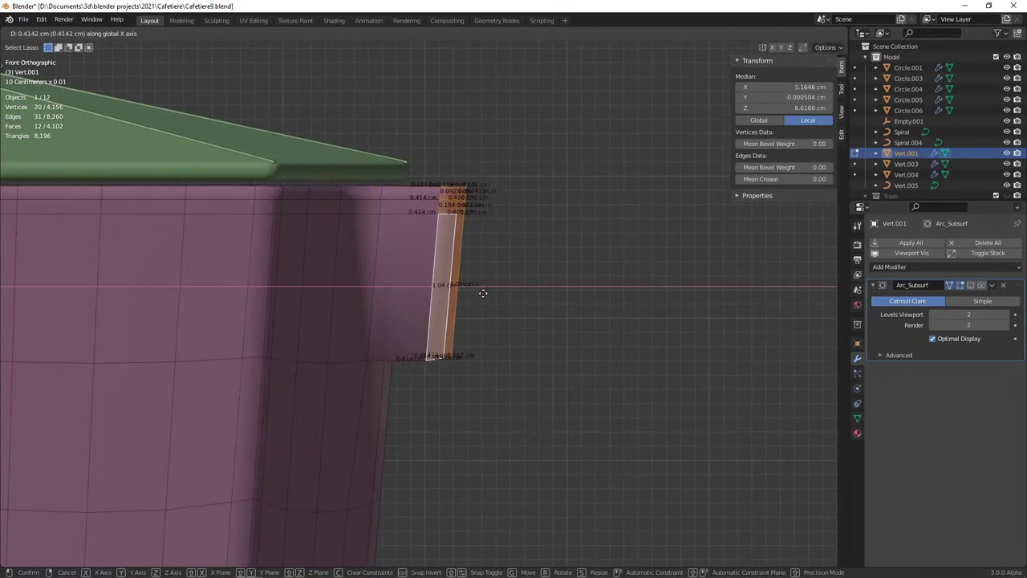
key("1")
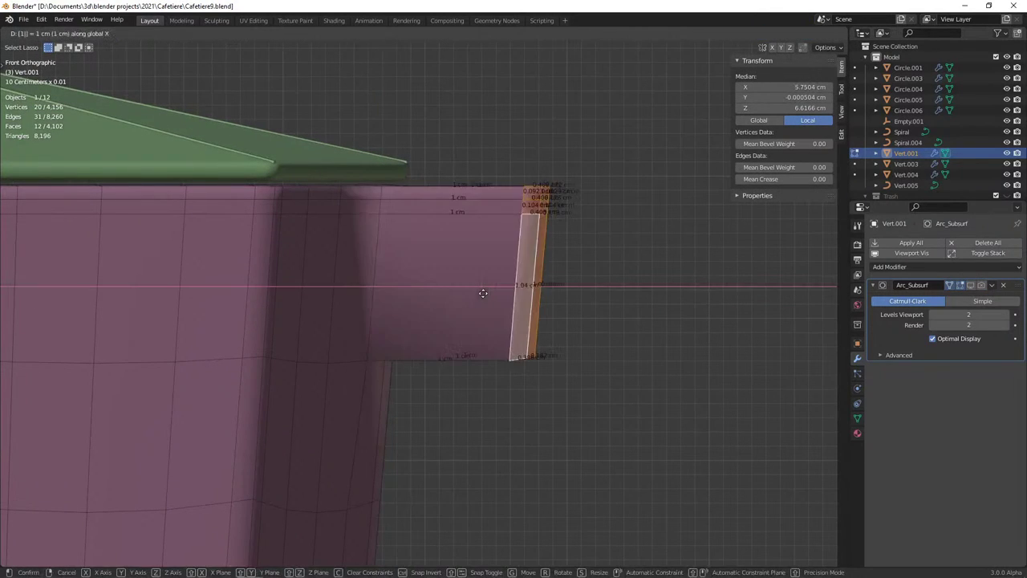
key("Return")
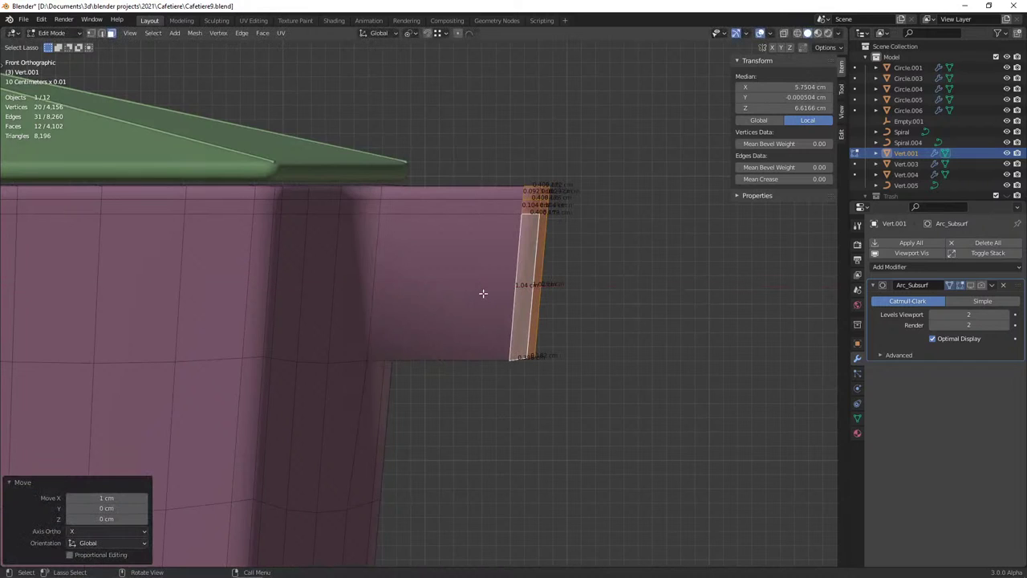
scroll(482, 293, "down", 10)
scroll(438, 324, "up", 3)
scroll(438, 323, "up", 2)
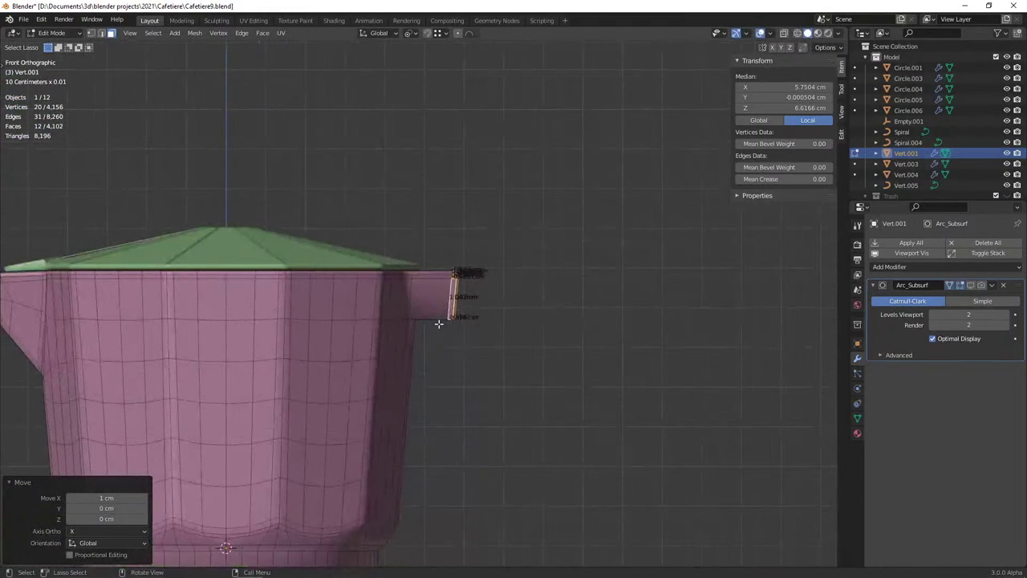
scroll(438, 323, "up", 1)
scroll(438, 323, "up", 1)
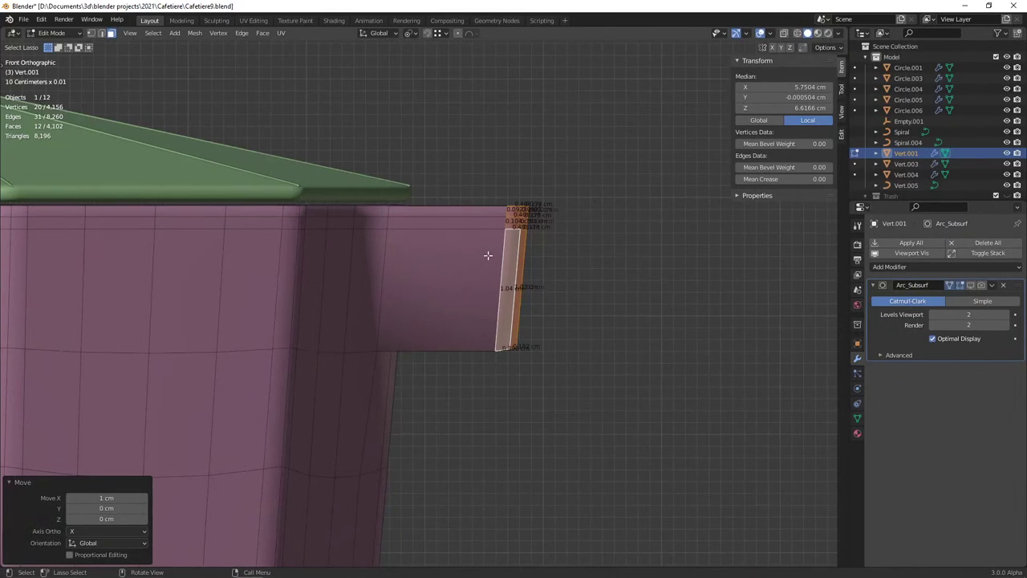
Flatten the spout end face by scaling it to 0 on X
key("s")
key("x")
key("Return")
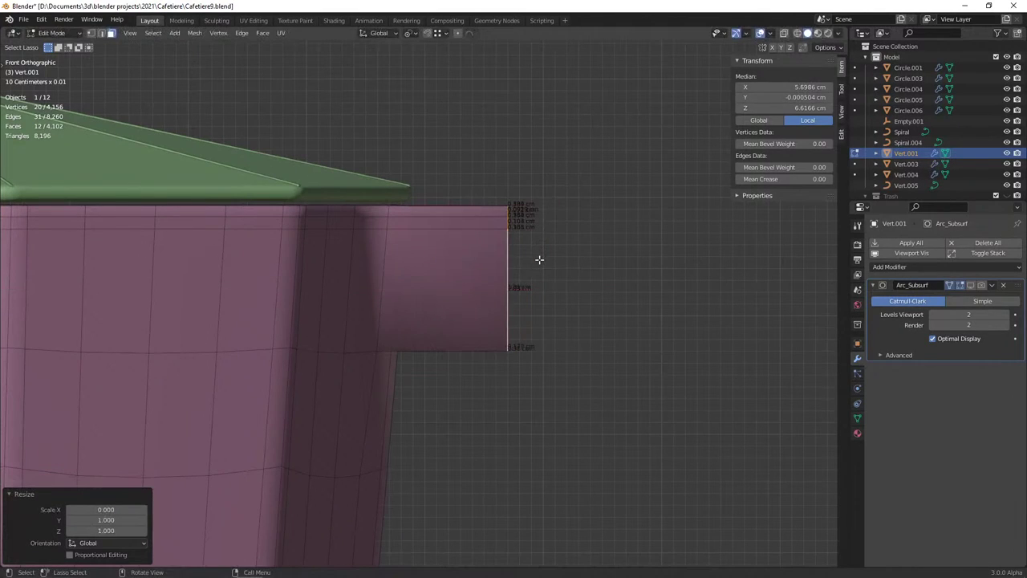
middle_click_drag(538, 259, 495, 277)
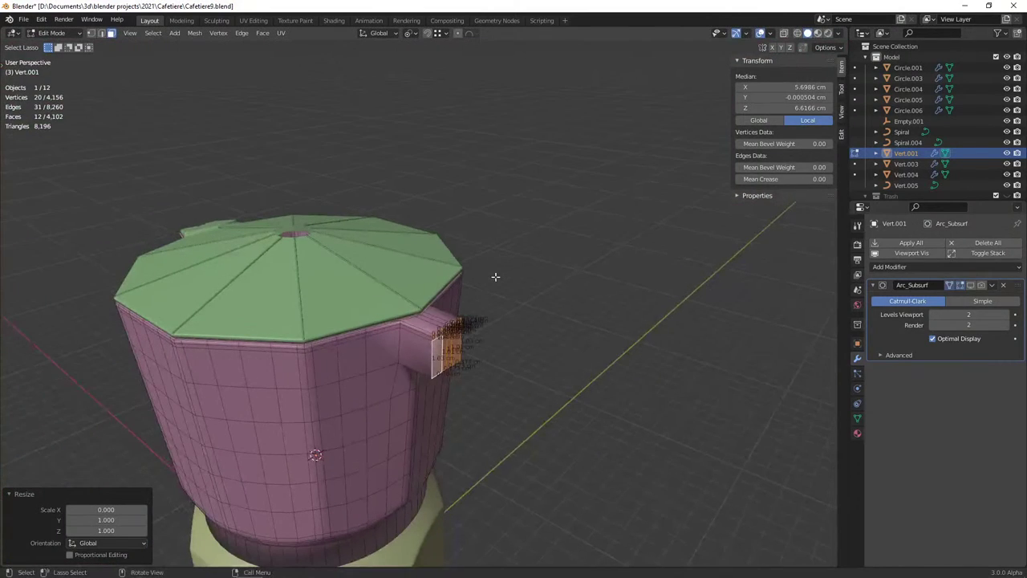
Frame the spout end and isolate the pot body in Local View
key("KP_Decimal")
scroll(493, 275, "down", 2)
scroll(534, 280, "up", 1)
middle_click_drag(535, 280, 444, 267)
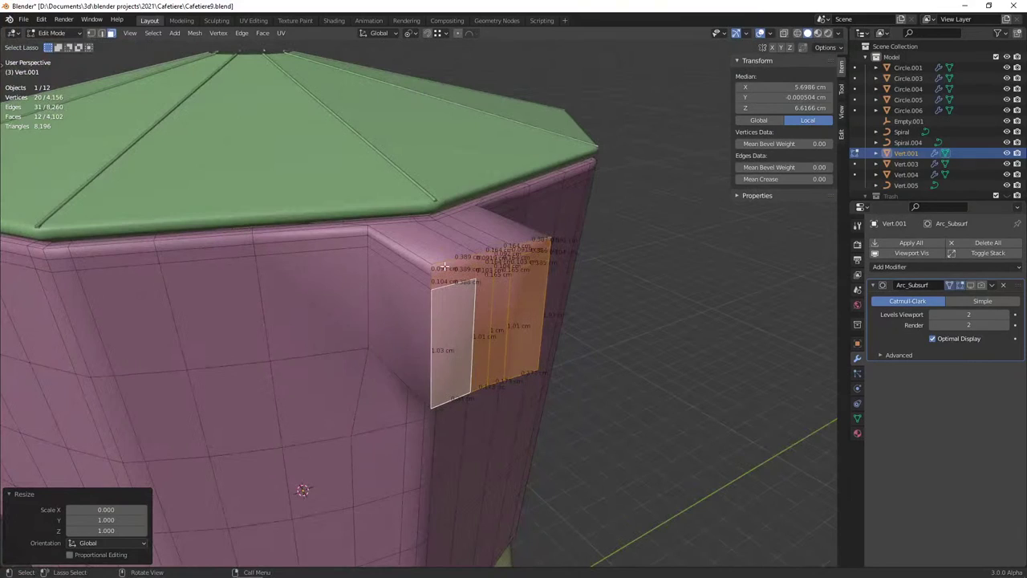
key("KP_Divide")
mouse_move(444, 267)
middle_mouse_down()
mouse_move(473, 349)
mouse_move(550, 333)
mouse_move(481, 337)
mouse_move(420, 318)
mouse_move(380, 289)
mouse_move(369, 249)
mouse_move(386, 292)
mouse_move(345, 345)
middle_mouse_up()
scroll(473, 349, "up", 4)
Hide the outer wall face below the spout, then select an inner wall face nearby
left_click(354, 343)
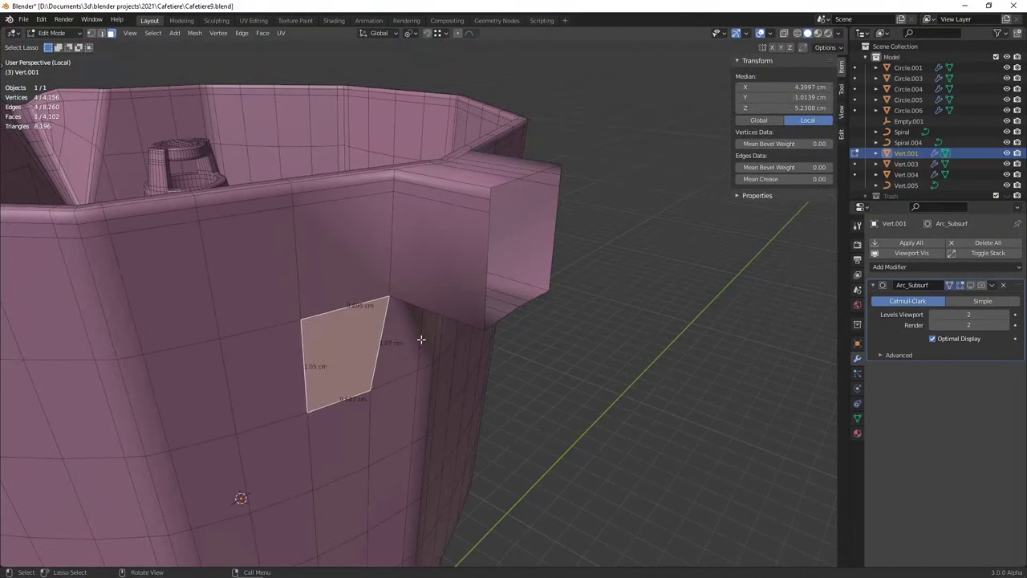
key("alt+j")
key("ctrl+z")
key("ctrl+shift+z")
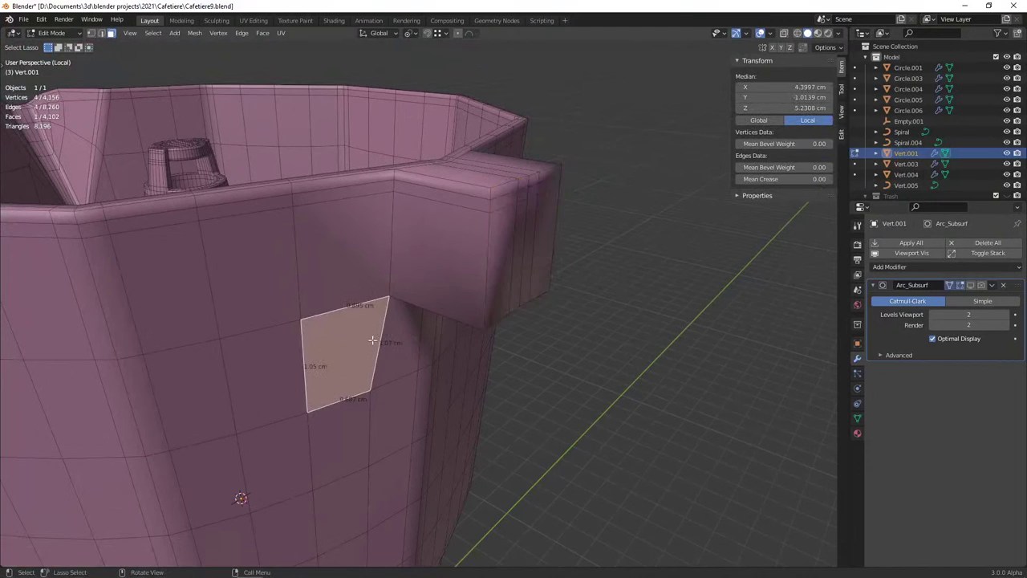
mouse_move(401, 340)
middle_mouse_down()
mouse_move(355, 328)
mouse_move(389, 288)
mouse_move(422, 273)
mouse_move(411, 208)
middle_mouse_up()
key("h")
mouse_move(414, 126)
middle_mouse_down()
mouse_move(417, 230)
mouse_move(443, 267)
mouse_move(539, 260)
mouse_move(431, 305)
mouse_move(437, 323)
mouse_move(449, 318)
middle_mouse_up()
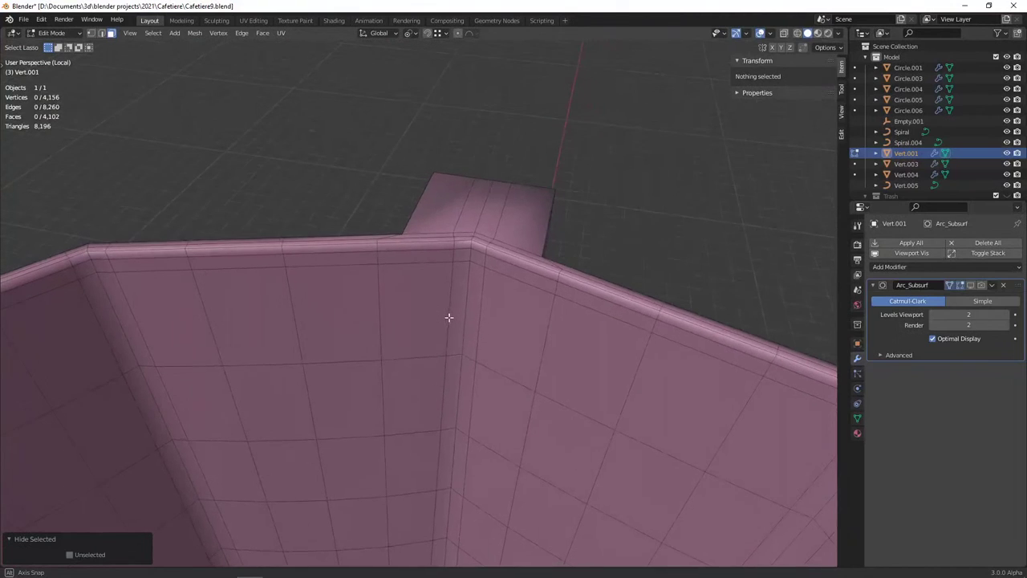
left_click(354, 308)
Hide both selected inner wall faces and add an edge loop beside the spout
left_click(566, 344, "shift")
key("h")
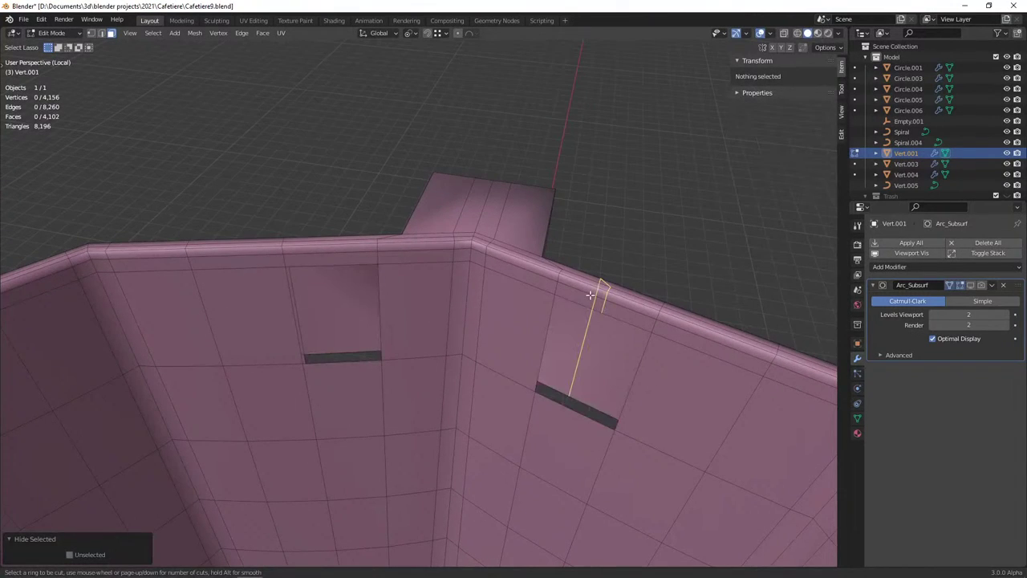
left_click(590, 295)
mouse_move(351, 257)
middle_mouse_down()
mouse_move(345, 291)
mouse_move(314, 299)
mouse_move(377, 361)
mouse_move(360, 351)
mouse_move(337, 297)
mouse_move(445, 339)
middle_mouse_up()
Clear the selection and begin a knife cut below the spout
key("alt+a")
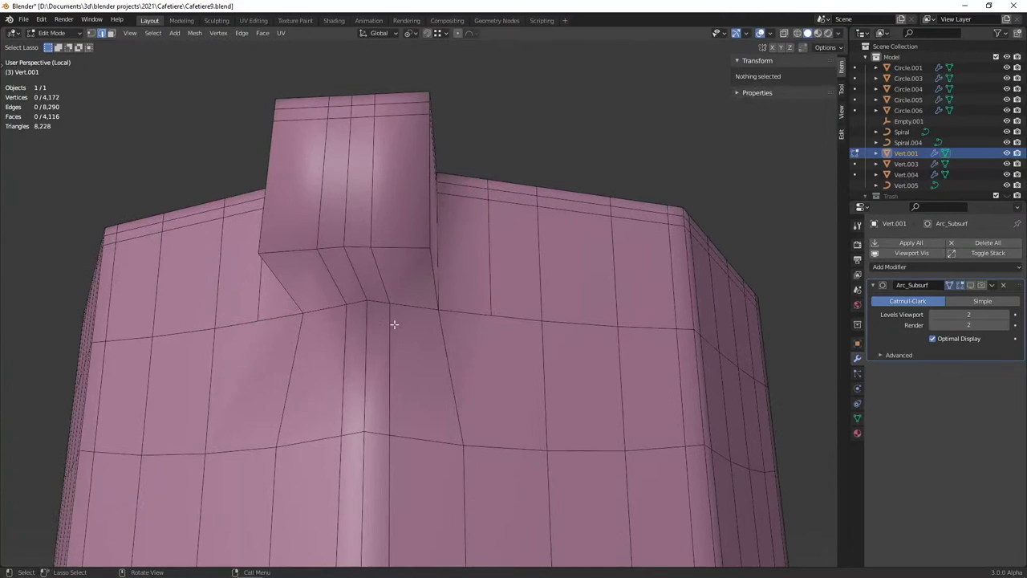
middle_click_drag(263, 335, 248, 311)
key("k")
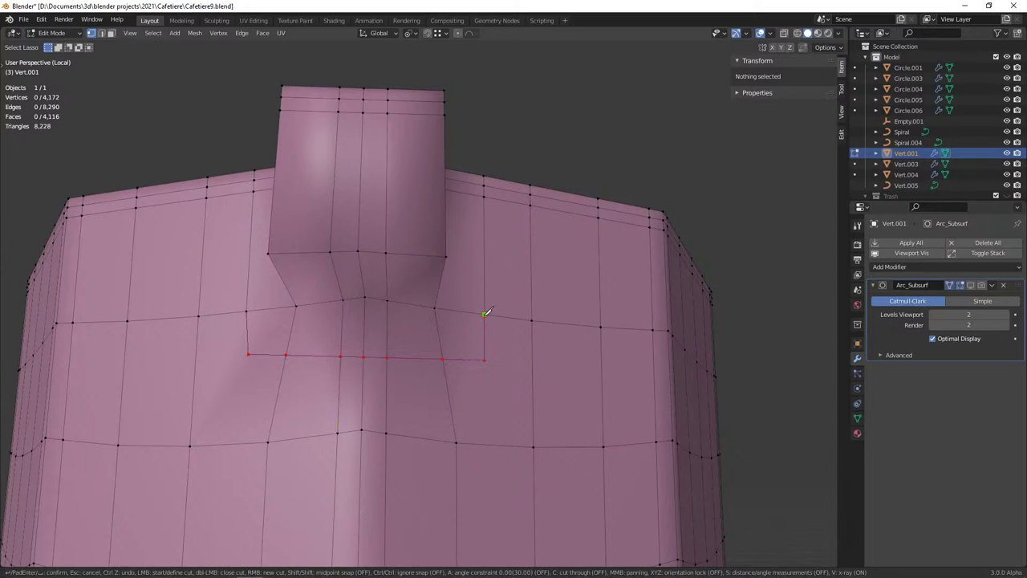
Commit the knife cut below the spout and connect the new vertex pairs with edges
key("Return")
left_click(485, 358)
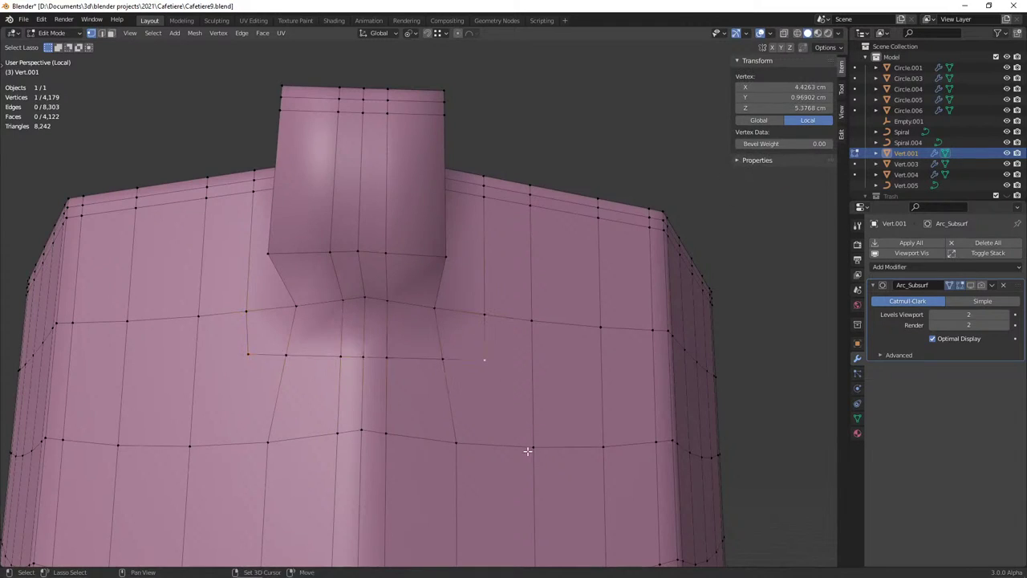
key("j")
left_click(248, 354)
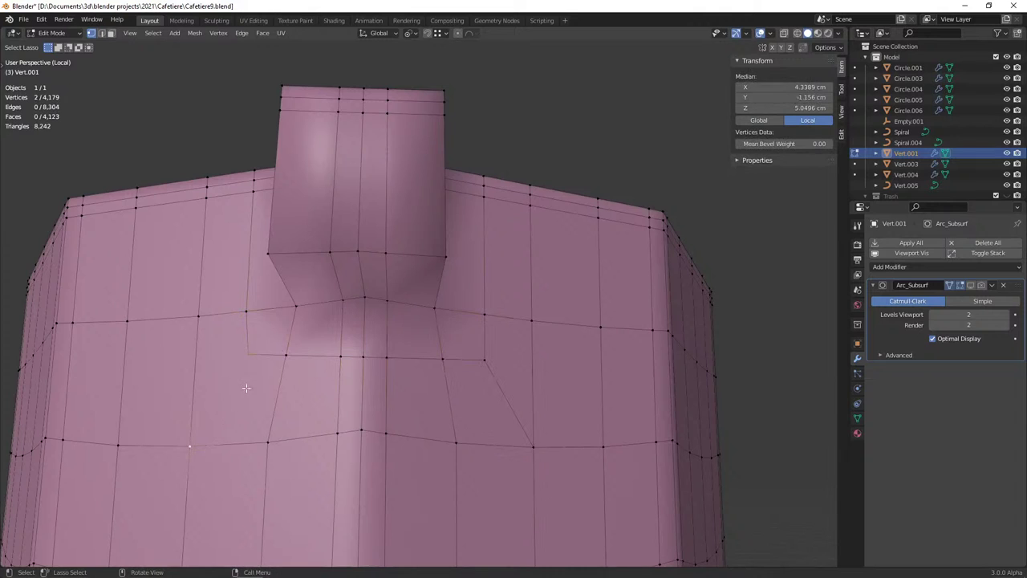
key("j")
Make knife cuts across the inner wall, including a horizontal cut and one down to a lower vertex
mouse_move(245, 388)
middle_mouse_down()
mouse_move(383, 415)
mouse_move(480, 389)
mouse_move(385, 311)
middle_mouse_up()
key("k")
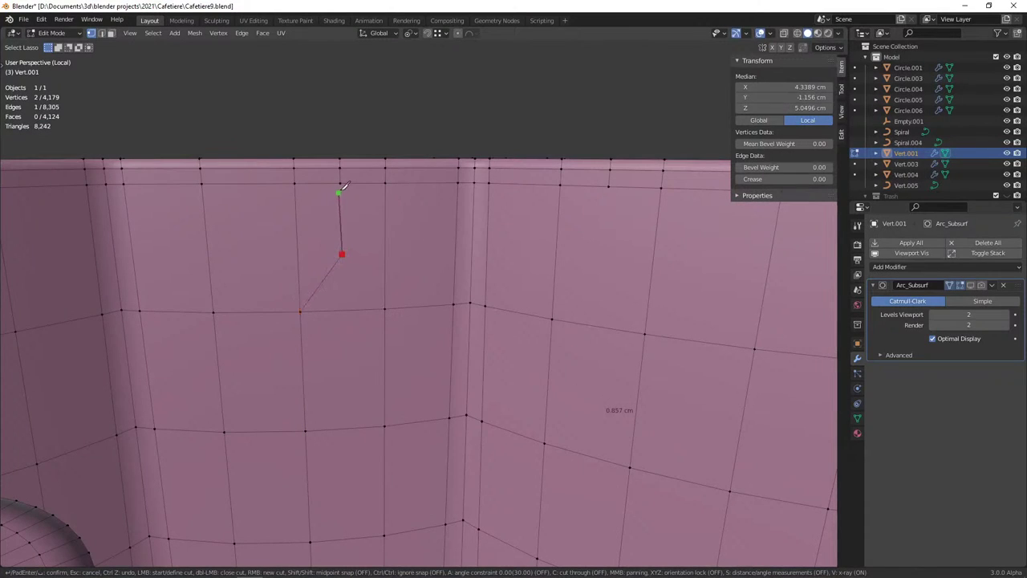
key("Return")
key("k")
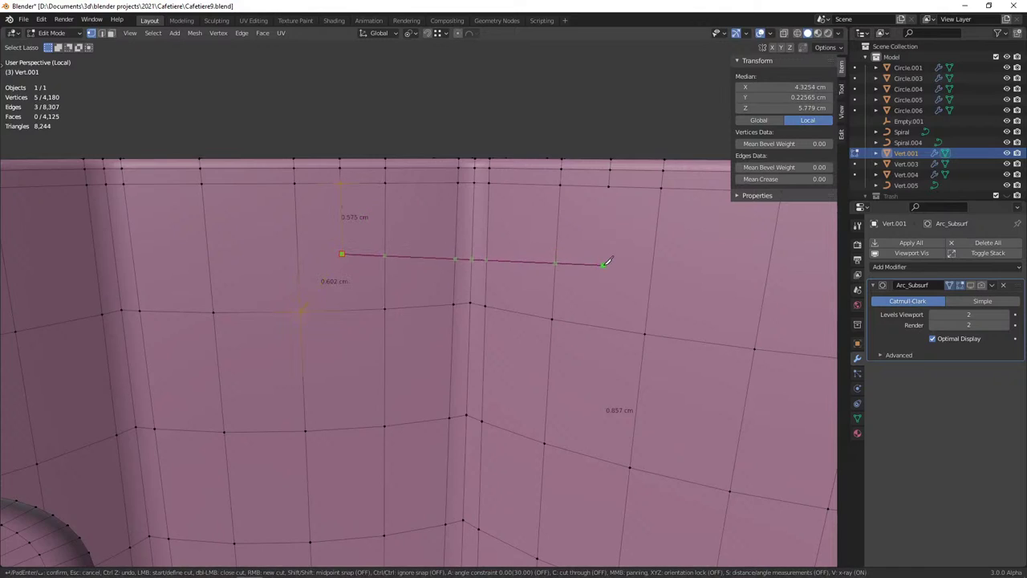
left_click(645, 333)
key("Return")
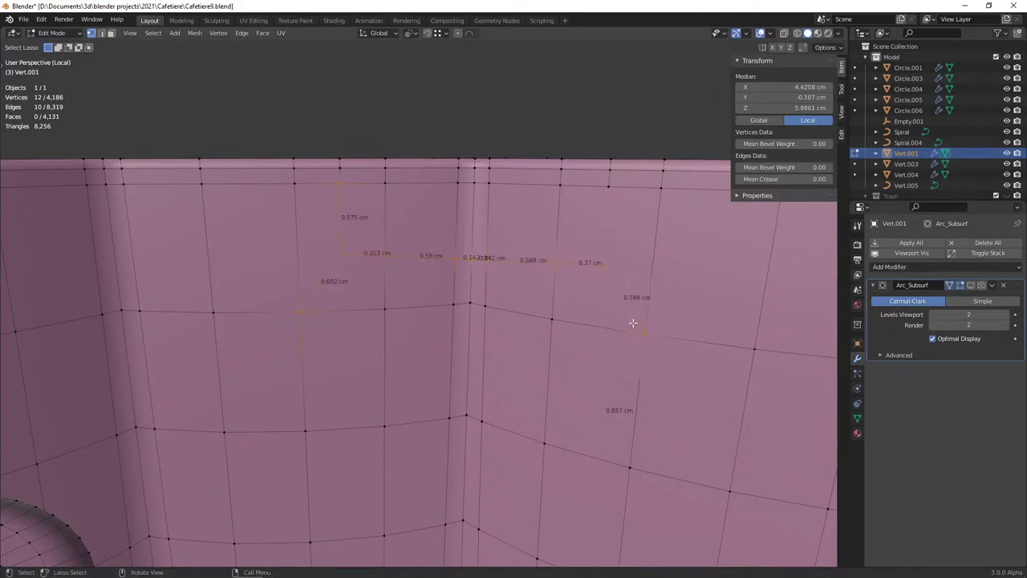
left_click(606, 266)
key("k")
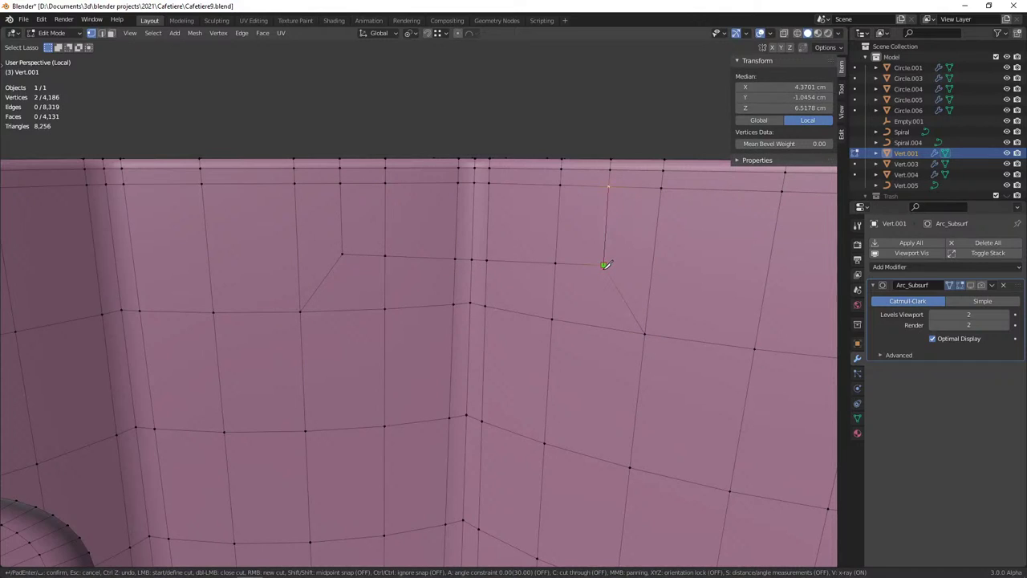
left_click(606, 265)
key("Return")
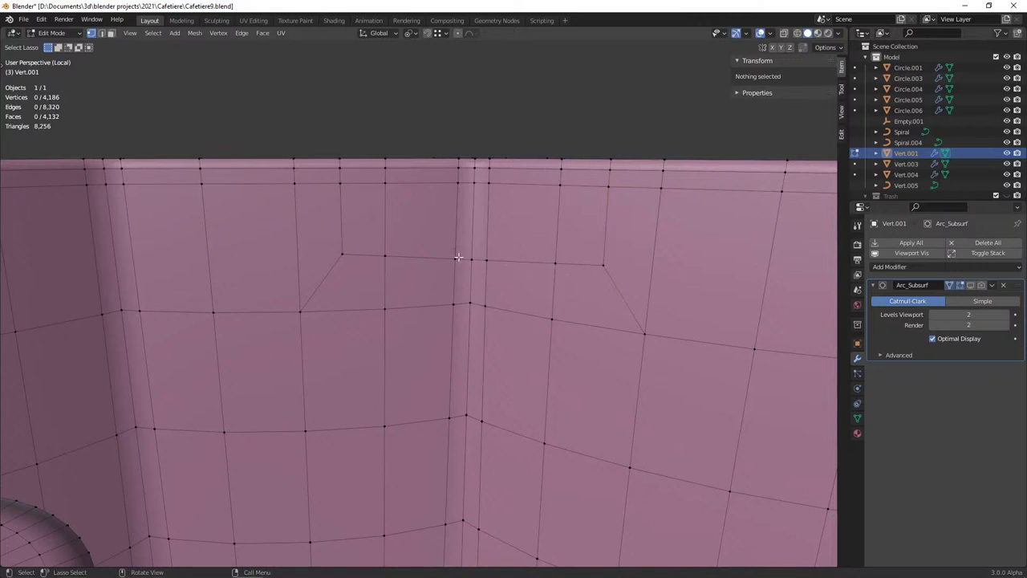
Slide three vertices of the new cut, including its corner vertex, along their edges
left_click_drag(530, 263, 446, 250)
key("g")
key("g")
left_click(471, 244)
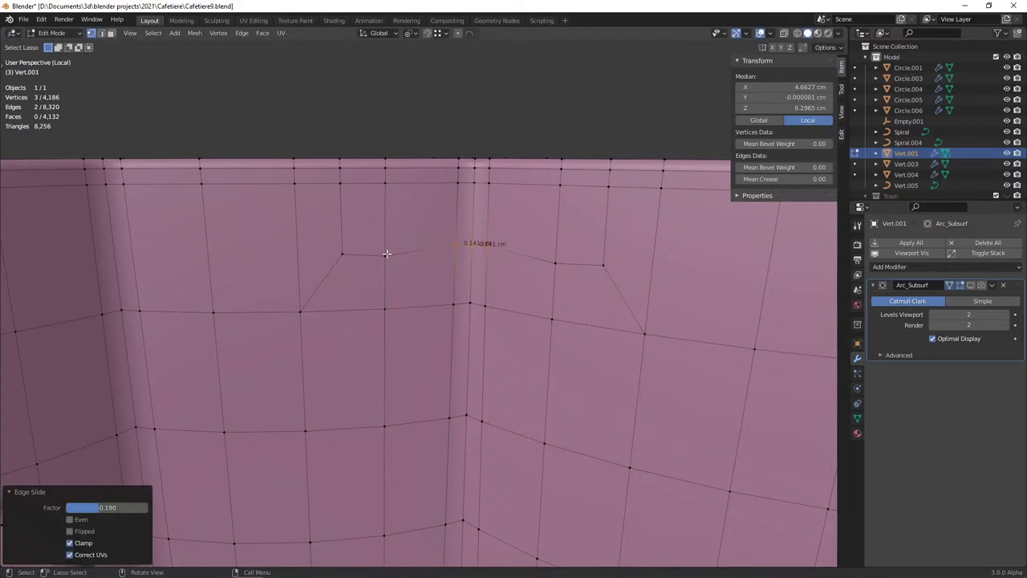
left_click(386, 254)
key("g")
key("g")
left_click(389, 250)
left_click(570, 268)
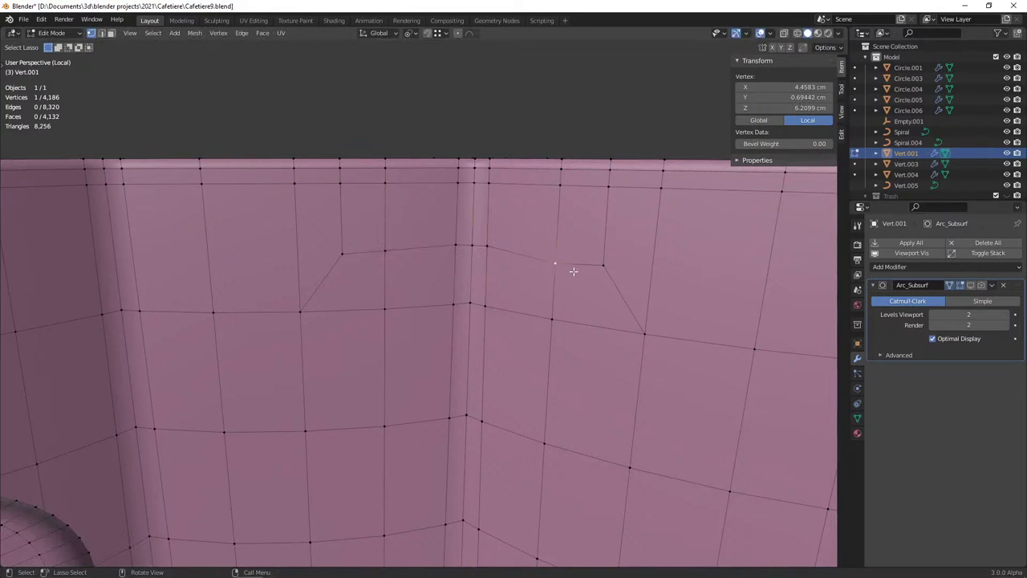
key("g")
key("g")
left_click(566, 264)
key("alt+a")
Select the wall vertices near the spout and edge-slide them closer to the block
scroll(554, 273, "down", 3)
mouse_move(543, 282)
middle_mouse_down()
mouse_move(520, 318)
mouse_move(404, 316)
mouse_move(349, 288)
mouse_move(369, 270)
mouse_move(407, 305)
middle_mouse_up()
mouse_move(343, 373)
middle_mouse_down()
mouse_move(337, 298)
mouse_move(401, 321)
mouse_move(507, 293)
middle_mouse_up()
scroll(345, 285, "up", 4)
left_click(401, 321)
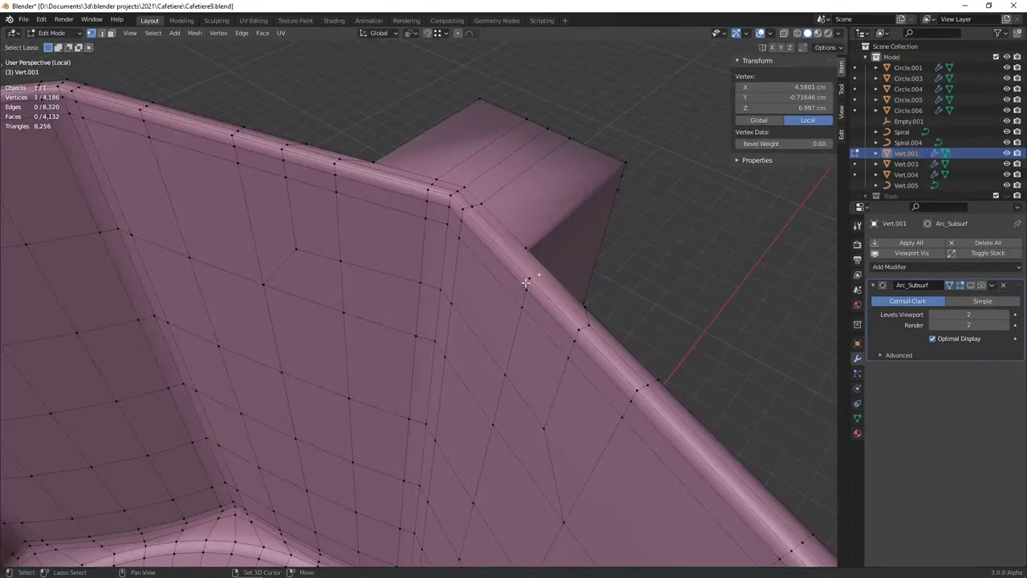
left_click(526, 288, "ctrl")
key("g")
key("g")
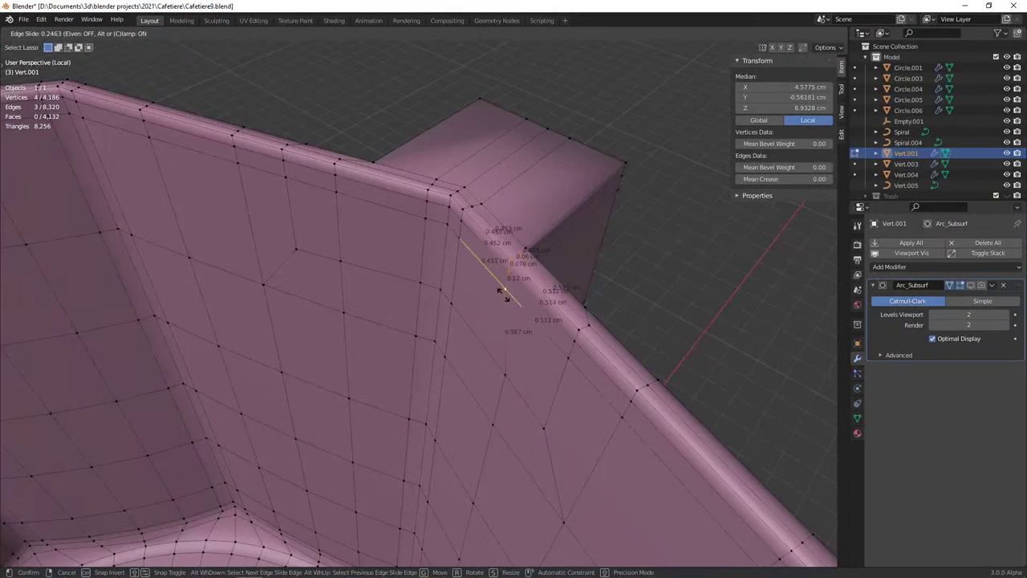
left_click(504, 294)
Select the vertices just below the rim and edge-slide them in toward the spout
middle_click_drag(504, 294, 486, 276)
left_click(291, 223)
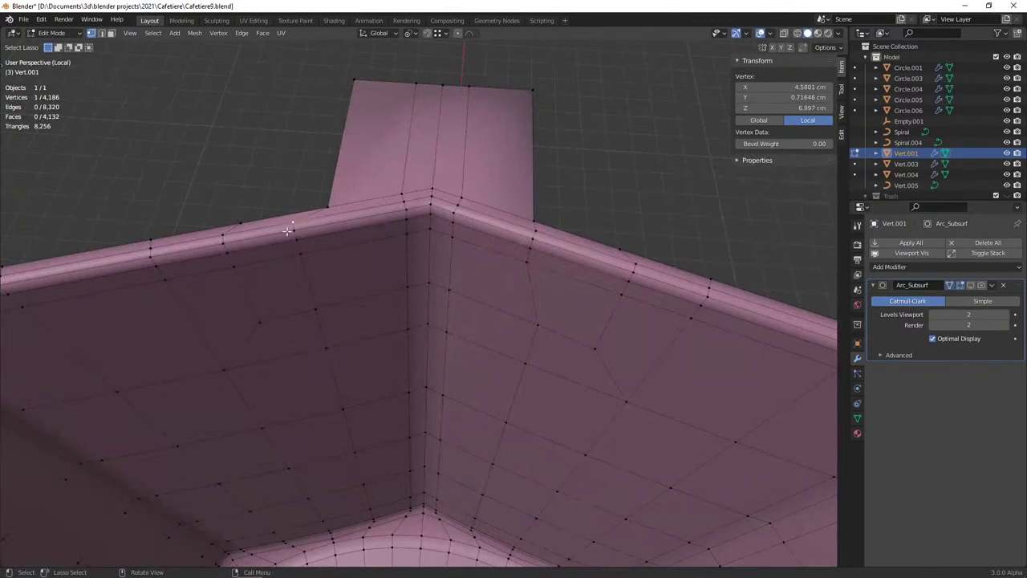
left_click(299, 251, "ctrl")
key("g")
key("g")
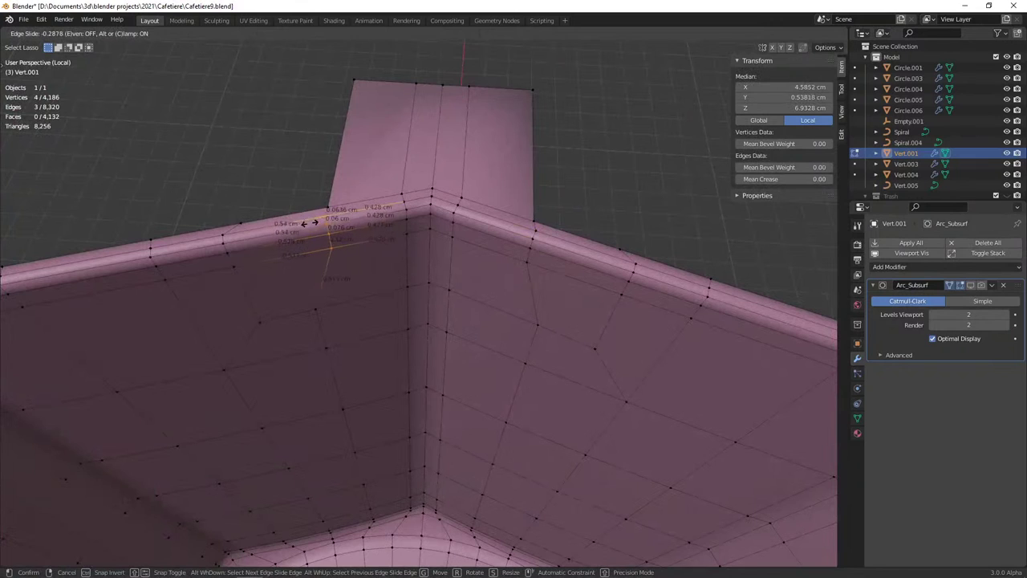
left_click(309, 223)
Lasso-select the loops around the spout block in X-ray and slide them along the wall
left_click_drag(277, 251, 273, 265, "shift")
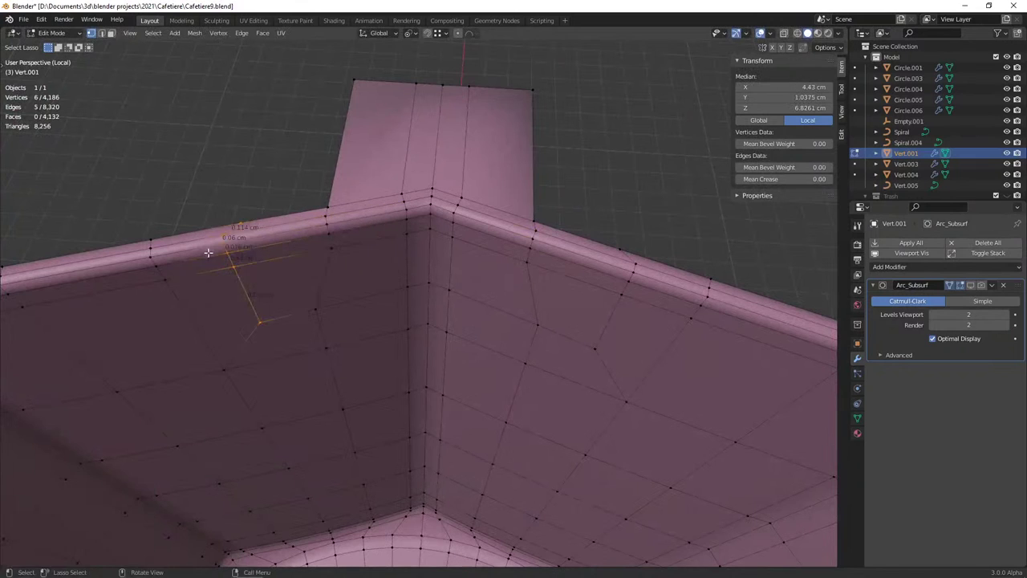
middle_click_drag(273, 265, 546, 263)
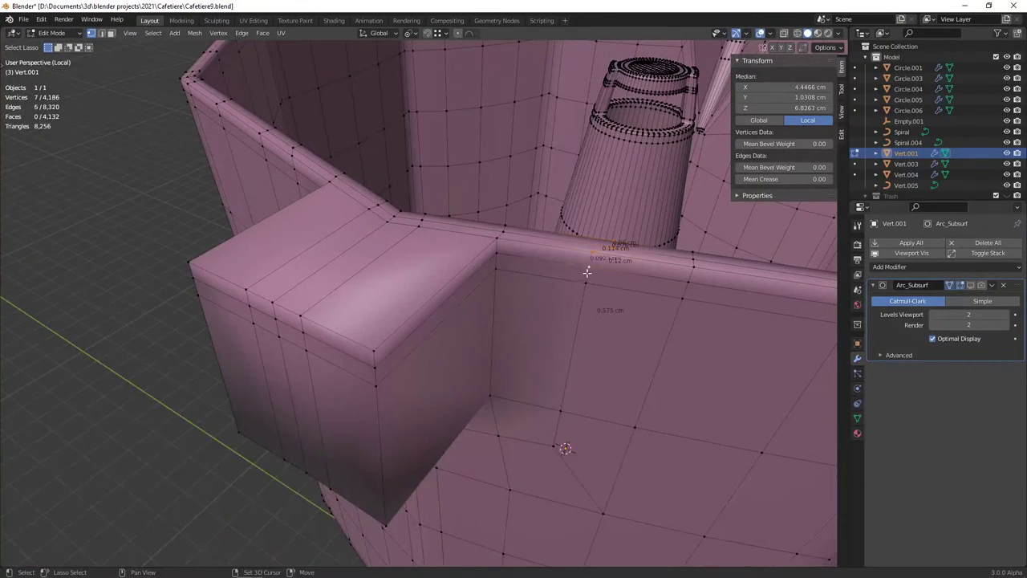
left_click(506, 440, "shift")
middle_click_drag(506, 440, 475, 452)
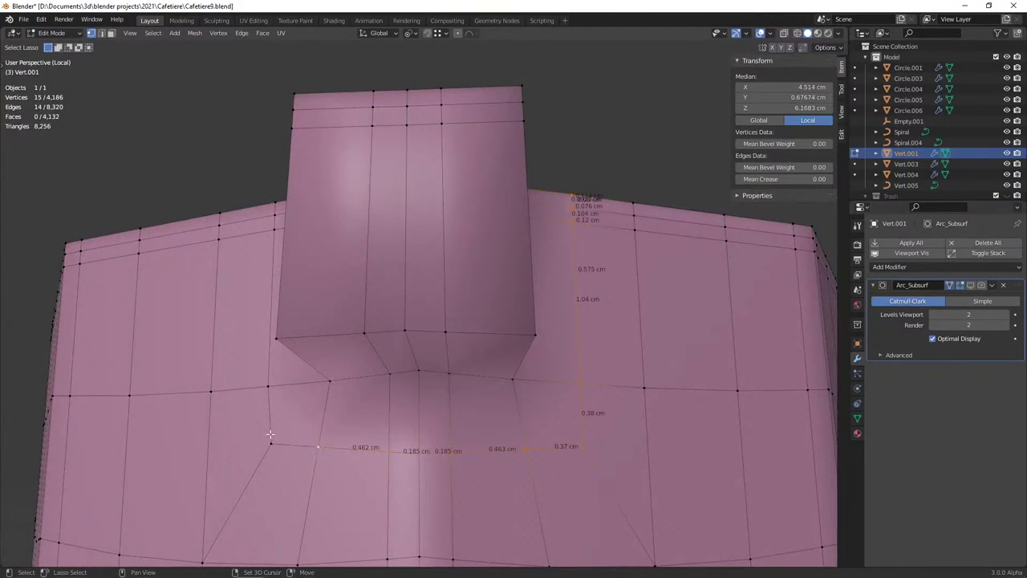
mouse_move(281, 386)
middle_mouse_down()
mouse_move(312, 396)
mouse_move(294, 370)
middle_mouse_up()
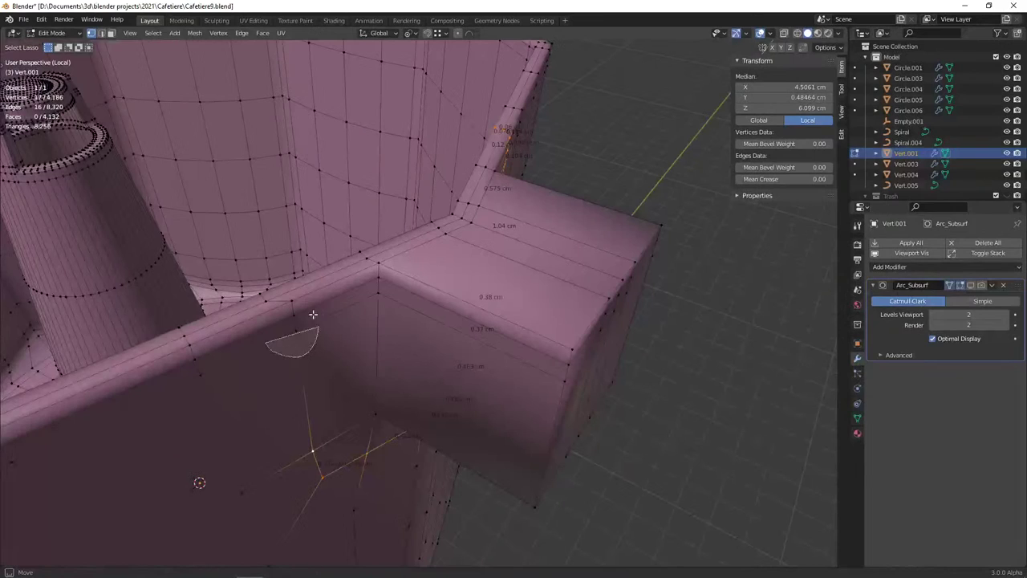
left_click_drag(266, 293, 267, 295, "shift")
mouse_move(267, 294)
middle_mouse_down()
mouse_move(104, 365)
mouse_move(248, 372)
middle_mouse_up()
key("shift+z")
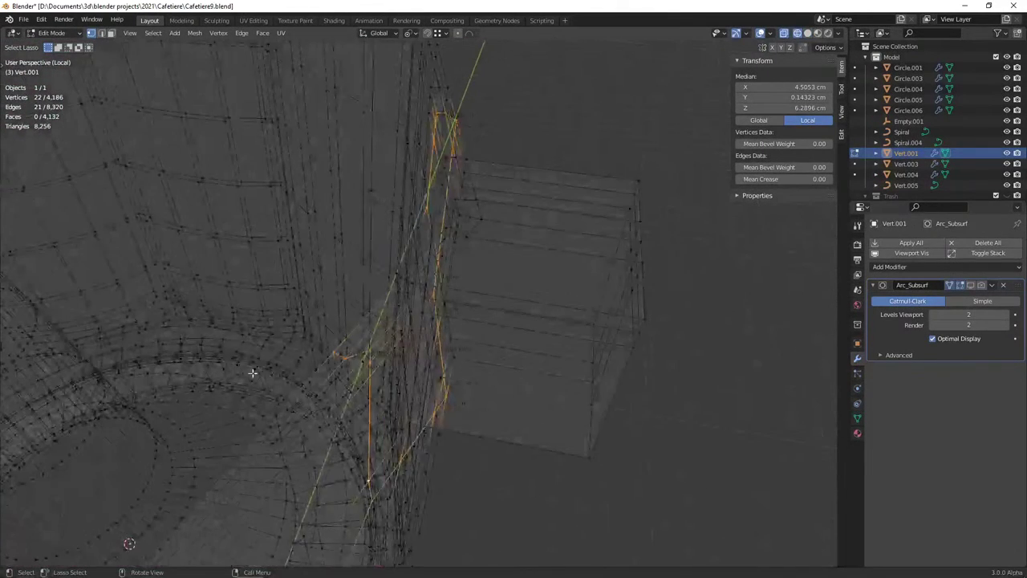
key("shift+z")
middle_click_drag(385, 390, 305, 364)
key("g")
key("g")
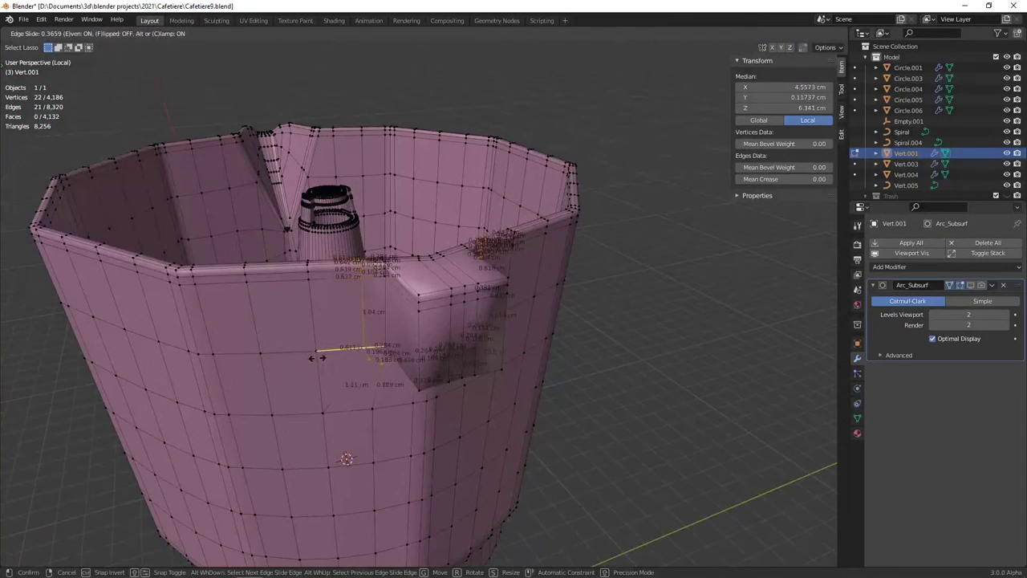
left_click(329, 360)
Slide the edge beside the spout corner along the wall, then return to Object Mode
mouse_move(329, 361)
middle_mouse_down()
mouse_move(398, 376)
mouse_move(386, 399)
mouse_move(321, 415)
mouse_move(241, 383)
middle_mouse_up()
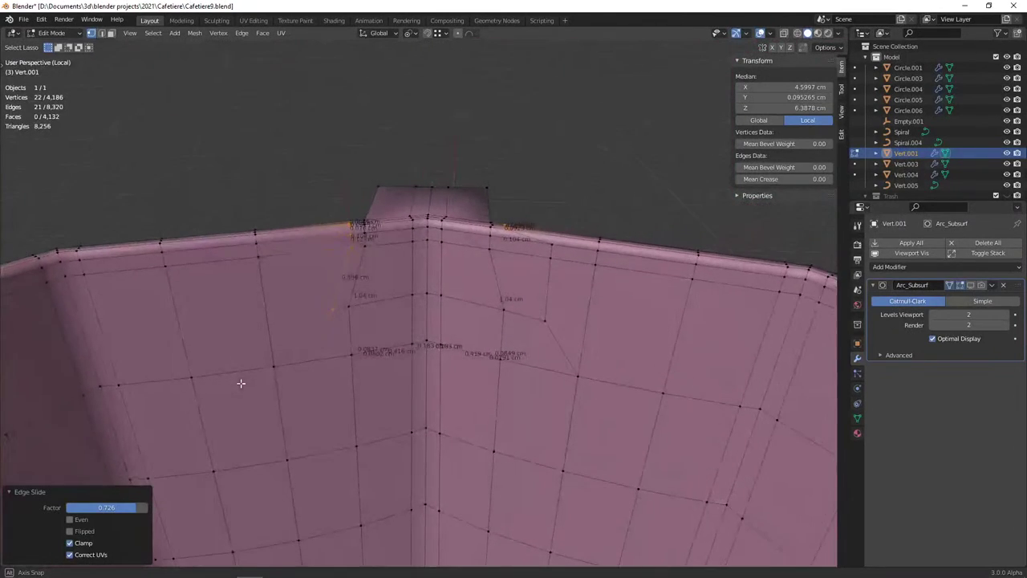
middle_click_drag(509, 339, 523, 335)
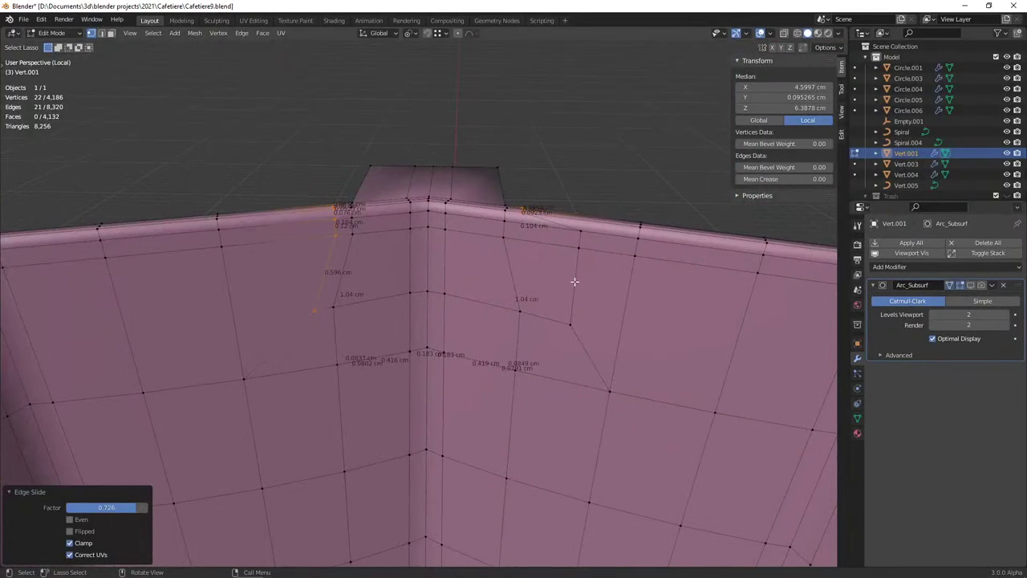
left_click(579, 232)
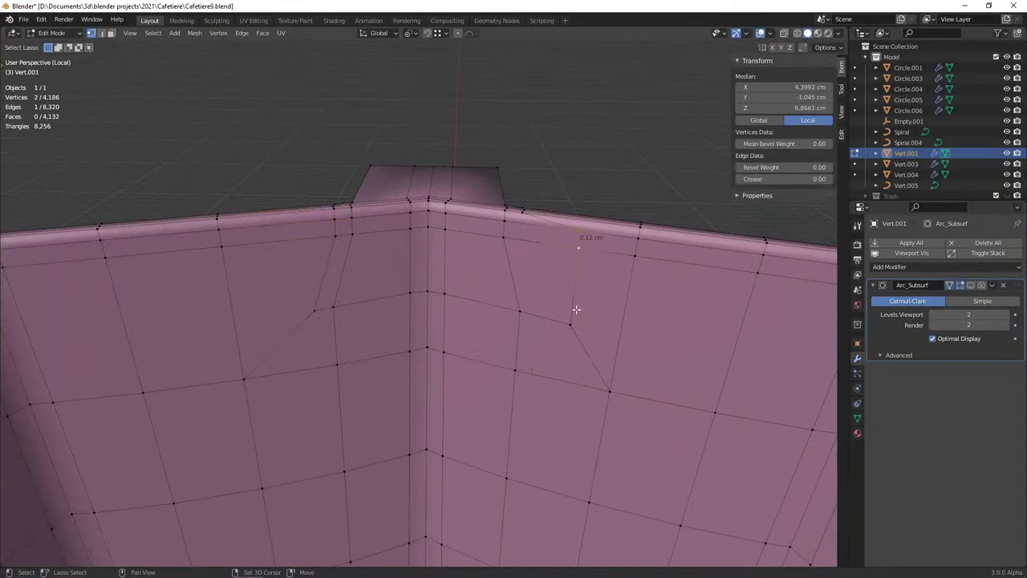
key("g")
key("g")
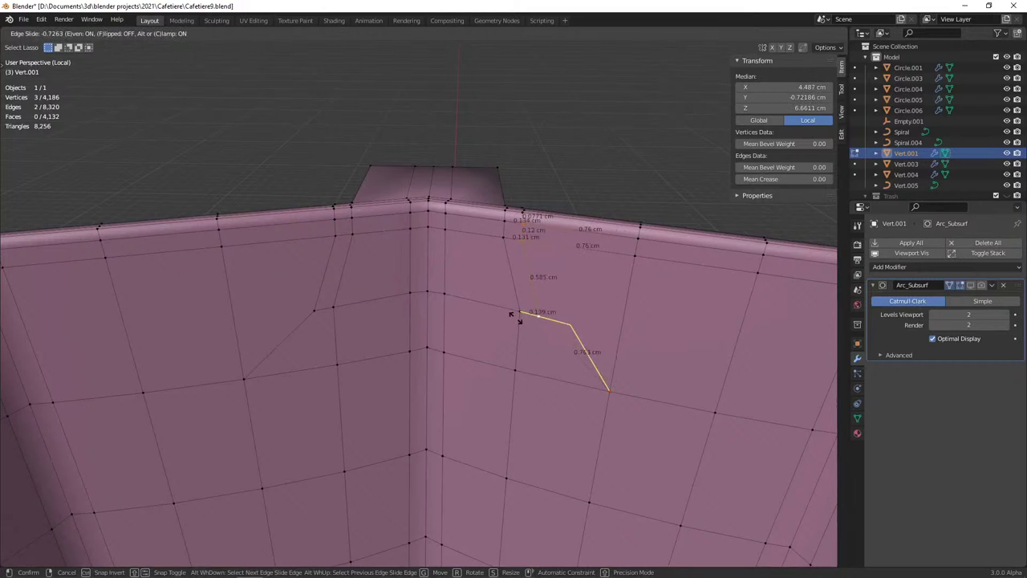
left_click(513, 315)
key("Tab")
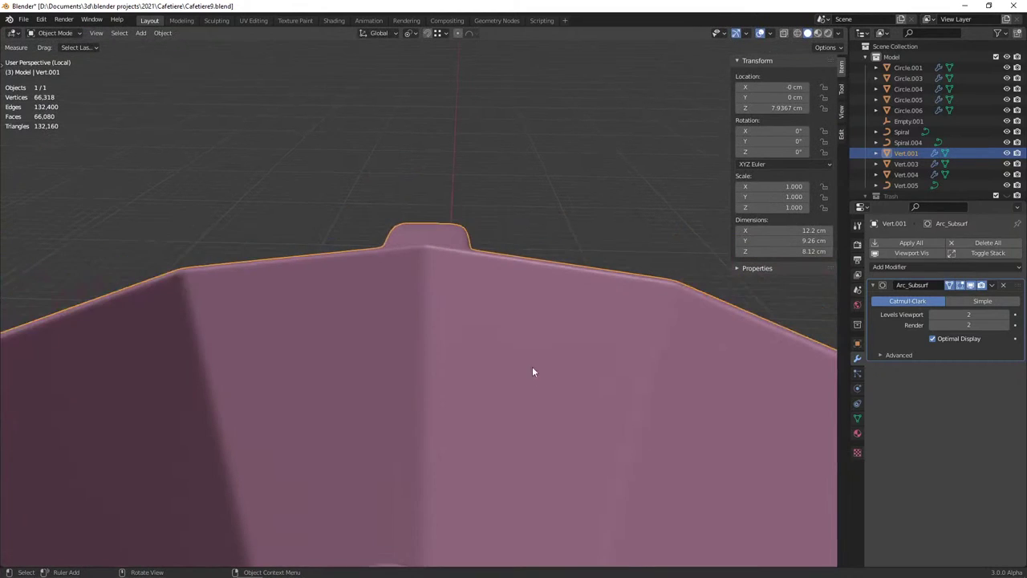
Return to Edit Mode in edge select mode, viewing the pot's rim
mouse_move(532, 371)
middle_mouse_down()
mouse_move(407, 360)
mouse_move(367, 329)
mouse_move(429, 348)
mouse_move(403, 325)
mouse_move(493, 371)
mouse_move(403, 382)
mouse_move(425, 374)
middle_mouse_up()
key("Tab")
key("2")
mouse_move(394, 264)
middle_mouse_down()
mouse_move(344, 275)
mouse_move(409, 330)
middle_mouse_up()
scroll(404, 305, "down", 3)
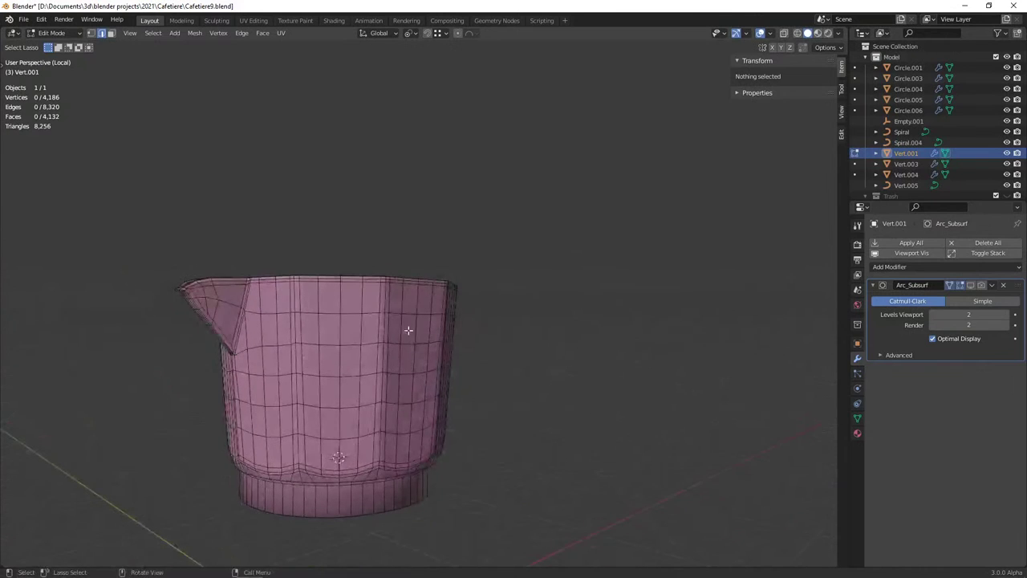
mouse_move(352, 302)
middle_mouse_down()
mouse_move(426, 339)
mouse_move(378, 340)
mouse_move(390, 329)
middle_mouse_up()
scroll(374, 339, "up", 4)
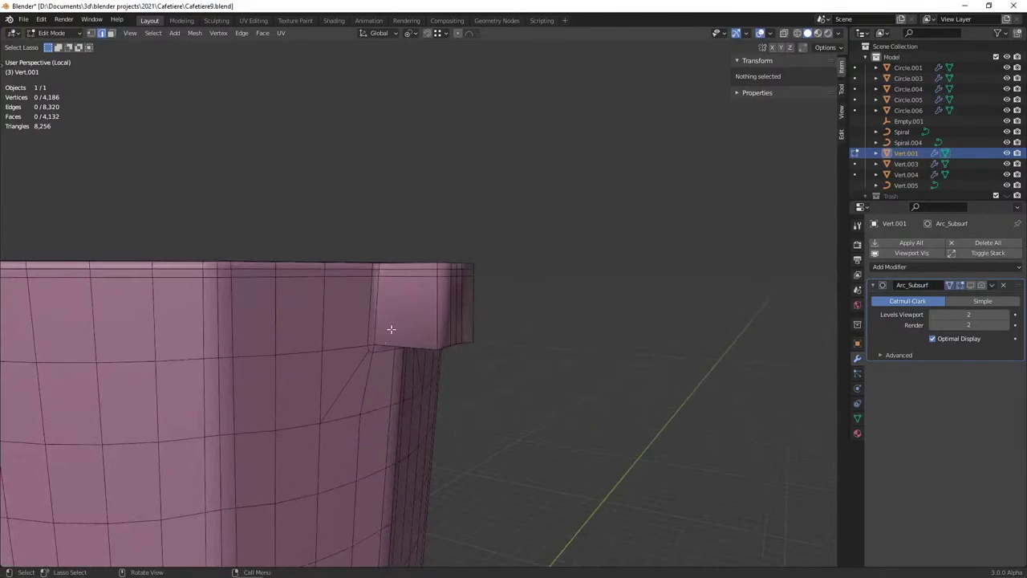
Select the rim path up to the spout and slide that loop down the wall
left_click(361, 278)
middle_click_drag(361, 278, 452, 288)
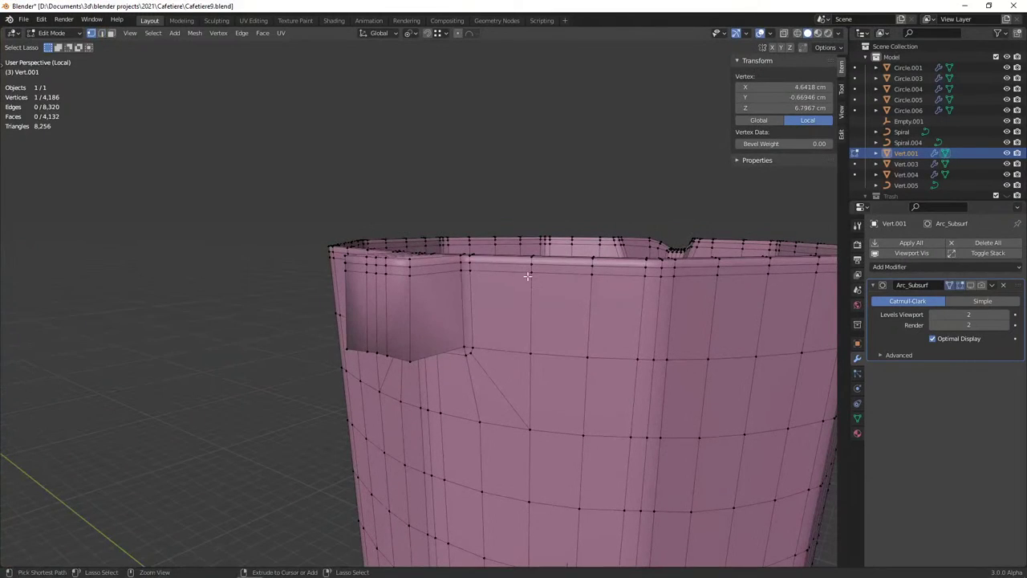
left_click(527, 276, "ctrl")
key("ctrl+z")
middle_click_drag(551, 284, 412, 284)
left_click(410, 276, "ctrl")
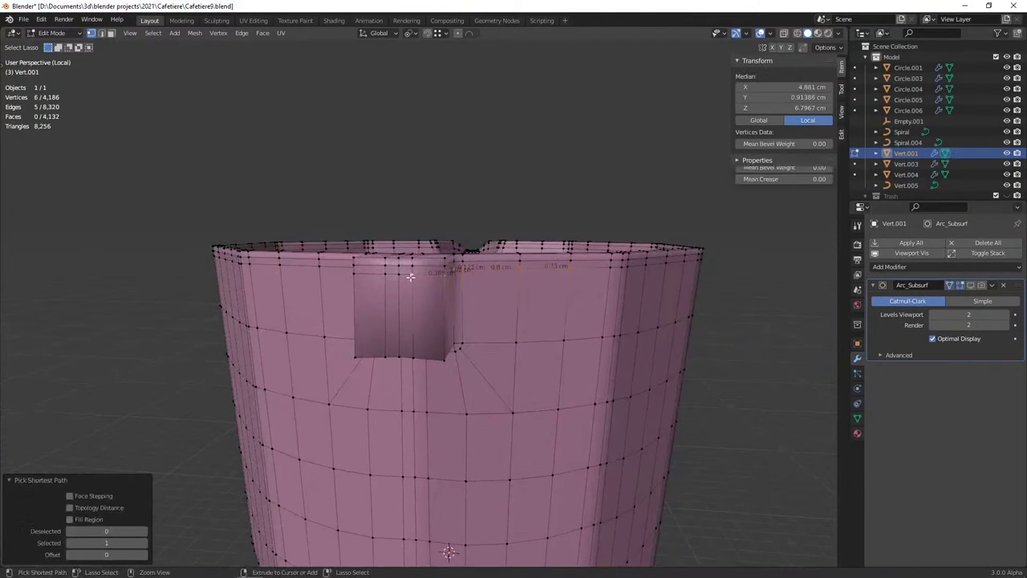
middle_click_drag(348, 275, 230, 275)
left_click(230, 277, "ctrl")
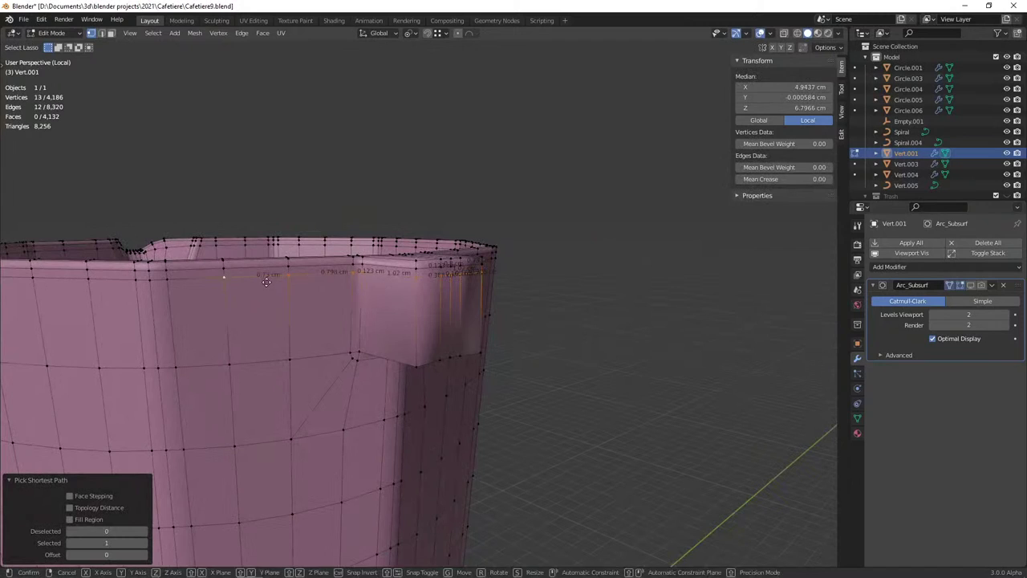
key("g")
key("g")
left_click(287, 317)
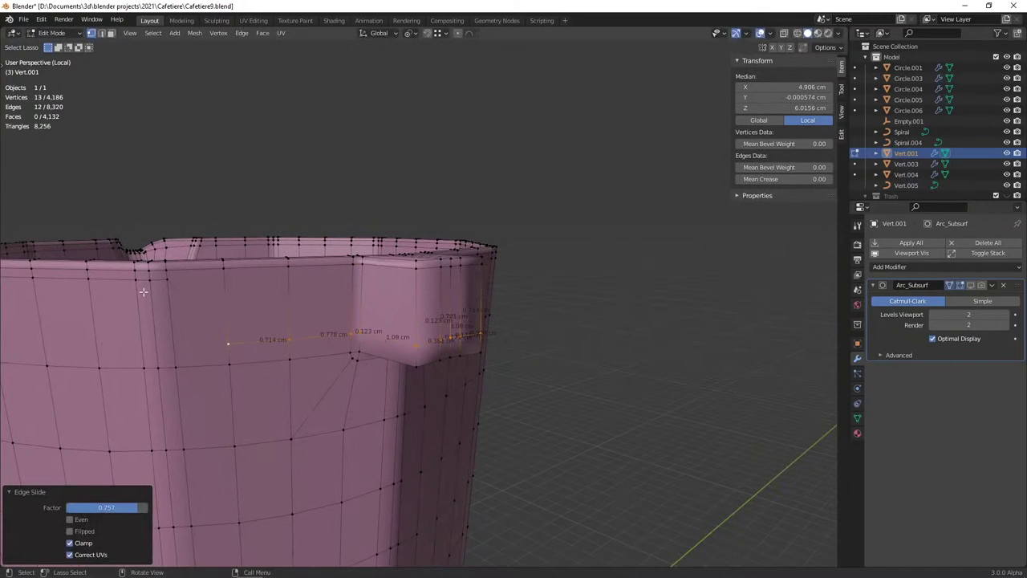
Slide the edges beside the spout corner and a nearby wall vertex to tighten them
left_click_drag(166, 276, 166, 280)
key("g")
key("g")
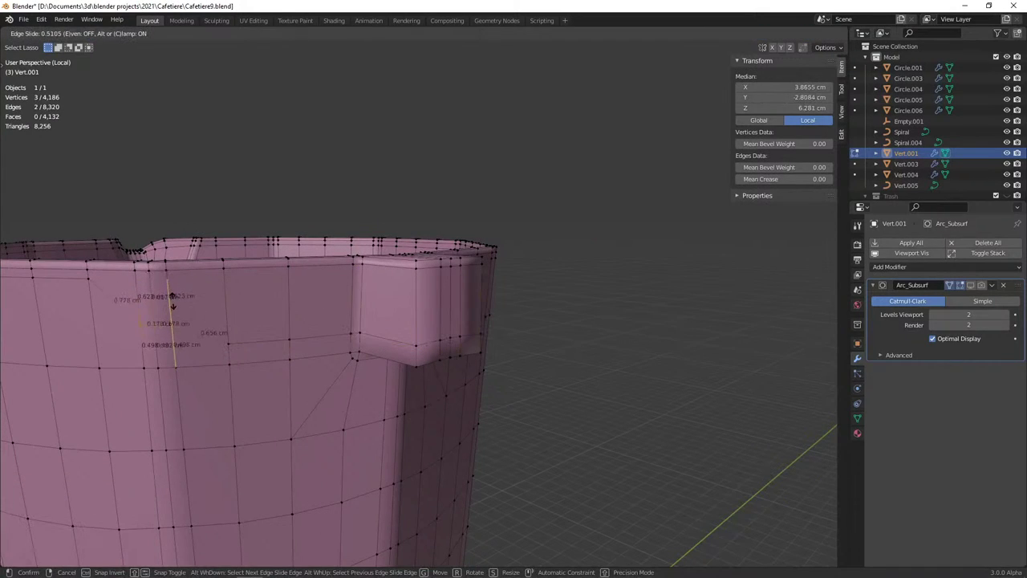
left_click(172, 303)
left_click(145, 324)
key("shift+v")
left_click(144, 329)
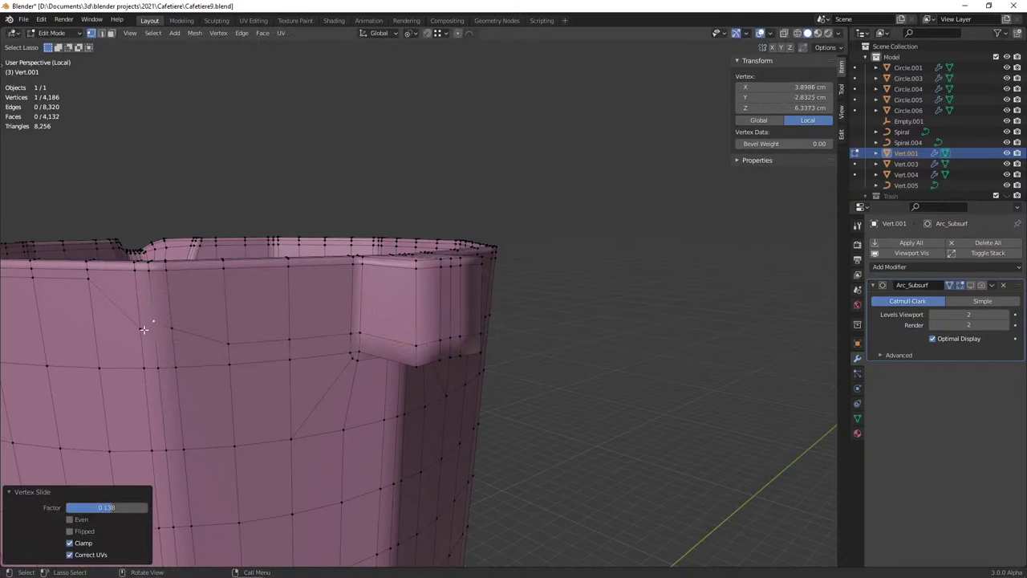
key("shift+v")
left_click(140, 315)
Vertex-slide several more wall vertices next to the spout to even the flow
left_click(98, 281)
key("shift+v")
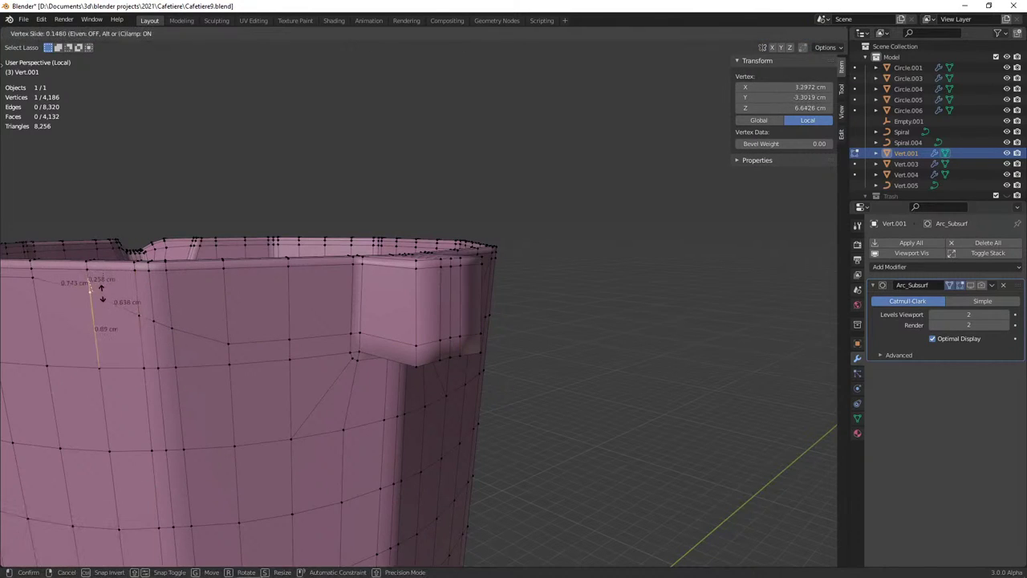
left_click(103, 294)
middle_click_drag(103, 294, 289, 293)
left_click(294, 288)
key("shift+v")
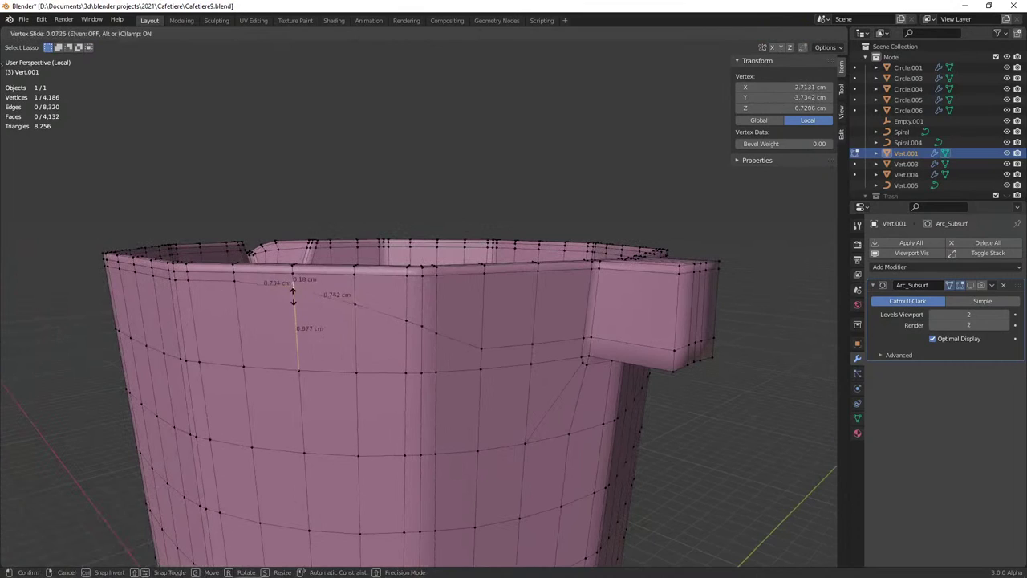
left_click(295, 298)
left_click(239, 292)
key("g")
left_click(239, 292)
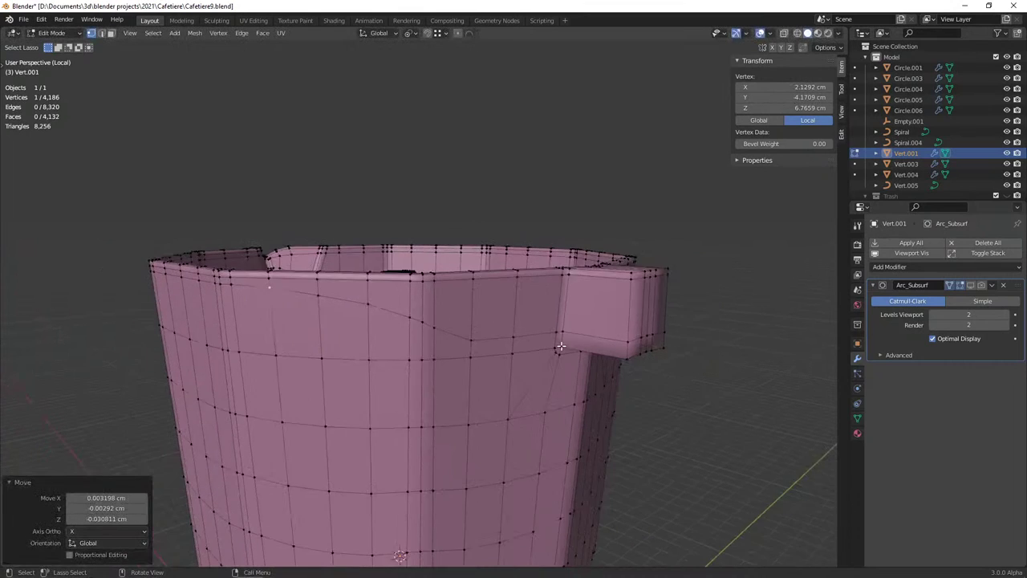
On the other side of the pot, vertex-slide the vertices near and below the rim
mouse_move(239, 292)
middle_mouse_down()
mouse_move(531, 324)
mouse_move(461, 332)
middle_mouse_up()
scroll(531, 324, "down", 3)
scroll(461, 332, "up", 3)
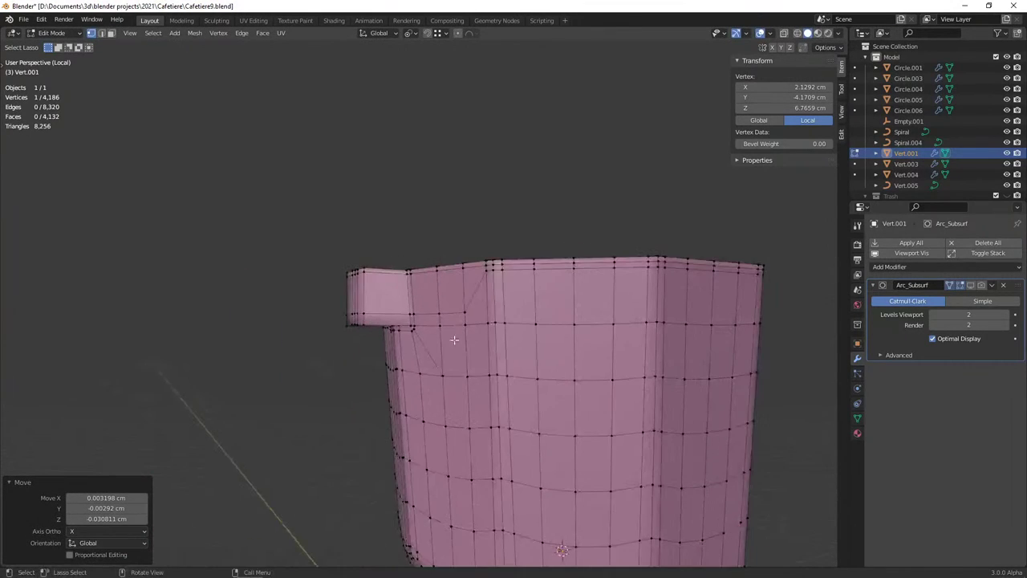
scroll(461, 332, "up", 2)
left_click(447, 295)
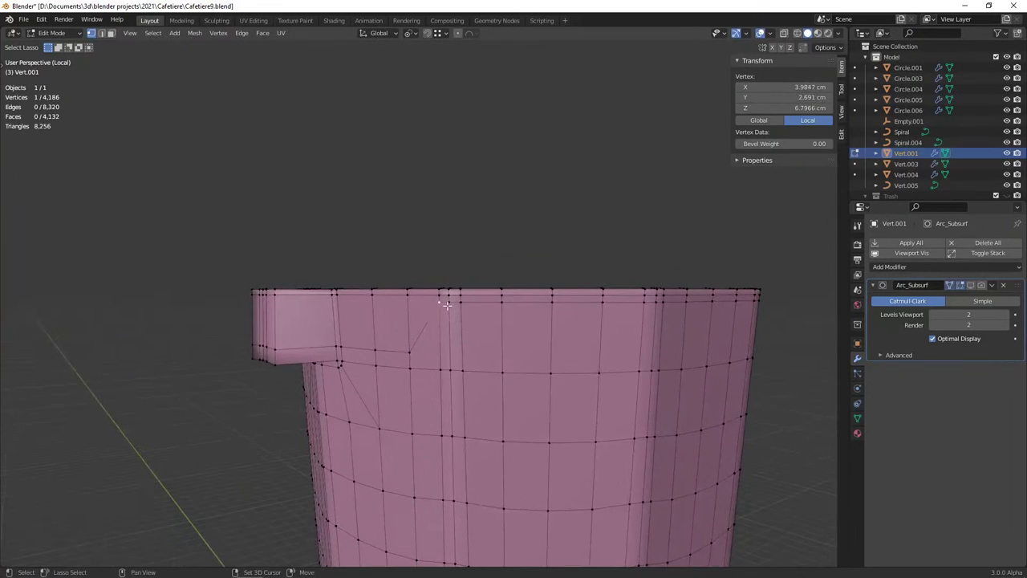
key("shift+v")
left_click(418, 348)
key("shift+v")
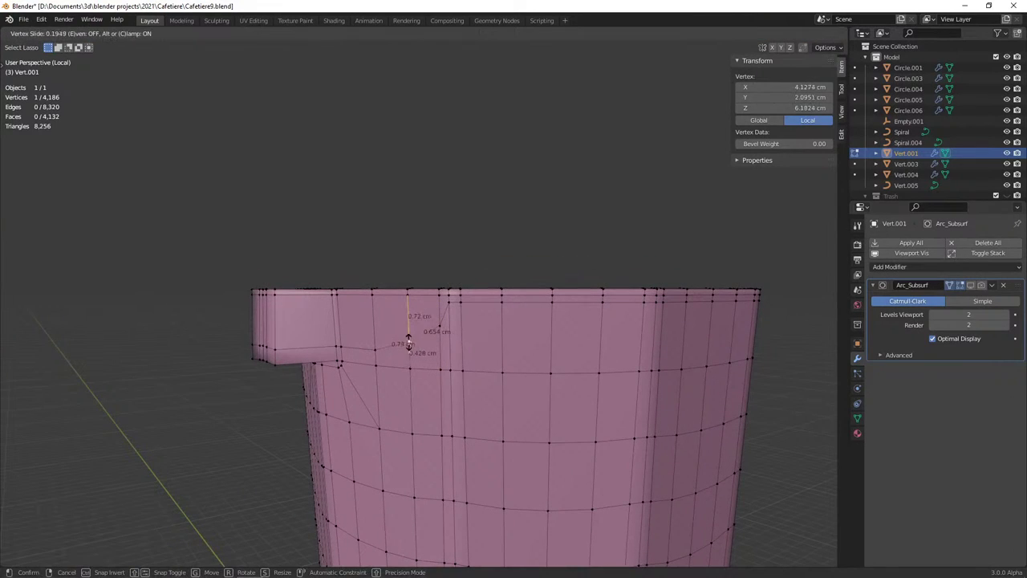
left_click(405, 337)
left_click(375, 347)
key("shift+v")
left_click(444, 329)
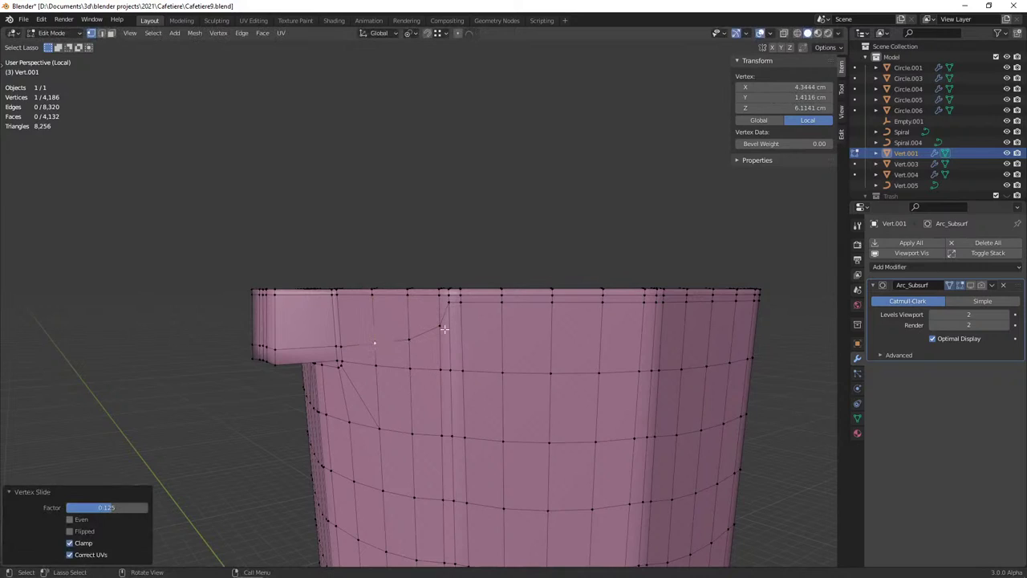
Even out the remaining vertices along the rim with vertex slides
left_click(453, 310)
key("shift+v")
left_click(457, 309)
key("shift+v")
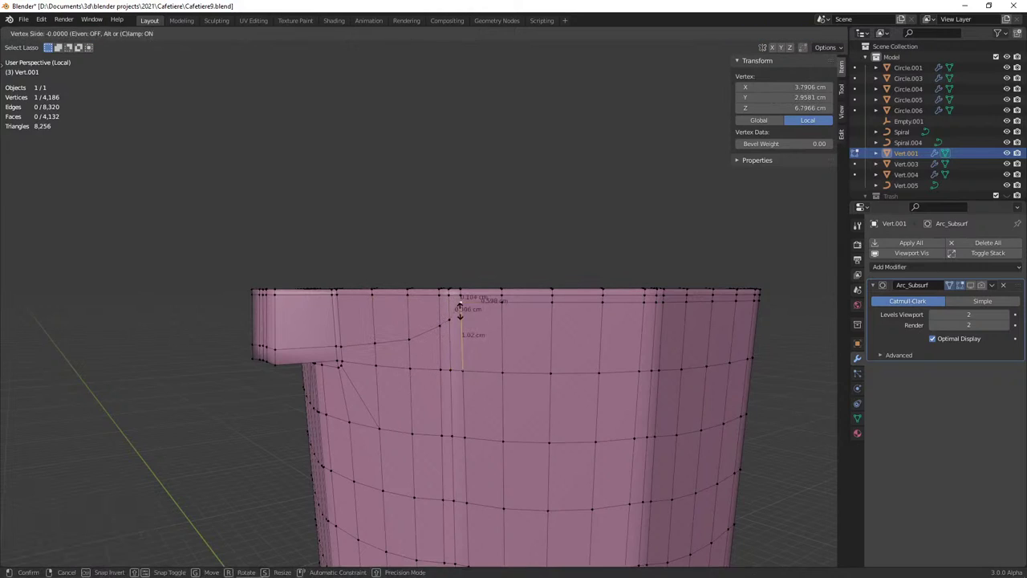
left_click(460, 321)
left_click(501, 306)
key("shift+v")
left_click(499, 313)
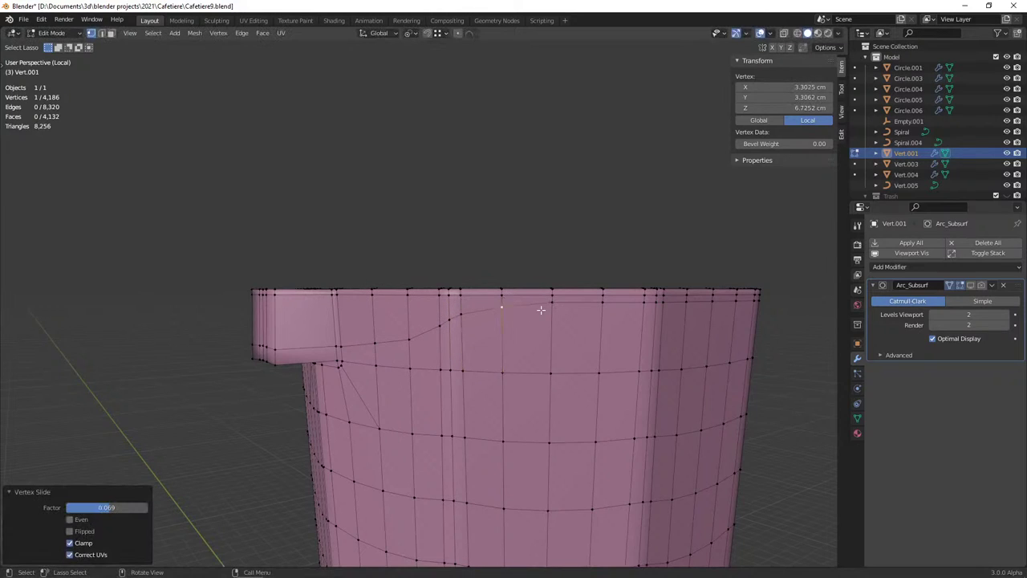
key("alt+a")
Select the path along the spout's lower edge and slide that loop
scroll(505, 330, "down", 3)
mouse_move(504, 330)
middle_mouse_down()
mouse_move(486, 340)
mouse_move(493, 325)
middle_mouse_up()
scroll(486, 339, "up", 3)
left_click(417, 337)
left_click(457, 337, "ctrl")
scroll(548, 332, "up", 1)
scroll(548, 331, "up", 2)
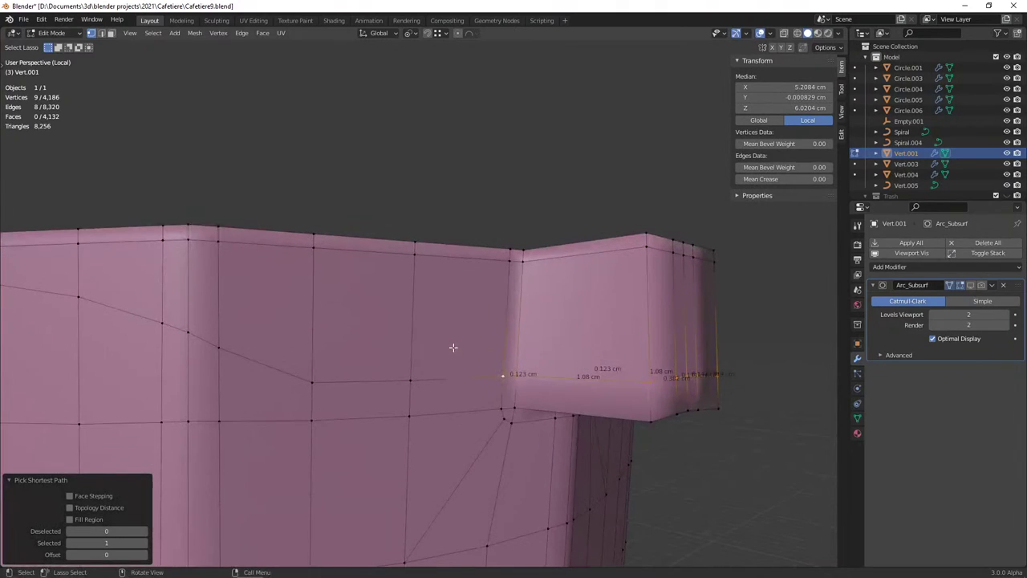
key("g")
key("g")
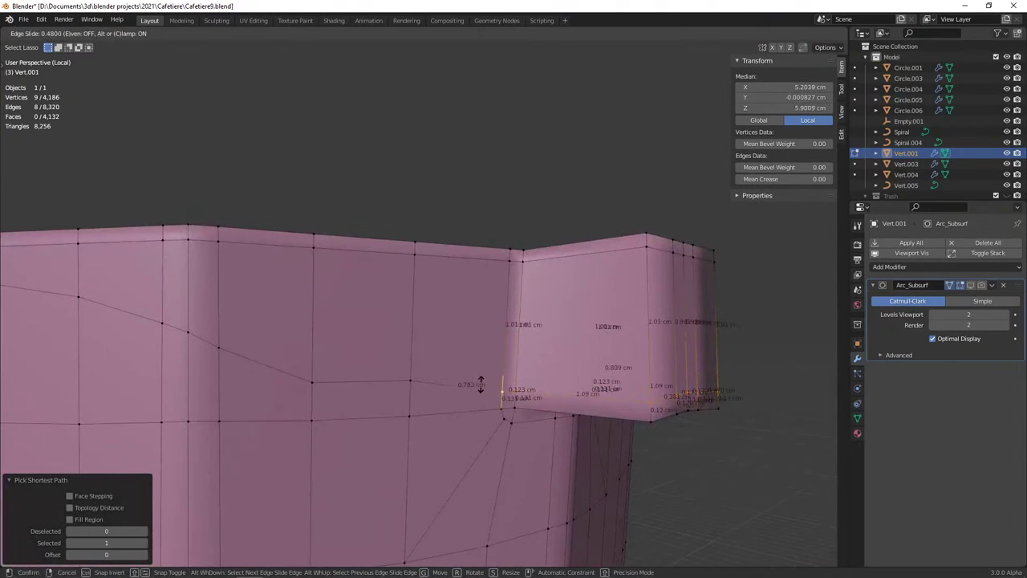
left_click(481, 383)
Slide a single vertex beside the spout twice to settle its position
left_click(410, 381)
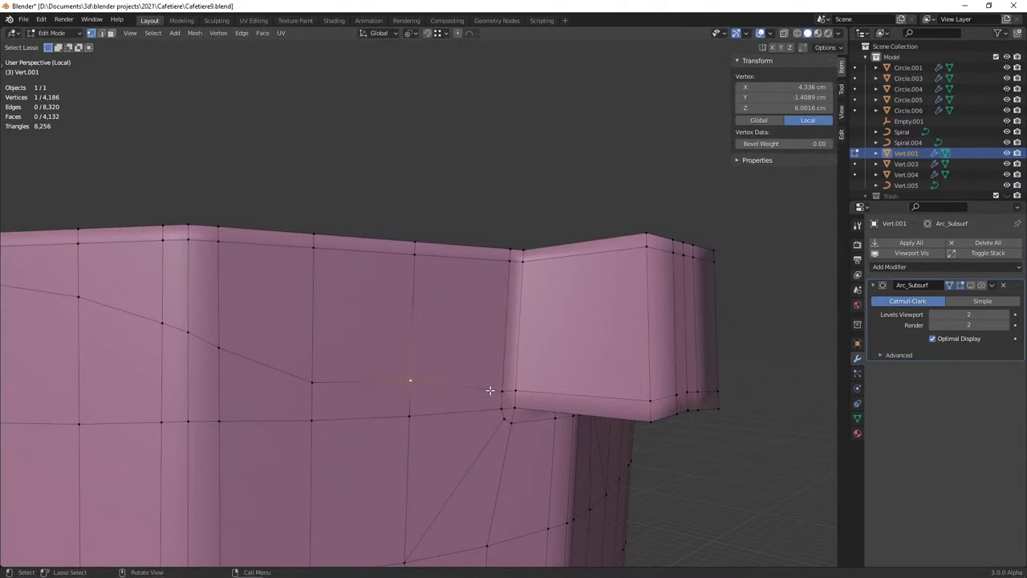
key("g")
key("g")
left_click(497, 387)
mouse_move(498, 386)
middle_mouse_down()
mouse_move(407, 366)
mouse_move(426, 350)
middle_mouse_up()
key("g")
key("g")
left_click(414, 365)
key("alt+a")
Slide two vertices below the spout block, then view the whole smoothed pot in Object Mode
scroll(458, 360, "up", 2)
left_click(459, 361)
key("g")
key("g")
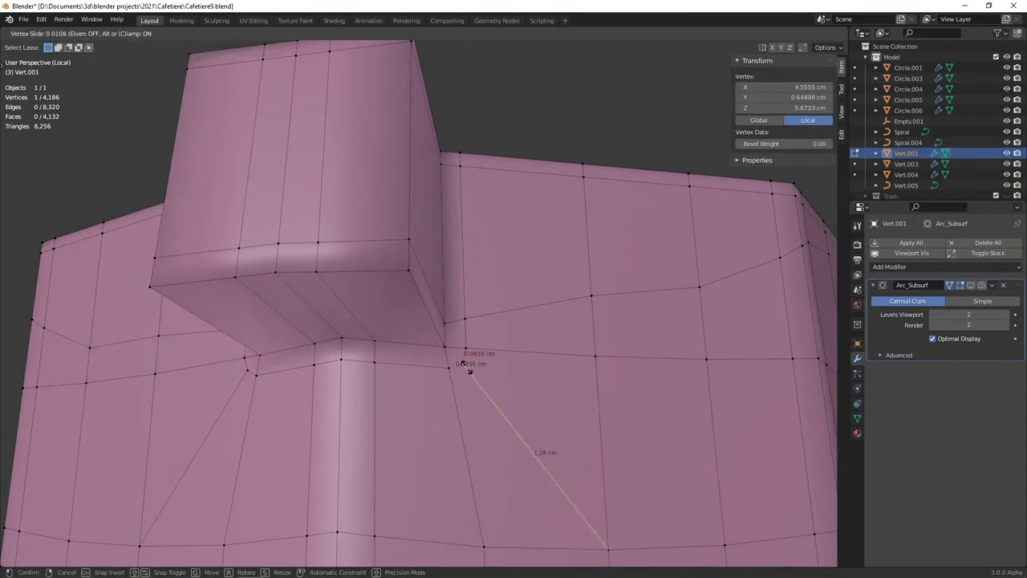
left_click(469, 367)
key("g")
key("g")
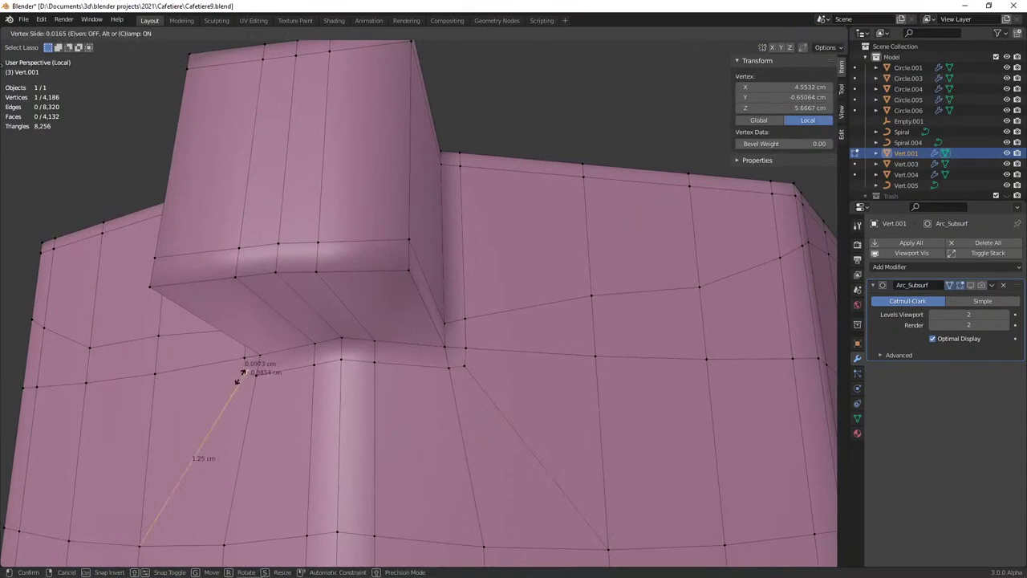
left_click(245, 370)
key("Tab")
scroll(473, 418, "down", 3)
mouse_move(449, 403)
middle_mouse_down()
mouse_move(542, 432)
mouse_move(300, 443)
middle_mouse_up()
scroll(543, 432, "down", 3)
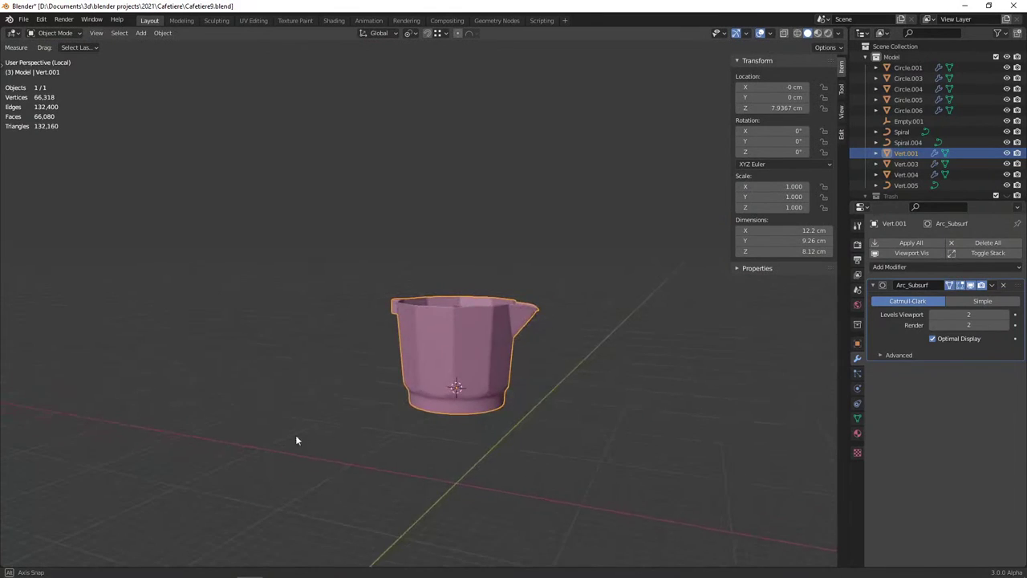
Inspect the spout block and save the blend file
scroll(452, 410, "up", 4)
scroll(474, 410, "up", 2)
mouse_move(473, 410)
middle_mouse_down()
mouse_move(381, 388)
mouse_move(499, 440)
mouse_move(336, 415)
mouse_move(399, 420)
middle_mouse_up()
scroll(499, 440, "down", 3)
scroll(499, 440, "up", 4)
key("Tab")
key("Tab")
key("Tab")
key("Tab")
scroll(414, 410, "up", 2)
key("ctrl+s")
key("Tab")
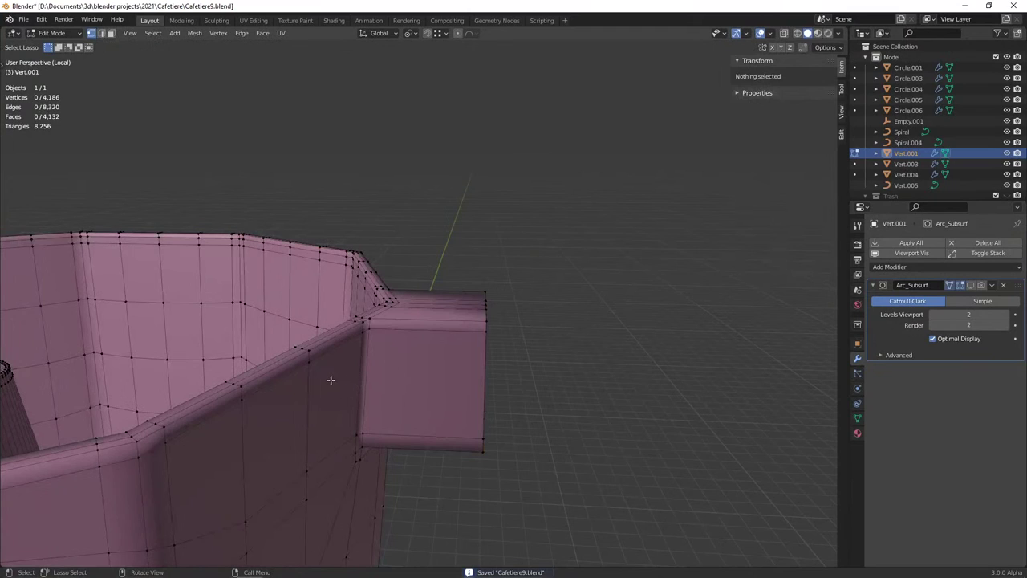
Add a loop cut around the spout block and edge-slide it to factor 0.016 near the top edge
left_click(443, 329)
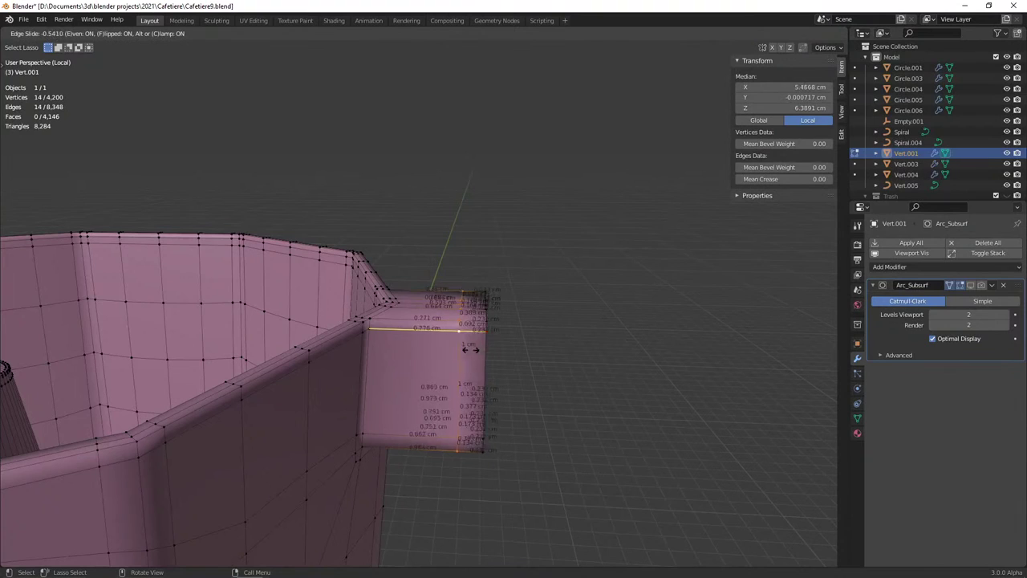
left_click(475, 345)
scroll(476, 341, "up", 1)
scroll(476, 339, "up", 1)
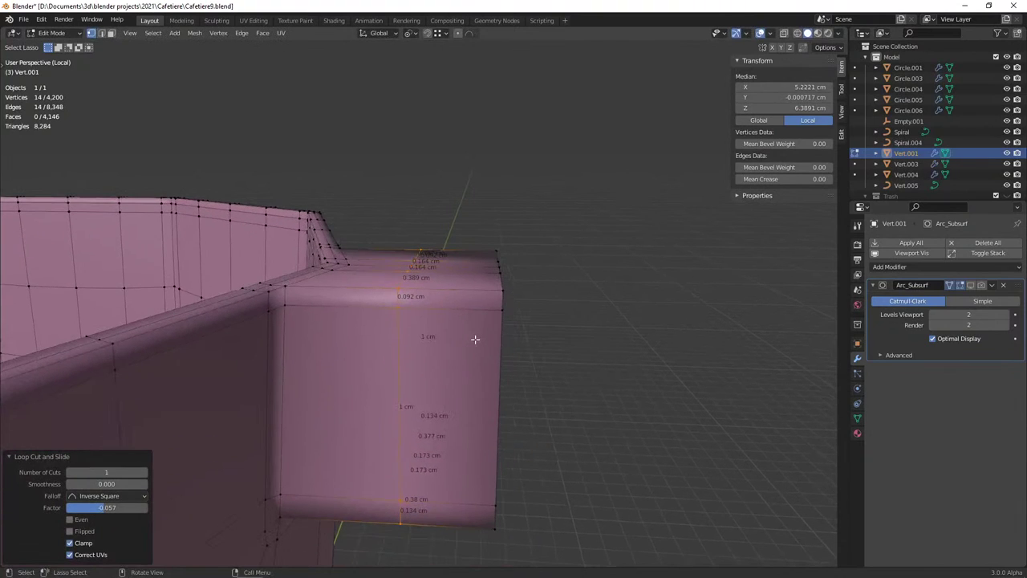
key("g")
key("g")
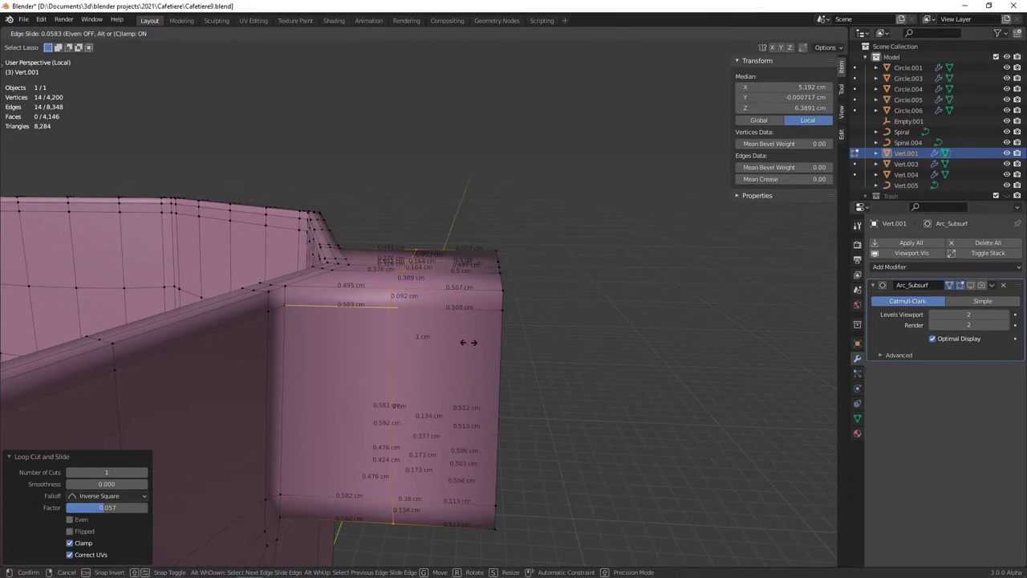
left_click(468, 342)
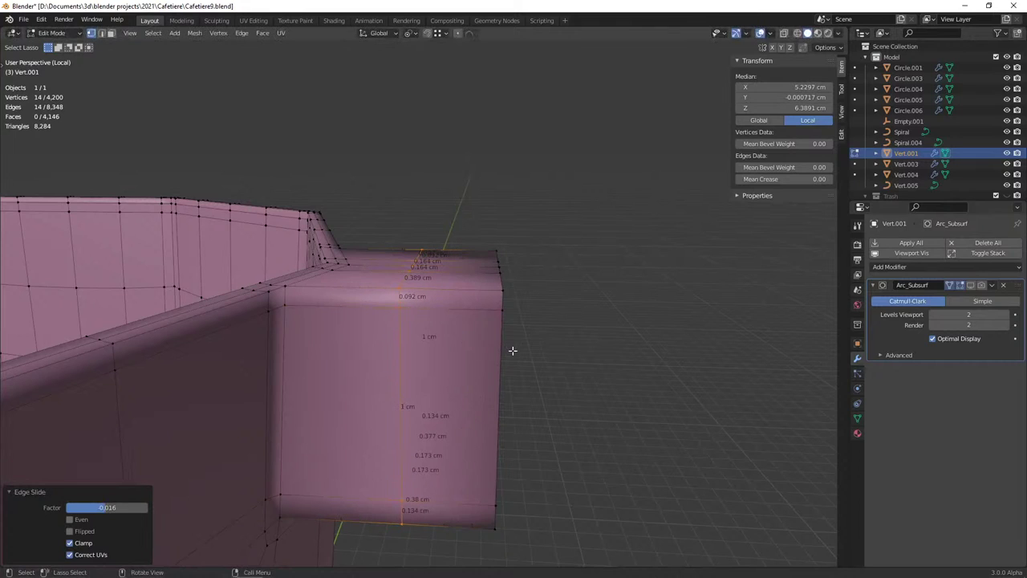
mouse_move(509, 351)
middle_mouse_down()
mouse_move(518, 351)
mouse_move(494, 349)
middle_mouse_up()
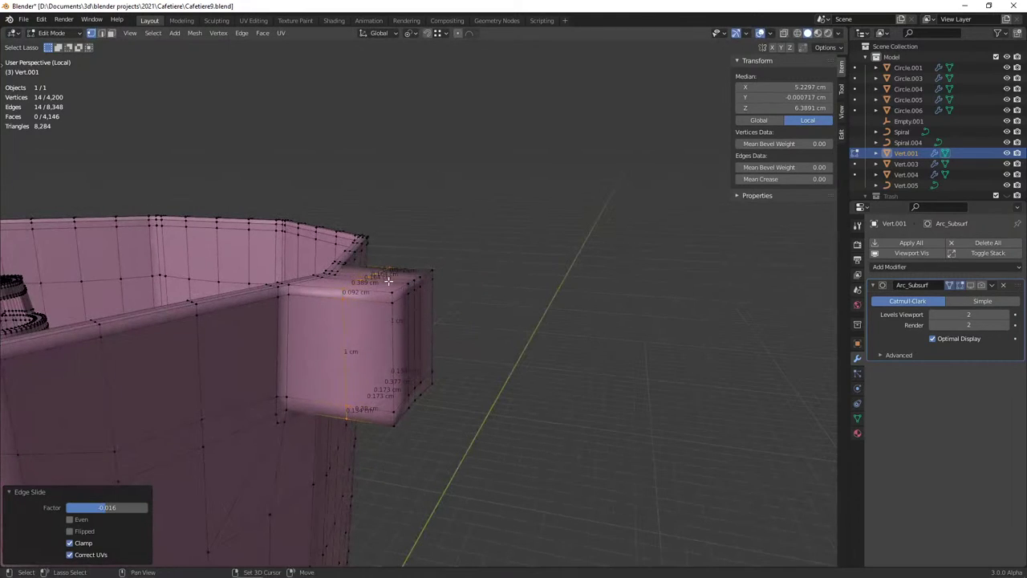
Move the spout block's 14-vertex cross loop −0.2775 cm along X toward the pot body
left_click_drag(416, 303, 422, 341)
middle_click_drag(448, 374, 458, 374)
key("g")
key("x")
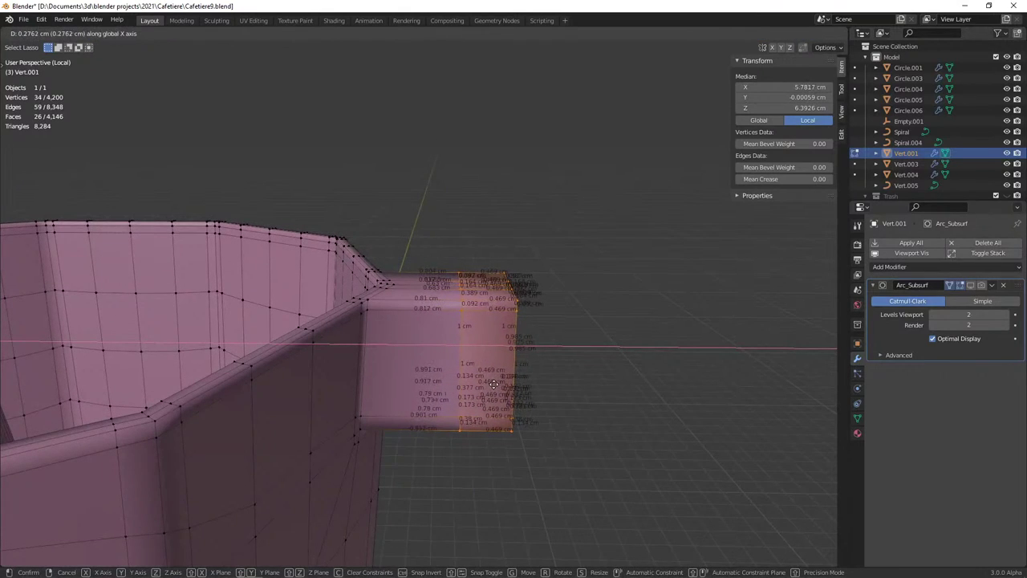
left_click(473, 363)
key("ctrl+z")
key("ctrl+z")
key("g")
key("x")
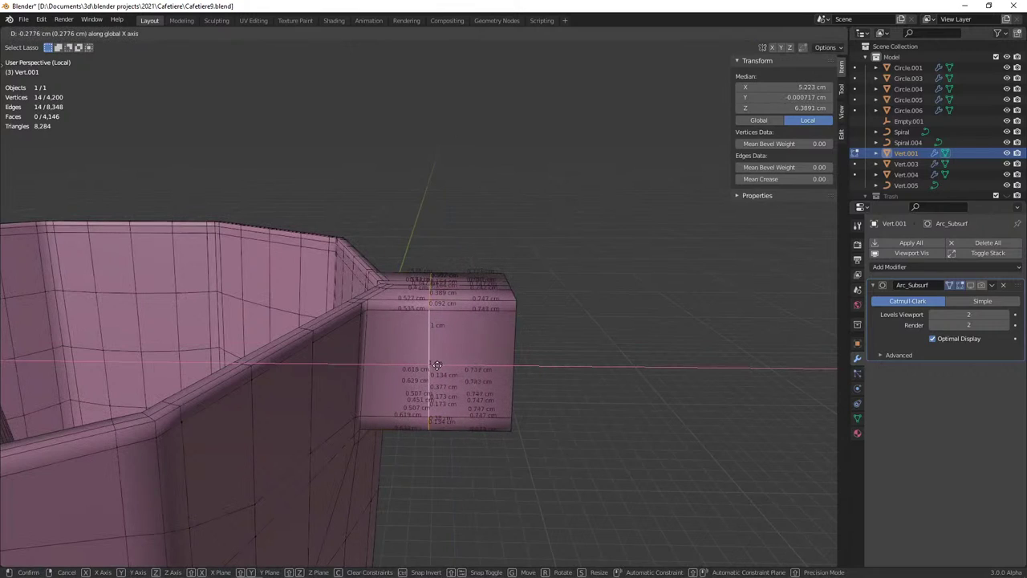
left_click(436, 366)
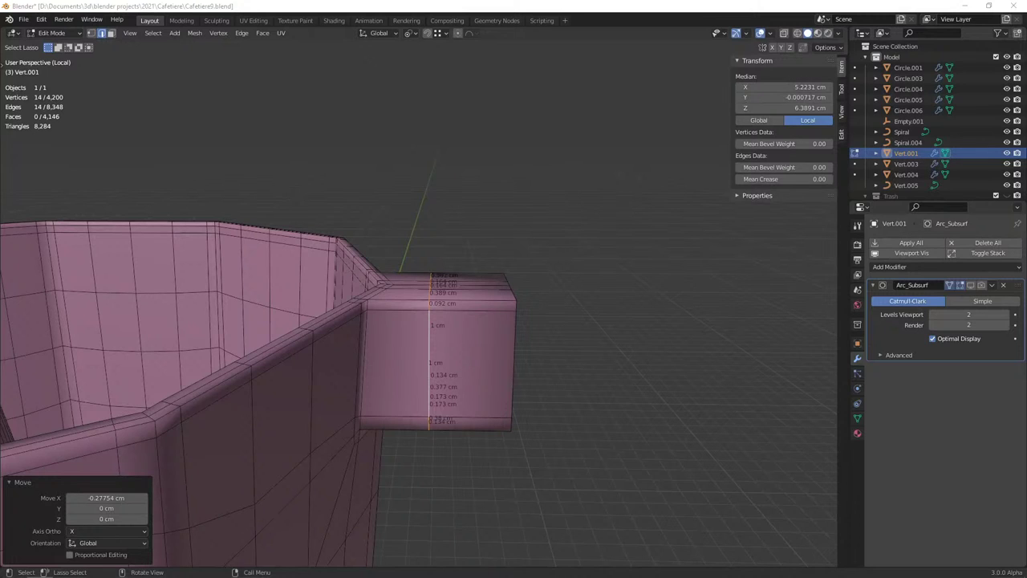
middle_click_drag(472, 294, 369, 360)
Extrude the spout block's four outer top faces 0.5 cm straight up into a raised step
key("3")
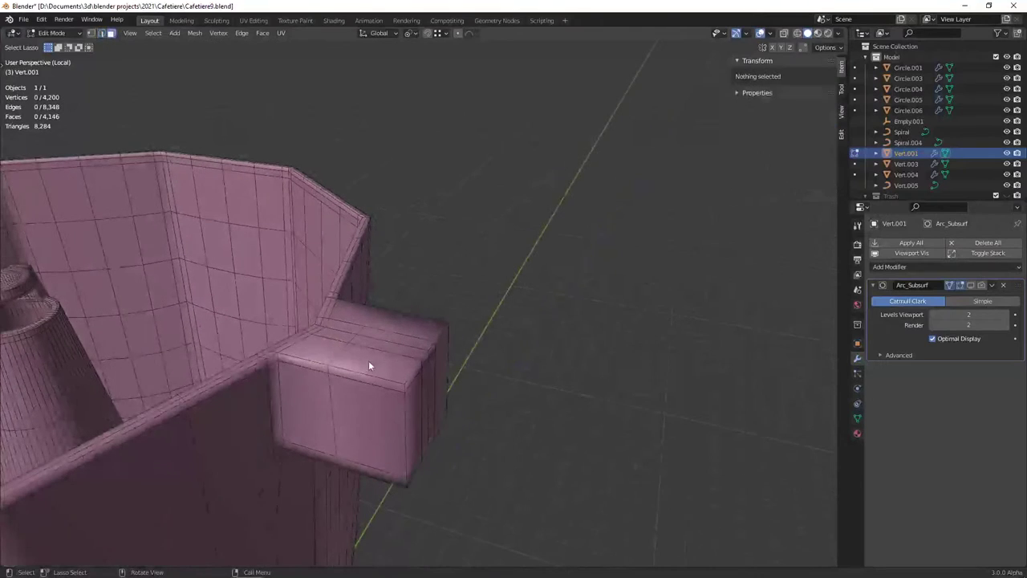
left_click(367, 363)
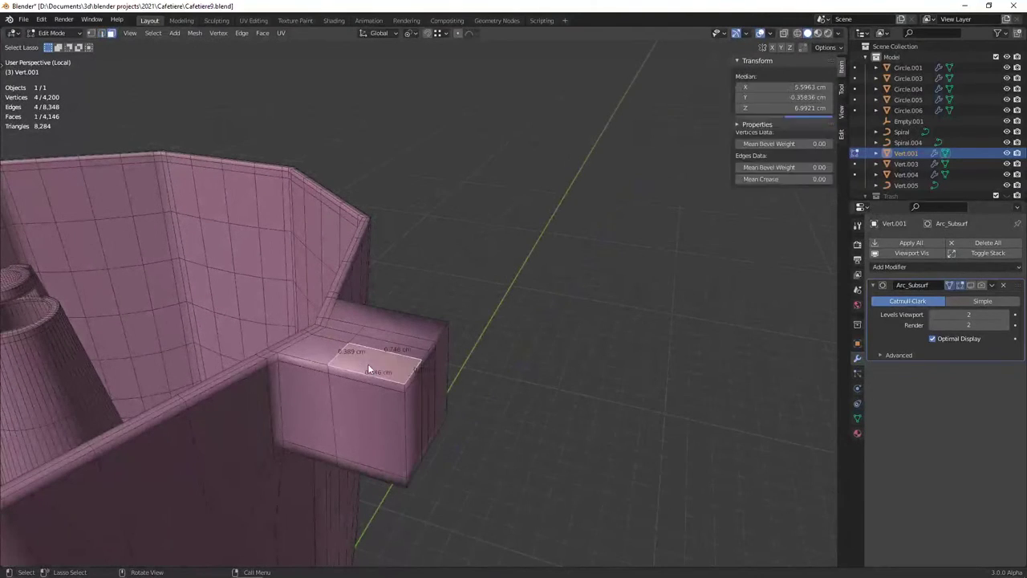
left_click(403, 327, "ctrl")
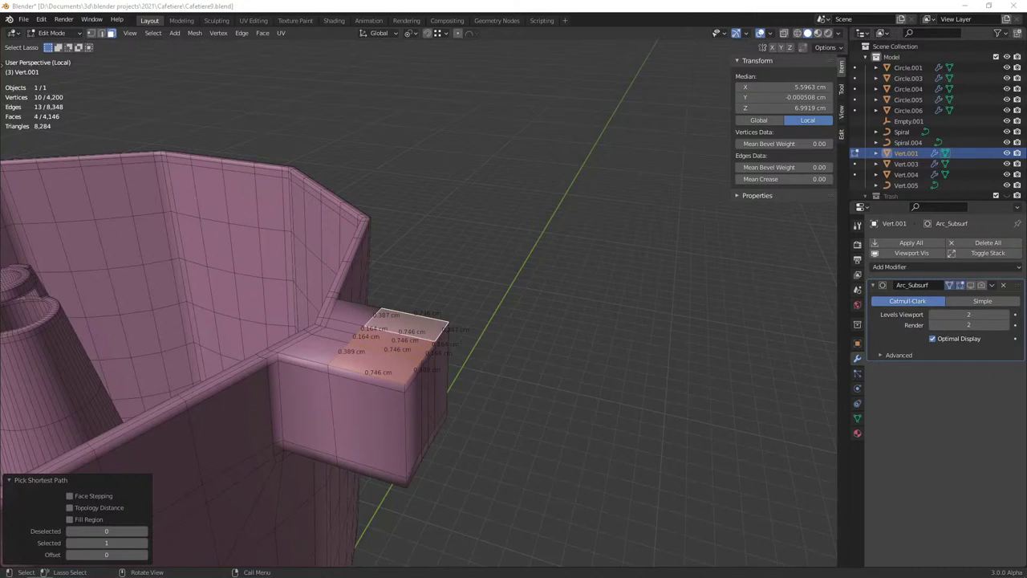
middle_click_drag(229, 436, 373, 404)
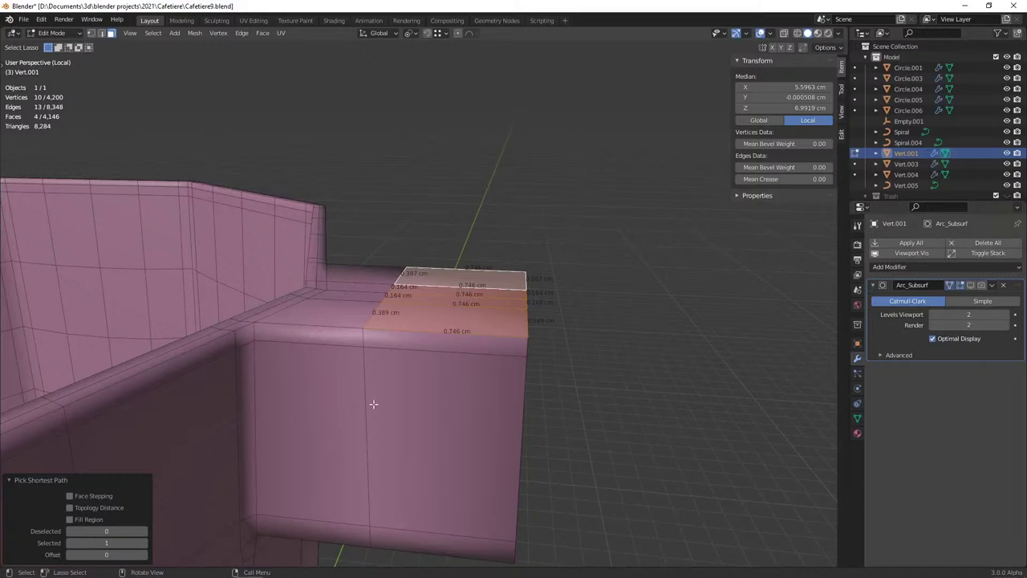
key("KP_1")
key("e")
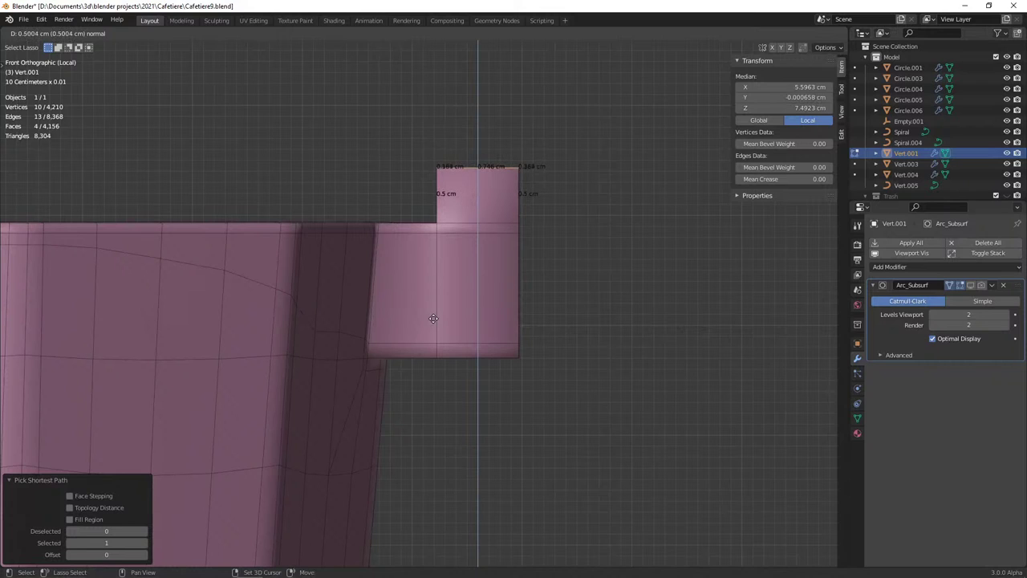
left_click(433, 319)
mouse_move(434, 318)
middle_mouse_down()
mouse_move(429, 332)
mouse_move(397, 340)
mouse_move(430, 345)
middle_mouse_up()
key("alt+a")
key("Tab")
Save Cafetiere9.blend and preview the smoothed spout block
key("ctrl+s")
key("Tab")
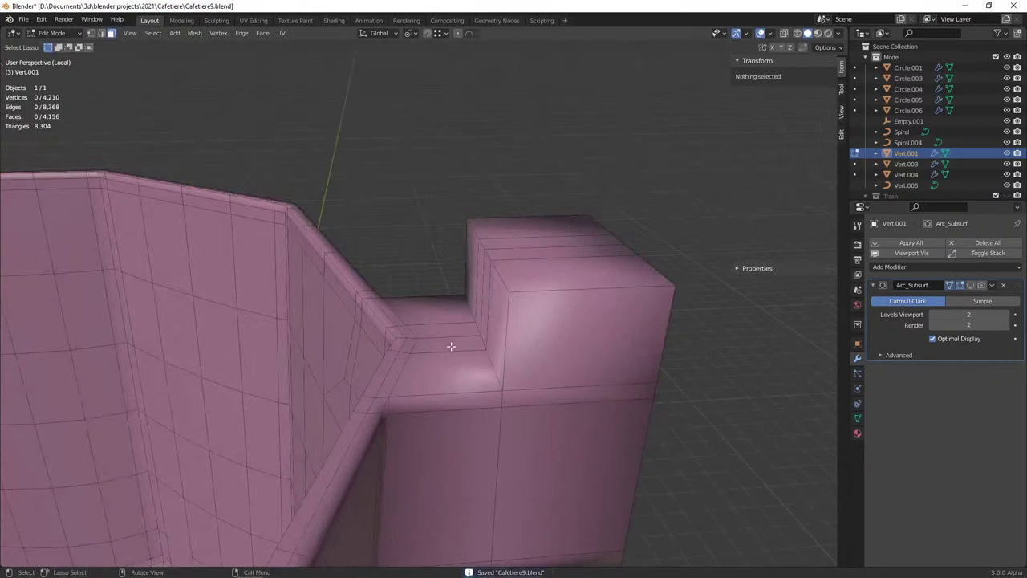
key("Tab")
key("Tab")
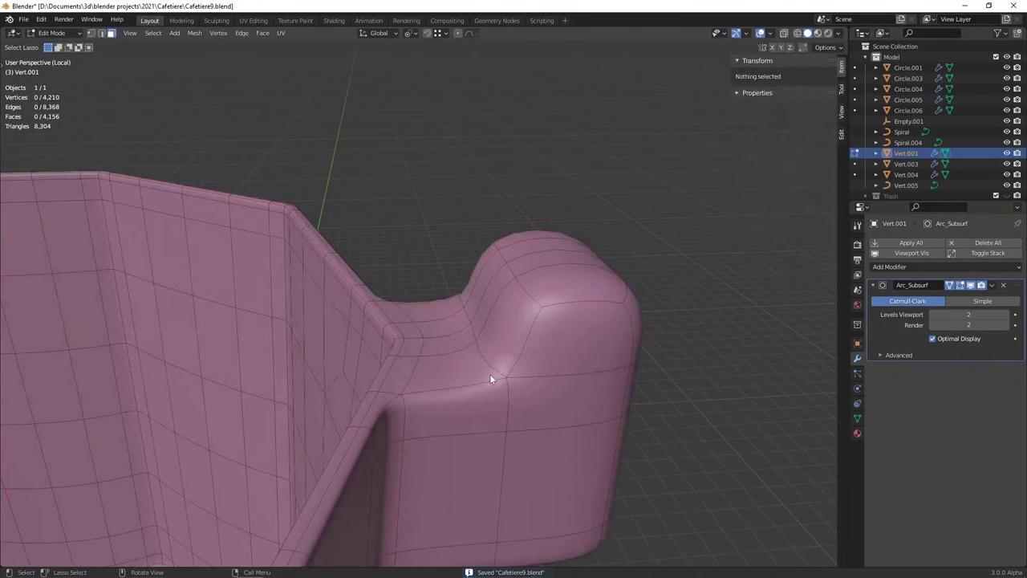
Add loop cuts just below the raised step and across the step's top
key("ctrl+r")
left_click(461, 392)
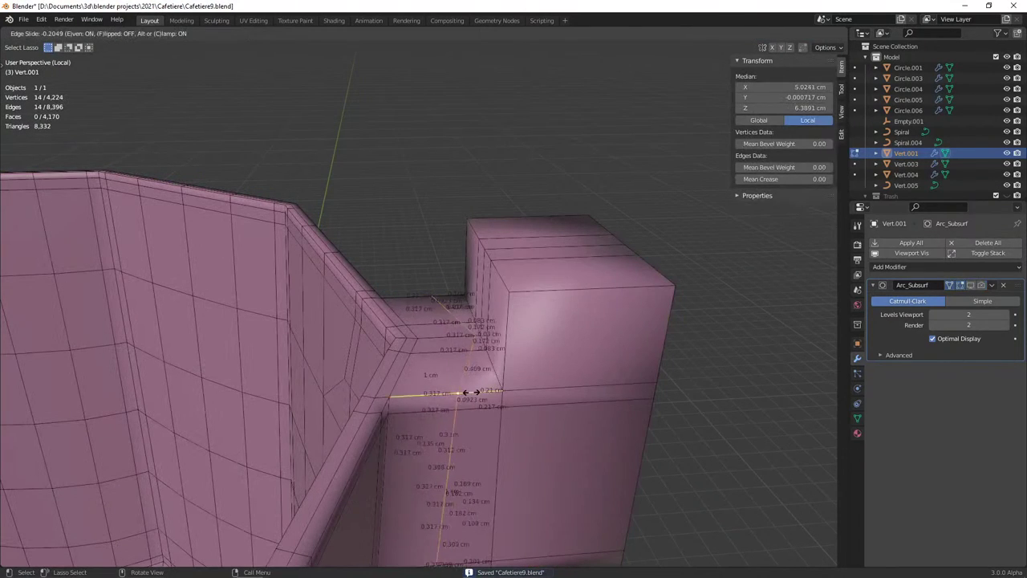
left_click(468, 401)
mouse_move(468, 401)
middle_mouse_down()
mouse_move(421, 374)
mouse_move(428, 409)
mouse_move(411, 396)
mouse_move(114, 482)
middle_mouse_up()
key("alt+a")
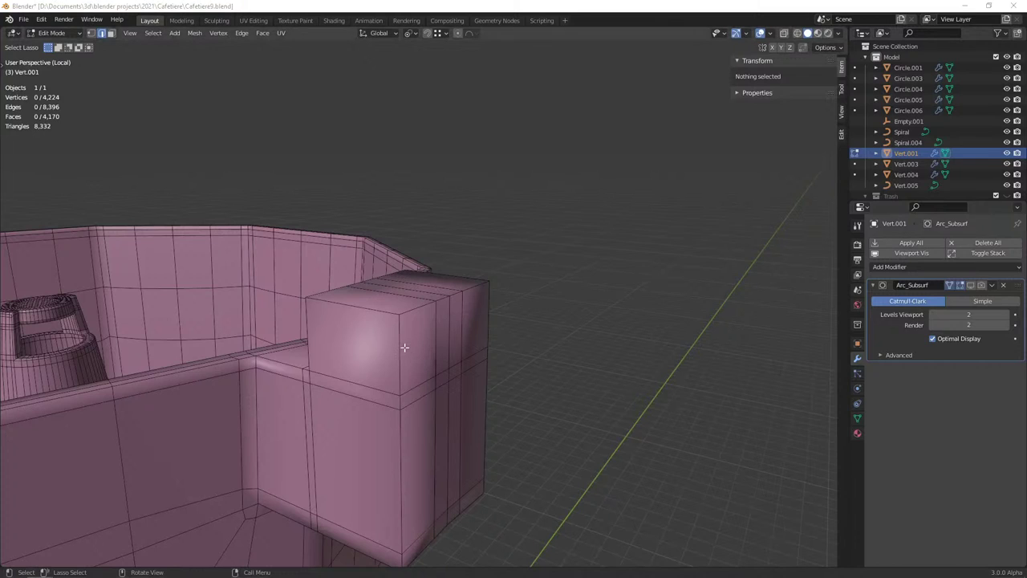
middle_click_drag(398, 345, 425, 344)
key("ctrl+r")
left_click(440, 346)
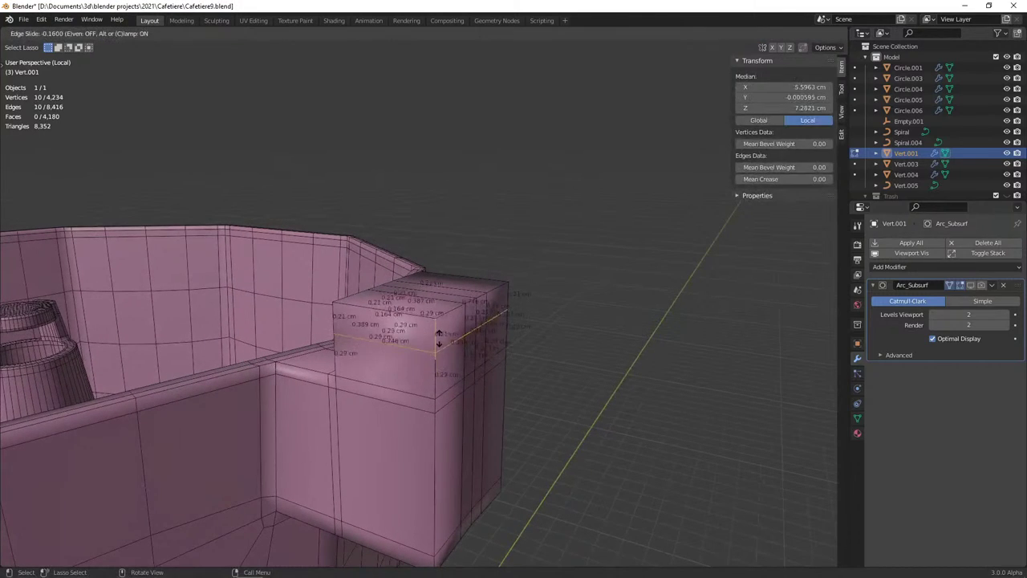
left_click(445, 321)
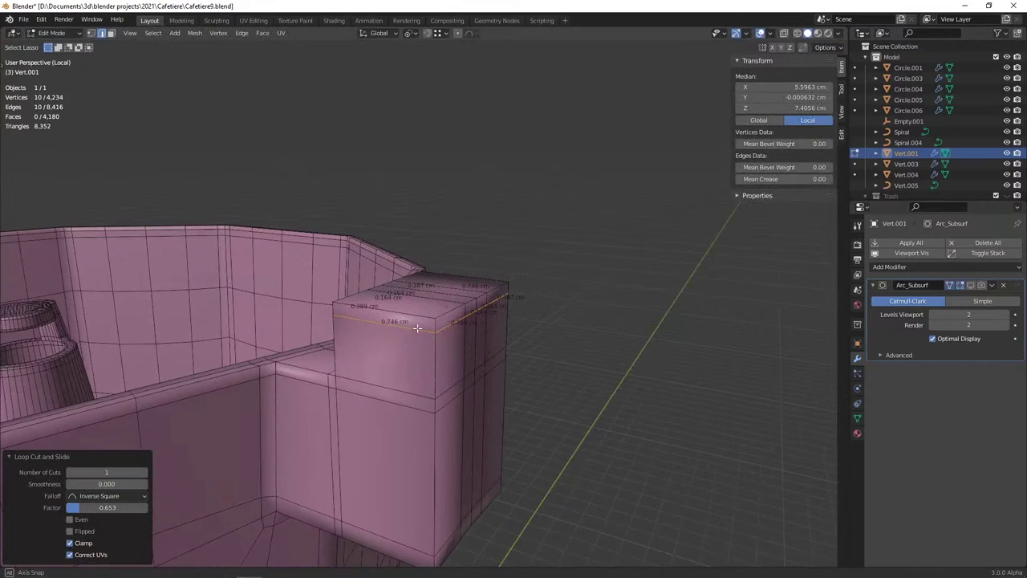
middle_click_drag(446, 321, 450, 310)
Add a vertical loop cut down the block's front and check the smoothed result
key("ctrl+r")
left_click(450, 311)
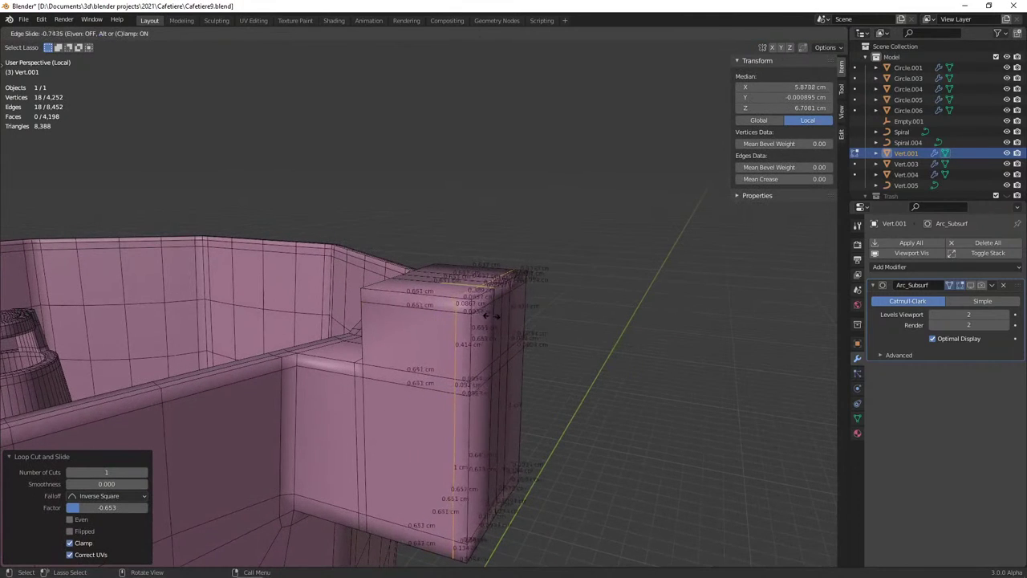
left_click(418, 378)
left_click(418, 378)
key("Tab")
Select the edge path along the step's lower ledge and slide it toward the step
scroll(403, 387, "down", 4)
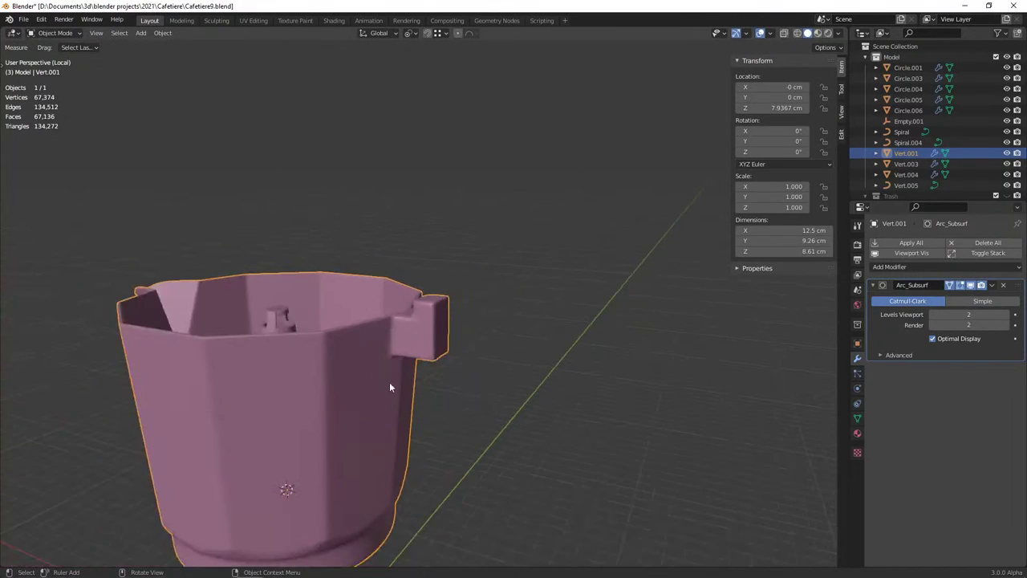
mouse_move(389, 382)
middle_mouse_down()
mouse_move(462, 392)
mouse_move(459, 405)
mouse_move(416, 399)
middle_mouse_up()
scroll(382, 404, "up", 5)
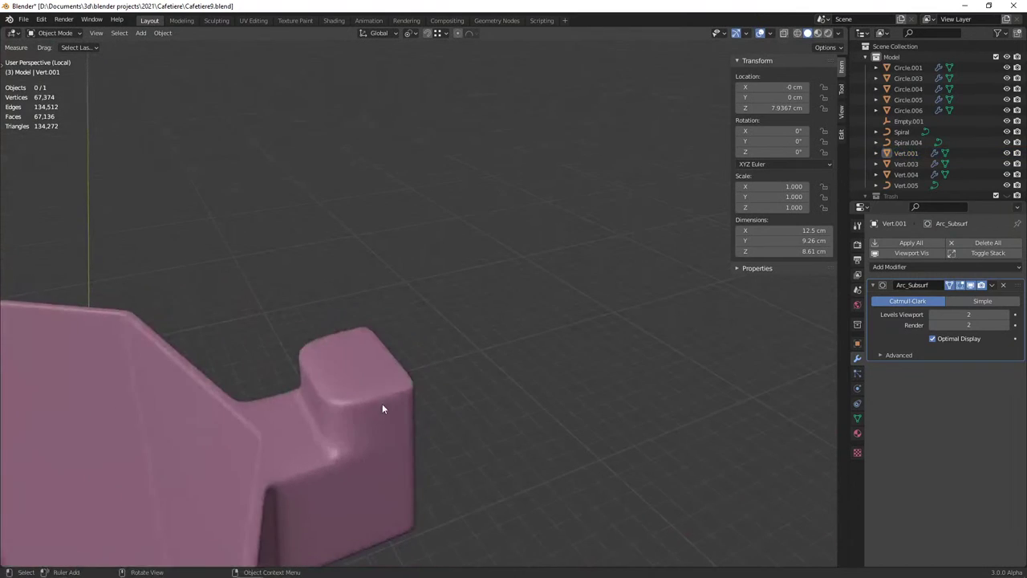
key("Tab")
scroll(349, 404, "down", 2)
key("Tab")
key("Tab")
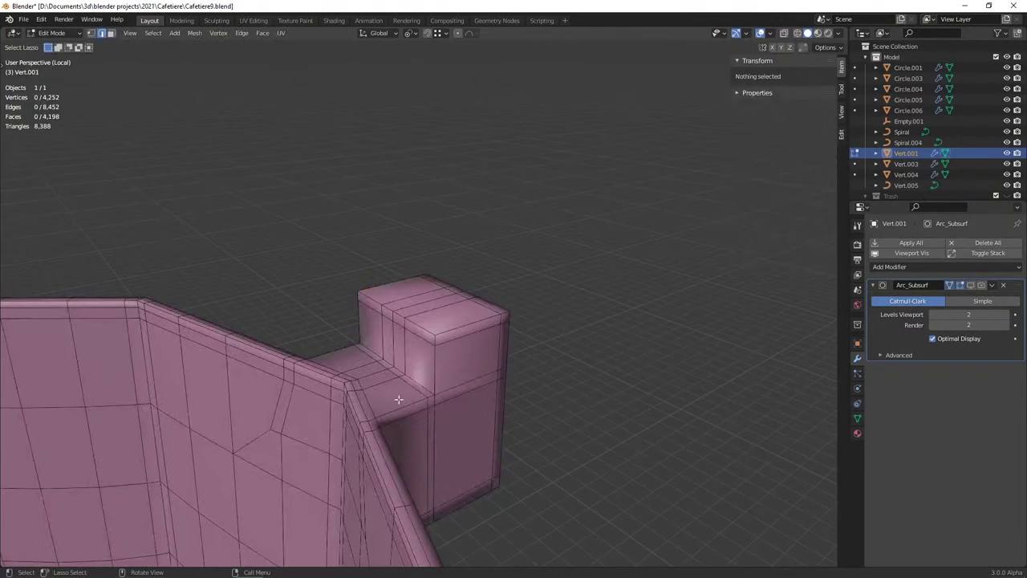
scroll(417, 401, "up", 4)
left_click(406, 447)
left_click(394, 452, "ctrl")
left_click(394, 452)
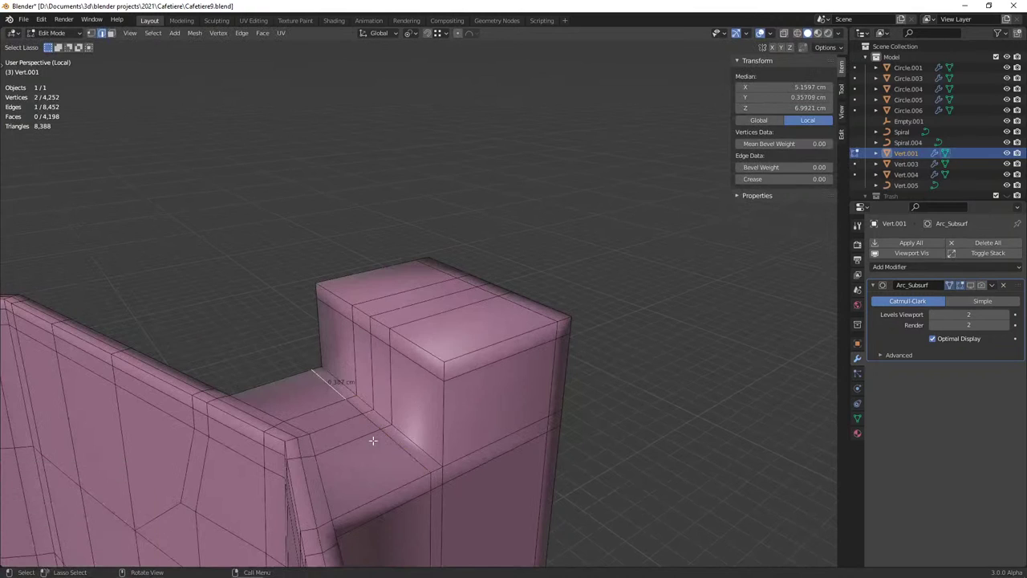
left_click(394, 451, "ctrl")
key("shift+ctrl+m")
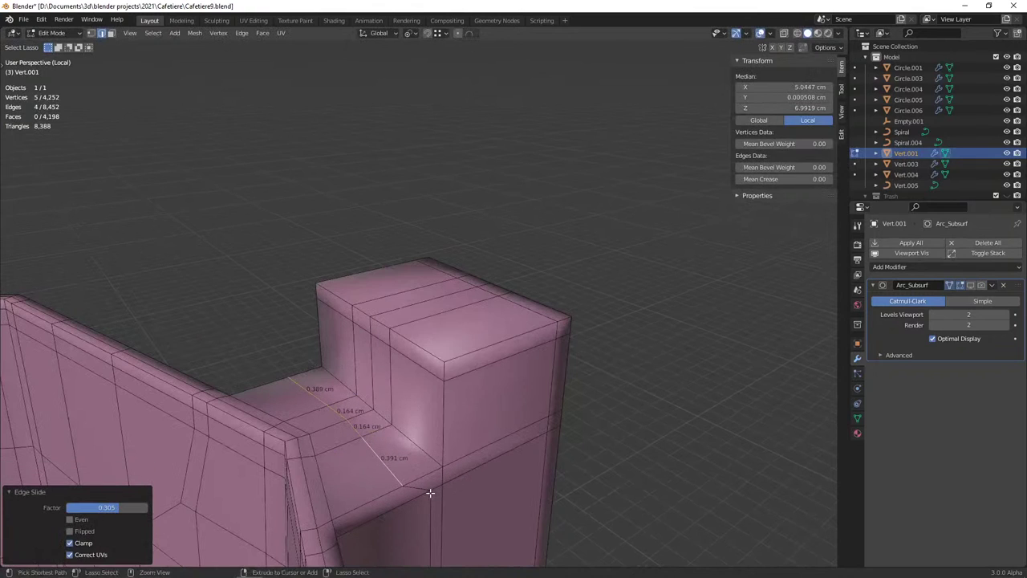
Crease the selected ledge edges and preview the smoothed spout
left_click(431, 486, "ctrl")
mouse_move(432, 486)
middle_mouse_down()
mouse_move(443, 409)
mouse_move(589, 297)
middle_mouse_up()
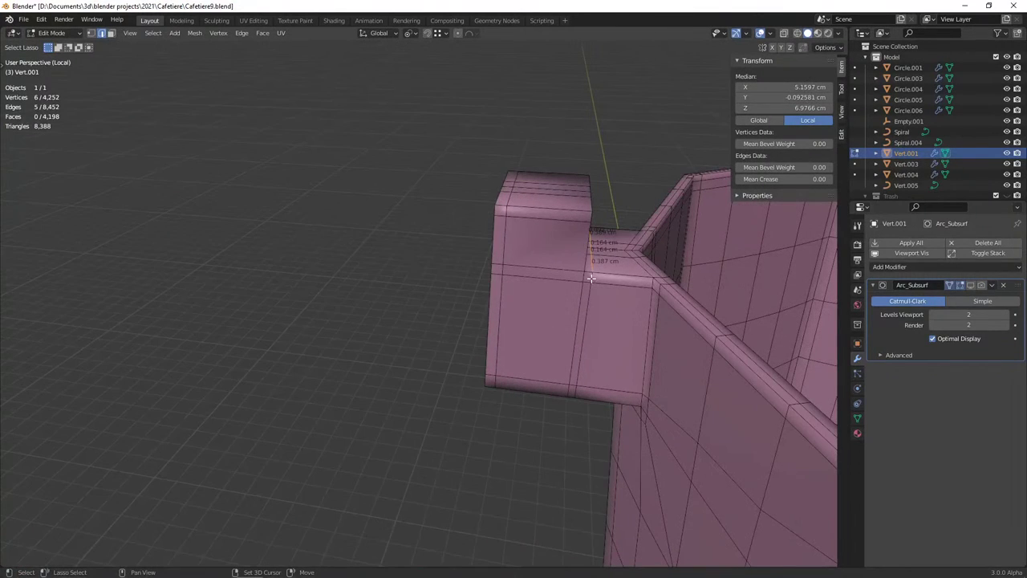
key("shift+e")
left_click(583, 285)
key("Tab")
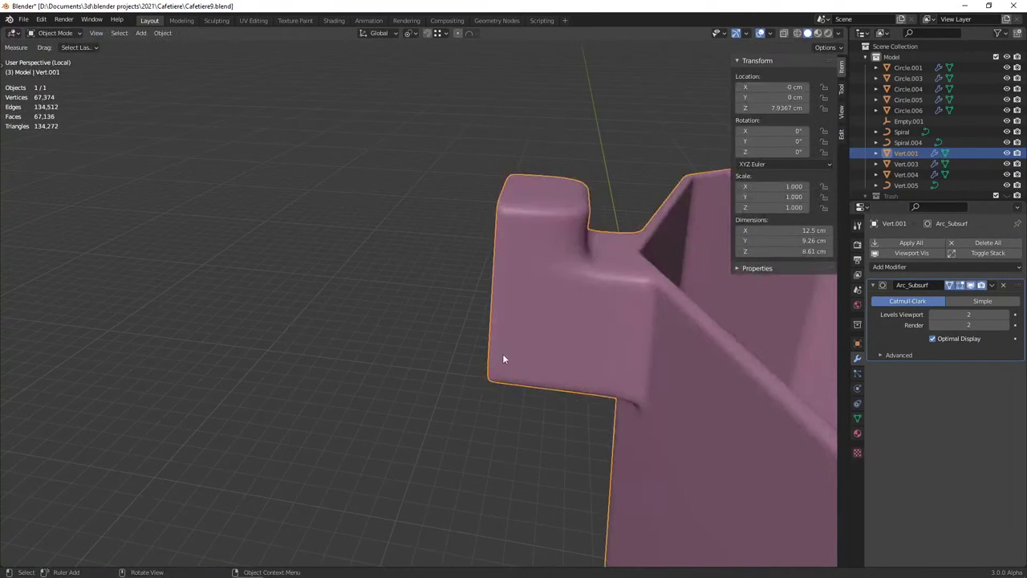
middle_click_drag(503, 359, 299, 320)
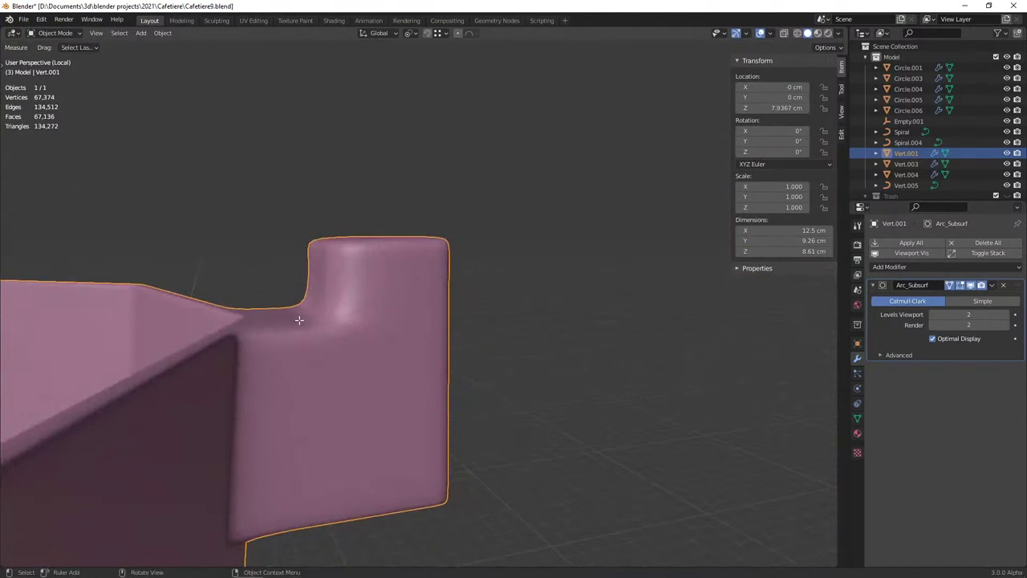
key("Tab")
key("Tab")
key("Tab")
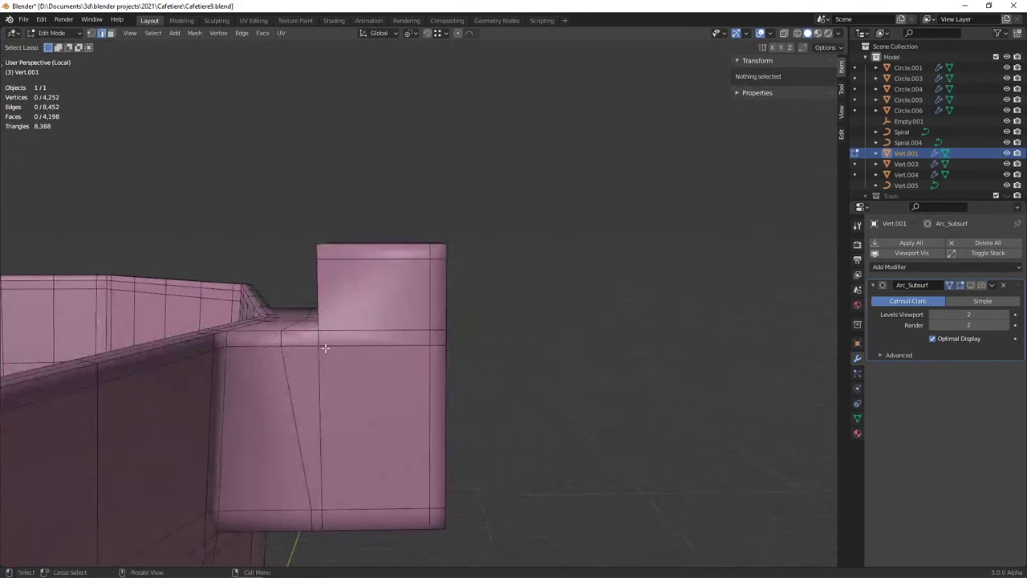
Slide the edge loop across the block's front to tighten it, then check the smoothing
left_click(283, 346)
left_click(443, 347, "ctrl")
mouse_move(443, 347)
middle_mouse_down()
mouse_move(229, 338)
mouse_move(337, 337)
middle_mouse_up()
left_click(450, 318, "alt")
key("g")
key("g")
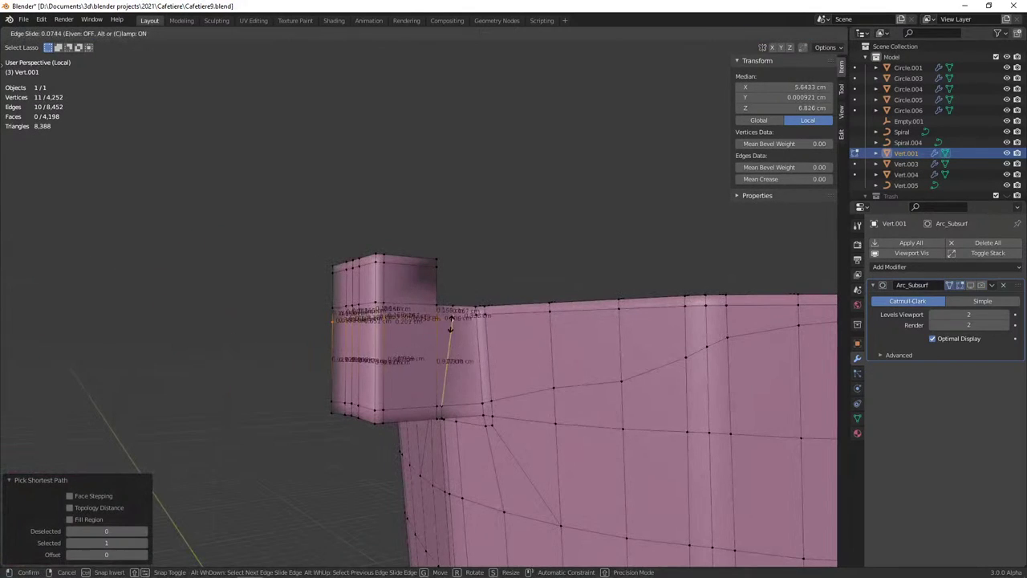
left_click(451, 322)
key("Tab")
mouse_move(406, 359)
middle_mouse_down()
mouse_move(246, 382)
mouse_move(120, 374)
middle_mouse_up()
key("alt+a")
scroll(241, 393, "down", 5)
middle_click_drag(359, 406, 266, 382)
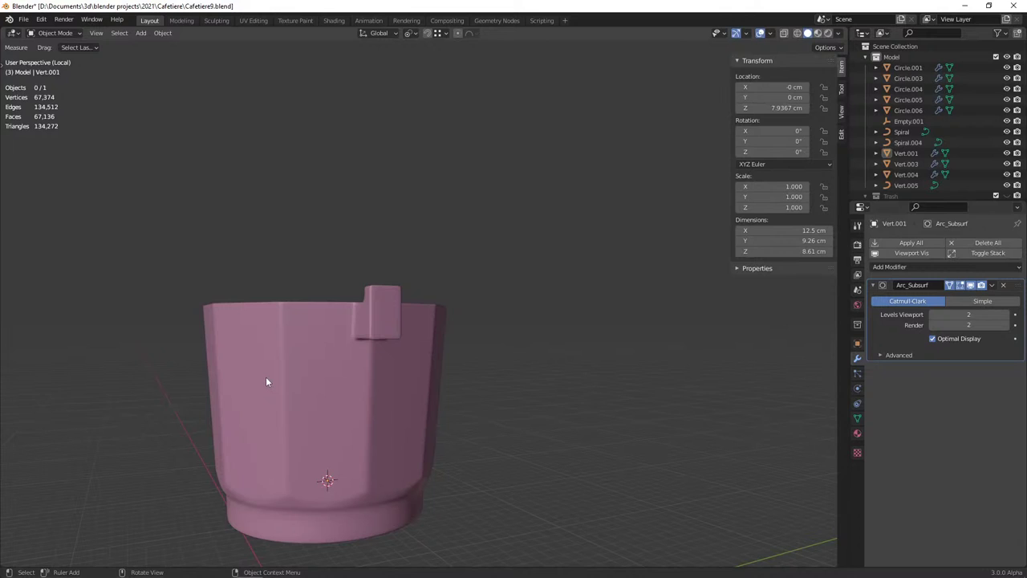
key("KP_1")
Measure the spout block's height and top-edge width with the Measure tool
left_click(424, 326)
key("Tab")
scroll(454, 336, "up", 5)
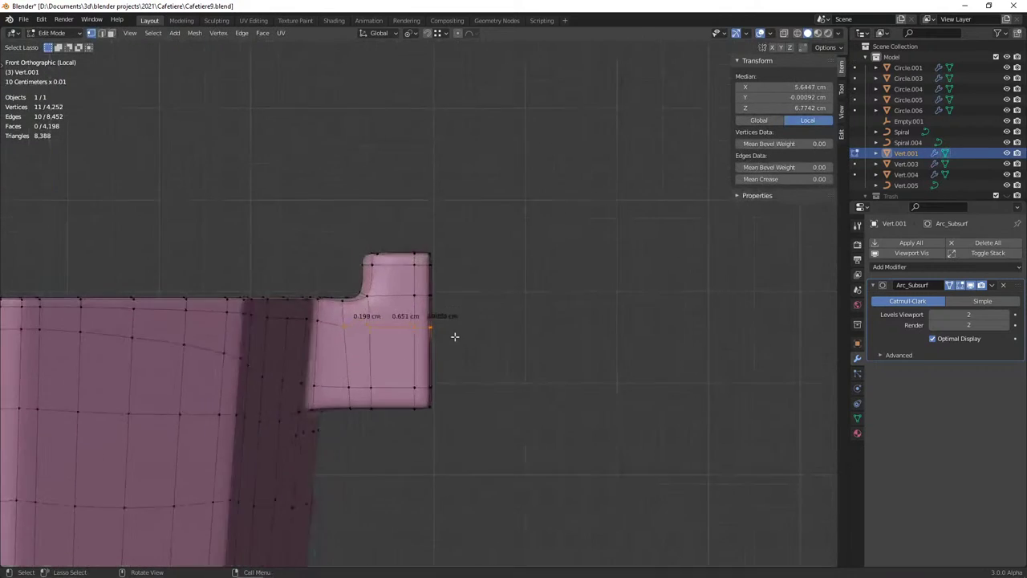
key("2")
key("t")
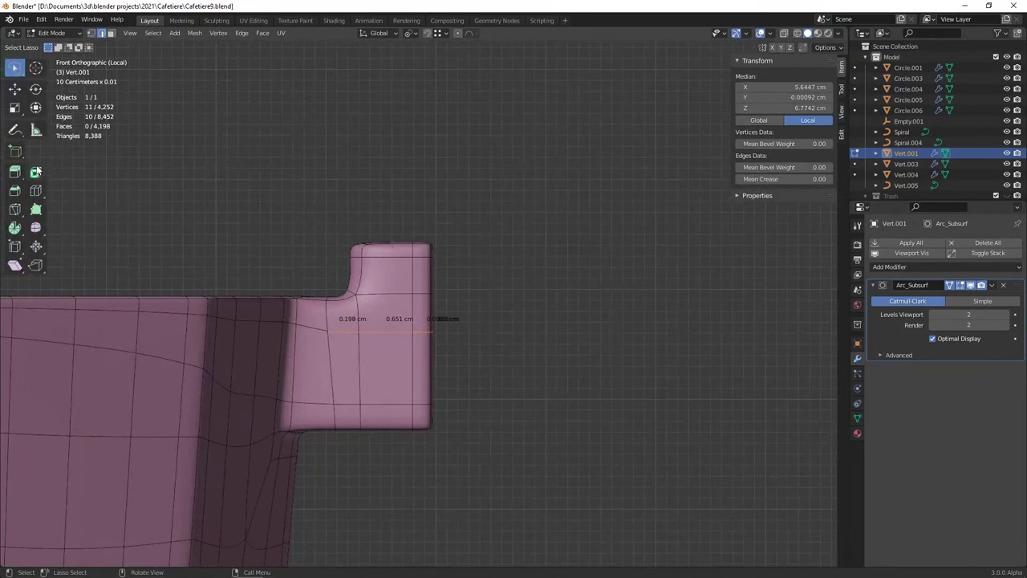
left_click(35, 129)
left_click_drag(436, 245, 435, 431)
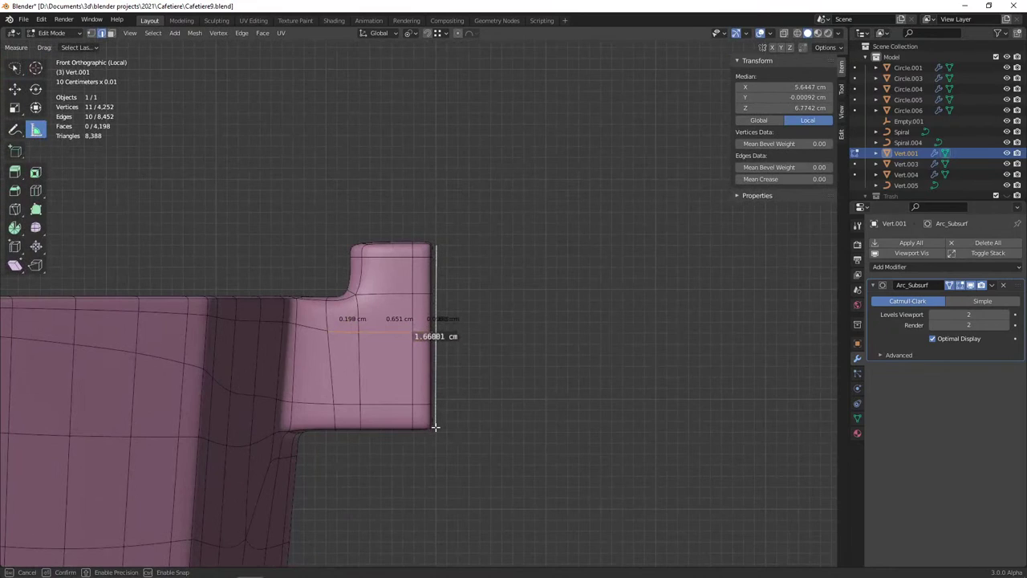
left_click_drag(436, 338, 481, 356)
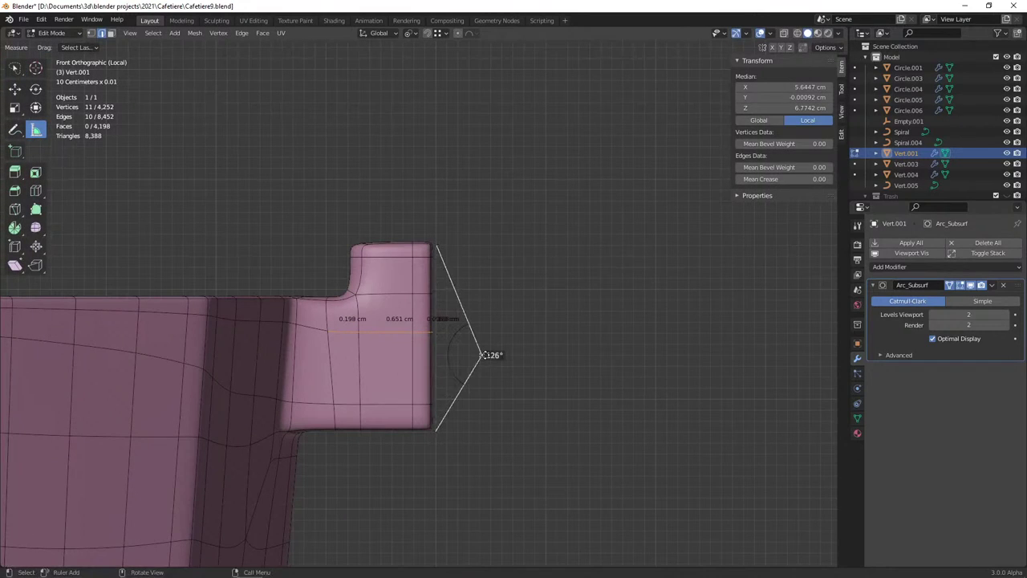
key("Escape")
key("Delete")
left_click(378, 242)
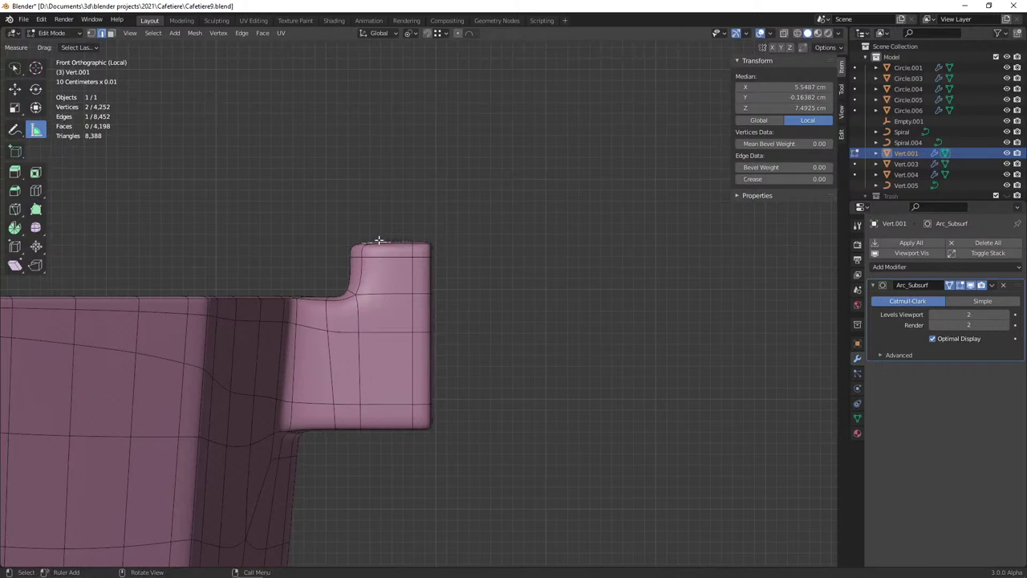
key("alt+z")
mouse_move(292, 215)
left_mouse_down()
mouse_move(387, 187)
mouse_move(350, 223)
mouse_move(529, 222)
left_mouse_up()
key("Delete")
Raise the block's top faces 0.25 cm, then another 0.12 cm along Z, and return to Object Mode
key("w")
key("g")
key("z")
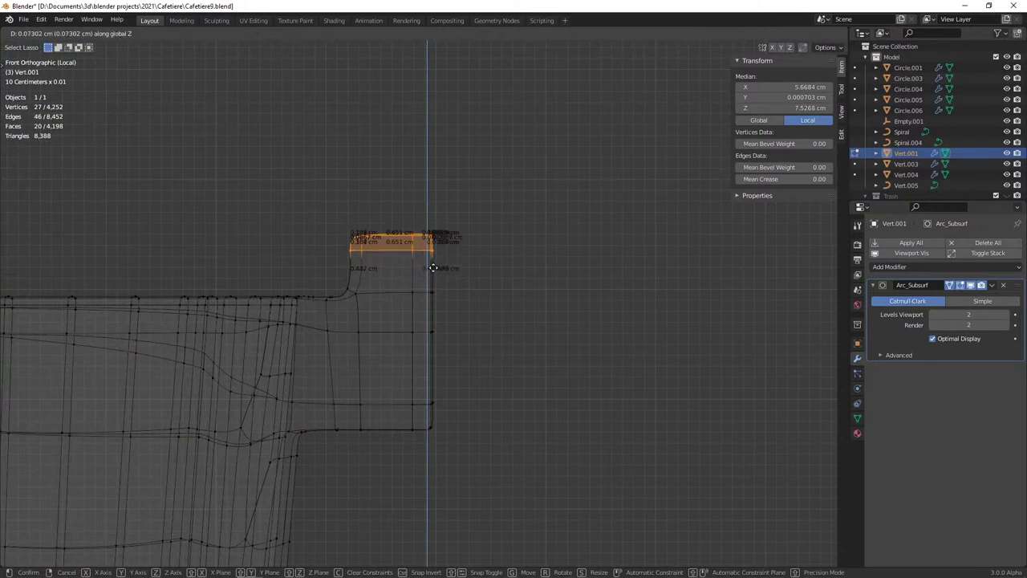
type("0.")
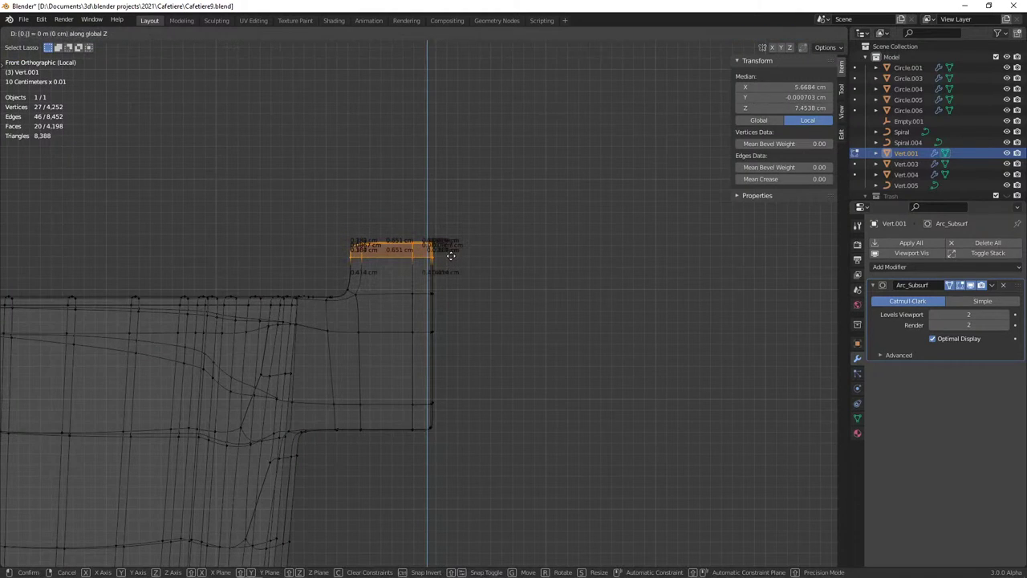
type("25")
key("Return")
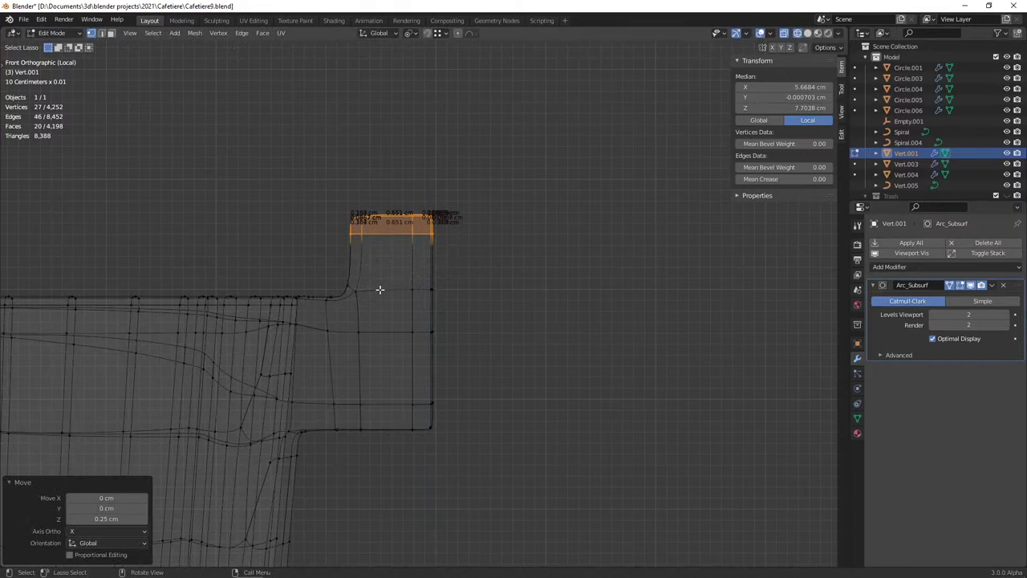
type("g")
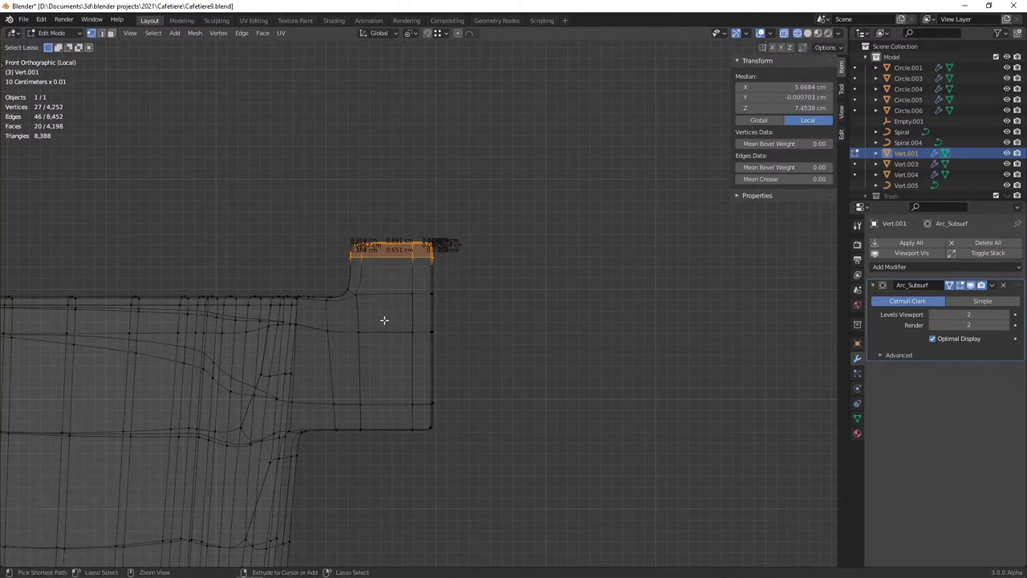
type("z0.12")
key("Return")
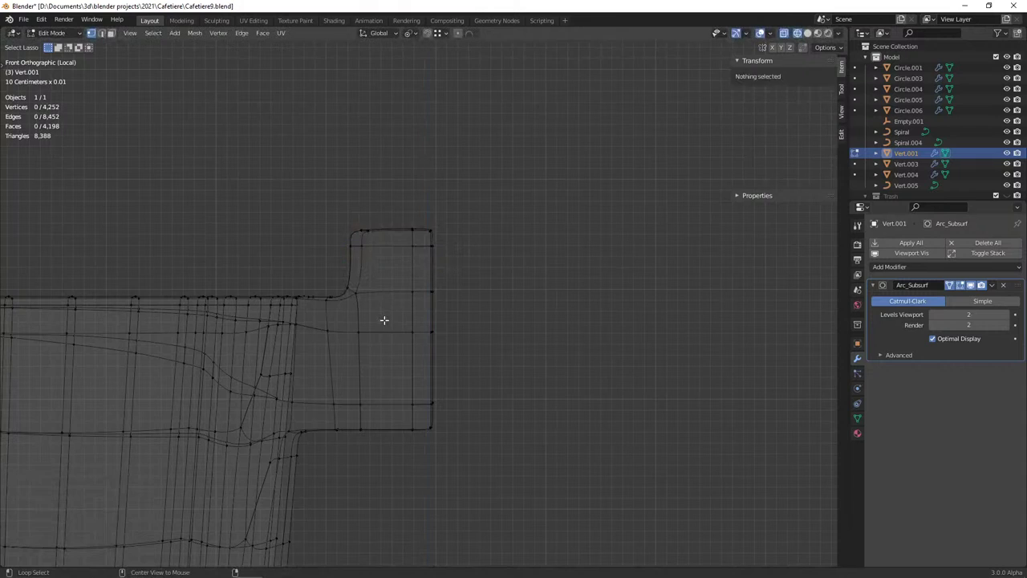
key("Tab")
left_click(488, 331)
middle_click_drag(409, 325, 451, 332, "shift")
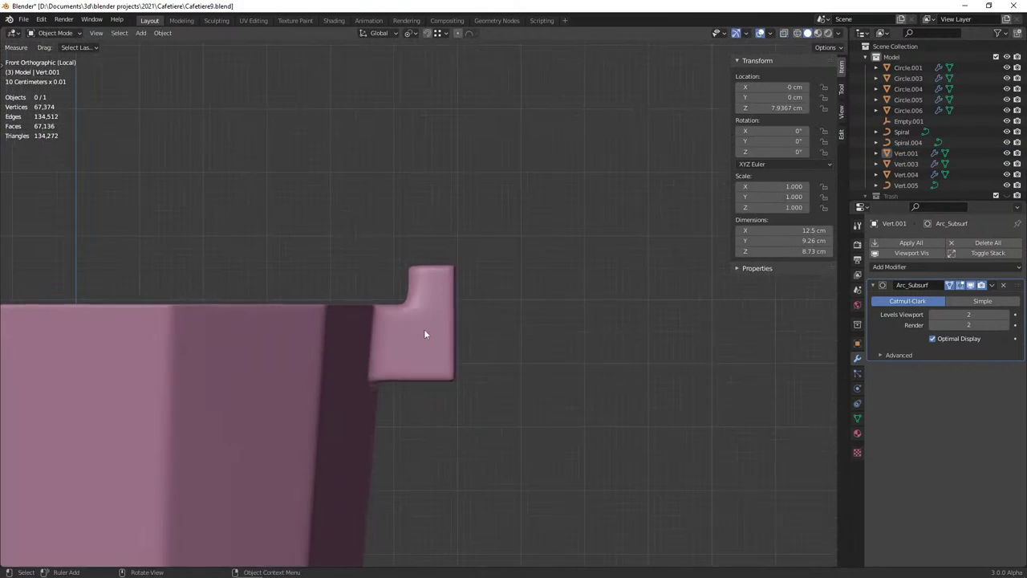
Exit local view to show the lid again and save the file
key("KP_Divide")
key("KP_1")
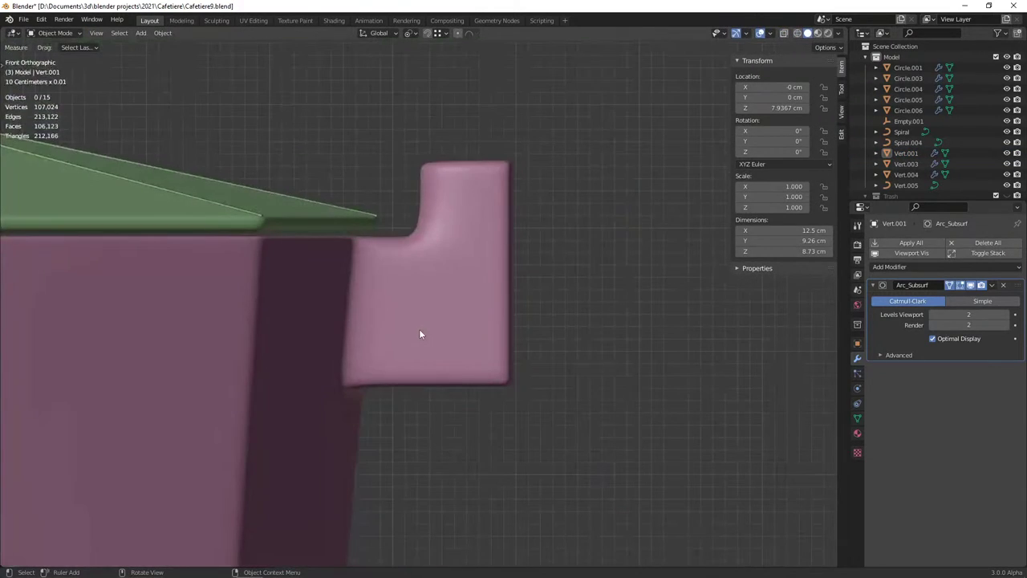
key("ctrl+s")
scroll(411, 326, "down", 2)
middle_click_drag(407, 326, 478, 346, "shift")
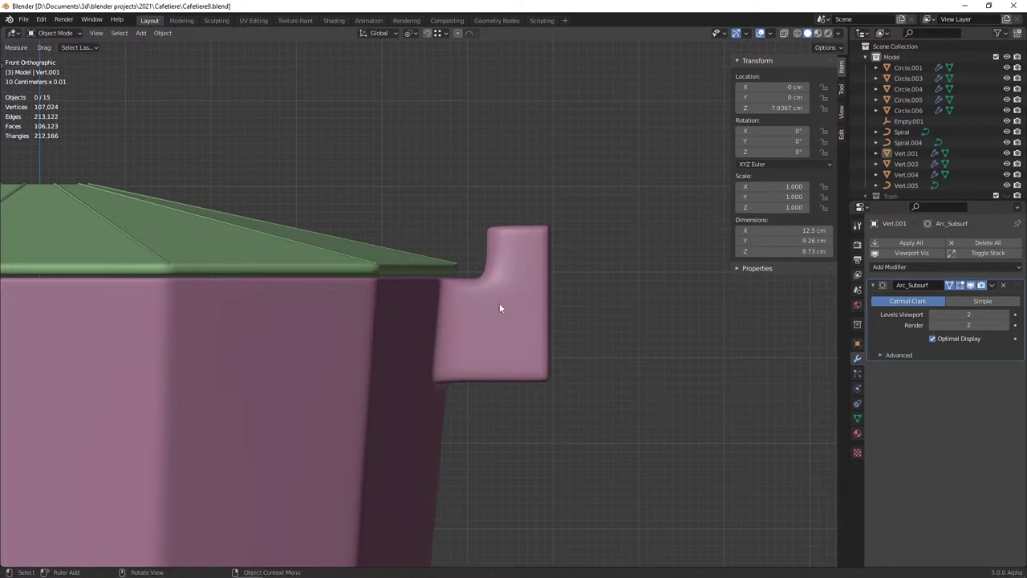
In Edit Mode, select the block's top edges and slide them along the block
left_click(508, 269)
key("Tab")
scroll(413, 320, "up", 2)
middle_click_drag(412, 320, 470, 362)
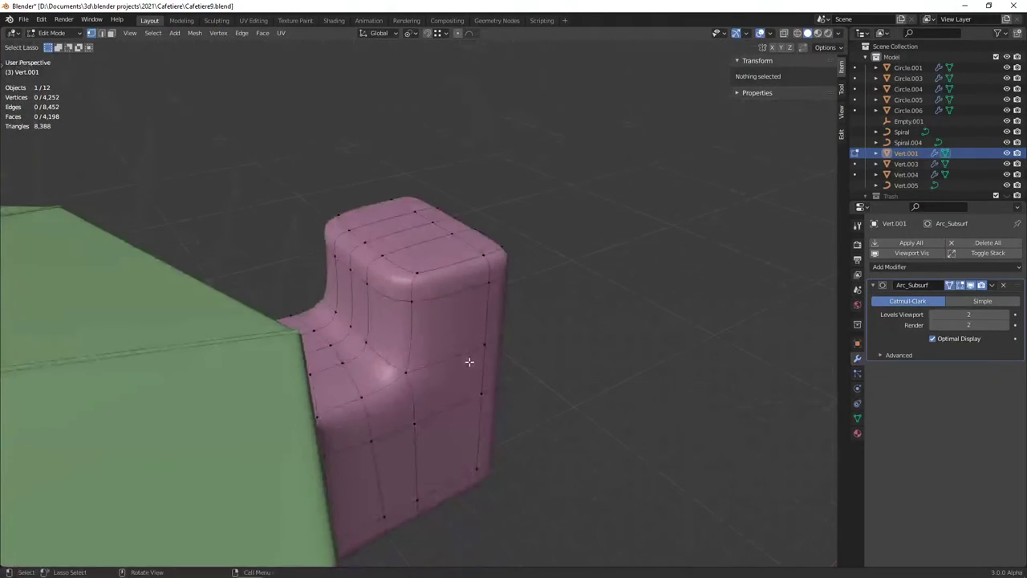
key("Tab")
key("Tab")
key("2")
left_click(395, 290)
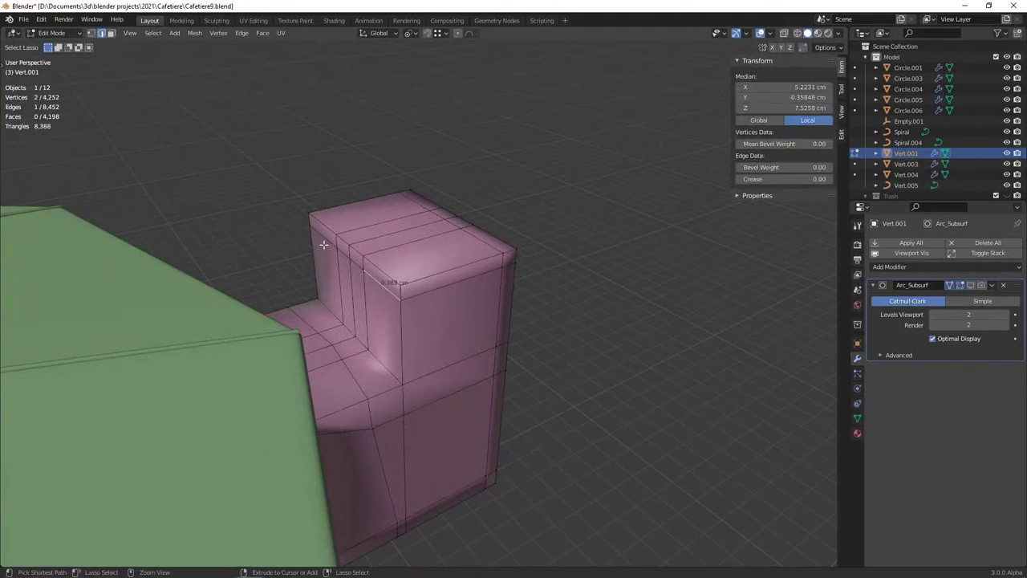
left_click(324, 244, "ctrl")
key("g")
key("g")
mouse_move(323, 244)
middle_mouse_down()
mouse_move(377, 301)
mouse_move(353, 227)
middle_mouse_up()
left_click(381, 305)
Bevel the top corner edge path 0.119 cm with a single segment
left_click(354, 227, "ctrl")
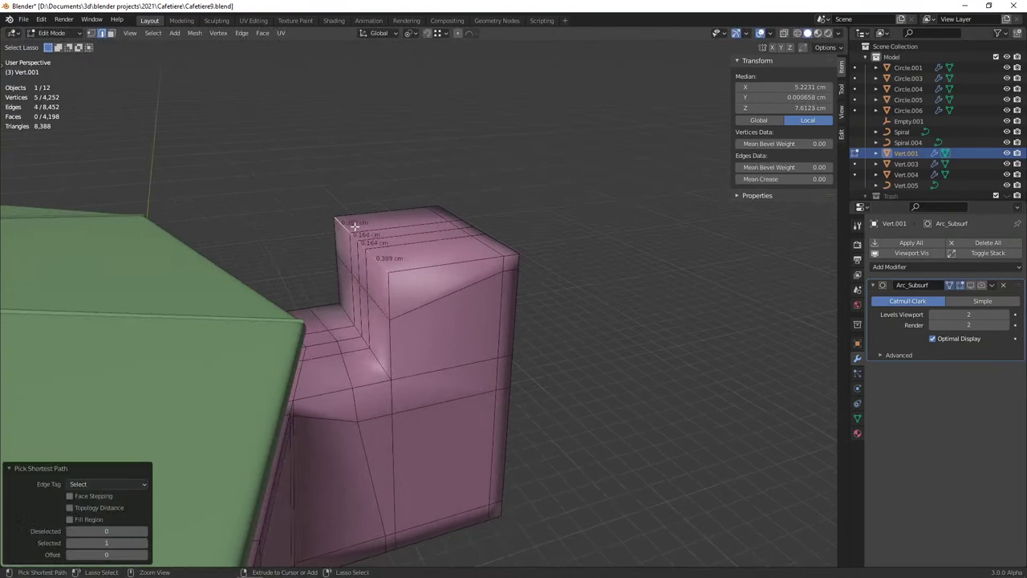
key("ctrl+b")
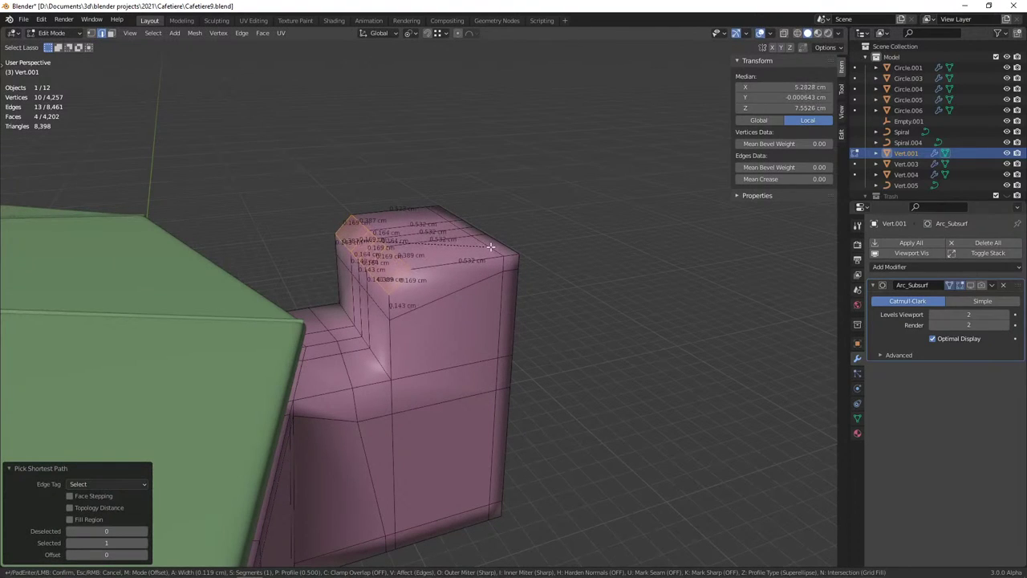
left_click(491, 246)
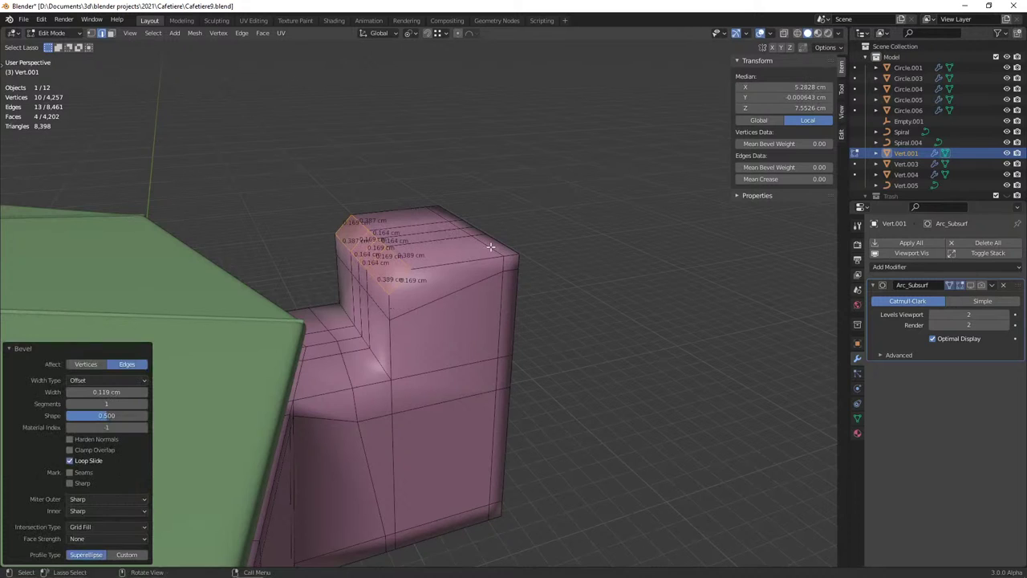
key("Tab")
mouse_move(424, 337)
middle_mouse_down()
mouse_move(447, 329)
mouse_move(410, 335)
middle_mouse_up()
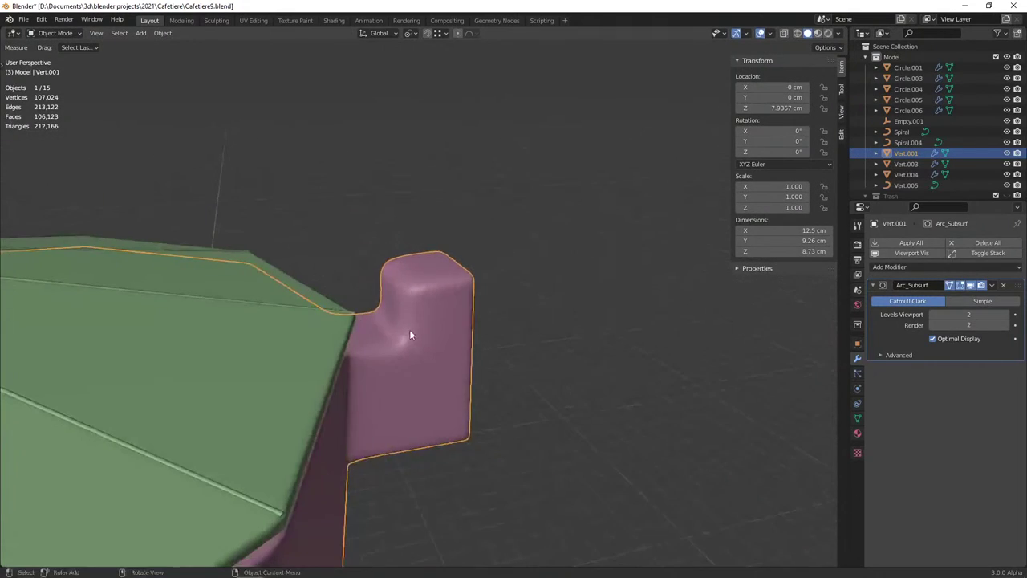
Dissolve the earlier single-segment bevel edges on the spout block's top corner
key("Tab")
scroll(405, 331, "up", 2)
middle_click_drag(405, 328, 396, 312)
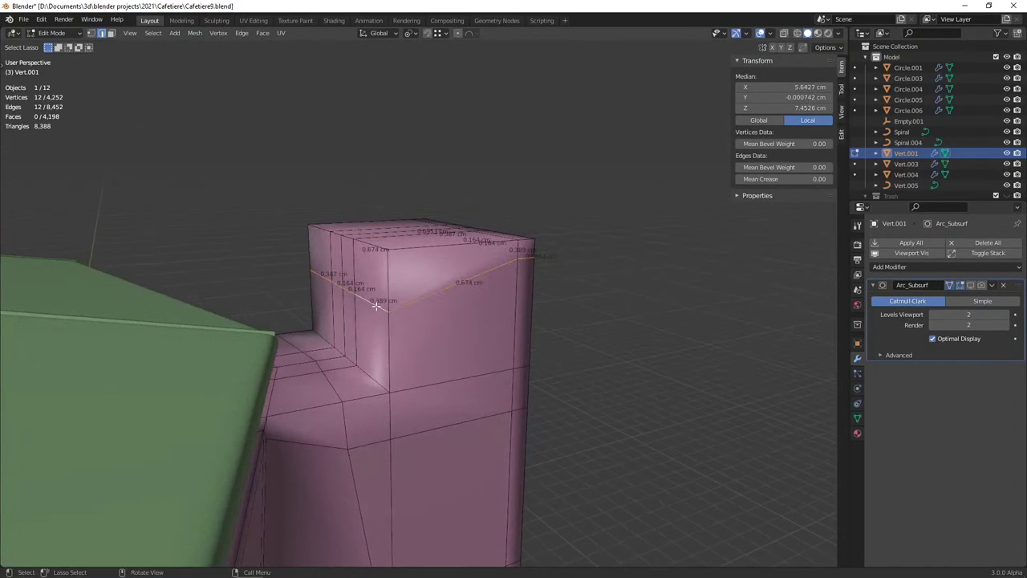
key("ctrl+x")
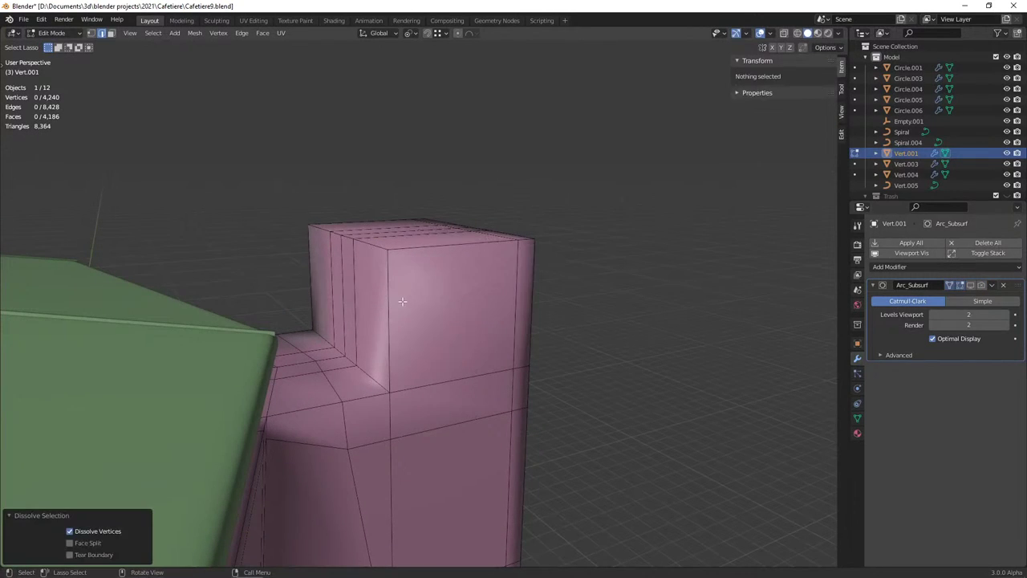
middle_click_drag(402, 301, 426, 289)
Bevel the top corner edges 0.186 cm wide with 3 segments
left_click(341, 233)
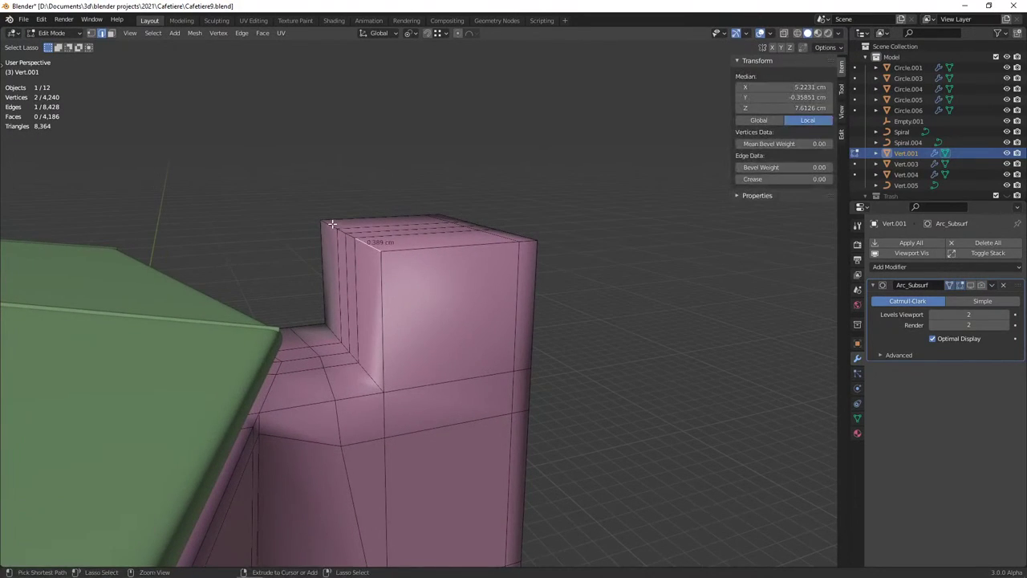
left_click(381, 265, "ctrl")
key("ctrl+b")
scroll(529, 258, "up", 1)
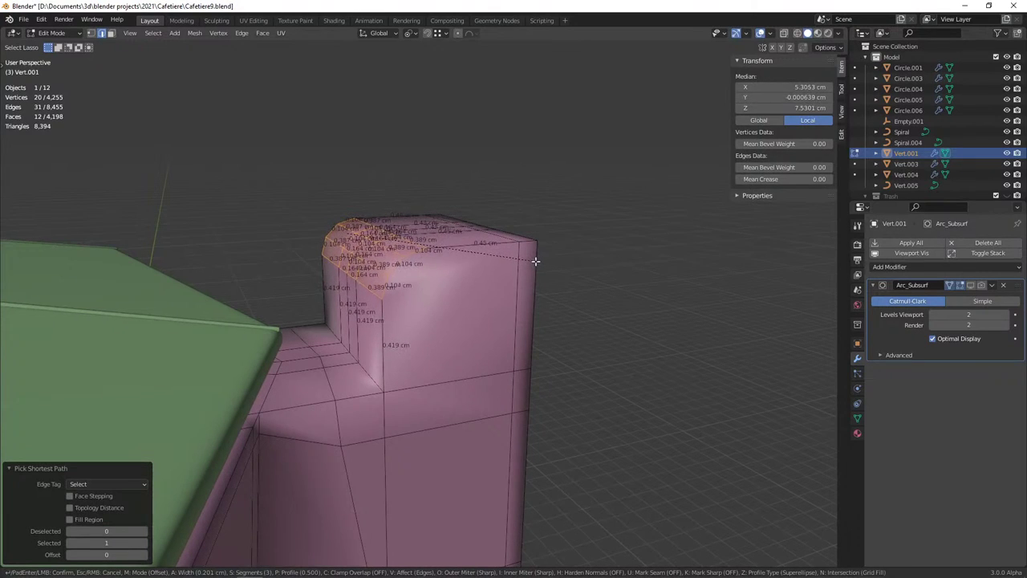
left_click(531, 264)
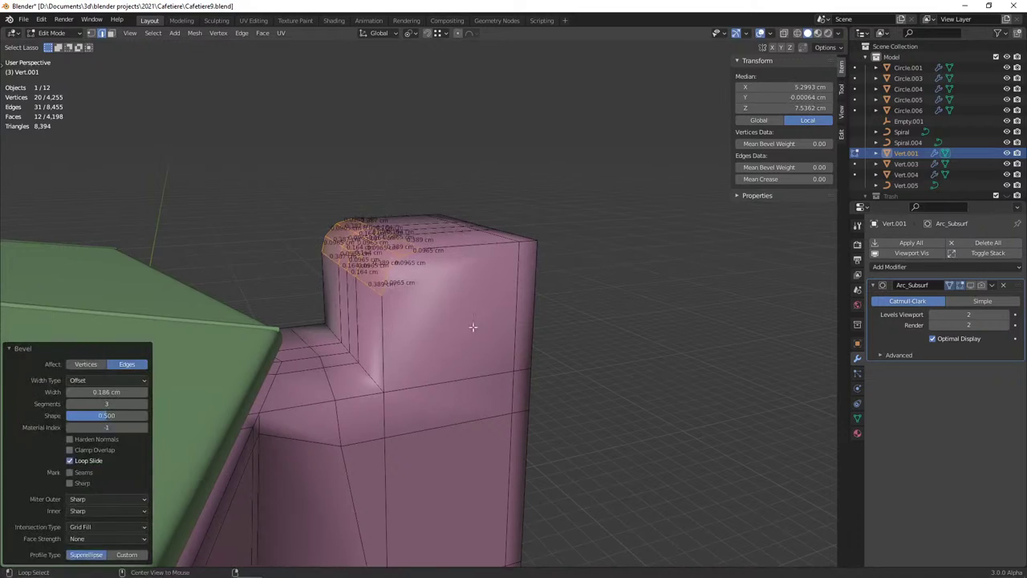
middle_click_drag(531, 264, 433, 321)
key("1")
left_click(441, 307)
scroll(440, 307, "up", 2)
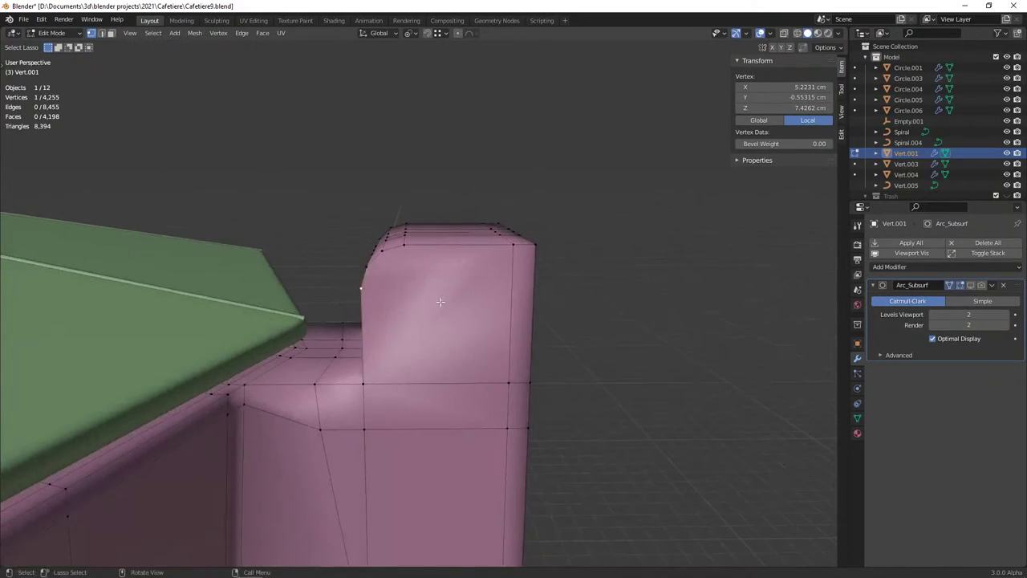
Add a loop cut across the spout block and join vertex pairs on both sides with new edges
left_click(524, 286)
left_click(518, 269)
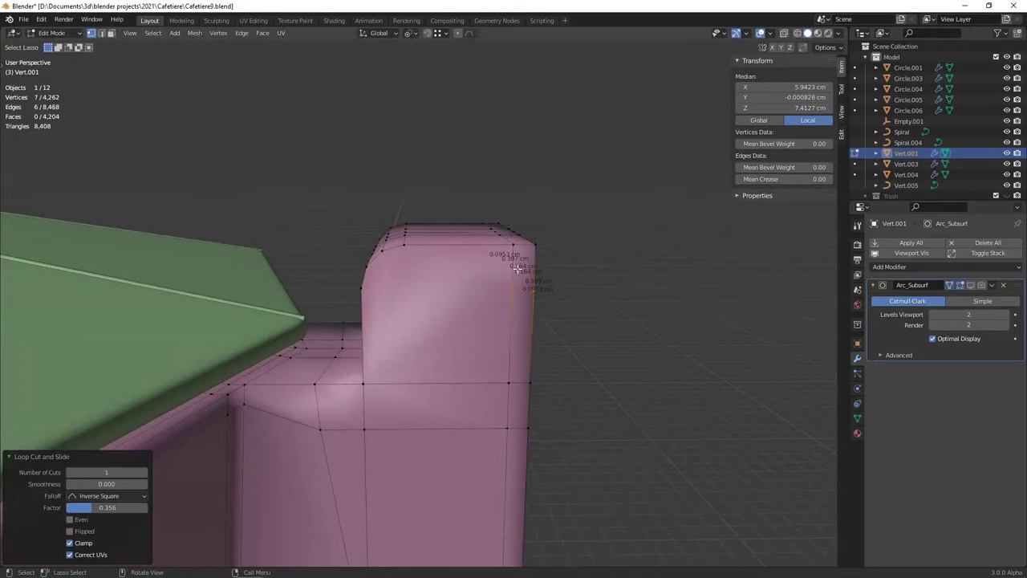
left_click(371, 287)
key("j")
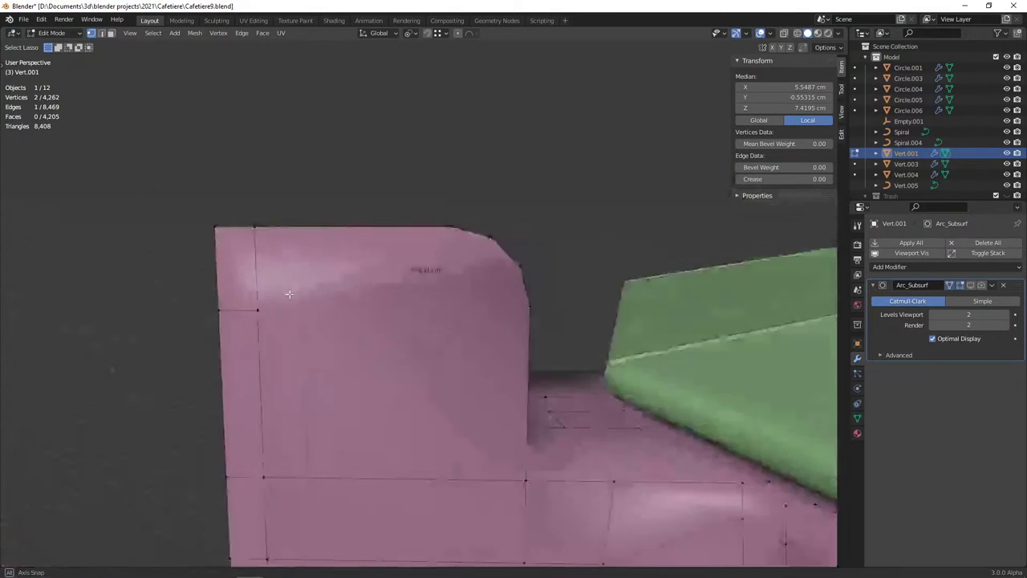
middle_click_drag(414, 298, 236, 295)
key("j")
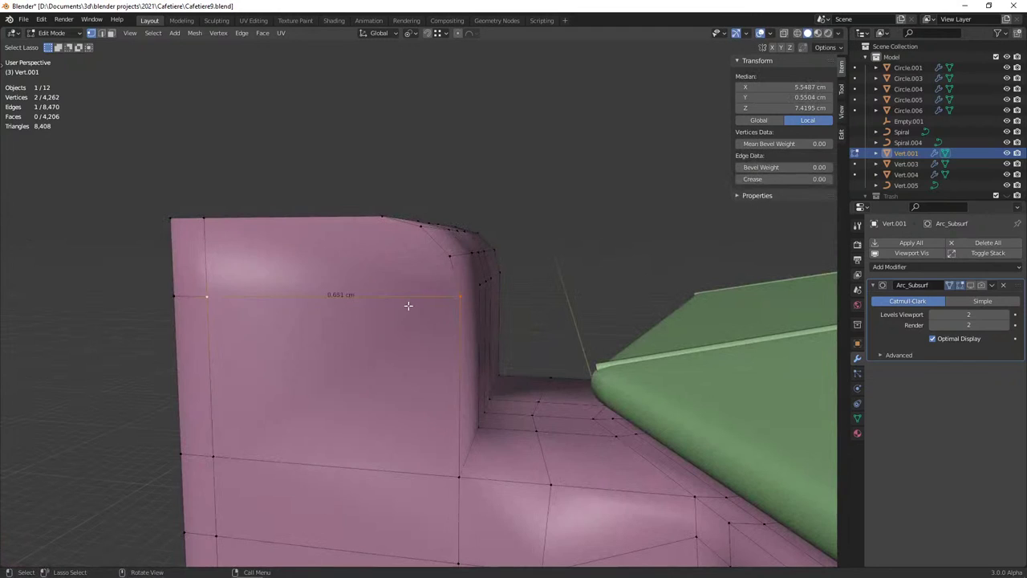
middle_click_drag(408, 303, 395, 315)
left_click(307, 267)
middle_click_drag(308, 267, 366, 431)
Add a second edge loop down the block and connect vertices across its top corner
key("ctrl+r")
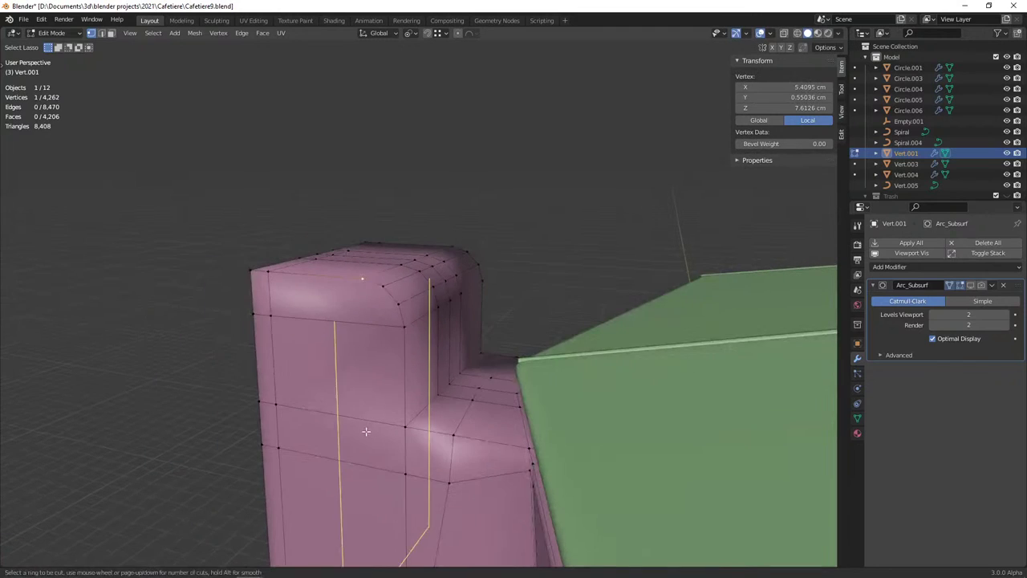
left_click(362, 279)
left_click(390, 426)
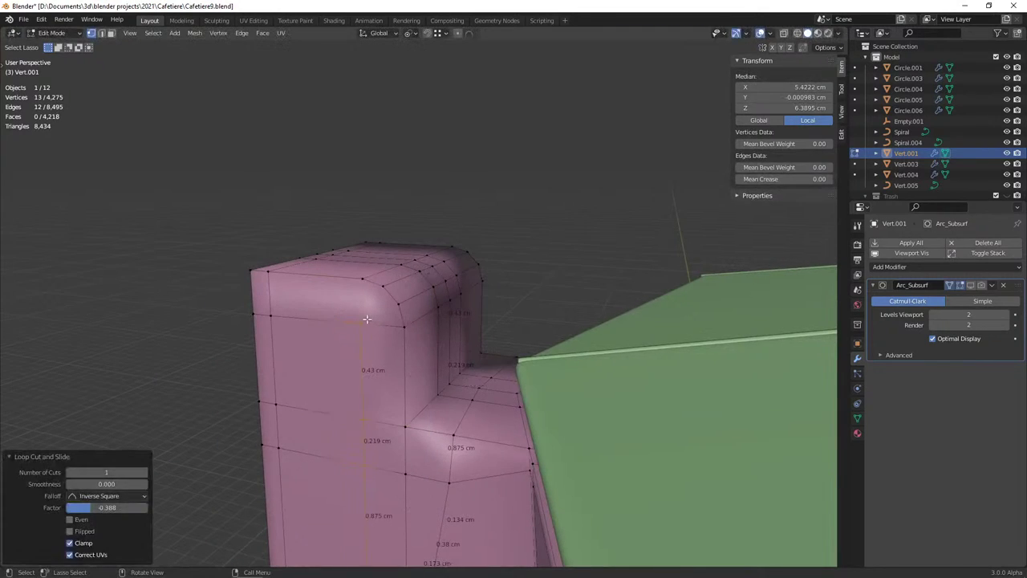
left_click(361, 284)
mouse_move(362, 284)
middle_mouse_down()
mouse_move(316, 334)
mouse_move(488, 333)
mouse_move(418, 301)
mouse_move(433, 307)
middle_mouse_up()
key("j")
left_click(408, 292)
scroll(404, 297, "up", 2)
key("j")
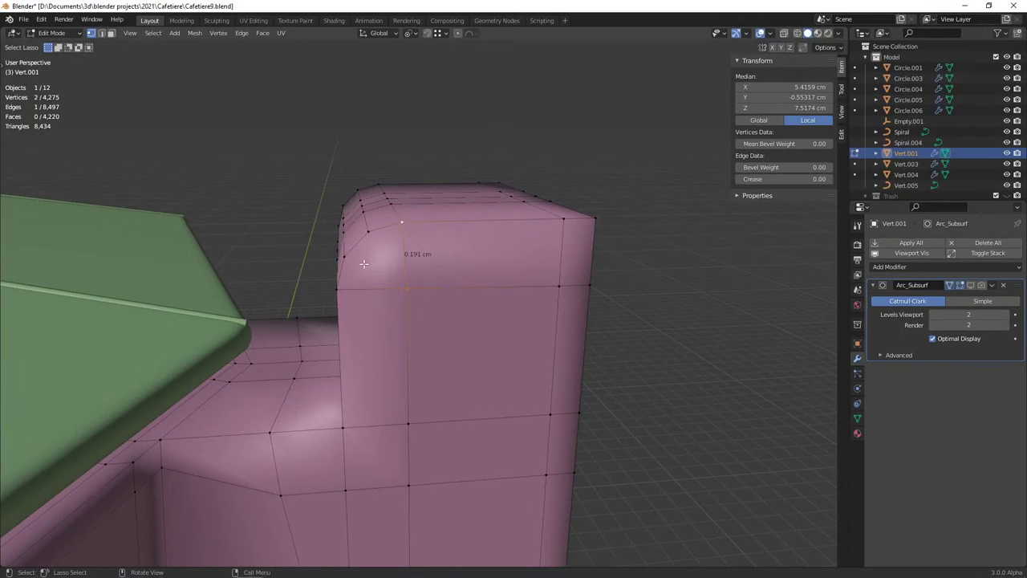
mouse_move(359, 261)
middle_mouse_down()
mouse_move(384, 245)
mouse_move(436, 257)
mouse_move(372, 250)
middle_mouse_up()
Add a centred loop cut near the block's top edge and evenly space the corner vertices
key("ctrl+r")
left_click(384, 244)
right_click(384, 245)
left_click(373, 250)
left_click(395, 248, "ctrl")
right_click(400, 241)
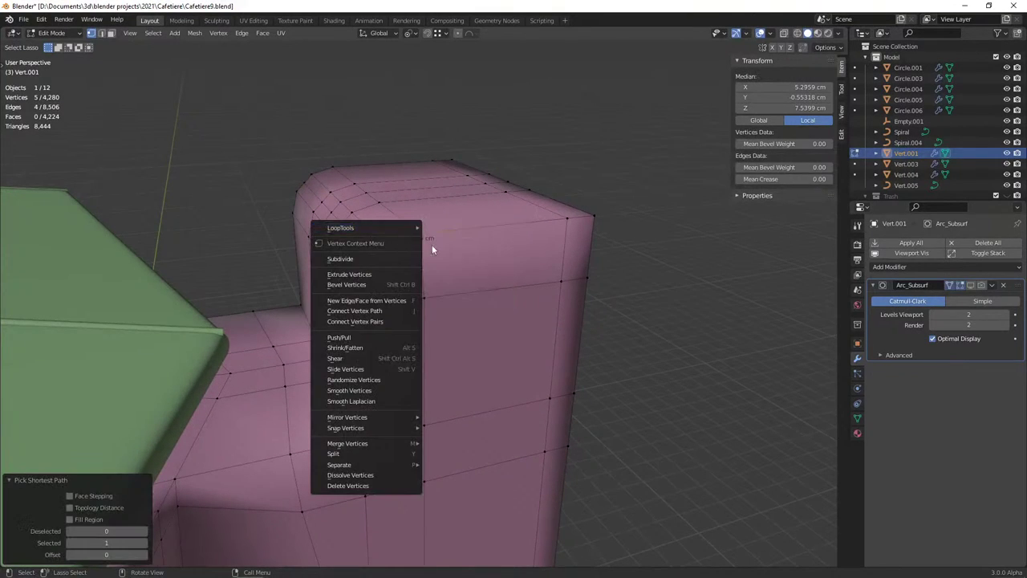
right_click(406, 231)
left_click(461, 293)
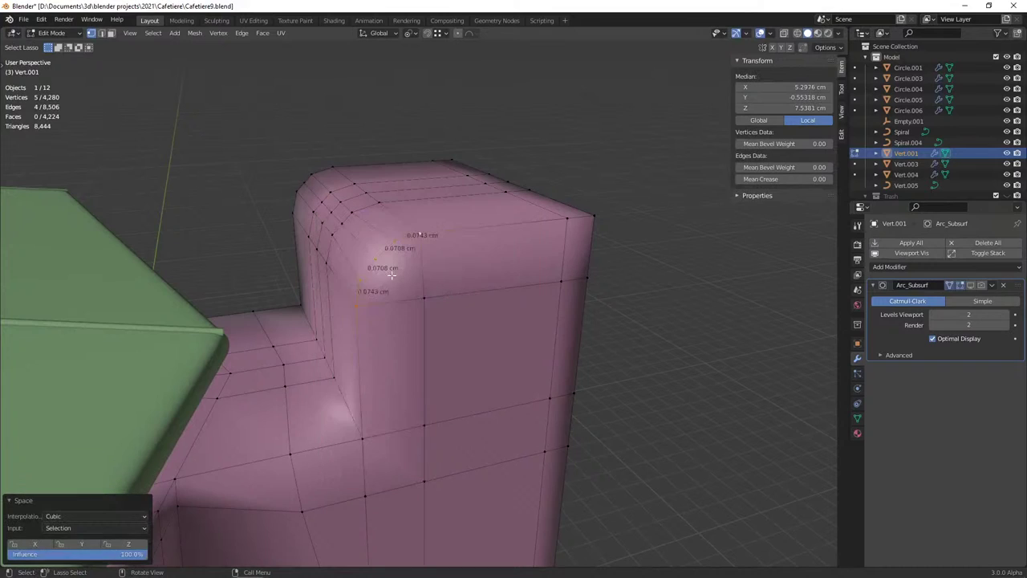
Select the rounded-corner vertex path, try LoopTools Gstretch and Space, then undo the reshape
left_click(327, 258)
left_click(383, 205, "ctrl")
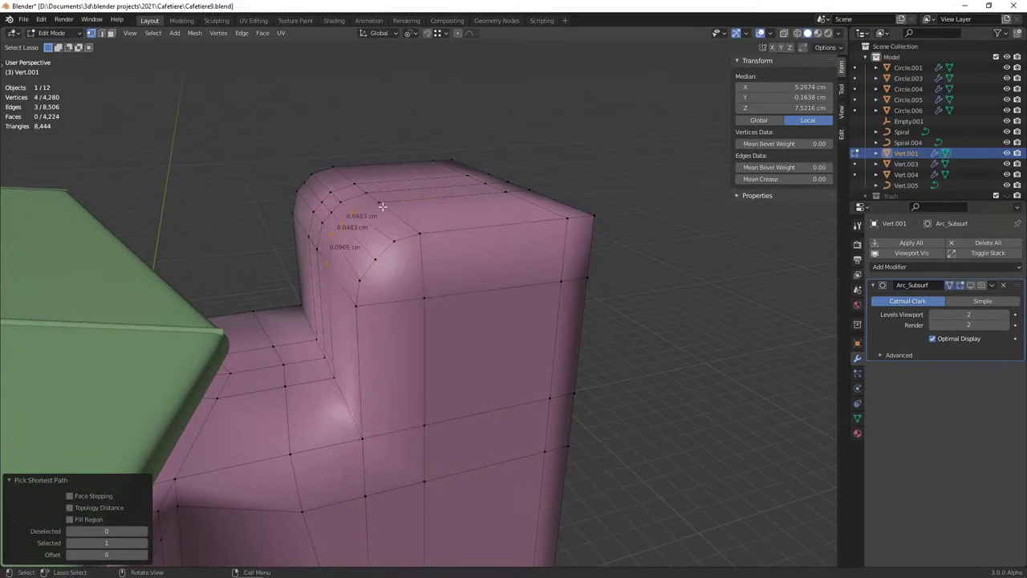
left_click(394, 210, "ctrl")
right_click(454, 218)
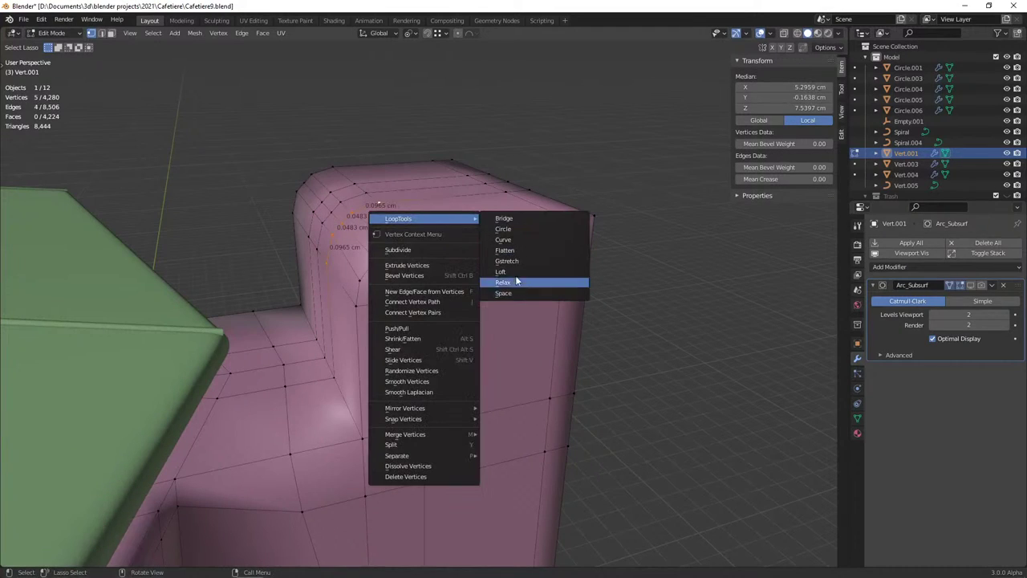
left_click(507, 262)
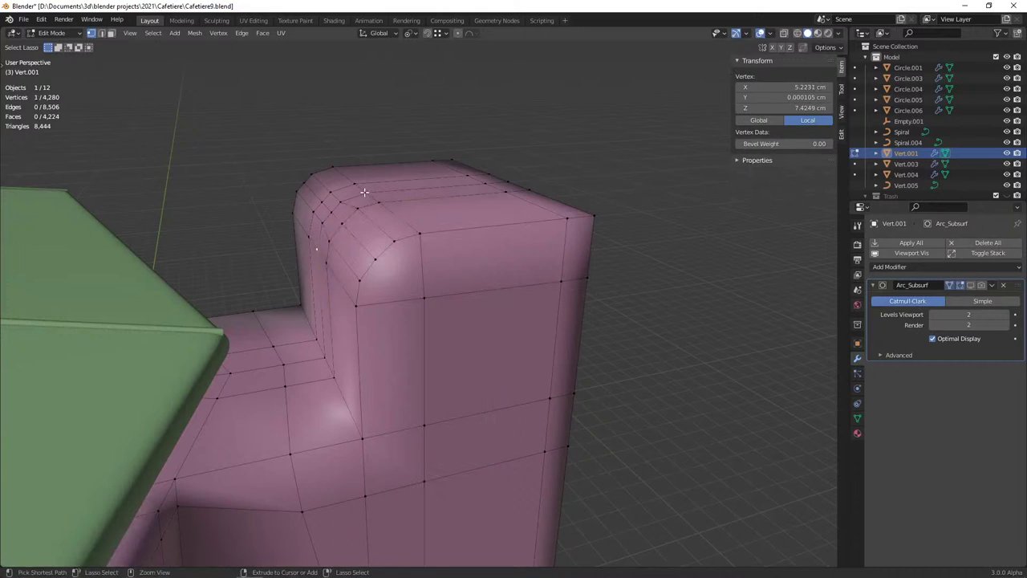
right_click(496, 219)
left_click(531, 297)
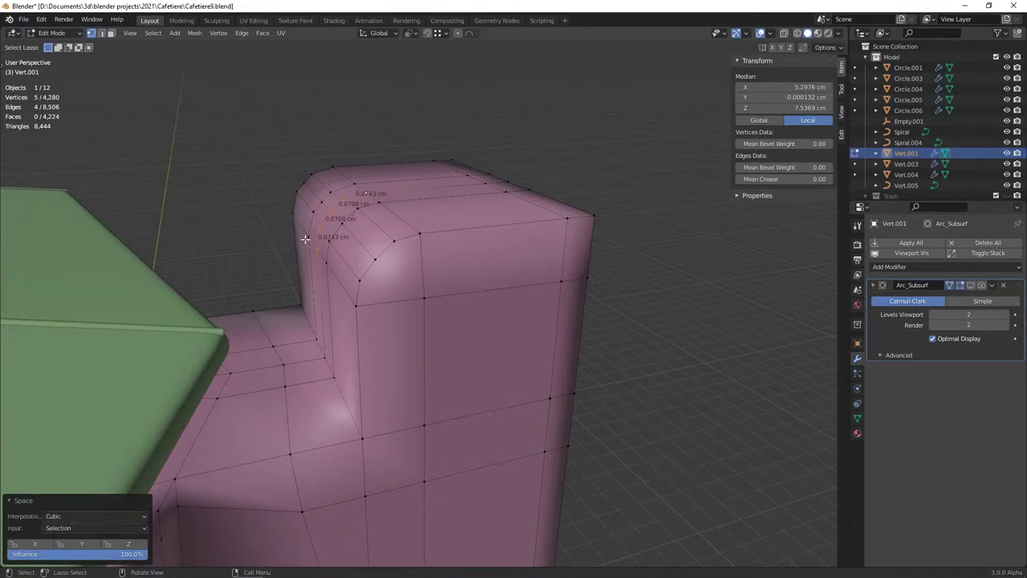
key("ctrl+z")
key("ctrl+z")
right_click(409, 201)
left_click(511, 274)
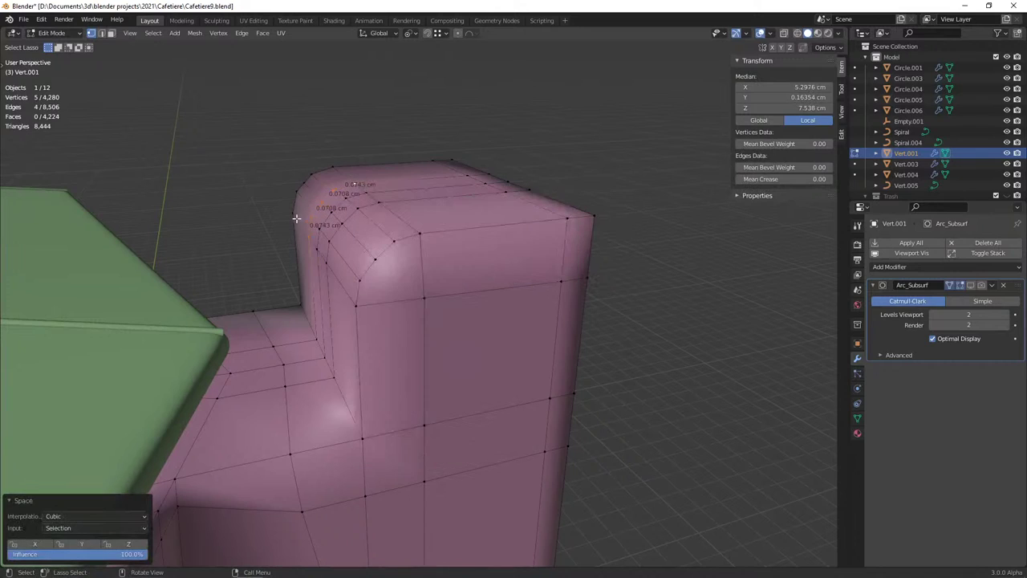
key("ctrl+z")
Reselect the corner vertex path and space its vertices evenly with LoopTools Space
left_click(336, 171, "ctrl")
right_click(419, 186)
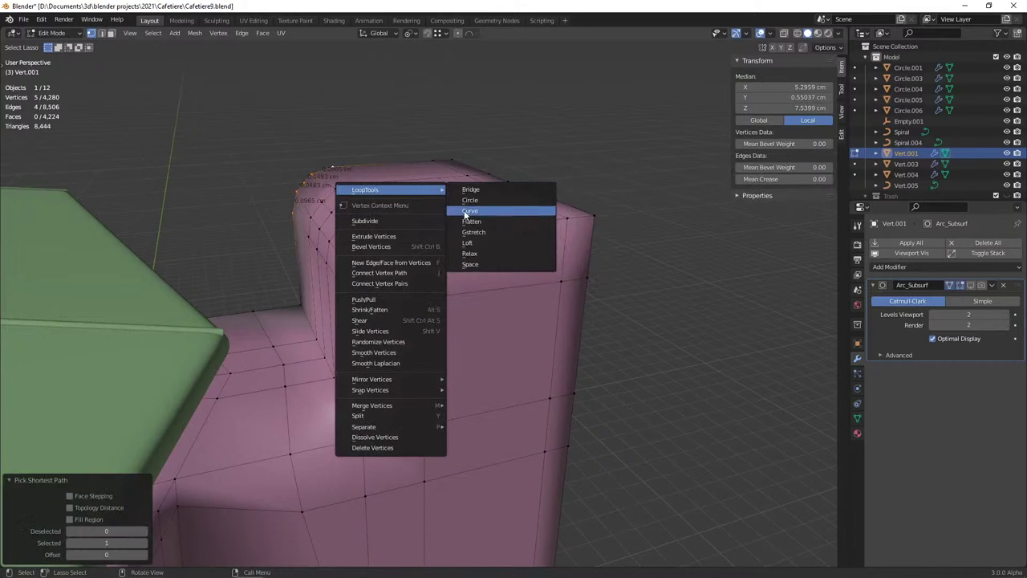
left_click(489, 265)
mouse_move(488, 267)
middle_mouse_down()
mouse_move(411, 293)
mouse_move(394, 248)
mouse_move(318, 271)
mouse_move(409, 323)
middle_mouse_up()
Connect the two selected vertices with an edge and preview the smoothed body in Object Mode
key("ctrl+z")
key("j")
key("alt+a")
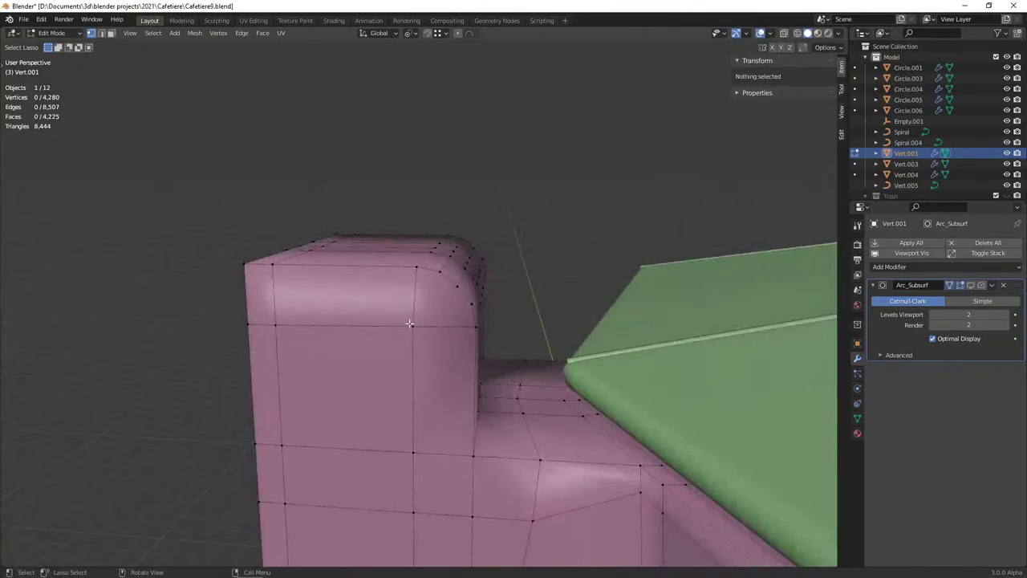
key("ctrl+z")
mouse_move(419, 328)
middle_mouse_down()
mouse_move(458, 354)
mouse_move(366, 347)
mouse_move(389, 367)
middle_mouse_up()
key("Tab")
key("Tab")
Step through undo and redo to compare corner states, ending with the extra corner cut removed
key("ctrl+z")
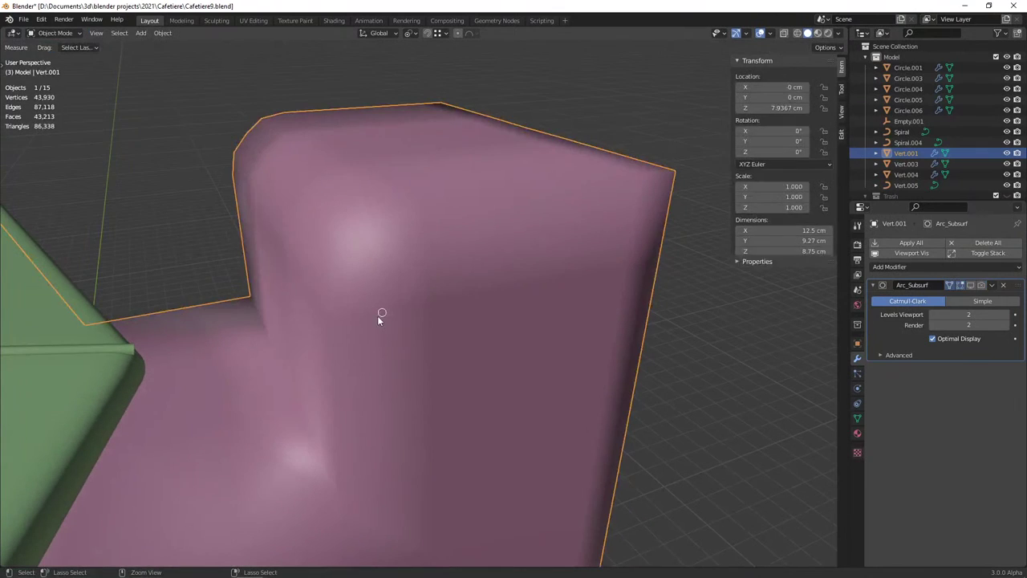
key("ctrl+z")
key("ctrl+shift+z")
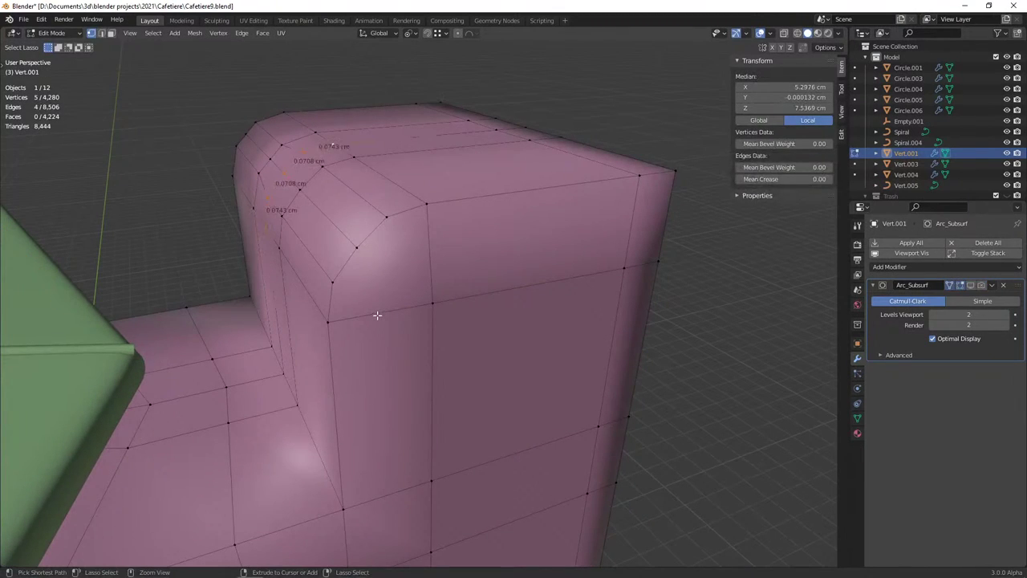
key("ctrl+z")
key("ctrl+shift+z")
key("ctrl+z")
key("ctrl+shift+z")
key("ctrl+z")
key("ctrl+shift+z")
key("ctrl+z")
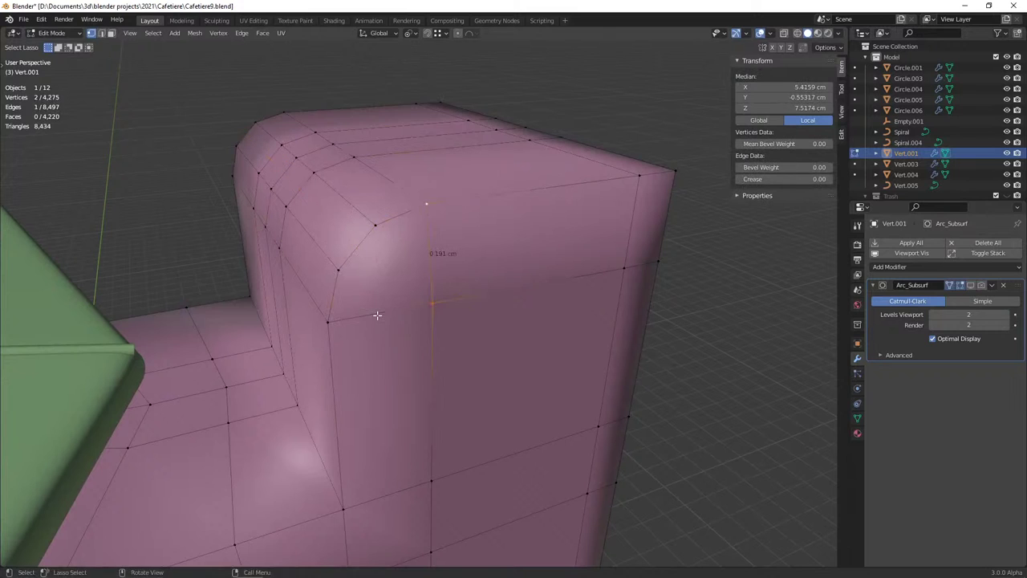
mouse_move(377, 315)
middle_mouse_down()
mouse_move(364, 291)
mouse_move(337, 284)
mouse_move(406, 273)
middle_mouse_up()
Select the short edge at the spout corner and merge its two vertices into one
left_click(399, 273, "alt")
left_click(405, 271)
left_click(408, 271, "shift")
right_click(433, 287)
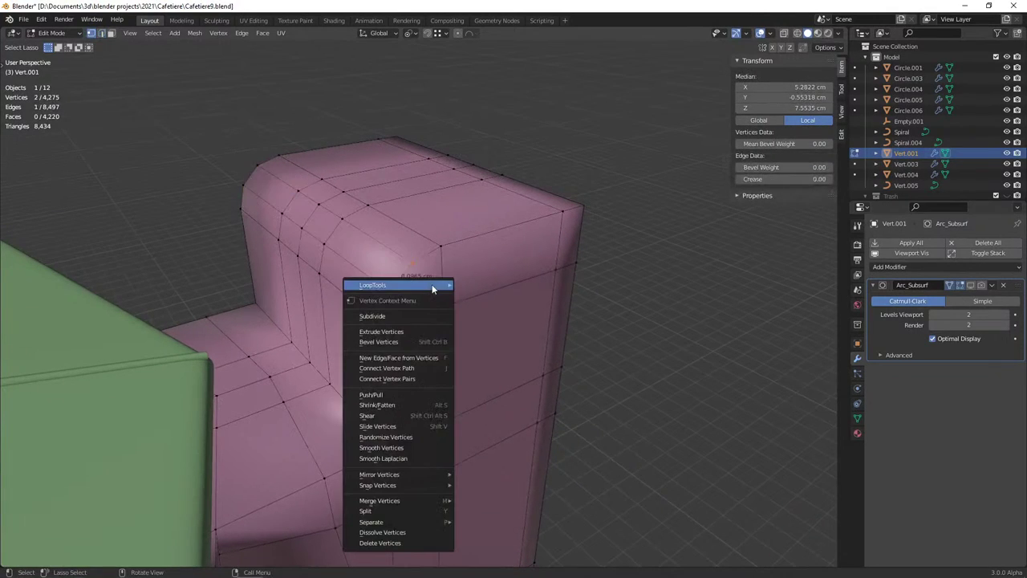
mouse_move(393, 500)
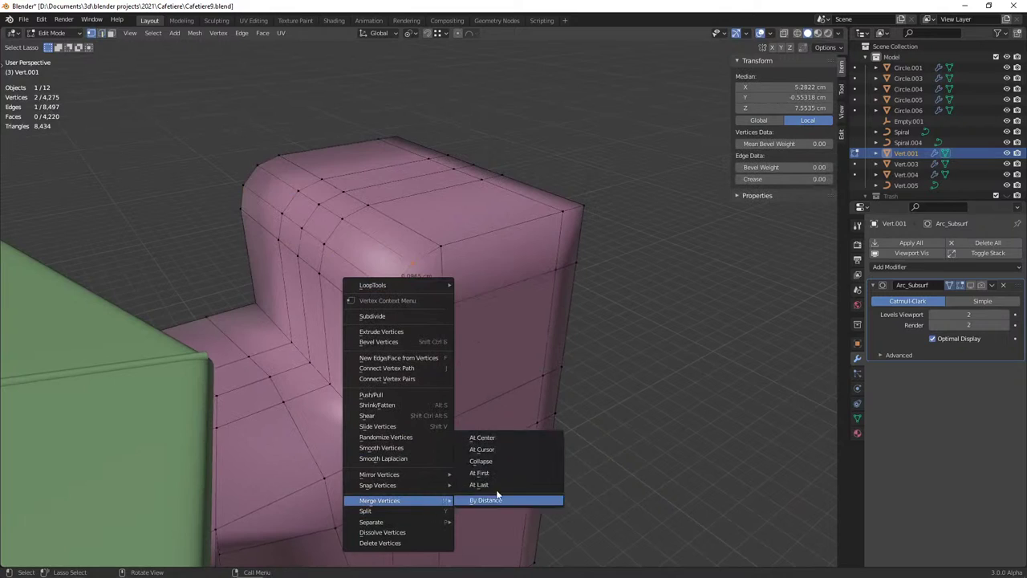
left_click(494, 438)
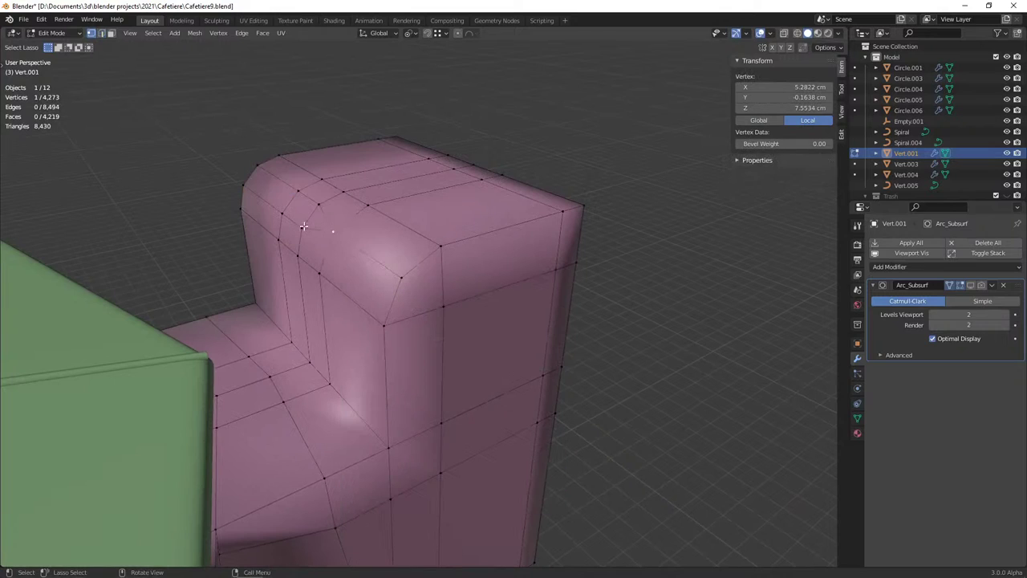
Preview the smoothed spout in Object Mode, switching back and forth with Edit Mode
left_click(250, 187)
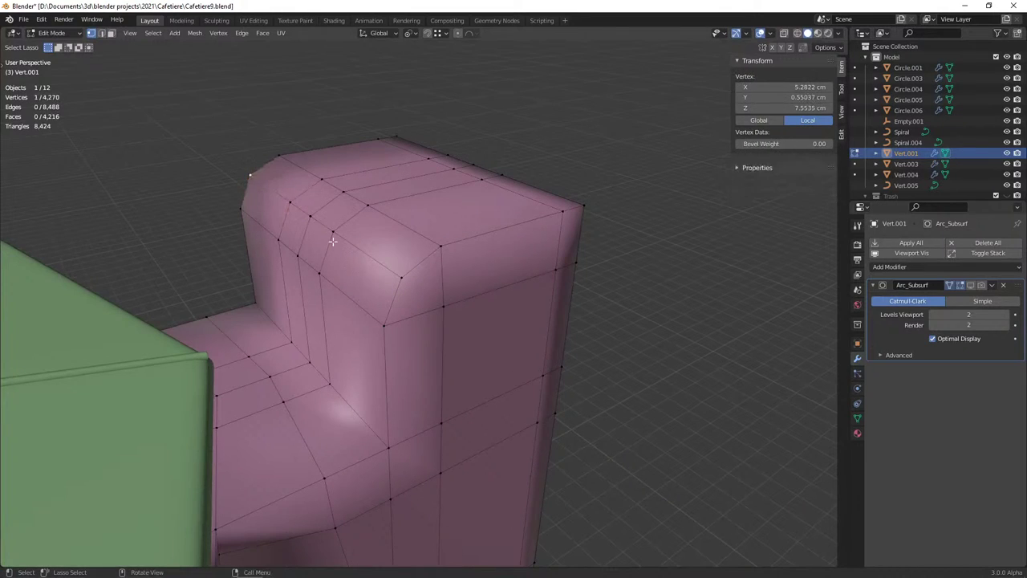
middle_click_drag(251, 186, 363, 305)
key("Tab")
mouse_move(380, 371)
middle_mouse_down()
mouse_move(451, 379)
mouse_move(412, 386)
middle_mouse_up()
key("Tab")
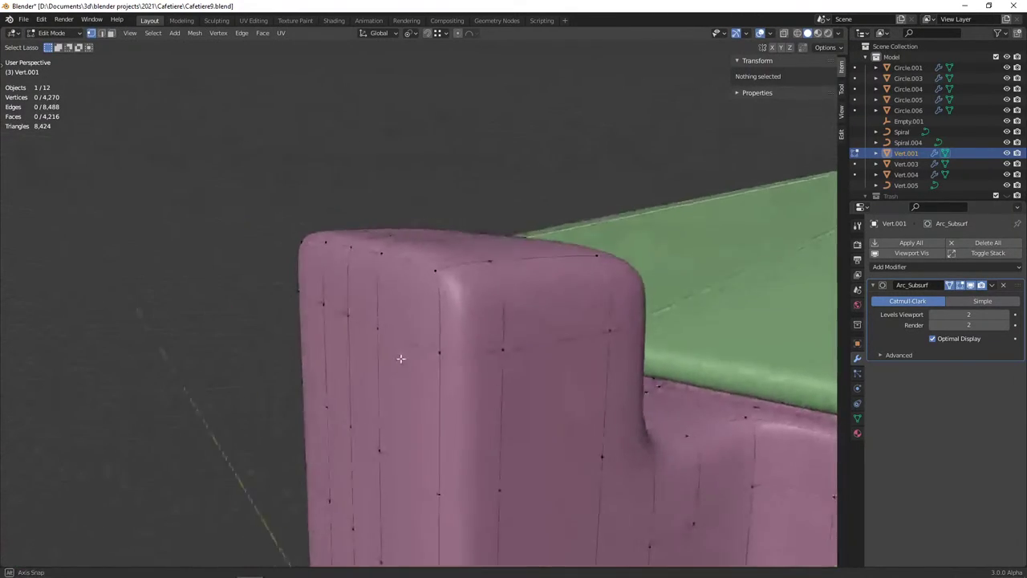
key("Tab")
key("Tab")
Select the corner edge path and edge-slide it, checking the smoothed spout
left_click(475, 347)
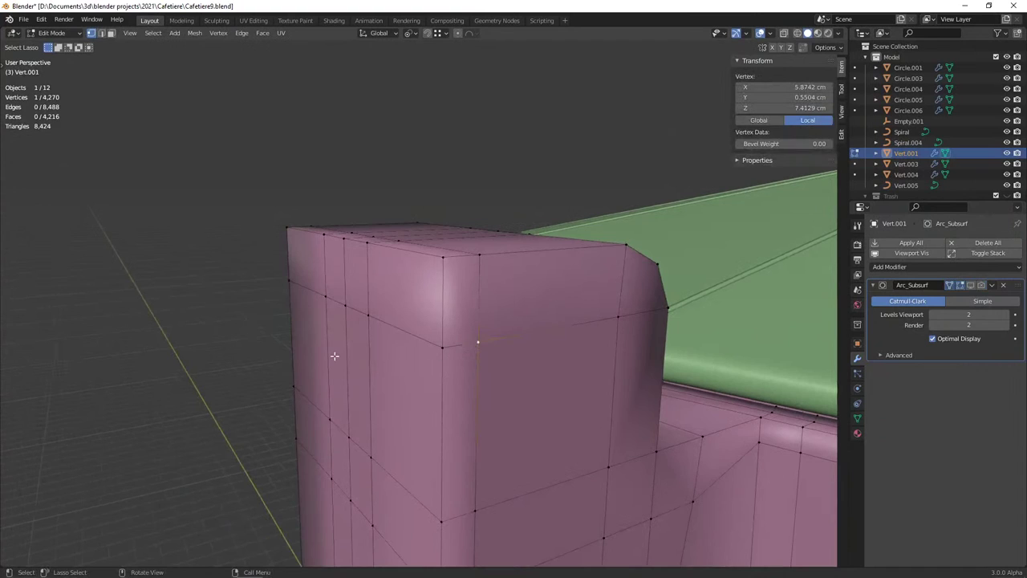
mouse_move(475, 348)
middle_mouse_down()
mouse_move(488, 351)
mouse_move(478, 269)
middle_mouse_up()
left_click(473, 266, "ctrl")
key("g")
key("g")
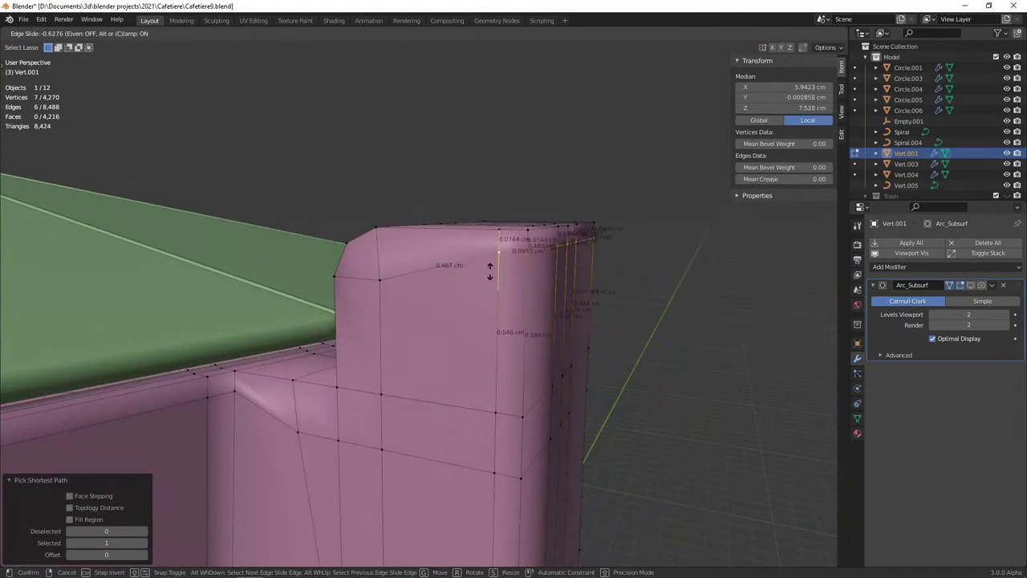
left_click(495, 273)
key("Tab")
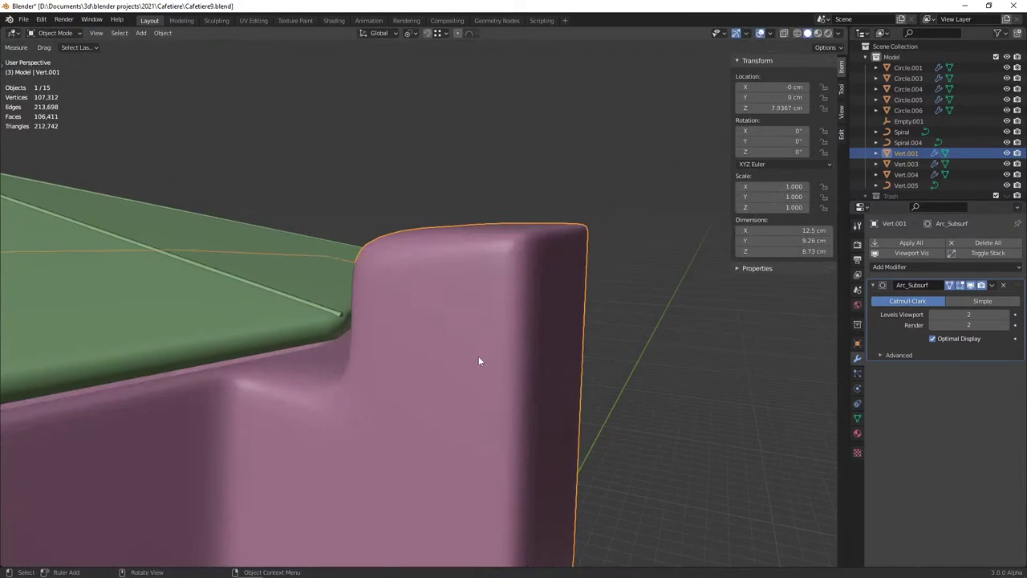
middle_click_drag(476, 360, 439, 369)
key("Tab")
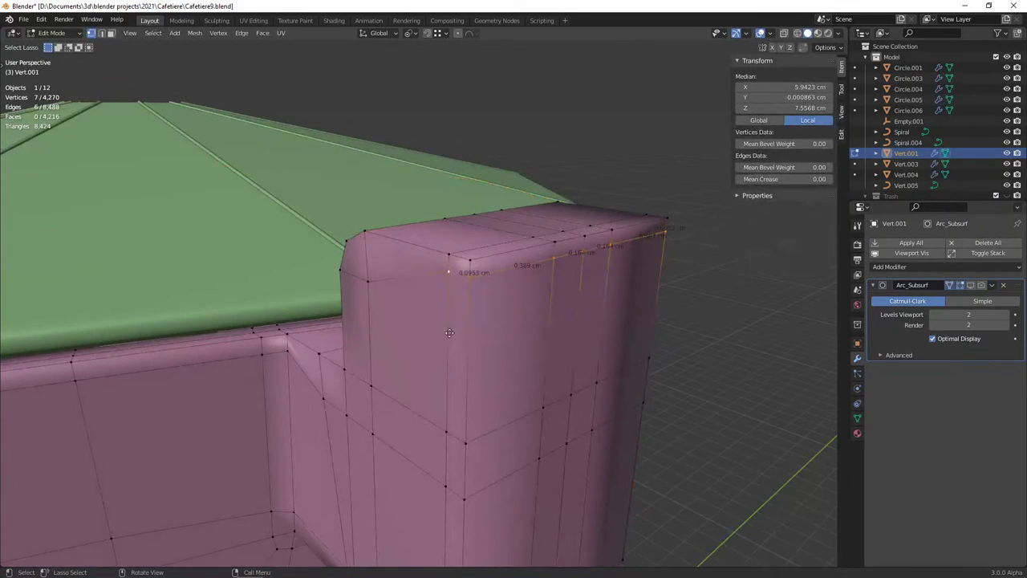
Slide the corner edge path again and recheck the smoothed spout shape
key("g")
key("g")
left_click(450, 339)
key("Tab")
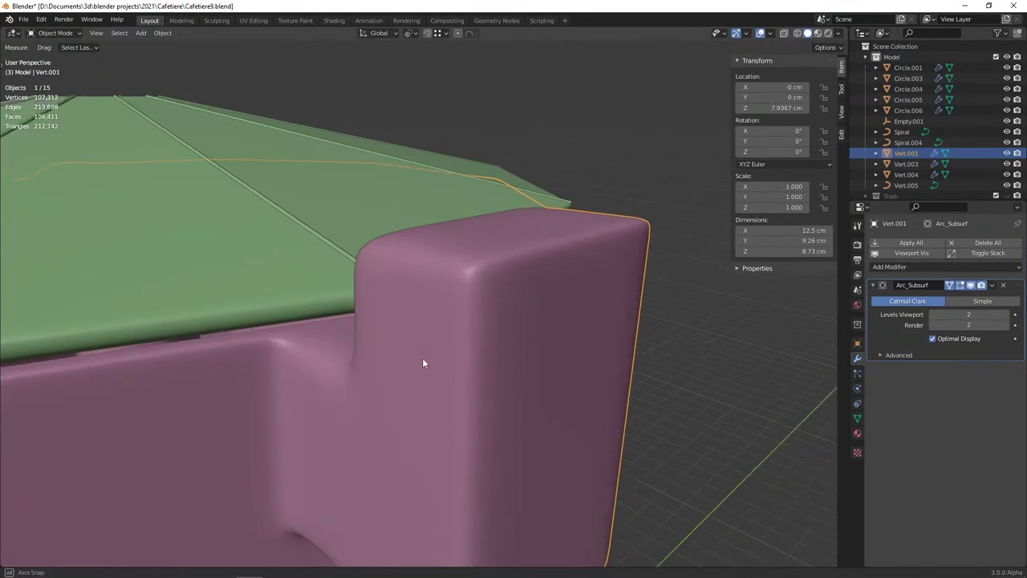
mouse_move(422, 358)
middle_mouse_down()
mouse_move(461, 374)
mouse_move(466, 338)
middle_mouse_up()
scroll(461, 375, "down", 3)
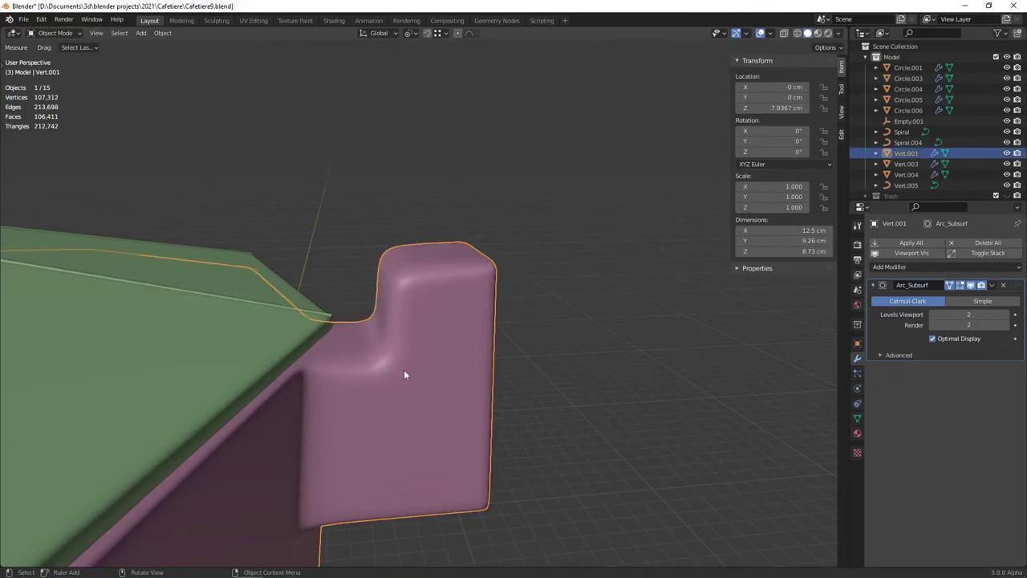
key("Tab")
mouse_move(387, 369)
middle_mouse_down()
mouse_move(433, 376)
mouse_move(382, 365)
middle_mouse_up()
key("Tab")
key("Tab")
Select the vertex row below the spout and slide it lower
left_click(382, 362)
left_click(475, 361, "ctrl")
key("g")
key("g")
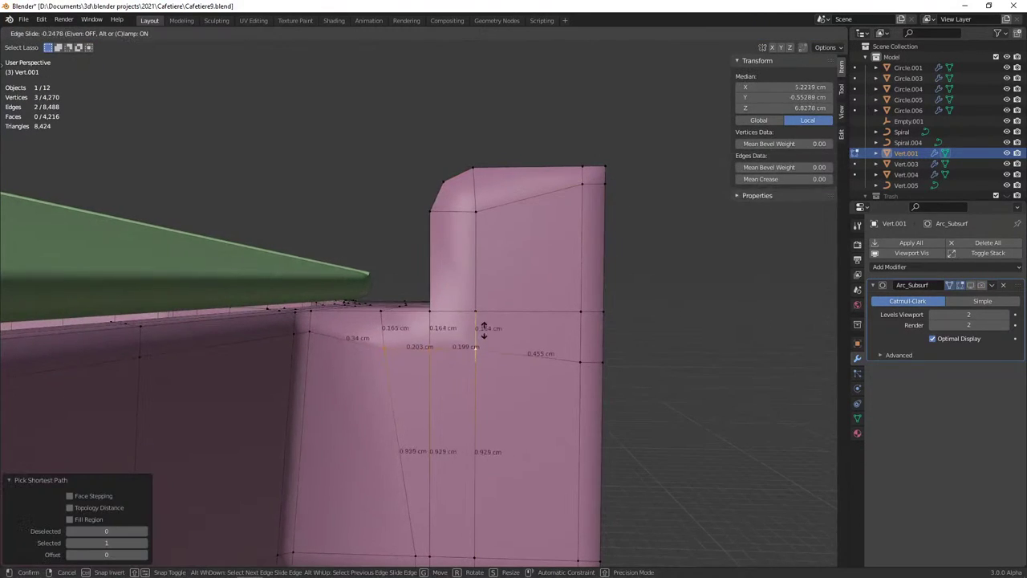
left_click(478, 340)
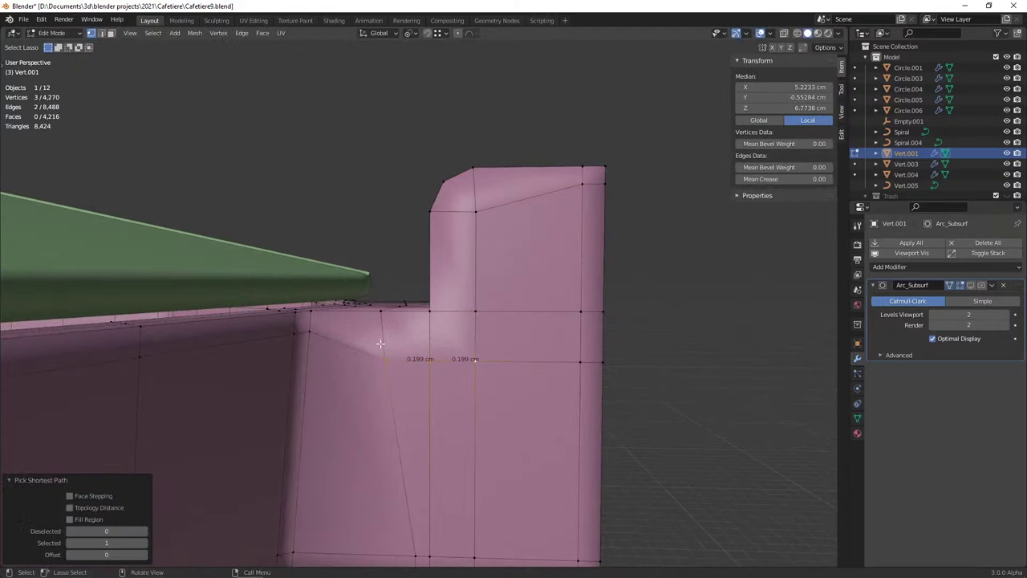
scroll(526, 365, "down", 3)
middle_click_drag(526, 365, 465, 371)
Knife-cut a new edge from a spout-base vertex to its neighbouring vertex
middle_click_drag(396, 341, 392, 352)
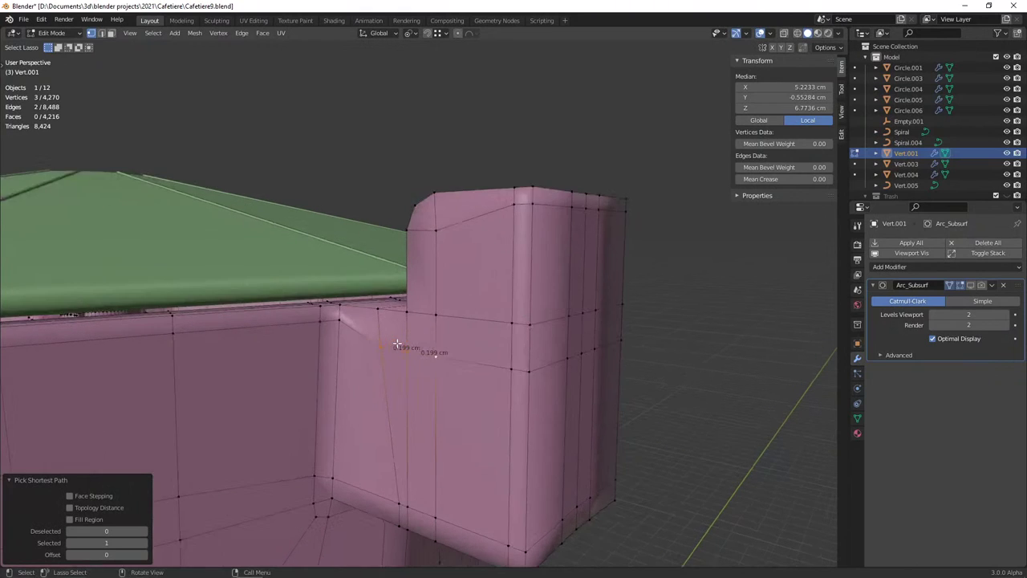
left_click(392, 352)
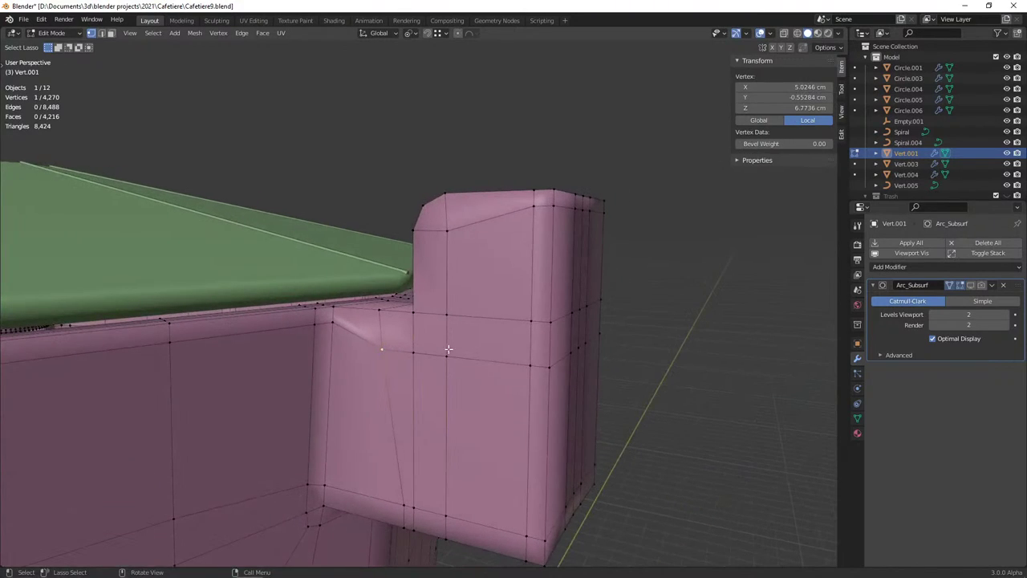
key("k")
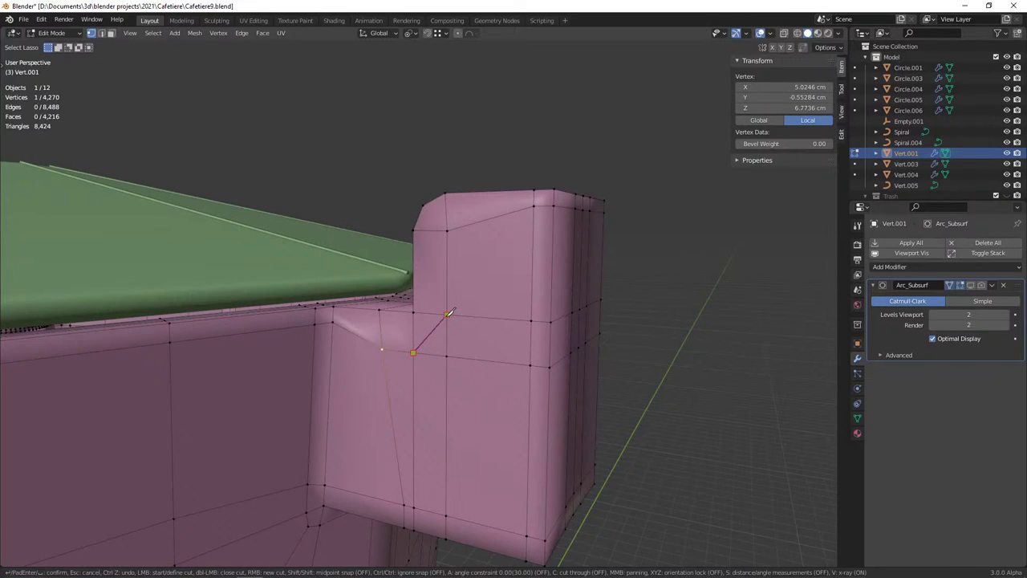
left_click(449, 313)
key("Return")
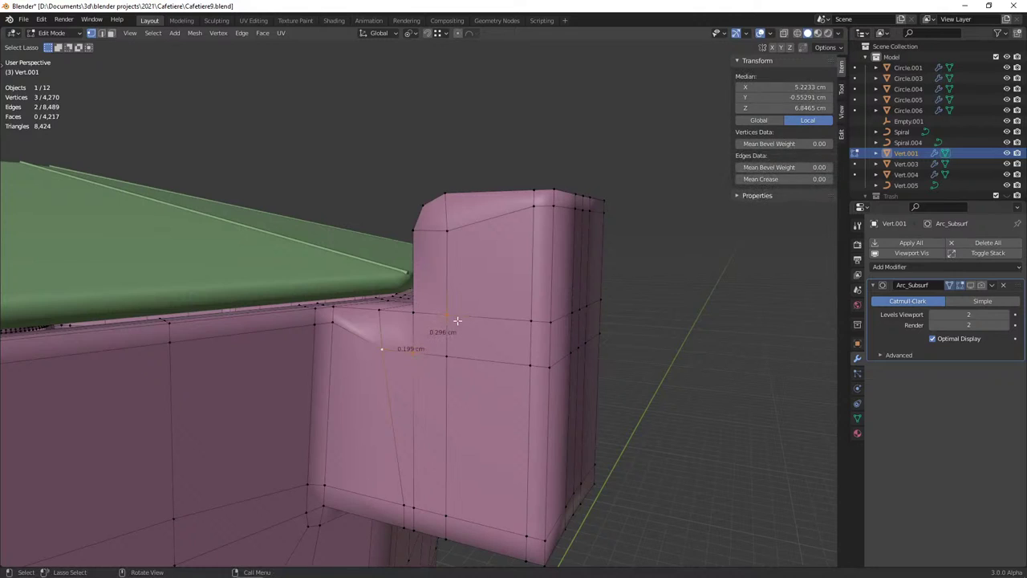
Select the edge path around the spout base and slide it upward
left_click(598, 339, "ctrl")
middle_click_drag(607, 339, 408, 337)
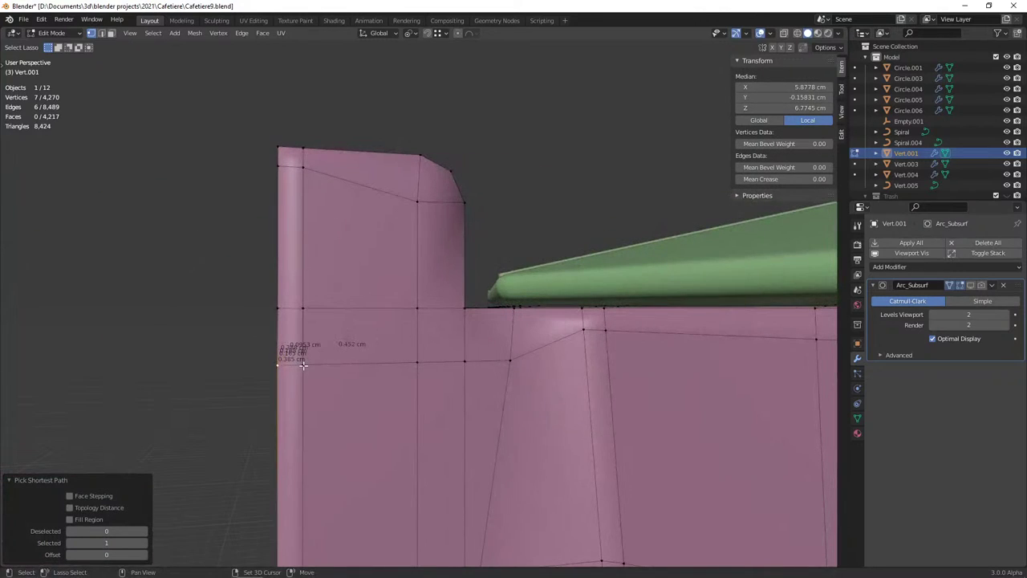
left_click(302, 365, "ctrl")
mouse_move(303, 365)
middle_mouse_down()
mouse_move(523, 365)
mouse_move(462, 374)
middle_mouse_up()
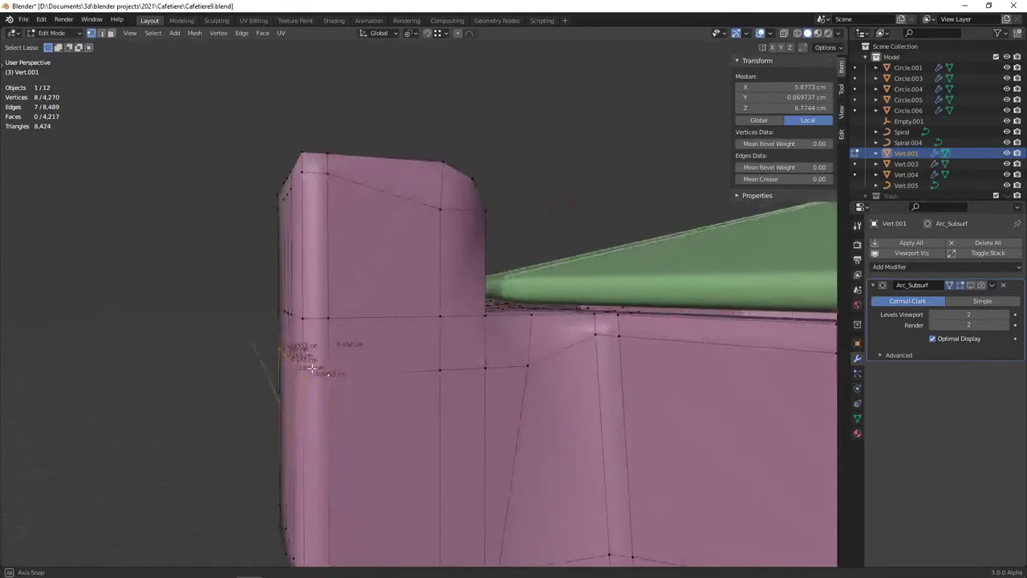
key("g")
key("g")
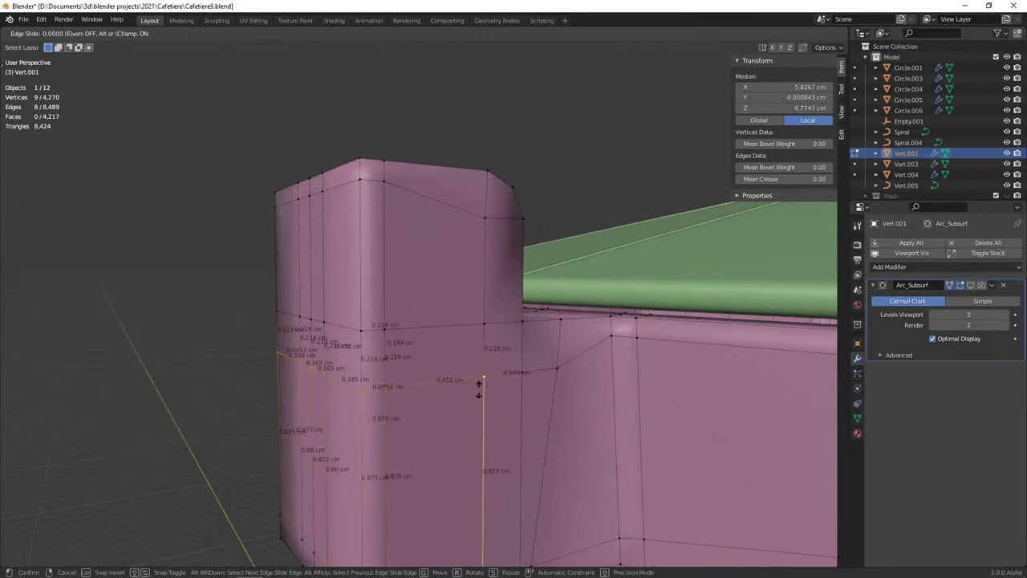
left_click(460, 198)
middle_click_drag(460, 198, 430, 340)
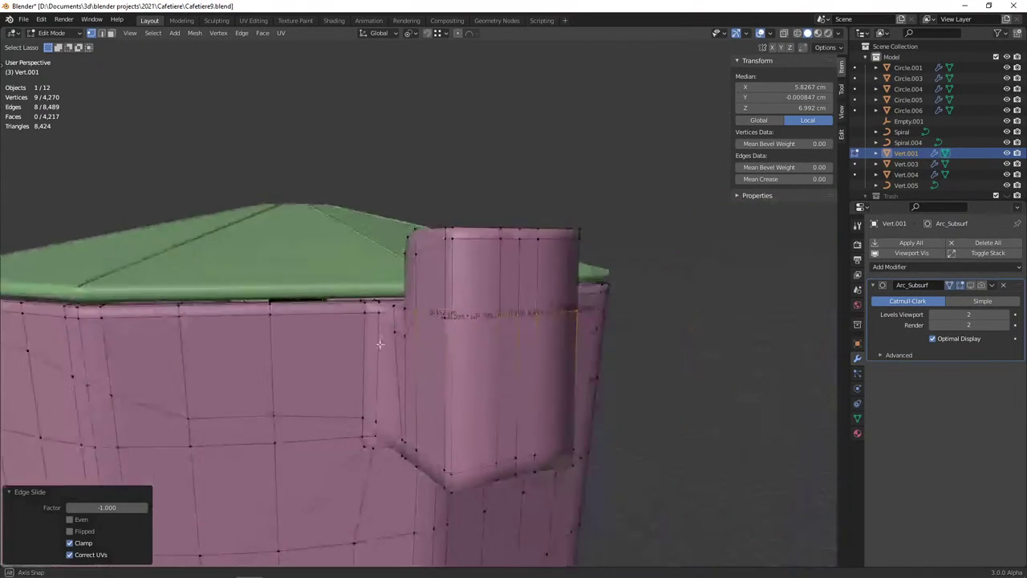
Select all and merge by distance, removing 9 duplicate vertices
key("a")
key("m")
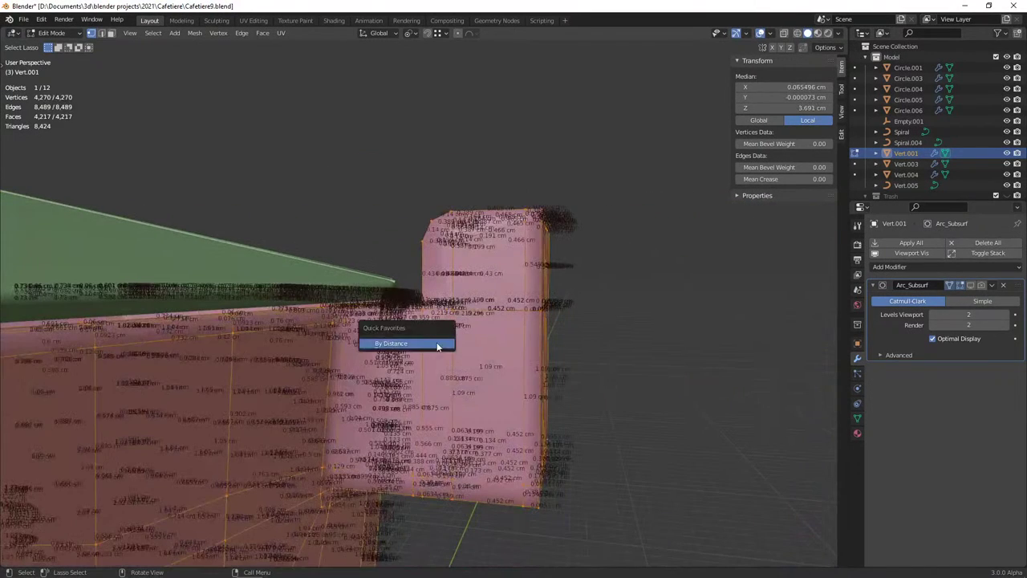
left_click(431, 340)
key("alt+a")
scroll(452, 343, "up", 2)
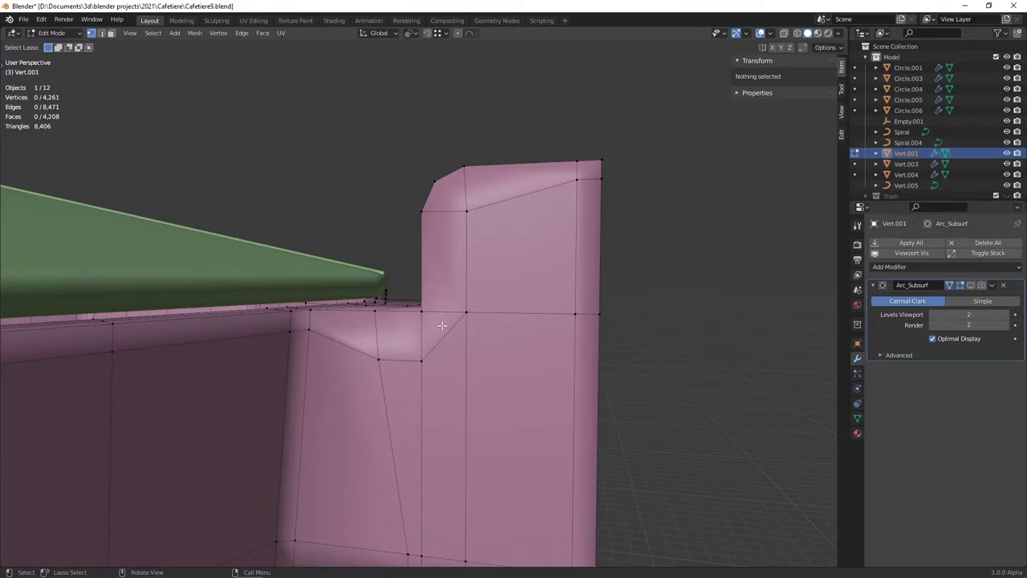
Slide the edge beside the spout's base corner to a new position
left_click(394, 353)
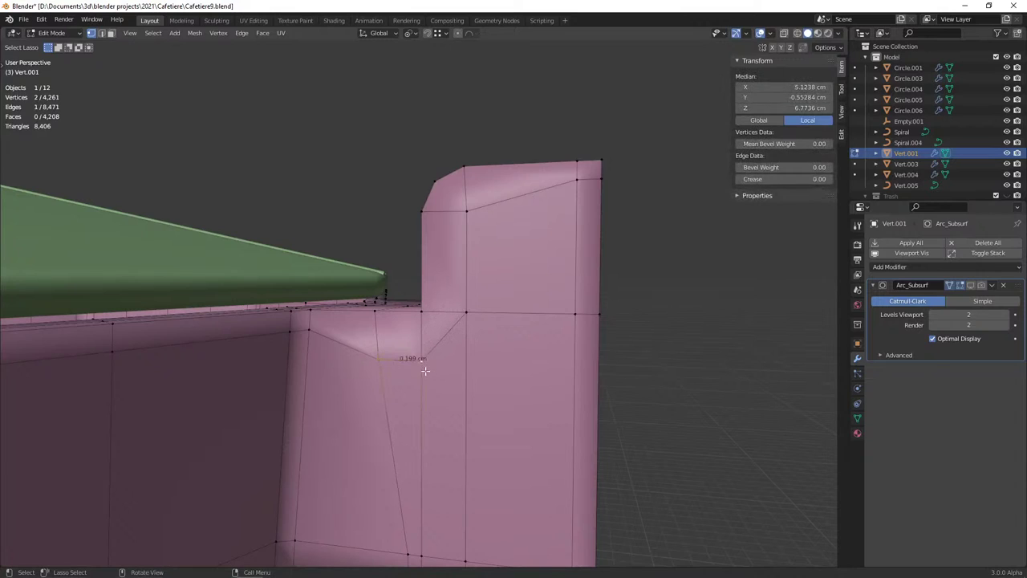
key("g")
key("g")
left_click(423, 309)
key("alt+a")
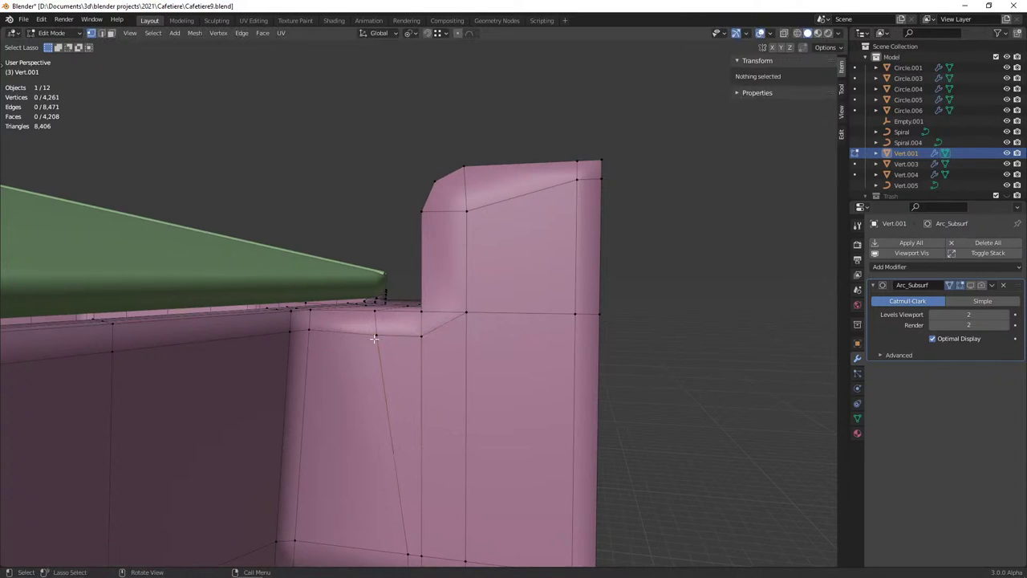
key("super")
key("Escape")
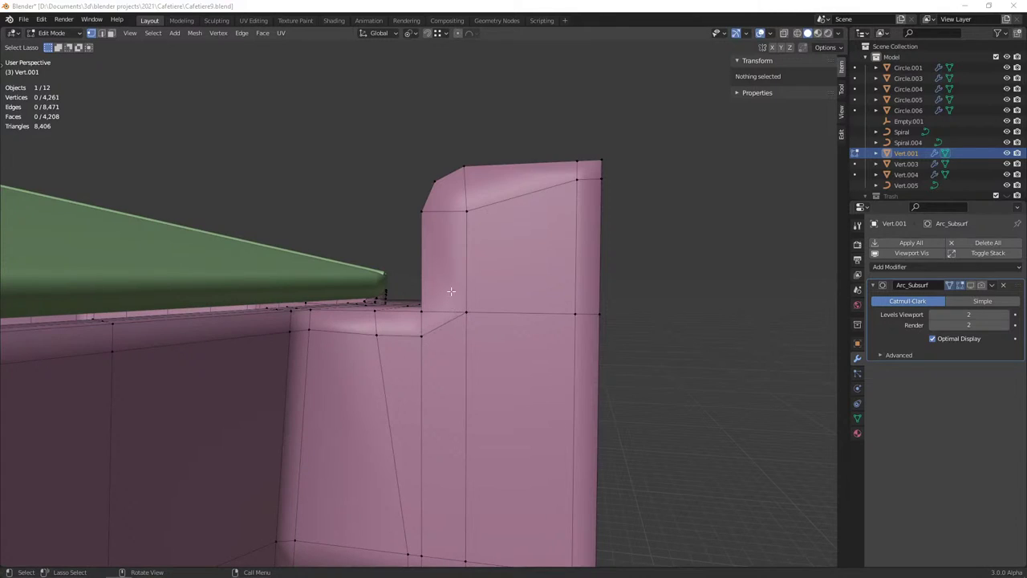
Cut new edges across the faces below the spout block's inner corner
scroll(536, 378, "down", 2)
middle_click_drag(536, 378, 500, 360)
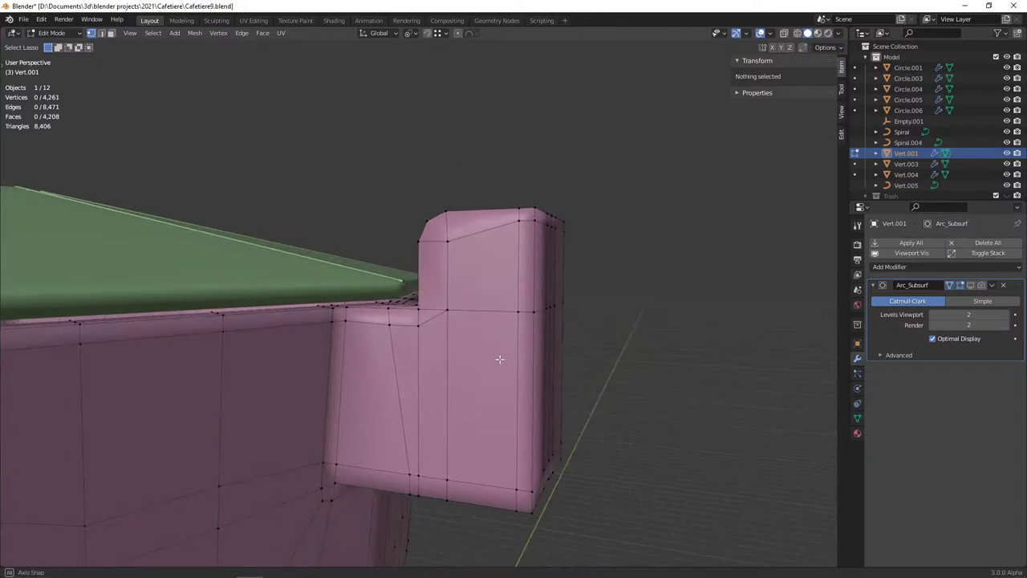
scroll(486, 361, "up", 2)
scroll(487, 361, "up", 2)
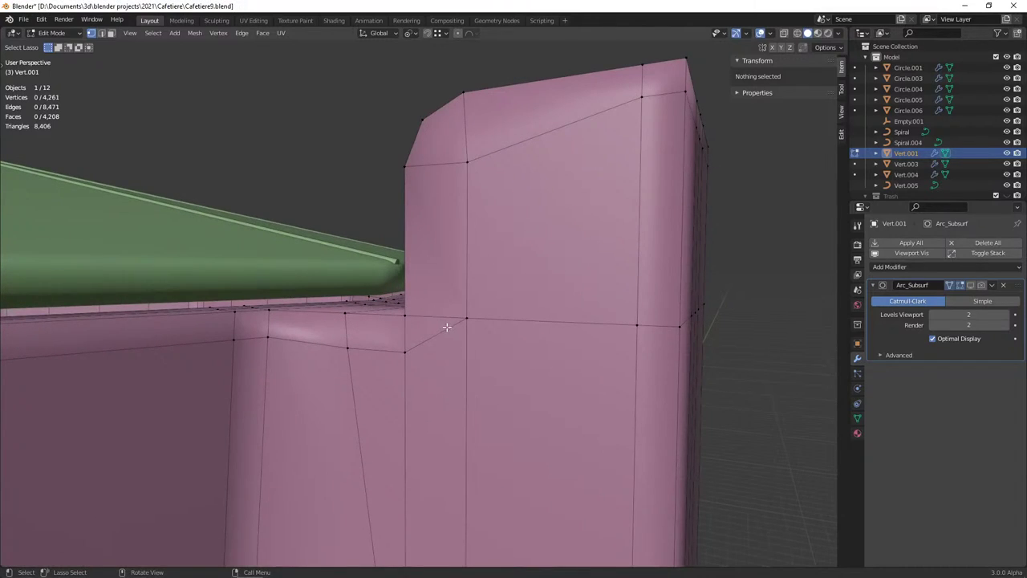
key("ctrl+r")
left_click(447, 327)
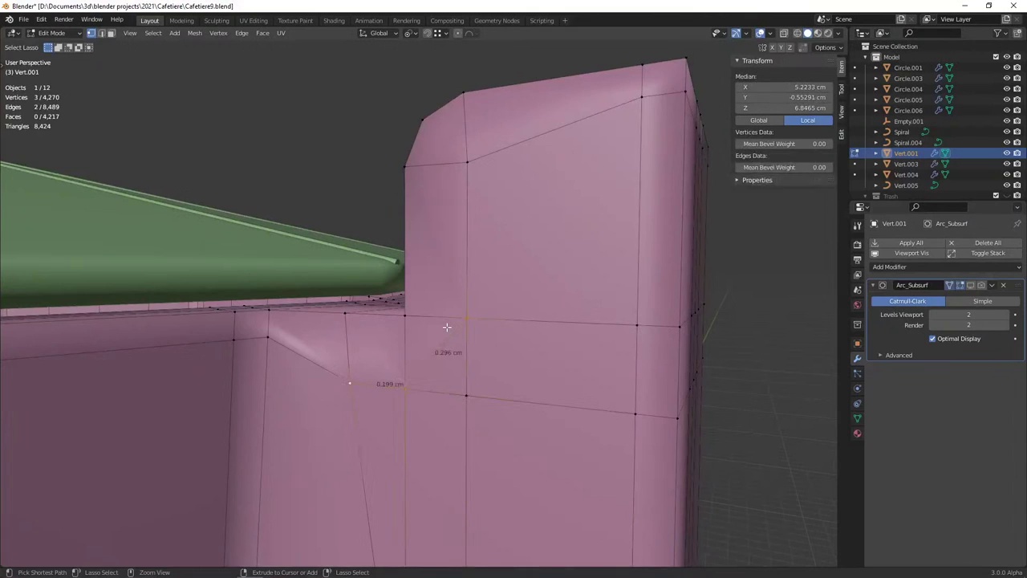
left_click(448, 333)
key("Return")
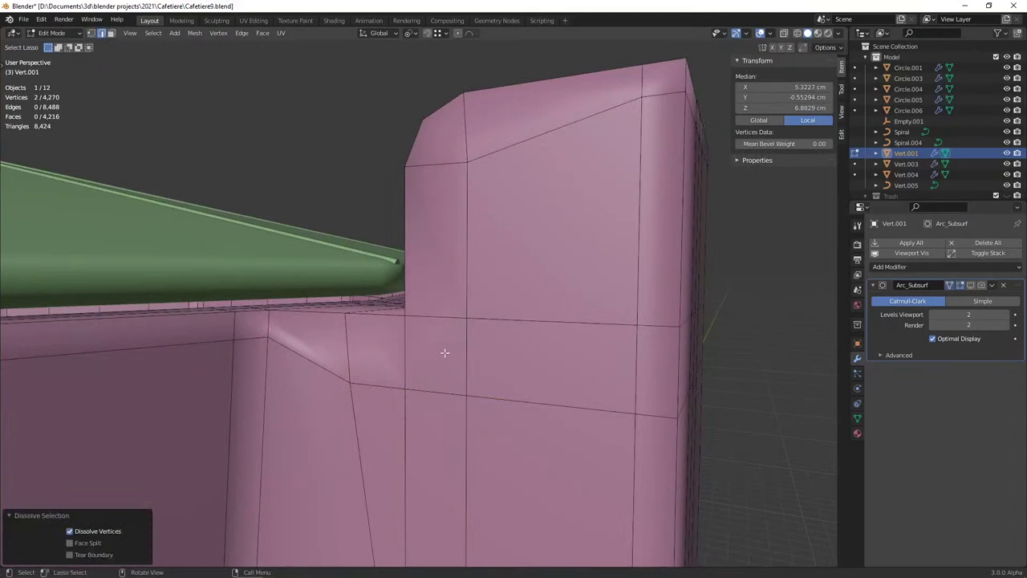
middle_click_drag(447, 350, 437, 373)
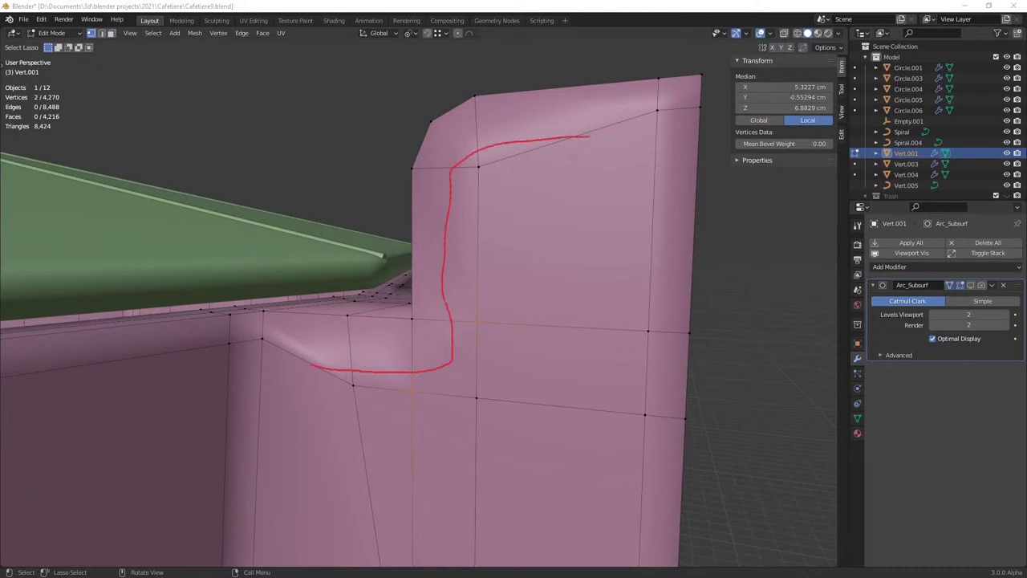
Return to Object Mode and view the whole smoothed coffee pot with its rounded spout
key("Tab")
mouse_move(457, 255)
middle_mouse_down()
mouse_move(449, 290)
mouse_move(471, 310)
mouse_move(547, 305)
mouse_move(374, 272)
mouse_move(479, 334)
mouse_move(308, 298)
mouse_move(286, 308)
mouse_move(369, 331)
middle_mouse_up()
key("alt+a")
scroll(445, 325, "up", 5)
Select the pot body and switch between Edit and Object Mode to inspect the spout block
left_click(468, 325)
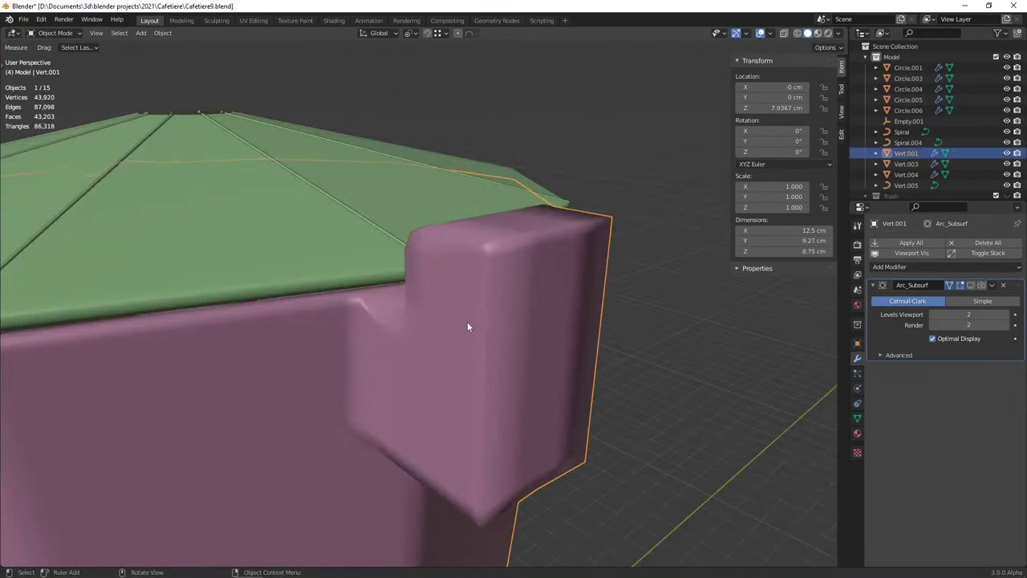
mouse_move(467, 326)
middle_mouse_down()
mouse_move(521, 339)
mouse_move(386, 348)
middle_mouse_up()
key("Tab")
key("Tab")
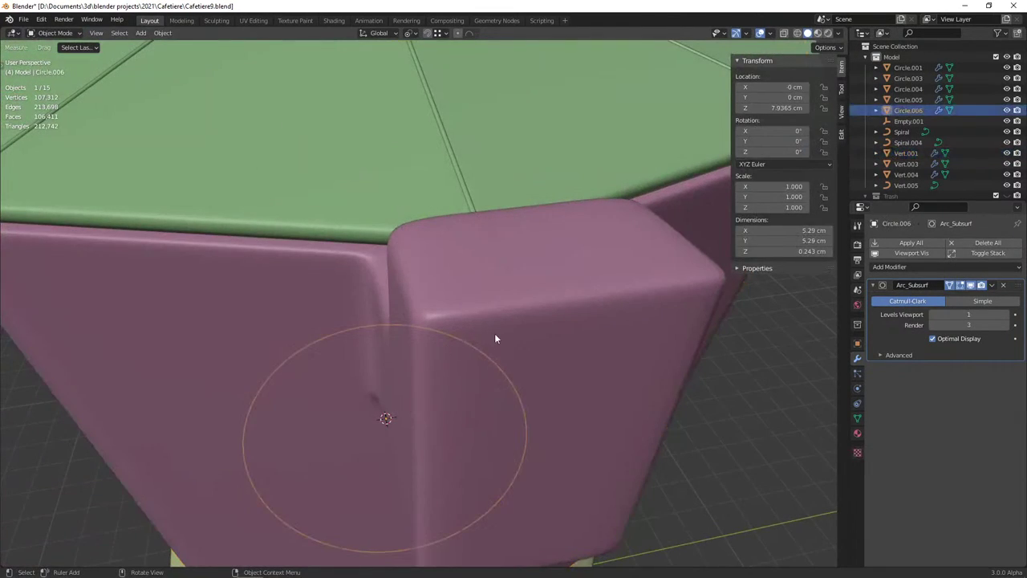
mouse_move(495, 333)
middle_mouse_down()
mouse_move(448, 344)
mouse_move(591, 360)
mouse_move(558, 359)
middle_mouse_up()
key("Tab")
mouse_move(425, 290)
middle_mouse_down()
mouse_move(500, 284)
mouse_move(489, 323)
mouse_move(481, 277)
mouse_move(521, 255)
mouse_move(476, 330)
middle_mouse_up()
Select a vertex path down one corner of the spout block and slide it toward the corner
left_click(444, 302, "ctrl")
left_click(529, 251, "ctrl")
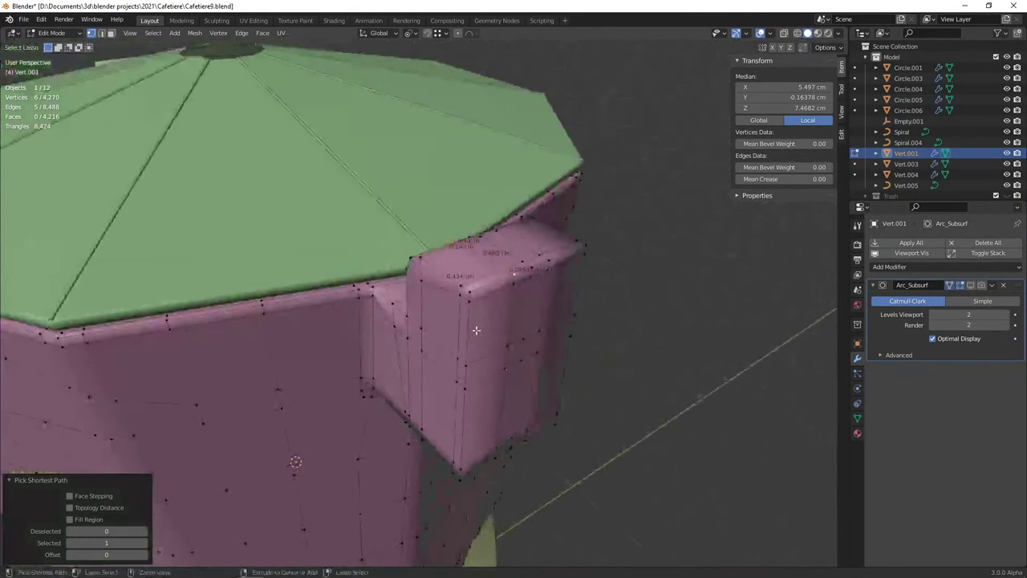
left_click(507, 364, "ctrl")
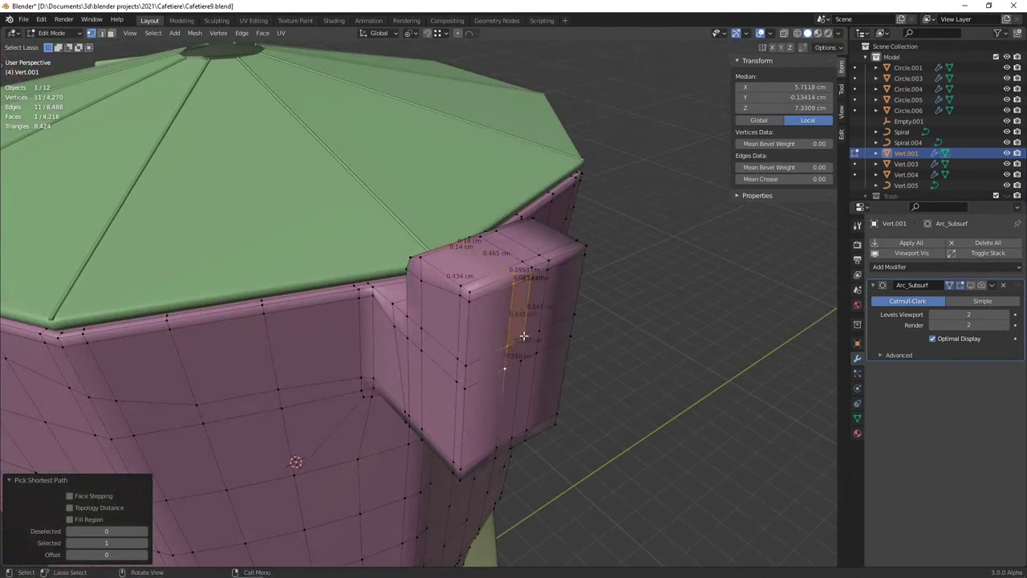
key("ctrl+z")
key("g")
key("g")
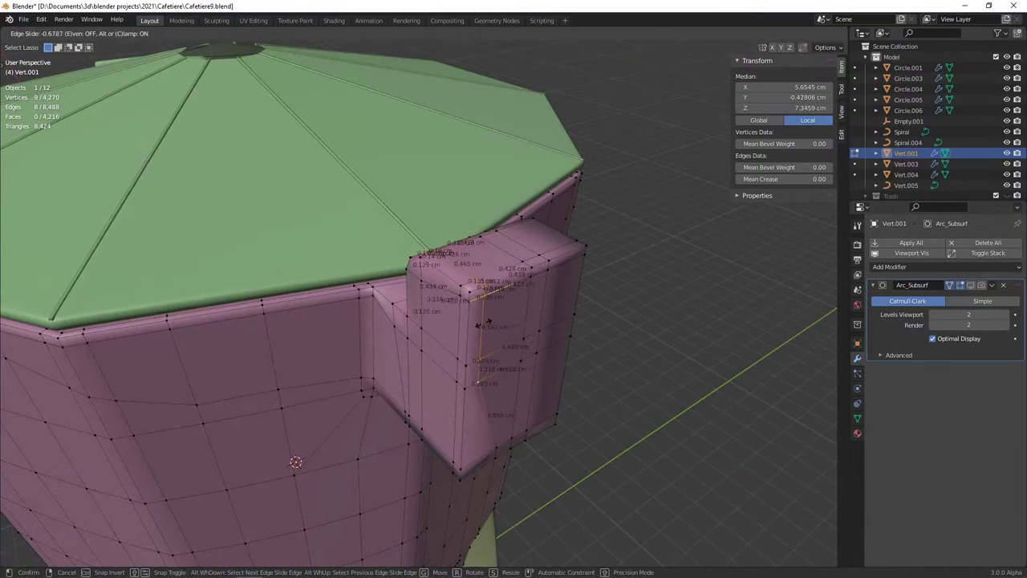
left_click(482, 324)
Edge-slide the vertex path across the block top and down its right edge to factor −0.720, then preview in Object Mode
mouse_move(482, 324)
middle_mouse_down()
mouse_move(470, 337)
mouse_move(415, 337)
mouse_move(320, 379)
mouse_move(366, 370)
middle_mouse_up()
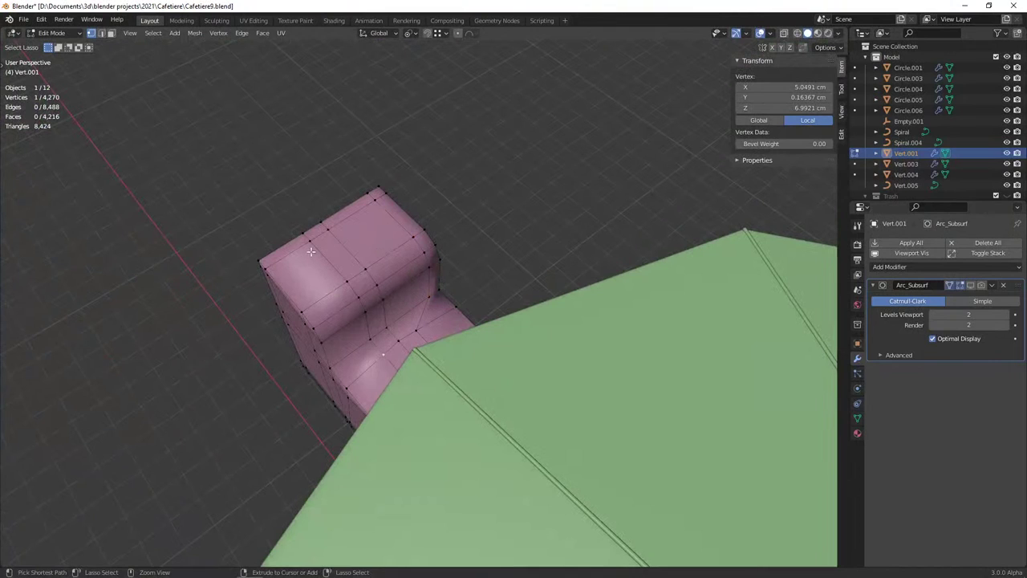
left_click(311, 251, "ctrl")
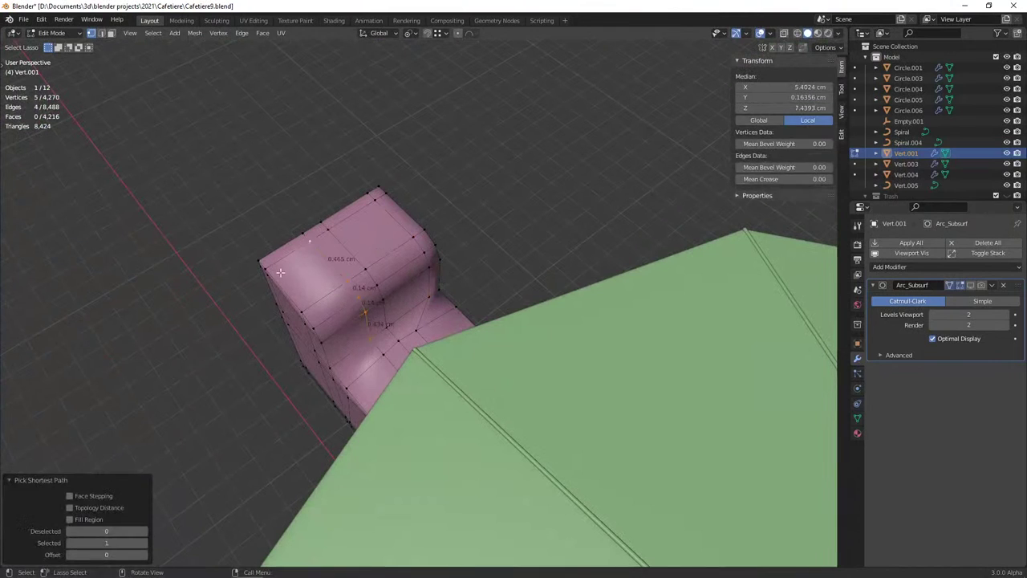
middle_click_drag(280, 273, 468, 374)
scroll(514, 383, "up", 2)
left_click(592, 394, "ctrl")
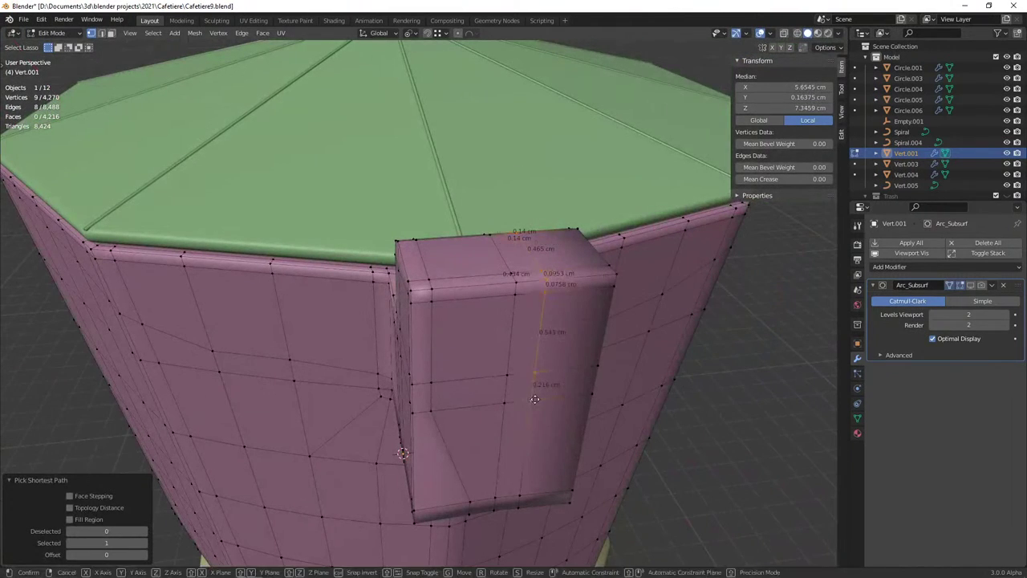
key("g")
key("g")
left_click(569, 405)
key("Tab")
scroll(532, 402, "down", 3)
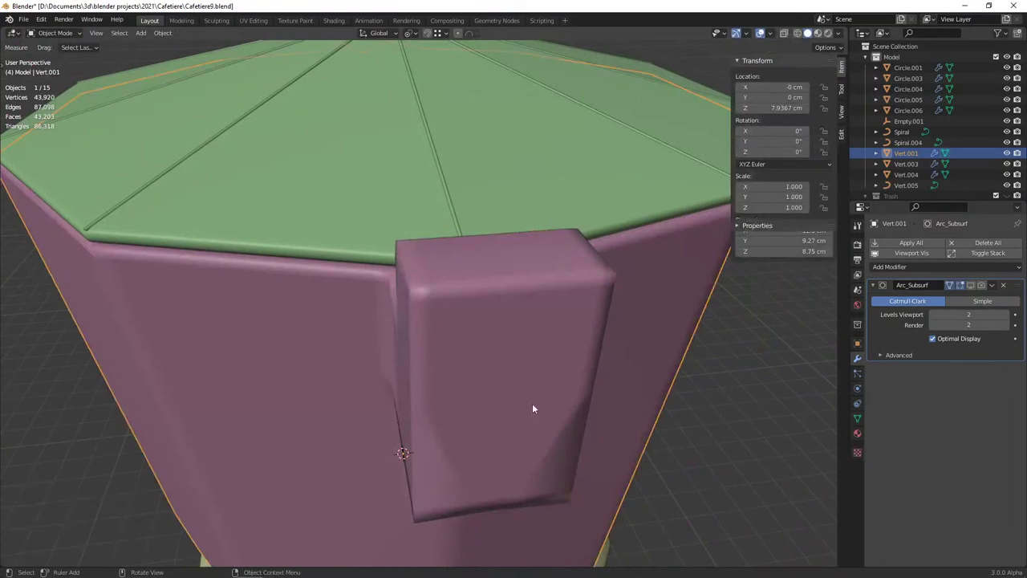
mouse_move(532, 403)
middle_mouse_down()
mouse_move(507, 406)
mouse_move(498, 351)
middle_mouse_up()
scroll(482, 319, "up", 3)
Edge-slide the vertex path down the block's front edge to the right instead of the left
key("Tab")
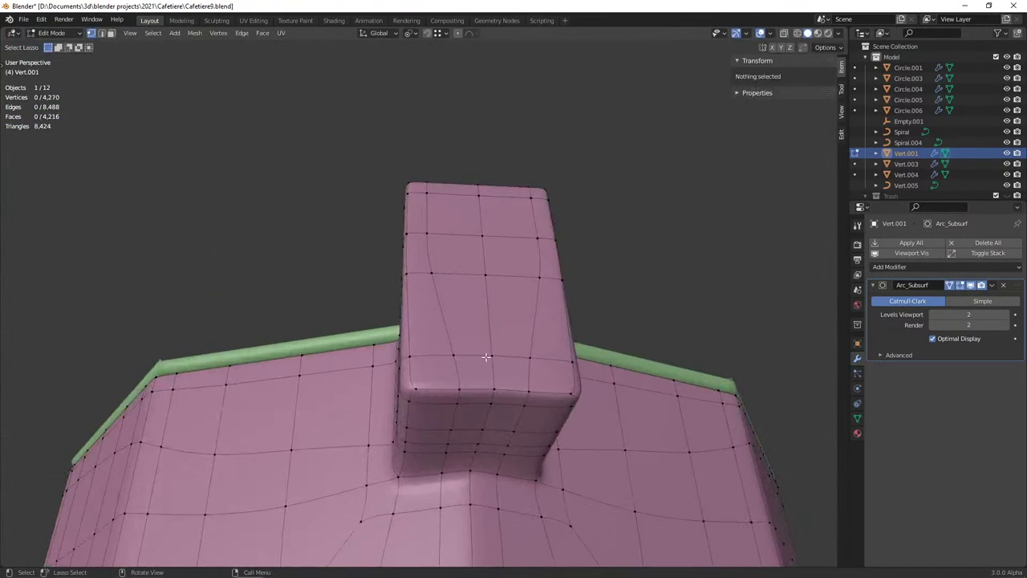
left_click(456, 355)
left_click(448, 446, "ctrl")
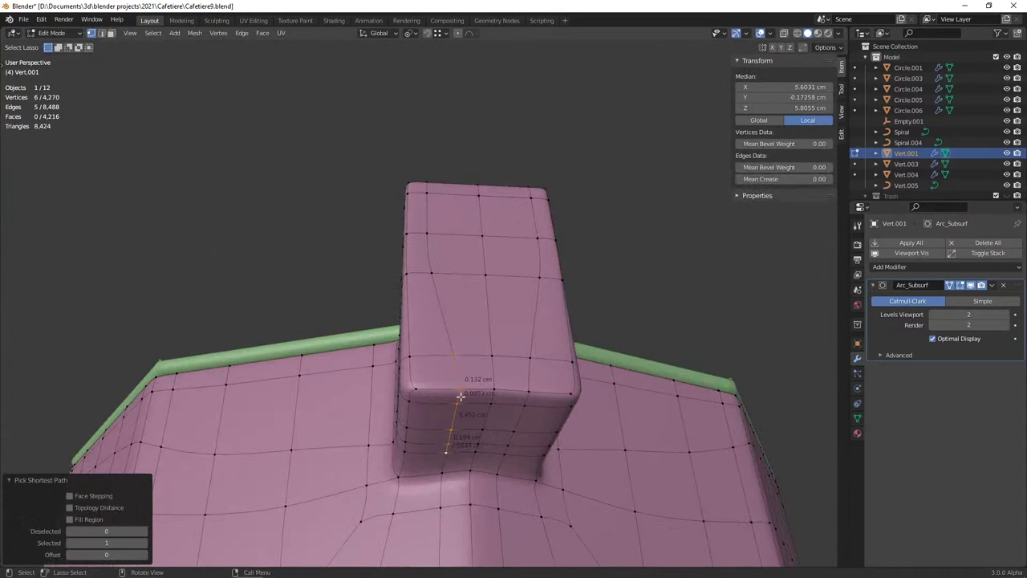
left_click(446, 452, "ctrl")
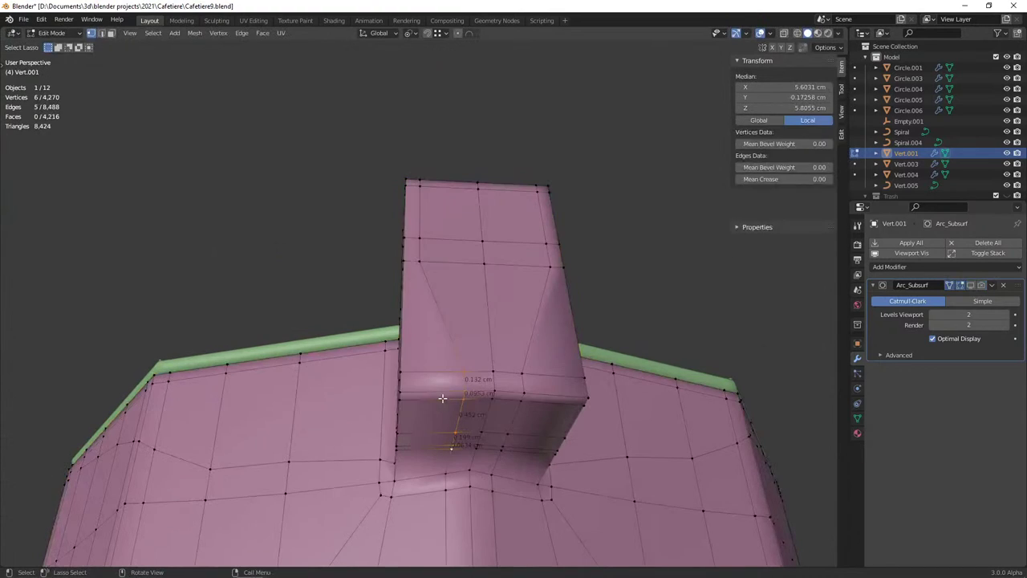
key("g")
key("g")
left_click(748, 360)
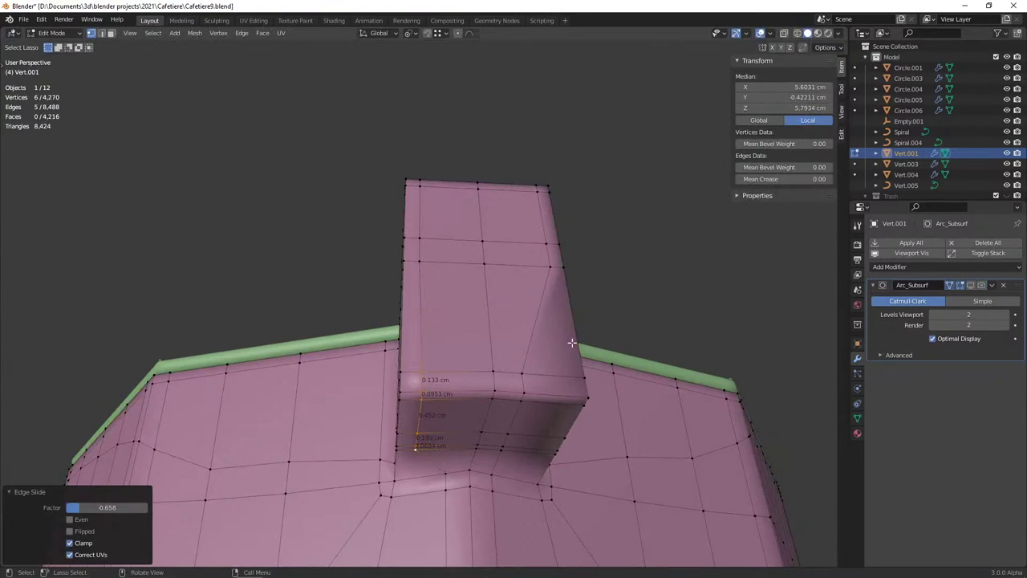
key("ctrl+z")
key("g")
key("g")
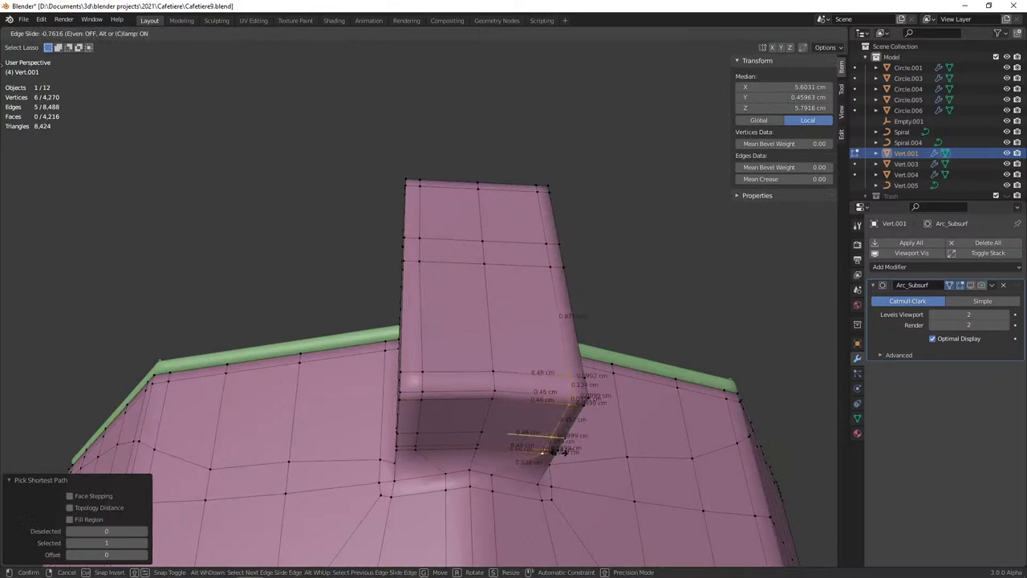
left_click(553, 452)
key("Tab")
Reselect the pot body and save Cafetiere9.blend
mouse_move(523, 429)
middle_mouse_down()
mouse_move(512, 400)
mouse_move(552, 410)
mouse_move(494, 353)
mouse_move(387, 419)
mouse_move(390, 439)
middle_mouse_up()
scroll(390, 439, "down", 4)
left_click(399, 404)
mouse_move(399, 404)
middle_mouse_down()
mouse_move(600, 407)
mouse_move(469, 409)
mouse_move(446, 340)
mouse_move(461, 366)
mouse_move(445, 372)
mouse_move(491, 373)
middle_mouse_up()
scroll(600, 407, "up", 4)
left_click(444, 338)
key("ctrl+s")
Switch to the front view to check the smoothed spout against the lid
scroll(449, 345, "up", 2)
key("KP_1")
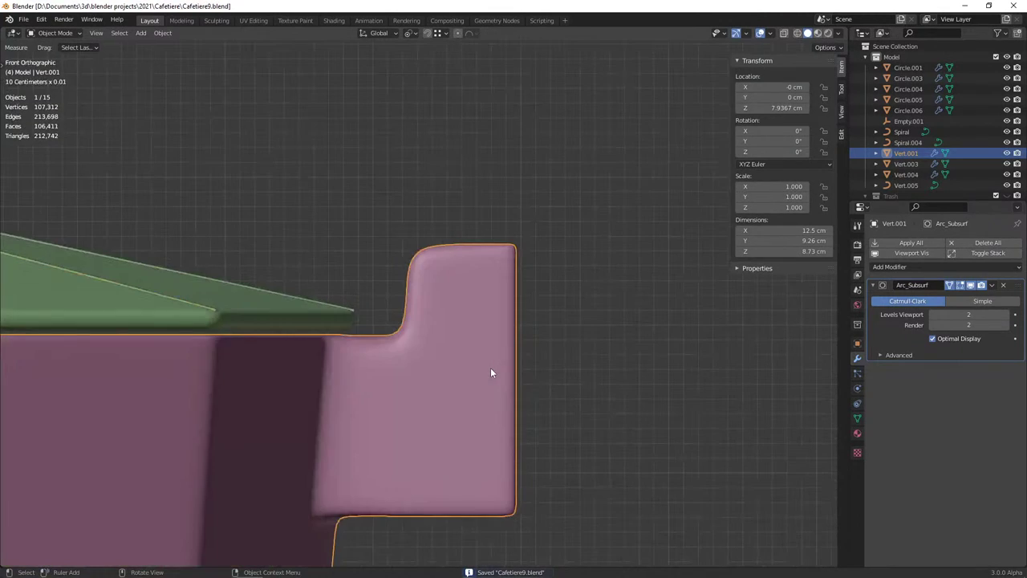
left_click(346, 329)
left_click(358, 325)
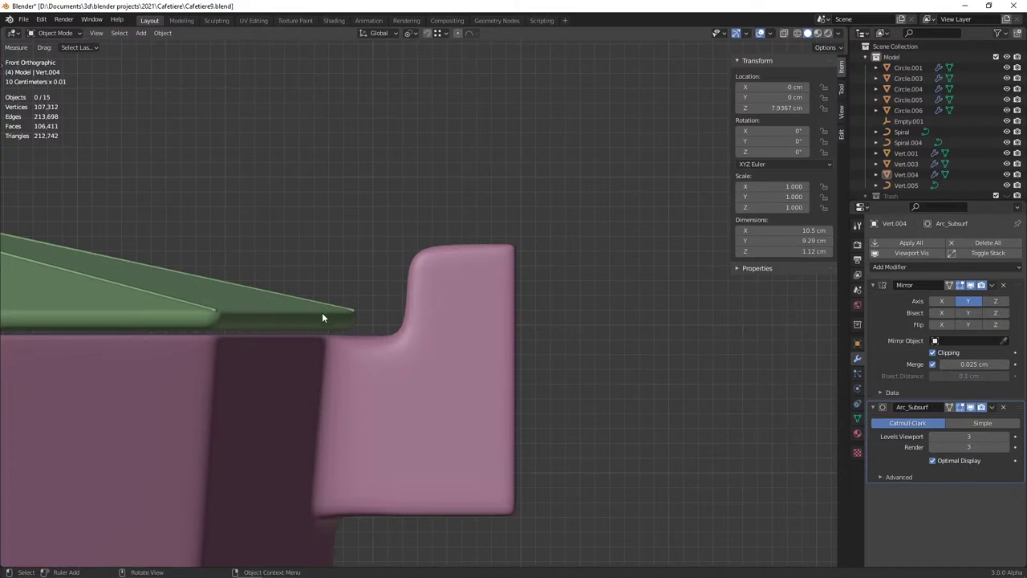
Place the 3D cursor on a vertex at the centre of the pink handle tab
left_click(322, 317)
scroll(346, 317, "down", 3)
scroll(393, 337, "up", 1)
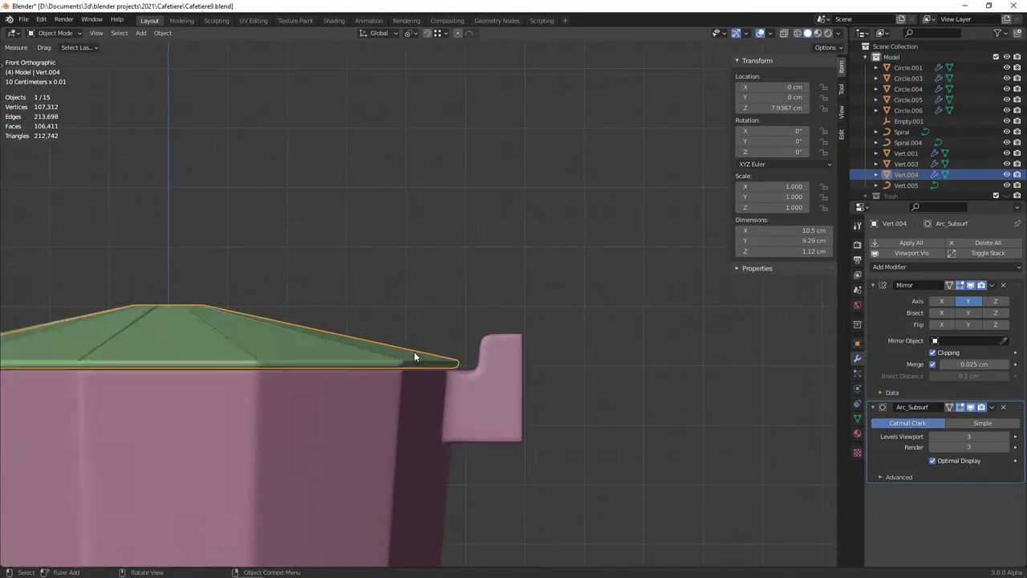
scroll(449, 361, "up", 3)
scroll(498, 357, "up", 2)
left_click(504, 345)
key("Tab")
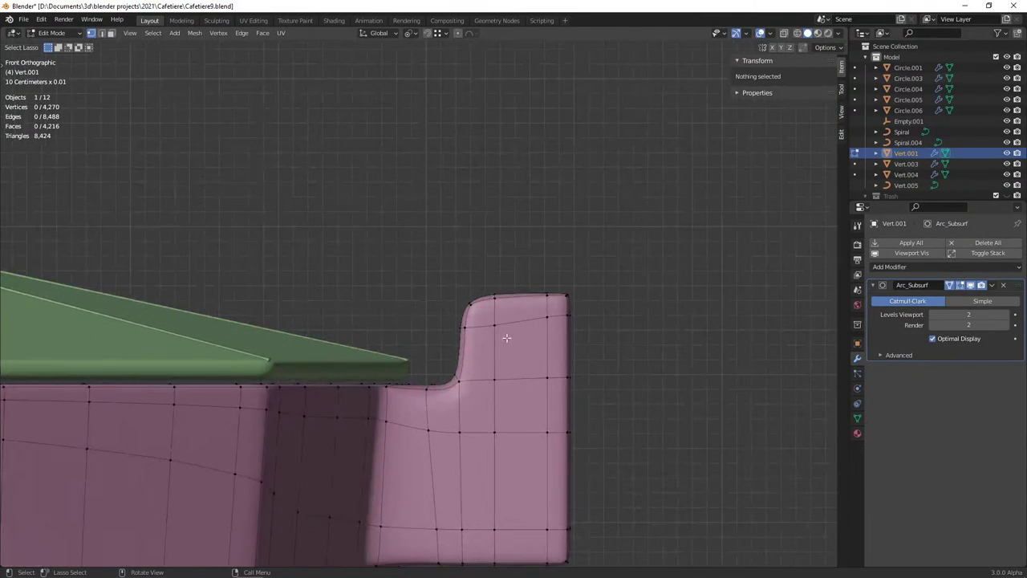
left_click(503, 325)
key("Tab")
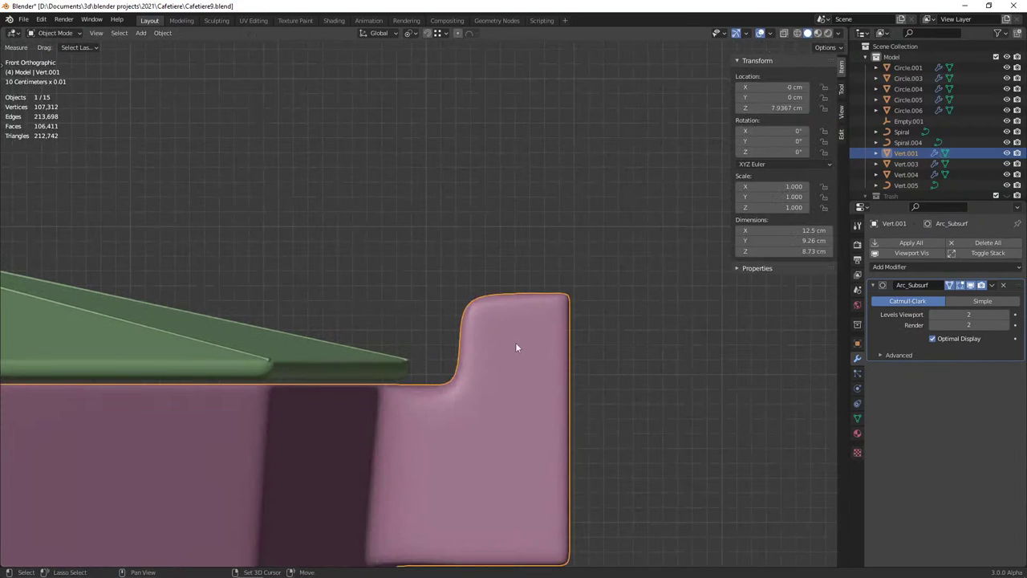
Add a circle mesh with 8 vertices at the handle tab
key("shift+a")
left_click(561, 118)
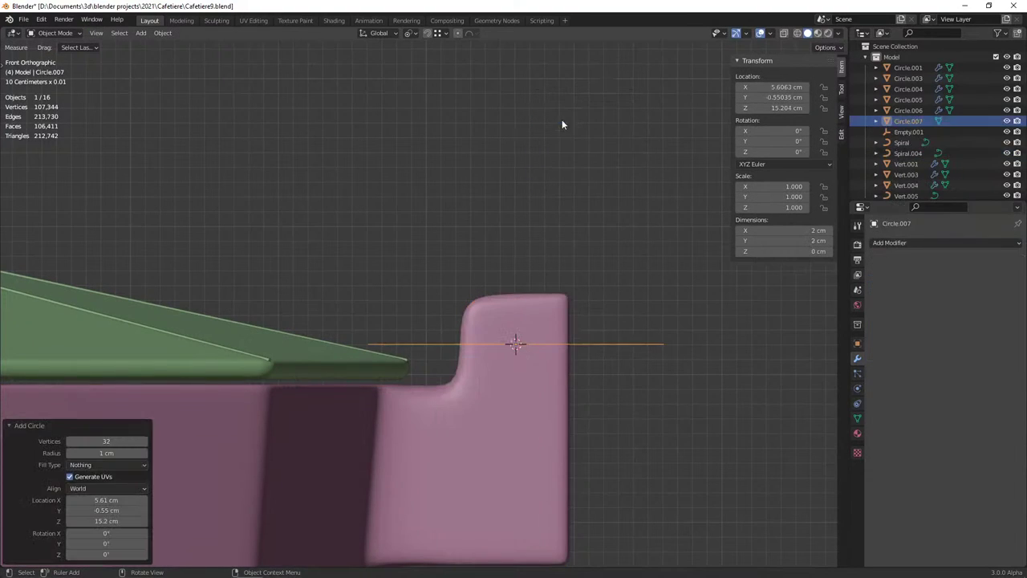
left_click(112, 441)
key("Return")
Rotate the circle 90° on X and scale it to about 0.21 to fit the tab
left_click(245, 357)
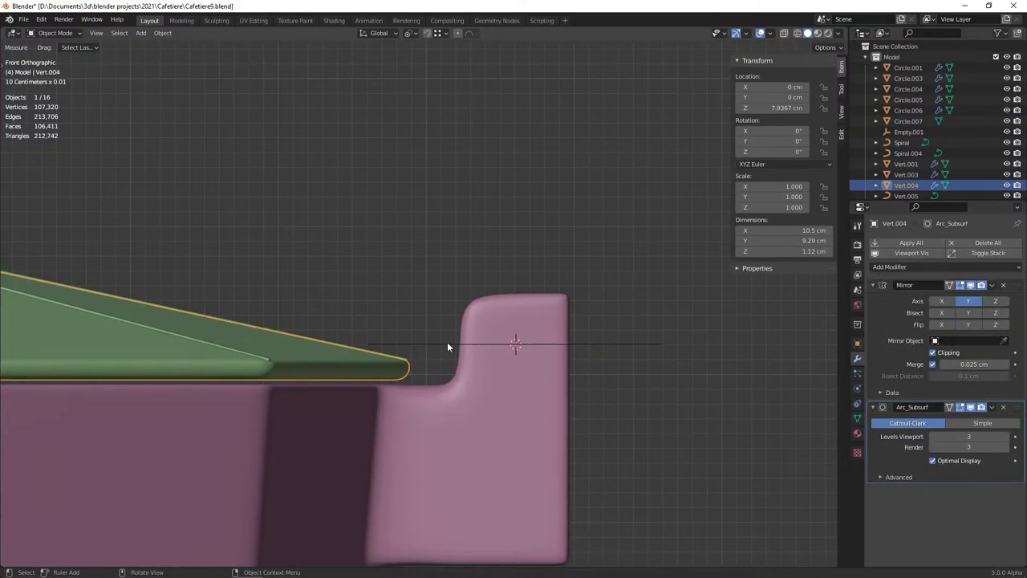
left_click(474, 344)
key("r")
key("x")
key("9")
key("0")
key("Return")
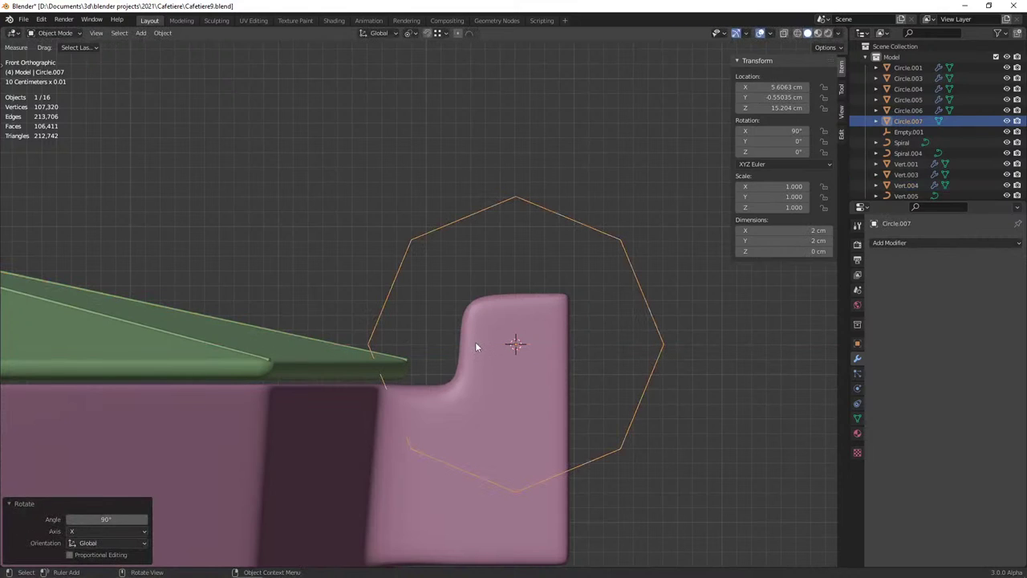
key("s")
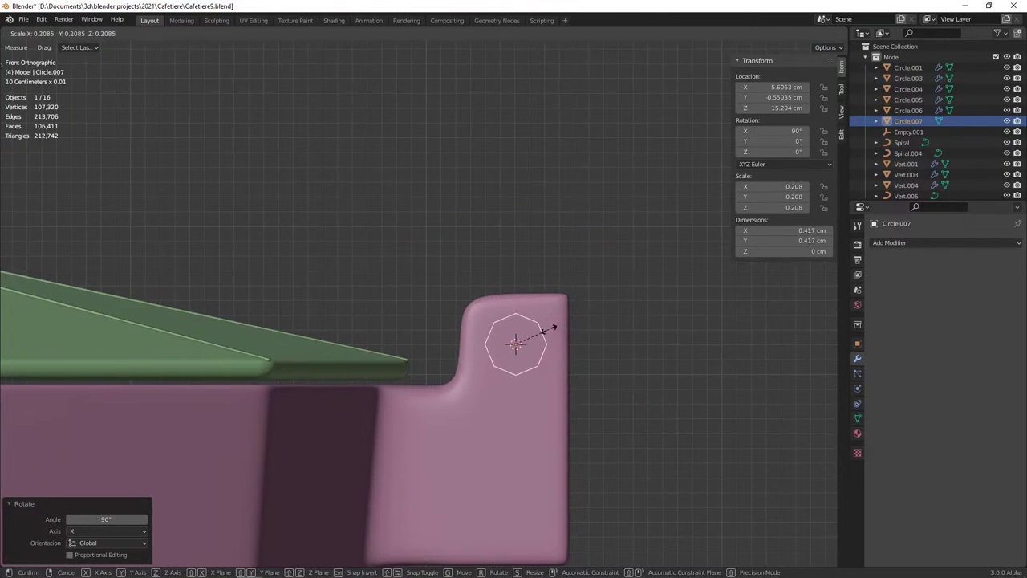
left_click(553, 327)
key("Tab")
middle_click_drag(531, 338, 431, 391)
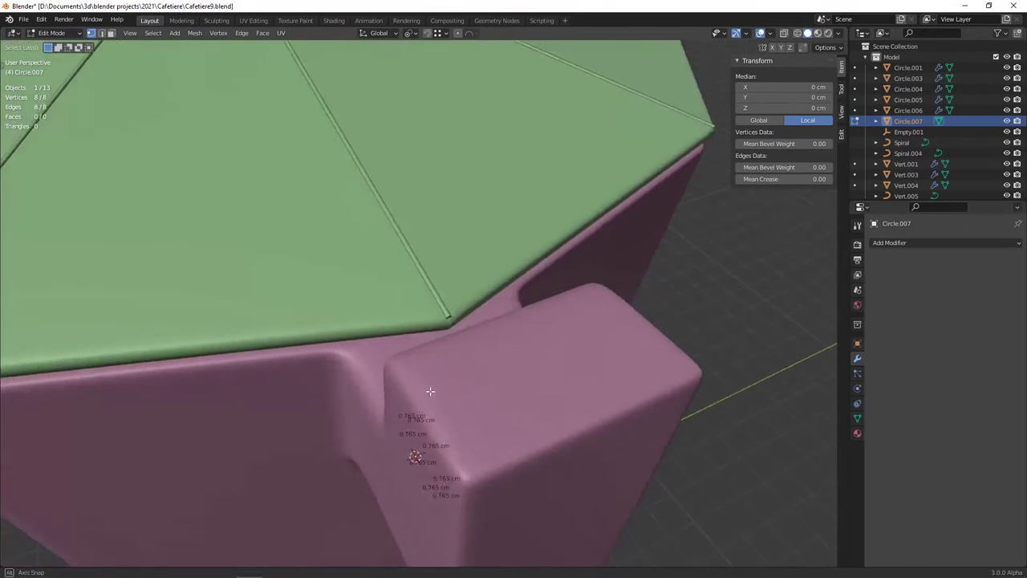
Extrude the circle about -0.12 cm along Y into a short ring, viewed from the top
key("e")
key("y")
left_click(386, 430)
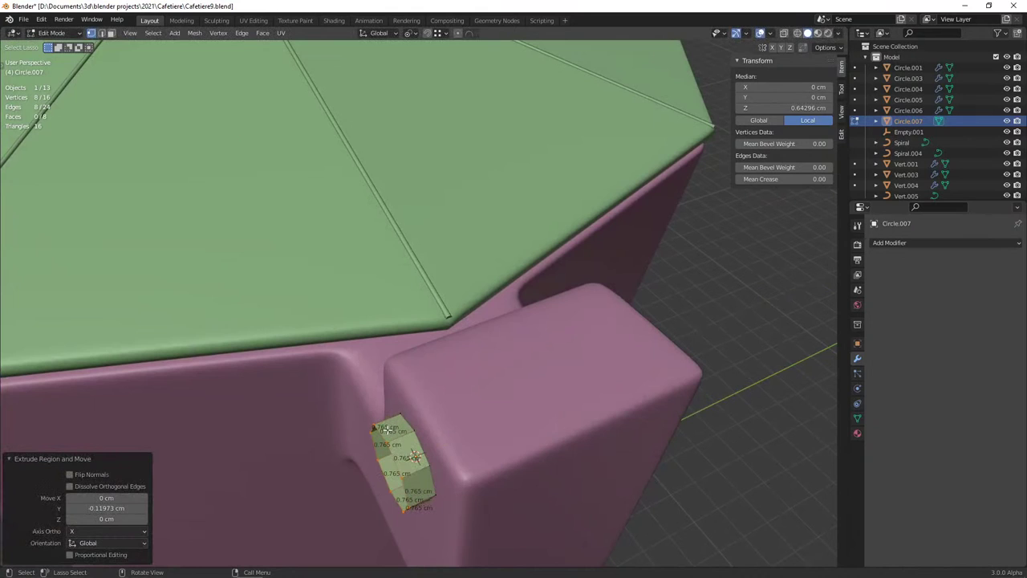
key("KP_7")
scroll(393, 433, "down", 1)
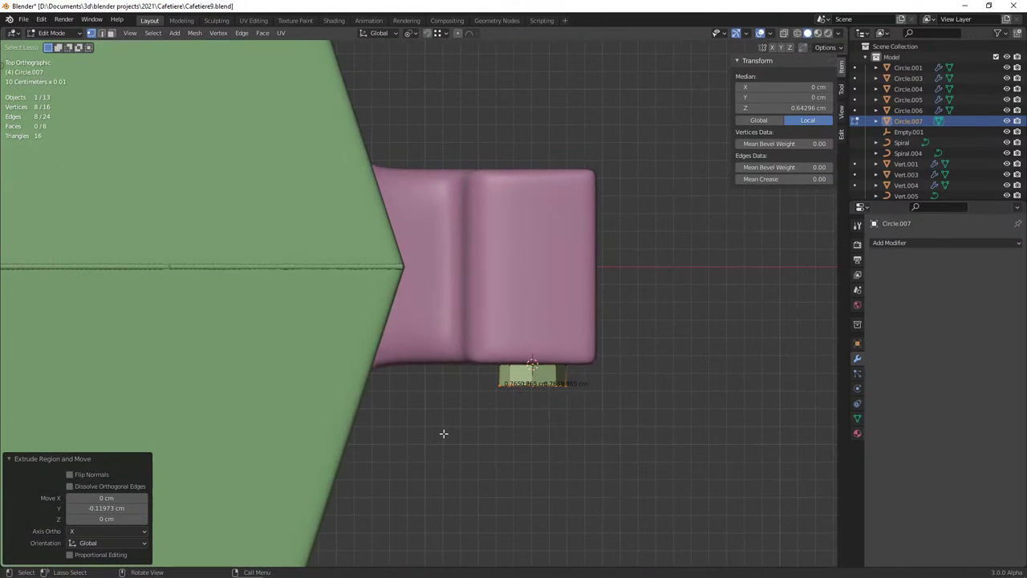
scroll(443, 433, "down", 2)
scroll(441, 430, "down", 8)
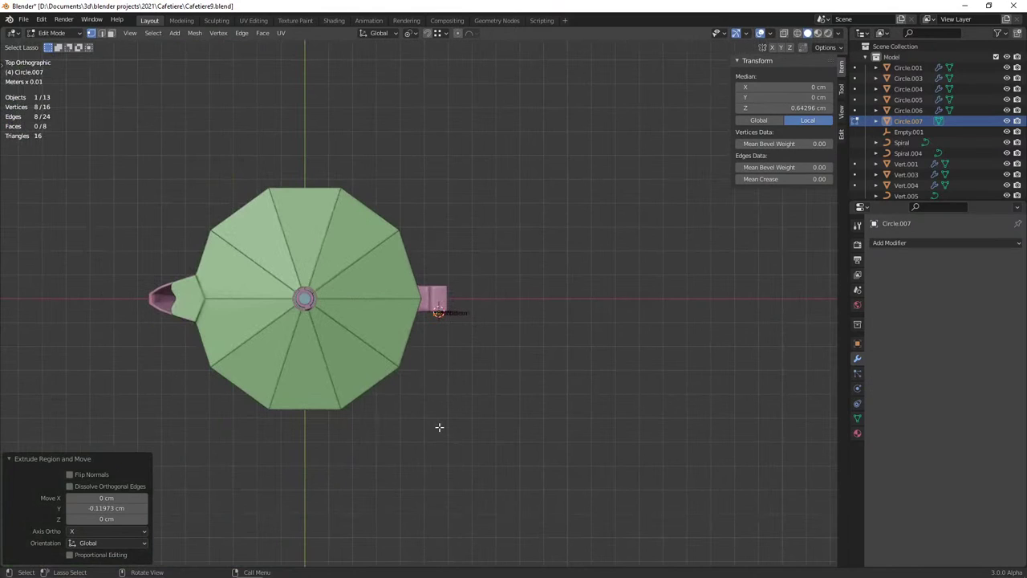
scroll(439, 427, "up", 5)
scroll(439, 426, "up", 3)
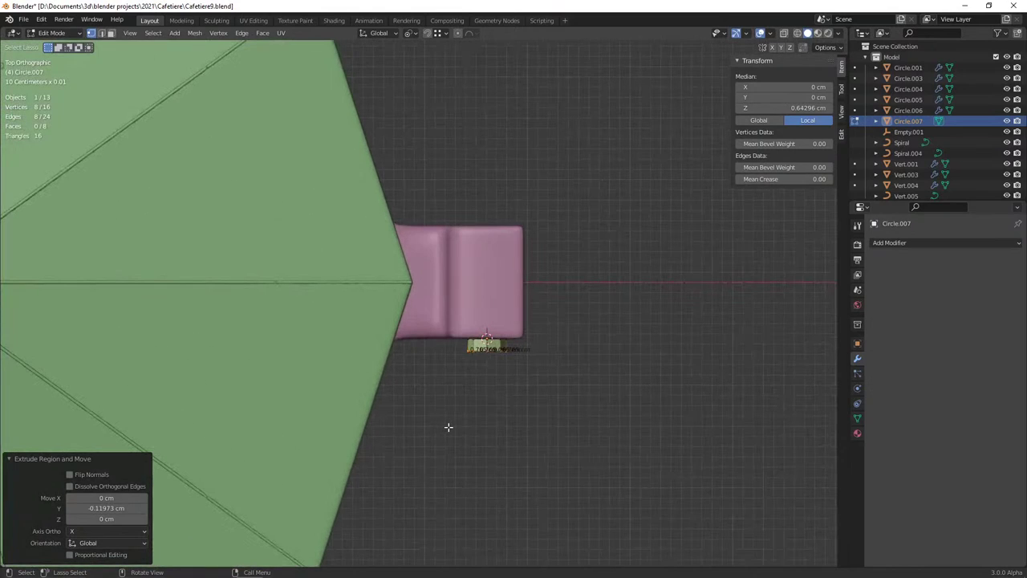
middle_click_drag(348, 333, 412, 325, "shift")
scroll(393, 327, "up", 3)
scroll(353, 324, "up", 1)
scroll(329, 317, "up", 2)
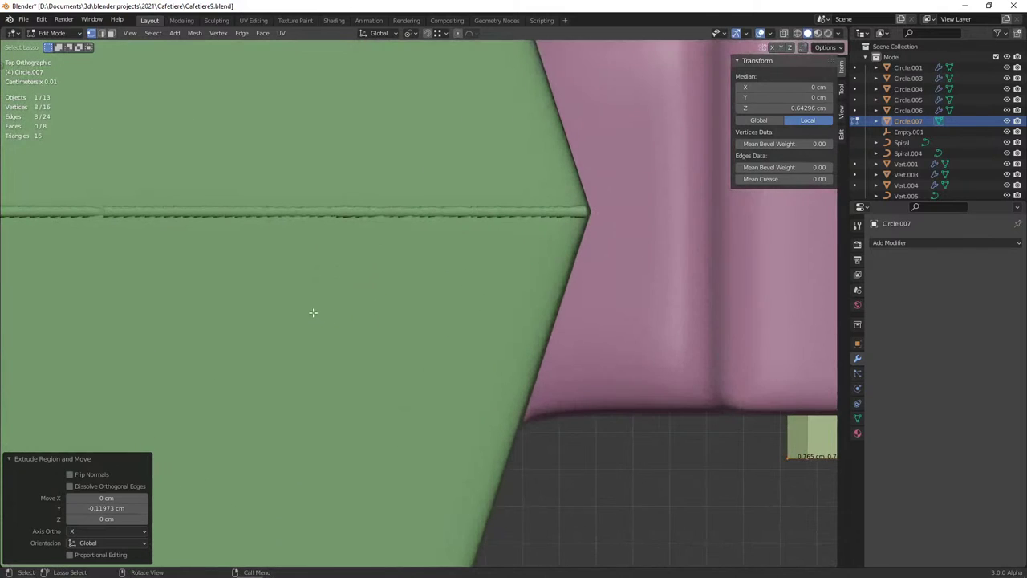
Select a rib end point on curve Vert.005 and move it vertically along Z
key("Tab")
left_click(148, 213)
scroll(153, 241, "down", 2)
key("Tab")
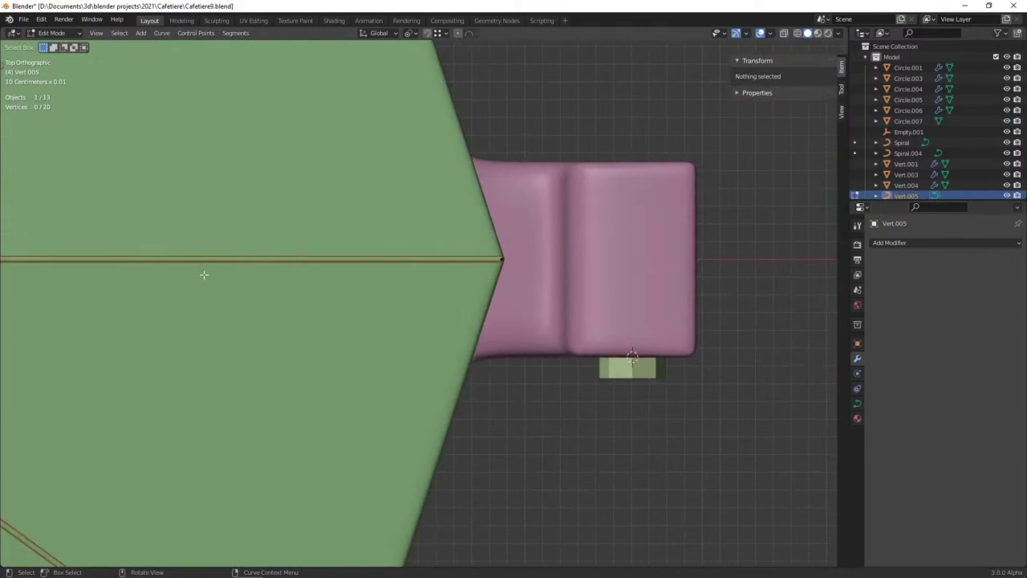
middle_click_drag(204, 273, 309, 266)
left_click(510, 287)
middle_click_drag(506, 285, 425, 267)
key("g")
key("z")
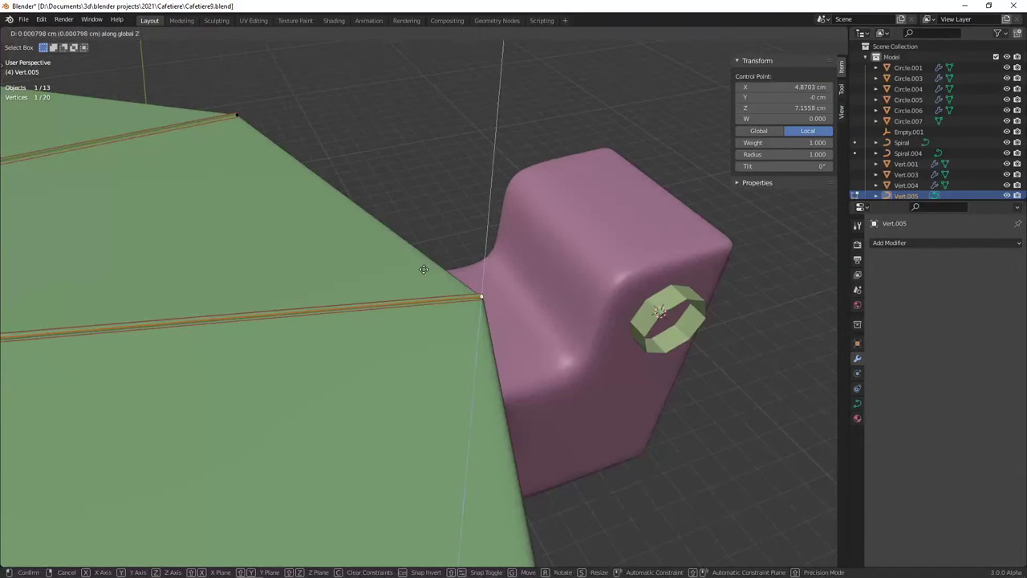
left_click(426, 267)
Select the inner ring of curve points and snap the 3D cursor to its centre
left_click(449, 277)
left_click(482, 294)
mouse_move(482, 293)
middle_mouse_down()
mouse_move(440, 310)
mouse_move(194, 249)
middle_mouse_up()
key("ctrl+l")
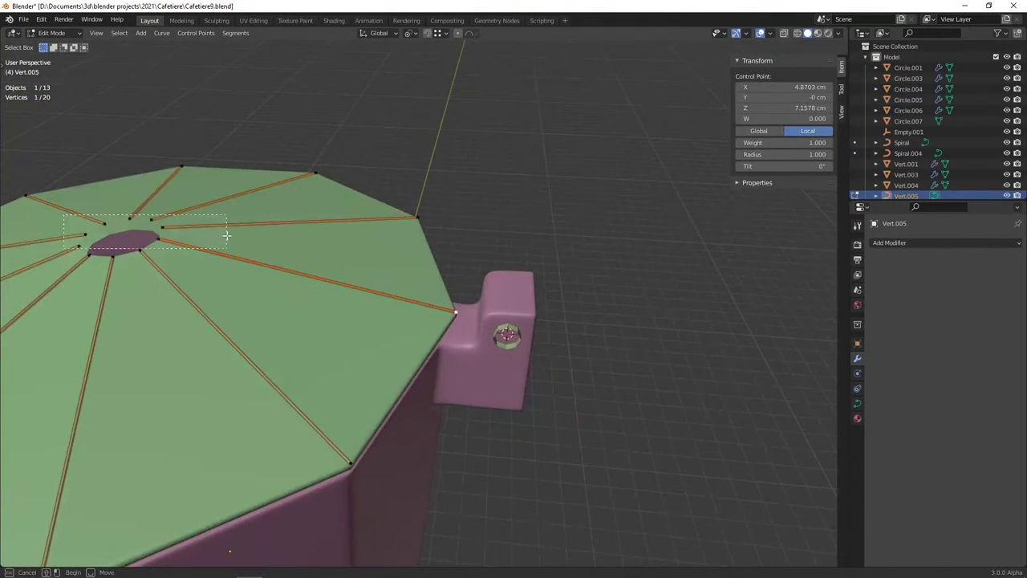
key("w")
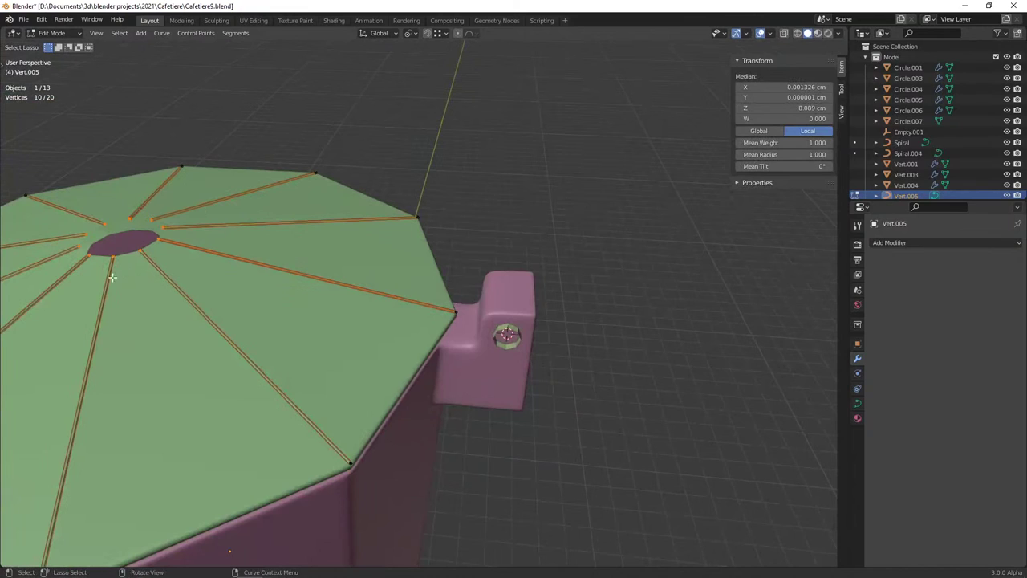
key("w")
key("shift+s")
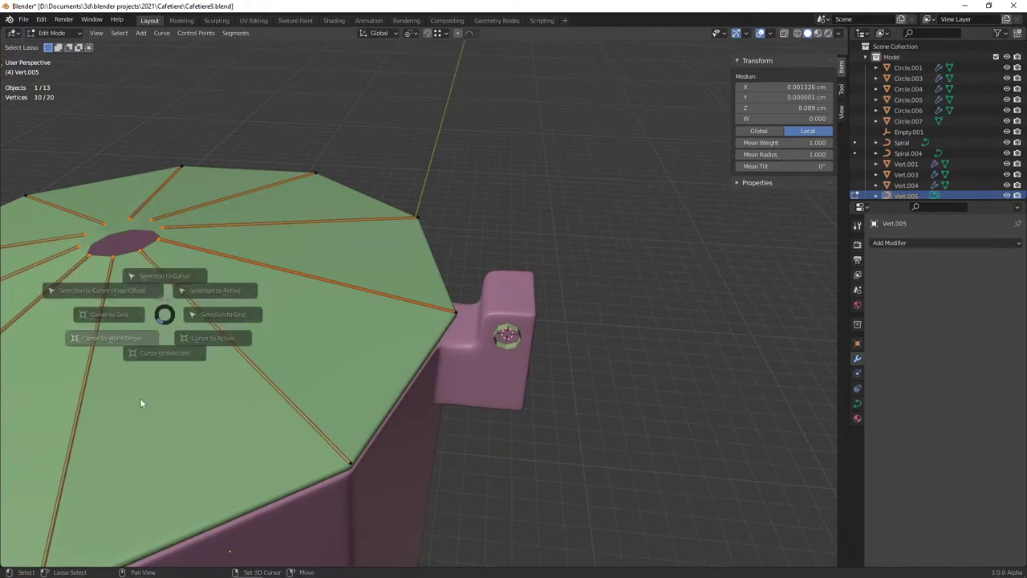
left_click(142, 404)
Using the 3D cursor as pivot, scale a rib end point inward to 0.803
left_click(455, 340)
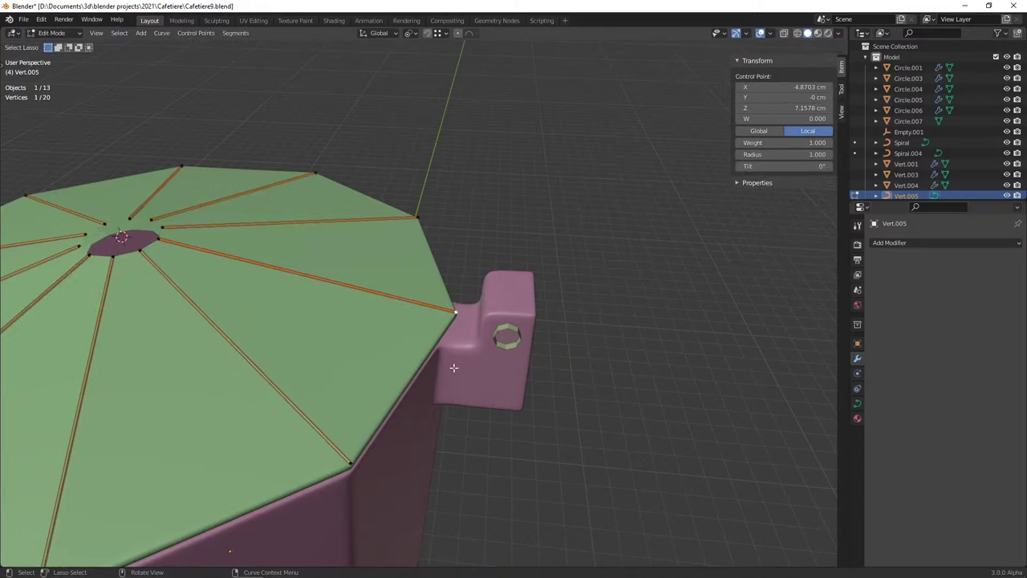
key("period")
scroll(562, 378, "up", 1)
key("s")
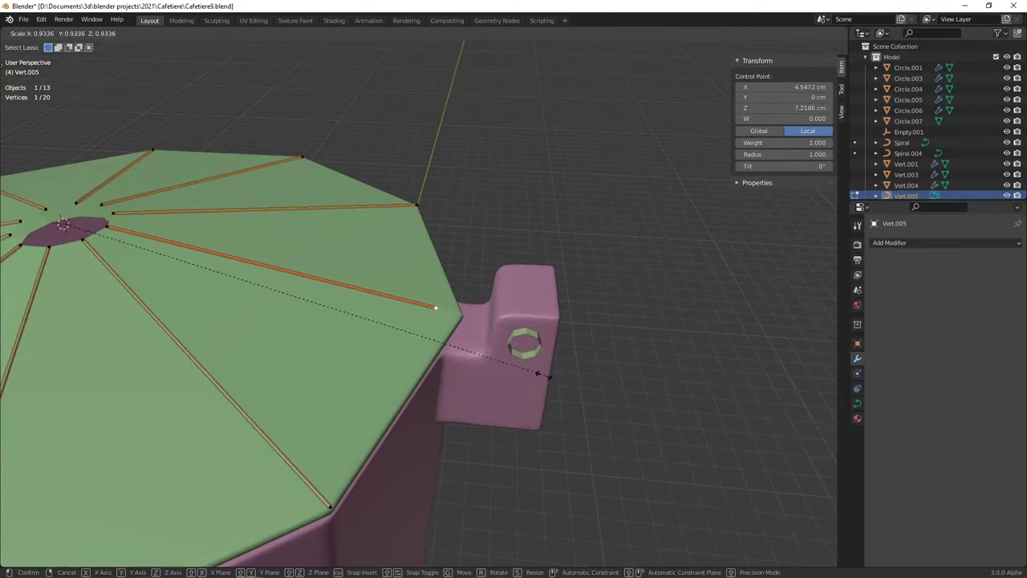
right_click(406, 336)
left_click(112, 228)
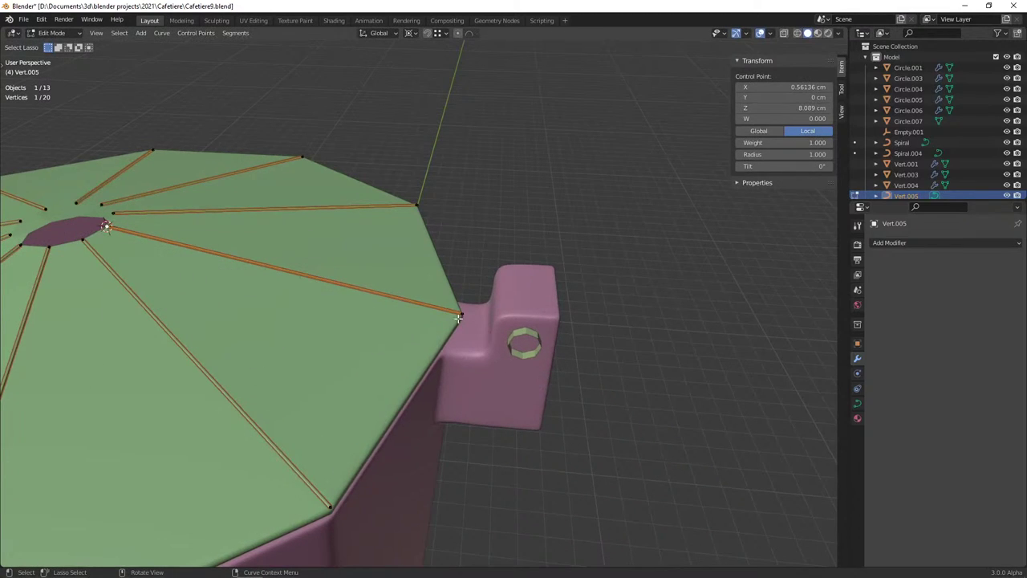
key("s")
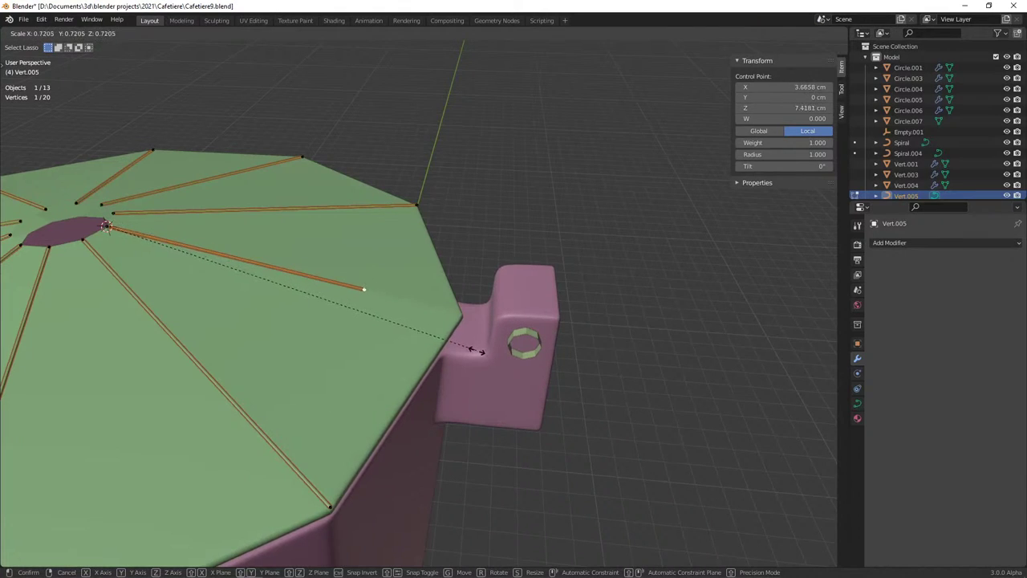
left_click(523, 369)
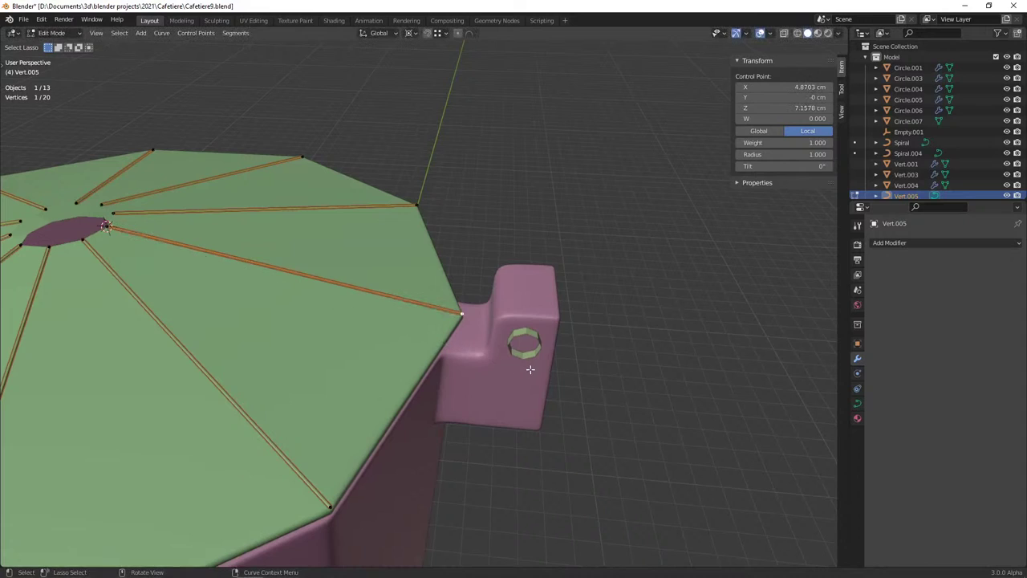
key("KP_7")
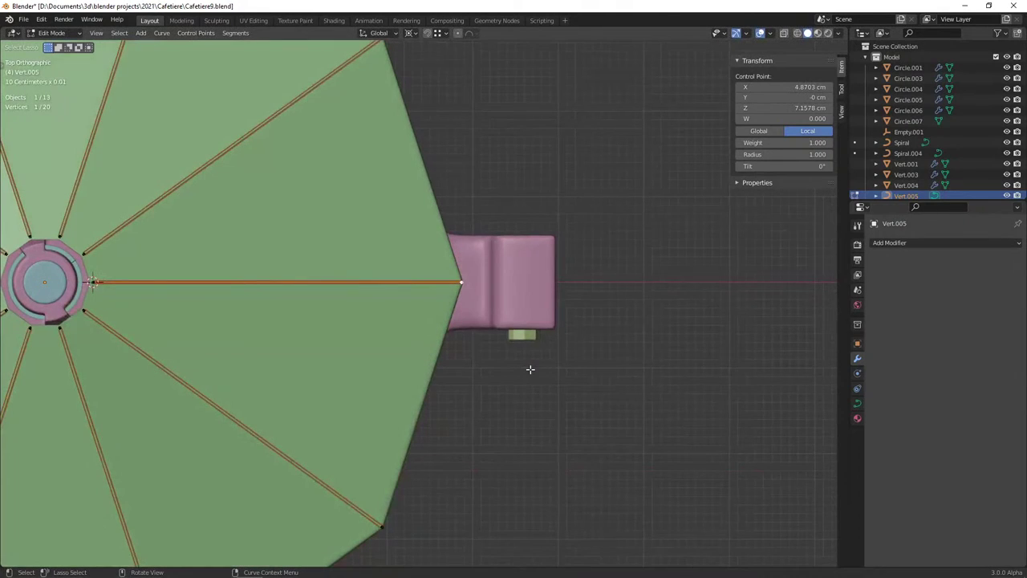
key("s")
left_click(443, 372)
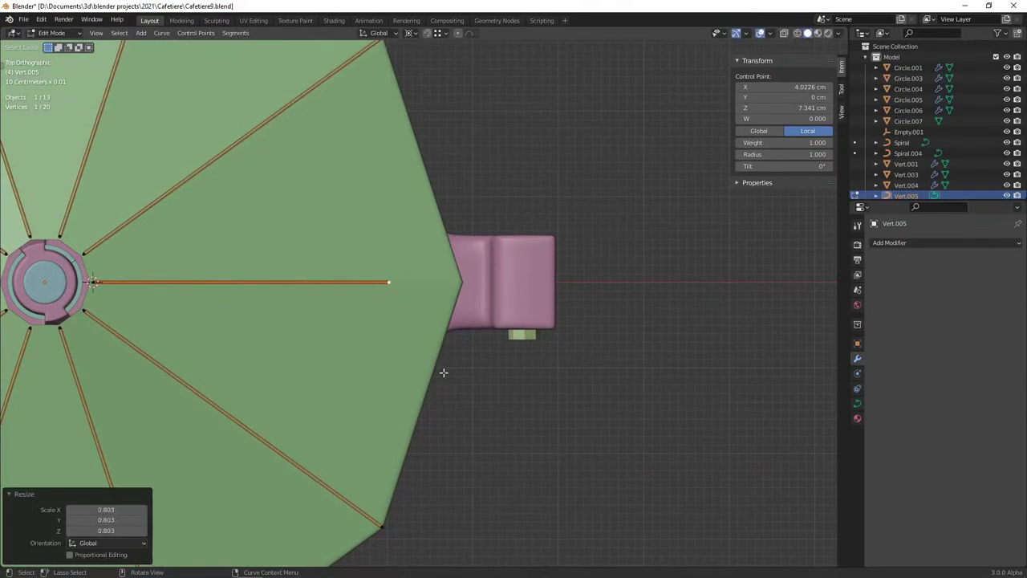
Measure the distance from the rib end to the lid edge, then remove the ruler
left_click(36, 129)
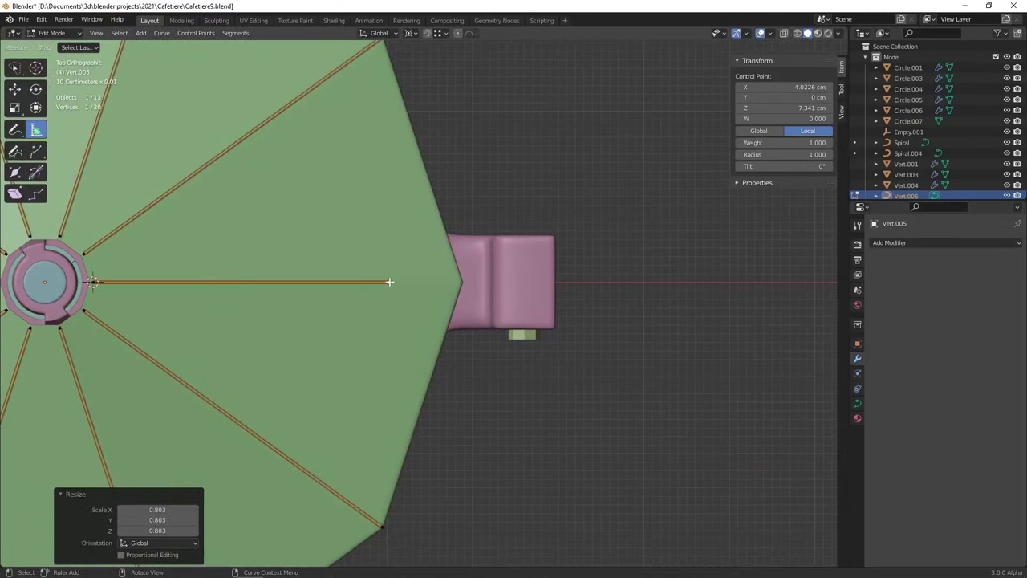
mouse_move(389, 282)
left_mouse_down()
mouse_move(463, 282)
mouse_move(433, 319)
left_mouse_up()
key("Delete")
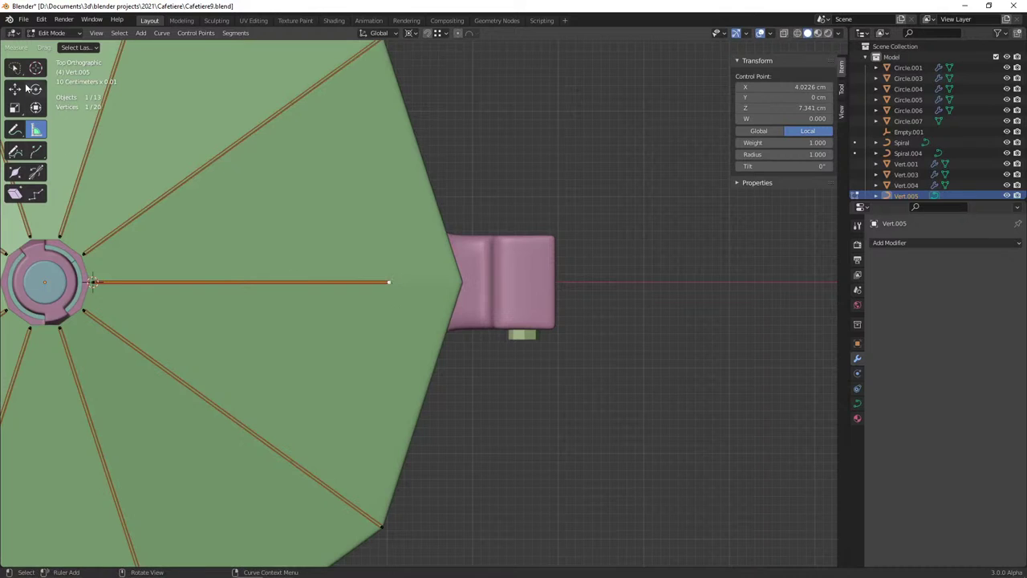
left_click(21, 71)
Scale the rib end point outward by 1.038 to reach the lid edge, then deselect it
key("t")
middle_click_drag(441, 331, 399, 249)
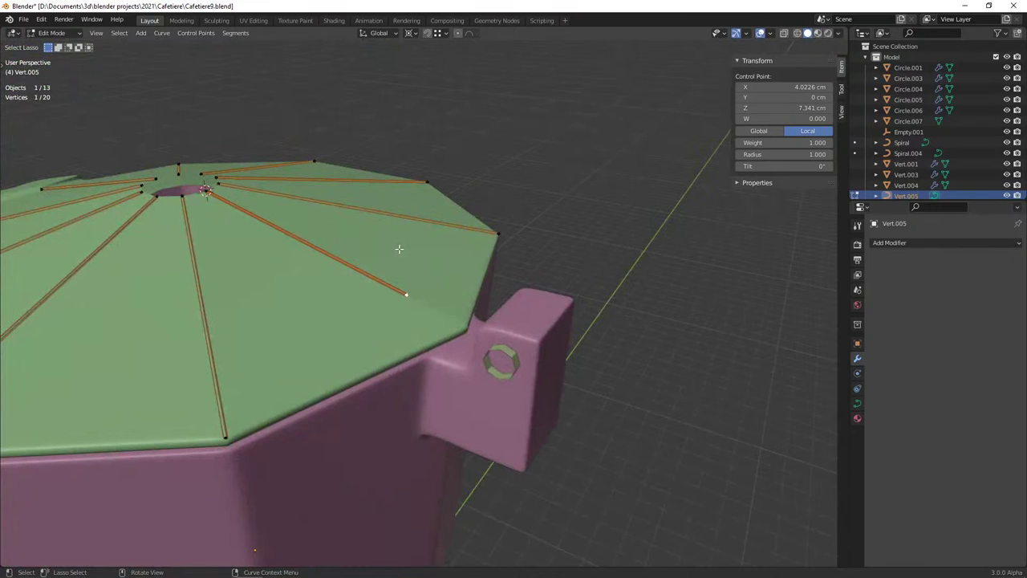
key("s")
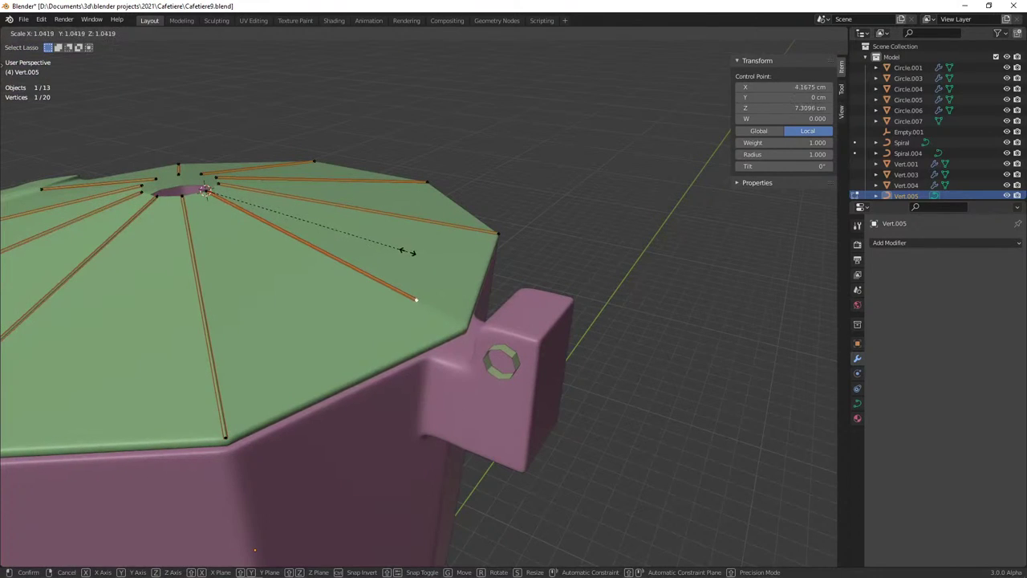
left_click(415, 255)
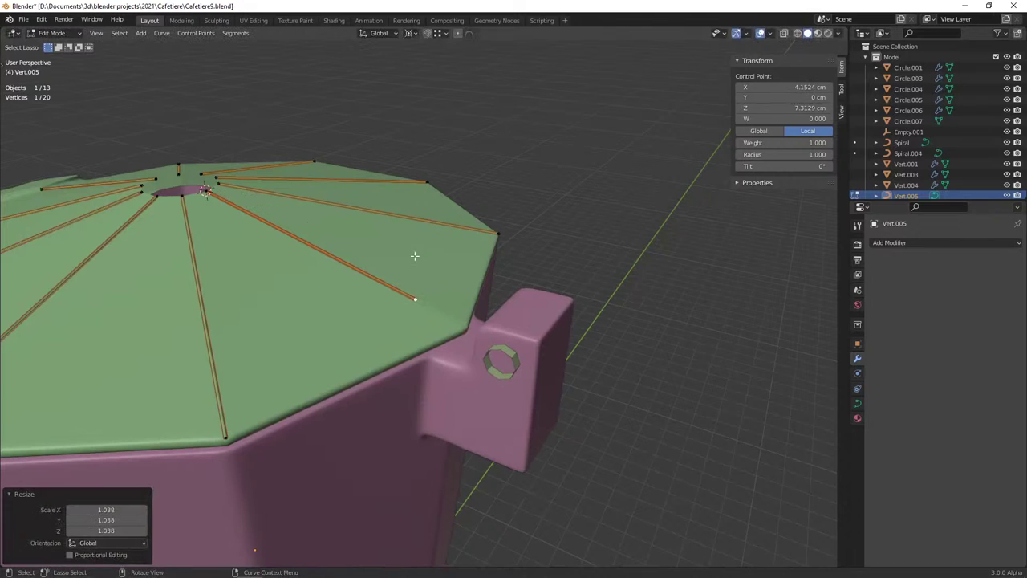
scroll(415, 256, "up", 2)
key("alt+a")
mouse_move(433, 305)
middle_mouse_down()
mouse_move(463, 344)
mouse_move(432, 315)
middle_mouse_up()
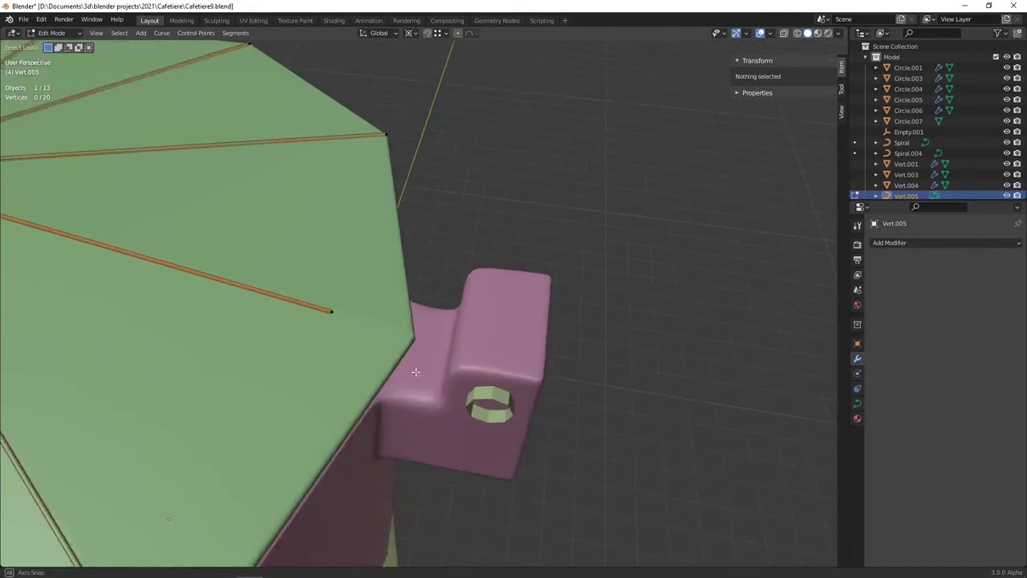
Lower the top faces of the pink hinge tab Vert.001 slightly along Z in wireframe
key("KP_1")
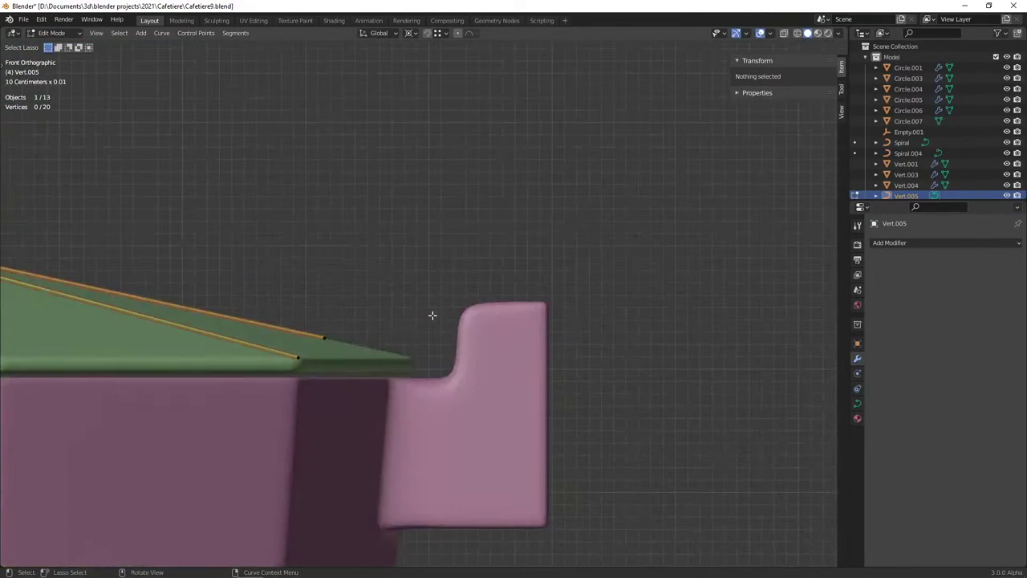
key("Tab")
left_click(462, 322)
key("Tab")
key("z")
left_click(403, 339)
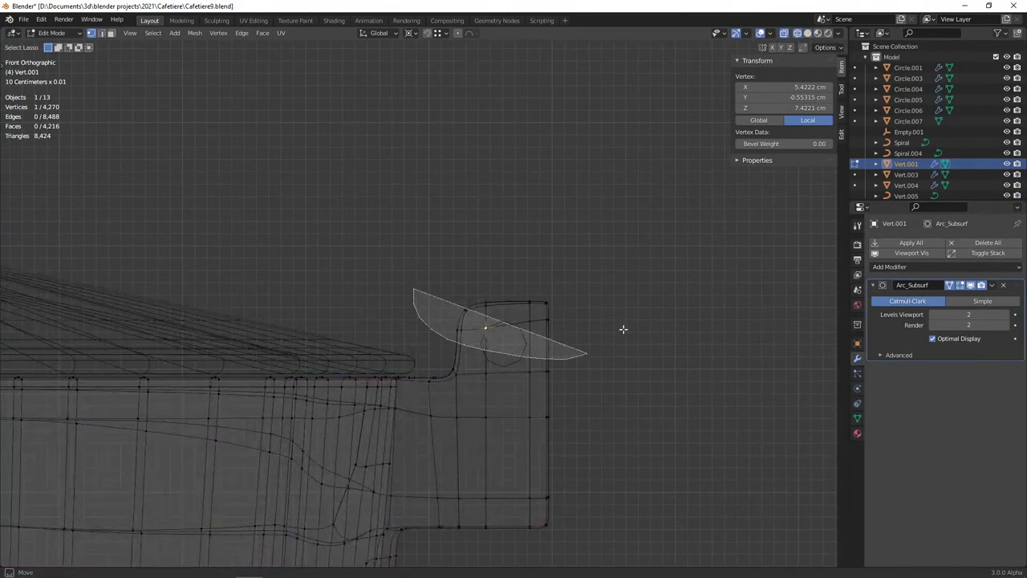
left_click_drag(413, 345, 578, 337)
key("g")
key("z")
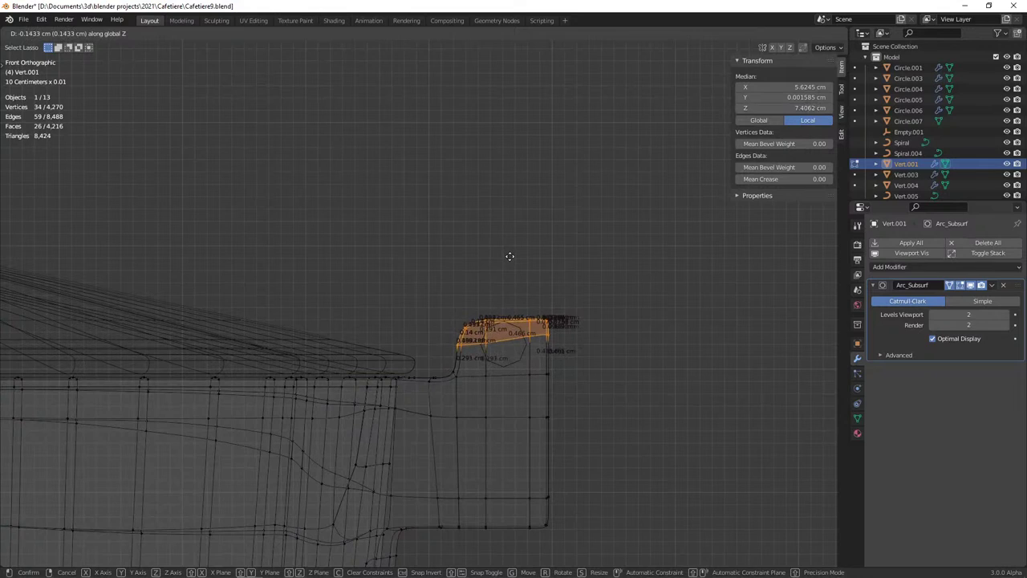
left_click(518, 249)
key("alt+a")
key("Tab")
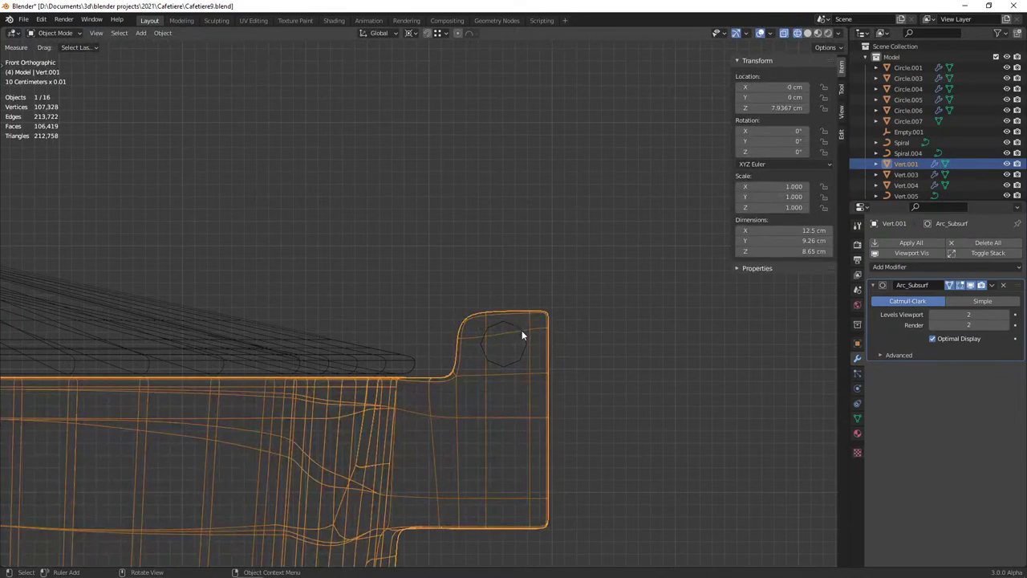
Inspect the ring Circle.007 in Edit Mode, leaving it unchanged
left_click(521, 332)
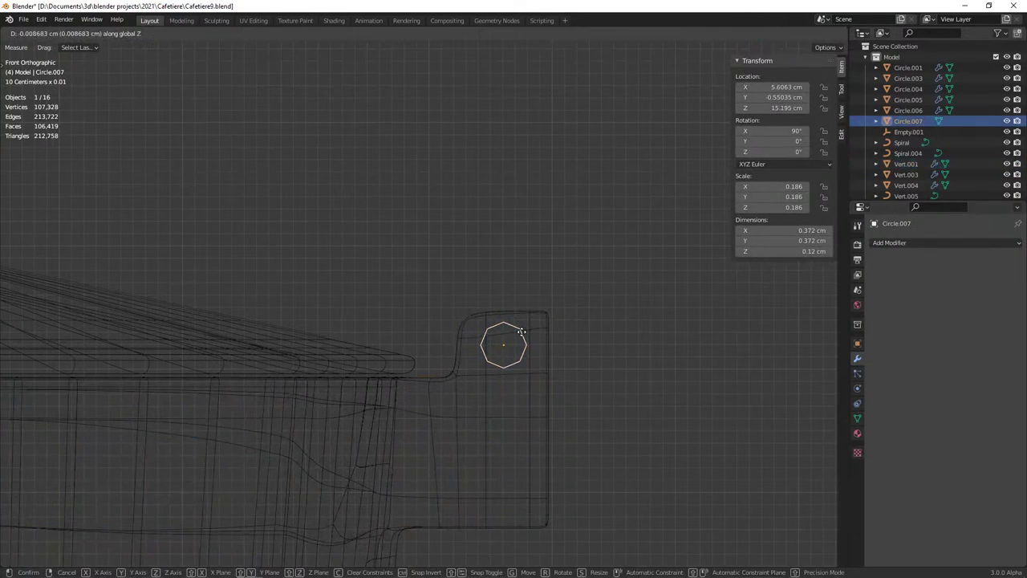
key("Tab")
middle_click_drag(501, 336, 497, 279, "shift")
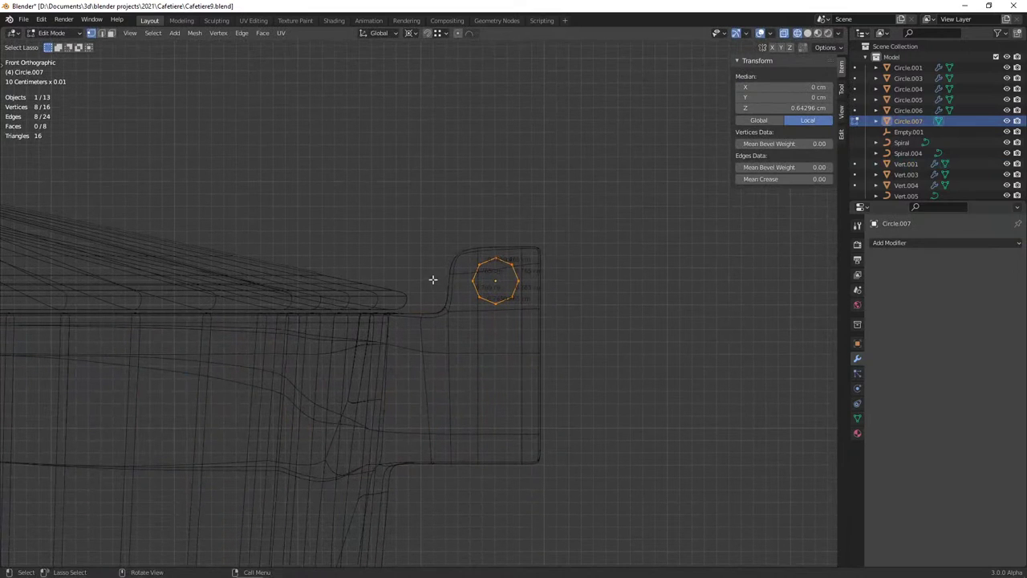
key("b")
key("Escape")
key("Tab")
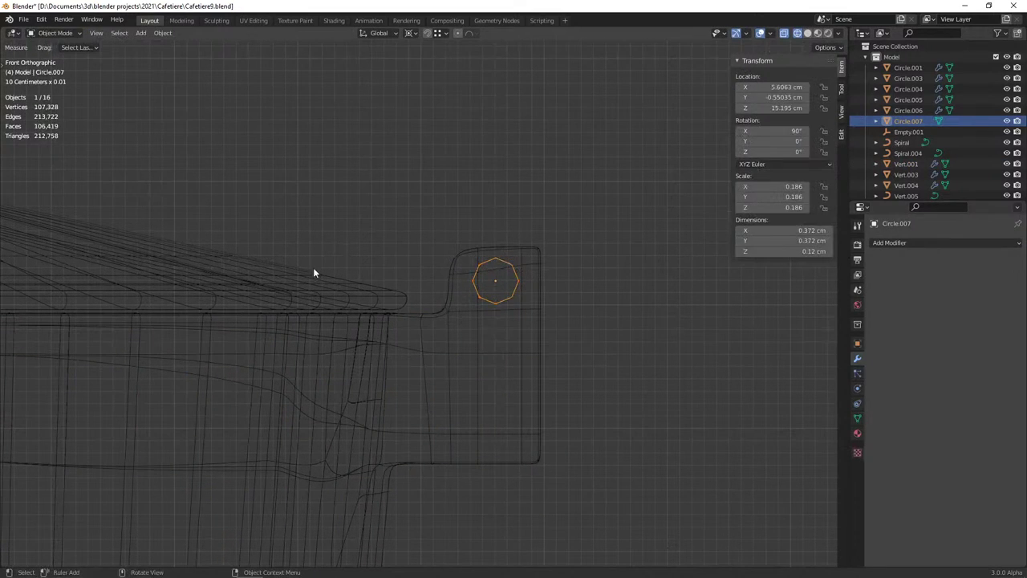
Pull the Vert.005 curve's end control point inward with a 0.897 scale
left_click(313, 268)
key("Tab")
left_click(316, 274)
key("s")
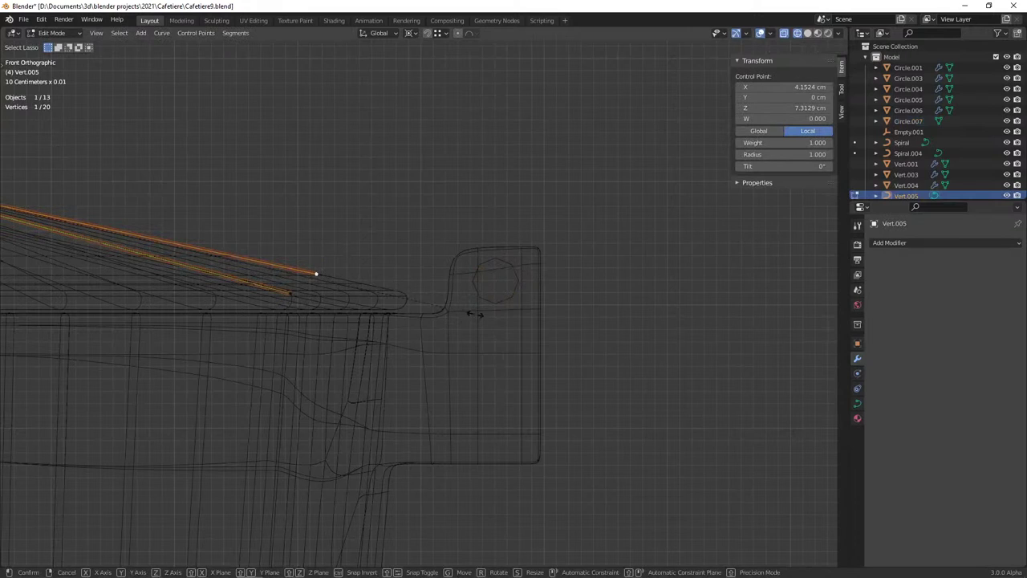
left_click(415, 298)
key("b")
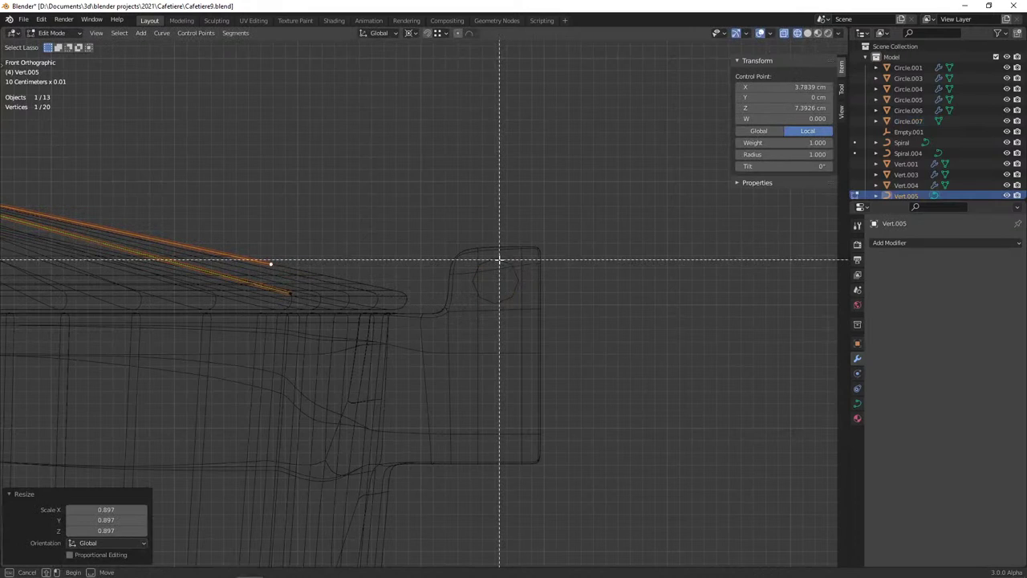
key("Escape")
key("alt+a")
key("Tab")
mouse_move(426, 303)
middle_mouse_down()
mouse_move(367, 326)
mouse_move(417, 342)
mouse_move(236, 247)
mouse_move(322, 270)
mouse_move(407, 388)
middle_mouse_up()
key("shift+z")
left_click(209, 244)
Inspect lid Vert.004's edges with the Knife tool, cancelling without cuts, and save Cafetiere9.blend
key("Tab")
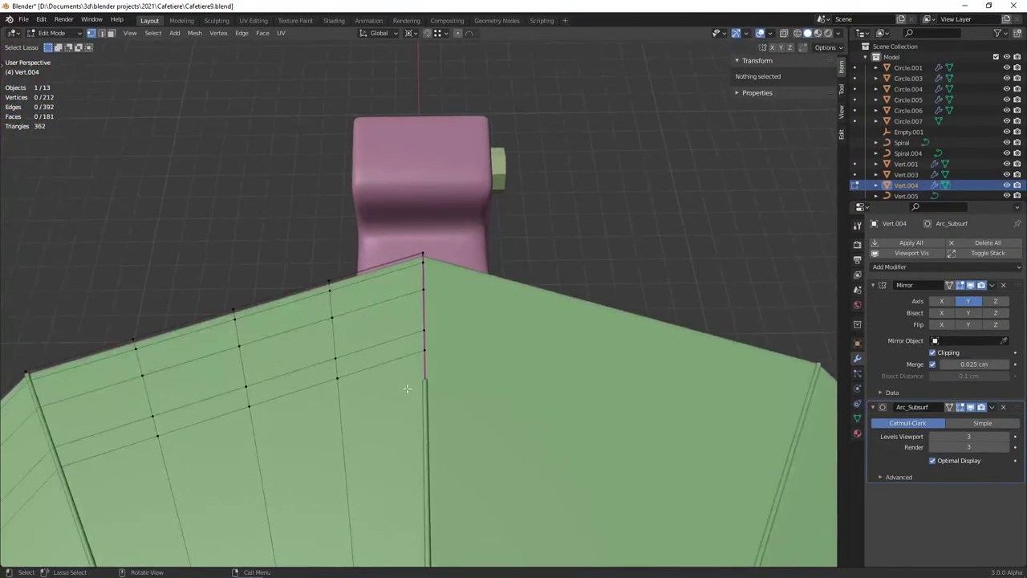
key("k")
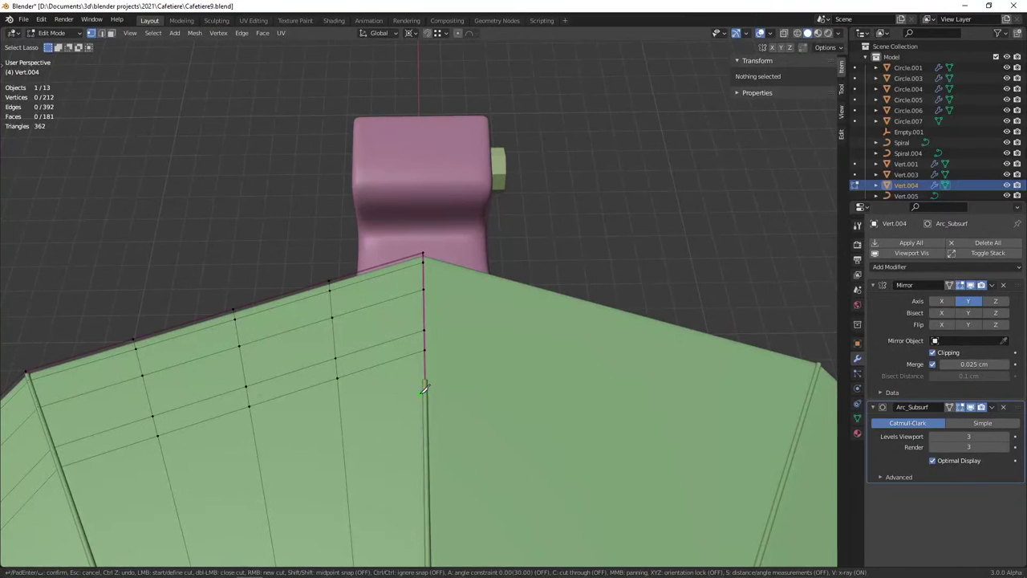
key("Escape")
key("ctrl+s")
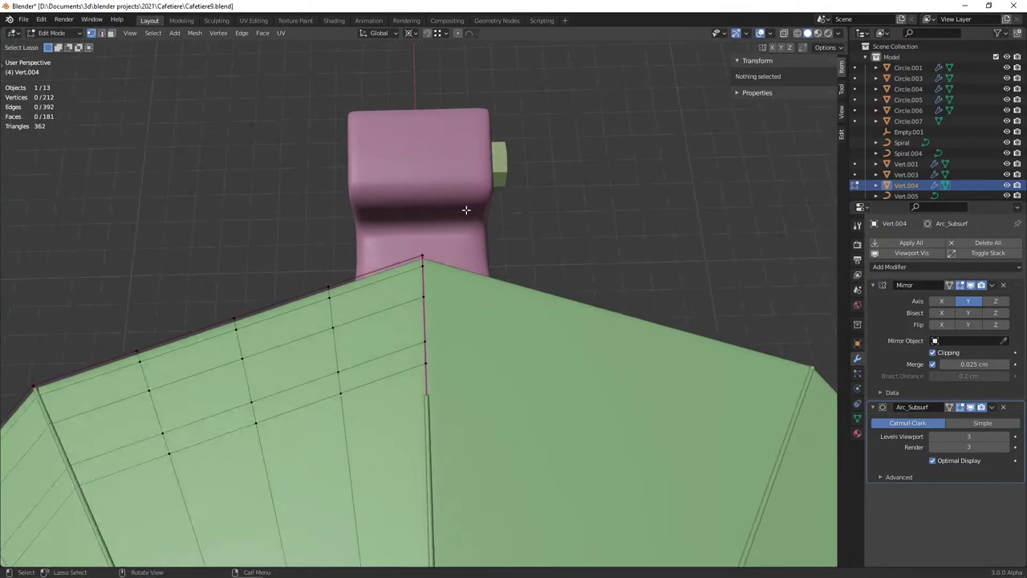
key("KP_7")
key("k")
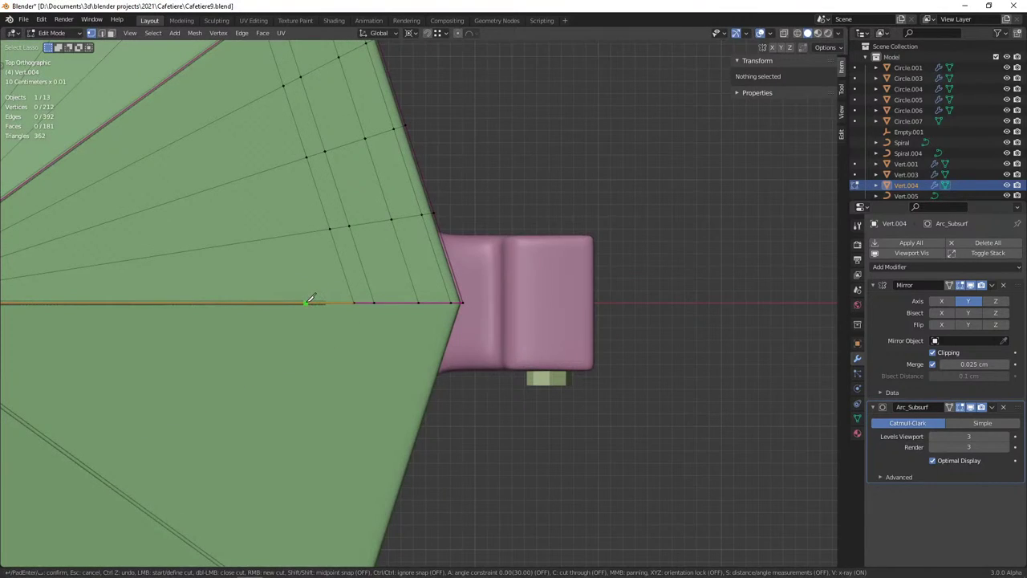
key("Escape")
key("Tab")
Give Circle.007 a Mirror modifier about Vert.001, Y axis only, with Clipping enabled
left_click(557, 378)
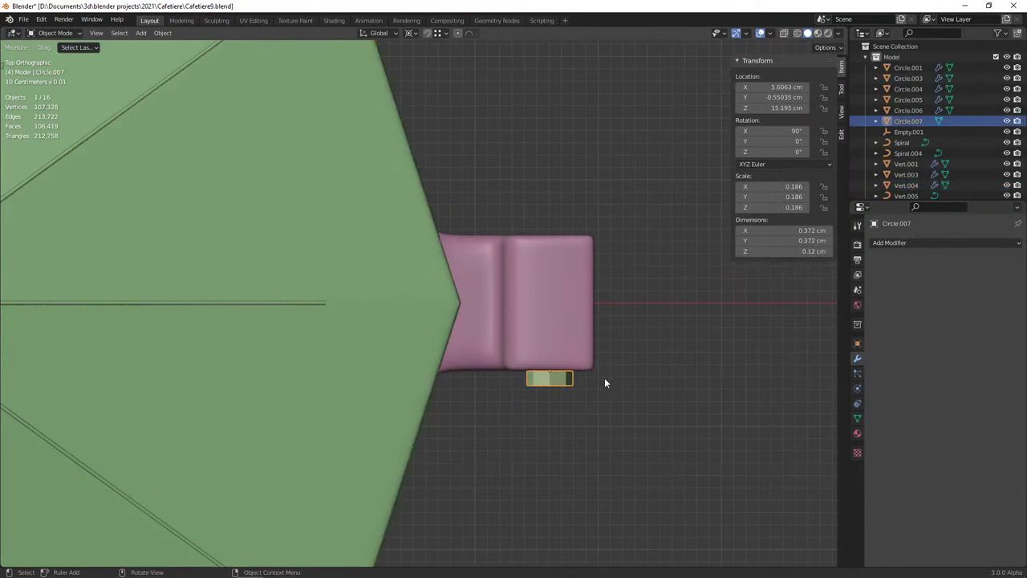
left_click(889, 243)
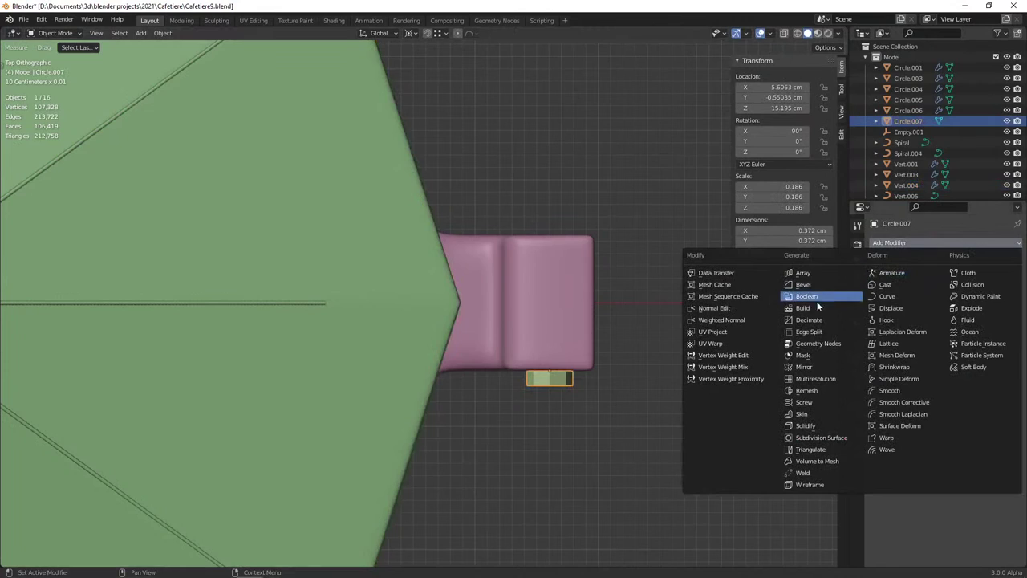
left_click(815, 370)
left_click(1003, 340)
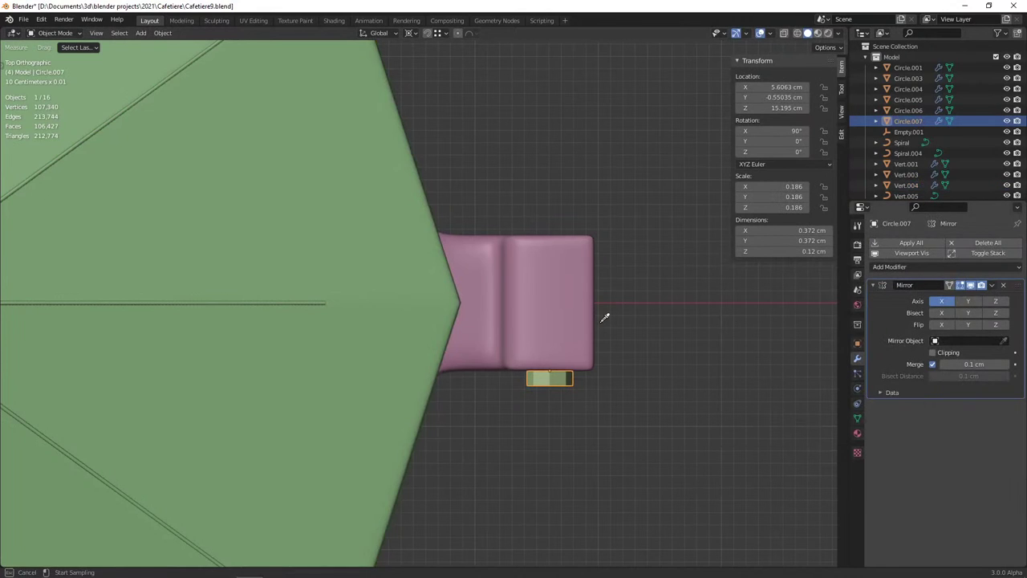
left_click(565, 311)
left_click(565, 312)
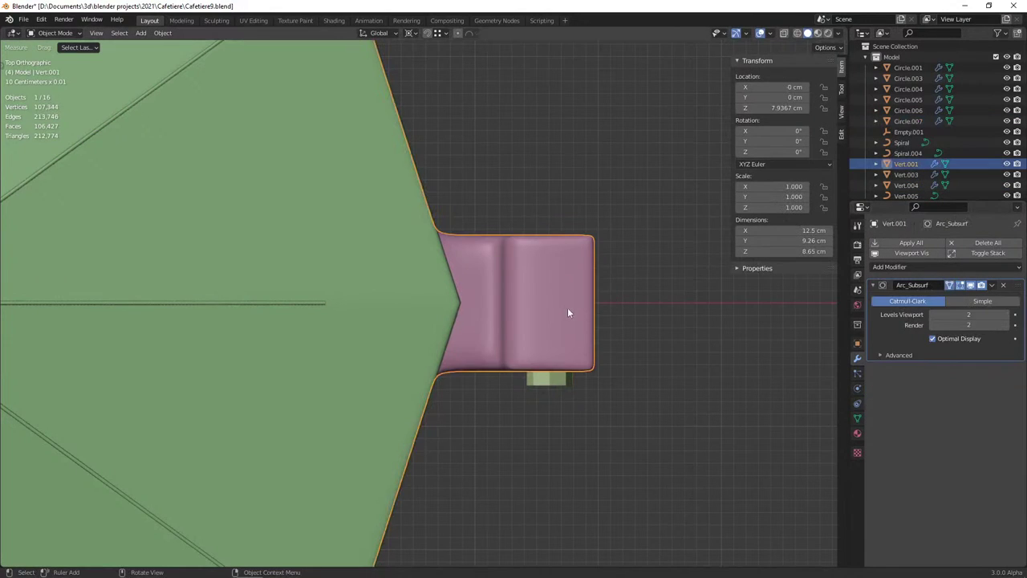
left_click(553, 379)
left_click(941, 301)
left_click(969, 301)
left_click(995, 301)
left_click(995, 301)
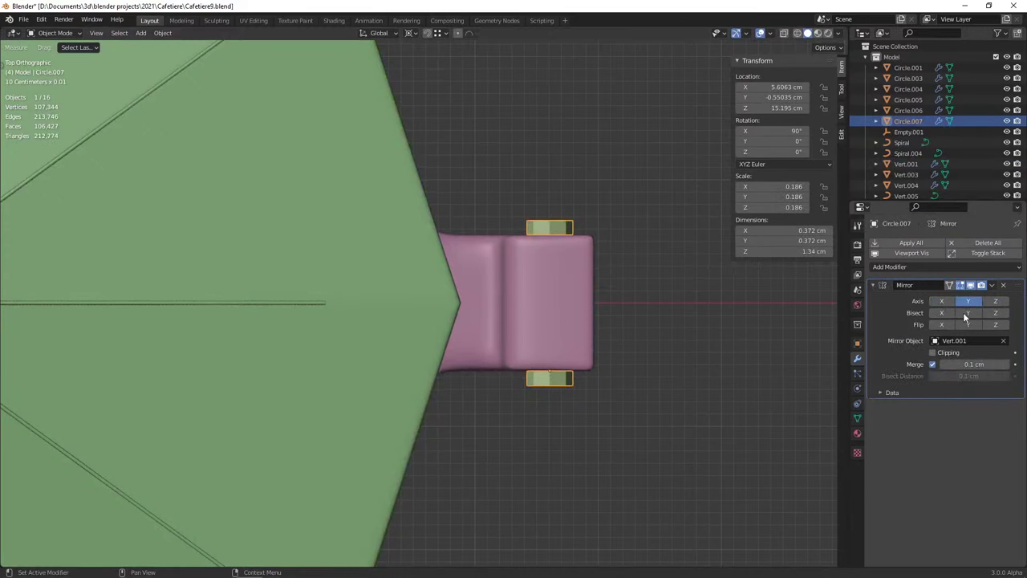
left_click(933, 352)
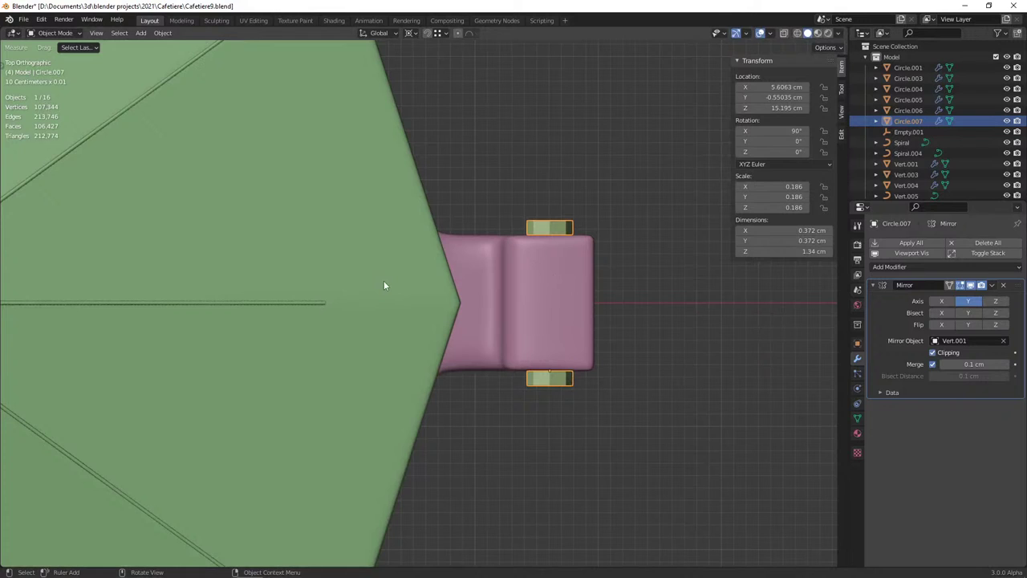
mouse_move(549, 229)
middle_mouse_down()
mouse_move(612, 306)
mouse_move(555, 292)
middle_mouse_up()
Extrude two faces of the Circle.007 ring and pull them along X toward the lid
key("Tab")
scroll(613, 306, "up", 3)
key("alt+a")
left_click(612, 305)
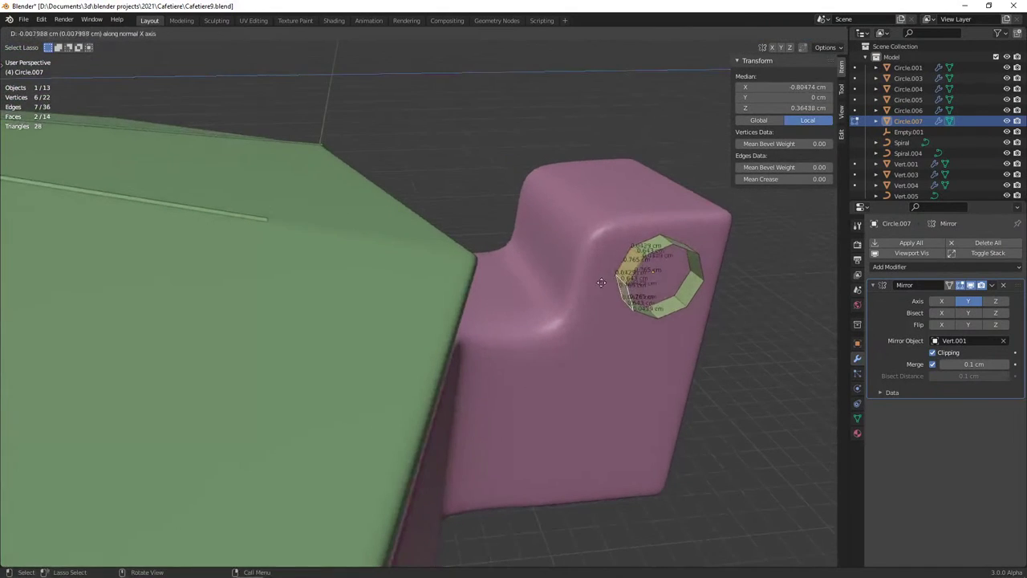
key("e")
right_click(554, 292)
key("g")
key("x")
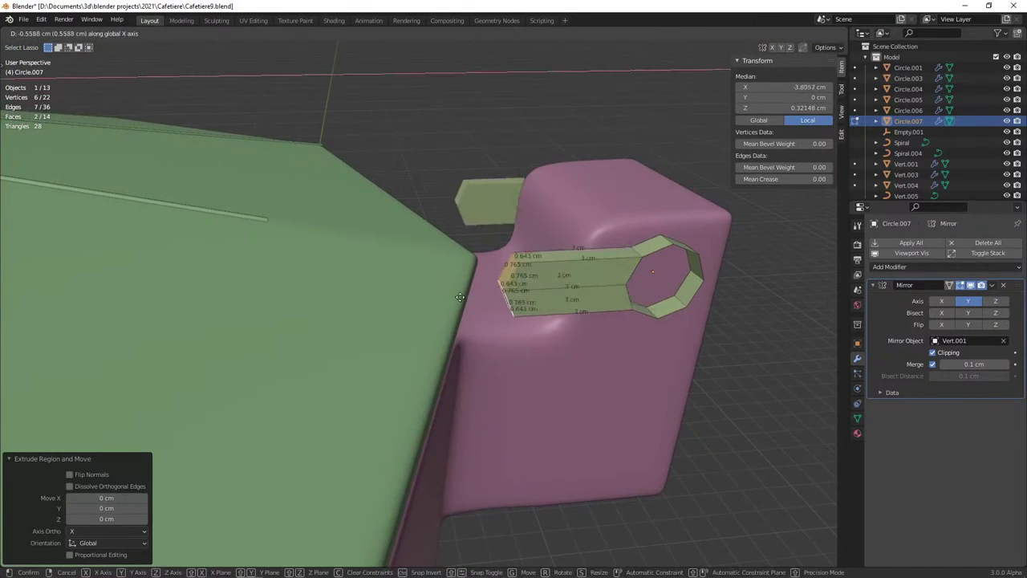
left_click(452, 303)
Flatten the extruded end by scaling it to 0 on X
key("s")
key("y")
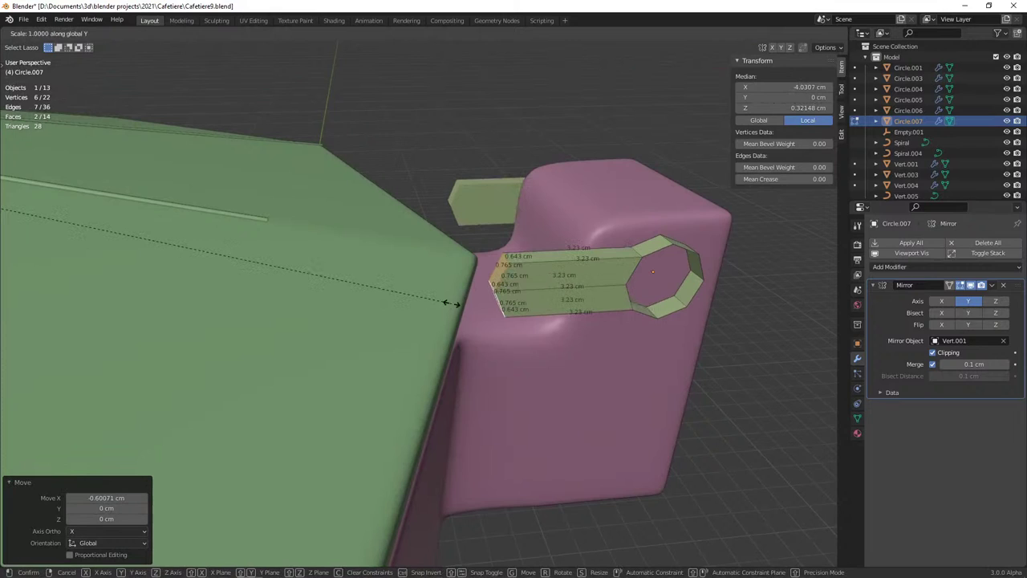
type("x0")
key("Return")
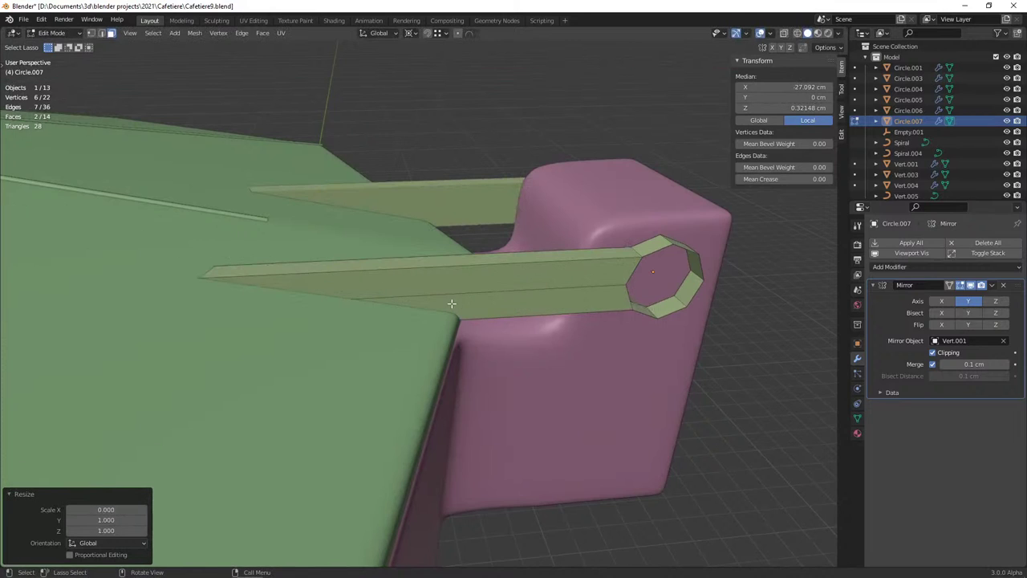
Shorten the strip along X, nudging its end to X −2.541 cm, and view from the front
scroll(451, 304, "down", 4)
key("g")
key("x")
left_click(531, 300)
scroll(531, 300, "up", 4)
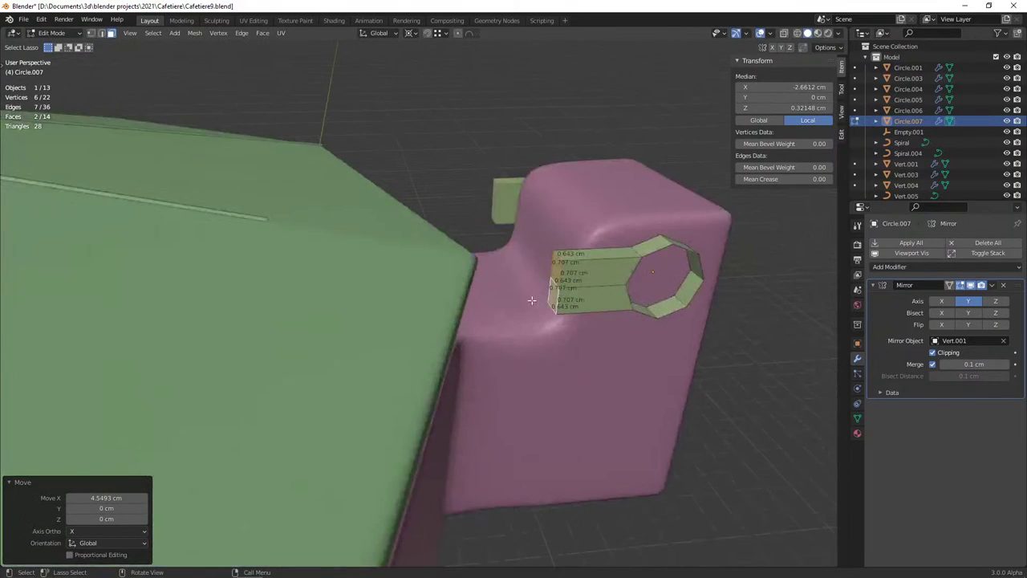
key("g")
key("x")
left_click(538, 305)
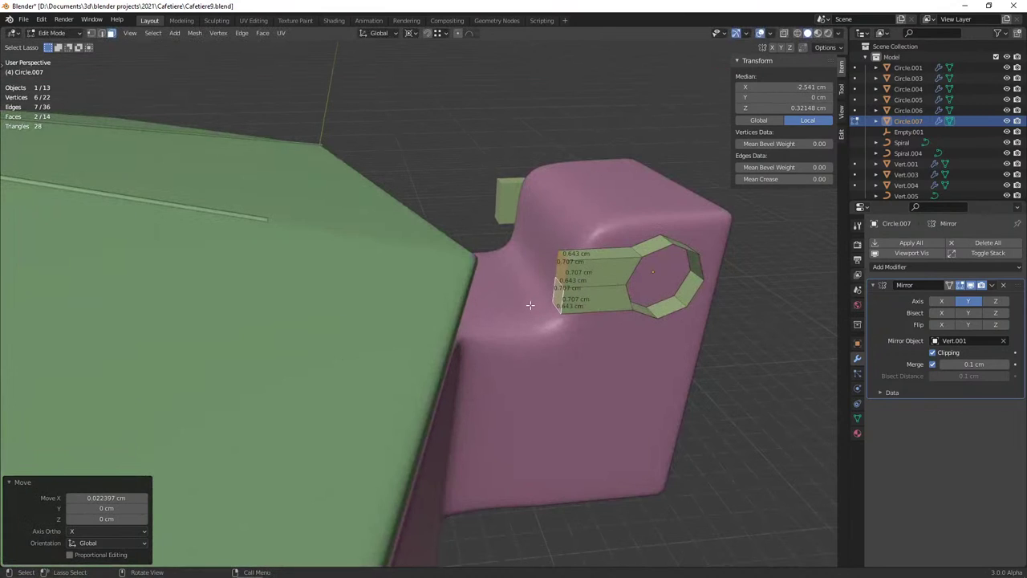
key("KP_1")
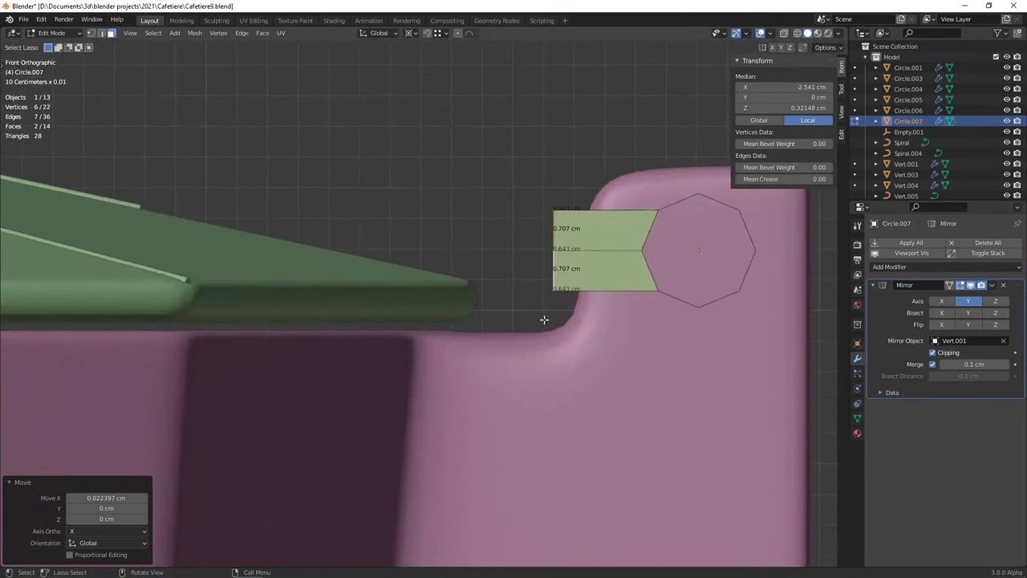
In wireframe, delete the extruded arm vertices so the ring is back to 16 vertices
key("Tab")
key("shift+z")
middle_click_drag(517, 290, 474, 273, "shift")
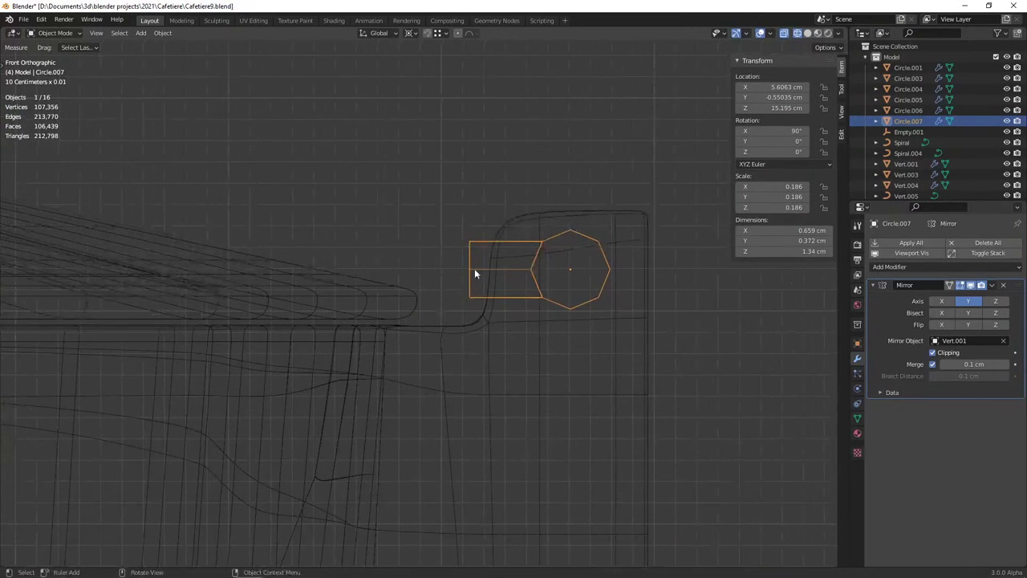
key("Tab")
left_click_drag(453, 233, 482, 214)
key("x")
left_click(467, 213)
mouse_move(474, 224)
middle_mouse_down()
mouse_move(551, 284)
mouse_move(615, 257)
middle_mouse_up()
Select the whole ring and scale it up 1.275 times in Front view
key("2")
left_click(639, 280)
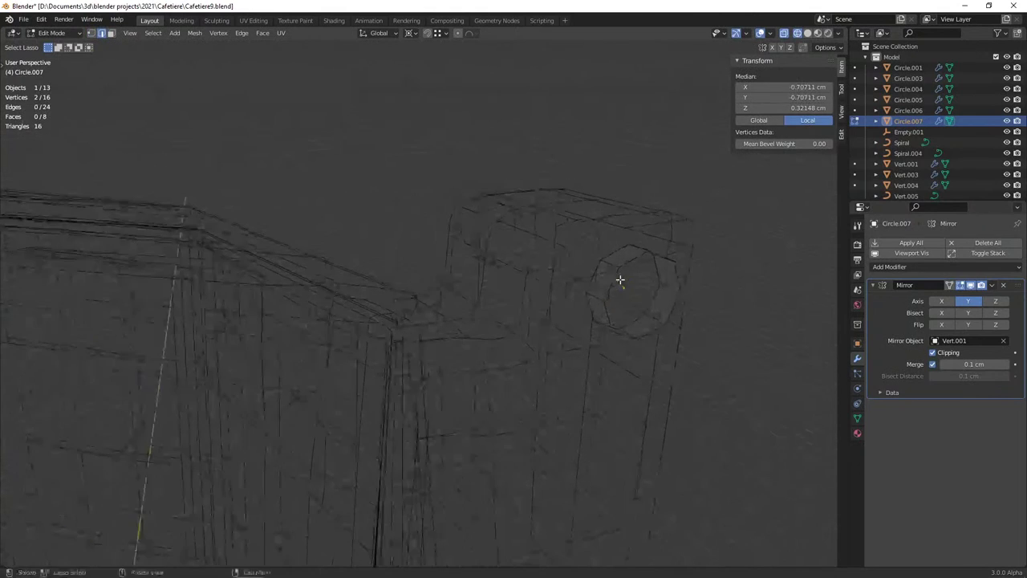
key("a")
key("KP_3")
key("KP_1")
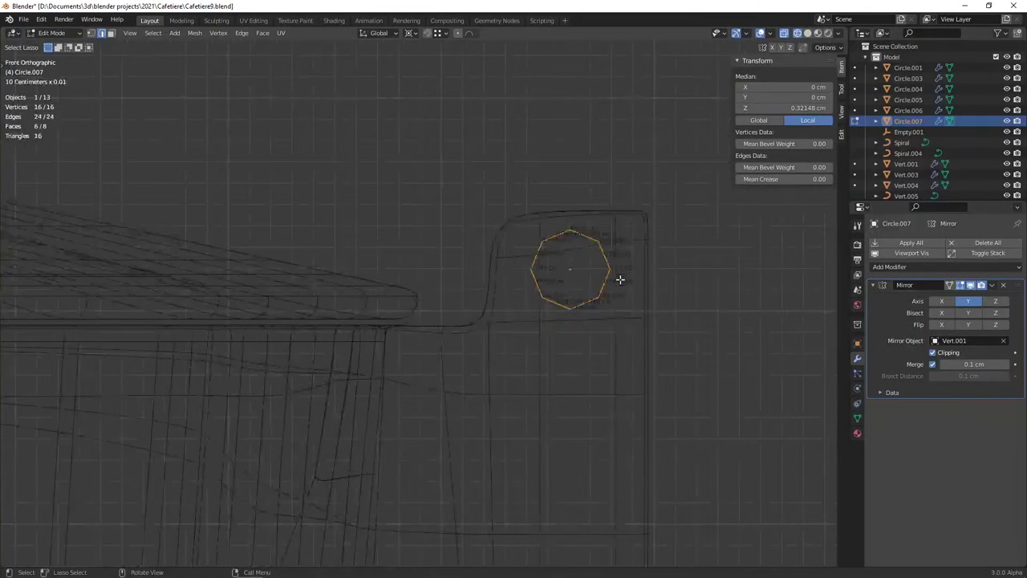
key("g")
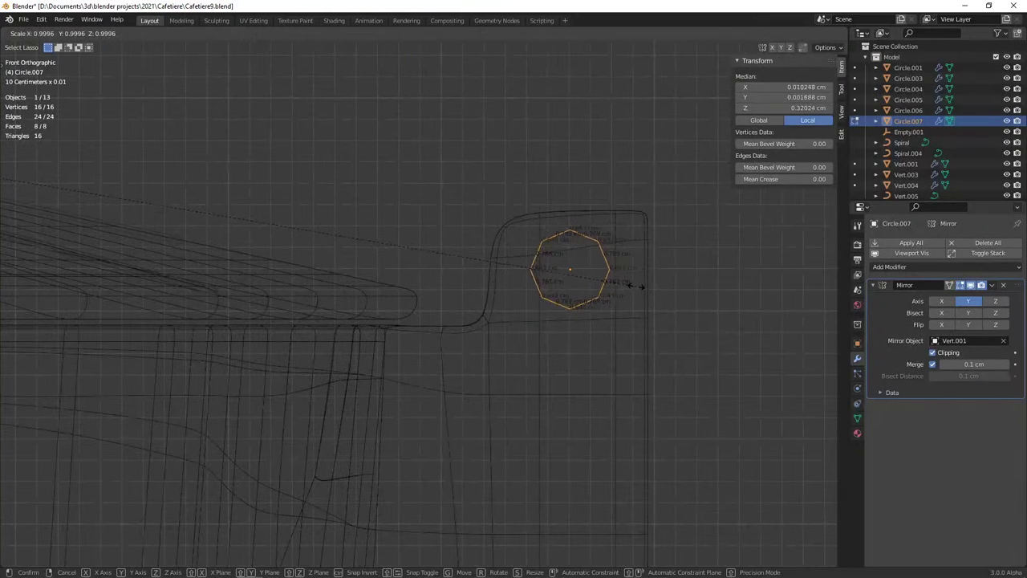
right_click(633, 287)
key("s")
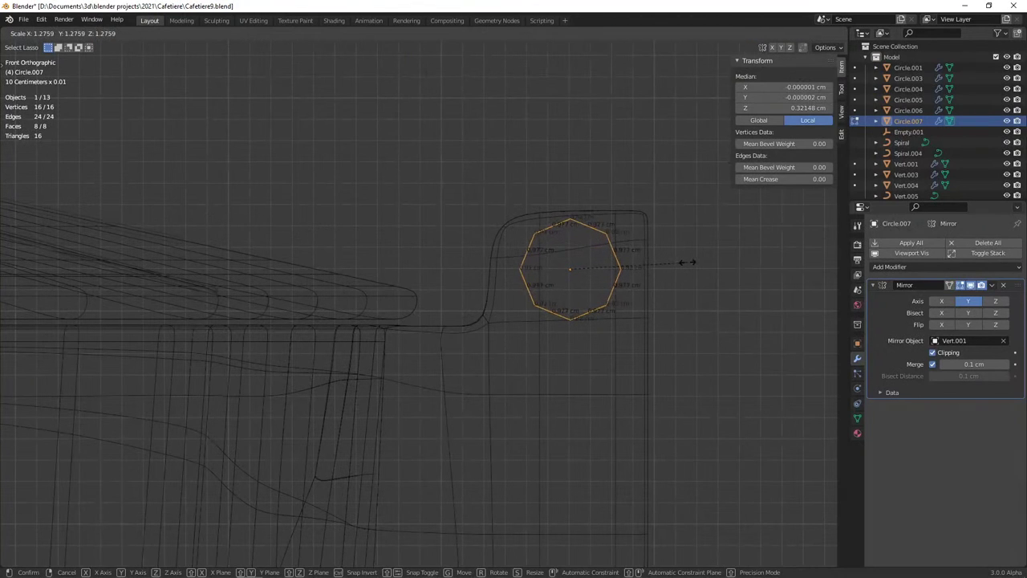
left_click(687, 264)
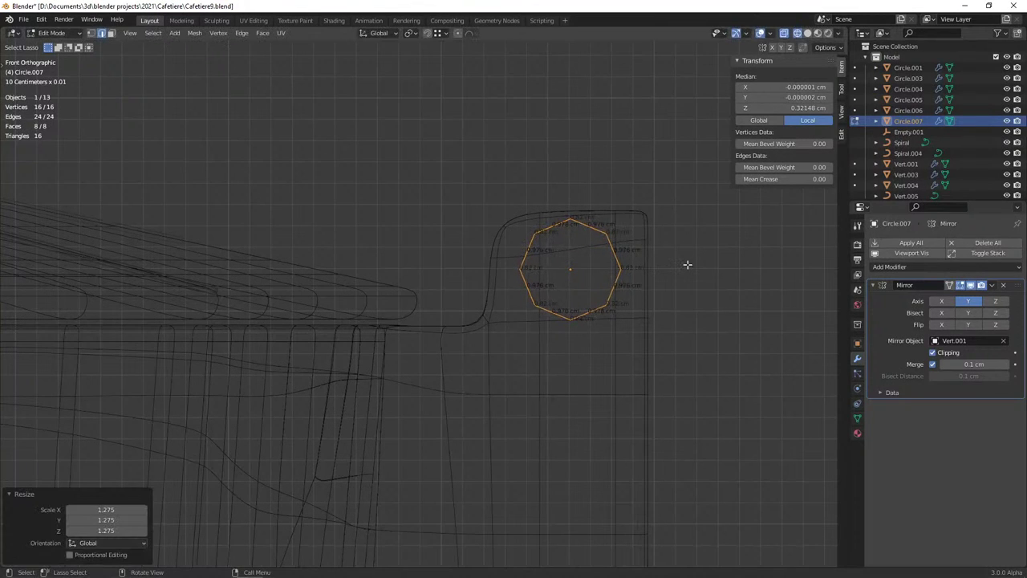
Nudge the ring object about 0.05 cm down along Z
key("Tab")
key("g")
key("z")
left_click(526, 285)
Back in Edit Mode, box-select the ring's leftmost edge
key("b")
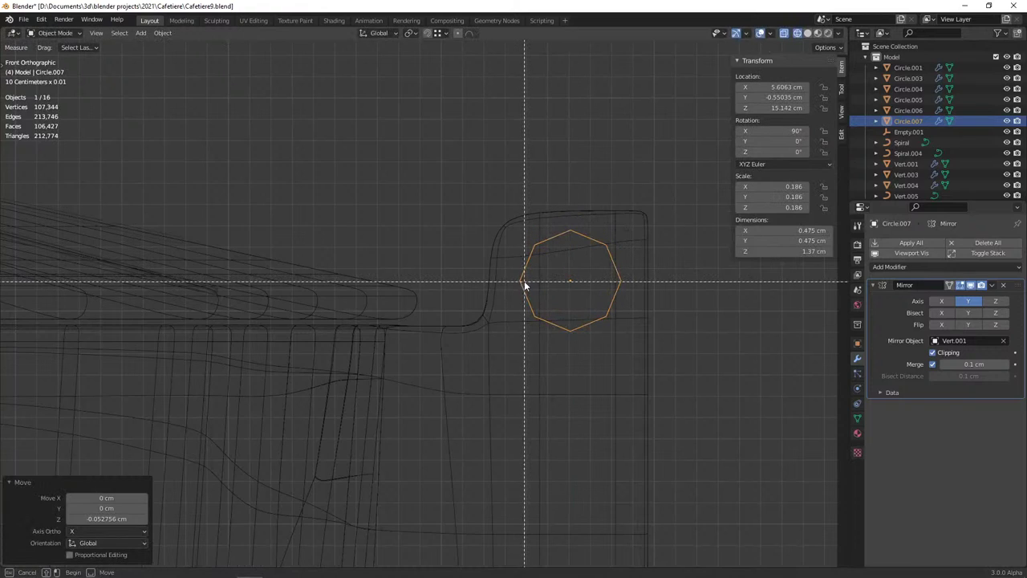
key("Escape")
key("Tab")
left_click_drag(515, 277, 530, 249)
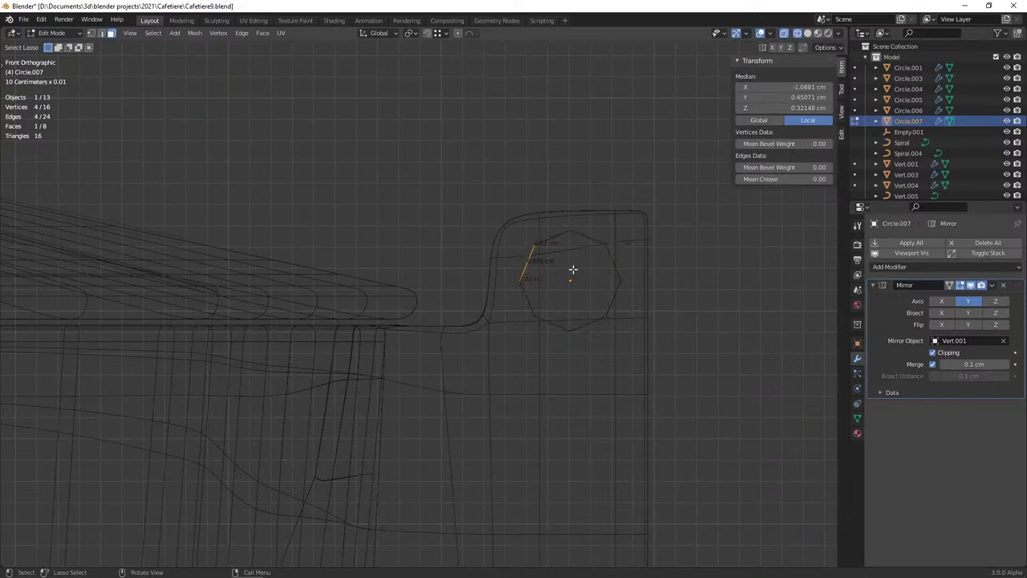
Extrude the left ring edge along X and flatten it to zero width, then undo the attempt
key("e")
right_click(570, 271)
key("g")
key("x")
left_click(470, 293)
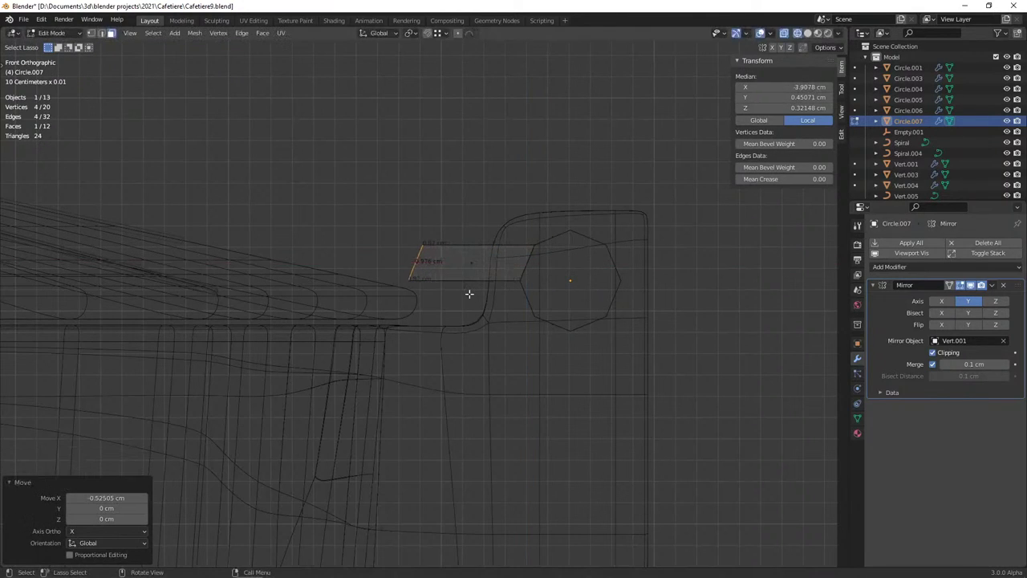
key("s")
key("x")
key("0")
key("Return")
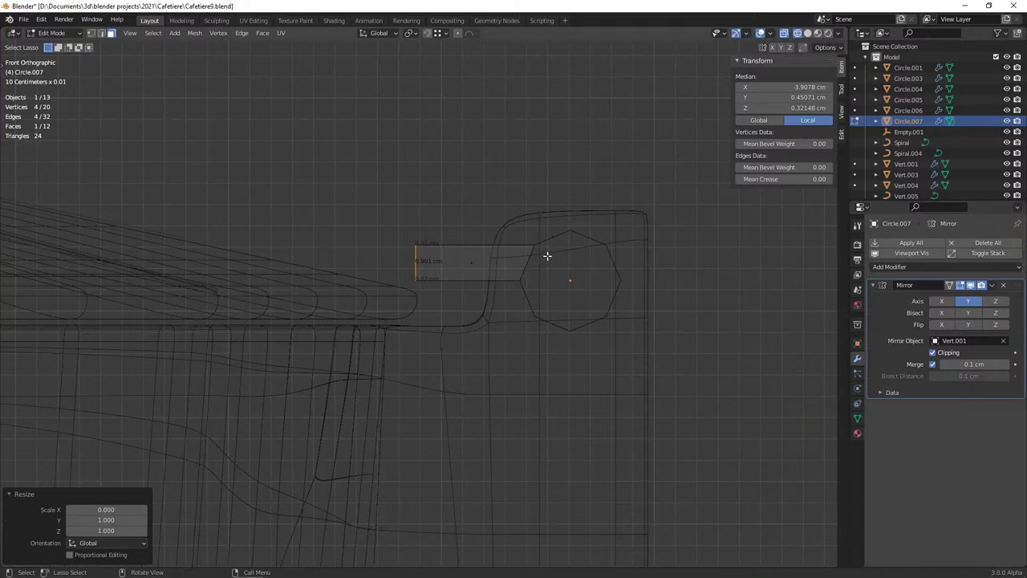
key("ctrl+z")
key("ctrl+z")
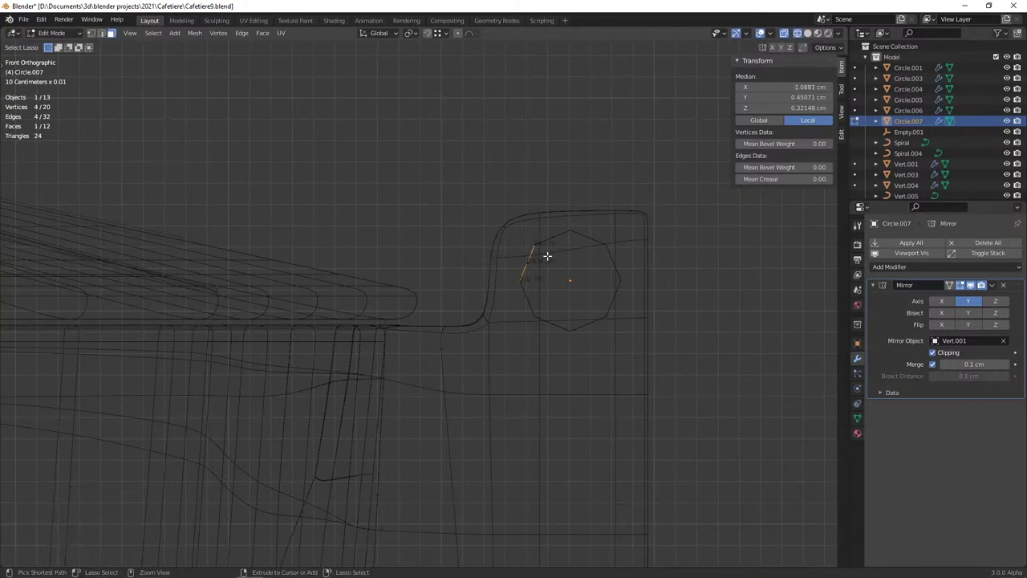
Extrude the left and upper-left edges along X and delete the unwanted extruded faces
right_click(548, 237, "ctrl")
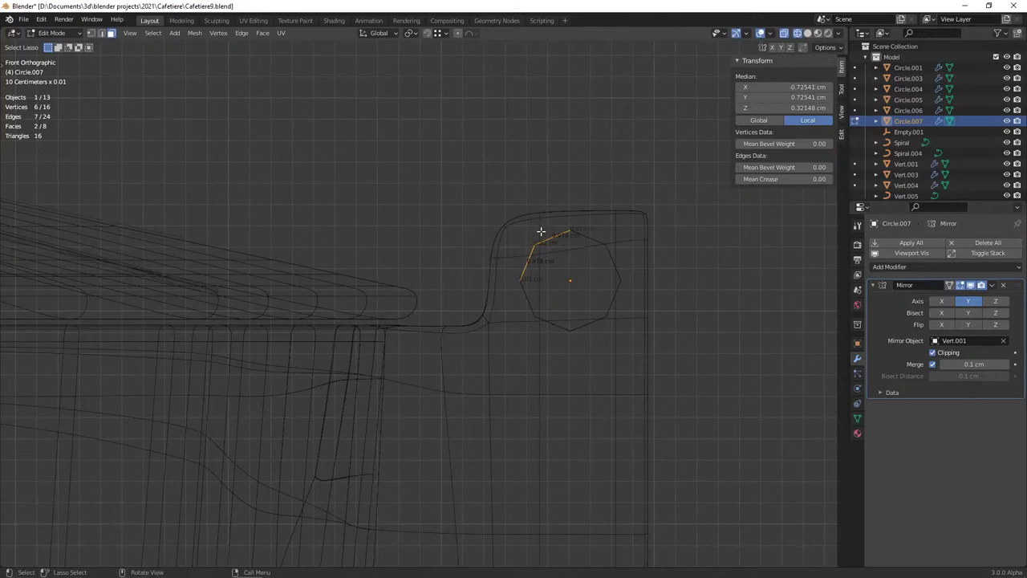
key("e")
key("x")
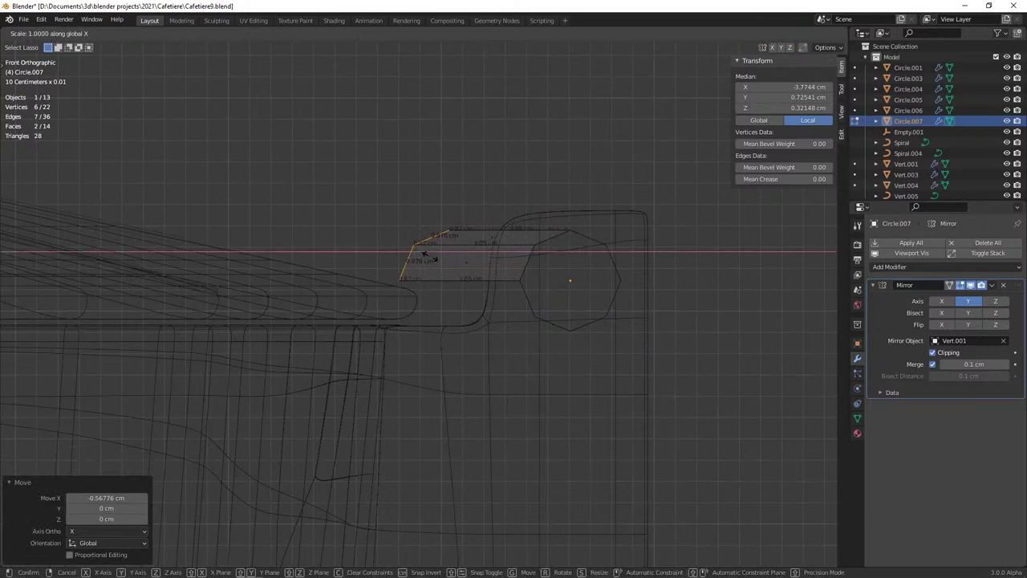
right_click(429, 257)
key("x")
left_click(423, 279)
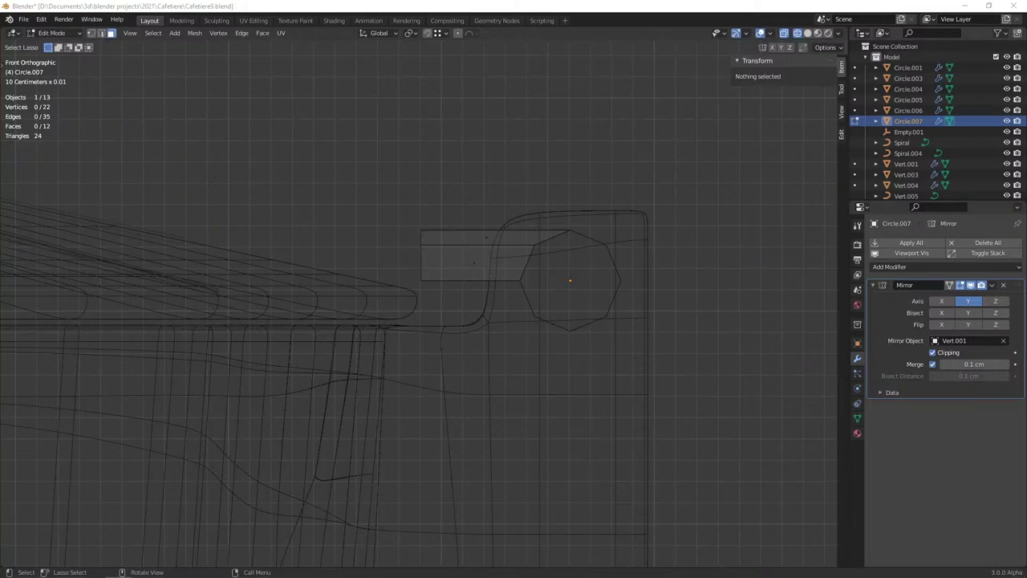
Fill the ring's octagon loop with a face and extrude it into a thick piece
scroll(461, 238, "up", 1)
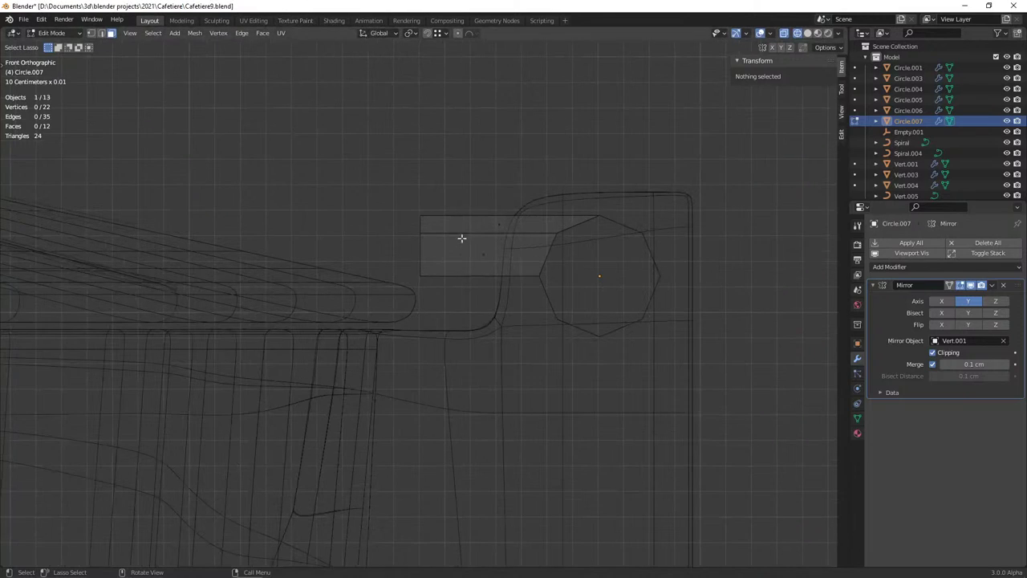
left_click_drag(538, 241, 547, 229)
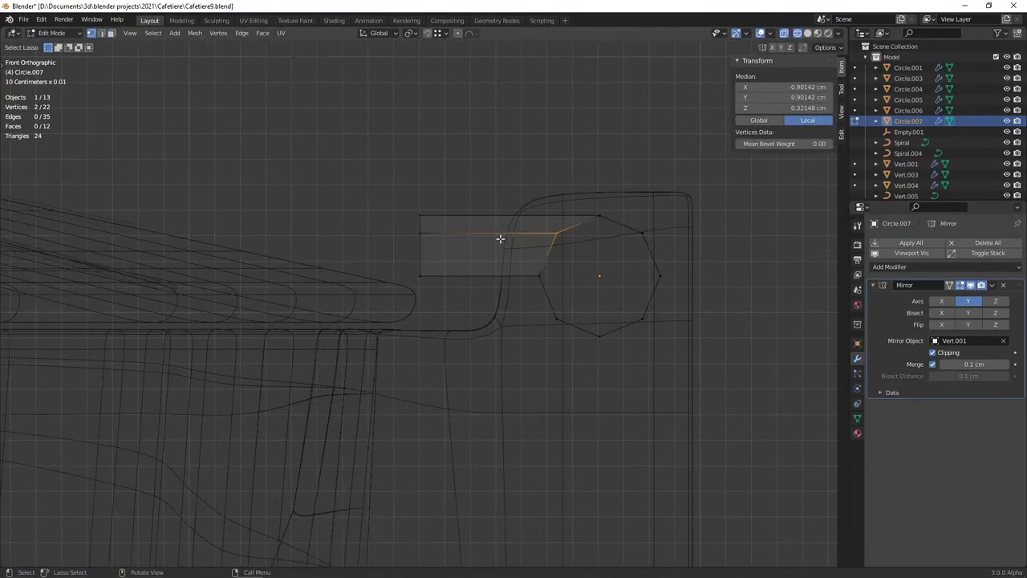
key("alt+a")
left_click(562, 234, "alt")
middle_click_drag(562, 233, 486, 274)
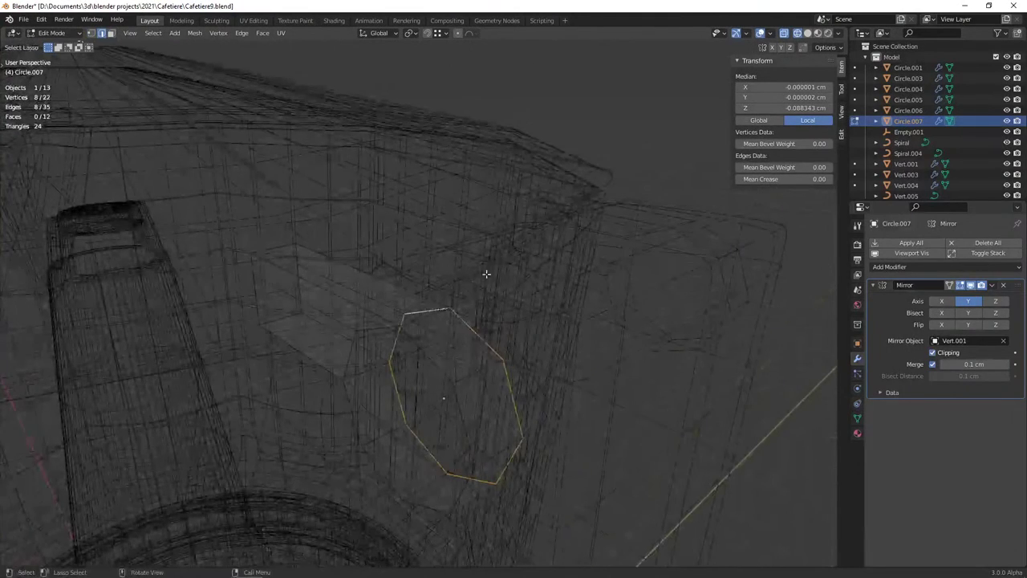
key("f")
key("e")
left_click(456, 368)
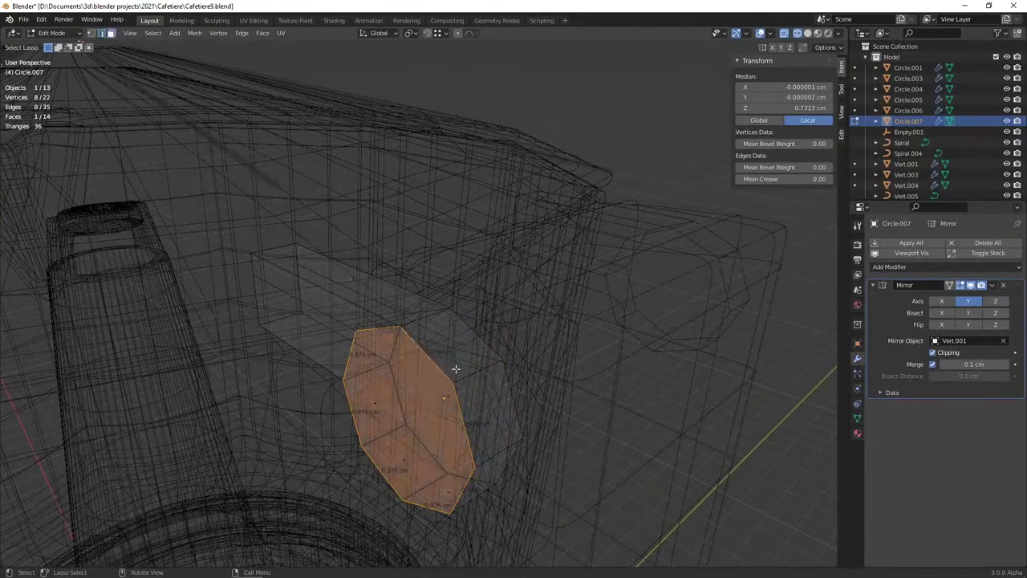
Inset both octagon faces by 0.2309 cm and check the shape in solid shading
left_click(452, 388, "shift")
key("i")
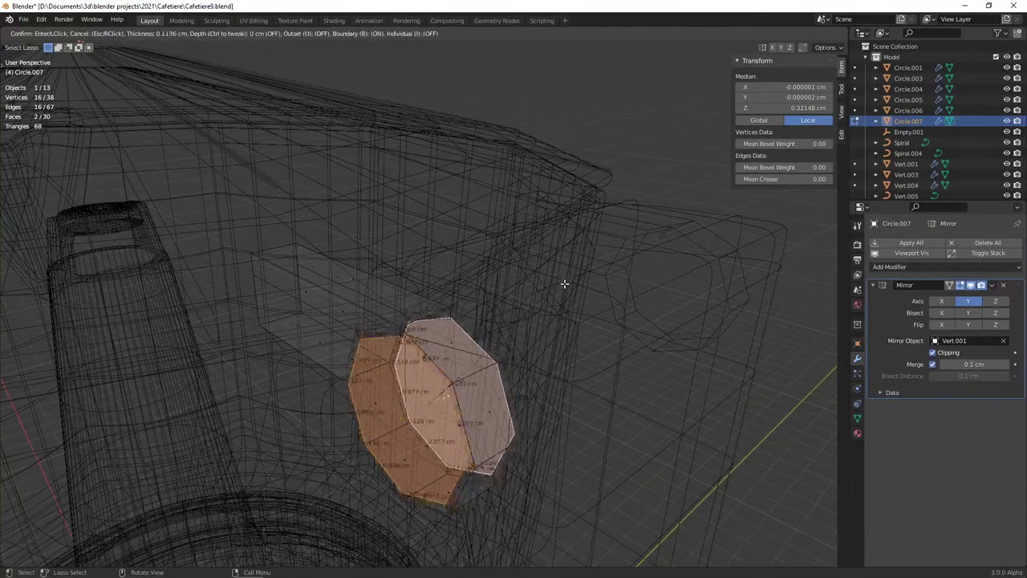
left_click(560, 289)
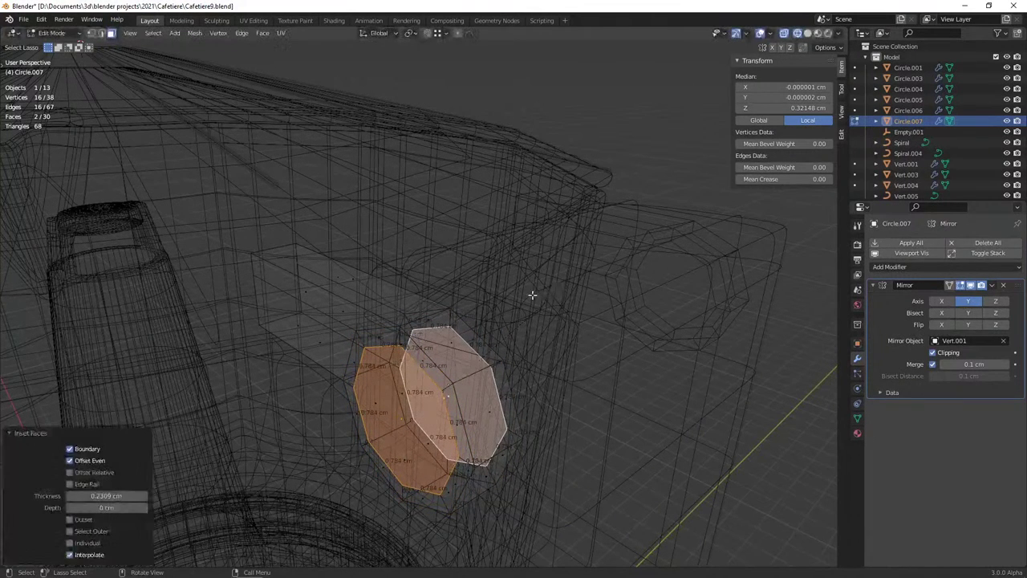
key("shift+z")
mouse_move(532, 294)
middle_mouse_down()
mouse_move(371, 340)
mouse_move(401, 313)
middle_mouse_up()
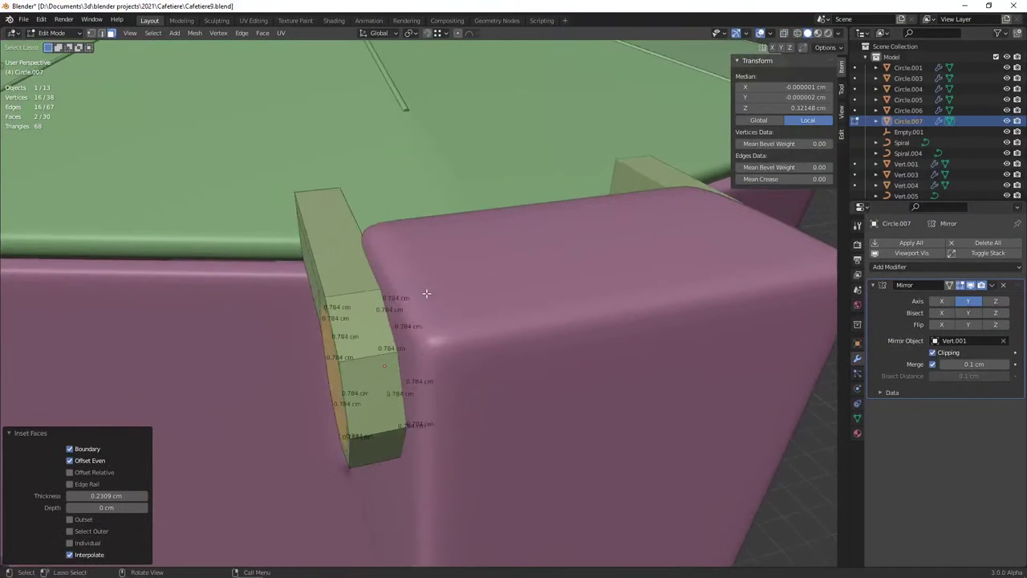
Shift the whole hinge piece slightly along Y and review it from the front
key("a")
key("g")
key("y")
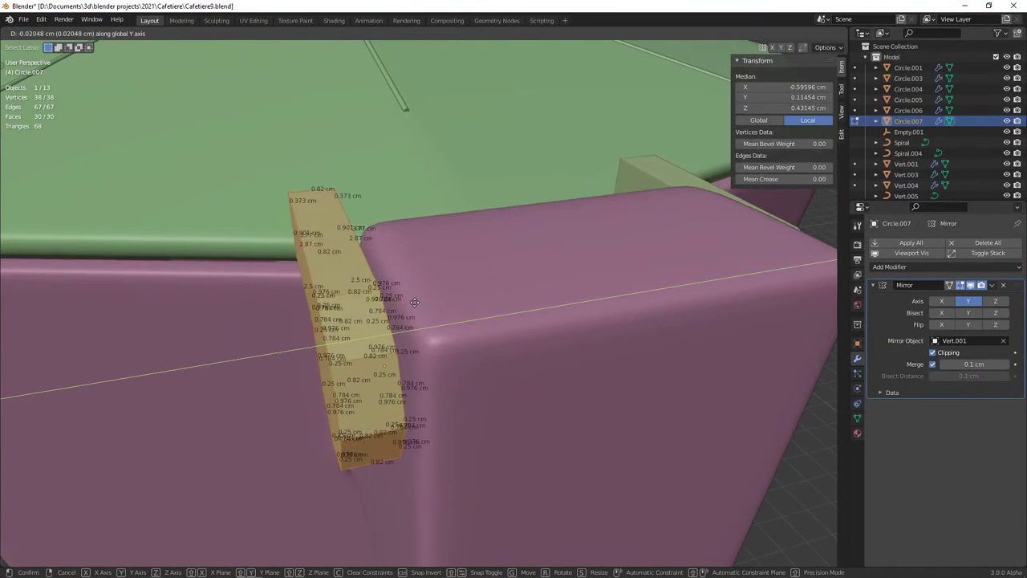
left_click(414, 302)
key("Tab")
middle_click_drag(415, 302, 451, 305)
scroll(451, 295, "up", 3)
key("KP_1")
key("Tab")
key("alt+a")
In wireframe, select the tab's end vertices and return to front orthographic view
key("shift+z")
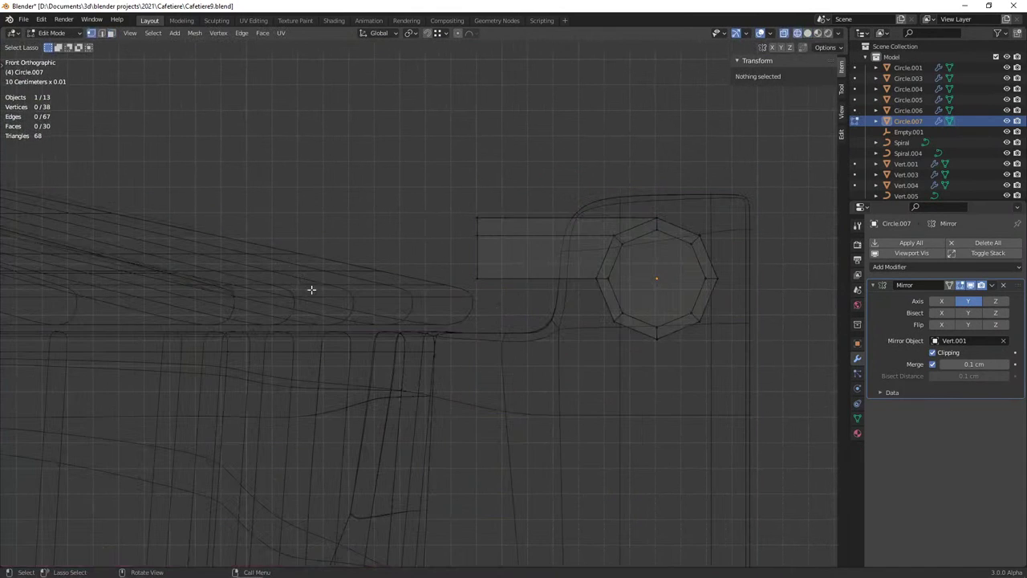
mouse_move(390, 186)
left_mouse_down()
mouse_move(553, 190)
mouse_move(484, 190)
left_mouse_up()
middle_click_drag(484, 190, 520, 217)
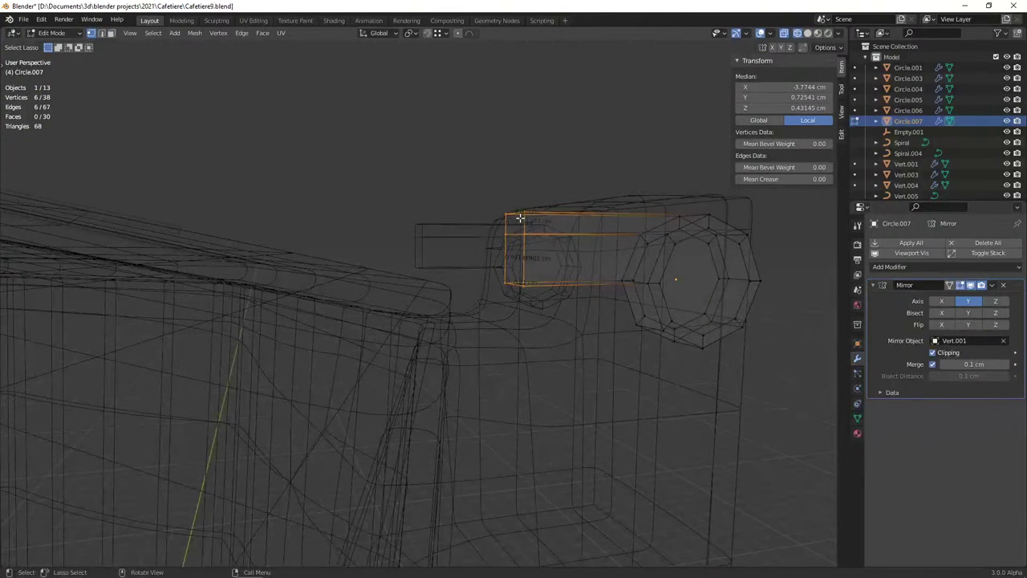
key("KP_1")
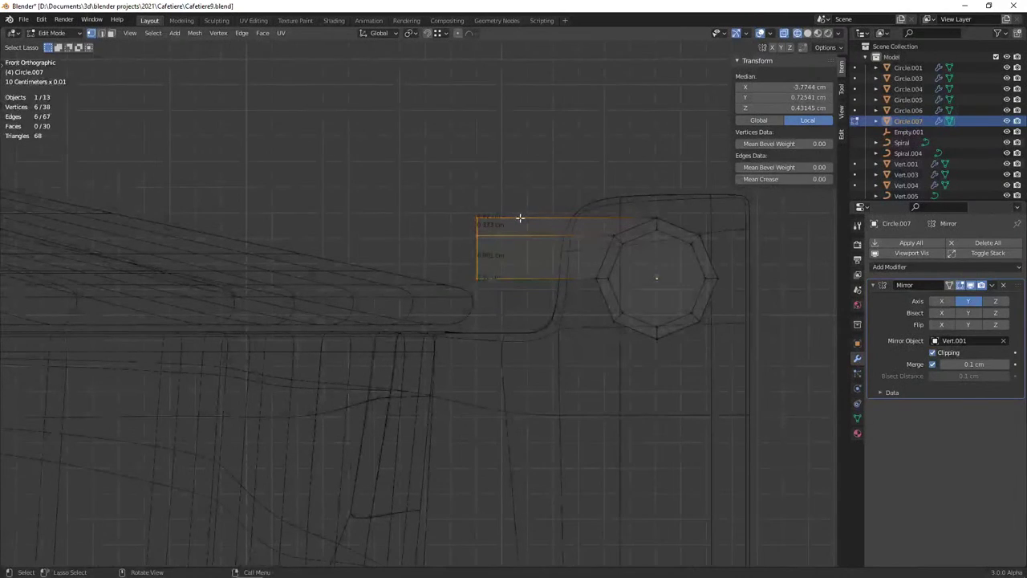
Vertex-slide the tab's two middle vertices to a factor of 0.178
left_click_drag(462, 241, 465, 227)
key("shift+v")
left_click(456, 224)
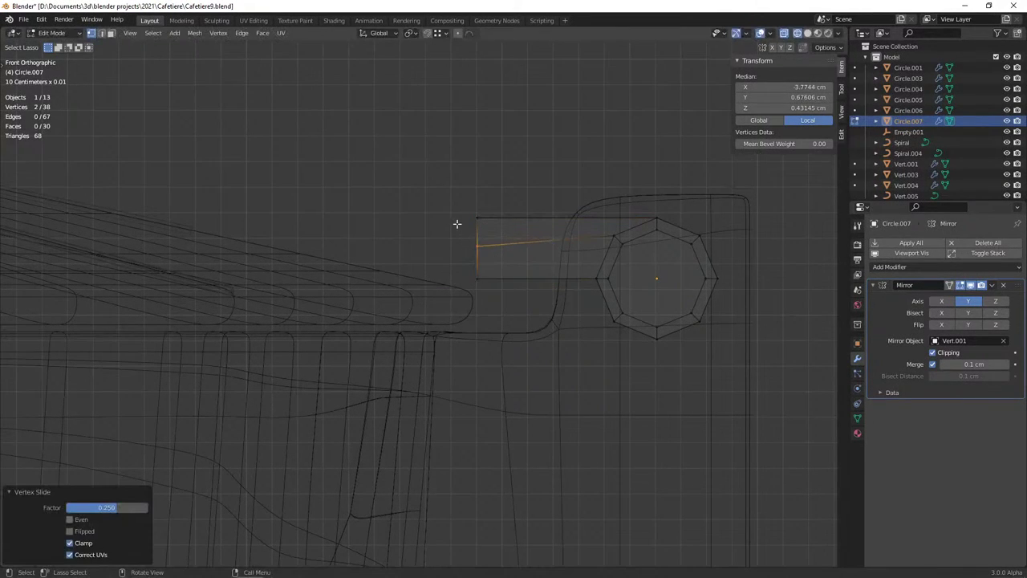
key("shift+v")
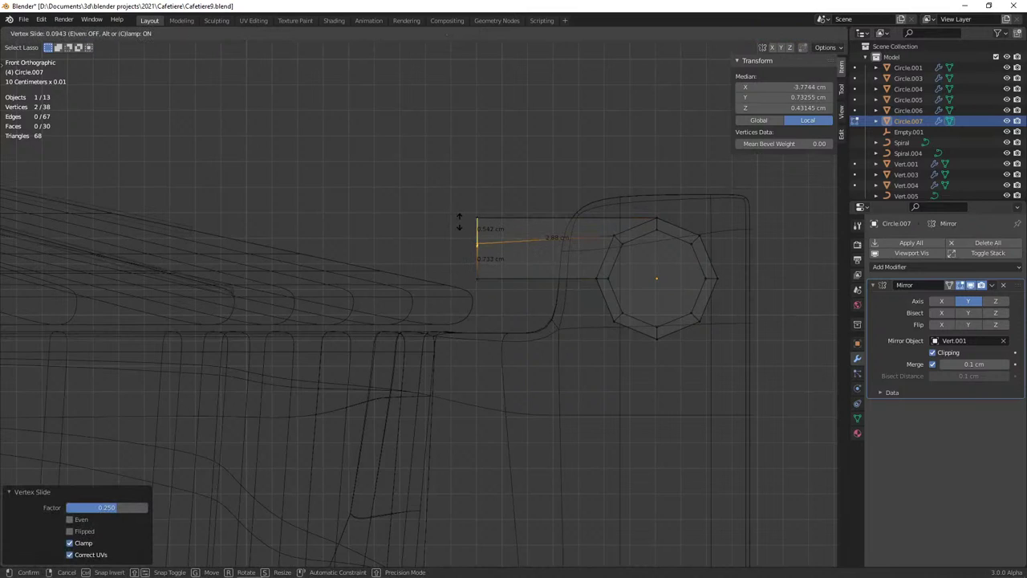
left_click(459, 226)
key("shift+v")
left_click(458, 220)
key("shift+v")
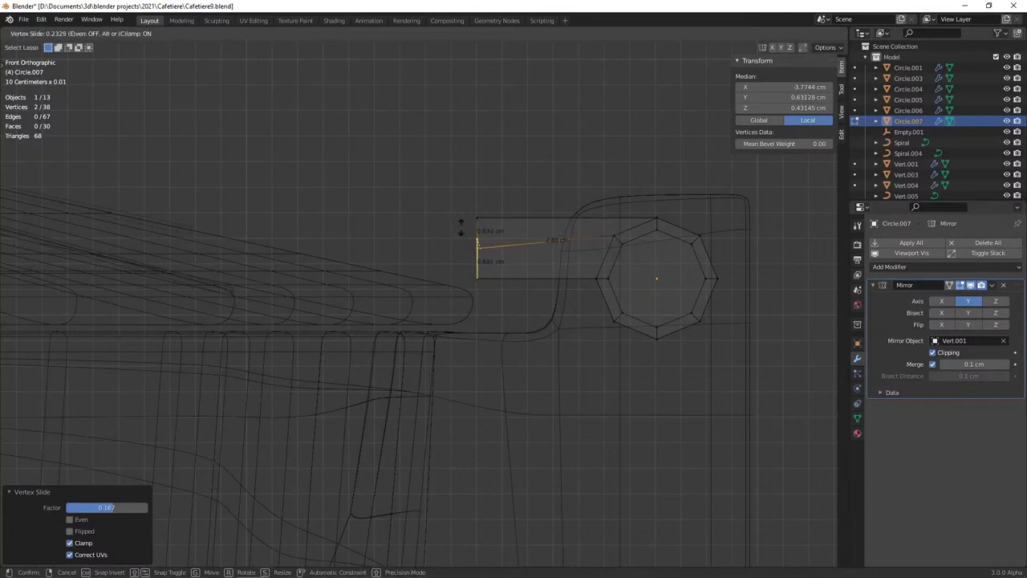
left_click(461, 228)
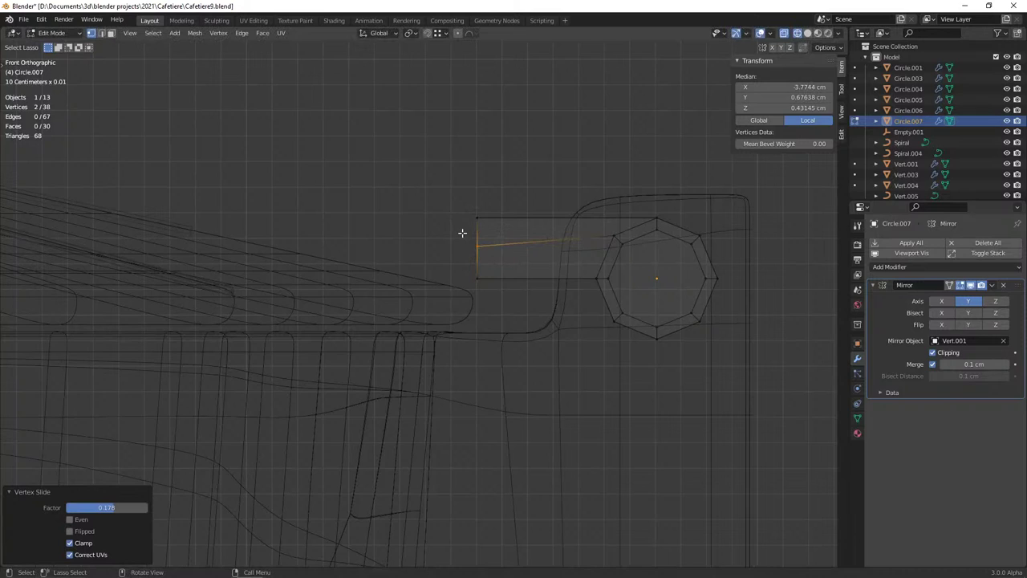
Move the tab's end vertices left along X, widening the arm to 0.955 cm
mouse_move(462, 233)
left_mouse_down()
mouse_move(469, 188)
mouse_move(356, 229)
mouse_move(361, 240)
left_mouse_up()
mouse_move(434, 201)
left_mouse_down()
mouse_move(404, 327)
mouse_move(455, 365)
mouse_move(474, 351)
left_mouse_up()
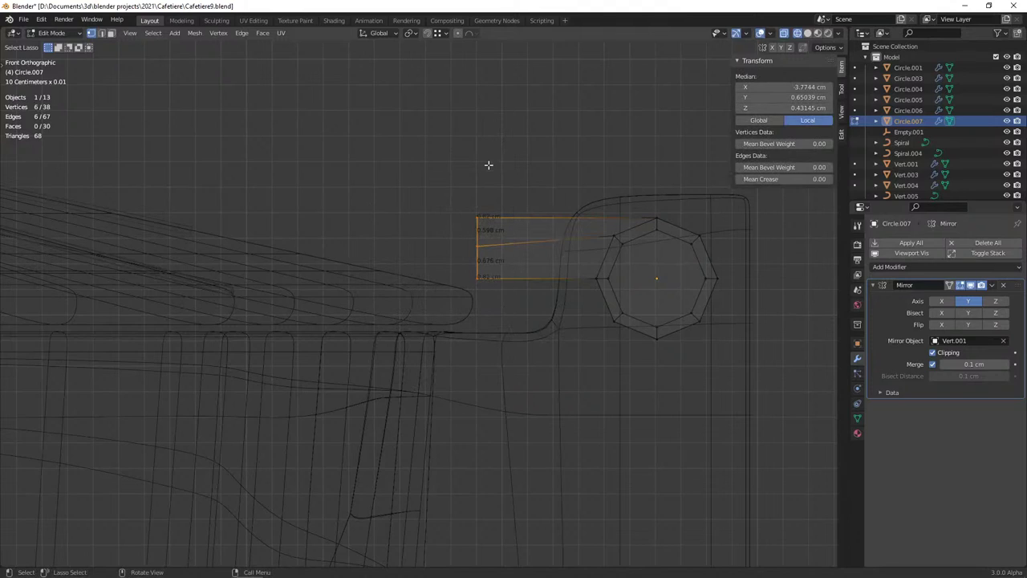
mouse_move(488, 165)
left_mouse_down()
mouse_move(436, 177)
mouse_move(477, 168)
mouse_move(468, 184)
left_mouse_up()
key("g")
key("x")
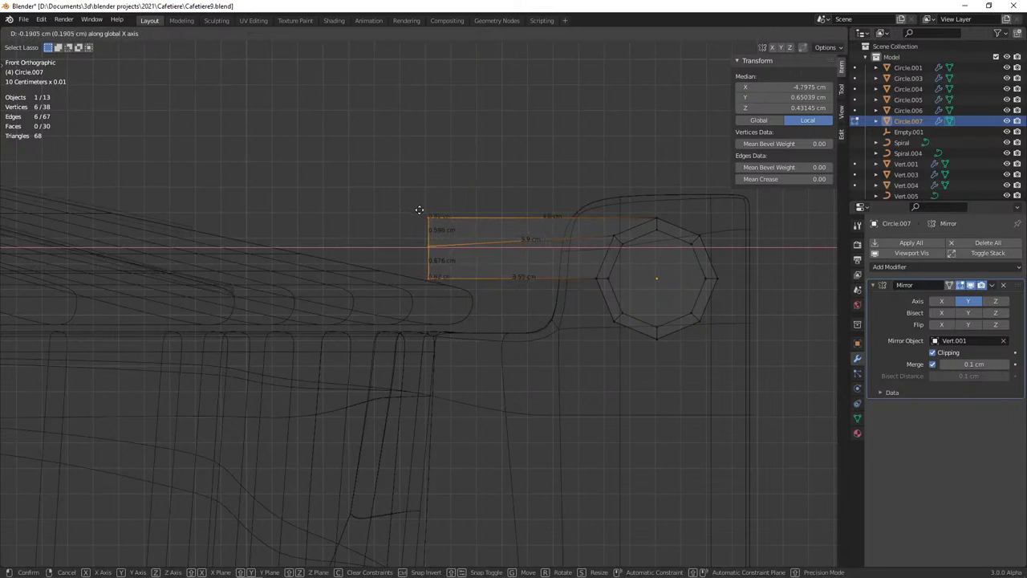
left_click(448, 218)
Make the lid object Vert.001 active and enter its Edit Mode
key("Tab")
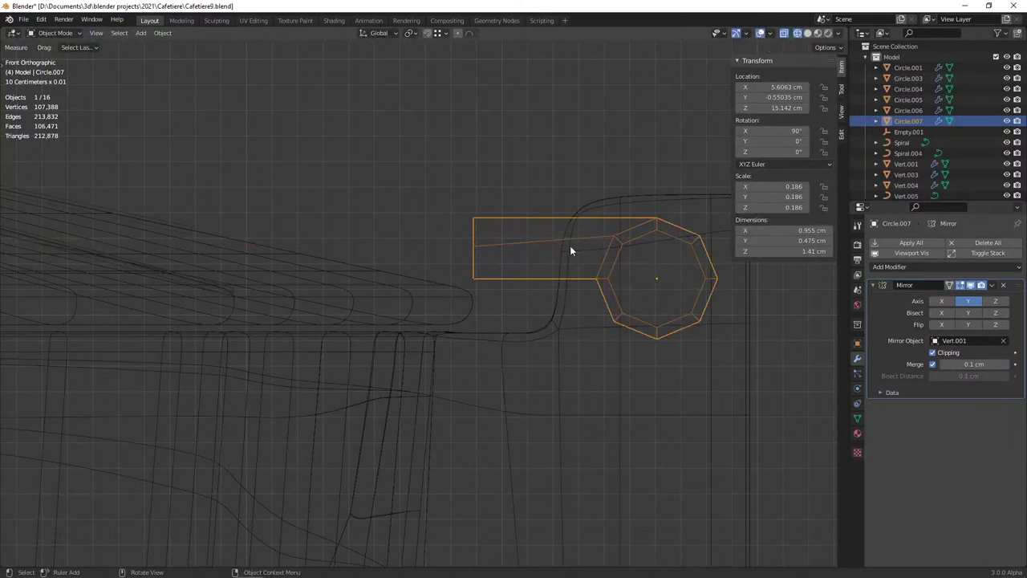
key("g")
key("x")
left_click(578, 256)
left_click(644, 200)
key("Tab")
scroll(608, 225, "down", 5)
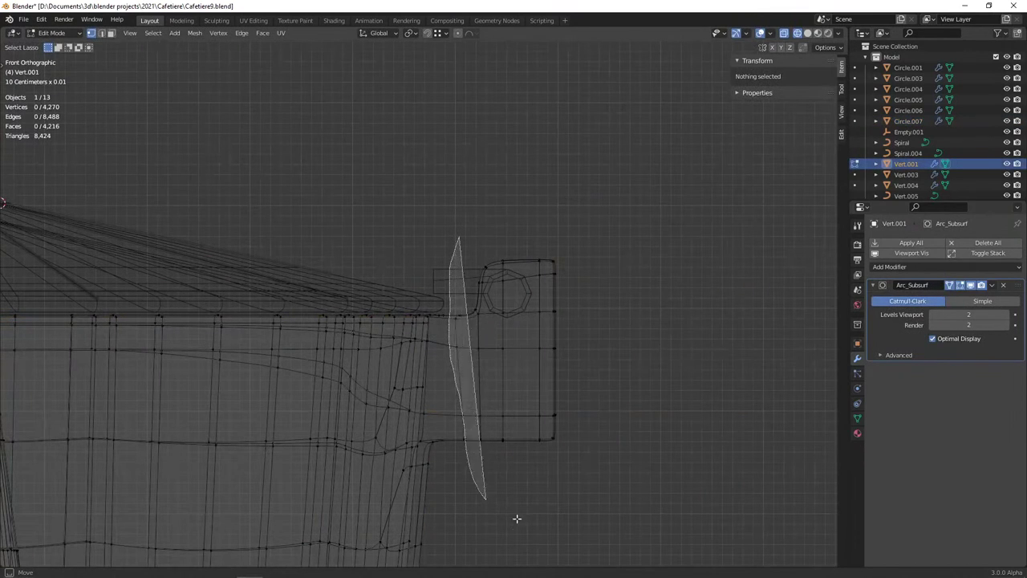
Select the hinge block's vertices on Vert.001 and slide them 0.087 cm left along X
left_click_drag(461, 236, 495, 163)
key("b")
left_click_drag(454, 402, 513, 481)
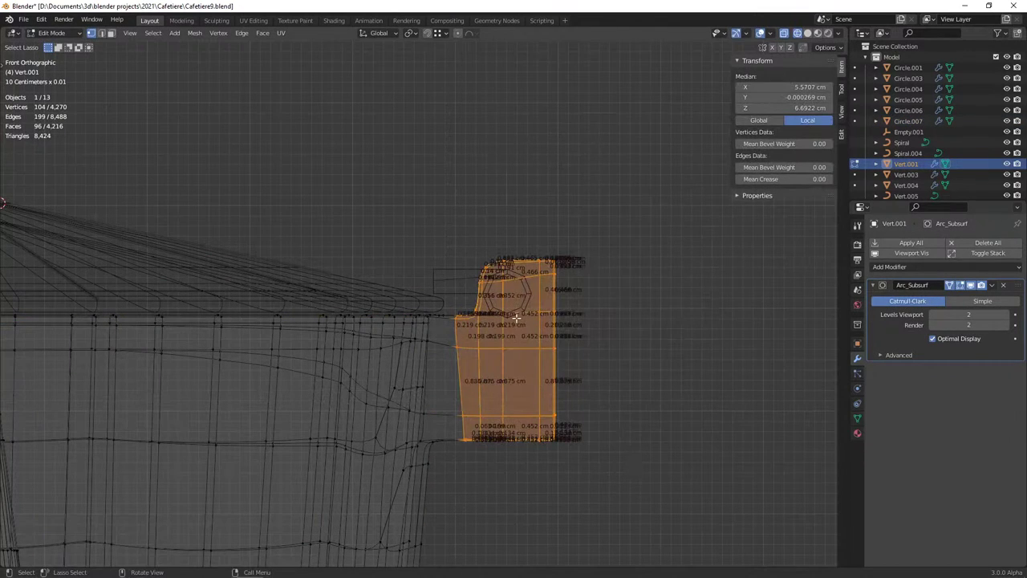
scroll(516, 317, "up", 3)
key("g")
key("x")
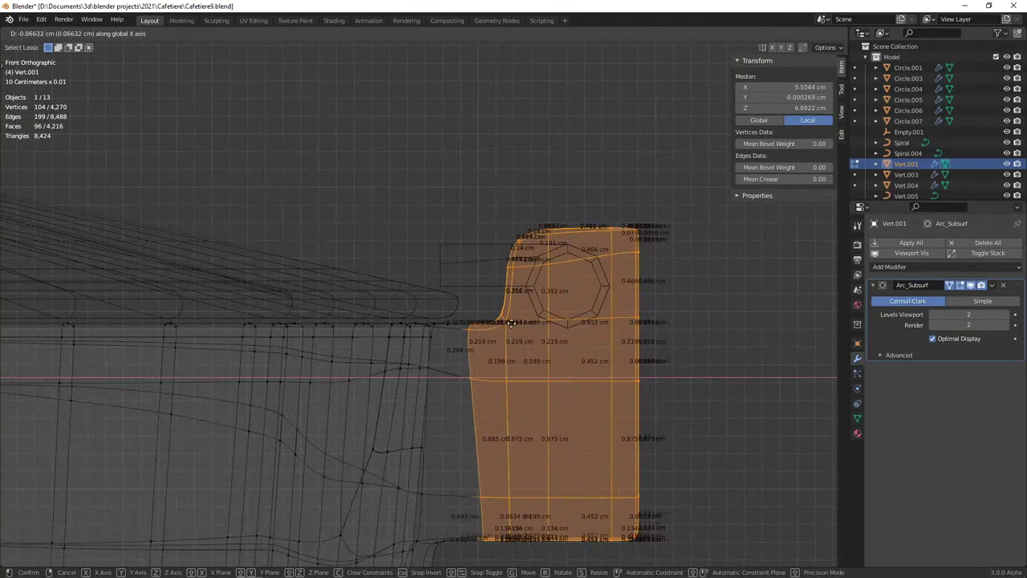
left_click(516, 325)
key("shift+z")
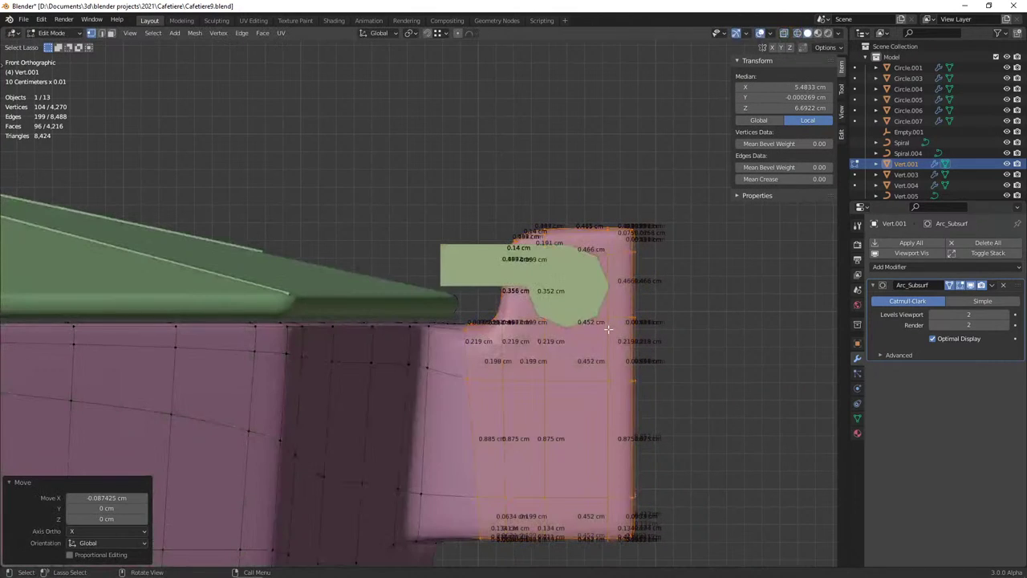
middle_click_drag(609, 329, 375, 337)
Nudge the green hinge tab Circle.007 by −0.0105 cm along X to match
key("Tab")
left_click(360, 311)
key("g")
key("x")
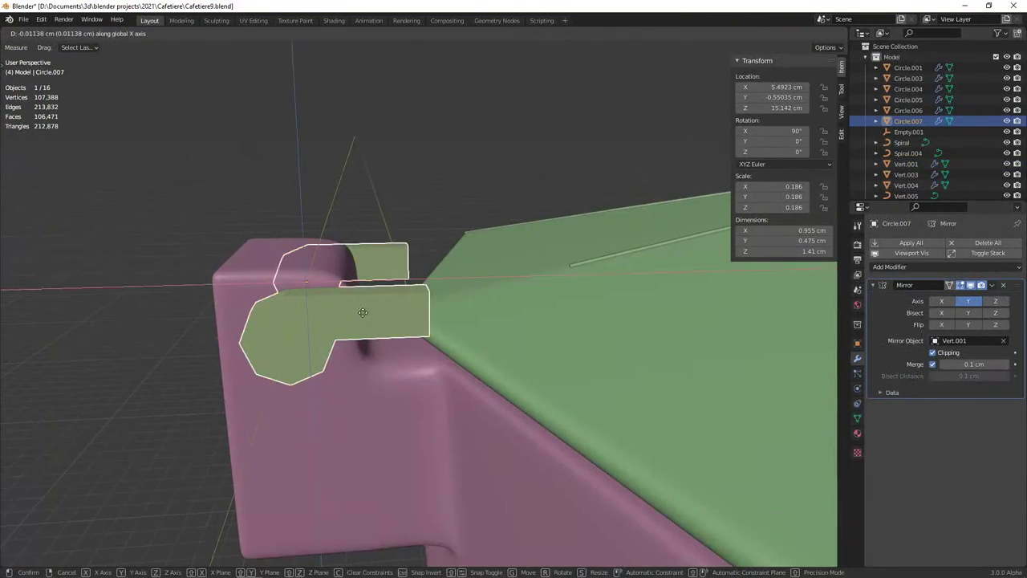
left_click(362, 316)
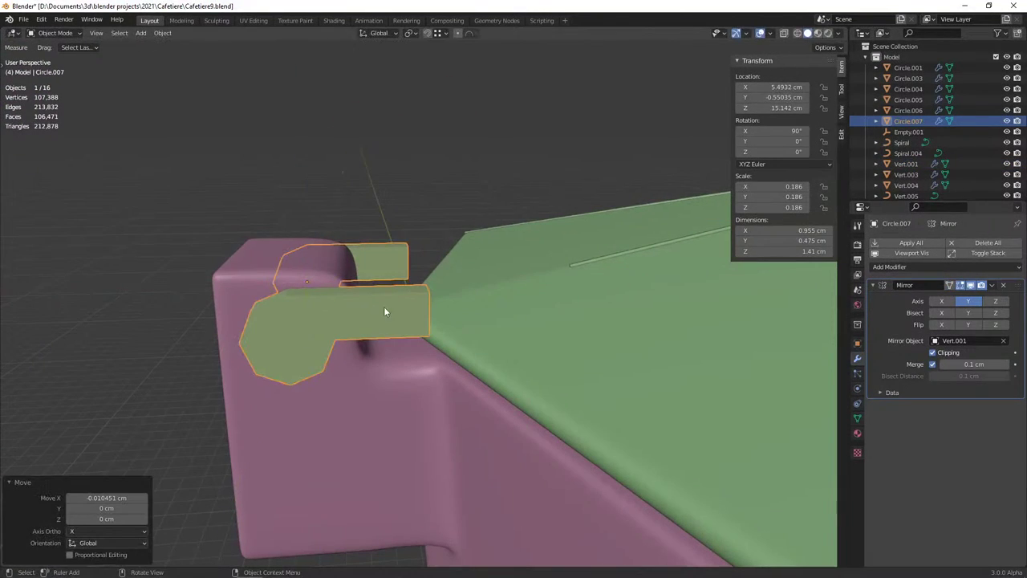
key("KP_1")
In wireframe top view, shear the tab's inner-end edges toward the lid's angled rim
key("Tab")
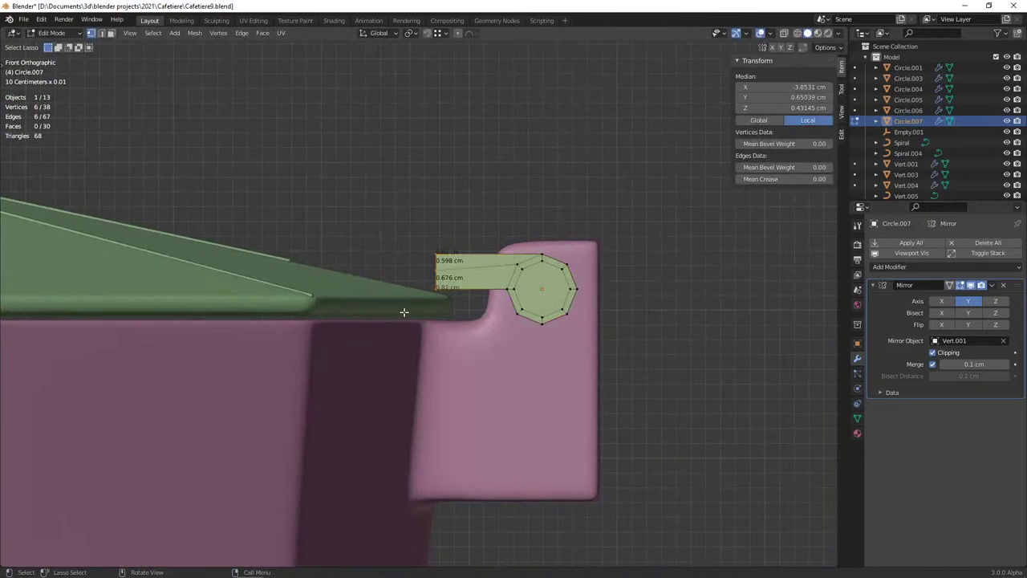
key("z")
left_click(365, 270)
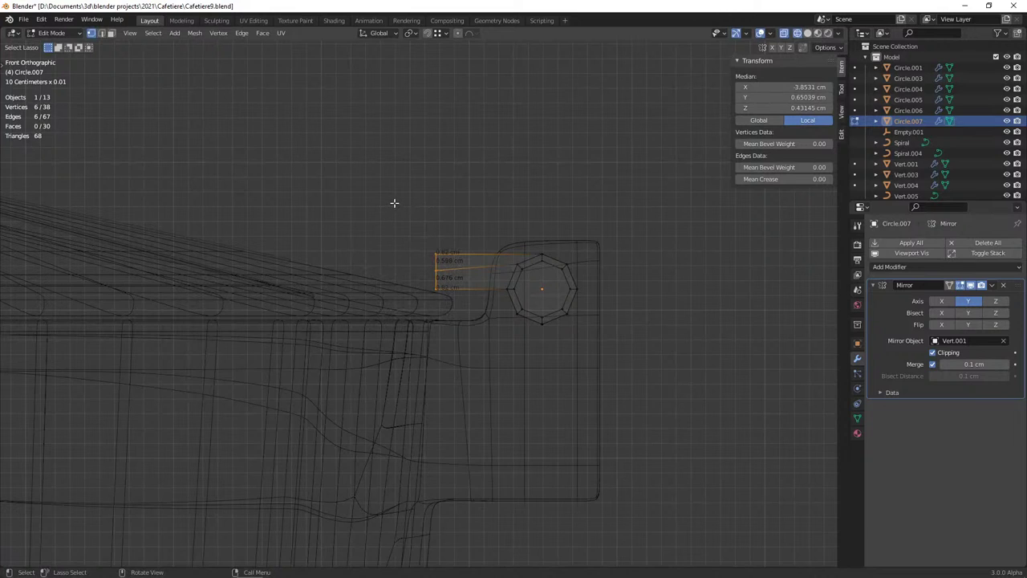
key("KP_7")
middle_click_drag(394, 203, 439, 189, "shift")
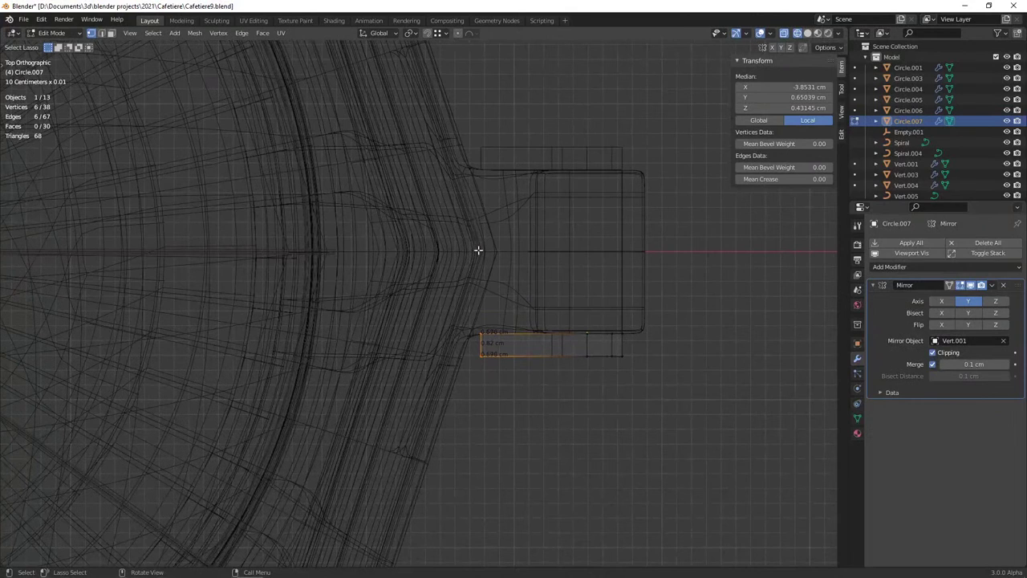
key("ctrl+shift+alt+s")
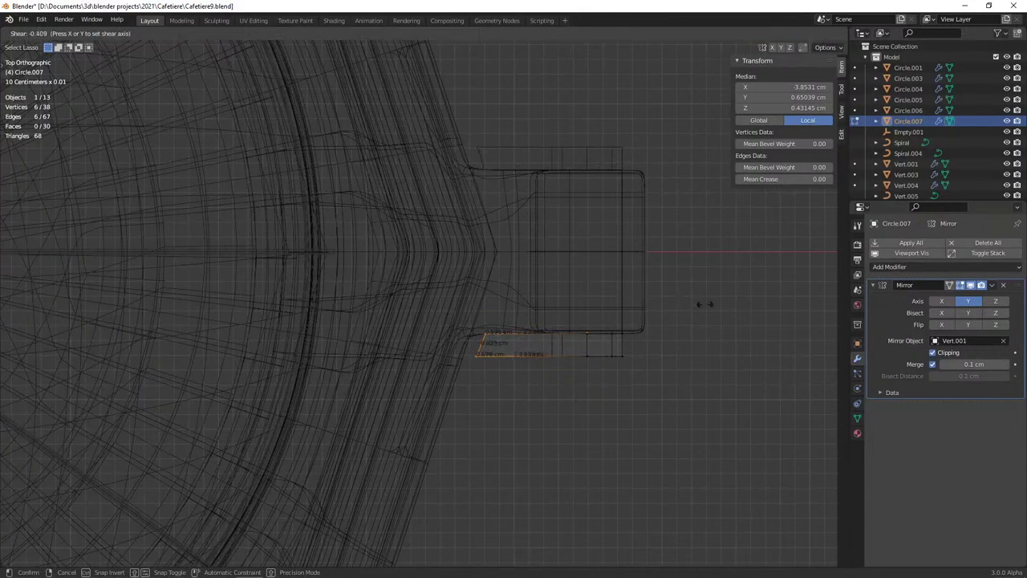
left_click(770, 310)
Slide the sheared edges along X and shear them again to match the rim
scroll(741, 314, "up", 3)
key("g")
key("x")
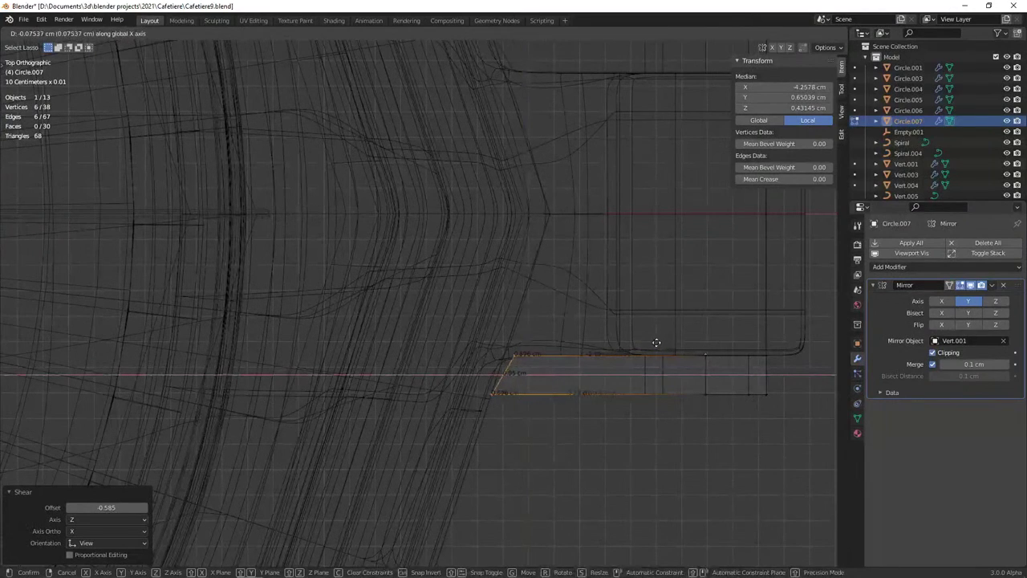
left_click(650, 345)
key("ctrl+shift+alt+s")
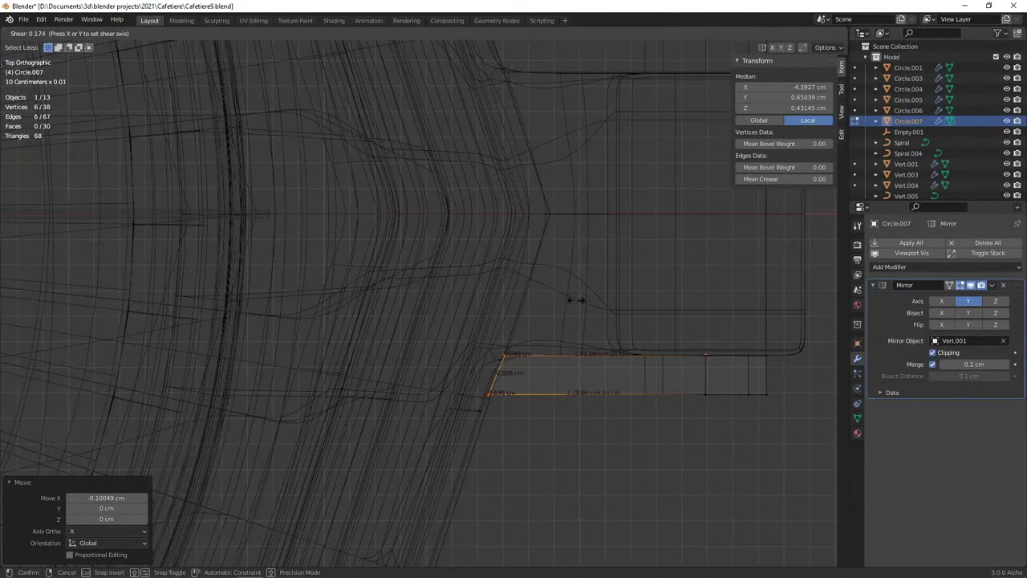
left_click(582, 302)
Extrude the edges into a new strip running along the lid edge
left_click(601, 304)
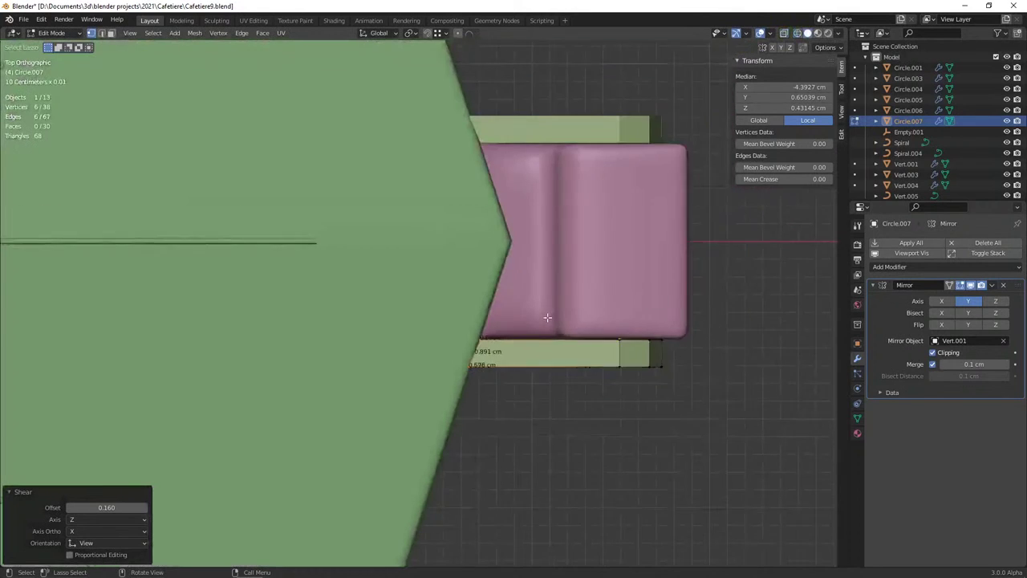
mouse_move(600, 305)
middle_mouse_down()
mouse_move(558, 186)
mouse_move(557, 211)
mouse_move(510, 190)
mouse_move(347, 297)
mouse_move(348, 257)
mouse_move(273, 287)
middle_mouse_up()
key("e")
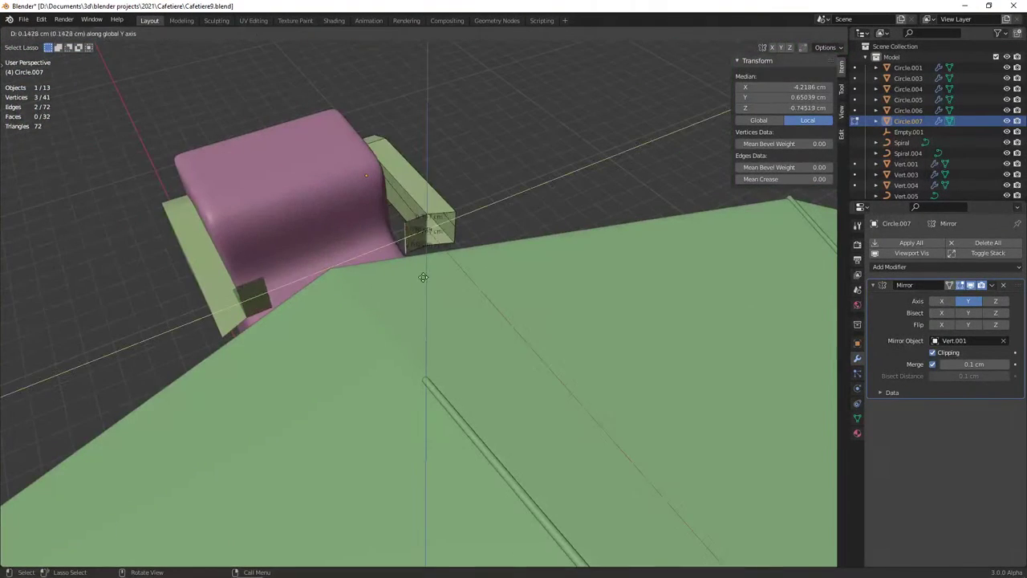
left_click(356, 300)
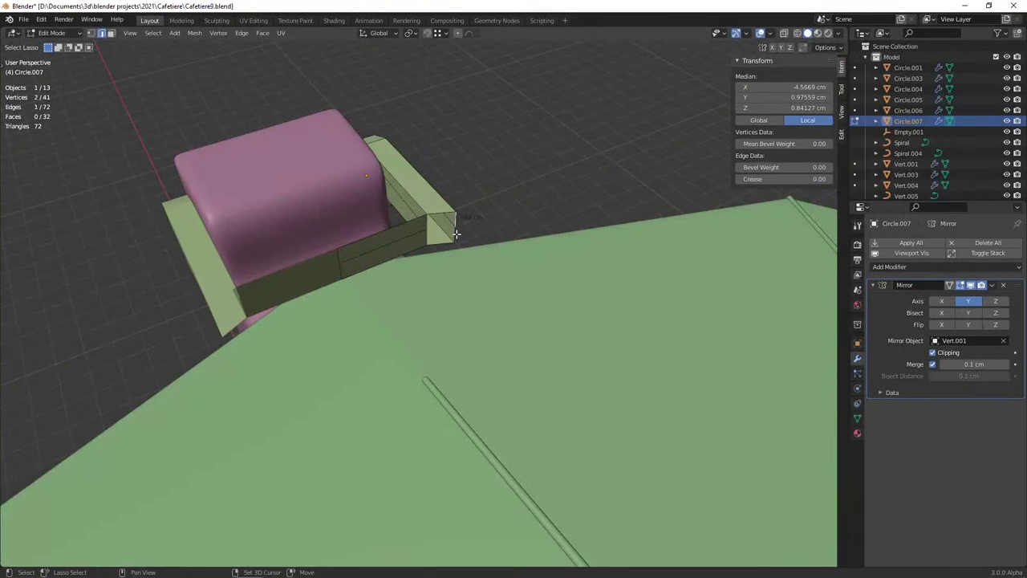
Shift the arm-end vertices about -0.056 cm along X
mouse_move(454, 229)
middle_mouse_down()
mouse_move(608, 240)
mouse_move(504, 248)
mouse_move(528, 263)
middle_mouse_up()
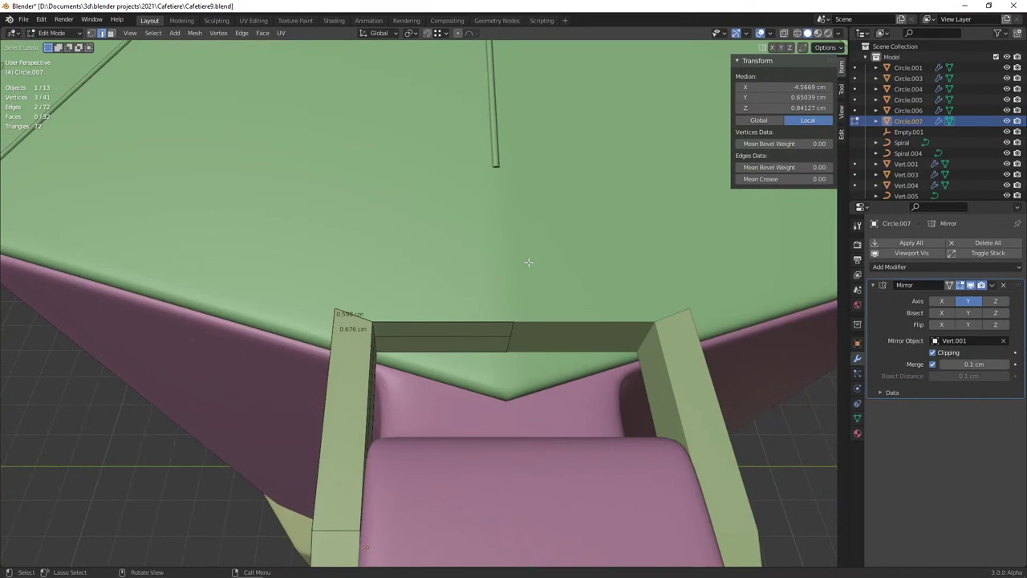
key("KP_7")
key("shift+z")
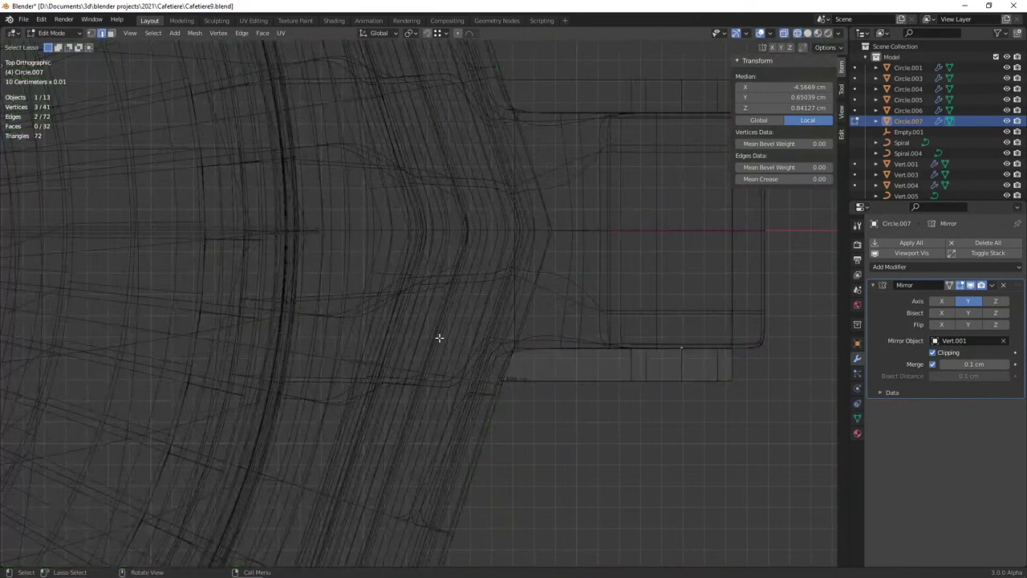
key("shift+z")
mouse_move(461, 374)
middle_mouse_down()
mouse_move(444, 301)
mouse_move(507, 305)
middle_mouse_up()
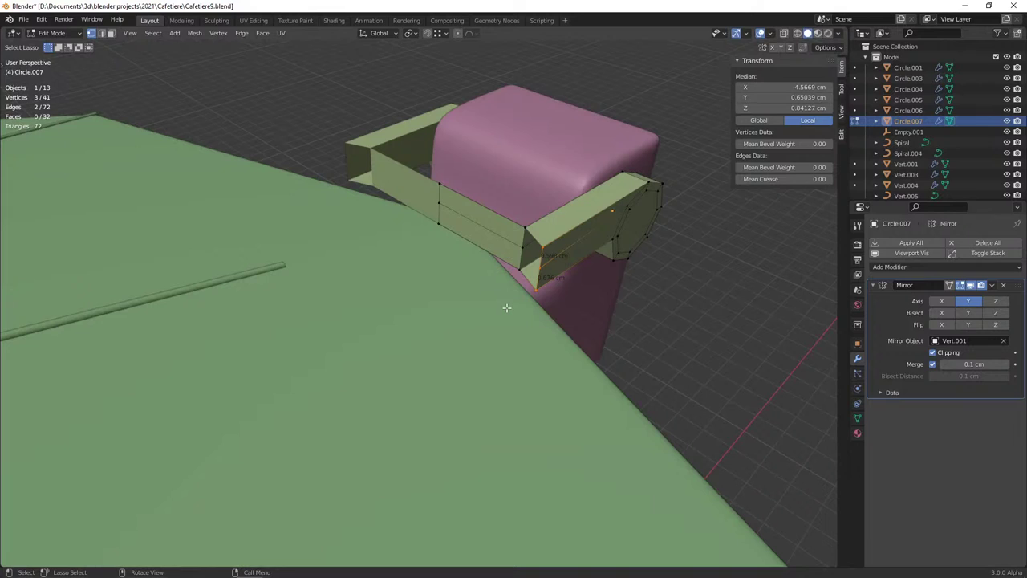
middle_click_drag(504, 307, 479, 305)
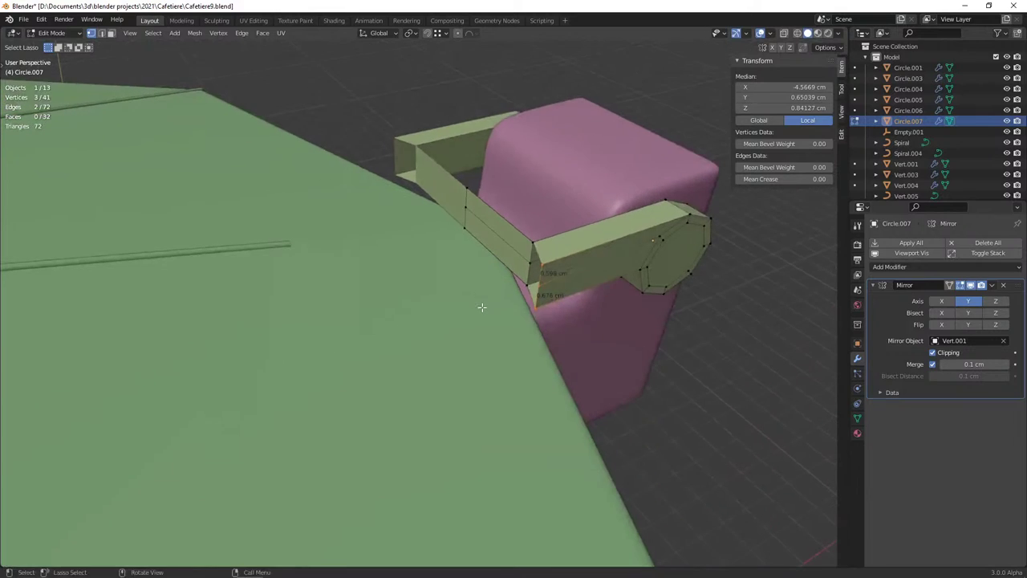
key("g")
key("x")
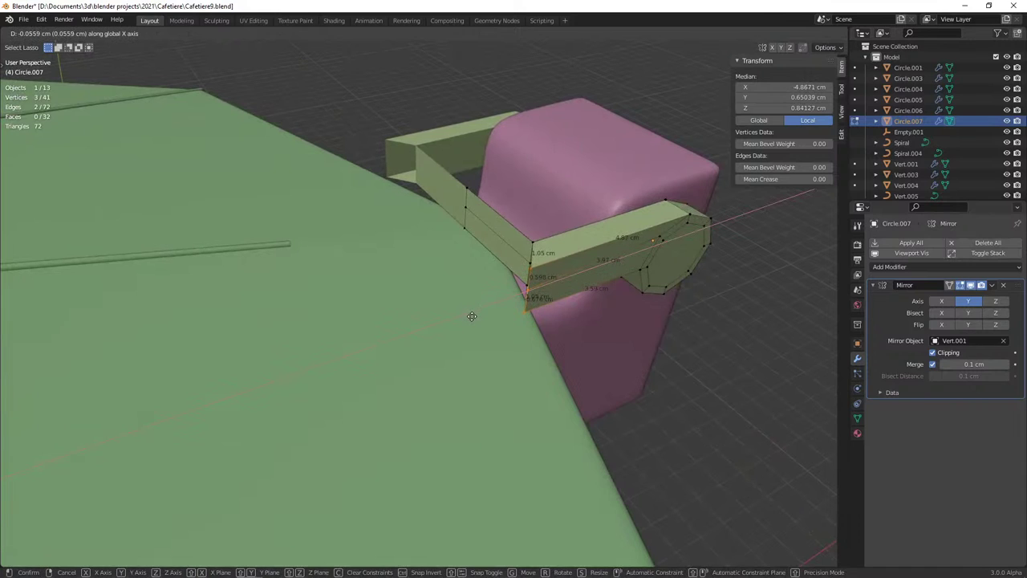
left_click(471, 317)
Lower the hinge tab object slightly along Z
key("Tab")
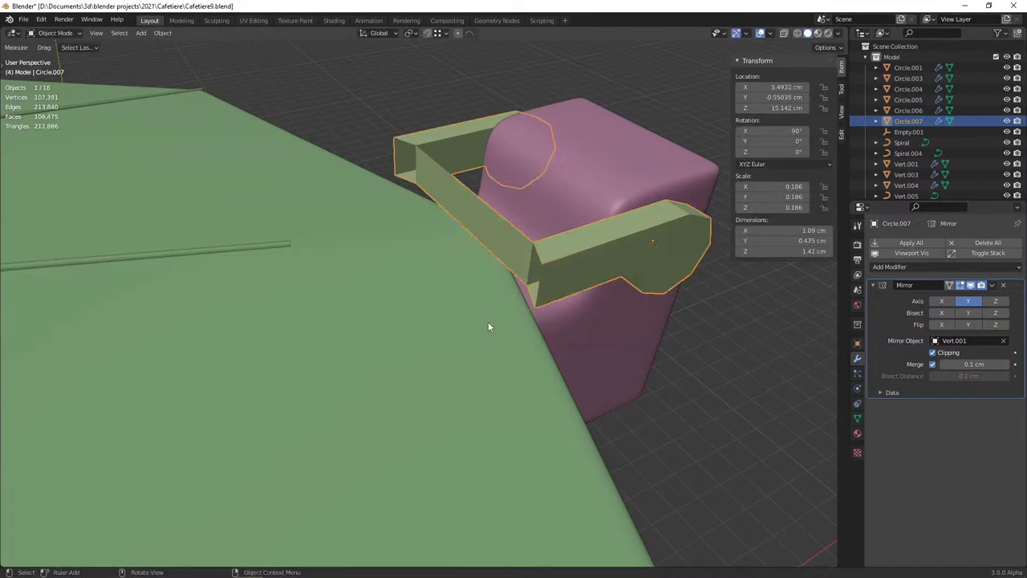
middle_click_drag(488, 322, 442, 290)
key("g")
key("z")
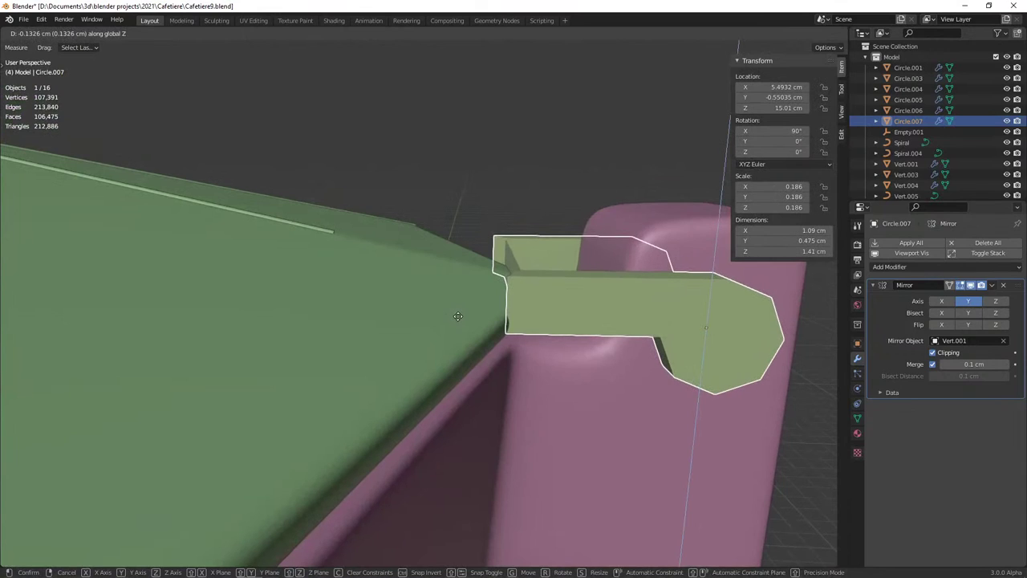
left_click(458, 316)
mouse_move(464, 316)
middle_mouse_down()
mouse_move(445, 289)
mouse_move(464, 300)
middle_mouse_up()
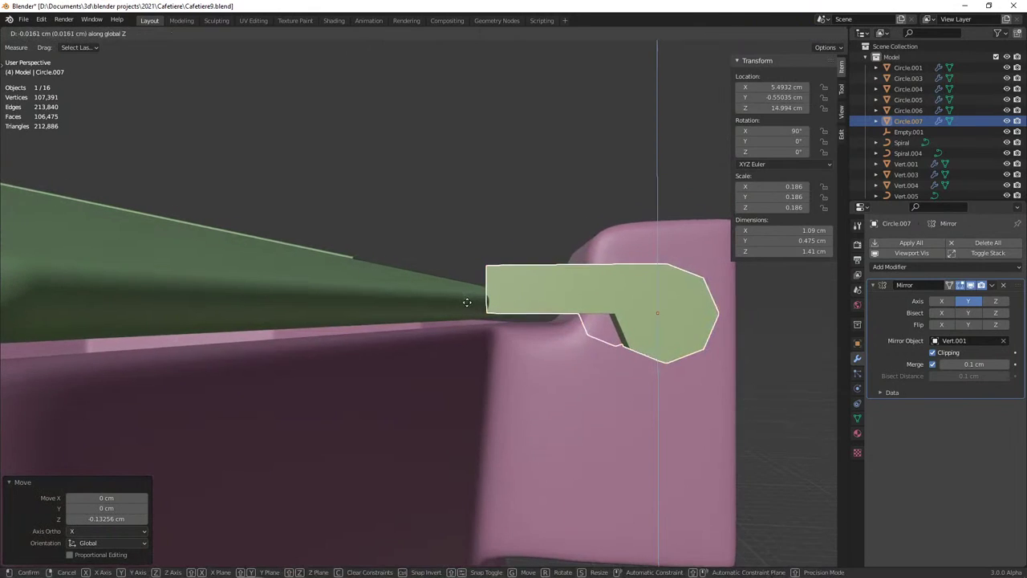
Apply the hinge tab's Mirror modifier so its mirrored copy becomes real geometry
left_click(526, 303)
mouse_move(525, 303)
middle_mouse_down()
mouse_move(527, 284)
mouse_move(523, 300)
mouse_move(403, 307)
mouse_move(276, 337)
mouse_move(217, 321)
mouse_move(202, 327)
mouse_move(316, 370)
mouse_move(464, 369)
mouse_move(437, 380)
mouse_move(539, 321)
mouse_move(449, 349)
middle_mouse_up()
left_click(451, 304)
left_click(383, 303)
key("Tab")
key("Tab")
left_click(450, 349)
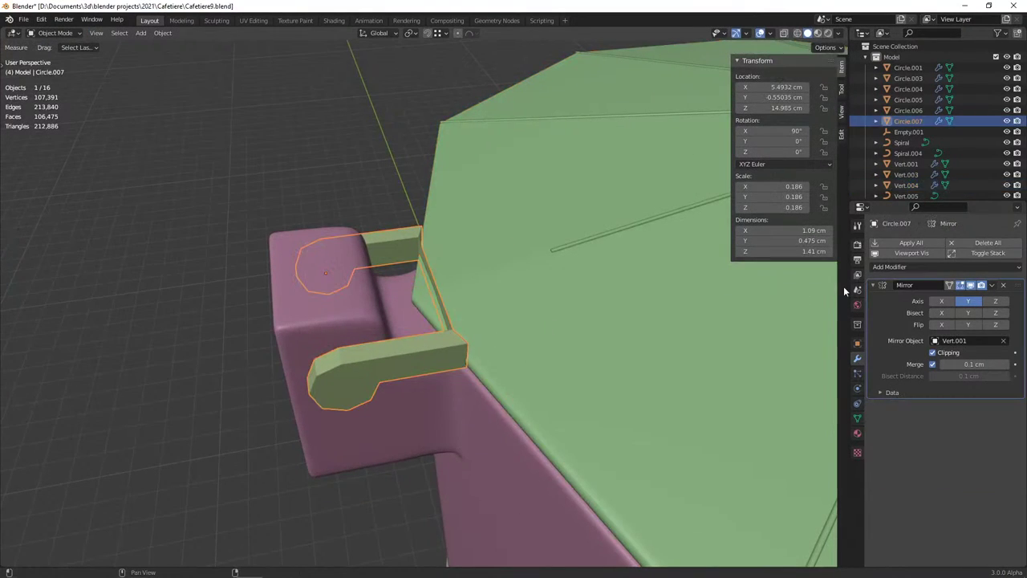
left_click(993, 286)
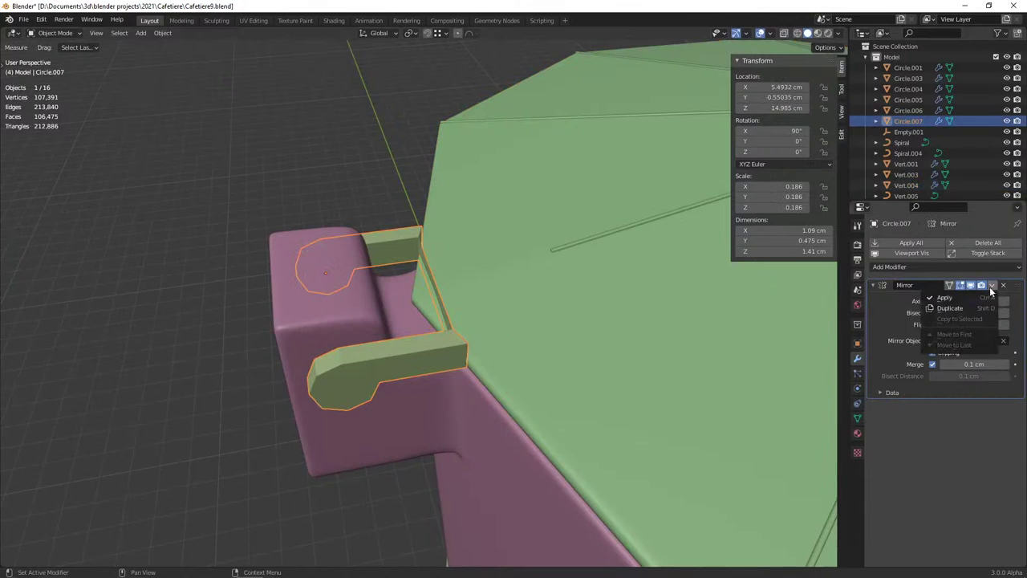
left_click(935, 298)
Delete the faces of the tab's upper mirrored copy
key("Tab")
key("shift+z")
mouse_move(172, 178)
left_mouse_down()
mouse_move(264, 300)
mouse_move(410, 268)
mouse_move(300, 193)
mouse_move(238, 210)
left_mouse_up()
key("x")
left_click(237, 211)
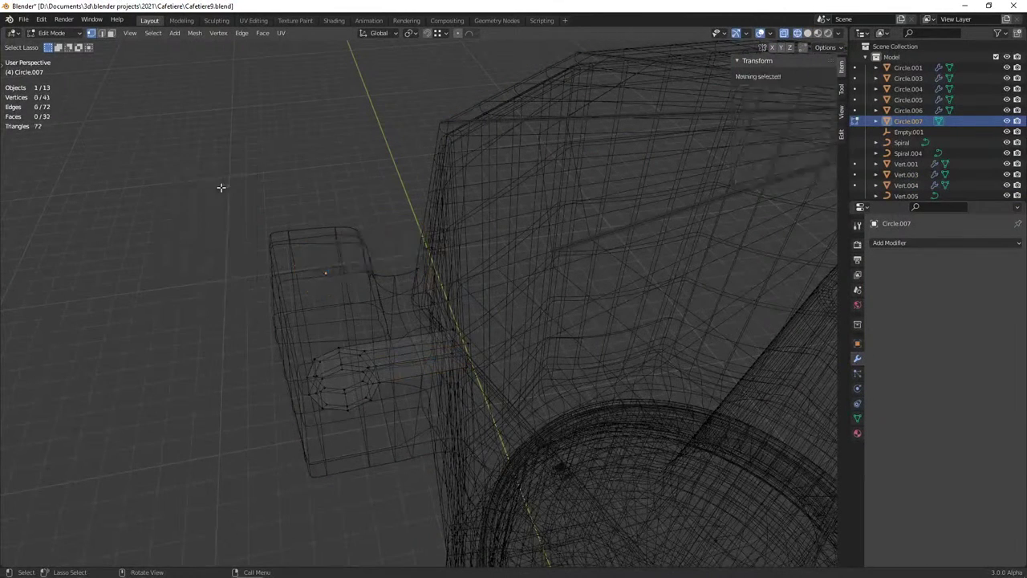
Back in Object Mode, select the remaining hinge tab and then the green lid
key("Tab")
key("z")
left_click(512, 275)
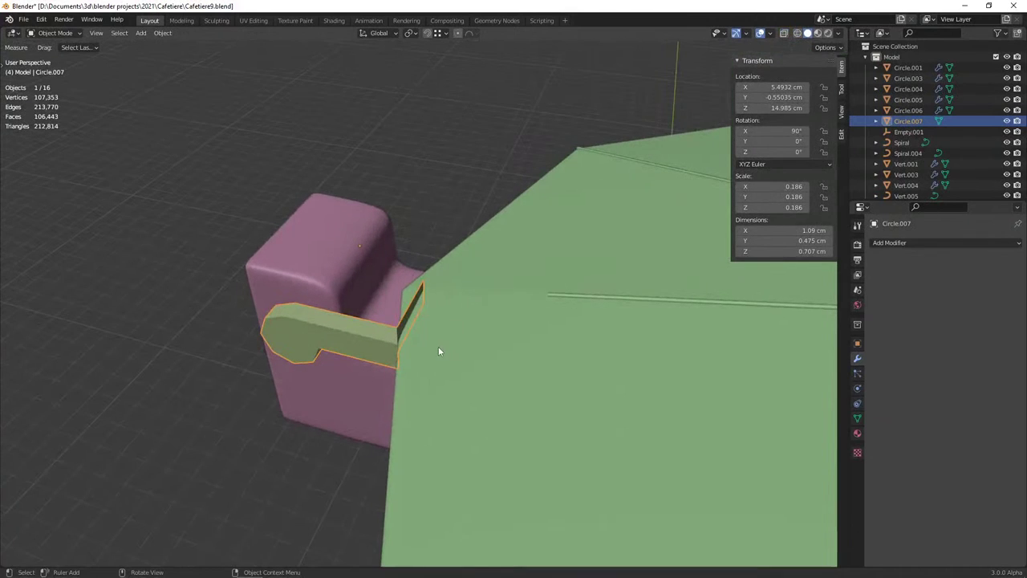
left_click(447, 353, "shift")
Join the hinge tab into the lid mesh Vert.004 and select the tab's geometry
key("ctrl+j")
key("Tab")
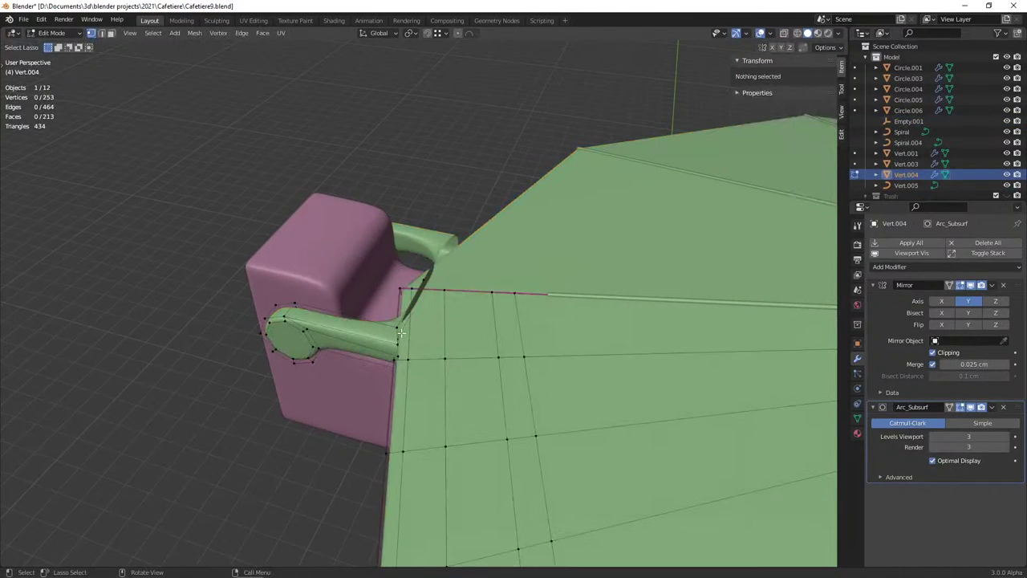
middle_click_drag(401, 332, 497, 344)
middle_click_drag(468, 339, 492, 316)
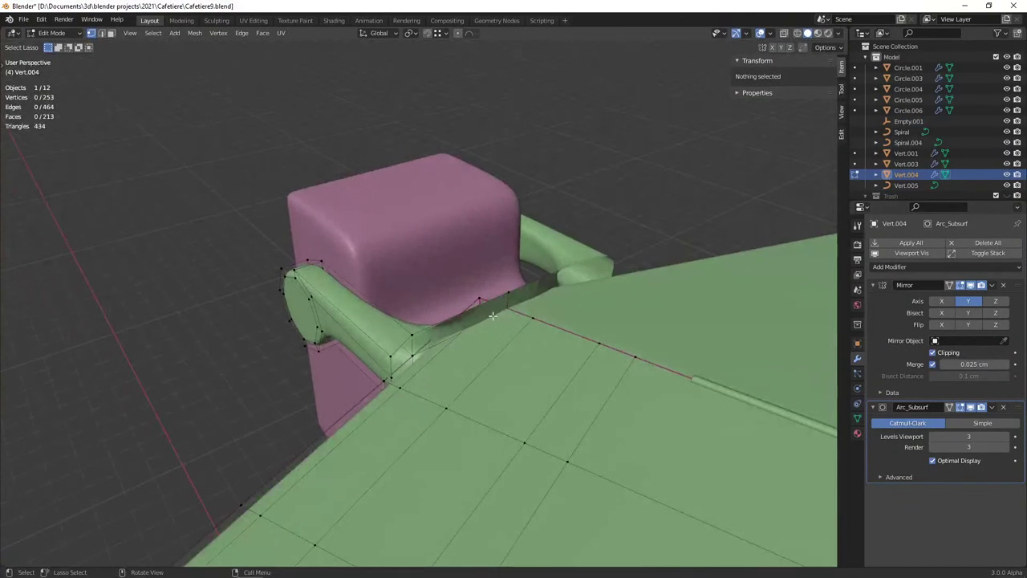
key("l")
middle_click_drag(296, 278, 365, 256)
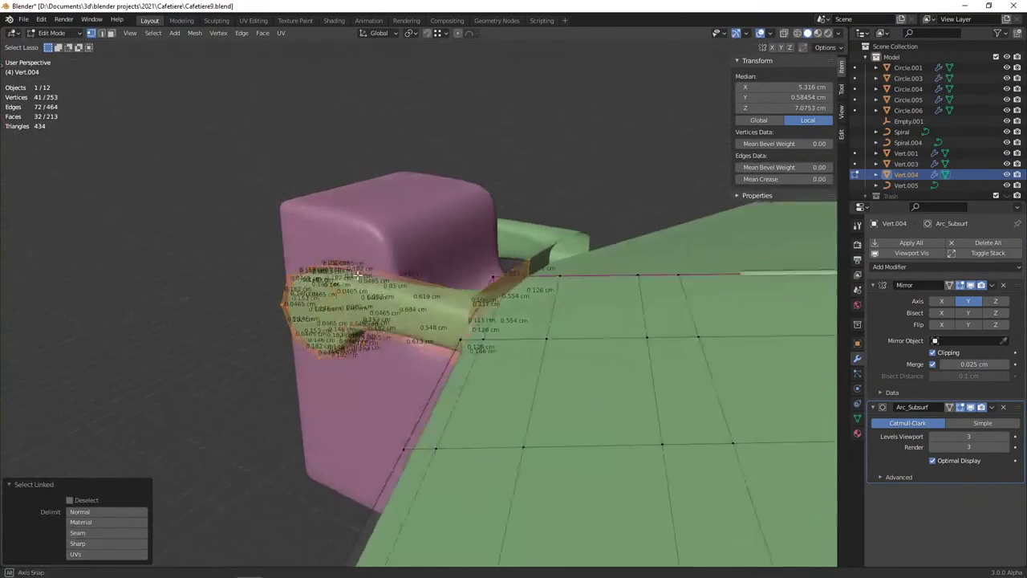
Nudge the green hinge tube slightly along X
key("g")
key("z")
key("x")
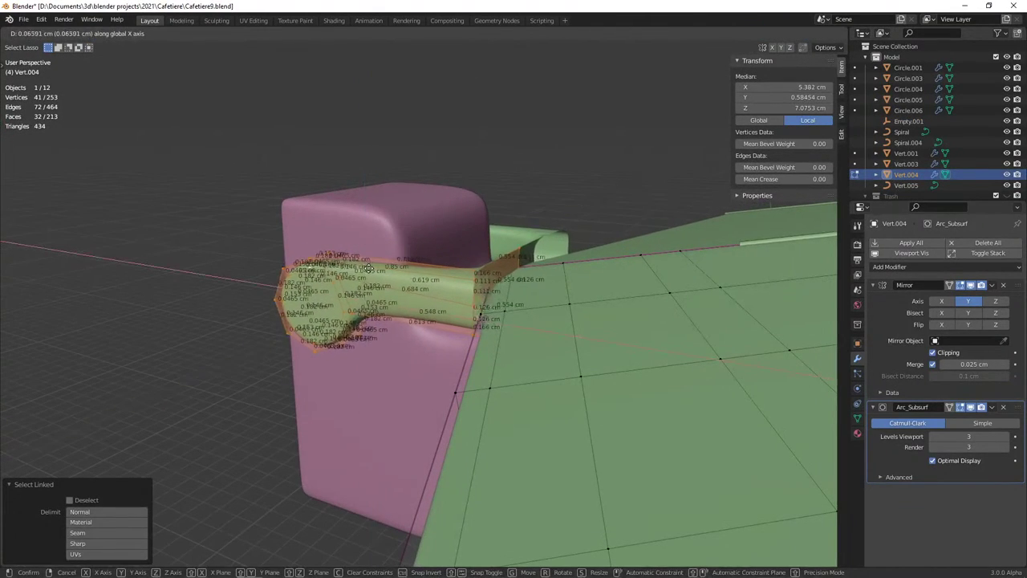
left_click(382, 283)
scroll(382, 284, "up", 2)
key("alt+a")
middle_click_drag(382, 283, 397, 282)
key("Tab")
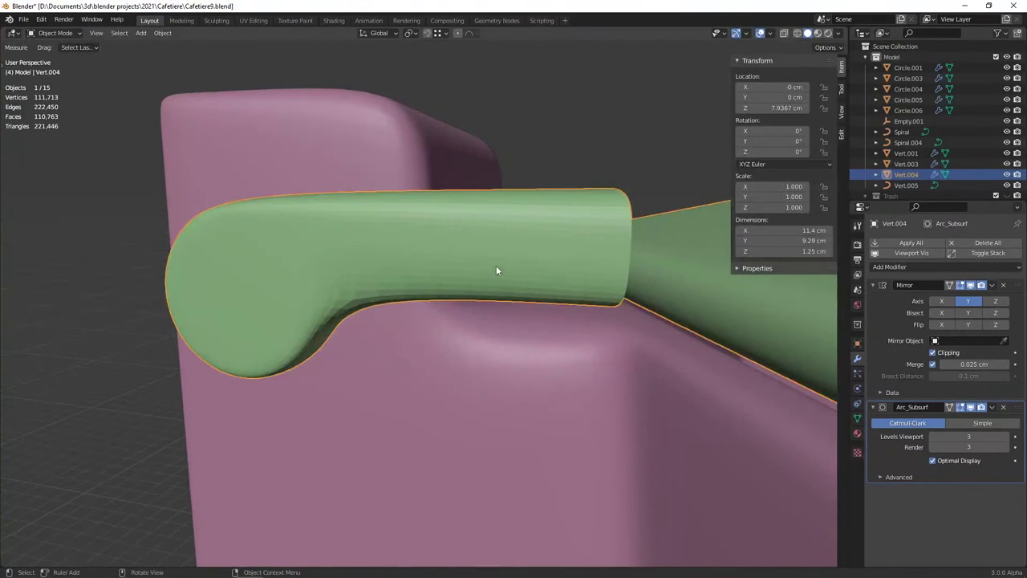
key("Tab")
Delete the two front faces of the hinge flange beside the handle
mouse_move(492, 268)
middle_mouse_down()
mouse_move(505, 264)
mouse_move(404, 287)
middle_mouse_up()
middle_click_drag(305, 280, 307, 297)
key("3")
left_click(307, 308)
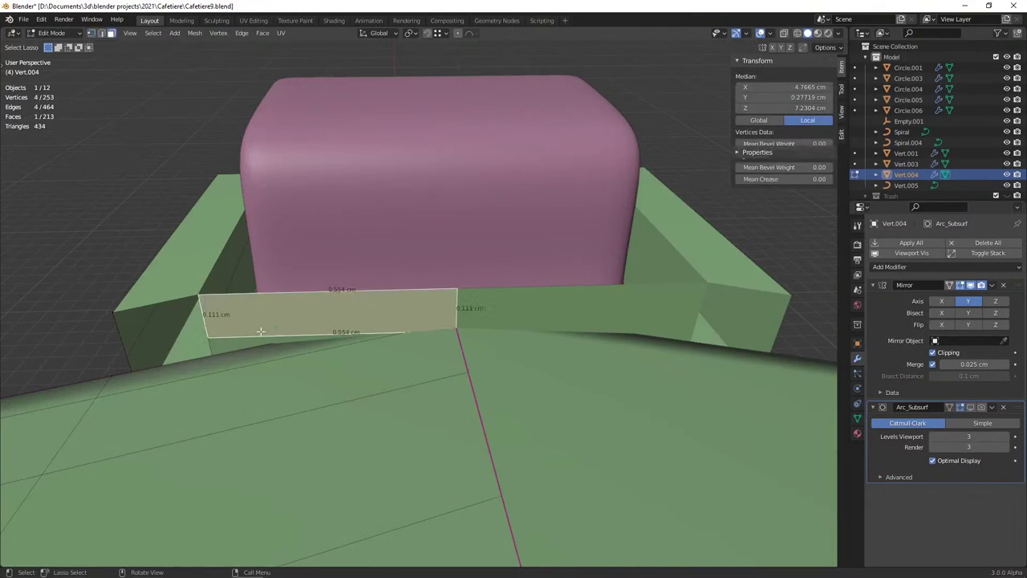
left_click(241, 333, "shift")
mouse_move(241, 333)
middle_mouse_down()
mouse_move(400, 303)
mouse_move(436, 337)
mouse_move(305, 339)
middle_mouse_up()
key("x")
left_click(394, 341)
In wireframe, select a patch of lid faces near the handle, then clear the selection
scroll(401, 340, "down", 3)
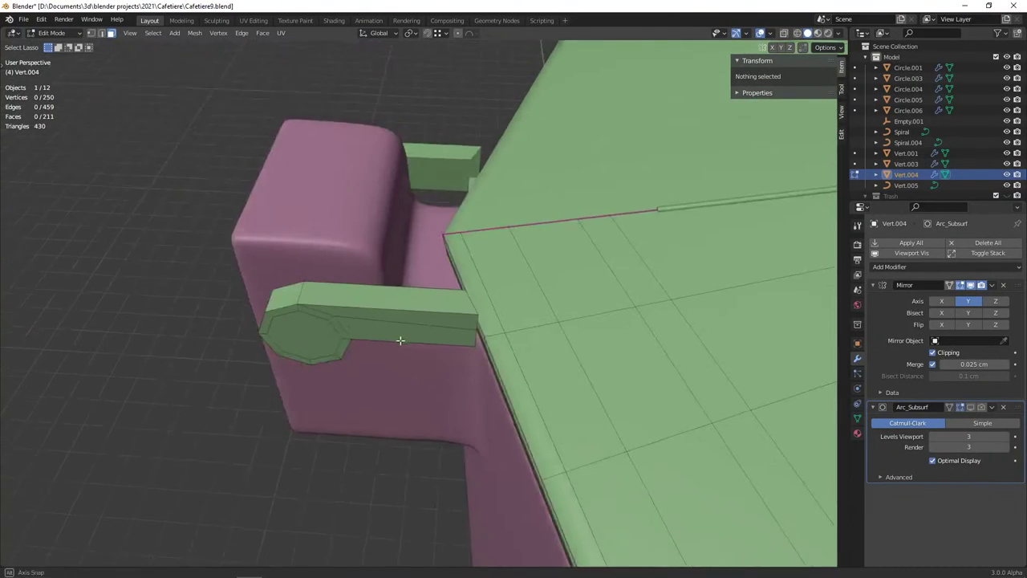
mouse_move(401, 341)
middle_mouse_down()
mouse_move(323, 340)
mouse_move(412, 335)
mouse_move(431, 355)
mouse_move(390, 338)
middle_mouse_up()
key("shift+z")
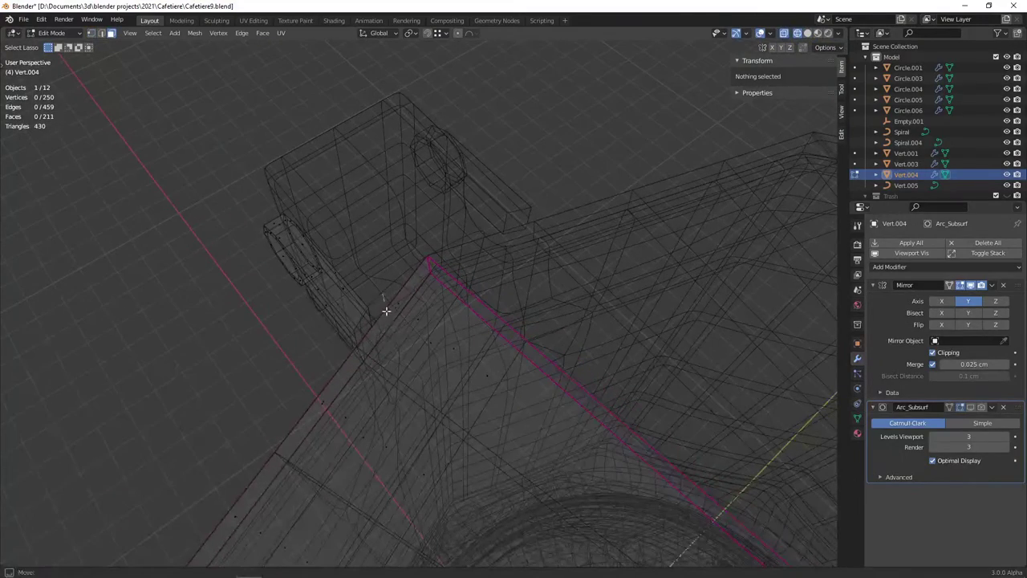
left_click_drag(386, 311, 440, 277)
mouse_move(394, 255)
middle_mouse_down()
mouse_move(466, 257)
mouse_move(440, 275)
mouse_move(561, 252)
middle_mouse_up()
key("z")
left_click(462, 276)
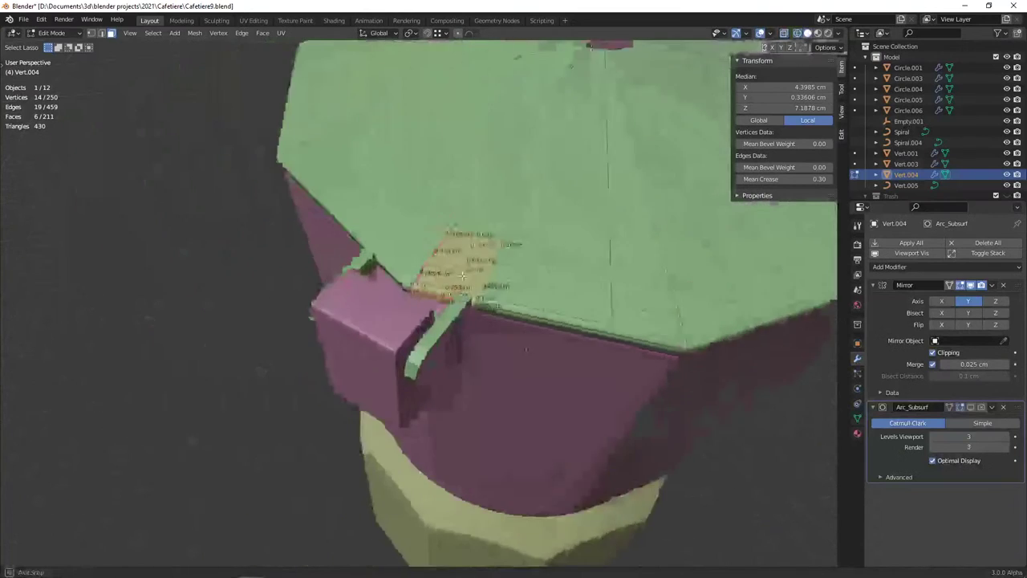
mouse_move(463, 275)
middle_mouse_down()
mouse_move(437, 282)
mouse_move(458, 228)
mouse_move(445, 222)
middle_mouse_up()
key("x")
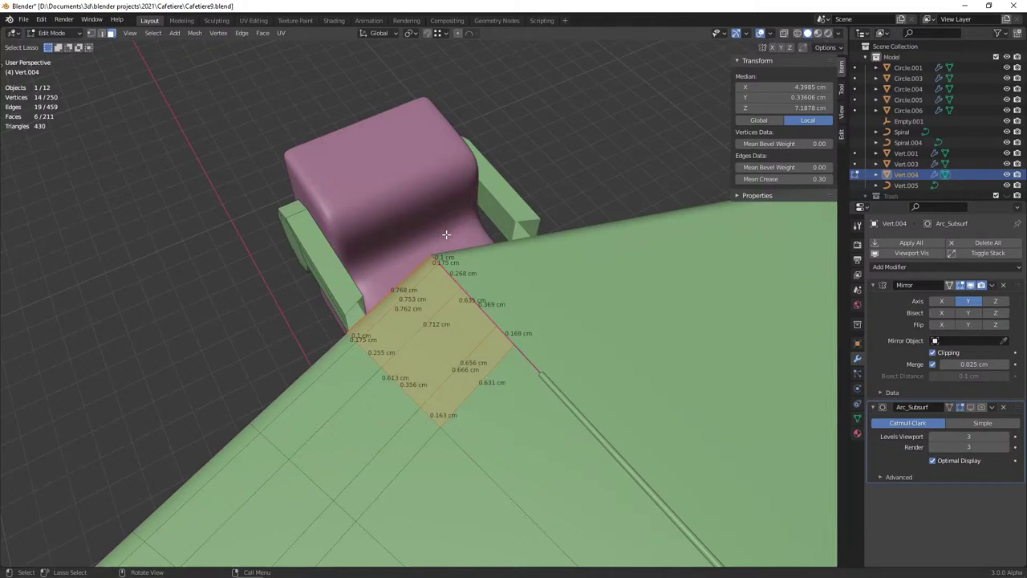
mouse_move(453, 261)
middle_mouse_down()
mouse_move(428, 267)
mouse_move(347, 249)
middle_mouse_up()
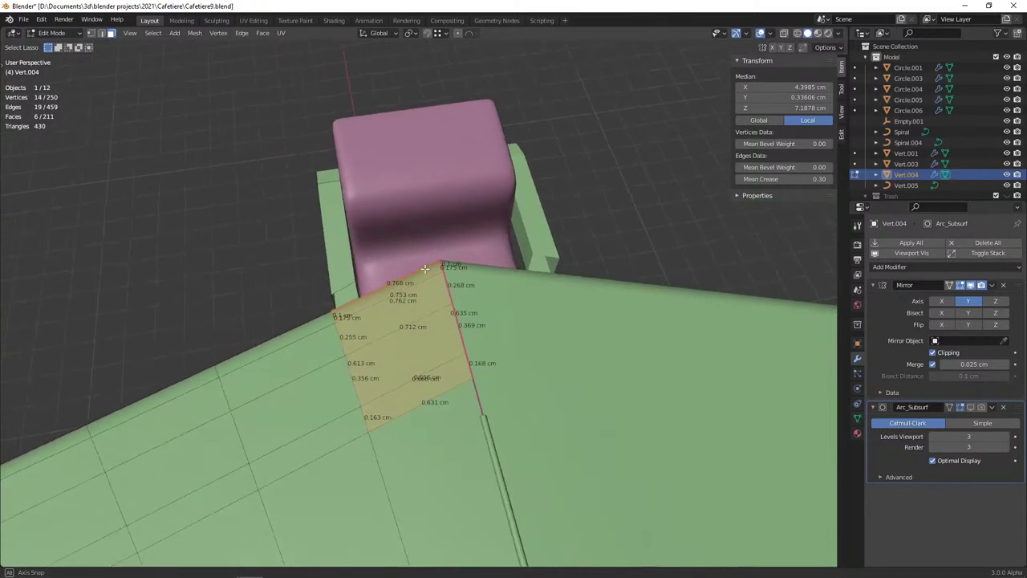
key("alt+a")
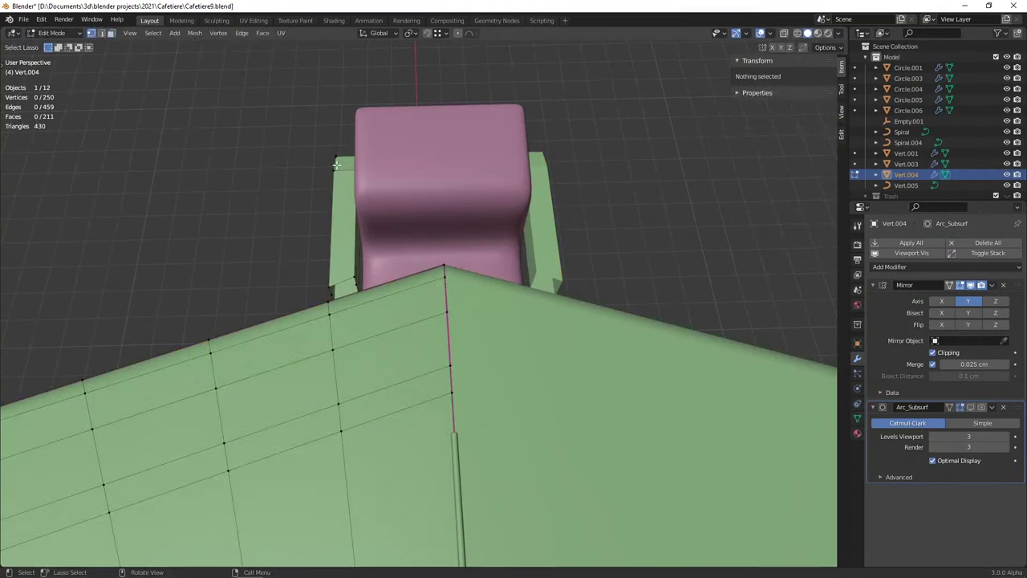
Delete the loose green tab piece behind the handle
key("l")
key("x")
left_click(312, 150)
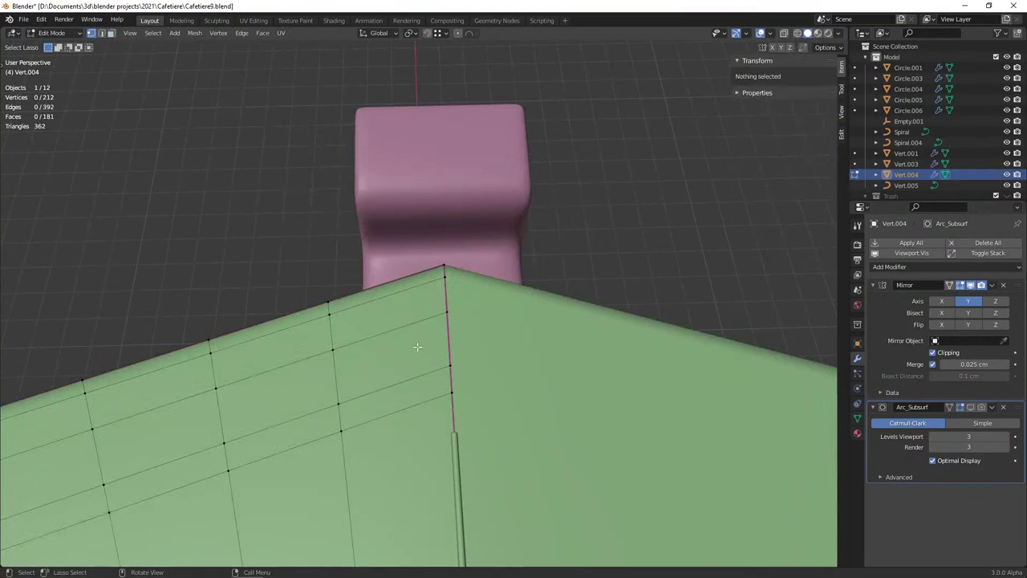
From top view, knife-cut a diagonal edge path from the centre line to the rim
key("KP_7")
key("k")
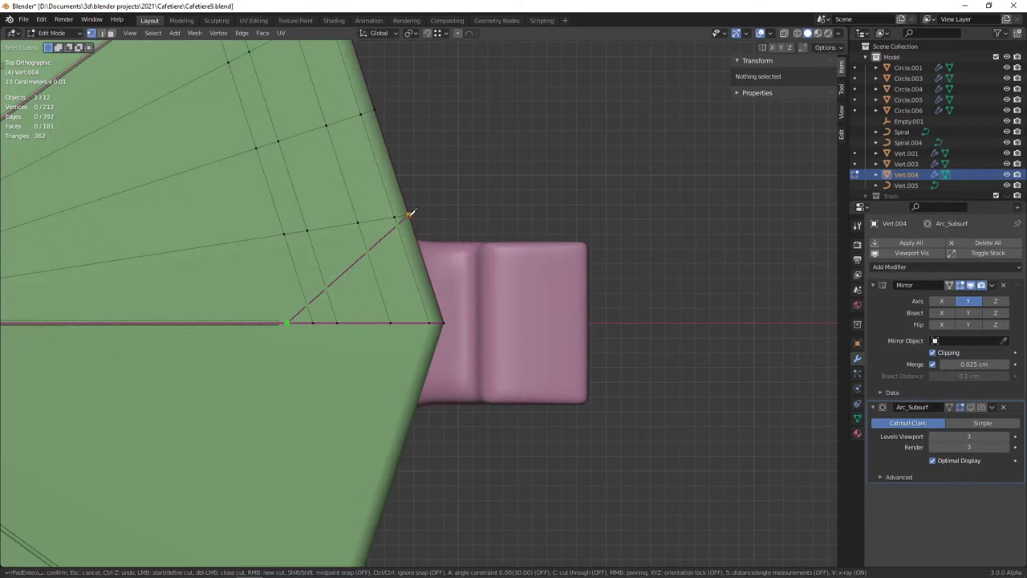
key("Return")
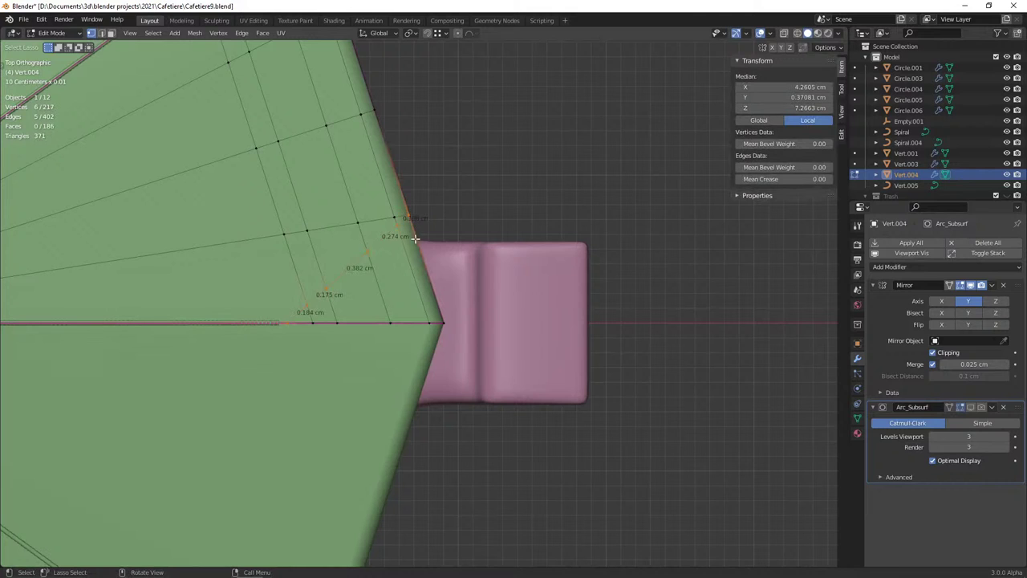
mouse_move(415, 239)
middle_mouse_down()
mouse_move(332, 273)
mouse_move(312, 268)
middle_mouse_up()
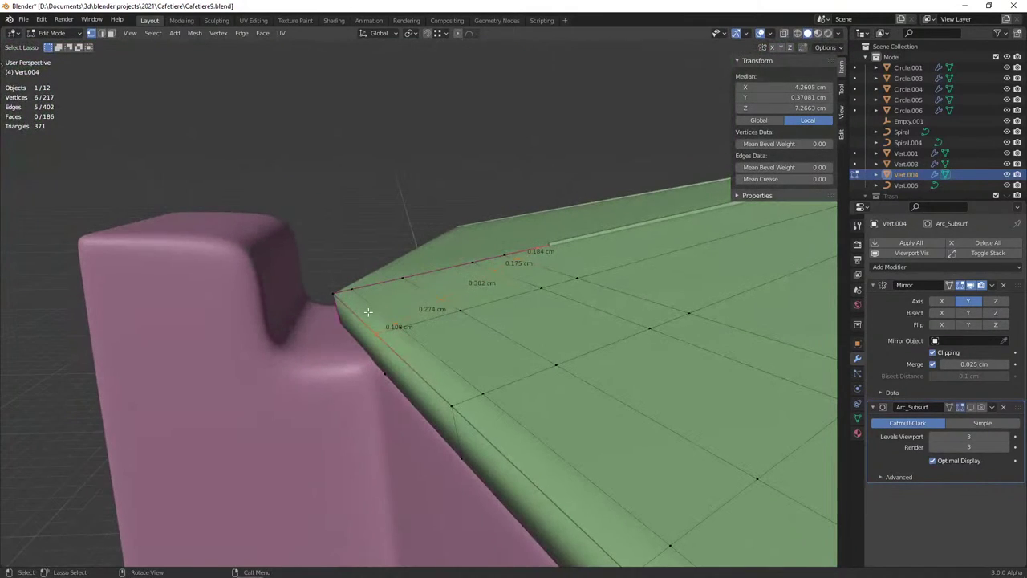
Extrude the newly cut edges straight up along Z
middle_click_drag(368, 311, 359, 306)
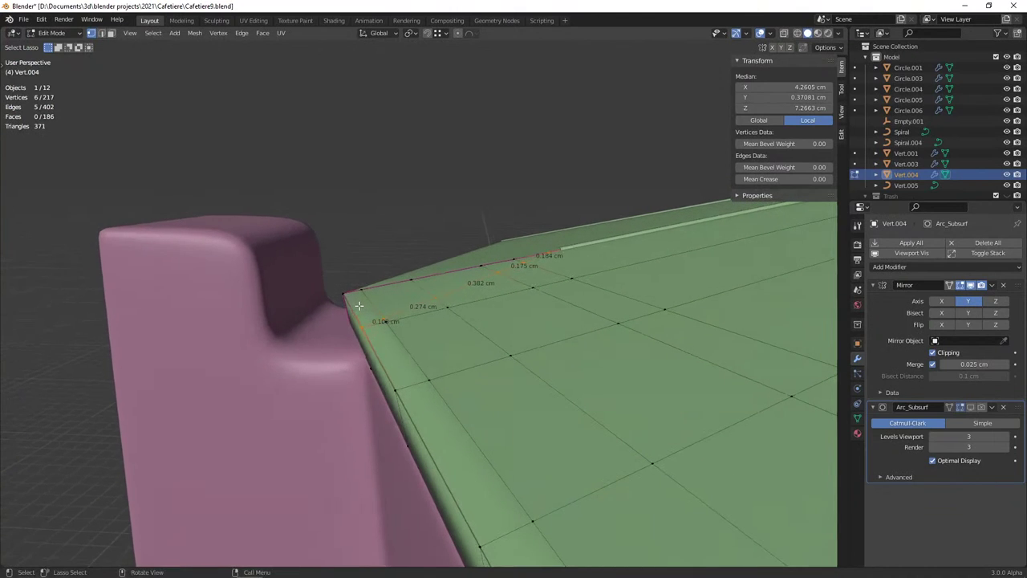
middle_click_drag(564, 270, 555, 269)
key("e")
key("z")
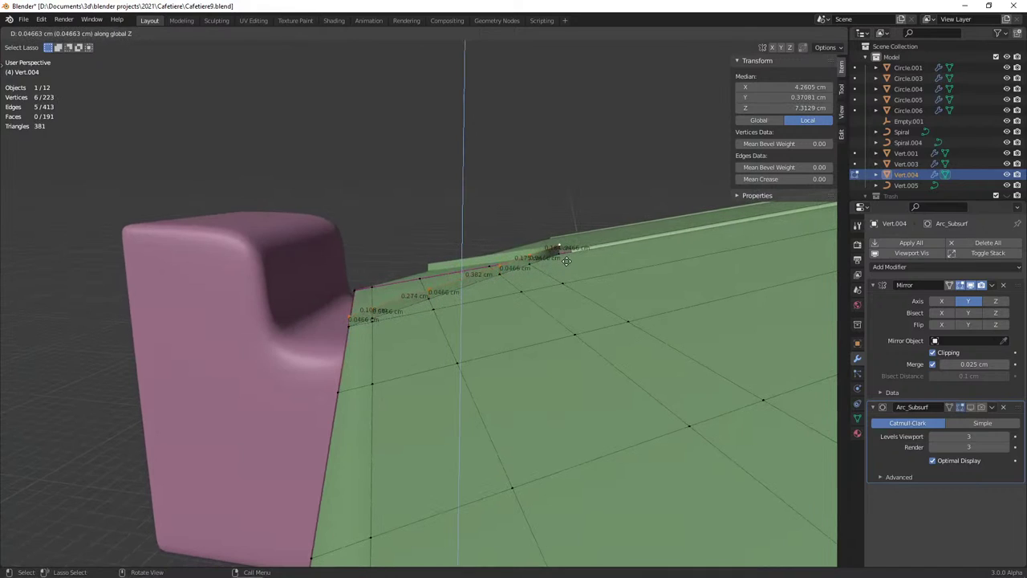
left_click(566, 261)
With pivot set to Active Element, flatten the extruded edges to one height (S Z 0)
key("period")
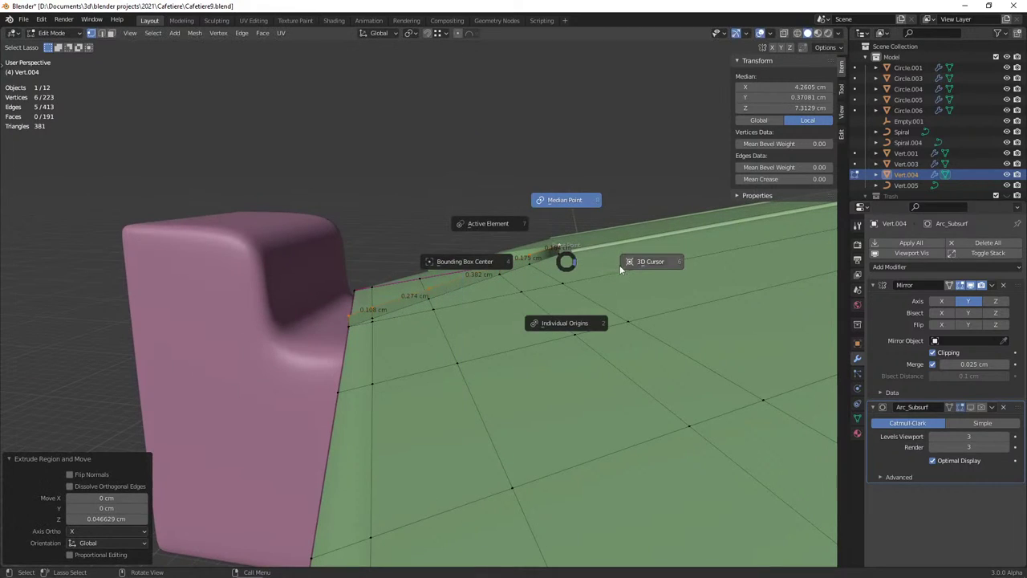
left_click(482, 223)
key("s")
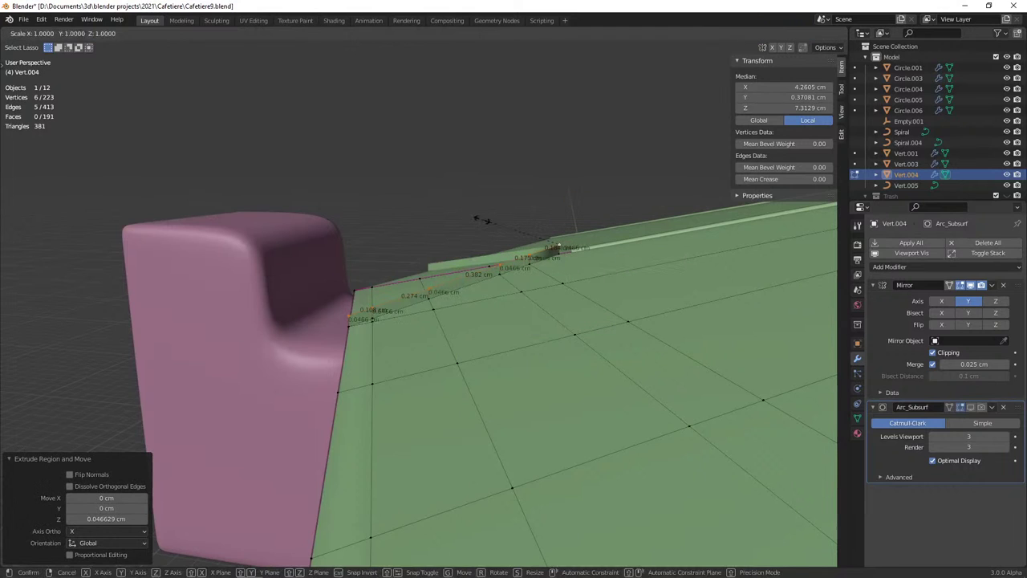
key("z")
key("0")
key("Return")
Select the fin's two top vertices to form its tip edge
mouse_move(482, 220)
middle_mouse_down()
mouse_move(529, 254)
mouse_move(421, 265)
mouse_move(275, 173)
middle_mouse_up()
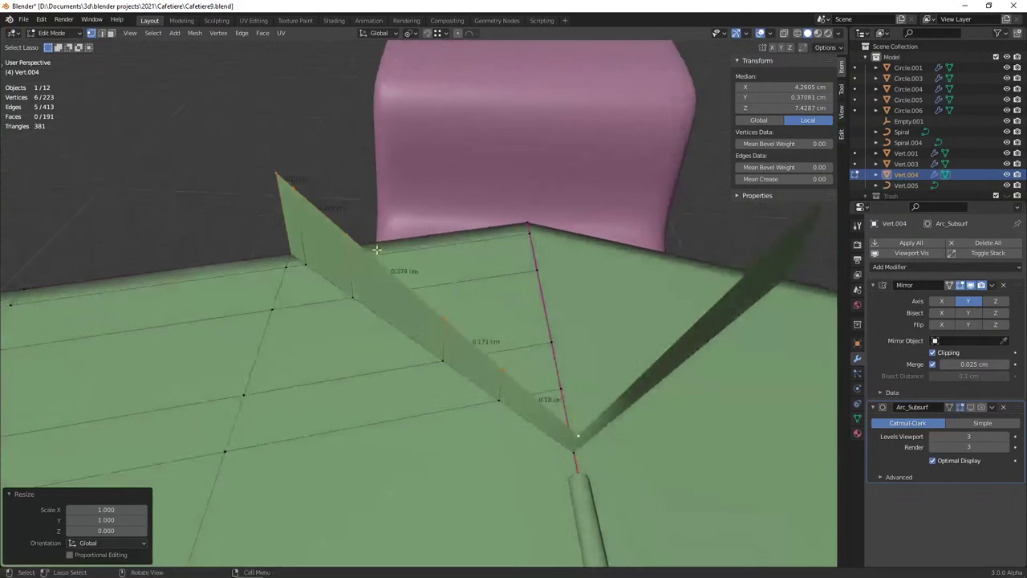
left_click(275, 173)
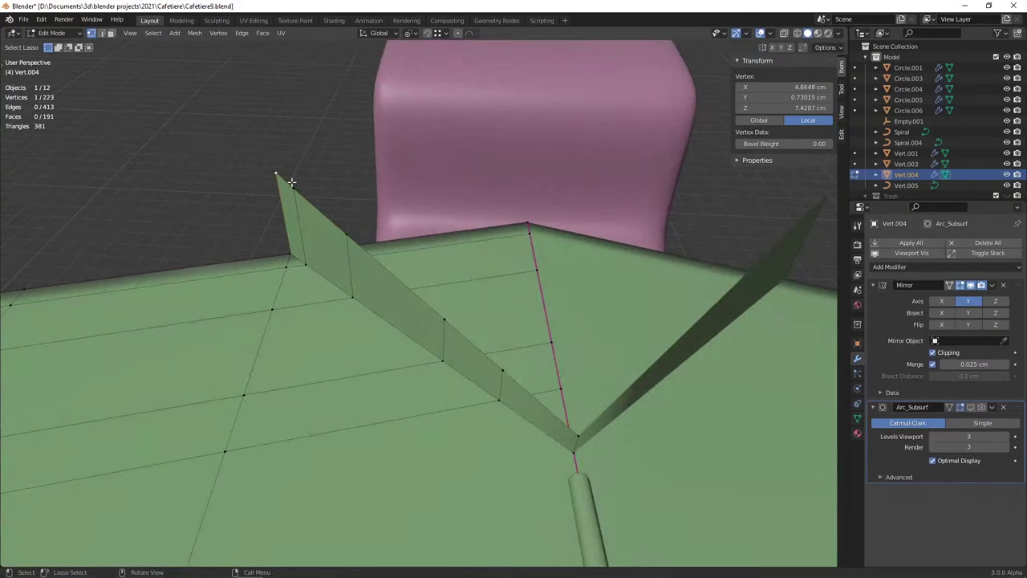
left_click(305, 194, "shift")
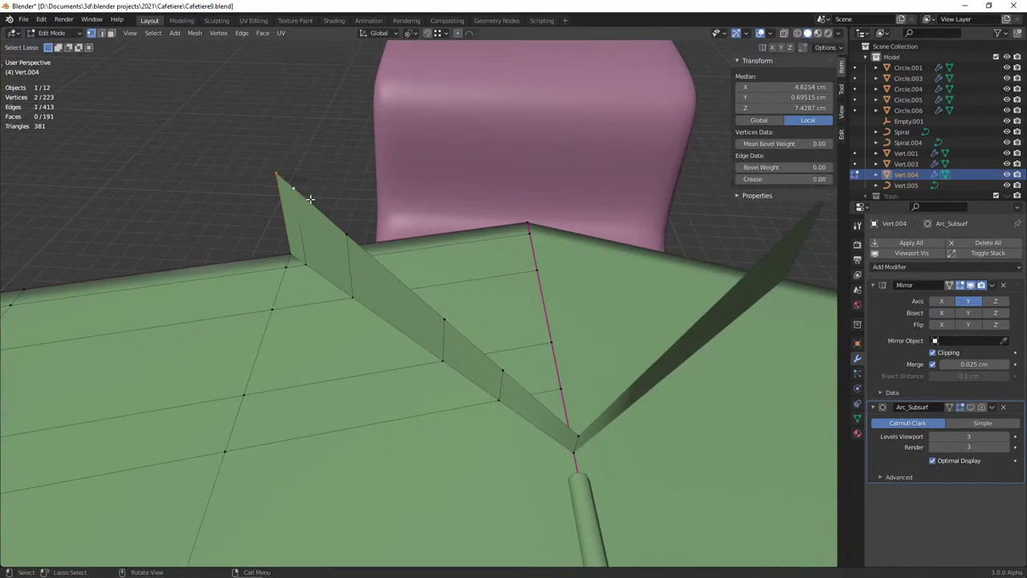
mouse_move(305, 194)
middle_mouse_down()
mouse_move(324, 222)
mouse_move(367, 229)
middle_mouse_up()
scroll(411, 277, "up", 5)
middle_click_drag(411, 277, 462, 286)
key("KP_7")
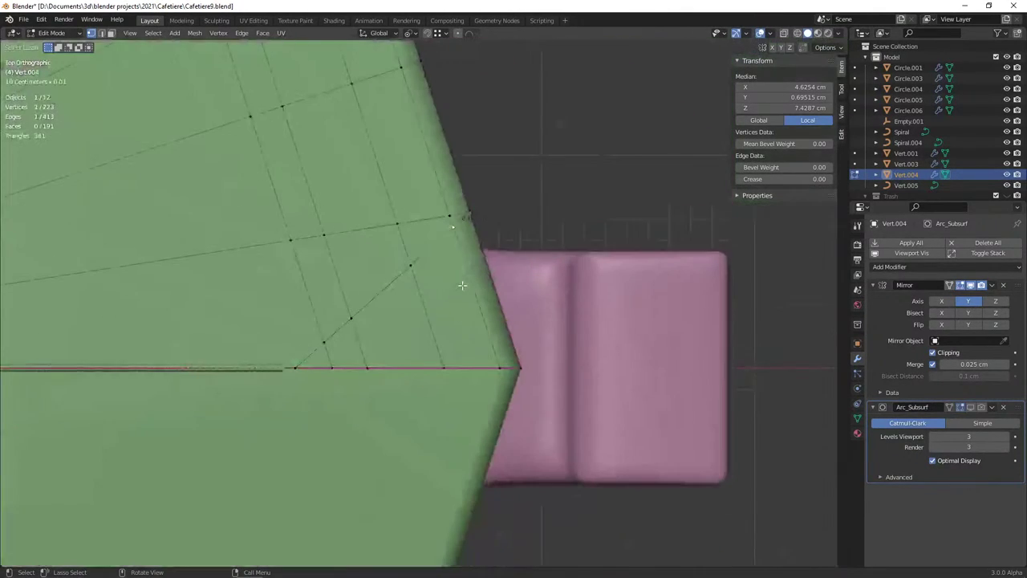
key("z")
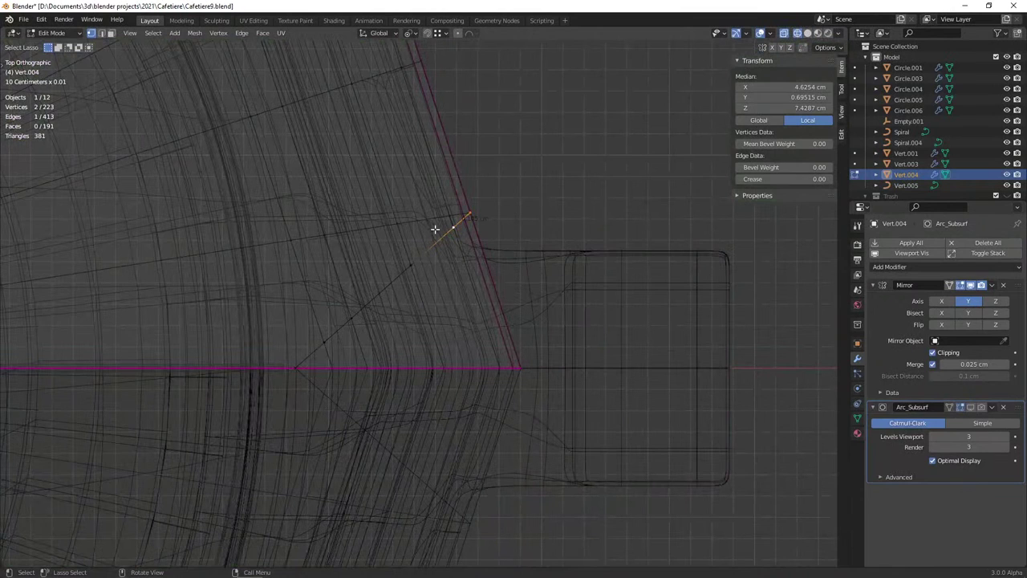
mouse_move(498, 334)
middle_mouse_down()
mouse_move(451, 298)
mouse_move(438, 262)
mouse_move(385, 291)
mouse_move(326, 286)
middle_mouse_up()
key("shift+z")
Extrude the edge chain from the centre-line cut to the rim corner, flatten it, and raise it into a second fin
left_click(313, 286)
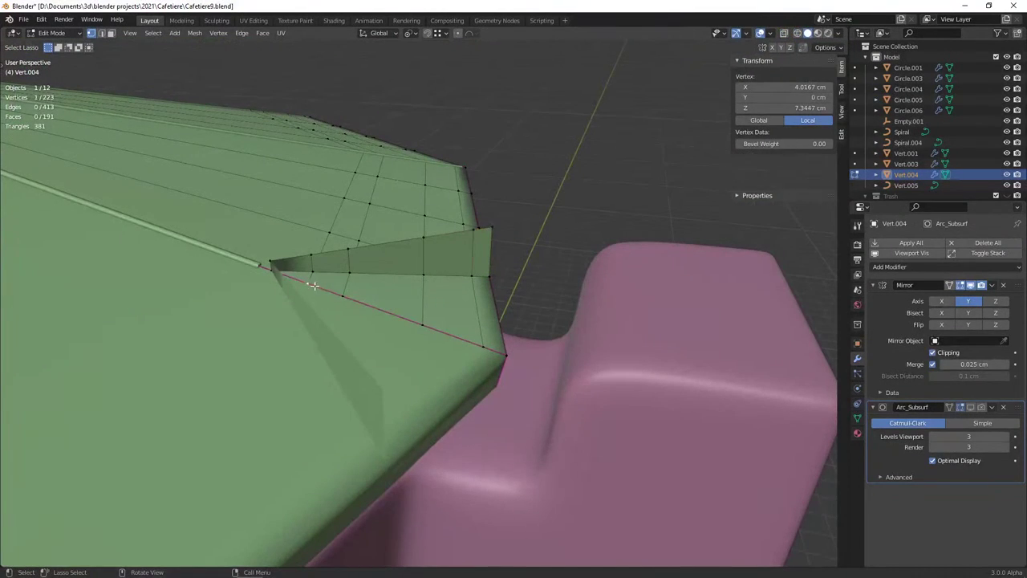
left_click(507, 356, "ctrl")
key("e")
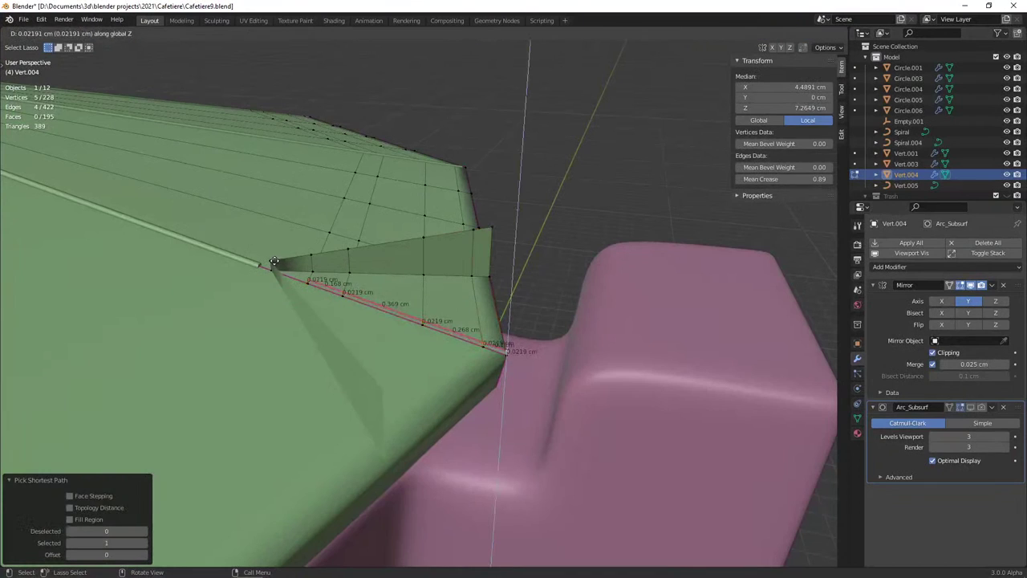
left_click(280, 261)
key("s")
key("z")
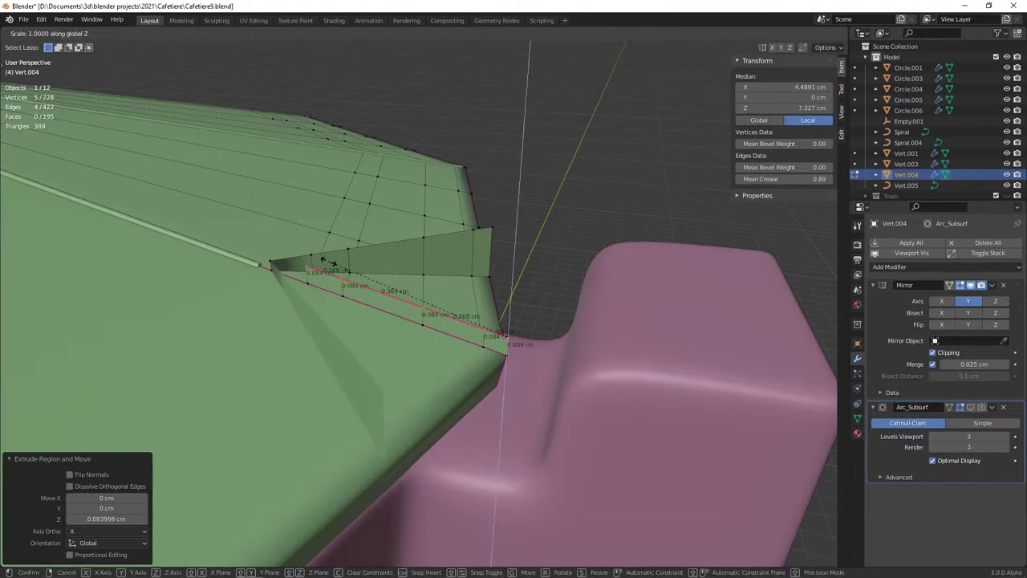
key("0")
key("Return")
key("g")
key("z")
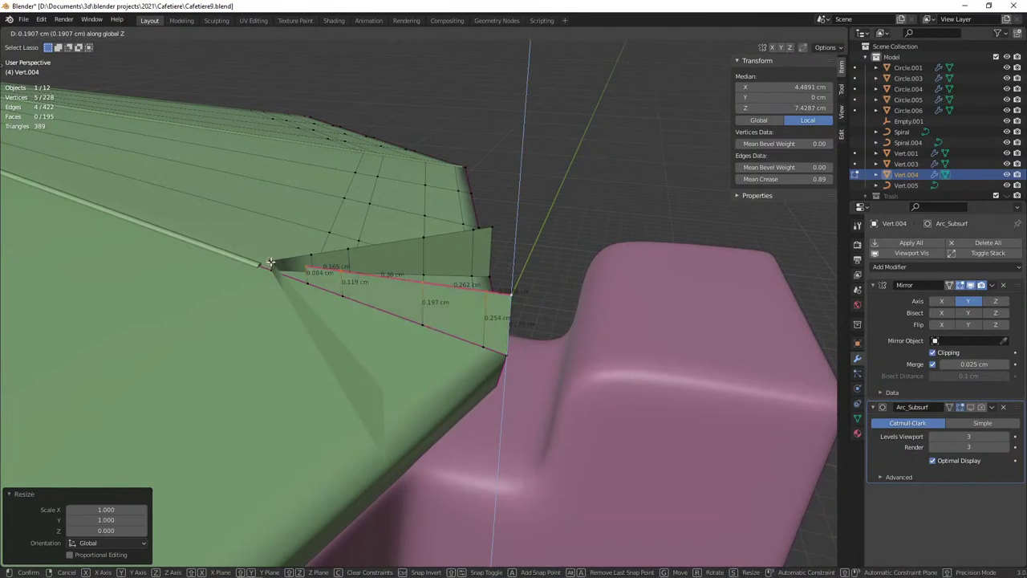
left_click(264, 264)
Fill a face between the inner corner vertices of the two fins
middle_click_drag(265, 264, 430, 298)
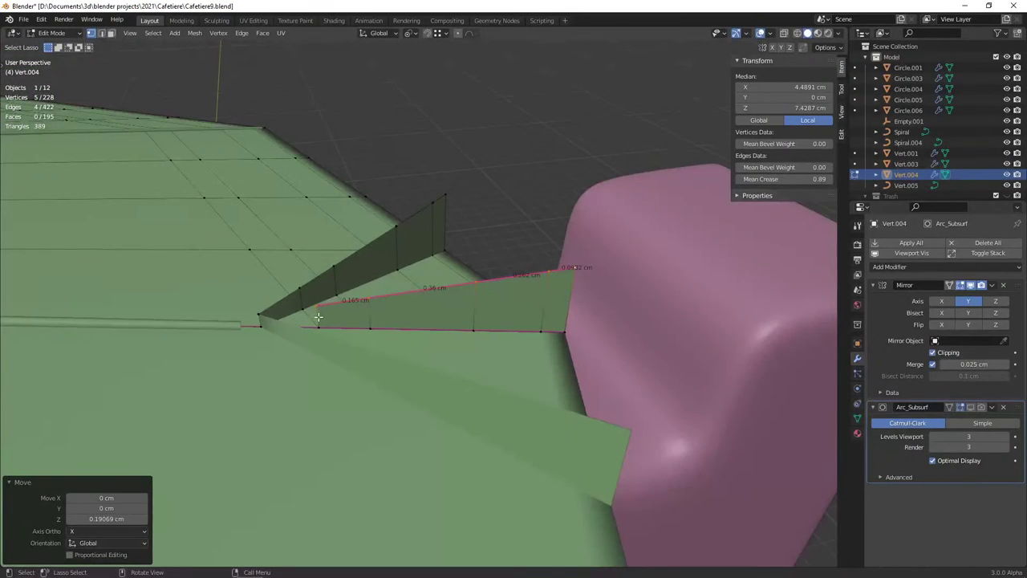
middle_click_drag(318, 317, 418, 293)
left_click(418, 293)
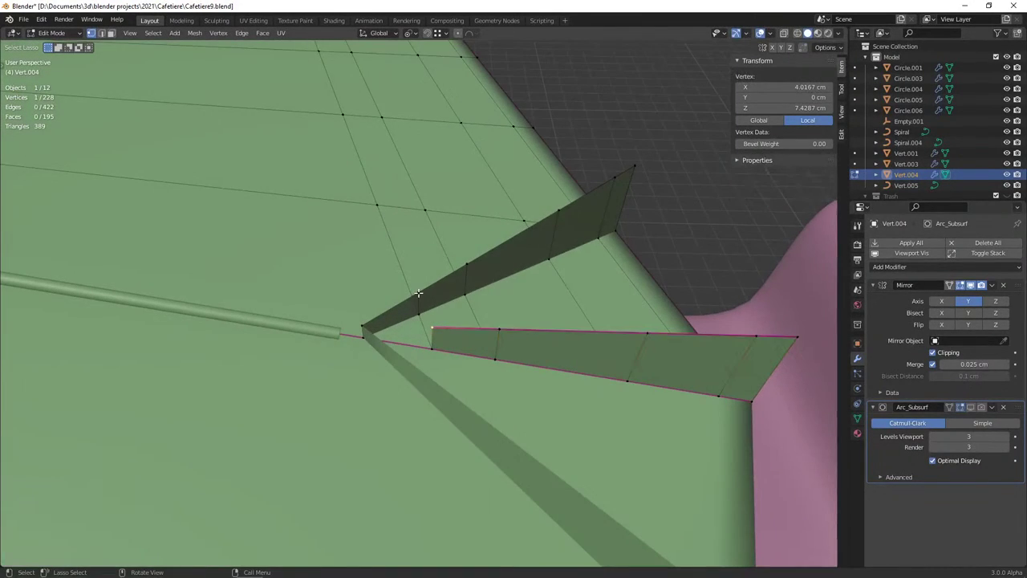
left_click(470, 265, "shift")
left_click(498, 322, "shift")
key("f")
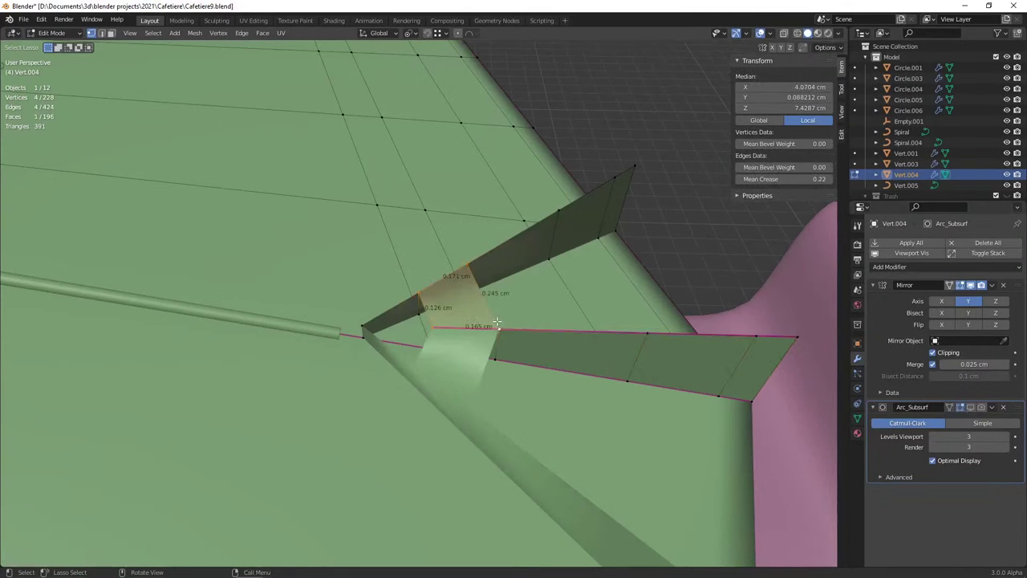
In X-ray, select the tangled faces at the tab corner and delete their vertices
middle_click_drag(478, 296, 368, 318)
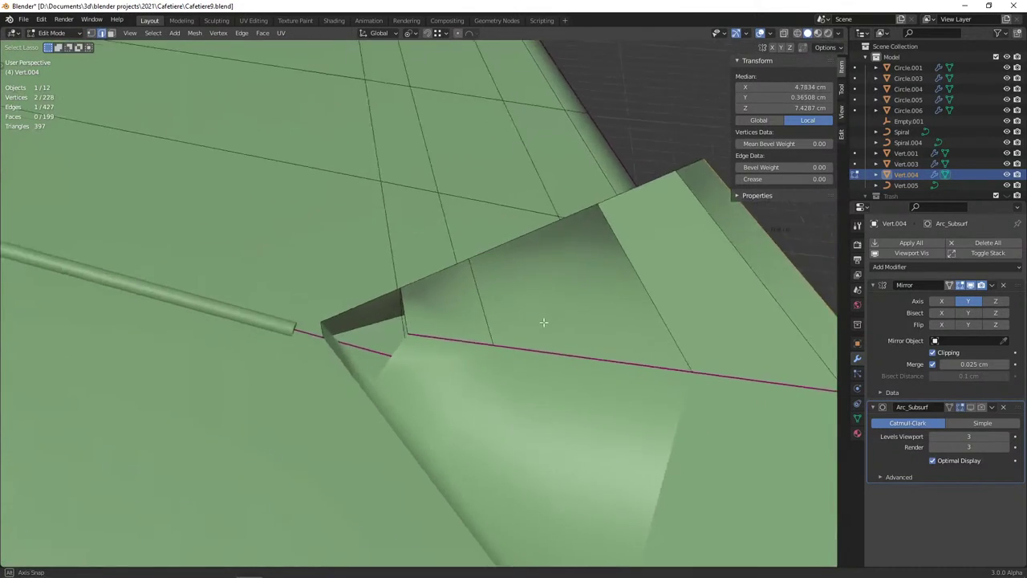
key("alt+z")
left_click(391, 331)
left_click(400, 332)
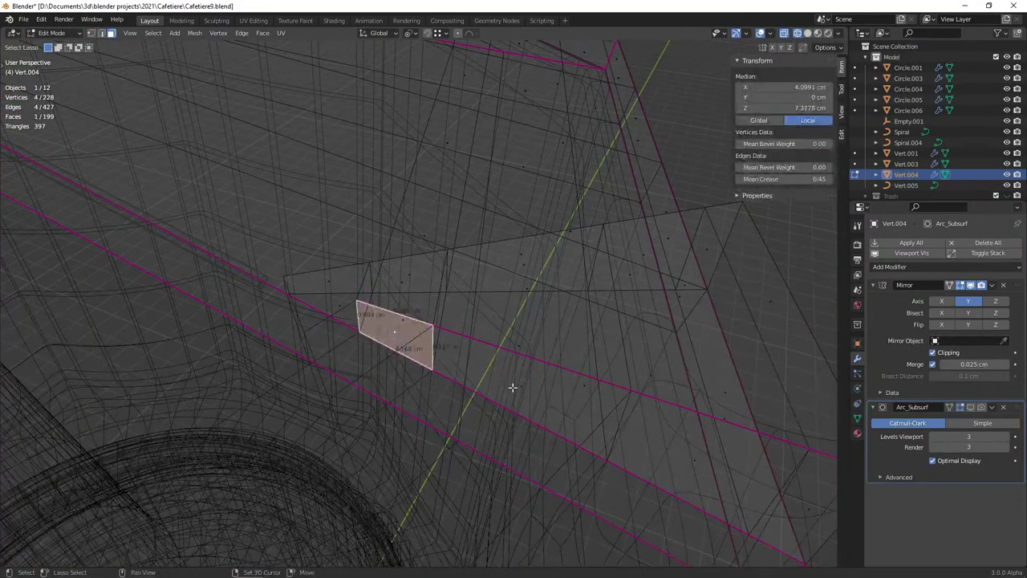
left_click(509, 385, "shift")
middle_click_drag(509, 385, 493, 366, "shift")
left_click(602, 408, "shift")
key("x")
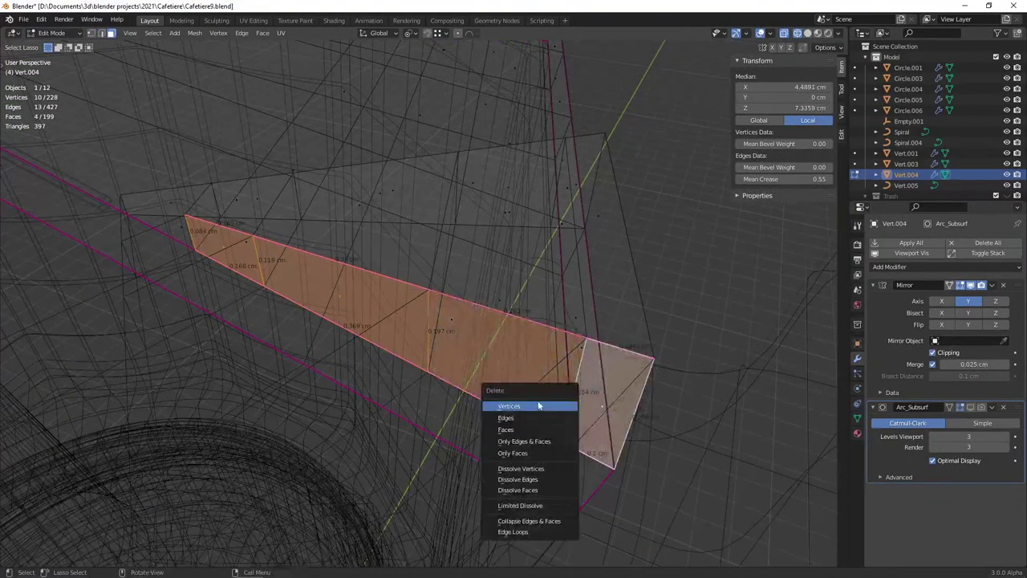
left_click(520, 434)
Fill the corner gap with a single new face and slide a vertex into place
middle_click_drag(365, 339, 374, 356)
key("shift+z")
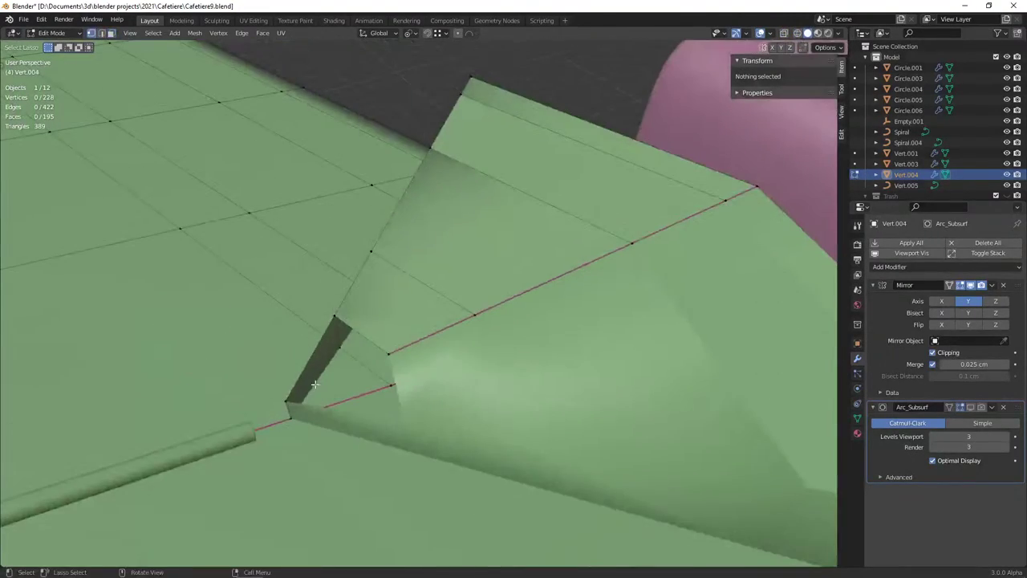
key("1")
left_click(287, 400)
key("f")
left_click(388, 353)
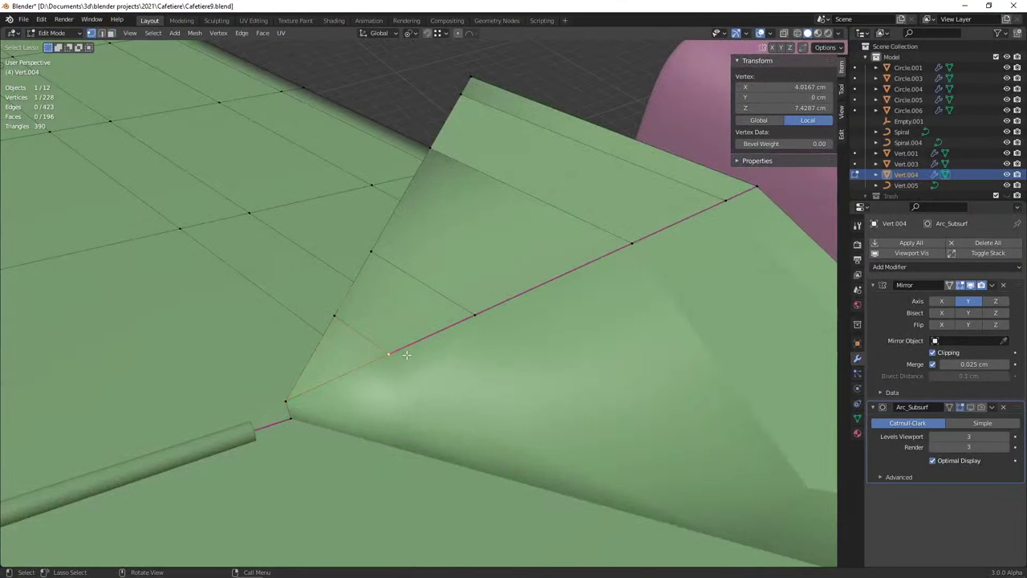
key("g")
key("g")
left_click(437, 345)
Select the edge loop along the tab and set its crease to -1 to clear it
mouse_move(437, 345)
middle_mouse_down()
mouse_move(329, 341)
mouse_move(448, 364)
mouse_move(402, 351)
middle_mouse_up()
key("alt+a")
left_click(329, 341, "alt")
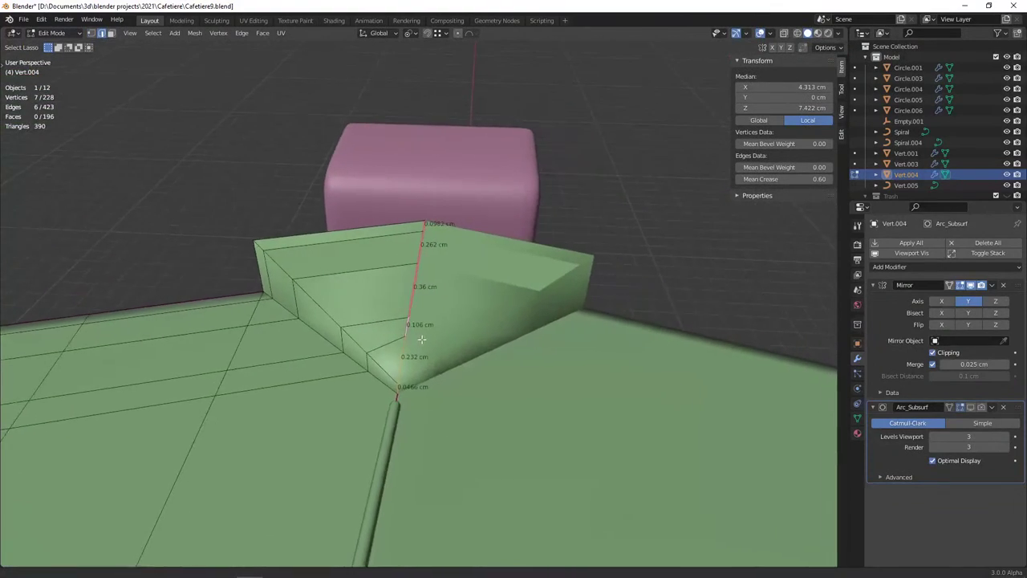
key("z")
left_click(315, 339)
middle_click_drag(315, 340, 345, 339)
key("z")
left_click(581, 333)
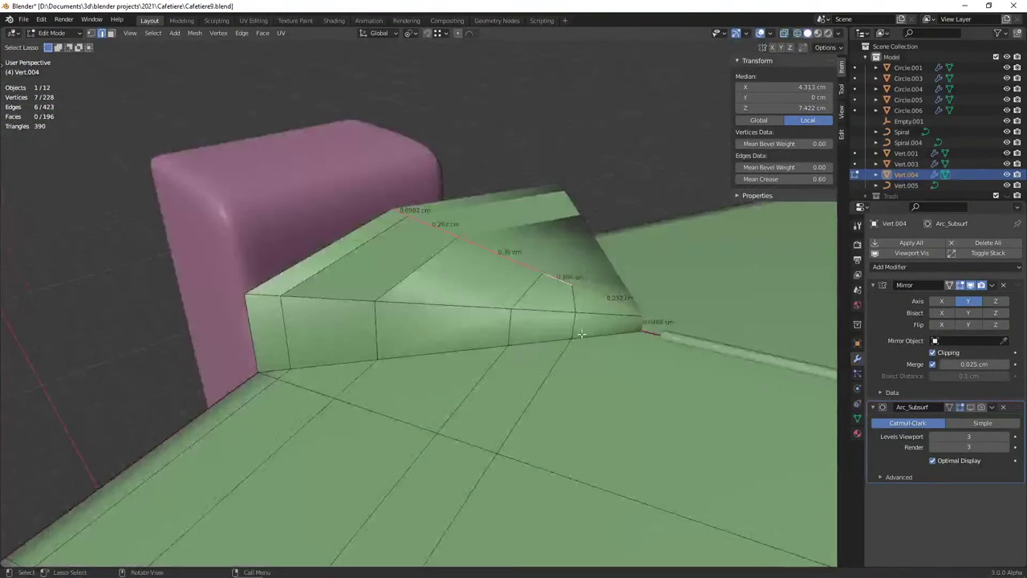
key("shift+e")
key("Return")
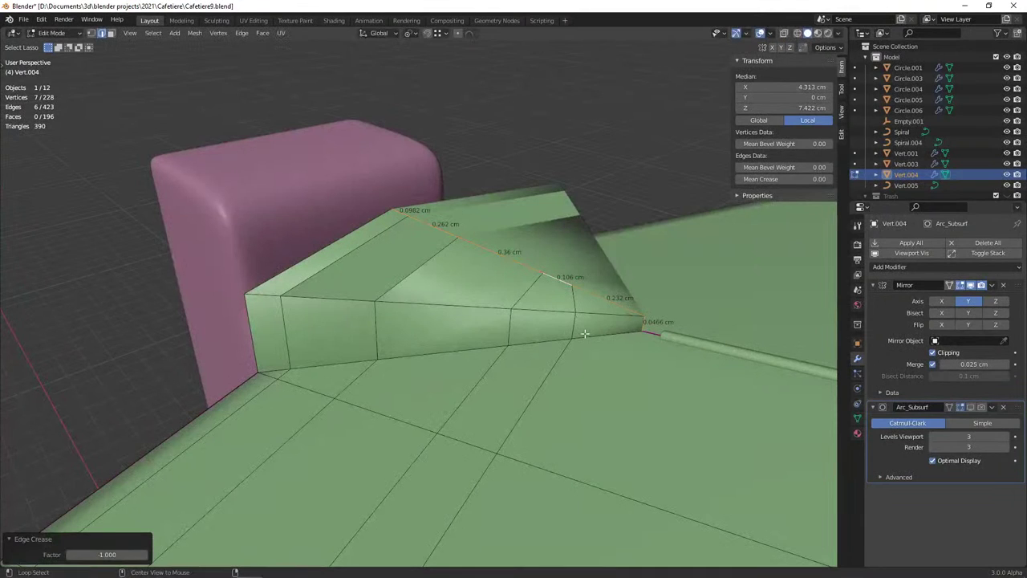
key("alt+a")
mouse_move(583, 333)
middle_mouse_down()
mouse_move(425, 321)
mouse_move(567, 311)
mouse_move(580, 227)
middle_mouse_up()
Delete the faces around the notch beside the hinge tab, plus the leftover face
left_click(580, 227)
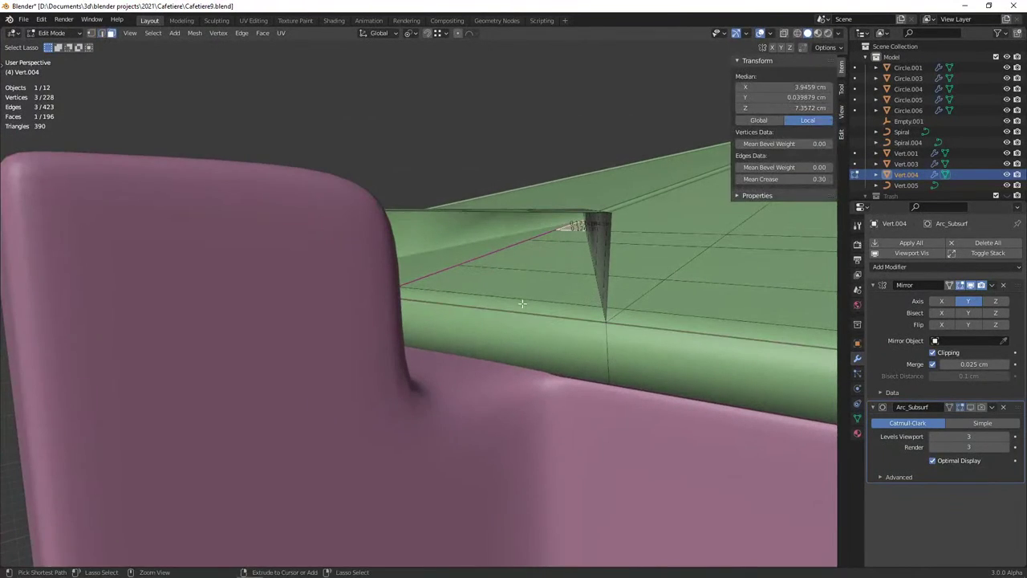
left_click(418, 281, "ctrl")
middle_click_drag(417, 281, 457, 334)
key("x")
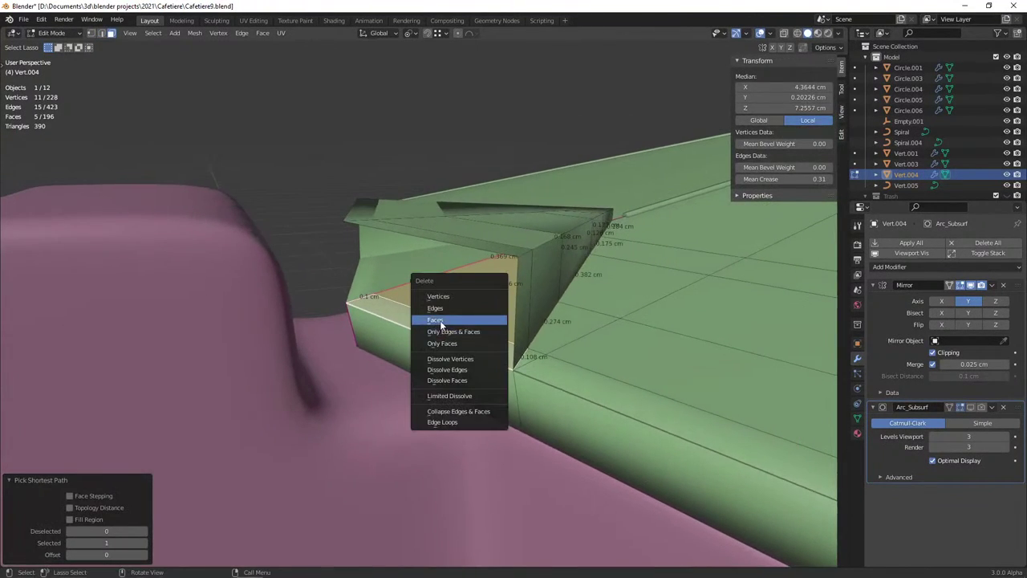
left_click(440, 320)
left_click(437, 341)
key("x")
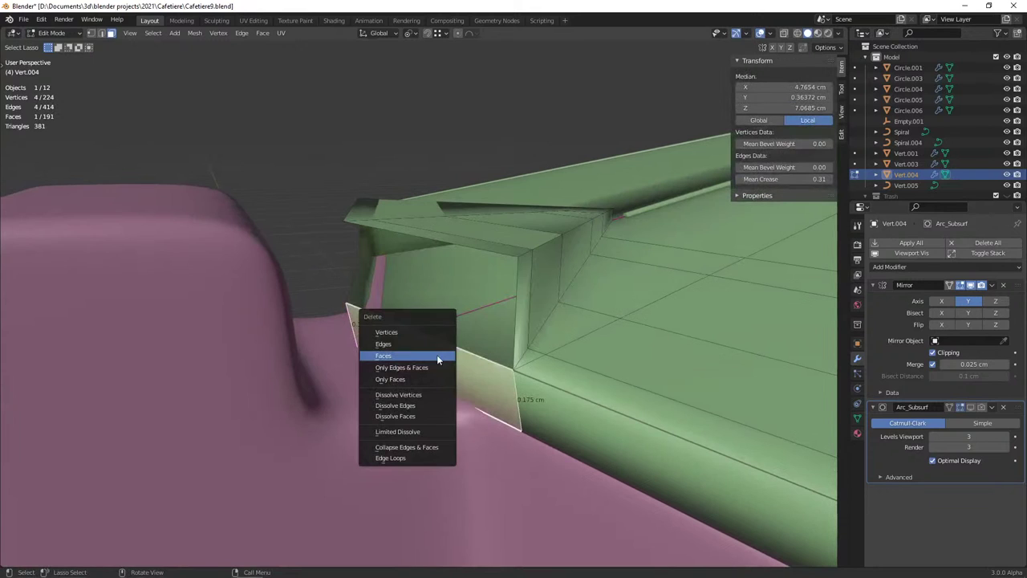
left_click(409, 361)
mouse_move(408, 361)
middle_mouse_down()
mouse_move(477, 349)
mouse_move(469, 361)
middle_mouse_up()
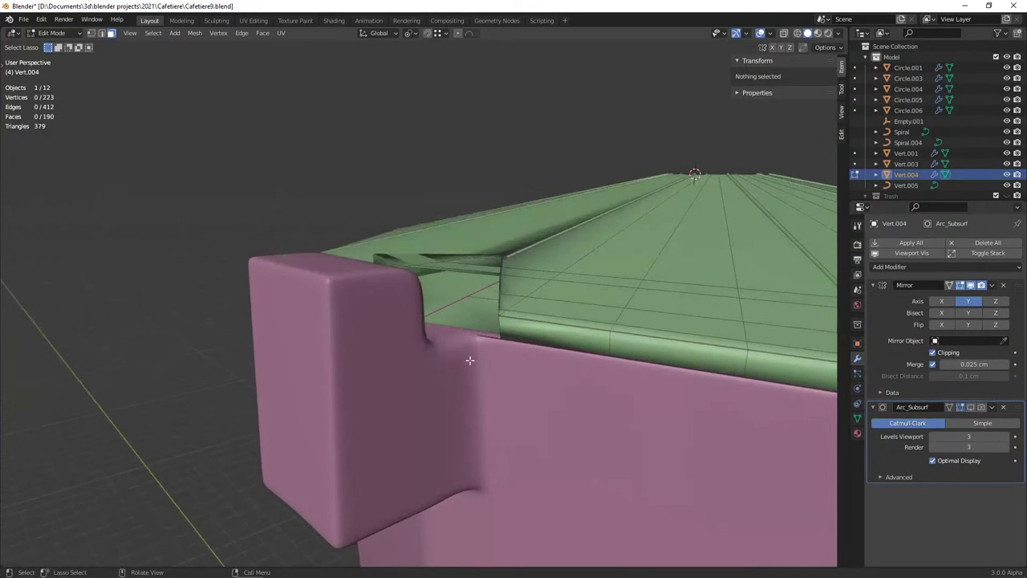
Inspect the open notch in local view, then bring back the other objects and re-enter Edit Mode
key("KP_Divide")
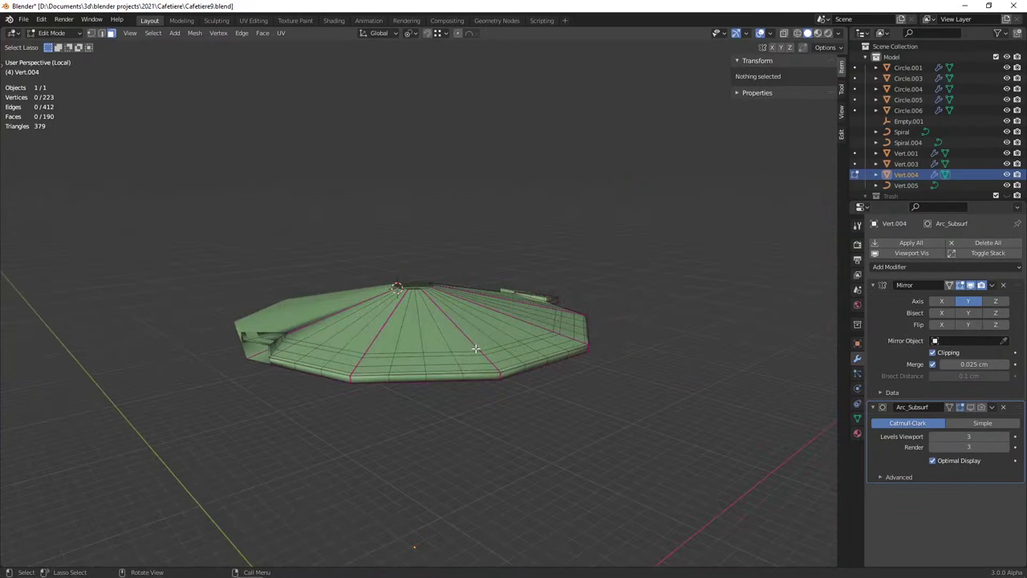
left_click(264, 354)
scroll(291, 362, "up", 3)
scroll(337, 385, "up", 4)
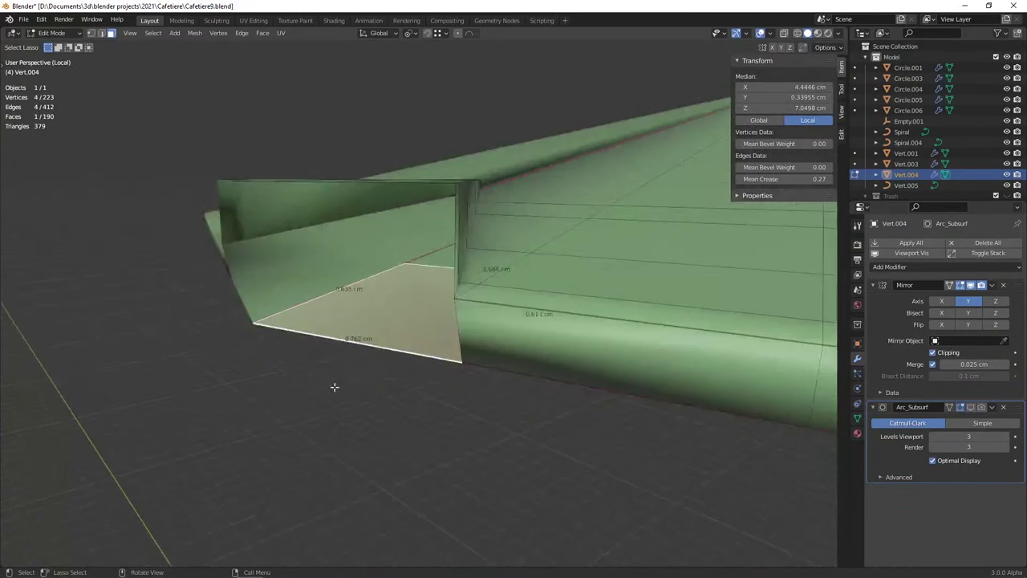
mouse_move(337, 386)
middle_mouse_down()
mouse_move(403, 331)
mouse_move(405, 313)
mouse_move(383, 307)
mouse_move(383, 278)
mouse_move(367, 408)
mouse_move(384, 422)
mouse_move(470, 427)
mouse_move(498, 466)
middle_mouse_up()
scroll(405, 313, "down", 3)
key("KP_Divide")
key("Tab")
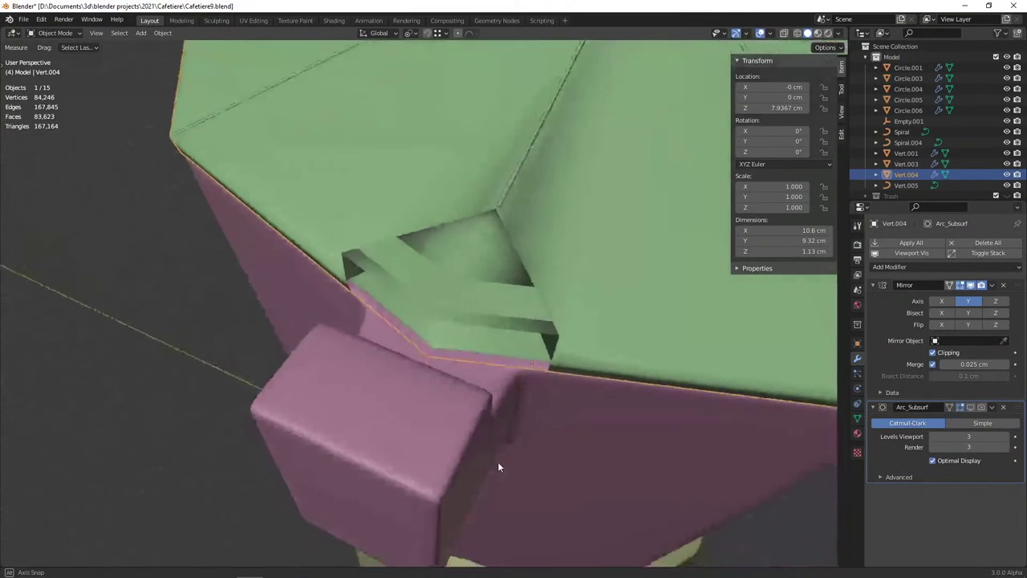
key("Tab")
middle_click_drag(554, 438, 458, 414)
scroll(451, 422, "up", 3)
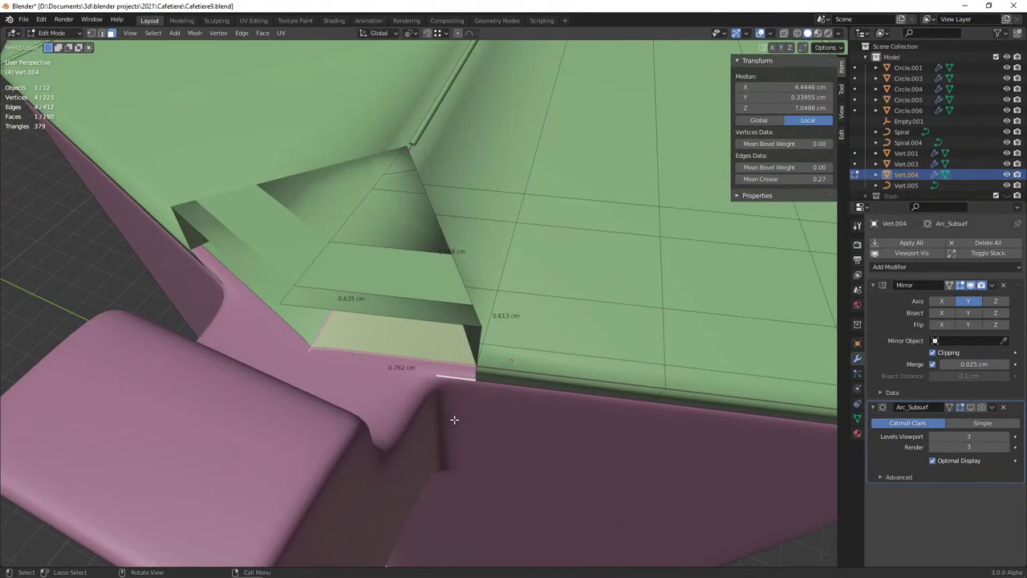
Add a loop cut across the tab and slide its vertex into position with Shift+V
key("ctrl+r")
left_click(451, 319)
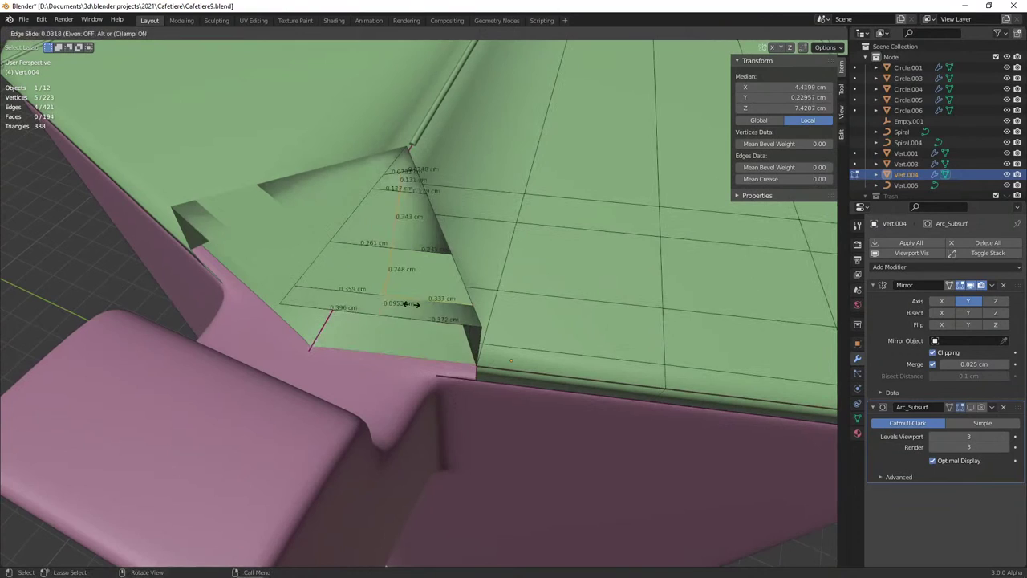
left_click(461, 327)
left_click(453, 325)
key("shift+v")
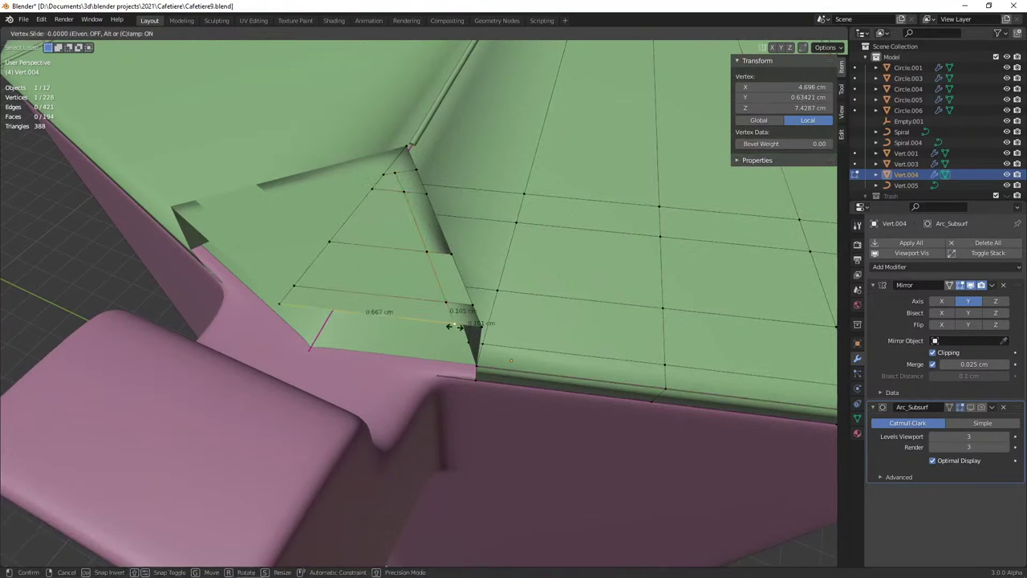
left_click(443, 326)
key("shift+v")
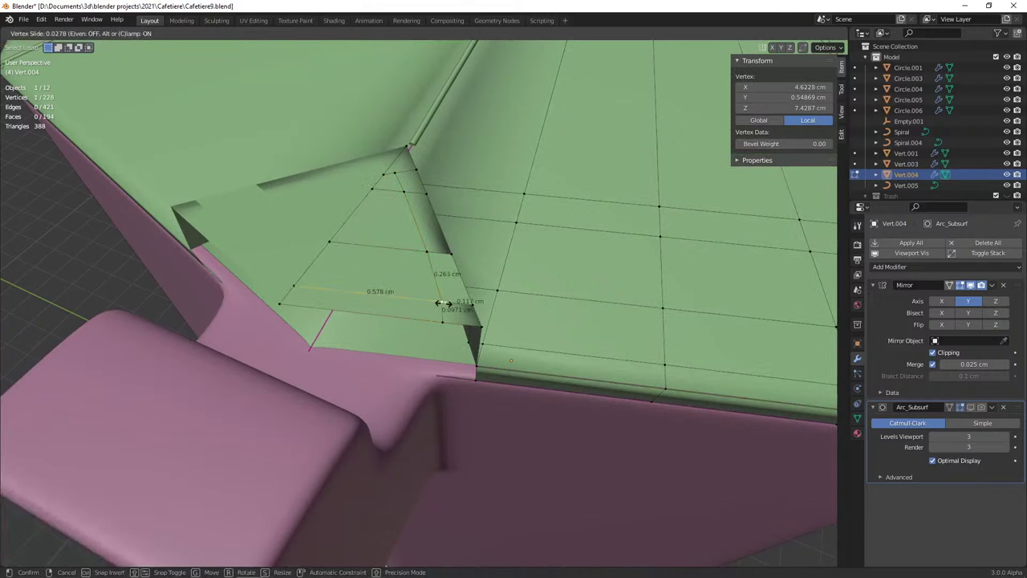
left_click(443, 314)
left_click(457, 327, "shift")
mouse_move(458, 327)
middle_mouse_down()
mouse_move(434, 342)
mouse_move(438, 322)
middle_mouse_up()
Extrude a new vertex from the notch corner and fill a face with it
key("ctrl+r")
key("Escape")
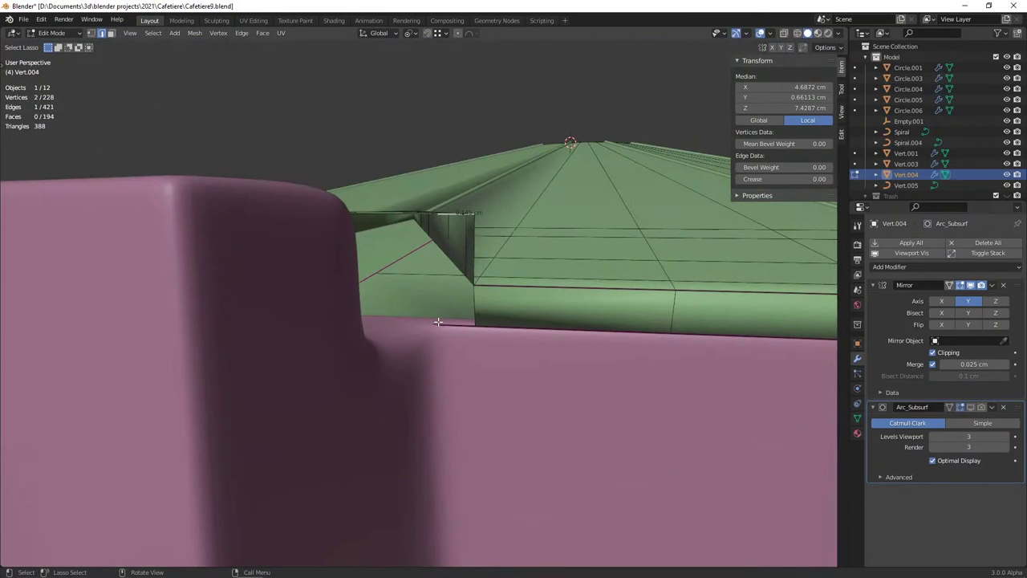
middle_click_drag(438, 321, 434, 345)
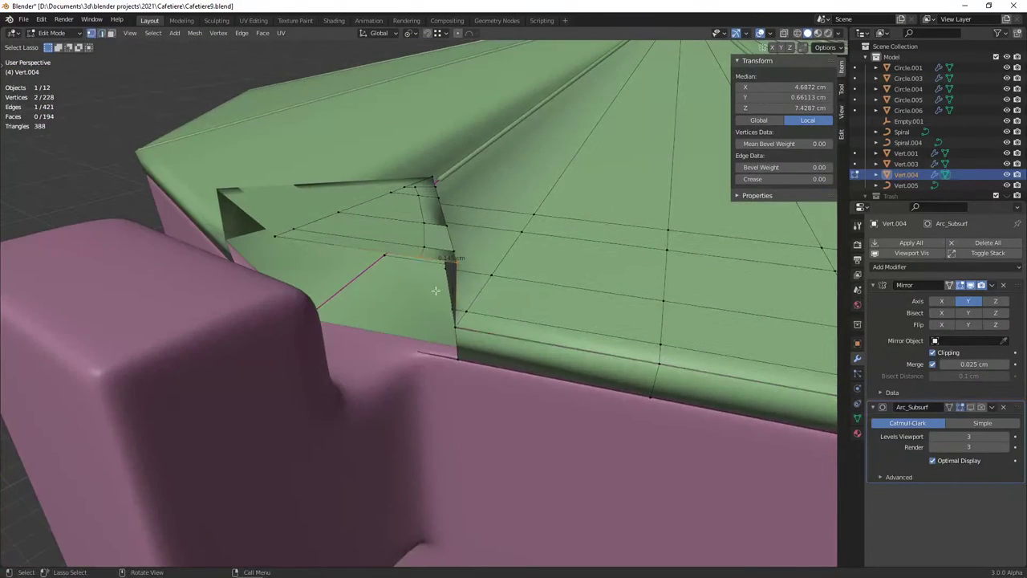
left_click(421, 260)
key("e")
left_click(435, 258)
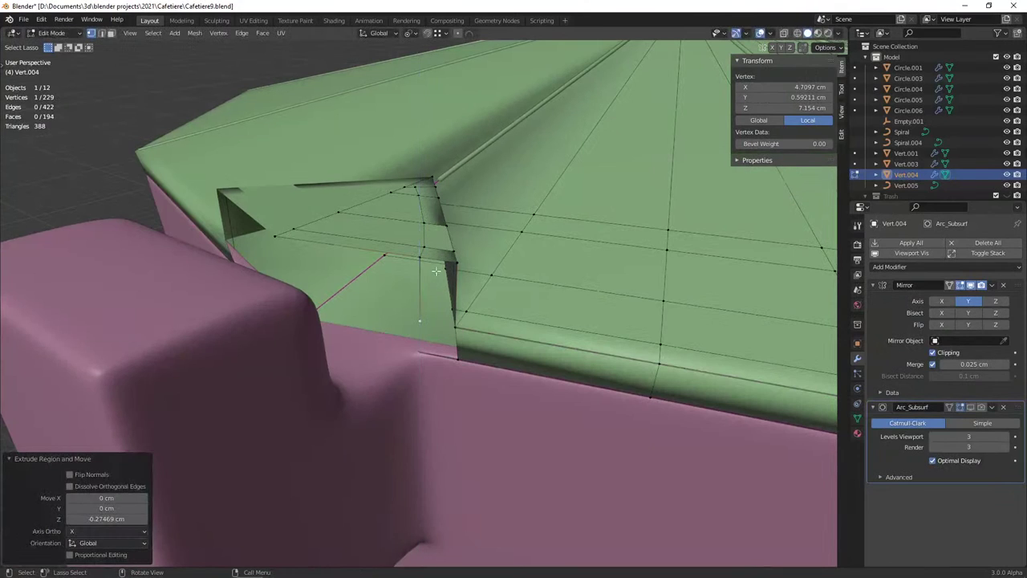
key("f")
Inset the quad face at the notch with boundary turned off
mouse_move(435, 259)
middle_mouse_down()
mouse_move(444, 357)
mouse_move(458, 344)
mouse_move(447, 300)
mouse_move(481, 287)
middle_mouse_up()
left_click(452, 298)
key("i")
key("b")
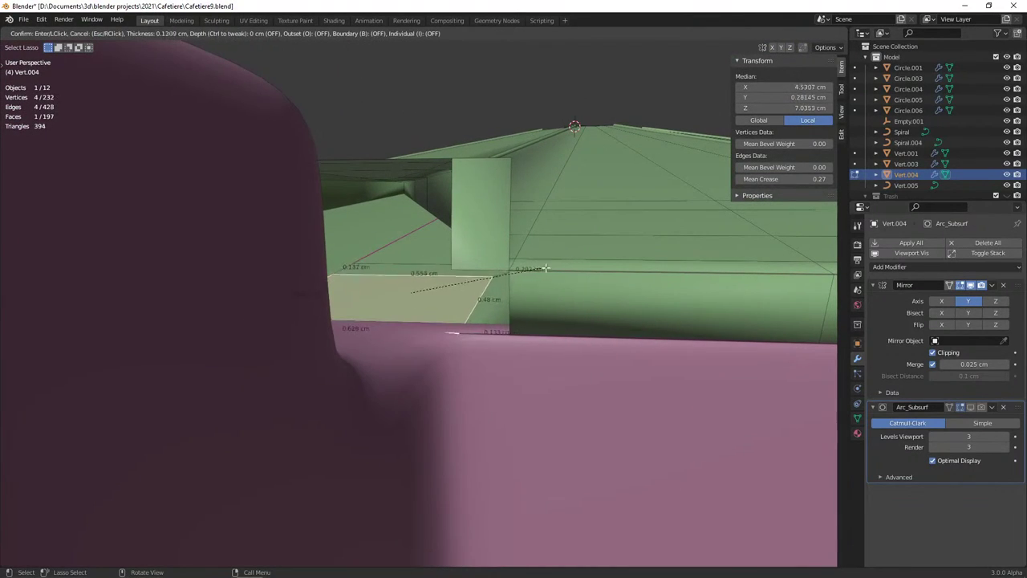
left_click(548, 278)
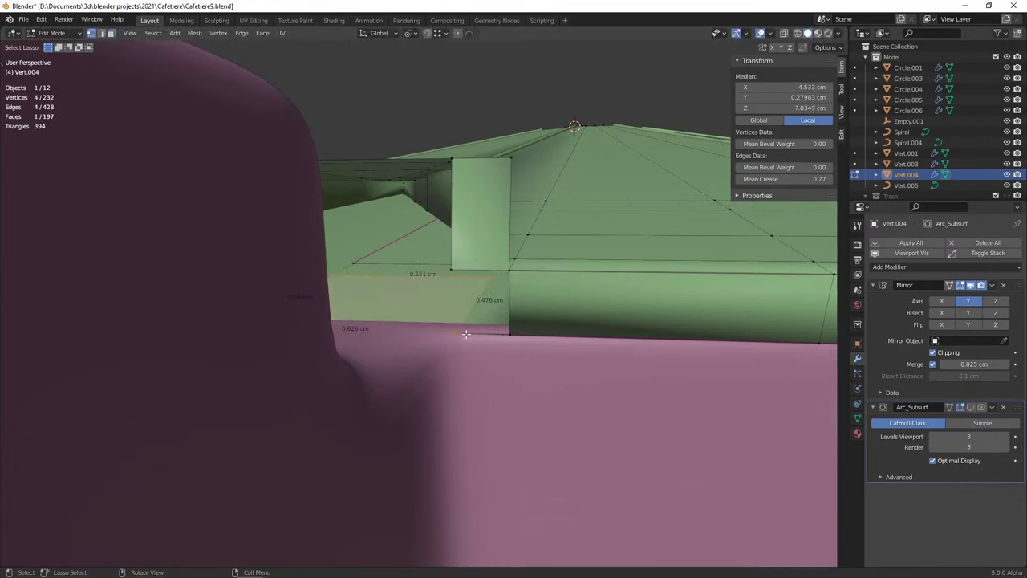
Move an inset vertex along X and connect it to another vertex with a new edge
middle_click_drag(471, 335, 459, 345)
left_click(468, 348)
key("g")
key("z")
key("x")
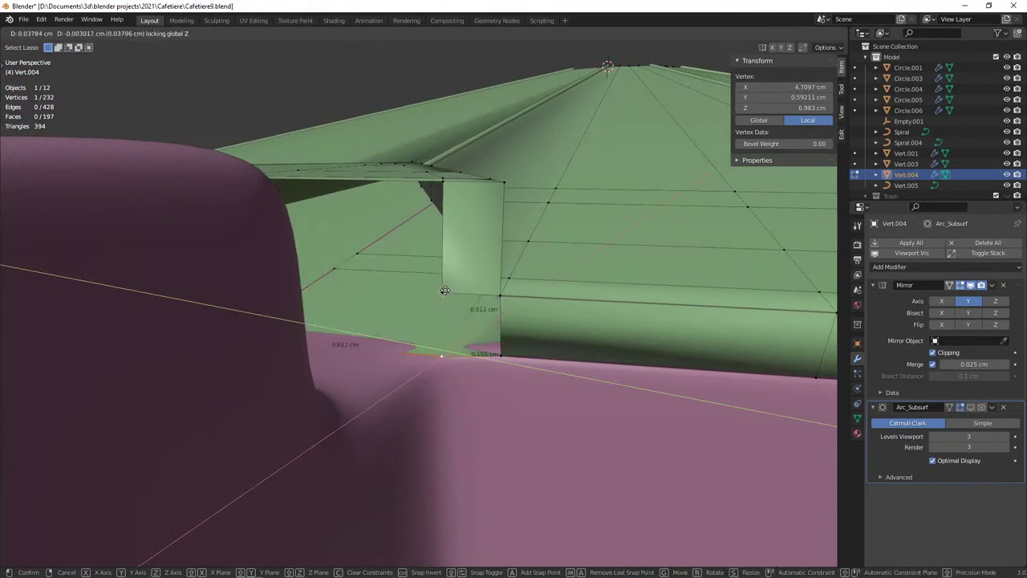
left_click(493, 314)
left_click(493, 314, "shift")
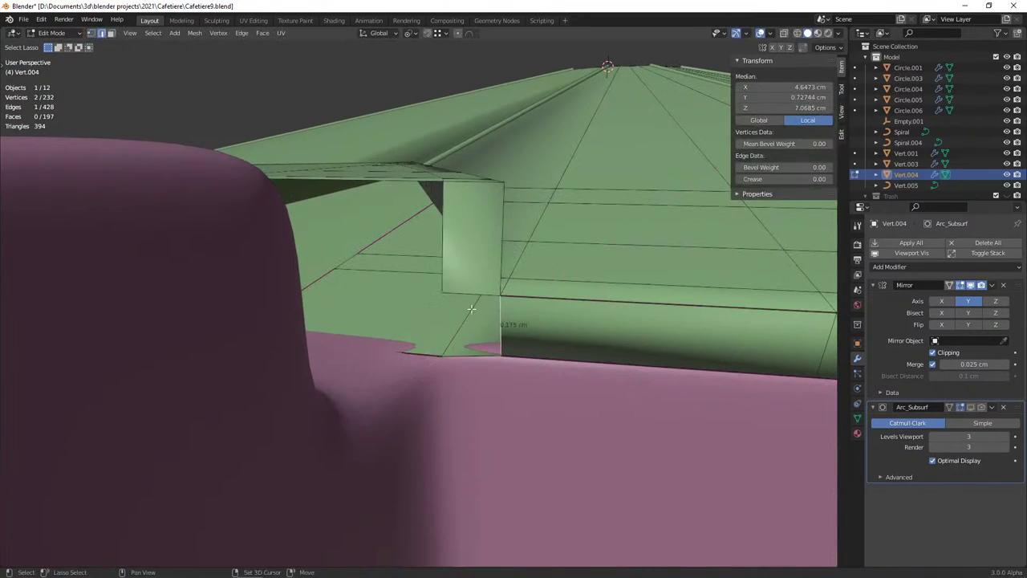
key("j")
Select the face at the notch bottom, then view the lid alone in Object Mode local view
middle_click_drag(469, 302, 439, 345)
key("alt+a")
key("3")
left_click(440, 350)
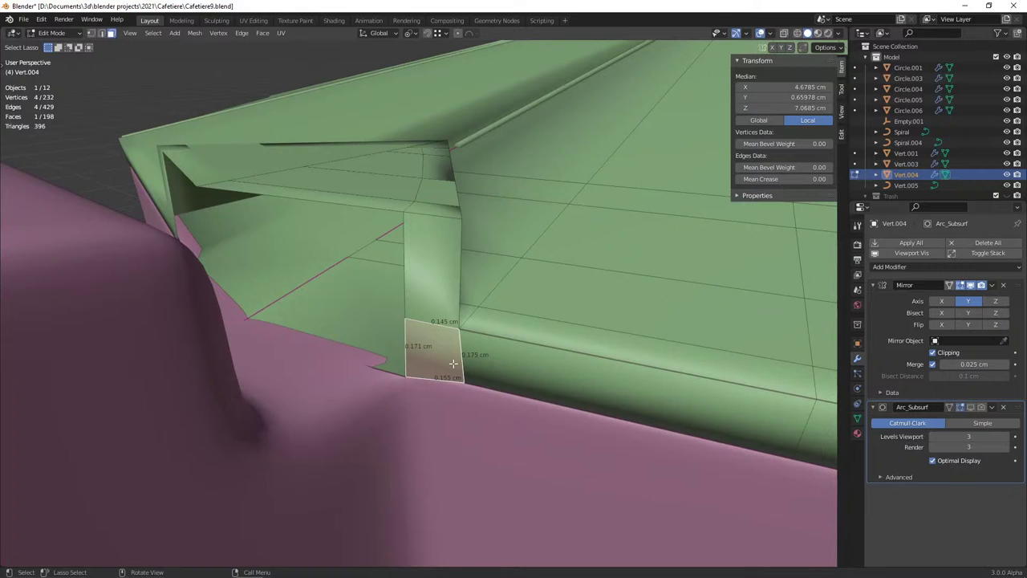
scroll(452, 363, "down", 10)
key("Tab")
mouse_move(445, 298)
middle_mouse_down()
mouse_move(329, 271)
mouse_move(342, 210)
mouse_move(263, 222)
mouse_move(306, 236)
mouse_move(247, 217)
mouse_move(239, 221)
mouse_move(264, 220)
mouse_move(274, 255)
mouse_move(237, 295)
mouse_move(273, 313)
mouse_move(251, 317)
middle_mouse_up()
key("KP_Divide")
From top view in X-ray, flatten the selected edge face with LoopTools and shear it
key("Tab")
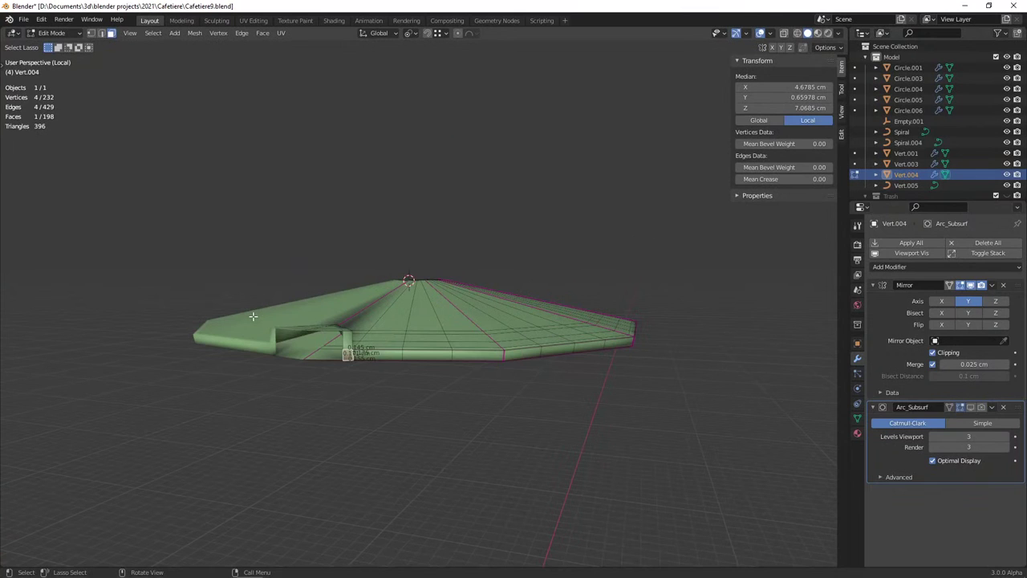
key("KP_Divide")
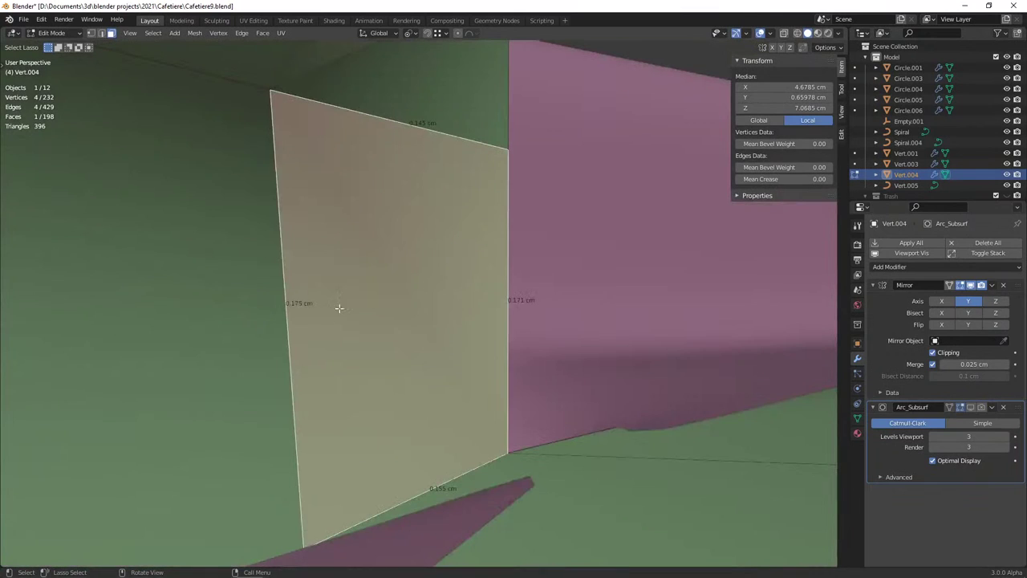
scroll(339, 308, "down", 3)
mouse_move(339, 308)
middle_mouse_down()
mouse_move(385, 308)
mouse_move(318, 346)
mouse_move(394, 354)
mouse_move(426, 321)
mouse_move(487, 344)
middle_mouse_up()
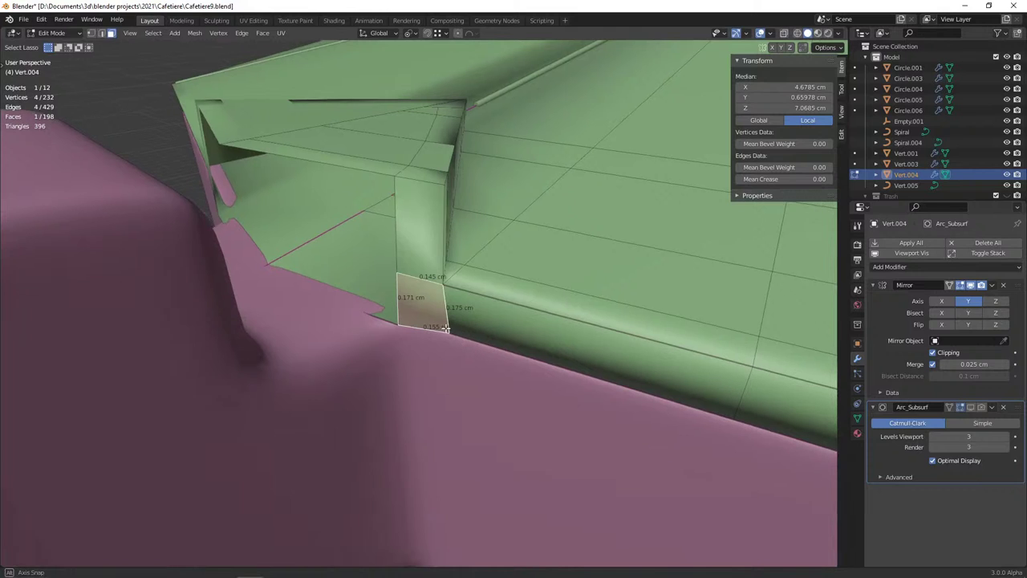
mouse_move(466, 337)
middle_mouse_down()
mouse_move(413, 334)
mouse_move(532, 303)
middle_mouse_up()
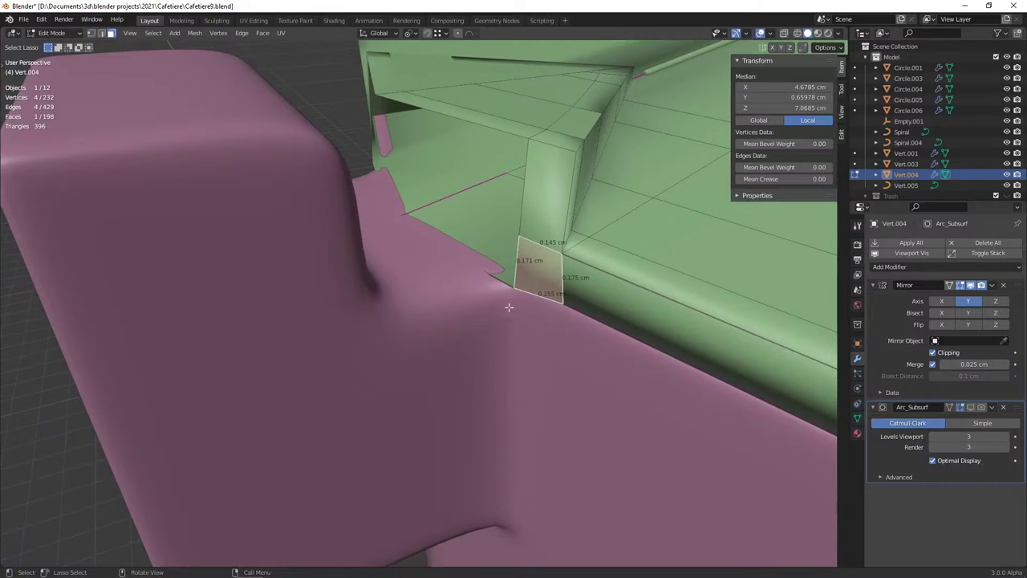
key("KP_7")
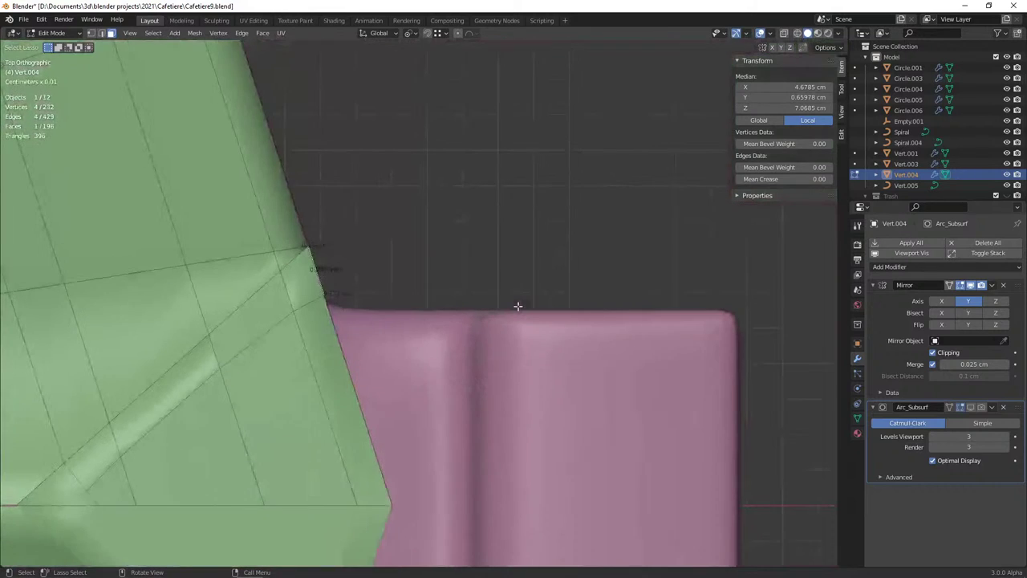
key("shift+z")
right_click(332, 287)
mouse_move(330, 265)
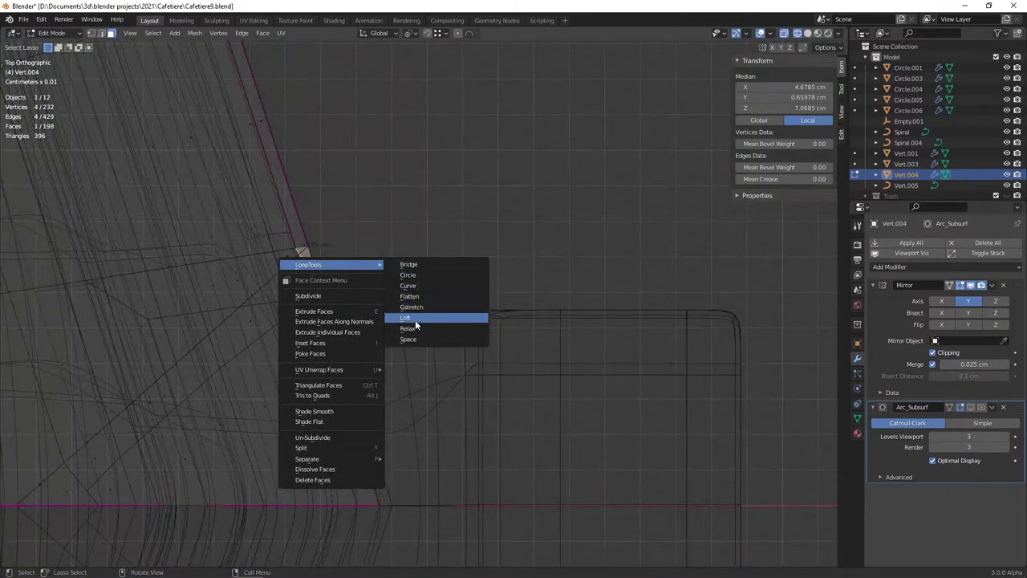
left_click(418, 297)
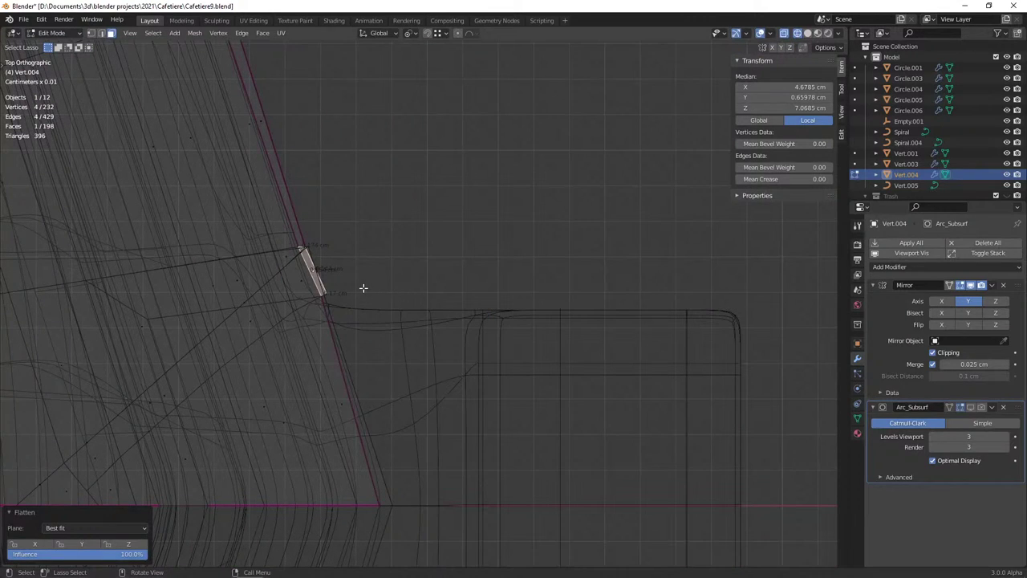
key("ctrl+shift+alt+s")
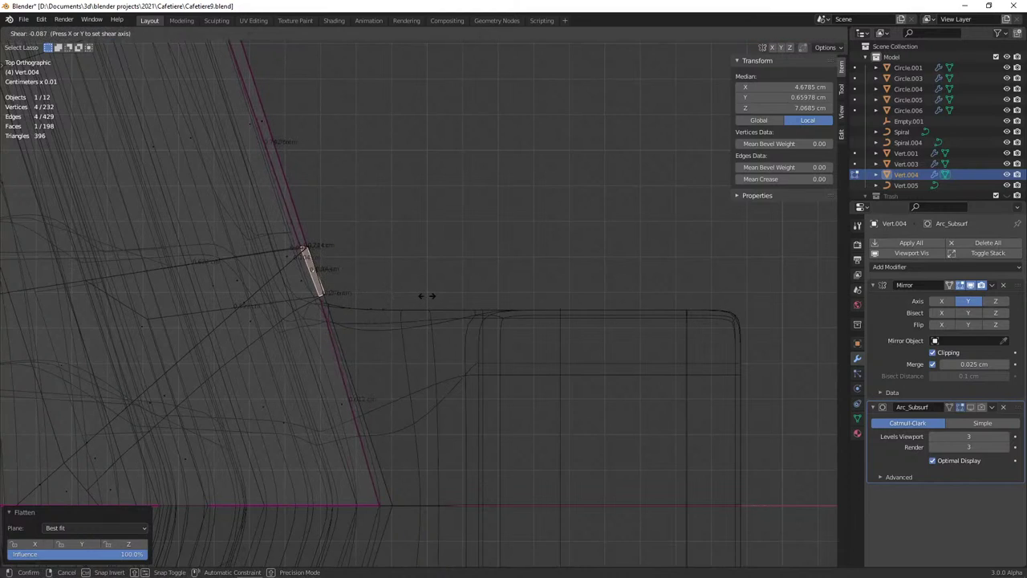
left_click(394, 292)
Extrude the face 0.378 cm along X, scale its end to 0 on X, and return to solid perspective
key("e")
right_click(385, 283)
key("g")
key("x")
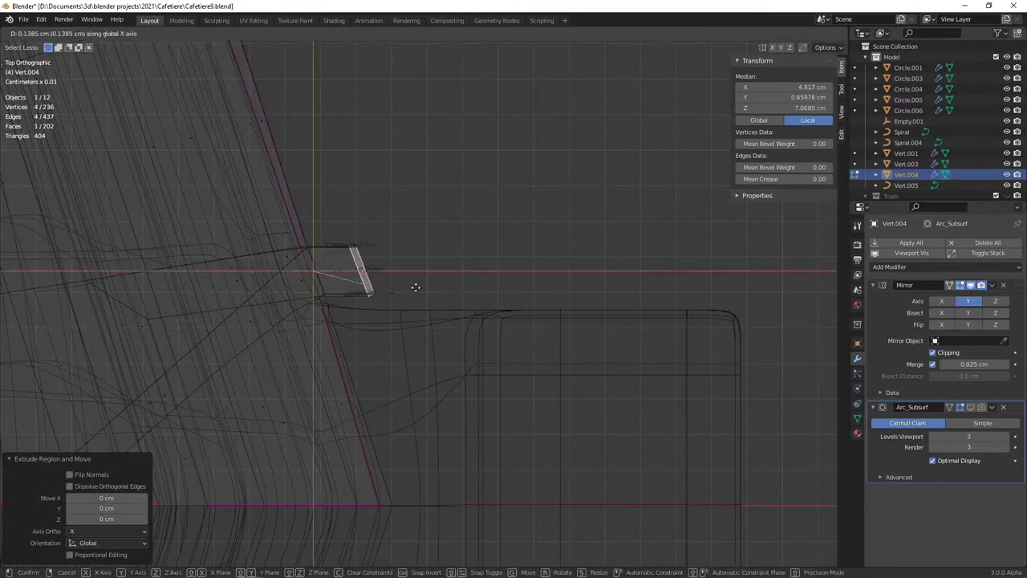
left_click(493, 315)
key("s")
key("x")
key("0")
key("Return")
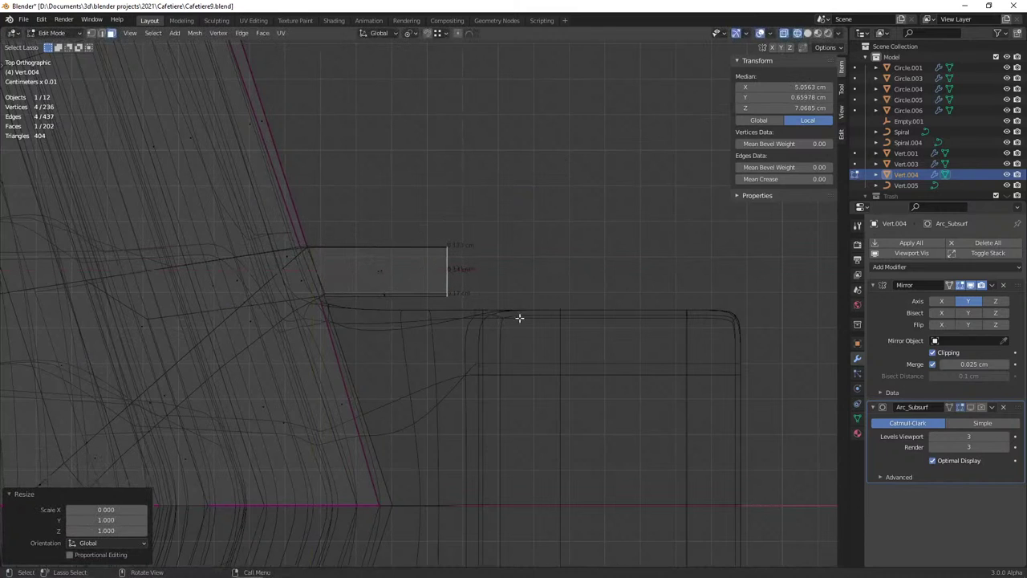
key("shift+z")
middle_click_drag(730, 372, 407, 259)
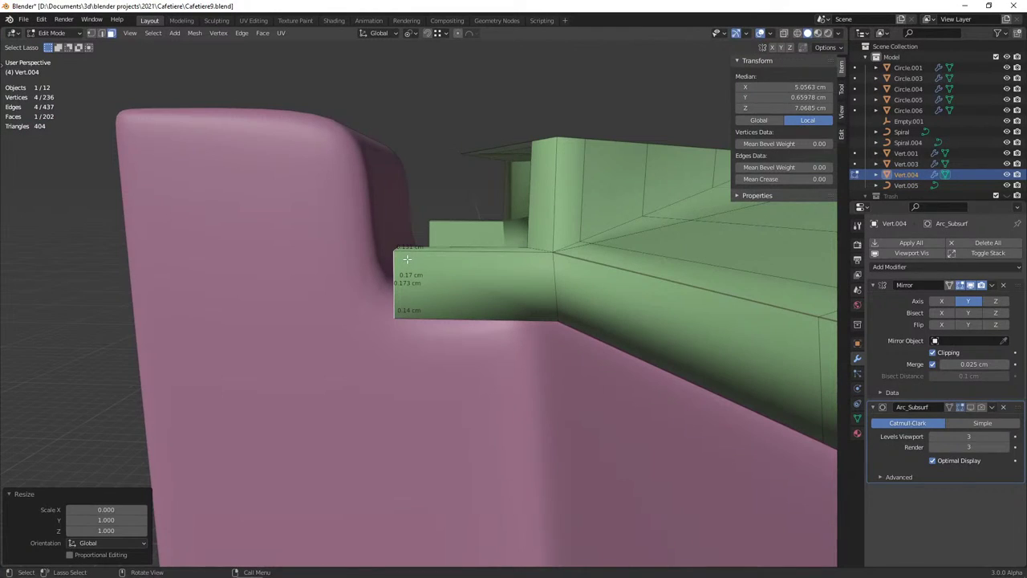
Undo the extruded tab and flatten the two lid edge faces together with LoopTools
key("x")
key("Escape")
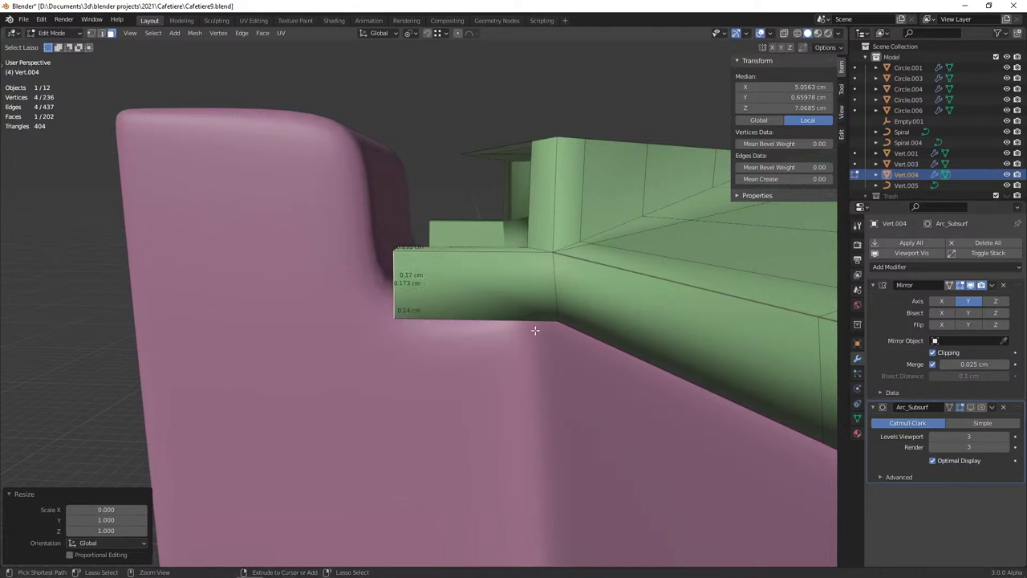
key("ctrl+z")
key("ctrl+z")
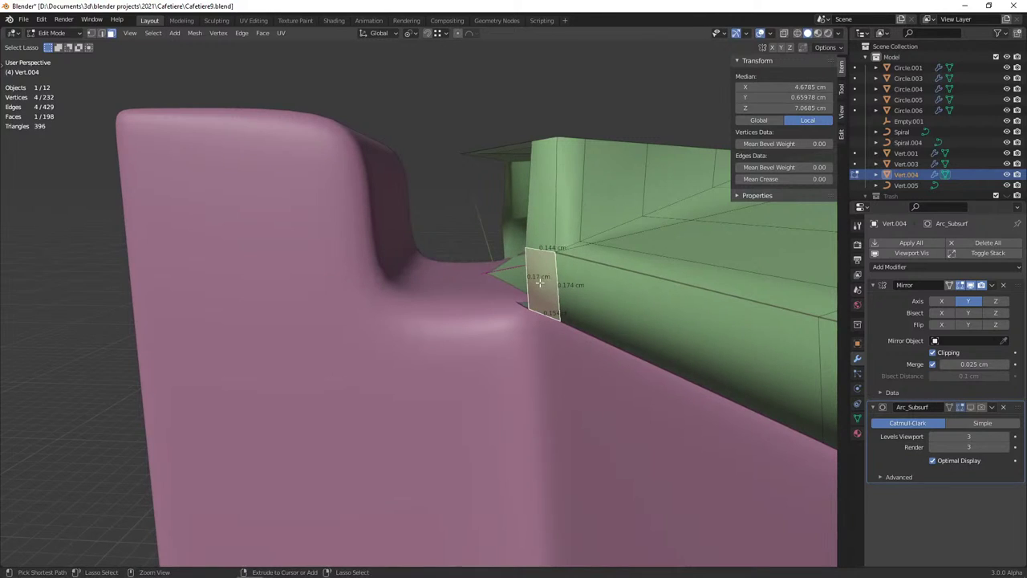
left_click(542, 211, "shift")
middle_click_drag(397, 248, 414, 297)
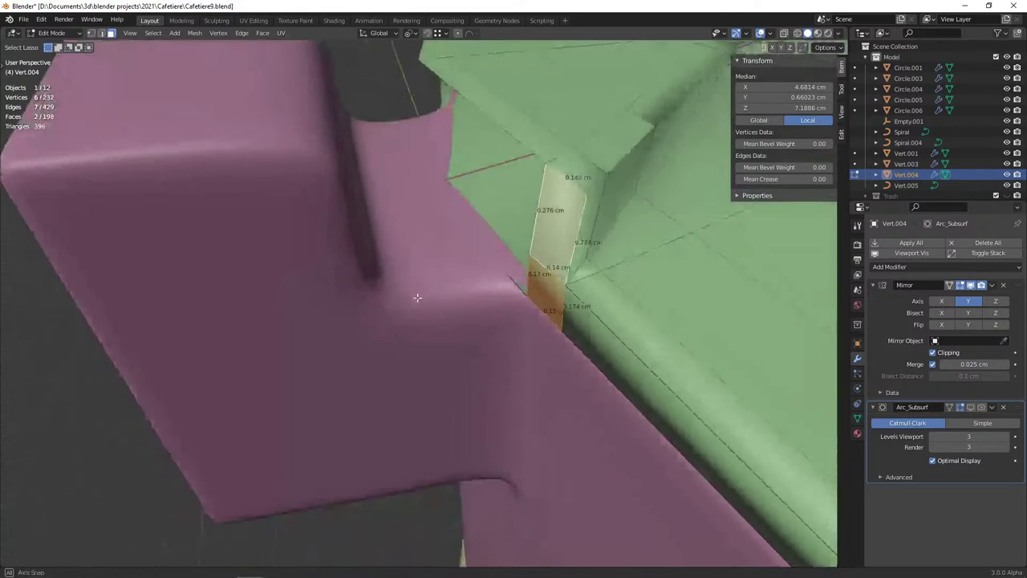
right_click(409, 303)
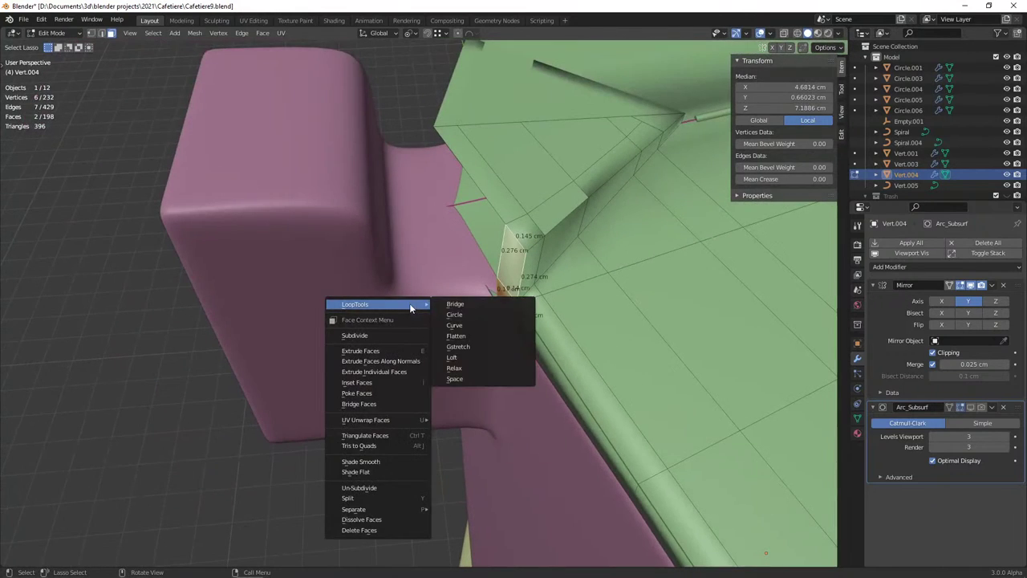
left_click(458, 337)
Slide the two edges beside the flattened faces and one corner vertex into place
mouse_move(438, 339)
middle_mouse_down()
mouse_move(419, 312)
mouse_move(468, 337)
mouse_move(481, 279)
middle_mouse_up()
left_click(481, 279)
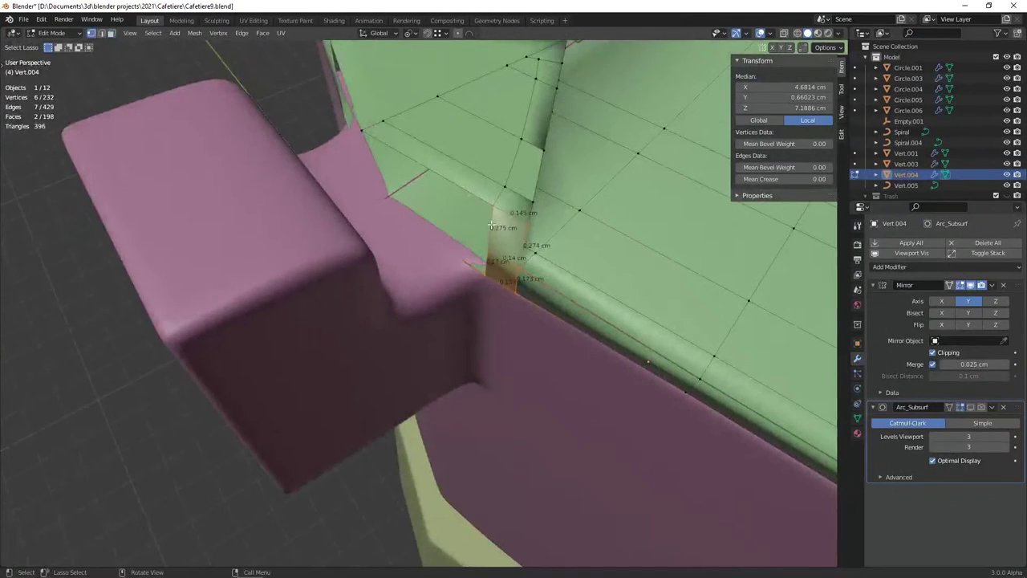
left_click(481, 279, "shift")
key("g")
key("g")
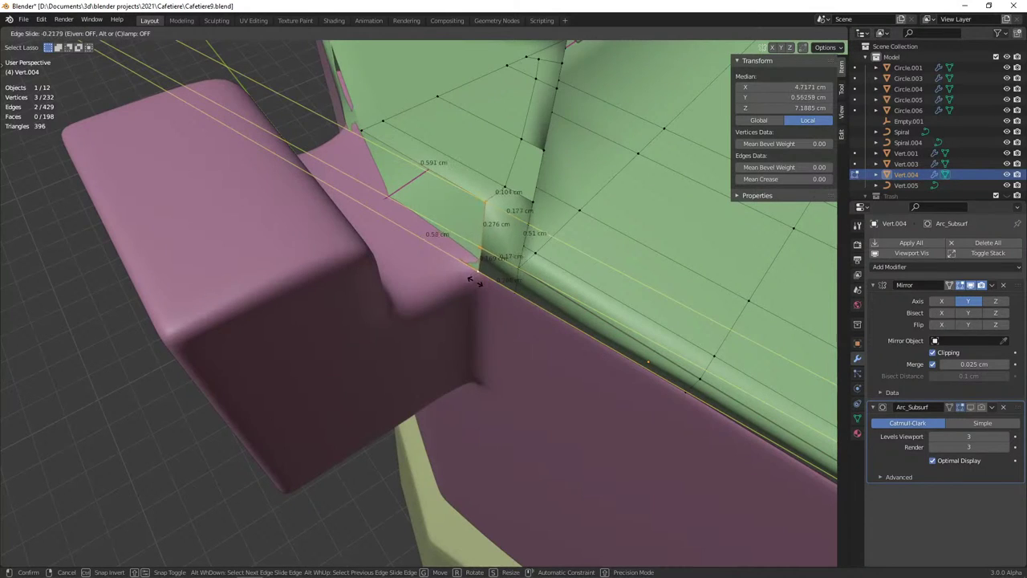
left_click(473, 277)
left_click(499, 188)
key("shift+v")
left_click(499, 187)
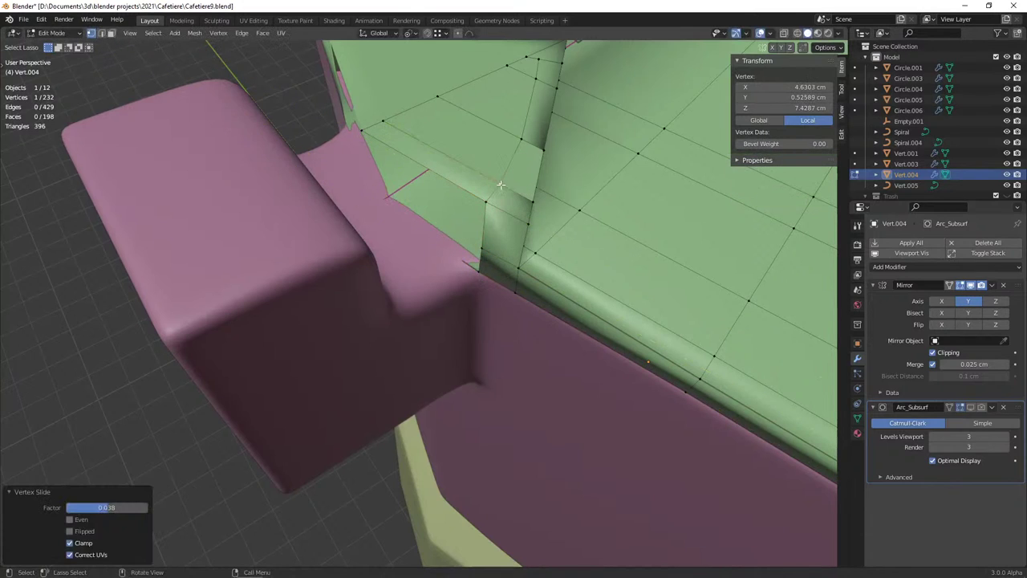
Extrude the lid edge faces 0.538 cm along X into a tab and scale its end flat to 0 on X
key("3")
left_click(499, 233)
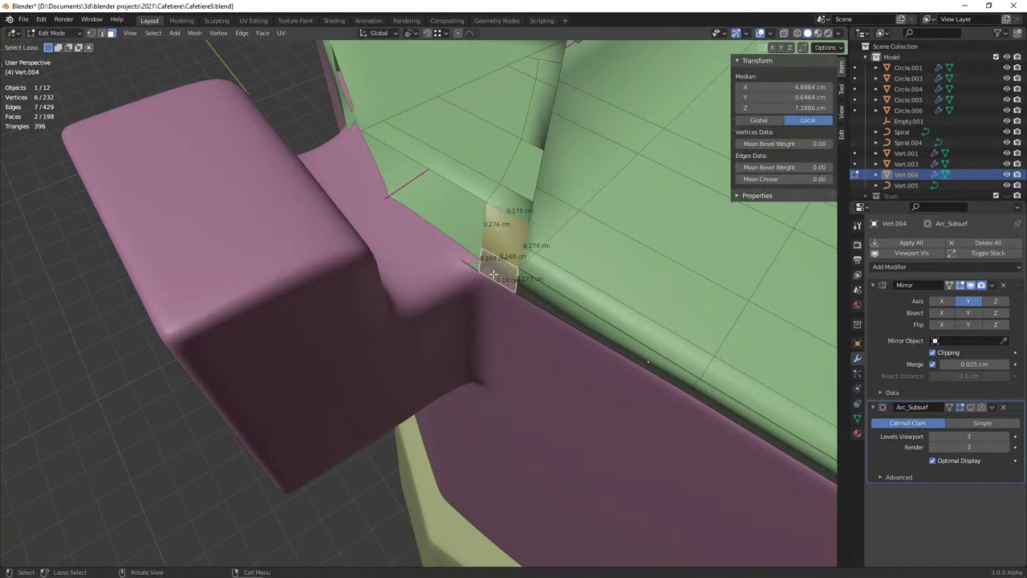
middle_click_drag(486, 270, 470, 297)
key("e")
right_click(468, 298)
key("g")
key("x")
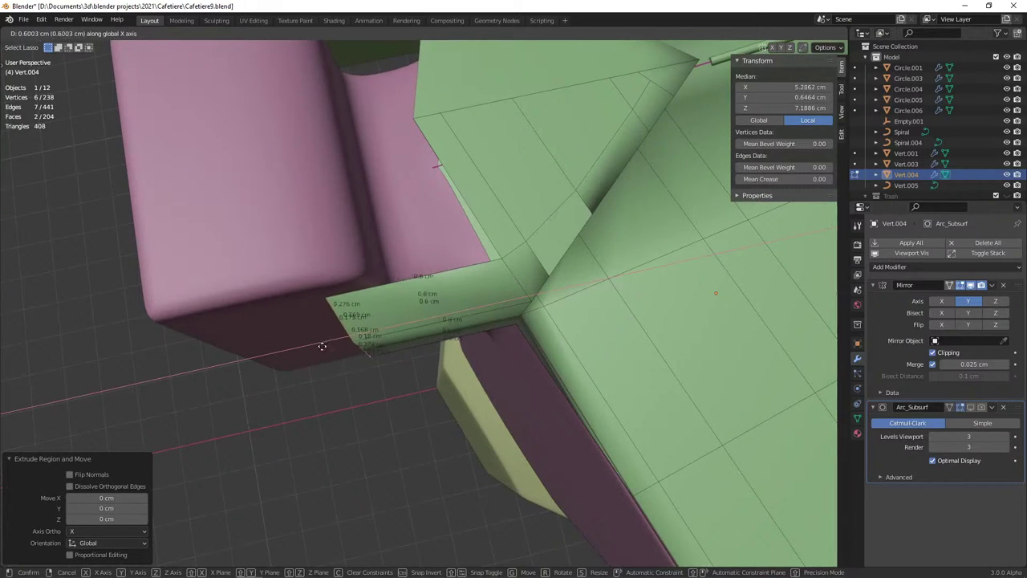
left_click(329, 345)
middle_click_drag(328, 331, 311, 266)
key("s")
key("x")
key("0")
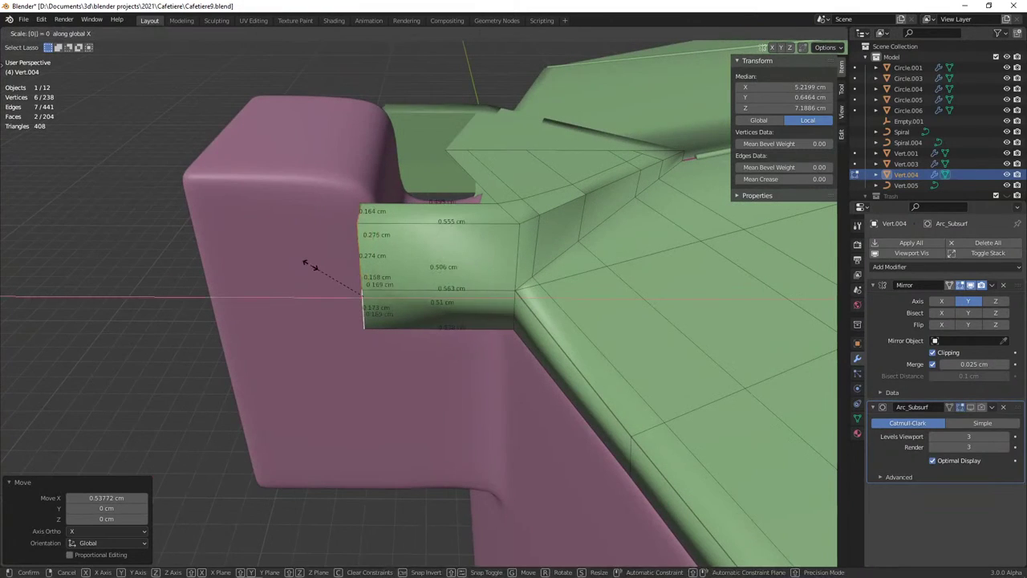
key("Return")
Select the tab's top strip of faces and lower it 0.029 cm along Z
scroll(379, 278, "up", 1)
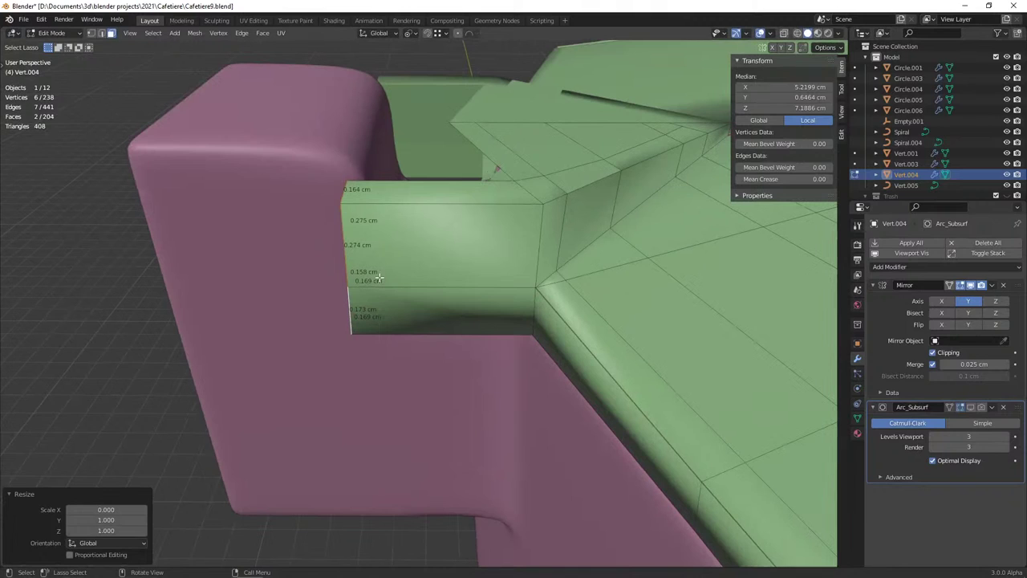
scroll(424, 269, "down", 2)
middle_click_drag(423, 269, 427, 272)
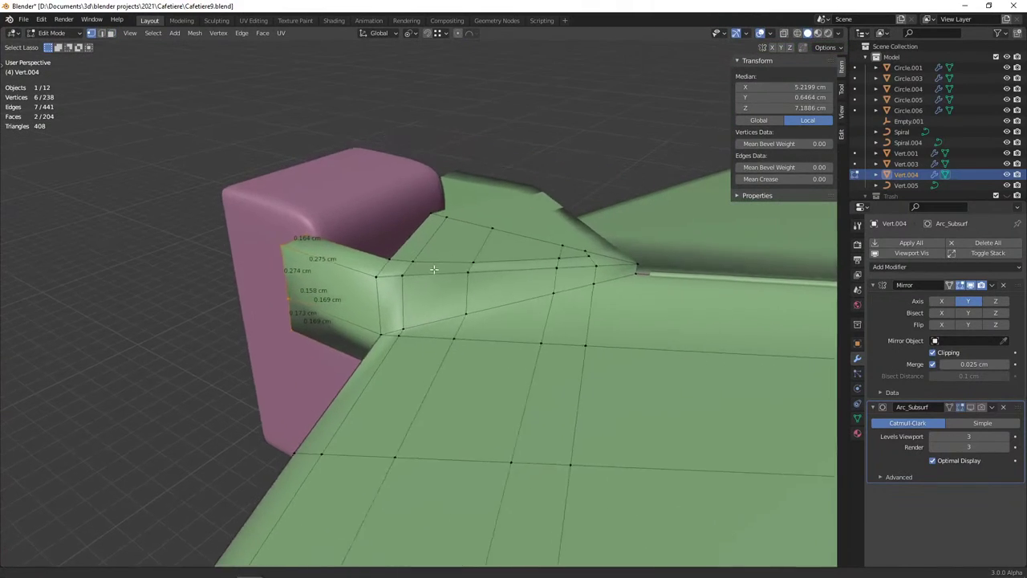
left_click(361, 269, "shift")
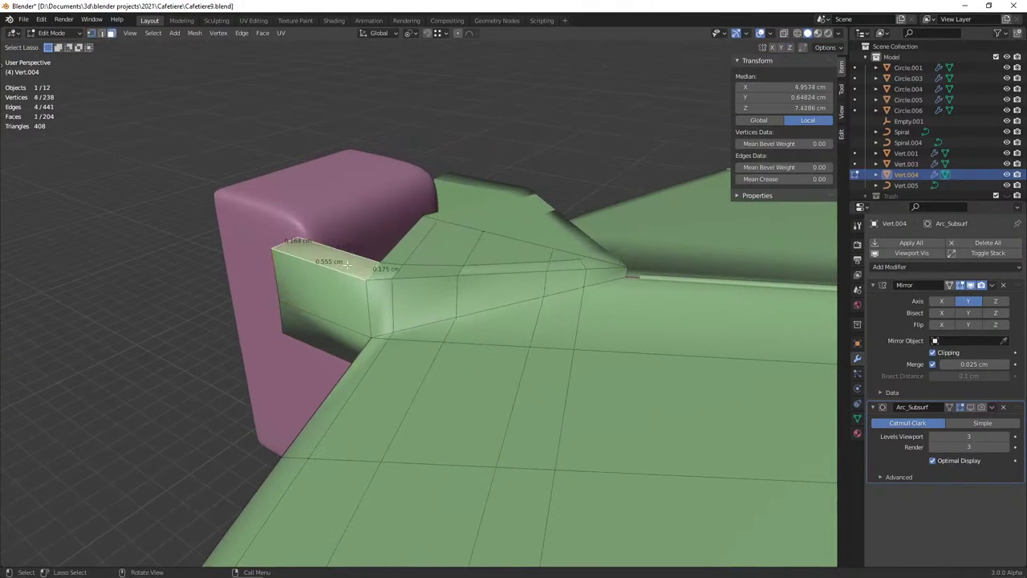
left_click(405, 248, "shift")
left_click(455, 265, "shift")
left_click(484, 250, "shift")
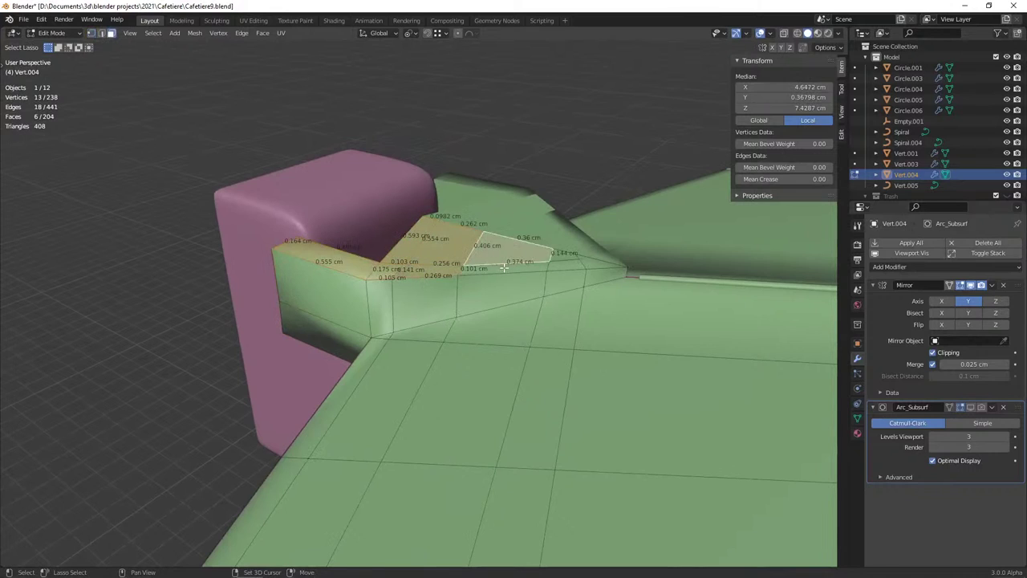
left_click(546, 258, "shift")
left_click(582, 260, "shift")
left_click(614, 265, "shift")
mouse_move(484, 250)
middle_mouse_down()
mouse_move(490, 241)
mouse_move(273, 497)
middle_mouse_up()
key("g")
key("z")
left_click(493, 249)
key("alt+Tab")
key("Tab")
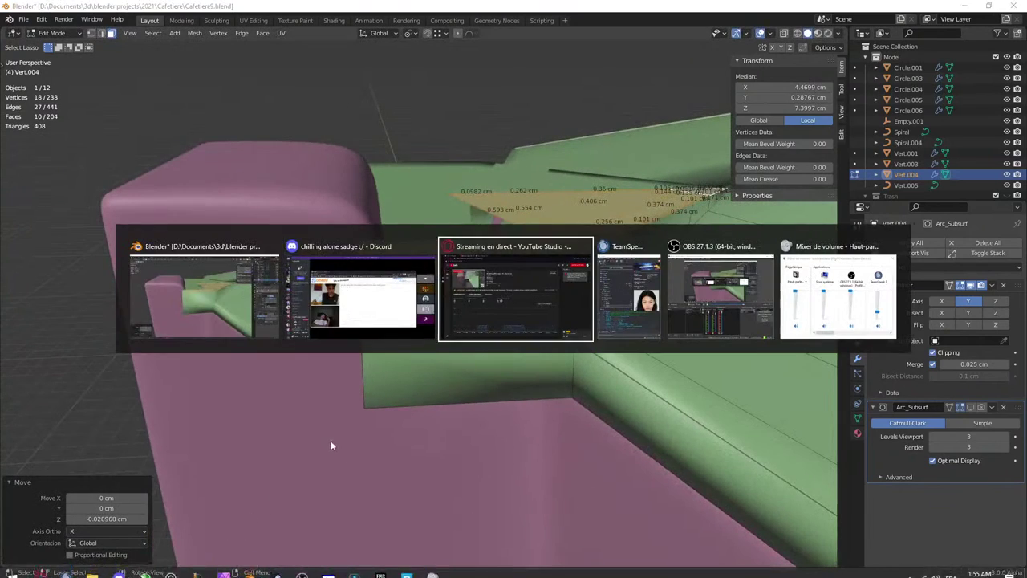
key("Escape")
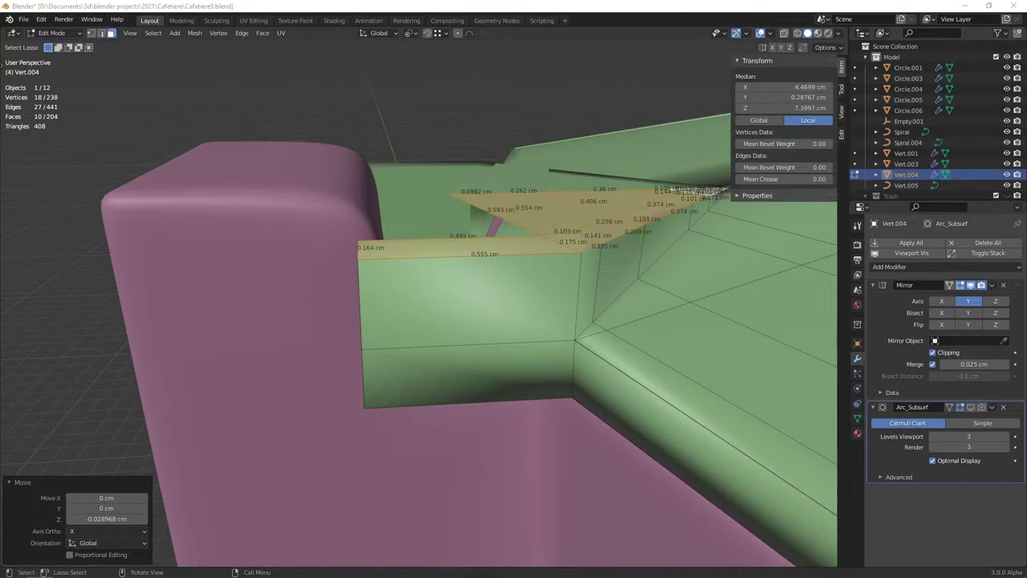
Extrude a new vertex from the gap's corner, keeping it in the horizontal plane
mouse_move(202, 316)
middle_mouse_down()
mouse_move(432, 376)
mouse_move(486, 241)
mouse_move(337, 257)
middle_mouse_up()
key("alt+a")
key("2")
left_click(476, 239)
key("1")
left_click(480, 240)
key("e")
key("shift+z")
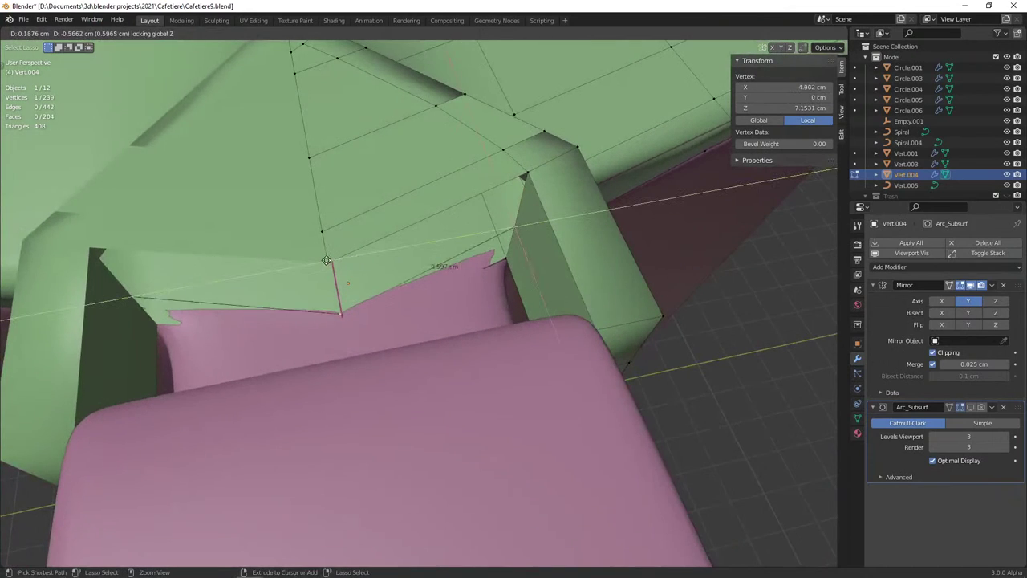
left_click(326, 260)
Fill a face between the two edges bordering the gap
middle_click_drag(326, 260, 408, 244)
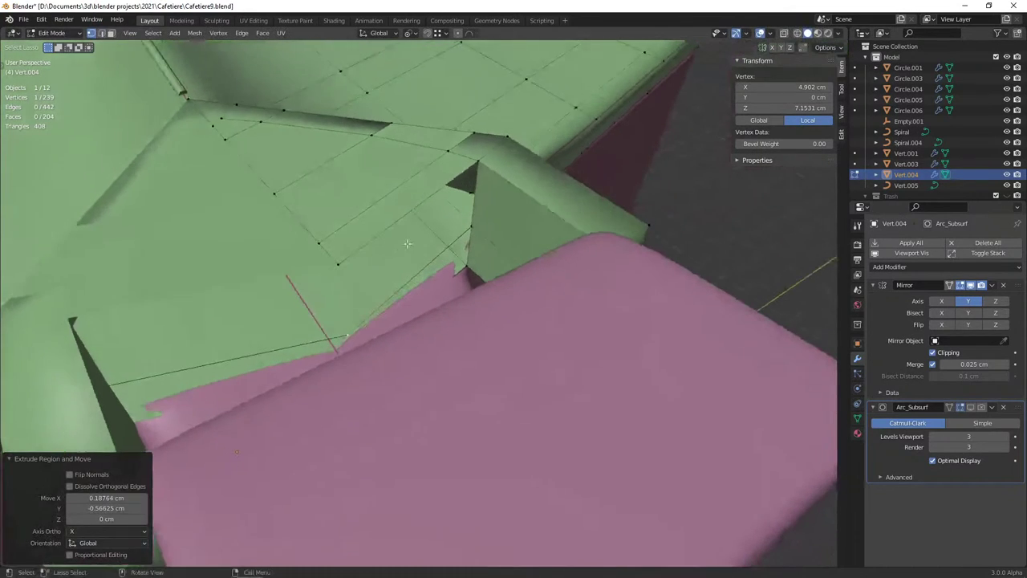
key("2")
left_click(469, 249, "shift")
left_click(435, 254, "shift")
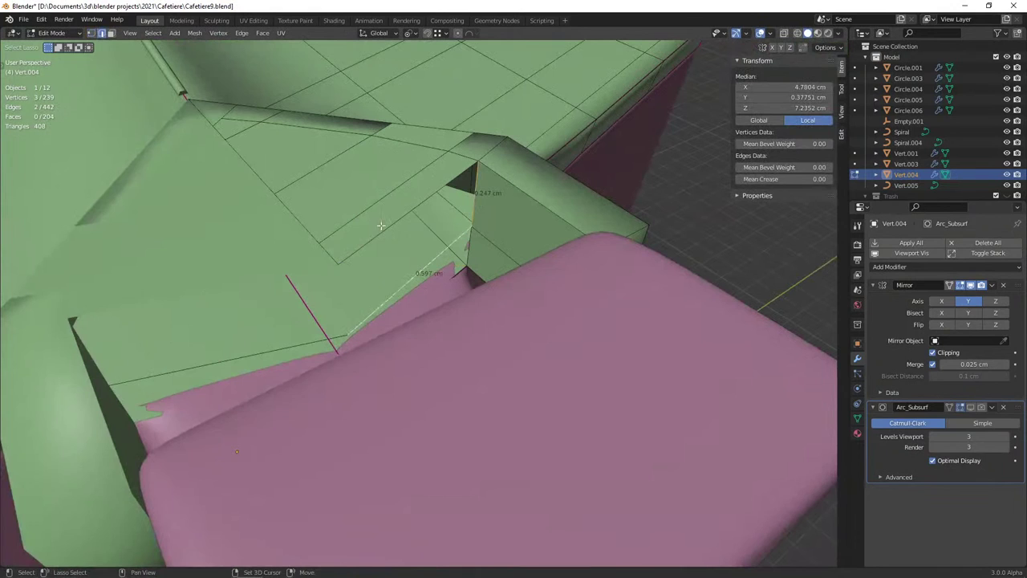
key("f")
middle_click_drag(380, 226, 417, 240)
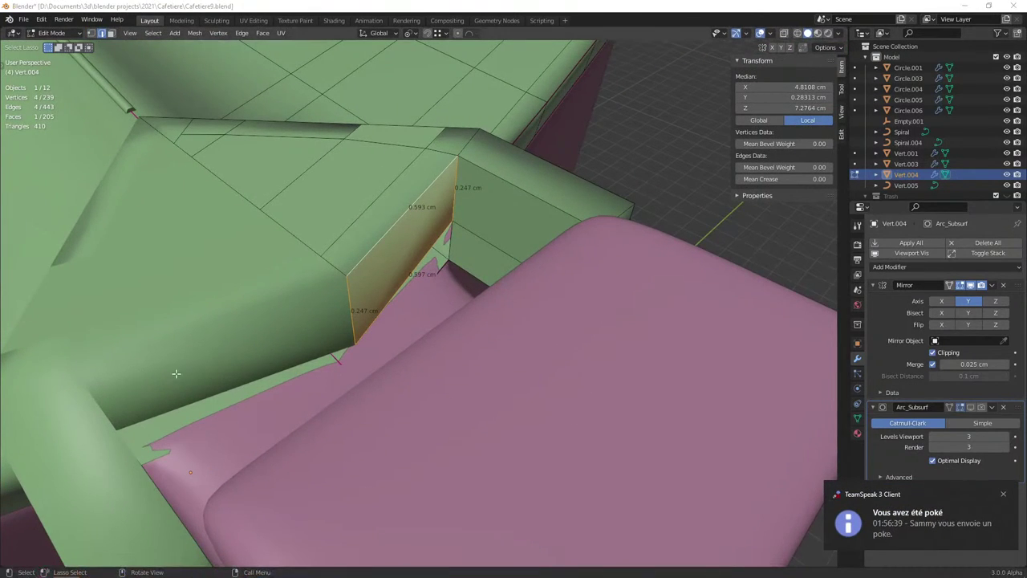
In wireframe, move the vertices beside the new face along Y, then deselect everything
middle_click_drag(175, 373, 208, 353)
key("shift+z")
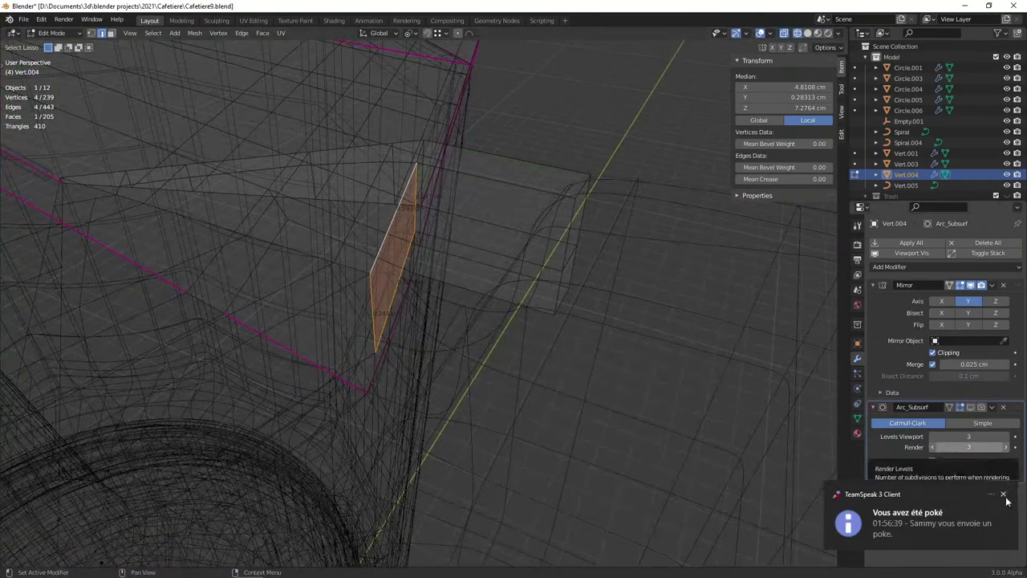
left_click(1003, 494)
mouse_move(448, 380)
middle_mouse_down()
mouse_move(453, 267)
mouse_move(436, 303)
mouse_move(337, 321)
middle_mouse_up()
left_click(453, 275)
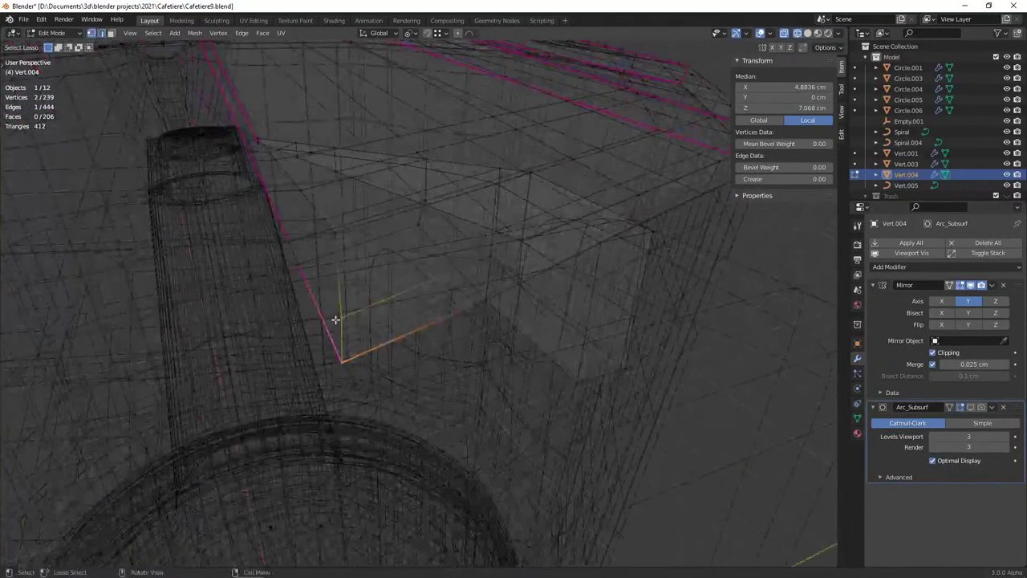
left_click(339, 229, "shift")
key("g")
key("y")
left_click(177, 372)
mouse_move(177, 372)
middle_mouse_down()
mouse_move(331, 415)
mouse_move(554, 417)
mouse_move(434, 437)
middle_mouse_up()
left_click(330, 415)
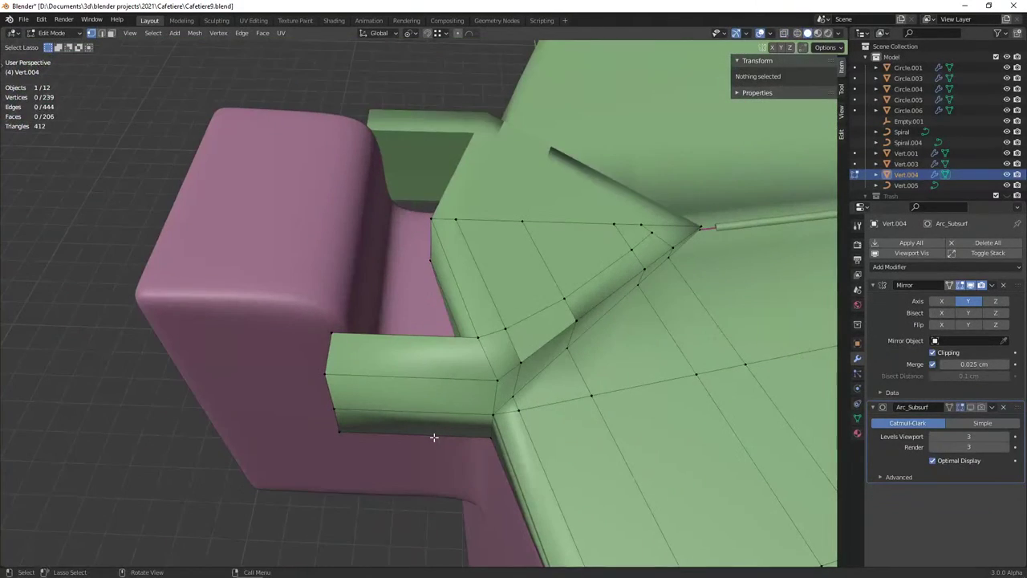
From top view, shift the tab-base vertices -0.167 cm along X
middle_click_drag(434, 398, 432, 344)
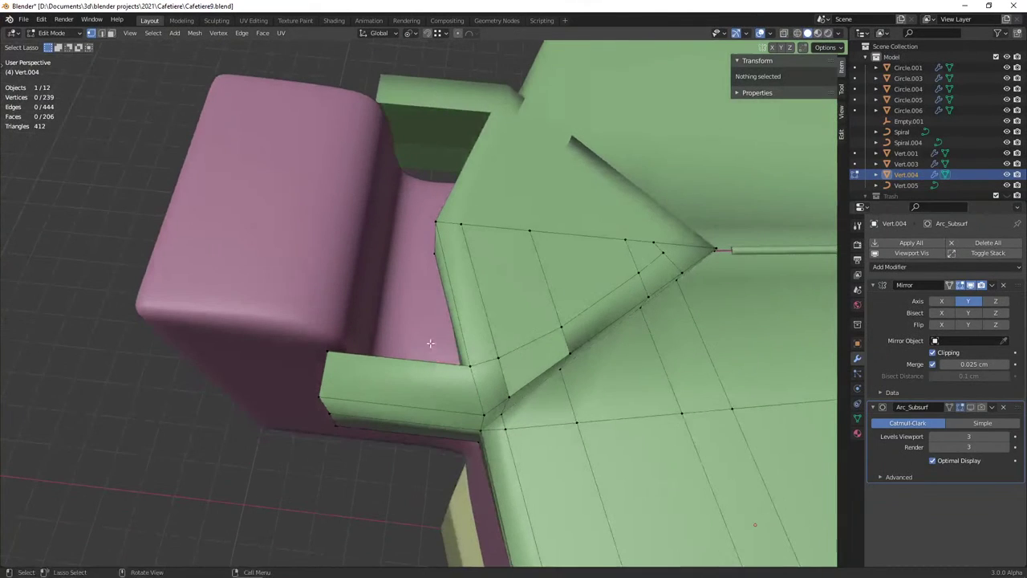
left_click(435, 222)
key("shift+z")
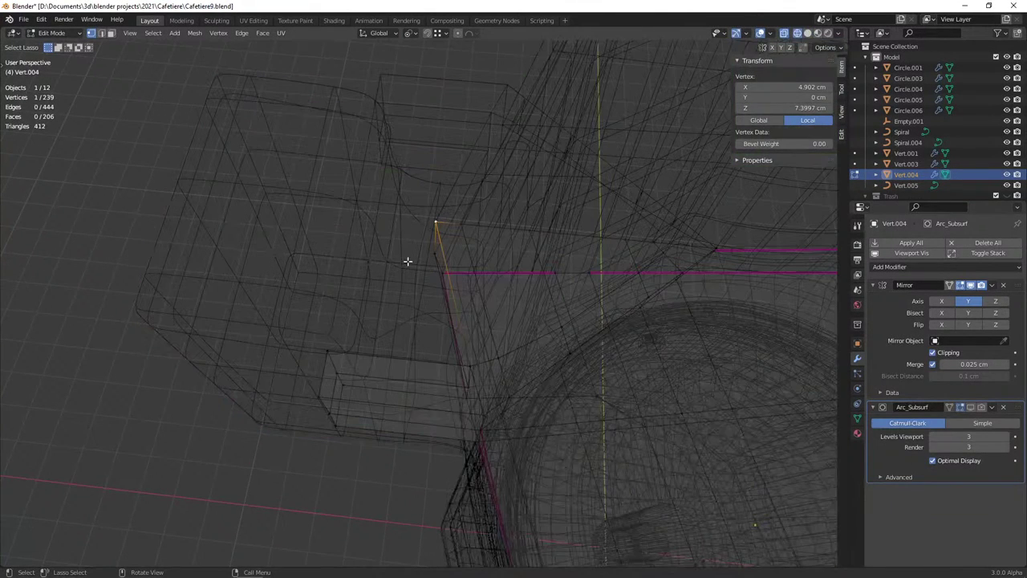
mouse_move(408, 262)
middle_mouse_down()
mouse_move(413, 289)
mouse_move(420, 264)
mouse_move(481, 291)
middle_mouse_up()
left_click(435, 285, "shift")
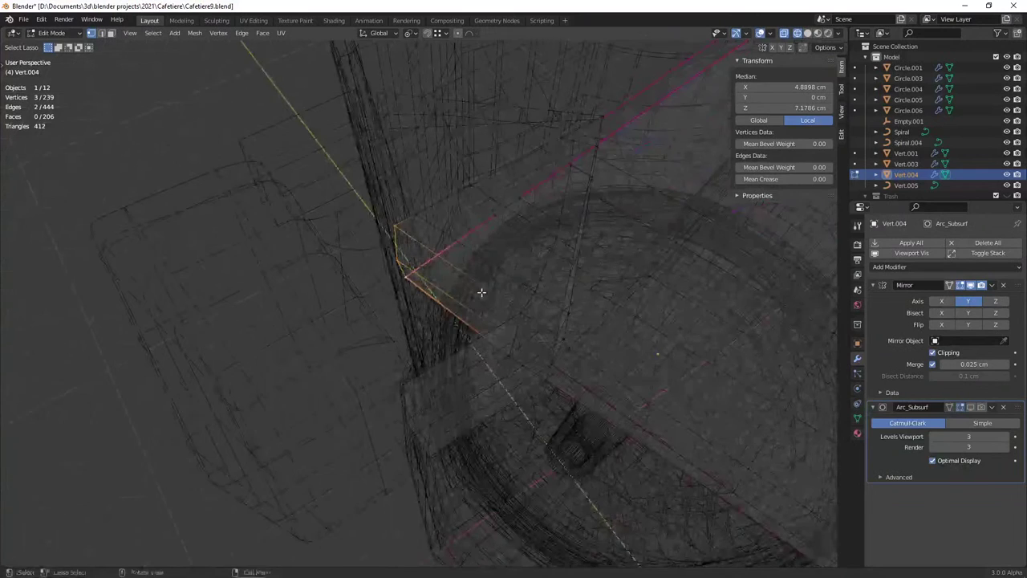
key("KP_7")
key("g")
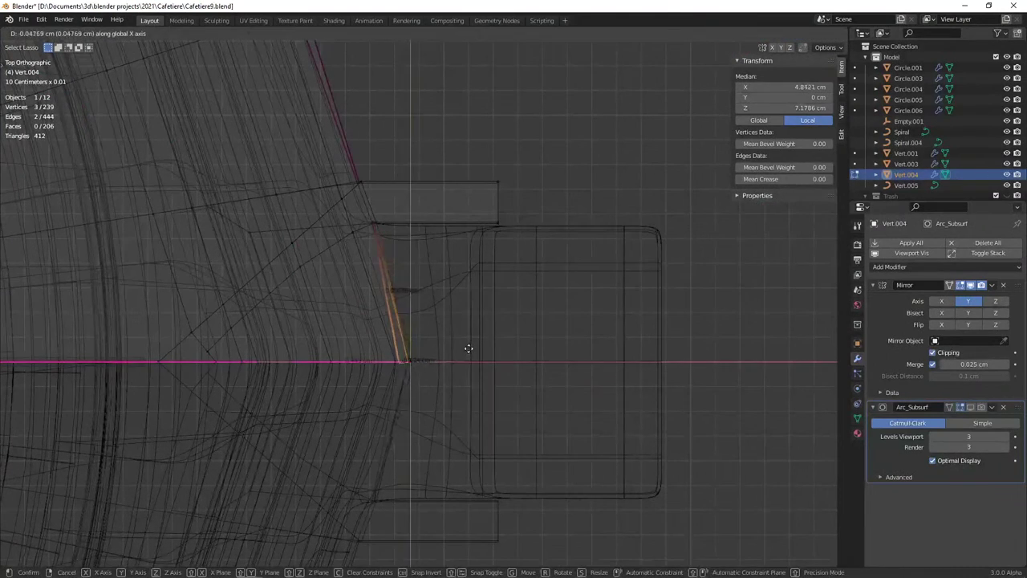
key("x")
left_click(438, 363)
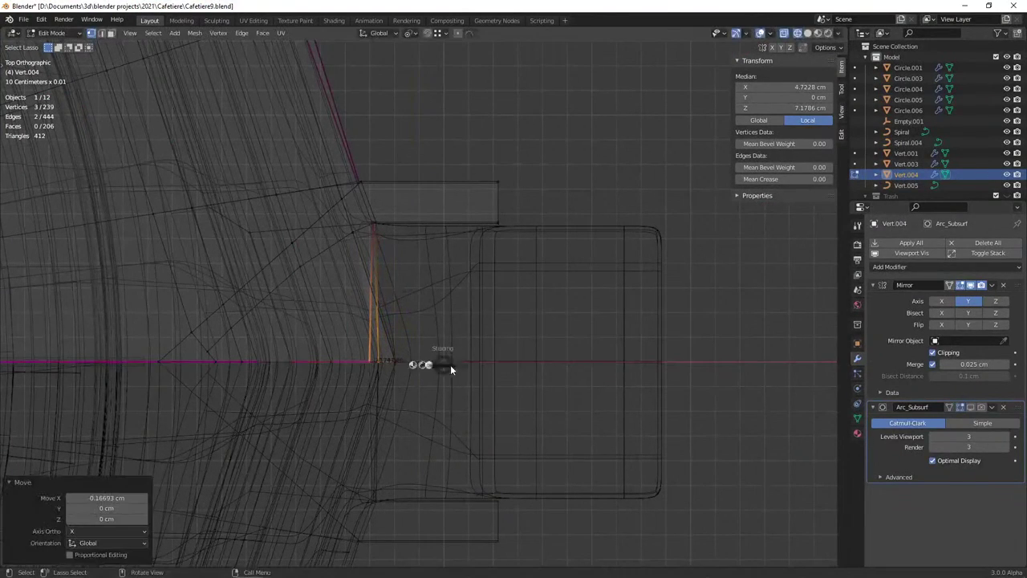
Move a single tab-base vertex along X to line it up
key("shift+z")
mouse_move(451, 364)
middle_mouse_down()
mouse_move(458, 369)
mouse_move(449, 327)
middle_mouse_up()
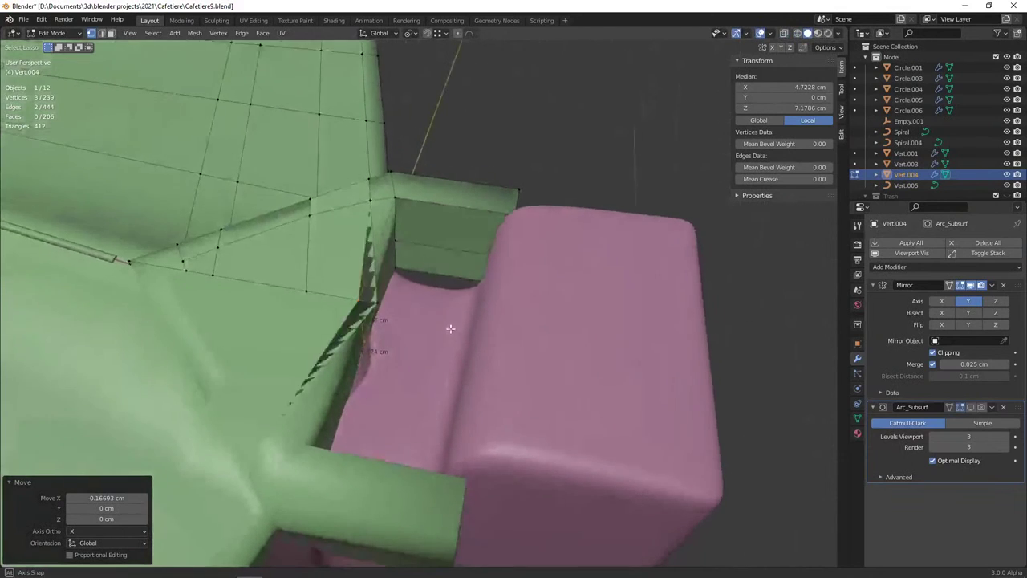
left_click(365, 300)
key("g")
key("x")
left_click(337, 315)
Give the edge where the tab meets the lid rim a full crease of 1.0
mouse_move(337, 314)
middle_mouse_down()
mouse_move(348, 280)
mouse_move(367, 305)
middle_mouse_up()
scroll(368, 305, "up", 5)
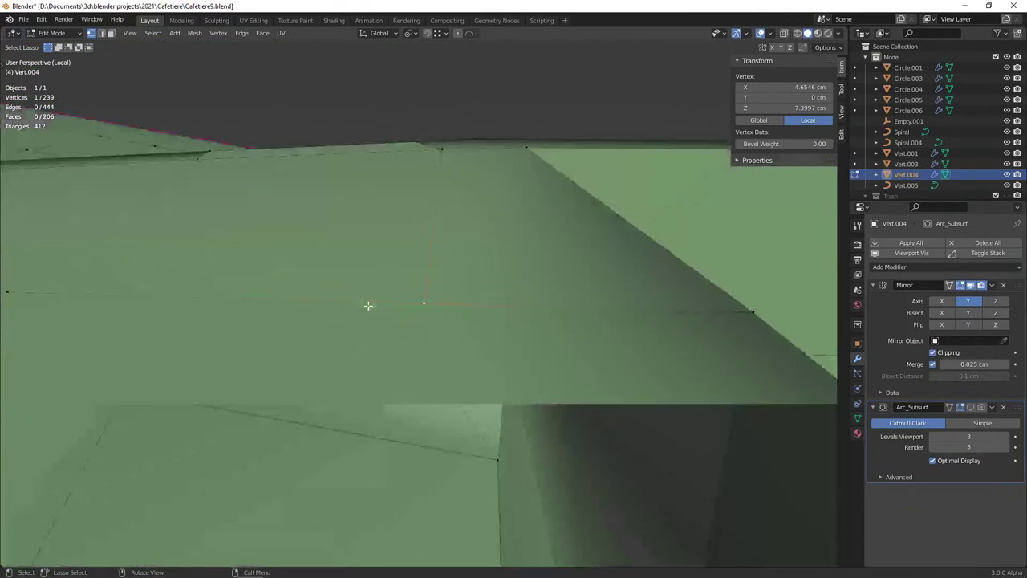
scroll(401, 367, "down", 4)
mouse_move(377, 321)
middle_mouse_down()
mouse_move(391, 288)
mouse_move(341, 388)
middle_mouse_up()
left_click(341, 387)
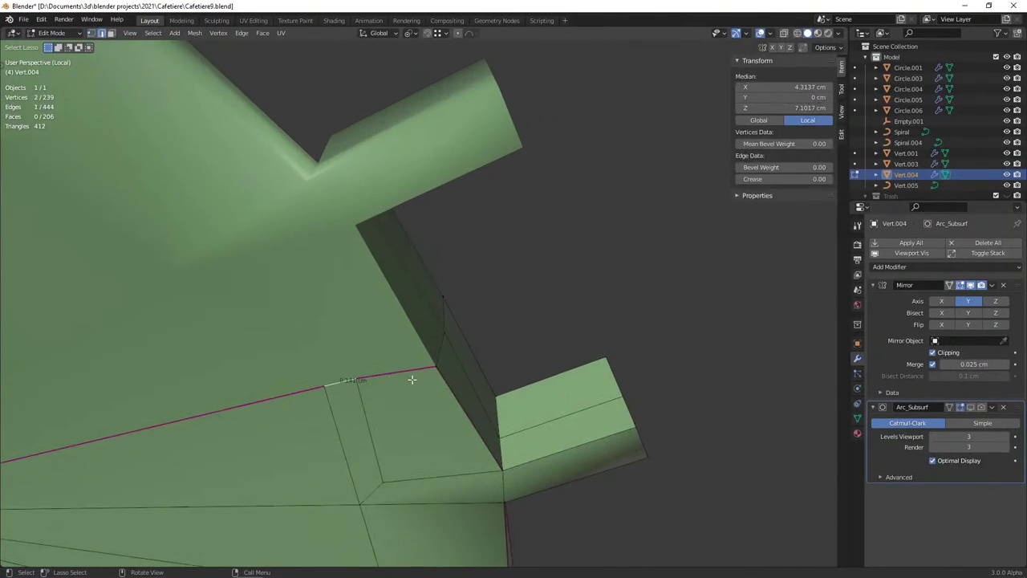
key("shift+e")
left_click(196, 367)
key("alt+a")
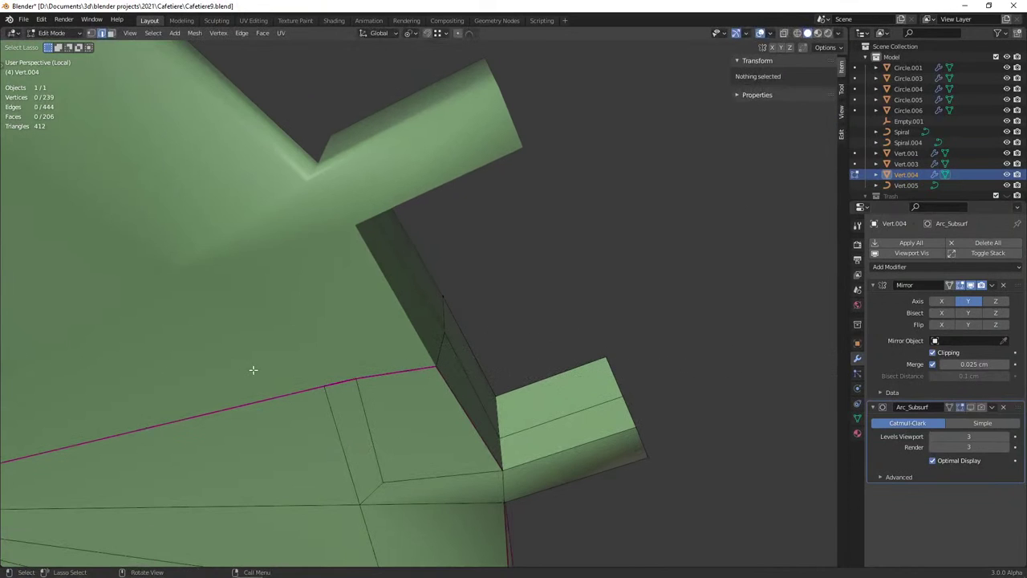
Inspect the lid from several angles and select two edges at the tab base
middle_click_drag(252, 366, 188, 345)
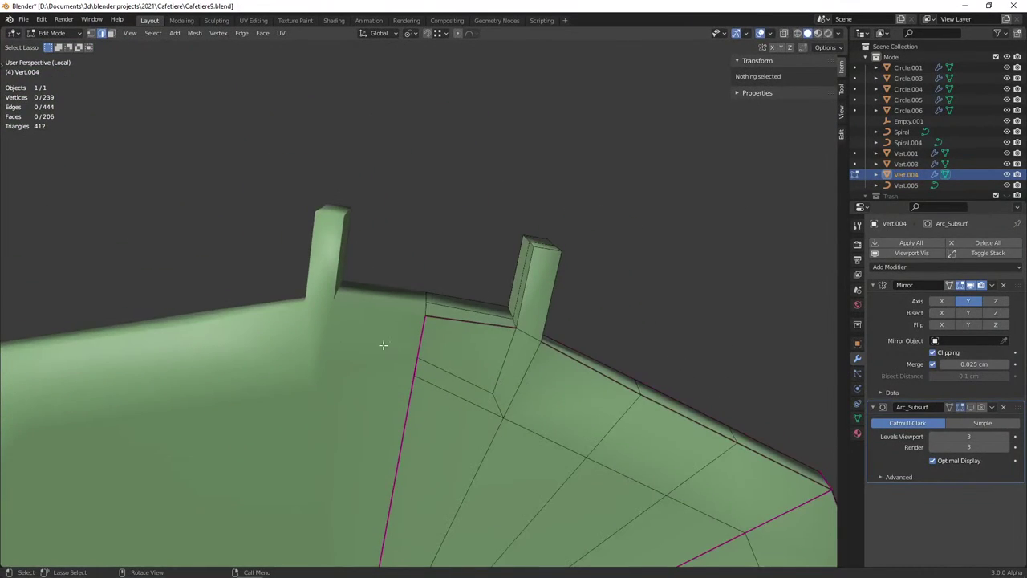
middle_click_drag(383, 345, 280, 447)
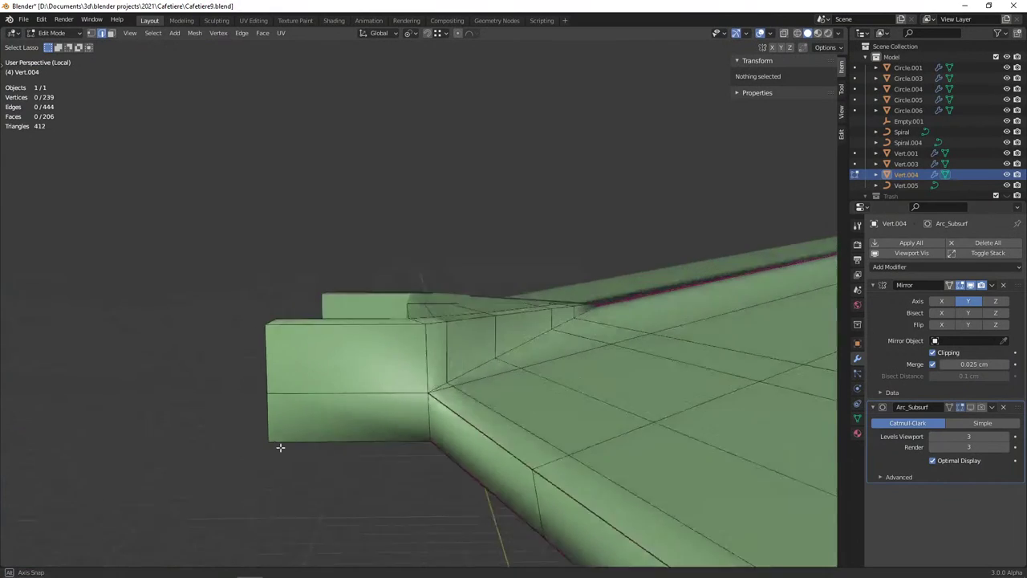
middle_click_drag(280, 447, 409, 466)
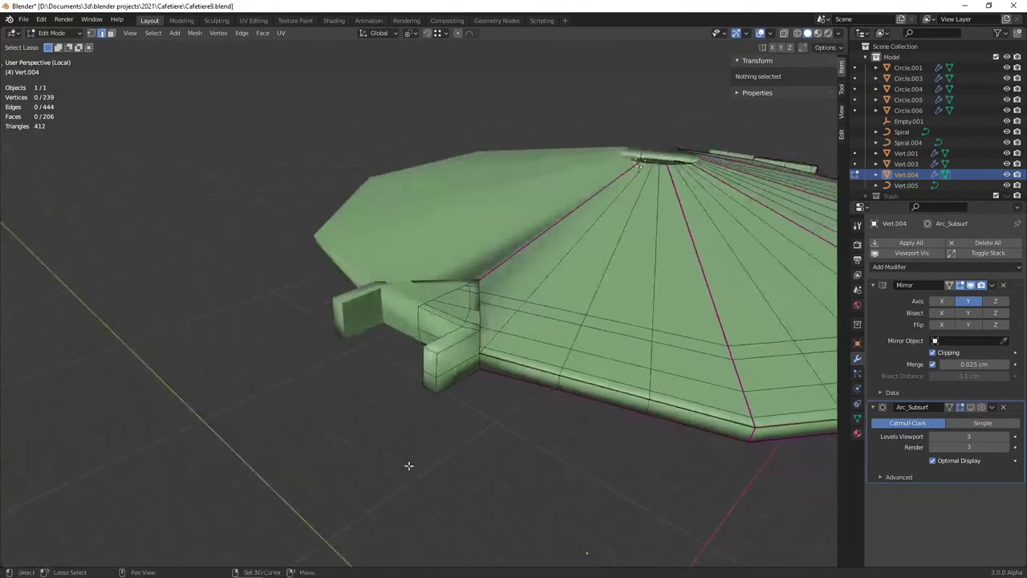
scroll(409, 465, "down", 3)
scroll(314, 487, "down", 2)
middle_click_drag(497, 434, 337, 404)
scroll(372, 398, "up", 4)
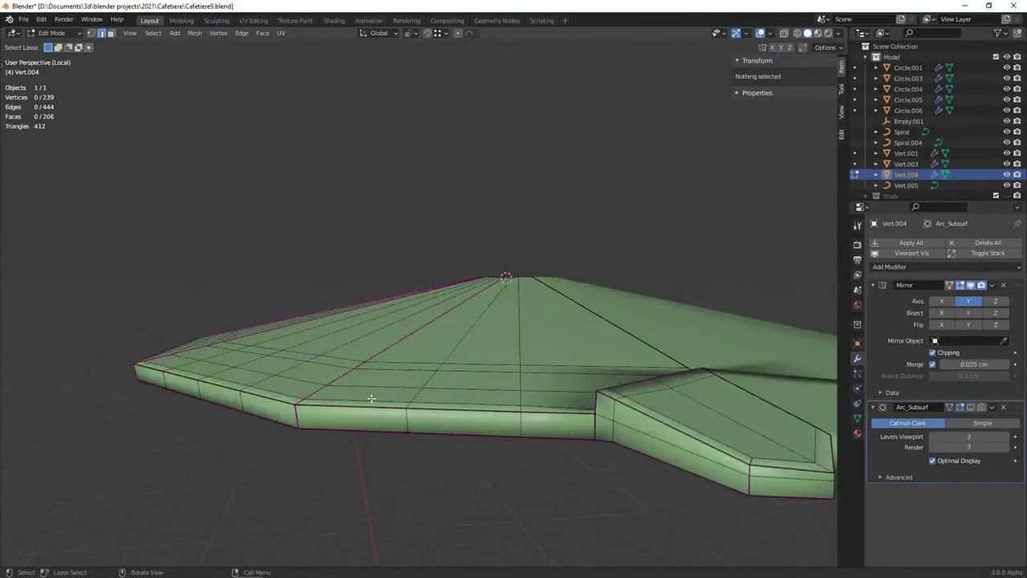
scroll(394, 399, "down", 3)
middle_click_drag(414, 410, 530, 436)
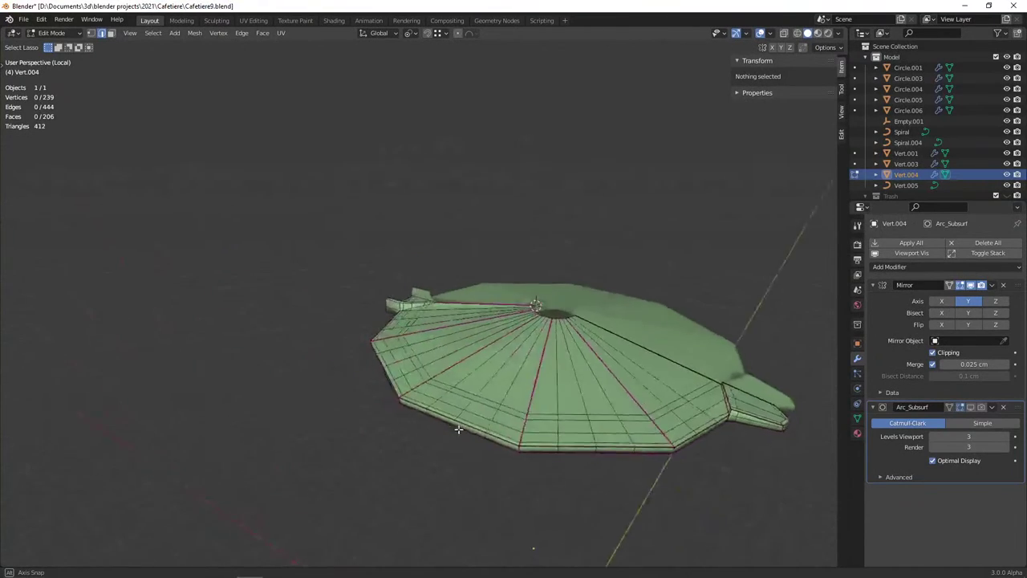
scroll(394, 400, "up", 4)
mouse_move(393, 399)
middle_mouse_down()
mouse_move(385, 365)
mouse_move(401, 330)
mouse_move(289, 425)
mouse_move(340, 396)
mouse_move(645, 463)
middle_mouse_up()
left_click(382, 344)
left_click(289, 425, "shift")
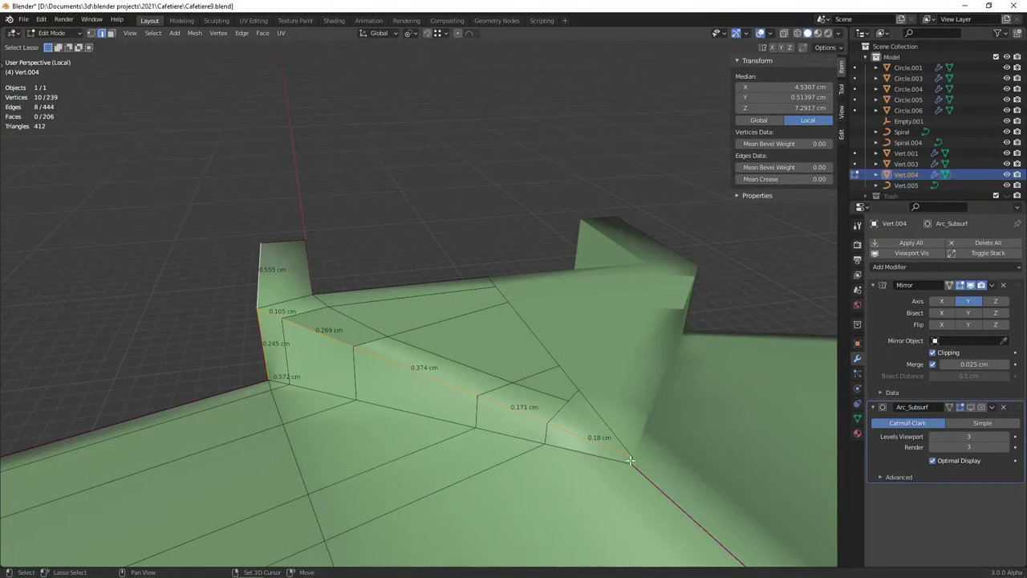
Give the selected tab-base edges a full crease
mouse_move(271, 392)
middle_mouse_down()
mouse_move(291, 402)
mouse_move(414, 398)
middle_mouse_up()
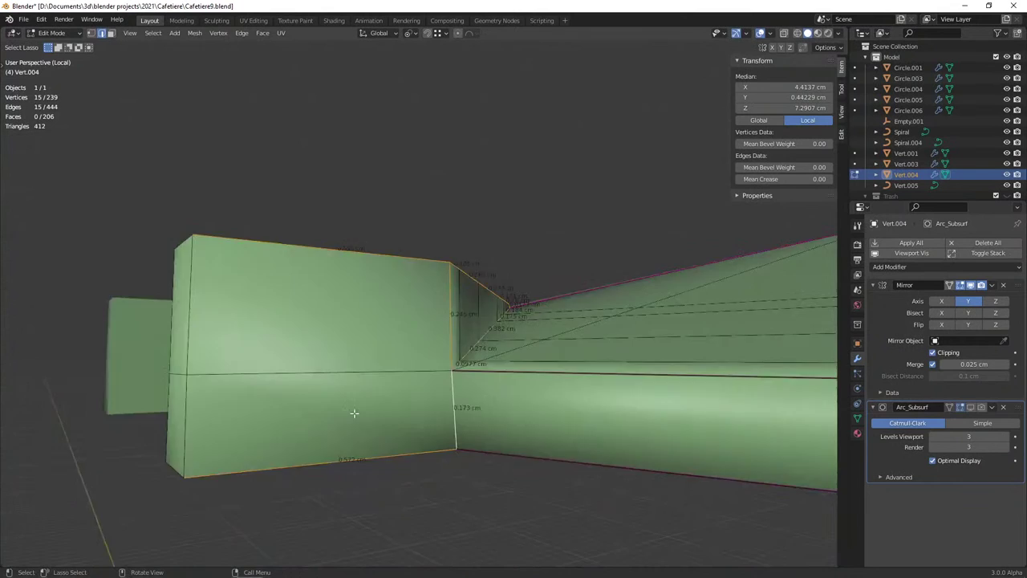
mouse_move(354, 413)
middle_mouse_down()
mouse_move(378, 371)
mouse_move(427, 372)
mouse_move(556, 278)
middle_mouse_up()
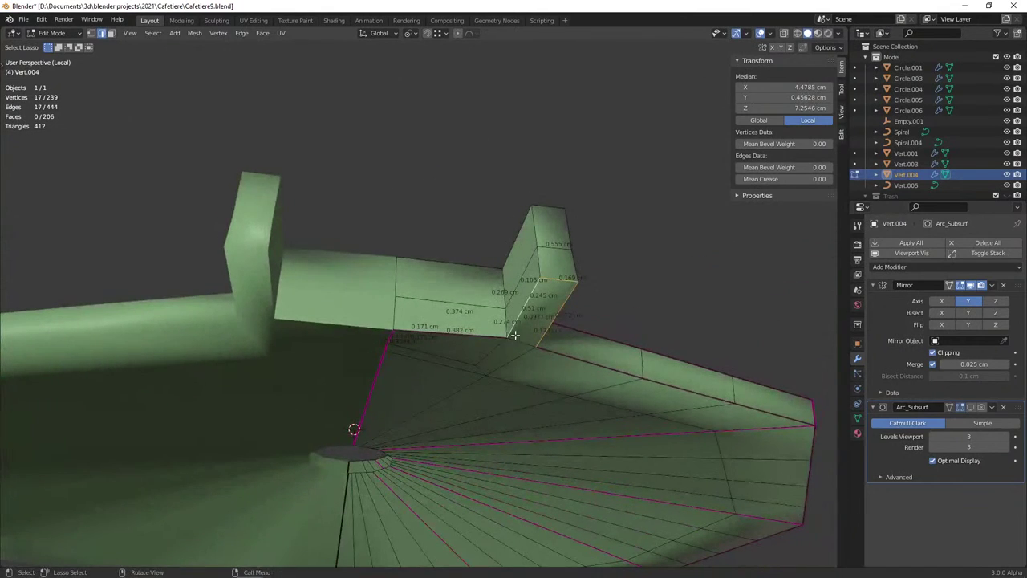
mouse_move(515, 334)
middle_mouse_down()
mouse_move(506, 385)
mouse_move(485, 416)
middle_mouse_up()
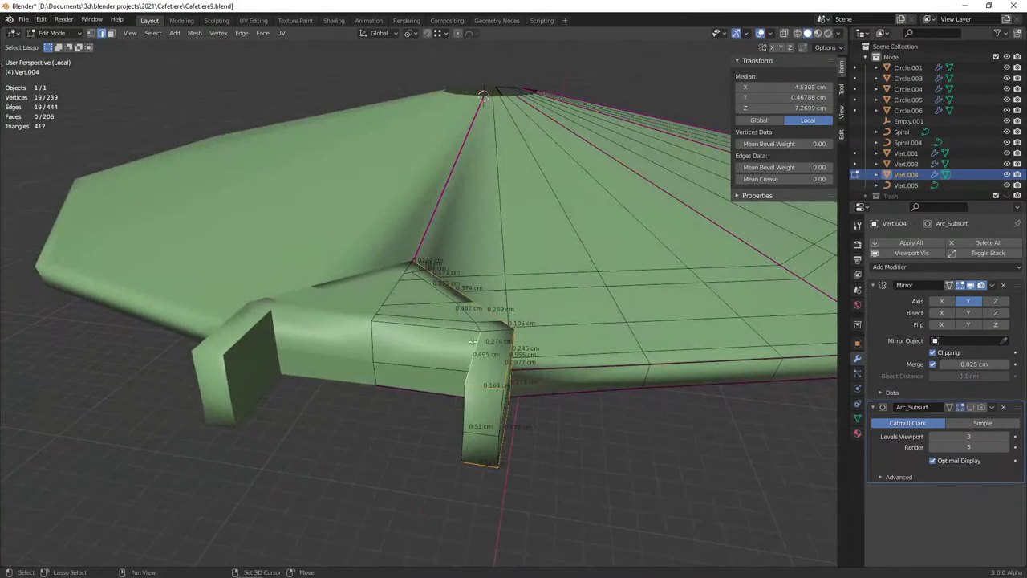
middle_click_drag(443, 362, 654, 371)
key("shift+e")
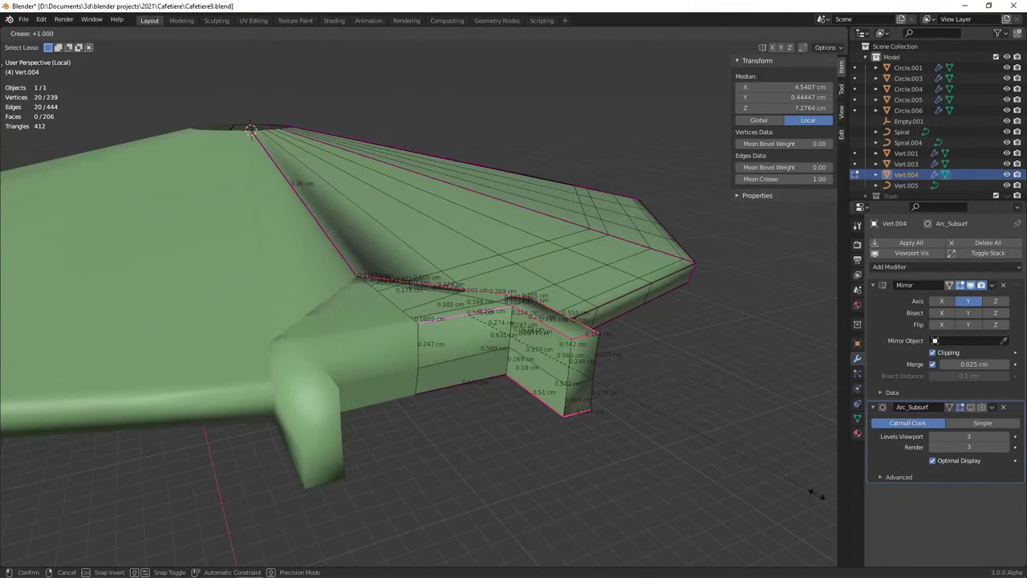
left_click(813, 496)
middle_click_drag(812, 496, 465, 248)
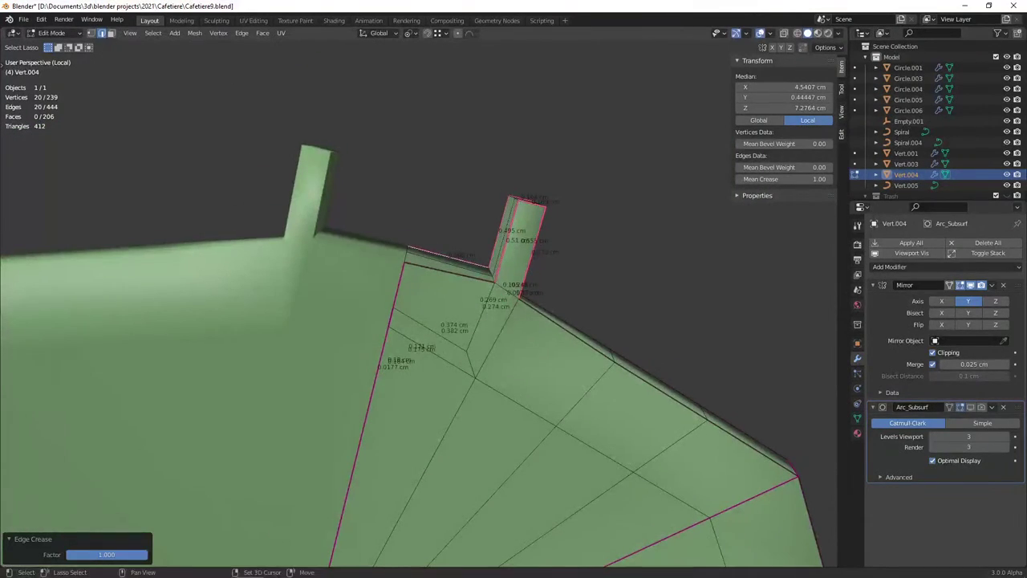
key("alt+a")
Apply a lighter crease to the edge loop running around the tab
left_click(543, 323)
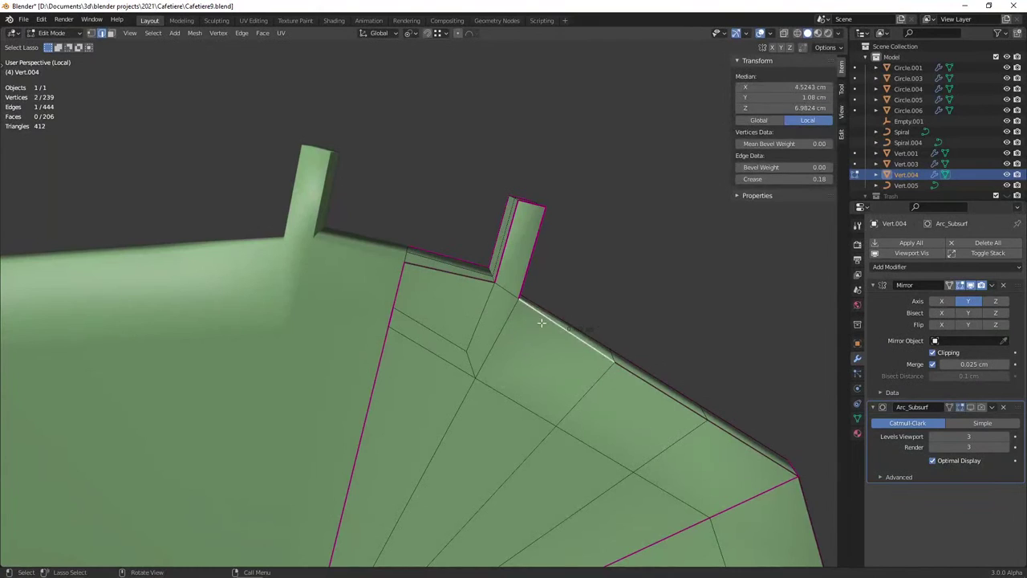
middle_click_drag(542, 322, 522, 350)
key("alt+a")
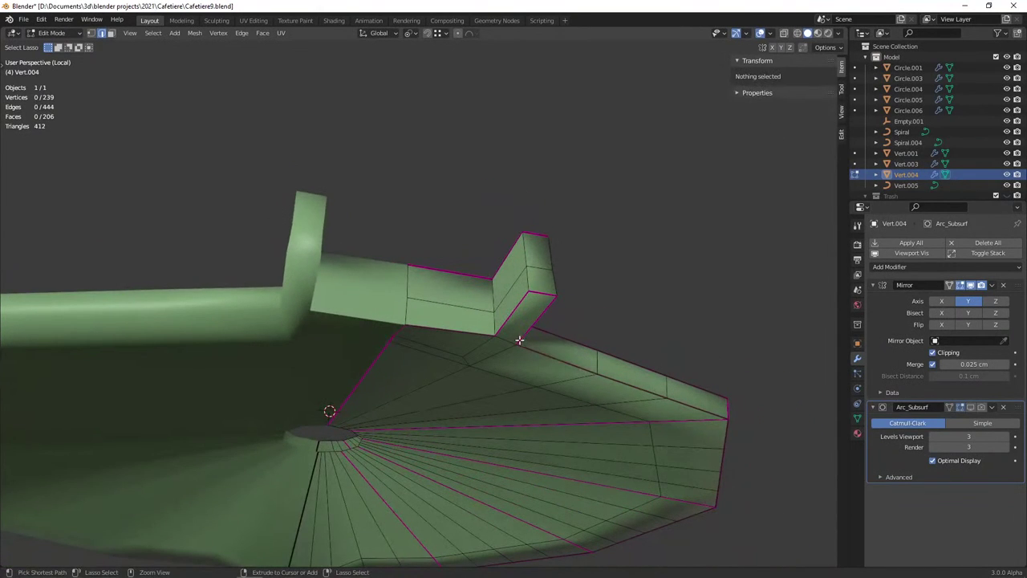
left_click(512, 318, "alt")
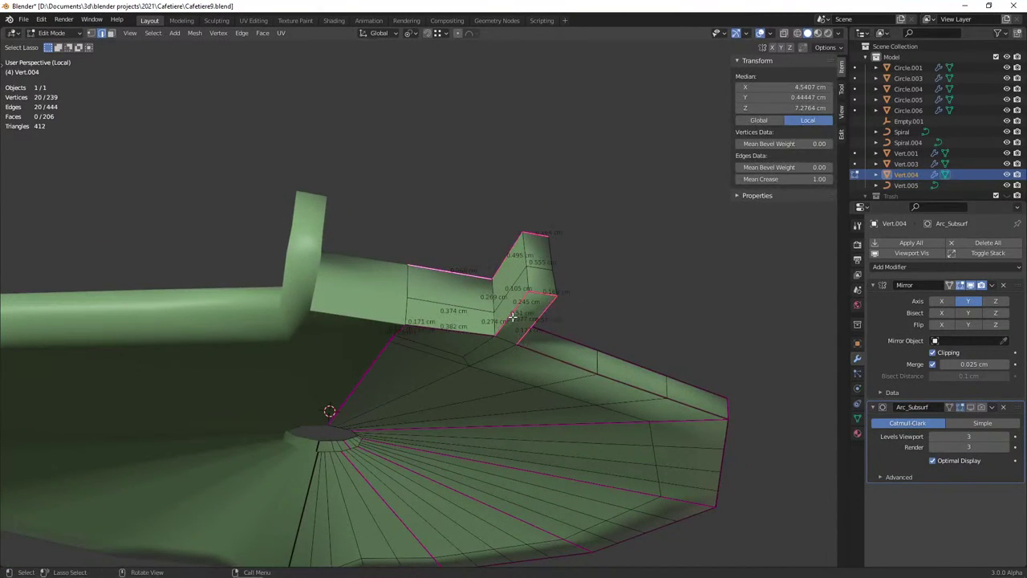
mouse_move(512, 318)
middle_mouse_down()
mouse_move(449, 367)
mouse_move(514, 345)
middle_mouse_up()
key("shift+e")
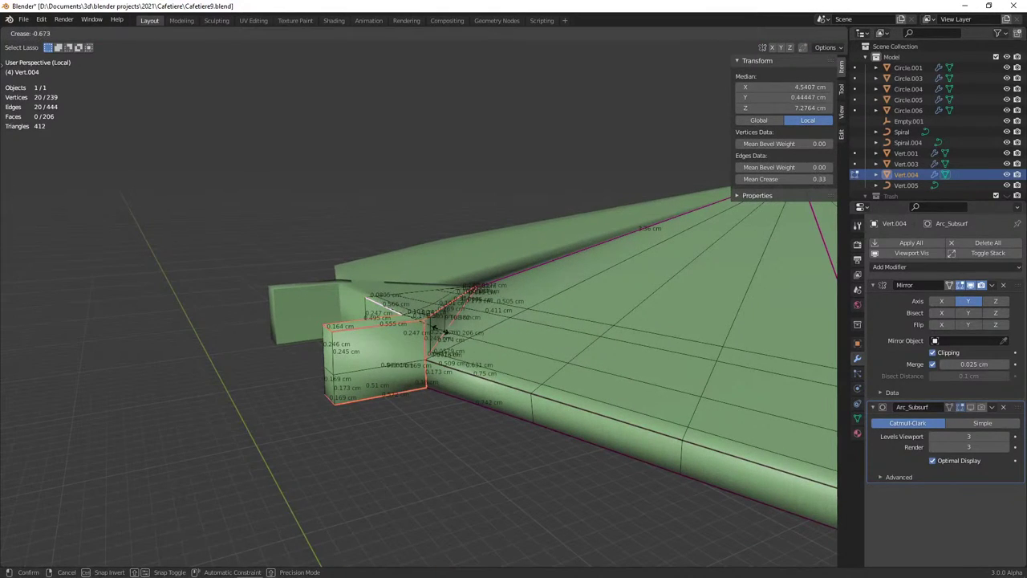
left_click(415, 327)
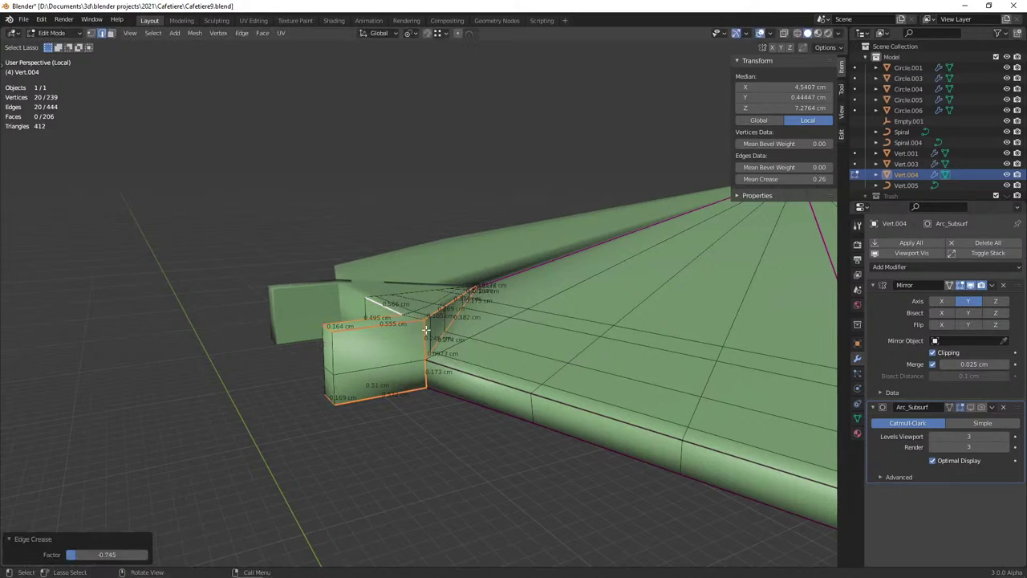
Preview the smoothed lid and recalculate the mesh normals outward
key("Tab")
key("Tab")
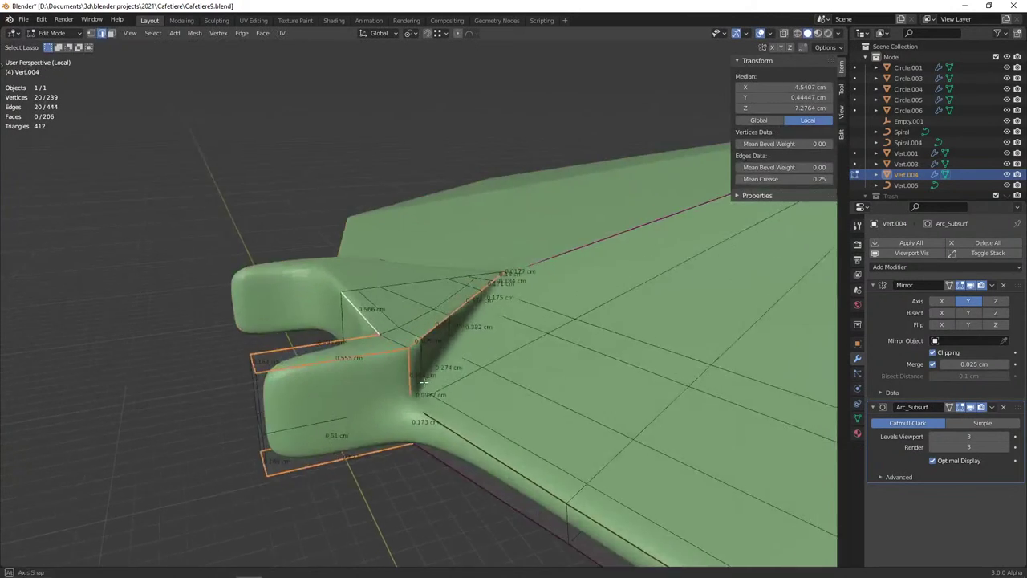
mouse_move(429, 386)
middle_mouse_down()
mouse_move(377, 398)
mouse_move(389, 375)
middle_mouse_up()
key("a")
key("shift+n")
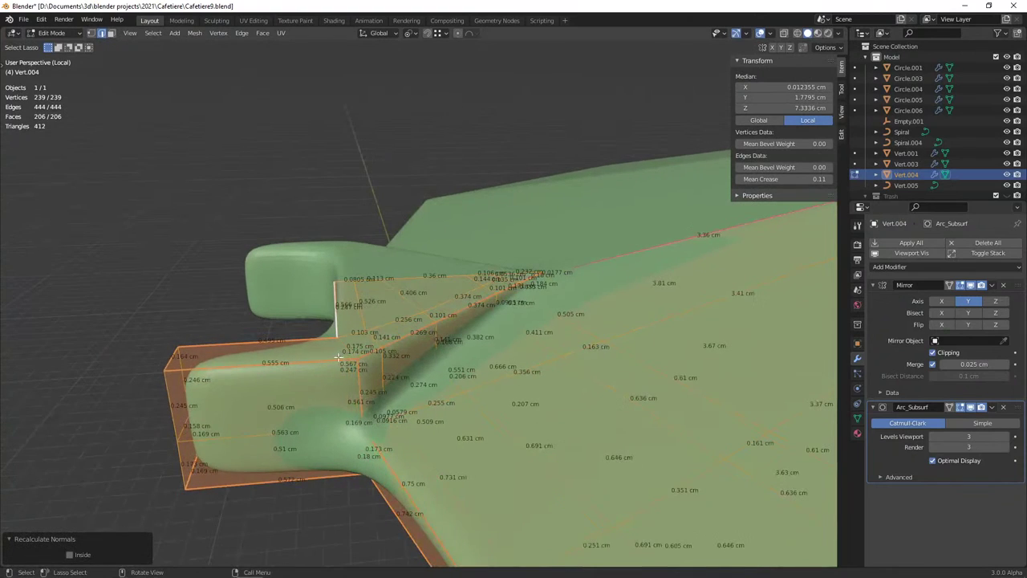
Crease three more tab edges to a mean crease of about 0.82, then return to Object Mode
left_click(311, 363, "alt")
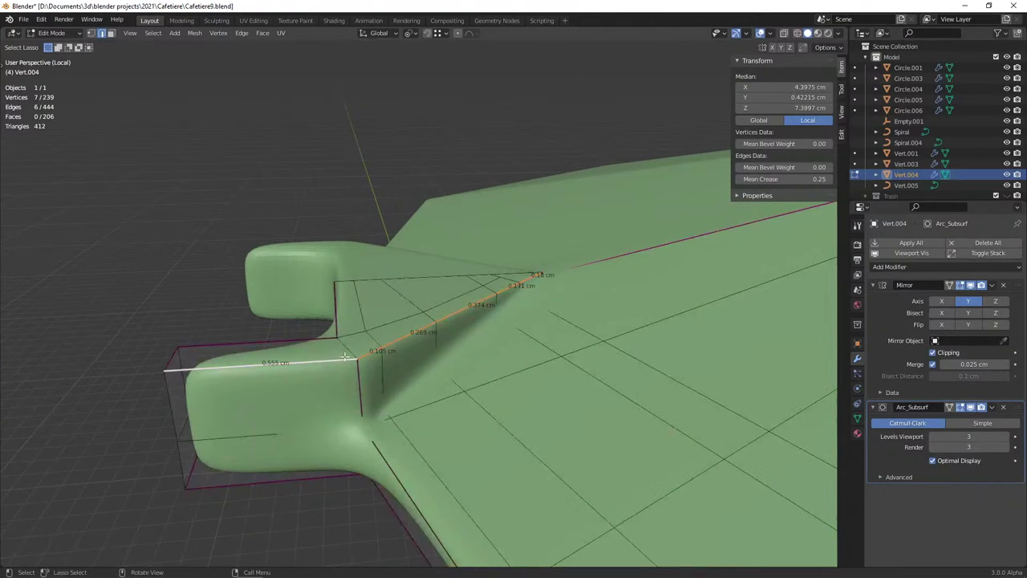
left_click(335, 317, "shift")
mouse_move(335, 316)
middle_mouse_down()
mouse_move(471, 423)
mouse_move(329, 426)
mouse_move(564, 268)
middle_mouse_up()
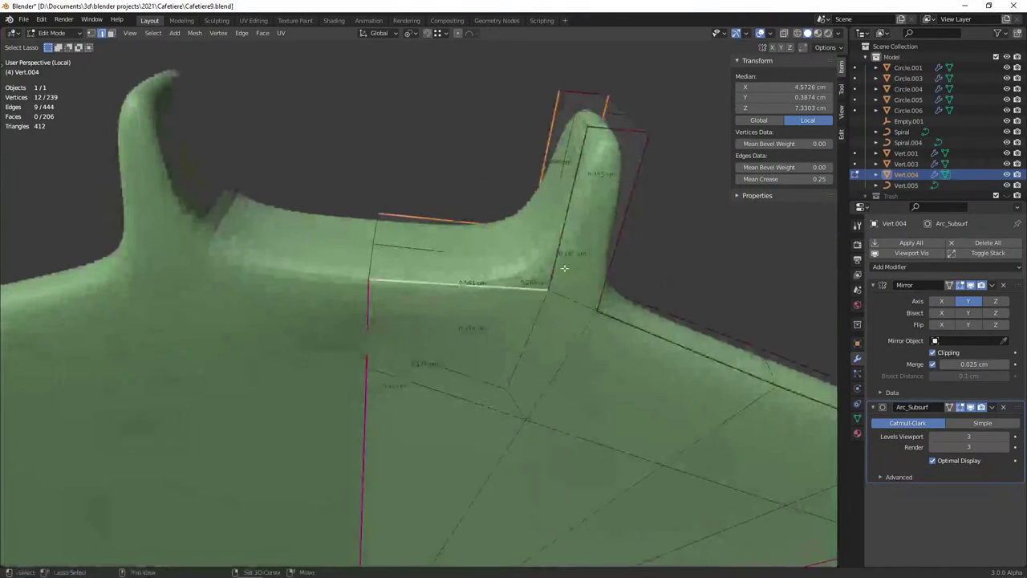
mouse_move(572, 310)
middle_mouse_down()
mouse_move(541, 238)
mouse_move(543, 349)
mouse_move(378, 345)
mouse_move(449, 401)
mouse_move(521, 418)
mouse_move(498, 401)
mouse_move(513, 434)
middle_mouse_up()
left_click(557, 236, "shift")
key("shift+e")
left_click(520, 421)
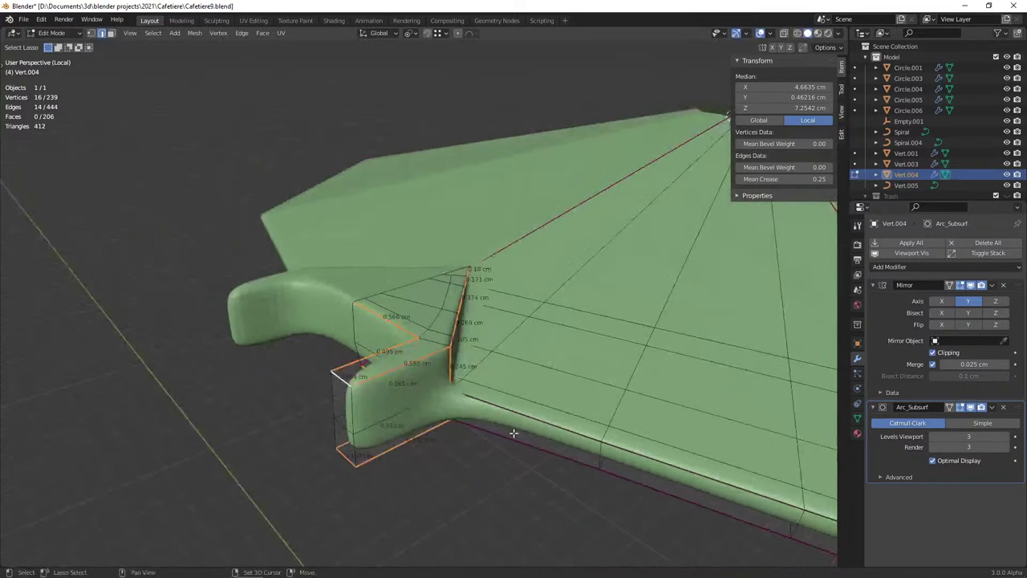
key("shift+e")
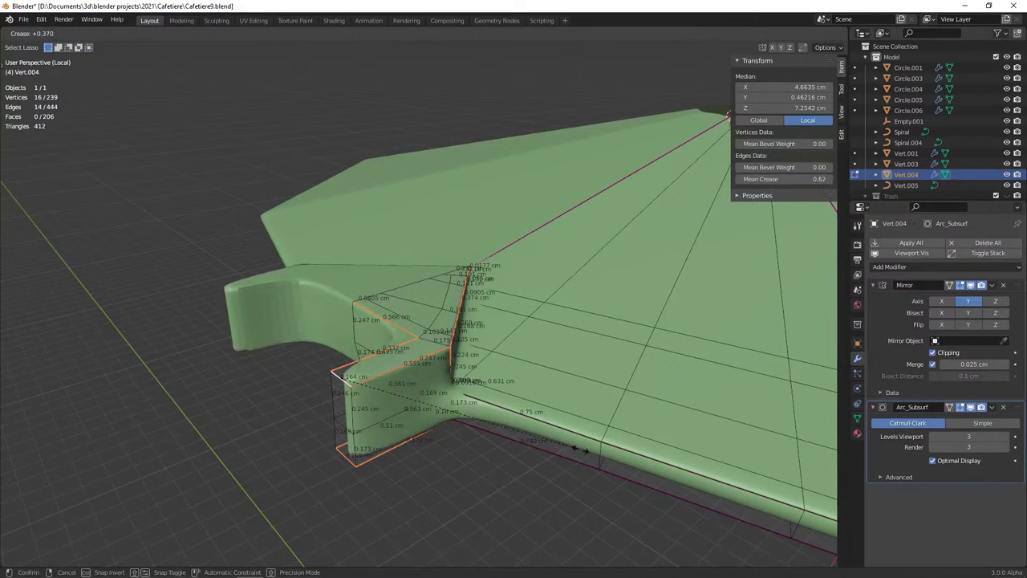
left_click(547, 441)
key("Tab")
Cut one edge loop across the hinge tab near the lid, then a horizontal loop along it
right_click(450, 372)
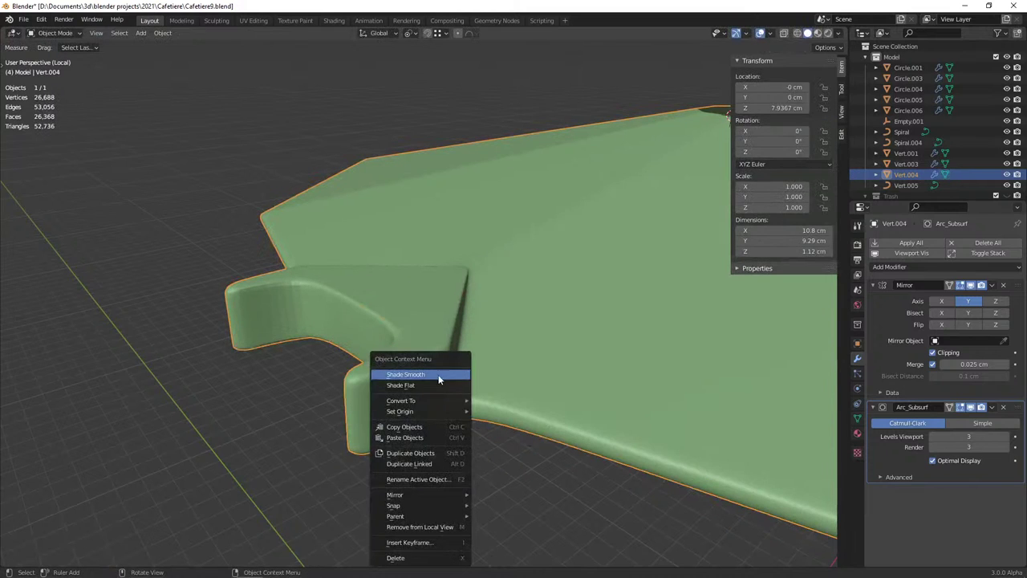
key("Escape")
mouse_move(450, 372)
middle_mouse_down()
mouse_move(328, 411)
mouse_move(394, 409)
mouse_move(227, 401)
mouse_move(471, 401)
mouse_move(302, 384)
mouse_move(349, 412)
middle_mouse_up()
key("Tab")
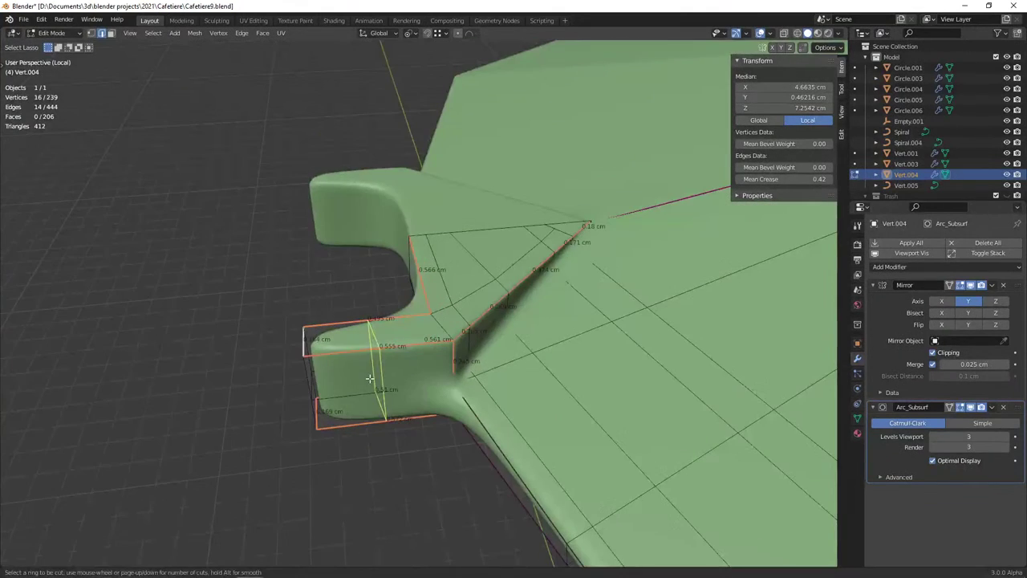
left_click_drag(369, 378, 335, 383)
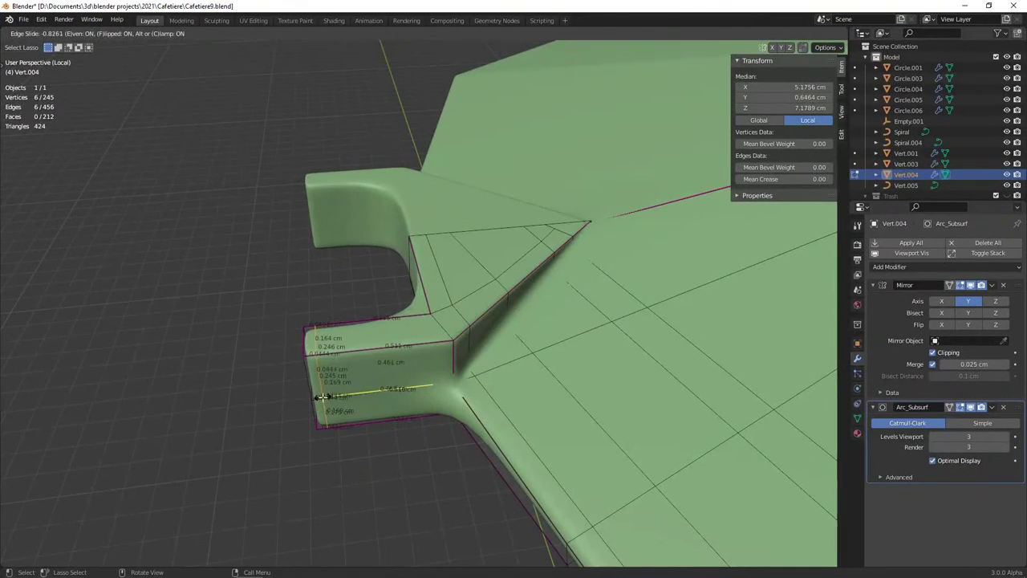
left_click(321, 397)
key("ctrl+r")
left_click(397, 385)
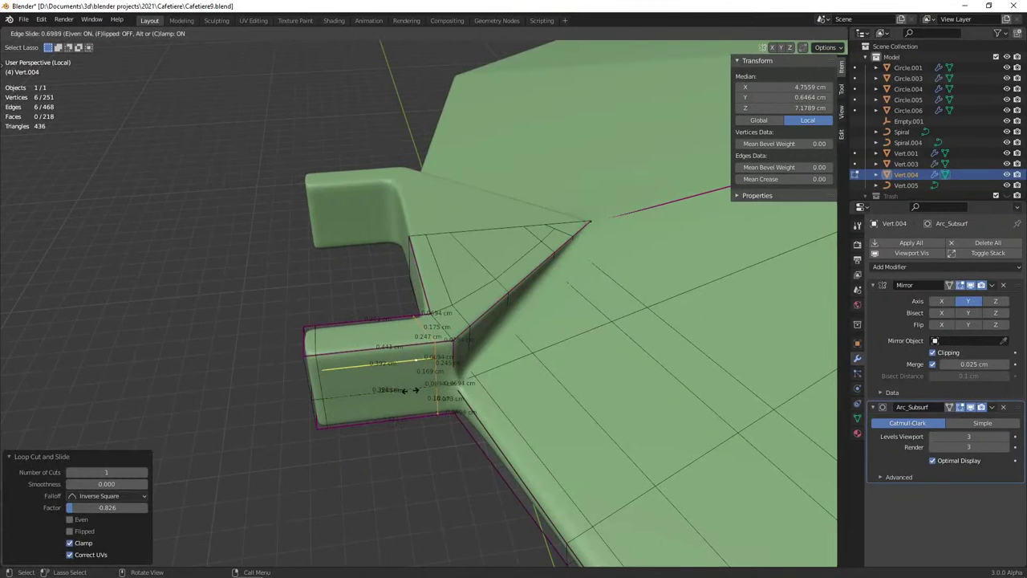
left_click(415, 390)
Drop a started crease change and preview the tab's smoothing in Object Mode
mouse_move(387, 409)
middle_mouse_down()
mouse_move(410, 384)
mouse_move(439, 386)
mouse_move(425, 378)
middle_mouse_up()
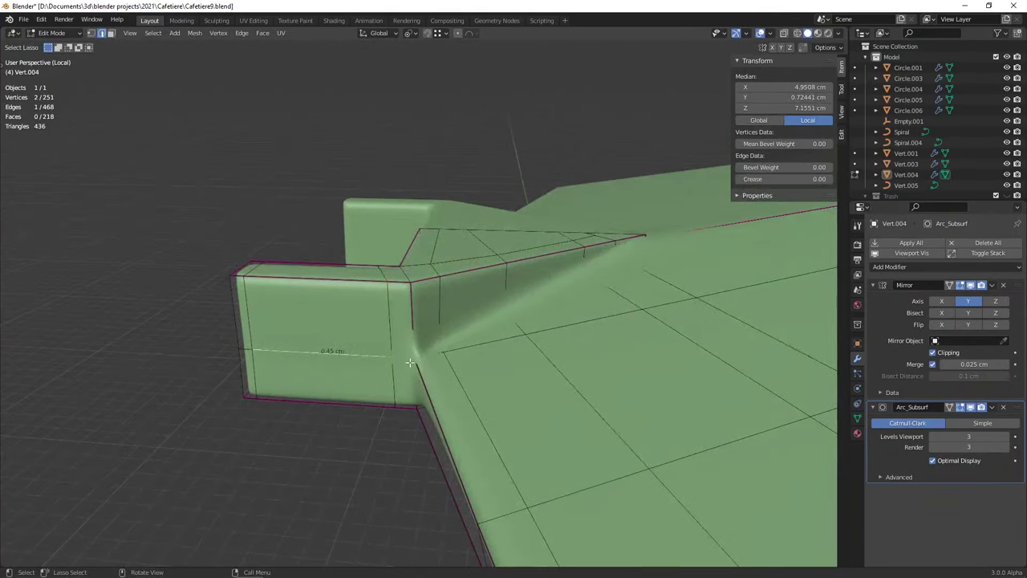
key("shift+e")
key("Escape")
key("Tab")
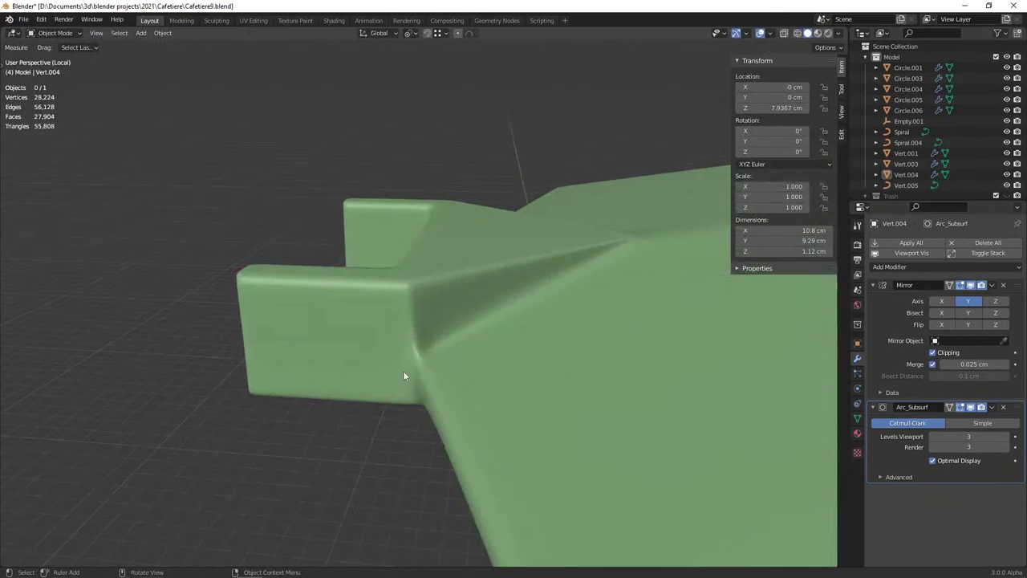
left_click(403, 371)
key("Tab")
Select the vertex path along the tab junction to inspect it, then clear the selection
scroll(437, 373, "up", 1)
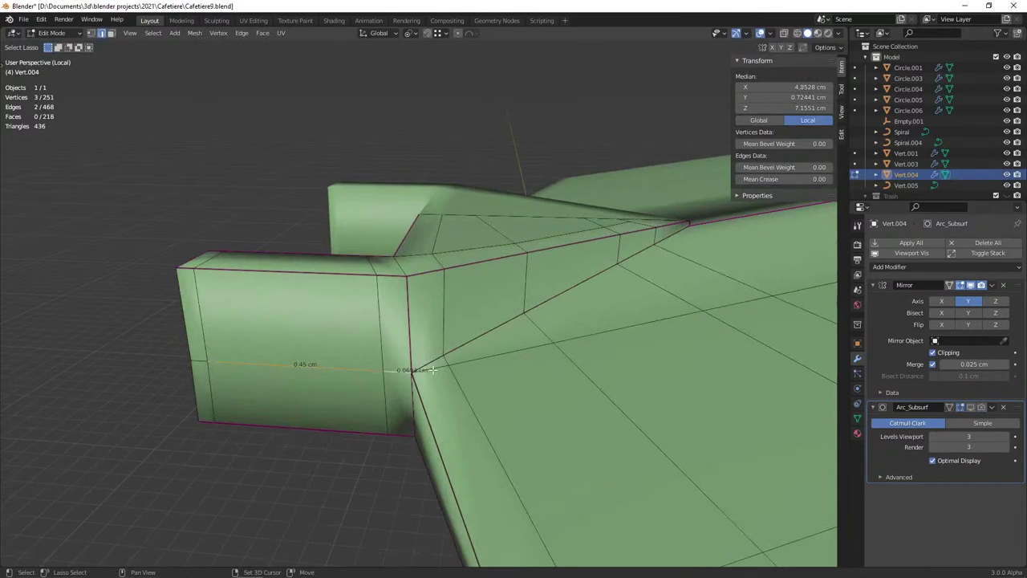
mouse_move(444, 371)
middle_mouse_down()
mouse_move(450, 405)
mouse_move(309, 433)
middle_mouse_up()
key("1")
left_click(424, 431)
left_click(443, 338, "ctrl")
mouse_move(442, 338)
middle_mouse_down()
mouse_move(542, 354)
mouse_move(492, 414)
mouse_move(394, 428)
mouse_move(450, 412)
mouse_move(532, 411)
middle_mouse_up()
scroll(537, 364, "down", 5)
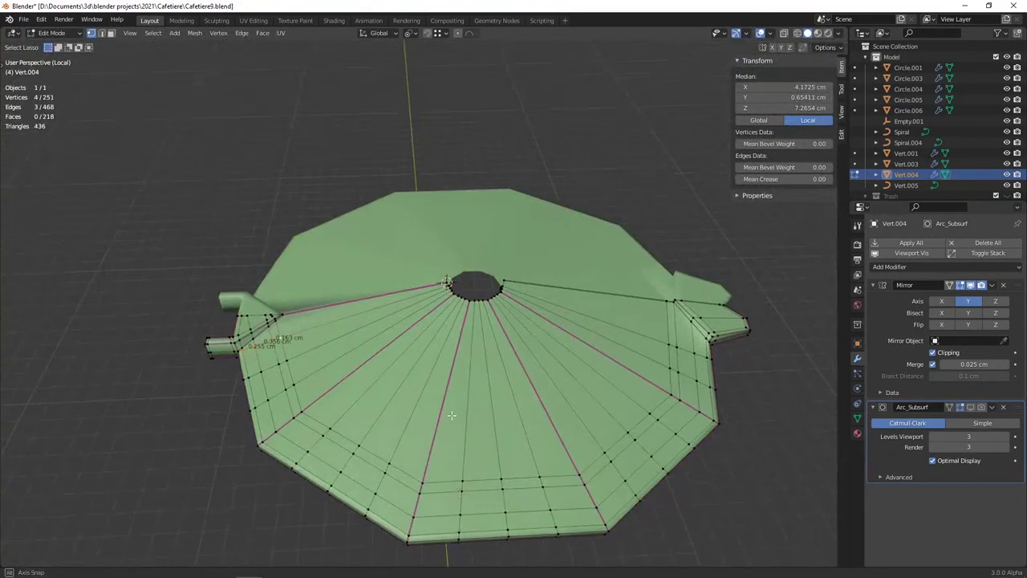
mouse_move(447, 427)
middle_mouse_down()
mouse_move(394, 407)
mouse_move(412, 422)
mouse_move(321, 425)
middle_mouse_up()
scroll(394, 408, "up", 5)
left_click(322, 426)
Inspect the hinge tab from below in X-ray wireframe, then return to solid shading
key("Tab")
scroll(462, 413, "down", 5)
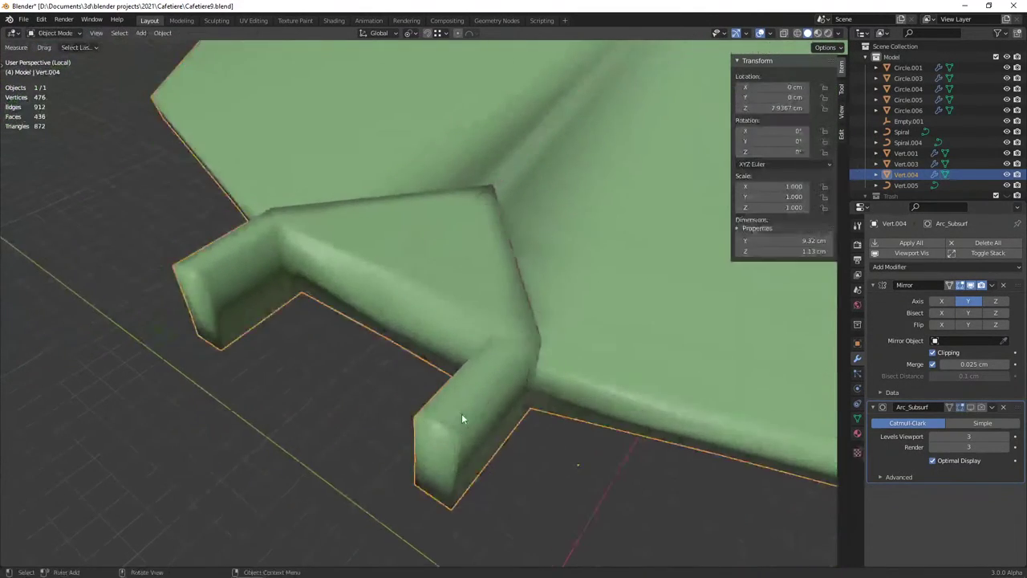
key("shift+z")
mouse_move(462, 414)
middle_mouse_down()
mouse_move(285, 404)
mouse_move(306, 407)
middle_mouse_up()
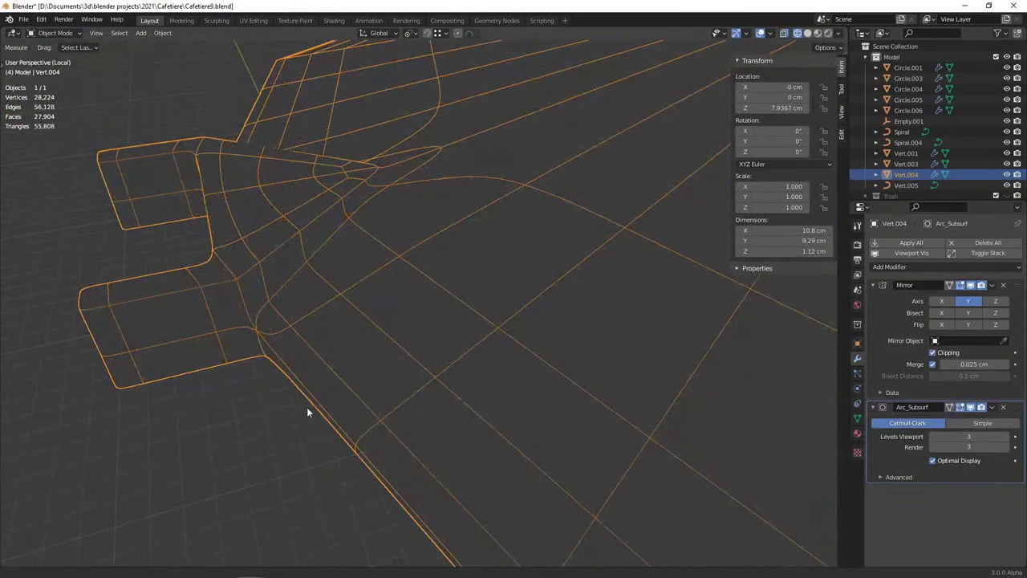
left_click(358, 426)
mouse_move(358, 426)
middle_mouse_down()
mouse_move(329, 421)
mouse_move(358, 366)
mouse_move(458, 378)
mouse_move(402, 419)
mouse_move(403, 411)
mouse_move(422, 438)
middle_mouse_up()
left_click(359, 371)
key("shift+z")
Reapply the object shading to the lid from Object Mode
key("Tab")
scroll(403, 411, "down", 4)
key("Tab")
right_click(400, 381)
left_click(373, 391)
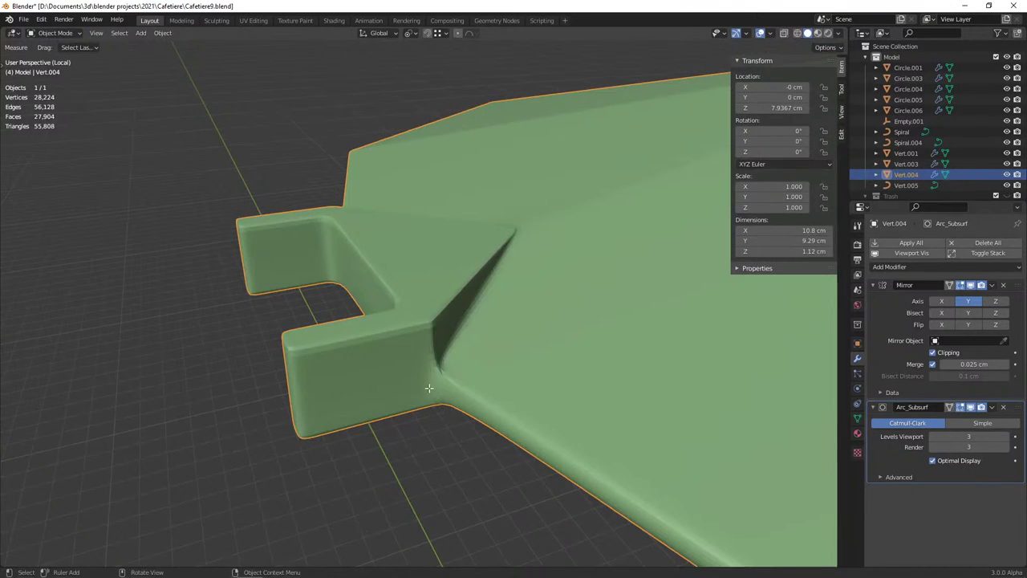
Try Merge by Distance on the whole lid mesh, then undo it
key("Tab")
key("a")
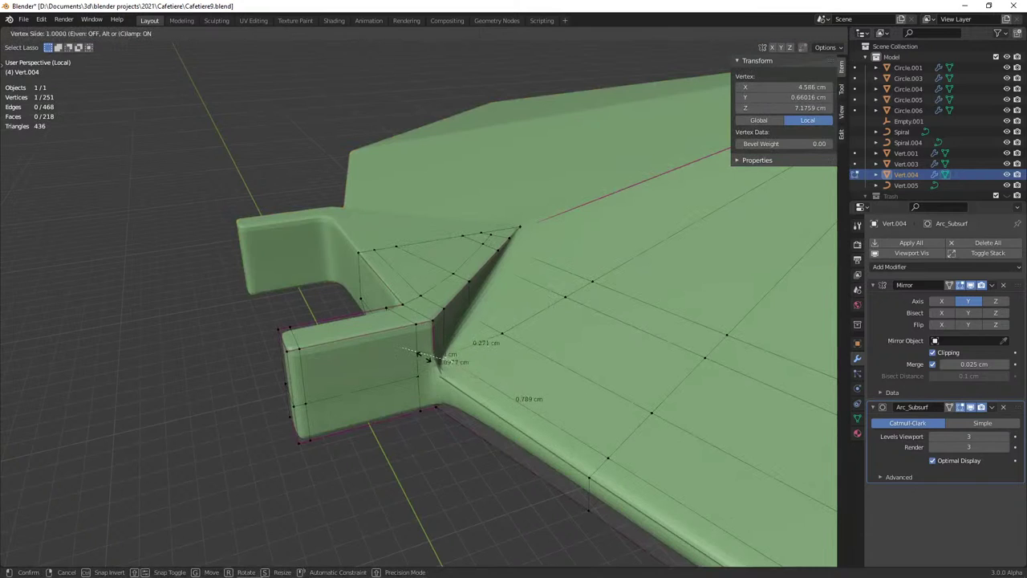
key("q")
left_click(399, 354)
key("alt+a")
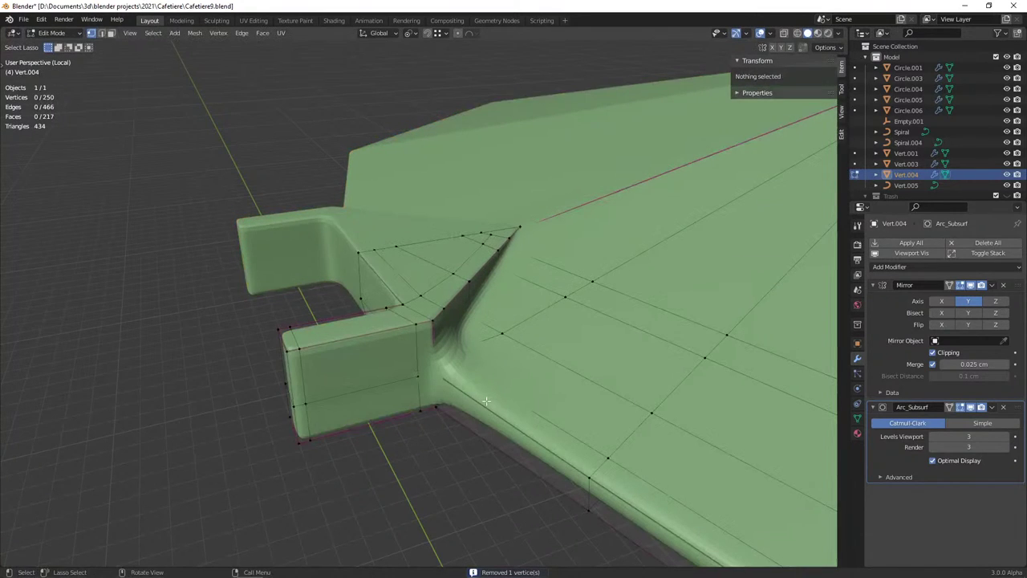
key("ctrl+z")
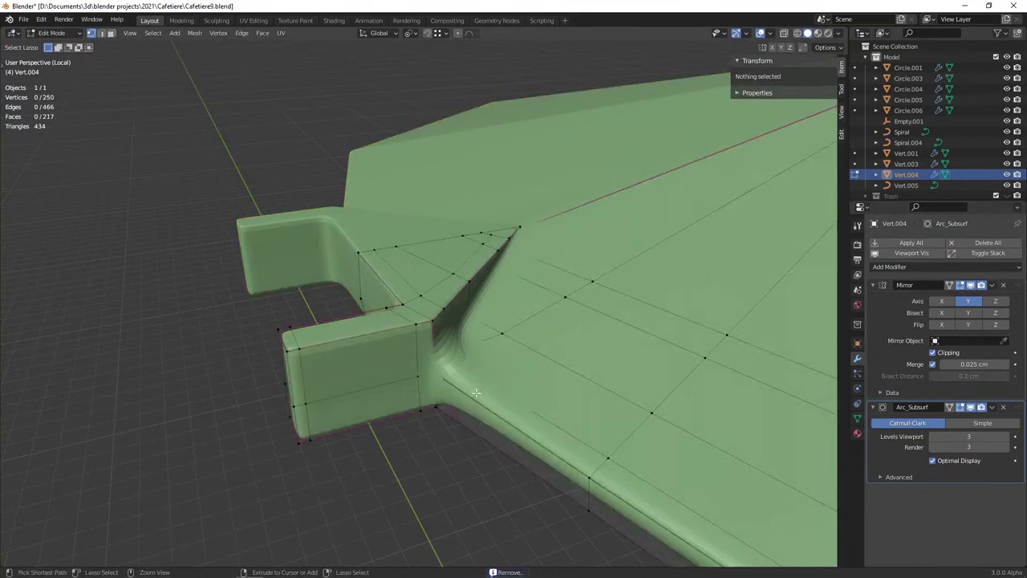
key("ctrl+z")
key("ctrl+z")
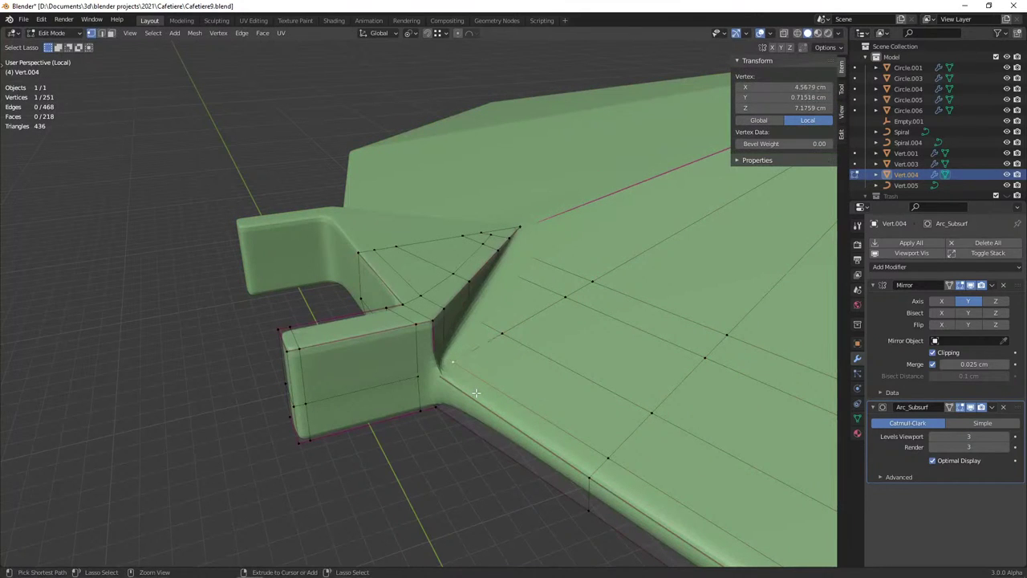
scroll(476, 393, "up", 5)
Slide the junction vertex twice with Shift+V and cut a short new edge along the lid edge
key("shift+v")
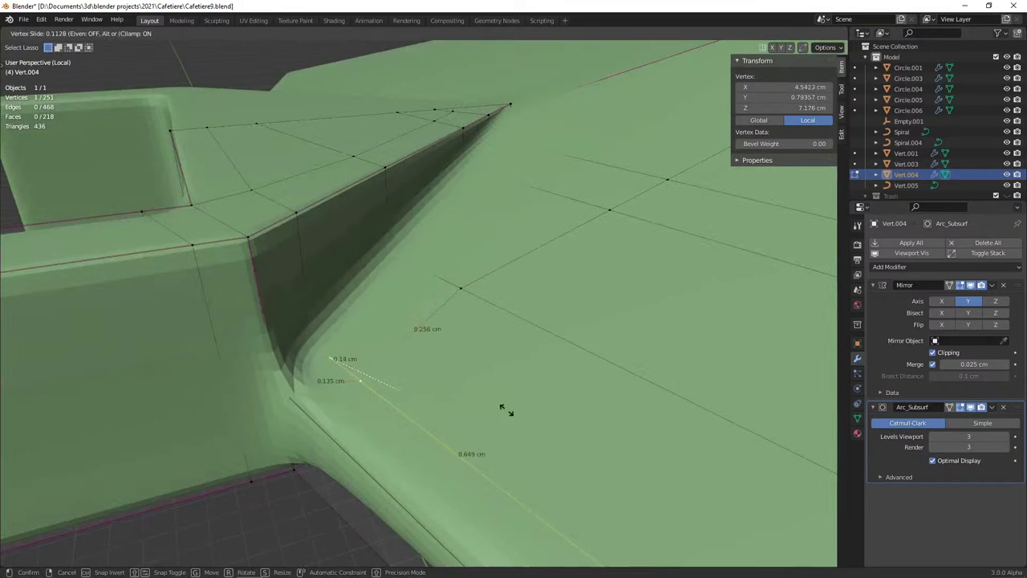
left_click(482, 304)
key("shift+v")
left_click(529, 322)
scroll(529, 322, "down", 5)
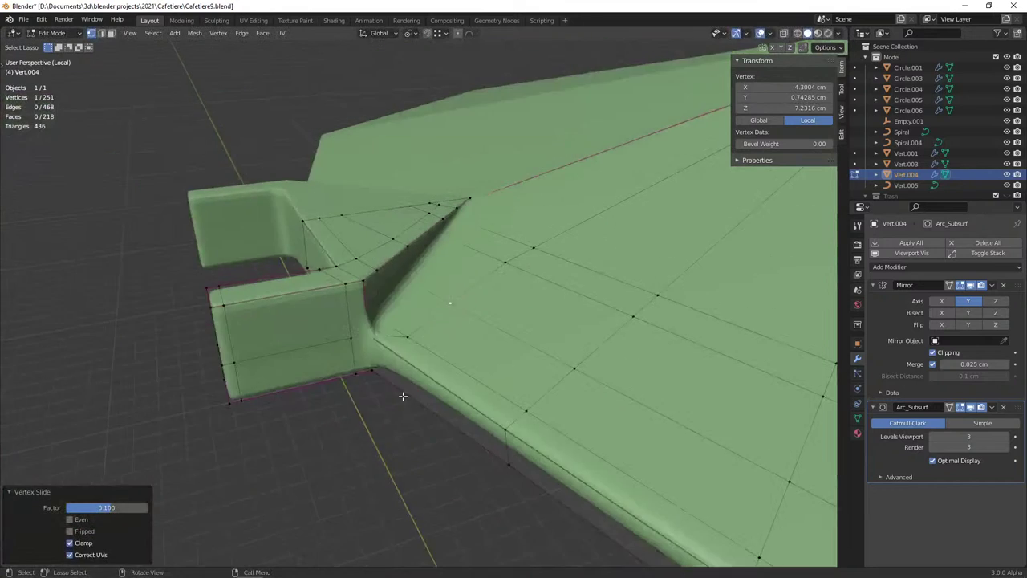
middle_click_drag(528, 322, 526, 278)
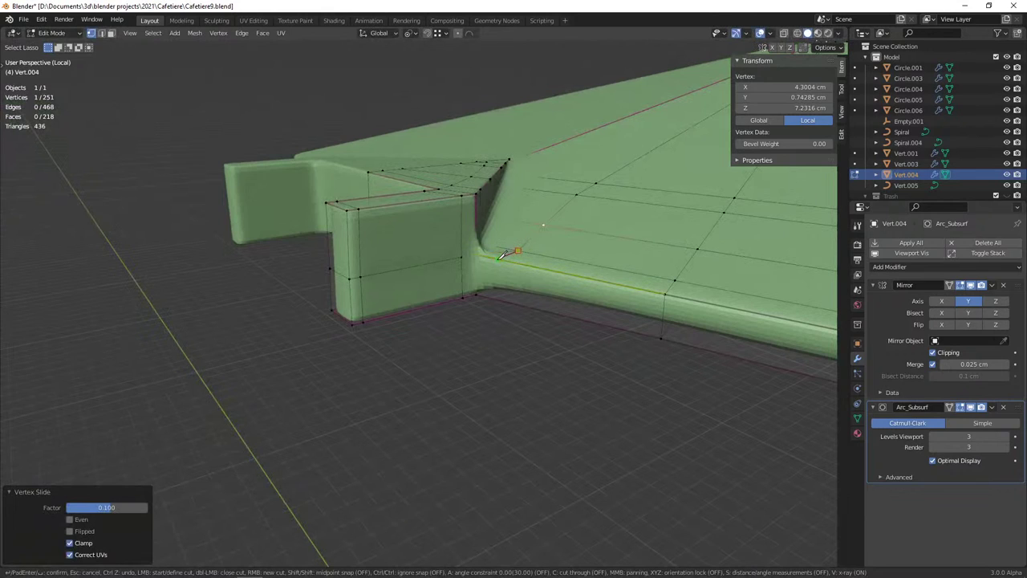
left_click(493, 297)
key("Return")
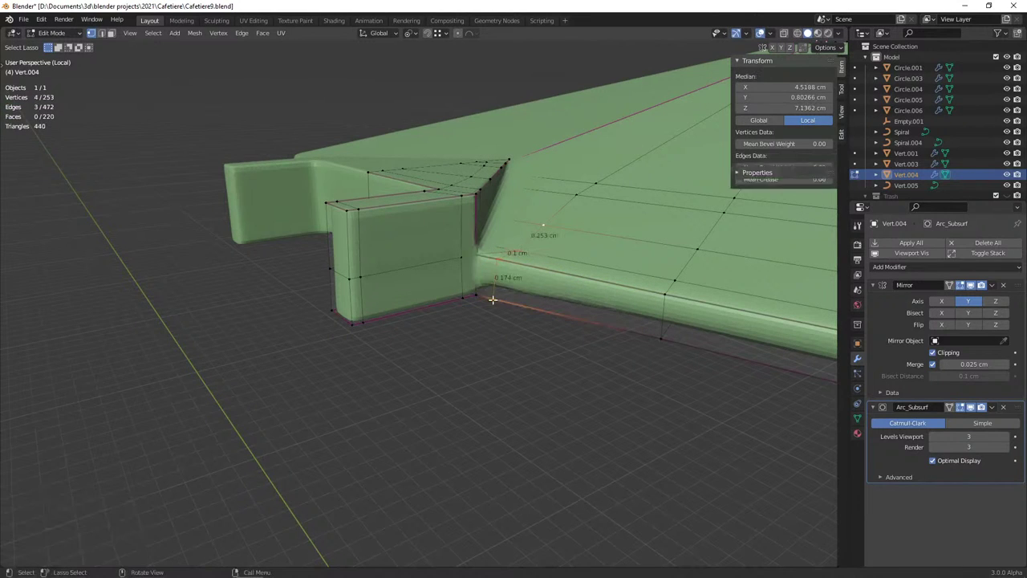
Shade the lid flat in Object Mode and view it from below
middle_click_drag(508, 299, 473, 349)
key("Tab")
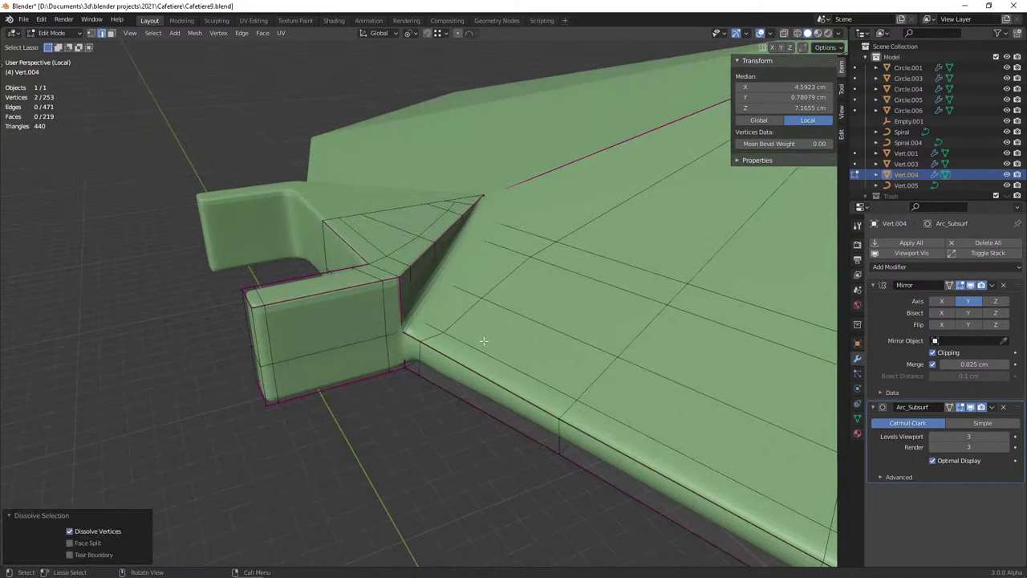
right_click(438, 355)
left_click(440, 355)
scroll(438, 345, "down", 3)
left_click(462, 373)
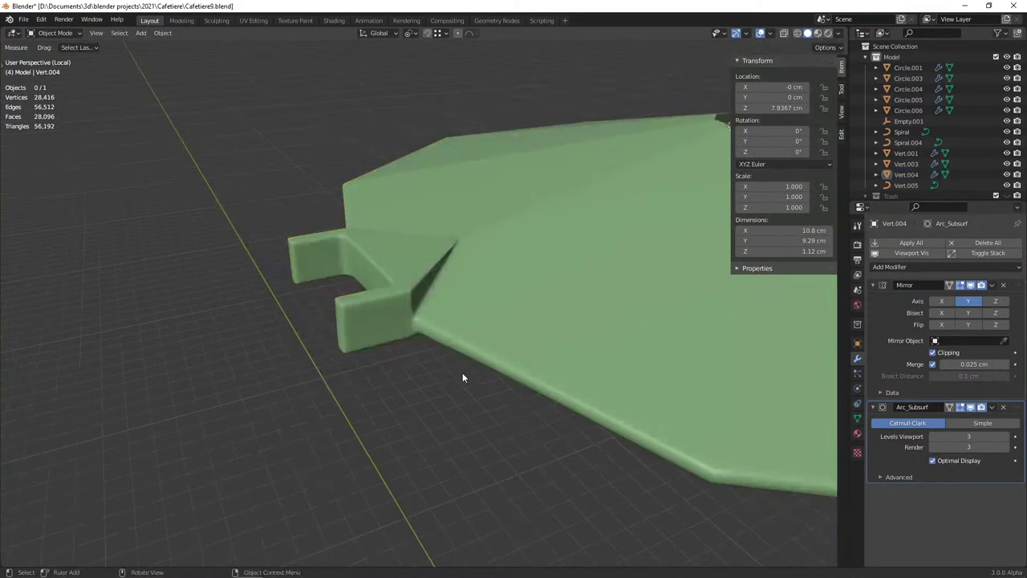
mouse_move(462, 372)
middle_mouse_down()
mouse_move(413, 379)
mouse_move(417, 356)
mouse_move(463, 385)
mouse_move(485, 333)
mouse_move(470, 305)
mouse_move(390, 292)
mouse_move(459, 303)
middle_mouse_up()
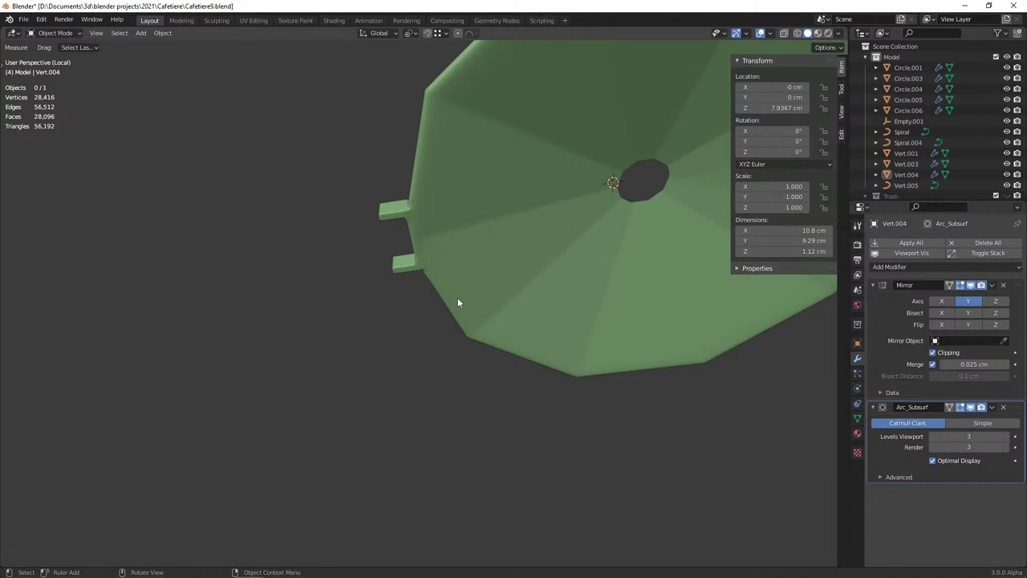
Select the green plate and save the file
mouse_move(400, 281)
middle_mouse_down()
mouse_move(485, 218)
mouse_move(452, 313)
mouse_move(475, 333)
mouse_move(319, 339)
middle_mouse_up()
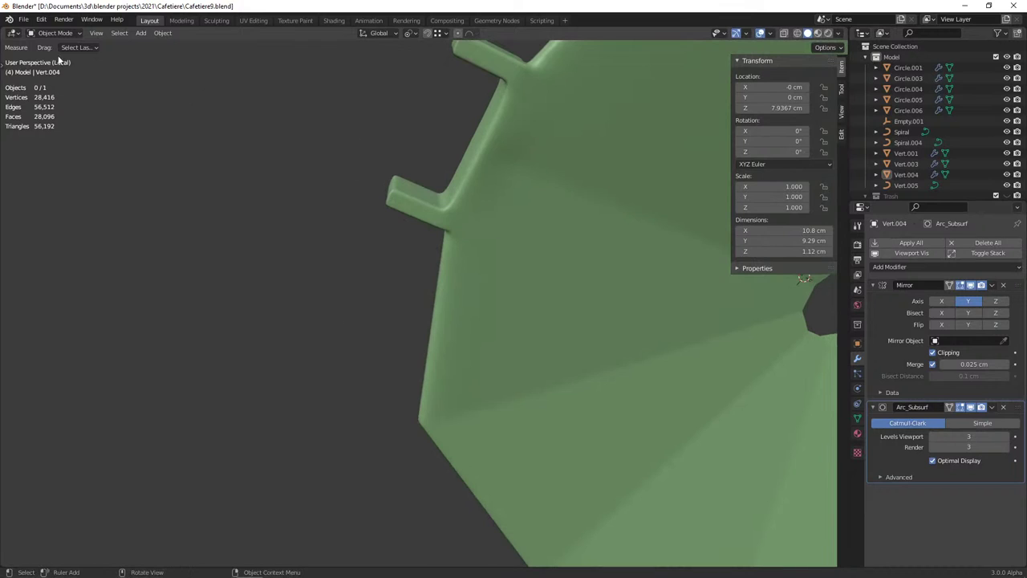
middle_click_drag(328, 233, 434, 318)
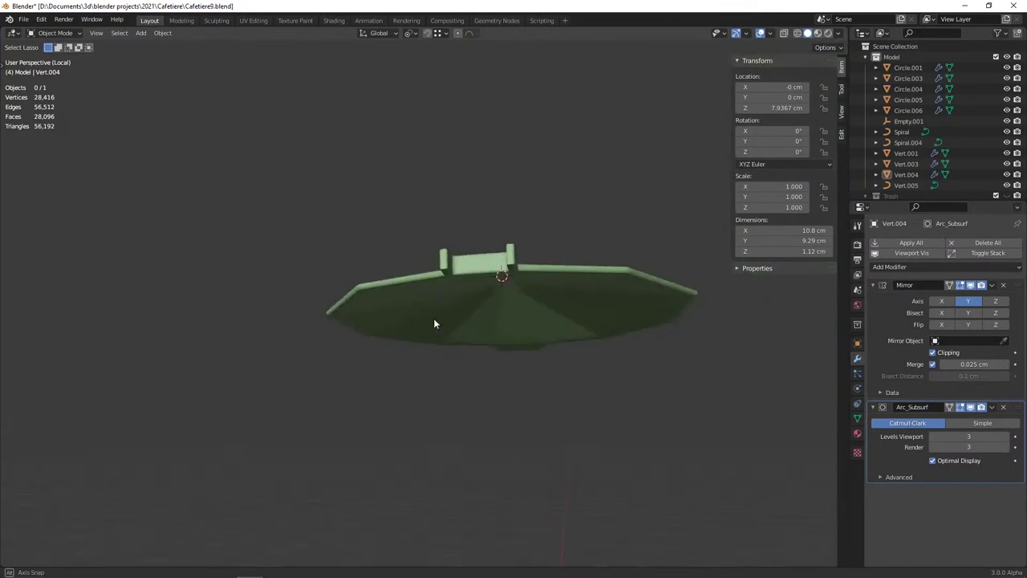
left_click(368, 291)
key("ctrl+s")
mouse_move(367, 291)
middle_mouse_down()
mouse_move(419, 283)
mouse_move(457, 388)
mouse_move(356, 409)
mouse_move(449, 367)
mouse_move(320, 385)
middle_mouse_up()
In Edit Mode, select the edge loop around the plate's central hole
key("Tab")
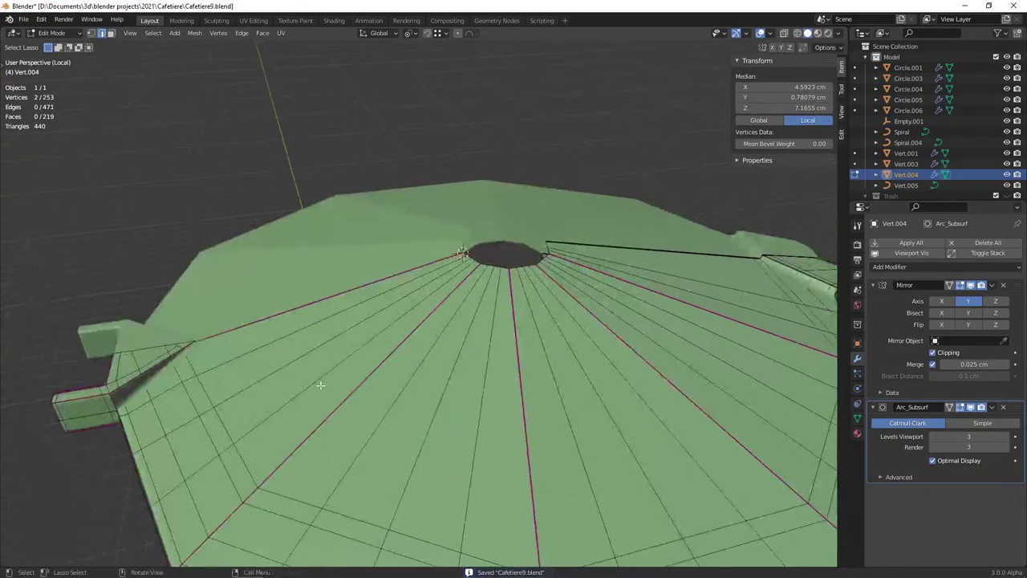
scroll(424, 394, "down", 1)
scroll(411, 431, "down", 1)
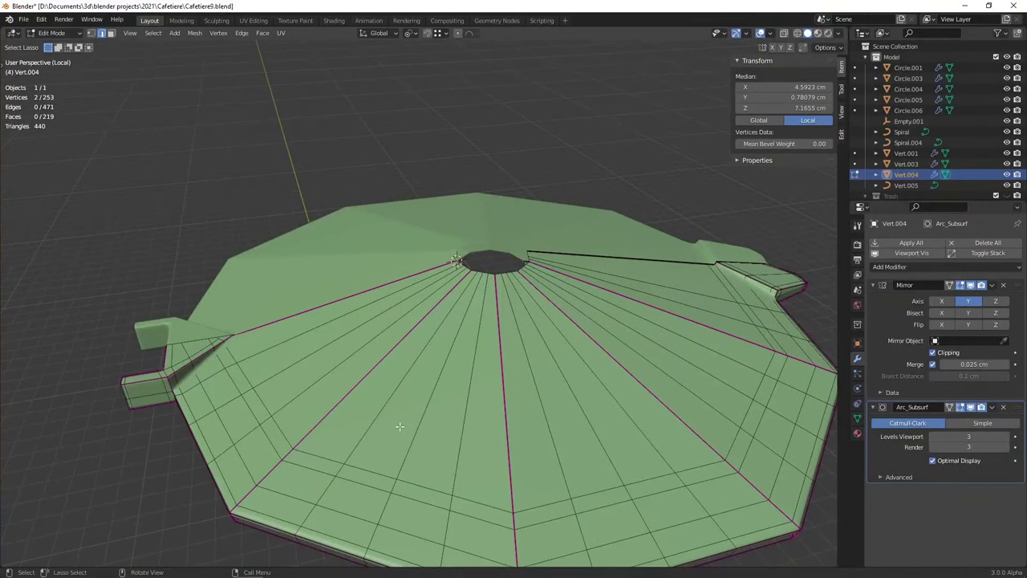
mouse_move(399, 426)
middle_mouse_down()
mouse_move(378, 329)
mouse_move(512, 301)
middle_mouse_up()
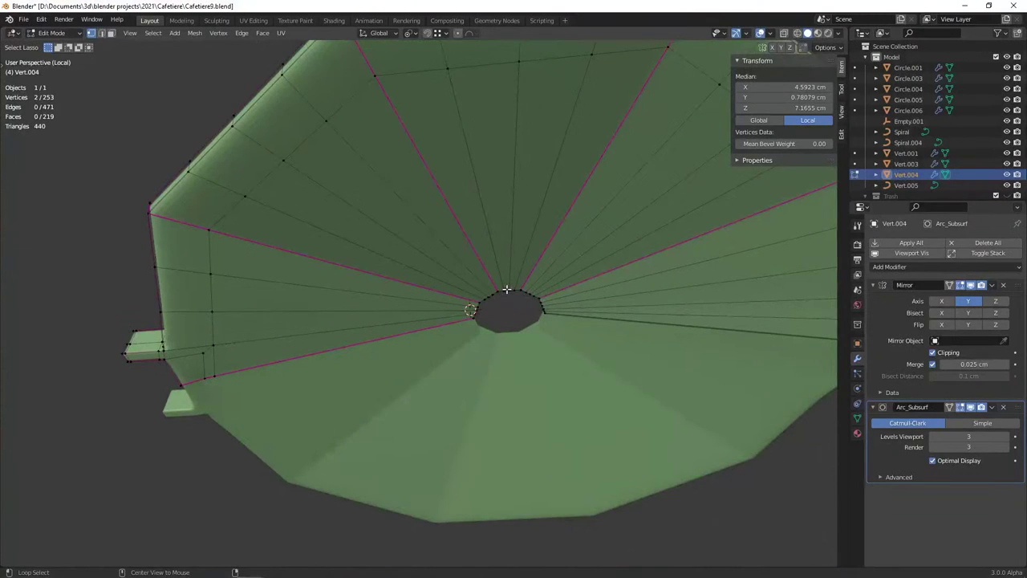
left_click(506, 289, "alt")
Snap the 3D cursor to the centre of the hole
scroll(452, 344, "up", 3)
scroll(448, 341, "up", 2)
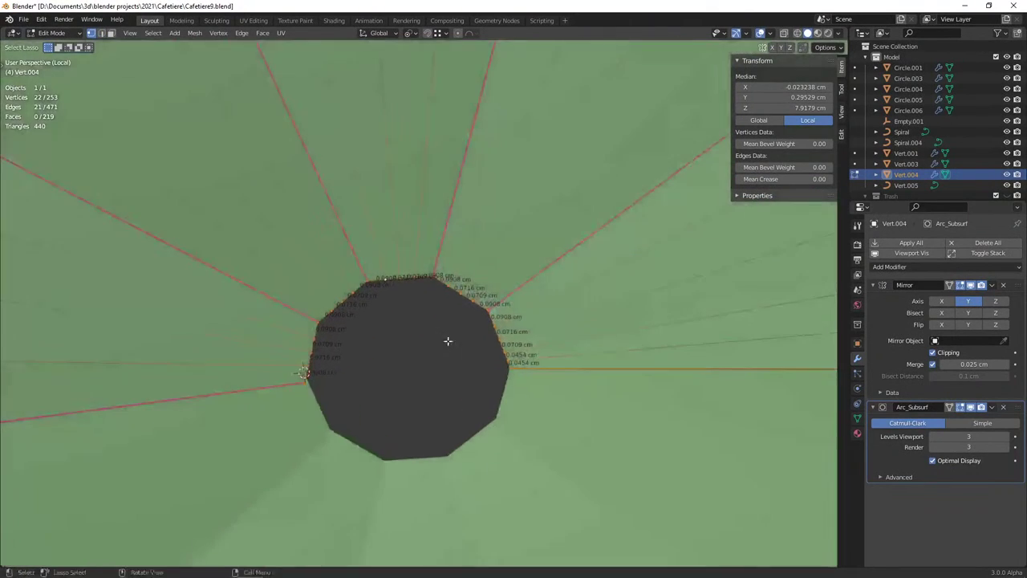
middle_click_drag(551, 309, 460, 335)
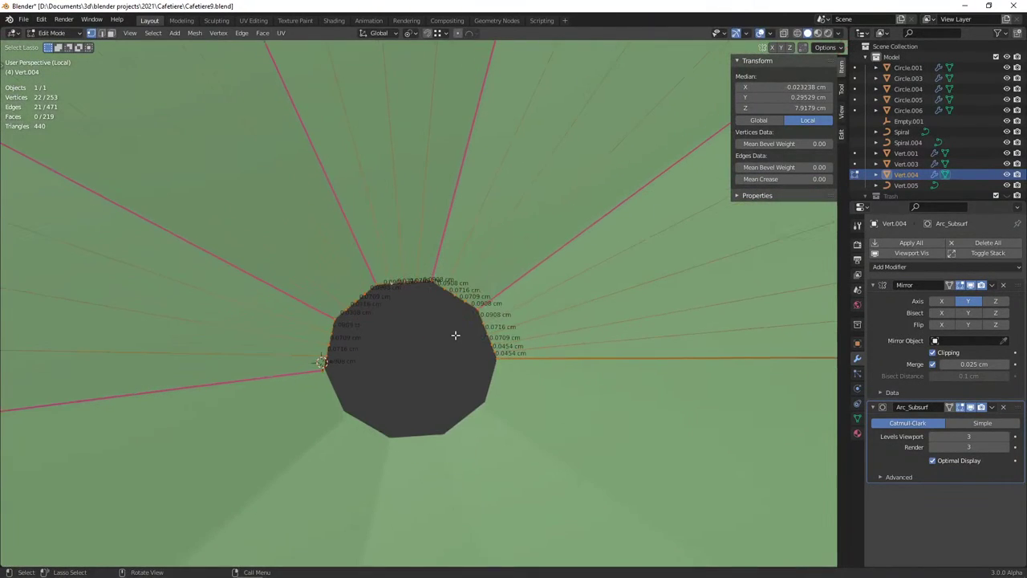
left_click(498, 359)
key("shift+s")
left_click(468, 316)
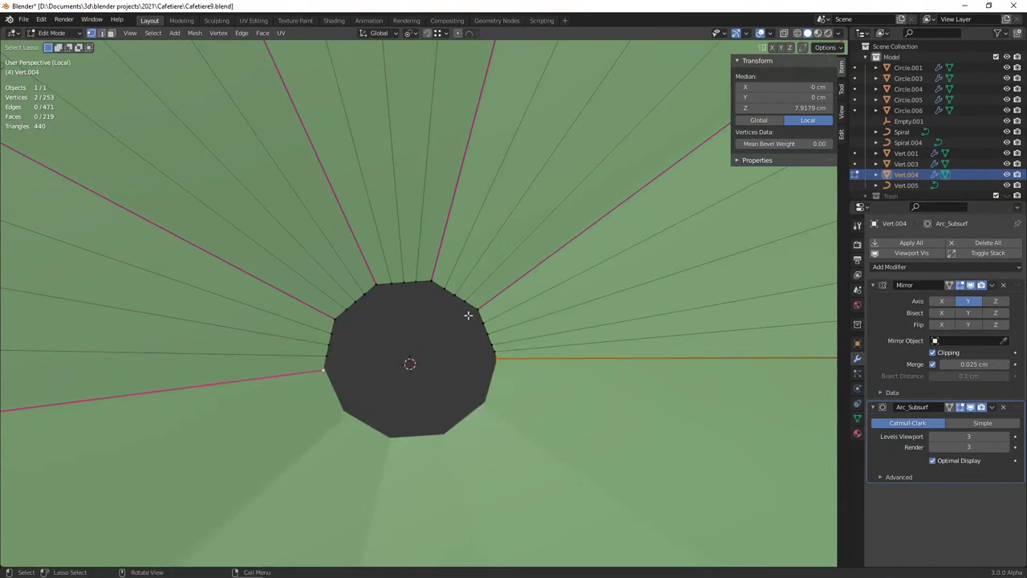
Pivot around the 3D cursor and scale the hole loop down to 0.351
left_click(441, 286, "alt")
key("period")
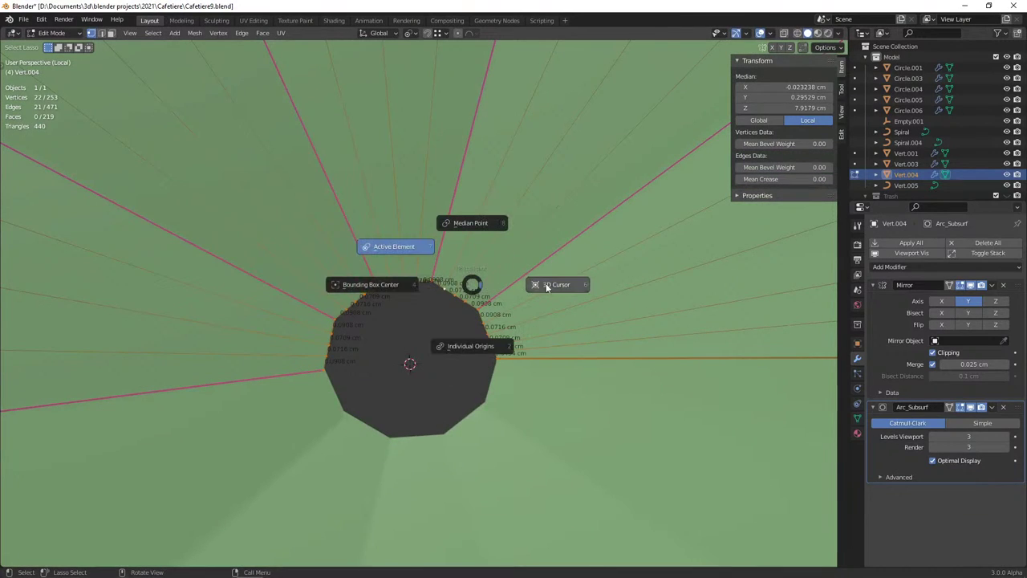
left_click(547, 287)
key("s")
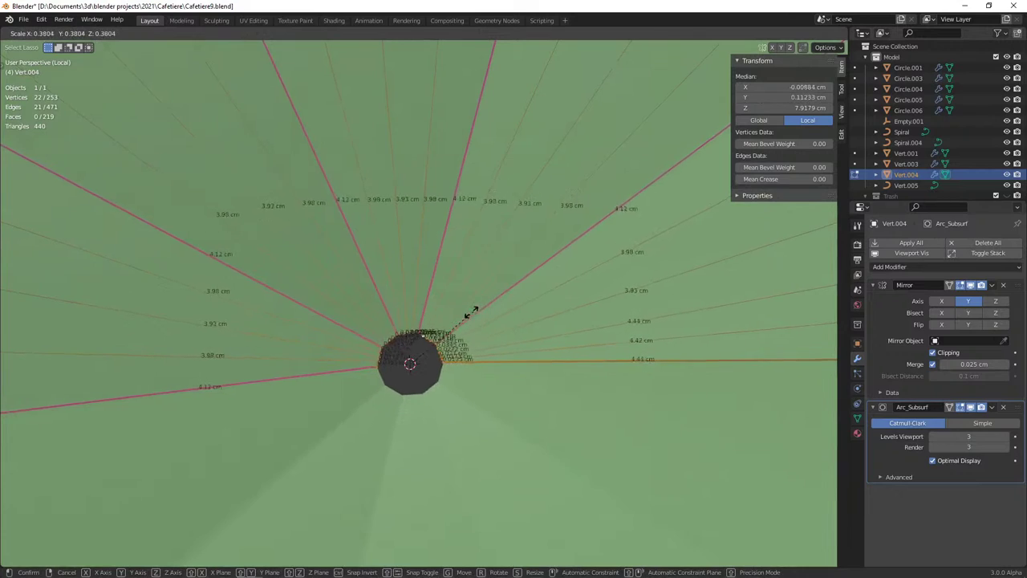
left_click(470, 313)
scroll(470, 313, "down", 5)
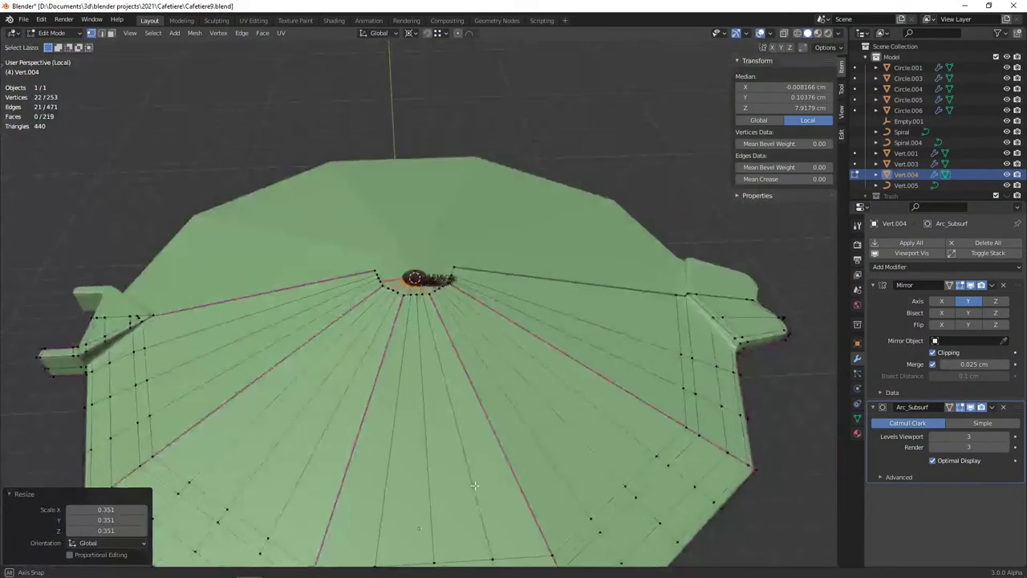
middle_click_drag(470, 313, 490, 480)
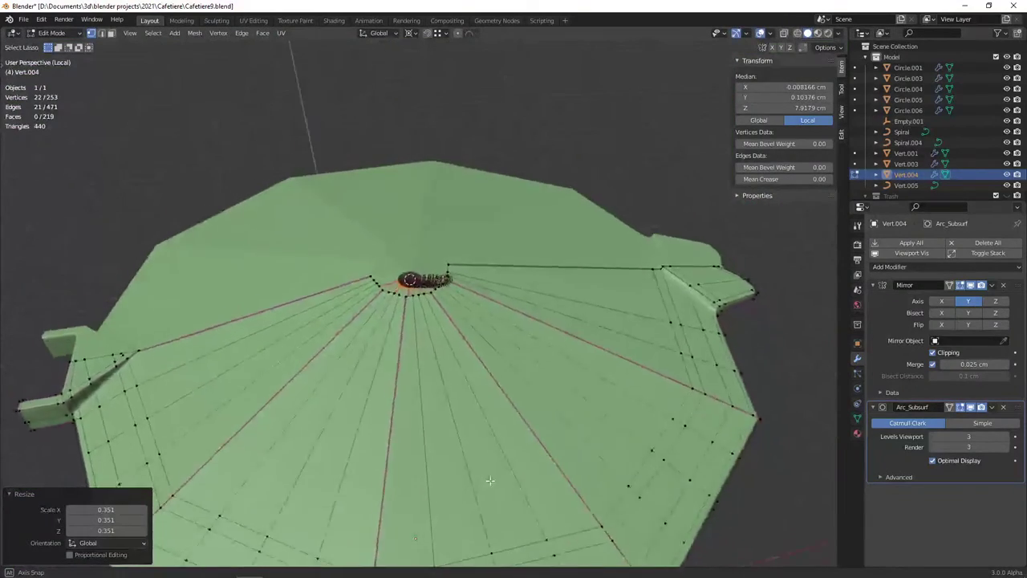
scroll(489, 480, "up", 4)
Rescale the hole loop once more and return to Object Mode
key("s")
left_click(523, 389)
scroll(523, 390, "down", 3)
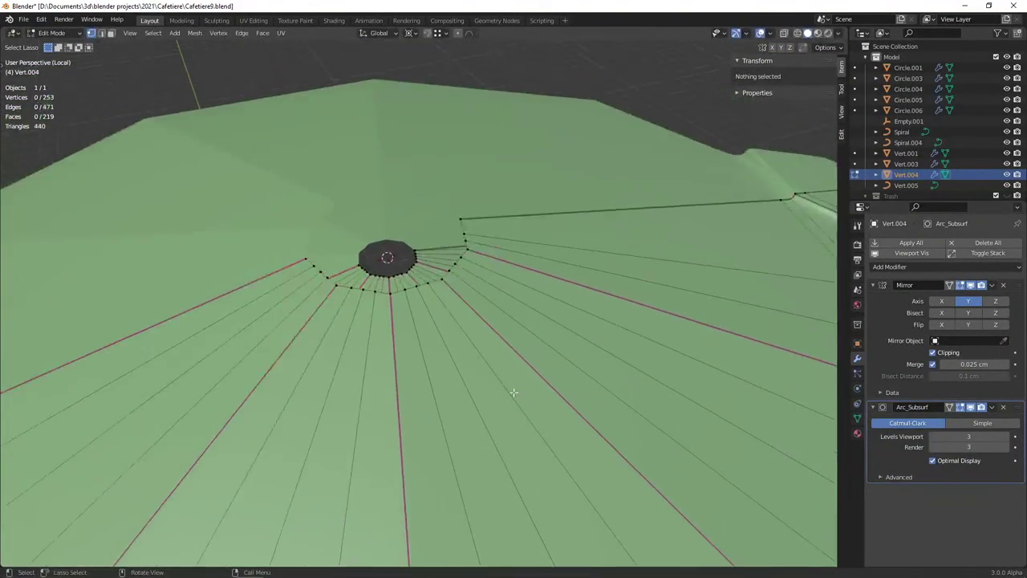
key("Tab")
mouse_move(447, 444)
middle_mouse_down()
mouse_move(474, 399)
mouse_move(423, 388)
mouse_move(573, 407)
mouse_move(442, 344)
mouse_move(399, 303)
middle_mouse_up()
scroll(573, 408, "down", 3)
Edit the Vert.004 plate and lasso-select its left rim vertices
left_click(395, 303)
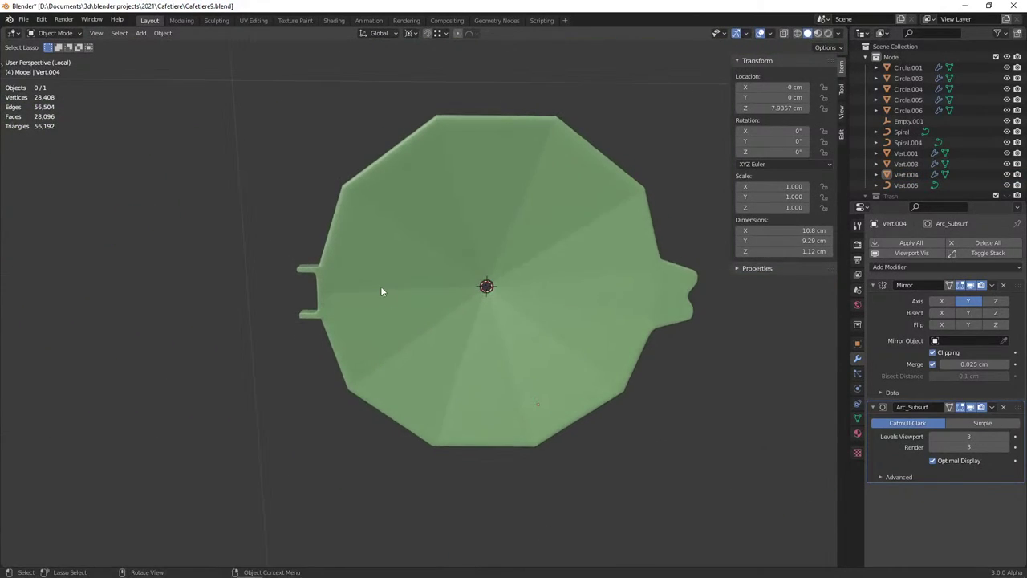
key("Tab")
scroll(401, 304, "up", 2)
scroll(353, 302, "up", 2)
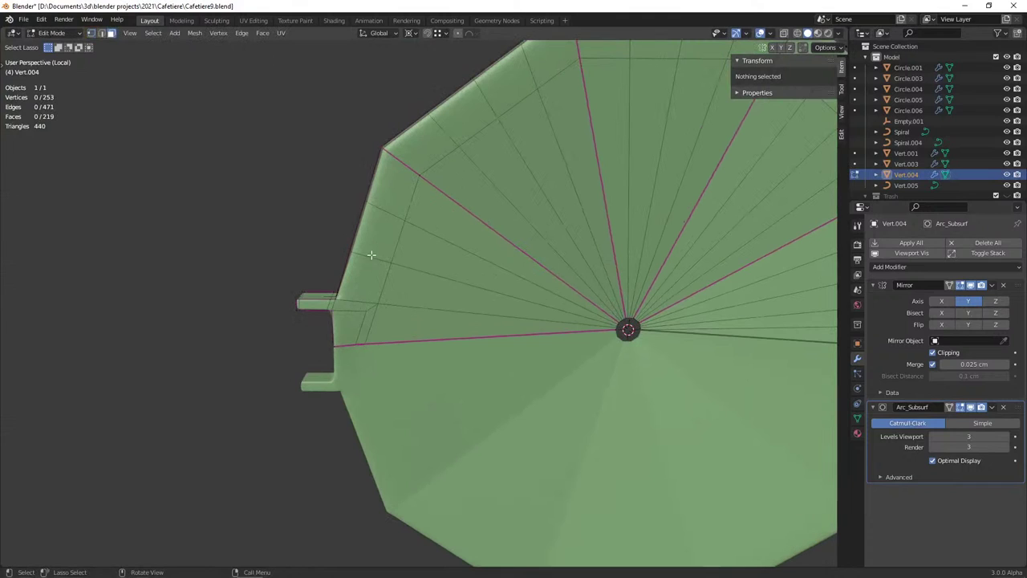
left_click_drag(371, 255, 381, 290)
scroll(380, 289, "down", 3)
mouse_move(380, 290)
middle_mouse_down()
mouse_move(354, 375)
mouse_move(417, 334)
mouse_move(400, 309)
mouse_move(420, 329)
mouse_move(428, 407)
mouse_move(415, 394)
mouse_move(337, 160)
middle_mouse_up()
Clear the selection and switch to the right side orthographic view
scroll(357, 374, "up", 3)
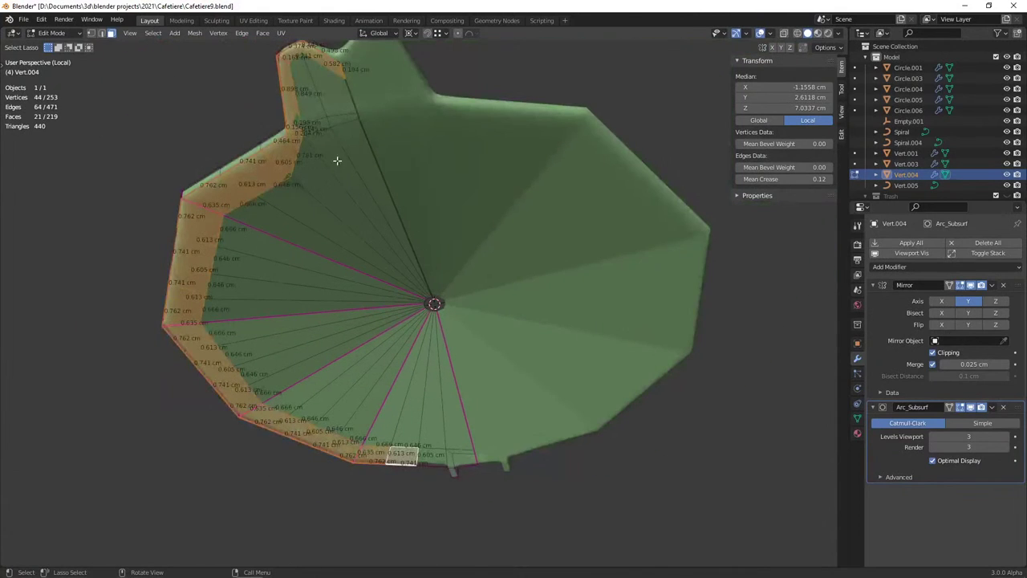
mouse_move(297, 211)
middle_mouse_down()
mouse_move(301, 300)
mouse_move(319, 284)
mouse_move(421, 275)
mouse_move(520, 362)
middle_mouse_up()
key("alt+a")
scroll(514, 361, "up", 4)
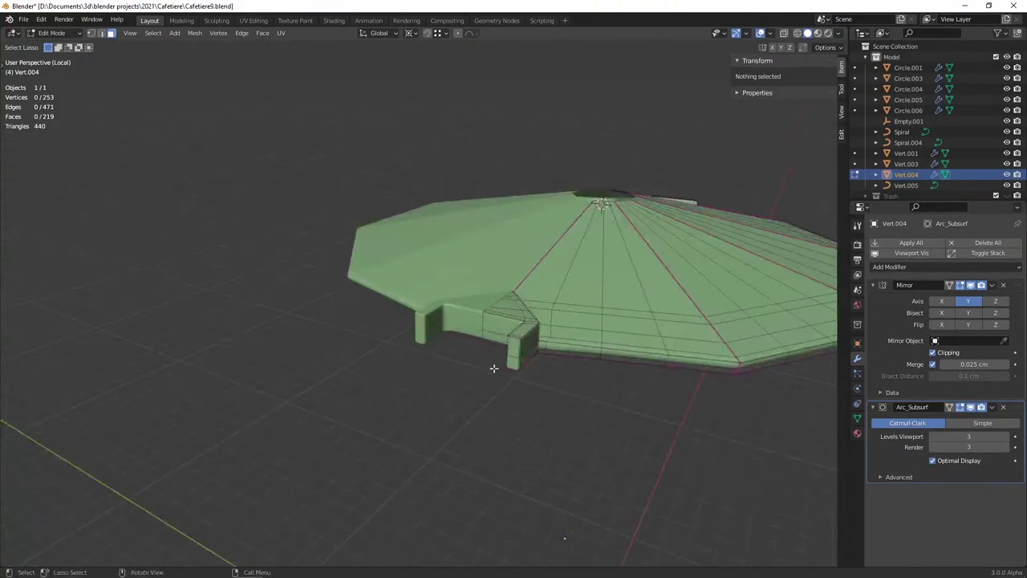
middle_click_drag(493, 367, 409, 373)
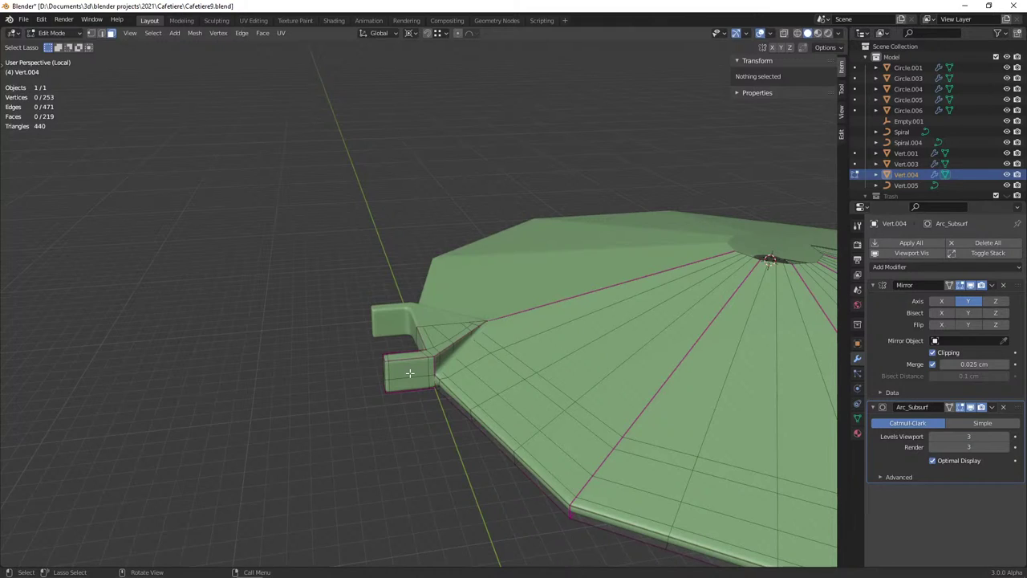
key("KP_3")
Leave Local View and select the green tab's end faces from front and back views
key("KP_Divide")
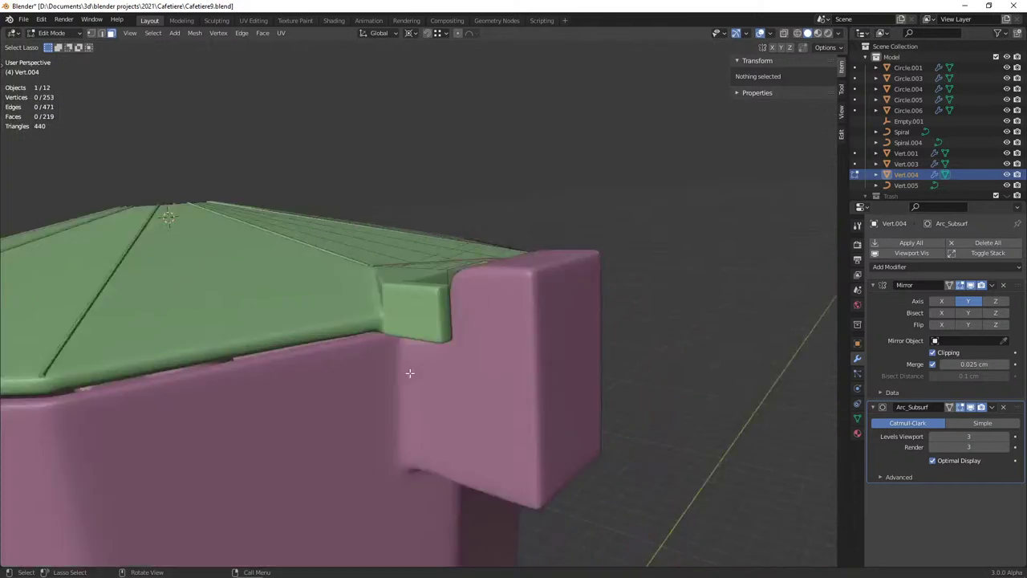
key("KP_1")
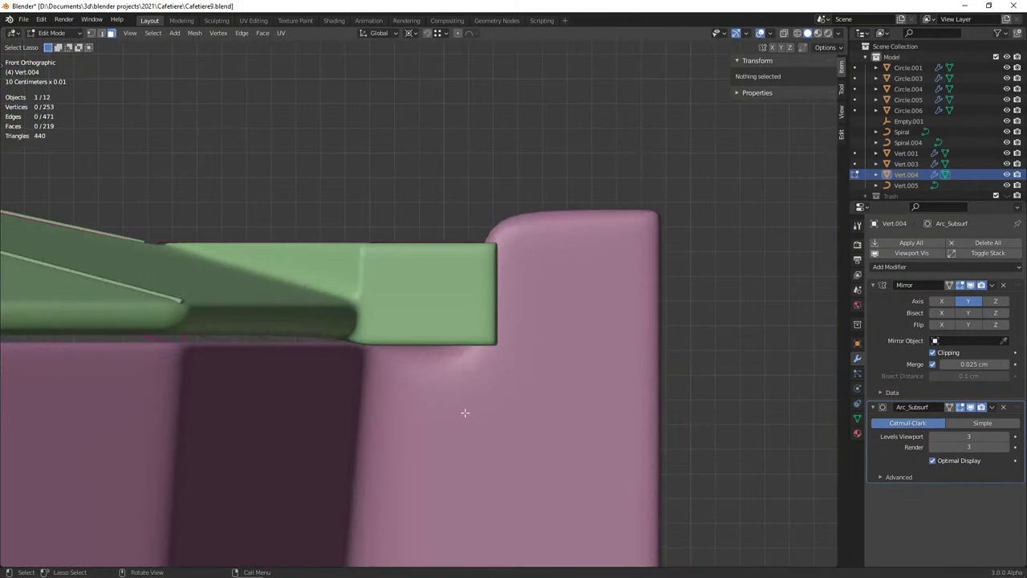
left_click(499, 324)
key("ctrl+KP_1")
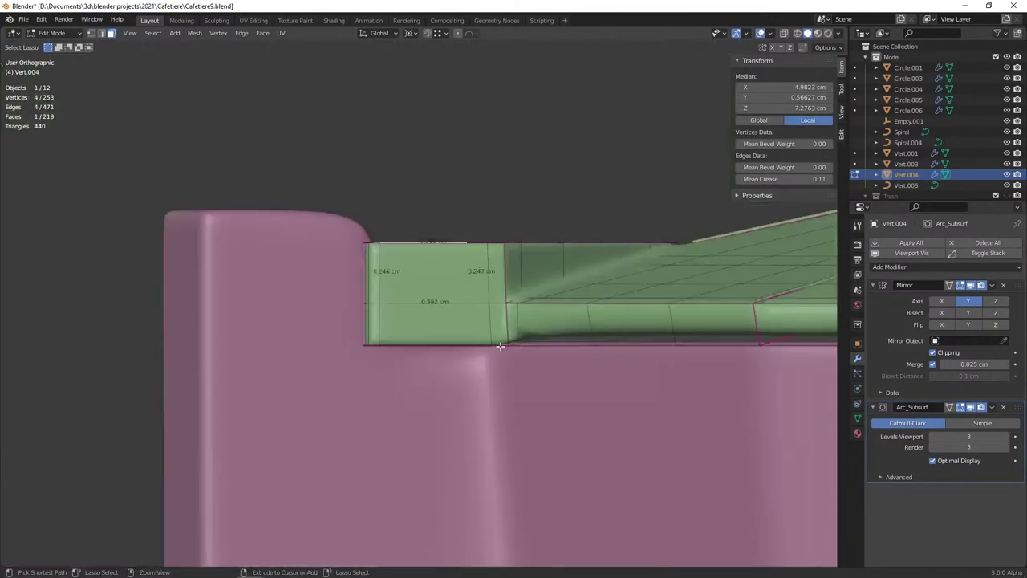
scroll(457, 351, "up", 3)
mouse_move(456, 351)
middle_mouse_down()
mouse_move(500, 337)
mouse_move(546, 345)
middle_mouse_up()
left_click(573, 365, "shift")
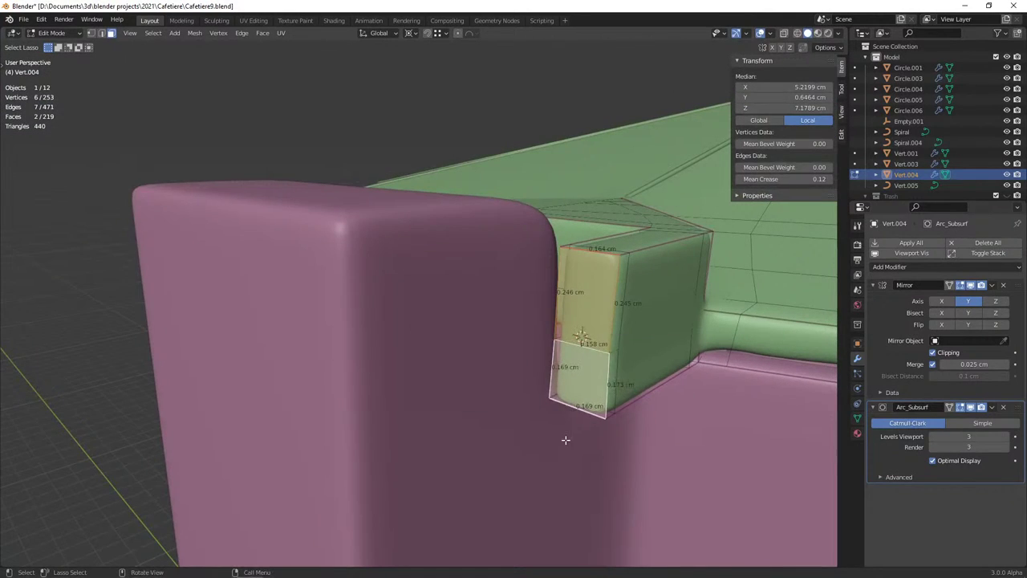
key("alt+a")
Save Cafetiere9.blend and bring up the Add Mesh menu in Edit Mode
key("KP_3")
key("KP_1")
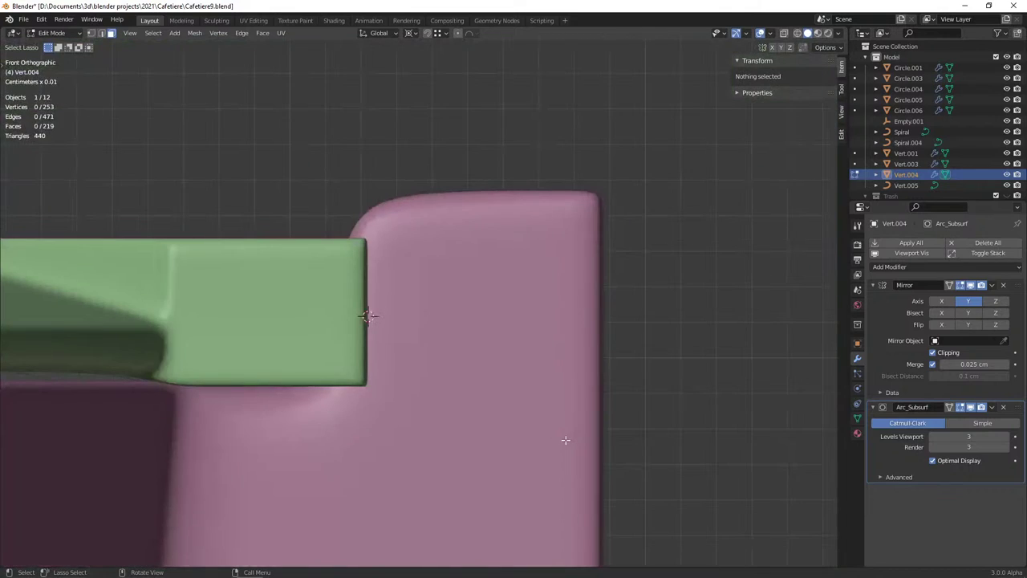
key("ctrl+KP_1")
key("shift+a")
key("Tab")
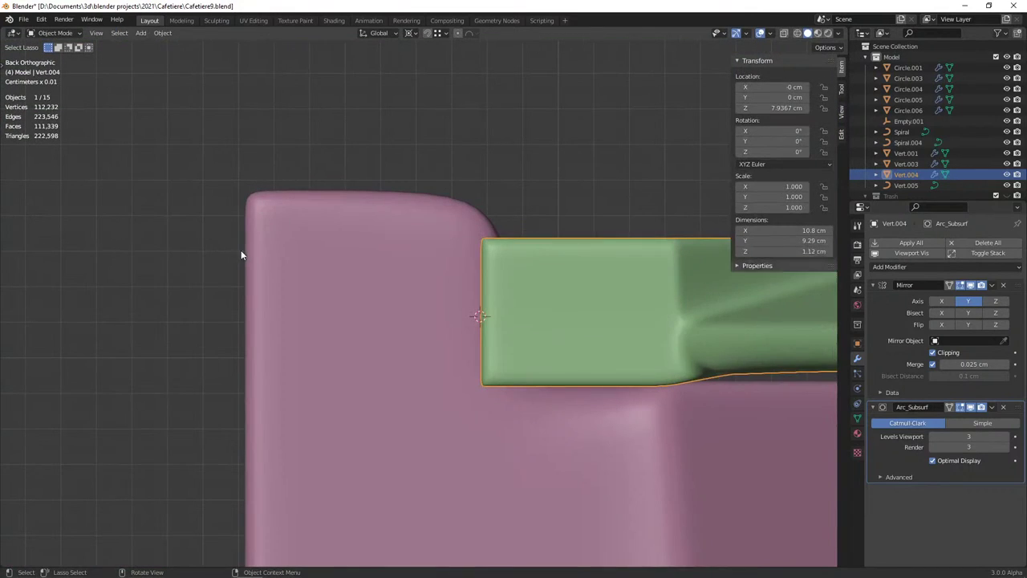
key("ctrl+s")
key("Tab")
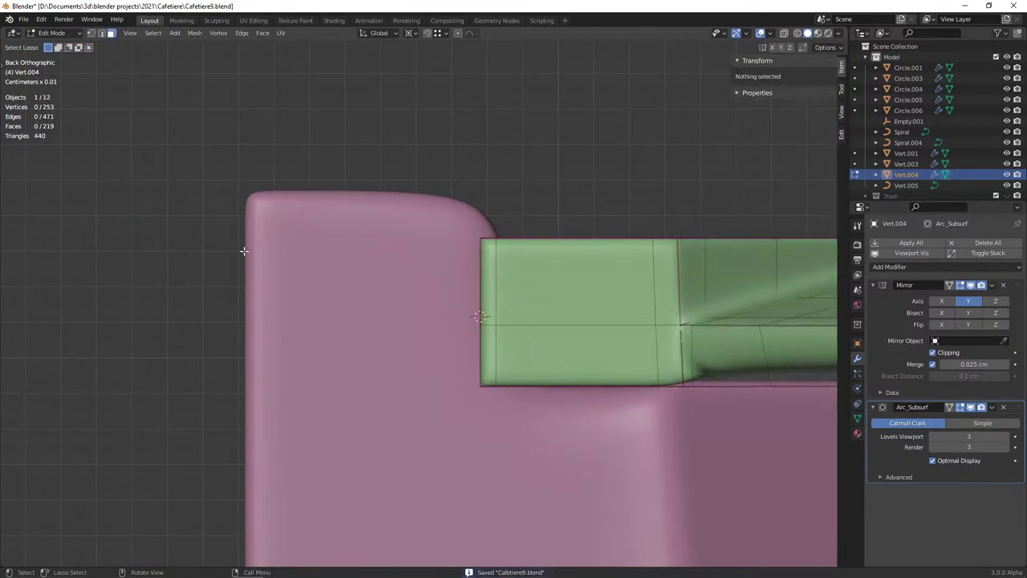
key("shift+a")
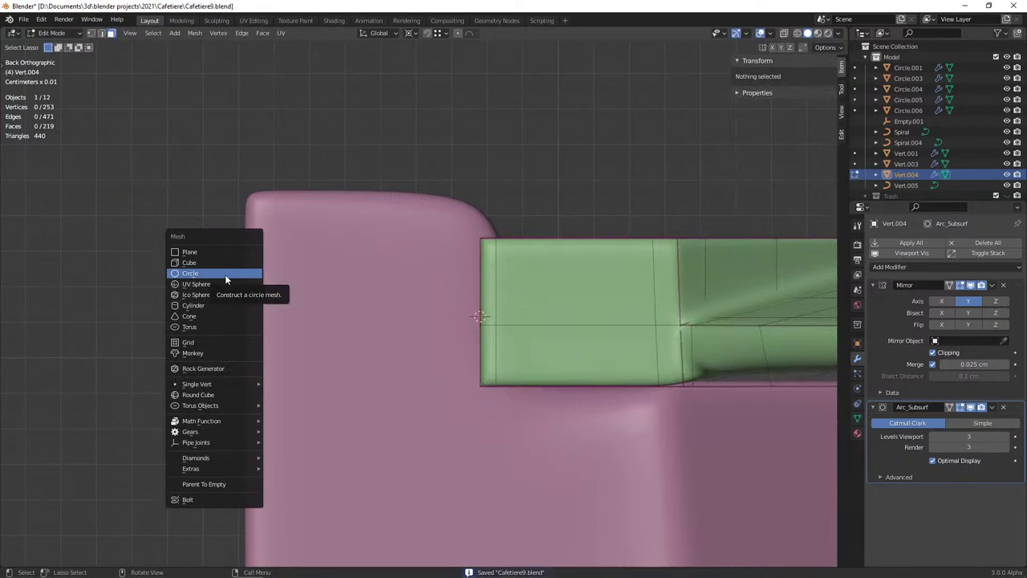
Add an 8-sided circle at the tab's end, rotate it 90° on X, and position it
left_click(226, 275)
type("rx90")
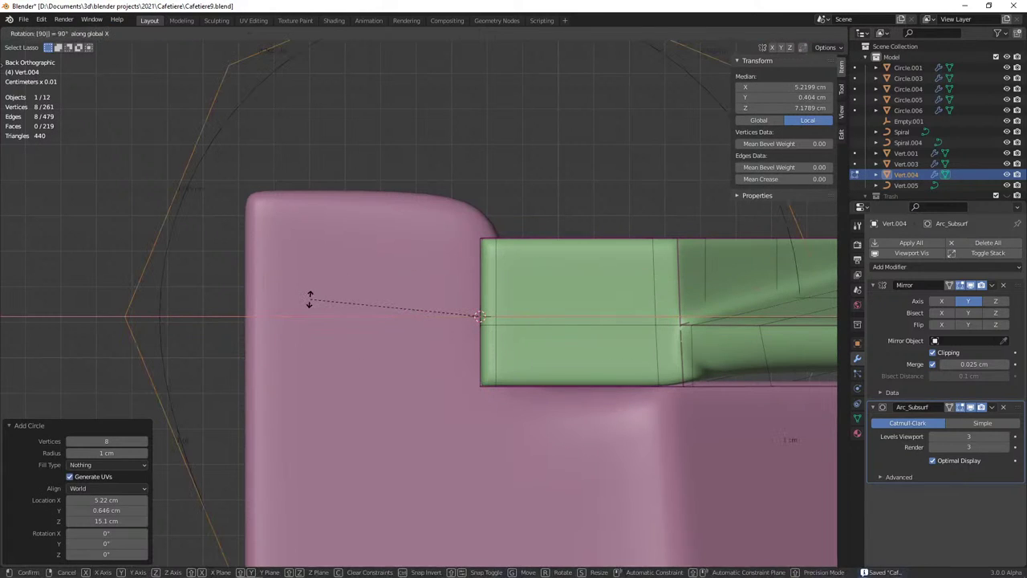
key("Return")
scroll(307, 288, "down", 3)
key("s")
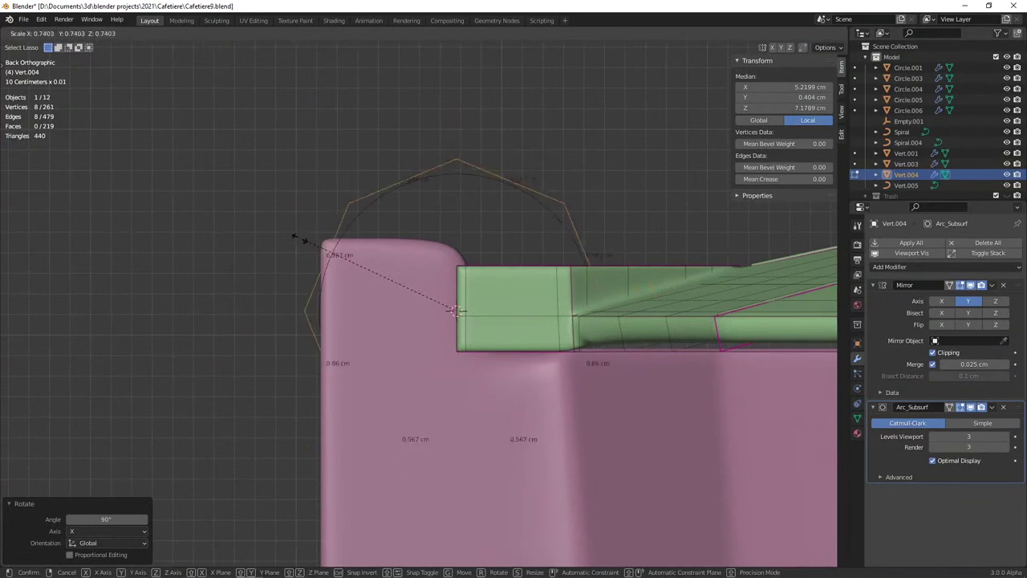
left_click(455, 311)
key("g")
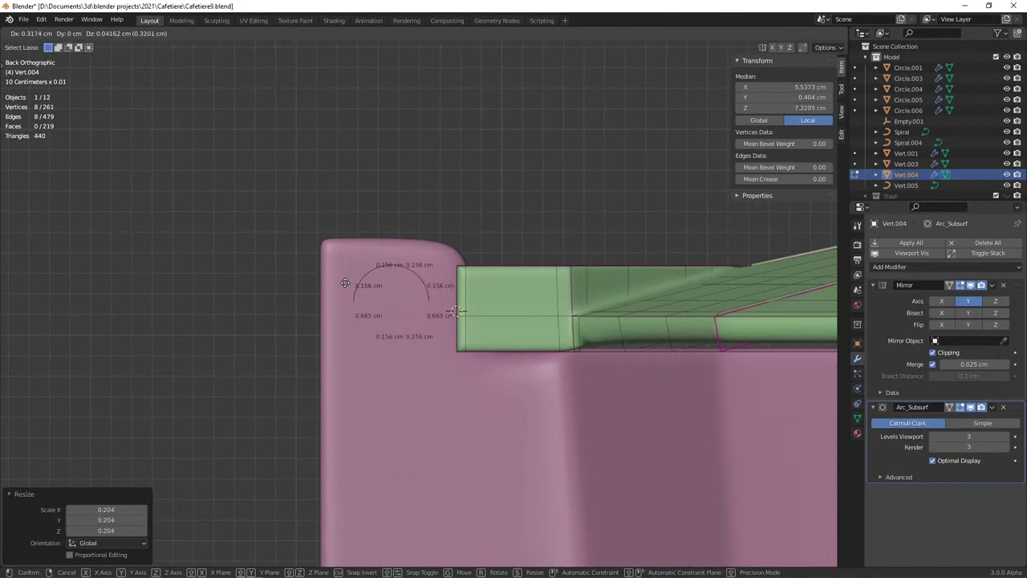
left_click(455, 311)
key("s")
left_click(455, 312)
Enlarge the circle about fivefold and stand it upright with a 90° X rotation
middle_click_drag(348, 286, 399, 316)
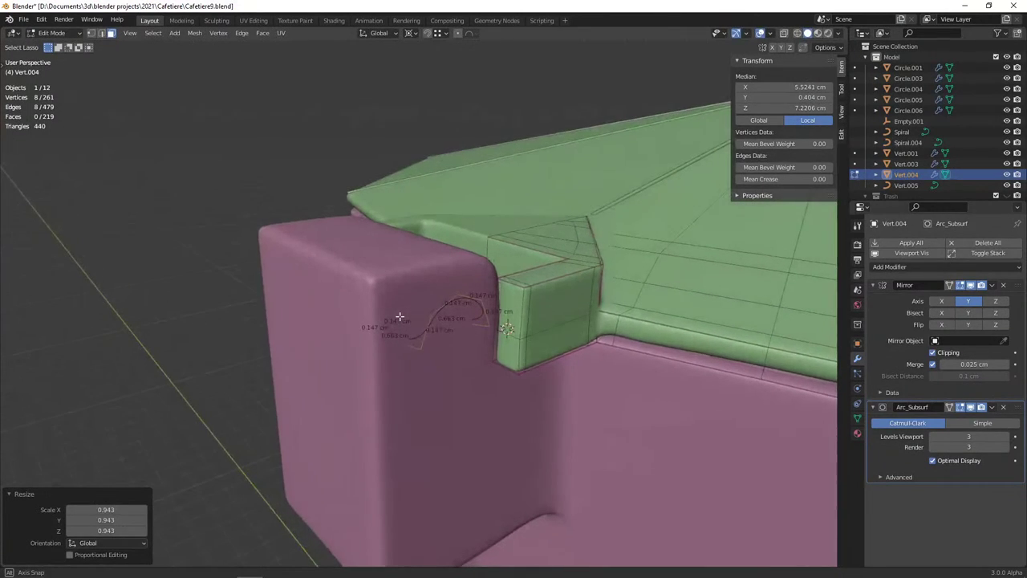
key("s")
left_click(692, 366)
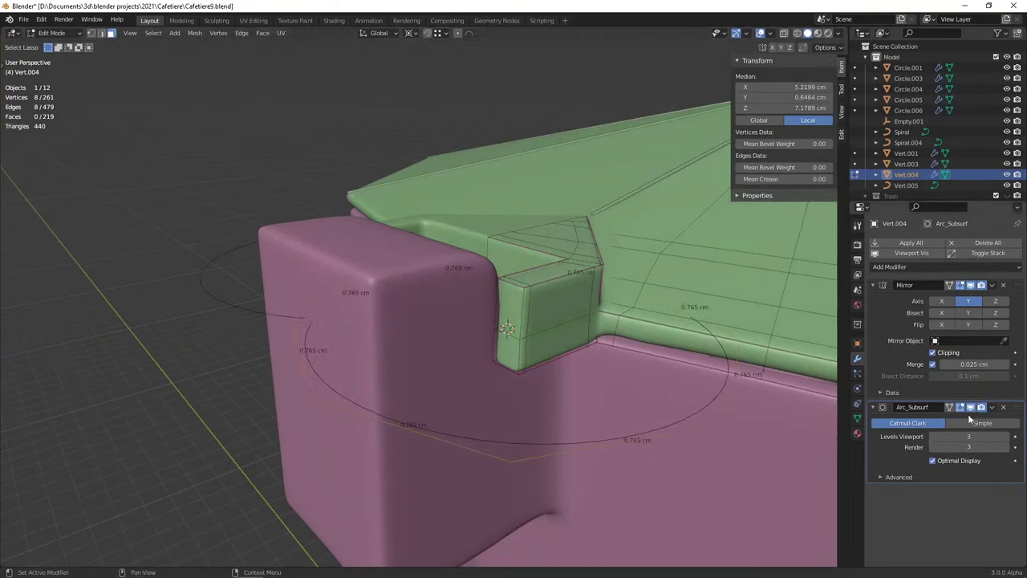
middle_click_drag(625, 360, 642, 385)
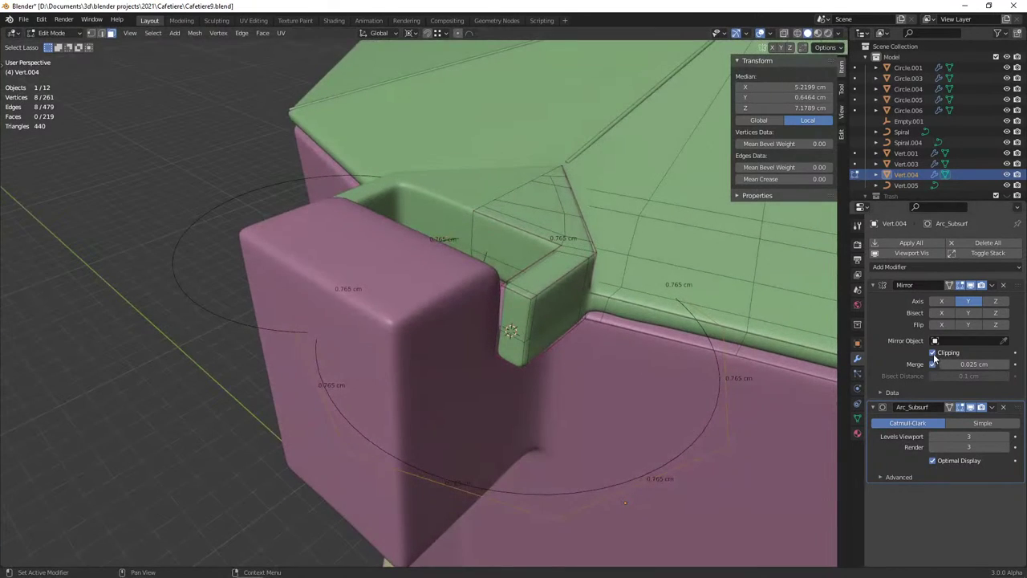
key("r")
key("x")
key("9")
key("0")
key("Return")
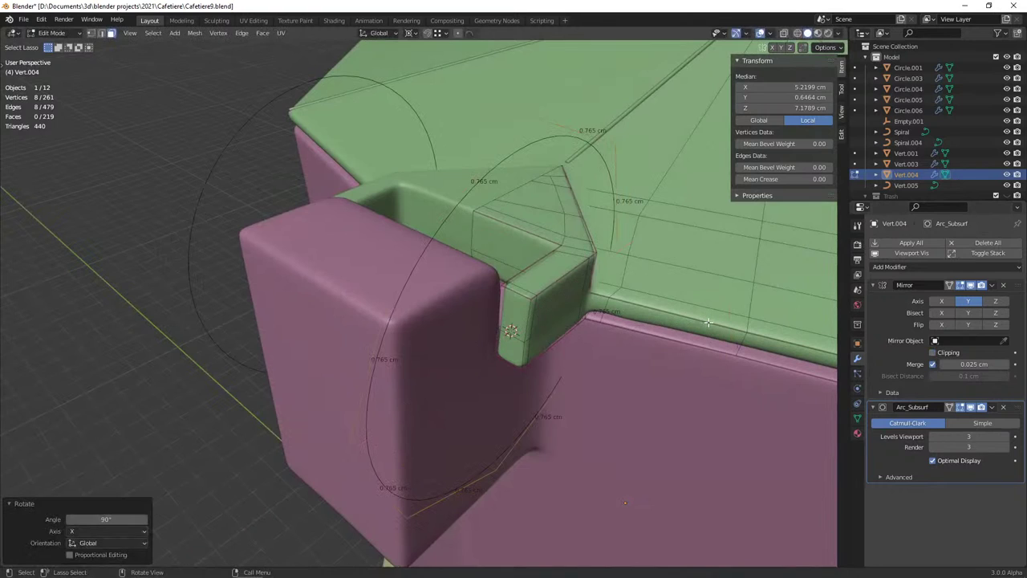
Turn on mirror Clipping and set the pivot to Median Point in back ortho view
left_click(948, 356)
key("KP_3")
key("KP_1")
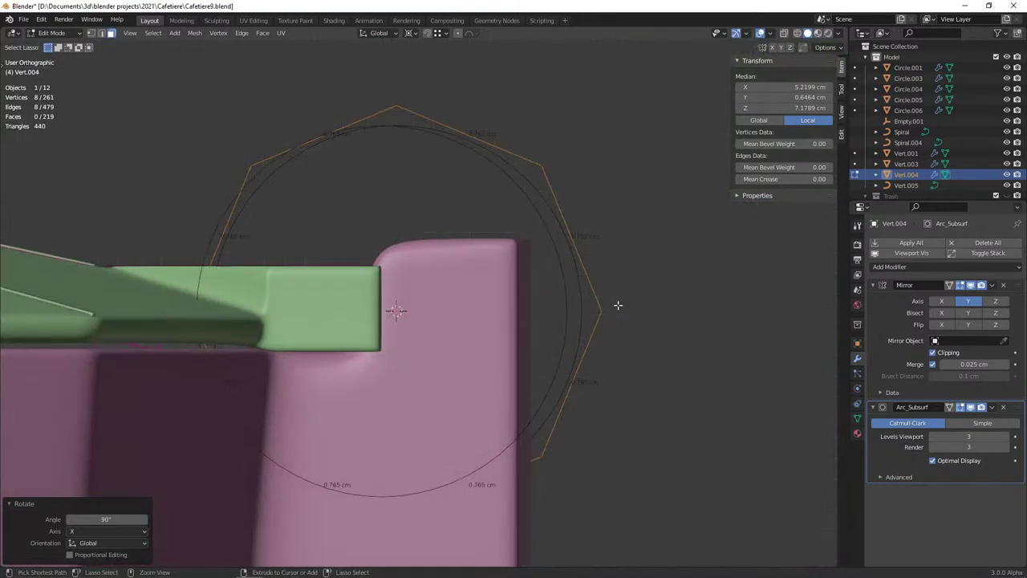
key("ctrl+KP_1")
key("period")
left_click(613, 244)
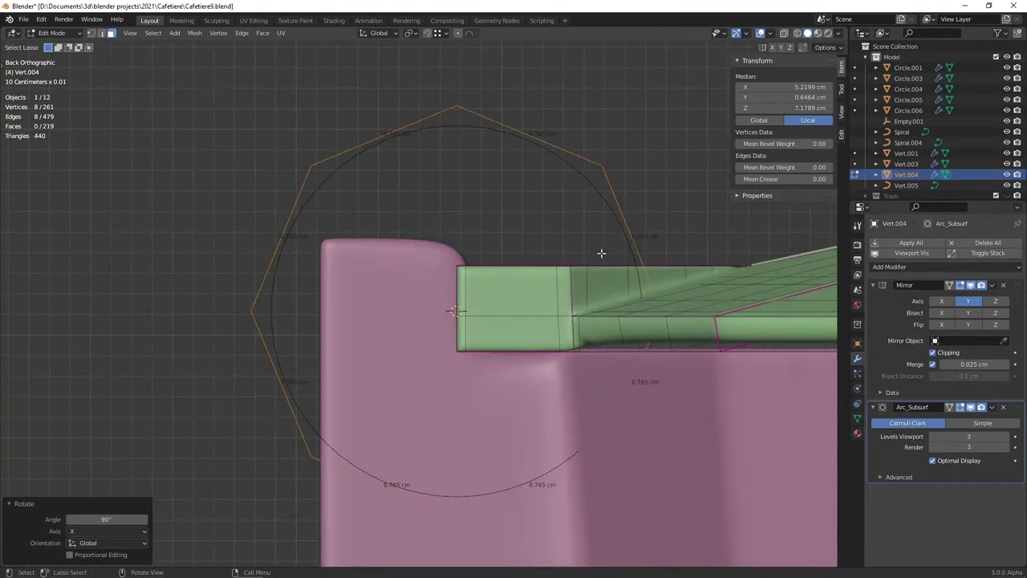
Move the circle along X against the block end and shrink it to 0.233 cm edges
scroll(522, 290, "up", 2)
key("s")
key("g")
key("x")
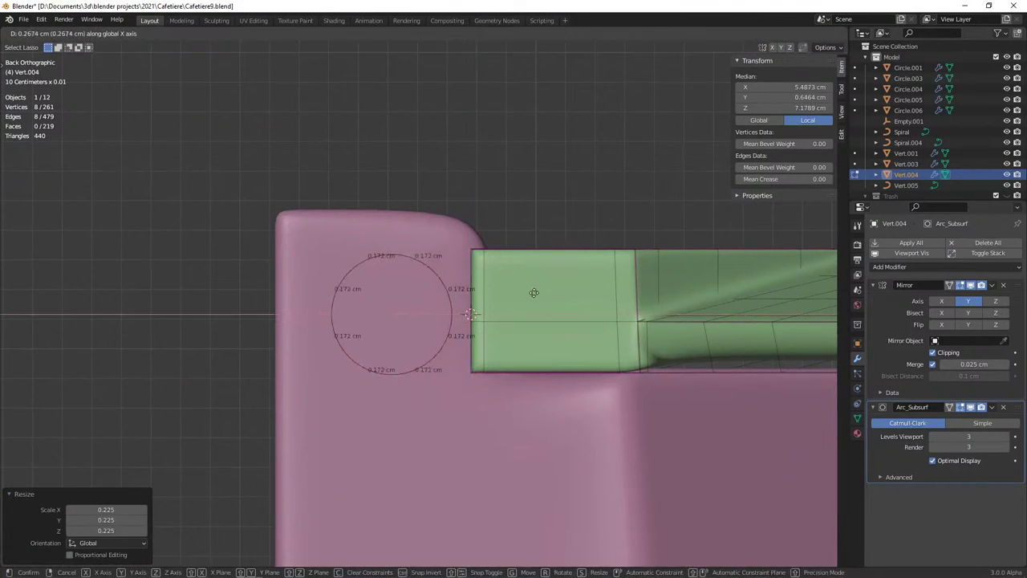
left_click(532, 305)
key("s")
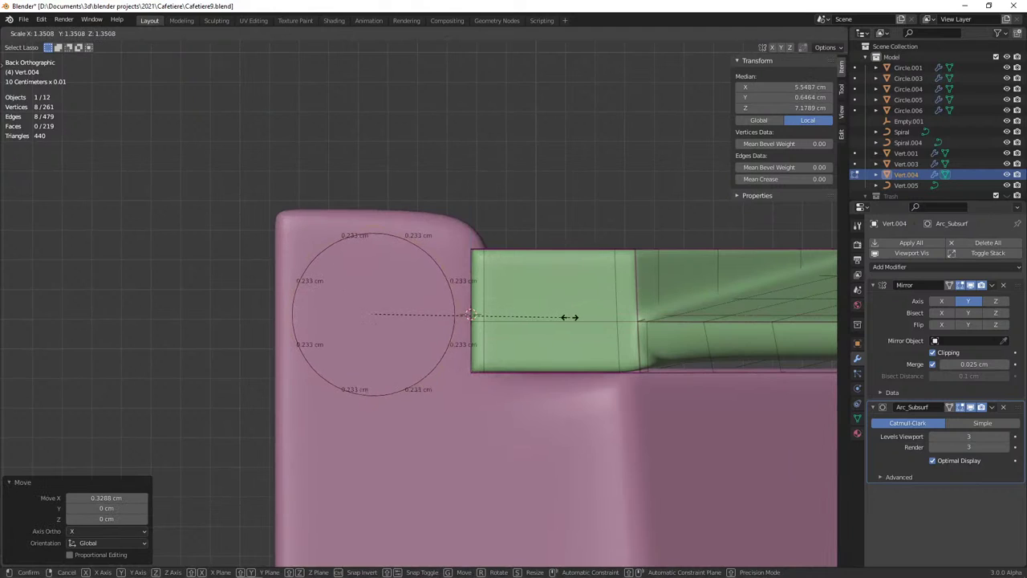
left_click(506, 316)
scroll(514, 325, "up", 2)
Shade the object smooth and lower the octagon along Z
right_click(524, 337)
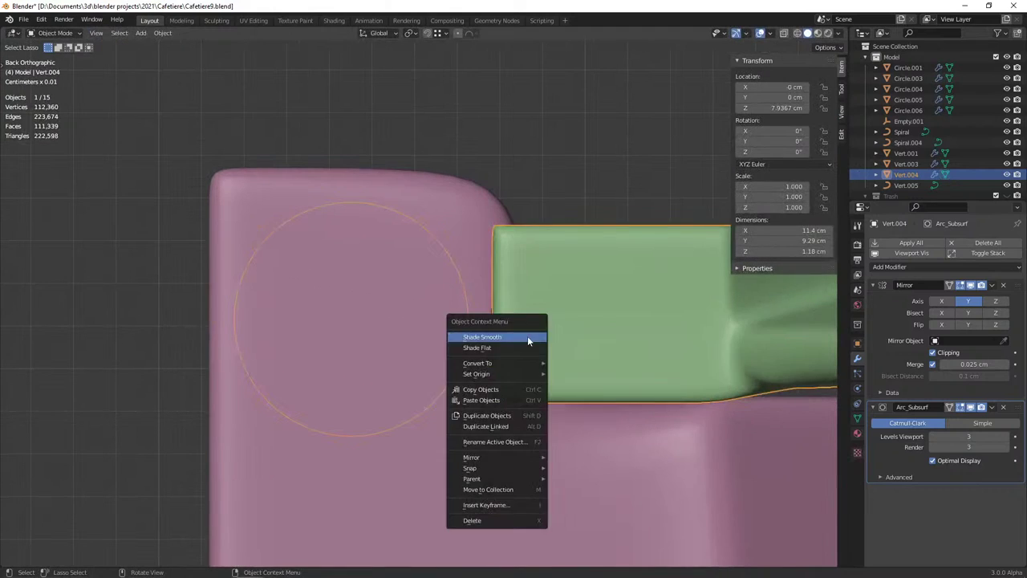
left_click(527, 336)
scroll(604, 340, "up", 2)
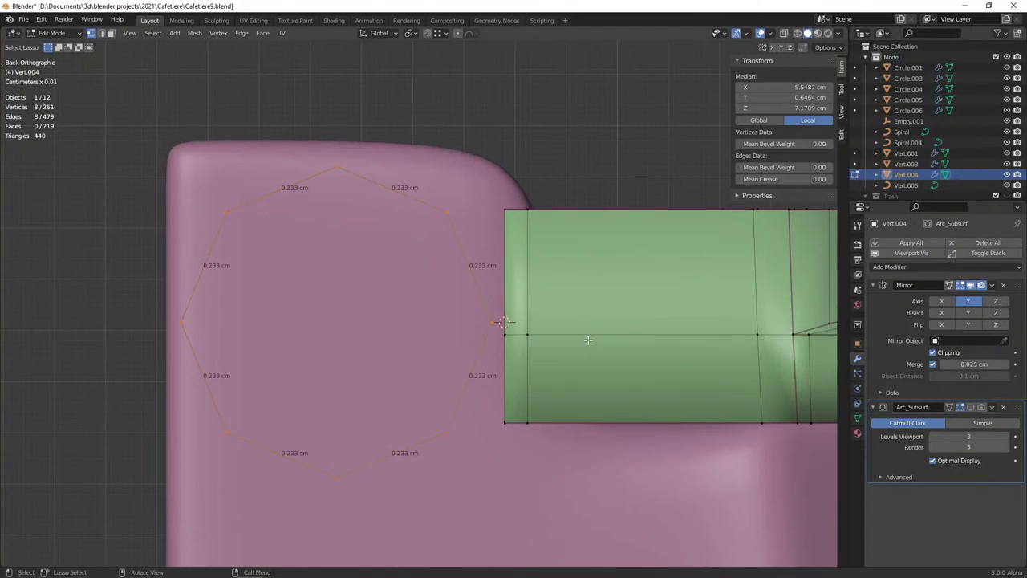
middle_click_drag(588, 341, 555, 327, "shift")
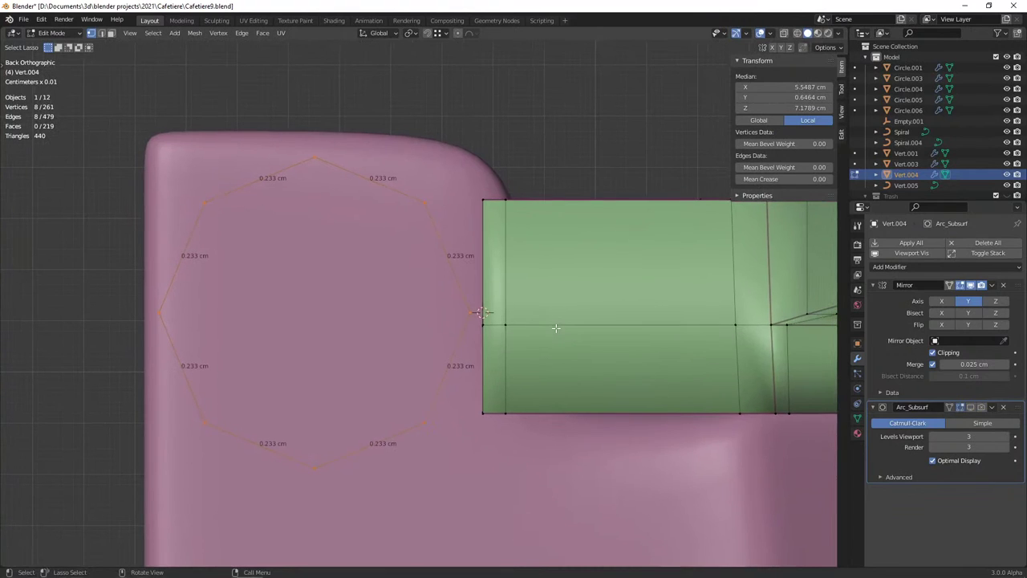
key("g")
key("z")
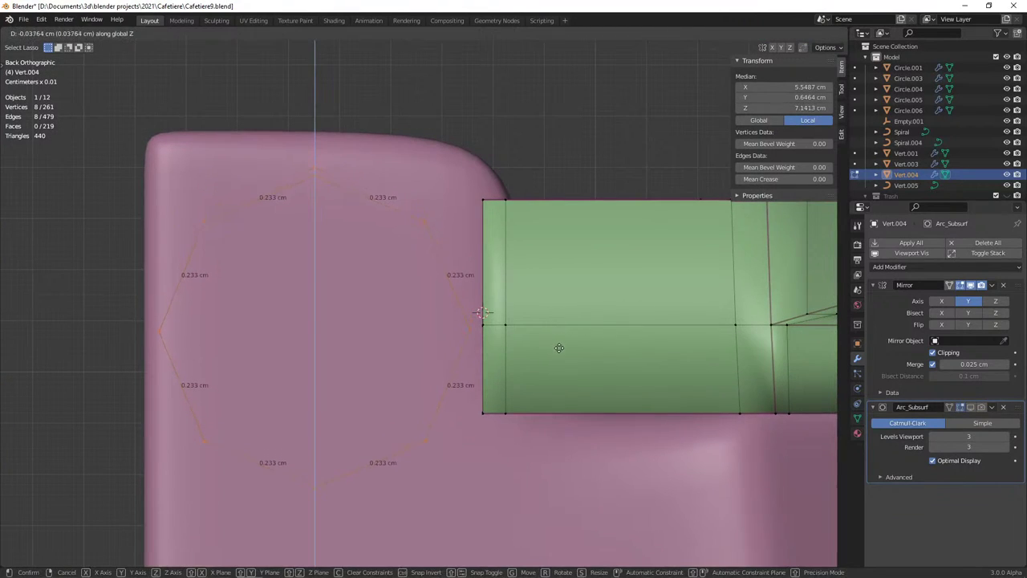
left_click(559, 346)
Rotate the octagon 22.5° so a flat side is on top
key("r")
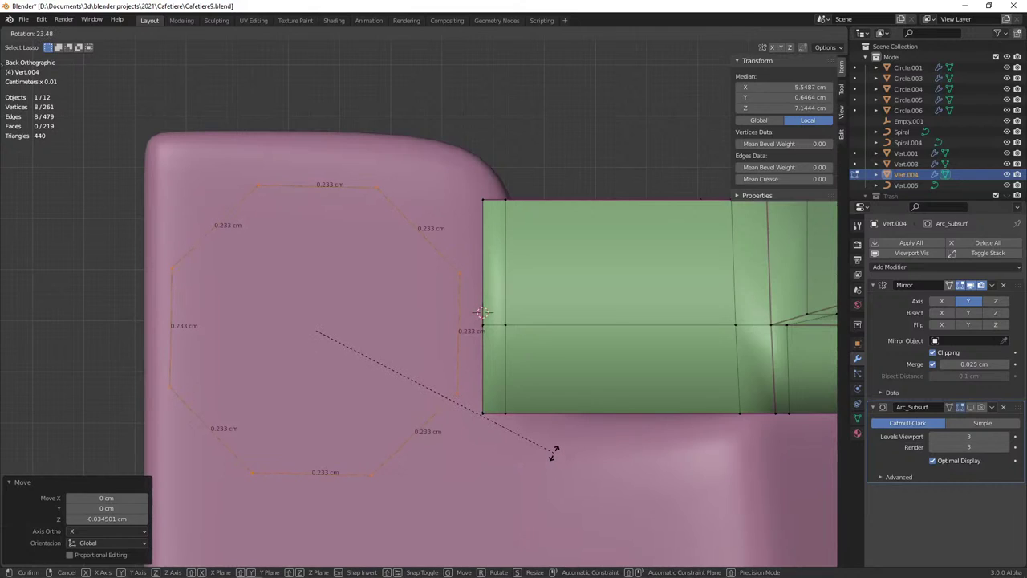
key("Escape")
key("r")
key("z")
key("Escape")
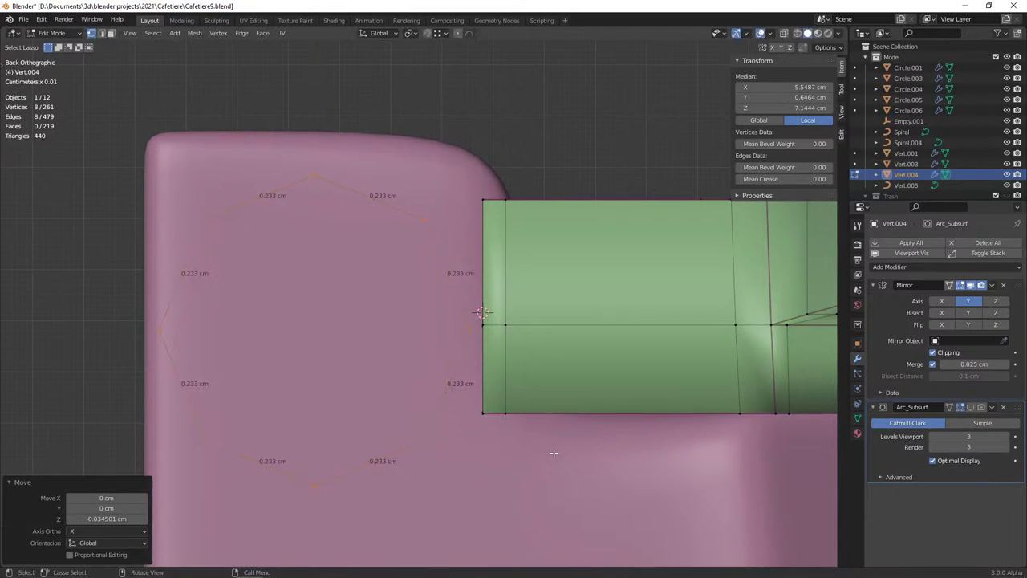
type("r23")
key("Escape")
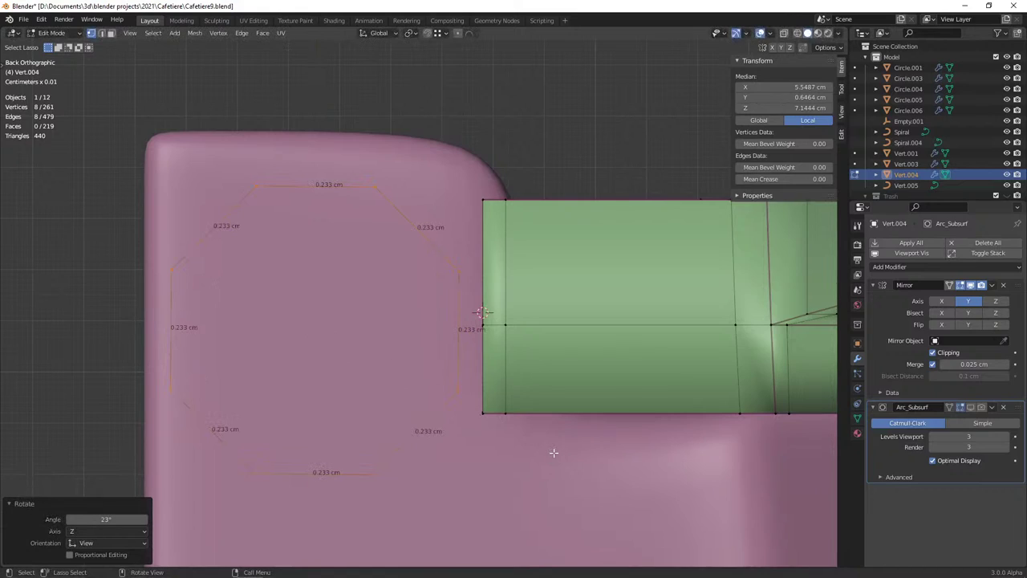
type("r22")
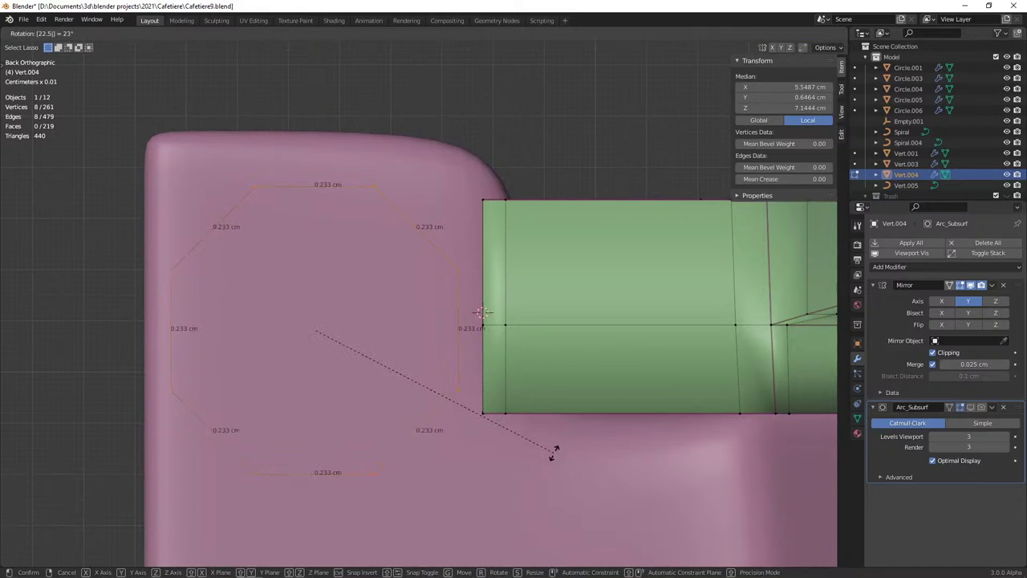
key("Return")
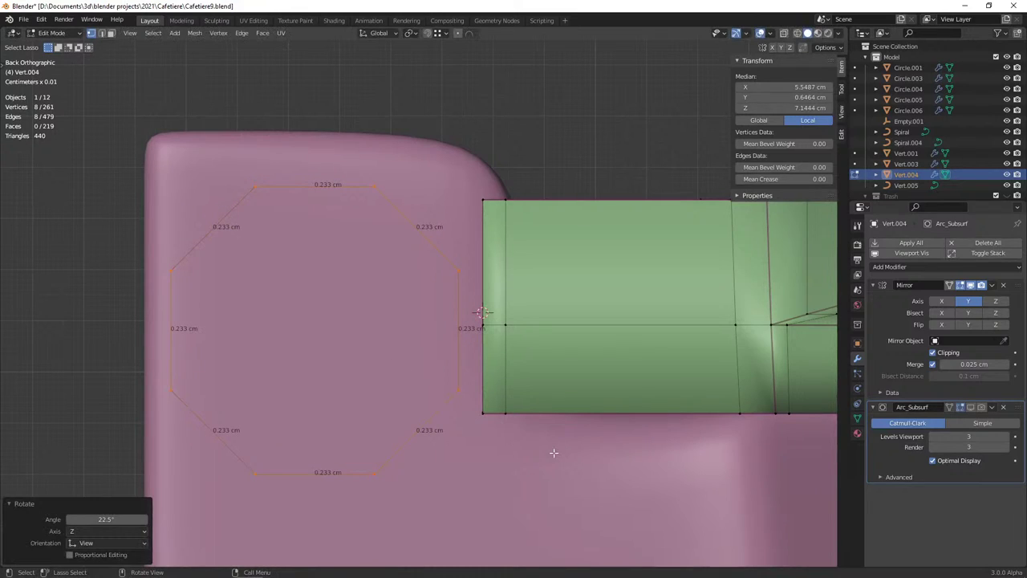
Adjust snapping and nudge the octagon along Z, ending 0.0096 cm higher
middle_click_drag(548, 451, 521, 416, "shift")
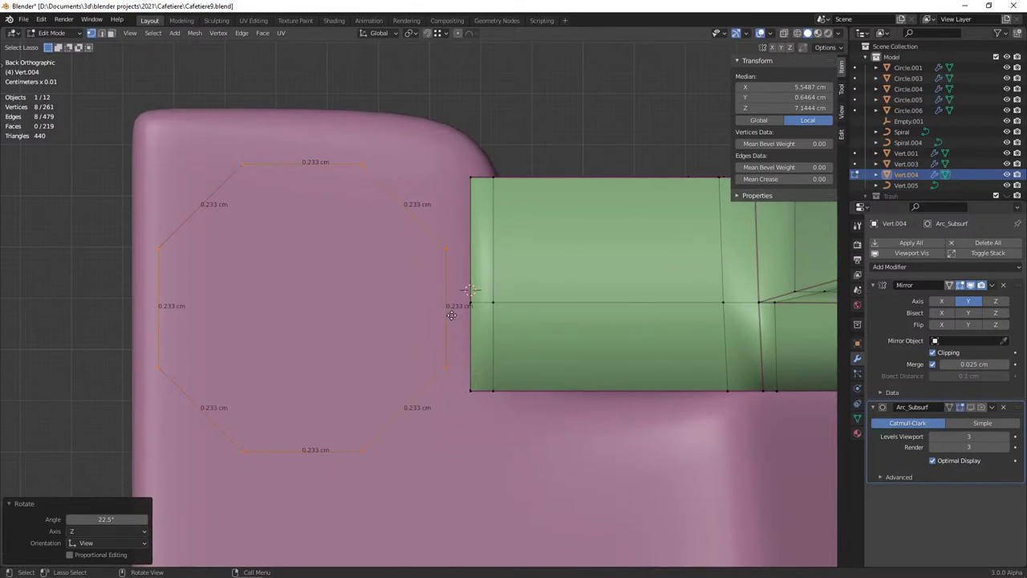
key("g")
key("z")
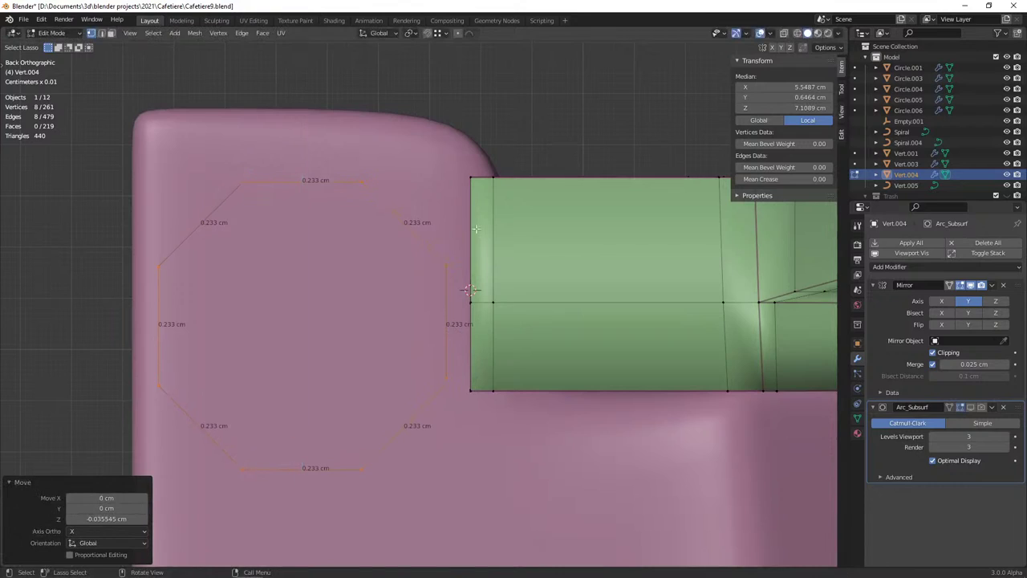
left_click(454, 329)
left_click(438, 34)
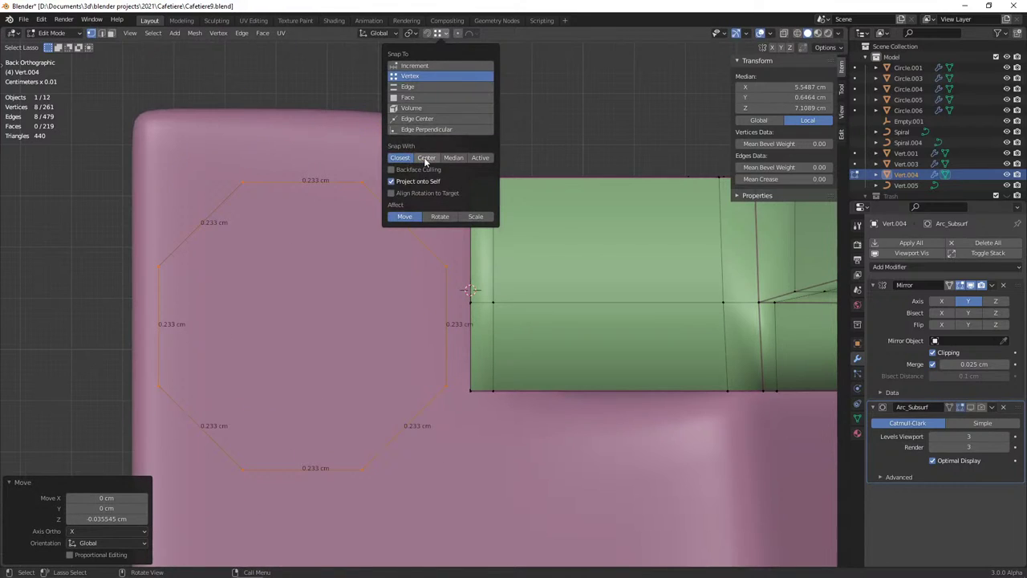
left_click(365, 181, "shift")
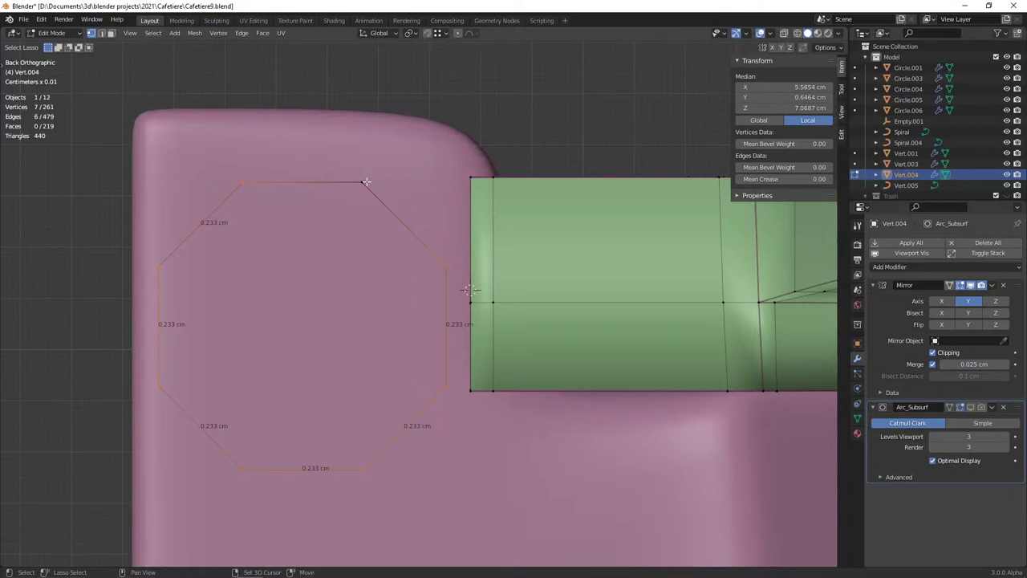
left_click(441, 33)
key("g")
key("z")
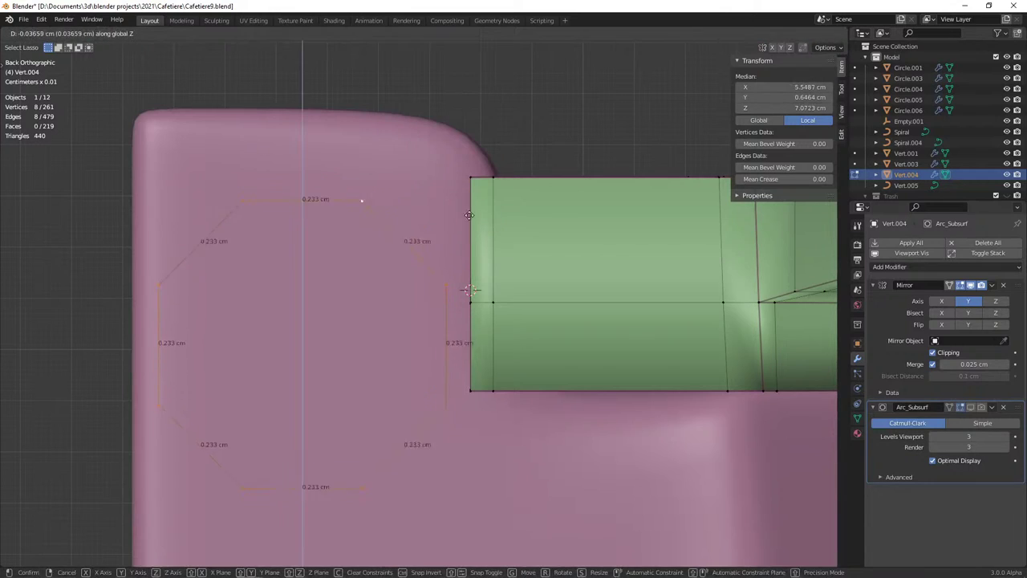
left_click(433, 71)
left_click(438, 33)
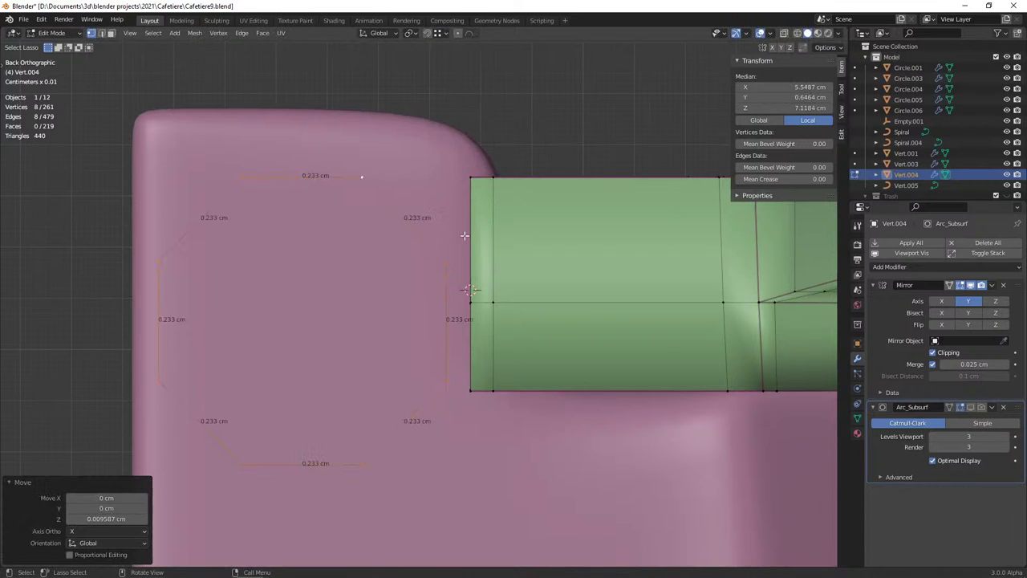
Offset the octagon along the Y axis
middle_click_drag(468, 305, 648, 388)
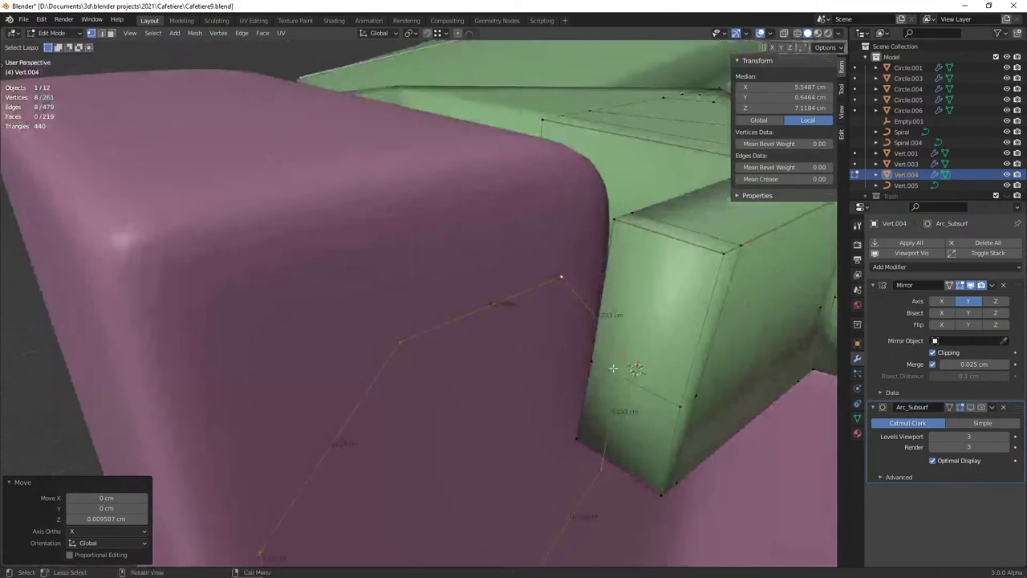
key("g")
key("y")
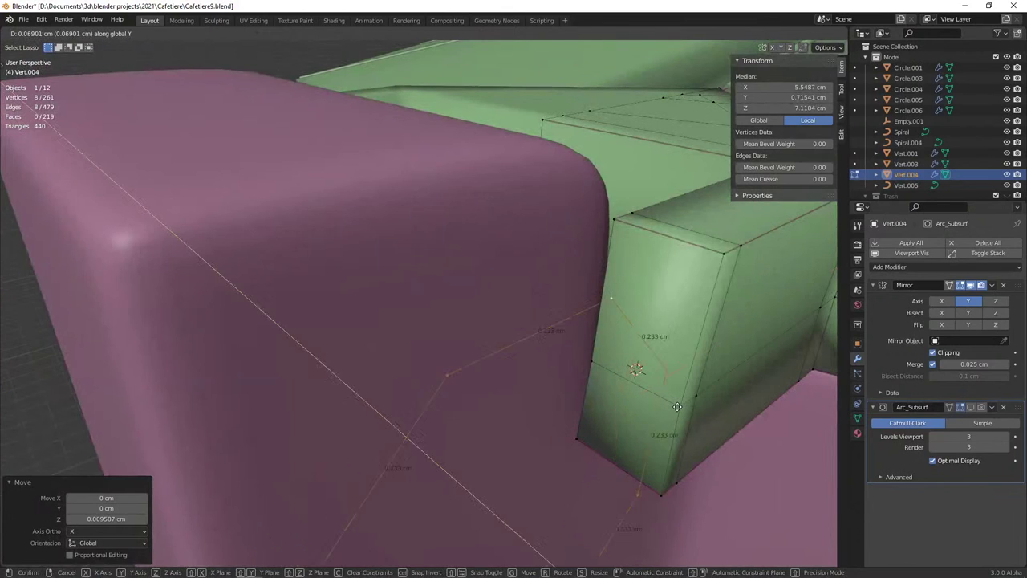
left_click(682, 406)
middle_click_drag(682, 406, 642, 377)
Extrude the octagon into a ring band constrained to the Y axis
key("e")
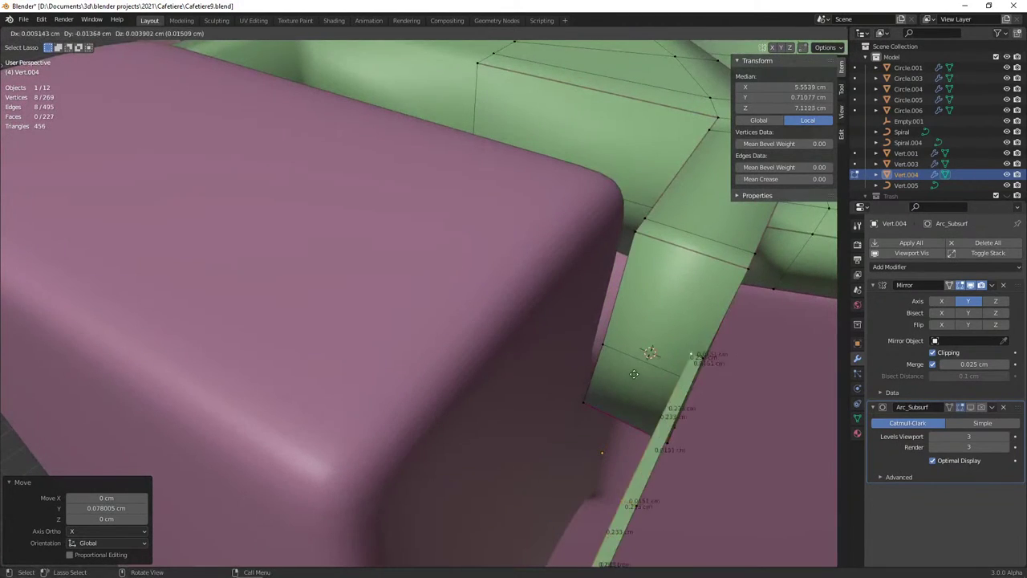
key("y")
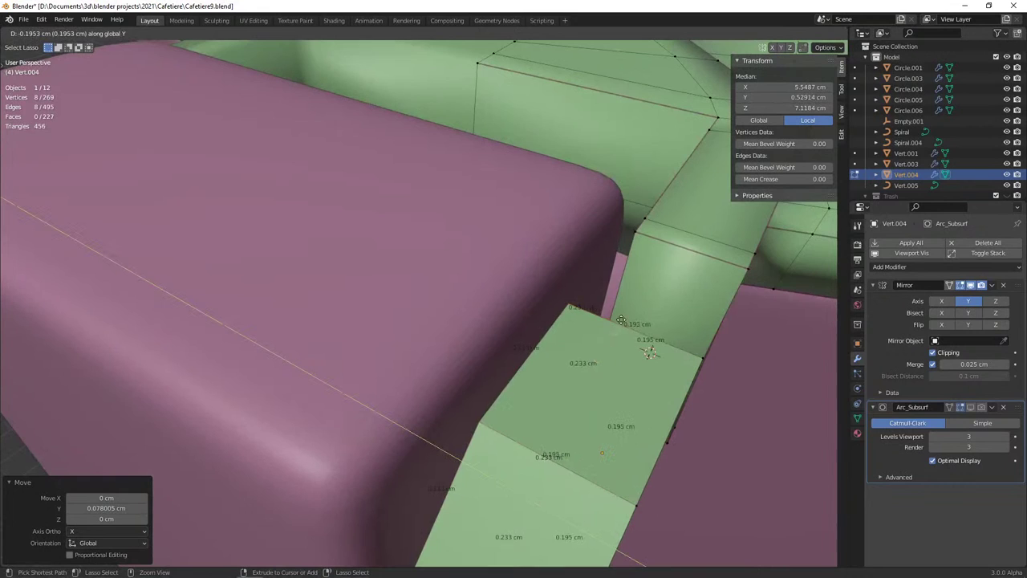
left_click(634, 234)
middle_click_drag(634, 234, 456, 323)
Select ring and tube faces and bridge the ring band to the tube
key("alt+a")
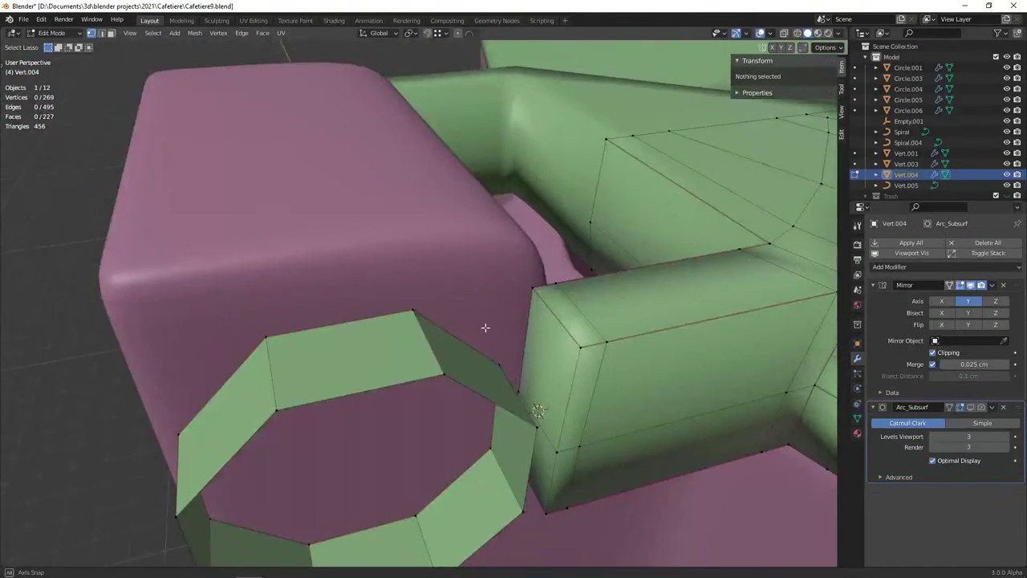
left_click(450, 365)
left_click(491, 377, "shift")
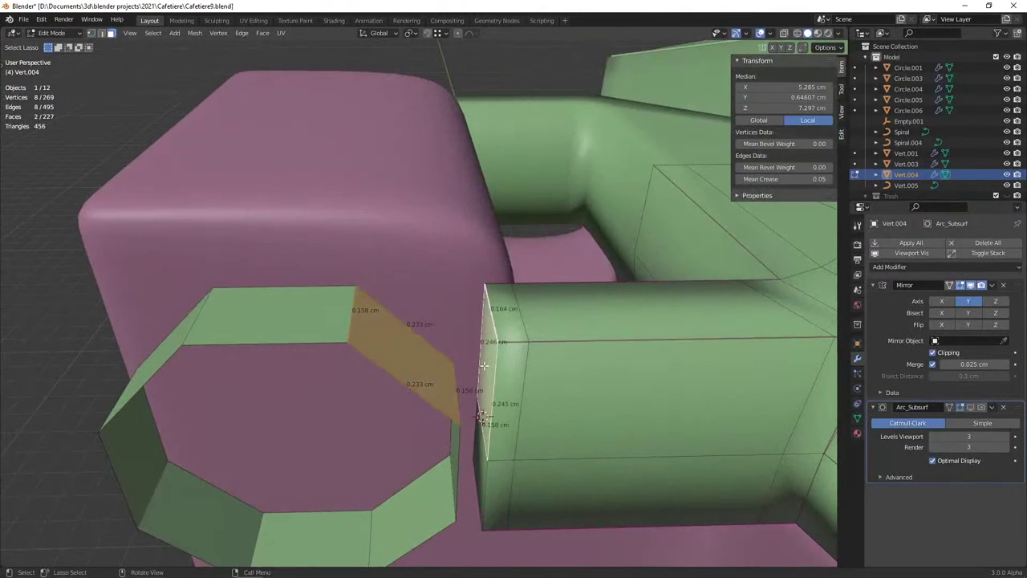
key("F3")
mouse_move(454, 487)
middle_mouse_down()
mouse_move(402, 390)
mouse_move(425, 393)
mouse_move(432, 378)
mouse_move(487, 367)
mouse_move(565, 375)
middle_mouse_up()
left_click(397, 393, "shift")
key("F3")
type("br")
key("Return")
Fill the octagonal ring hole and trial an inset, then undo both
key("alt+a")
left_click(565, 375, "alt")
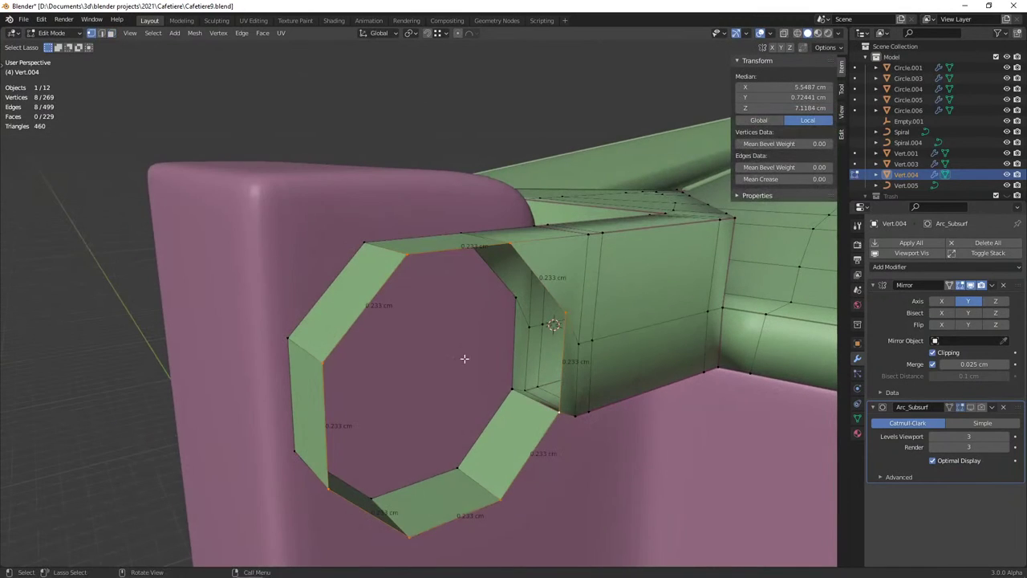
left_click(431, 474, "alt+shift")
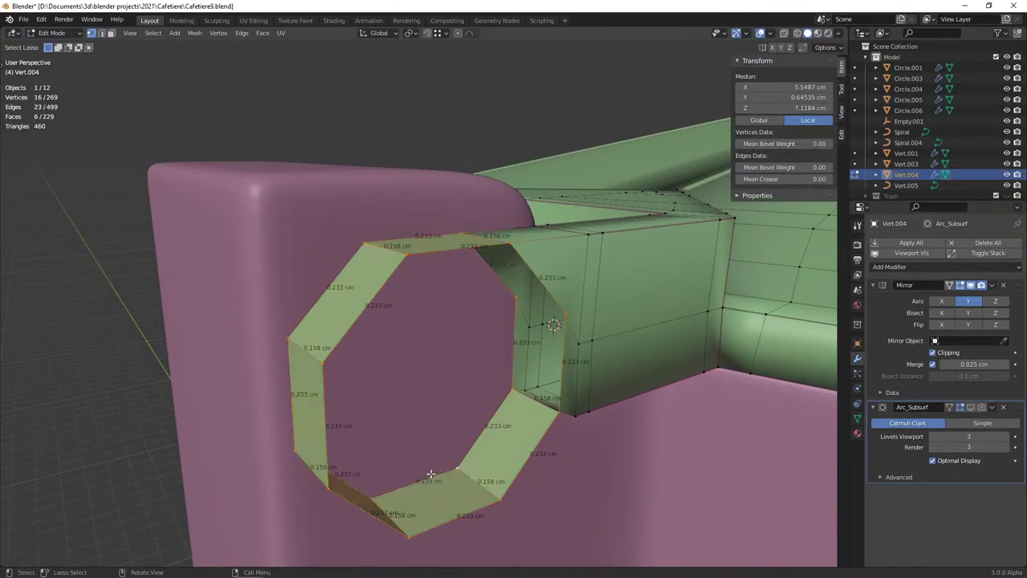
key("f")
key("i")
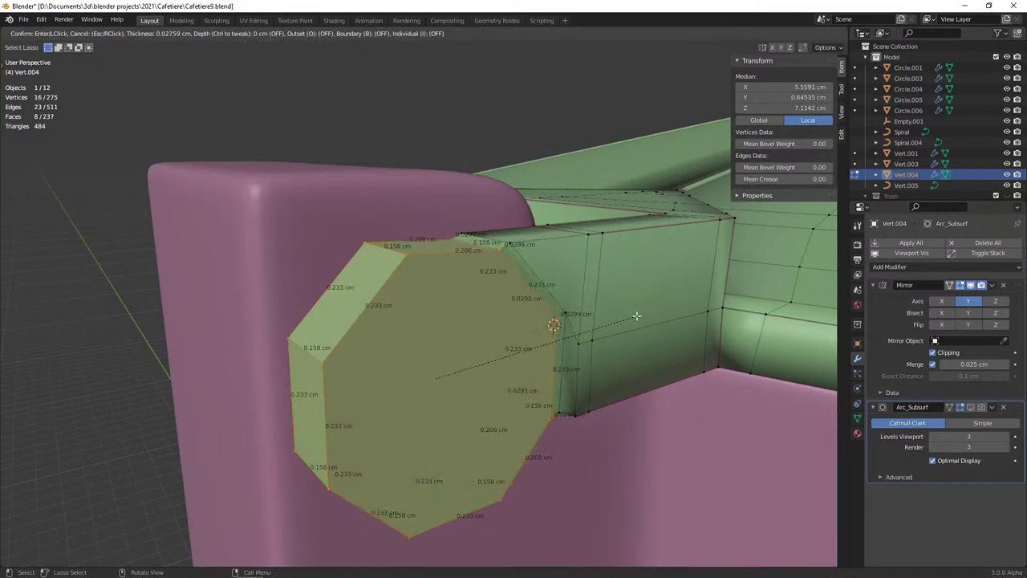
left_click(633, 321)
key("ctrl+z")
mouse_move(634, 320)
middle_mouse_down()
mouse_move(625, 370)
mouse_move(518, 328)
middle_mouse_up()
key("ctrl+z")
Cap the inner octagon edge loop with a face, then undo that fill
left_click(479, 284, "alt")
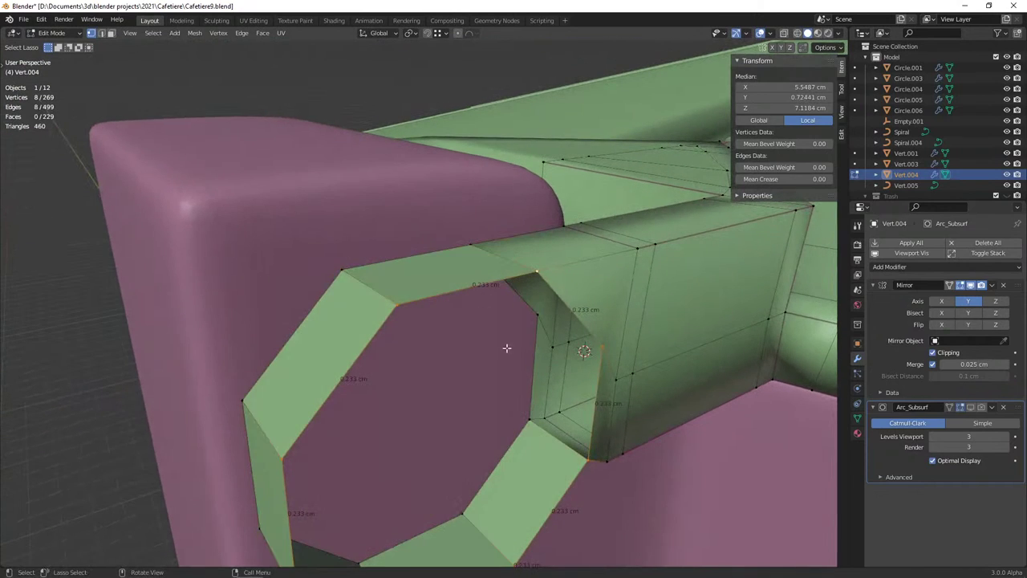
key("f")
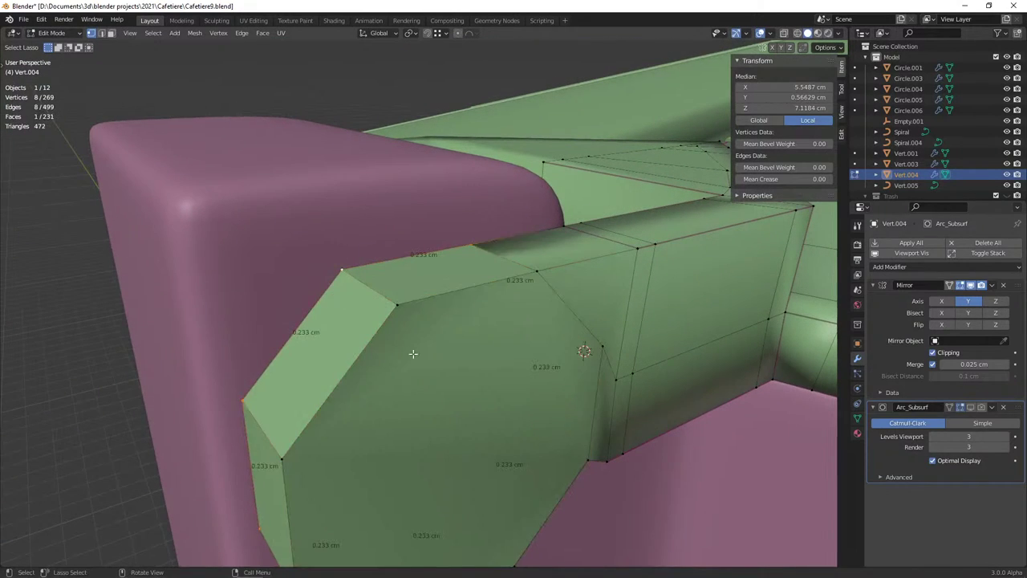
middle_click_drag(436, 360, 484, 390)
key("ctrl+z")
Isolate the hinge block in local view, fill the octagon, and inset both octagonal faces
key("shift+z")
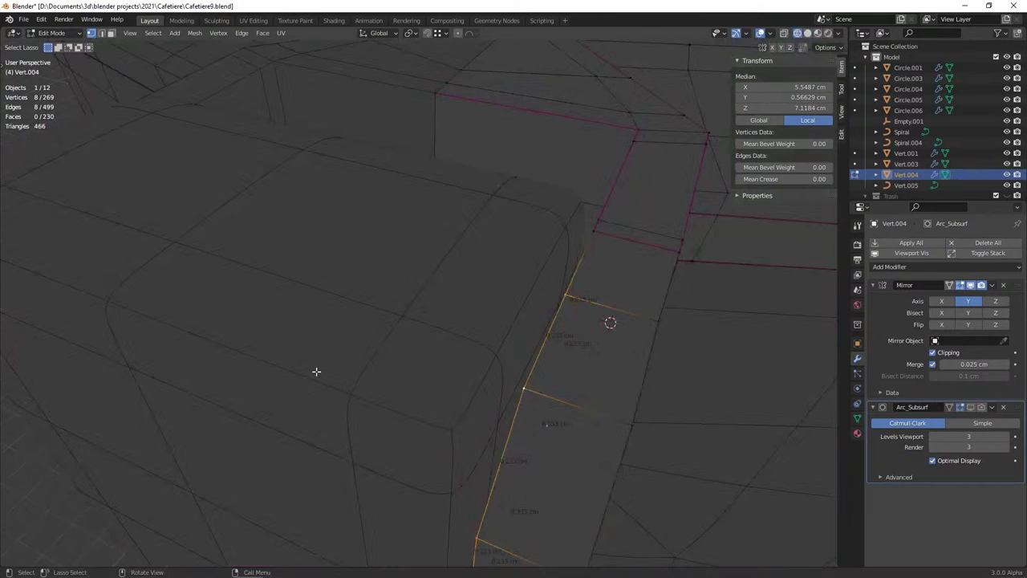
middle_click_drag(316, 372, 438, 386)
key("KP_Divide")
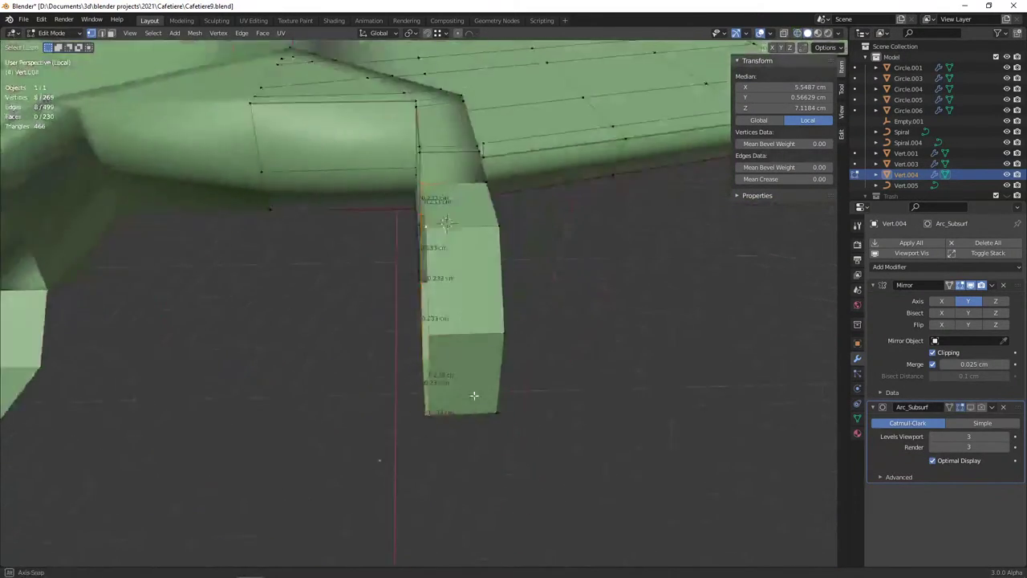
middle_click_drag(372, 377, 509, 380)
key("f")
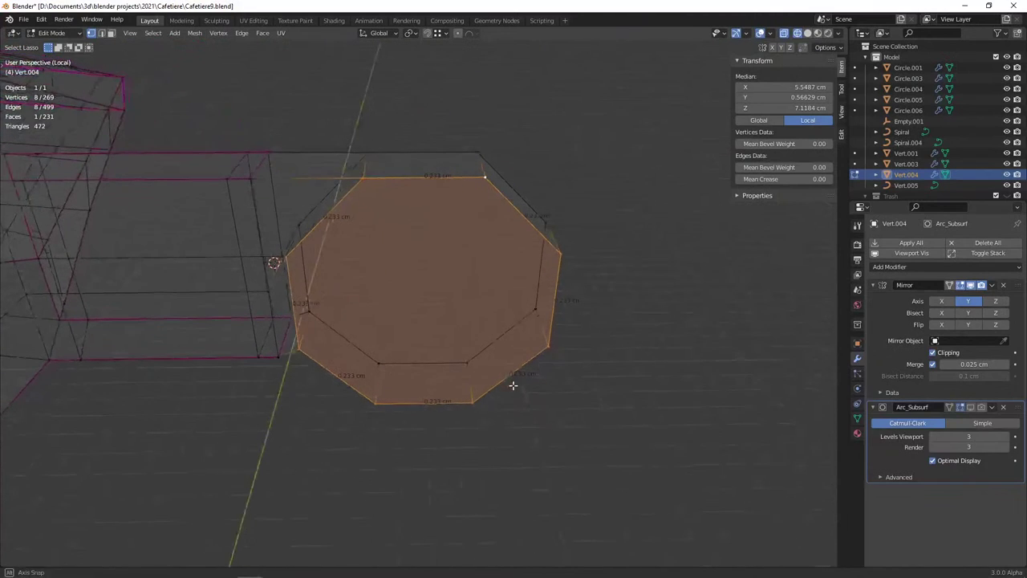
key("3")
left_click(432, 267, "shift")
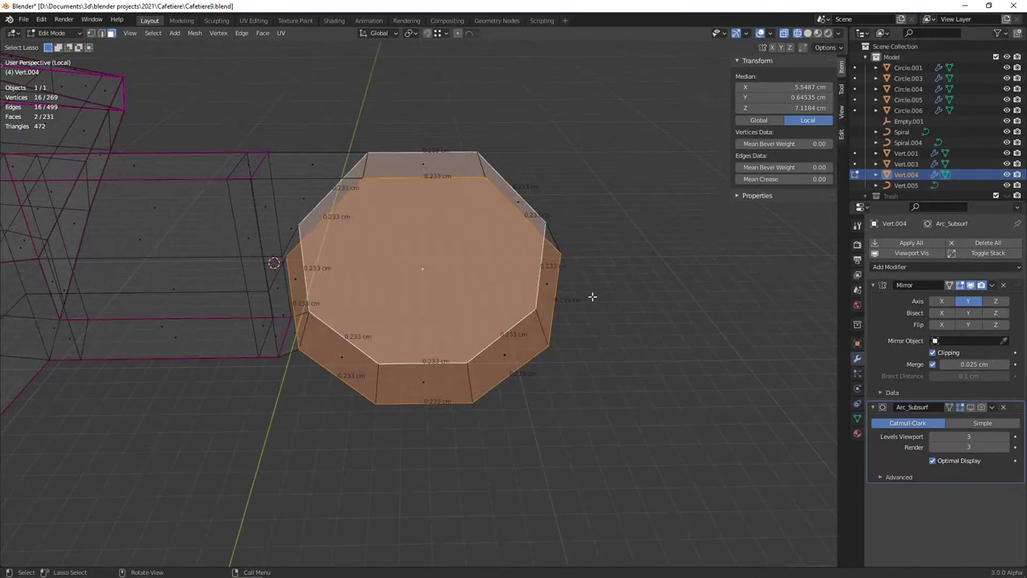
key("i")
left_click(630, 277)
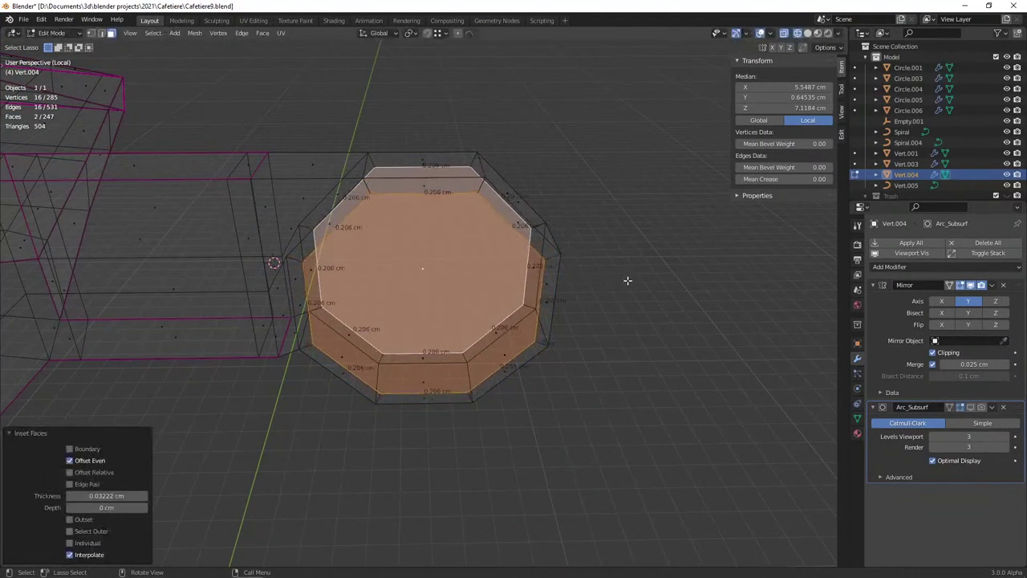
Crease the top edge loop and joint edge of the block
key("shift+z")
mouse_move(624, 351)
middle_mouse_down()
mouse_move(436, 328)
mouse_move(361, 232)
middle_mouse_up()
key("2")
left_click(355, 219, "alt")
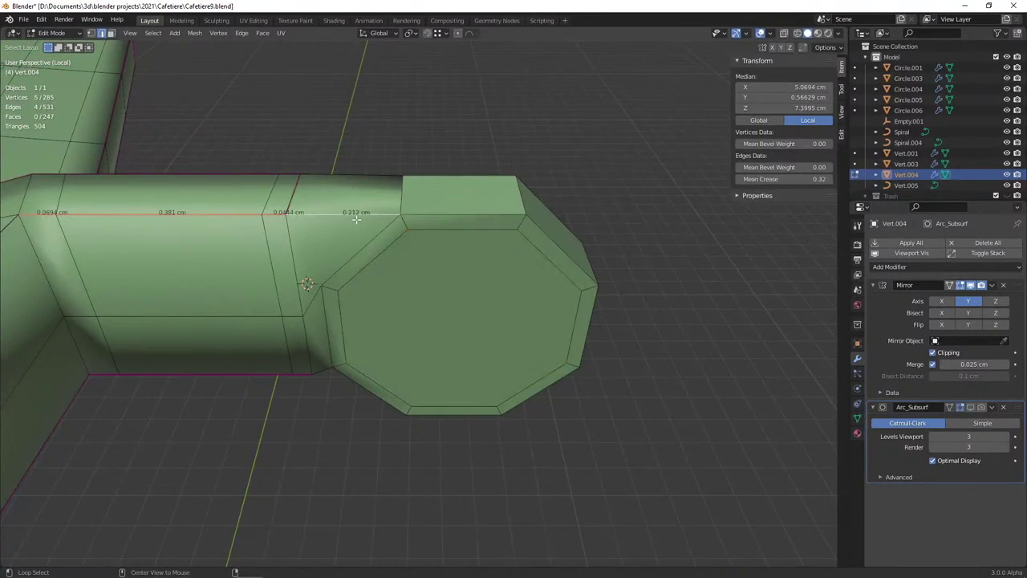
left_click(308, 201)
middle_click_drag(311, 200, 312, 275)
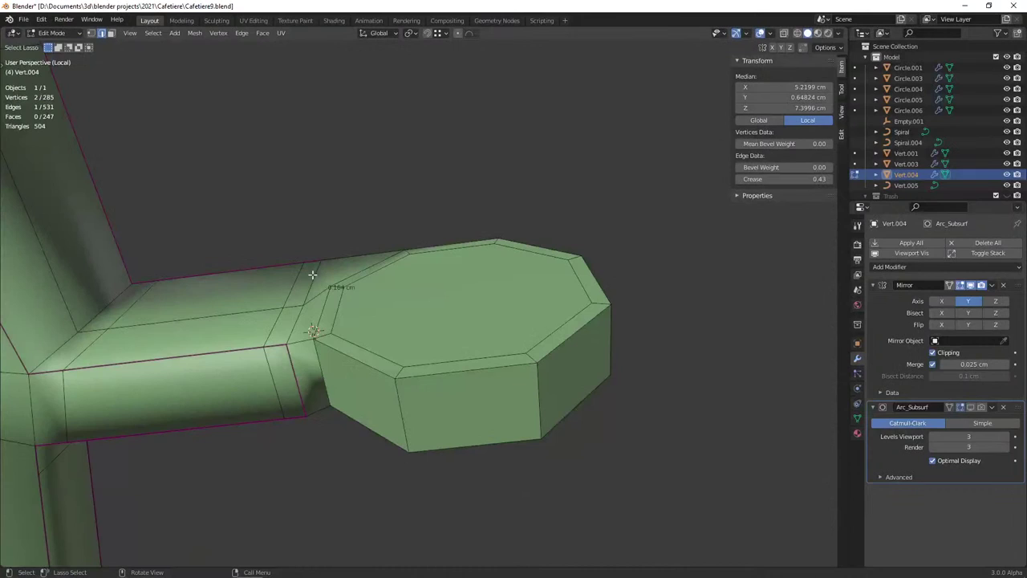
key("shift+e")
left_click(319, 329)
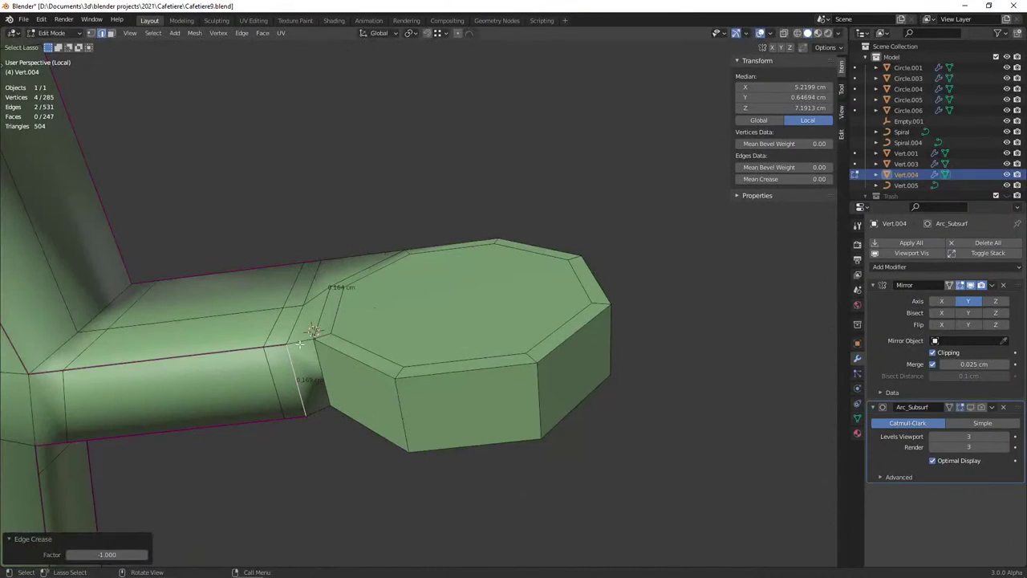
Select the edges where the octagonal end meets the arm
left_click(314, 337)
left_click(369, 363, "shift")
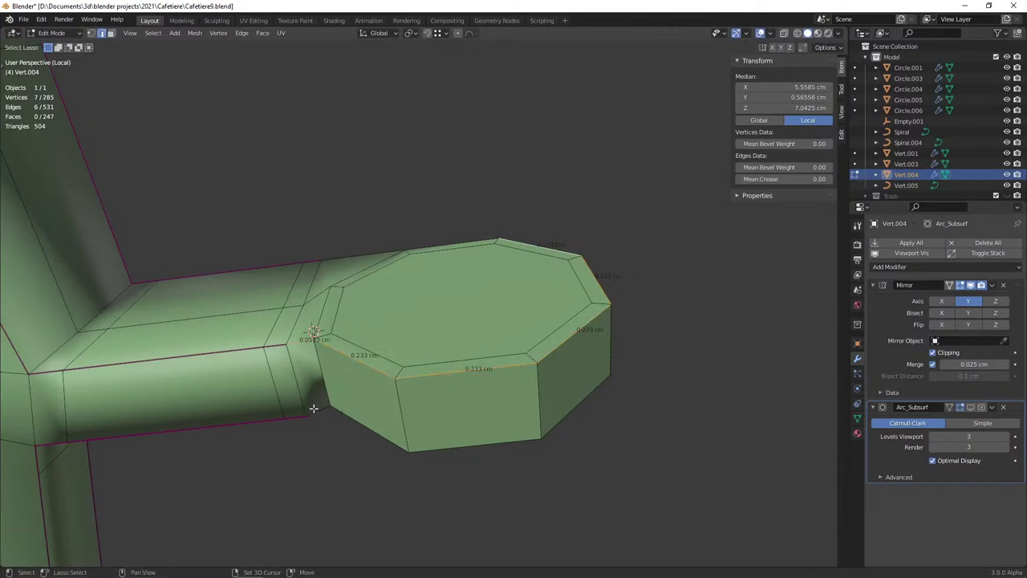
left_click(434, 442, "shift")
mouse_move(434, 443)
middle_mouse_down()
mouse_move(239, 458)
mouse_move(332, 374)
mouse_move(313, 354)
middle_mouse_up()
left_click(291, 406, "shift")
mouse_move(426, 194)
middle_mouse_down()
mouse_move(420, 343)
mouse_move(534, 236)
middle_mouse_up()
mouse_move(463, 213)
middle_mouse_down()
mouse_move(483, 237)
mouse_move(441, 327)
middle_mouse_up()
Select the whole mesh and apply Shade Smooth to the hinge block
key("Tab")
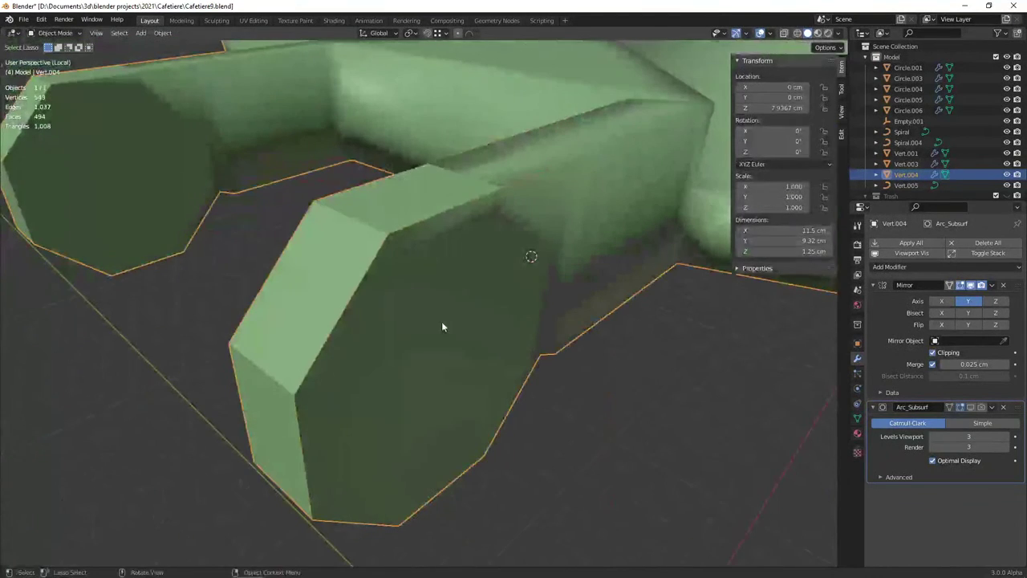
middle_click_drag(505, 334, 435, 323)
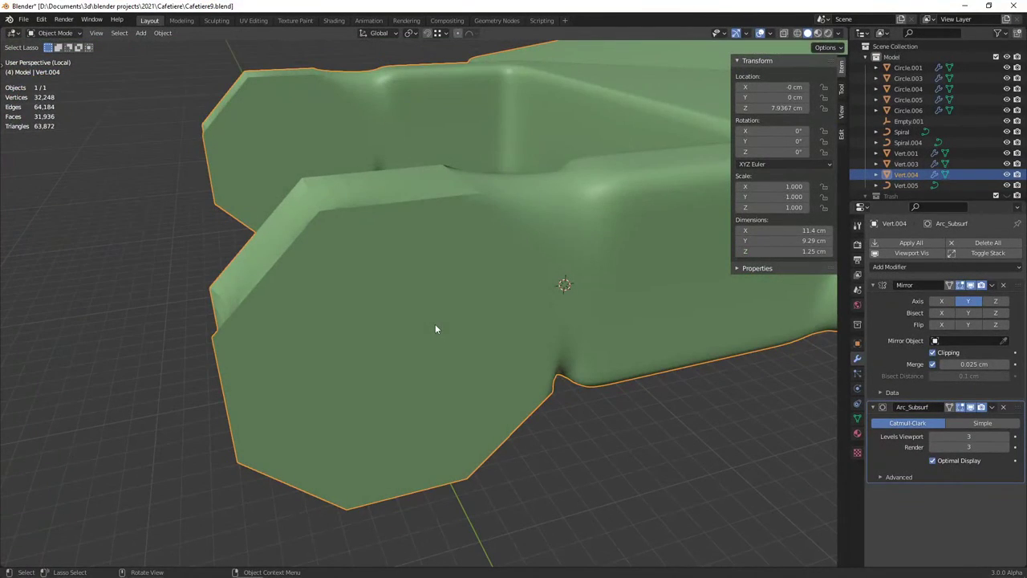
key("Tab")
key("Tab")
right_click(435, 325)
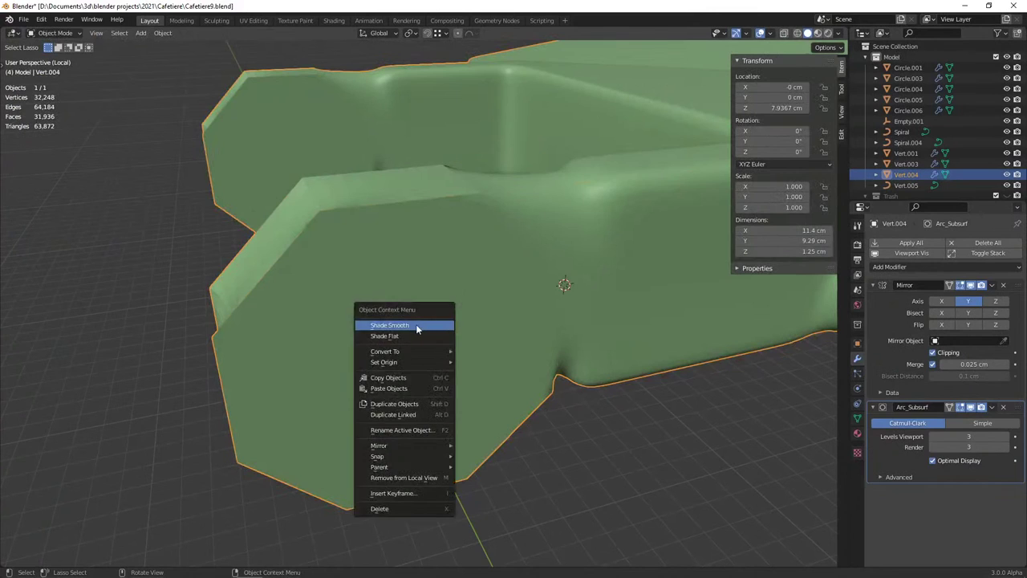
key("Escape")
key("Tab")
key("a")
key("Tab")
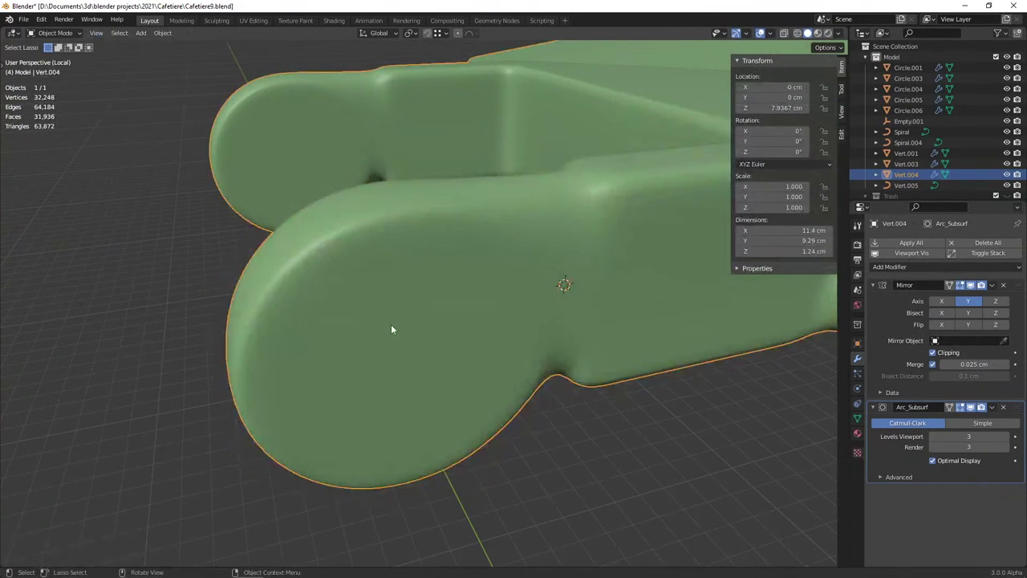
key("Tab")
Select the upper, side and lower rim edges of the octagonal end
mouse_move(431, 305)
middle_mouse_down()
mouse_move(340, 300)
mouse_move(365, 311)
middle_mouse_up()
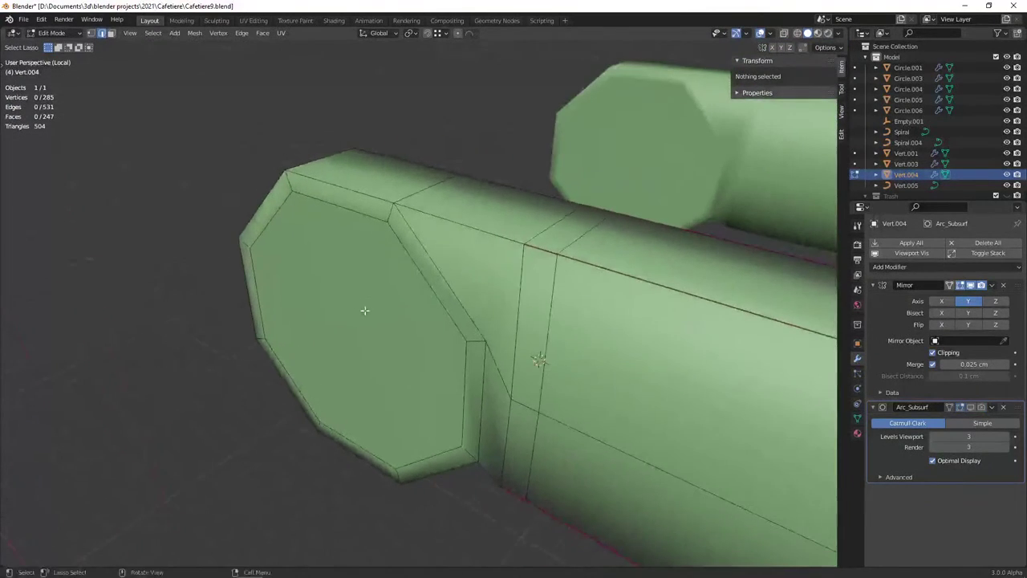
left_click(462, 224)
left_click(348, 187, "shift")
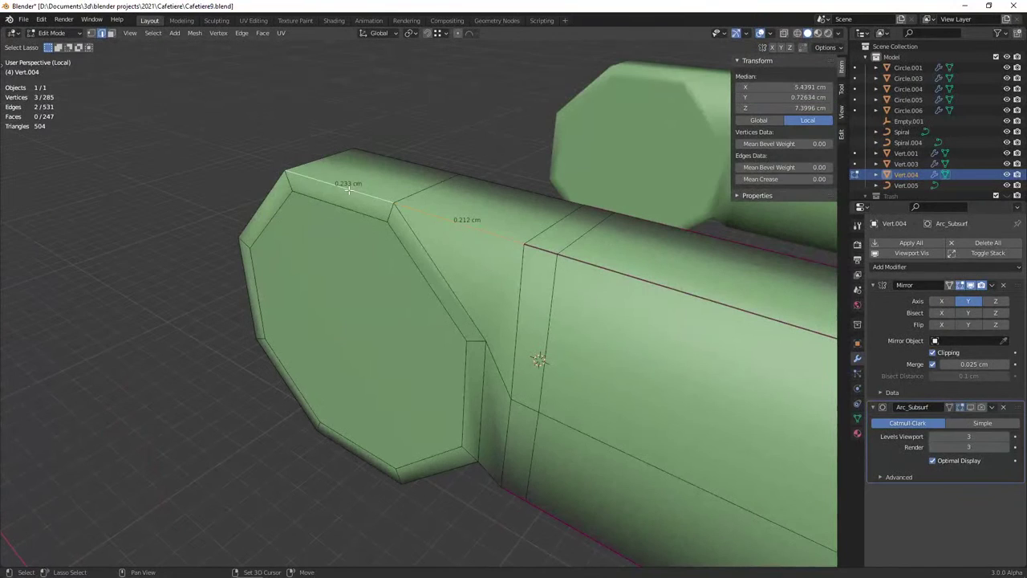
left_click(273, 196, "shift")
middle_click_drag(273, 196, 379, 214)
left_click(383, 312, "shift")
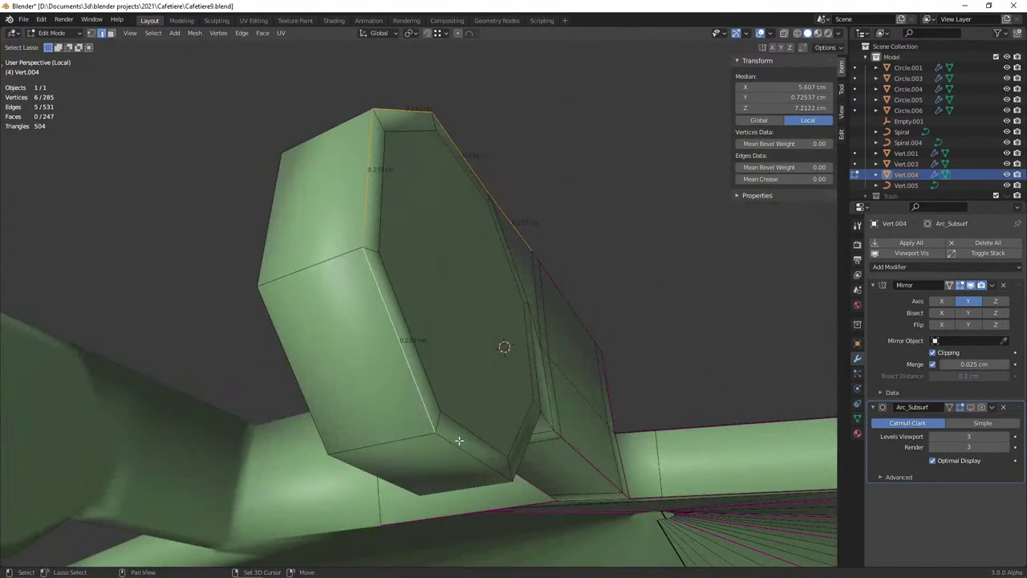
left_click(488, 454, "shift")
Add the remaining rim edges and crease all selected rim edges to about 0.4
mouse_move(501, 437)
middle_mouse_down()
mouse_move(567, 391)
mouse_move(714, 371)
middle_mouse_up()
left_click(586, 379, "shift")
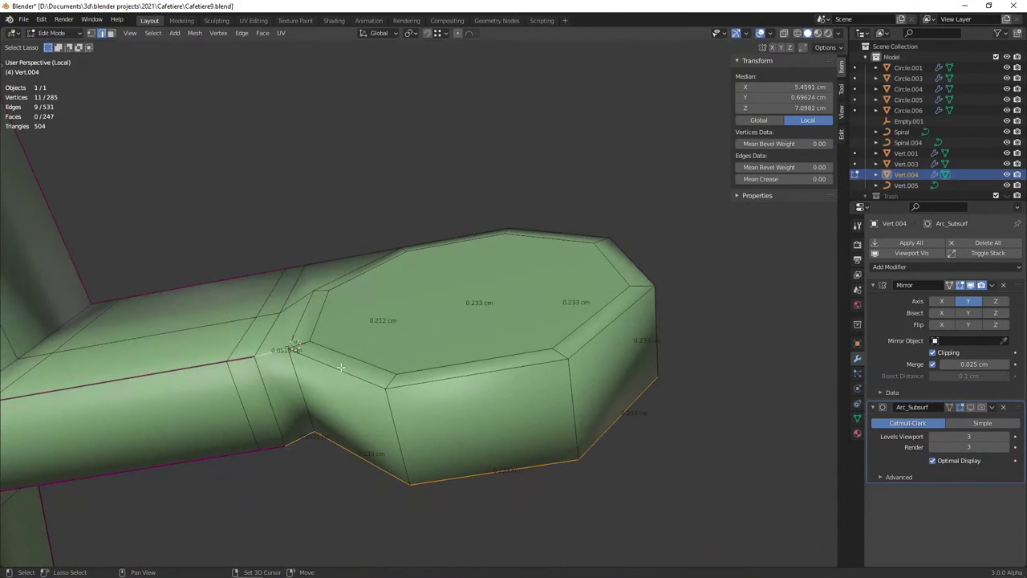
left_click(595, 340, "shift")
middle_click_drag(596, 340, 581, 391)
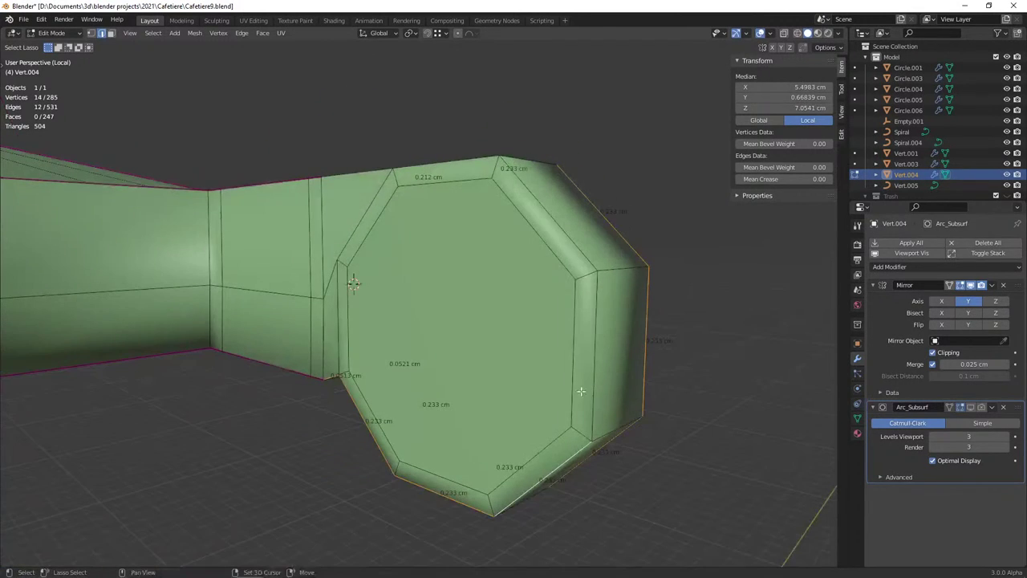
left_click(568, 243, "ctrl")
mouse_move(569, 242)
middle_mouse_down()
mouse_move(463, 292)
mouse_move(487, 361)
mouse_move(532, 379)
middle_mouse_up()
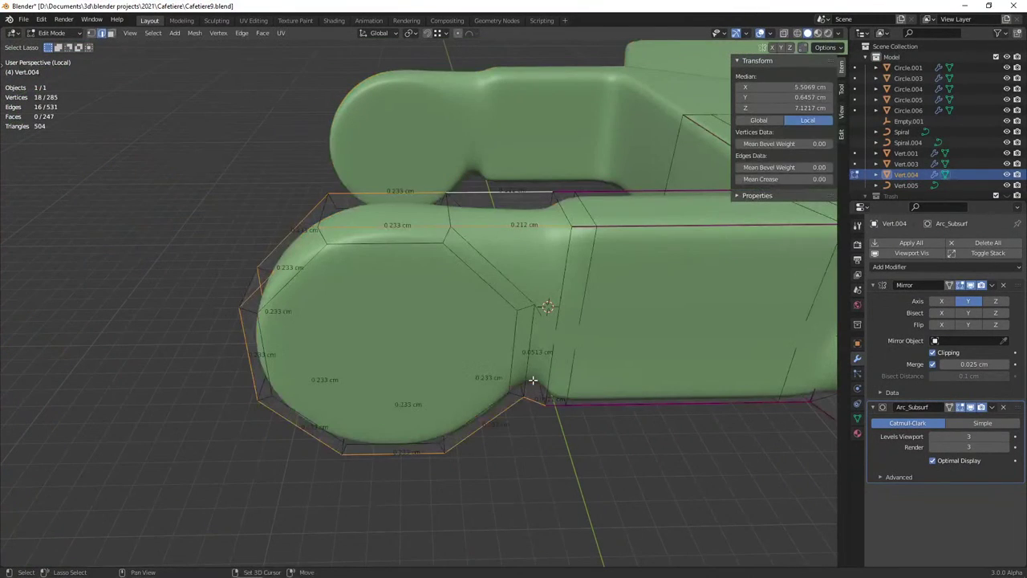
key("shift+e")
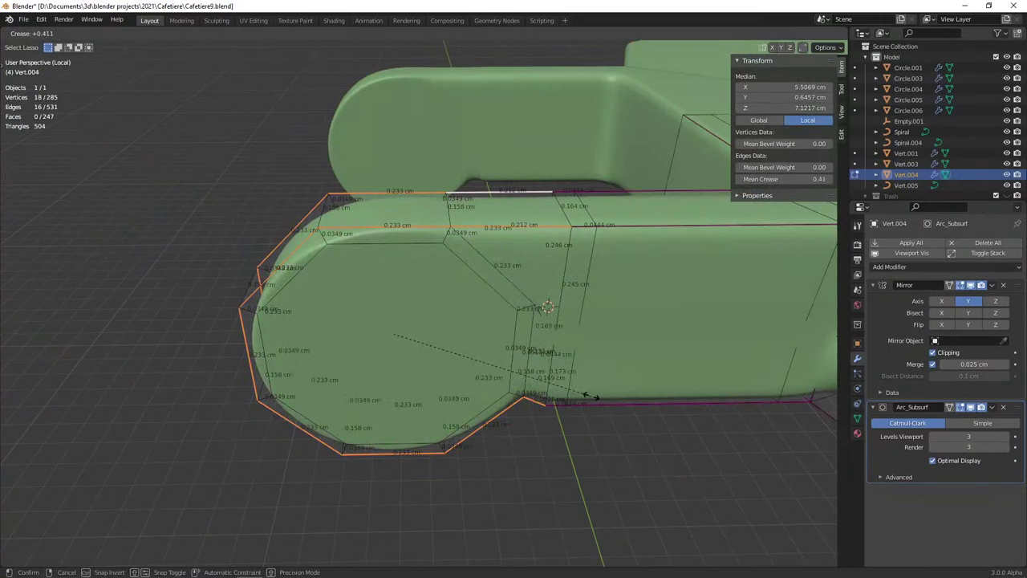
left_click(590, 397)
mouse_move(589, 398)
middle_mouse_down()
mouse_move(553, 398)
mouse_move(543, 378)
mouse_move(581, 368)
mouse_move(429, 336)
mouse_move(617, 334)
middle_mouse_up()
Scale the octagonal cap face to 0.775 excluding Y, then enlarge it slightly
key("3")
key("s")
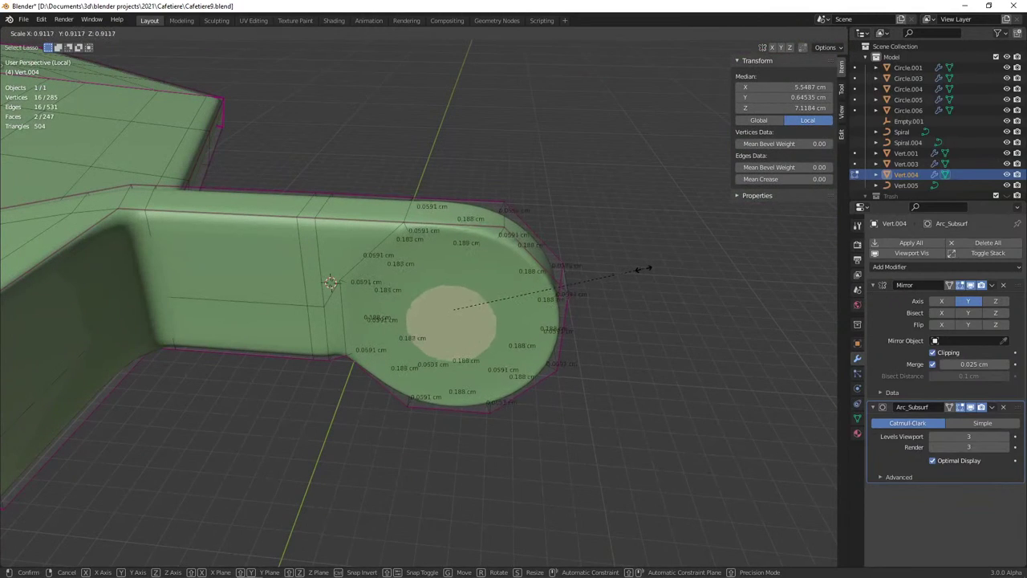
key("shift+y")
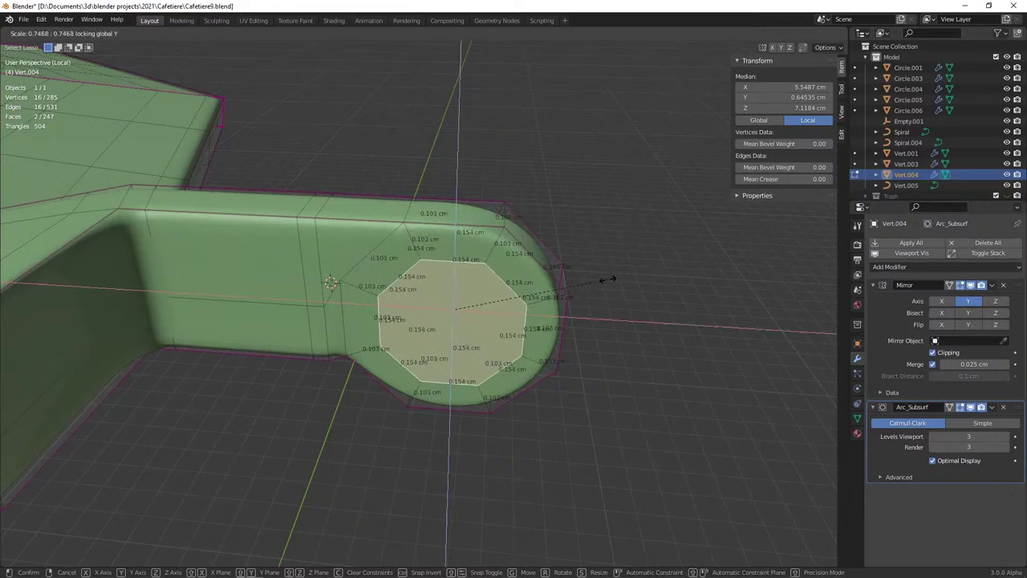
left_click(615, 281)
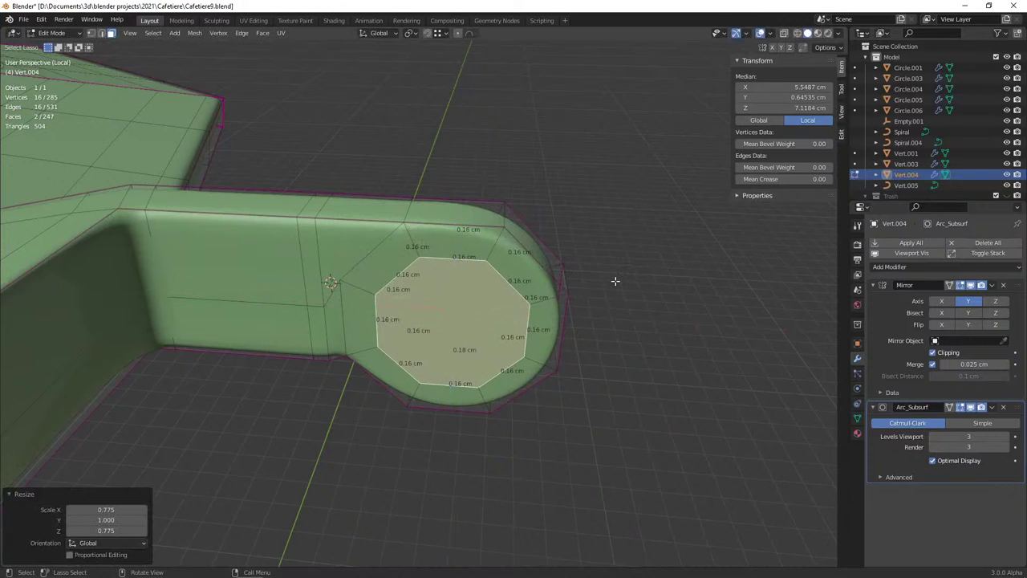
mouse_move(614, 280)
middle_mouse_down()
mouse_move(551, 291)
mouse_move(575, 313)
mouse_move(595, 285)
middle_mouse_up()
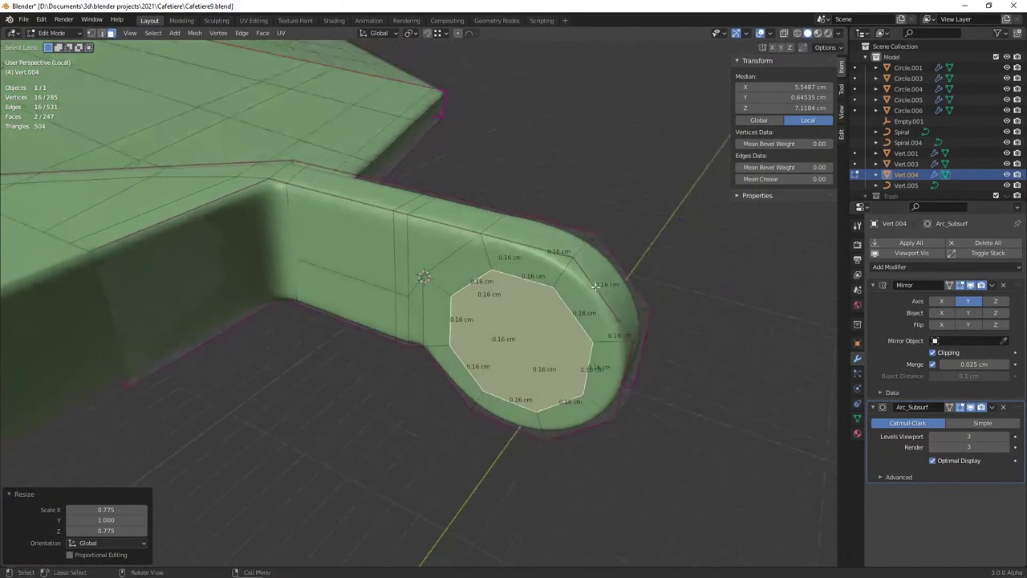
key("s")
key("shift+y")
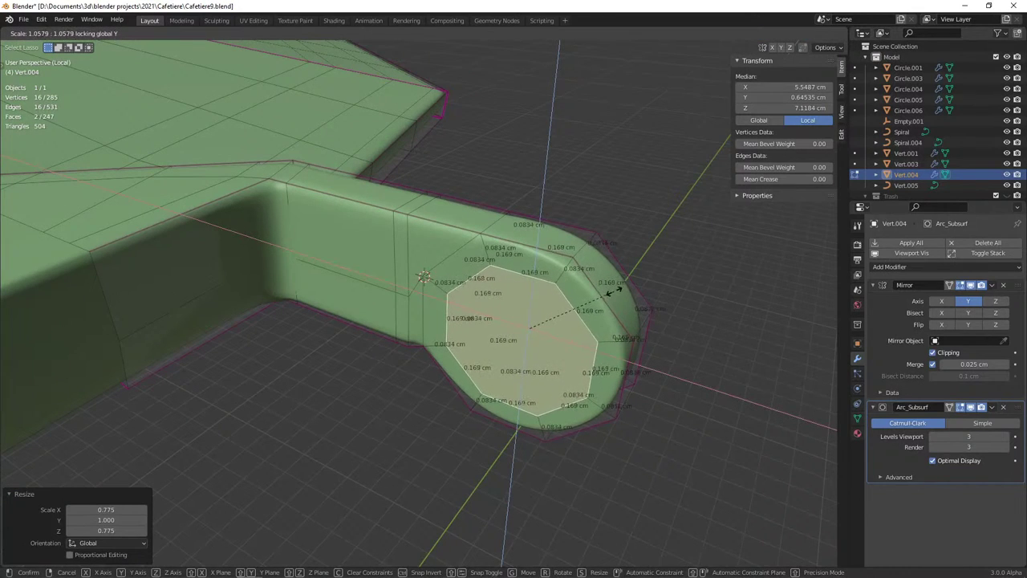
left_click(608, 294)
Preview the block in Object Mode with and without smoothing, then return to Edit Mode
key("Tab")
mouse_move(477, 274)
middle_mouse_down()
mouse_move(469, 280)
mouse_move(507, 306)
middle_mouse_up()
right_click(447, 280)
key("Escape")
key("Tab")
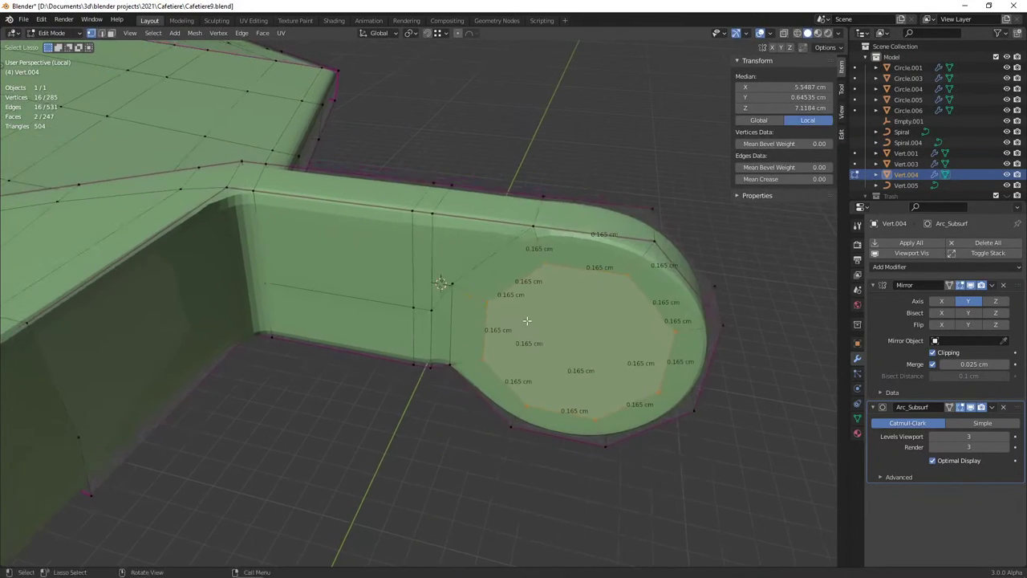
key("Tab")
right_click(509, 309)
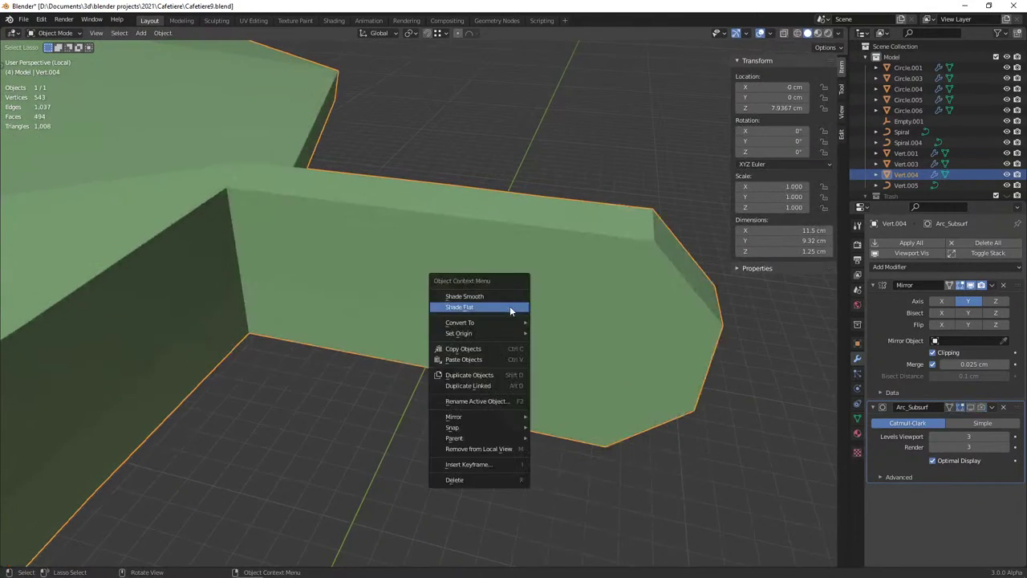
key("Escape")
key("Tab")
Slide a wall vertex along its edge, then slide the edge it forms
left_click(458, 293)
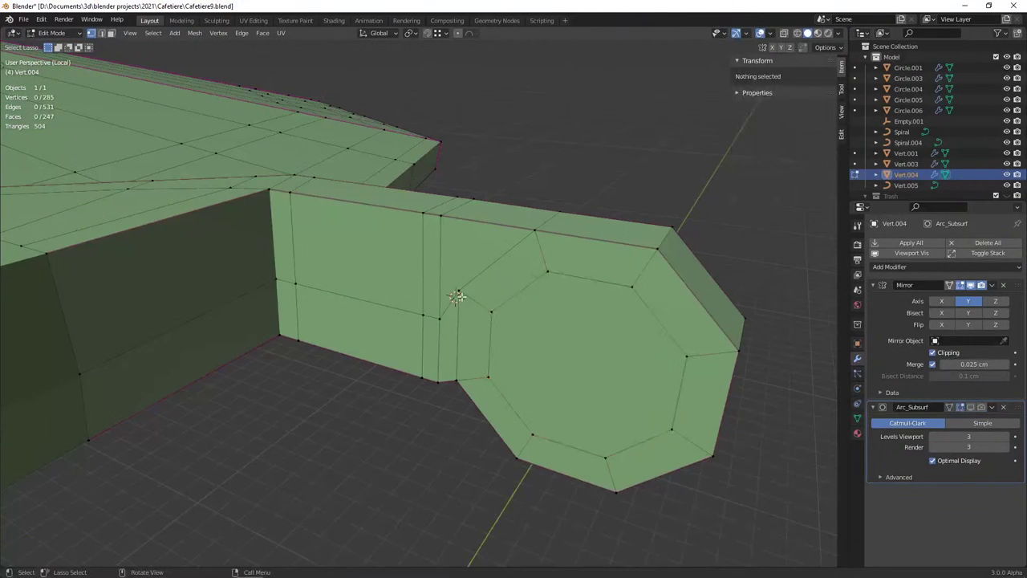
key("shift+v")
left_click(459, 298)
middle_click_drag(405, 309, 546, 312)
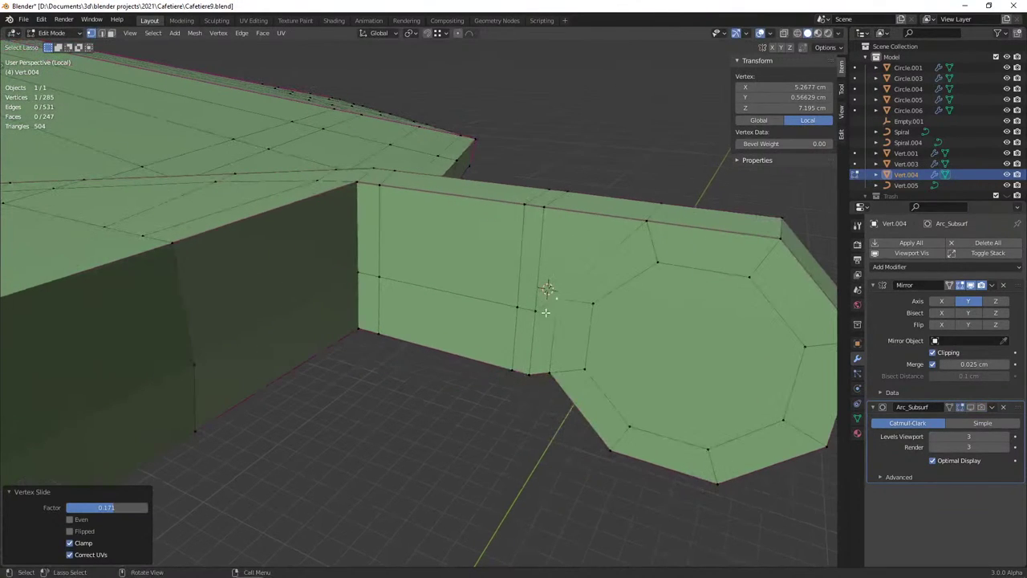
left_click(533, 310, "shift")
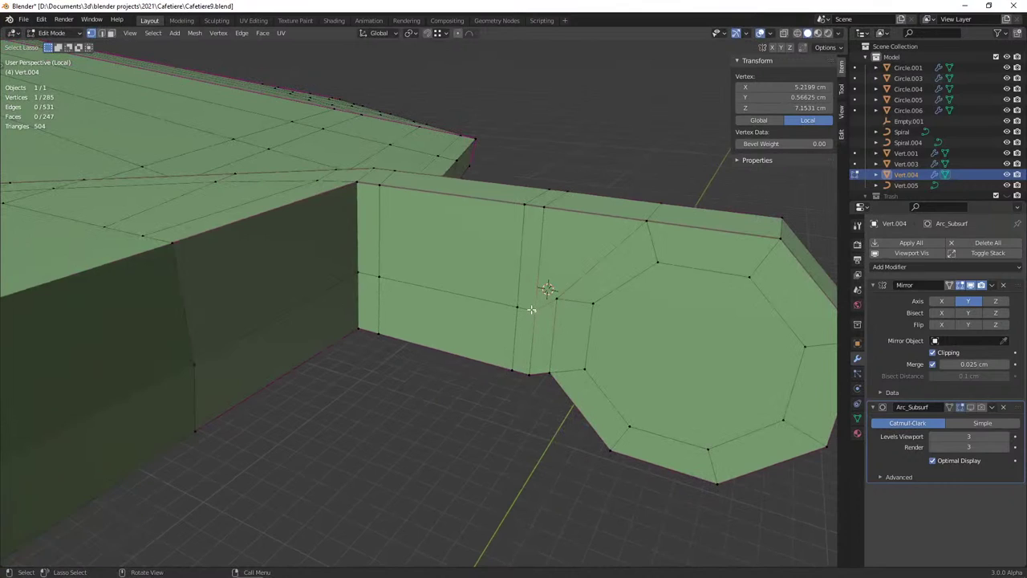
key("g")
key("g")
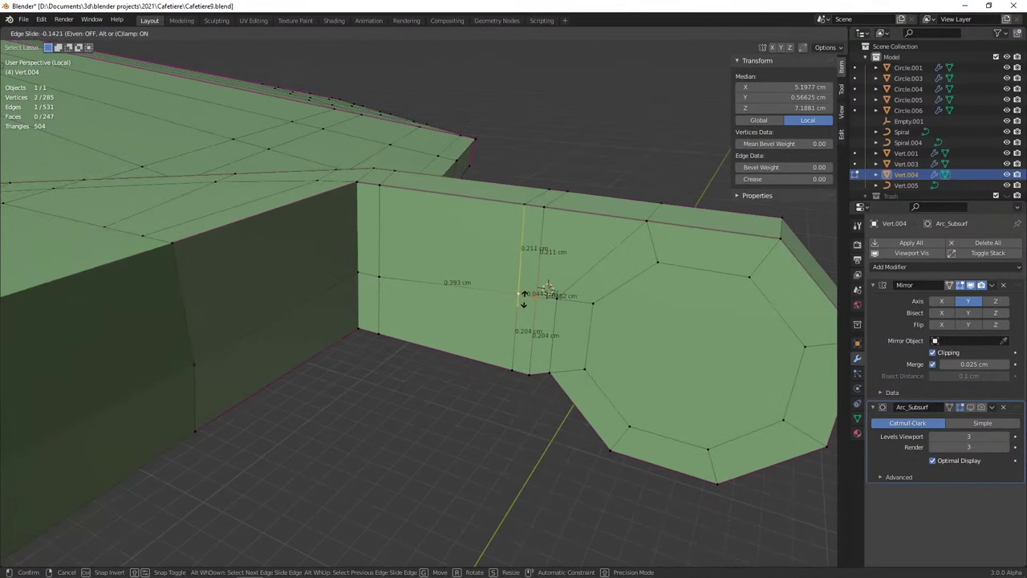
left_click(523, 297)
Slide the inner wall edges, then clear the selection and start a Knife cut
left_click(366, 280, "shift")
left_click(192, 353, "shift")
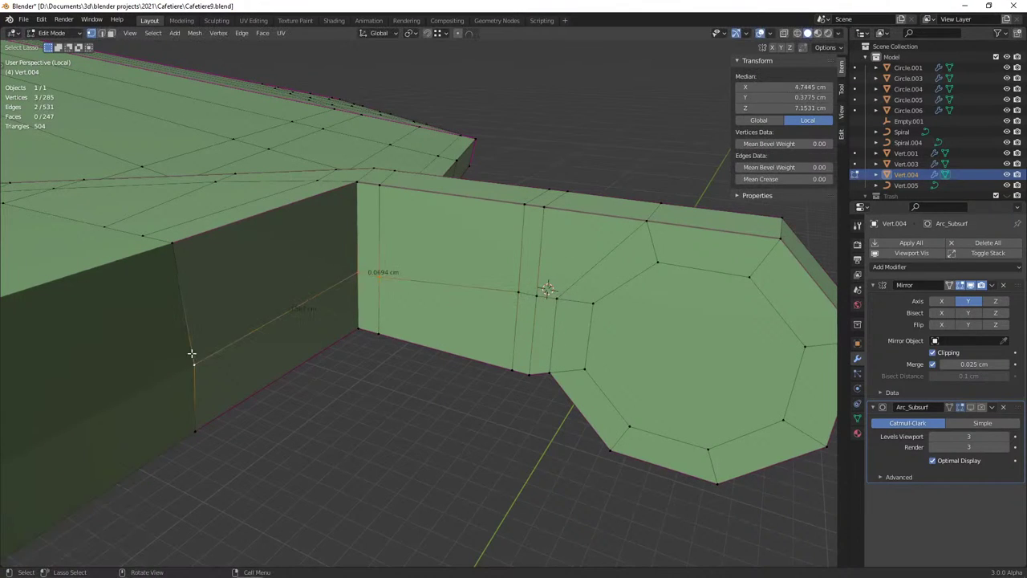
key("g")
key("g")
left_click(192, 341)
key("g")
key("g")
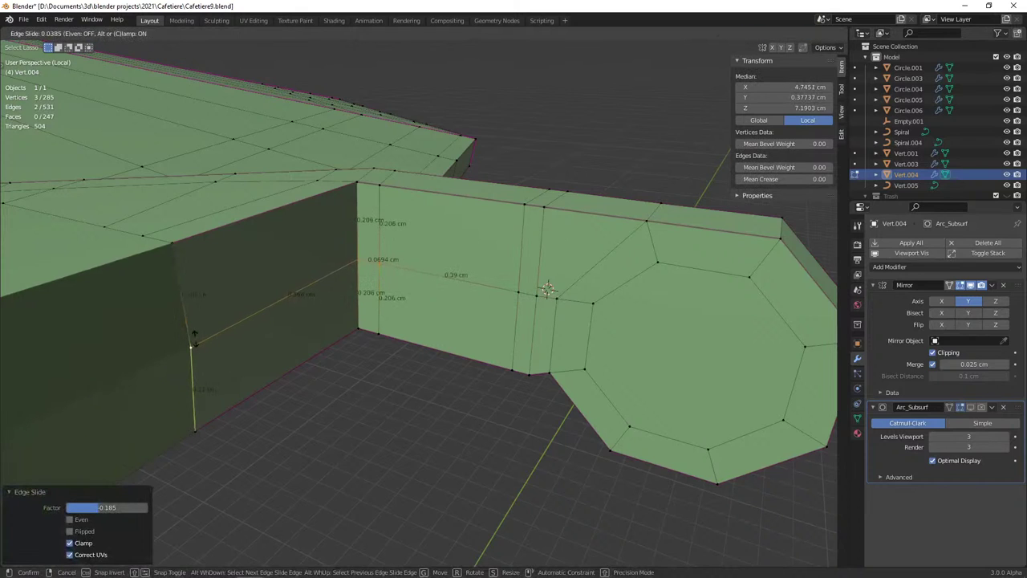
right_click(193, 341)
middle_click_drag(195, 339, 499, 324)
key("alt+a")
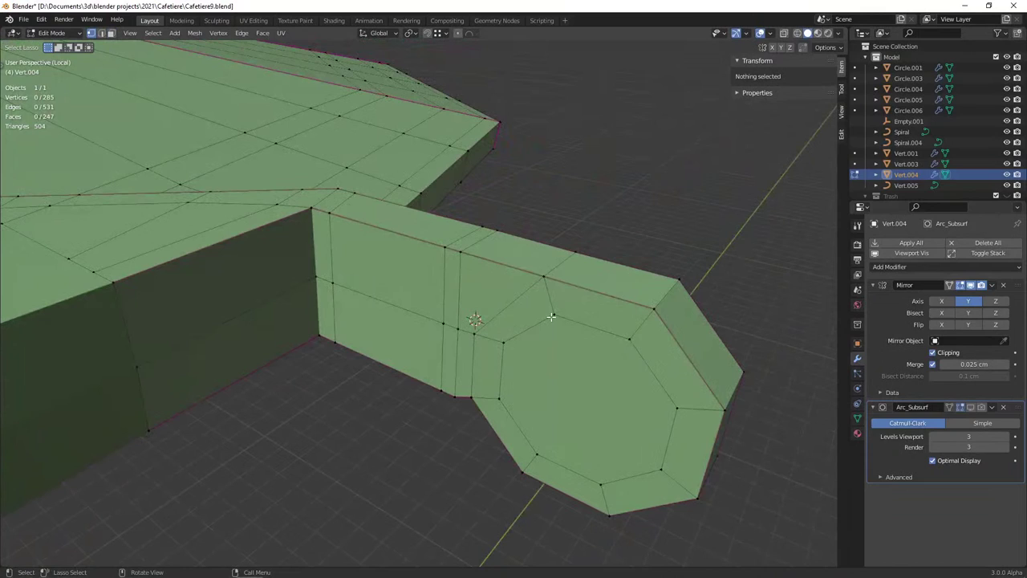
key("k")
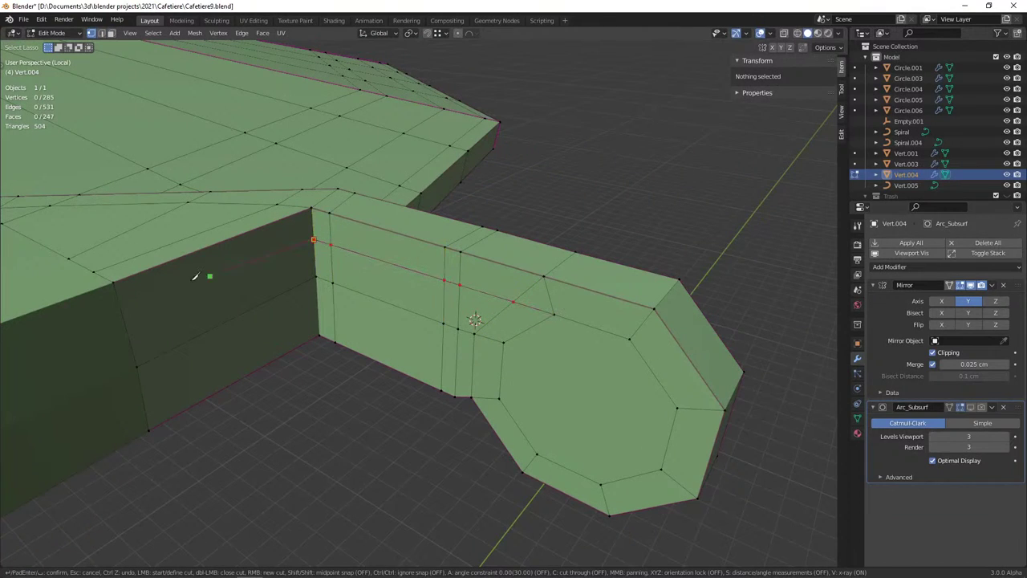
Complete two knife cuts across the wall and arm, ending at the wall's lower corner
left_click(121, 308)
key("Return")
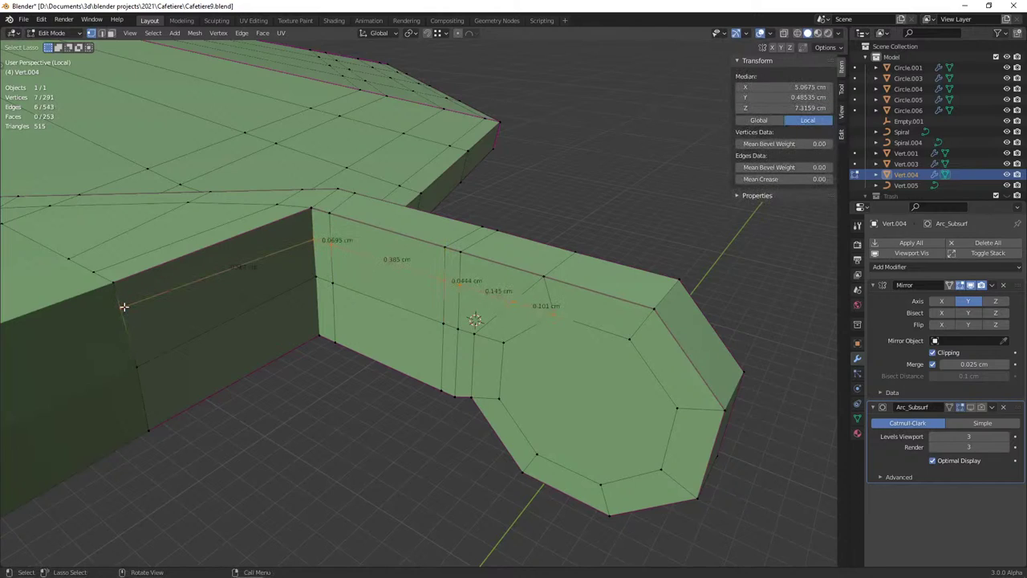
key("k")
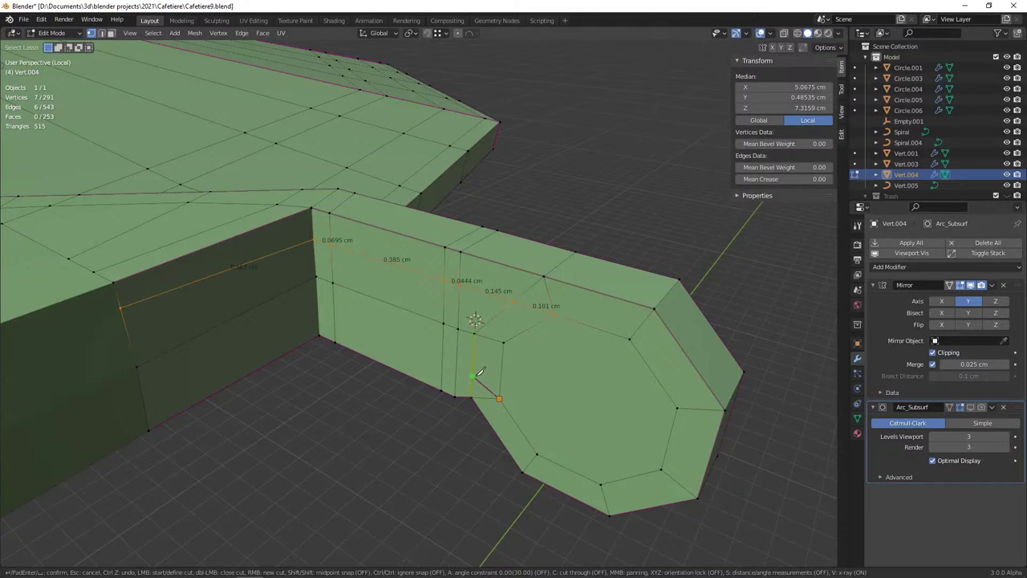
left_click(145, 410)
key("Return")
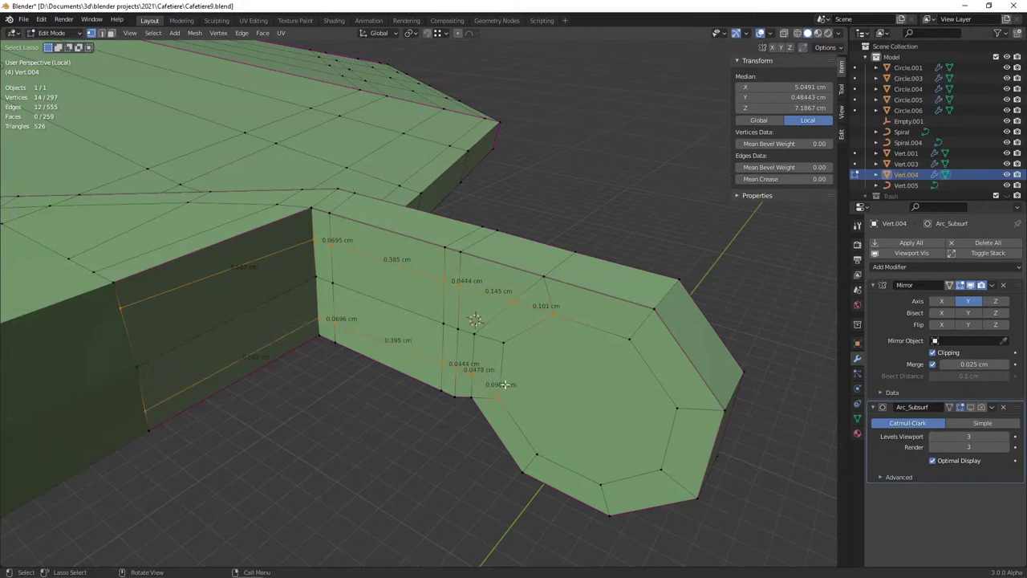
Slide the arm-base vertex along its edges into a new position
left_click(498, 399)
key("shift+v")
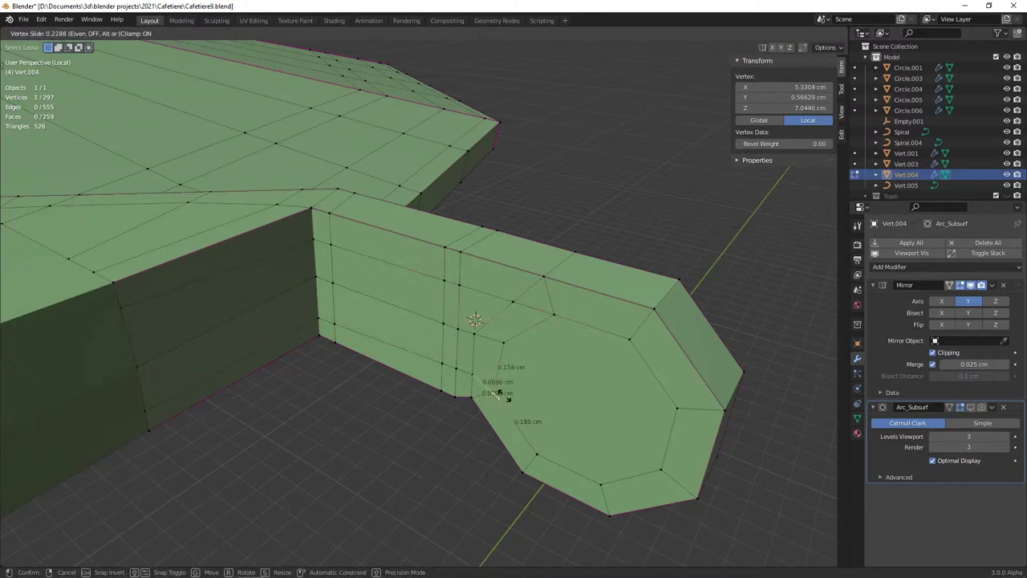
left_click(493, 391)
key("shift+v")
left_click(460, 338)
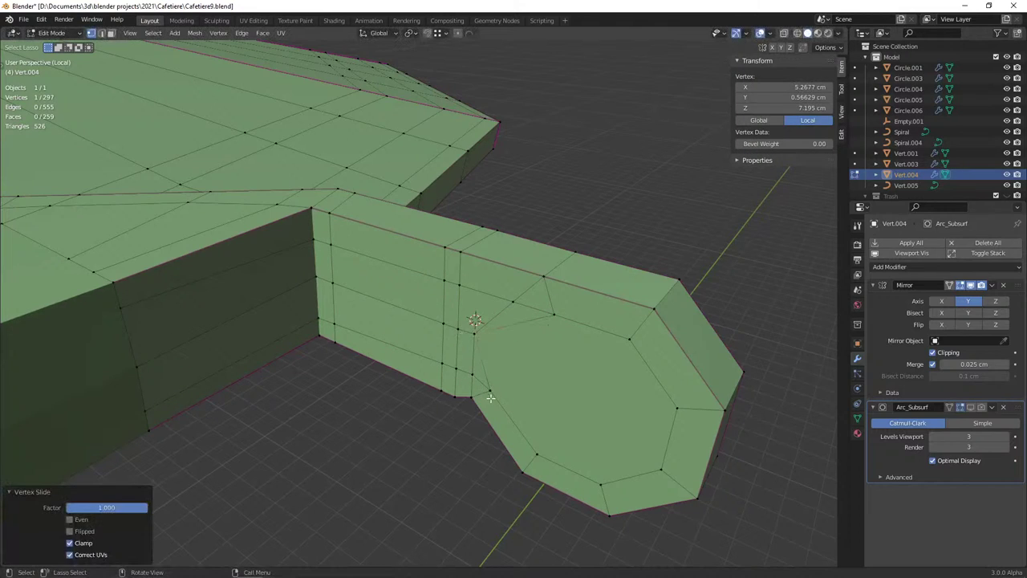
key("shift+v")
left_click(442, 363)
Select all and Merge By Distance to remove the 4 overlapping vertices
key("shift+v")
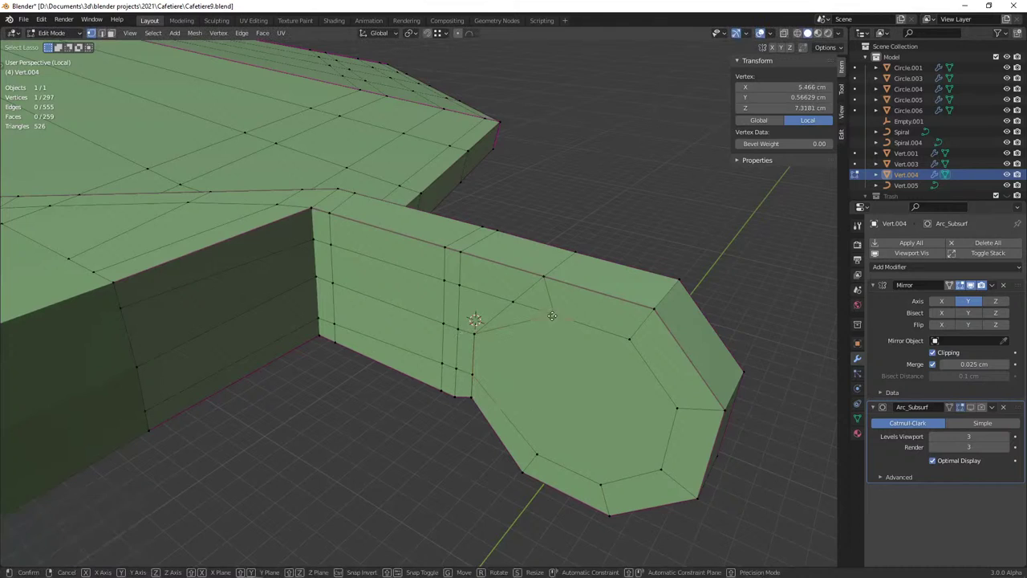
key("Escape")
key("a")
key("q")
left_click(465, 292)
Slide the first three octagon rim vertices along their edges
left_click(520, 306)
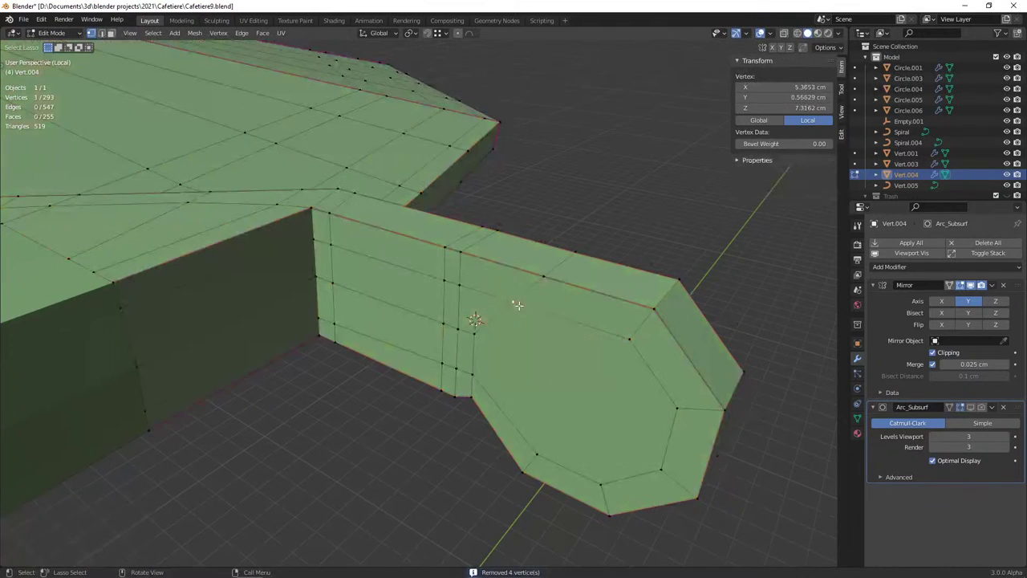
key("shift+v")
left_click(526, 296)
left_click(629, 338)
key("shift+v")
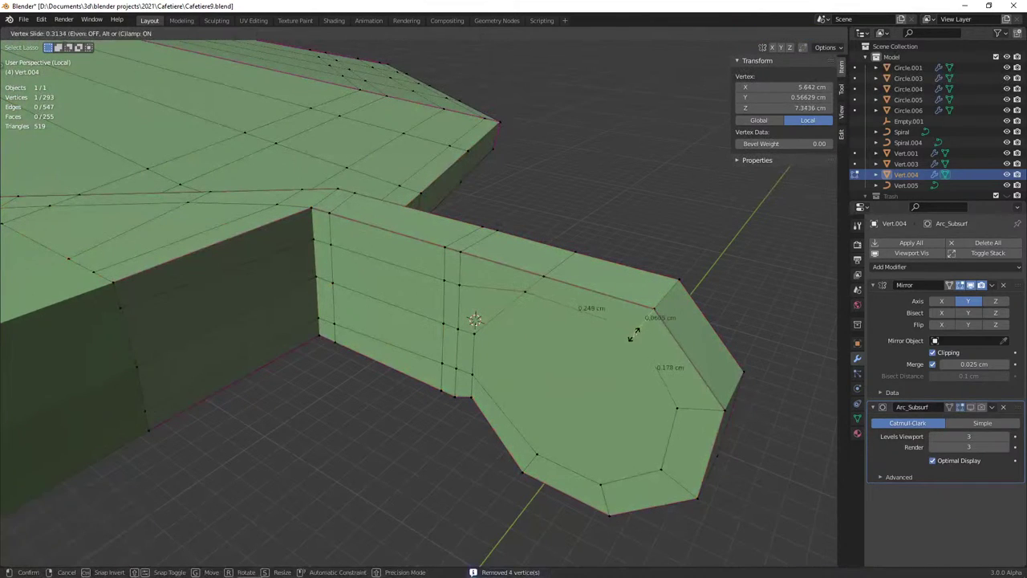
left_click(637, 330)
left_click(676, 408)
key("shift+v")
left_click(698, 426)
Slide the remaining three octagon rim vertices to even out the rim
left_click(672, 479)
key("shift+v")
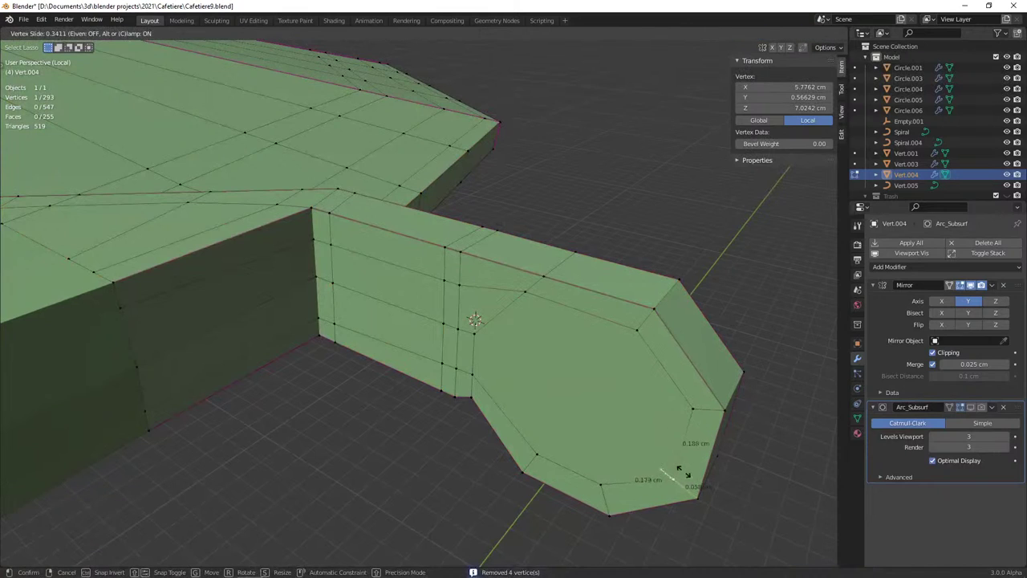
left_click(683, 476)
left_click(610, 508)
key("shift+v")
left_click(600, 491)
left_click(535, 458)
key("shift+v")
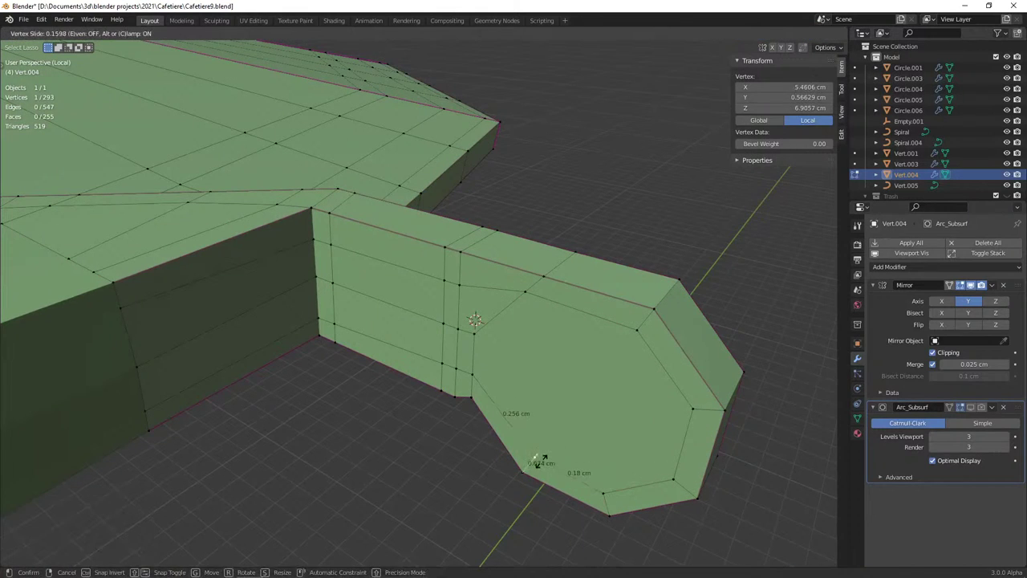
left_click(541, 458)
Slide a vertex near the arm base, then try and cancel further arm vertex slides
left_click(476, 369)
key("shift+v")
left_click(484, 374)
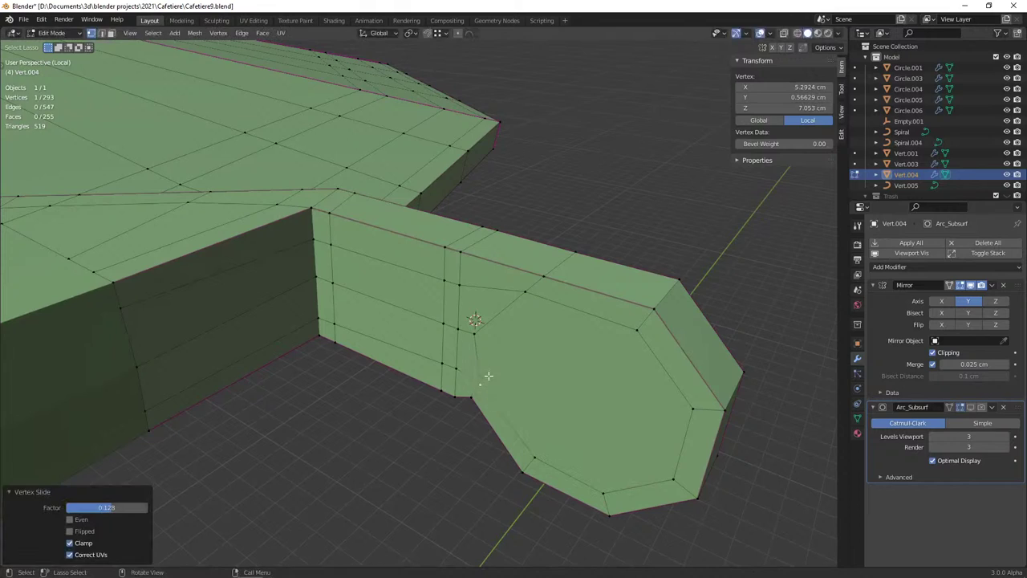
key("shift+v")
right_click(492, 375)
left_click(524, 293)
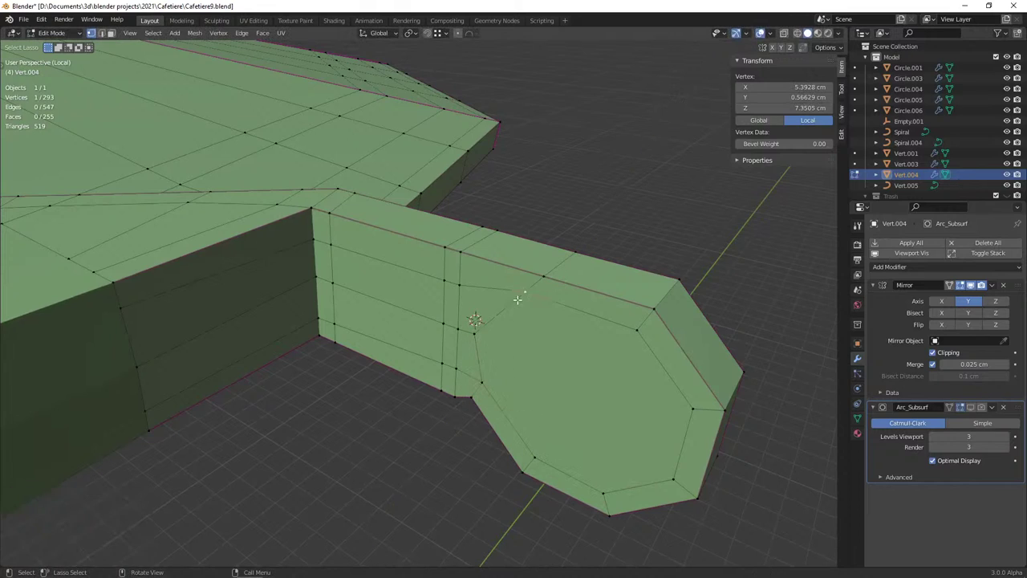
key("shift+v")
right_click(517, 300)
key("shift+v")
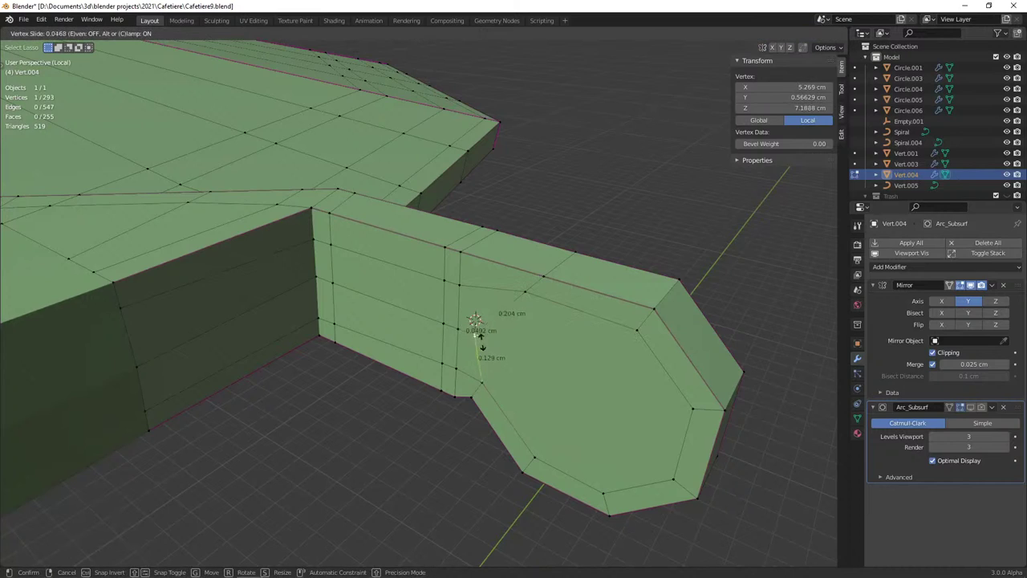
right_click(488, 345)
Dissolve the horizontal edge loop in edge mode, then return to vertex selection
key("2")
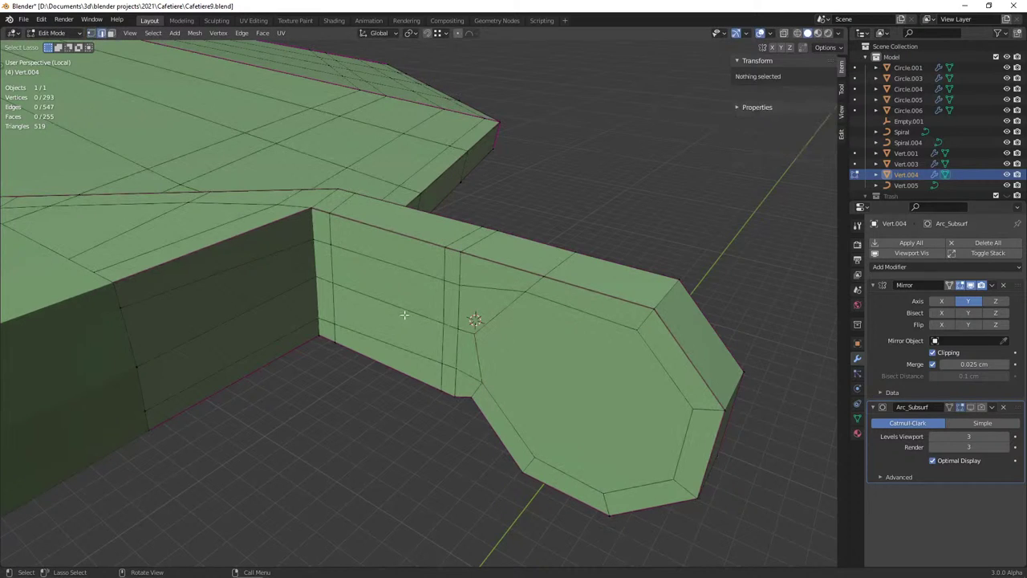
left_click(401, 311, "alt")
key("ctrl+x")
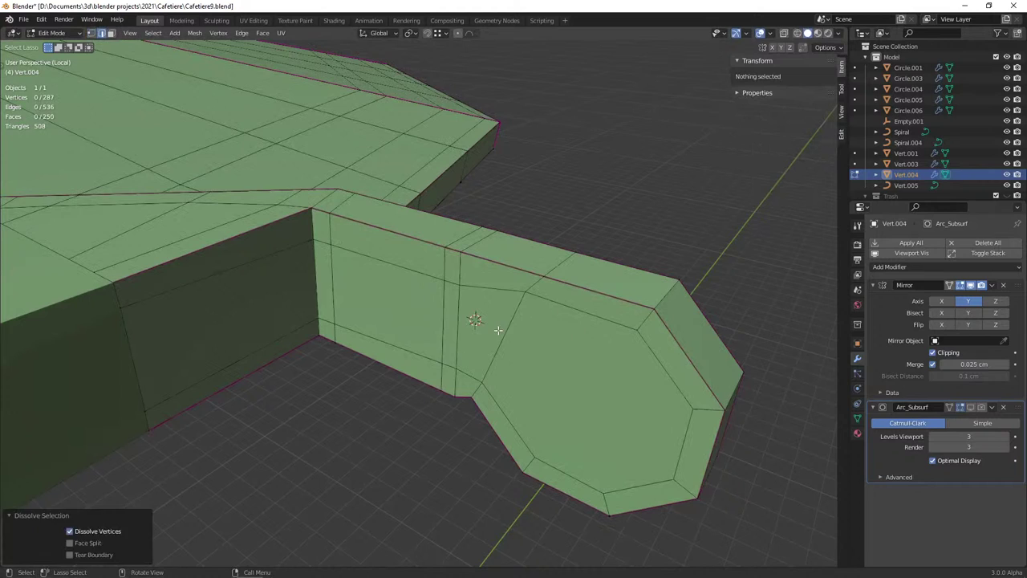
key("1")
middle_click_drag(498, 329, 522, 319)
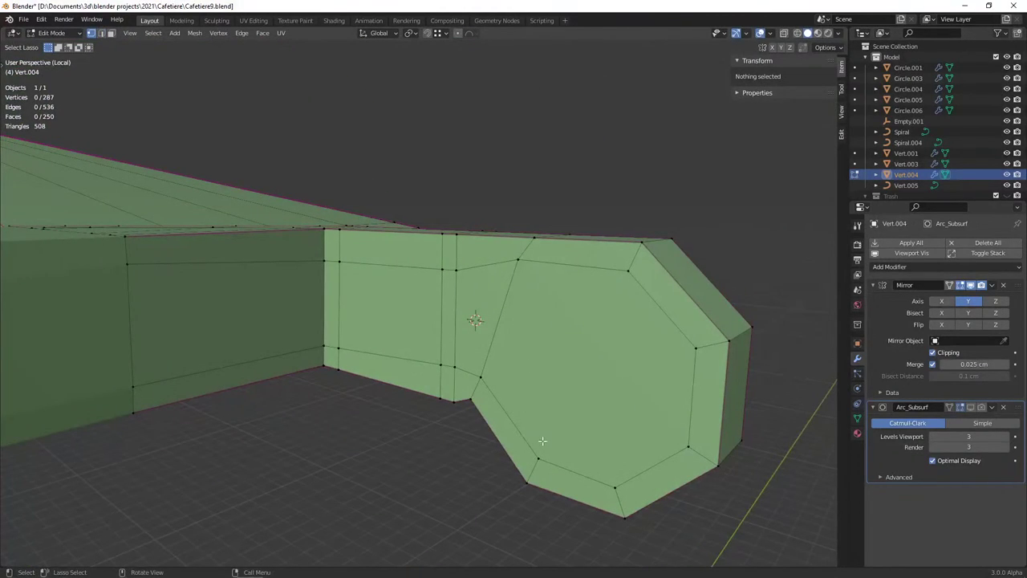
Add a horizontal loop cut around the arm's side wall
left_click(533, 421)
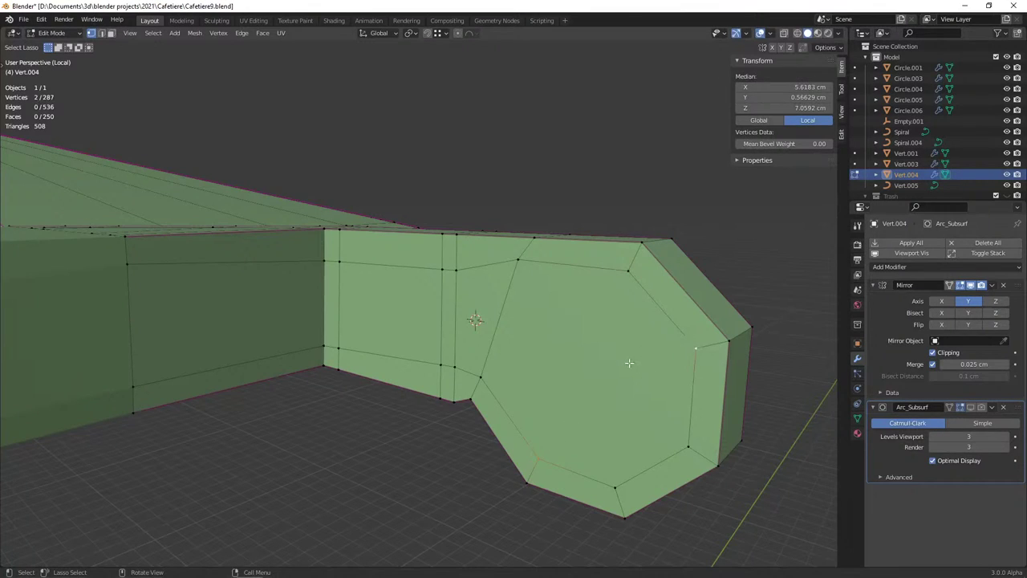
key("ctrl+r")
left_click(481, 321)
Join vertex pairs across the octagonal end face with new diagonal edges
left_click(500, 321)
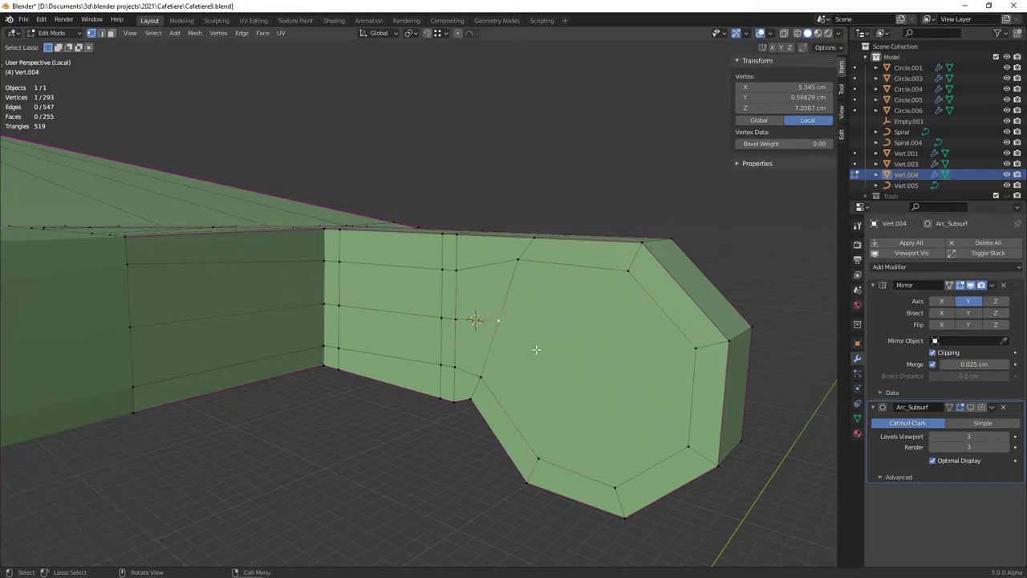
key("j")
left_click(542, 458)
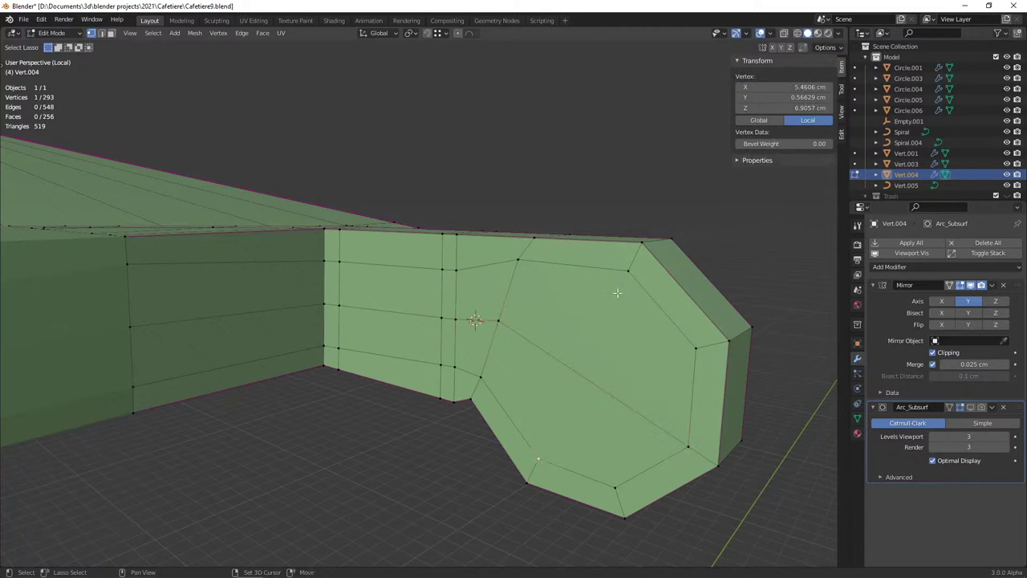
key("j")
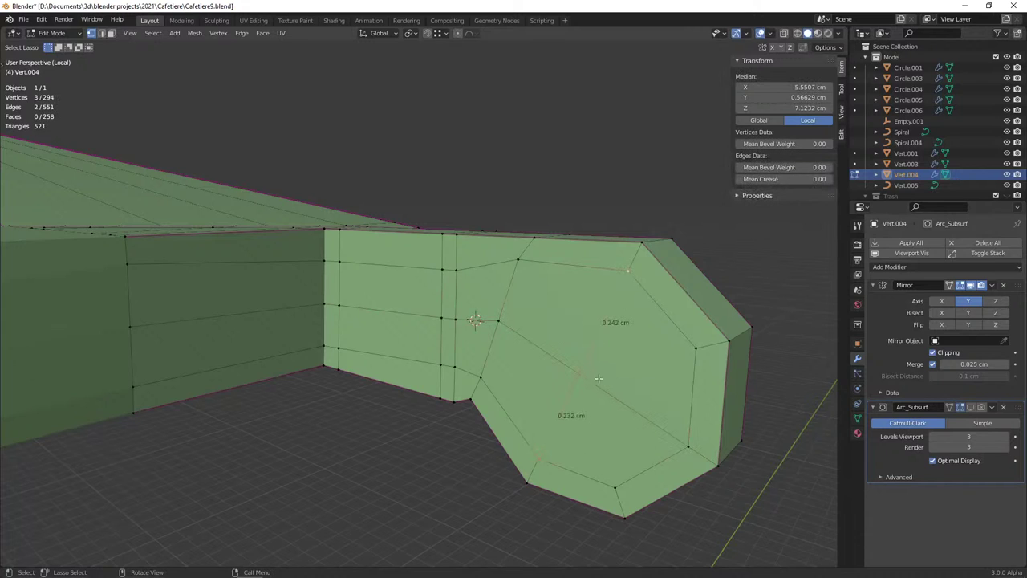
mouse_move(610, 394)
middle_mouse_down()
mouse_move(624, 408)
mouse_move(349, 393)
mouse_move(367, 385)
middle_mouse_up()
key("a")
key("alt+a")
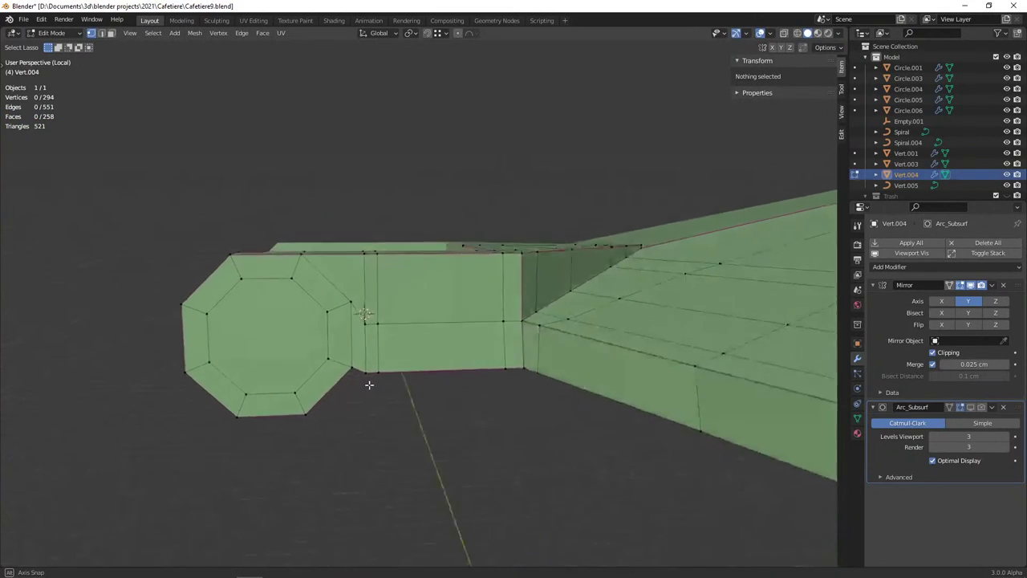
In Object Mode, shade the hinge object flat and select the Vert.004 object
key("Tab")
right_click(309, 317)
left_click(310, 317)
mouse_move(309, 317)
middle_mouse_down()
mouse_move(343, 330)
mouse_move(348, 369)
mouse_move(472, 377)
mouse_move(512, 349)
mouse_move(515, 287)
mouse_move(552, 303)
middle_mouse_up()
scroll(477, 375, "up", 5)
left_click(552, 303)
In Edit Mode, zoom in to inspect a short edge at the arm base, then deselect
key("Tab")
scroll(474, 305, "up", 4)
key("2")
left_click(473, 305)
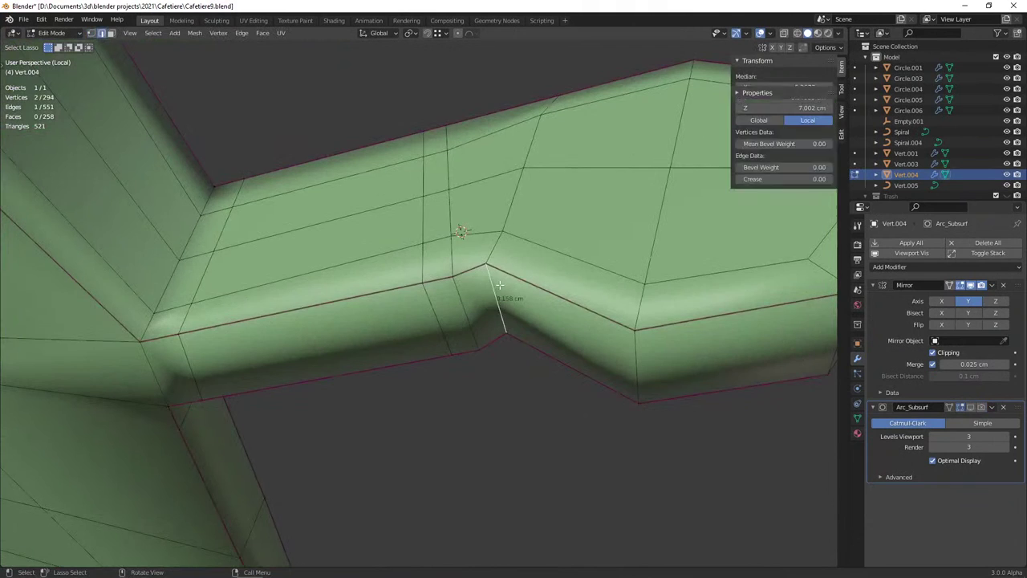
mouse_move(474, 305)
middle_mouse_down()
mouse_move(475, 336)
mouse_move(489, 338)
middle_mouse_up()
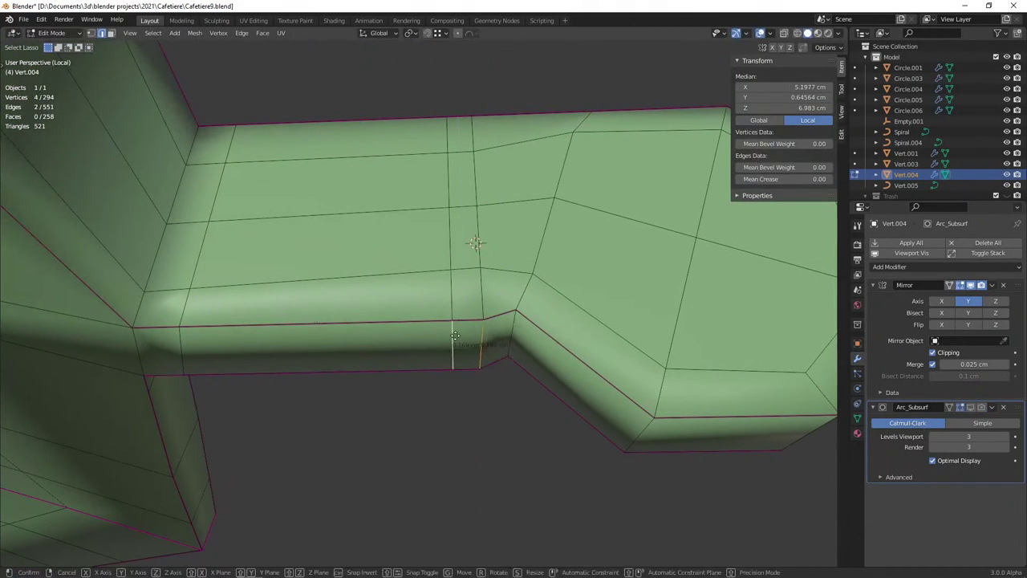
key("alt+a")
Orbit toward the rounded arm end and switch between Object and Edit Mode to inspect its cage
key("Tab")
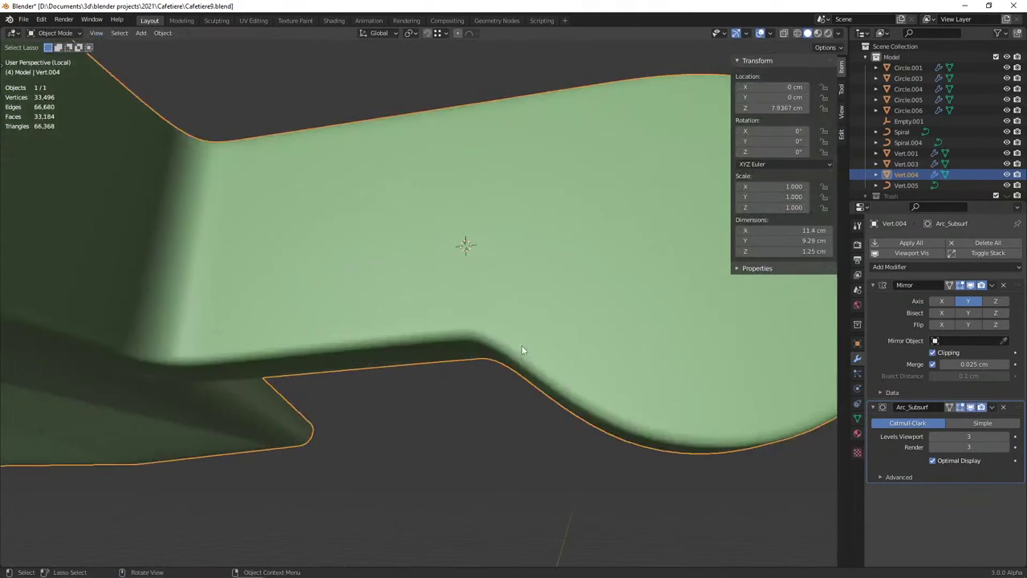
scroll(522, 346, "down", 3)
middle_click_drag(521, 338, 299, 374)
key("Tab")
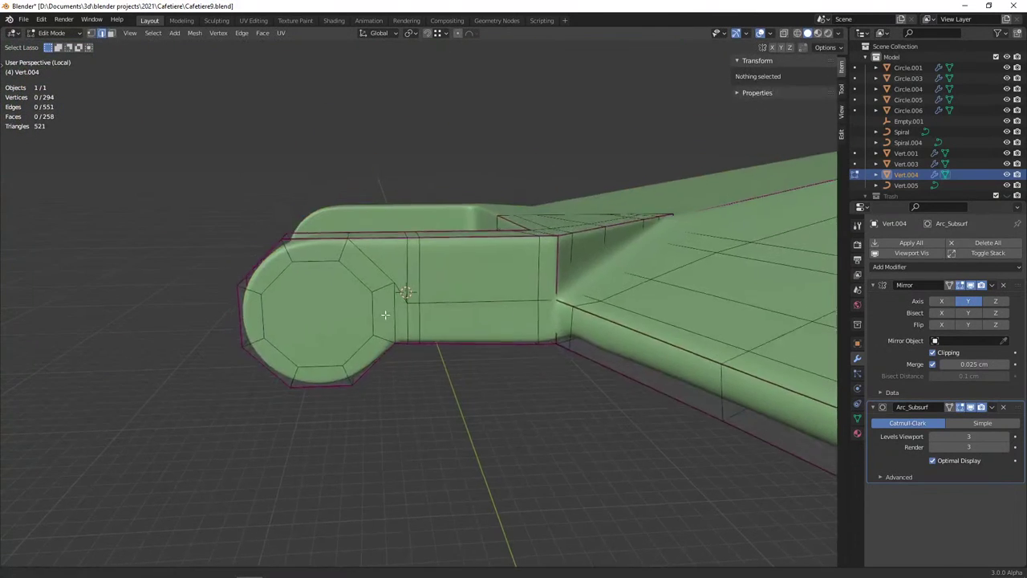
scroll(405, 355, "up", 3)
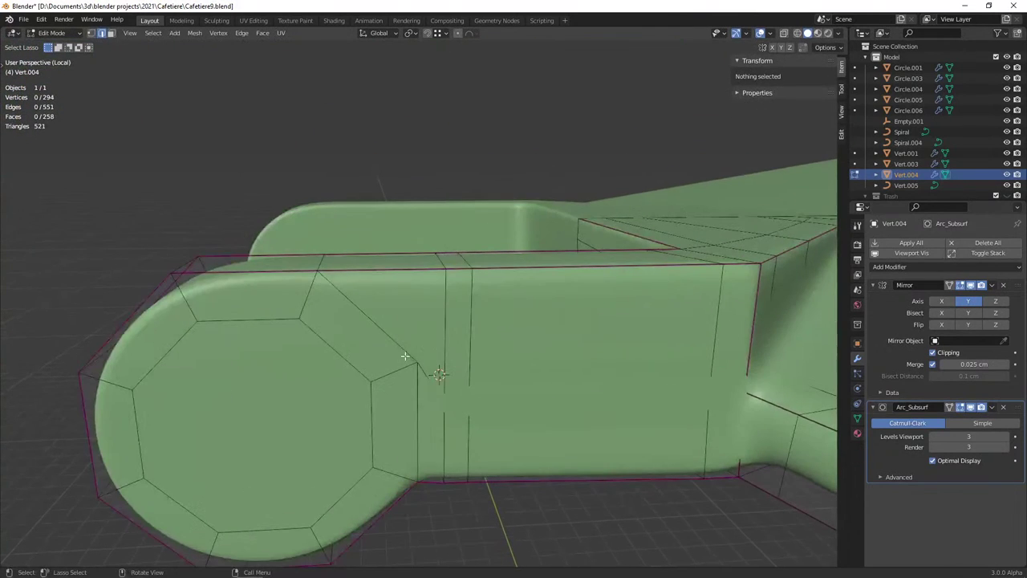
left_click(364, 323)
key("Tab")
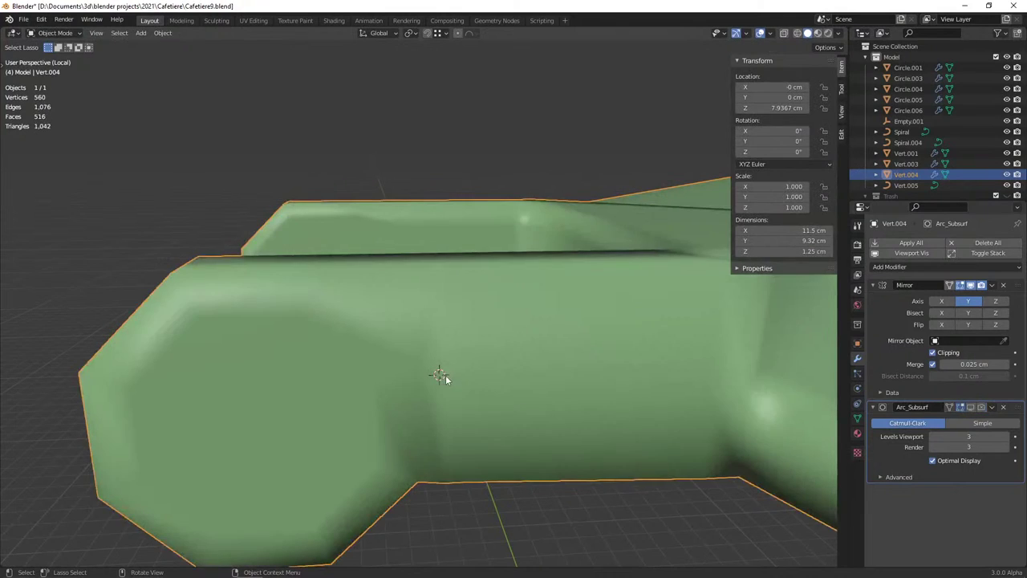
key("Tab")
middle_click_drag(446, 375, 435, 365)
key("Tab")
right_click(435, 363)
Scale up the octagonal end face of the hinge block
key("Tab")
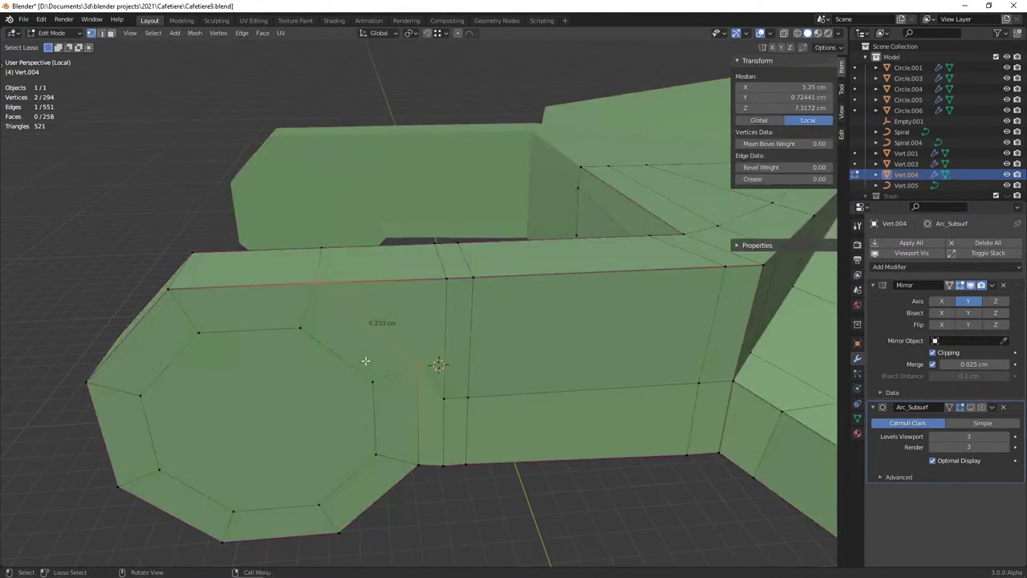
middle_click_drag(365, 361, 312, 322)
left_click(181, 324)
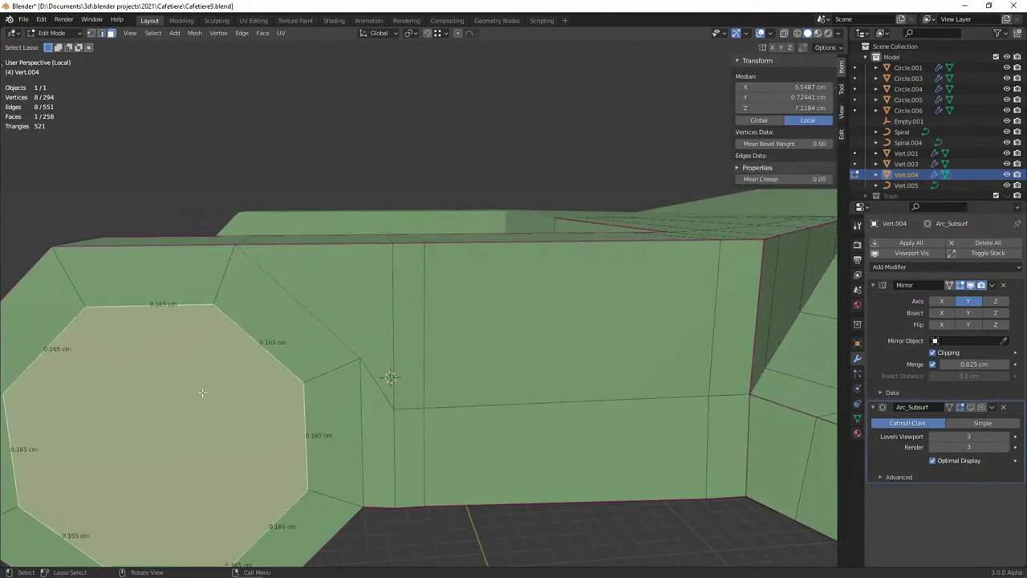
key("s")
left_click(384, 322)
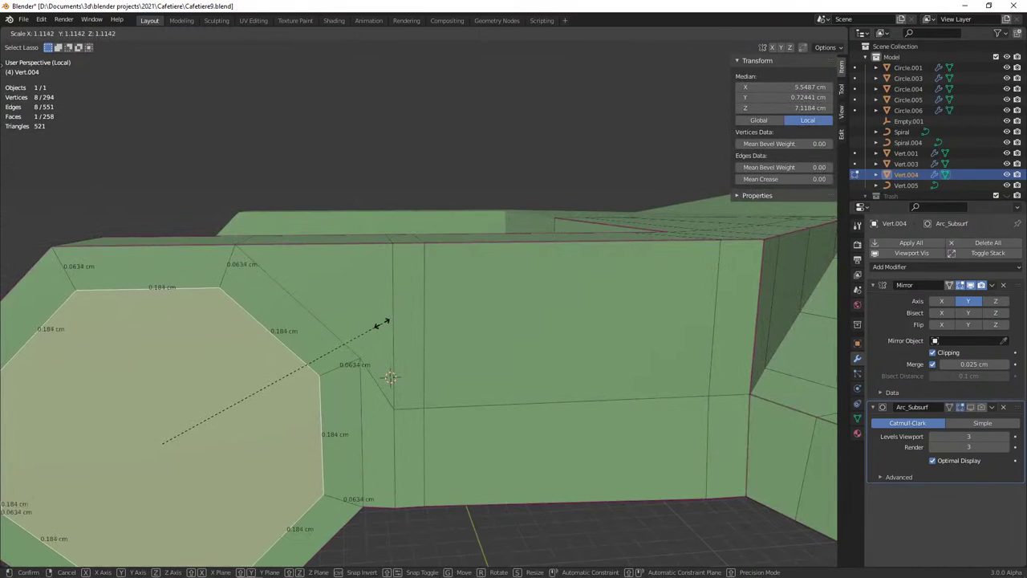
Slide a corner vertex further along its edge with unclamped slide
left_click(323, 486)
key("g")
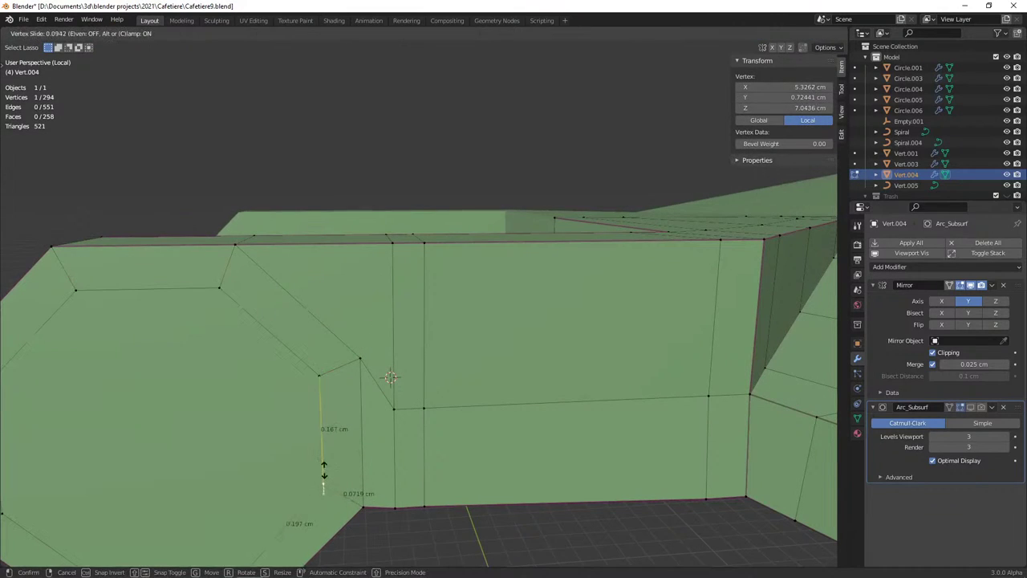
key("c")
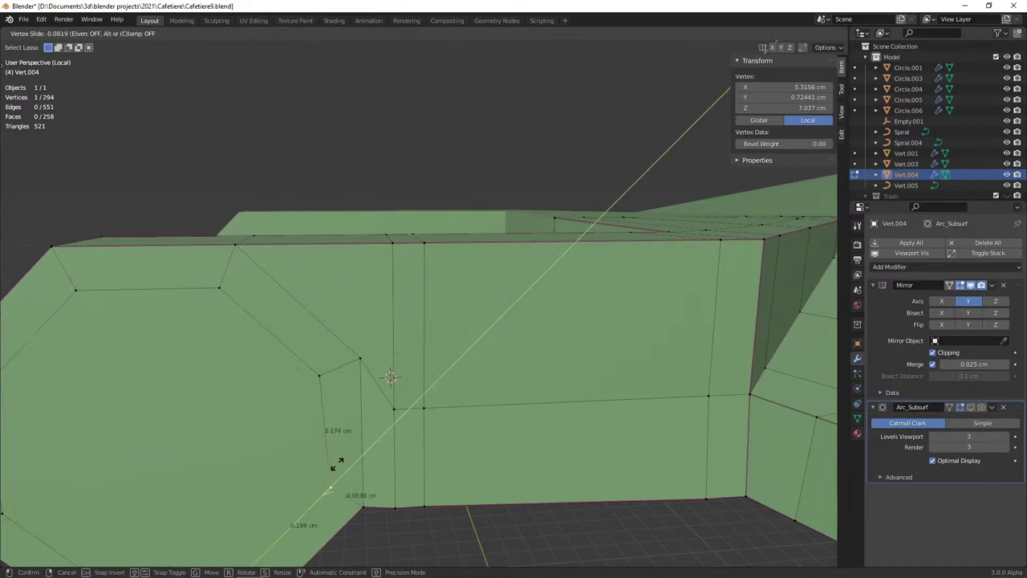
left_click(340, 461)
Knife-cut the rectangular panel outline across the hinge side beside the octagon
left_click(214, 287)
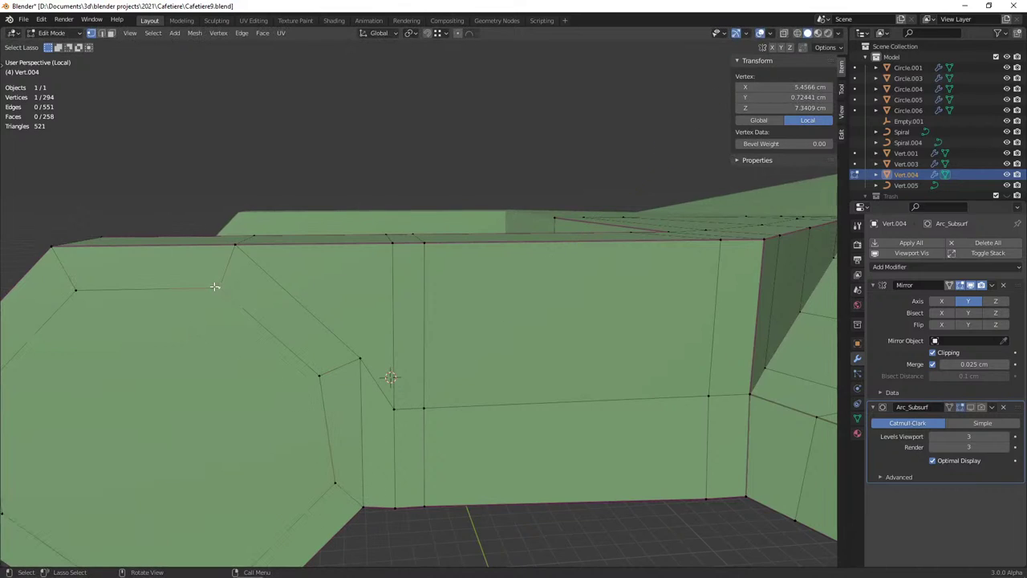
key("k")
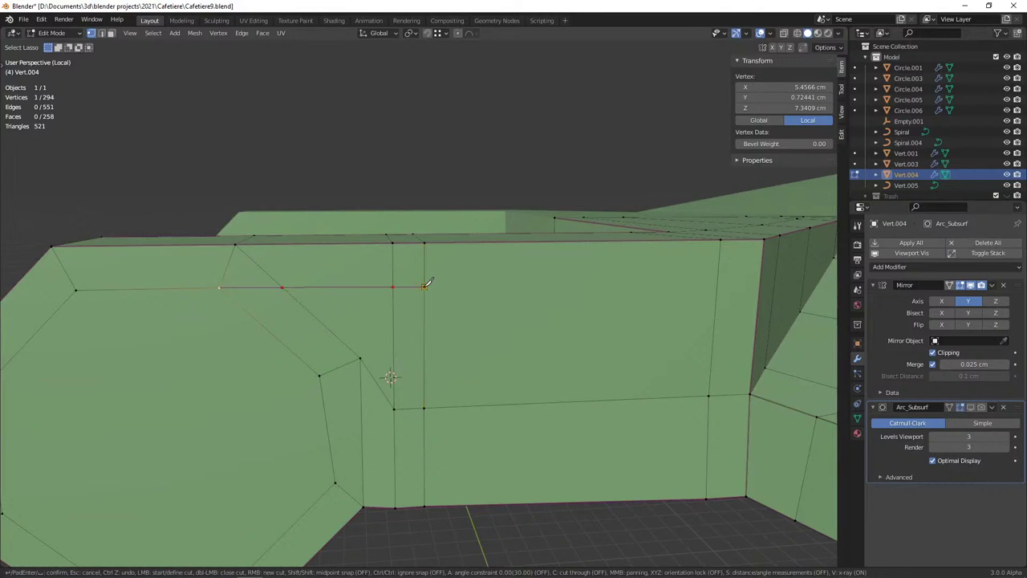
left_click(424, 286)
key("Return")
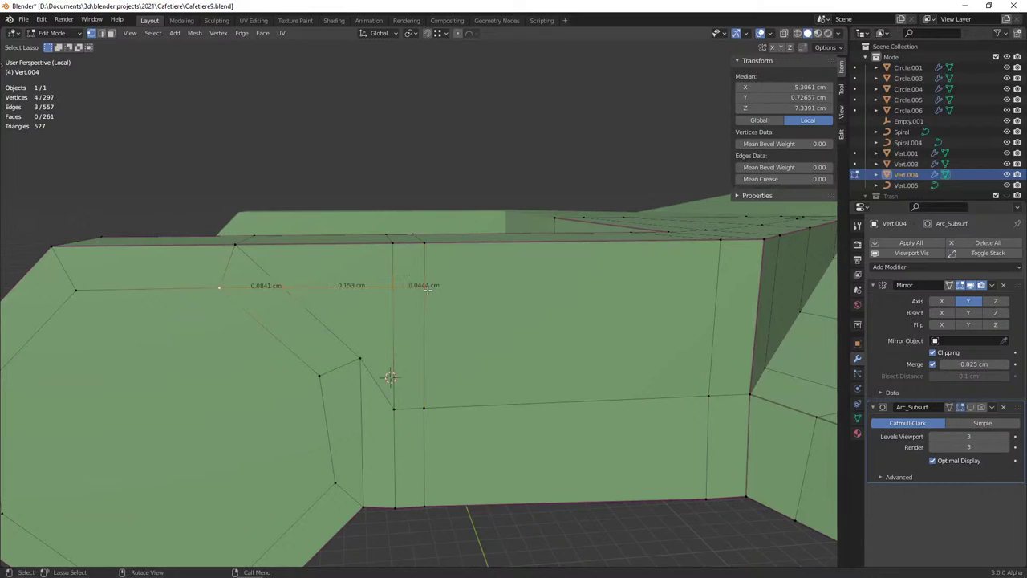
key("k")
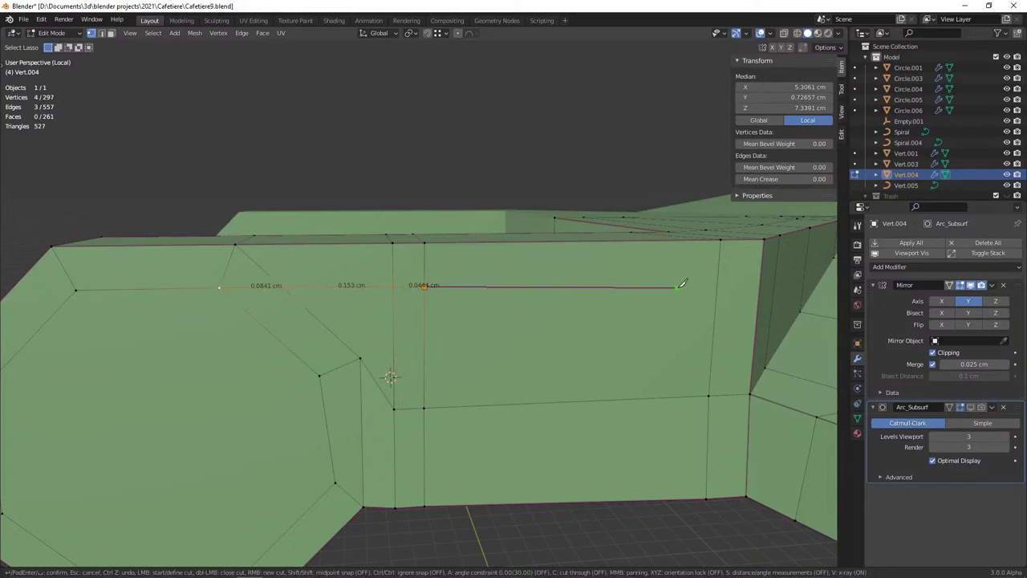
left_click(683, 283)
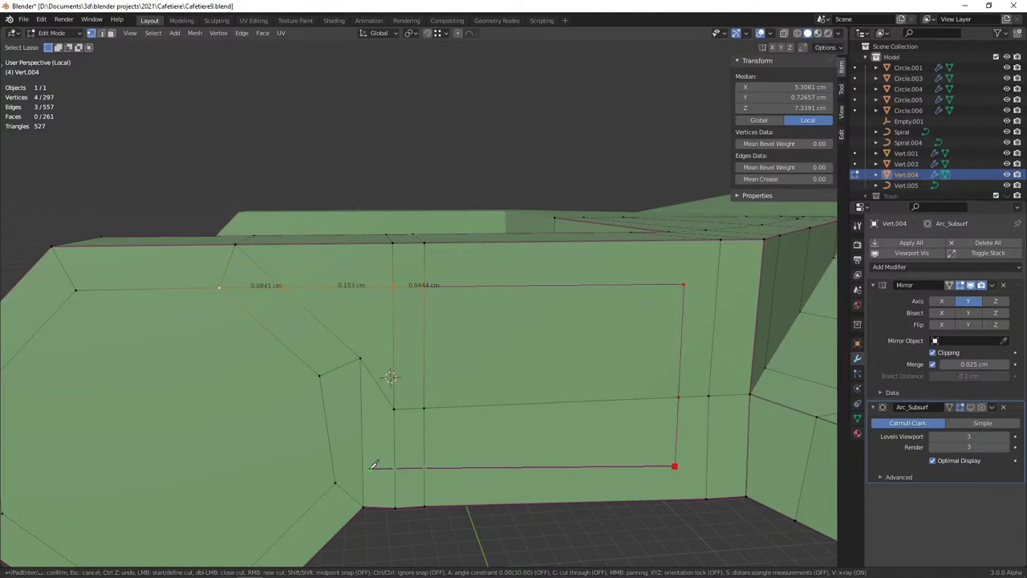
left_click(335, 482)
key("Return")
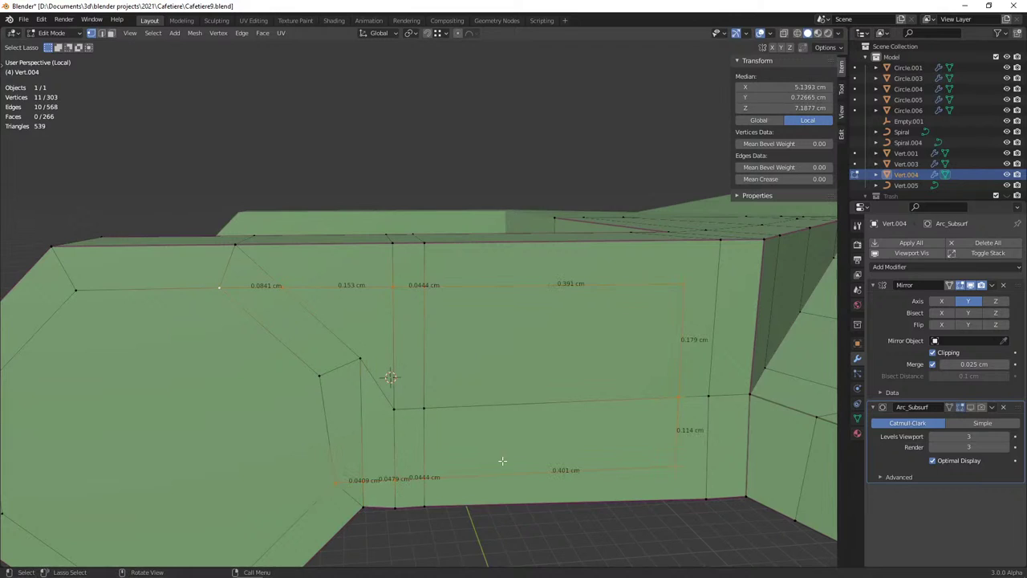
Join the panel's top right corner vertex to the top edge vertex
left_click(684, 285)
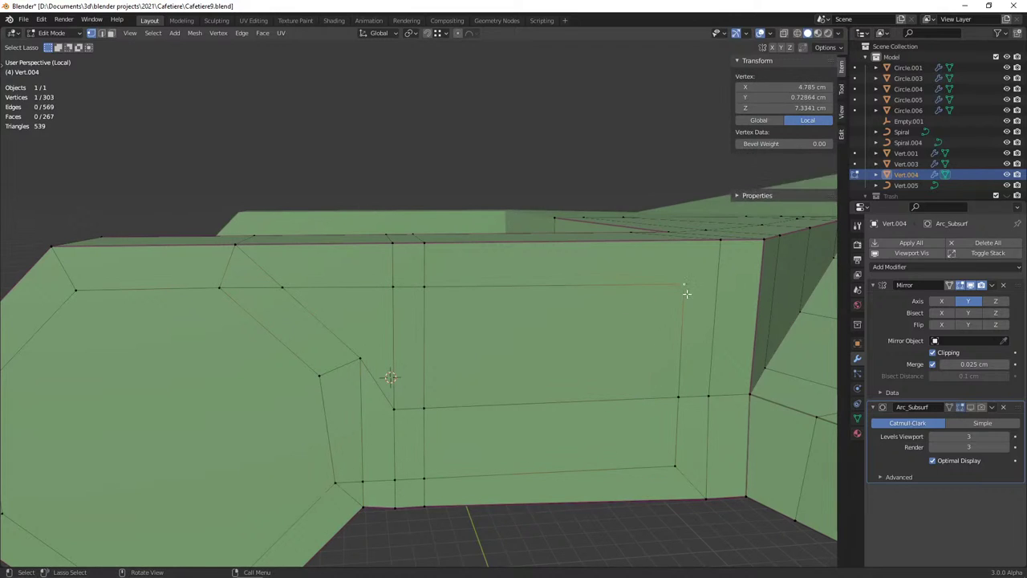
left_click_drag(686, 294, 674, 302, "shift")
key("j")
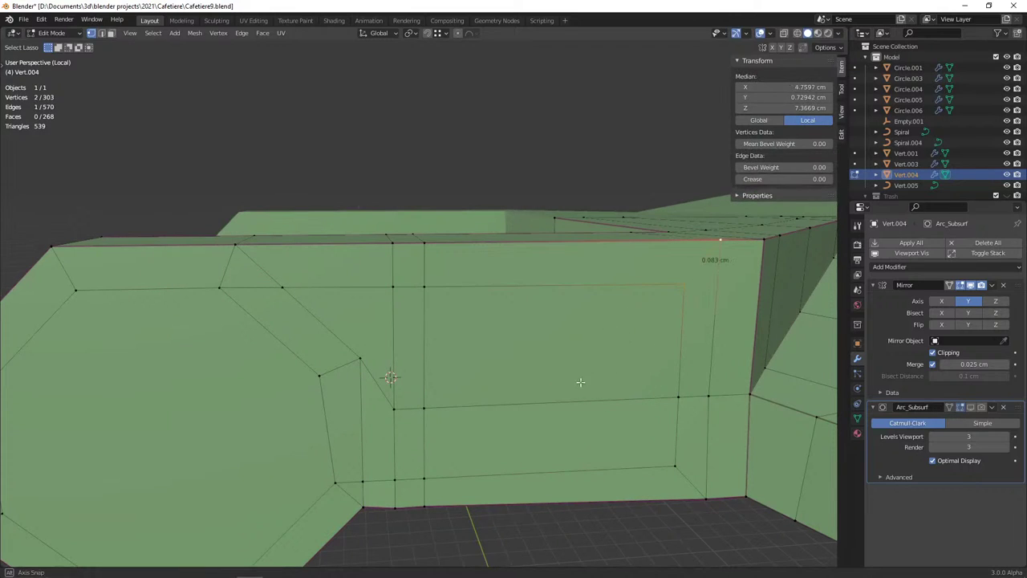
key("alt+a")
Slide two vertices by the octagon corners onto the vertical edge
mouse_move(580, 380)
middle_mouse_down()
mouse_move(543, 404)
mouse_move(520, 380)
middle_mouse_up()
left_click(428, 396)
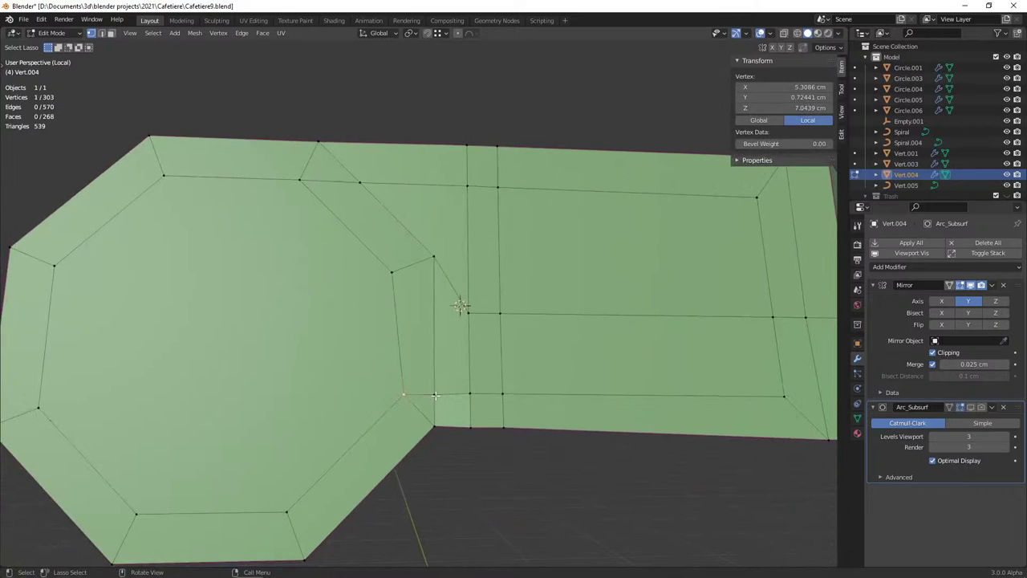
key("shift+v")
left_click(429, 394)
left_click(392, 272)
key("shift+v")
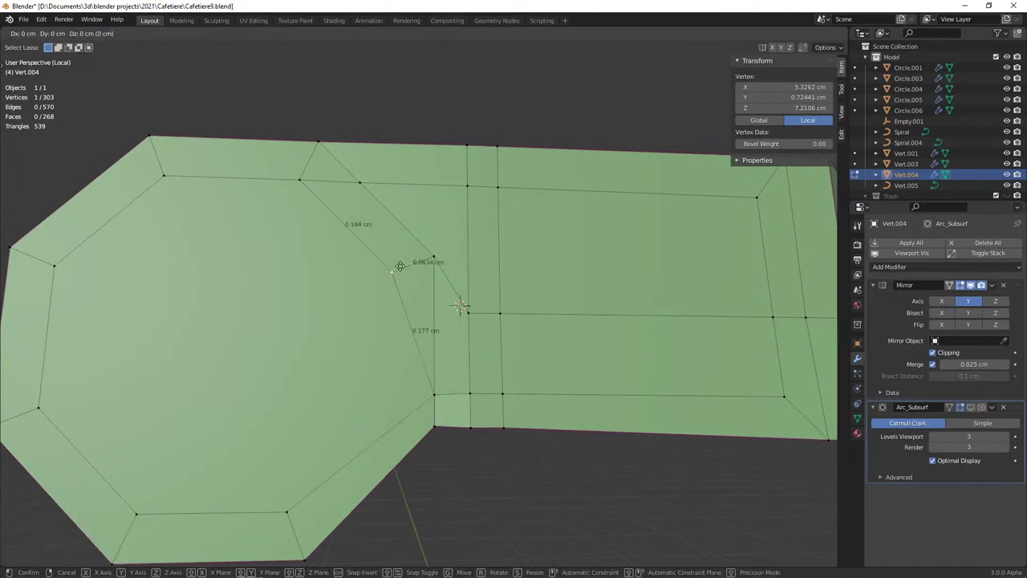
left_click(432, 219)
Merge the whole mesh's overlapping vertices by distance
left_click(301, 181)
key("a")
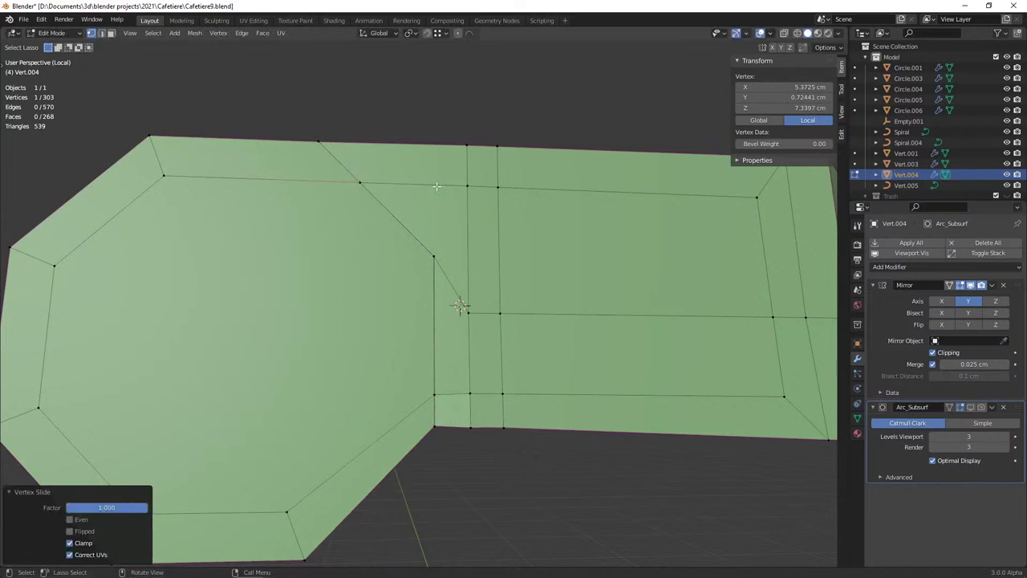
key("q")
left_click(438, 187)
Slide the middle edge path across the panel slightly upward
left_click(462, 315)
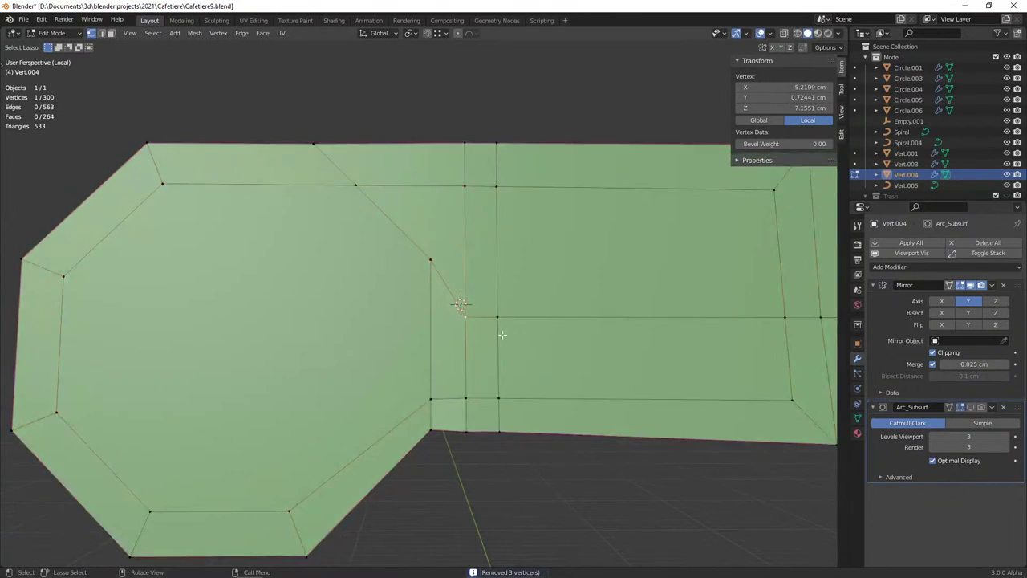
middle_click_drag(594, 336, 634, 325)
left_click(649, 318, "ctrl")
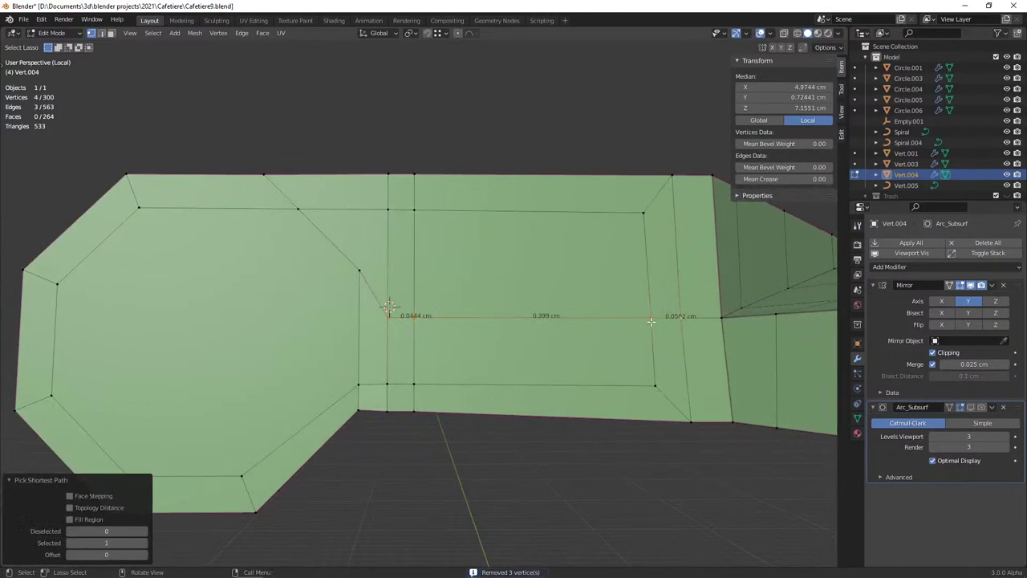
key("g")
key("g")
left_click(642, 295)
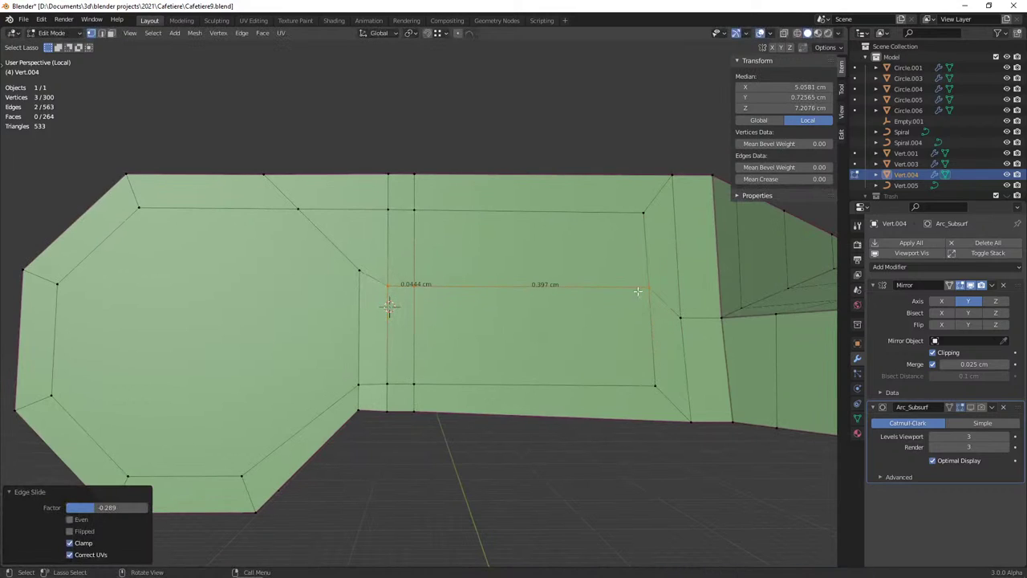
key("g")
key("g")
left_click(638, 297)
Slide that edge's left end vertex rightwards and its right end vertex downward
left_click(393, 291)
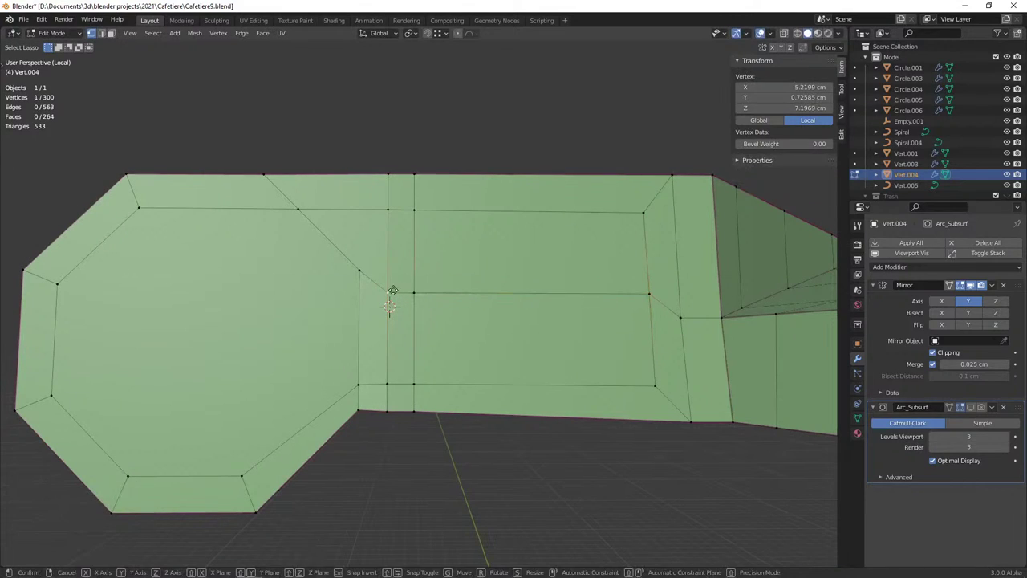
key("g")
key("g")
left_click(392, 281)
key("g")
key("g")
left_click(363, 281)
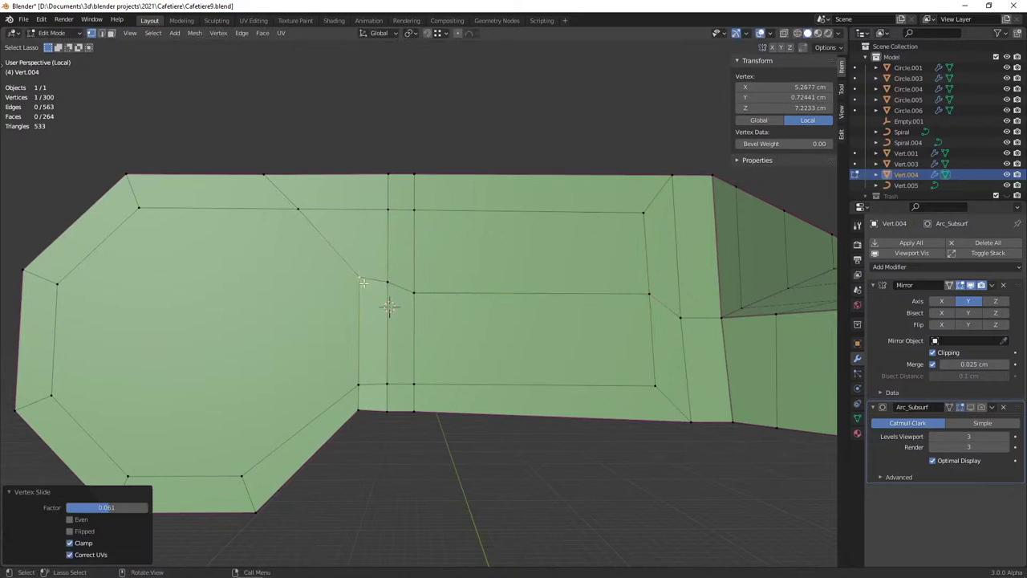
key("g")
key("g")
left_click(408, 287)
left_click(649, 294)
key("g")
key("g")
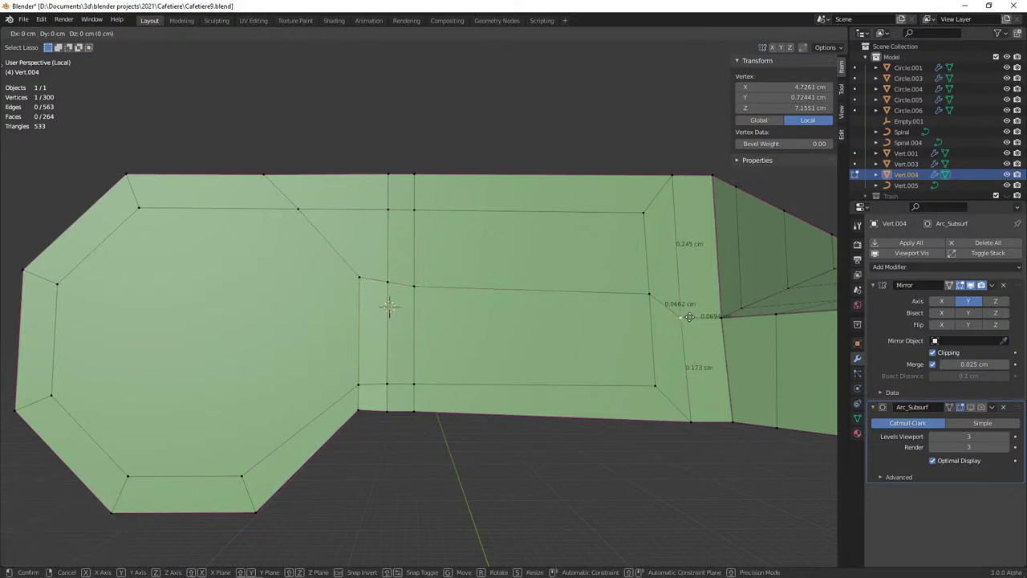
left_click(650, 303)
key("g")
key("g")
left_click(650, 309)
Preview the panel in object mode and fine-tune one more vertex position
key("Tab")
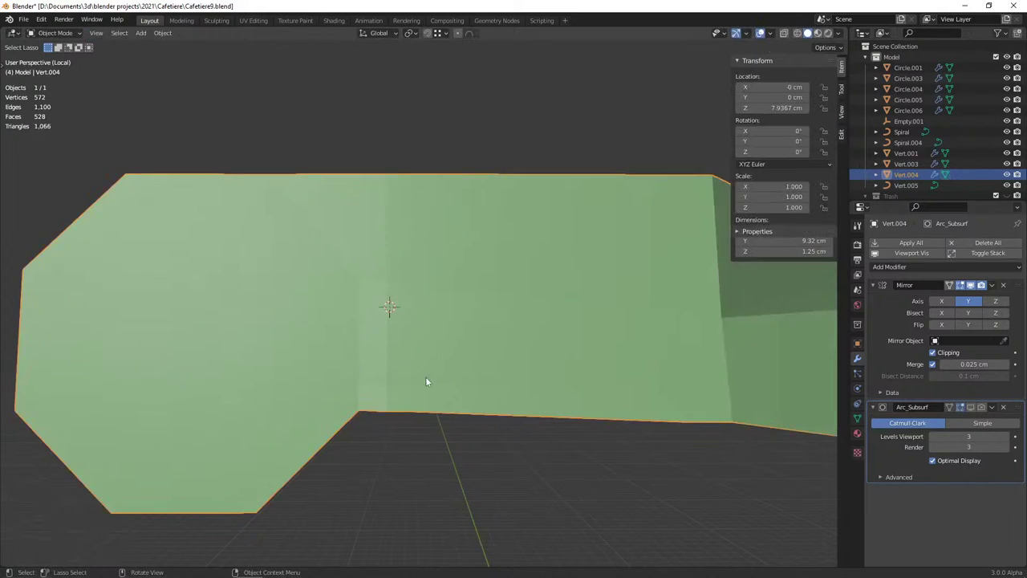
key("Tab")
scroll(405, 361, "down", 2)
scroll(383, 350, "up", 3)
key("g")
key("g")
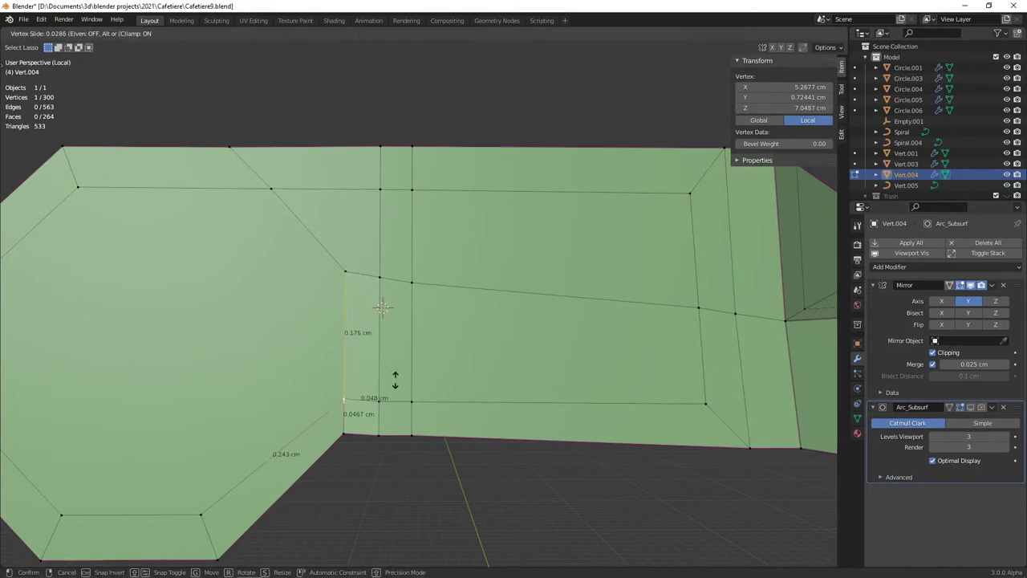
left_click(394, 378)
scroll(375, 396, "down", 2)
scroll(376, 395, "down", 2)
key("Tab")
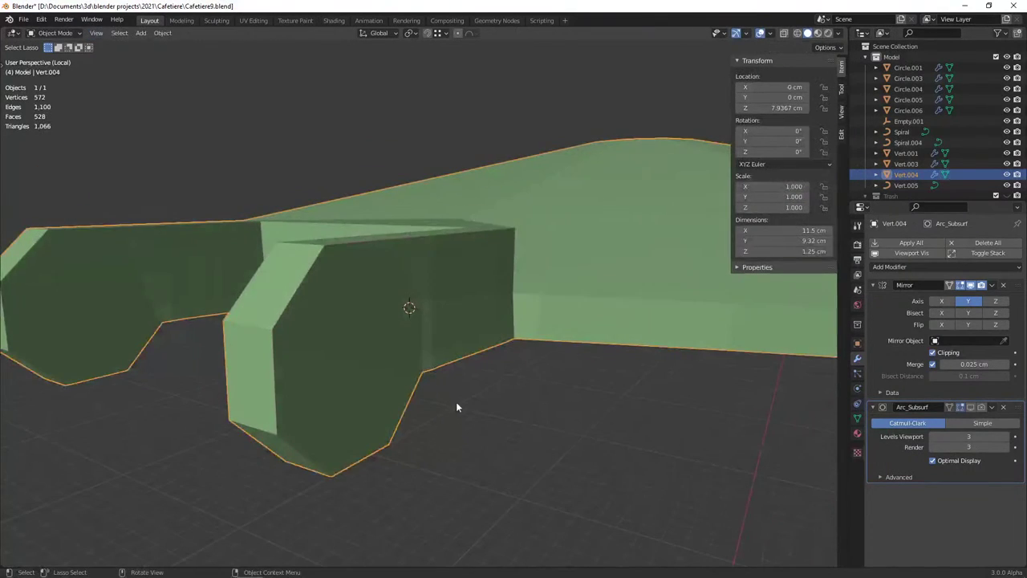
scroll(397, 385, "up", 3)
key("Tab")
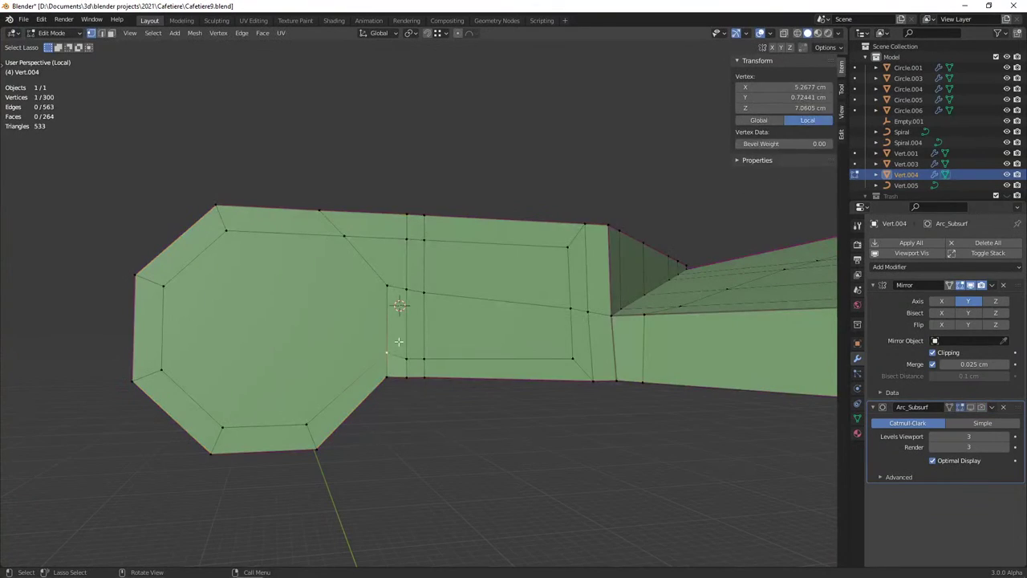
key("alt+a")
Flatten the front octagon ring, middle faces and right strip into one plane
left_click(222, 232, "alt")
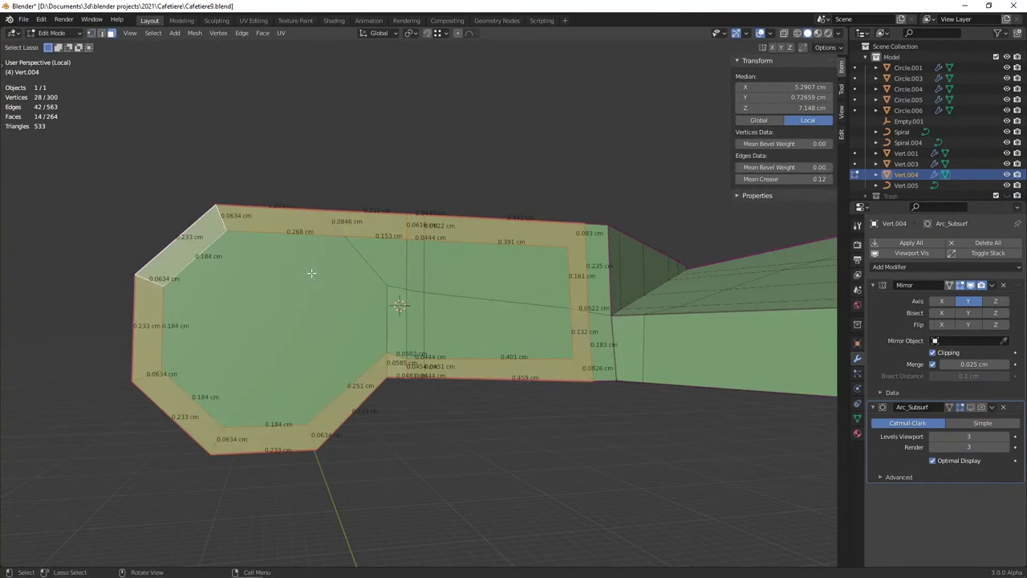
left_click(279, 282, "shift")
left_click(414, 289, "shift")
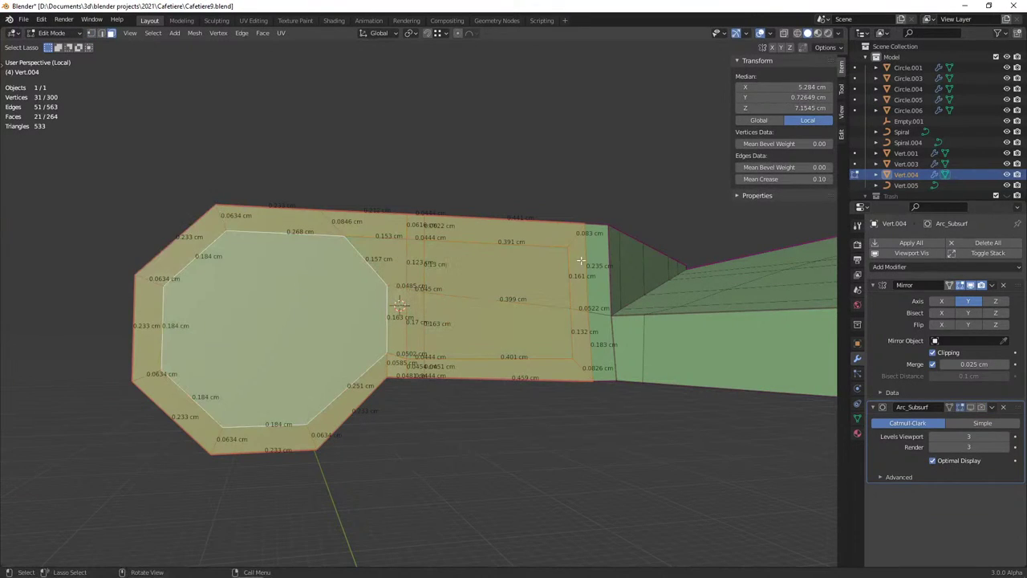
left_click(603, 316, "shift")
left_click(614, 317, "shift")
middle_click_drag(562, 353, 501, 371)
right_click(501, 371)
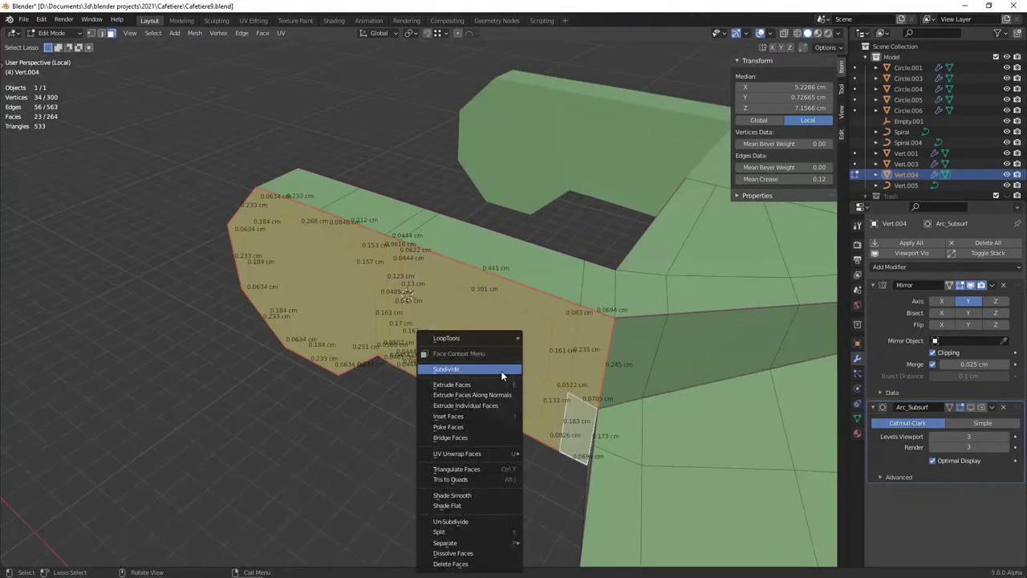
left_click(547, 369)
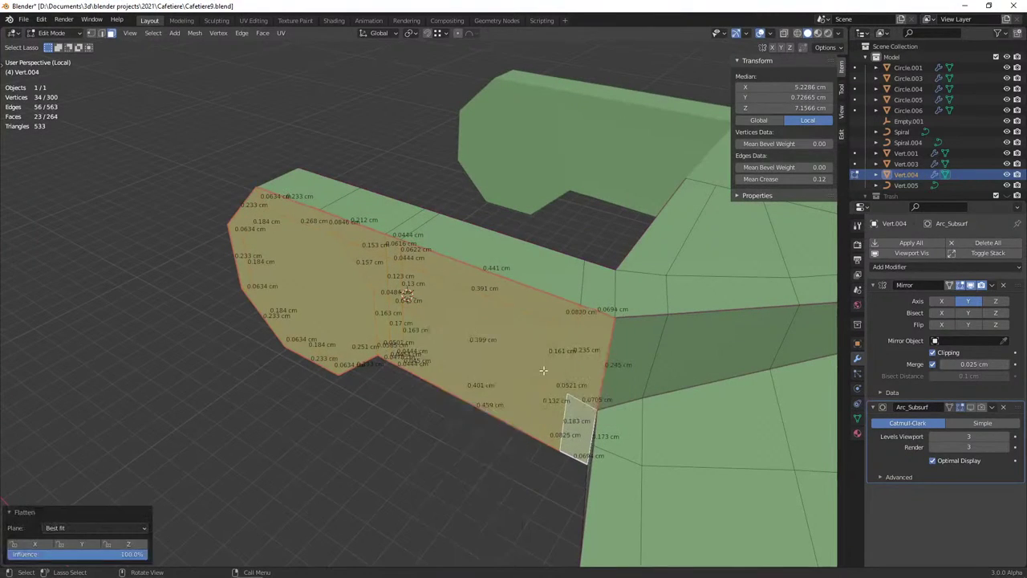
Apply Shade Smooth to the hinge block object
key("Tab")
mouse_move(384, 374)
middle_mouse_down()
mouse_move(406, 366)
mouse_move(431, 328)
mouse_move(374, 302)
mouse_move(401, 367)
mouse_move(342, 380)
mouse_move(412, 354)
mouse_move(403, 325)
mouse_move(391, 325)
middle_mouse_up()
right_click(431, 328)
left_click(395, 321)
scroll(374, 302, "up", 3)
scroll(401, 366, "down", 3)
scroll(342, 381, "up", 3)
Set the subdivision level to 3, comparing it against level 1
key("ctrl+3")
key("ctrl+1")
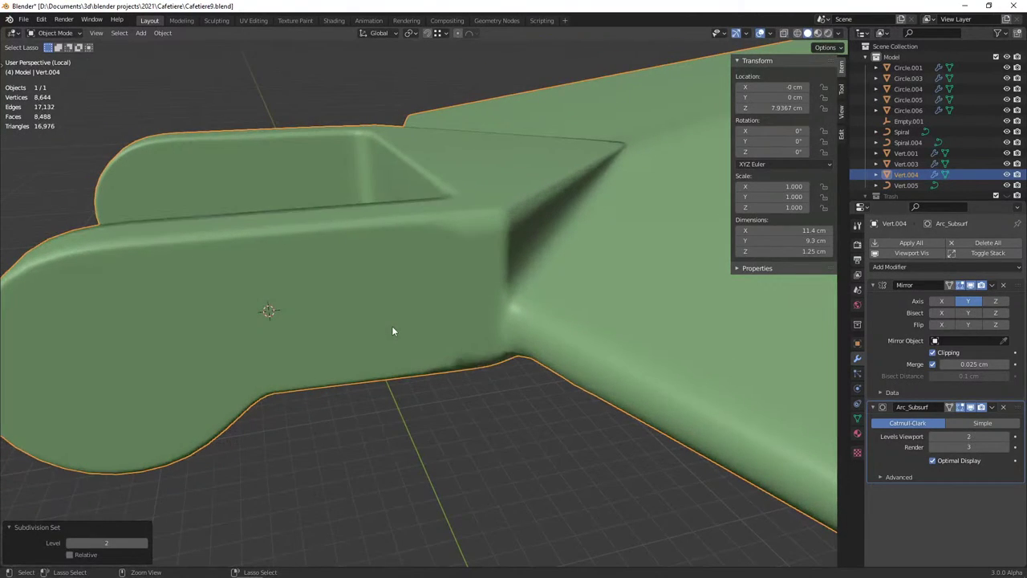
key("ctrl+3")
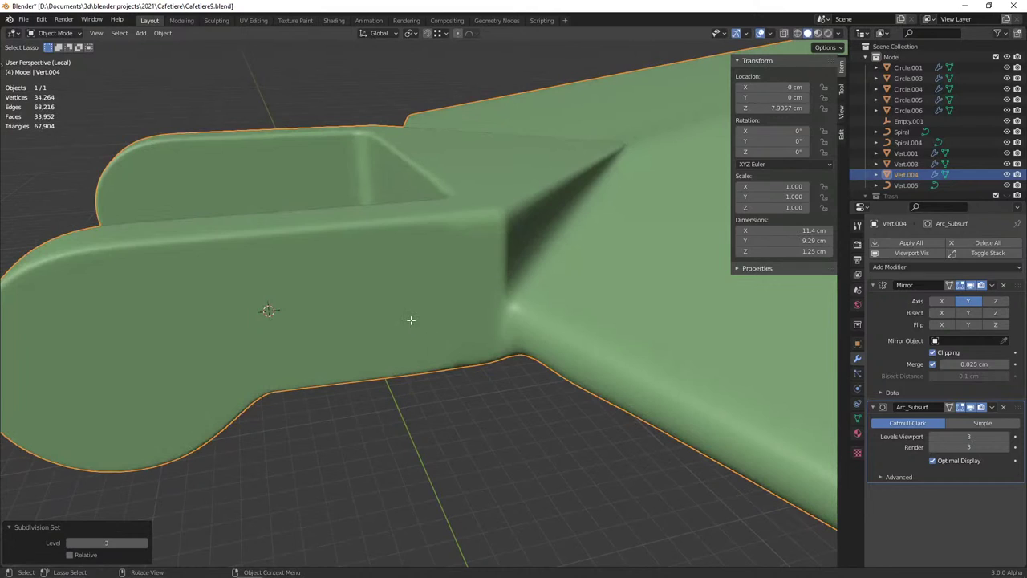
key("Tab")
key("Tab")
key("ctrl+1")
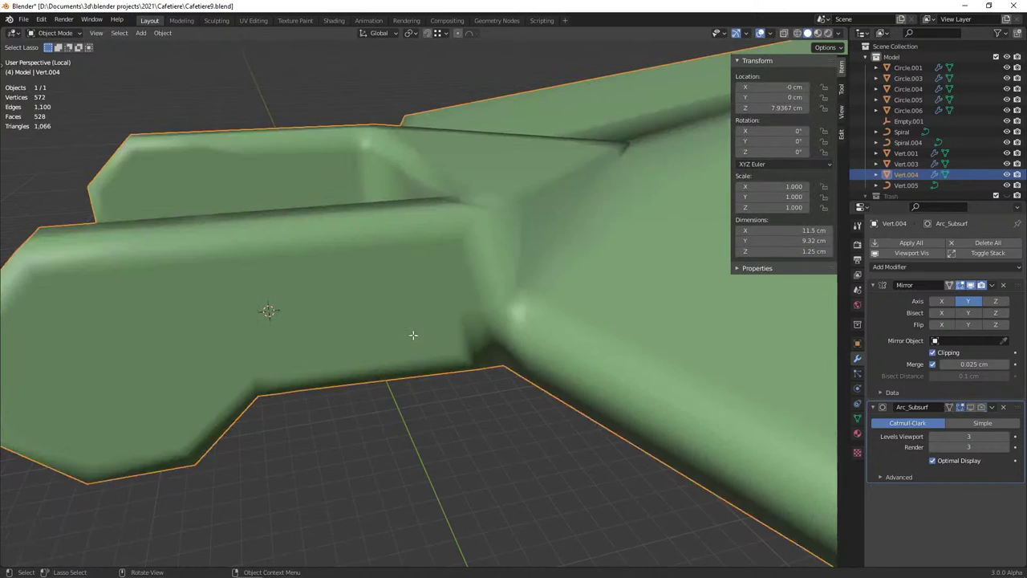
key("Tab")
Crease the inset panel's corner edge, then enter an exact crease value
mouse_move(418, 329)
middle_mouse_down()
mouse_move(406, 327)
mouse_move(425, 353)
middle_mouse_up()
key("2")
left_click(439, 381)
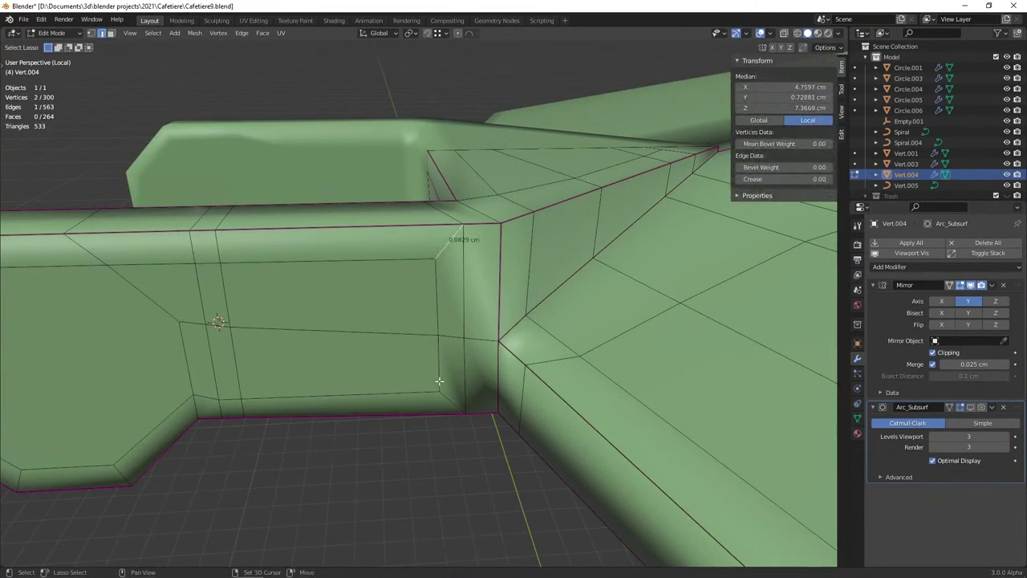
key("Tab")
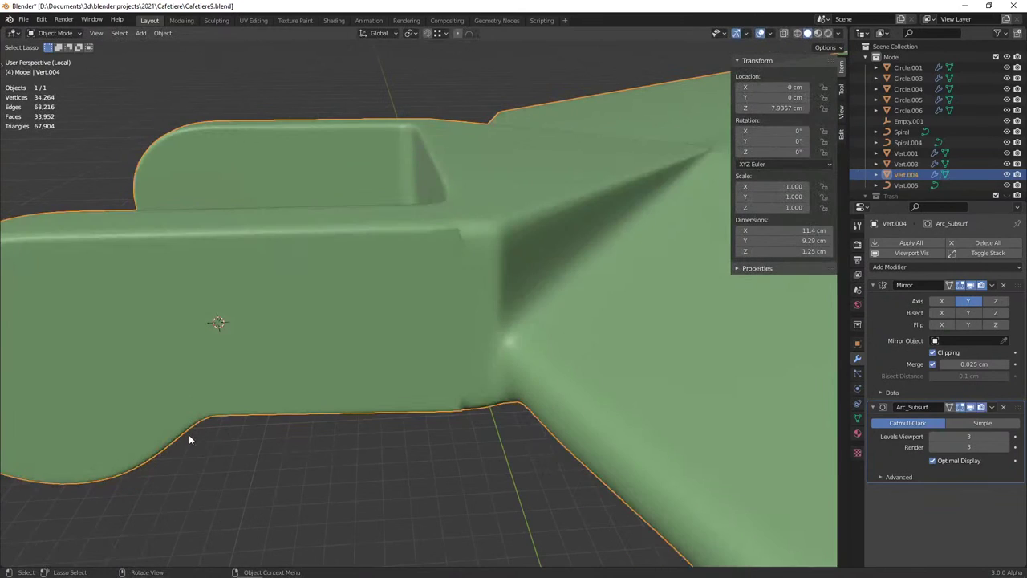
key("Tab")
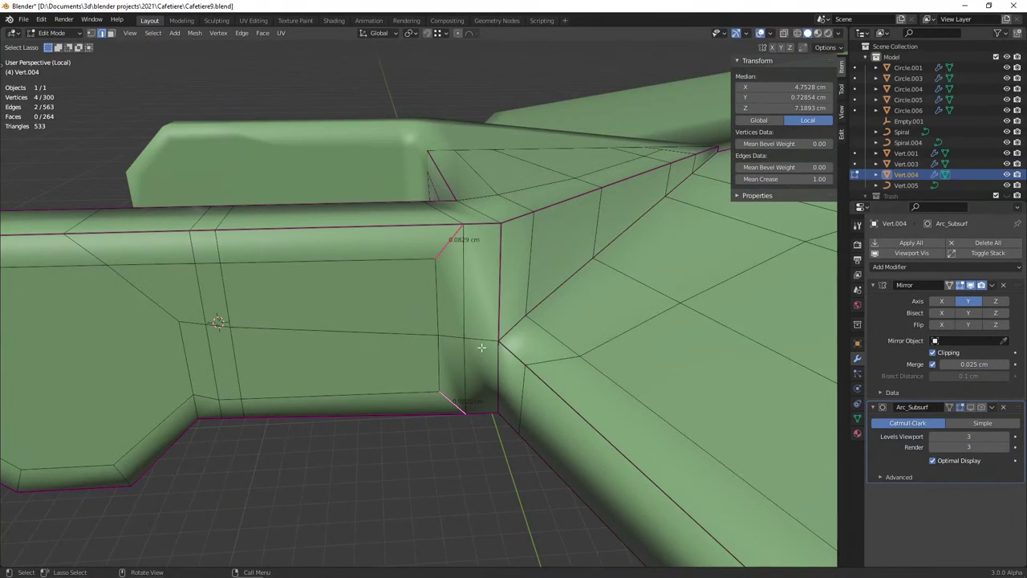
key("shift+e")
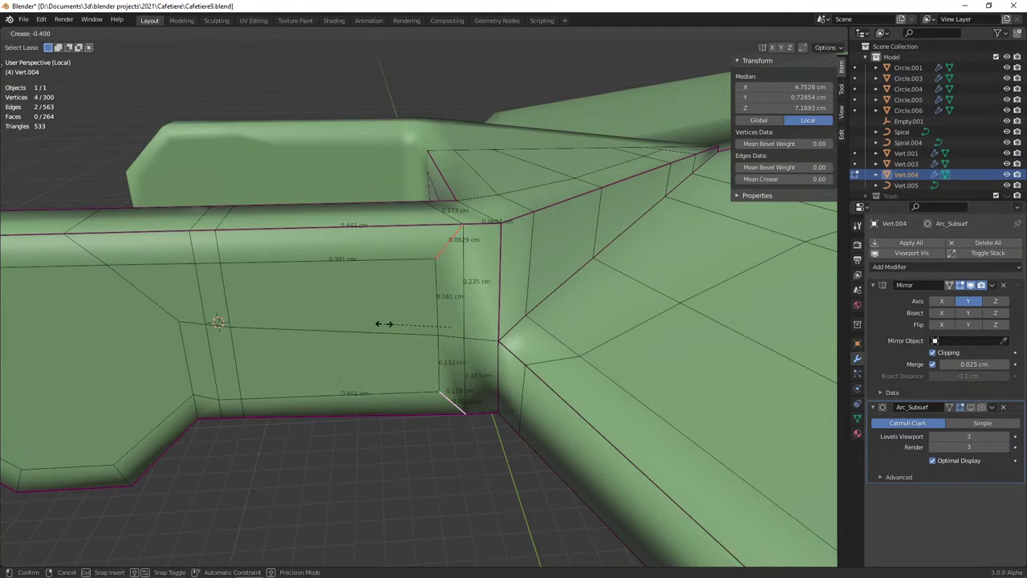
key("Return")
left_click(792, 179)
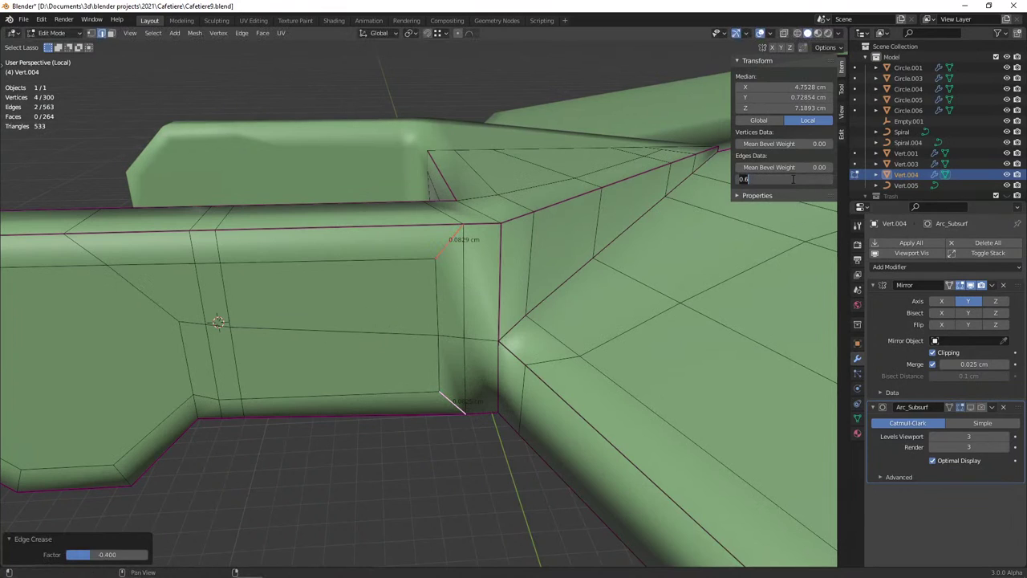
type("0")
Knife-cut from the panel's upper right corner to the block's top edge and merge duplicates
key("1")
middle_click_drag(426, 298, 429, 277)
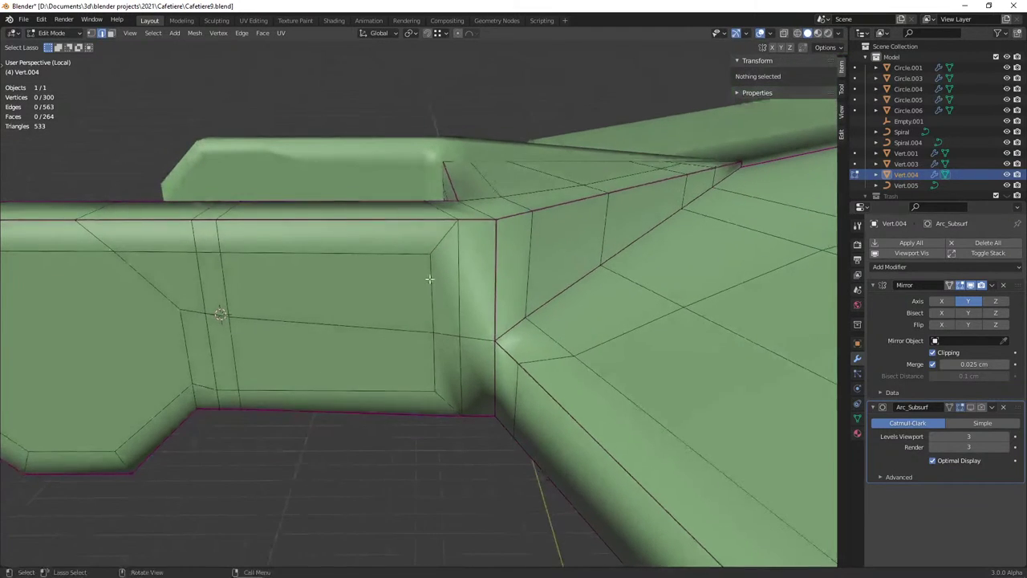
left_click(429, 262)
key("g")
key("Escape")
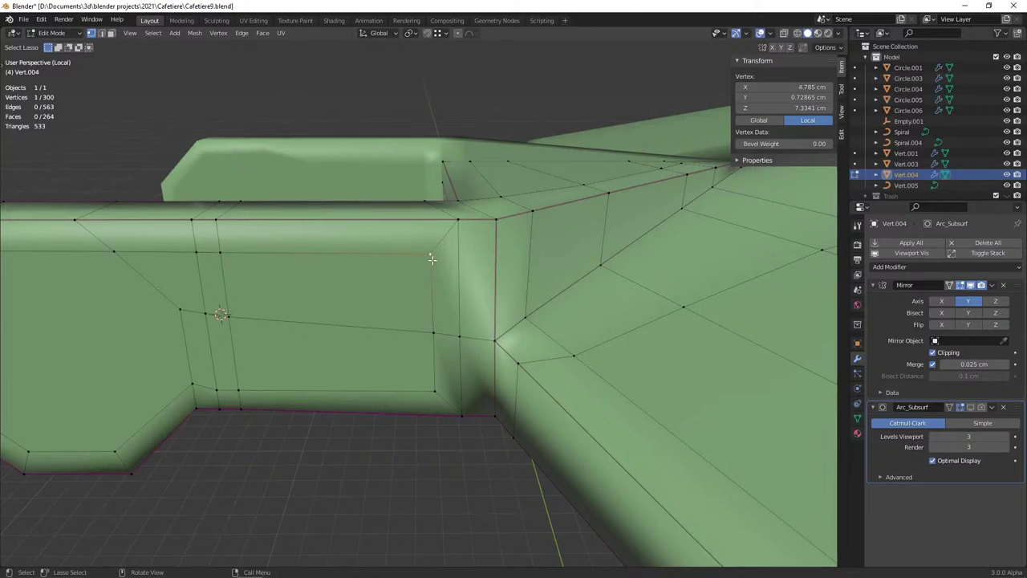
key("k")
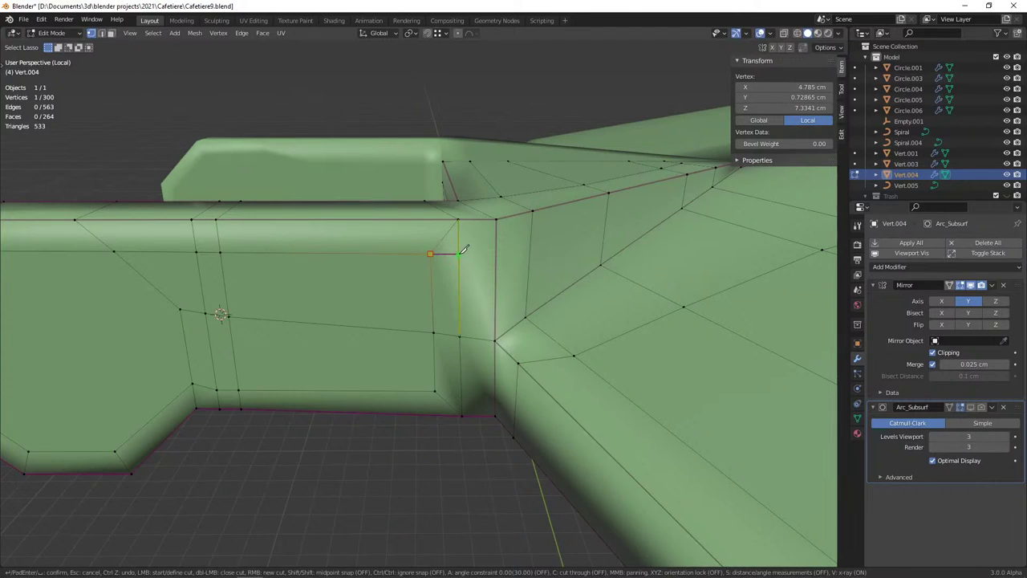
left_click(496, 218)
key("Return")
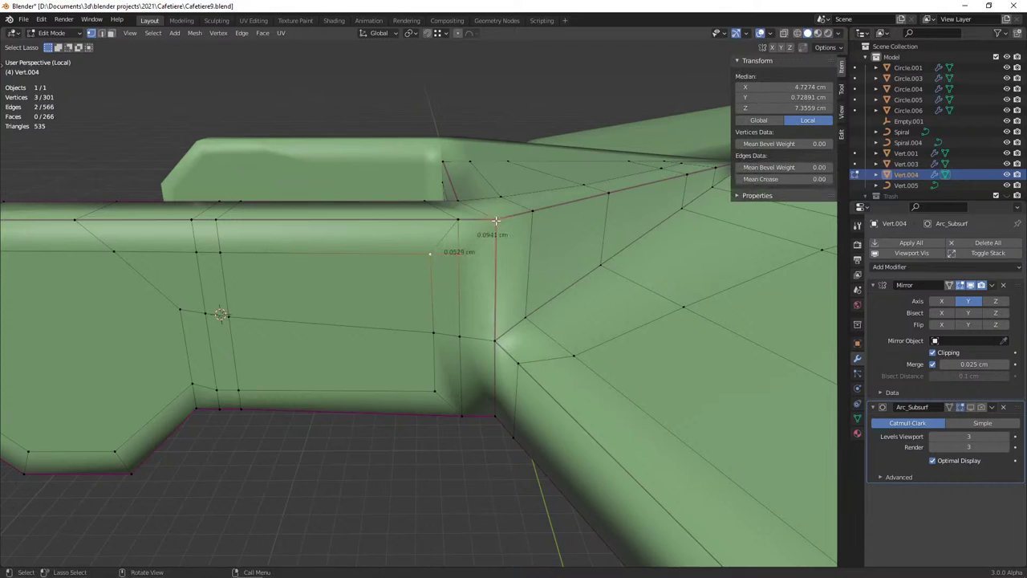
key("a")
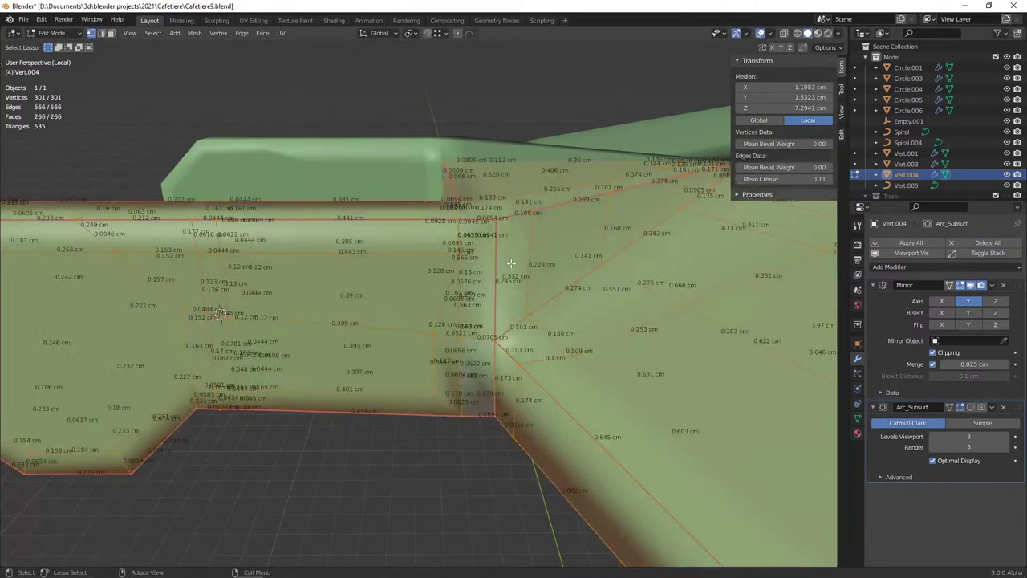
key("m")
left_click(511, 263)
key("alt+a")
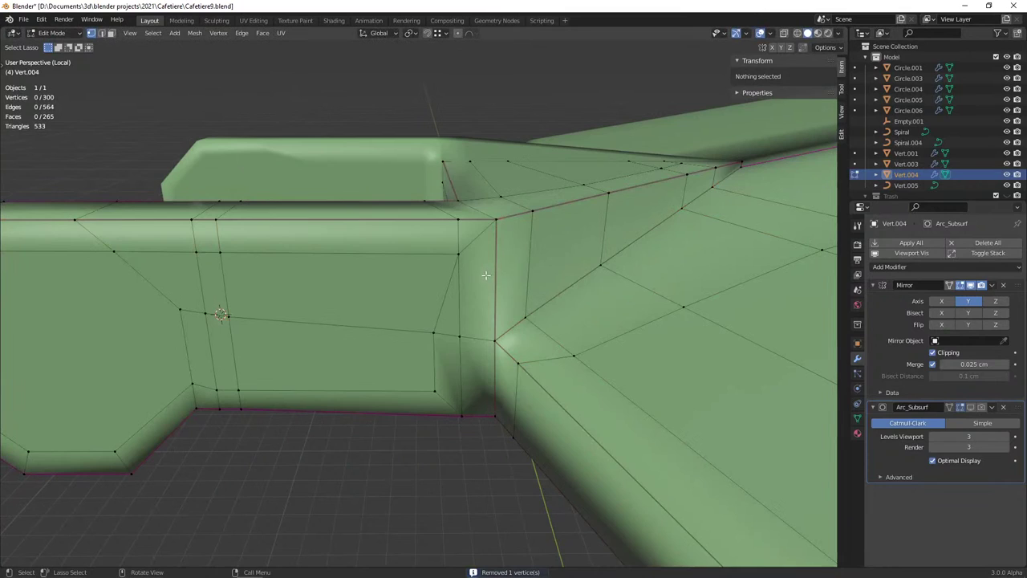
Slide the vertex near the panel's right side along its edge
key("Tab")
key("Tab")
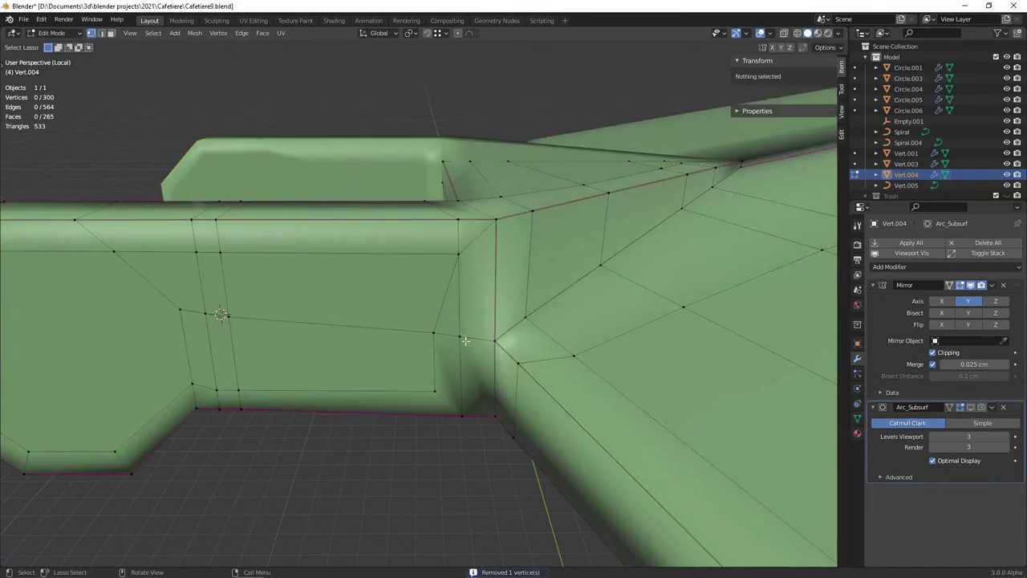
left_click(430, 336)
key("shift+v")
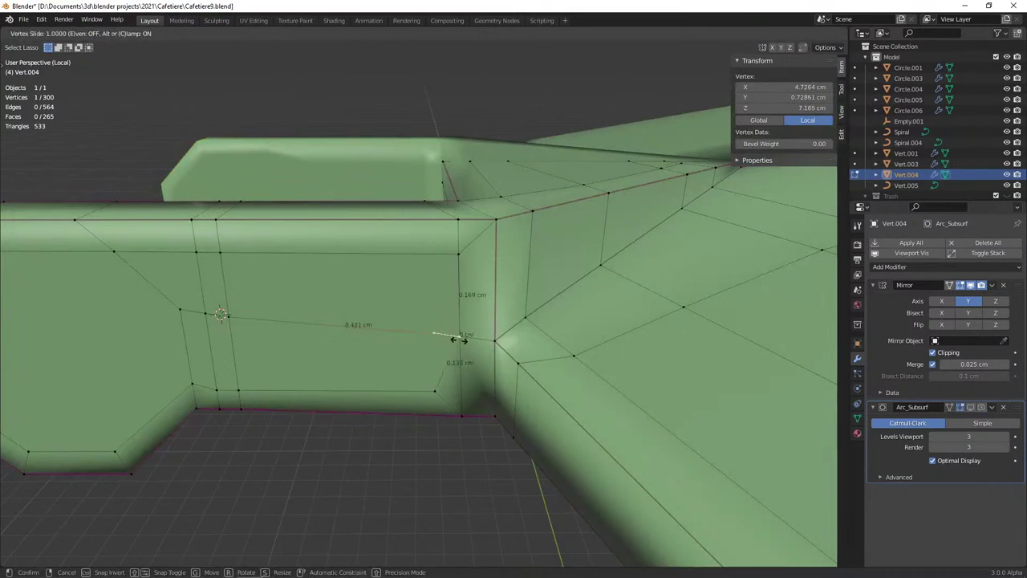
left_click(462, 347)
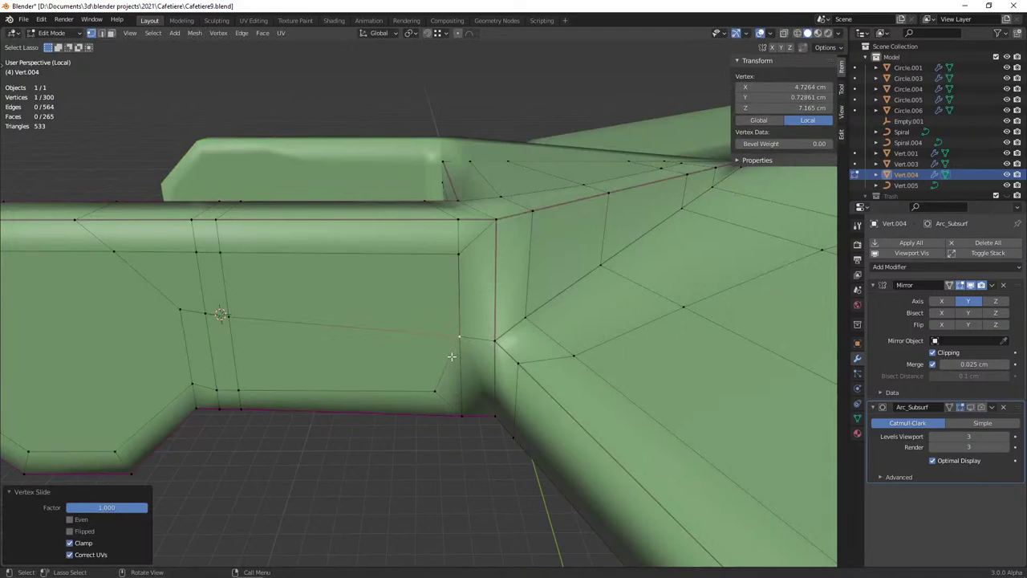
Knife-cut an edge to the block's bottom corner and merge vertices by distance
key("k")
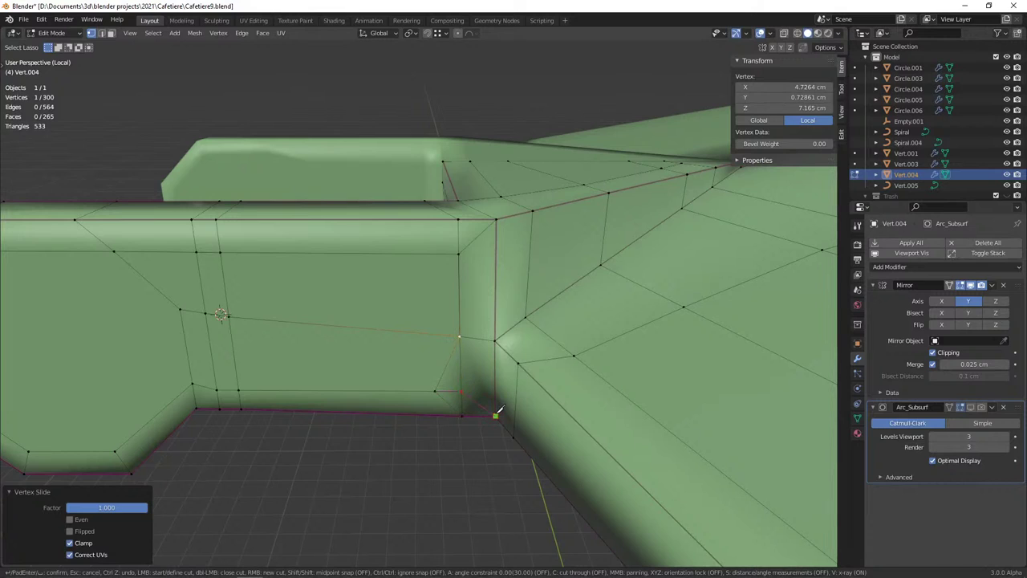
left_click(496, 414)
key("Return")
key("a")
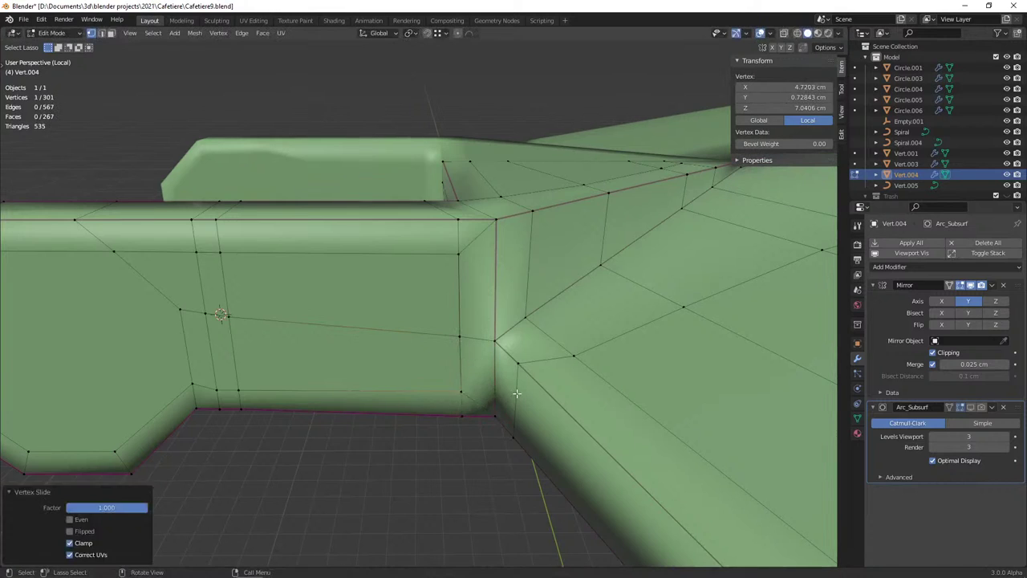
key("m")
left_click(520, 394)
key("alt+a")
key("Tab")
mouse_move(410, 389)
middle_mouse_down()
mouse_move(430, 404)
mouse_move(366, 384)
mouse_move(396, 368)
mouse_move(416, 336)
mouse_move(395, 331)
mouse_move(378, 277)
mouse_move(369, 303)
mouse_move(417, 341)
middle_mouse_up()
Select the edge at the prong junction and preview the smoothed shape around it
scroll(369, 304, "up", 3)
key("Tab")
scroll(387, 335, "up", 2)
scroll(388, 335, "up", 2)
left_click(387, 335)
scroll(388, 336, "down", 5)
scroll(418, 341, "up", 5)
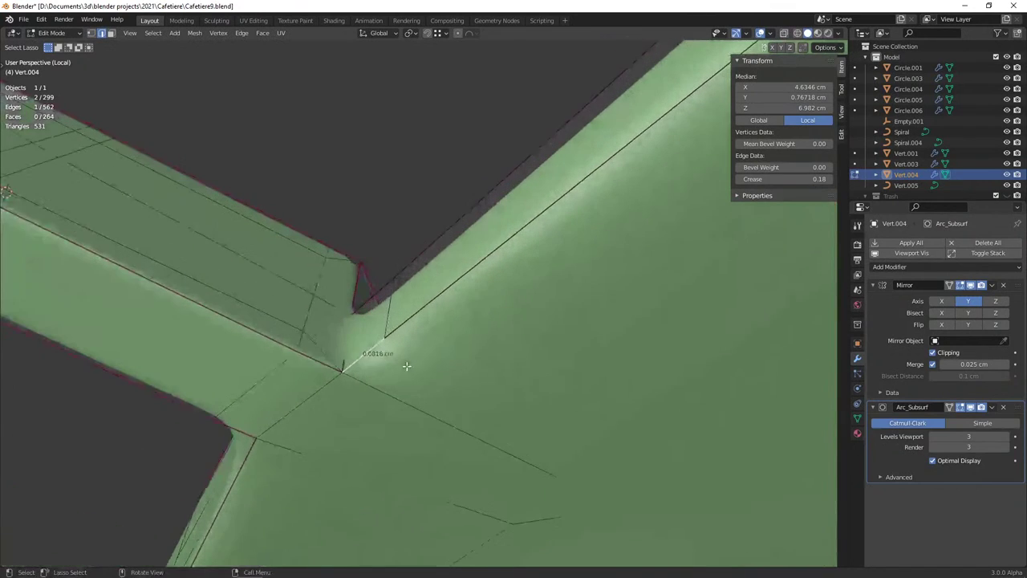
key("Tab")
mouse_move(345, 367)
middle_mouse_down()
mouse_move(374, 390)
mouse_move(497, 378)
mouse_move(411, 360)
middle_mouse_up()
key("Tab")
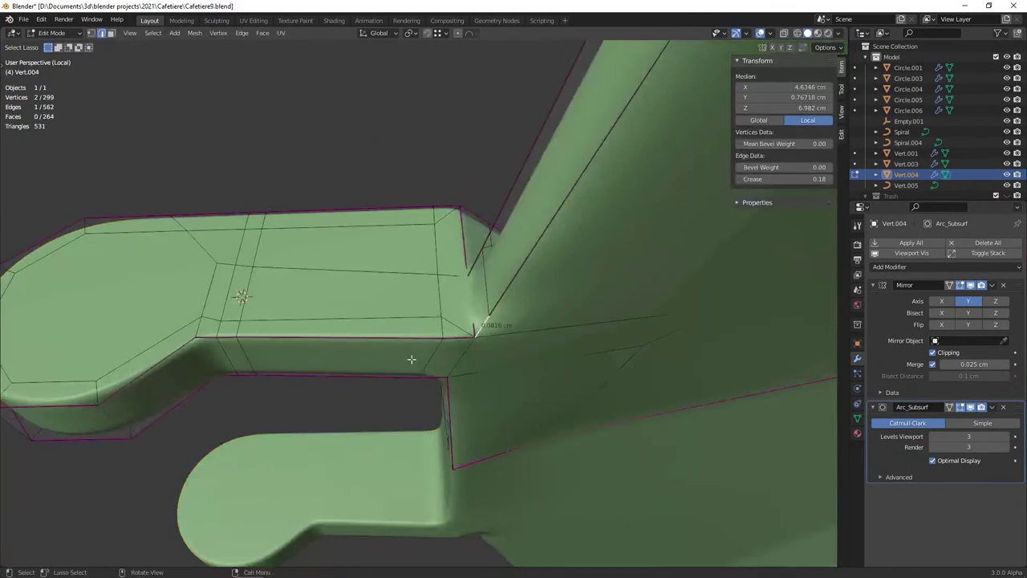
Crease the long diagonal and horizontal edges at the prong junction
left_click(507, 296)
left_click(446, 341, "shift")
key("shift+e")
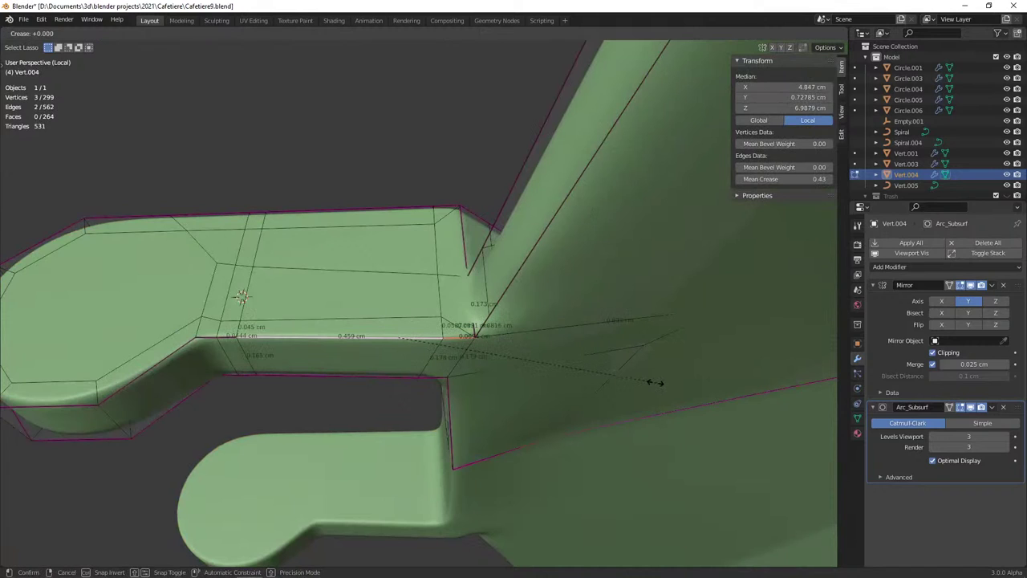
left_click(606, 376)
key("Tab")
mouse_move(606, 376)
middle_mouse_down()
mouse_move(417, 364)
mouse_move(396, 385)
mouse_move(429, 374)
mouse_move(453, 329)
mouse_move(465, 340)
middle_mouse_up()
key("Tab")
Add edge loops across the prong junction and along the base's slanted side
scroll(532, 345, "down", 2)
scroll(532, 346, "down", 2)
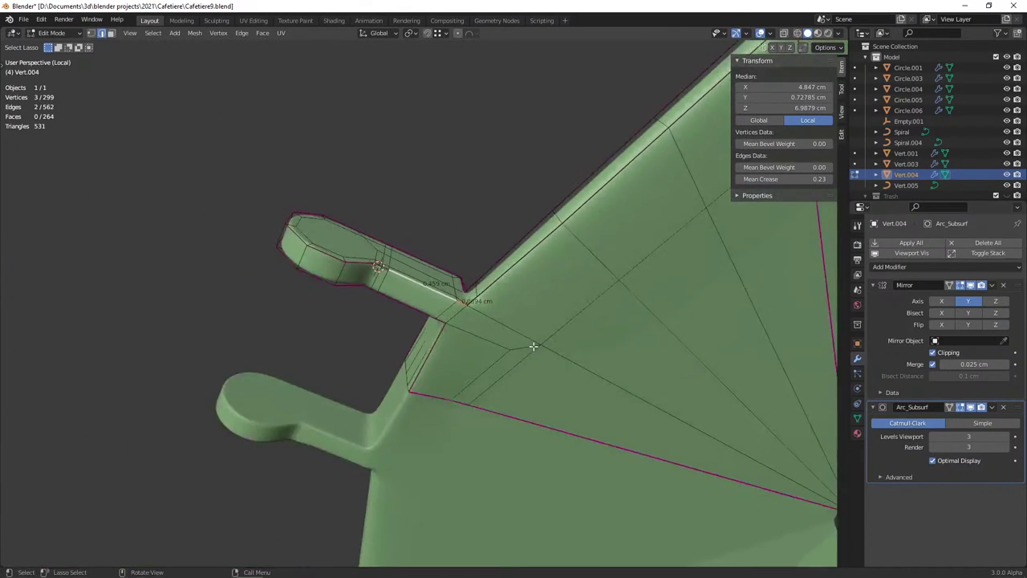
middle_click_drag(533, 346, 503, 285)
key("ctrl+r")
left_click(503, 286)
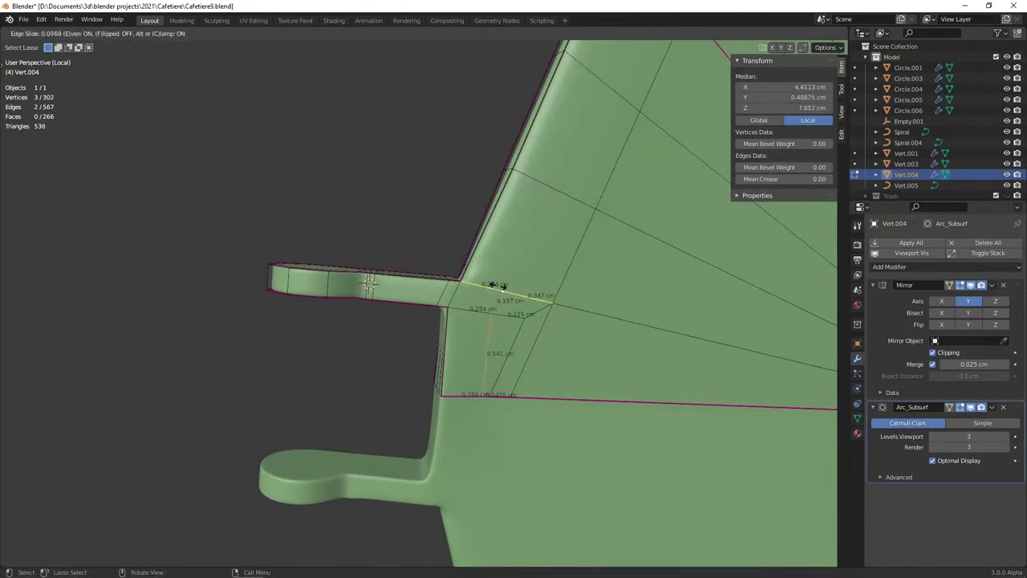
left_click(470, 287)
key("Tab")
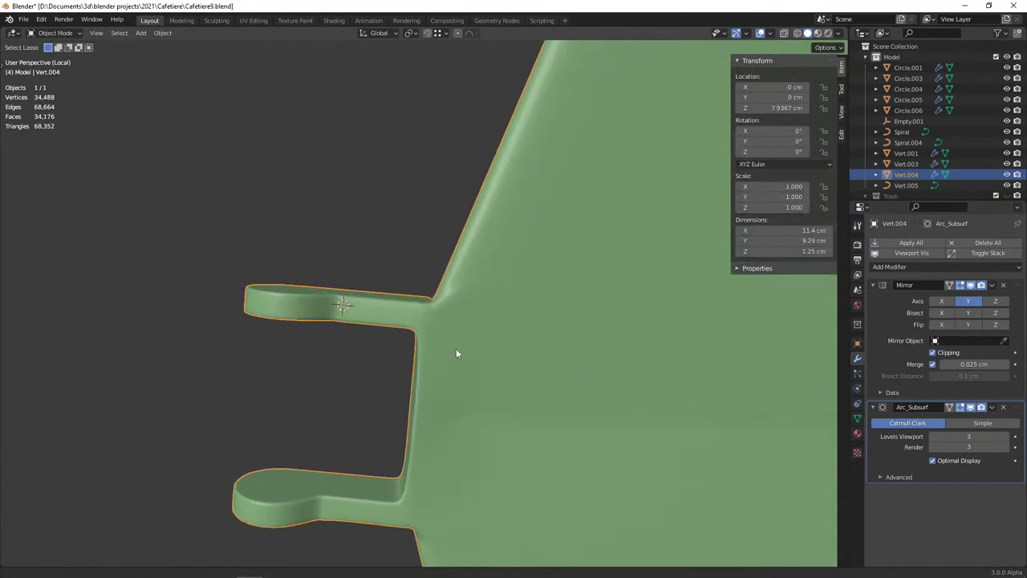
key("Tab")
key("ctrl+r")
left_click(496, 219)
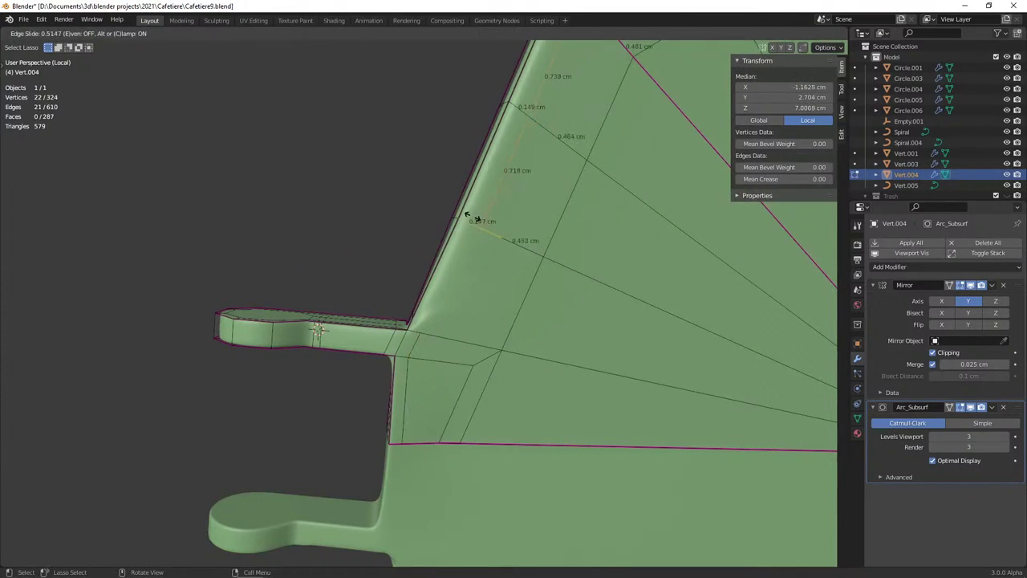
left_click(475, 217)
Connect two vertices with J, then undo the recent plate edits
left_click(445, 307)
left_click(477, 239, "shift")
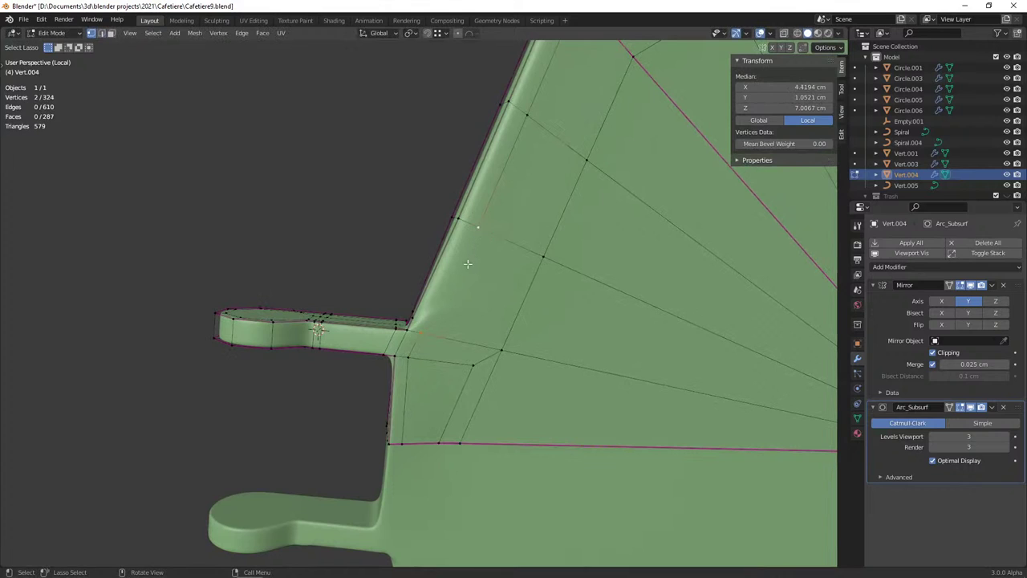
key("j")
key("Tab")
mouse_move(462, 317)
middle_mouse_down()
mouse_move(497, 402)
mouse_move(513, 351)
mouse_move(509, 294)
mouse_move(497, 399)
mouse_move(451, 374)
mouse_move(445, 393)
mouse_move(441, 356)
mouse_move(440, 394)
middle_mouse_up()
scroll(441, 395, "up", 3)
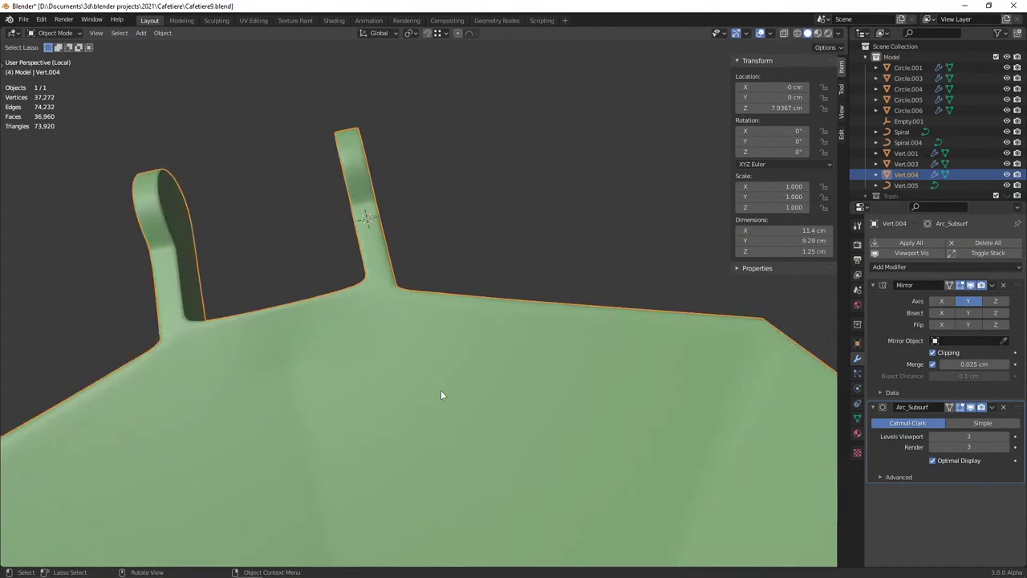
key("ctrl+z")
key("ctrl+z")
key("ctrl+z")
key("ctrl+z")
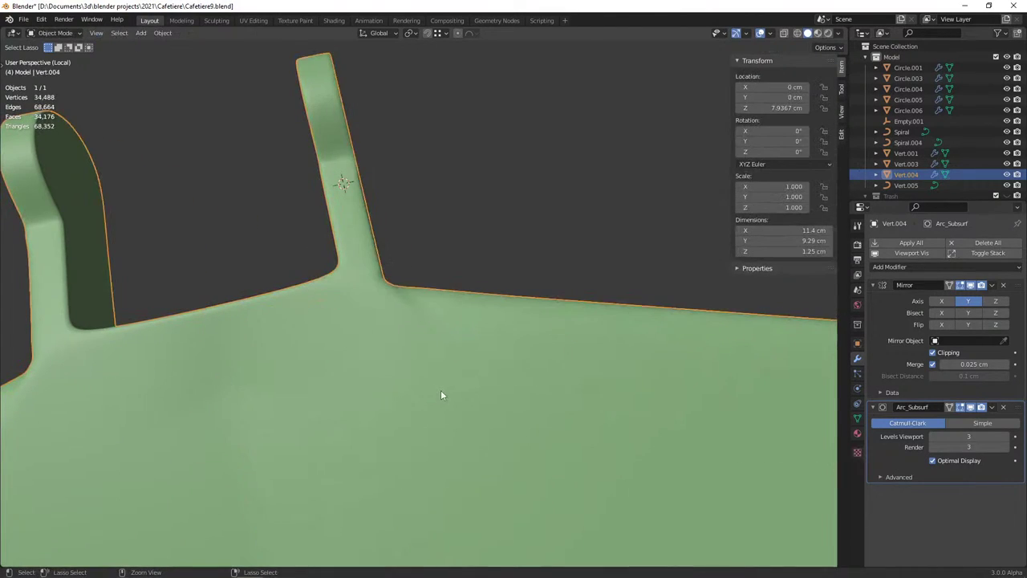
key("ctrl+z")
key("ctrl+z")
key("ctrl+z")
key("ctrl+z")
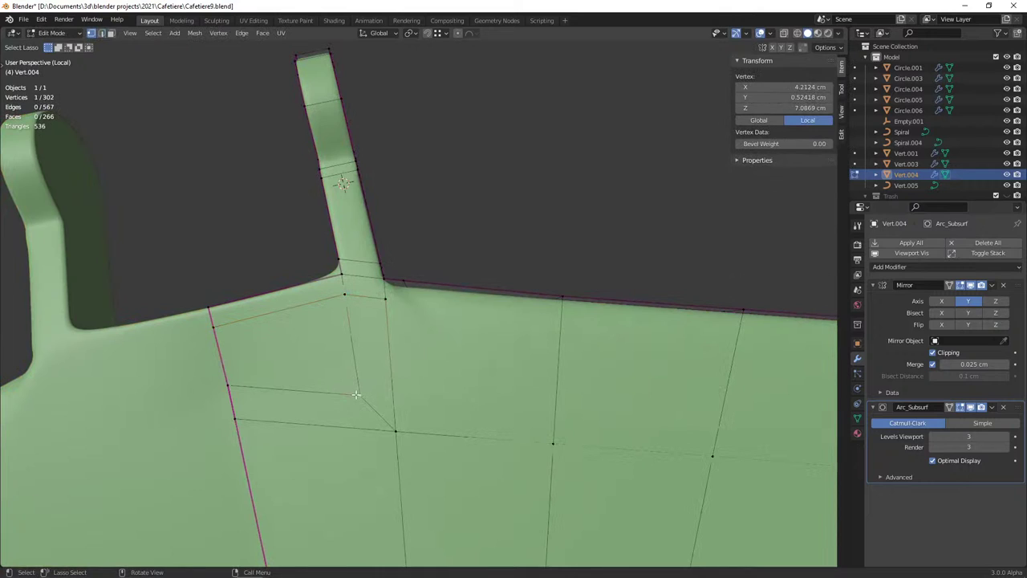
Slide the selected vertex along its edges to a new position near the tab
middle_click_drag(356, 394, 361, 407)
key("shift+v")
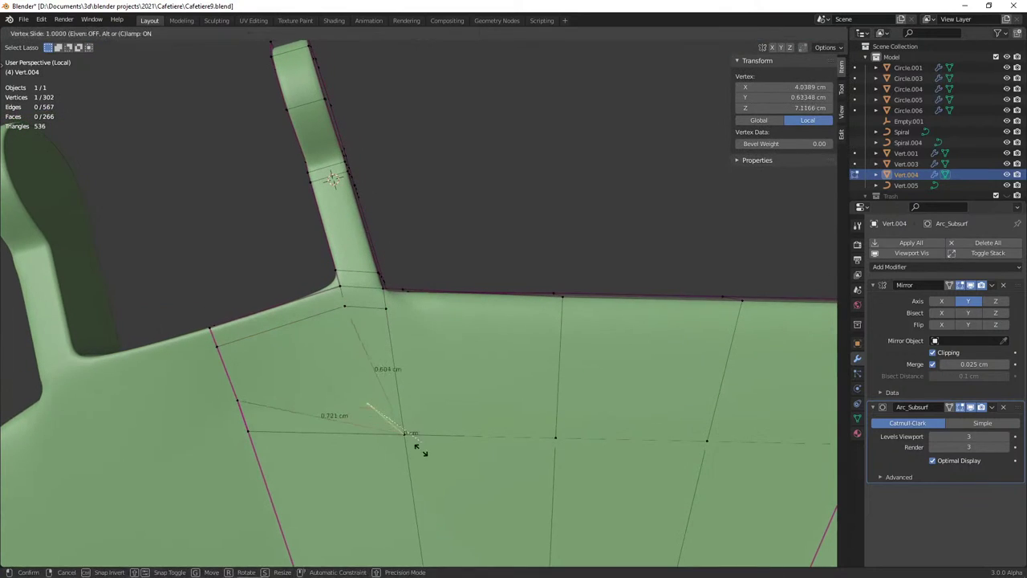
left_click(293, 420)
key("shift+v")
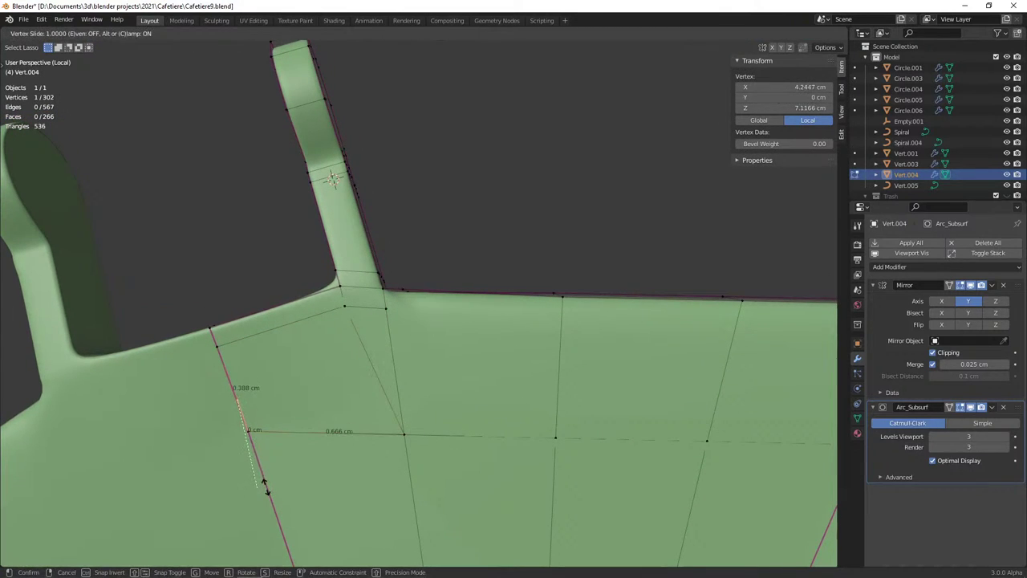
left_click(266, 485)
Dissolve the extra vertices at the tab's base and leave Edit Mode
key("2")
left_click(301, 323)
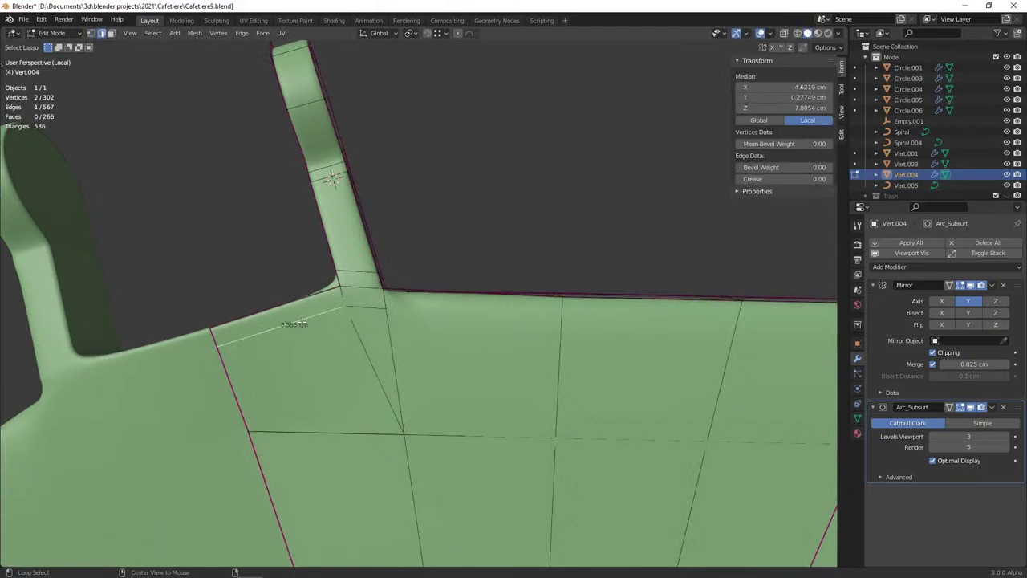
key("1")
left_click(301, 324)
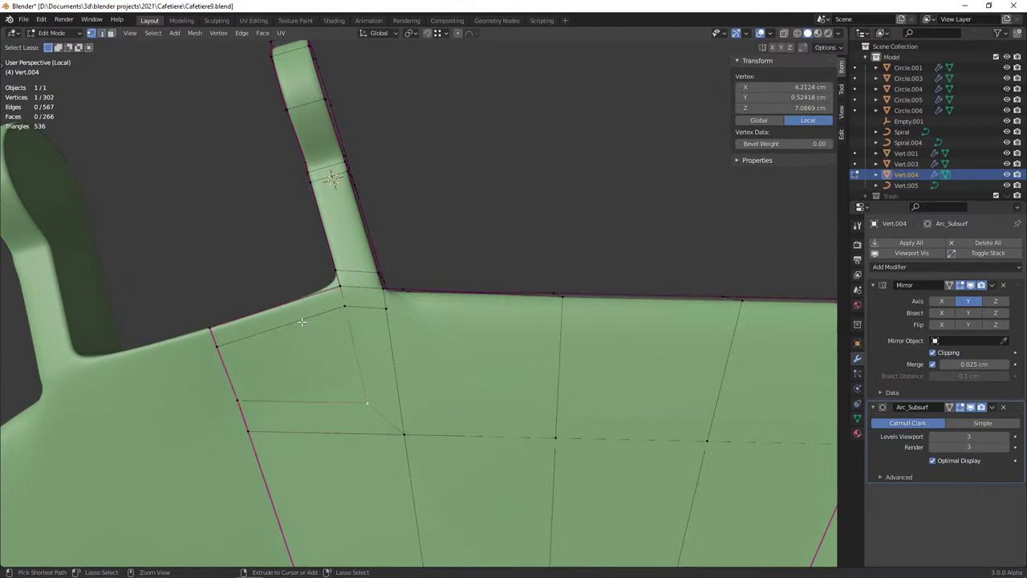
left_click(301, 322, "ctrl")
scroll(300, 321, "down", 3)
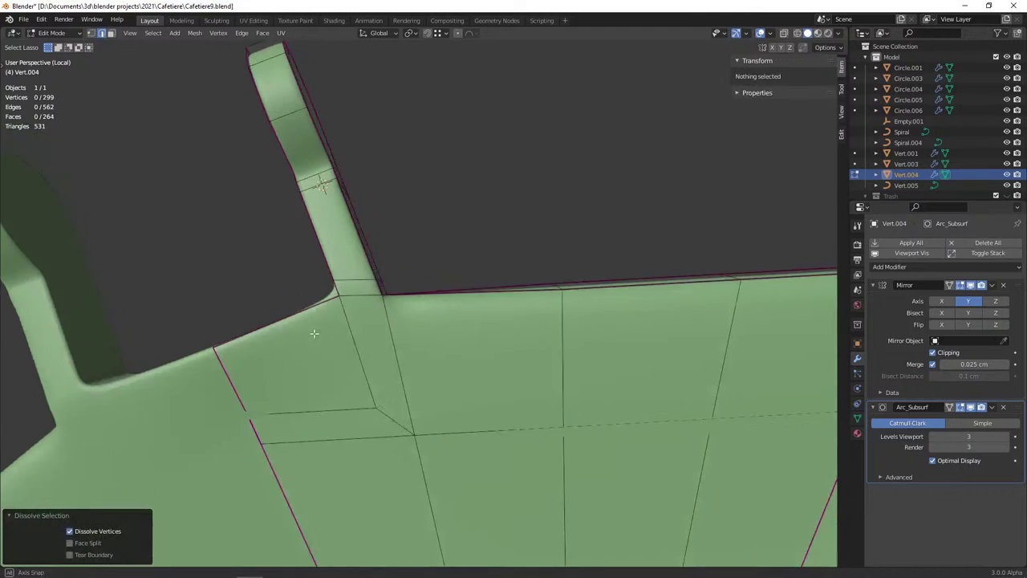
key("Tab")
Deselect the green plate and exit local view with numpad / to show the full pot
scroll(321, 345, "down", 3)
mouse_move(327, 352)
middle_mouse_down()
mouse_move(317, 422)
mouse_move(418, 406)
middle_mouse_up()
scroll(317, 425, "down", 2)
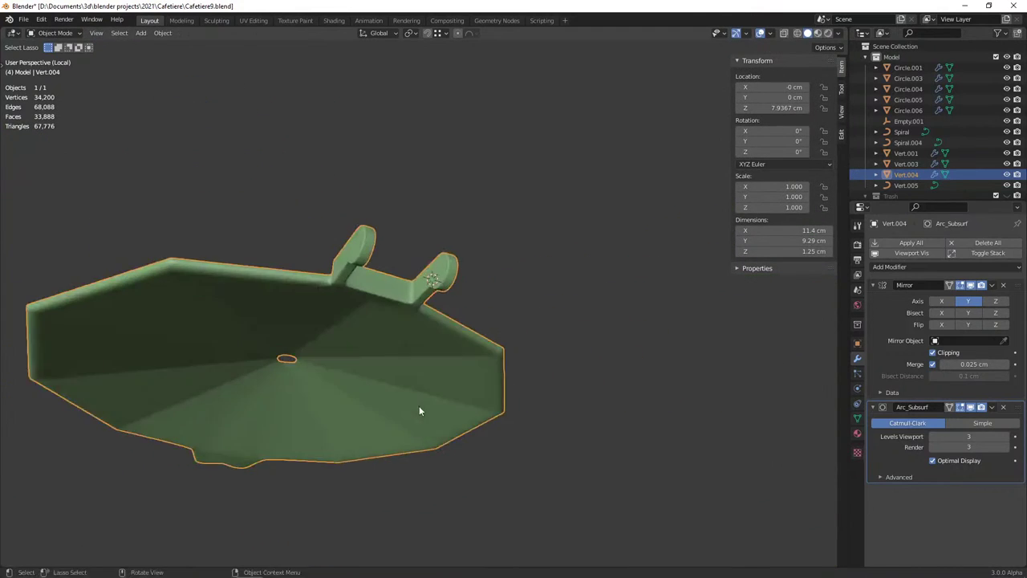
key("alt+a")
mouse_move(373, 350)
middle_mouse_down()
mouse_move(424, 332)
mouse_move(451, 393)
mouse_move(421, 417)
mouse_move(429, 402)
mouse_move(265, 424)
middle_mouse_up()
key("KP_Divide")
scroll(441, 423, "down", 4)
Select the green lid and enter Edit Mode on its hinge tab
scroll(401, 388, "up", 5)
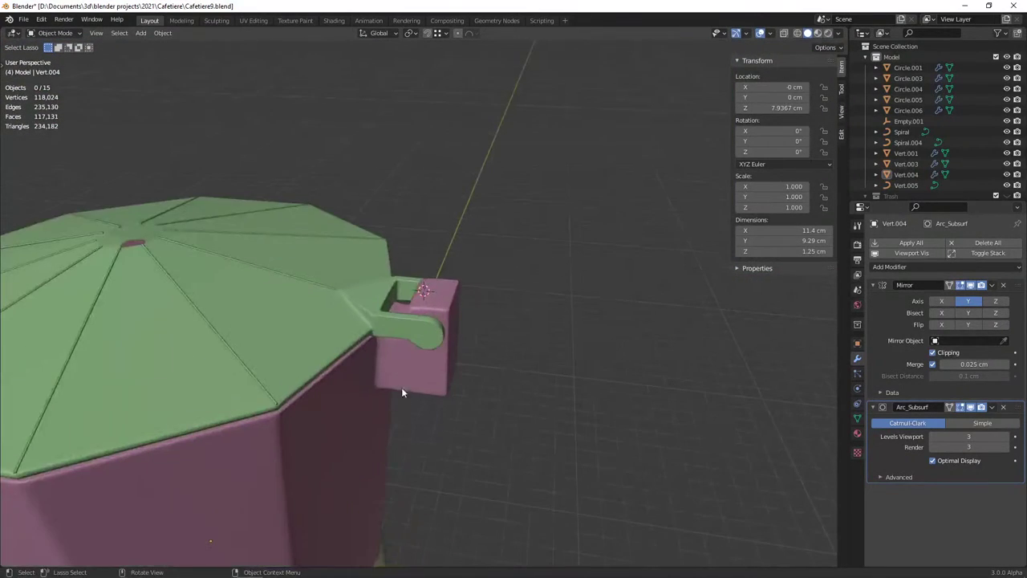
left_click(381, 328)
scroll(388, 386, "up", 3)
scroll(417, 424, "up", 3)
middle_click_drag(417, 424, 388, 416)
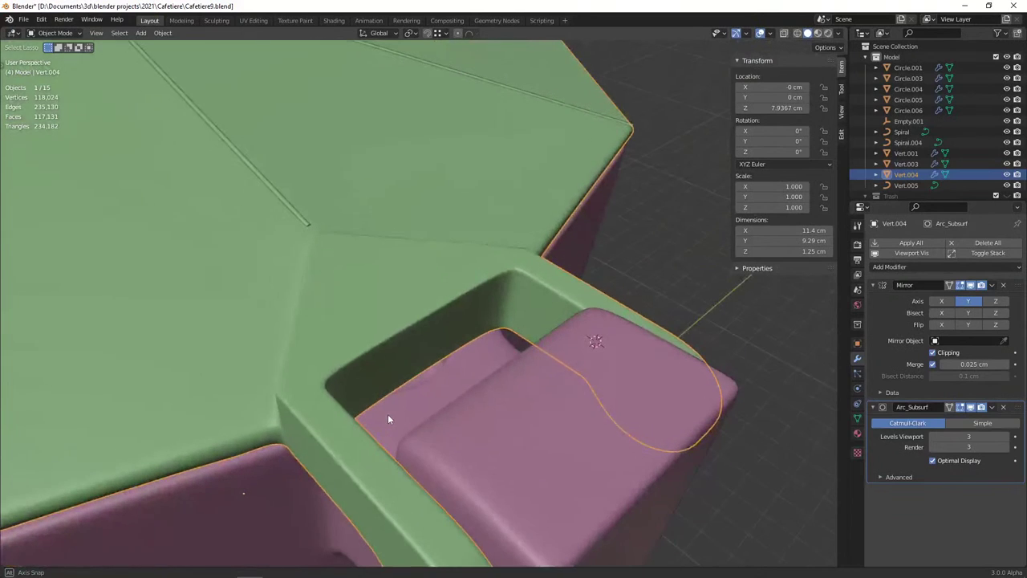
mouse_move(453, 388)
middle_mouse_down()
mouse_move(401, 355)
mouse_move(469, 325)
mouse_move(483, 365)
mouse_move(429, 311)
mouse_move(369, 354)
mouse_move(435, 314)
mouse_move(401, 289)
middle_mouse_up()
key("Tab")
Select a face path along the recess wall and edge-slide it
left_click(469, 313)
left_click(440, 353)
left_click(471, 301, "ctrl")
key("2")
key("g")
key("g")
left_click(364, 354)
Shrink the face strip along the recess wall inward with Alt+S
key("Tab")
scroll(389, 290, "up", 2)
key("Tab")
left_click(401, 287)
left_click(394, 355, "ctrl")
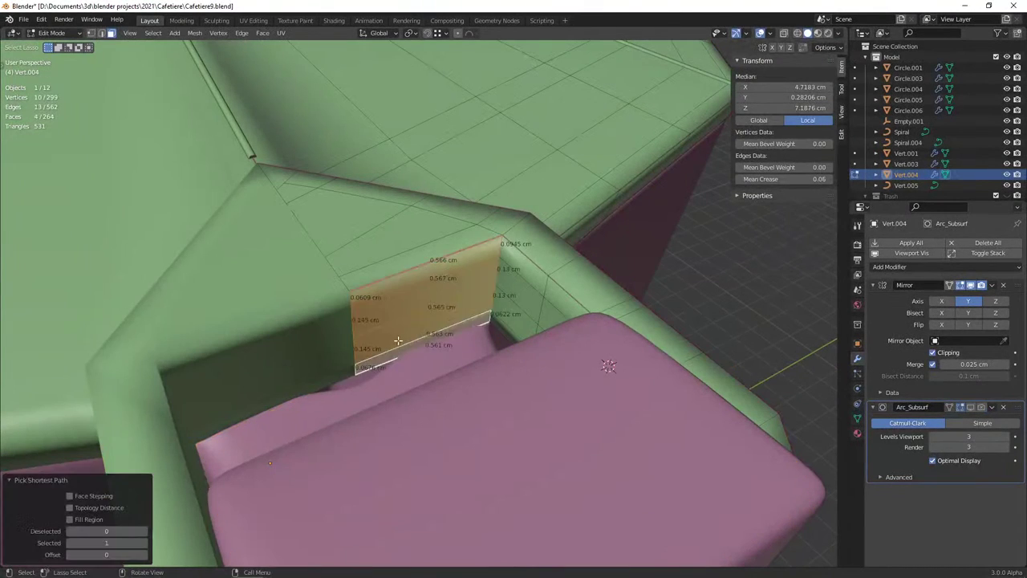
middle_click_drag(393, 354, 444, 345)
key("alt+s")
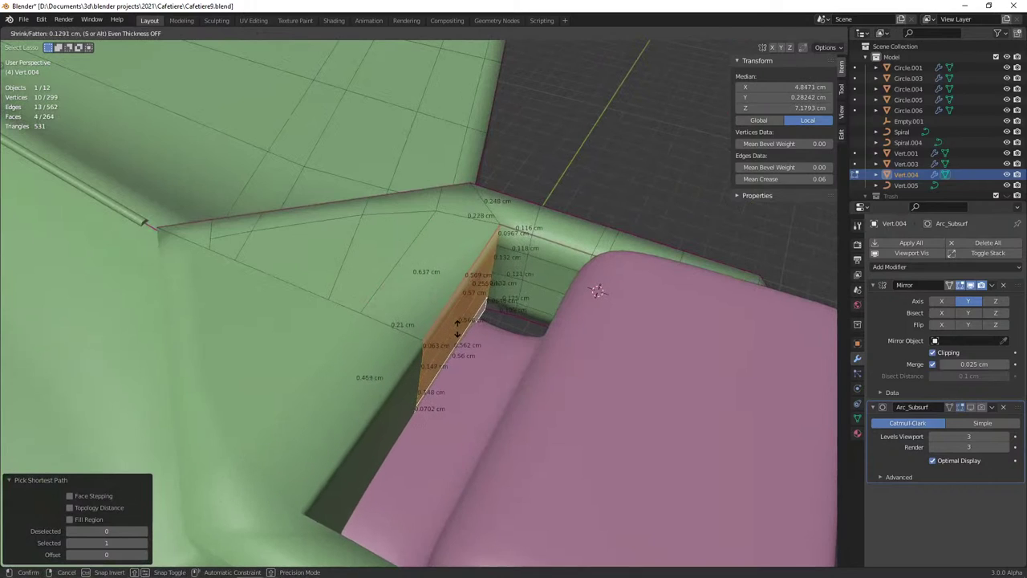
left_click(439, 249)
Slide the lid-top edge and the recess edge loop by factors 0.654 and -0.647
left_click(436, 211)
key("g")
key("g")
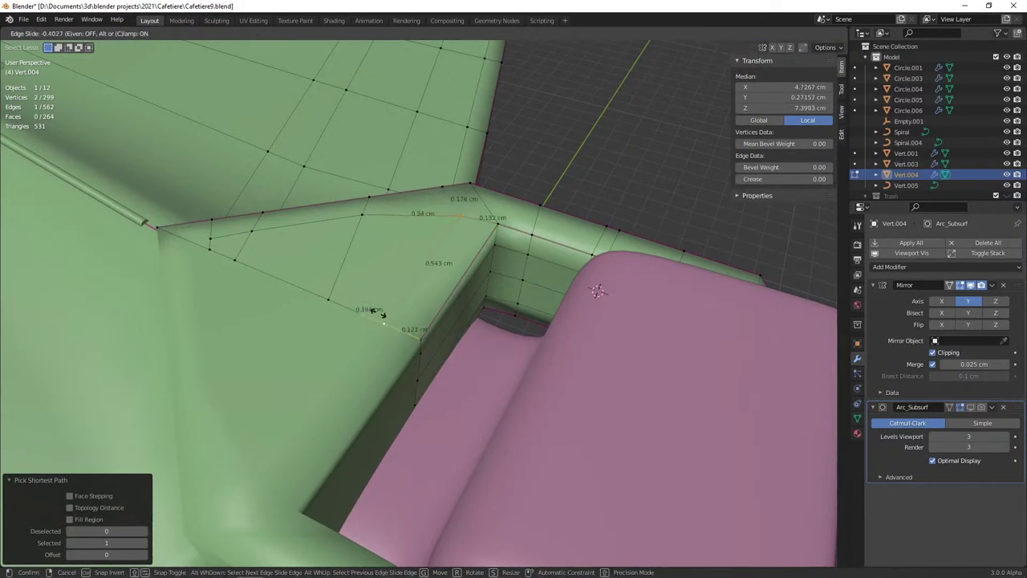
left_click(492, 281)
middle_click_drag(537, 248, 401, 297)
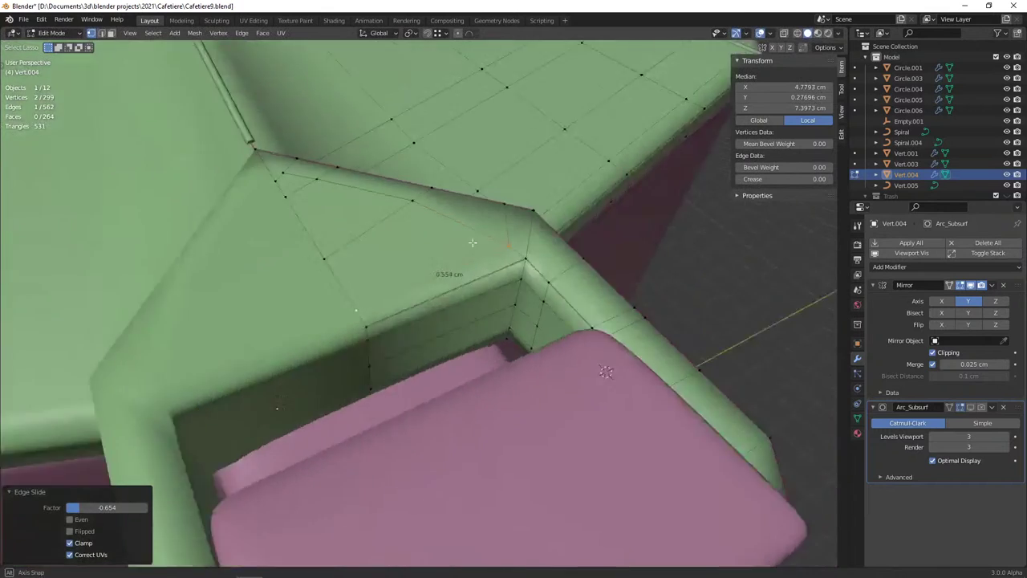
mouse_move(425, 340)
middle_mouse_down()
mouse_move(405, 368)
mouse_move(417, 350)
middle_mouse_up()
left_click(410, 371, "alt")
key("g")
key("g")
left_click(457, 371)
key("alt+a")
Edge-slide the tab's vertical loop and vertex-slide a single tab vertex
scroll(416, 350, "up", 2)
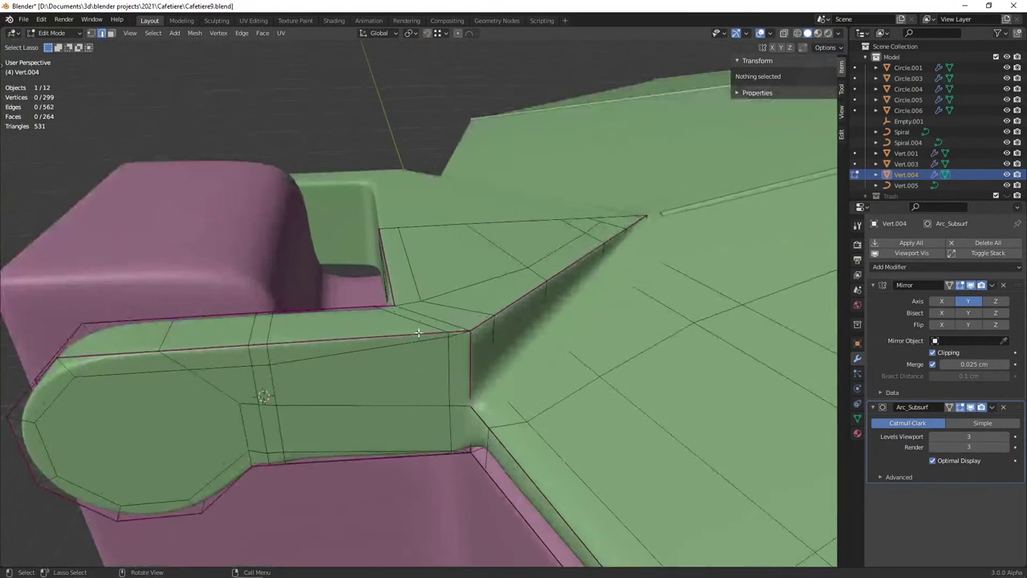
left_click(418, 333, "alt")
key("g")
key("g")
left_click(409, 335)
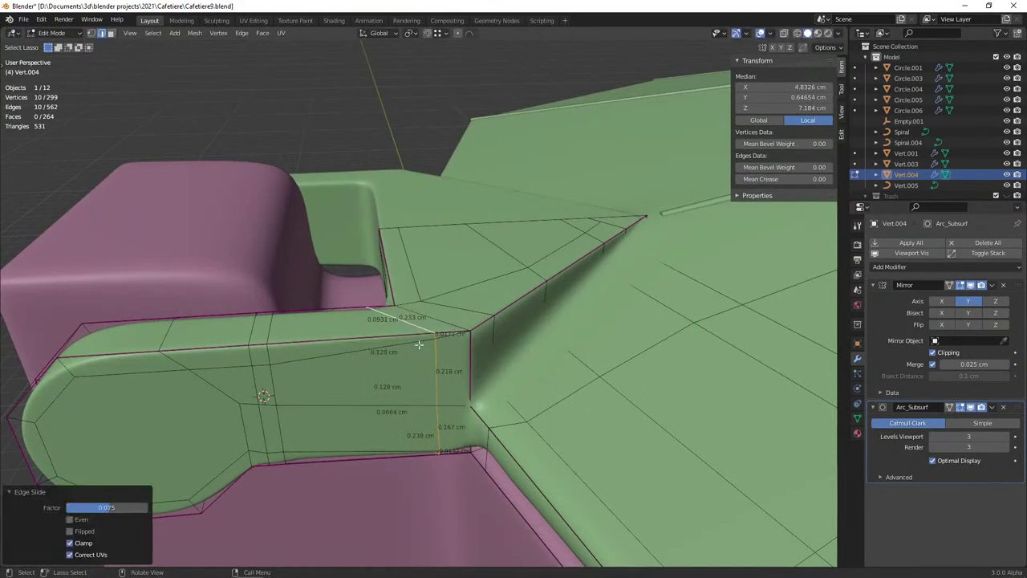
left_click(436, 340)
key("shift+v")
left_click(438, 360)
Move a tab vertex straight down, then return to Object Mode and deselect the lid
key("Tab")
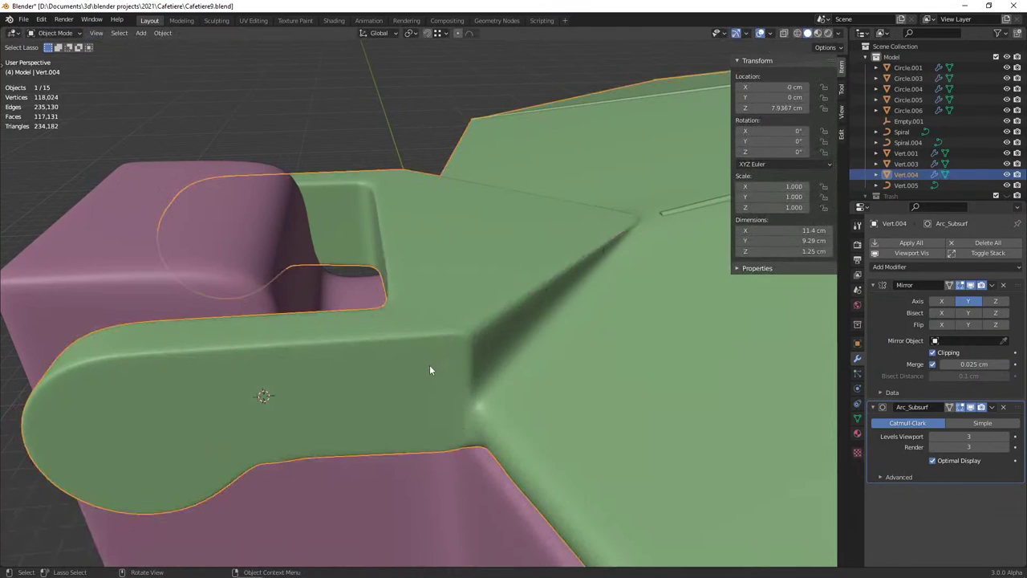
middle_click_drag(438, 361, 421, 334)
key("Tab")
key("g")
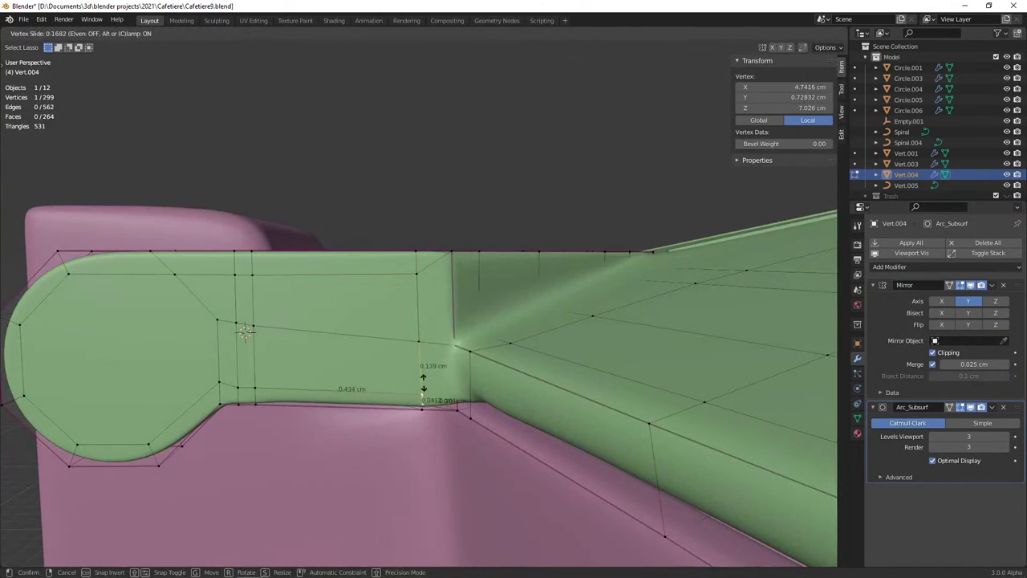
left_click(423, 399)
key("Tab")
mouse_move(423, 387)
middle_mouse_down()
mouse_move(422, 367)
mouse_move(416, 383)
mouse_move(461, 411)
mouse_move(355, 429)
mouse_move(394, 420)
mouse_move(250, 416)
mouse_move(328, 417)
middle_mouse_up()
key("alt+a")
Save the file as Cafetiere9.blend
scroll(416, 383, "down", 3)
scroll(458, 412, "down", 3)
scroll(328, 417, "up", 4)
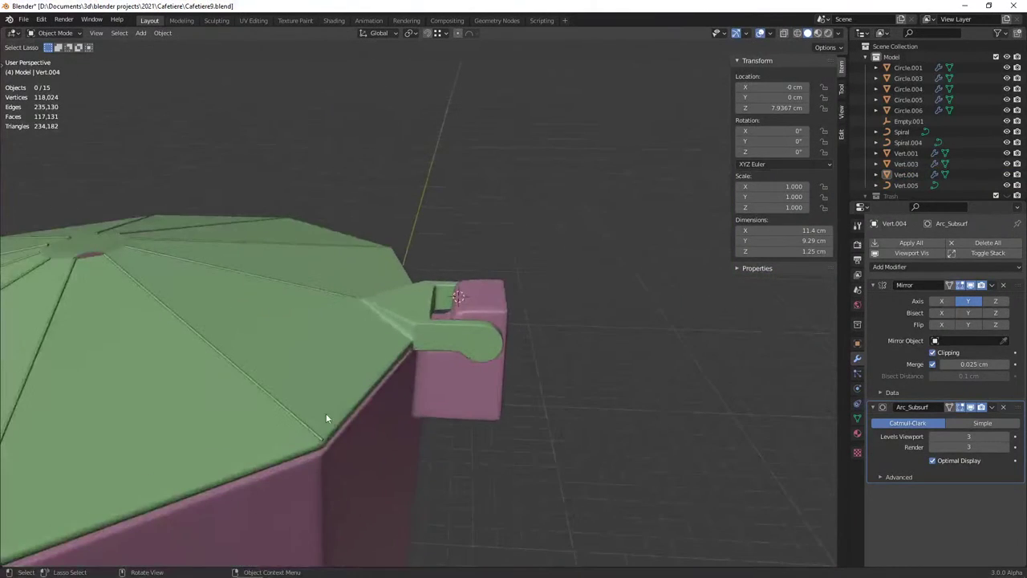
key("ctrl+s")
Deselect everything and switch the viewport to Rendered shading
mouse_move(392, 388)
middle_mouse_down()
mouse_move(442, 412)
mouse_move(445, 367)
mouse_move(402, 346)
middle_mouse_up()
left_click(445, 370)
key("alt+a")
key("z")
left_click(437, 286)
mouse_move(436, 285)
middle_mouse_down()
mouse_move(534, 367)
mouse_move(382, 335)
mouse_move(443, 325)
mouse_move(438, 345)
mouse_move(452, 285)
middle_mouse_up()
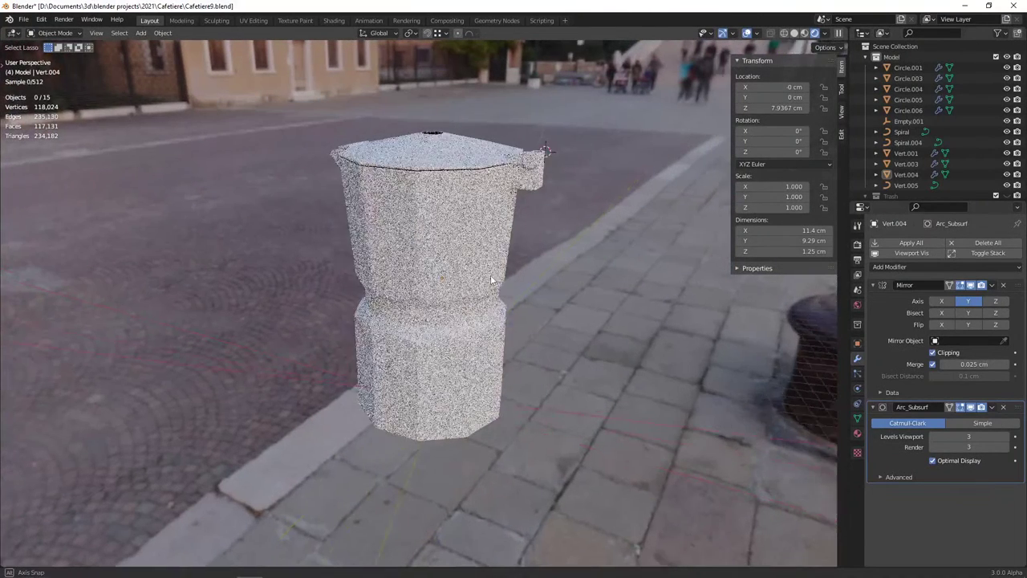
Switch to Solid shading and view the cafetière in Front Orthographic with numpad 1
key("z")
left_click(549, 290)
middle_click_drag(549, 290, 470, 311)
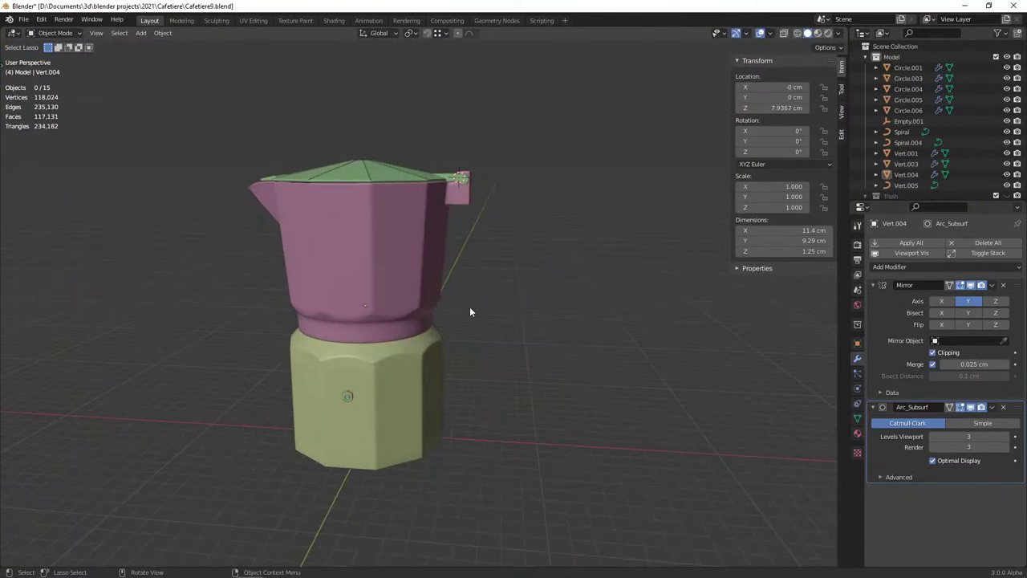
key("KP_1")
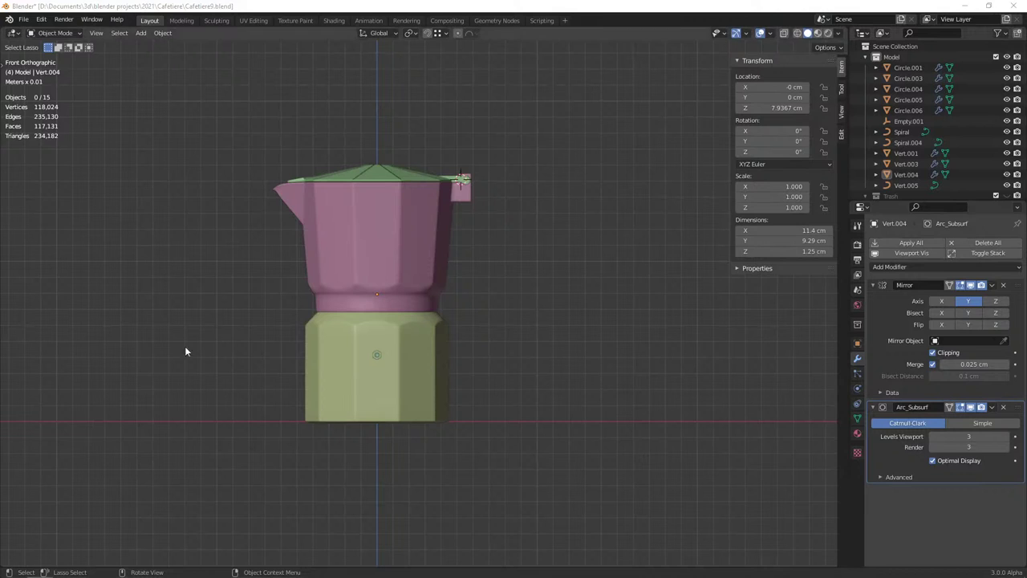
Hide the pink upper body, the base disc and the jar body pieces
middle_click_drag(498, 278, 473, 289)
scroll(395, 290, "down", 3)
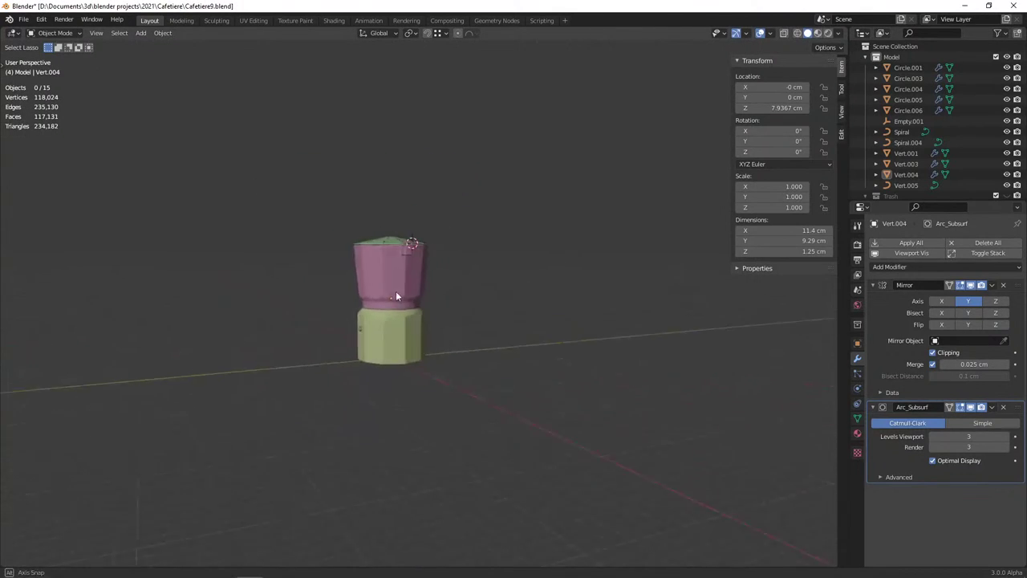
mouse_move(396, 290)
middle_mouse_down()
mouse_move(382, 329)
mouse_move(436, 325)
mouse_move(486, 289)
mouse_move(560, 329)
mouse_move(551, 338)
middle_mouse_up()
scroll(382, 329, "up", 5)
scroll(551, 339, "down", 4)
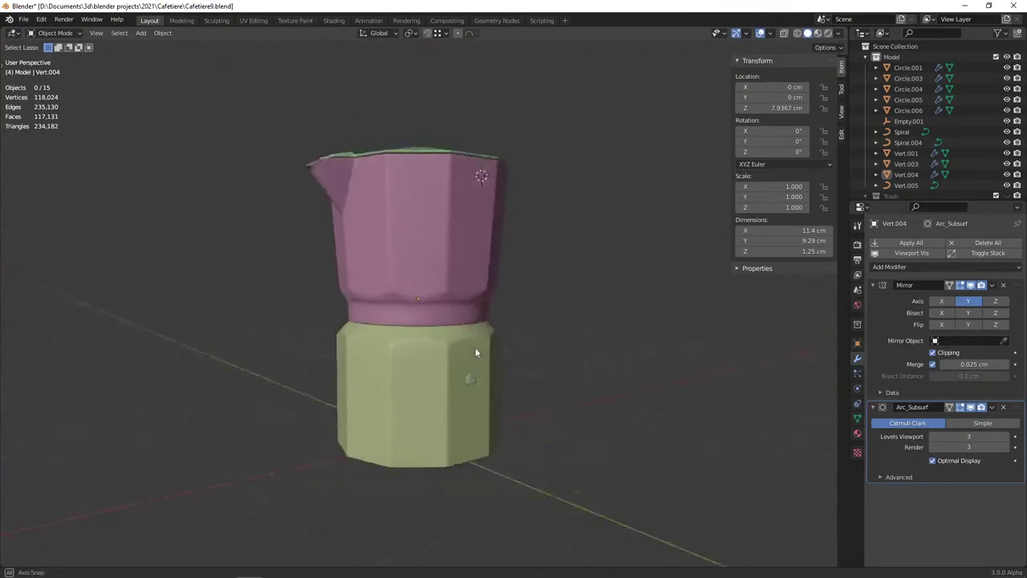
left_click(437, 280)
key("h")
scroll(409, 328, "up", 3)
left_click(399, 334)
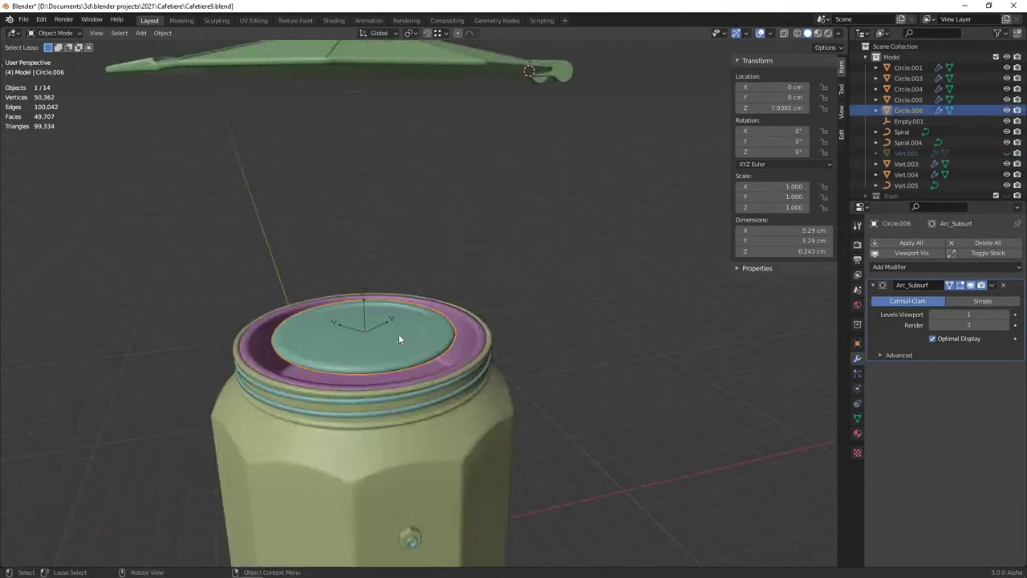
key("h")
left_click(414, 371)
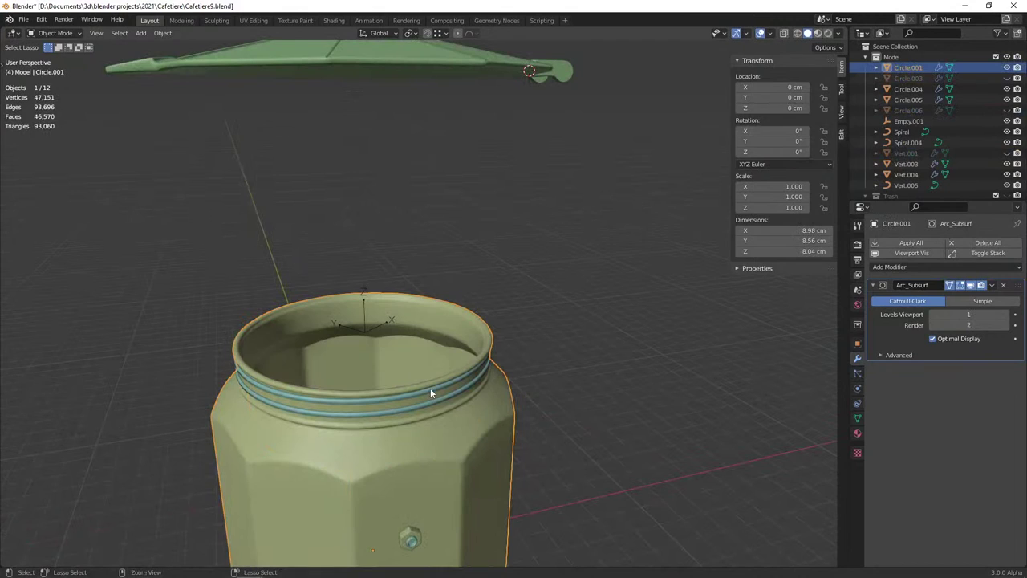
left_click(430, 388)
scroll(408, 375, "down", 4)
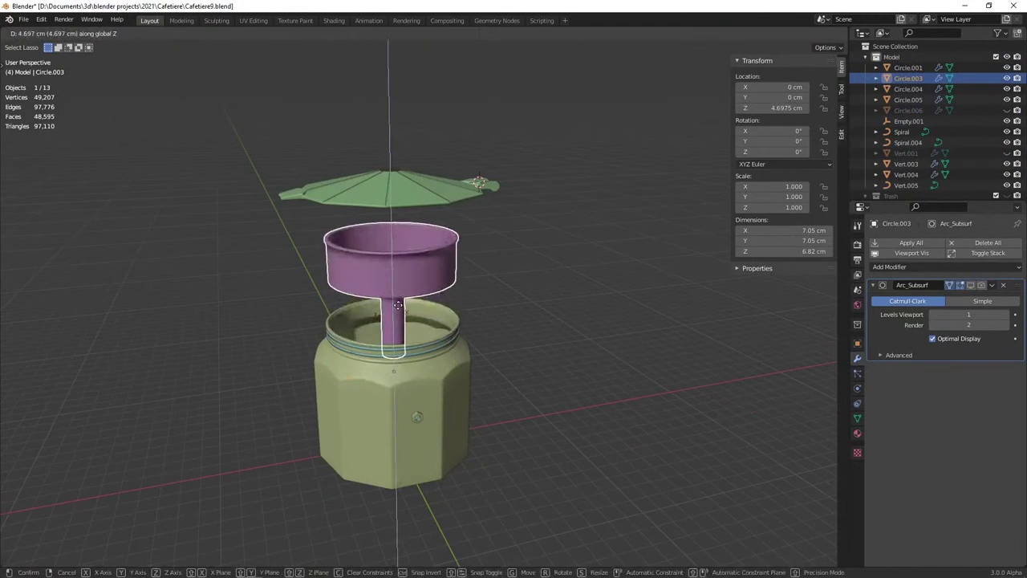
key("h")
Hide the funnel parts, the small green piece, the empty and the lid parts
left_click(436, 341)
left_click(430, 356, "shift")
left_click(426, 353, "shift")
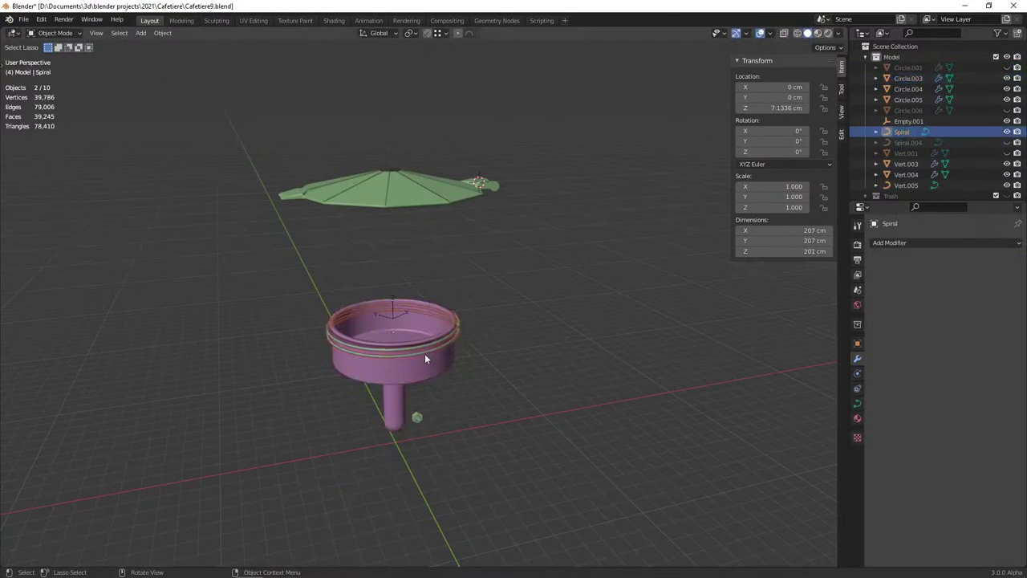
key("h")
left_click(416, 417)
key("h")
left_click(383, 308)
key("h")
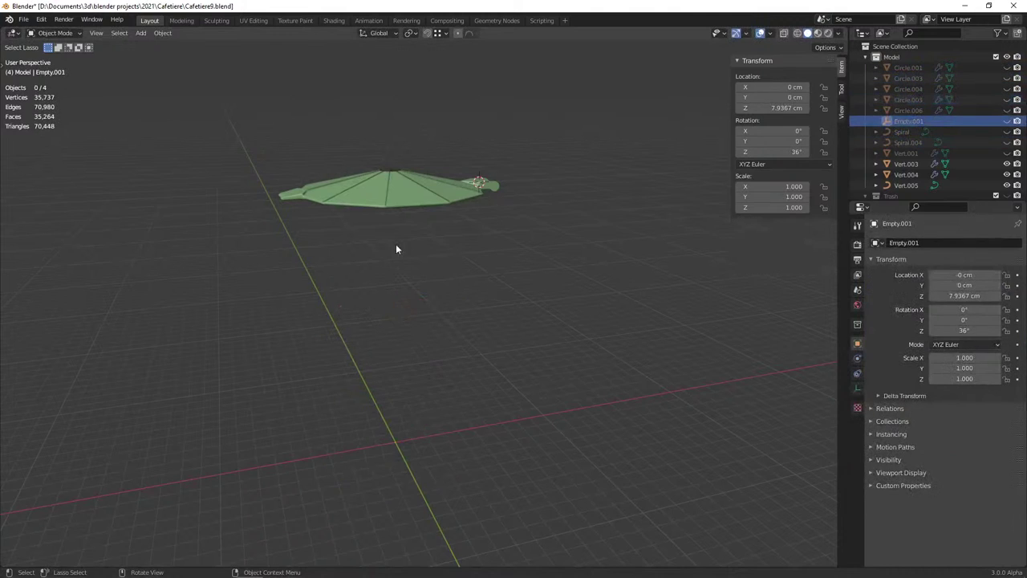
left_click(397, 243)
key("h")
left_click(384, 188)
key("h")
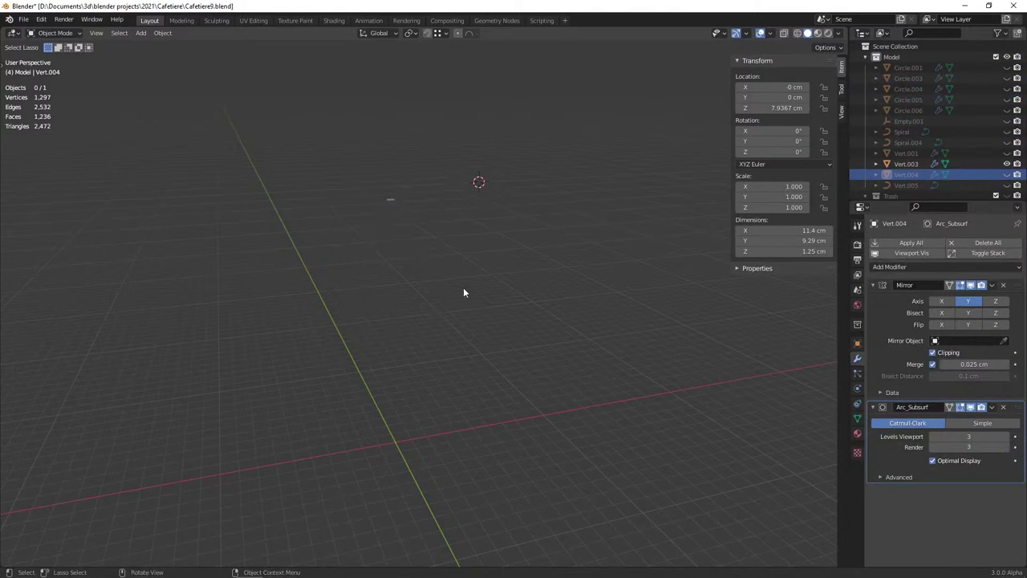
Reveal all hidden objects with Alt+H and frame the view on the small disc
mouse_move(463, 123)
middle_mouse_down()
mouse_move(401, 251)
mouse_move(326, 203)
mouse_move(358, 247)
middle_mouse_up()
left_click(327, 203)
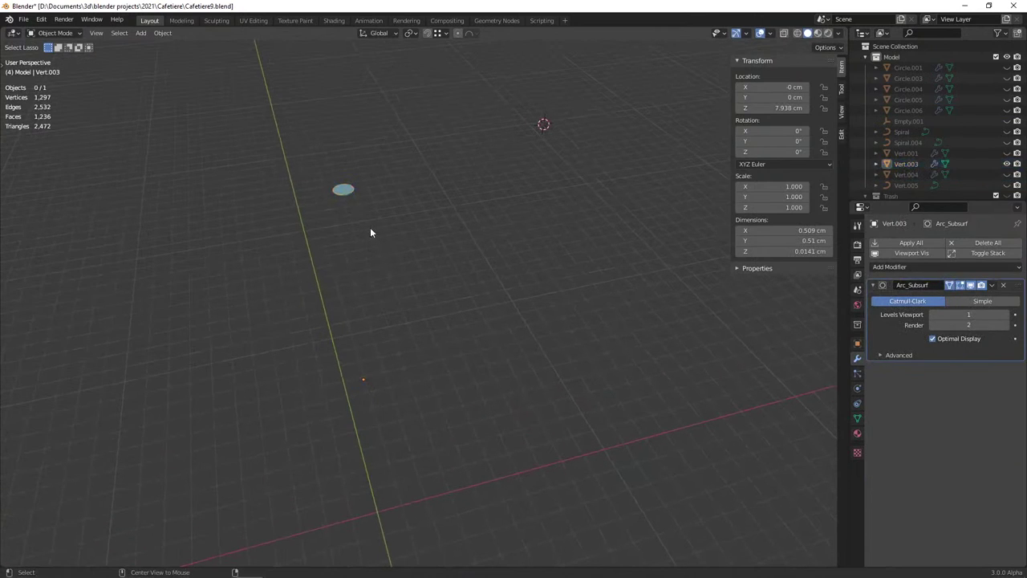
key("alt+h")
key("KP_Decimal")
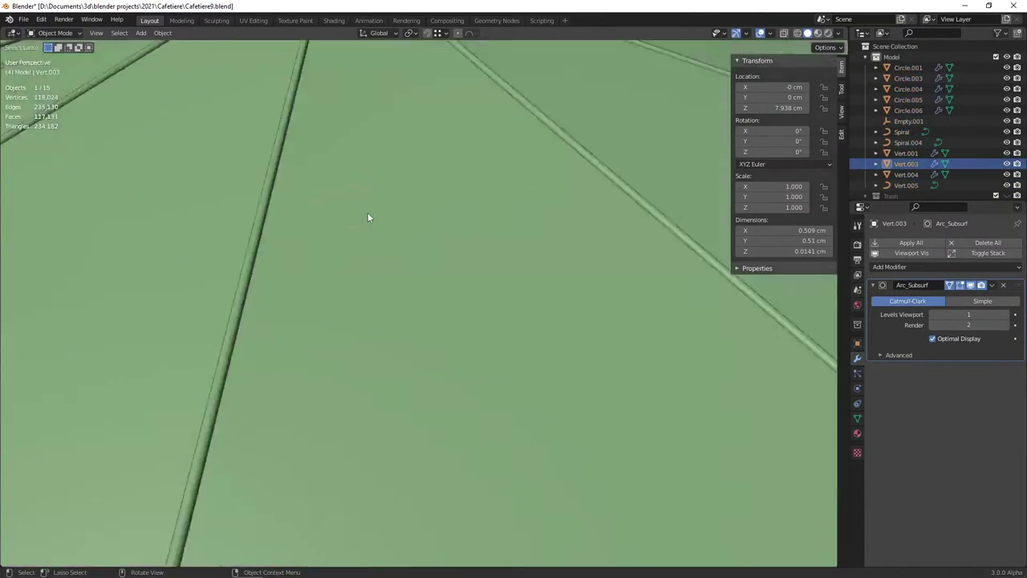
mouse_move(363, 286)
middle_mouse_down()
mouse_move(440, 233)
mouse_move(399, 255)
mouse_move(366, 323)
middle_mouse_up()
Hide the green lid and the green spoke piece so only the pink pot remains
left_click(428, 309)
key("h")
left_click(423, 294)
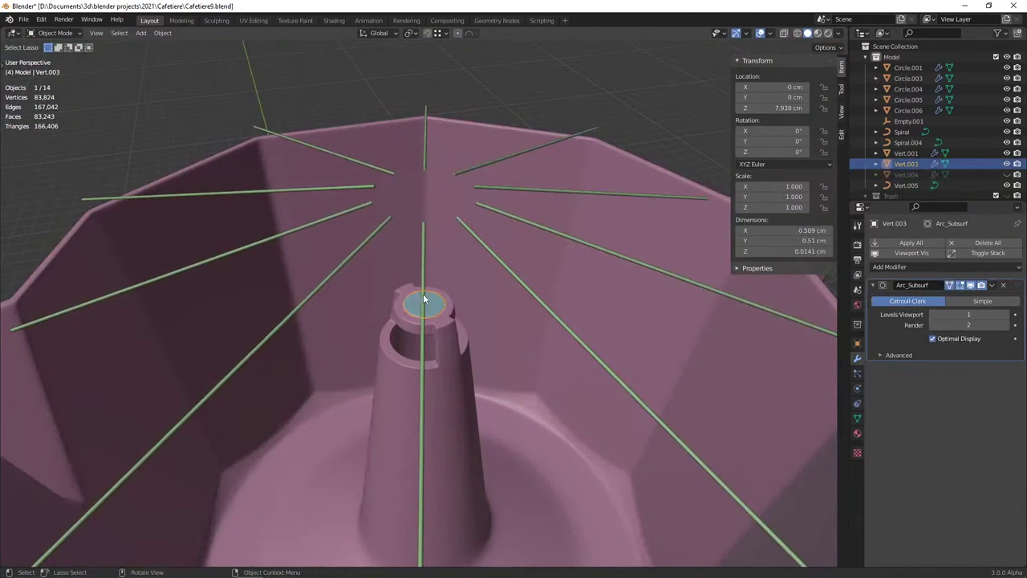
key("h")
scroll(430, 304, "down", 8)
mouse_move(430, 304)
middle_mouse_down()
mouse_move(368, 330)
mouse_move(292, 321)
mouse_move(319, 296)
mouse_move(270, 273)
middle_mouse_up()
scroll(319, 296, "up", 2)
scroll(270, 273, "up", 2)
Select the pink pot body and bring its hinge block into a front view
left_click(450, 350)
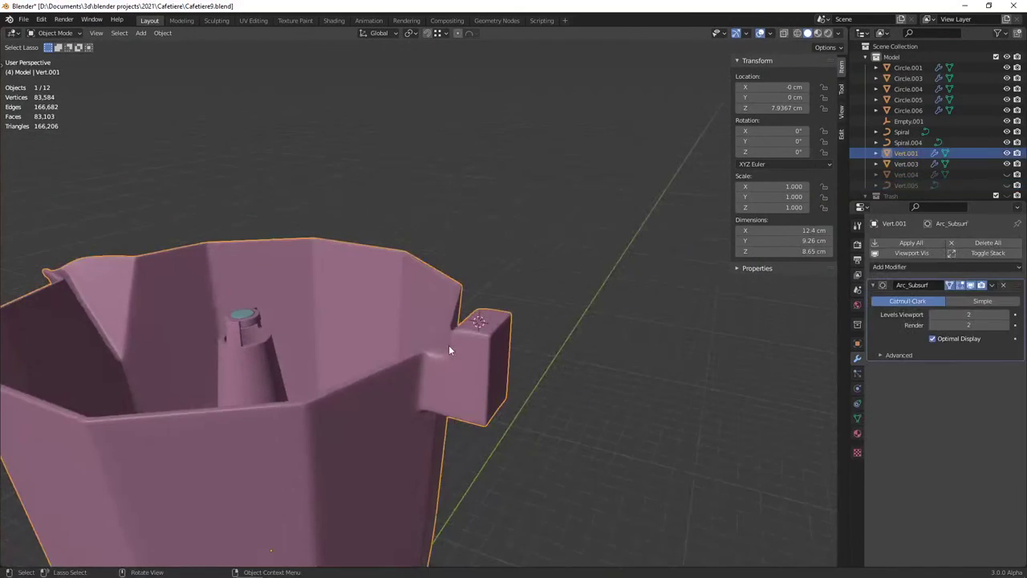
key("KP_1")
scroll(449, 349, "up", 1)
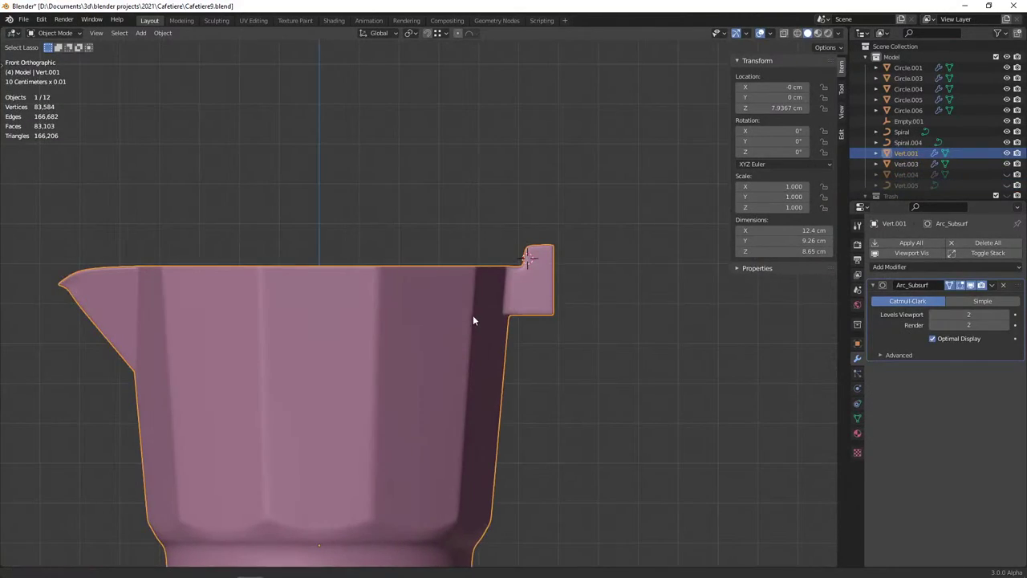
middle_click_drag(475, 319, 358, 291, "shift")
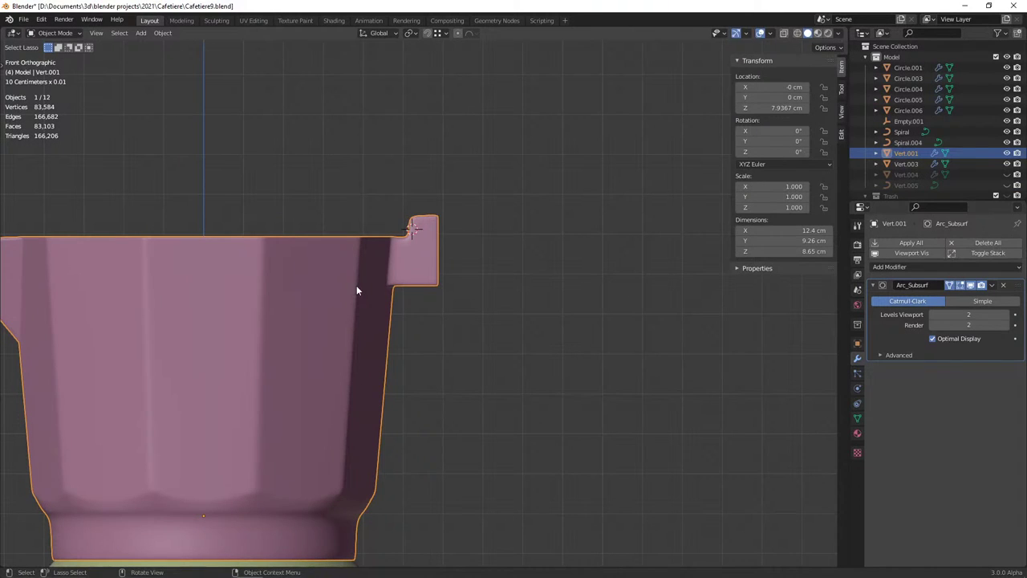
mouse_move(356, 285)
middle_mouse_down()
mouse_move(402, 289)
mouse_move(270, 240)
middle_mouse_up()
scroll(270, 241, "up", 2)
Edit the pot mesh with nothing selected, in face selection mode
middle_click_drag(238, 206, 404, 308)
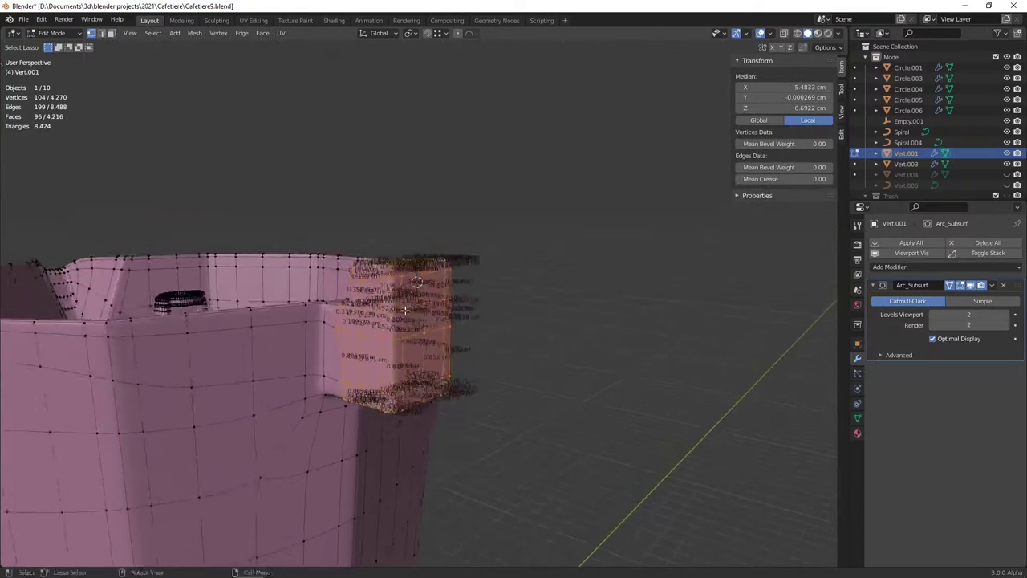
key("Tab")
key("Tab")
scroll(385, 308, "up", 3)
key("alt+a")
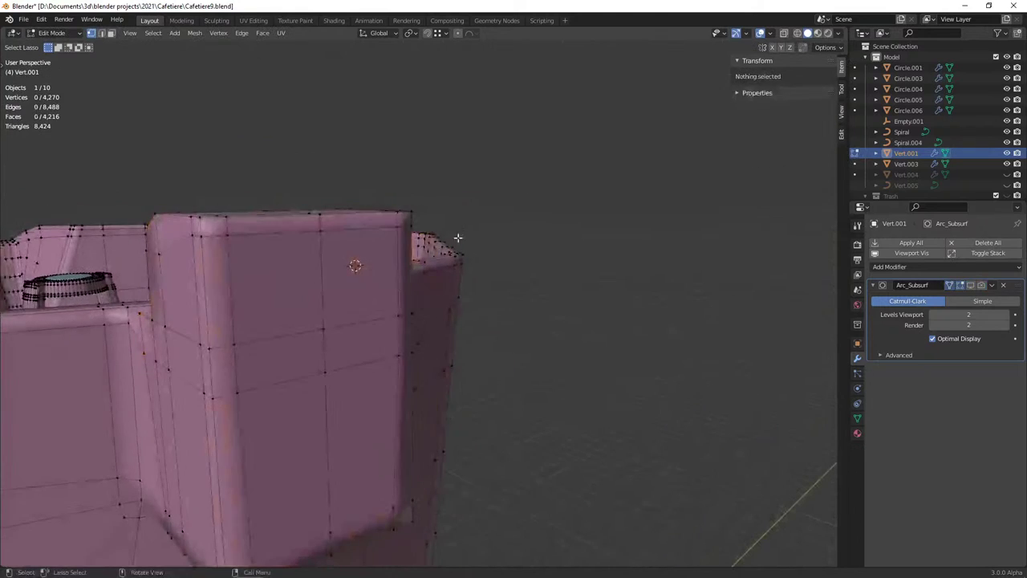
left_click(769, 33)
left_click(769, 32)
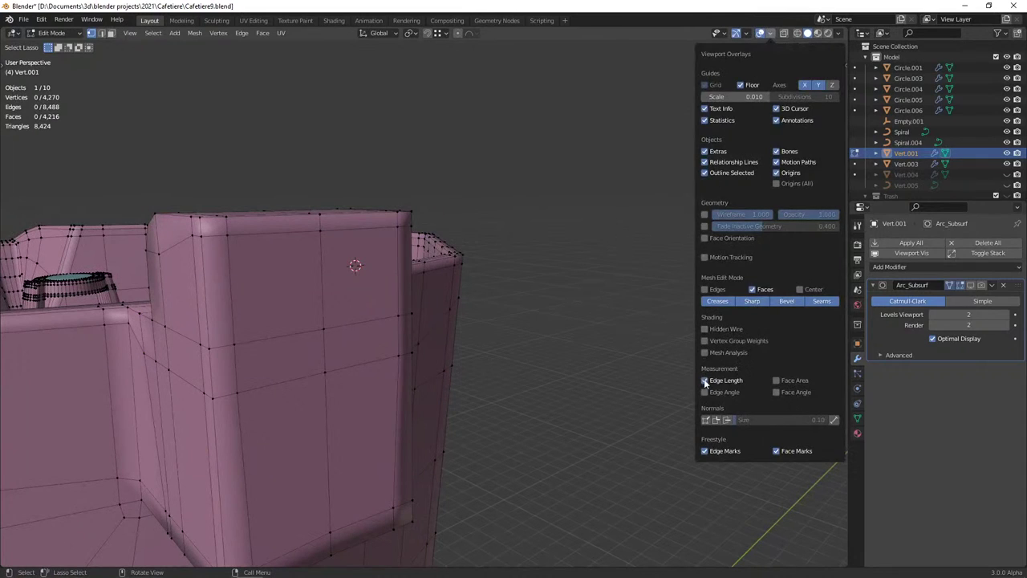
key("3")
Select the hinge block's front faces and inset them to leave a thin border
left_click(294, 283)
mouse_move(273, 305)
middle_mouse_down()
mouse_move(294, 283)
mouse_move(276, 252)
mouse_move(310, 222)
middle_mouse_up()
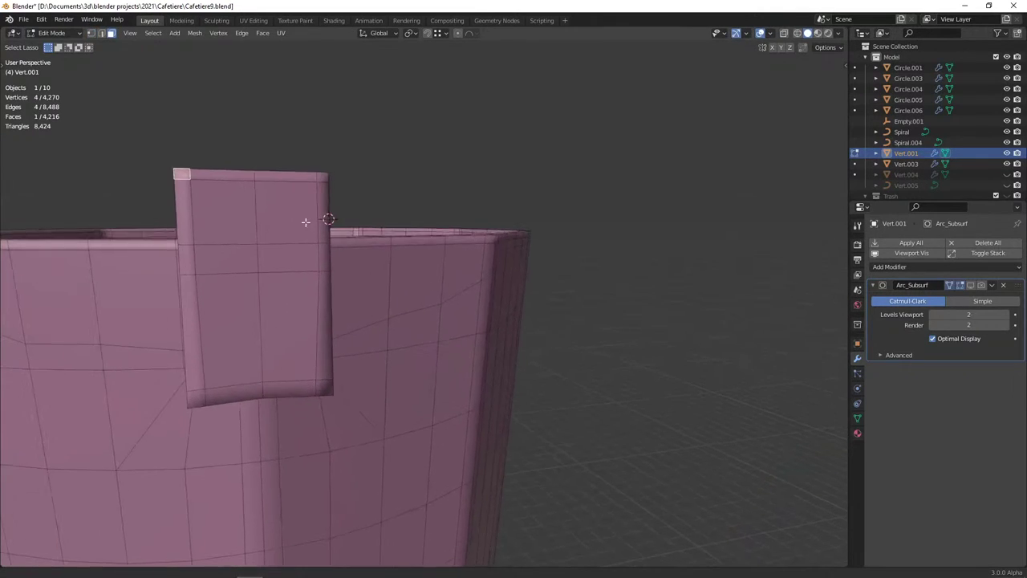
left_click(316, 379, "ctrl+shift")
middle_click_drag(230, 208, 312, 232)
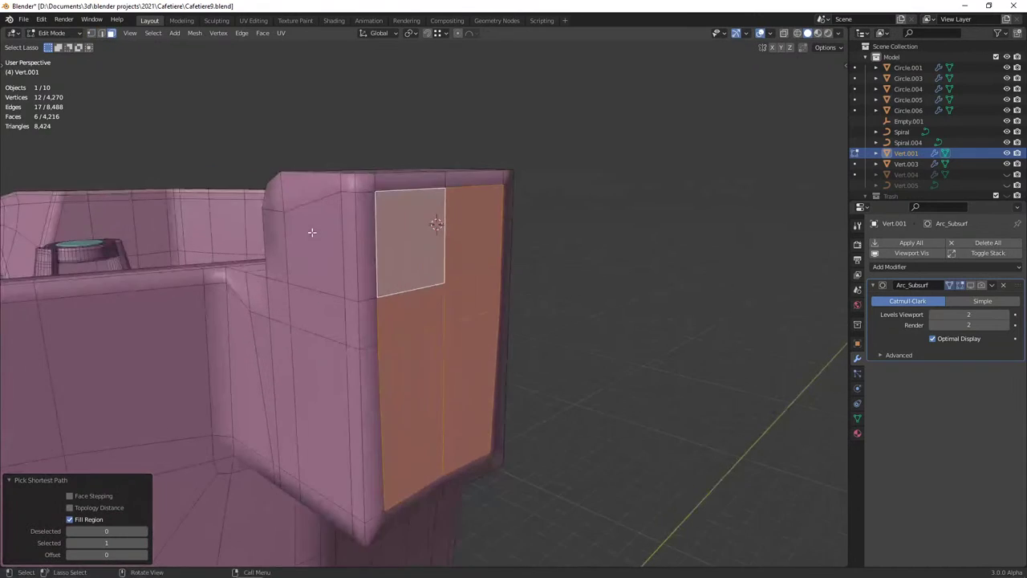
left_click(365, 190)
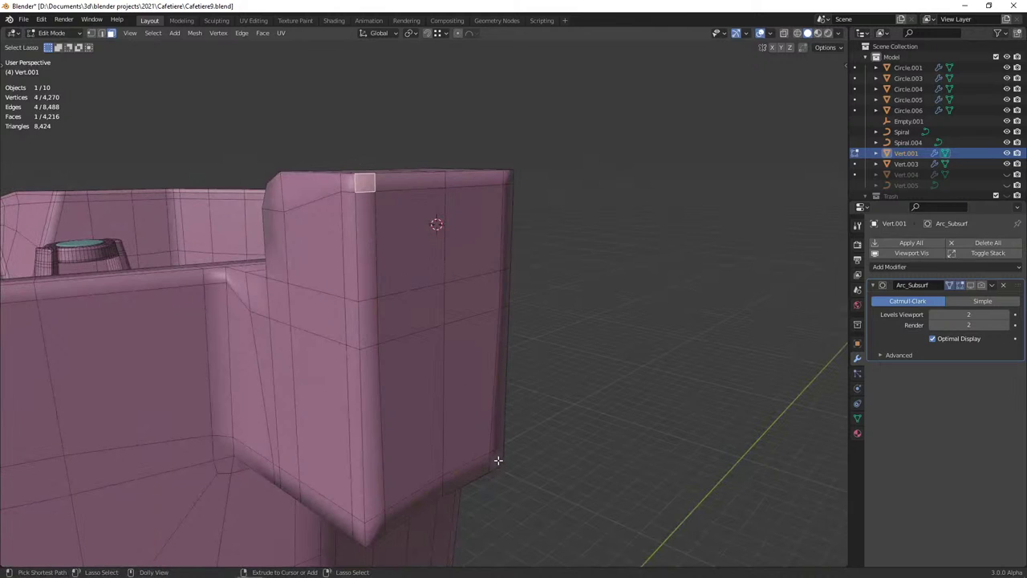
left_click(495, 459, "ctrl+shift")
key("i")
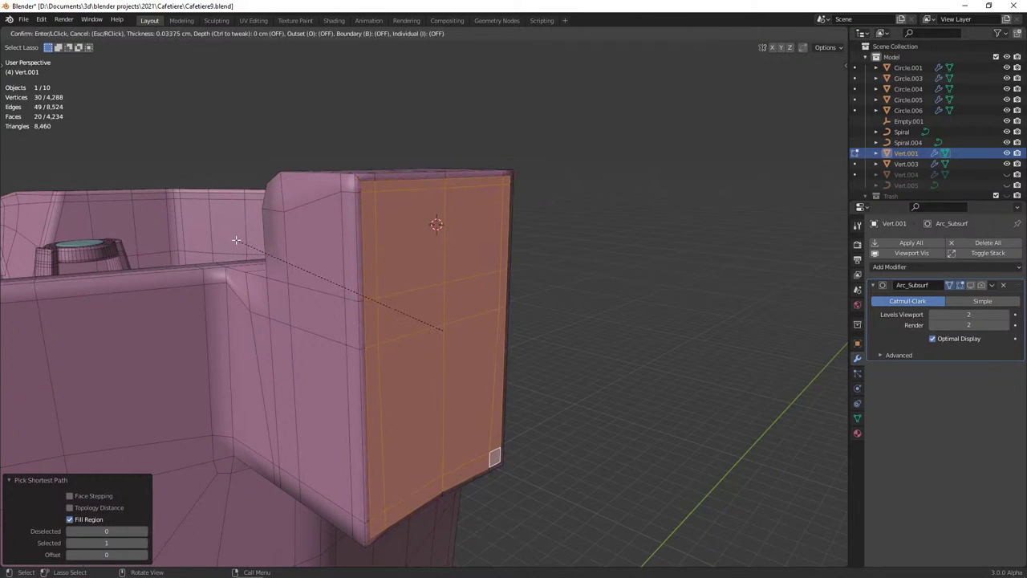
left_click(236, 239)
Extrude the inset panel inward as a trial recess and check the smoothed result
key("e")
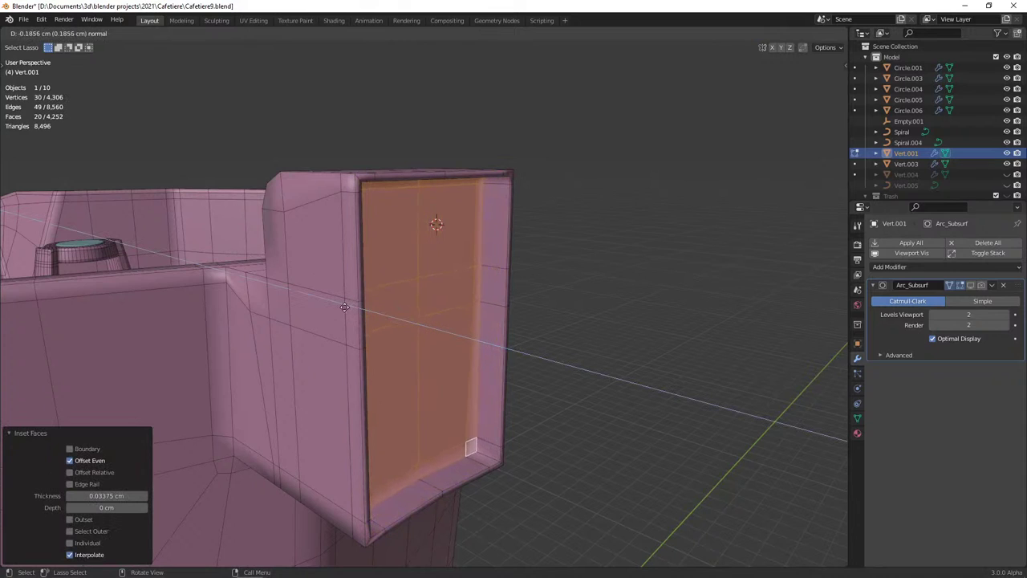
left_click(341, 309)
middle_click_drag(391, 318, 376, 313)
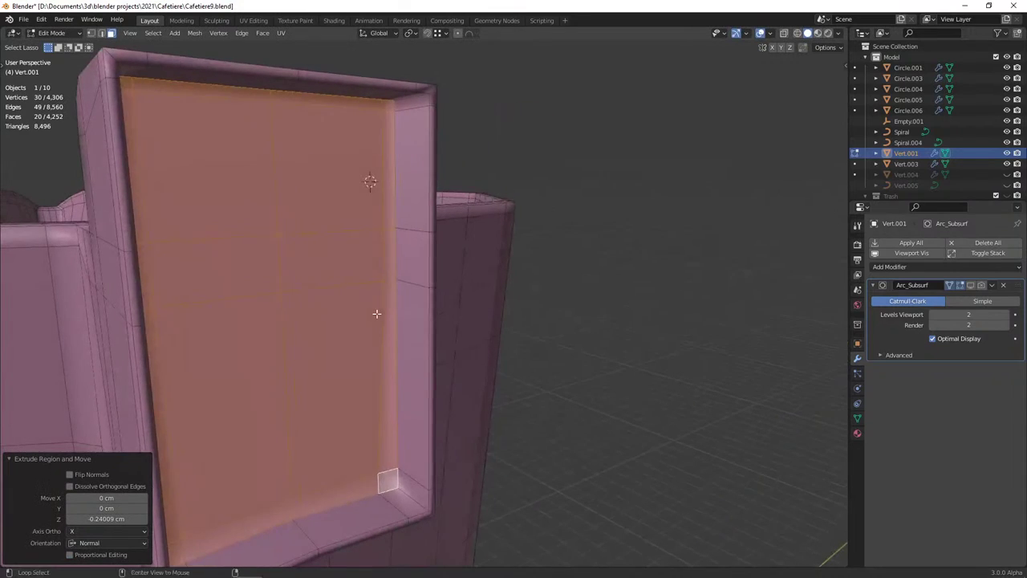
key("alt+a")
key("Tab")
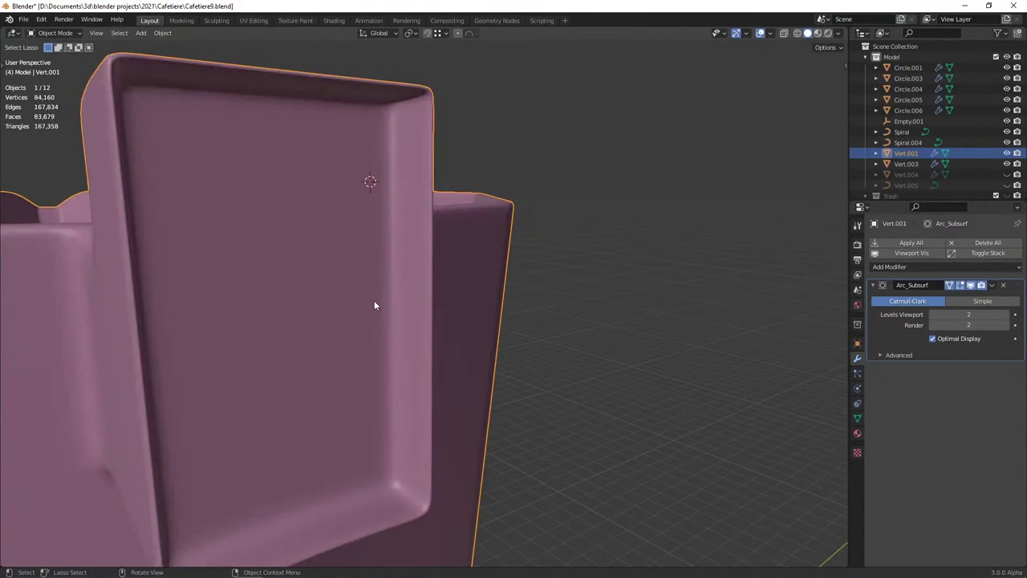
scroll(374, 300, "down", 3)
mouse_move(368, 297)
middle_mouse_down()
mouse_move(368, 309)
mouse_move(422, 316)
mouse_move(339, 289)
mouse_move(406, 313)
middle_mouse_up()
Undo the trial recess, returning the hinge block front to its plain state
key("alt+a")
left_click(406, 312)
key("Tab")
scroll(374, 295, "up", 3)
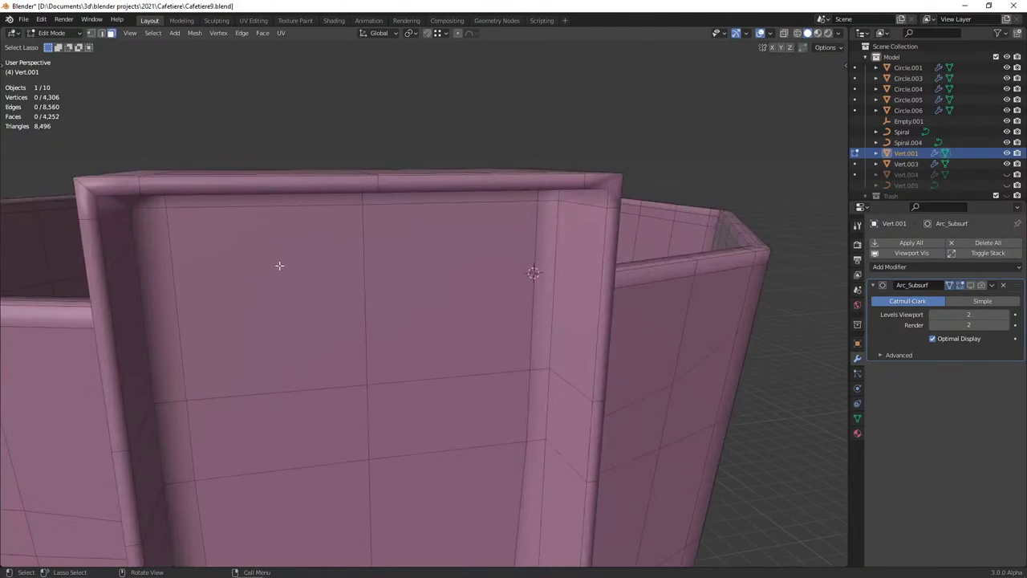
left_click(116, 212, "alt")
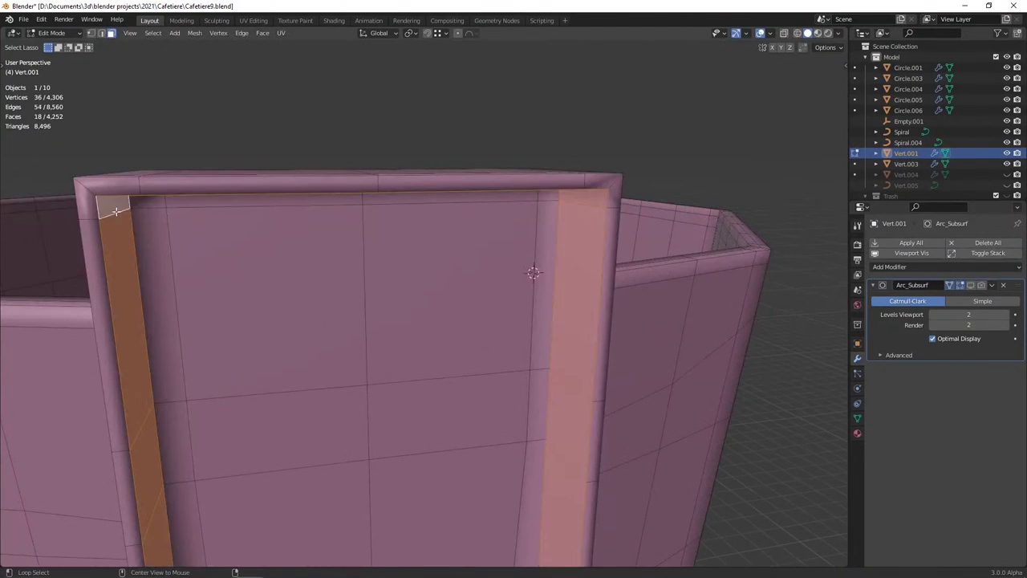
key("alt+a")
key("Tab")
key("alt+a")
Reselect the block's front faces and inset them again by about 0.067 cm
left_click(265, 254)
key("Tab")
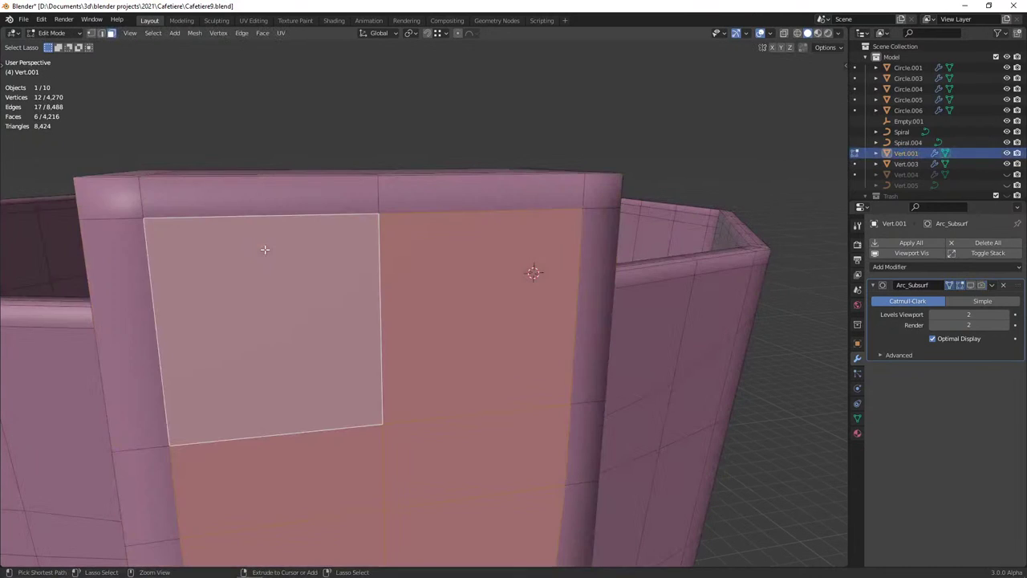
scroll(175, 219, "down", 4)
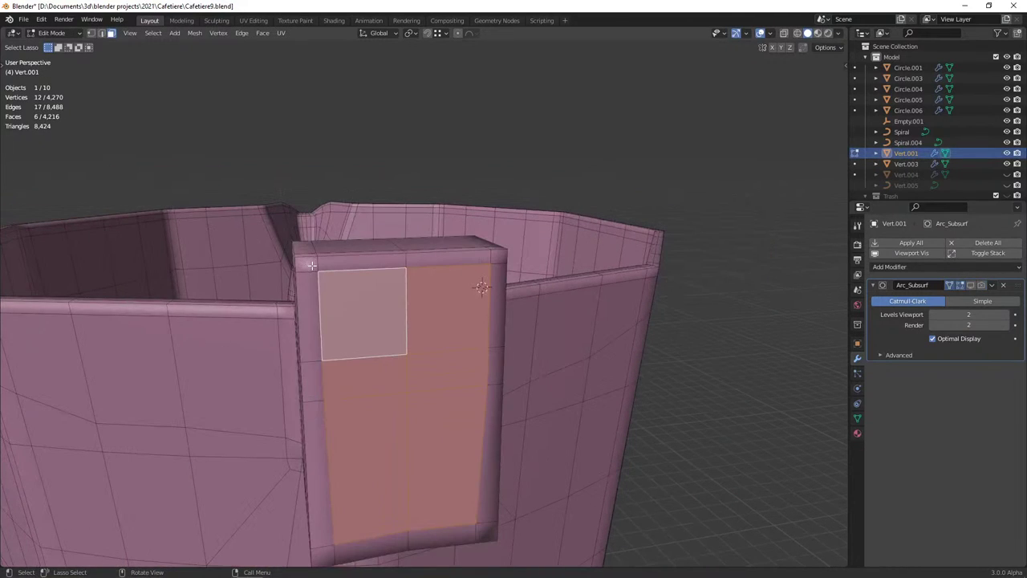
left_click(311, 265)
left_click(485, 519, "ctrl+shift")
middle_click_drag(460, 349, 311, 267)
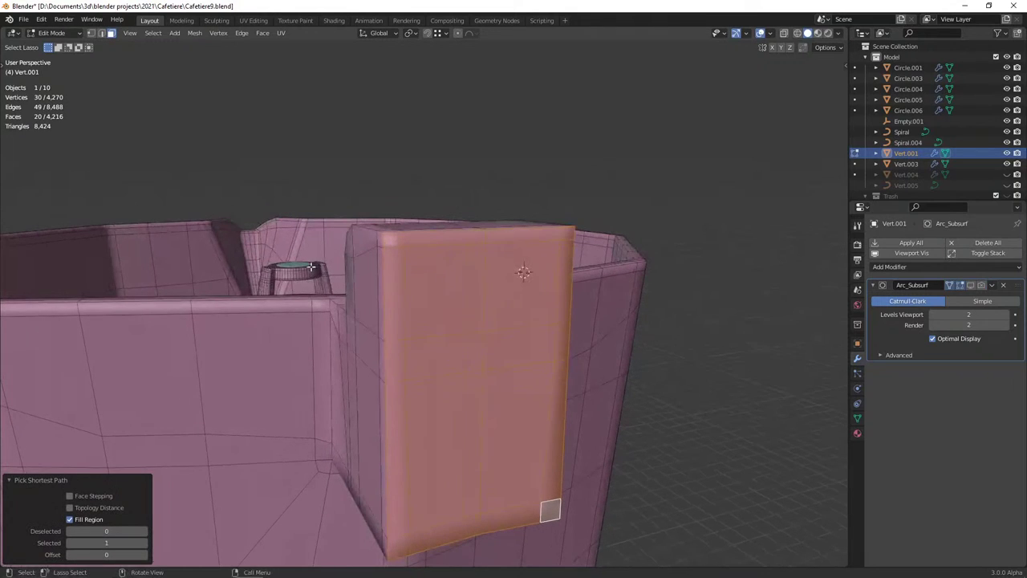
key("i")
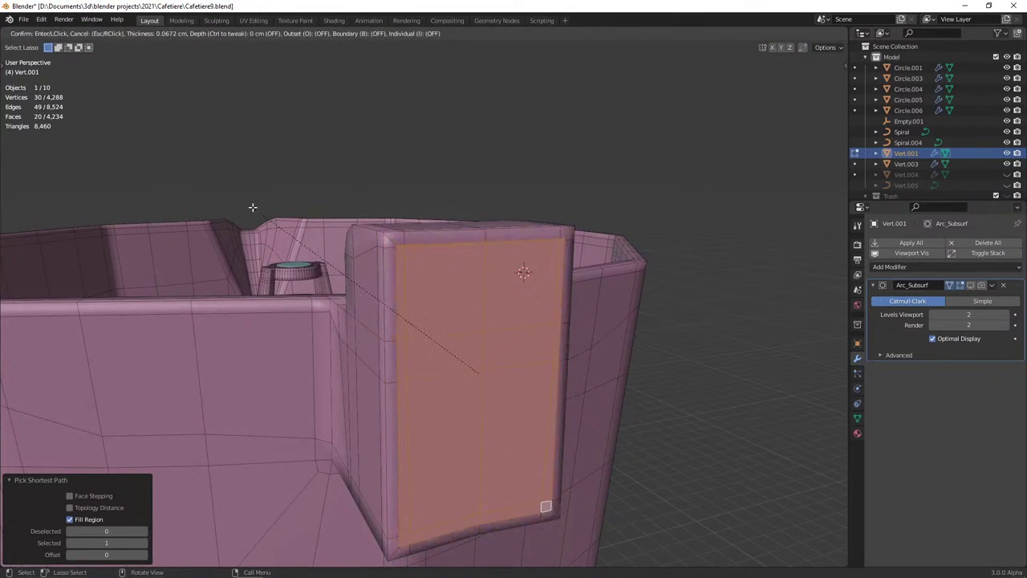
left_click(252, 211)
scroll(413, 275, "up", 3)
middle_click_drag(412, 275, 350, 197)
Select the border's inner edges and slide them to adjust the border width
left_click(315, 113)
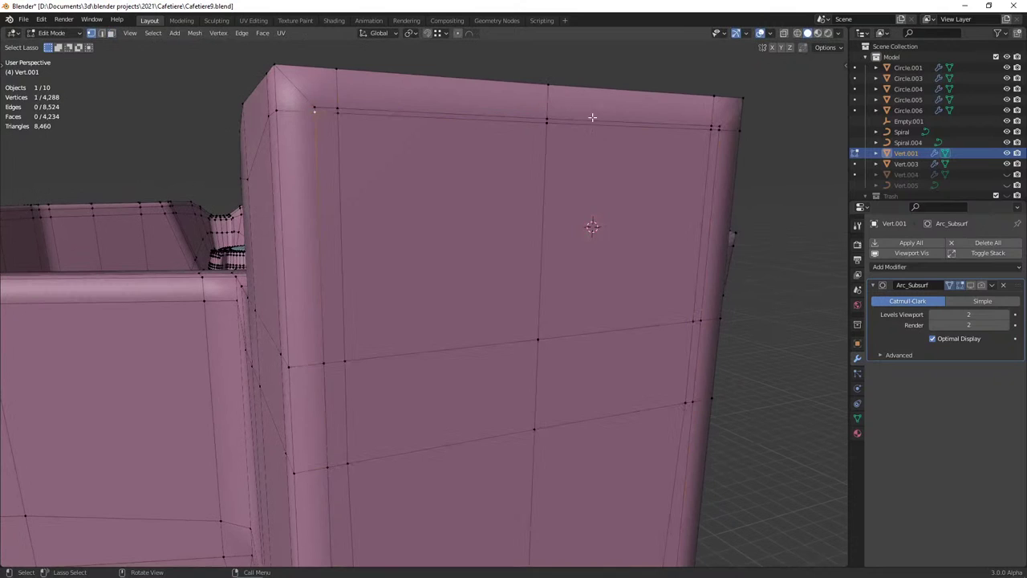
left_click(721, 132, "ctrl")
key("g")
key("g")
left_click(677, 134)
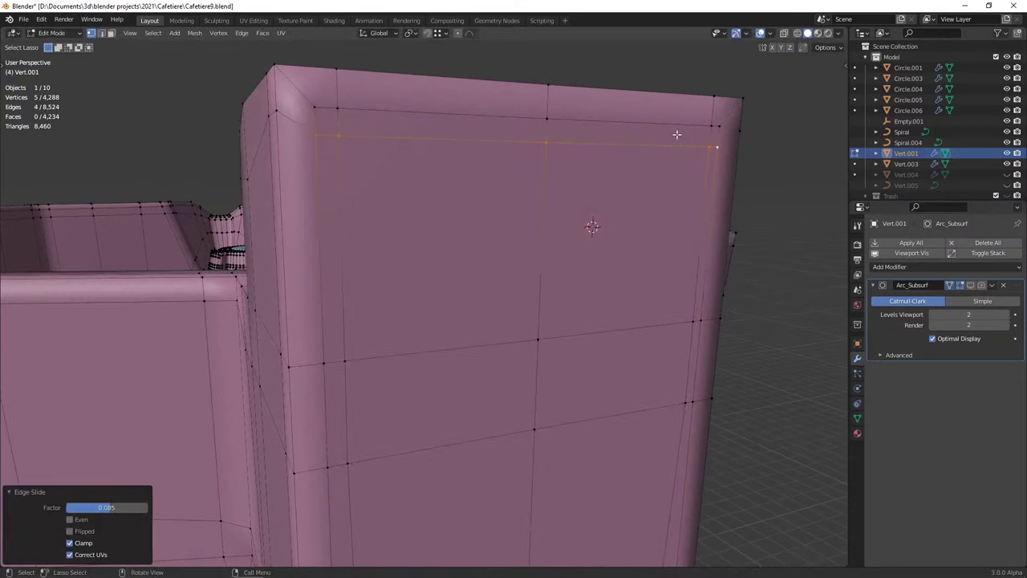
scroll(359, 125, "down", 4)
middle_click_drag(458, 195, 362, 402)
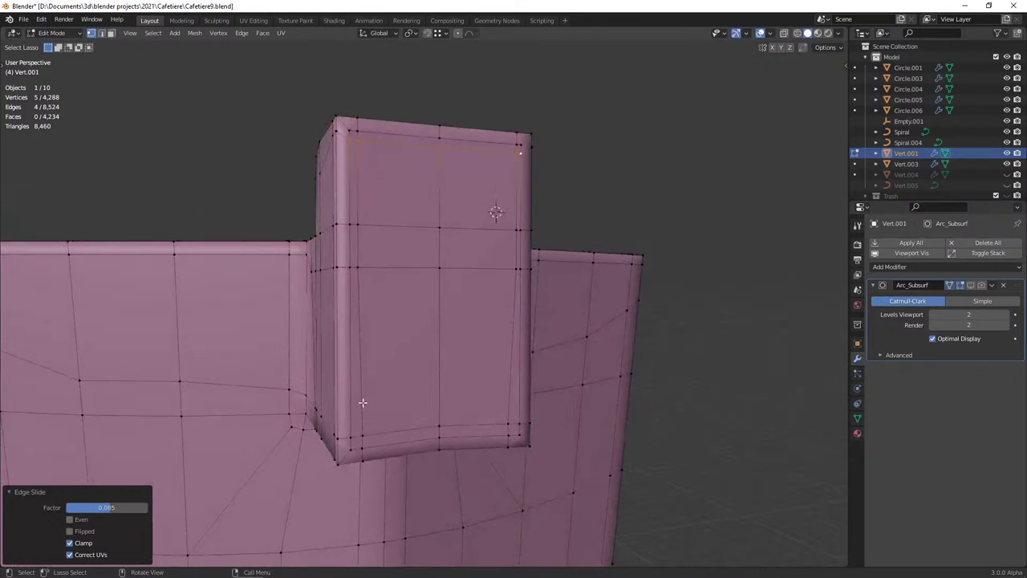
Extrude the front panel faces inward into a recess of about 0.174 cm
key("3")
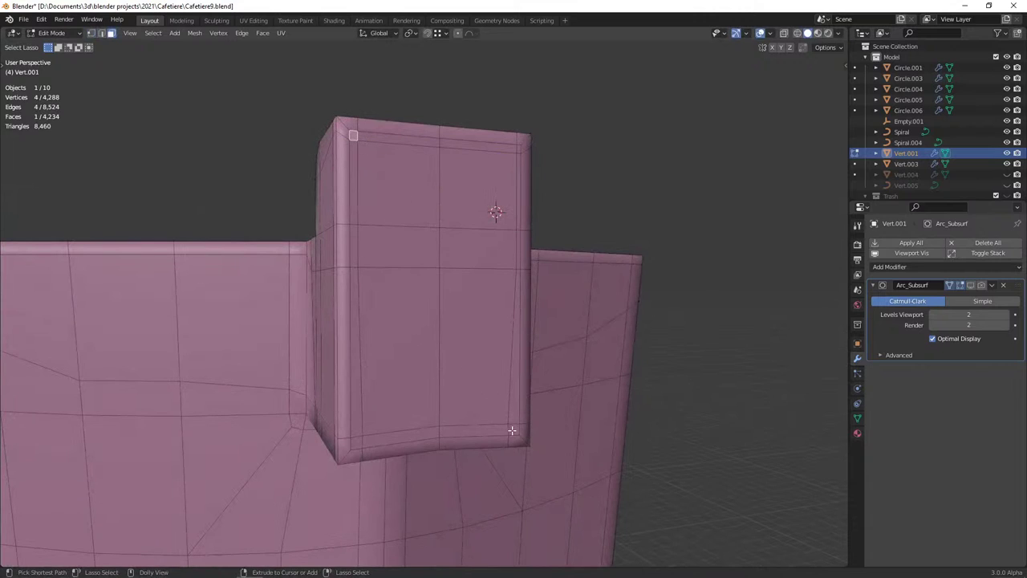
left_click(514, 433, "ctrl+shift")
key("KP_Decimal")
key("e")
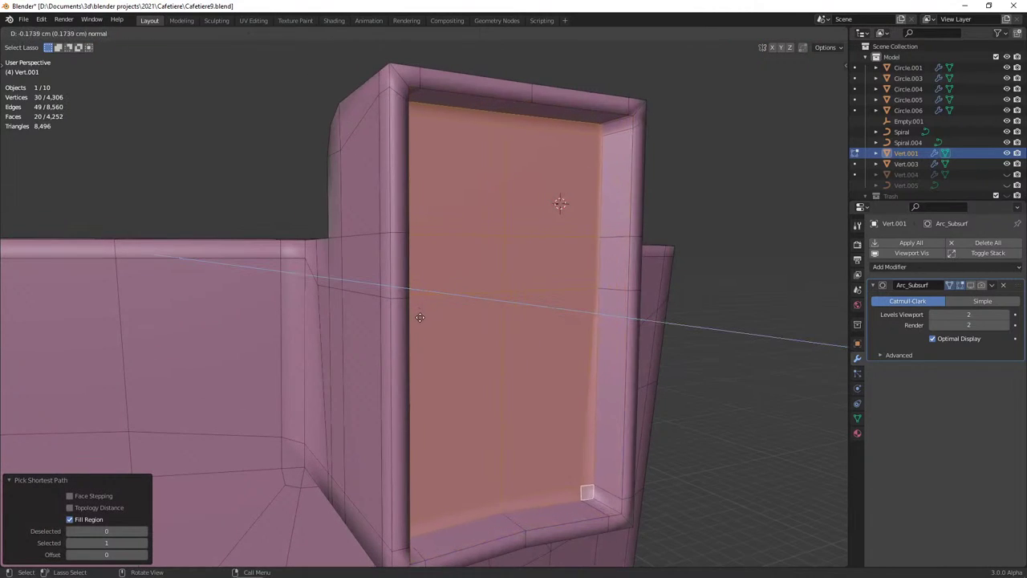
left_click(424, 306)
Add an extra edge loop around the hinge block with a Ctrl+R loop cut
key("2")
left_click(616, 129, "alt")
key("ctrl+r")
left_click(583, 112)
right_click(582, 112)
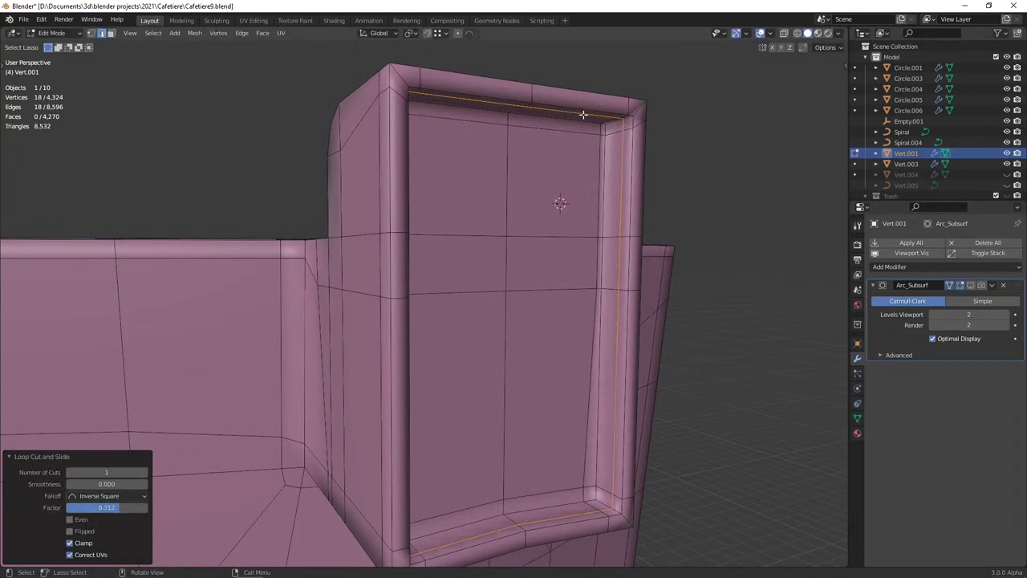
middle_click_drag(582, 112, 421, 155)
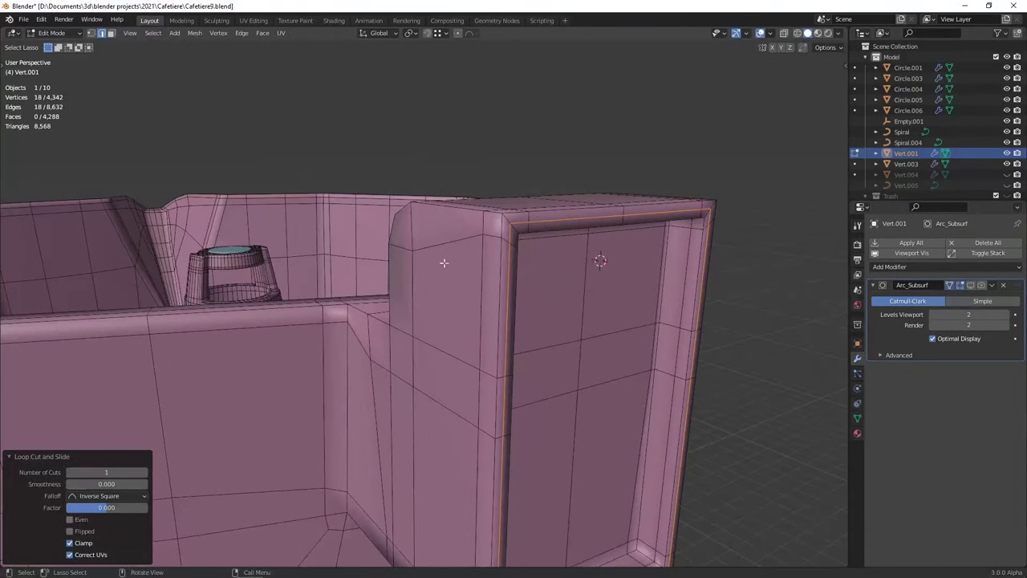
Preview the smoothed pot from the front, then return to mesh editing
key("Tab")
mouse_move(515, 312)
middle_mouse_down()
mouse_move(361, 252)
mouse_move(348, 261)
mouse_move(390, 310)
middle_mouse_up()
key("Tab")
key("Tab")
key("Tab")
scroll(368, 277, "up", 4)
Duplicate the inset panel's inner edge loop exactly in place
key("1")
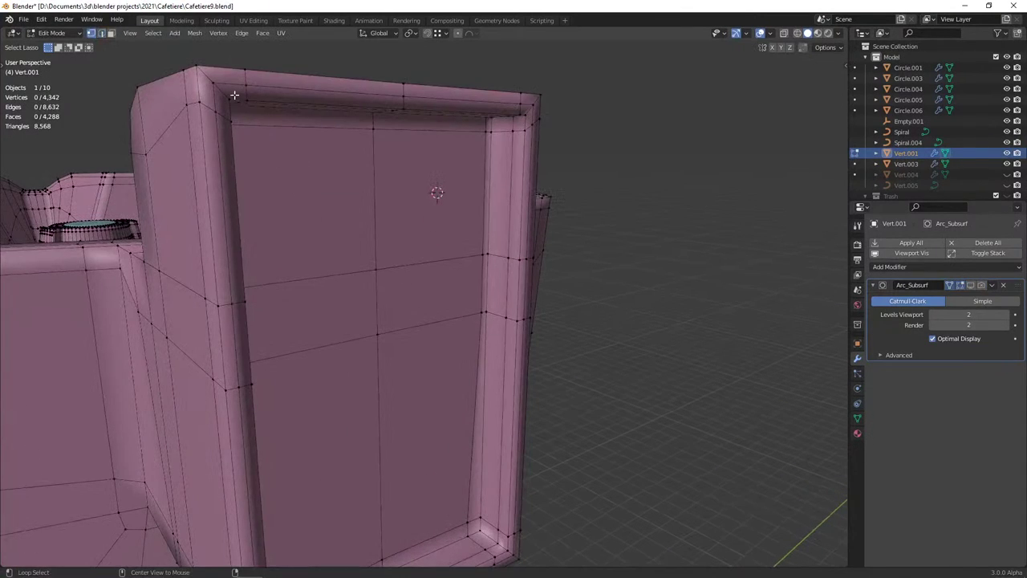
left_click(239, 97, "alt")
scroll(316, 188, "down", 3)
key("shift+d")
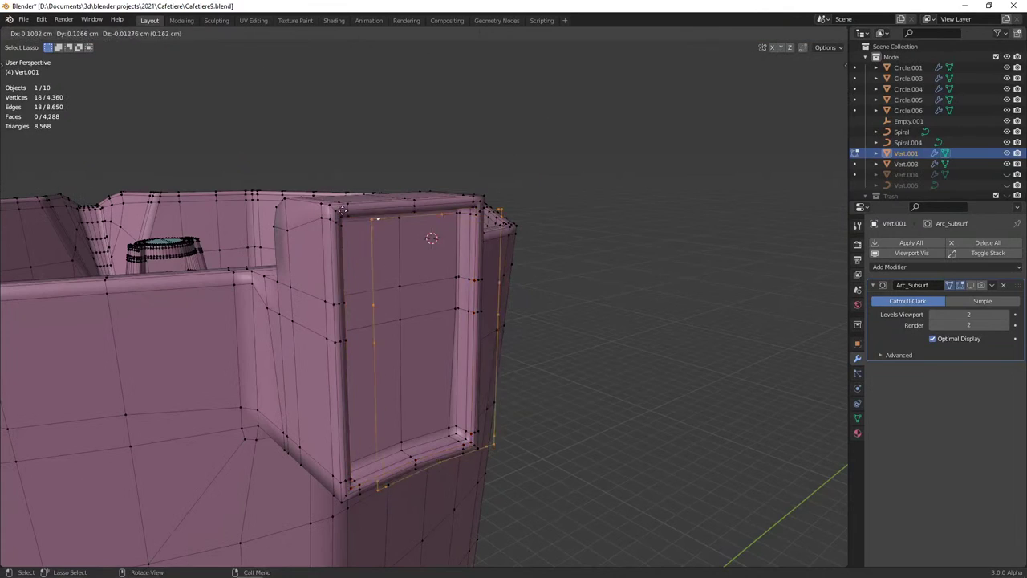
key("Escape")
Separate the duplicated loop into its own object, Vert.006, and edit it
key("p")
key("s")
key("Tab")
left_click(363, 215)
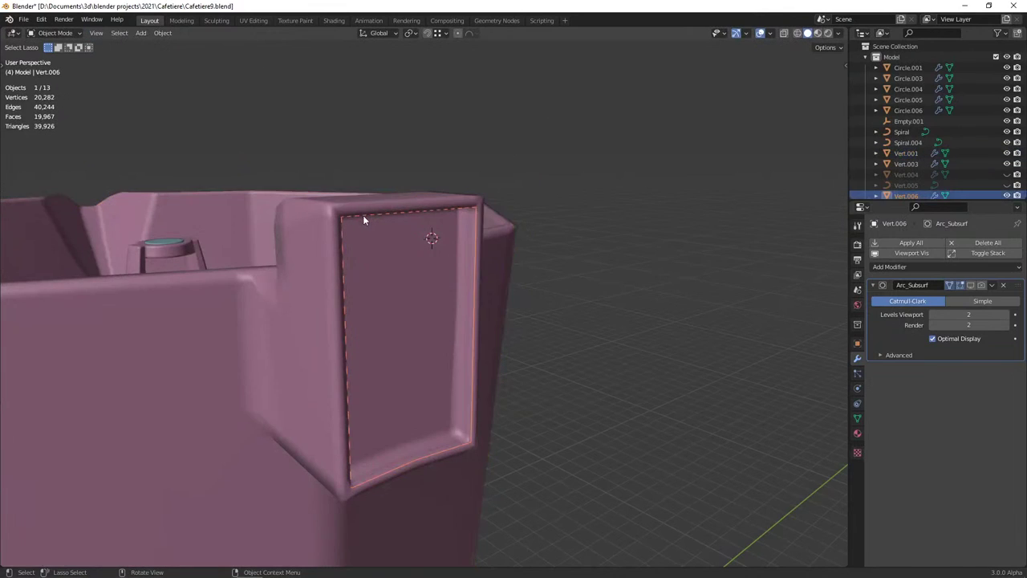
key("Tab")
middle_click_drag(370, 227, 337, 221)
Dissolve the extra vertices along the outline's top and side edges
left_click(312, 215)
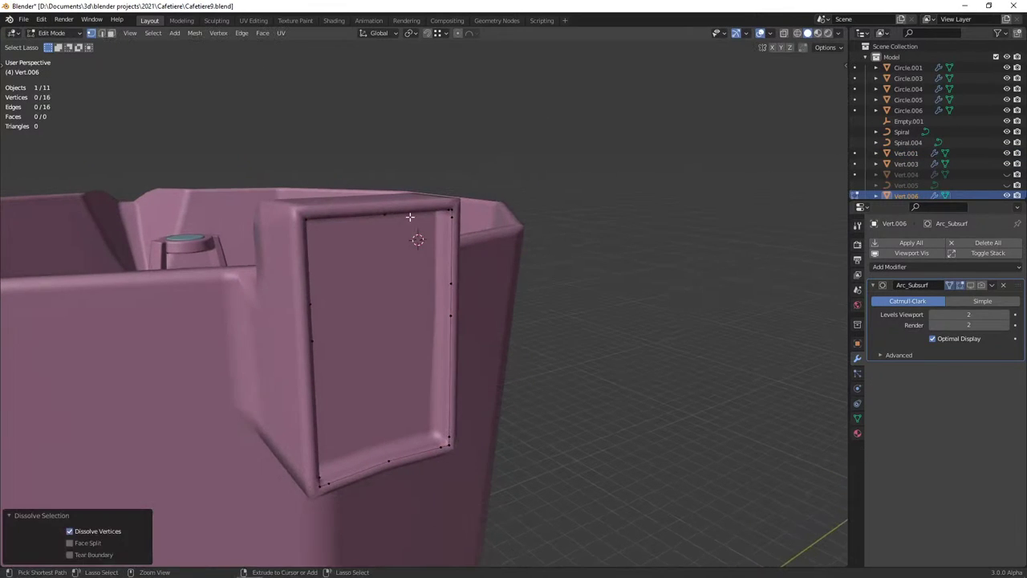
key("ctrl+x")
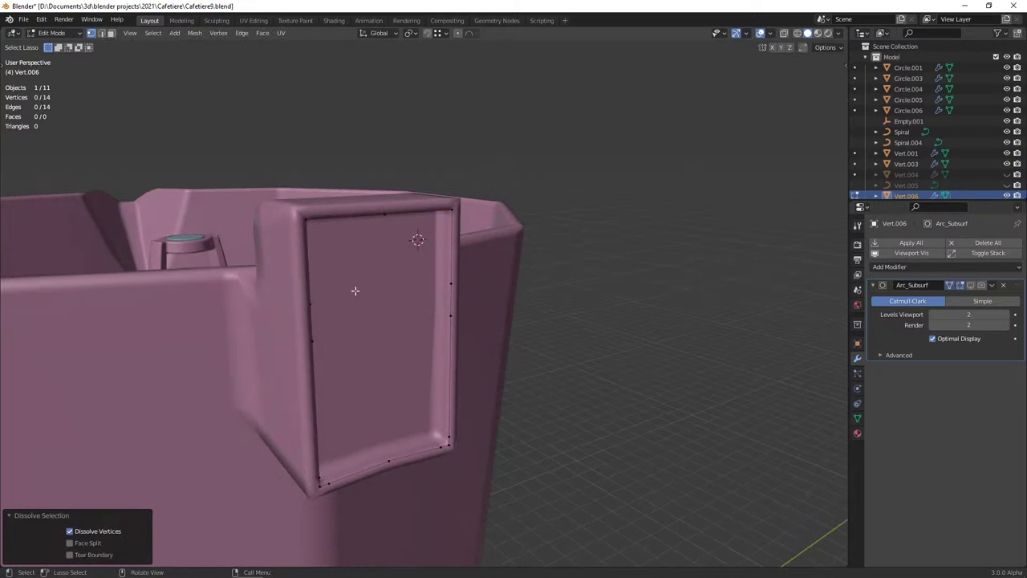
left_click_drag(355, 291, 321, 353)
key("ctrl+x")
key("ctrl+x")
left_click_drag(466, 273, 440, 426)
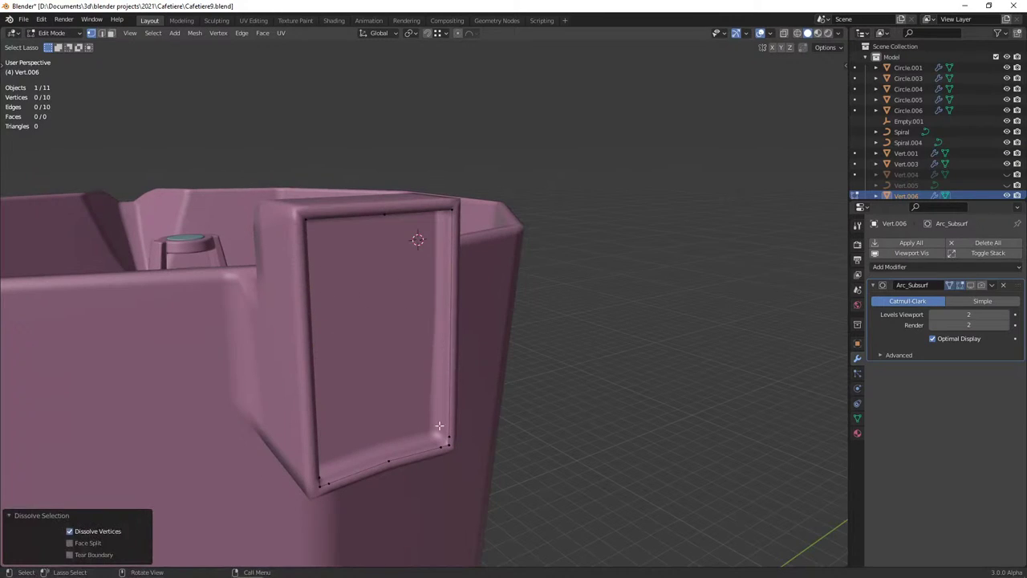
key("ctrl+x")
left_click_drag(354, 474, 335, 485)
key("ctrl+x")
Dissolve the leftover top and bottom vertices so only four corners remain
middle_click_drag(336, 484, 327, 408)
scroll(421, 398, "up", 3)
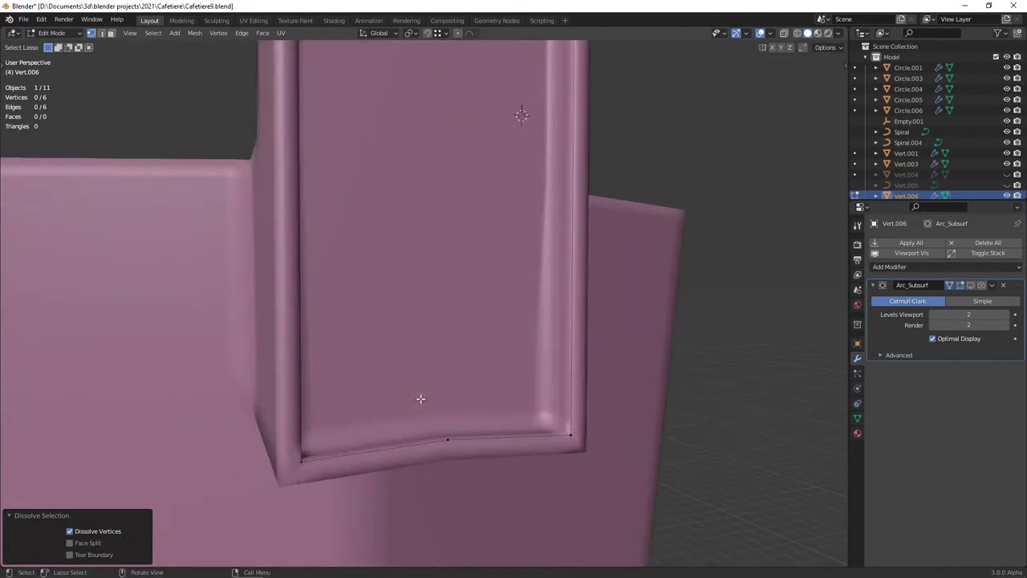
scroll(421, 399, "down", 3)
middle_click_drag(407, 394, 408, 406)
left_click(390, 434)
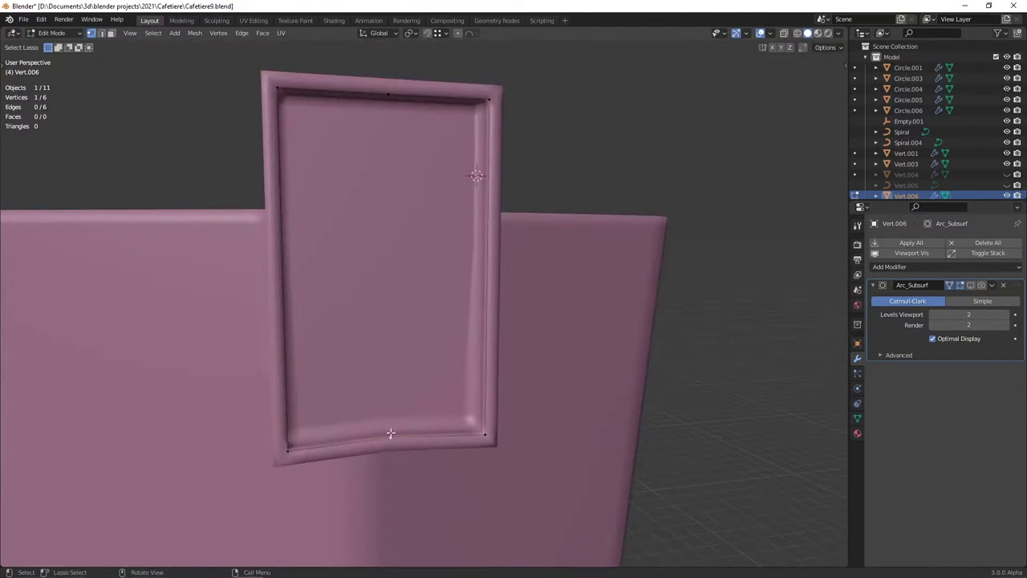
key("ctrl+x")
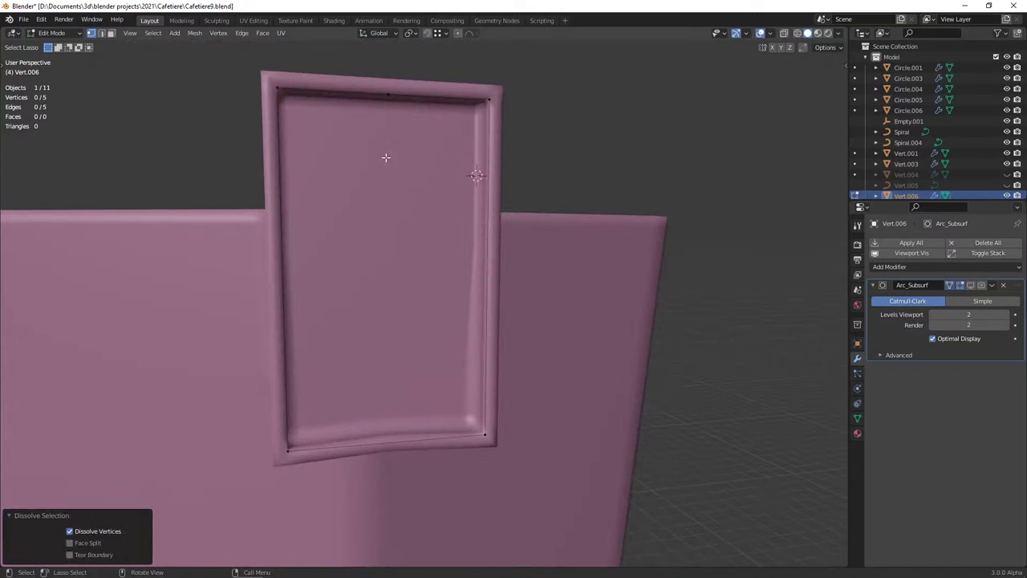
left_click(387, 98)
key("ctrl+x")
Return to editing the pot body mesh, Vert.001
key("Tab")
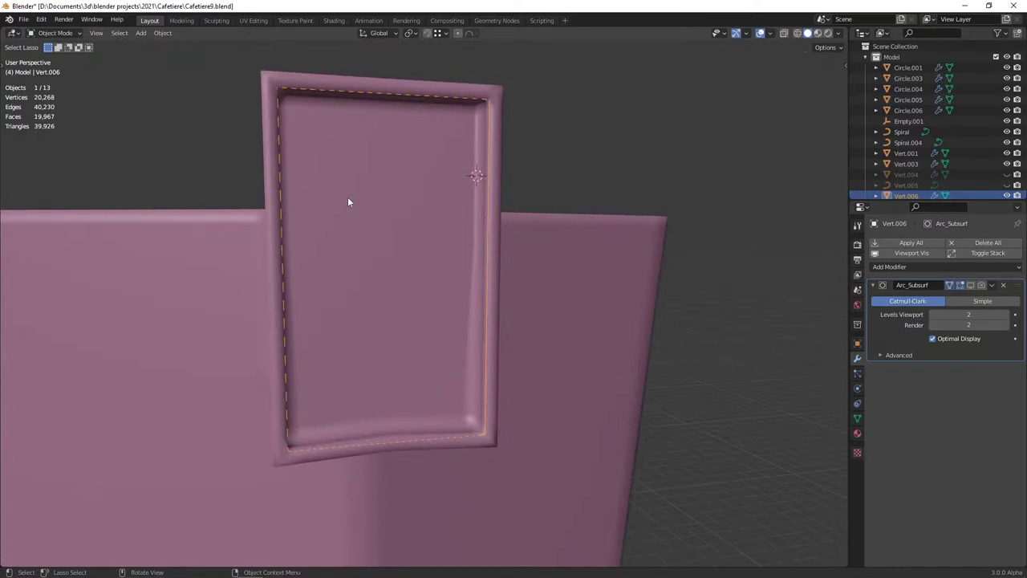
left_click(382, 390)
key("Tab")
Nudge the vertical run of vertices below the hinge block slightly down along Z
middle_click_drag(381, 393, 377, 360)
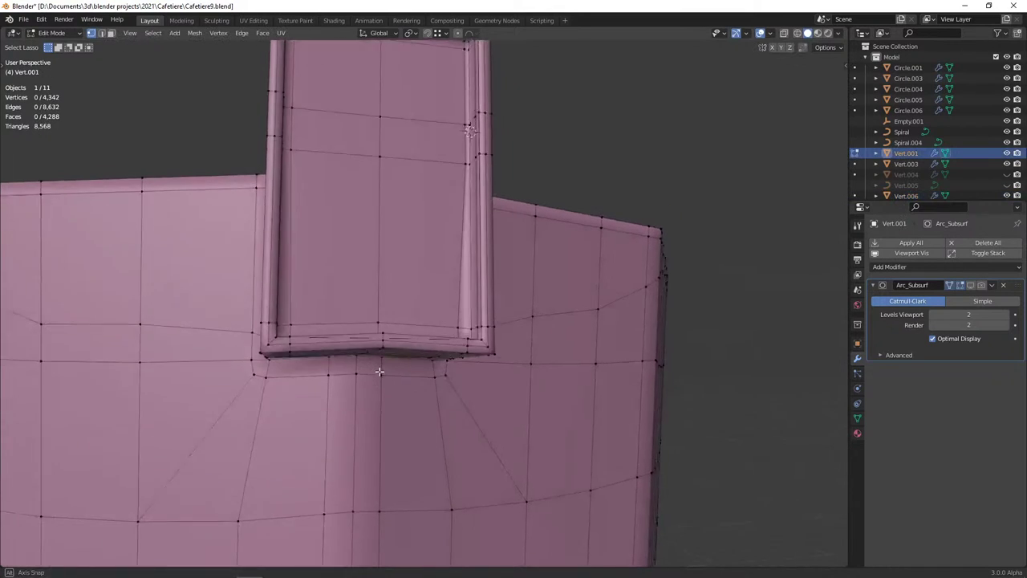
mouse_move(373, 309)
middle_mouse_down()
mouse_move(360, 345)
mouse_move(373, 330)
middle_mouse_up()
left_click(357, 341, "ctrl")
key("g")
key("z")
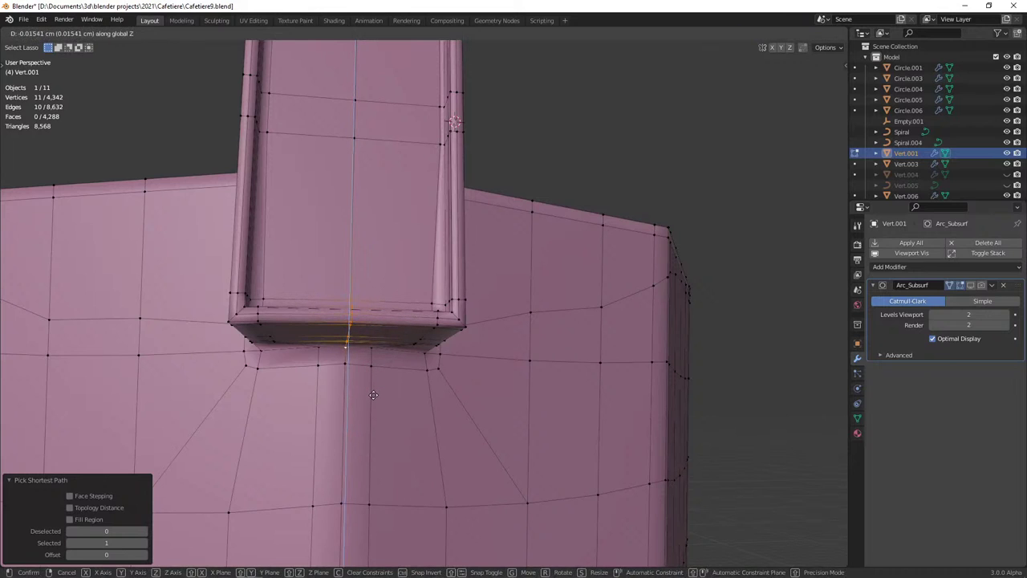
left_click(373, 397)
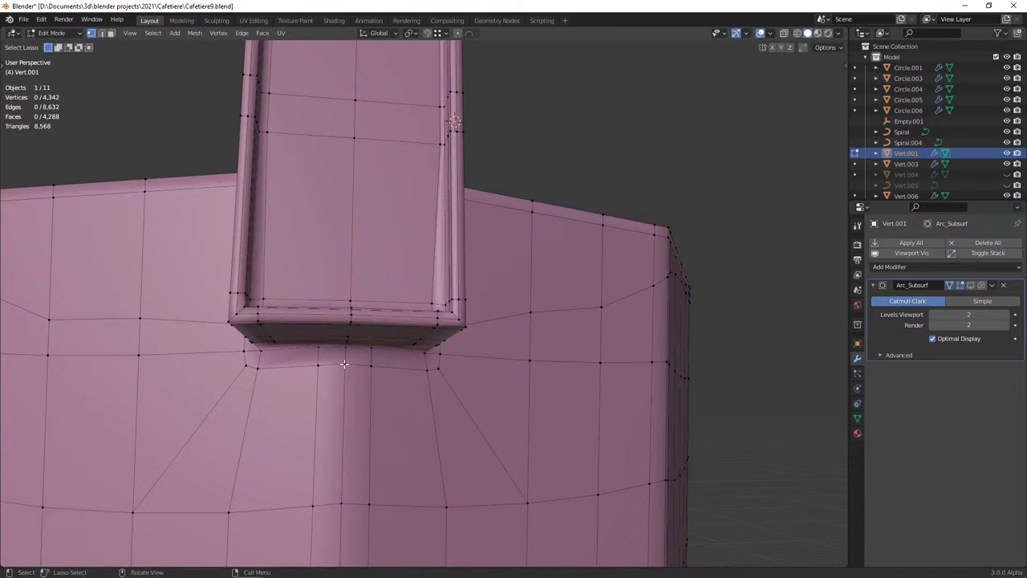
Delete the Vert.006 outline object, then reselect the panel's inner edge loop on the pot body
mouse_move(348, 374)
middle_mouse_down()
mouse_move(369, 300)
mouse_move(353, 352)
middle_mouse_up()
key("Tab")
scroll(376, 304, "down", 3)
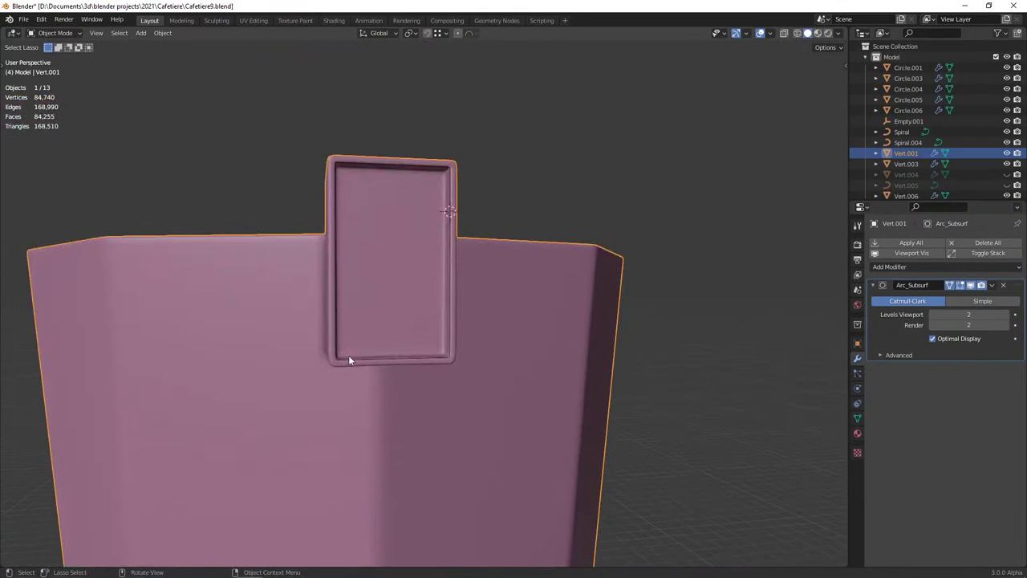
key("ctrl+z")
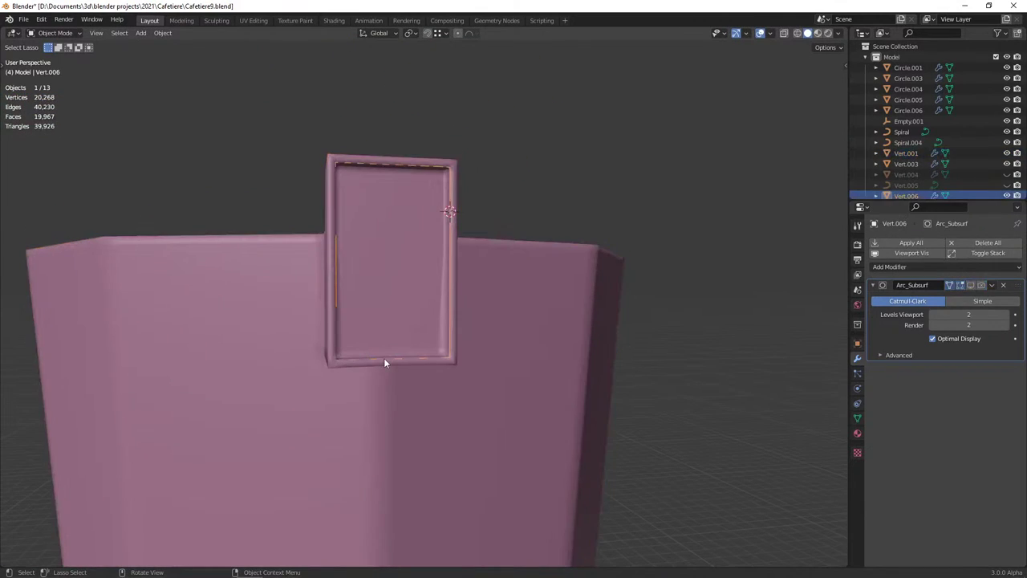
key("ctrl+z")
key("ctrl+z")
scroll(390, 362, "up", 3)
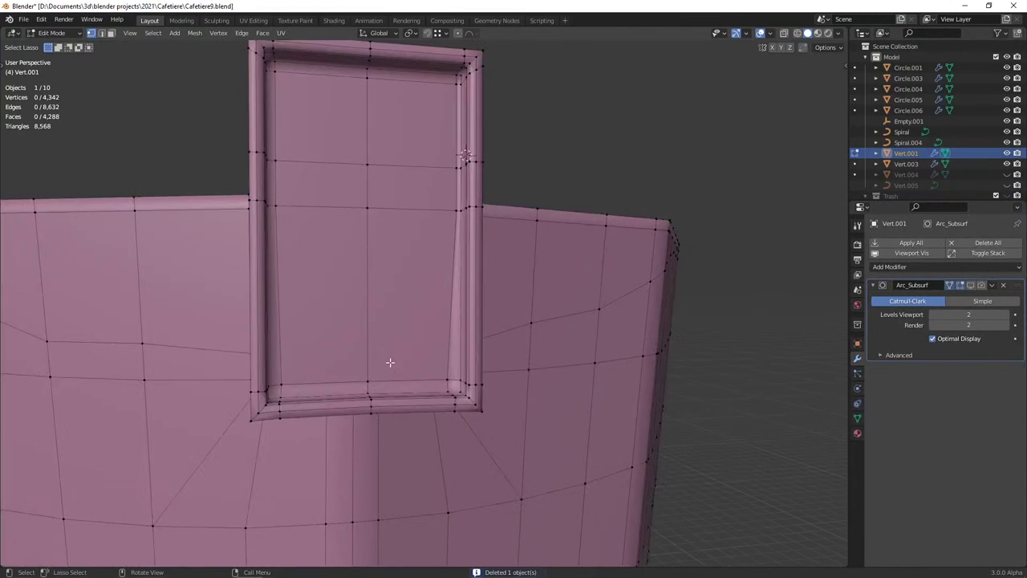
left_click(462, 397, "alt")
Duplicate the panel's inner edge loop in place and separate it into a new object
middle_click_drag(436, 360, 463, 376)
key("shift+d")
right_click(467, 382)
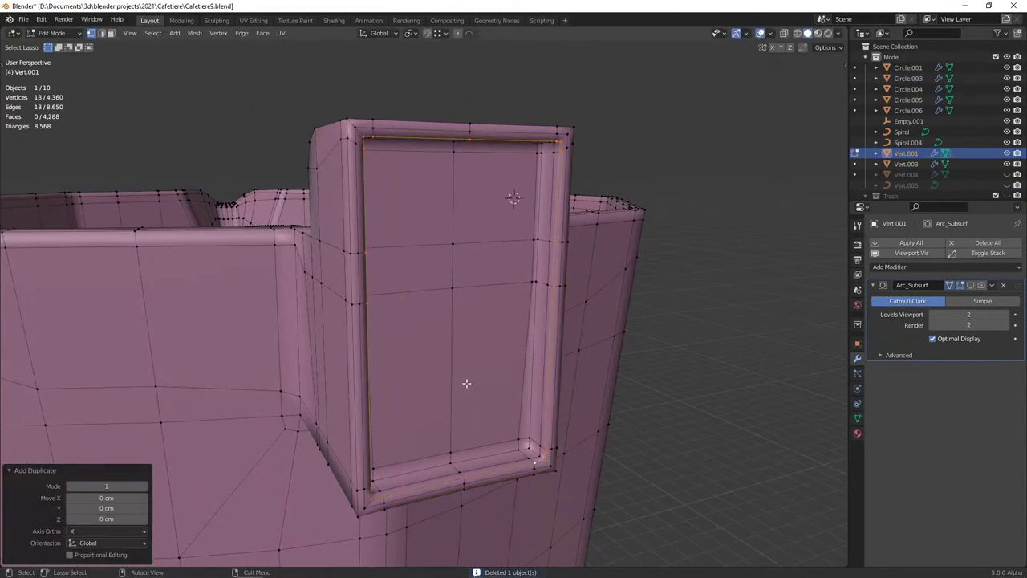
key("p")
left_click(459, 385)
In Vert.006, merge the extra top-edge vertex into the corner and fill a four-corner face
key("Tab")
left_click(393, 135)
key("Tab")
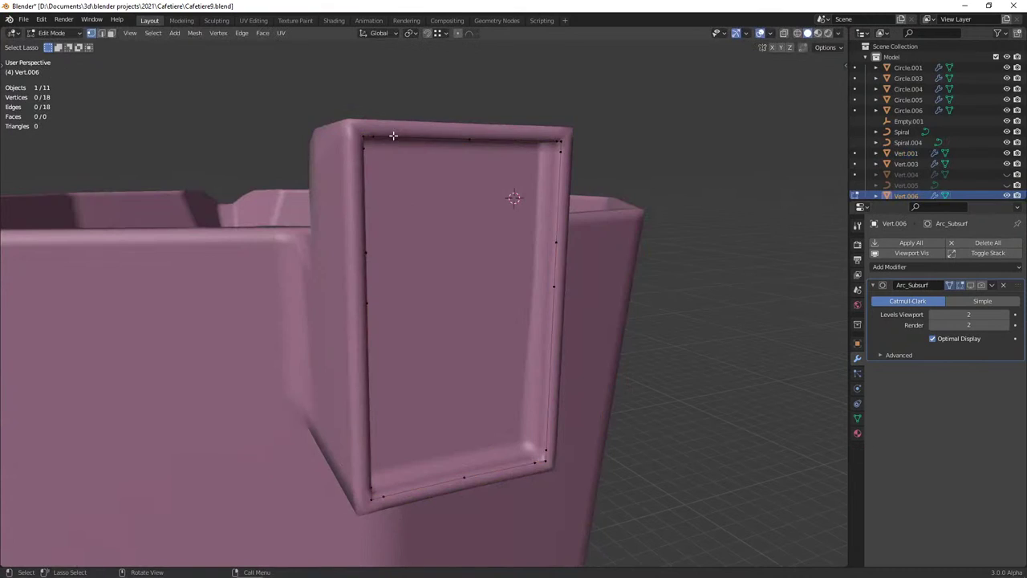
left_click_drag(379, 137, 365, 147)
mouse_move(546, 451)
middle_mouse_down()
mouse_move(447, 351)
mouse_move(463, 355)
mouse_move(440, 325)
mouse_move(321, 296)
mouse_move(401, 283)
middle_mouse_up()
key("a")
key("f")
Save the file as Cafetiere9.blend and deselect everything
key("Tab")
scroll(331, 279, "down", 3)
key("ctrl+s")
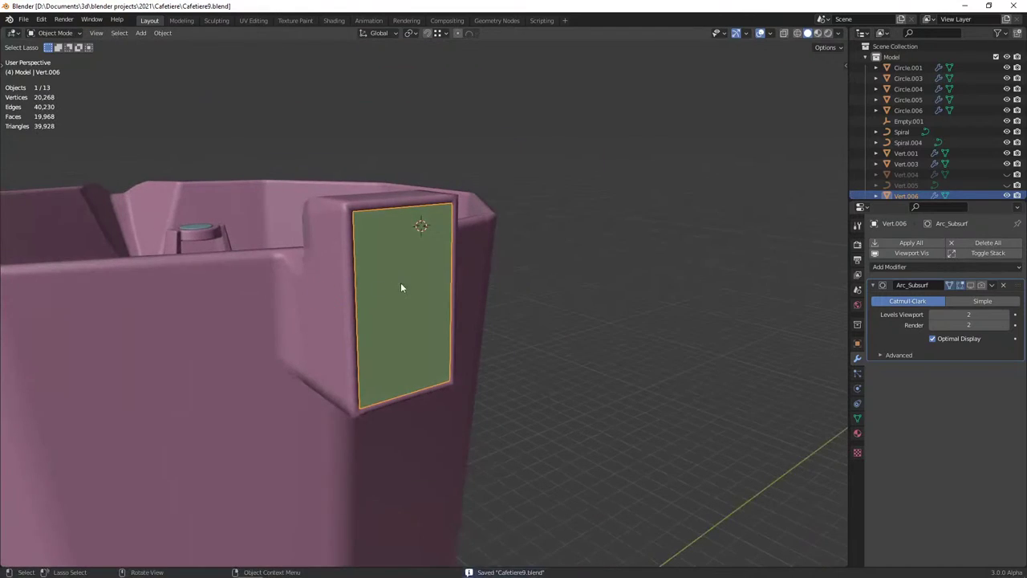
scroll(395, 280, "down", 4)
key("alt+a")
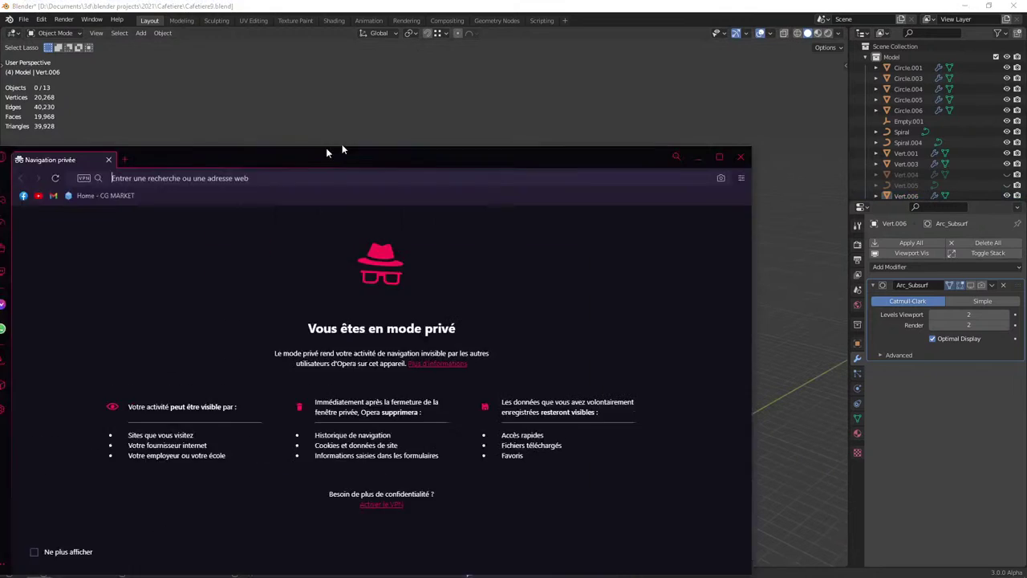
Search Google in the private Opera window for 'cafetiere italienne ref'
left_click_drag(325, 148, 432, 103)
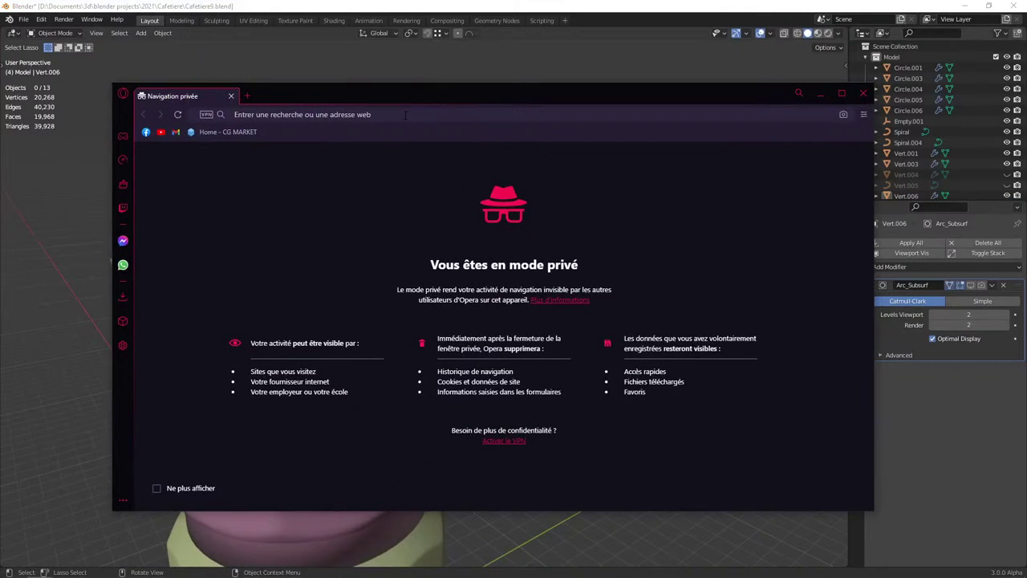
type("cafet")
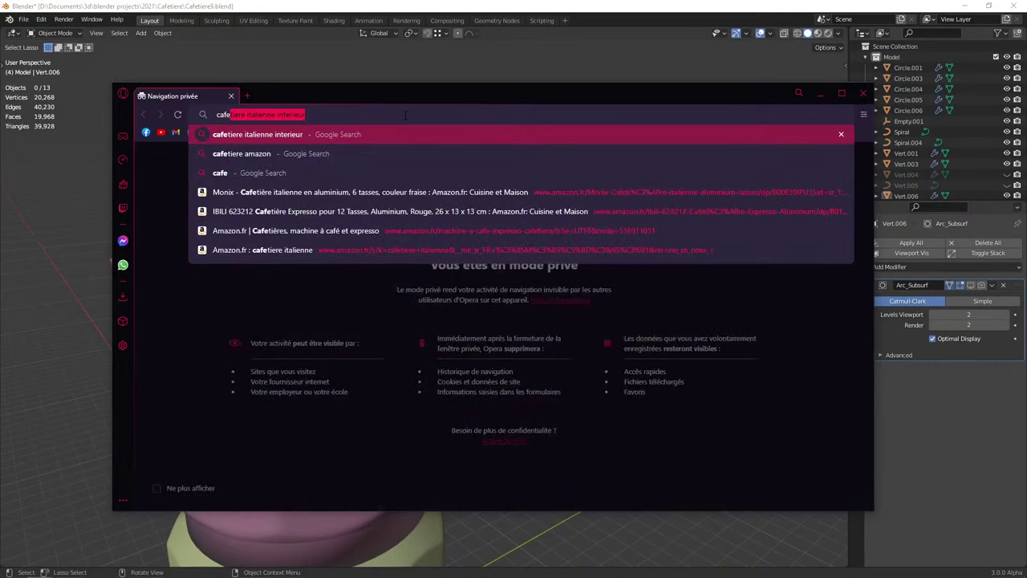
type("iere italienn")
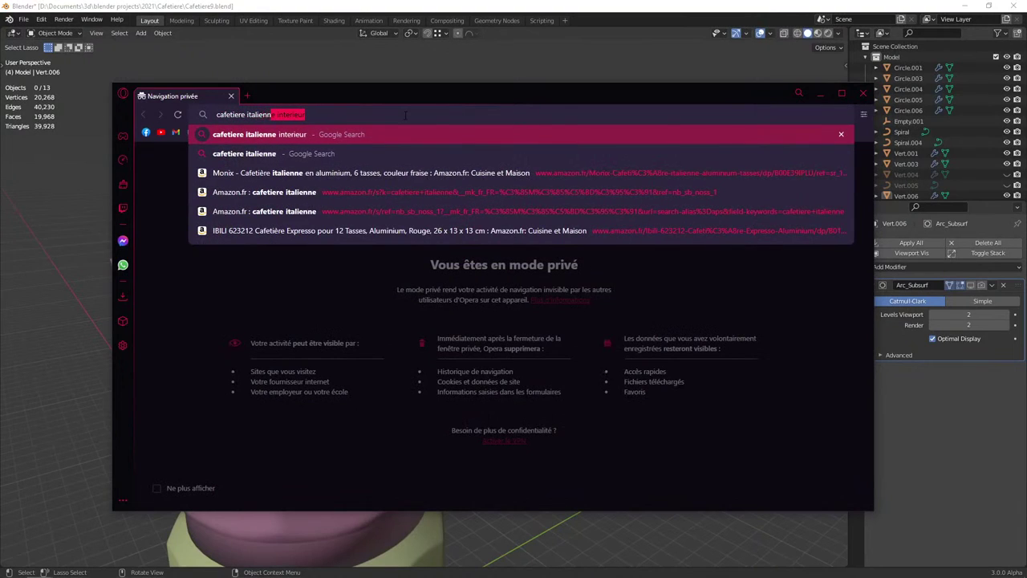
type("e ha")
key("BackSpace")
key("BackSpace")
key("BackSpace")
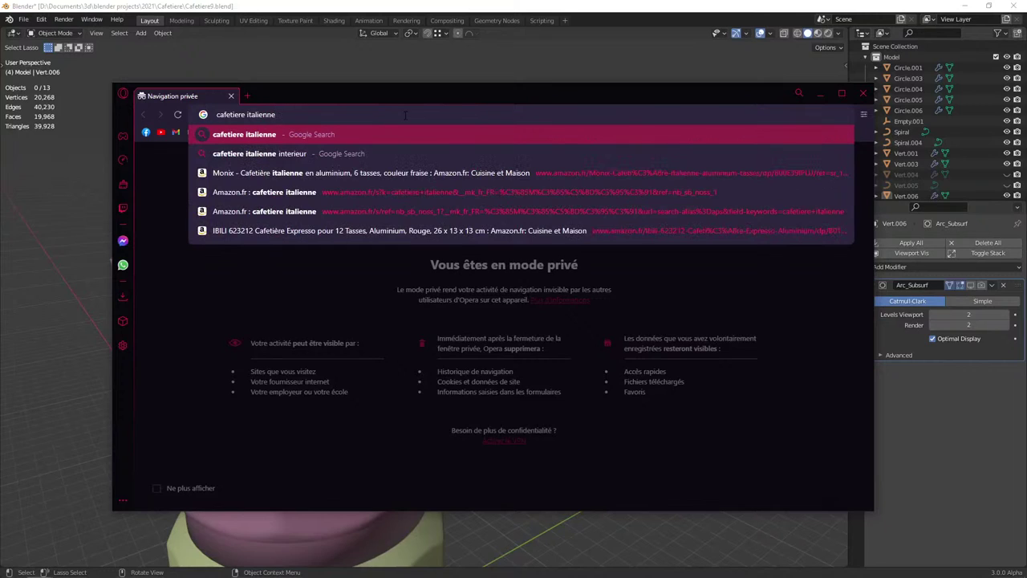
type(" re")
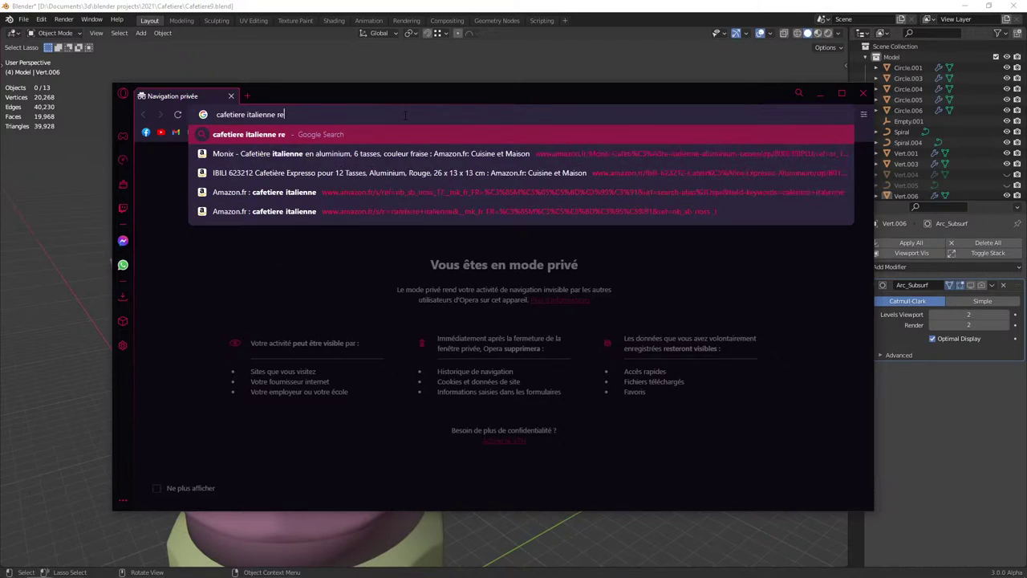
type("f")
key("Return")
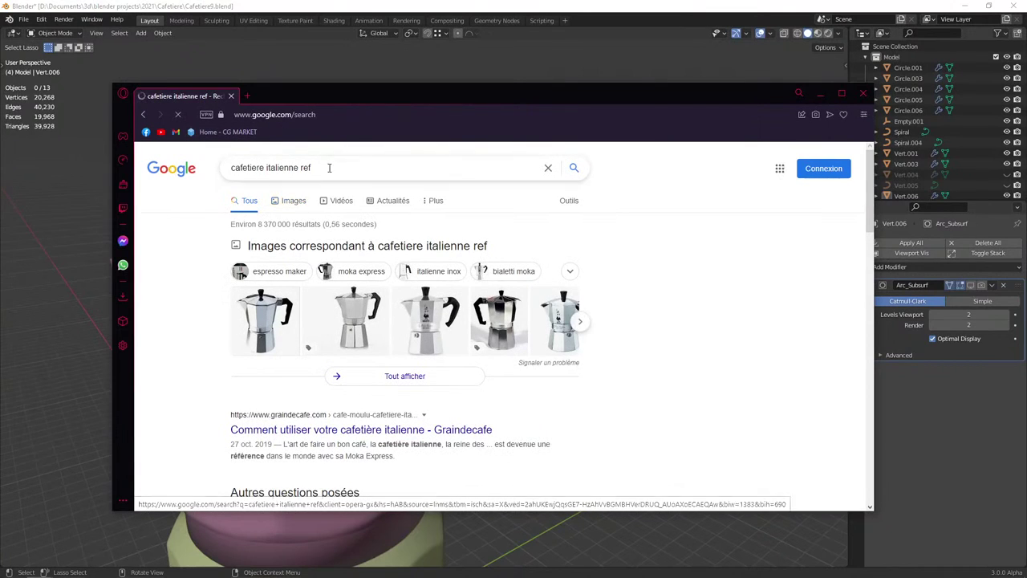
Maximize the browser, change the query to 'cafetiere italienne blueprints' and preview the labelled yellow diagram
left_click_drag(356, 97, 370, 5)
double_click(370, 5)
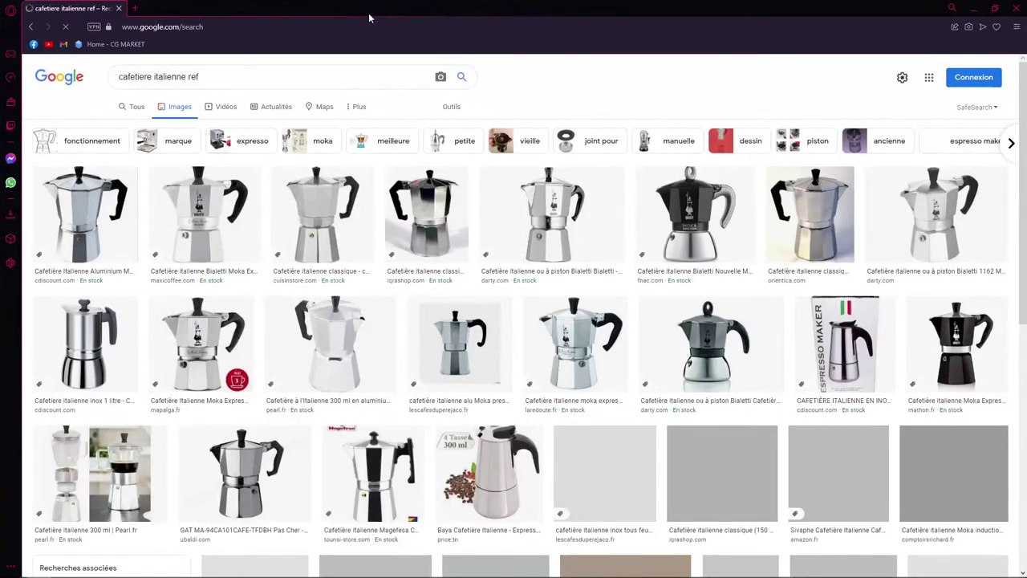
double_click(194, 77)
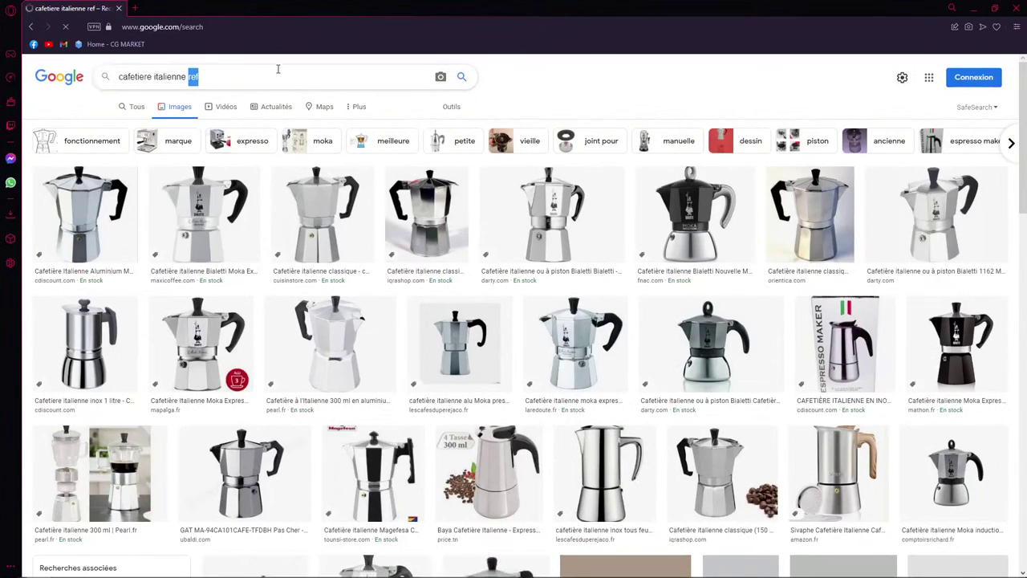
type("blueprints")
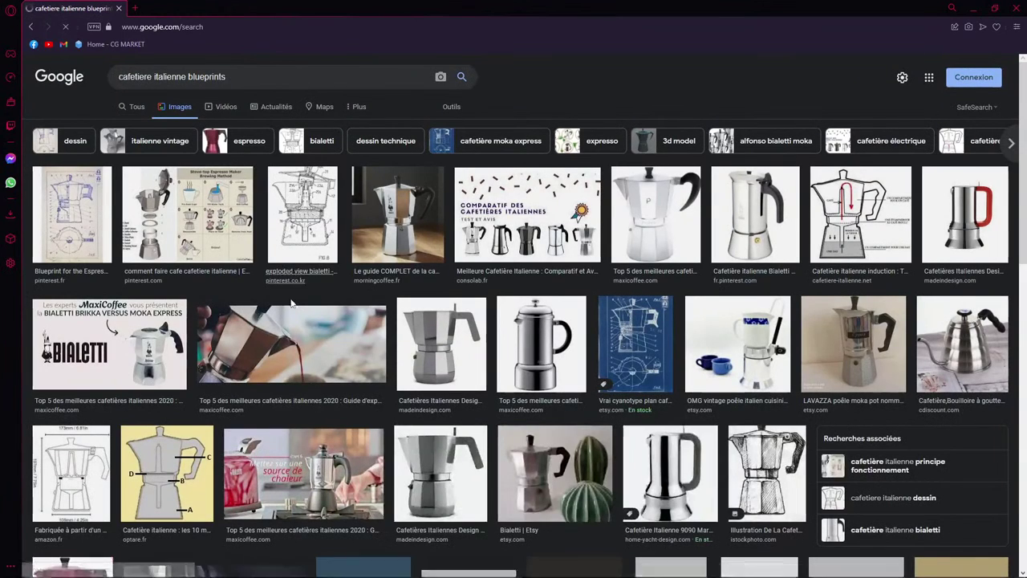
scroll(297, 154, "down", 1)
left_click(167, 421)
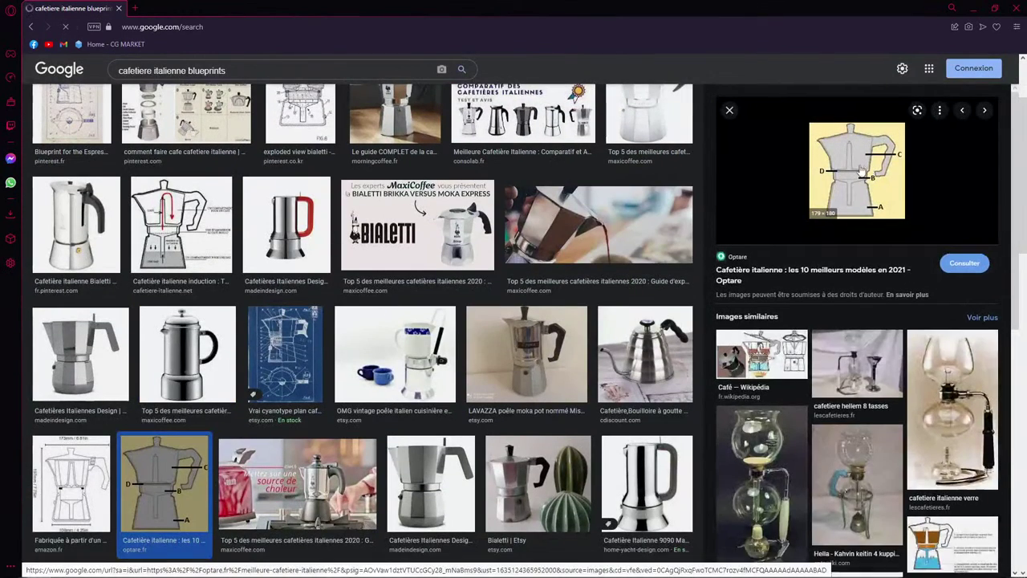
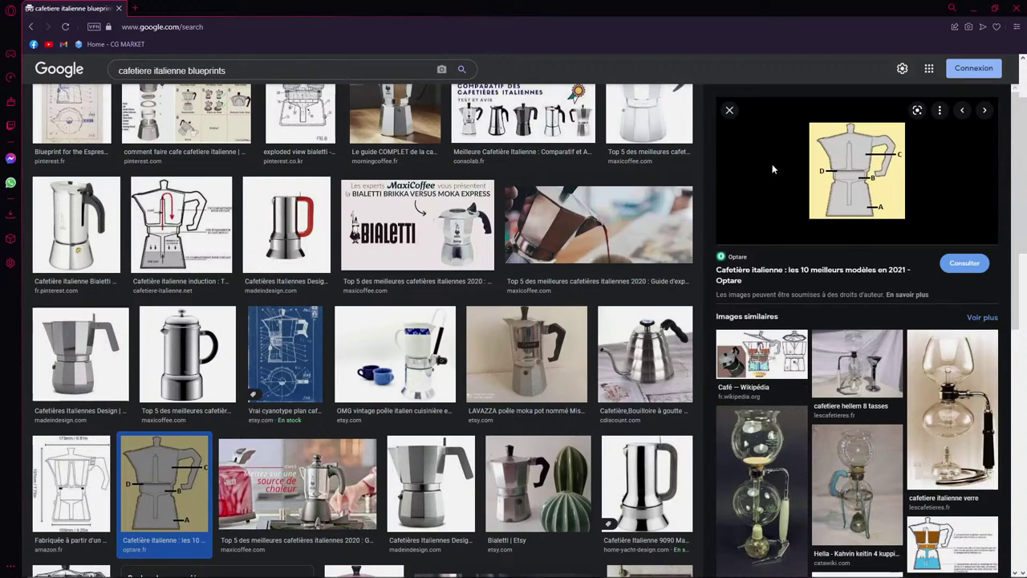
Save the Google Images moka pot diagram to the desktop as cafetiere-italienne-fonctionnement
right_click(860, 162)
left_click(749, 269)
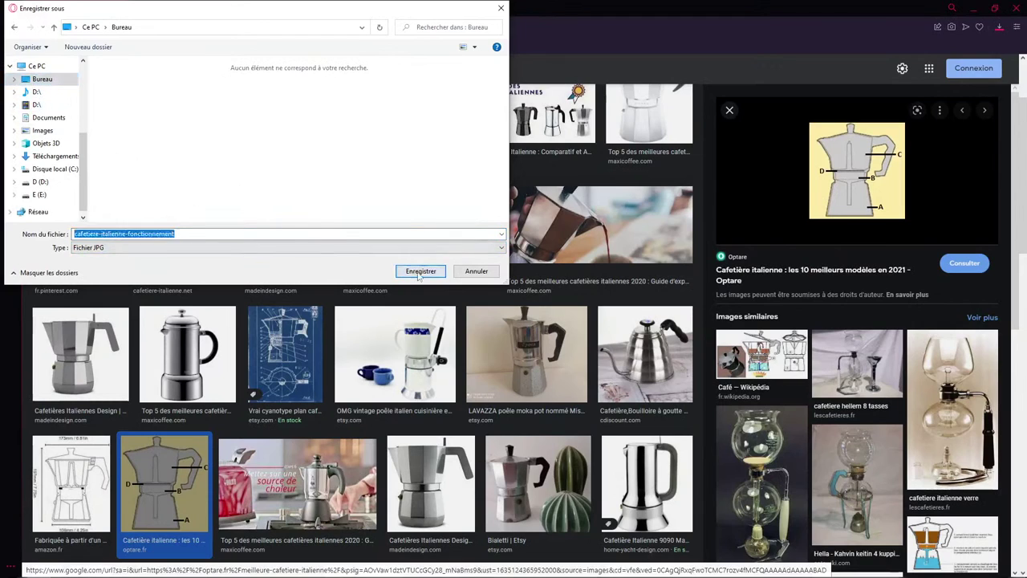
left_click(420, 271)
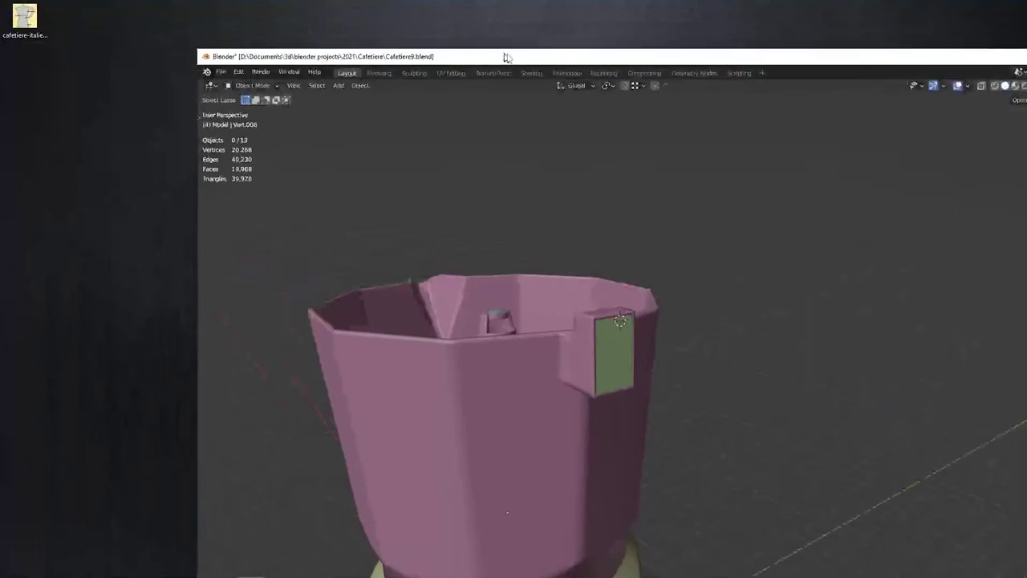
In front orthographic view, drag the saved diagram into the Blender scene as a reference image
key("KP_1")
scroll(489, 148, "down", 5)
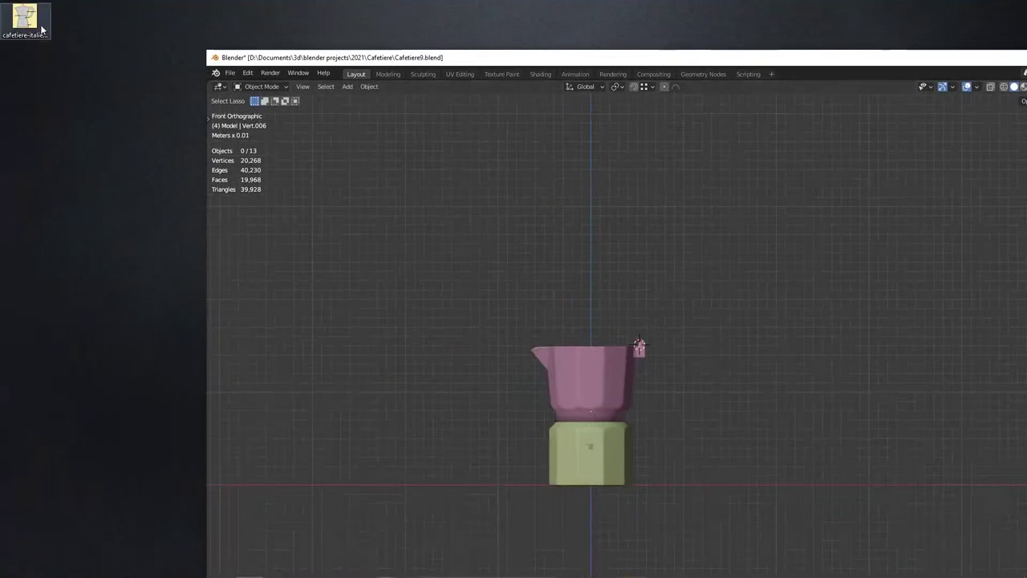
mouse_move(24, 20)
left_mouse_down()
mouse_move(552, 163)
mouse_move(701, 162)
left_mouse_up()
scroll(552, 163, "down", 3)
double_click(618, 57)
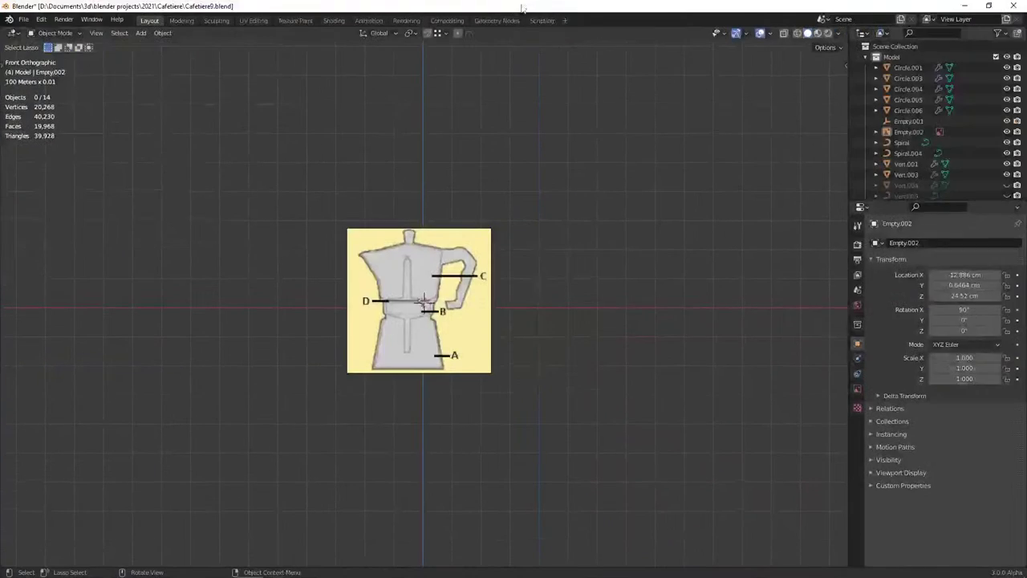
Shrink the reference image, place it behind the pot, and set its opacity to 0.426
left_click(482, 277)
key("KP_Decimal")
key("s")
left_click(449, 296)
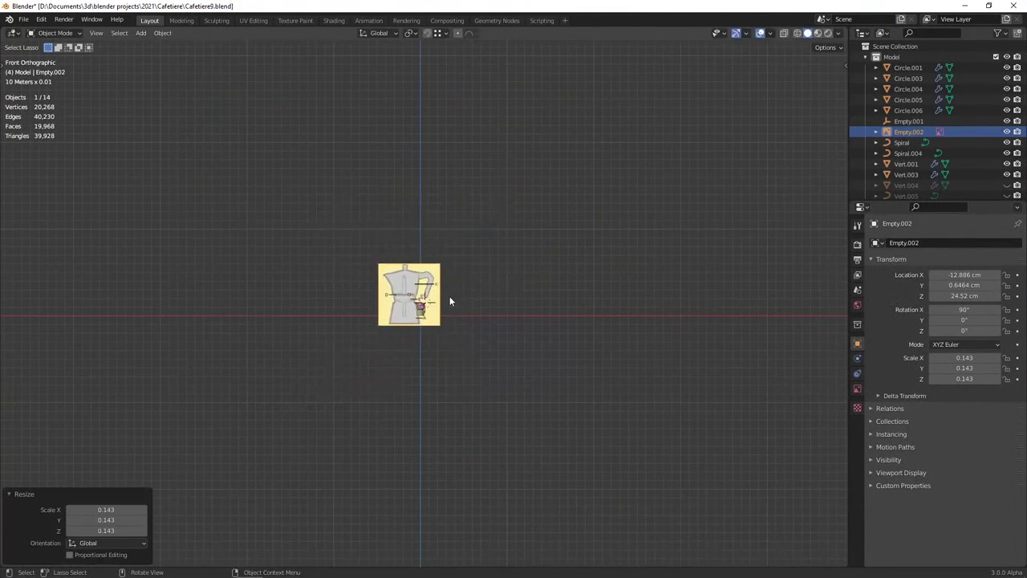
scroll(450, 296, "up", 8)
key("s")
left_click(446, 257)
key("g")
left_click(515, 309)
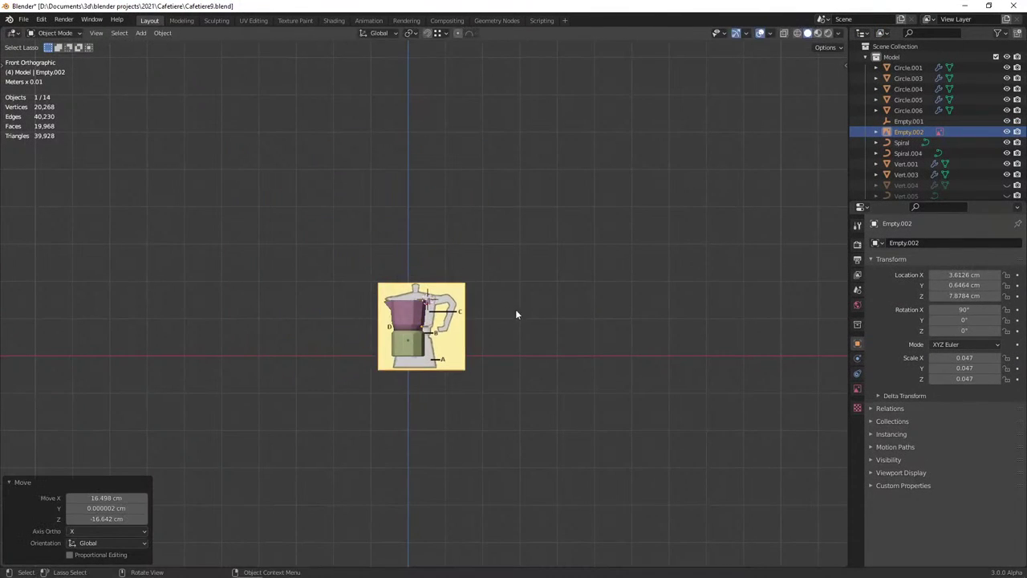
left_click(857, 389)
left_click_drag(1012, 366, 970, 366)
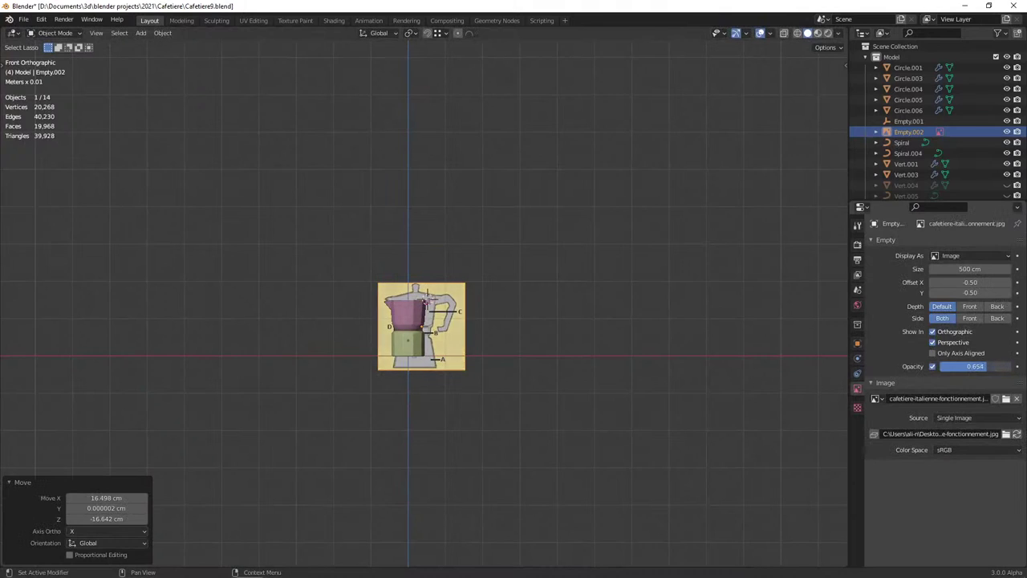
Rescale and reposition the reference image to roughly fit the pot outline
scroll(441, 358, "up", 4)
scroll(389, 347, "up", 3)
scroll(389, 346, "up", 5)
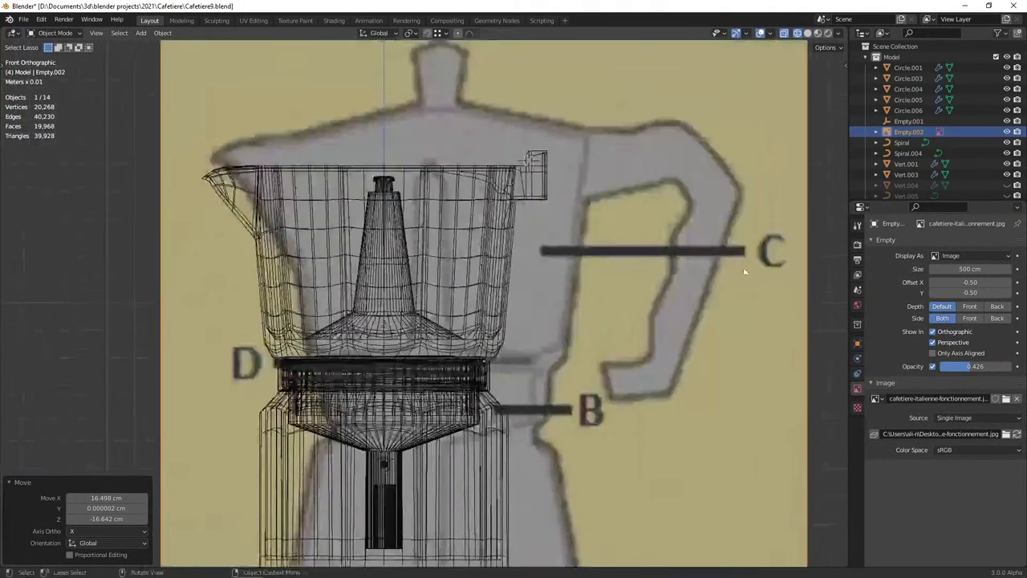
key("s")
left_click(601, 263)
key("g")
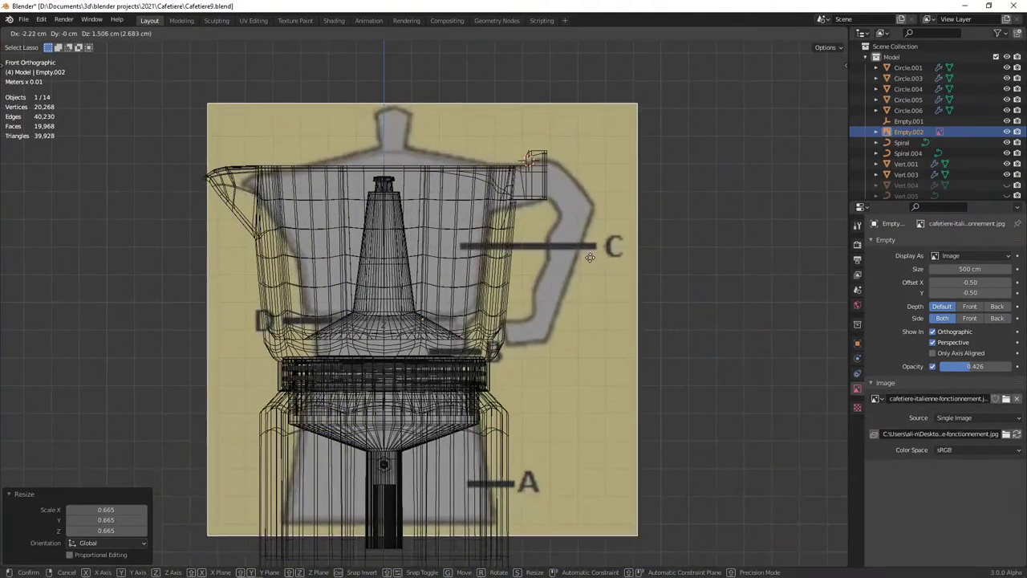
left_click(588, 263)
scroll(589, 262, "down", 2)
key("s")
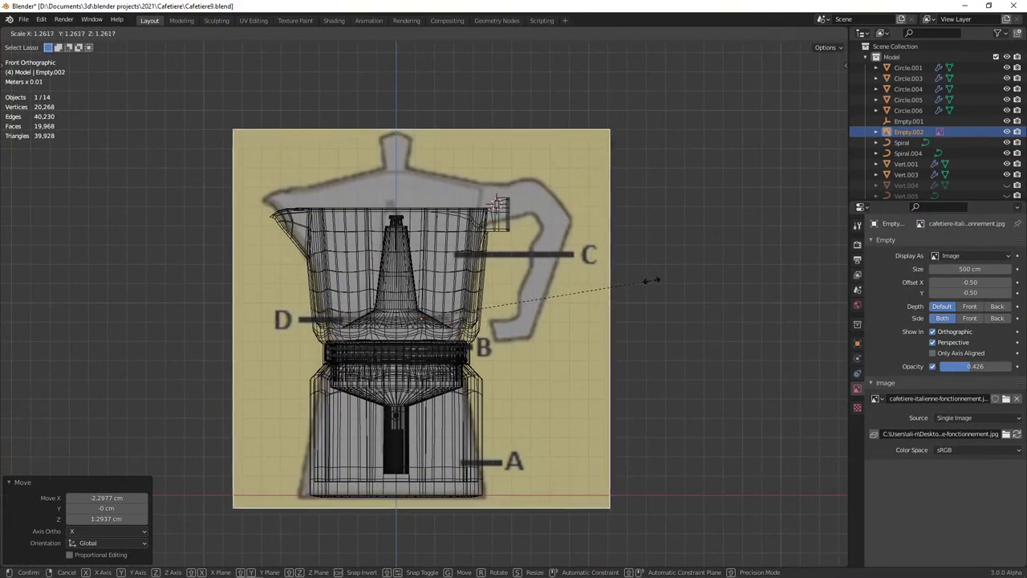
left_click(650, 280)
key("g")
left_click(653, 282)
key("s")
left_click(638, 279)
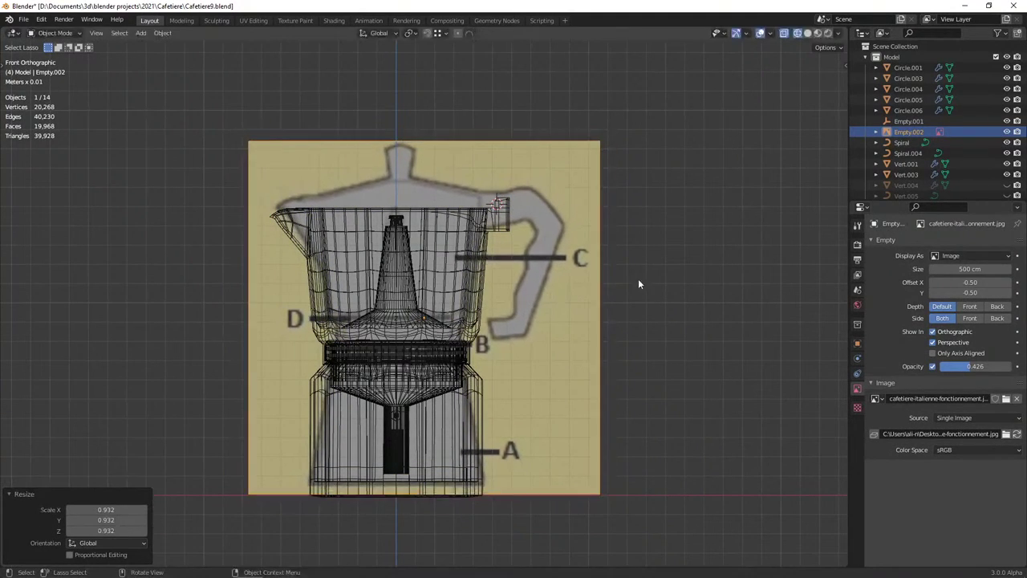
Unhide the lid objects and fine-tune the reference image's size and position to match the pot
key("alt+h")
key("alt+a")
left_click(577, 281)
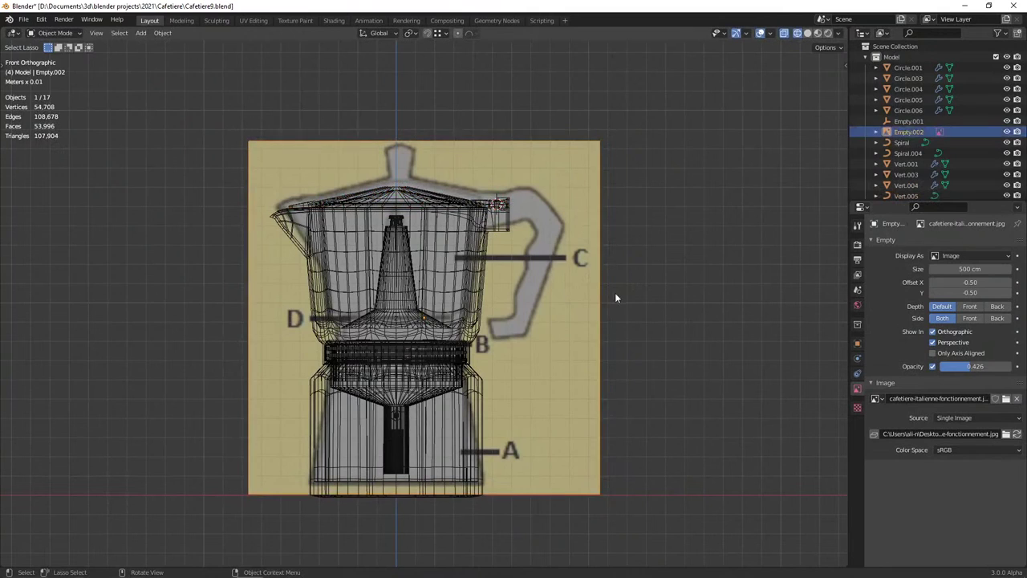
key("s")
left_click(601, 298)
key("g")
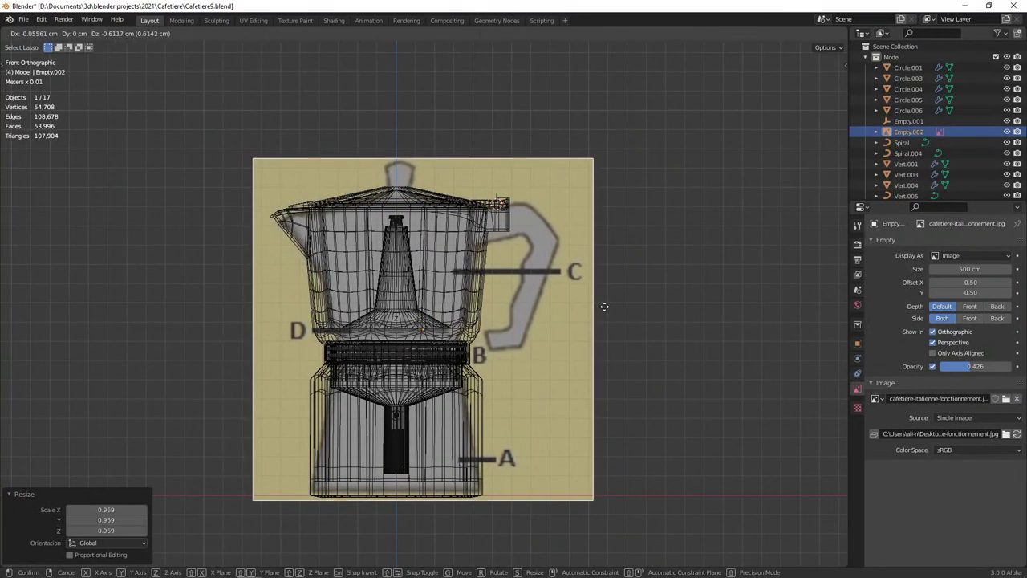
left_click(602, 307)
key("s")
left_click(613, 308)
key("g")
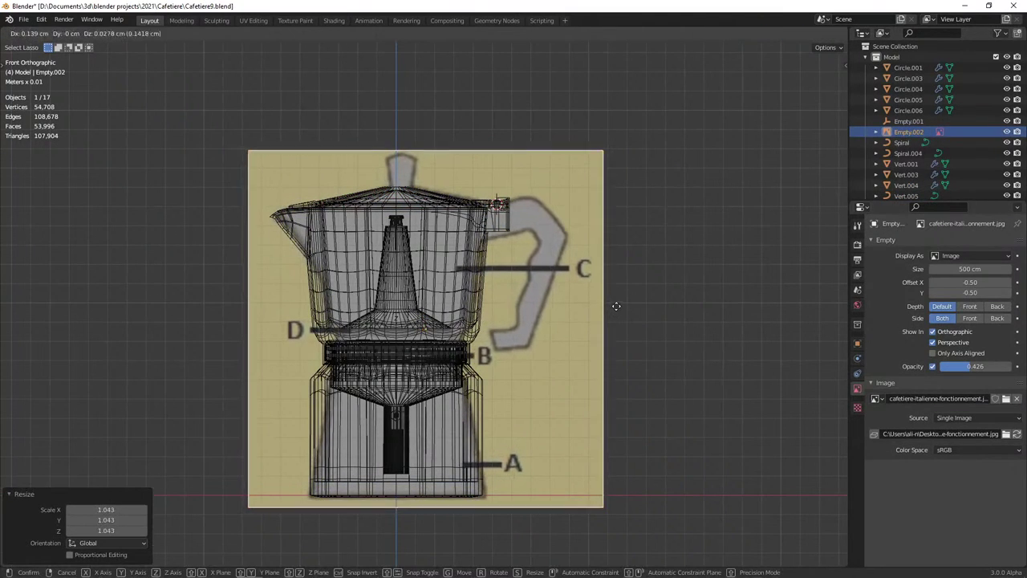
left_click(614, 306)
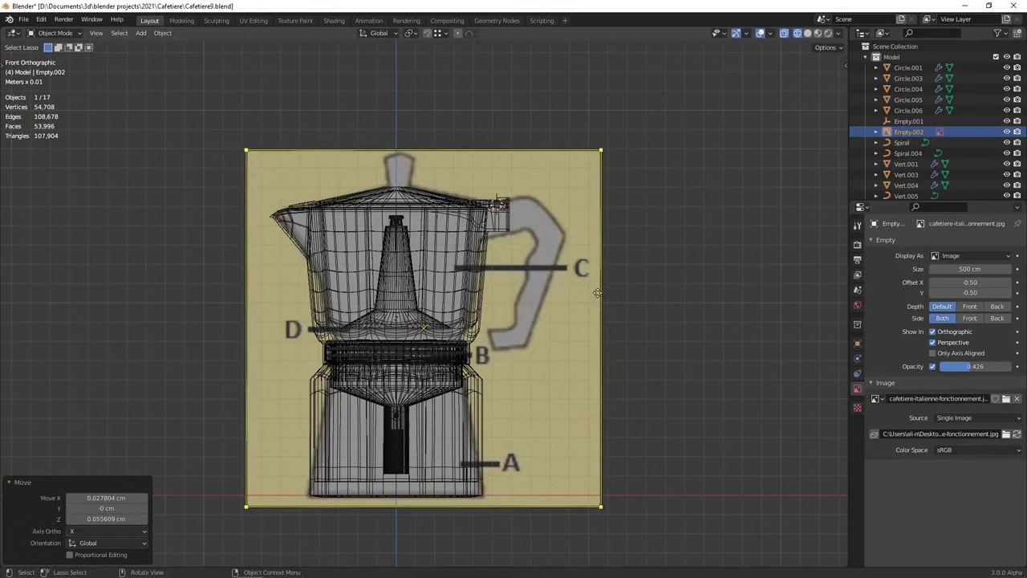
scroll(614, 306, "up", 1)
scroll(549, 337, "up", 3)
right_click(580, 342)
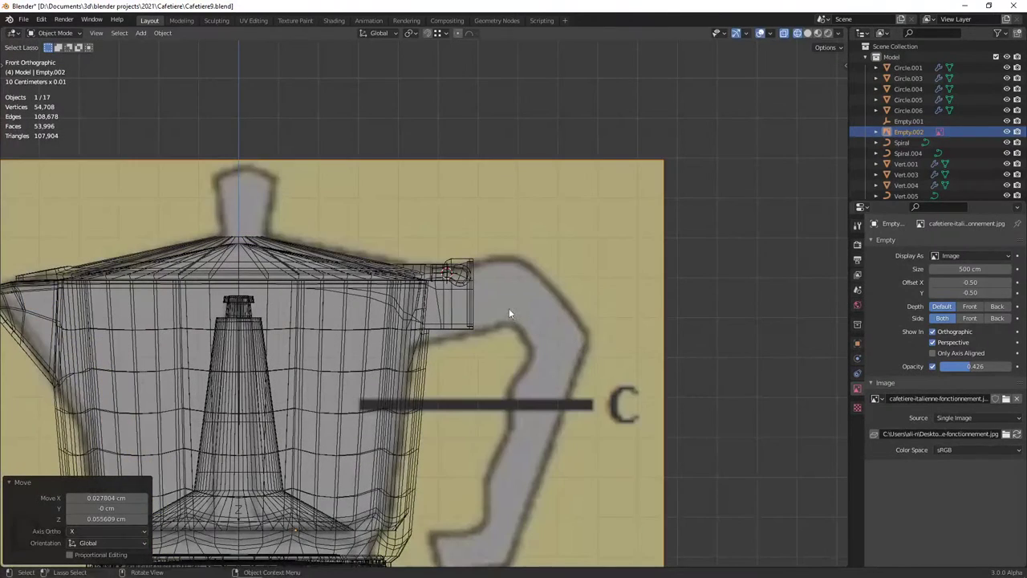
Toggle solid and wireframe shading to check the reference alignment against the pot
scroll(445, 297, "down", 1)
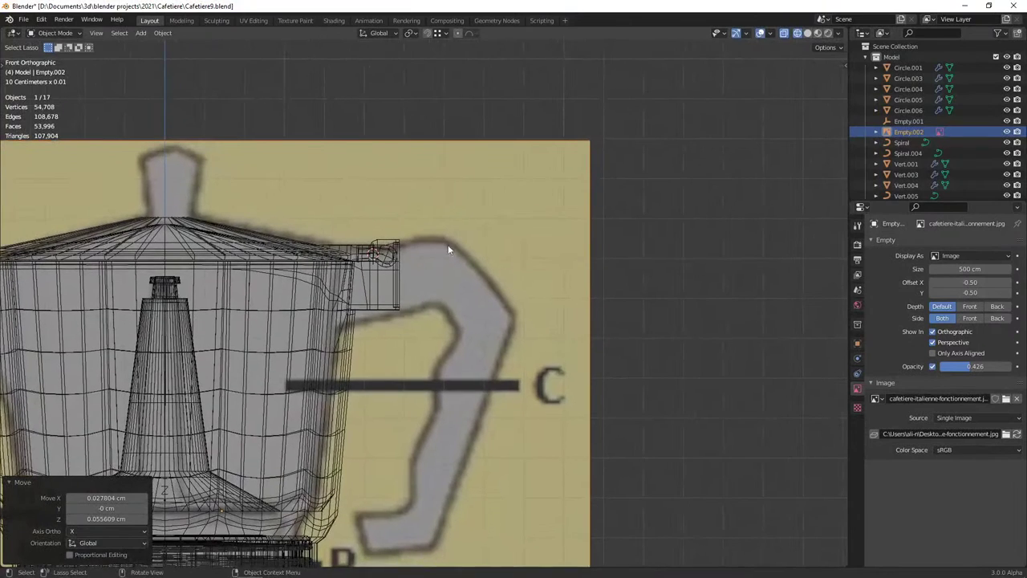
scroll(456, 381, "down", 2)
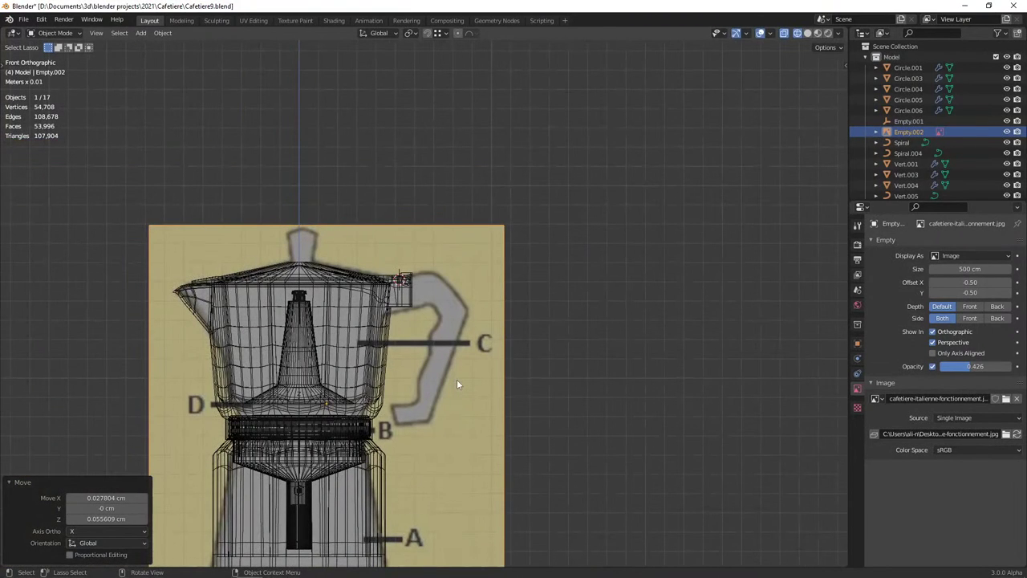
key("shift+z")
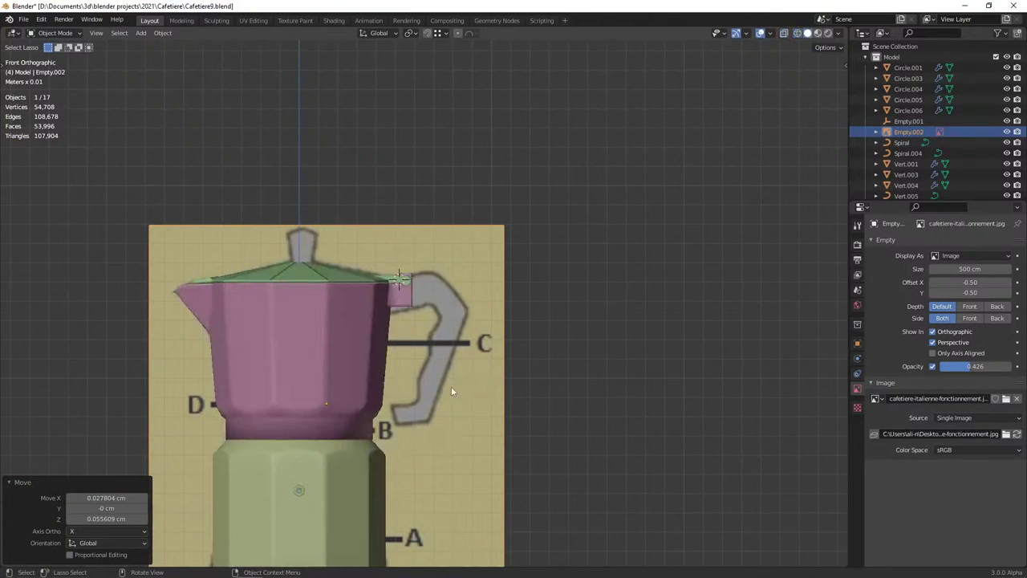
key("shift+z")
Zoom to the handle area and enter Edit Mode on the Vert.006 handle mesh
scroll(391, 373, "up", 4)
scroll(312, 362, "up", 1)
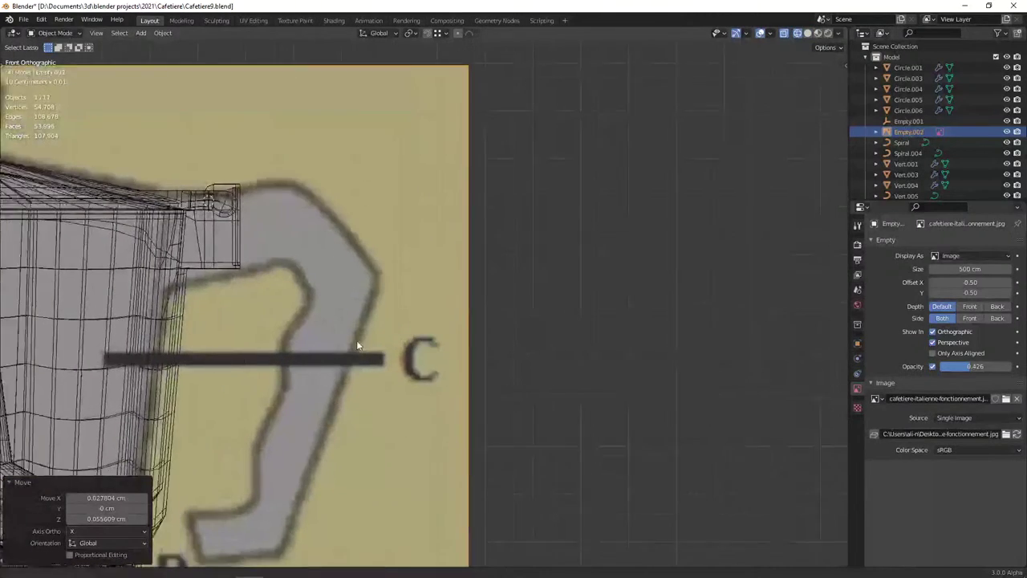
scroll(355, 344, "up", 1)
scroll(289, 207, "up", 1)
middle_click_drag(318, 259, 344, 264, "shift")
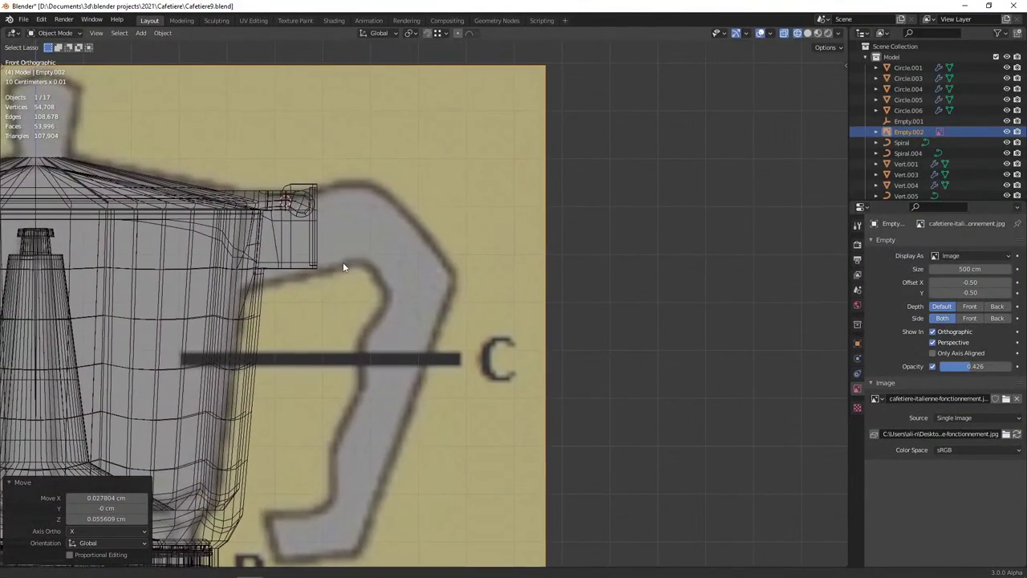
left_click(316, 203)
key("Tab")
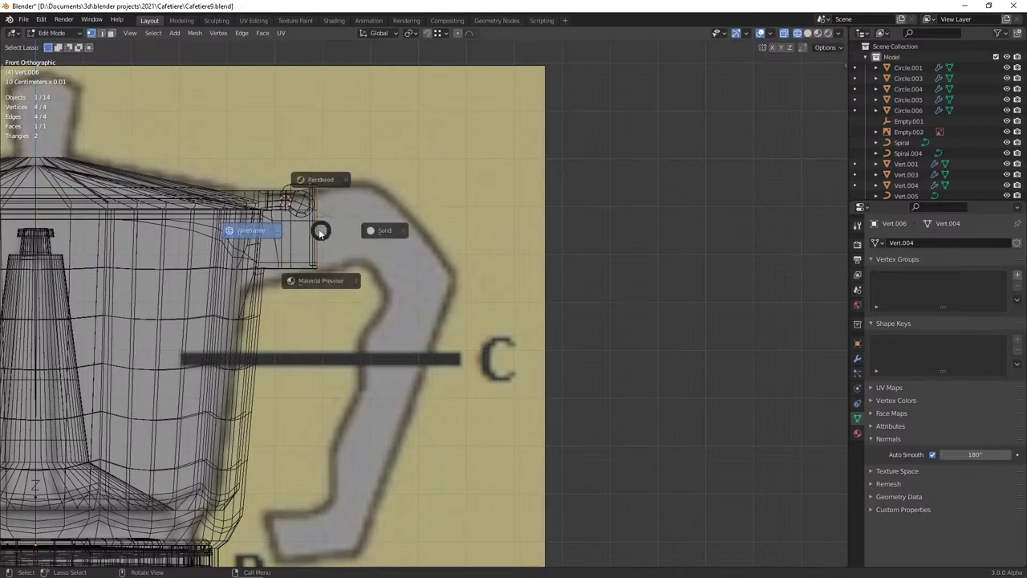
Extrude the handle stub's two outer vertices along X and move them 1.2 cm along X
left_click_drag(353, 158, 344, 195)
key("e")
key("x")
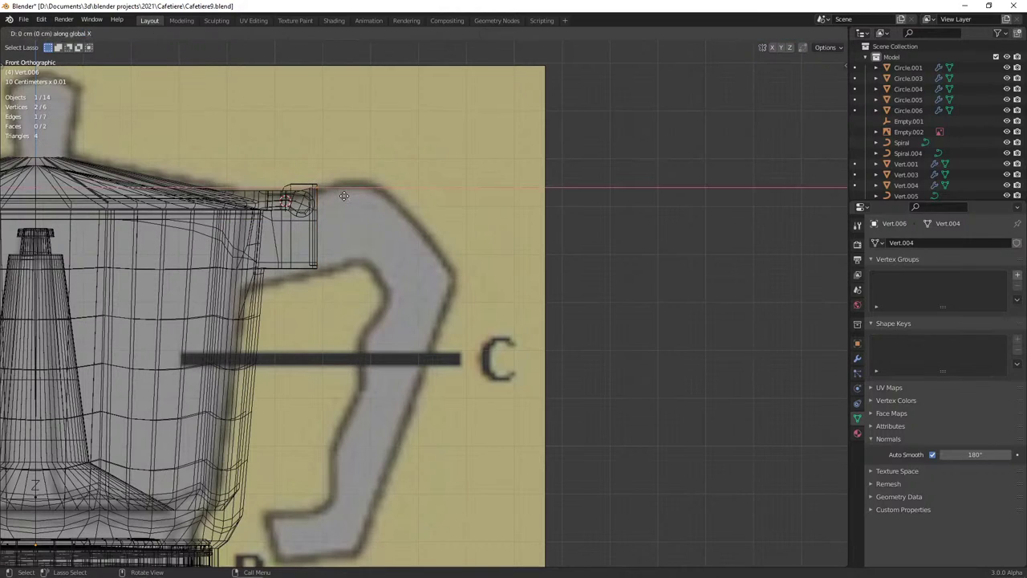
left_click(343, 195)
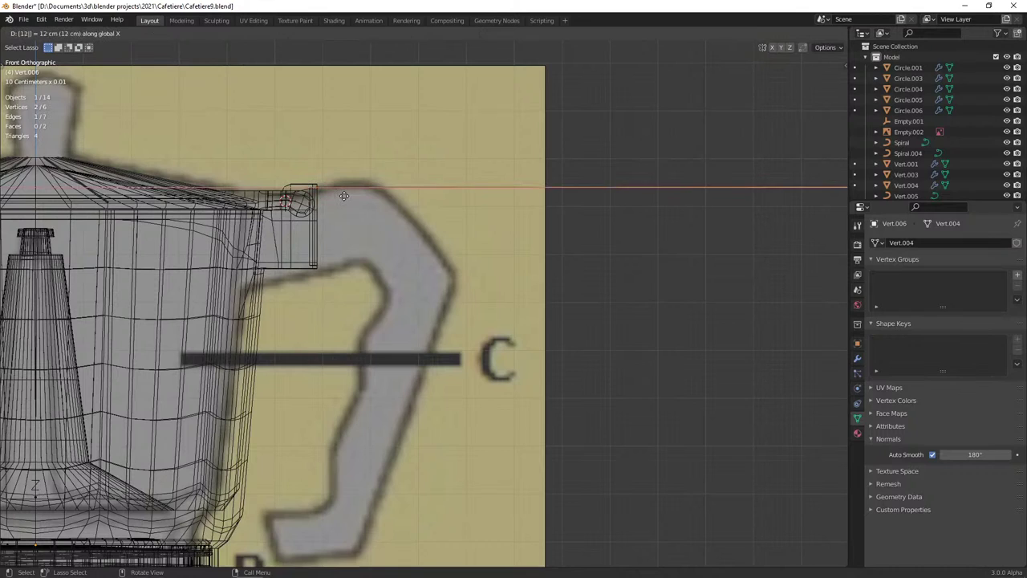
type("gx1.2")
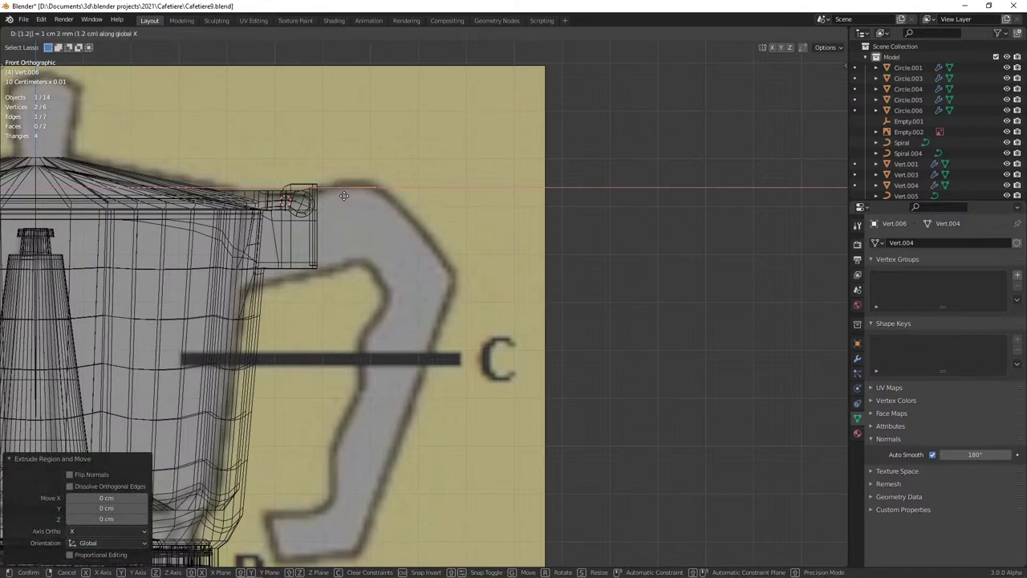
key("Return")
Push the reference image back along Y behind the model, then reposition the moved edge on Vert.006
key("Tab")
mouse_move(344, 202)
middle_mouse_down()
mouse_move(377, 321)
mouse_move(513, 305)
middle_mouse_up()
left_click(382, 325)
key("g")
key("y")
left_click(550, 287)
scroll(382, 306, "up", 3)
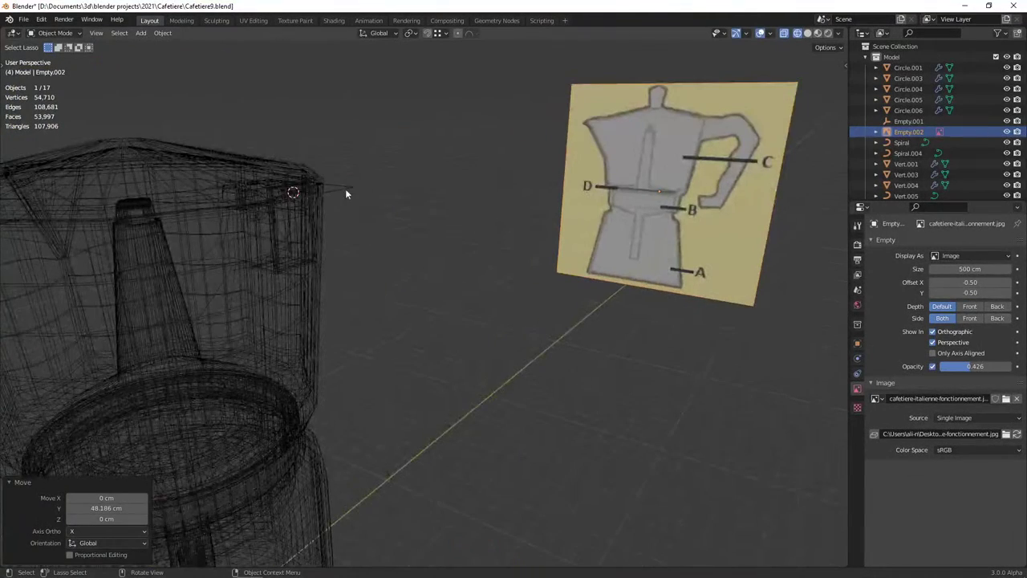
left_click(345, 188)
key("Tab")
scroll(312, 282, "up", 2)
left_click(385, 283)
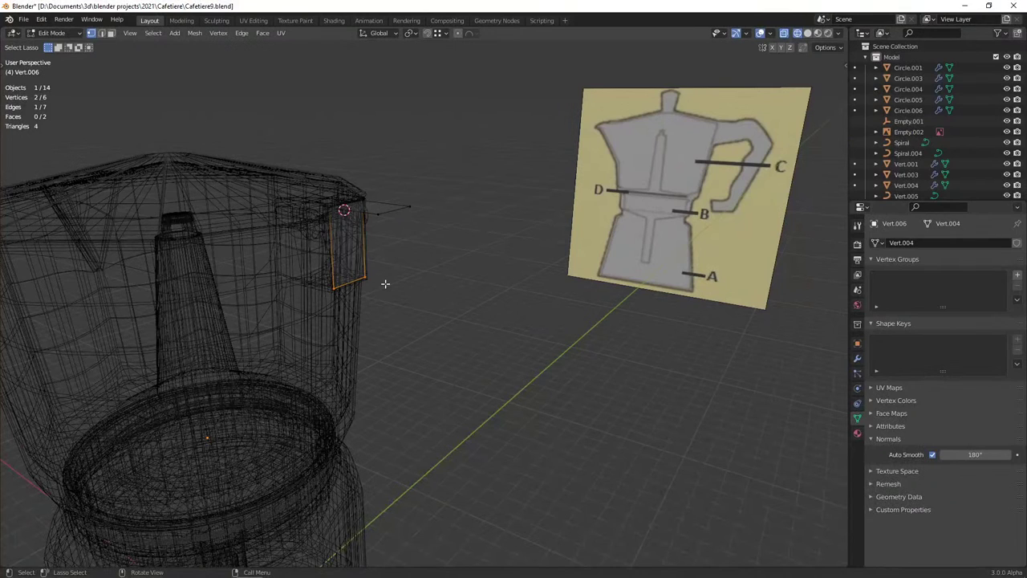
In front view, extrude the selection 1.2 cm along X
key("KP_1")
scroll(379, 287, "up", 2)
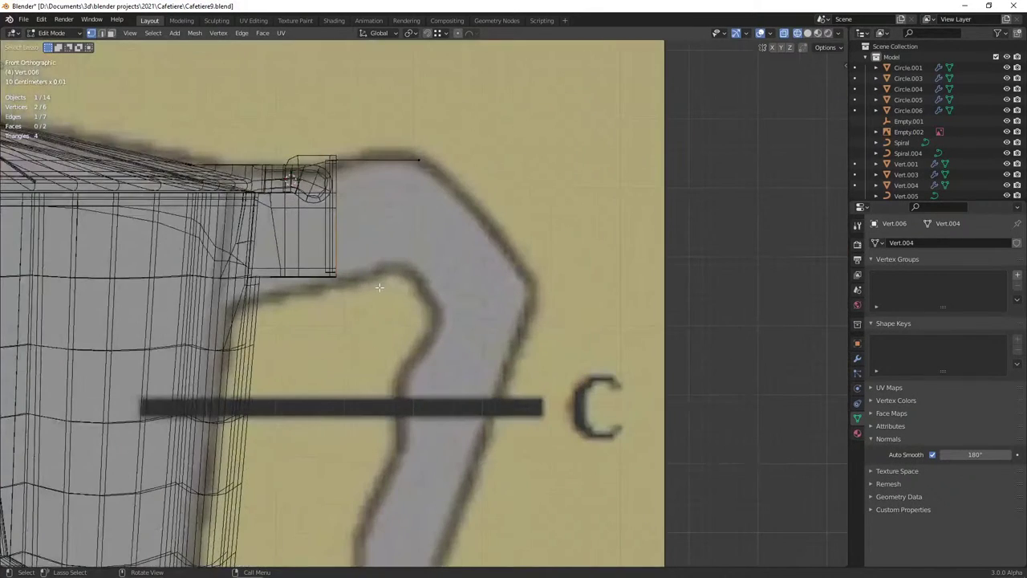
type("ex")
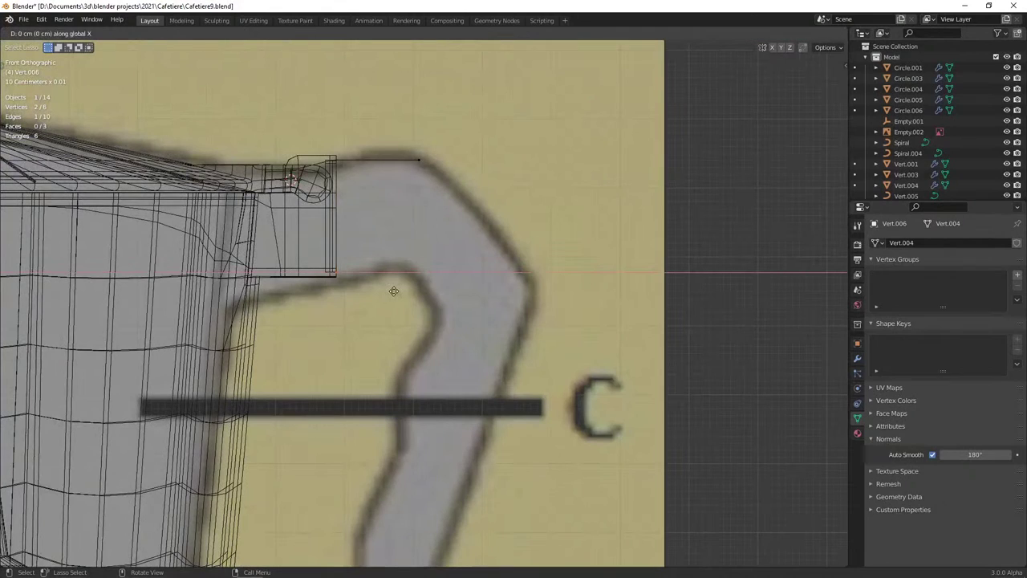
type("1.2")
key("Return")
Slide the upper-right and lower outline vertices horizontally to match the diagram's handle
left_click_drag(382, 185, 469, 117)
key("g")
key("x")
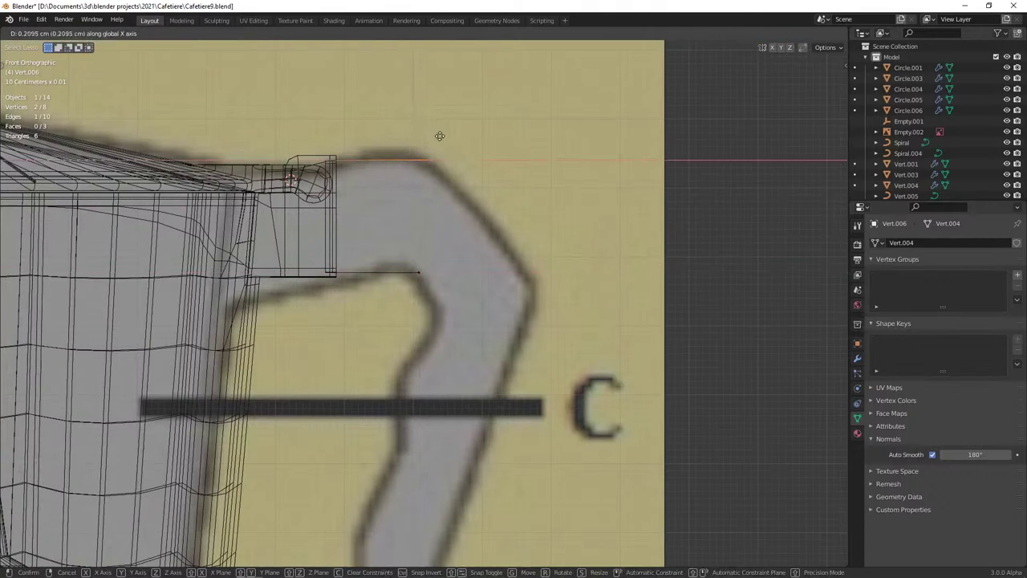
left_click(439, 135)
left_click_drag(394, 268, 454, 294)
key("g")
key("x")
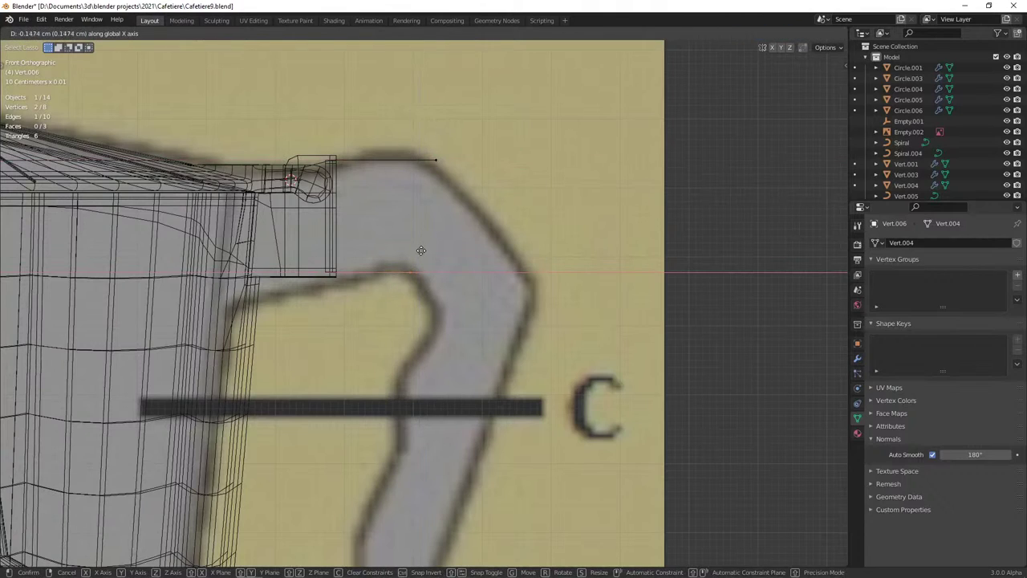
left_click(421, 250)
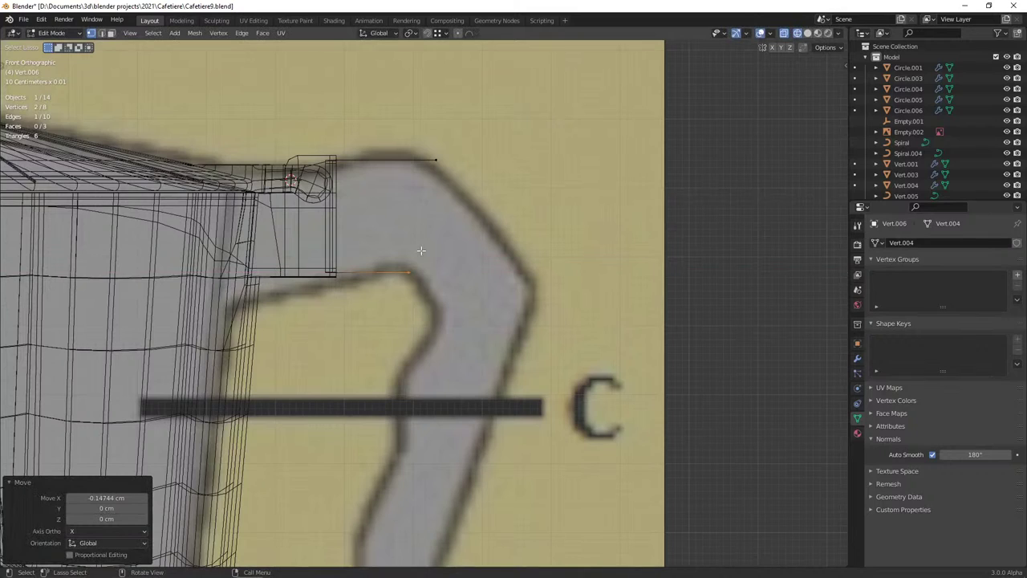
Nudge the lower vertex up and sideways so it sits on the reference handle
key("g")
key("x")
key("z")
left_click(423, 237)
key("g")
key("x")
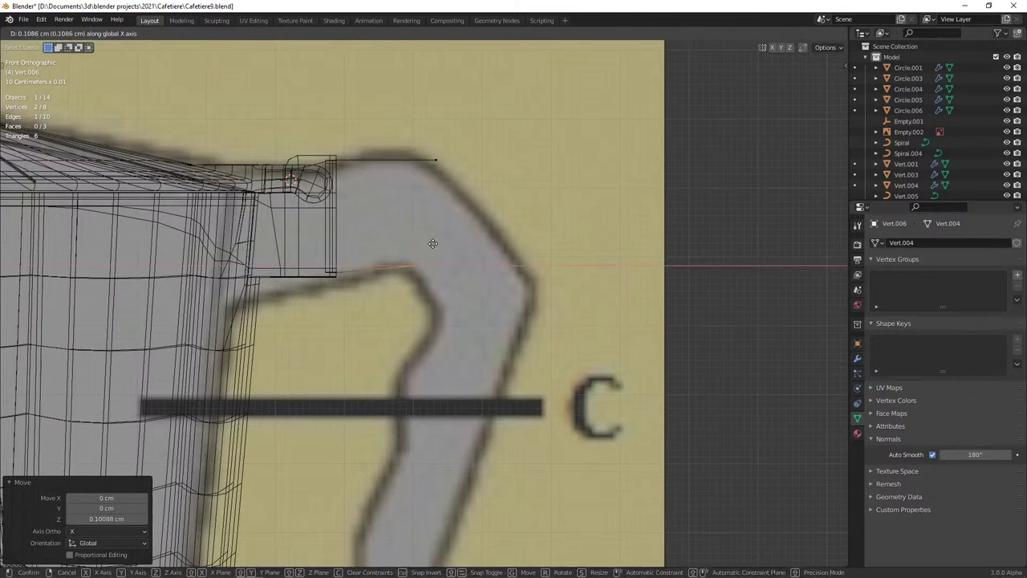
left_click(434, 240)
Extrude the top vertex 1.5 cm along X and 1.7 cm down, then switch to edge select
left_click(451, 159)
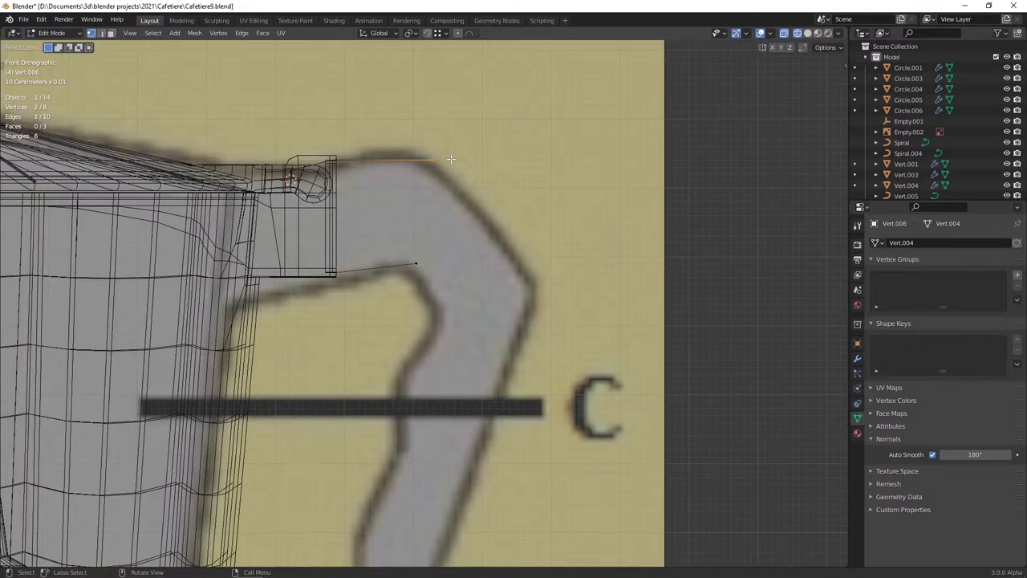
type("ex1.5")
key("Return")
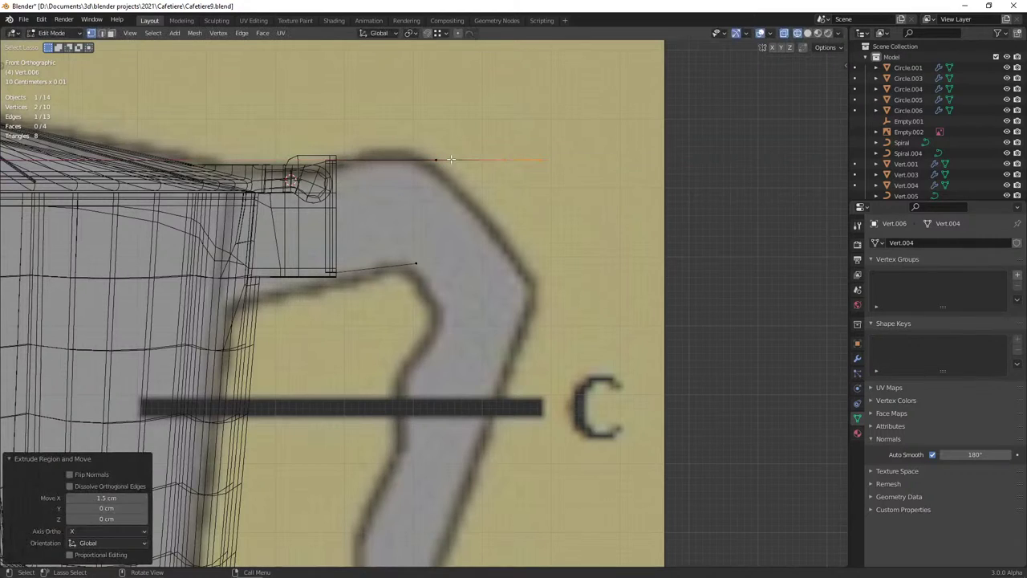
type("ez")
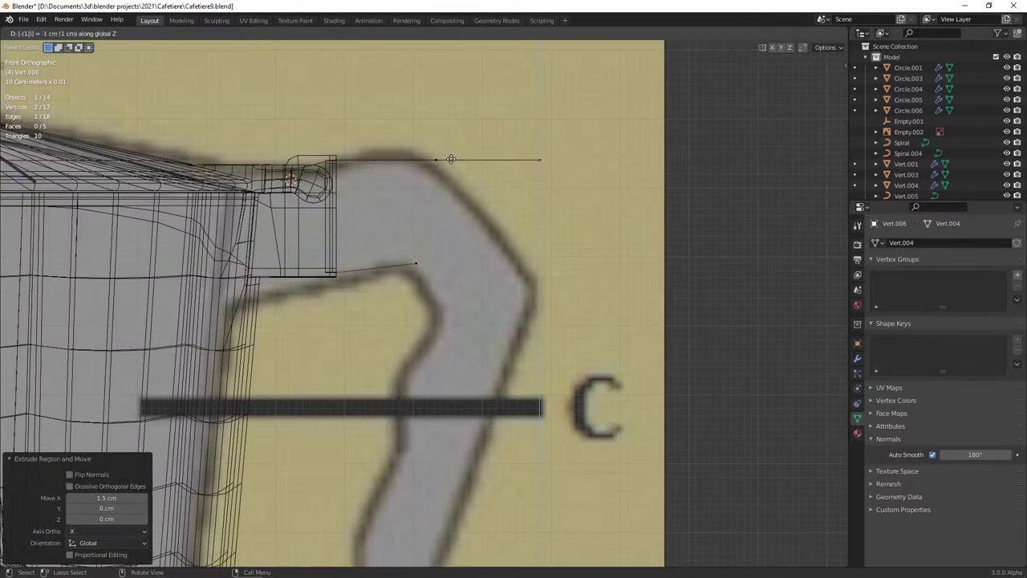
type("-1")
type("7")
key("Return")
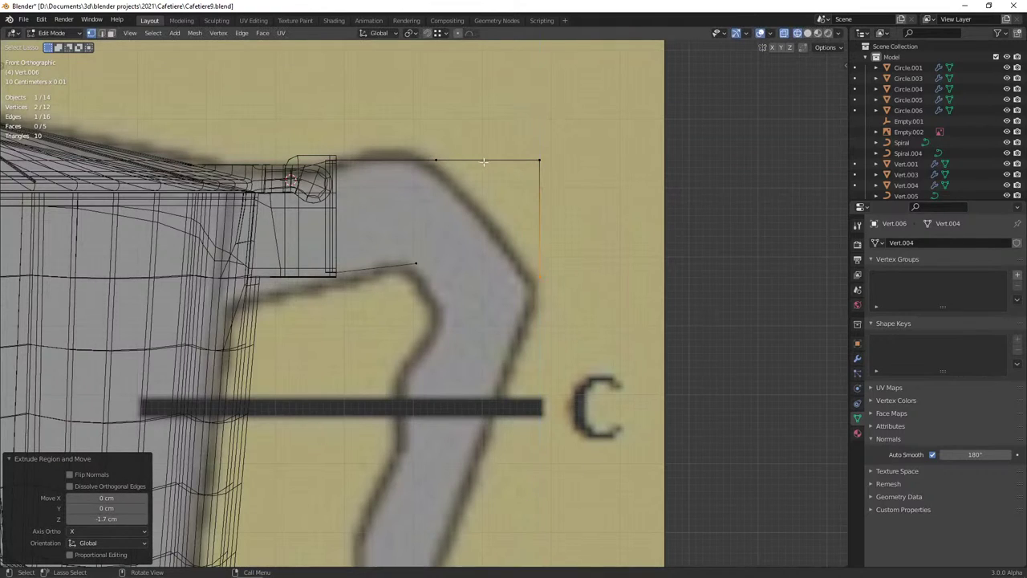
key("2")
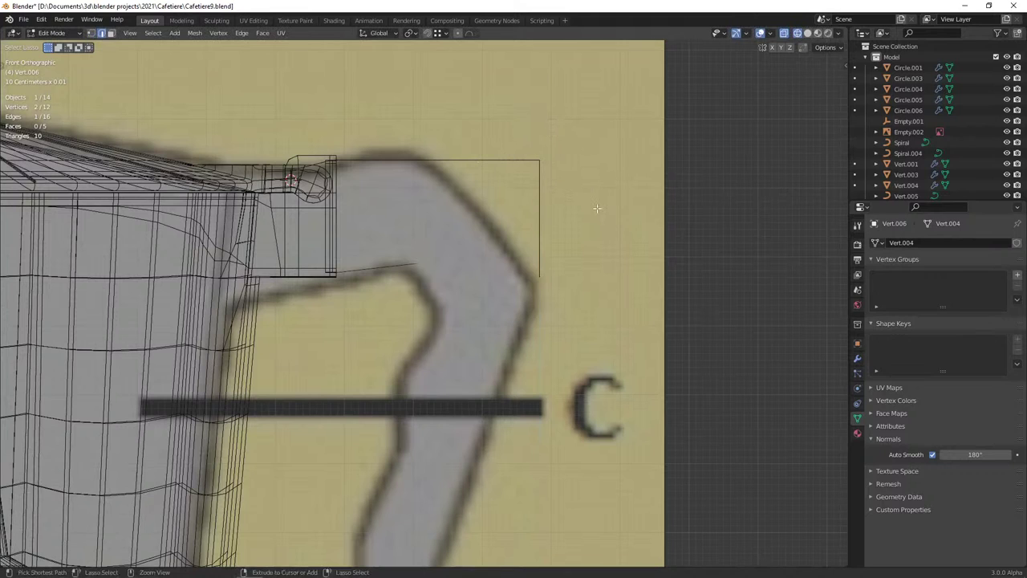
scroll(580, 198, "down", 5)
middle_click_drag(579, 199, 552, 215)
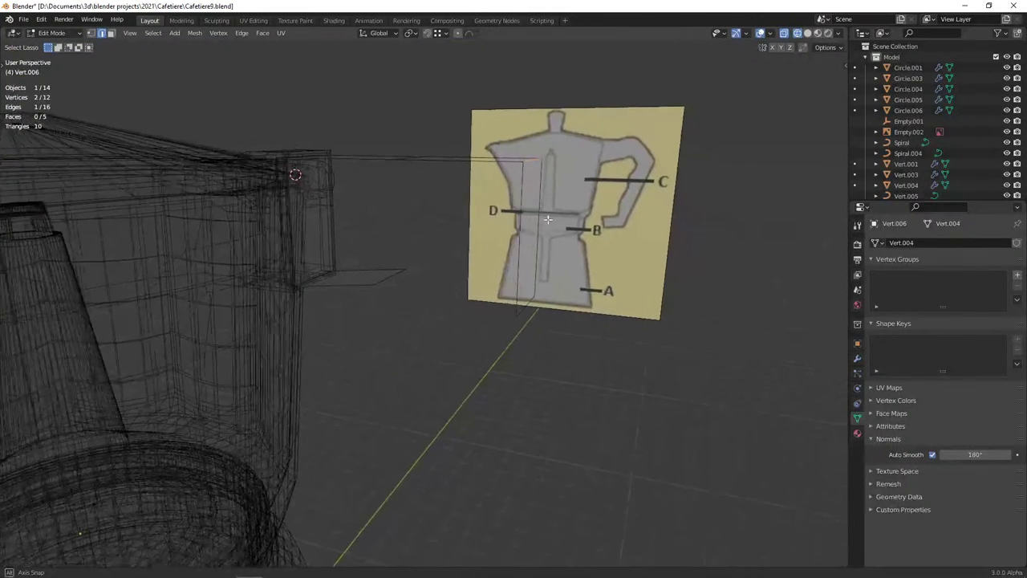
In front view, bevel the outline's outer corner with 1 segment and merge vertices by distance
key("KP_1")
scroll(552, 216, "up", 3)
scroll(552, 215, "up", 2)
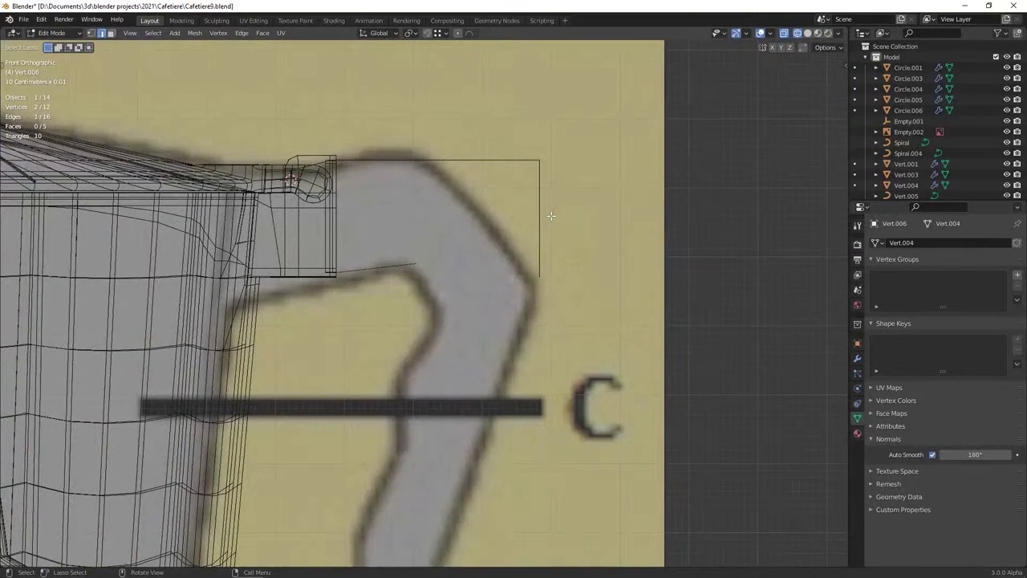
key("ctrl+b")
left_click(255, 388)
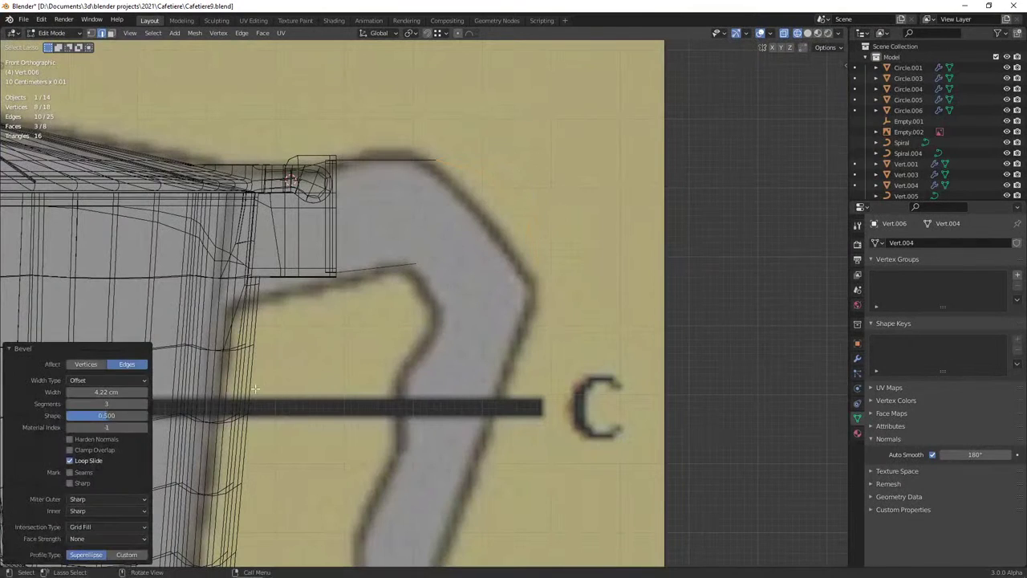
left_click(69, 404)
left_click(69, 403)
key("a")
key("m")
left_click(399, 313)
Extrude the outline's inner edge horizontally along X and reposition the new vertex
key("alt+a")
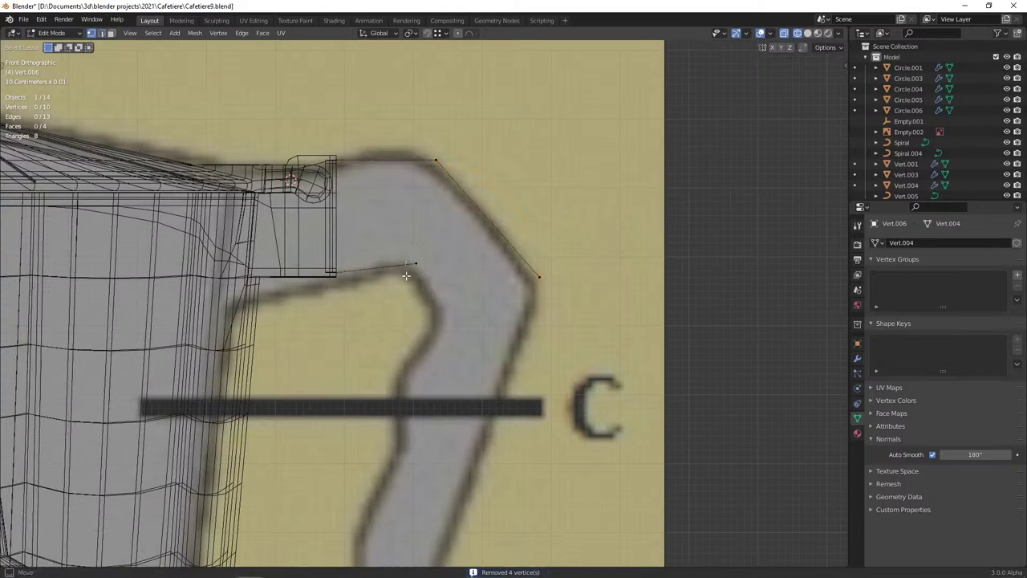
left_click(406, 275)
scroll(385, 281, "down", 2)
mouse_move(339, 296)
middle_mouse_down()
mouse_move(325, 297)
mouse_move(327, 308)
middle_mouse_up()
scroll(325, 297, "down", 4)
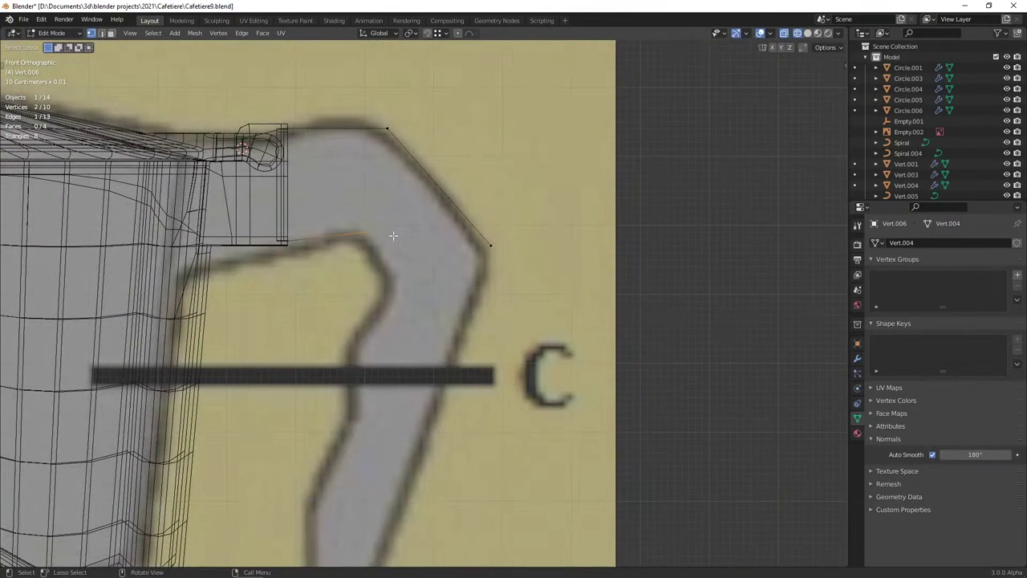
key("e")
key("x")
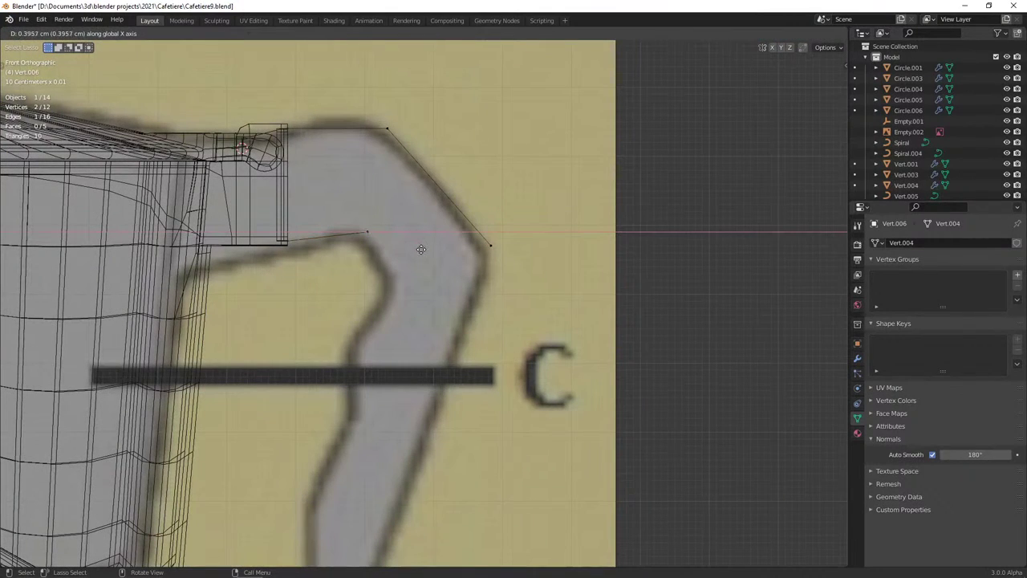
left_click(430, 255)
key("g")
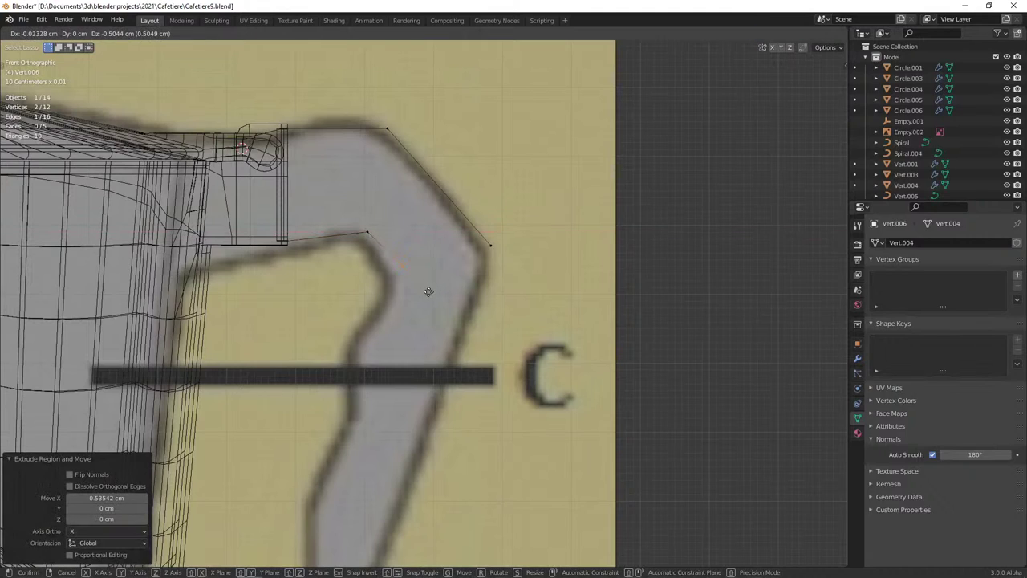
left_click(425, 289)
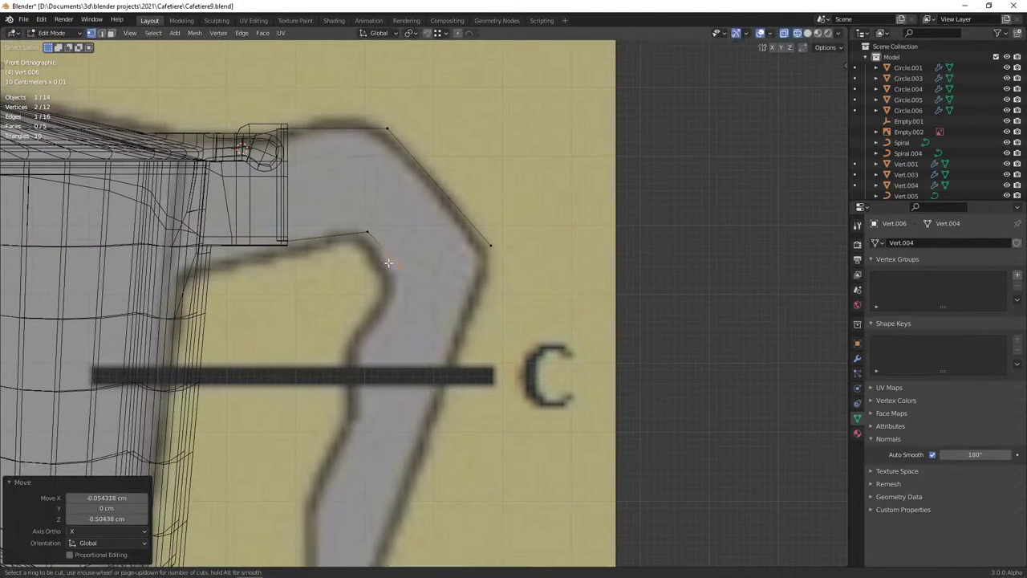
Cut the inner edge, settle its new vertex onto the inner curve, and add a mid-edge cut outside
key("g")
key("g")
left_click(401, 265)
key("g")
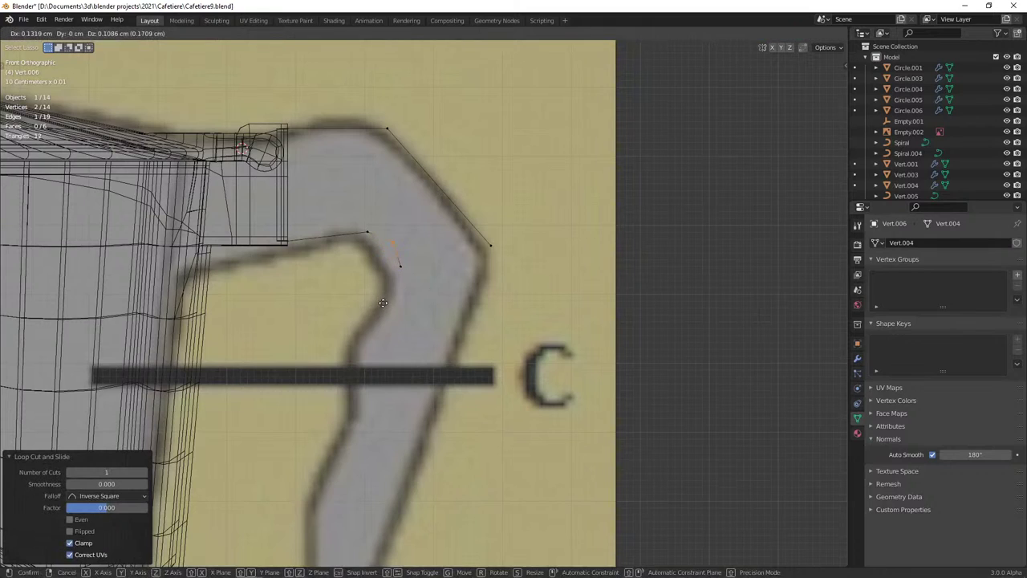
left_click(399, 271)
key("g")
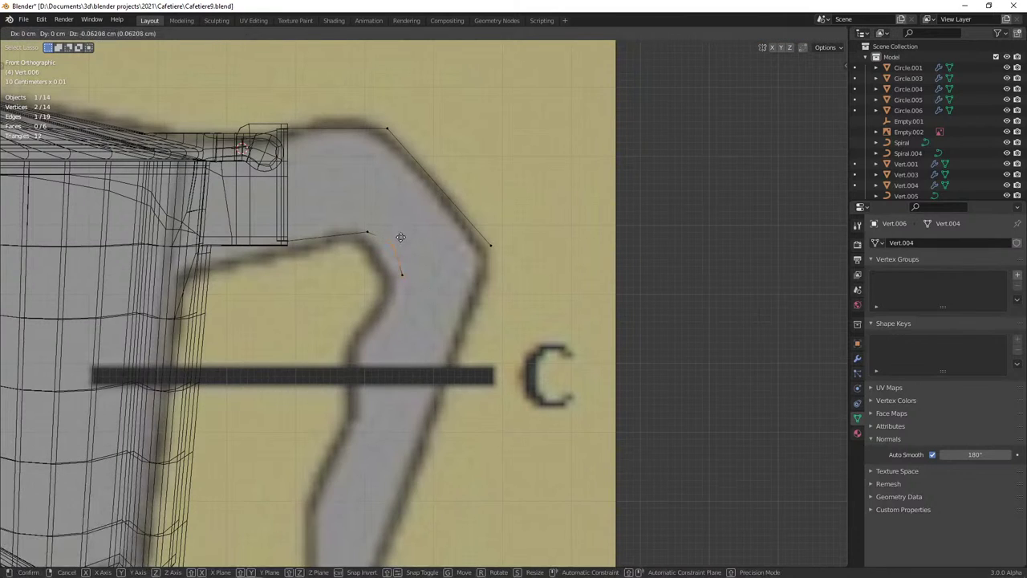
left_click(400, 237)
key("e")
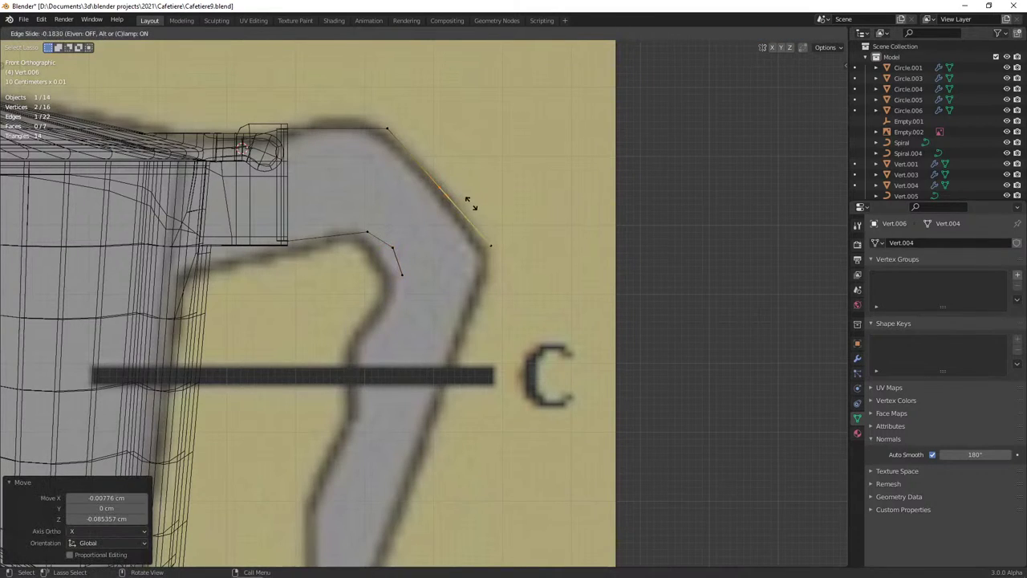
right_click(472, 205)
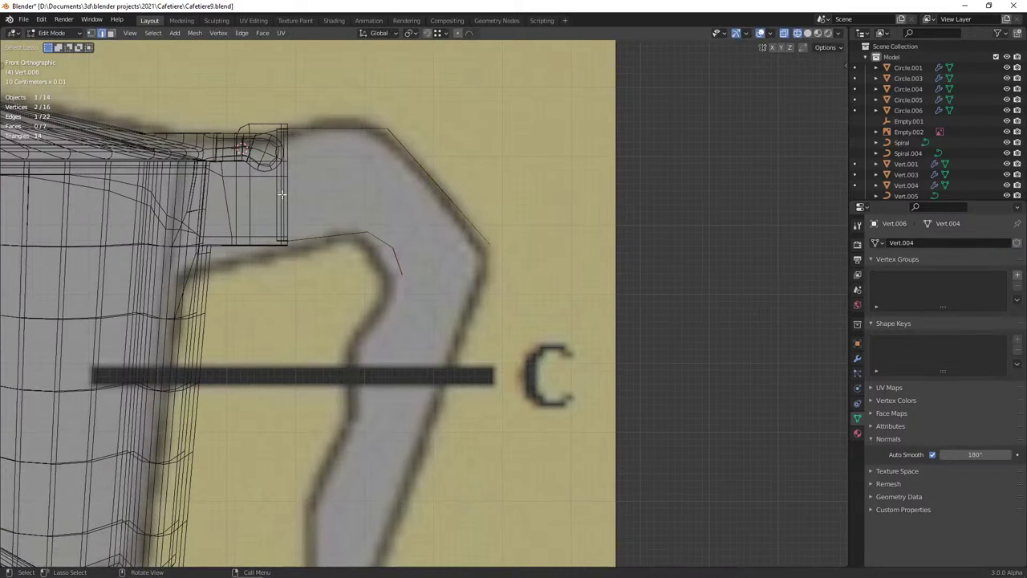
Fill faces between the inner and outer outlines around the bend and select the strip's end edge
key("f")
key("f")
middle_click_drag(293, 204, 248, 185)
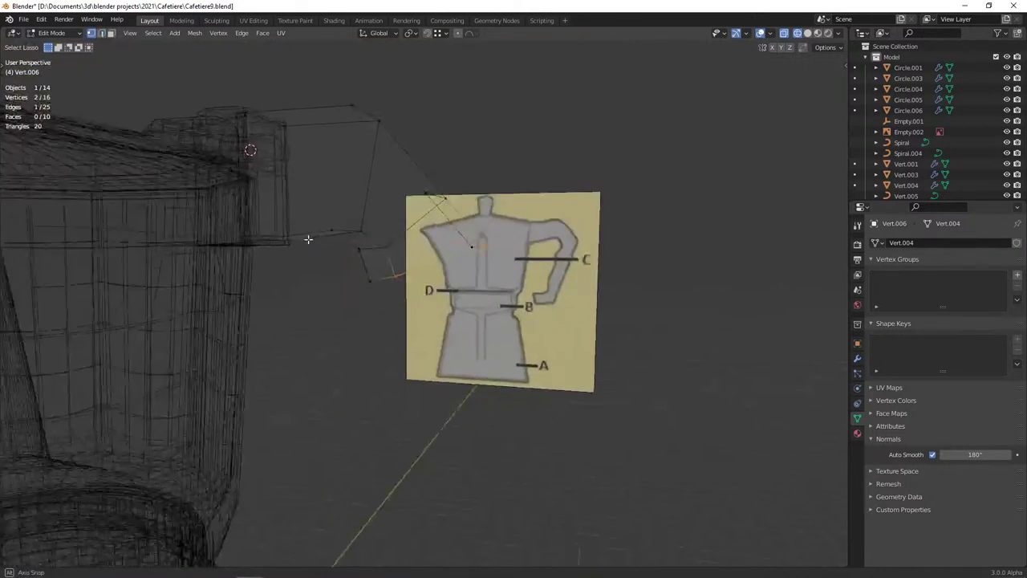
key("f")
key("f")
key("f")
key("shift+z")
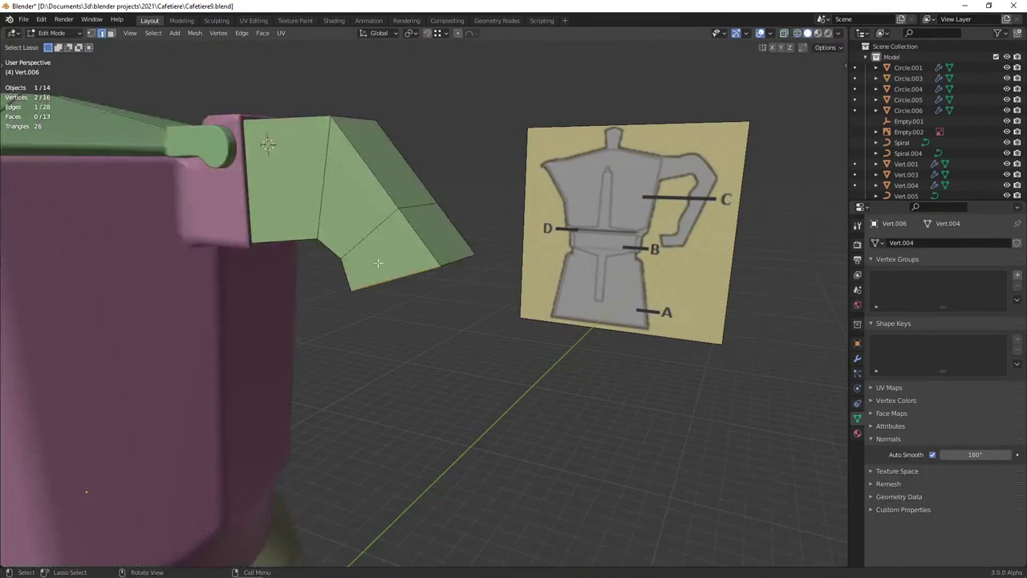
mouse_move(268, 142)
middle_mouse_down()
mouse_move(347, 236)
mouse_move(307, 206)
mouse_move(282, 222)
mouse_move(410, 241)
middle_mouse_up()
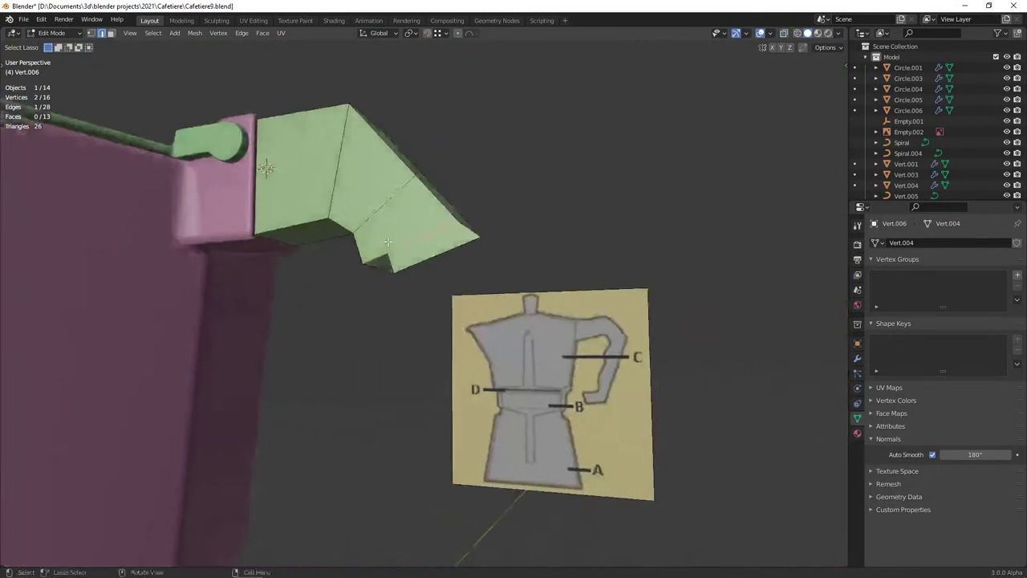
left_click(409, 241, "alt")
key("KP_1")
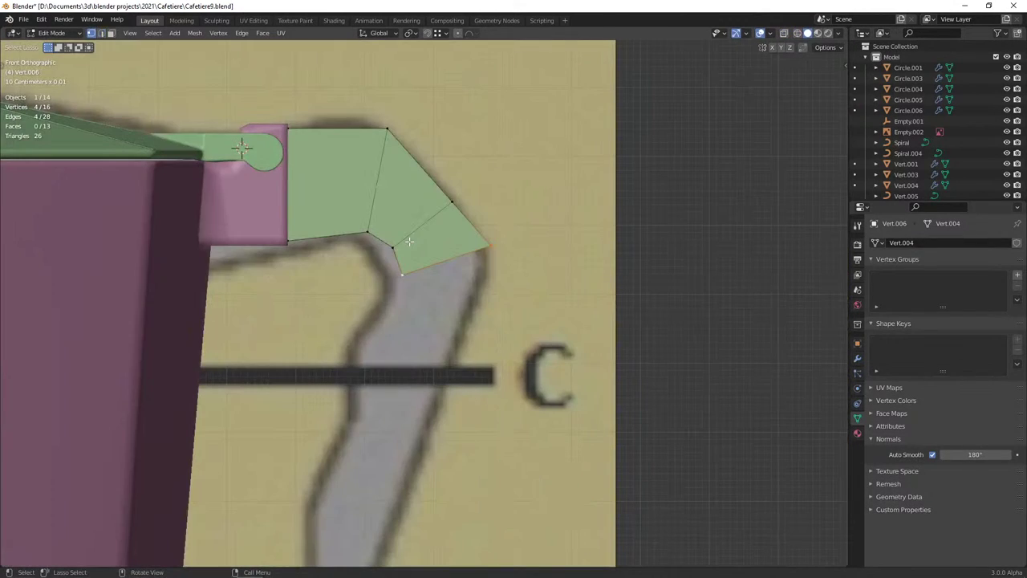
scroll(410, 241, "down", 2, "ctrl")
key("shift+z")
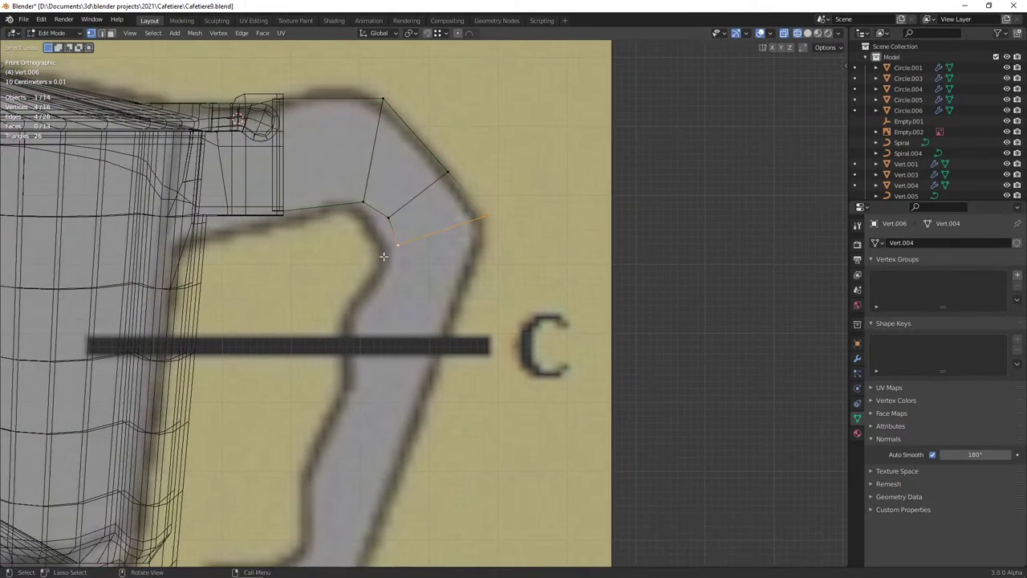
scroll(383, 256, "down", 2, "shift")
left_click(473, 197)
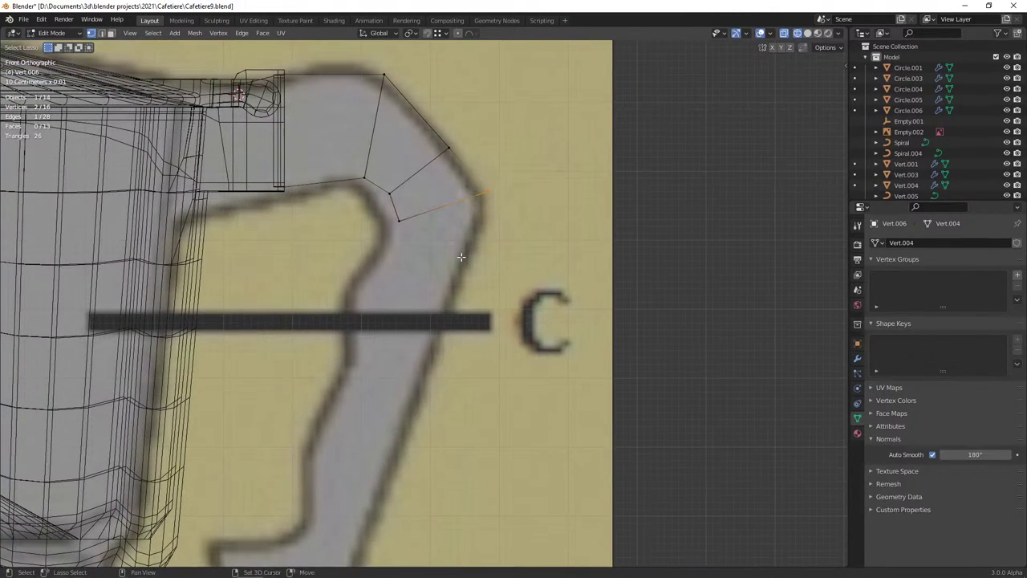
scroll(461, 256, "down", 1)
scroll(461, 257, "down", 1)
Extrude the handle's end edge down 5.9 and shift it 1.5 along X
key("g")
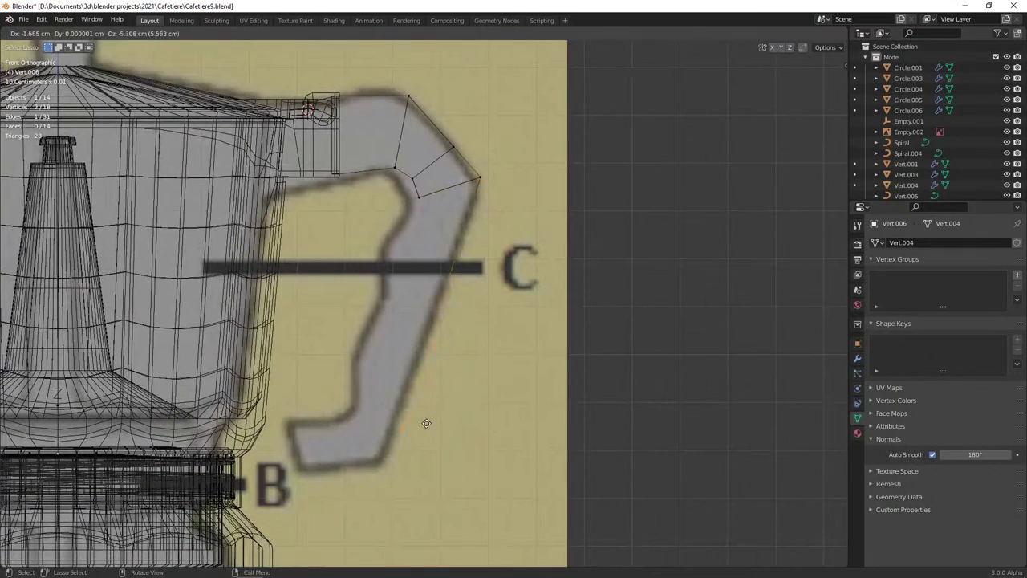
left_click(407, 447)
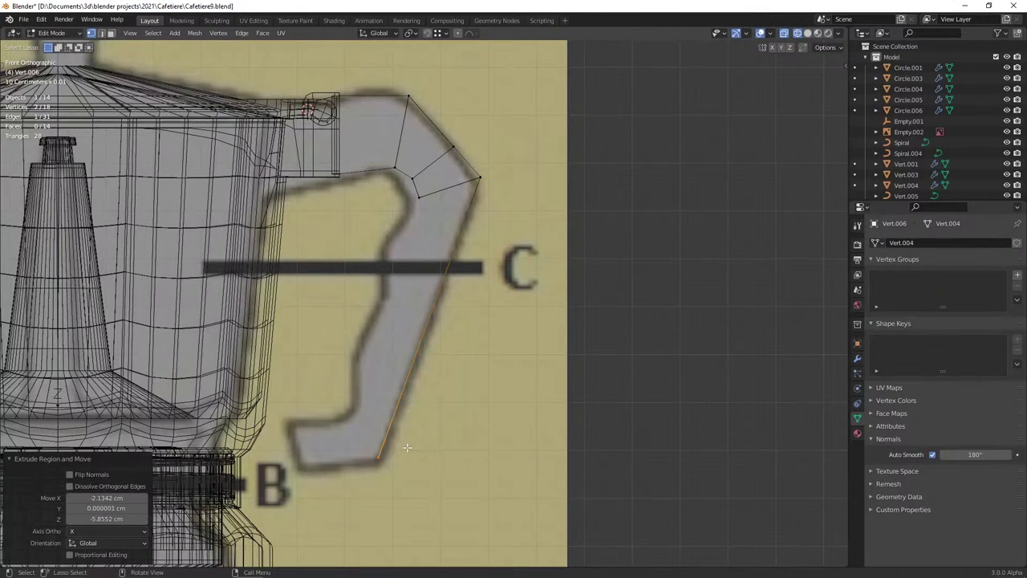
key("x")
left_click(401, 446)
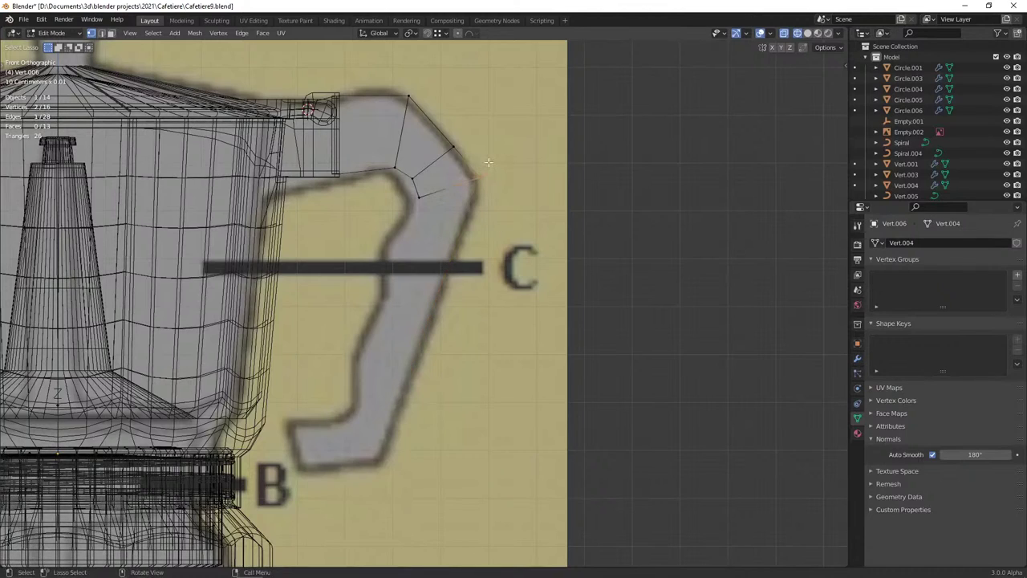
type("e")
type("-5")
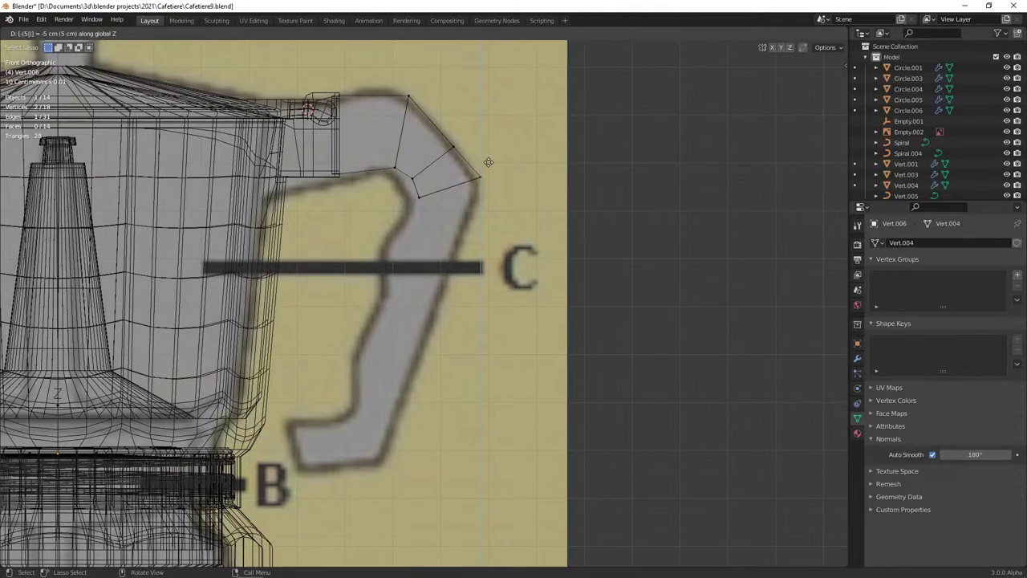
type(".")
type("9")
key("Return")
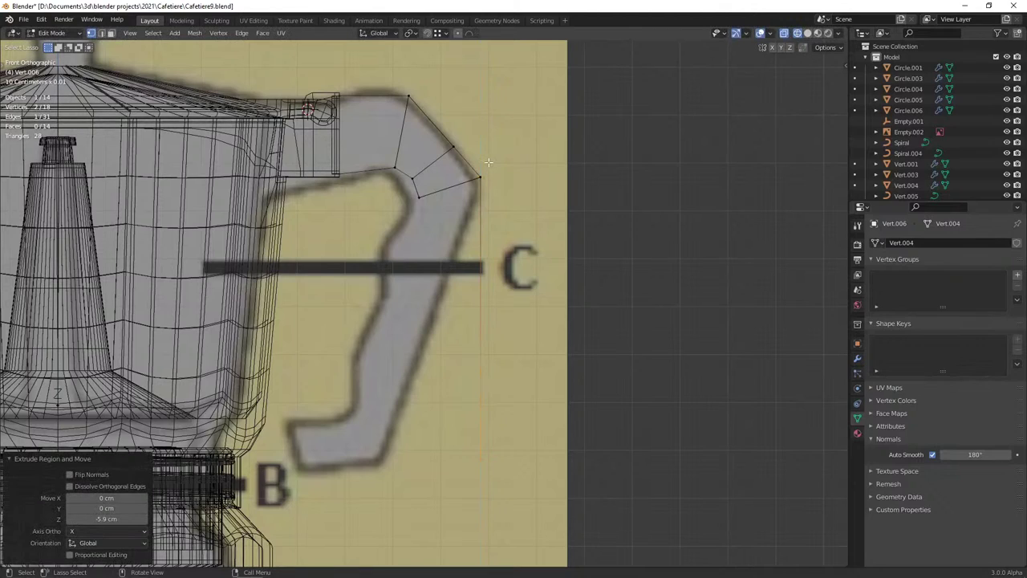
type("g")
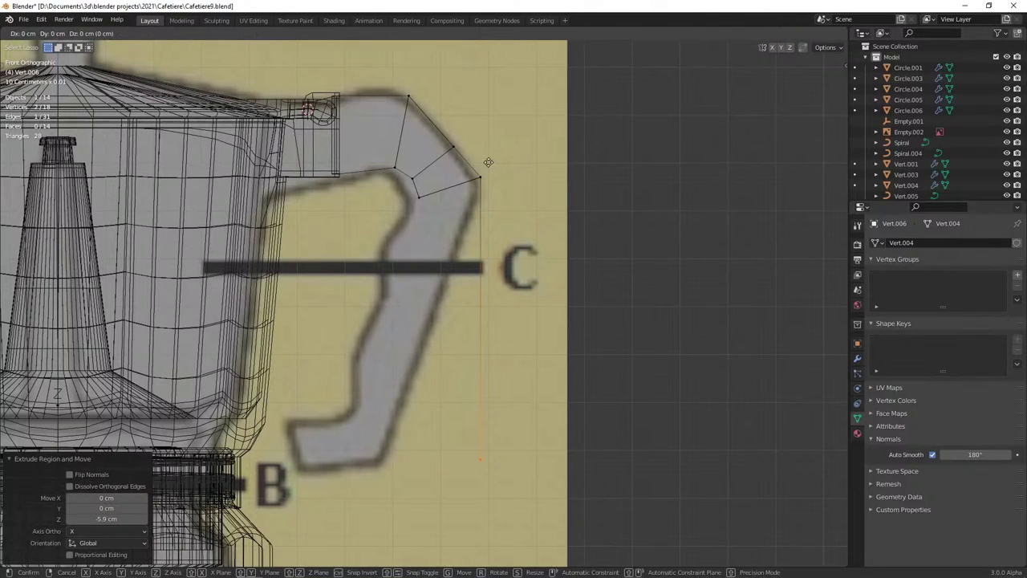
type("x-1.5")
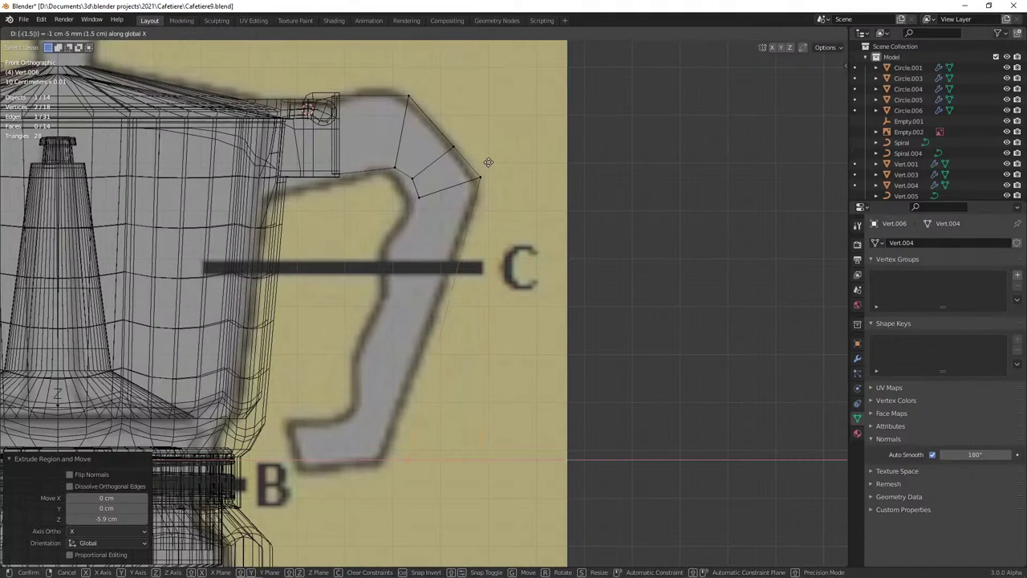
key("Return")
Select the outer-corner vertex and add a face across the handle's lower section
key("g")
key("z")
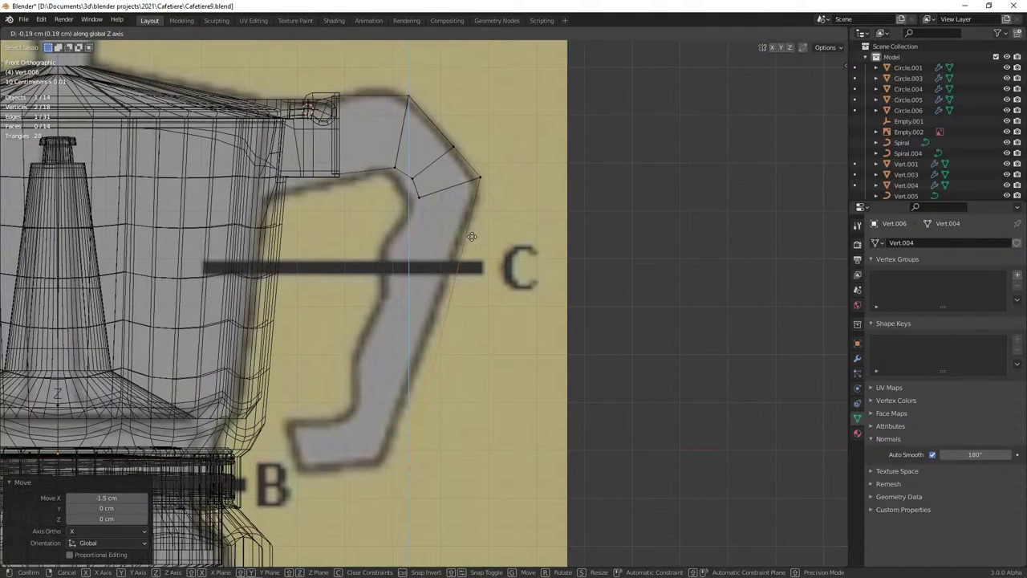
key("Escape")
key("g")
key("z")
key("Escape")
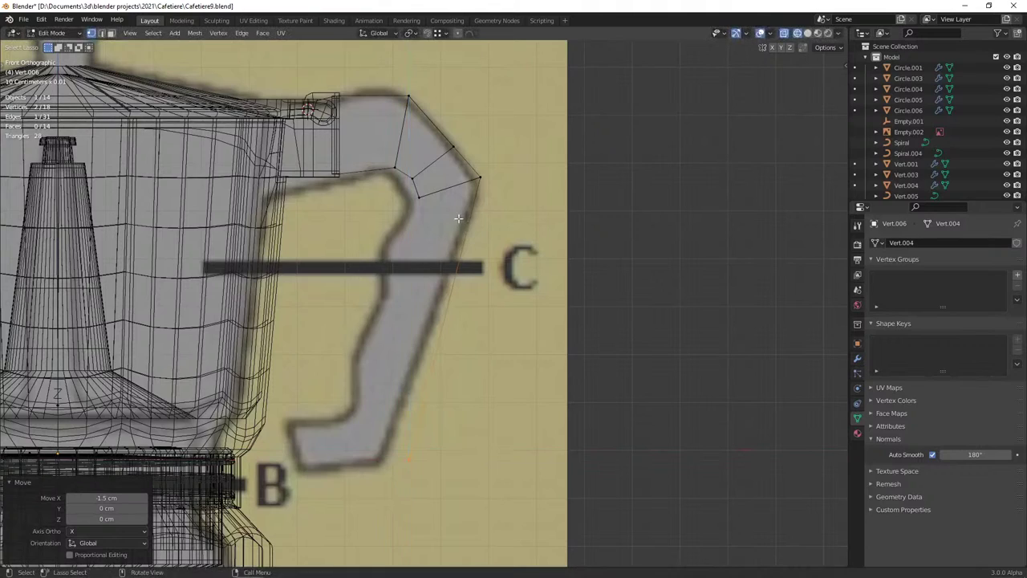
left_click(415, 190)
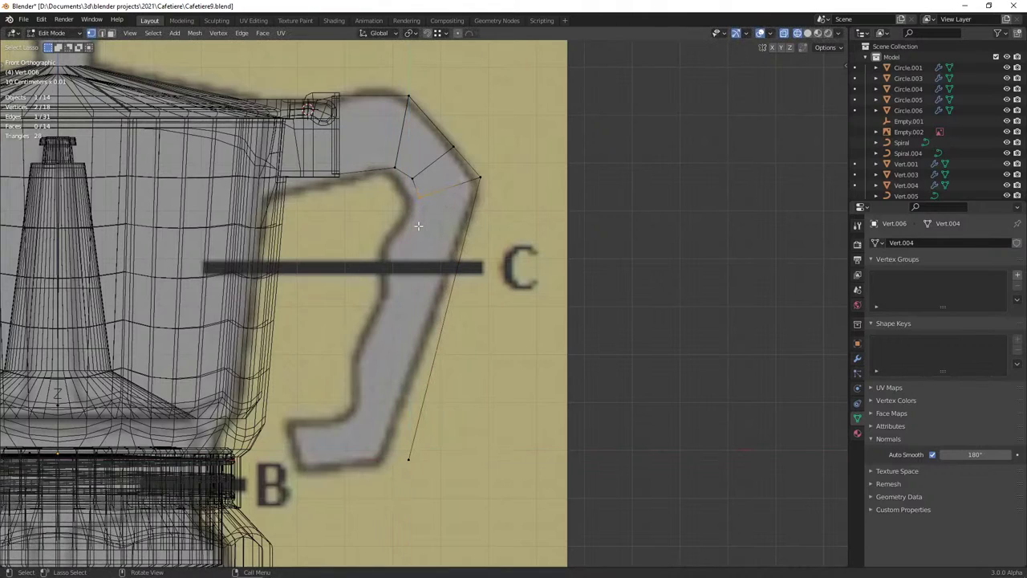
key("e")
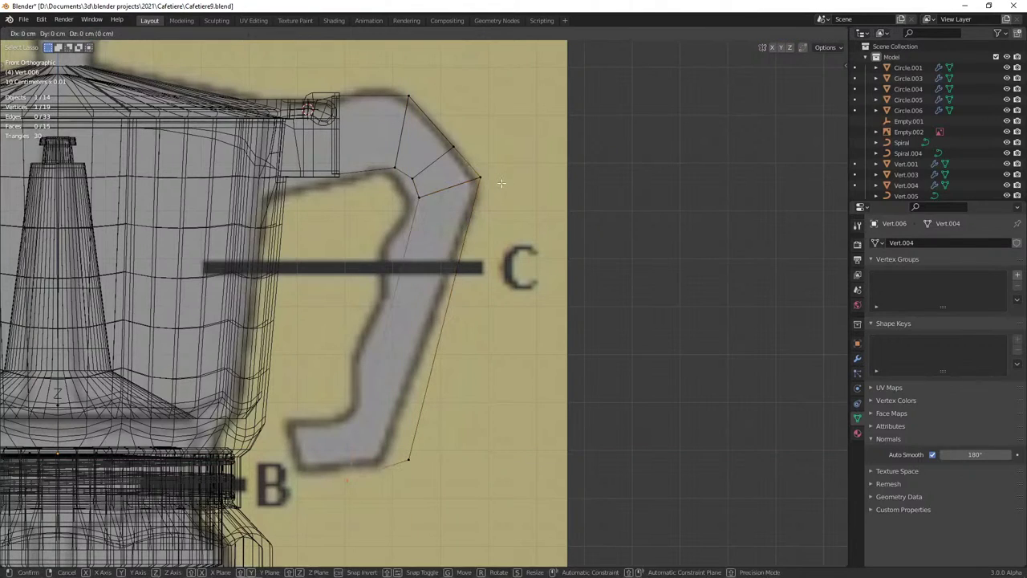
left_click(501, 184)
Slide a vertex along its edge and extrude a new vertex toward the handle's bottom corner
key("shift+v")
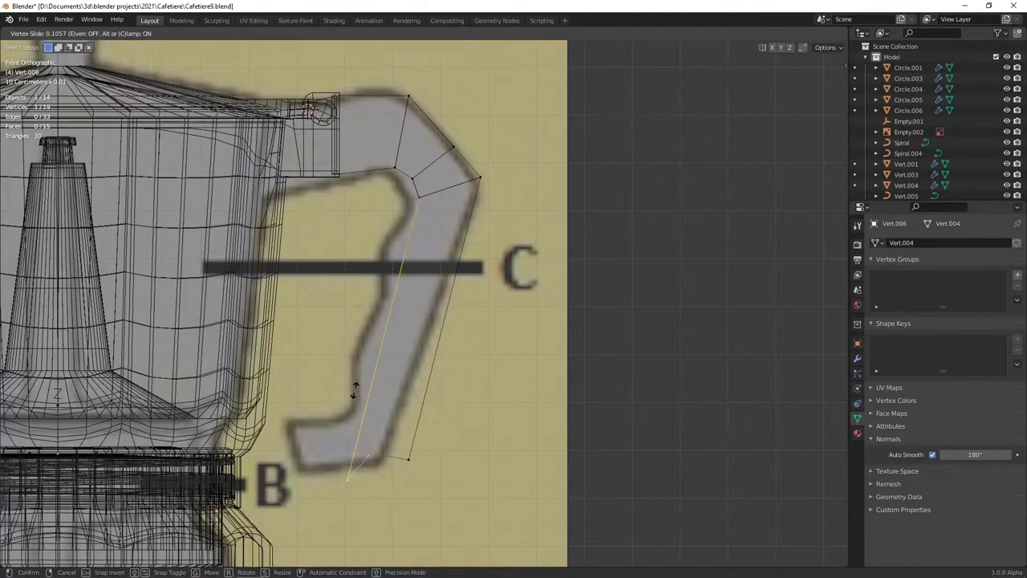
left_click(348, 401)
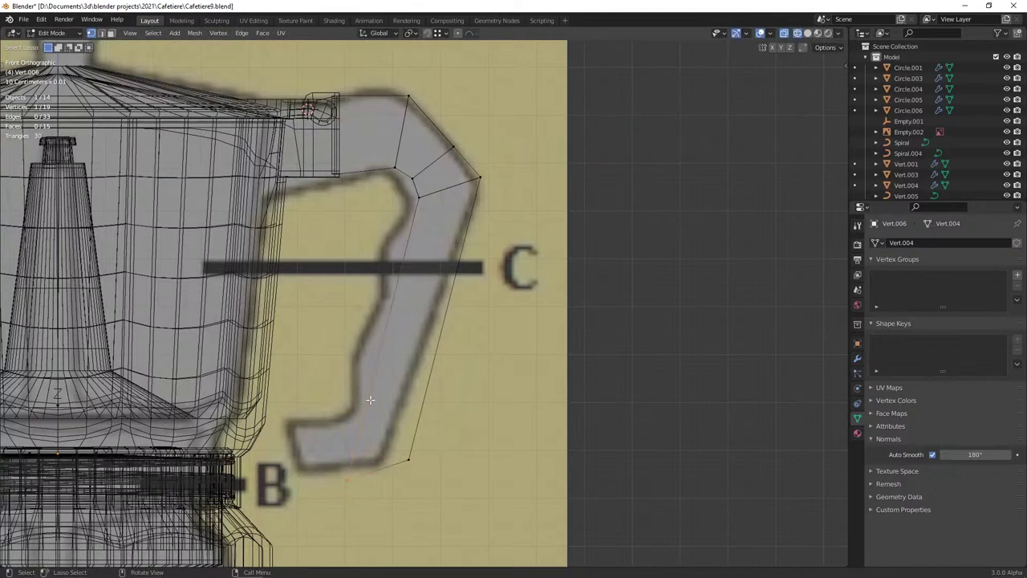
mouse_move(382, 327)
middle_mouse_down()
mouse_move(364, 307)
mouse_move(429, 225)
mouse_move(420, 234)
middle_mouse_up()
key("e")
left_click(472, 221)
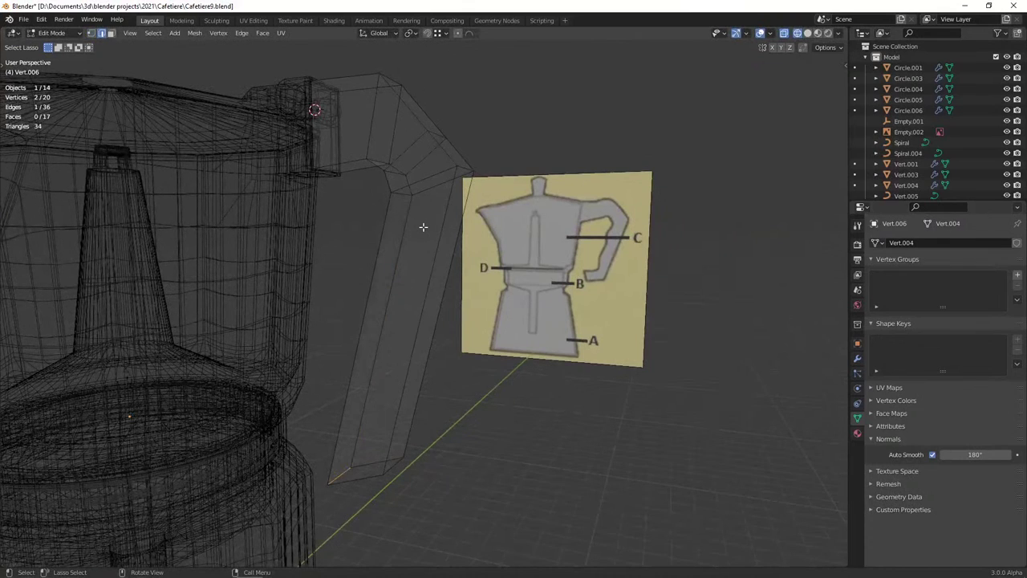
key("KP_1")
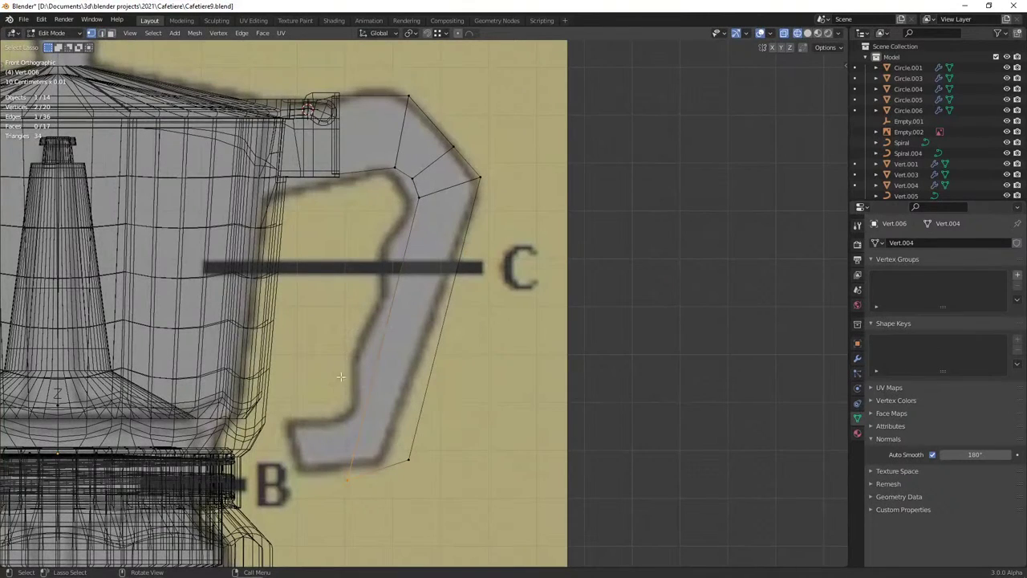
Nudge the bottom handle vertex and slide one new edge loop across the lower arm
key("g")
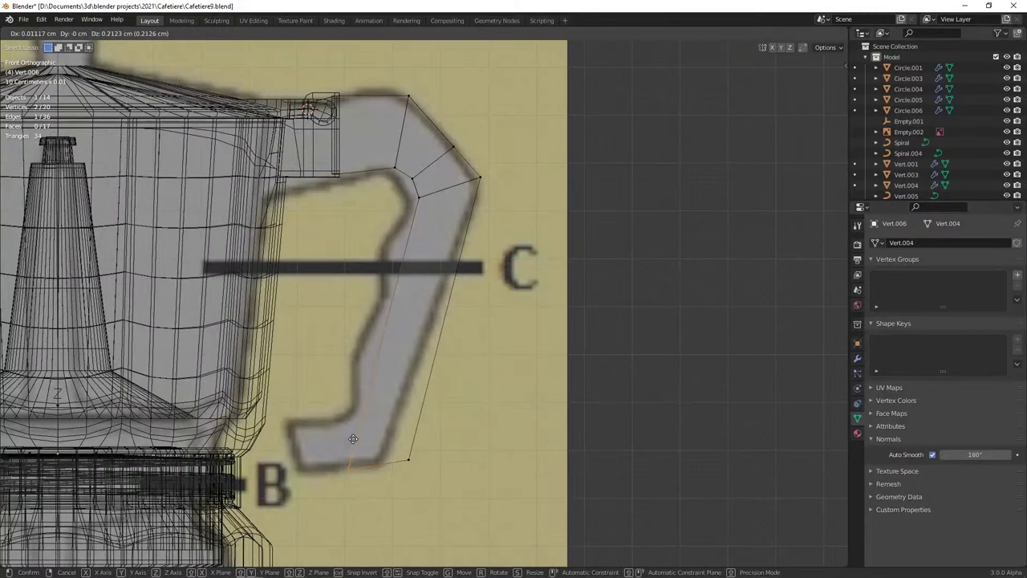
left_click(353, 438)
key("ctrl+r")
scroll(432, 295, "up", 3)
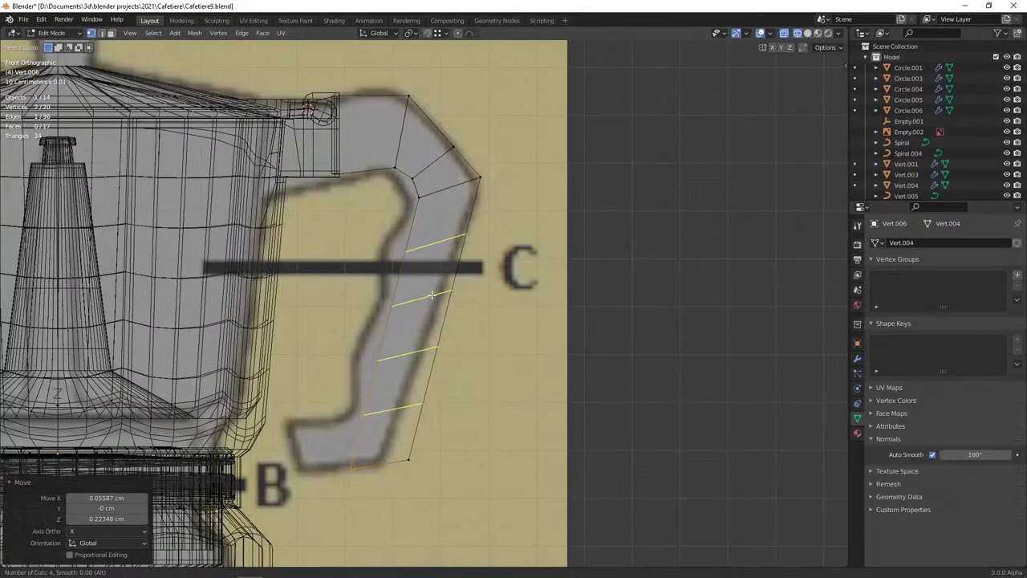
scroll(432, 295, "down", 1)
scroll(431, 295, "down", 1)
scroll(432, 295, "up", 1)
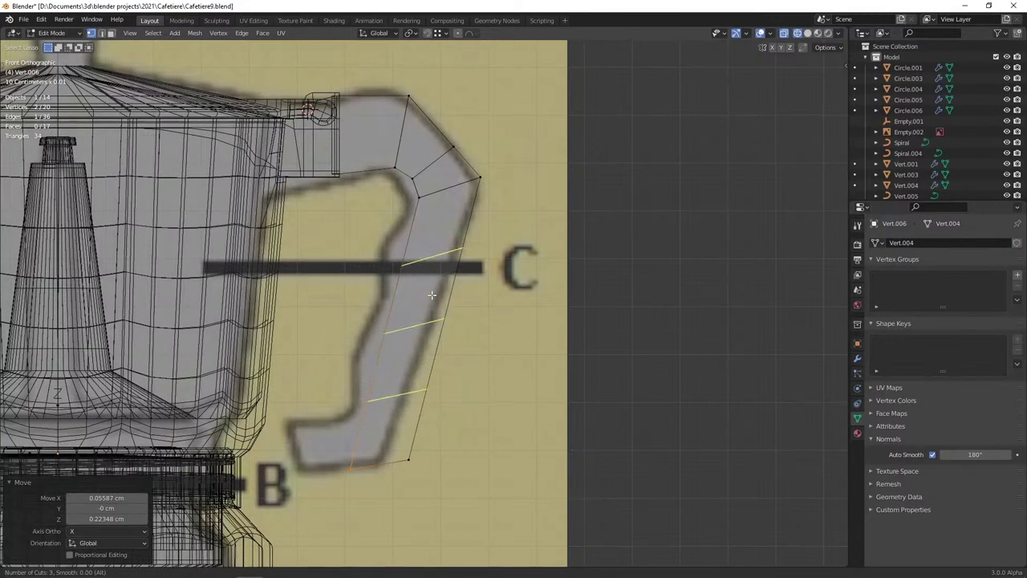
key("Escape")
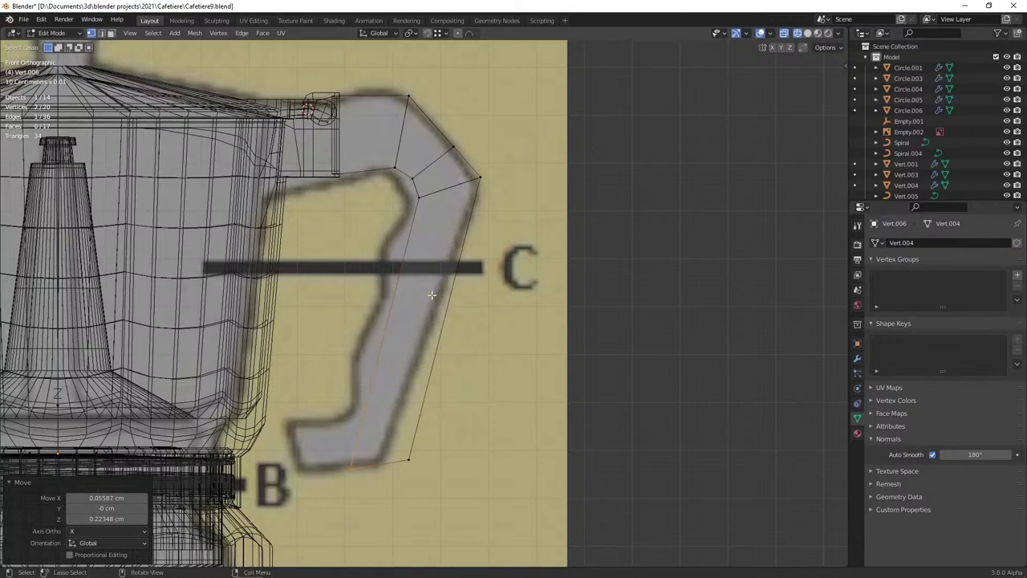
key("ctrl+r")
left_click(383, 415)
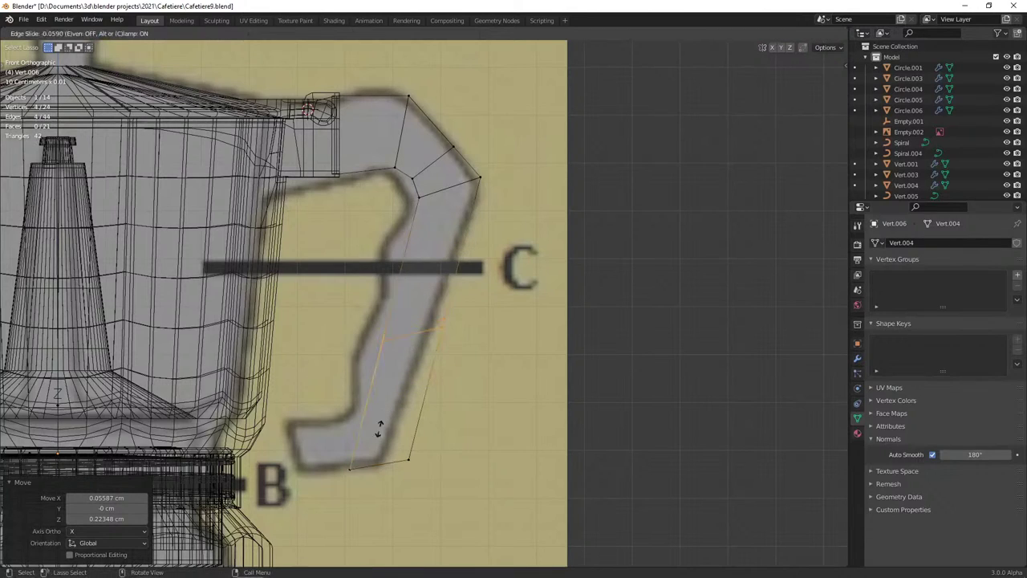
left_click(345, 491)
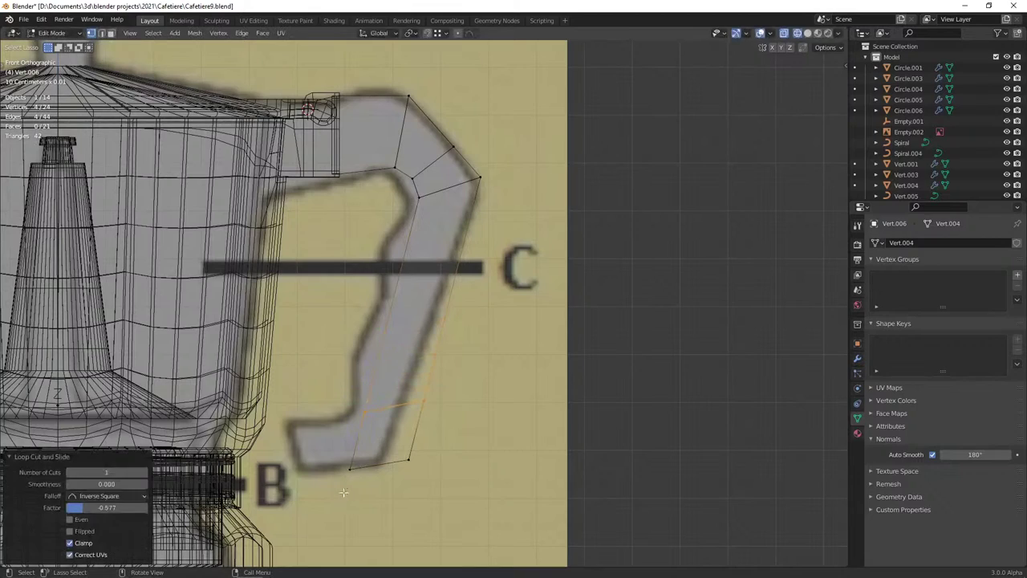
Add two more edge loops across the handle without sliding them
key("ctrl+r")
scroll(425, 295, "up", 1)
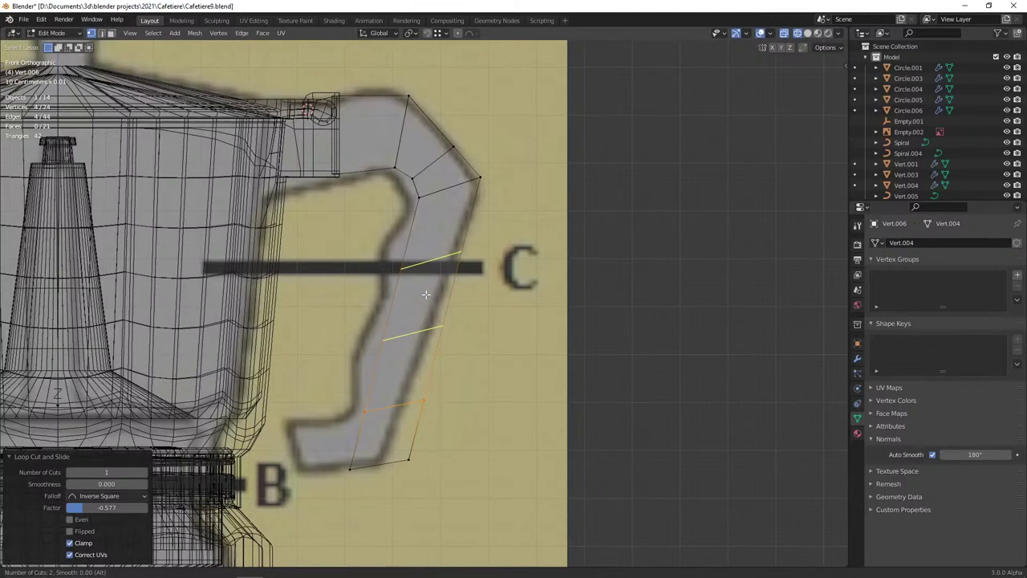
left_click(425, 294)
right_click(416, 265)
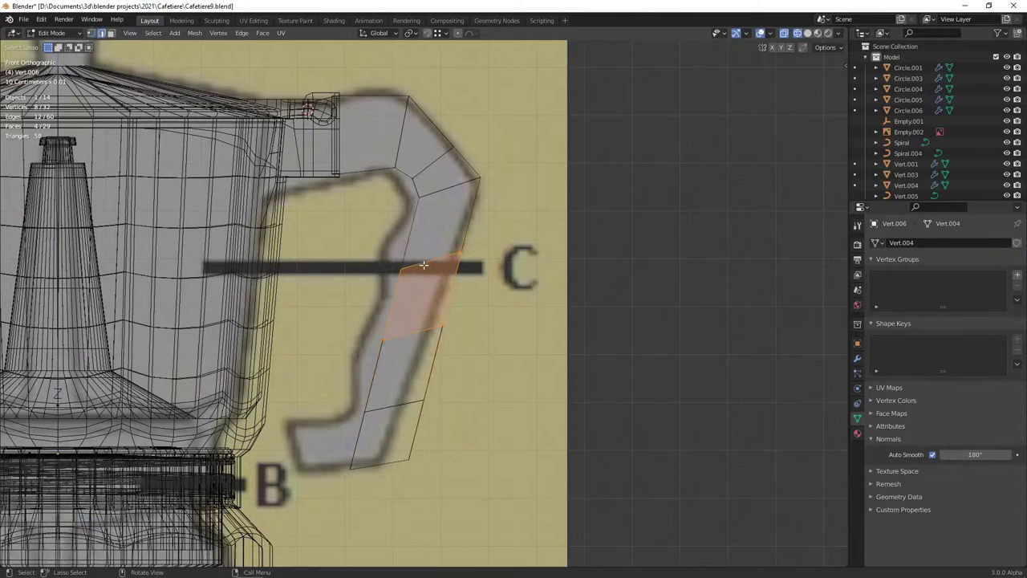
Try beveling an edge loop, then undo back to before the bevel
key("ctrl+b")
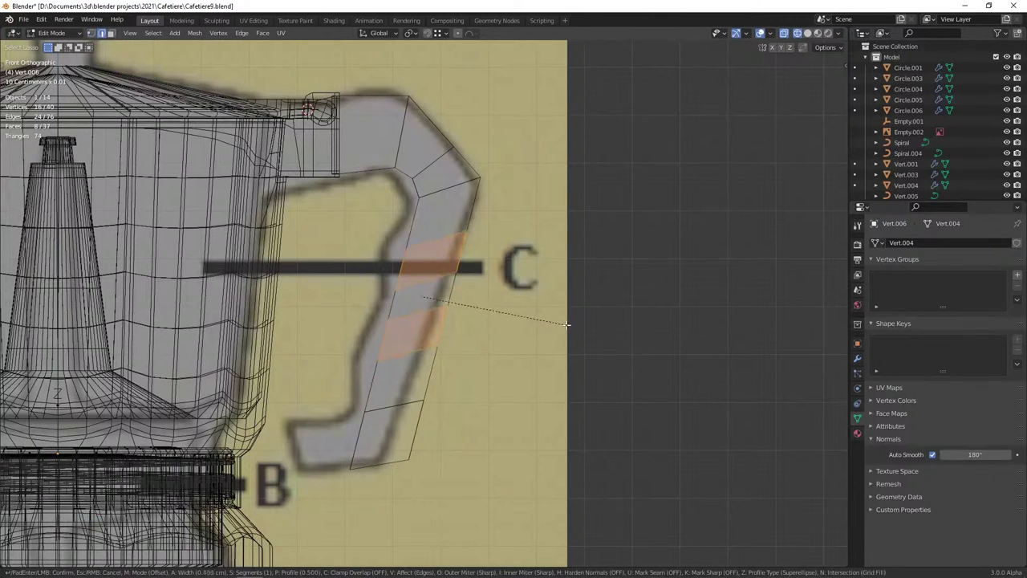
scroll(565, 324, "up", 1)
left_click(565, 324)
left_click(370, 331)
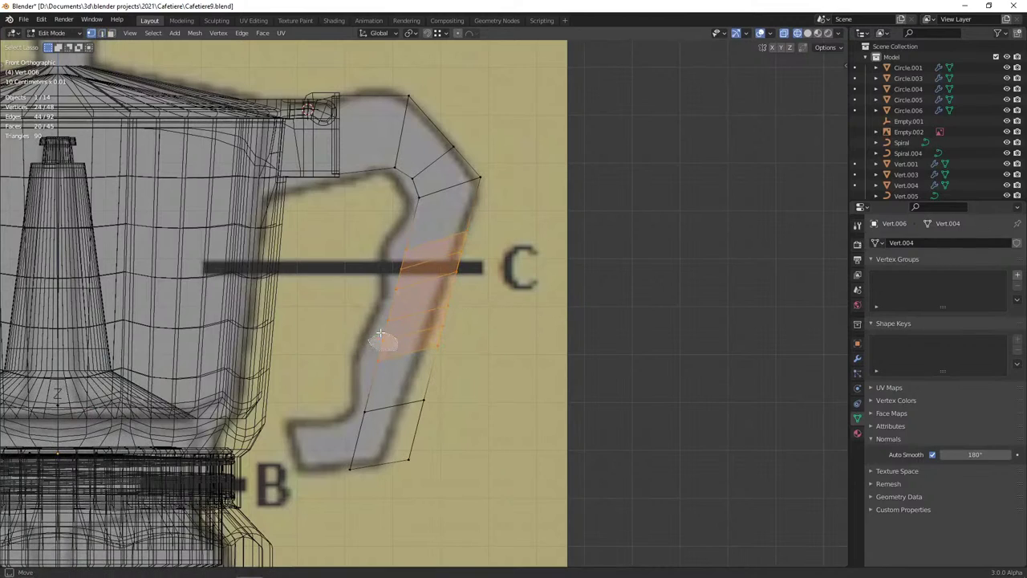
left_click(378, 349)
key("ctrl+z")
key("ctrl+z")
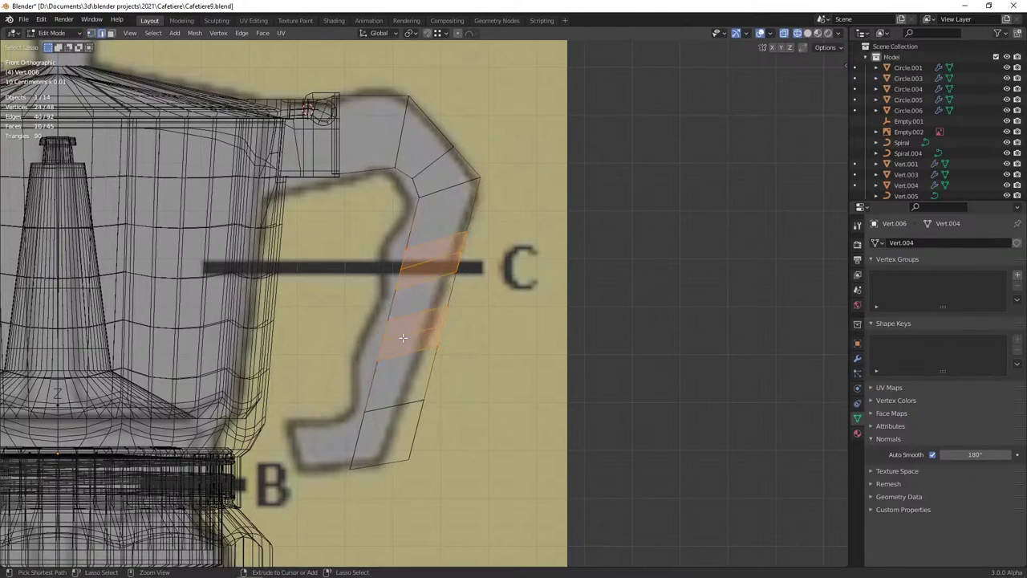
key("ctrl+z")
key("ctrl+z")
left_click(390, 262)
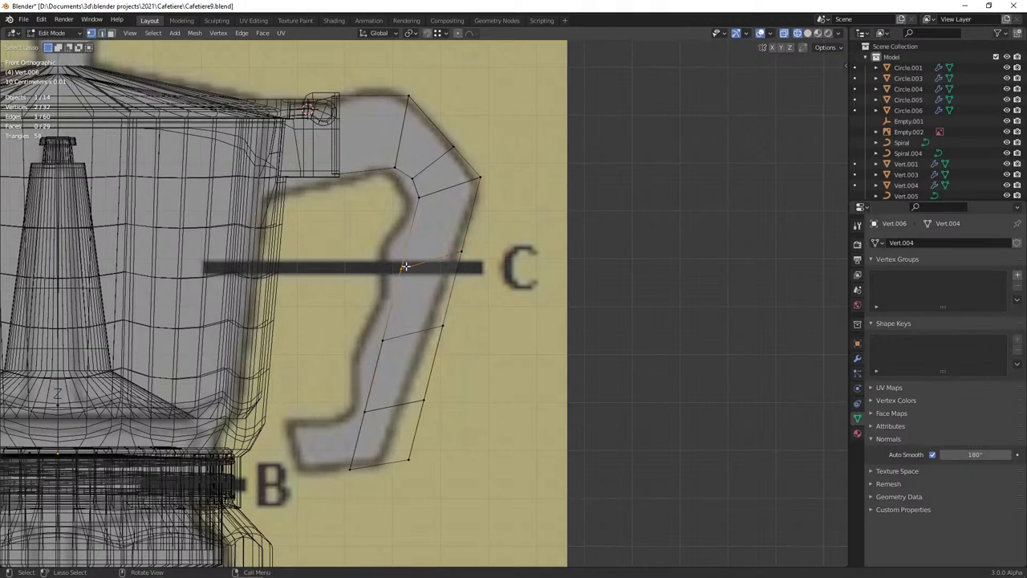
key("ctrl+z")
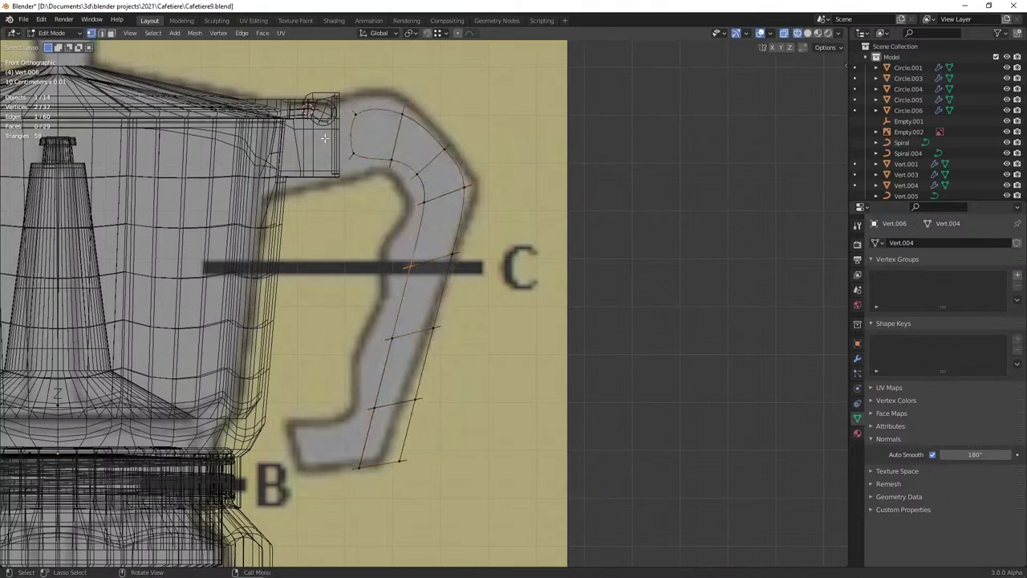
Delete the top face of the handle where it meets the pot
key("3")
left_click(369, 136)
key("x")
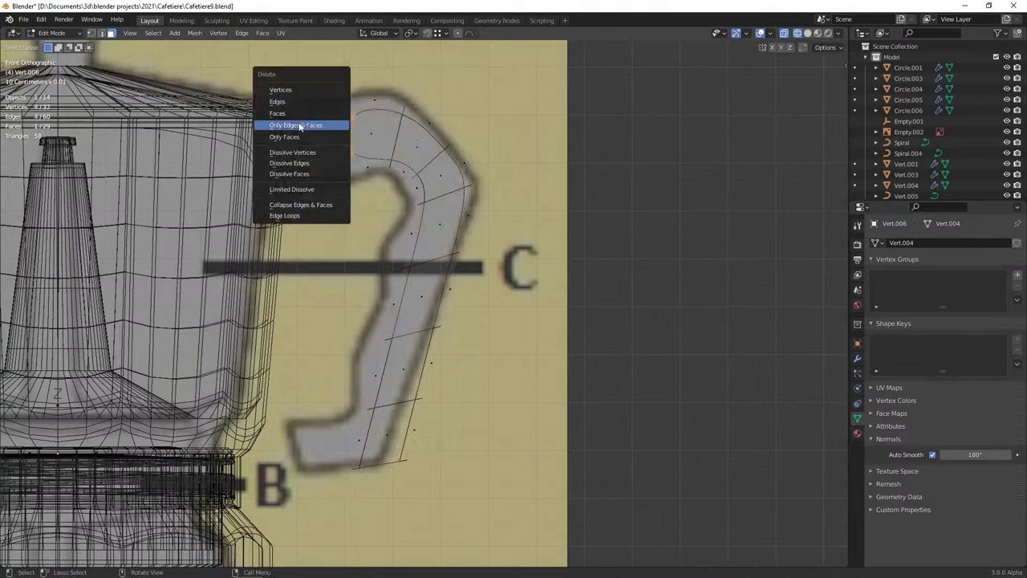
left_click(299, 126)
key("Tab")
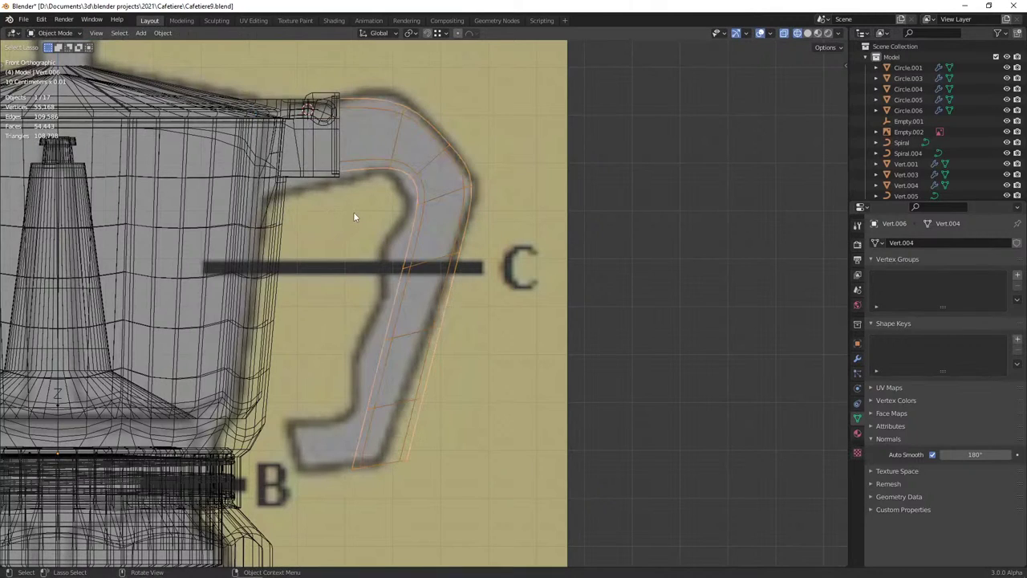
key("Tab")
Reposition an edge at the handle's top and crease it
key("2")
left_click(446, 150)
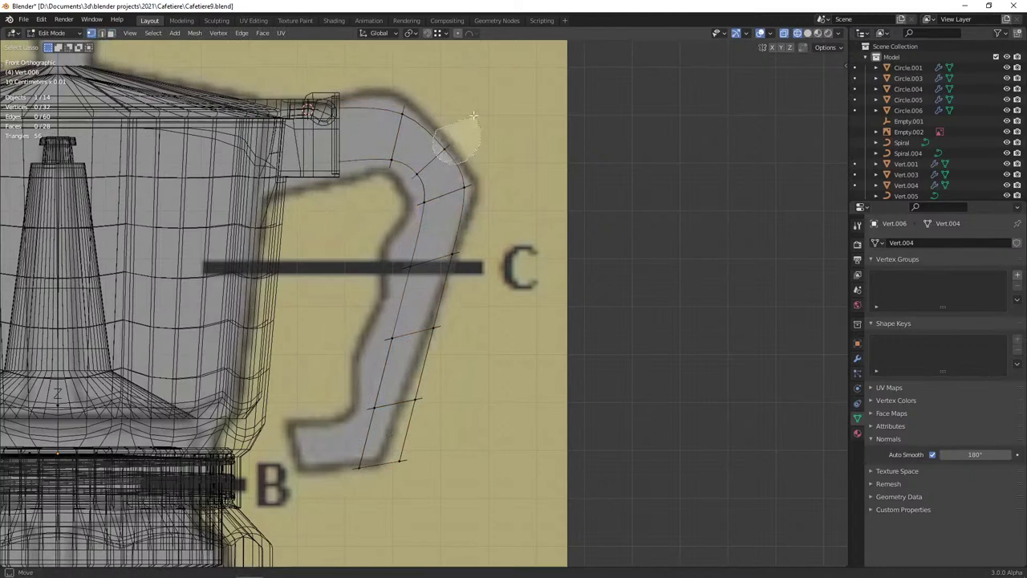
key("g")
left_click(475, 109)
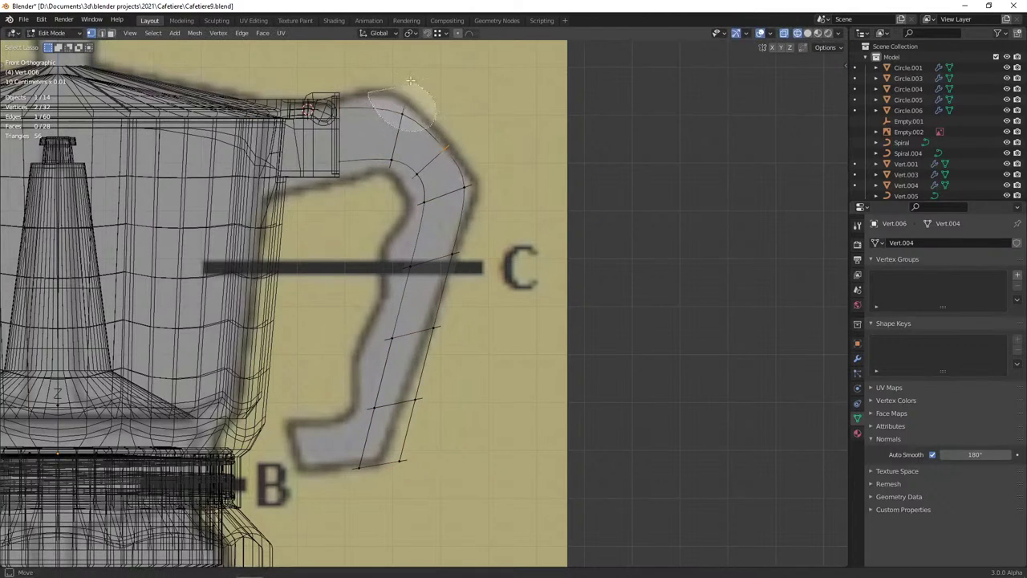
key("shift+e")
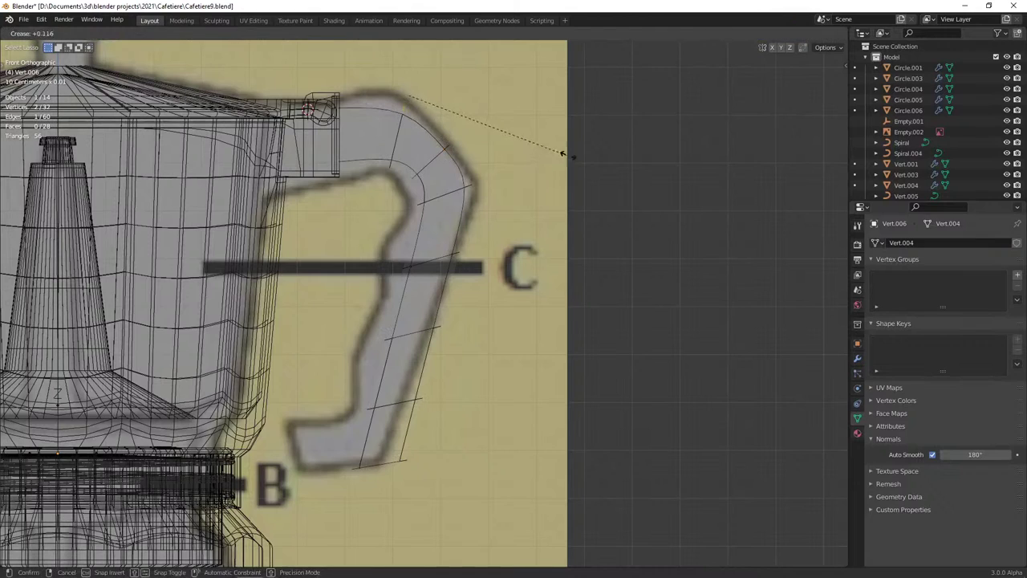
left_click(603, 175)
Crease the handle's top edge again, around 0.435, checking it in solid and wireframe shading
key("Tab")
key("shift+z")
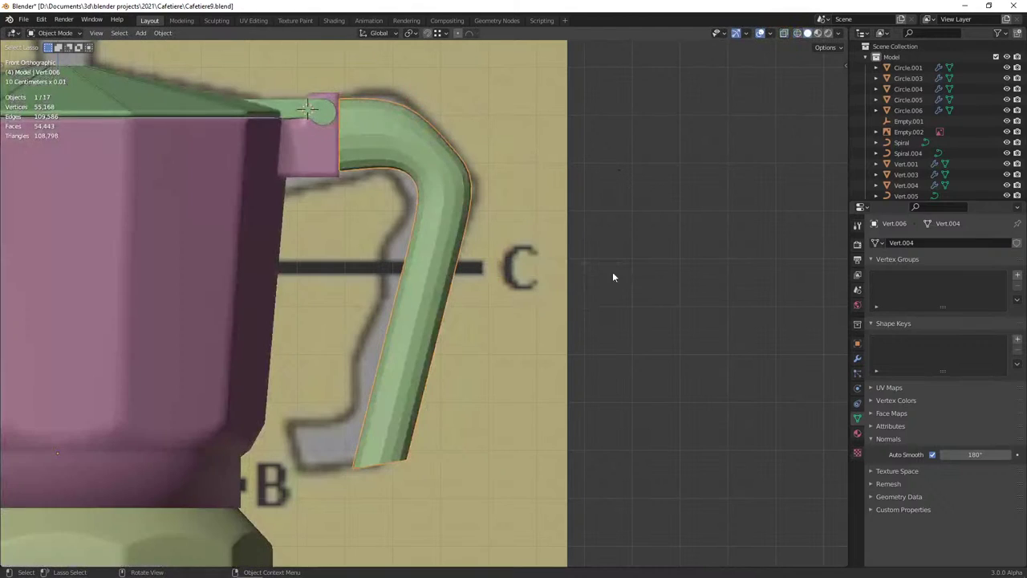
key("Tab")
key("shift+z")
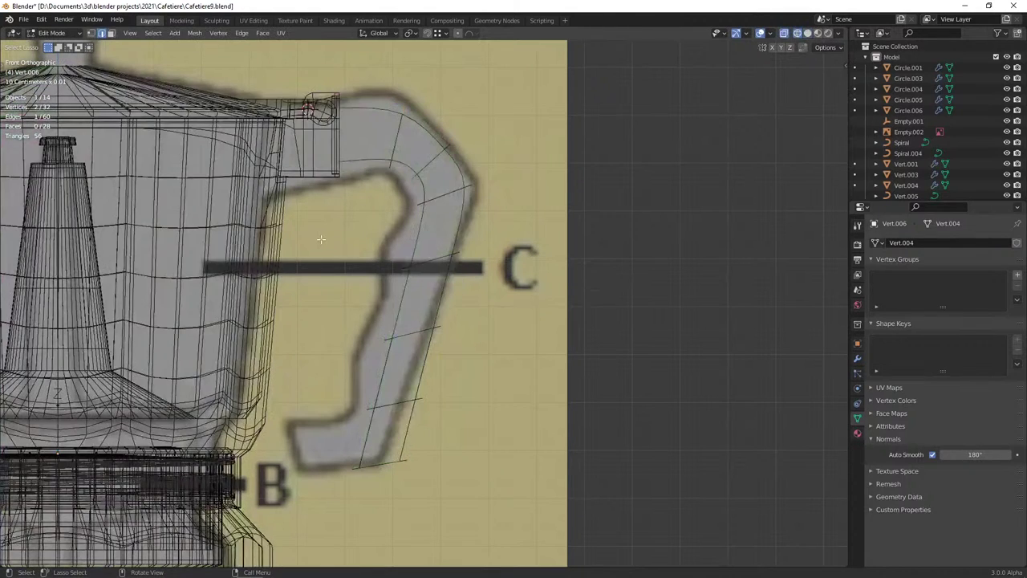
key("shift+e")
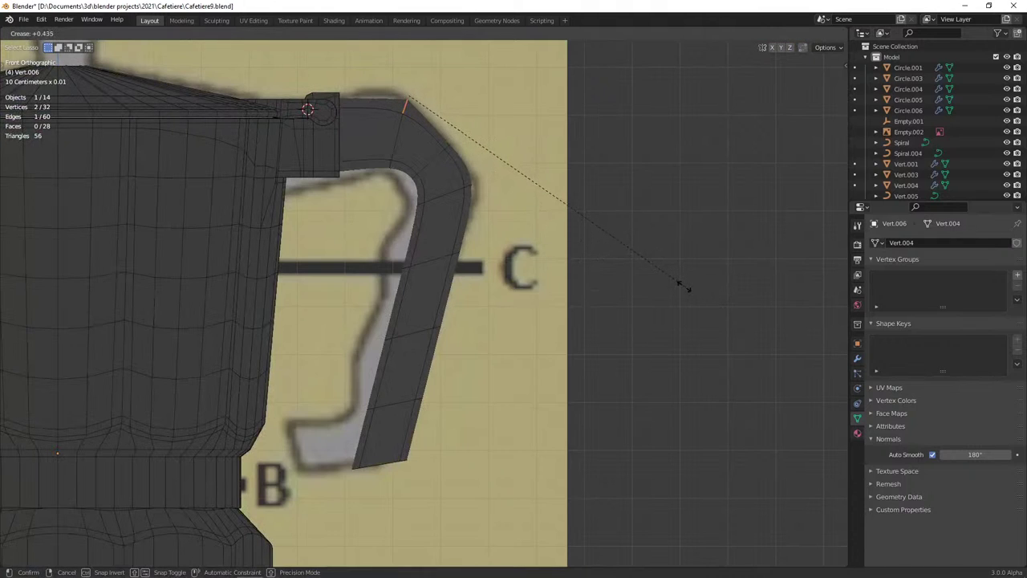
left_click(649, 272)
key("shift+z")
In X-ray wireframe, move the C-line vertex onto the reference outline
middle_click_drag(480, 287, 508, 266, "shift")
left_click(509, 266)
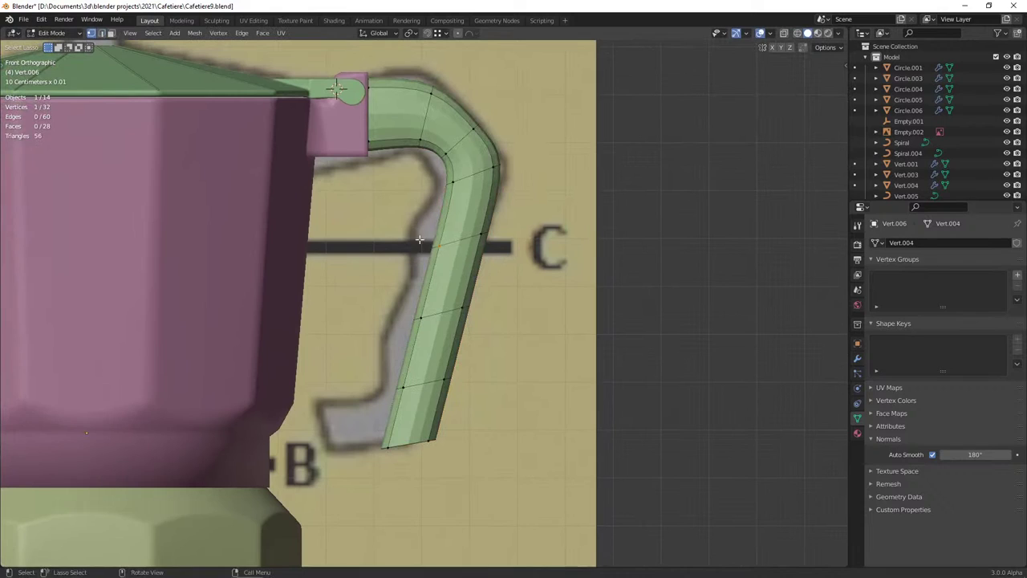
key("shift+z")
key("alt+z")
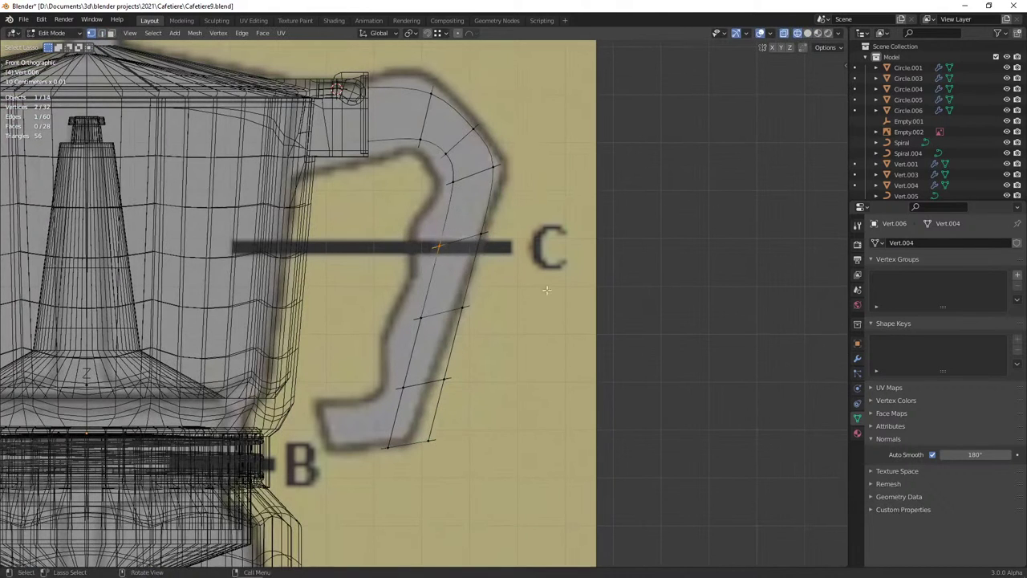
key("g")
left_click(508, 274)
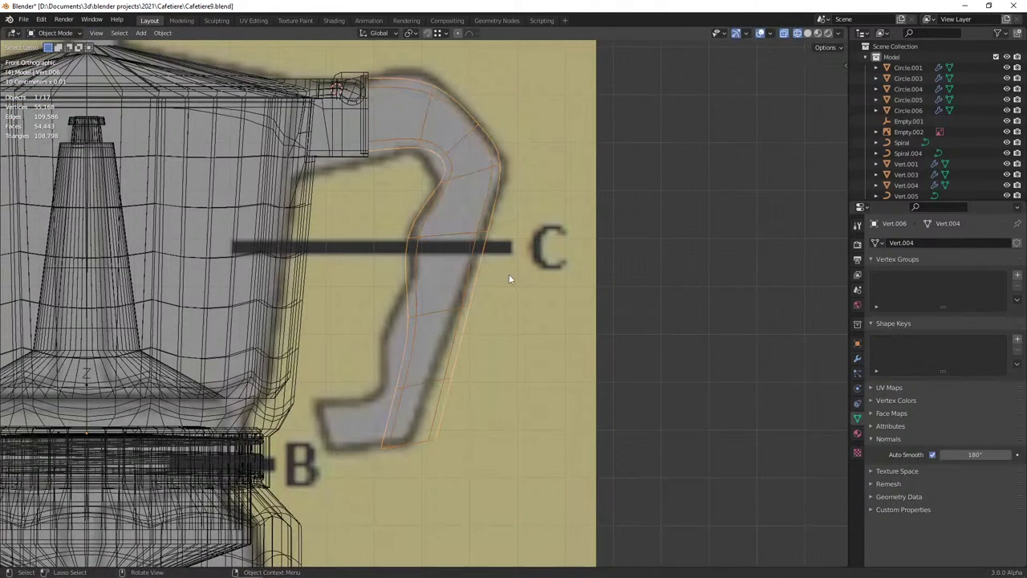
Dissolve two lower edge loops, add three evenly spaced loop cuts and nudge one edge onto the outline
left_click(411, 317)
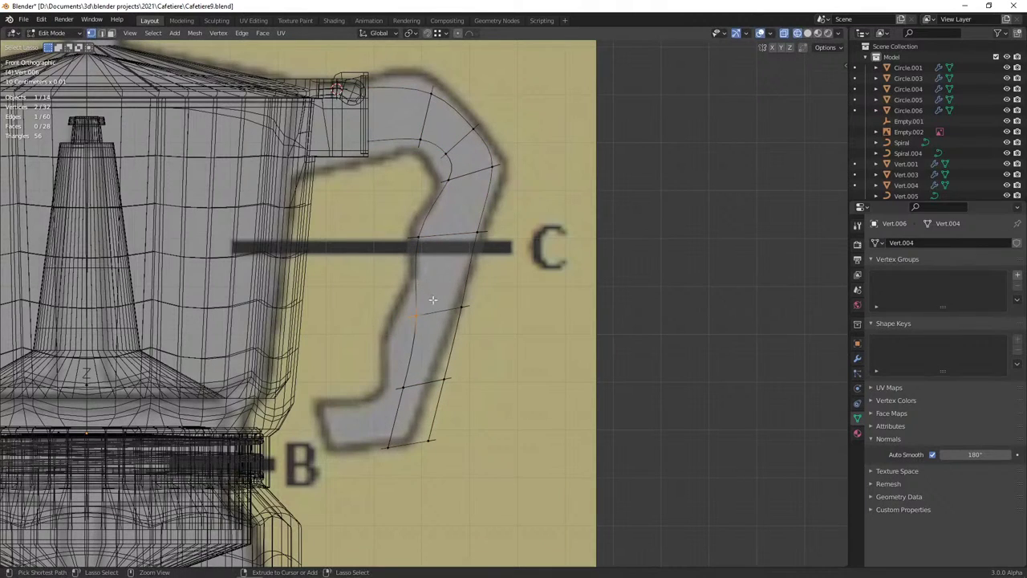
key("ctrl+x")
left_click(449, 241, "alt")
key("ctrl+x")
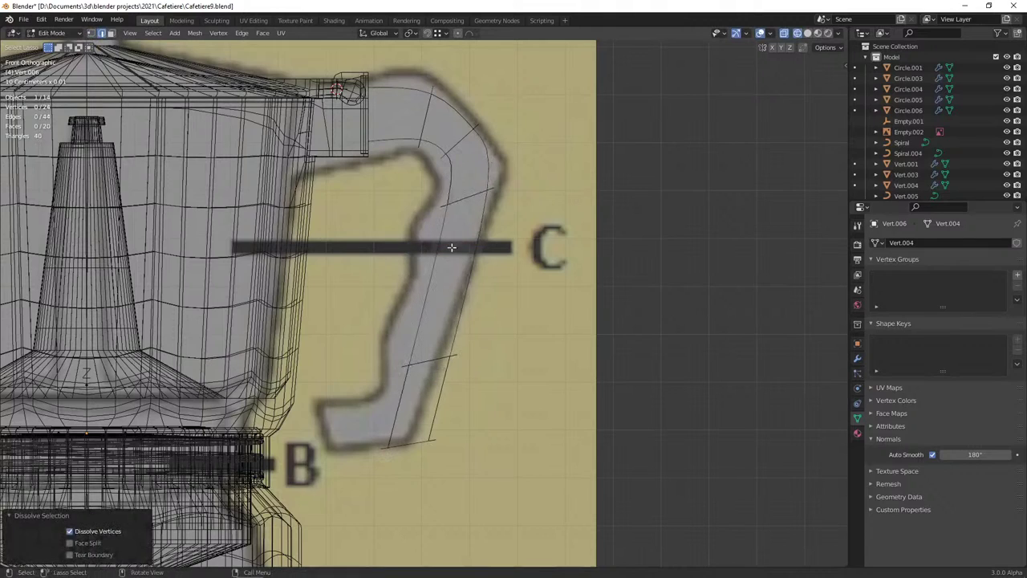
left_click(455, 275)
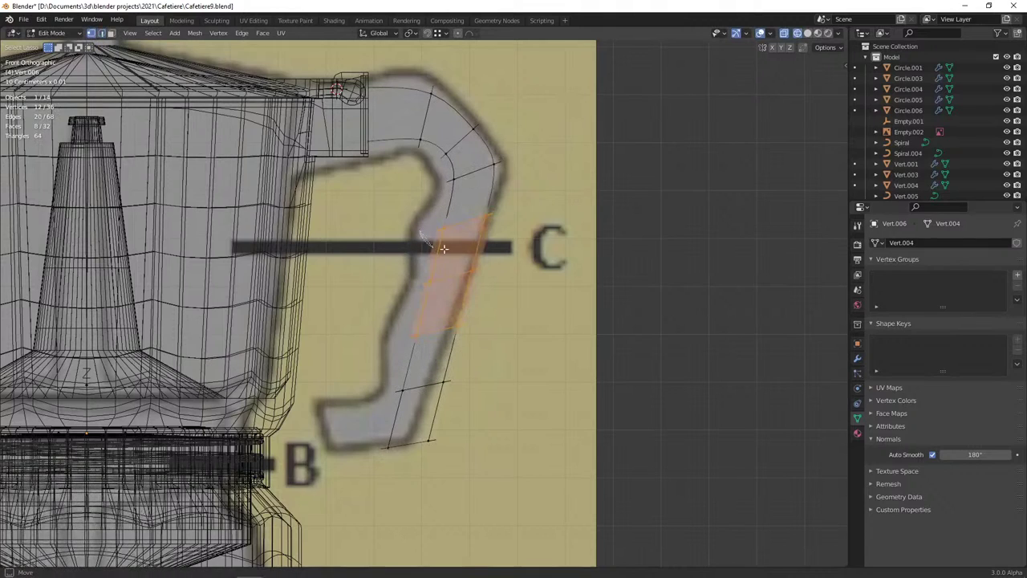
left_click(428, 232)
key("g")
left_click(404, 229)
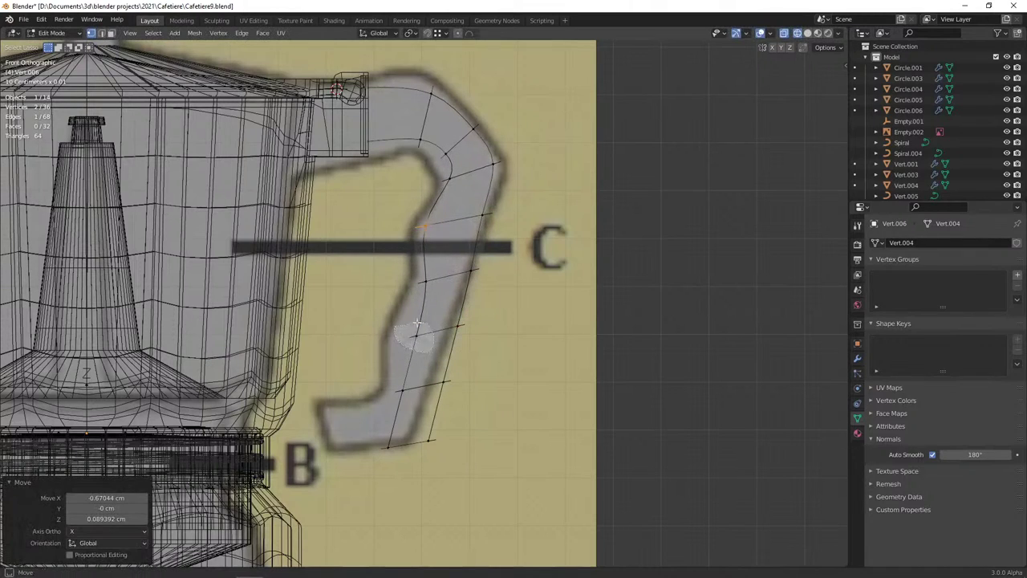
Preview the handle outside edit mode, then return to a centred see-through front view
key("Tab")
key("shift+z")
scroll(514, 312, "down", 3)
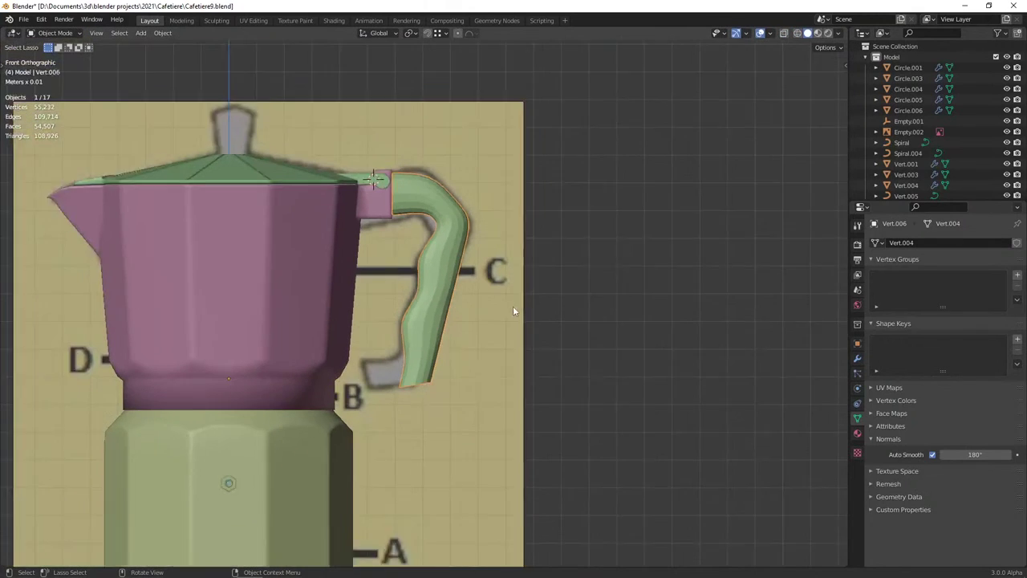
scroll(480, 294, "up", 2)
middle_click_drag(479, 294, 426, 326)
right_click(417, 245)
key("Escape")
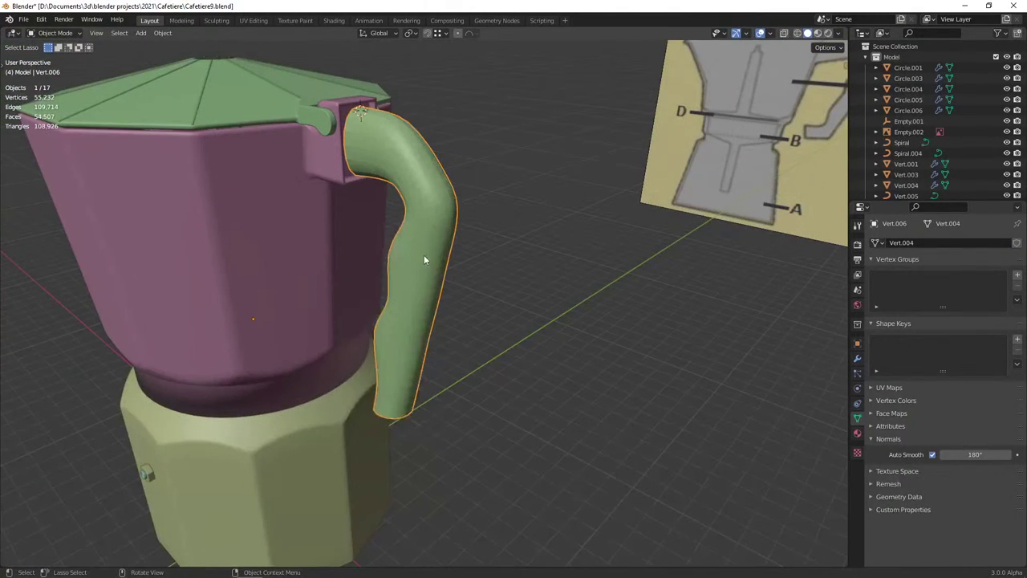
key("Tab")
mouse_move(425, 259)
middle_mouse_down()
mouse_move(514, 222)
mouse_move(479, 227)
middle_mouse_up()
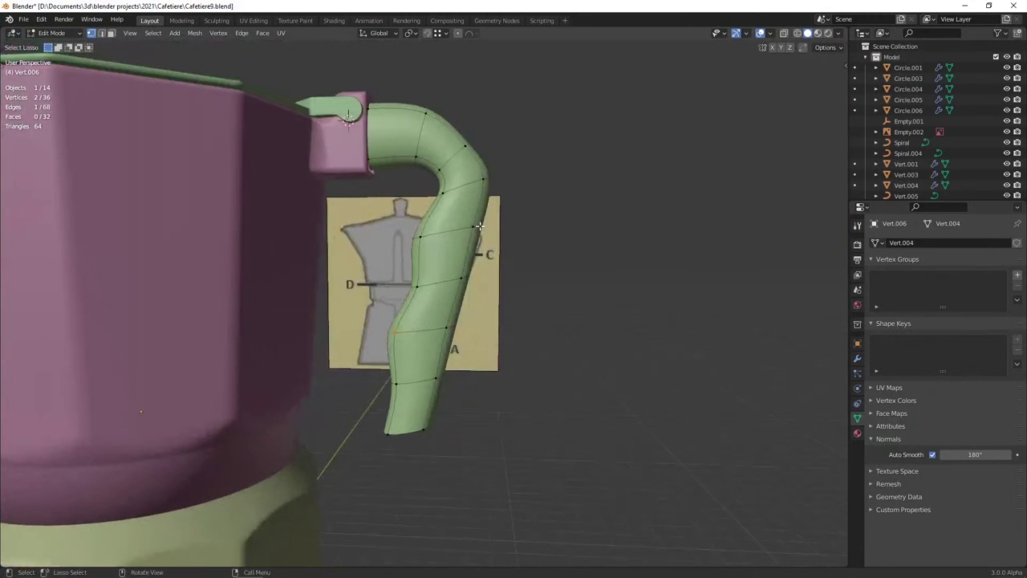
key("KP_1")
key("KP_3")
key("KP_1")
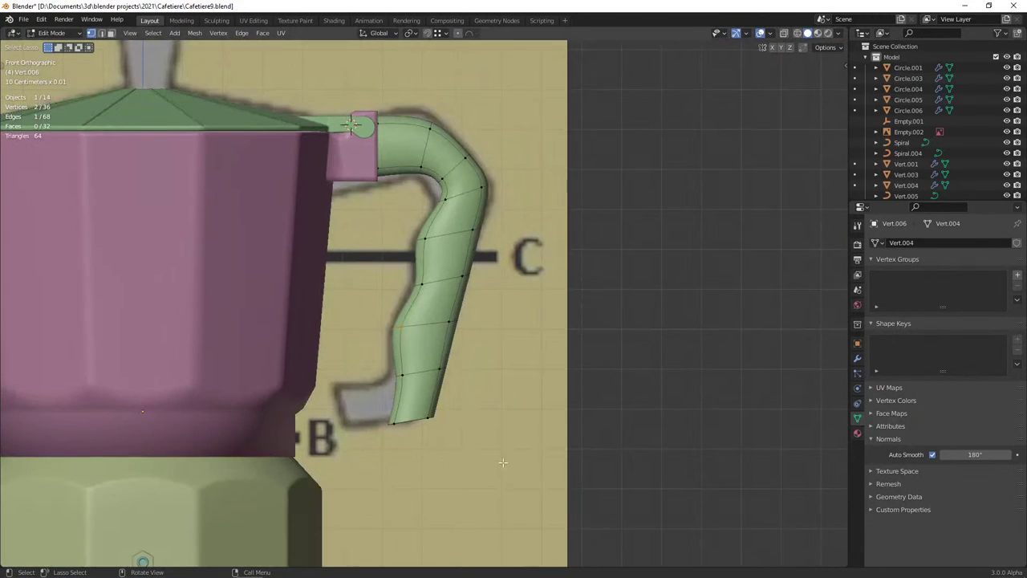
middle_click_drag(414, 415, 427, 408, "shift")
scroll(428, 407, "up", 2)
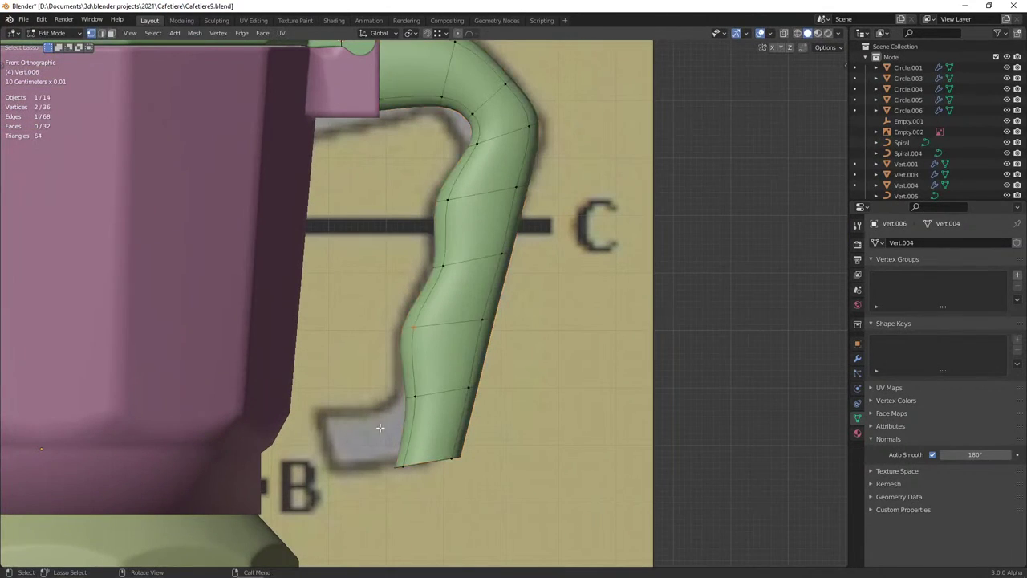
key("shift+z")
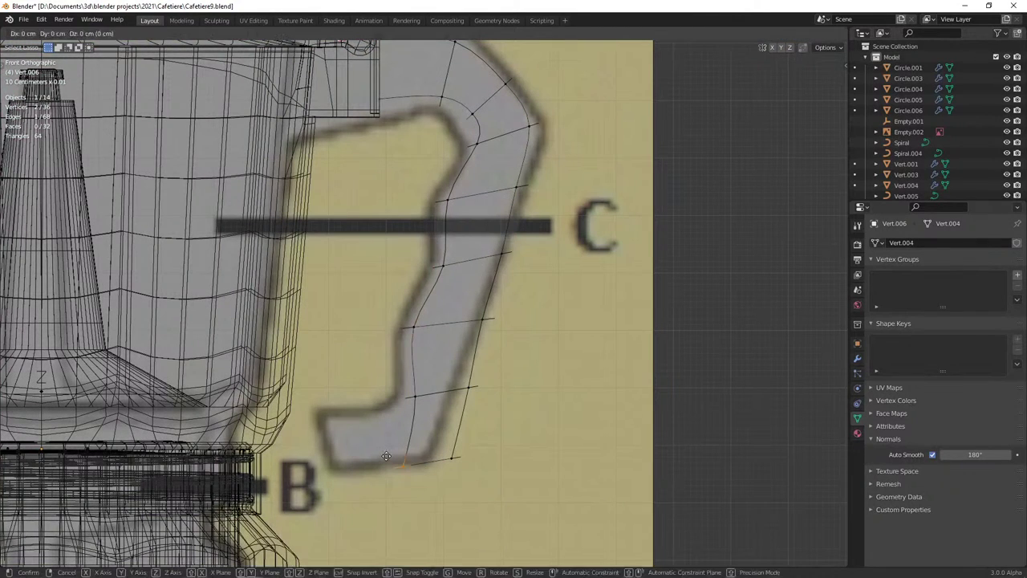
Merge duplicate vertices by distance and move the bottom vertices onto the reference outline
key("a")
key("q")
left_click(398, 287)
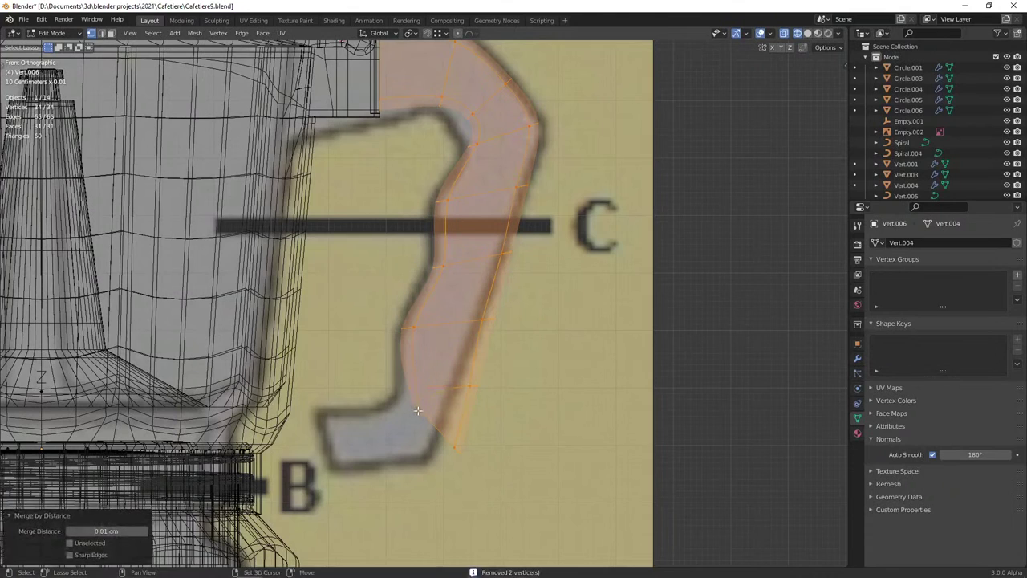
middle_click_drag(401, 377, 418, 369, "shift")
left_click(425, 373)
key("g")
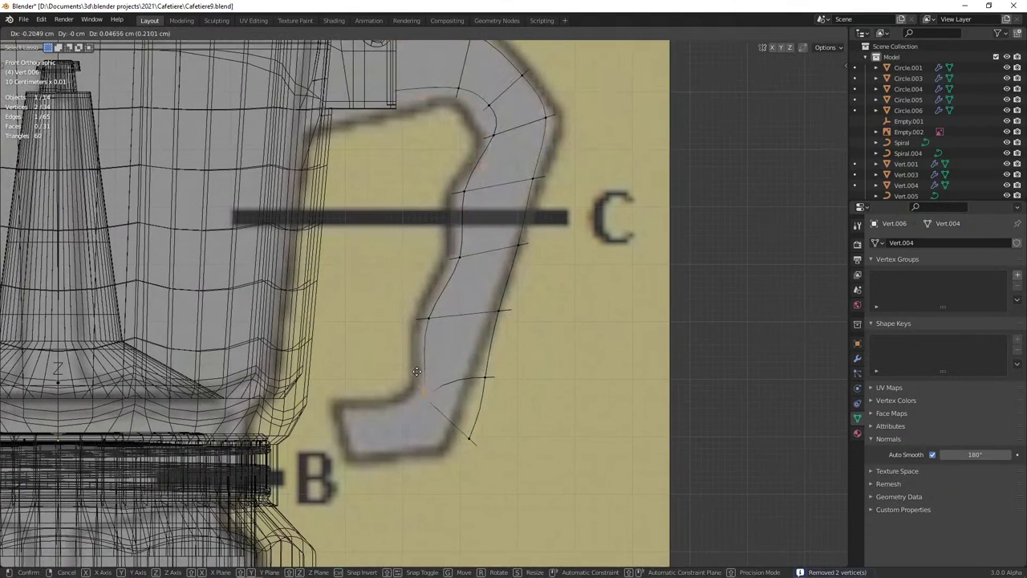
left_click(417, 371)
left_click(471, 440)
key("g")
left_click(451, 443)
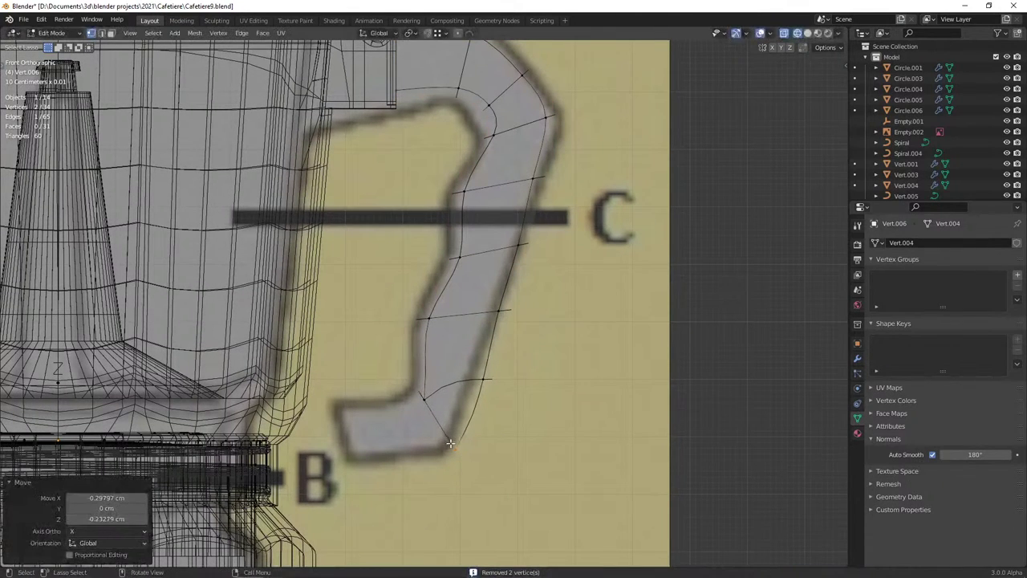
Extrude the bottom vertices 2.0765 cm along X toward the pot, back in solid shading
key("e")
key("x")
left_click(339, 447)
key("shift+z")
Extrude the handle's bottom edge further along X and fill the open faces on both sides
middle_click_drag(339, 447, 452, 397)
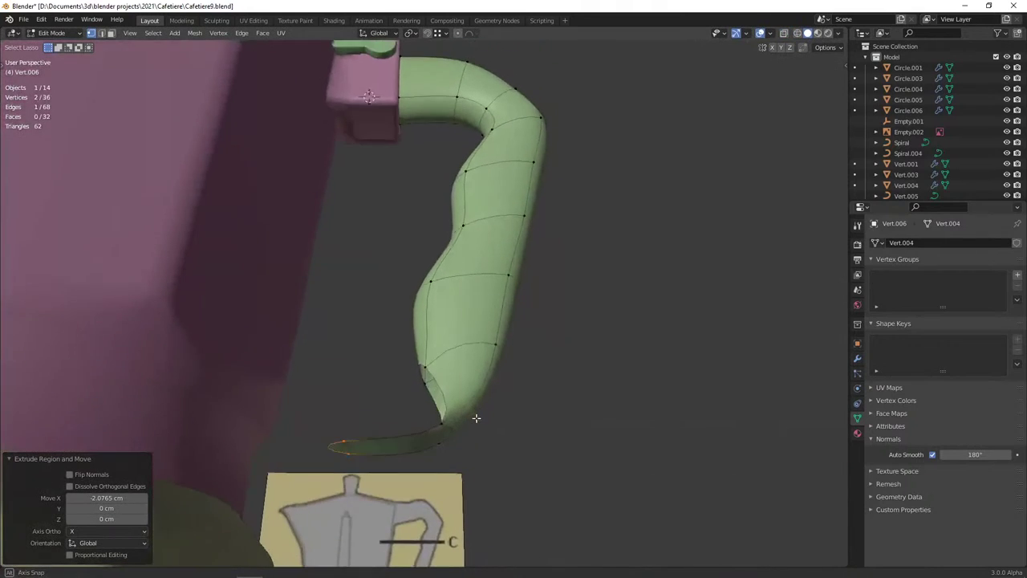
scroll(446, 378, "down", 3)
key("Tab")
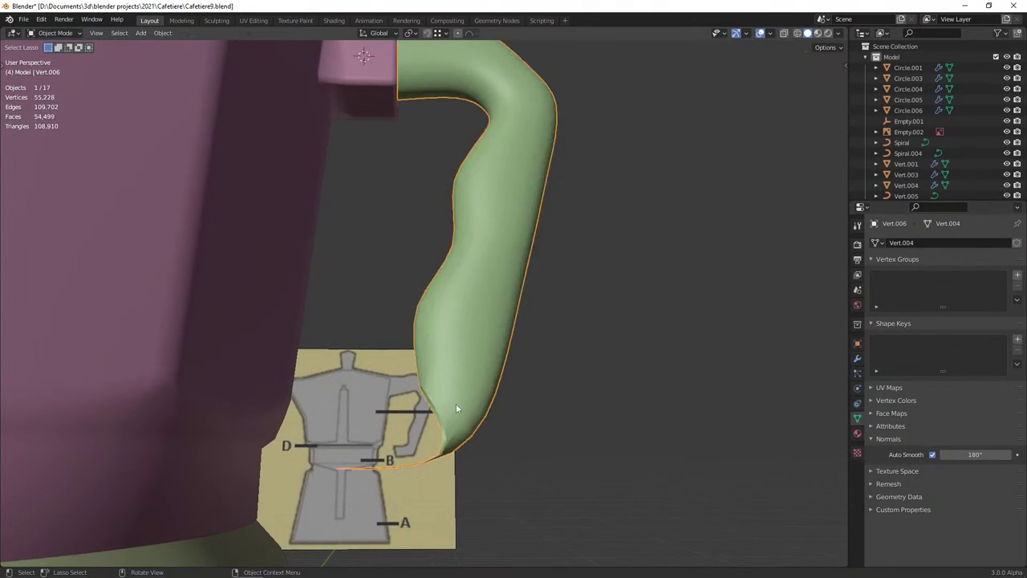
key("Tab")
mouse_move(455, 403)
middle_mouse_down()
mouse_move(477, 407)
mouse_move(452, 412)
middle_mouse_up()
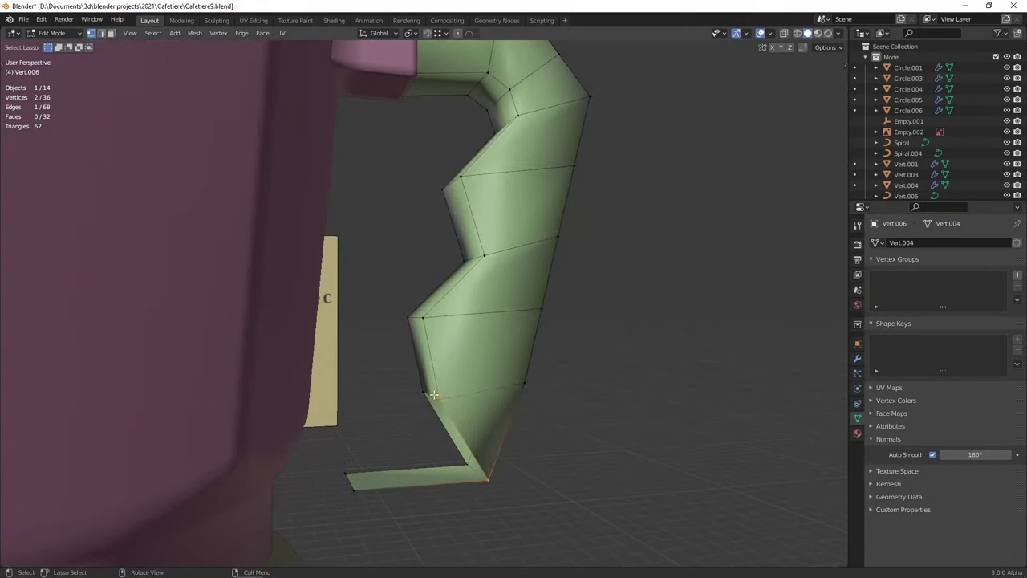
scroll(439, 396, "down", 2)
key("e")
key("x")
left_click(392, 431)
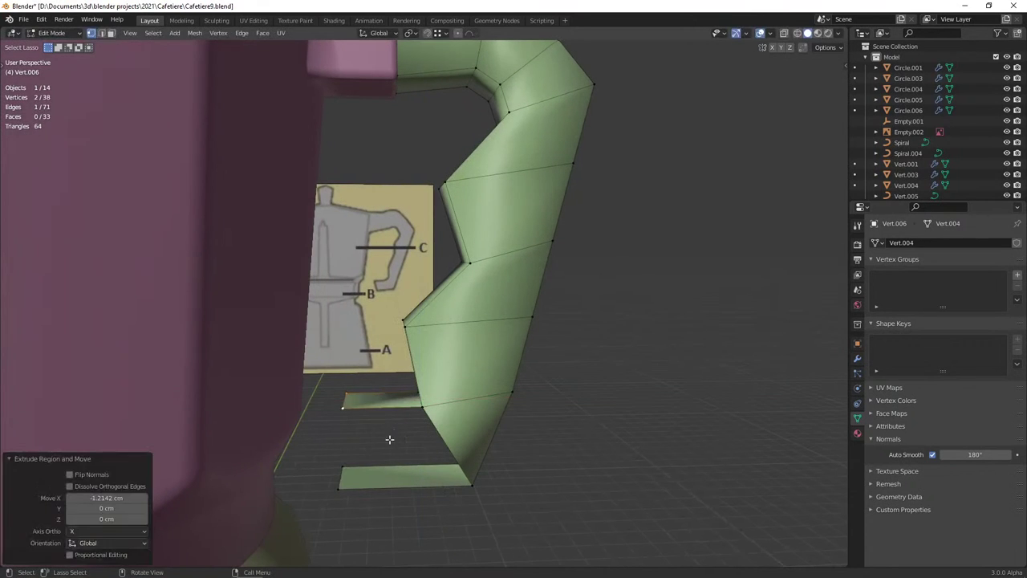
key("f")
mouse_move(444, 437)
middle_mouse_down()
mouse_move(470, 424)
mouse_move(613, 419)
mouse_move(409, 407)
mouse_move(431, 369)
mouse_move(338, 387)
mouse_move(337, 401)
mouse_move(450, 386)
mouse_move(499, 401)
middle_mouse_up()
key("f")
In a front wireframe view, merge the handle's duplicate vertices by distance
key("KP_1")
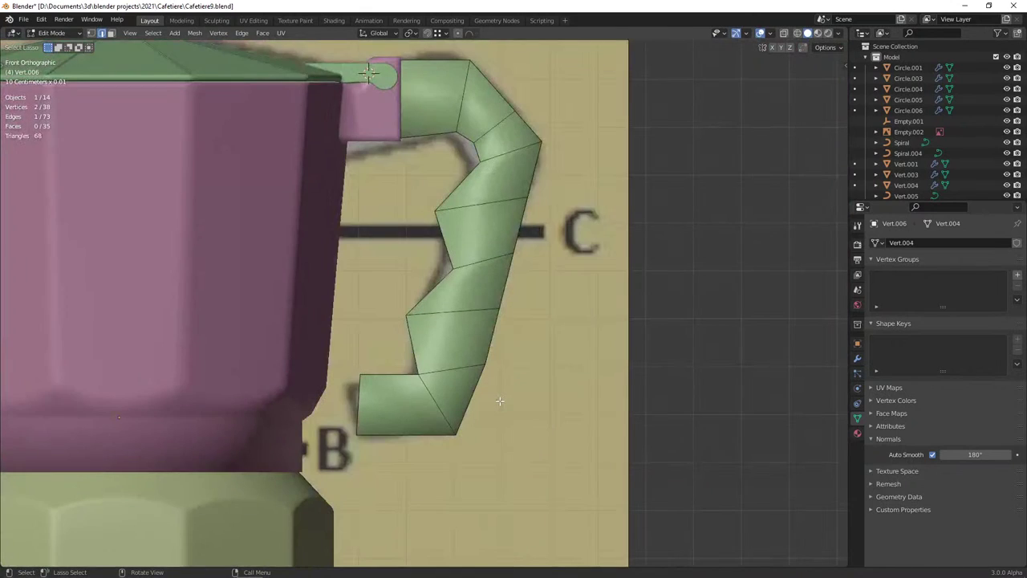
key("z")
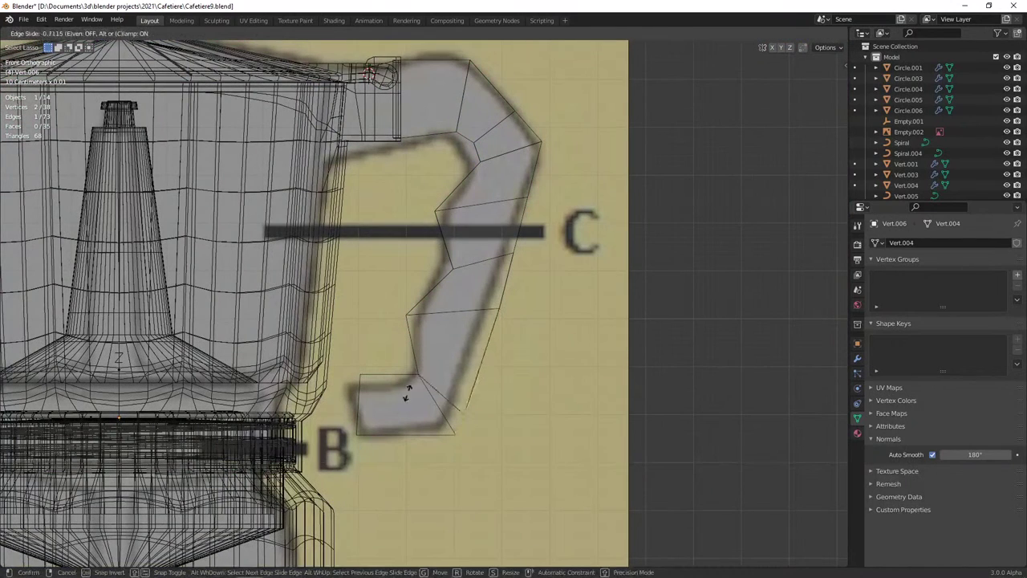
key("a")
key("q")
left_click(386, 439)
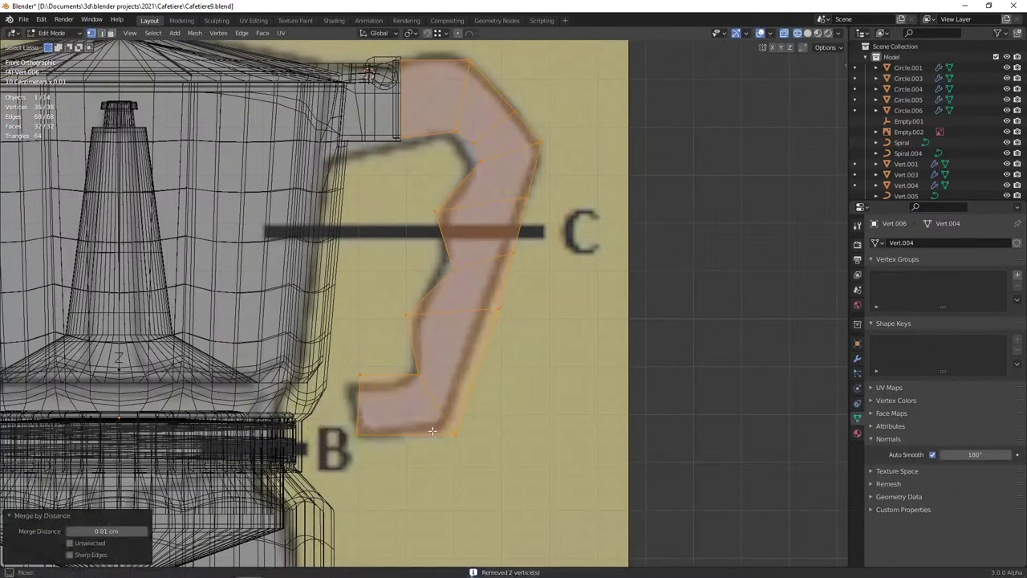
Move the handle foot's lower corner vertices onto the reference's bottom curve
left_click_drag(438, 422, 466, 445)
key("g")
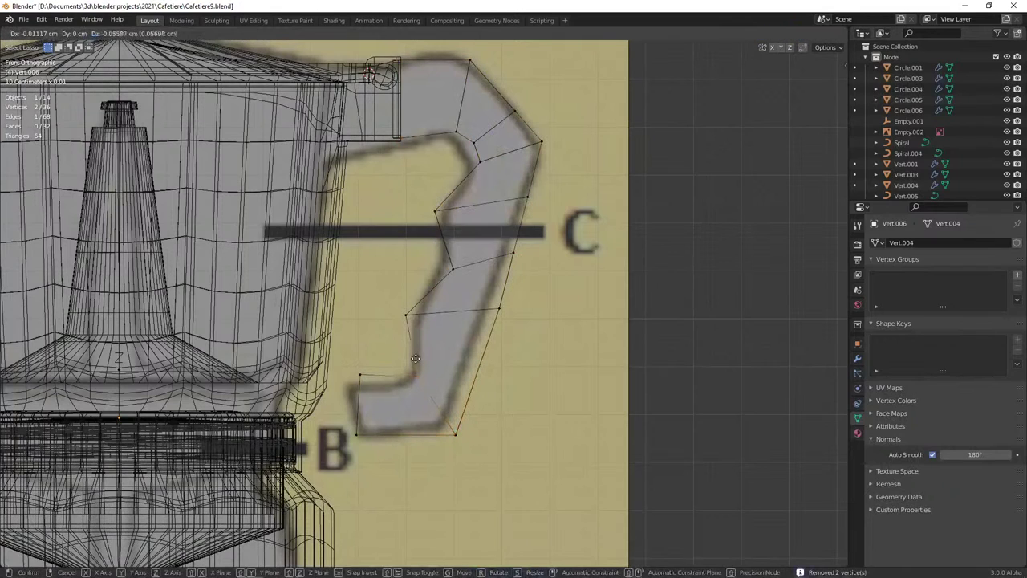
left_click(416, 358)
left_click(359, 374)
key("g")
left_click(355, 385)
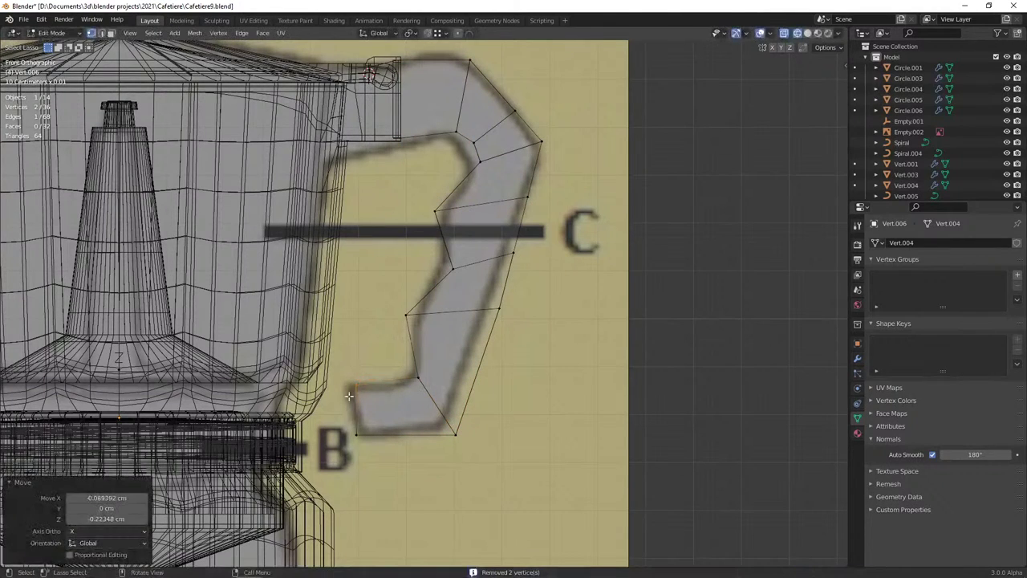
left_click(366, 425)
left_click(455, 434)
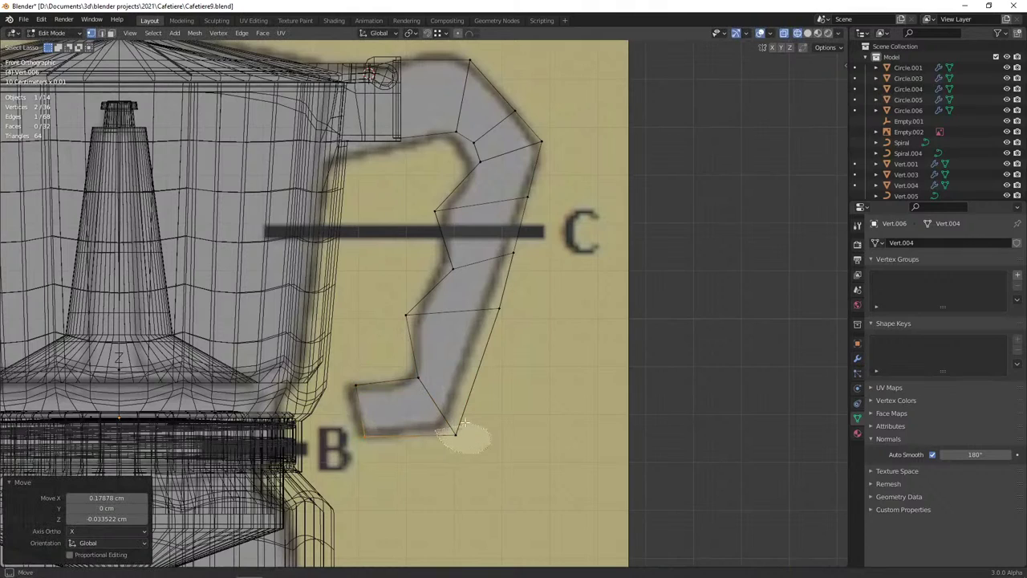
key("g")
left_click(462, 419)
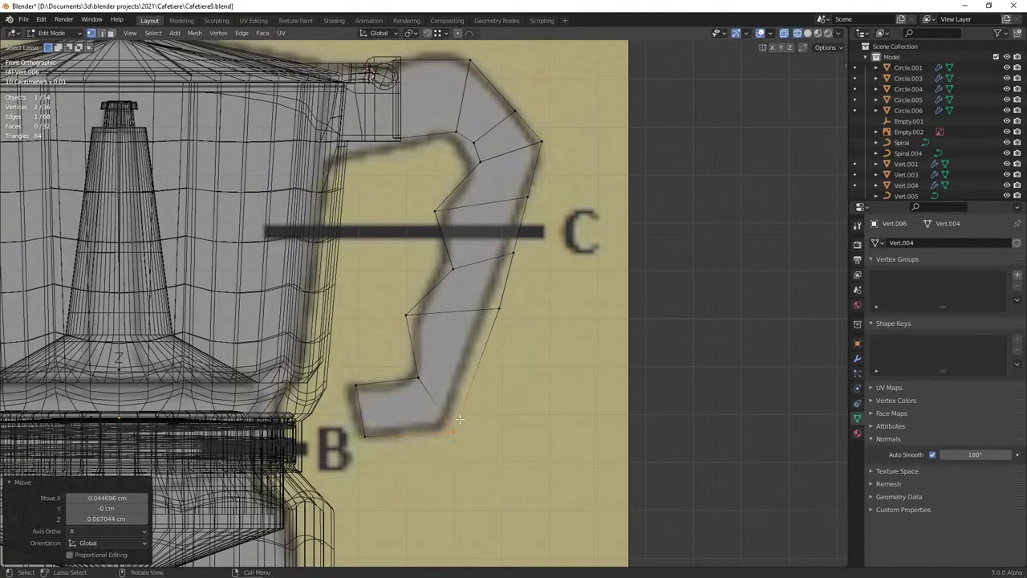
Add a midpoint loop cut at the lower end and shift its vertices and a short edge to fit
left_click(394, 395)
right_click(394, 394)
key("g")
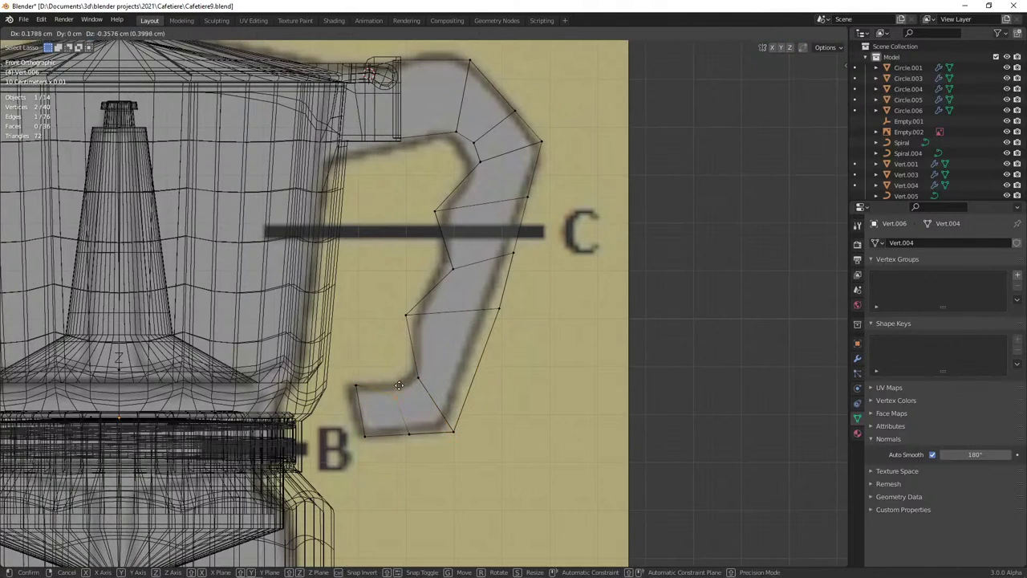
left_click(399, 385)
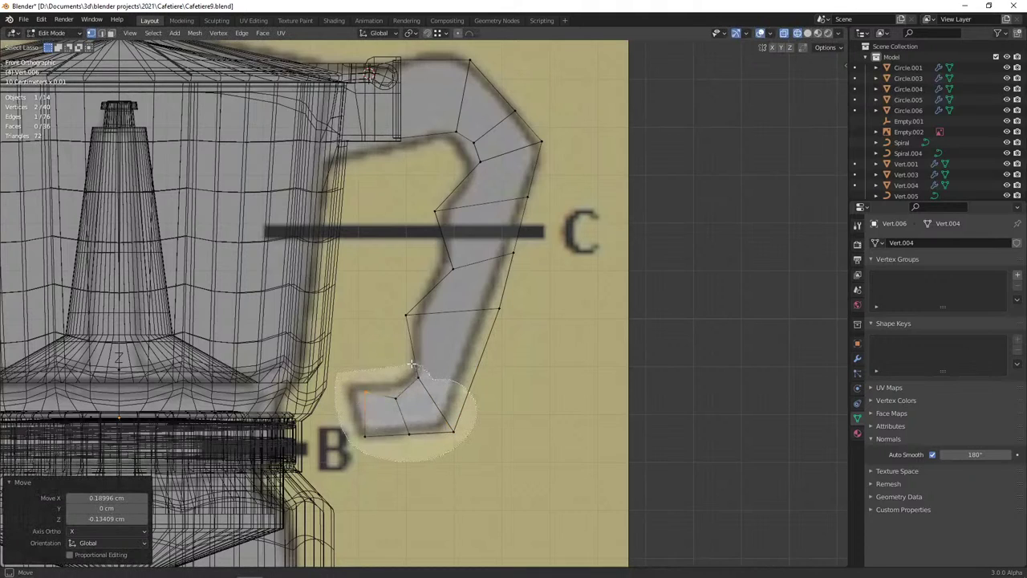
left_click_drag(411, 365, 403, 369)
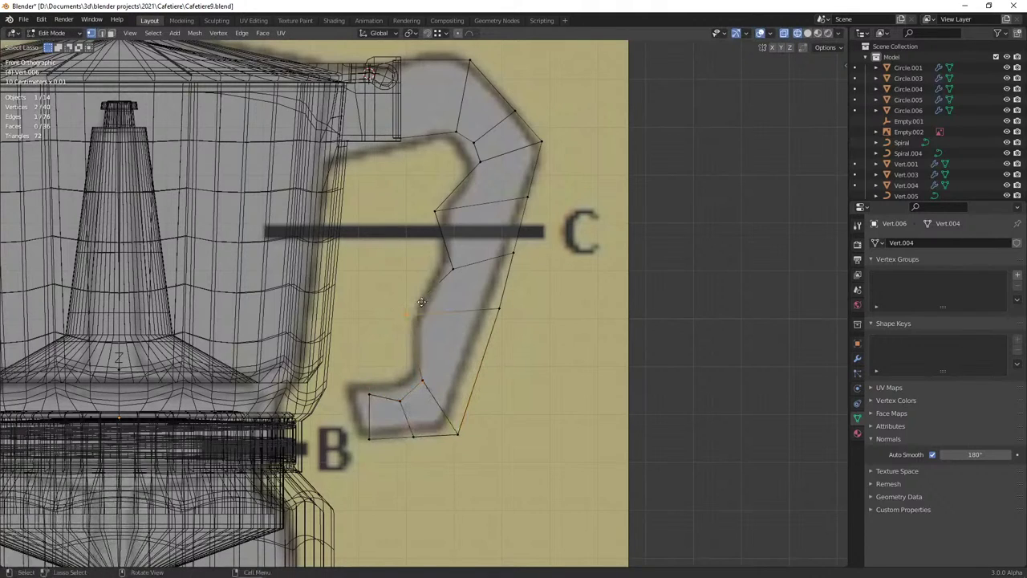
left_click(443, 221)
key("g")
left_click(451, 197)
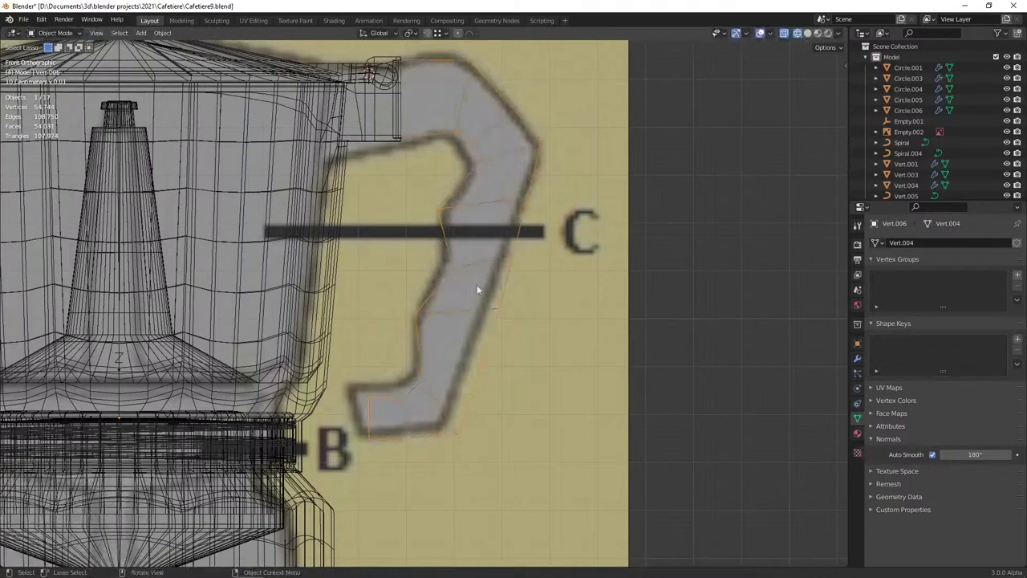
Check the reshaped handle against the reference in see-through view, then restore solid shading
key("Tab")
key("shift+z")
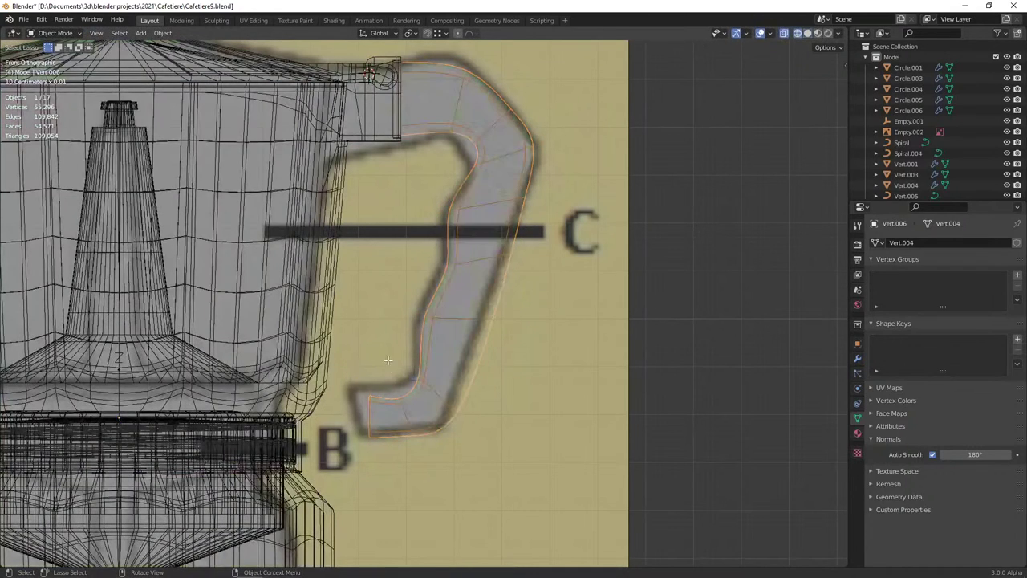
key("Tab")
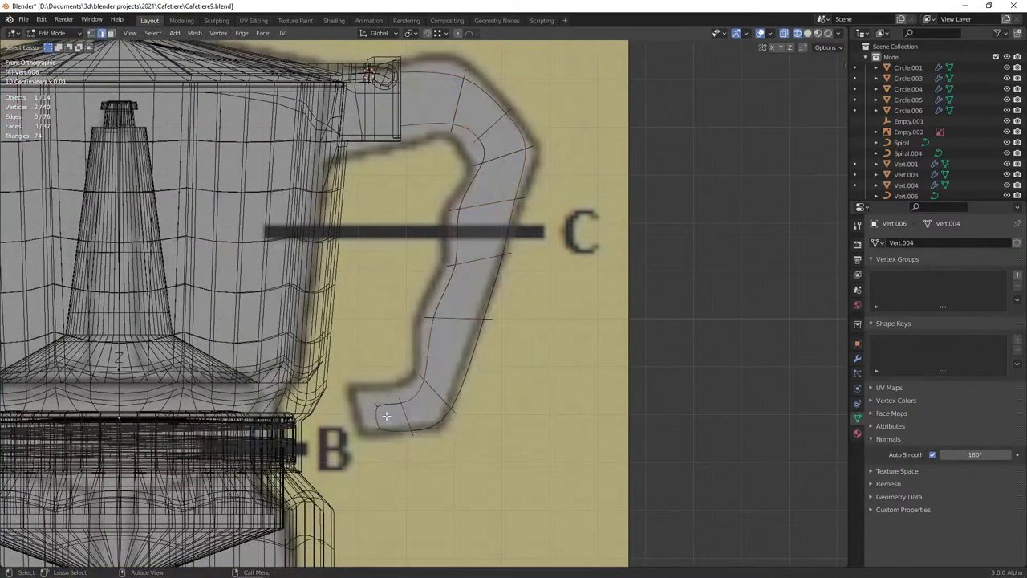
key("shift+z")
scroll(374, 407, "up", 2)
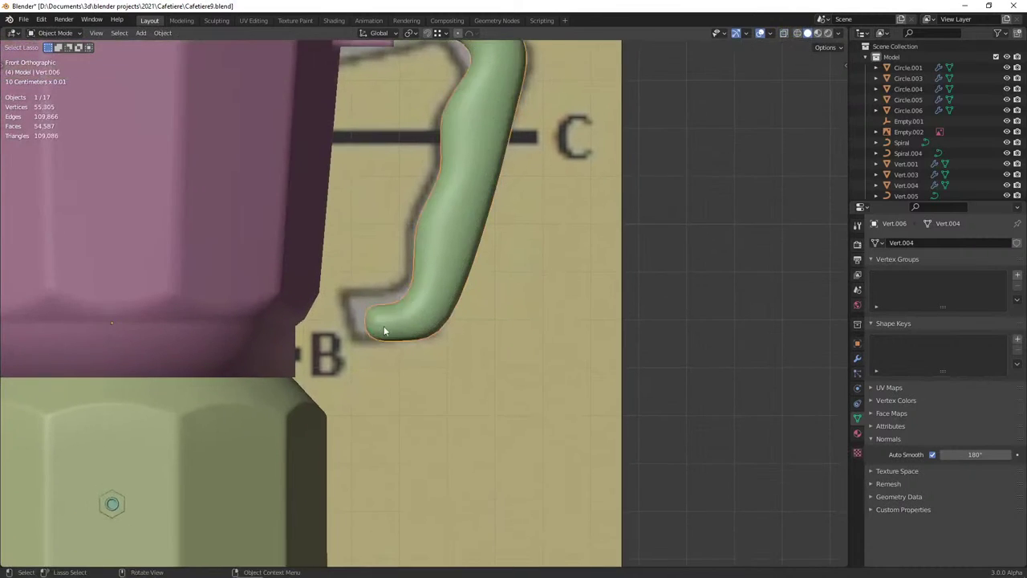
scroll(384, 326, "up", 3)
Add a vertical loop near the handle's end and a lengthwise loop, undoing a trial smoothness change
key("ctrl+r")
left_click(279, 326)
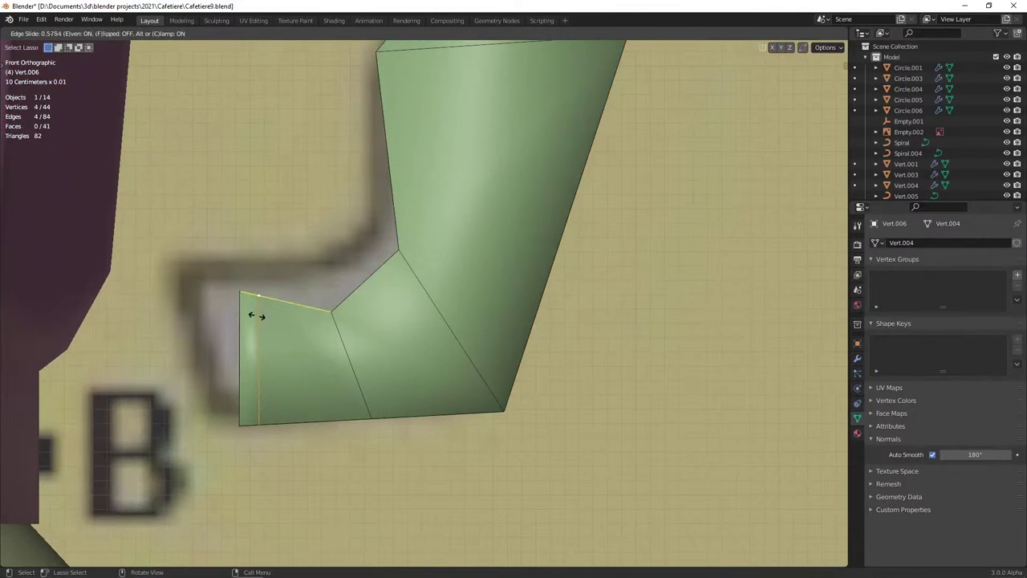
left_click(248, 321)
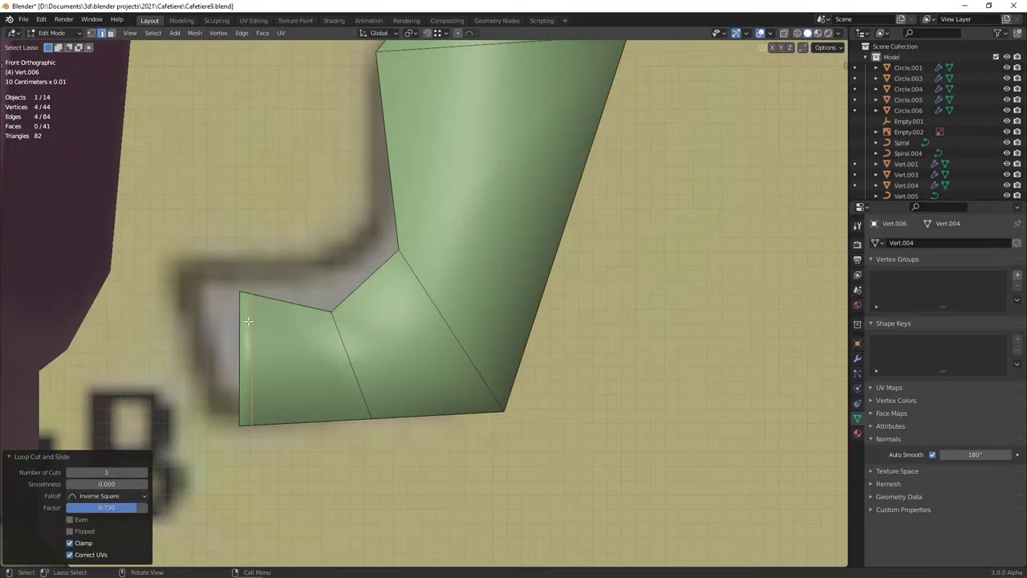
scroll(248, 321, "down", 3)
scroll(337, 313, "down", 2)
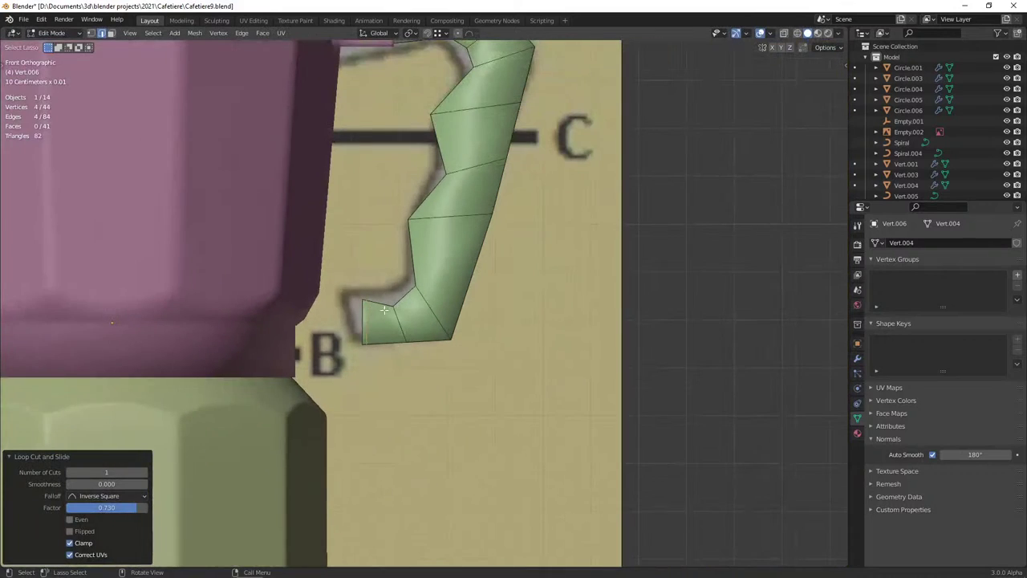
scroll(401, 309, "down", 1)
key("ctrl+r")
left_click(432, 305)
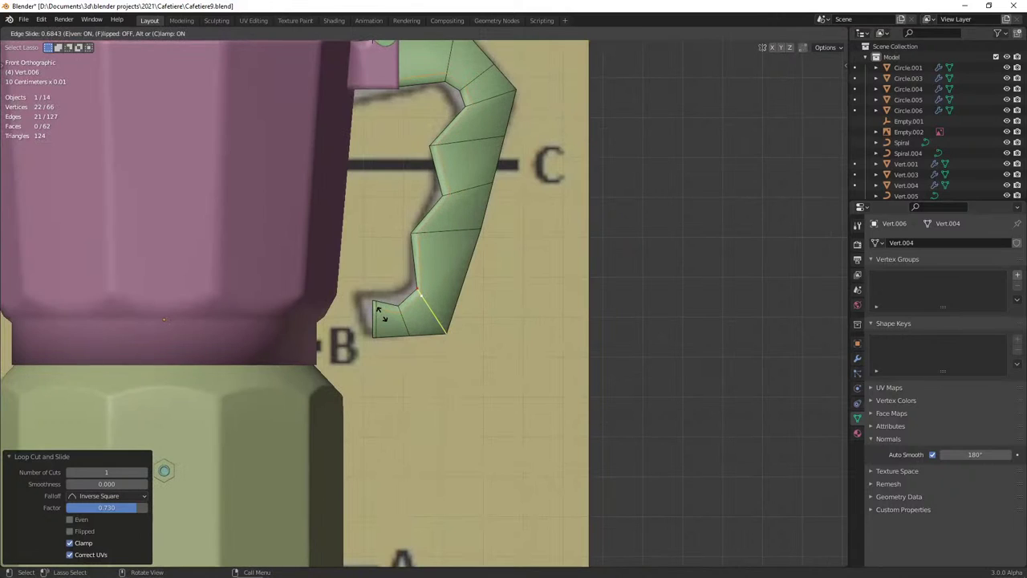
left_click(380, 314)
scroll(428, 321, "up", 2)
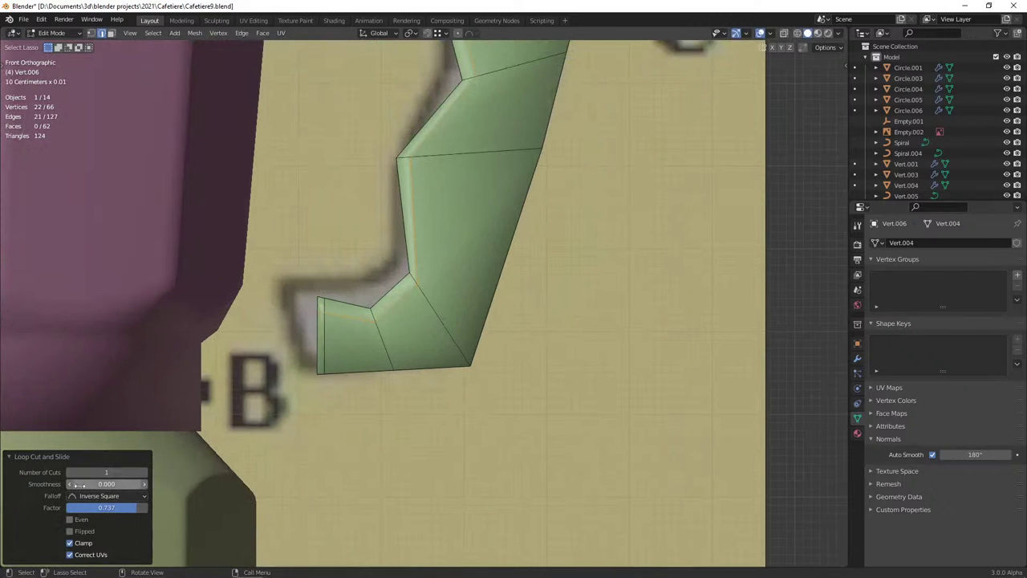
left_click_drag(78, 485, 120, 485)
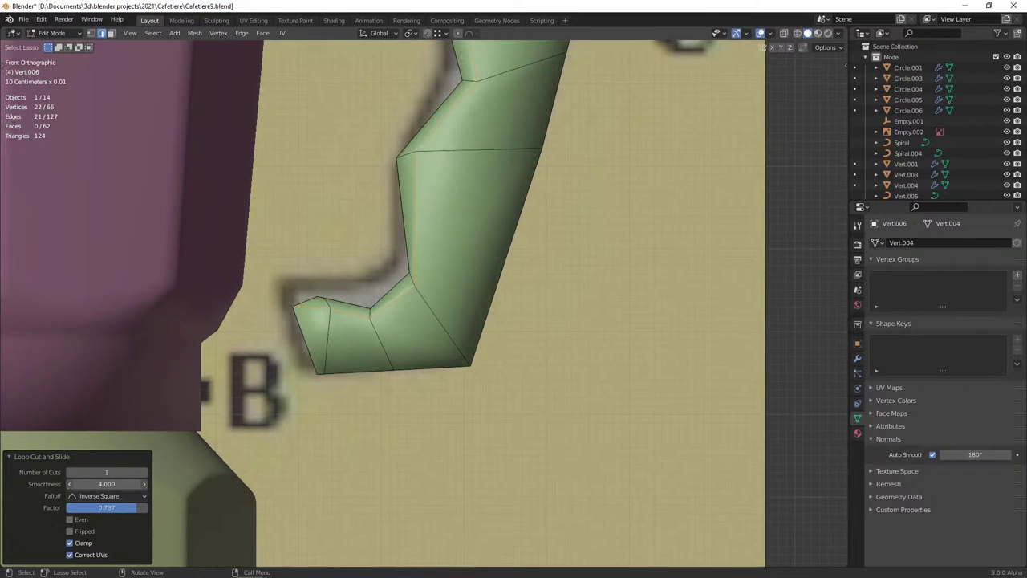
key("minus")
key("ctrl+z")
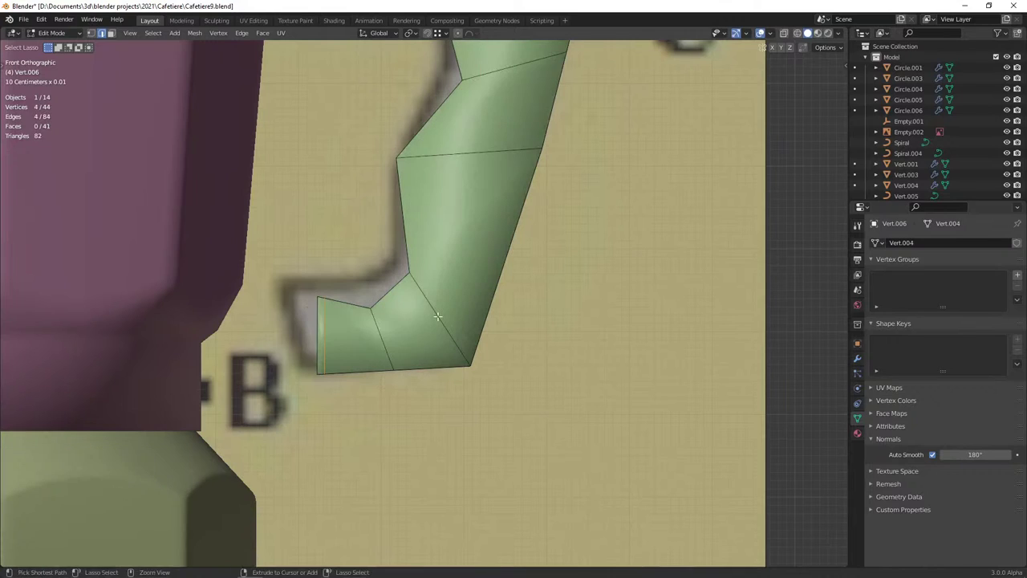
Recut a loop across the handle and vertex-slide an edge vertex toward the reference
key("ctrl+r")
left_click(418, 302)
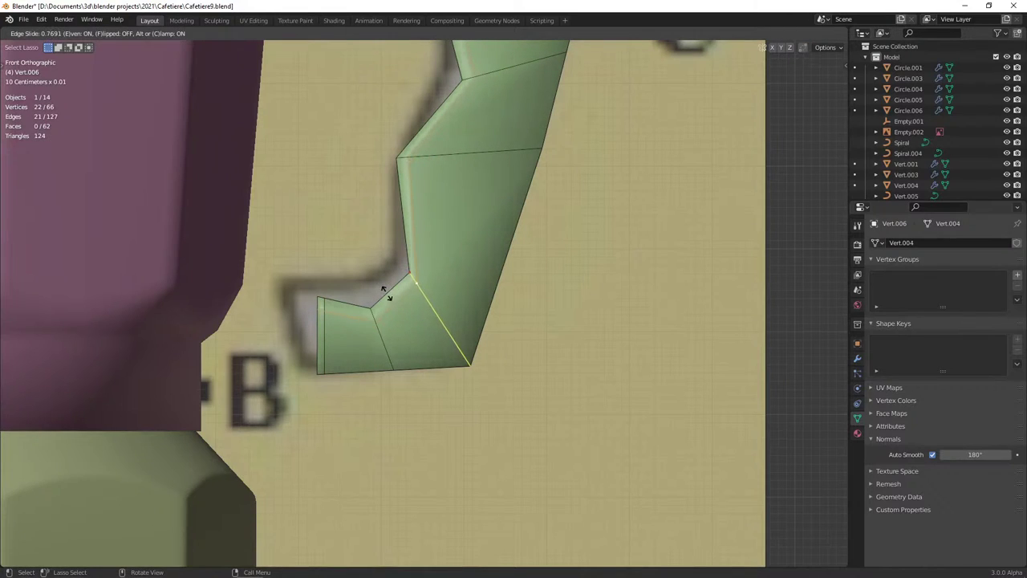
left_click(386, 293)
left_click(401, 161)
key("shift+v")
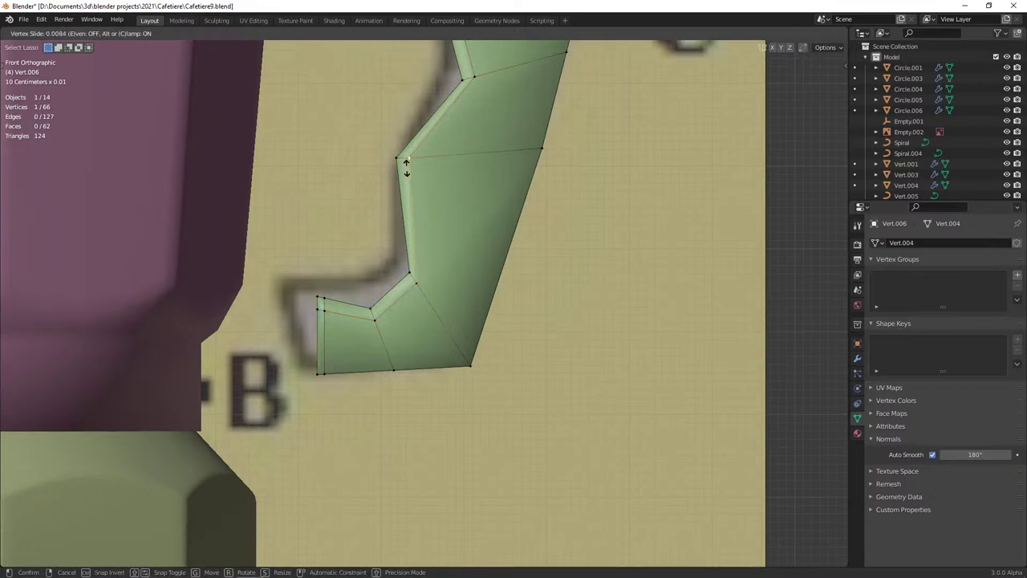
left_click(404, 170)
key("shift+v")
Vertex-slide the inner-edge vertices up to the top bend onto the outline, unclamping the last slide
middle_click_drag(482, 128, 418, 184, "shift")
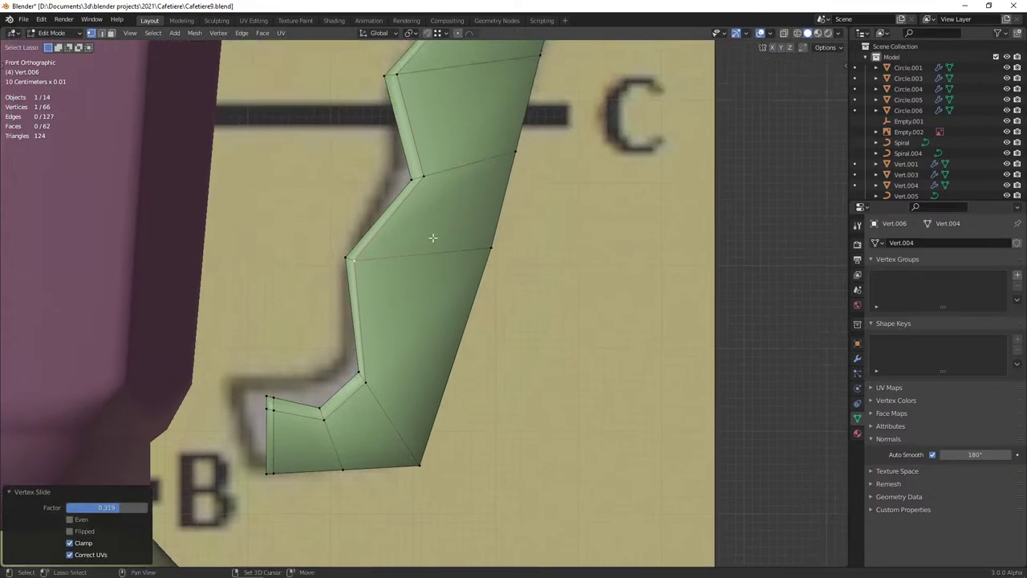
left_click(420, 186)
key("shift+v")
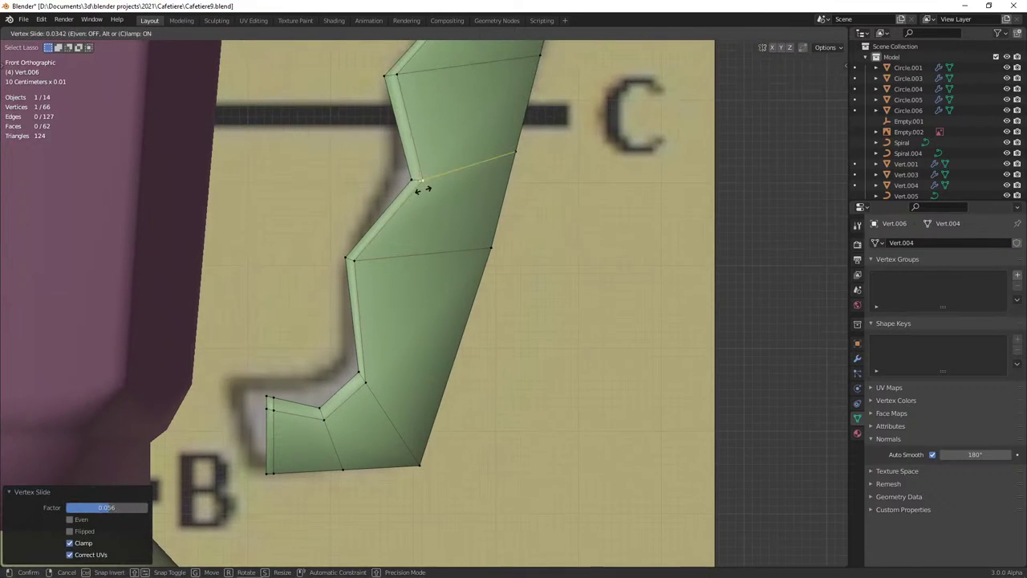
left_click(420, 190)
middle_click_drag(449, 48, 400, 252, "shift")
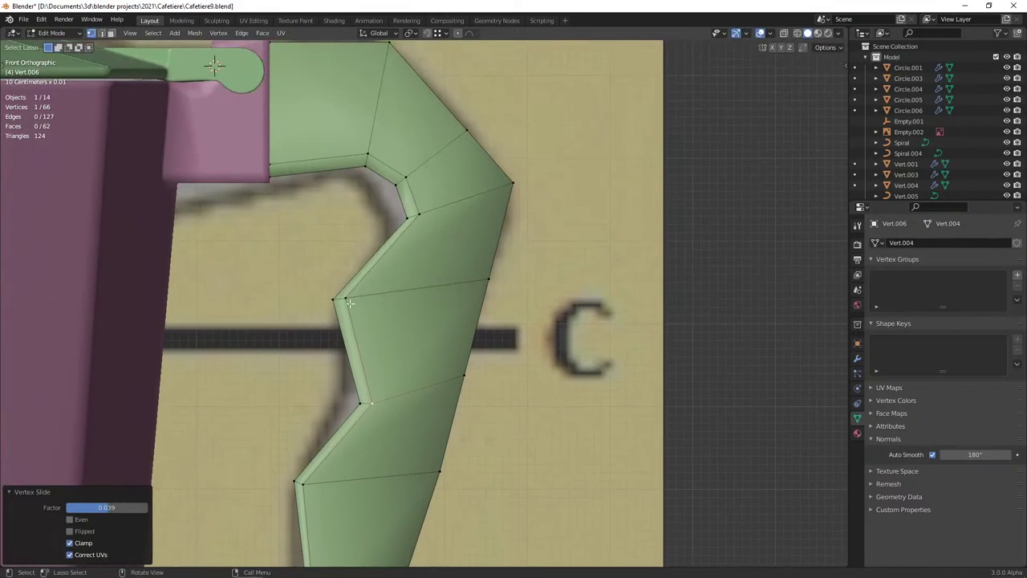
key("shift+v")
left_click(353, 301)
left_click(417, 215)
key("shift+v")
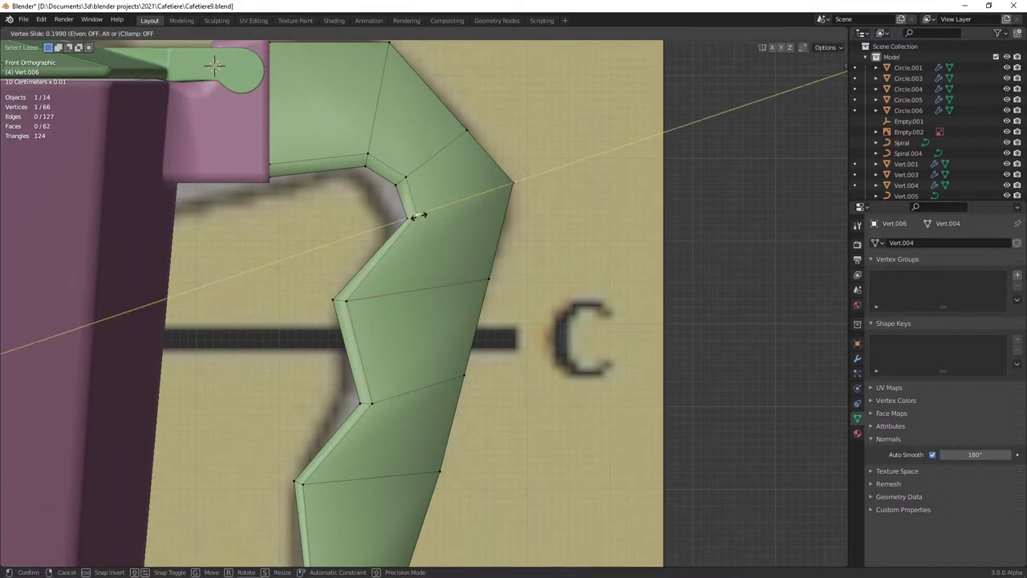
left_click(415, 216)
key("shift+v")
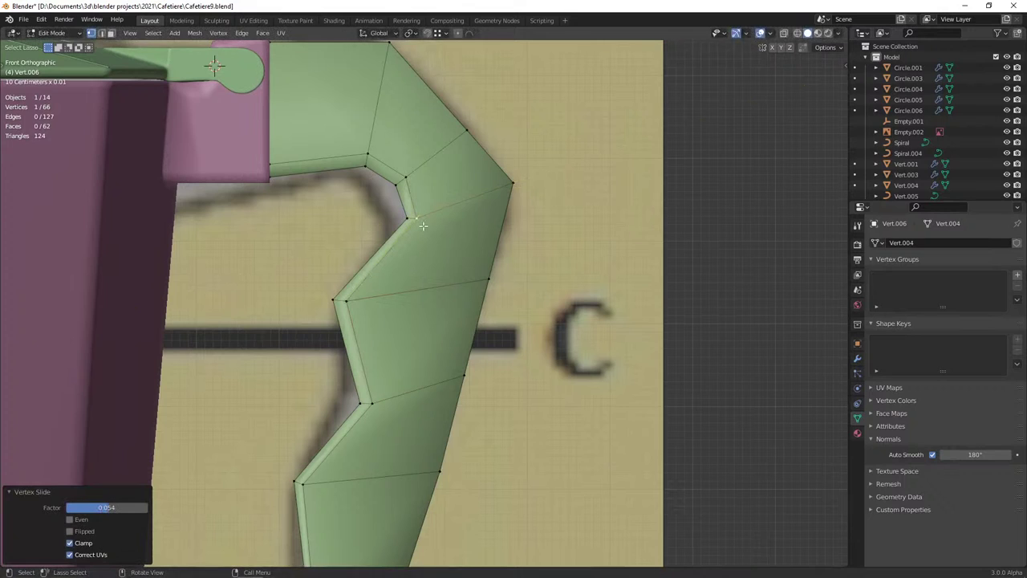
key("c")
left_click(423, 228)
Cut one more loop near the handle's bottom bend at factor 0.738 and view the pot in object mode
scroll(423, 228, "down", 2)
scroll(423, 228, "down", 3)
middle_click_drag(390, 413, 441, 281, "shift")
scroll(441, 281, "up", 5)
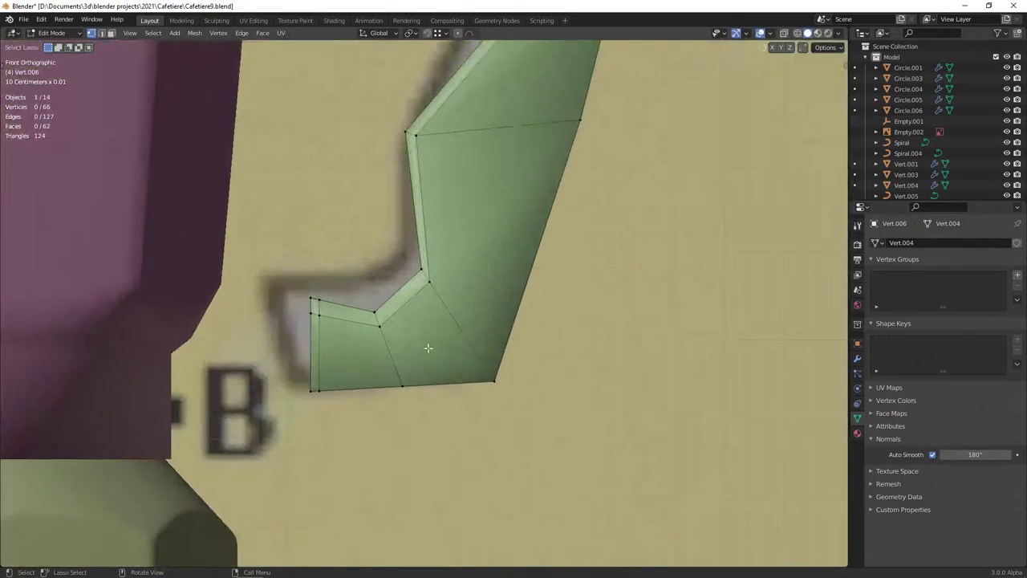
key("ctrl+r")
left_click(470, 340)
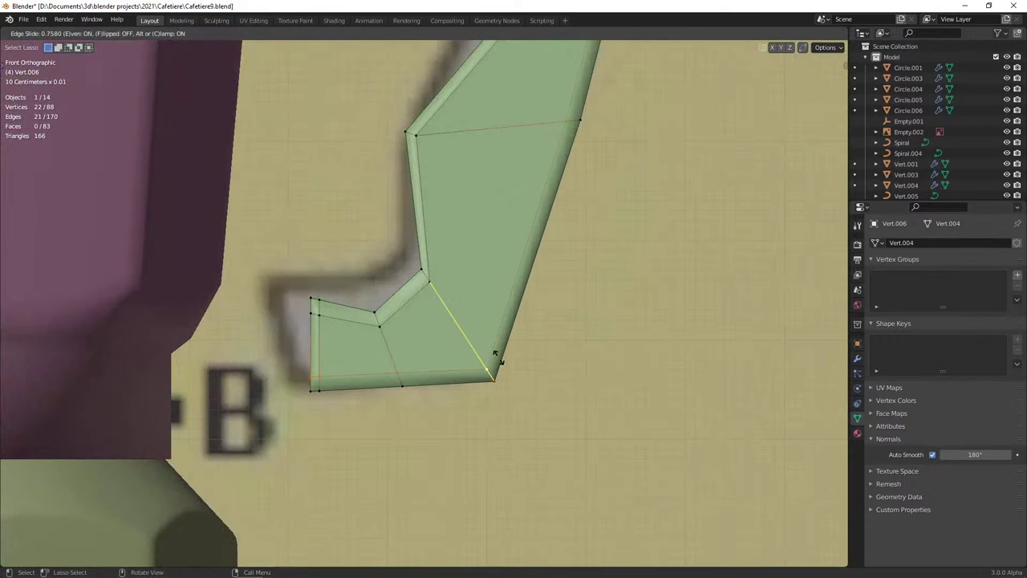
left_click(493, 354)
scroll(481, 377, "down", 2)
scroll(481, 377, "down", 2)
mouse_move(481, 378)
middle_mouse_down()
mouse_move(500, 380)
mouse_move(393, 410)
mouse_move(366, 371)
mouse_move(313, 369)
mouse_move(374, 420)
mouse_move(535, 403)
middle_mouse_up()
scroll(393, 409, "up", 3)
scroll(366, 371, "down", 2)
scroll(313, 368, "down", 2)
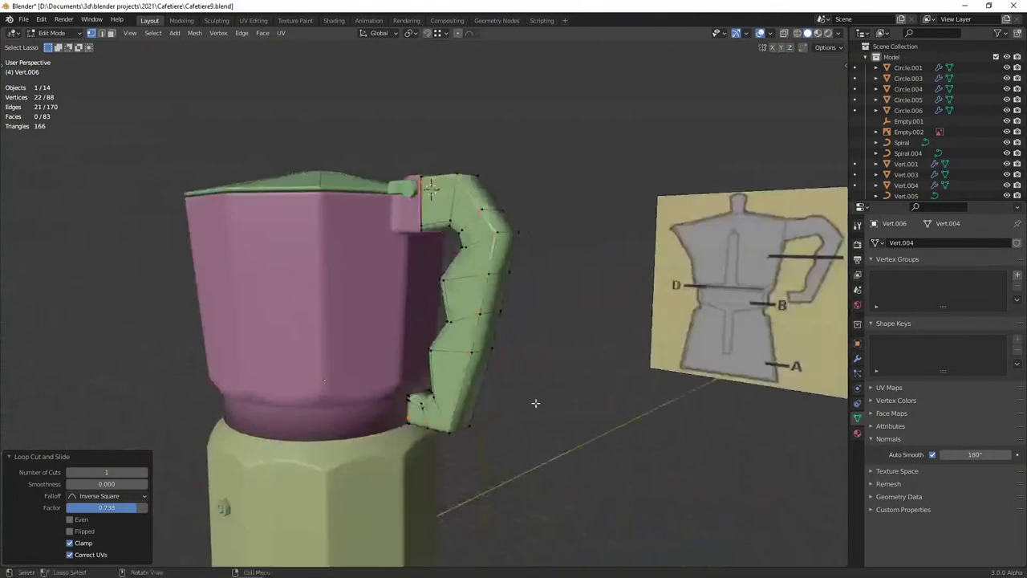
key("Tab")
left_click(484, 373)
scroll(468, 372, "up", 3)
middle_click_drag(468, 372, 528, 374)
Select the upper and lower pot bodies beside the reference and check the lower body's modifier settings
scroll(528, 374, "down", 3)
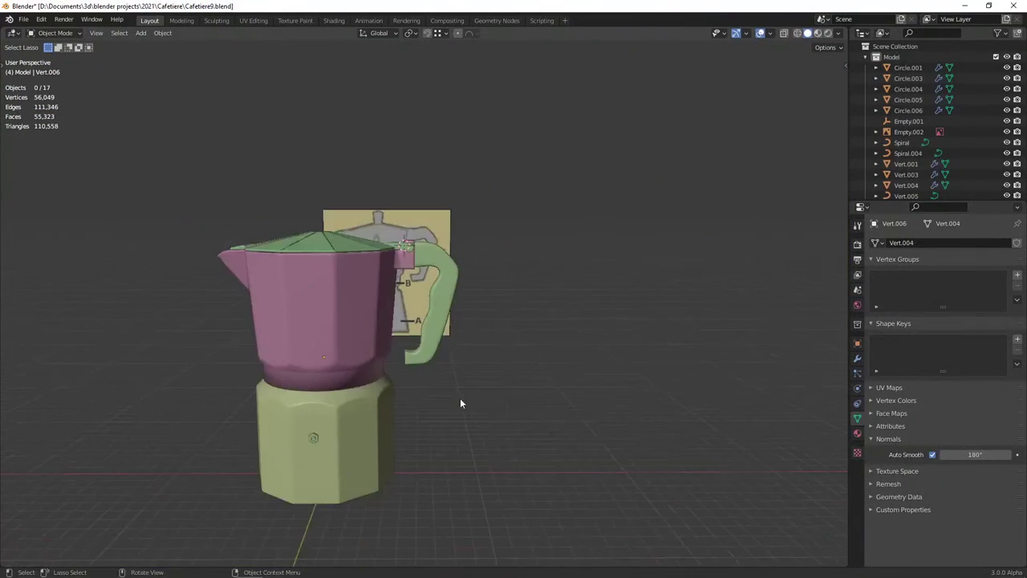
mouse_move(460, 398)
middle_mouse_down()
mouse_move(291, 402)
mouse_move(503, 417)
middle_mouse_up()
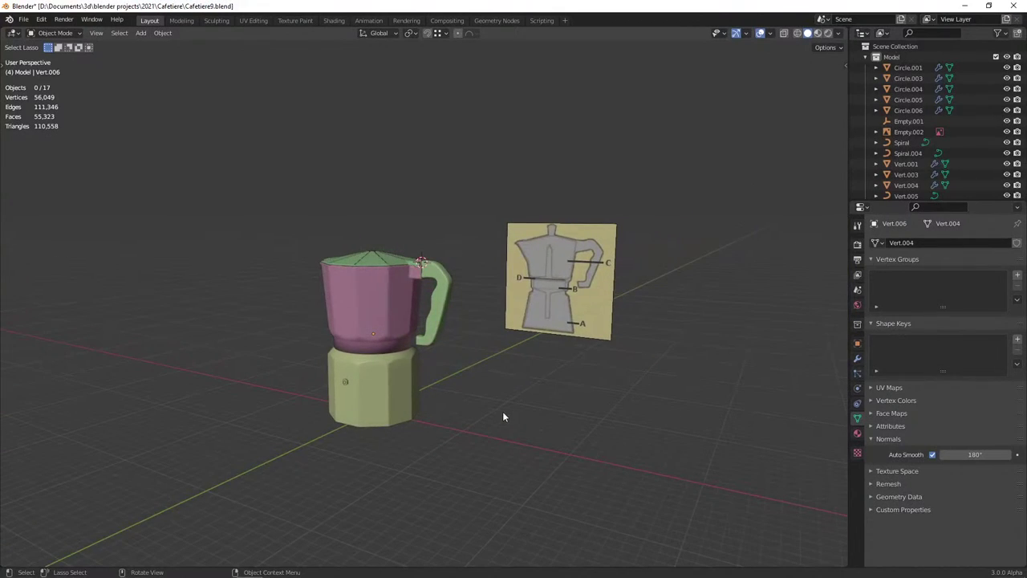
mouse_move(503, 416)
middle_mouse_down()
mouse_move(470, 419)
mouse_move(406, 340)
middle_mouse_up()
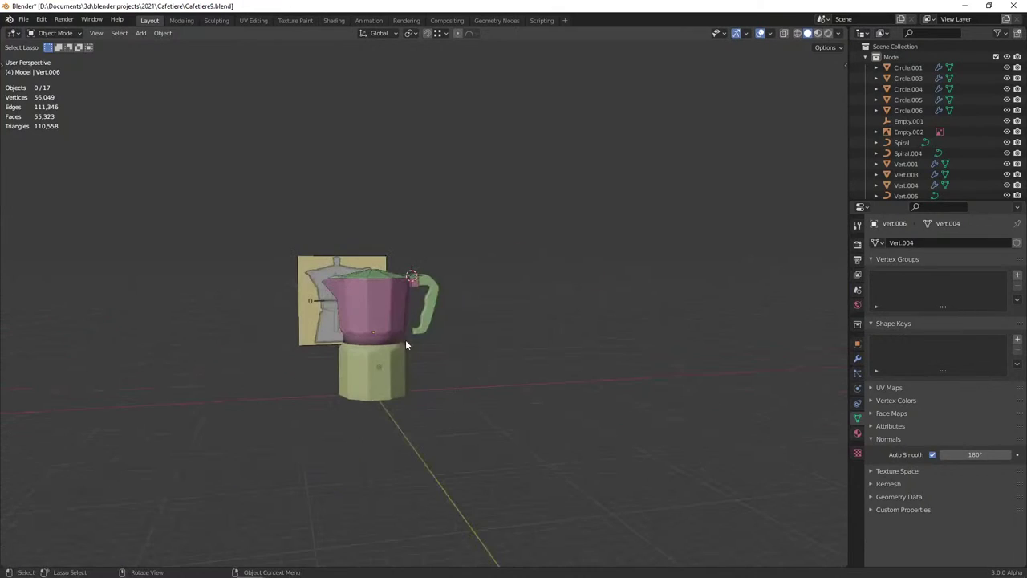
left_click(406, 340)
scroll(438, 424, "up", 2)
scroll(433, 424, "up", 2)
mouse_move(433, 424)
middle_mouse_down()
mouse_move(562, 419)
mouse_move(500, 420)
middle_mouse_up()
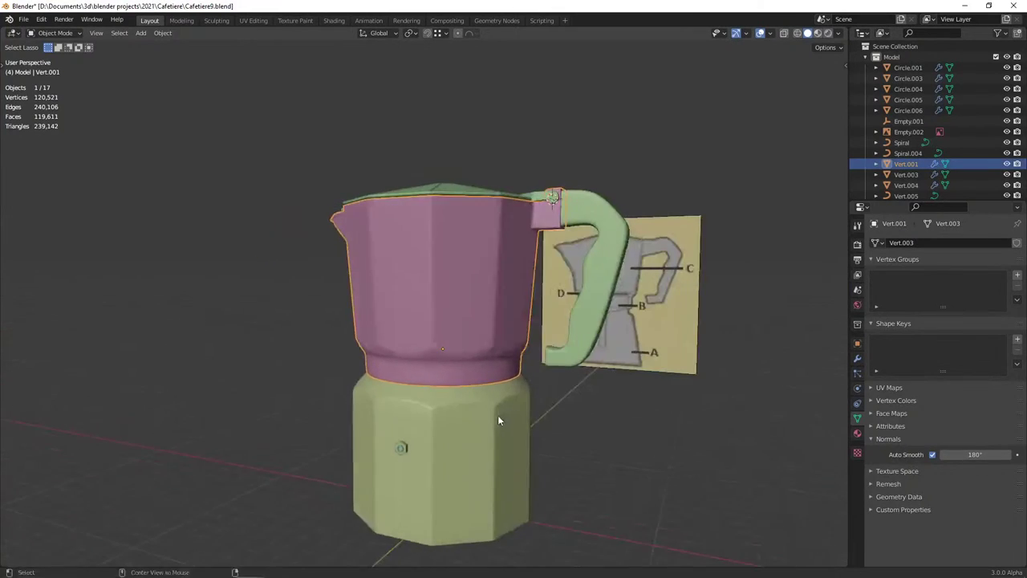
left_click(472, 431)
left_click(857, 358)
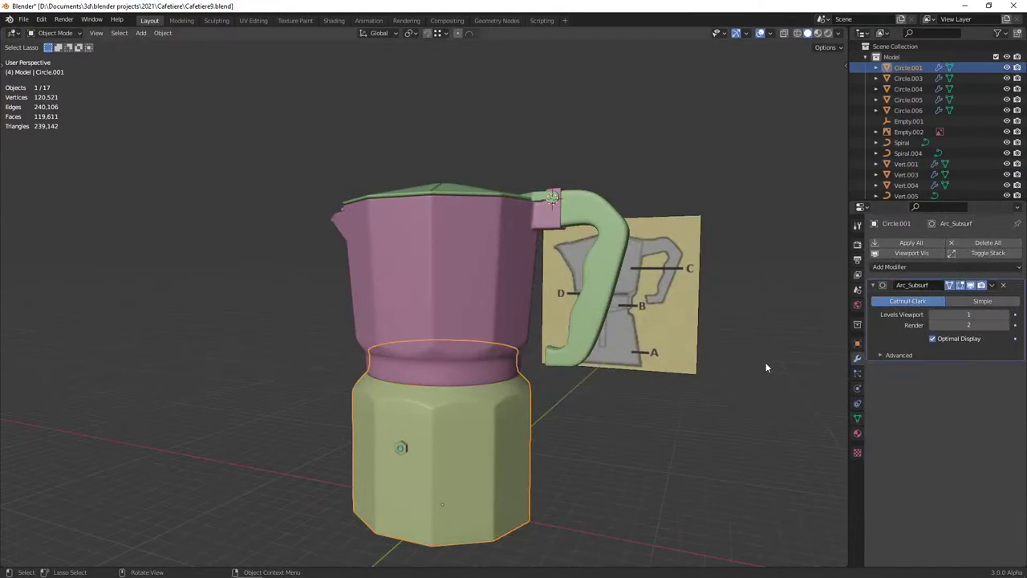
Hide the pot bodies and Spiral.004, show the funnel's subdivision smoothing, then hide the funnel
left_click(498, 304)
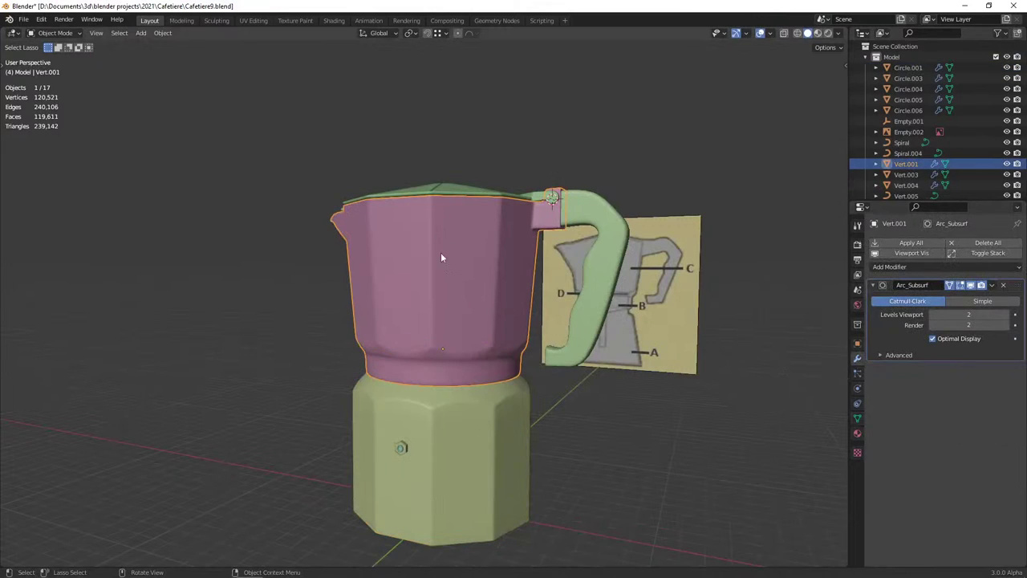
key("h")
left_click(474, 407)
key("h")
left_click(462, 370)
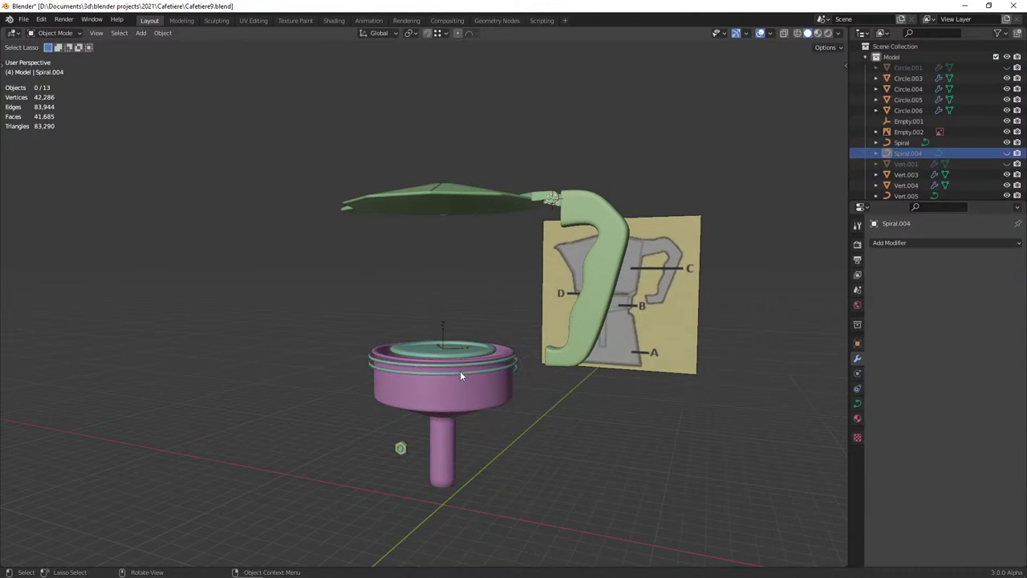
key("h")
left_click(460, 378)
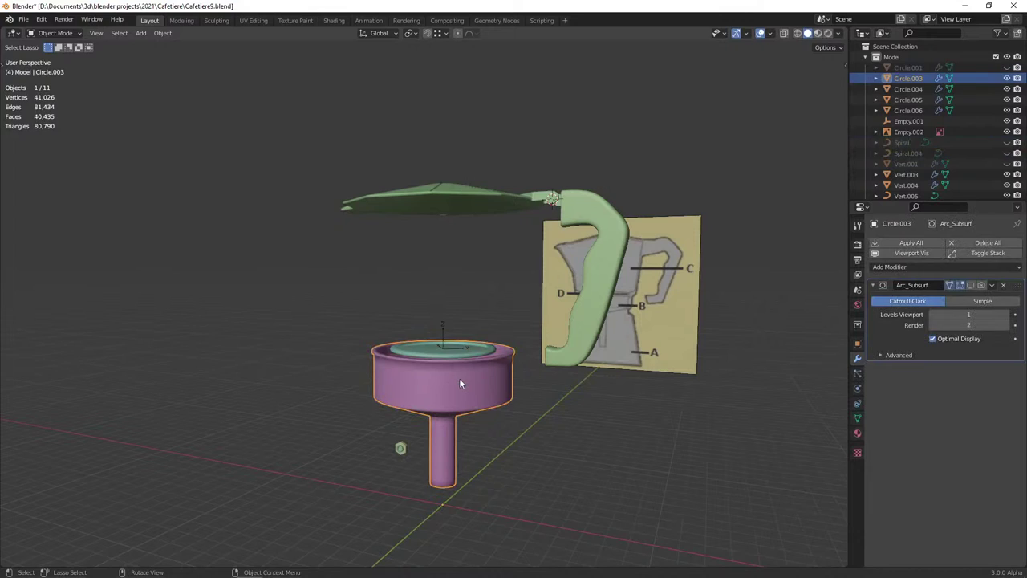
key("ctrl+1")
key("h")
Hide the disc and lid after inspecting the small circles, then unhide every part with Alt+H
left_click(453, 355)
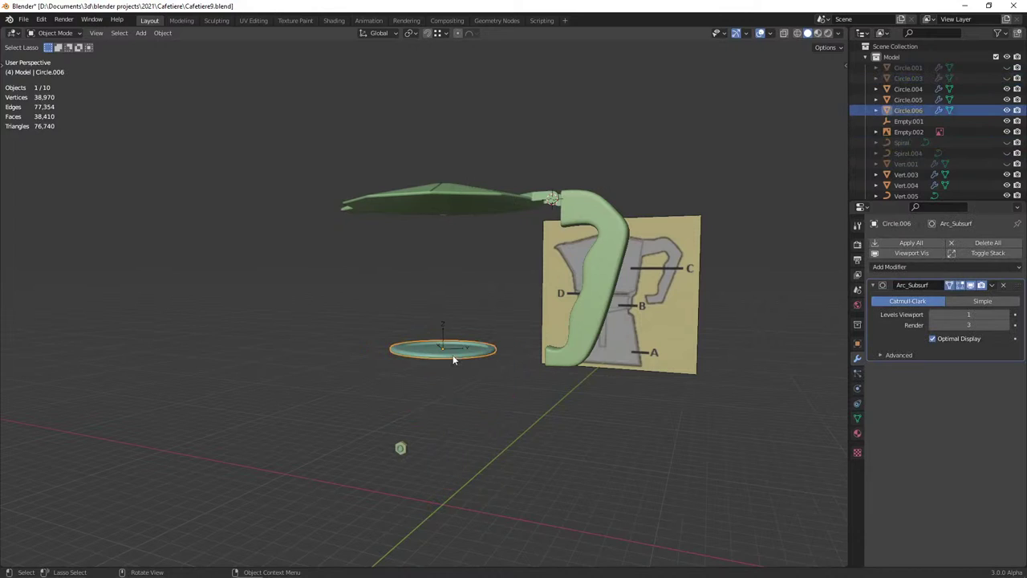
key("h")
left_click(399, 449)
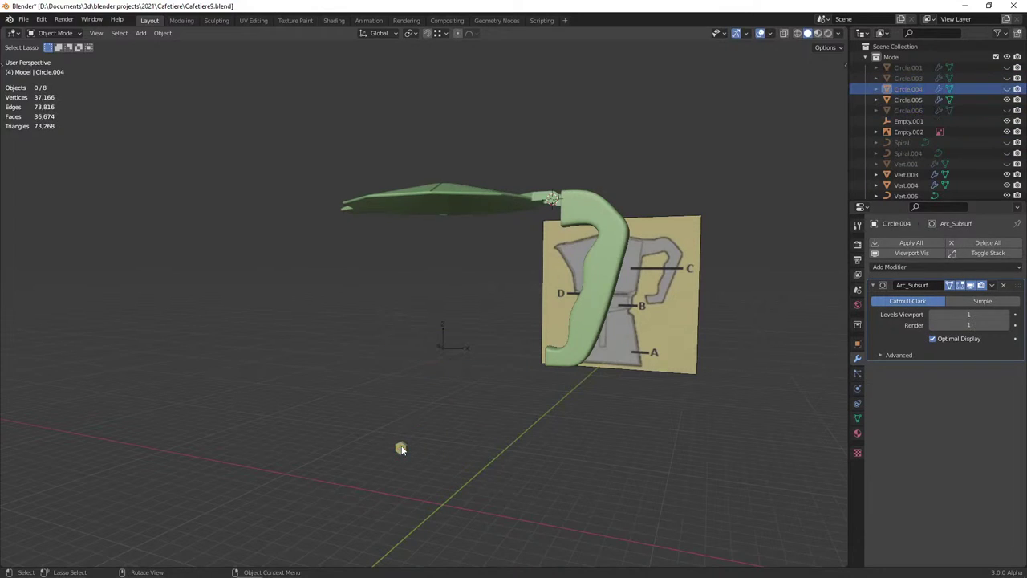
left_click(401, 448)
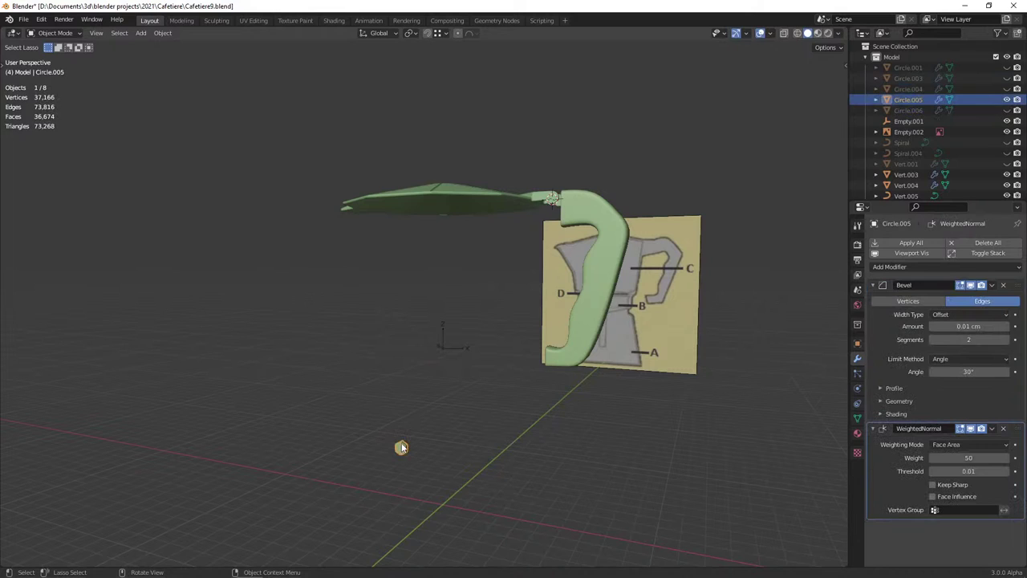
left_click(437, 207)
middle_click_drag(440, 214, 429, 254)
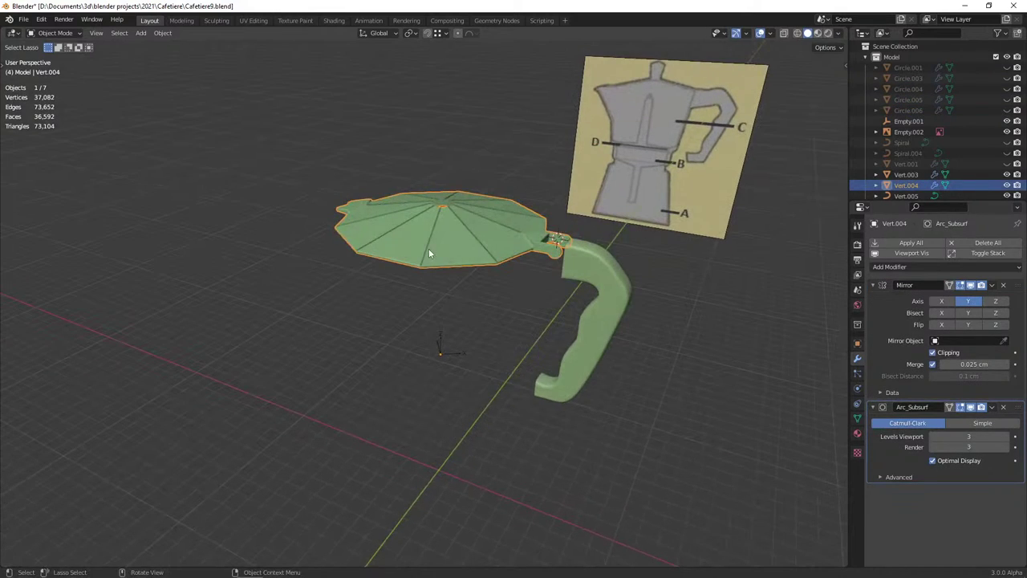
key("h")
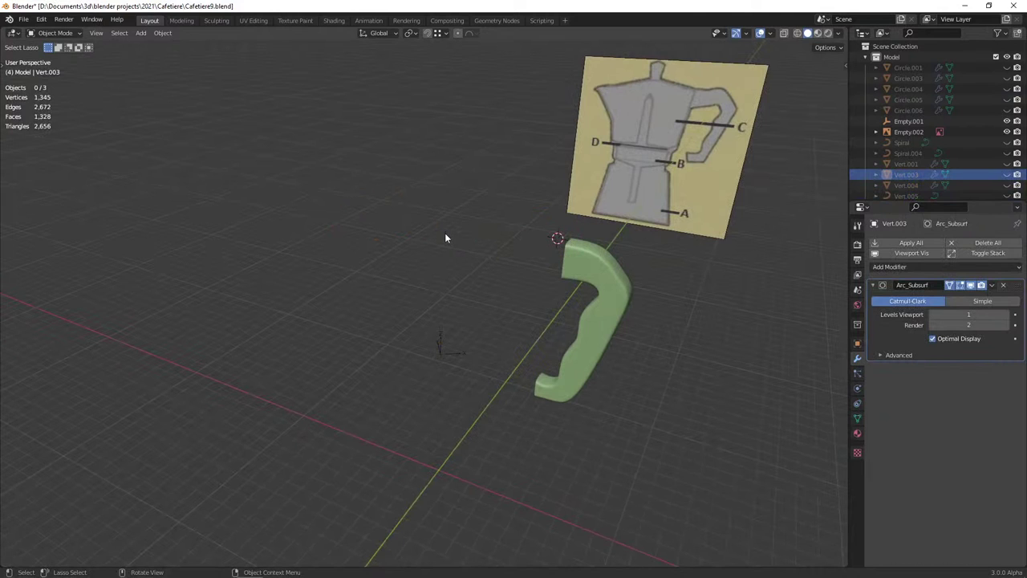
key("alt+h")
Select the handle and toggle Edit Mode to compare its cage with the smoothed lid junction
left_click(566, 290)
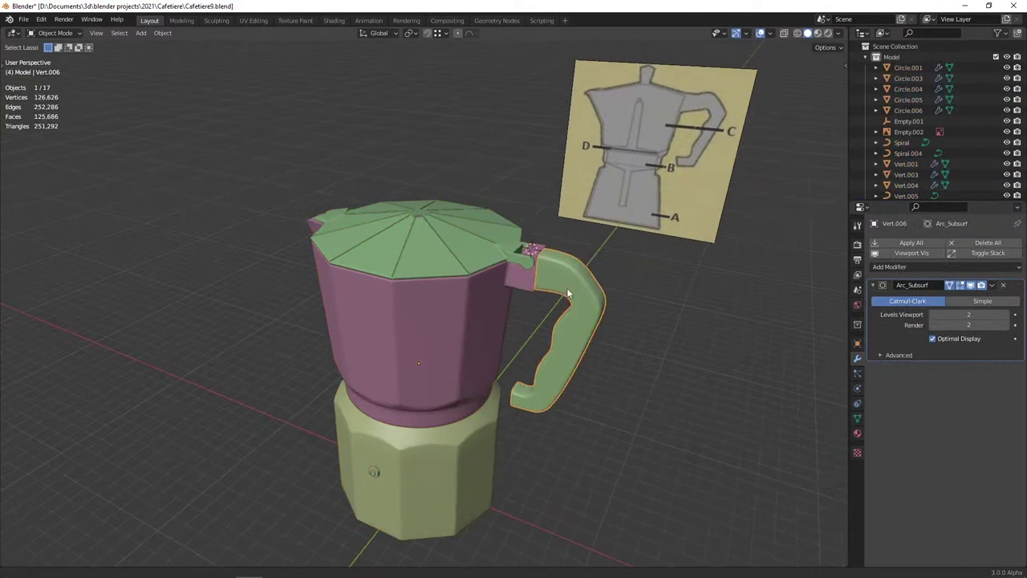
scroll(470, 382, "up", 8)
middle_click_drag(470, 382, 458, 383)
key("Tab")
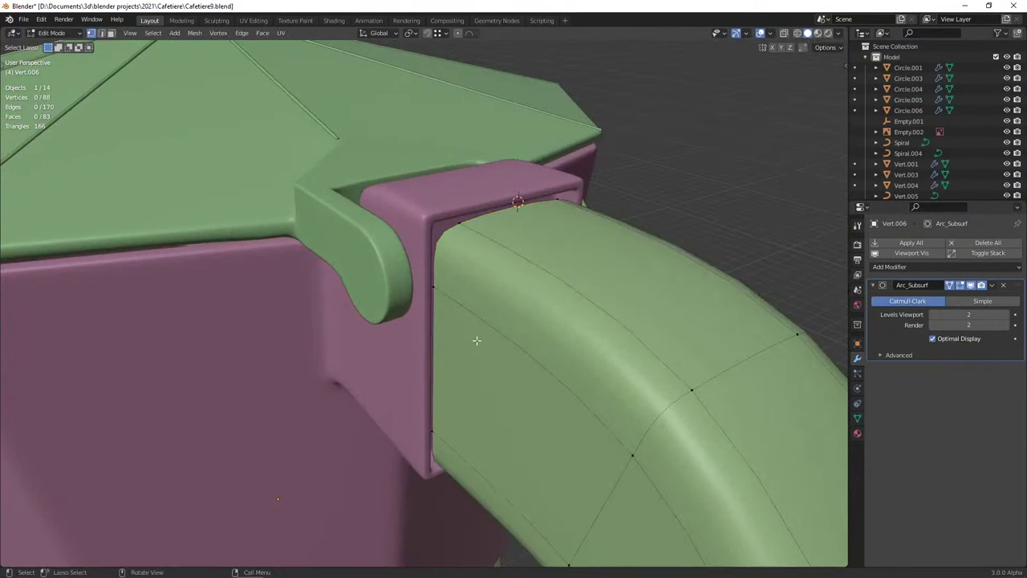
key("Tab")
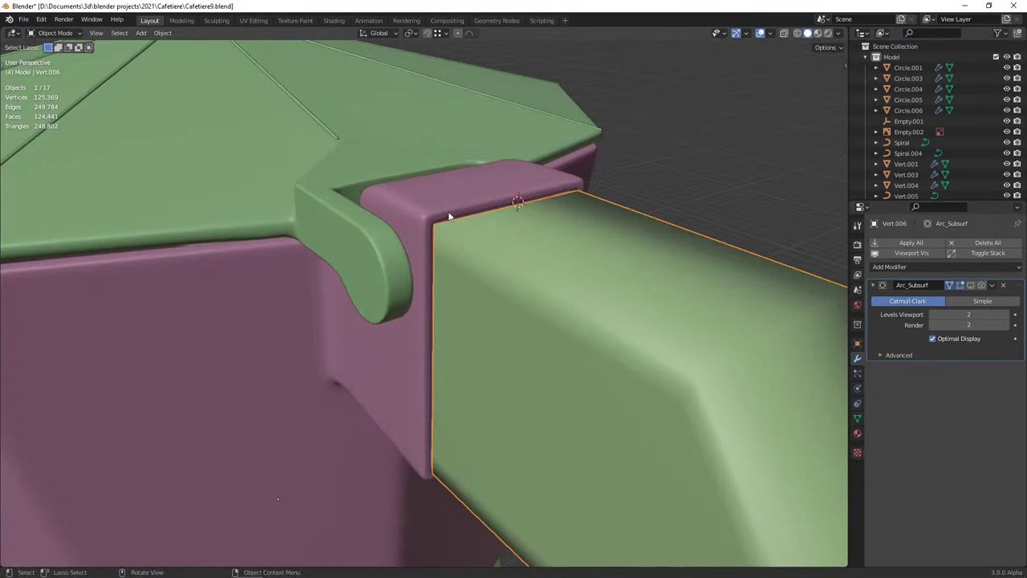
scroll(493, 287, "down", 4)
key("Tab")
scroll(493, 287, "down", 3)
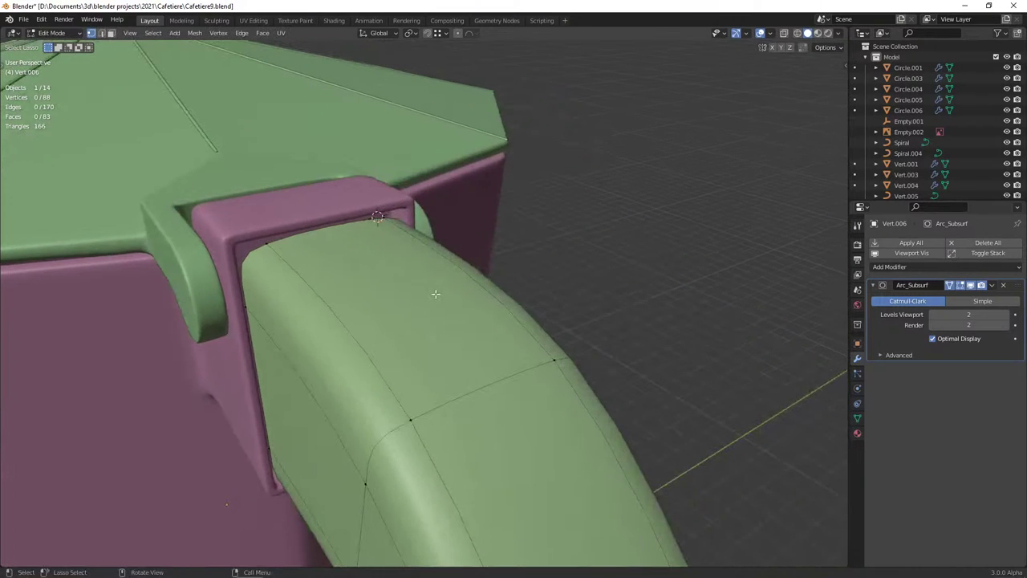
mouse_move(493, 287)
middle_mouse_down()
mouse_move(435, 323)
mouse_move(465, 323)
middle_mouse_up()
scroll(435, 324, "up", 4)
scroll(469, 326, "up", 3)
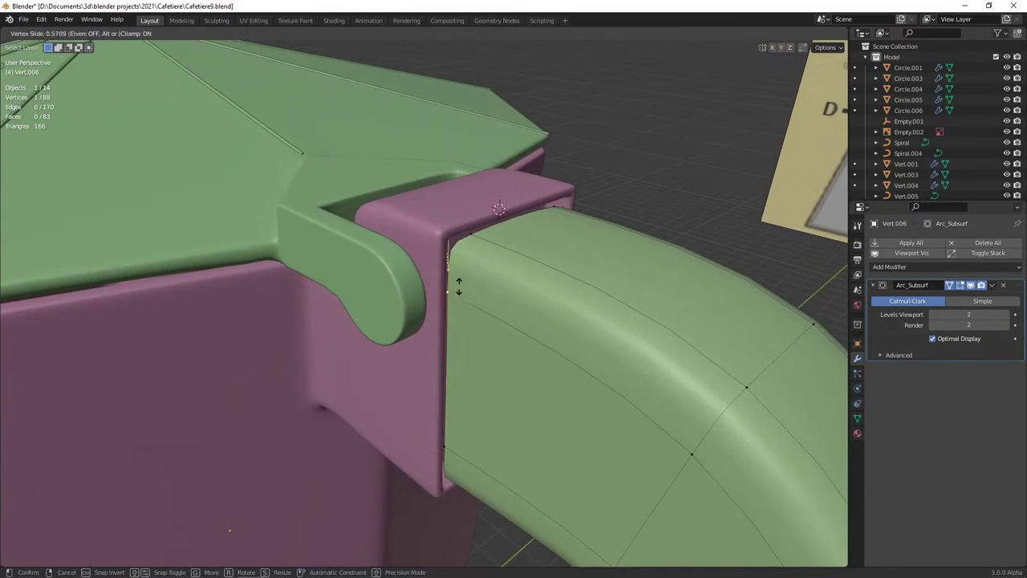
key("Tab")
middle_click_drag(488, 315, 449, 288)
scroll(447, 291, "up", 2)
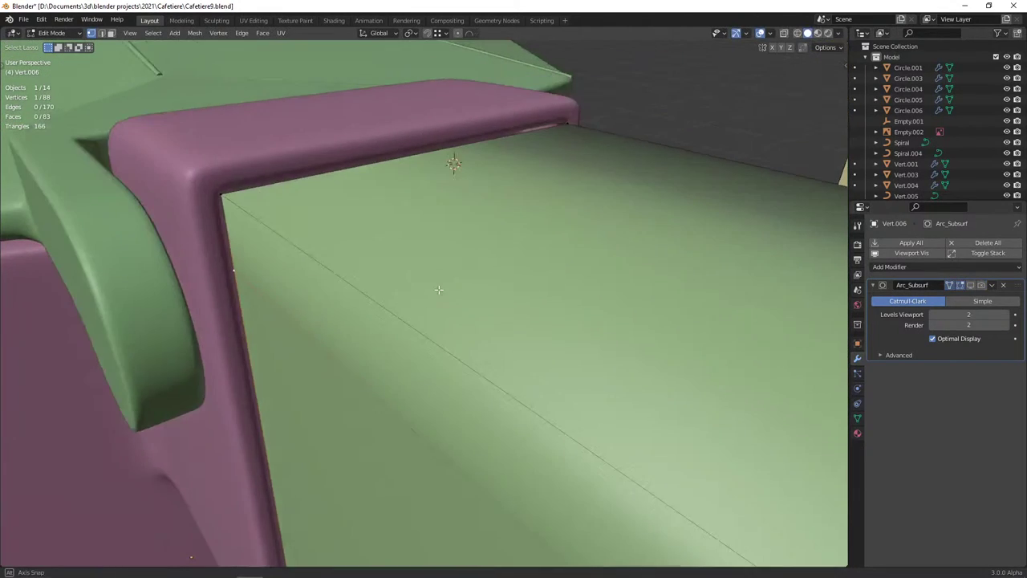
Switch to see-through wireframe shading and enter Edit Mode on the handle Vert.006
left_click(275, 180)
left_click(248, 192)
key("shift+z")
key("shift+z")
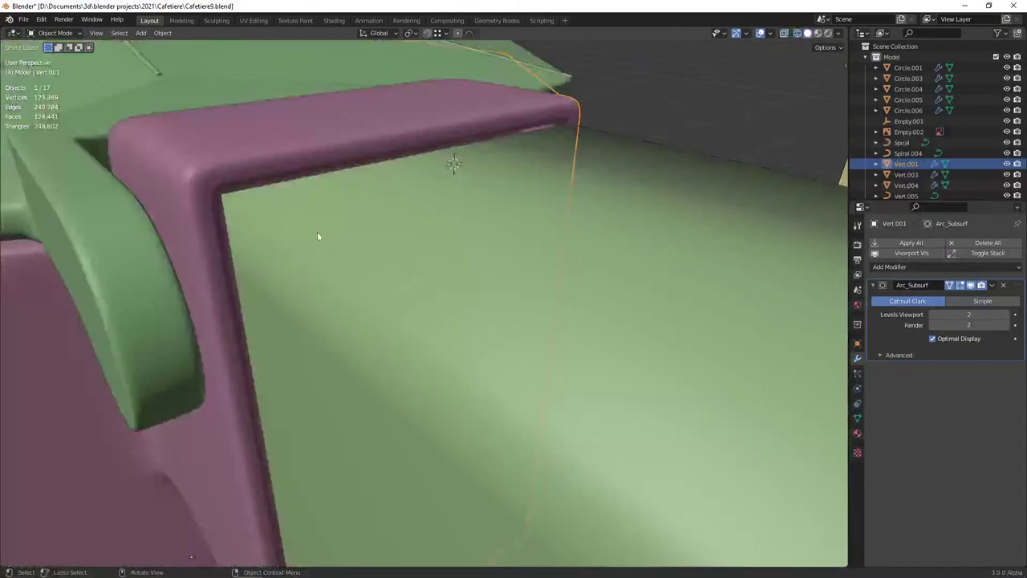
key("alt+z")
key("alt+z")
key("z")
left_click(216, 242)
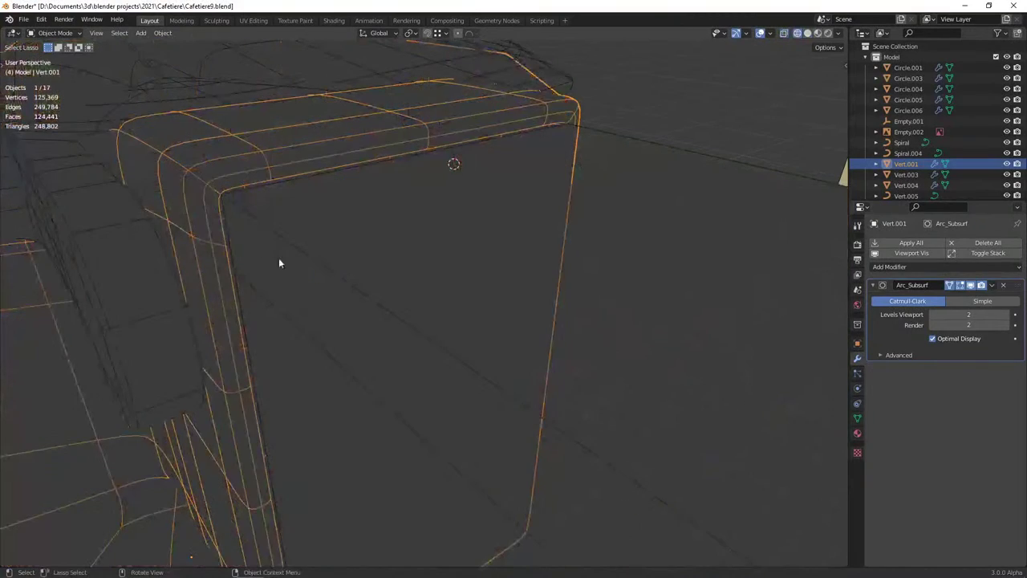
middle_click_drag(278, 257, 317, 260)
left_click(404, 257)
key("Tab")
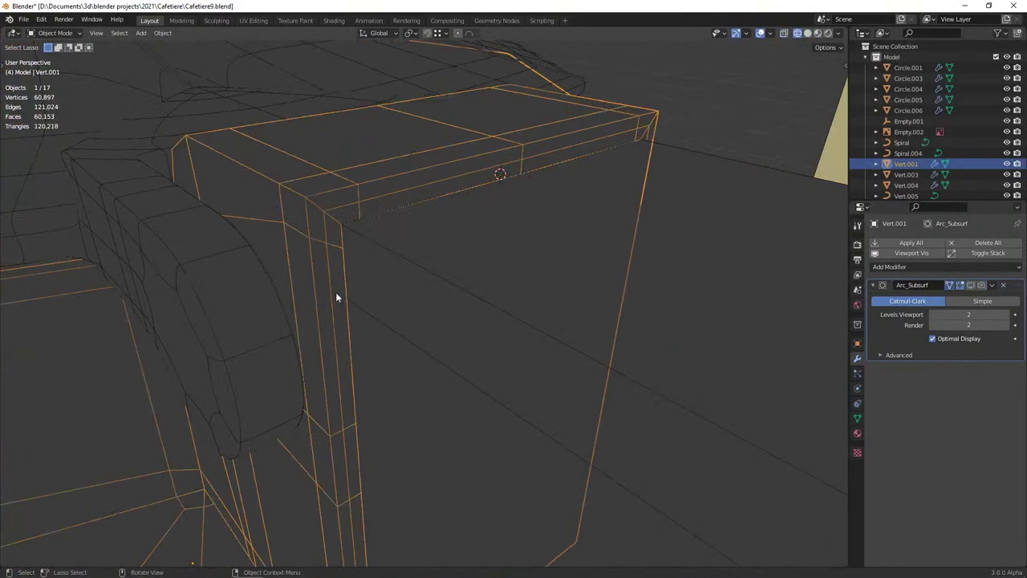
Slide a vertex up the vertical edge of the handle's top end
left_click(359, 298)
key("shift+v")
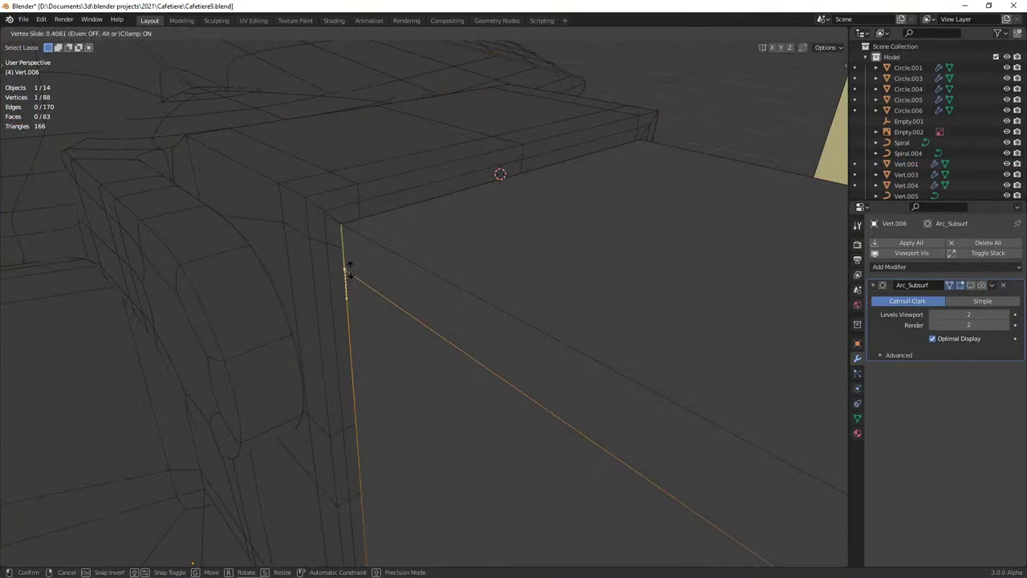
left_click(356, 248)
scroll(374, 252, "down", 5)
scroll(375, 252, "up", 2)
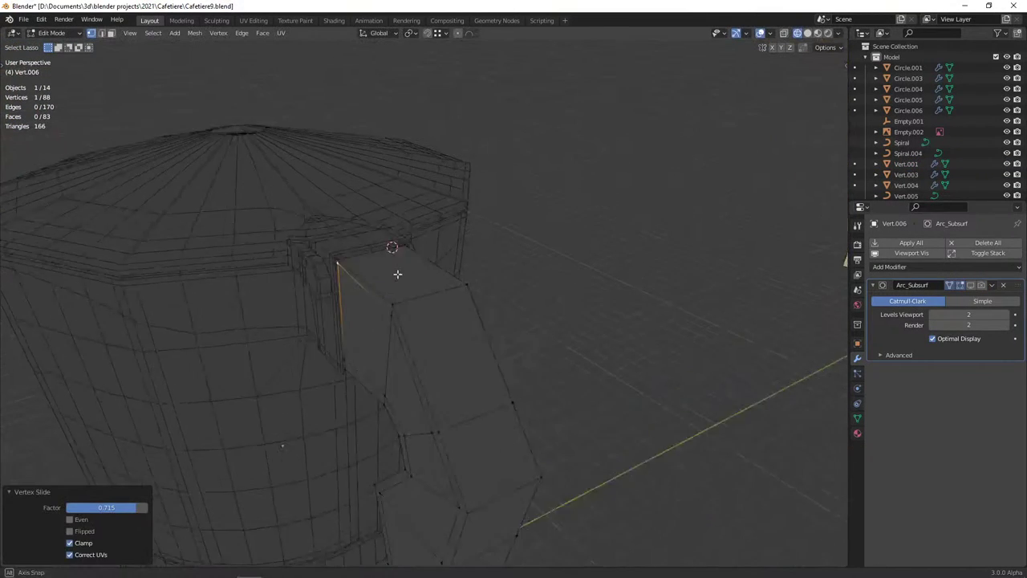
scroll(397, 275, "up", 2)
scroll(348, 285, "down", 3)
Add two edge loops across the handle's top end
key("ctrl+r")
left_click(374, 335)
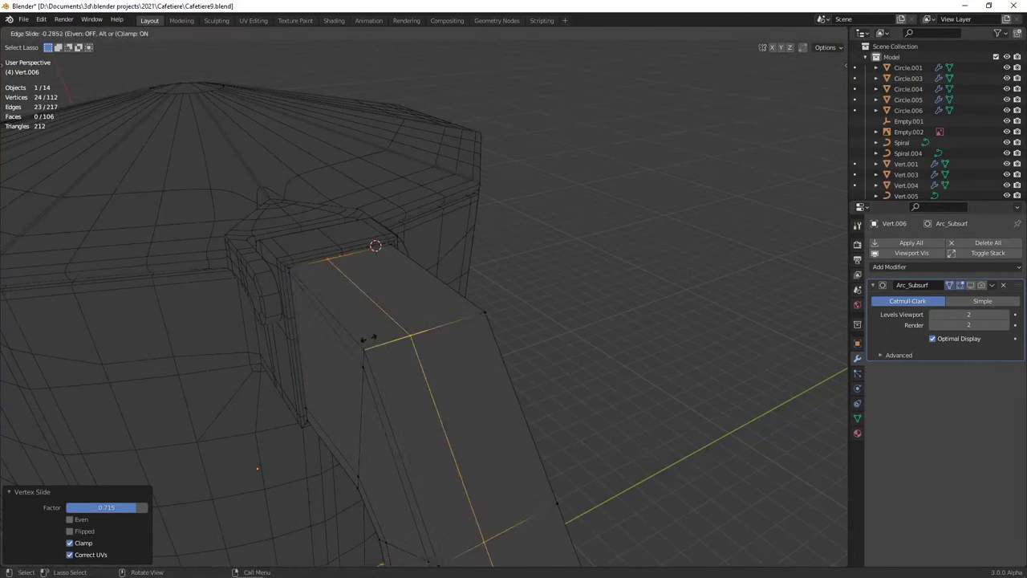
left_click(349, 353)
key("ctrl+r")
left_click(405, 324)
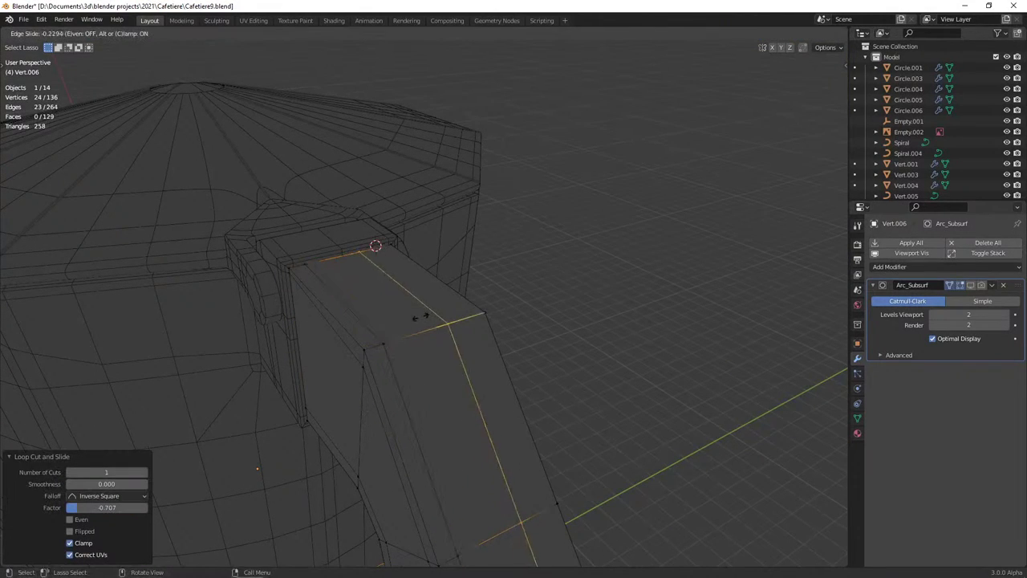
left_click(447, 319)
Slide corner vertices of the handle end along their edges toward the top corner
mouse_move(447, 318)
middle_mouse_down()
mouse_move(426, 335)
mouse_move(422, 355)
middle_mouse_up()
left_click(397, 444)
key("shift+v")
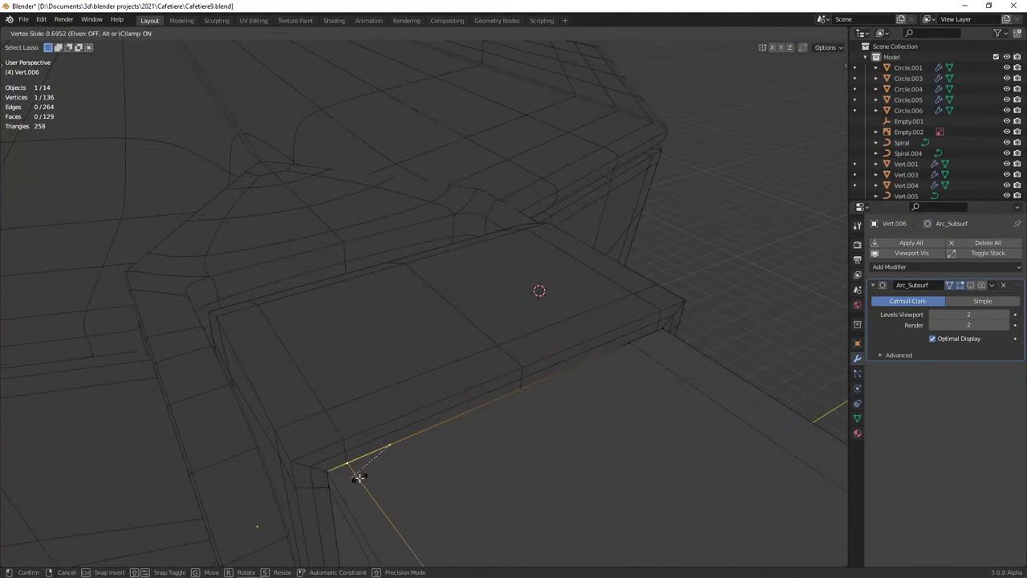
left_click(359, 477)
left_click(634, 345)
key("shift+v")
left_click(660, 348)
mouse_move(660, 348)
middle_mouse_down()
mouse_move(417, 346)
mouse_move(458, 351)
mouse_move(253, 303)
middle_mouse_up()
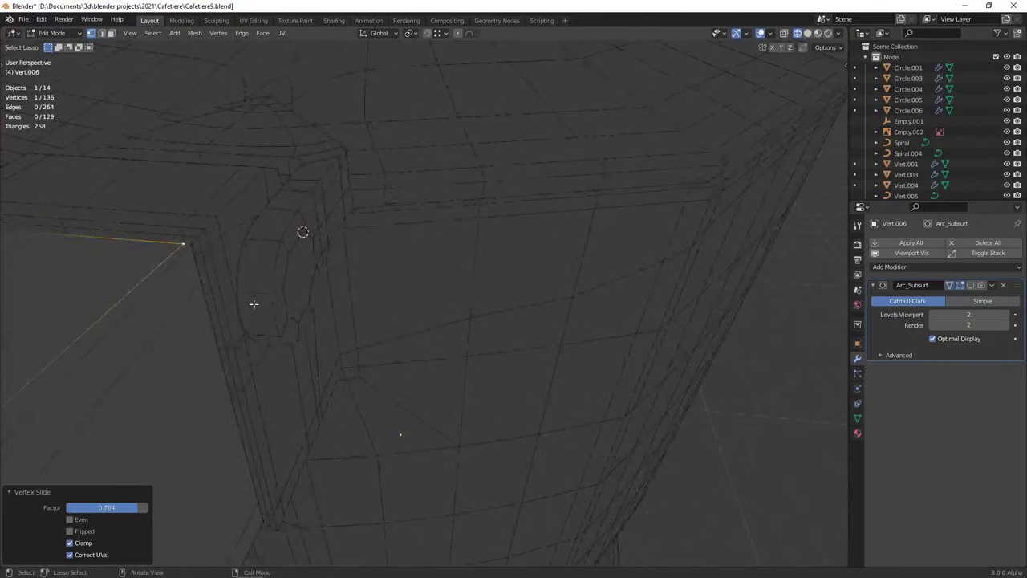
key("shift+v")
left_click(206, 259)
Frame on the handle end and slide several more vertices to tighten the join against the hinge
mouse_move(233, 338)
middle_mouse_down()
mouse_move(245, 390)
mouse_move(302, 396)
mouse_move(340, 297)
mouse_move(376, 341)
middle_mouse_up()
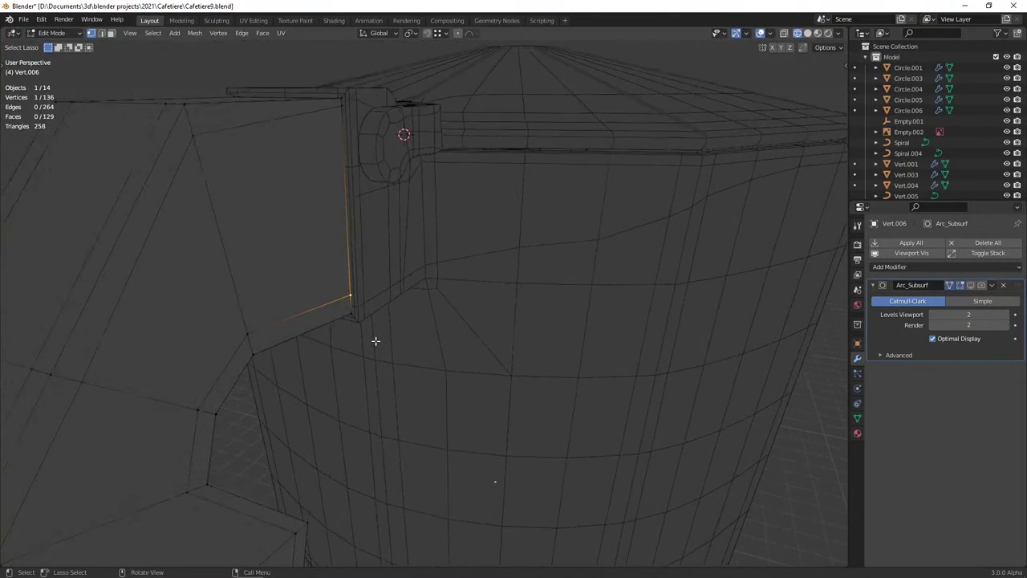
key("KP_Decimal")
key("shift+v")
mouse_move(408, 378)
middle_mouse_down()
mouse_move(392, 356)
mouse_move(380, 378)
mouse_move(399, 381)
mouse_move(340, 350)
middle_mouse_up()
left_click(392, 388)
key("shift+v")
left_click(393, 385)
key("shift+v")
left_click(325, 389)
key("shift+v")
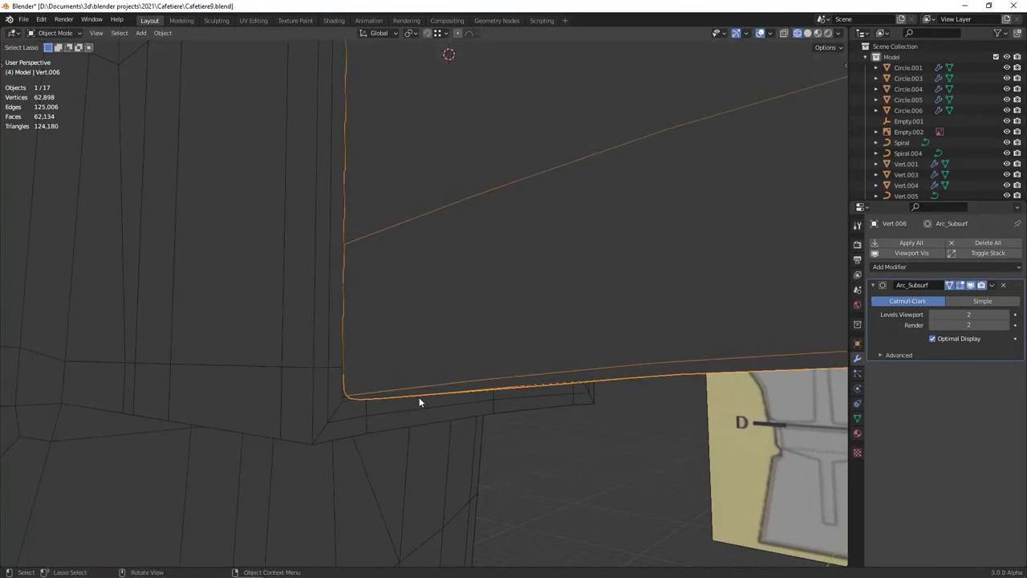
scroll(419, 397, "down", 3)
Return to solid shading, discard a trial edge loop, exit Edit Mode and deselect everything
key("z")
left_click(555, 401)
scroll(458, 380, "up", 3)
mouse_move(430, 305)
middle_mouse_down()
mouse_move(436, 248)
mouse_move(459, 313)
middle_mouse_up()
key("ctrl+r")
left_click(436, 253)
key("ctrl+z")
key("Tab")
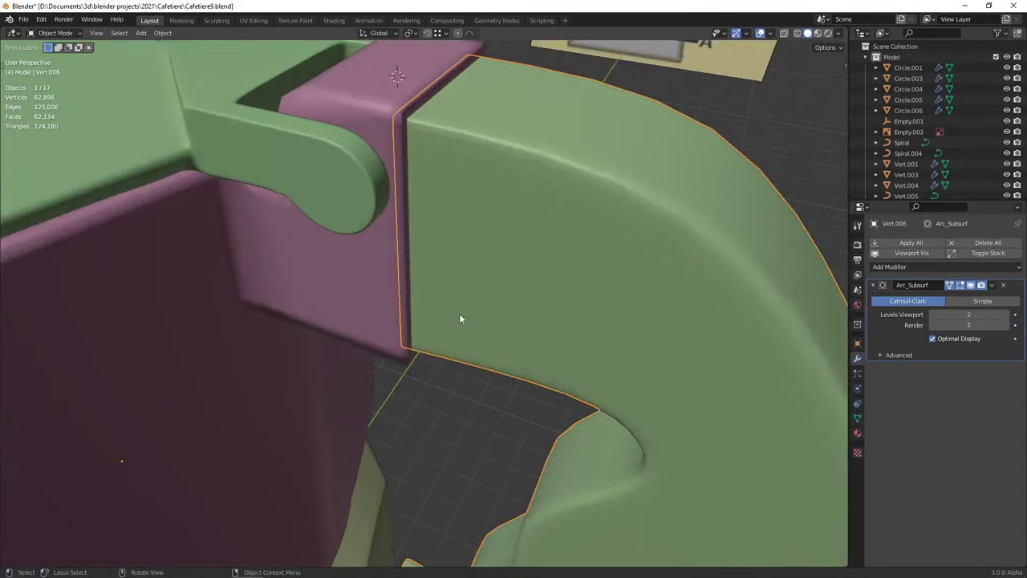
left_click(377, 299)
scroll(377, 298, "down", 5)
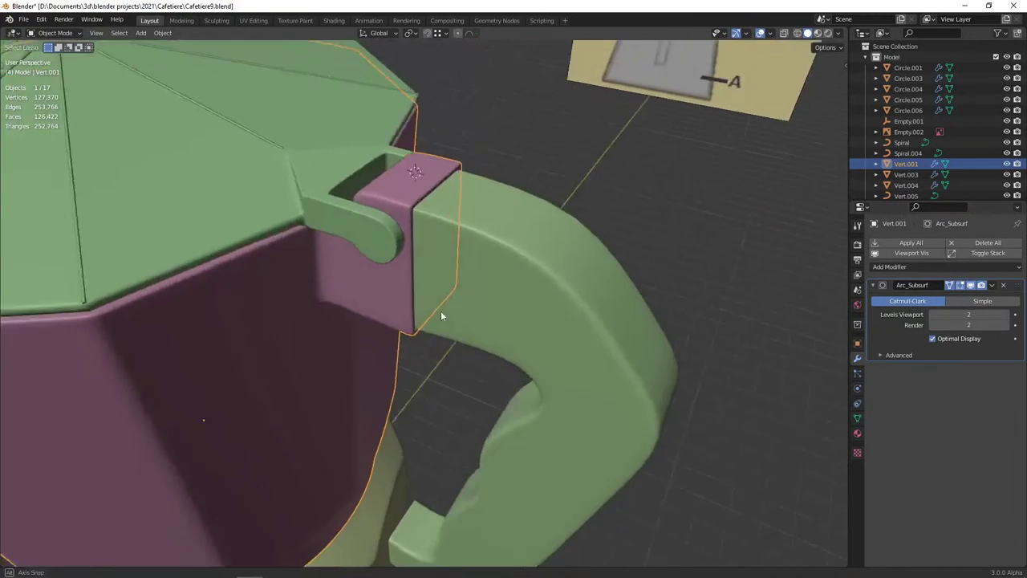
middle_click_drag(441, 311, 308, 316)
key("alt+a")
key("z")
left_click(297, 241)
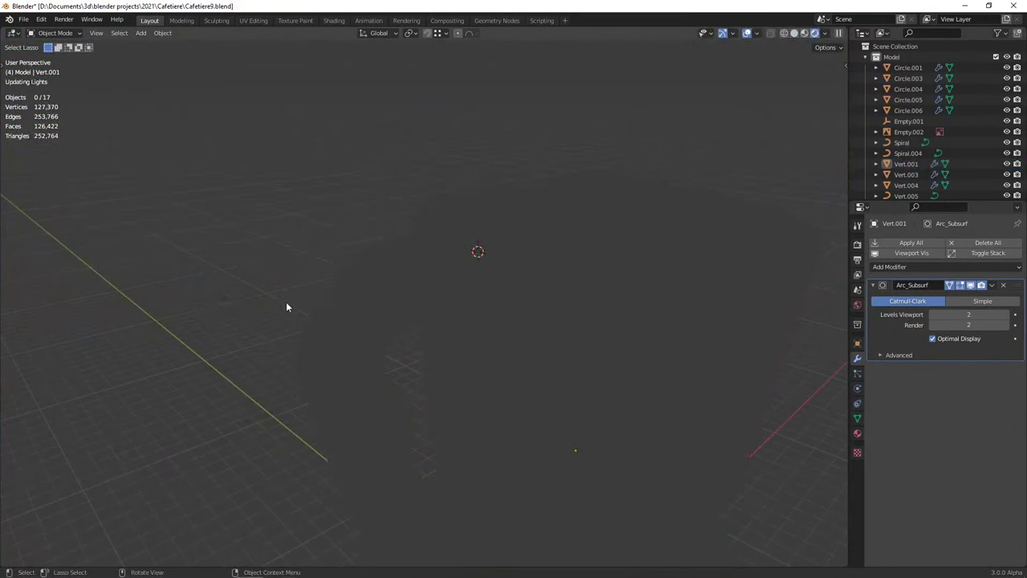
scroll(285, 320, "down", 5)
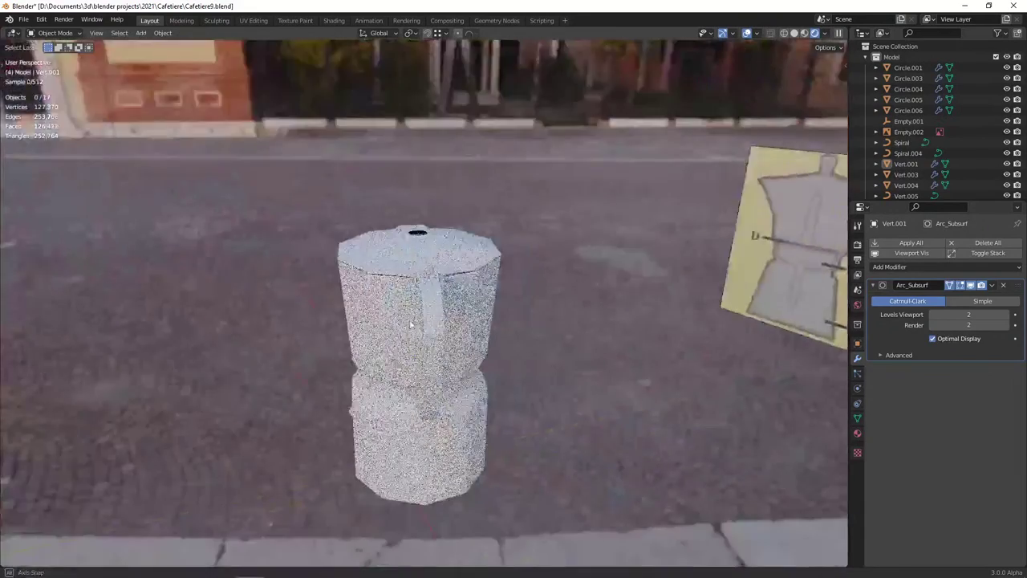
middle_click_drag(285, 320, 396, 336)
scroll(396, 335, "up", 6)
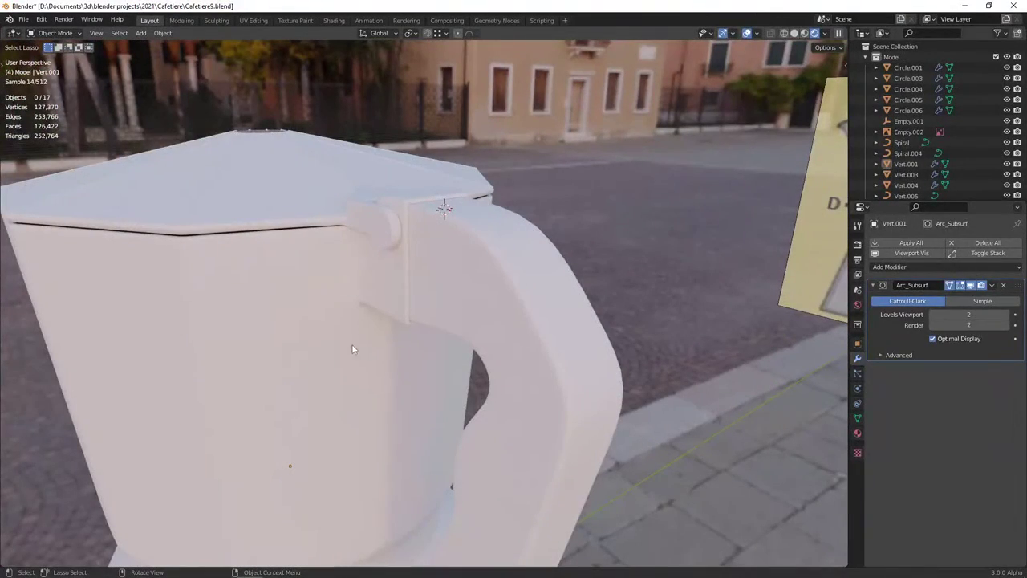
middle_click_drag(414, 364, 494, 361)
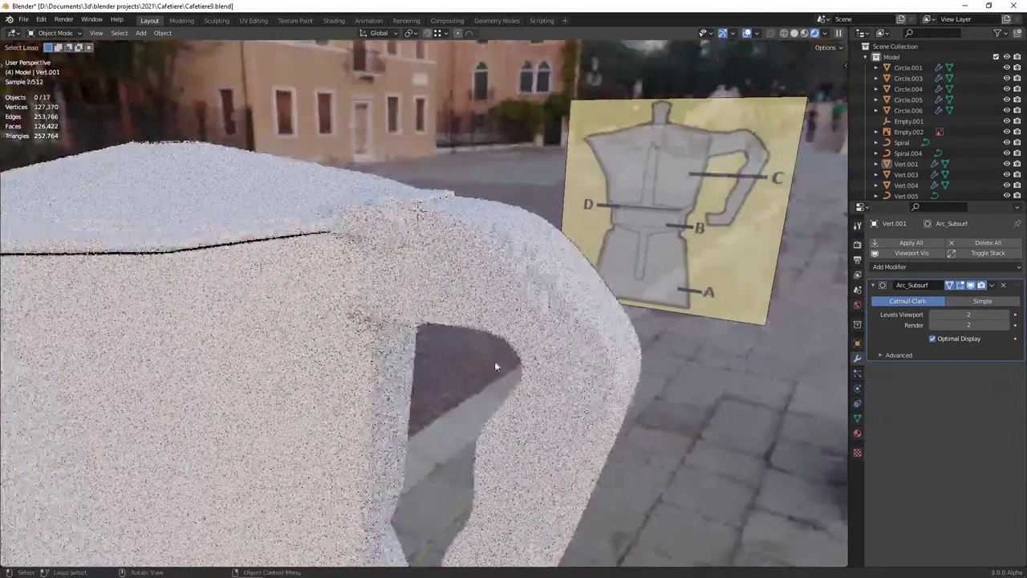
key("z")
left_click(608, 376)
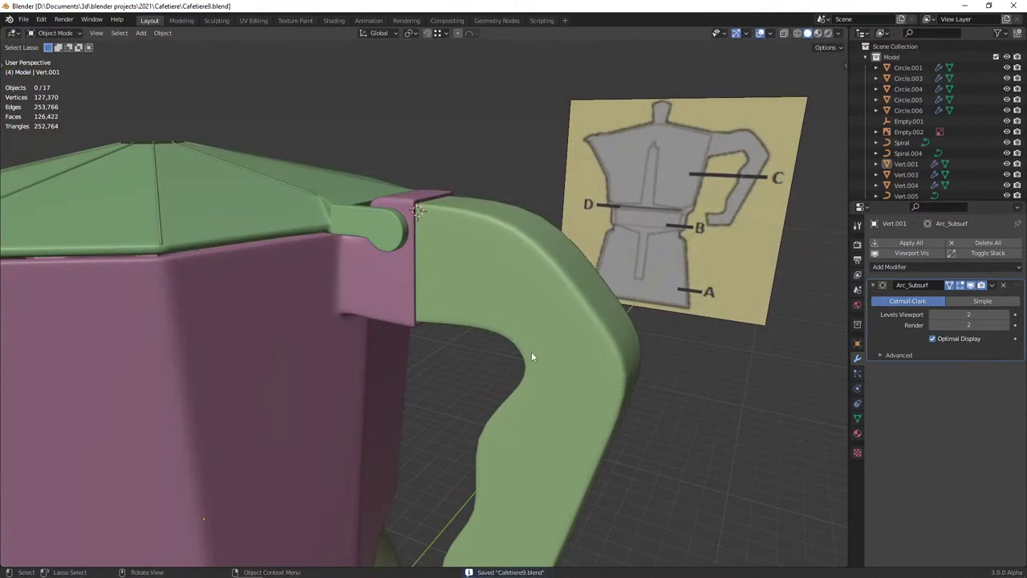
left_click(531, 355)
mouse_move(525, 351)
middle_mouse_down()
mouse_move(505, 342)
mouse_move(520, 304)
mouse_move(448, 204)
mouse_move(429, 248)
mouse_move(473, 258)
mouse_move(467, 239)
mouse_move(443, 288)
middle_mouse_up()
scroll(506, 341, "up", 4)
left_click(443, 207)
key("Tab")
key("Tab")
left_click(455, 252)
key("Tab")
scroll(473, 258, "down", 2)
key("Tab")
scroll(467, 280, "down", 4)
scroll(450, 273, "down", 2)
scroll(468, 238, "up", 3)
scroll(468, 238, "down", 3)
scroll(425, 369, "up", 5)
mouse_move(425, 369)
middle_mouse_down()
mouse_move(438, 358)
mouse_move(408, 378)
middle_mouse_up()
key("z")
left_click(406, 456)
mouse_move(406, 457)
middle_mouse_down()
mouse_move(414, 433)
mouse_move(397, 438)
middle_mouse_up()
key("z")
left_click(397, 366)
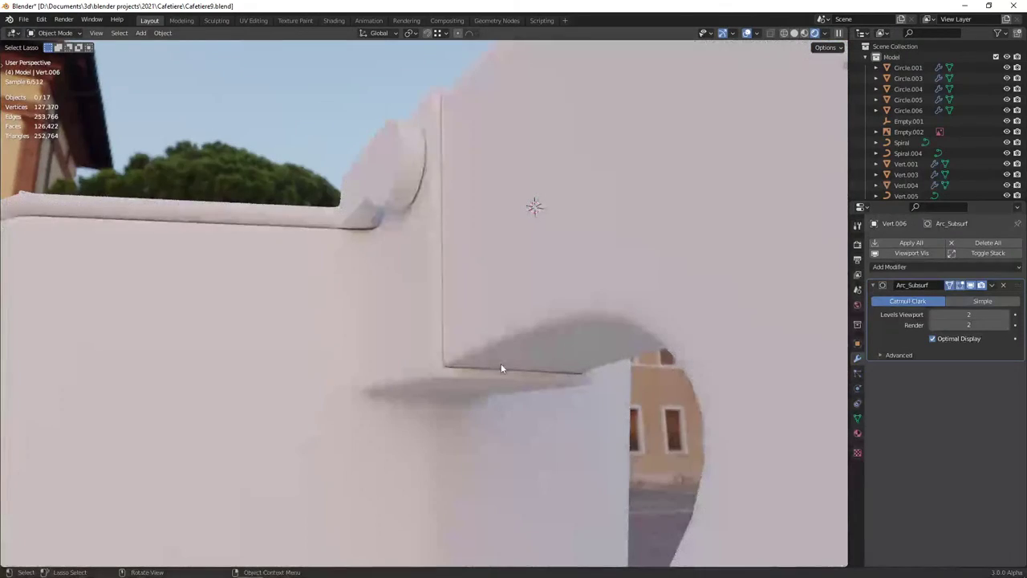
mouse_move(501, 363)
middle_mouse_down()
mouse_move(413, 361)
mouse_move(414, 380)
mouse_move(378, 343)
mouse_move(518, 362)
mouse_move(504, 390)
mouse_move(509, 317)
middle_mouse_up()
key("z")
left_click(363, 344)
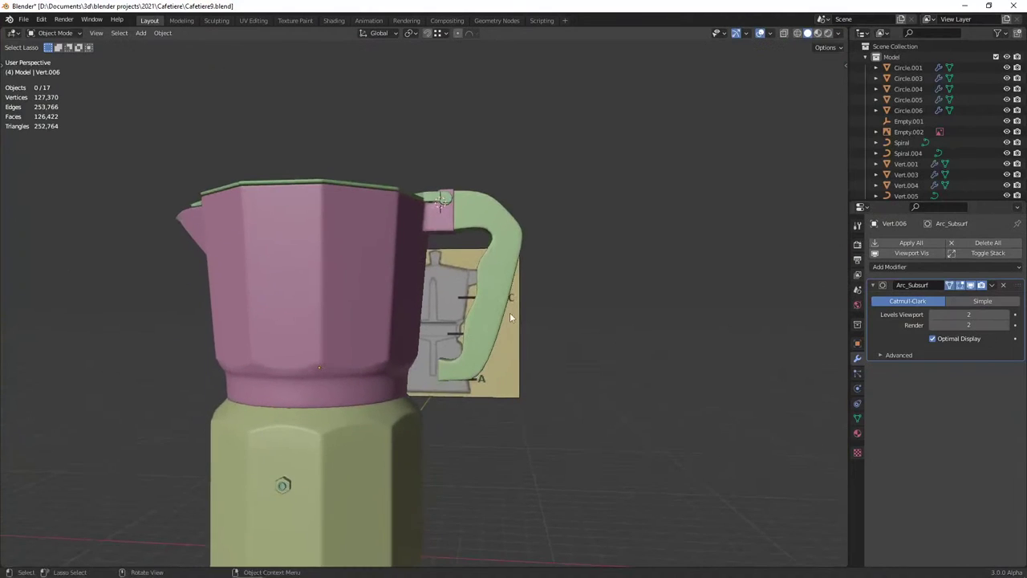
In front view with X-ray on, move the handle's inner-curve vertices onto the reference outline
left_click(497, 307)
key("KP_1")
key("Tab")
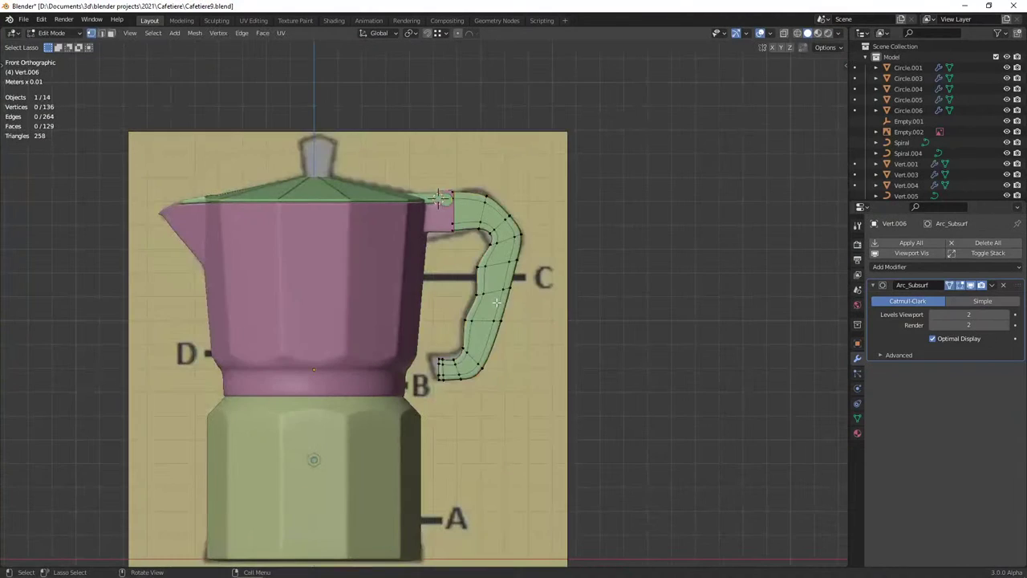
scroll(422, 291, "up", 2)
scroll(422, 291, "up", 3)
key("alt+z")
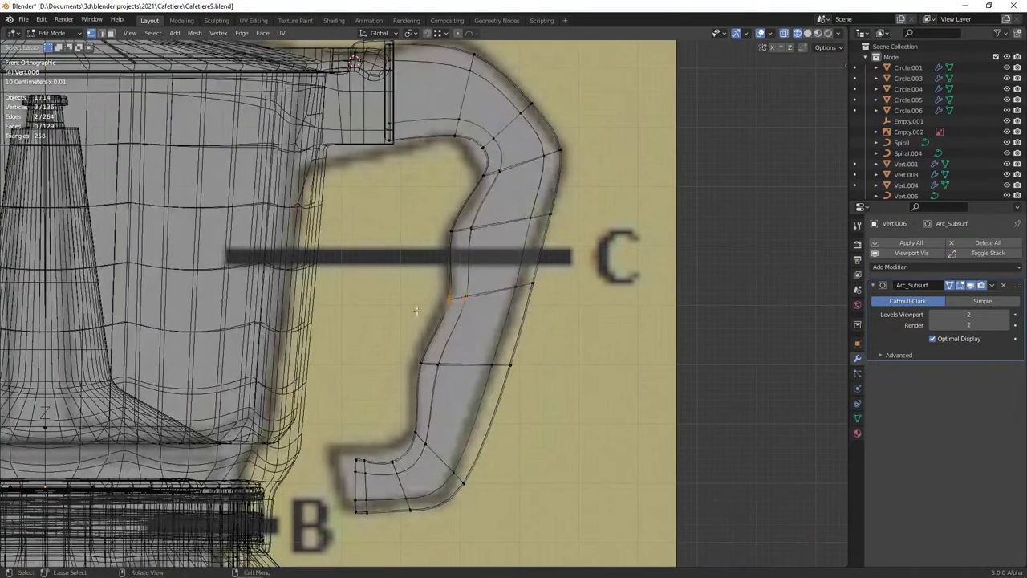
left_click_drag(449, 299, 456, 298)
left_click(451, 231)
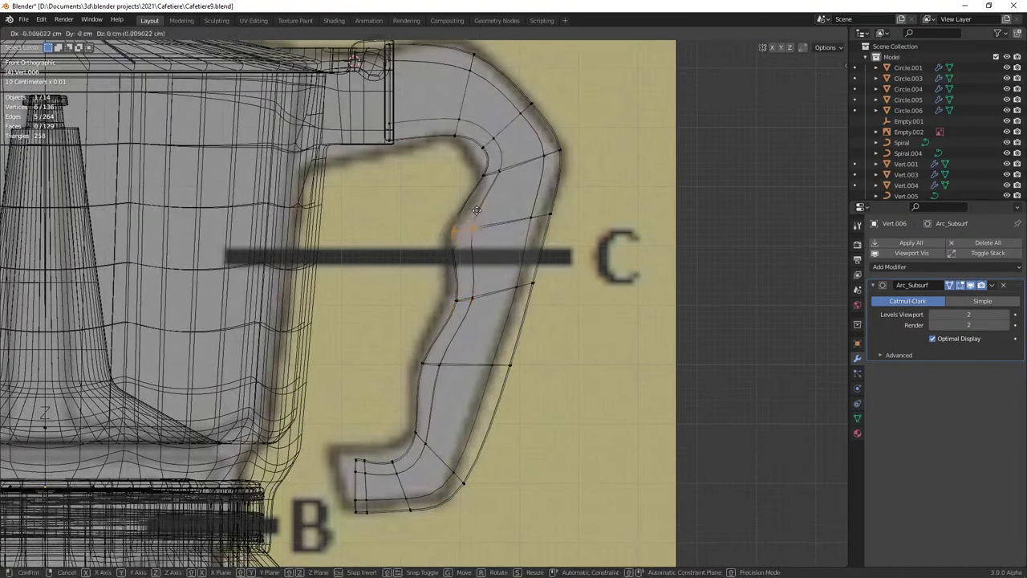
key("shift+r")
left_click_drag(432, 350, 430, 353)
key("g")
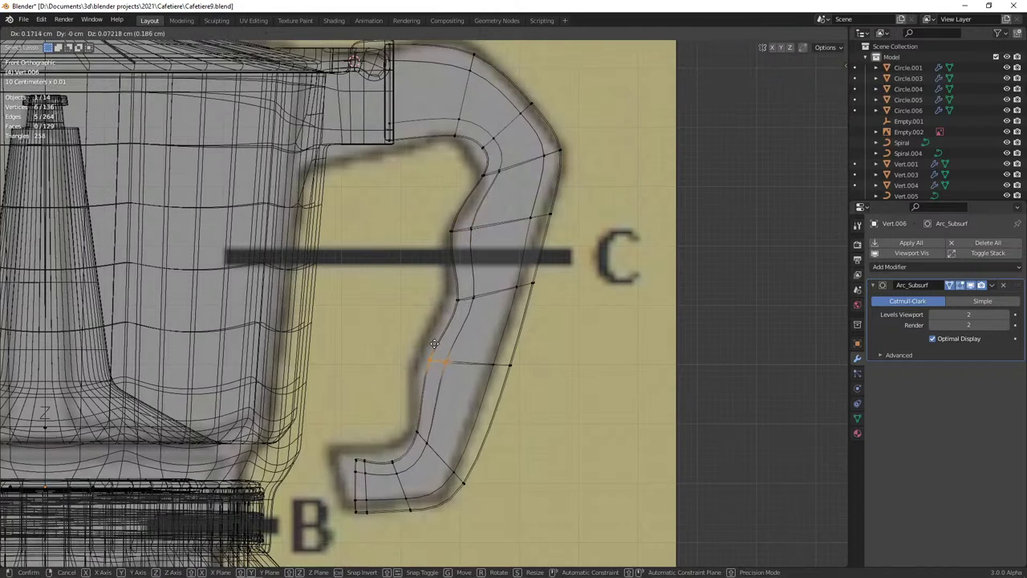
left_click(435, 343)
Preview the reshaped handle in rendered shading, frame it in solid view, and save the file
key("Tab")
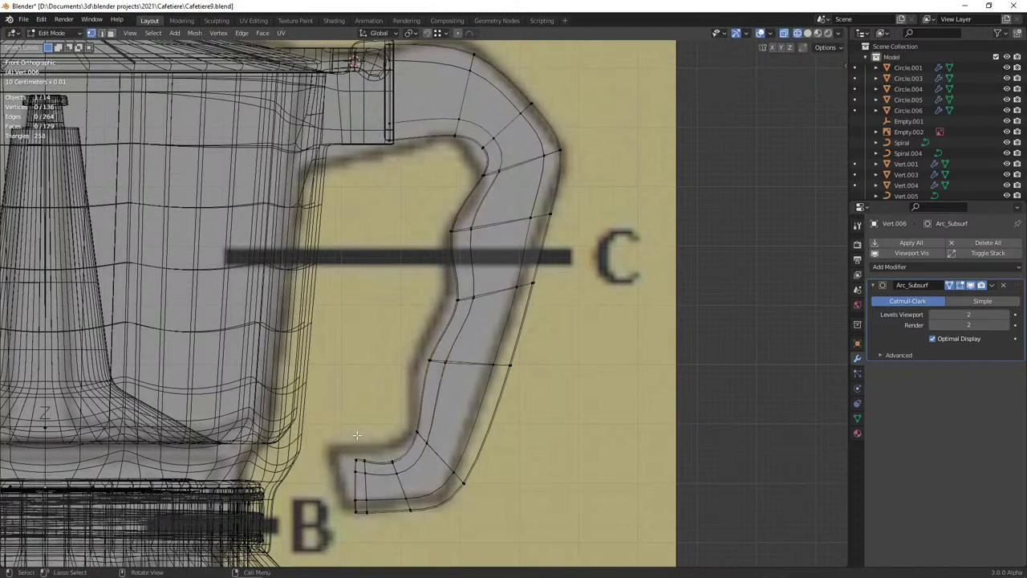
key("shift+z")
scroll(480, 437, "down", 4)
key("z")
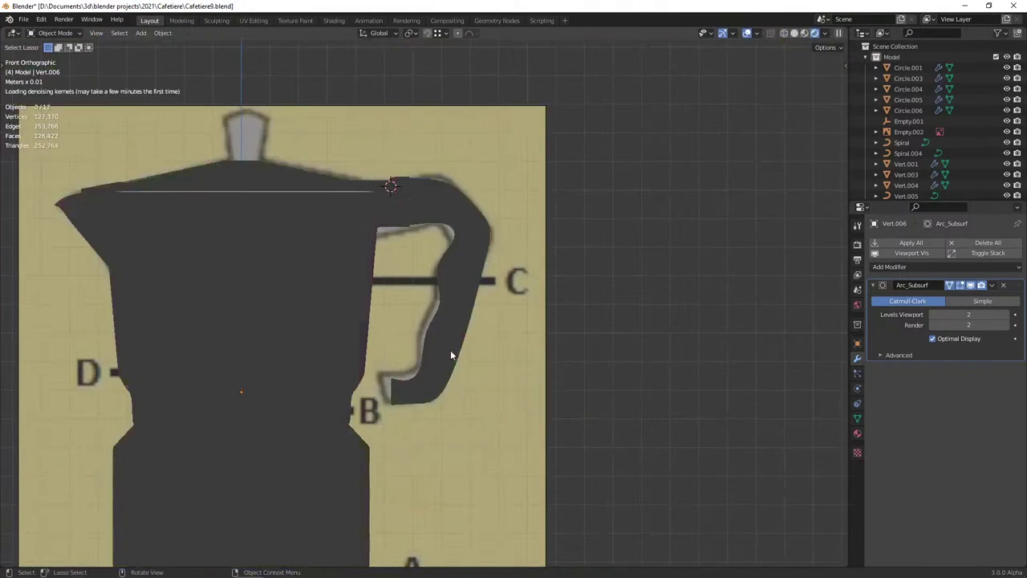
mouse_move(450, 350)
middle_mouse_down()
mouse_move(435, 366)
mouse_move(479, 361)
middle_mouse_up()
scroll(436, 366, "down", 2)
left_click(458, 361)
key("z")
key("KP_Decimal")
scroll(447, 383, "up", 3)
mouse_move(446, 422)
middle_mouse_down()
mouse_move(453, 349)
mouse_move(430, 350)
mouse_move(485, 373)
mouse_move(454, 381)
mouse_move(483, 386)
mouse_move(500, 406)
middle_mouse_up()
key("ctrl+s")
Keep the handle's viewport subdivision at 2 and raise its render subdivision to 3
key("alt+a")
scroll(454, 381, "down", 2)
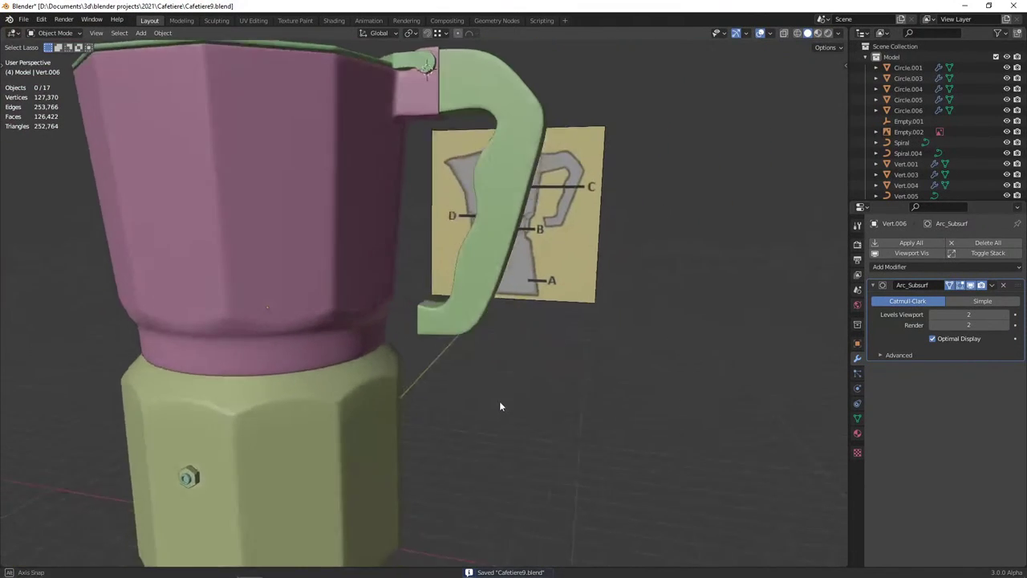
scroll(500, 406, "up", 2)
left_click(497, 308)
key("ctrl+3")
key("ctrl+2")
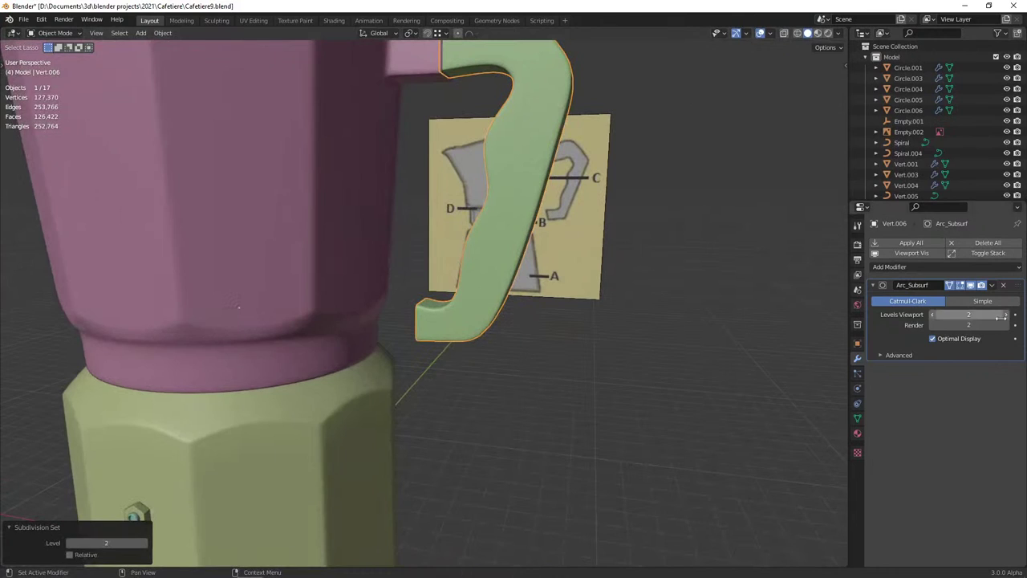
left_click(1006, 326)
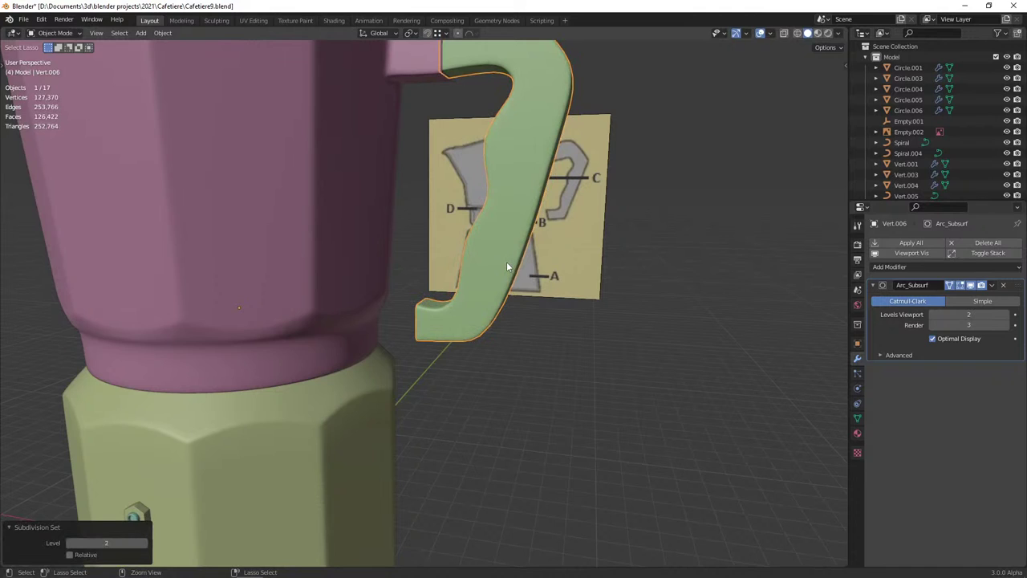
key("Tab")
middle_click_drag(506, 267, 554, 307)
key("Tab")
Delete the reference image Empty.002, then reselect the green handle
left_click(509, 128)
key("x")
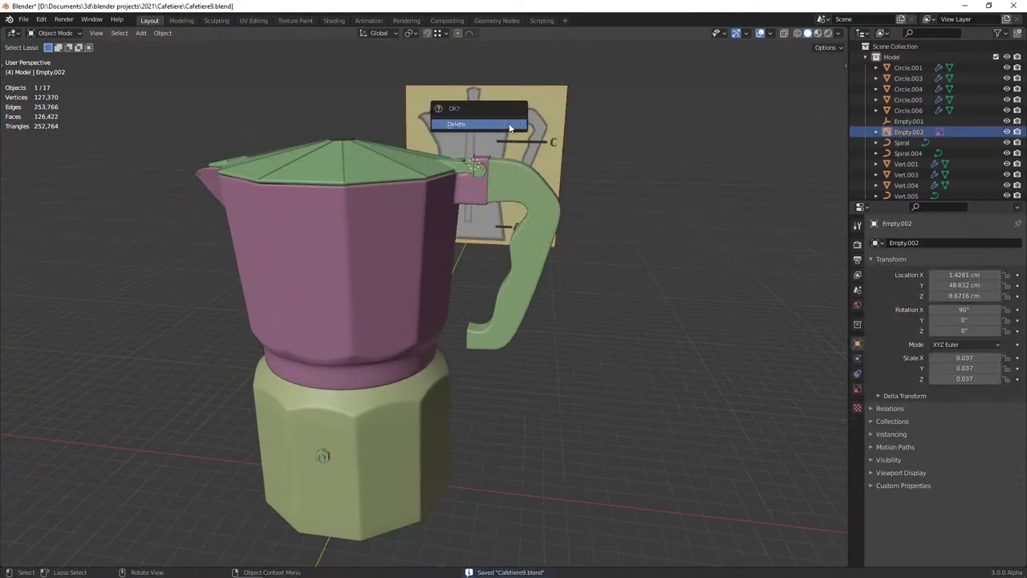
left_click(509, 128)
scroll(471, 258, "down", 5)
mouse_move(471, 258)
middle_mouse_down()
mouse_move(336, 285)
mouse_move(264, 280)
middle_mouse_up()
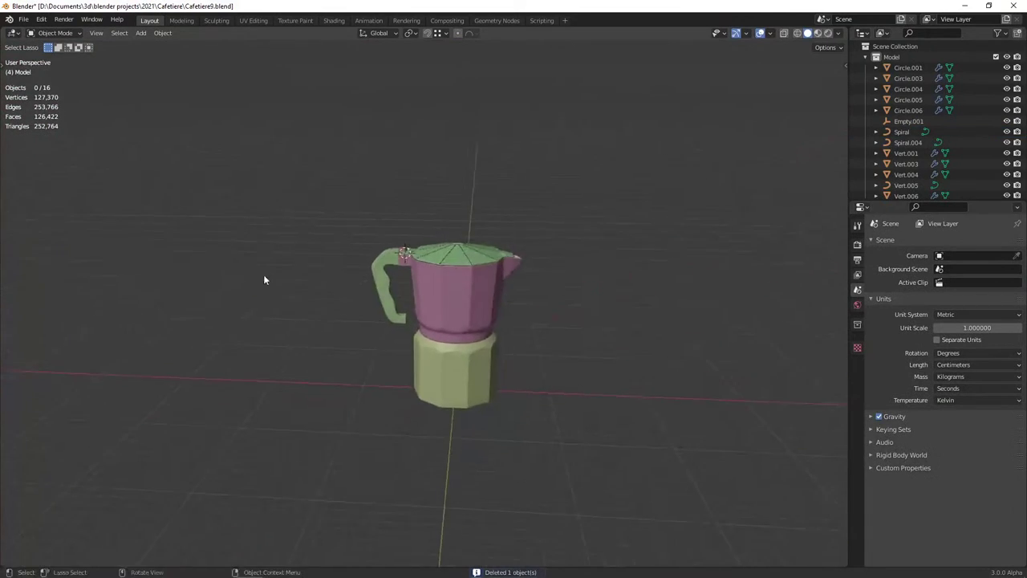
scroll(285, 293, "up", 5)
middle_click_drag(307, 305, 422, 319)
left_click(421, 319)
In Edit Mode, select the edge ring across the top of the handle using wireframe view
scroll(421, 313, "up", 5)
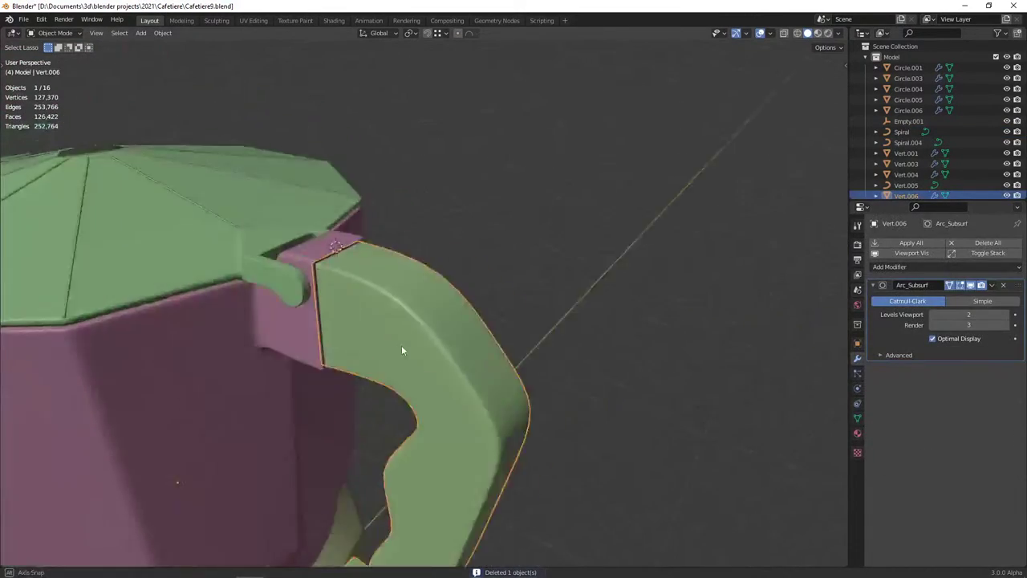
key("Tab")
key("shift+z")
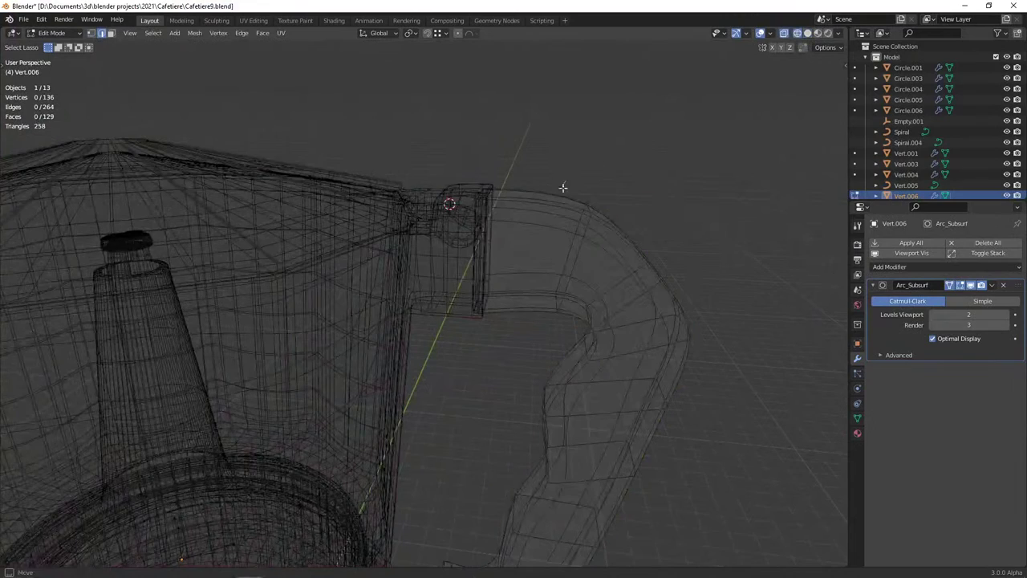
left_click_drag(562, 187, 590, 177)
left_click_drag(534, 215, 533, 210)
middle_click_drag(562, 233, 594, 248)
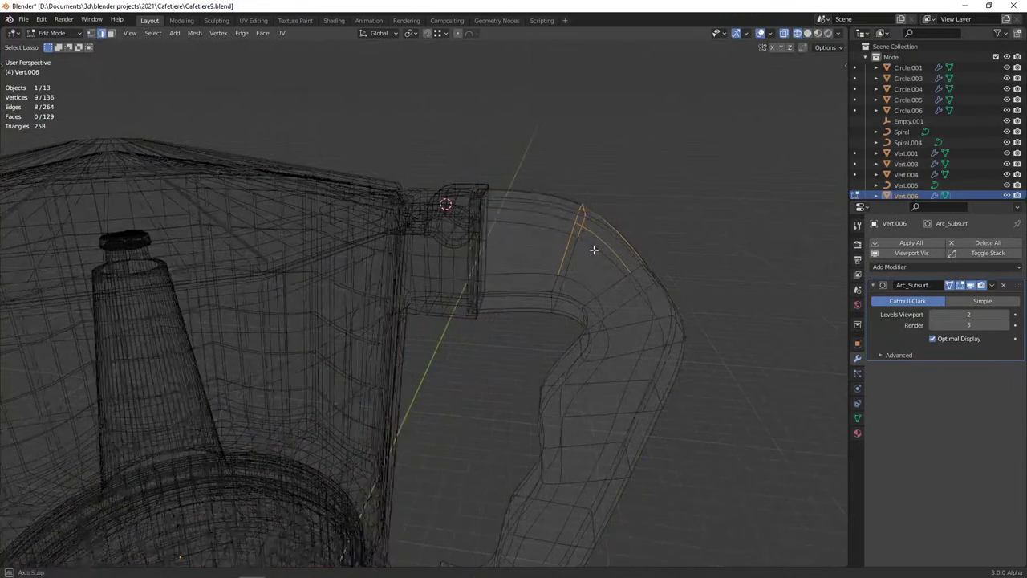
mouse_move(522, 223)
middle_mouse_down()
mouse_move(601, 299)
mouse_move(587, 300)
mouse_move(626, 286)
middle_mouse_up()
key("shift+z")
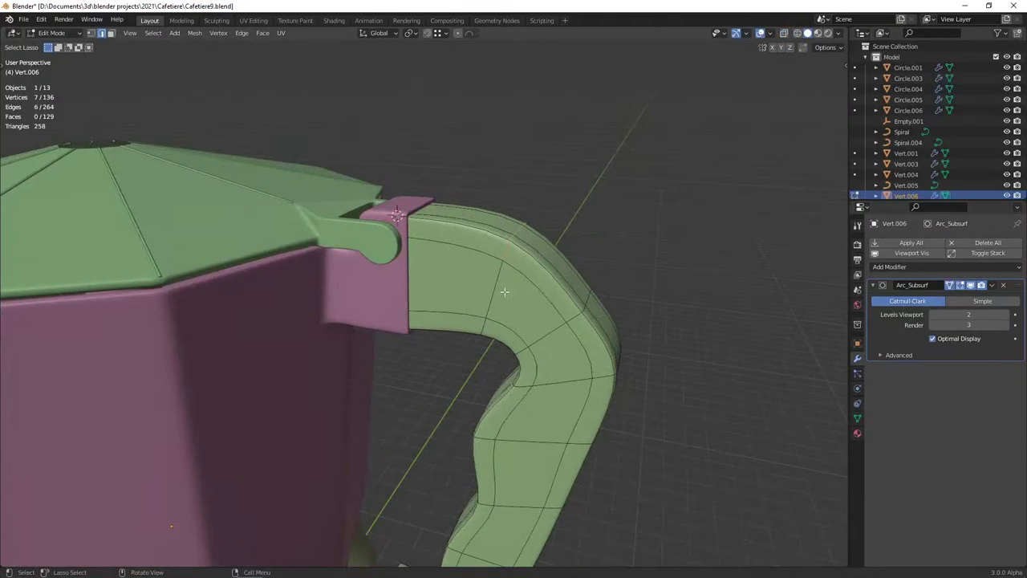
middle_click_drag(504, 291, 299, 277)
middle_click_drag(216, 297, 610, 358)
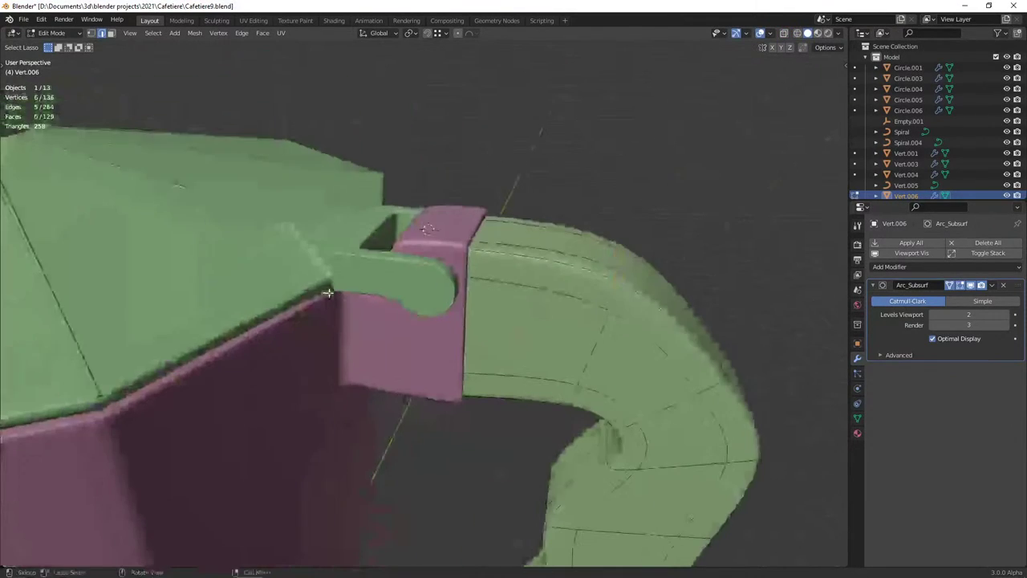
key("shift+e")
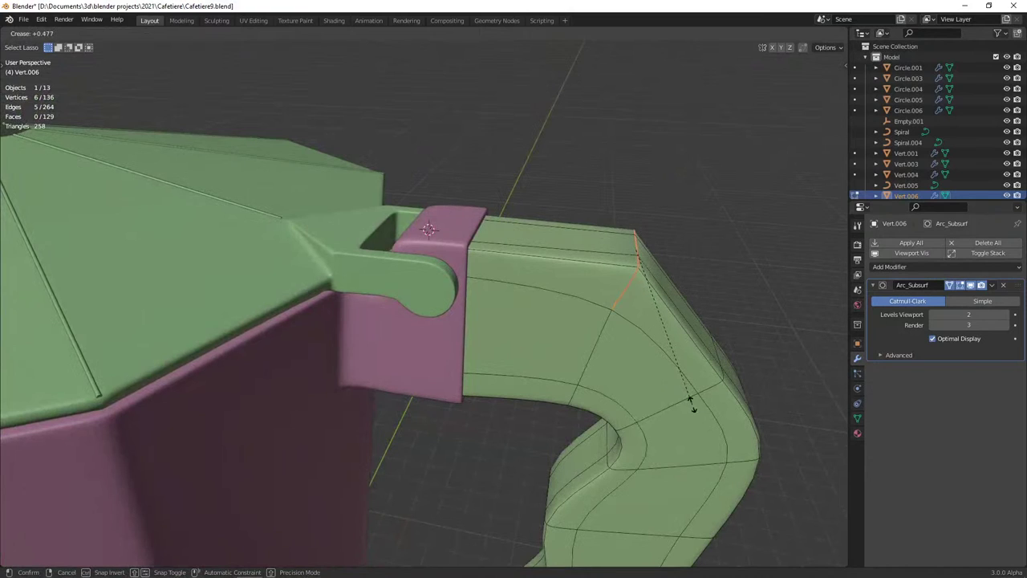
right_click(681, 398)
Add an edge loop across the handle top and slide it toward the joint
left_click(537, 293)
right_click(567, 318)
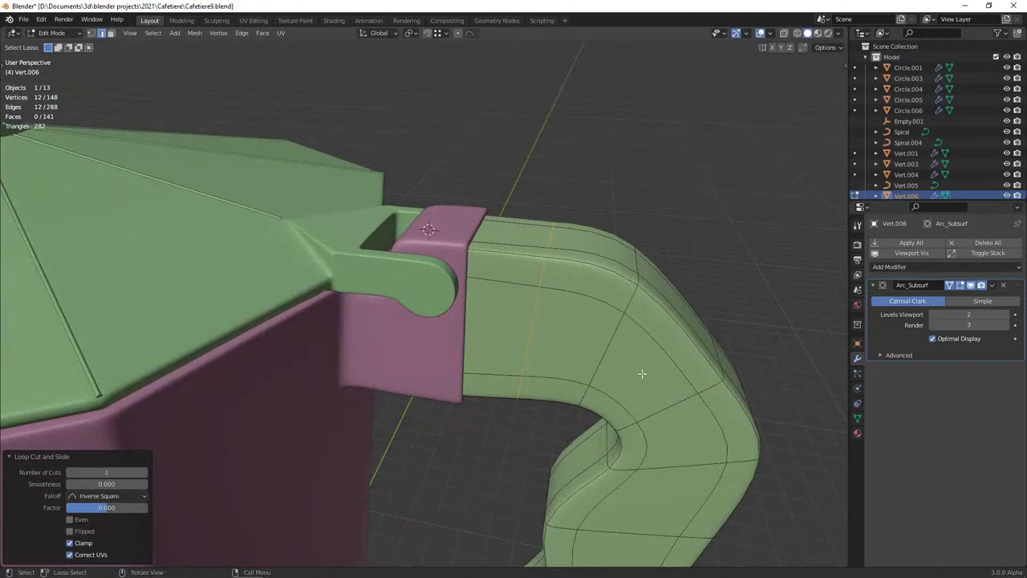
key("1")
key("alt+z")
left_click_drag(517, 309, 493, 301)
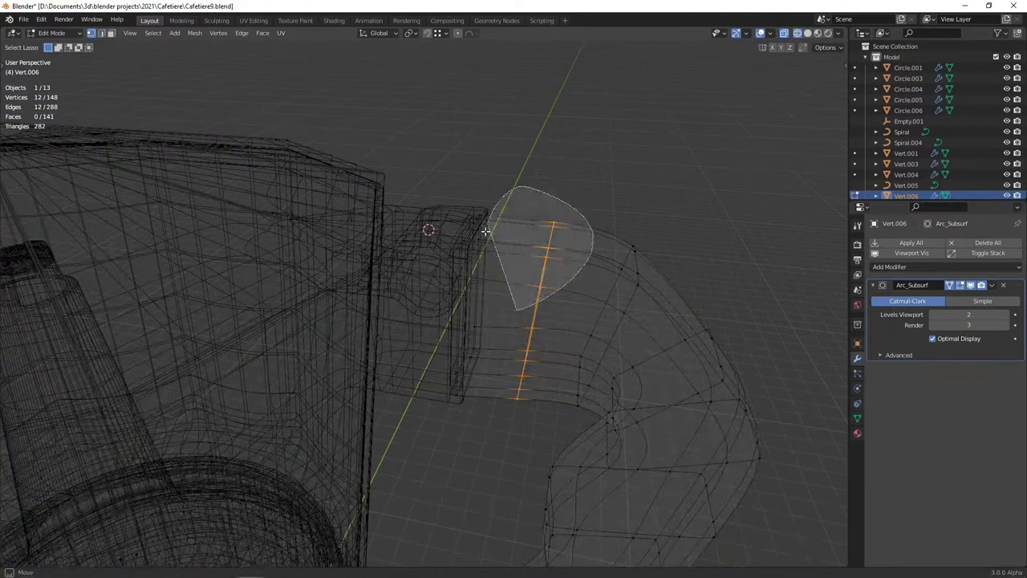
key("alt+z")
key("g")
key("g")
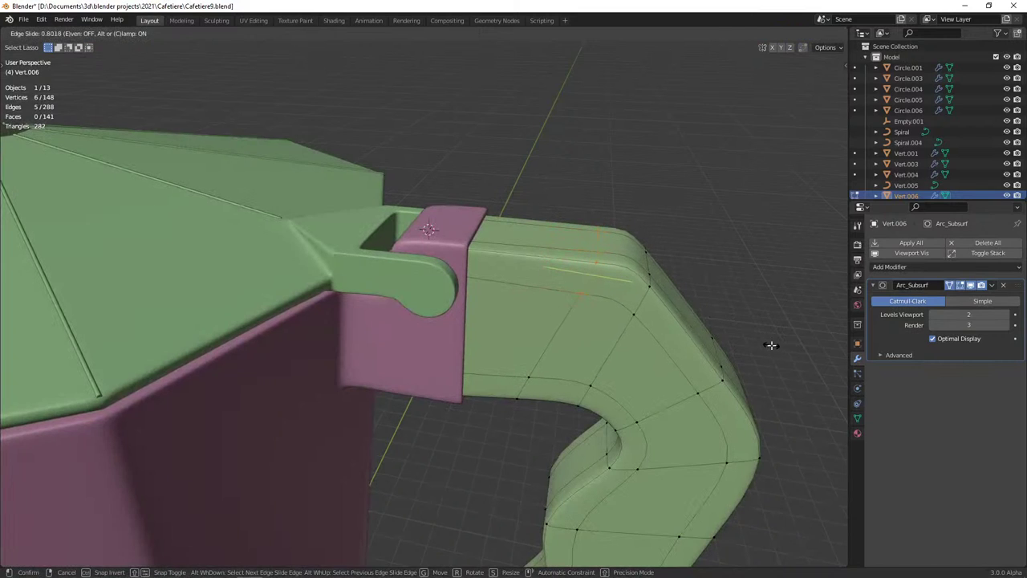
left_click(770, 345)
Select another edge loop on the handle and slide it along the mesh
middle_click_drag(663, 392, 642, 378)
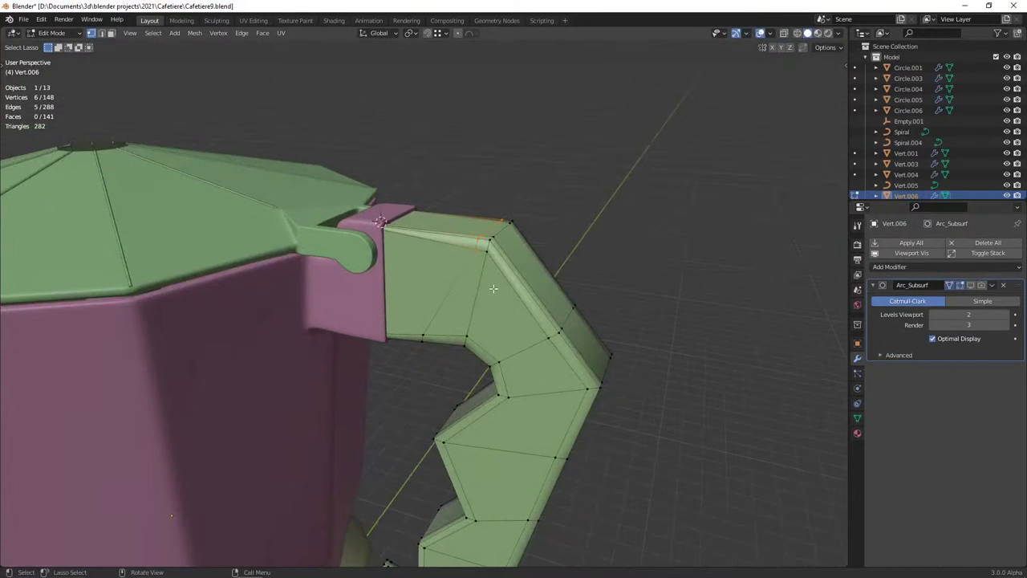
scroll(493, 288, "up", 2)
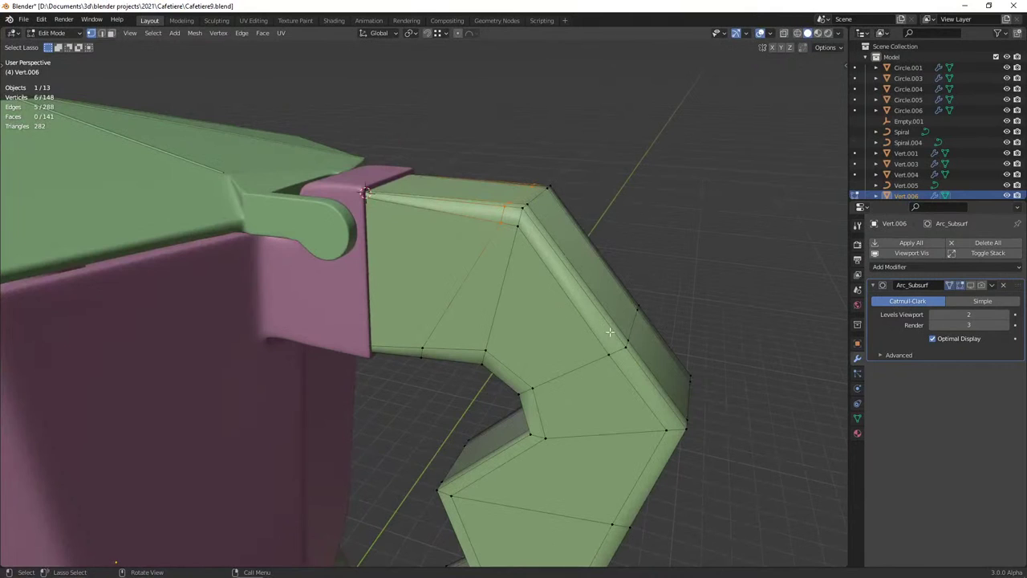
key("shift+z")
left_click(602, 291, "alt")
key("shift+z")
key("g")
key("g")
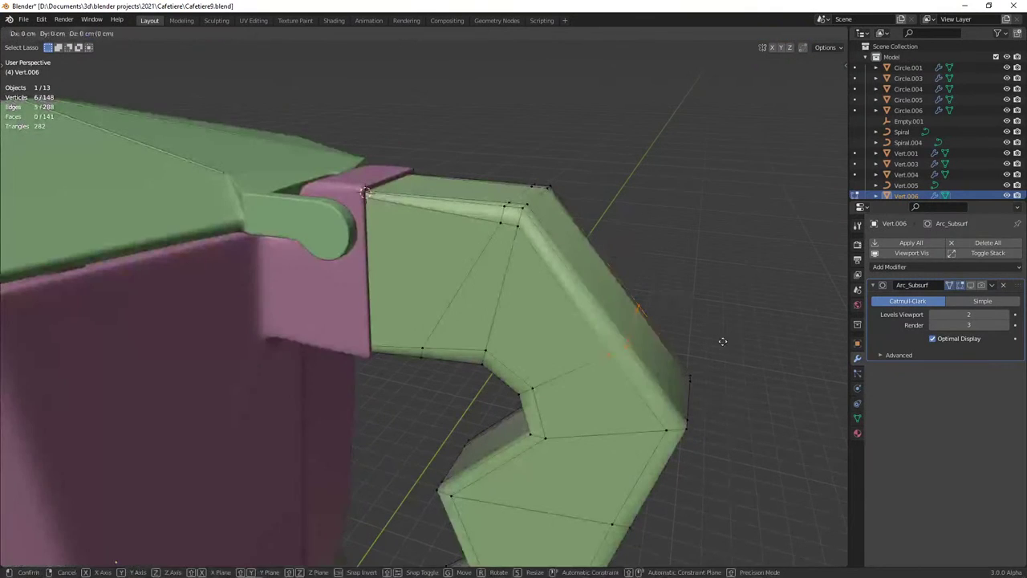
left_click(637, 274)
Slide an edge loop on the handle's outer side to a new position
mouse_move(637, 274)
middle_mouse_down()
mouse_move(614, 371)
mouse_move(583, 359)
middle_mouse_up()
key("shift+z")
left_click(502, 355, "alt")
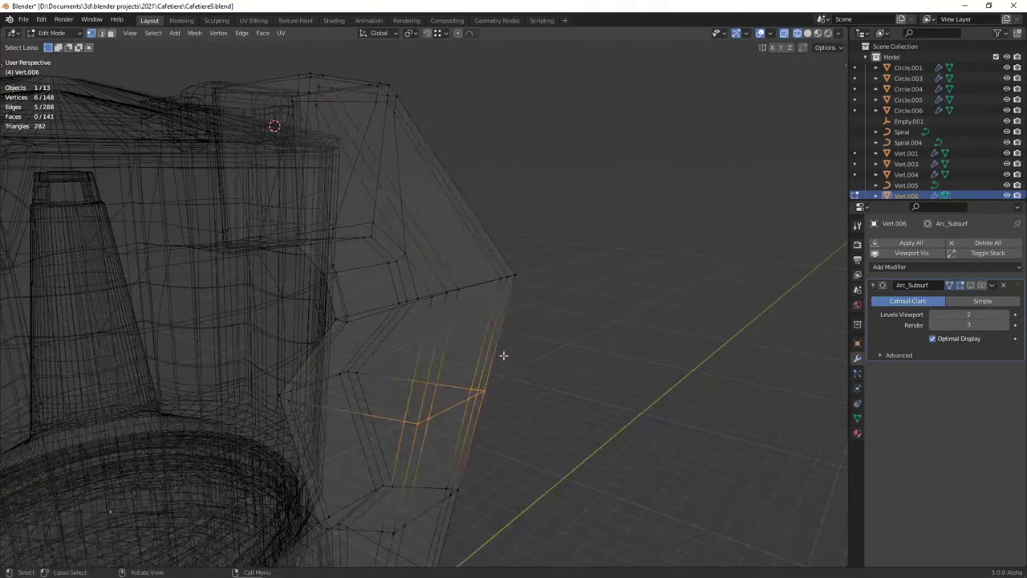
key("shift+z")
key("g")
key("g")
left_click(617, 274)
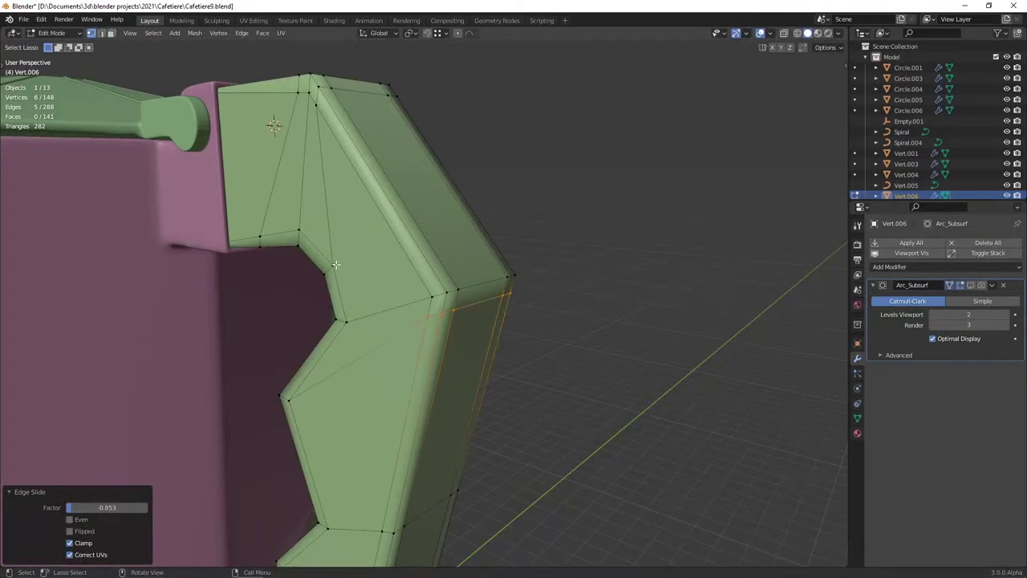
Slide a vertex path along the handle top downward, then bevel that edge loop
key("2")
key("1")
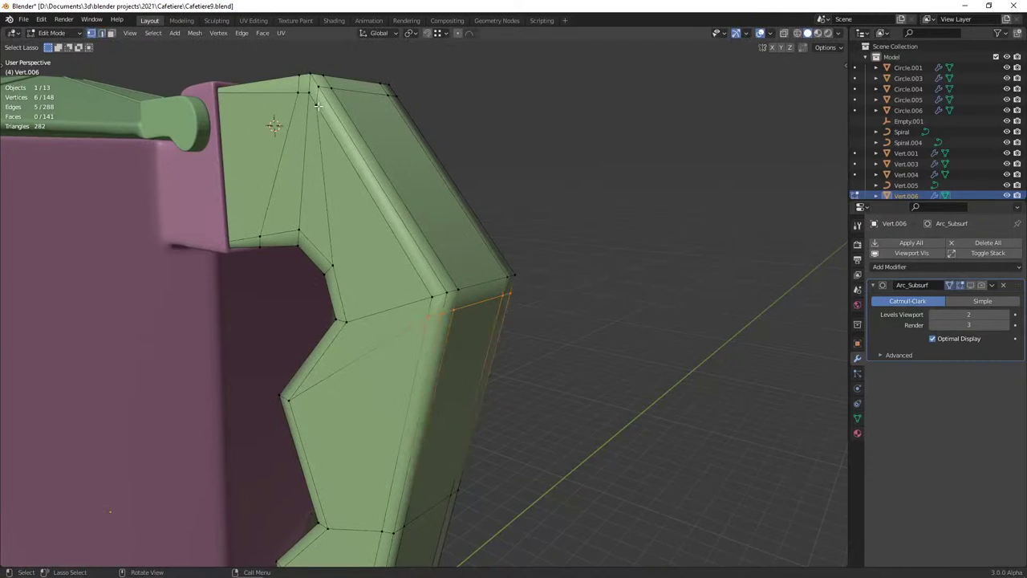
key("shift+z")
left_click(396, 112, "ctrl")
key("shift+z")
key("g")
key("g")
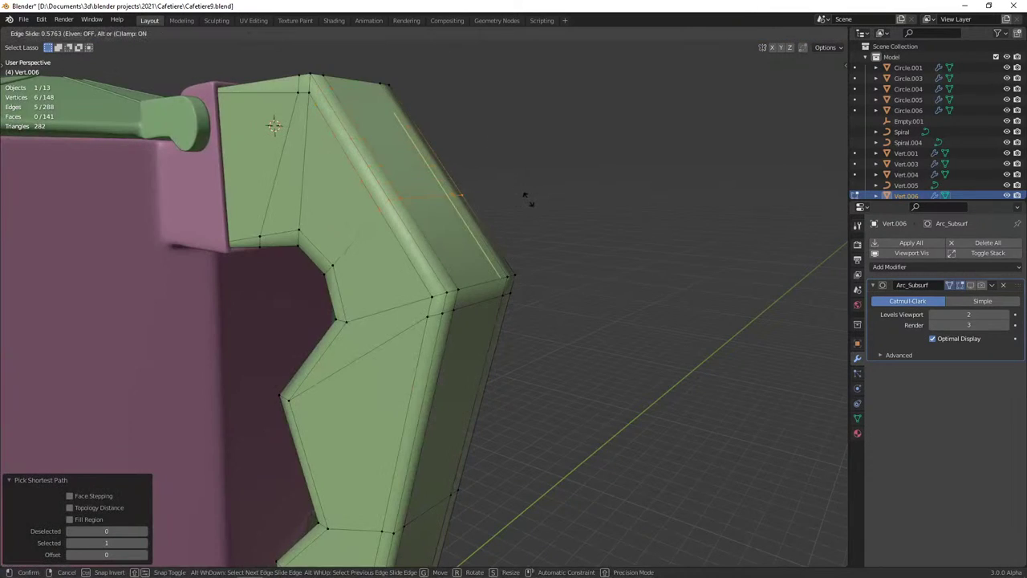
left_click(528, 196)
key("2")
key("ctrl+b")
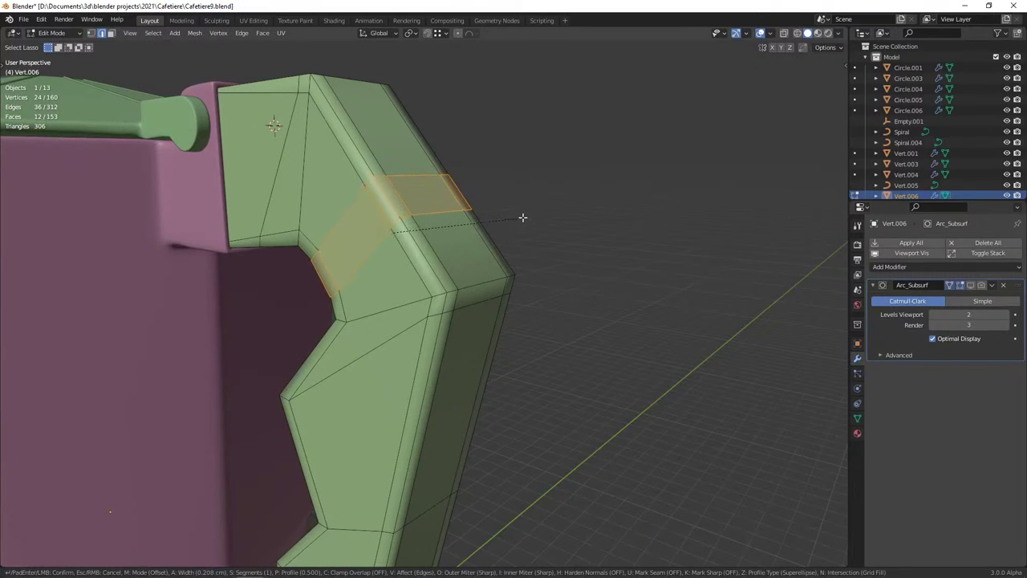
left_click(523, 216)
Select a shortest edge path across the bevel and slide it to factor 0.782 toward the outer bend
key("1")
key("alt+z")
left_click(431, 188, "ctrl")
key("alt+z")
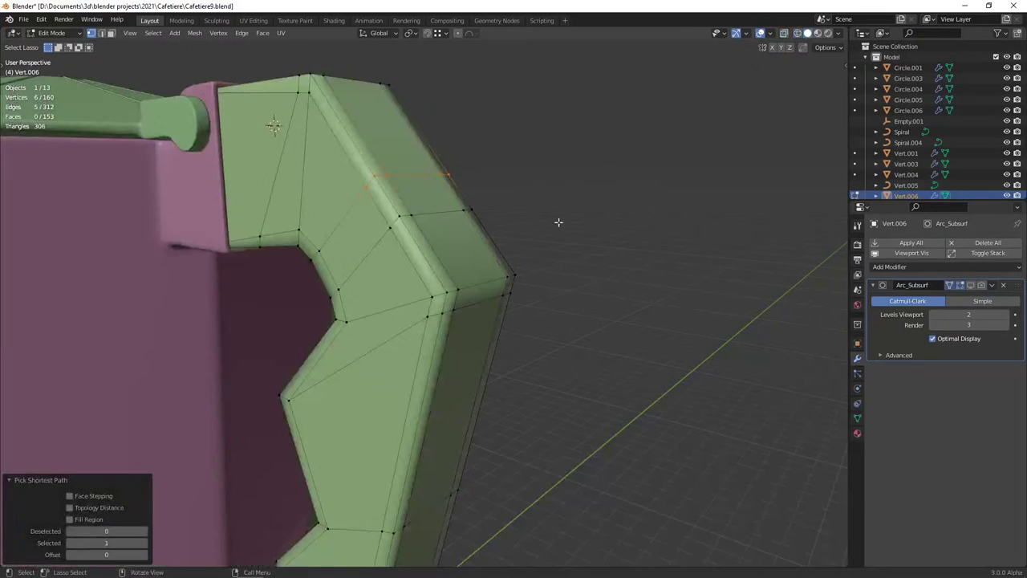
key("g")
key("g")
right_click(479, 210)
key("alt+z")
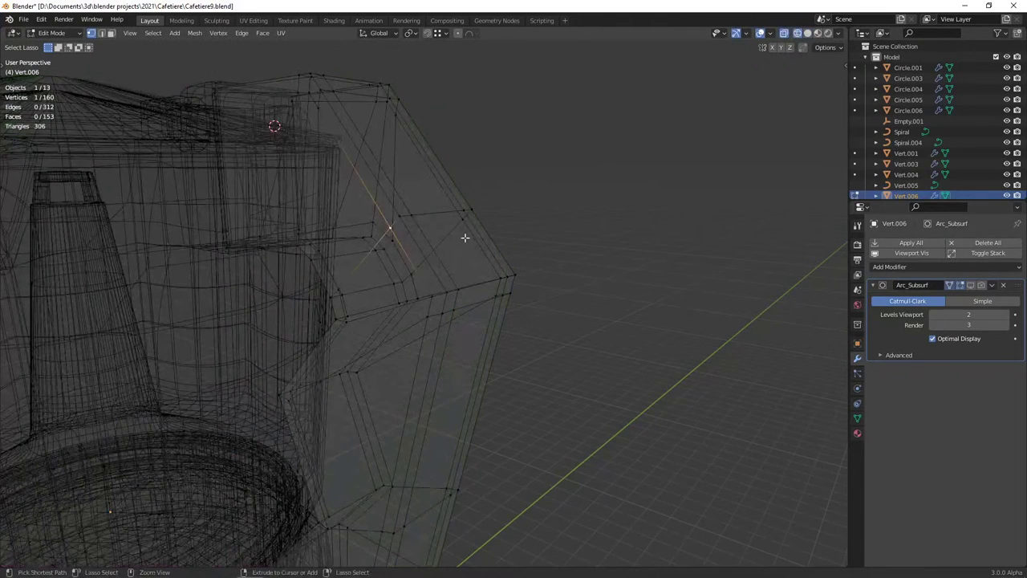
left_click(467, 231, "ctrl")
key("alt+z")
key("g")
key("g")
left_click(594, 313)
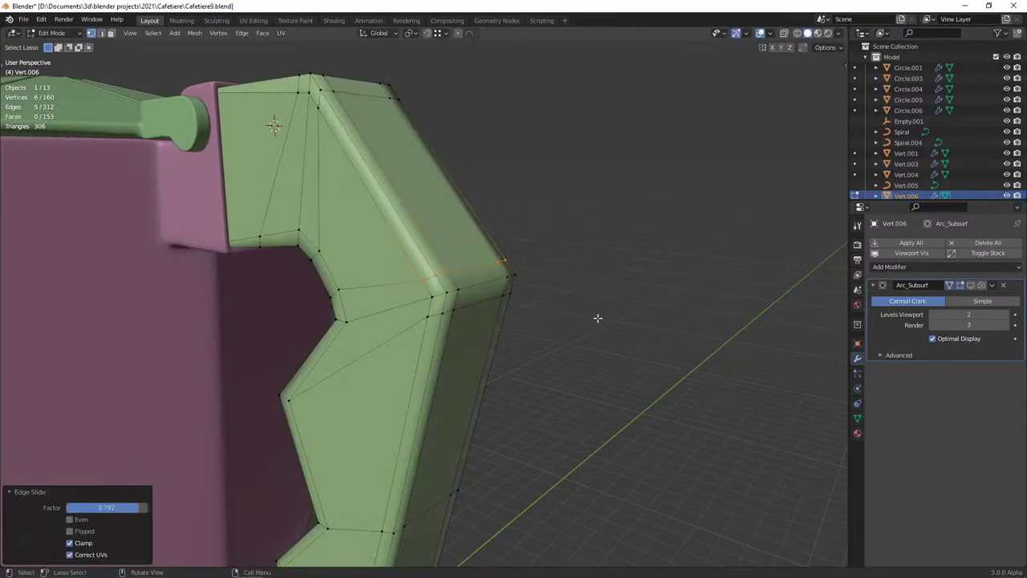
key("Tab")
scroll(459, 381, "down", 6)
In X-ray front view, move the edge at the handle's inner corner
key("Tab")
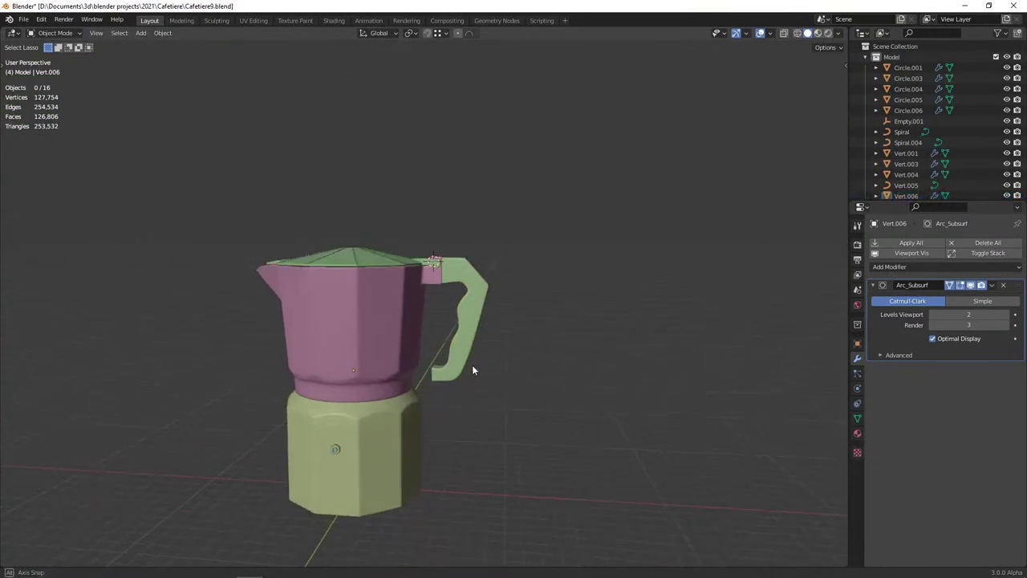
scroll(461, 370, "up", 3)
scroll(448, 374, "up", 3)
scroll(415, 377, "up", 3)
scroll(415, 377, "down", 1)
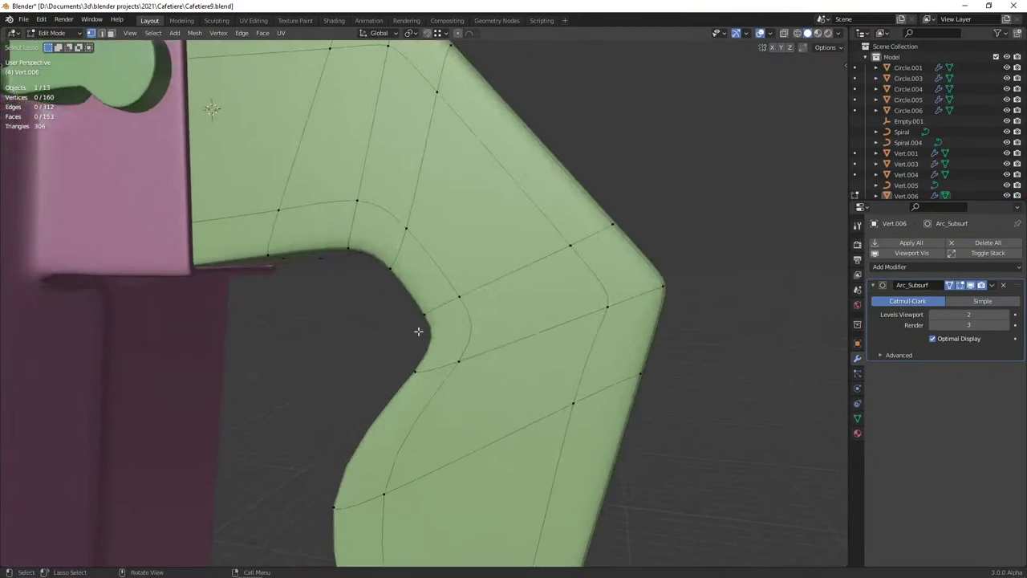
key("alt+z")
key("KP_1")
scroll(518, 321, "up", 3)
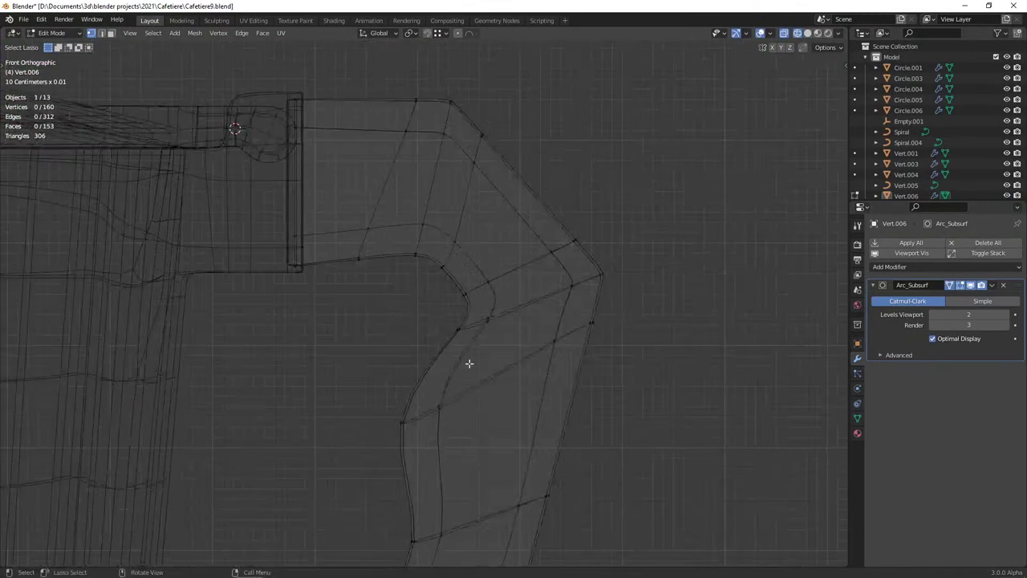
key("g")
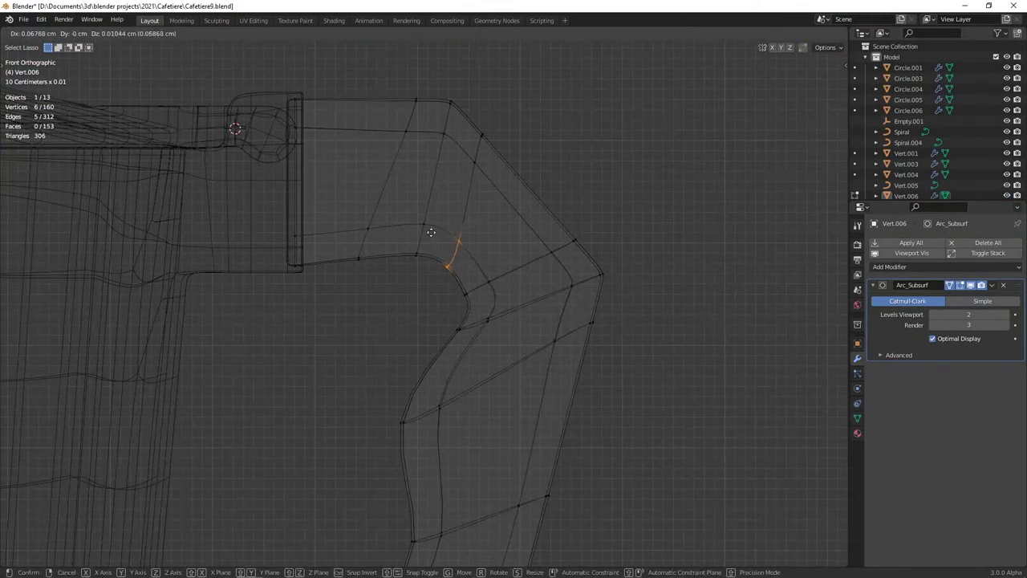
left_click(446, 273)
Reposition the lower and higher edges of the handle's inner curve, then deselect
key("g")
left_click_drag(511, 315, 509, 287)
left_click(477, 321)
key("g")
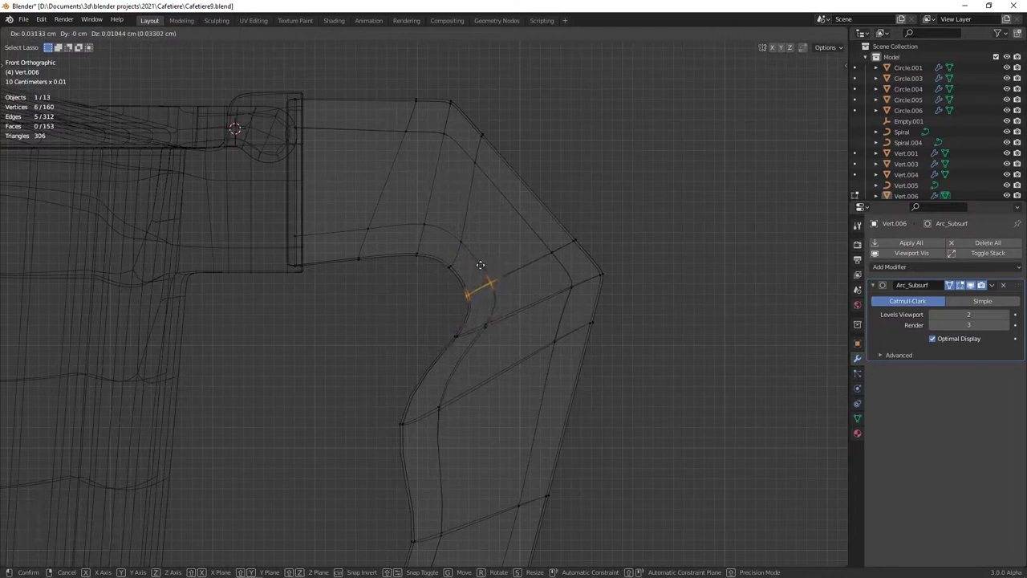
left_click(479, 262)
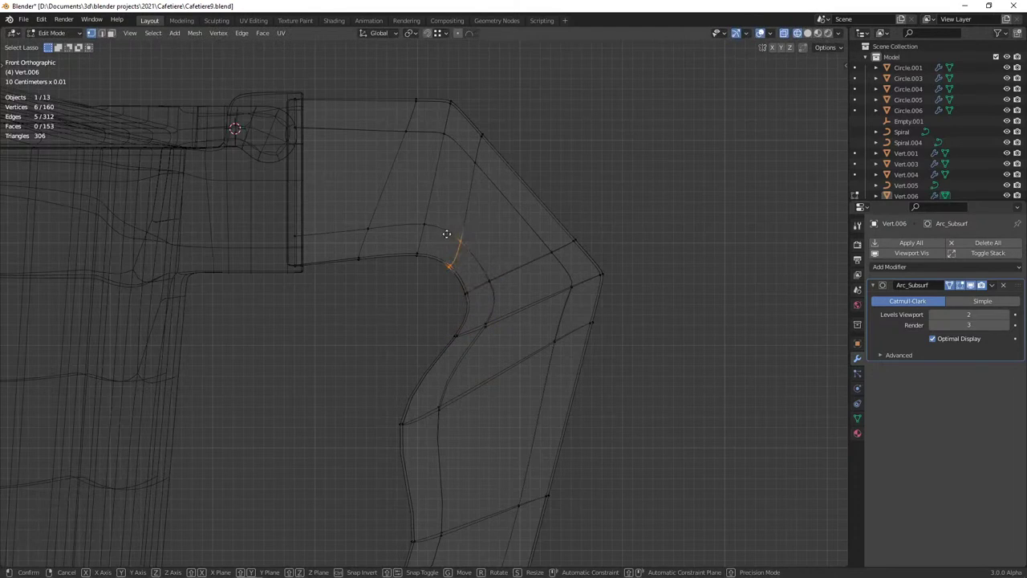
key("alt+a")
Inspect the smoothed handle in Object Mode with solid shading
key("Tab")
key("shift+z")
scroll(507, 365, "down", 4)
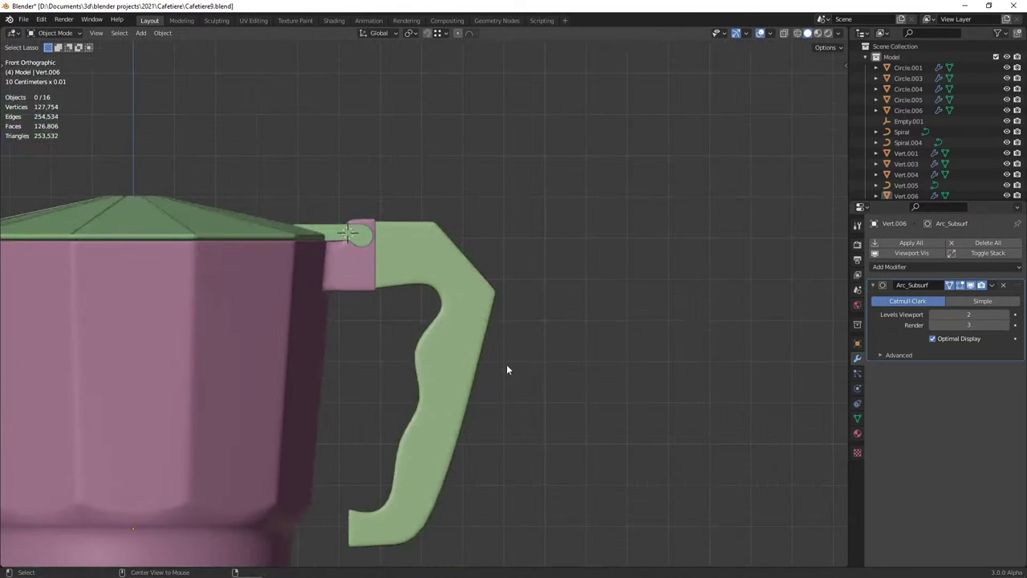
scroll(473, 359, "down", 1)
scroll(472, 361, "down", 1)
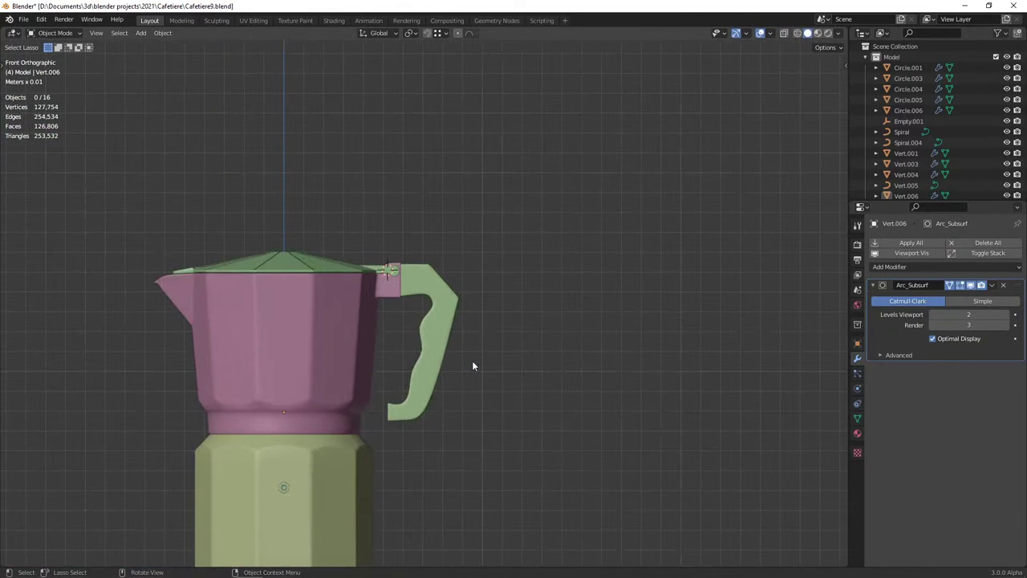
scroll(473, 366, "up", 3)
scroll(472, 366, "up", 1)
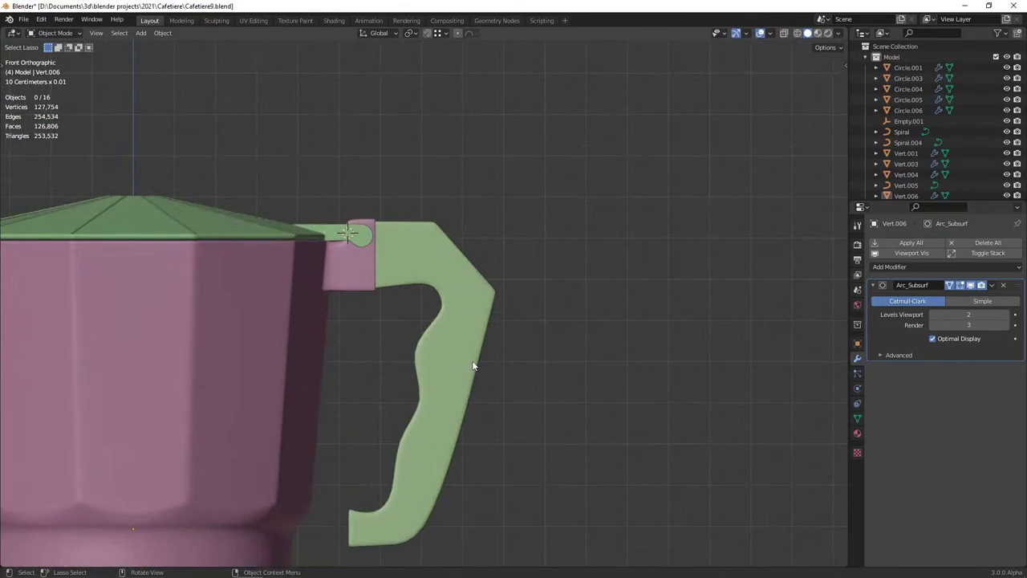
scroll(471, 363, "up", 2)
Slide a handle edge and then move it to a new position
key("Tab")
key("shift+z")
scroll(468, 319, "up", 3)
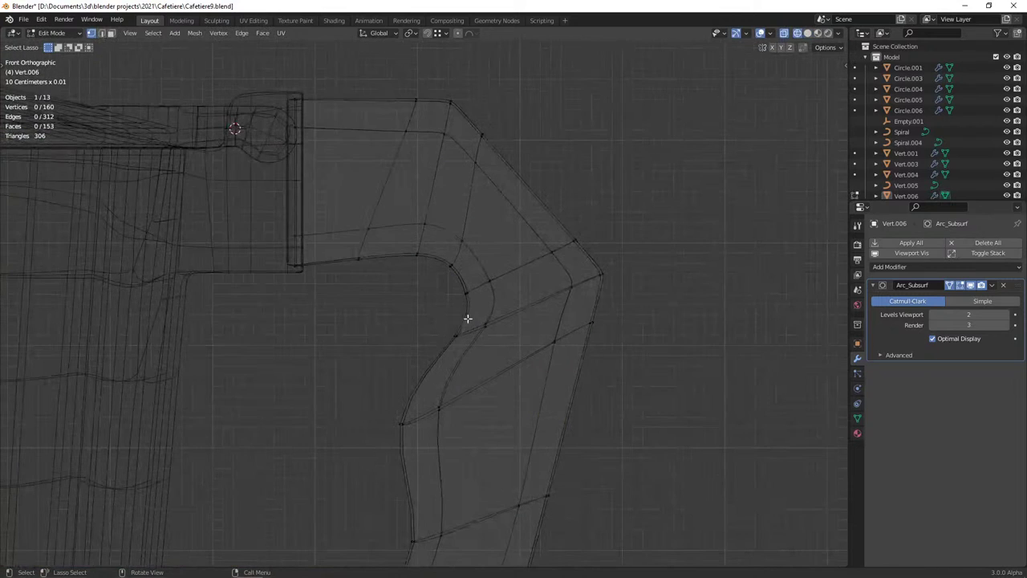
key("g")
key("g")
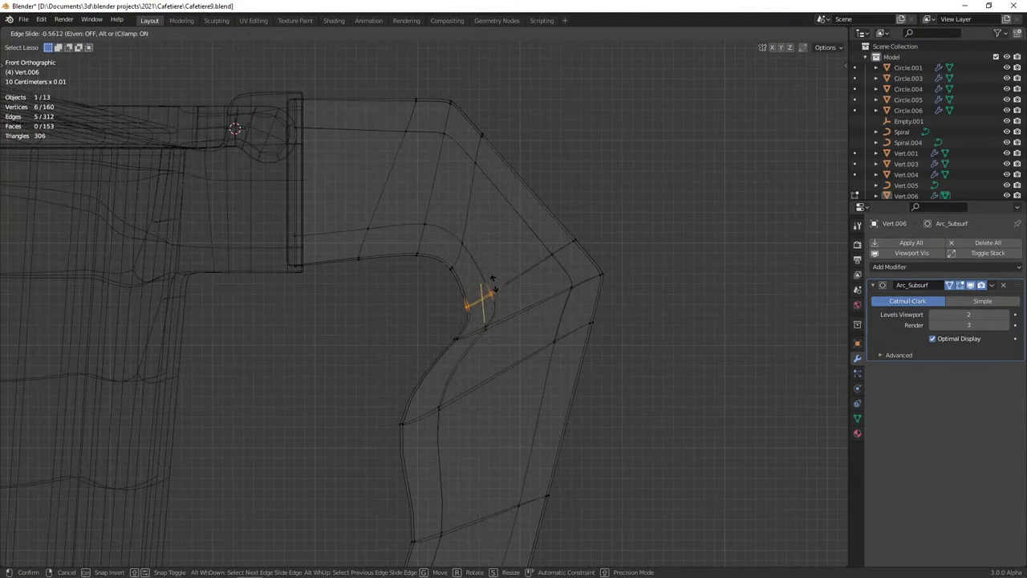
left_click(458, 325)
key("g")
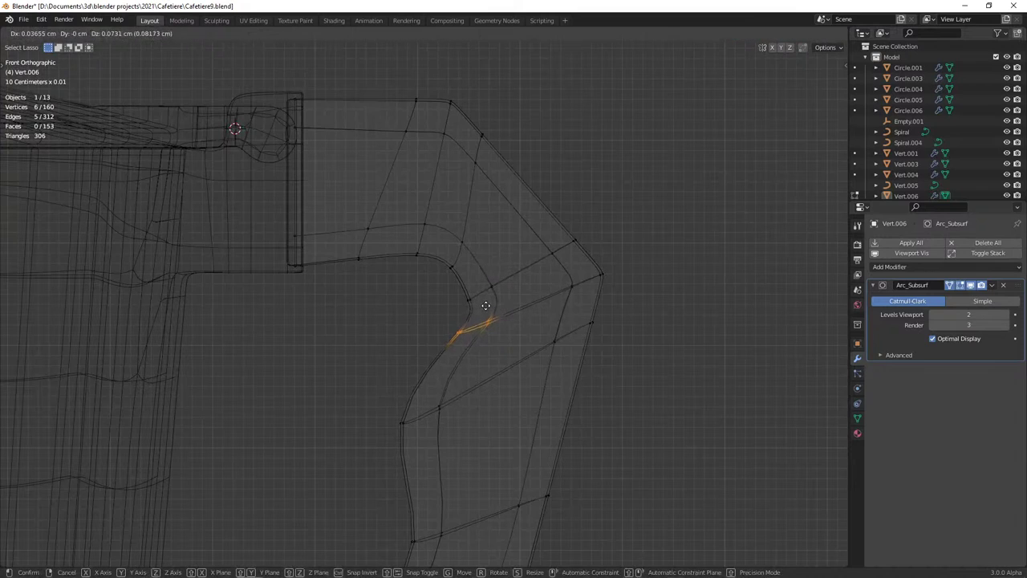
left_click(486, 306)
key("Tab")
On the handle object Vert.006, move the selected edge downward twice
left_click(473, 325)
key("Tab")
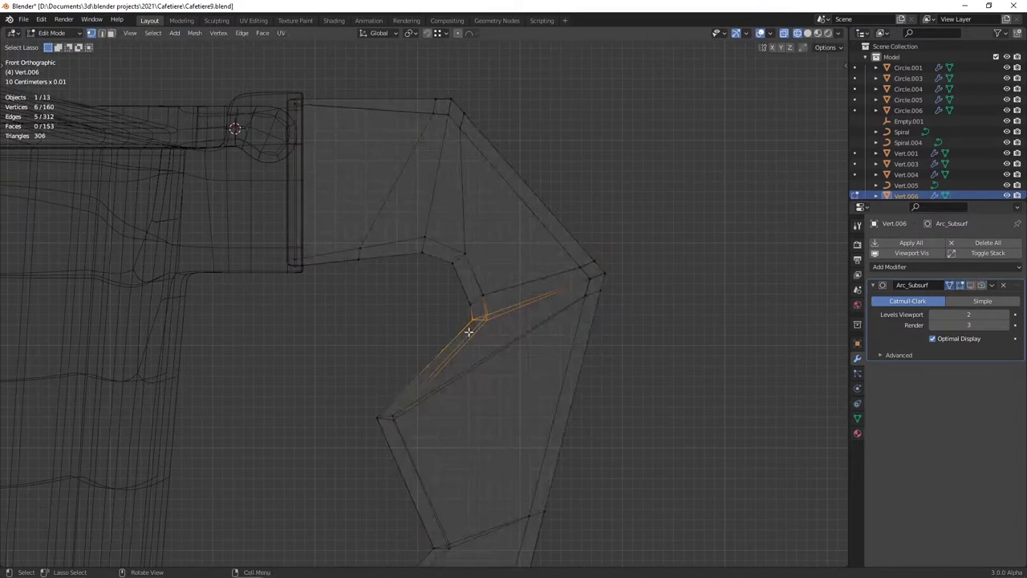
key("g")
left_click(461, 317)
key("g")
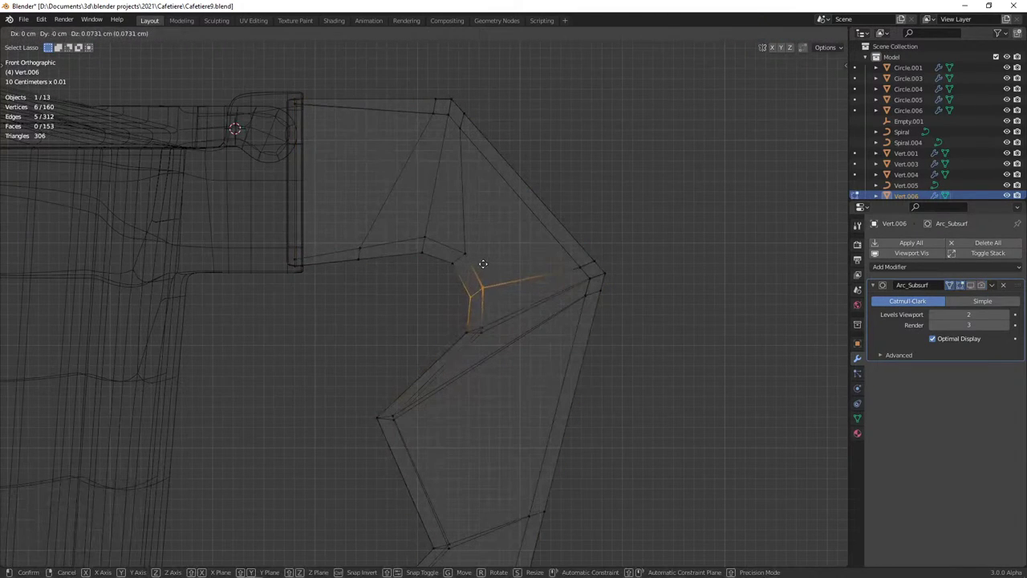
left_click(454, 336)
key("Tab")
key("shift+z")
Select an edge path across the handle and slide it
mouse_move(548, 390)
middle_mouse_down()
mouse_move(512, 369)
mouse_move(319, 396)
mouse_move(434, 401)
mouse_move(361, 386)
mouse_move(397, 369)
middle_mouse_up()
scroll(318, 396, "up", 5)
key("Tab")
key("alt+z")
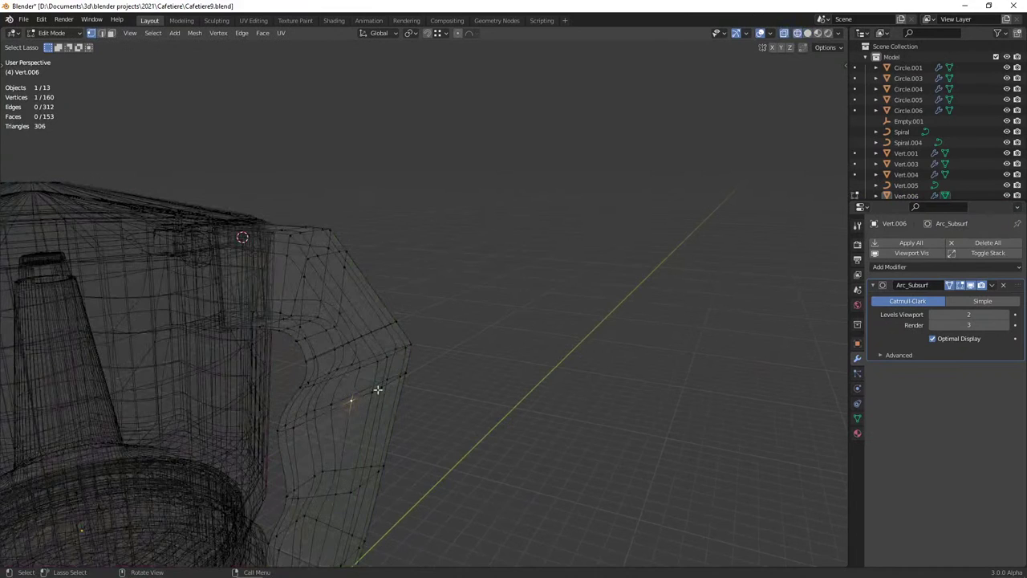
left_click(365, 394, "ctrl")
key("alt+z")
key("g")
key("g")
left_click(491, 386)
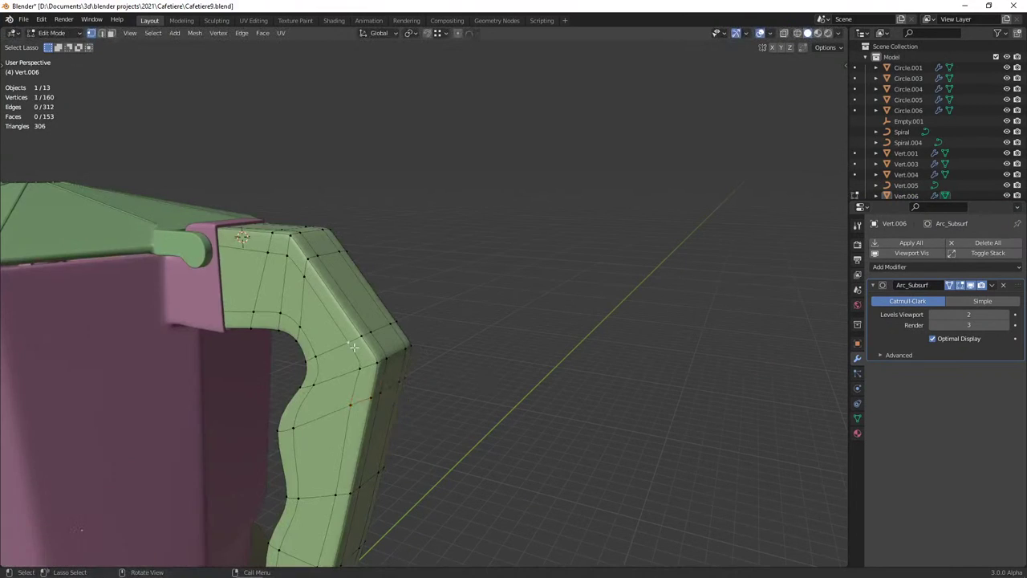
Slide another edge loop on the handle slightly
key("alt+z")
left_click(378, 322, "ctrl")
middle_click_drag(378, 323, 399, 337)
key("alt+z")
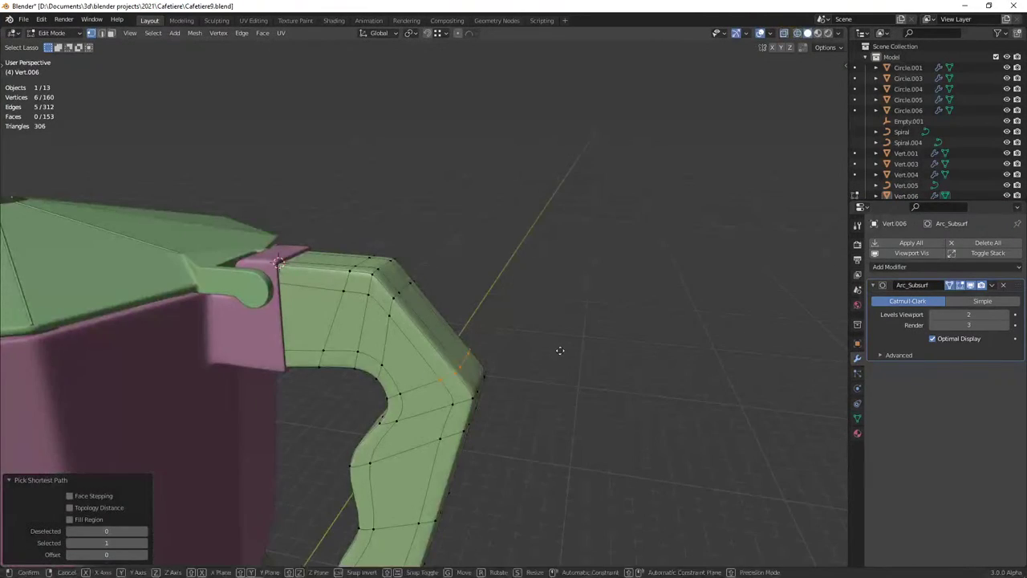
key("g")
key("g")
left_click(557, 349)
Slide two edge paths near the handle top, the last by −0.0592, tightening the upper bend
key("alt+z")
left_click(409, 292, "ctrl")
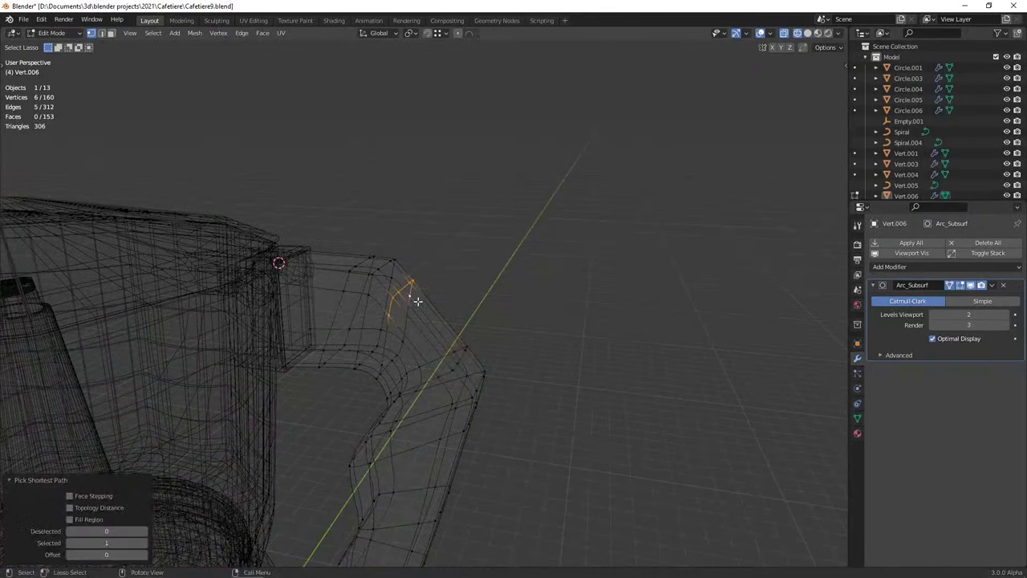
key("alt+z")
key("g")
key("g")
left_click(458, 307)
left_click(362, 284)
key("alt+z")
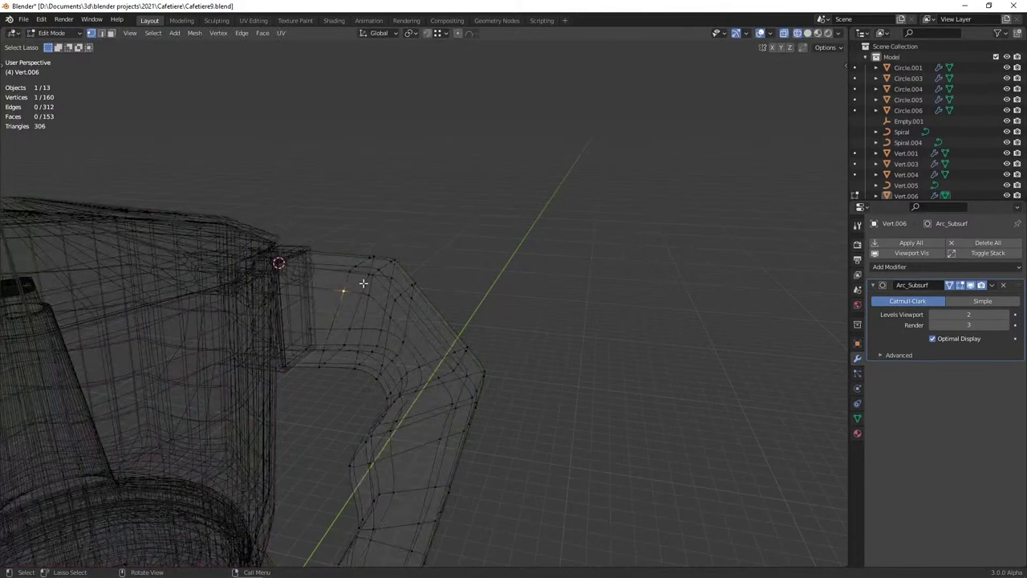
left_click(356, 275, "ctrl")
key("alt+z")
key("g")
key("g")
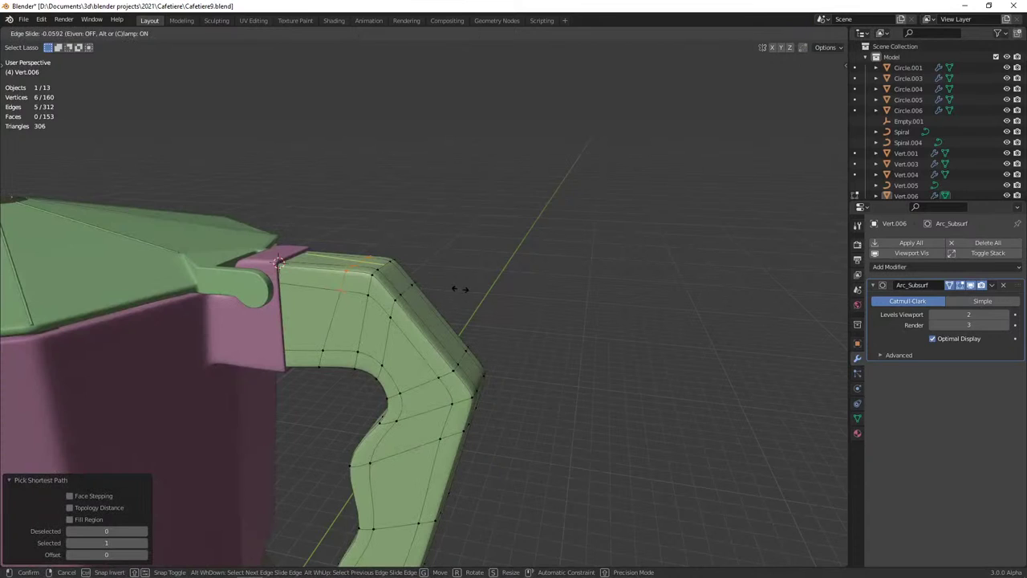
left_click(459, 290)
key("Tab")
Orbit to a front view of the pot and toggle the handle in and out of Edit Mode
scroll(463, 413, "down", 5)
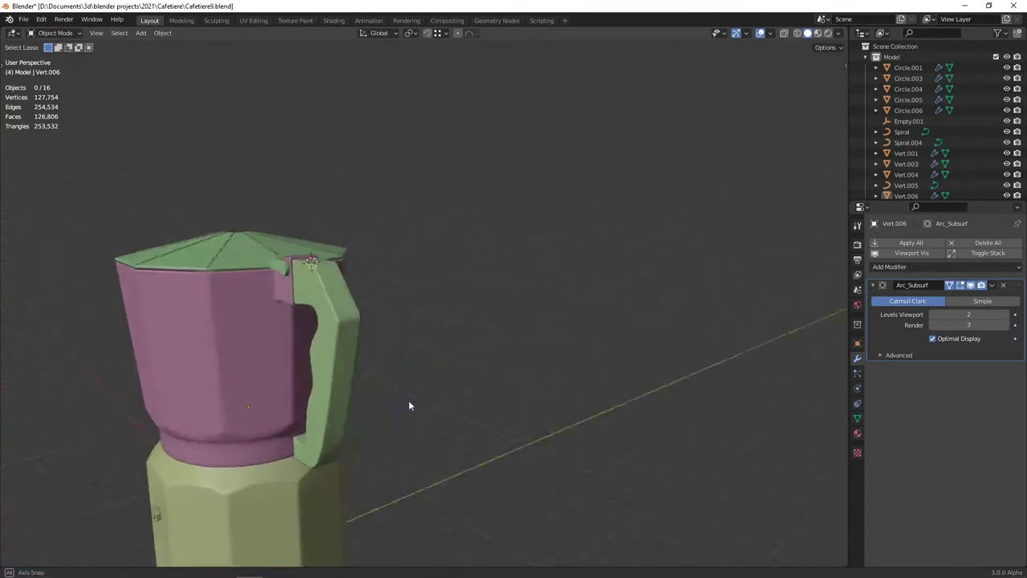
mouse_move(410, 404)
middle_mouse_down()
mouse_move(505, 422)
mouse_move(415, 409)
mouse_move(435, 398)
middle_mouse_up()
key("Tab")
key("Tab")
key("Tab")
key("Tab")
key("Tab")
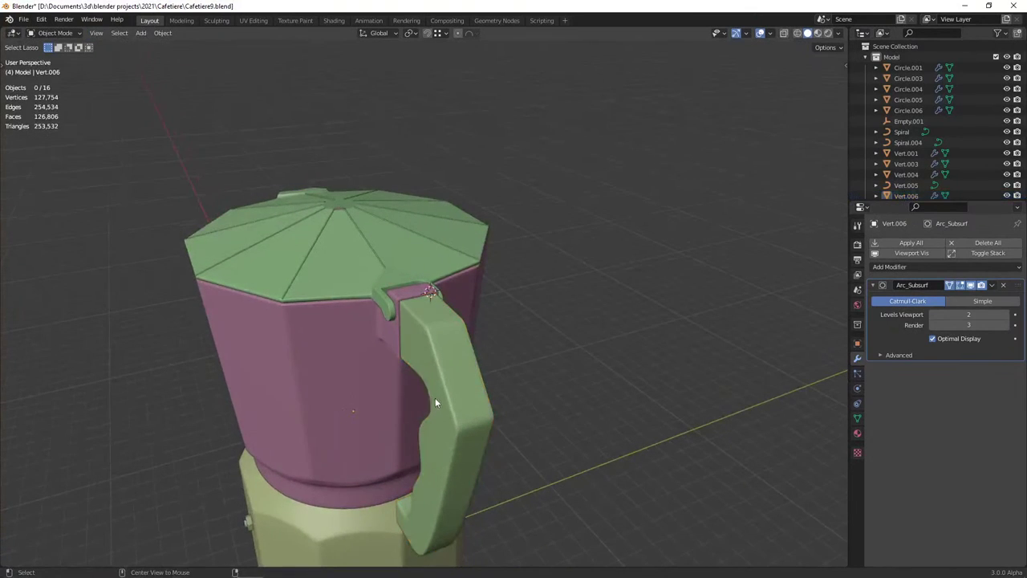
key("Tab")
Save the file as Cafetiere9.blend, then deselect the handle and orbit the view
key("ctrl+s")
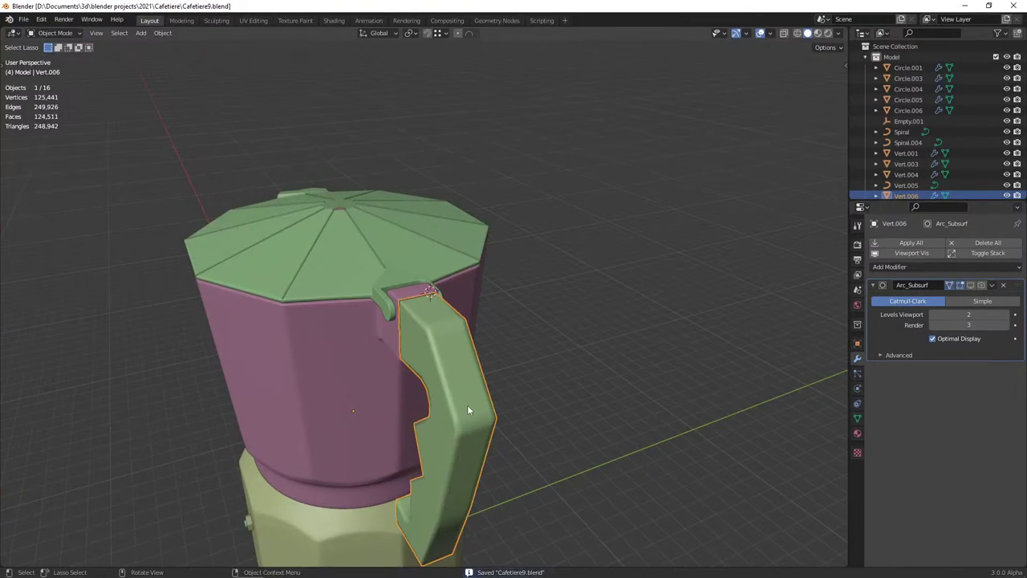
key("Tab")
key("Tab")
key("Tab")
key("Tab")
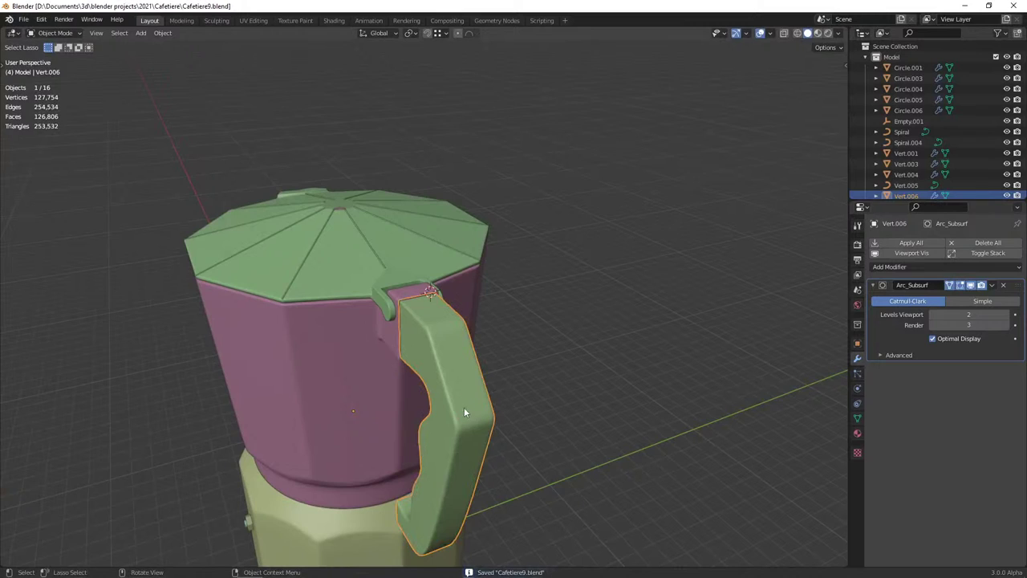
key("alt+a")
mouse_move(464, 407)
middle_mouse_down()
mouse_move(491, 407)
mouse_move(472, 407)
middle_mouse_up()
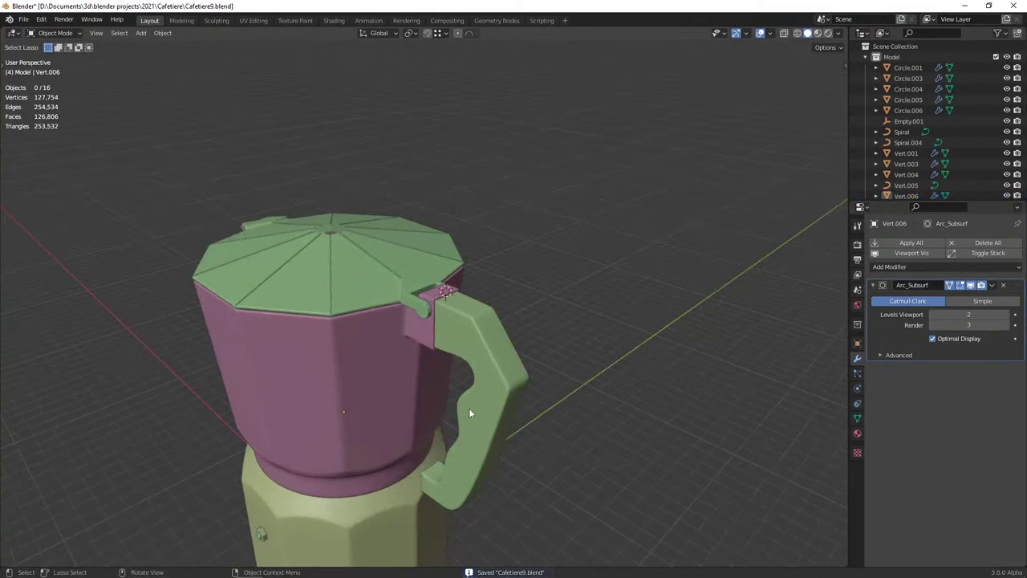
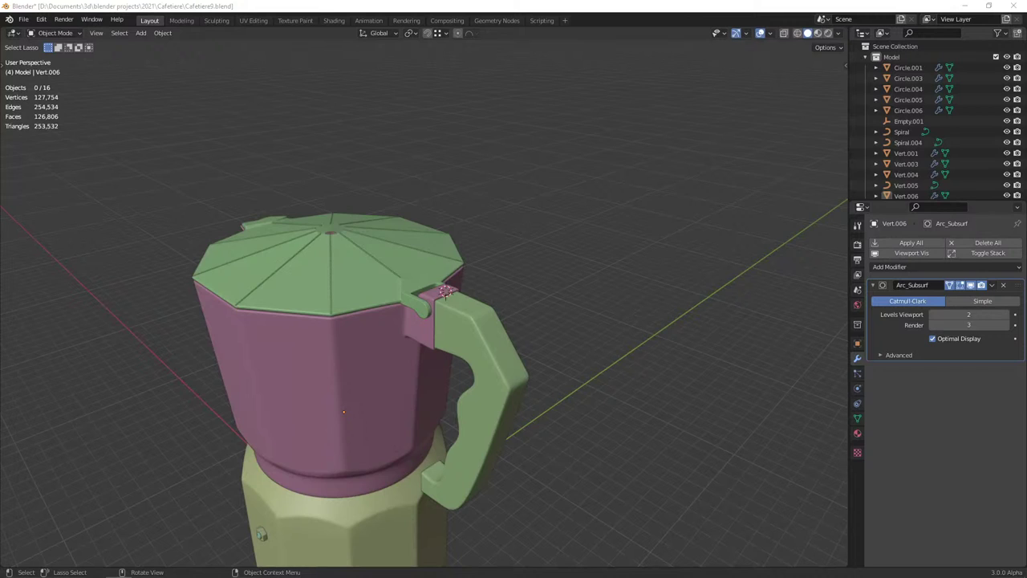
Inspect the hinge, hide the pot's upper body with H, and select the handle
middle_click_drag(454, 342, 463, 365)
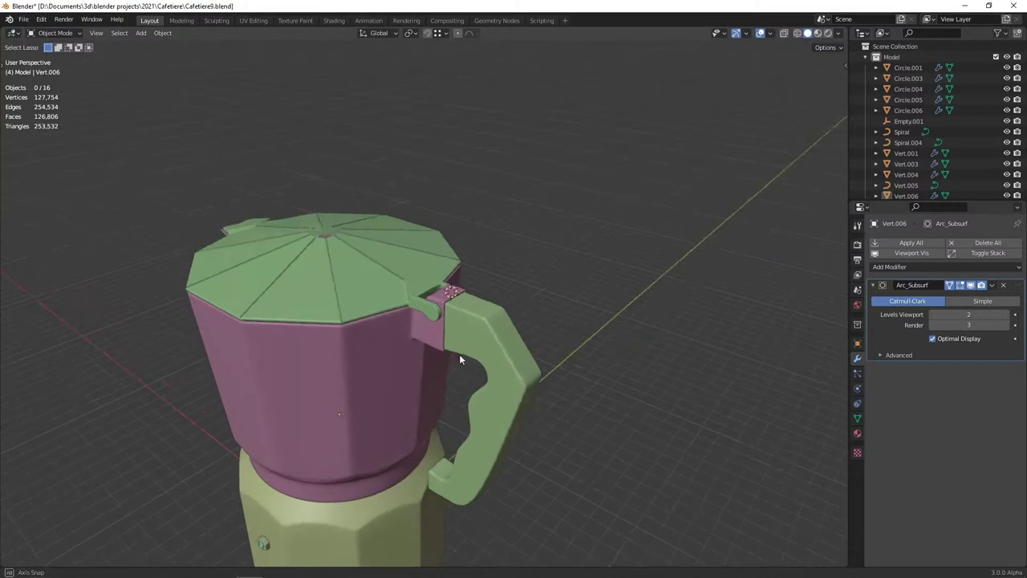
scroll(464, 372, "up", 3)
scroll(464, 373, "up", 2)
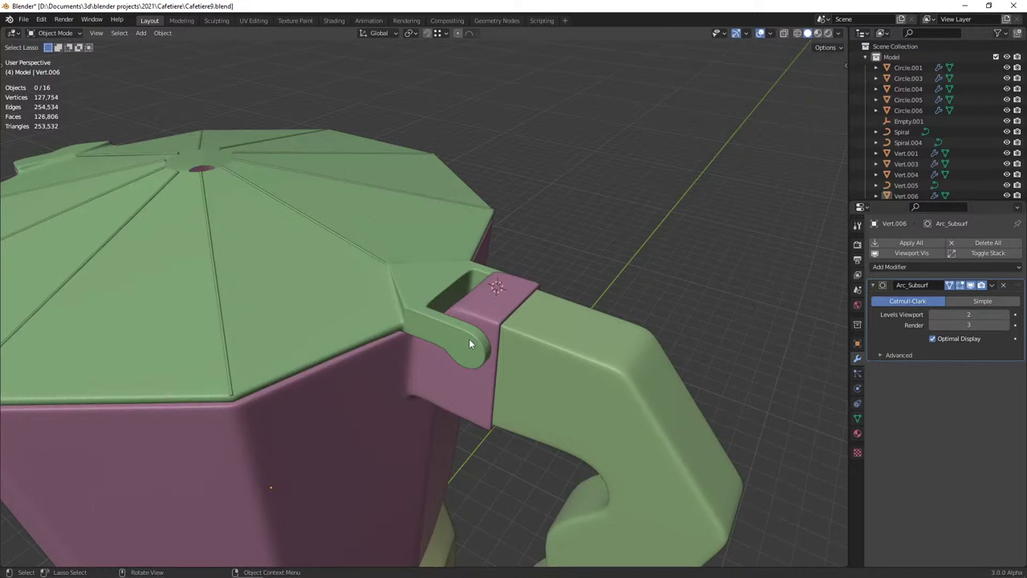
scroll(469, 339, "down", 5)
middle_click_drag(415, 302, 384, 266)
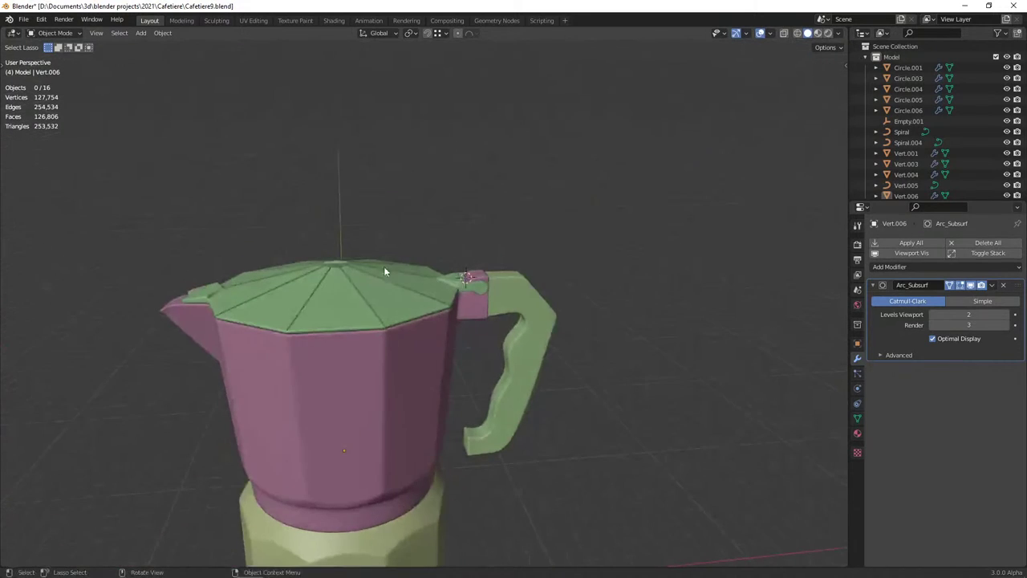
left_click(392, 341)
left_click(393, 341)
key("h")
left_click(496, 303)
Hide the handle, reselect the lid, and isolate it in Local View
key("h")
middle_click_drag(320, 383, 373, 314)
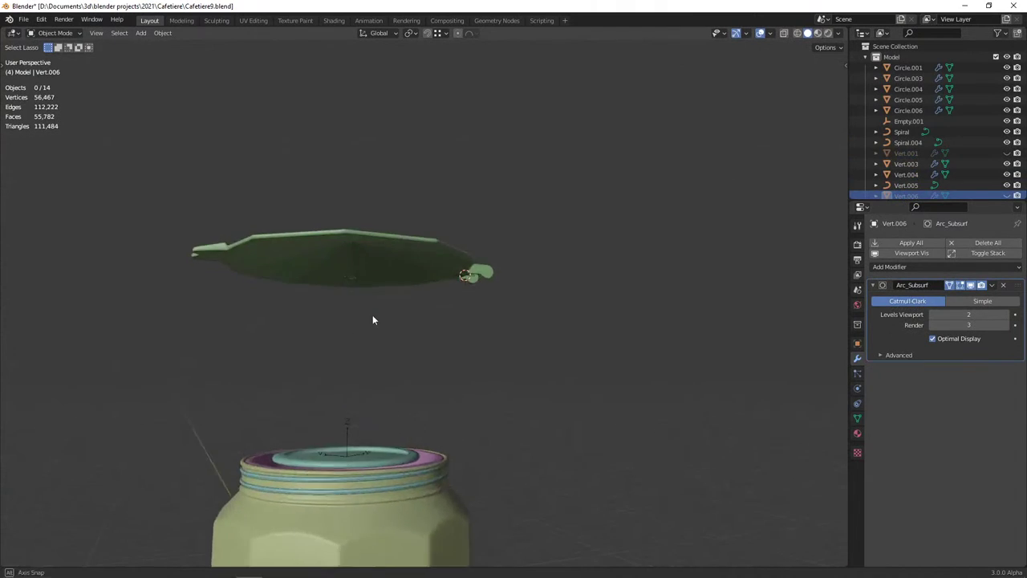
left_click(401, 226)
middle_click_drag(400, 226, 382, 289)
key("KP_Divide")
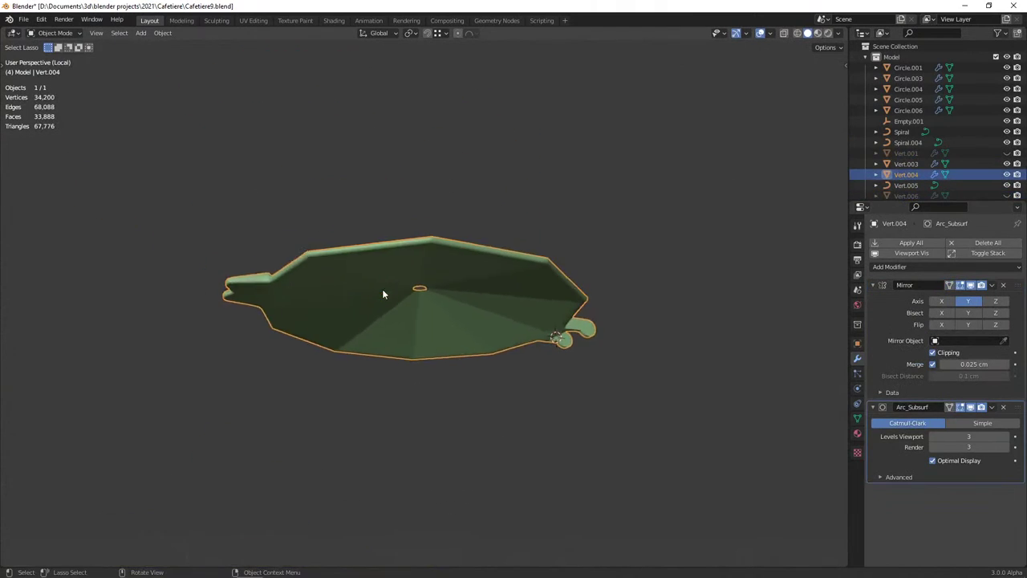
Save incremented versions of the file as Cafetiere10.blend and then Cafetiere11.blend
key("ctrl+s")
key("ctrl+shift+s")
key("KP_Add")
key("Return")
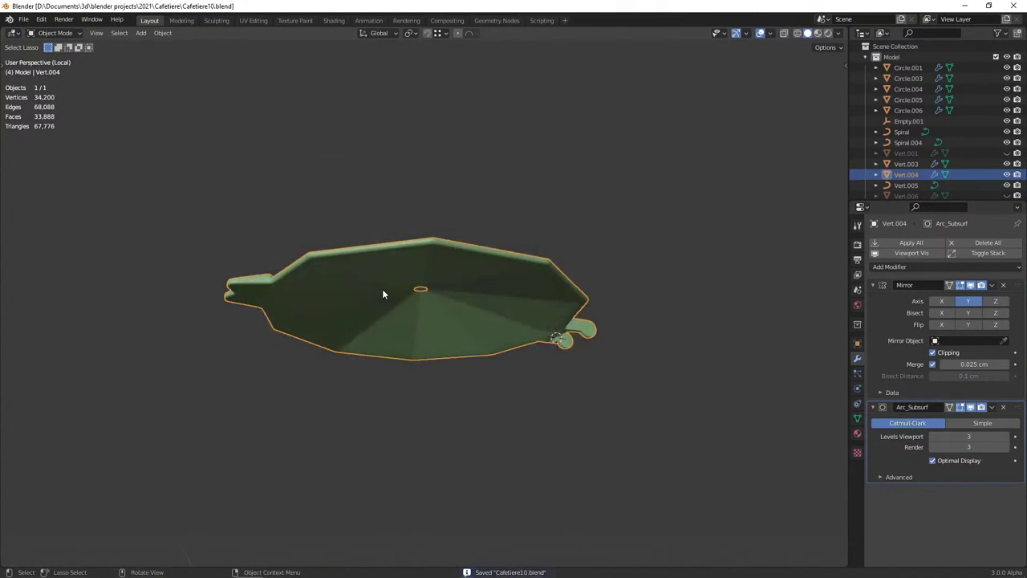
key("ctrl+shift+s")
key("KP_Add")
key("Return")
In Edit Mode, select a vertex path along the lid's lower rim and edge-slide it outward
mouse_move(385, 292)
middle_mouse_down()
mouse_move(411, 312)
mouse_move(418, 273)
mouse_move(397, 380)
mouse_move(360, 392)
mouse_move(382, 258)
mouse_move(375, 215)
mouse_move(370, 265)
mouse_move(128, 269)
middle_mouse_up()
scroll(360, 393, "up", 5)
key("Tab")
scroll(370, 265, "up", 3)
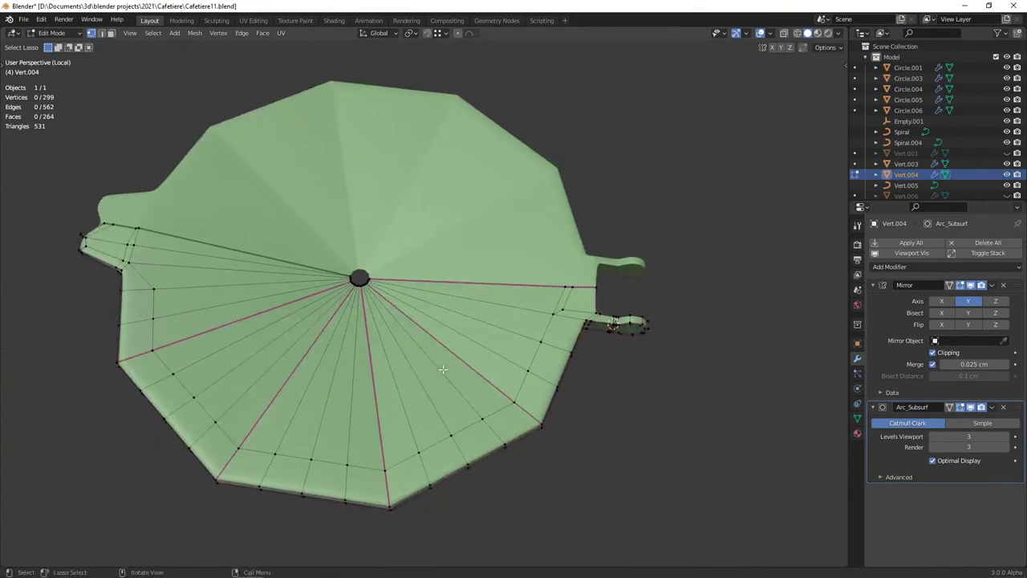
left_click(152, 288)
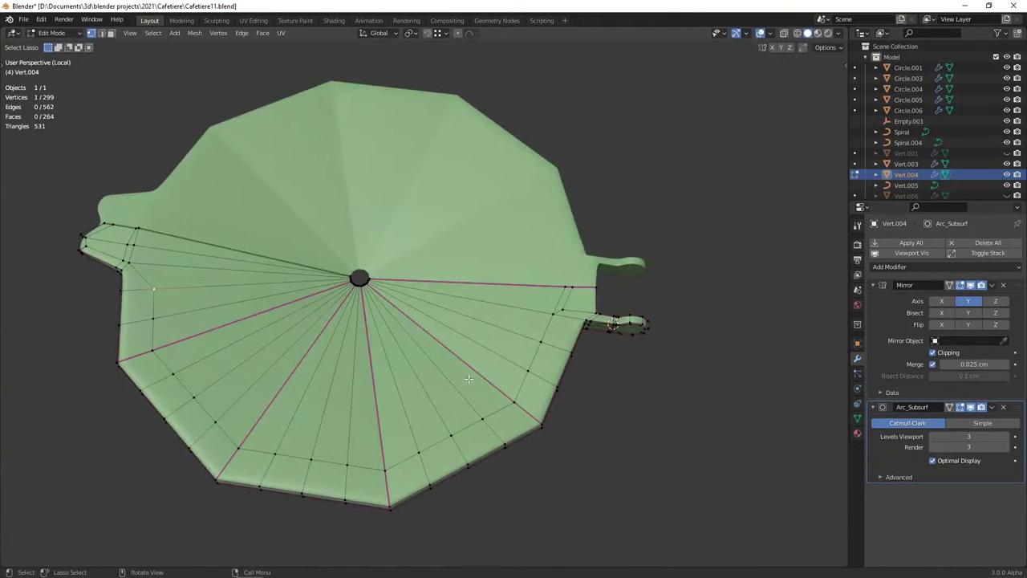
left_click(542, 340, "ctrl")
left_click(153, 288)
left_click(193, 397, "ctrl")
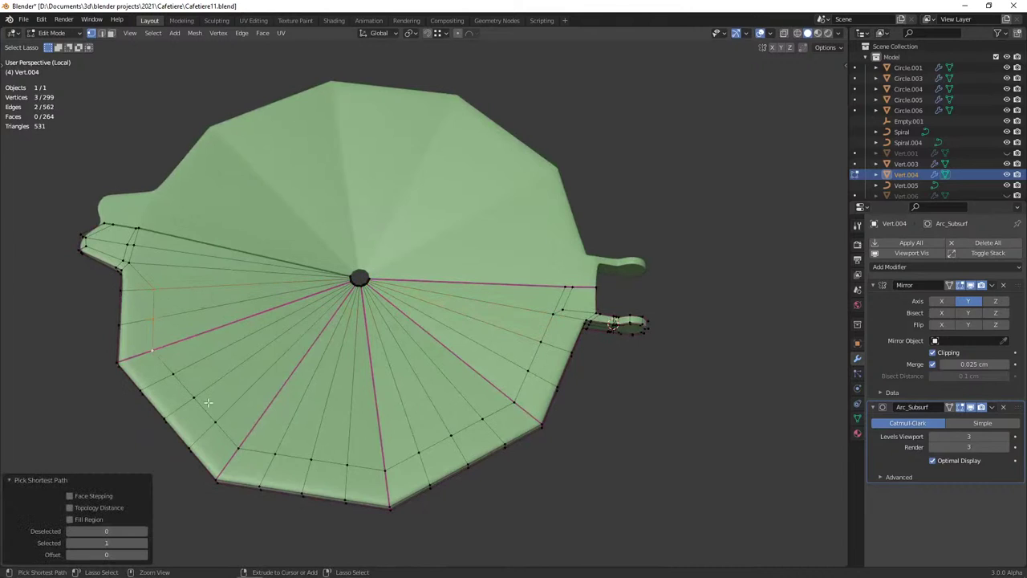
left_click(546, 341, "ctrl")
key("g")
key("g")
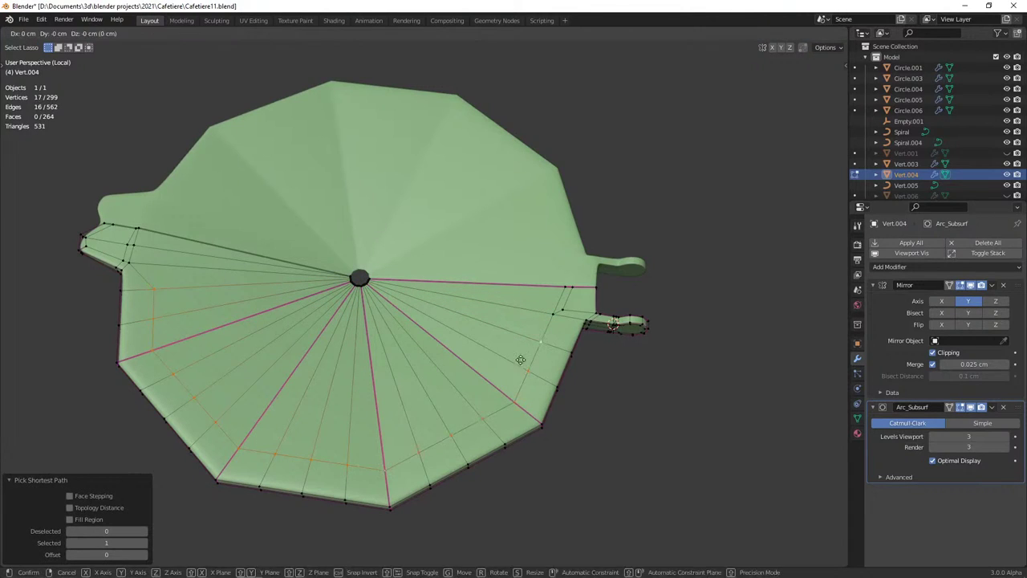
left_click(564, 399)
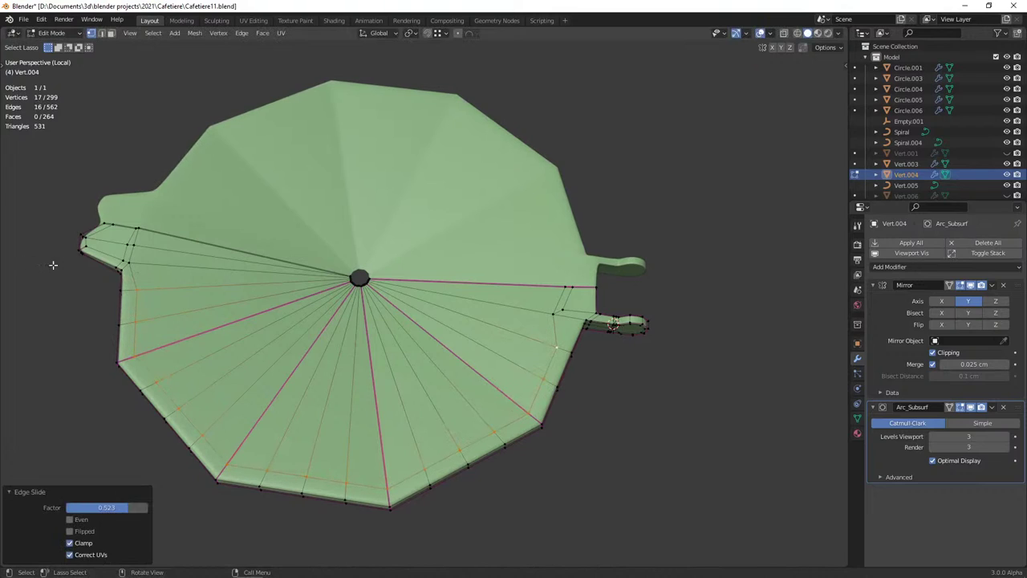
Edge-slide a short vertex path near the left tab, then clear the selection
left_click(131, 262)
left_click(137, 229, "ctrl")
key("g")
key("g")
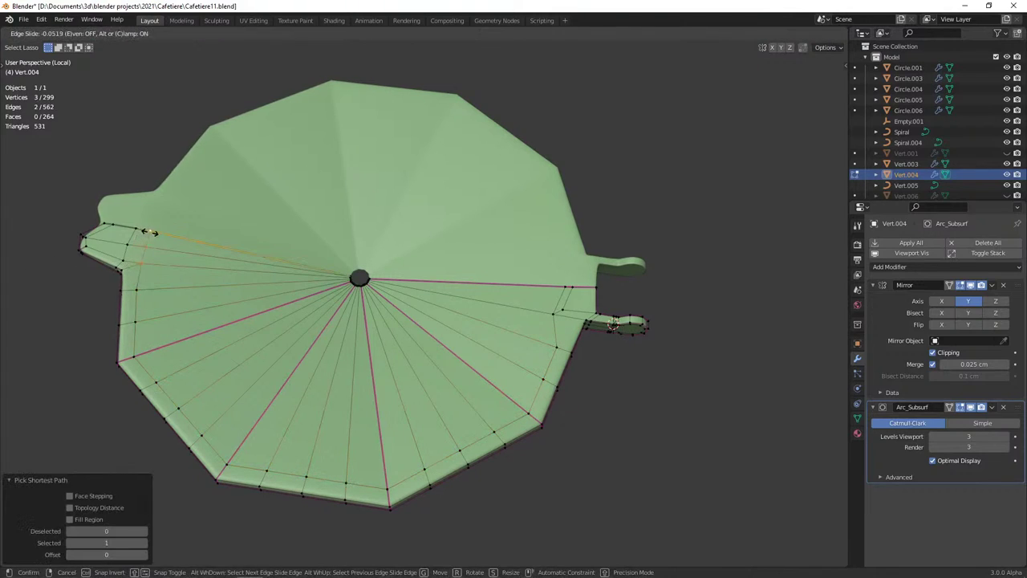
left_click(147, 233)
key("alt+a")
Frame the selected vertex by the tab's notched edge and start a Y-axis move
middle_click_drag(256, 298, 188, 284)
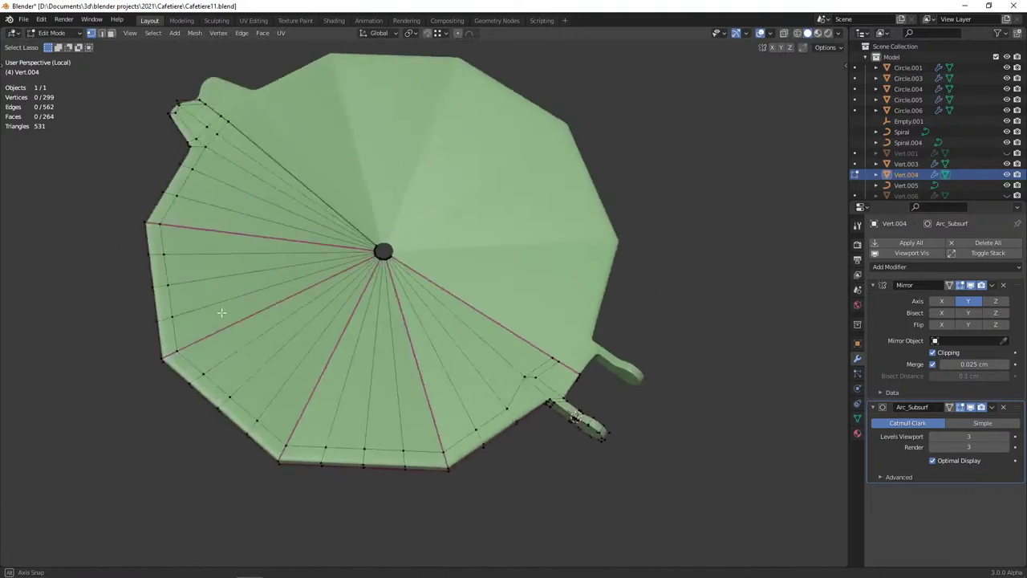
scroll(167, 453, "up", 3)
scroll(167, 454, "up", 3)
middle_click_drag(166, 453, 268, 394)
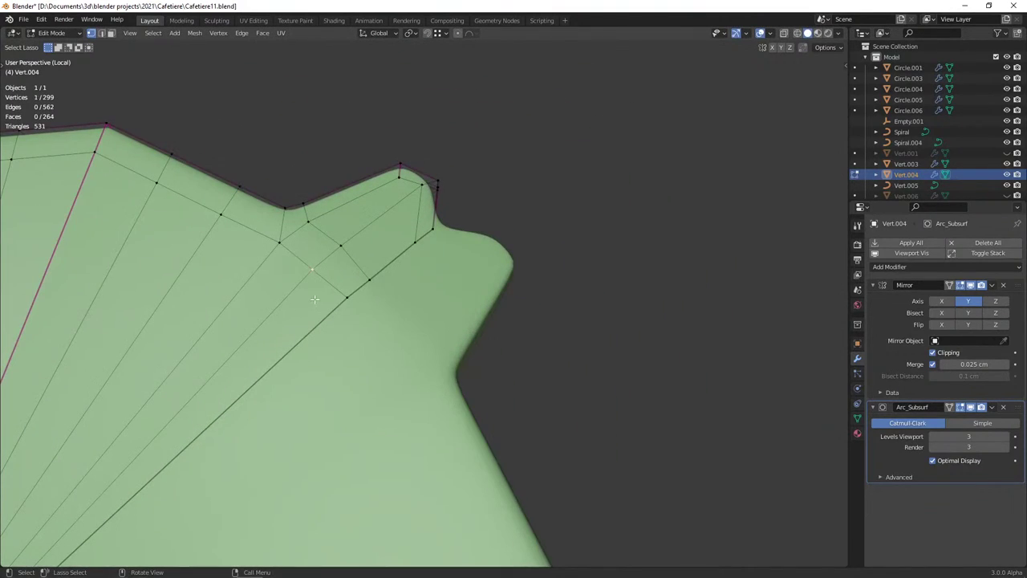
key("KP_Decimal")
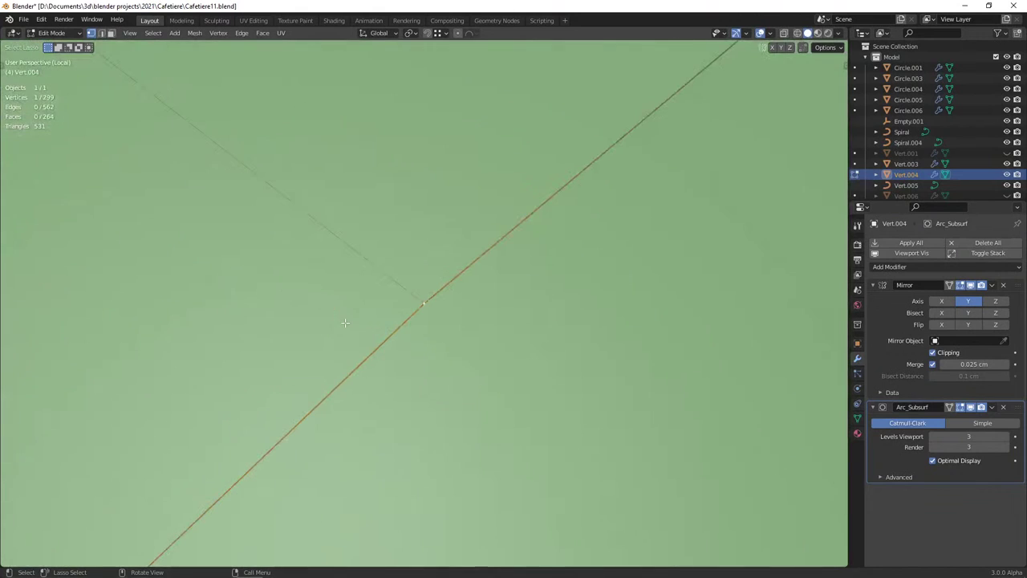
scroll(345, 323, "down", 3)
scroll(345, 322, "down", 3)
middle_click_drag(345, 323, 229, 325)
key("g")
key("y")
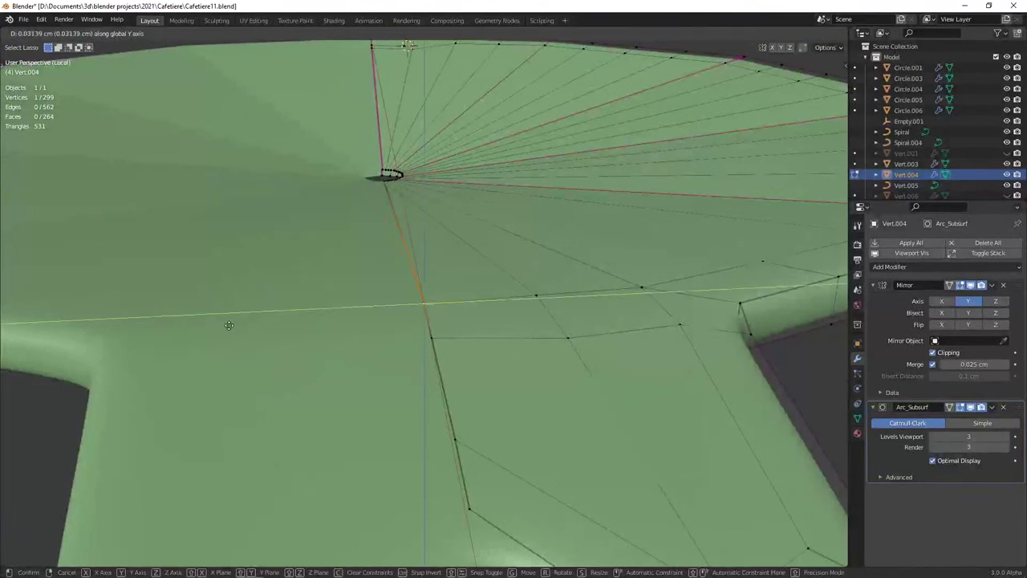
key("y")
key("y")
key("y")
Select the centre-to-tab edge loop in wireframe and box-deselect the centre-hole vertices
right_click(273, 319)
left_click(415, 281, "alt")
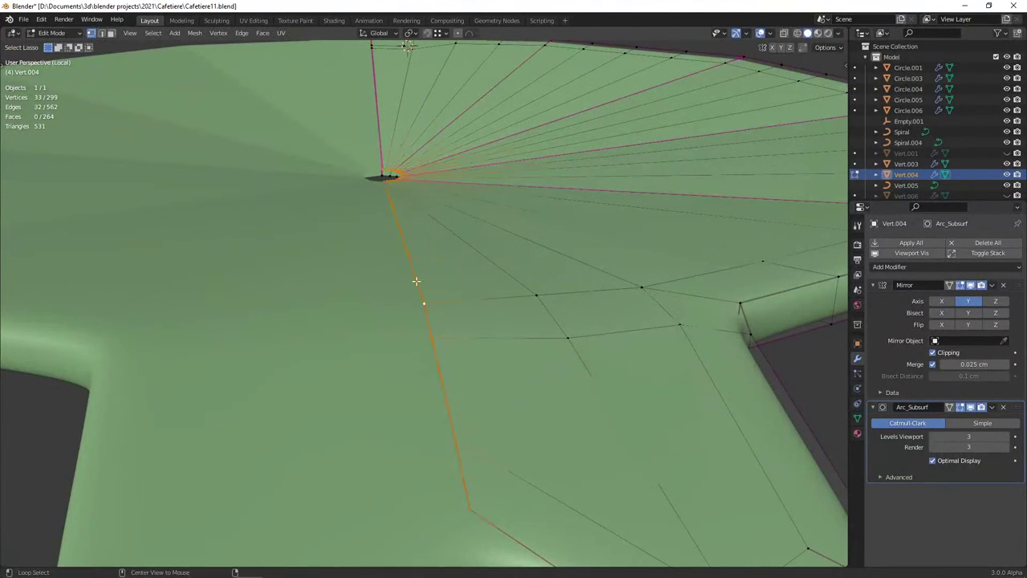
scroll(415, 281, "down", 3)
key("shift+z")
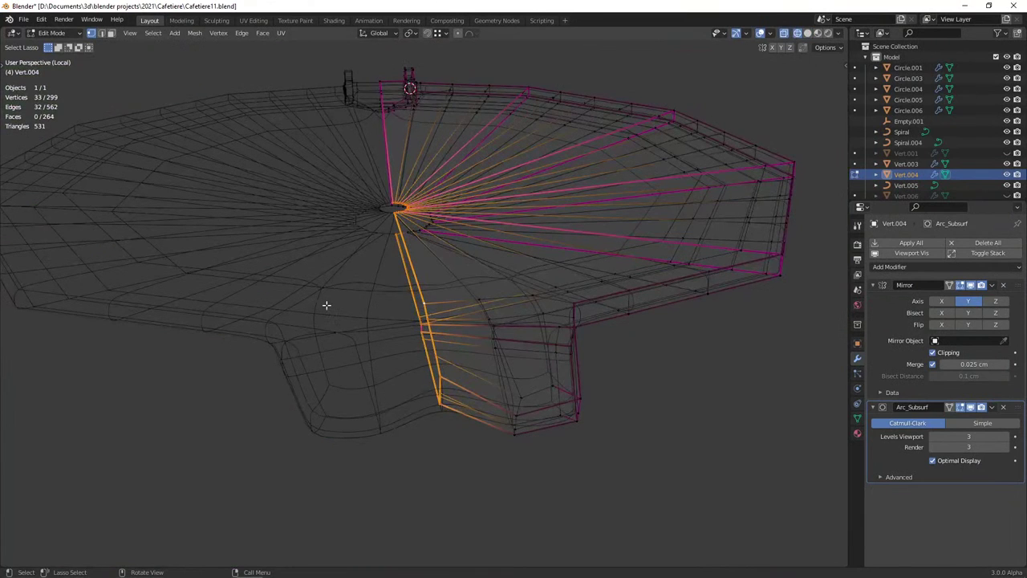
middle_click_drag(324, 305, 391, 262)
key("b")
middle_click_drag(385, 80, 458, 134)
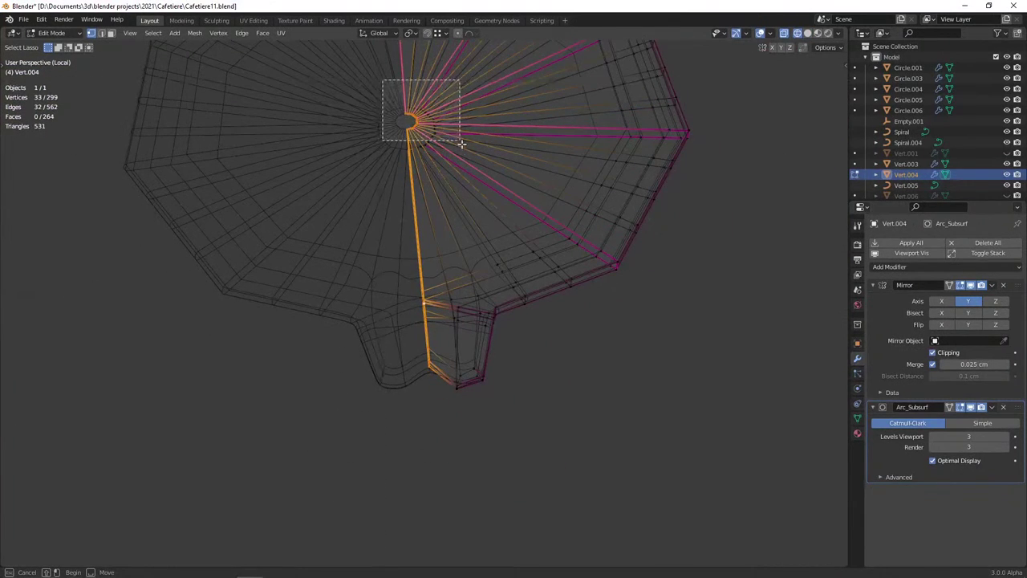
scroll(500, 181, "up", 3)
Move the remaining loop vertices -3.5636 cm along Y, then restore solid shading and deselect
key("g")
key("y")
left_click(121, 248)
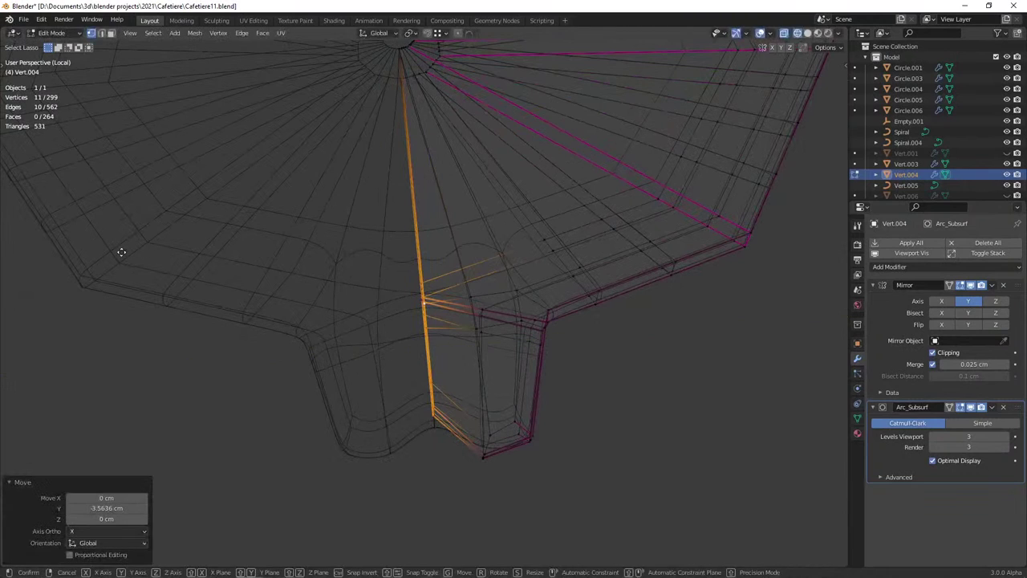
key("g")
key("y")
key("Escape")
key("shift+z")
key("alt+a")
Select the rim edge loop, drop its tip vertices, then pick a single rim vertex
mouse_move(381, 282)
middle_mouse_down()
mouse_move(562, 290)
mouse_move(458, 338)
middle_mouse_up()
left_click(565, 293, "alt")
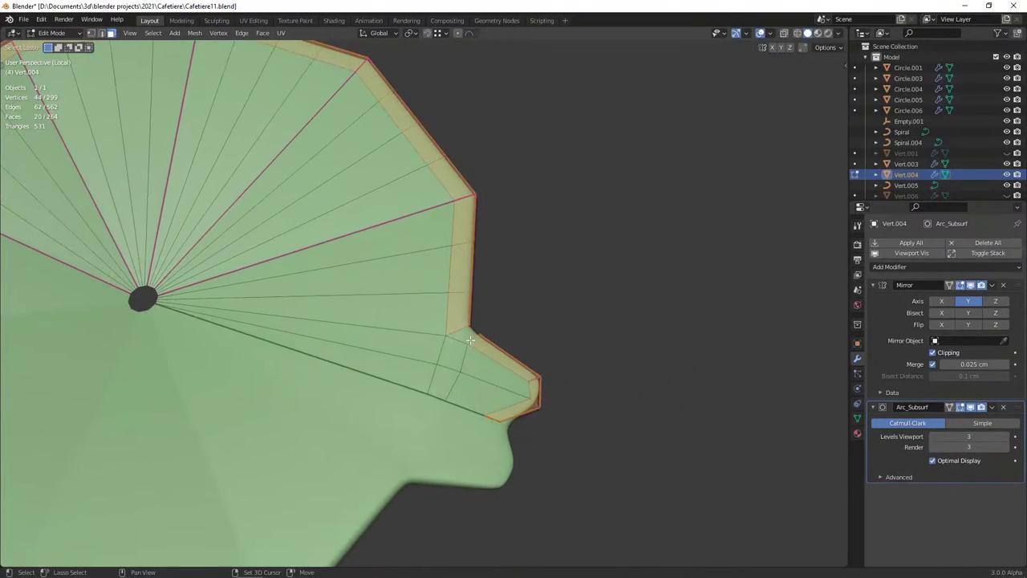
left_click(534, 394, "shift")
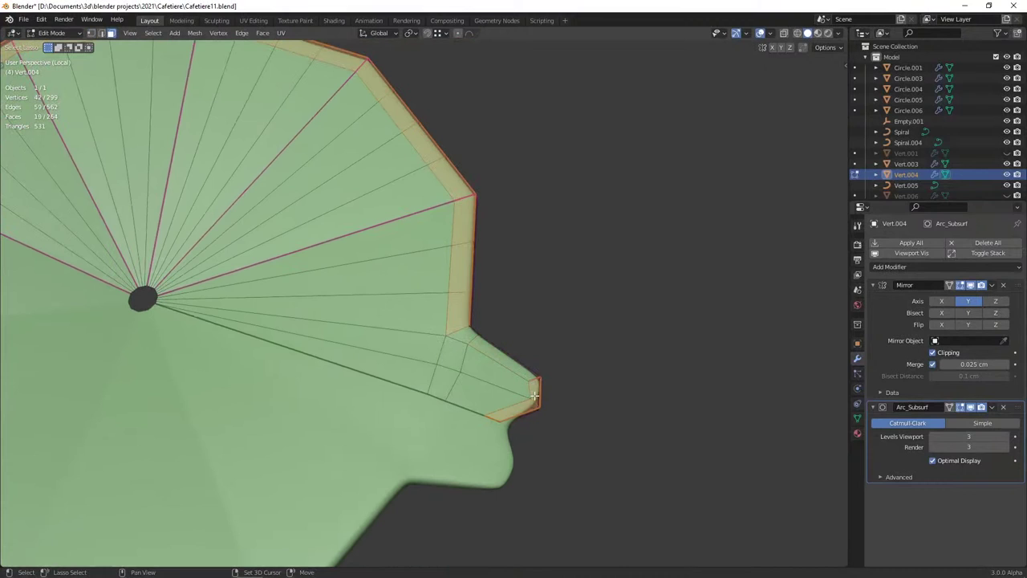
left_click(454, 349, "shift")
mouse_move(454, 349)
middle_mouse_down()
mouse_move(459, 360)
mouse_move(372, 314)
middle_mouse_up()
left_click(481, 359)
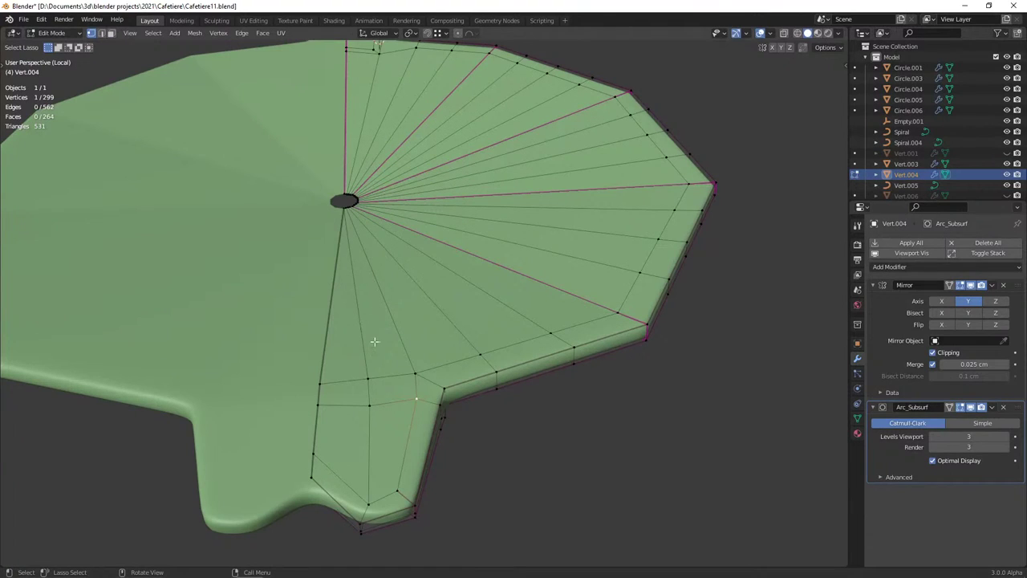
Slide the first tab-junction vertices along their edges toward the junction
mouse_move(392, 365)
middle_mouse_down()
mouse_move(434, 382)
mouse_move(602, 378)
mouse_move(453, 342)
middle_mouse_up()
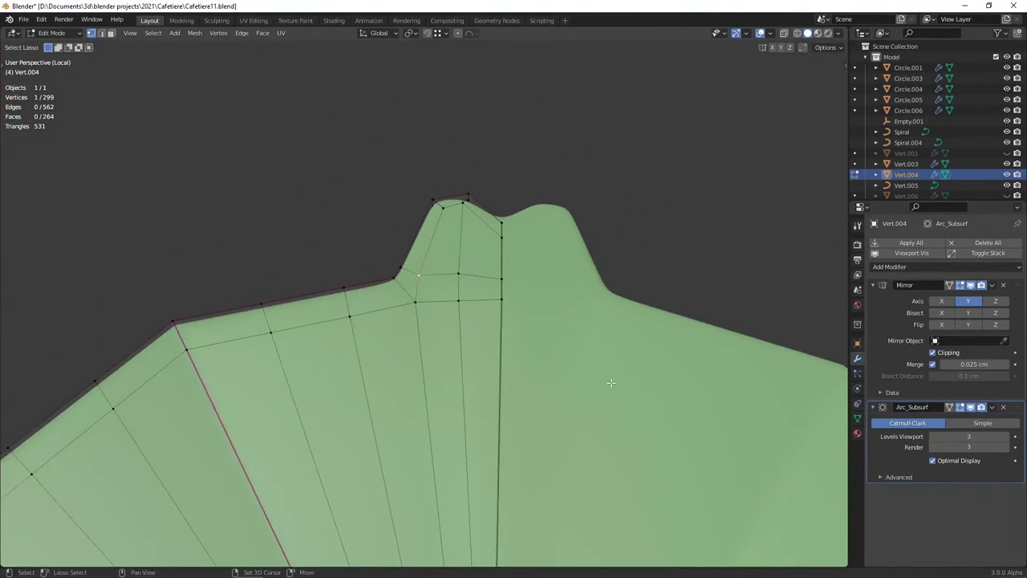
middle_click_drag(460, 303, 402, 321)
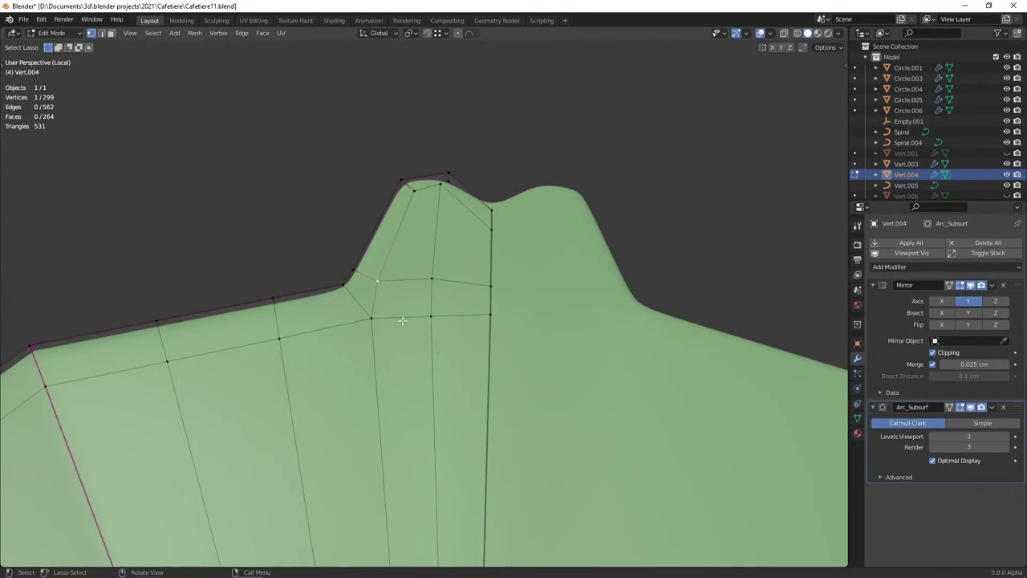
left_click(434, 315)
key("g")
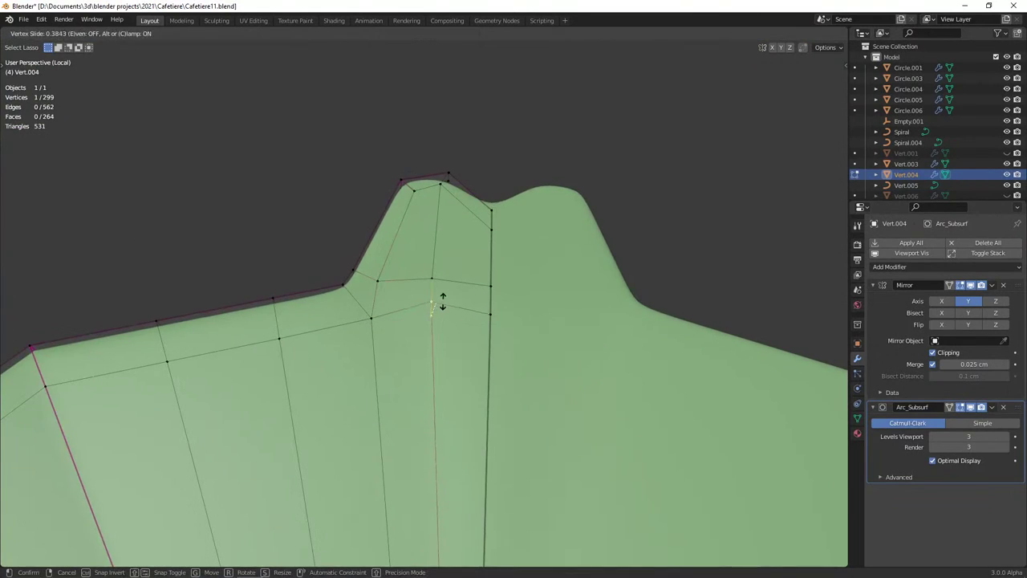
left_click(441, 302)
left_click(493, 312)
key("g")
key("g")
left_click(450, 298)
key("g")
key("g")
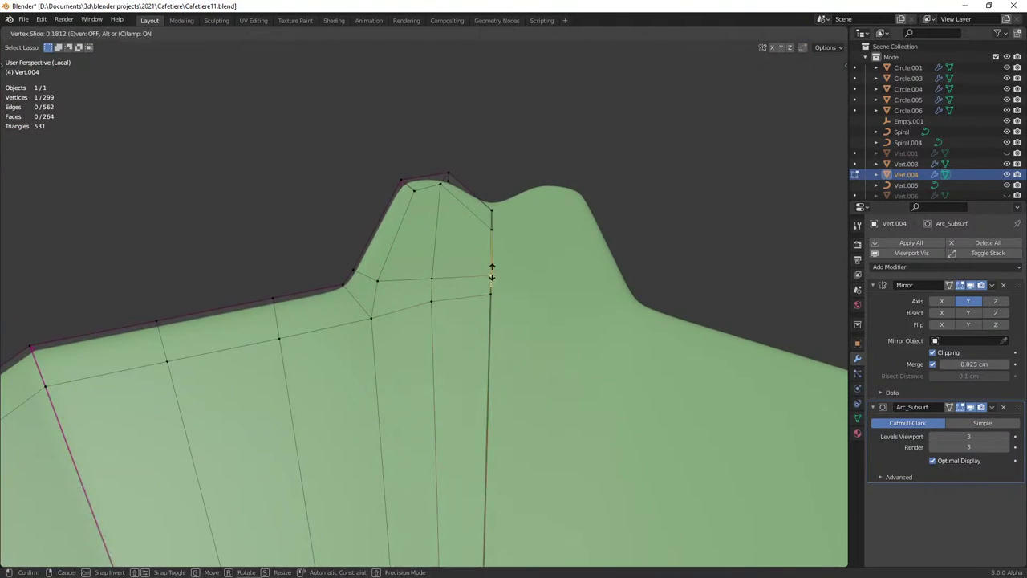
left_click(429, 278)
Slide the remaining junction vertices into place and clear the selection
left_click(430, 278)
key("g")
key("g")
left_click(434, 267)
left_click(383, 320)
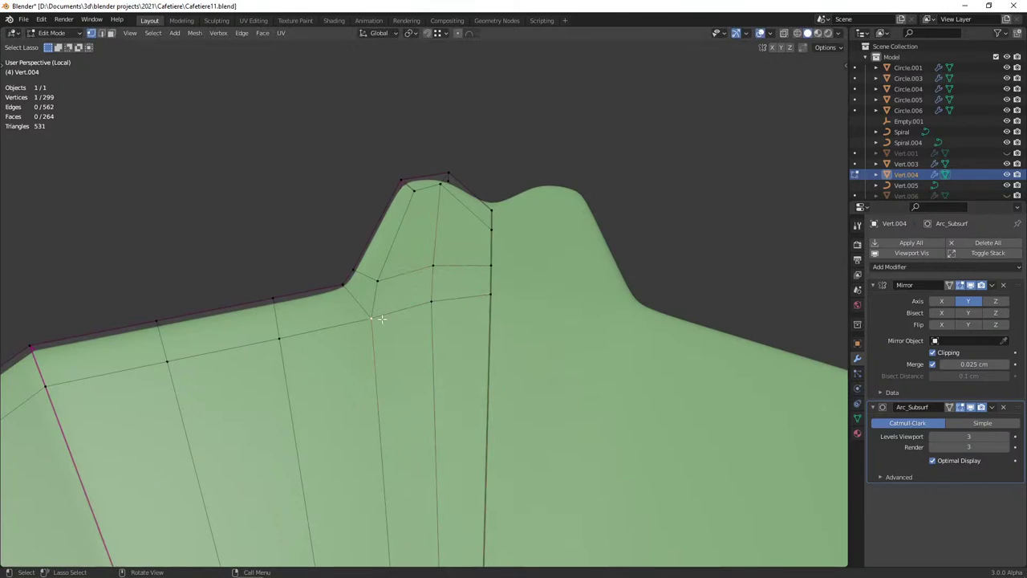
left_click(487, 297)
key("g")
key("g")
left_click(490, 287)
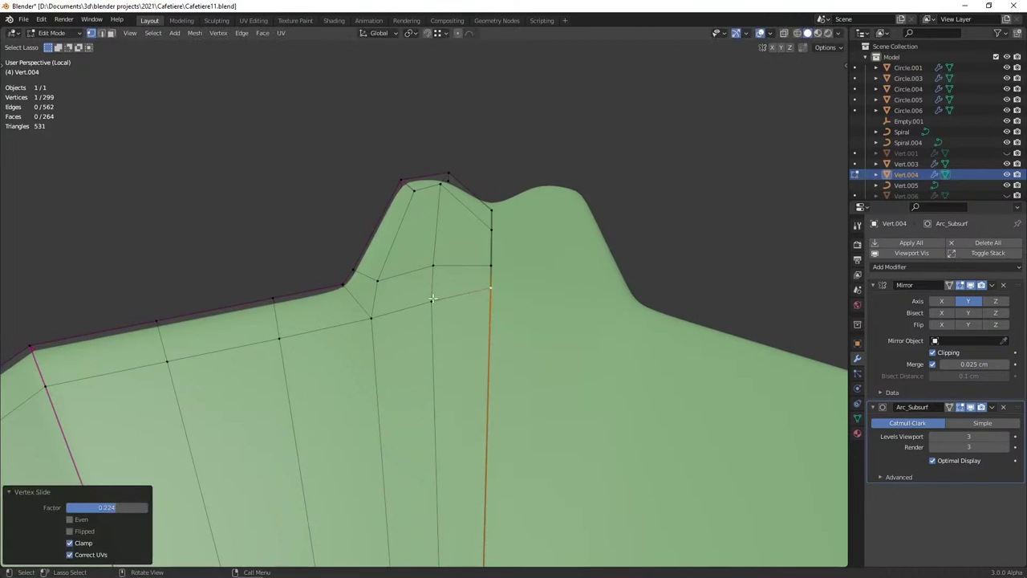
left_click(432, 299)
key("g")
key("g")
left_click(432, 302)
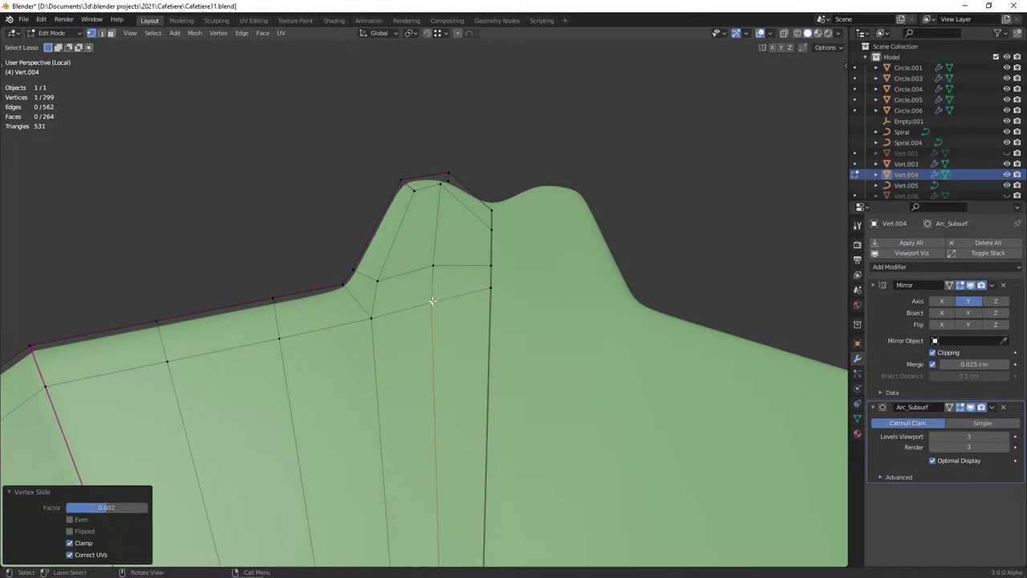
left_click(458, 365)
In face mode, select the thin face beside the centre seam and inspect the fan hub
key("3")
mouse_move(458, 365)
middle_mouse_down()
mouse_move(434, 377)
mouse_move(406, 291)
middle_mouse_up()
left_click(440, 377)
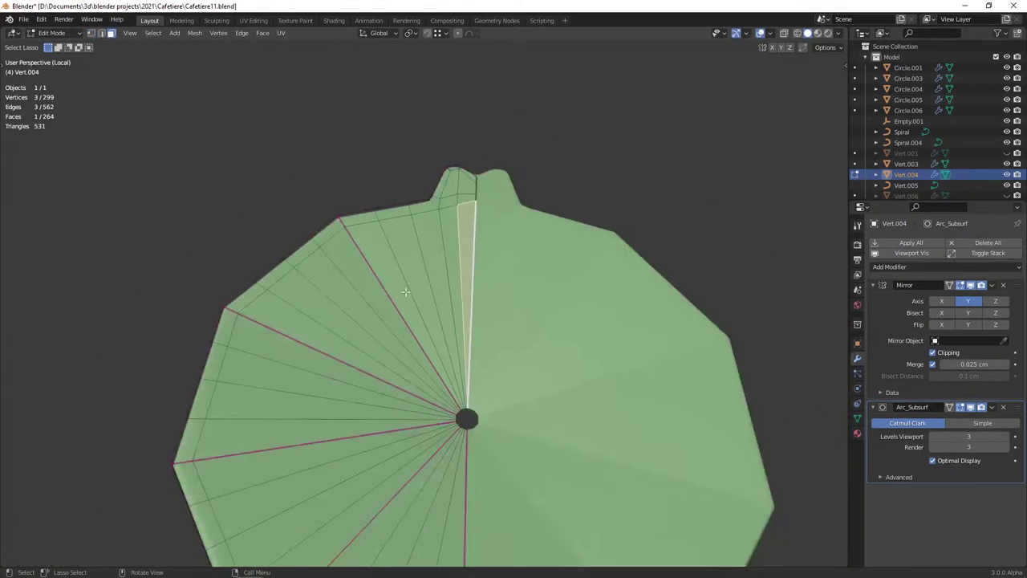
mouse_move(360, 362)
middle_mouse_down()
mouse_move(394, 284)
mouse_move(433, 372)
mouse_move(364, 263)
mouse_move(365, 291)
middle_mouse_up()
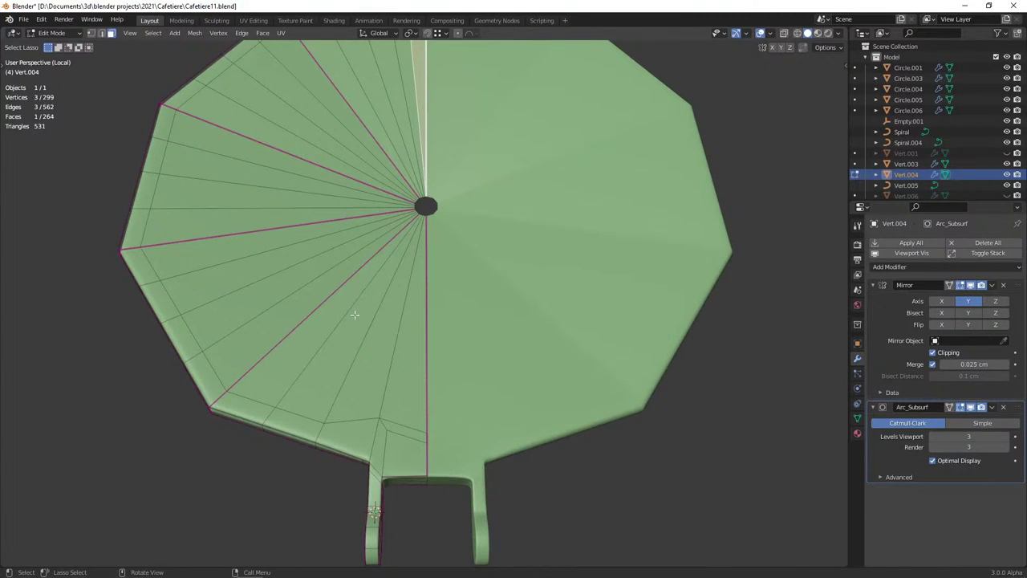
middle_click_drag(347, 350, 347, 318)
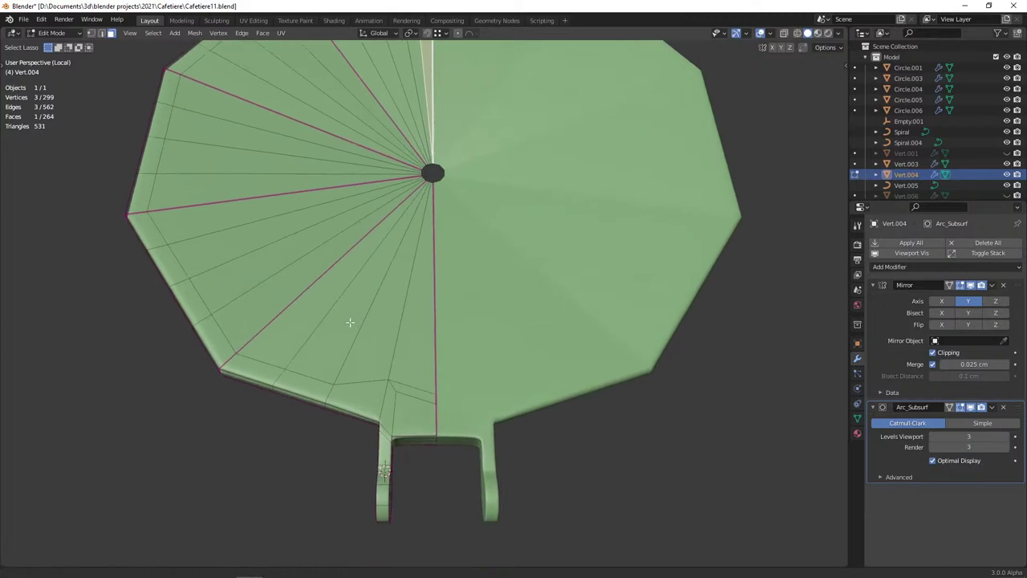
scroll(344, 334, "up", 2)
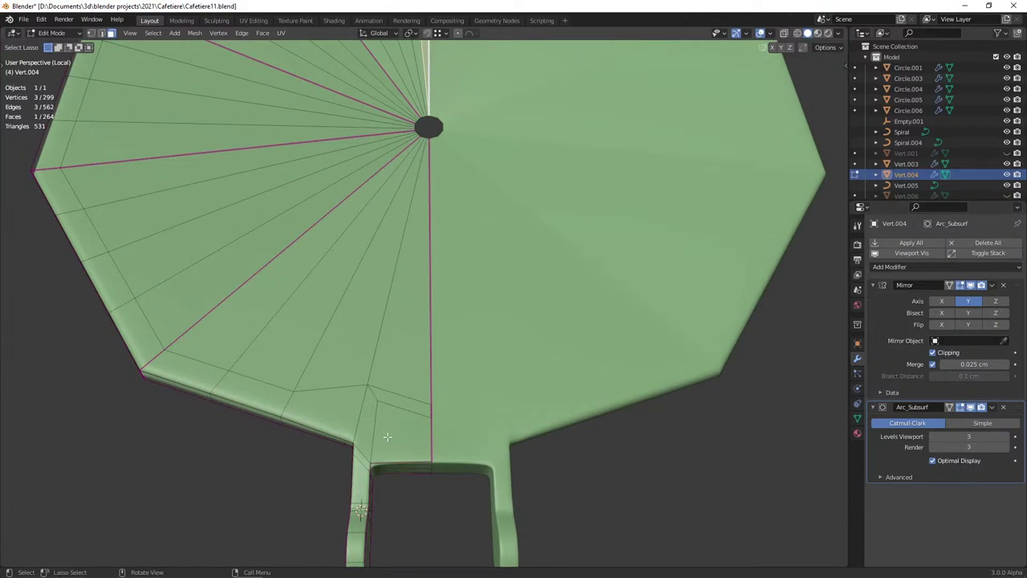
Return to vertex mode and pick the stray vertex at the tab junction
key("1")
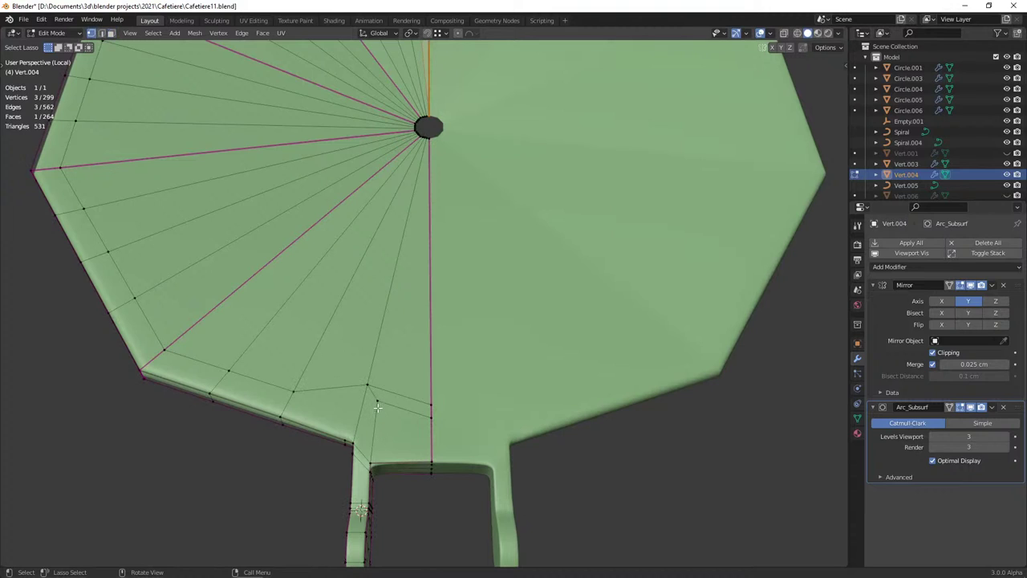
mouse_move(377, 408)
middle_mouse_down()
mouse_move(400, 372)
mouse_move(399, 383)
middle_mouse_up()
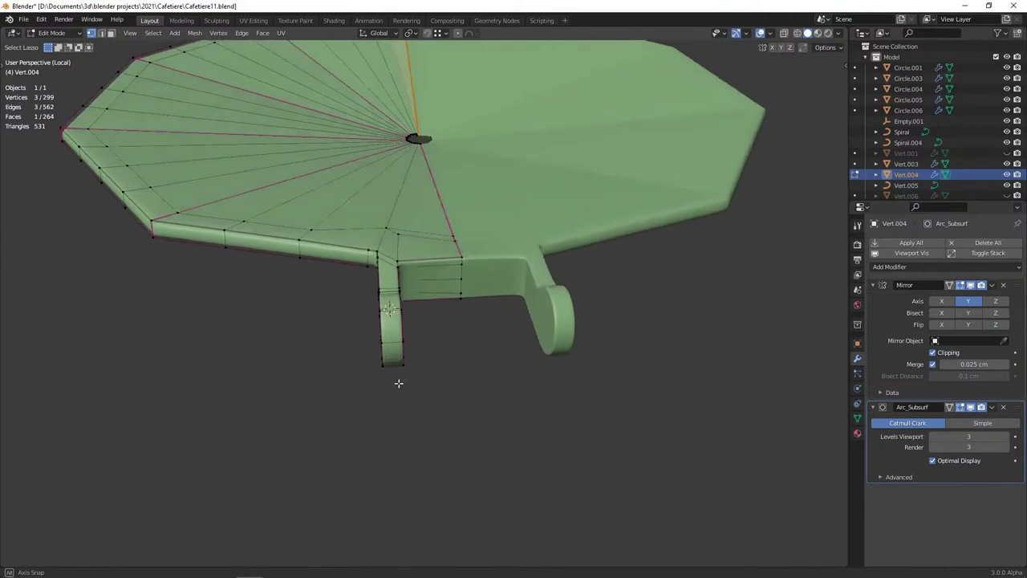
scroll(393, 369, "up", 4)
left_click(362, 180)
Slide the junction vertex onto its neighbour and merge by distance, removing 2 vertices
middle_click_drag(361, 180, 371, 222)
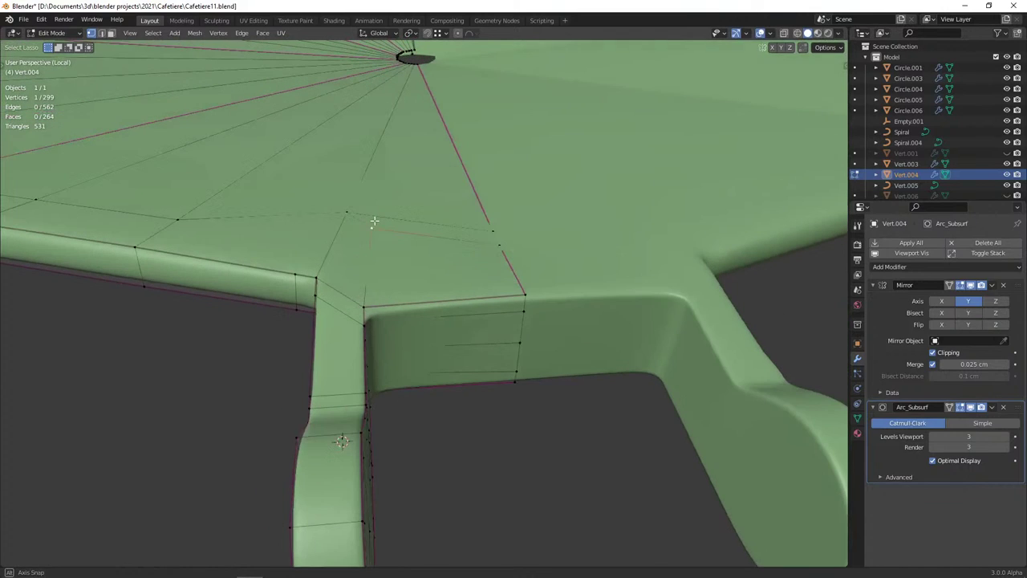
left_click(487, 249, "shift")
key("g")
left_click(374, 177)
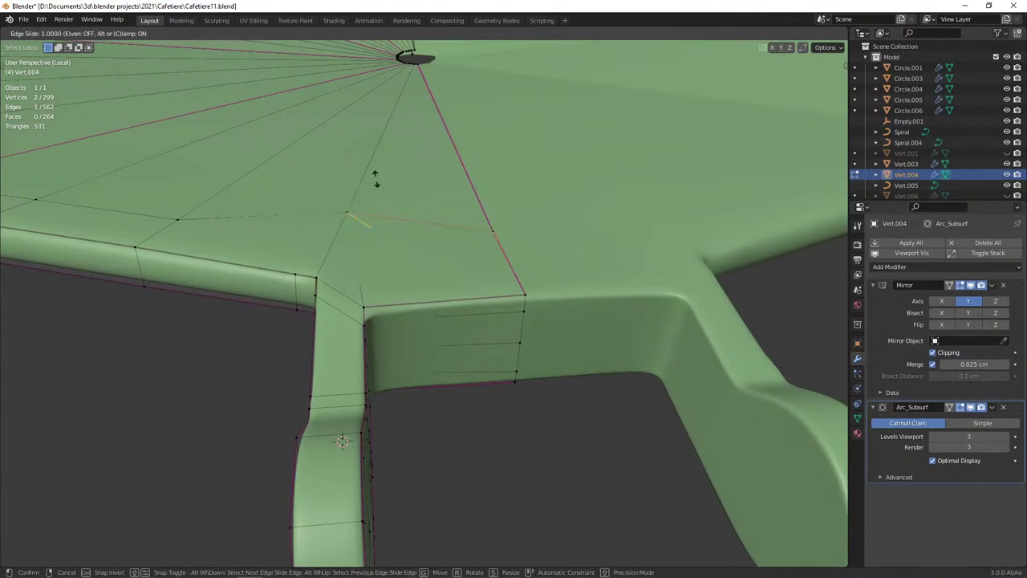
key("a")
key("m")
left_click(374, 160)
key("alt+a")
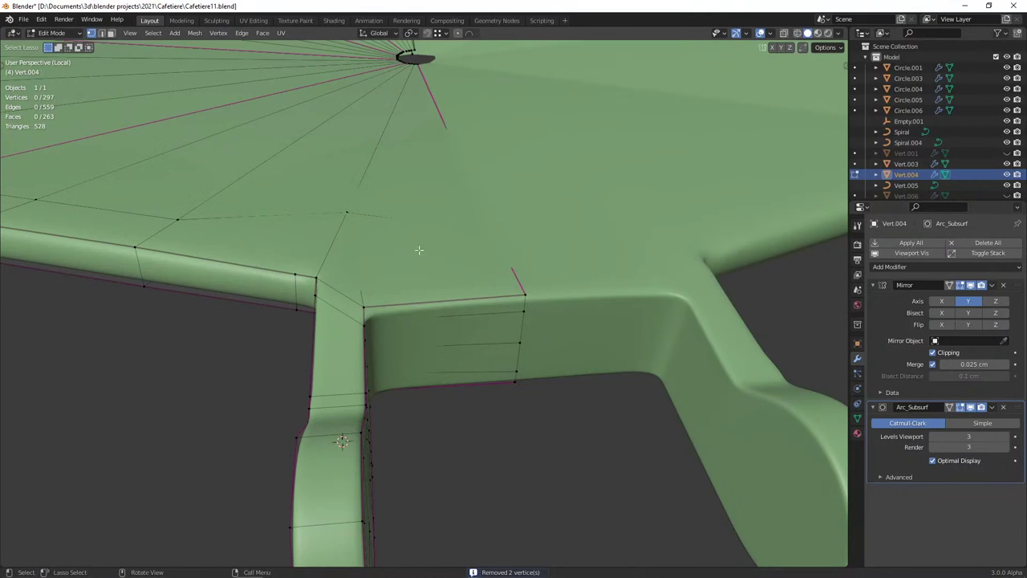
Preview the lid's plate tab in Object Mode, then return to Edit Mode and select a vertex near it
key("Tab")
scroll(435, 271, "down", 3)
scroll(416, 313, "down", 5)
mouse_move(416, 313)
middle_mouse_down()
mouse_move(486, 294)
mouse_move(429, 313)
mouse_move(382, 296)
mouse_move(386, 237)
mouse_move(382, 328)
middle_mouse_up()
scroll(418, 321, "up", 3)
key("Tab")
scroll(402, 332, "up", 2)
left_click(393, 336)
scroll(393, 335, "up", 3)
scroll(386, 238, "down", 5)
scroll(380, 313, "up", 5)
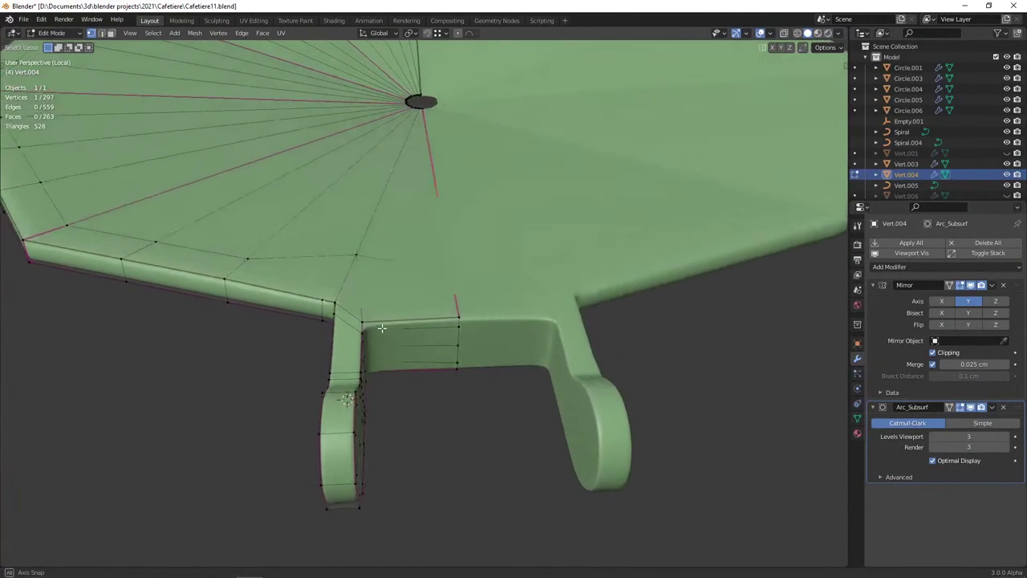
scroll(376, 324, "up", 2)
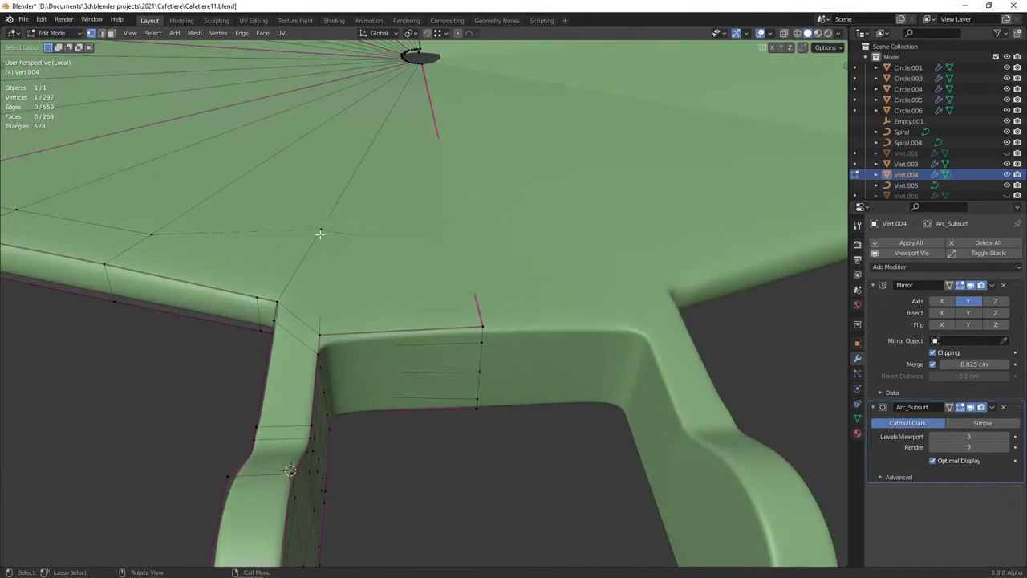
Check the triangle face at the junction in face mode, then return to vertex selection
key("Tab")
key("Tab")
key("3")
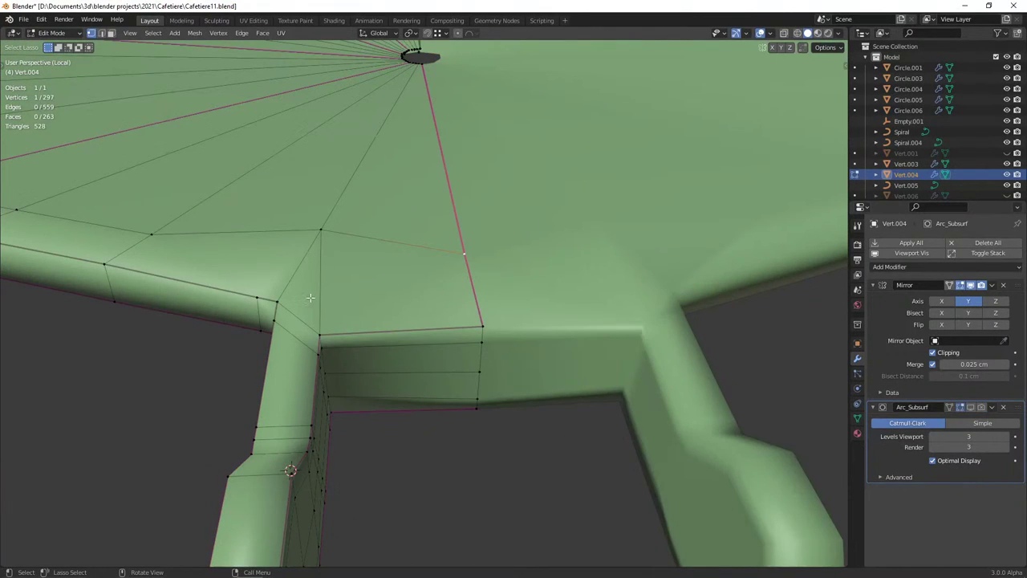
left_click(304, 293)
key("alt+a")
key("1")
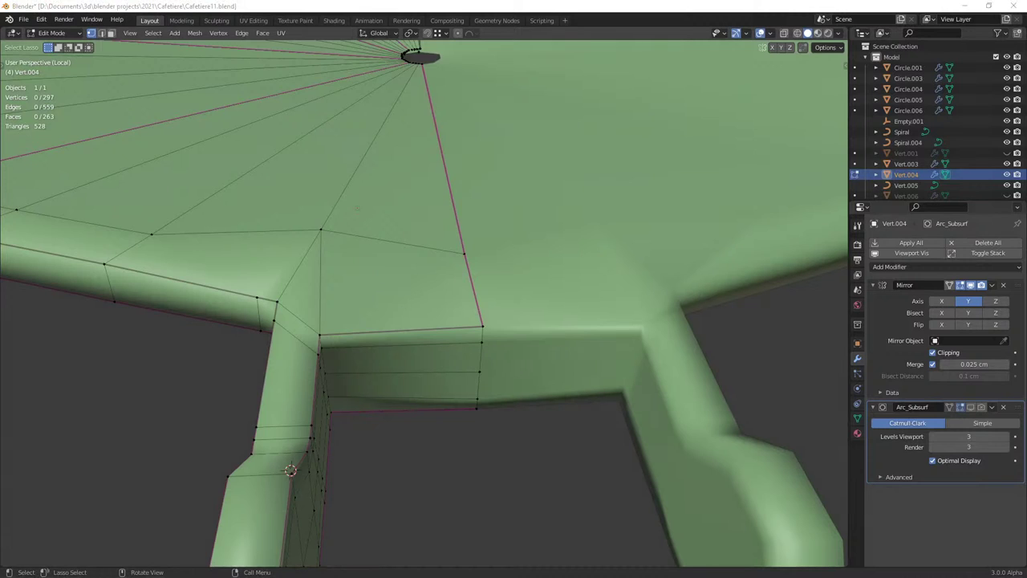
View the lid from directly below and maximize the 3D viewport
key("ctrl+KP_7")
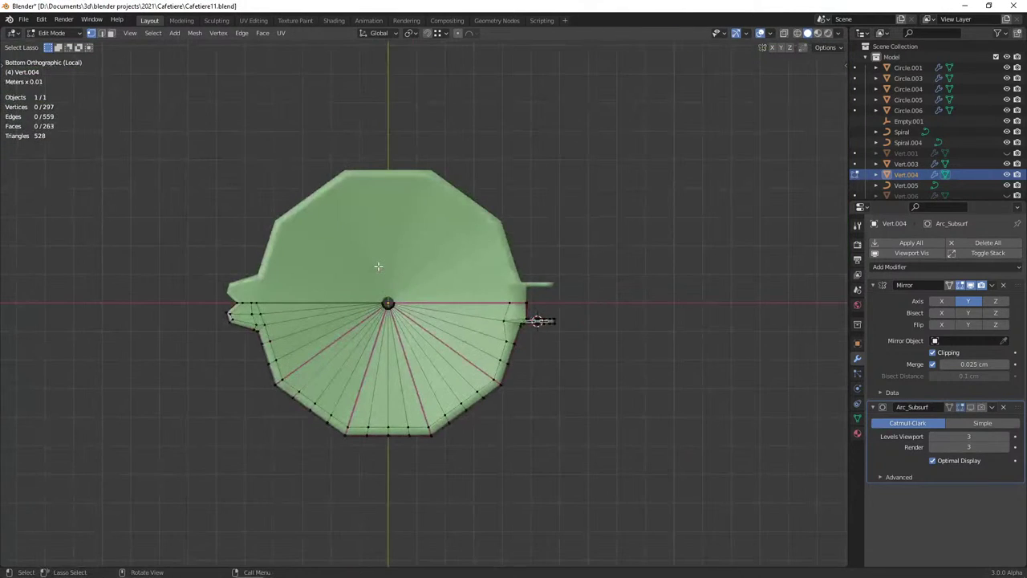
scroll(378, 266, "up", 2)
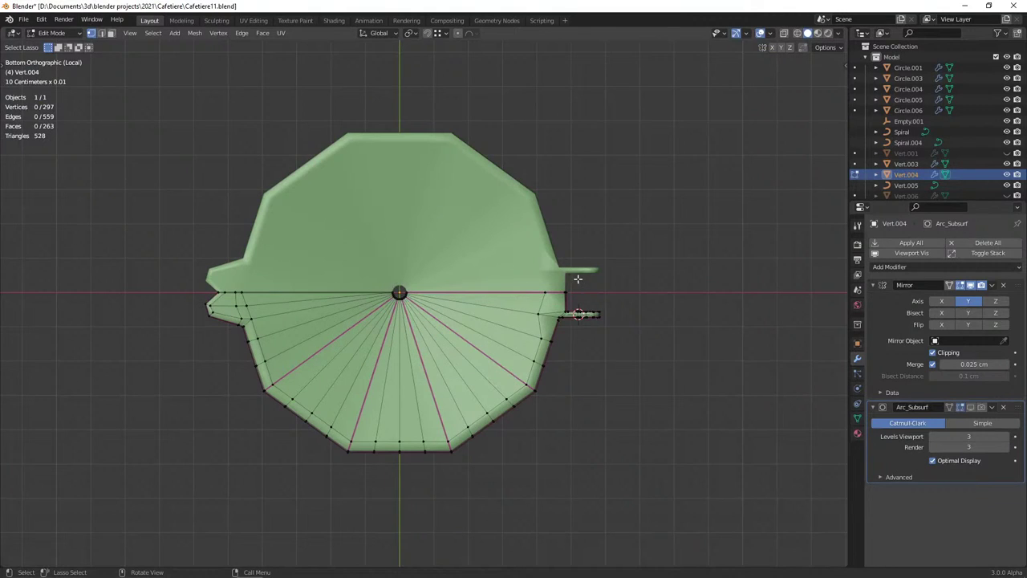
scroll(558, 300, "up", 3)
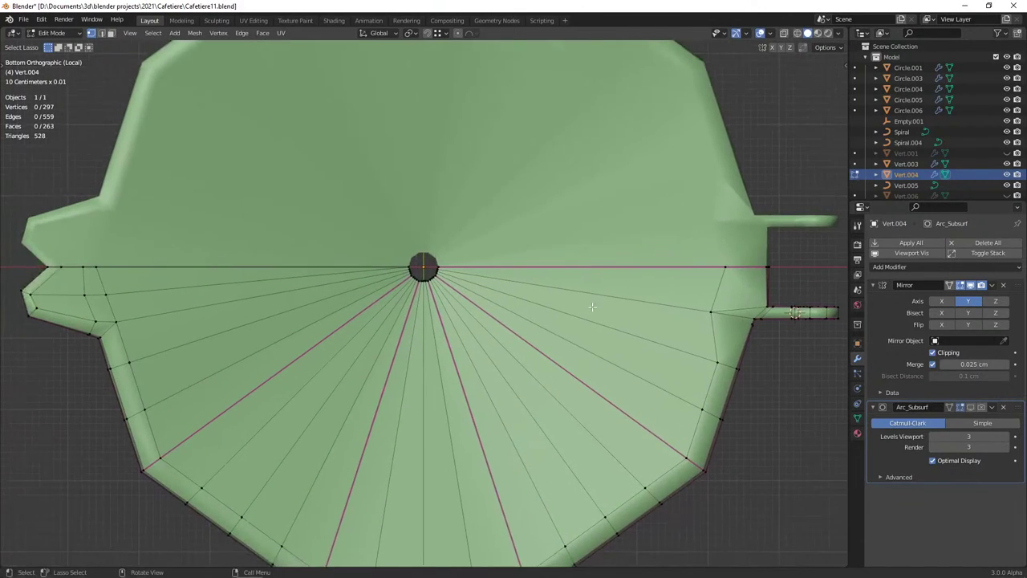
key("ctrl+space")
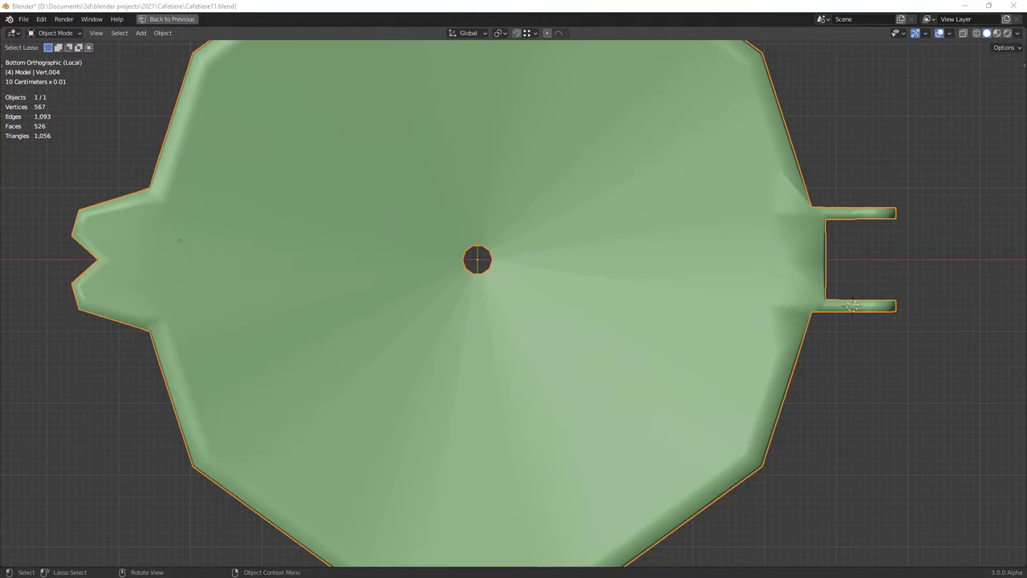
scroll(190, 203, "down", 1)
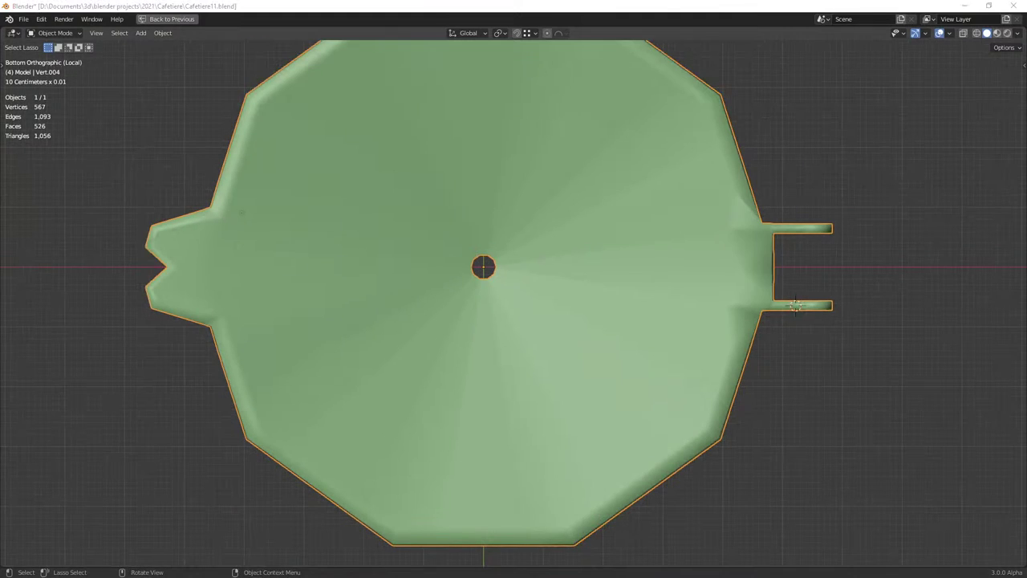
scroll(357, 162, "down", 3)
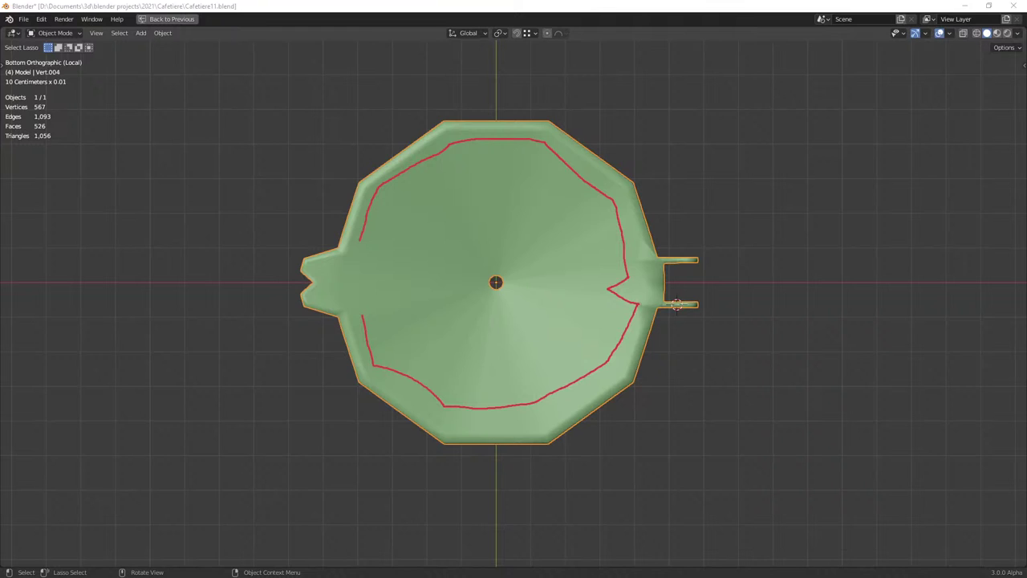
key("Tab")
scroll(527, 292, "up", 2)
scroll(540, 292, "up", 2)
Knife-cut an edge from the hinge tab's inner corner vertex to the centre-line vertex
scroll(545, 277, "up", 3)
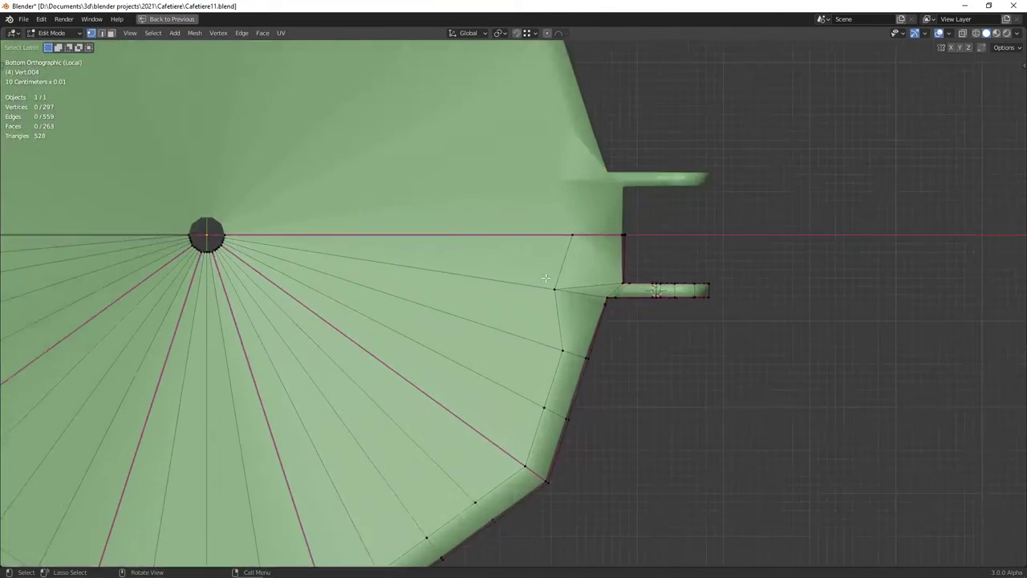
scroll(546, 278, "up", 1)
mouse_move(546, 277)
middle_mouse_down("shift")
mouse_move(653, 301)
mouse_move(520, 302)
mouse_move(480, 318)
middle_mouse_up("shift")
scroll(653, 301, "down", 1)
scroll(520, 301, "up", 1)
scroll(520, 302, "up", 1)
scroll(480, 318, "up", 2)
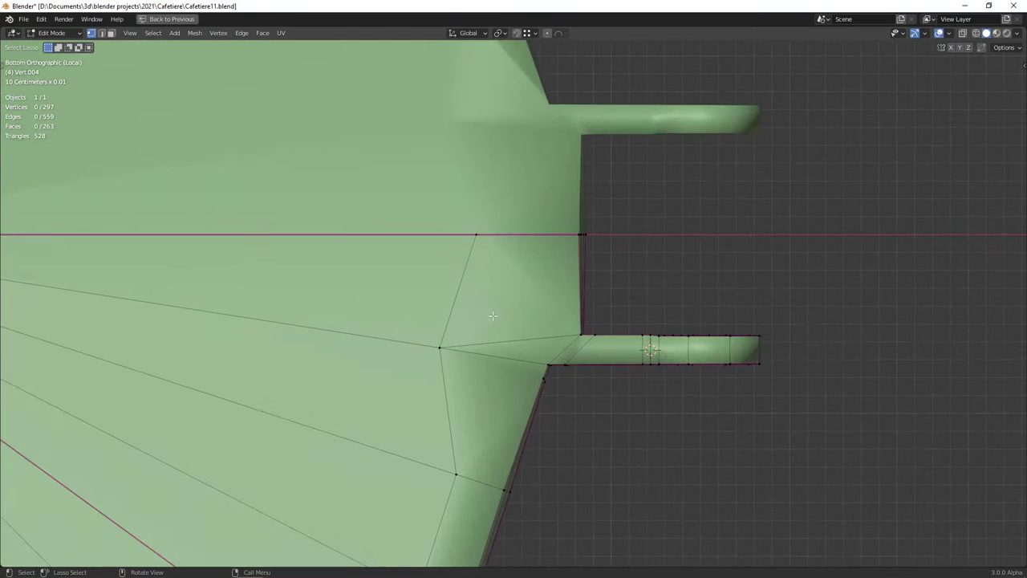
key("k")
left_click(580, 332)
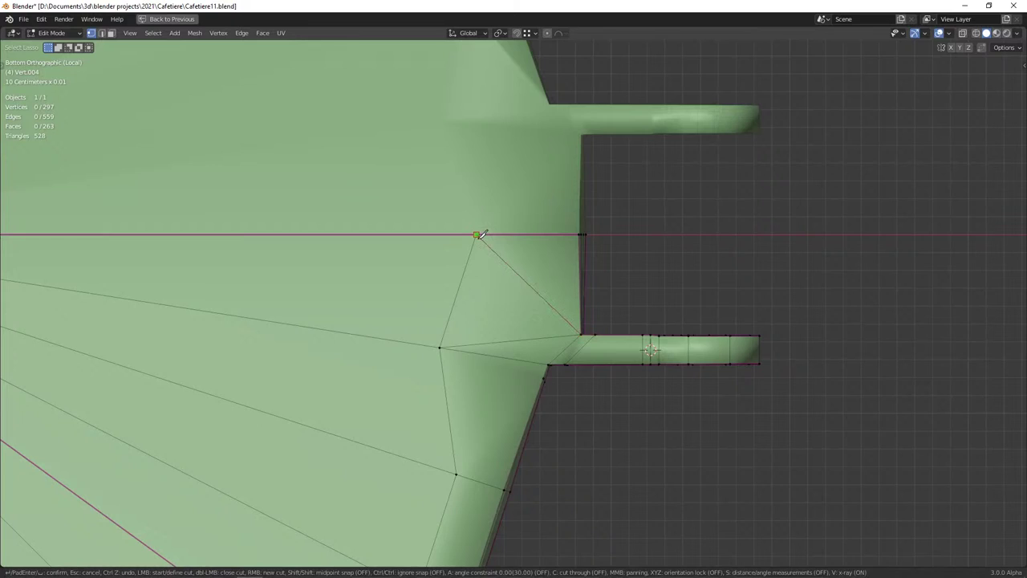
left_click(477, 236)
key("Return")
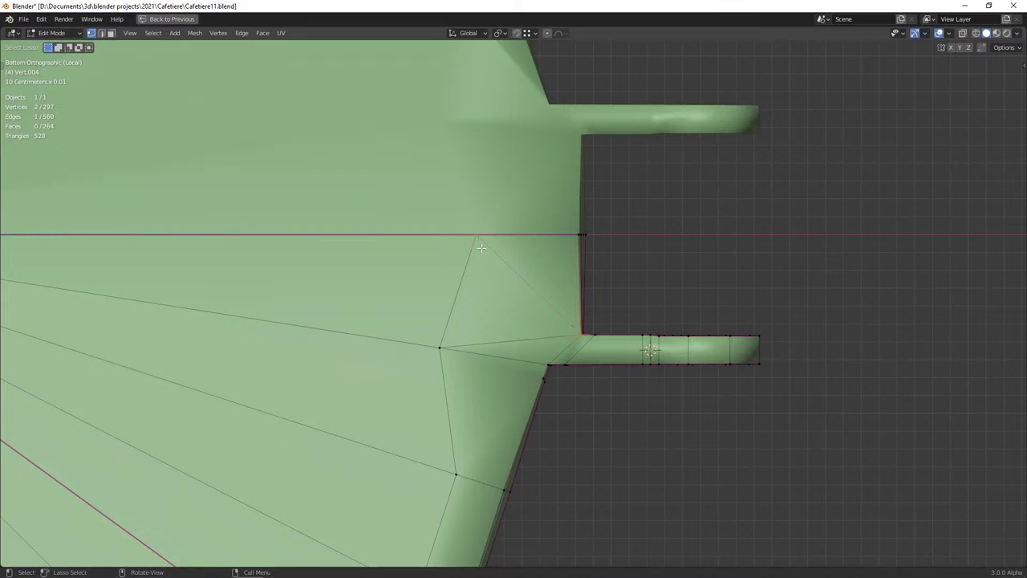
Delete the triangular face beside the hinge tab on the lid underside
middle_click_drag(490, 257, 520, 213)
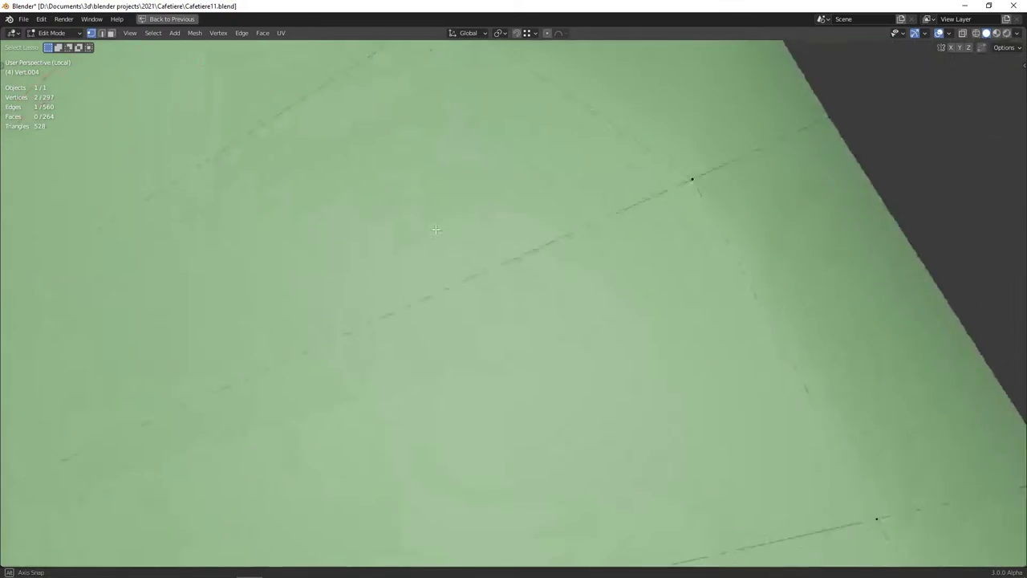
key("3")
left_click(519, 212)
scroll(519, 213, "up", 5)
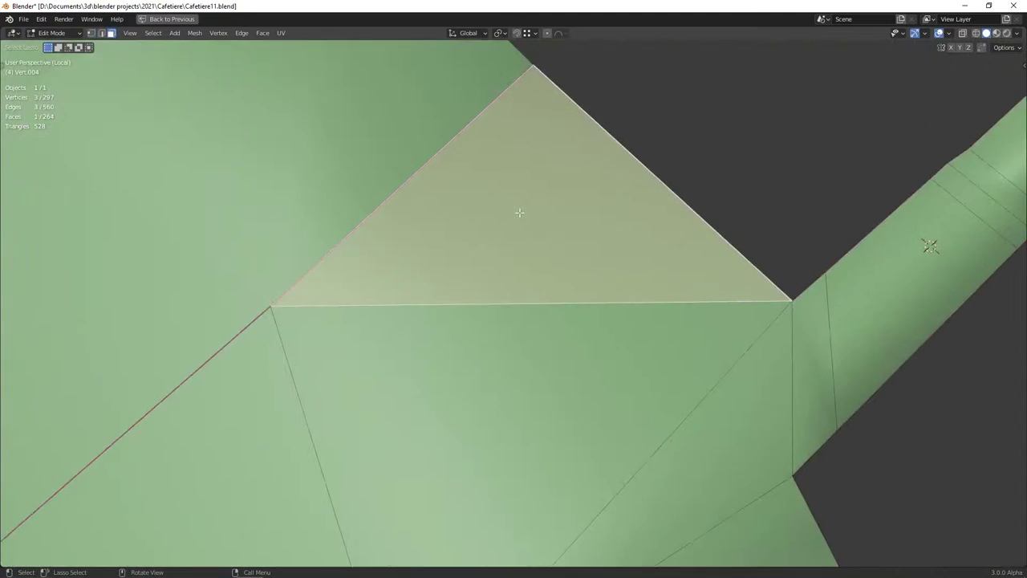
scroll(508, 223, "down", 5)
mouse_move(509, 222)
middle_mouse_down()
mouse_move(347, 384)
mouse_move(541, 279)
mouse_move(521, 304)
middle_mouse_up()
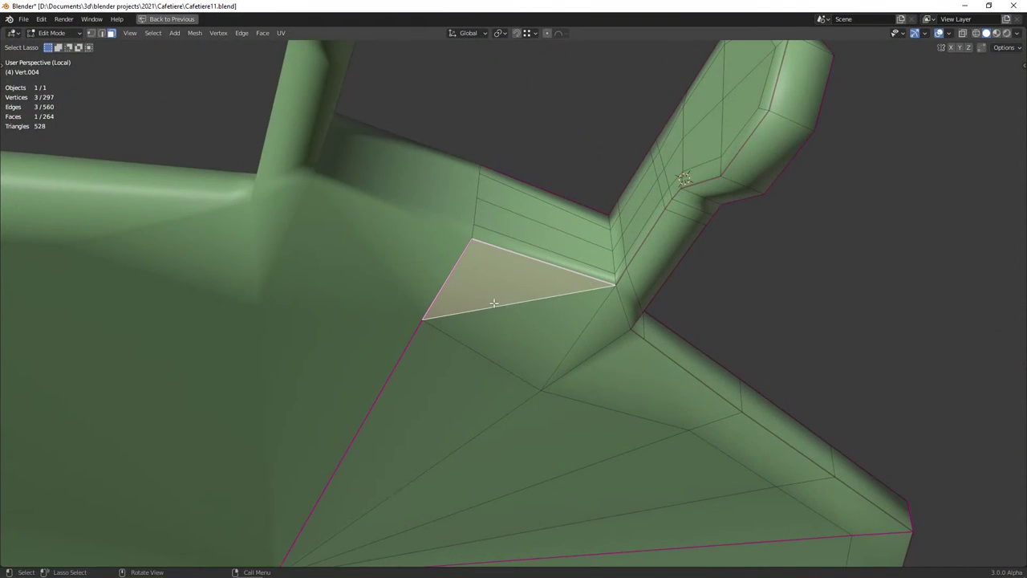
key("x")
left_click(458, 305)
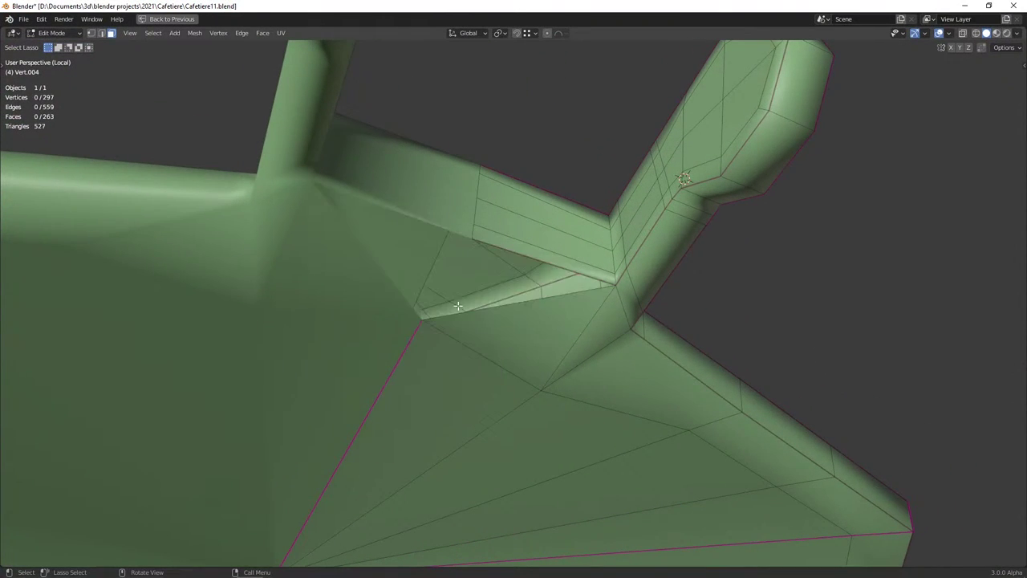
Delete the stray vertex on the edge of the opening under the tab
left_click(589, 275)
middle_click_drag(590, 275, 600, 294)
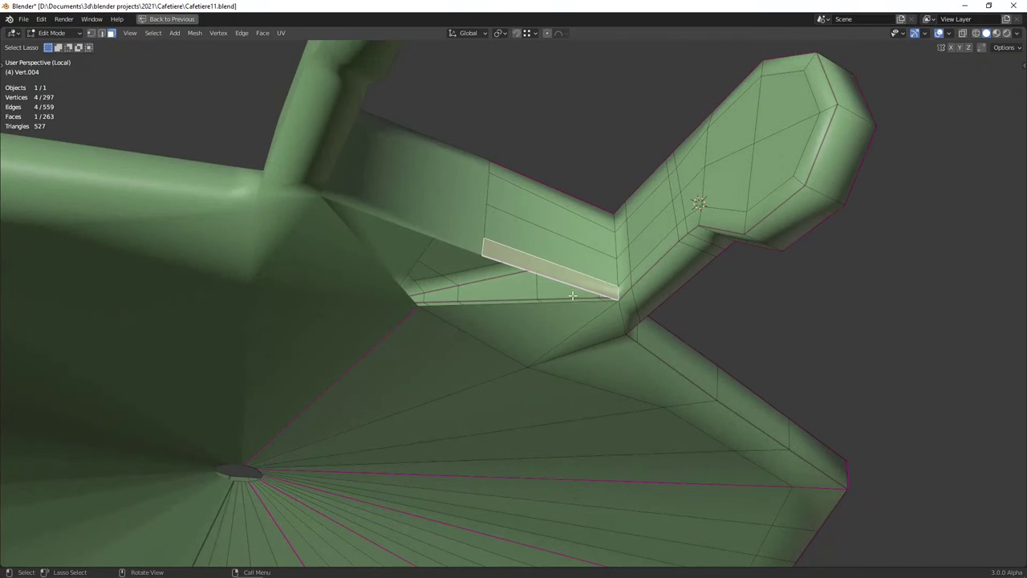
middle_click_drag(572, 296, 564, 274)
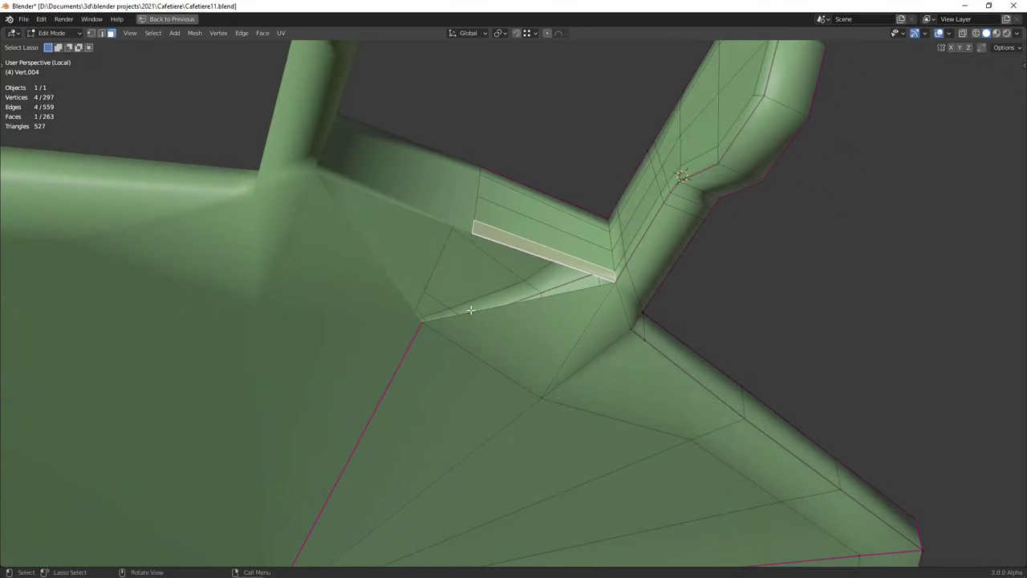
key("1")
left_click(477, 234, "alt")
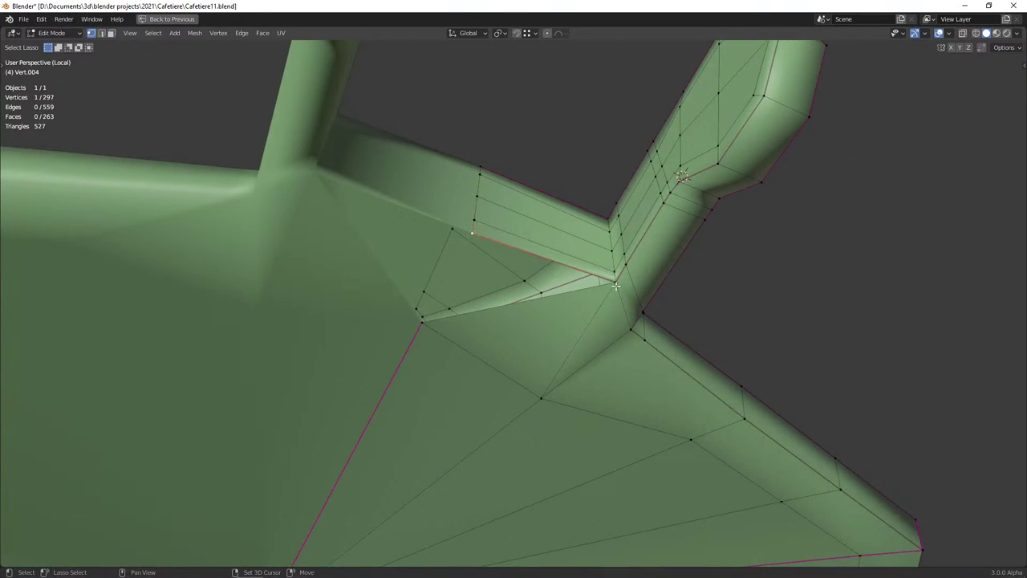
mouse_move(544, 273)
middle_mouse_down()
mouse_move(535, 255)
mouse_move(578, 293)
middle_mouse_up()
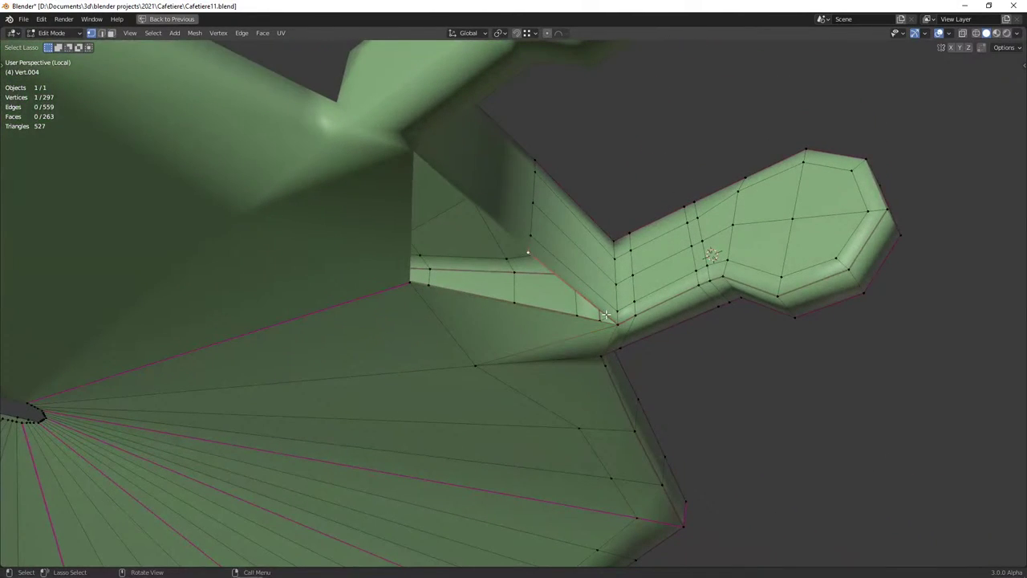
key("x")
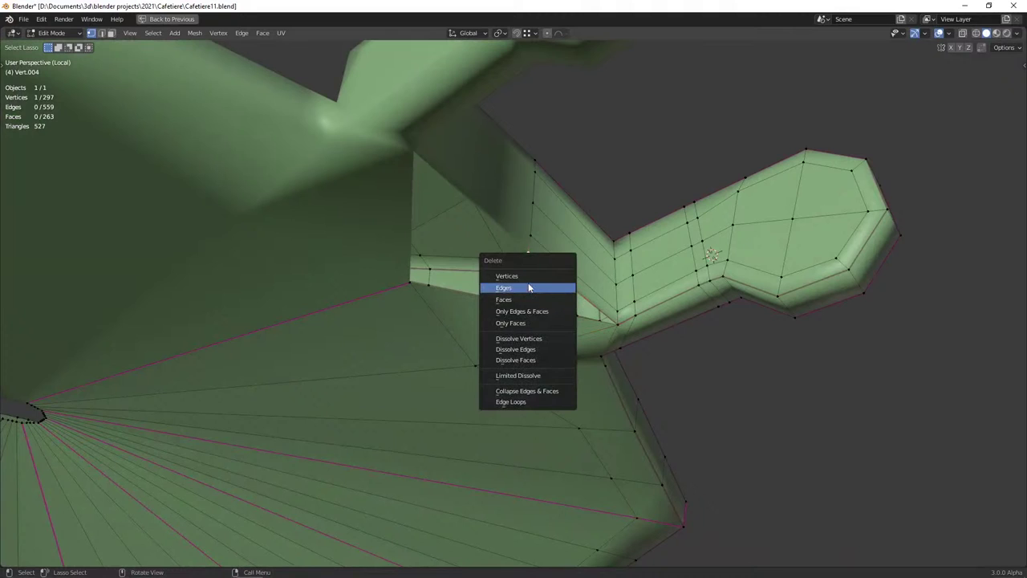
left_click(524, 281)
Extrude a new vertex from the tab's corner vertex and raise it 0.137 cm along Z
middle_click_drag(610, 302, 433, 293)
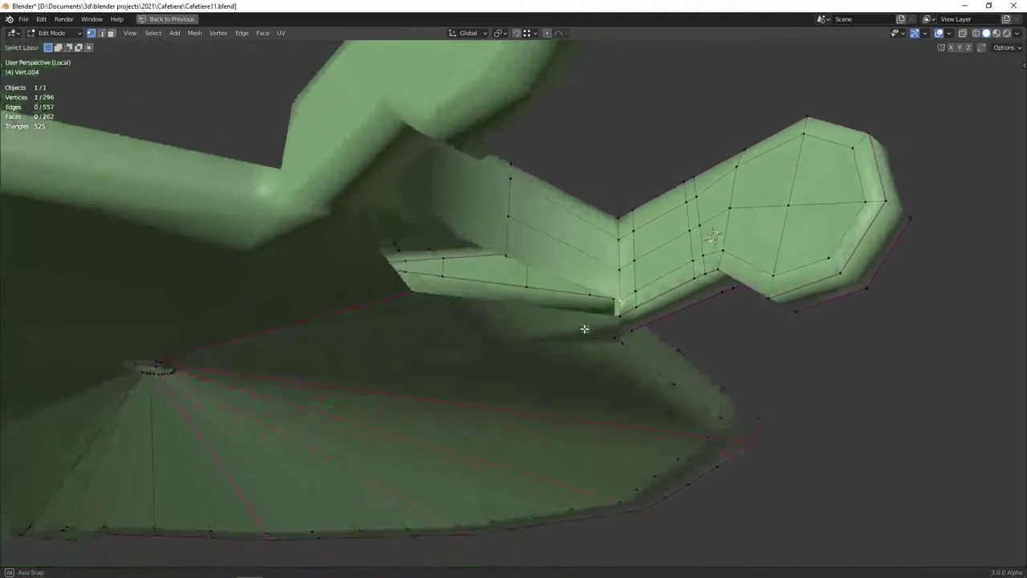
left_click(427, 291)
key("e")
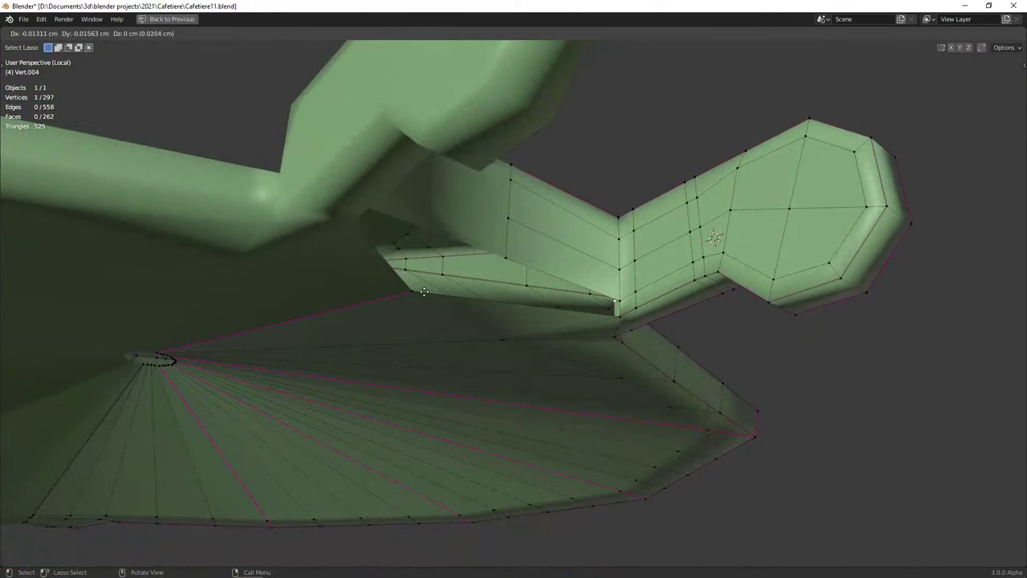
key("shift+z")
left_click(412, 293)
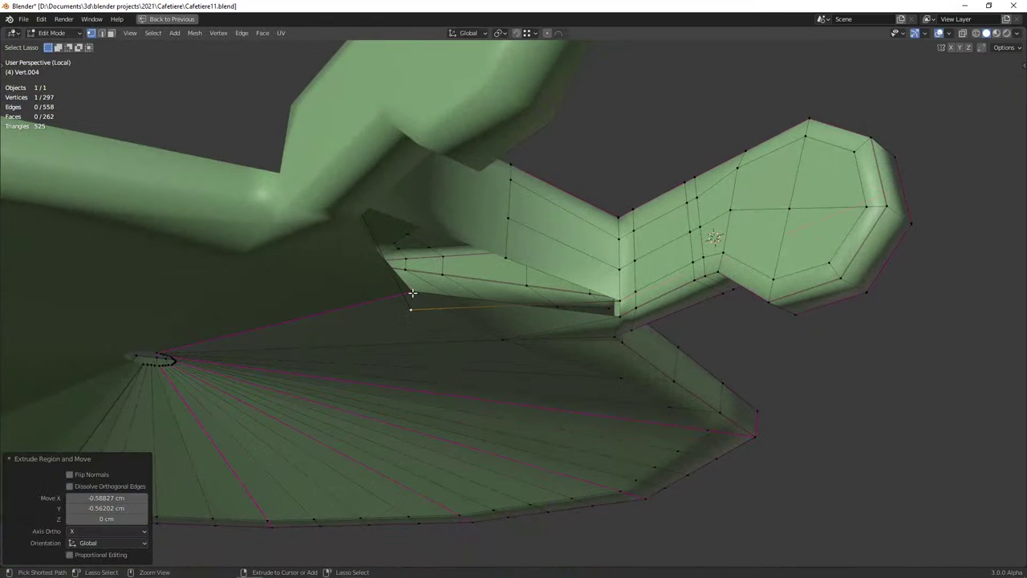
key("g")
key("z")
left_click(467, 282)
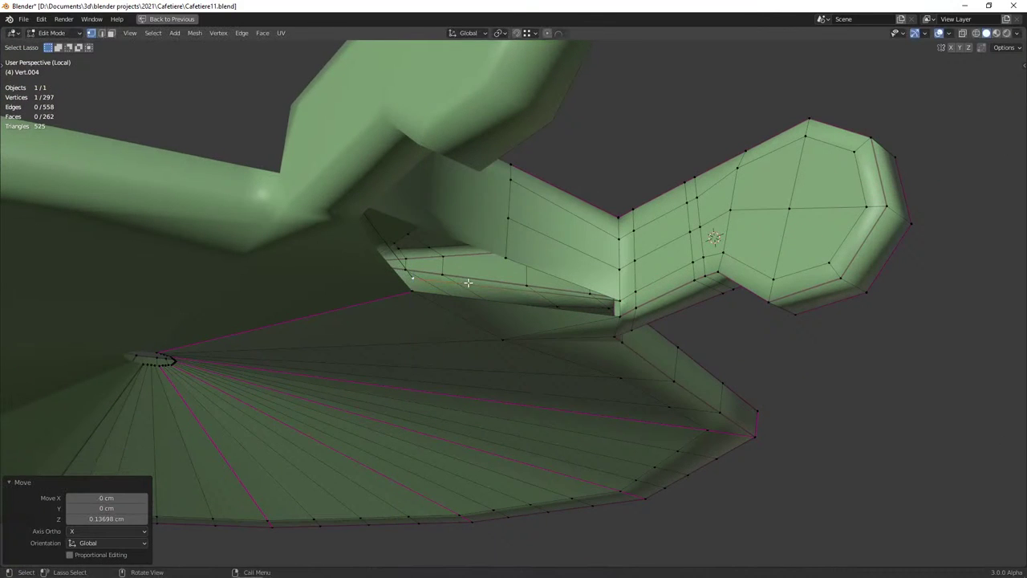
Fill the two gaps at the hinge-tab junction with new faces
middle_click_drag(468, 283, 107, 312)
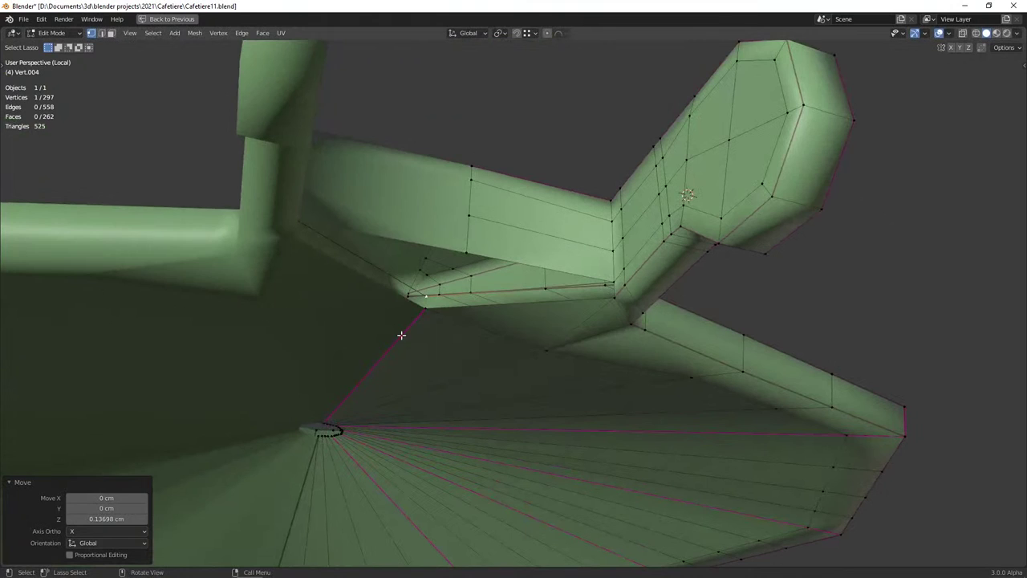
mouse_move(401, 334)
middle_mouse_down()
mouse_move(541, 358)
mouse_move(504, 238)
middle_mouse_up()
key("2")
left_click(514, 248)
left_click(517, 289, "shift")
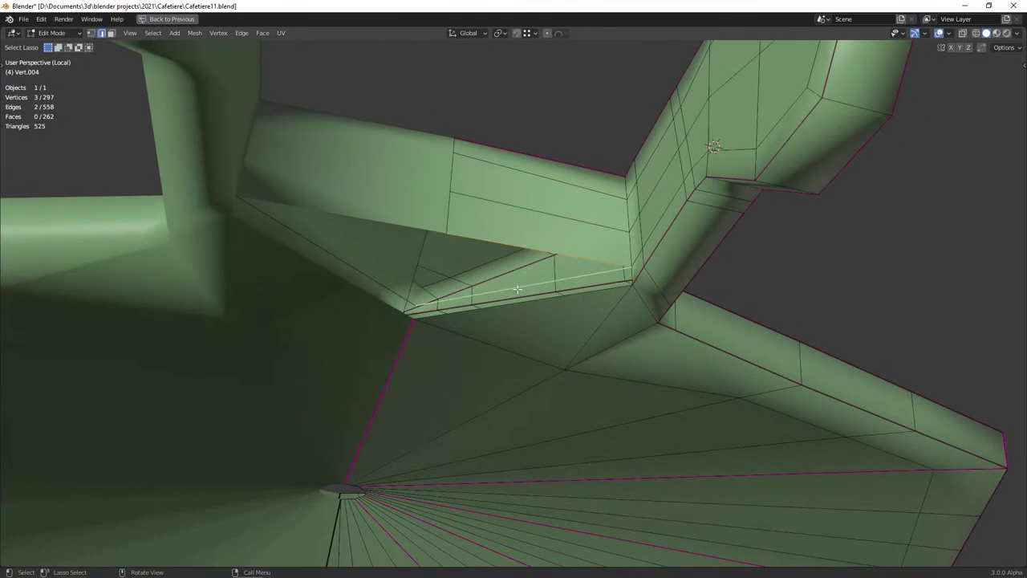
key("f")
left_click(627, 279)
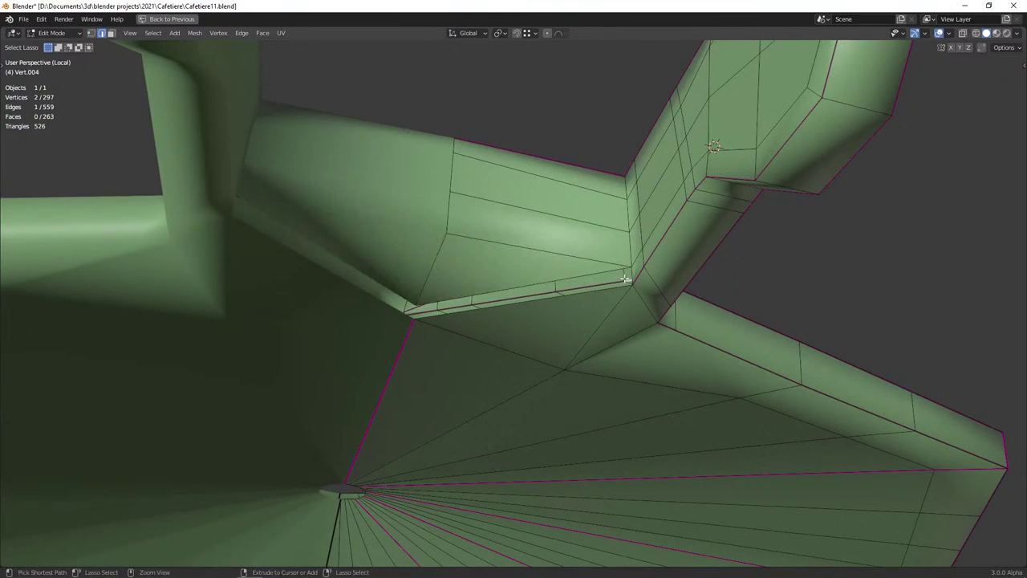
key("f")
Select the long lower edge, other strip edges and the thin strip face
mouse_move(573, 321)
middle_mouse_down()
mouse_move(565, 279)
mouse_move(431, 296)
middle_mouse_up()
left_click(572, 289, "shift")
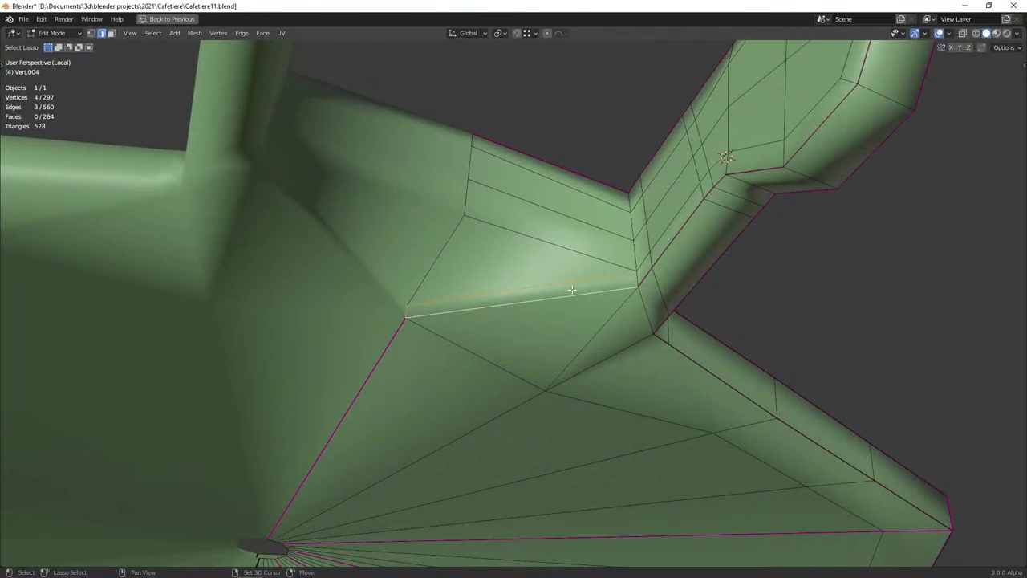
left_click(614, 277, "shift")
left_click(553, 228, "shift")
Crease the selected junction edges, then select only the diagonal edge with the sidebar shown
middle_click_drag(554, 228, 544, 305)
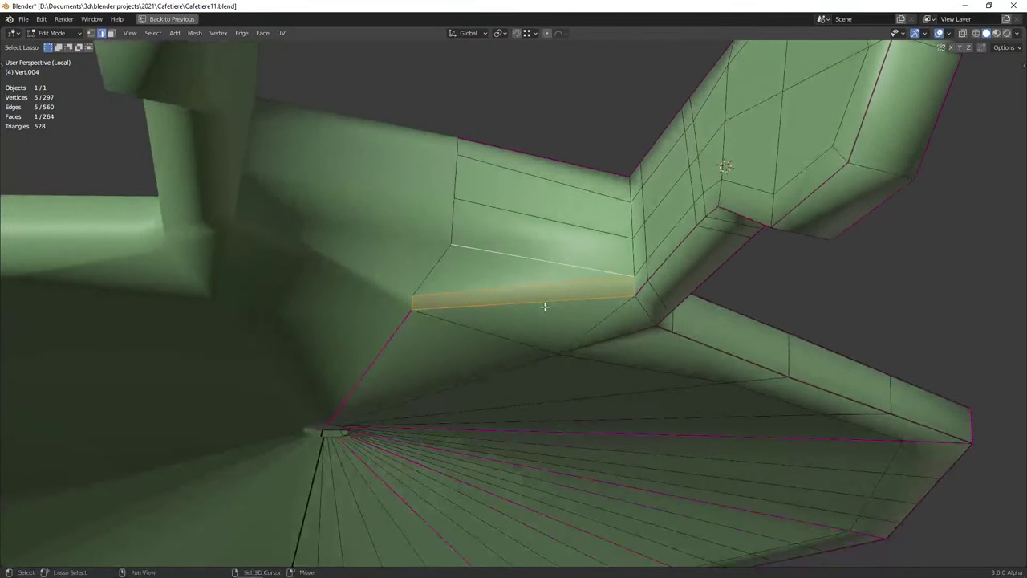
key("shift+e")
left_click(428, 332)
left_click(402, 325)
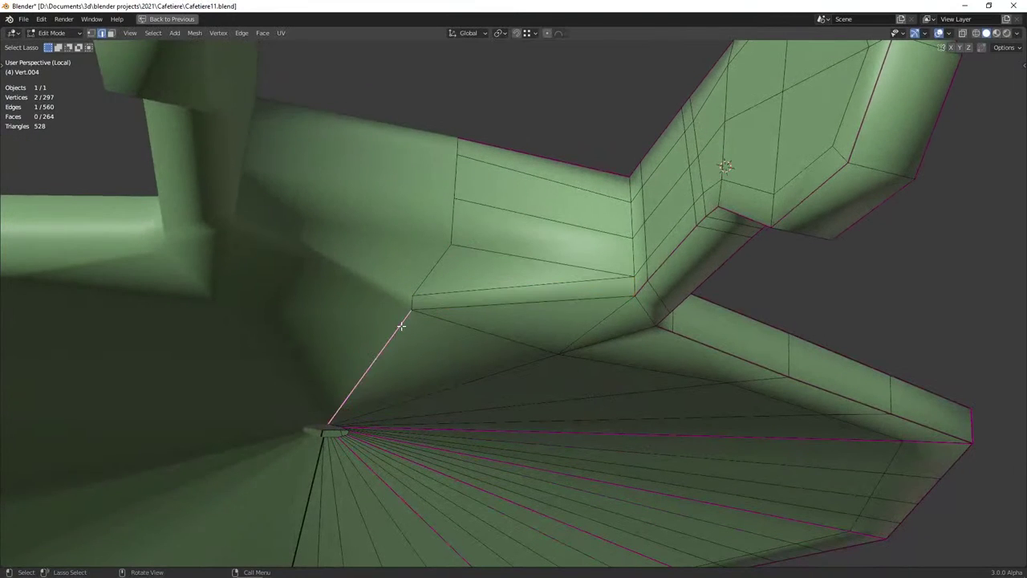
key("n")
Crease the edges of the thin strip face at the tab junction
left_click(522, 308)
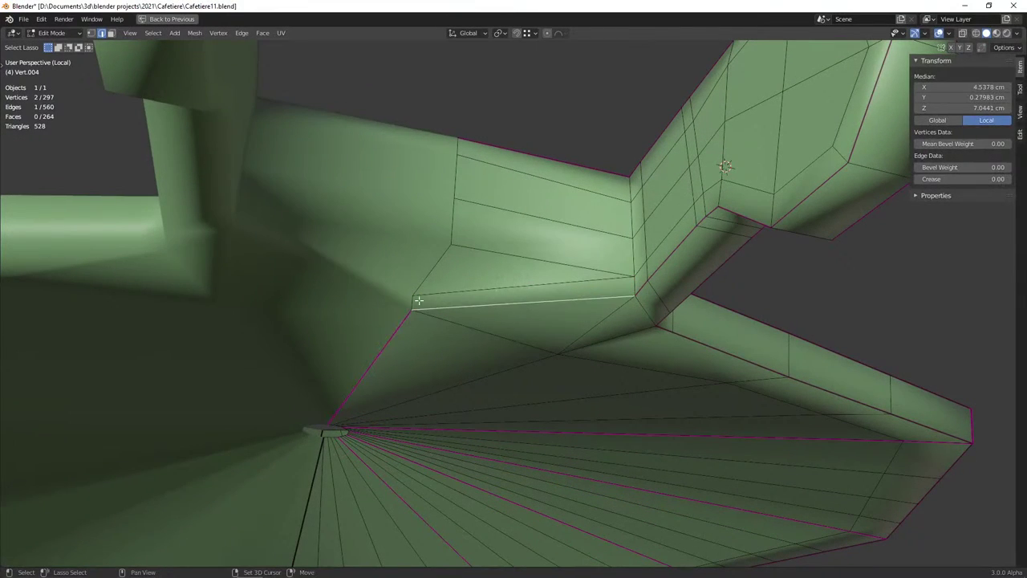
left_click(520, 285, "shift")
left_click(634, 287, "shift")
key("shift+e")
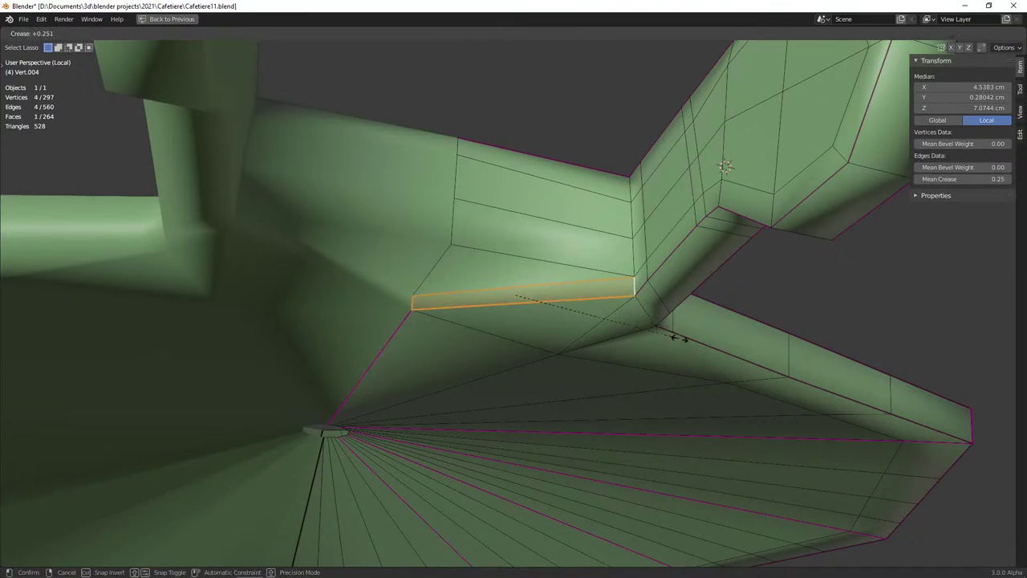
left_click(753, 399)
Preview the smoothed lid in Object Mode with subdivision level raised to 2
key("Tab")
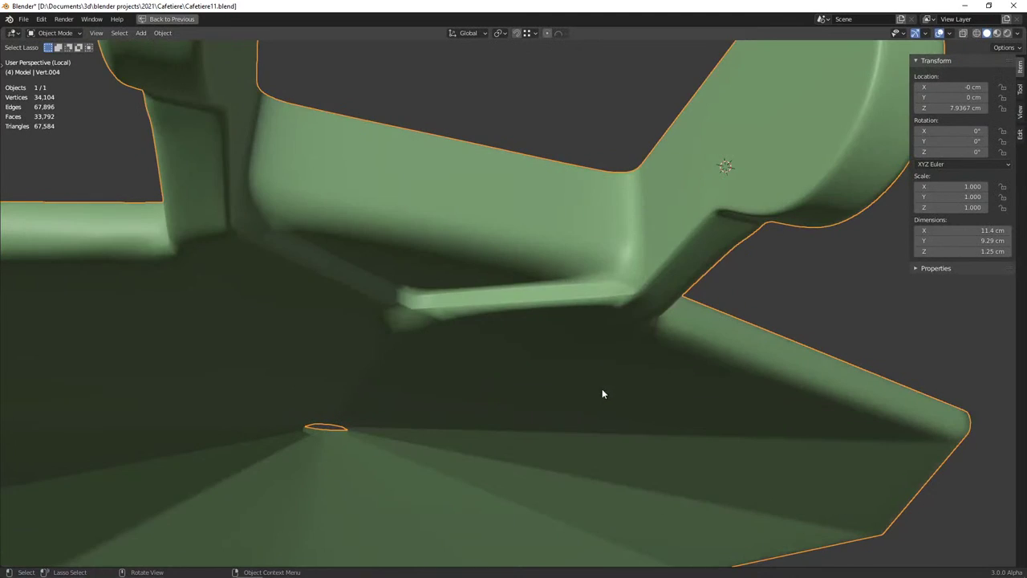
middle_click_drag(553, 372, 543, 323)
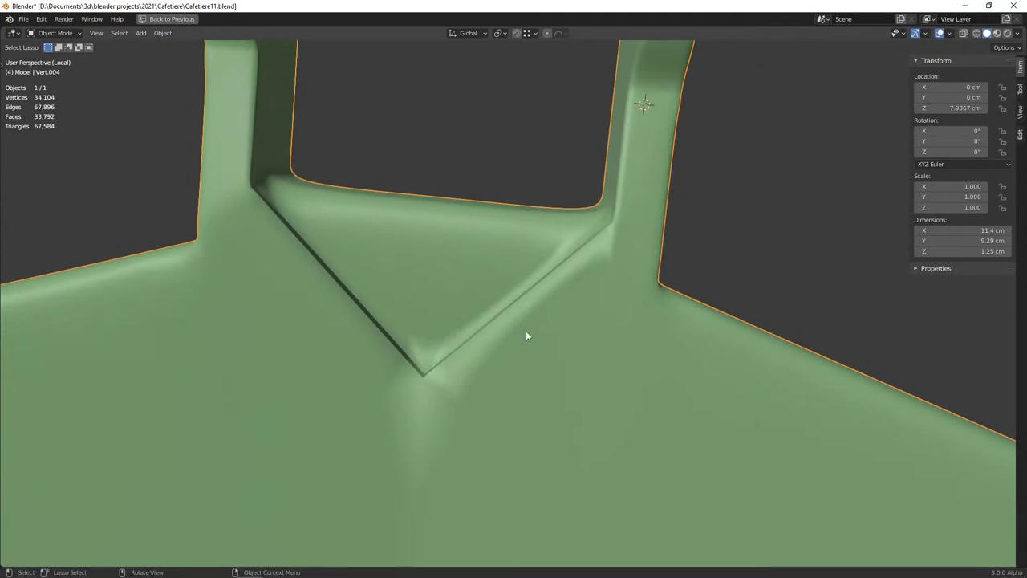
key("ctrl+1")
key("ctrl+2")
key("Tab")
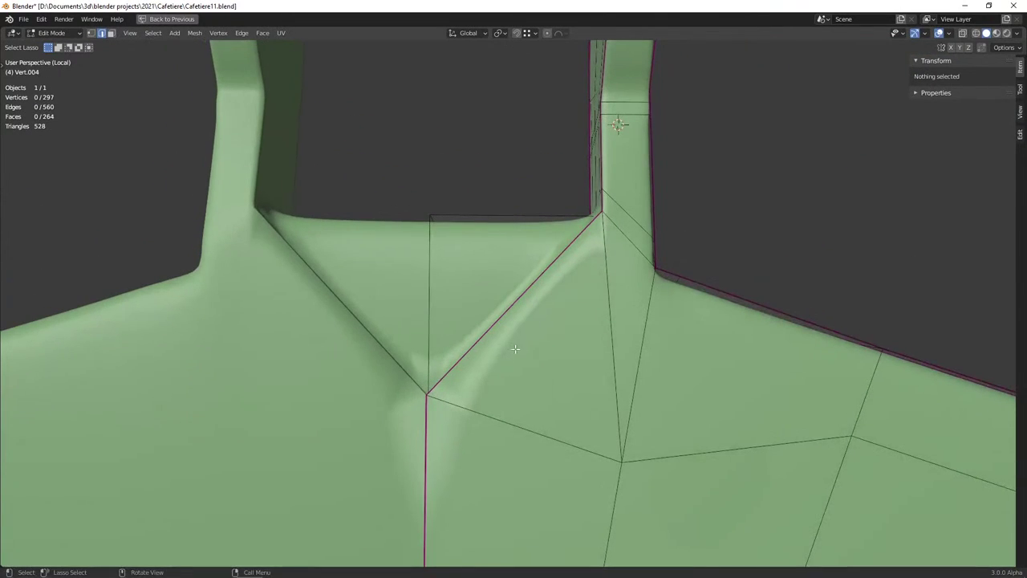
Dissolve the stray edge on the right hinge tab, leaving the junction edge uncreased
scroll(519, 354, "down", 3)
mouse_move(527, 356)
middle_mouse_down()
mouse_move(560, 413)
mouse_move(562, 377)
middle_mouse_up()
left_click(573, 153)
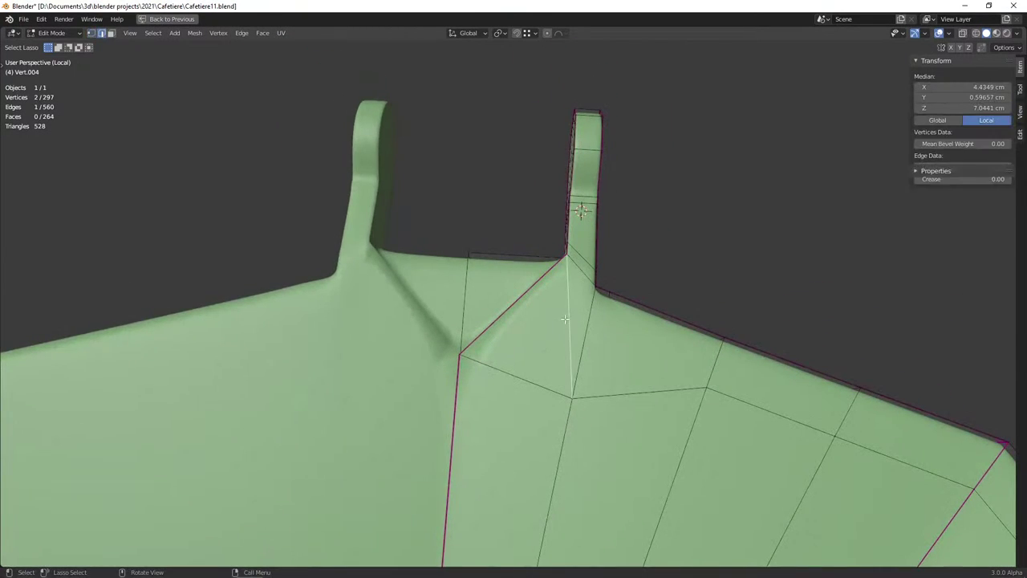
key("ctrl+x")
middle_click_drag(543, 332, 482, 337)
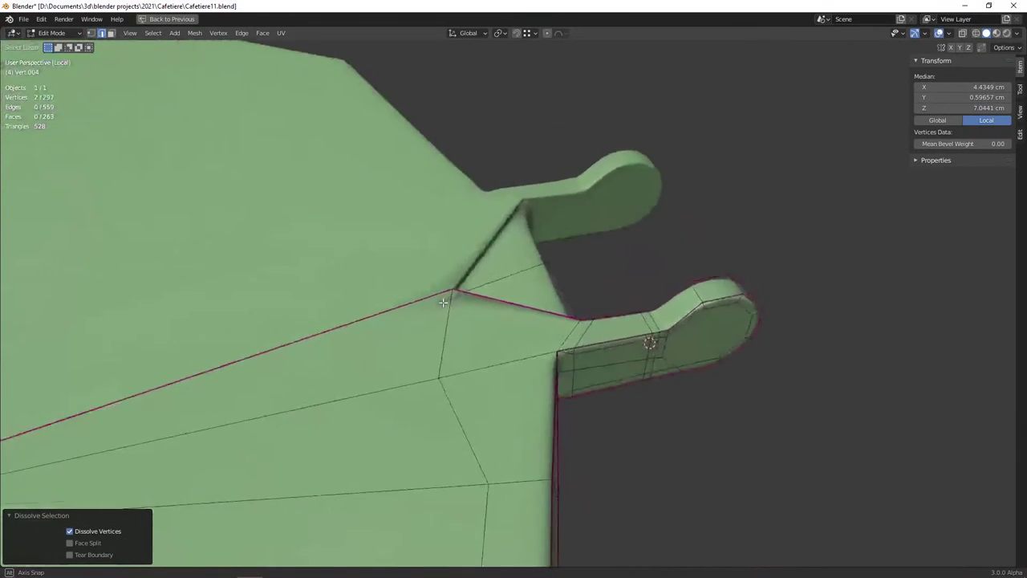
left_click(445, 331)
key("shift+e")
key("Escape")
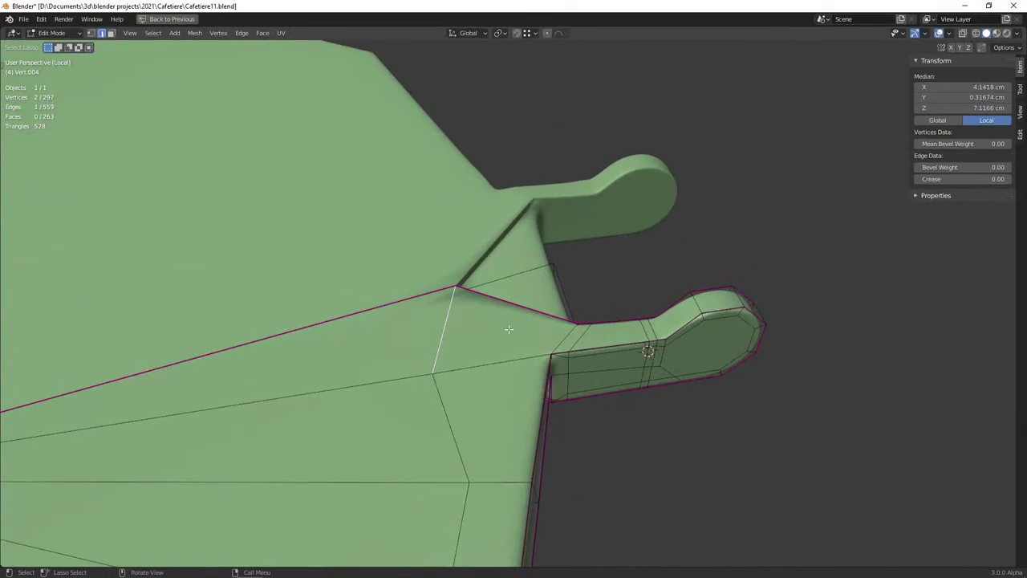
middle_click_drag(509, 329, 374, 221)
Add an edge loop around the lid and preview it at subdivision level 2
key("ctrl+r")
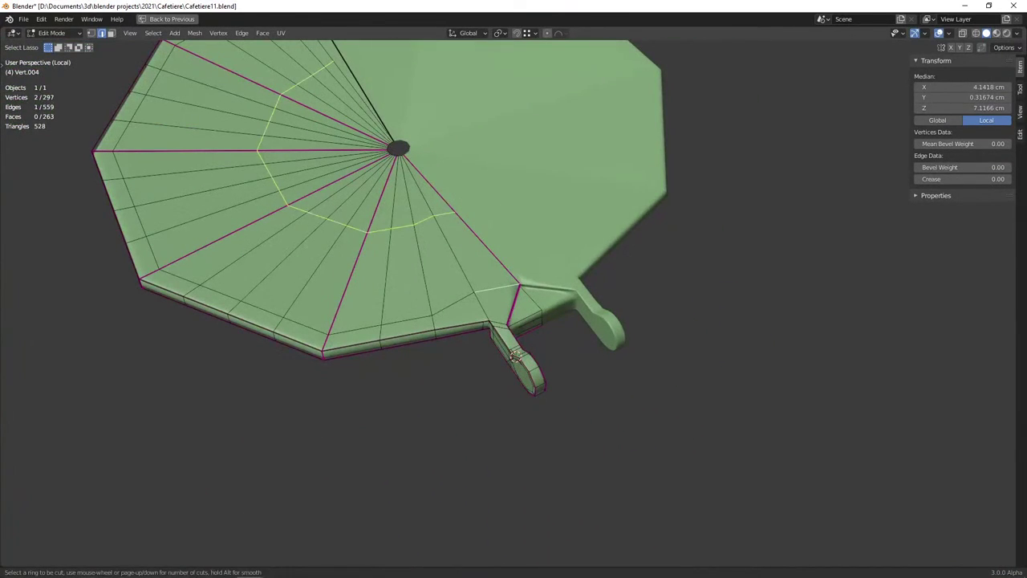
left_click(371, 229)
left_click(370, 313)
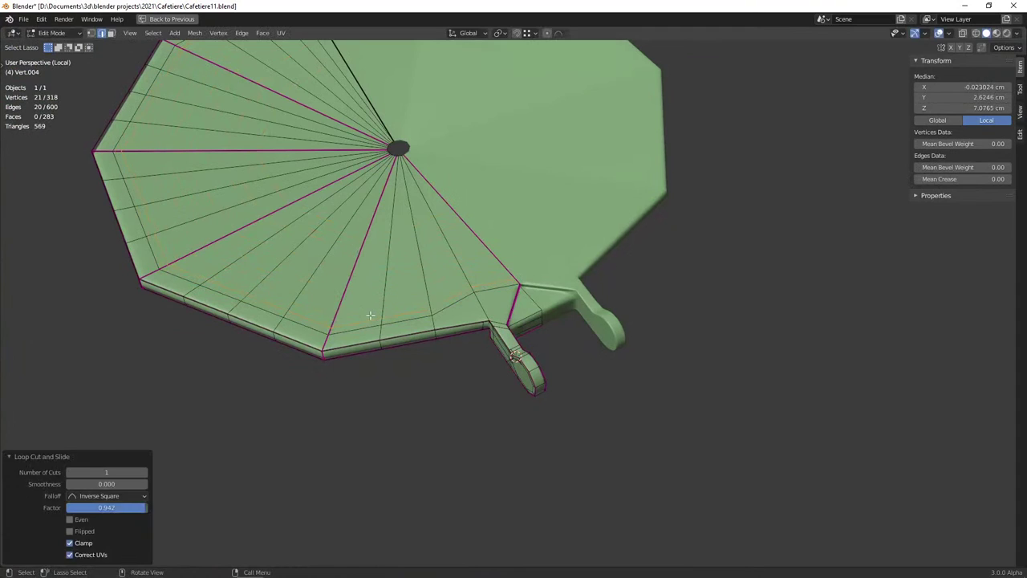
key("Tab")
scroll(482, 314, "up", 2)
scroll(482, 314, "up", 3)
key("ctrl+2")
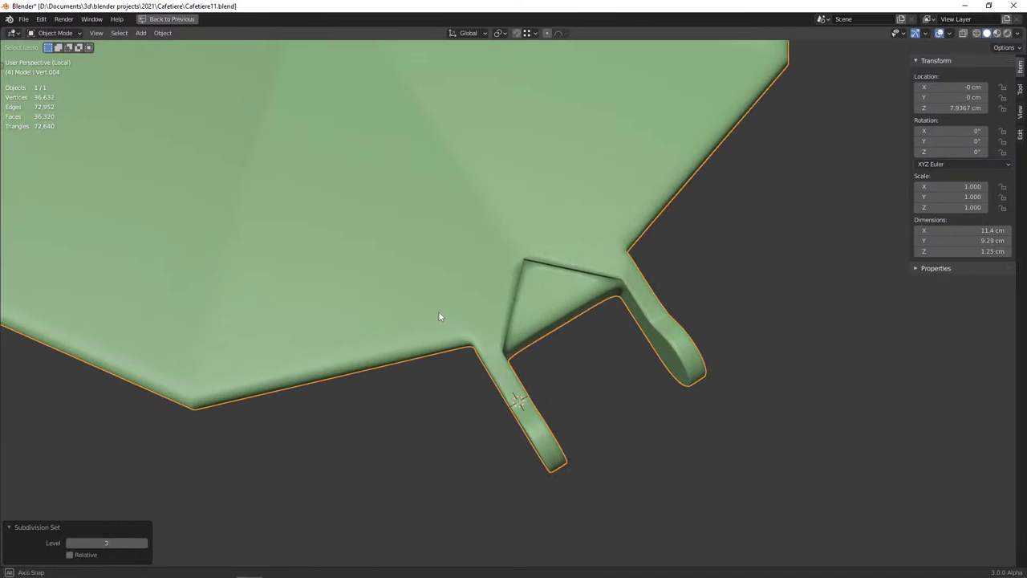
mouse_move(442, 317)
middle_mouse_down()
mouse_move(508, 451)
mouse_move(522, 375)
mouse_move(486, 267)
middle_mouse_up()
key("Tab")
Dissolve the extra edge loop and recheck the smoothed tab
scroll(508, 451, "up", 2)
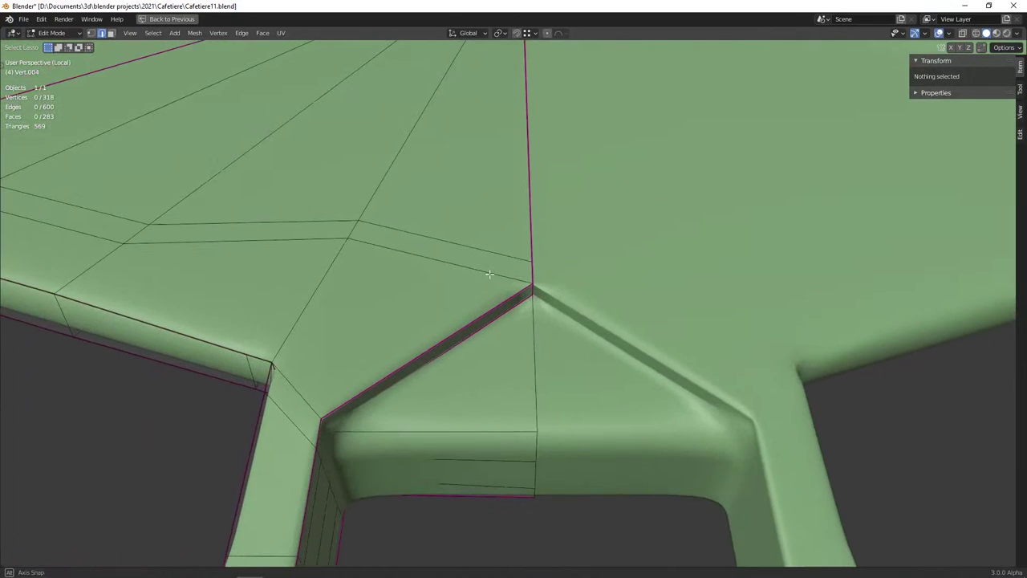
middle_click_drag(415, 305, 447, 290)
key("1")
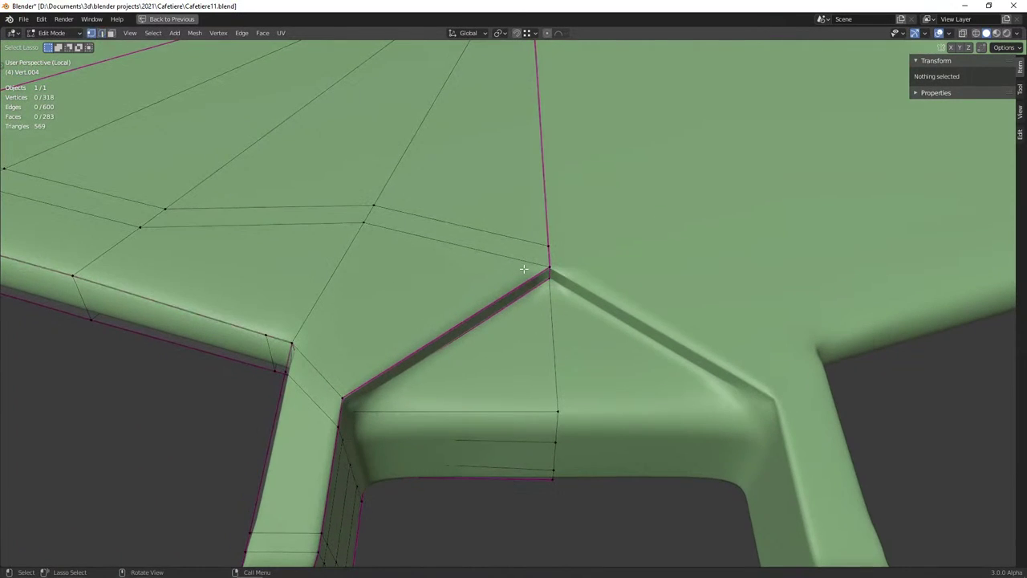
left_click(411, 241, "alt")
key("ctrl+x")
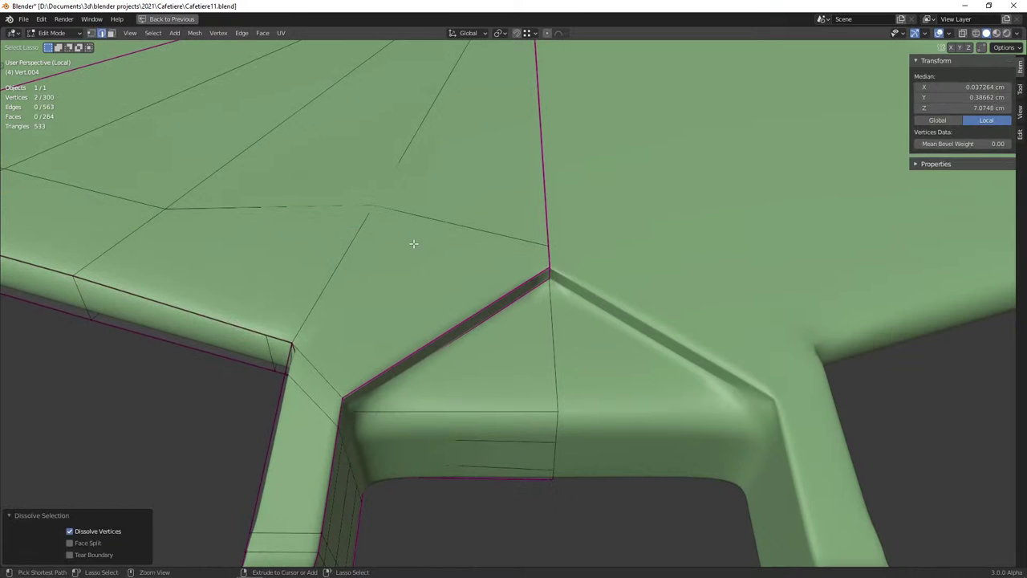
key("Tab")
middle_click_drag(515, 273, 348, 268)
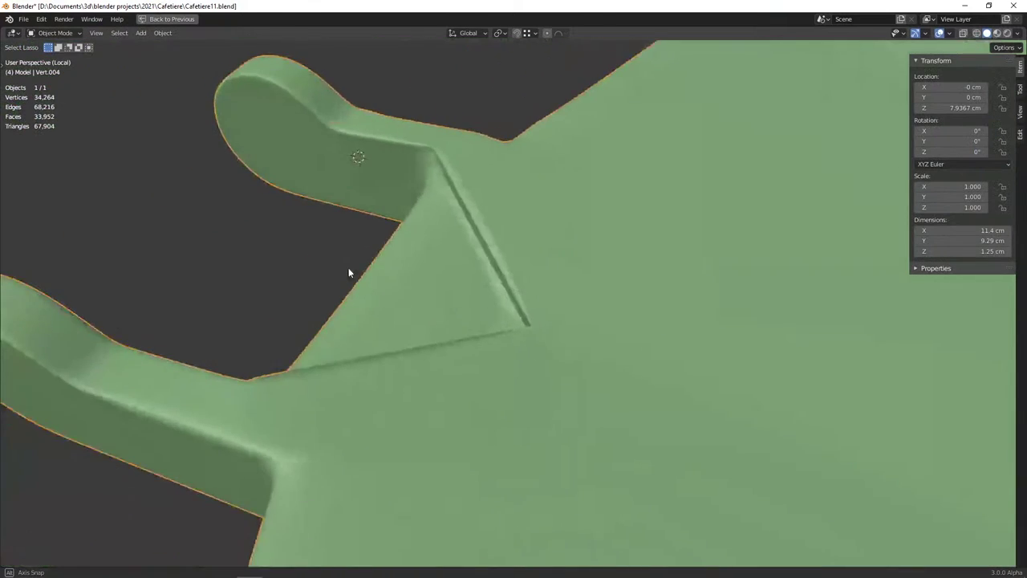
key("Tab")
Inset the triangular face at the hinge-tab junction
mouse_move(472, 276)
middle_mouse_down()
mouse_move(509, 316)
mouse_move(525, 298)
mouse_move(449, 330)
mouse_move(433, 278)
mouse_move(442, 367)
mouse_move(424, 401)
middle_mouse_up()
key("3")
left_click(443, 340)
scroll(404, 394, "up", 3)
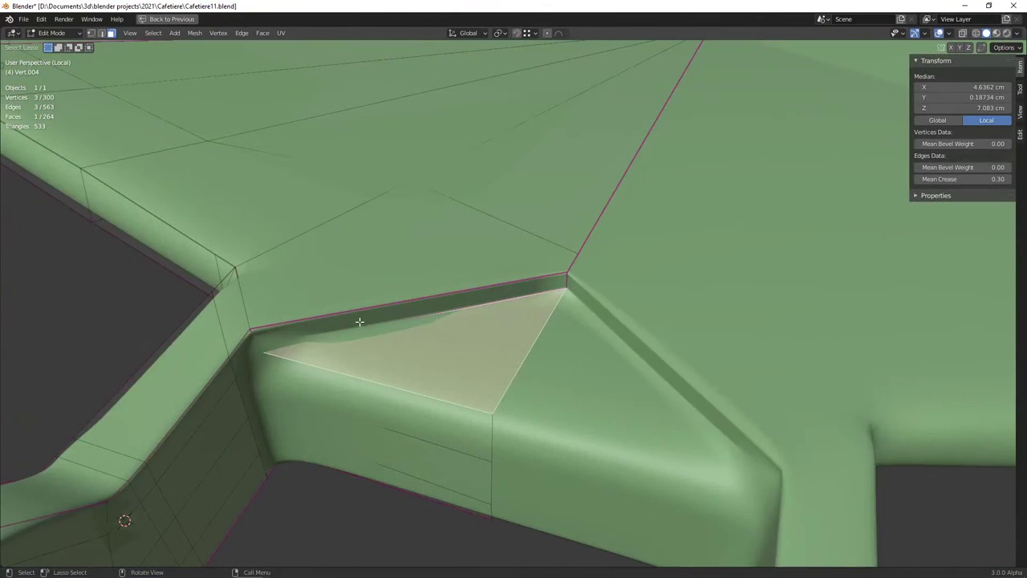
key("i")
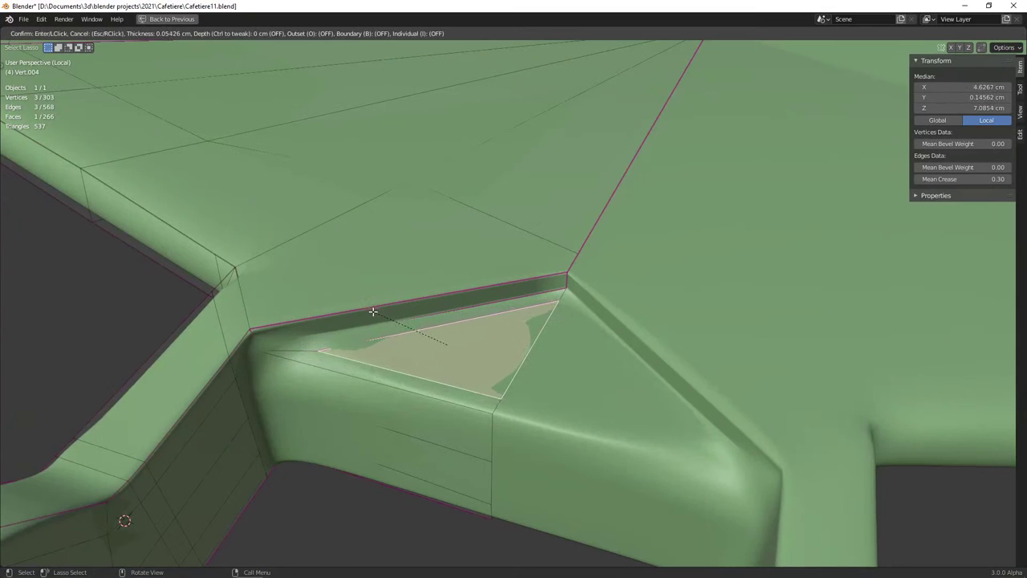
left_click(377, 314)
Slide one inner triangle vertex along its edge and preview the smoothed lid
left_click(502, 393)
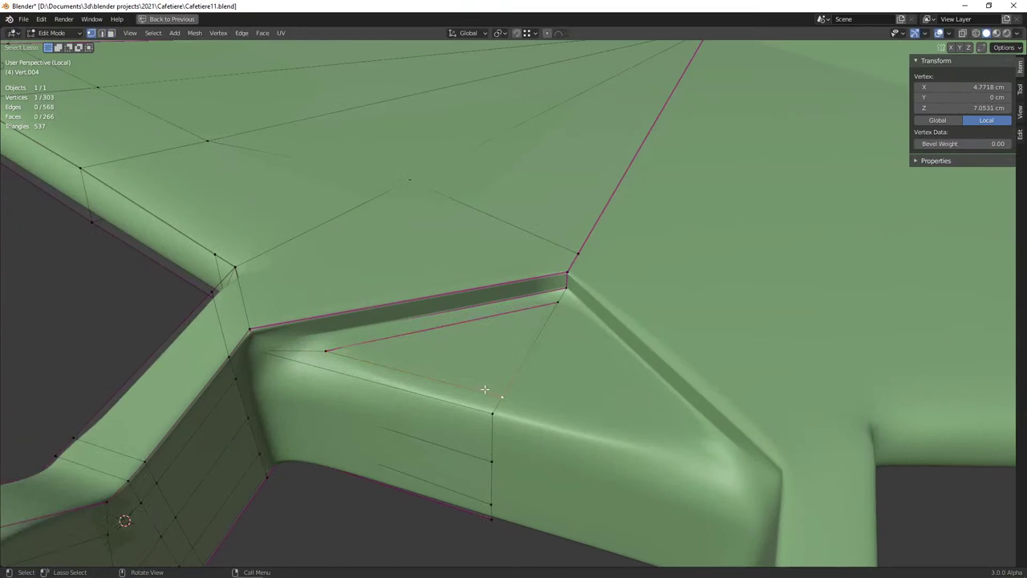
key("g")
key("g")
left_click(503, 363)
key("Tab")
scroll(476, 348, "down", 5)
scroll(476, 348, "down", 3)
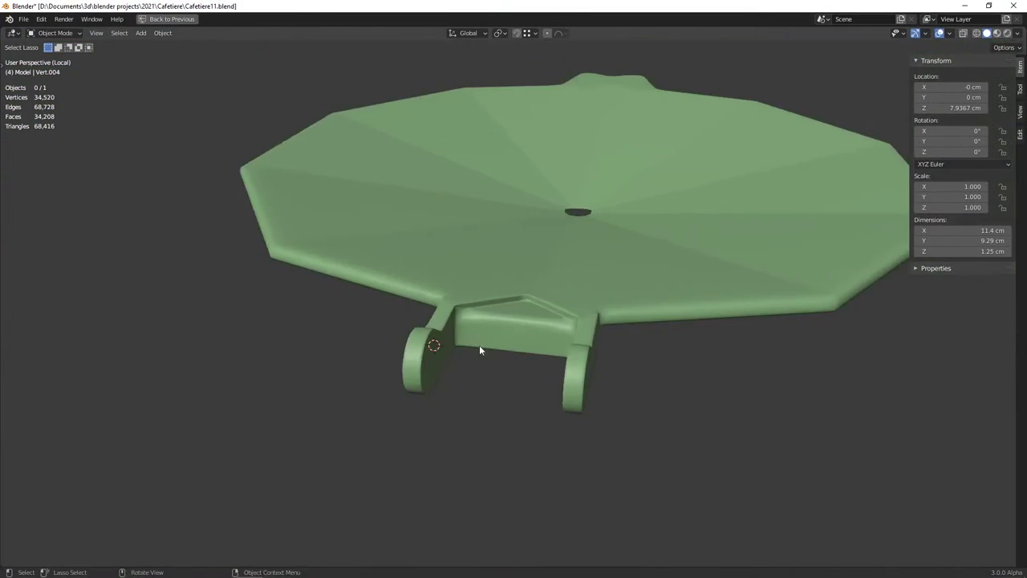
mouse_move(479, 345)
middle_mouse_down()
mouse_move(581, 377)
mouse_move(559, 372)
middle_mouse_up()
key("Tab")
Crease an inner triangle edge and slide the vertex on the triangle's edge
scroll(559, 373, "up", 3)
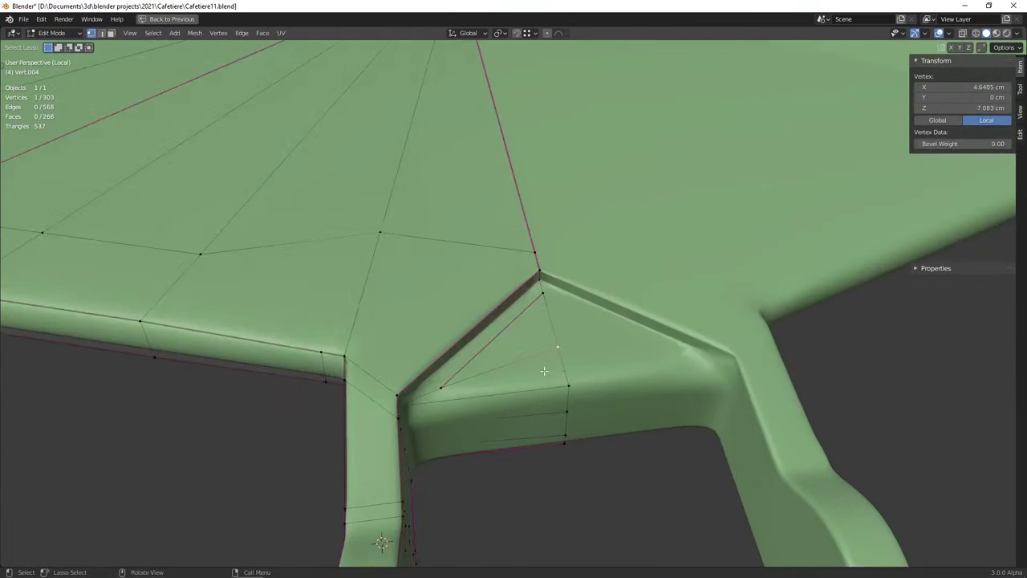
middle_click_drag(497, 389, 510, 325)
left_click(509, 325)
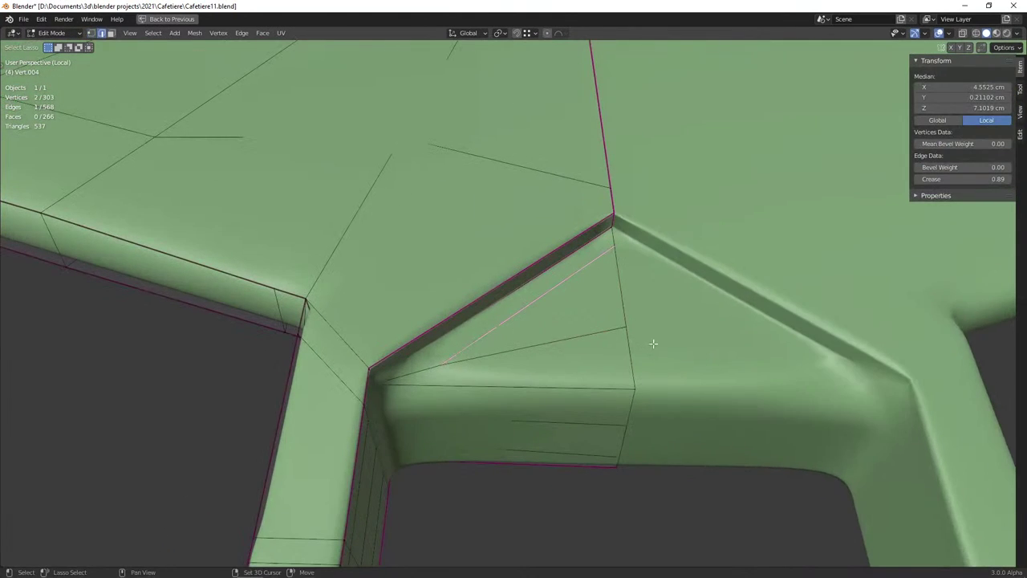
key("shift+e")
left_click(543, 305)
key("alt+a")
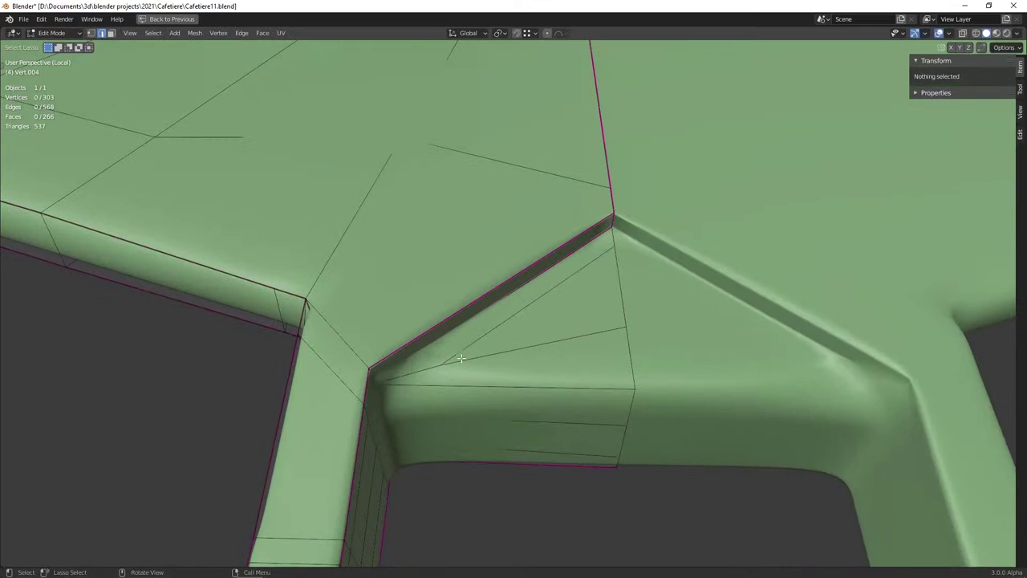
left_click(608, 335)
key("shift+v")
left_click(608, 372)
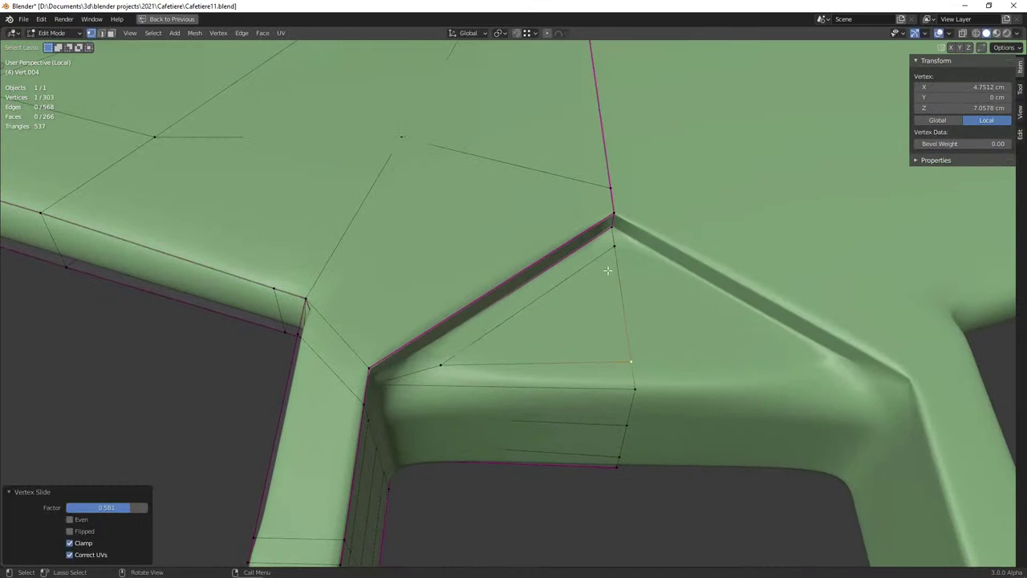
key("shift+v")
key("Tab")
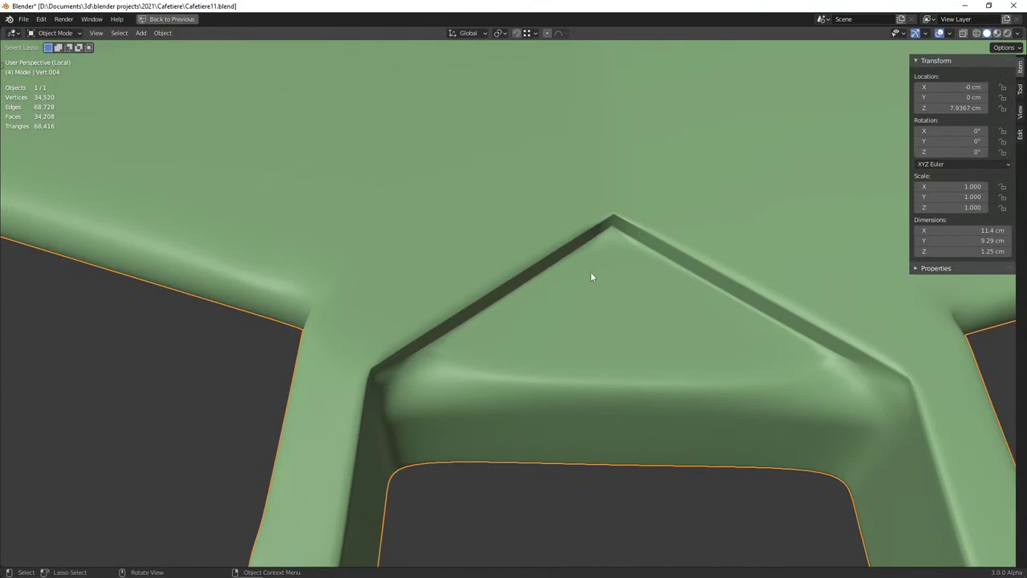
key("Tab")
Slide the inner diagonal edge, then dissolve the horizontal and diagonal notch edges
left_click(568, 279)
key("g")
key("g")
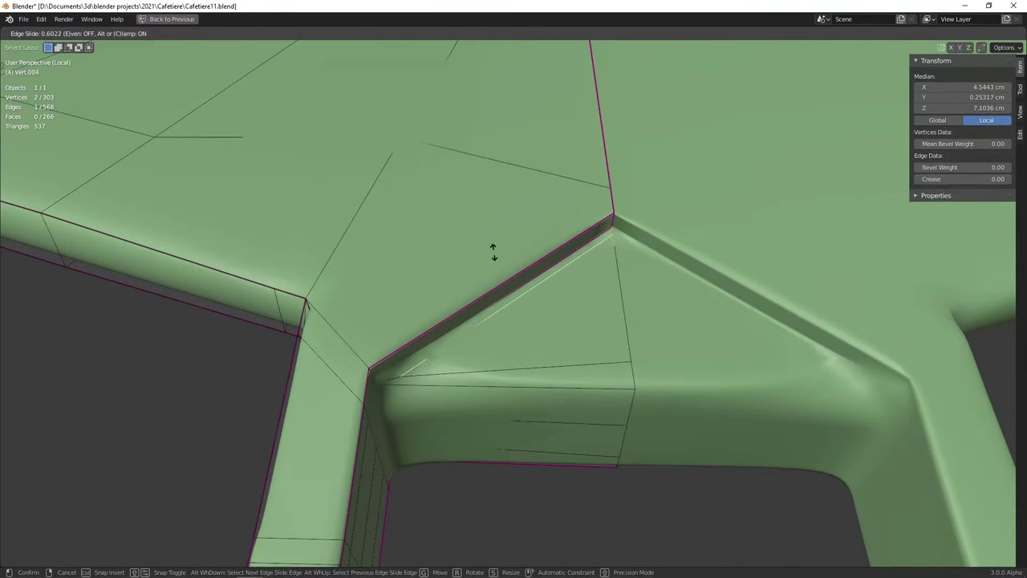
left_click(519, 274)
left_click(416, 365)
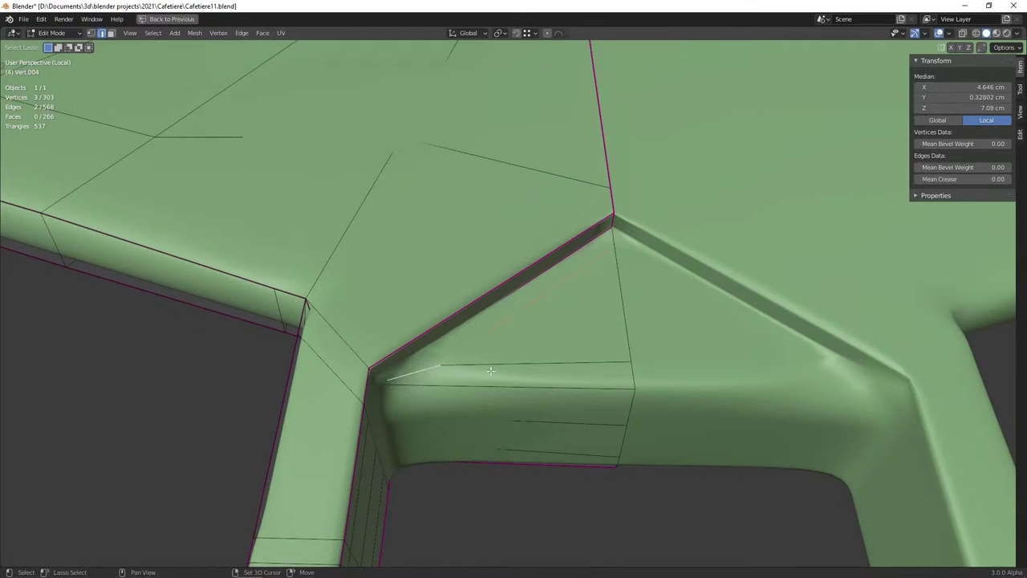
left_click(491, 372, "ctrl")
key("ctrl+x")
Crease the notch's diagonal edge to about 0.83 and view the smoothed lid
mouse_move(470, 341)
middle_mouse_down()
mouse_move(497, 339)
mouse_move(468, 321)
mouse_move(415, 316)
middle_mouse_up()
left_click(416, 316, "shift")
mouse_move(509, 358)
middle_mouse_down()
mouse_move(470, 356)
mouse_move(470, 337)
mouse_move(491, 334)
mouse_move(534, 383)
middle_mouse_up()
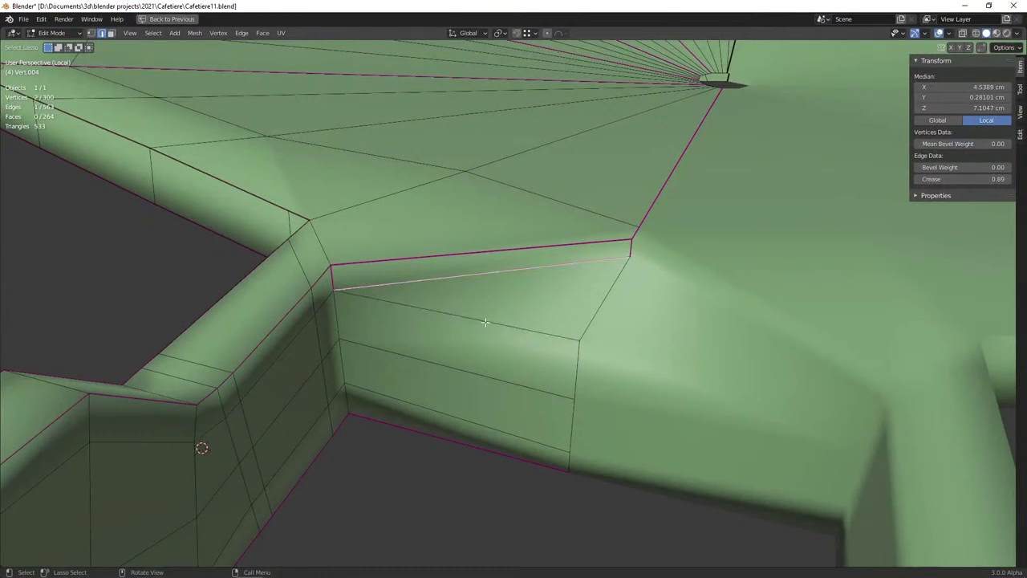
key("shift+e")
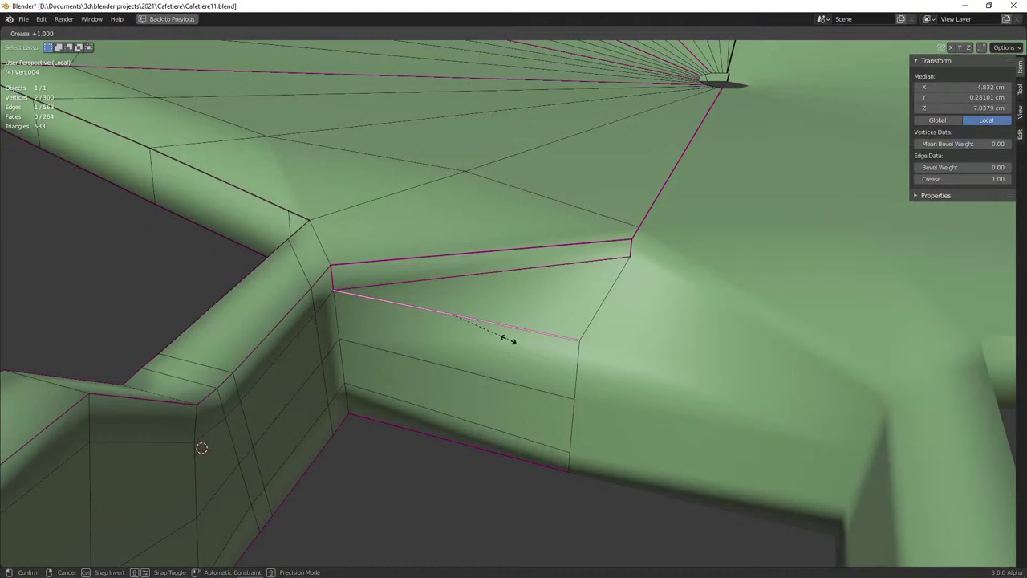
left_click(220, 267)
left_click(463, 362)
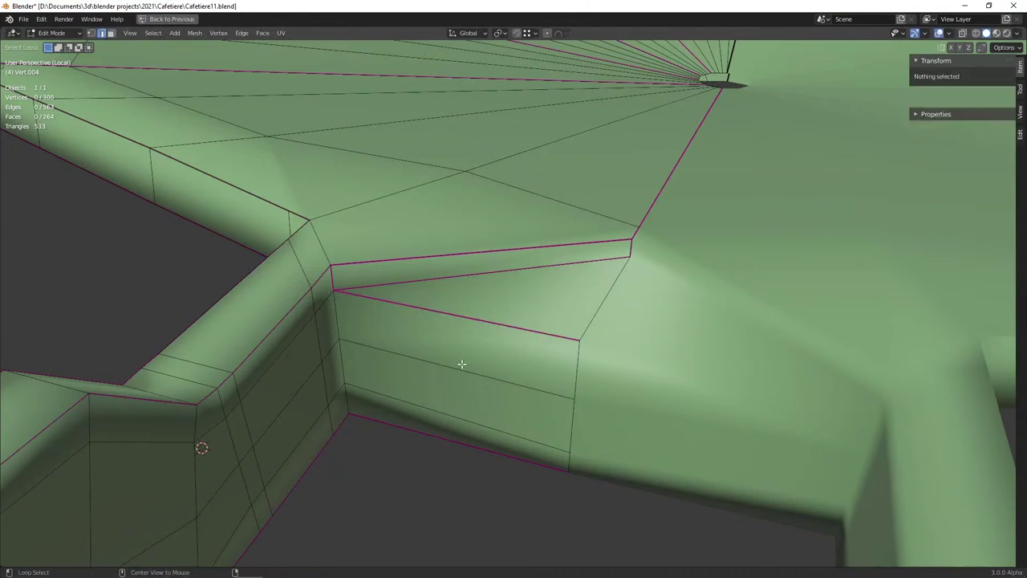
key("Tab")
scroll(463, 363, "up", 1)
scroll(374, 366, "down", 3)
Orbit and zoom around the lid from the side and hinge-tab angles, then enter Edit Mode
scroll(367, 401, "down", 3)
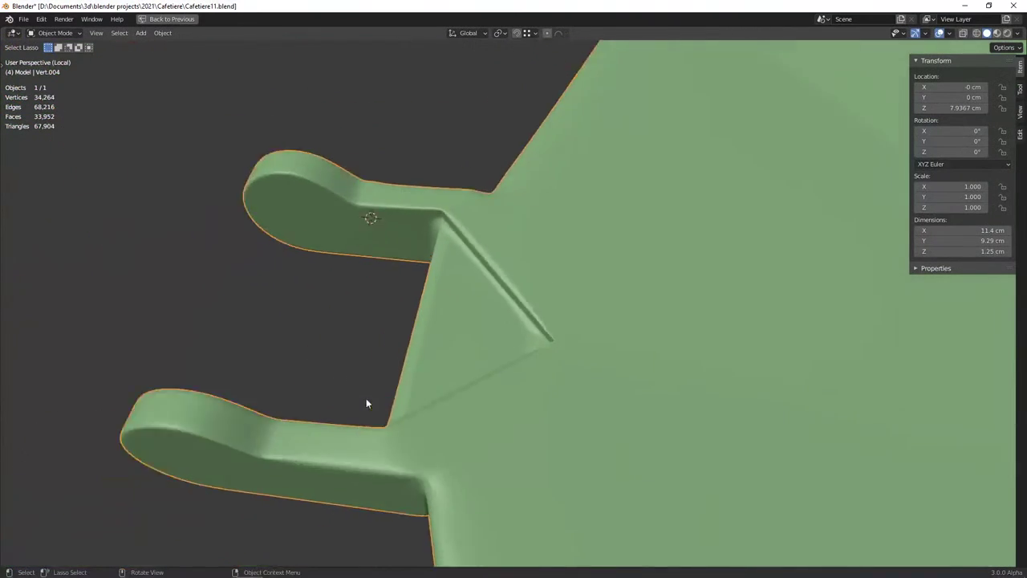
scroll(390, 403, "down", 3)
mouse_move(390, 404)
middle_mouse_down()
mouse_move(514, 341)
mouse_move(554, 367)
mouse_move(487, 375)
mouse_move(507, 370)
middle_mouse_up()
scroll(585, 374, "up", 2)
scroll(617, 389, "down", 2)
scroll(549, 382, "up", 2)
scroll(468, 373, "up", 3)
scroll(537, 361, "up", 1)
scroll(461, 397, "down", 1)
scroll(441, 404, "down", 4)
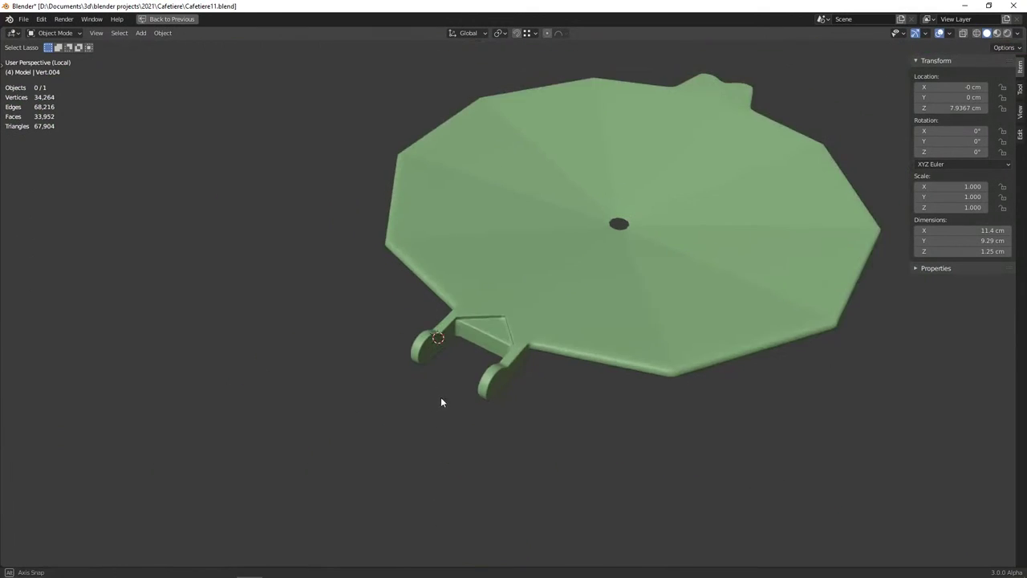
mouse_move(441, 403)
middle_mouse_down()
mouse_move(540, 408)
mouse_move(535, 362)
mouse_move(568, 348)
mouse_move(552, 360)
middle_mouse_up()
scroll(530, 401, "up", 4)
middle_click_drag(549, 359, 491, 354)
key("Tab")
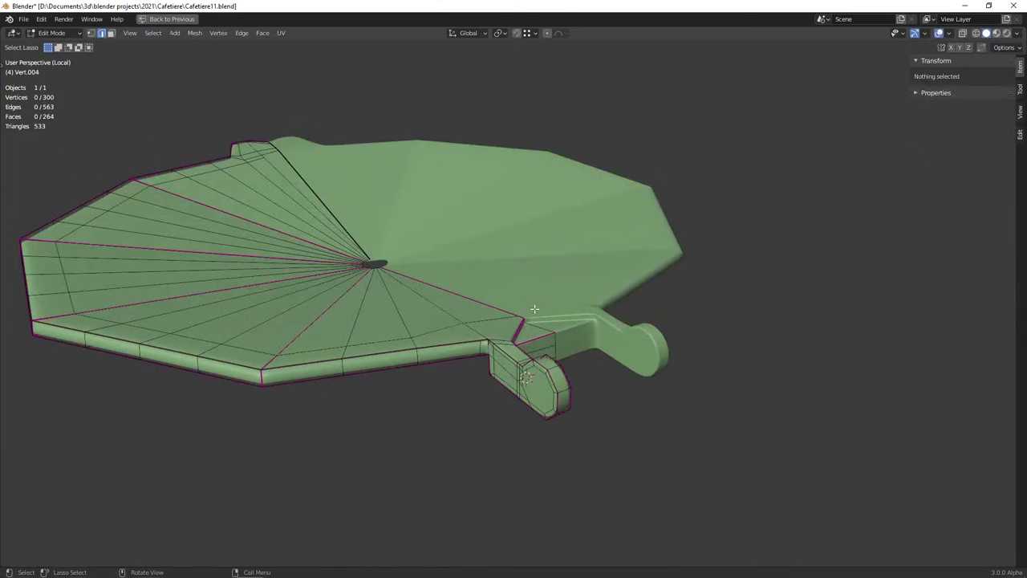
middle_click_drag(535, 308, 582, 335)
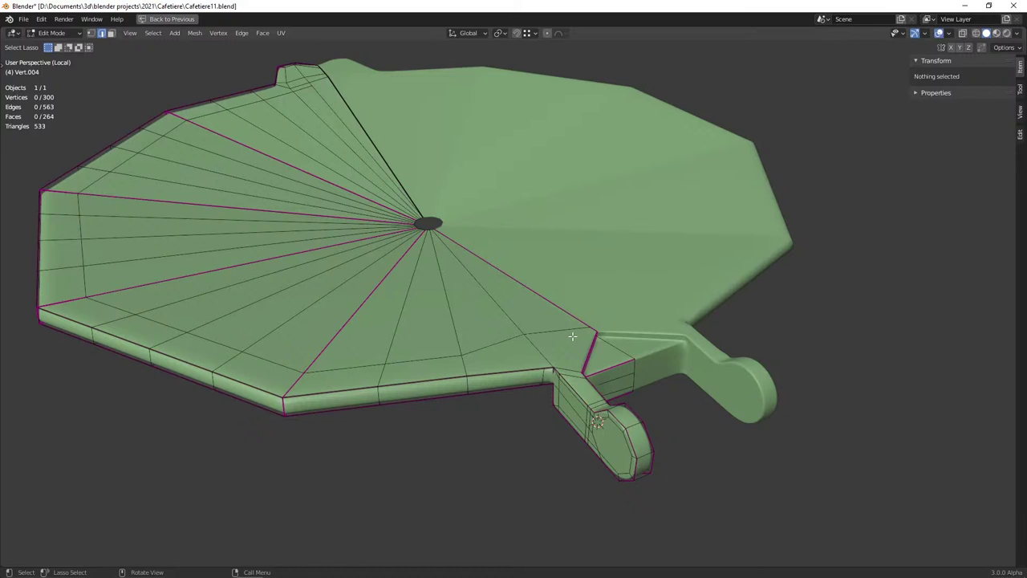
Circle-select the fan of triangular faces beside the central hole and delete their vertices
middle_click_drag(572, 337, 466, 291)
left_click(482, 290)
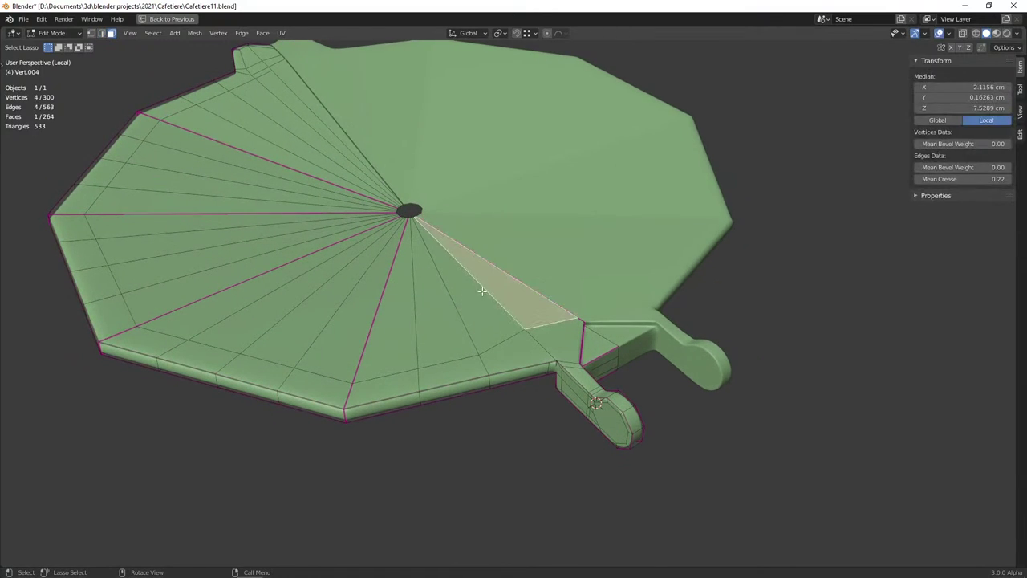
key("c")
left_click_drag(482, 290, 322, 138)
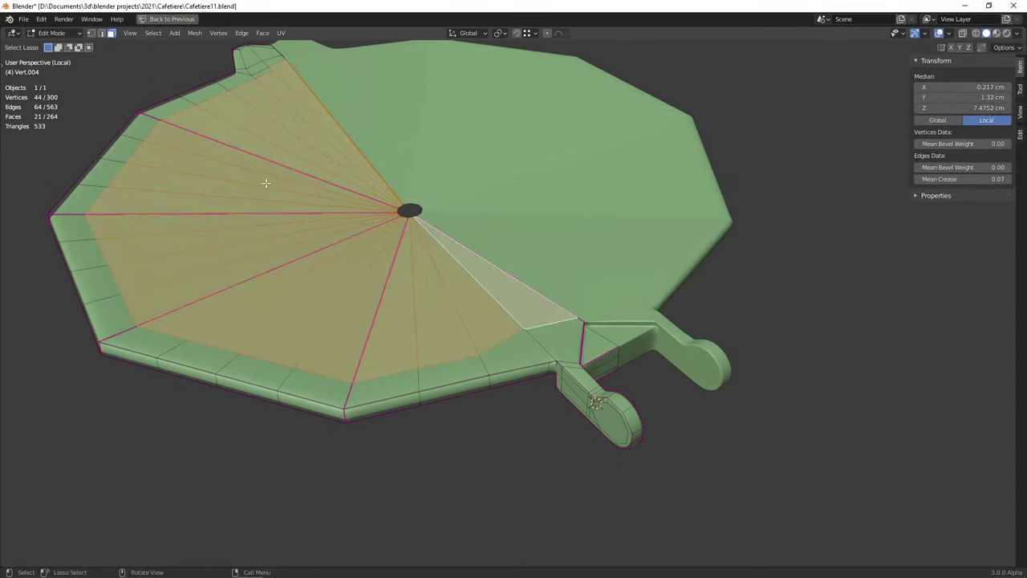
key("x")
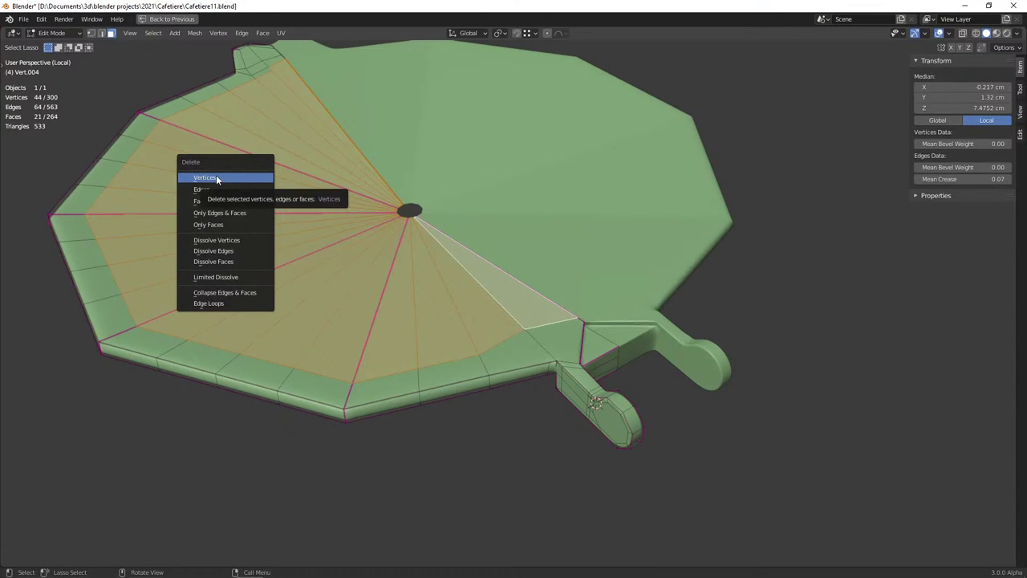
left_click(216, 177)
Back in Object Mode, save the file and save a new version as Cafetiere12.blend
mouse_move(268, 211)
middle_mouse_down()
mouse_move(369, 210)
mouse_move(256, 227)
middle_mouse_up()
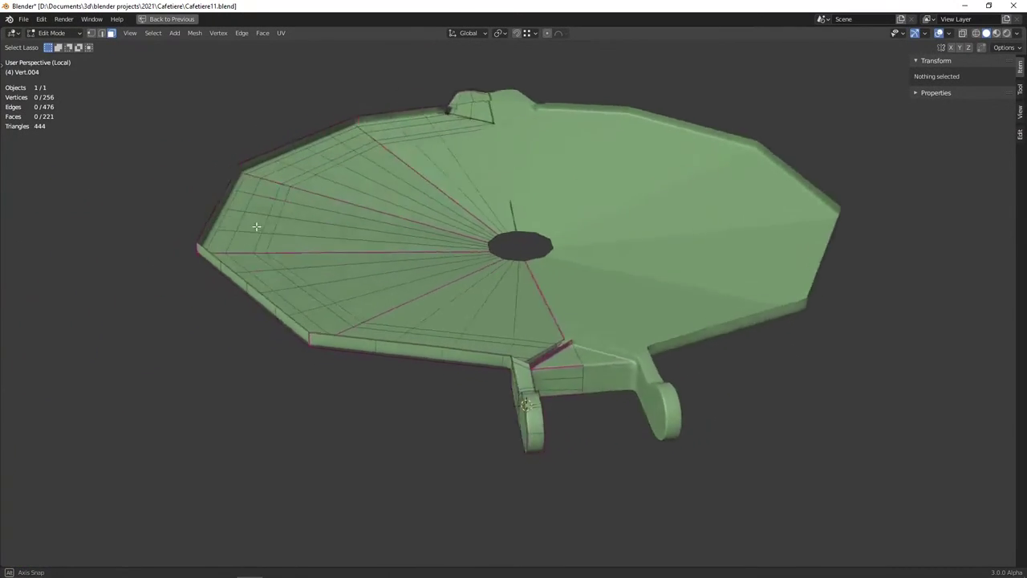
scroll(621, 401, "up", 4)
scroll(621, 401, "up", 2)
scroll(543, 351, "down", 6)
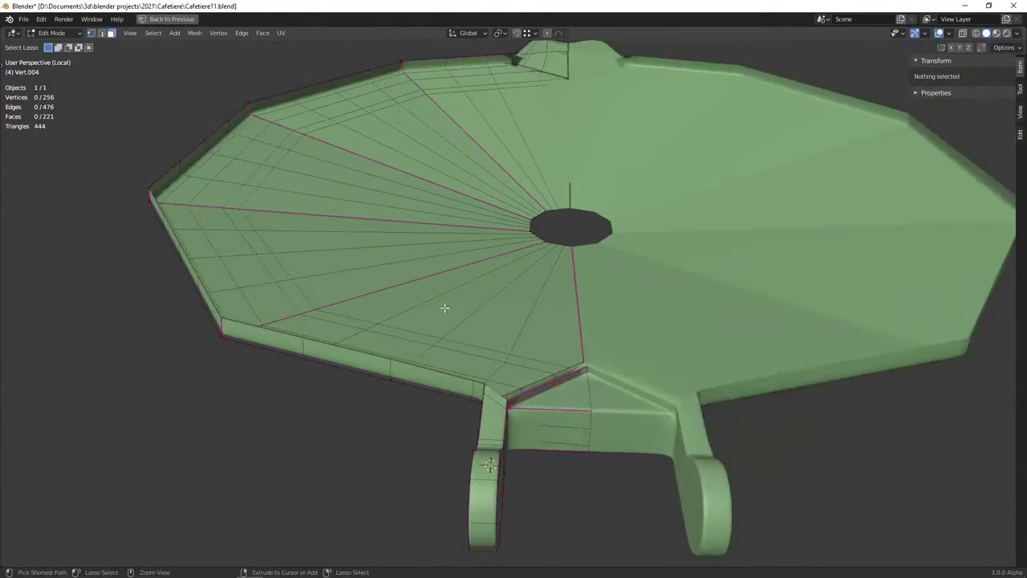
key("Tab")
mouse_move(422, 304)
middle_mouse_down()
mouse_move(406, 298)
mouse_move(455, 299)
middle_mouse_up()
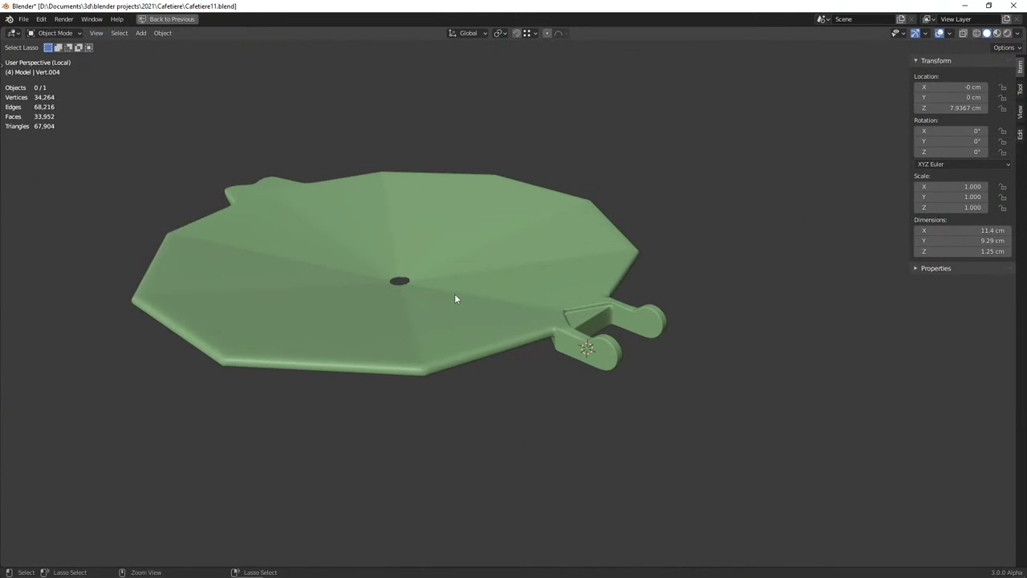
key("ctrl+s")
key("ctrl+shift+s")
key("KP_Add")
key("Return")
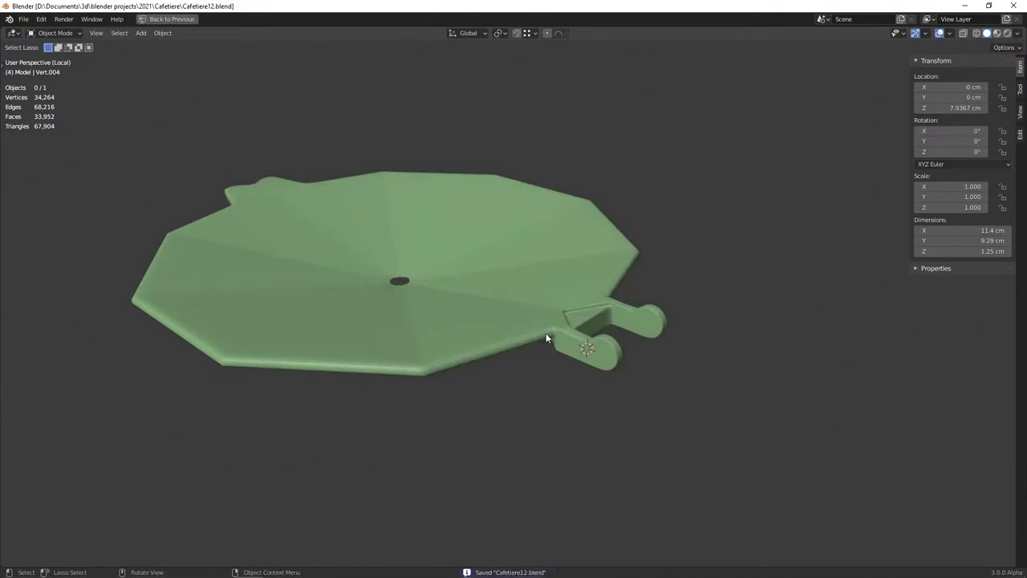
Select the lid object and re-enter Edit Mode
scroll(557, 319, "up", 1)
left_click(607, 310)
scroll(470, 302, "up", 4)
key("Tab")
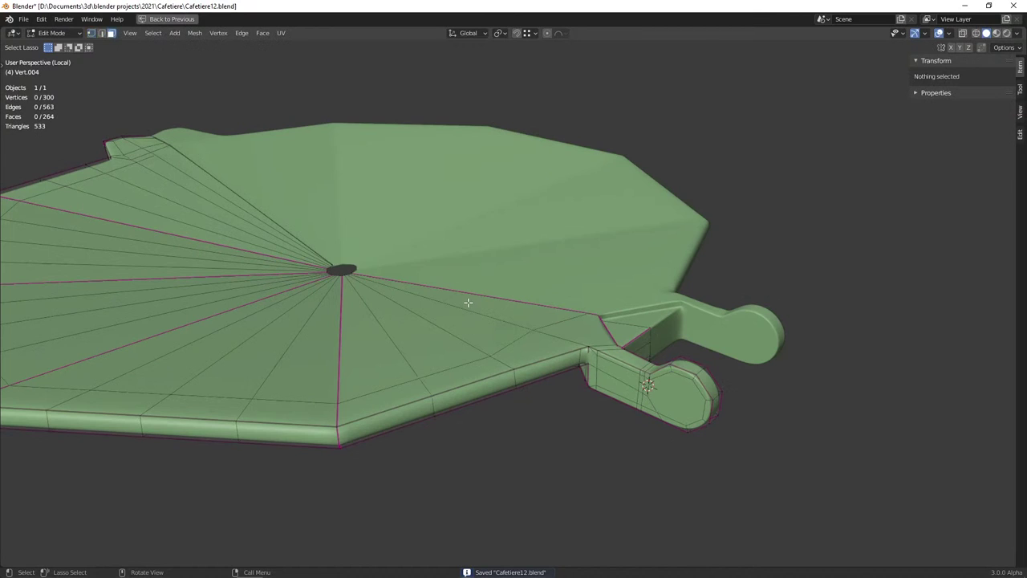
left_click(420, 321)
left_click(230, 222, "ctrl")
key("x")
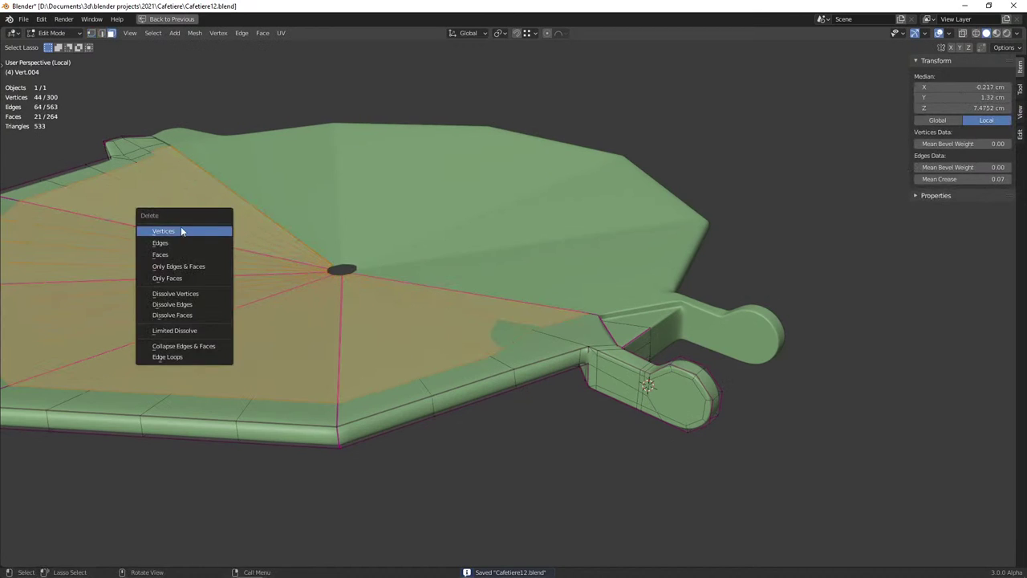
left_click(181, 231)
scroll(241, 257, "down", 3)
middle_click_drag(241, 257, 425, 310)
scroll(334, 336, "up", 3)
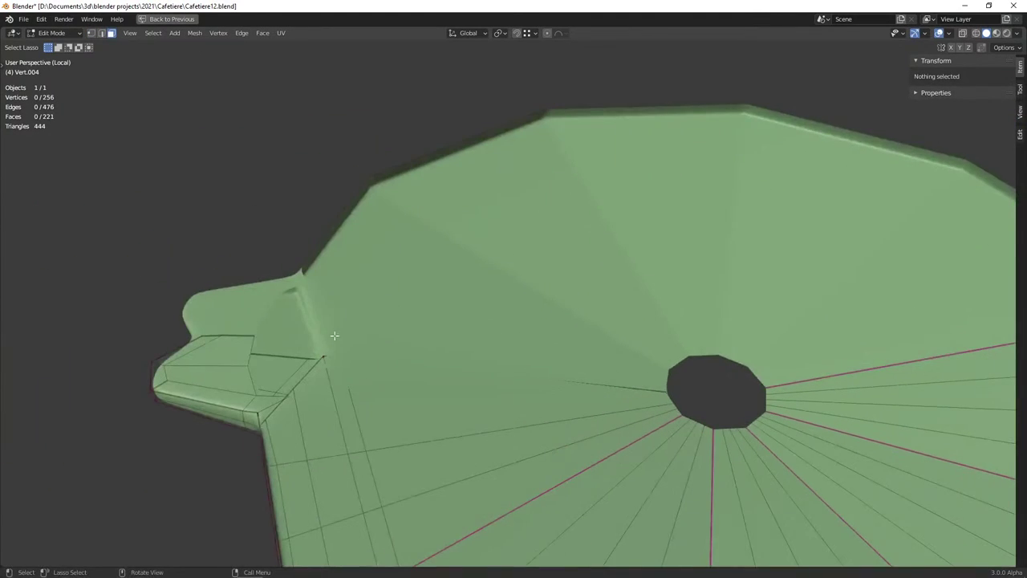
left_click(253, 393)
left_click(252, 337, "ctrl")
left_click(251, 394)
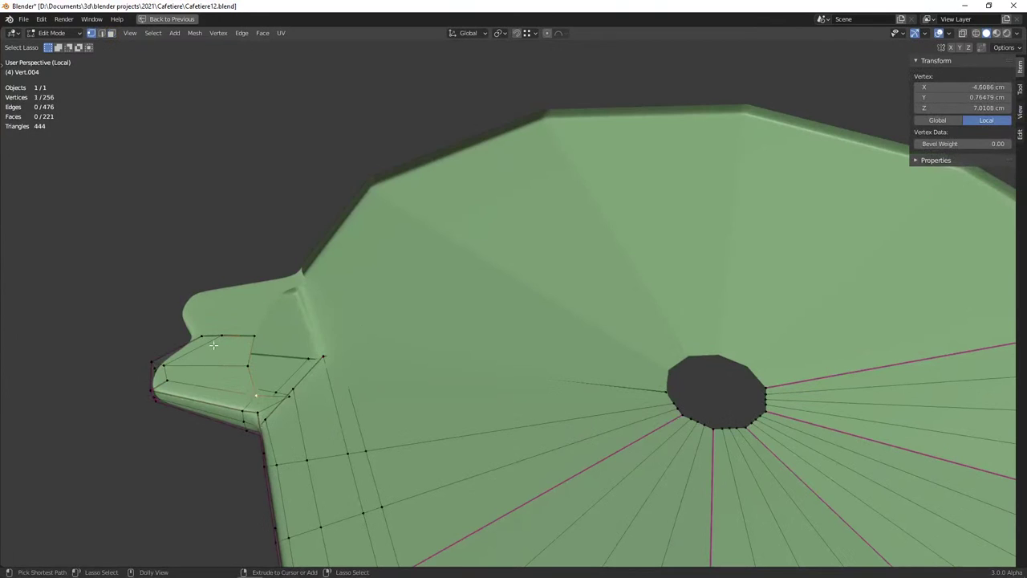
left_click(163, 366, "ctrl+shift")
key("x")
left_click(185, 342)
scroll(265, 339, "down", 4)
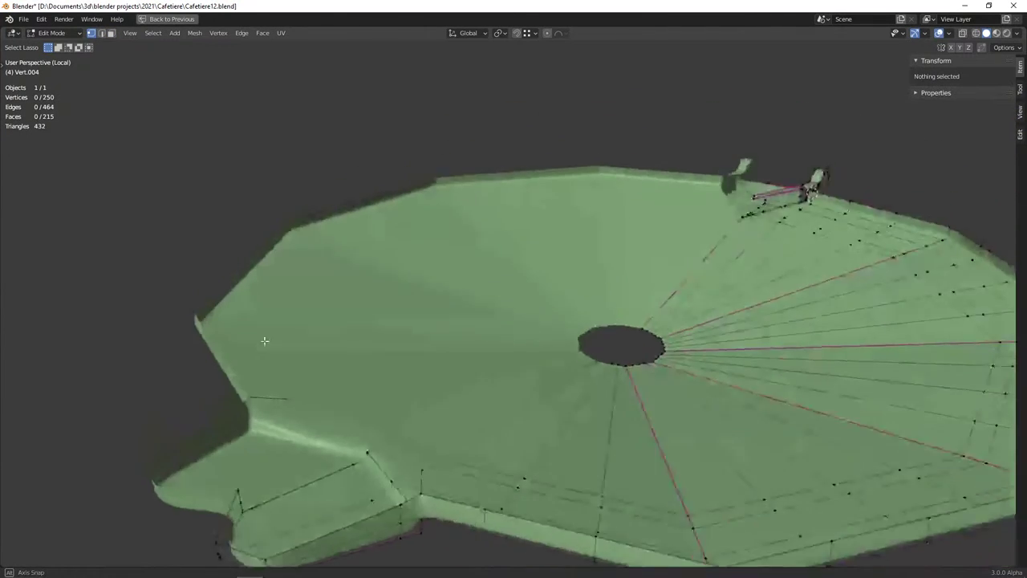
middle_click_drag(264, 339, 271, 333)
scroll(400, 433, "up", 2)
left_click(490, 465)
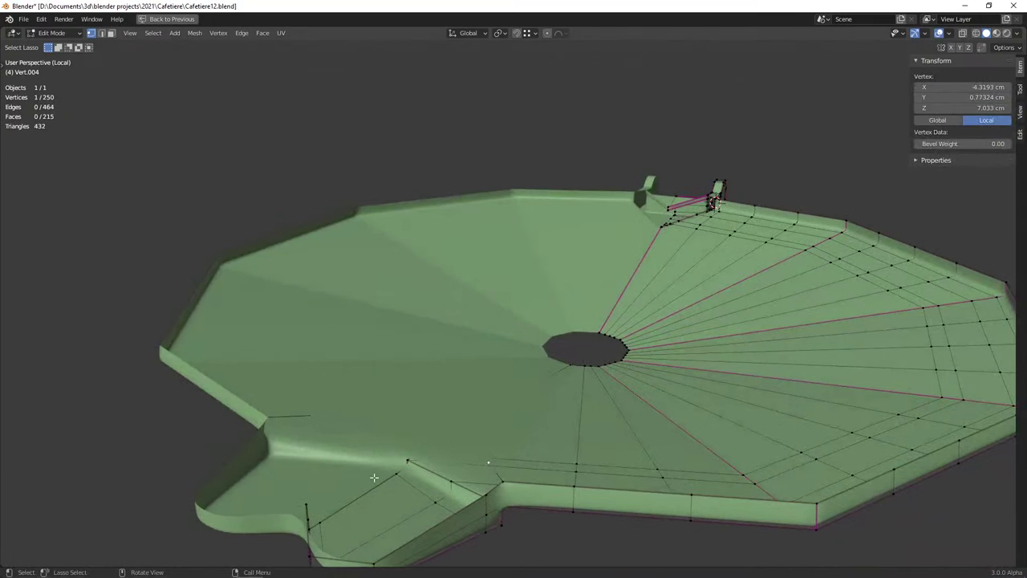
scroll(489, 466, "down", 3)
key("x")
left_click(404, 439)
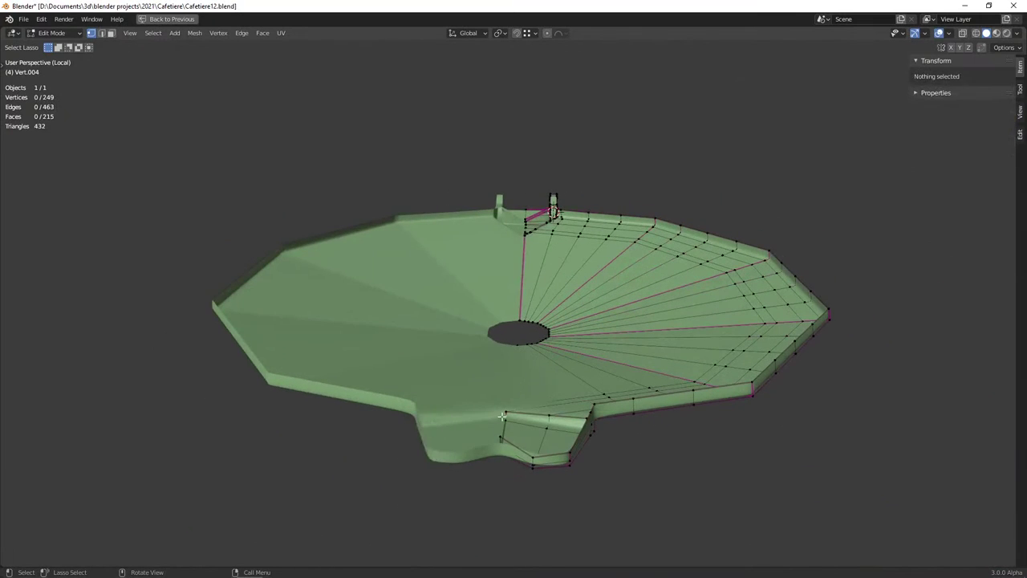
mouse_move(403, 441)
middle_mouse_down()
mouse_move(505, 389)
mouse_move(469, 409)
middle_mouse_up()
scroll(505, 389, "up", 1)
key("ctrl+z")
key("ctrl+z")
key("ctrl+z")
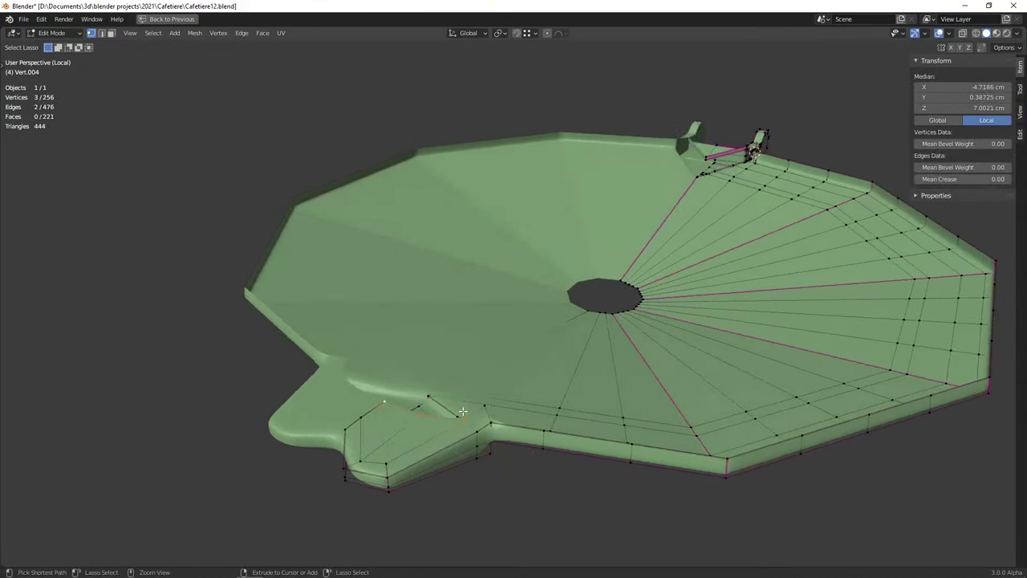
key("ctrl+z")
key("ctrl+z")
key("ctrl+z")
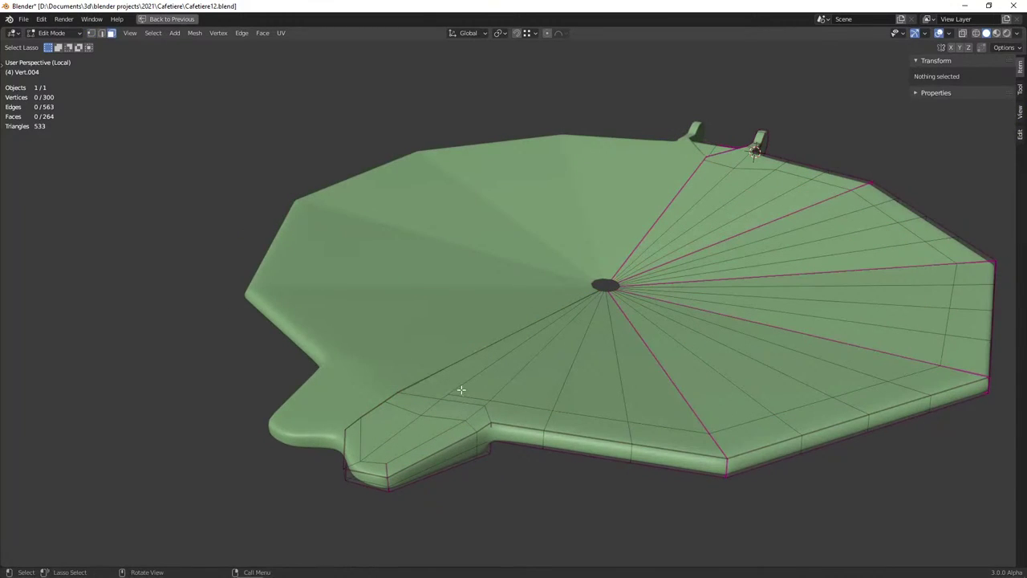
Dissolve the front boundary edges near the hinge tab
left_click(450, 392)
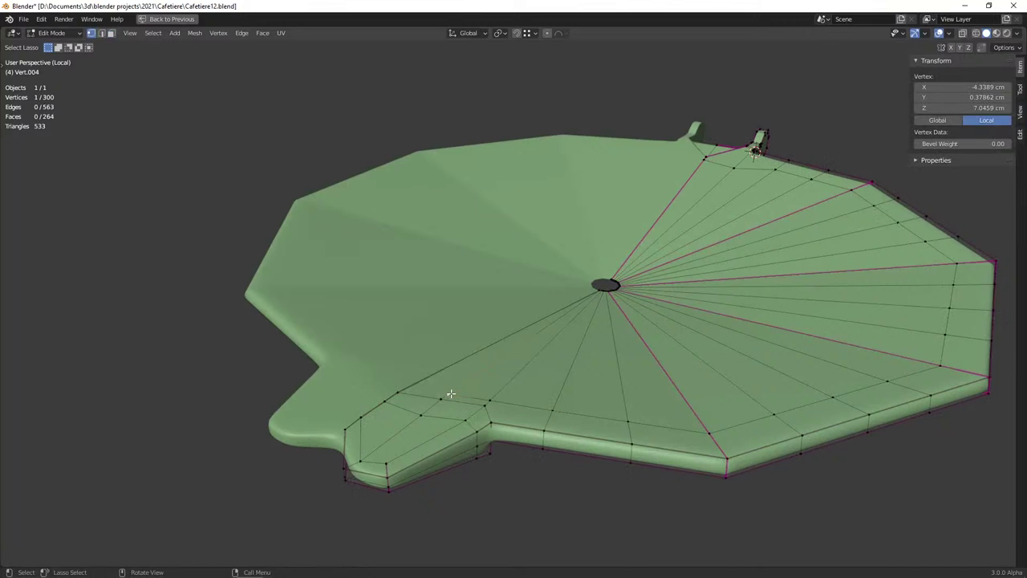
key("k")
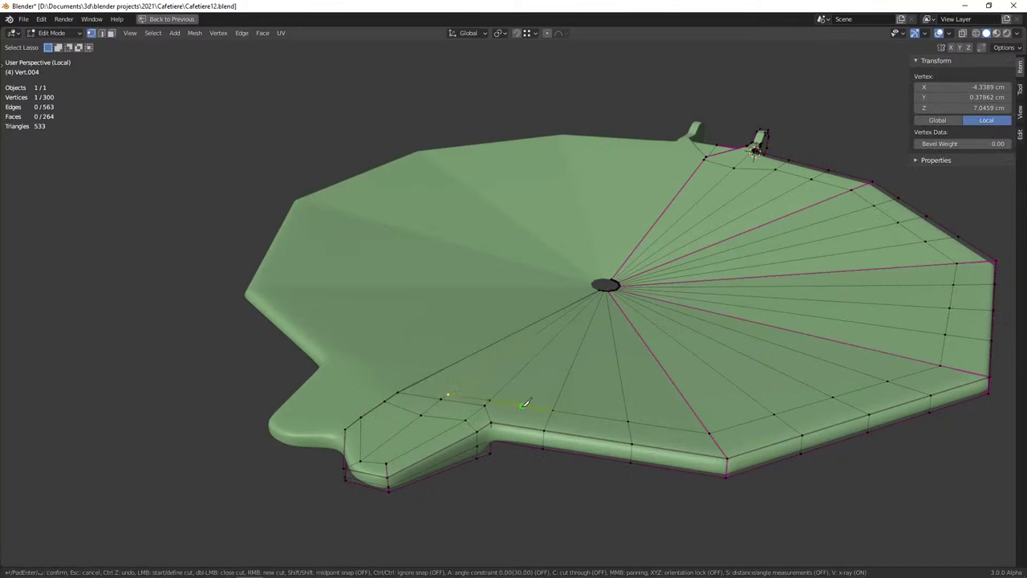
key("Escape")
left_click(523, 408, "alt")
mouse_move(523, 408)
middle_mouse_down()
mouse_move(509, 374)
mouse_move(619, 390)
mouse_move(541, 356)
mouse_move(556, 379)
middle_mouse_up()
key("ctrl+x")
Brush-select a patch of faces in face mode and delete them
key("3")
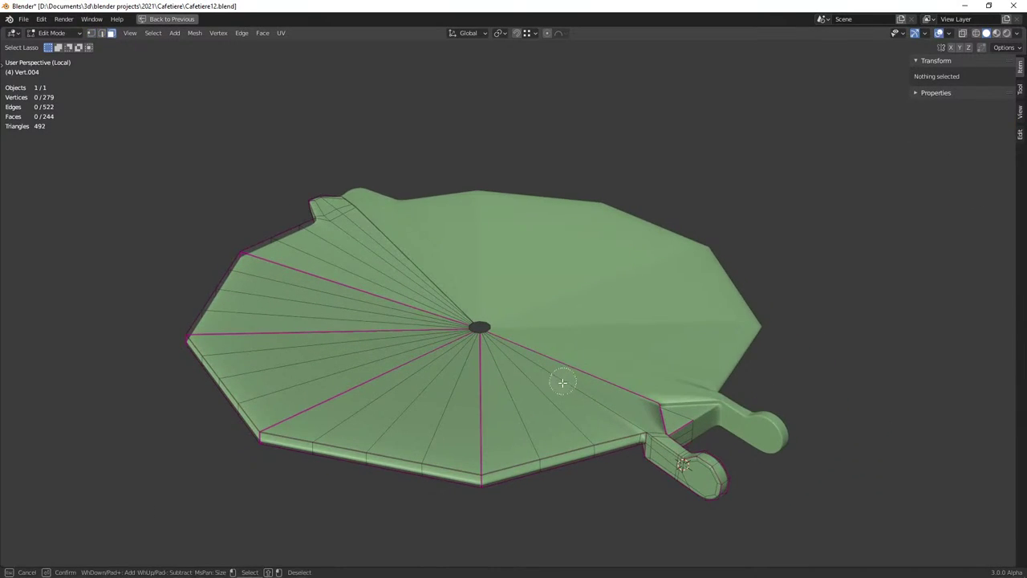
mouse_move(563, 382)
left_mouse_down()
mouse_move(401, 366)
mouse_move(394, 287)
left_mouse_up()
mouse_move(394, 288)
middle_mouse_down()
mouse_move(415, 304)
mouse_move(458, 299)
middle_mouse_up()
key("x")
left_click(411, 326)
mouse_move(411, 327)
middle_mouse_down()
mouse_move(412, 360)
mouse_move(437, 404)
middle_mouse_up()
middle_click_drag(458, 474, 457, 410)
In vertex mode, select the outer rim edge loop plus the adjoining rim loops
key("1")
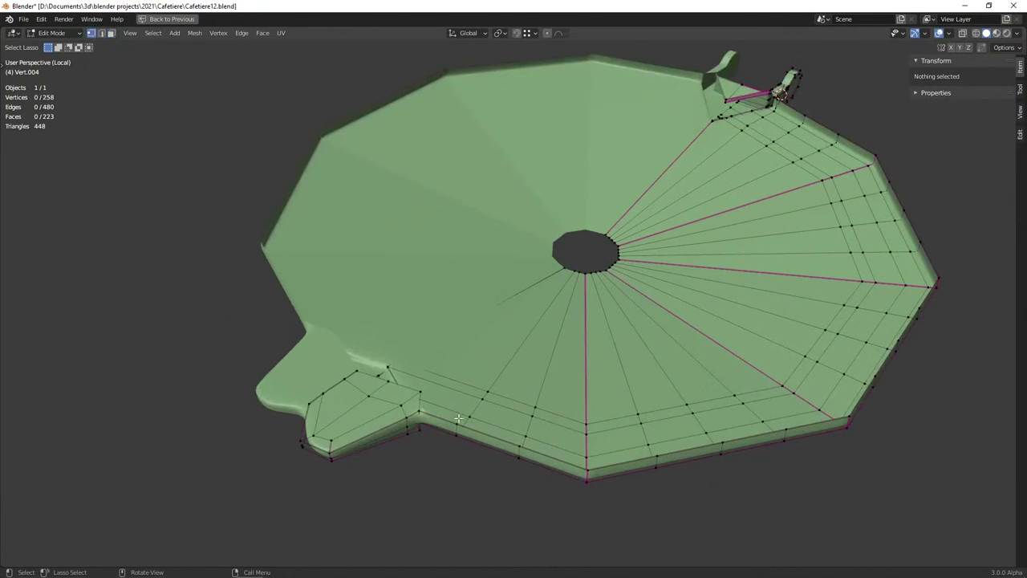
mouse_move(531, 339)
middle_mouse_down()
mouse_move(561, 303)
mouse_move(407, 298)
middle_mouse_up()
scroll(458, 298, "up", 5)
scroll(407, 298, "down", 5)
mouse_move(523, 338)
middle_mouse_down()
mouse_move(513, 343)
mouse_move(509, 326)
mouse_move(542, 304)
mouse_move(515, 310)
mouse_move(527, 321)
mouse_move(662, 314)
mouse_move(569, 324)
middle_mouse_up()
left_click(503, 313, "alt")
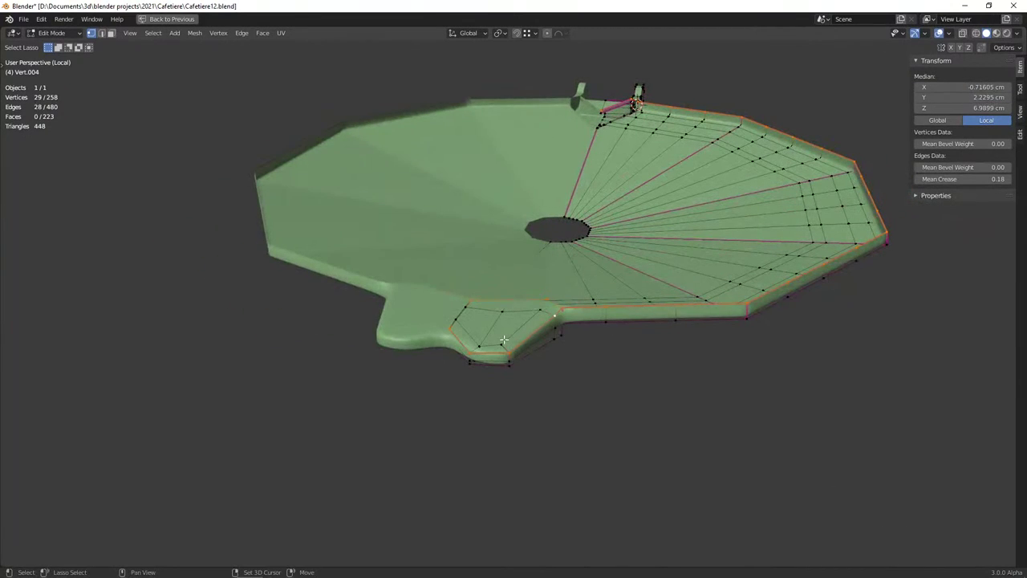
left_click(532, 313, "shift")
mouse_move(531, 313)
middle_mouse_down()
mouse_move(603, 337)
mouse_move(463, 321)
mouse_move(594, 379)
middle_mouse_up()
scroll(546, 361, "up", 2)
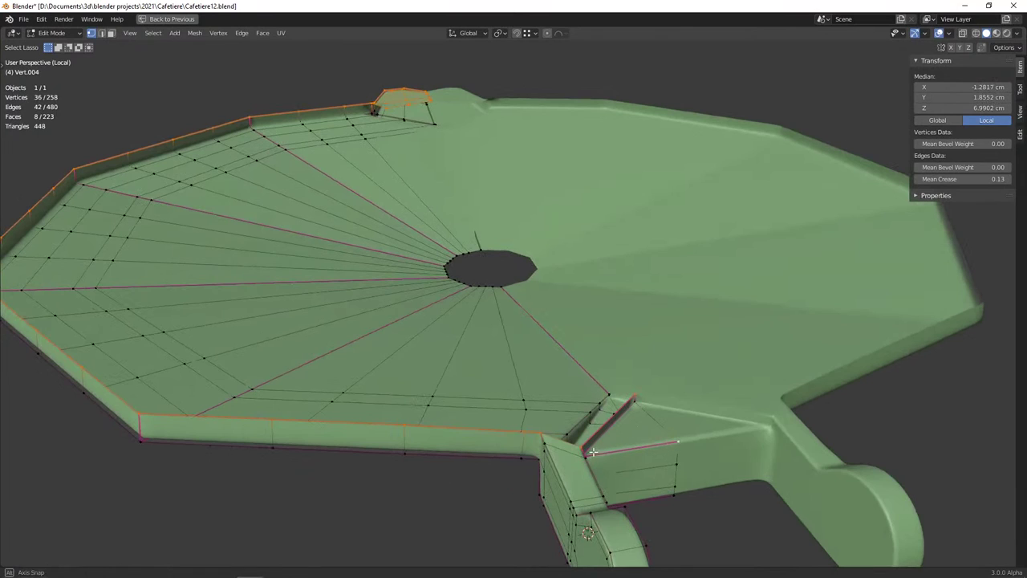
middle_click_drag(592, 453, 326, 419)
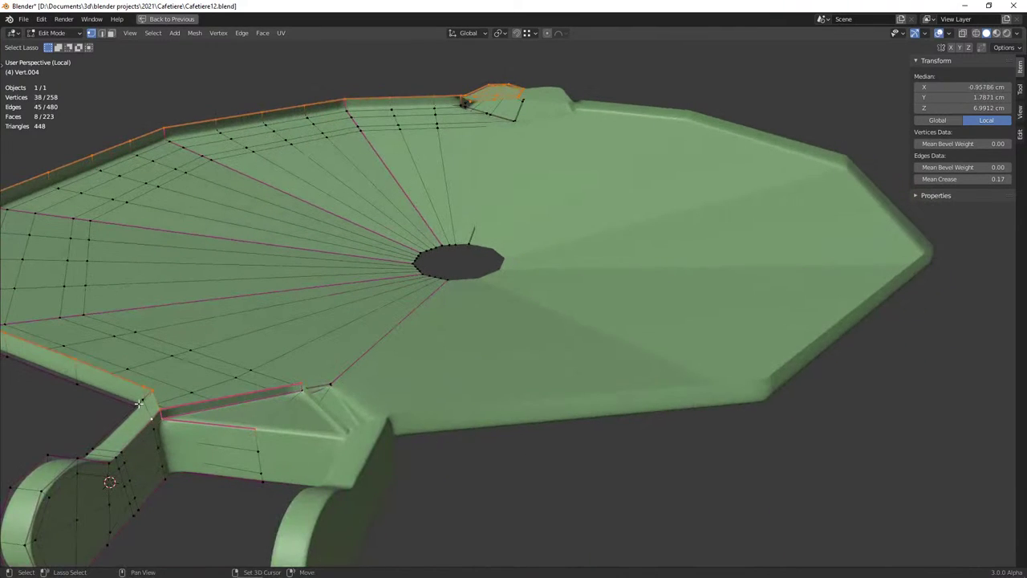
middle_click_drag(153, 412, 460, 437)
Hide the selected rim geometry, then reveal it again with Alt+H
key("h")
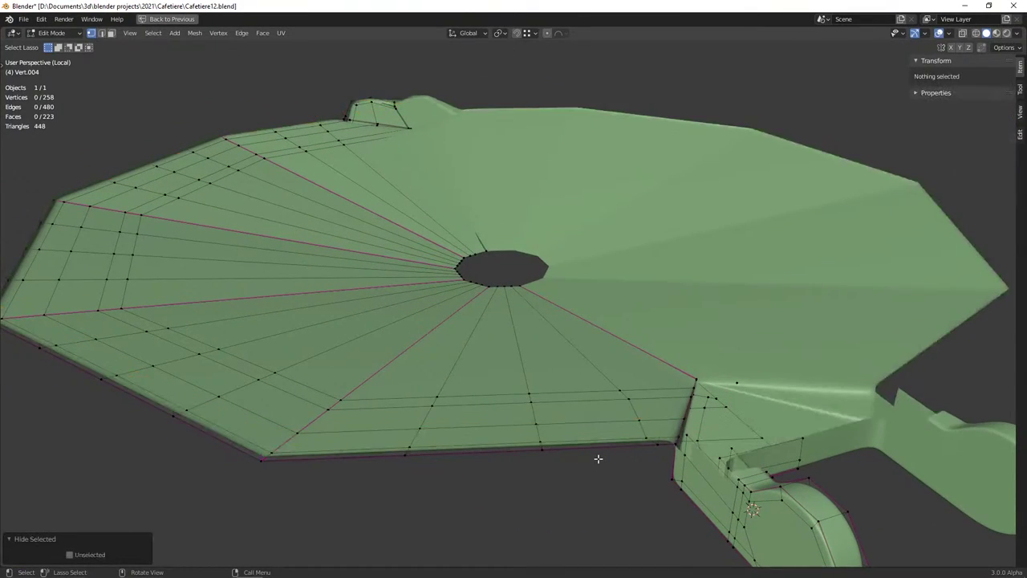
key("alt+h")
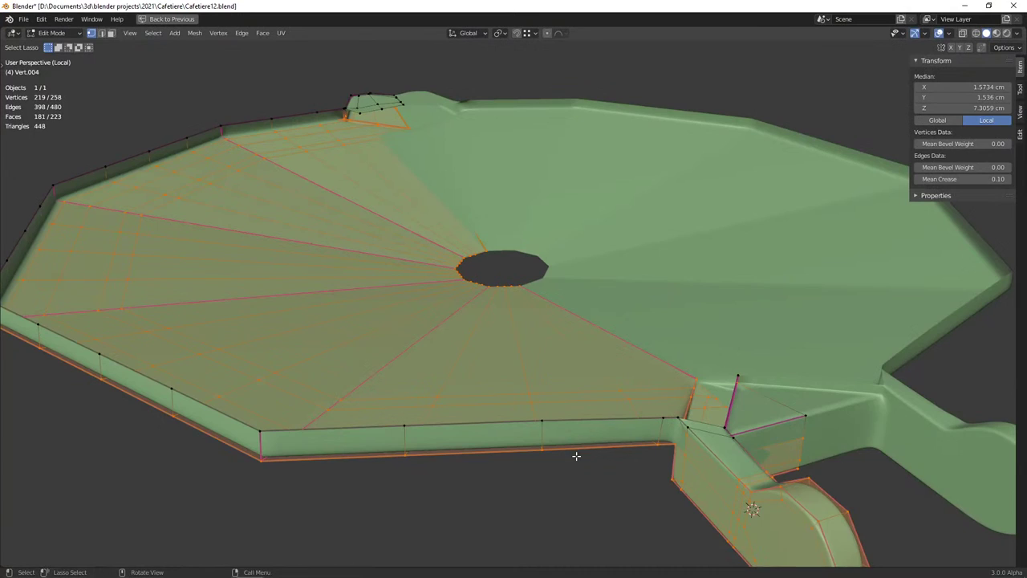
key("h")
mouse_move(544, 456)
middle_mouse_down()
mouse_move(589, 445)
mouse_move(516, 443)
mouse_move(612, 452)
mouse_move(587, 447)
middle_mouse_up()
key("alt+h")
In vertex mode, circle-select the rounded end of the hinge tab
left_click(489, 358, "shift")
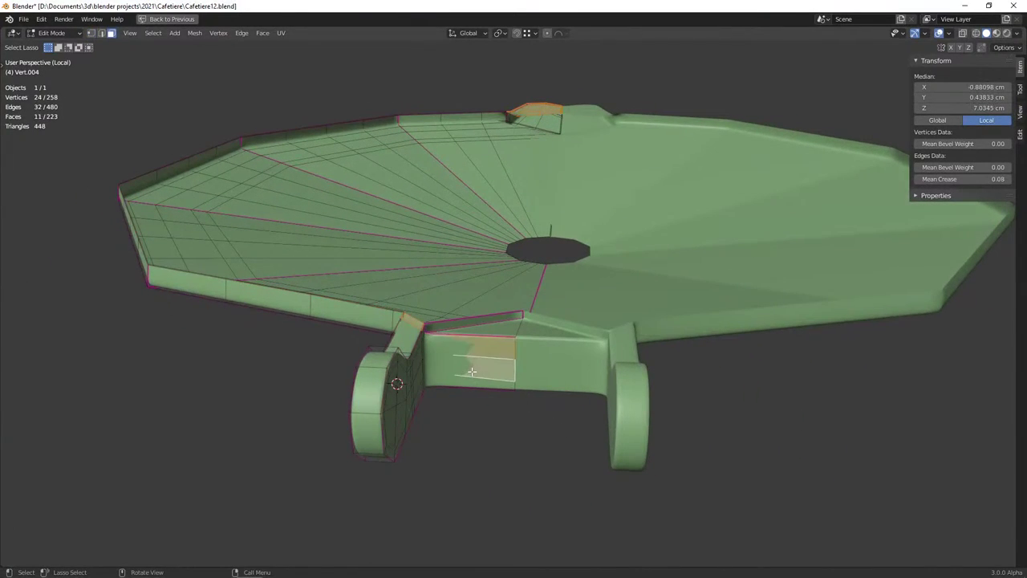
left_click(475, 370, "shift")
key("1")
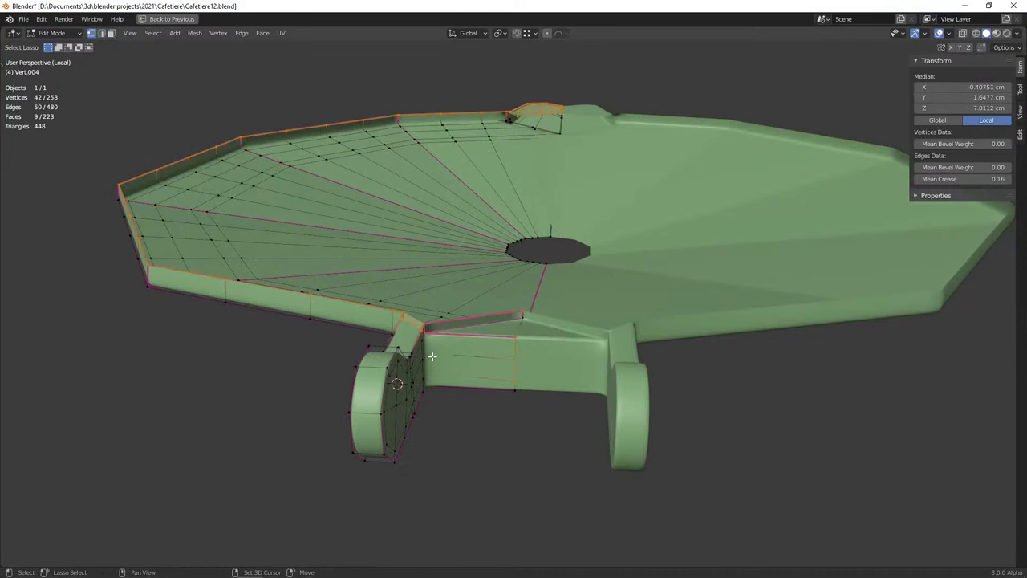
mouse_move(471, 378)
middle_mouse_down()
mouse_move(401, 365)
mouse_move(315, 314)
middle_mouse_up()
key("c")
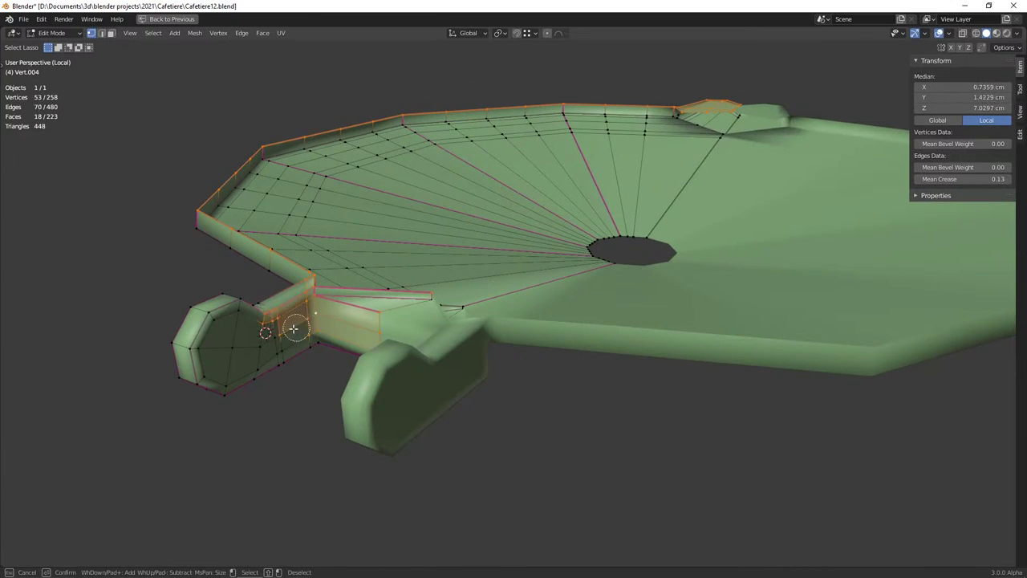
mouse_move(252, 345)
left_mouse_down()
mouse_move(152, 369)
mouse_move(161, 380)
left_mouse_up()
key("Escape")
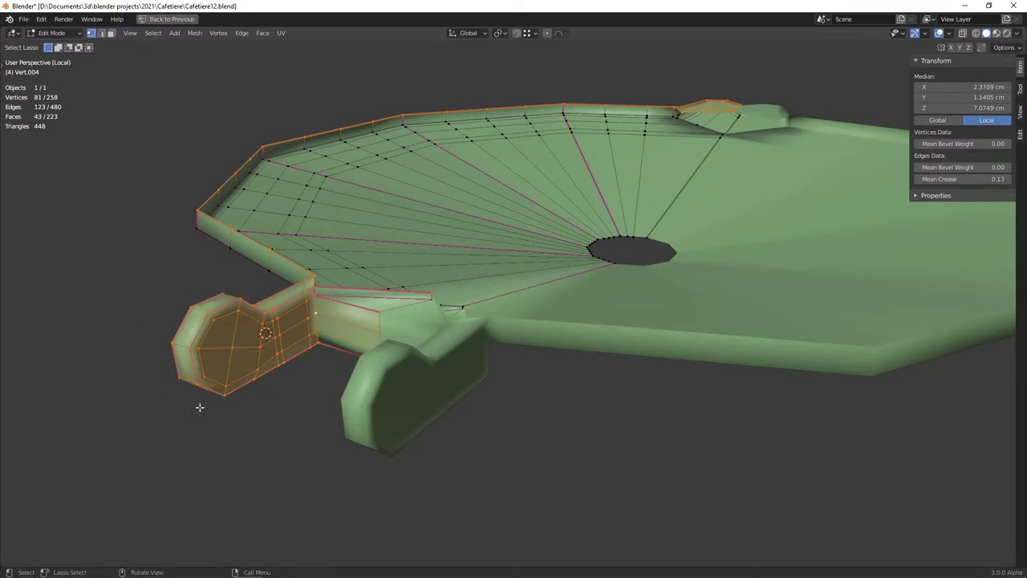
mouse_move(201, 406)
middle_mouse_down()
mouse_move(318, 431)
mouse_move(346, 420)
middle_mouse_up()
scroll(346, 420, "up", 3)
In wireframe, add the junction vertices near the tab to the selection and hide it all
key("shift+z")
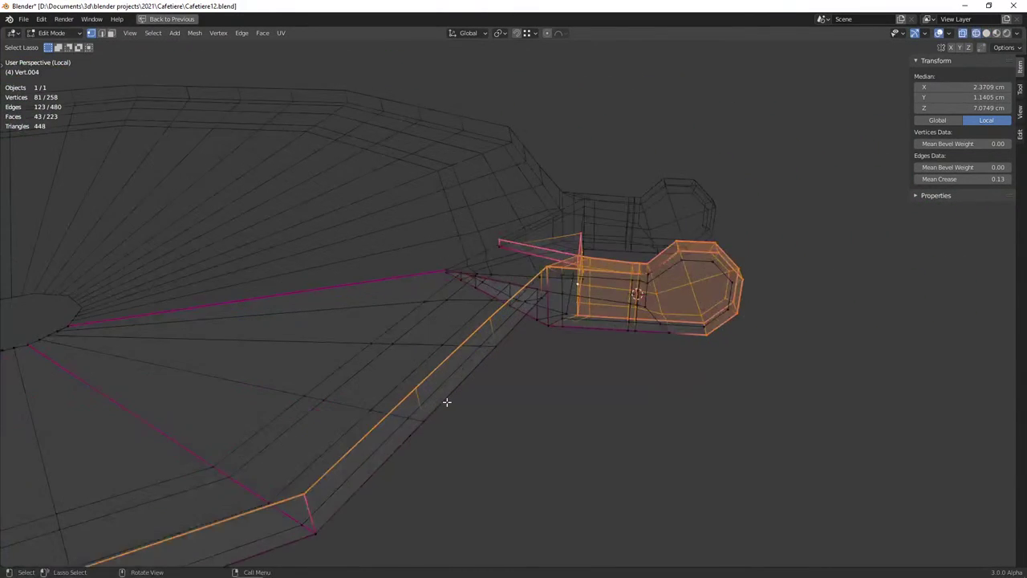
middle_click_drag(447, 403, 454, 402)
key("c")
mouse_move(477, 255)
left_mouse_down()
mouse_move(503, 276)
mouse_move(607, 298)
mouse_move(597, 271)
mouse_move(720, 321)
mouse_move(770, 281)
mouse_move(547, 242)
left_mouse_up()
right_click(548, 243)
scroll(574, 269, "down", 5)
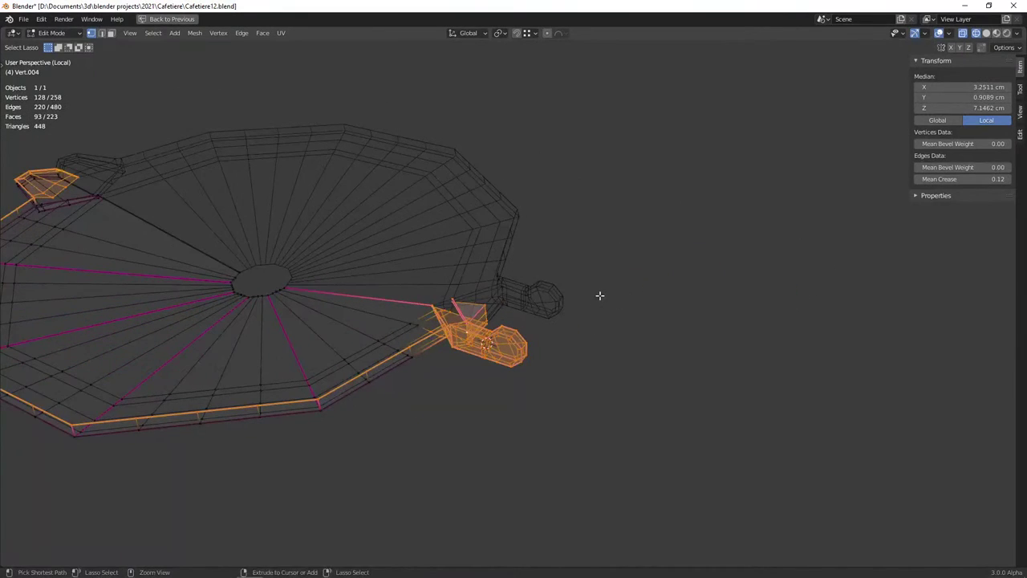
key("h")
key("shift+z")
From the front view, box-select the raised upper tab geometry and hide it
mouse_move(600, 295)
middle_mouse_down()
mouse_move(588, 321)
mouse_move(559, 327)
mouse_move(621, 316)
mouse_move(583, 336)
middle_mouse_up()
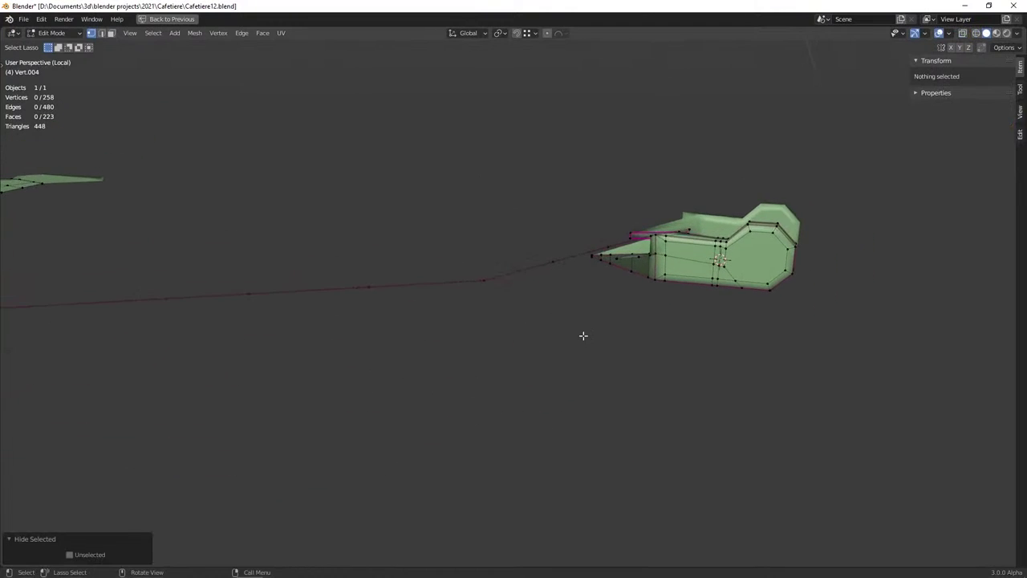
key("KP_1")
scroll(630, 398, "down", 2)
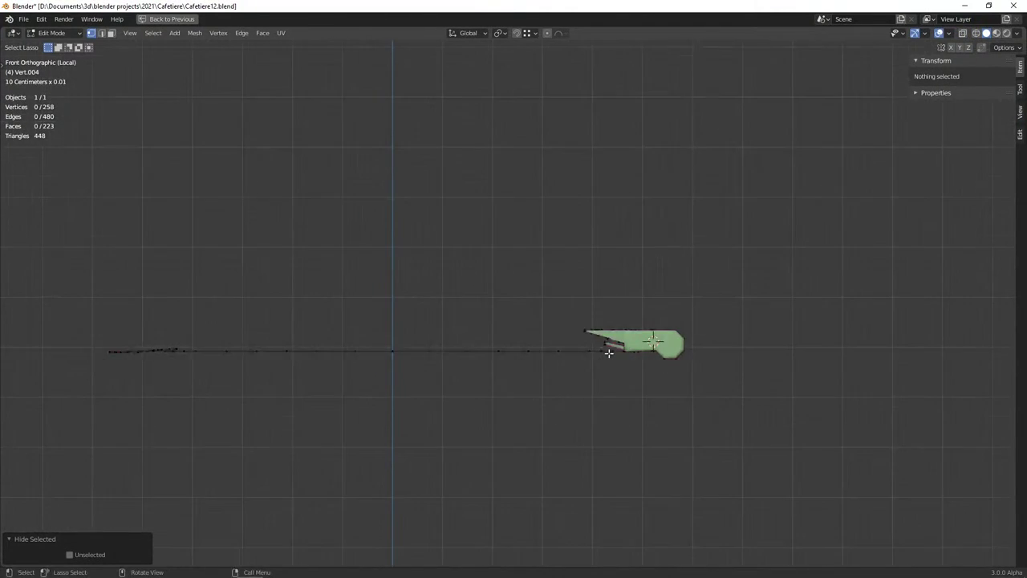
middle_click_drag(630, 398, 532, 356, "shift")
scroll(532, 355, "up", 4)
key("shift+z")
key("b")
left_click_drag(383, 301, 815, 381)
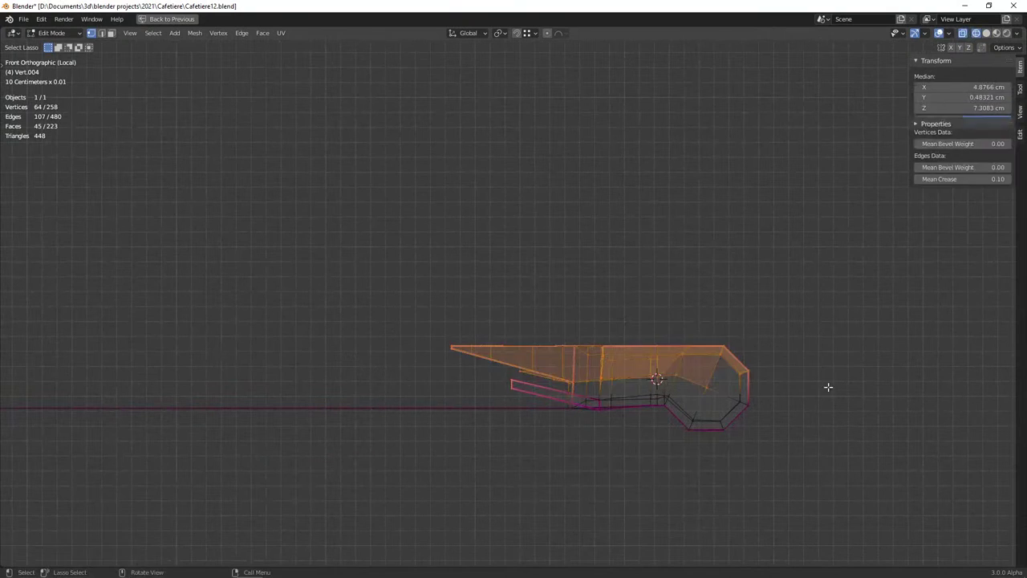
key("h")
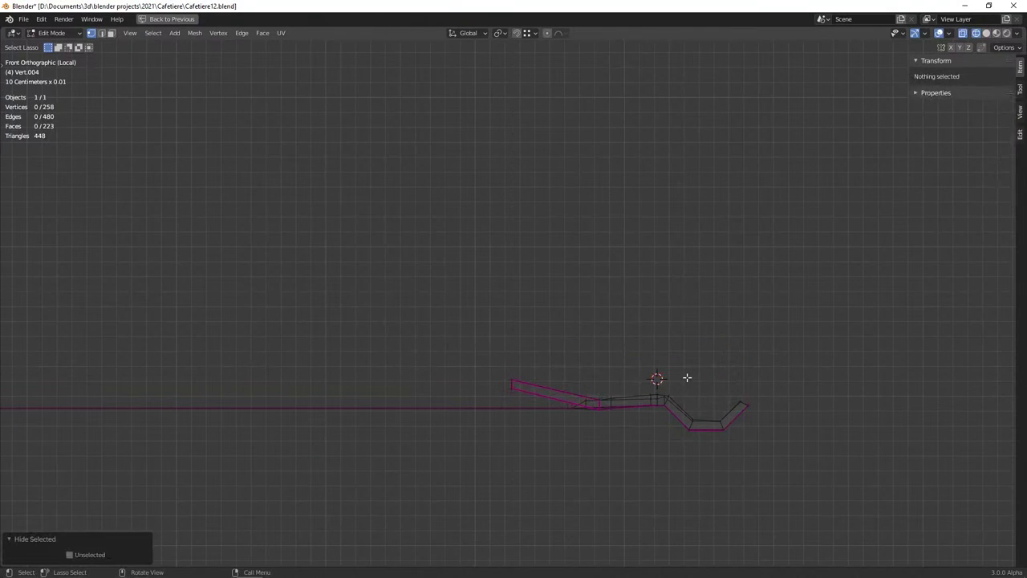
Select the creased edge at the tab junction and frame it in the view
mouse_move(683, 376)
middle_mouse_down()
mouse_move(602, 419)
mouse_move(566, 294)
middle_mouse_up()
key("shift+z")
scroll(628, 463, "down", 5)
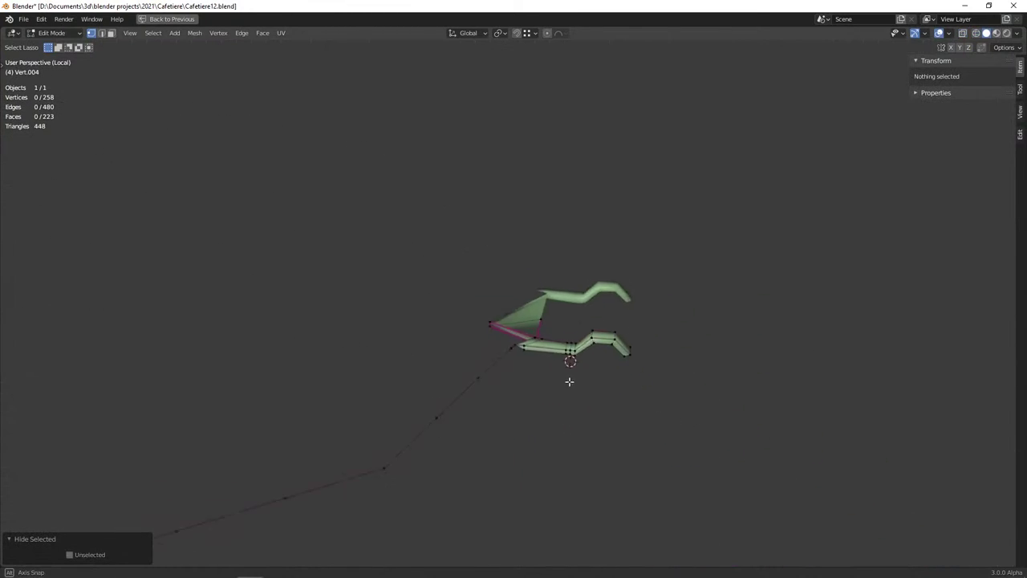
middle_click_drag(569, 378, 615, 413)
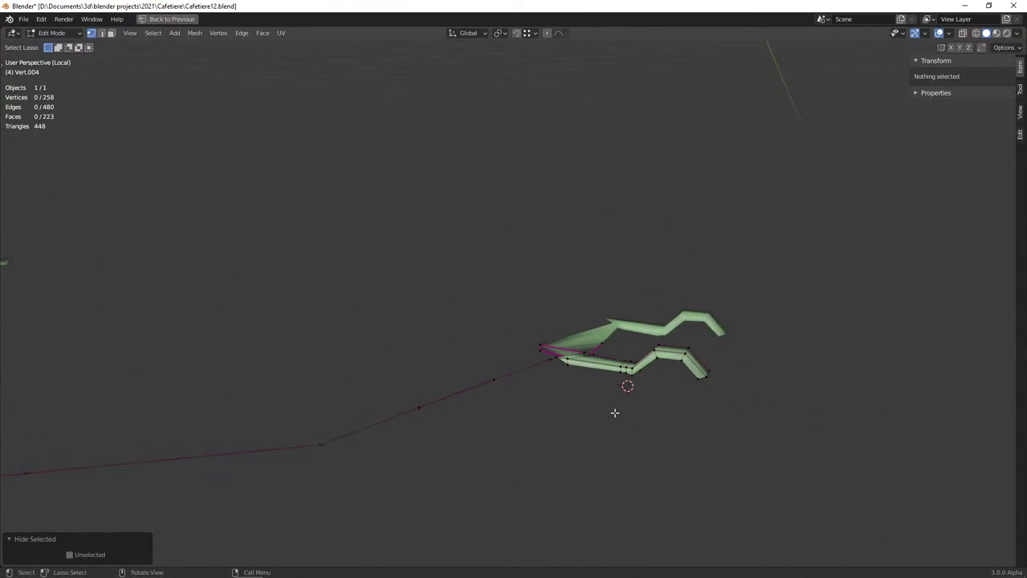
middle_click_drag(612, 413, 621, 425)
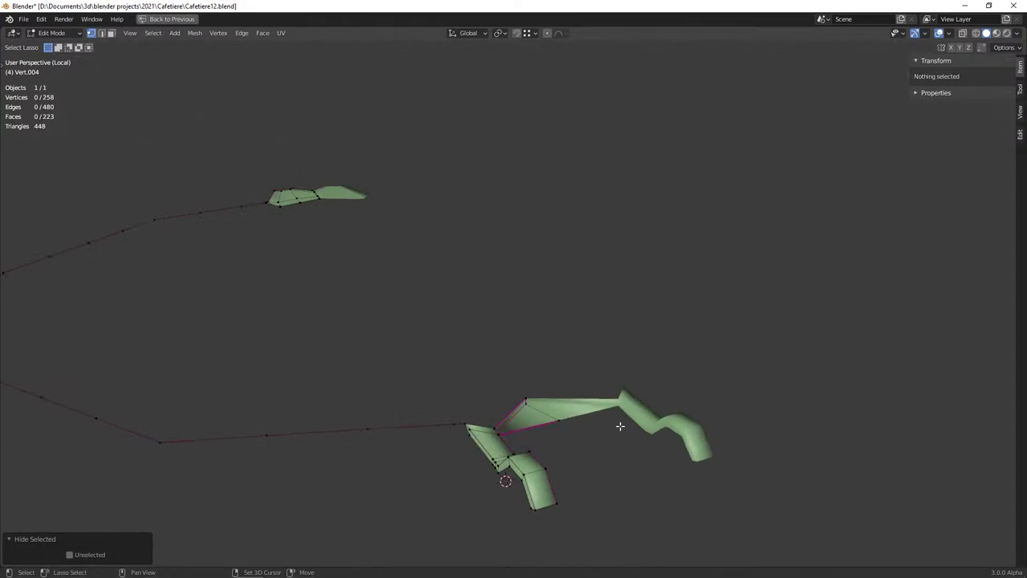
scroll(678, 399, "up", 2)
middle_click_drag(678, 399, 627, 414)
left_click(572, 465)
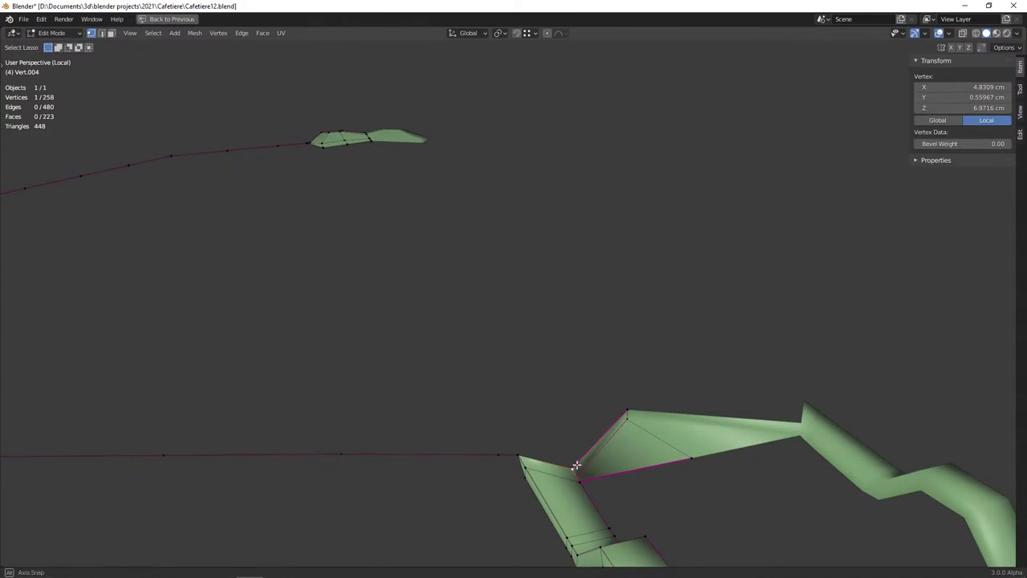
mouse_move(576, 466)
middle_mouse_down()
mouse_move(623, 488)
mouse_move(901, 354)
mouse_move(624, 374)
mouse_move(436, 324)
mouse_move(548, 374)
mouse_move(509, 369)
middle_mouse_up()
left_click(901, 354)
left_click(928, 352)
key("KP_Decimal")
left_click(433, 351)
Extrude the junction edge along the X axis
key("e")
key("x")
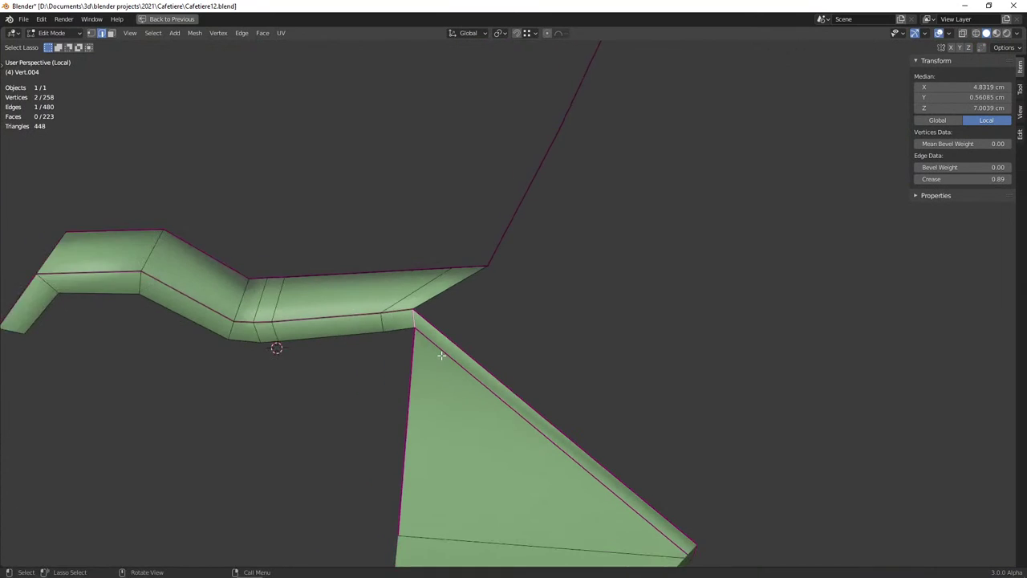
left_click(562, 389)
mouse_move(559, 390)
middle_mouse_down()
mouse_move(541, 324)
mouse_move(493, 342)
mouse_move(615, 331)
mouse_move(596, 327)
middle_mouse_up()
middle_click_drag(502, 312, 561, 307)
left_click(562, 307)
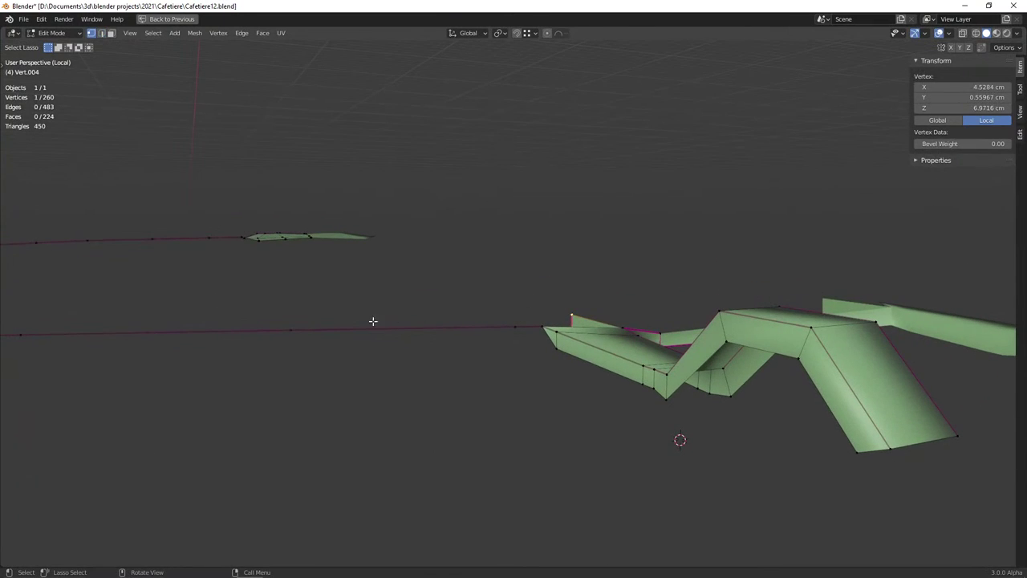
key("g")
key("z")
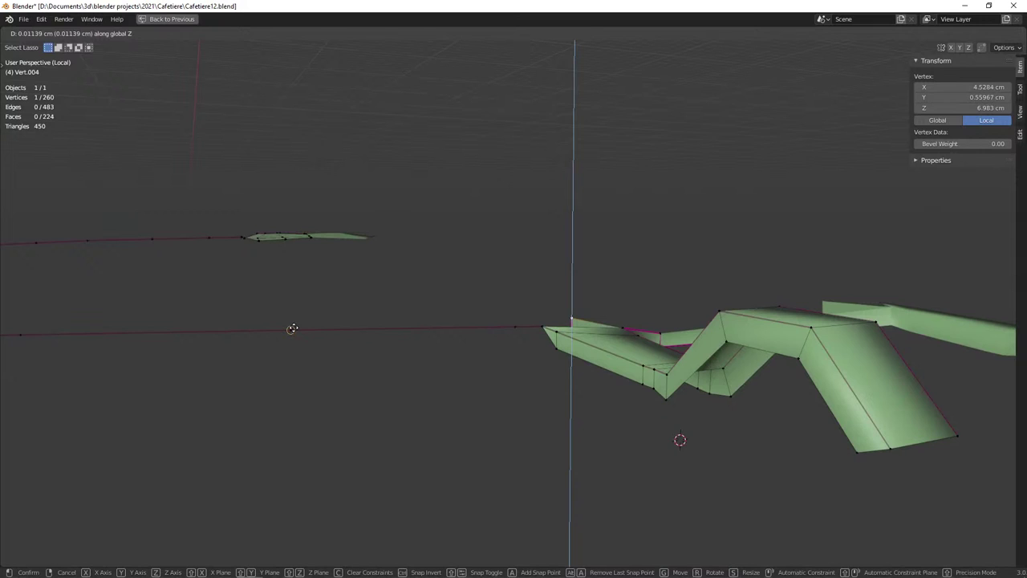
right_click(294, 328)
From the top view, select both corner vertices of the newly extruded edge
mouse_move(511, 347)
middle_mouse_down()
mouse_move(489, 383)
mouse_move(580, 386)
mouse_move(564, 374)
middle_mouse_up()
key("KP_7")
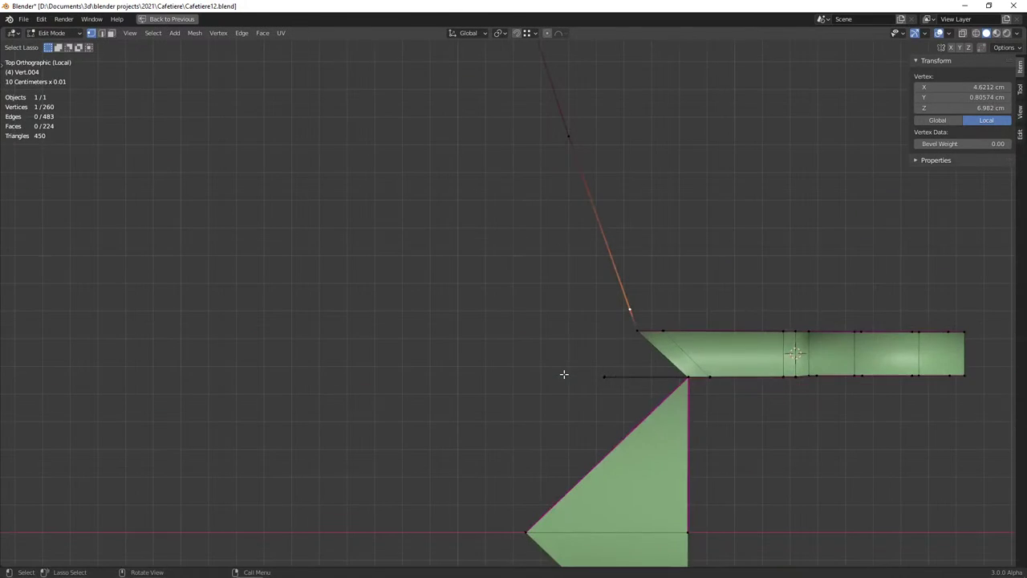
key("z")
left_click(602, 337)
left_click(635, 333, "shift")
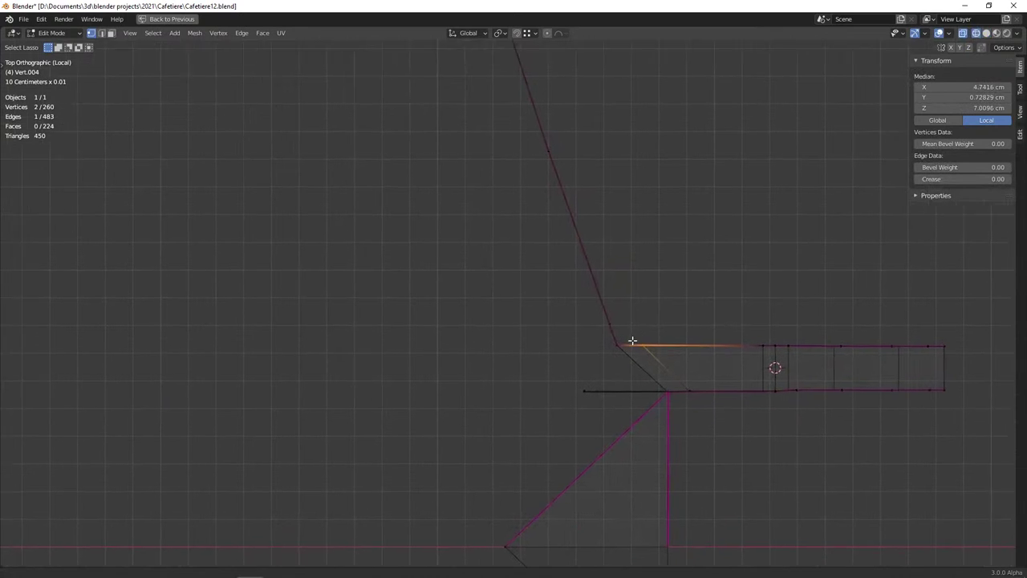
mouse_move(633, 340)
middle_mouse_down("shift")
mouse_move(556, 379)
mouse_move(585, 337)
mouse_move(779, 307)
middle_mouse_up("shift")
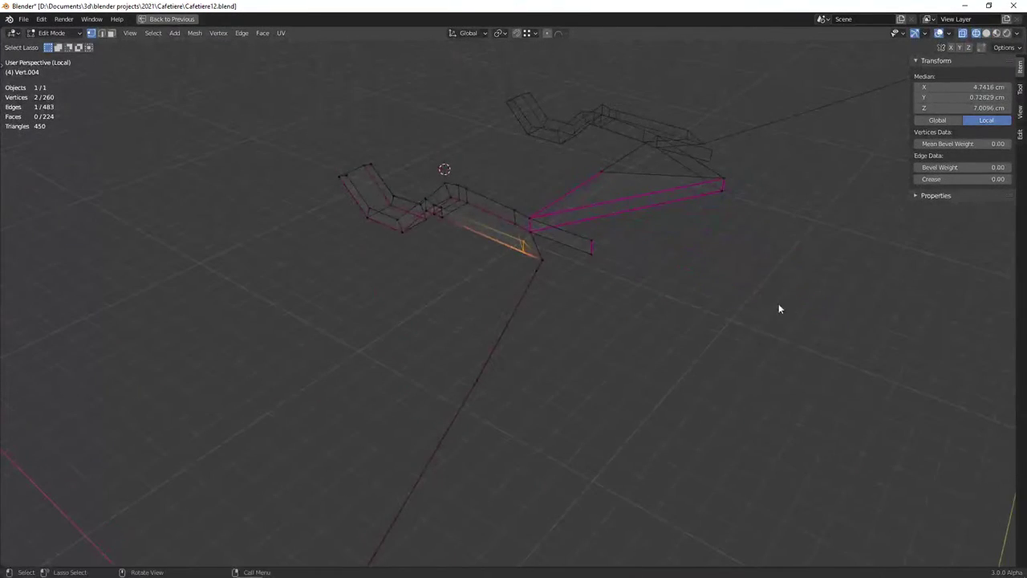
Slide the selected edge along X in the top wireframe view
key("shift+z")
key("KP_7")
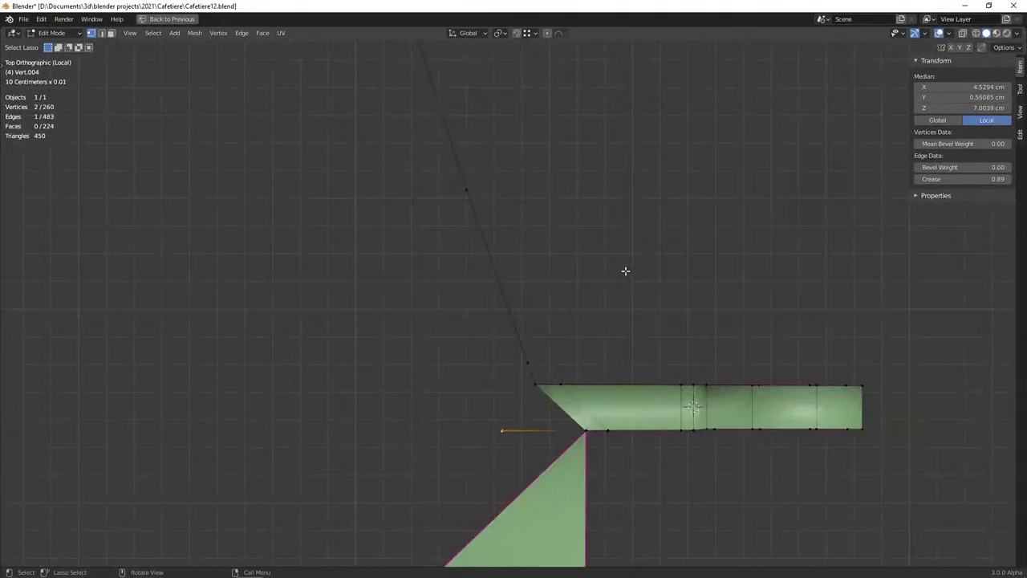
scroll(508, 329, "down", 2)
key("shift+z")
scroll(450, 394, "down", 4)
scroll(462, 395, "down", 2)
scroll(476, 394, "up", 6)
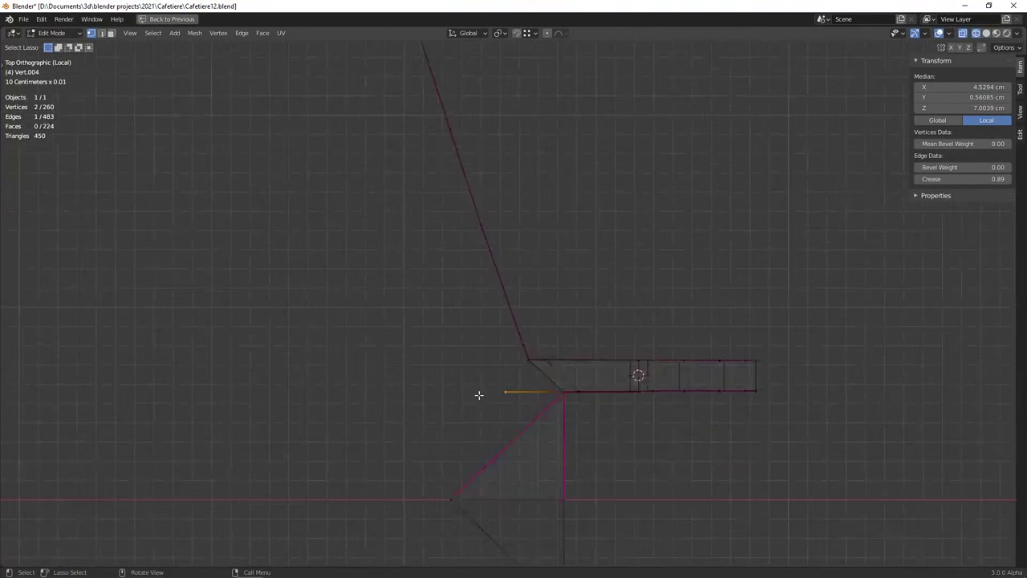
scroll(486, 396, "up", 1)
middle_click_drag(488, 399, 536, 402, "shift")
key("g")
key("x")
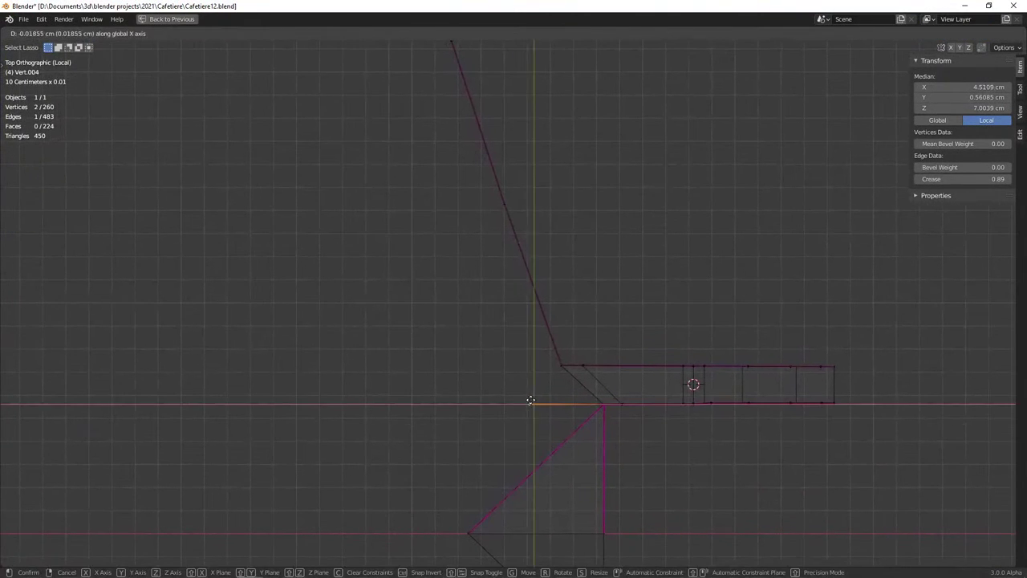
left_click(523, 405)
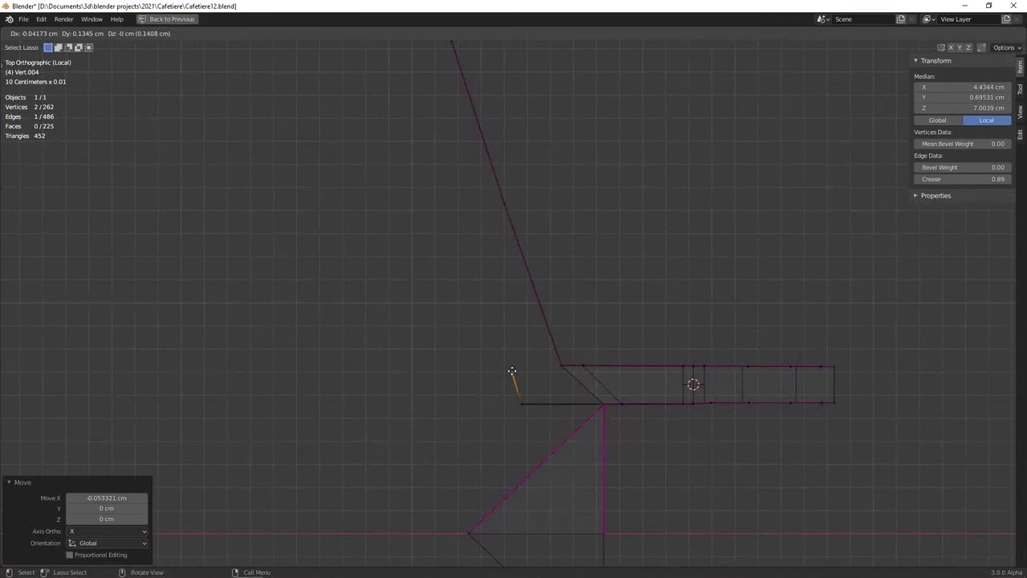
left_click(512, 372)
Extrude a second short segment from the edge and return to solid perspective view
key("e")
left_click(505, 351)
mouse_move(521, 422)
middle_mouse_down()
mouse_move(657, 343)
mouse_move(527, 371)
mouse_move(600, 268)
mouse_move(486, 229)
mouse_move(509, 121)
middle_mouse_up()
key("shift+z")
mouse_move(525, 187)
middle_mouse_down("shift")
mouse_move(516, 292)
mouse_move(503, 328)
mouse_move(472, 348)
middle_mouse_up("shift")
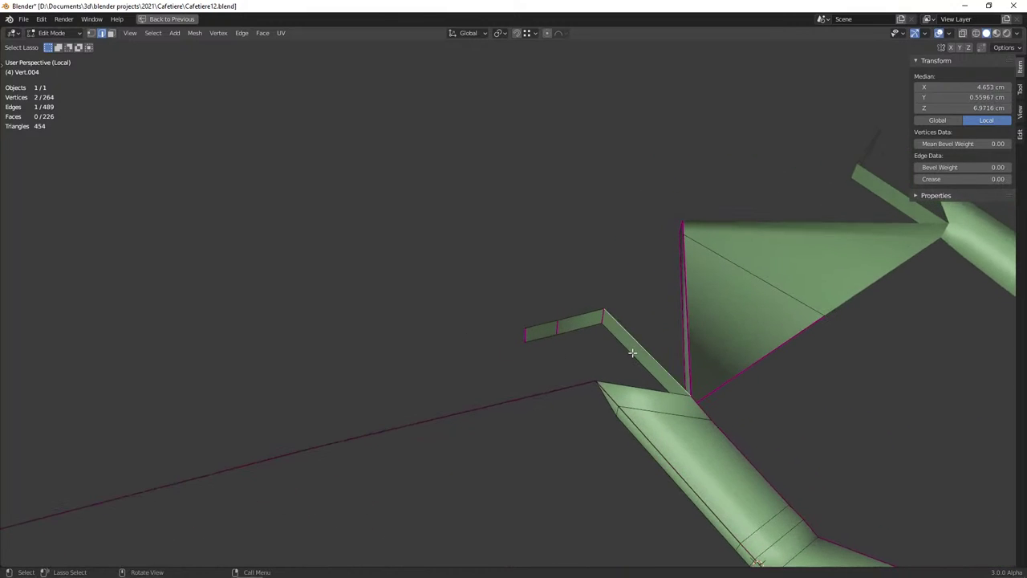
Fill faces between the thin strip and the bar, then extend the strip two faces down the wire
key("f")
key("f")
scroll(542, 364, "down", 5)
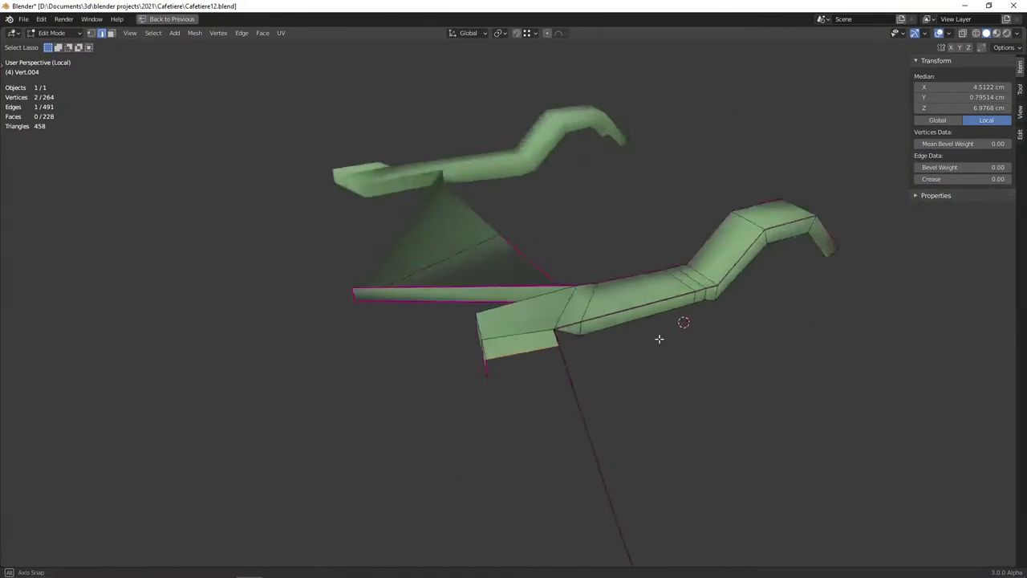
middle_click_drag(658, 337, 575, 355)
left_click(570, 356)
mouse_move(558, 418)
middle_mouse_down()
mouse_move(641, 484)
mouse_move(636, 393)
middle_mouse_up()
scroll(613, 459, "down", 4)
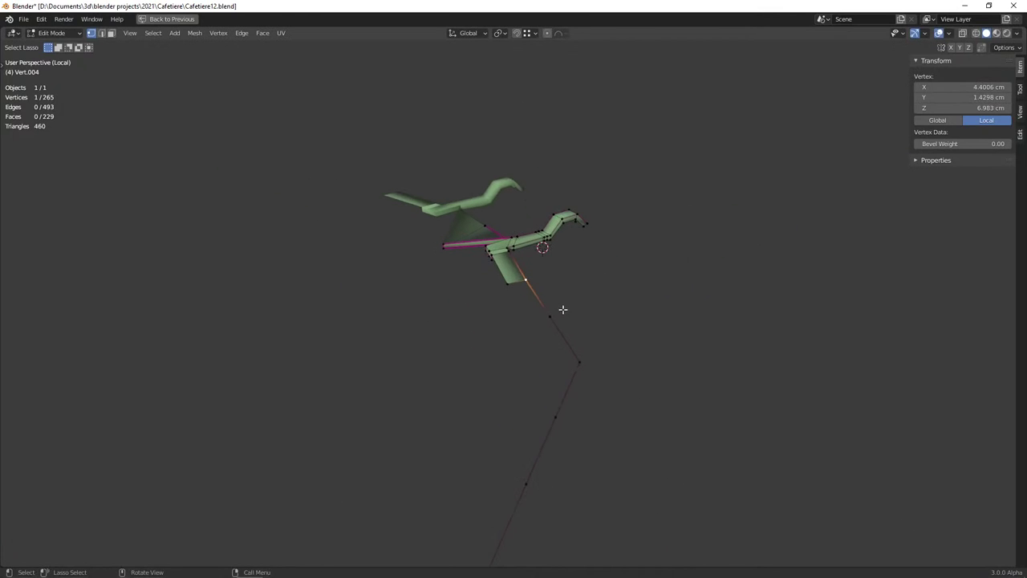
key("f")
key("f")
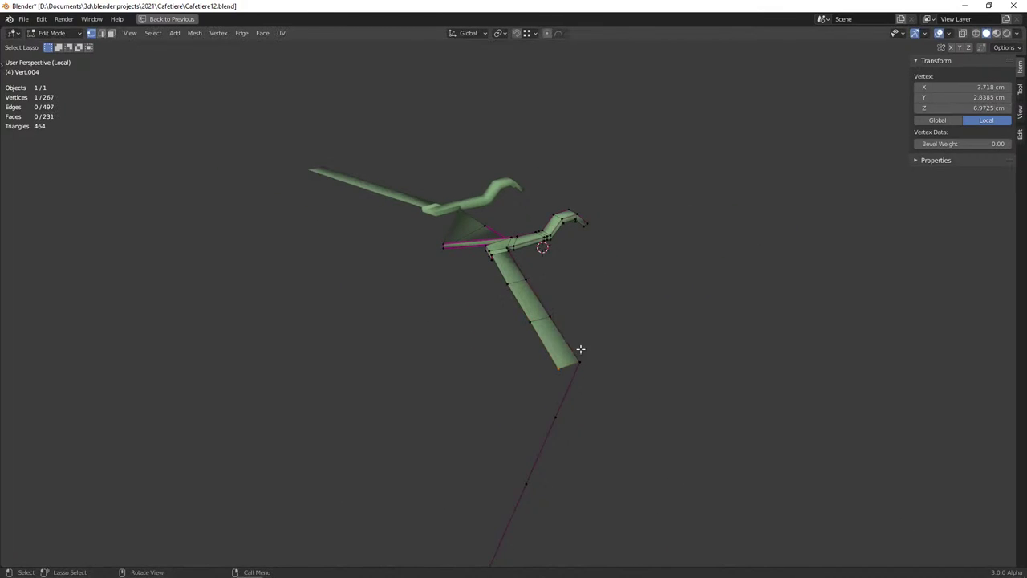
key("f")
key("f")
key("f")
Slide the strip's new end vertex along its edges until it sits on the guide wire
scroll(521, 449, "down", 3)
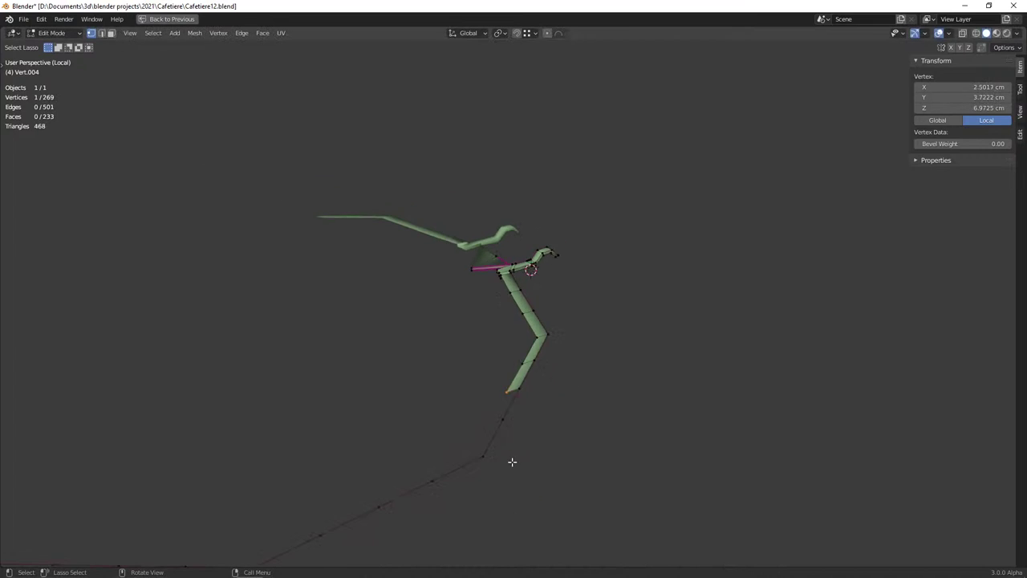
middle_click_drag(511, 460, 567, 332)
key("g")
left_click(563, 335)
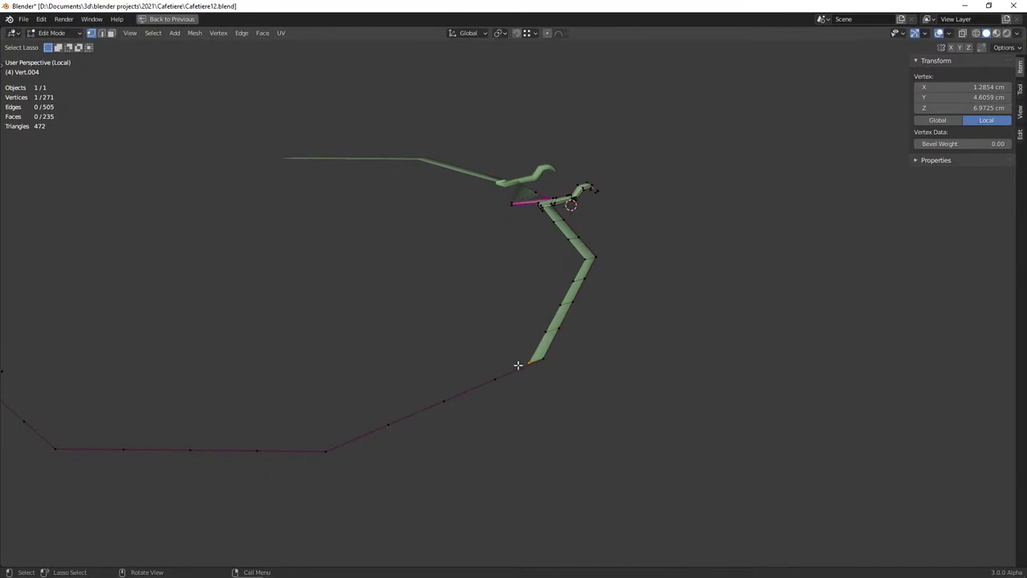
scroll(523, 361, "up", 3)
key("g")
key("g")
left_click(594, 364)
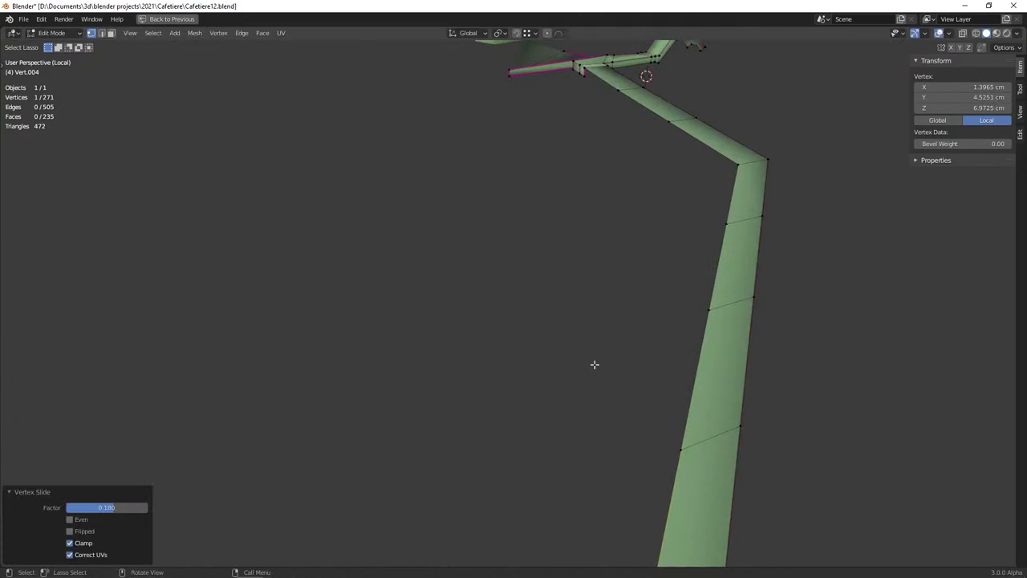
scroll(593, 388, "down", 3)
key("g")
key("g")
key("Escape")
middle_click_drag(598, 385, 571, 353)
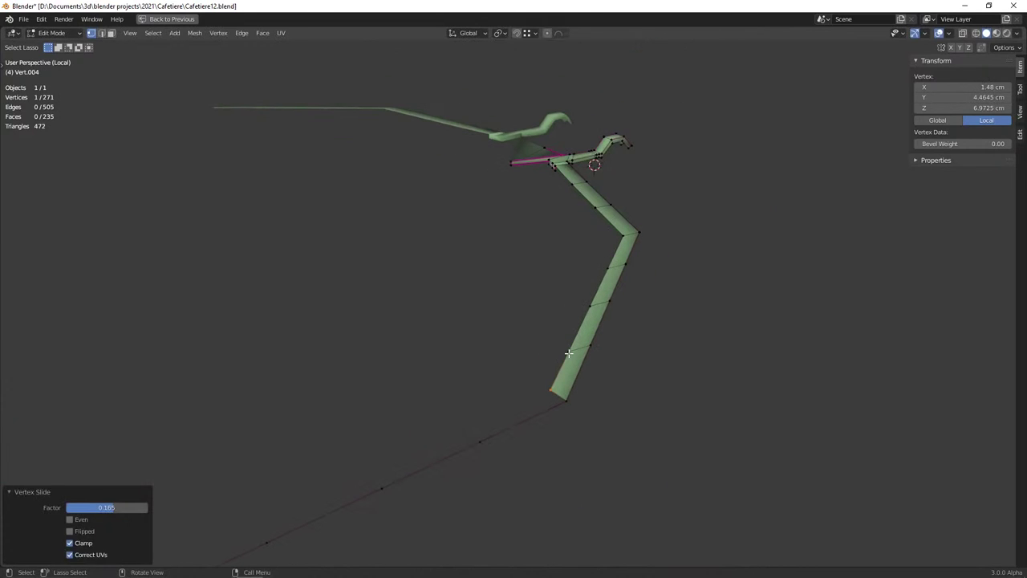
key("g")
key("g")
left_click(575, 343)
key("g")
key("g")
left_click(595, 286)
key("g")
key("g")
left_click(602, 269)
Extrude the strip down-left along the wire, sliding the end vertex onto it
key("e")
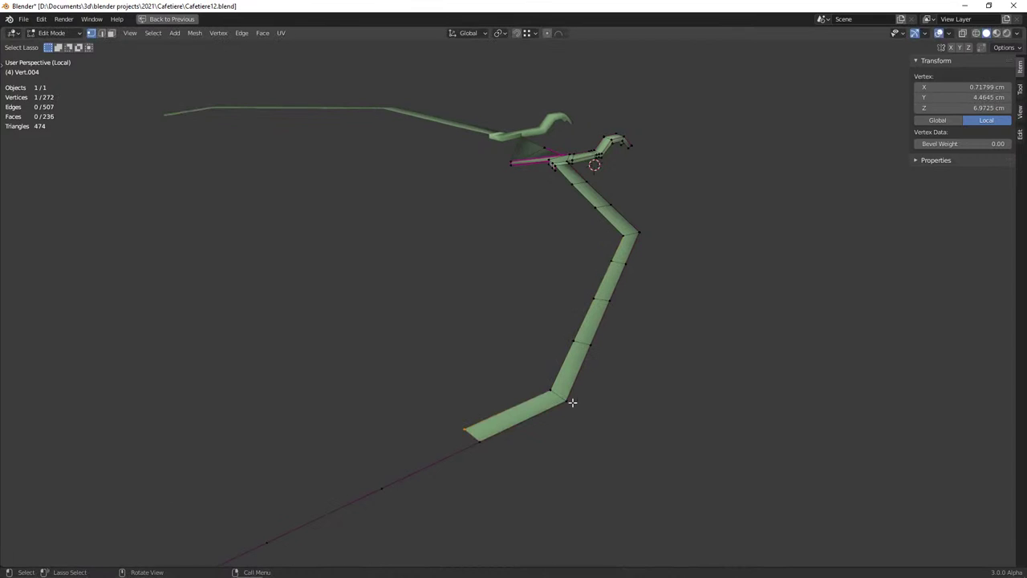
key("g")
key("g")
left_click(483, 424)
key("e")
left_click(408, 479)
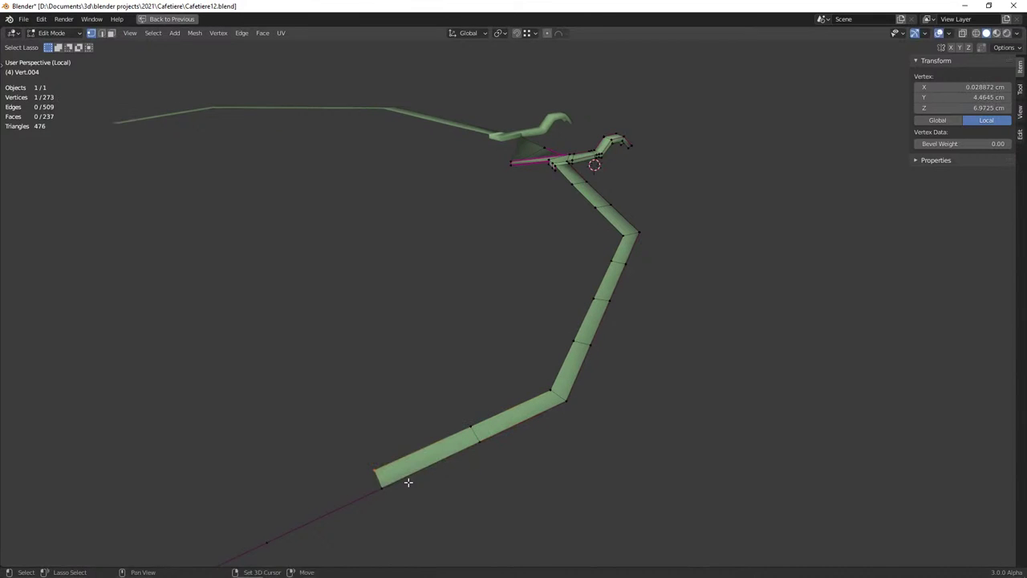
middle_click_drag(407, 479, 600, 338)
key("e")
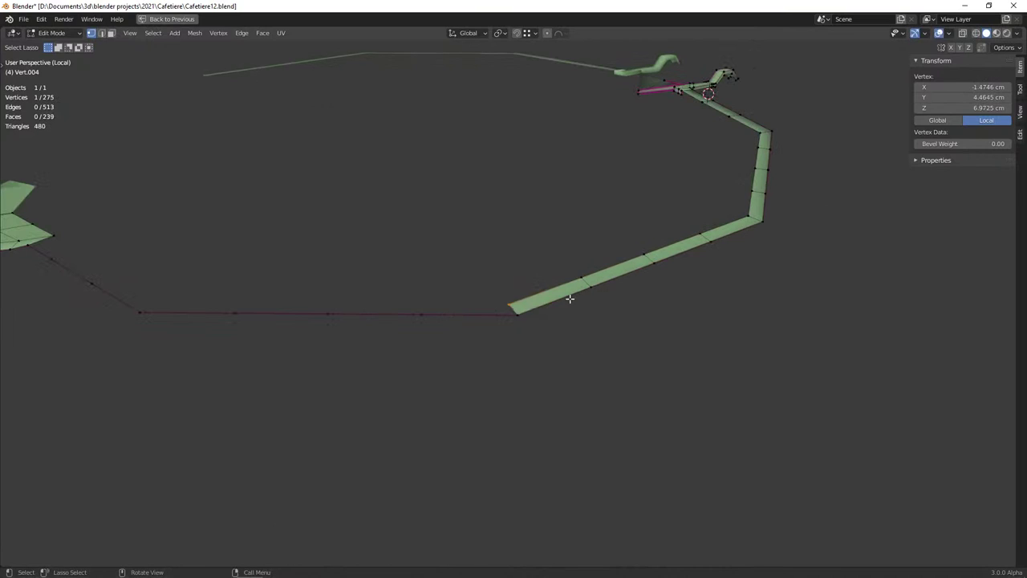
left_click(511, 303)
key("g")
key("g")
left_click(516, 321)
Extrude four more strip segments leftward onto successive wire points toward the tab notch
key("e")
left_click(517, 320)
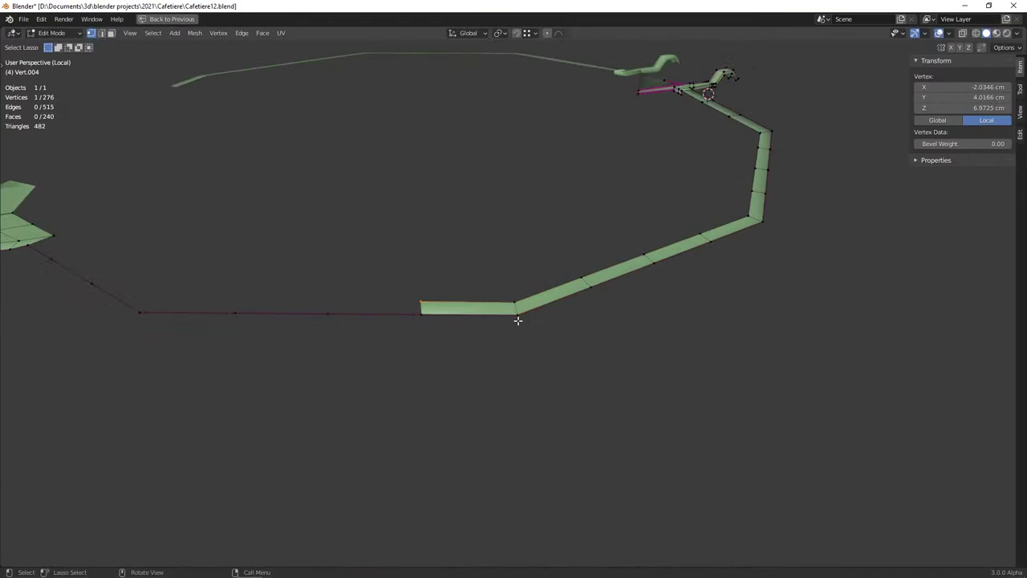
key("e")
left_click(376, 319)
key("e")
left_click(241, 319)
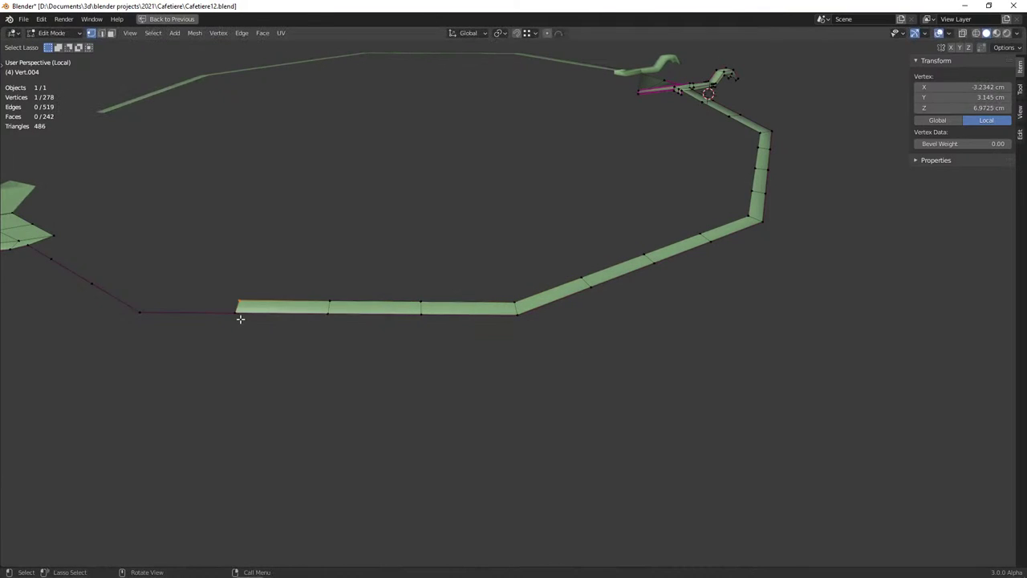
key("e")
left_click(190, 326)
middle_click_drag(190, 326, 509, 367, "shift")
Extrude the strip end toward the hinge tab and fill the gap between strip and tab
key("e")
left_click(538, 383)
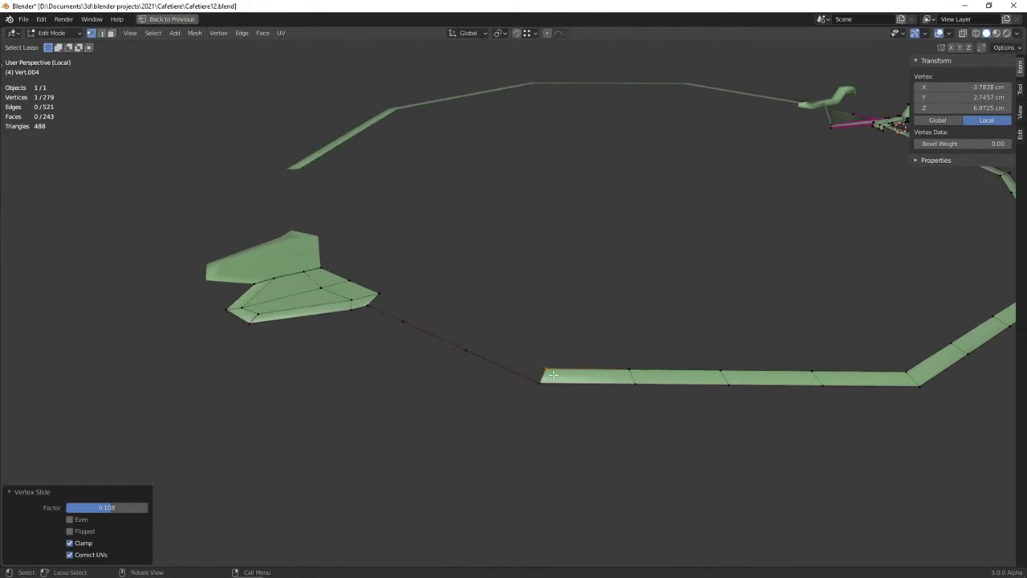
key("g")
key("Escape")
key("e")
left_click(470, 351)
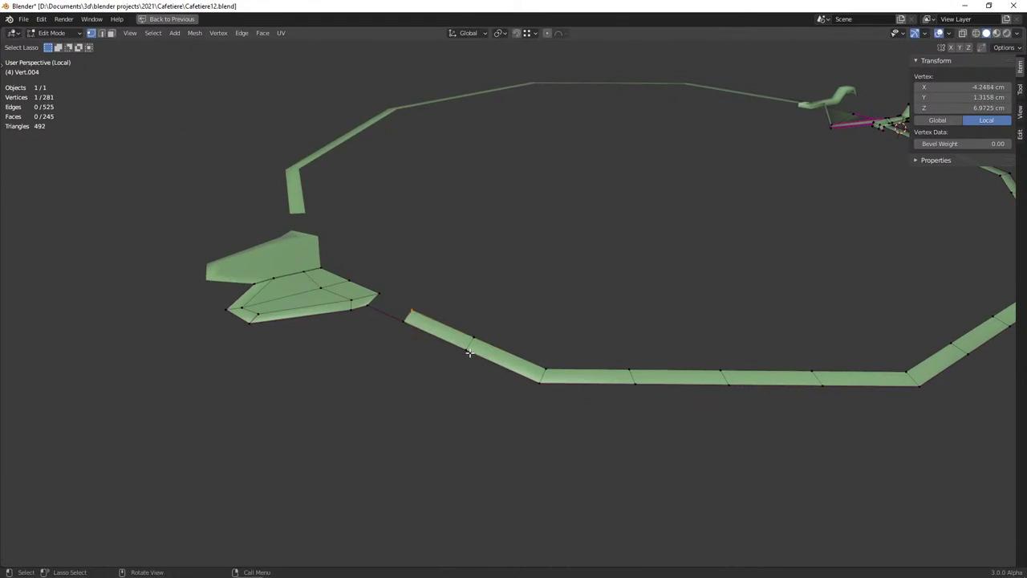
left_click(378, 303, "shift")
key("f")
Move the notch corner vertex into place where the strip meets the tab
key("2")
key("alt+a")
mouse_move(413, 328)
middle_mouse_down()
mouse_move(523, 380)
mouse_move(551, 377)
middle_mouse_up()
scroll(470, 410, "up", 2)
key("1")
left_click(446, 454)
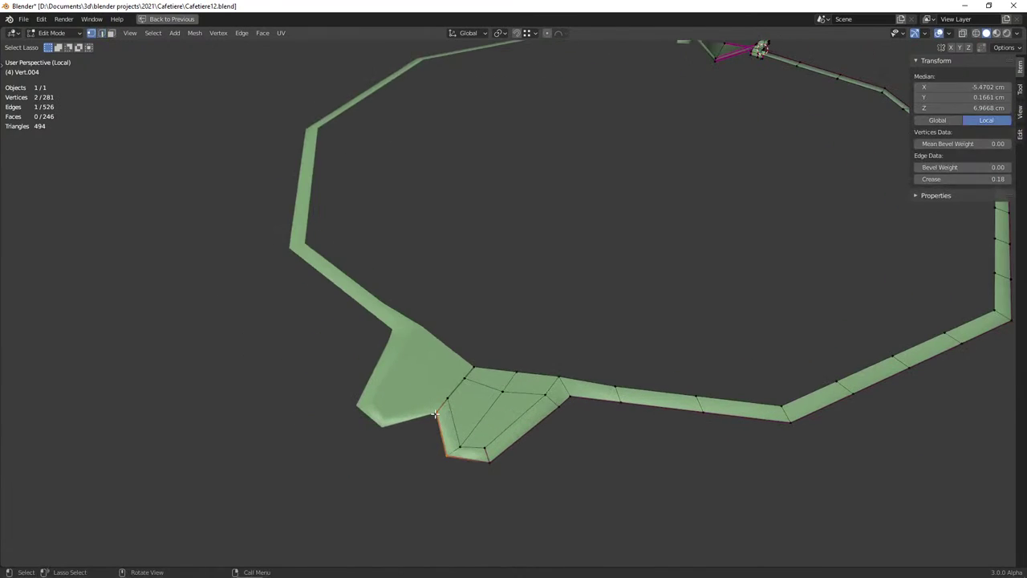
key("g")
left_click(345, 340)
scroll(637, 420, "down", 3)
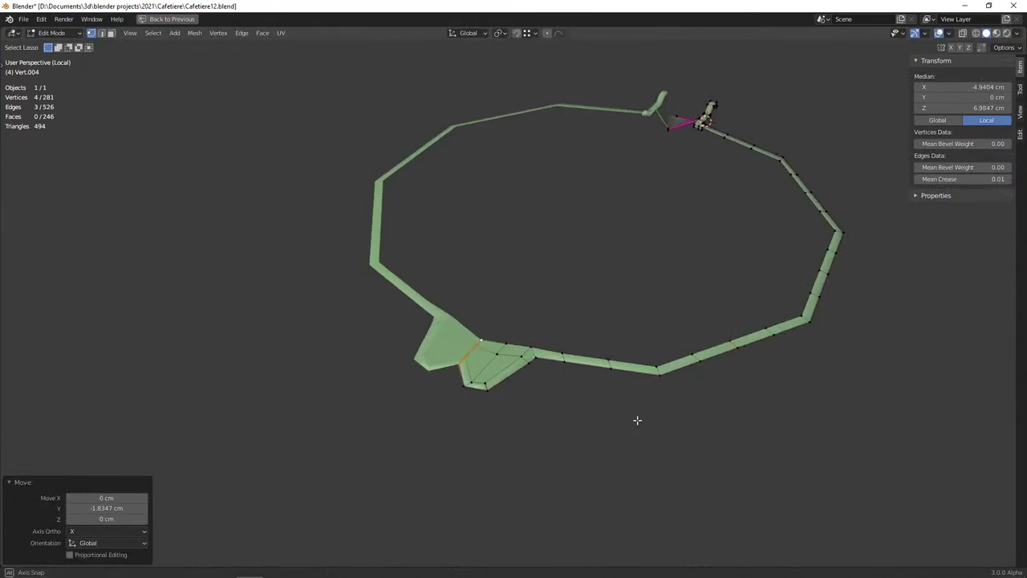
key("alt+a")
mouse_move(543, 401)
middle_mouse_down()
mouse_move(534, 396)
mouse_move(596, 415)
mouse_move(561, 390)
mouse_move(374, 378)
mouse_move(393, 381)
middle_mouse_up()
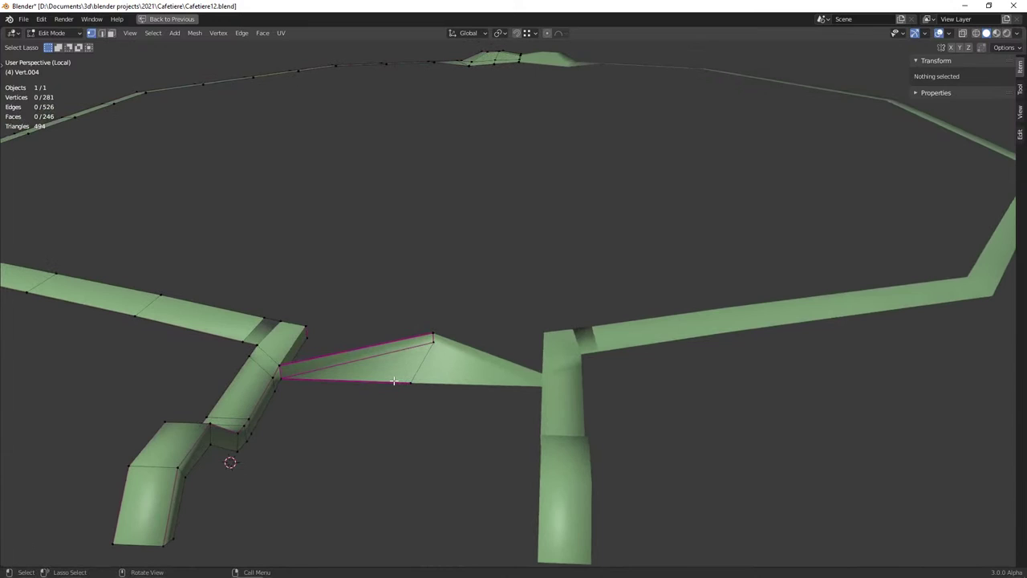
Recalculate the connected strip's normals and change the object's shading
mouse_move(395, 380)
middle_mouse_down()
mouse_move(532, 411)
mouse_move(693, 415)
mouse_move(599, 440)
mouse_move(554, 399)
mouse_move(564, 388)
mouse_move(587, 392)
mouse_move(558, 379)
mouse_move(571, 399)
mouse_move(495, 393)
mouse_move(473, 374)
mouse_move(481, 300)
mouse_move(449, 291)
mouse_move(458, 328)
middle_mouse_up()
key("l")
key("shift+n")
key("Tab")
right_click(449, 388)
left_click(437, 389)
key("Tab")
Reveal the hidden lid geometry and add a new vertex group in Mesh Data
key("alt+h")
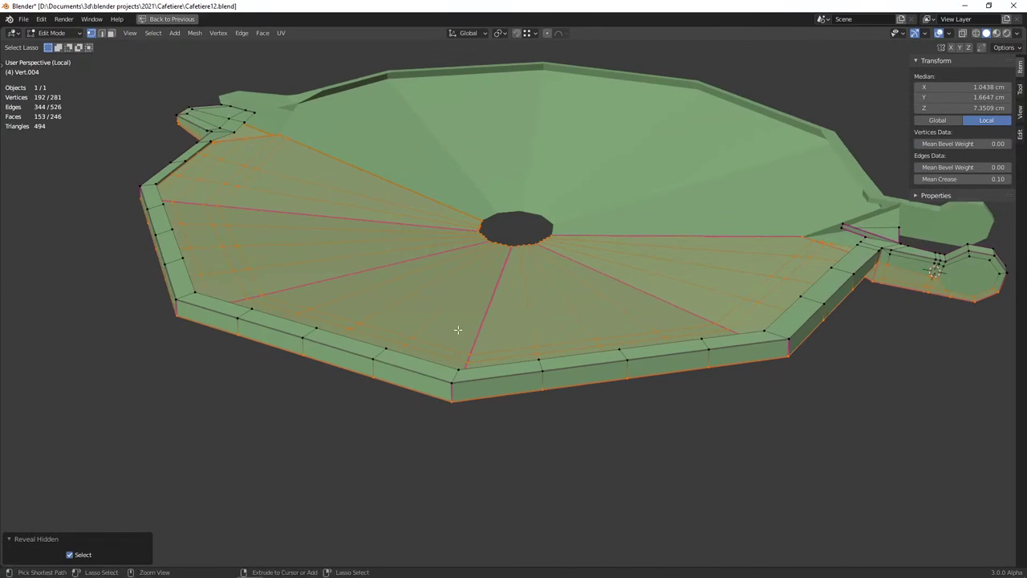
key("ctrl+space")
left_click(857, 419)
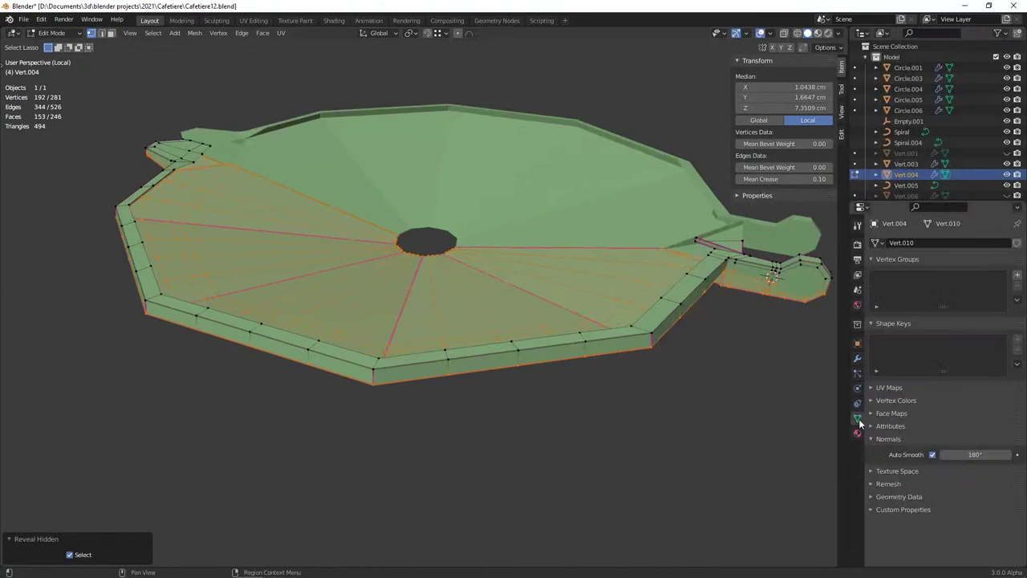
left_click(1017, 276)
Duplicate a wedge of inner lid faces and move the copy slightly lower along Z
key("3")
left_click(553, 253)
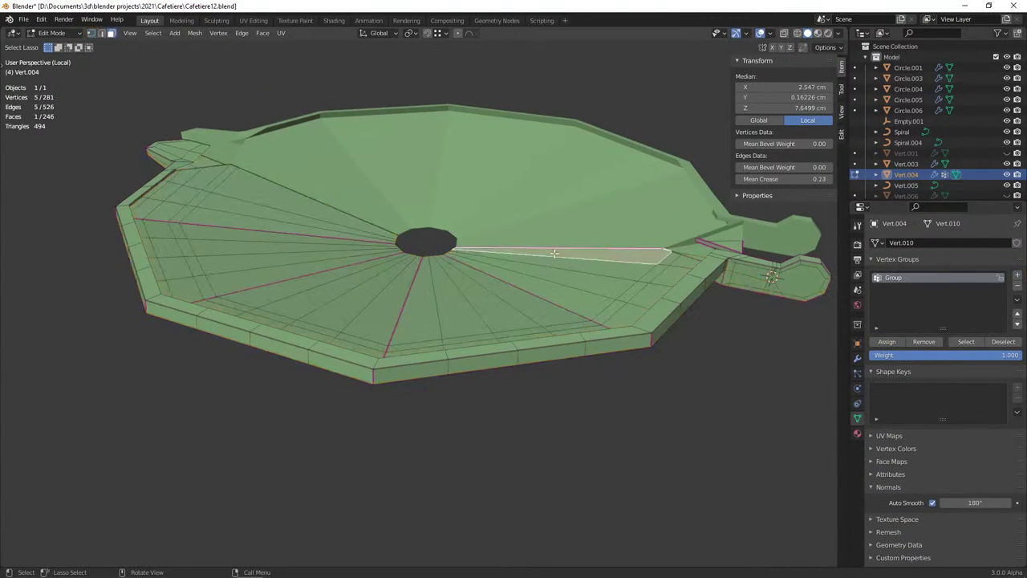
mouse_move(549, 271)
left_mouse_down()
mouse_move(447, 286)
mouse_move(336, 223)
left_mouse_up()
key("shift+d")
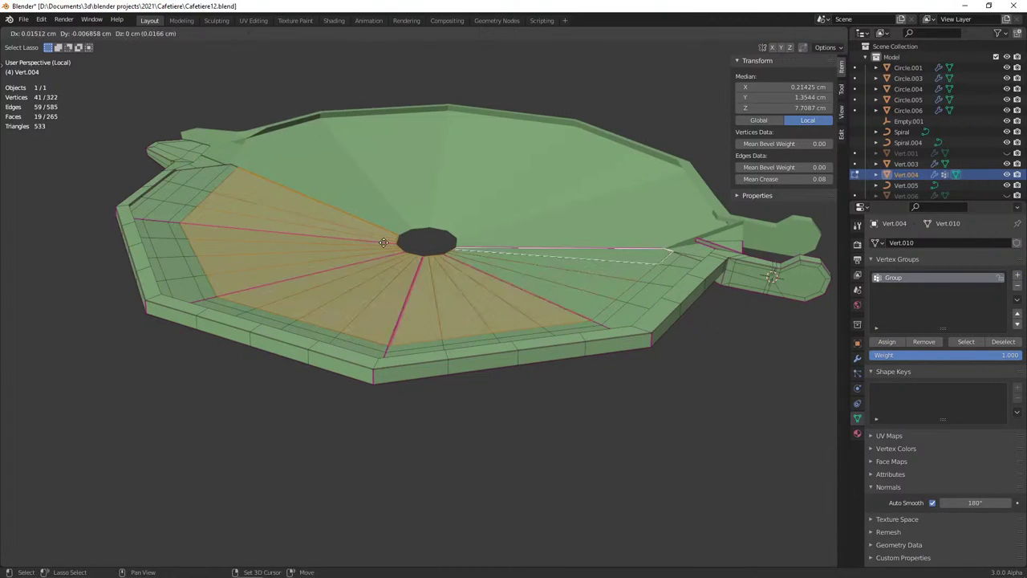
key("z")
left_click(400, 224)
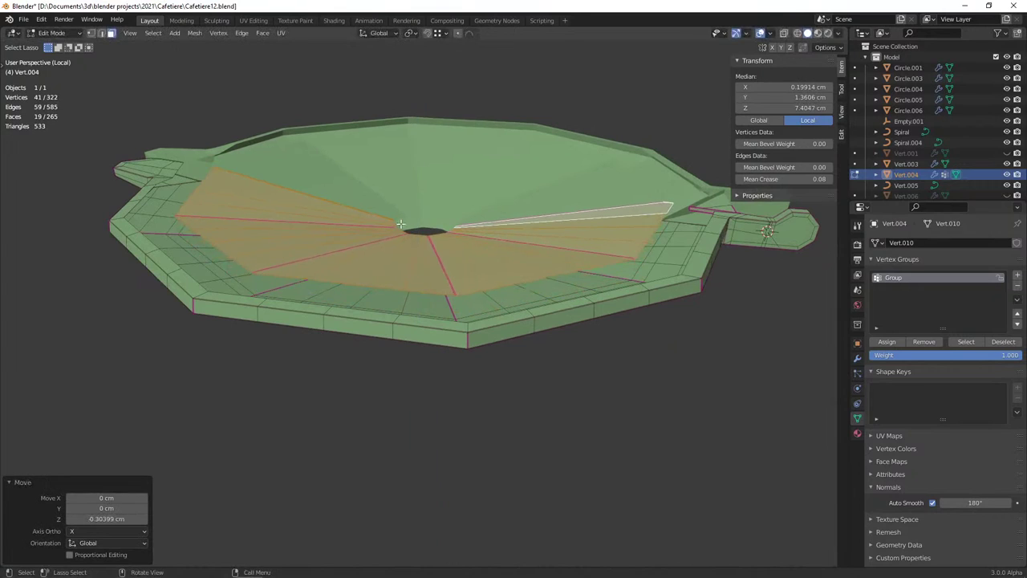
Select the vertex group, deselect the inner ring faces, and hide the outer rim band
key("alt+a")
left_click(967, 342)
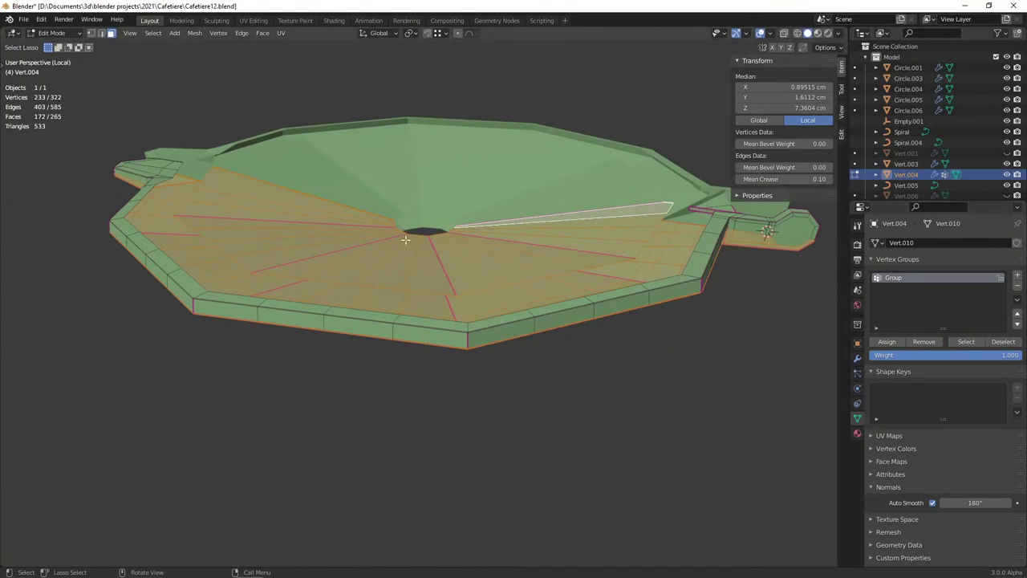
mouse_move(337, 218)
middle_mouse_down()
mouse_move(265, 241)
mouse_move(465, 262)
mouse_move(522, 231)
middle_mouse_up()
right_click(522, 232)
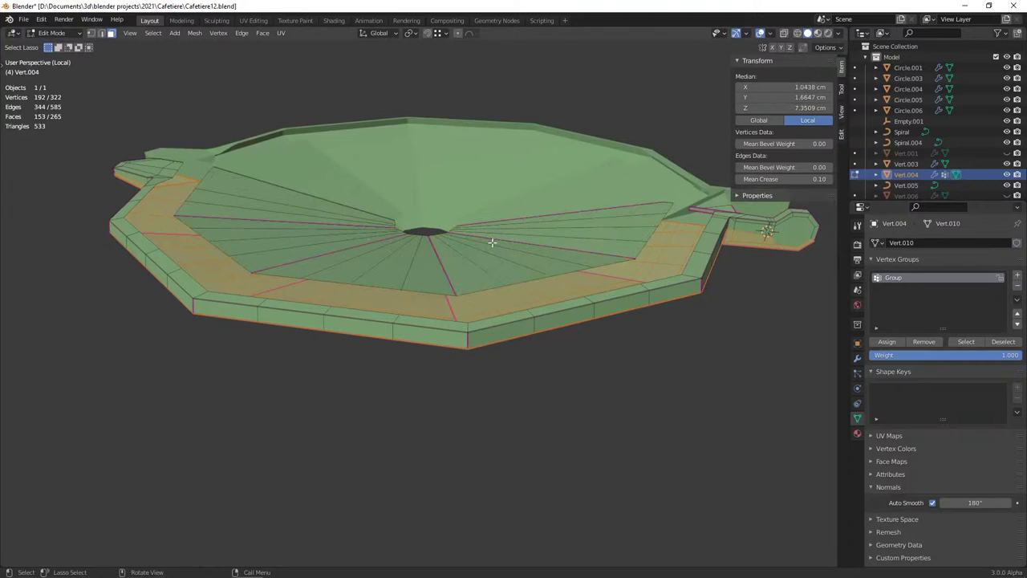
key("h")
middle_click_drag(487, 244, 420, 268)
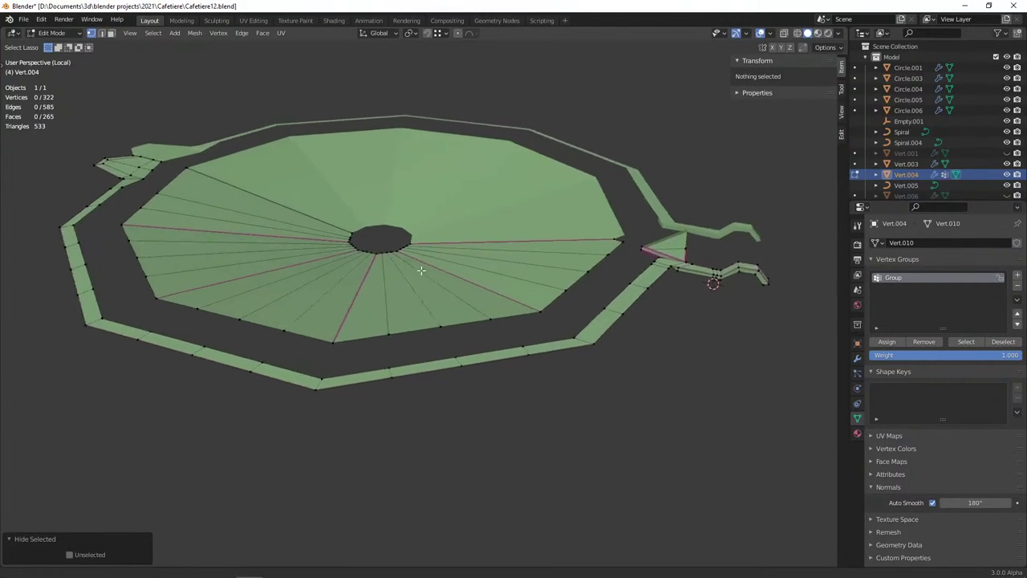
scroll(419, 269, "up", 3)
middle_click_drag(580, 313, 546, 323)
scroll(497, 324, "up", 2)
scroll(492, 333, "up", 2)
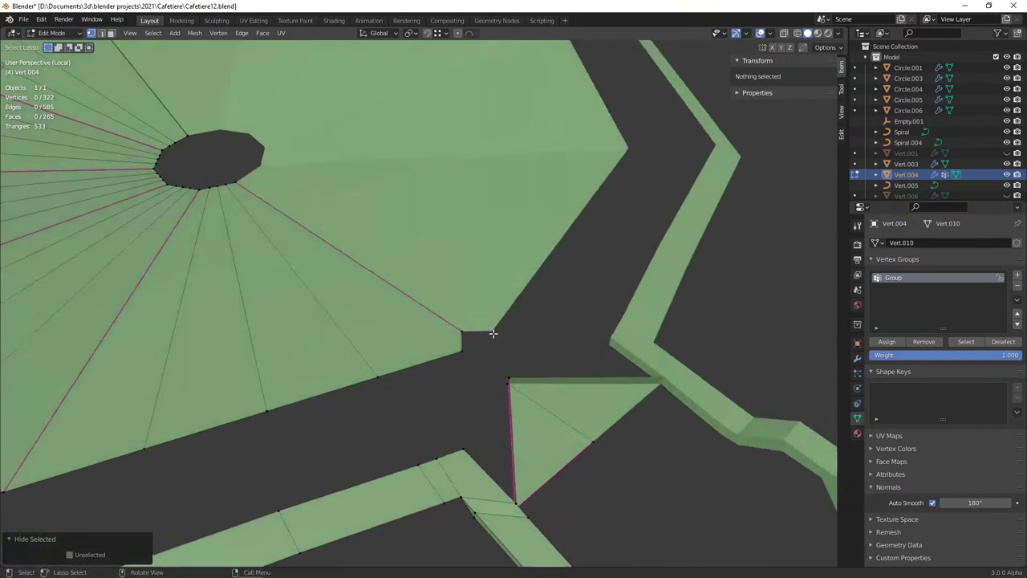
left_click(463, 346)
key("g")
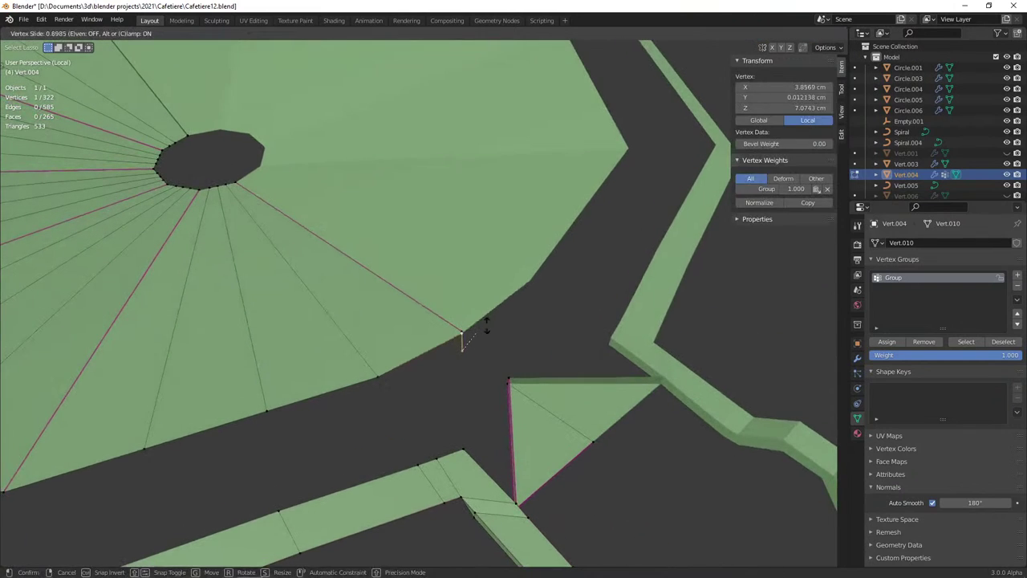
key("Escape")
key("g")
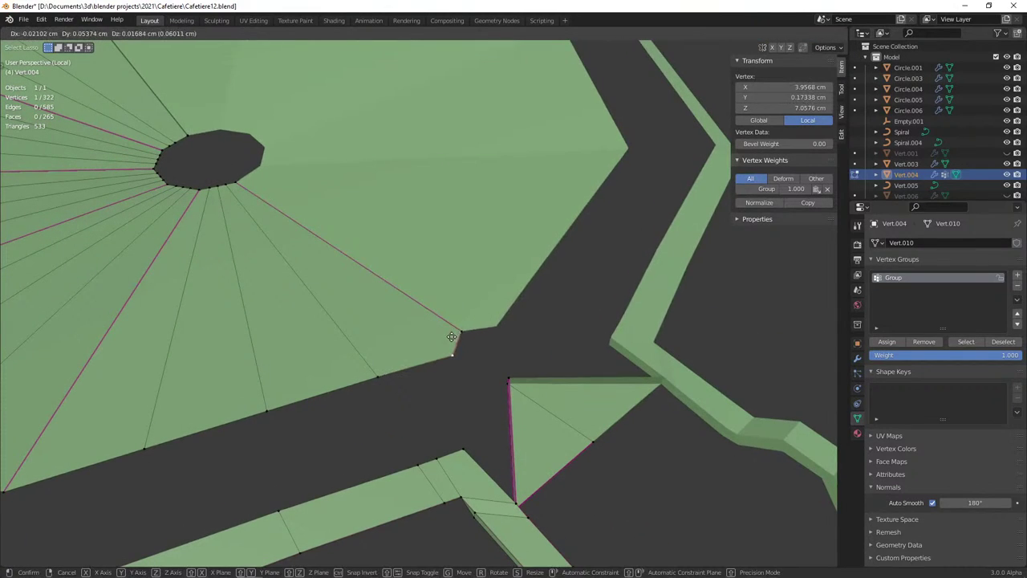
key("g")
key("c")
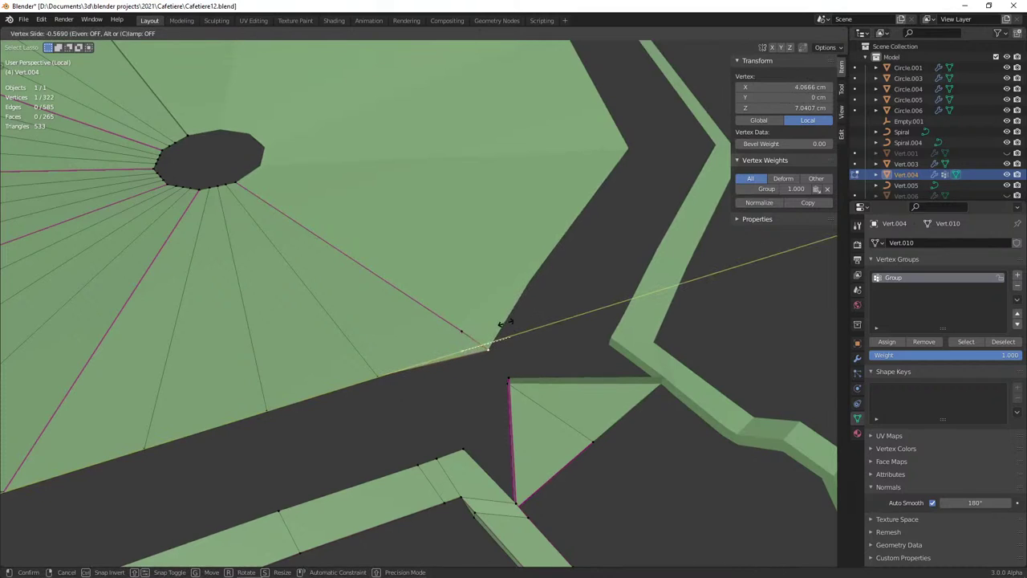
left_click(490, 313)
key("g")
key("g")
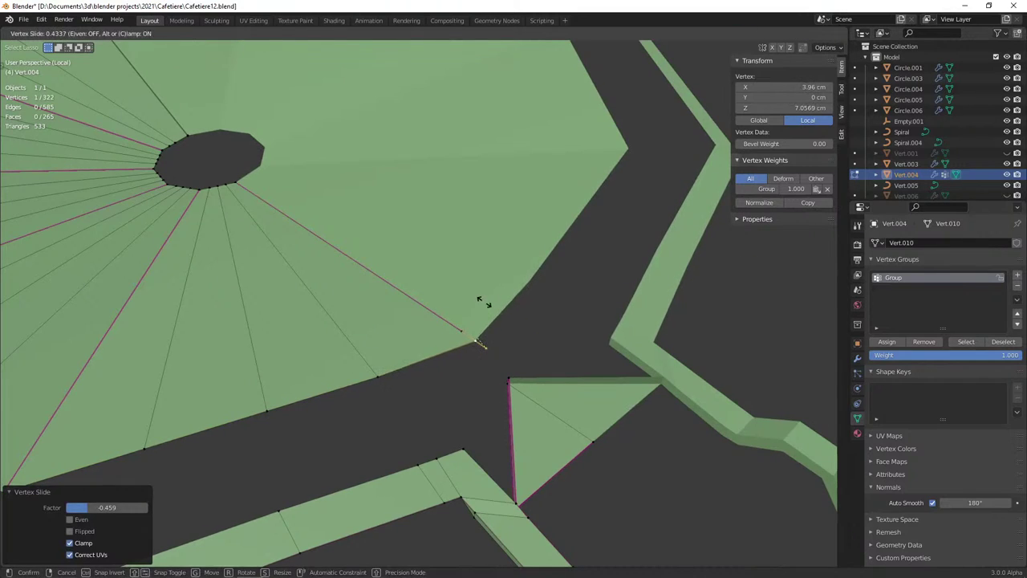
left_click(553, 345)
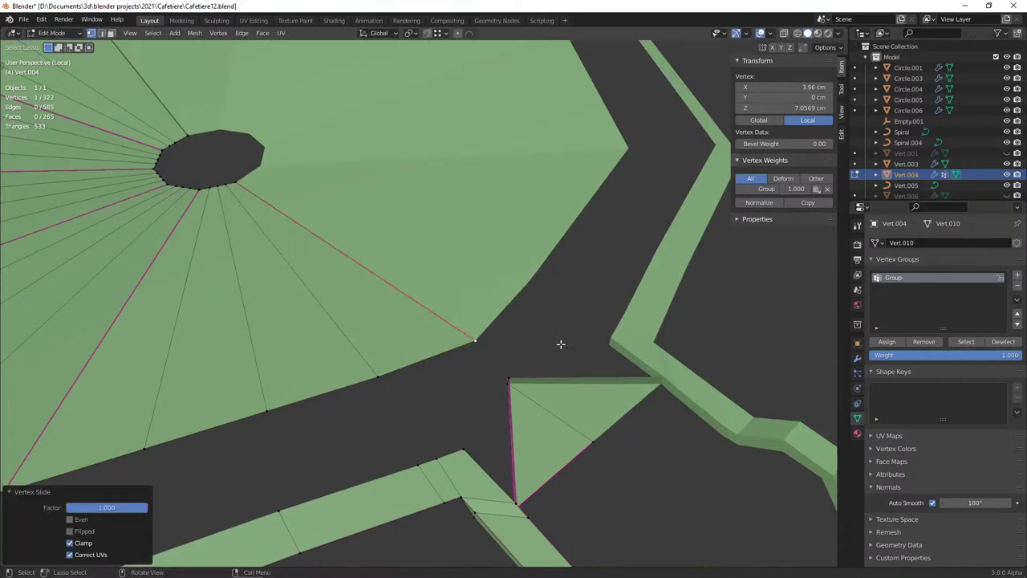
key("ctrl+l")
key("m")
left_click(559, 343)
mouse_move(559, 343)
middle_mouse_down()
mouse_move(436, 333)
mouse_move(481, 330)
mouse_move(468, 323)
mouse_move(473, 294)
mouse_move(401, 356)
mouse_move(419, 324)
middle_mouse_up()
key("alt+a")
scroll(467, 336, "down", 4)
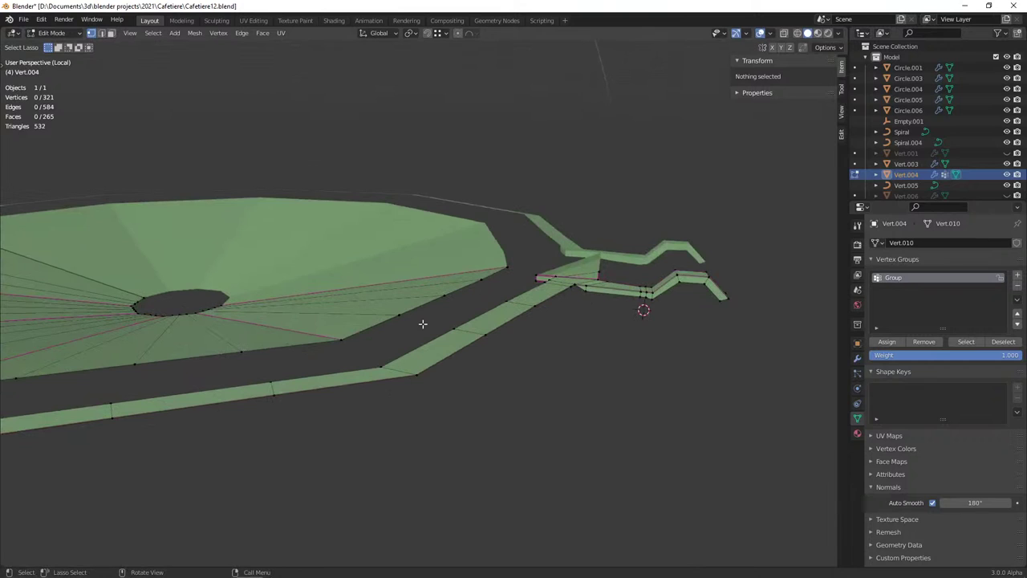
mouse_move(423, 323)
middle_mouse_down()
mouse_move(476, 337)
mouse_move(477, 402)
mouse_move(430, 375)
mouse_move(447, 401)
mouse_move(462, 331)
mouse_move(434, 338)
middle_mouse_up()
left_click(430, 376)
scroll(459, 348, "up", 3)
key("3")
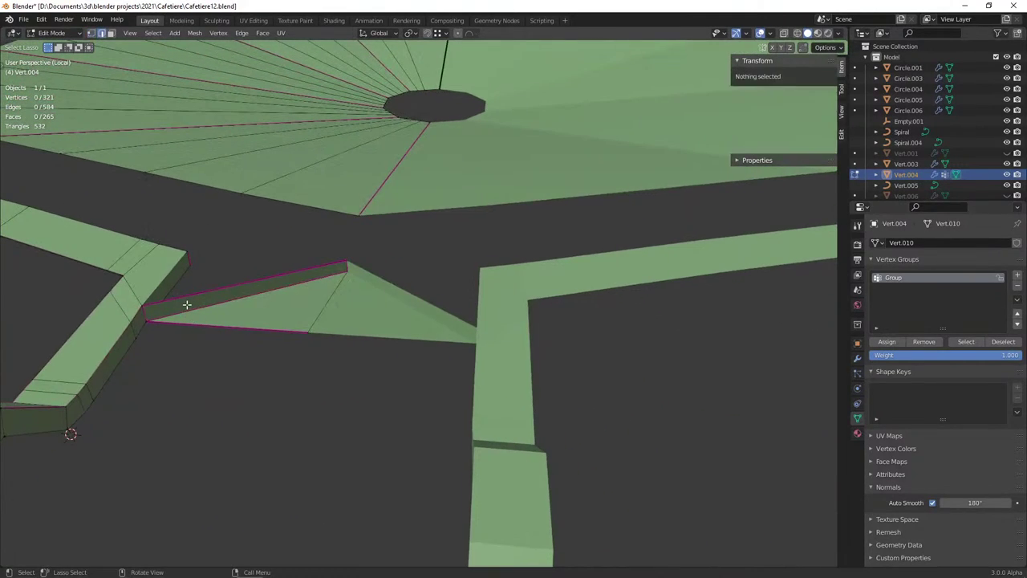
left_click(193, 298)
left_click(226, 300)
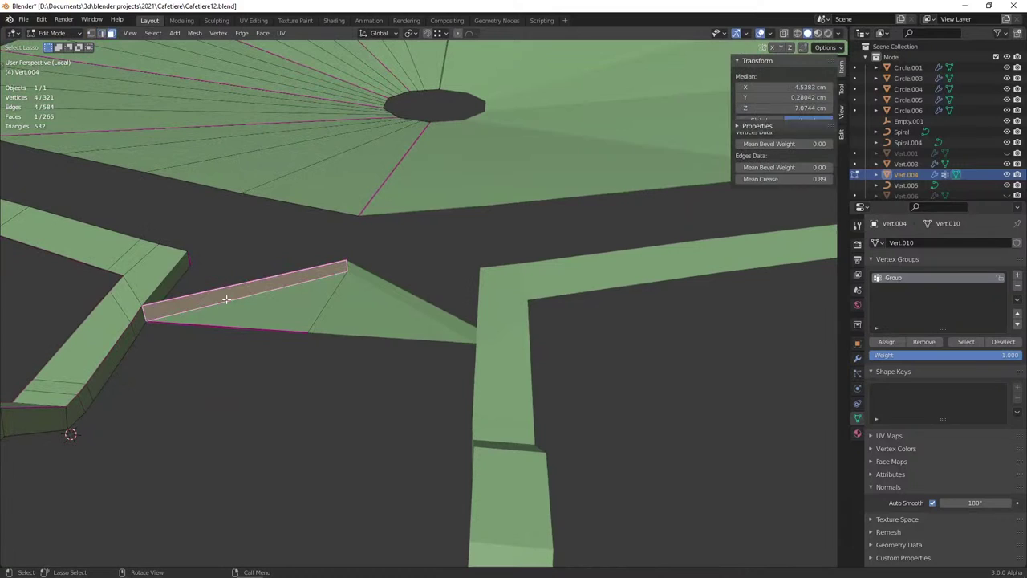
Reveal the hidden geometry and delete the stray vertex at the strip–tab junction
key("1")
left_click(346, 260)
left_click(347, 273, "shift")
key("x")
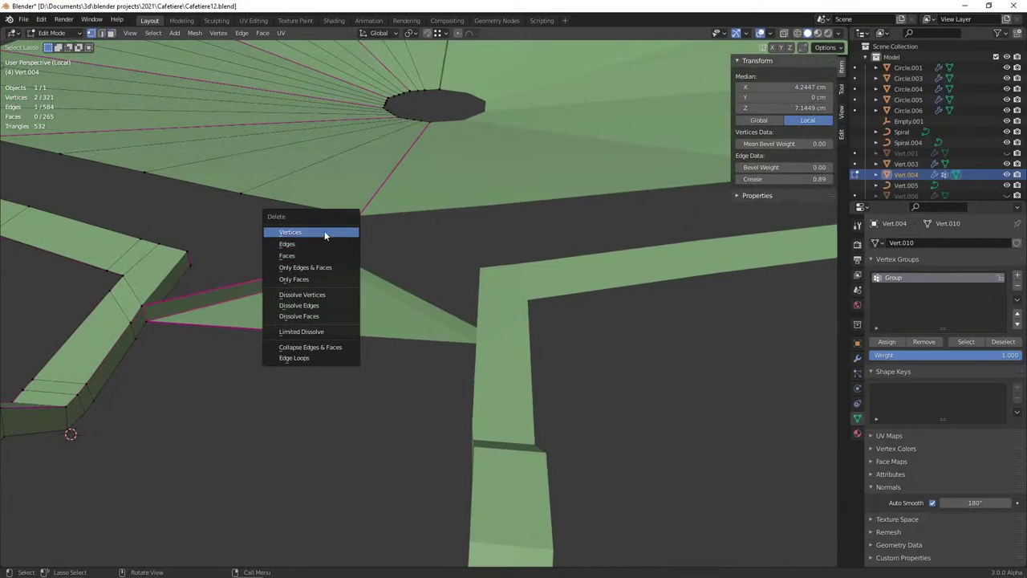
key("alt+h")
left_click(342, 263)
mouse_move(342, 264)
middle_mouse_down()
mouse_move(402, 288)
mouse_move(361, 286)
middle_mouse_up()
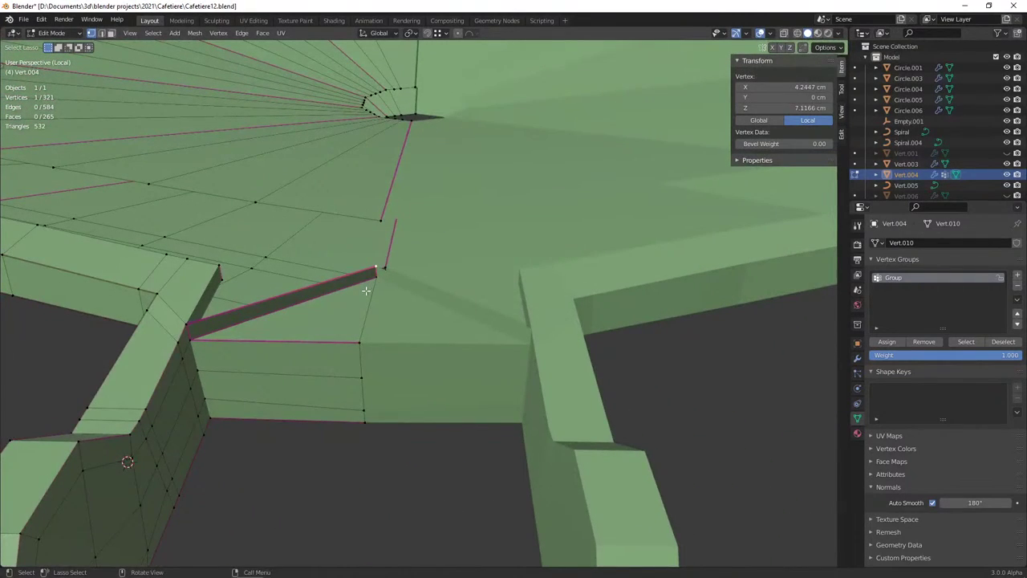
key("x")
left_click(303, 287)
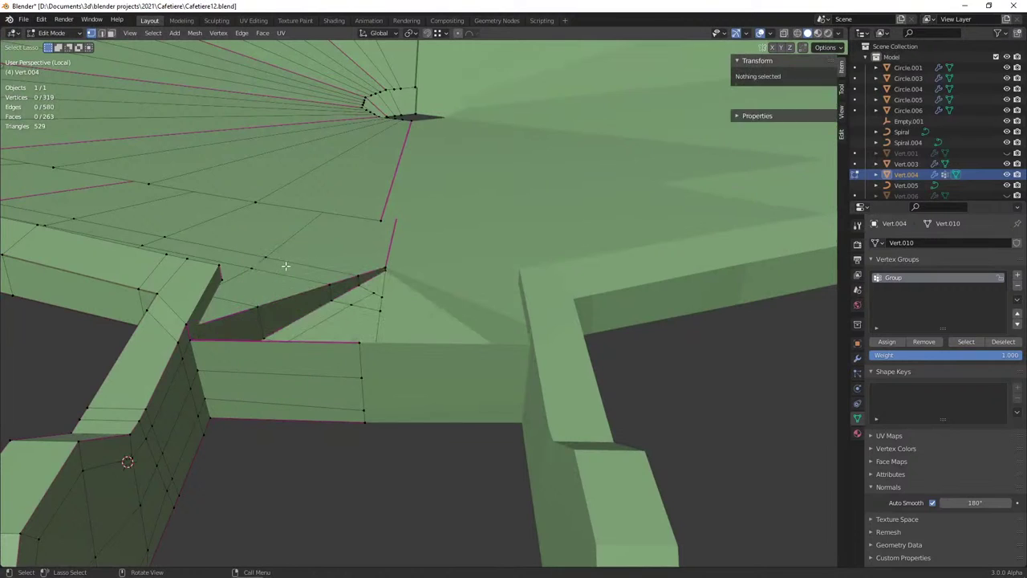
mouse_move(314, 303)
middle_mouse_down()
mouse_move(295, 309)
mouse_move(264, 298)
middle_mouse_up()
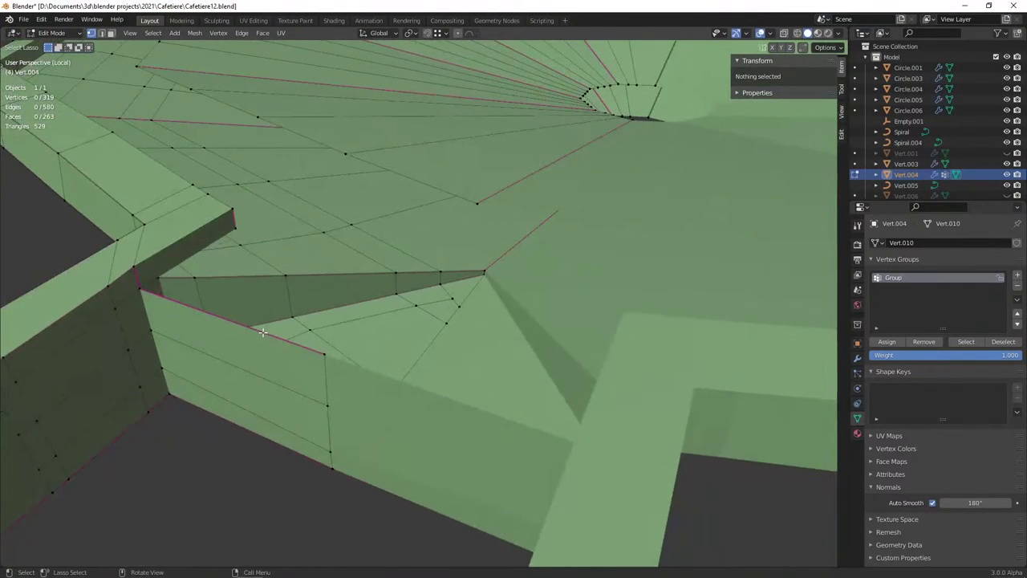
Extrude a new vertex from the strip's top edge to close the corner
key("2")
left_click(271, 336)
middle_click_drag(271, 336, 263, 332)
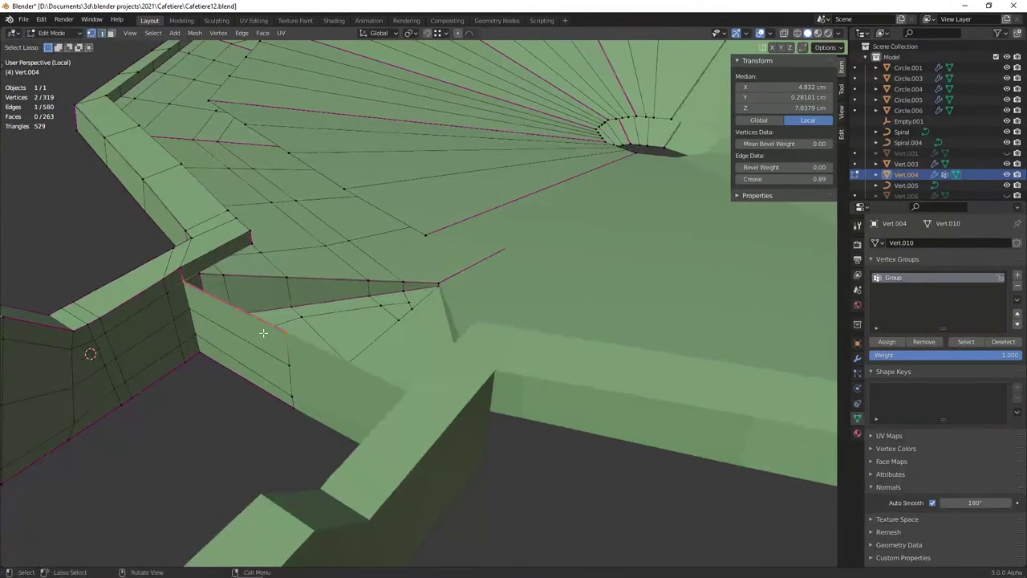
key("g")
left_click(332, 284)
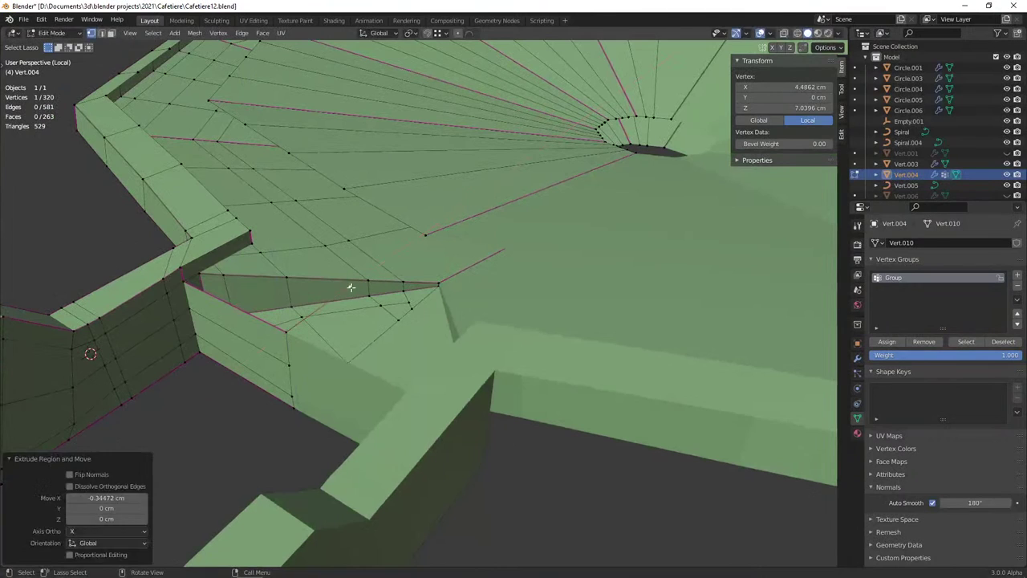
middle_click_drag(278, 309, 398, 351)
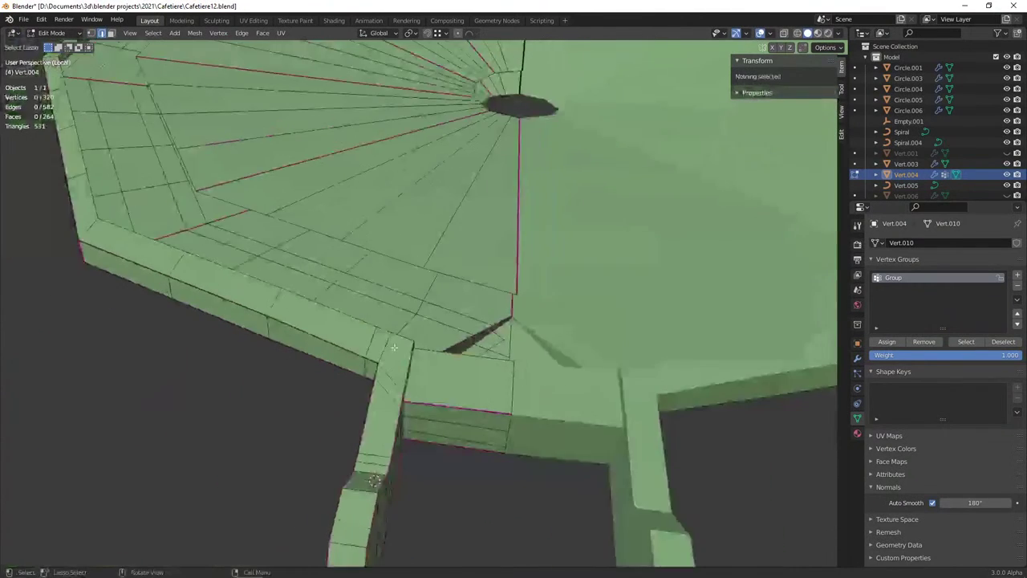
Vertex-slide the junction corner vertex along its edge into place
key("alt+a")
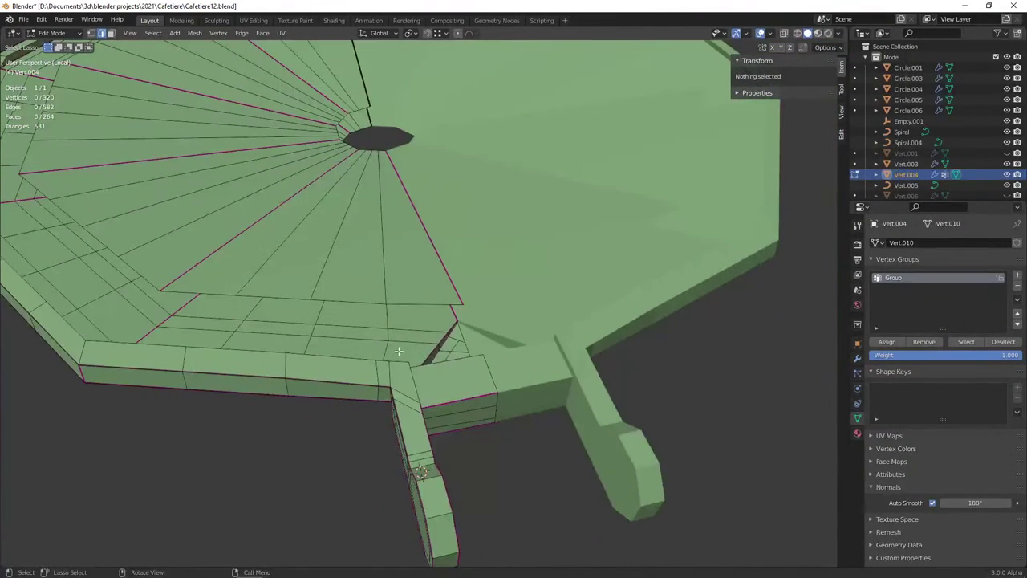
key("1")
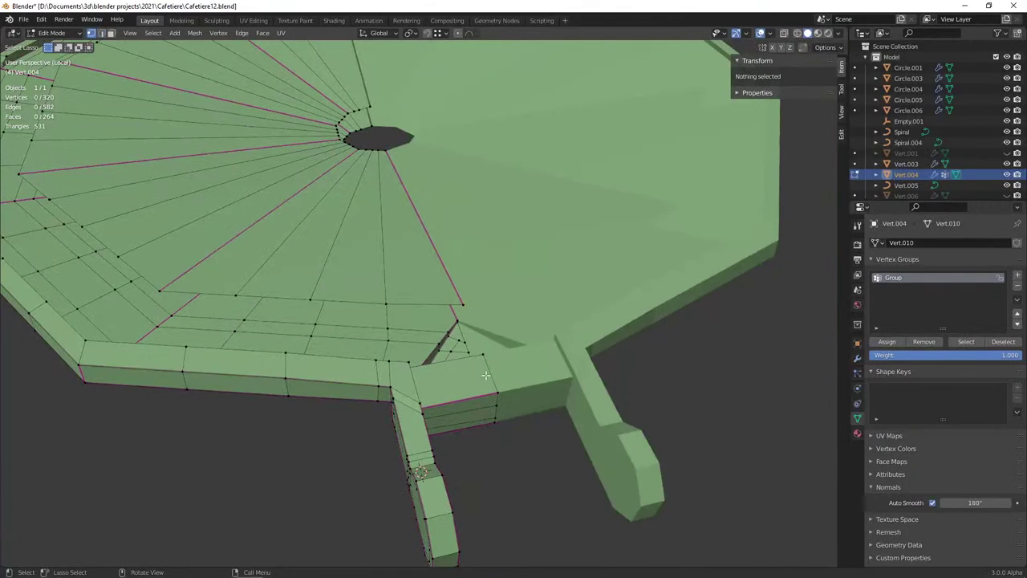
left_click(484, 358)
key("shift+v")
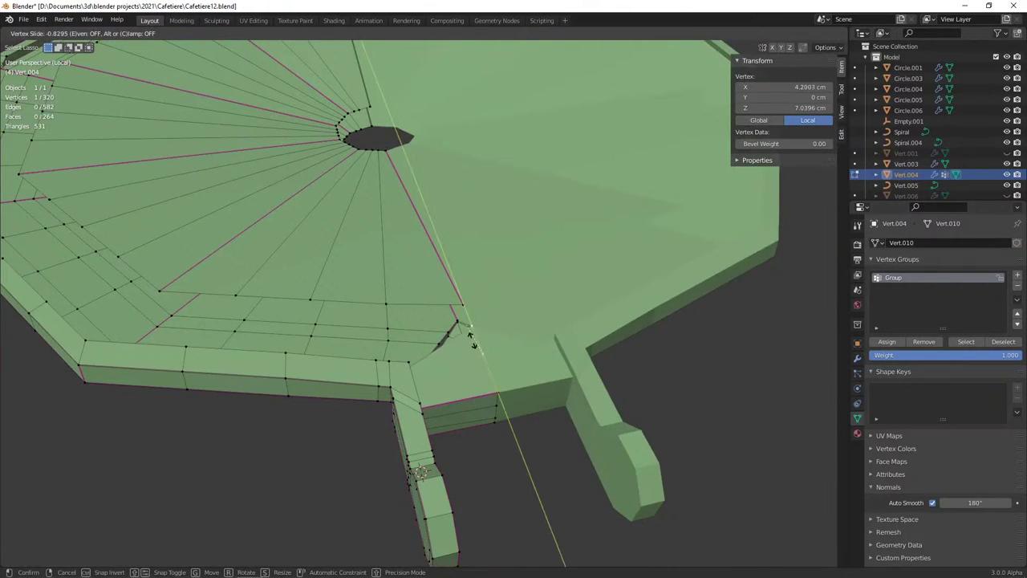
left_click(461, 333)
scroll(462, 333, "down", 3)
key("alt+a")
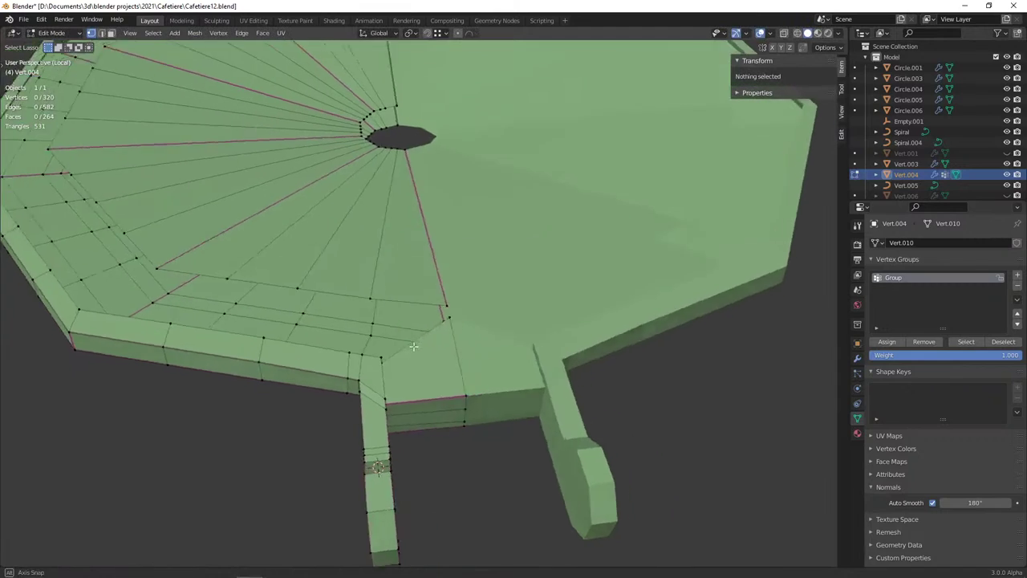
mouse_move(462, 334)
middle_mouse_down()
mouse_move(422, 392)
mouse_move(222, 332)
mouse_move(211, 340)
middle_mouse_up()
scroll(422, 392, "down", 3)
scroll(222, 332, "up", 3)
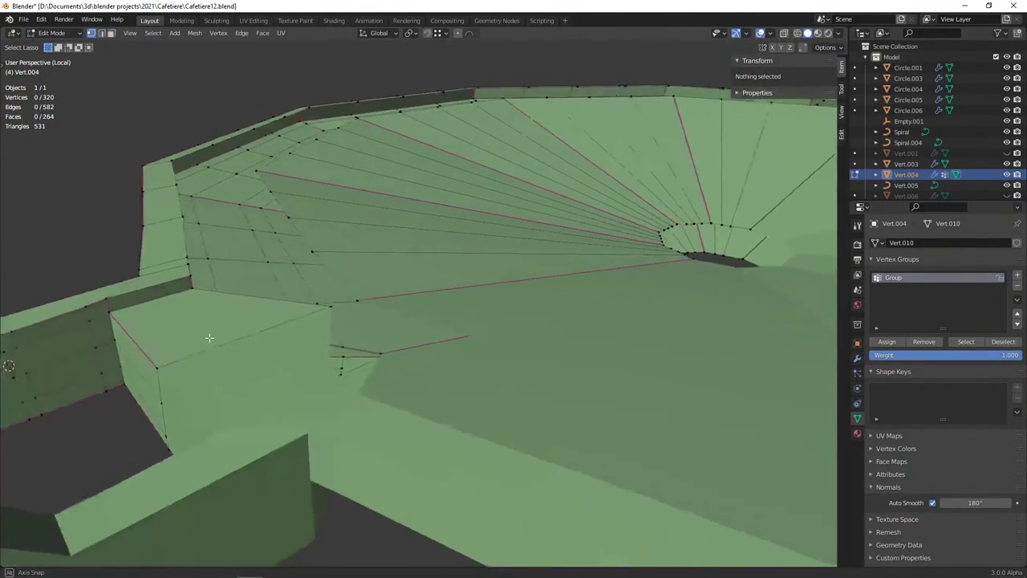
Delete the bad face at the junction corner and the stray vertex beside the hole
key("3")
left_click(225, 342)
key("x")
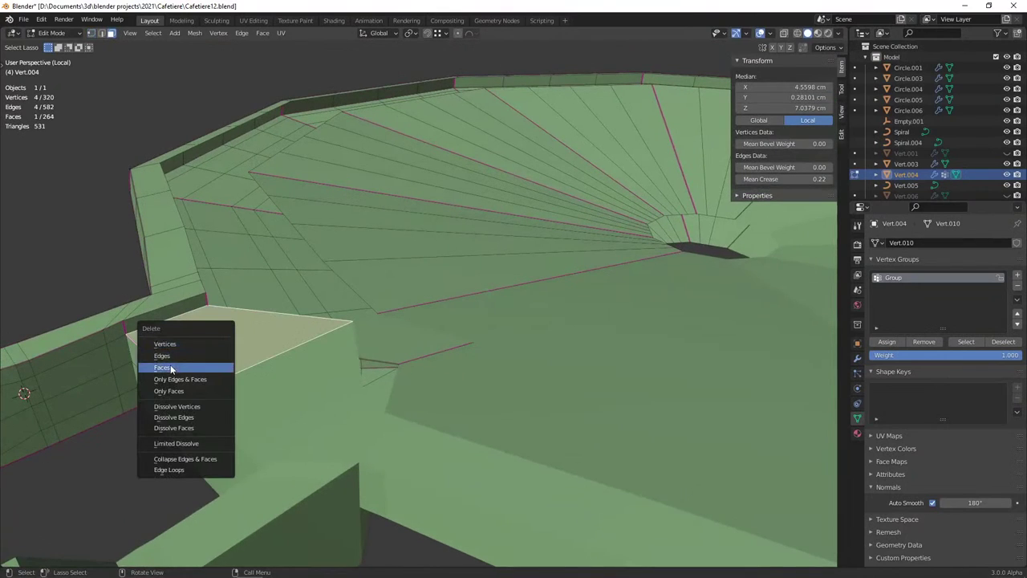
left_click(171, 368)
left_click(155, 366)
key("1")
left_click(164, 373)
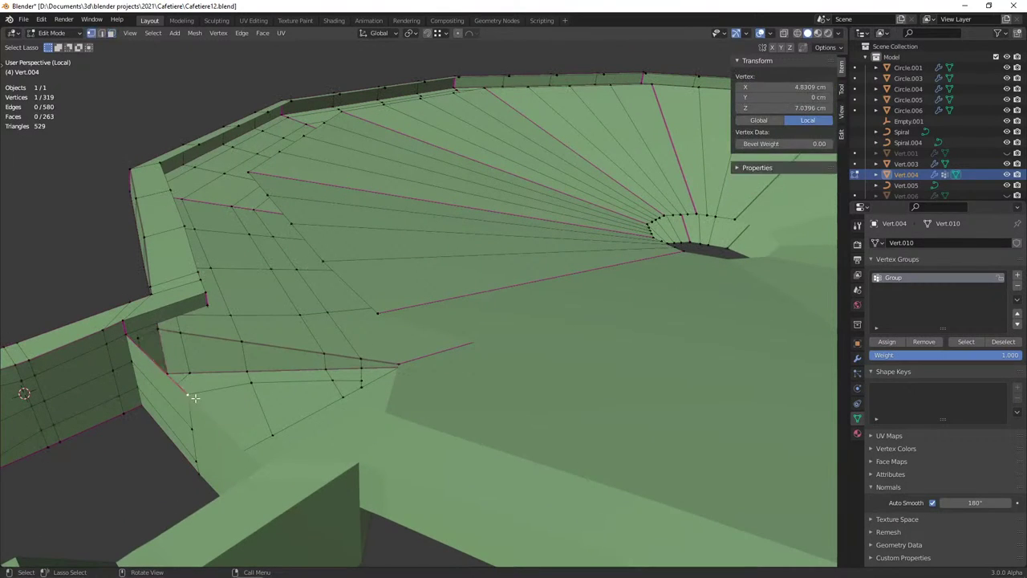
key("x")
left_click(173, 377)
Crease the vertical edge at the junction to 0.888
middle_click_drag(173, 381, 192, 382)
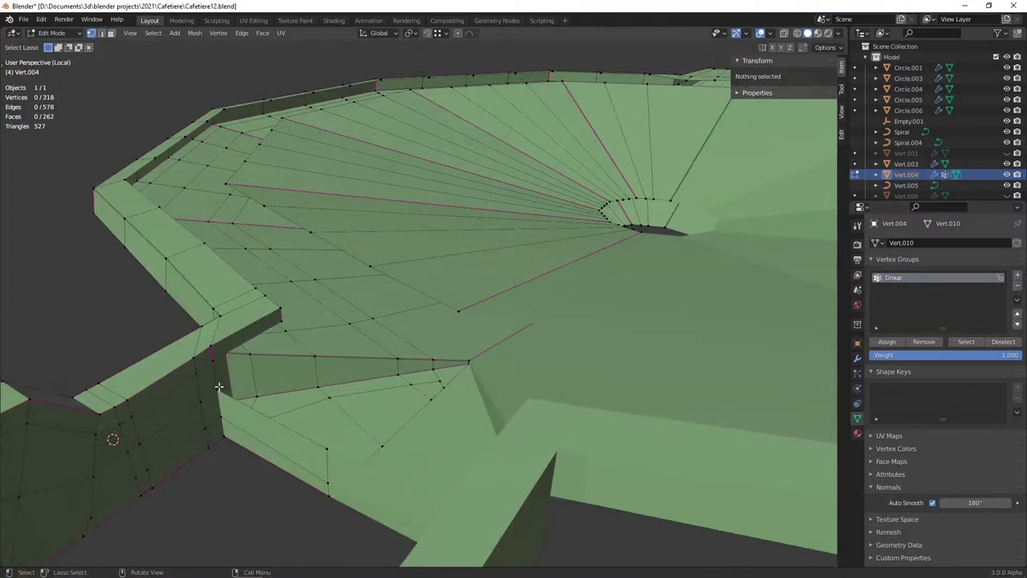
key("2")
left_click(217, 383, "shift")
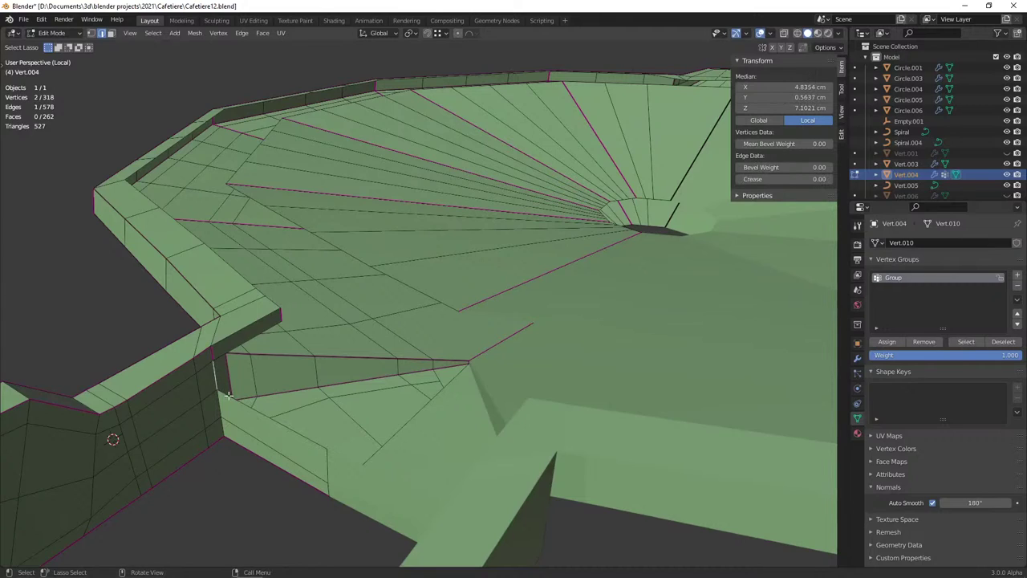
key("shift+e")
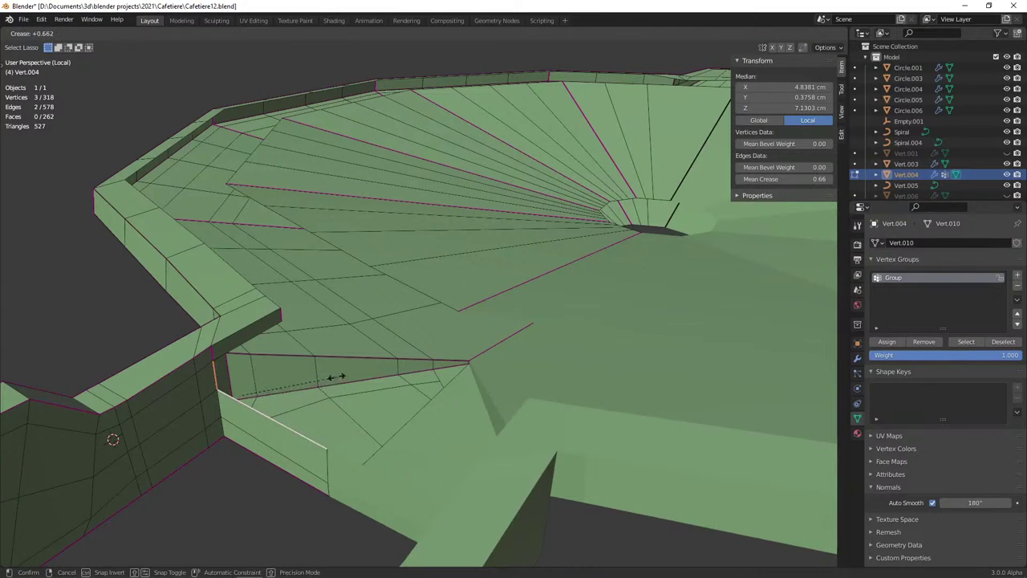
left_click(349, 374)
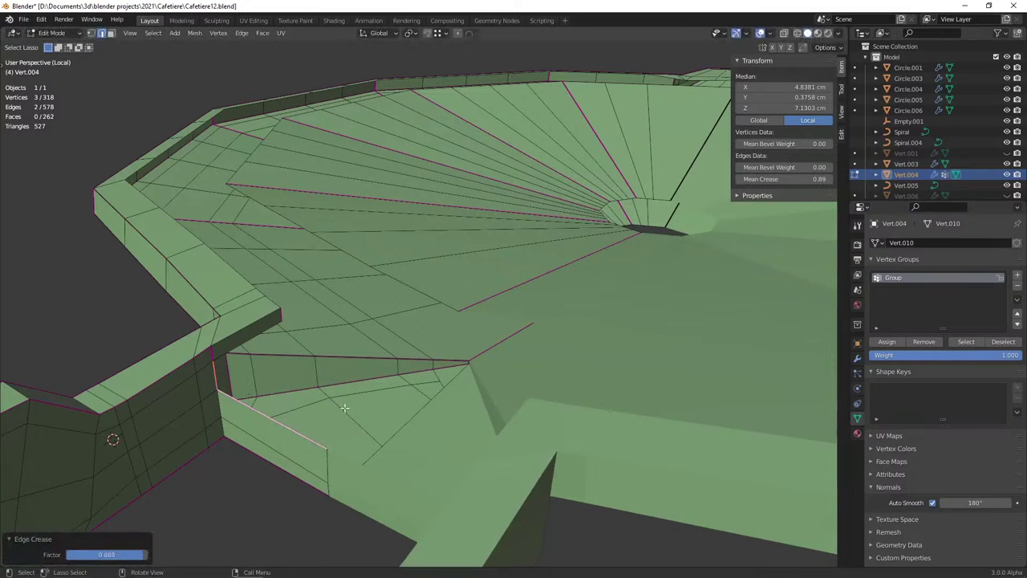
Extrude the two edges bordering the gap straight up along Z
key("1")
left_click(297, 434)
mouse_move(297, 434)
middle_mouse_down()
mouse_move(328, 434)
mouse_move(235, 351)
middle_mouse_up()
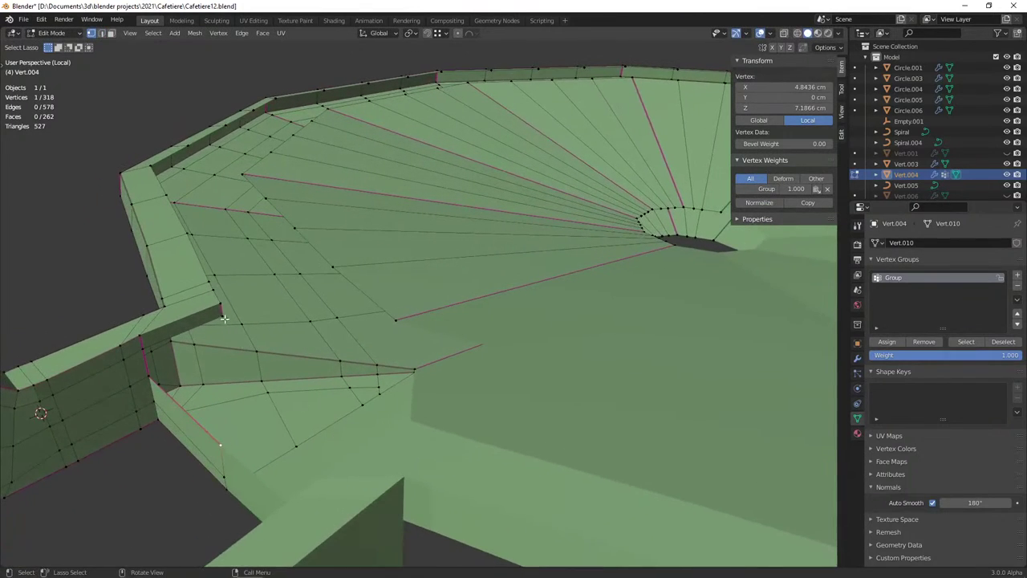
left_click(224, 318)
mouse_move(227, 280)
middle_mouse_down()
mouse_move(154, 234)
mouse_move(253, 281)
mouse_move(217, 257)
mouse_move(153, 286)
mouse_move(179, 282)
mouse_move(321, 422)
middle_mouse_up()
left_click(141, 233, "alt")
left_click(231, 242, "ctrl")
key("e")
key("z")
left_click(220, 273)
Extrude a new vertex along X and fill the gap with a new face
left_click(354, 468)
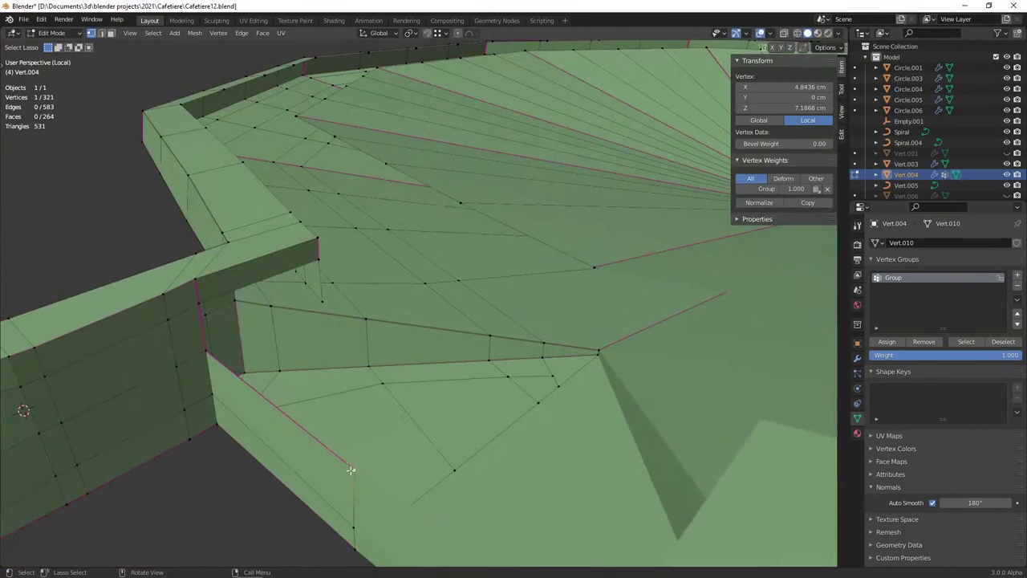
key("e")
key("x")
left_click(464, 412)
key("alt+a")
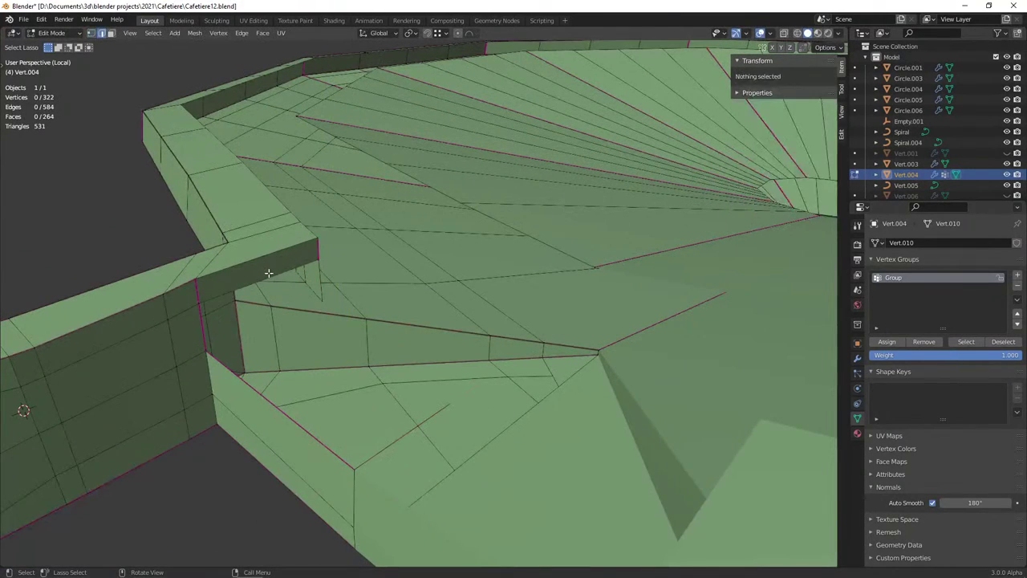
left_click(268, 273)
right_click(264, 403)
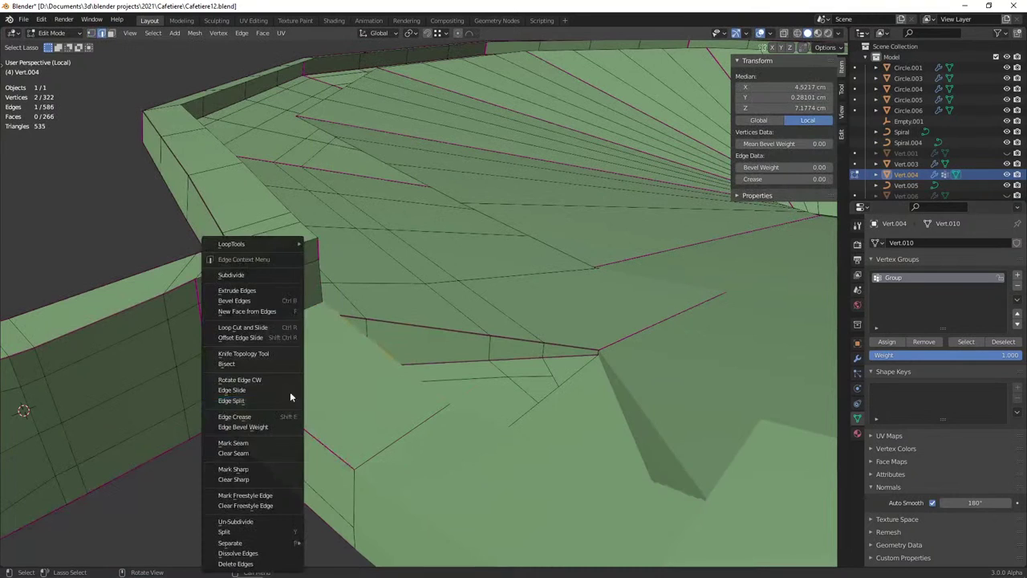
left_click(289, 392)
Slide a vertex of the new face into place by factor -1.504, then clear the selection
left_click(449, 408)
key("g")
key("g")
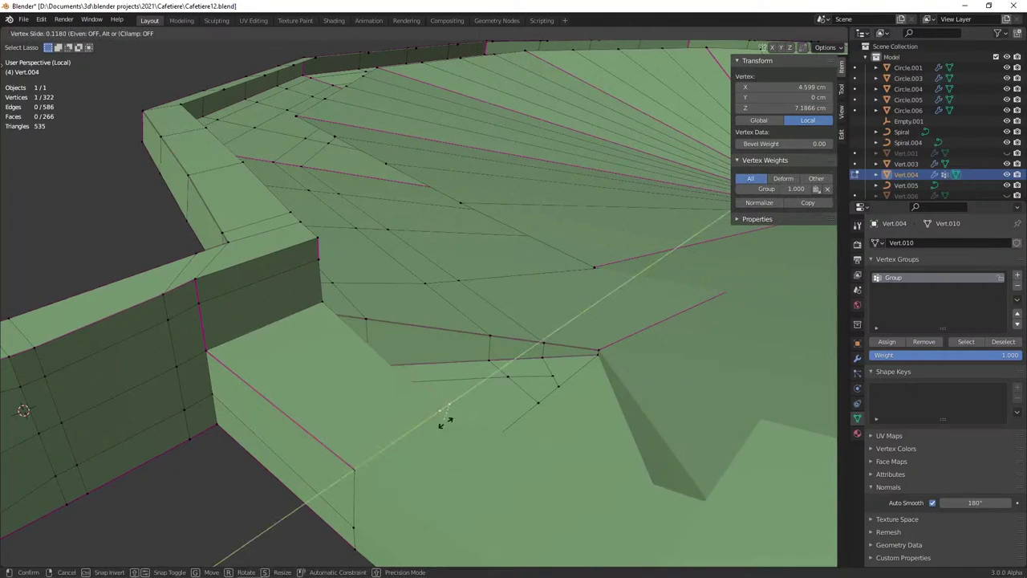
left_click(554, 347)
mouse_move(554, 346)
middle_mouse_down()
mouse_move(511, 401)
mouse_move(385, 337)
mouse_move(402, 356)
middle_mouse_up()
key("alt+a")
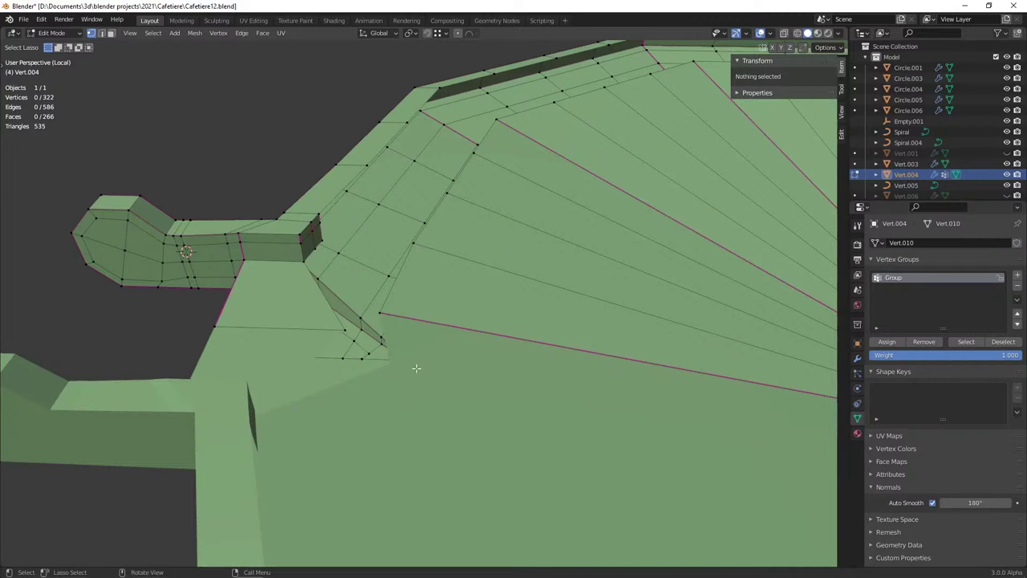
Move a vertex near the hinge tab vertically along Z
mouse_move(395, 368)
middle_mouse_down()
mouse_move(426, 382)
mouse_move(365, 403)
middle_mouse_up()
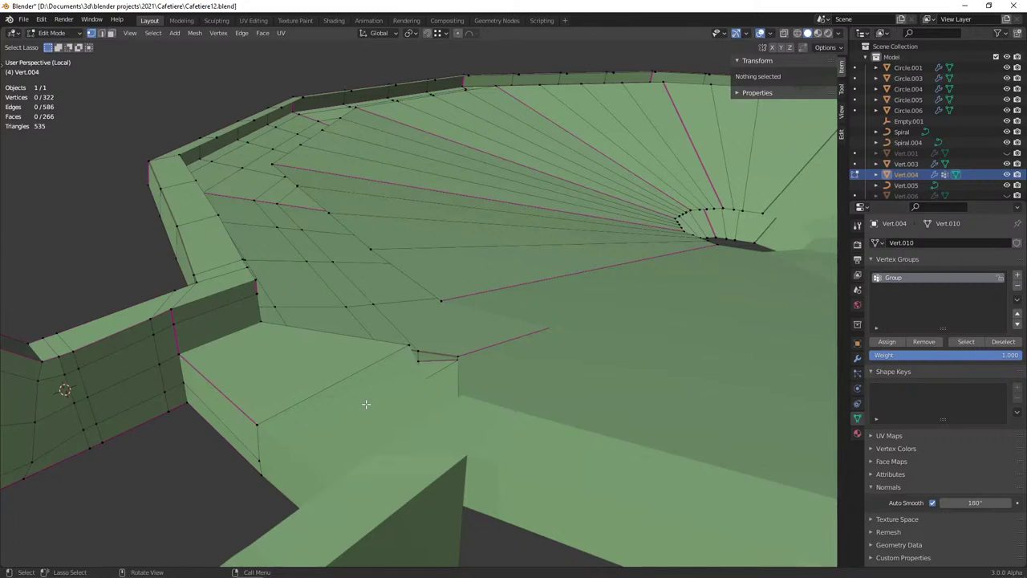
scroll(353, 410, "down", 5)
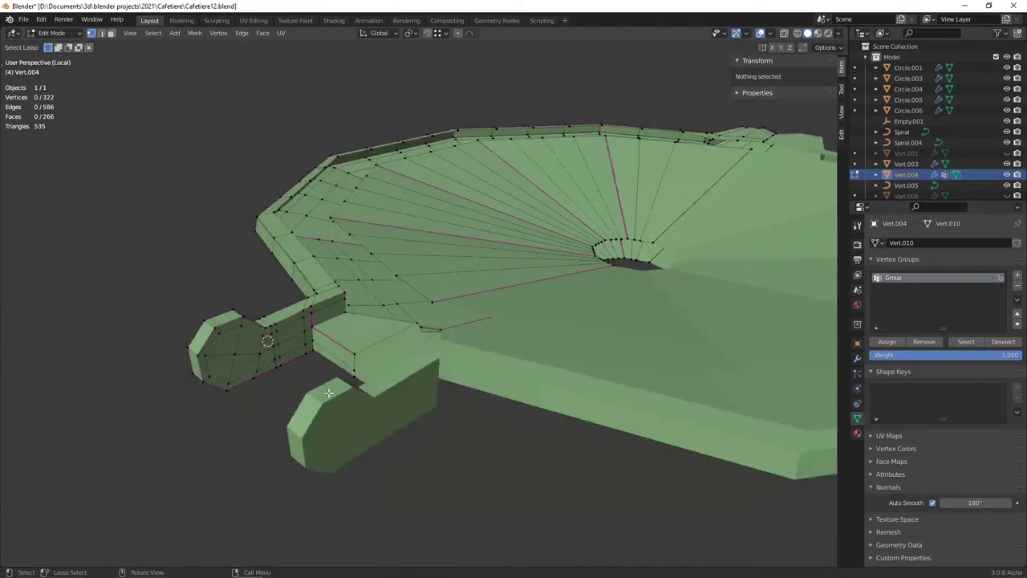
mouse_move(353, 411)
middle_mouse_down()
mouse_move(481, 390)
mouse_move(485, 399)
middle_mouse_up()
middle_click_drag(464, 350, 376, 421)
scroll(376, 421, "up", 3)
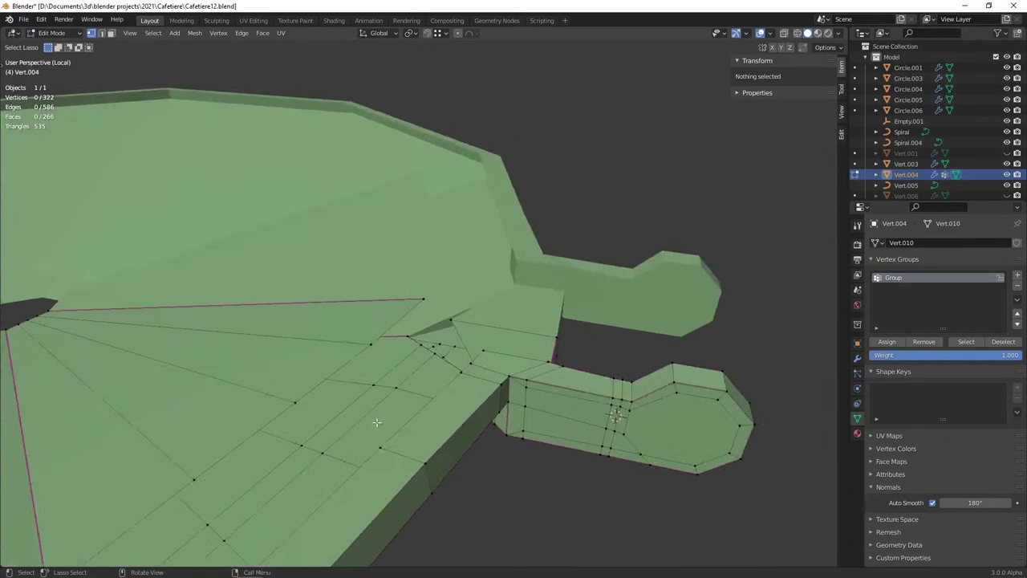
left_click(449, 319)
mouse_move(449, 318)
middle_mouse_down()
mouse_move(524, 344)
mouse_move(236, 361)
mouse_move(488, 312)
mouse_move(614, 335)
middle_mouse_up()
key("g")
key("z")
left_click(524, 348)
Raise the rim's outer edge loop and inner ring loop together along Z
left_click(437, 303, "alt")
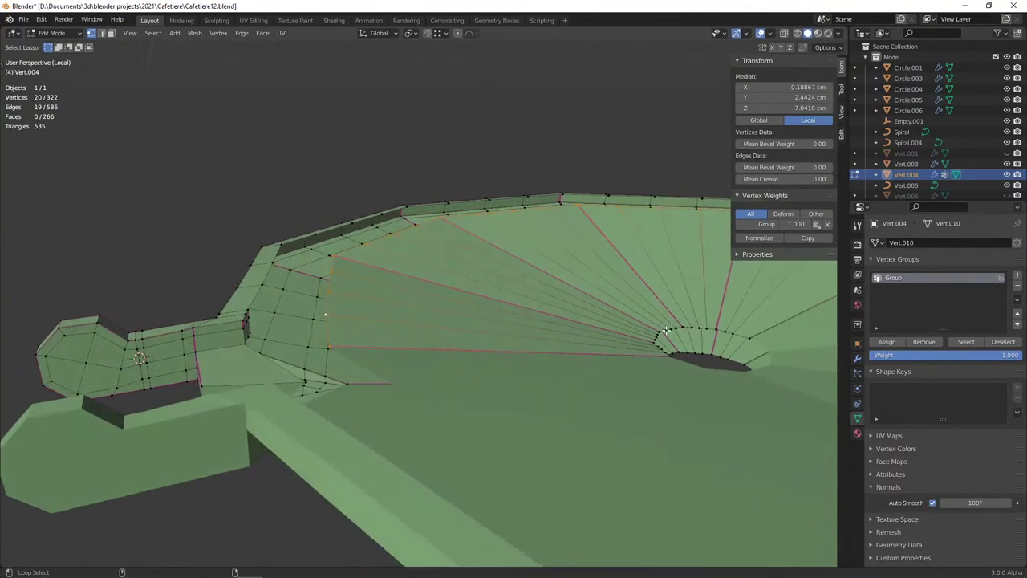
left_click(665, 330, "alt+shift")
middle_click_drag(359, 317, 310, 323)
key("g")
key("z")
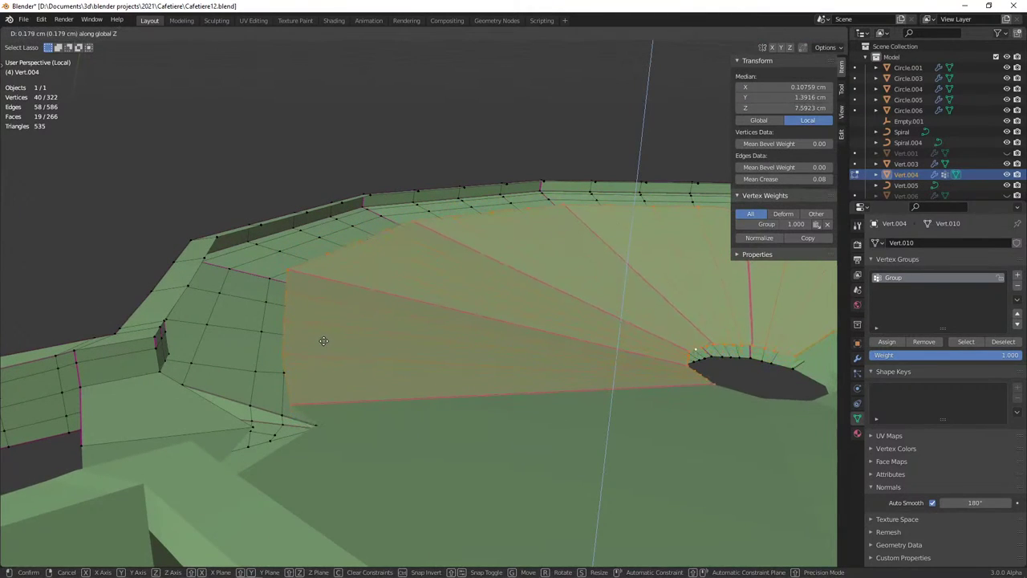
left_click(324, 341)
mouse_move(324, 341)
middle_mouse_down()
mouse_move(401, 343)
mouse_move(390, 360)
mouse_move(355, 356)
mouse_move(391, 398)
mouse_move(299, 341)
mouse_move(415, 402)
middle_mouse_up()
Fill a new face across the junction gap and slide its corner vertex along its edge
left_click(368, 412)
left_click(368, 412, "shift")
key("f")
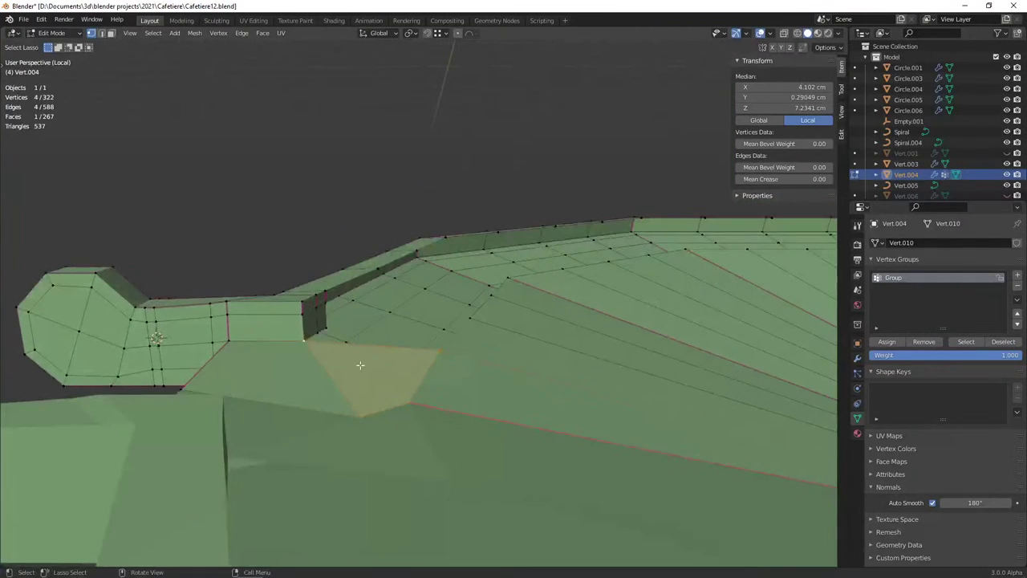
left_click(414, 402)
key("shift+v")
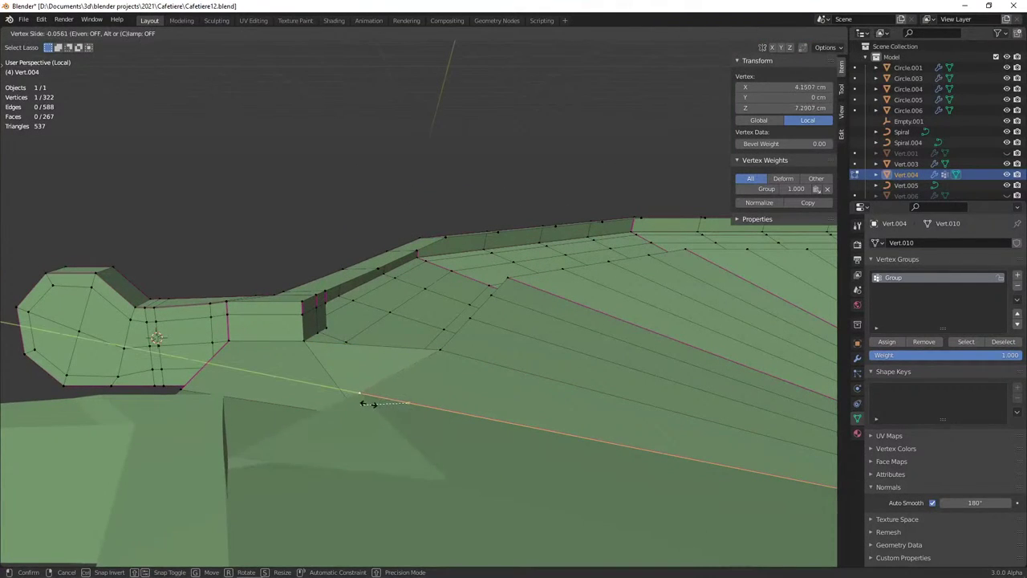
left_click(368, 404)
mouse_move(368, 403)
middle_mouse_down()
mouse_move(518, 444)
mouse_move(454, 394)
mouse_move(433, 337)
mouse_move(442, 362)
mouse_move(430, 355)
mouse_move(449, 361)
middle_mouse_up()
Drop the second slide and move the corner vertex freely to its new position
key("shift+v")
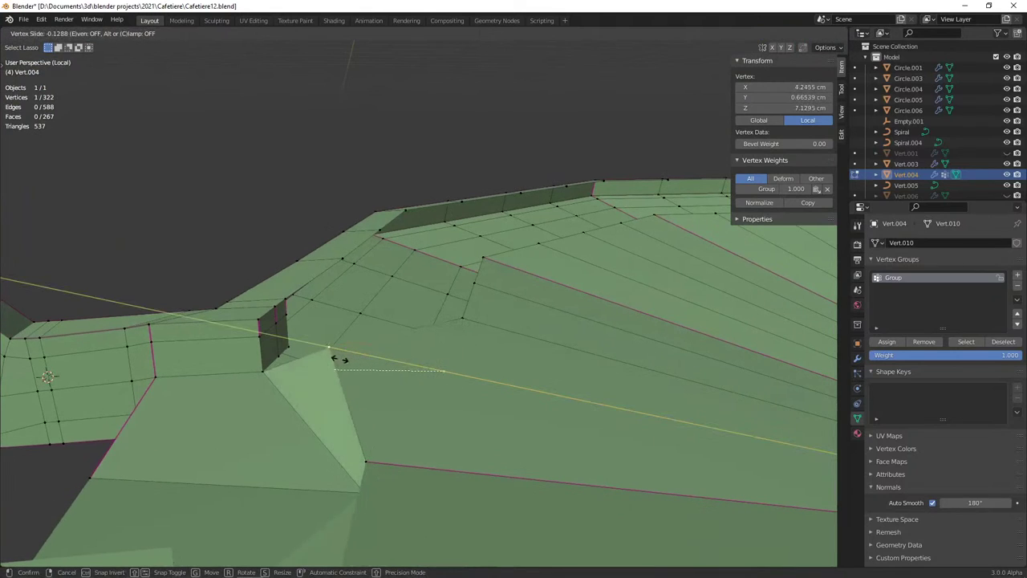
key("Escape")
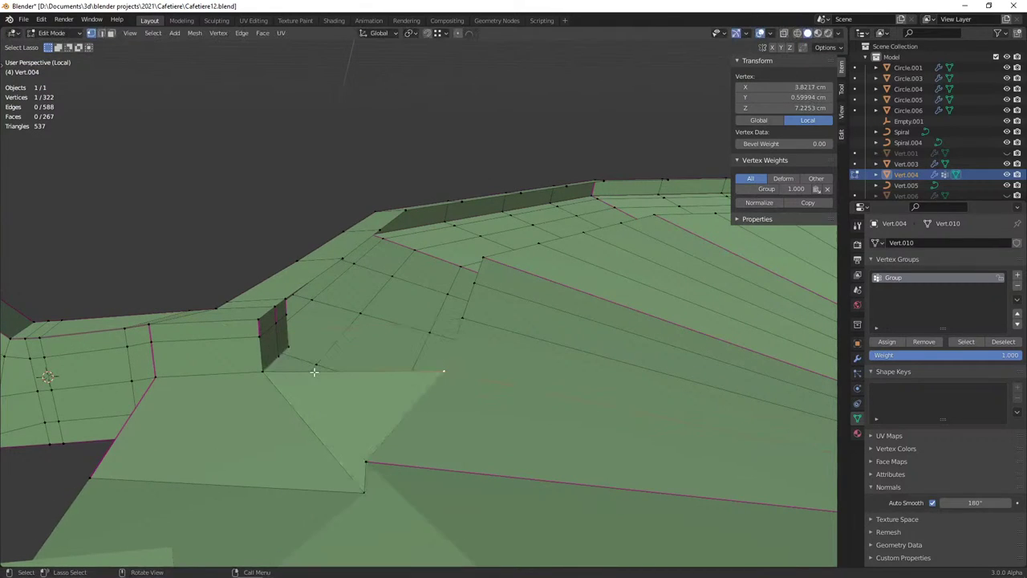
key("g")
left_click(309, 374)
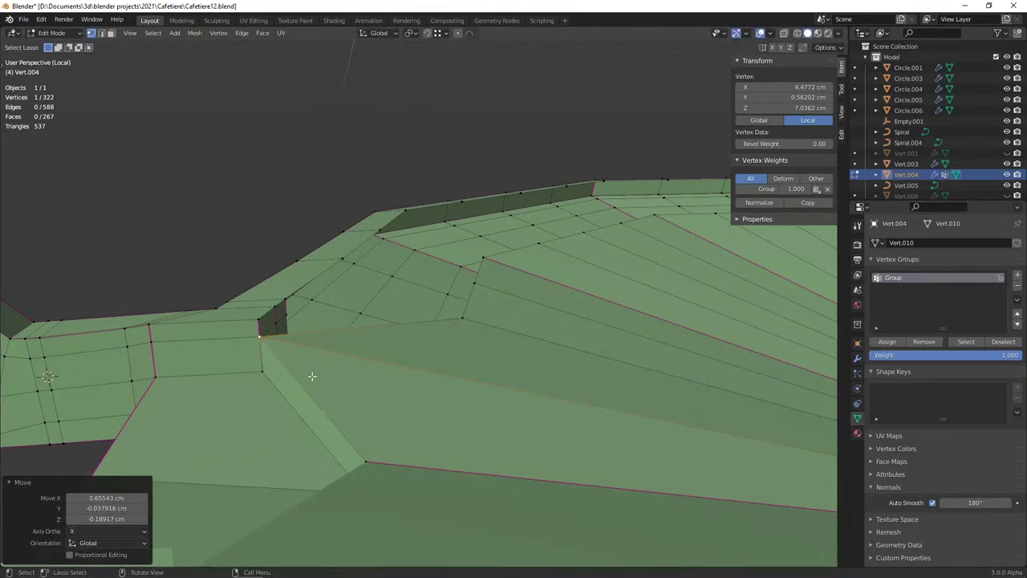
mouse_move(310, 374)
middle_mouse_down()
mouse_move(457, 402)
mouse_move(213, 386)
mouse_move(281, 373)
middle_mouse_up()
Merge overlapping vertices across the whole mesh by distance (0.01 cm)
key("a")
key("m")
left_click(281, 372)
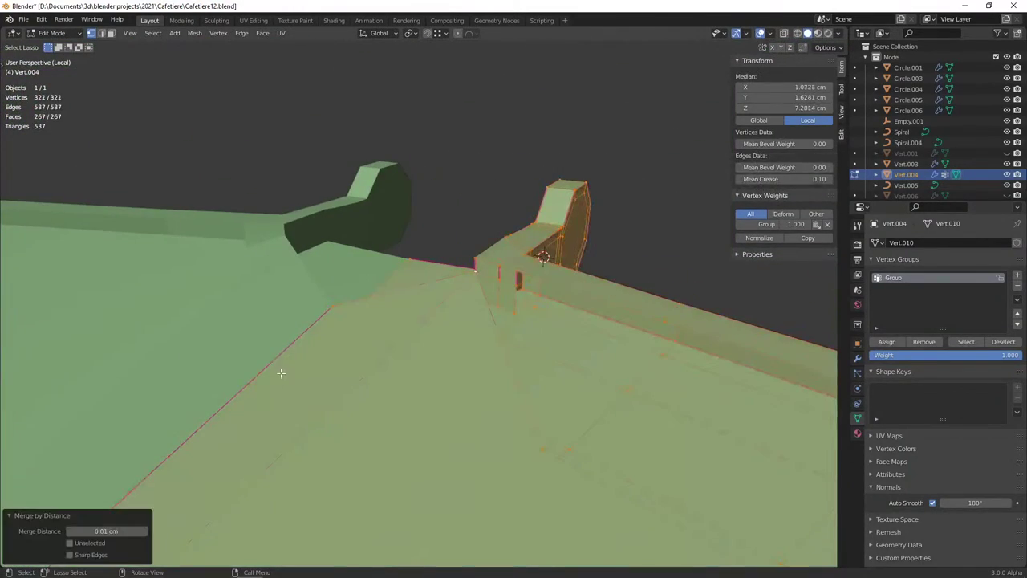
Delete the two unwanted faces
mouse_move(494, 327)
middle_mouse_down()
mouse_move(517, 293)
mouse_move(492, 321)
mouse_move(483, 309)
mouse_move(436, 316)
mouse_move(502, 360)
mouse_move(471, 328)
mouse_move(557, 348)
mouse_move(518, 353)
mouse_move(529, 333)
mouse_move(424, 392)
mouse_move(323, 404)
mouse_move(559, 392)
mouse_move(433, 376)
mouse_move(426, 360)
mouse_move(408, 431)
mouse_move(423, 394)
mouse_move(415, 413)
middle_mouse_up()
key("3")
left_click(526, 297)
key("x")
left_click(437, 331)
Extrude the top rim edge loop upward to form the raised rim strip
key("1")
key("2")
key("1")
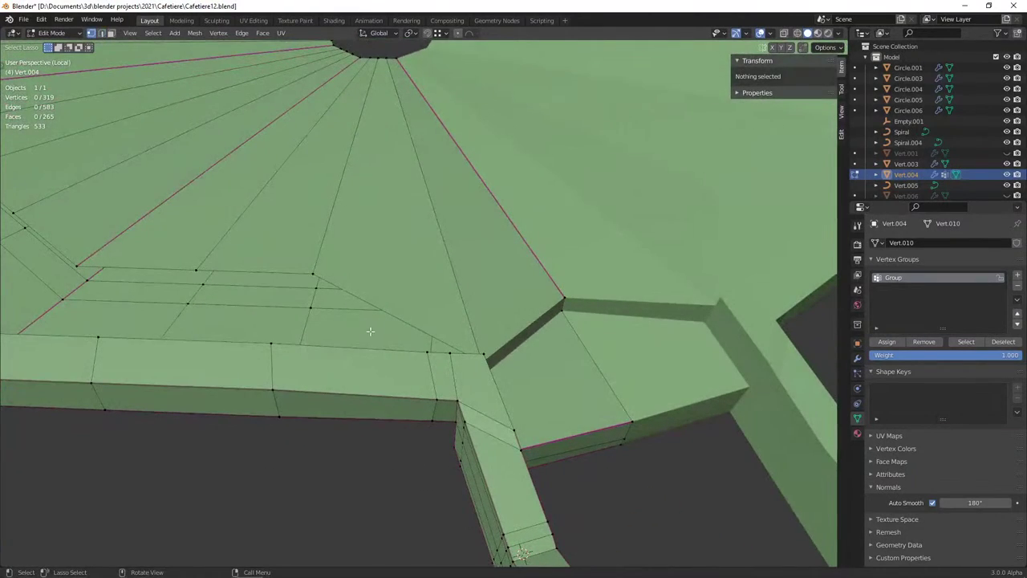
mouse_move(370, 331)
middle_mouse_down()
mouse_move(355, 355)
mouse_move(420, 276)
middle_mouse_up()
left_click(420, 275)
middle_click_drag(452, 360, 284, 345)
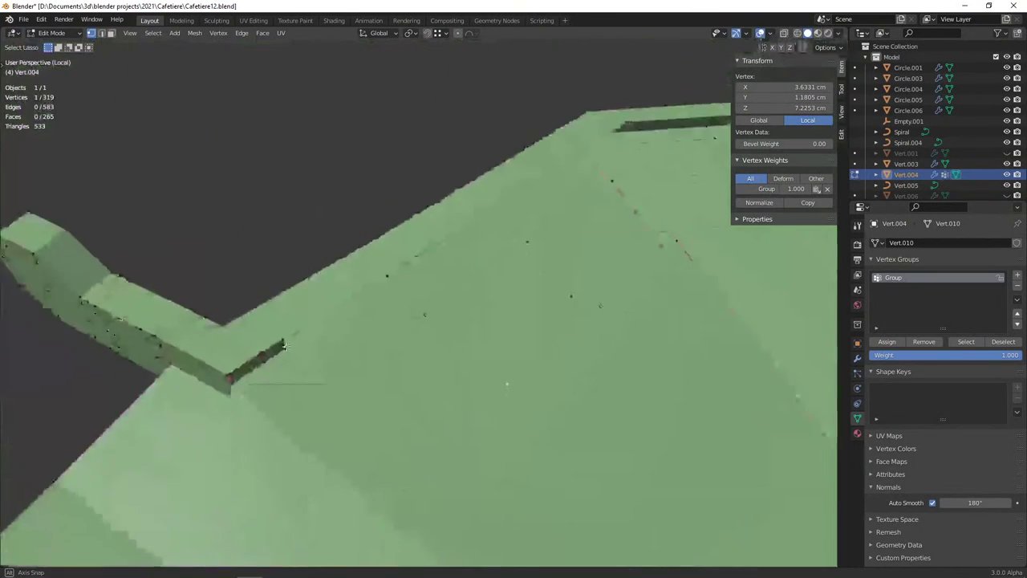
scroll(284, 345, "down", 5)
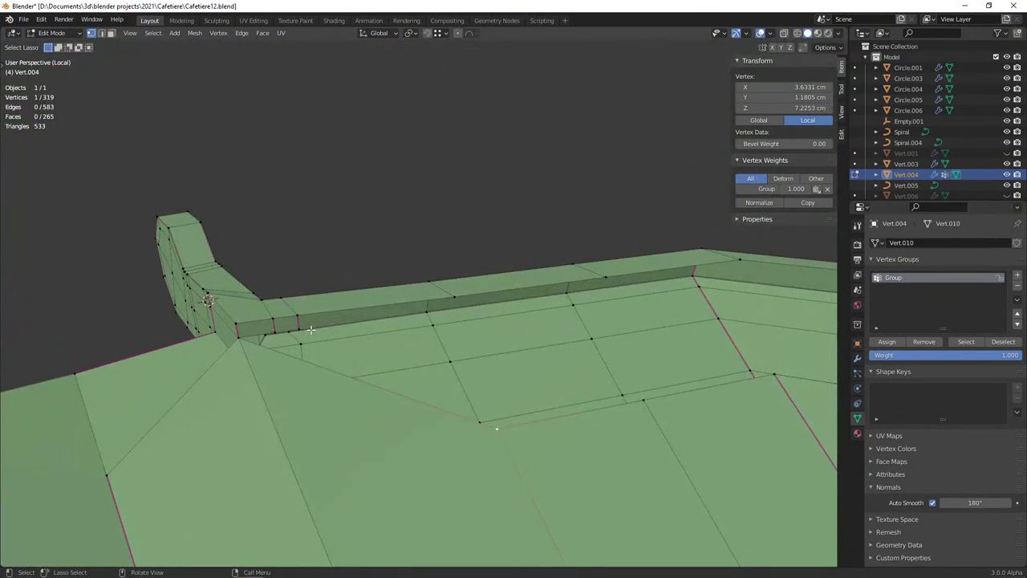
left_click(451, 296, "alt")
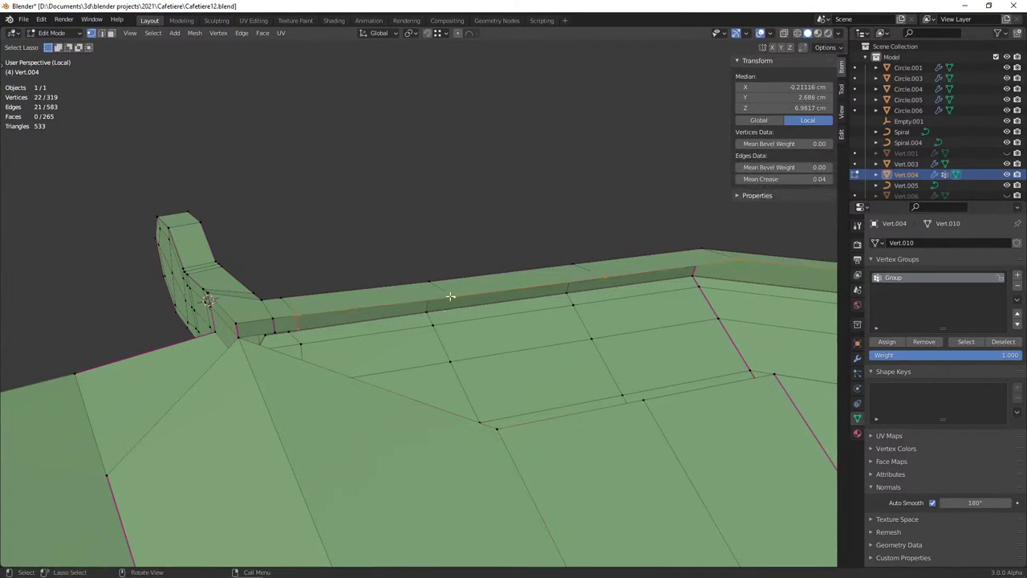
scroll(309, 326, "up", 1)
key("e")
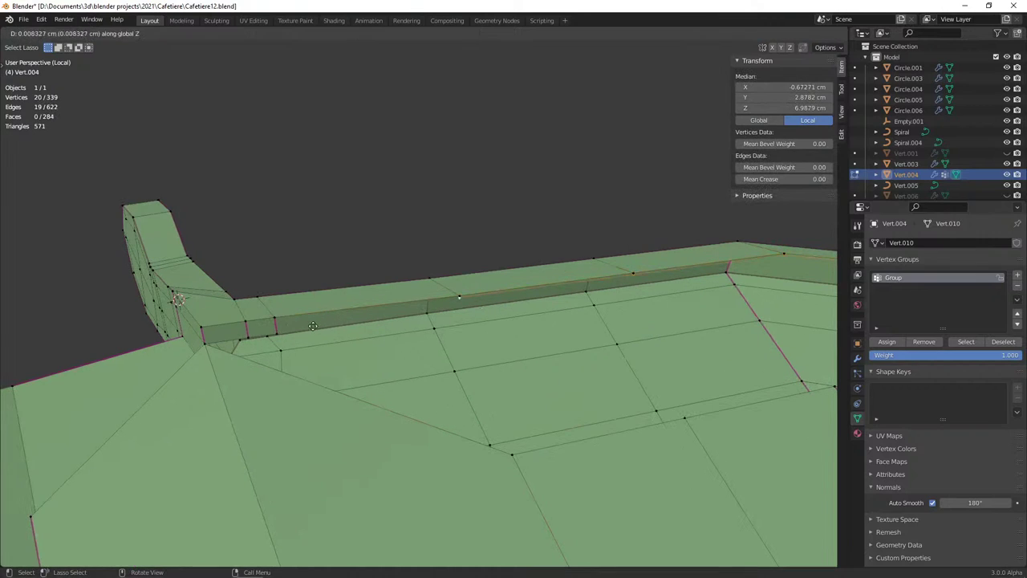
left_click(277, 330)
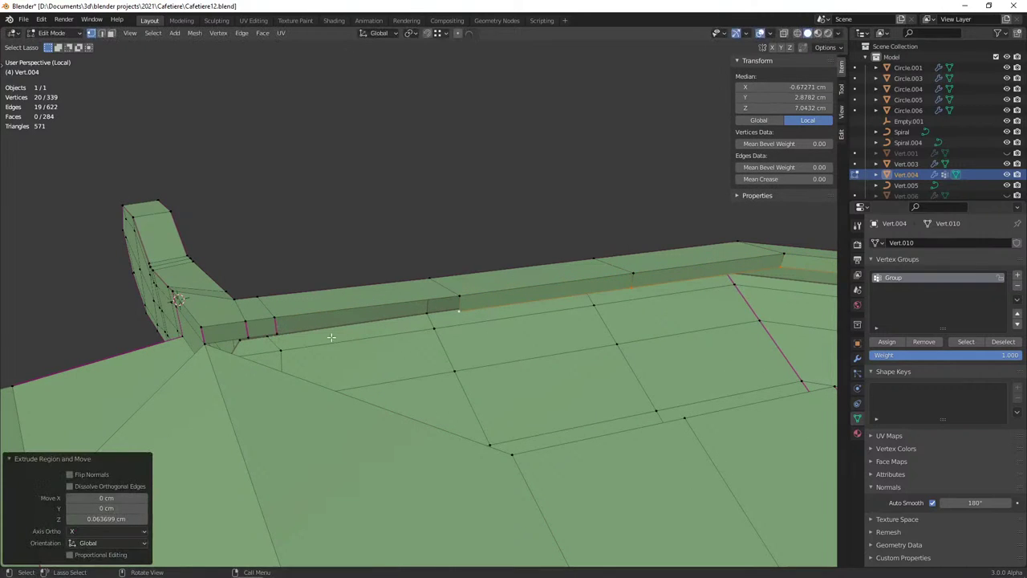
Move a rim vertex and bring the inner vertices below it up onto the new rim edge
left_click(461, 312)
key("g")
left_click(461, 311)
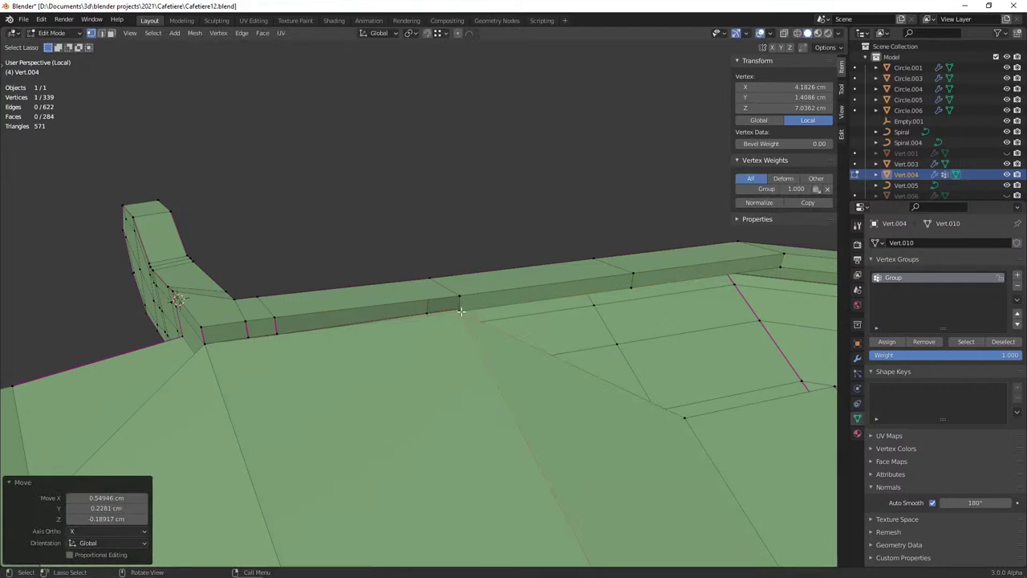
middle_click_drag(520, 353, 364, 334, "shift")
left_click(536, 399)
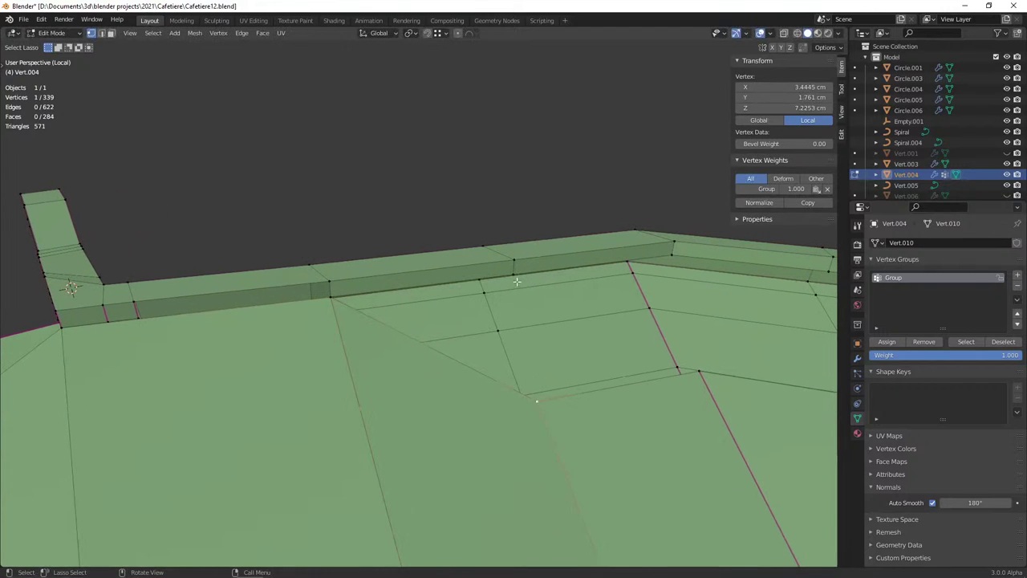
key("g")
left_click(516, 274)
left_click(699, 373)
key("g")
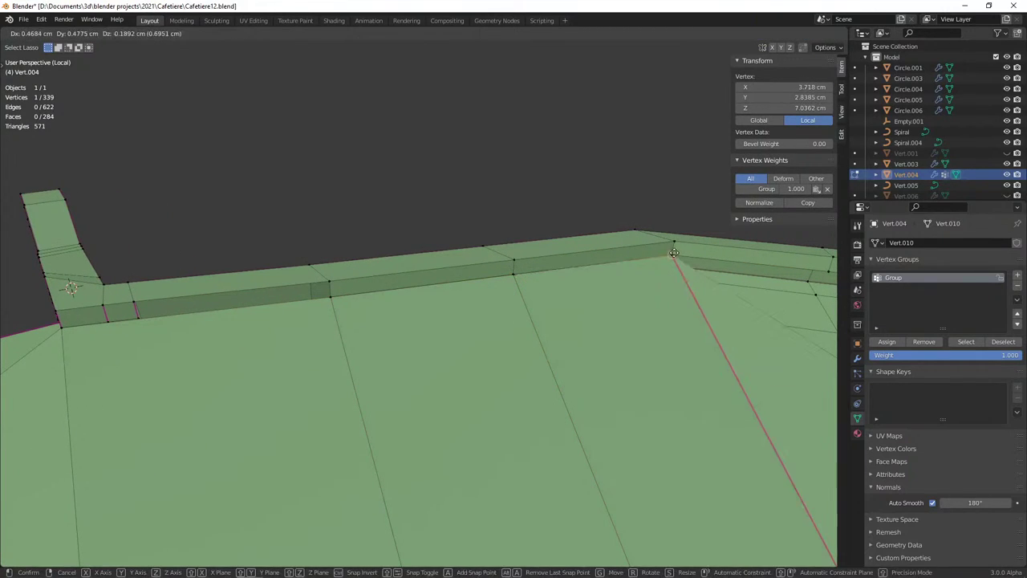
left_click(728, 412)
Fine-tune the selected vertex's position on the rim with several moves
middle_click_drag(729, 413, 423, 385, "shift")
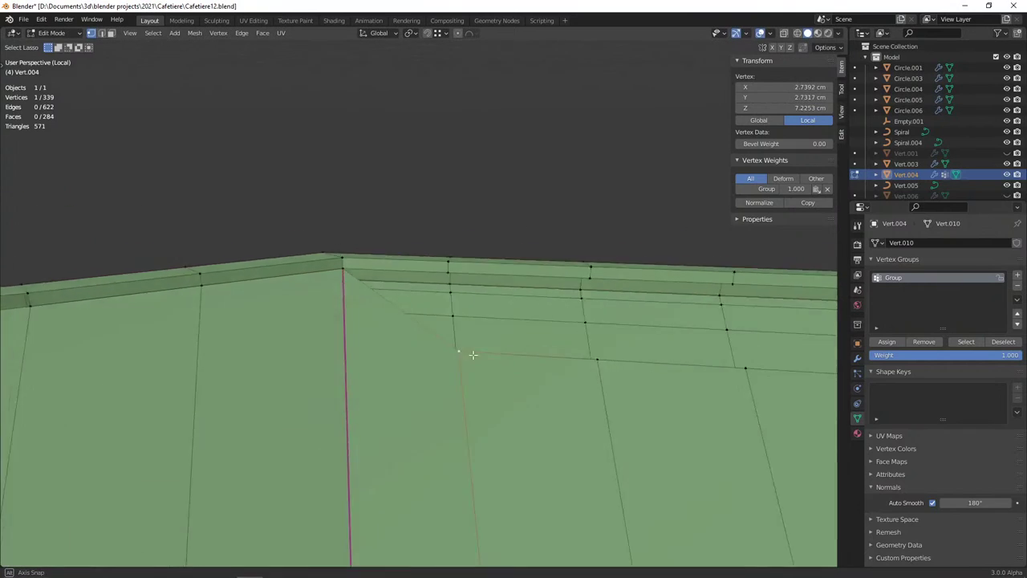
middle_click_drag(460, 354, 433, 313)
key("g")
left_click(424, 301)
key("g")
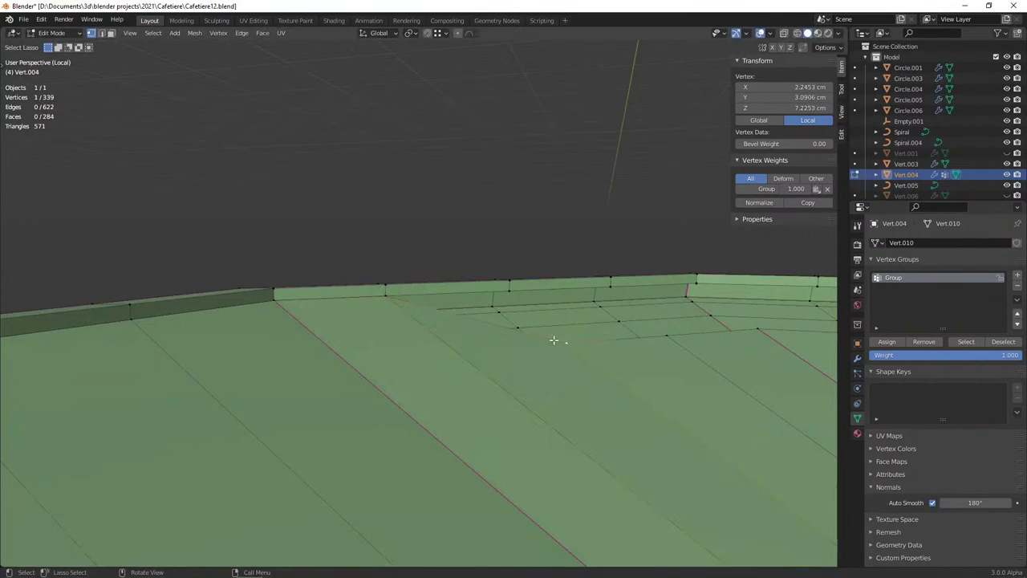
left_click(507, 288)
key("g")
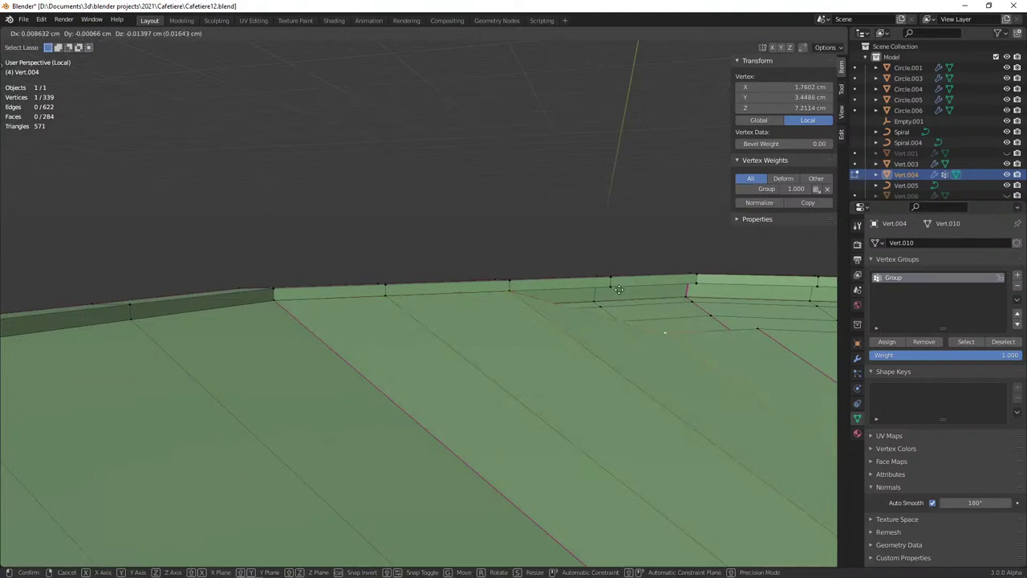
left_click(610, 285)
Move another vertex along the rim into place
mouse_move(650, 366)
middle_mouse_down()
mouse_move(346, 401)
mouse_move(477, 479)
mouse_move(405, 486)
mouse_move(339, 437)
middle_mouse_up()
scroll(333, 435, "down", 3)
scroll(477, 476, "up", 5)
left_click(390, 486)
key("g")
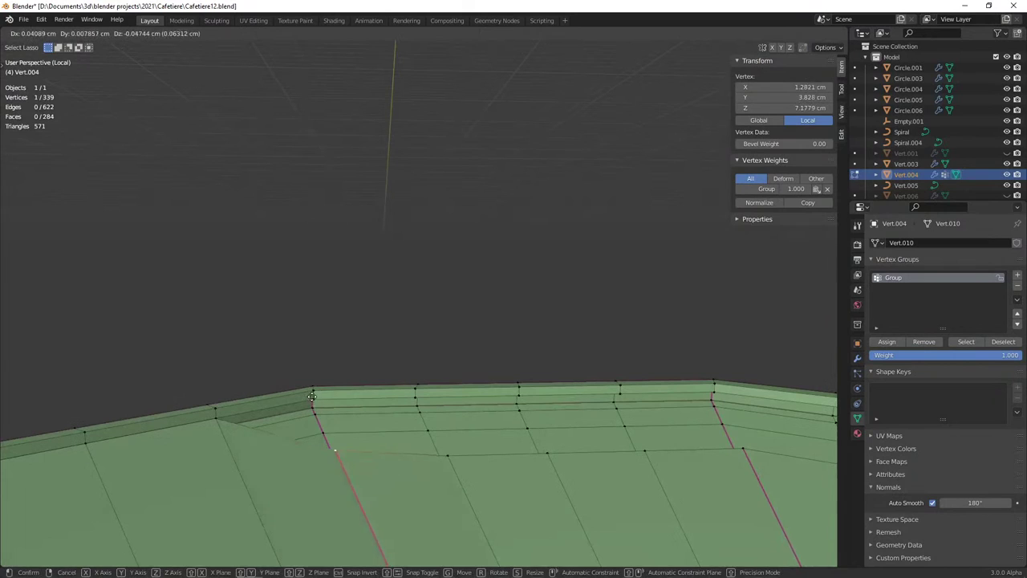
left_click(315, 399)
Place the next inner vertex onto the rim and adjust its height along Z
left_click(452, 461)
key("g")
left_click(470, 415)
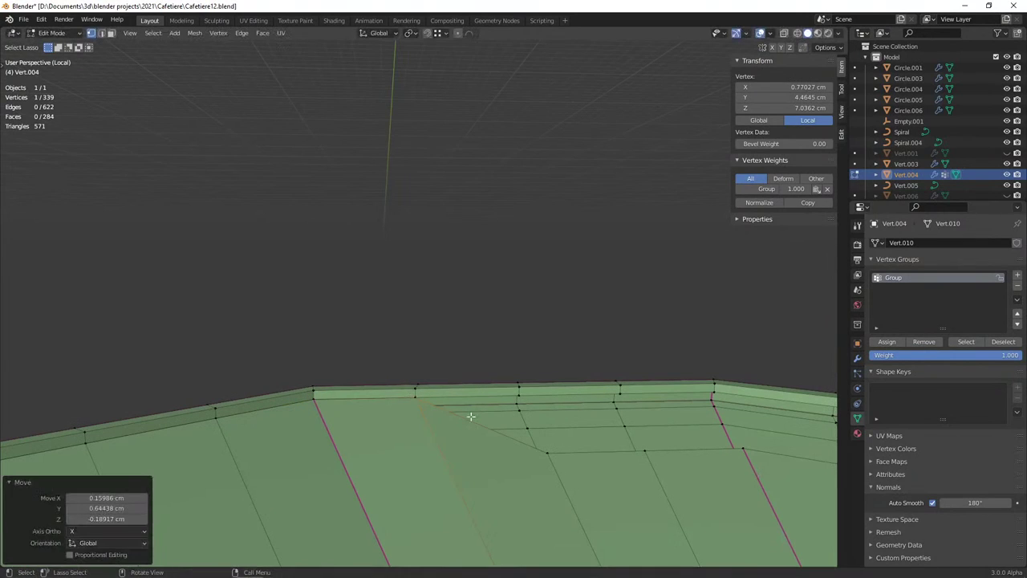
left_click(547, 451)
key("g")
left_click(518, 390)
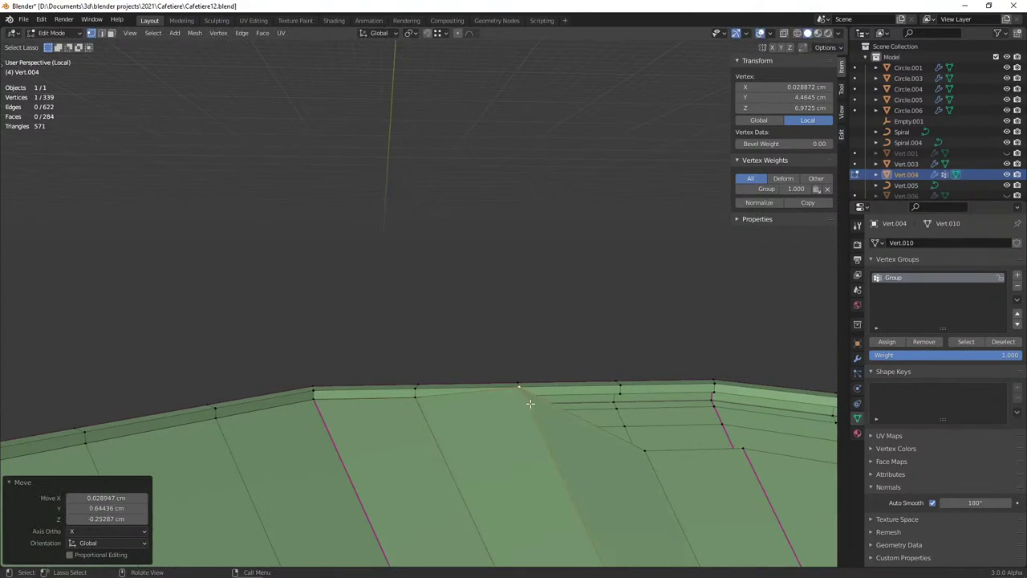
key("g")
key("z")
left_click(562, 426)
Shift a different rim vertex into position with moves constrained to X
mouse_move(571, 431)
middle_mouse_down()
mouse_move(429, 365)
mouse_move(514, 460)
middle_mouse_up()
left_click(514, 461)
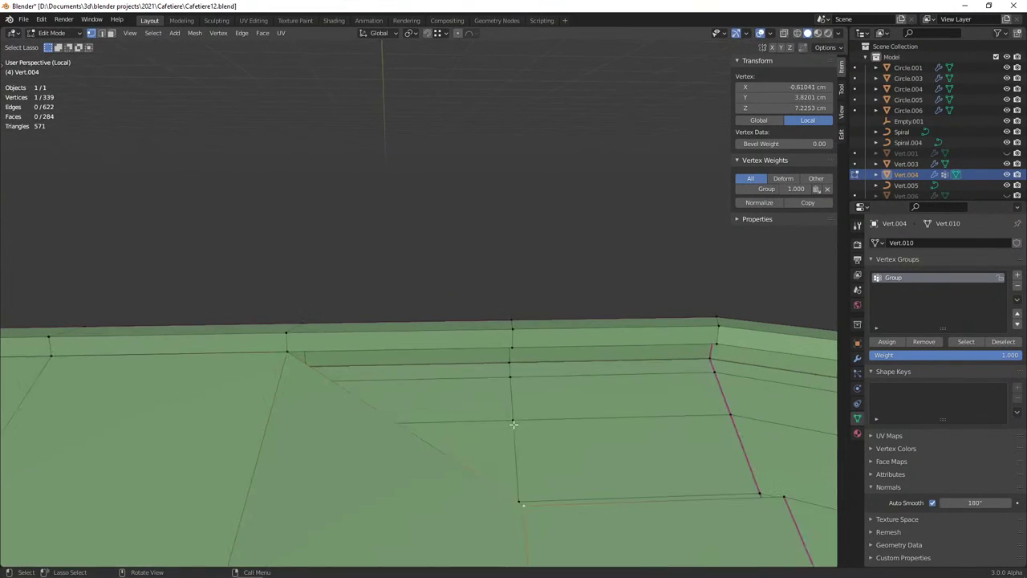
middle_click_drag(514, 424, 481, 377)
key("g")
key("x")
left_click(699, 388)
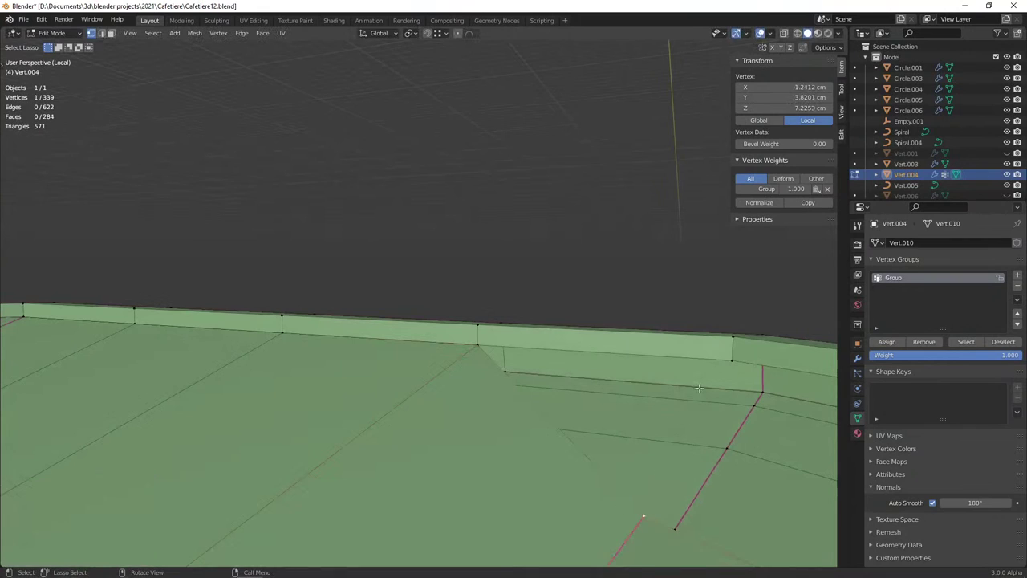
key("g")
key("x")
left_click(692, 441)
Move the next rim vertex into its corrected position
middle_click_drag(693, 440, 477, 387)
left_click(421, 371)
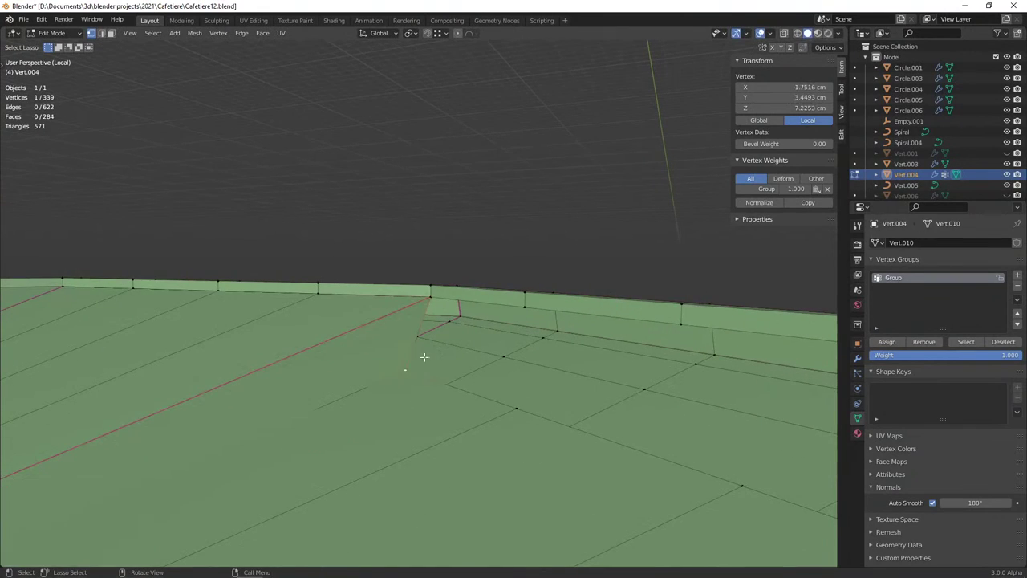
key("g")
left_click(706, 191)
Set the viewport shading to matcap lighting with material colouring
left_click(833, 34)
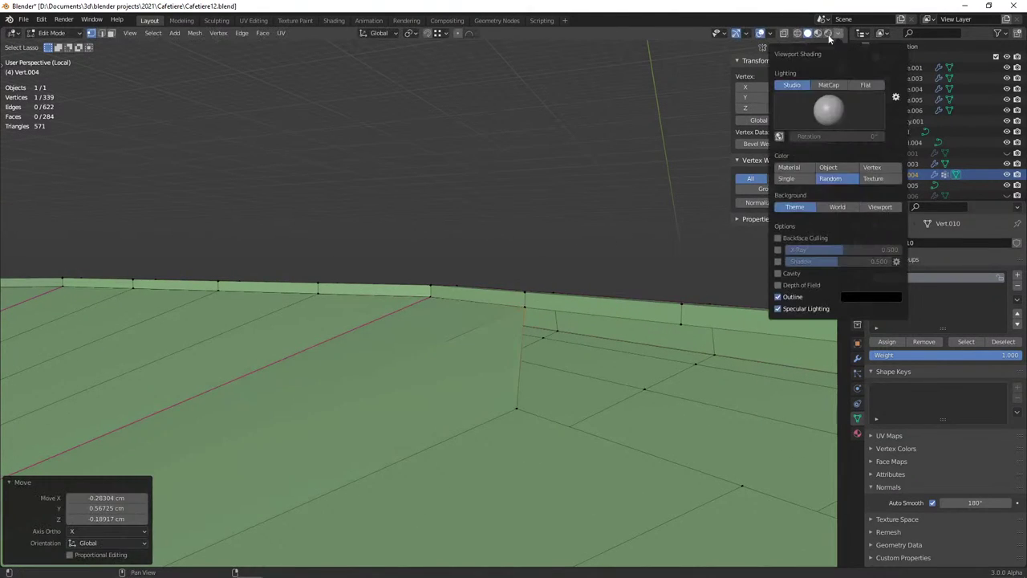
left_click(829, 86)
left_click(828, 109)
left_click(674, 156)
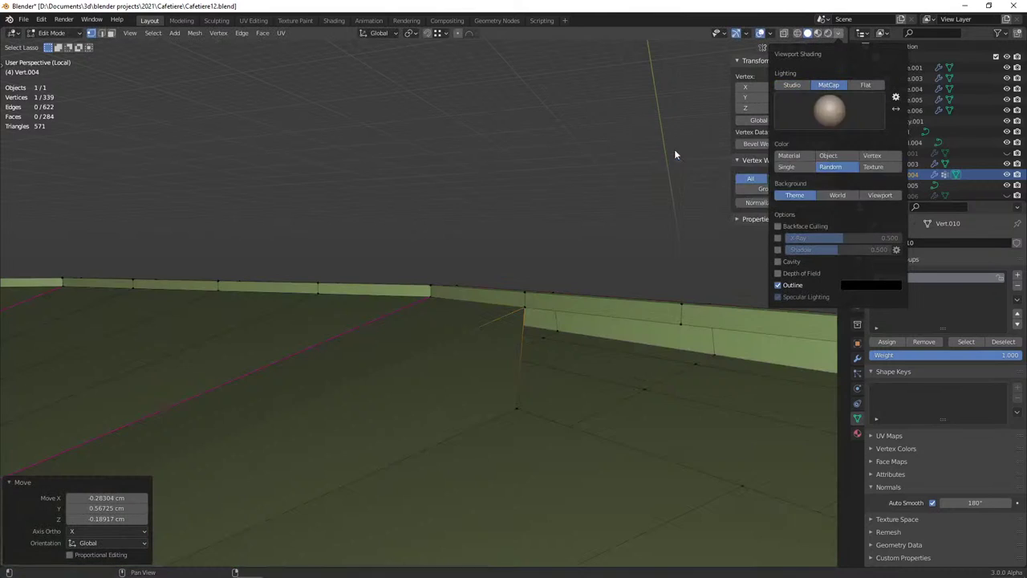
left_click(839, 35)
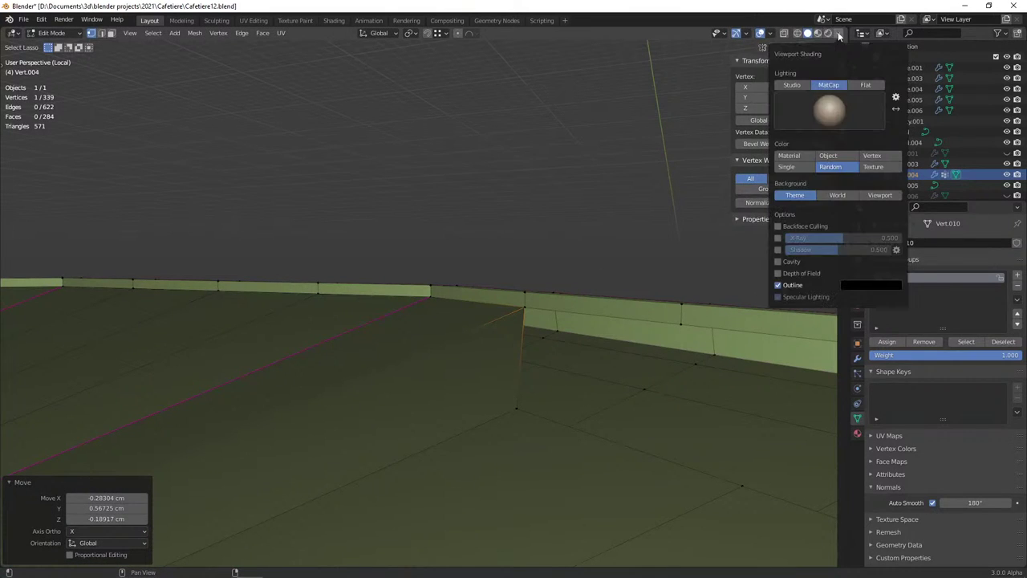
left_click(790, 156)
Move three vertices that sit below the rim up onto the rim
mouse_move(500, 321)
middle_mouse_down()
mouse_move(423, 268)
mouse_move(408, 360)
middle_mouse_up()
left_click(423, 356)
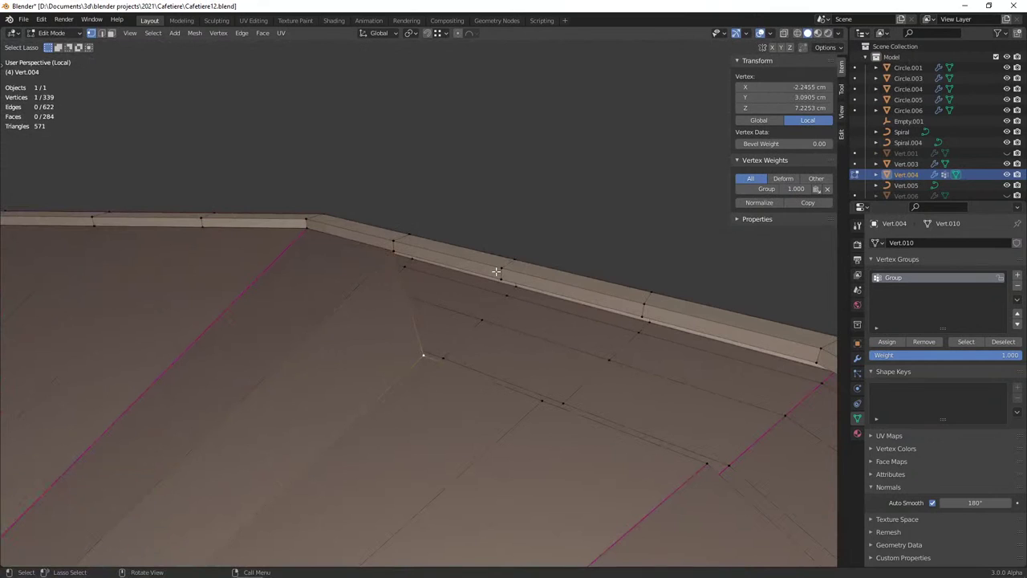
key("g")
left_click(550, 428)
left_click(634, 324)
key("g")
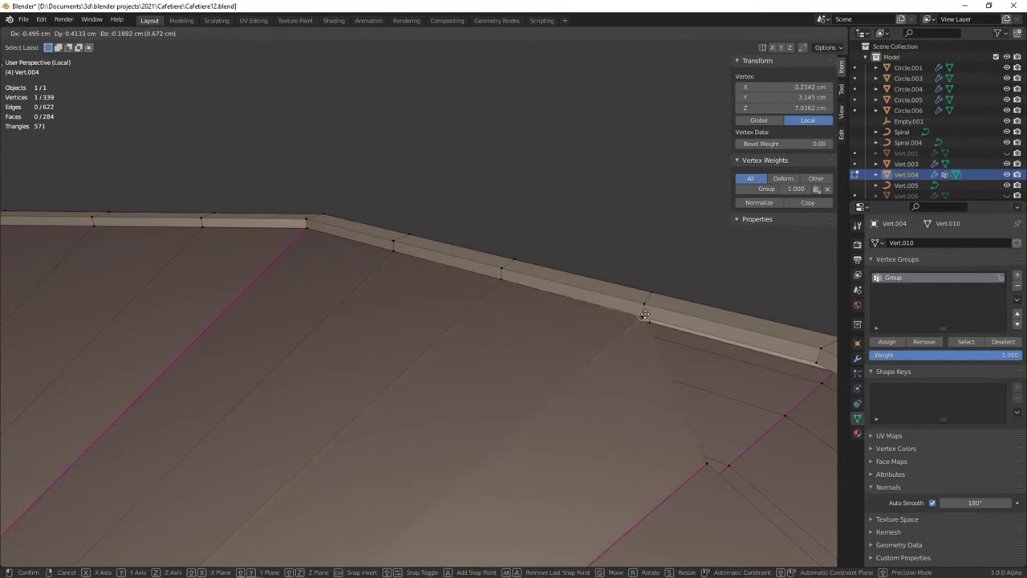
left_click(646, 316)
left_click(707, 464)
key("g")
left_click(807, 360)
Move one more vertex onto the rim farther along, redoing its placement
mouse_move(807, 361)
middle_mouse_down()
mouse_move(700, 418)
mouse_move(440, 346)
middle_mouse_up()
left_click(413, 268)
key("g")
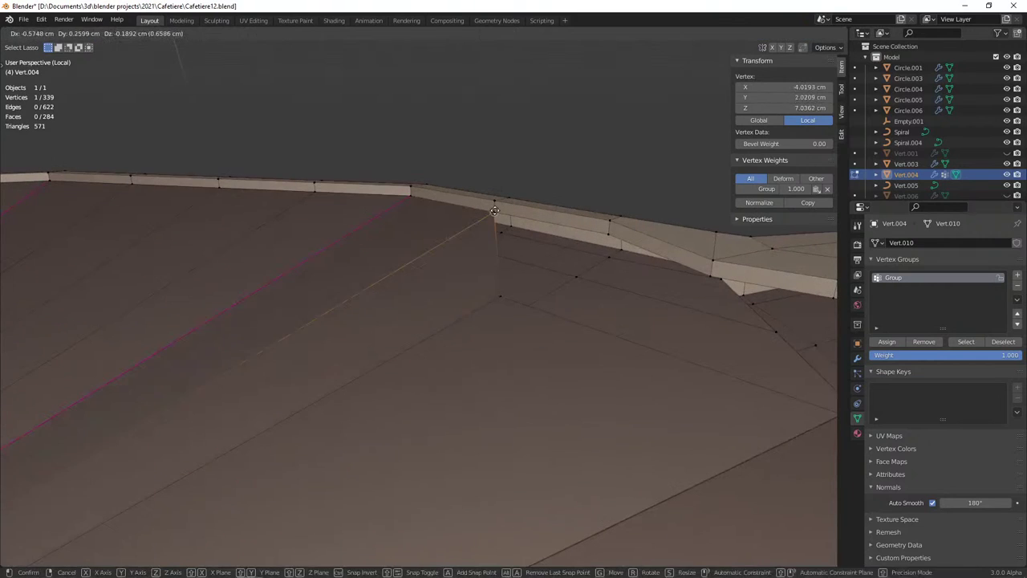
left_click(494, 210)
key("ctrl+z")
key("g")
left_click(493, 298)
Select the whole mesh and merge by distance, removing 17 duplicate vertices
mouse_move(493, 298)
middle_mouse_down()
mouse_move(646, 369)
mouse_move(538, 367)
mouse_move(558, 402)
middle_mouse_up()
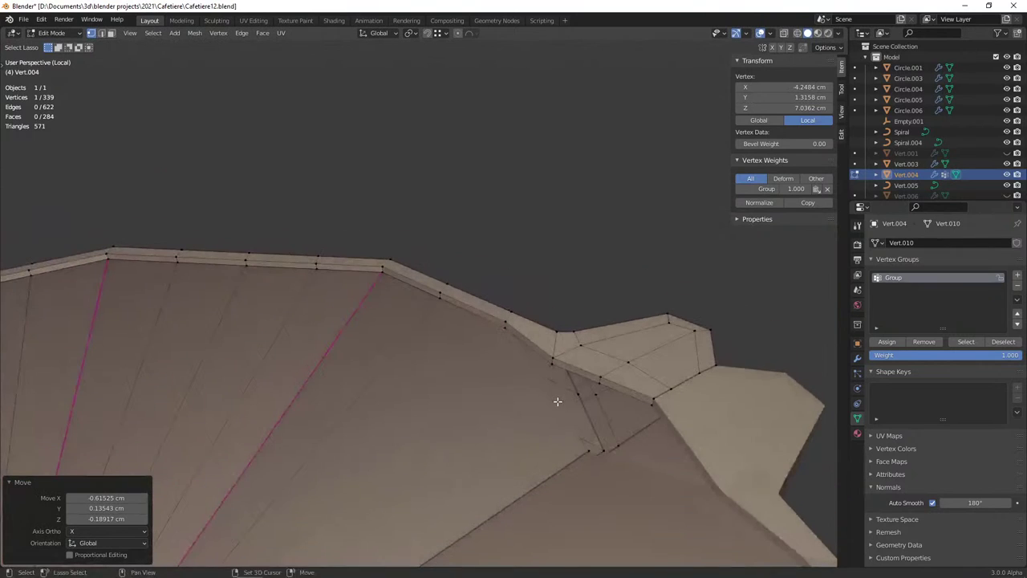
scroll(558, 401, "down", 1)
scroll(567, 402, "down", 4)
key("a")
key("m")
left_click(417, 401)
Clear the selection and switch to edge selection mode
mouse_move(367, 409)
middle_mouse_down()
mouse_move(538, 350)
mouse_move(419, 353)
middle_mouse_up()
scroll(488, 372, "up", 3)
scroll(474, 369, "up", 2)
key("alt+a")
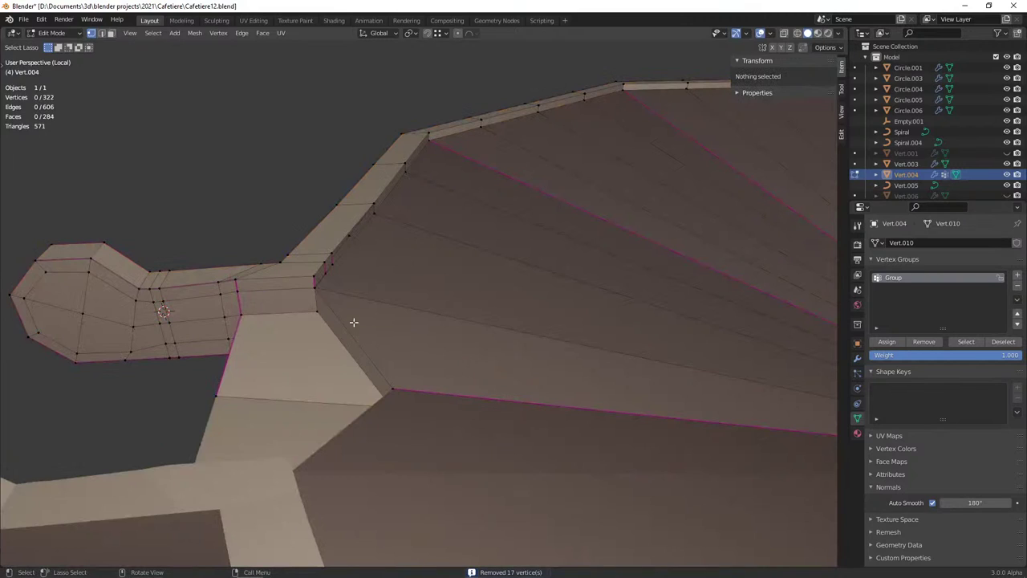
key("2")
scroll(317, 278, "up", 3)
Reduce the crease on the vertical edge at the hinge junction
left_click(179, 254)
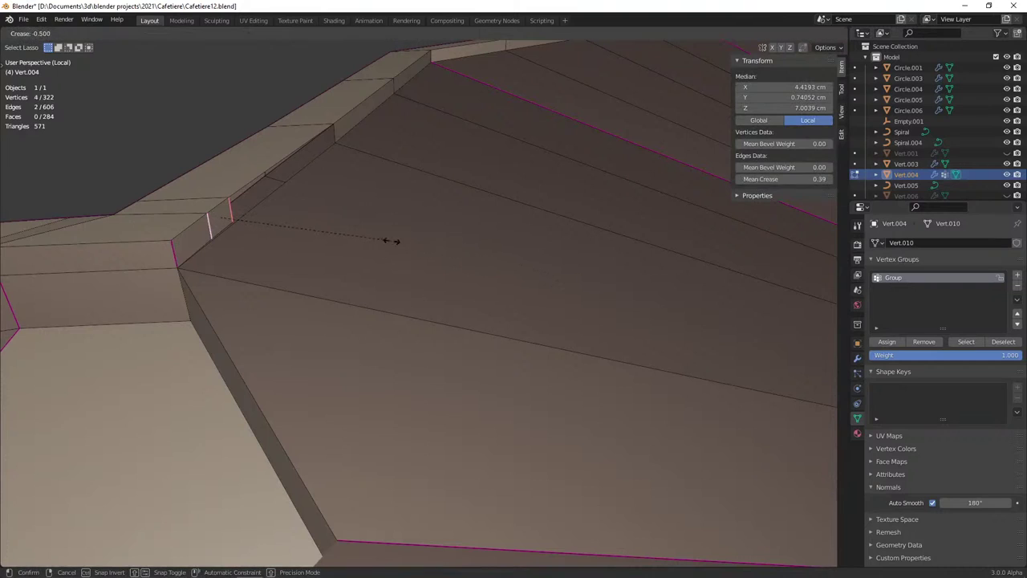
left_click(223, 217)
key("alt+a")
Add an edge loop across the lid panel and snap its end vertex to the neighbouring corner
key("ctrl+r")
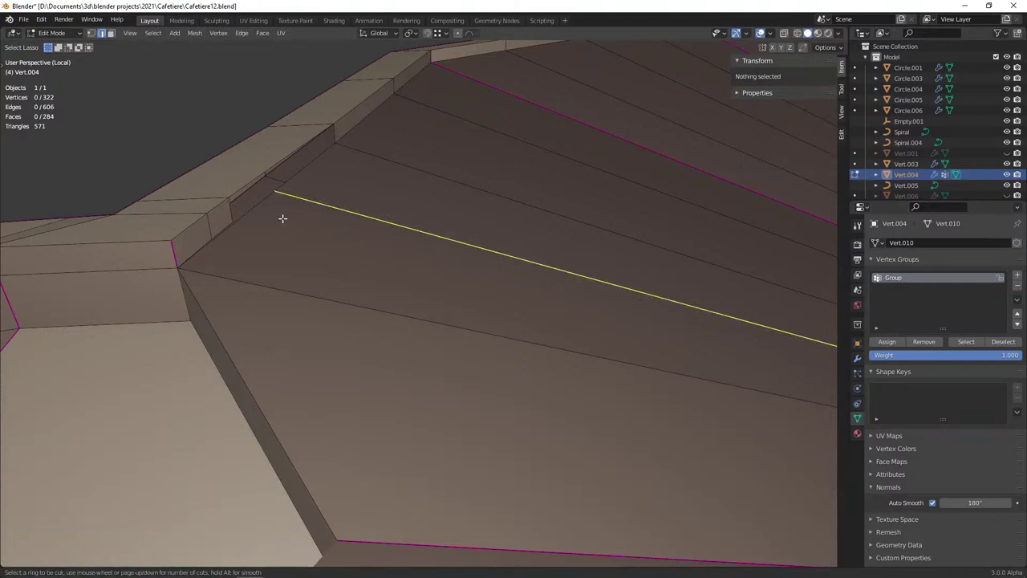
left_click(283, 216)
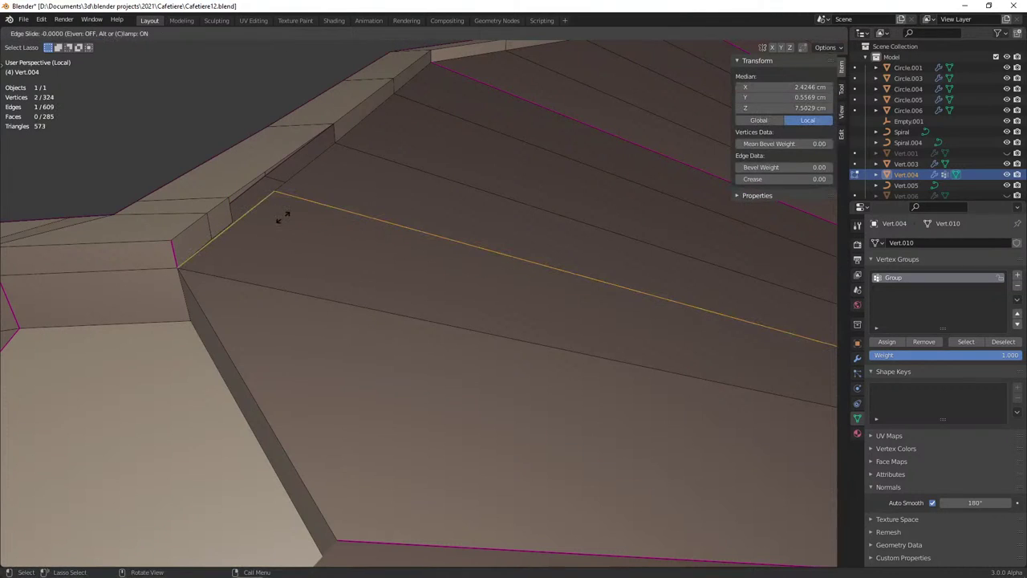
left_click(238, 242)
left_click(214, 241)
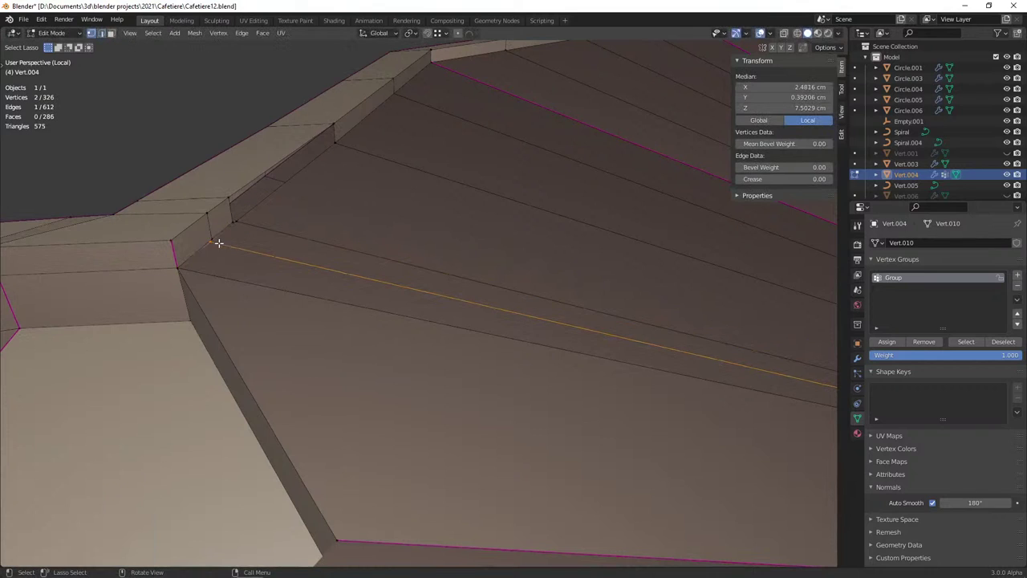
key("g")
left_click(233, 224)
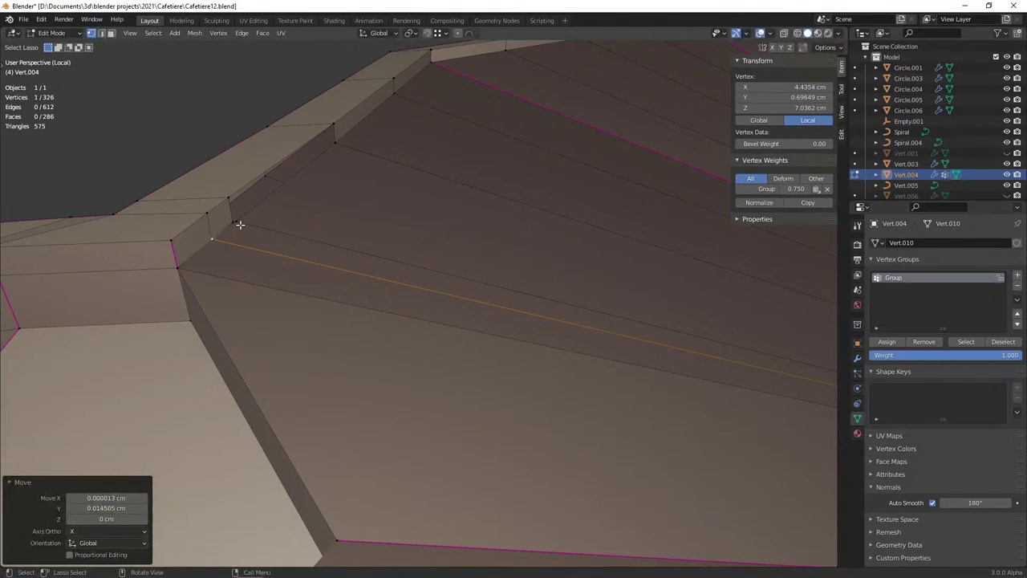
key("g")
left_click(233, 223)
Merge overlapping vertices by distance across the mesh, removing 2 more vertices
key("a")
key("q")
left_click(258, 224)
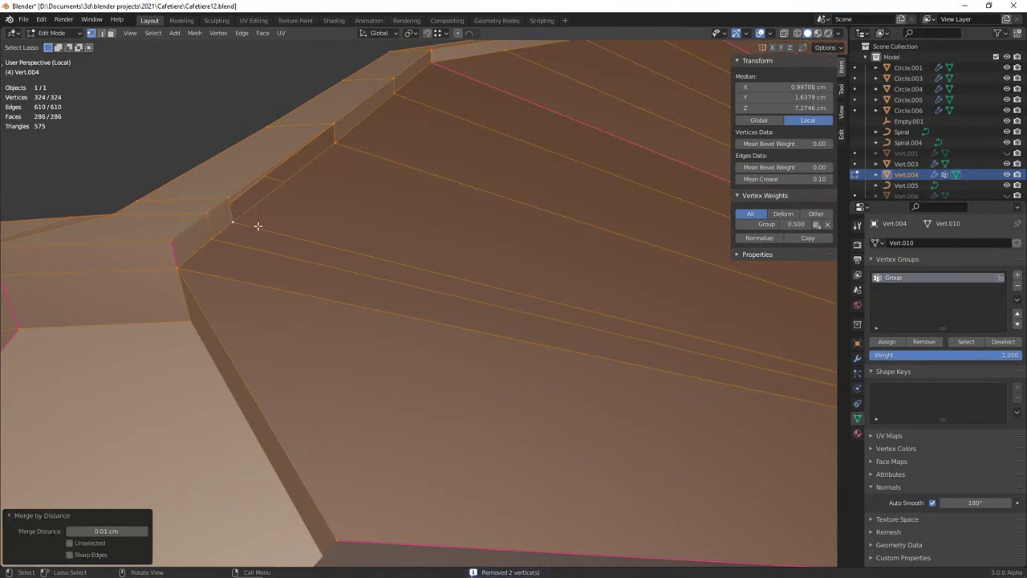
key("alt+a")
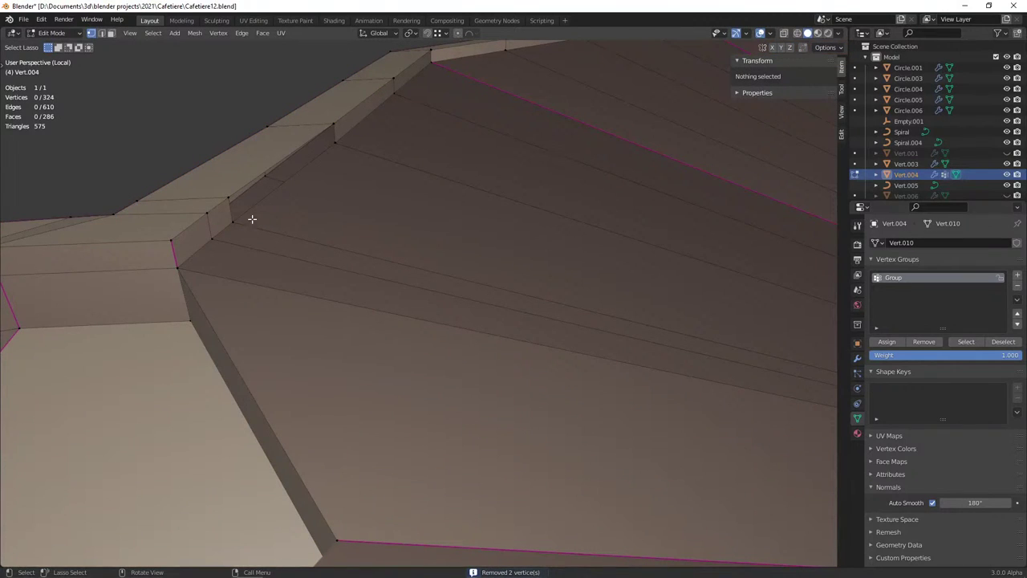
Fill the leftover gap with a new face between its two bordering vertices
left_click(245, 190)
left_click(259, 170, "shift")
key("f")
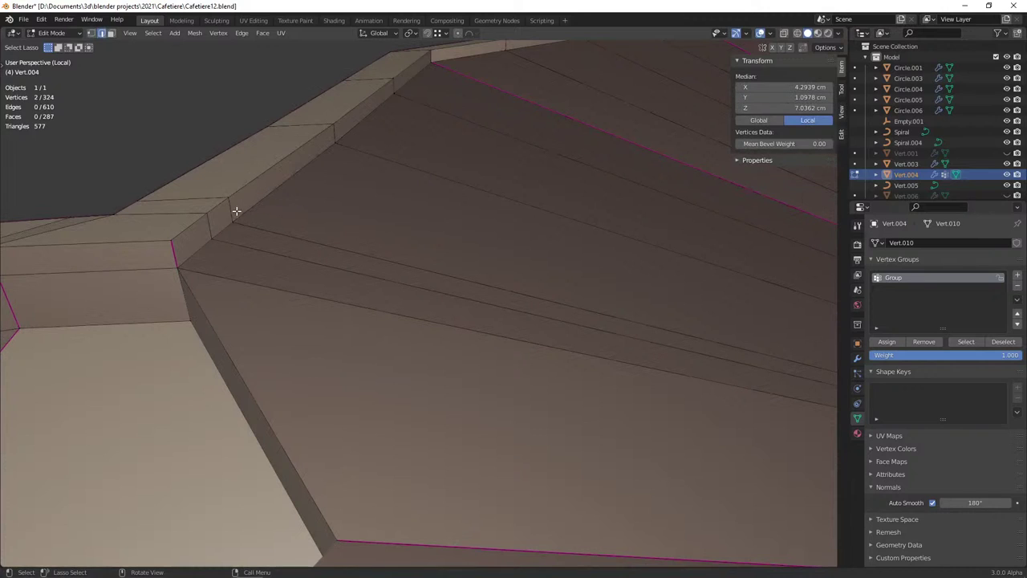
left_click(210, 211, "alt")
scroll(227, 218, "down", 4)
scroll(252, 255, "up", 4)
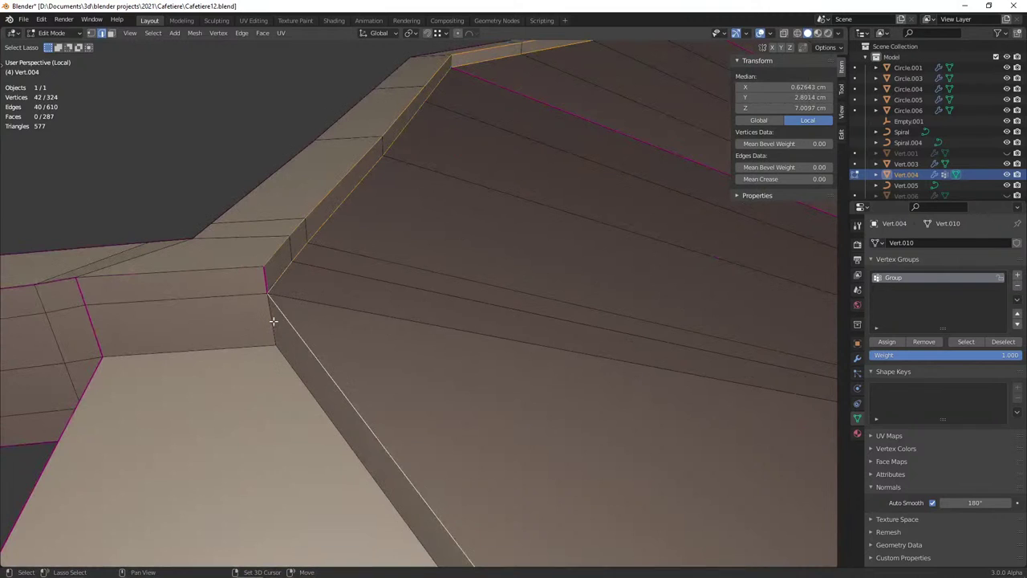
Crease the rim loop and junction corner to about 0.88
left_click(171, 273, "shift")
scroll(204, 289, "down", 4)
scroll(287, 298, "up", 5)
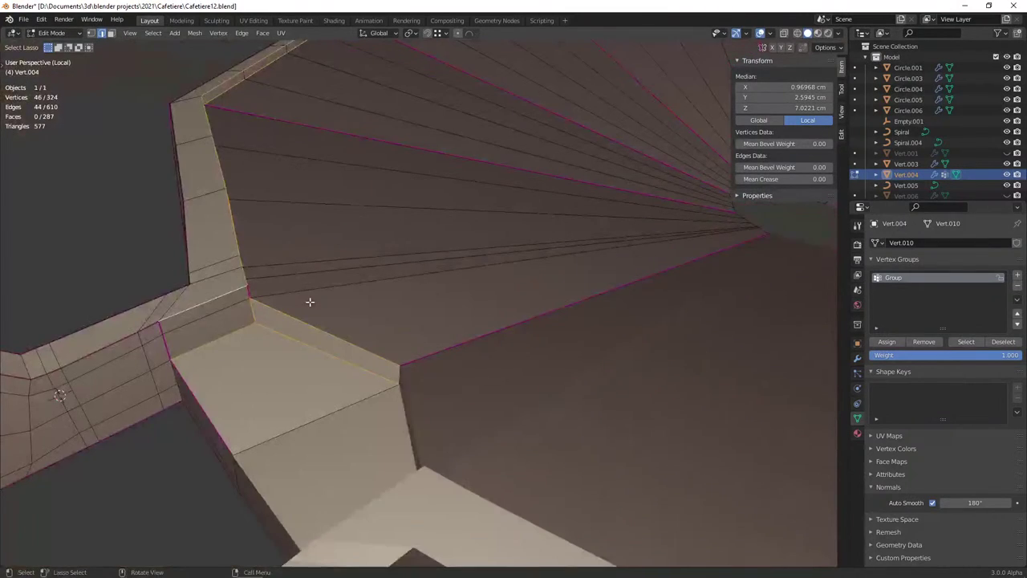
left_click(432, 353)
key("ctrl+z")
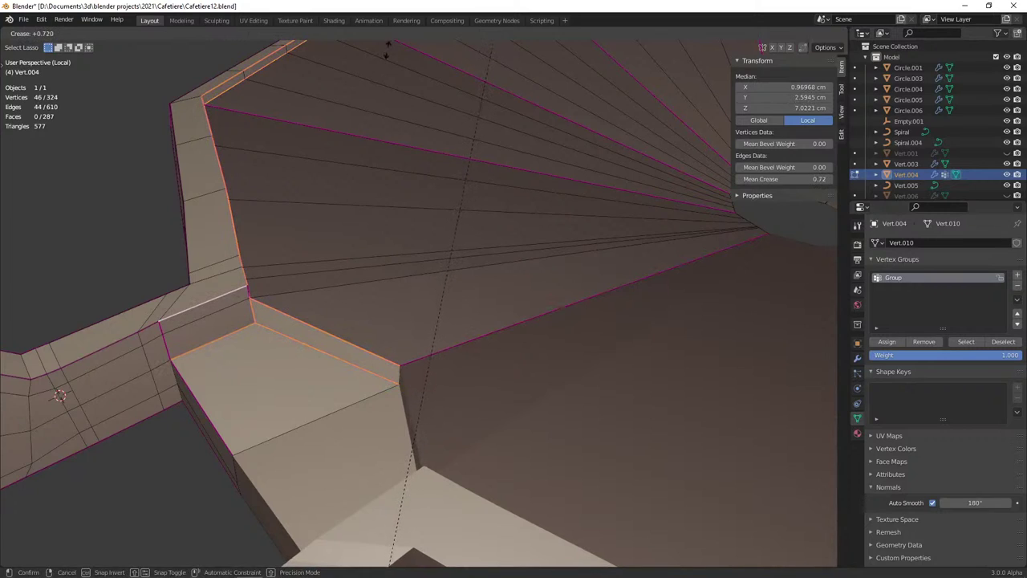
left_click(367, 100)
key("alt+a")
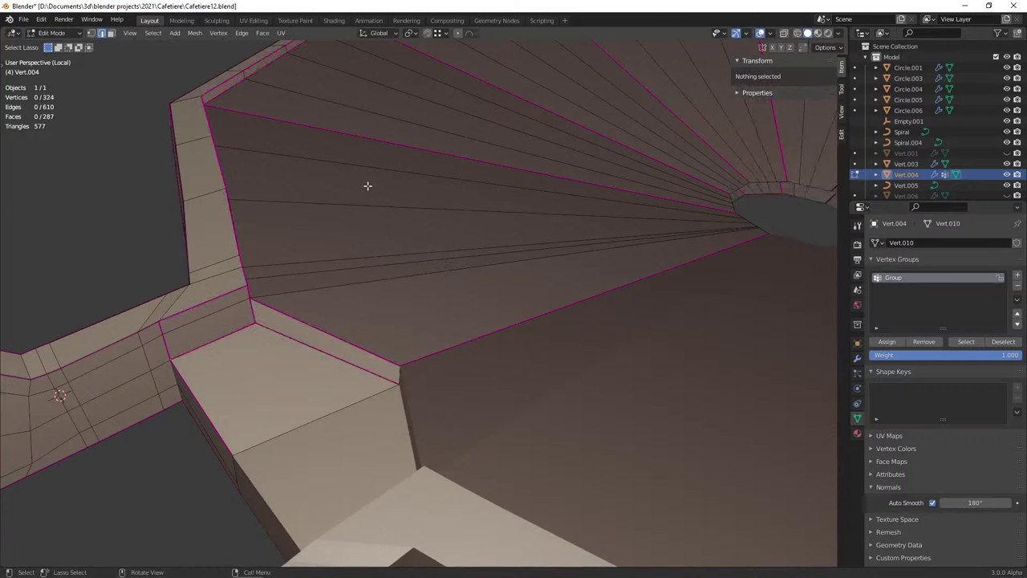
Select the rim edge loop, box-deselecting the handle loop in see-through wireframe
mouse_move(366, 183)
middle_mouse_down()
mouse_move(423, 195)
mouse_move(411, 200)
middle_mouse_up()
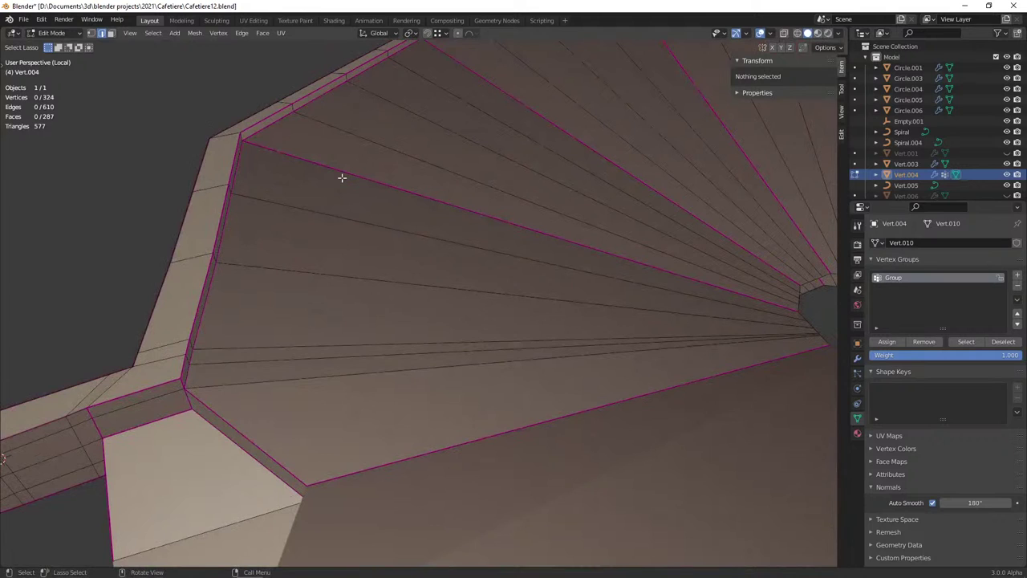
left_click(244, 137, "alt")
scroll(188, 236, "down", 5)
key("shift+z")
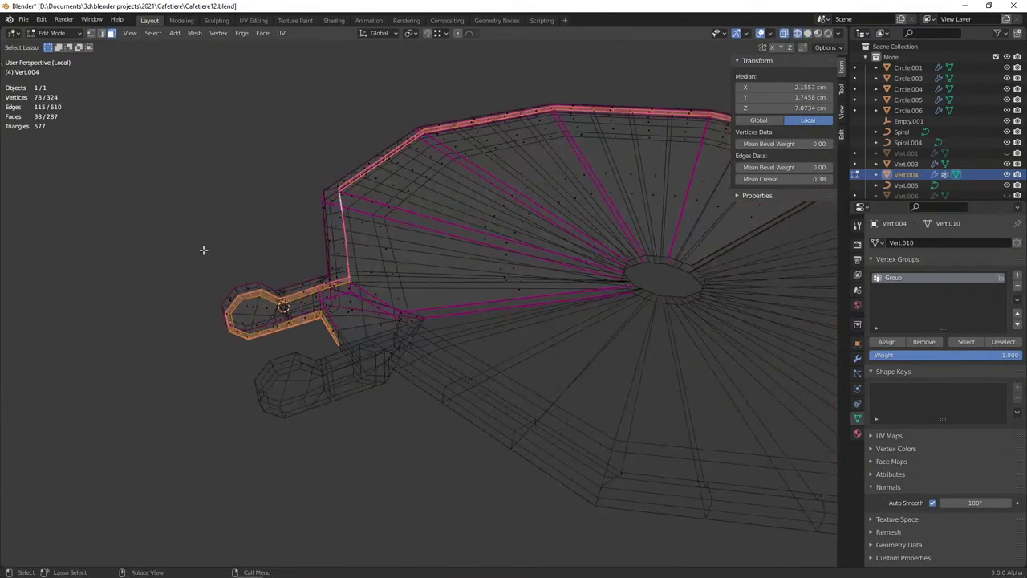
key("b")
middle_click_drag(137, 263, 307, 410)
key("shift+z")
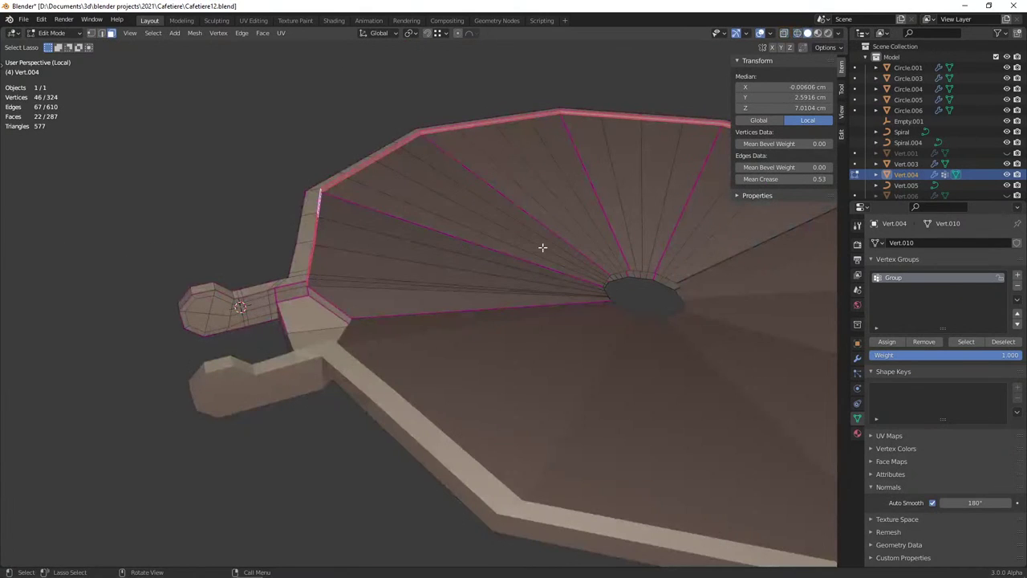
Orbit around the lid toward the hinge tab to inspect the creases
middle_click_drag(543, 248, 482, 255)
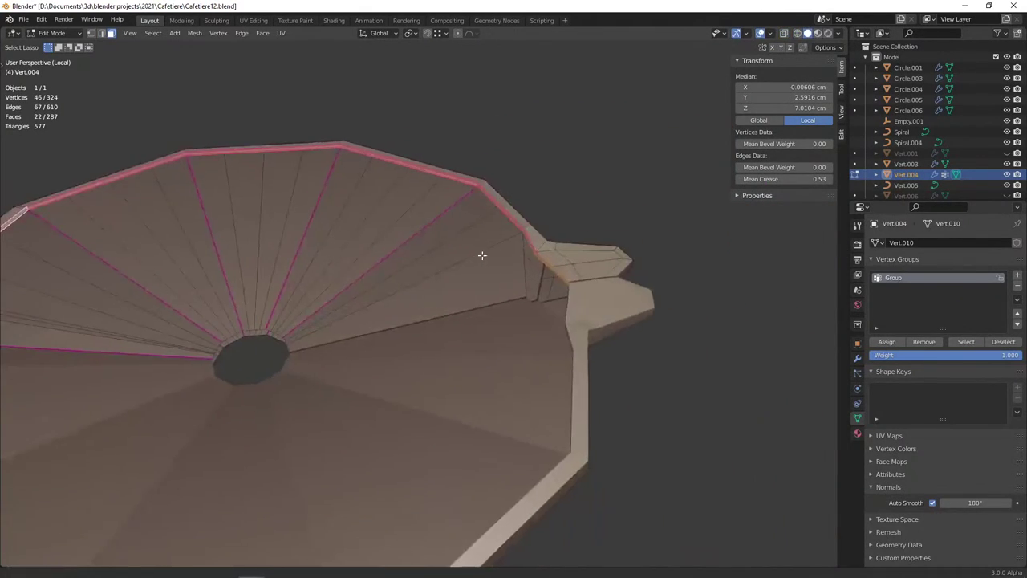
scroll(481, 255, "up", 3)
scroll(362, 260, "up", 3)
mouse_move(362, 259)
middle_mouse_down()
mouse_move(382, 260)
mouse_move(373, 258)
middle_mouse_up()
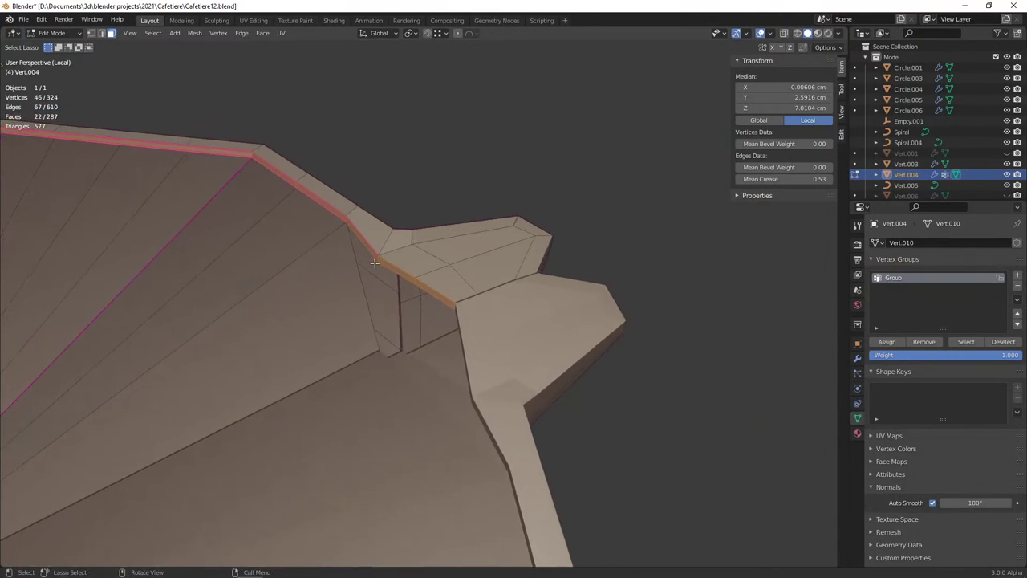
scroll(376, 266, "up", 2)
Move the rim junction vertex at the hinge tab, keeping it in the horizontal plane
key("2")
left_click(361, 236)
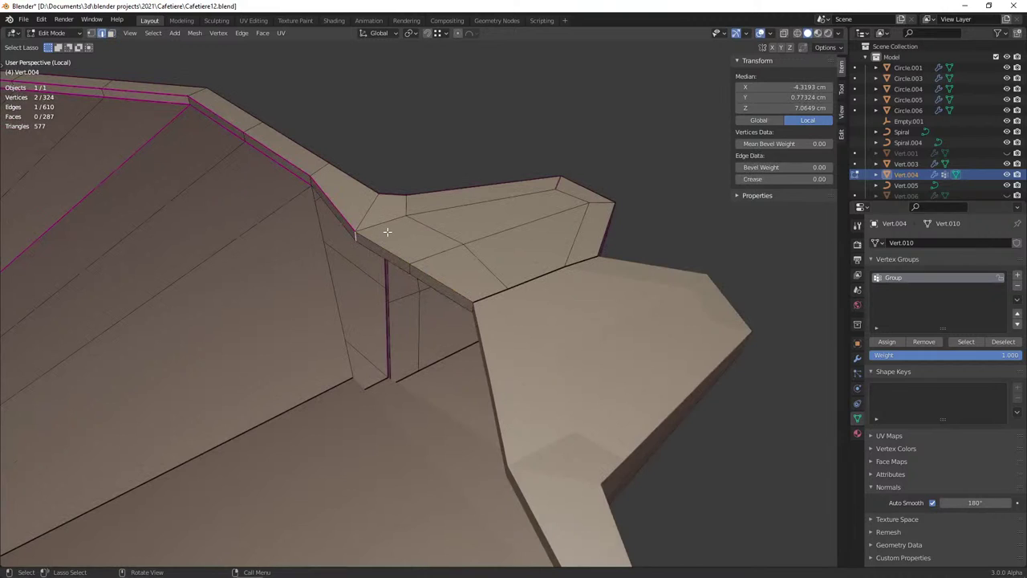
key("1")
left_click(366, 230)
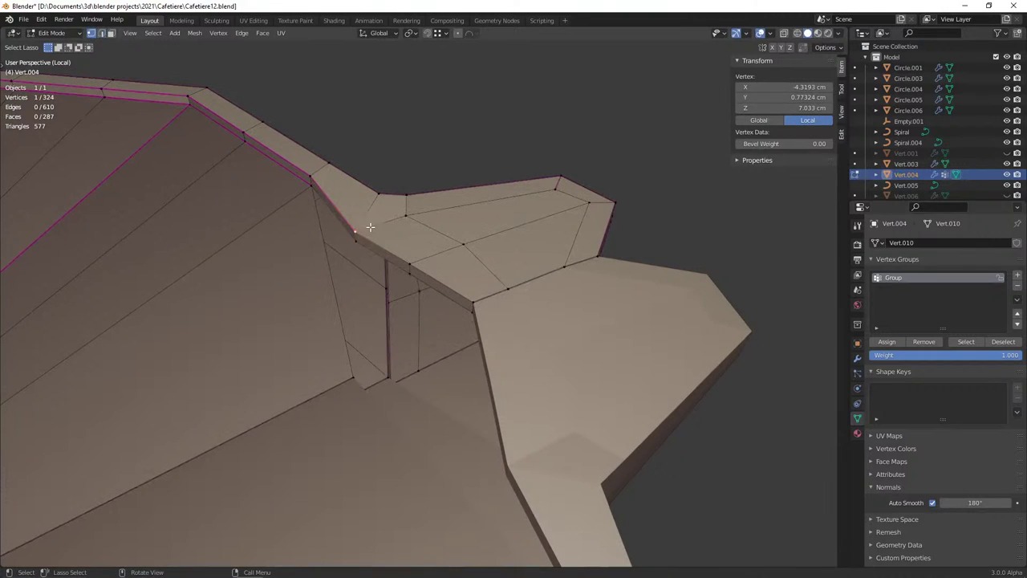
key("shift+v")
key("g")
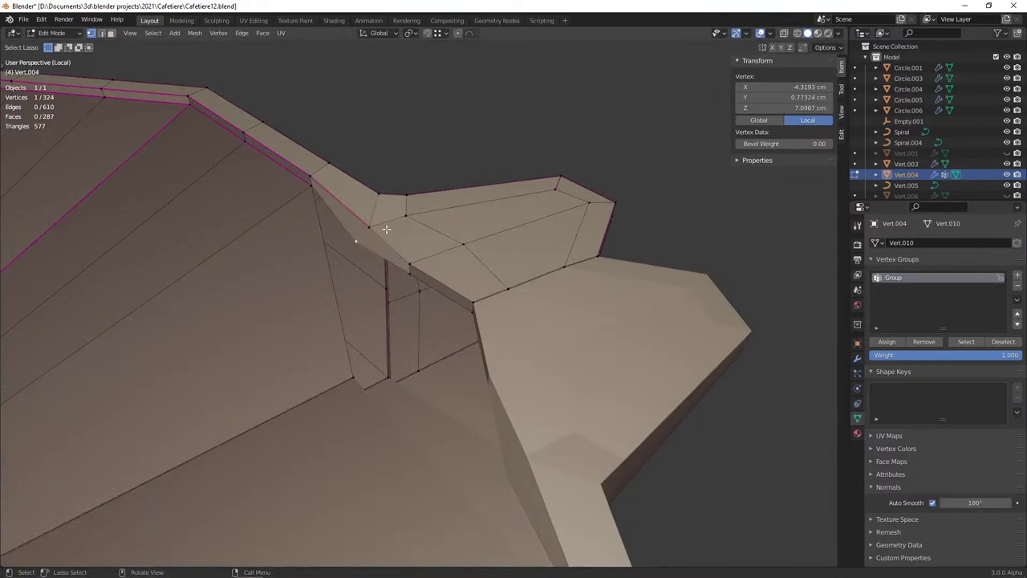
key("shift+z")
left_click(367, 227)
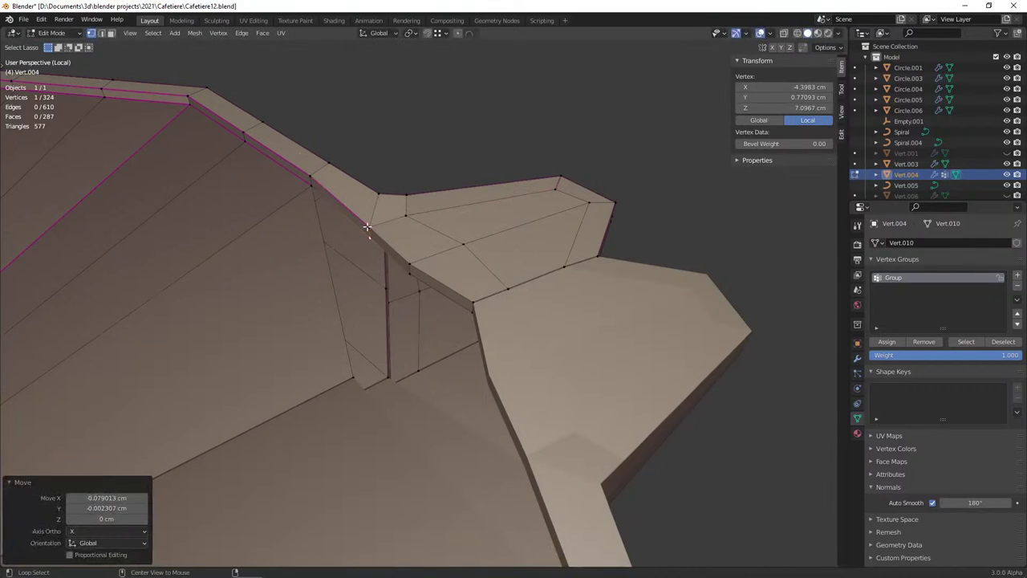
Slide and nudge the next junction vertex into place
left_click(380, 234, "shift")
key("g")
key("g")
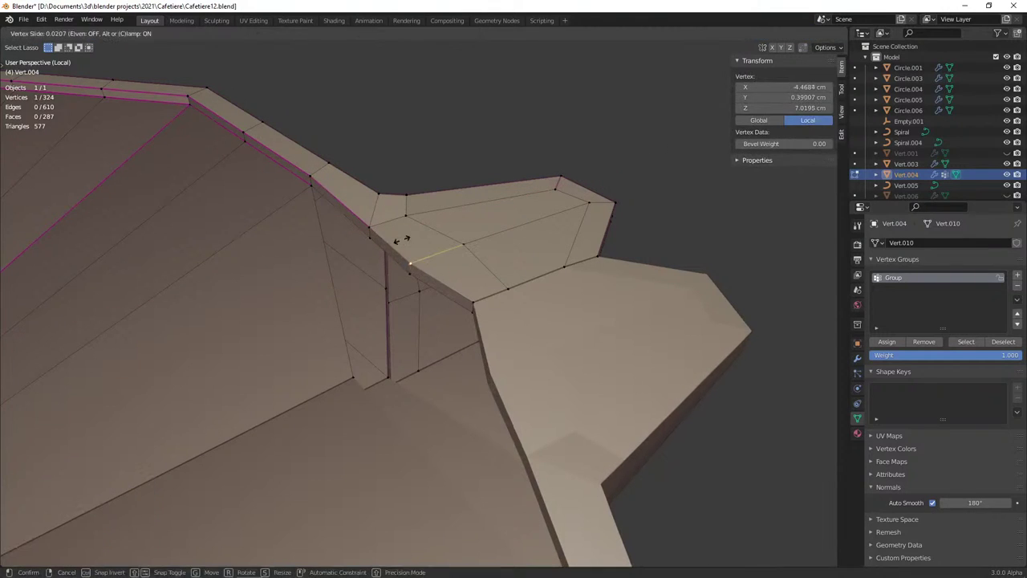
left_click(403, 239)
key("g")
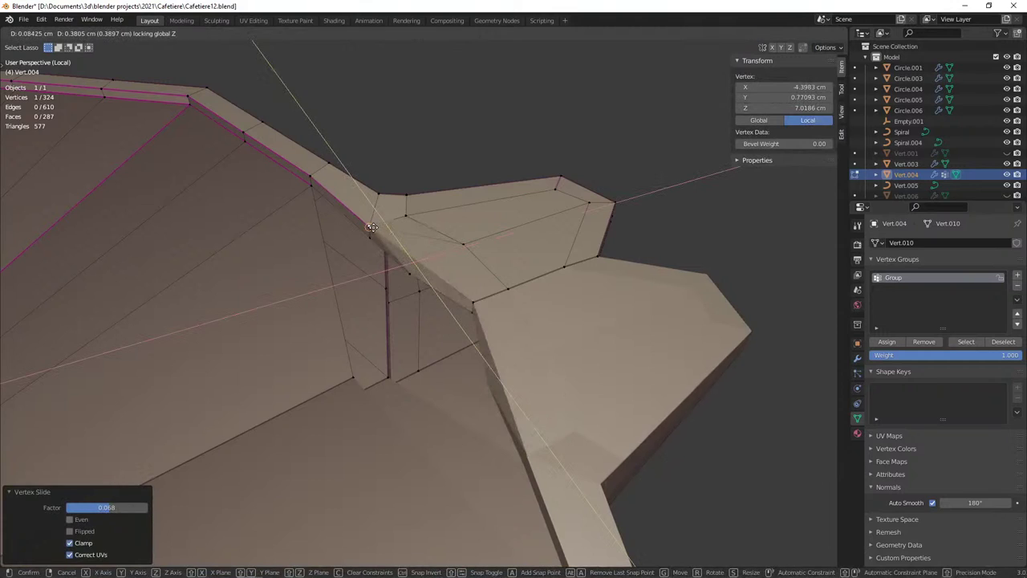
left_click(371, 227)
key("ctrl+z")
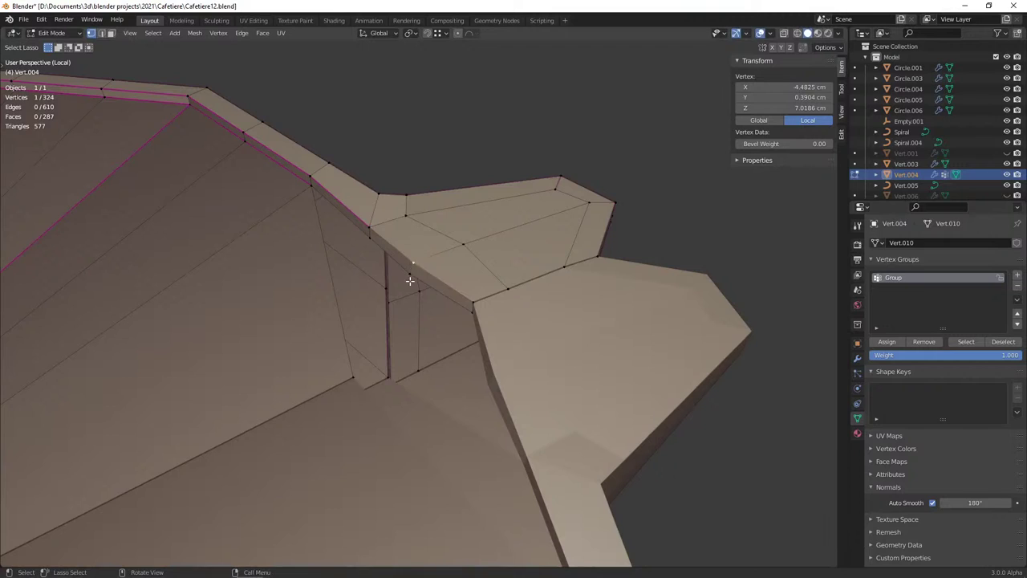
key("g")
left_click(418, 261)
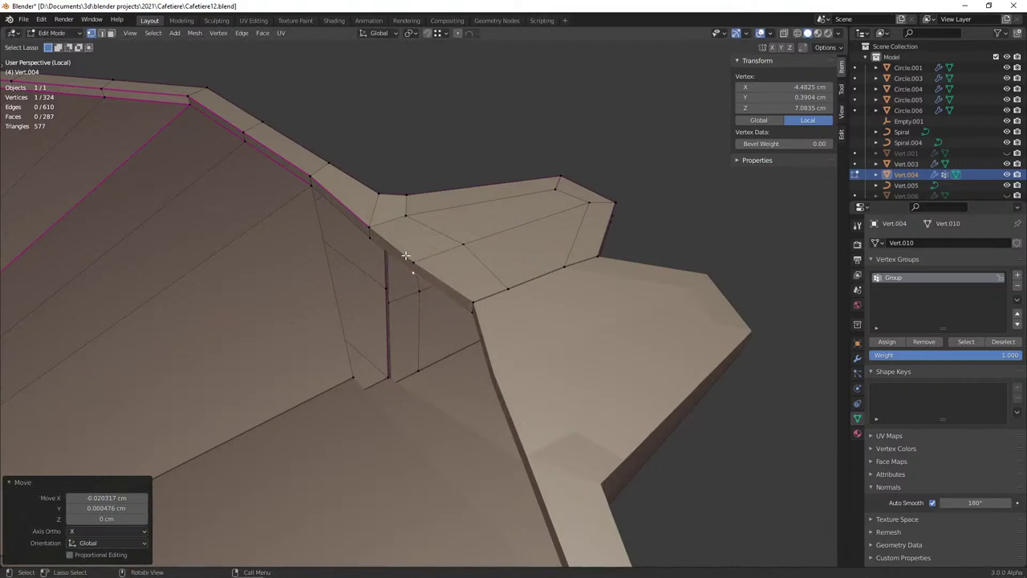
Add two edge loops across the lid panel and snap one end vertex onto the tab corner
key("alt+a")
left_click(449, 280)
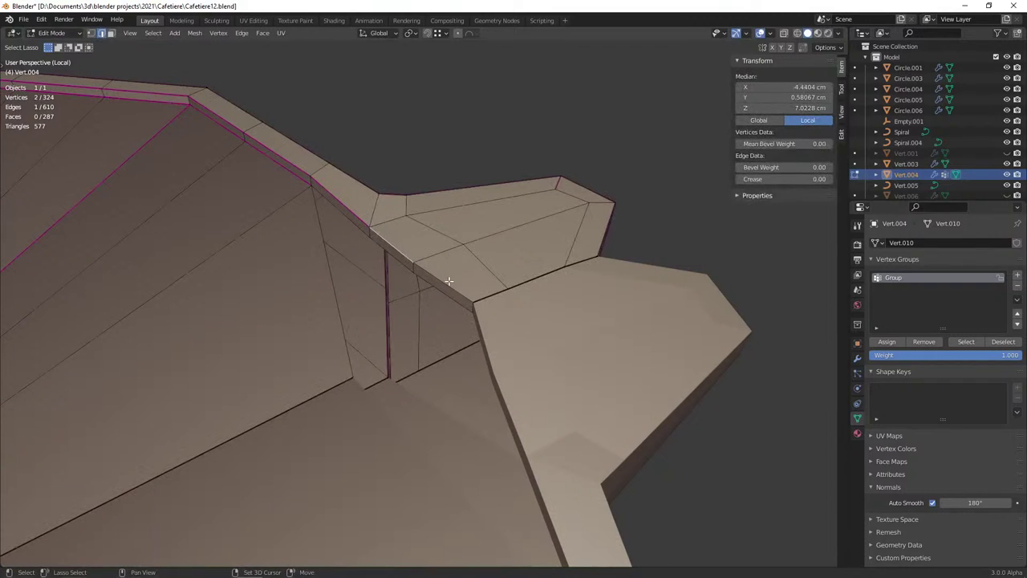
left_click(333, 273)
left_click(369, 233)
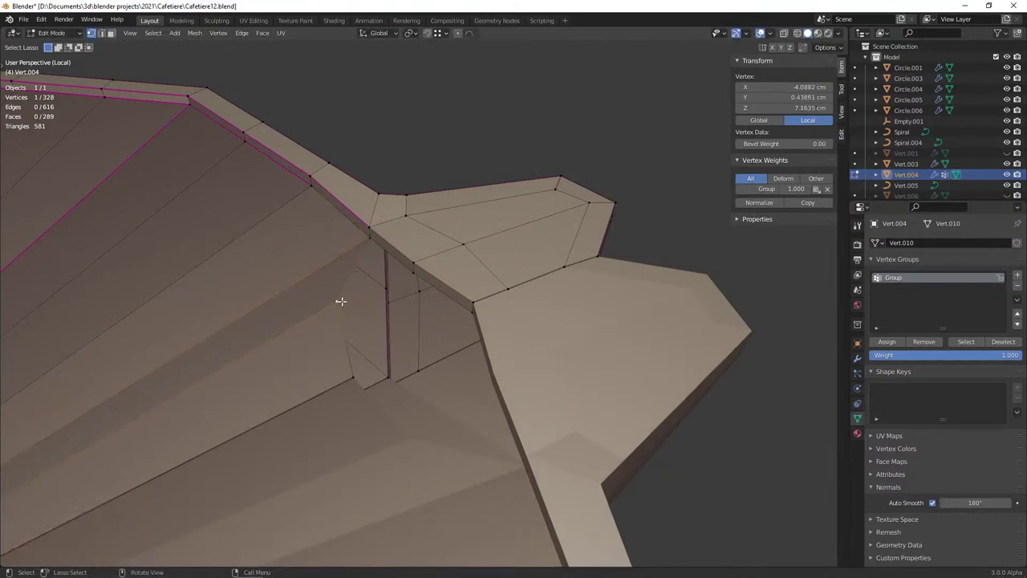
key("g")
left_click(412, 273)
key("g")
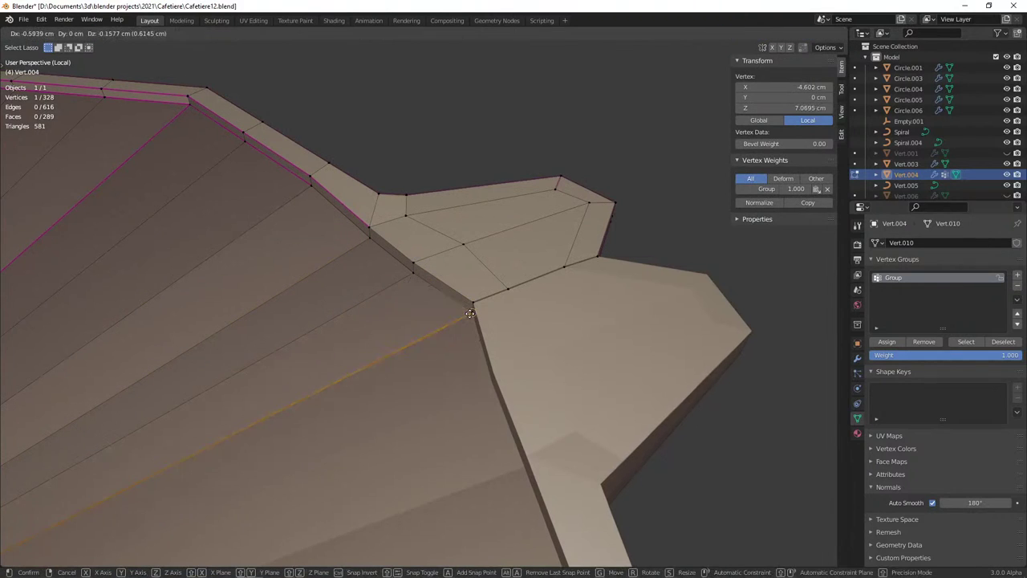
left_click(470, 313)
Merge the whole mesh by distance, removing 3 duplicate vertices at the junction
key("a")
scroll(422, 271, "up", 3)
middle_click_drag(444, 261, 415, 268)
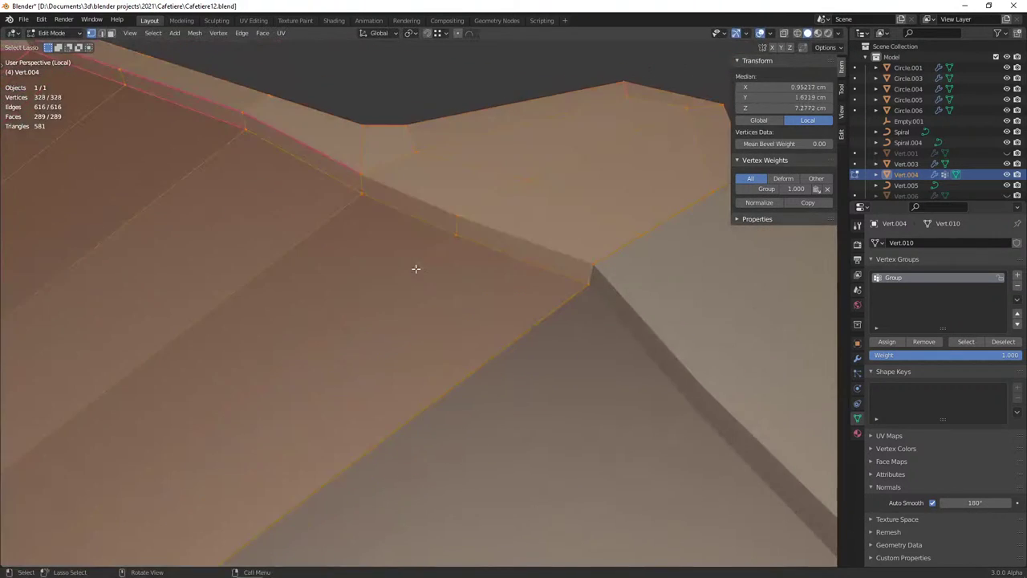
key("m")
key("b")
key("2")
left_click(416, 196)
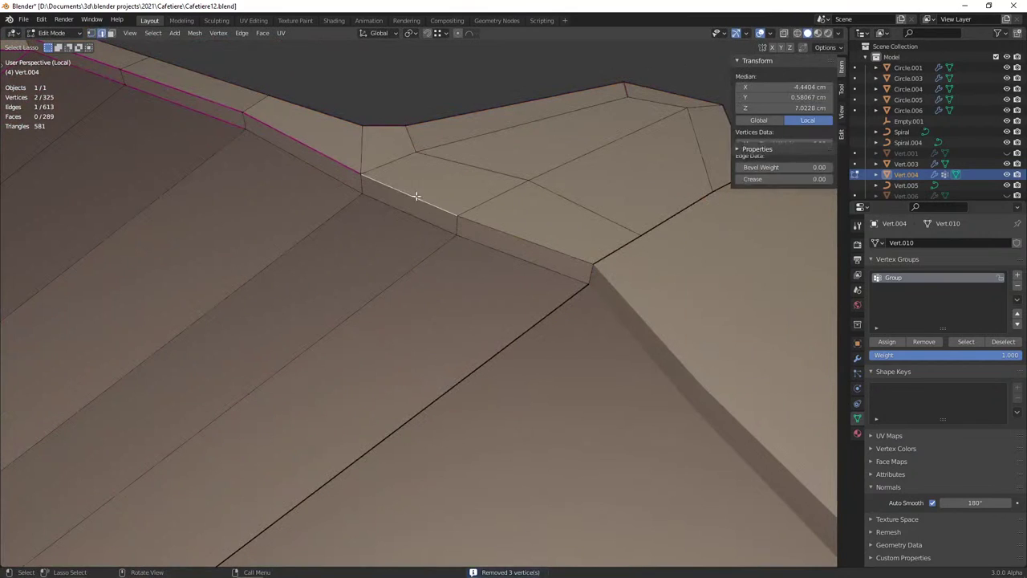
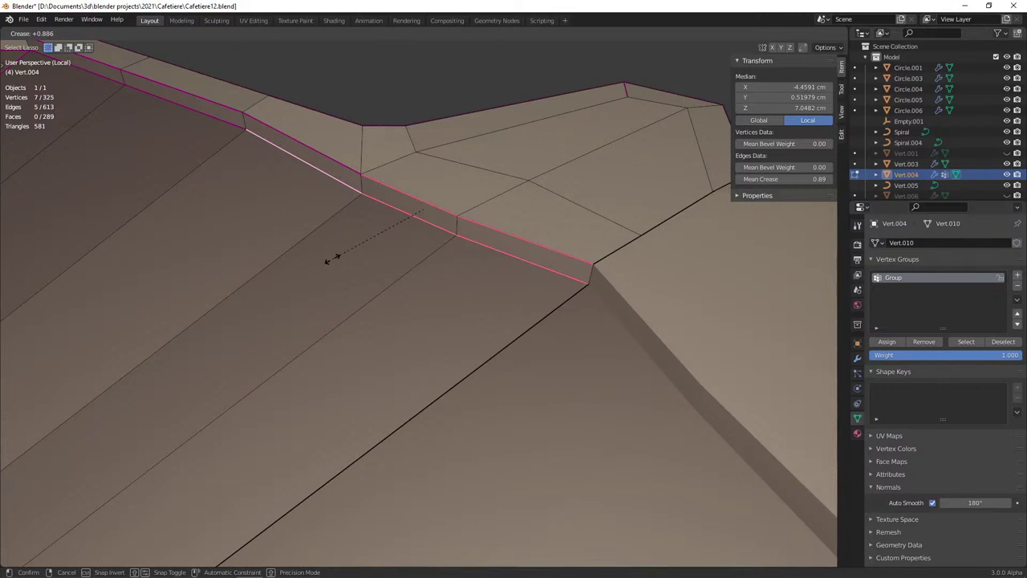
Confirm the crease on the rim edges and inspect the creased fan and centre hole
left_click(332, 258)
left_click(313, 222)
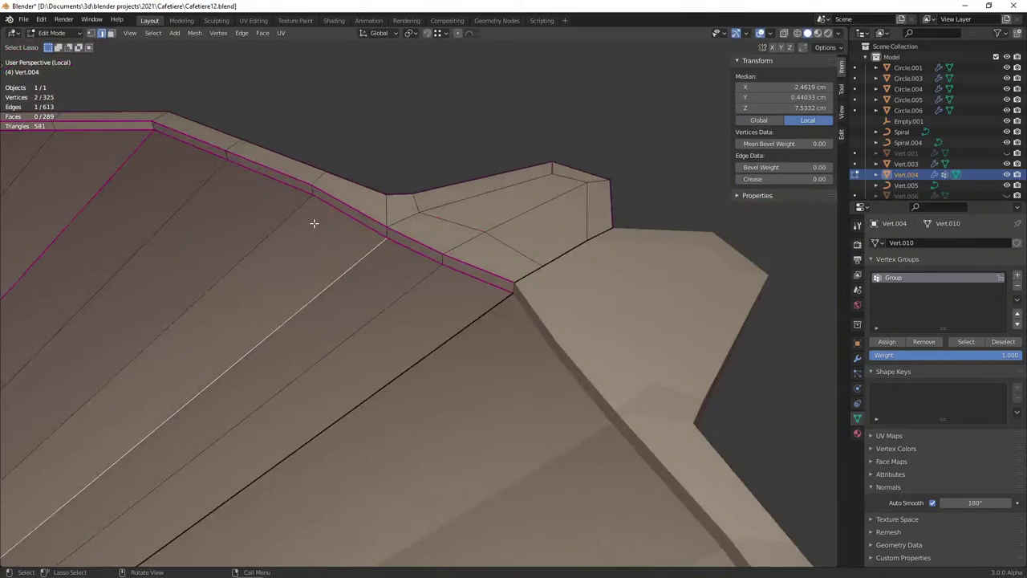
scroll(314, 223, "down", 3)
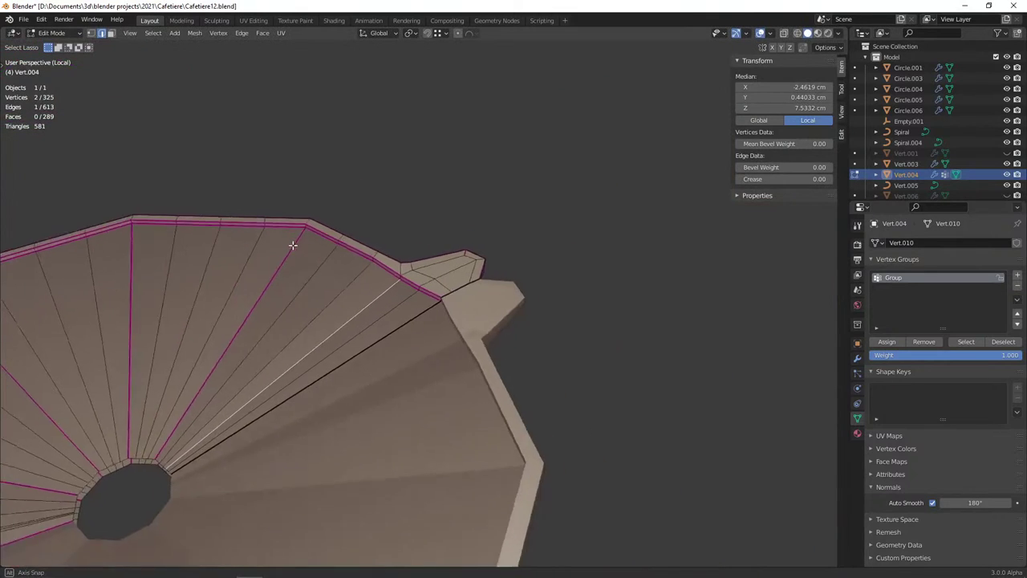
mouse_move(314, 223)
middle_mouse_down()
mouse_move(274, 242)
mouse_move(475, 268)
middle_mouse_up()
scroll(305, 235, "down", 2)
key("alt+a")
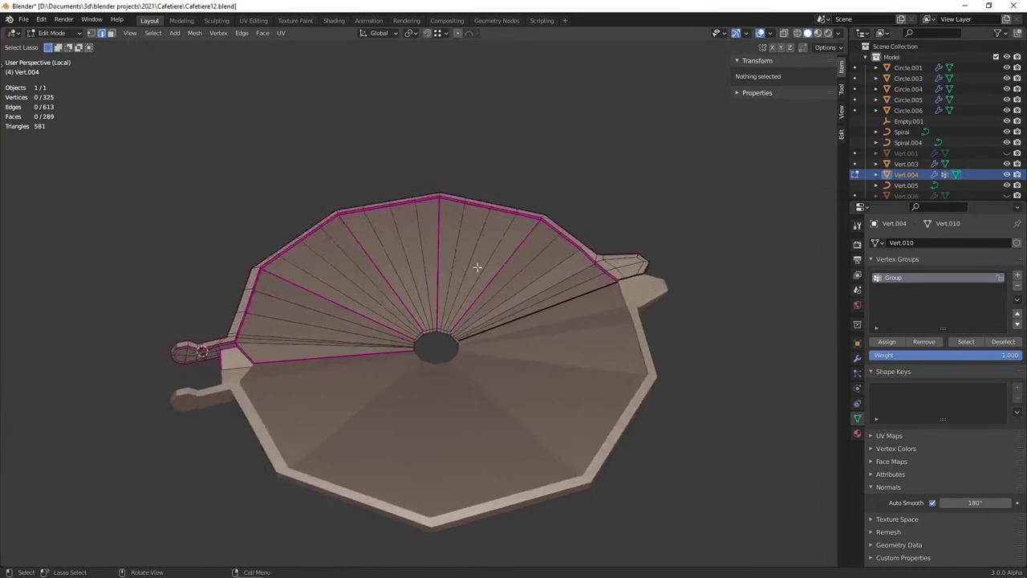
scroll(389, 275, "up", 3)
mouse_move(389, 276)
middle_mouse_down()
mouse_move(367, 268)
mouse_move(398, 261)
mouse_move(335, 282)
mouse_move(357, 286)
mouse_move(276, 321)
mouse_move(349, 321)
mouse_move(310, 286)
mouse_move(342, 323)
mouse_move(406, 310)
mouse_move(331, 242)
mouse_move(349, 227)
mouse_move(339, 308)
mouse_move(243, 349)
mouse_move(297, 332)
middle_mouse_up()
scroll(298, 333, "up", 4)
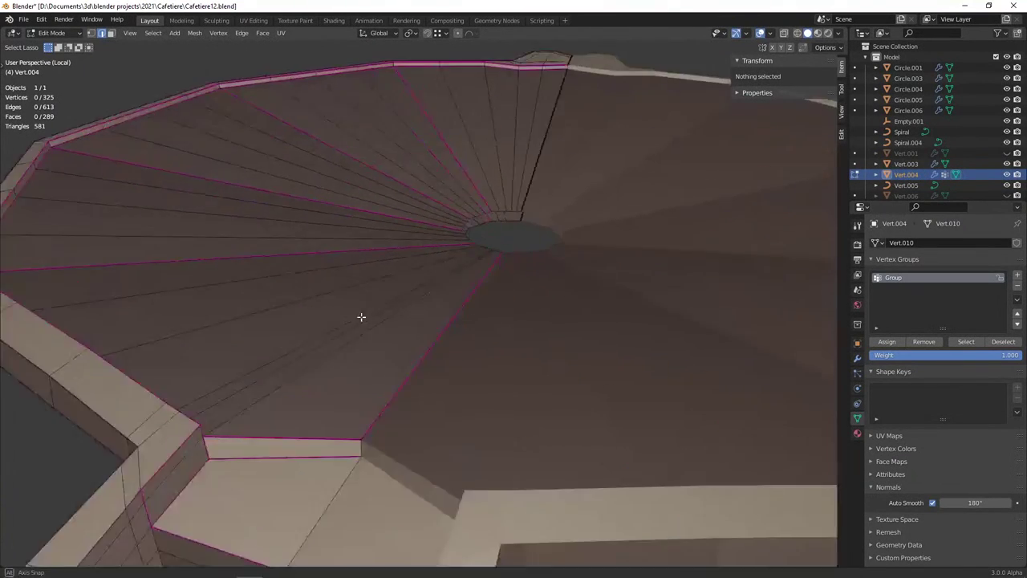
mouse_move(360, 316)
middle_mouse_down()
mouse_move(309, 337)
mouse_move(275, 319)
mouse_move(350, 294)
mouse_move(425, 351)
mouse_move(337, 265)
mouse_move(394, 255)
mouse_move(410, 277)
mouse_move(438, 282)
mouse_move(346, 289)
mouse_move(422, 294)
middle_mouse_up()
Apply smooth shading to the whole lid in Object Mode
key("a")
key("Tab")
scroll(438, 282, "down", 3)
right_click(439, 284)
left_click(452, 294)
Add a loop cut along the rim near the handle and slide it into place
key("Tab")
scroll(422, 298, "up", 2)
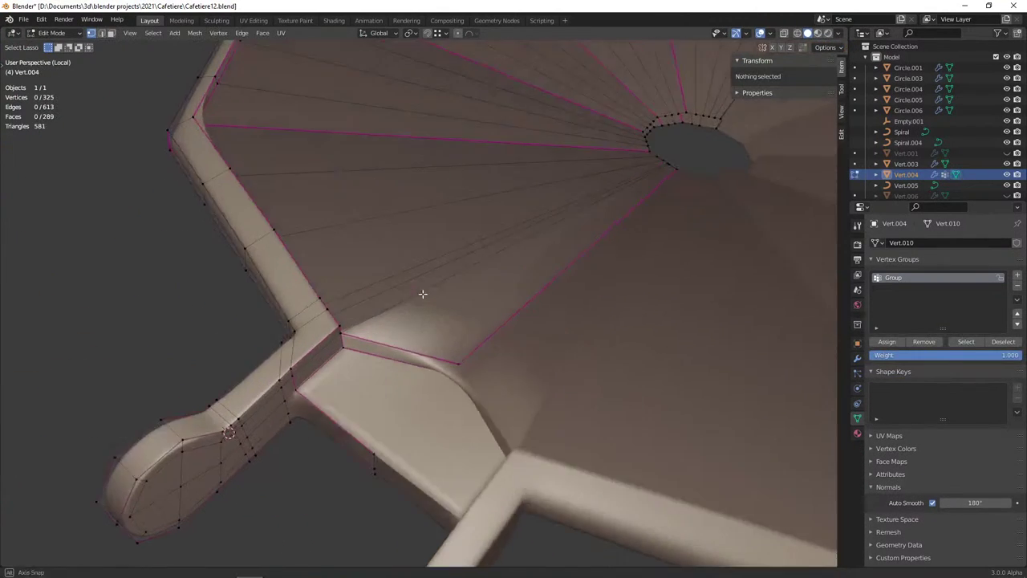
scroll(423, 293, "up", 3)
key("ctrl+r")
left_click(388, 282)
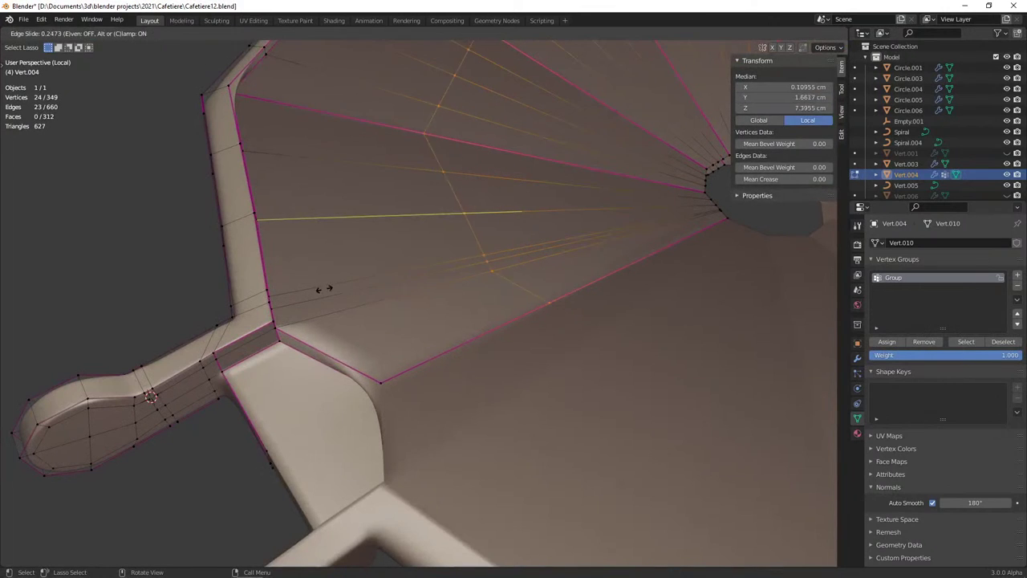
left_click(180, 305)
mouse_move(179, 305)
middle_mouse_down()
mouse_move(283, 236)
mouse_move(356, 229)
mouse_move(466, 243)
mouse_move(383, 285)
mouse_move(197, 298)
mouse_move(248, 304)
mouse_move(353, 264)
mouse_move(395, 260)
middle_mouse_up()
Preview the smoothed lid and check the crease on the rim edges from below
key("Tab")
key("Tab")
left_click(419, 250, "alt")
scroll(419, 249, "down", 5)
mouse_move(412, 293)
middle_mouse_down()
mouse_move(271, 225)
mouse_move(300, 280)
mouse_move(201, 333)
mouse_move(394, 300)
mouse_move(467, 325)
mouse_move(492, 305)
middle_mouse_up()
key("alt+a")
scroll(493, 305, "up", 5)
scroll(495, 349, "up", 3)
middle_click_drag(495, 348, 571, 320)
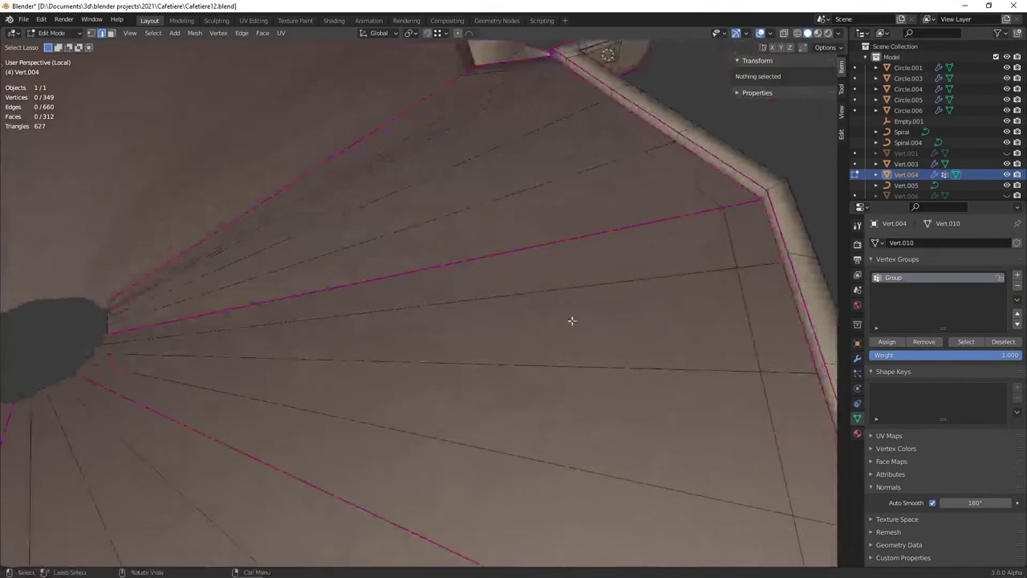
Select a rim corner edge and begin creasing it with Shift+E
left_click(777, 187)
key("n")
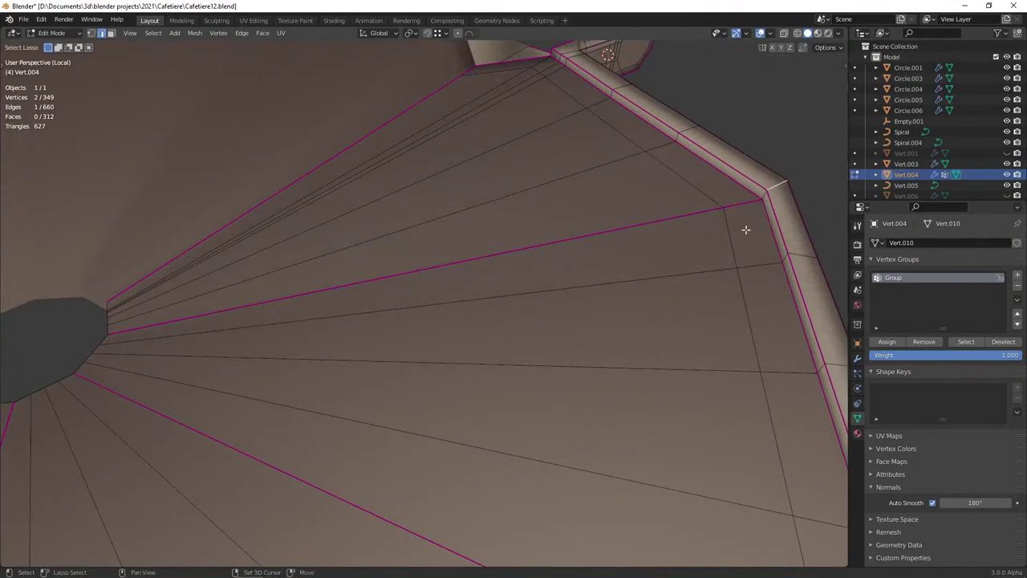
middle_click_drag(746, 229, 530, 259, "shift")
key("shift+e")
Crease the first rim corner edge to about 0.887 in an enlarged 3D view
key("Escape")
key("ctrl+space")
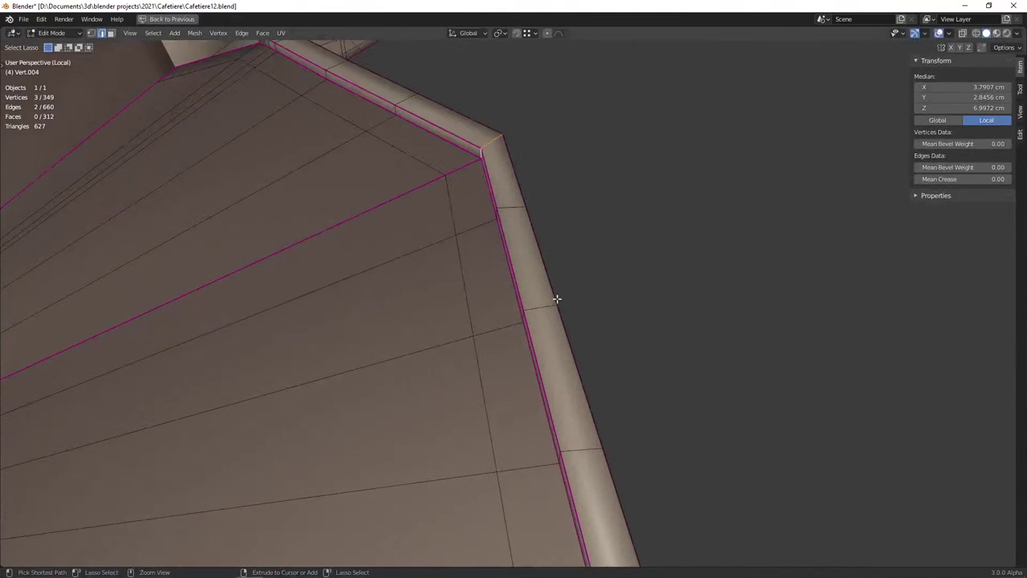
mouse_move(557, 298)
middle_mouse_down()
mouse_move(658, 252)
mouse_move(564, 332)
middle_mouse_up()
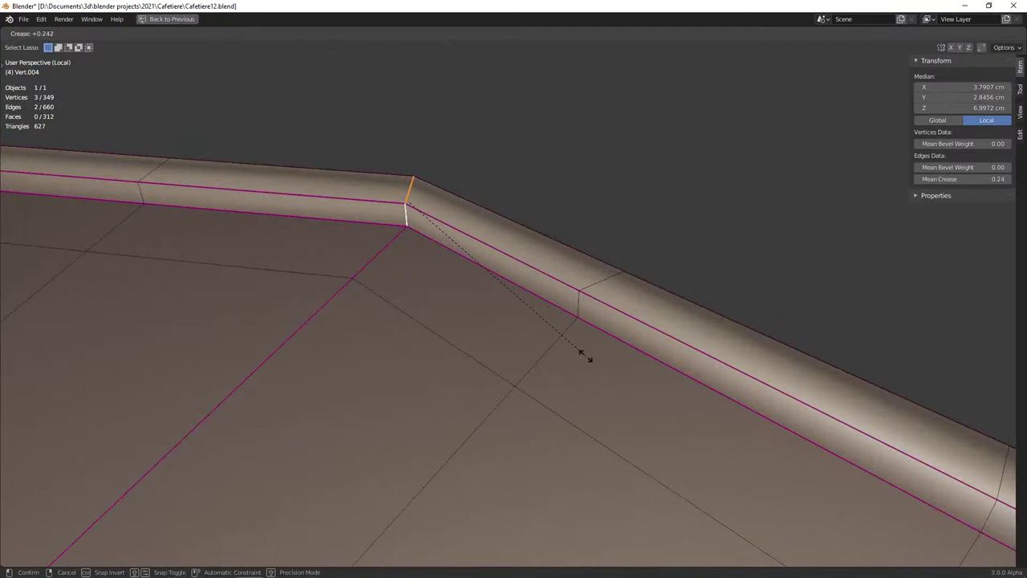
left_click(702, 406)
Select the other rim corner edges by the handle and crease them to about 0.89
left_click(374, 271)
mouse_move(426, 254)
middle_mouse_down()
mouse_move(616, 312)
mouse_move(529, 284)
mouse_move(624, 332)
middle_mouse_up()
scroll(624, 331, "up", 5)
middle_click_drag(406, 257, 451, 279)
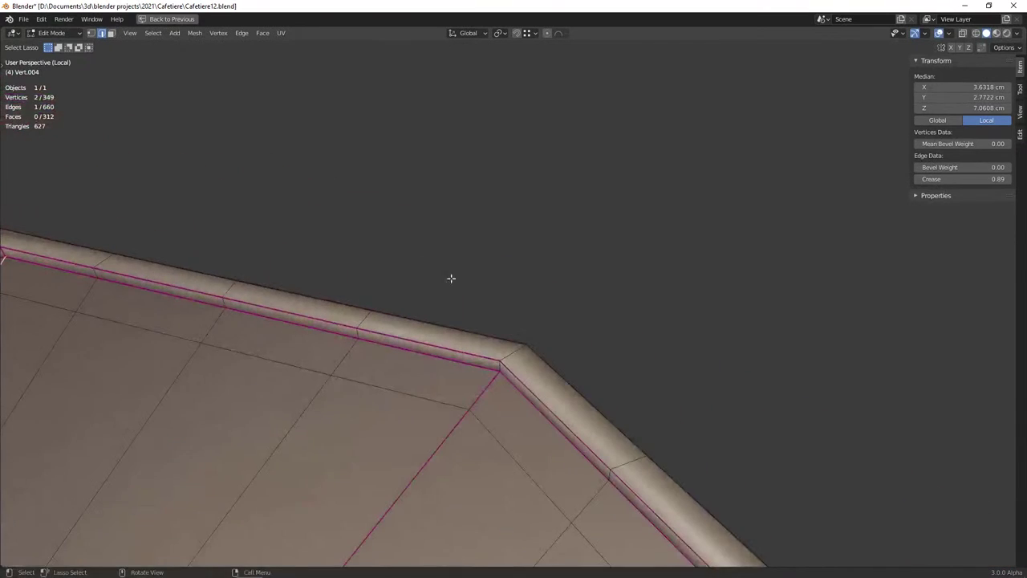
left_click(498, 365, "shift")
mouse_move(499, 365)
middle_mouse_down()
mouse_move(455, 222)
mouse_move(652, 250)
middle_mouse_up()
left_click(581, 238, "shift")
mouse_move(581, 239)
middle_mouse_down()
mouse_move(580, 282)
mouse_move(666, 284)
mouse_move(378, 265)
mouse_move(515, 233)
mouse_move(655, 251)
middle_mouse_up()
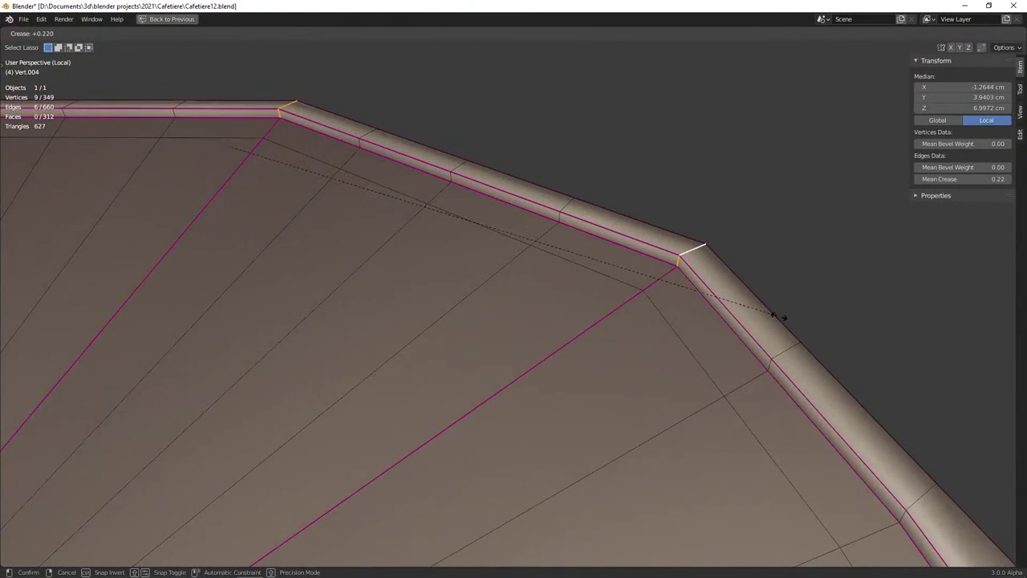
left_click(64, 384)
mouse_move(64, 384)
middle_mouse_down()
mouse_move(372, 403)
mouse_move(356, 355)
mouse_move(501, 311)
mouse_move(454, 294)
mouse_move(515, 347)
mouse_move(438, 358)
mouse_move(337, 328)
middle_mouse_up()
Check the smoothed lid's crisp rim corners in Object Mode
key("Tab")
scroll(344, 342, "down", 5)
scroll(501, 311, "down", 3)
key("alt+a")
scroll(515, 347, "up", 3)
scroll(337, 328, "up", 3)
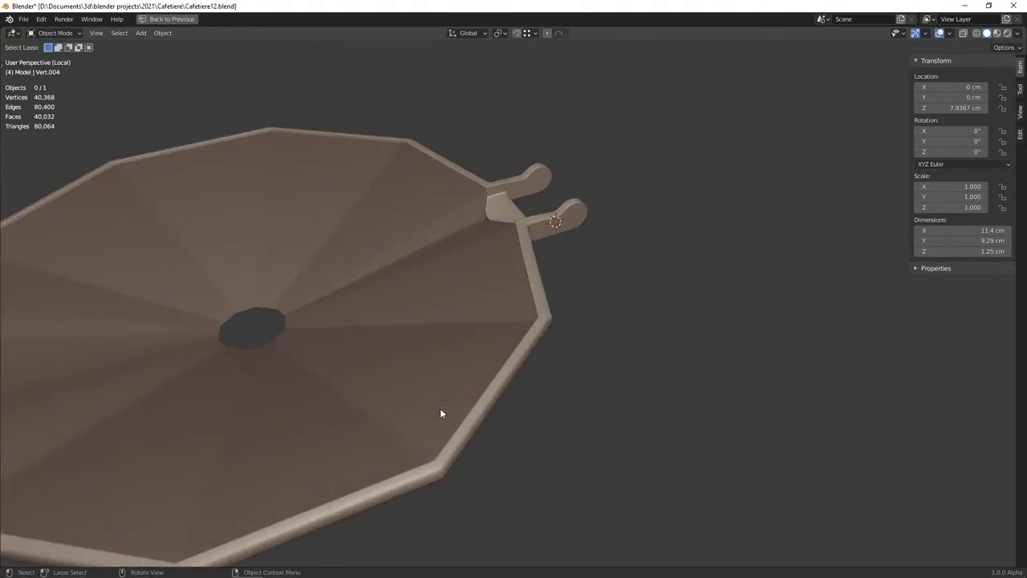
mouse_move(440, 407)
middle_mouse_down()
mouse_move(308, 404)
mouse_move(305, 385)
middle_mouse_up()
mouse_move(628, 334)
middle_mouse_down()
mouse_move(489, 332)
mouse_move(394, 298)
mouse_move(419, 294)
mouse_move(415, 313)
mouse_move(436, 298)
middle_mouse_up()
Recalculate the lid's normals outward with Shift+N and reselect the lid
key("Tab")
key("shift+n")
key("Tab")
scroll(437, 303, "up", 2)
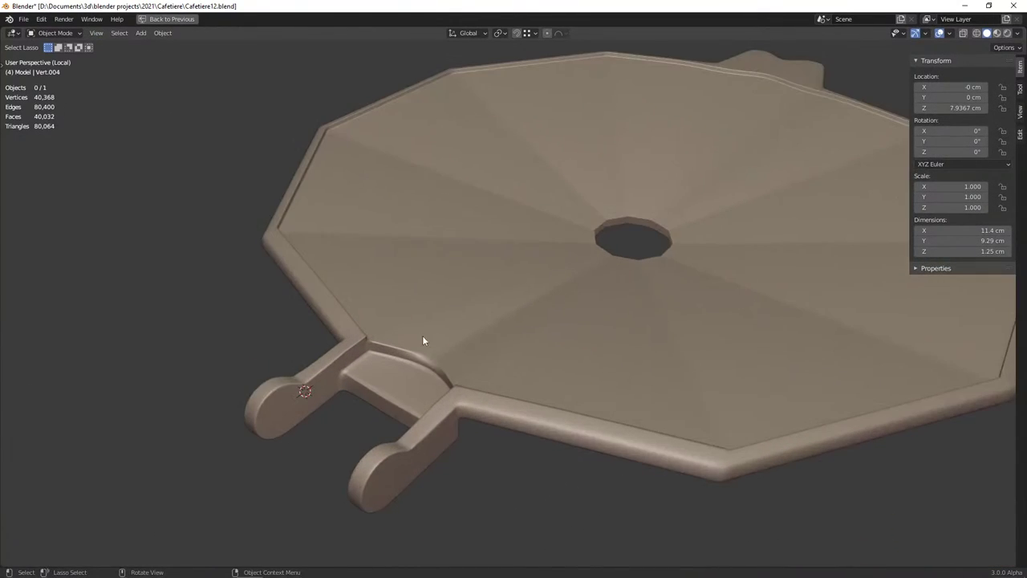
left_click(426, 336)
mouse_move(417, 339)
middle_mouse_down()
mouse_move(543, 358)
mouse_move(142, 401)
mouse_move(465, 292)
middle_mouse_up()
scroll(537, 280, "up", 3)
Crease the edge where the rim meets the hinge tab at 0.24
key("Tab")
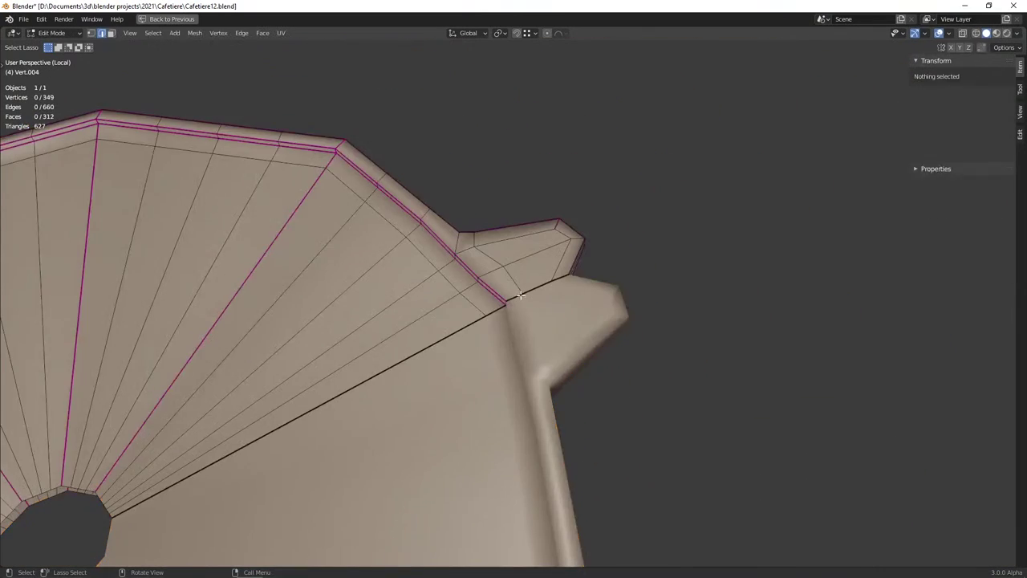
mouse_move(536, 279)
middle_mouse_down()
mouse_move(500, 321)
mouse_move(575, 313)
middle_mouse_up()
left_click(457, 339, "shift")
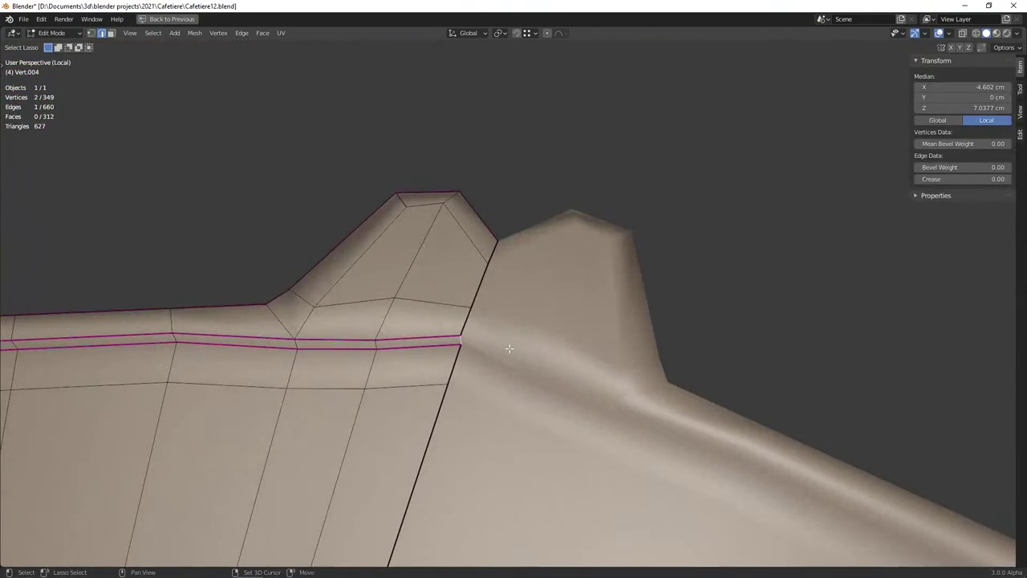
scroll(455, 328, "up", 2)
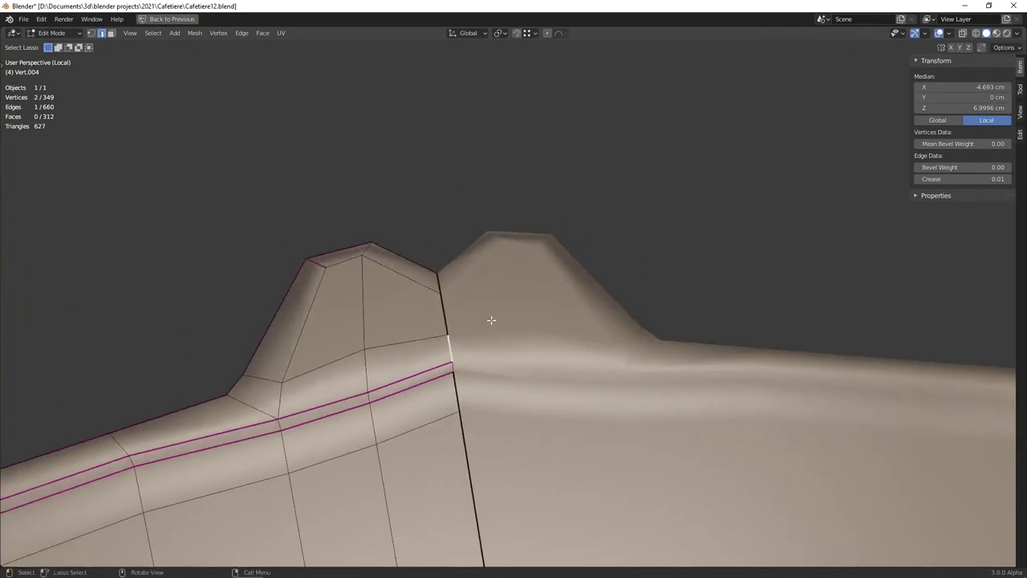
scroll(493, 321, "up", 2)
scroll(500, 324, "up", 2)
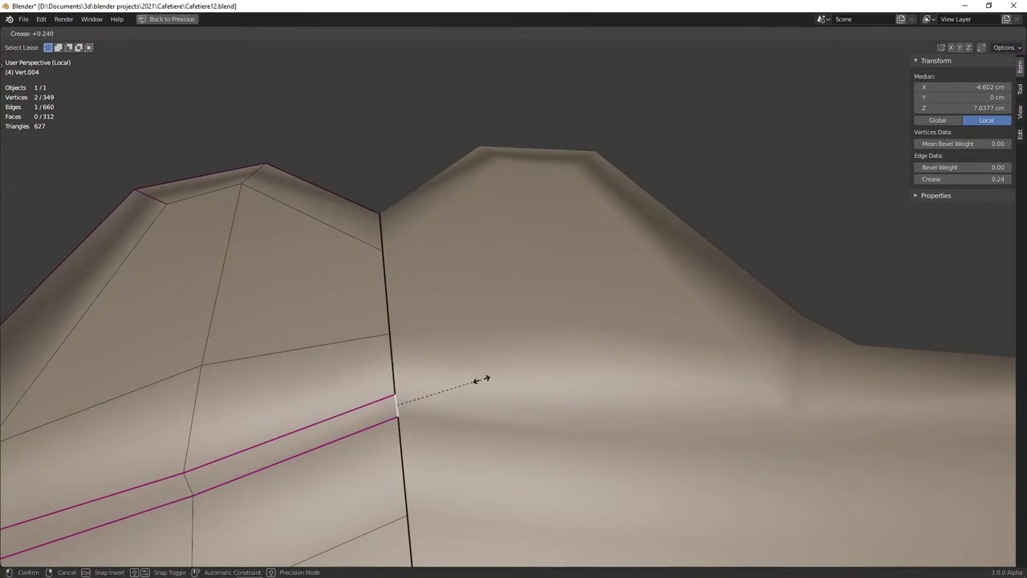
left_click(514, 379)
key("Tab")
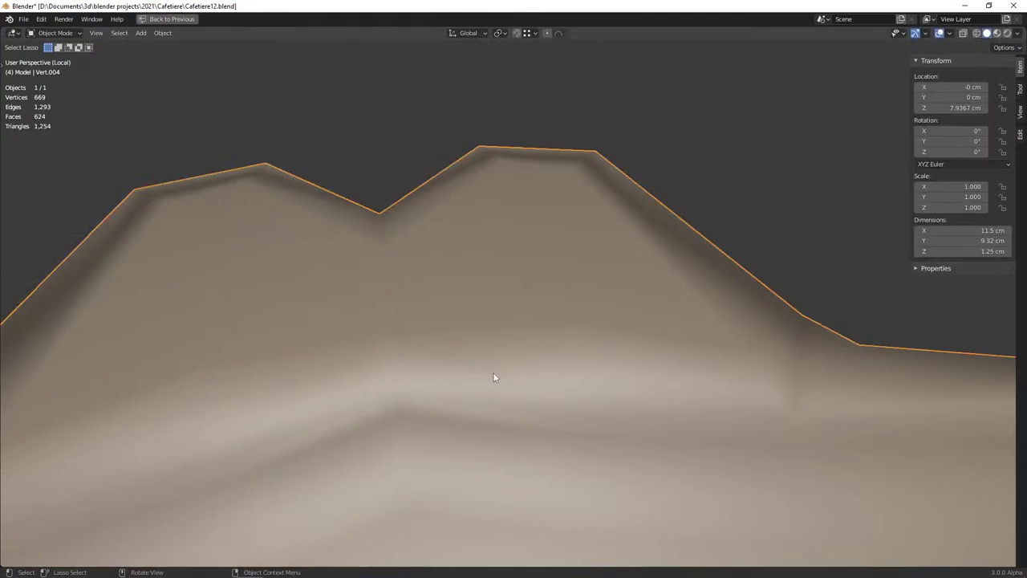
mouse_move(493, 374)
middle_mouse_down()
mouse_move(419, 360)
mouse_move(452, 367)
mouse_move(428, 407)
mouse_move(321, 360)
mouse_move(459, 329)
mouse_move(408, 328)
mouse_move(405, 305)
middle_mouse_up()
key("Tab")
key("Tab")
key("Tab")
Inspect the tab junction from below, comparing edit and smoothed previews
left_click(403, 282)
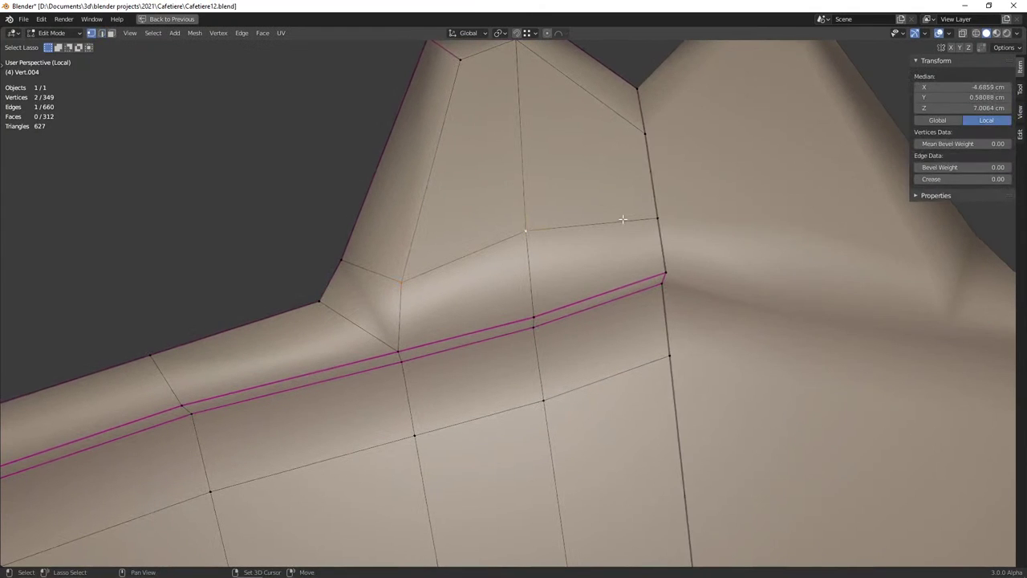
mouse_move(583, 228)
middle_mouse_down()
mouse_move(390, 246)
mouse_move(457, 355)
mouse_move(454, 282)
mouse_move(426, 376)
mouse_move(326, 386)
mouse_move(596, 329)
middle_mouse_up()
middle_click_drag(430, 329, 511, 327)
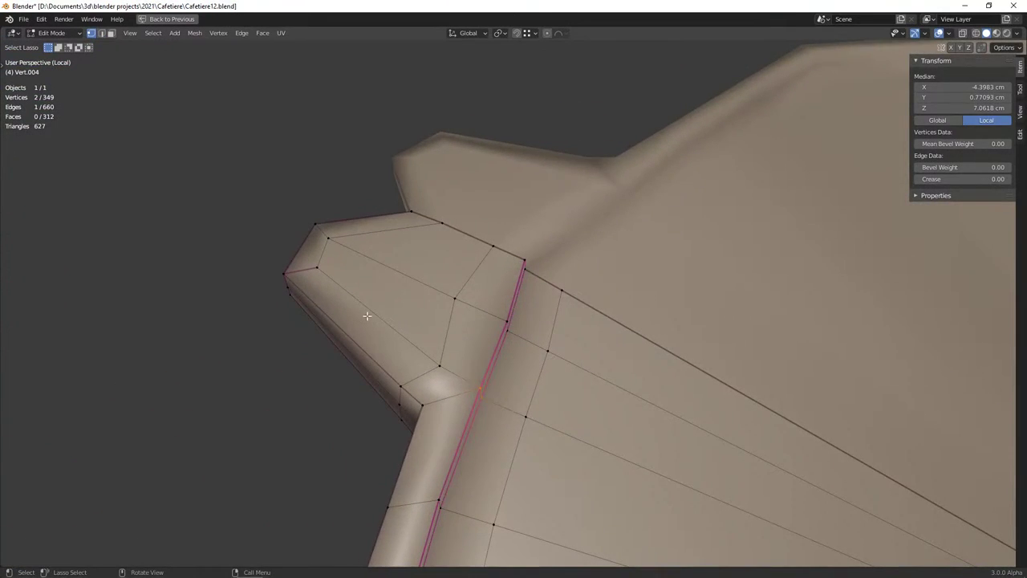
key("alt+a")
key("Tab")
mouse_move(514, 369)
middle_mouse_down()
mouse_move(524, 372)
mouse_move(441, 377)
middle_mouse_up()
key("Tab")
middle_click_drag(515, 326, 419, 317)
Select the vertex where the groove meets the tab and slide it along its edge
key("shift+z")
left_click(420, 323)
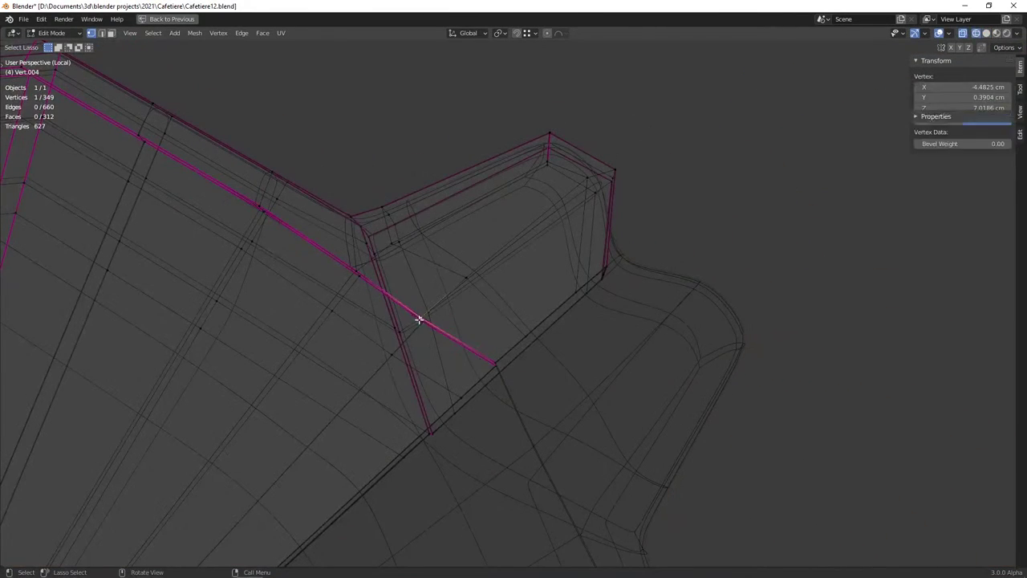
key("shift+z")
scroll(419, 356, "up", 2)
scroll(450, 357, "up", 1)
key("g")
key("g")
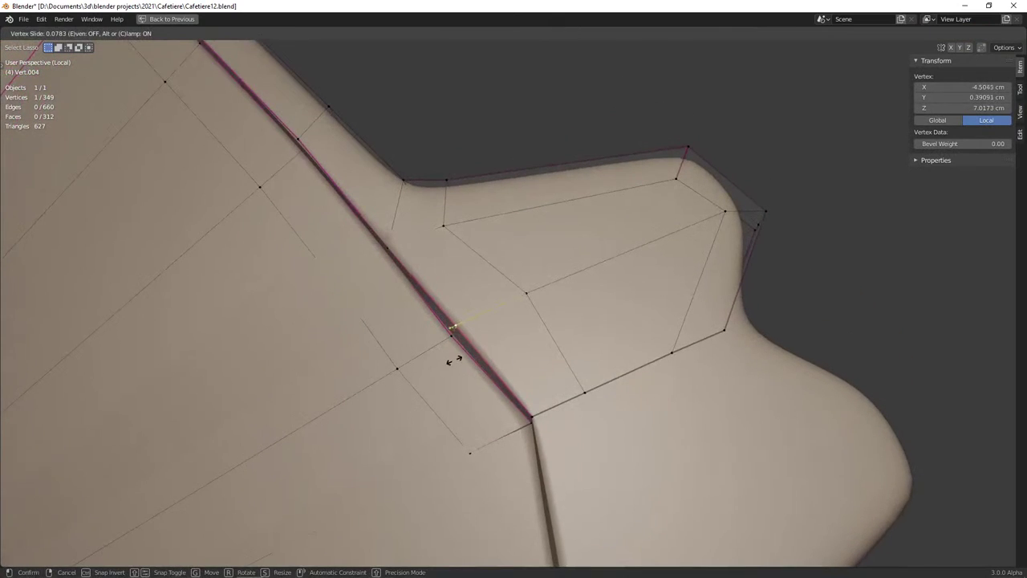
left_click(454, 360)
Move that vertex along the X axis, lowering it about 0.024 cm, then check the groove
key("g")
key("x")
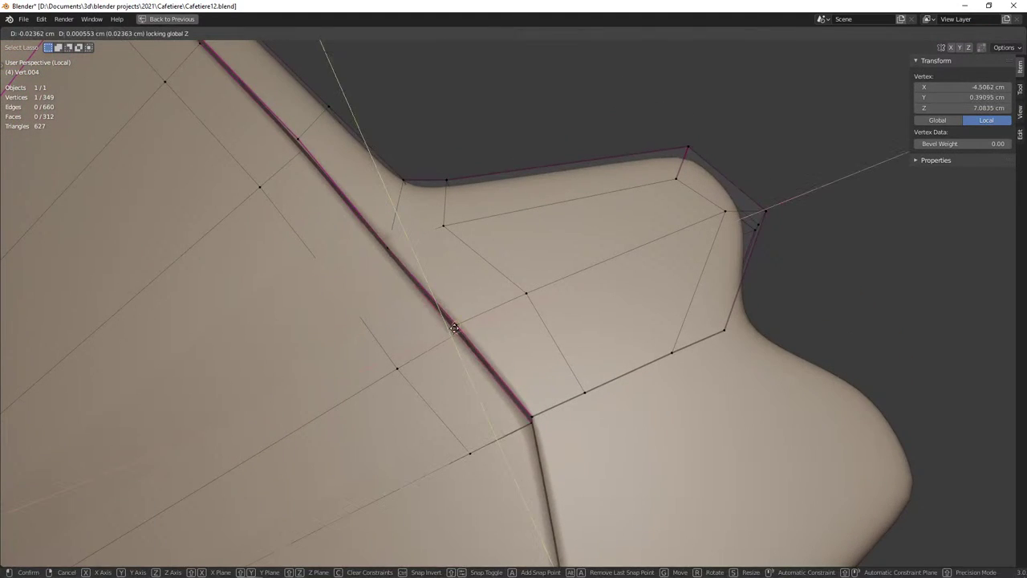
left_click(466, 350)
middle_click_drag(466, 350, 454, 345)
key("Tab")
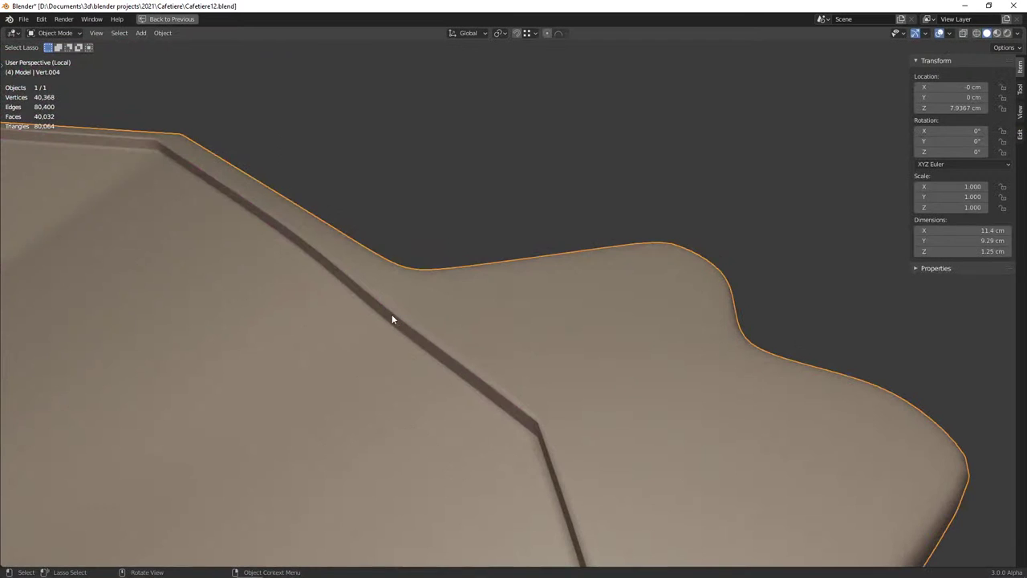
mouse_move(391, 314)
middle_mouse_down()
mouse_move(344, 314)
mouse_move(399, 333)
mouse_move(475, 335)
mouse_move(406, 380)
mouse_move(527, 451)
mouse_move(463, 366)
mouse_move(532, 366)
mouse_move(415, 316)
mouse_move(452, 312)
middle_mouse_up()
Dissolve the added rim edge loop and save the file
key("Tab")
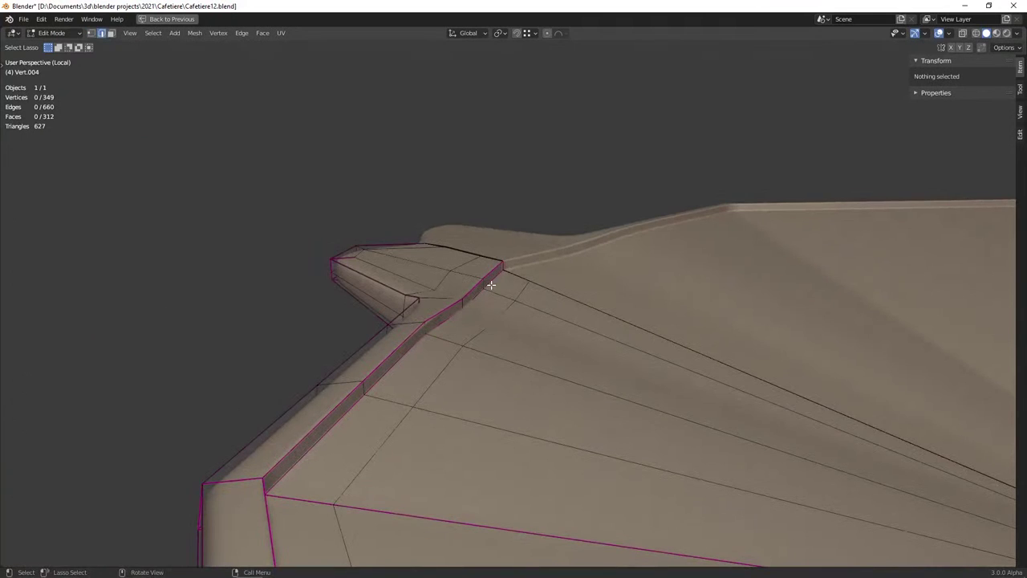
left_click(483, 284, "alt")
mouse_move(488, 328)
middle_mouse_down()
mouse_move(500, 374)
mouse_move(458, 390)
mouse_move(453, 407)
mouse_move(402, 353)
middle_mouse_up()
key("ctrl+x")
scroll(369, 298, "up", 4)
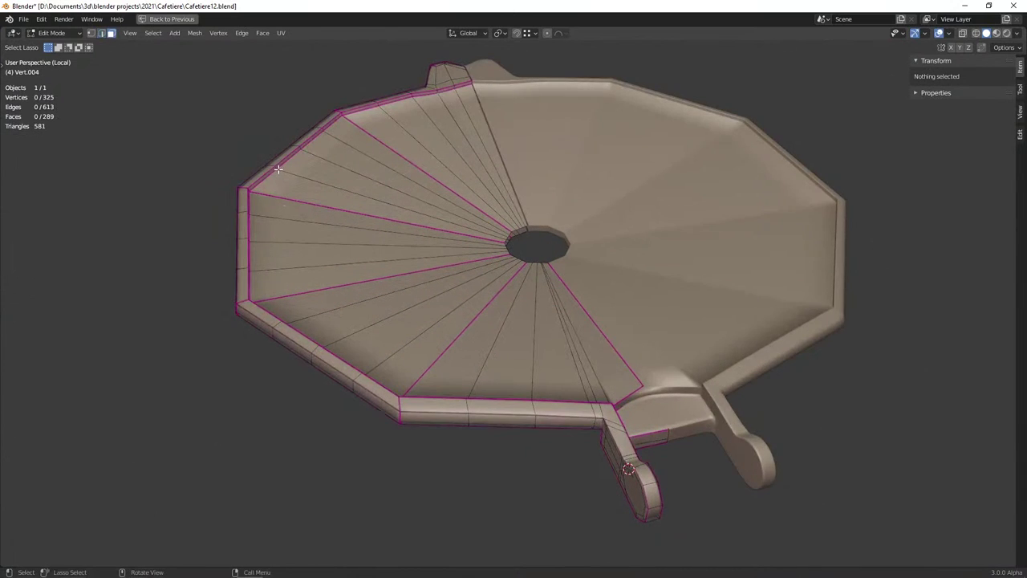
key("a")
key("ctrl+s")
key("alt+a")
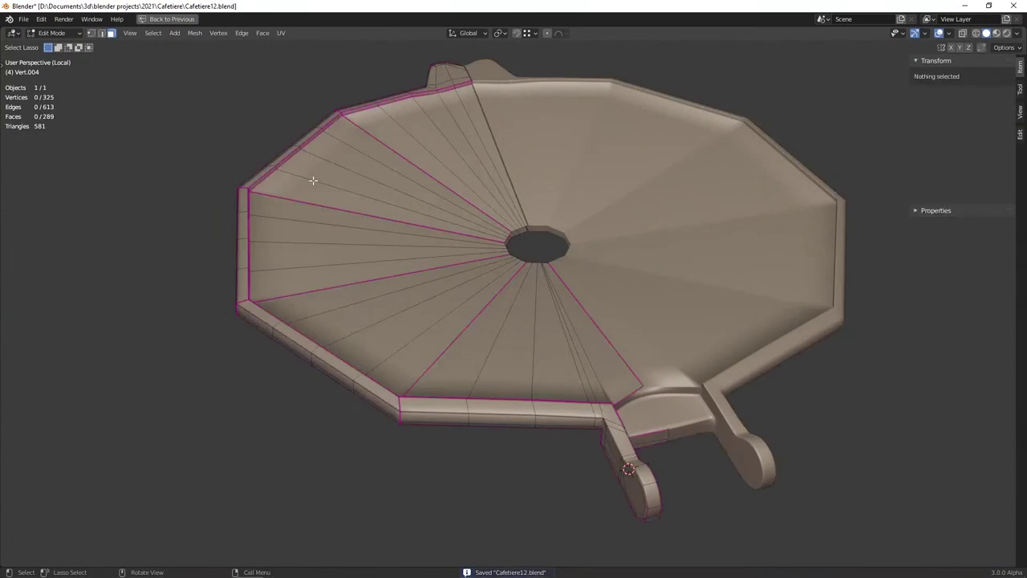
Select the lid faces from hinge to central hole, leaving out the handle faces
left_click(275, 168, "alt")
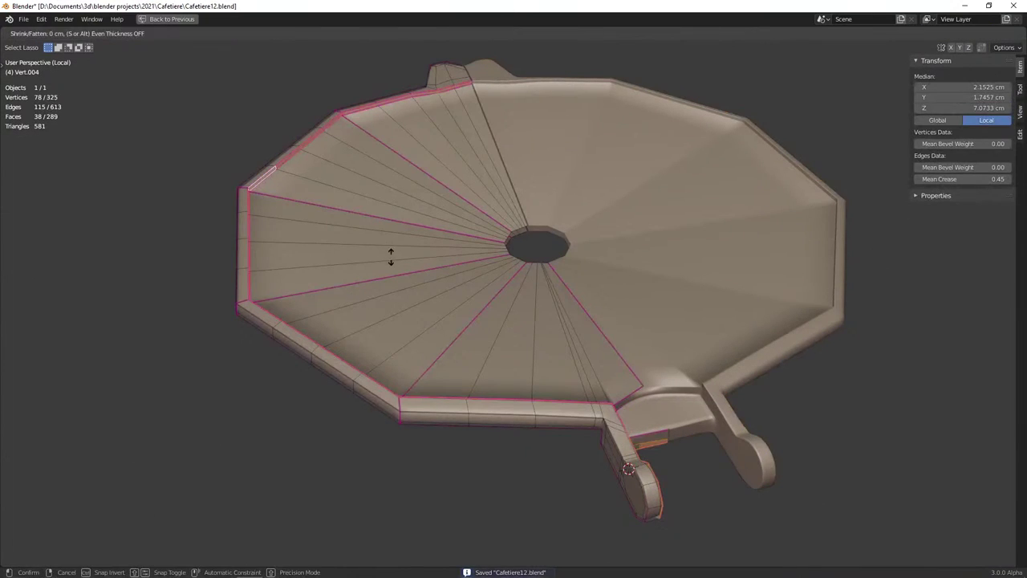
key("Escape")
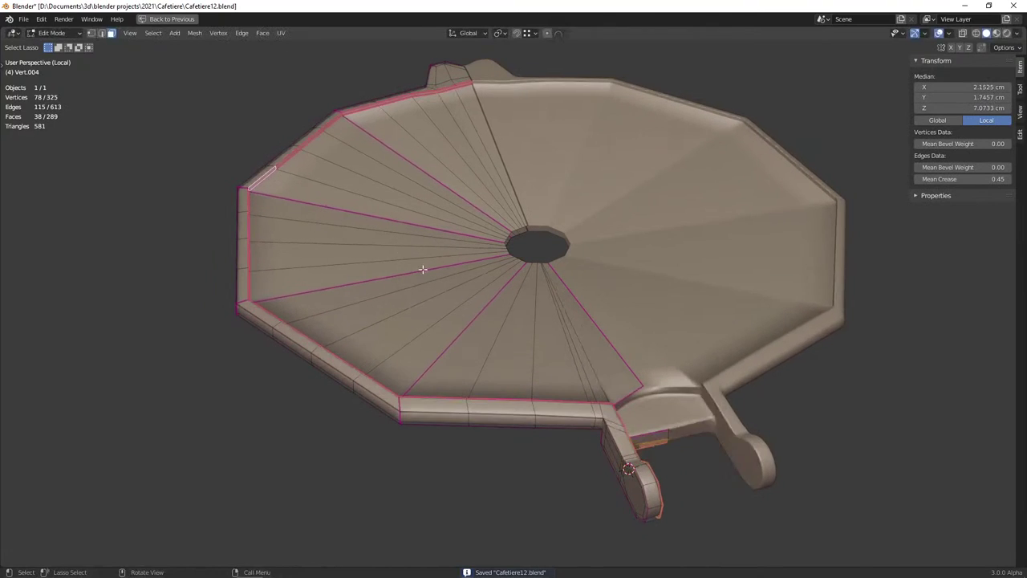
key("1")
mouse_move(423, 269)
middle_mouse_down()
mouse_move(591, 442)
mouse_move(597, 407)
middle_mouse_up()
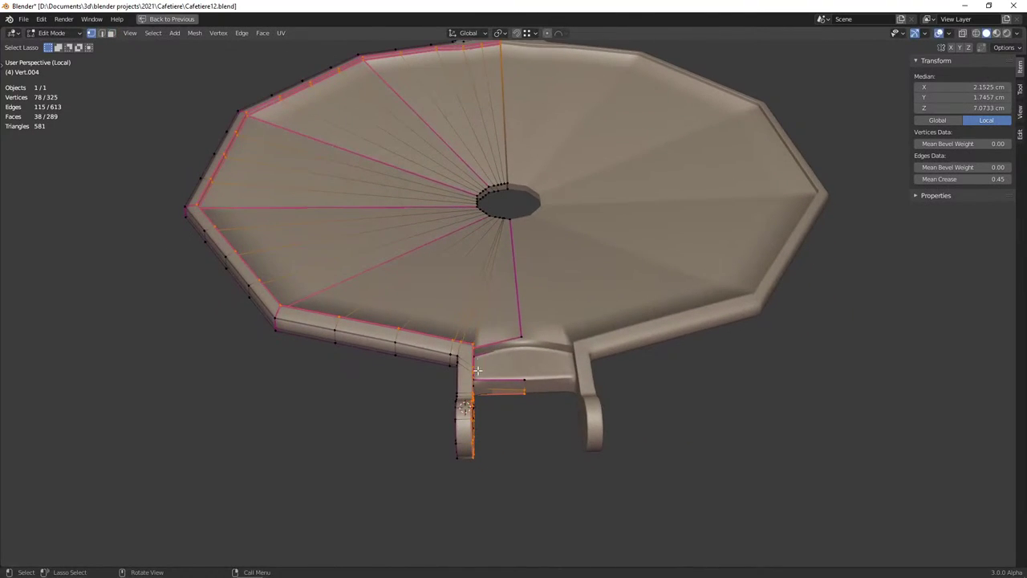
key("shift+z")
left_click_drag(473, 371, 577, 498, "ctrl")
key("shift+z")
Offset the selected faces with Alt+S and view the smoothed lid in Object Mode
mouse_move(671, 497)
middle_mouse_down()
mouse_move(626, 422)
mouse_move(408, 355)
middle_mouse_up()
scroll(455, 383, "up", 3)
key("alt+s")
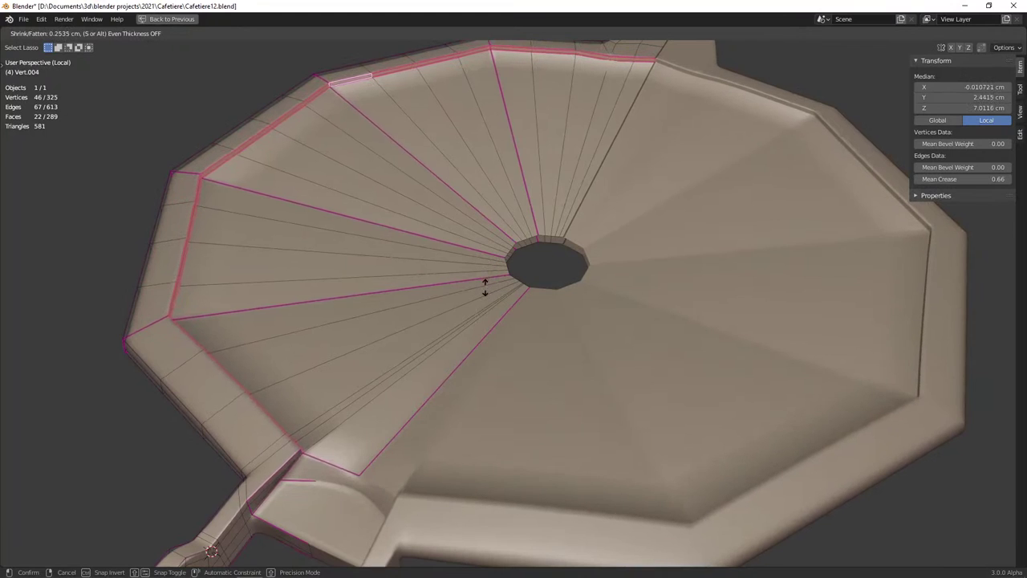
left_click(495, 252)
key("Tab")
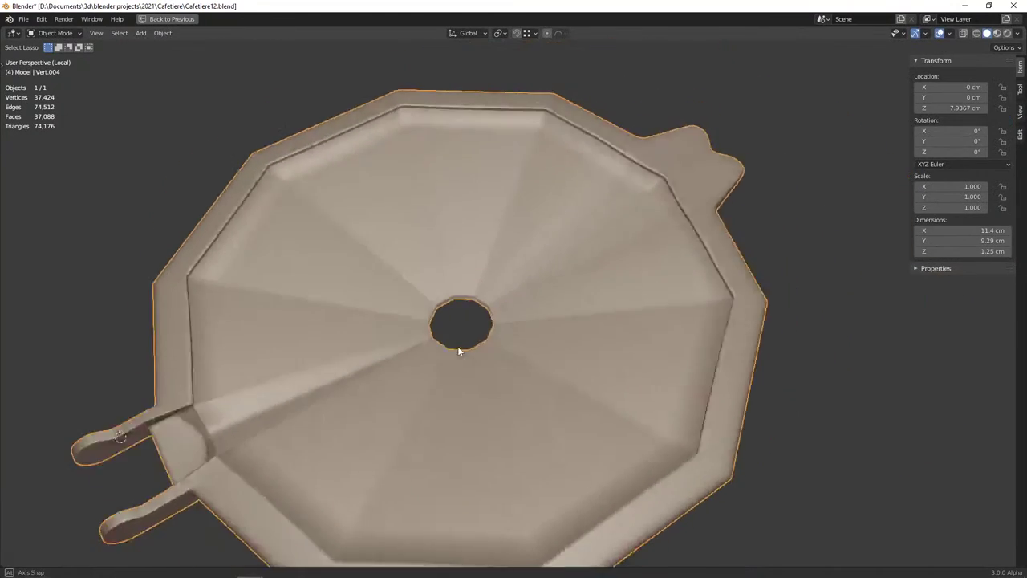
Raise a single hinge vertex straight up along Z
mouse_move(458, 351)
middle_mouse_down()
mouse_move(423, 355)
mouse_move(559, 343)
mouse_move(453, 352)
middle_mouse_up()
scroll(484, 383, "up", 5)
scroll(446, 359, "up", 4)
key("Tab")
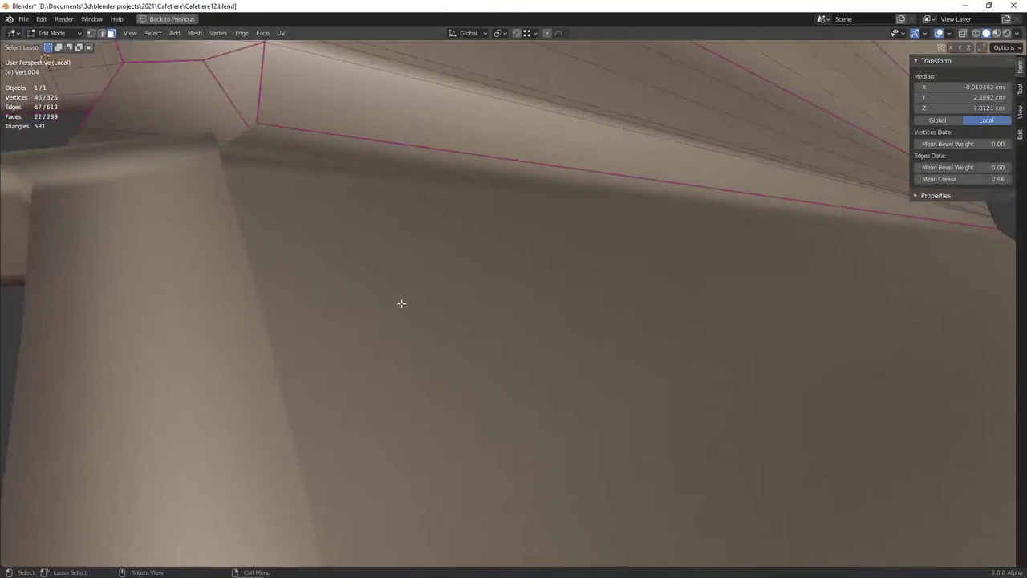
middle_click_drag(402, 303, 468, 406)
left_click(429, 295)
mouse_move(429, 296)
middle_mouse_down()
mouse_move(412, 309)
mouse_move(506, 289)
middle_mouse_up()
key("g")
key("z")
left_click(634, 281)
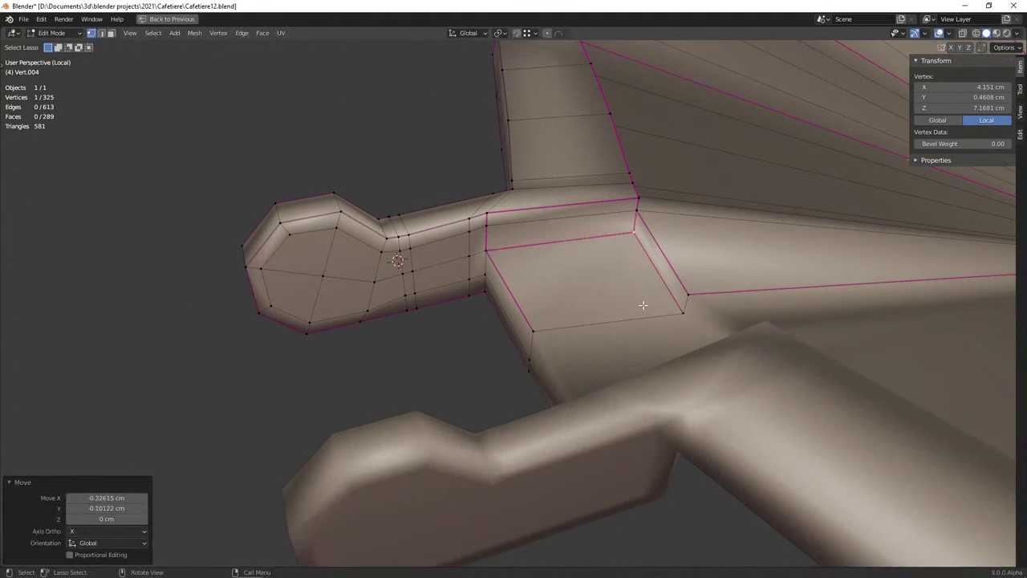
key("Tab")
Preview the lid at subdivision level 3, then return to mesh editing
scroll(680, 315, "down", 3)
scroll(678, 317, "up", 3)
scroll(676, 317, "up", 2)
key("Tab")
key("Tab")
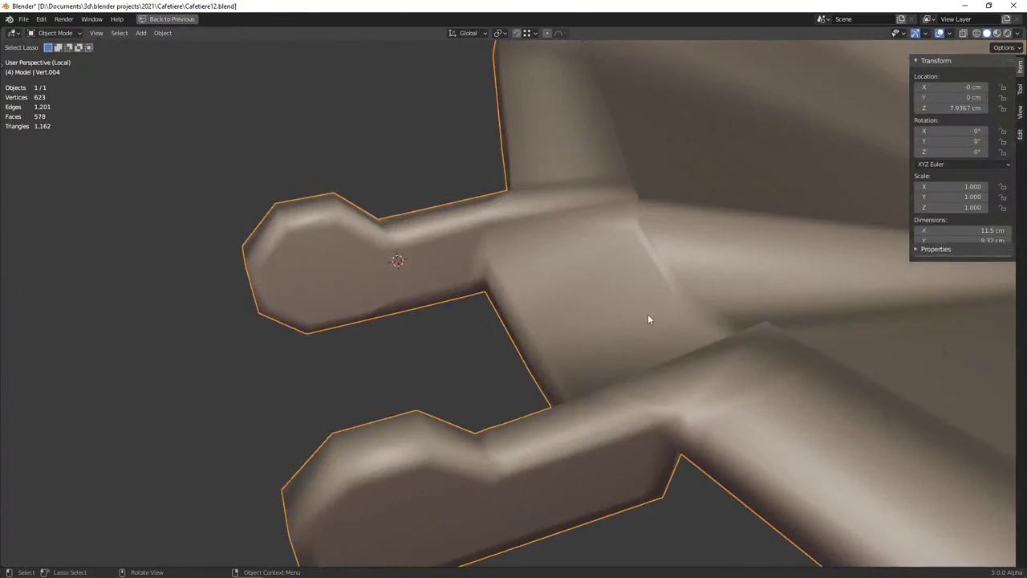
key("ctrl+3")
scroll(639, 319, "up", 3)
scroll(555, 337, "down", 5)
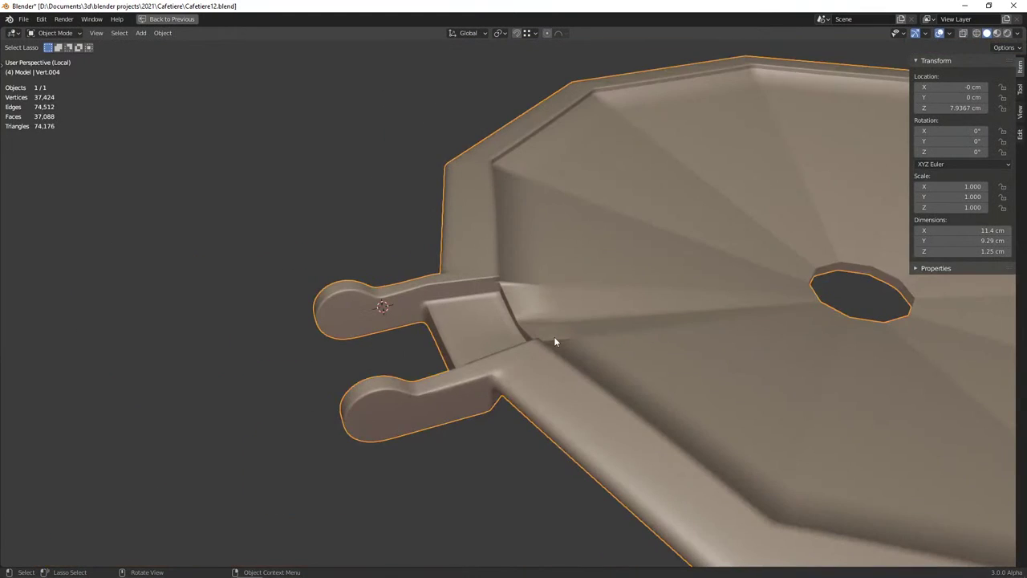
key("Tab")
scroll(546, 337, "up", 2)
scroll(539, 339, "up", 4)
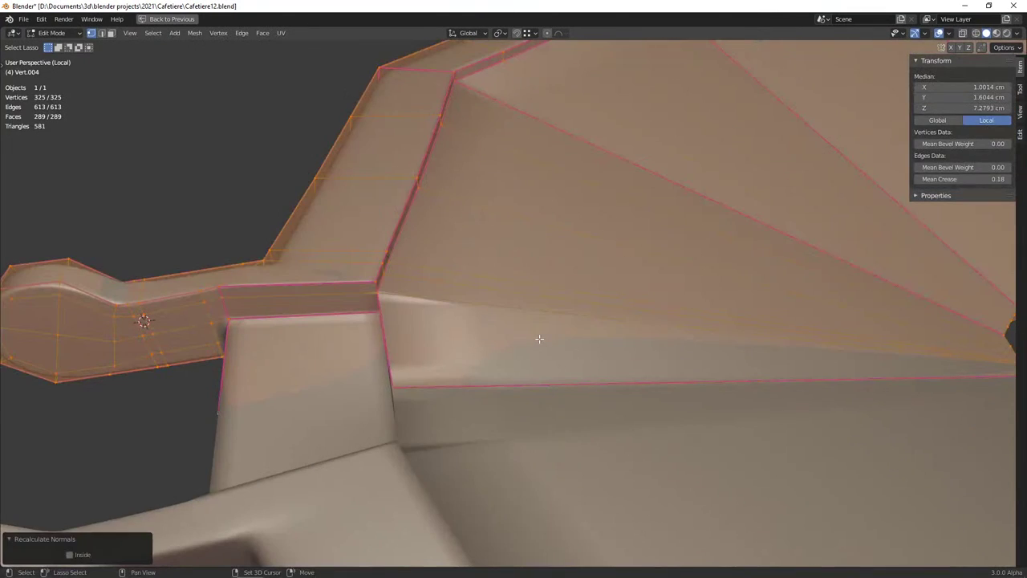
Crease the edges where the hinge tab meets the rim to about 0.85–0.89
key("alt+a")
middle_click_drag(421, 317, 465, 298)
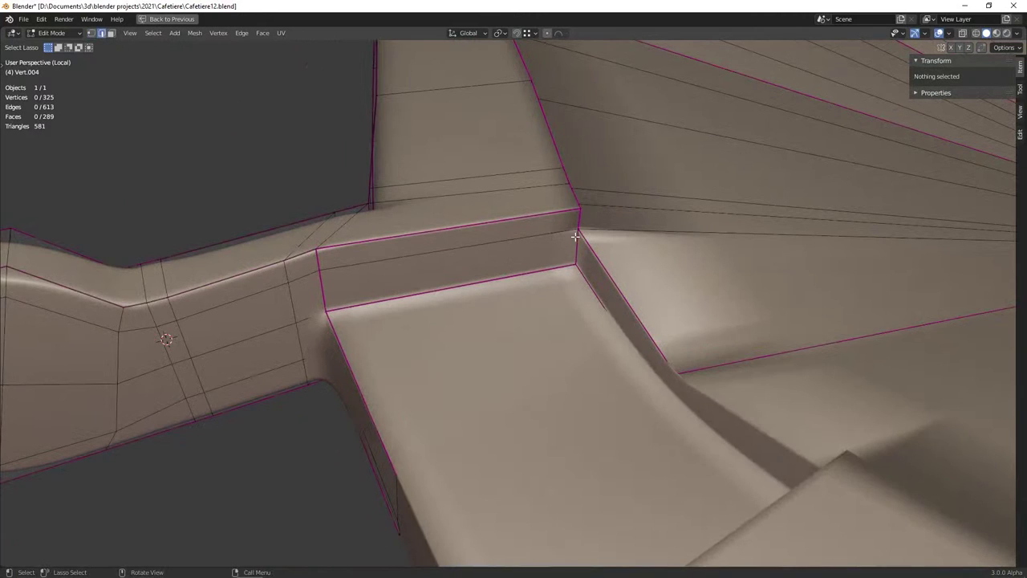
left_click(667, 352)
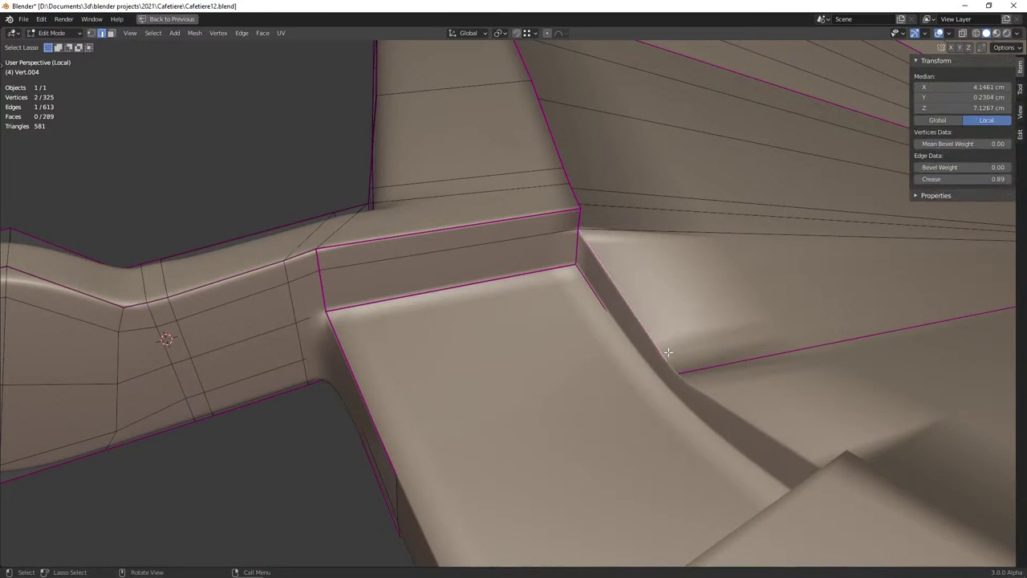
mouse_move(733, 362)
middle_mouse_down()
mouse_move(564, 351)
mouse_move(584, 350)
middle_mouse_up()
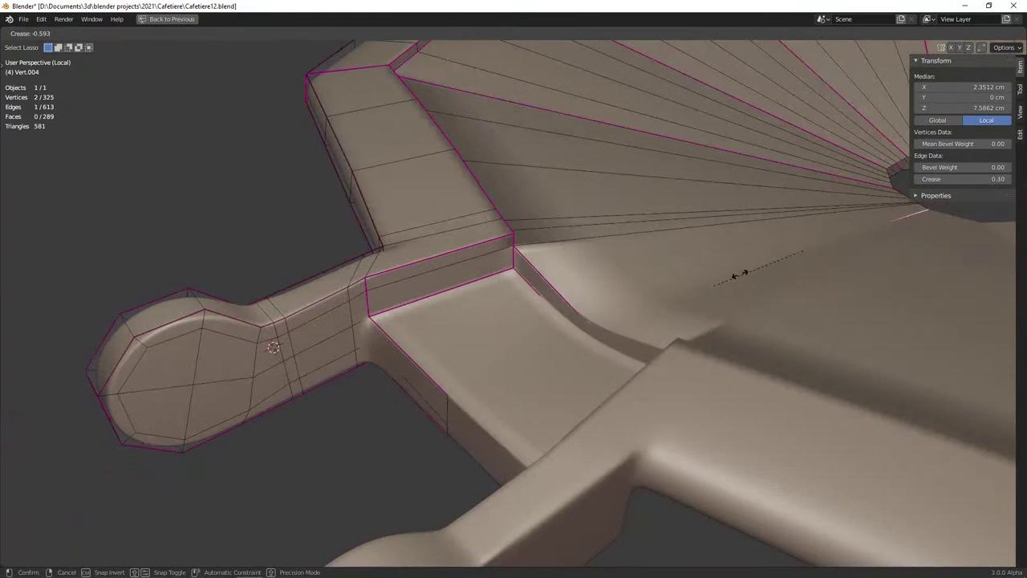
left_click(829, 247)
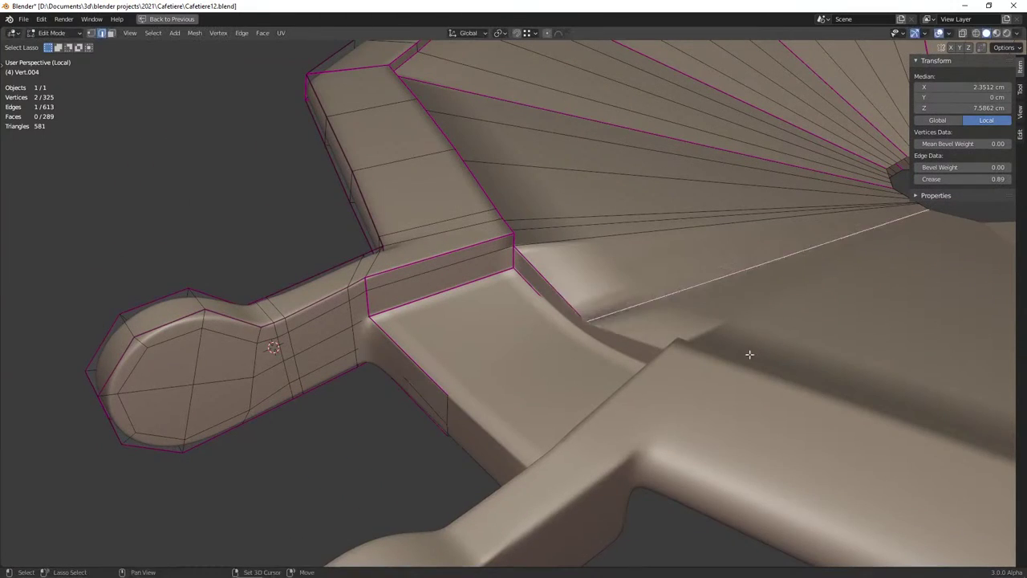
mouse_move(749, 356)
middle_mouse_down()
mouse_move(610, 374)
mouse_move(636, 325)
middle_mouse_up()
key("Tab")
key("Tab")
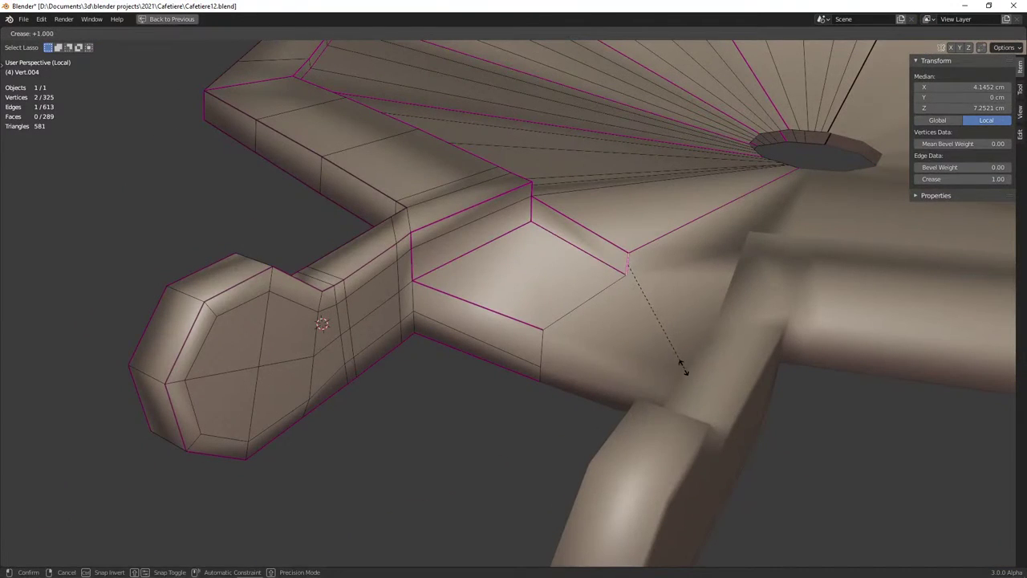
left_click(657, 319)
key("Tab")
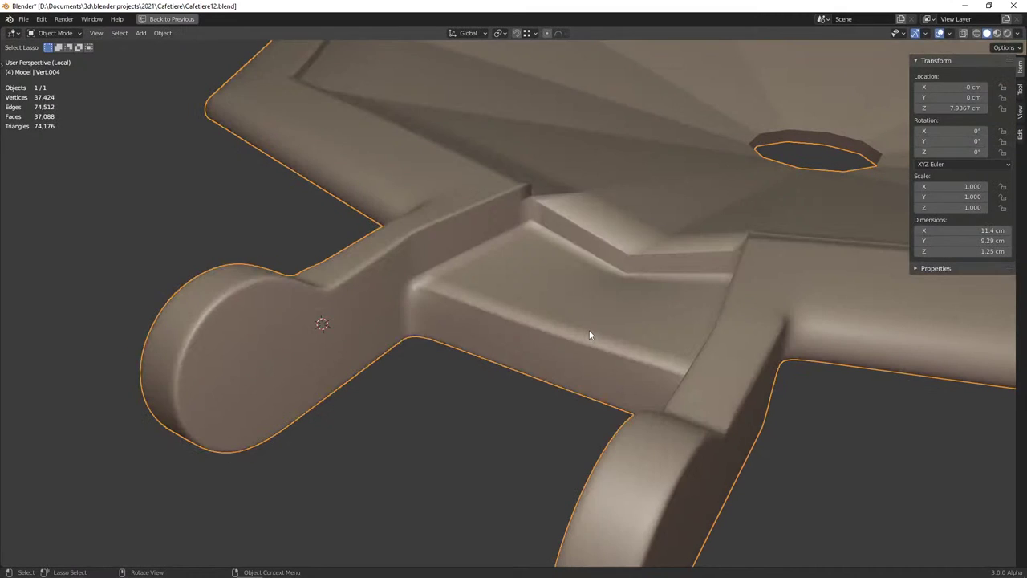
middle_click_drag(589, 330, 513, 368)
scroll(516, 368, "up", 2)
Cut two edge loops through the hinge area, sliding each close to the rim edge
key("Tab")
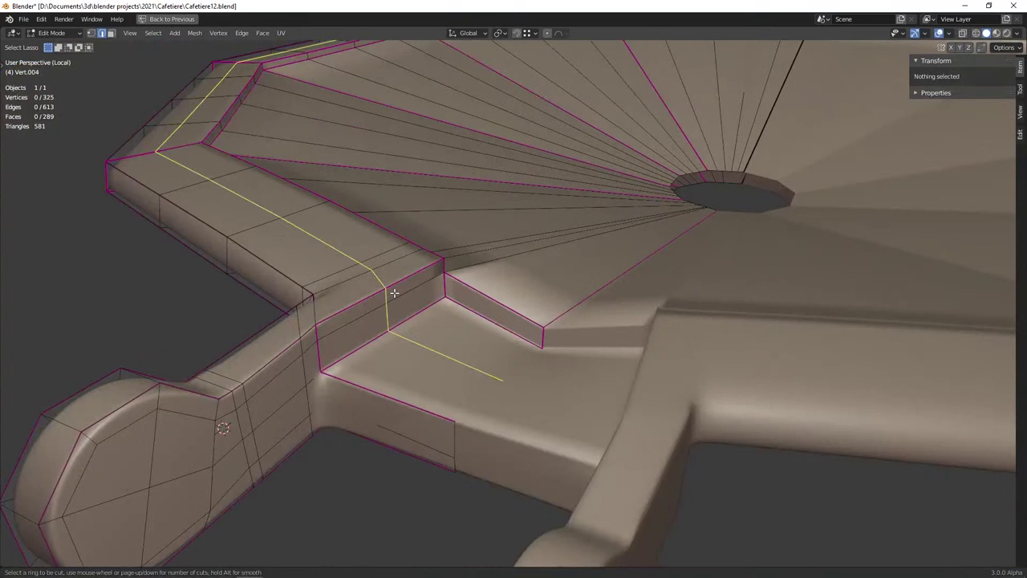
left_click(394, 293)
left_click(378, 279)
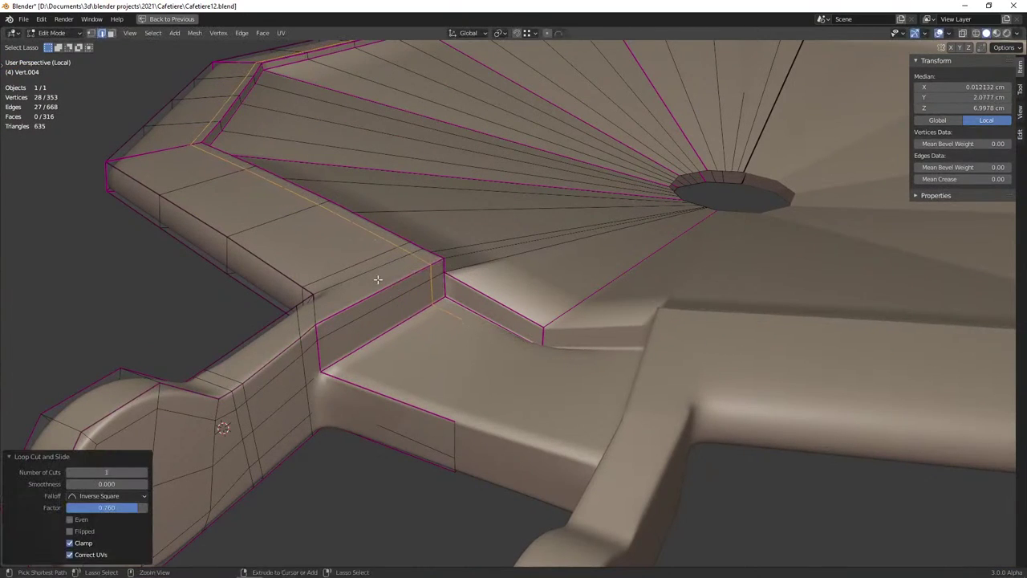
left_click(374, 301)
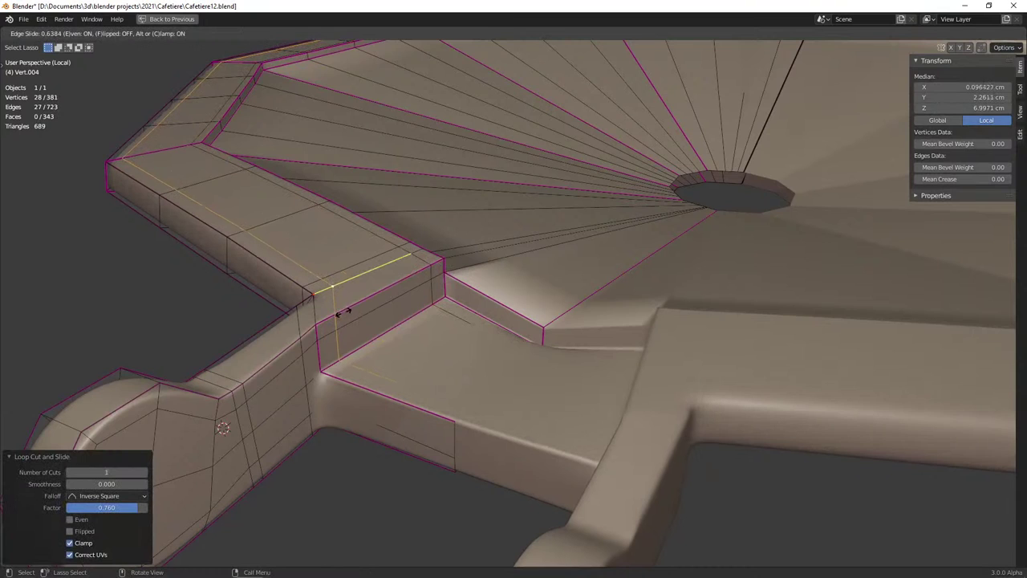
left_click(343, 313)
scroll(343, 313, "down", 3)
key("Tab")
scroll(359, 287, "down", 3)
scroll(400, 293, "down", 3)
mouse_move(399, 293)
middle_mouse_down()
mouse_move(369, 352)
mouse_move(444, 318)
mouse_move(294, 344)
middle_mouse_up()
Select the new rim edge loop to check it, then clear the selection and preview the lid
key("Tab")
left_click(251, 353, "alt")
scroll(647, 275, "up", 3)
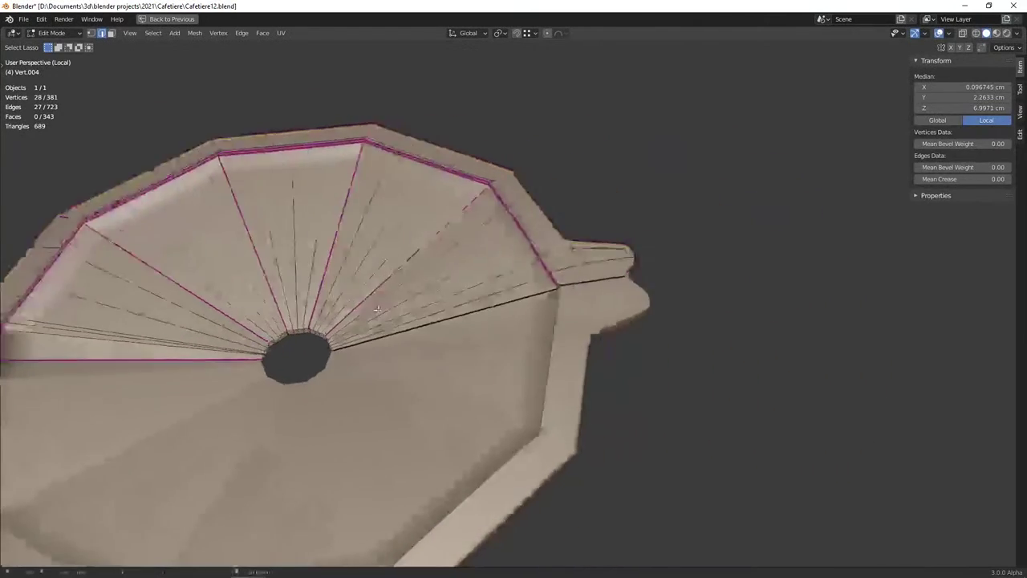
scroll(647, 275, "up", 3)
mouse_move(647, 276)
middle_mouse_down("alt")
mouse_move(311, 327)
mouse_move(371, 315)
mouse_move(542, 242)
middle_mouse_up("alt")
scroll(311, 326, "down", 3)
key("alt+a")
key("Tab")
key("Tab")
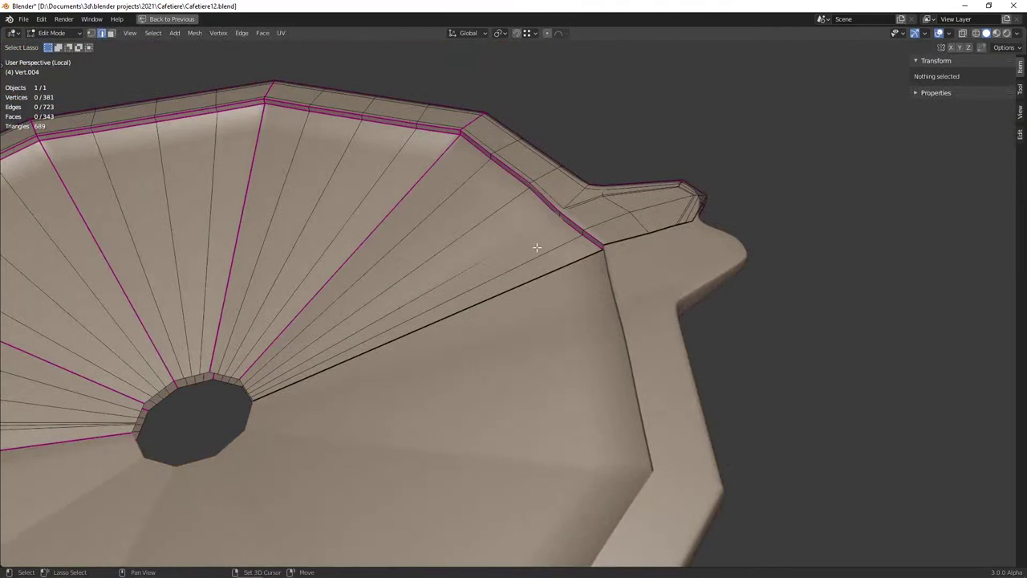
scroll(537, 247, "up", 3)
scroll(443, 360, "up", 3)
scroll(314, 360, "up", 3)
Slide and reposition rim vertices at the corner beside the hinge
key("Tab")
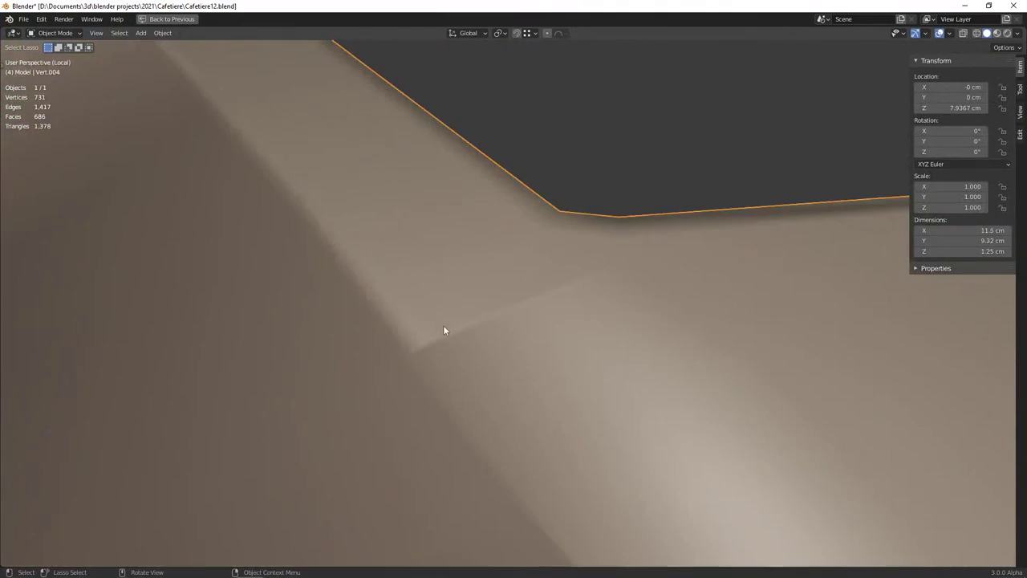
key("Tab")
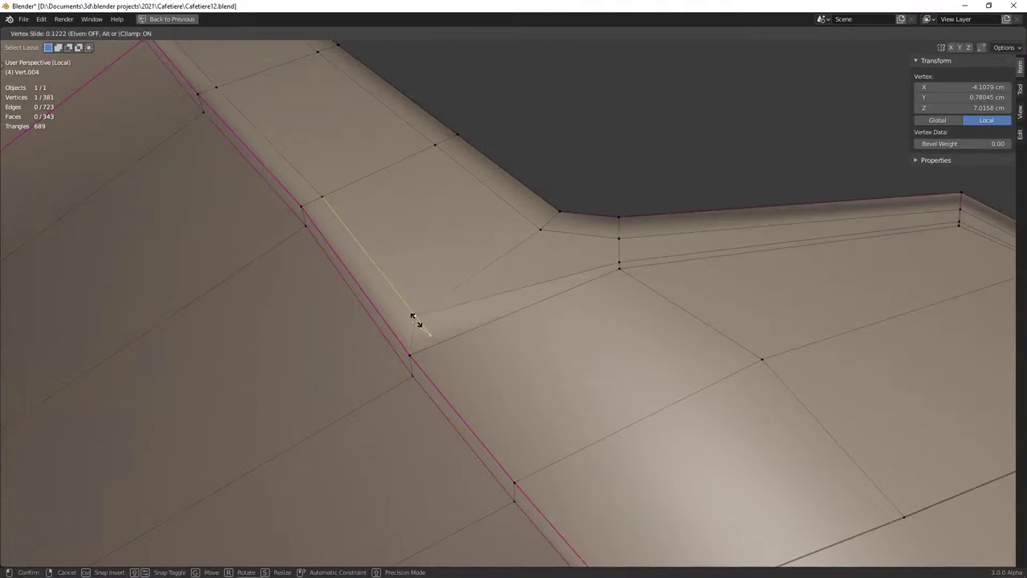
left_click(413, 317)
key("g")
key("g")
key("g")
key("g")
left_click(623, 259)
middle_click_drag(623, 258, 347, 314, "shift")
left_click(422, 314, "shift")
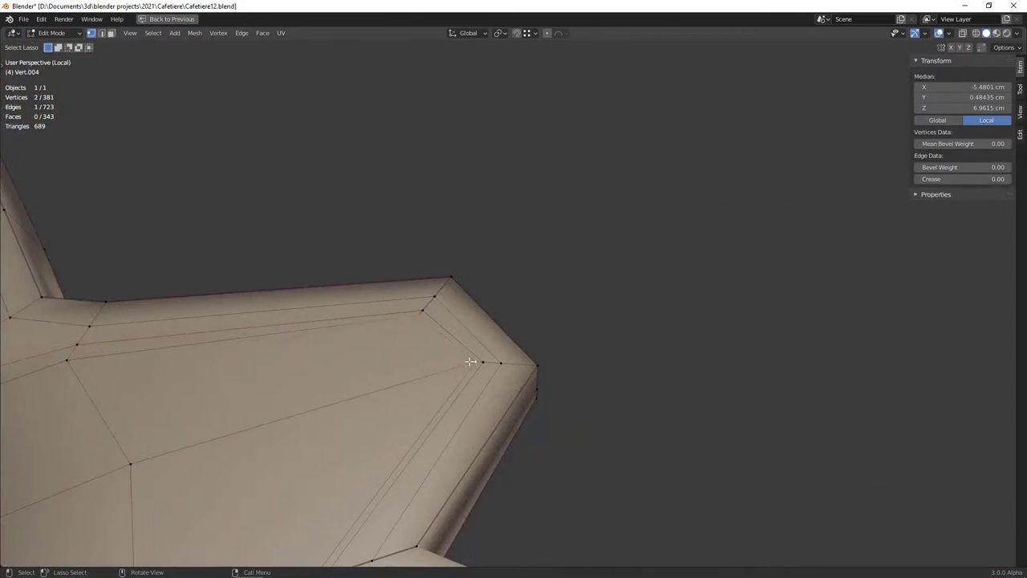
left_click(453, 369)
left_click(392, 320)
key("g")
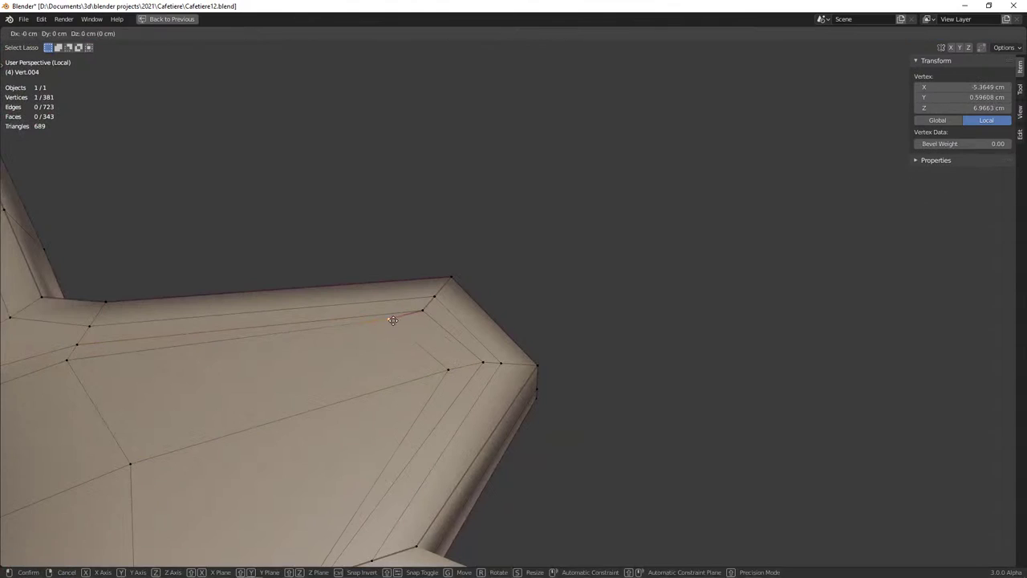
left_click(411, 337)
middle_click_drag(415, 358, 447, 340)
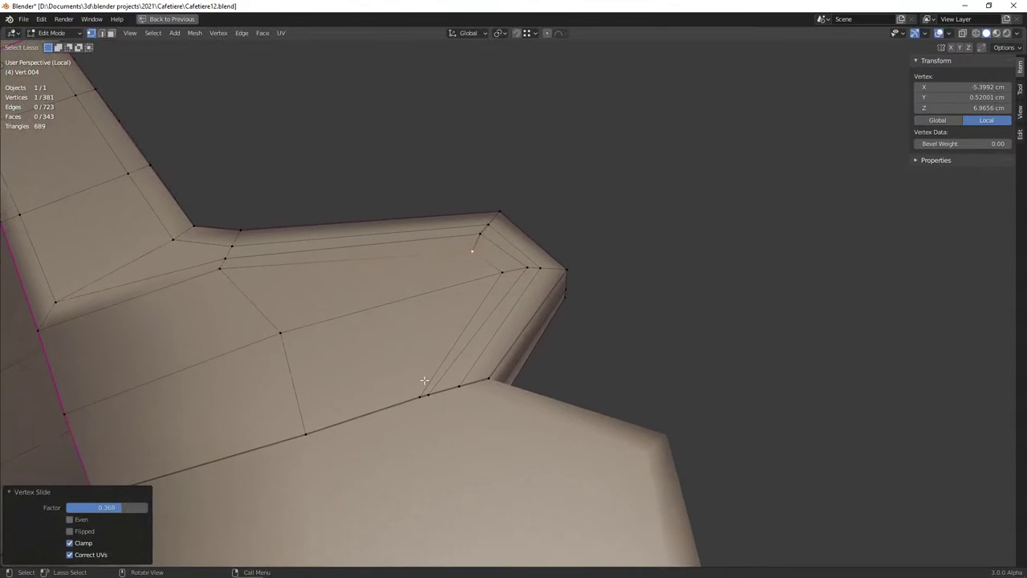
Fine-tune the remaining hinge-corner vertex slides until the rim lines up
key("g")
key("g")
left_click(513, 275)
key("g")
key("g")
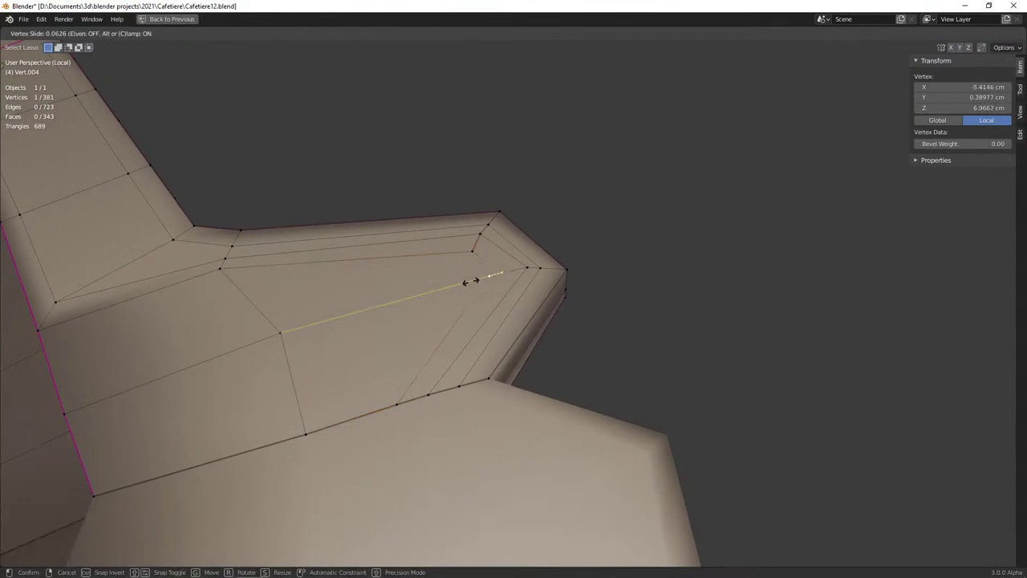
left_click(515, 274)
key("g")
key("g")
left_click(509, 272)
key("g")
key("g")
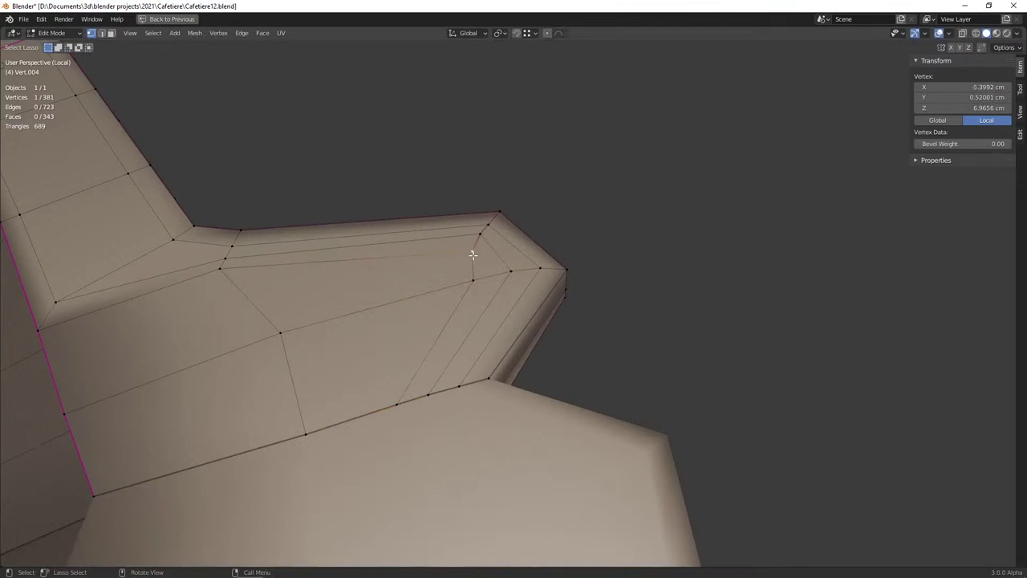
left_click(458, 255)
mouse_move(443, 380)
middle_mouse_down()
mouse_move(468, 337)
mouse_move(537, 327)
middle_mouse_up()
key("alt+a")
left_click(676, 290)
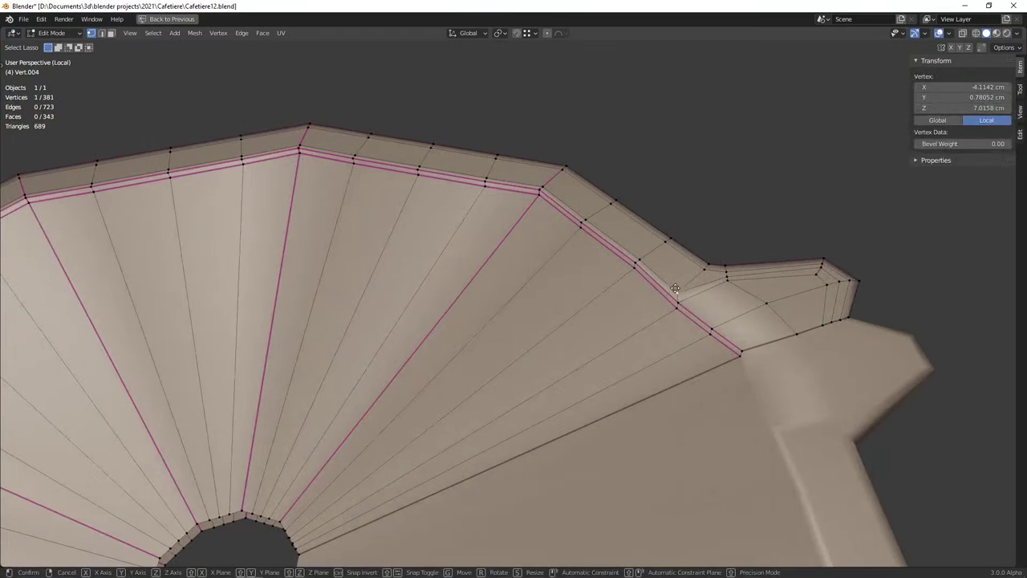
key("g")
key("g")
left_click(677, 286)
key("Tab")
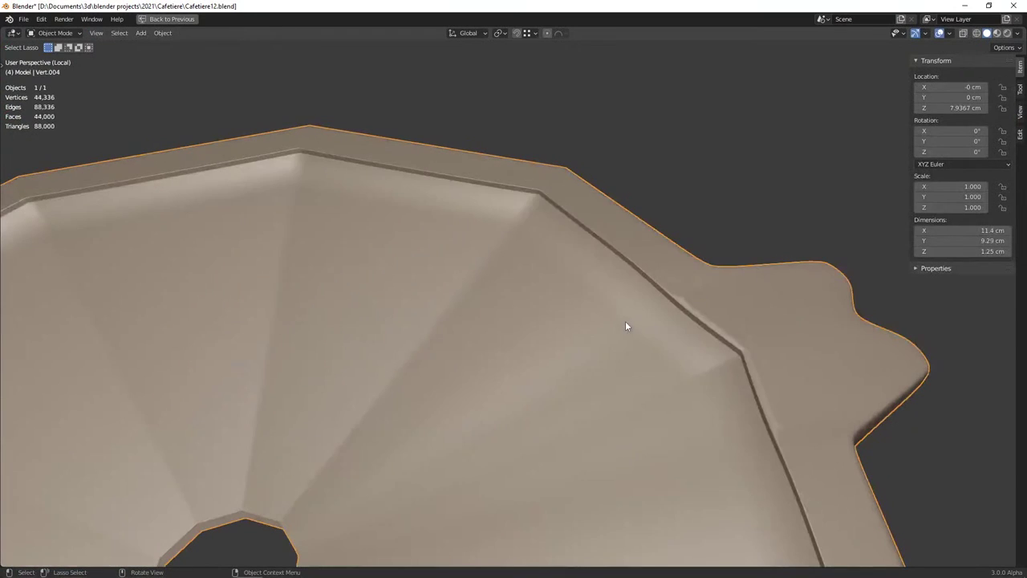
Knife-cut a new edge through the face where the hinge tab meets the rim
key("Tab")
scroll(584, 317, "up", 3)
scroll(584, 317, "up", 2)
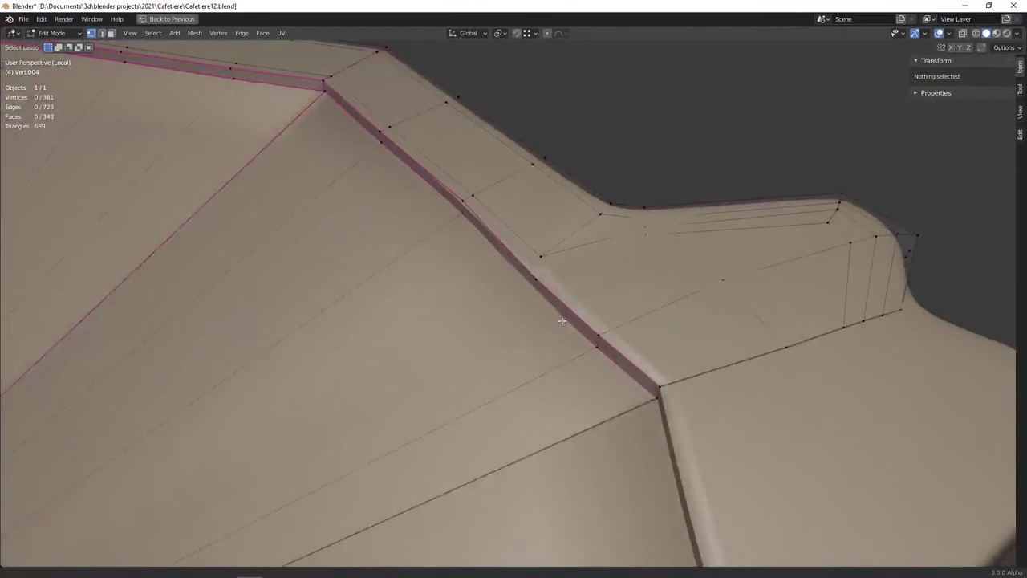
mouse_move(584, 317)
middle_mouse_down()
mouse_move(466, 335)
mouse_move(526, 340)
middle_mouse_up()
key("Tab")
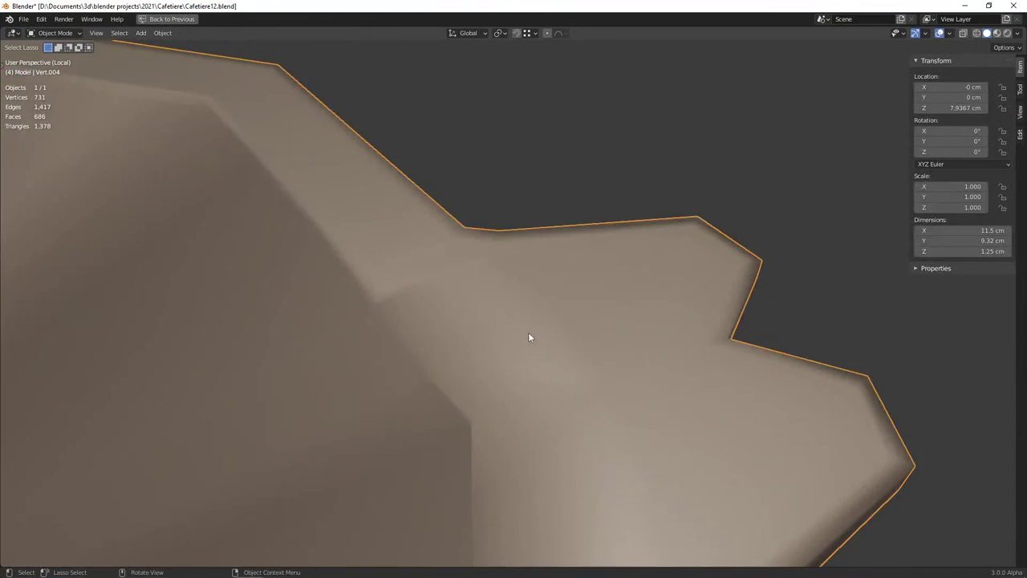
key("Tab")
key("2")
left_click(435, 268, "alt")
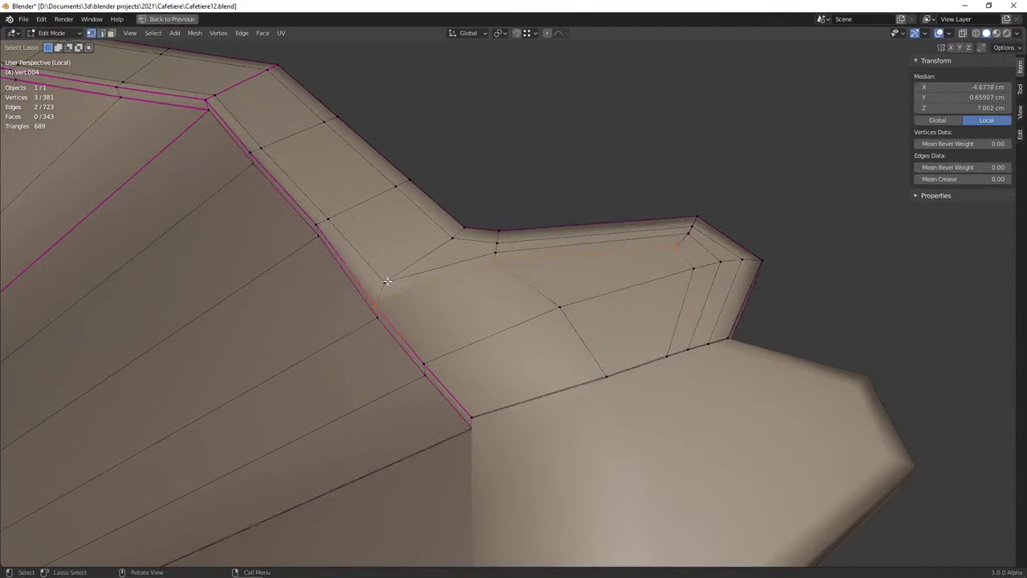
left_click(495, 410)
key("Return")
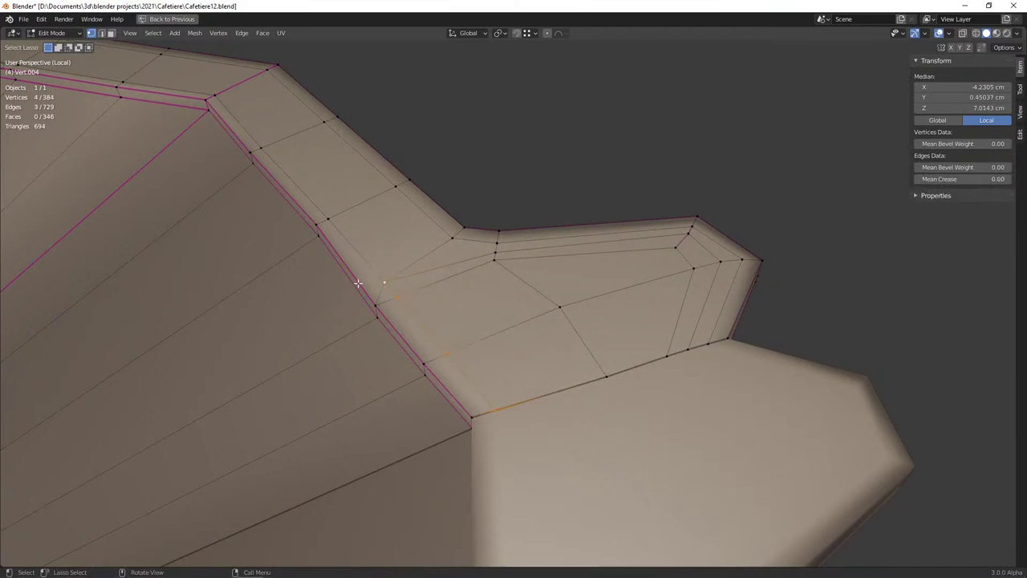
Merge duplicate vertices by distance, leaving 379 vertices, and inspect the joint
key("a")
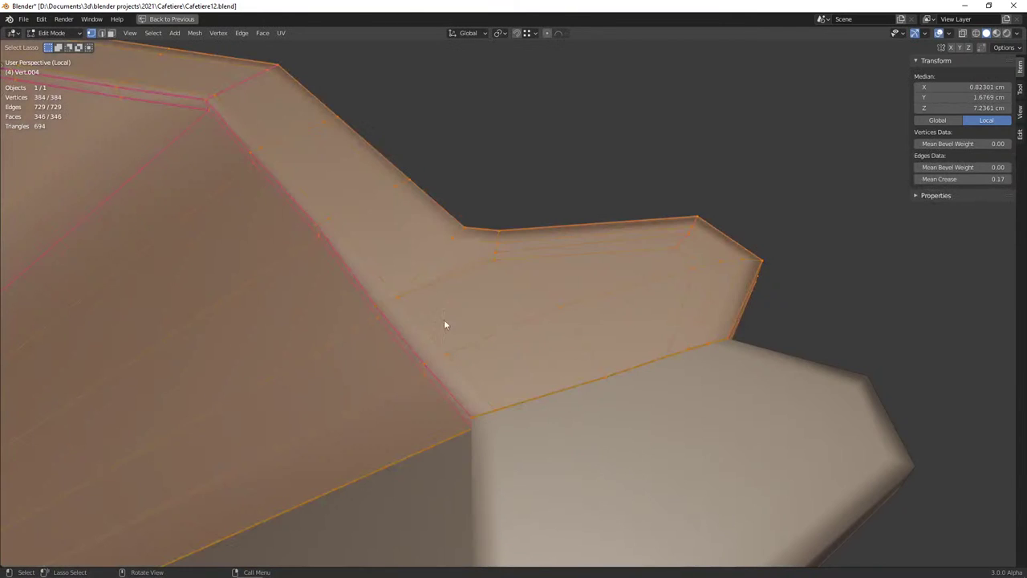
key("m")
left_click(509, 258)
key("ctrl+z")
key("ctrl+z")
key("ctrl+z")
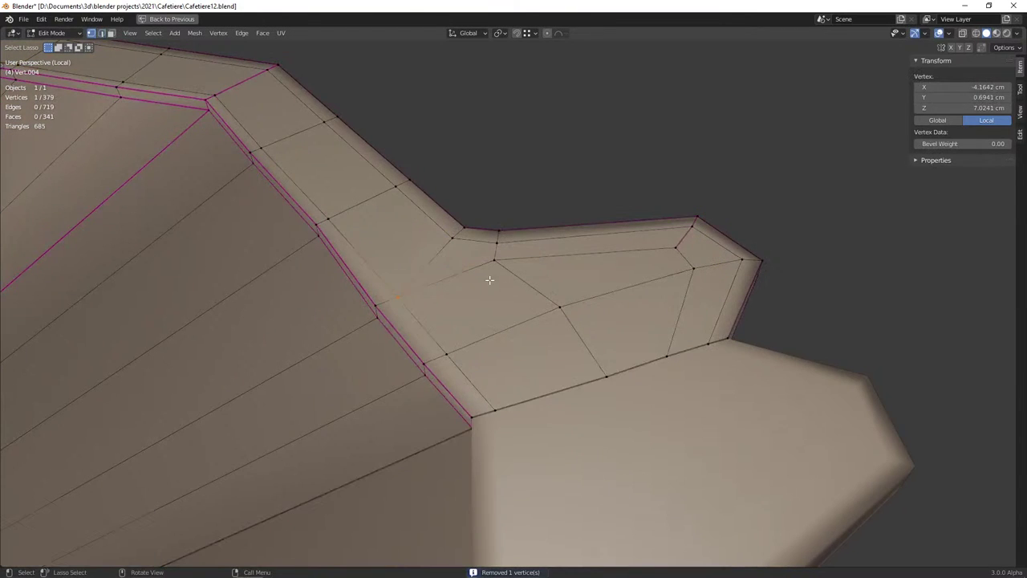
key("Tab")
mouse_move(464, 314)
middle_mouse_down()
mouse_move(468, 355)
mouse_move(415, 342)
mouse_move(465, 315)
mouse_move(413, 348)
mouse_move(613, 294)
mouse_move(343, 344)
mouse_move(476, 316)
mouse_move(409, 354)
middle_mouse_up()
key("Tab")
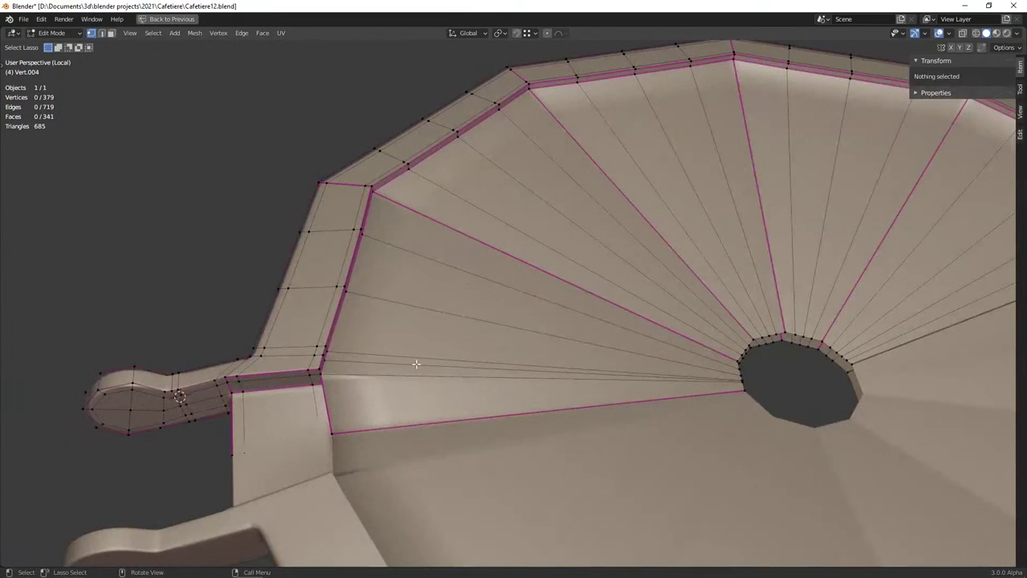
Save the file as Cafetiere12.blend
key("Tab")
key("ctrl+s")
key("Tab")
Try an edge loop across the radial faces near the rim, then undo it
key("ctrl+r")
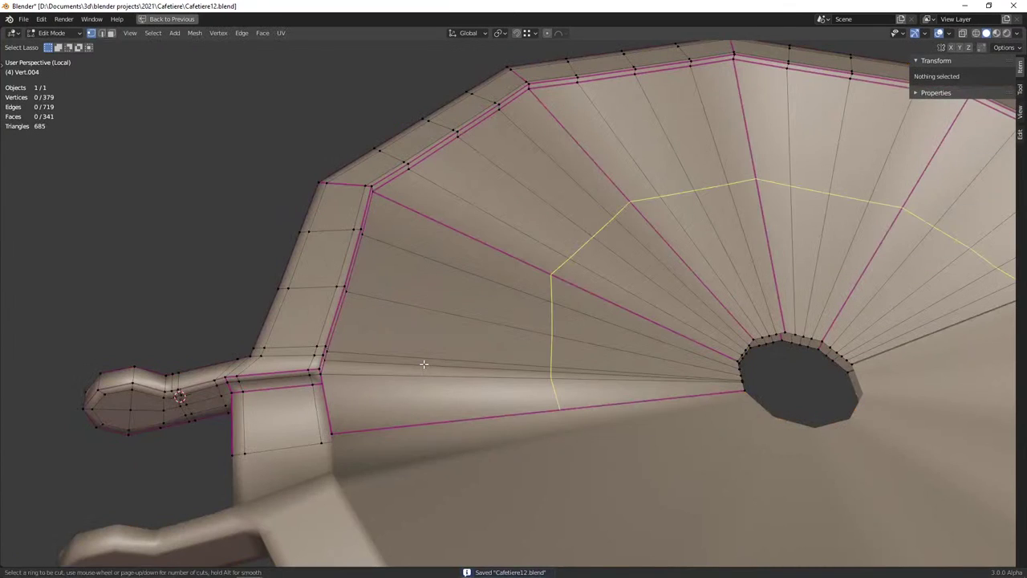
left_click(424, 365)
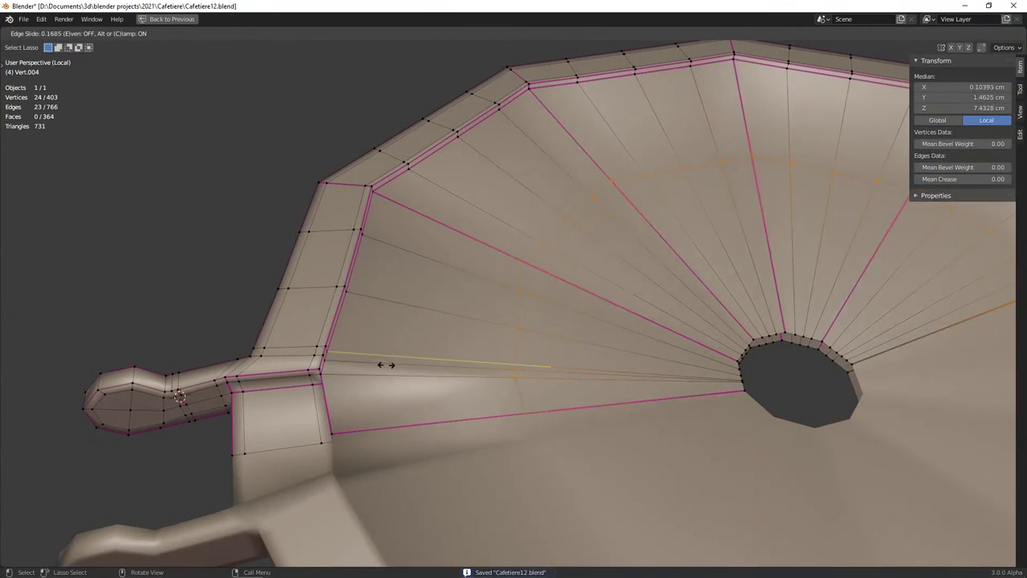
left_click(223, 364)
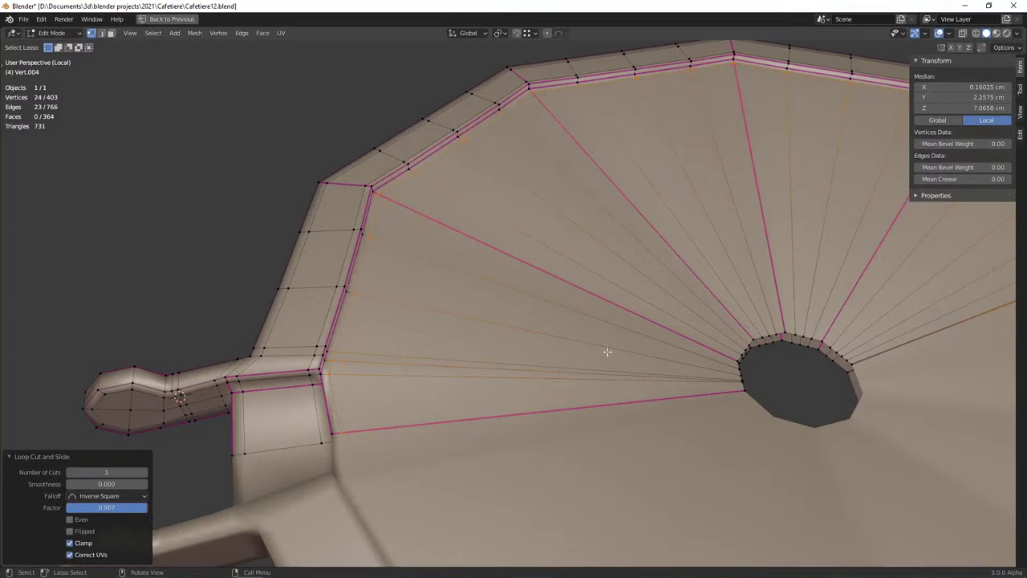
key("Tab")
mouse_move(593, 353)
middle_mouse_down()
mouse_move(392, 311)
mouse_move(265, 257)
middle_mouse_up()
key("Tab")
scroll(246, 252, "up", 5)
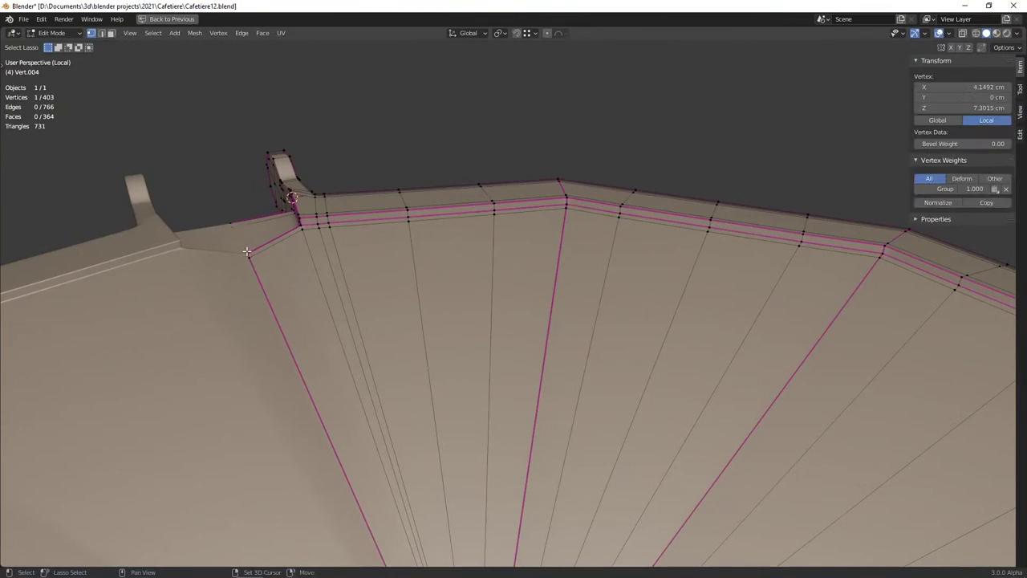
left_click(248, 253, "shift")
key("ctrl+z")
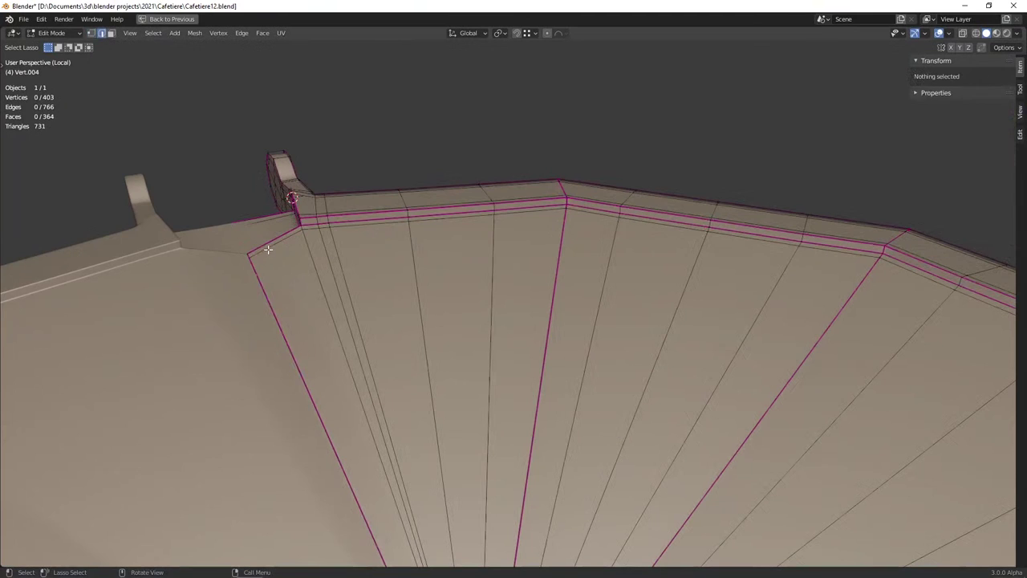
key("ctrl+z")
key("ctrl+z")
Lower the selected handle vertex along Z and check the lid
mouse_move(268, 253)
middle_mouse_down()
mouse_move(420, 271)
mouse_move(436, 294)
middle_mouse_up()
key("g")
key("z")
left_click(385, 272)
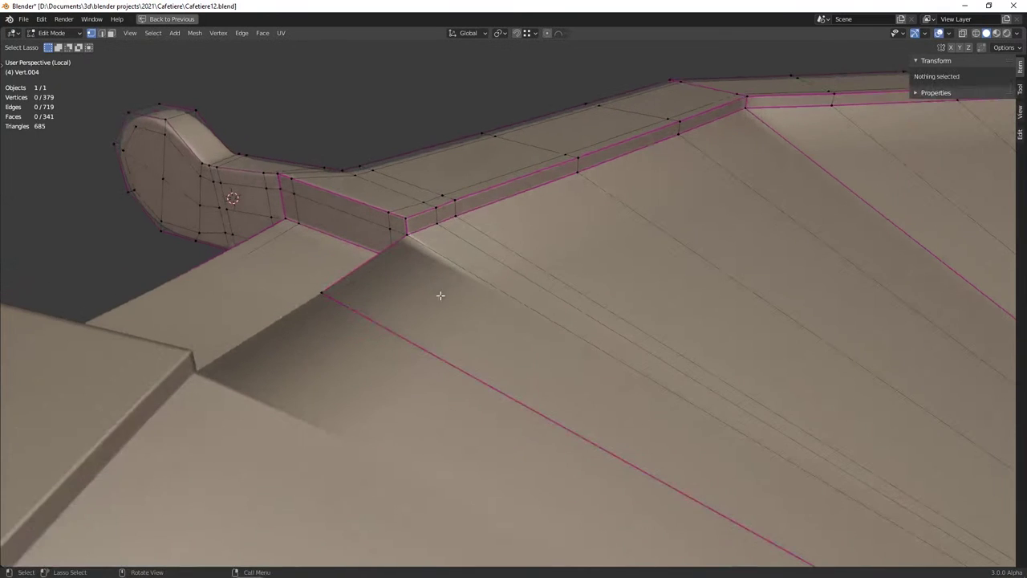
key("Tab")
scroll(552, 343, "down", 5)
mouse_move(552, 343)
middle_mouse_down()
mouse_move(450, 300)
mouse_move(424, 266)
mouse_move(387, 248)
mouse_move(341, 272)
mouse_move(298, 277)
mouse_move(434, 279)
mouse_move(522, 317)
mouse_move(634, 305)
mouse_move(486, 339)
middle_mouse_up()
key("Tab")
Add a supporting edge loop just inside the lid's rim
key("Tab")
key("Tab")
key("Tab")
right_click(399, 244)
left_click(376, 254)
key("Tab")
scroll(433, 273, "down", 8)
scroll(527, 321, "up", 8)
key("ctrl+r")
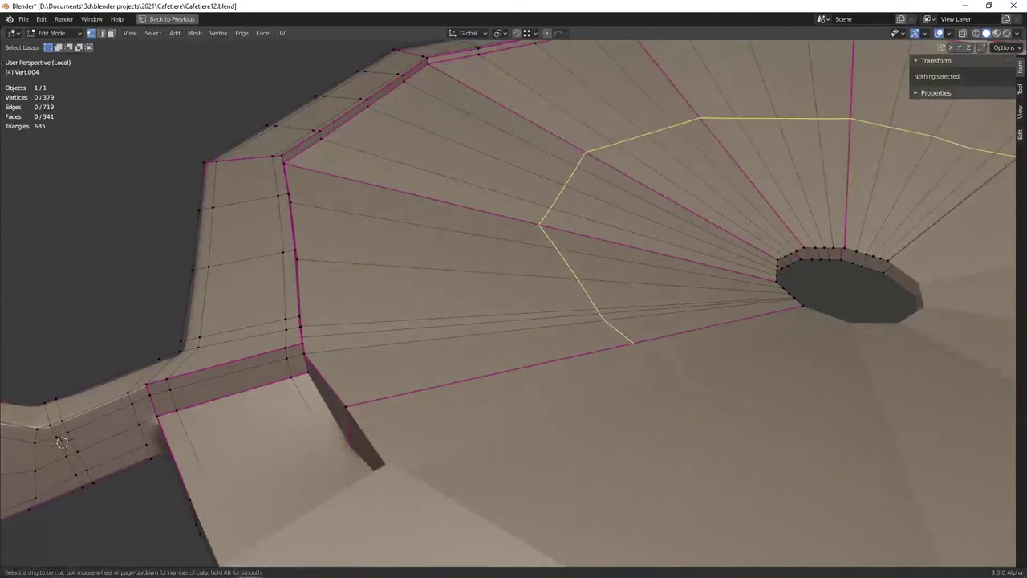
left_click(358, 332)
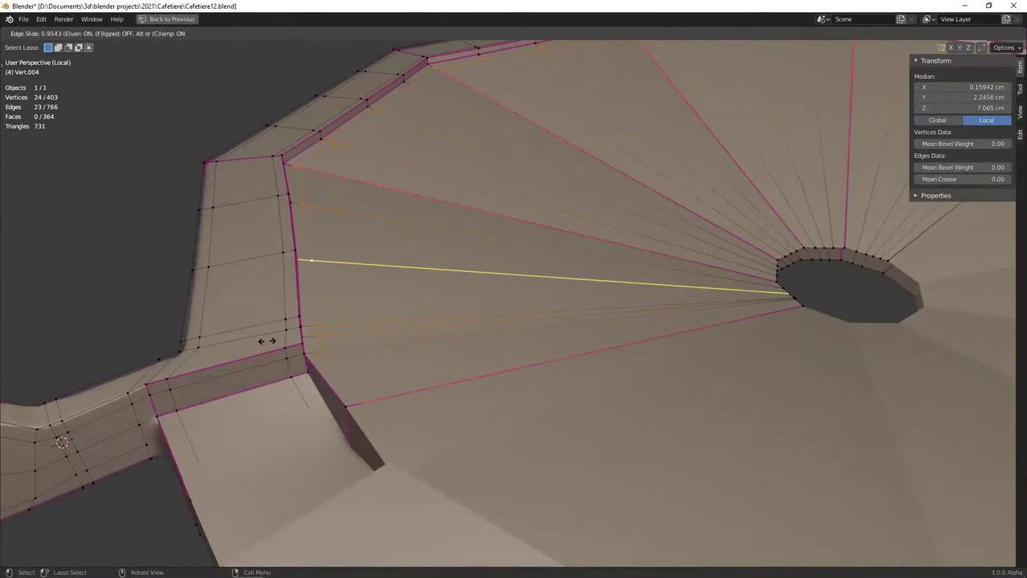
left_click(421, 314)
key("Tab")
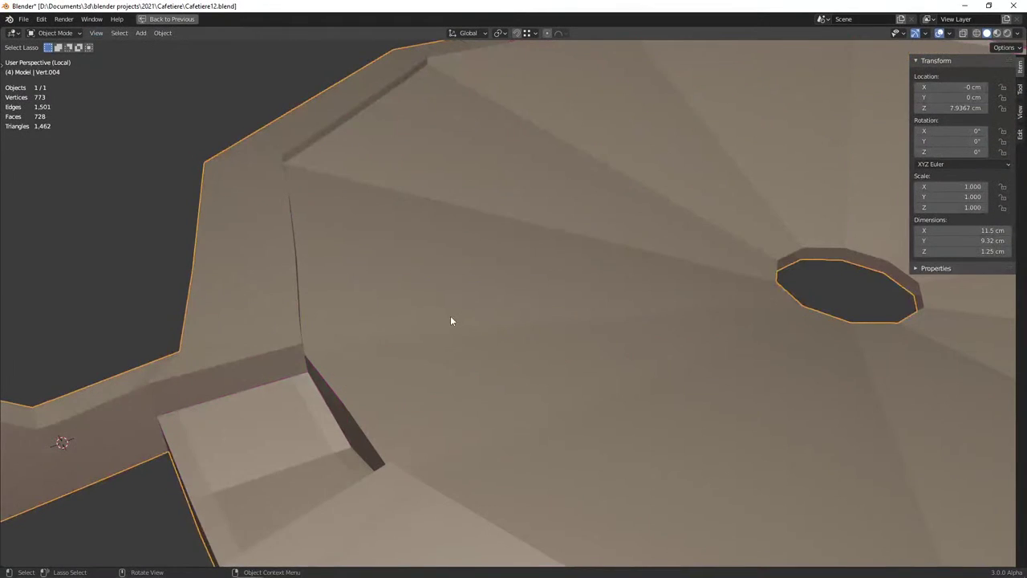
scroll(450, 315, "down", 5)
Shade the lid smooth, show it subdivided, and inspect the hinge joint
right_click(502, 313)
left_click(486, 302)
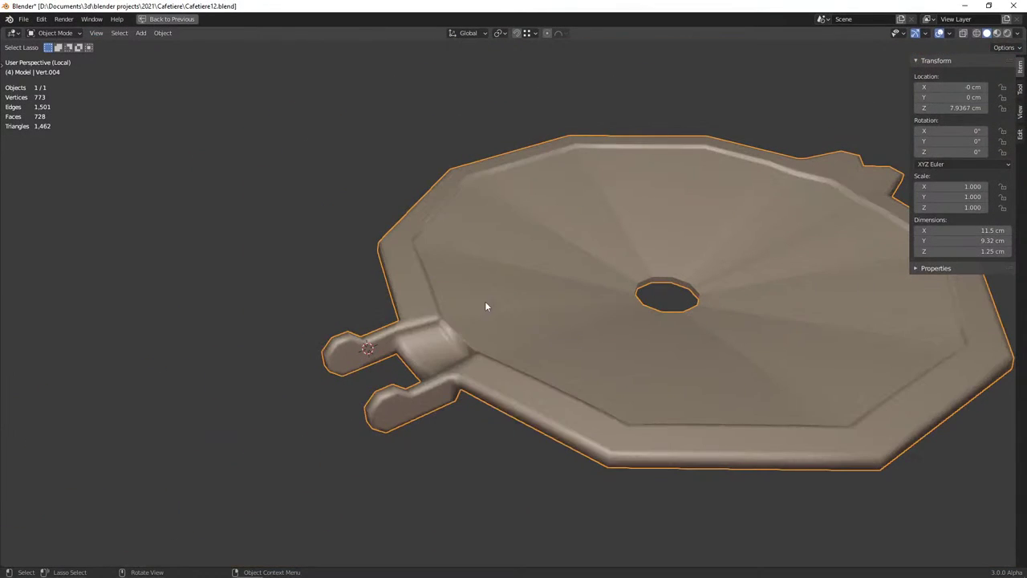
key("ctrl+3")
mouse_move(515, 307)
middle_mouse_down()
mouse_move(417, 287)
mouse_move(500, 289)
mouse_move(472, 307)
mouse_move(537, 305)
mouse_move(458, 323)
mouse_move(439, 345)
mouse_move(482, 361)
middle_mouse_up()
key("alt+a")
scroll(459, 324, "up", 5)
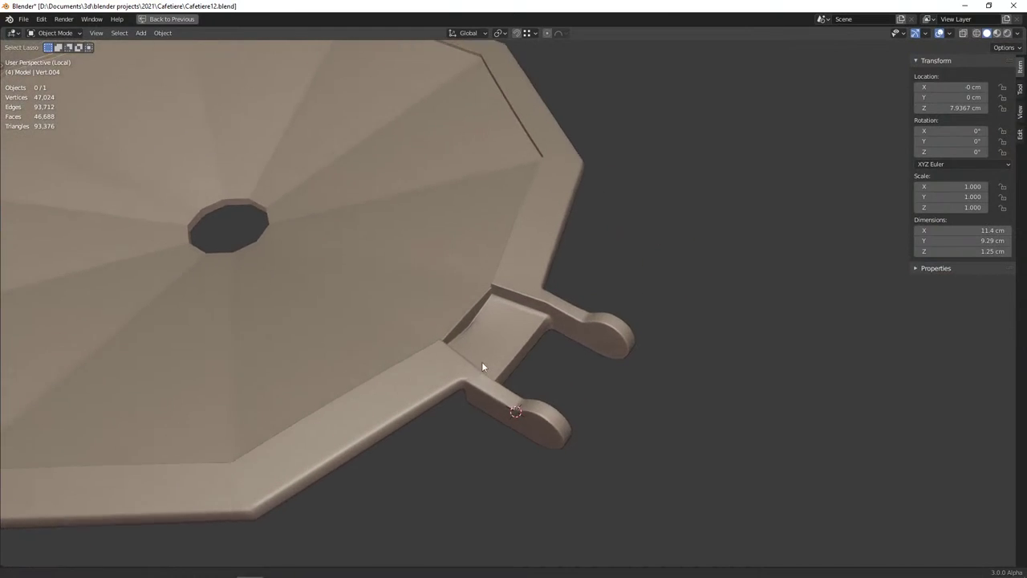
key("Tab")
scroll(476, 337, "up", 3)
mouse_move(454, 328)
middle_mouse_down()
mouse_move(452, 340)
mouse_move(548, 310)
mouse_move(550, 387)
middle_mouse_up()
Re-enter the lid mesh and lower two hinge-joint vertices along Z
key("Tab")
left_click(452, 326)
key("Tab")
left_click(550, 387)
left_click(552, 391, "shift")
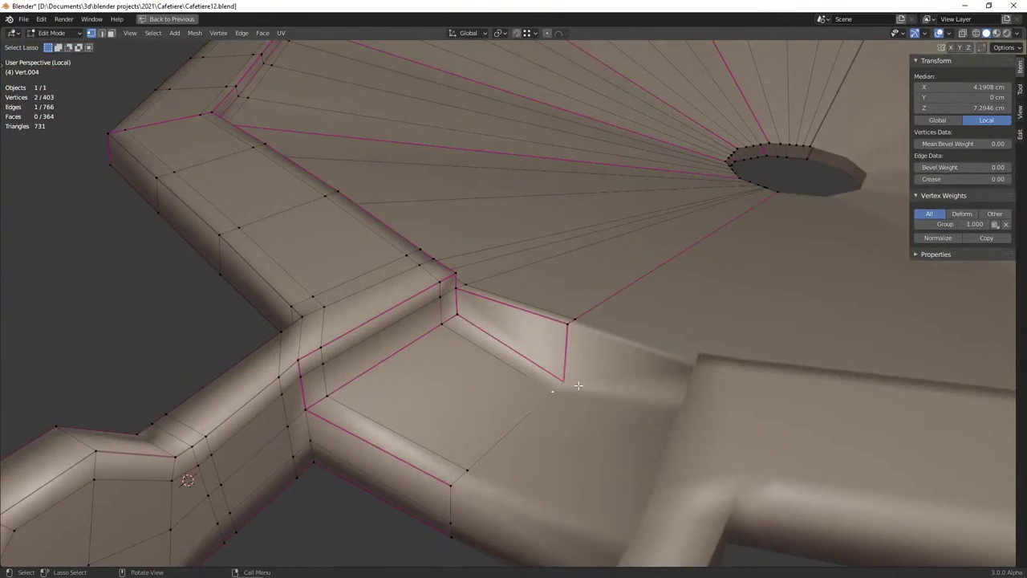
key("g")
key("z")
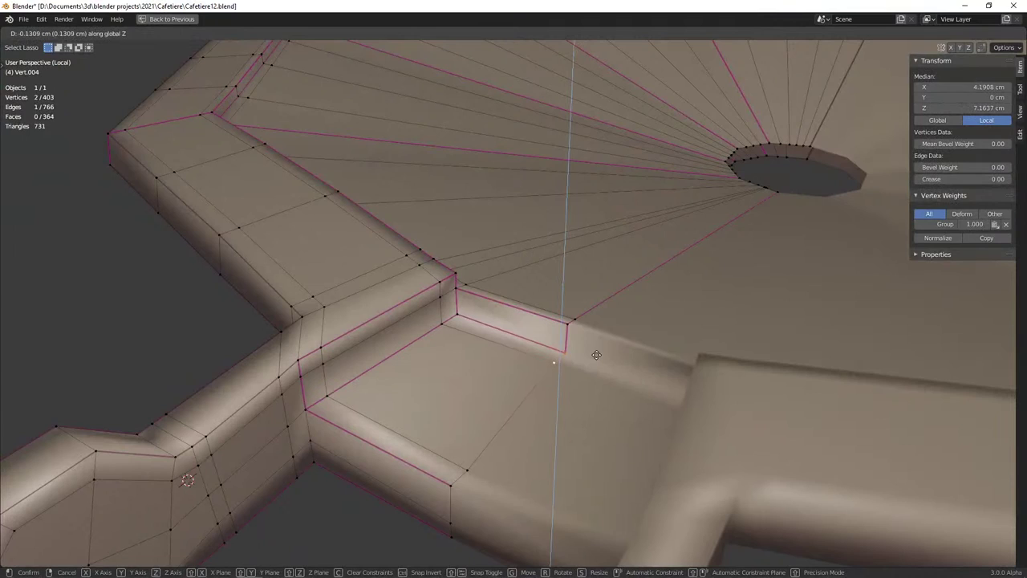
left_click(596, 356)
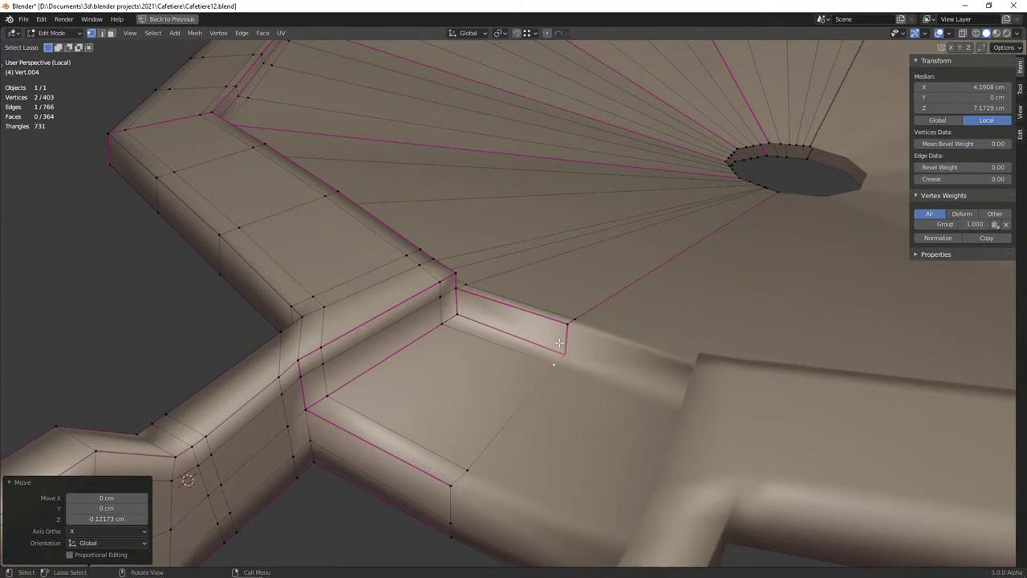
In see-through wireframe view, add two more joint vertices to the selection
scroll(560, 333, "down", 5)
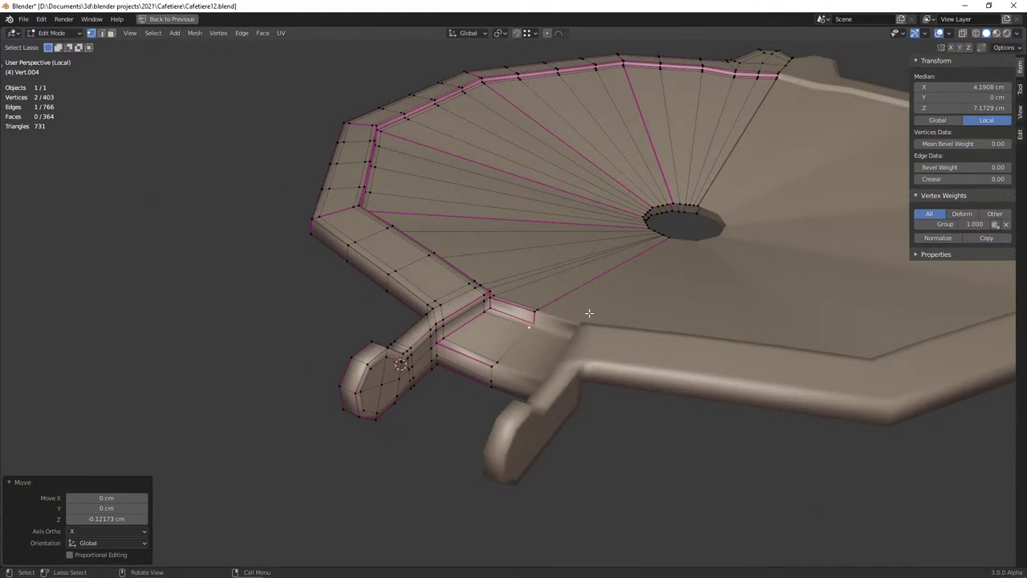
middle_click_drag(589, 313, 568, 341)
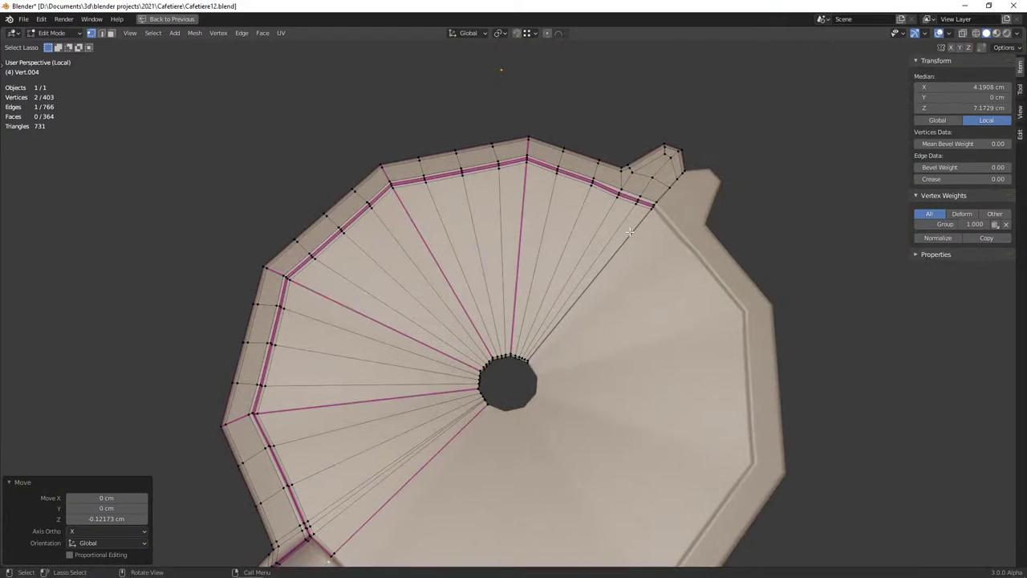
middle_click_drag(630, 232, 514, 313)
scroll(446, 371, "up", 5)
key("shift+z")
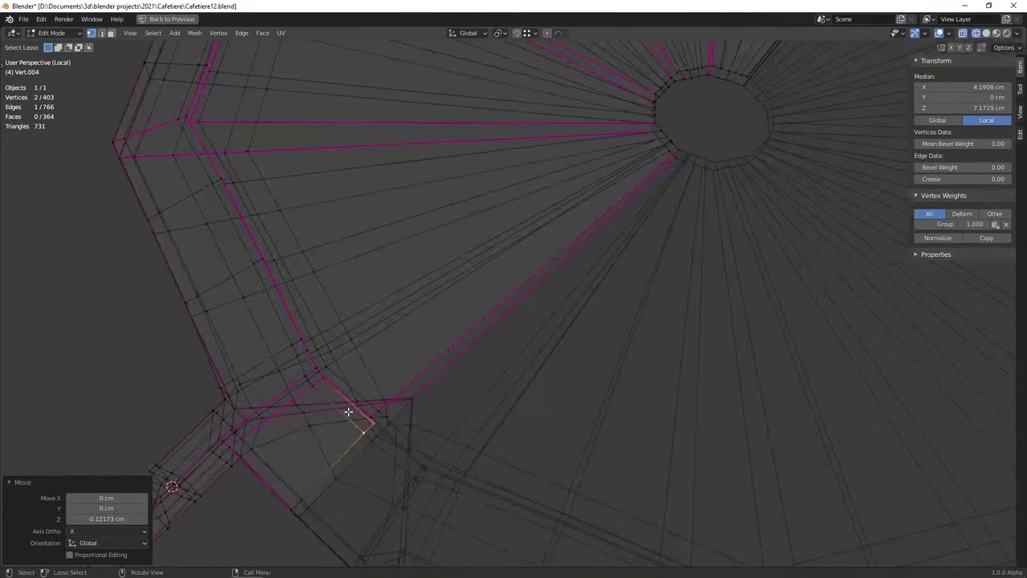
middle_click_drag(350, 409, 436, 359)
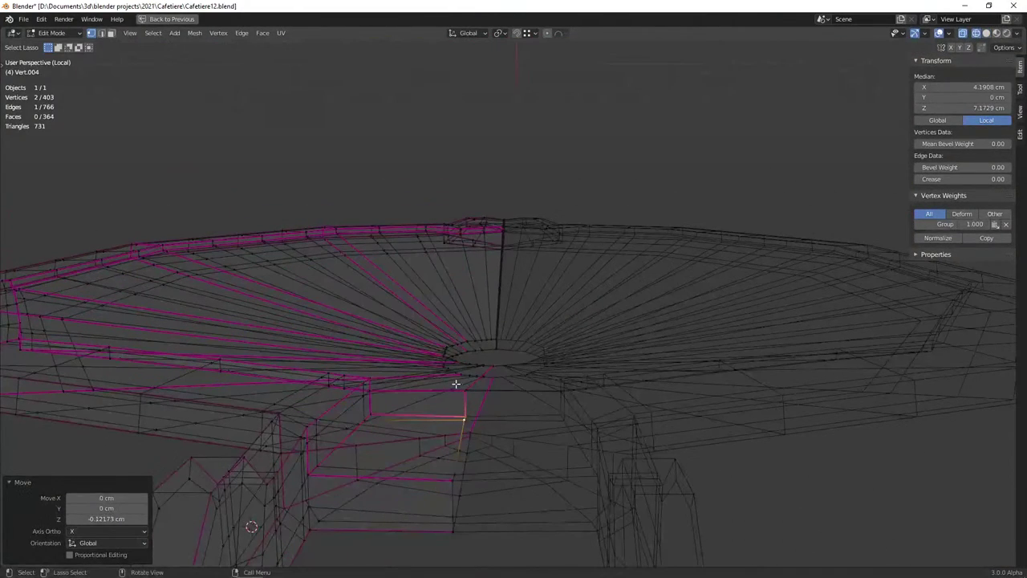
left_click(464, 401, "ctrl")
Check the joint from the top and bottom, then shift the selected vertices along X
middle_click_drag(458, 385, 405, 368)
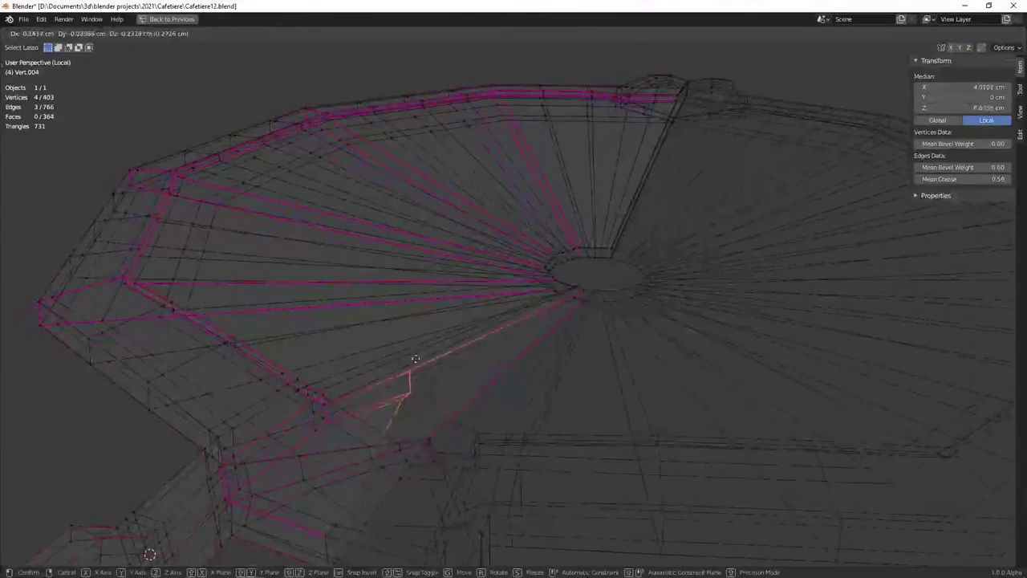
key("KP_7")
scroll(534, 361, "down", 2)
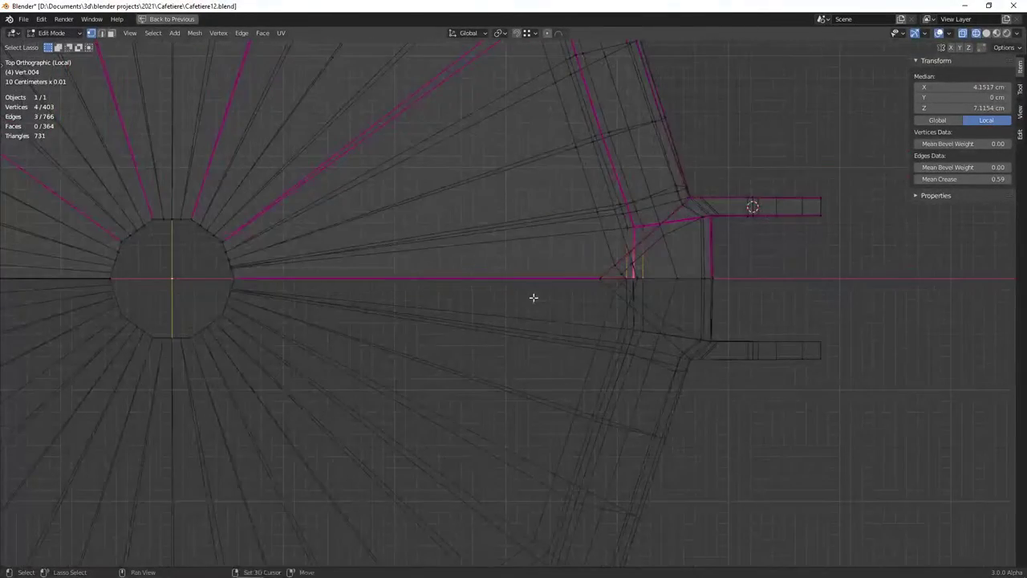
scroll(543, 367, "up", 3)
key("shift+z")
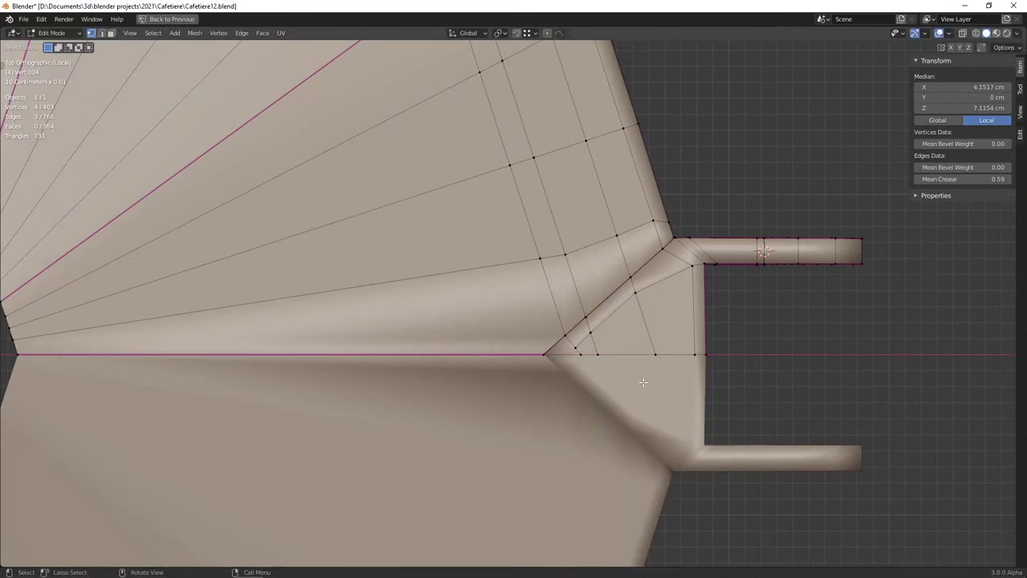
key("shift+z")
middle_click_drag(390, 371, 389, 374)
key("ctrl+KP_1")
key("shift+z")
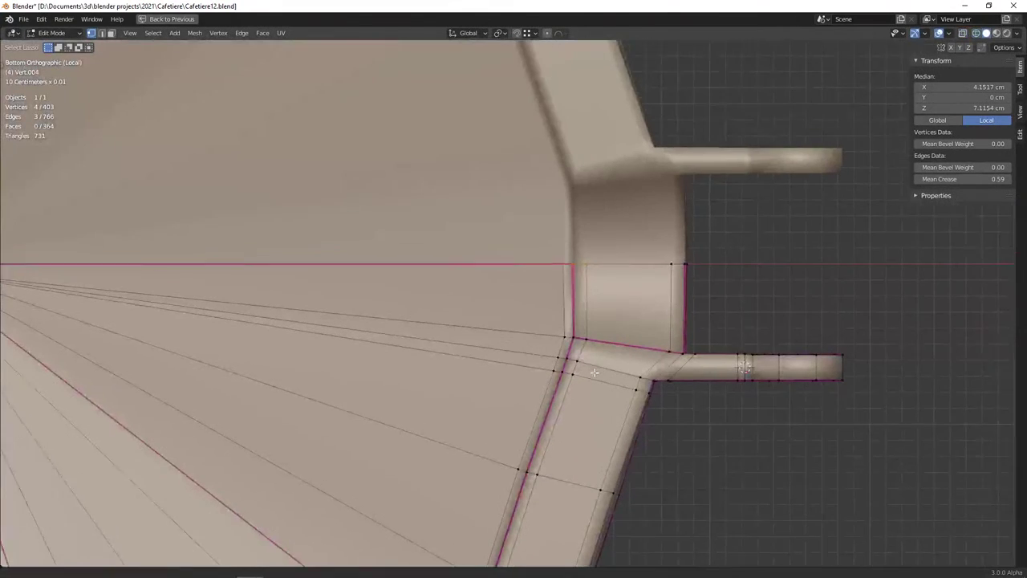
key("g")
key("x")
left_click(525, 394)
Adjust the selected joint vertices vertically, then dissolve them
scroll(525, 394, "down", 3)
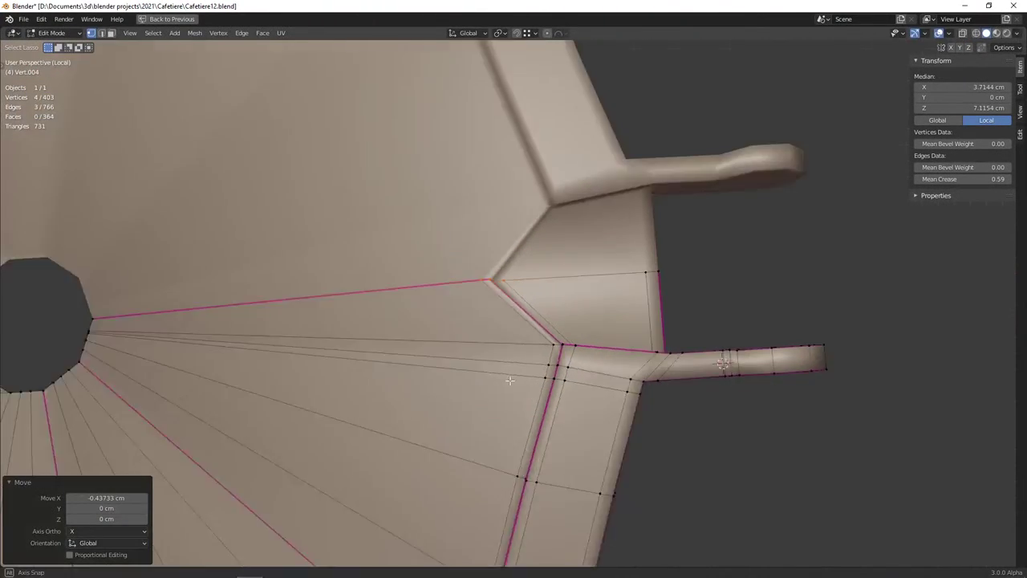
mouse_move(524, 394)
middle_mouse_down()
mouse_move(280, 305)
mouse_move(535, 359)
middle_mouse_up()
scroll(280, 304, "down", 3)
key("Escape")
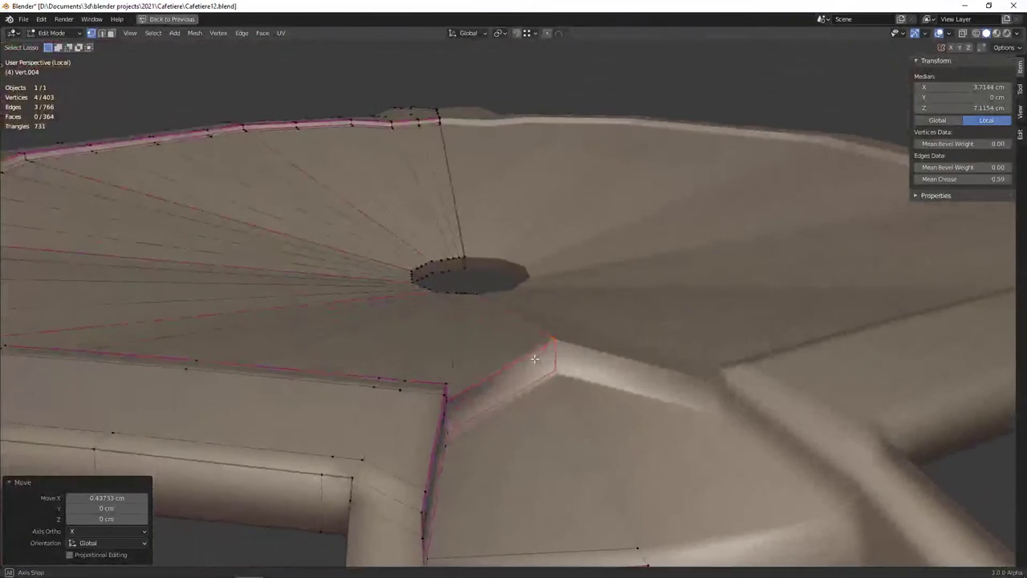
key("g")
key("z")
left_click(541, 375)
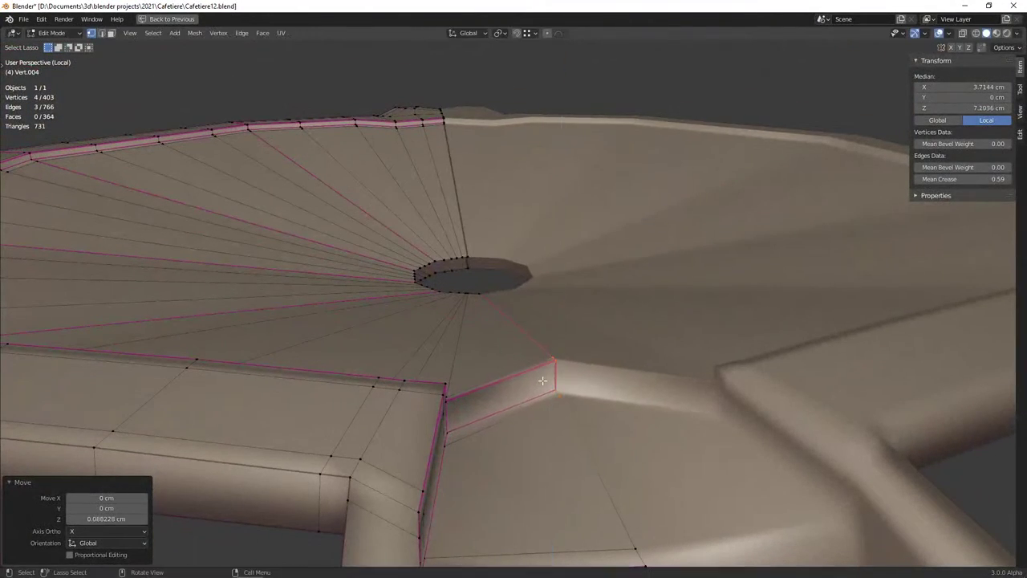
key("ctrl+x")
Fine-tune the heights of the remaining hinge-joint vertices along Z, then clear the selection
mouse_move(540, 375)
middle_mouse_down()
mouse_move(562, 375)
mouse_move(402, 304)
middle_mouse_up()
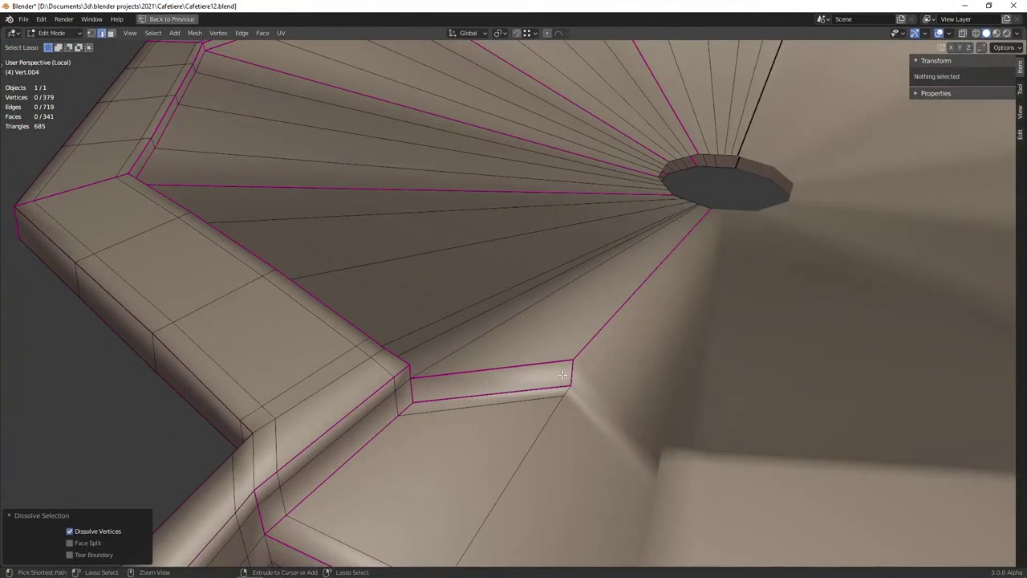
left_click(563, 375)
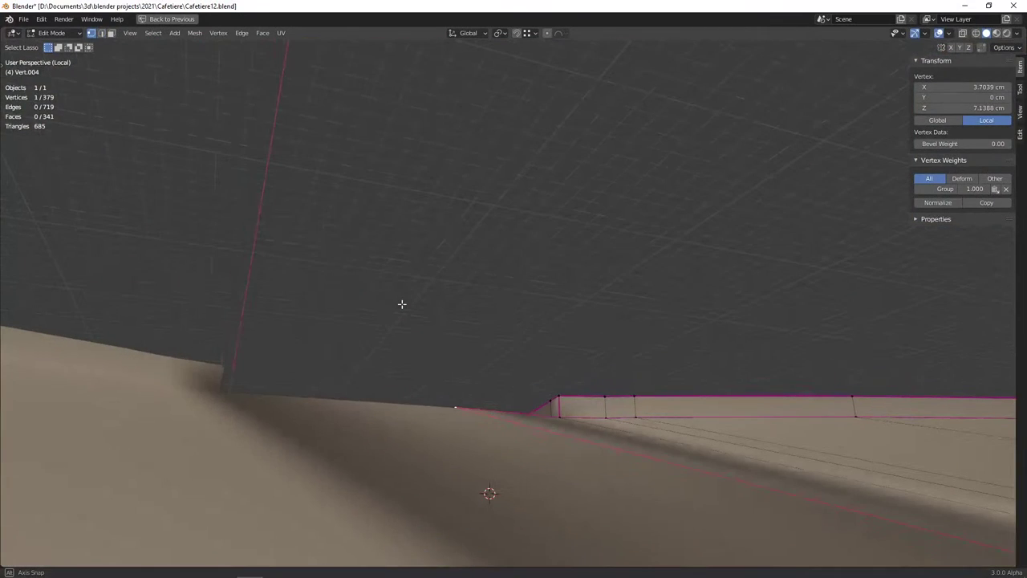
key("g")
key("z")
left_click(410, 319)
mouse_move(410, 318)
middle_mouse_down()
mouse_move(596, 500)
mouse_move(611, 458)
mouse_move(457, 418)
mouse_move(602, 431)
mouse_move(510, 401)
mouse_move(439, 395)
middle_mouse_up()
left_click(596, 500, "ctrl")
key("g")
key("z")
left_click(457, 425)
key("alt+a")
Confirm the hinge-area edge slide of 0.3252 and preview the smoothed lid plate
key("Tab")
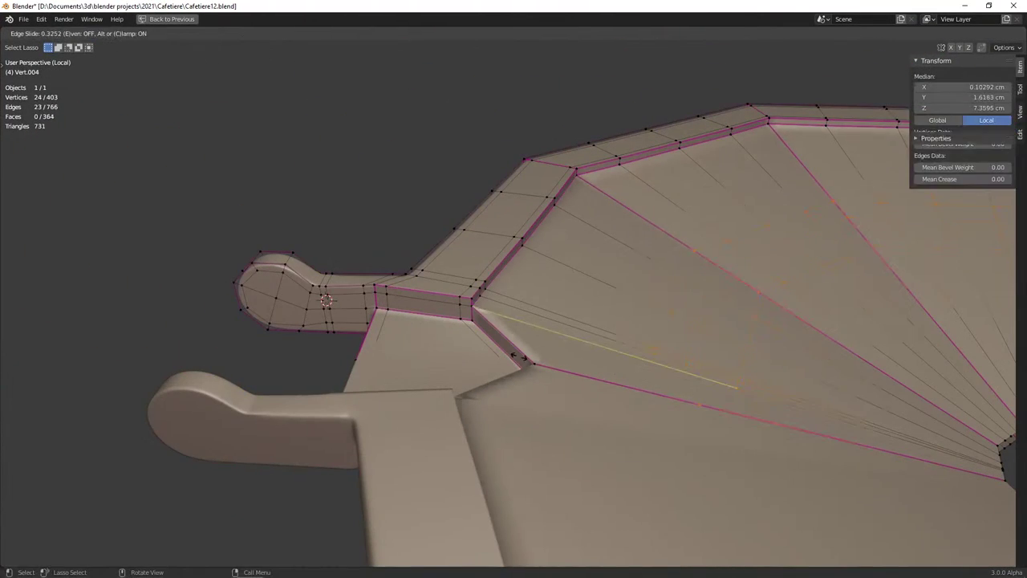
left_click(383, 331)
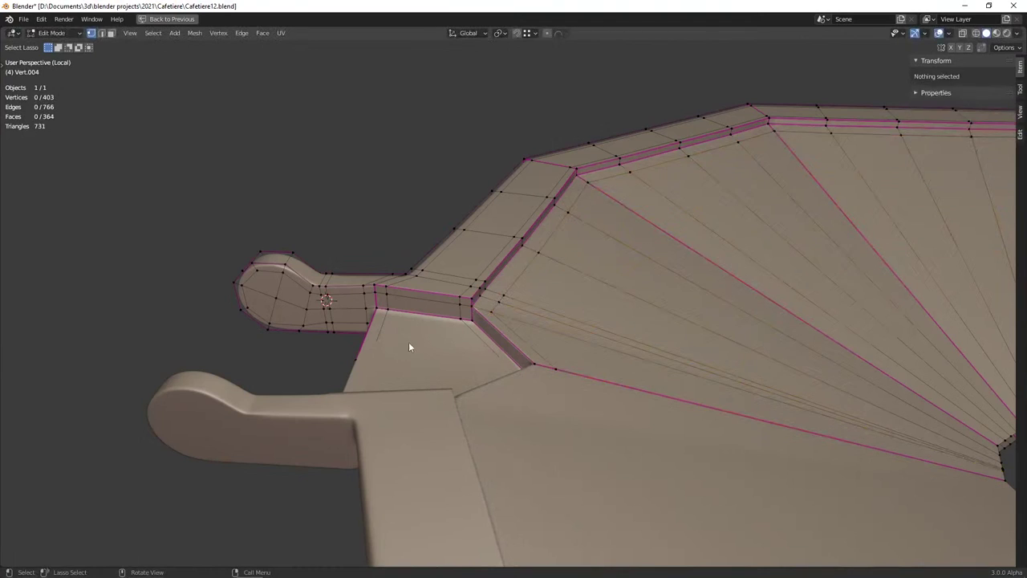
key("Tab")
scroll(409, 342, "down", 5)
mouse_move(468, 385)
middle_mouse_down()
mouse_move(495, 379)
mouse_move(402, 362)
mouse_move(327, 366)
mouse_move(289, 390)
mouse_move(360, 384)
mouse_move(299, 407)
mouse_move(389, 332)
mouse_move(426, 406)
middle_mouse_up()
scroll(426, 409, "up", 5)
Back in Edit Mode, switch to edge select and pick the centre edge loop across the plate
key("Tab")
mouse_move(402, 323)
middle_mouse_down()
mouse_move(424, 298)
mouse_move(602, 358)
mouse_move(488, 359)
mouse_move(496, 353)
middle_mouse_up()
scroll(424, 299, "up", 3)
key("2")
left_click(421, 285, "alt")
scroll(421, 285, "down", 3)
scroll(603, 358, "down", 3)
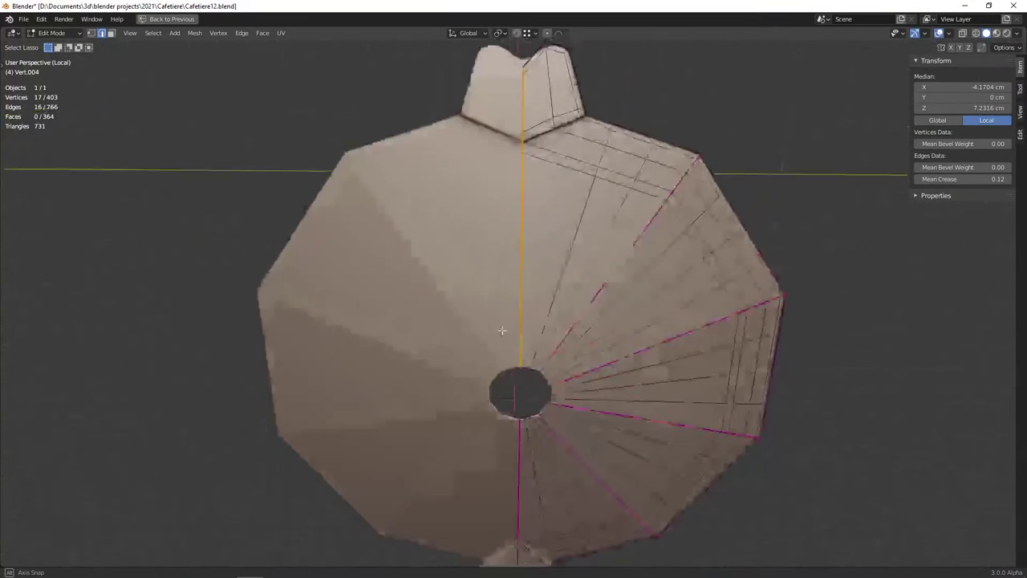
Try selecting the plate's vertical centre edges using X-ray and box selection
scroll(501, 337, "up", 2)
key("a")
key("alt+a")
left_click(522, 285, "alt")
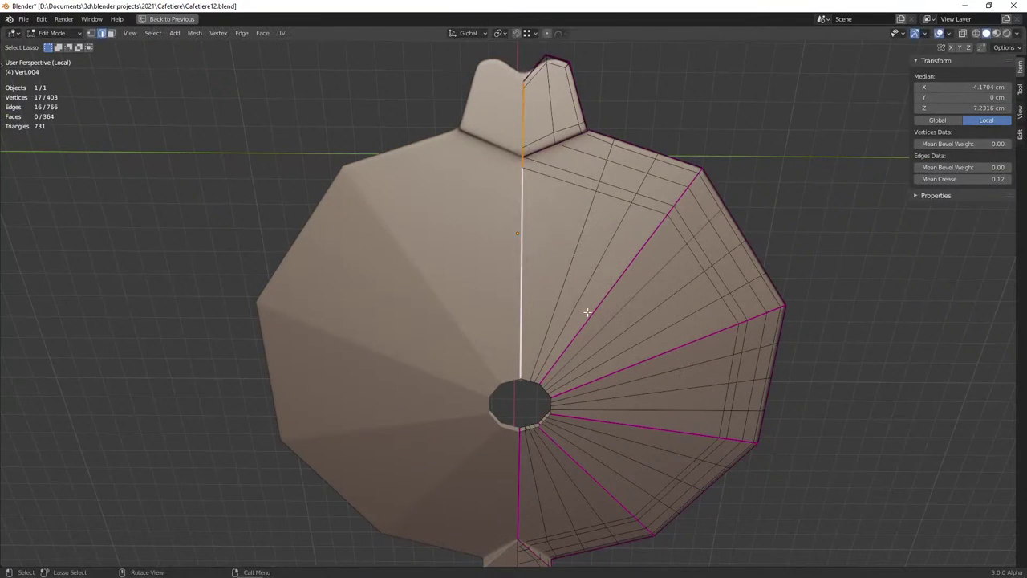
middle_click_drag(587, 312, 562, 264)
key("alt+z")
key("b")
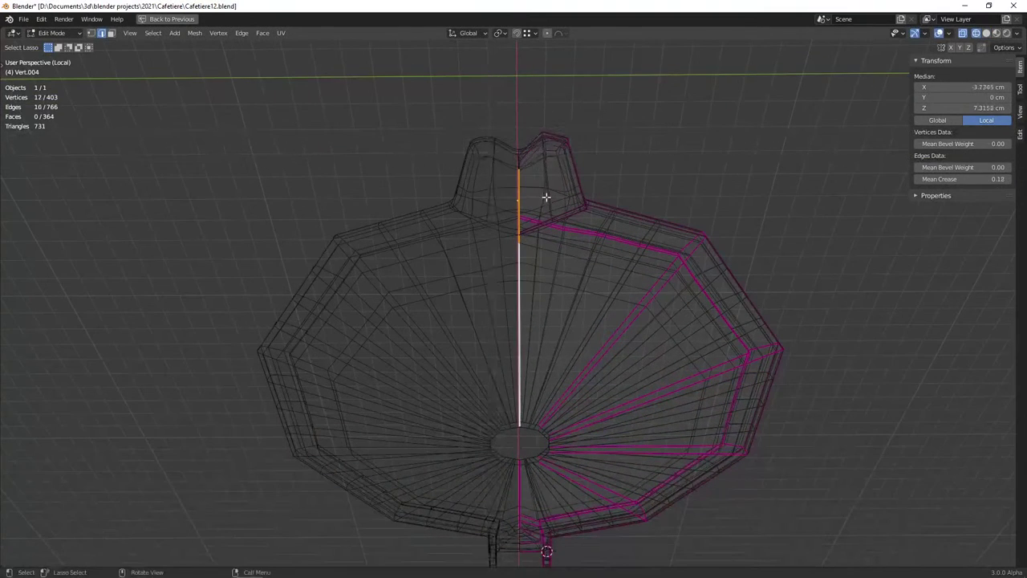
middle_click_drag(546, 197, 502, 84)
key("b")
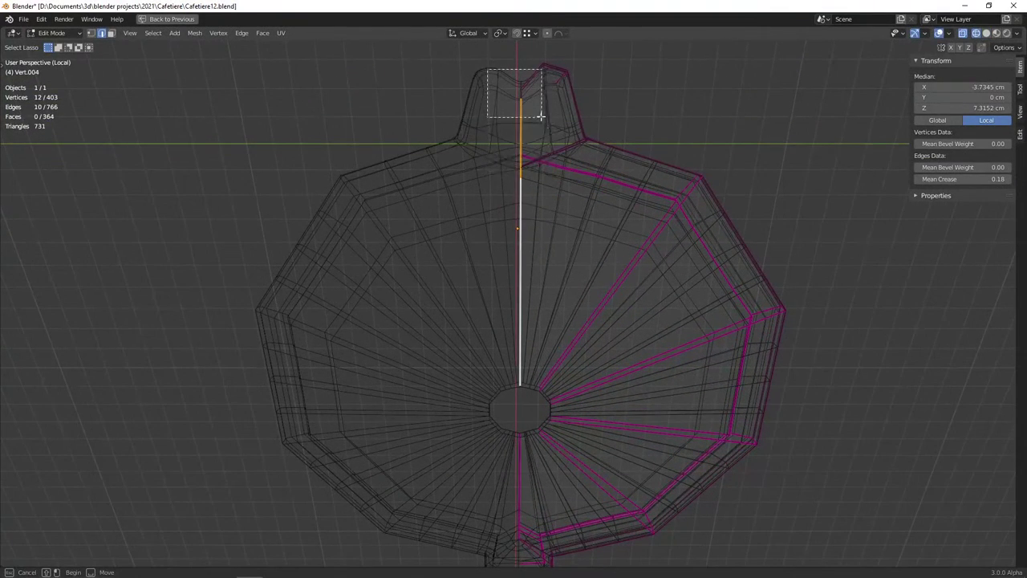
middle_click_drag(544, 187, 601, 236)
Return to solid shading, clear the edge selection and preview the plate
left_click(711, 199)
middle_click_drag(711, 199, 559, 217)
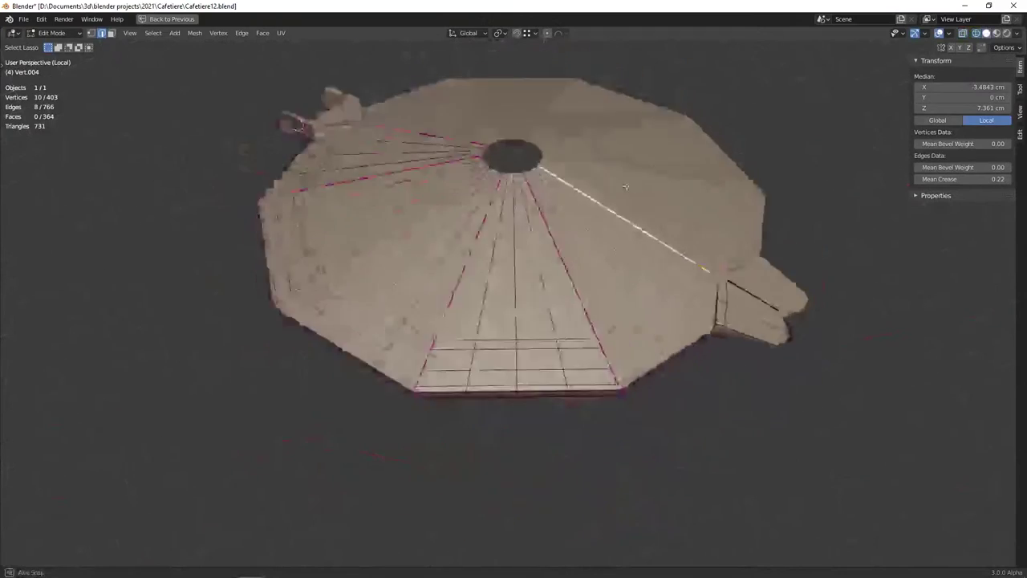
scroll(559, 216, "up", 3)
key("alt+a")
mouse_move(613, 275)
middle_mouse_down()
mouse_move(553, 310)
mouse_move(447, 321)
mouse_move(525, 329)
middle_mouse_up()
key("Tab")
key("Tab")
scroll(485, 309, "up", 3)
Crease the centre edge from hole to hinge tab and save Cafetiere12.blend
left_click(452, 291)
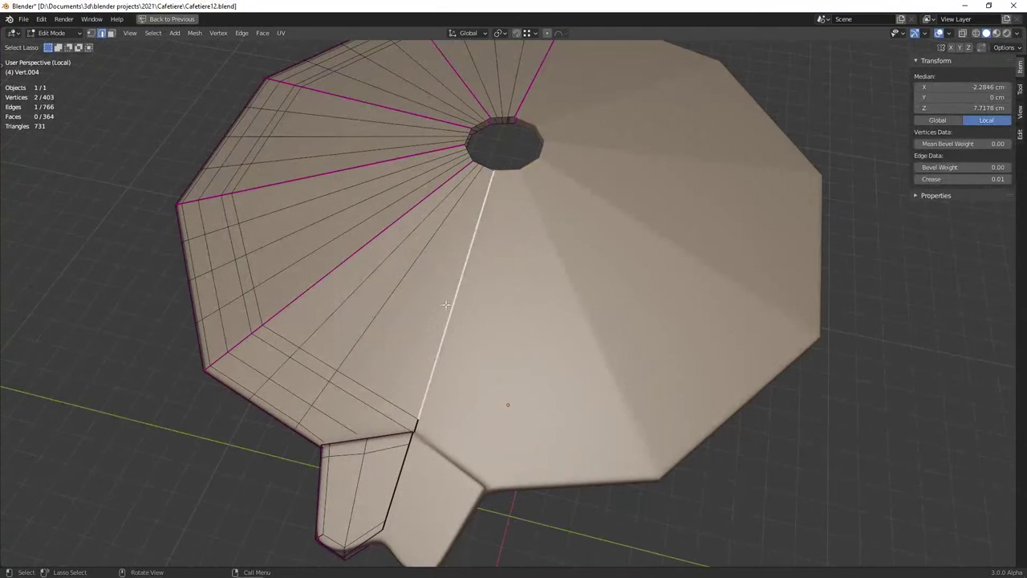
key("shift+e")
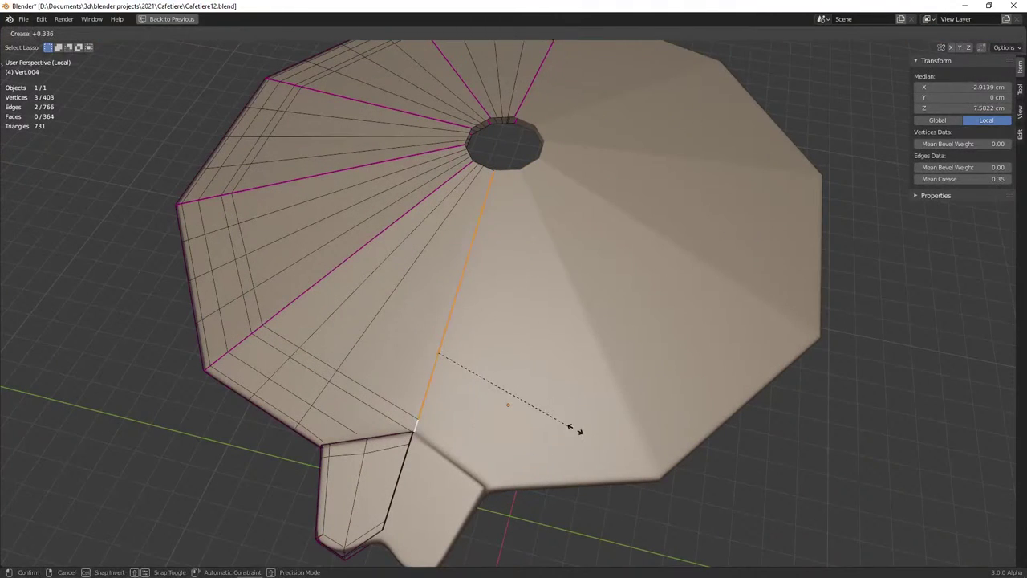
left_click(629, 443)
key("Tab")
scroll(471, 379, "down", 3)
mouse_move(471, 378)
middle_mouse_down()
mouse_move(420, 377)
mouse_move(484, 378)
mouse_move(466, 229)
mouse_move(516, 399)
mouse_move(470, 297)
middle_mouse_up()
scroll(501, 399, "up", 2)
key("ctrl+s")
Start re-creasing the centre edges more strongly, toward about 0.75
key("Tab")
scroll(469, 291, "up", 2)
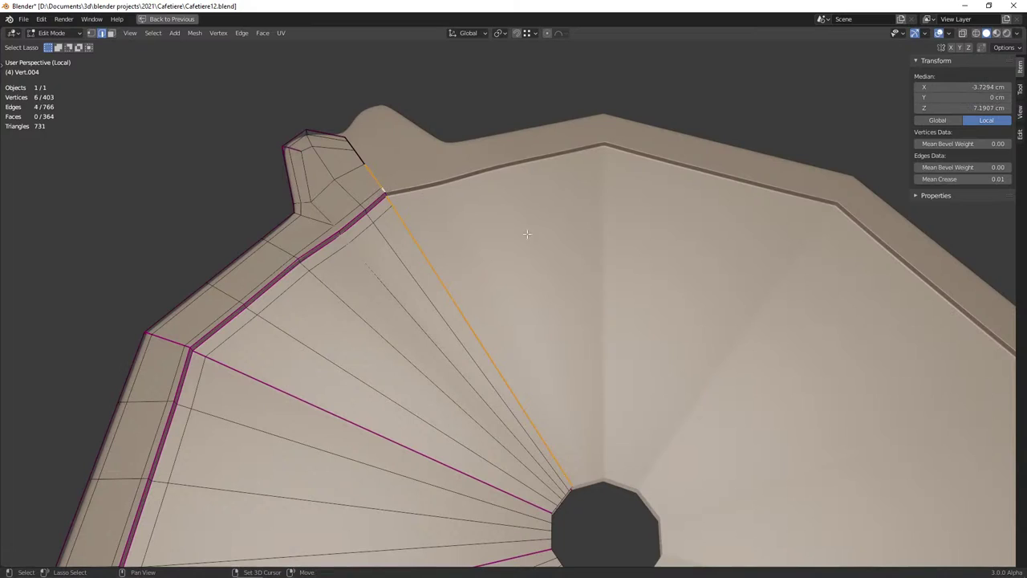
key("shift+e")
key("Escape")
key("shift+e")
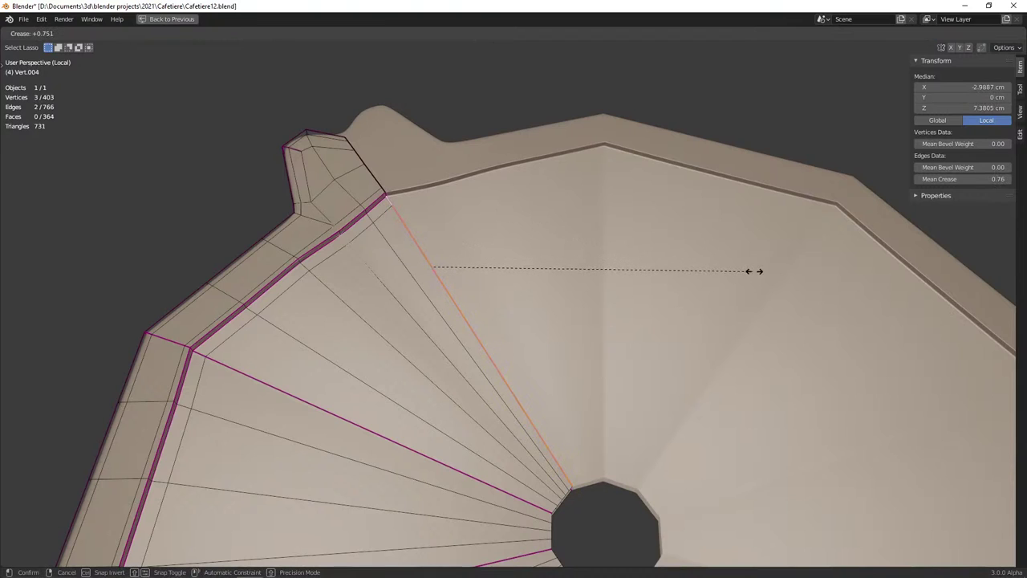
Confirm the stronger 0.75 crease, then preview the smoothed lid near the hinge tab
left_click(775, 271)
key("alt+a")
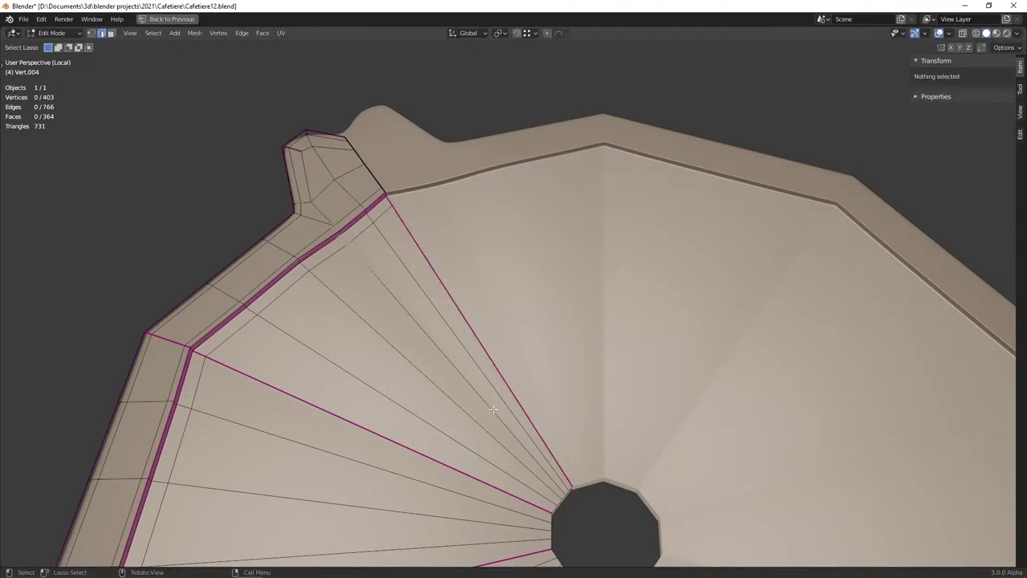
middle_click_drag(775, 271, 470, 367)
scroll(470, 367, "down", 3)
scroll(503, 389, "up", 3)
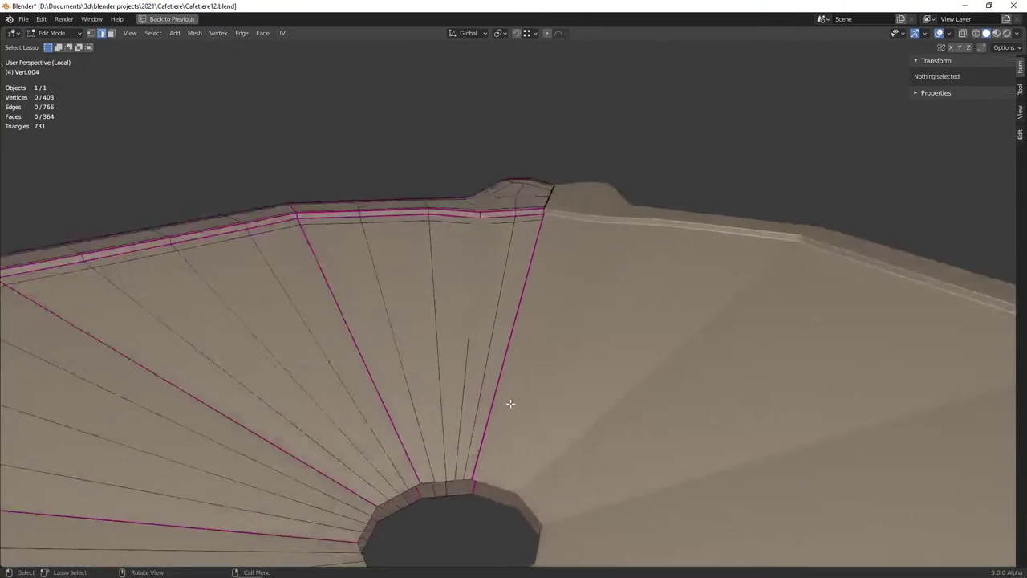
key("Tab")
scroll(510, 405, "down", 1)
scroll(544, 391, "up", 1)
mouse_move(545, 391)
middle_mouse_down()
mouse_move(568, 394)
mouse_move(429, 339)
middle_mouse_up()
key("Tab")
scroll(463, 341, "up", 2)
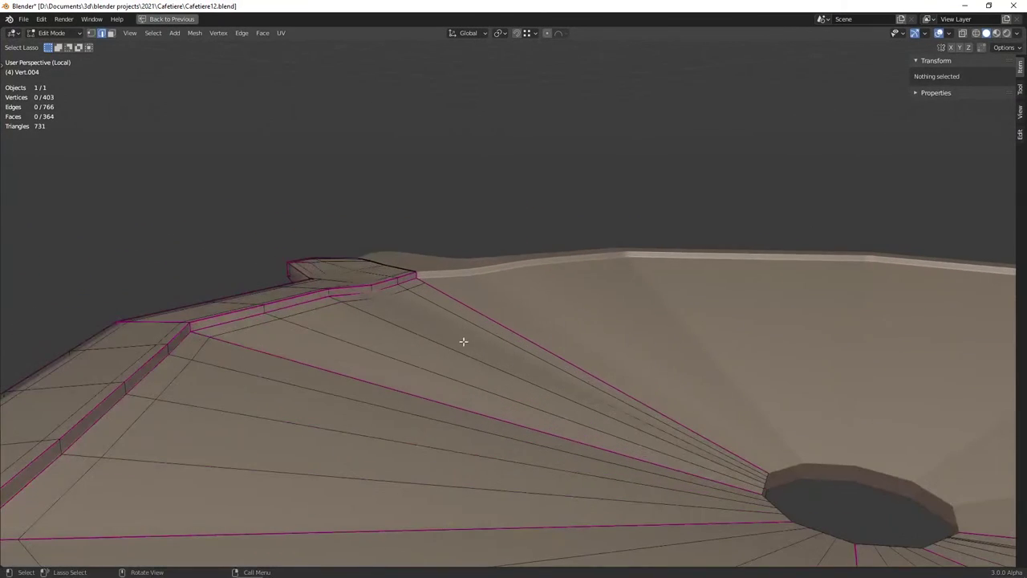
In vertex mode, slide the hinge-tab joint vertex along its edges several times
key("1")
mouse_move(374, 300)
middle_mouse_down()
mouse_move(412, 316)
mouse_move(366, 316)
middle_mouse_up()
left_click(361, 318)
left_click(371, 312, "shift")
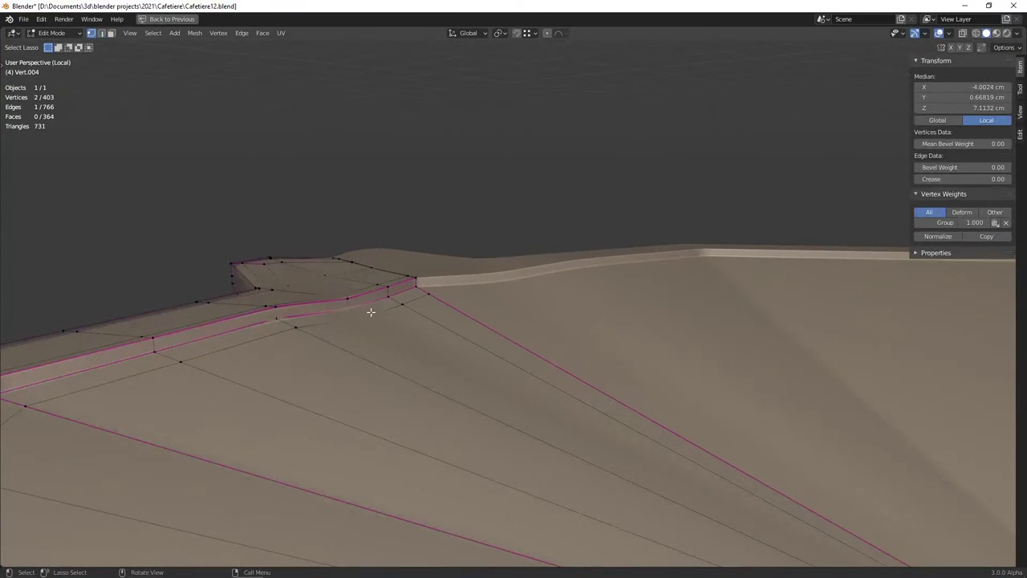
left_click(356, 323)
key("shift+v")
left_click(311, 336)
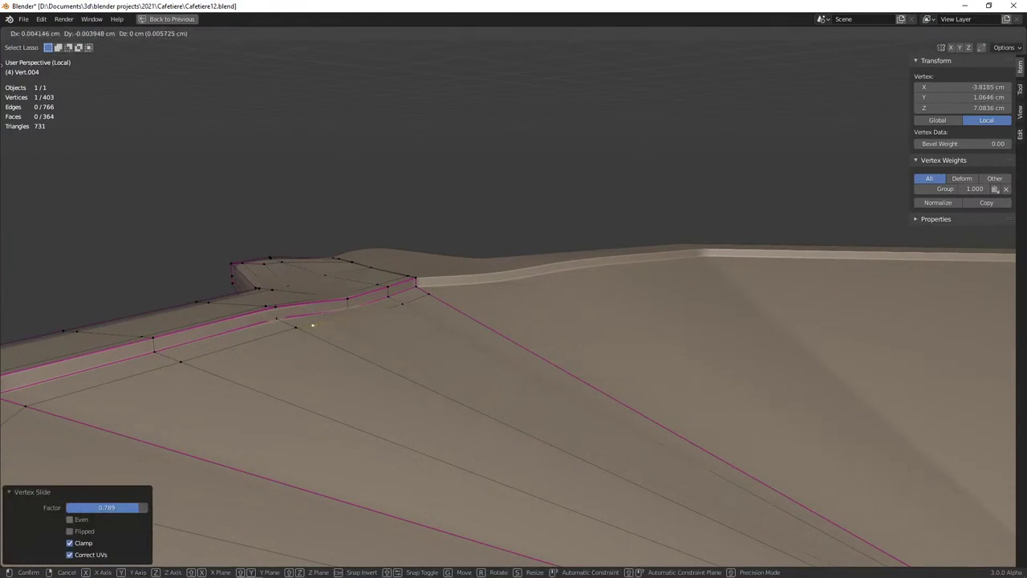
key("shift+v")
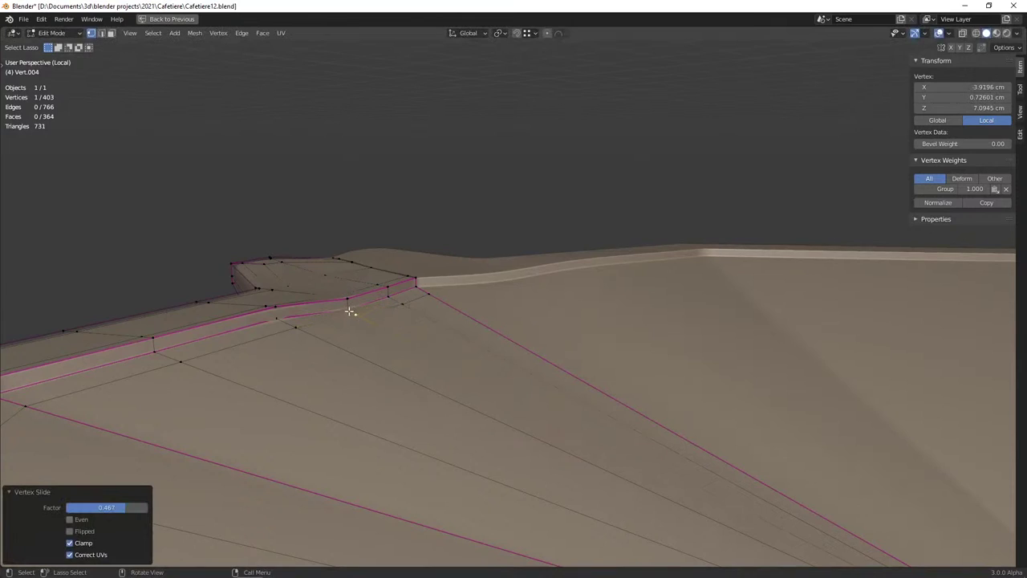
left_click(351, 313)
key("shift+v")
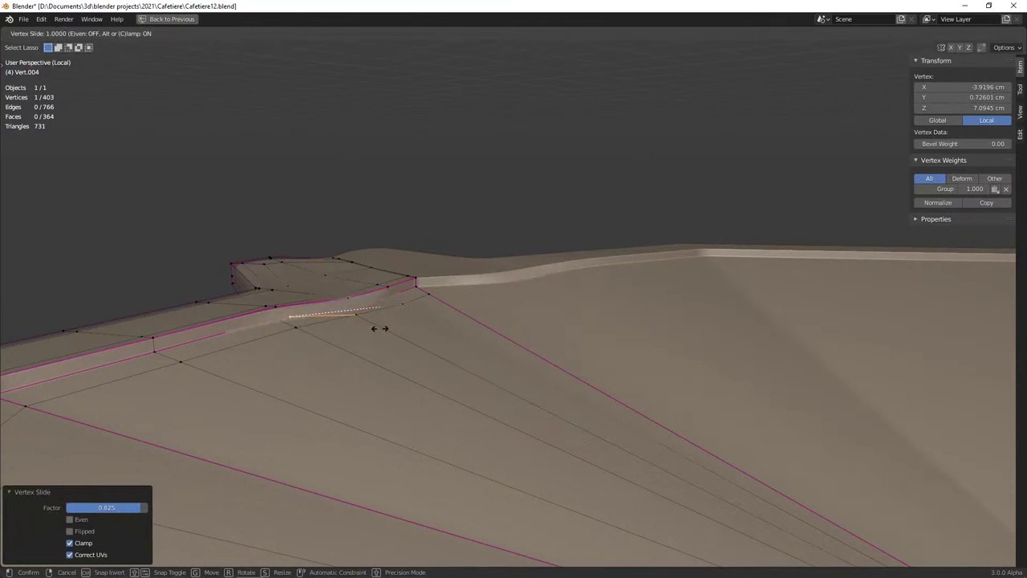
left_click(374, 312)
key("shift+v")
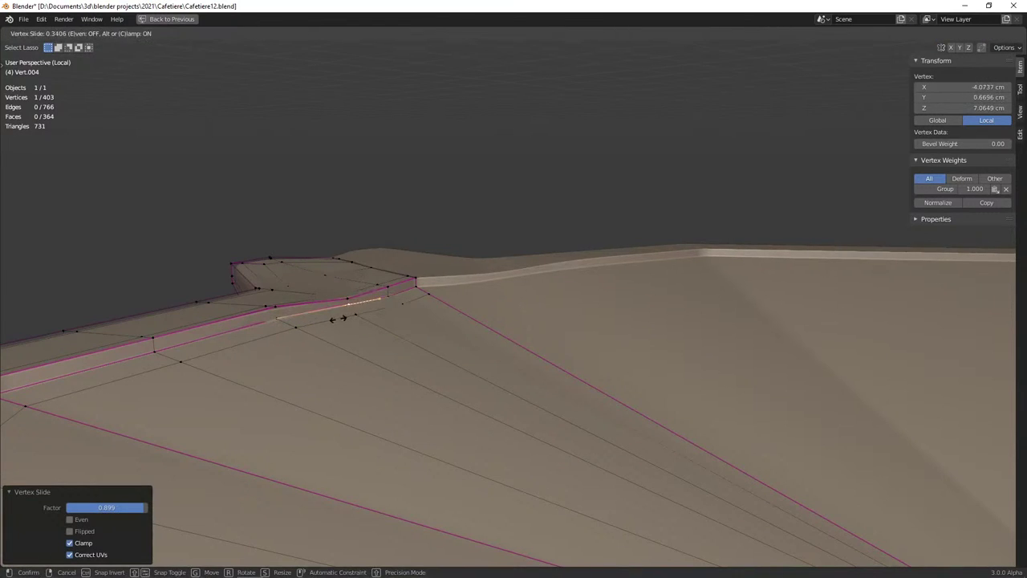
right_click(338, 320)
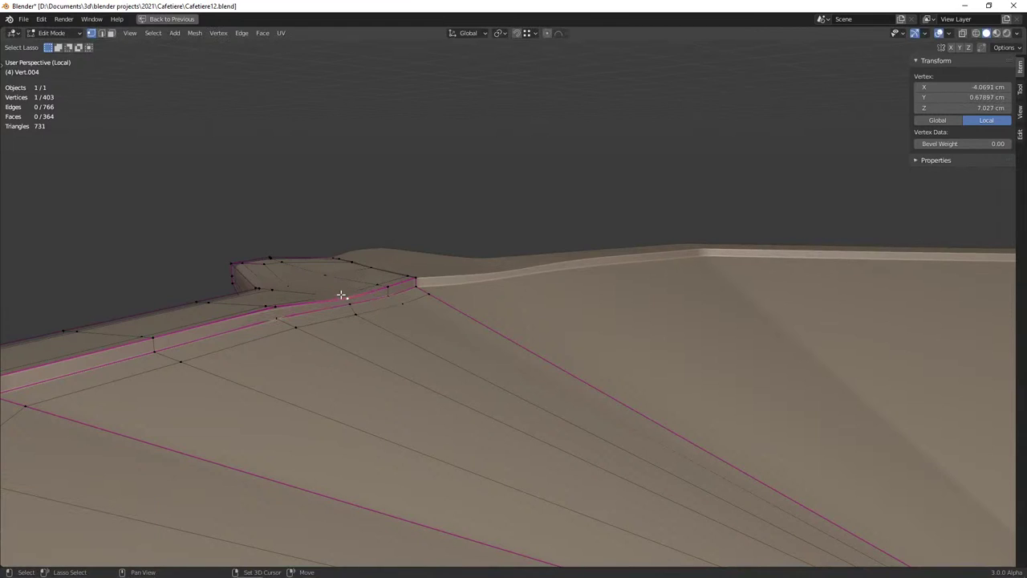
Lower the joint vertex and its neighbour about 0.021 cm, then preview the whole lid
left_click(341, 296, "shift")
middle_click_drag(341, 295, 395, 302)
key("g")
key("z")
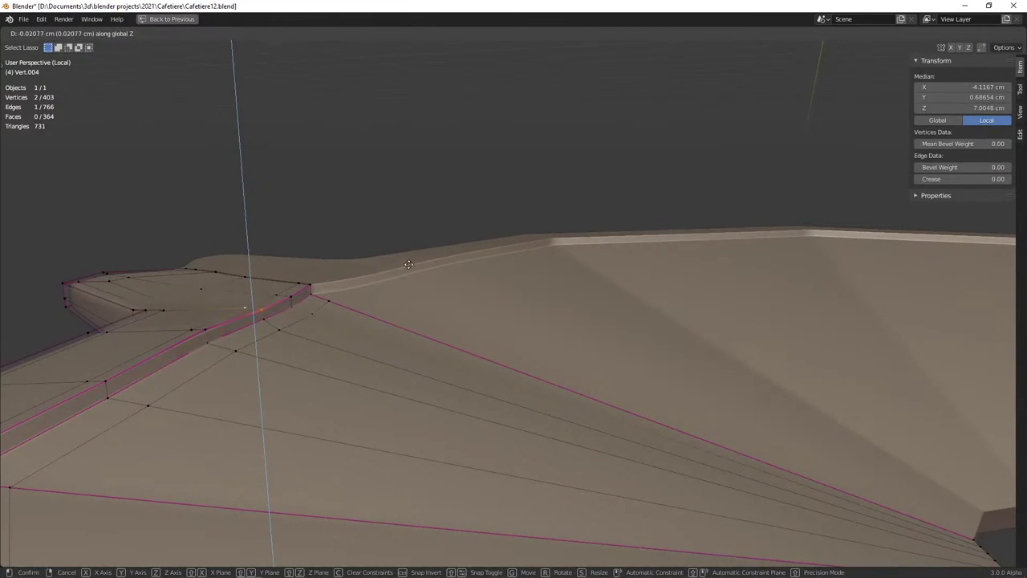
left_click(408, 264)
key("Tab")
mouse_move(413, 252)
middle_mouse_down()
mouse_move(390, 339)
mouse_move(422, 348)
mouse_move(410, 393)
middle_mouse_up()
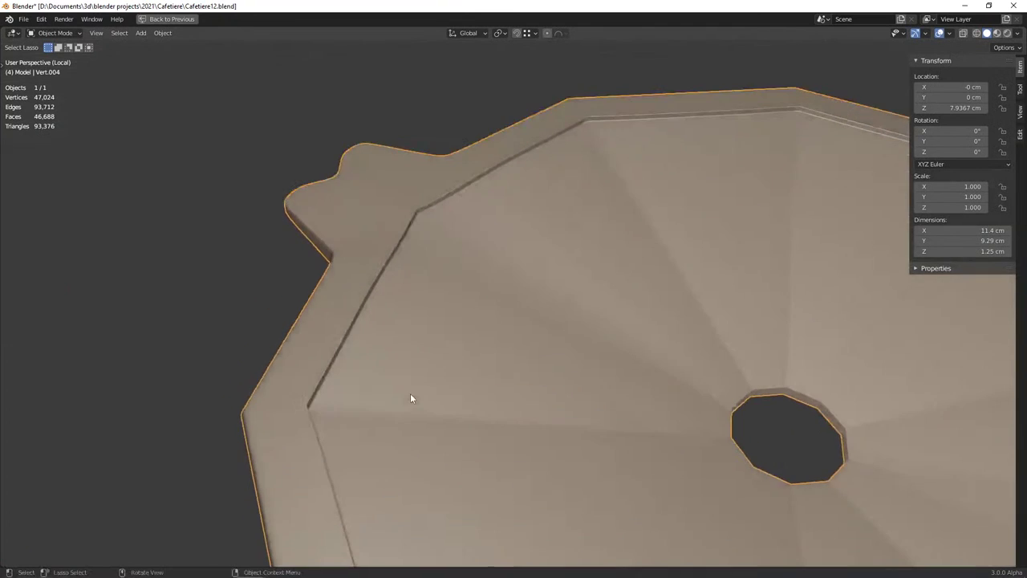
Inspect the lid's mesh from below, then save the file
scroll(411, 398, "down", 8)
mouse_move(477, 345)
middle_mouse_down()
mouse_move(454, 456)
mouse_move(486, 493)
mouse_move(582, 518)
mouse_move(470, 383)
mouse_move(506, 335)
mouse_move(506, 255)
mouse_move(613, 300)
mouse_move(669, 381)
mouse_move(634, 376)
mouse_move(634, 391)
mouse_move(591, 364)
mouse_move(486, 362)
middle_mouse_up()
key("Tab")
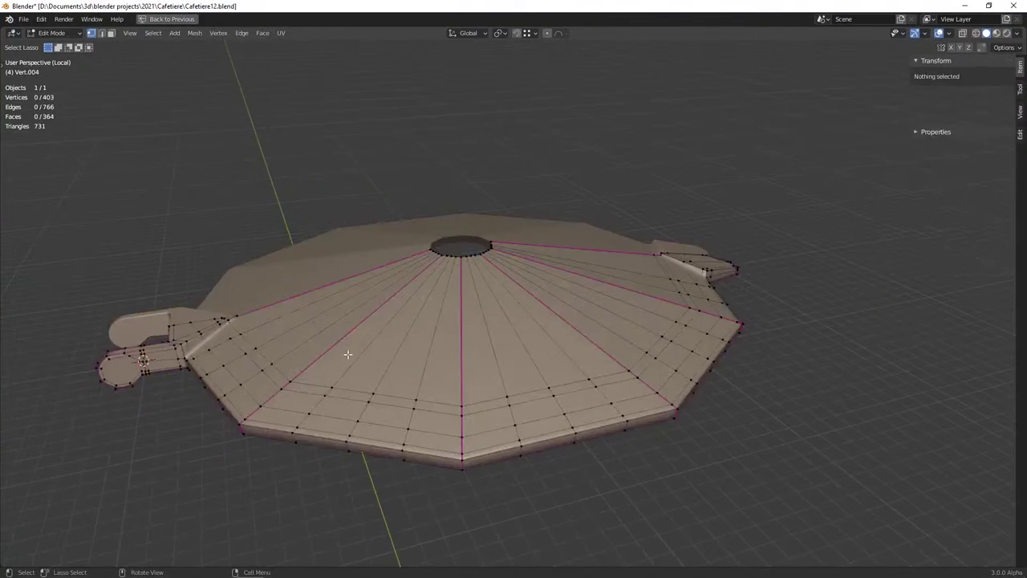
mouse_move(347, 354)
middle_mouse_down()
mouse_move(367, 367)
mouse_move(436, 348)
mouse_move(474, 259)
mouse_move(366, 233)
mouse_move(310, 257)
mouse_move(349, 262)
mouse_move(329, 284)
middle_mouse_up()
key("Tab")
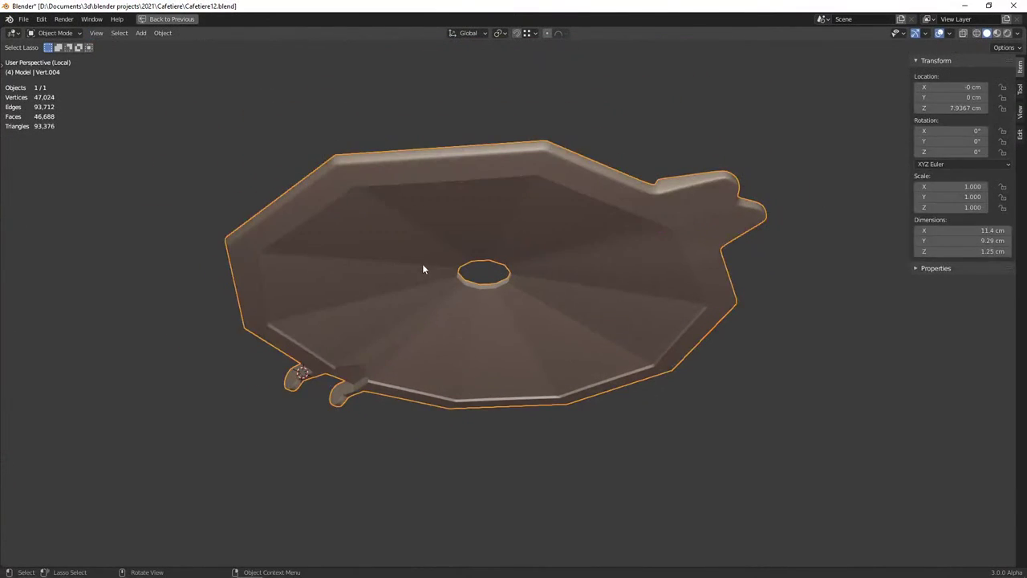
key("ctrl+s")
Deselect the lid, leave its isolated view and frame the whole pot
mouse_move(423, 269)
middle_mouse_down()
mouse_move(445, 331)
mouse_move(325, 356)
middle_mouse_up()
scroll(325, 357, "down", 4)
left_click(325, 357)
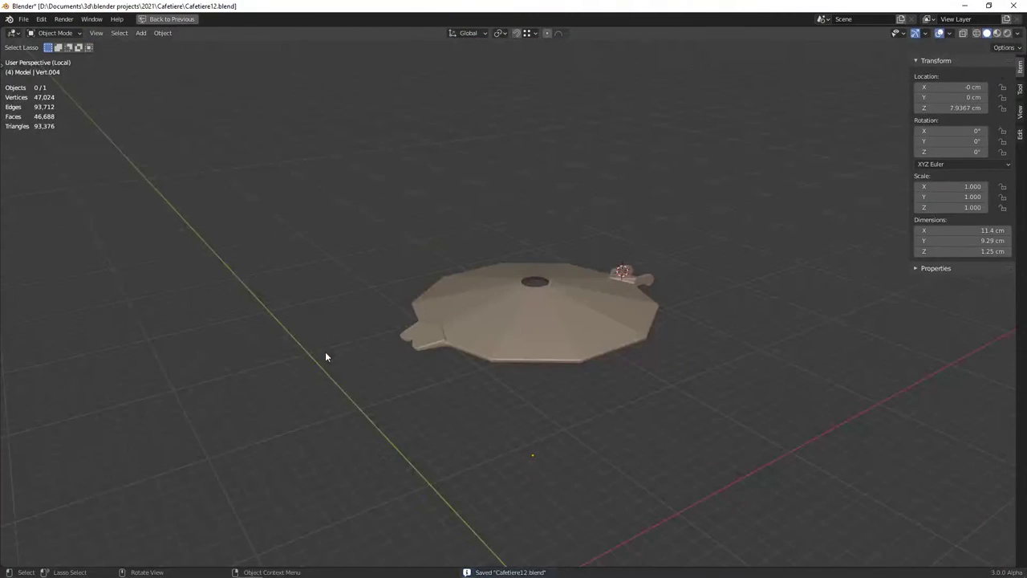
key("Home")
key("slash")
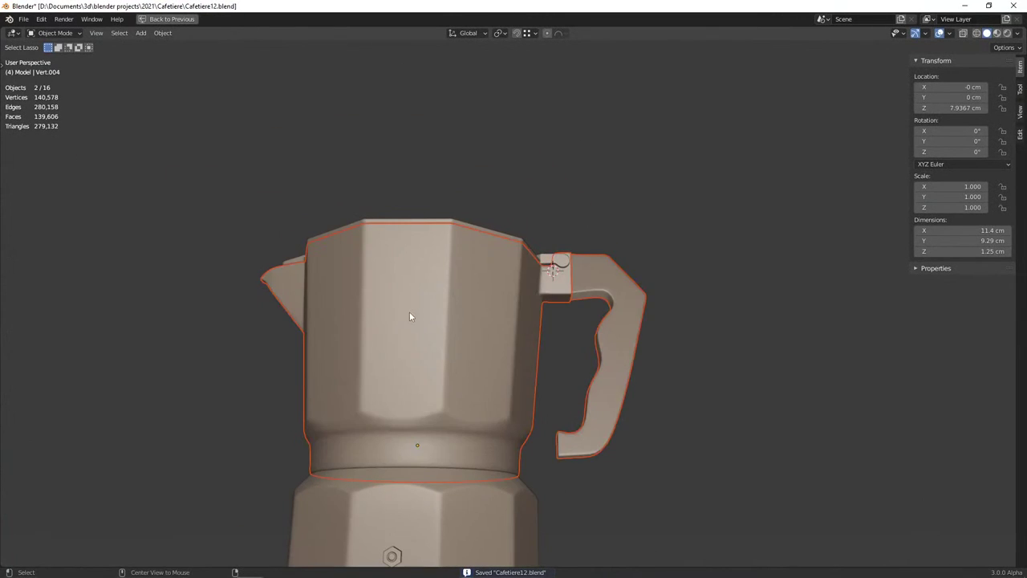
middle_click_drag(409, 316, 489, 280)
Select the lid rim part and inspect the hinge circle's vertices in Edit Mode
left_click(568, 286)
scroll(482, 363, "up", 4)
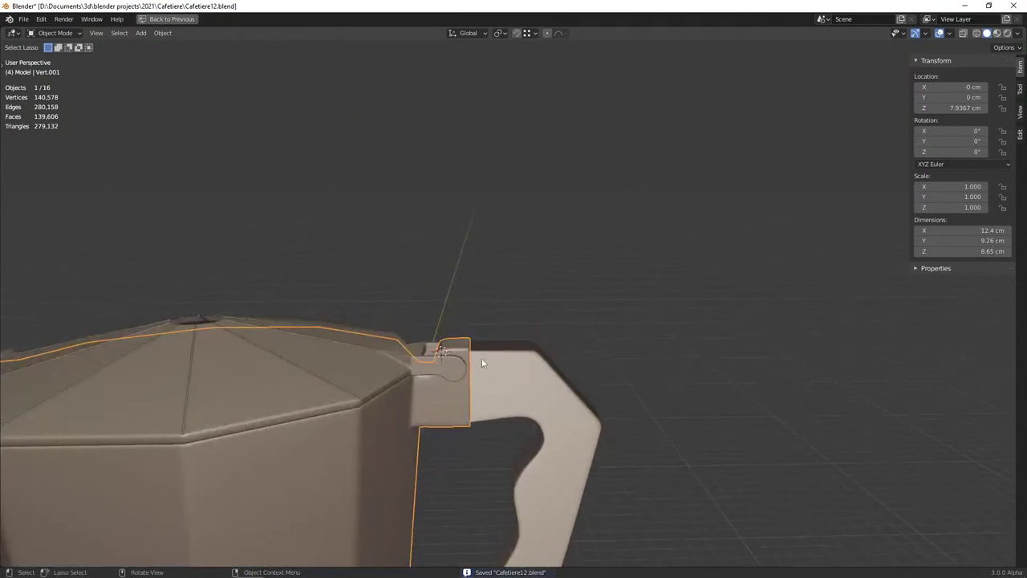
key("Tab")
middle_click_drag(453, 361, 291, 369)
scroll(539, 340, "up", 3)
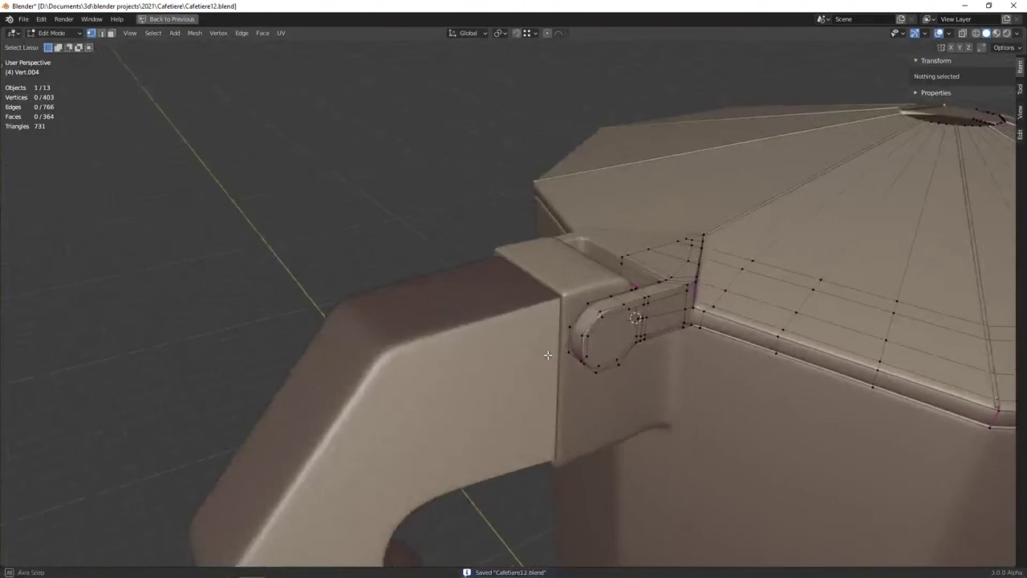
middle_click_drag(538, 339, 225, 321)
scroll(421, 364, "up", 2)
left_click(438, 359)
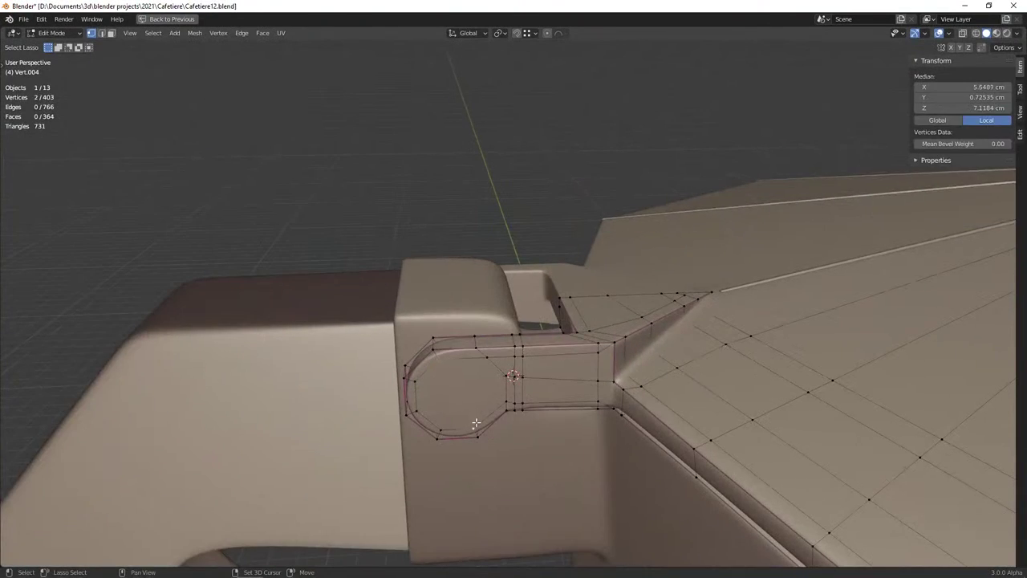
left_click(453, 398)
key("Tab")
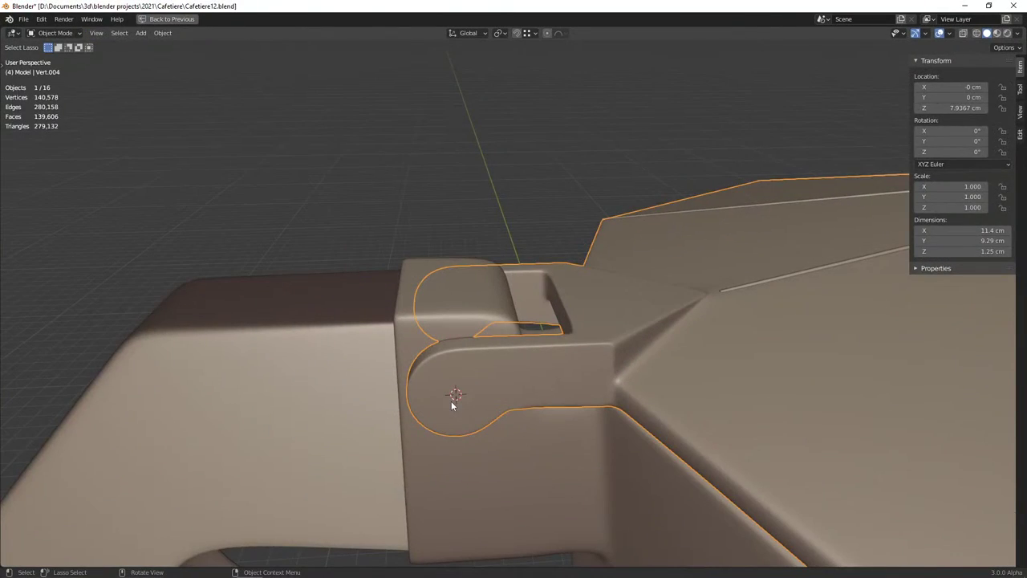
In front view, isolate the lid and set the pivot point to the 3D cursor
key("KP_1")
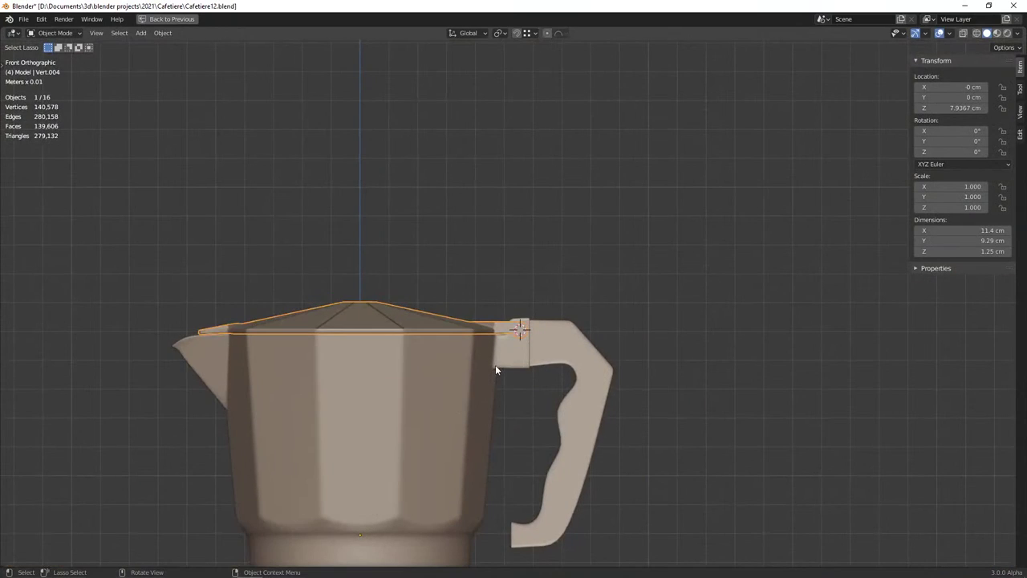
key("KP_Divide")
key("KP_Divide")
key("grave")
left_click(513, 407)
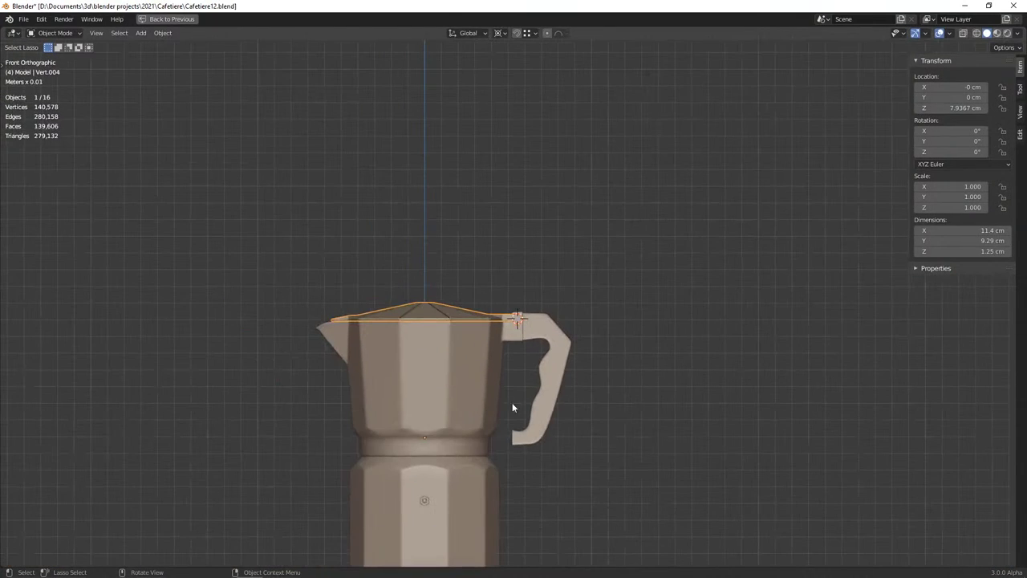
Swing the lid open about 123° around the hinge, then undo to close it
key("r")
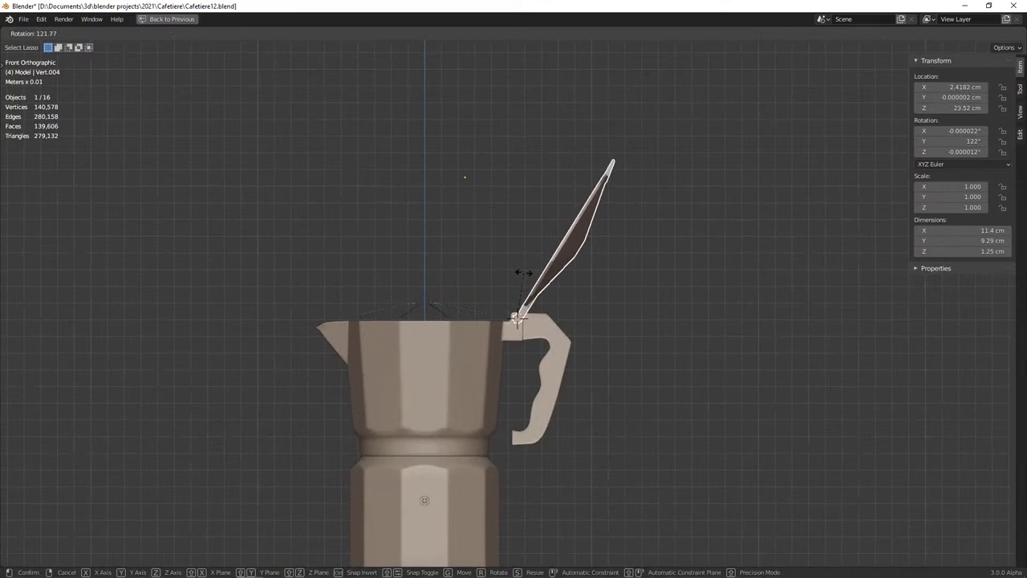
left_click(526, 277)
mouse_move(554, 360)
middle_mouse_down()
mouse_move(480, 410)
mouse_move(358, 406)
mouse_move(396, 433)
mouse_move(392, 426)
middle_mouse_up()
left_click(392, 425)
scroll(503, 406, "down", 3)
scroll(489, 428, "up", 5)
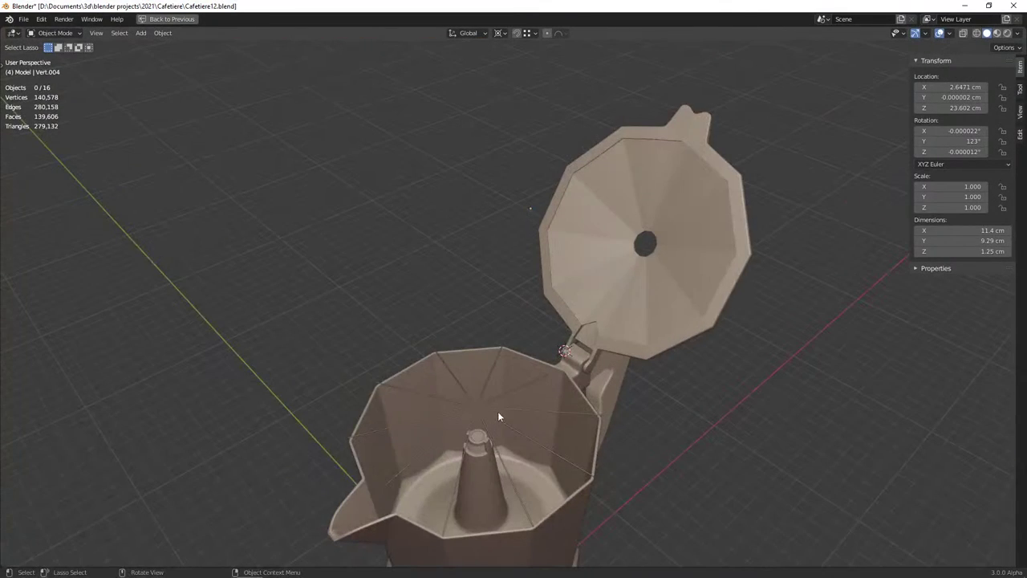
key("ctrl+z")
key("ctrl+z")
Swing the lid open to 132° from front view and orbit to check it
key("KP_3")
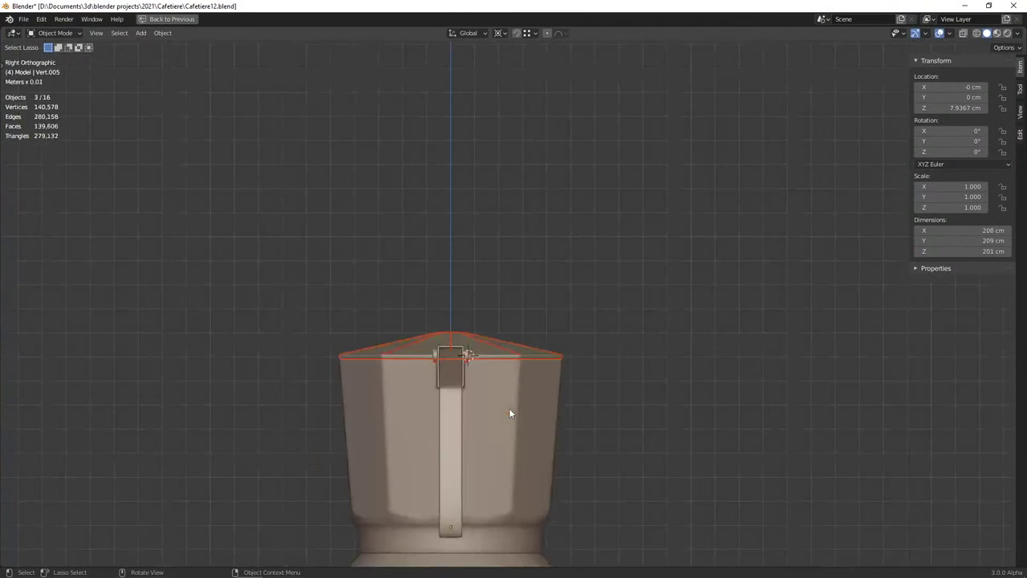
key("KP_1")
key("r")
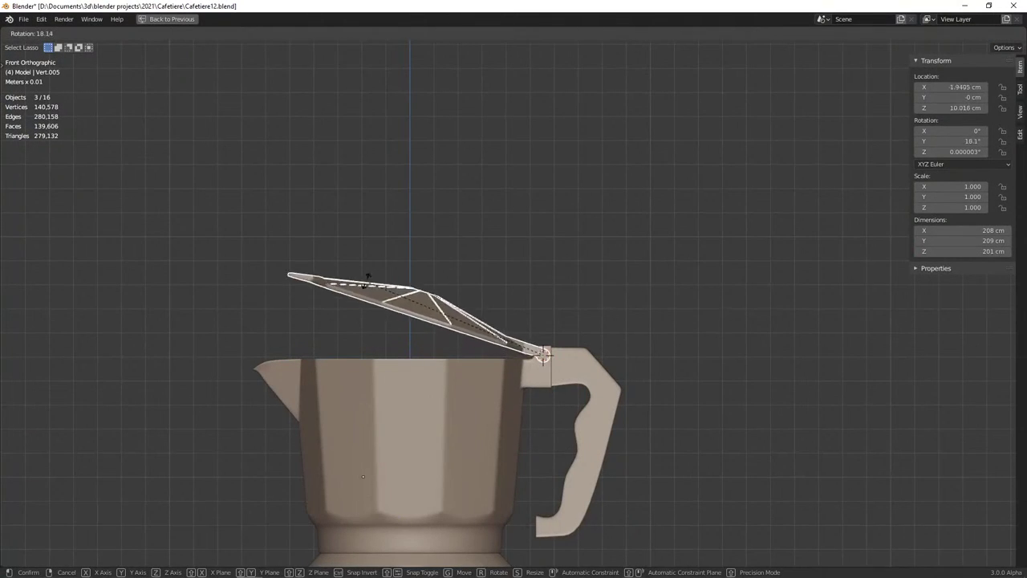
left_click(545, 293)
mouse_move(546, 294)
middle_mouse_down()
mouse_move(525, 329)
mouse_move(441, 380)
mouse_move(635, 379)
middle_mouse_up()
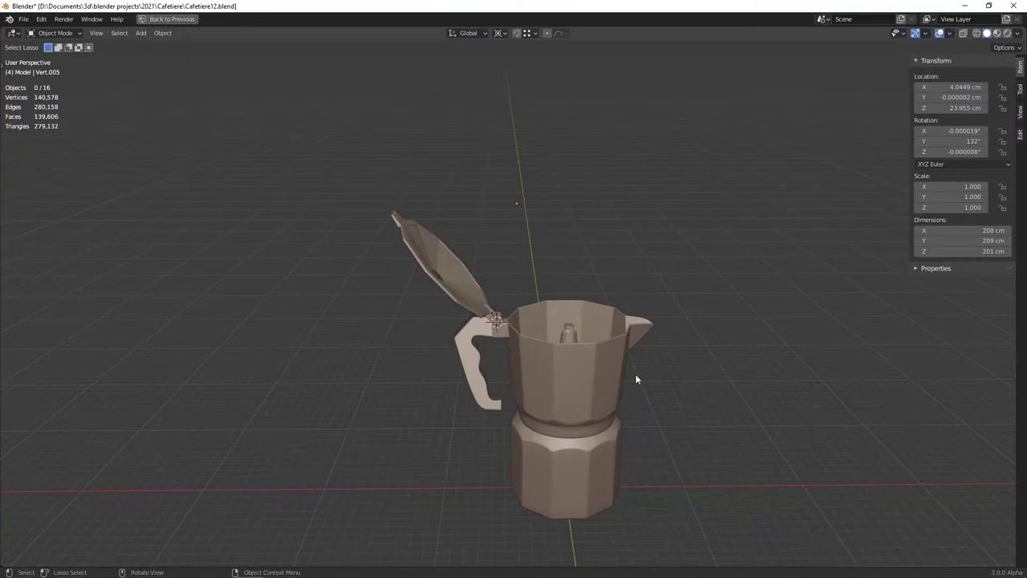
mouse_move(539, 399)
middle_mouse_down()
mouse_move(364, 404)
mouse_move(487, 355)
mouse_move(433, 365)
mouse_move(587, 375)
mouse_move(490, 358)
middle_mouse_up()
Try rotating the selected lid on the Y axis, cancelling so it stays closed
left_click(586, 376)
key("r")
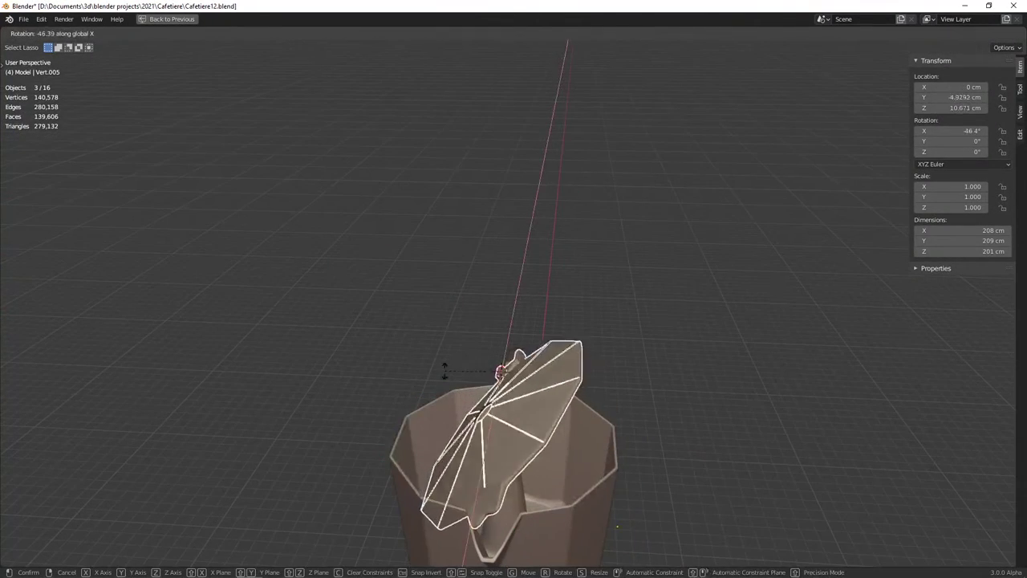
key("y")
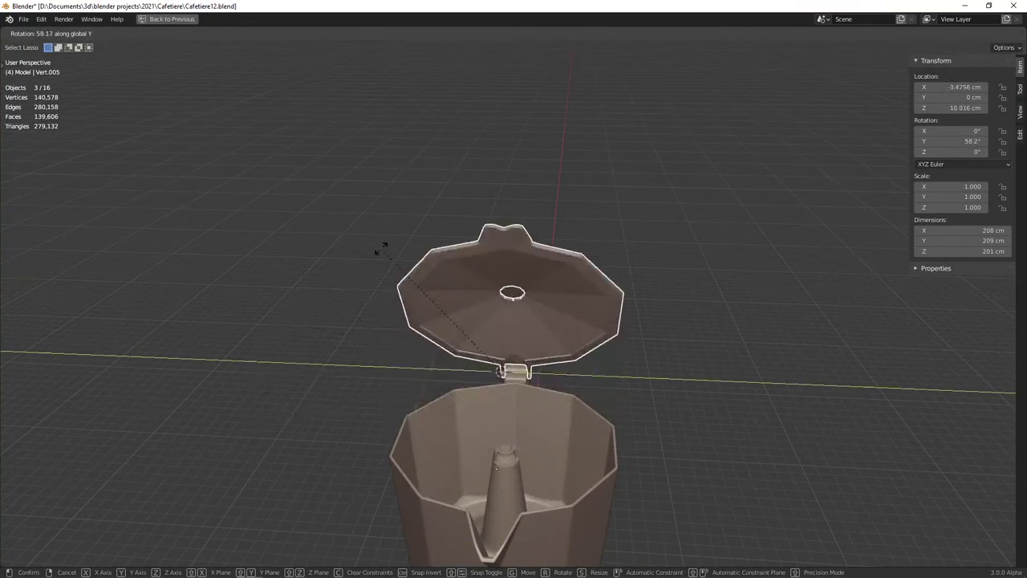
key("Escape")
key("r")
key("y")
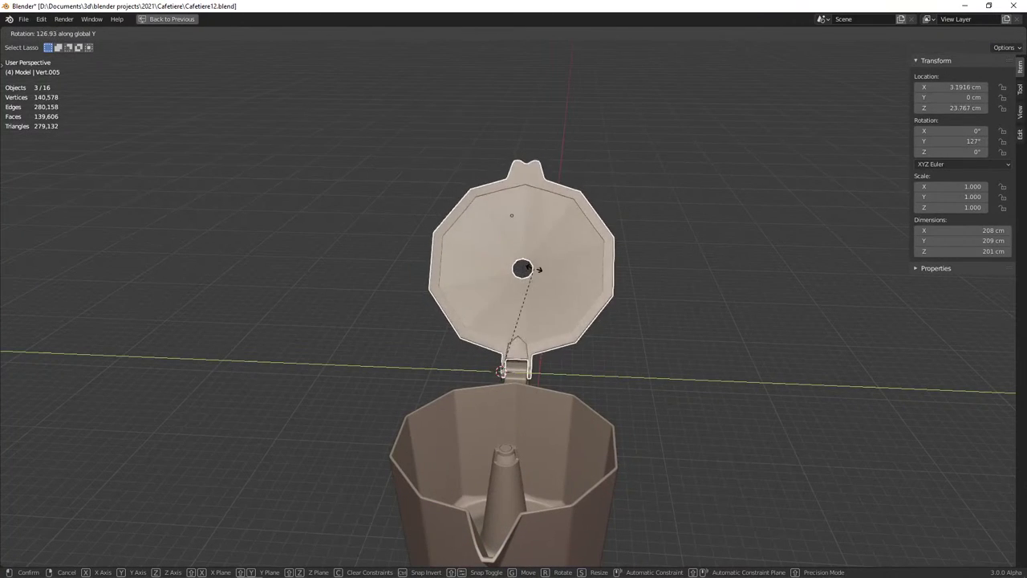
key("Escape")
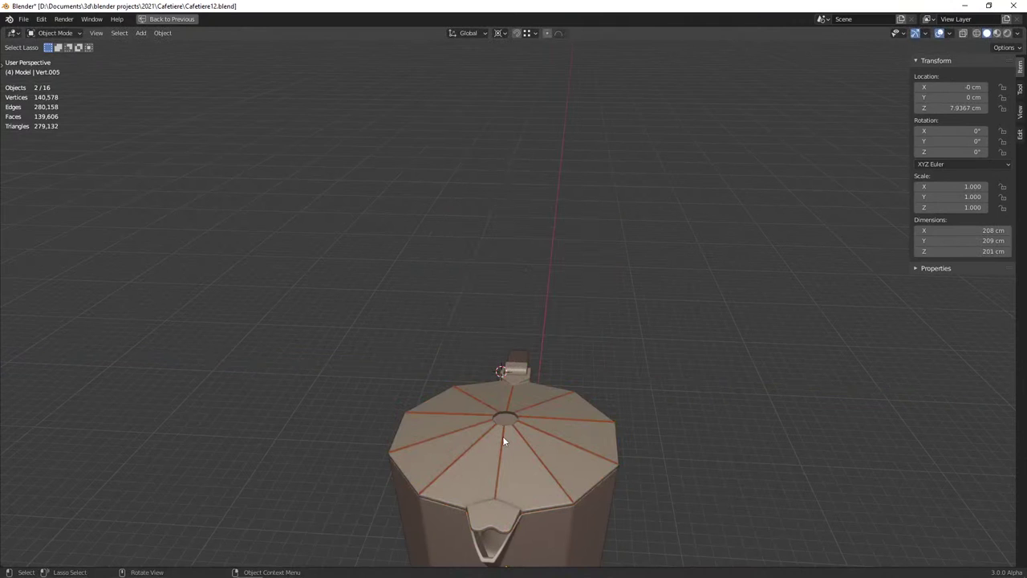
Zoom in on the hinge and examine Vert.001's mesh in Edit Mode
middle_click_drag(523, 448, 489, 431)
scroll(491, 435, "up", 5)
mouse_move(410, 493)
middle_mouse_down()
mouse_move(446, 380)
mouse_move(463, 378)
middle_mouse_up()
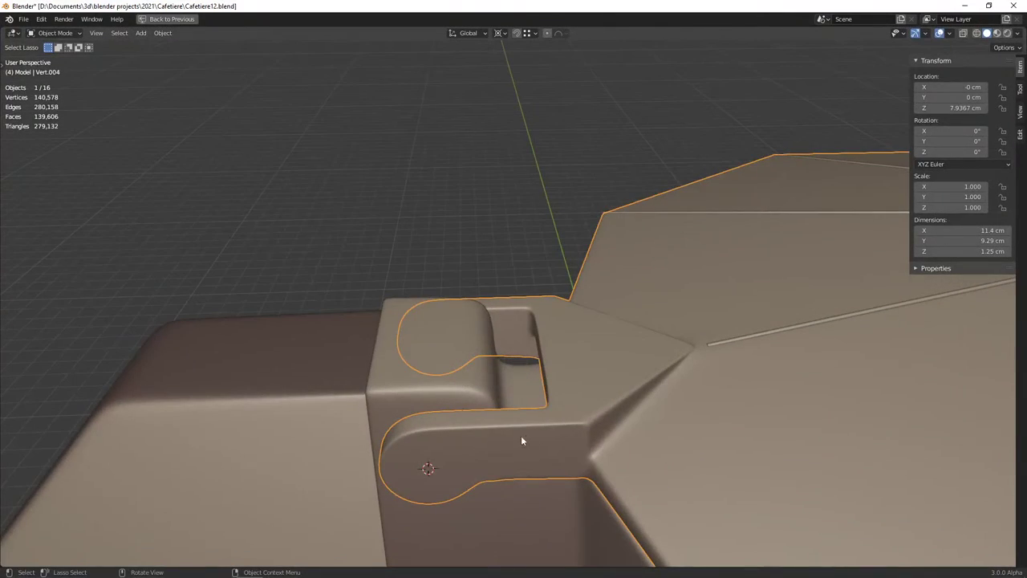
middle_click_drag(521, 440, 558, 422)
middle_click_drag(624, 426, 558, 426)
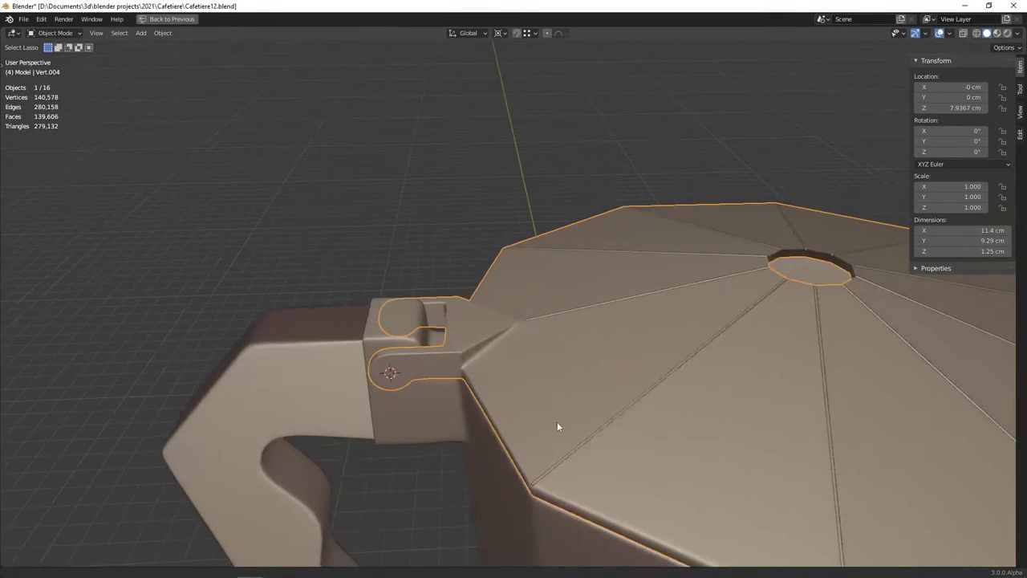
left_click(449, 377)
key("Tab")
middle_click_drag(449, 377, 427, 372)
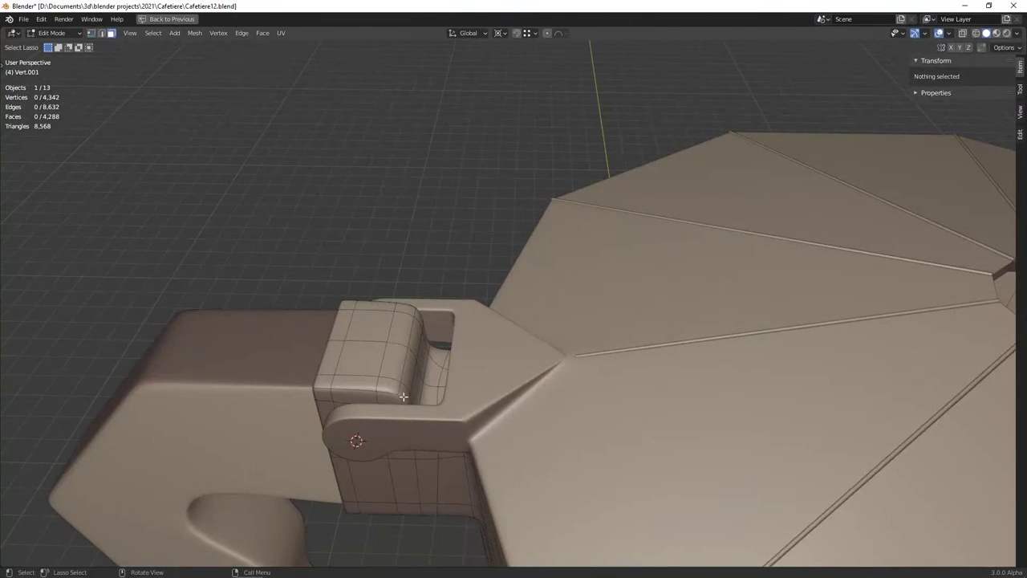
key("Tab")
mouse_move(403, 403)
middle_mouse_down()
mouse_move(422, 382)
mouse_move(524, 435)
mouse_move(539, 455)
mouse_move(525, 390)
mouse_move(488, 378)
mouse_move(503, 409)
mouse_move(533, 402)
mouse_move(502, 378)
mouse_move(525, 412)
mouse_move(504, 426)
middle_mouse_up()
scroll(422, 382, "down", 5)
scroll(416, 377, "down", 3)
View the whole pot from above and save Cafetiere12.blend
key("alt+a")
key("ctrl+s")
scroll(484, 415, "down", 5)
scroll(525, 412, "up", 3)
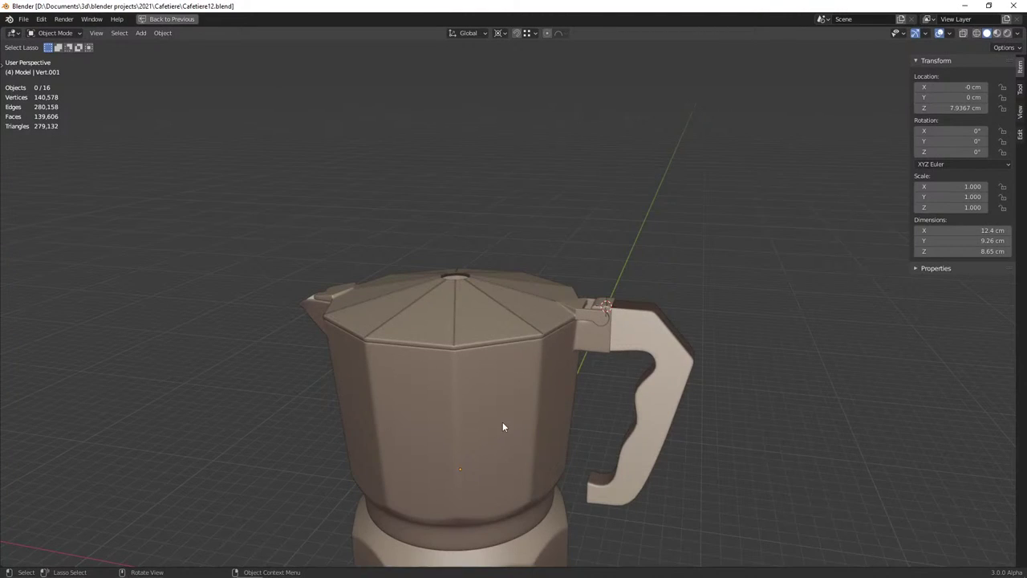
Isolate the lid in local view and start editing its vertices
middle_click_drag(432, 360, 425, 352)
left_click(425, 351)
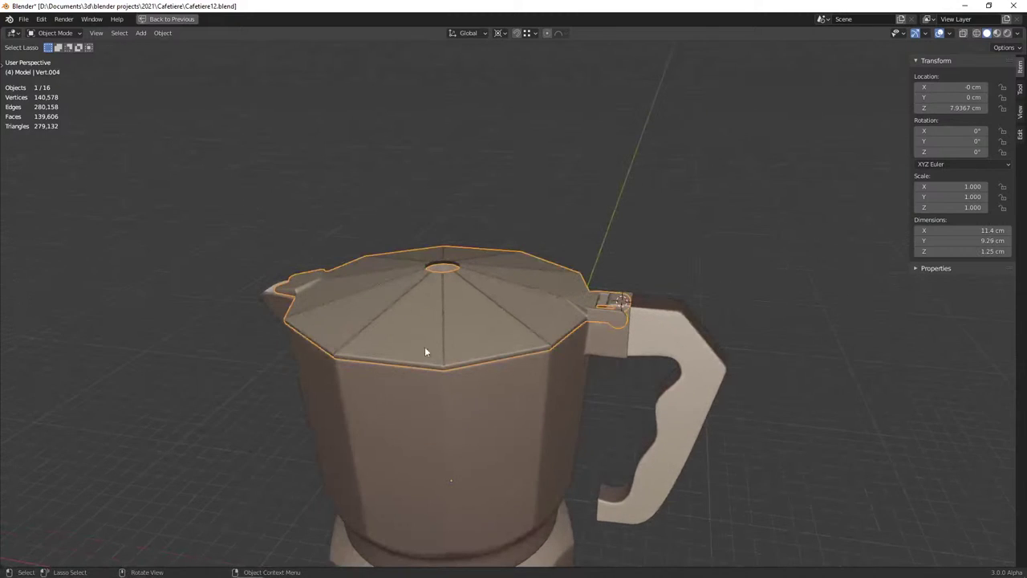
key("KP_Divide")
scroll(397, 369, "down", 2)
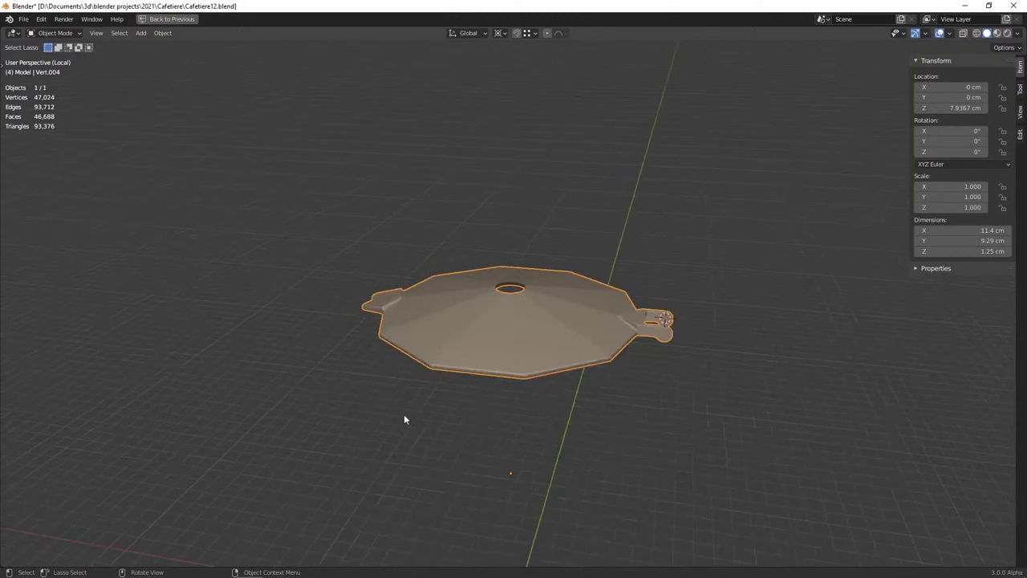
key("Tab")
middle_click_drag(406, 416, 425, 264)
scroll(425, 264, "up", 3)
middle_click_drag(454, 300, 328, 391)
key("1")
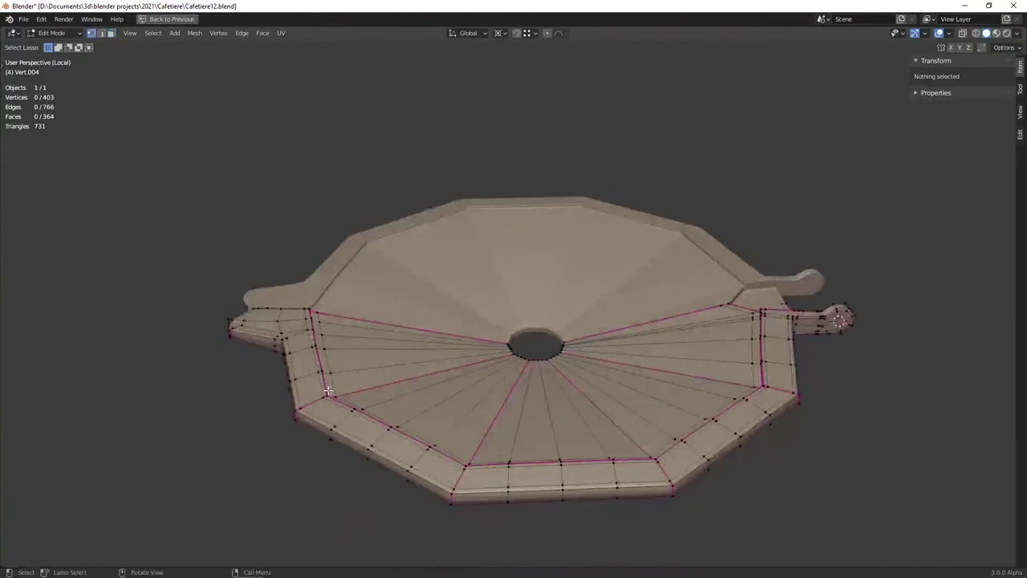
Add a centred loop cut around the lid rim and select it
key("ctrl+r")
key("2")
left_click(332, 404, "alt")
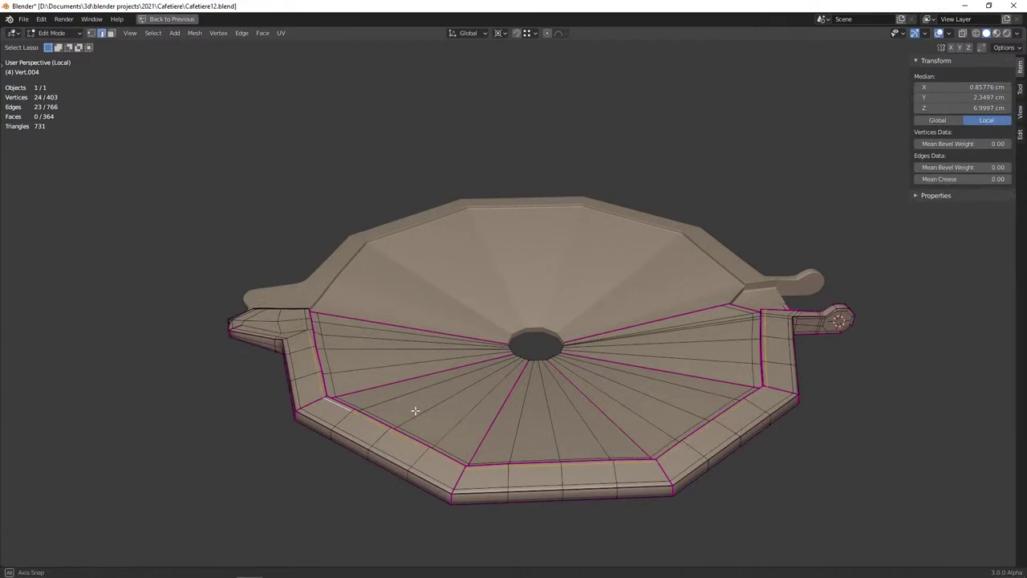
mouse_move(415, 410)
middle_mouse_down()
mouse_move(404, 422)
mouse_move(417, 429)
middle_mouse_up()
key("ctrl+r")
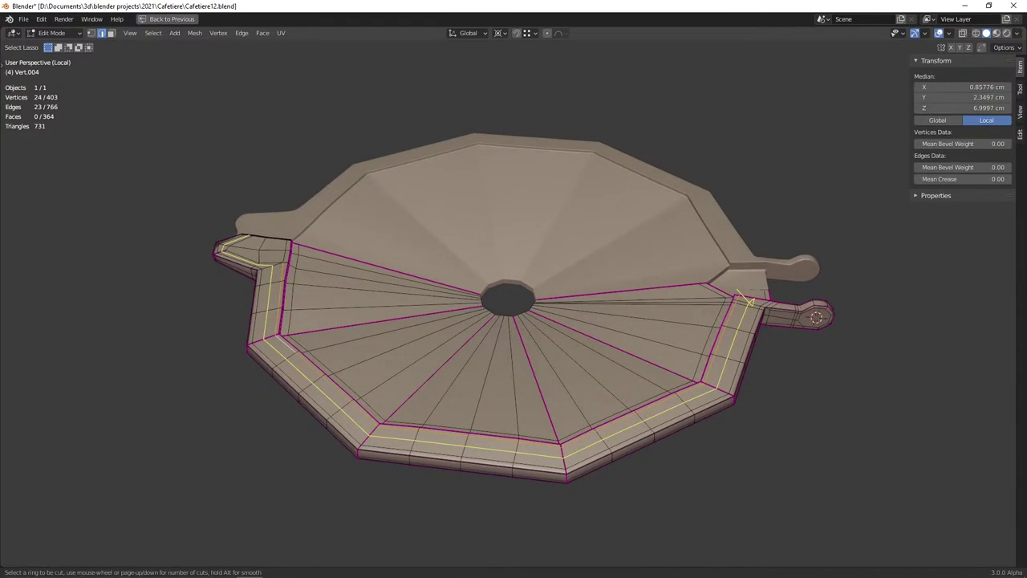
left_click(563, 455)
right_click(563, 455)
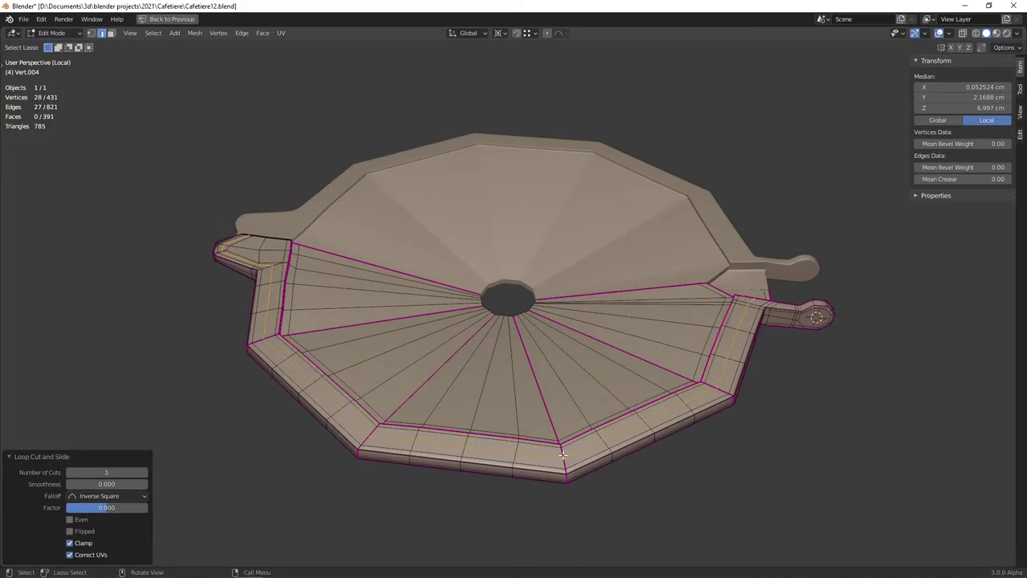
right_click(562, 454)
left_click(562, 454)
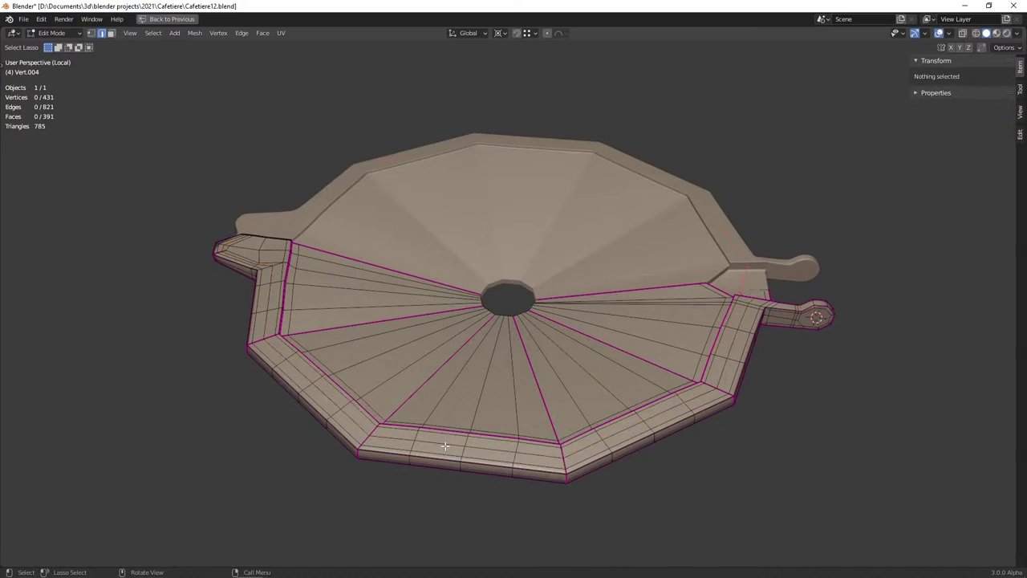
Separate the rim loop into its own object, Vert.007, and edit its points
key("ctrl+x")
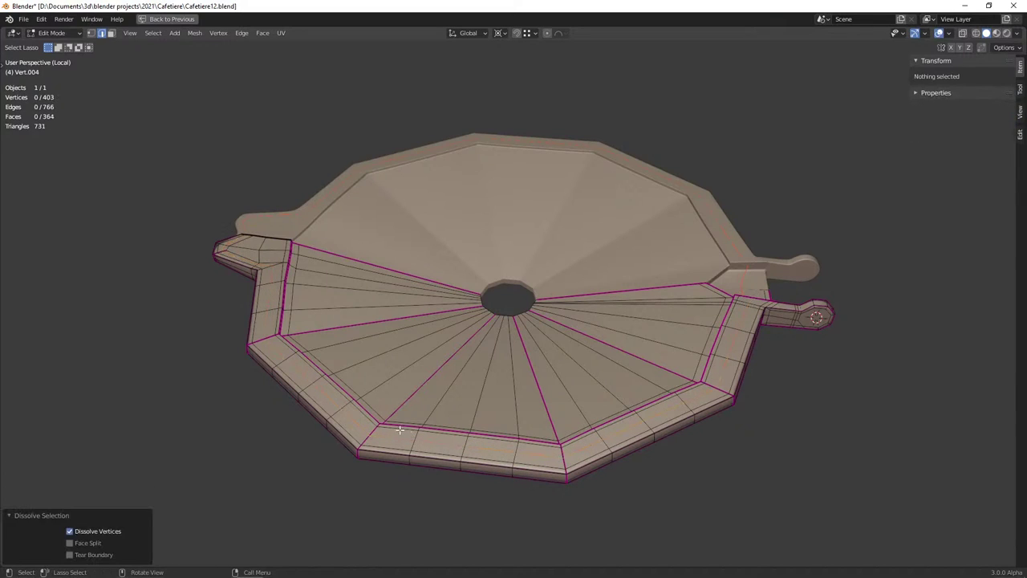
mouse_move(400, 431)
middle_mouse_down()
mouse_move(404, 438)
mouse_move(374, 424)
middle_mouse_up()
key("Tab")
left_click(404, 438)
key("Tab")
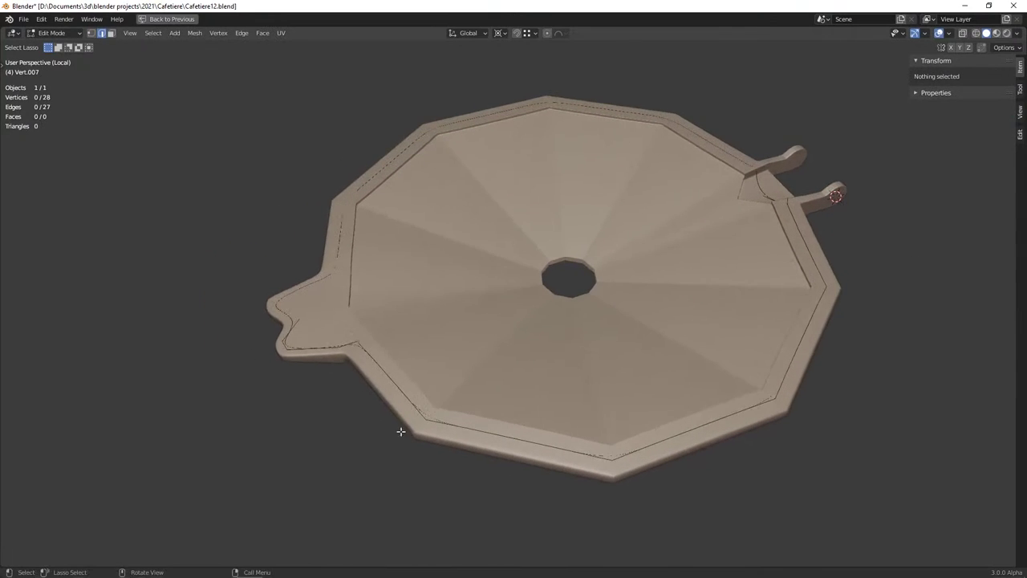
Delete the rim loop's points on the left tab and at the hinge legs
left_click(374, 423)
left_click(346, 394)
key("1")
left_click_drag(292, 371, 223, 305)
key("x")
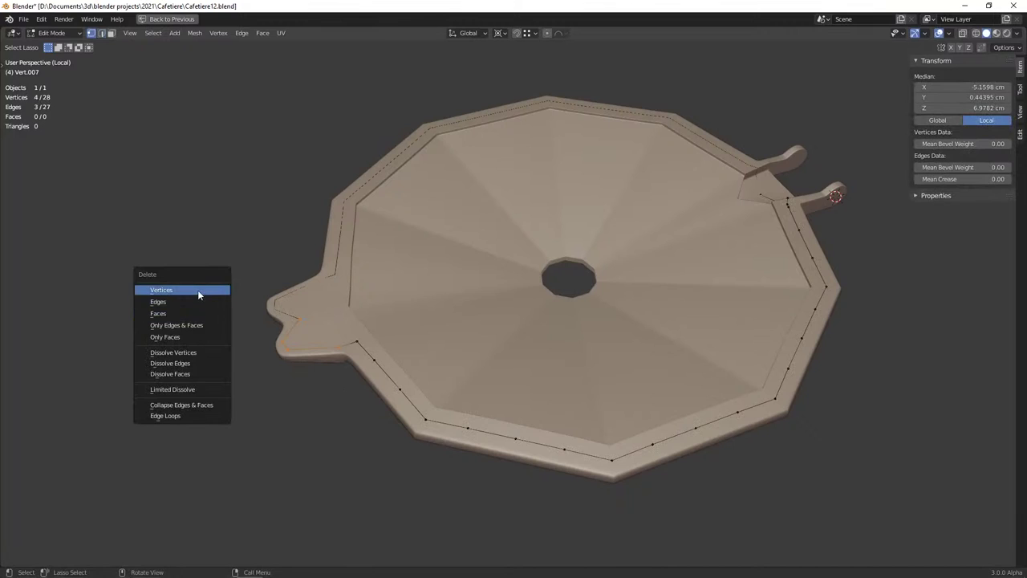
left_click(198, 292)
mouse_move(569, 328)
middle_mouse_down()
mouse_move(469, 344)
mouse_move(479, 313)
middle_mouse_up()
key("shift+z")
left_click_drag(594, 356, 513, 277)
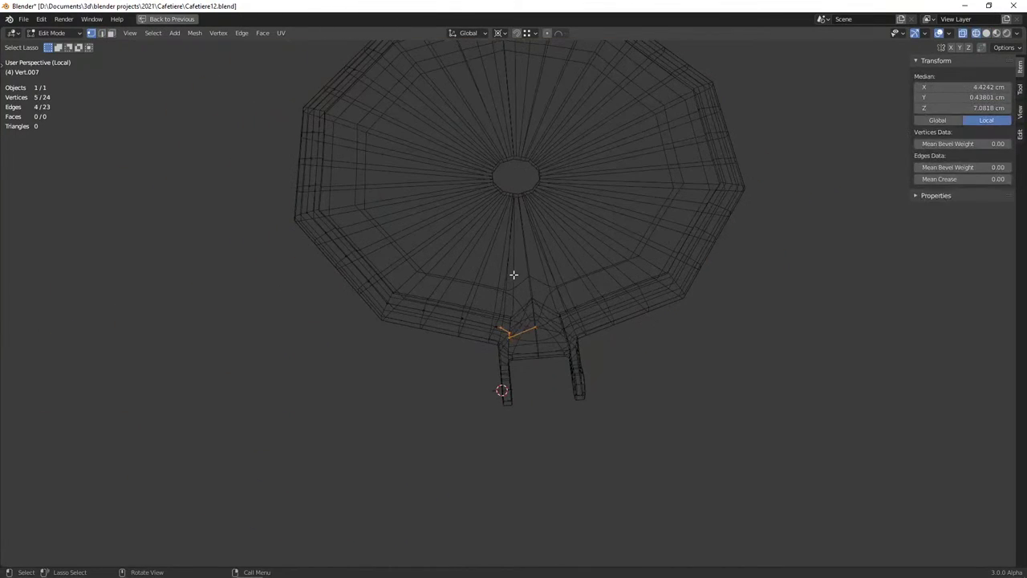
key("x")
left_click(504, 284)
key("Tab")
key("shift+z")
Dissolve three points on the loop's left side and single points front-right and right
mouse_move(504, 284)
middle_mouse_down()
mouse_move(416, 326)
mouse_move(525, 312)
middle_mouse_up()
middle_click_drag(460, 350, 512, 356, "shift")
middle_click_drag(366, 434, 321, 455)
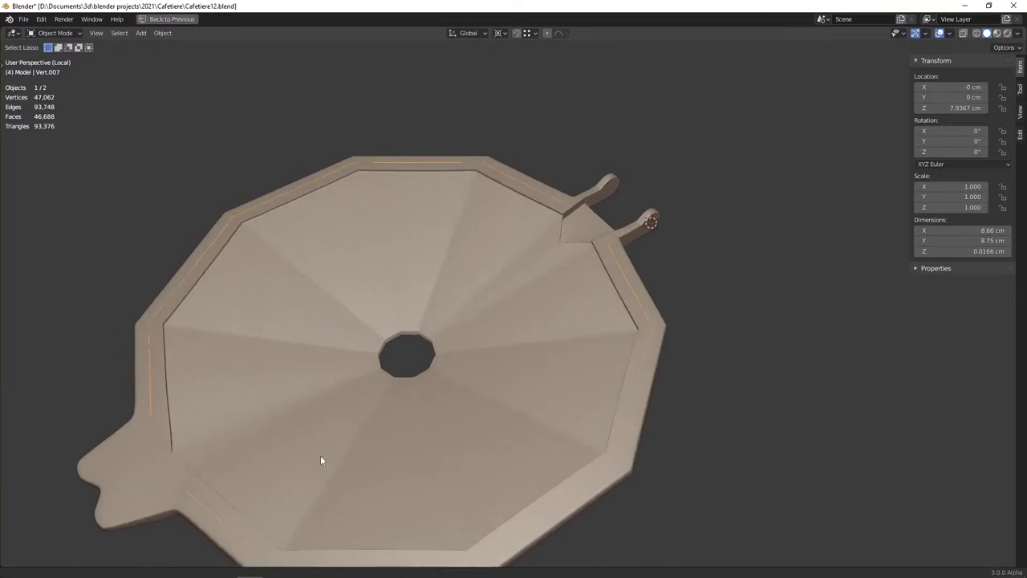
key("Tab")
scroll(309, 353, "up", 2)
left_click(302, 357)
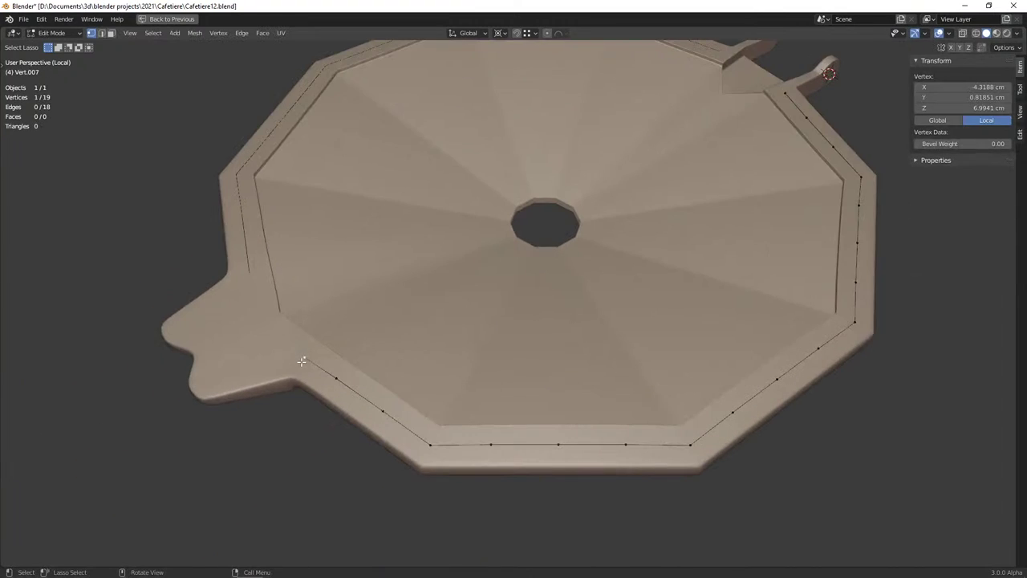
mouse_move(303, 357)
middle_mouse_down()
mouse_move(327, 376)
mouse_move(305, 349)
middle_mouse_up()
left_click(305, 349)
middle_click_drag(414, 335, 406, 381)
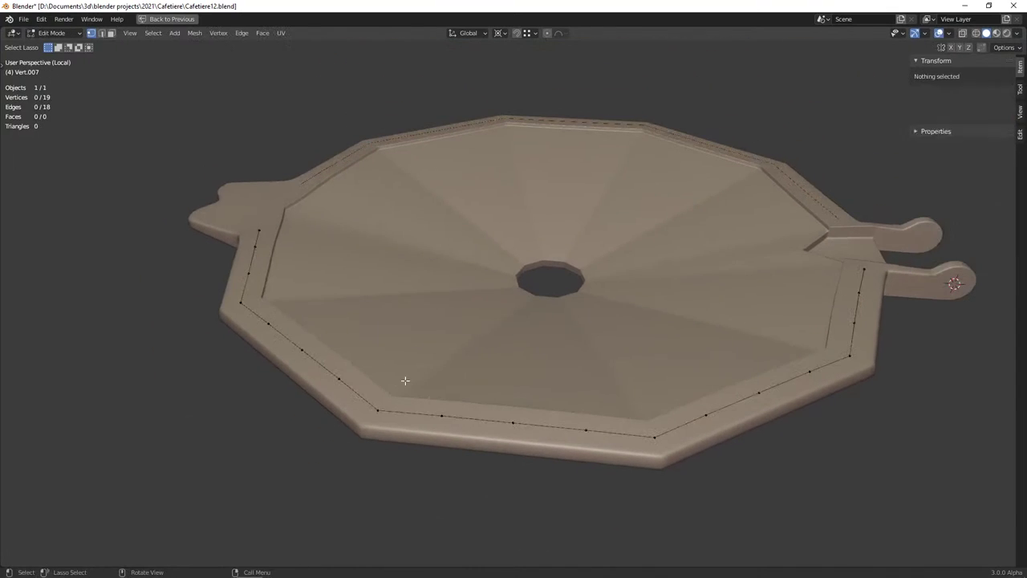
left_click_drag(251, 251, 255, 277)
key("ctrl+x")
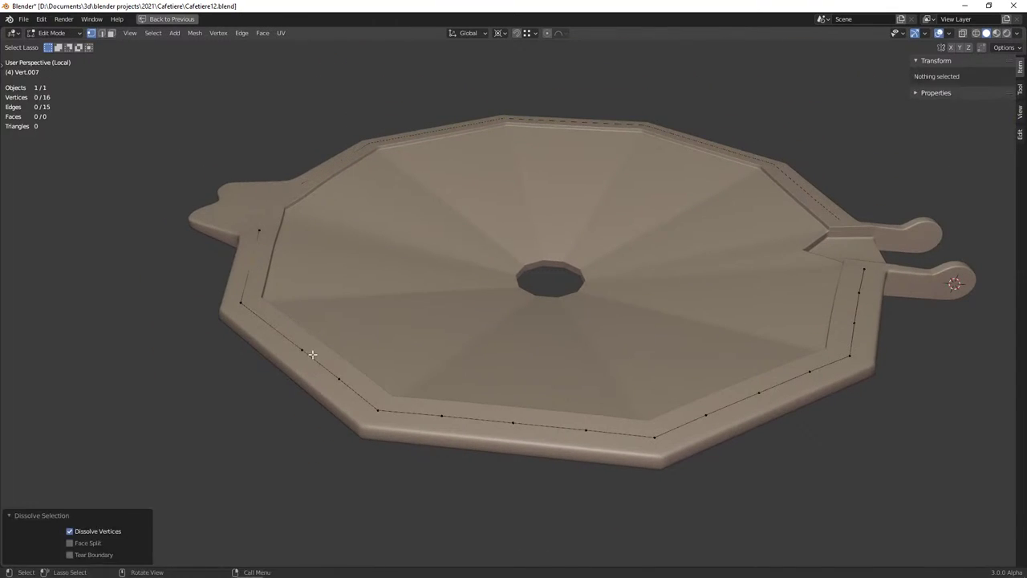
left_click(706, 415)
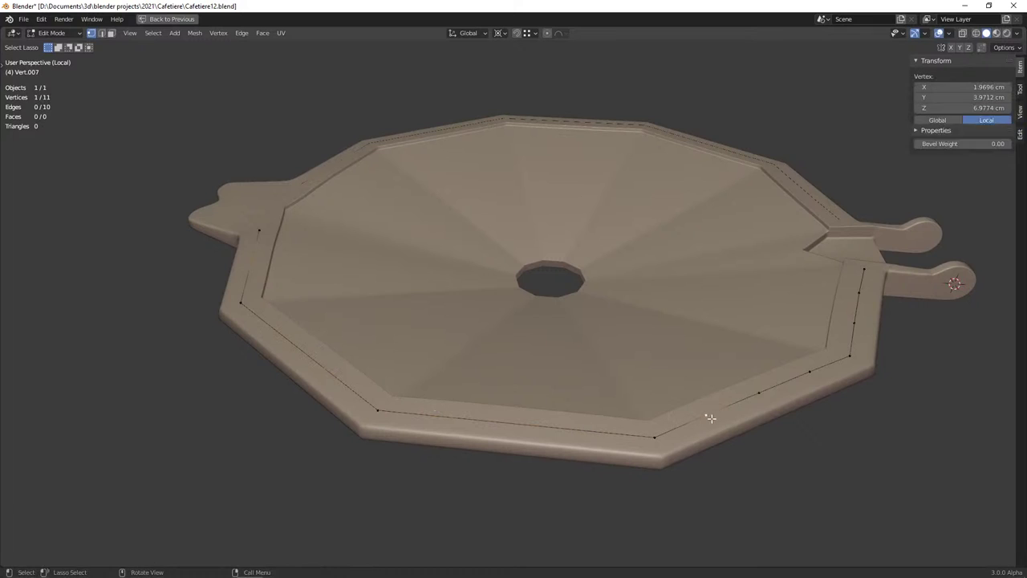
key("ctrl+x")
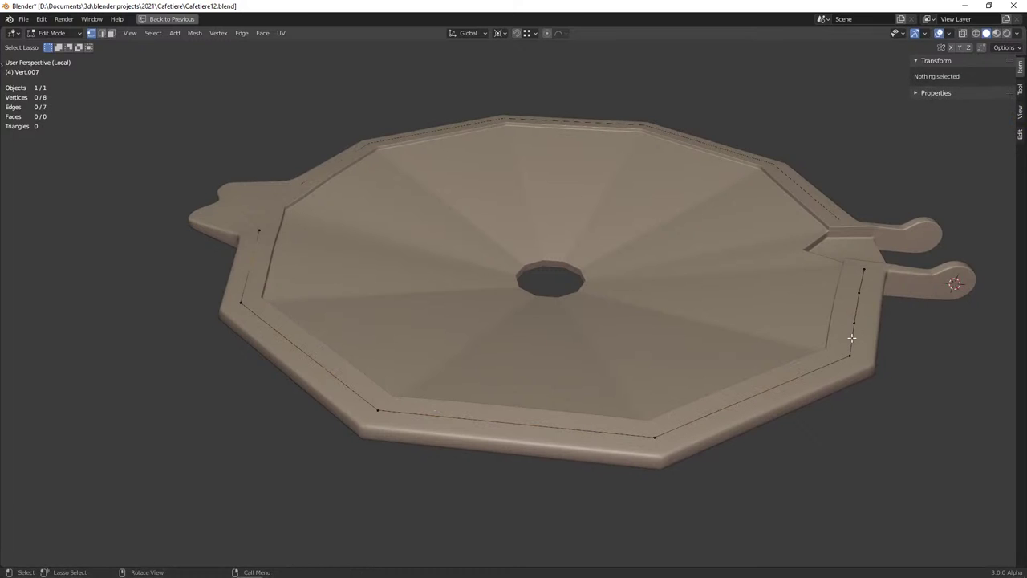
left_click(854, 321)
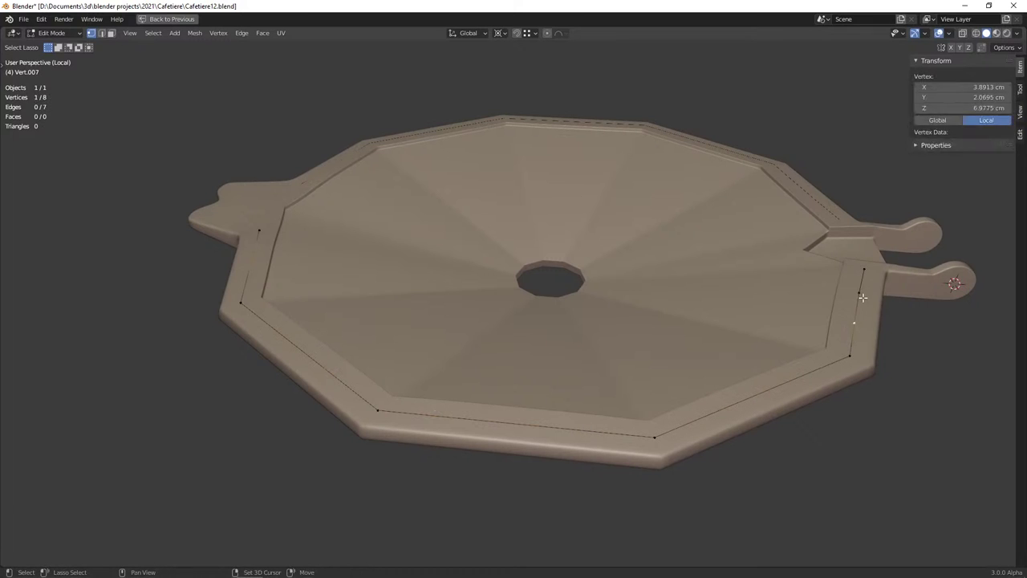
key("ctrl+x")
mouse_move(747, 362)
middle_mouse_down()
mouse_move(565, 374)
mouse_move(532, 391)
mouse_move(488, 378)
middle_mouse_up()
Shrink the rim loop to 0.988 with its height locked (Shift+Z)
key("Tab")
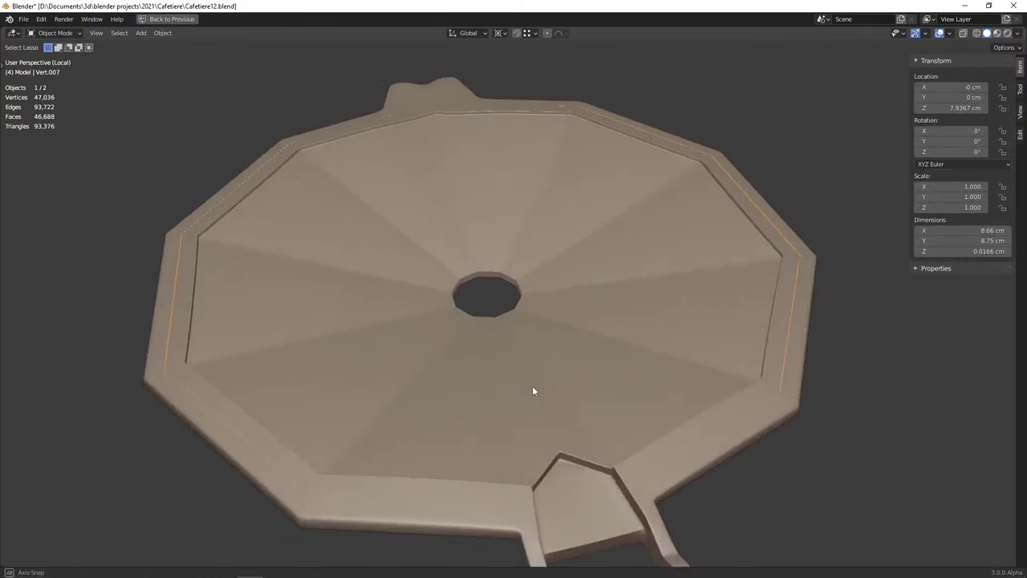
key("Tab")
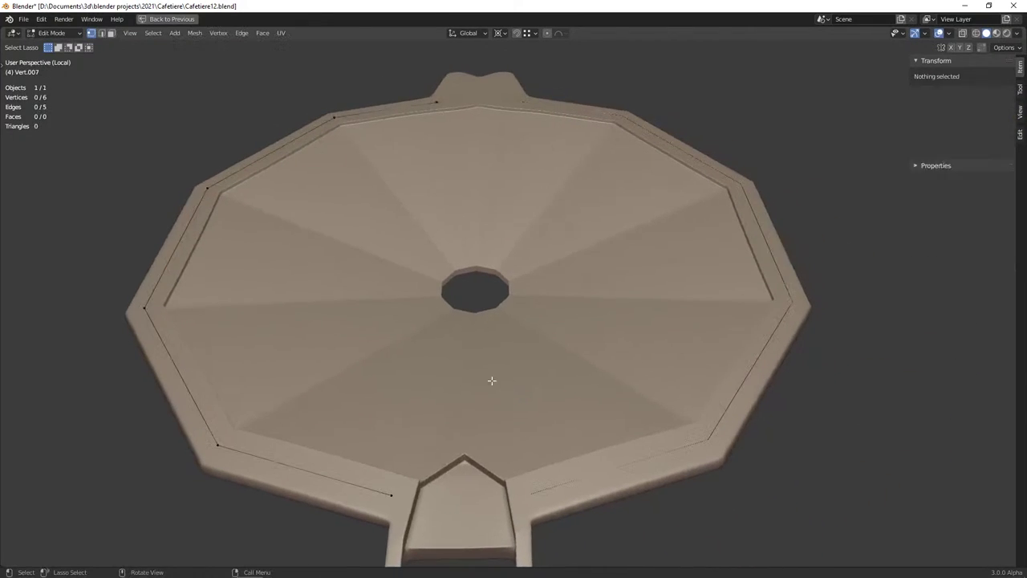
key("s")
key("Escape")
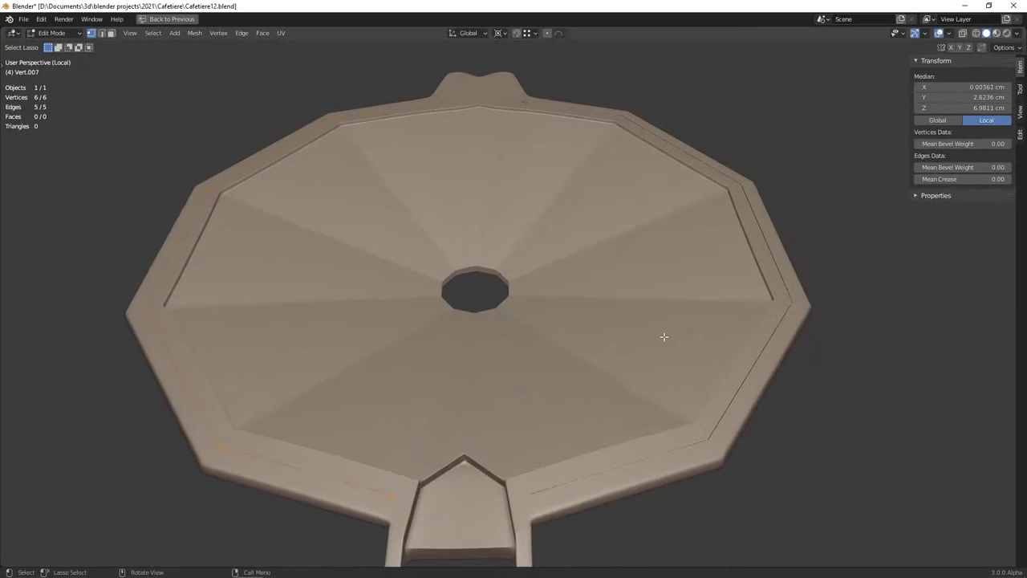
key("ctrl+z")
key("ctrl+z")
key("ctrl+z")
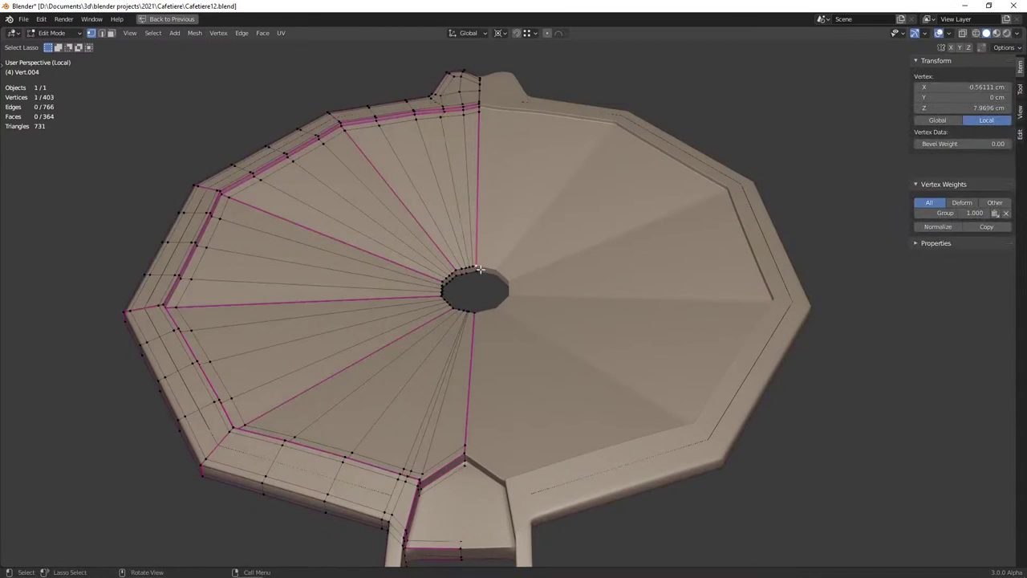
key("ctrl+z")
key("ctrl+z")
key("ctrl+z")
key("ctrl+shift+z")
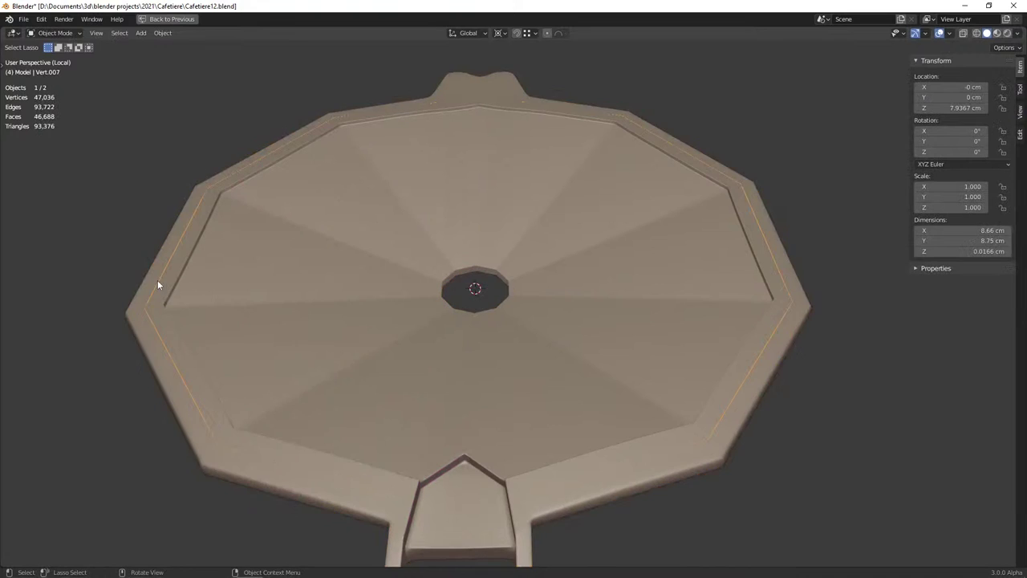
key("ctrl+shift+z")
key("s")
key("shift+z")
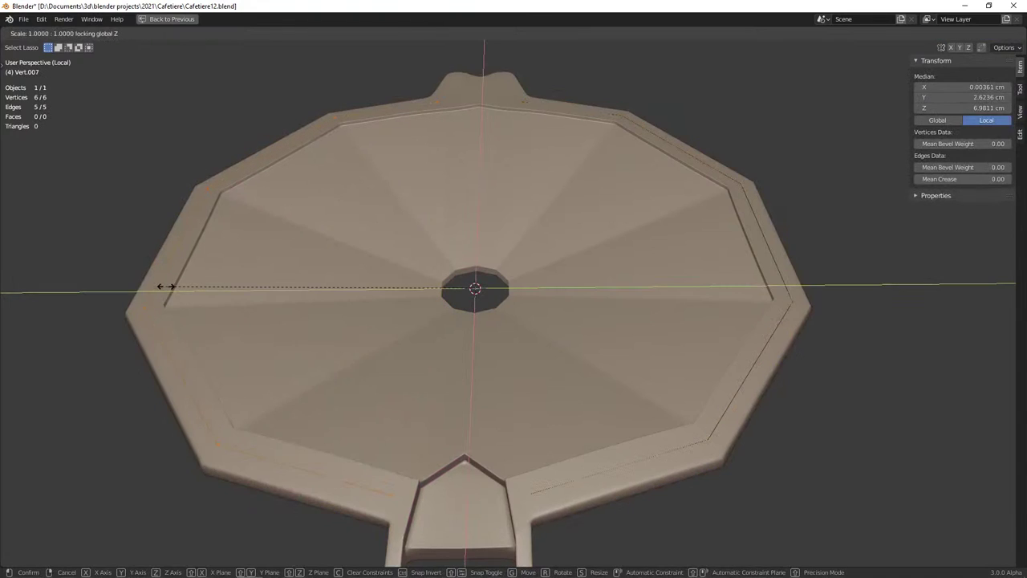
key("Escape")
key("s")
key("Escape")
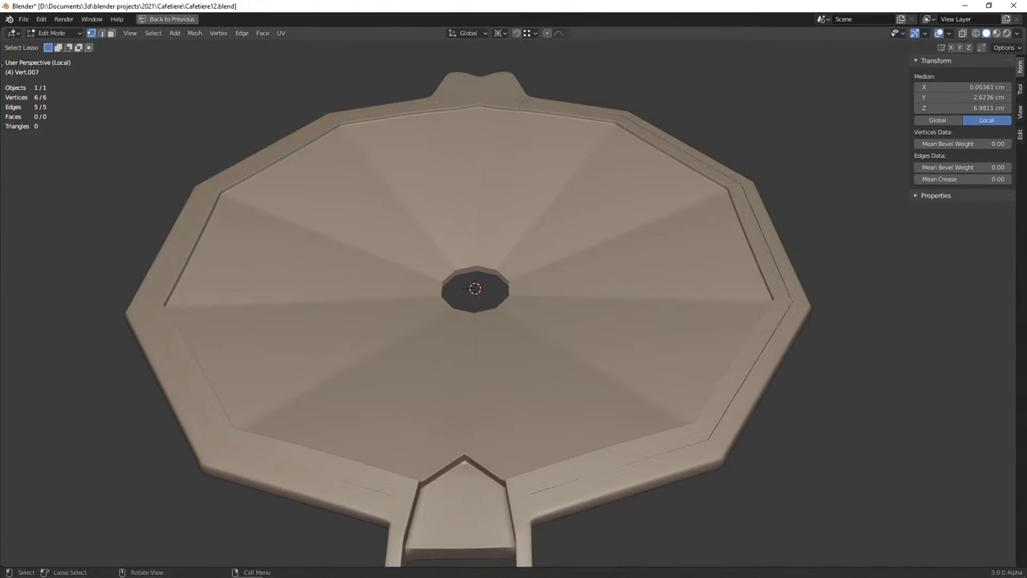
key("s")
key("shift+z")
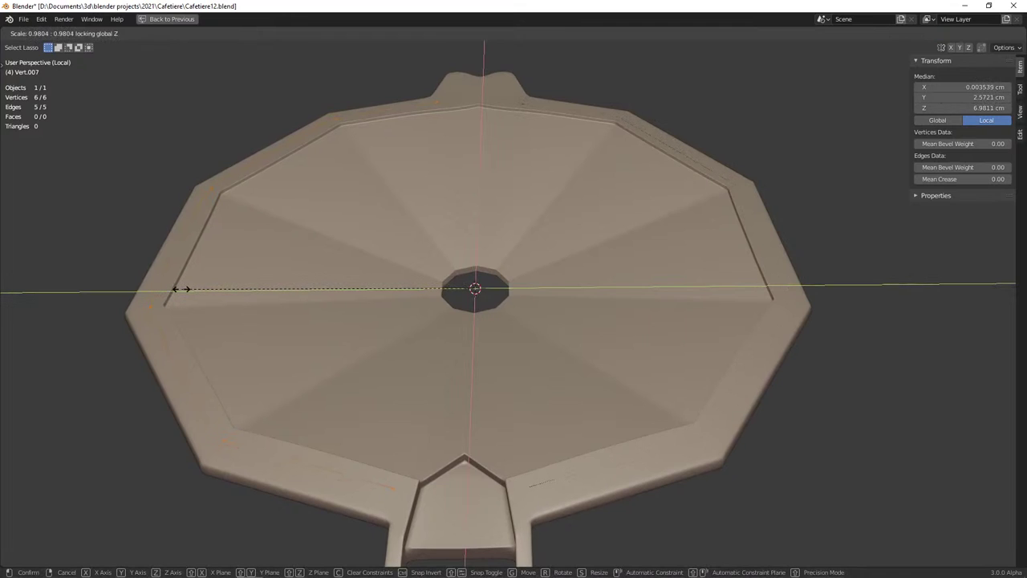
left_click(181, 289)
Convert Vert.007 to a curve and give it a round bevel about 0.2 cm deep
middle_click_drag(217, 321, 333, 361)
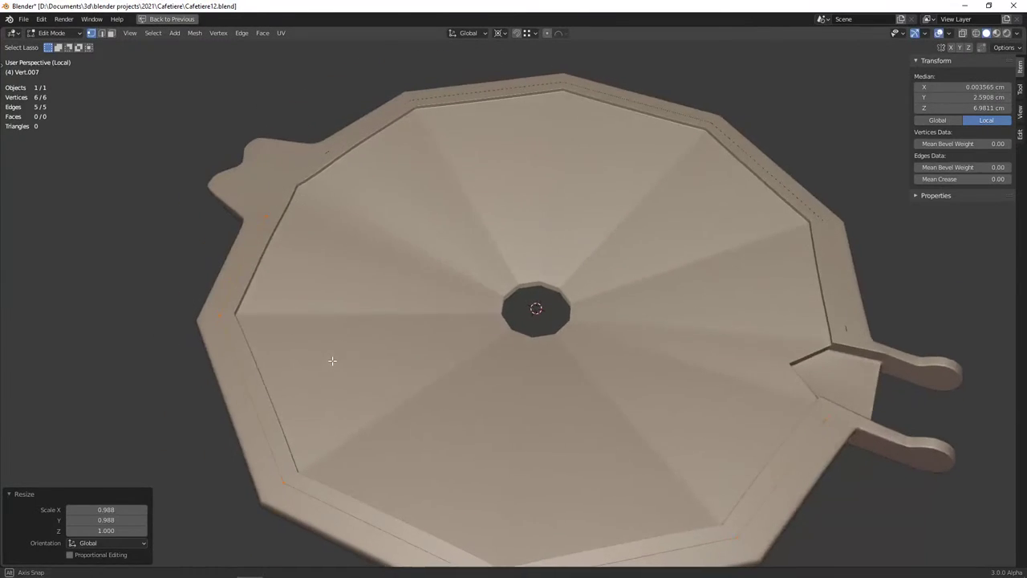
key("Tab")
key("ctrl+space")
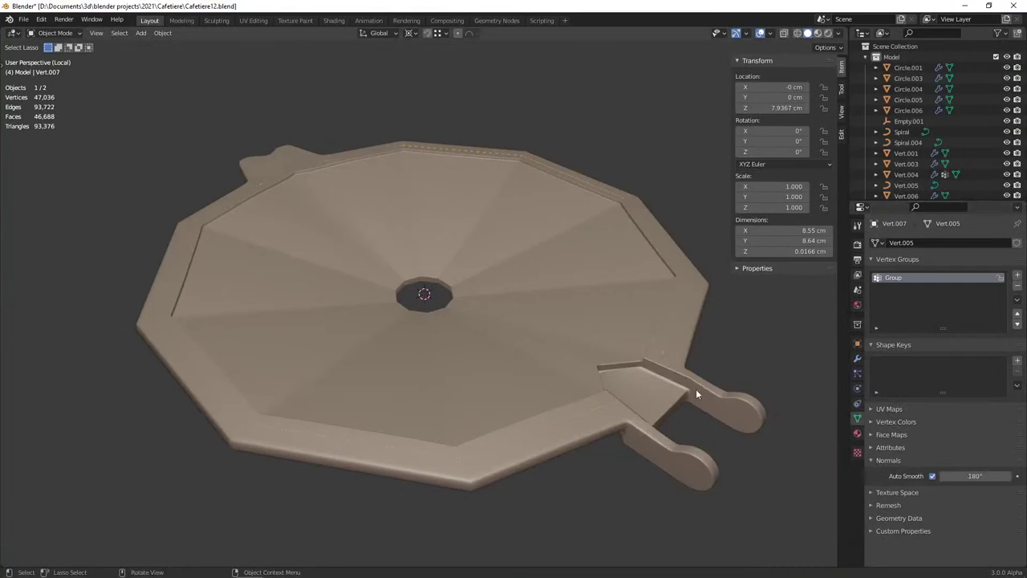
key("F3")
type("convert")
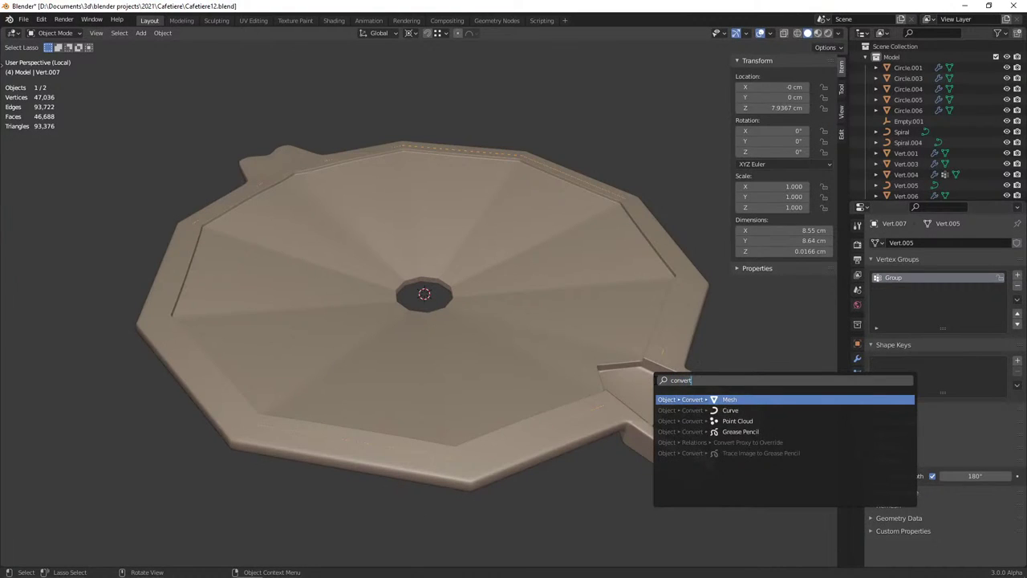
key("Down")
key("Return")
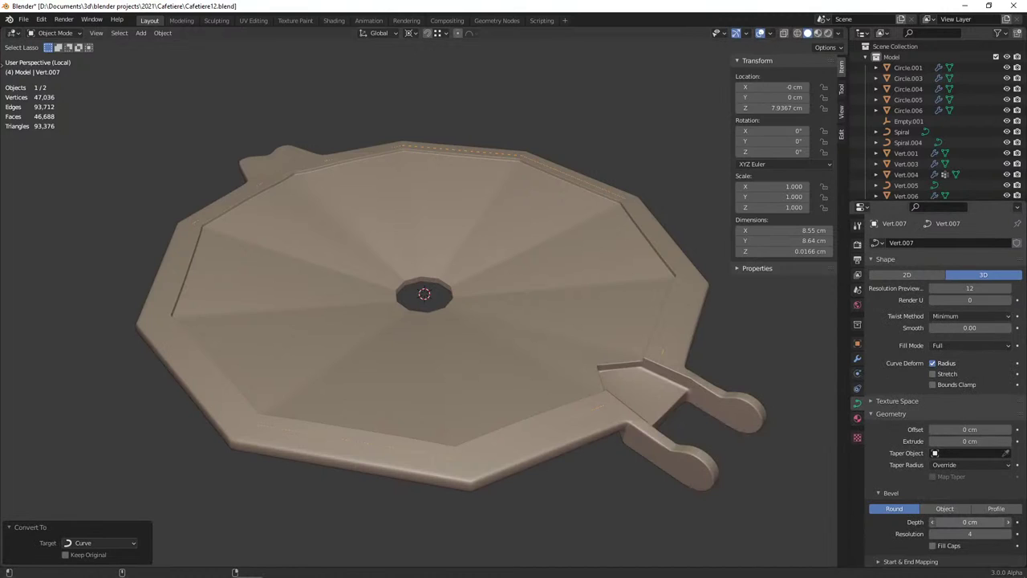
left_click_drag(970, 522, 969, 521)
Set the rim curve's bevel depth to 0.045 cm, after first trying 0.025 cm
left_click_drag(969, 522, 963, 523)
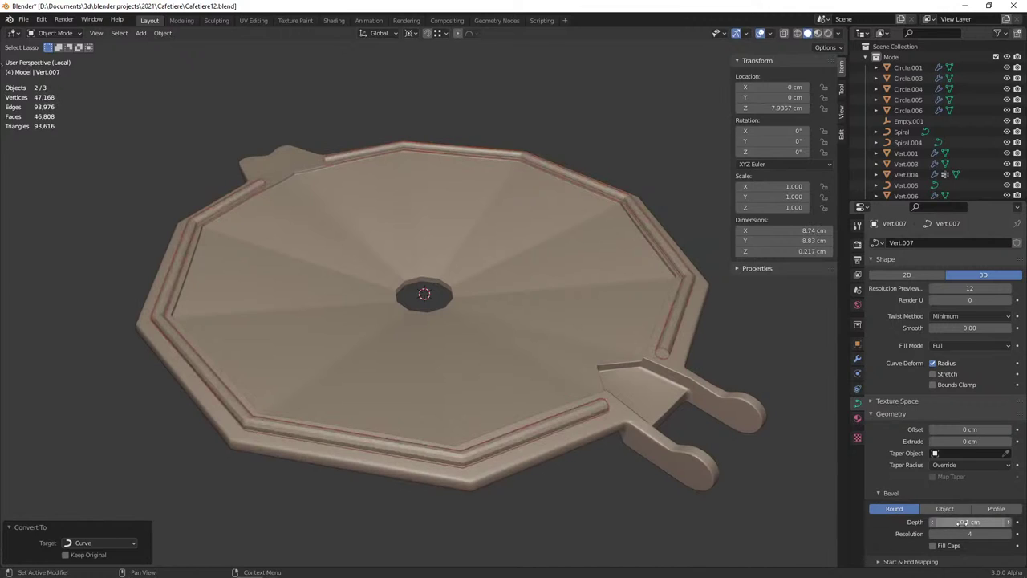
left_click(963, 522)
type("0.025")
key("Return")
left_click(535, 436)
middle_click_drag(535, 436, 419, 426)
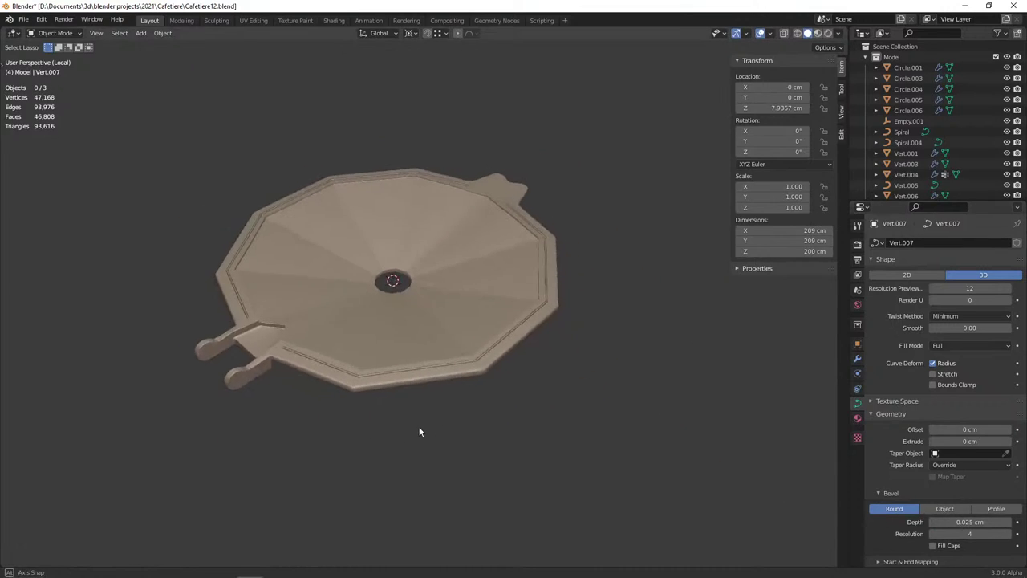
scroll(419, 426, "up", 4)
left_click(963, 522)
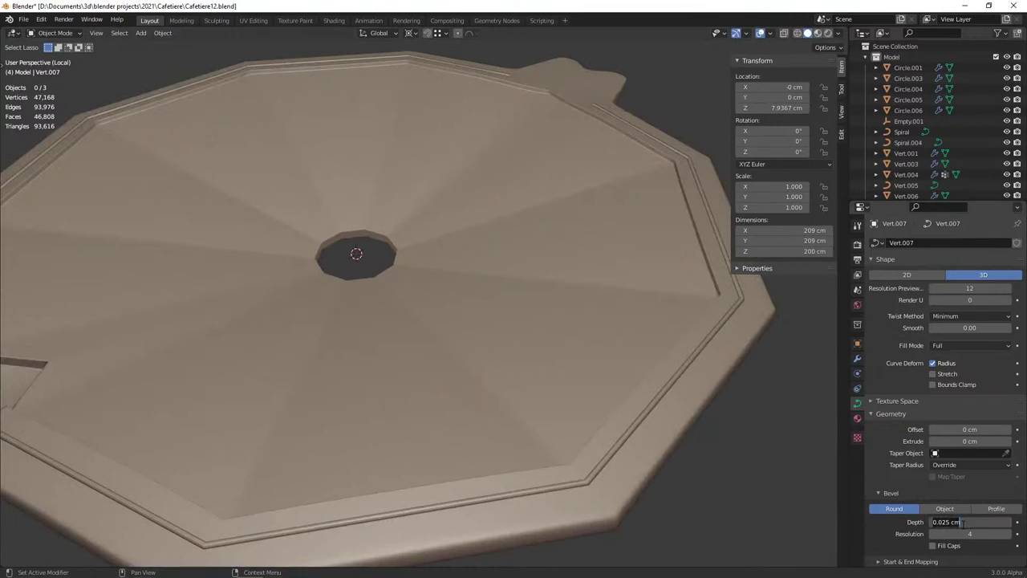
type("0.045")
key("Return")
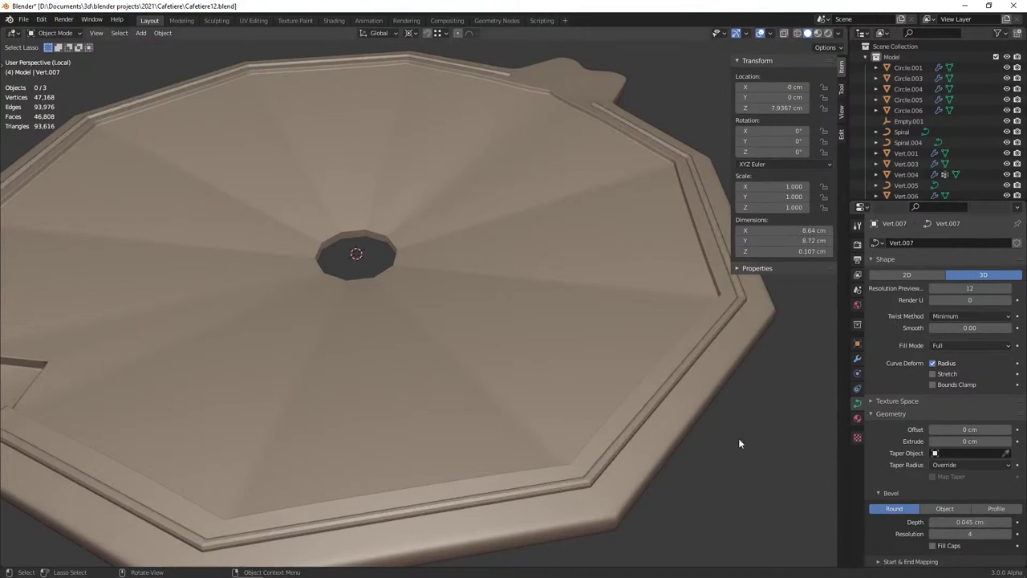
Lower the bevel resolution to 2 and shade the rim bead smooth
left_click(933, 534)
left_click(934, 534)
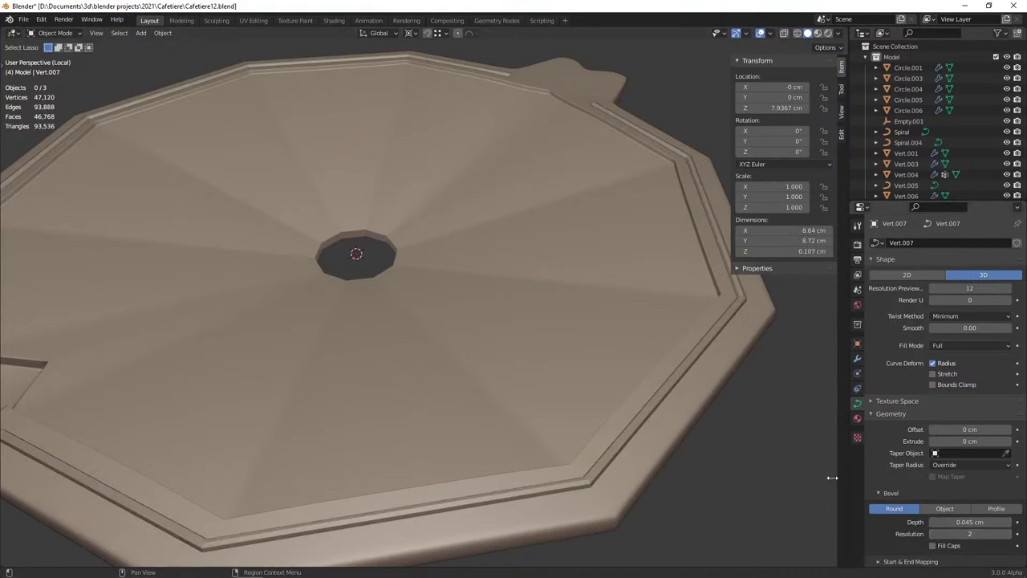
right_click(671, 384)
left_click(664, 382)
left_click(647, 413)
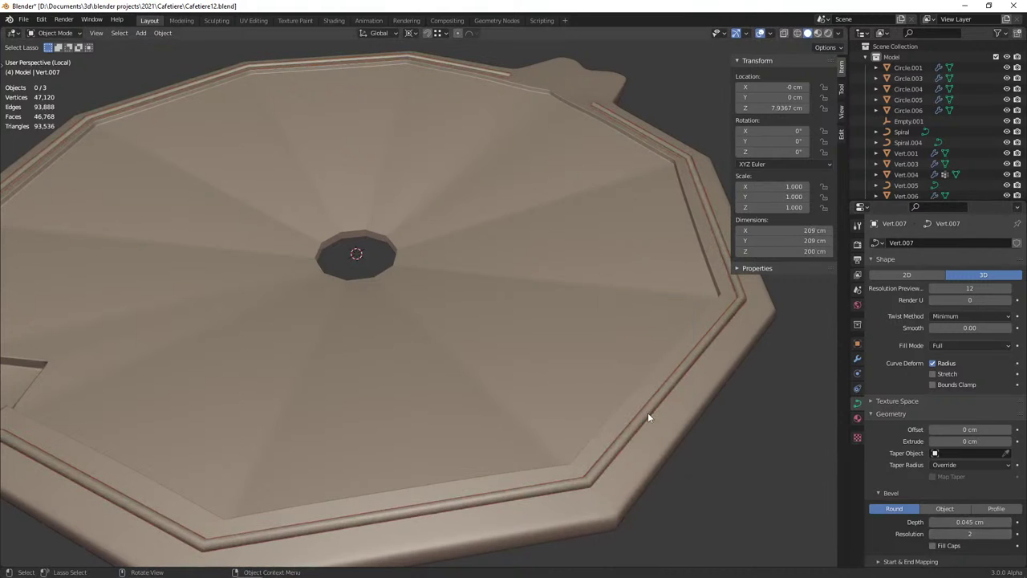
middle_click_drag(648, 413, 621, 415)
scroll(498, 485, "up", 3)
scroll(497, 491, "down", 3)
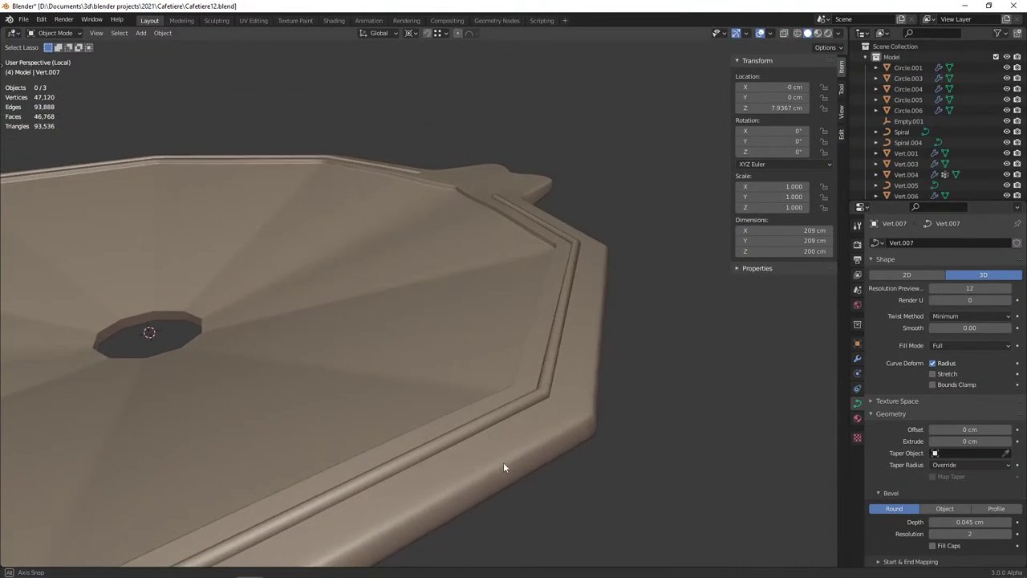
Enable Fill Caps to close the open ends of the rim bead
left_click(568, 373)
mouse_move(567, 373)
middle_mouse_down()
mouse_move(443, 402)
mouse_move(388, 397)
middle_mouse_up()
scroll(388, 396, "up", 5)
scroll(387, 396, "up", 3)
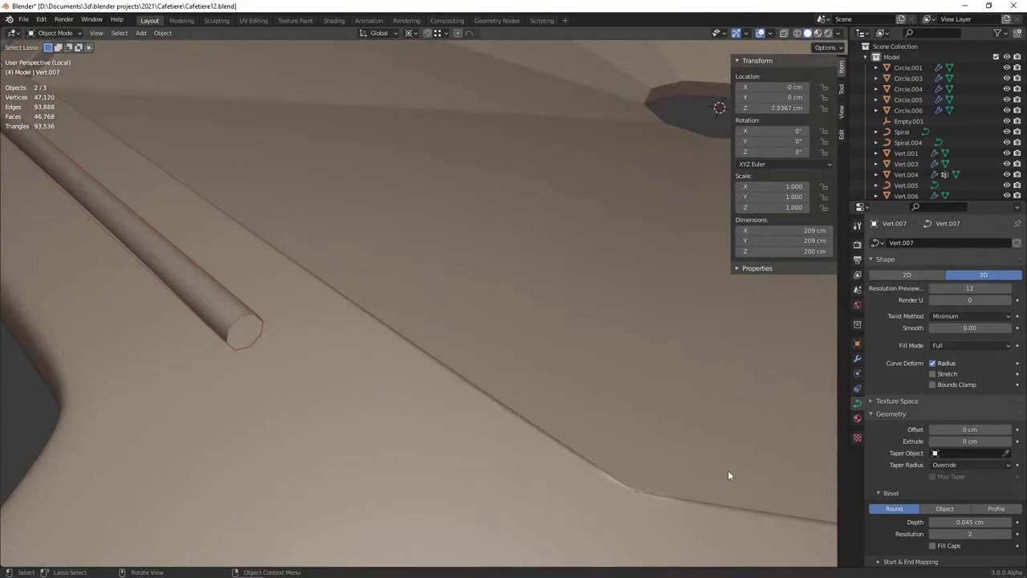
scroll(932, 514, "down", 3)
left_click(932, 482)
Select the octagonal lid body with its tab
left_click(584, 494)
scroll(586, 482, "down", 6)
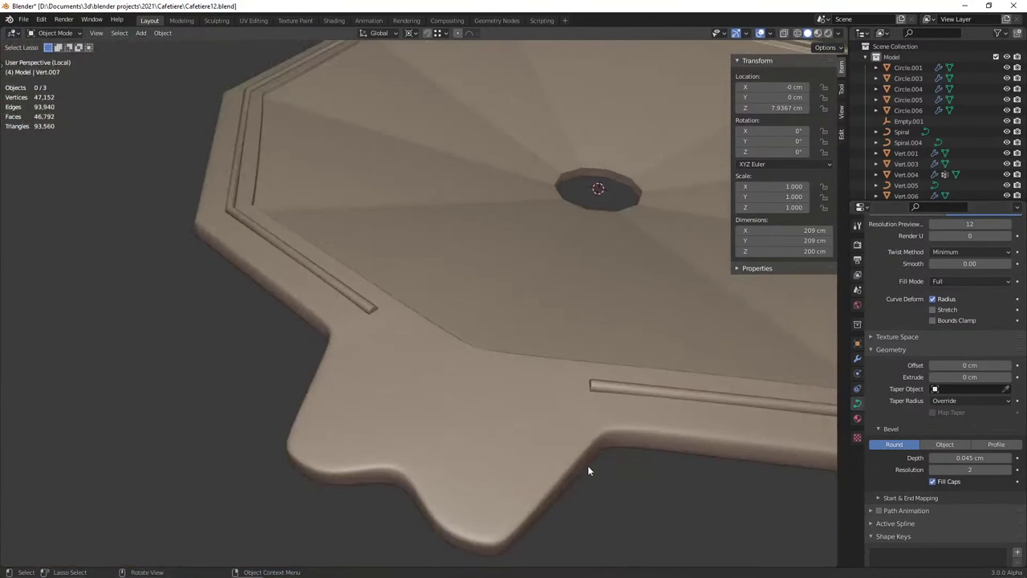
mouse_move(588, 466)
middle_mouse_down()
mouse_move(599, 428)
mouse_move(650, 468)
mouse_move(614, 457)
mouse_move(703, 454)
mouse_move(560, 395)
middle_mouse_up()
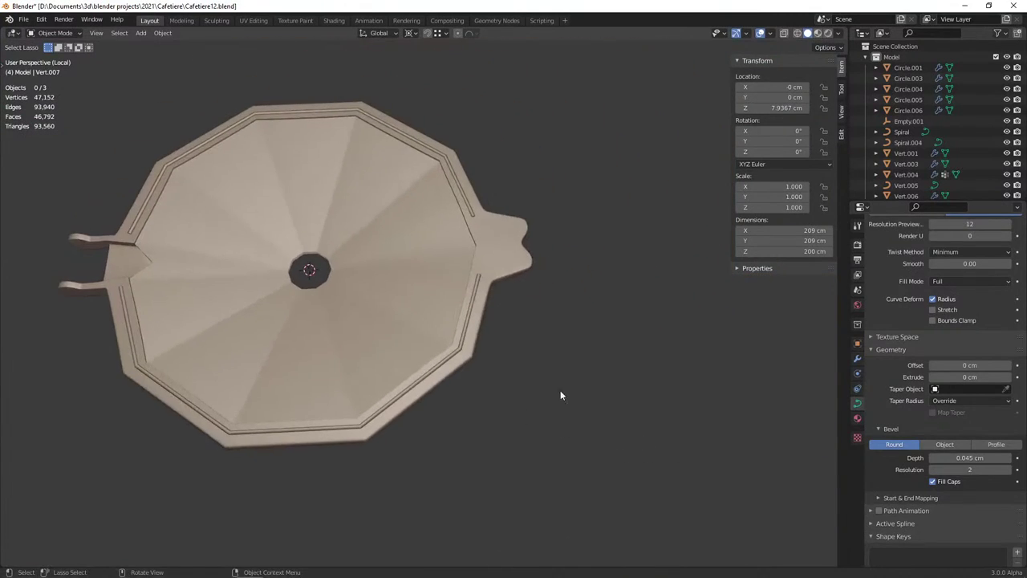
left_click(495, 250)
Add a mesh circle at the lid's tab and give it 32 vertices
middle_click_drag(500, 243, 469, 325)
key("Tab")
scroll(425, 354, "up", 2)
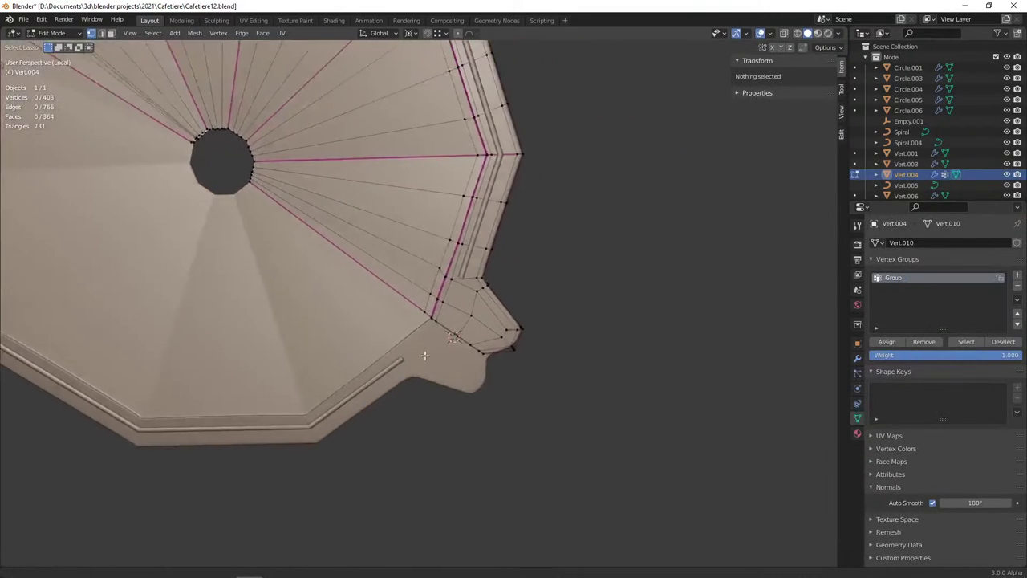
scroll(425, 354, "up", 3)
key("Tab")
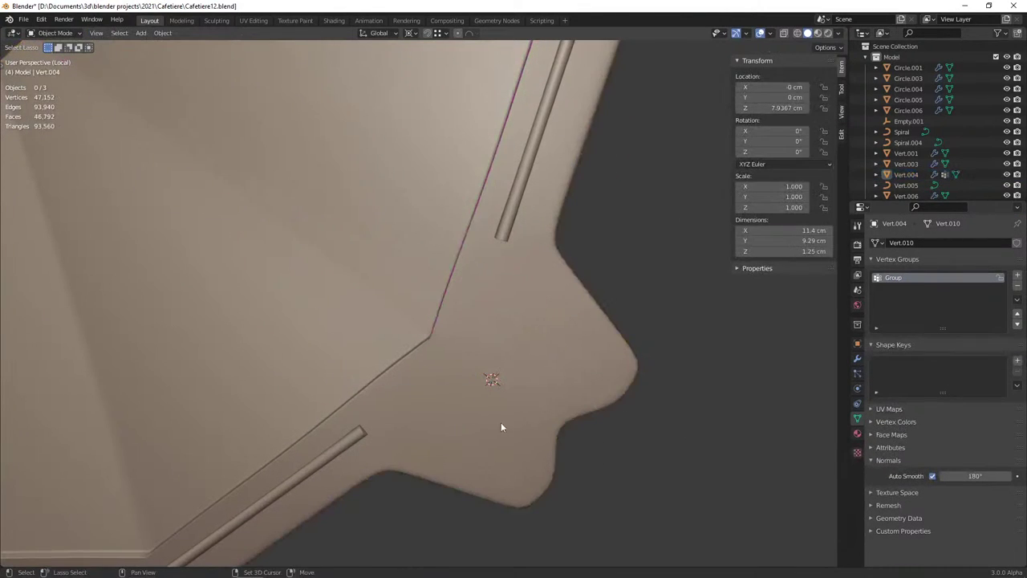
key("shift+a")
left_click(543, 135)
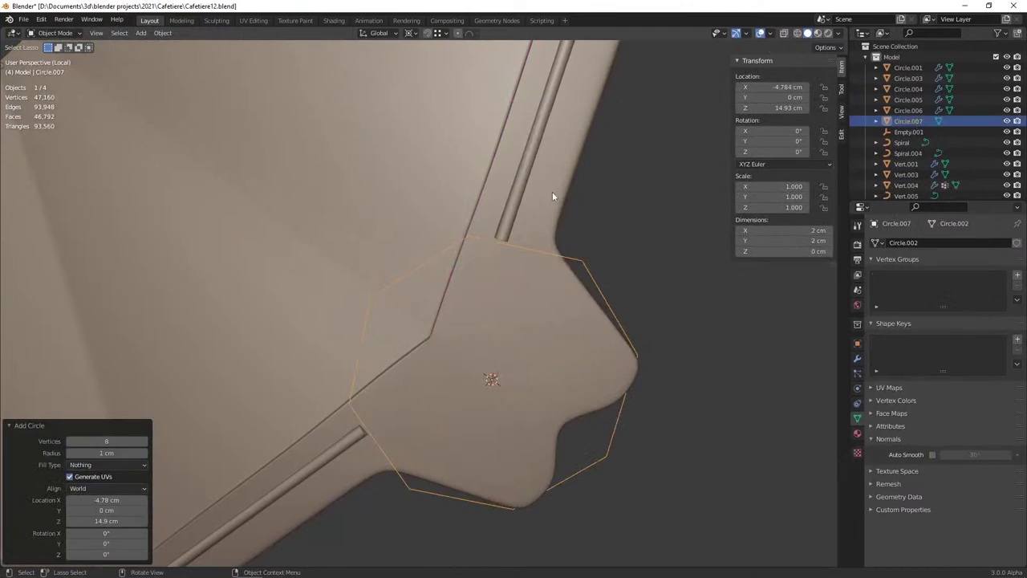
left_click(122, 440)
type("24")
key("Return")
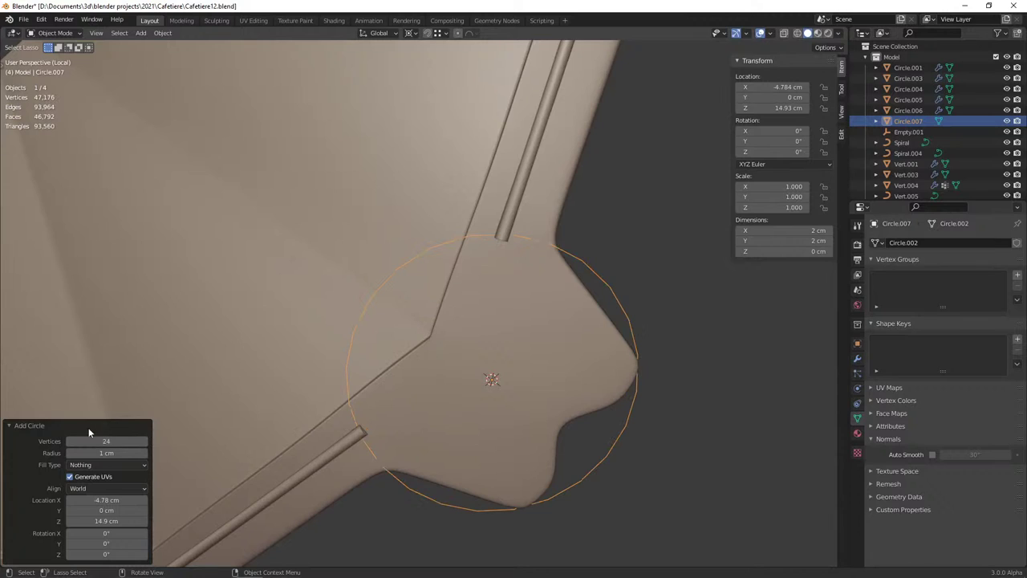
left_click(92, 441)
type("32")
key("Return")
Scale the circle down to 0.324 and enter Edit Mode on it
key("s")
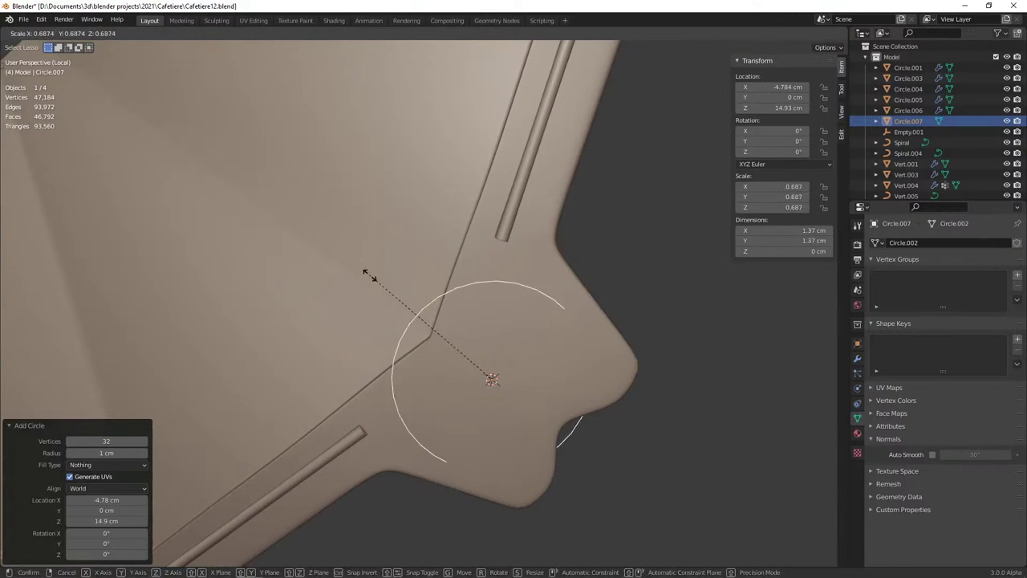
left_click(443, 321)
key("KP_1")
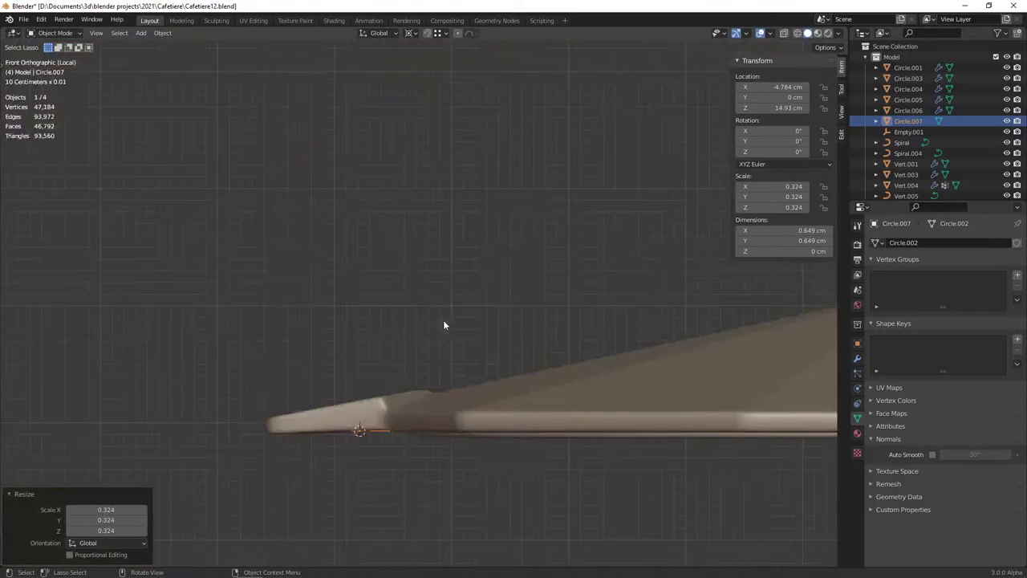
key("ctrl+KP_7")
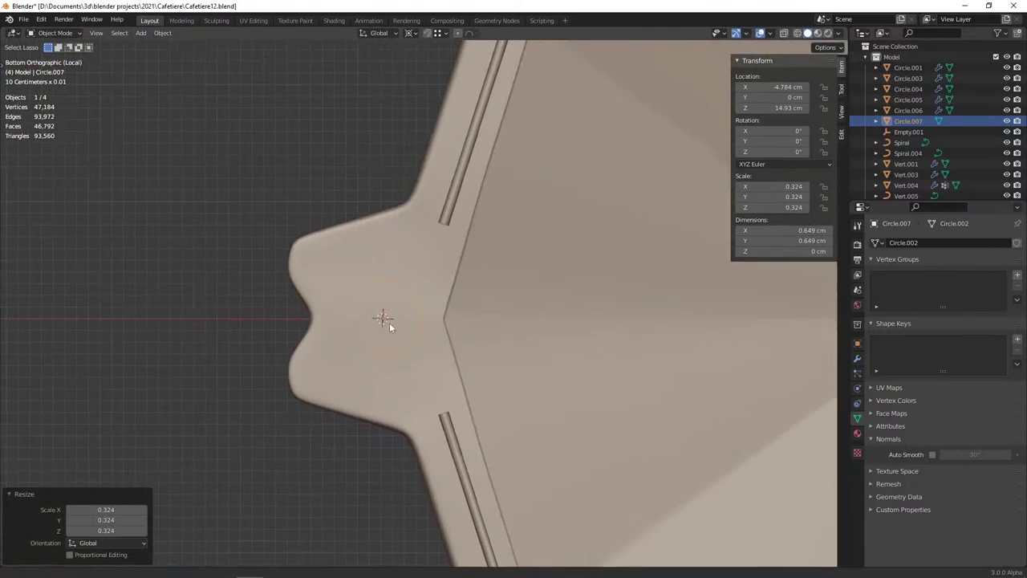
key("Tab")
scroll(431, 376, "up", 3)
mouse_move(431, 376)
middle_mouse_down()
mouse_move(453, 303)
mouse_move(479, 367)
mouse_move(506, 361)
middle_mouse_up()
Move the circle along Z, extrude it upward and fill its top face
key("g")
key("z")
left_click(458, 353)
key("e")
left_click(478, 329)
key("f")
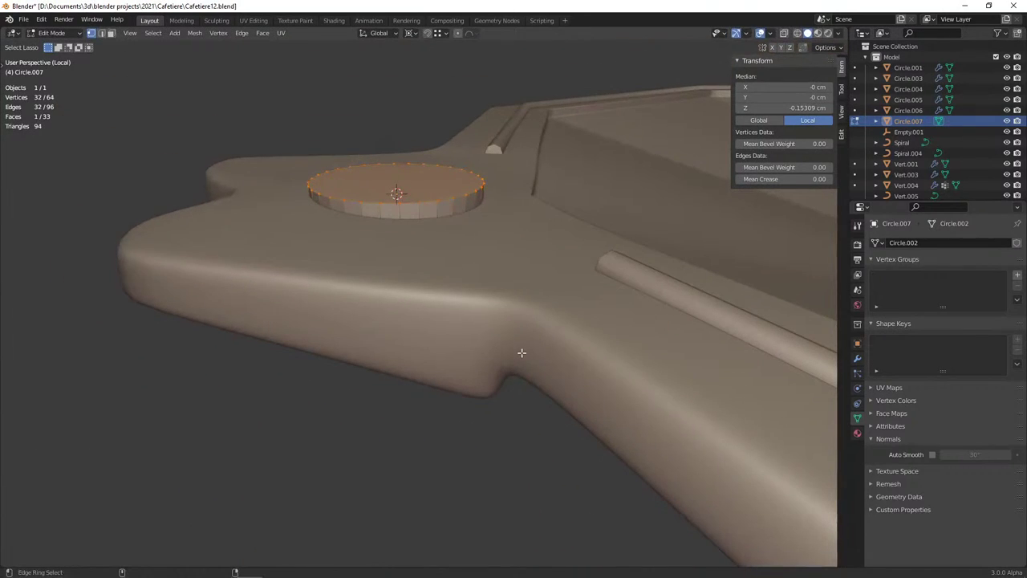
Skew the disc top along Y and sink its top face 0.11 cm
key("shift+ctrl+alt+s")
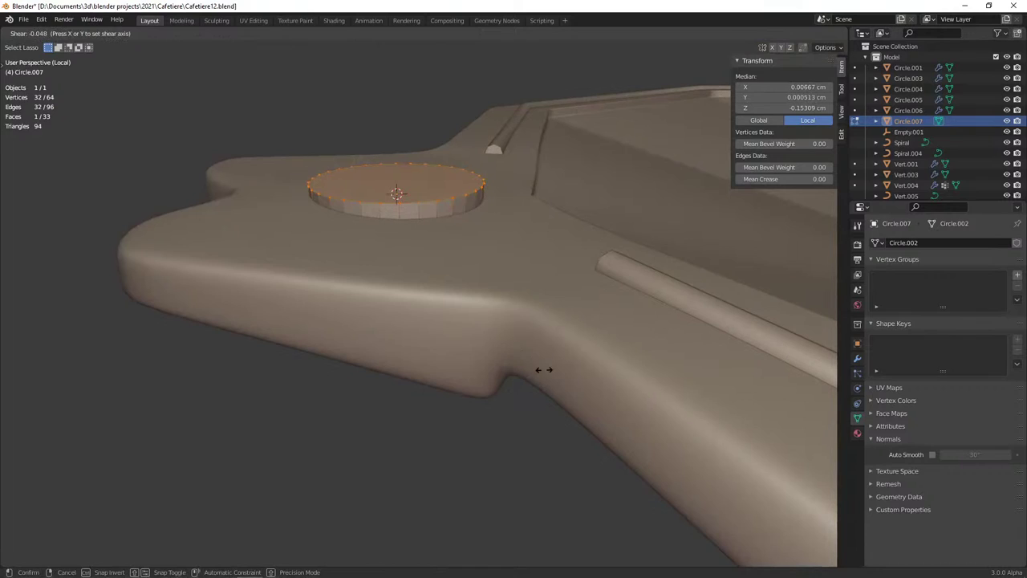
key("y")
left_click(511, 365)
key("3")
key("alt+s")
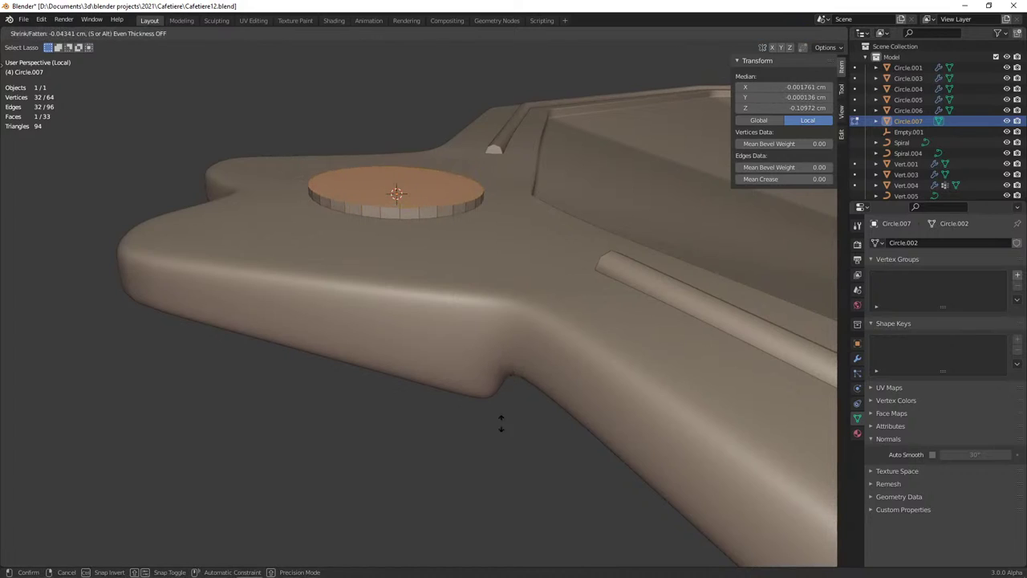
left_click(486, 485)
key("Tab")
Shade the disc smooth and switch on Auto Smooth
middle_click_drag(343, 295, 424, 315)
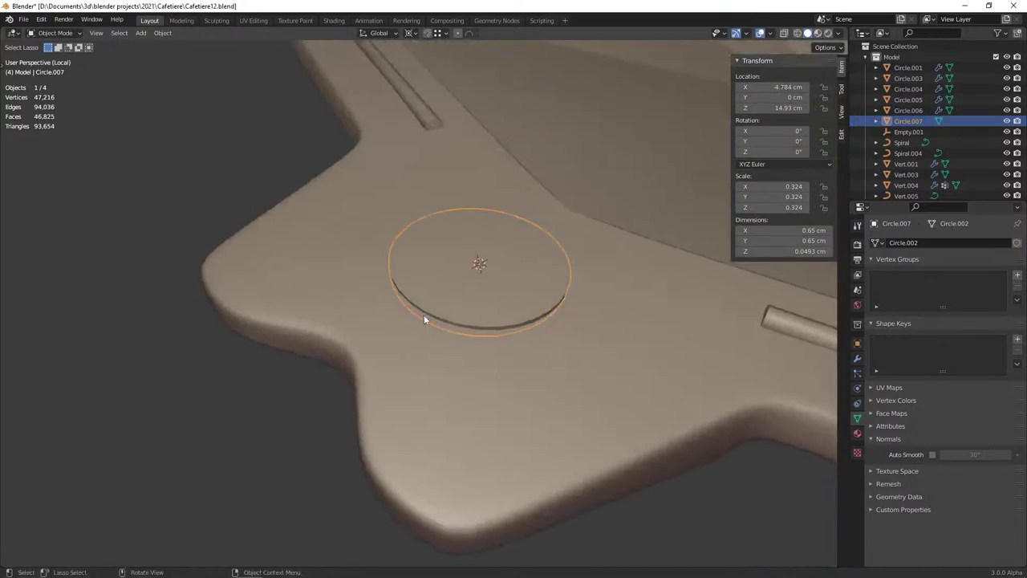
right_click(449, 281)
left_click(448, 281)
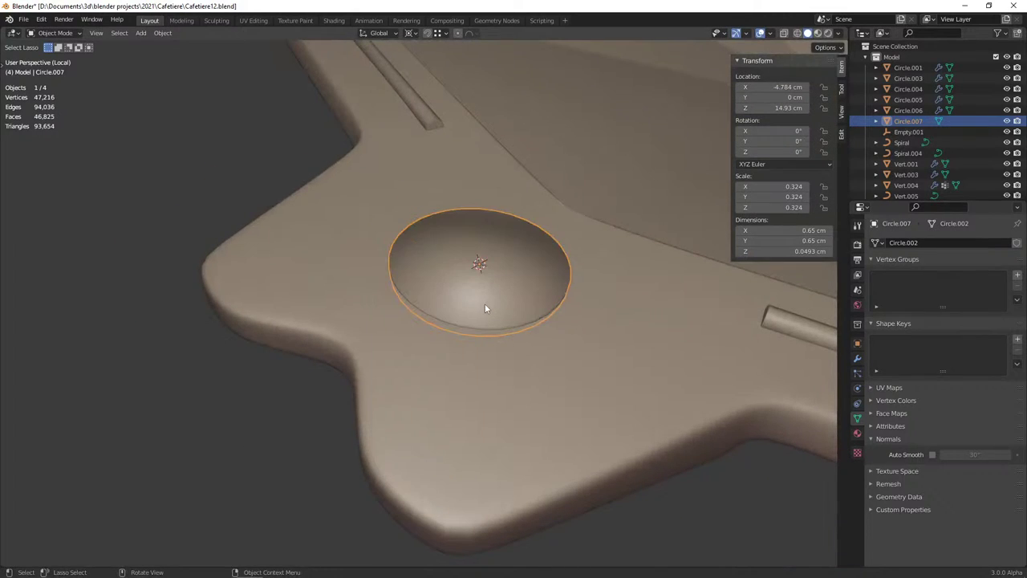
right_click(485, 305)
left_click(480, 305)
right_click(480, 301)
left_click(462, 294)
left_click(932, 454)
Set the disc's Auto Smooth angle to 60°
mouse_move(491, 331)
middle_mouse_down()
mouse_move(464, 297)
mouse_move(448, 297)
middle_mouse_up()
key("alt+a")
left_click(972, 454)
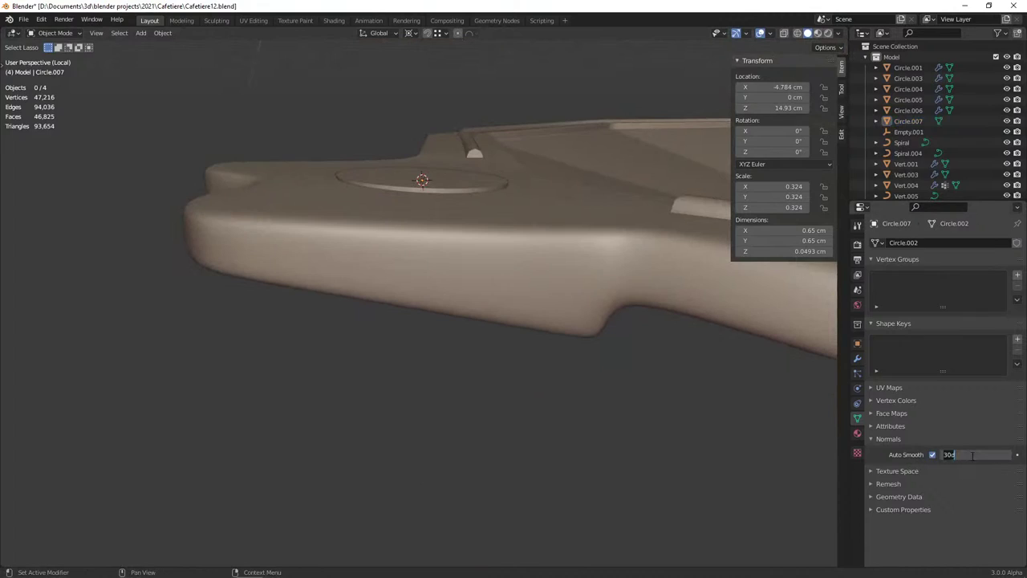
key("Return")
left_click_drag(972, 454, 947, 454)
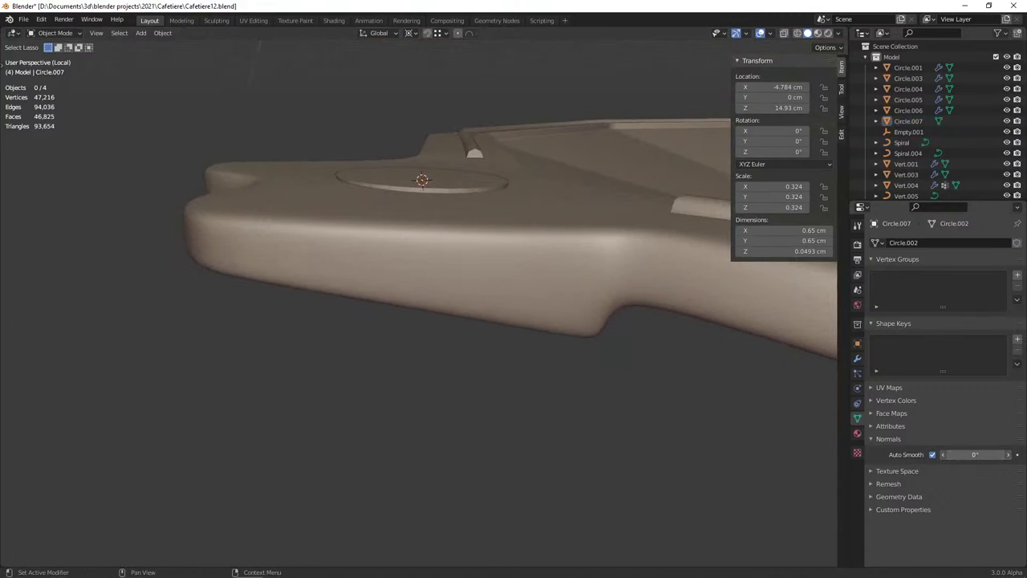
left_click(973, 455)
type("60")
key("Return")
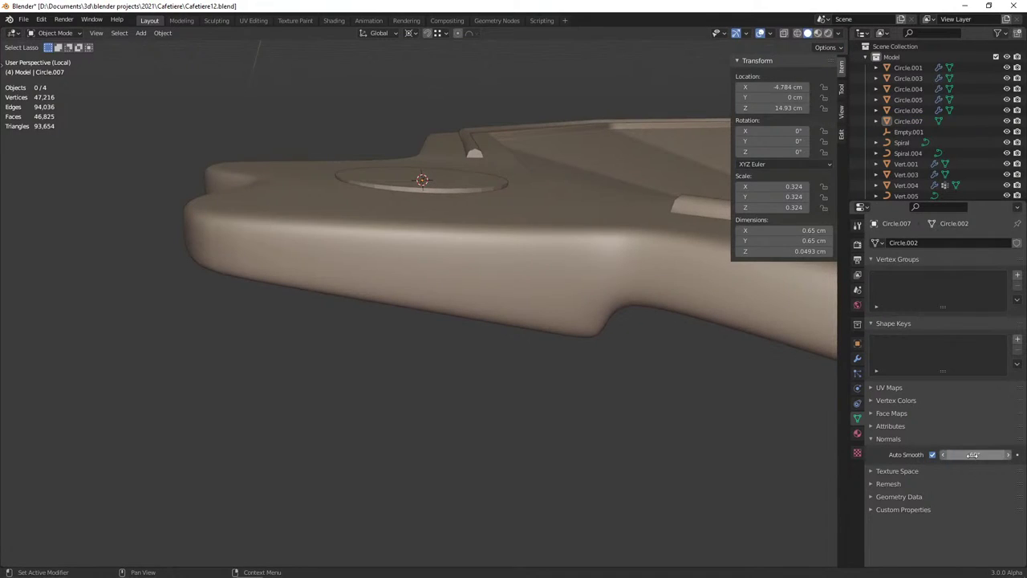
middle_click_drag(610, 377, 488, 286)
scroll(516, 333, "down", 3)
mouse_move(515, 332)
middle_mouse_down()
mouse_move(443, 314)
mouse_move(372, 323)
mouse_move(669, 73)
middle_mouse_up()
left_click(759, 33)
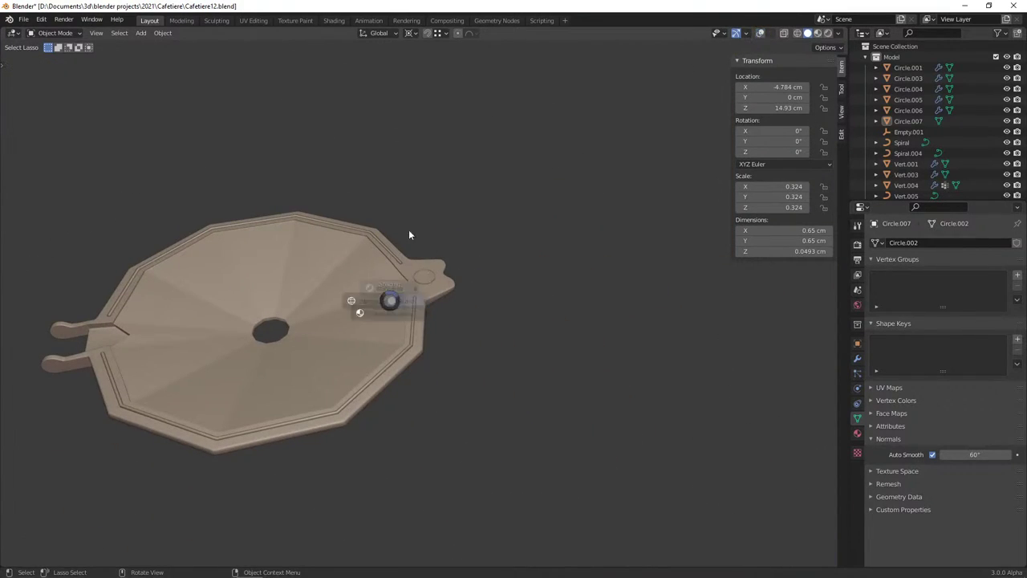
key("z")
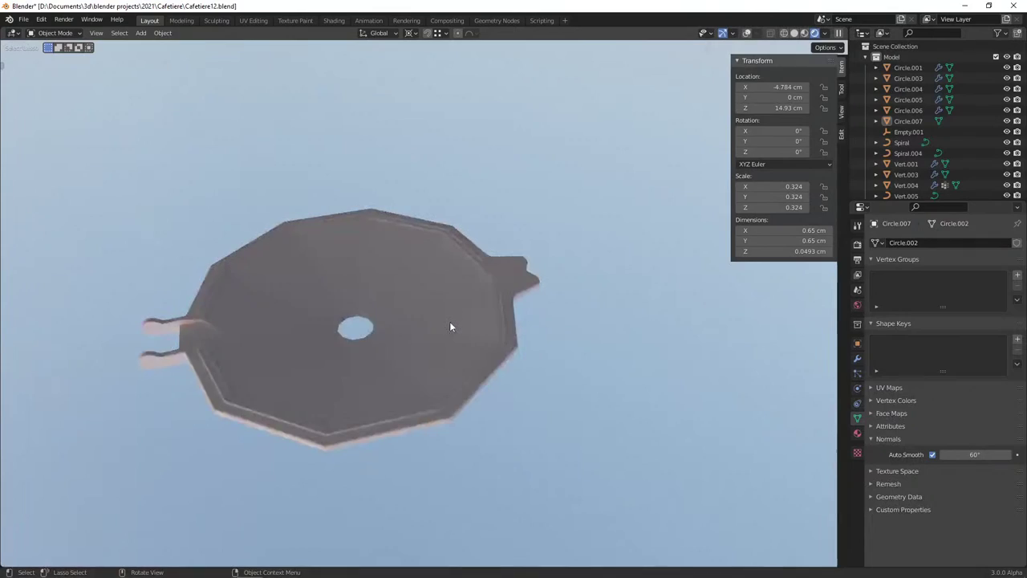
mouse_move(450, 327)
middle_mouse_down()
mouse_move(392, 460)
mouse_move(447, 489)
mouse_move(394, 394)
mouse_move(514, 367)
mouse_move(499, 281)
mouse_move(570, 361)
middle_mouse_up()
left_click(570, 361)
key("r")
key("r")
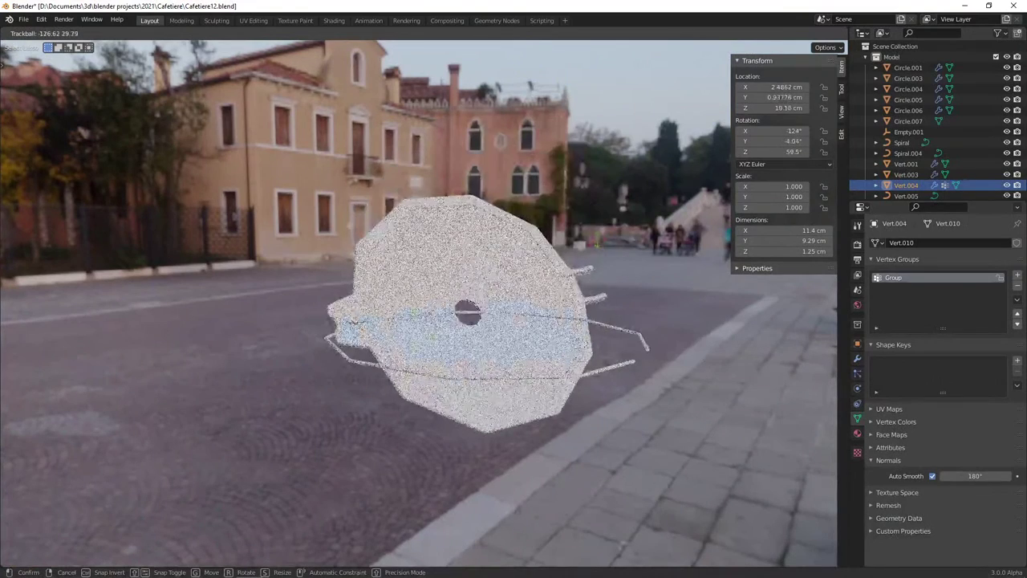
left_click(593, 270)
scroll(529, 321, "up", 4)
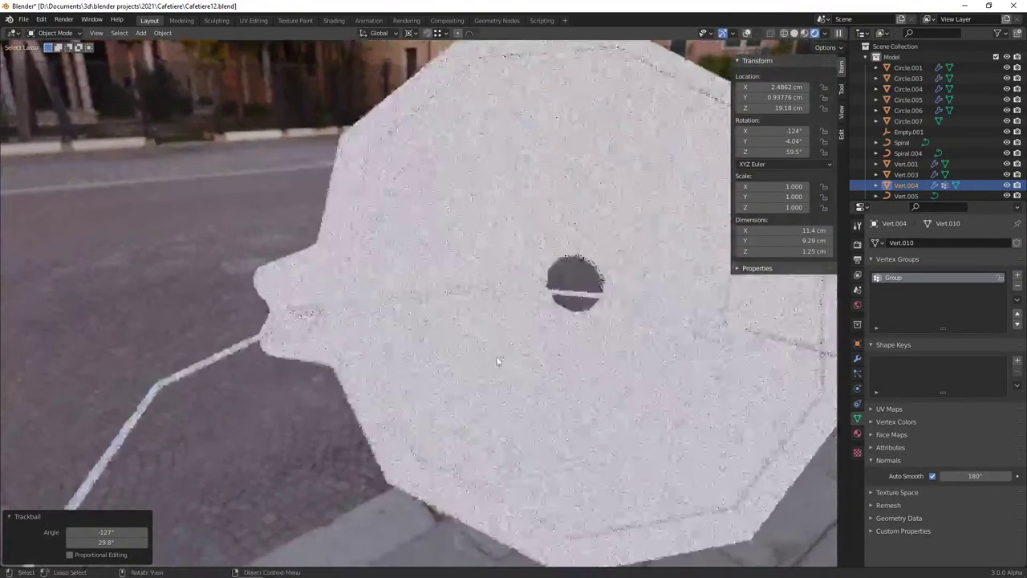
scroll(385, 309, "up", 3)
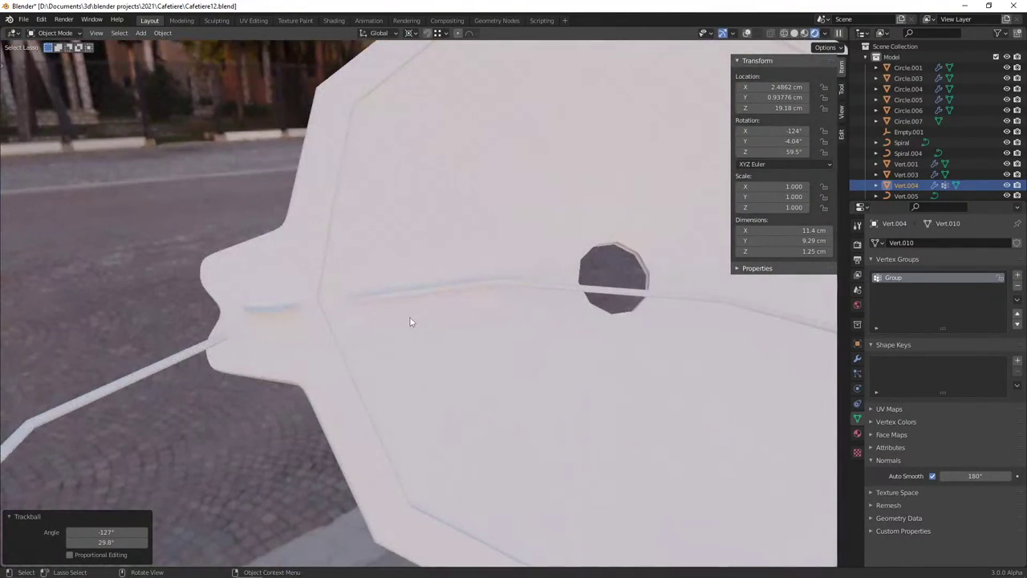
scroll(412, 321, "down", 4)
middle_click_drag(488, 324, 490, 339)
scroll(491, 338, "down", 2)
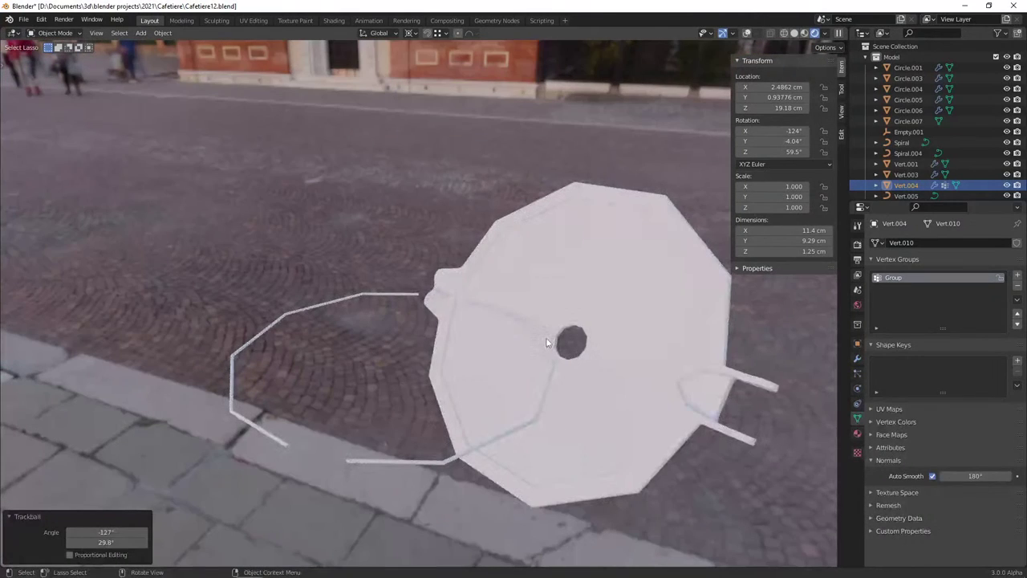
key("ctrl+z")
Clear the disc's position offset and save Cafetiere12.blend
key("z")
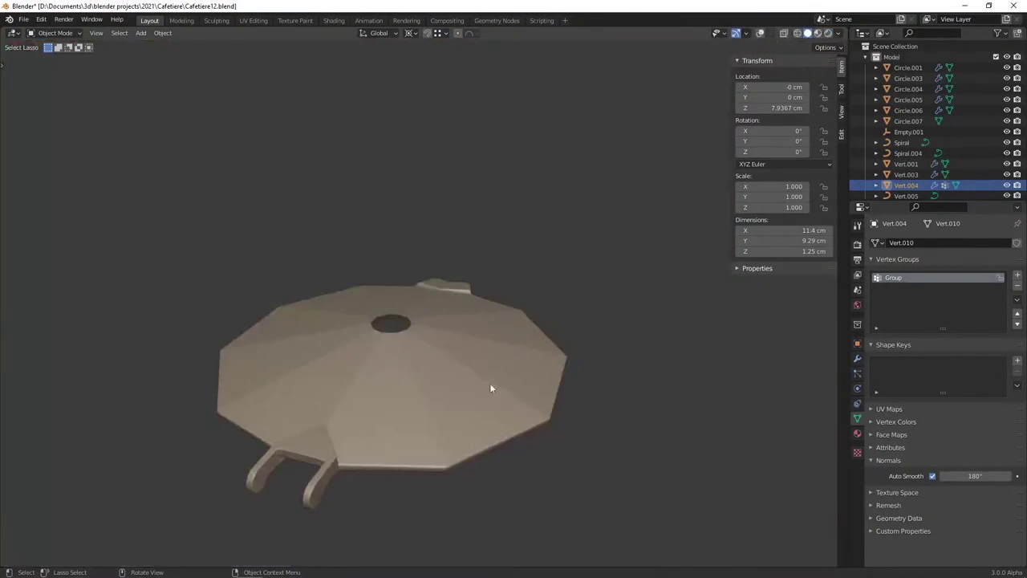
mouse_move(489, 383)
middle_mouse_down()
mouse_move(476, 319)
mouse_move(489, 294)
mouse_move(530, 270)
mouse_move(522, 291)
mouse_move(634, 197)
mouse_move(586, 174)
mouse_move(667, 172)
mouse_move(610, 265)
mouse_move(527, 270)
mouse_move(569, 266)
mouse_move(474, 248)
middle_mouse_up()
key("ctrl+s")
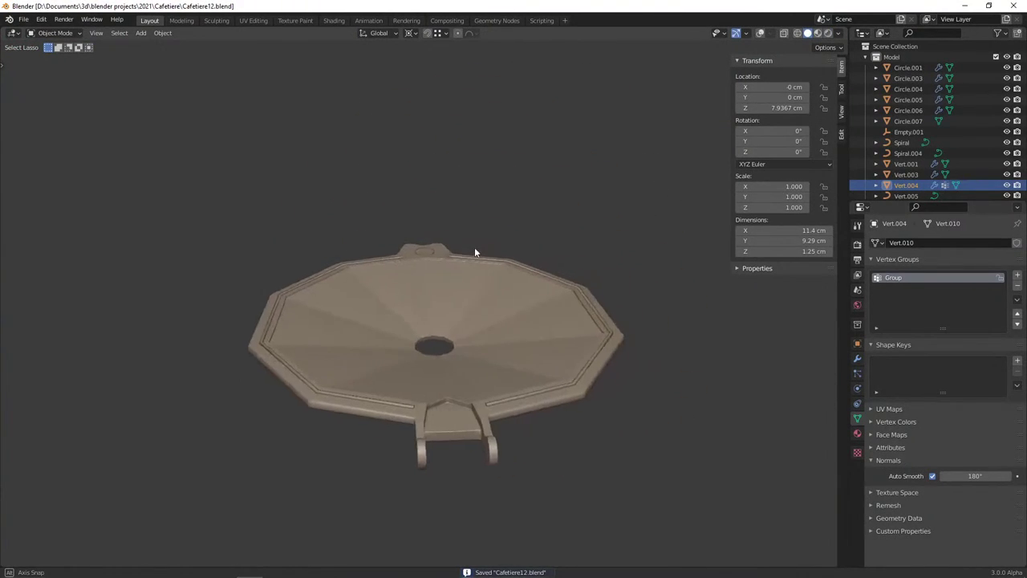
Zoom in and inspect the lid disc's vertices in Edit Mode with overlays on
scroll(440, 415, "up", 2)
scroll(449, 385, "up", 2)
scroll(465, 349, "up", 3)
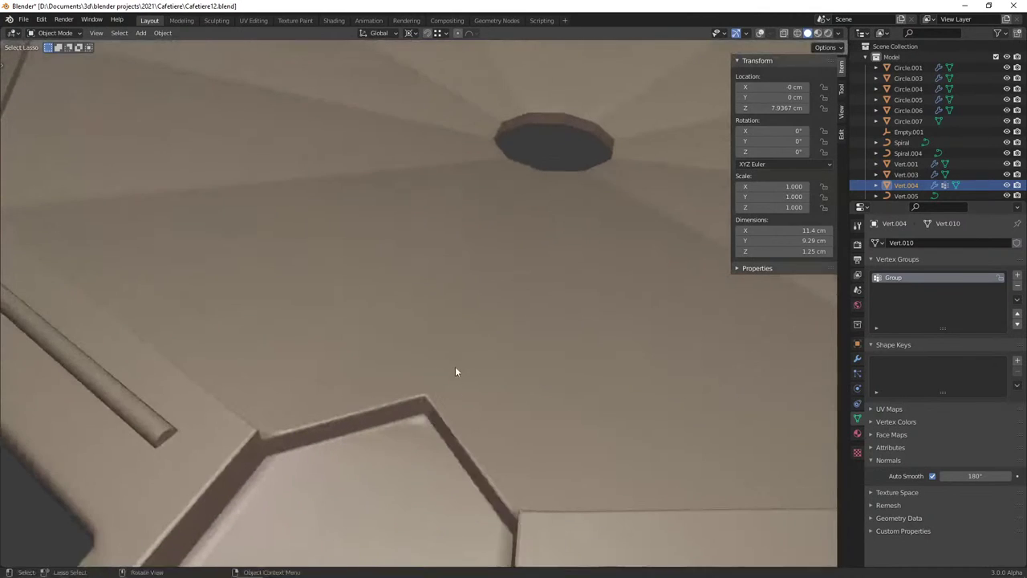
scroll(459, 385, "up", 2)
key("Tab")
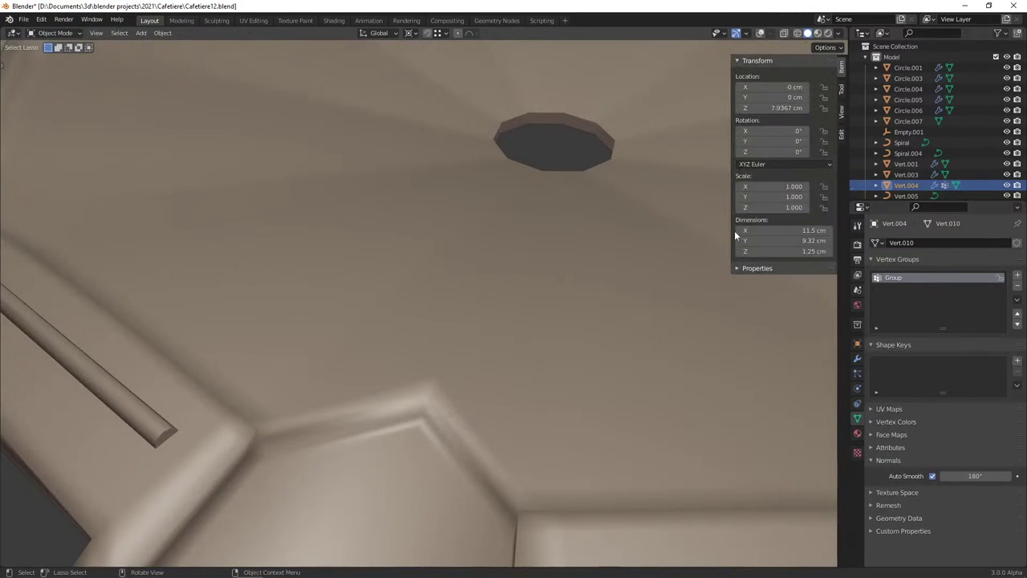
left_click(760, 33)
middle_click_drag(509, 367, 502, 360)
key("1")
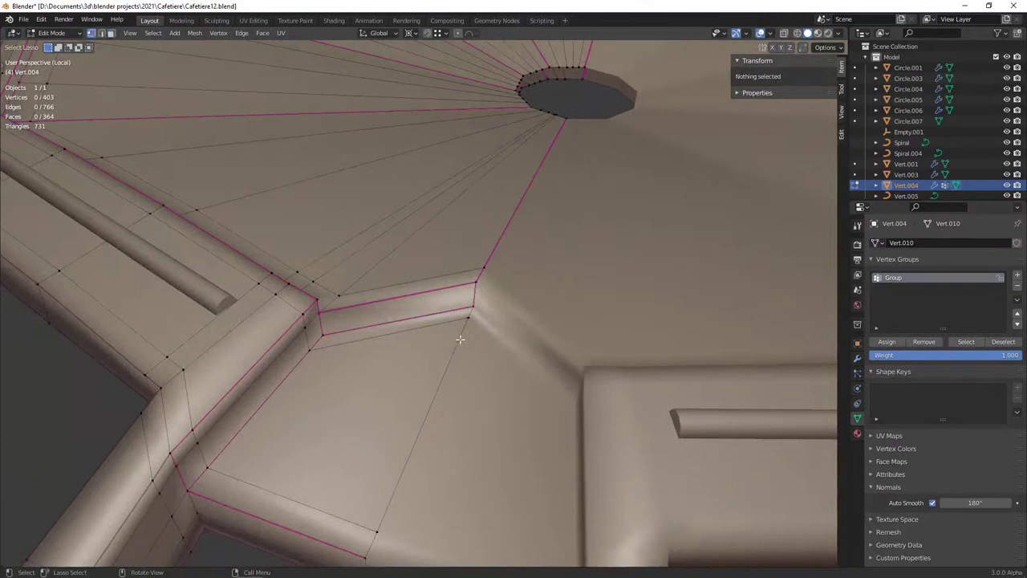
key("Tab")
Dismiss the Windows Start menu to get back to Blender
key("super")
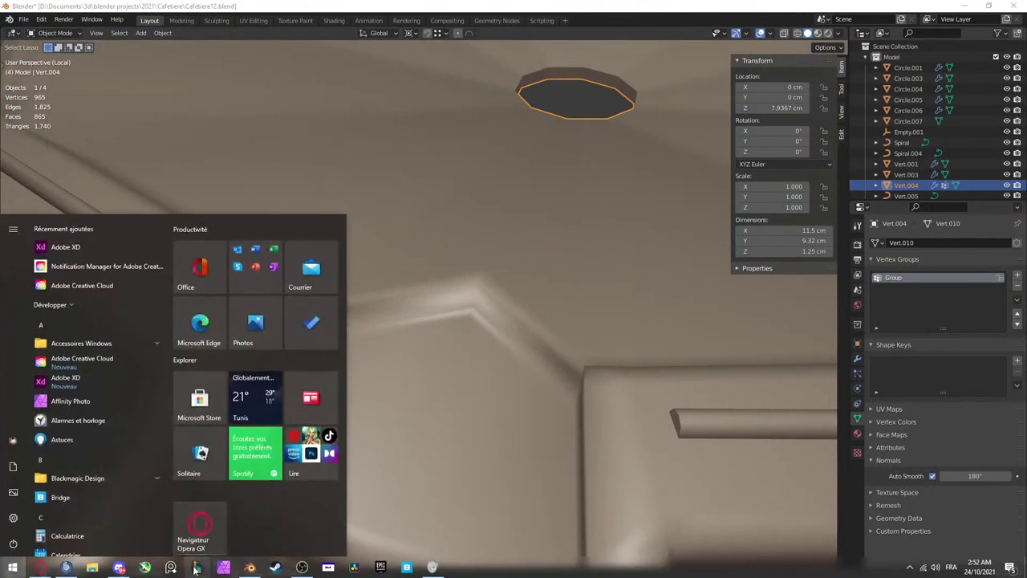
key("super")
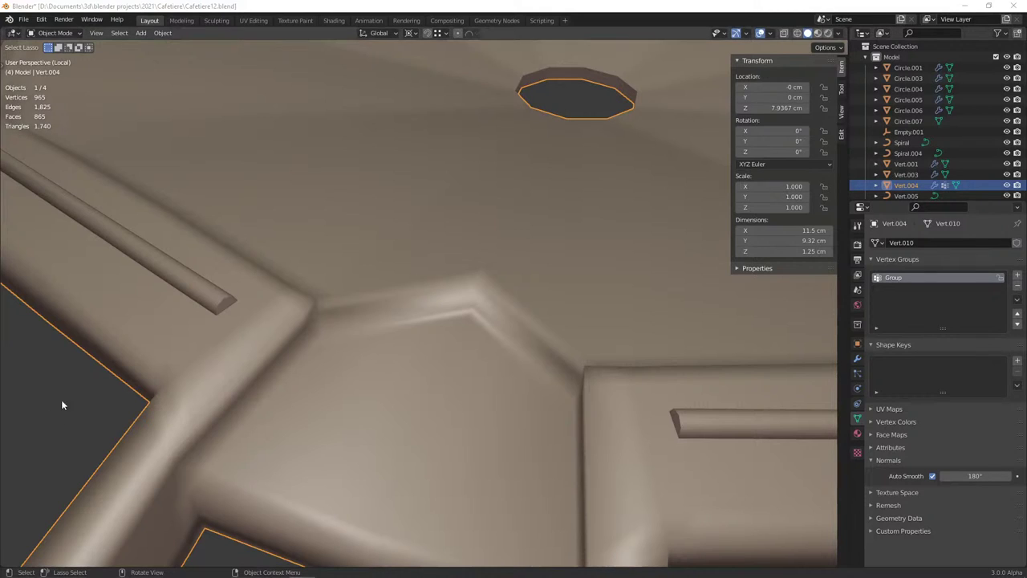
Frame the lid, preview it subdivided, and start editing the rim ring curve
key("KP_Decimal")
key("ctrl+3")
mouse_move(377, 285)
middle_mouse_down()
mouse_move(413, 345)
mouse_move(370, 381)
mouse_move(436, 316)
mouse_move(410, 319)
mouse_move(350, 262)
mouse_move(248, 242)
mouse_move(218, 307)
mouse_move(323, 297)
middle_mouse_up()
key("alt+a")
left_click(197, 318)
key("Tab")
Subdivide a ring segment with 2 cuts and set the spline type to Bezier
scroll(378, 340, "up", 3)
scroll(378, 340, "up", 2)
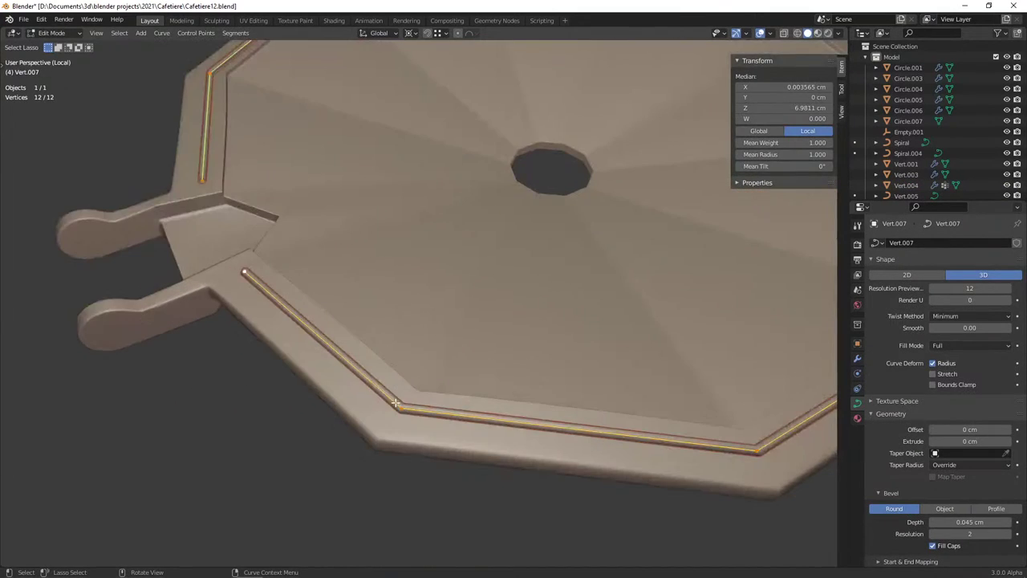
left_click(400, 407)
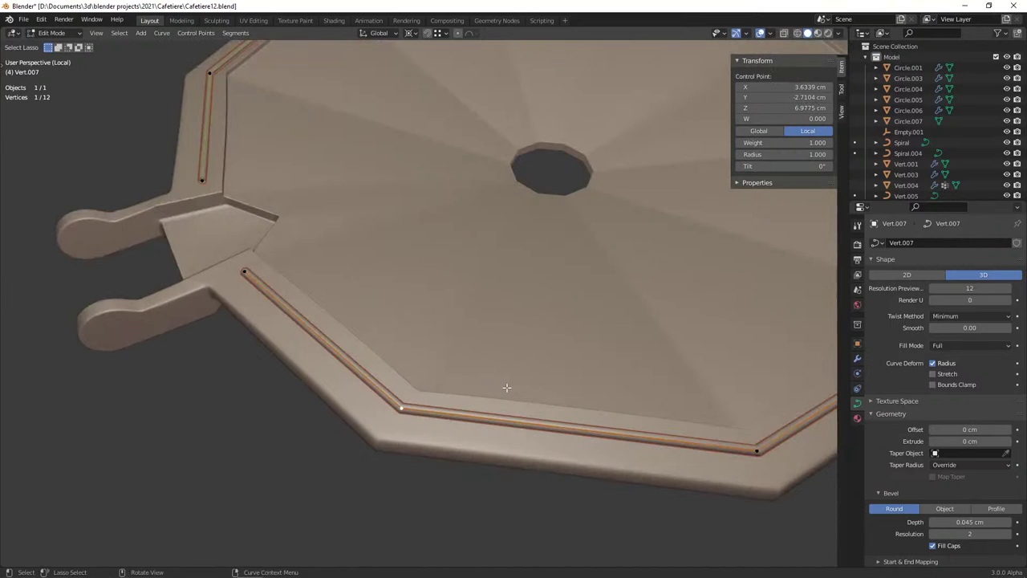
right_click(483, 363)
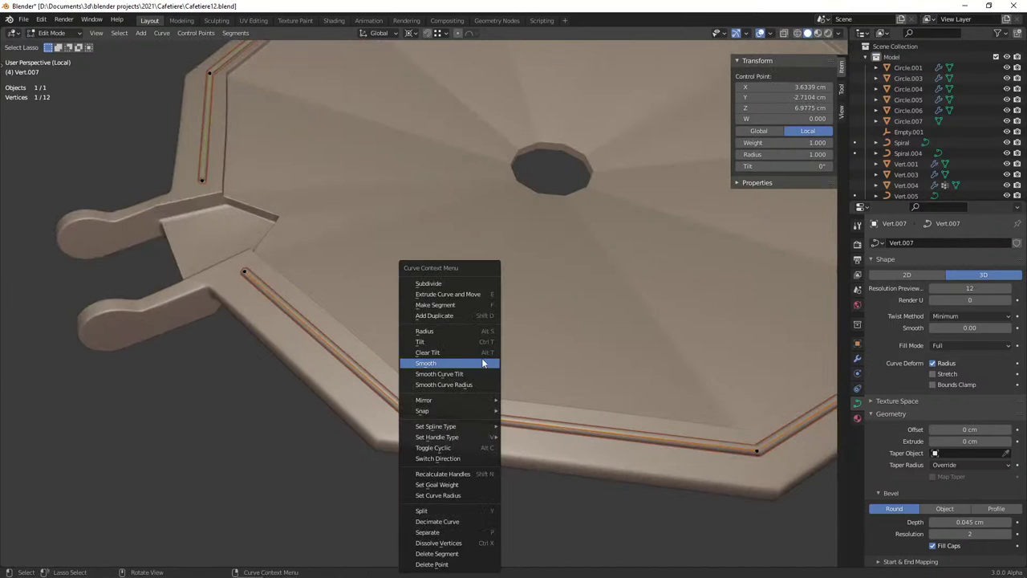
left_click(460, 283)
left_click(105, 554)
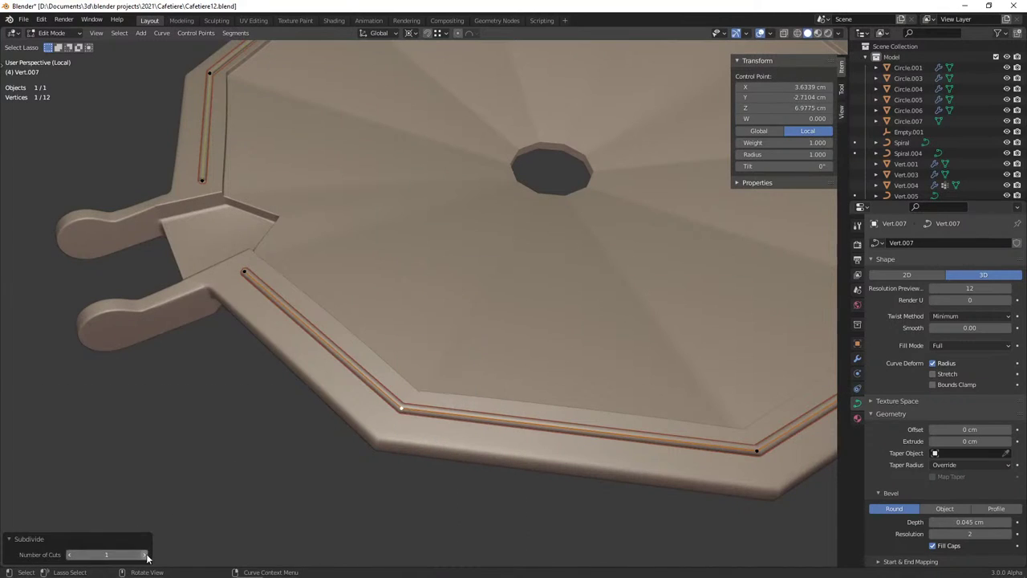
type("2")
key("Return")
right_click(307, 283)
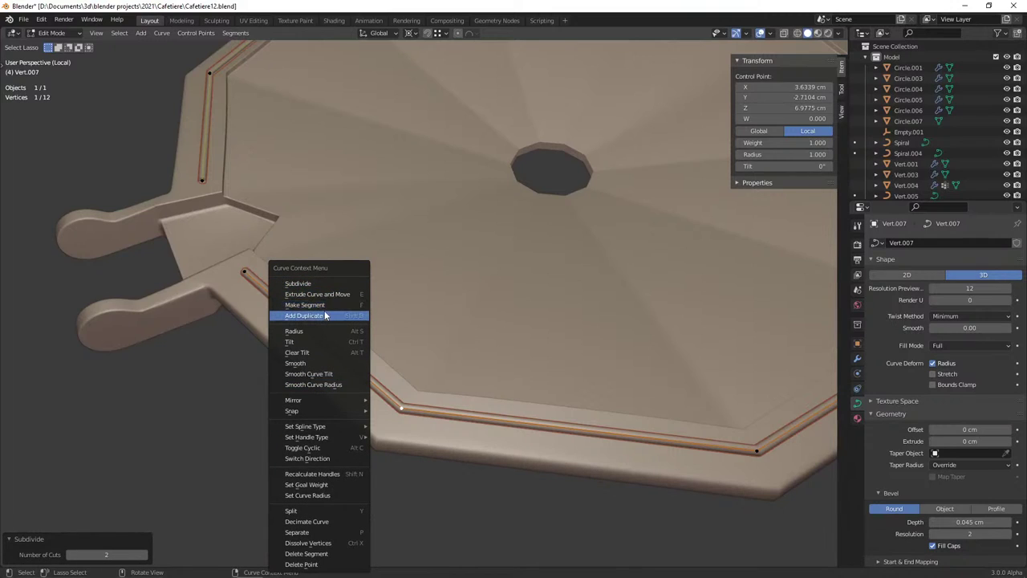
mouse_move(305, 426)
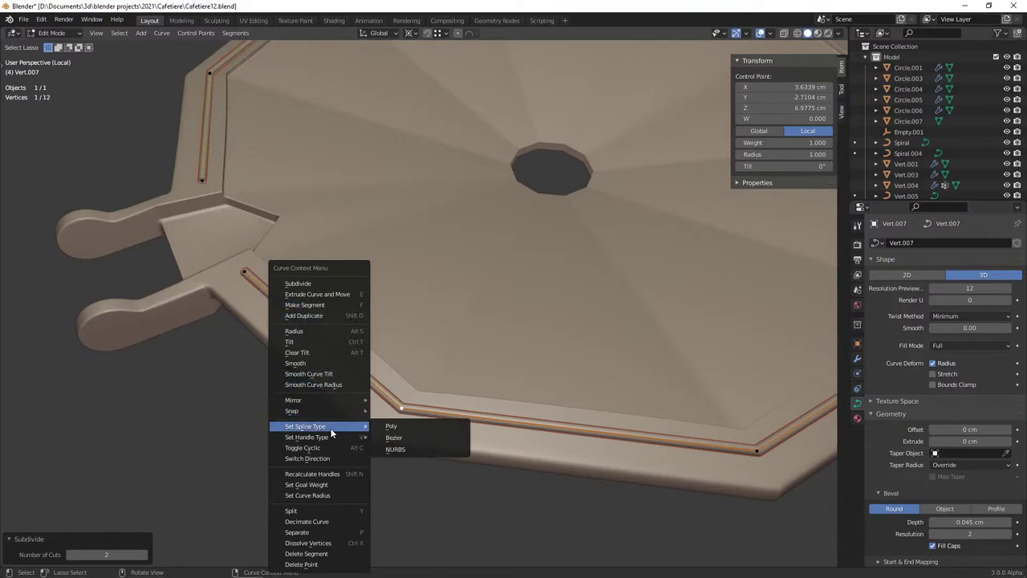
left_click(392, 438)
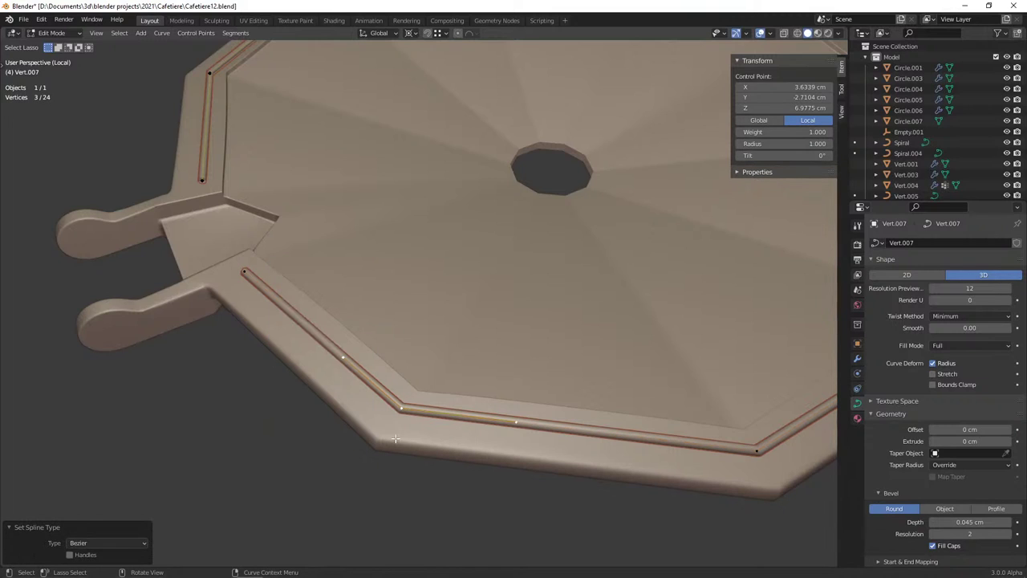
Cancel the ring point move, undo the ring edits and save Cafetiere12.blend
left_click(516, 421)
key("g")
right_click(413, 469)
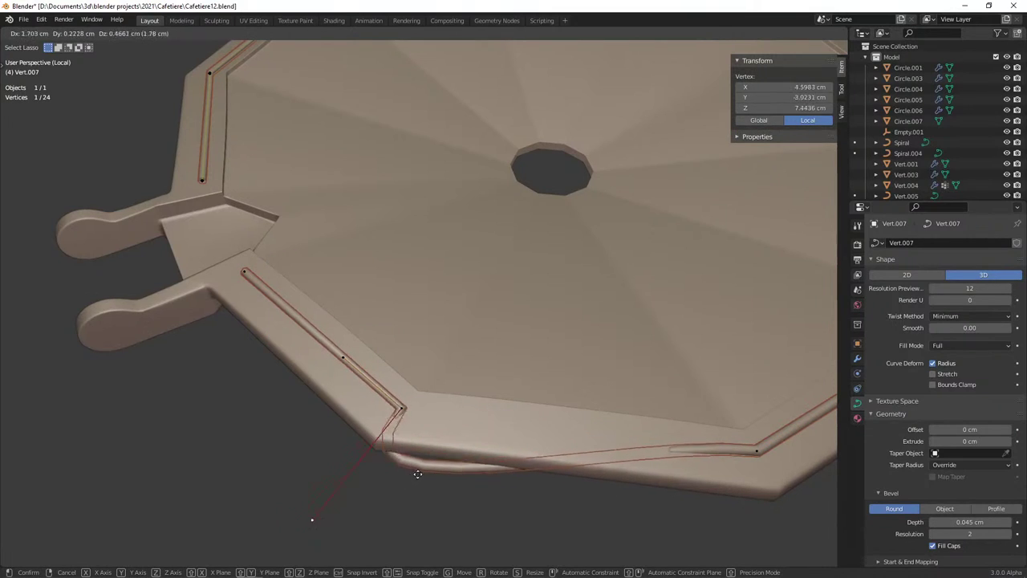
key("ctrl+z")
key("ctrl+z")
scroll(525, 324, "down", 10)
mouse_move(525, 324)
middle_mouse_down()
mouse_move(458, 362)
mouse_move(383, 298)
mouse_move(396, 280)
mouse_move(396, 423)
mouse_move(589, 470)
mouse_move(446, 484)
mouse_move(223, 470)
mouse_move(276, 458)
middle_mouse_up()
key("Tab")
scroll(452, 337, "up", 5)
key("ctrl+s")
Exit Local View and orbit around the full moka pot toward its handle
key("KP_Divide")
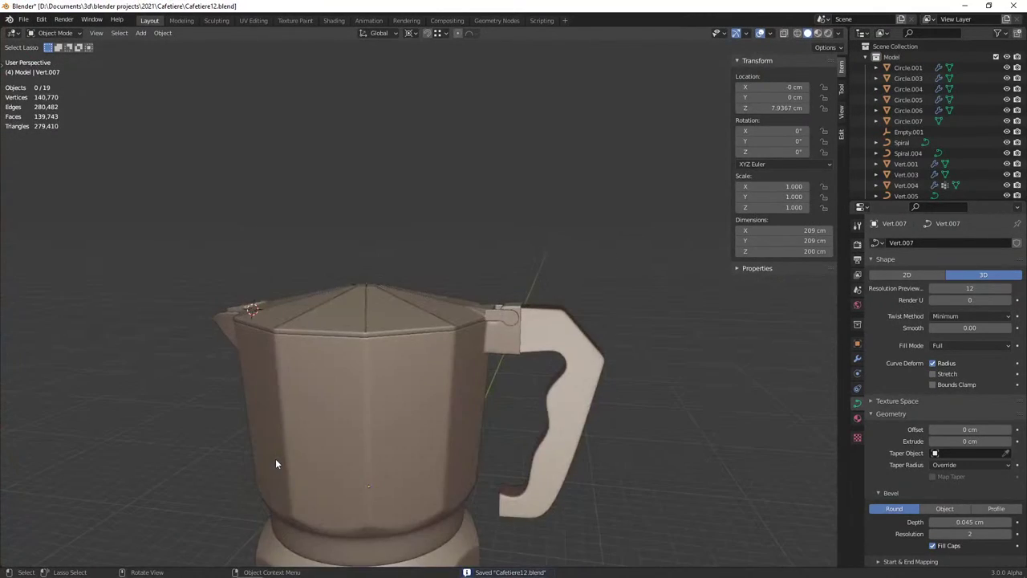
scroll(281, 460, "down", 5)
scroll(335, 394, "up", 3)
scroll(355, 385, "up", 3)
mouse_move(354, 385)
middle_mouse_down()
mouse_move(338, 387)
mouse_move(431, 346)
mouse_move(296, 418)
mouse_move(237, 408)
middle_mouse_up()
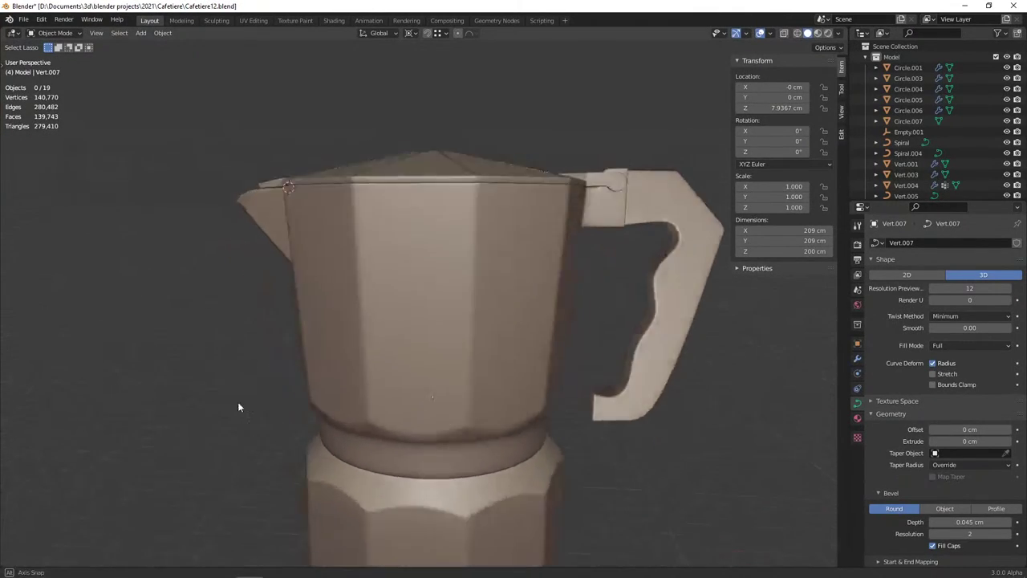
scroll(238, 408, "down", 2)
middle_click_drag(298, 415, 124, 456)
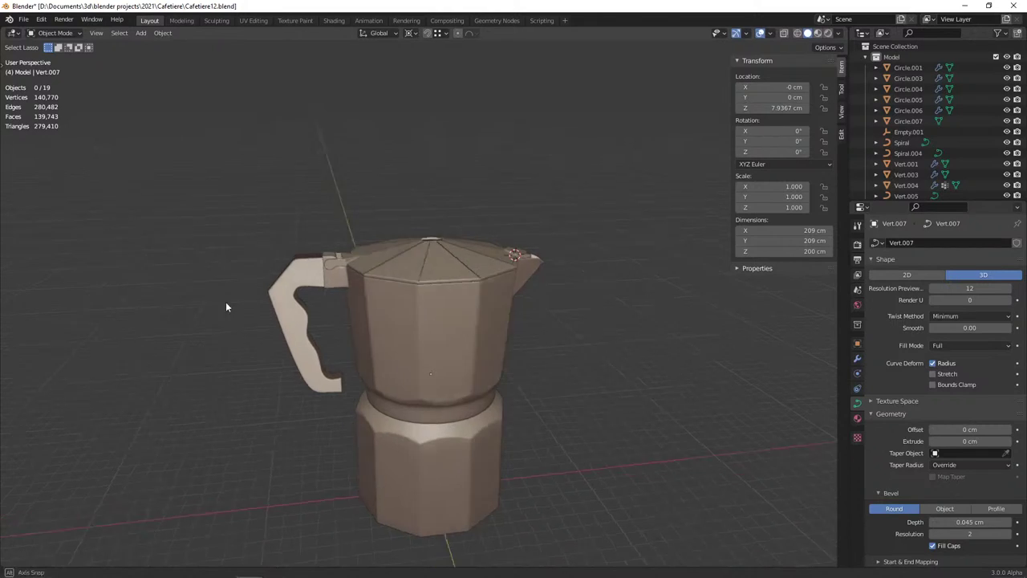
middle_click_drag(226, 301, 374, 348)
Add a centred loop cut running along the handle's mesh
left_click(374, 349)
key("Tab")
scroll(379, 346, "up", 5)
middle_click_drag(313, 356, 487, 349)
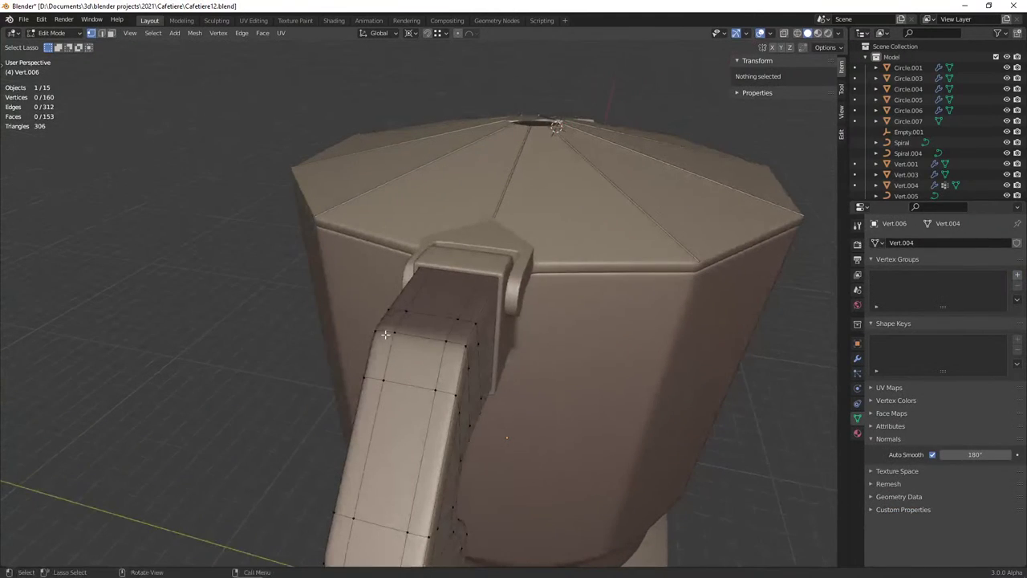
key("ctrl+r")
left_click(486, 349)
right_click(486, 349)
scroll(486, 349, "up", 2)
Bevel the new centre edge loop into a narrow two-segment bevel
key("Tab")
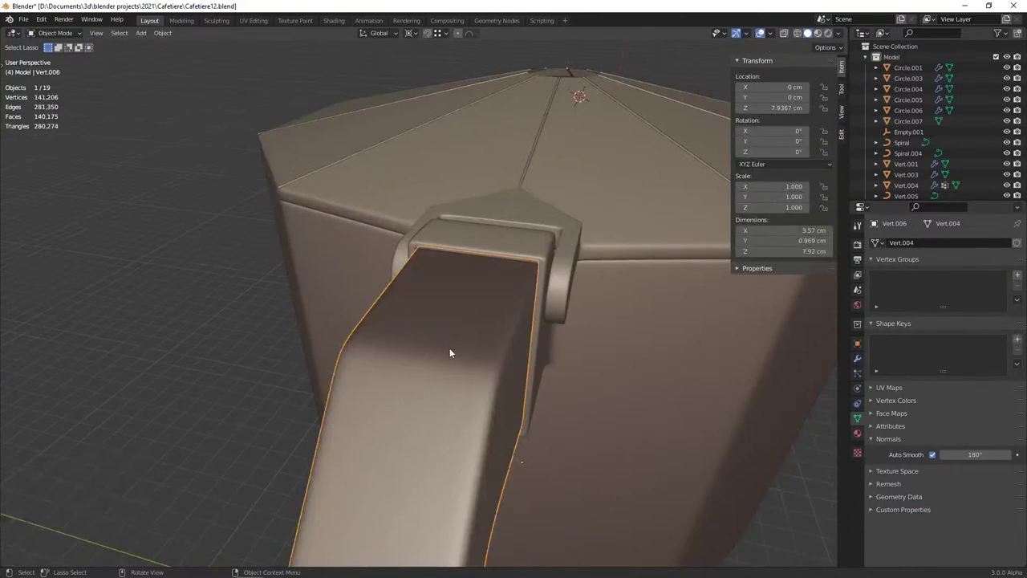
key("Tab")
key("ctrl+b")
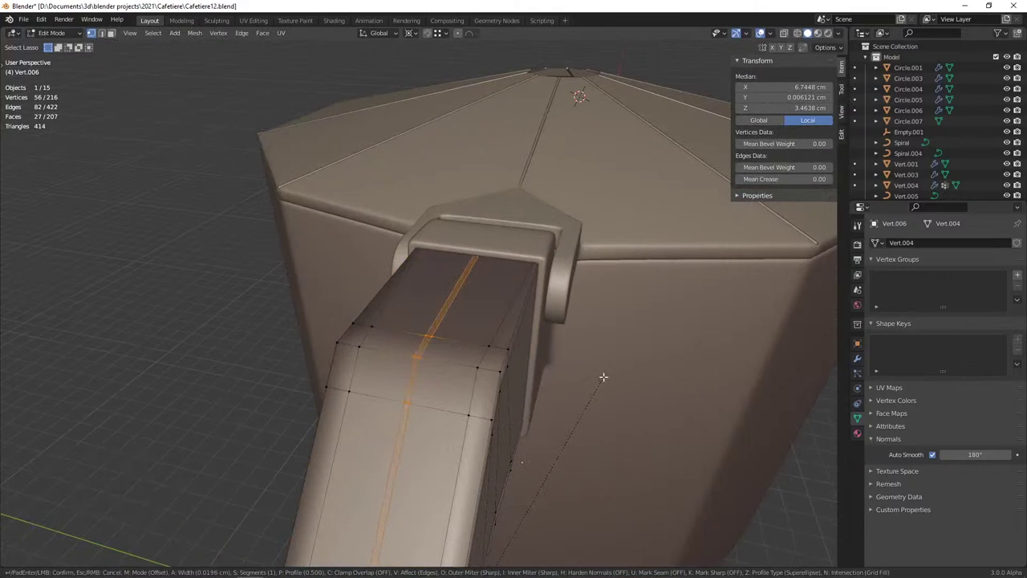
scroll(557, 401, "up", 1)
left_click(558, 398)
Select the handle's centre edge loop and shrink it inward with Alt+S into a crease
mouse_move(559, 398)
middle_mouse_down()
mouse_move(319, 376)
mouse_move(493, 344)
mouse_move(457, 360)
mouse_move(482, 305)
mouse_move(447, 374)
mouse_move(435, 373)
middle_mouse_up()
key("2")
left_click(426, 390, "alt")
scroll(474, 347, "up", 2)
key("alt+s")
left_click(460, 353)
scroll(447, 374, "up", 2)
key("alt+s")
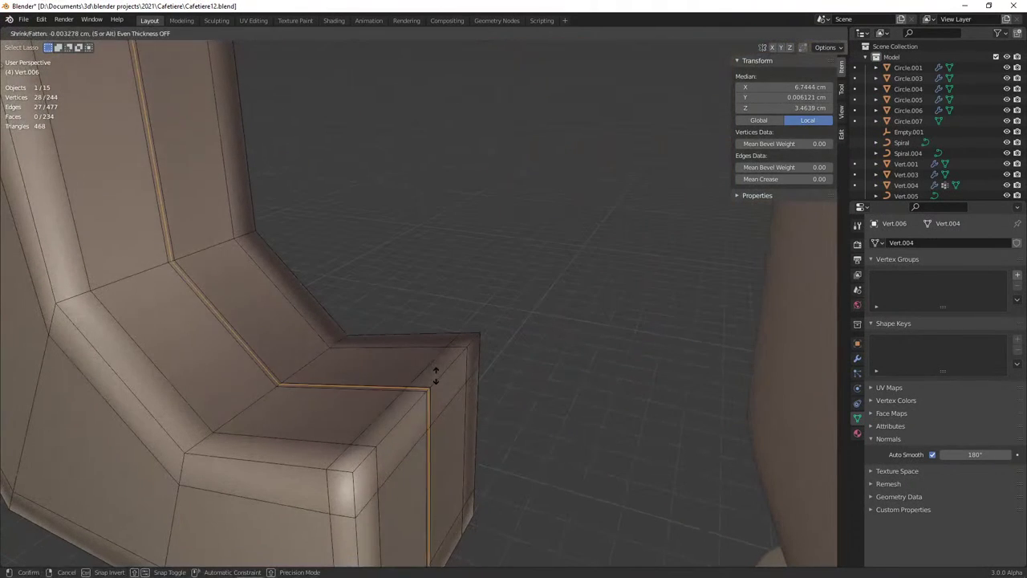
left_click(436, 382)
Return to Object Mode, deselect everything, and orbit around the pot to check the groove
key("Tab")
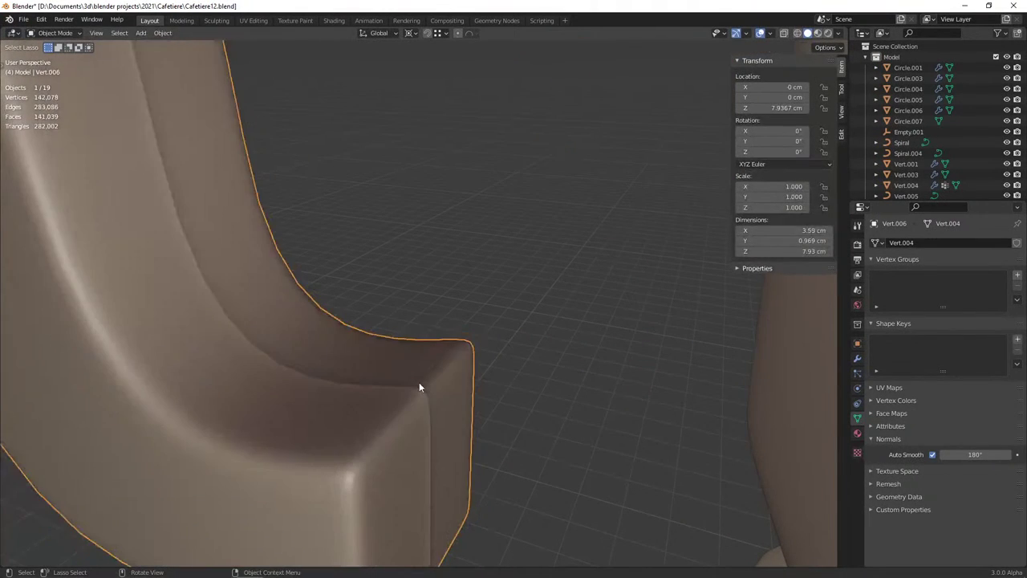
scroll(416, 381, "down", 4)
key("alt+a")
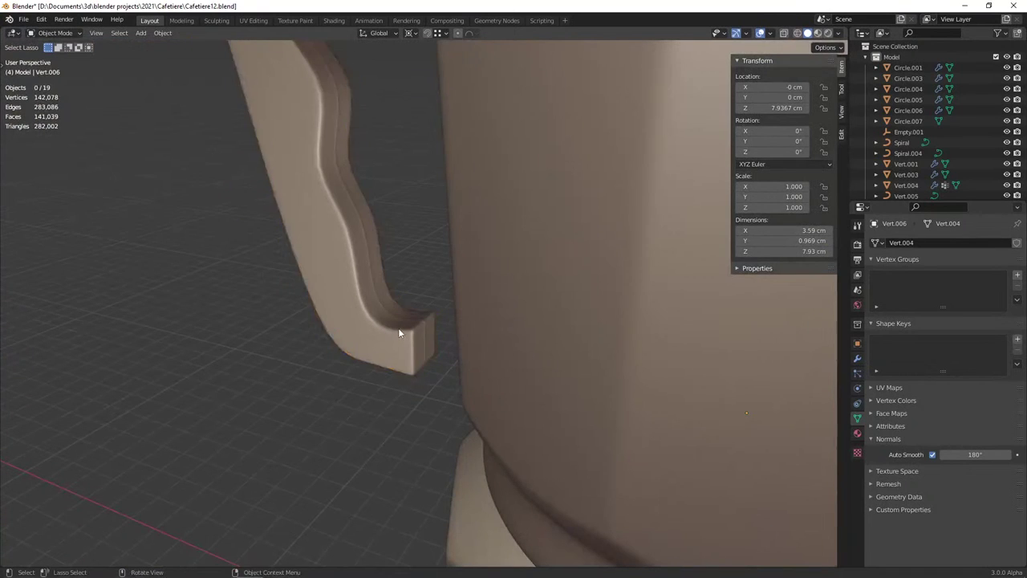
mouse_move(398, 327)
middle_mouse_down()
mouse_move(471, 356)
mouse_move(342, 443)
mouse_move(386, 443)
middle_mouse_up()
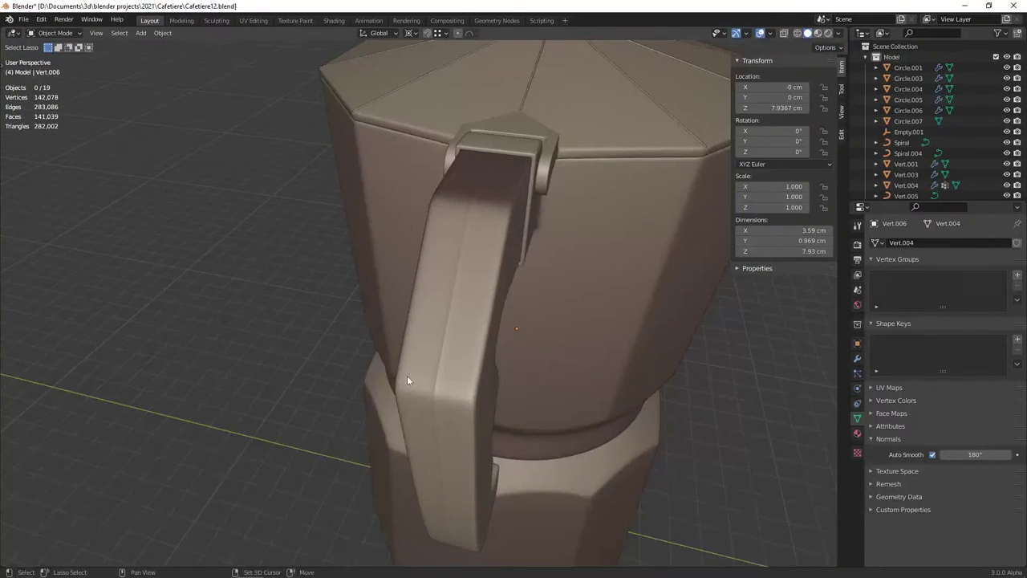
middle_click_drag(407, 375, 357, 440)
scroll(356, 440, "up", 2)
Push the handle's centre edge inward with a bevel offset to deepen the groove, then deselect
left_click(363, 399)
key("Tab")
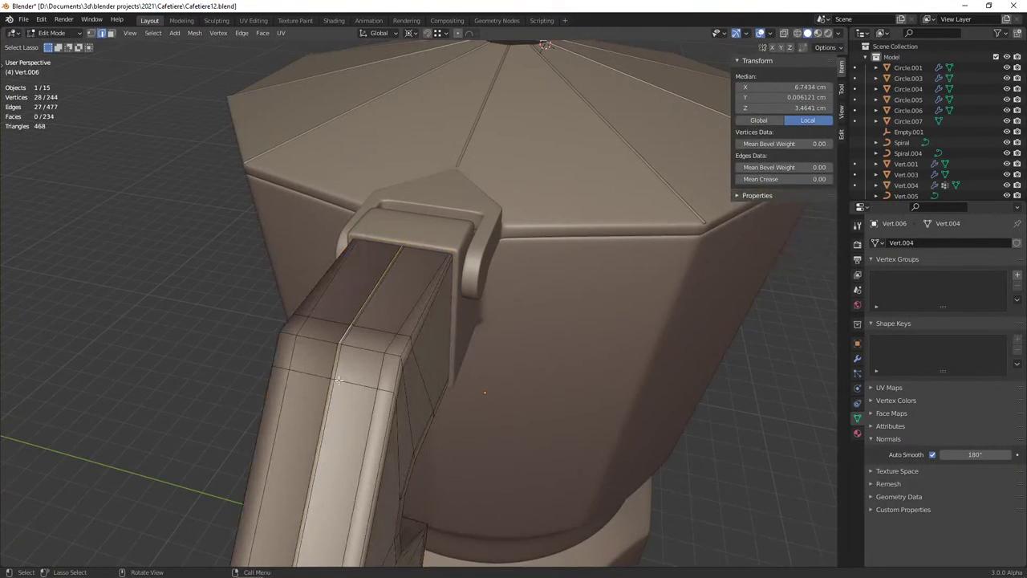
scroll(339, 378, "up", 5)
middle_click_drag(339, 378, 345, 374)
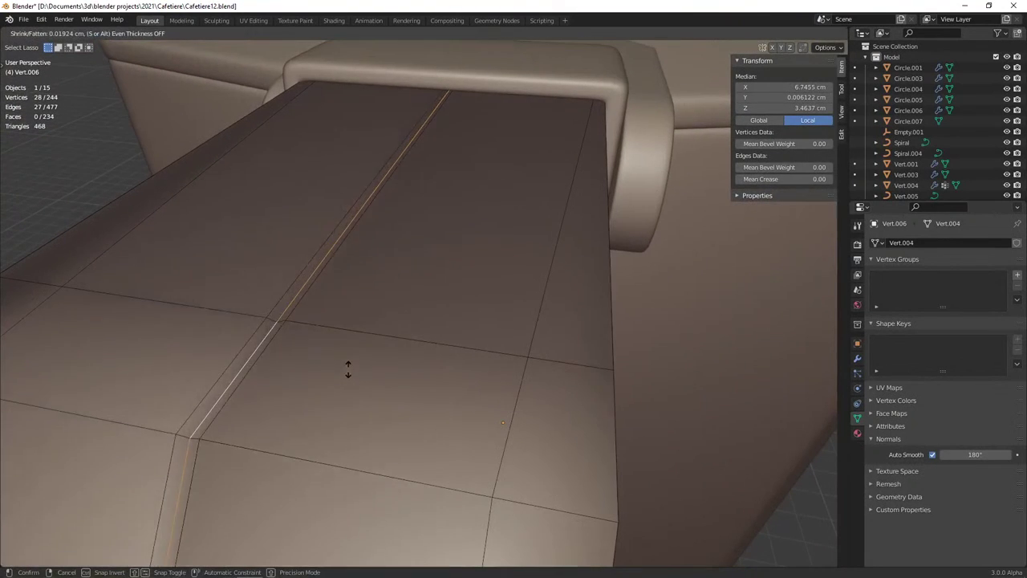
key("ctrl+b")
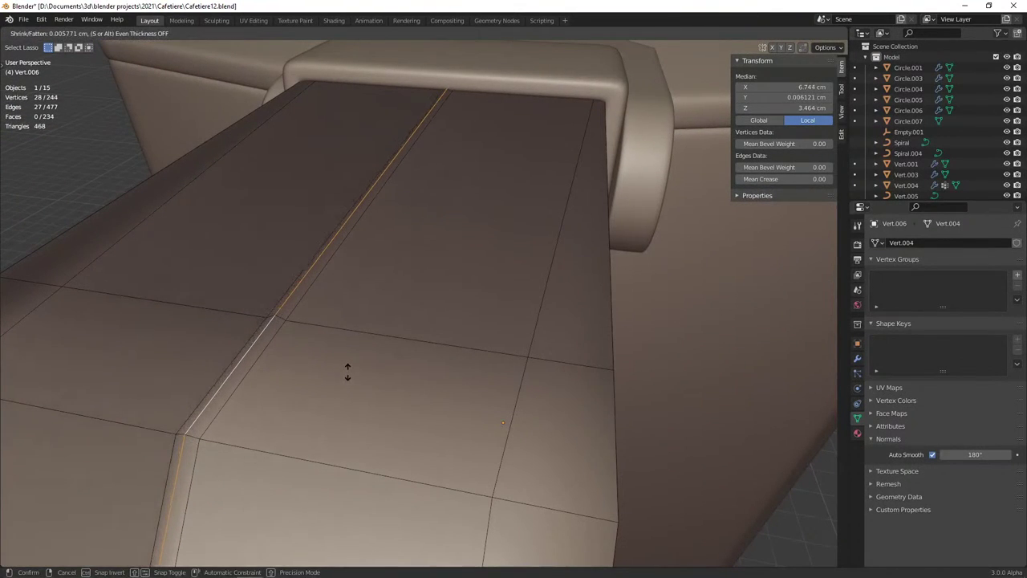
left_click(345, 373)
key("alt+a")
key("Tab")
scroll(348, 378, "down", 3)
scroll(348, 380, "down", 4)
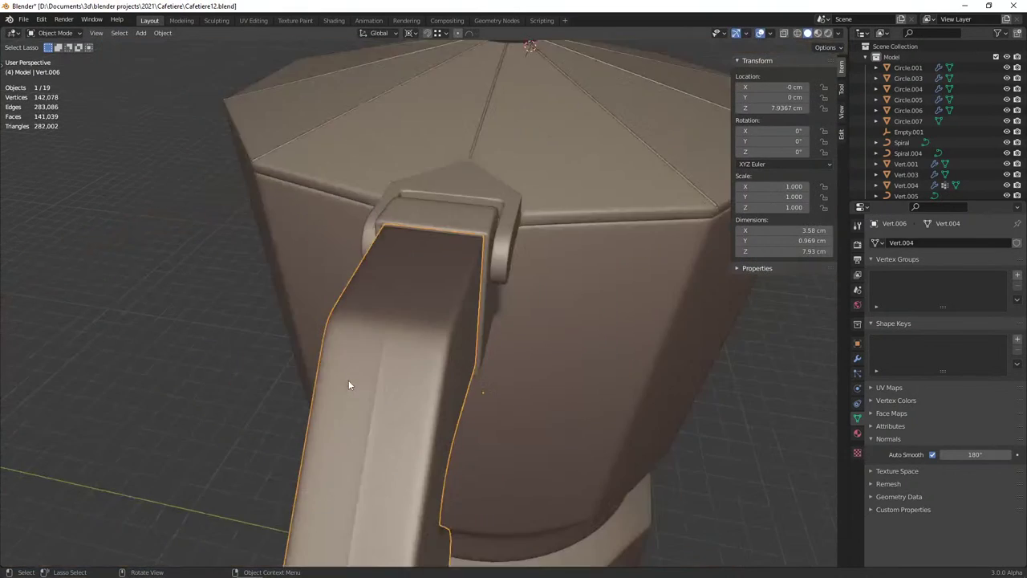
key("alt+a")
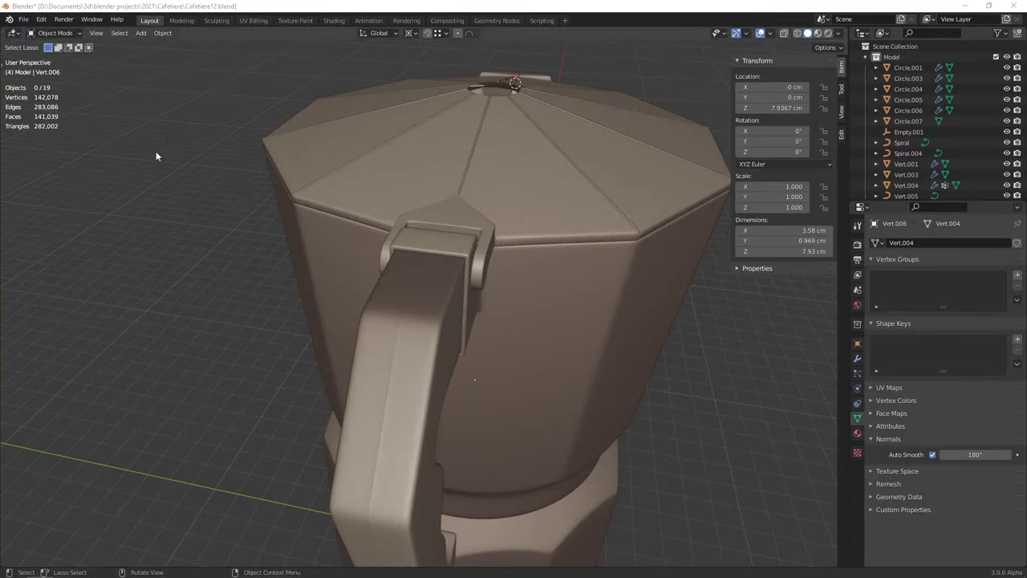
Preview the pot from the side in Rendered shading, then return to Solid shading
scroll(406, 218, "down", 3)
middle_click_drag(406, 218, 439, 184)
scroll(397, 216, "up", 3)
scroll(397, 216, "up", 3)
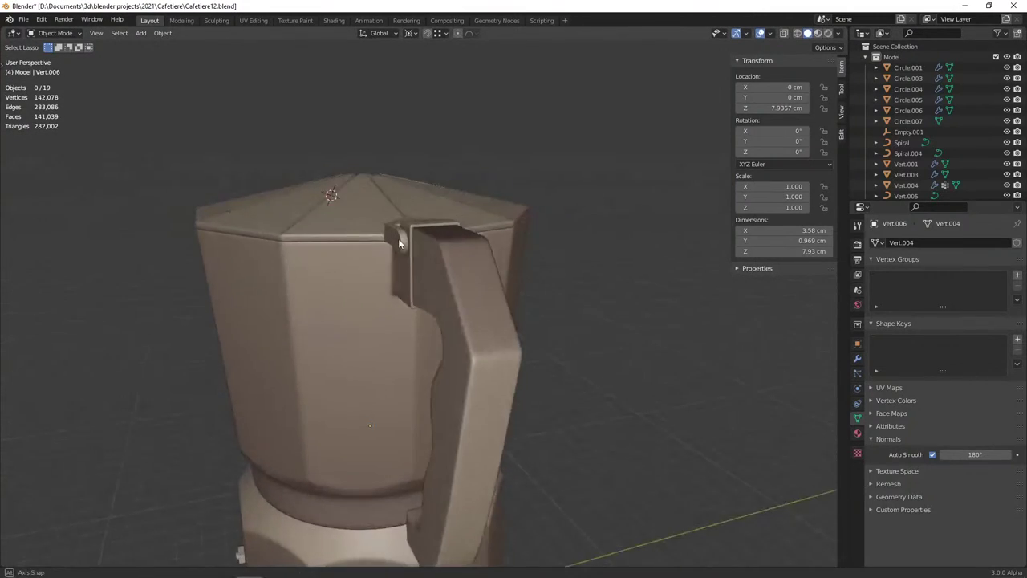
scroll(398, 239, "up", 2)
key("z")
left_click(458, 225)
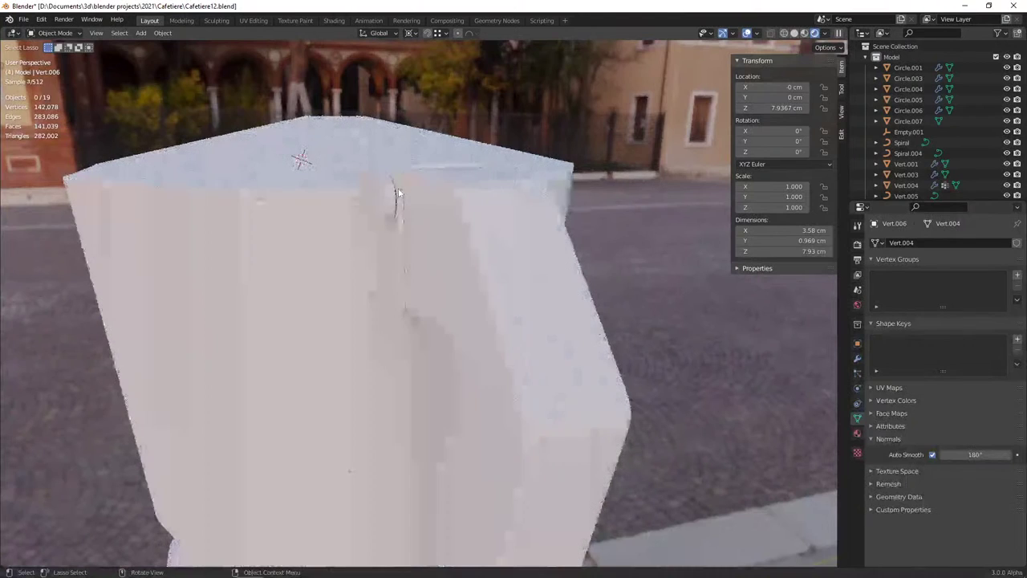
key("z")
Select the handle's central edge loop in Edit Mode, viewed from above
left_click(546, 220)
key("Tab")
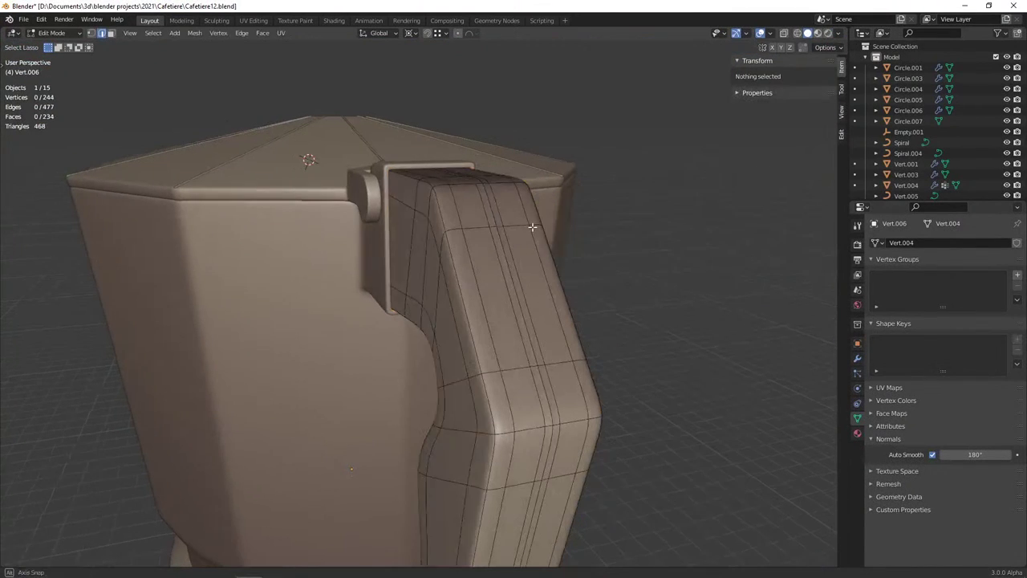
key("Tab")
key("Tab")
middle_click_drag(477, 240, 468, 259)
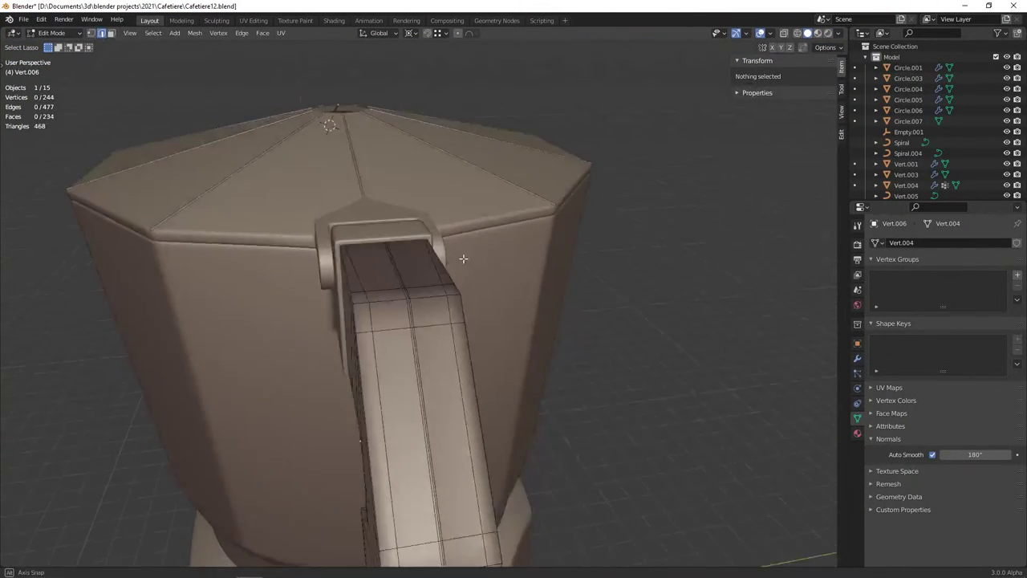
scroll(383, 293, "up", 2)
scroll(367, 313, "up", 2)
scroll(367, 313, "down", 2, "shift")
left_click(366, 313, "alt")
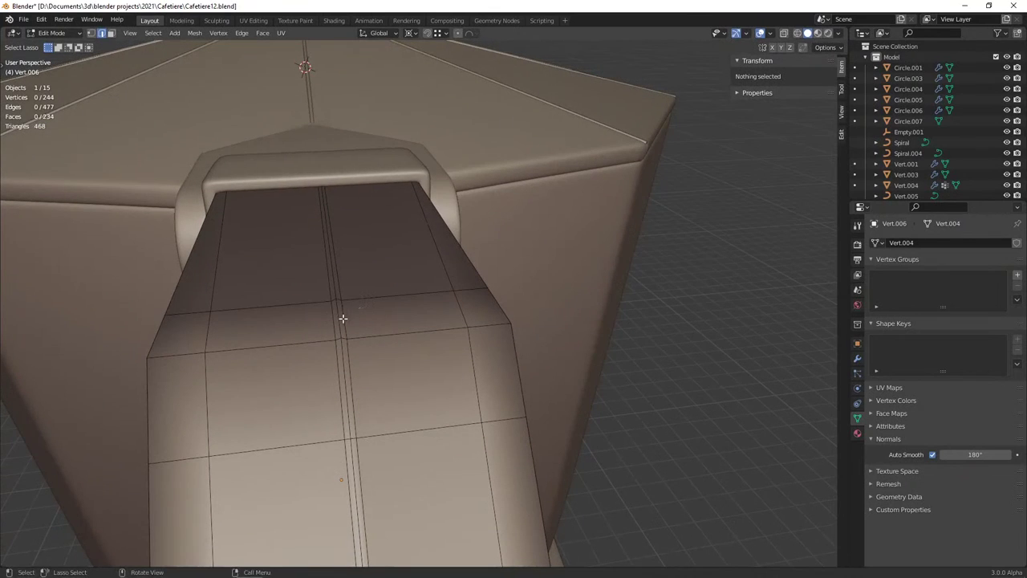
Redo the inward Alt+S shrink of the centre loop with a smaller offset, then deselect the handle
key("alt+s")
right_click(427, 308)
key("alt+s")
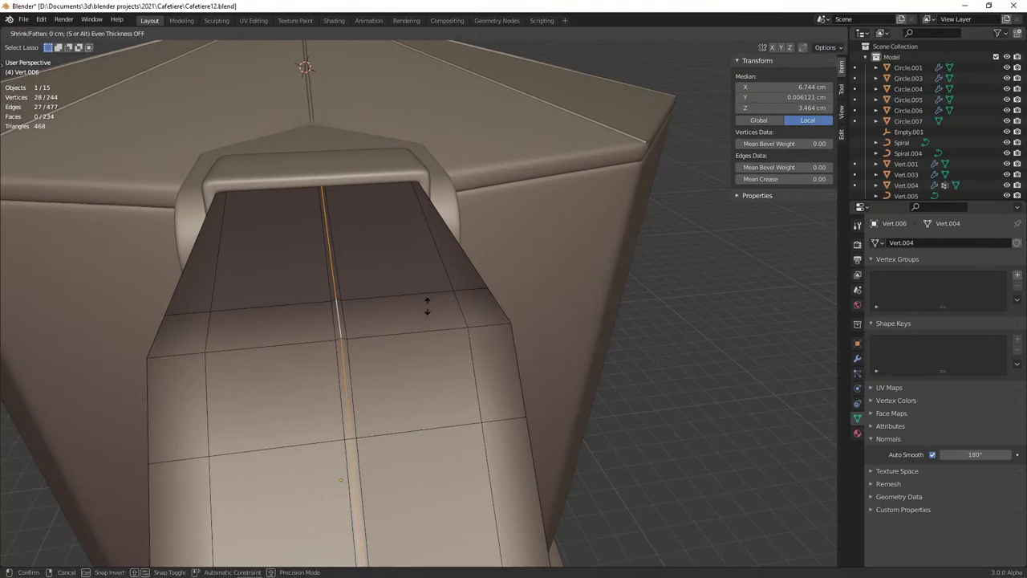
left_click(427, 307)
key("Tab")
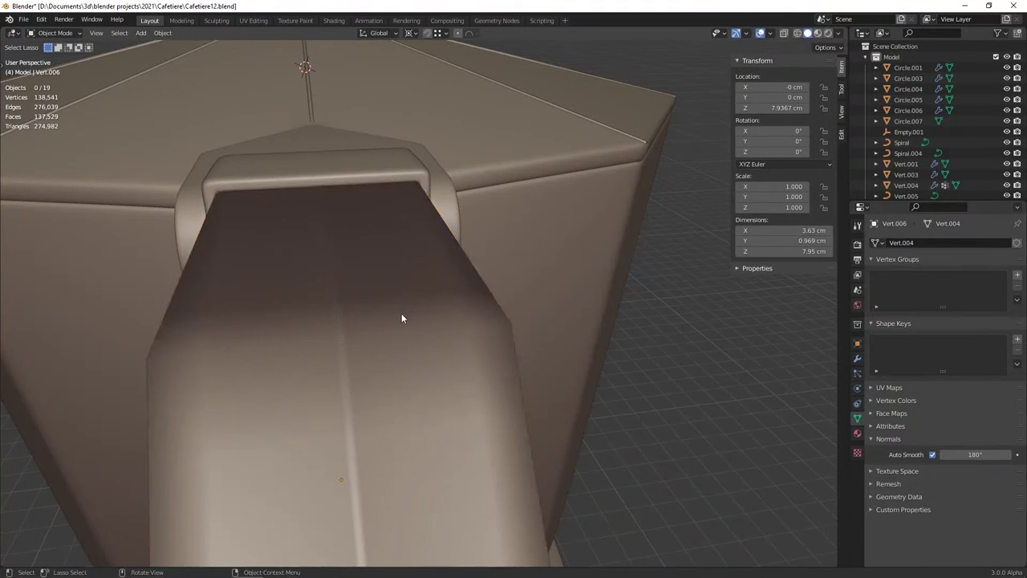
scroll(379, 313, "down", 2)
key("alt+a")
scroll(377, 310, "down", 3)
mouse_move(384, 310)
middle_mouse_down()
mouse_move(518, 246)
mouse_move(471, 232)
middle_mouse_up()
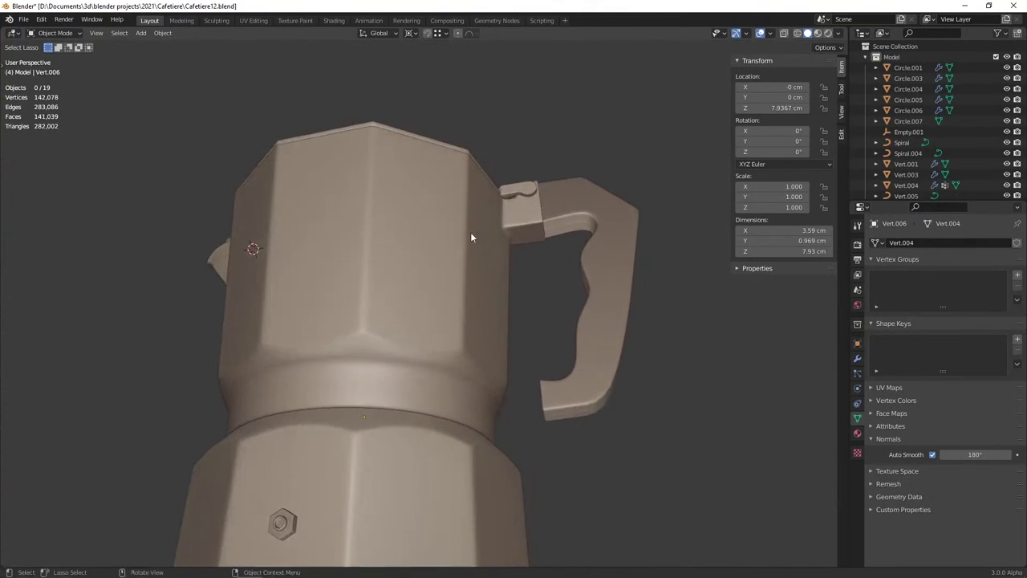
Save the model as Cafetiere12.blend and orbit around the whole pot
key("ctrl+s")
scroll(374, 243, "down", 3)
mouse_move(369, 241)
middle_mouse_down()
mouse_move(292, 299)
mouse_move(347, 329)
middle_mouse_up()
scroll(346, 329, "up", 5)
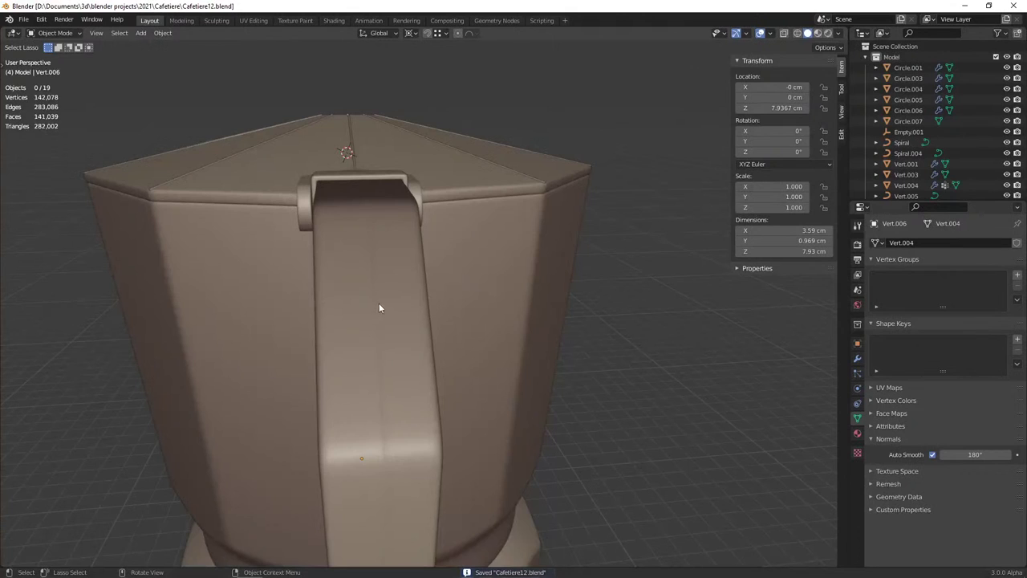
scroll(379, 308, "down", 2)
scroll(379, 303, "down", 3)
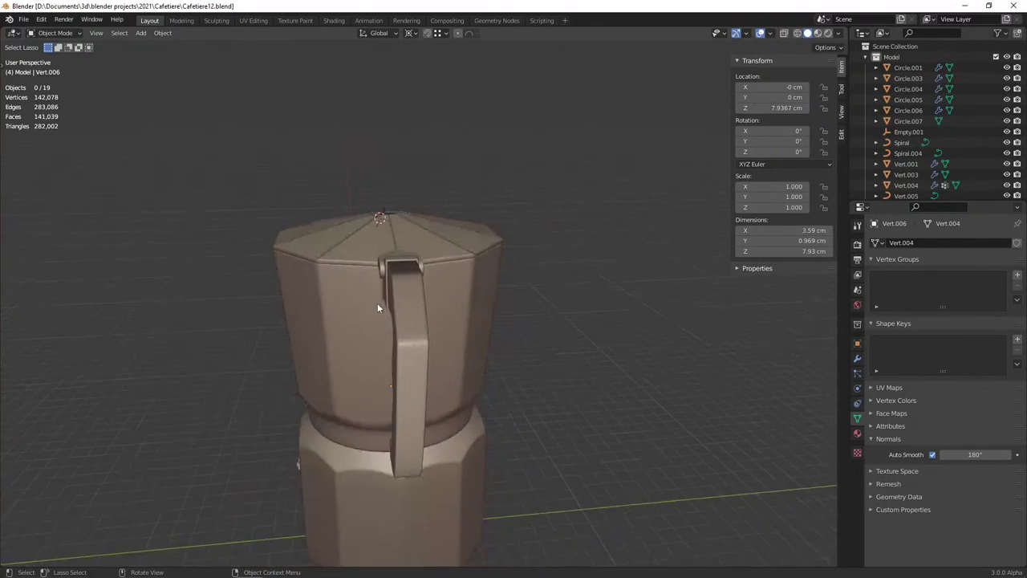
Bring the handle to the right and the lid into view, then select the lid
mouse_move(377, 303)
middle_mouse_down()
mouse_move(331, 319)
mouse_move(475, 320)
middle_mouse_up()
scroll(411, 329, "down", 5)
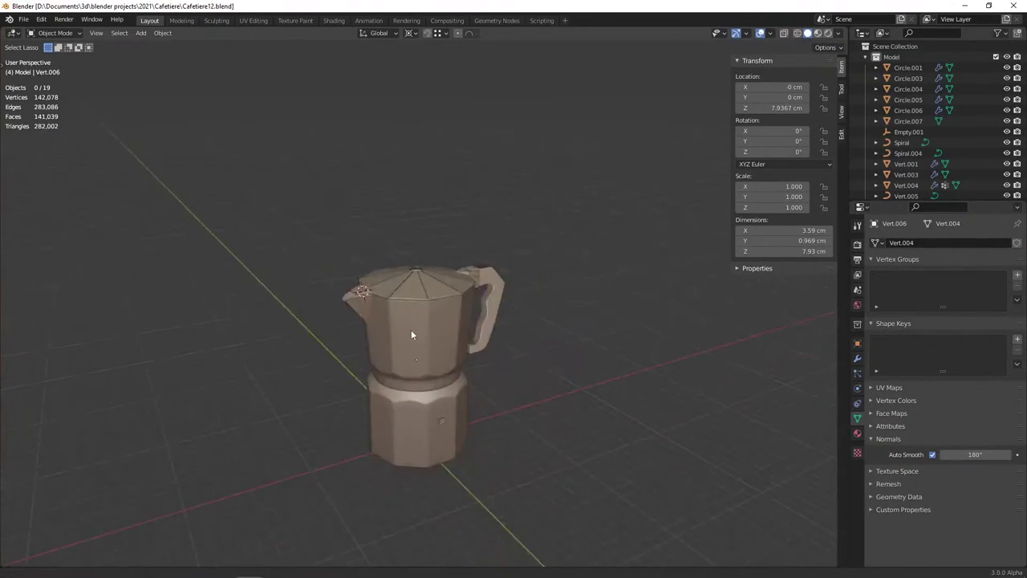
scroll(406, 301, "up", 5)
scroll(402, 233, "up", 2)
middle_click_drag(403, 238, 396, 340, "shift")
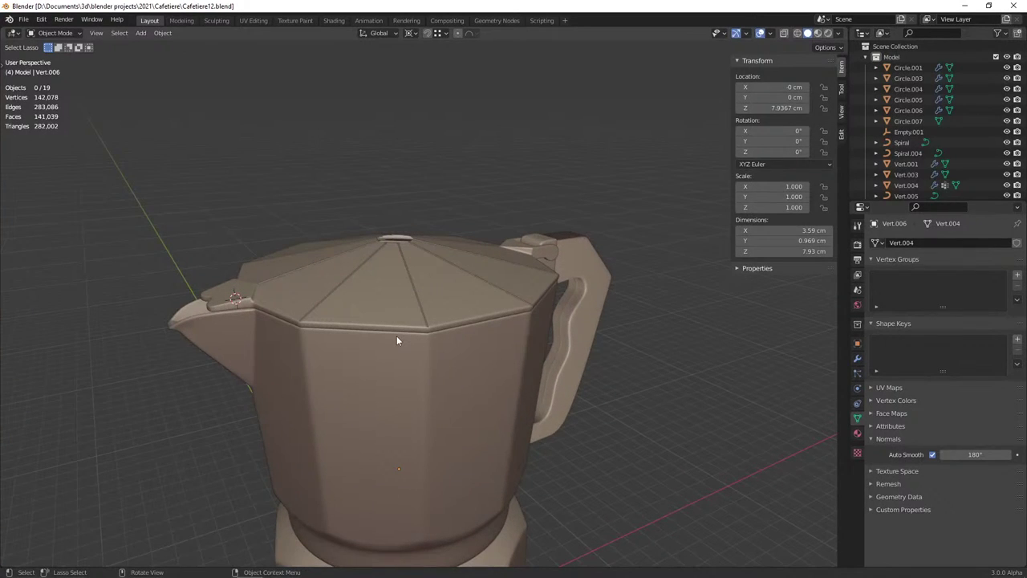
left_click(397, 335)
middle_click_drag(396, 335, 390, 298)
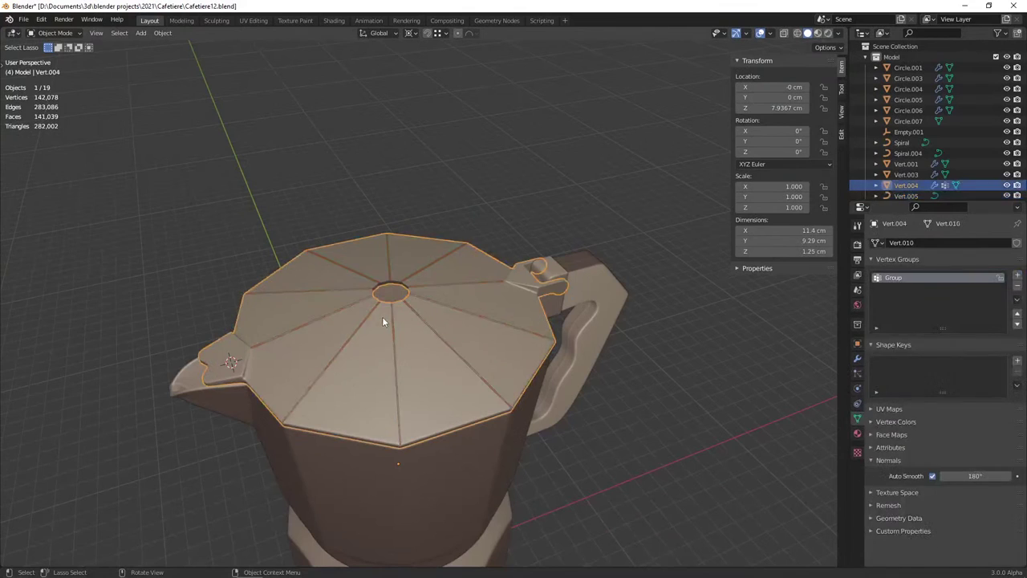
Isolate the lid in local view and select two vertices near its centre hole
key("KP_Divide")
key("KP_1")
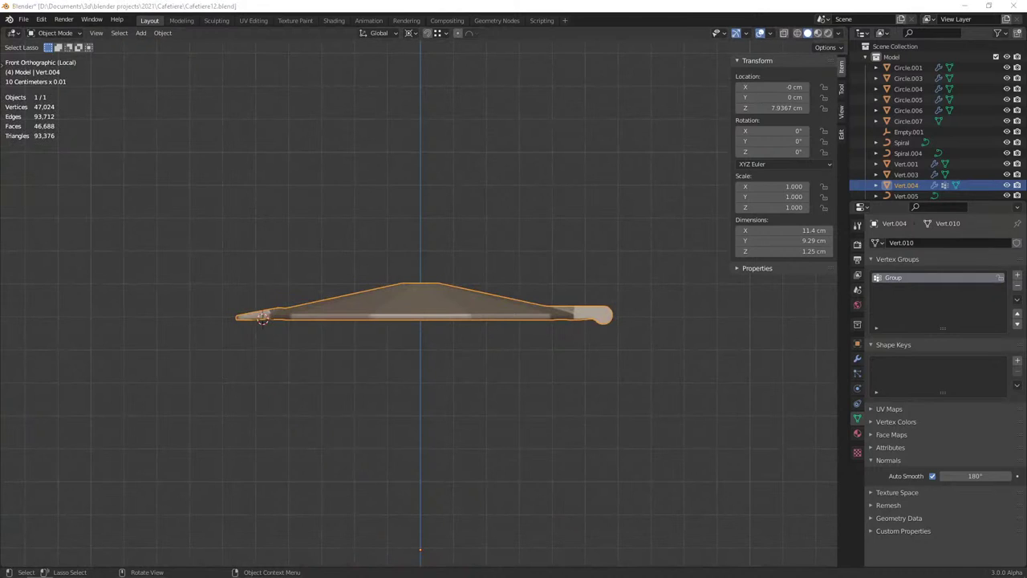
mouse_move(199, 304)
middle_mouse_down()
mouse_move(238, 234)
mouse_move(327, 264)
middle_mouse_up()
key("Tab")
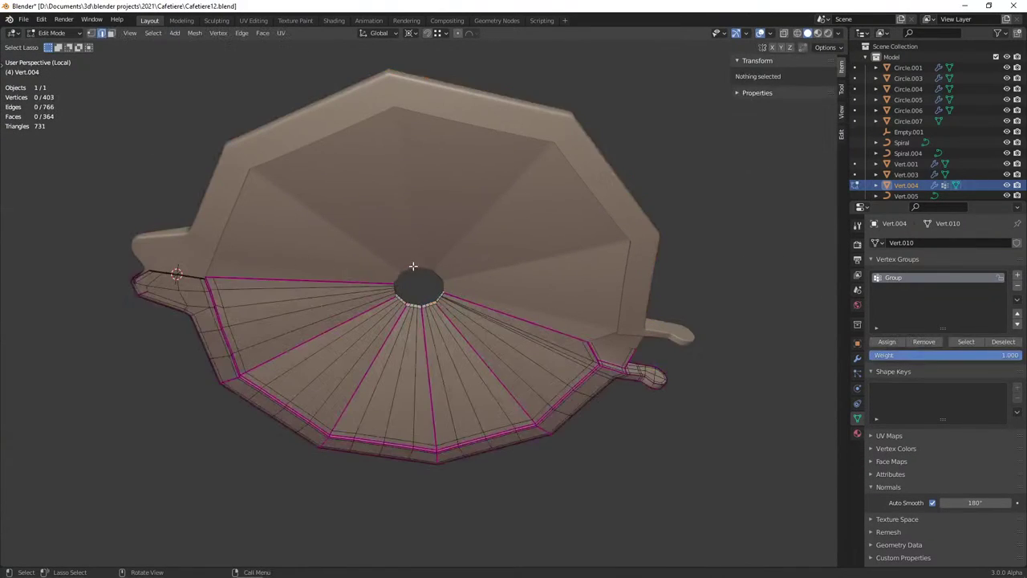
scroll(413, 265, "up", 2)
key("1")
left_click(400, 358, "shift")
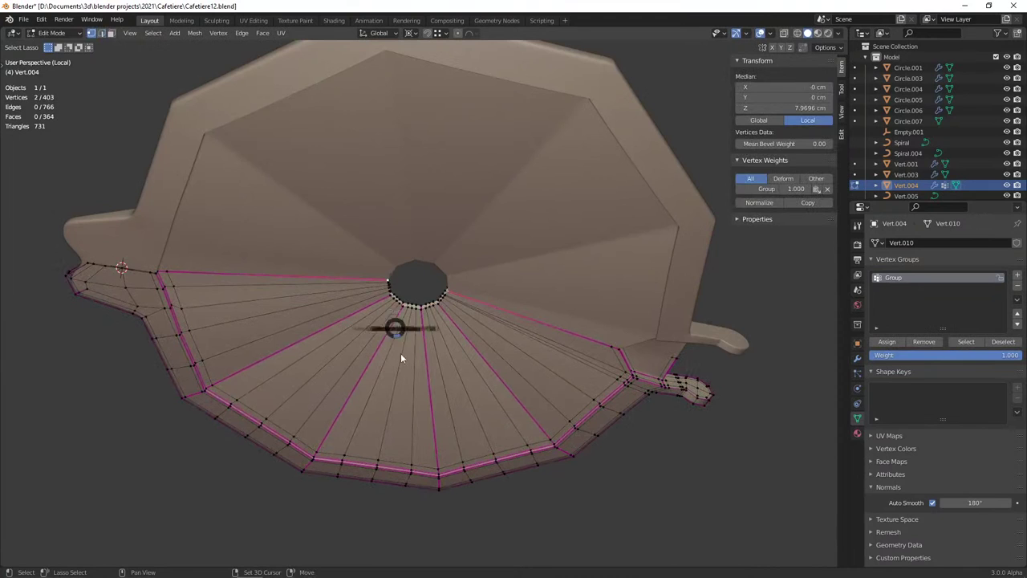
mouse_move(401, 358)
middle_mouse_down()
mouse_move(456, 300)
mouse_move(454, 229)
middle_mouse_up()
Return the lid to Object Mode and deselect it
key("Tab")
scroll(449, 313, "up", 3)
key("alt+a")
key("shift+a")
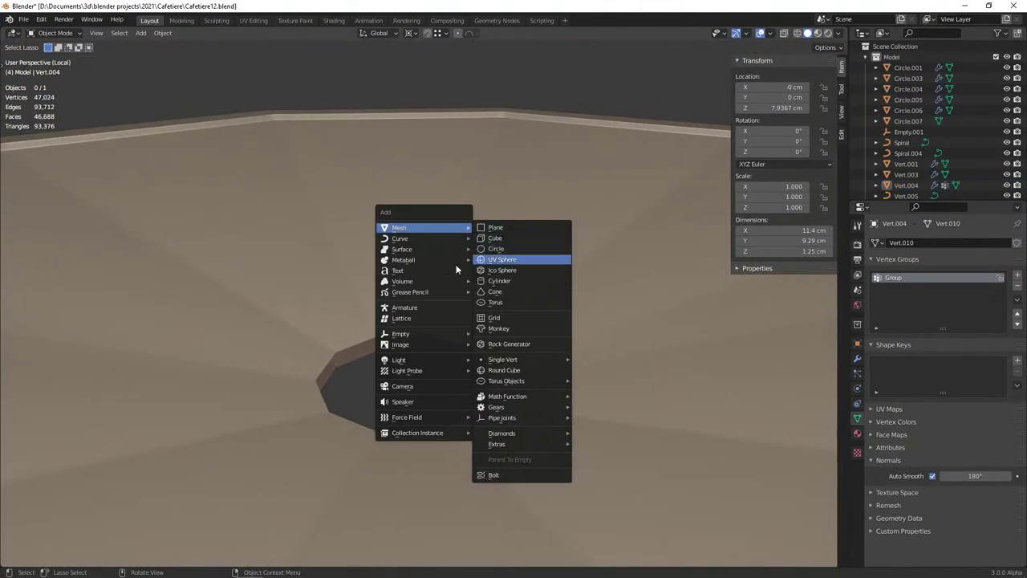
Save the project as Cafetiere13.blend by incrementing the file name, adding nothing from the Add menu
key("Escape")
key("ctrl+shift+s")
key("KP_Add")
key("Return")
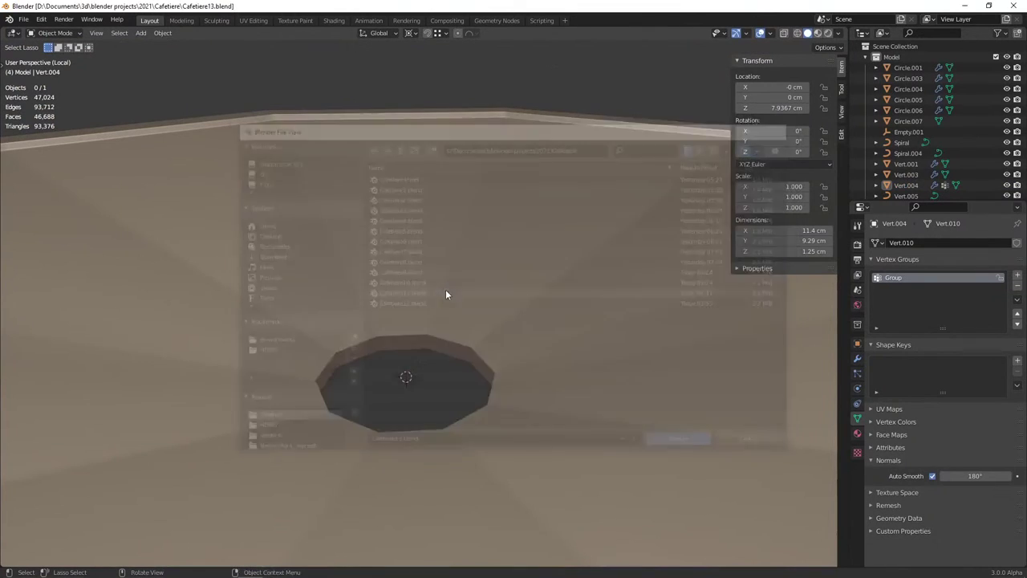
key("shift+a")
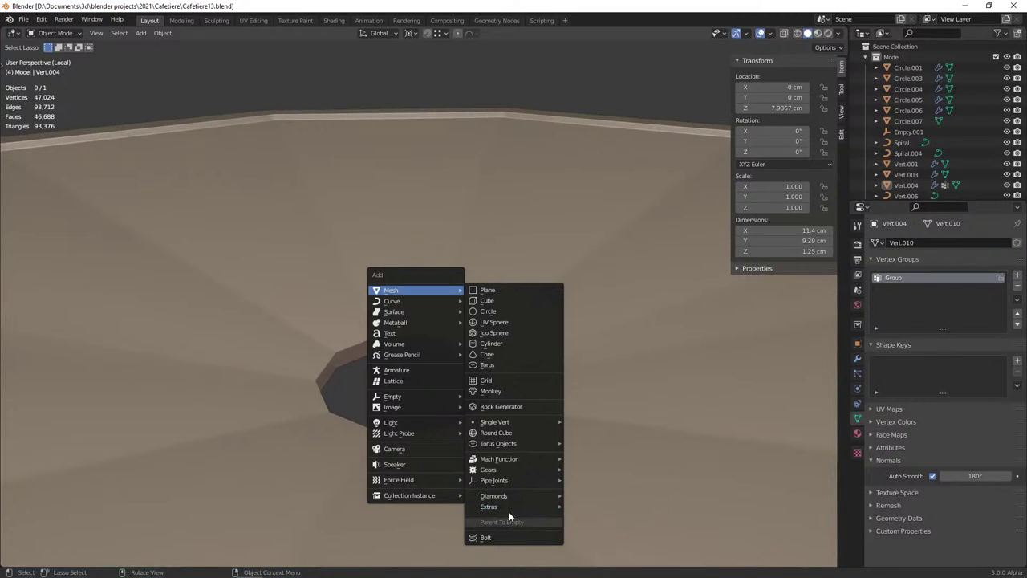
mouse_move(490, 507)
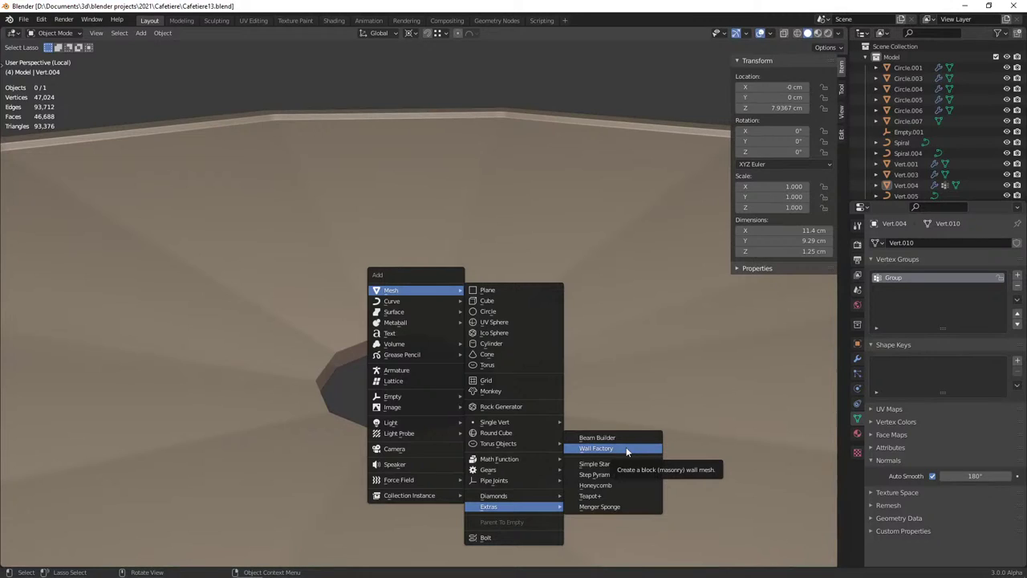
key("Escape")
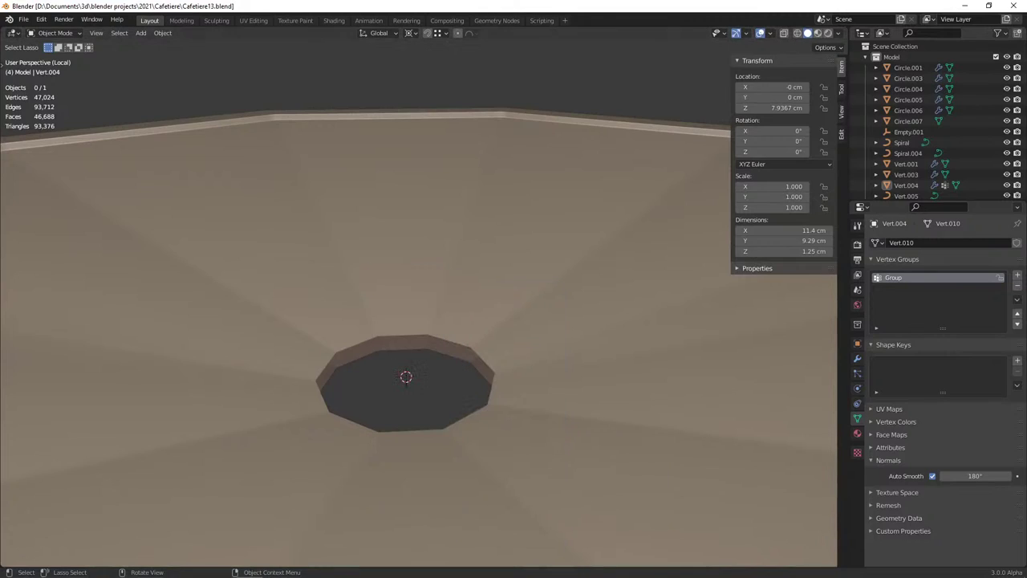
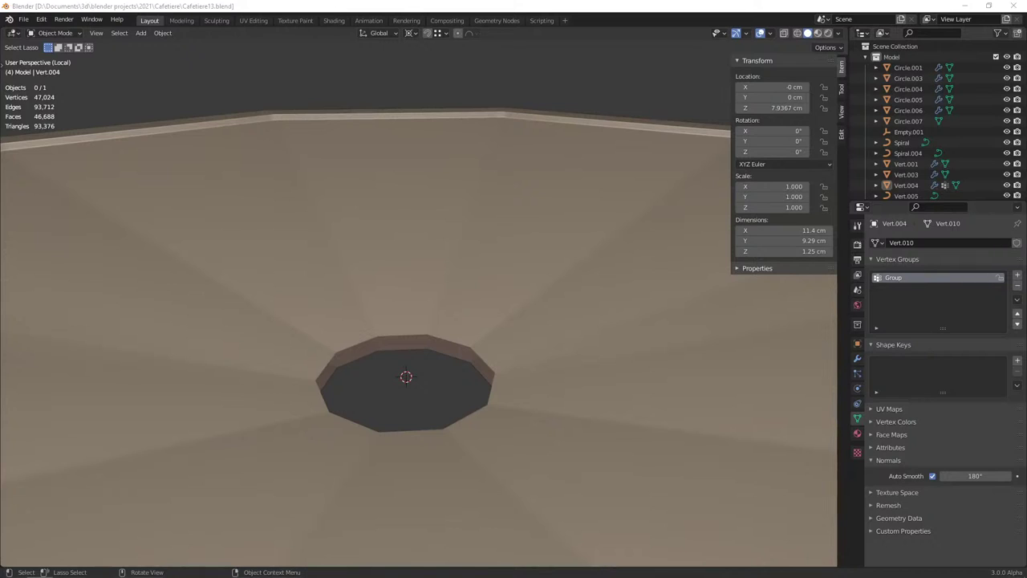
Add a Bolt mesh object with a hex head to the lid scene
mouse_move(412, 299)
middle_mouse_down()
mouse_move(411, 324)
mouse_move(430, 293)
middle_mouse_up()
key("shift+a")
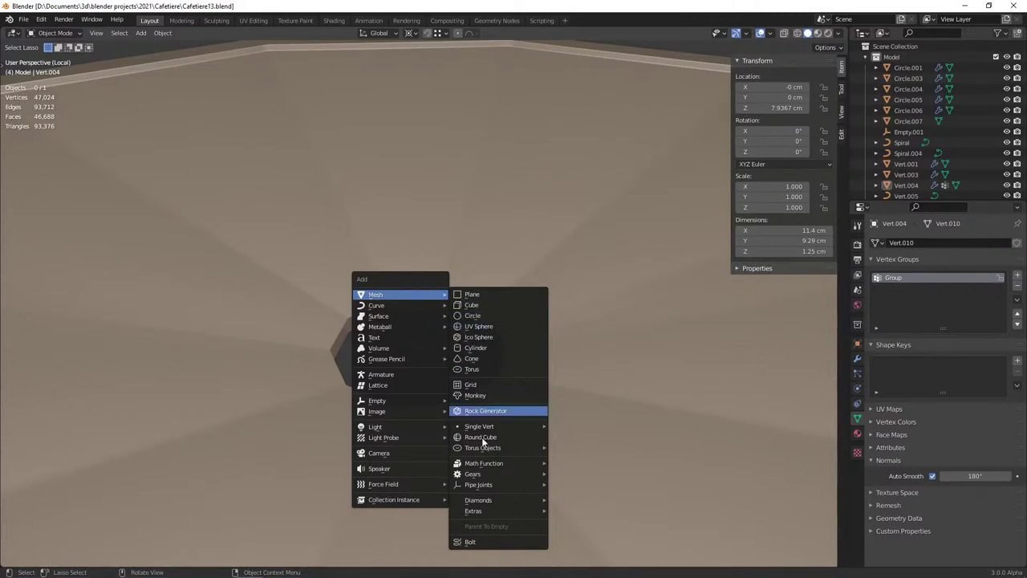
mouse_move(480, 499)
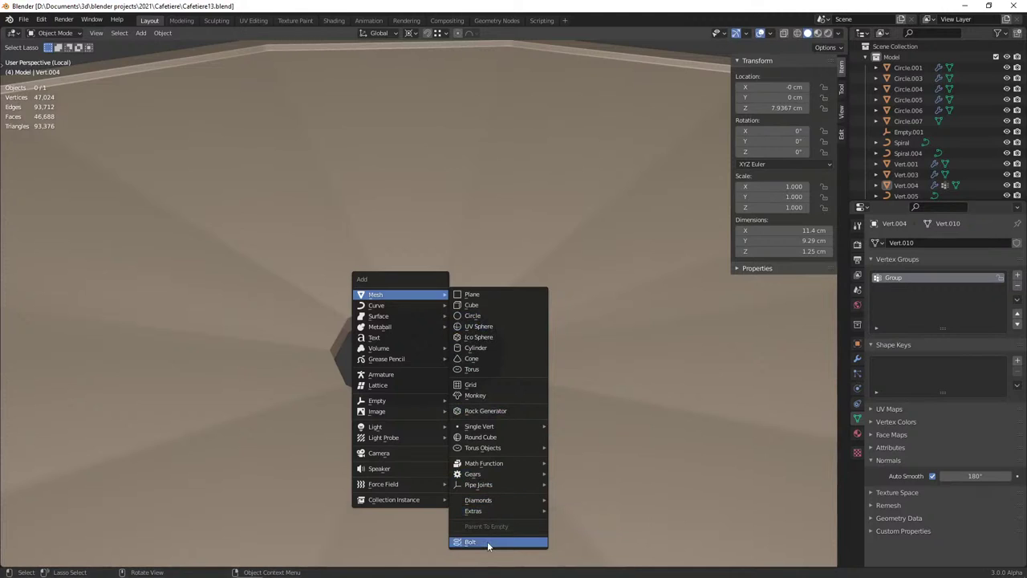
left_click(487, 542)
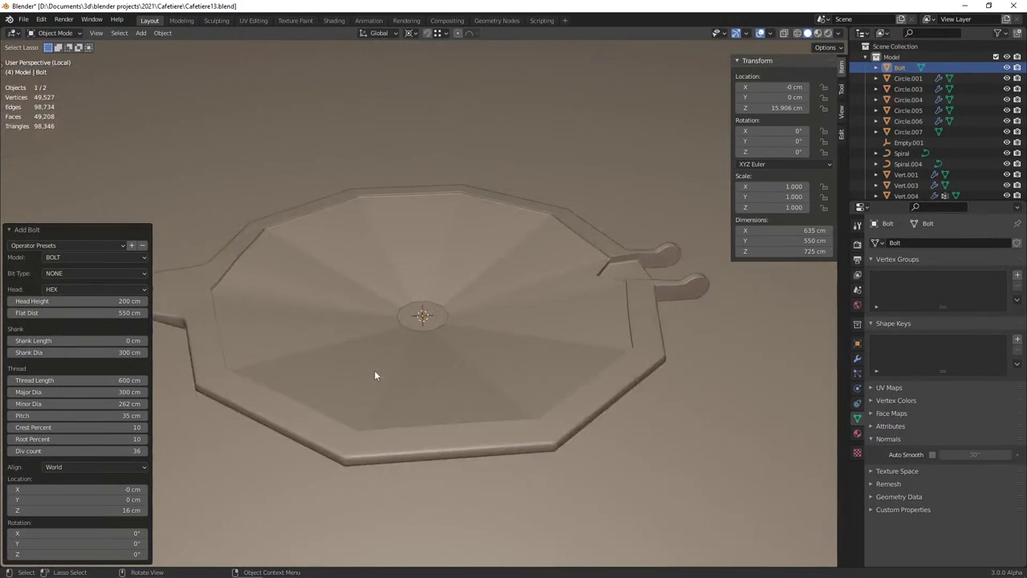
Set the bolt's Bit Type to PHILLIPS to cut a cross recess in the head
scroll(369, 368, "down", 5)
scroll(375, 371, "down", 3)
scroll(384, 380, "down", 2)
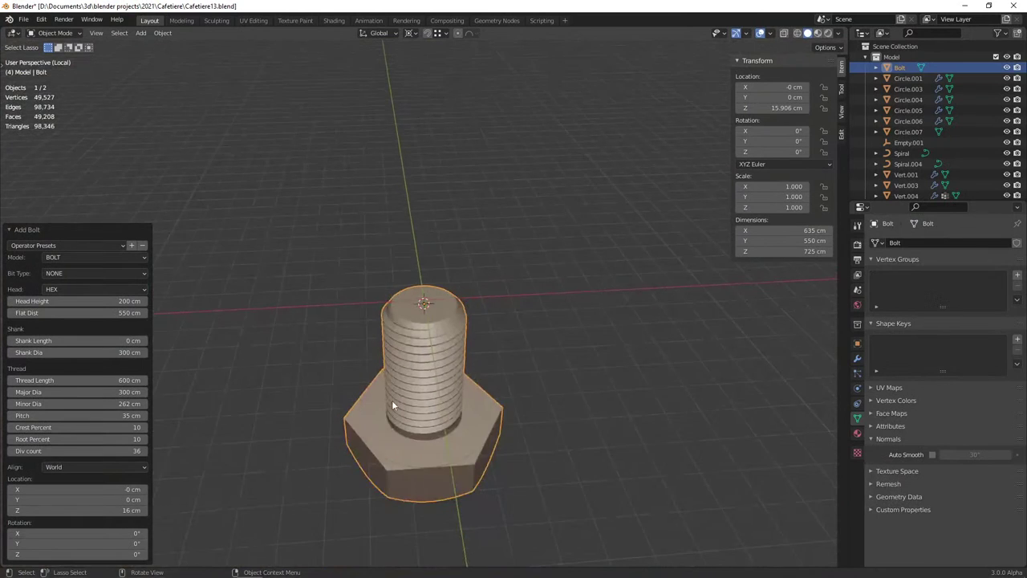
mouse_move(392, 399)
middle_mouse_down()
mouse_move(376, 194)
mouse_move(390, 335)
middle_mouse_up()
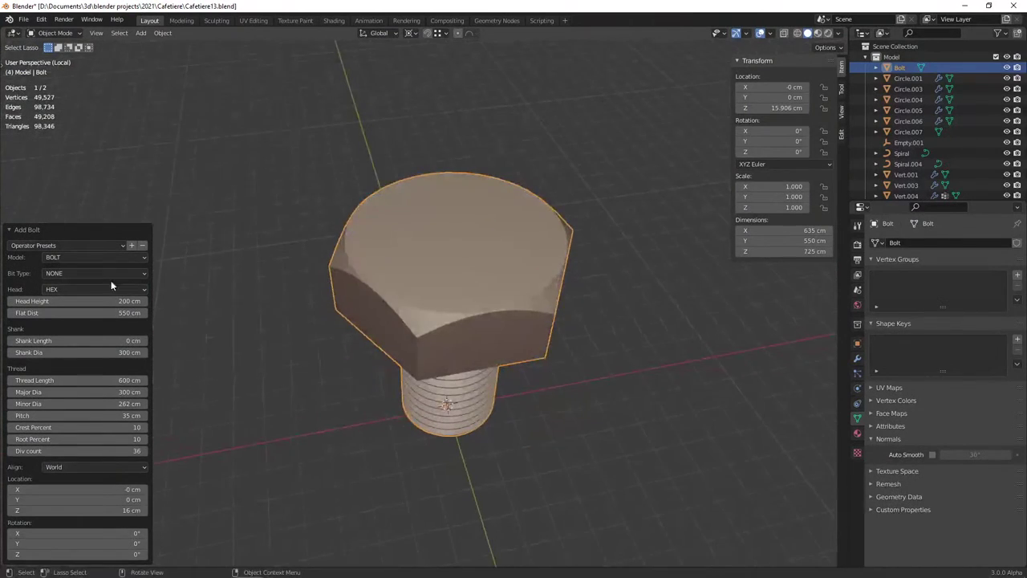
left_click(77, 273)
left_click(64, 321)
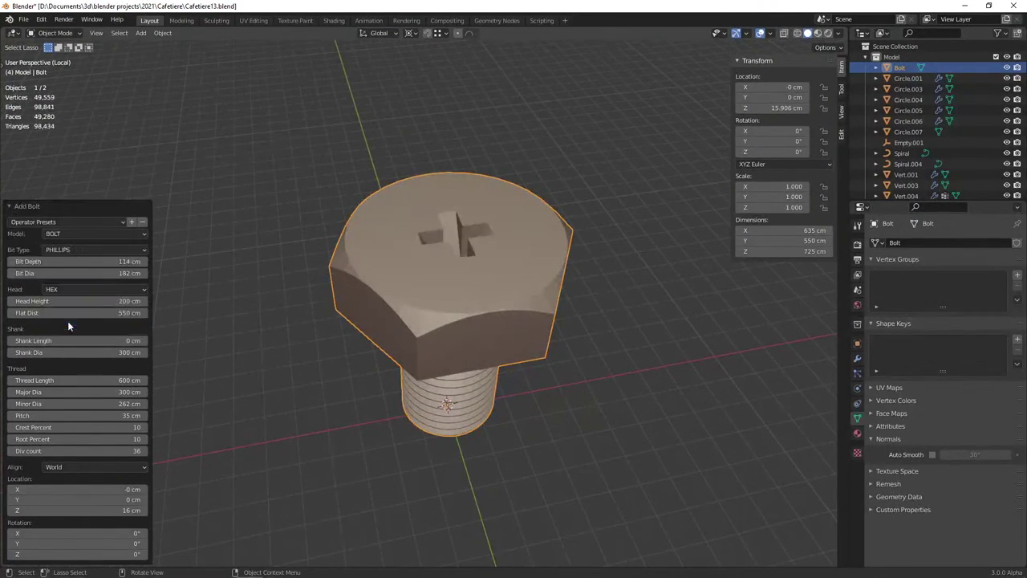
scroll(286, 307, "up", 1)
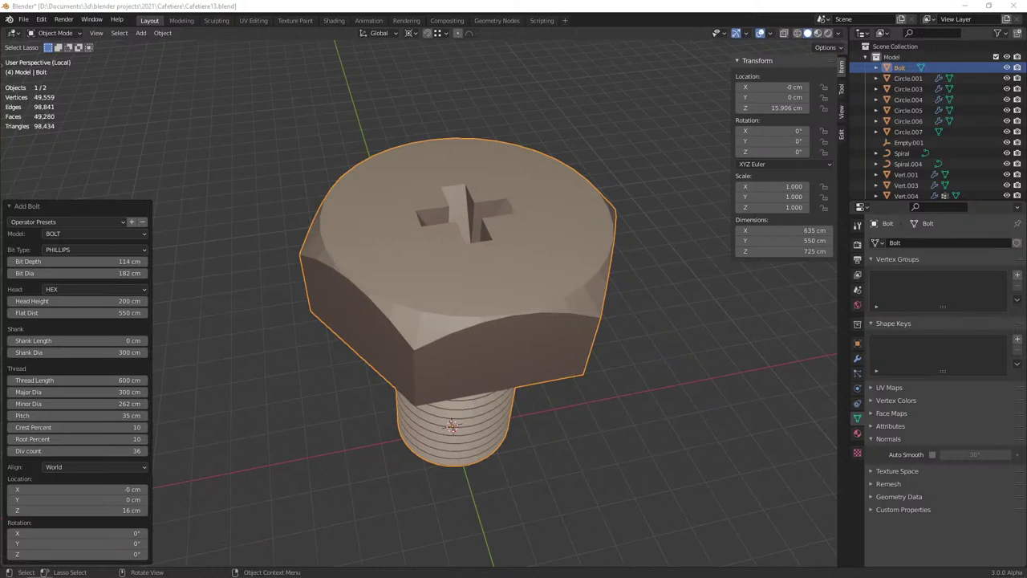
Try smooth shading on the bolt, then revert it to flat shading
mouse_move(446, 311)
middle_mouse_down()
mouse_move(429, 314)
mouse_move(468, 340)
mouse_move(423, 349)
middle_mouse_up()
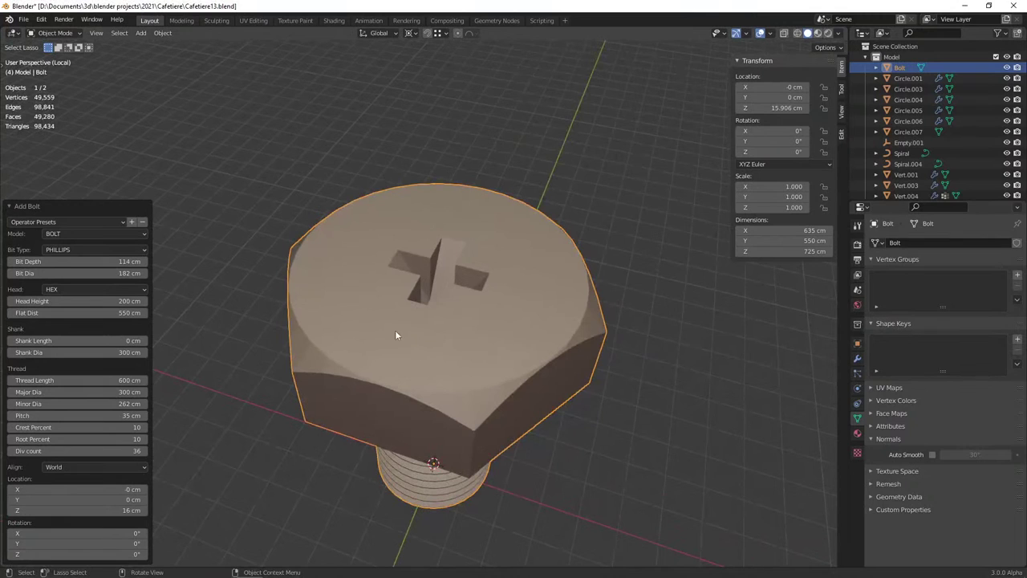
right_click(424, 330)
left_click(421, 327)
right_click(425, 325)
left_click(420, 328)
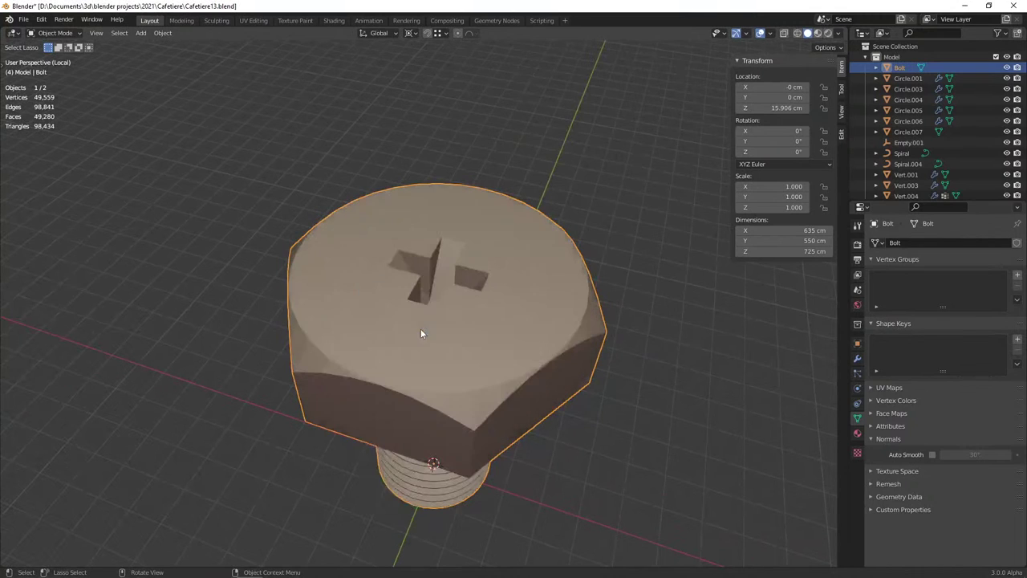
scroll(420, 328, "up", 2)
middle_click_drag(434, 328, 450, 329)
scroll(450, 329, "up", 2)
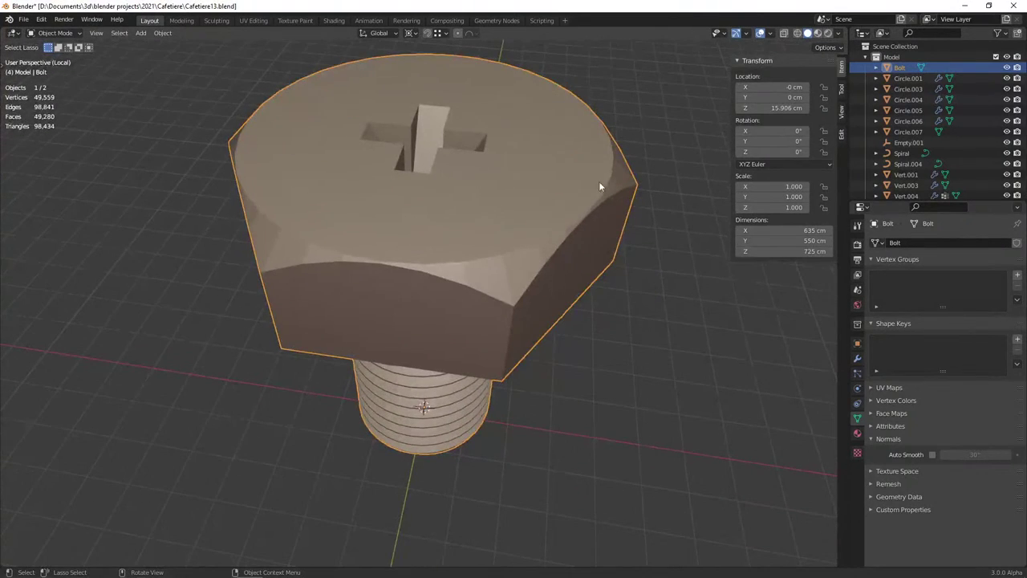
In X-ray front view, lasso and delete the bolt's threaded shank vertices
key("Tab")
key("KP_1")
key("alt+z")
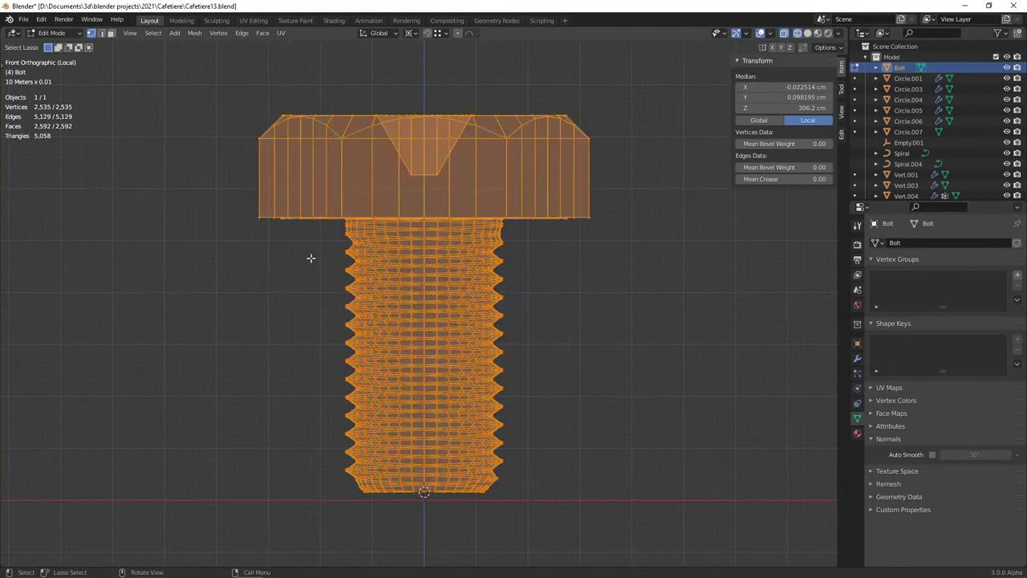
mouse_move(325, 225)
left_mouse_down()
mouse_move(620, 334)
mouse_move(482, 218)
mouse_move(355, 220)
mouse_move(298, 236)
left_mouse_up()
key("x")
left_click(293, 245)
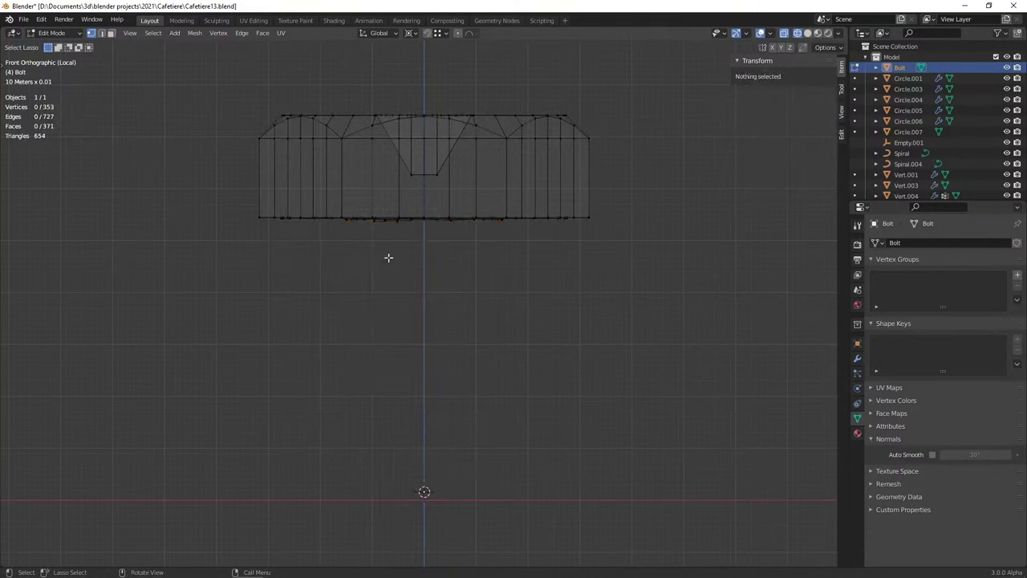
Box-select and delete the leftover vertices below the hex head, then exit Edit Mode
mouse_move(388, 257)
middle_mouse_down()
mouse_move(390, 240)
mouse_move(403, 314)
middle_mouse_up()
left_click(368, 218, "alt")
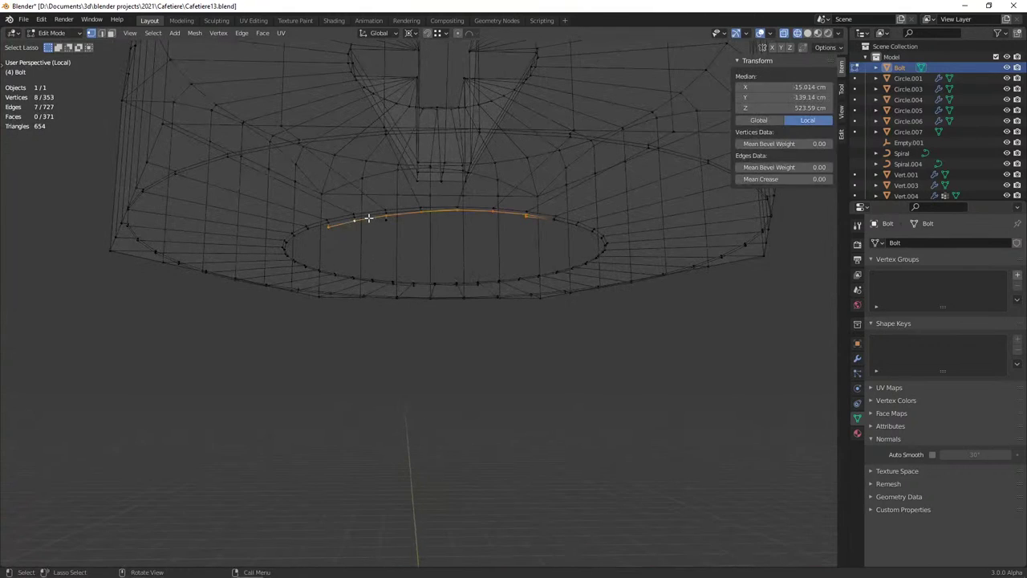
key("KP_1")
key("b")
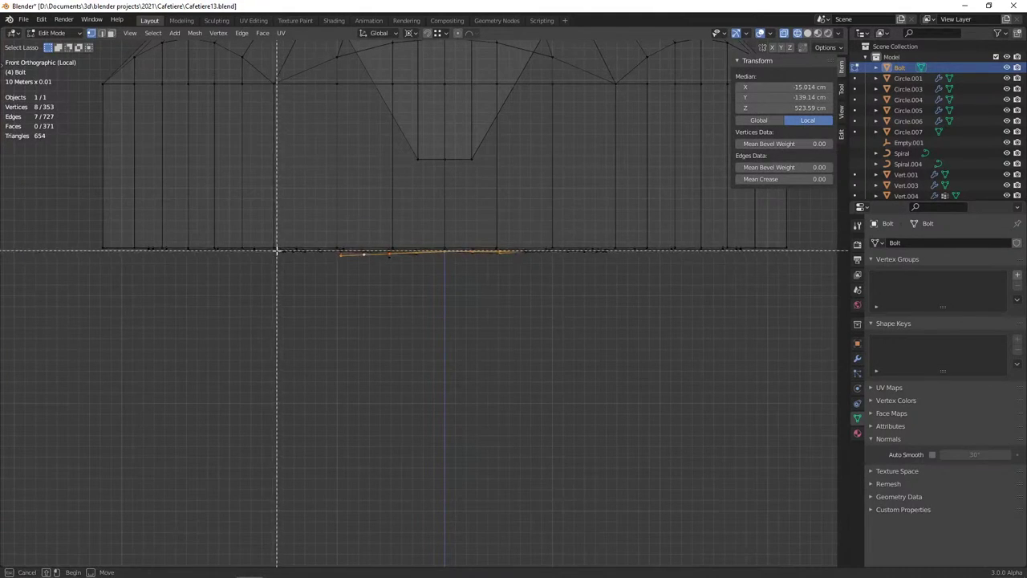
left_click_drag(276, 249, 559, 405)
key("b")
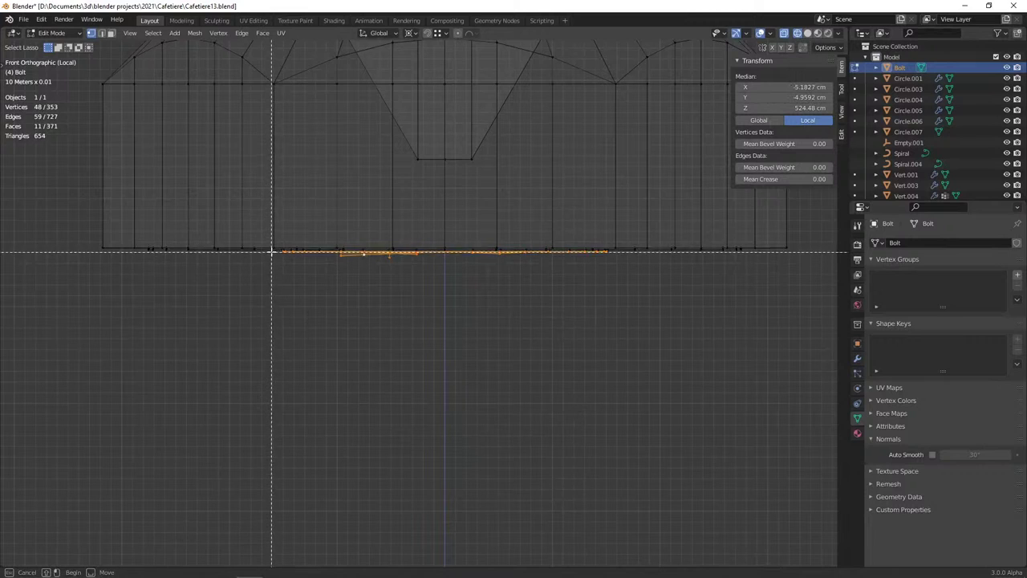
left_click_drag(272, 249, 667, 485)
key("x")
left_click(505, 410)
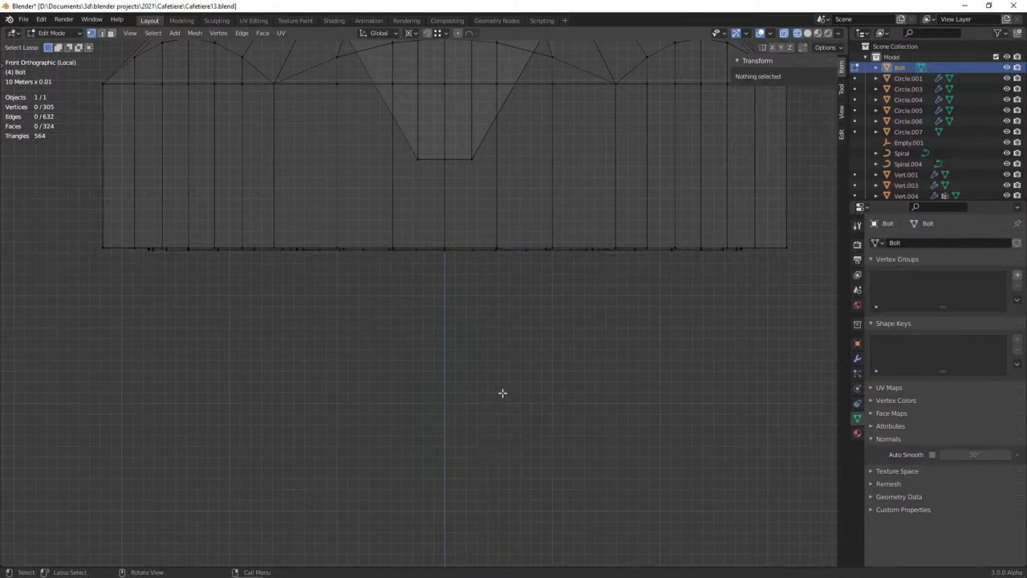
key("Tab")
middle_click_drag(503, 393, 462, 305)
scroll(454, 324, "down", 5)
mouse_move(446, 344)
middle_mouse_down()
mouse_move(431, 372)
mouse_move(427, 328)
mouse_move(397, 358)
middle_mouse_up()
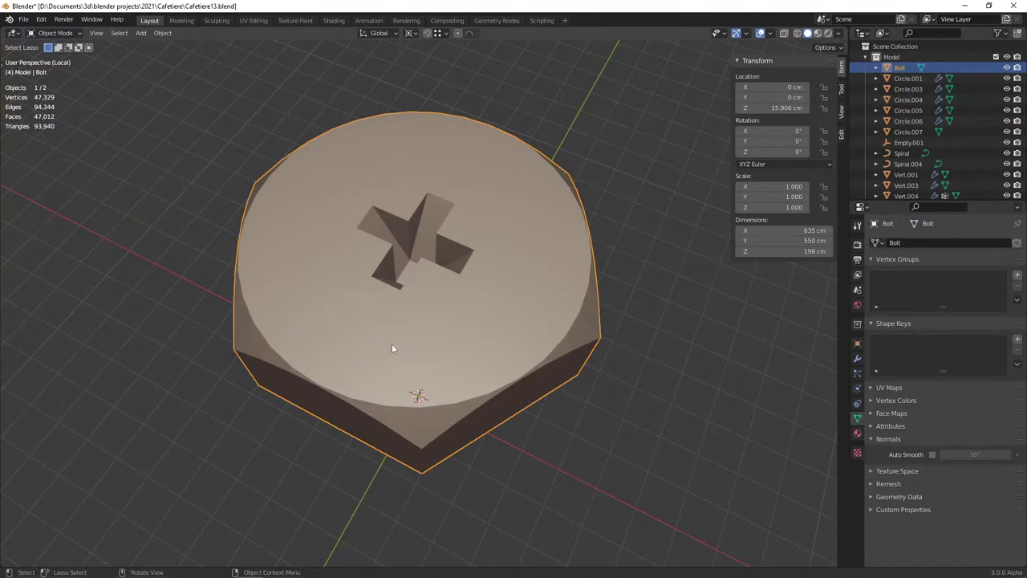
Scale the bolt head down repeatedly to a tiny knob size
key("s")
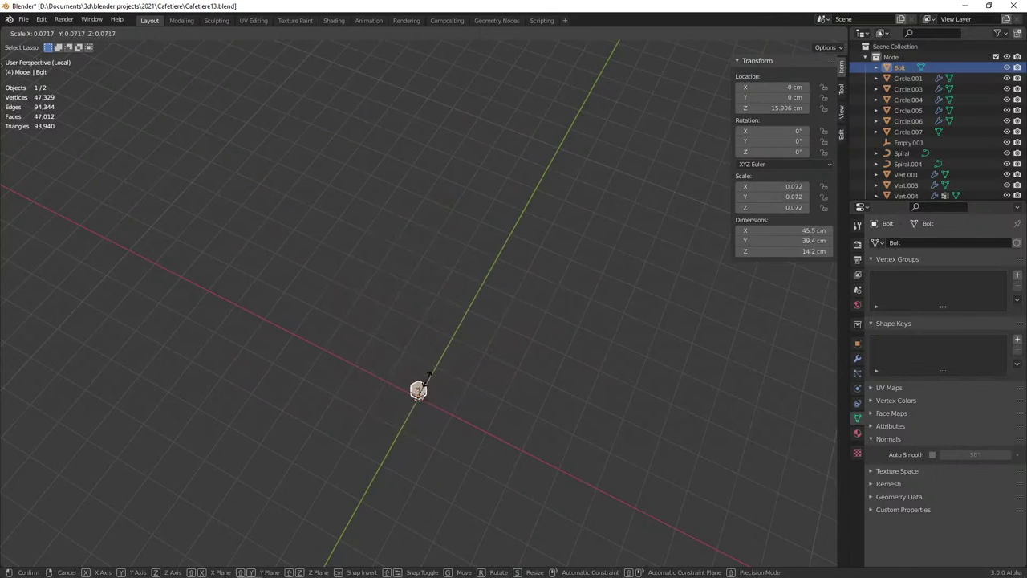
left_click(485, 350)
key("s")
left_click(450, 382)
key("KP_Decimal")
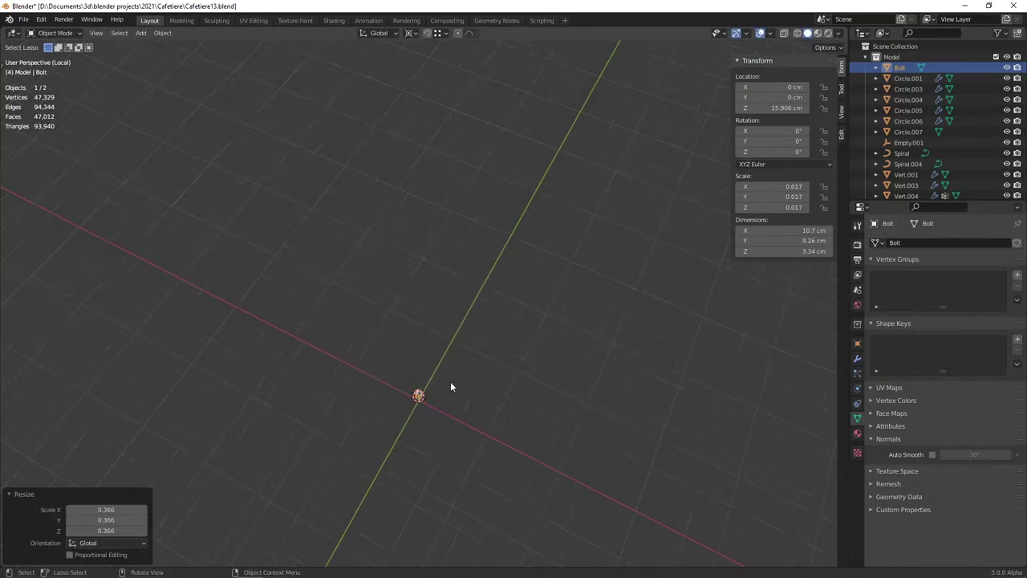
key("s")
left_click(483, 351)
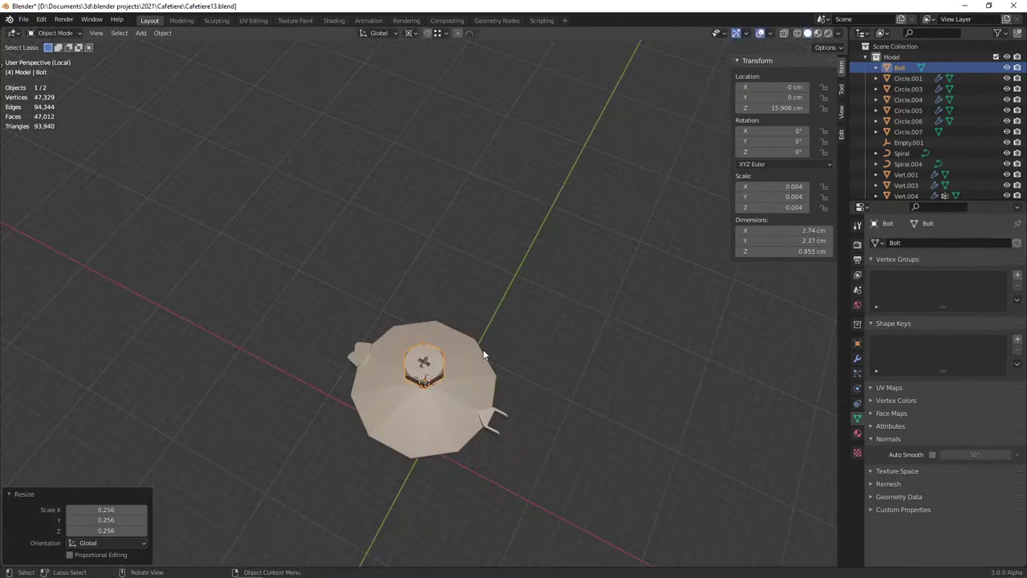
key("KP_Decimal")
scroll(485, 341, "down", 6)
Lower the bolt head along Z onto the lid top at Z 15.067 cm and shrink it slightly
key("g")
key("z")
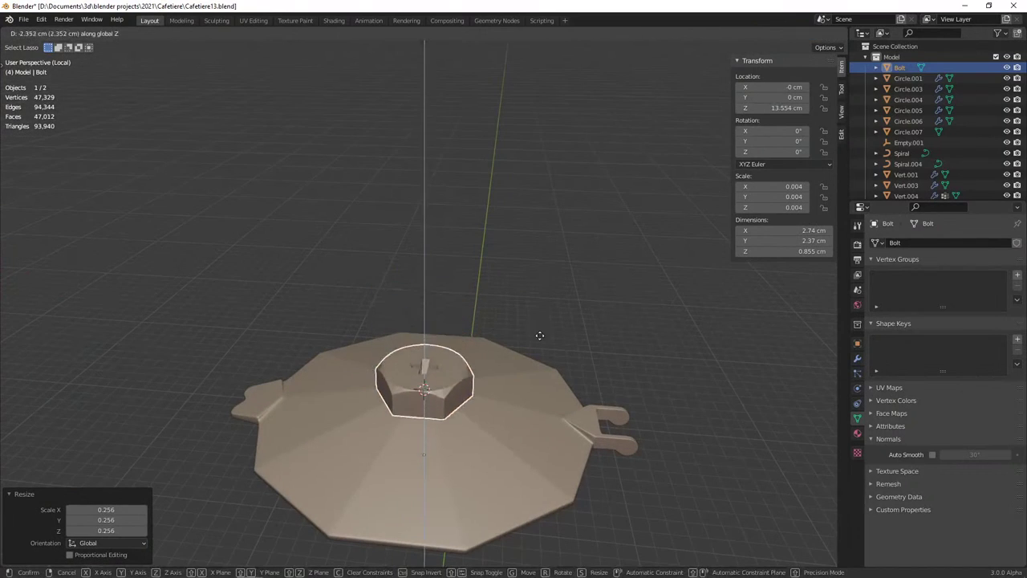
left_click(537, 332)
key("s")
left_click(472, 370)
scroll(455, 383, "up", 5)
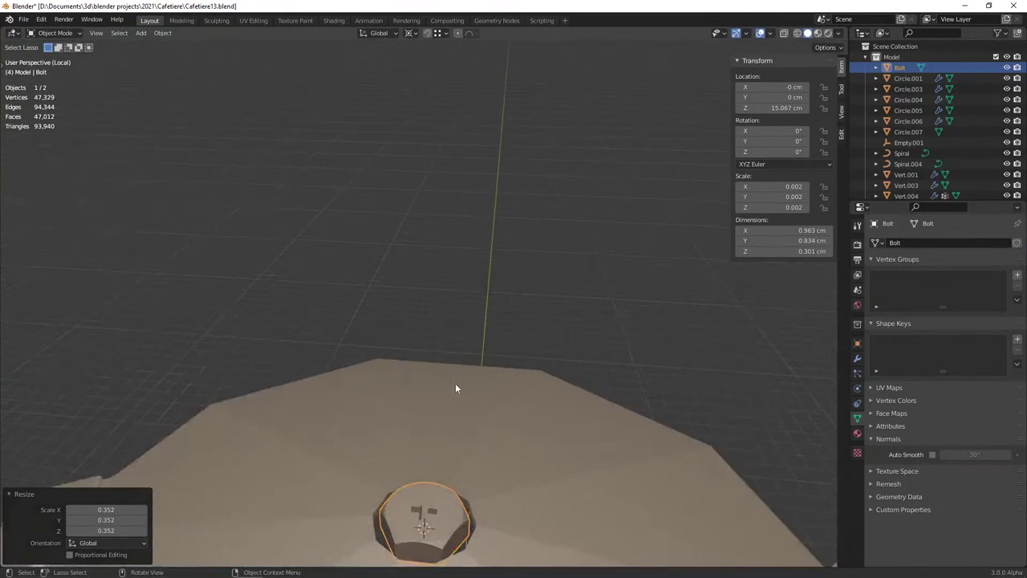
key("KP_Decimal")
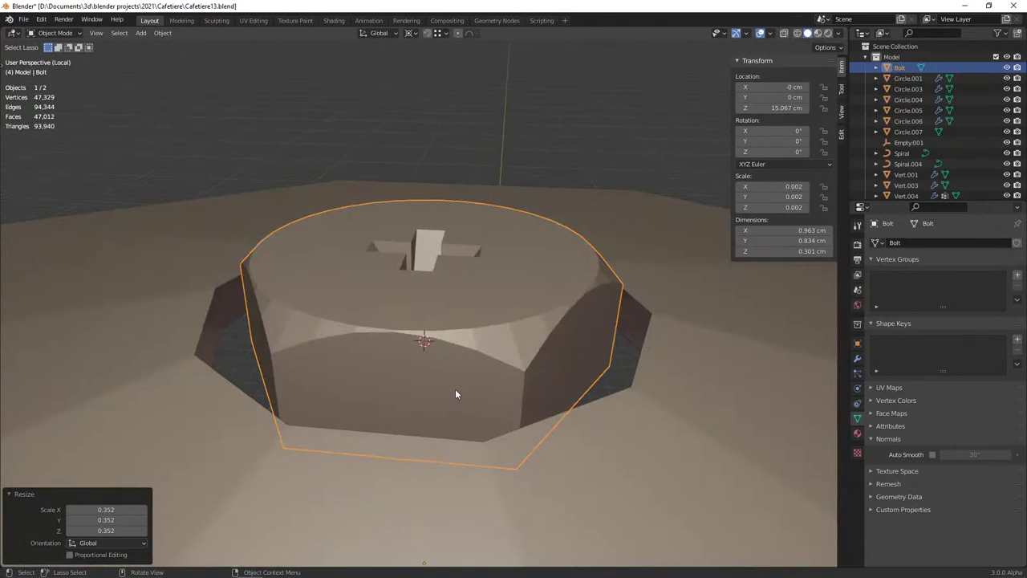
mouse_move(455, 389)
middle_mouse_down()
mouse_move(419, 411)
mouse_move(575, 364)
middle_mouse_up()
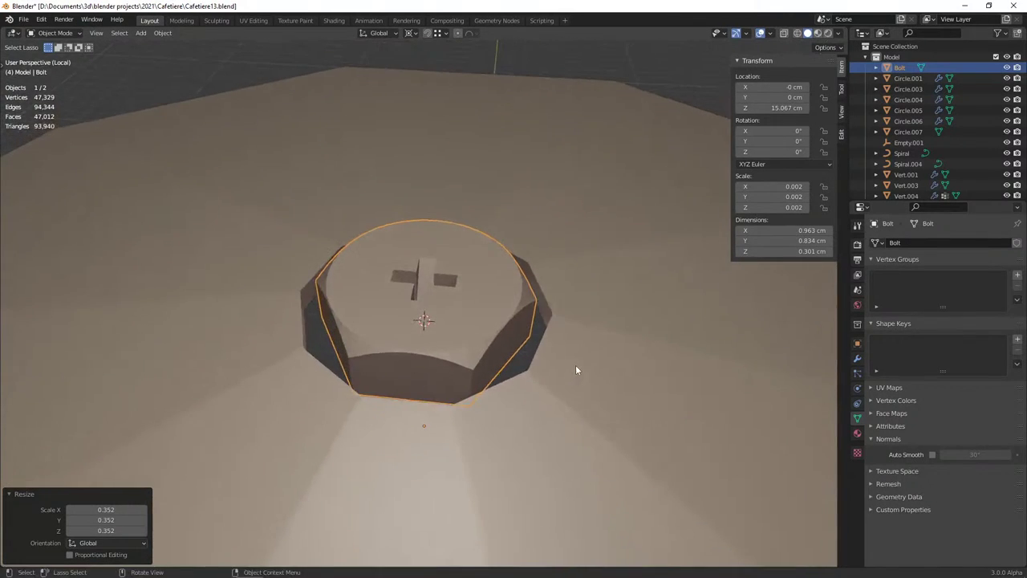
key("Tab")
In front wireframe view, raise the head's bottom vertices along Z
key("KP_1")
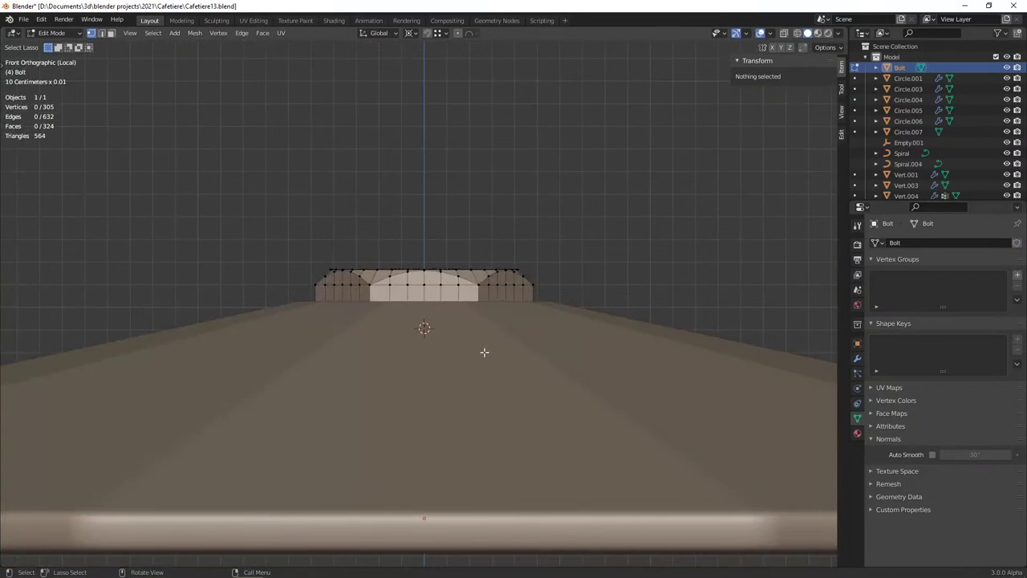
key("z")
left_click(318, 346)
left_click_drag(289, 317, 584, 345)
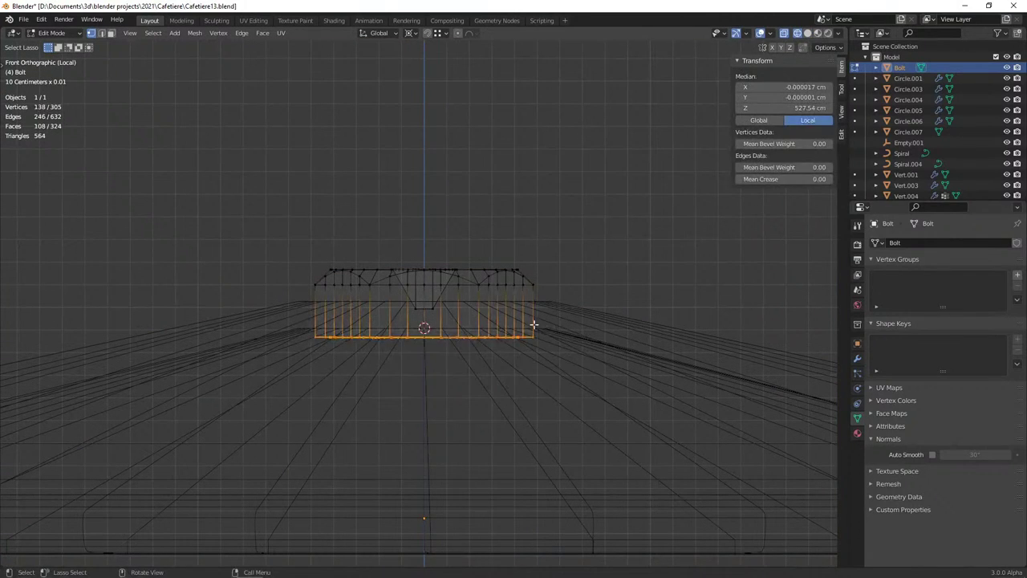
scroll(519, 326, "up", 2)
key("g")
key("z")
left_click(549, 259)
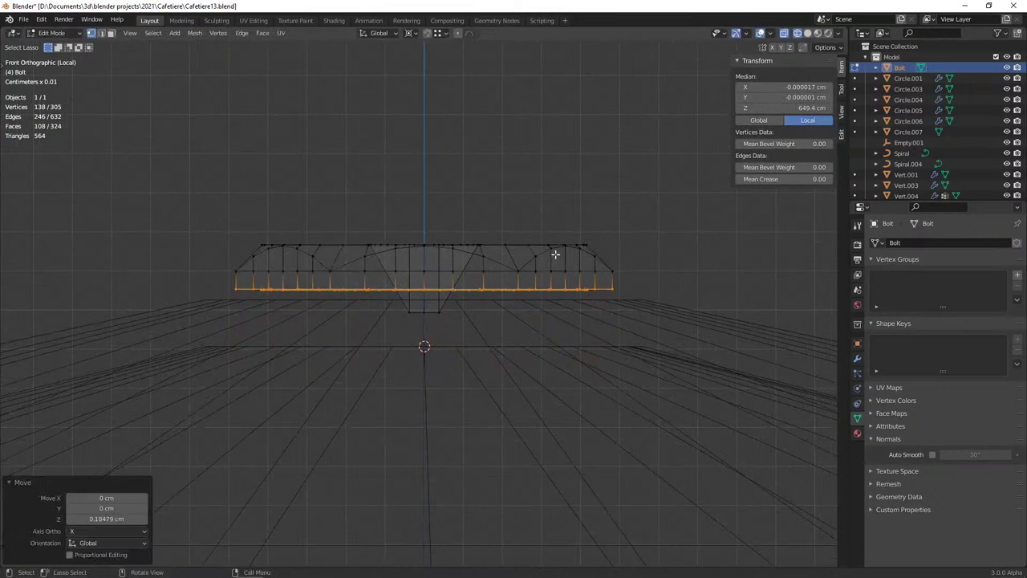
Move the lower centre vertices up, return to solid shading and exit Edit Mode
left_click_drag(395, 325, 377, 308)
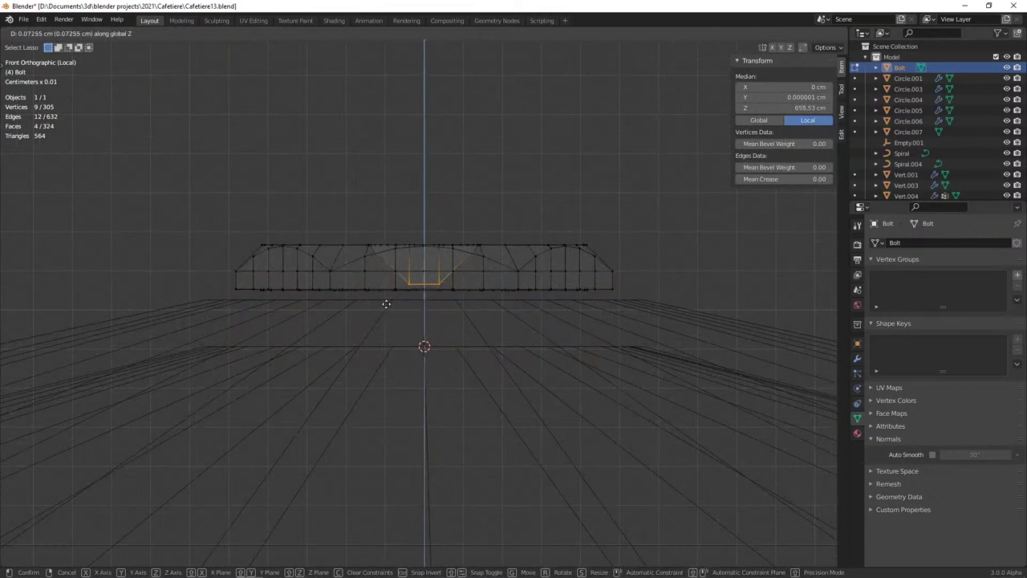
left_click(419, 275)
key("z")
left_click(557, 294)
middle_click_drag(557, 294, 509, 336)
key("alt+a")
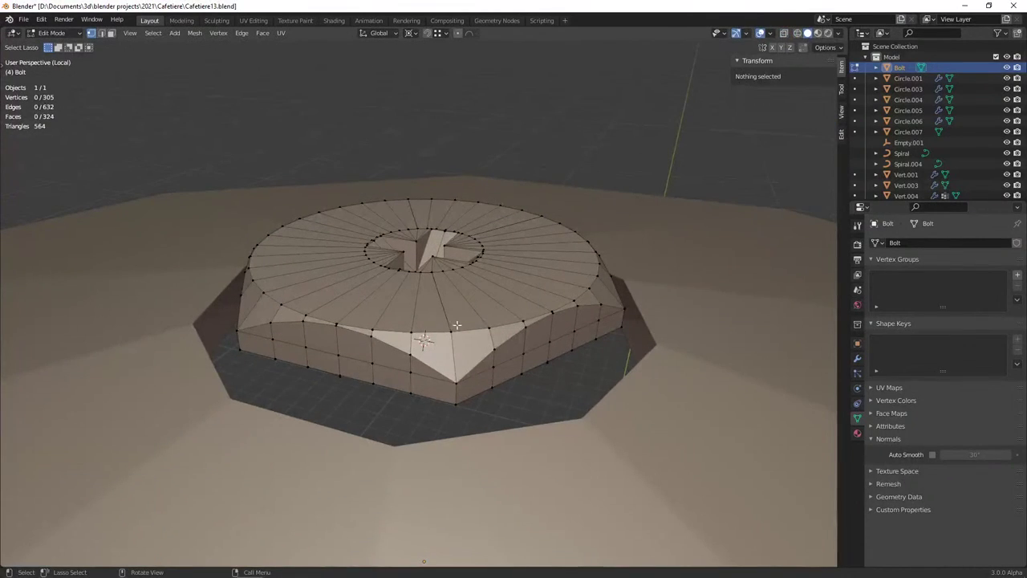
key("Tab")
Cancel the trial resize and Z rotations, then frame the bolt in top view
key("s")
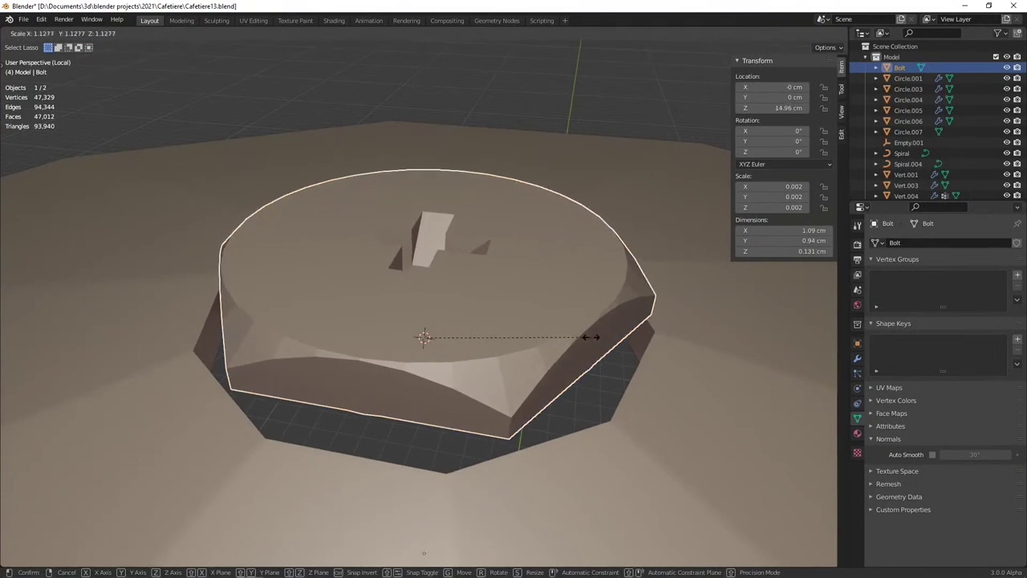
right_click(592, 339)
key("r")
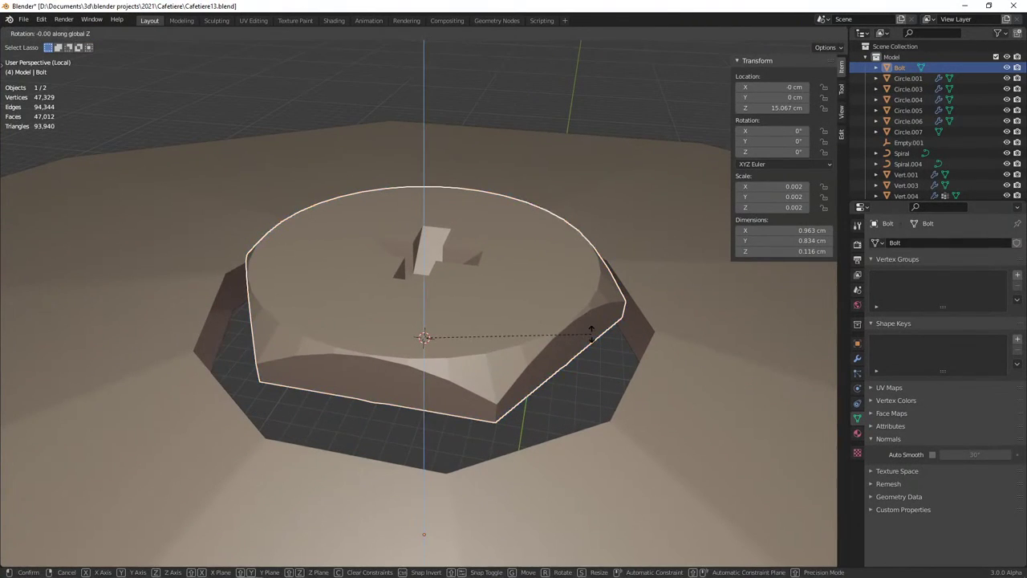
key("z")
key("2")
key("2")
right_click(590, 333)
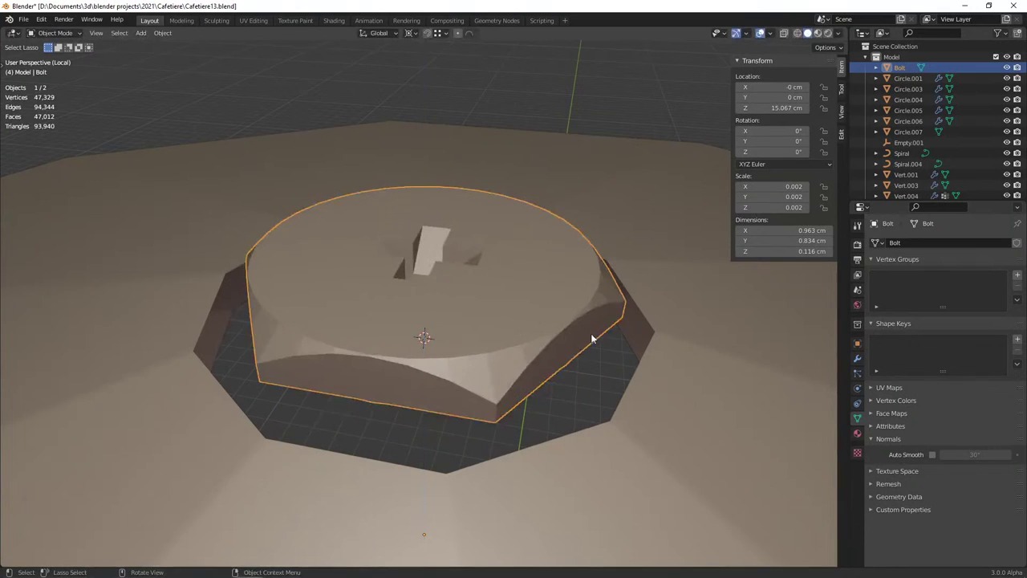
key("r")
right_click(590, 336)
key("KP_Decimal")
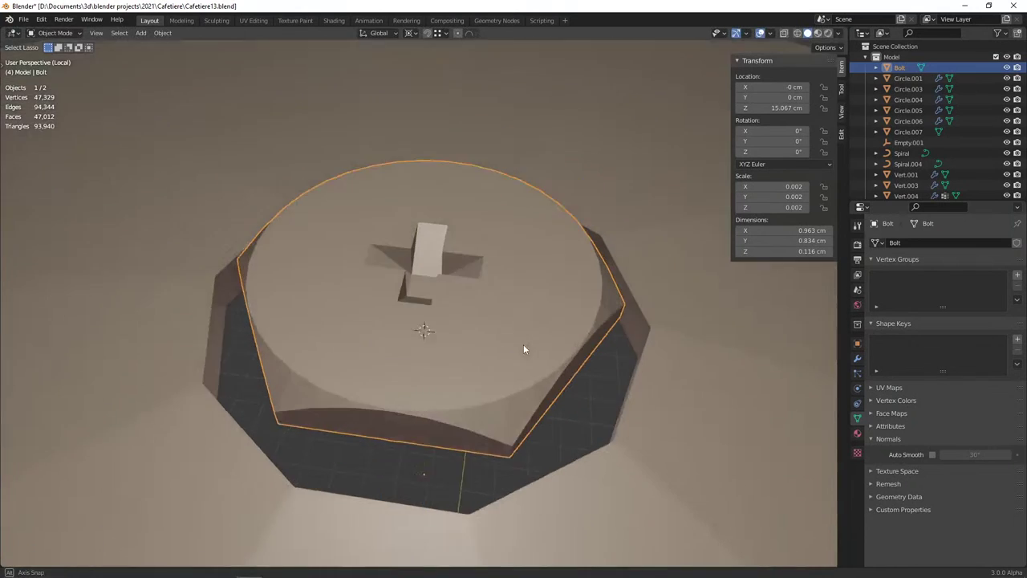
key("KP_7")
key("r")
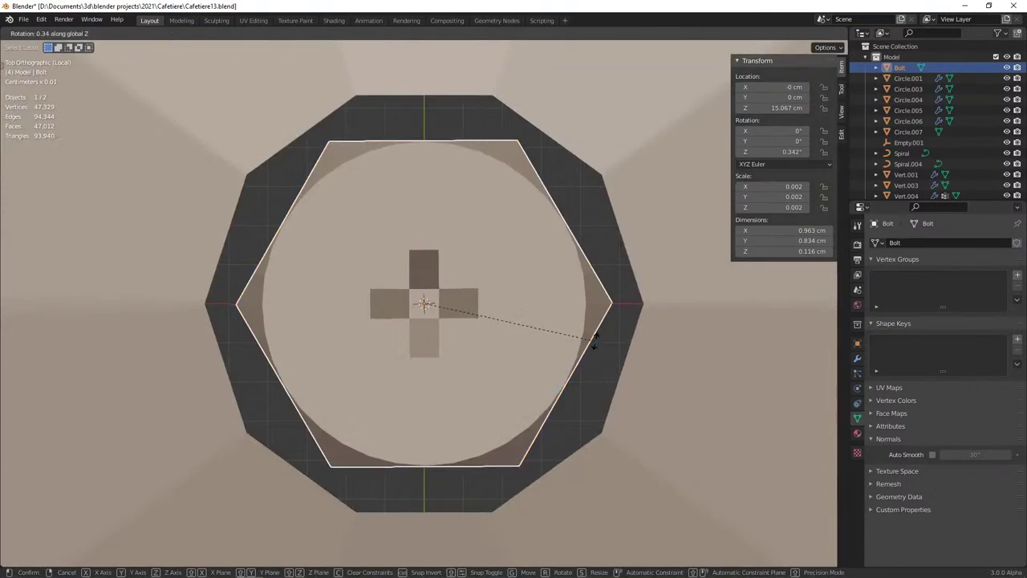
right_click(592, 328)
Scale the bolt up to about 1.33 cm across and select its outer hex edge in Edit Mode
key("s")
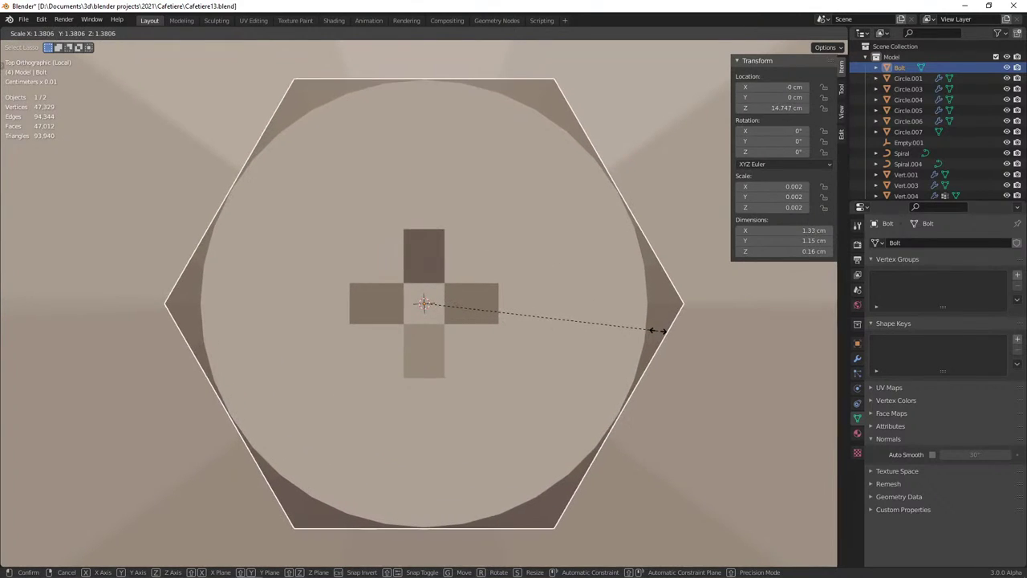
left_click(658, 329)
key("Tab")
left_click(641, 250, "alt")
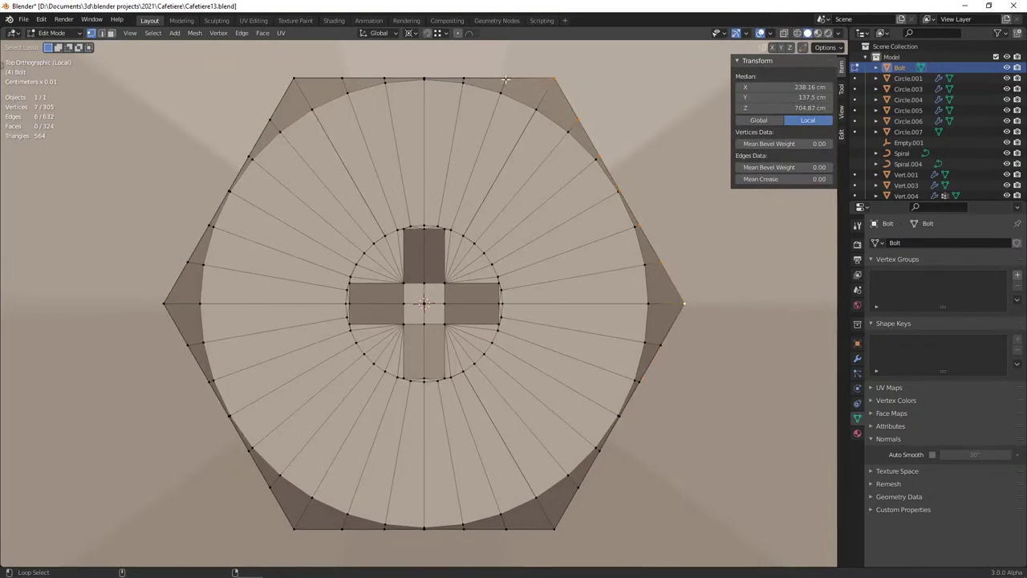
Delete the outer hexagon ring and the leftover wall vertices
left_click(381, 78, "alt+shift")
left_click(281, 109, "alt+shift")
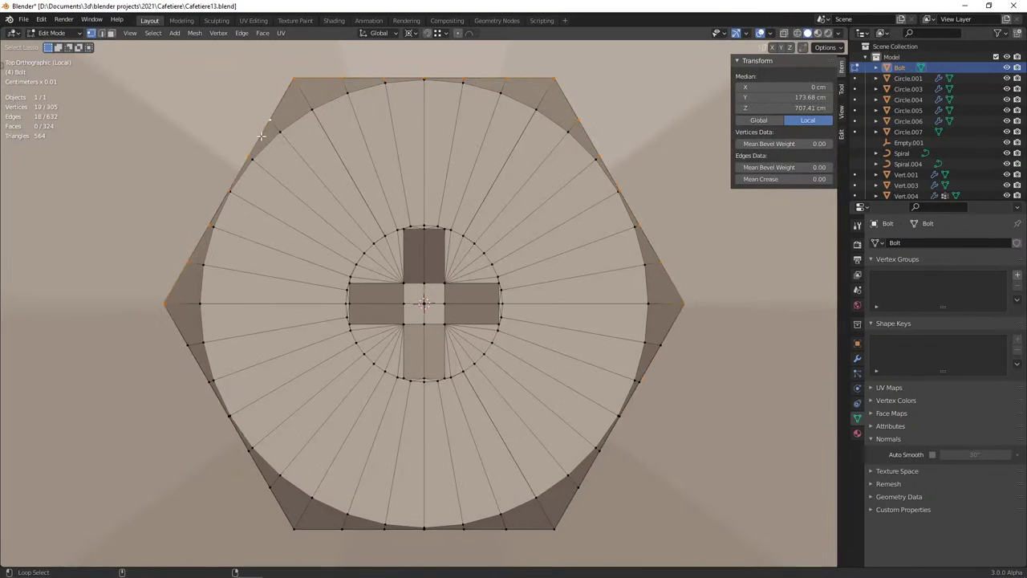
left_click(198, 371, "alt+shift")
left_click(362, 529, "alt+shift")
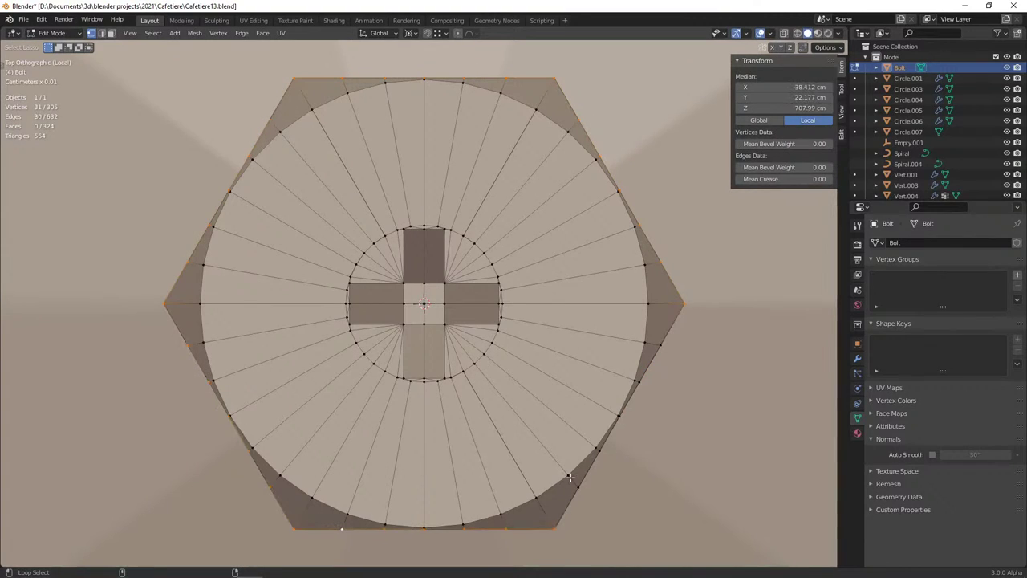
left_click(586, 474, "alt+shift")
middle_click_drag(531, 408, 450, 312)
key("x")
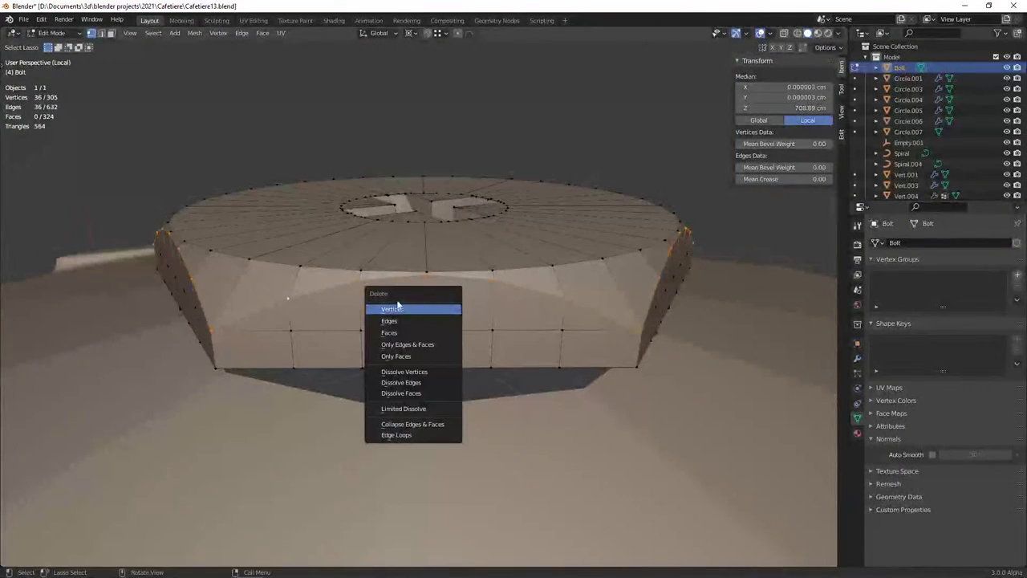
left_click(394, 305)
mouse_move(335, 329)
middle_mouse_down()
mouse_move(342, 320)
mouse_move(314, 297)
middle_mouse_up()
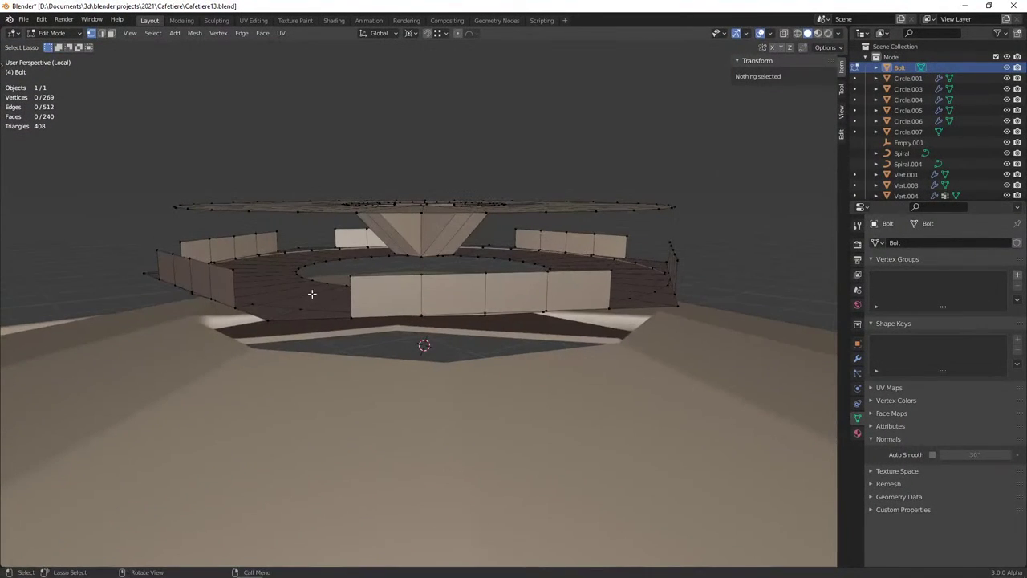
key("l")
left_click(283, 275)
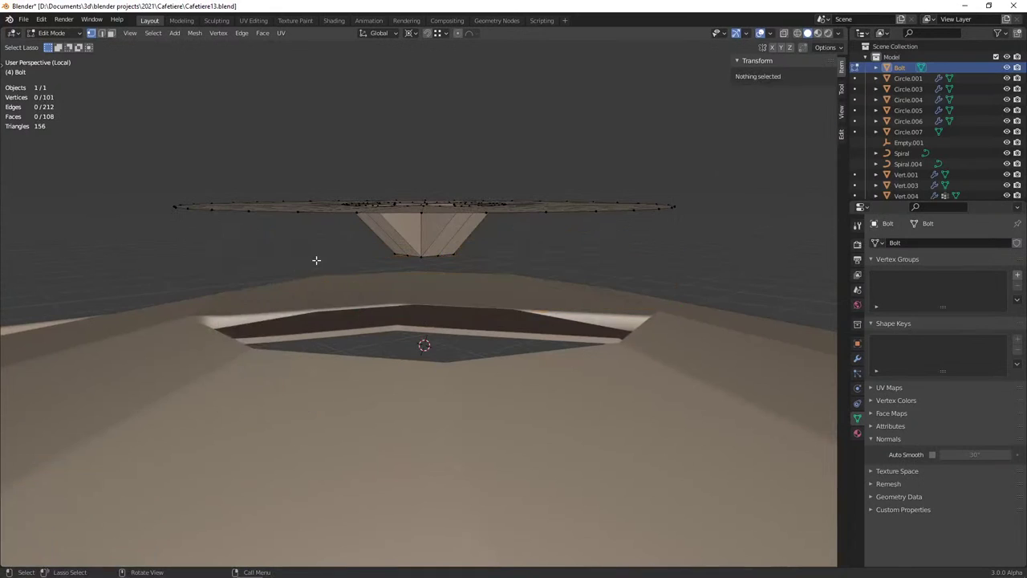
Select the disc's outer rim loop and extrude it down along Z
mouse_move(316, 259)
middle_mouse_down()
mouse_move(298, 305)
mouse_move(308, 317)
mouse_move(372, 268)
middle_mouse_up()
key("a")
left_click(93, 304, "alt")
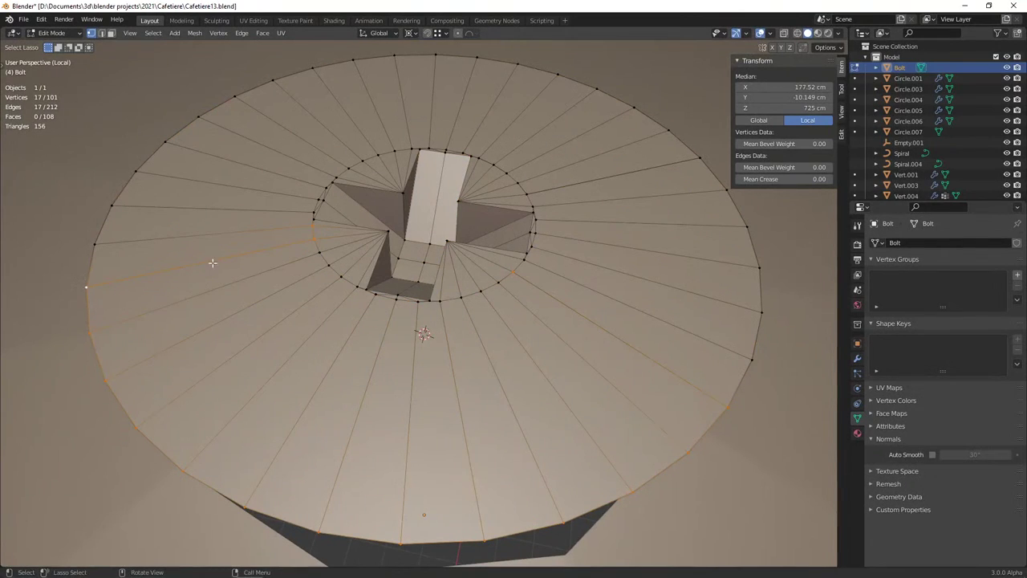
left_click(155, 157, "alt+shift")
middle_click_drag(167, 168, 476, 292)
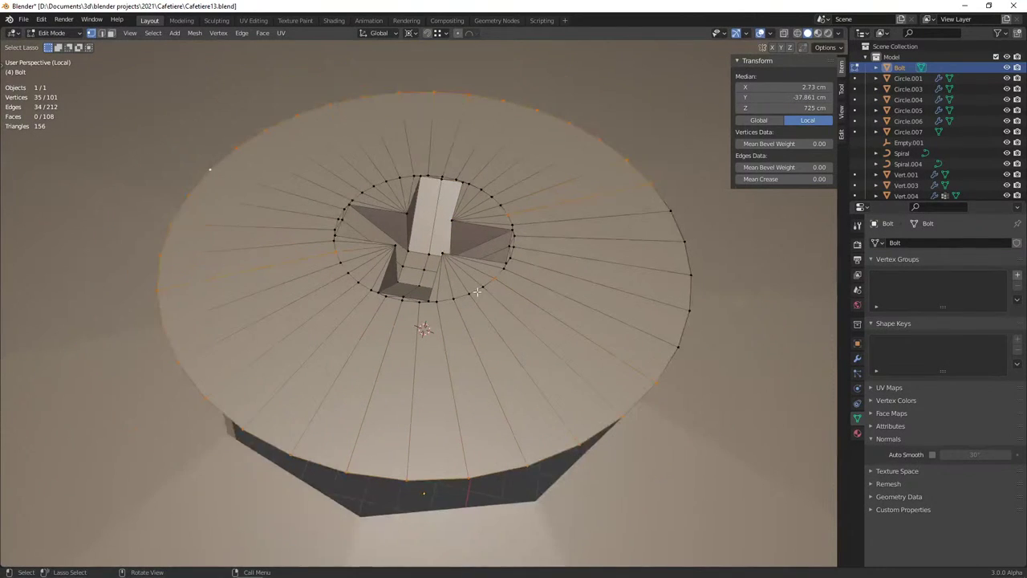
left_click(688, 268, "alt+shift")
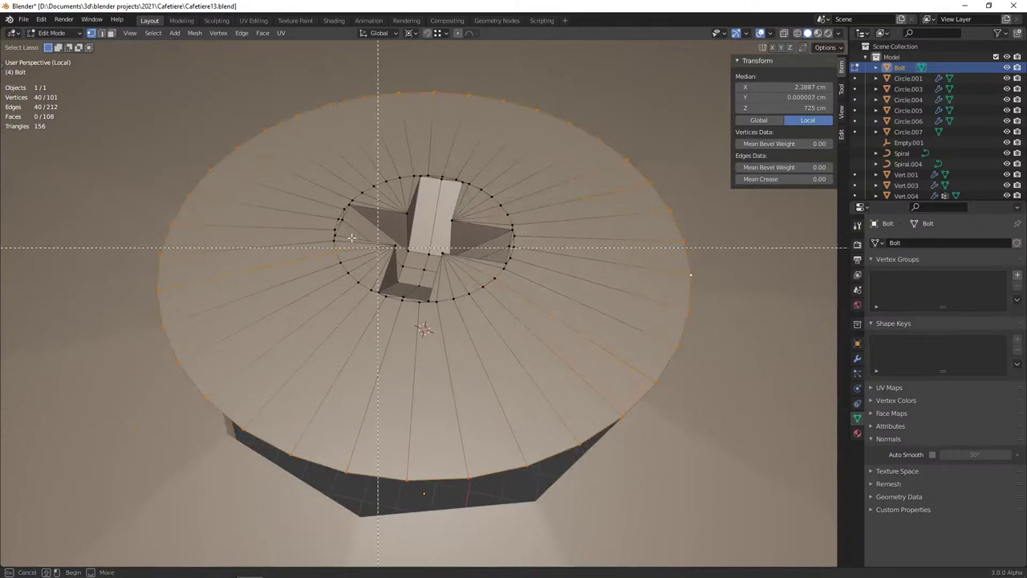
key("alt+z")
middle_click_drag(367, 286, 461, 272)
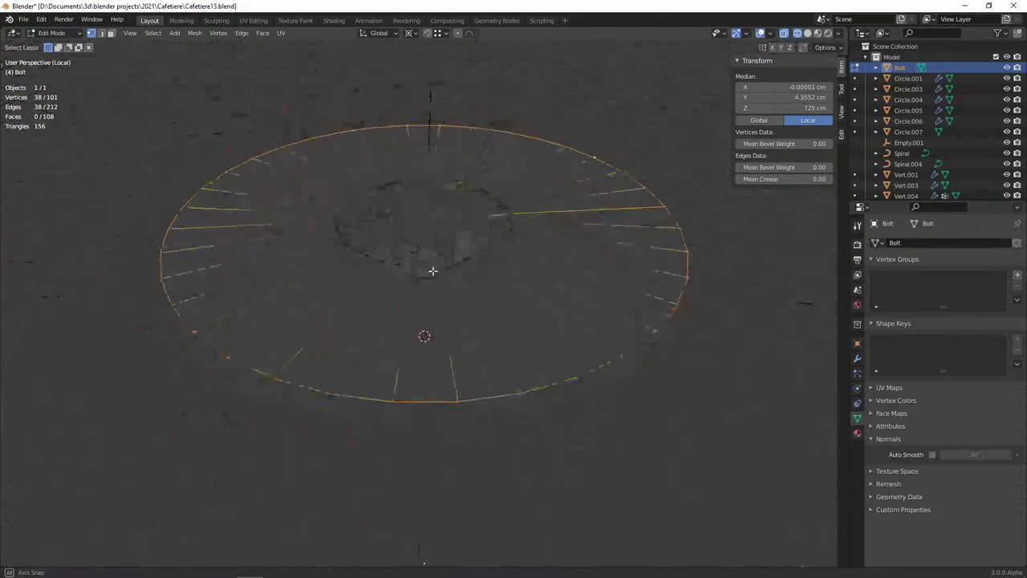
left_click(433, 122, "alt")
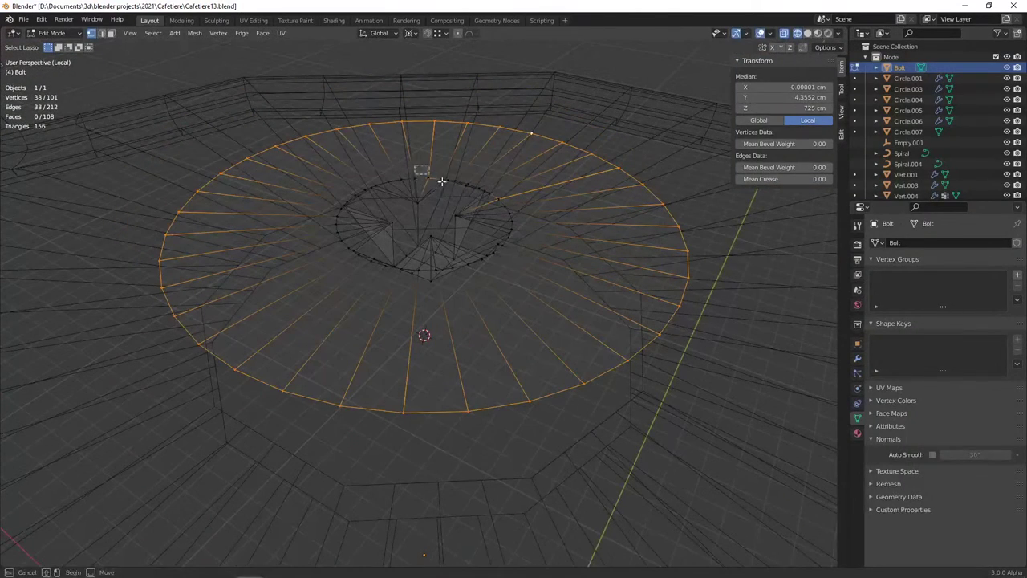
key("alt+z")
key("e")
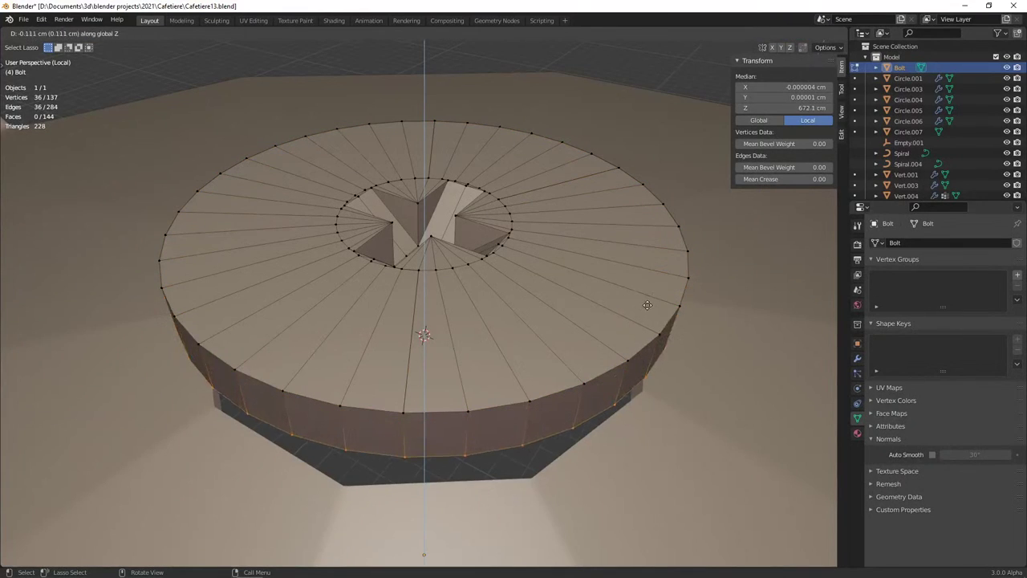
left_click(658, 314)
Merge overlapping vertices by distance across the whole cap mesh
key("a")
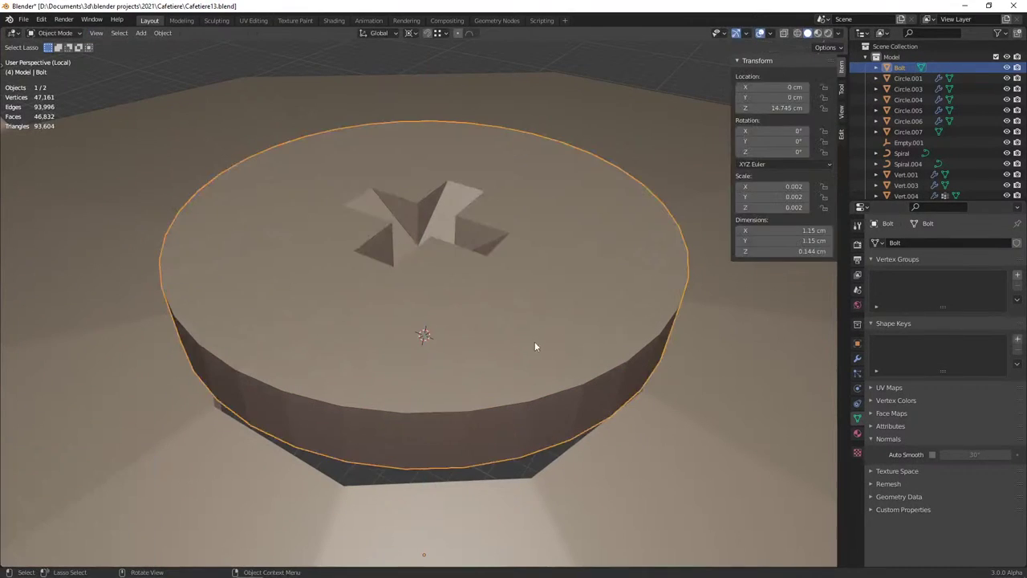
key("alt+a")
key("a")
key("q")
left_click(512, 342)
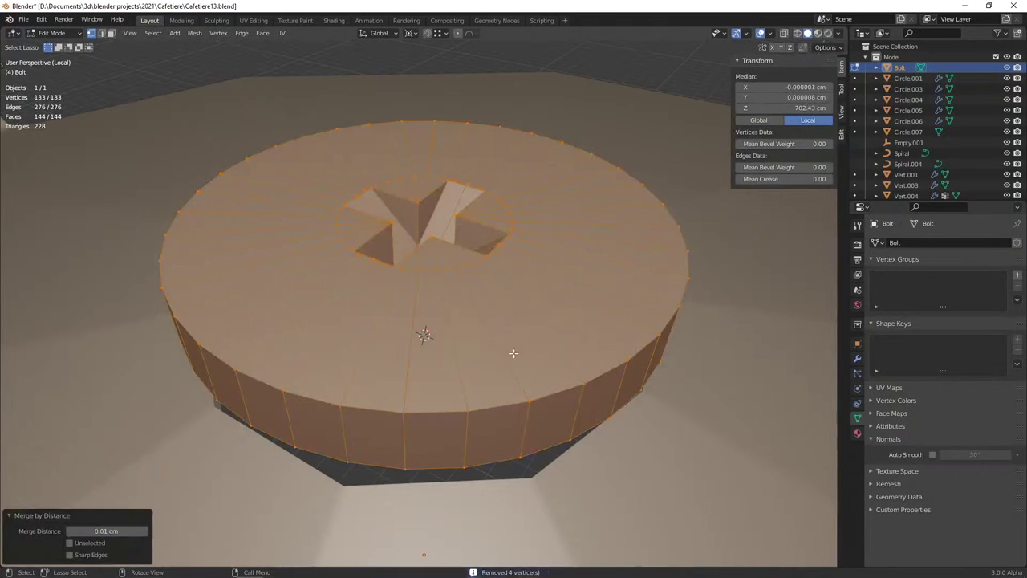
Bevel the outer rim edge loop and exit Edit Mode
key("2")
left_click(502, 408, "alt")
key("ctrl+b")
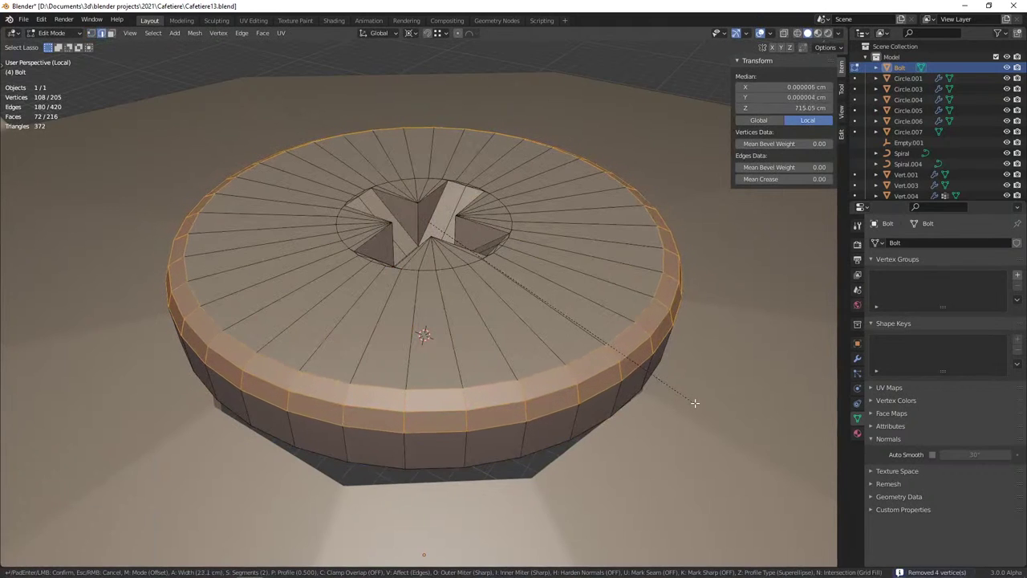
left_click(577, 369)
key("alt+a")
key("Tab")
Lower the Bolt cap along Z, then reselect it and orbit beneath the lid
key("g")
key("z")
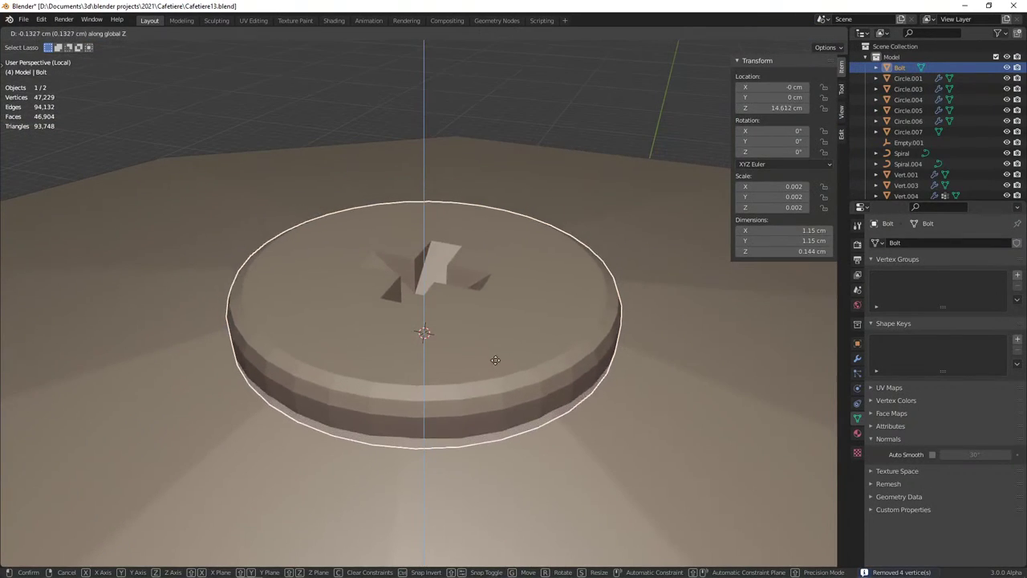
left_click(481, 349)
key("alt+a")
scroll(453, 329, "down", 5)
mouse_move(452, 329)
middle_mouse_down()
mouse_move(397, 352)
mouse_move(240, 335)
mouse_move(211, 312)
middle_mouse_up()
left_click(427, 302)
scroll(399, 370, "up", 5)
middle_click_drag(399, 366, 401, 337)
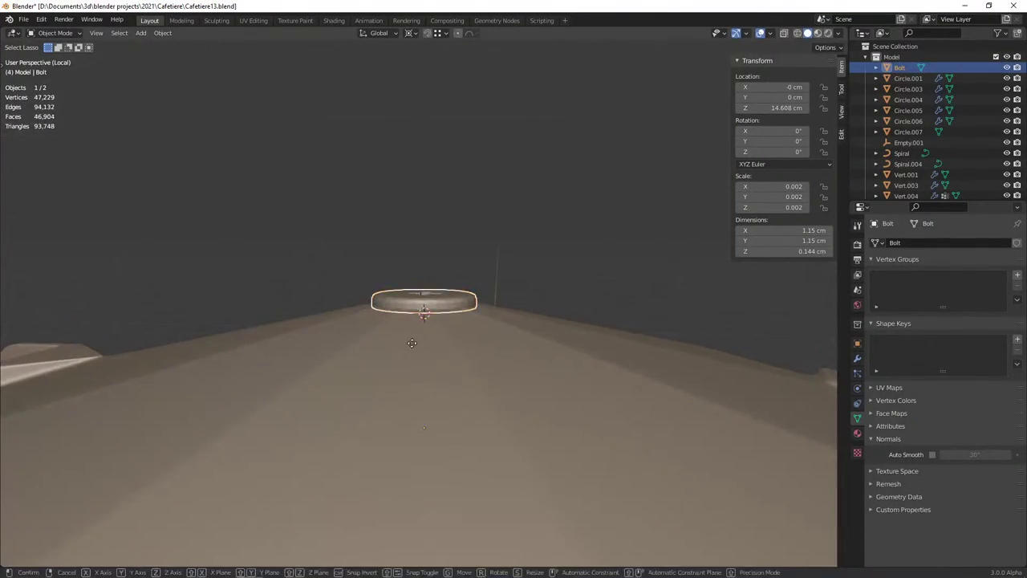
Readjust the Bolt's height along Z while viewing the lid from below
key("g")
key("z")
left_click(413, 406)
middle_click_drag(413, 407, 411, 344)
key("g")
key("z")
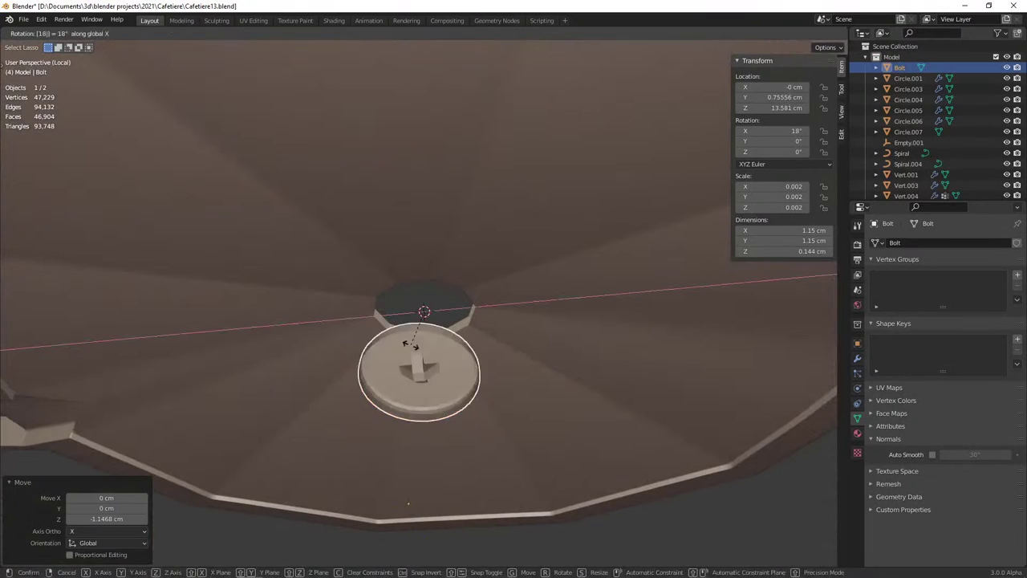
left_click(410, 345)
Flip the Bolt 180° around X, raise it along Z and shrink it to 0.623 cm
type("rx180")
key("Return")
key("g")
key("z")
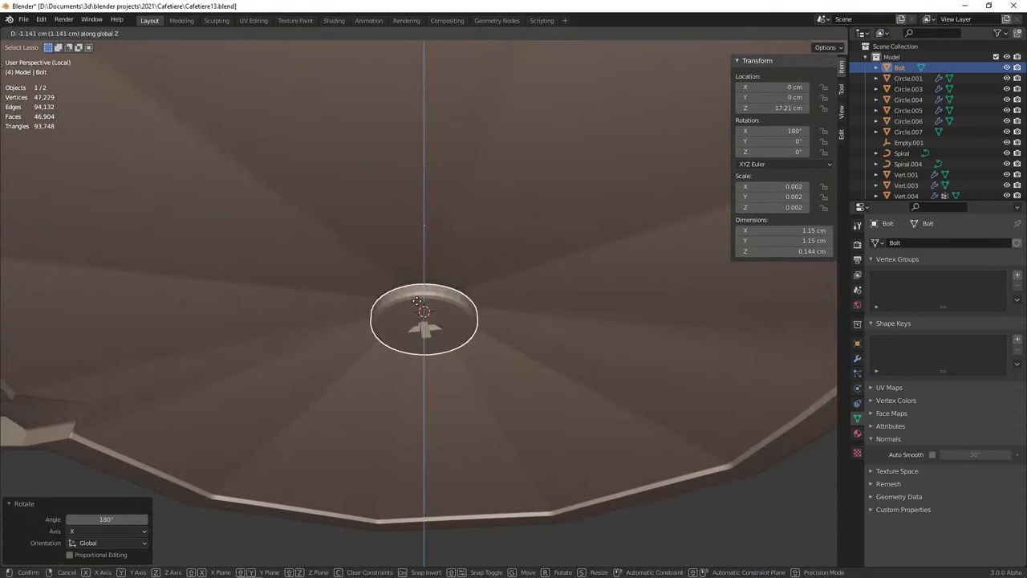
left_click(424, 325)
key("s")
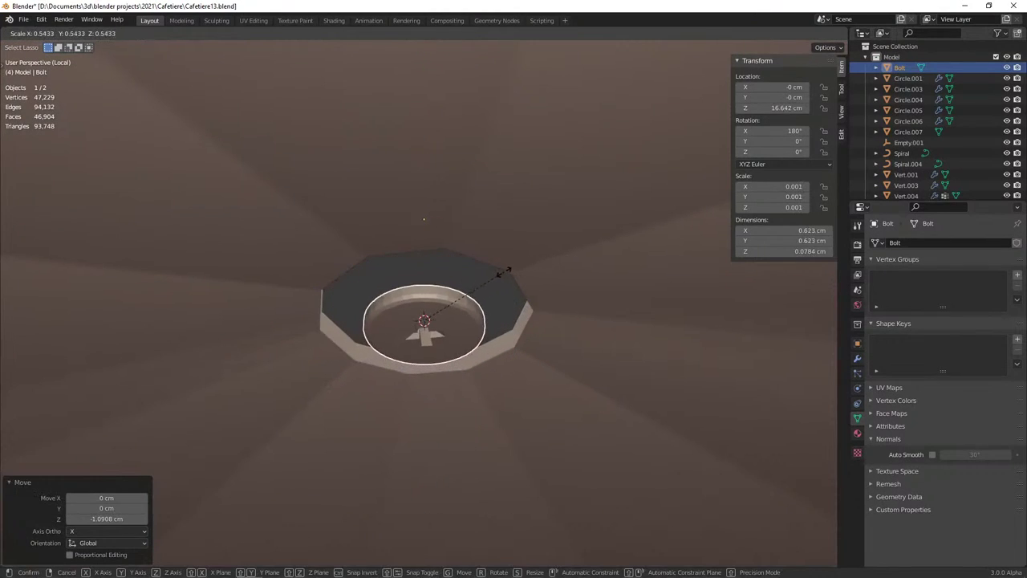
left_click(492, 275)
Scale the Vert.004 ridge ends inward around the 3D cursor to meet the cap
left_click(495, 264)
key("Tab")
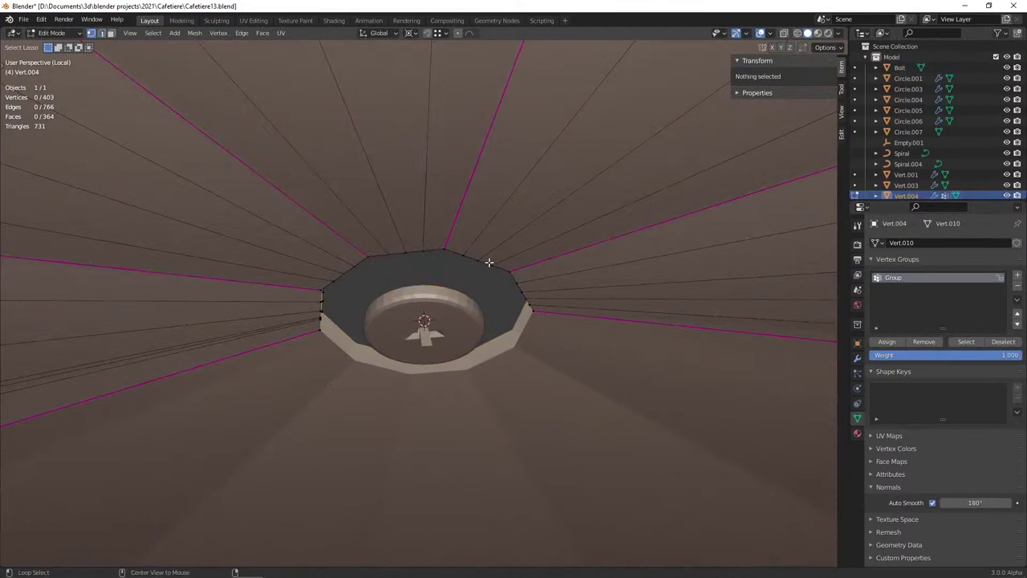
left_click(535, 316, "alt")
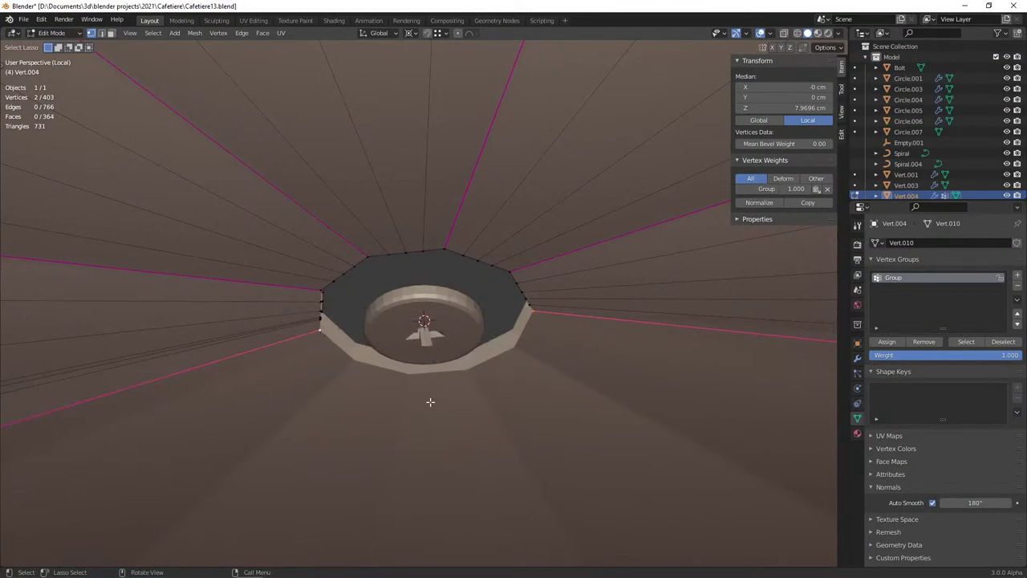
left_click(431, 254, "alt")
key("period")
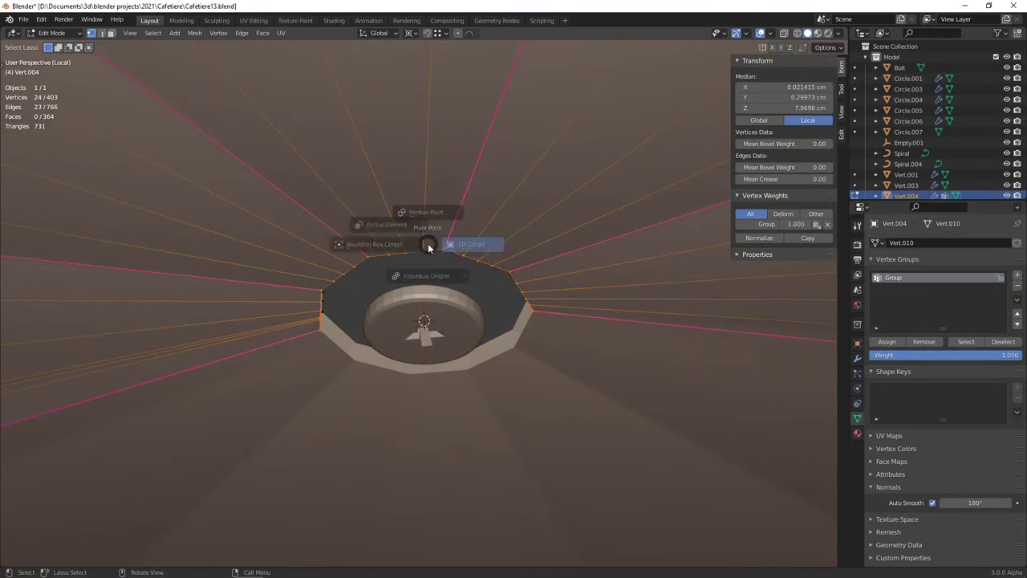
left_click(516, 251)
key("s")
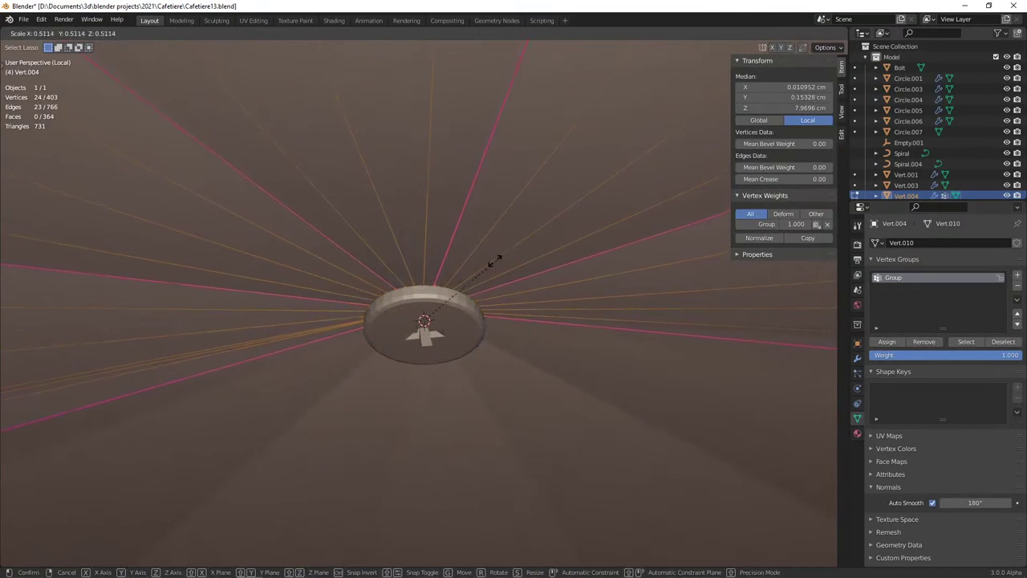
left_click(495, 258)
Return to object mode and bring up the bolt cap's context menu
key("Tab")
left_click(455, 308)
right_click(455, 309)
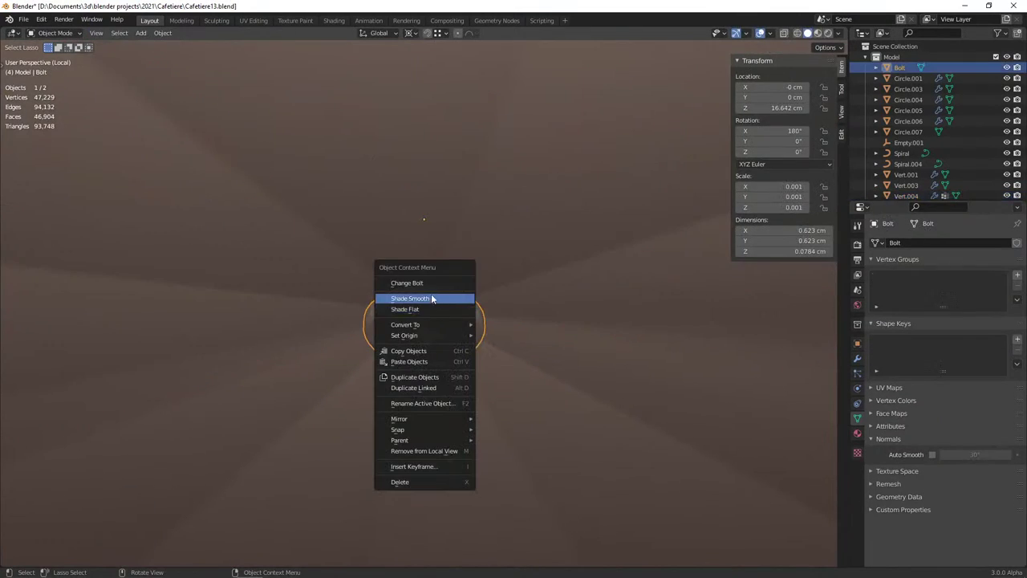
Shade the Bolt smooth with auto smooth enabled at 60°
left_click(432, 299)
scroll(432, 309, "up", 3)
right_click(446, 308)
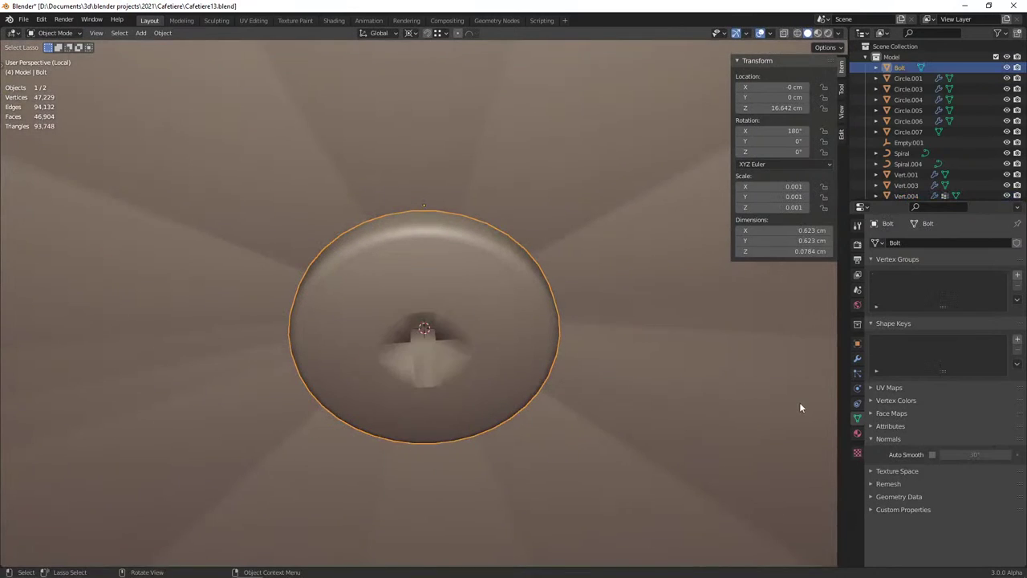
left_click(932, 454)
middle_click_drag(557, 363, 504, 341)
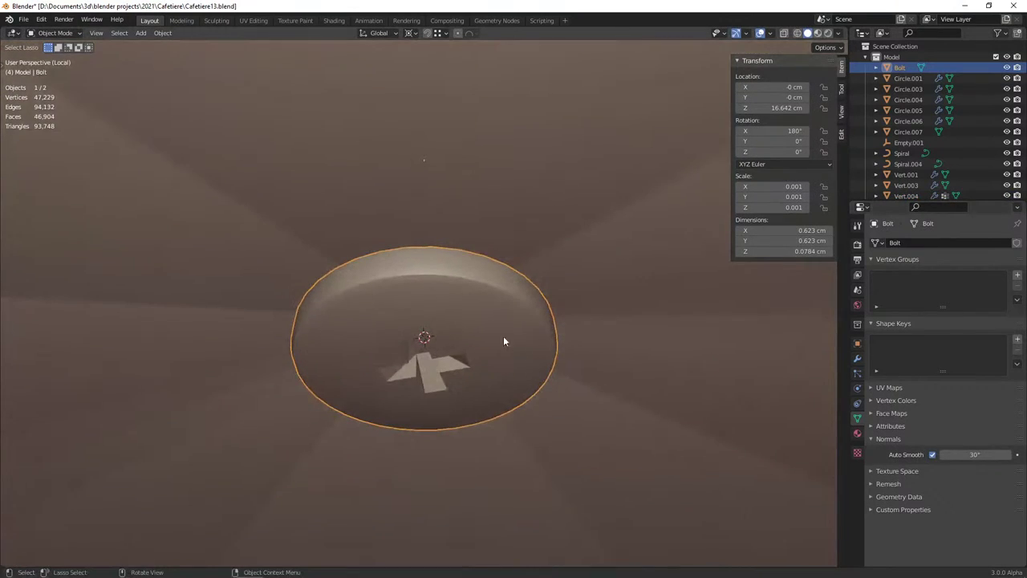
left_click_drag(960, 454, 971, 454)
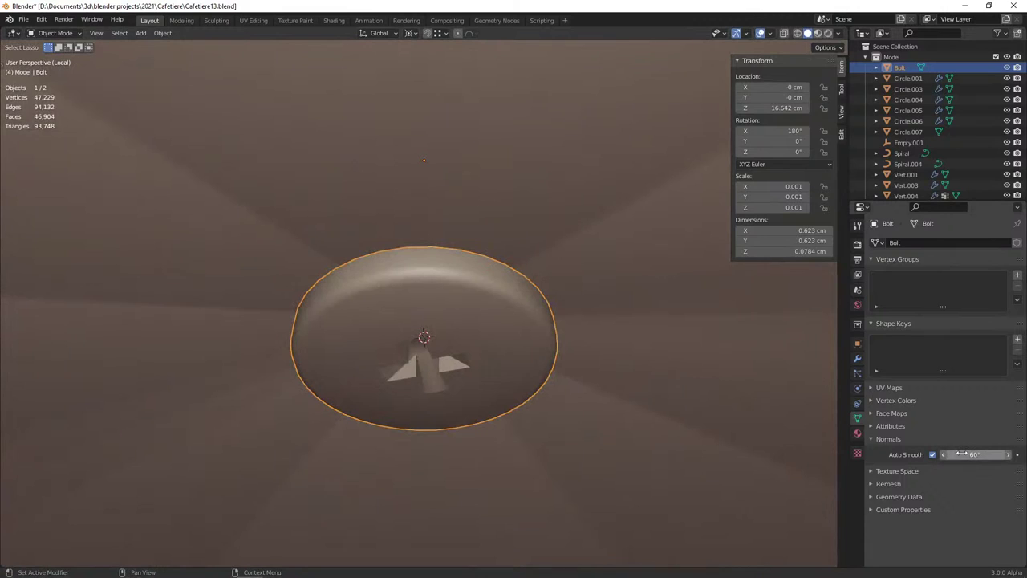
Inspect the bolt's mesh from top view in edit mode, then return to object mode
key("Tab")
key("KP_7")
scroll(482, 306, "up", 2)
scroll(482, 306, "up", 2)
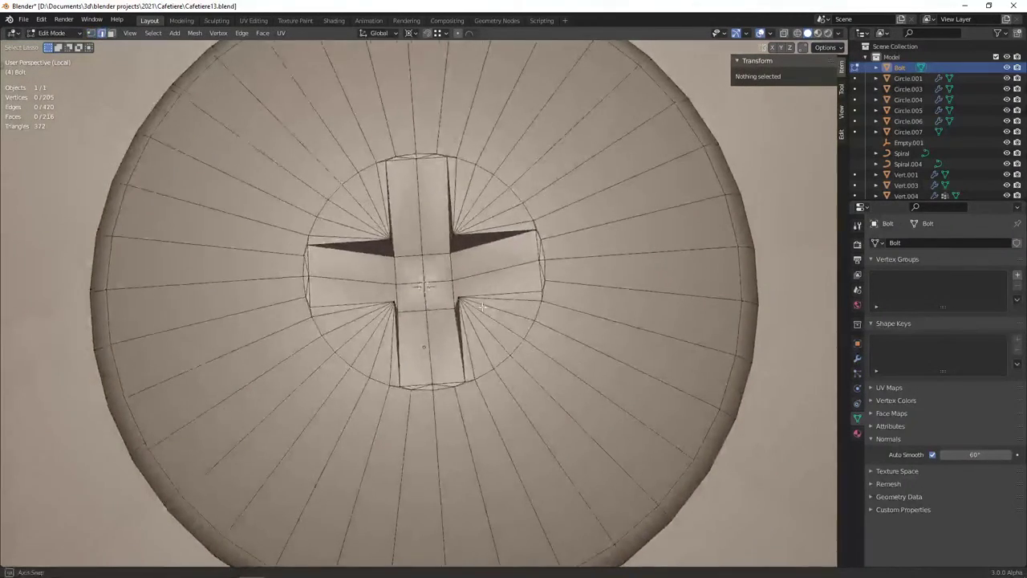
mouse_move(483, 307)
middle_mouse_down()
mouse_move(461, 325)
mouse_move(481, 418)
middle_mouse_up()
key("Tab")
scroll(449, 340, "down", 3)
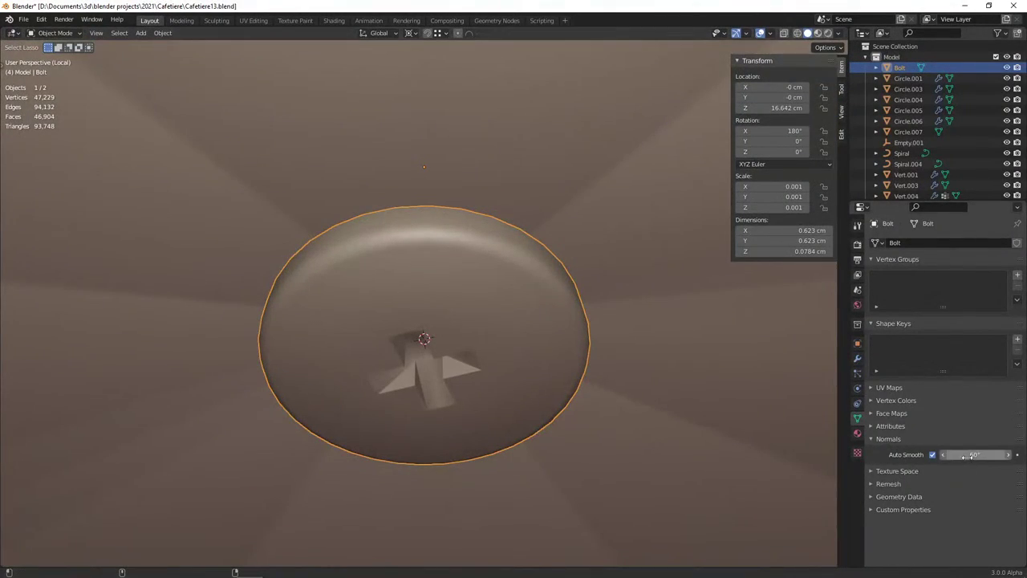
Lower the Bolt's auto smooth angle to 48.1° and reopen its mesh around the head
left_click_drag(968, 455, 966, 455)
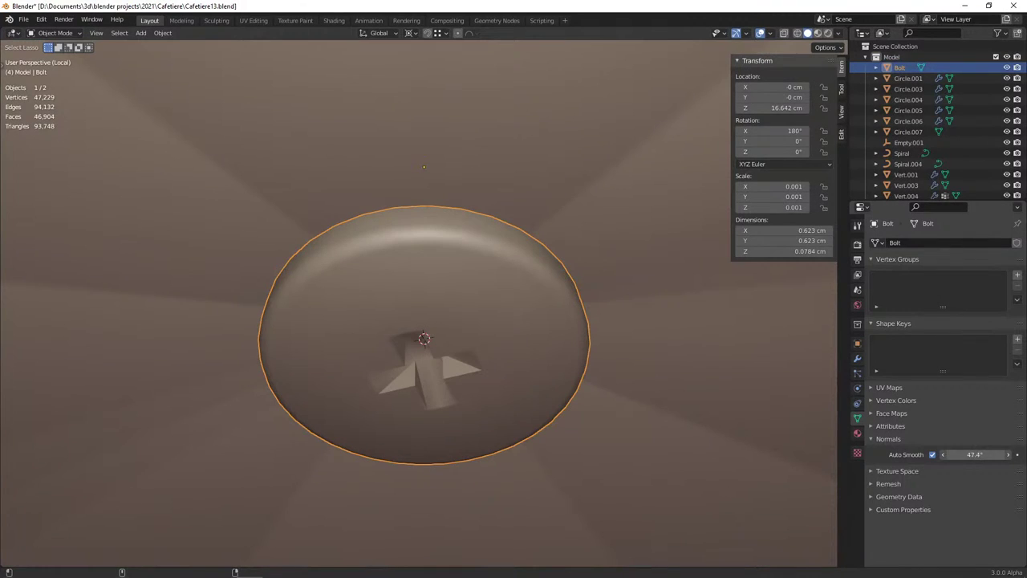
left_click_drag(974, 454, 976, 454)
key("Tab")
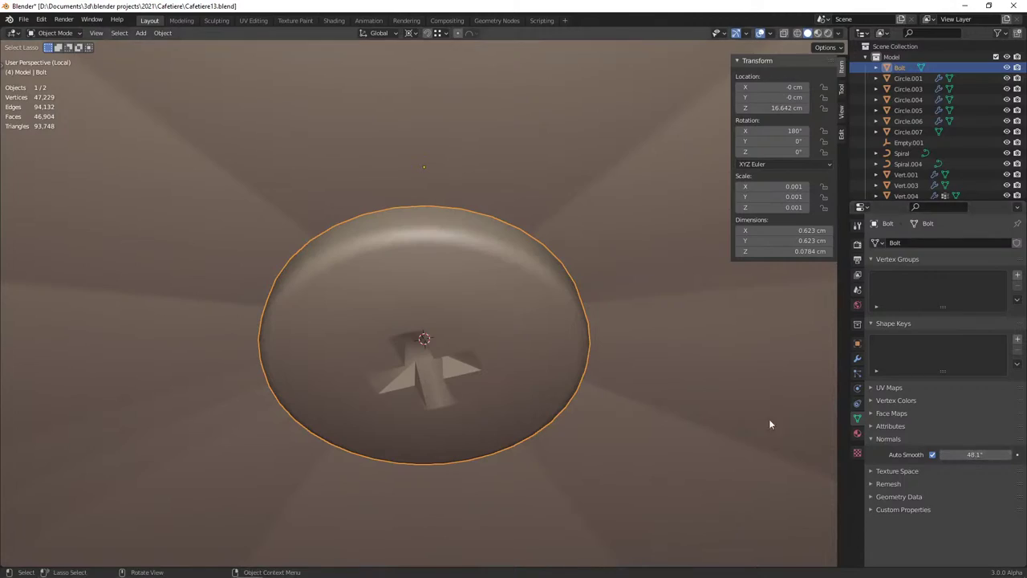
scroll(506, 335, "up", 3)
scroll(441, 344, "up", 2)
mouse_move(442, 344)
middle_mouse_down()
mouse_move(321, 241)
mouse_move(353, 273)
middle_mouse_up()
Select the rim edges and triangular faces on the left of the cross recess
left_click(314, 240)
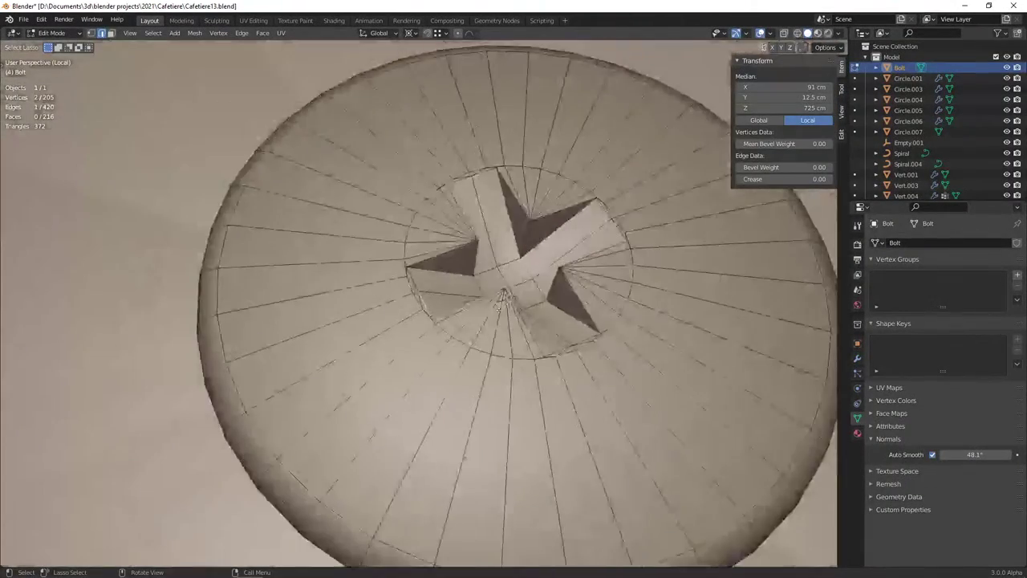
scroll(373, 306, "up", 4)
left_click(346, 244, "shift")
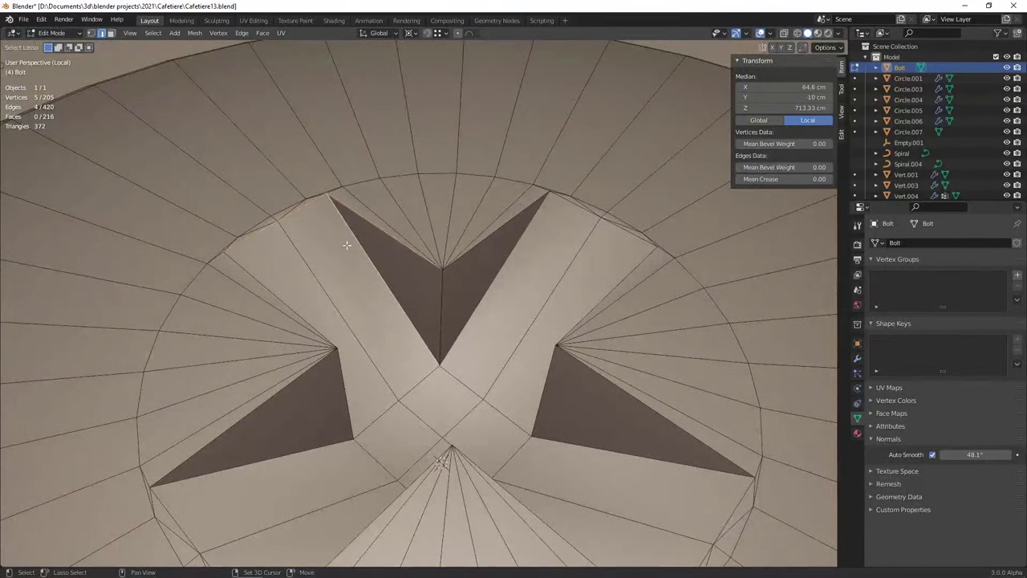
left_click(430, 302, "shift")
left_click(490, 271, "shift")
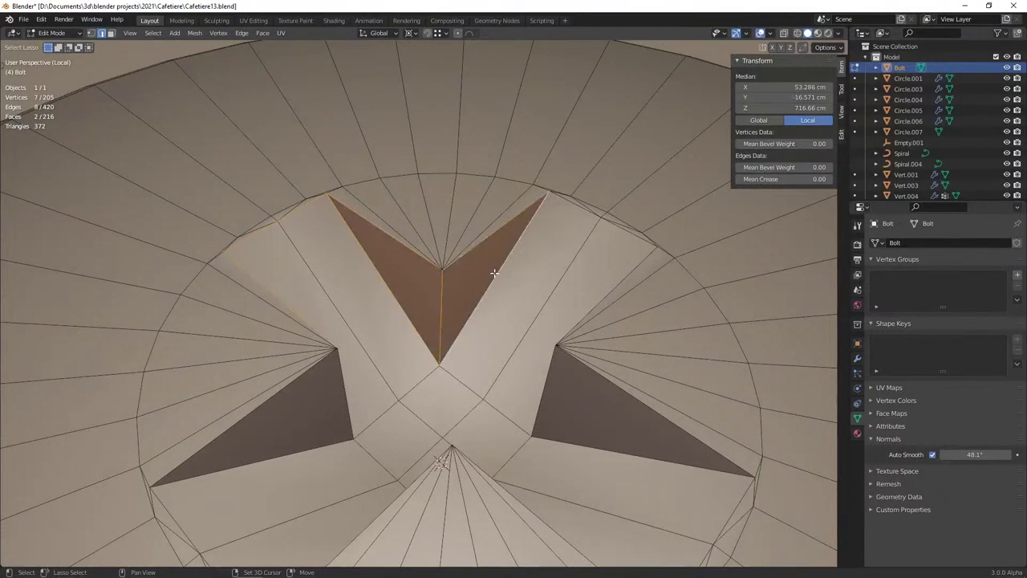
left_click(573, 210, "shift")
middle_click_drag(573, 240, 332, 259)
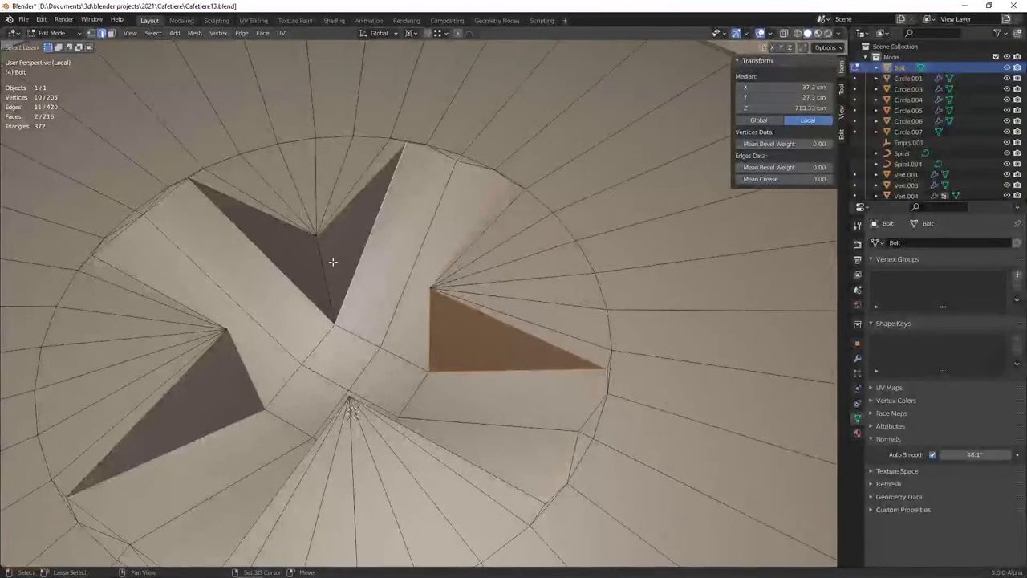
left_click(276, 229, "shift")
left_click(132, 231, "shift")
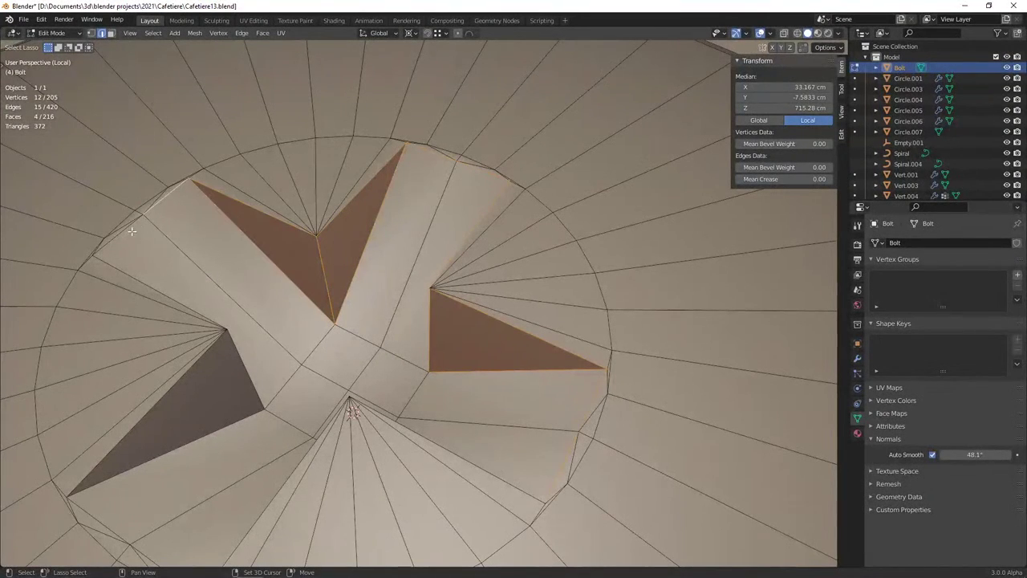
left_click(149, 283, "shift")
left_click(191, 363, "shift")
left_click(149, 476, "shift")
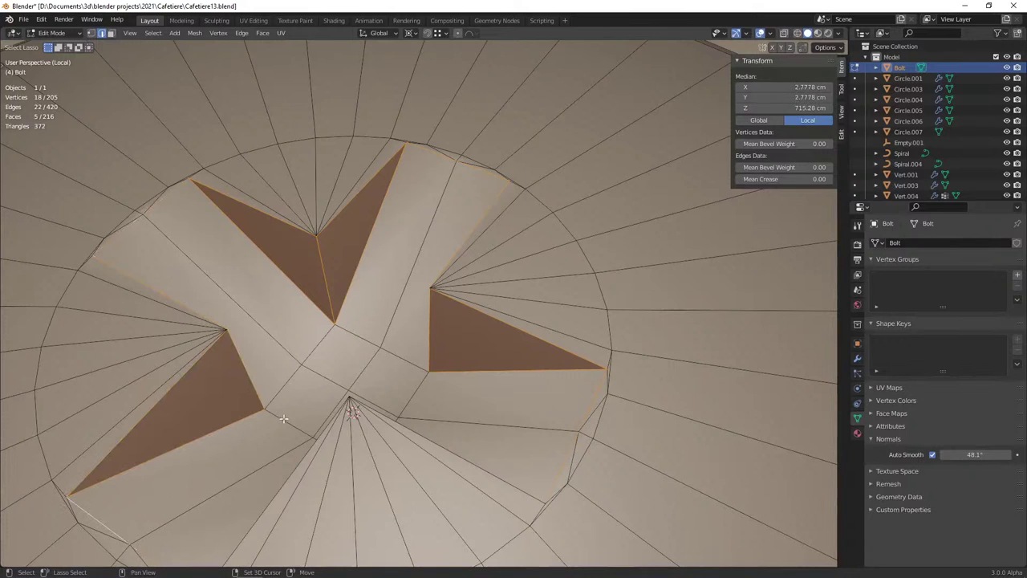
Add the remaining recess corner edges and V-shaped recess faces to the selection
left_click(270, 339, "shift")
left_click(361, 342, "shift")
mouse_move(401, 358)
middle_mouse_down()
mouse_move(514, 377)
mouse_move(415, 264)
middle_mouse_up()
left_click(517, 372, "shift")
left_click(549, 362, "shift")
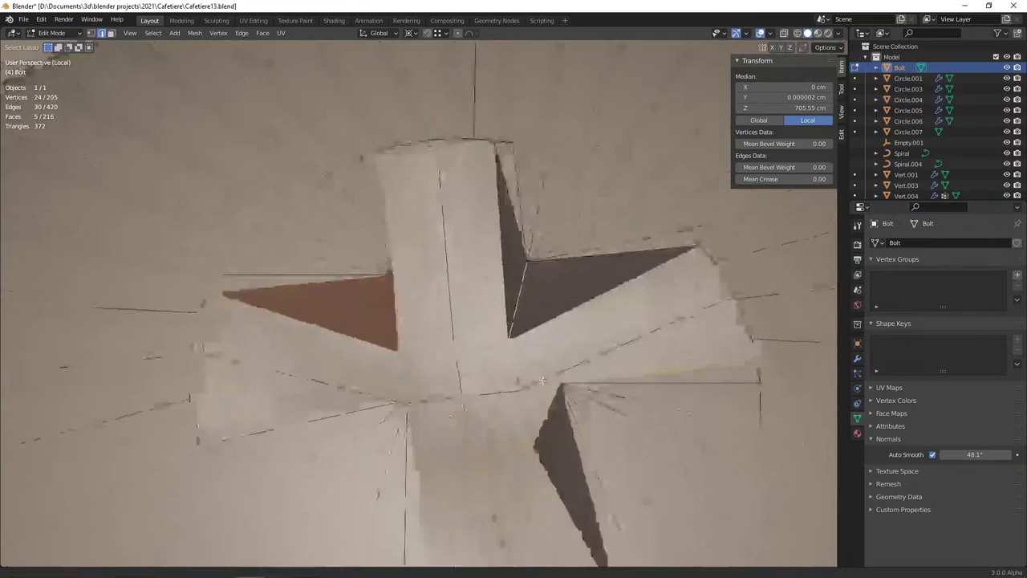
left_click(415, 264, "shift")
left_click(531, 247, "shift")
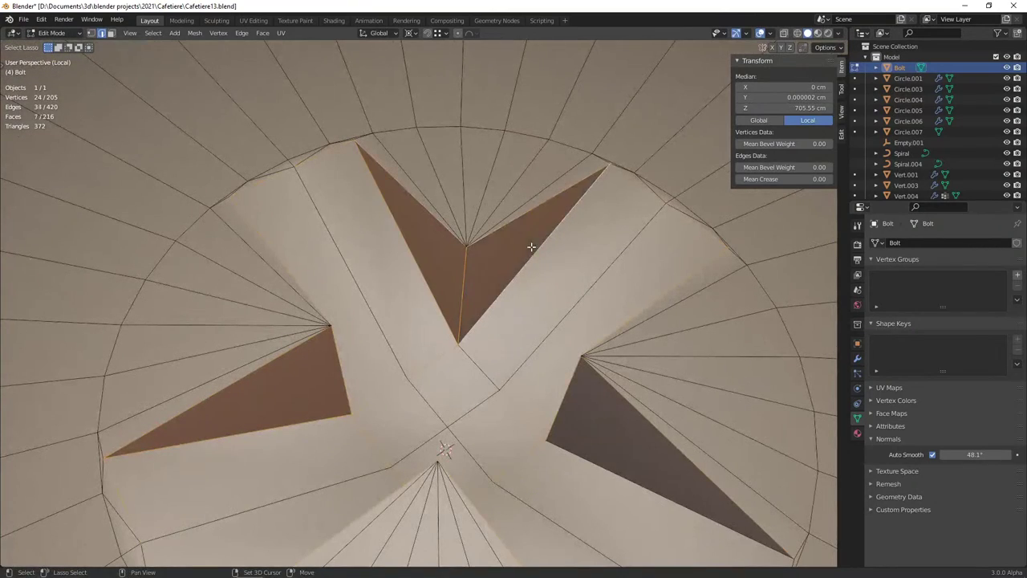
mouse_move(408, 389)
middle_mouse_down()
mouse_move(533, 239)
mouse_move(508, 347)
mouse_move(590, 406)
middle_mouse_up()
left_click(533, 239, "shift")
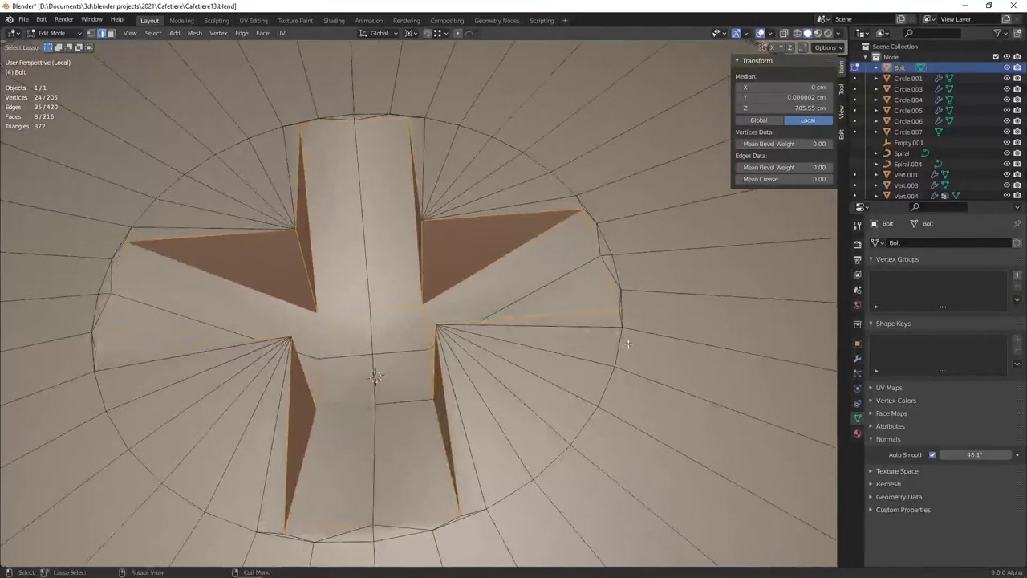
Mark the selected recess edges sharp
key("ctrl+e")
left_click(578, 506)
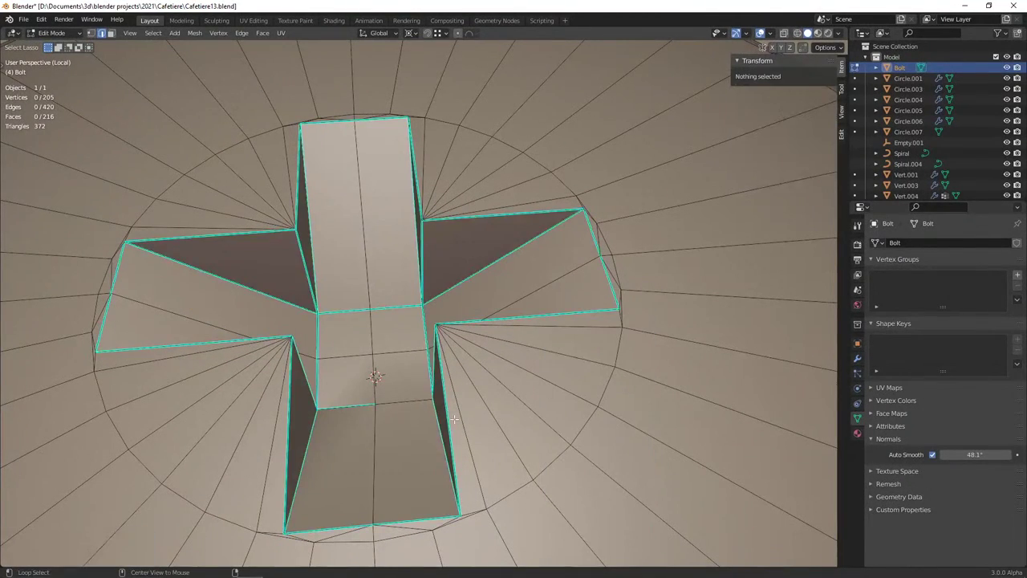
scroll(454, 406, "down", 1)
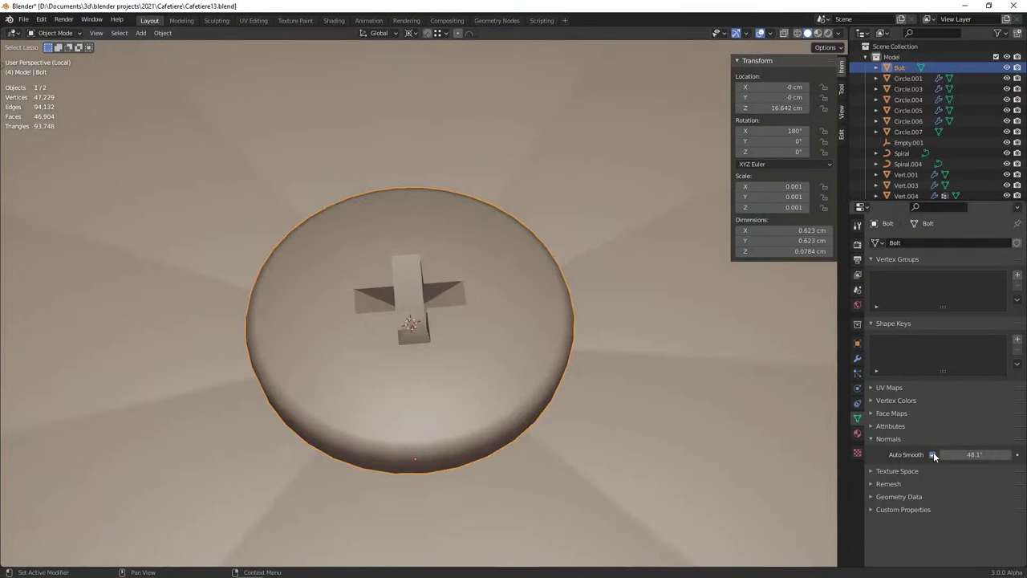
Raise the Bolt's auto smooth angle to 63.2°, then deselect it and orbit the disc
middle_click_drag(483, 419, 543, 402)
left_click_drag(975, 455, 999, 455)
middle_click_drag(801, 423, 588, 397)
scroll(587, 397, "down", 2)
left_click(588, 398)
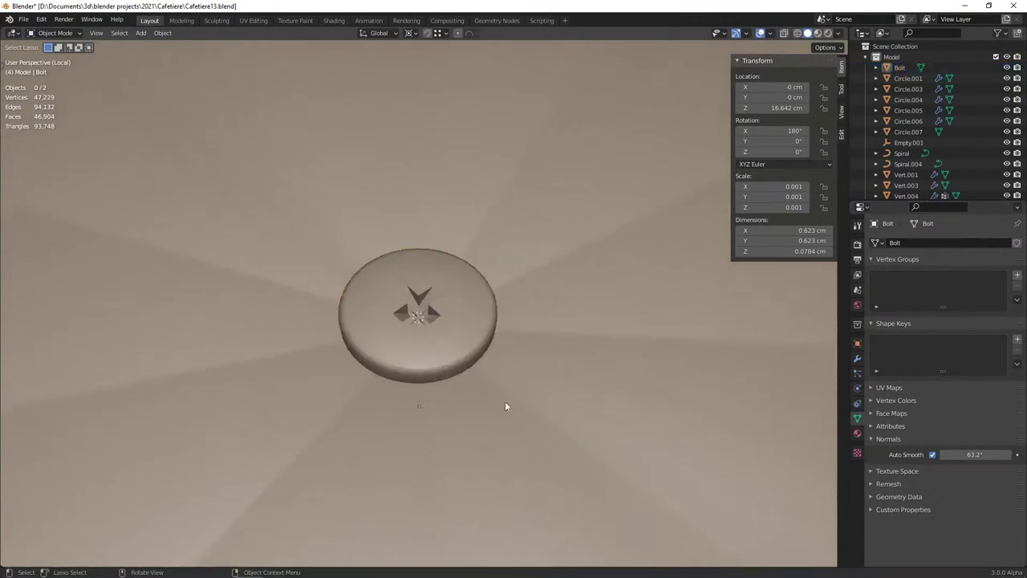
scroll(441, 408, "down", 3)
scroll(442, 414, "down", 4)
middle_click_drag(447, 394, 294, 509)
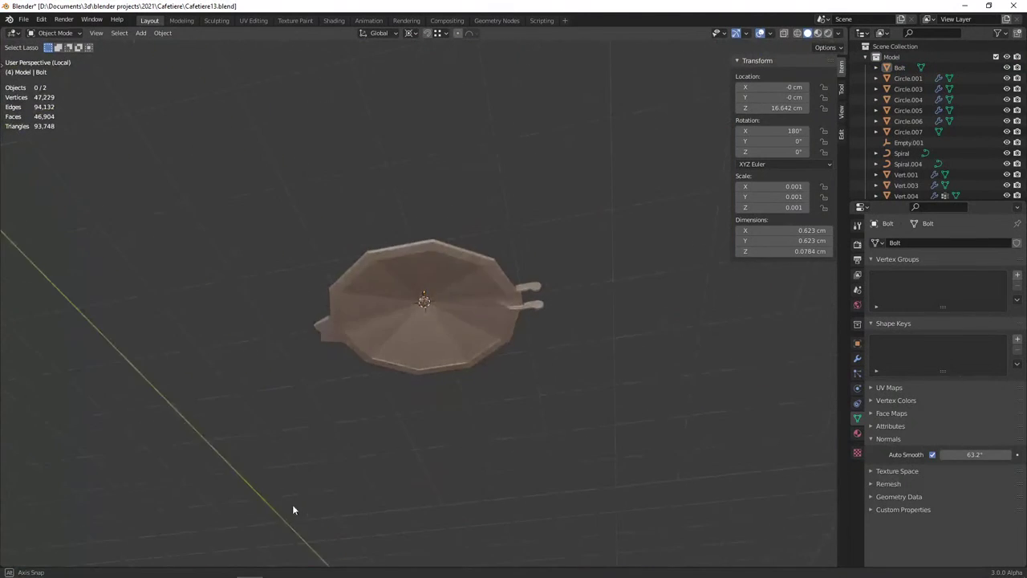
scroll(397, 451, "up", 5)
scroll(396, 452, "up", 4)
scroll(427, 434, "up", 1)
Shrink the bolt by 0.884 to 0.55 cm across
left_click(445, 313)
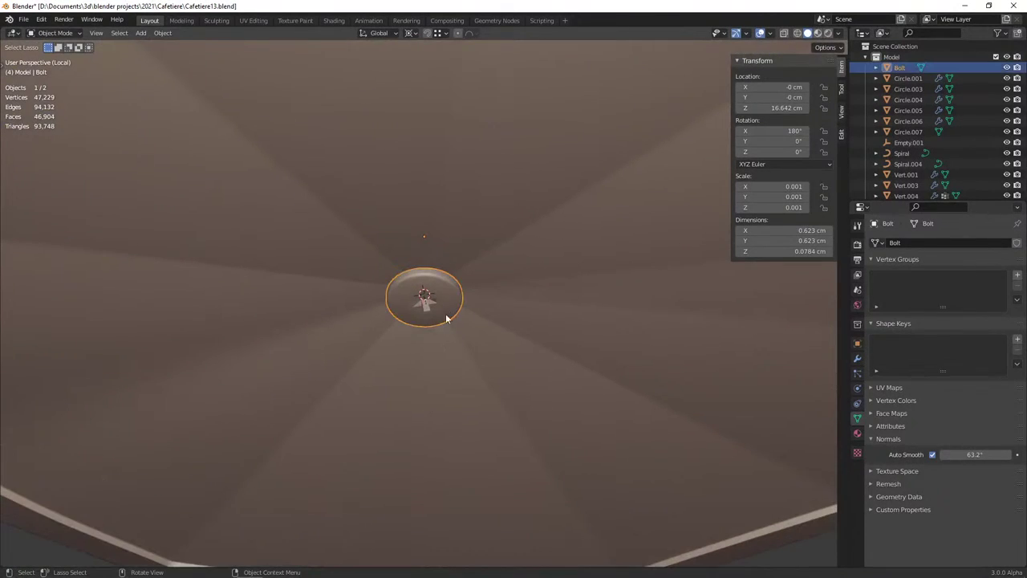
scroll(589, 303, "up", 3)
key("s")
left_click(566, 304)
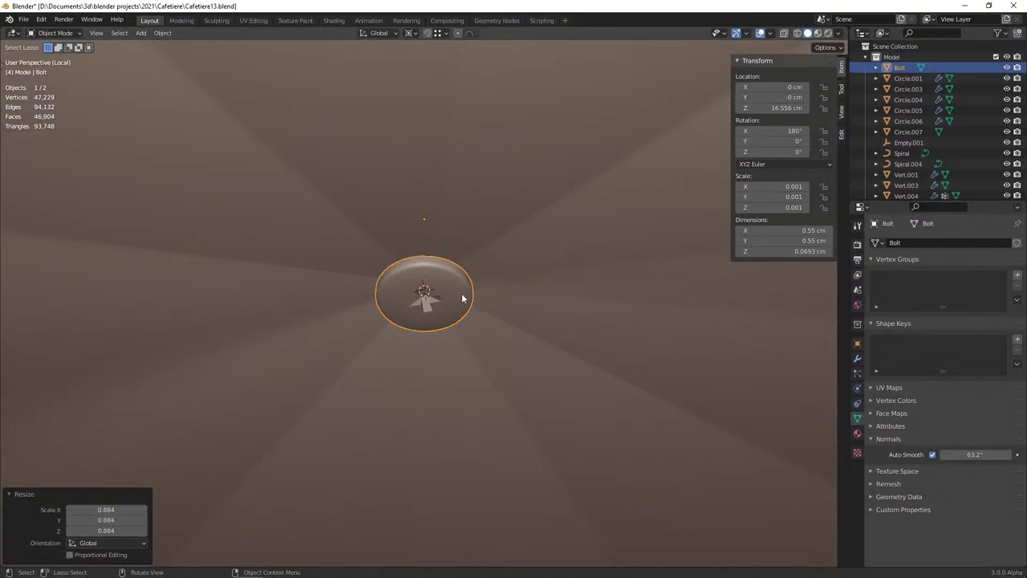
key("Tab")
key("a")
key("alt+a")
key("Tab")
Set the bolt's origin to the 3D cursor and lift it slightly along Z
key("q")
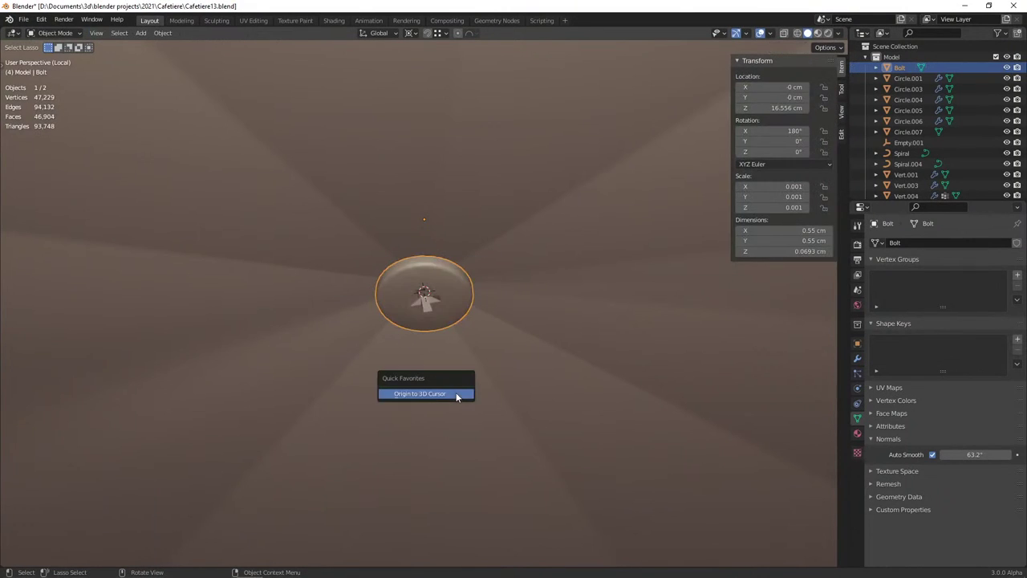
left_click(456, 394)
key("g")
key("z")
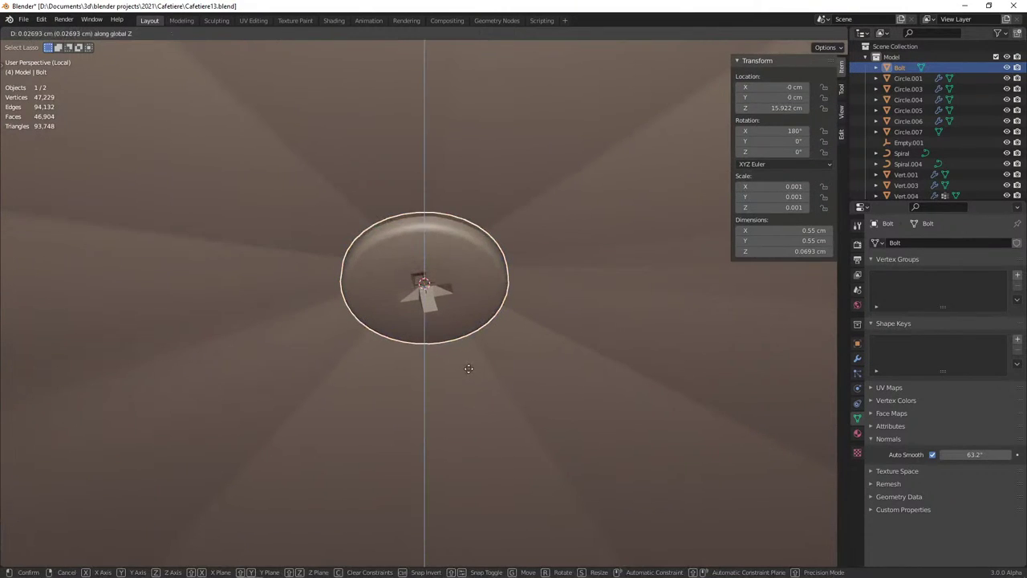
left_click(470, 369)
middle_click_drag(470, 369, 442, 484)
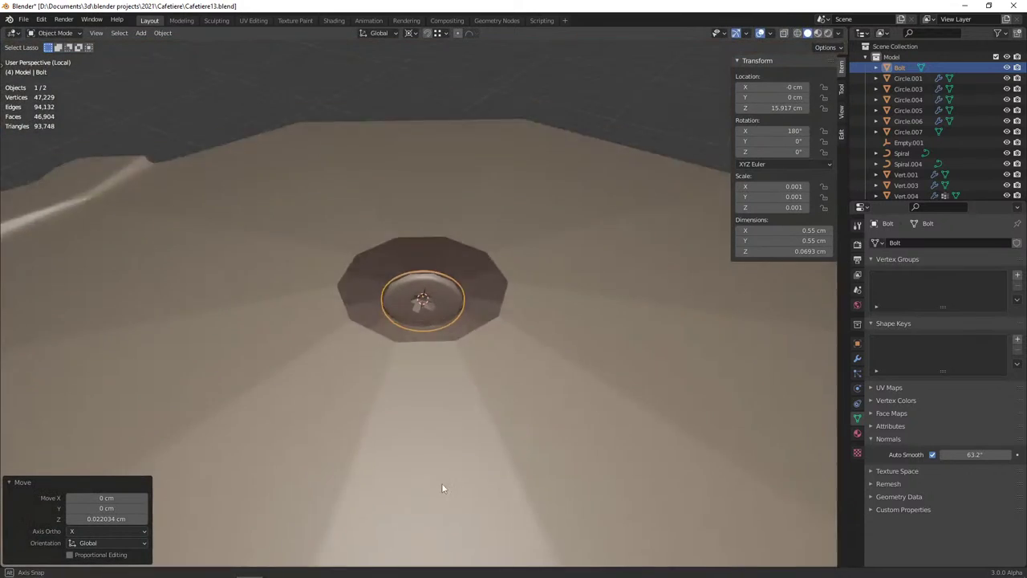
Put the lid Vert.004 in edit mode and select vertices on the hole rim
left_click(472, 383)
key("Tab")
left_click(498, 324)
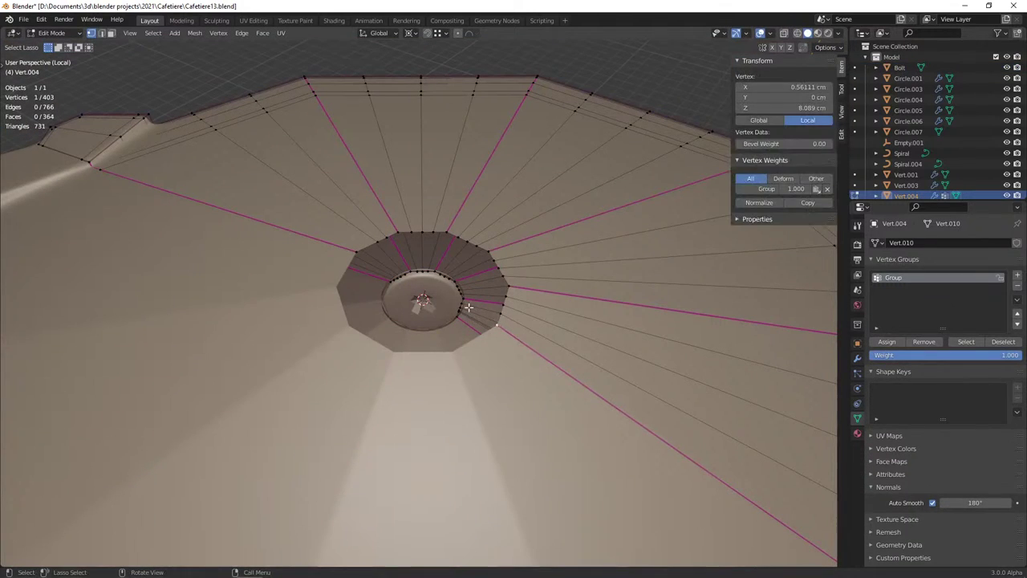
left_click(357, 250, "shift")
Scale the hole's vertex ring to 0.843, undoing an earlier 0.618 attempt
left_click(439, 234, "alt")
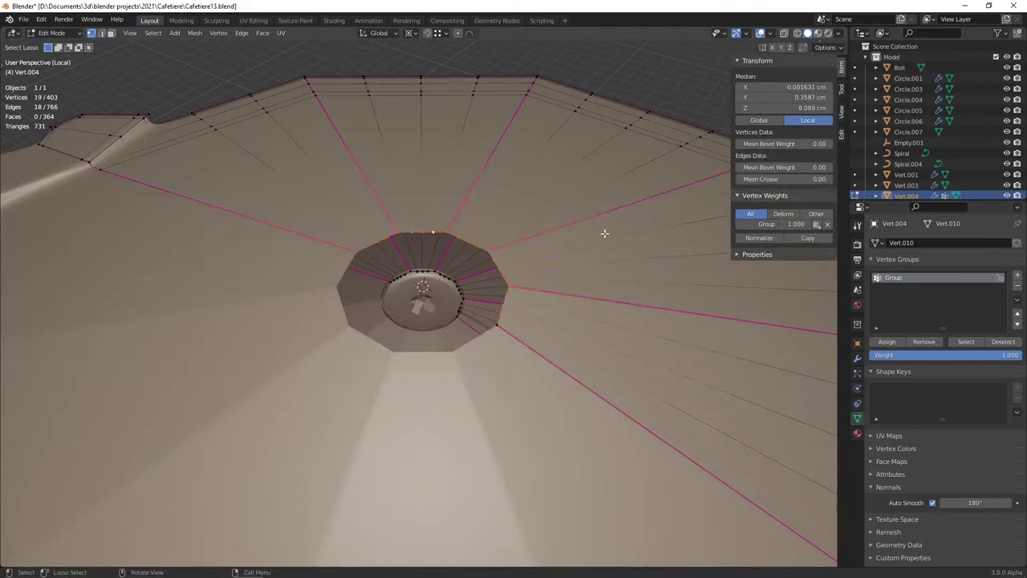
key("s")
right_click(536, 247)
left_click(468, 310, "shift")
key("s")
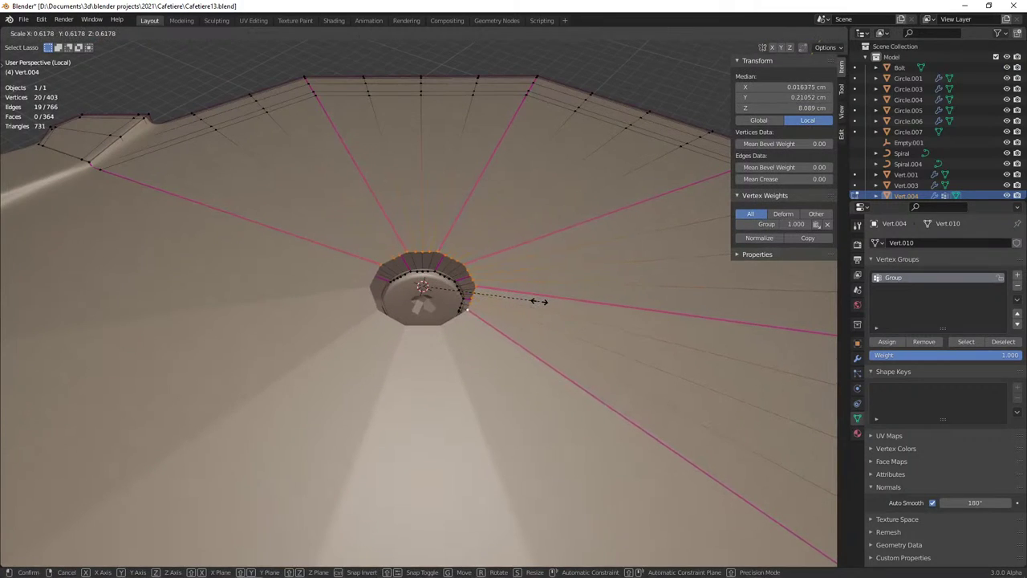
left_click(539, 301)
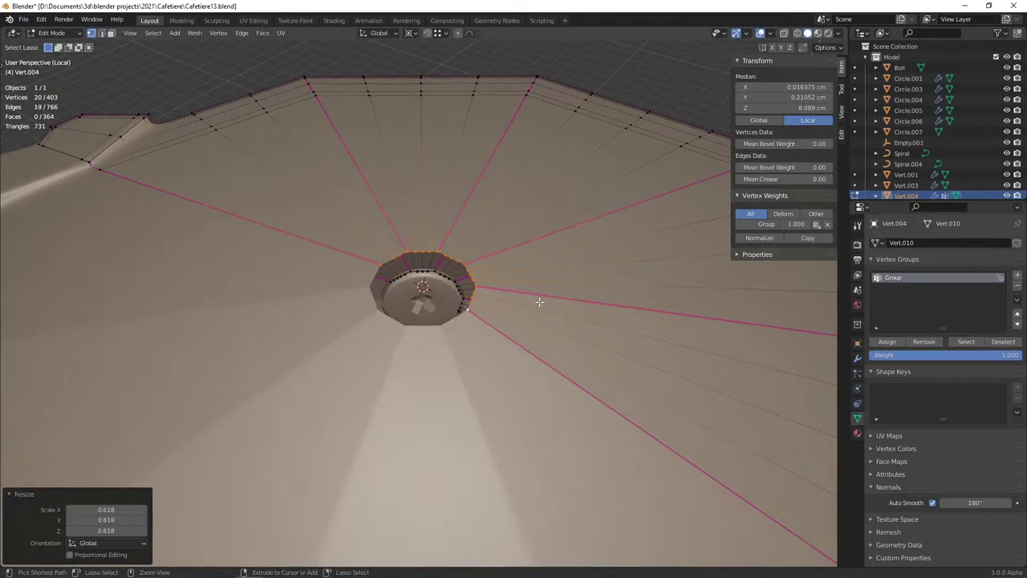
key("ctrl+z")
key("s")
left_click(545, 297)
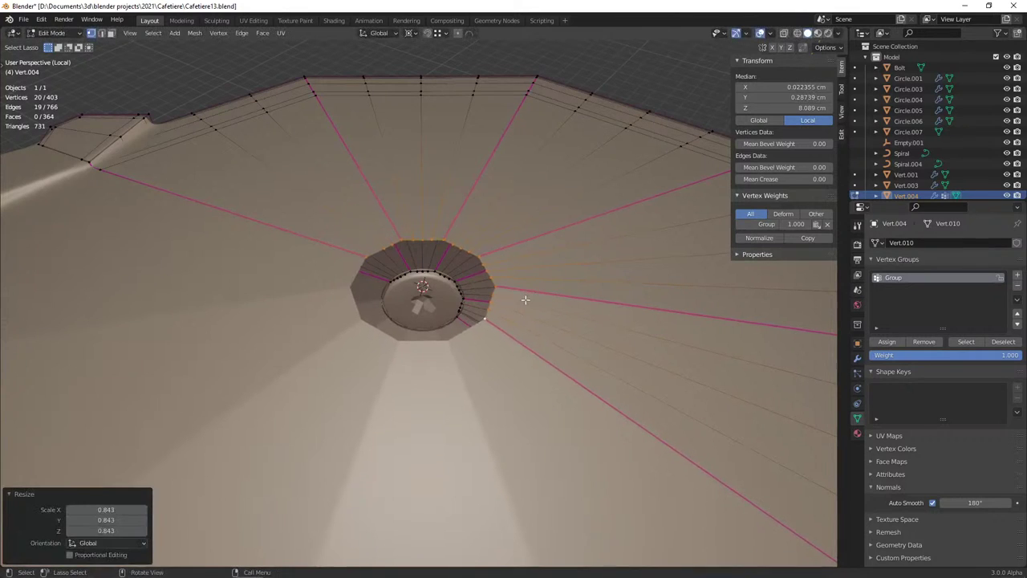
Clear the selection, return to object mode and orbit around the whole lid
key("alt+a")
key("Tab")
key("alt+a")
scroll(493, 305, "down", 3)
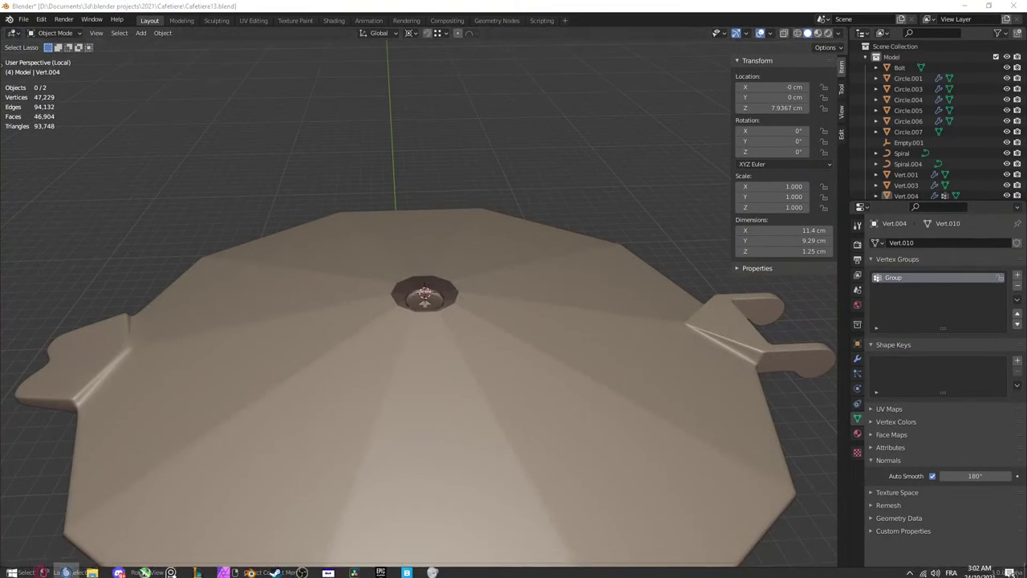
middle_click_drag(79, 304, 240, 312)
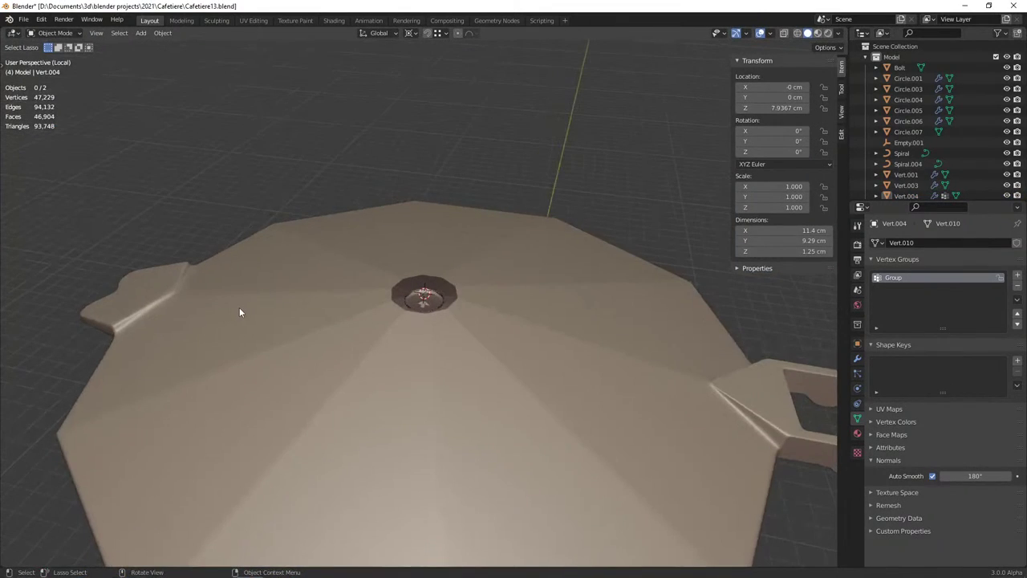
Save the file and add a 10-vertex circle mesh above the lid in front view
key("KP_1")
key("shift+a")
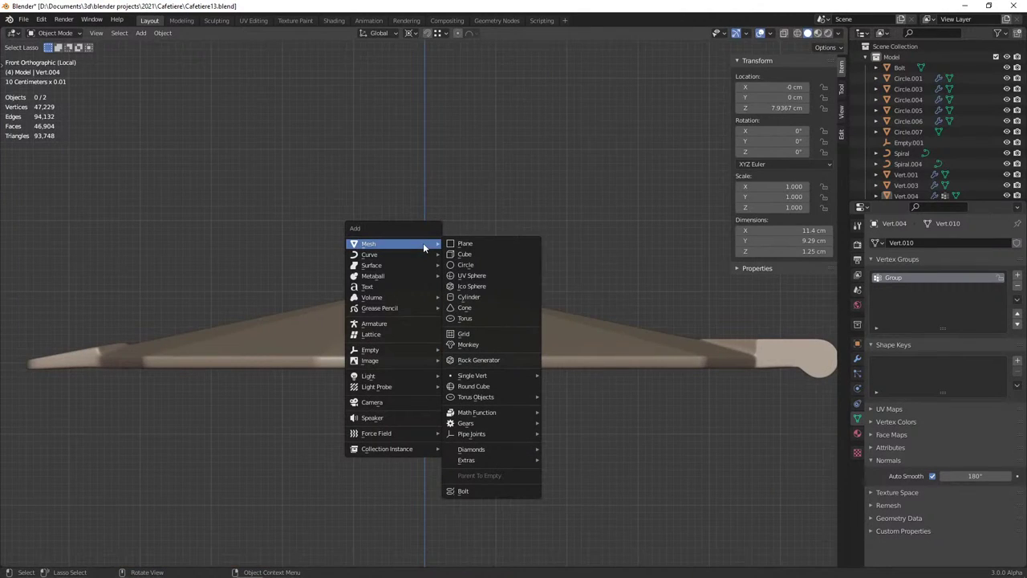
key("Escape")
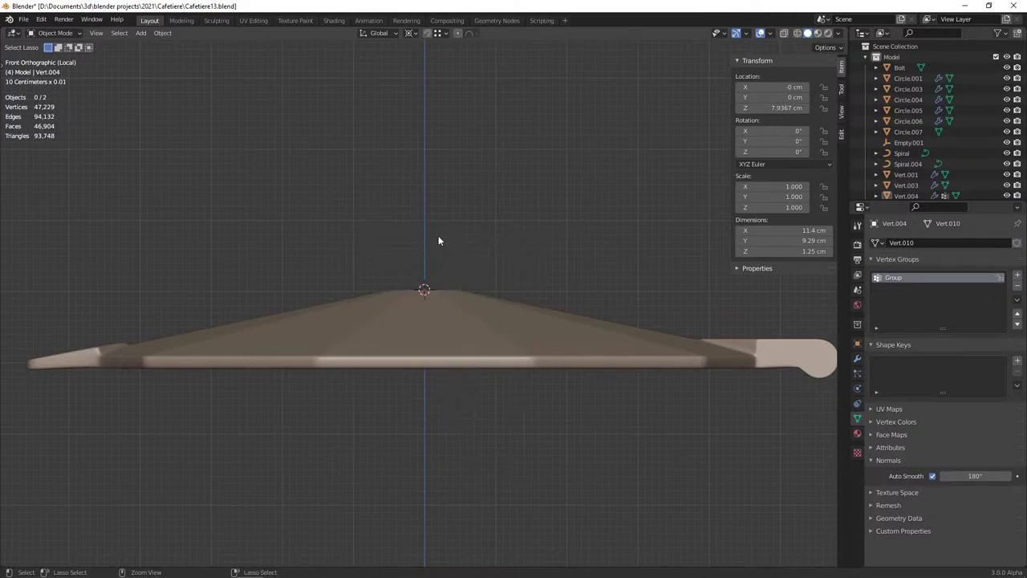
key("ctrl+s")
key("shift+a")
left_click(483, 257)
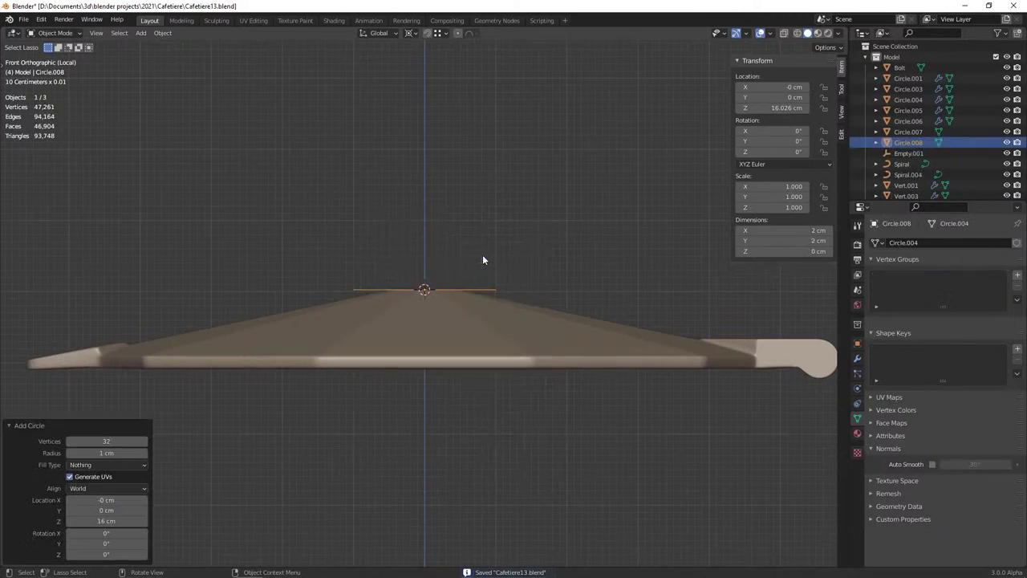
scroll(482, 255, "up", 3)
left_click(104, 441)
type("10")
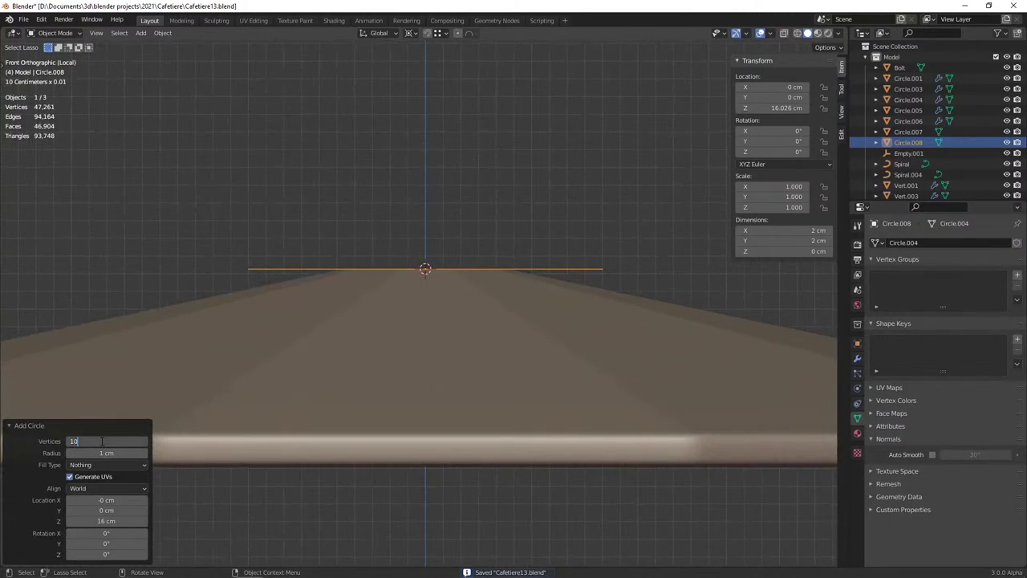
Shrink the circle to 0.517 scale around the knob opening
key("Return")
middle_click_drag(377, 249, 370, 304)
key("s")
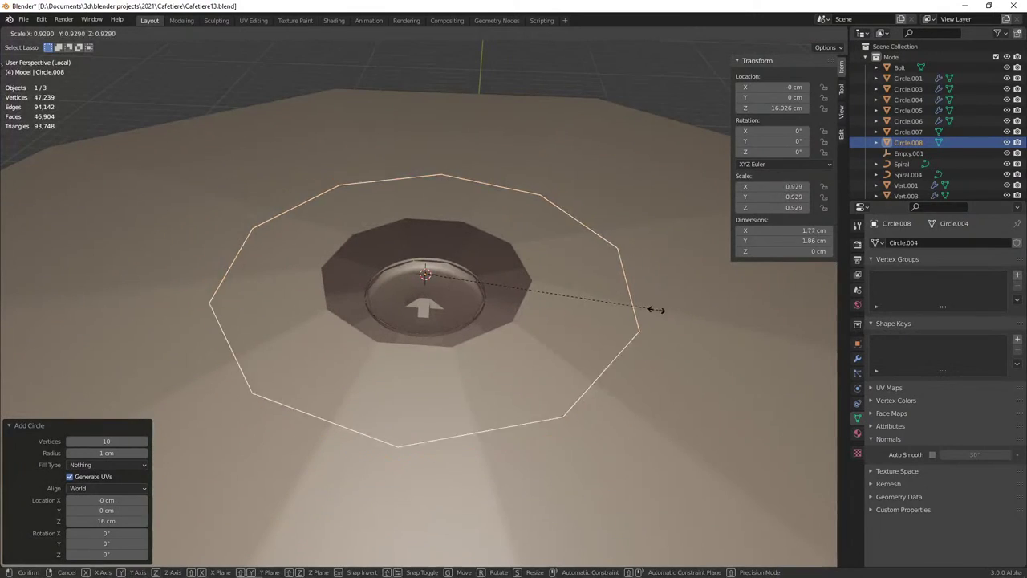
left_click_drag(657, 309, 551, 308)
left_click(552, 308)
Rotate the circle 18° about Z and enter Edit Mode
key("s")
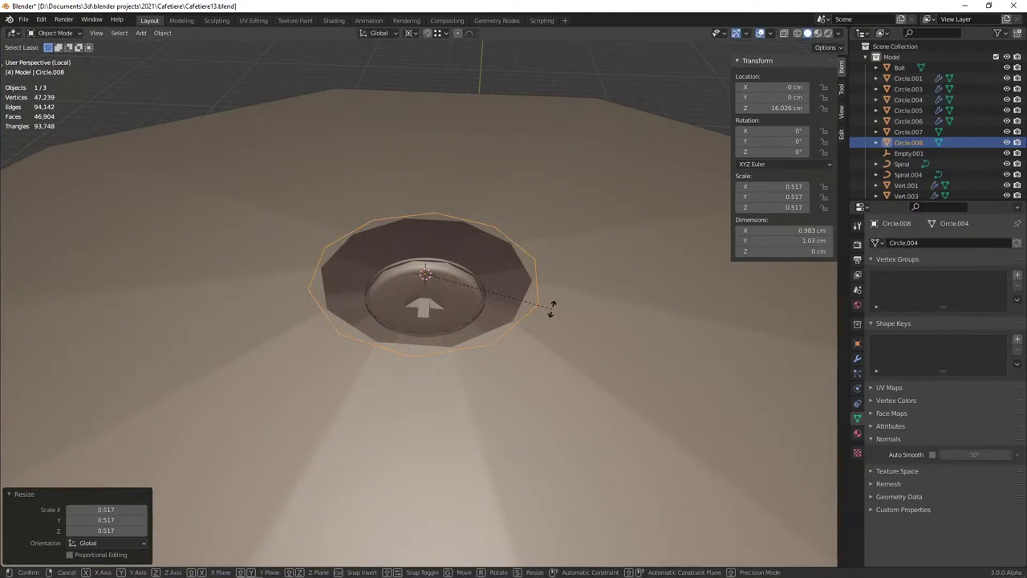
key("r")
key("z")
type("32")
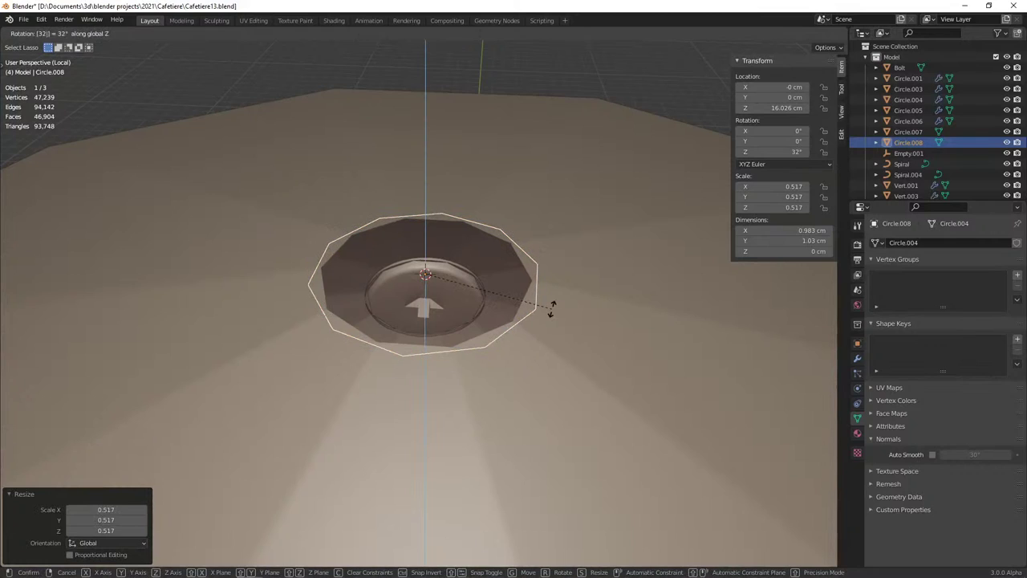
key("Escape")
key("r")
key("z")
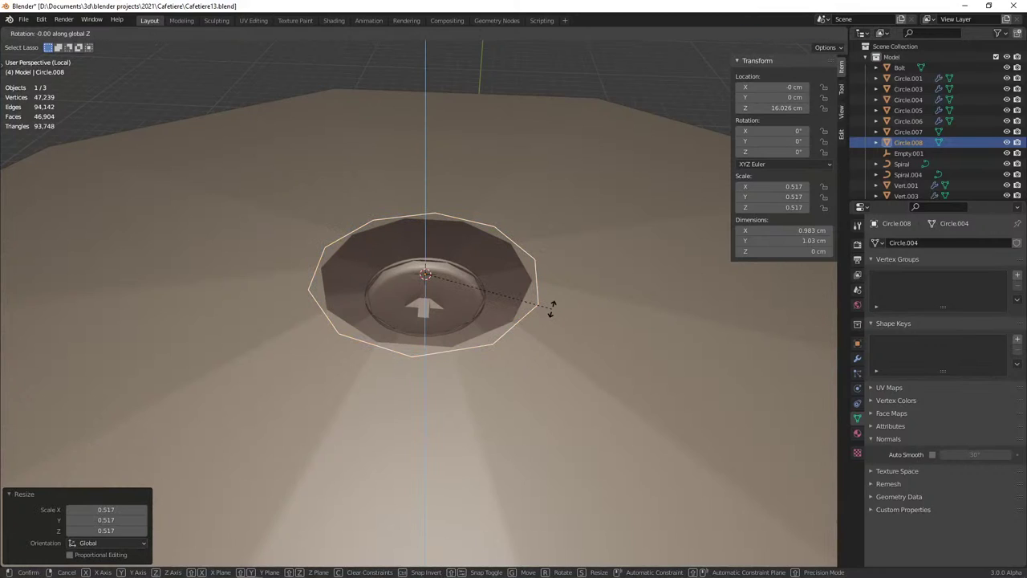
type("18")
key("Return")
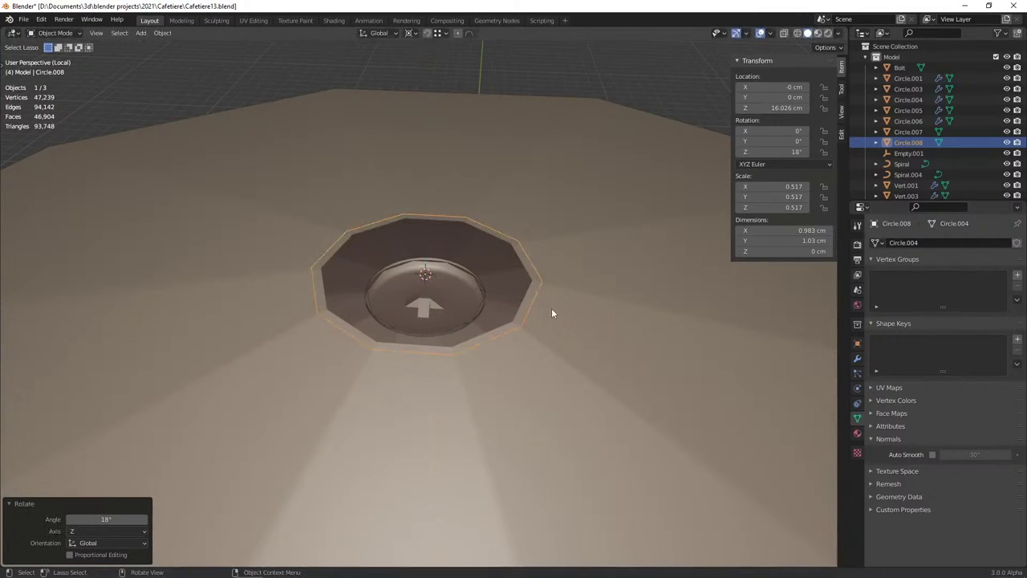
key("Tab")
Shrink the vertex ring slightly, re-enter Edit Mode and switch to the front orthographic view
key("s")
left_click(622, 318)
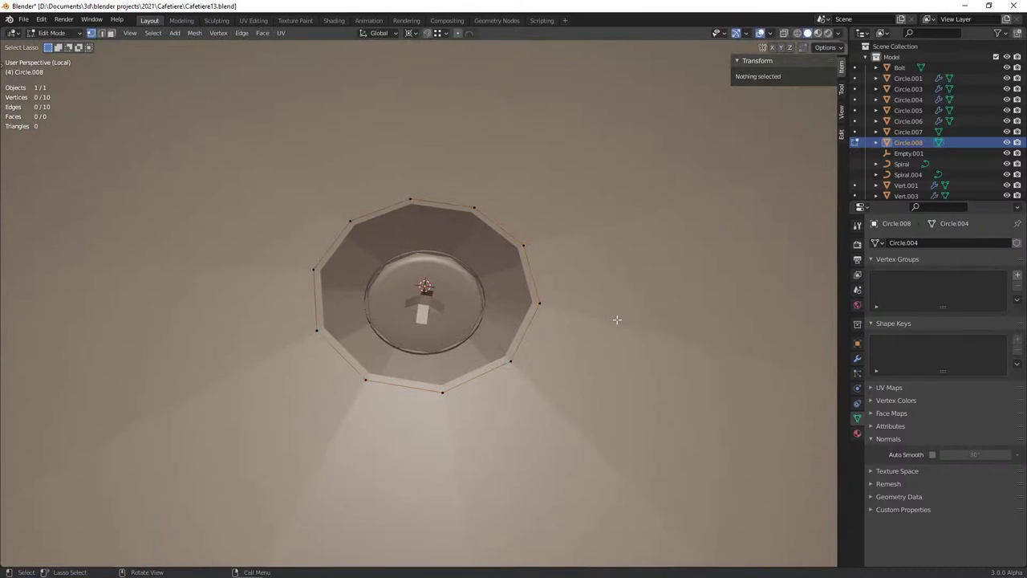
mouse_move(615, 316)
middle_mouse_down()
mouse_move(540, 334)
mouse_move(545, 300)
mouse_move(526, 305)
middle_mouse_up()
key("Tab")
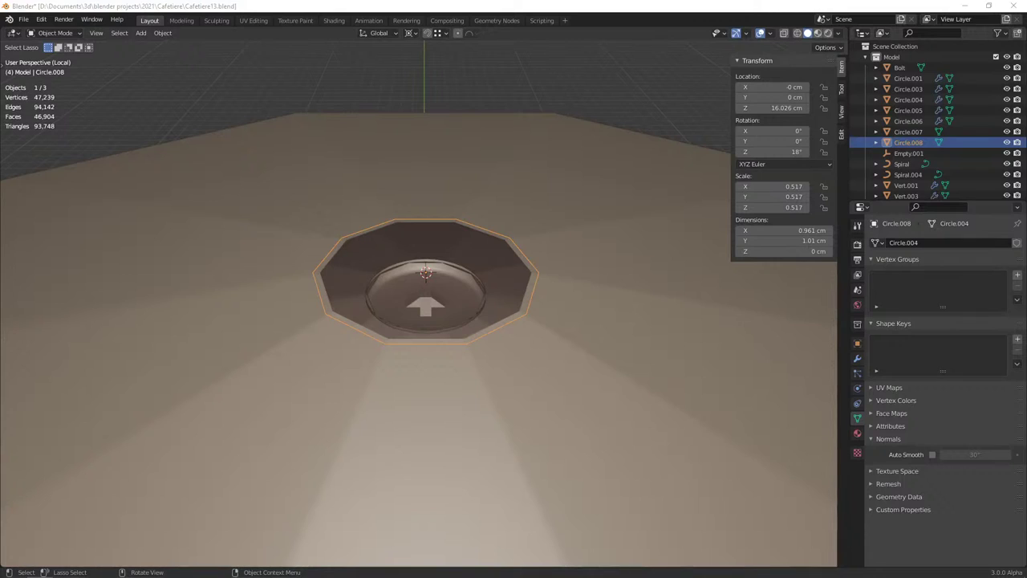
mouse_move(365, 337)
middle_mouse_down()
mouse_move(370, 349)
mouse_move(410, 359)
mouse_move(420, 340)
mouse_move(456, 349)
middle_mouse_up()
key("Tab")
key("KP_1")
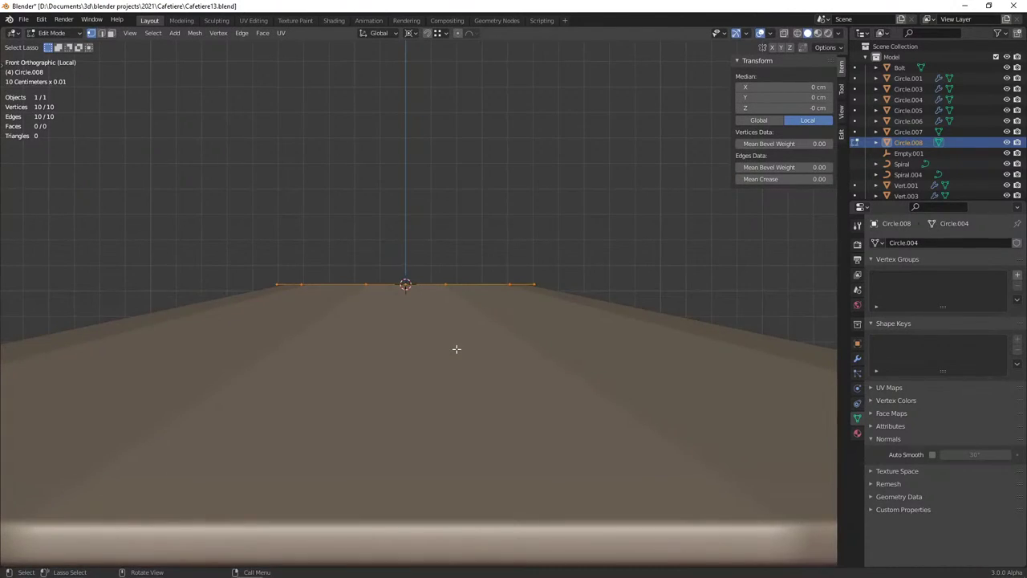
Lower the ring just below the lid surface and extrude it 1 cm straight up
key("g")
key("z")
left_click(459, 354)
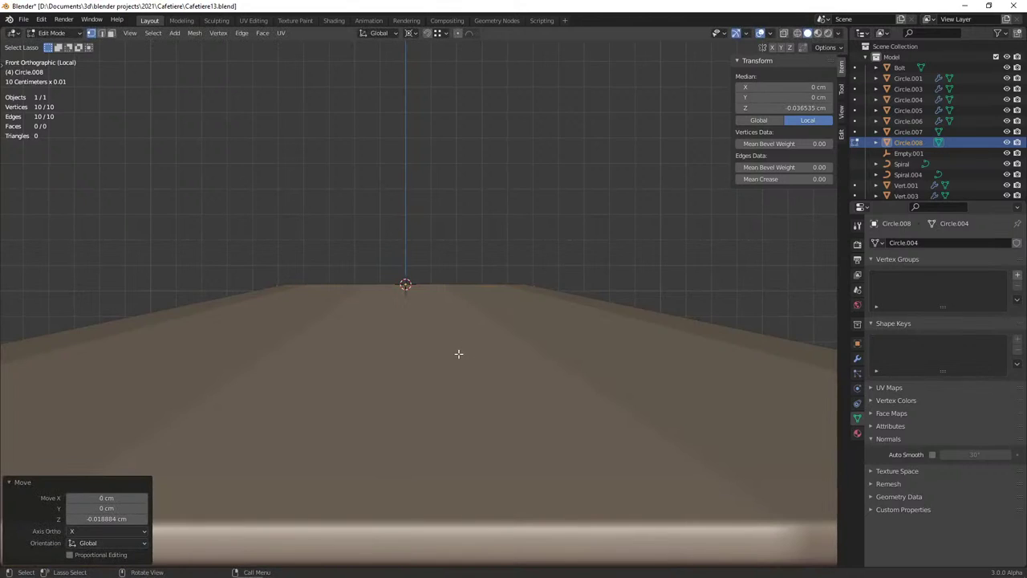
type("ez")
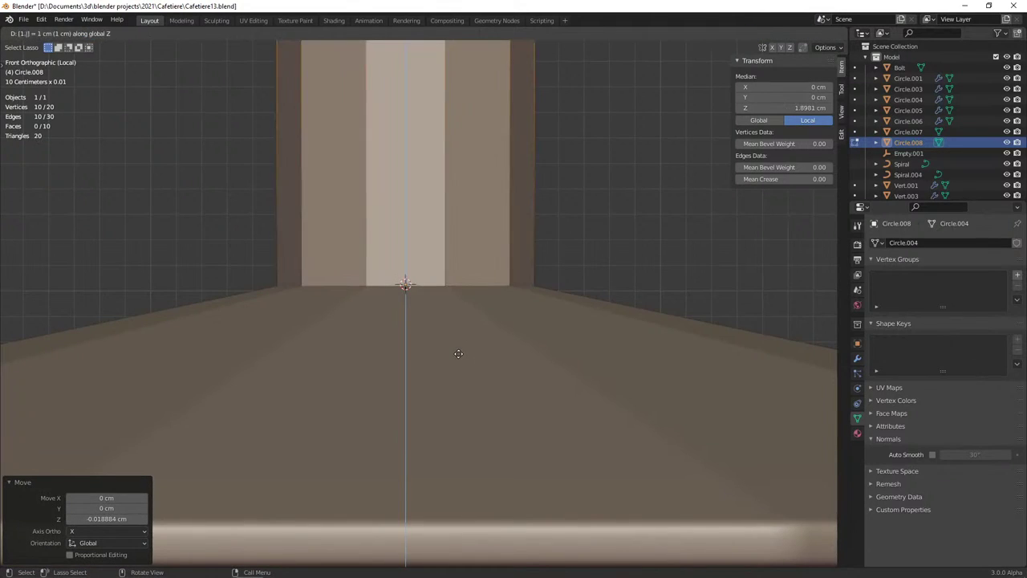
type("1.5")
key("Return")
scroll(453, 345, "down", 5)
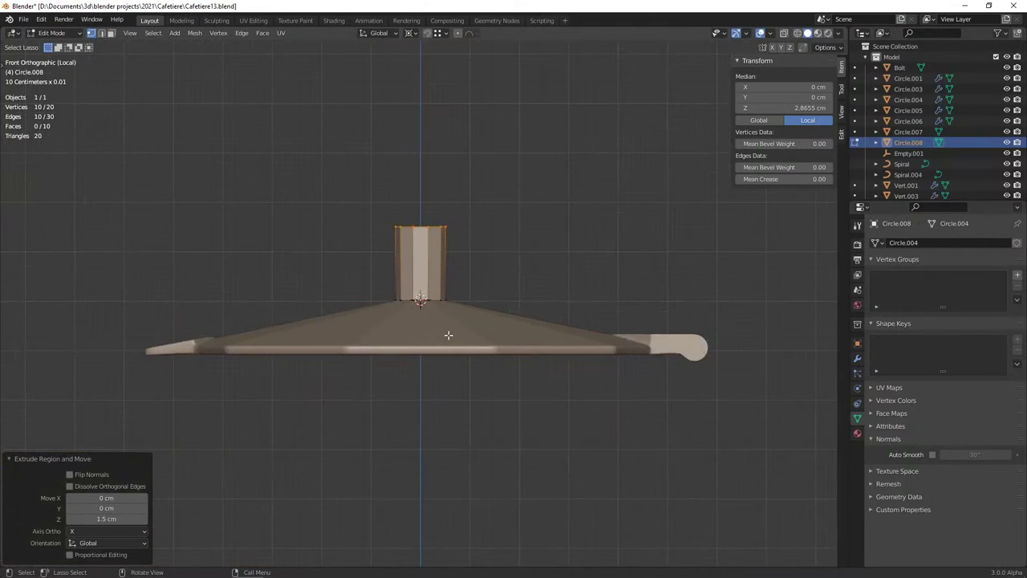
scroll(448, 334, "up", 2)
key("ctrl+z")
scroll(453, 321, "up", 2)
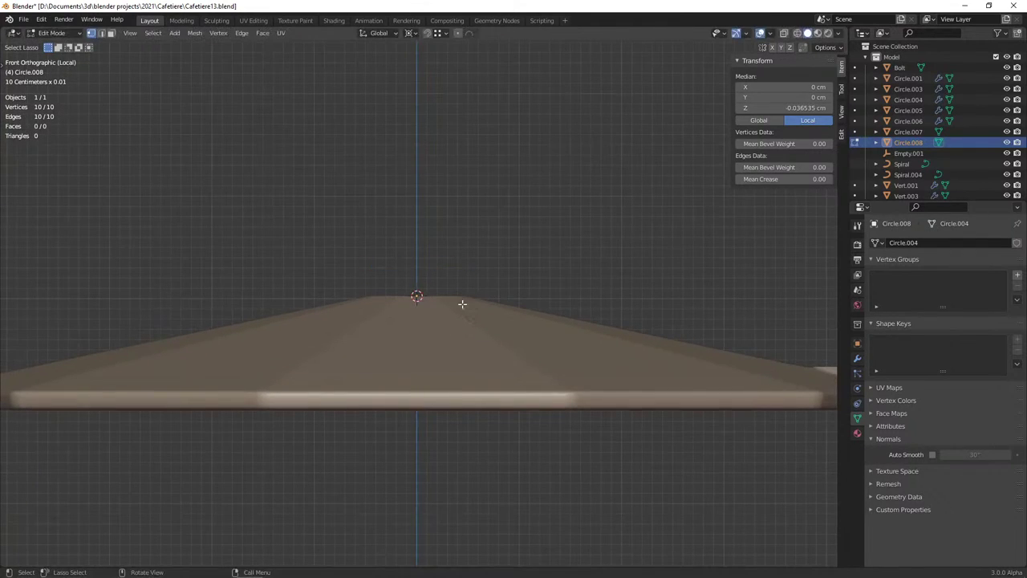
key("e")
key("z")
type("1")
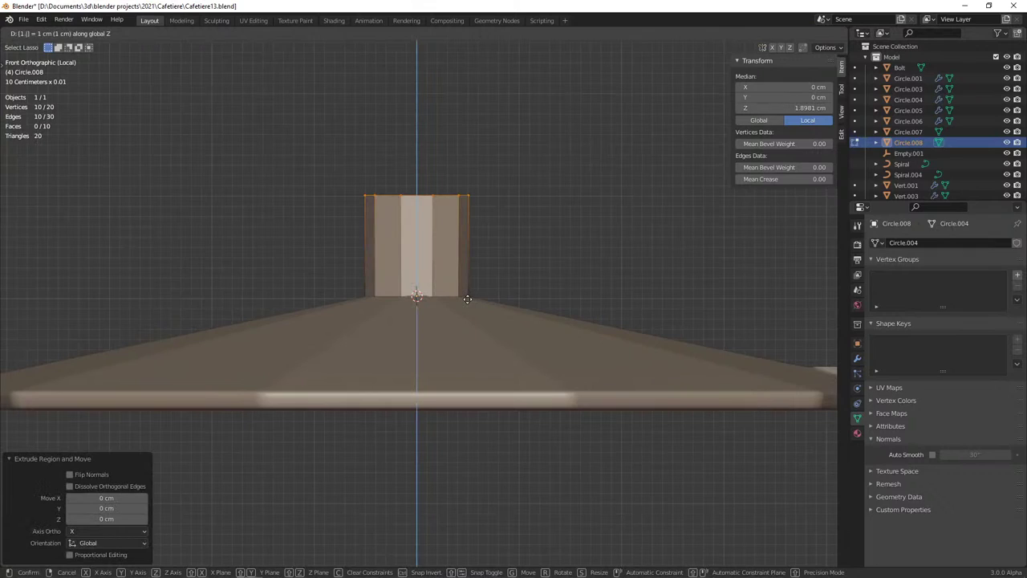
key("Return")
Apply the circle object's scale and return to Edit Mode
key("Tab")
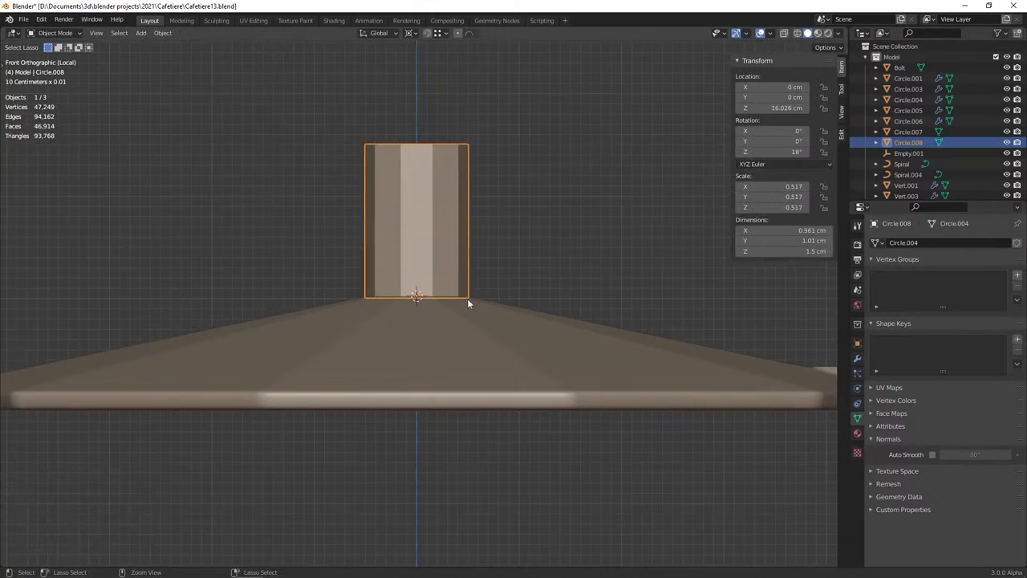
key("ctrl+a")
left_click(418, 322)
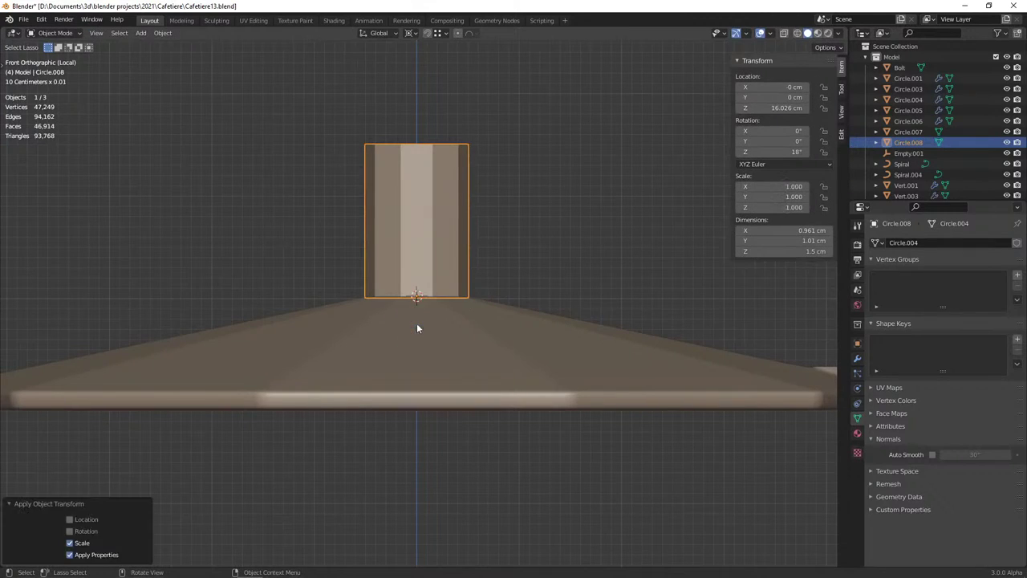
key("Tab")
In wireframe, select the stem's top ring and set its height, raising it about 1.5 cm
key("shift+z")
left_click_drag(406, 215, 430, 121)
key("g")
key("z")
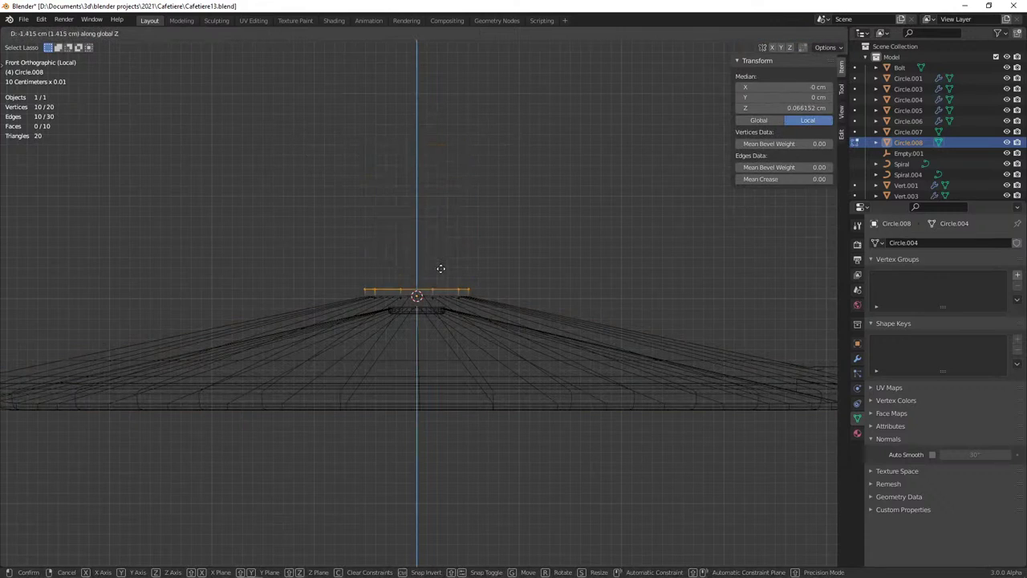
left_click(441, 275)
type("gz1.5")
key("Return")
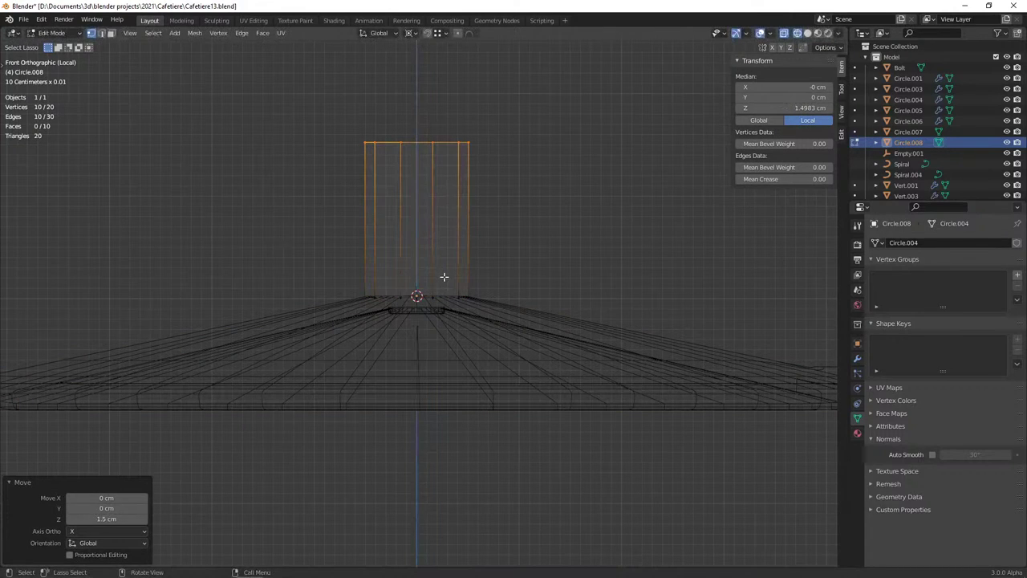
key("g")
key("z")
left_click(447, 295)
key("g")
key("z")
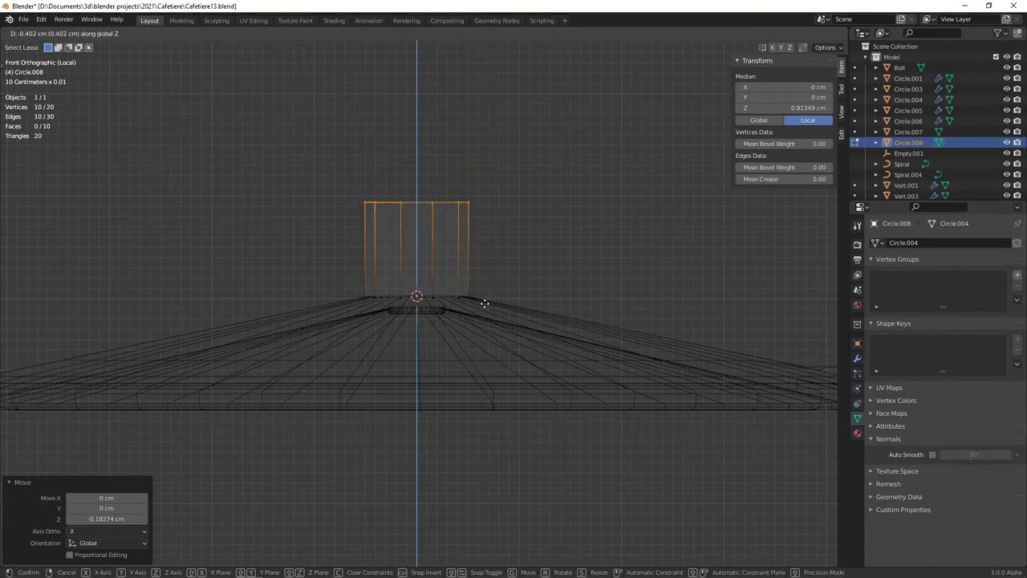
scroll(490, 298, "down", 4)
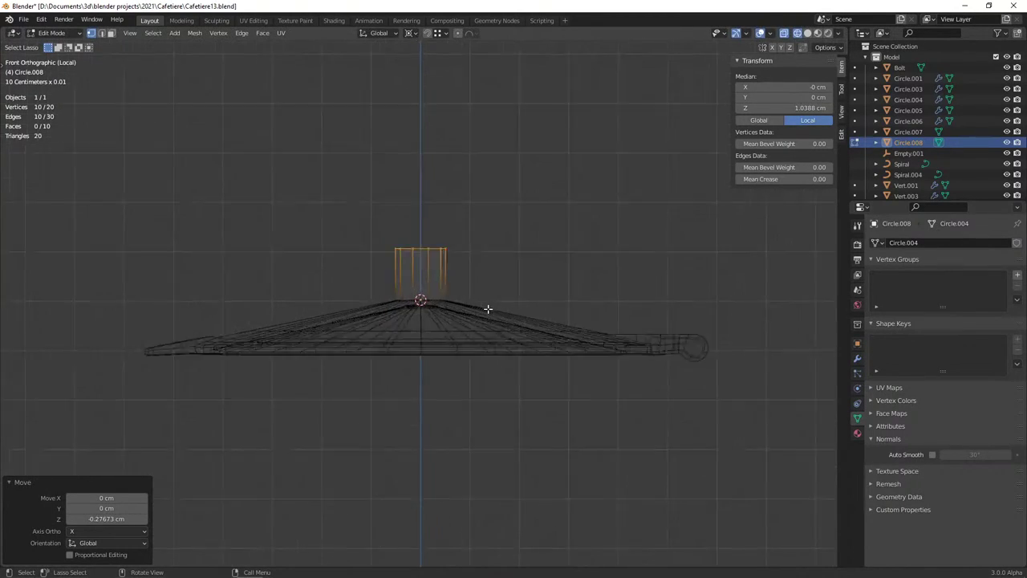
scroll(487, 309, "up", 3)
left_click(491, 322)
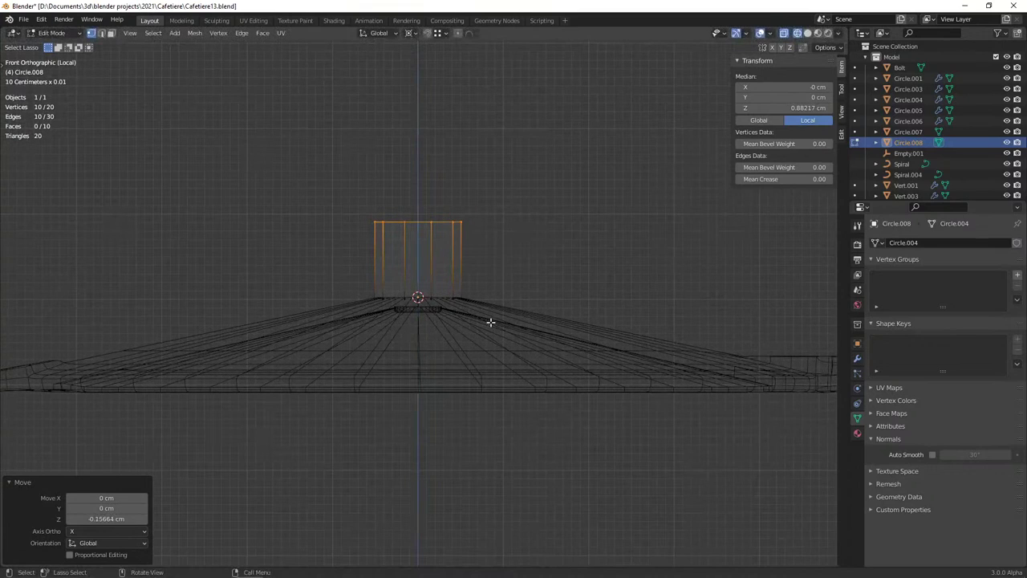
Narrow the stem's bottom ring to 0.84
left_click_drag(392, 324, 385, 265)
scroll(562, 289, "up", 2)
key("s")
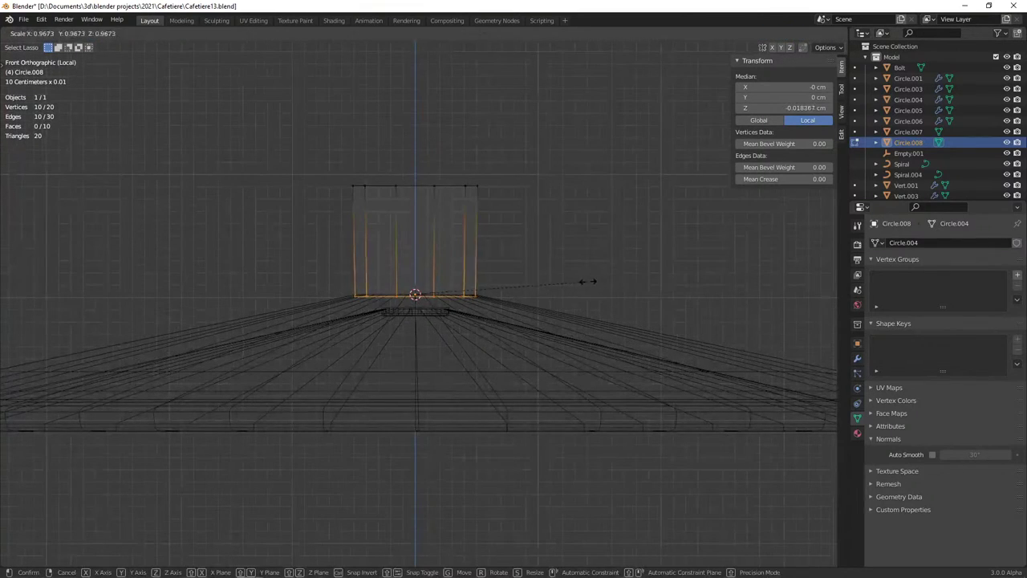
left_click(567, 287)
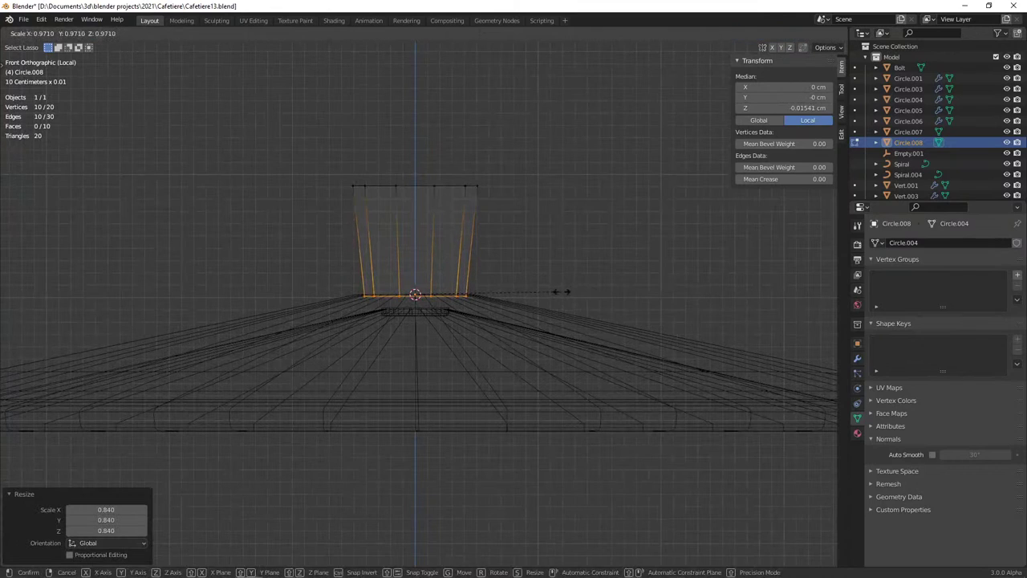
Select the top ring and widen it after an initial narrower resize
left_click_drag(353, 186, 389, 181)
key("s")
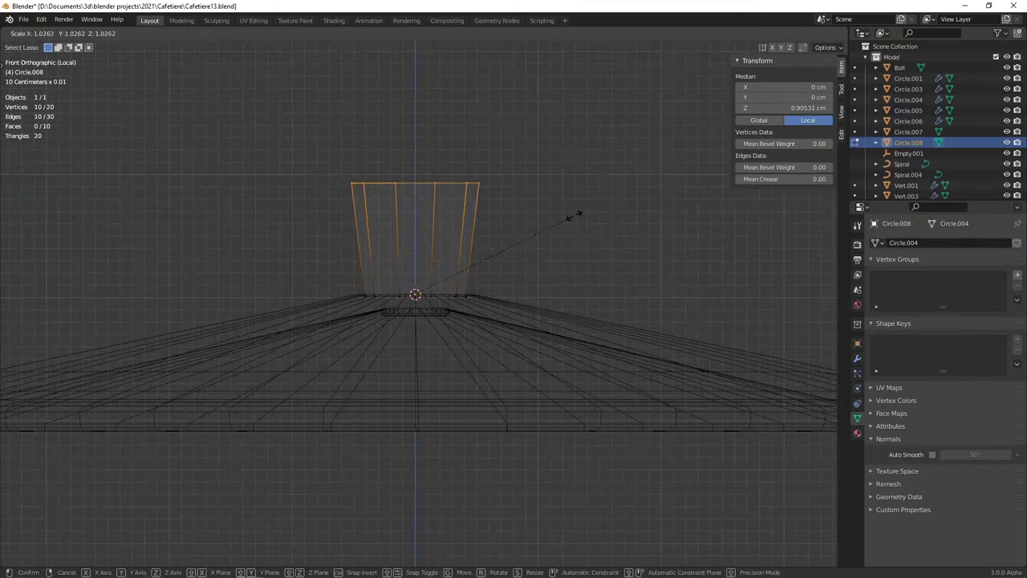
left_click(580, 219)
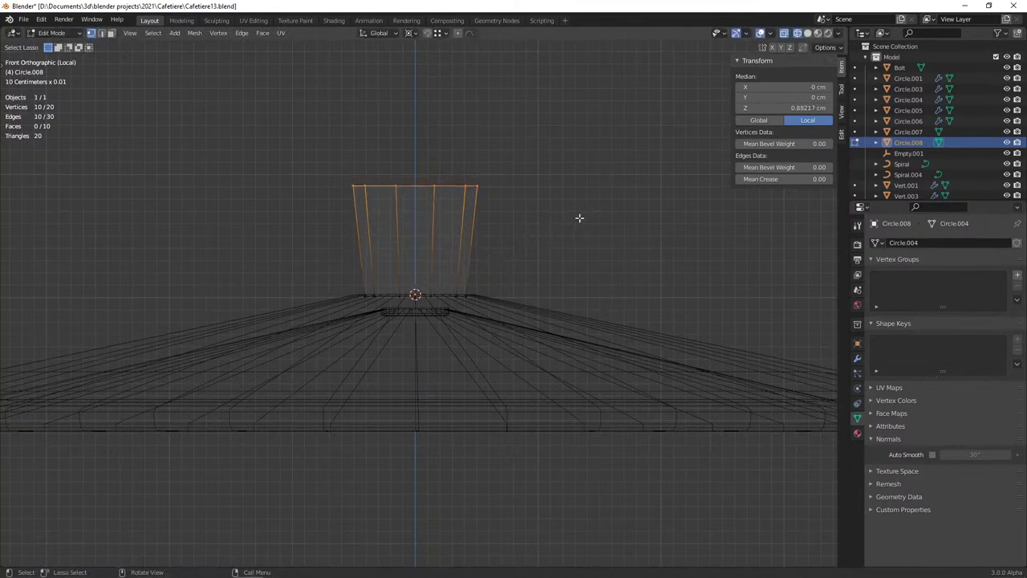
key("shift+s")
key("Escape")
key("s")
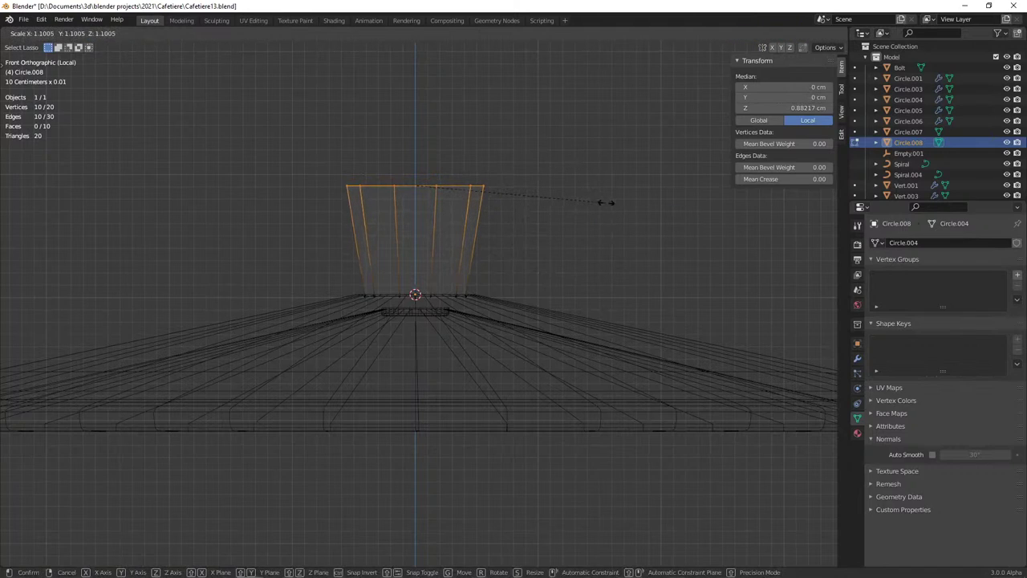
left_click(608, 204)
Reselect the top ring and settle its final scale at 1.039 so the stem flares
key("g")
key("z")
key("Escape")
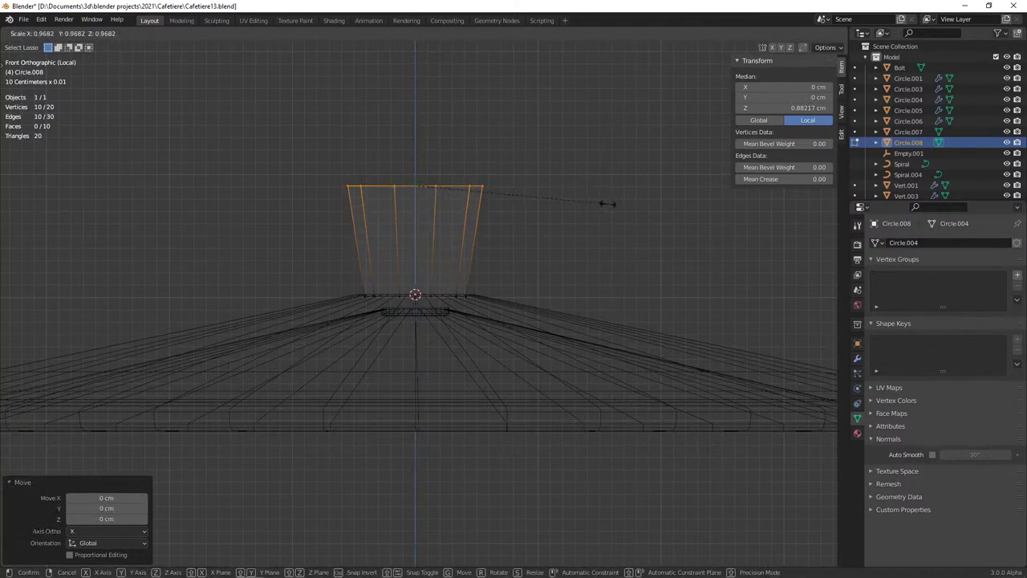
left_click_drag(342, 275, 565, 264)
key("s")
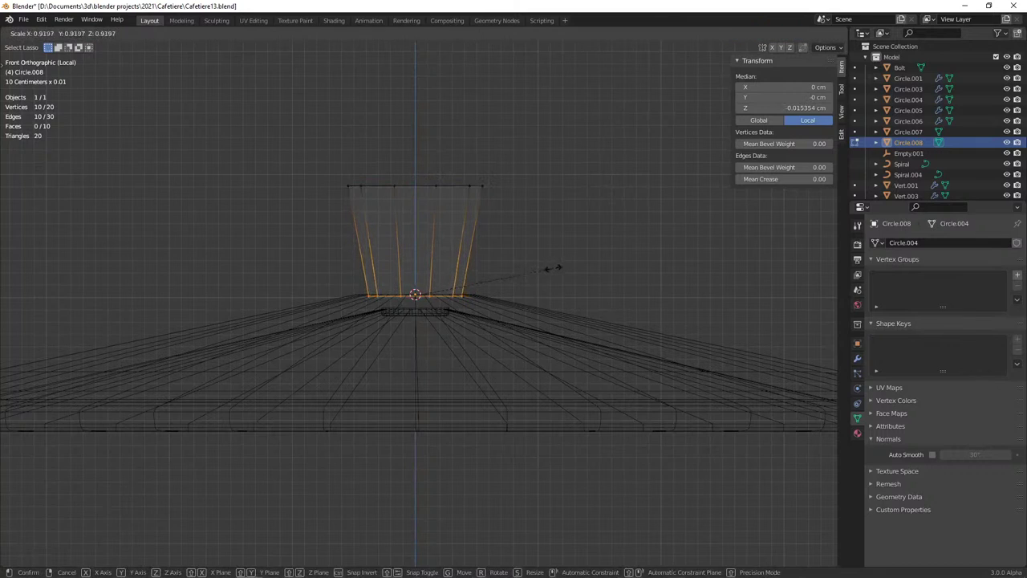
left_click(567, 174)
key("ctrl+z")
key("ctrl+z")
key("s")
left_click(290, 160)
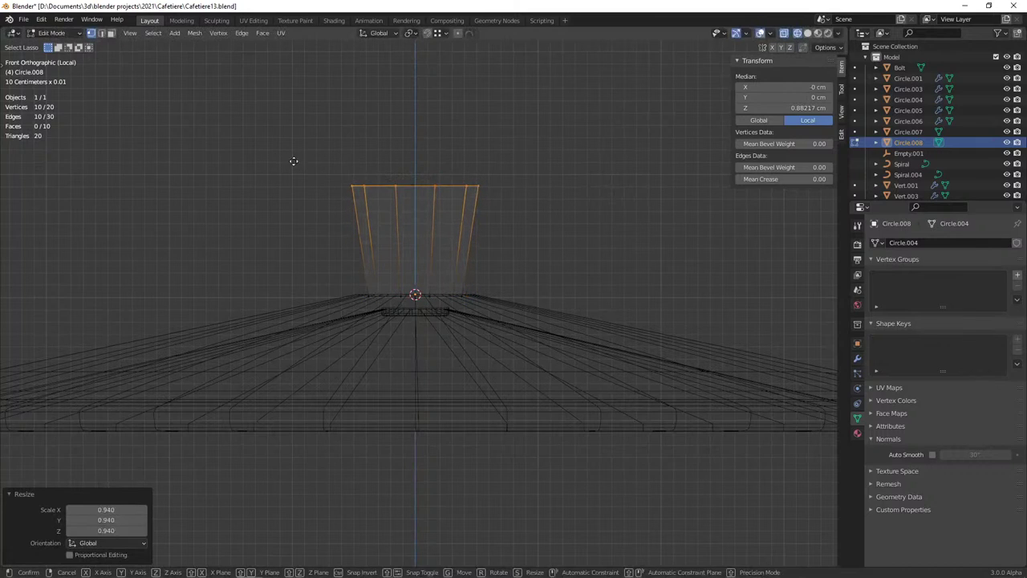
middle_click_drag(317, 175, 394, 323)
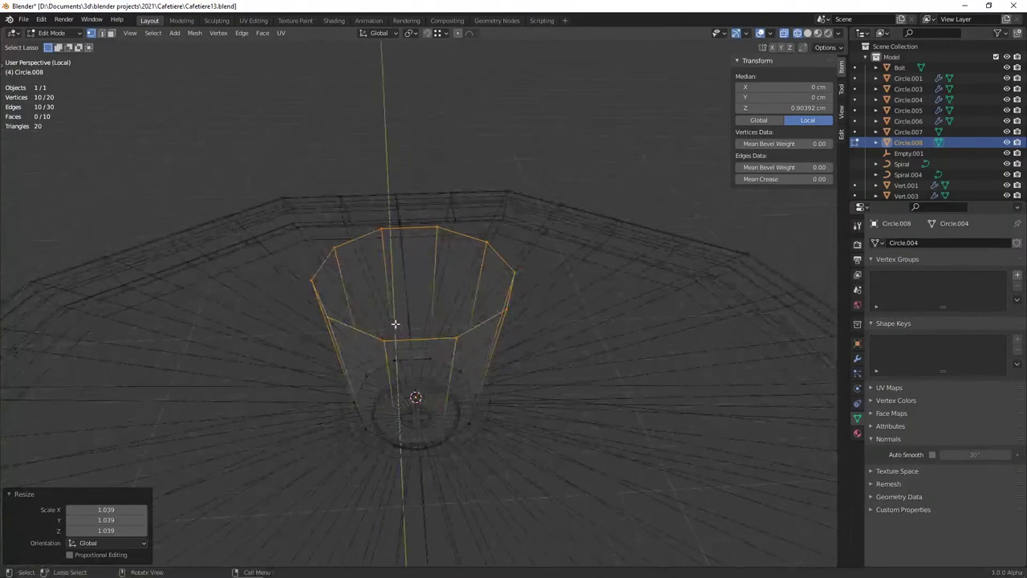
Close the stem top by merging an extruded top ring into a raised centre point
key("e")
right_click(395, 323)
key("m")
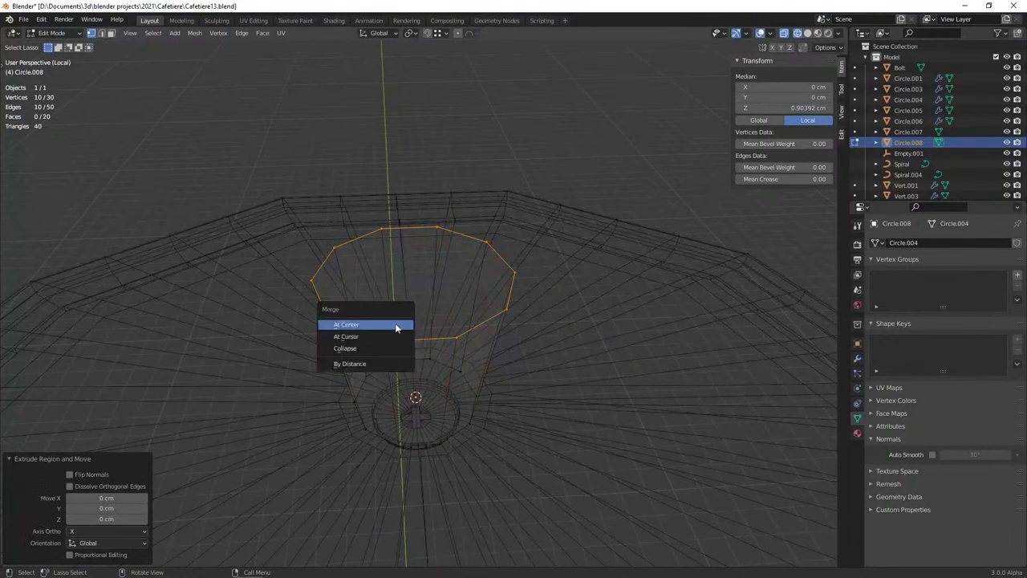
left_click(346, 324)
mouse_move(346, 324)
middle_mouse_down()
mouse_move(508, 312)
mouse_move(507, 273)
middle_mouse_up()
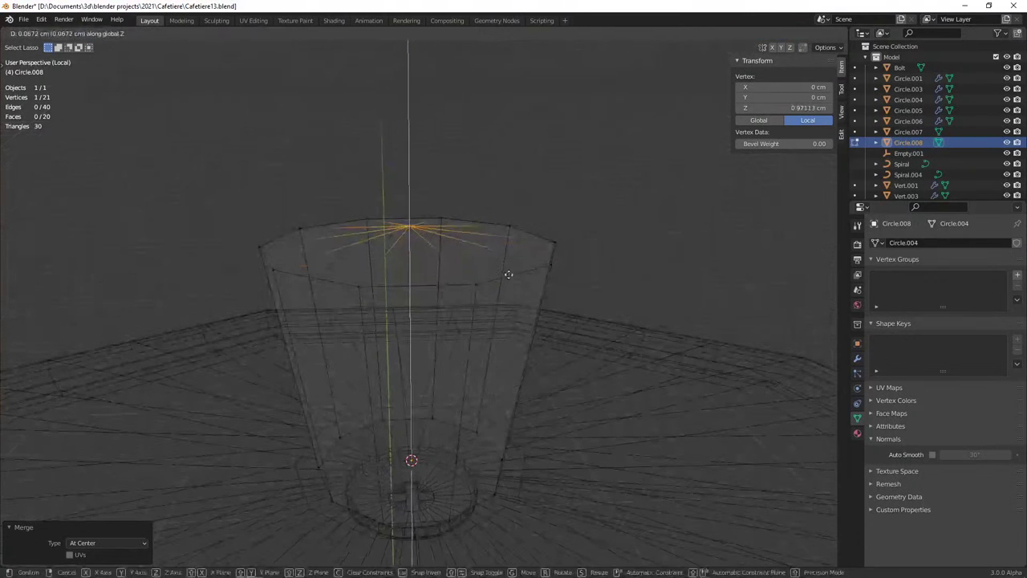
key("g")
key("z")
left_click(509, 321)
Switch to solid shading and lower the apex vertex slightly
key("z")
left_click(550, 301)
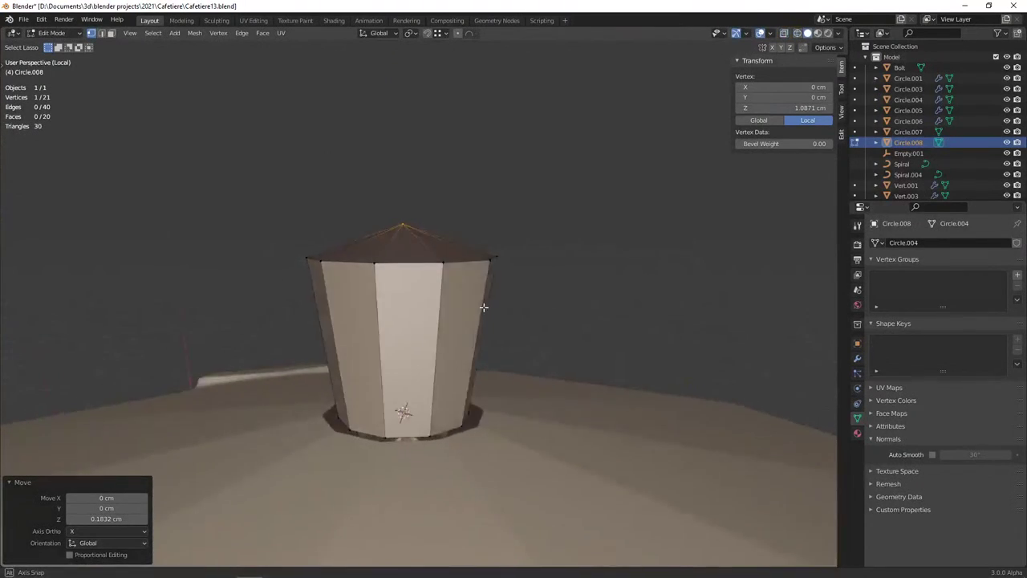
middle_click_drag(467, 308, 500, 240)
key("g")
key("z")
left_click(500, 241)
scroll(436, 301, "up", 3)
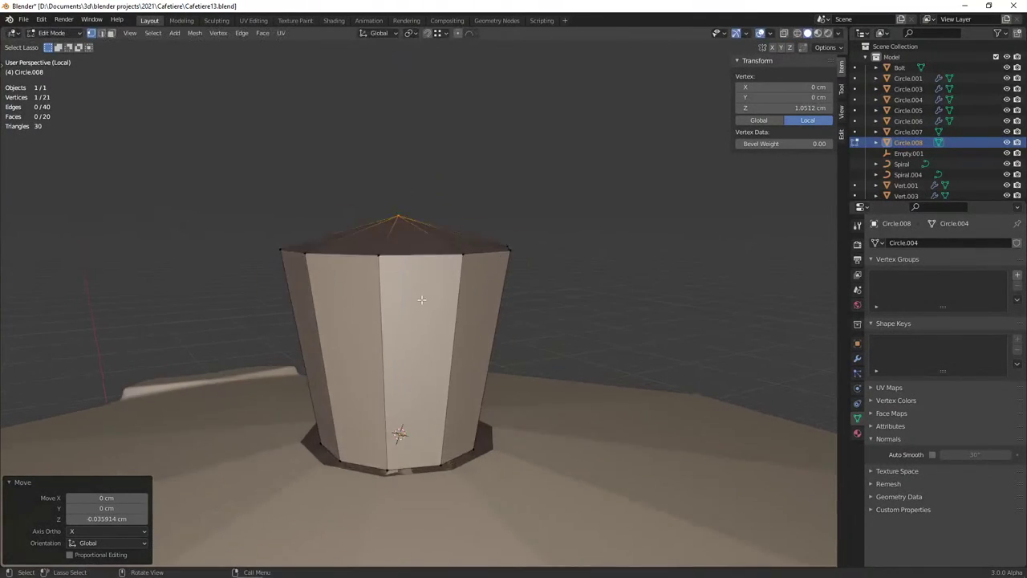
Circle-select the cone-top spoke edges, then clear the selection and leave Edit Mode
key("alt+a")
left_click(447, 259)
middle_click_drag(442, 281, 431, 289)
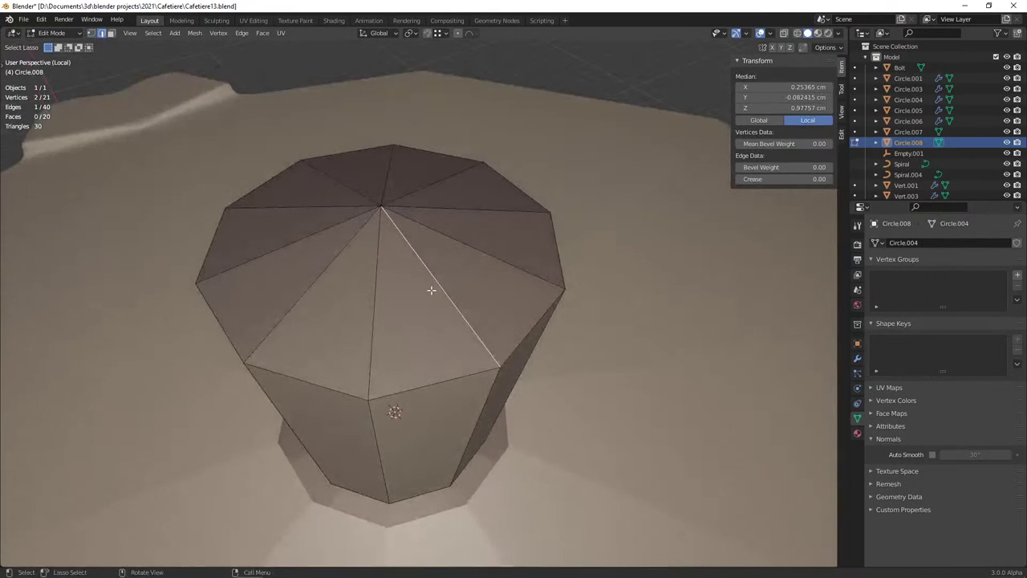
key("c")
mouse_move(458, 270)
left_mouse_down()
mouse_move(465, 211)
mouse_move(323, 209)
left_mouse_up()
right_click(419, 271)
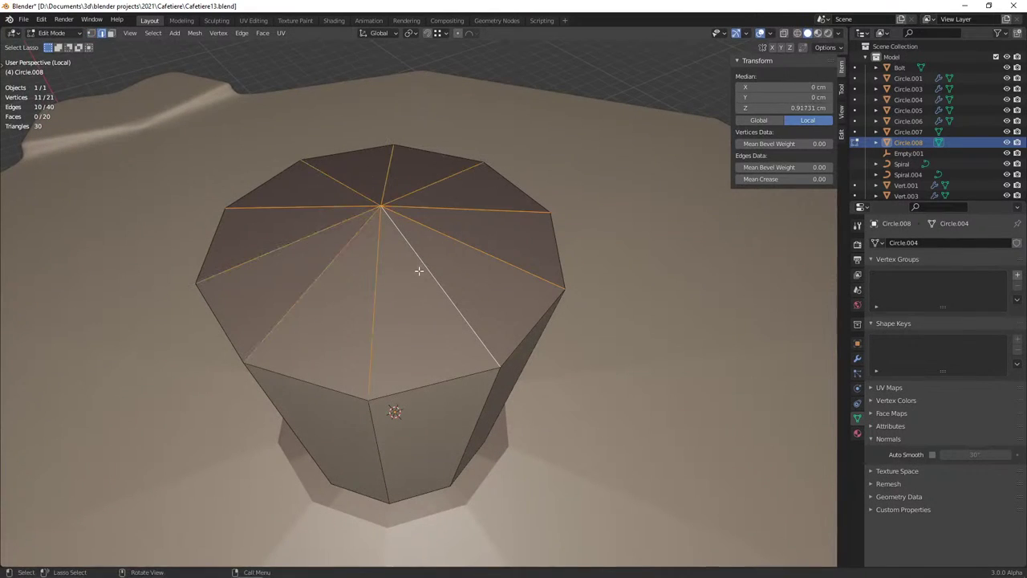
mouse_move(419, 270)
middle_mouse_down()
mouse_move(435, 300)
mouse_move(395, 324)
mouse_move(305, 316)
mouse_move(328, 280)
mouse_move(470, 275)
mouse_move(462, 259)
middle_mouse_up()
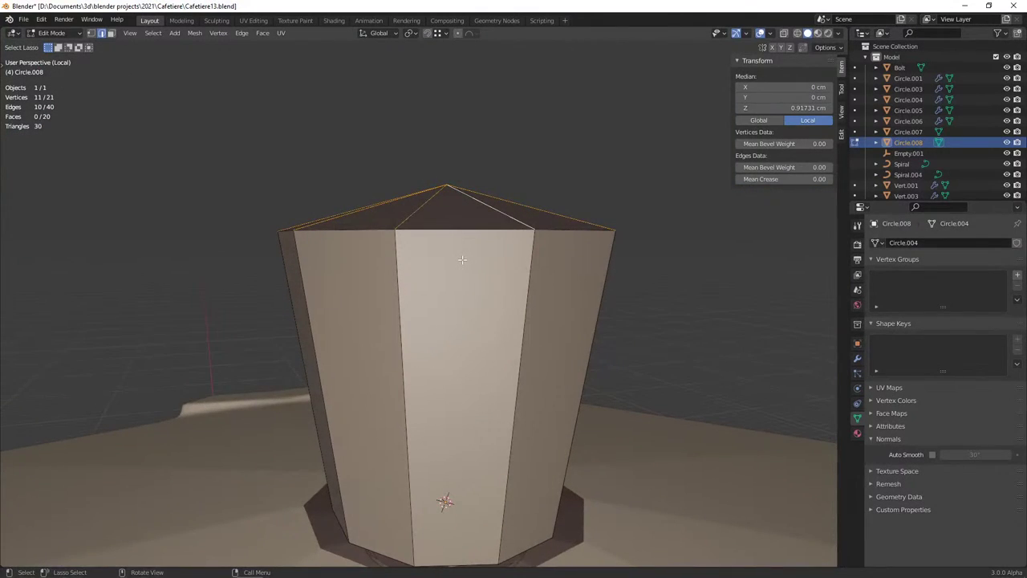
mouse_move(465, 294)
middle_mouse_down()
mouse_move(452, 328)
mouse_move(515, 349)
mouse_move(571, 327)
middle_mouse_up()
key("alt+a")
key("Tab")
Shrink the lid disc's knob-base edge loop to 0.85 around the 3D cursor pivot
scroll(570, 377, "down", 3)
left_click(566, 424)
key("Tab")
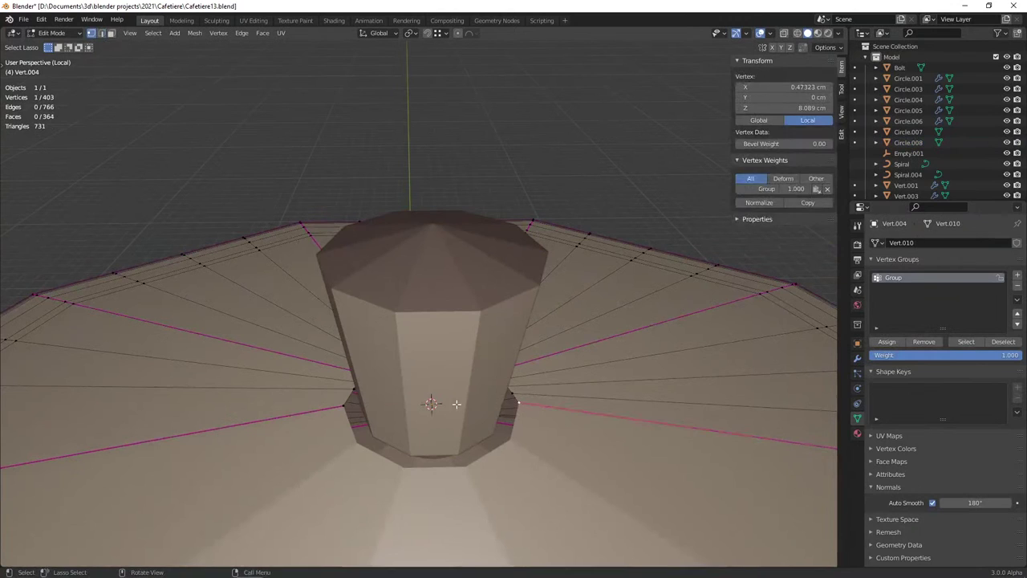
middle_click_drag(455, 404, 385, 417)
left_click(346, 422, "alt")
key("s")
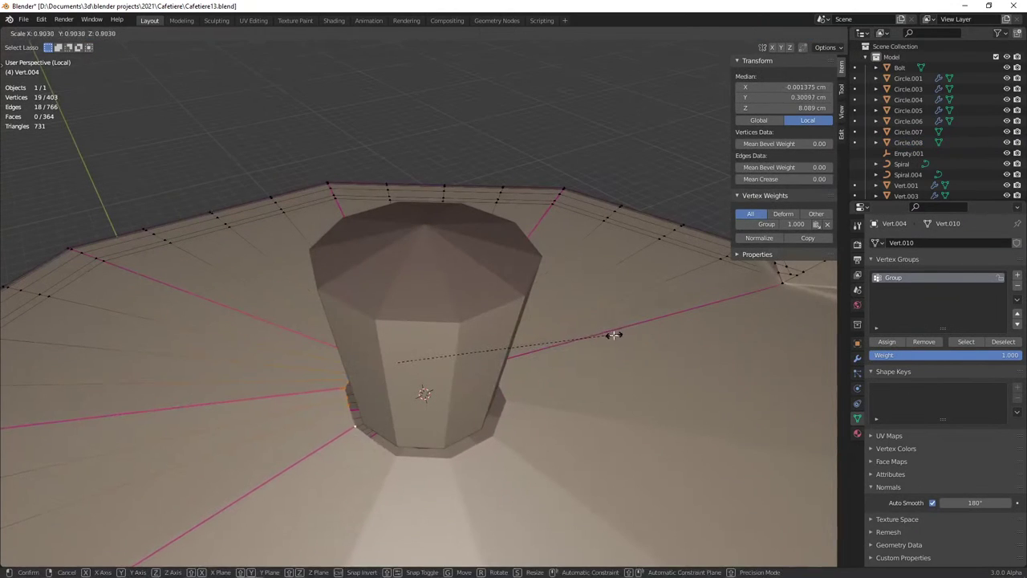
left_click(614, 335)
key("period")
left_click(689, 332)
middle_click_drag(688, 332, 534, 431)
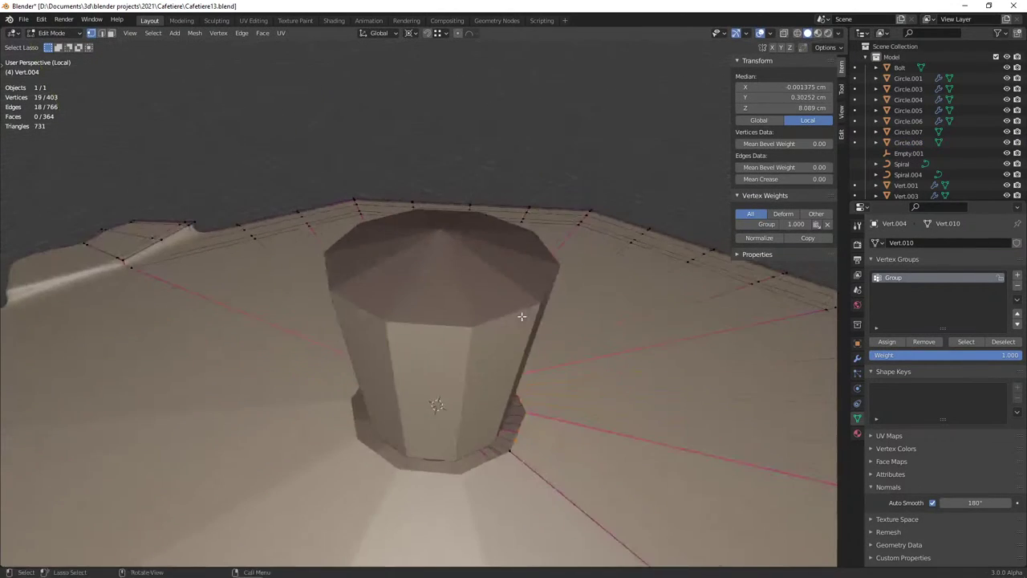
key("s")
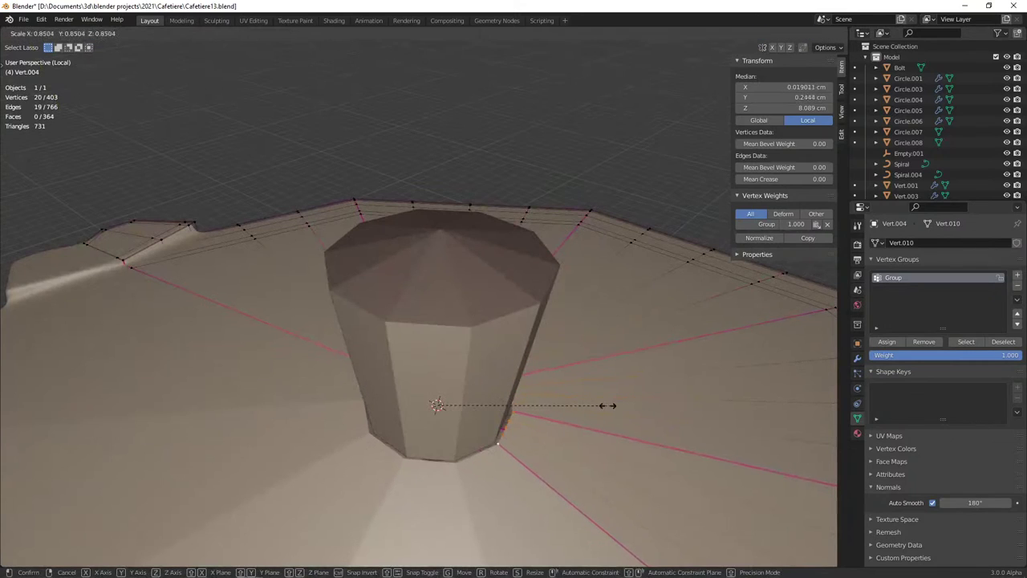
left_click(531, 406)
Scale the next edge loop near the knob to 0.701
left_click(525, 408, "alt")
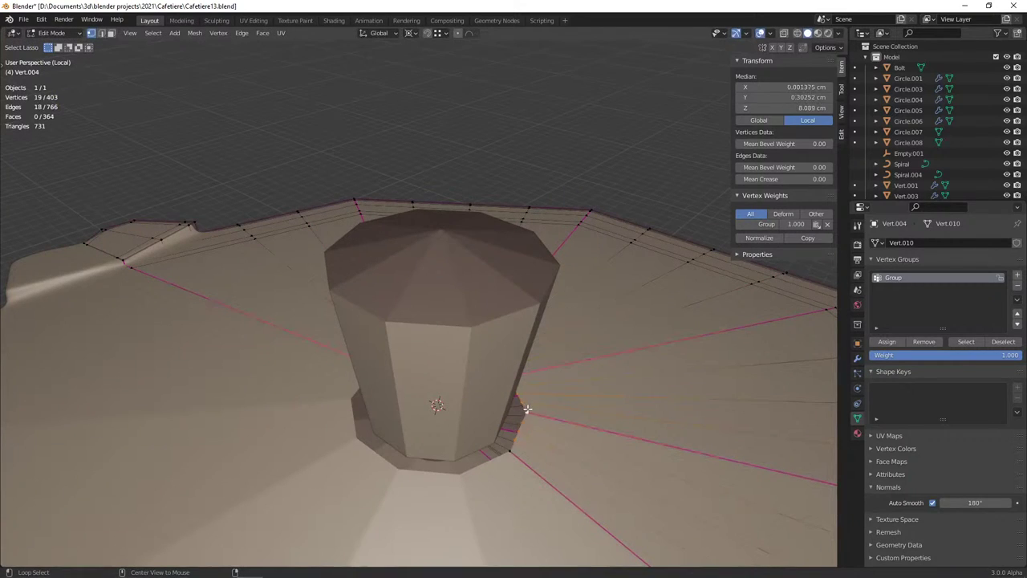
key("shift+z")
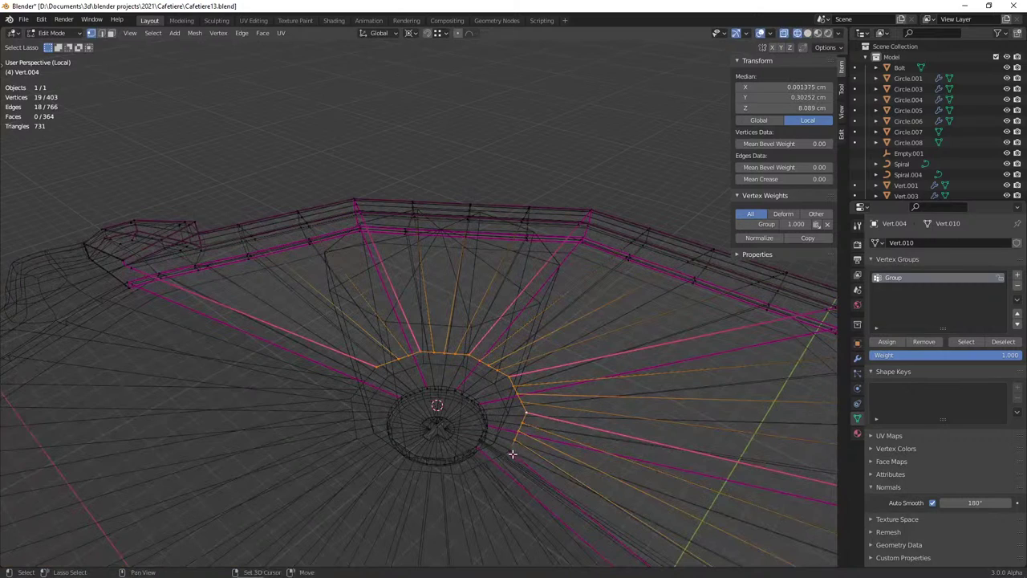
mouse_move(512, 454)
middle_mouse_down()
mouse_move(610, 431)
mouse_move(619, 372)
middle_mouse_up()
key("s")
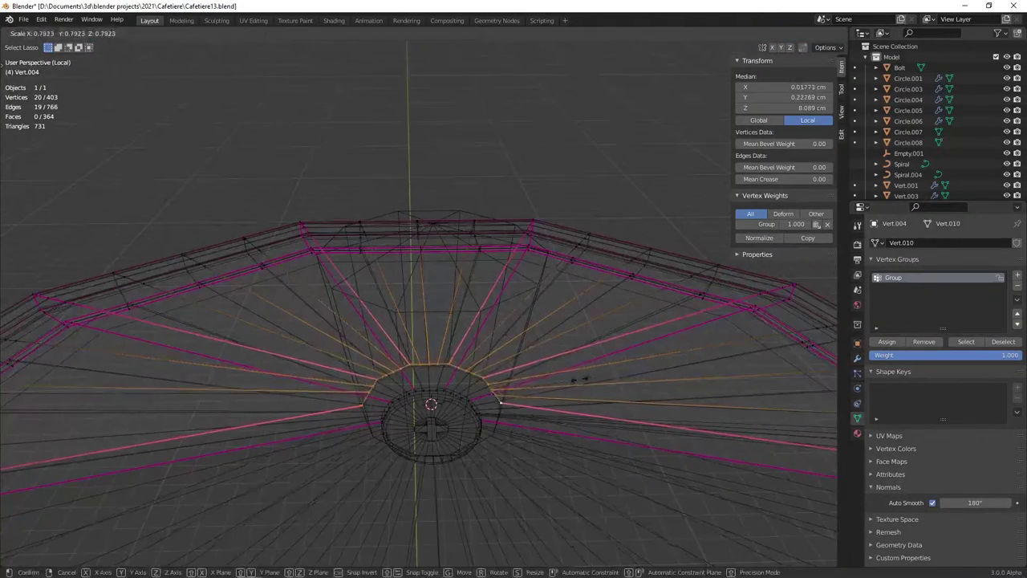
left_click(573, 384)
key("shift+z")
mouse_move(543, 372)
middle_mouse_down()
mouse_move(449, 402)
mouse_move(409, 387)
middle_mouse_up()
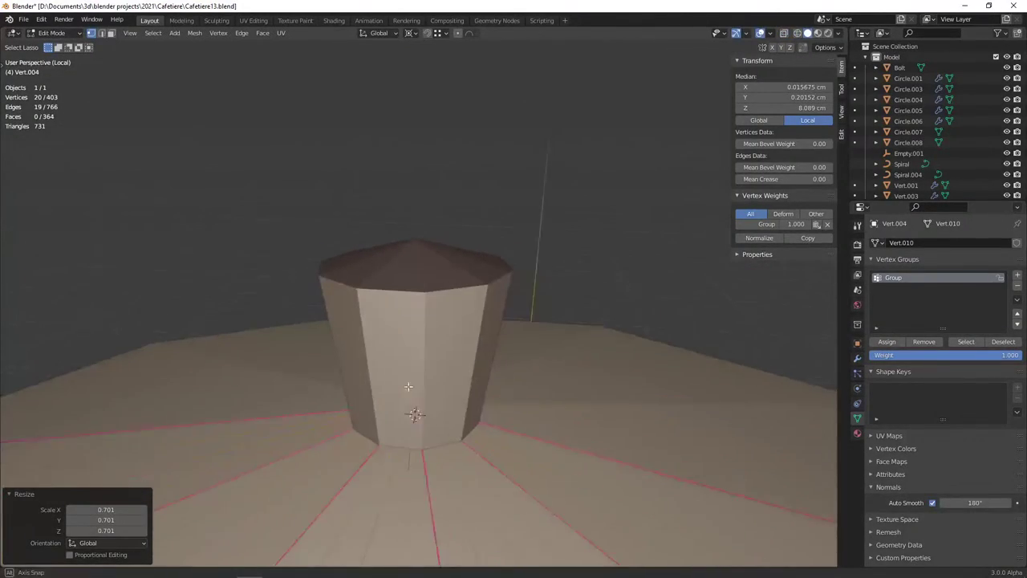
In Object Mode, frame the knob and adjust its vertical position on the lid
key("Tab")
left_click(435, 375)
key("KP_Decimal")
key("g")
key("z")
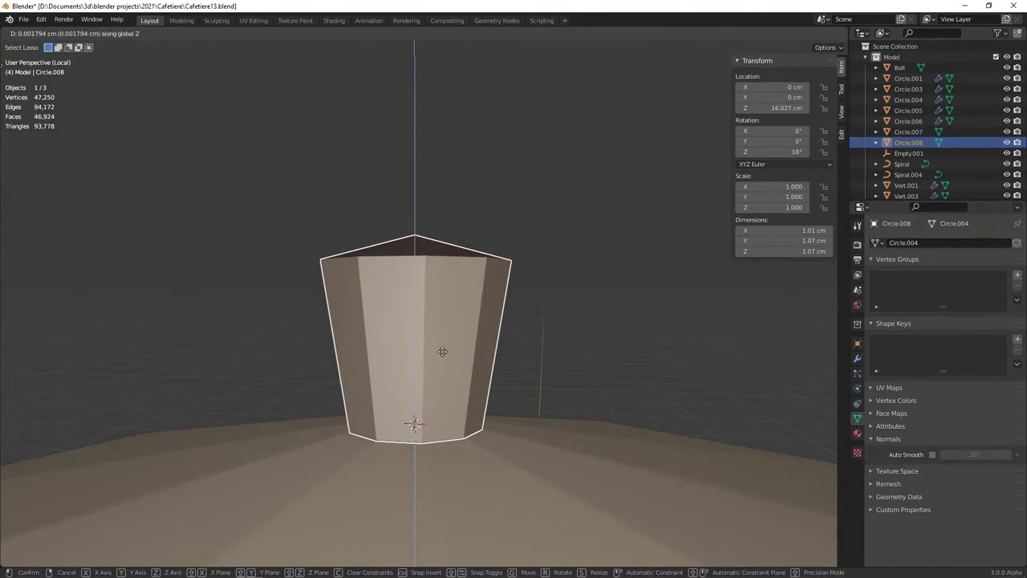
left_click(442, 352)
key("alt+a")
mouse_move(346, 348)
middle_mouse_down()
mouse_move(474, 381)
mouse_move(520, 423)
mouse_move(459, 406)
mouse_move(448, 361)
middle_mouse_up()
Select the knob, inspect its top spoke edges, and add a Bevel modifier to it
left_click(458, 406)
key("Tab")
scroll(435, 406, "up", 3)
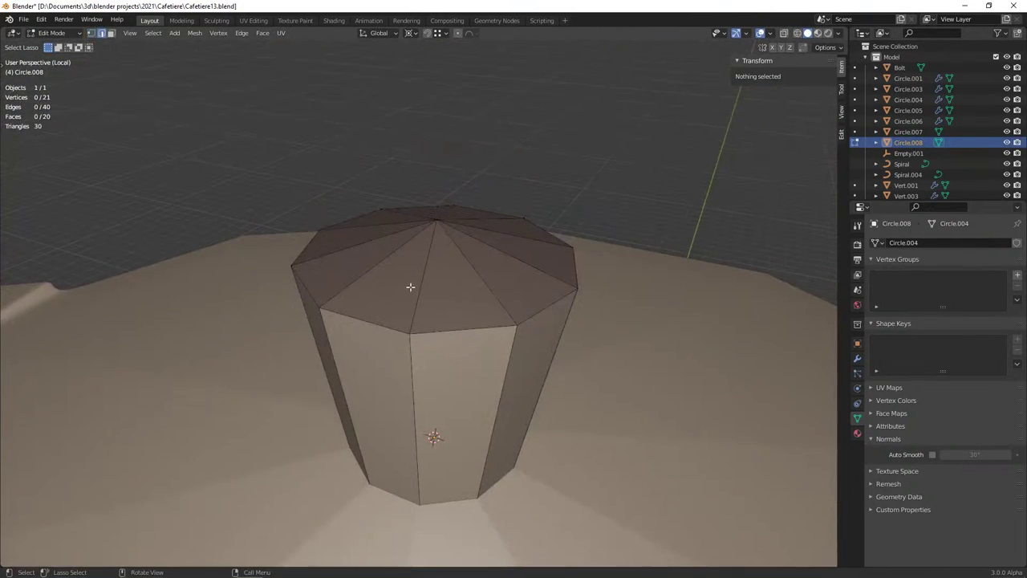
middle_click_drag(410, 287, 470, 321)
left_click_drag(377, 216, 390, 275)
mouse_move(425, 309)
middle_mouse_down()
mouse_move(421, 287)
mouse_move(426, 301)
middle_mouse_up()
key("alt+a")
key("Tab")
left_click(857, 358)
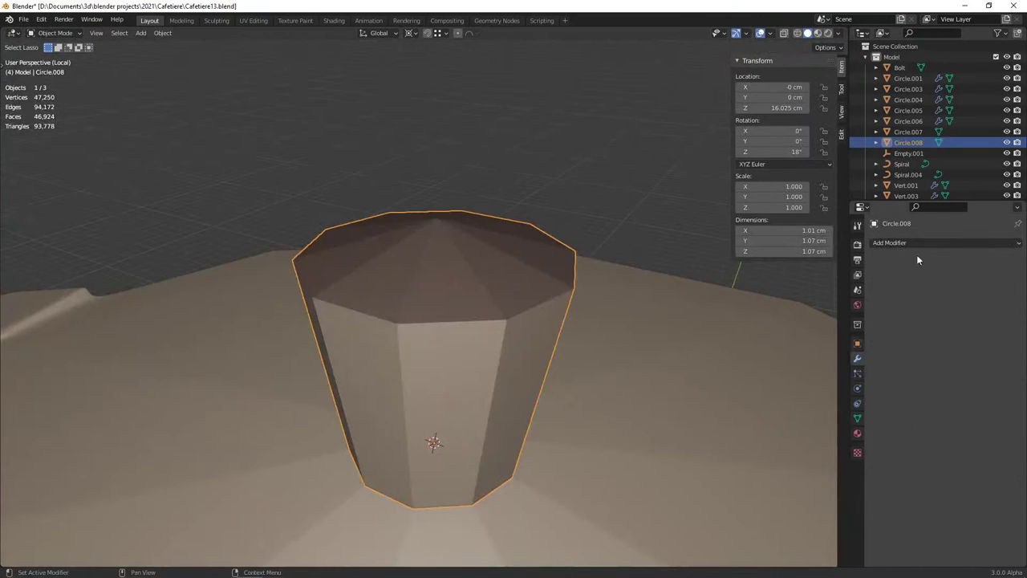
left_click(914, 242)
left_click(815, 272)
Set the knob's bevel width to 0.1 cm with 3 segments
key("n")
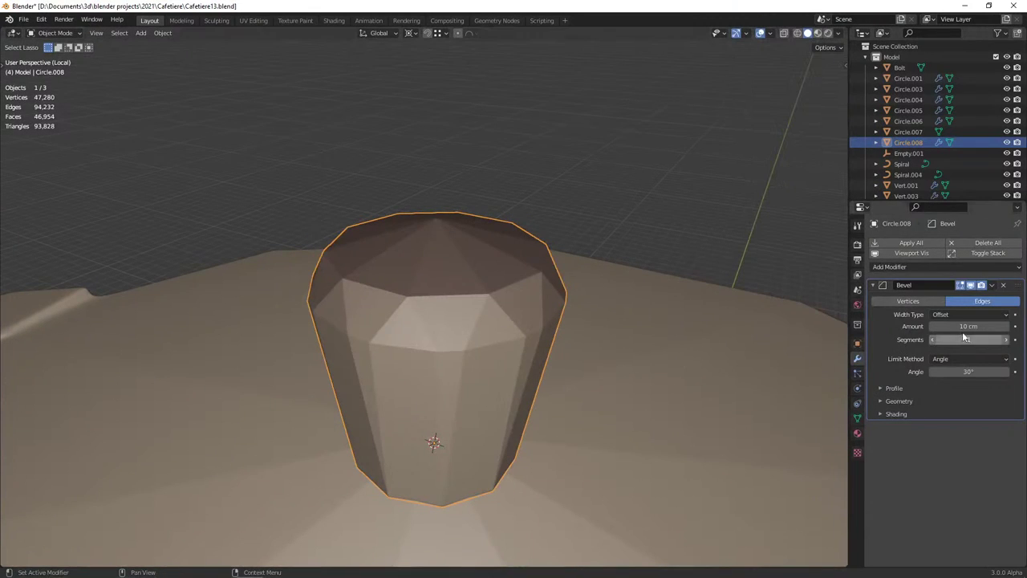
key("shift+z")
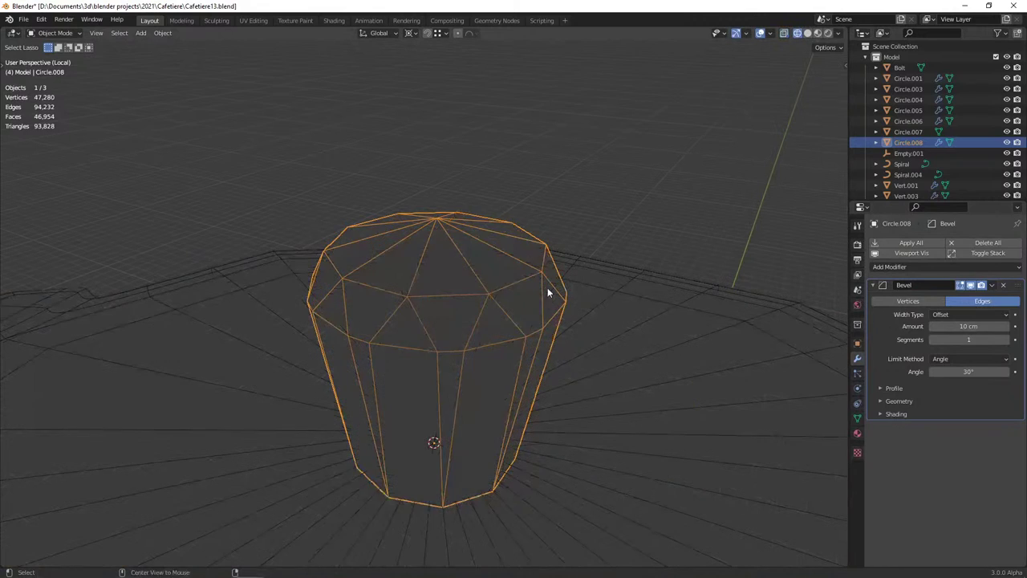
scroll(548, 288, "up", 1)
mouse_move(969, 326)
left_mouse_down()
mouse_move(939, 326)
mouse_move(960, 326)
left_mouse_up()
left_click(1004, 340)
left_click(1004, 340)
In Edit Mode, select the knob's ten top spoke edges and its vertical side edges
key("Tab")
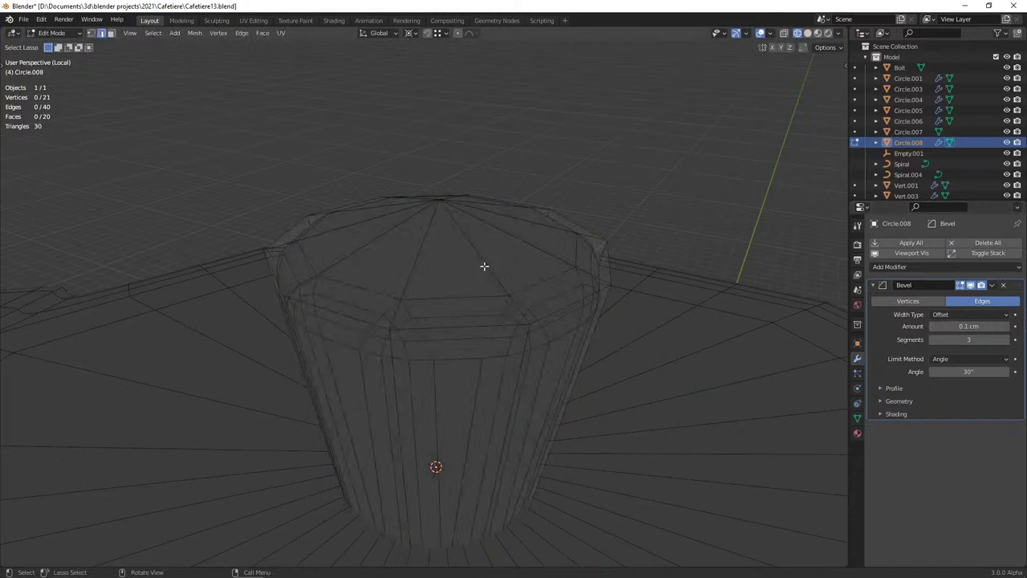
middle_click_drag(485, 259, 470, 294)
key("c")
mouse_move(470, 294)
left_mouse_down()
mouse_move(477, 207)
mouse_move(394, 280)
left_mouse_up()
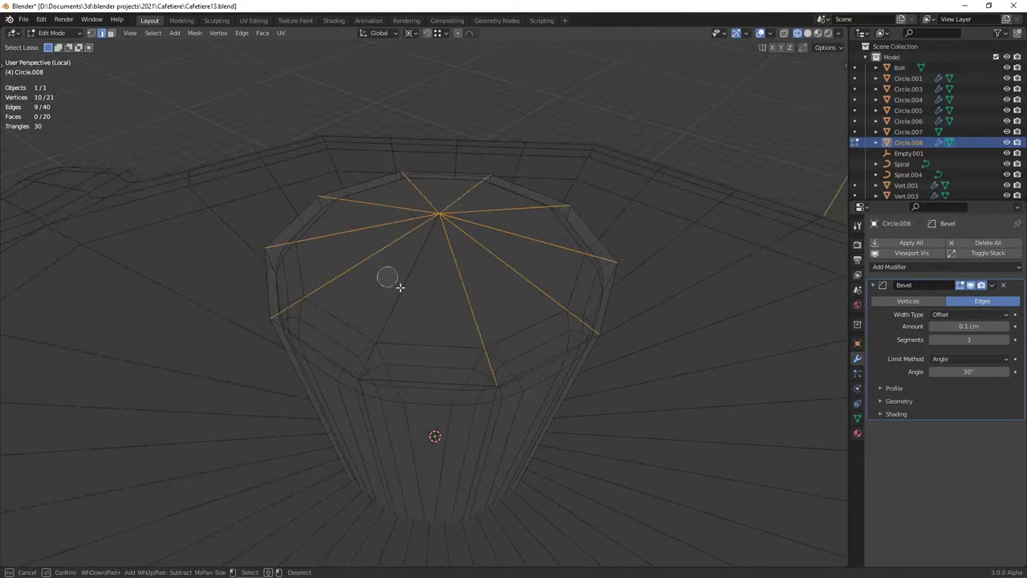
key("Escape")
mouse_move(394, 280)
middle_mouse_down()
mouse_move(419, 351)
mouse_move(451, 349)
mouse_move(458, 291)
middle_mouse_up()
left_click(468, 351, "ctrl+alt")
key("c")
left_click(442, 311)
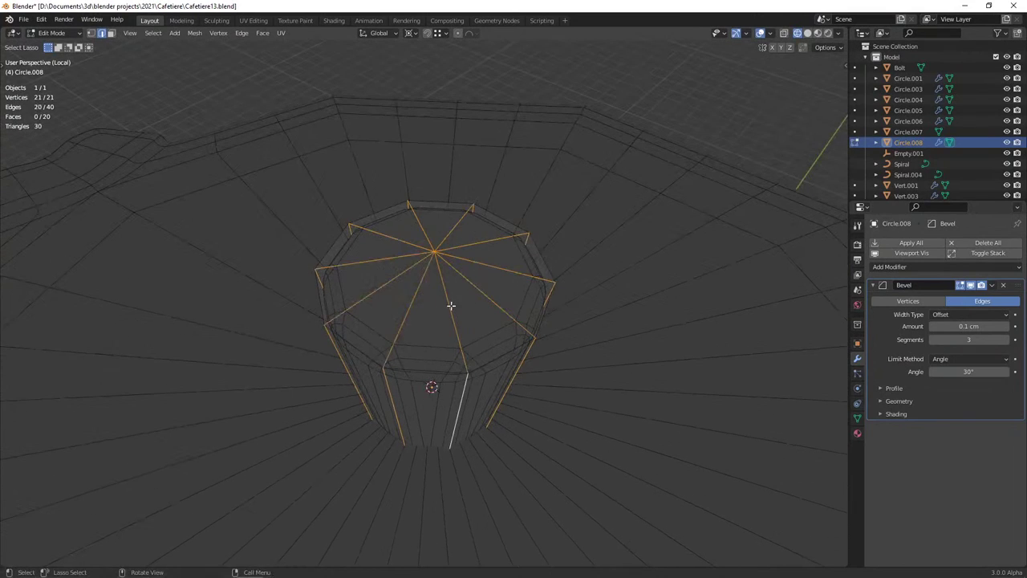
scroll(451, 306, "up", 2)
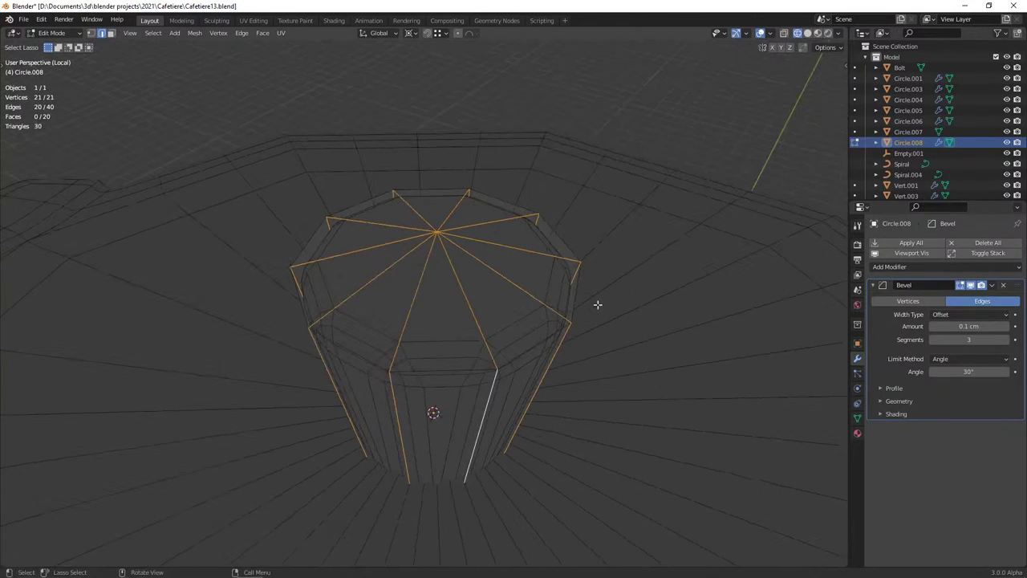
Set the bevel Limit Method to Weight and give the selected edges a bevel weight of 1
left_click(968, 359)
left_click(945, 393)
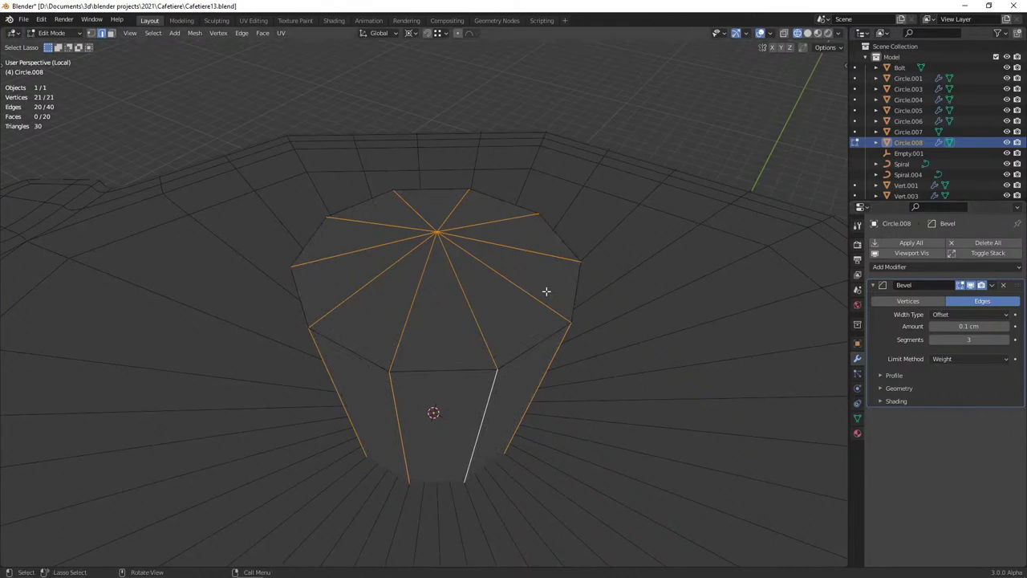
key("n")
left_click_drag(782, 167, 826, 167)
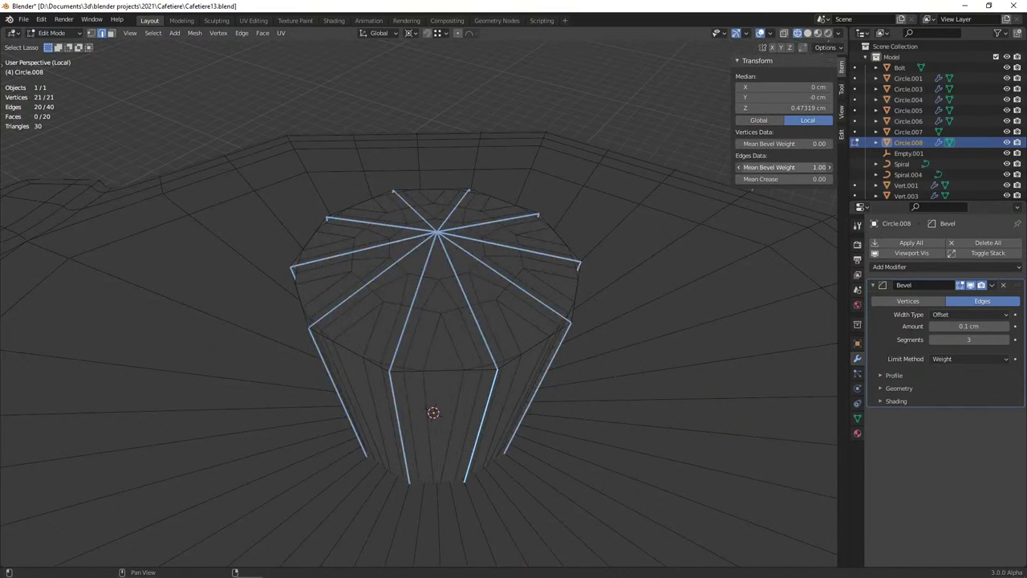
key("a")
mouse_move(629, 234)
middle_mouse_down()
mouse_move(534, 322)
mouse_move(550, 305)
middle_mouse_up()
key("shift+z")
key("alt+a")
Reduce the knob's Bevel amount to 0.05 cm, then to 0.02 cm, and reselect the knob
key("Tab")
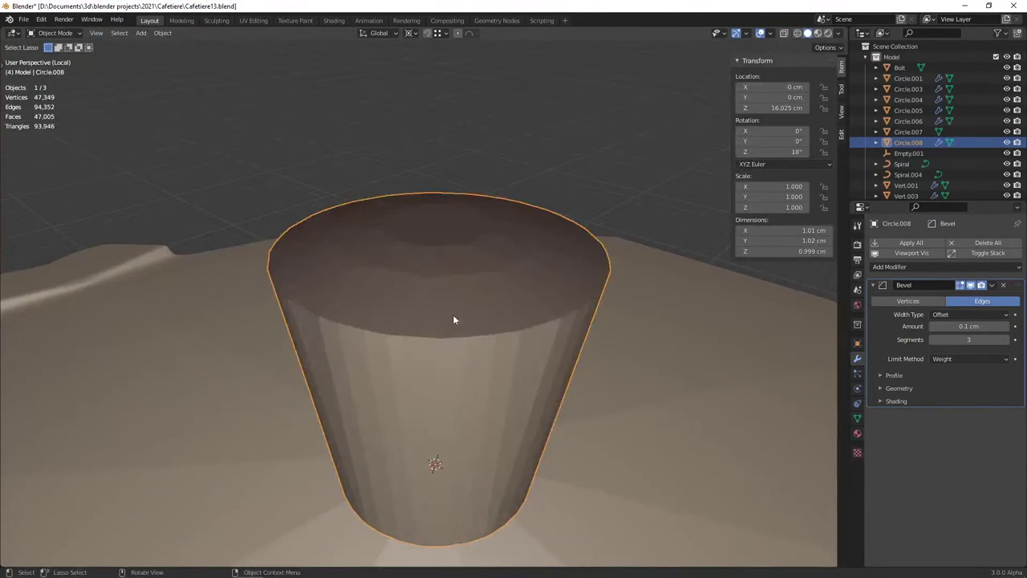
key("shift+z")
middle_click_drag(415, 329, 421, 321)
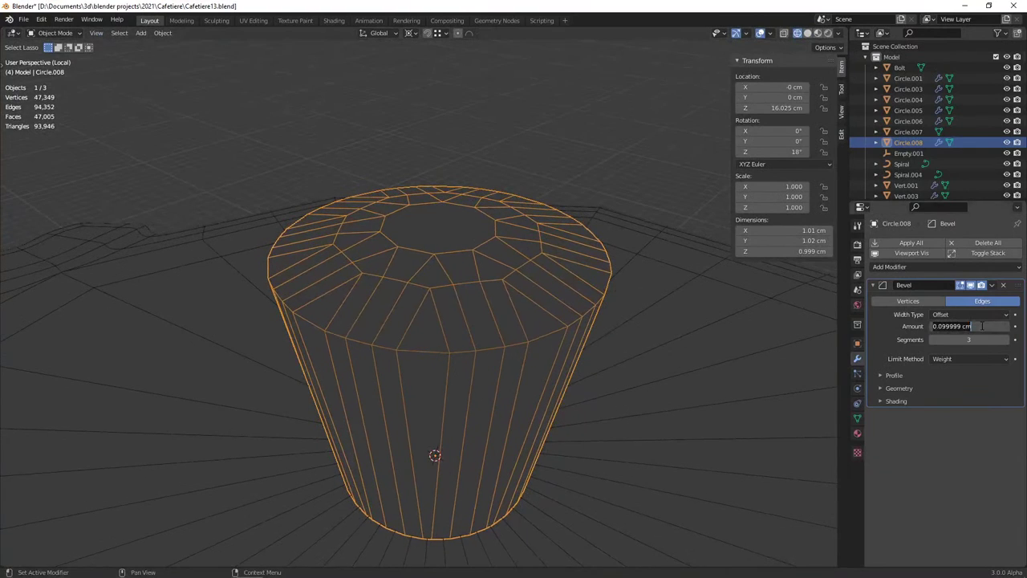
key("Return")
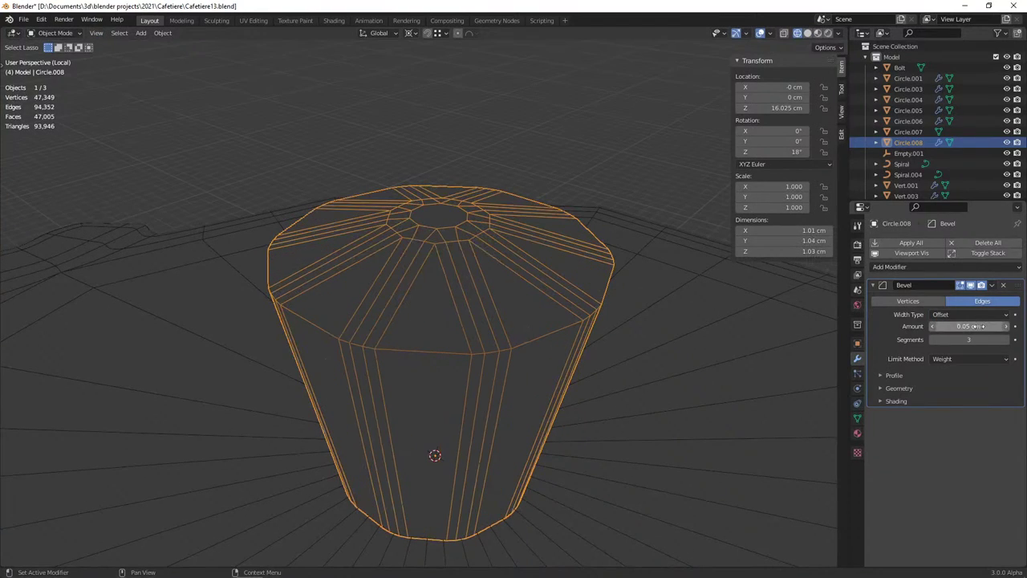
type("0.02")
key("Return")
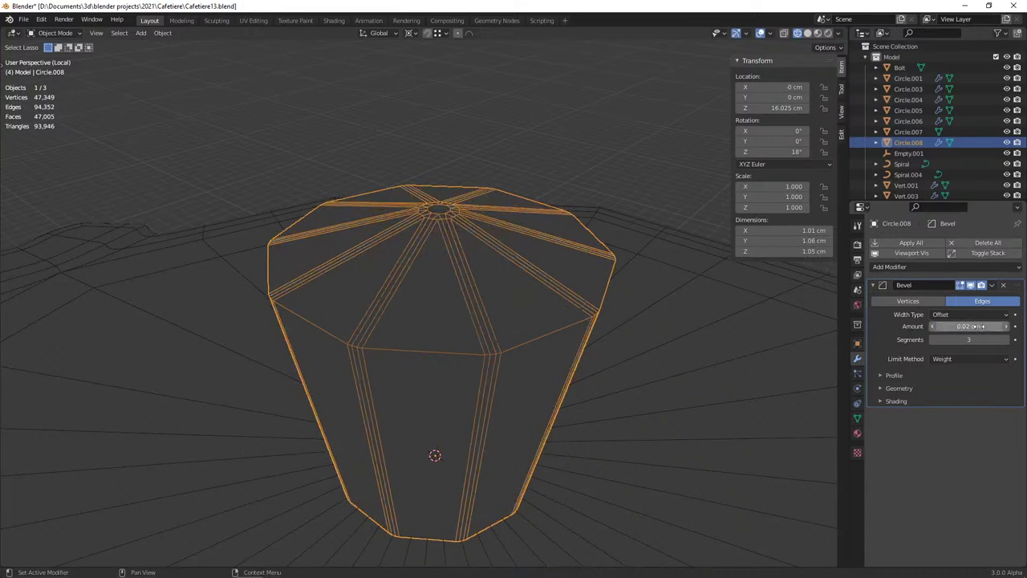
key("alt+a")
key("shift+z")
mouse_move(538, 312)
middle_mouse_down()
mouse_move(584, 338)
mouse_move(420, 298)
mouse_move(459, 330)
mouse_move(534, 278)
middle_mouse_up()
left_click(531, 326)
right_click(447, 298)
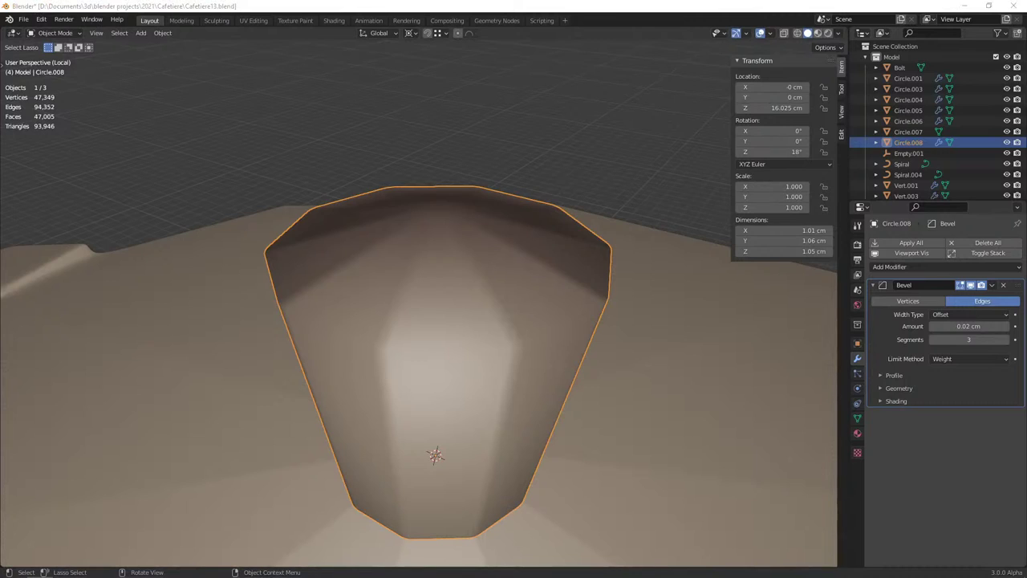
Add a Weighted Normal modifier to the knob and enable Auto Smooth in its mesh data
middle_click_drag(381, 307, 473, 334)
right_click(473, 334)
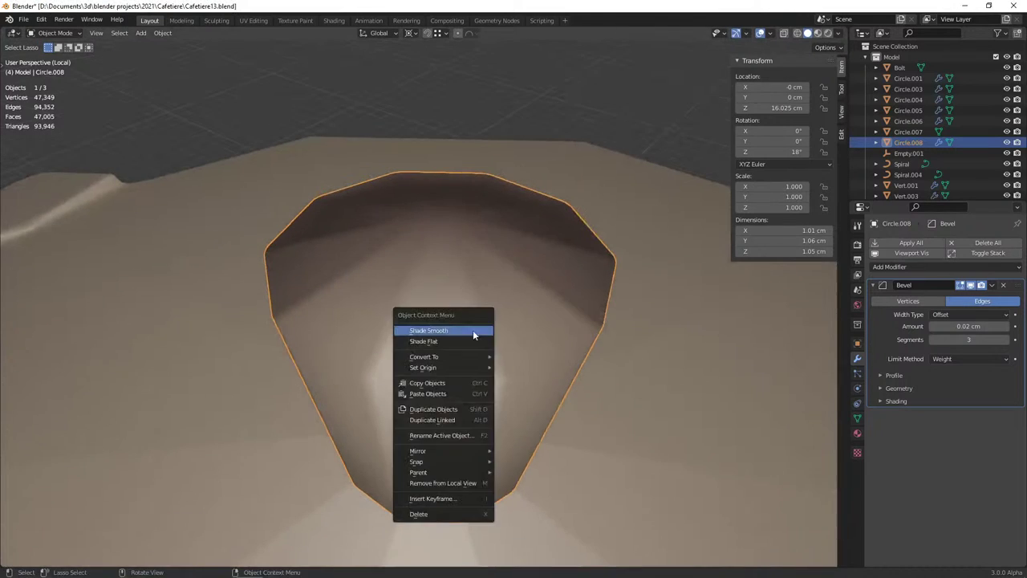
left_click(899, 266)
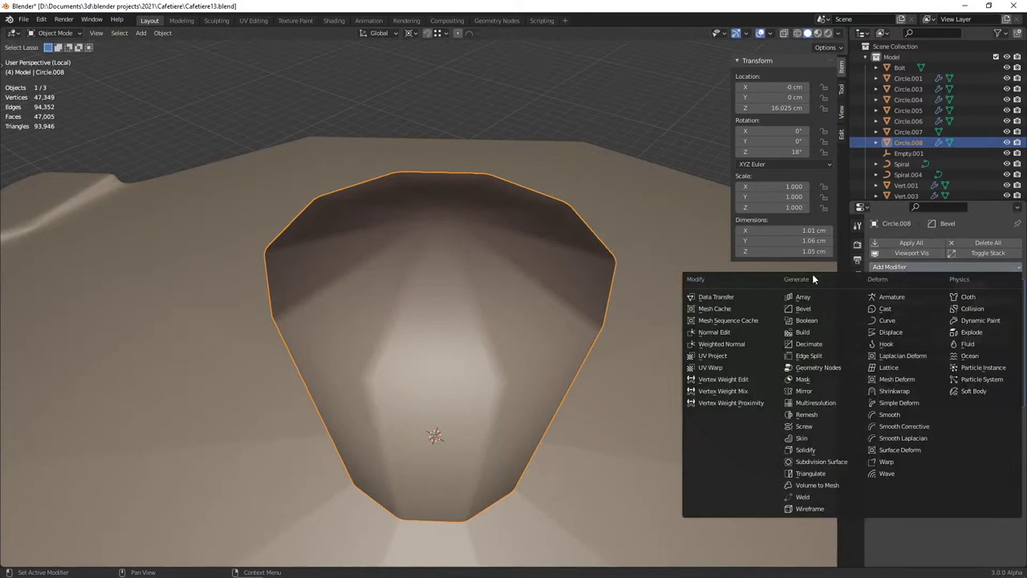
left_click(735, 344)
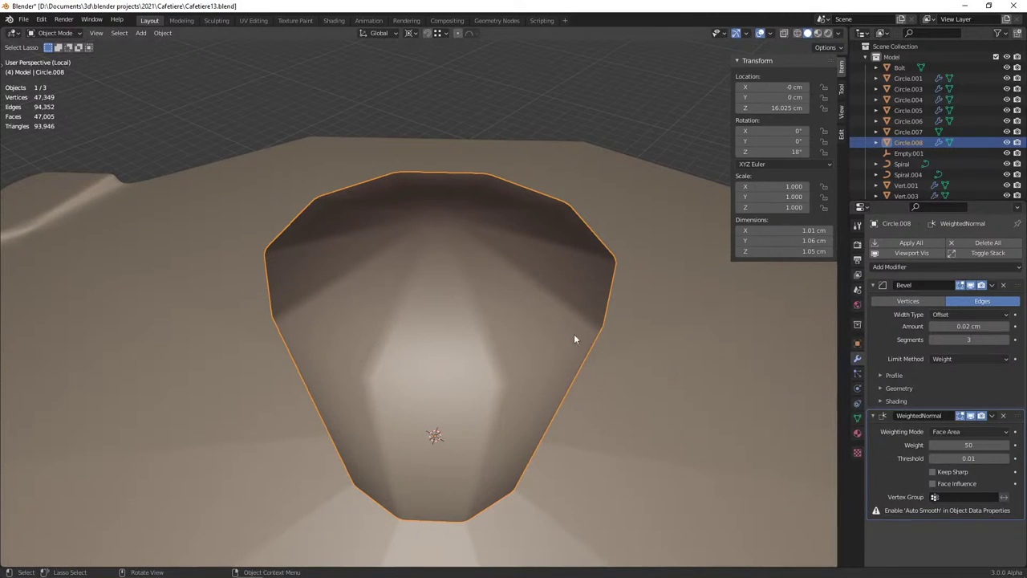
left_click(857, 418)
left_click(933, 454)
left_click(857, 360)
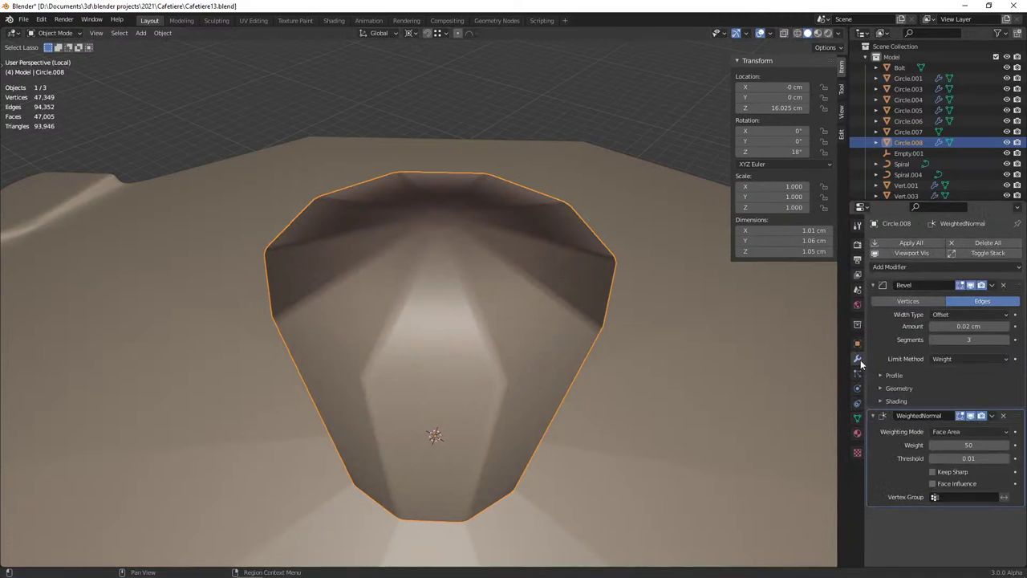
Recalculate the knob's normals outward in Edit Mode, then shade the knob smooth
key("Tab")
middle_click_drag(546, 325, 530, 295)
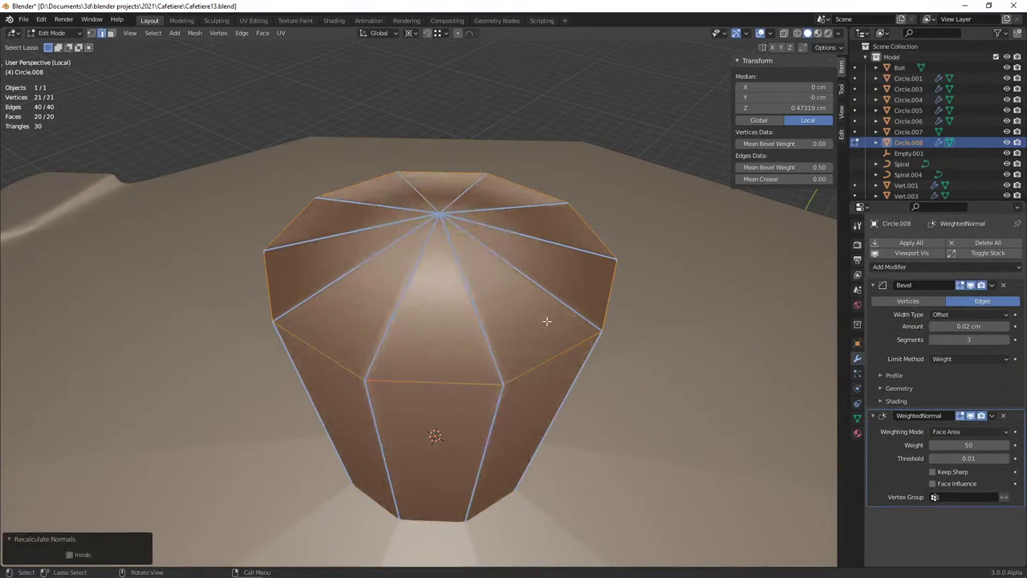
key("shift+n")
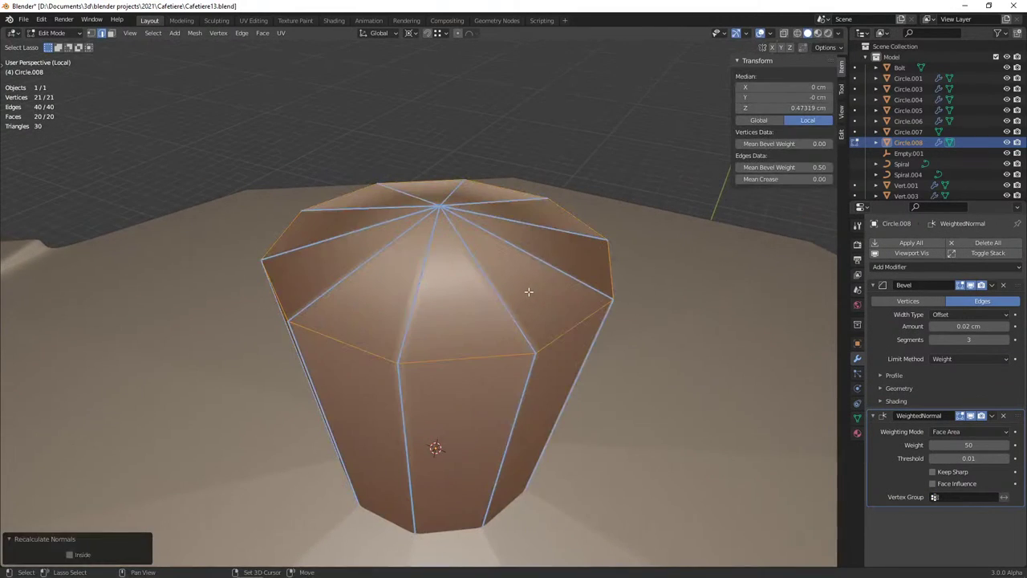
key("Tab")
mouse_move(530, 289)
middle_mouse_down()
mouse_move(562, 269)
mouse_move(581, 274)
middle_mouse_up()
key("Tab")
mouse_move(493, 332)
middle_mouse_down()
mouse_move(529, 355)
mouse_move(456, 317)
mouse_move(608, 270)
middle_mouse_up()
key("Tab")
right_click(456, 317)
left_click(456, 315)
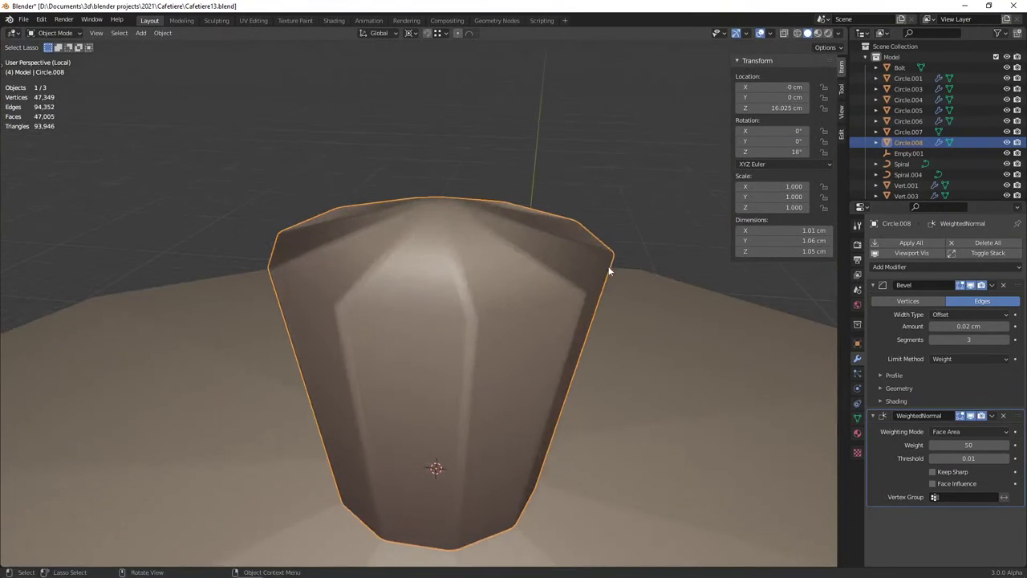
Hide the Weighted Normal modifier in the viewport and set the Bevel amount to 0.01 cm
left_click(969, 415)
middle_click_drag(624, 353, 488, 353)
key("Tab")
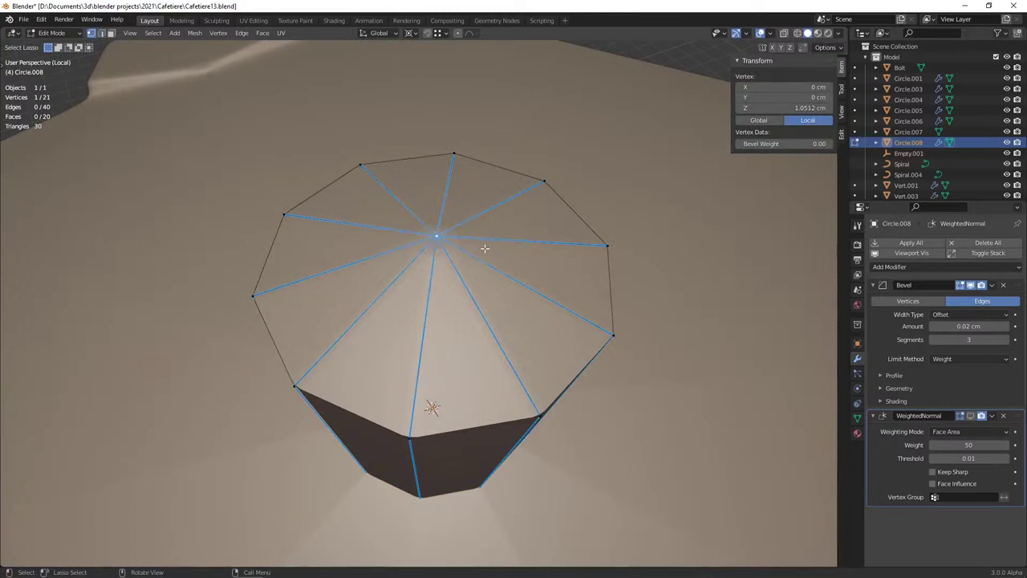
middle_click_drag(475, 323, 484, 325)
key("Tab")
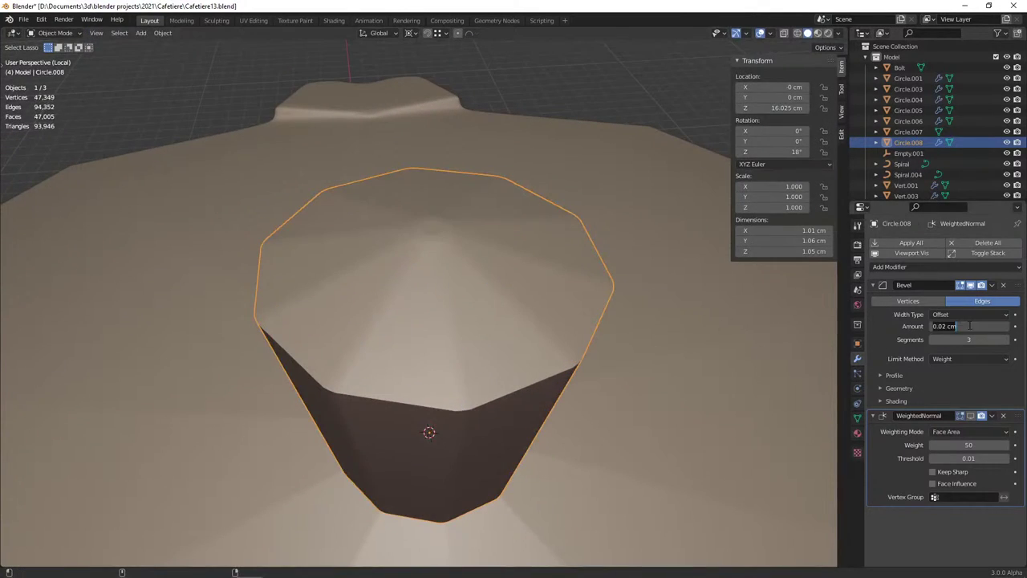
type("0")
key("Return")
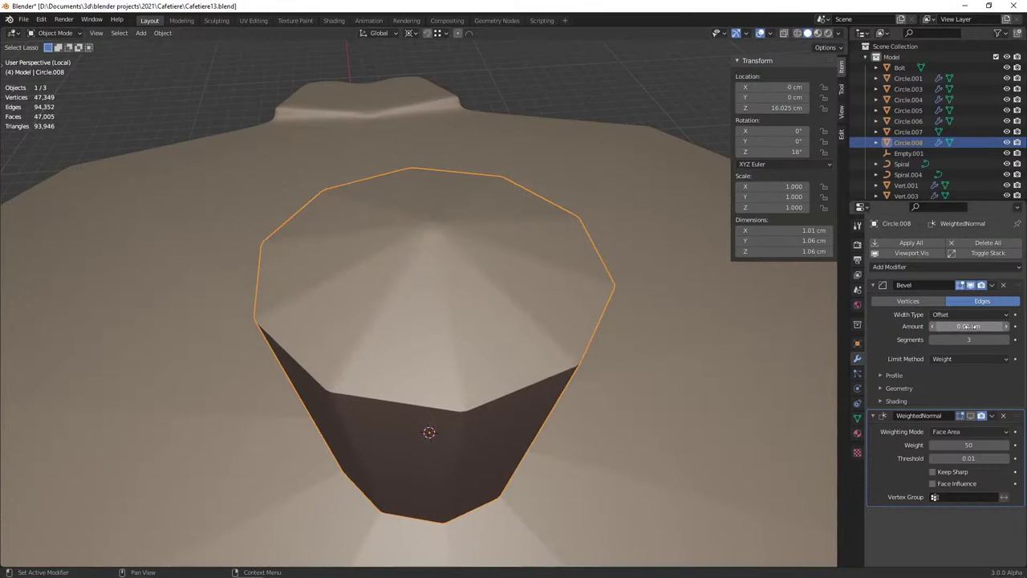
mouse_move(497, 321)
middle_mouse_down()
mouse_move(476, 323)
mouse_move(505, 283)
mouse_move(435, 307)
middle_mouse_up()
Give the knob's top rim edge loop a bevel weight of 1.00 and shade the knob flat
key("alt+a")
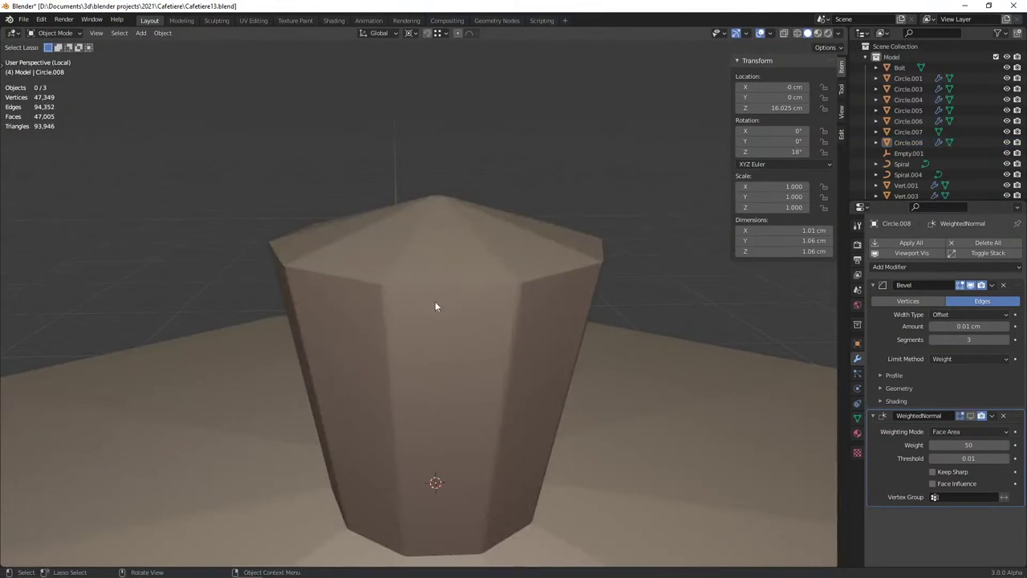
key("Tab")
left_click(513, 285, "alt")
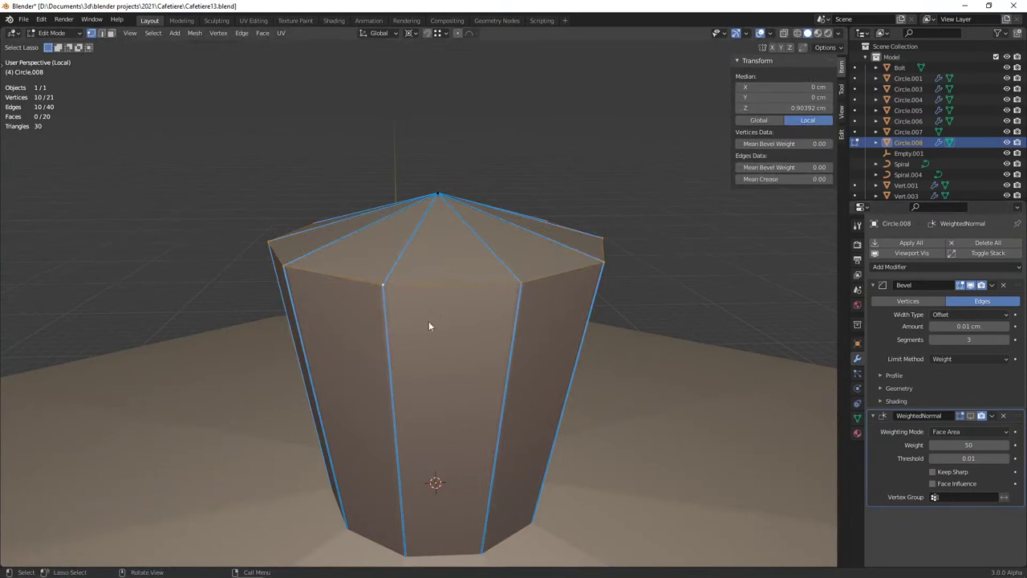
key("2")
left_click(466, 284, "shift")
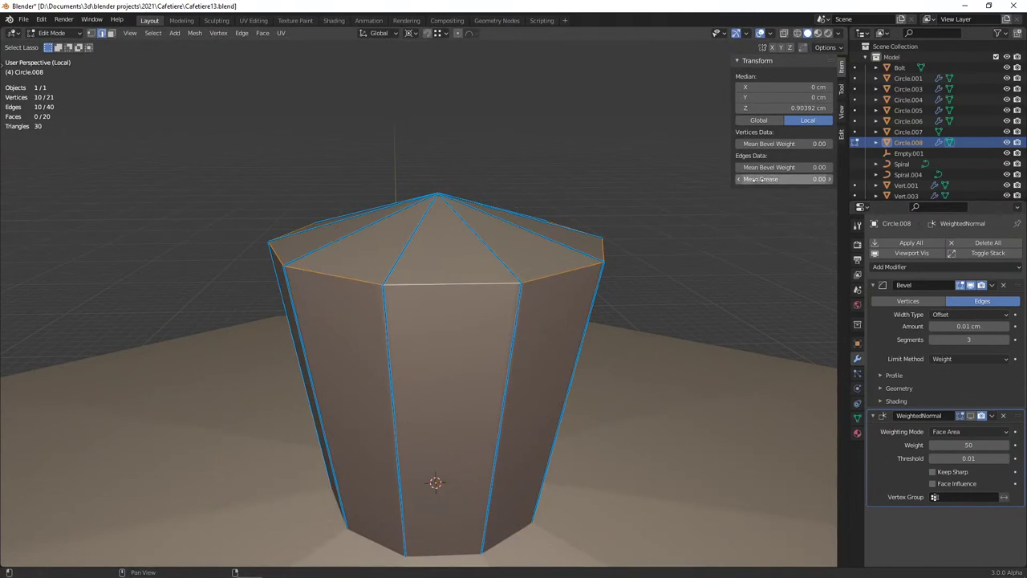
left_click_drag(766, 167, 783, 167)
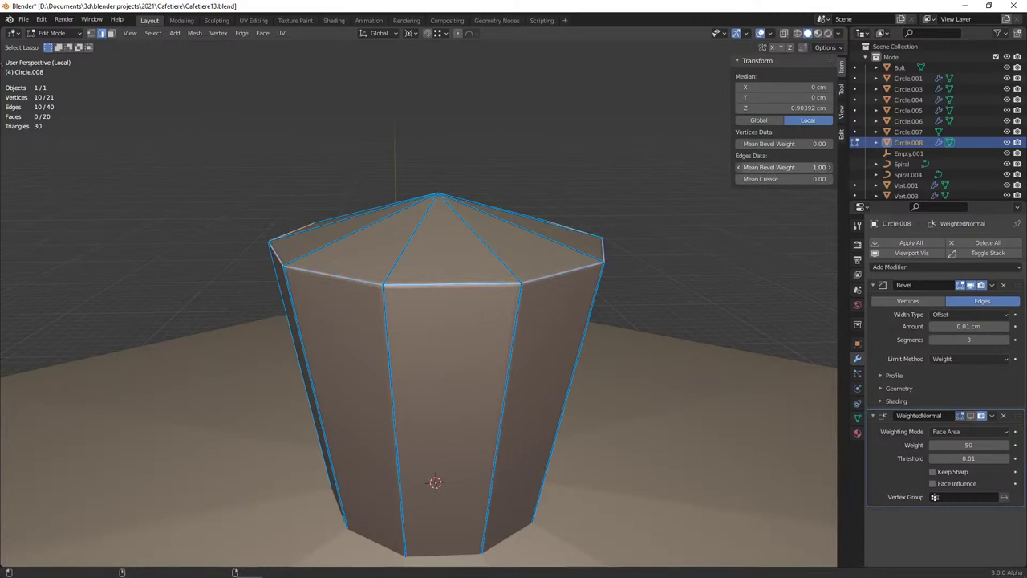
key("Tab")
right_click(417, 326)
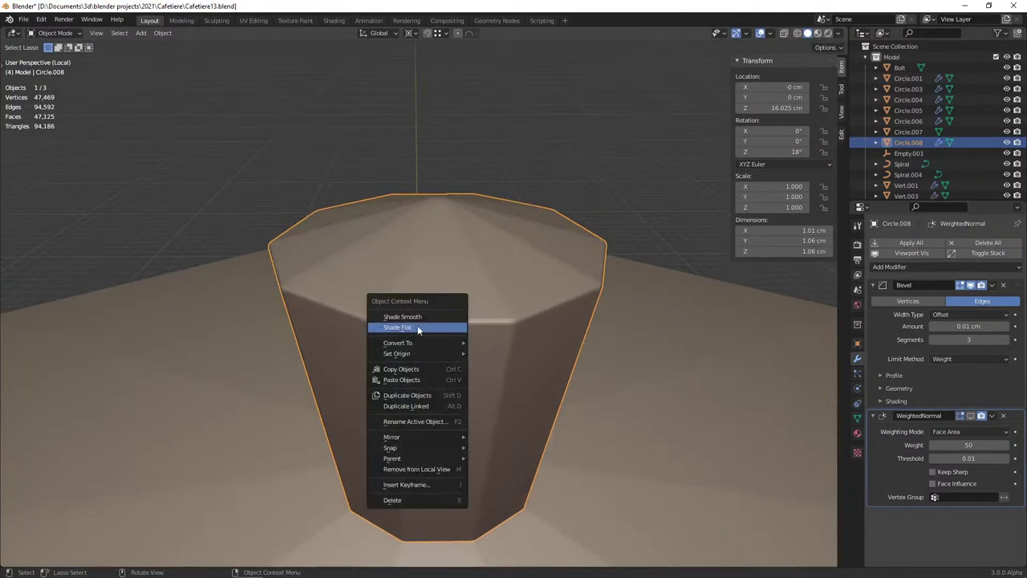
left_click(417, 327)
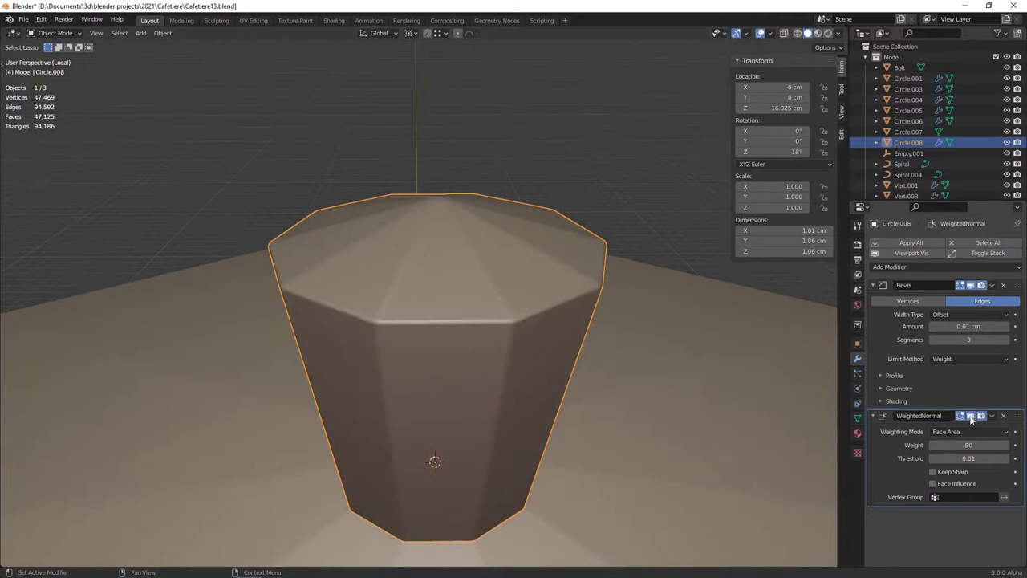
Raise the knob's top ring of vertices along Z, increasing its height from 1.06 to 1.11 cm
mouse_move(501, 334)
middle_mouse_down()
mouse_move(346, 337)
mouse_move(482, 349)
middle_mouse_up()
key("alt+a")
scroll(481, 348, "down", 3)
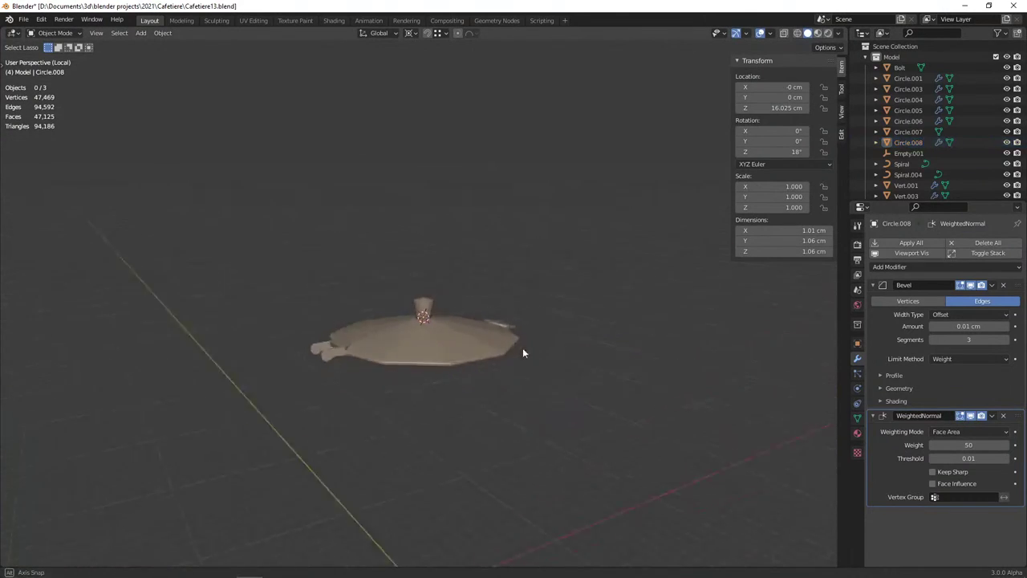
scroll(454, 391, "up", 8)
left_click(447, 327)
key("Tab")
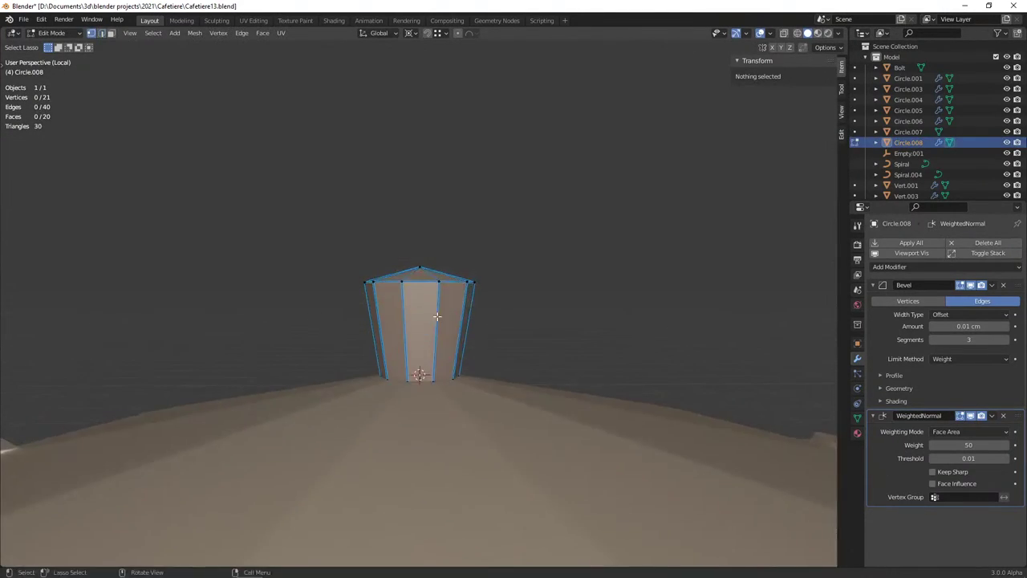
key("shift+z")
key("z")
left_click(207, 237)
left_click_drag(248, 209, 248, 190)
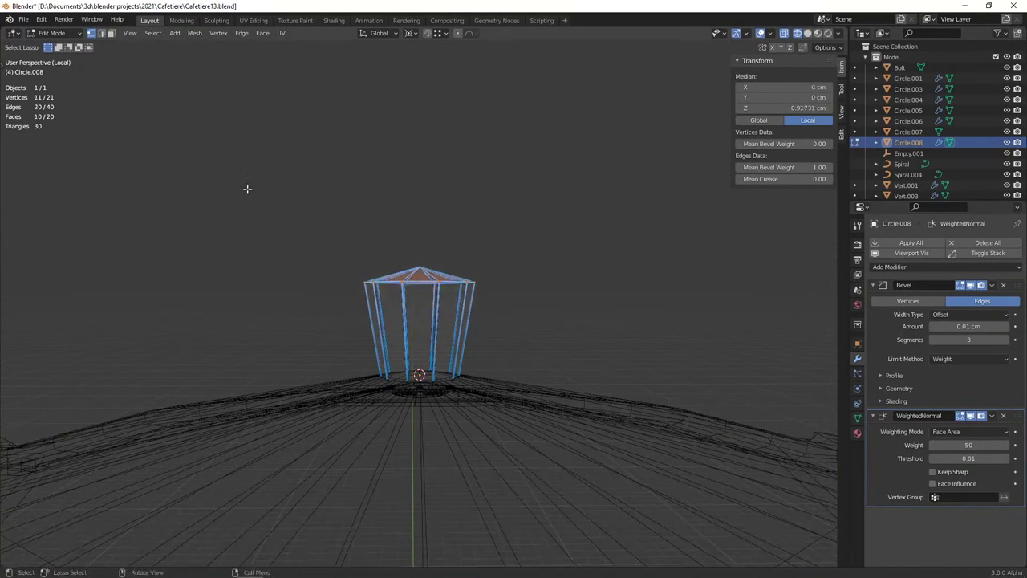
key("g")
key("z")
left_click(599, 298)
key("Tab")
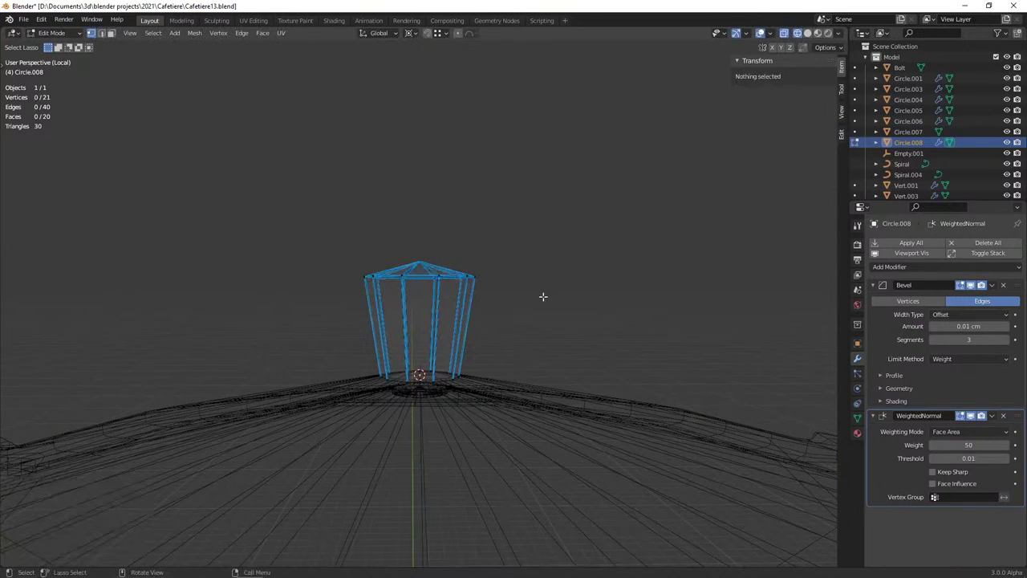
key("shift+z")
key("alt+a")
Exit Local View to show the whole coffee pot and pick one of the lid's ridge curves
scroll(561, 337, "down", 3)
key("KP_Divide")
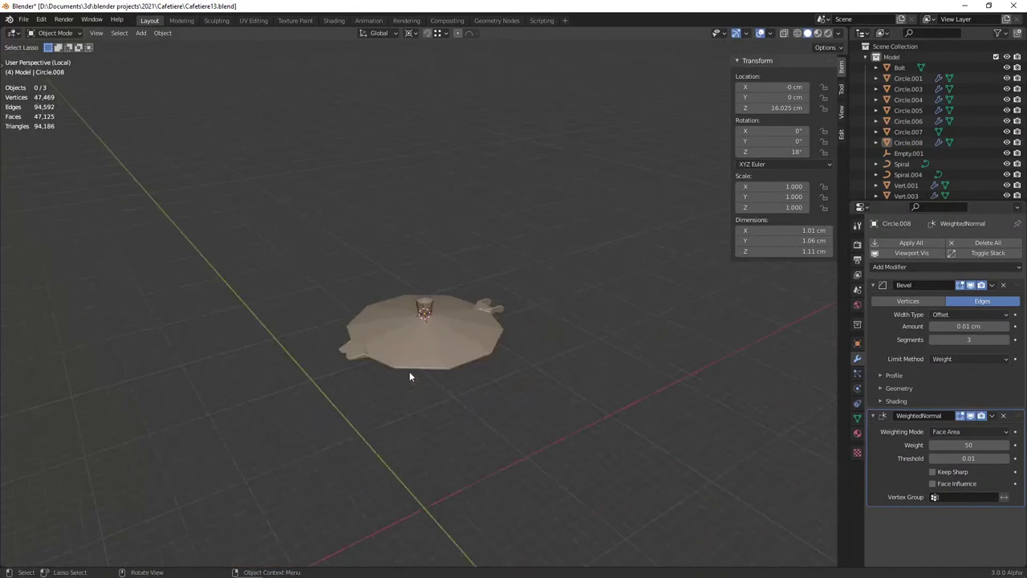
scroll(409, 372, "up", 5)
scroll(409, 376, "down", 2)
scroll(422, 377, "up", 6)
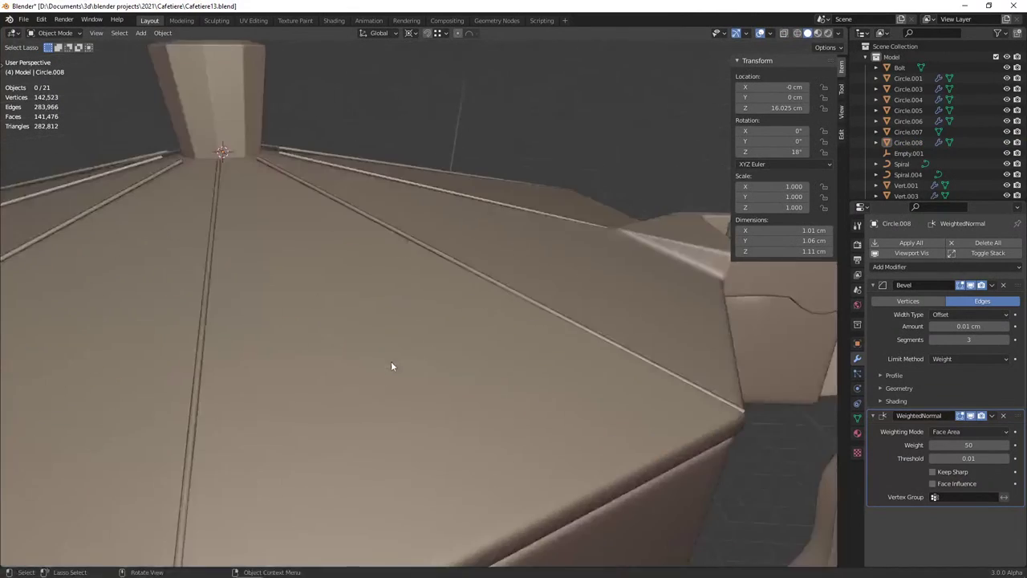
scroll(392, 365, "down", 2)
scroll(436, 349, "up", 1)
left_click(407, 321)
left_click(406, 321)
Select ridge curve Vert.005 and scale its ten inner points in toward the knob base
left_click(377, 319)
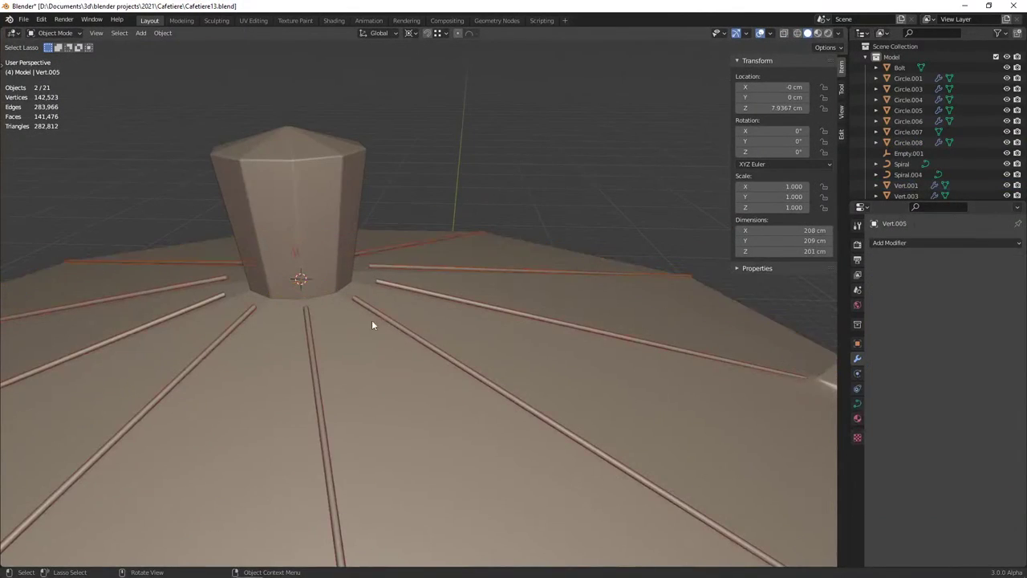
key("Tab")
key("KP_Decimal")
key("z")
left_click(321, 327)
left_click_drag(321, 329, 434, 353)
key("shift+z")
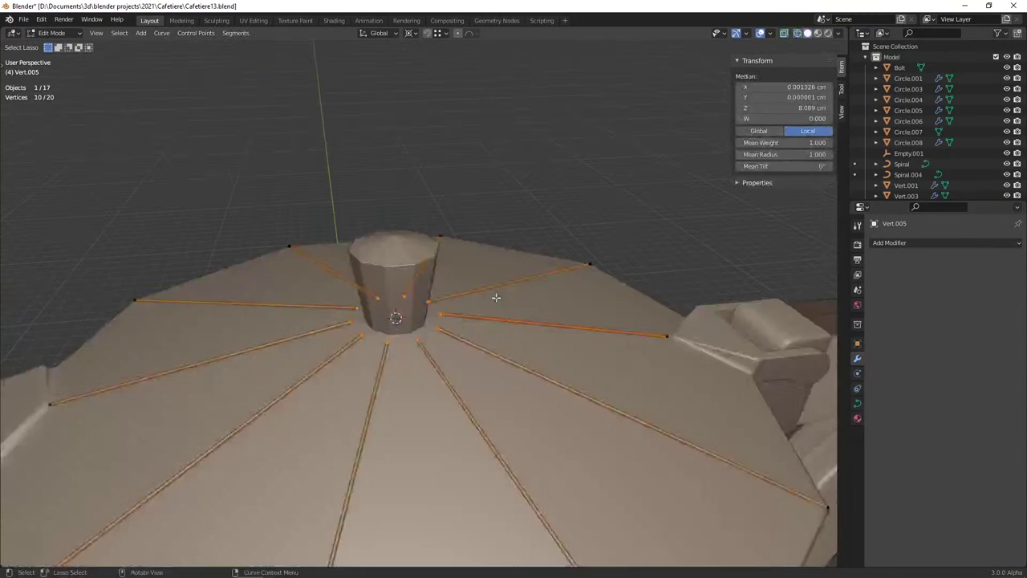
key("s")
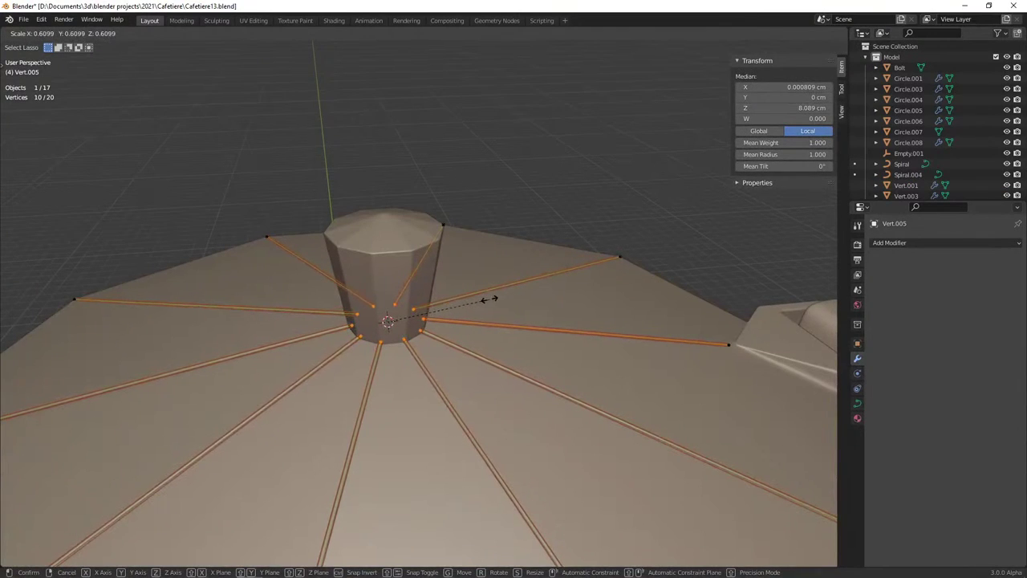
left_click(489, 299)
key("Tab")
Re-edit Vert.005 and nudge the inner points slightly along Z
middle_click_drag(489, 337, 474, 329)
key("alt+a")
mouse_move(460, 324)
middle_mouse_down()
mouse_move(408, 329)
mouse_move(513, 321)
middle_mouse_up()
key("Tab")
scroll(489, 314, "up", 2)
scroll(514, 321, "down", 3)
key("g")
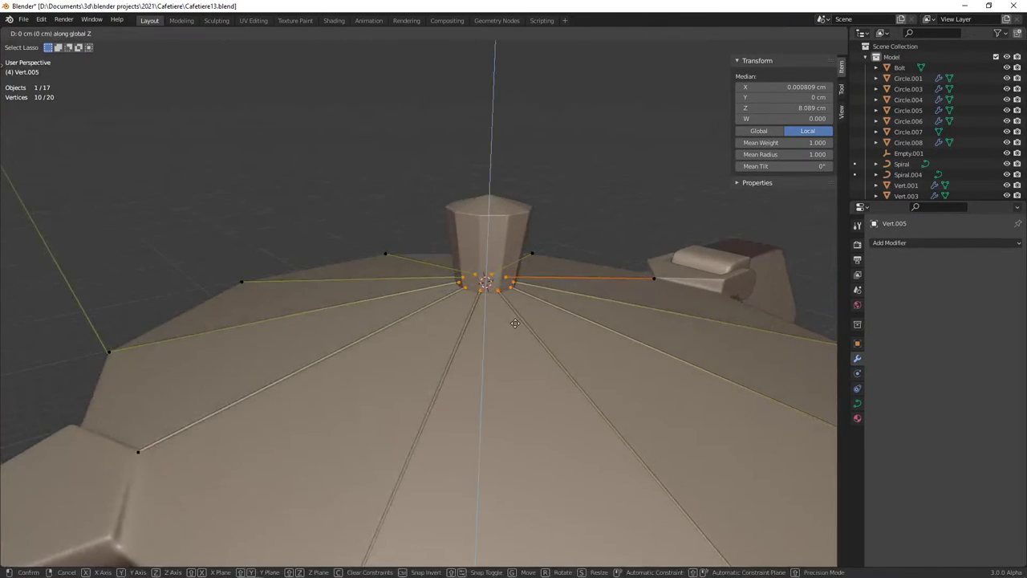
key("z")
left_click(502, 325)
Fine-tune the inner points' height with two more vertical moves, then review the whole pot
scroll(418, 324, "up", 2)
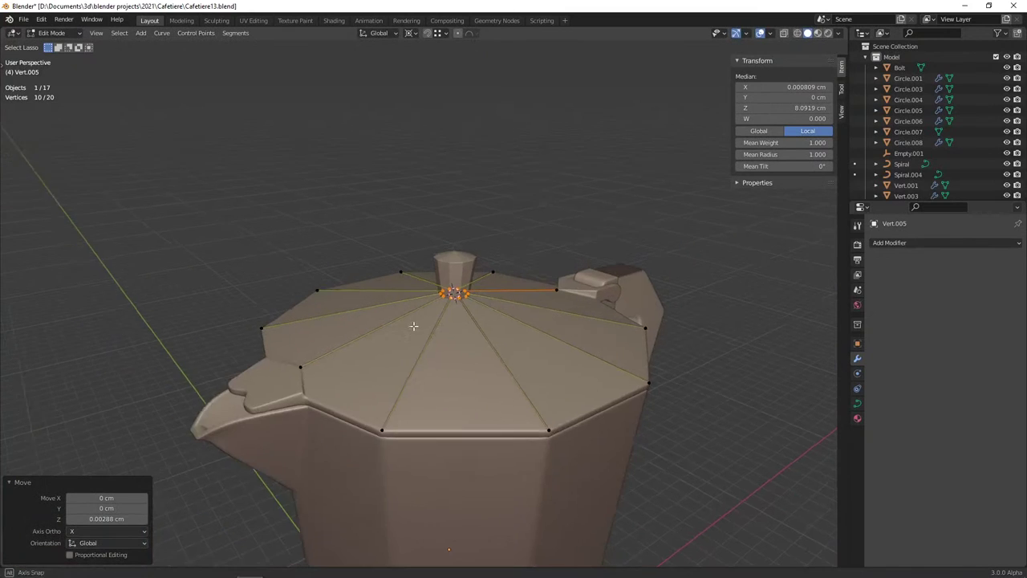
key("g")
key("z")
left_click(425, 329)
middle_click_drag(426, 329, 435, 345)
key("g")
key("z")
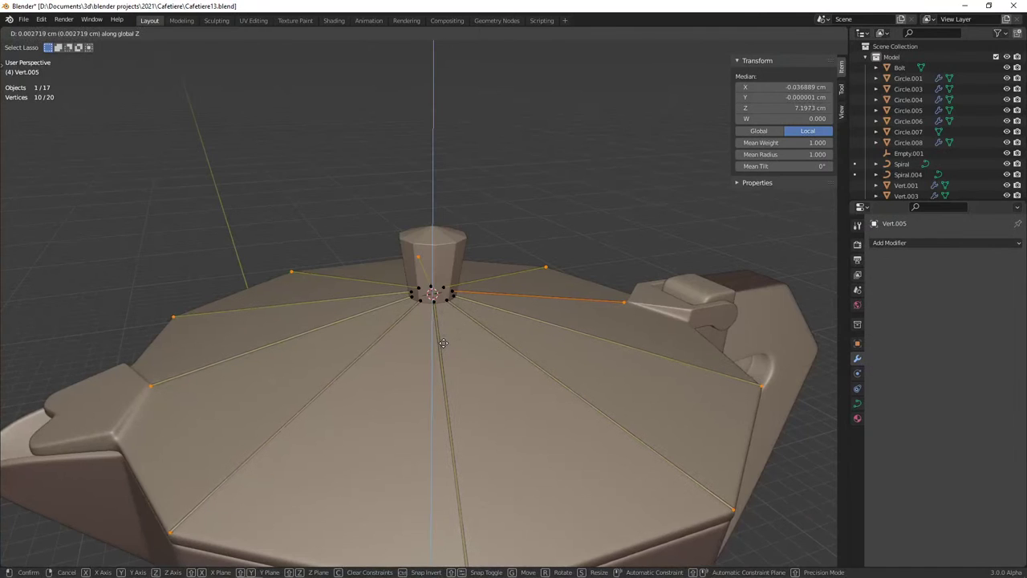
left_click(444, 343)
key("Tab")
scroll(444, 341, "down", 3)
middle_click_drag(443, 341, 411, 357)
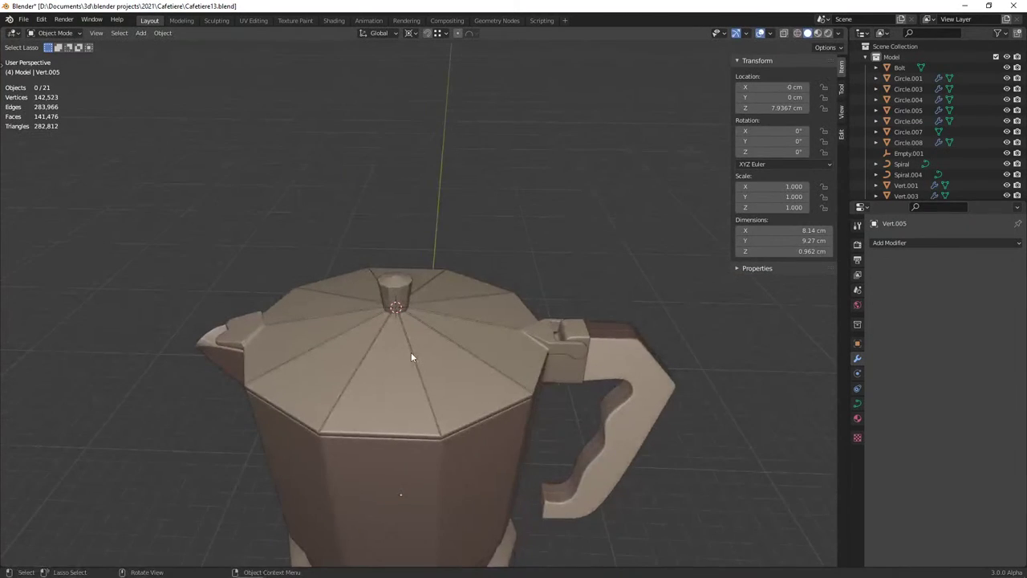
key("Tab")
key("Tab")
key("Tab")
key("Tab")
scroll(401, 327, "down", 3)
middle_click_drag(403, 336, 420, 284)
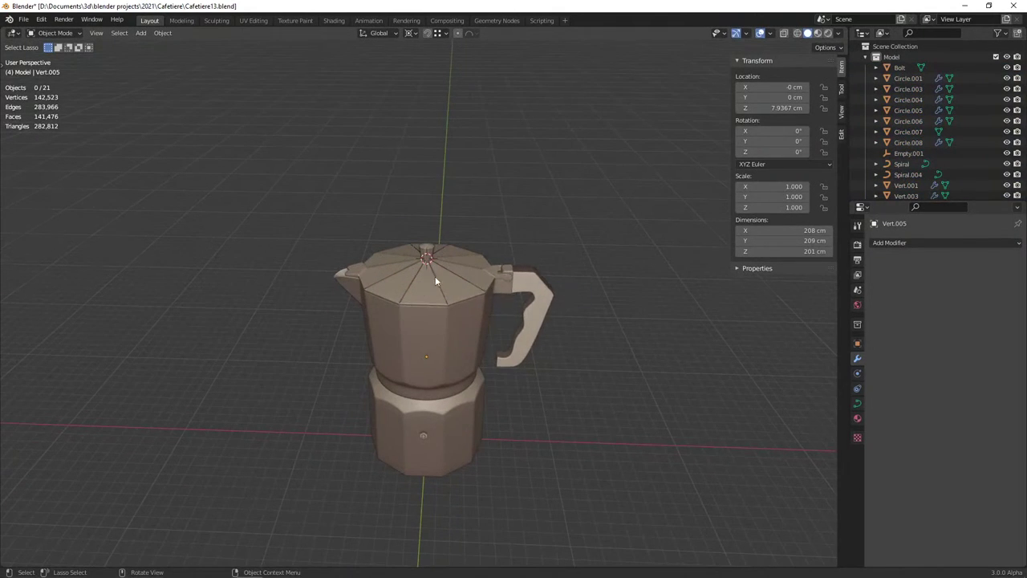
Duplicate the knob's ten spoke edges in place and separate them into a new object
scroll(426, 283, "up", 3)
scroll(412, 286, "up", 3)
left_click(436, 306)
key("Tab")
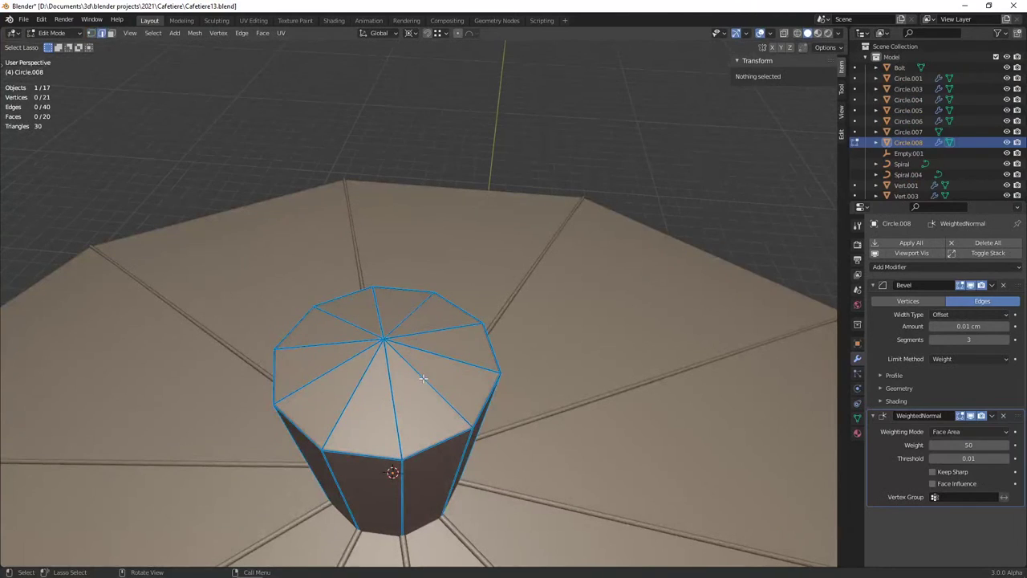
left_click(423, 378, "ctrl+alt")
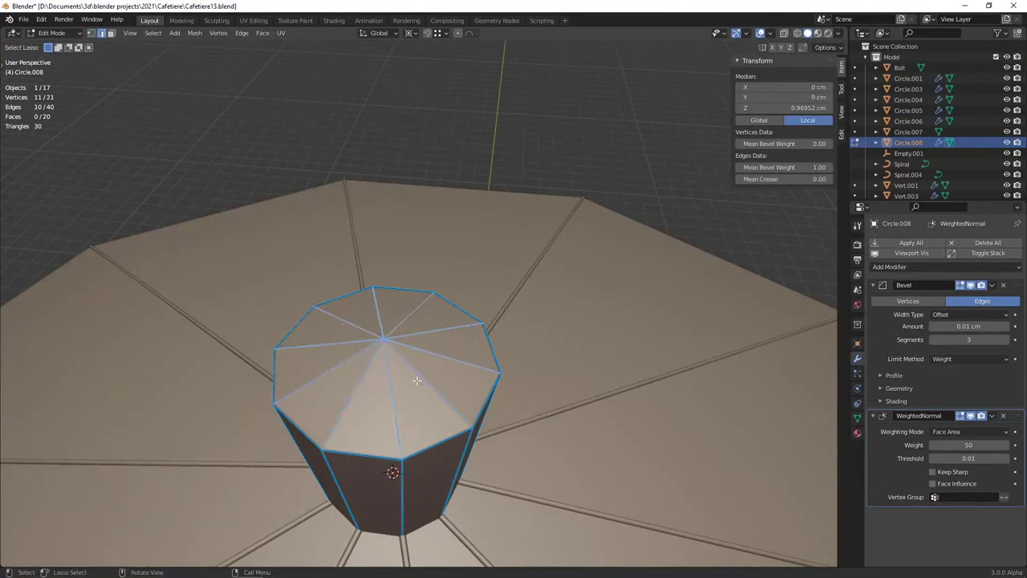
key("shift+d")
right_click(417, 377)
key("p")
left_click(411, 368)
key("Tab")
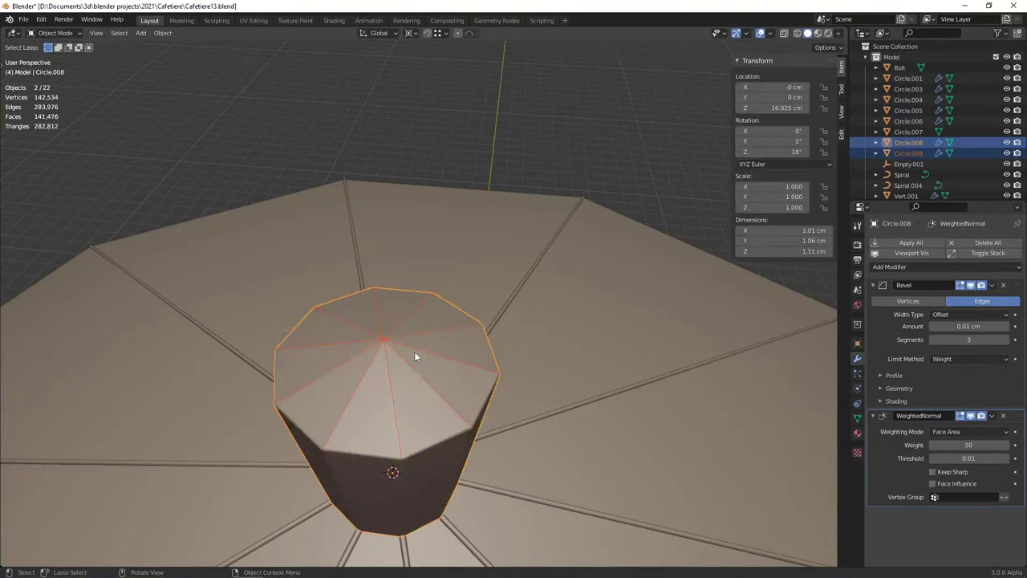
Strip Circle.009's Bevel and WeightedNormal modifiers and convert it to a curve
left_click(416, 353)
scroll(418, 348, "up", 2)
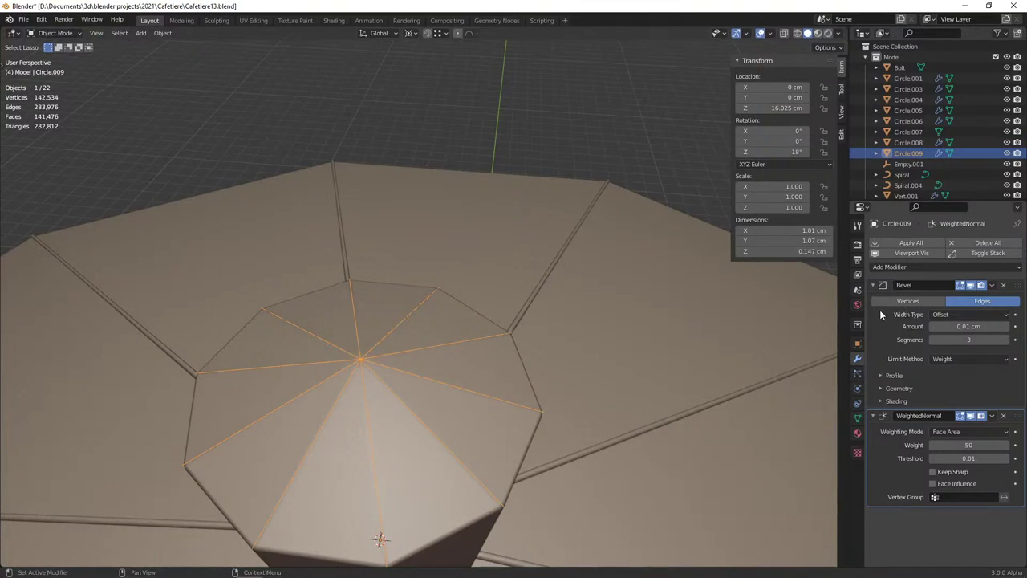
left_click(1003, 285)
left_click(1004, 285)
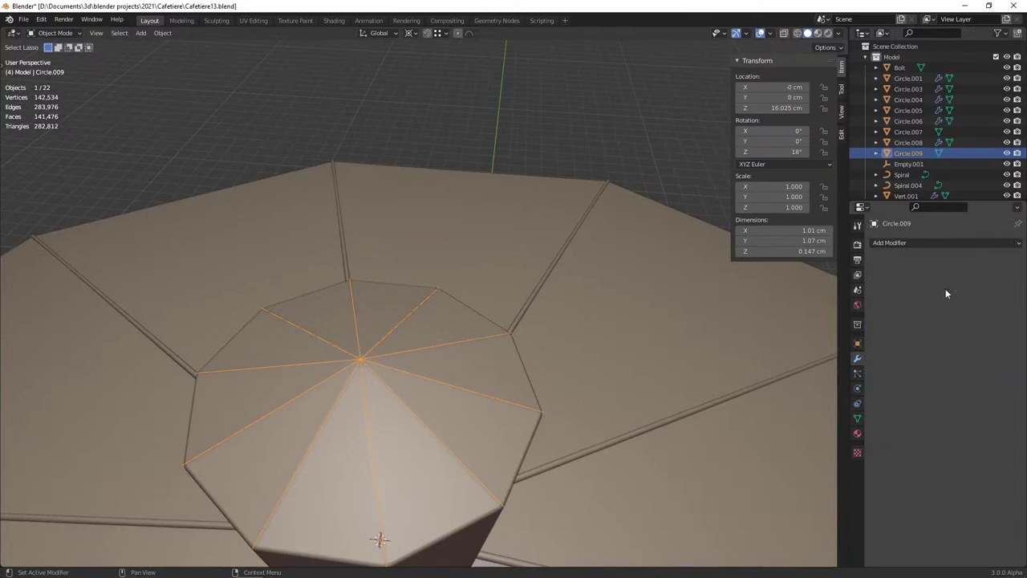
key("F3")
left_click(626, 365)
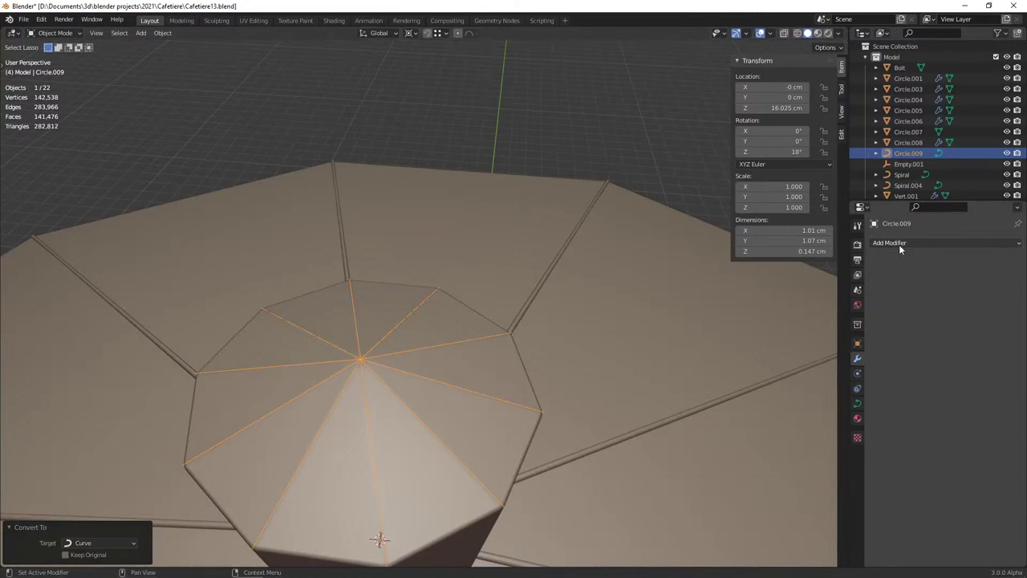
Set the curve's bevel depth to 0.2, then 0.1, 0.012 and finally 0.01 cm
left_click(857, 404)
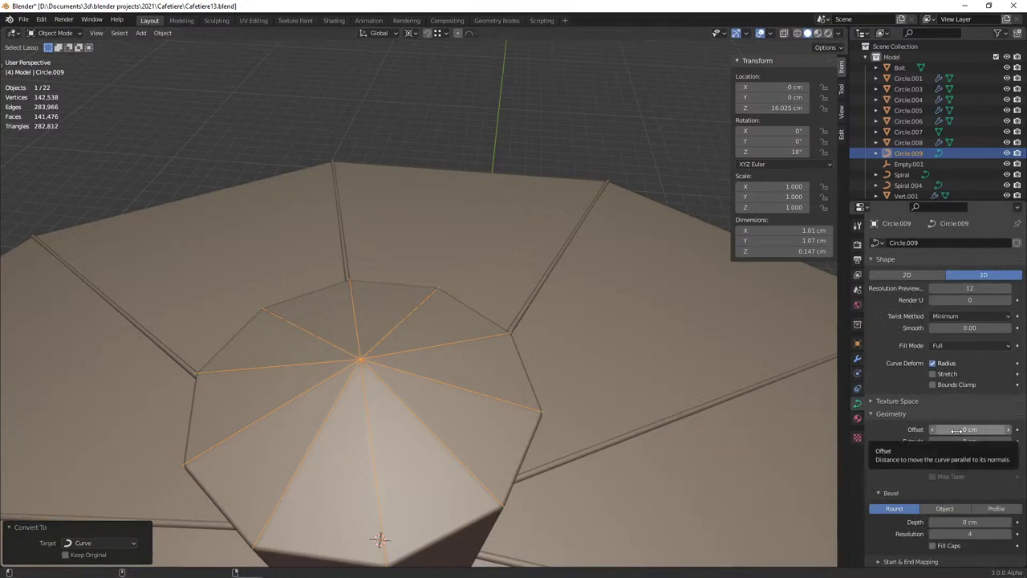
left_click(970, 522)
type("0.2")
key("Return")
left_click_drag(970, 522, 958, 521)
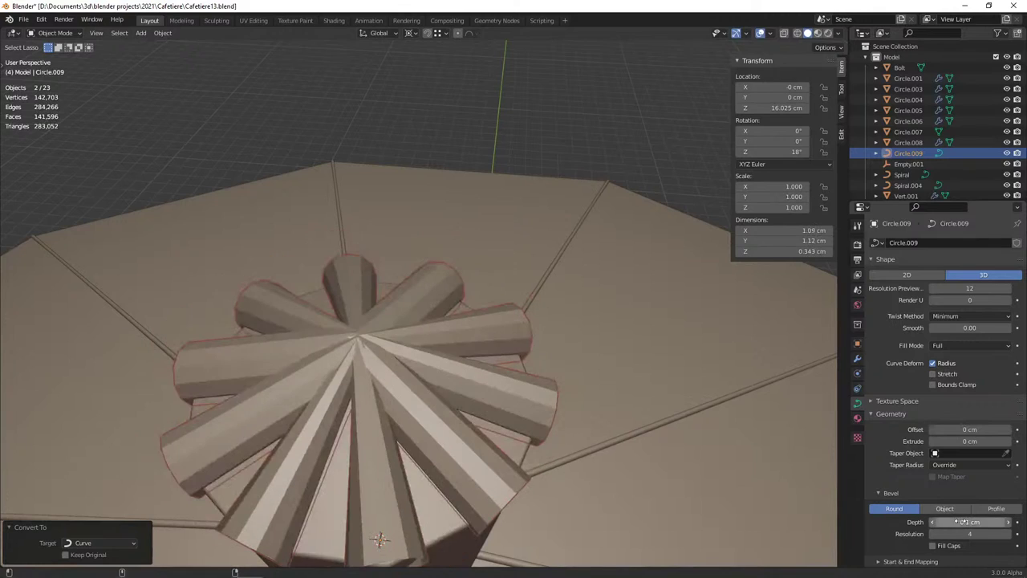
left_click(958, 522)
type("0.012")
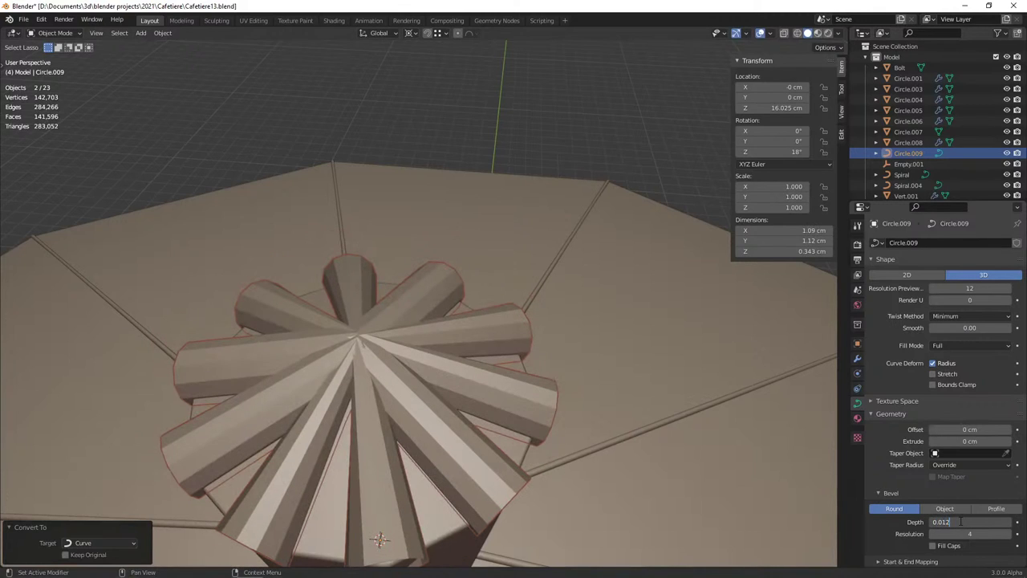
key("Return")
left_click_drag(969, 522, 955, 521)
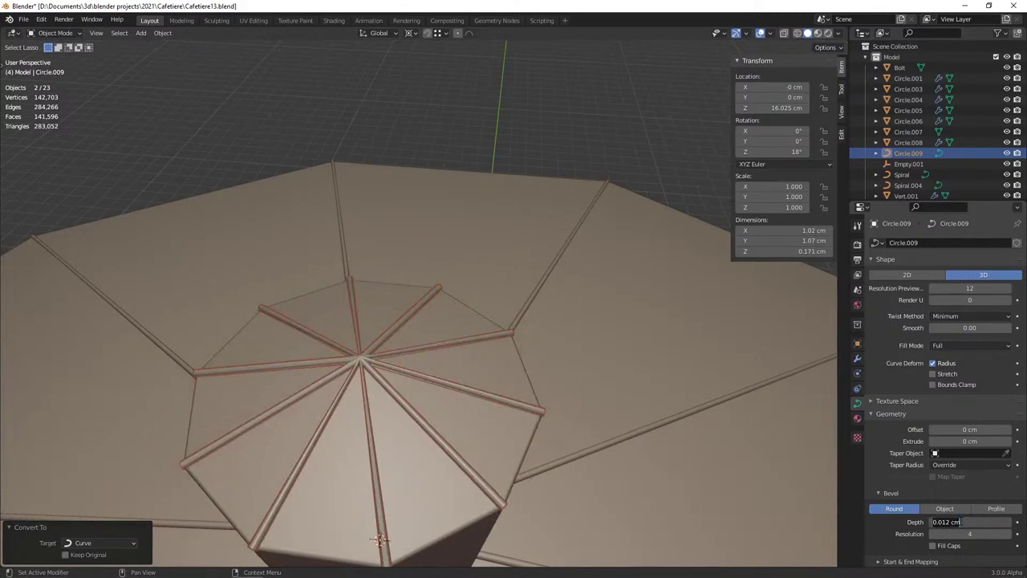
Inspect the new ridges up close, check the curve points, then deselect everything in object mode
key("alt+a")
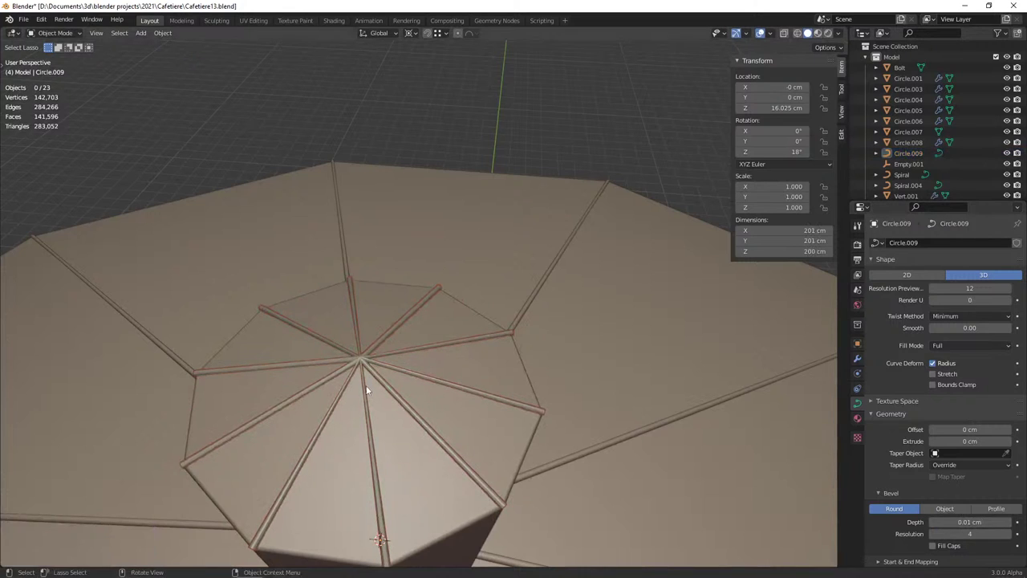
mouse_move(538, 447)
middle_mouse_down()
mouse_move(440, 385)
mouse_move(440, 466)
mouse_move(440, 451)
middle_mouse_up()
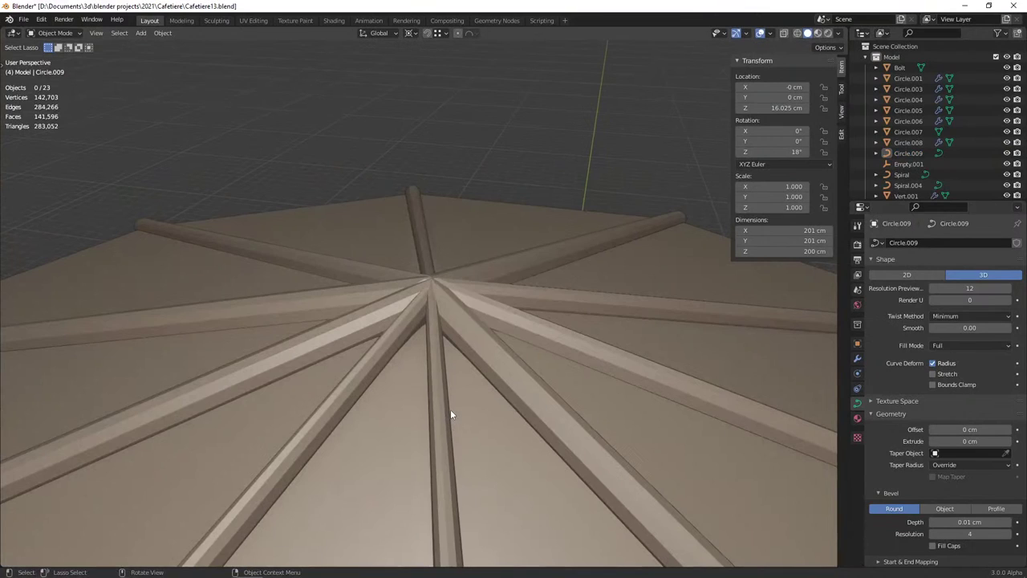
left_click(471, 387)
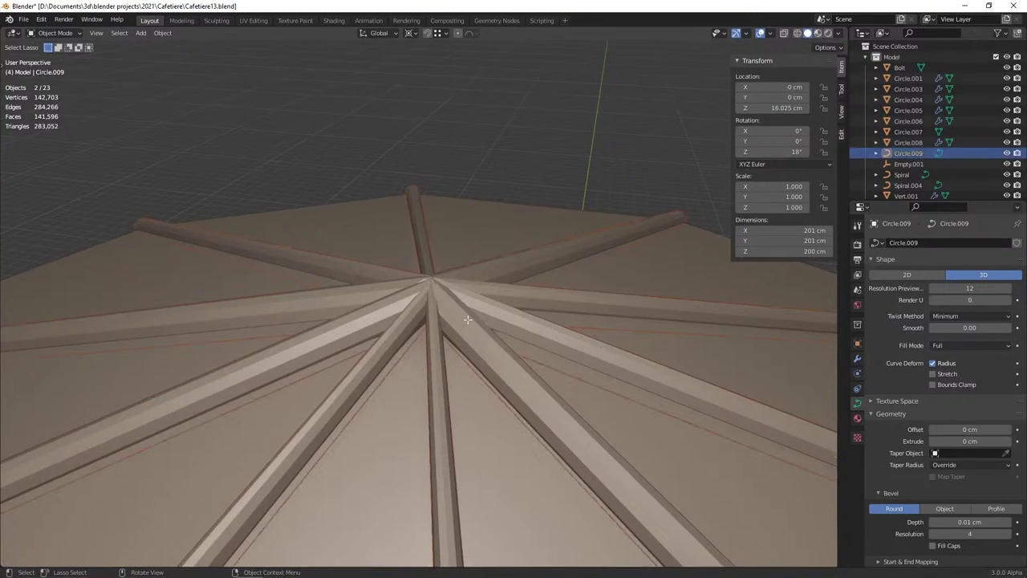
key("Tab")
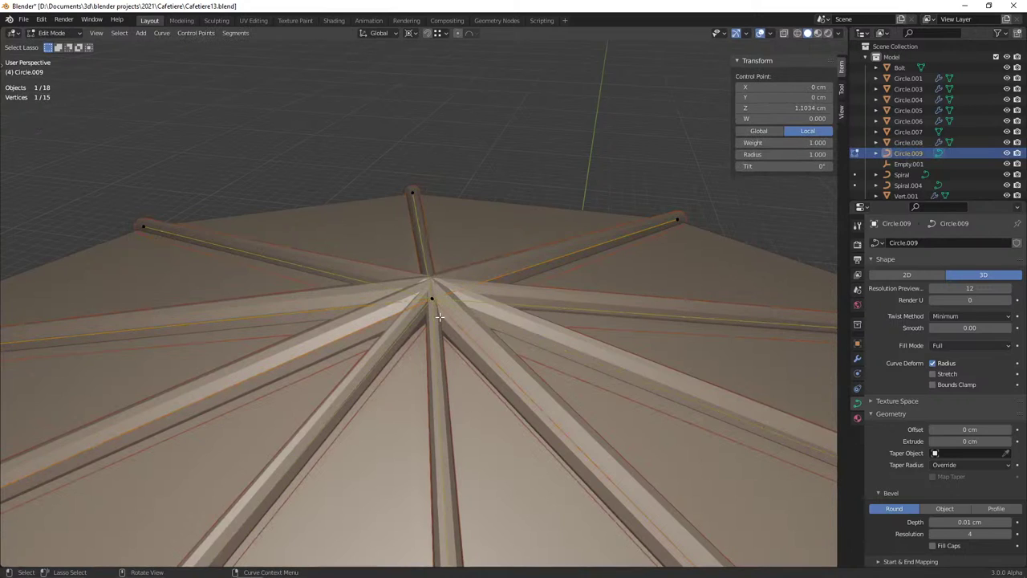
key("g")
left_click(461, 331)
key("alt+a")
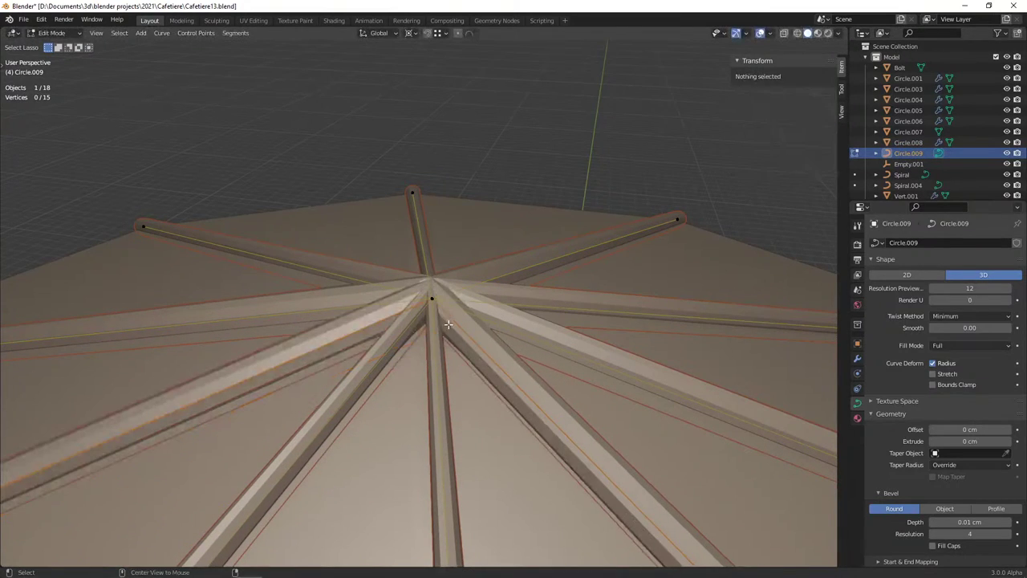
key("Tab")
key("alt+a")
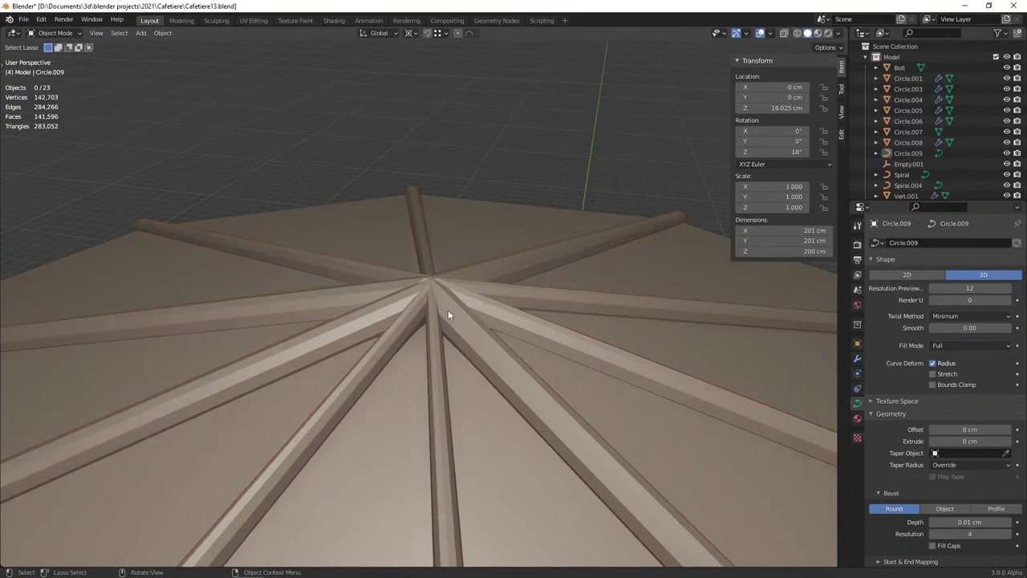
left_click_drag(235, 102, 239, 151)
mouse_move(311, 98)
left_mouse_down()
mouse_move(309, 162)
mouse_move(361, 144)
left_mouse_up()
left_click_drag(387, 93, 392, 165)
left_click_drag(389, 95, 395, 161)
middle_click_drag(489, 66, 501, 177)
scroll(361, 295, "down", 4)
scroll(356, 308, "up", 2)
Delete the old ridge curve Circle.009
scroll(394, 262, "down", 2)
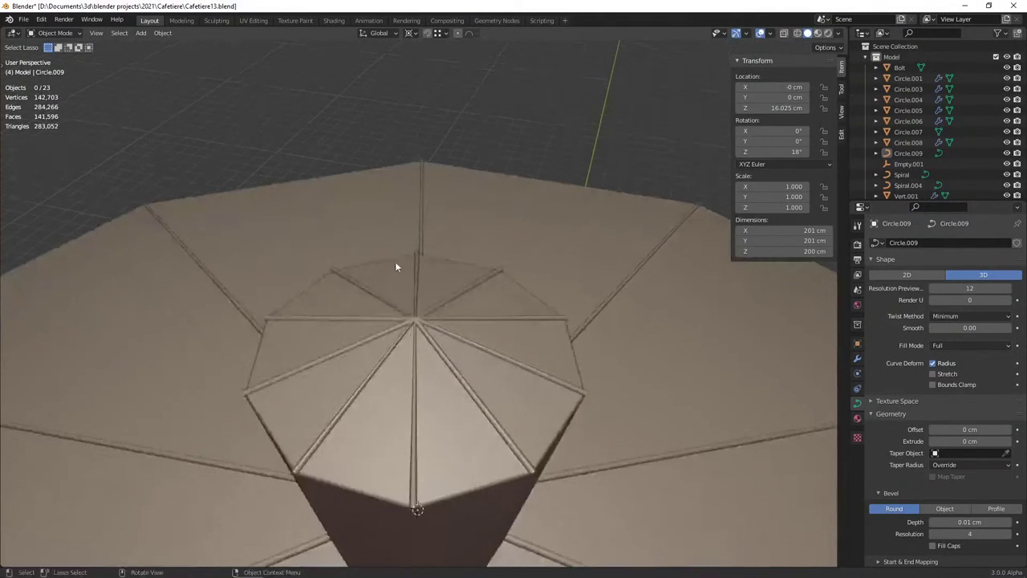
scroll(414, 330, "up", 2)
left_click(414, 331)
key("x")
Duplicate Circle.008's spoke edges around the apex and separate them into their own object
left_click(414, 332)
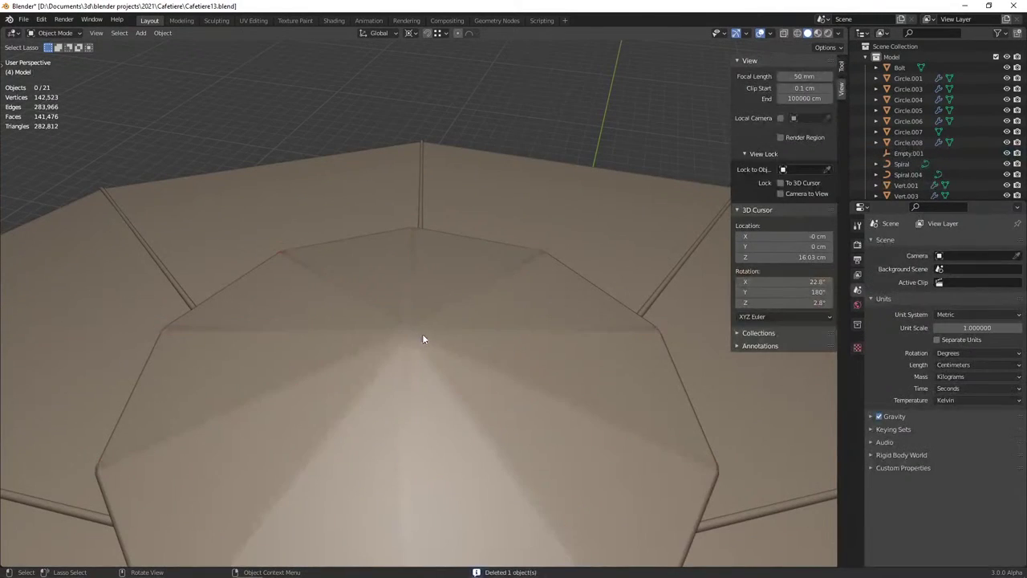
left_click(422, 334)
key("Tab")
key("1")
key("2")
key("c")
mouse_move(506, 387)
left_mouse_down()
mouse_move(481, 305)
mouse_move(444, 438)
mouse_move(456, 382)
left_mouse_up()
right_click(456, 383)
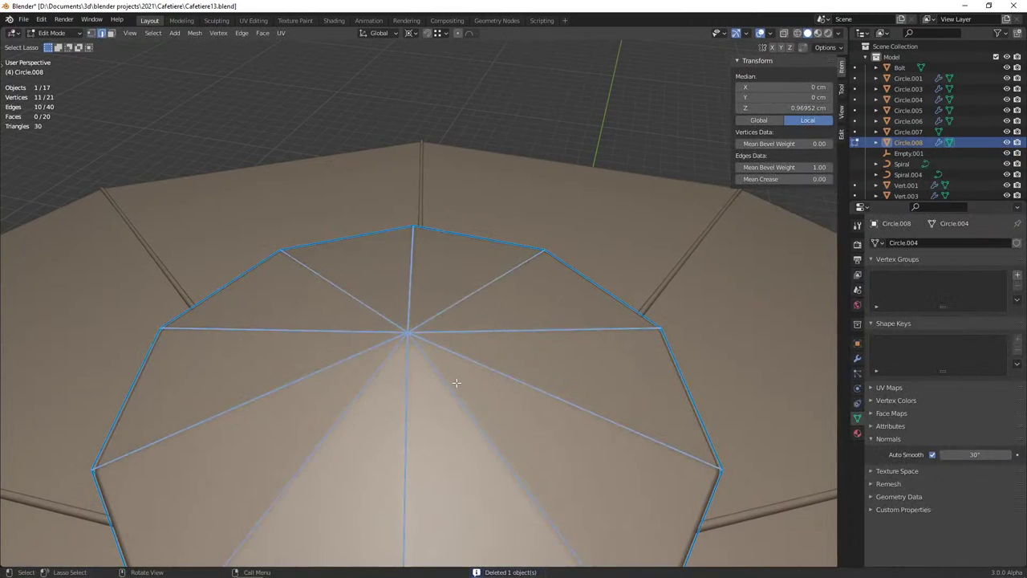
key("shift+d")
right_click(465, 379)
key("p")
left_click(426, 349)
key("Tab")
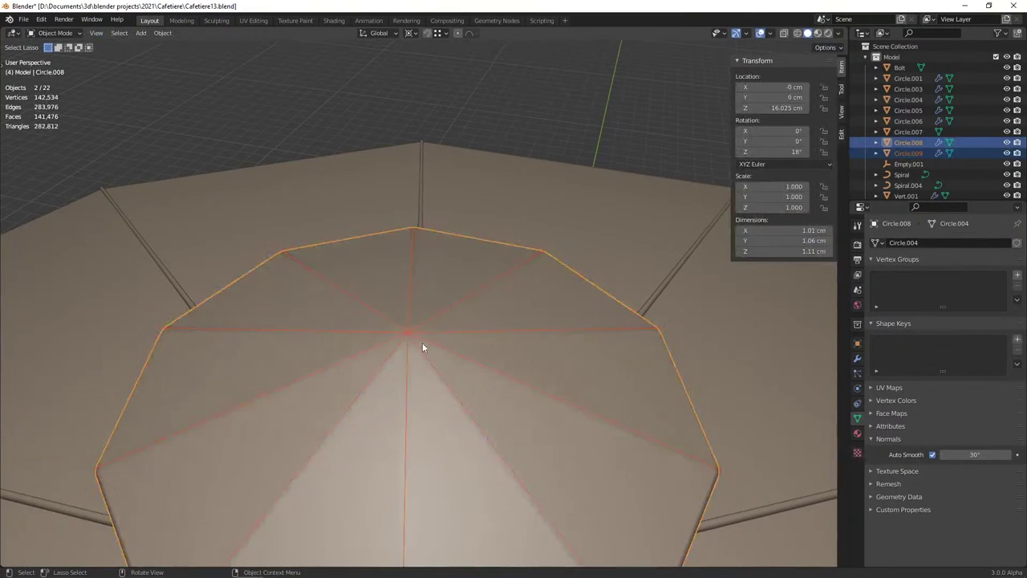
Bevel the new spoke object's centre vertex into a small ring
left_click(422, 342)
left_click(425, 340)
key("Tab")
key("alt+a")
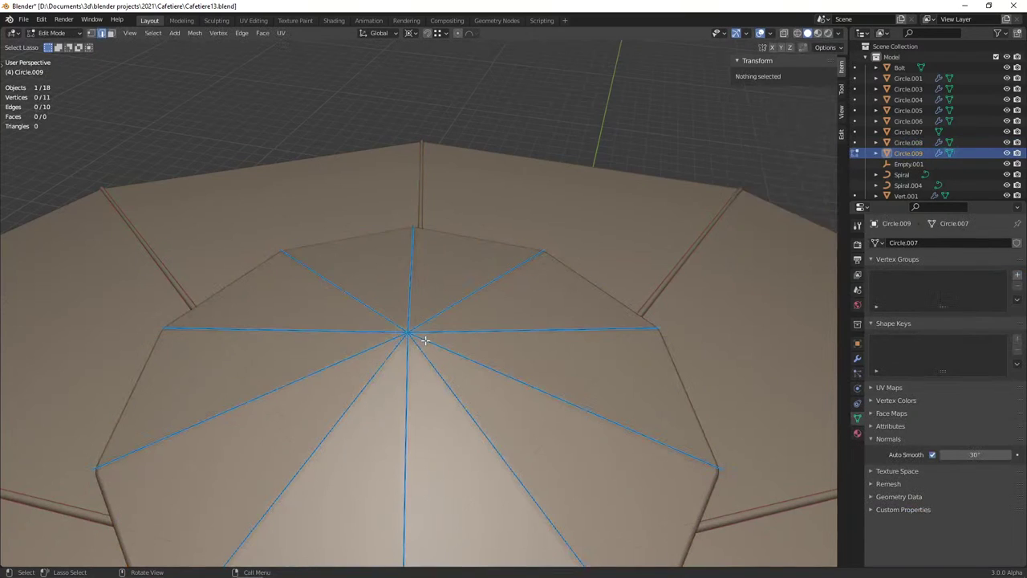
key("1")
left_click(425, 339)
key("ctrl+shift+b")
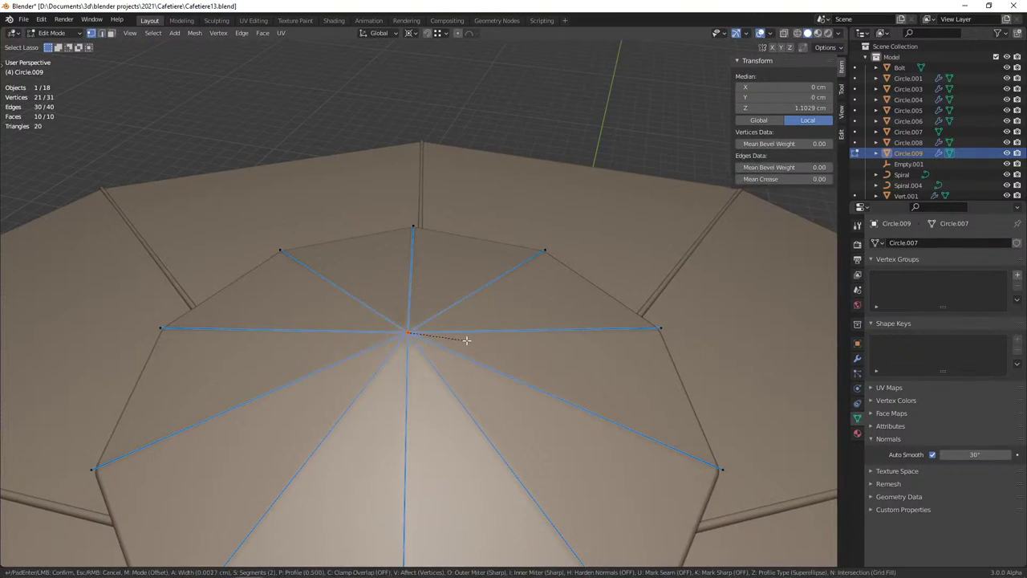
left_click(470, 343)
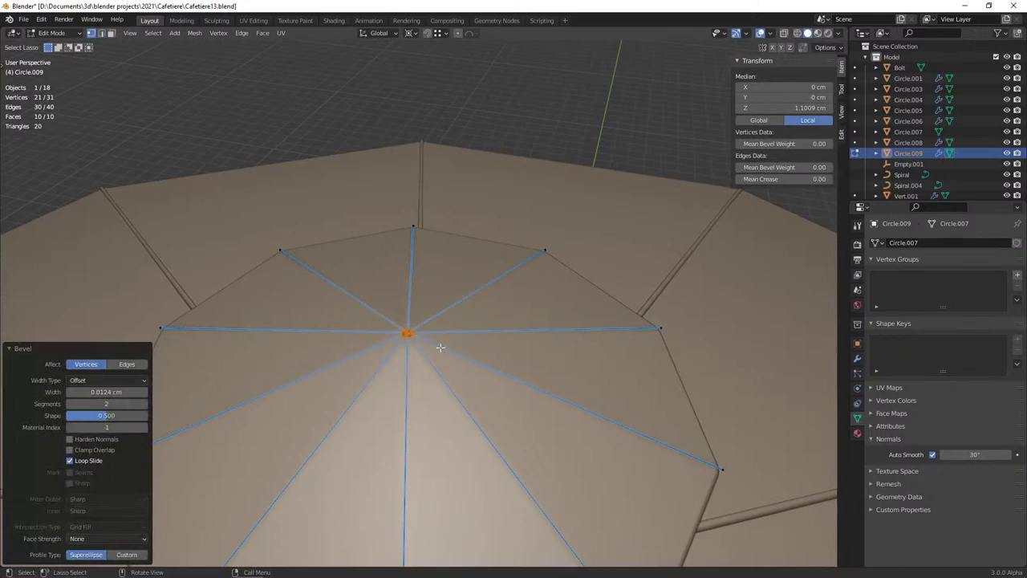
Reduce the vertex bevel to one segment and delete the small centre faces
scroll(430, 361, "up", 5)
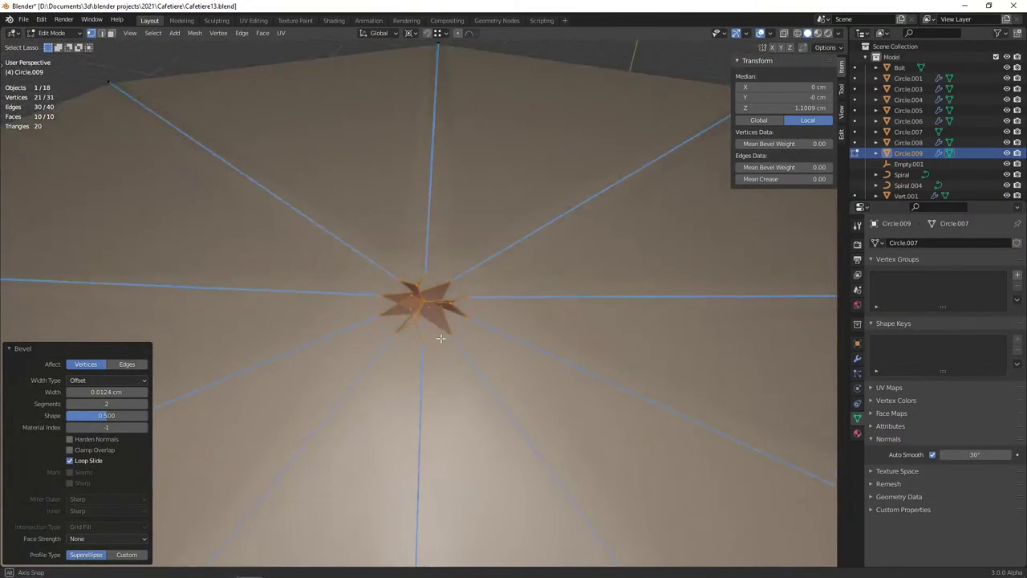
mouse_move(438, 353)
middle_mouse_down()
mouse_move(454, 344)
mouse_move(422, 551)
middle_mouse_up()
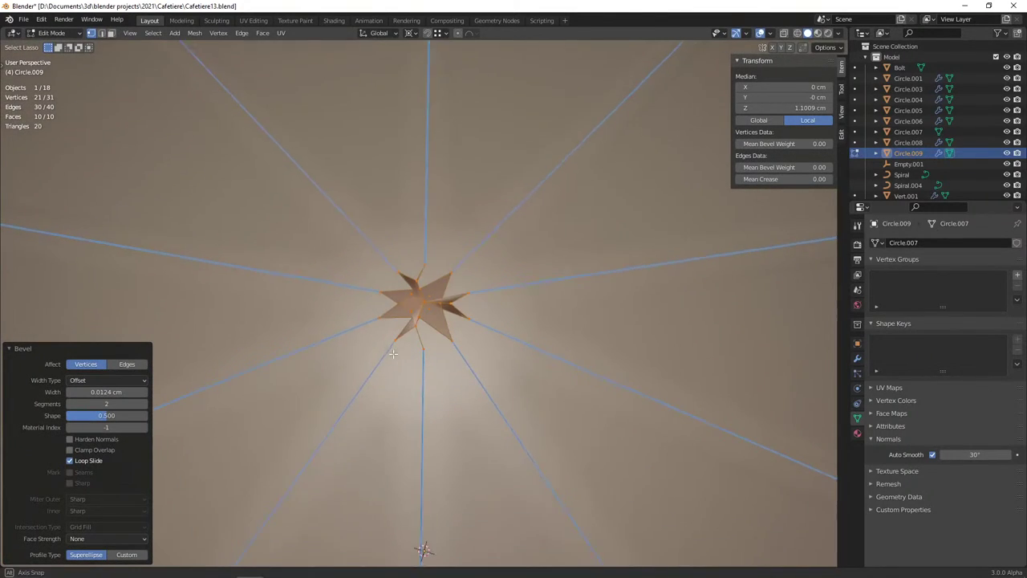
left_click(71, 404)
key("shift+z")
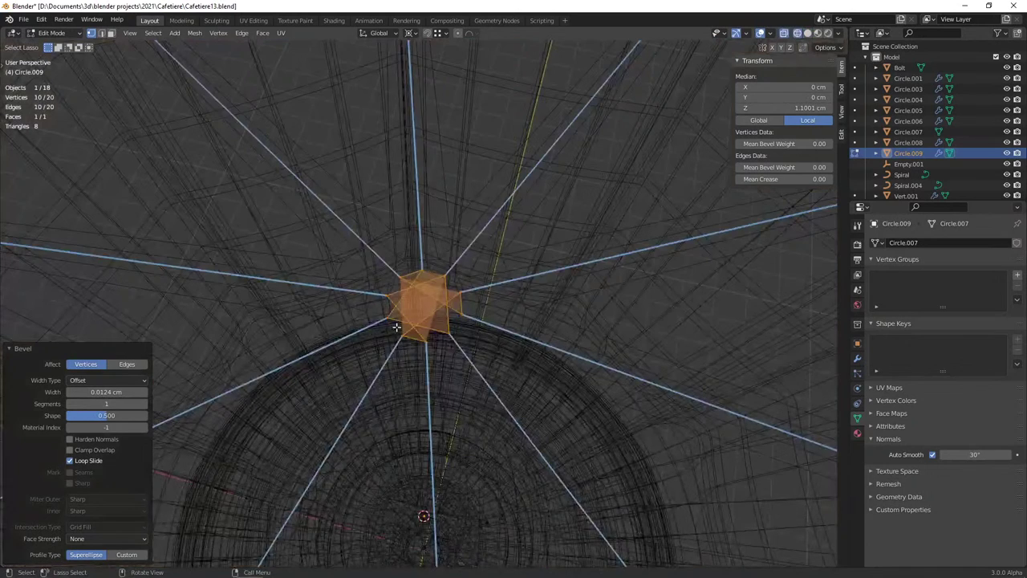
key("x")
left_click(385, 345)
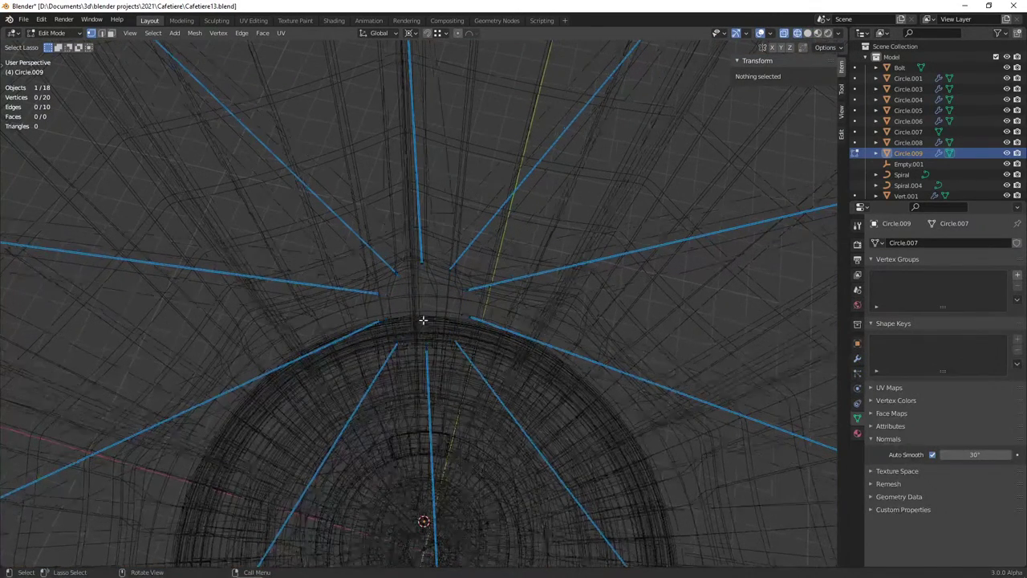
key("shift+z")
key("Tab")
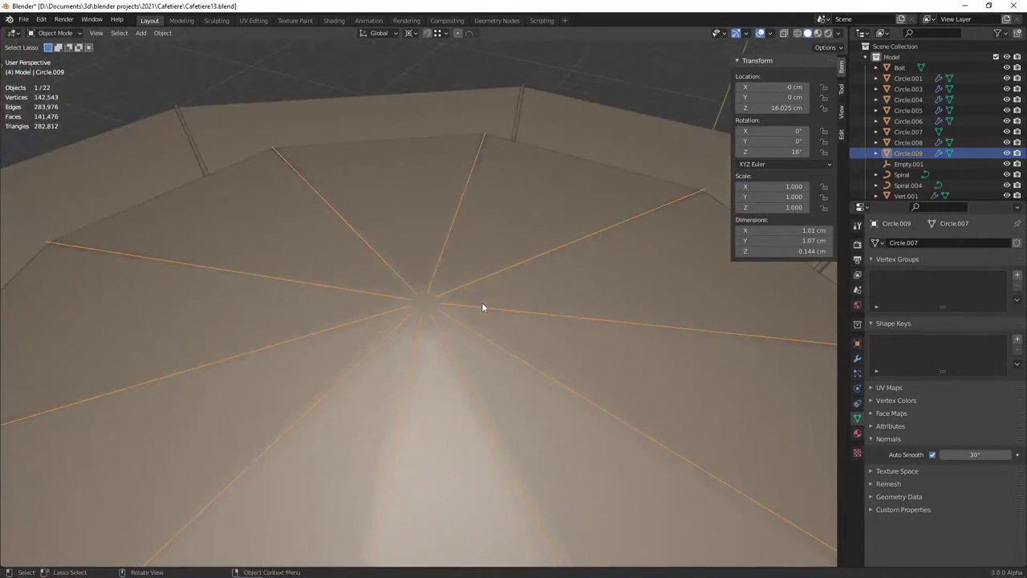
Select the roof mesh Circle.008 and show its modifier stack
middle_click_drag(481, 302, 508, 293)
scroll(586, 330, "down", 2)
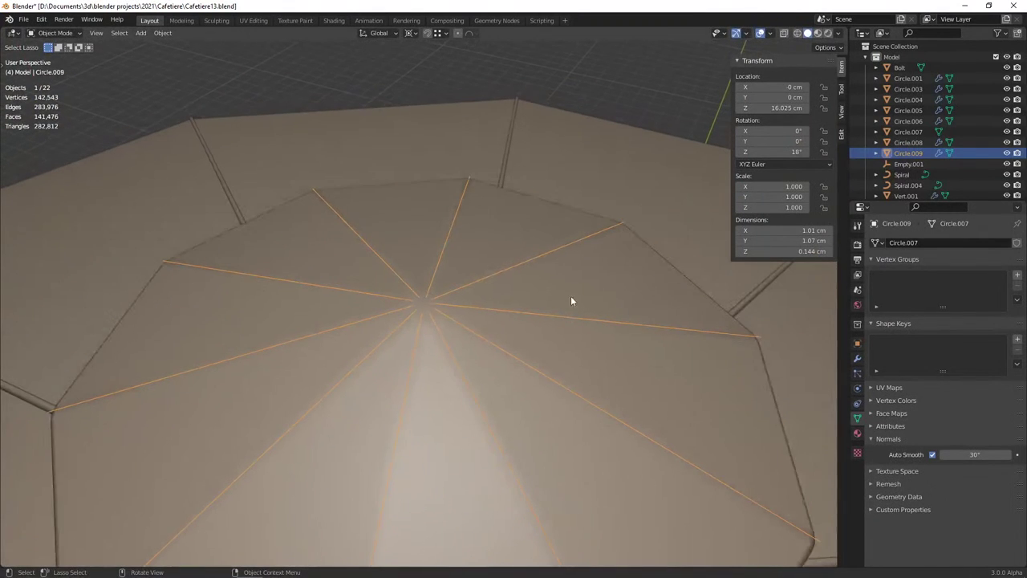
left_click(571, 295)
left_click(858, 360)
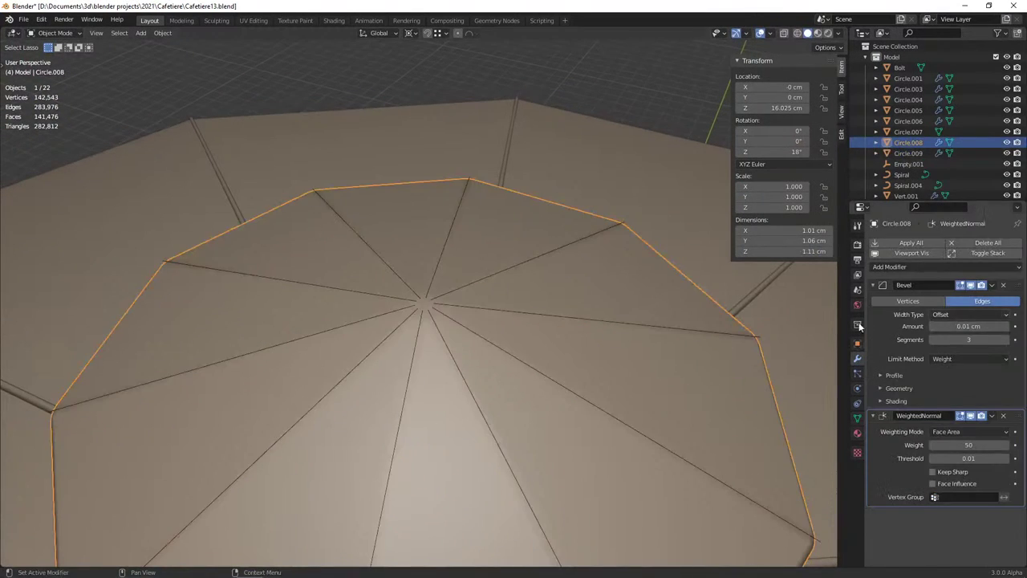
Remove the spoke object Circle.009's modifiers and convert it to a curve
scroll(589, 338, "down", 3)
mouse_move(588, 338)
middle_mouse_down()
mouse_move(500, 334)
mouse_move(540, 327)
middle_mouse_up()
scroll(435, 340, "up", 3)
left_click(435, 341)
scroll(504, 317, "down", 3)
scroll(540, 330, "up", 3)
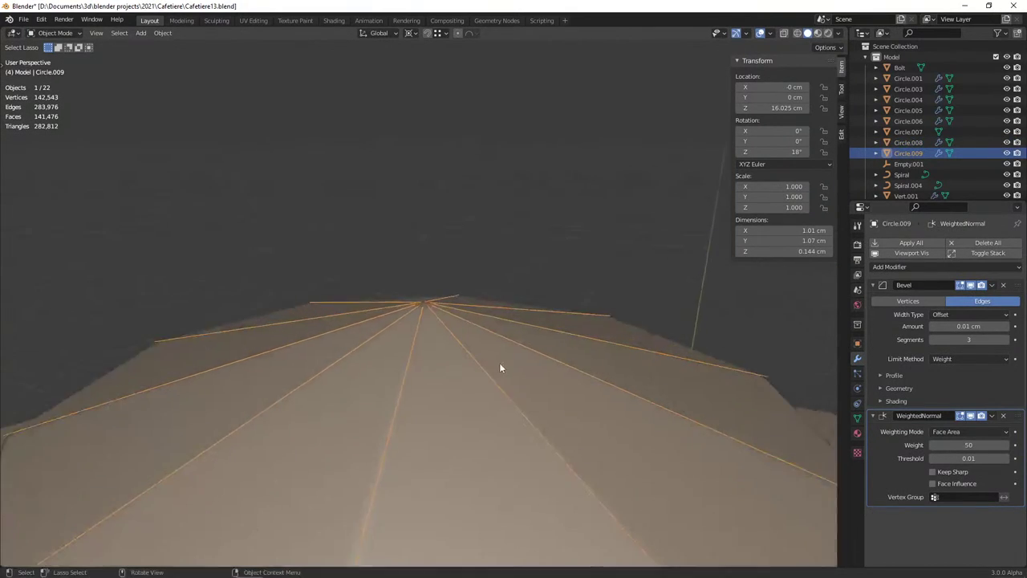
left_click(1003, 285)
left_click(1003, 285)
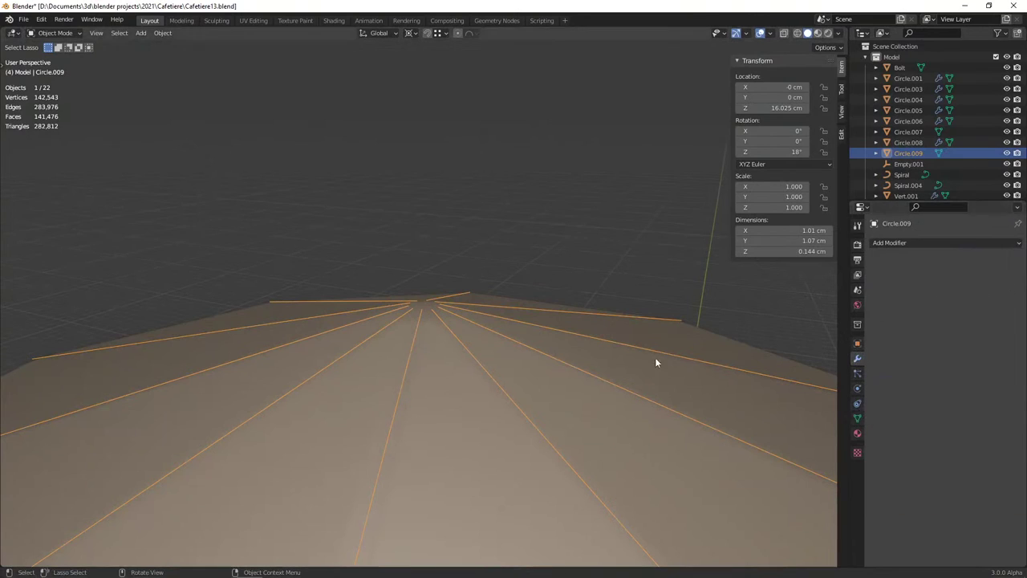
key("F3")
key("Return")
Set the curve's bevel depth to 0.01 cm, then thin it to 0.005 cm
left_click(857, 403)
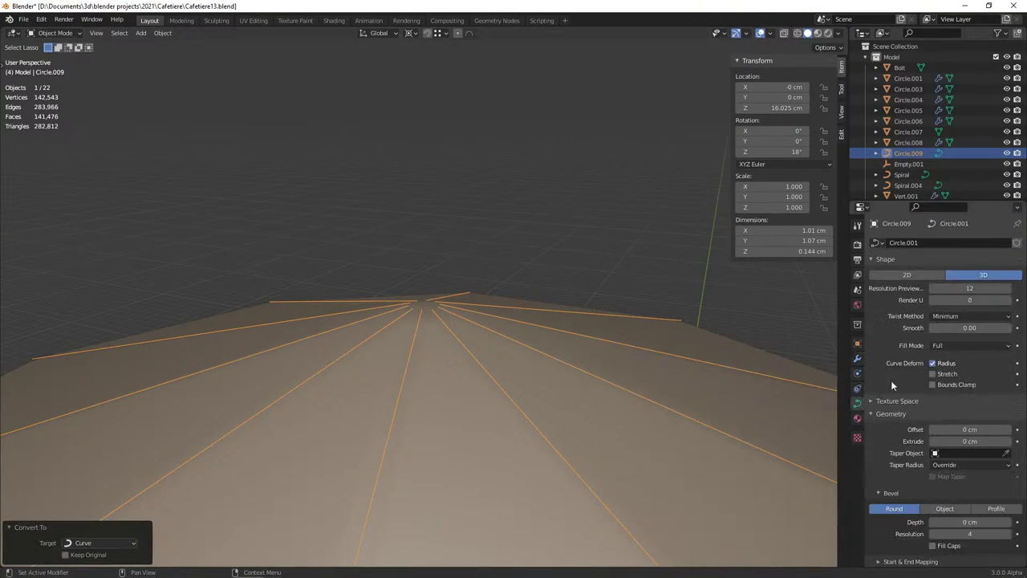
scroll(899, 393, "down", 5)
scroll(923, 410, "down", 1)
left_click(966, 418)
key("BackSpace")
key("BackSpace")
key("BackSpace")
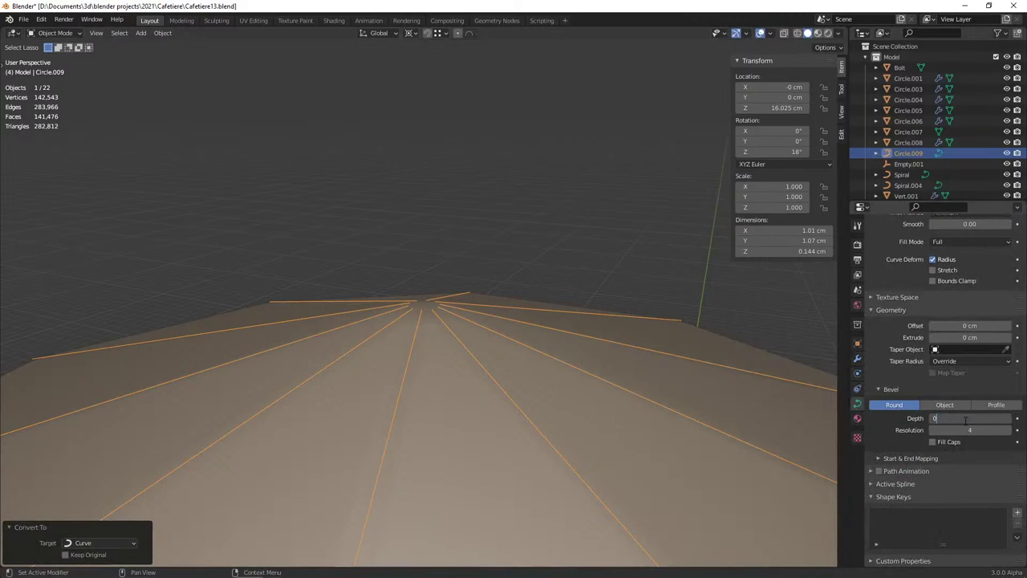
type(".01")
key("Return")
left_click(965, 418)
type("005")
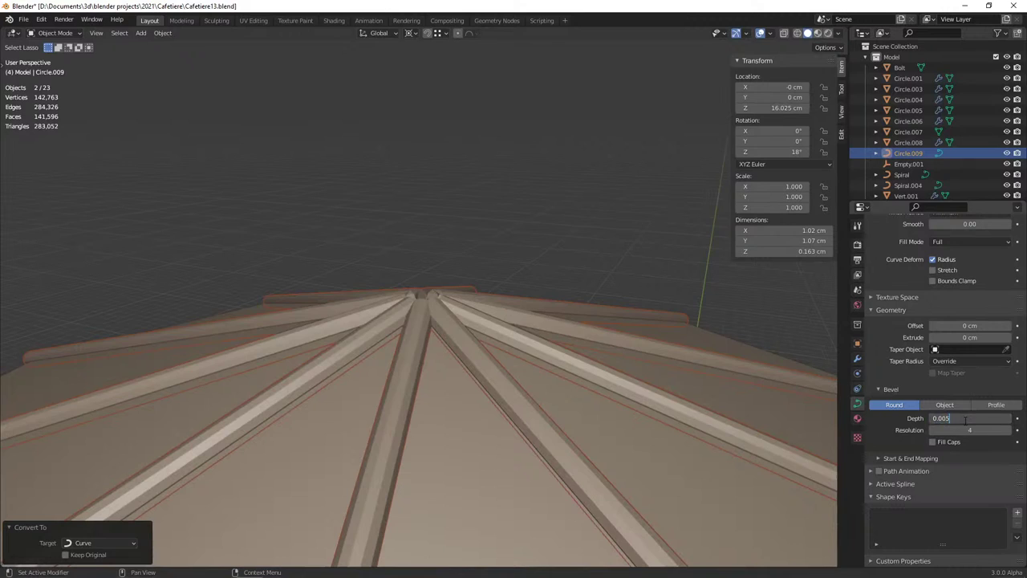
key("Return")
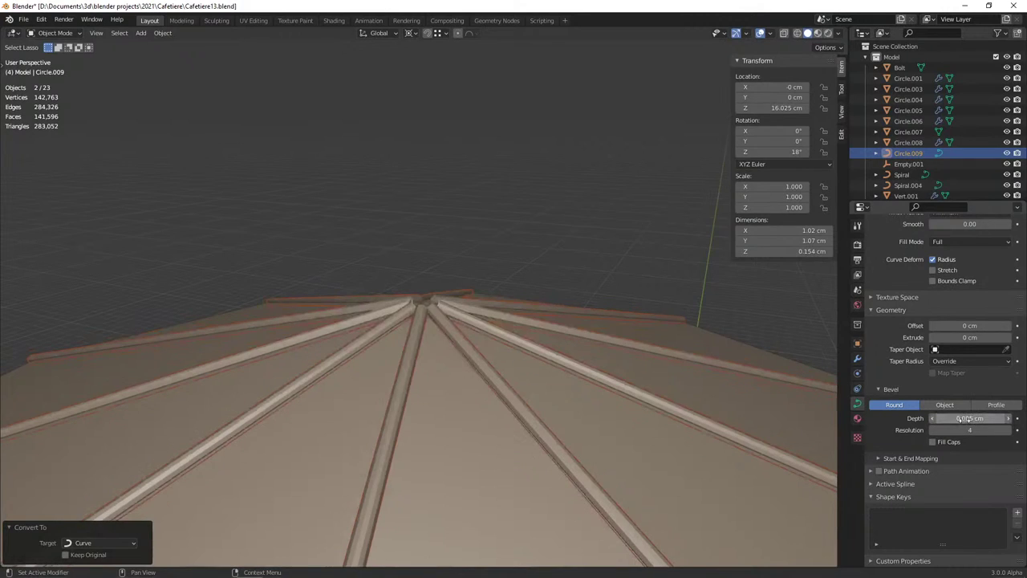
middle_click_drag(495, 260, 437, 329)
Scale Circle.009's ten hub points to 0.625, then return to object mode and deselect
key("Tab")
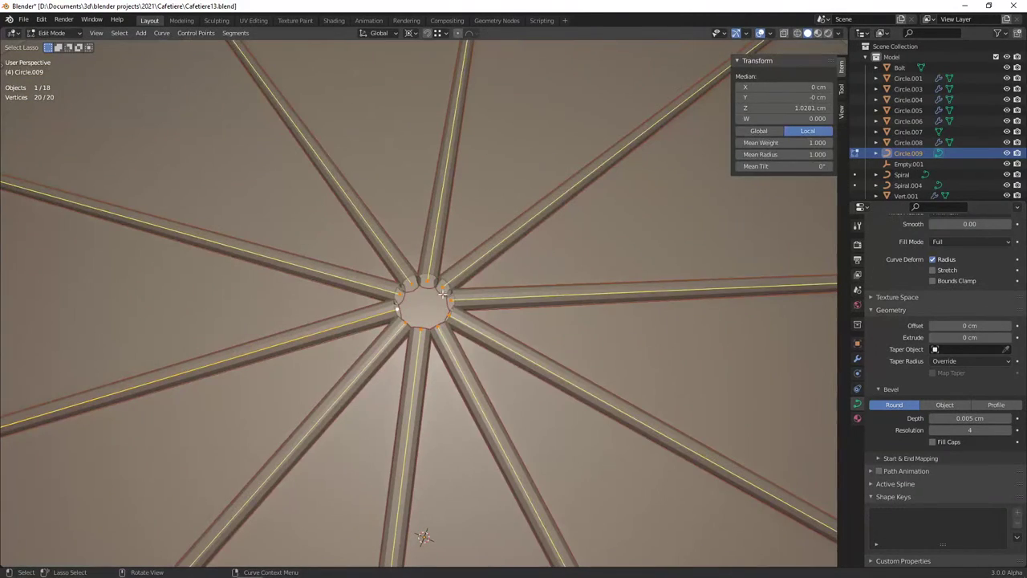
key("alt+z")
key("alt+z")
key("s")
key("alt+z")
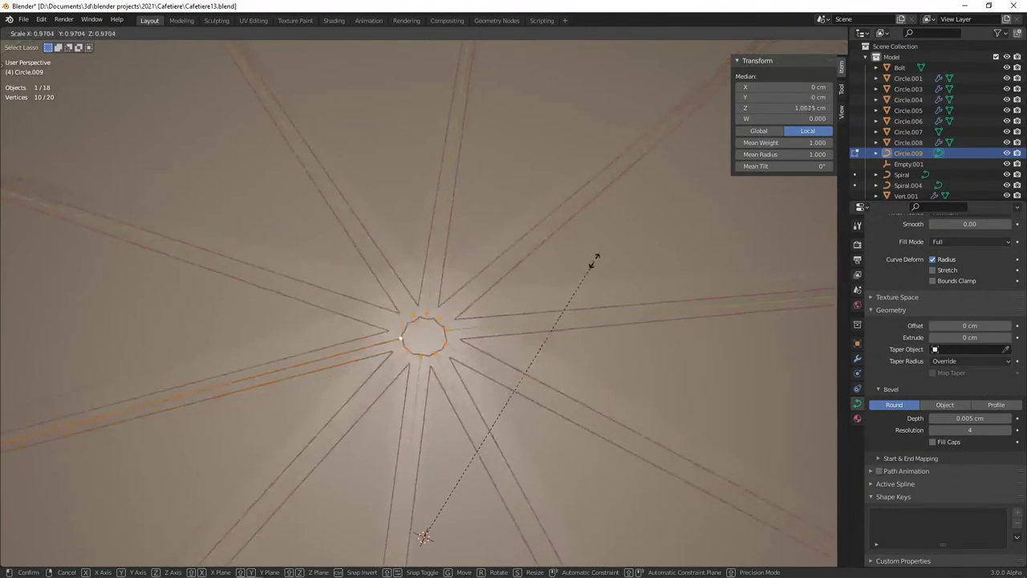
key("Escape")
key("alt+z")
key("s")
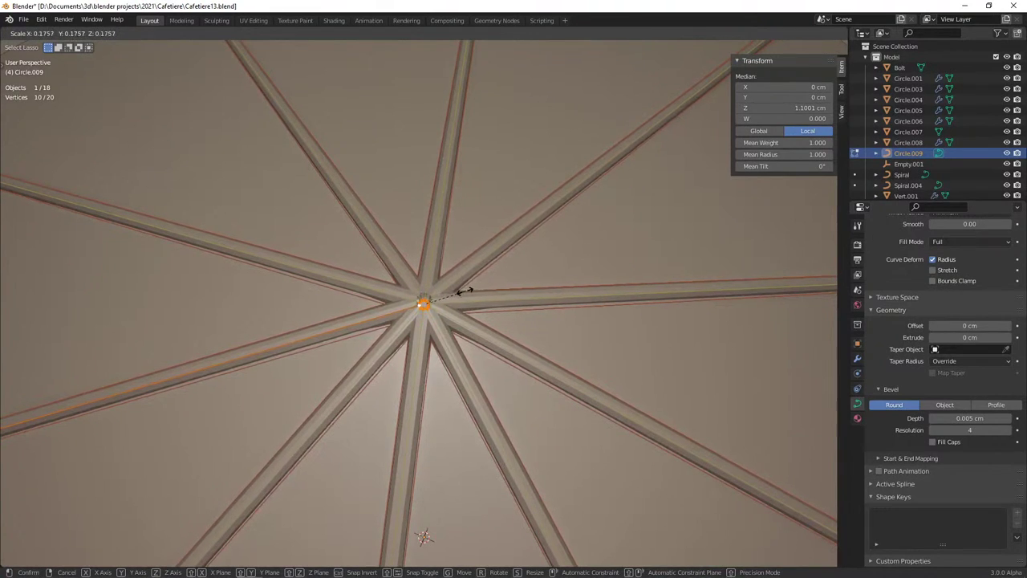
left_click(561, 287)
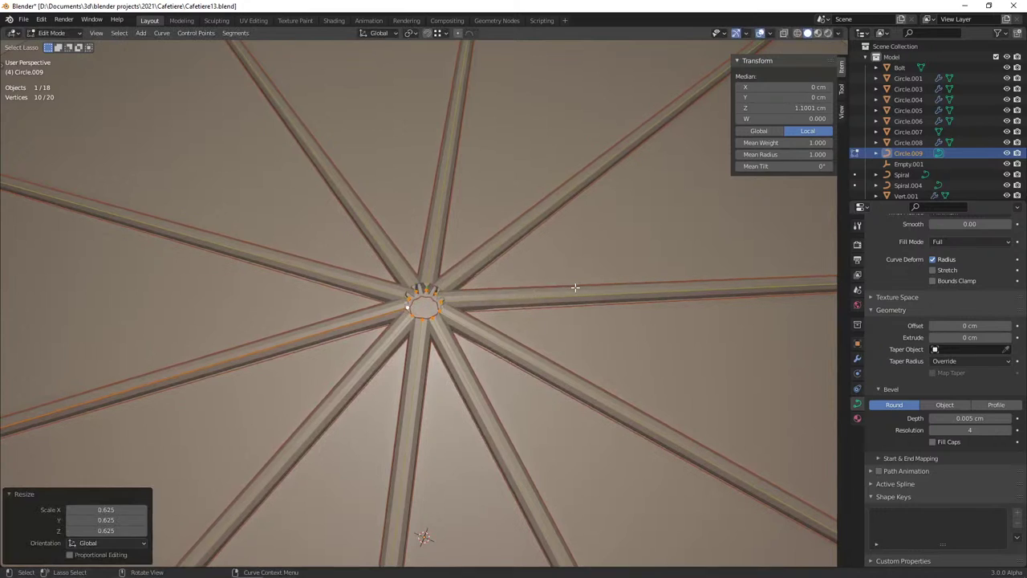
key("Tab")
key("alt+a")
key("shift+a")
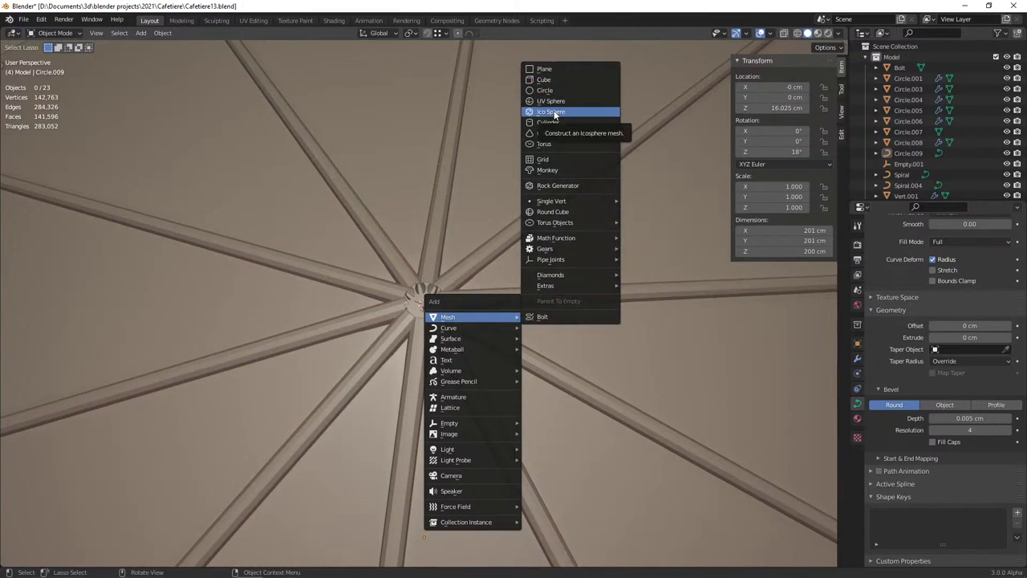
Add a UV sphere with 12 segments and 8 rings
left_click(555, 101)
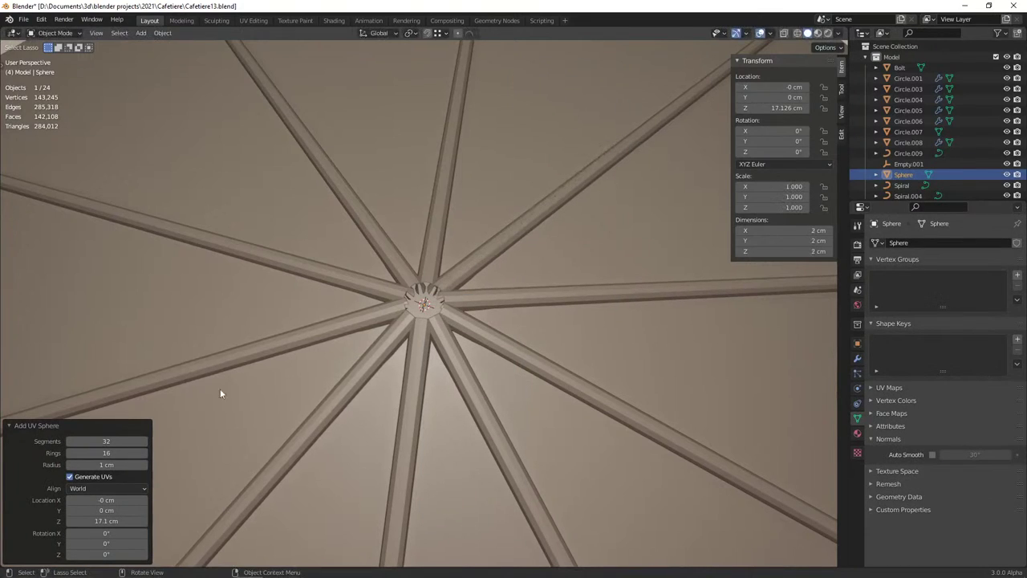
left_click(112, 440)
type("12")
key("Tab")
type("8")
key("Return")
Shrink the sphere to 0.012 scale at the ridge hub
key("s")
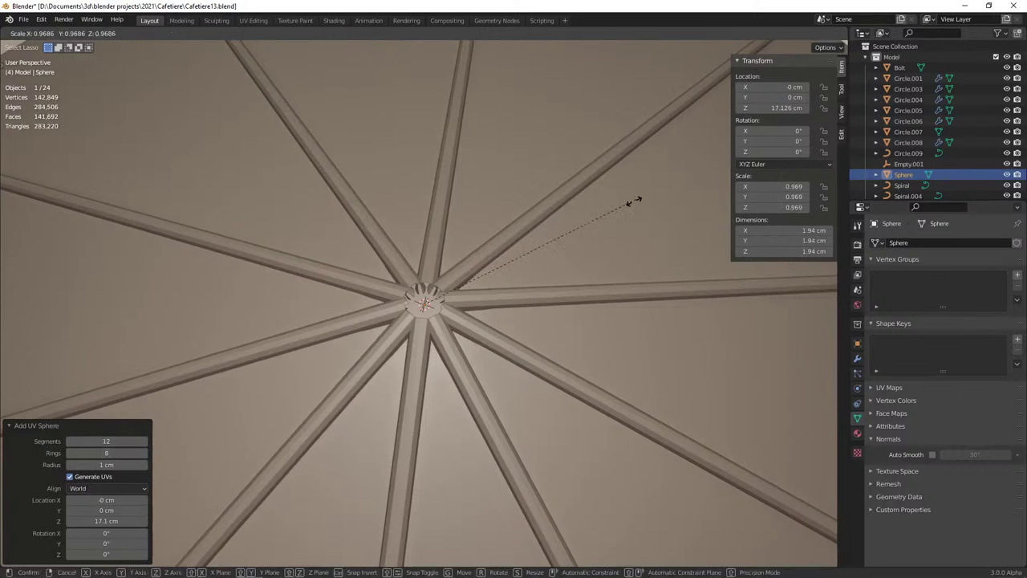
left_click(631, 191)
key("KP_Decimal")
key("s")
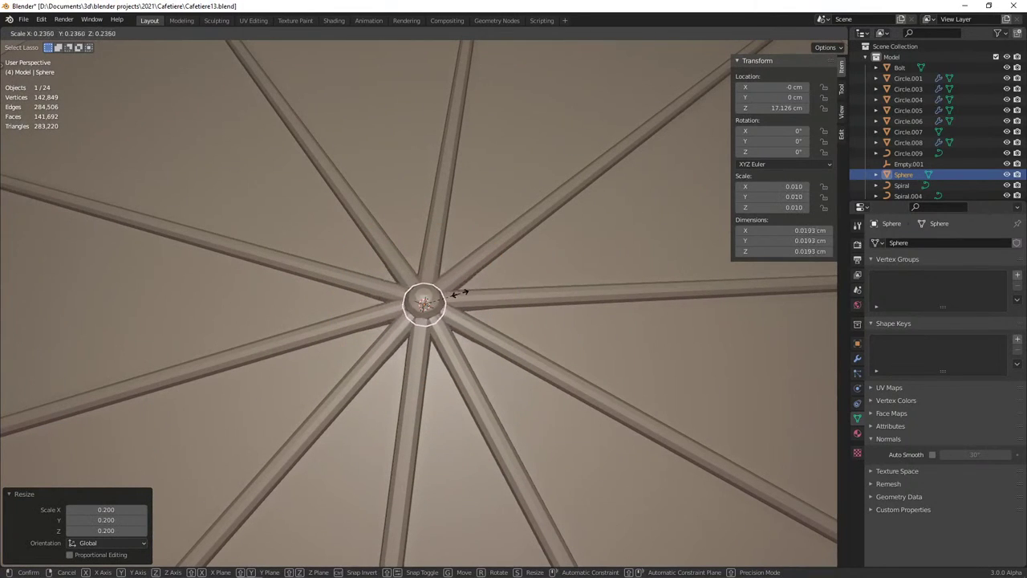
left_click(463, 295)
key("alt+a")
Hide the viewport overlays and flatten the sphere cap along Z to 0.007
scroll(457, 303, "down", 3)
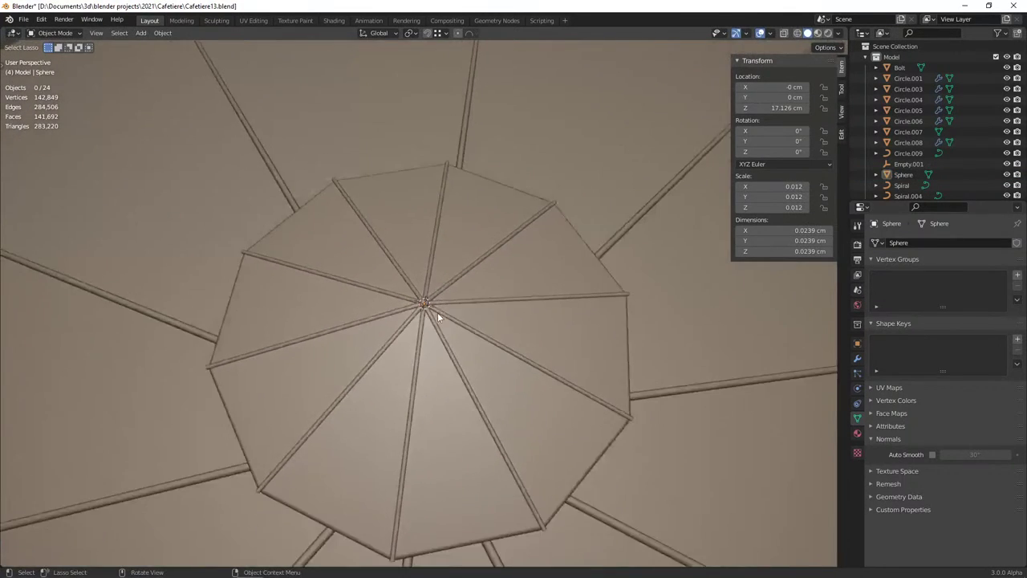
middle_click_drag(437, 313, 486, 261)
left_click(760, 33)
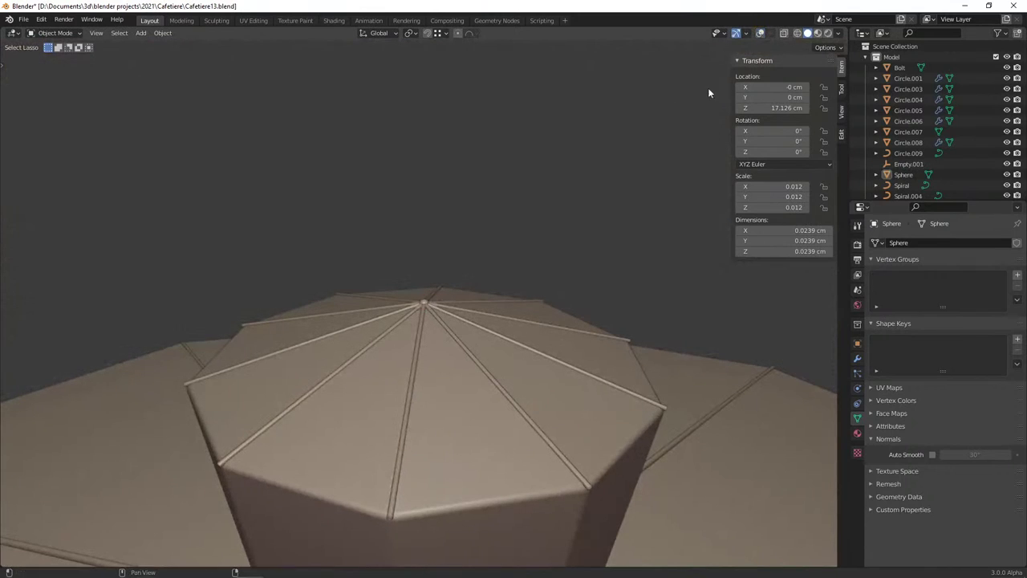
scroll(433, 304, "up", 3)
middle_click_drag(433, 304, 419, 367)
left_click(427, 301)
middle_click_drag(427, 301, 490, 277)
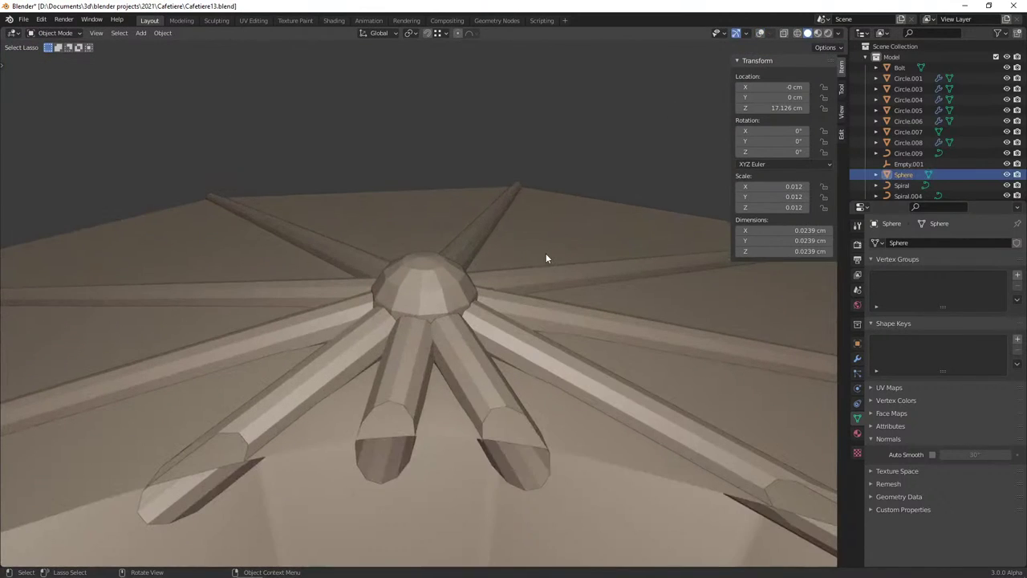
key("s")
key("z")
left_click(491, 276)
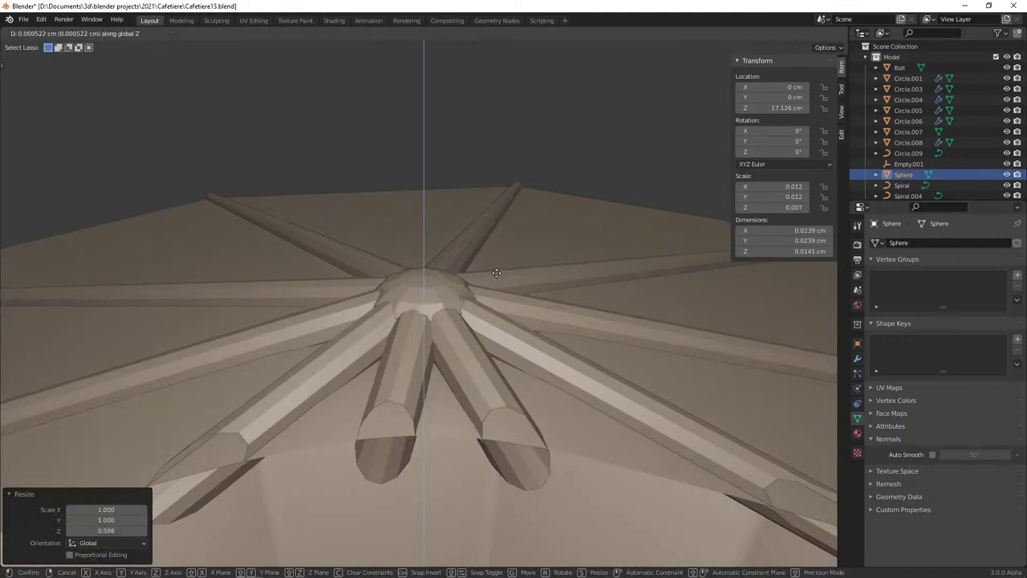
key("g")
left_click(497, 275)
Apply smooth shading to the sphere cap and the ridge curve
right_click(430, 290)
left_click(430, 290)
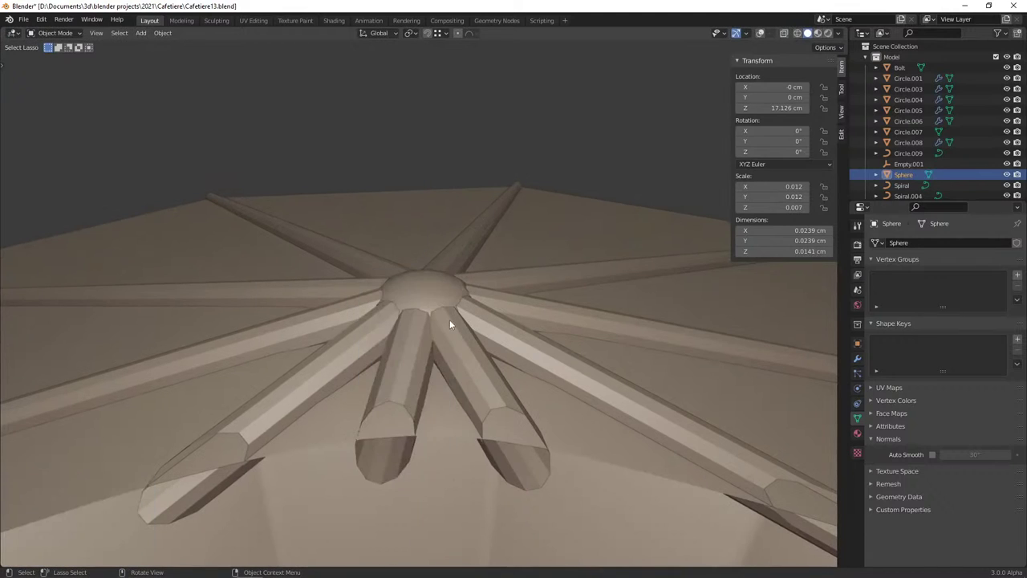
left_click(450, 320)
right_click(431, 313)
key("Escape")
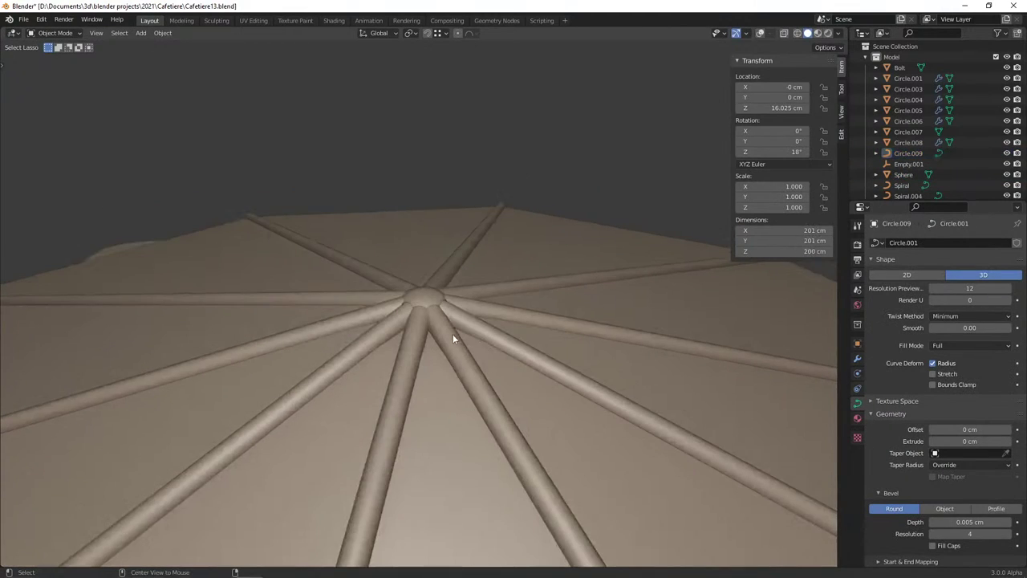
Preview the cafetière in Rendered shading, orbiting from the knob top to a low side view
middle_click_drag(464, 337, 431, 332)
scroll(481, 341, "up", 3)
key("z")
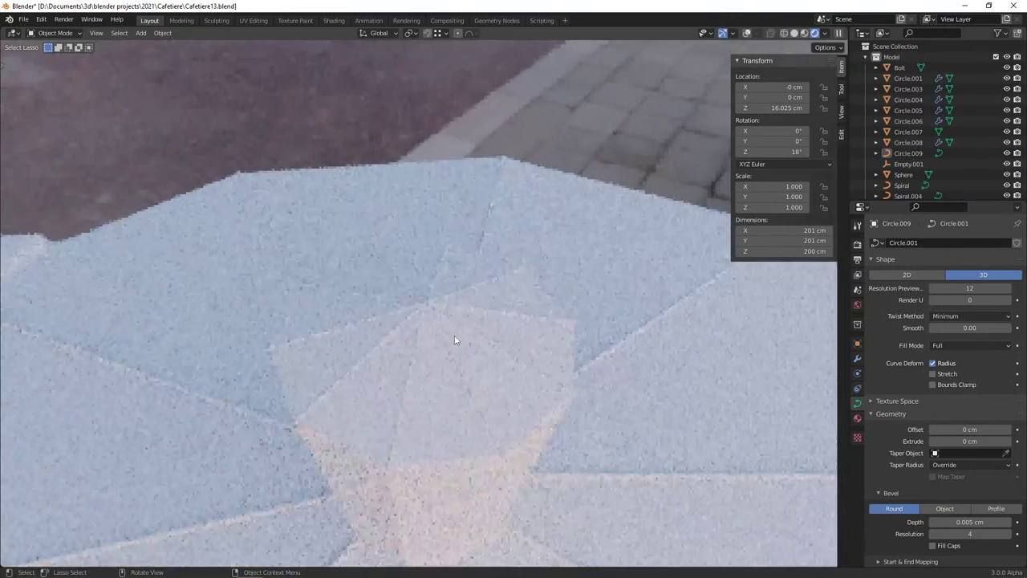
scroll(454, 369, "down", 5)
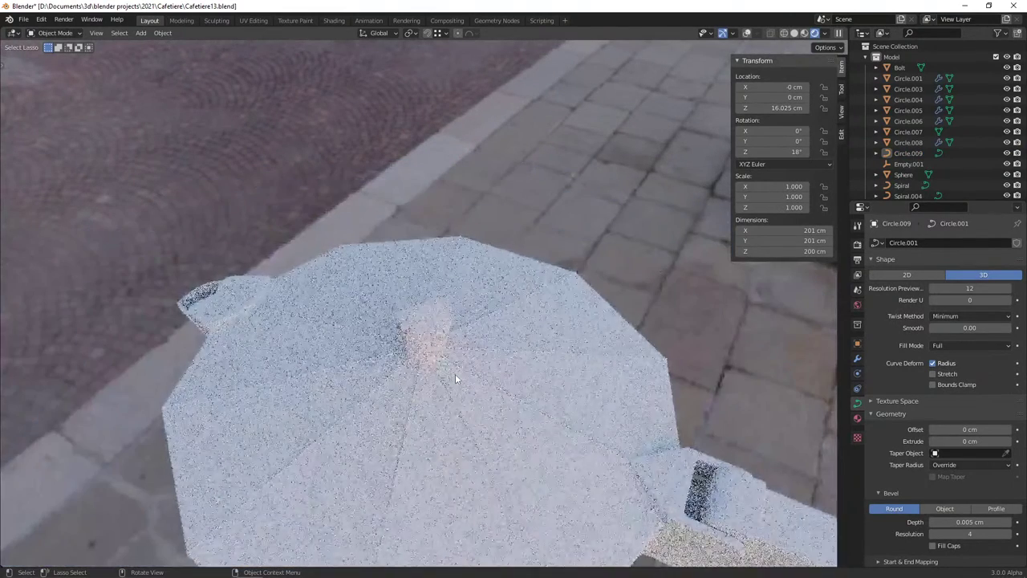
scroll(455, 373, "down", 3)
middle_click_drag(460, 426, 466, 341)
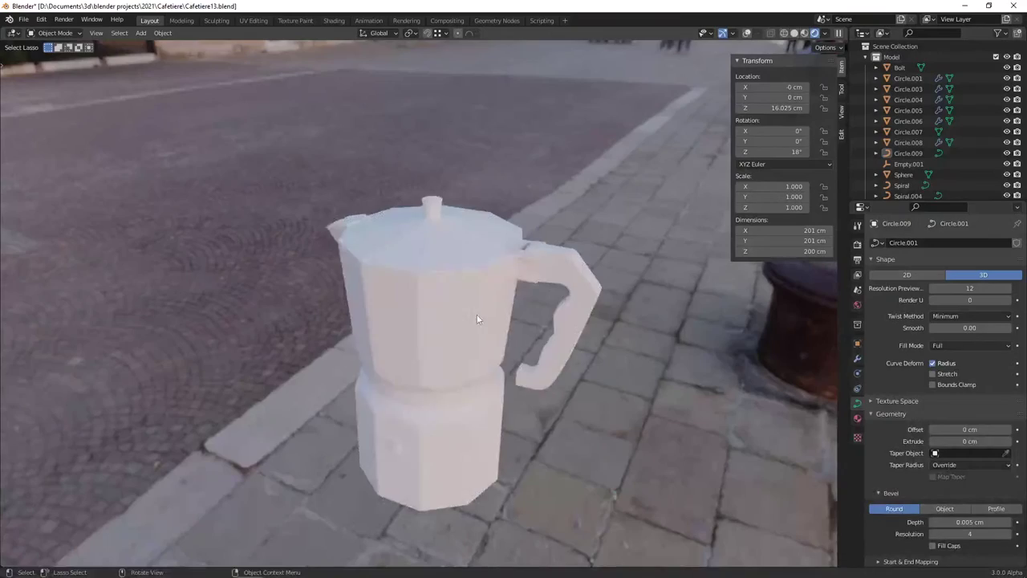
mouse_move(480, 320)
middle_mouse_down()
mouse_move(388, 331)
mouse_move(413, 335)
middle_mouse_up()
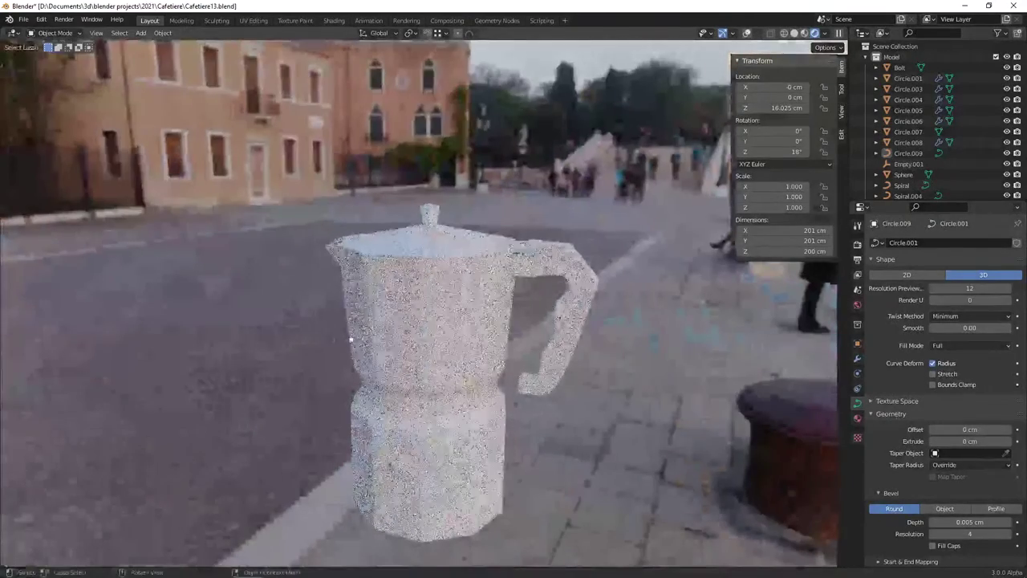
Switch back to Solid shading and inspect the lid and knob from above
key("z")
left_click(562, 329)
middle_click_drag(471, 322, 459, 280)
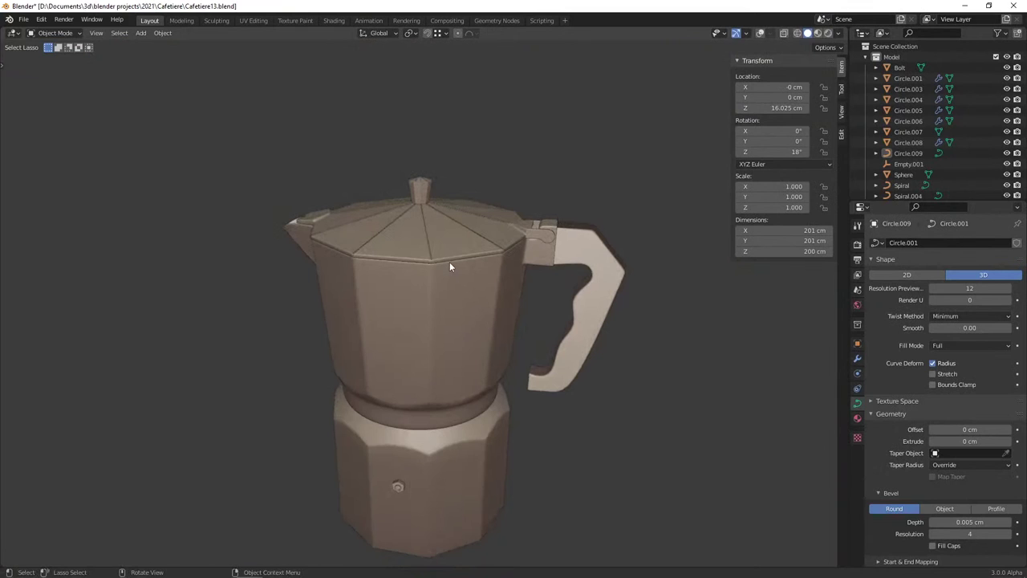
scroll(461, 281, "up", 3)
scroll(451, 272, "up", 2)
middle_click_drag(451, 262, 449, 323)
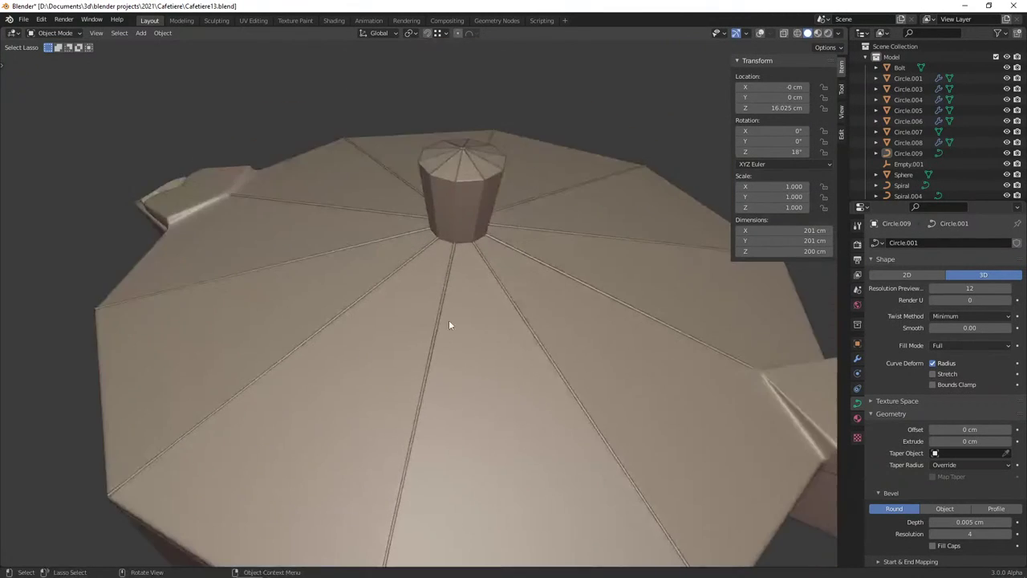
scroll(431, 300, "up", 2)
scroll(412, 374, "up", 2)
mouse_move(413, 374)
middle_mouse_down()
mouse_move(471, 242)
mouse_move(468, 303)
middle_mouse_up()
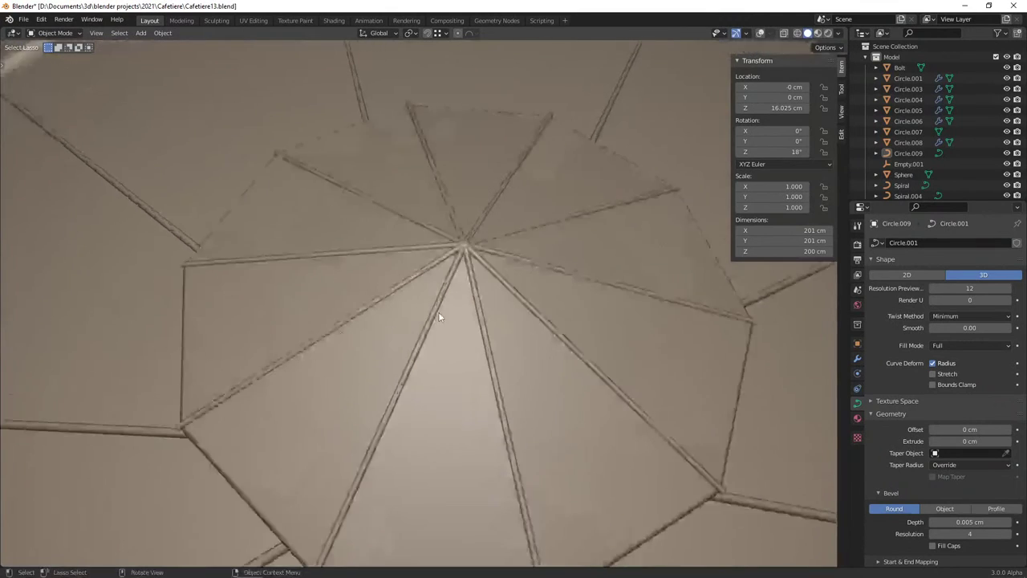
Save the file as Cafetiere13.blend
key("ctrl+s")
mouse_move(531, 265)
middle_mouse_down()
mouse_move(437, 331)
mouse_move(456, 297)
middle_mouse_up()
scroll(438, 331, "down", 6)
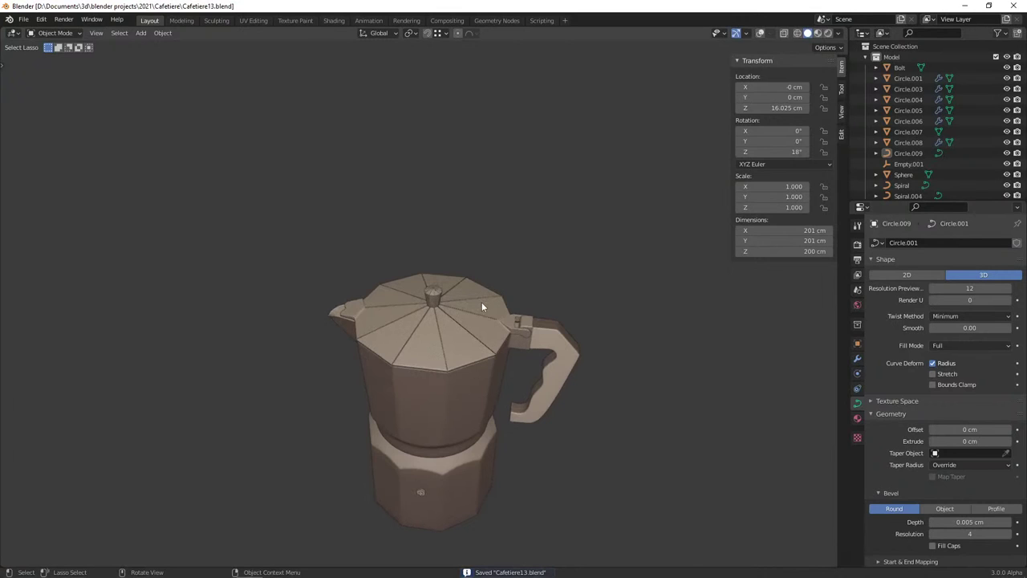
scroll(477, 303, "up", 3)
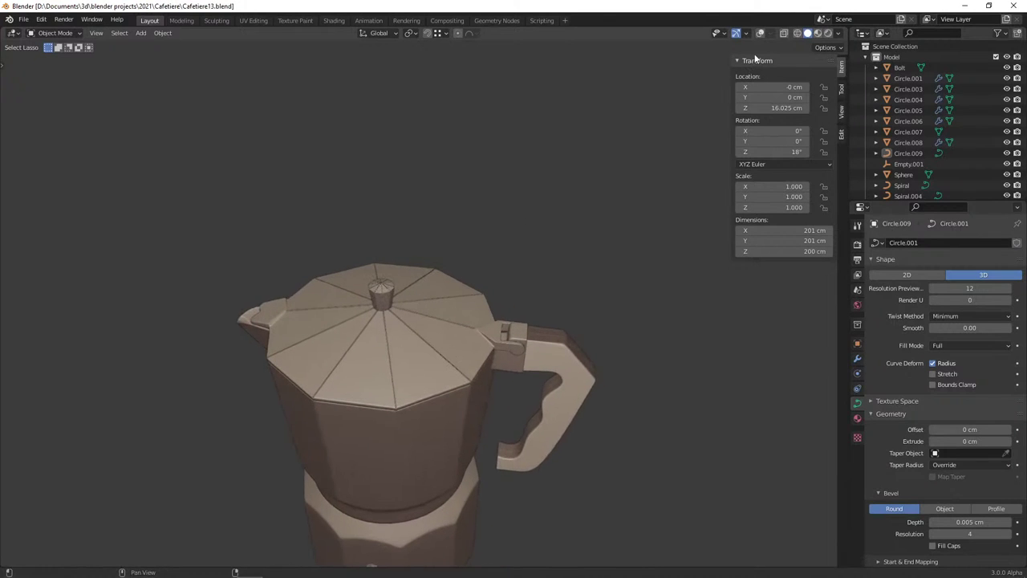
Turn overlays back on and test-select the lid knob, hinge and rim curve, cancelling the move
left_click(759, 33)
scroll(358, 282, "up", 2)
left_click(359, 282)
scroll(355, 285, "up", 2)
scroll(299, 257, "up", 2)
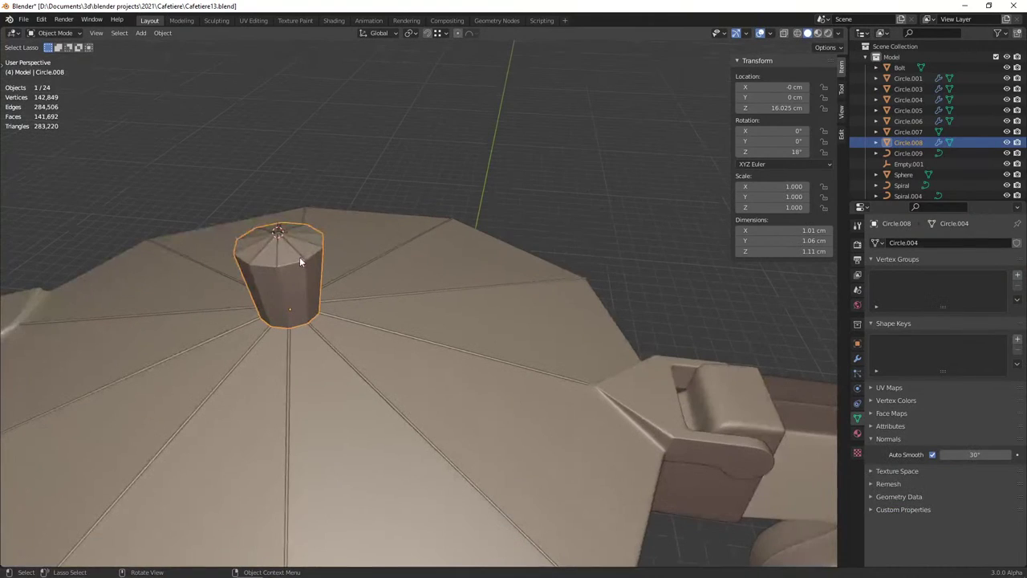
left_click(302, 264, "shift")
left_click(285, 315, "shift")
left_click(318, 337, "shift")
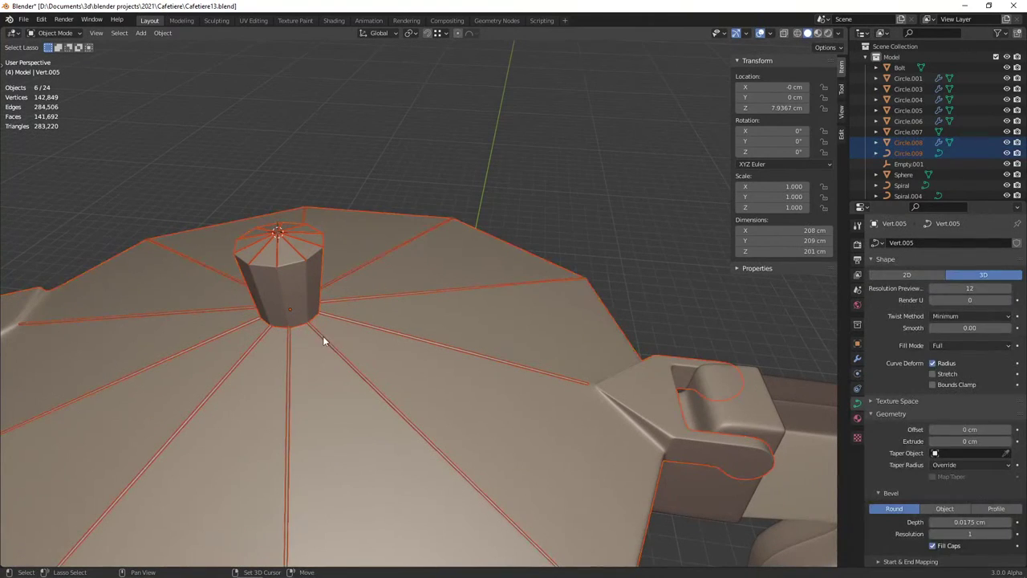
scroll(590, 382, "down", 3)
key("g")
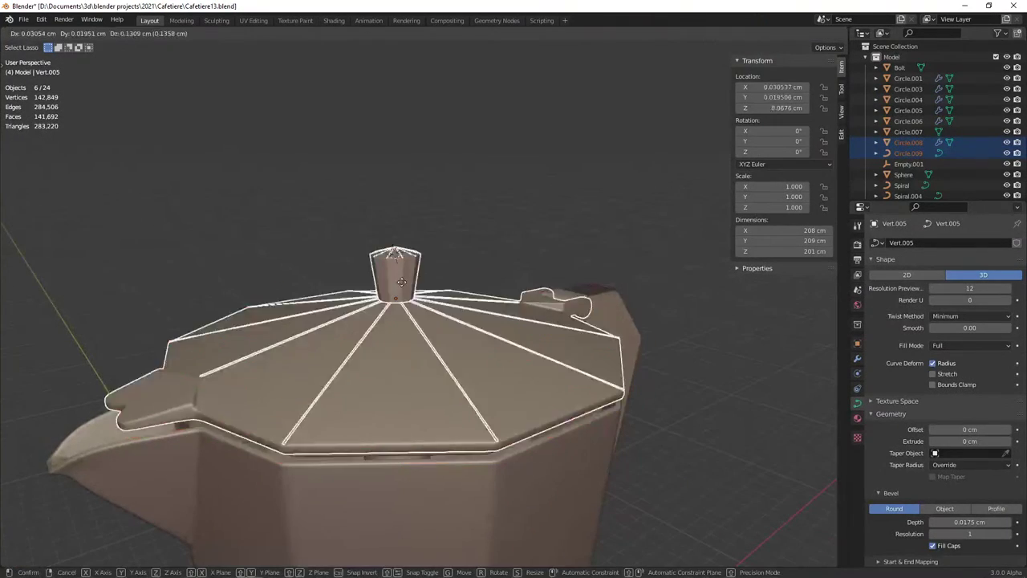
right_click(499, 93)
Hide the pot body and the small oval under the lid
left_click(446, 488)
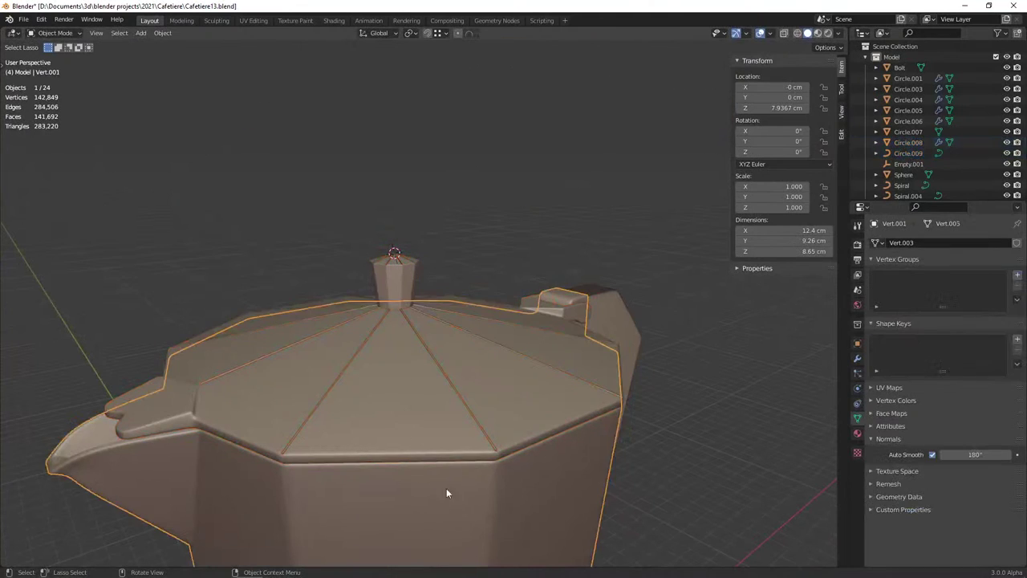
key("h")
mouse_move(446, 488)
middle_mouse_down()
mouse_move(386, 314)
mouse_move(369, 317)
middle_mouse_up()
scroll(387, 315, "up", 2)
left_click(386, 315)
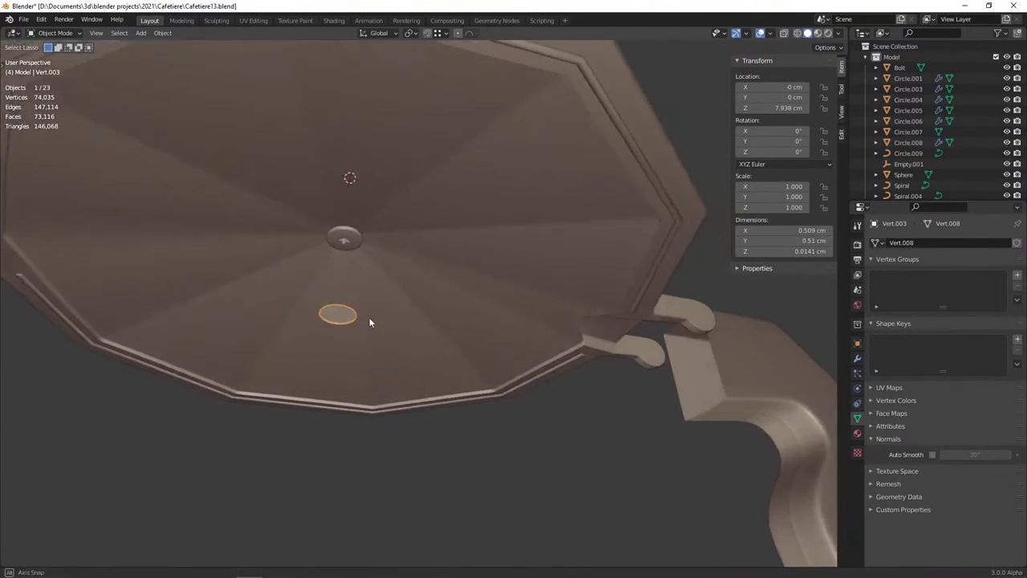
key("h")
Select the Bolt knob, lid shell, small oval curve and lid knob
left_click(337, 243)
middle_click_drag(398, 225, 275, 274)
left_click(275, 273, "shift")
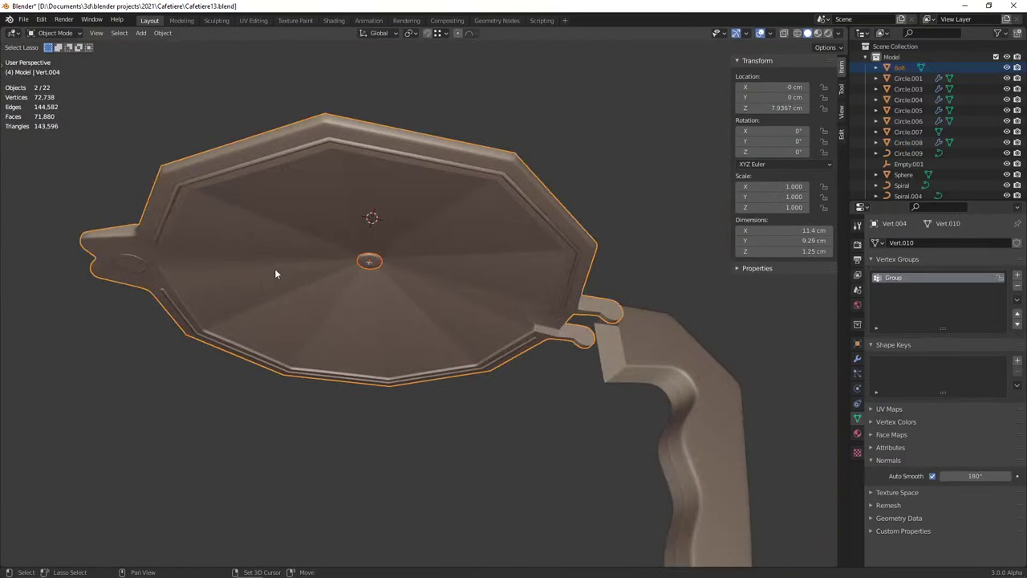
left_click(122, 270, "shift")
mouse_move(365, 265)
middle_mouse_down()
mouse_move(415, 315)
mouse_move(406, 351)
middle_mouse_up()
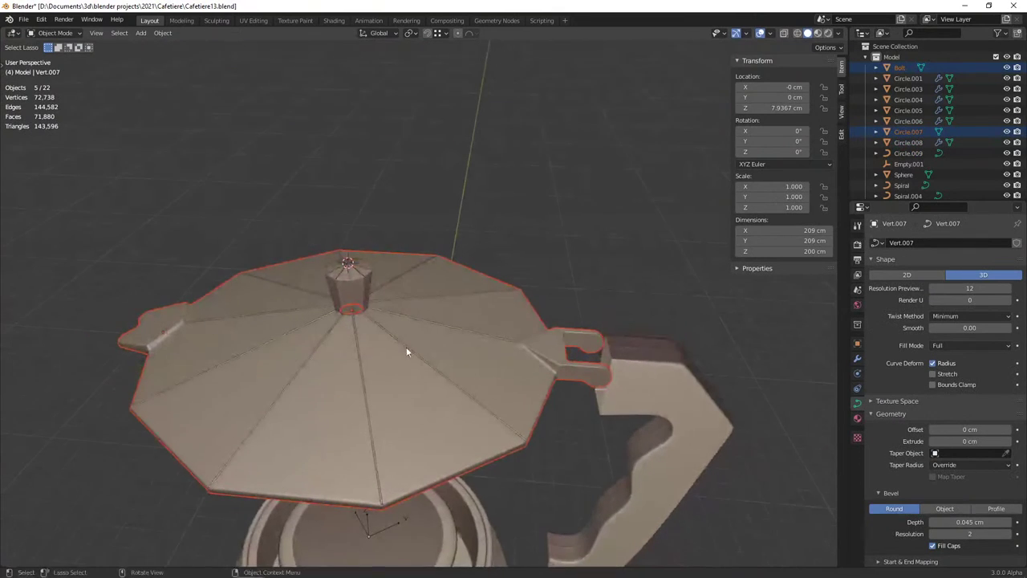
left_click(352, 284, "shift")
Add the knob-top and lid ridge curves, then move all ten lid parts to a new collection
scroll(370, 318, "up", 3)
middle_click_drag(370, 318, 333, 293)
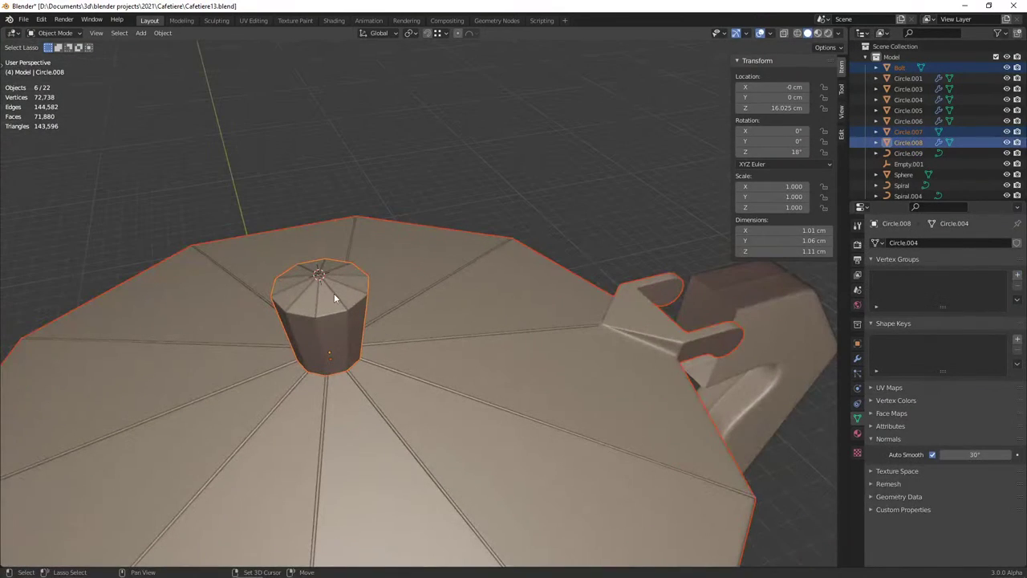
left_click(334, 293, "shift")
scroll(344, 354, "down", 3)
middle_click_drag(343, 355, 528, 286)
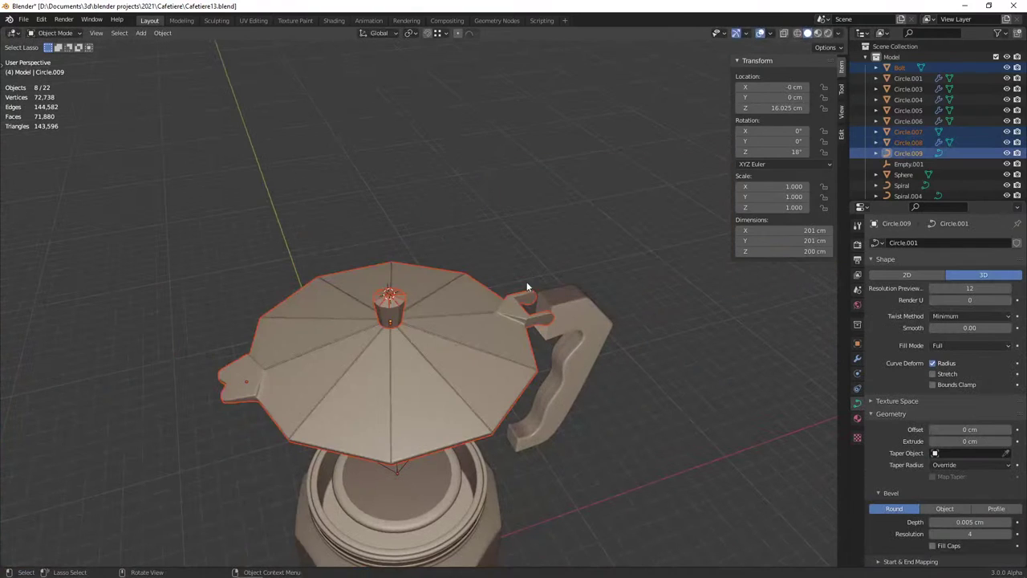
left_click(422, 354, "shift")
left_click(422, 354, "shift")
middle_click_drag(422, 354, 451, 345)
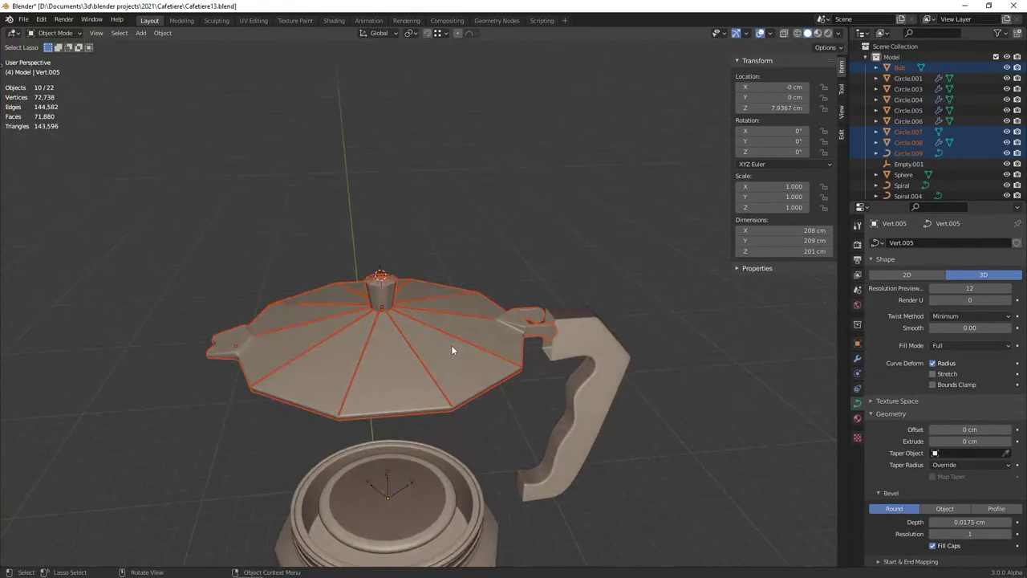
key("m")
left_click(440, 346)
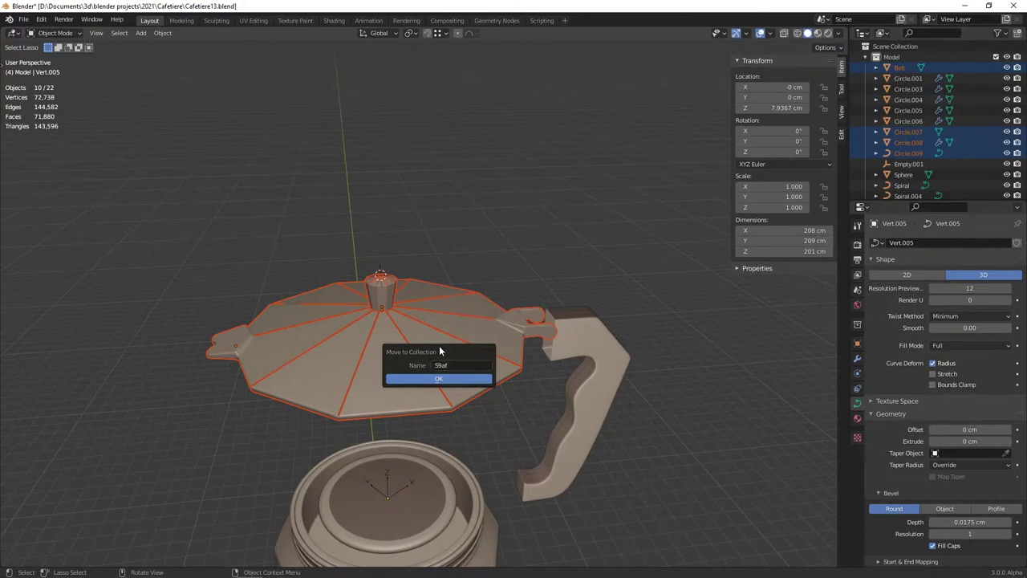
Move the lid parts into the new Shaf collection, deselect everything, and isolate Trash
key("Return")
key("alt+a")
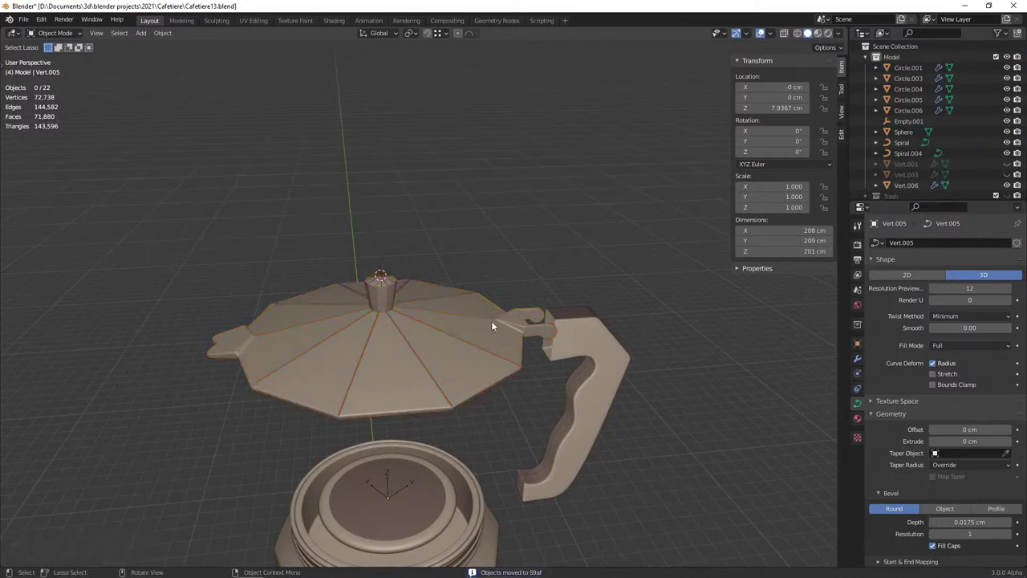
key("2")
mouse_move(524, 317)
middle_mouse_down()
mouse_move(467, 314)
mouse_move(572, 281)
middle_mouse_up()
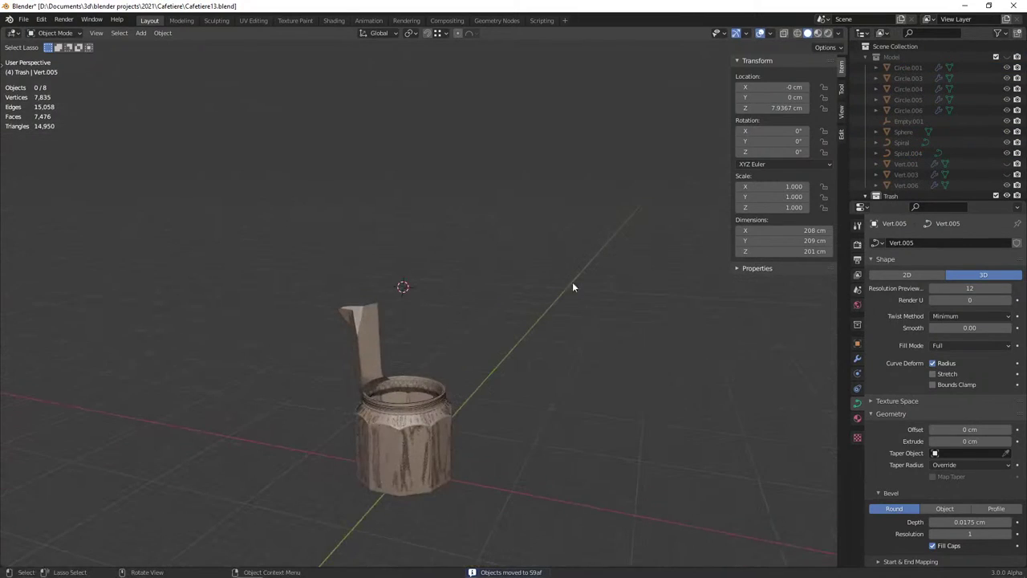
Collapse Model and reorder the Outliner so Trash sits below Shaf
left_click(866, 57)
left_click_drag(890, 68, 891, 135)
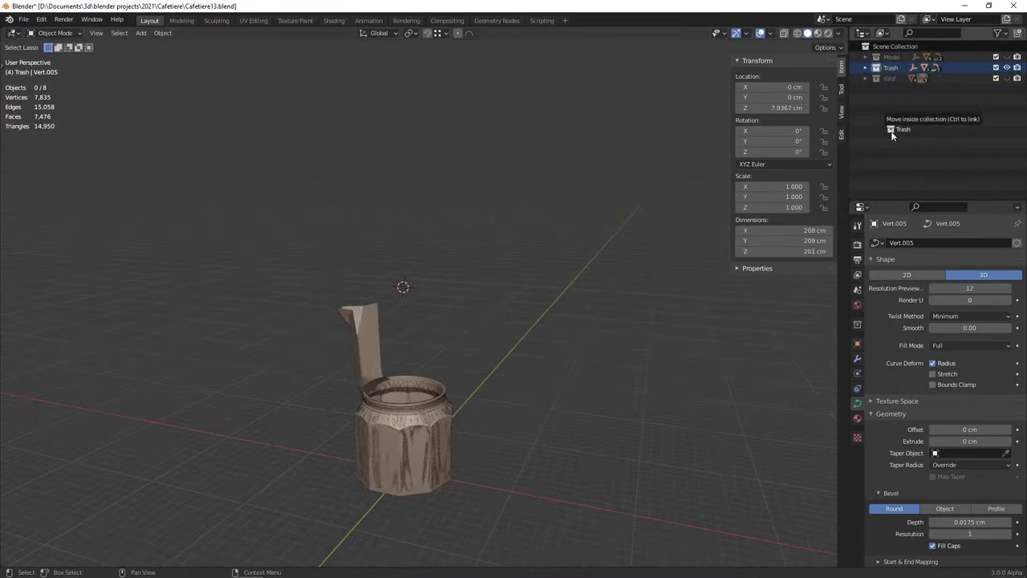
left_click_drag(891, 94, 891, 78)
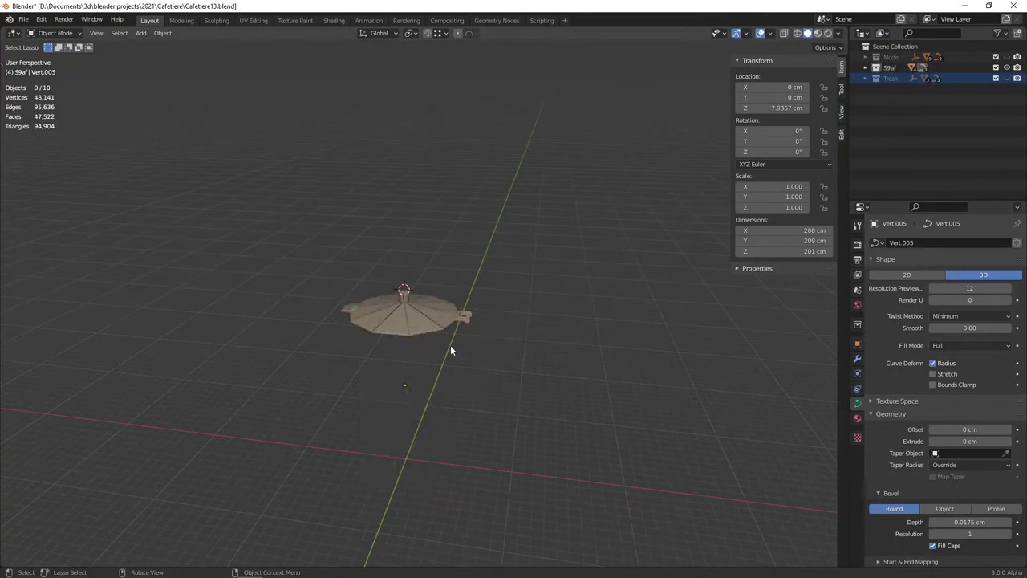
scroll(456, 353, "up", 1)
scroll(445, 313, "up", 2)
Hide the Shaf lid pieces and test-select the upper pot body and handle
left_click(498, 277)
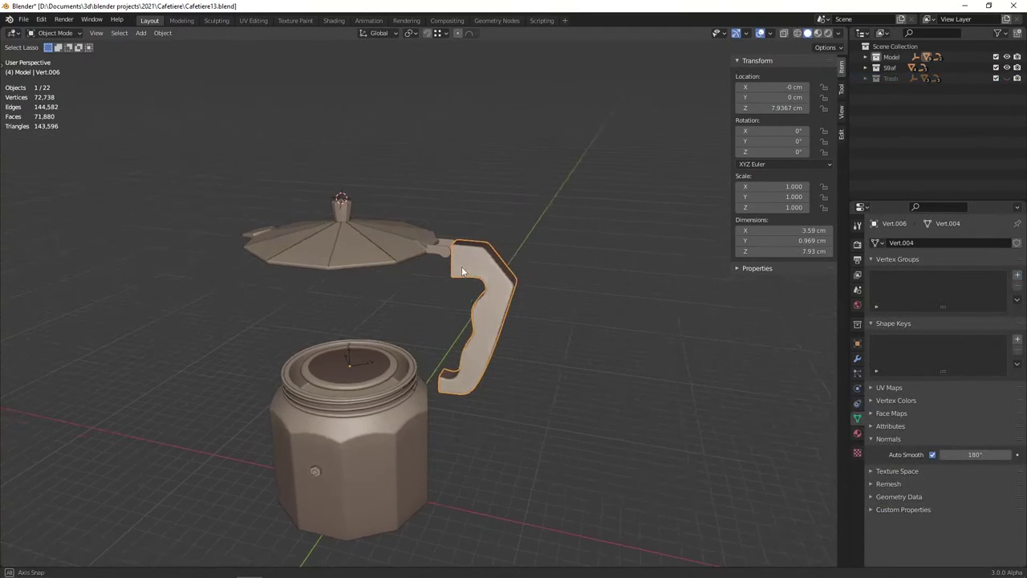
key("1")
scroll(469, 271, "up", 1, "alt")
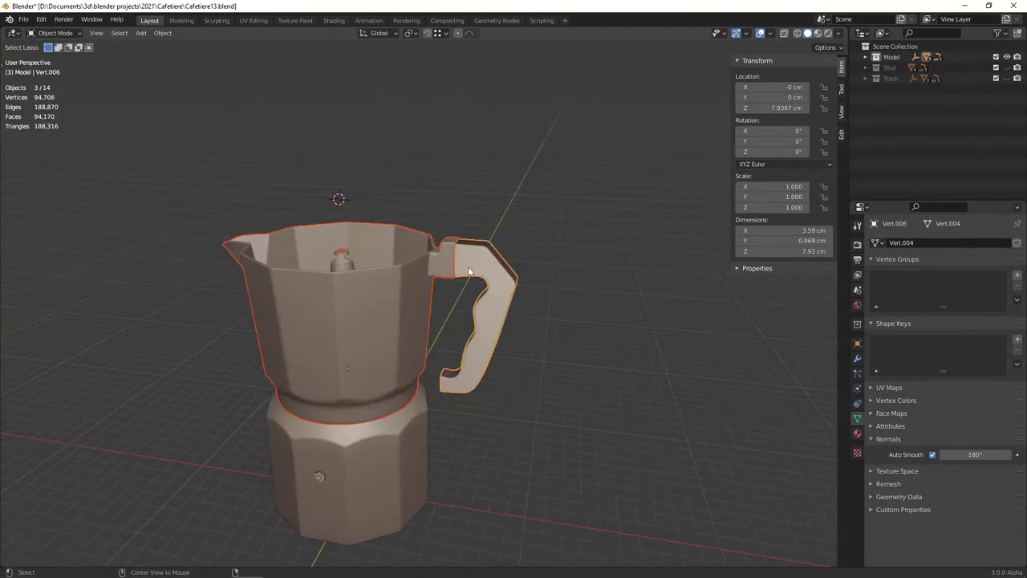
mouse_move(475, 260)
middle_mouse_down()
mouse_move(418, 301)
mouse_move(542, 344)
mouse_move(435, 324)
mouse_move(422, 289)
middle_mouse_up()
scroll(423, 301, "up", 2)
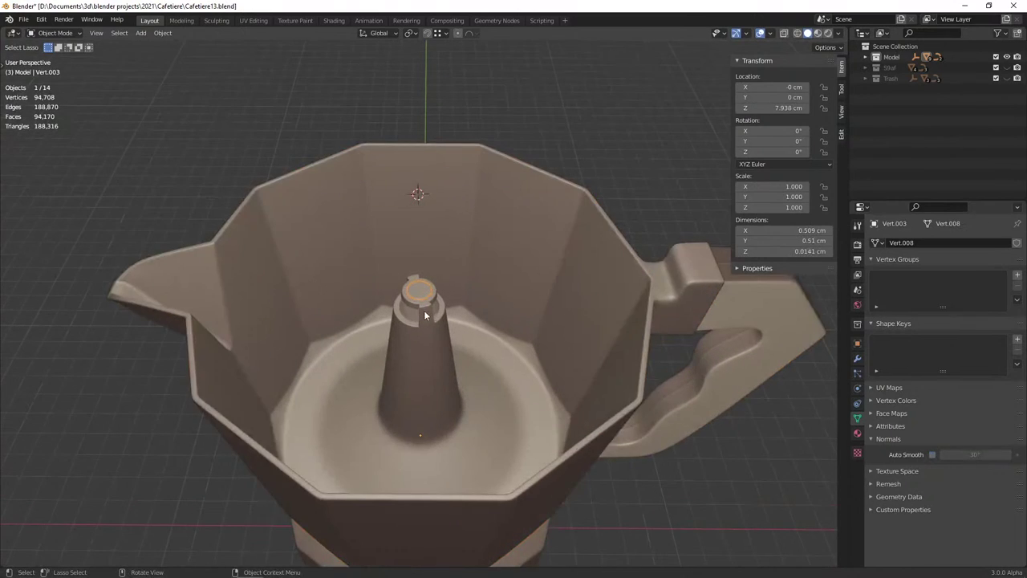
left_click(668, 276)
left_click(669, 276, "shift")
scroll(739, 324, "down", 3)
key("g")
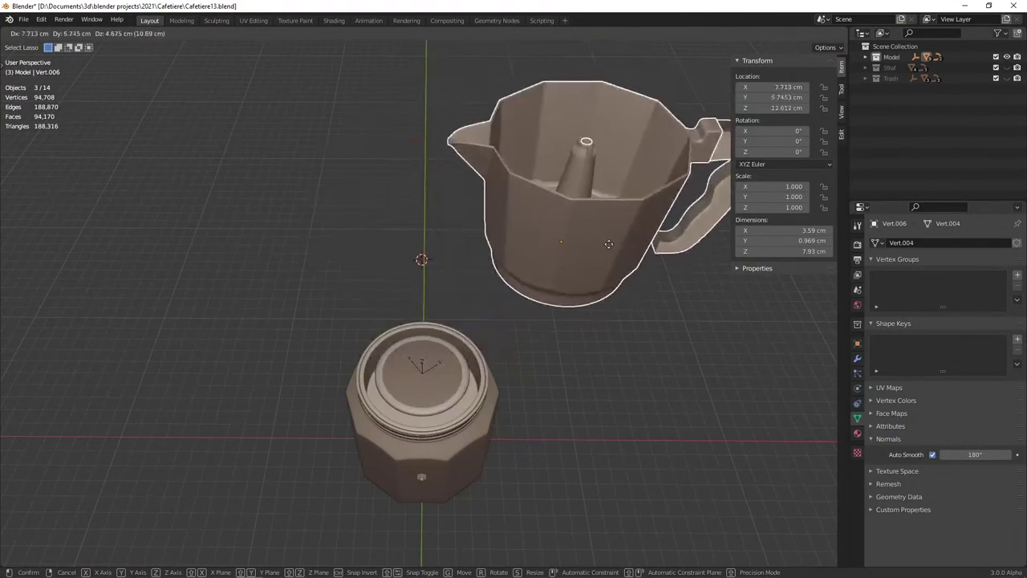
right_click(461, 344)
middle_click_drag(461, 343, 443, 333)
Hide the lower chamber, the funnel and the other parts in the way
left_click(449, 481)
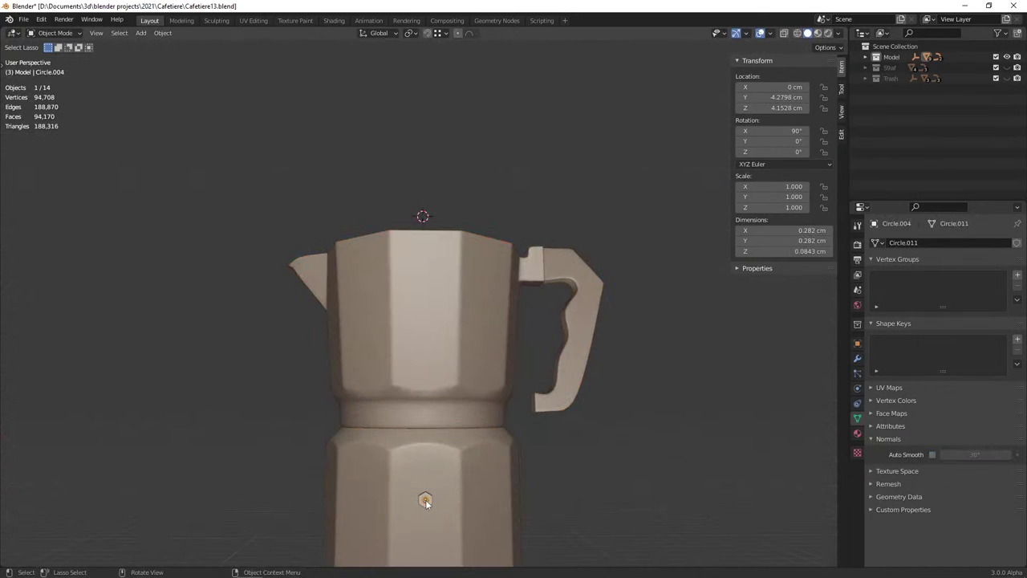
key("h")
middle_click_drag(429, 427, 426, 330)
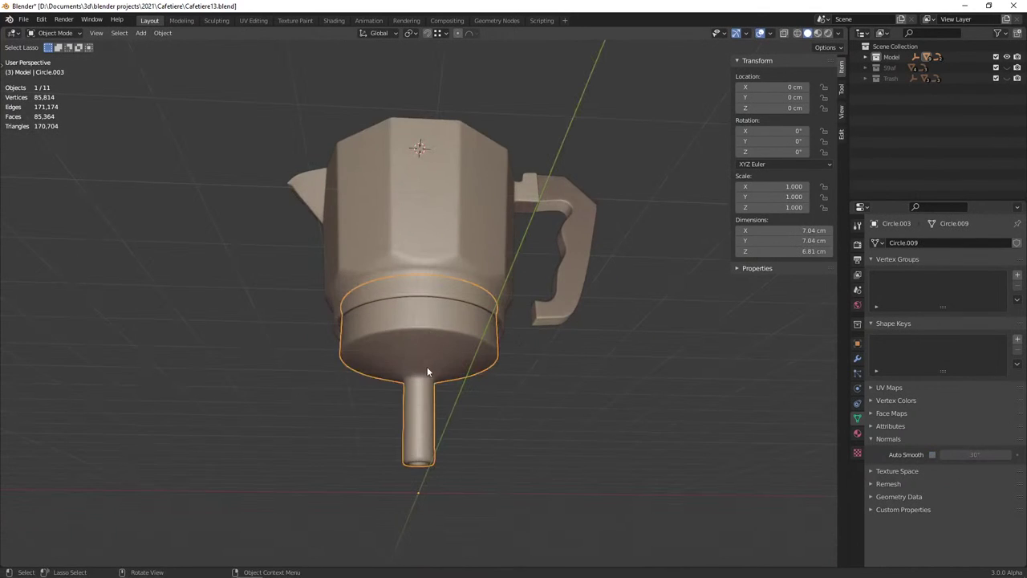
middle_click_drag(427, 371, 451, 319)
key("h")
left_click(546, 289)
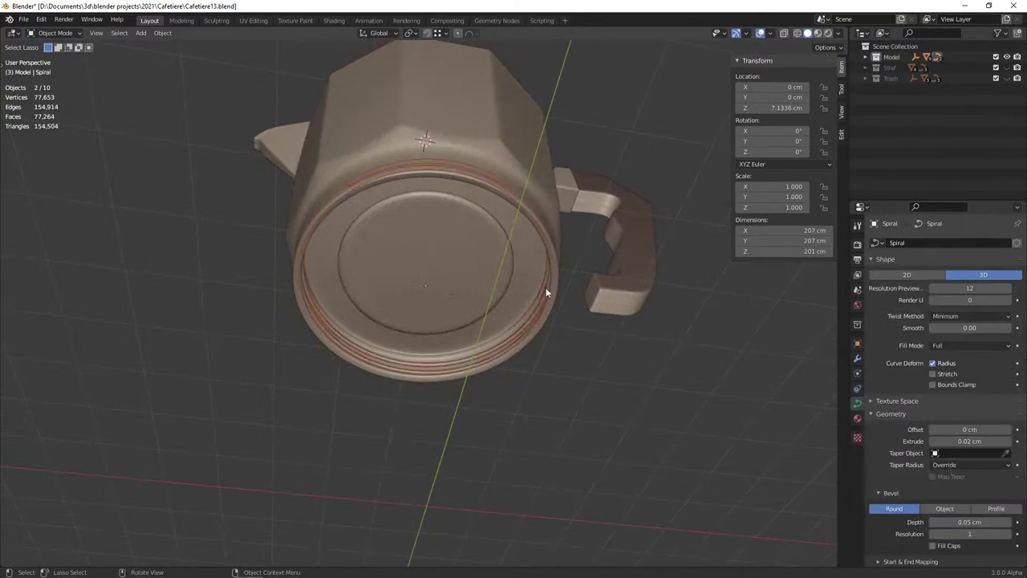
key("h")
middle_click_drag(545, 288, 576, 333)
Select the bottom disc, upper pot body, thread spiral and handle, with the body active
left_click(553, 343)
left_click(501, 308)
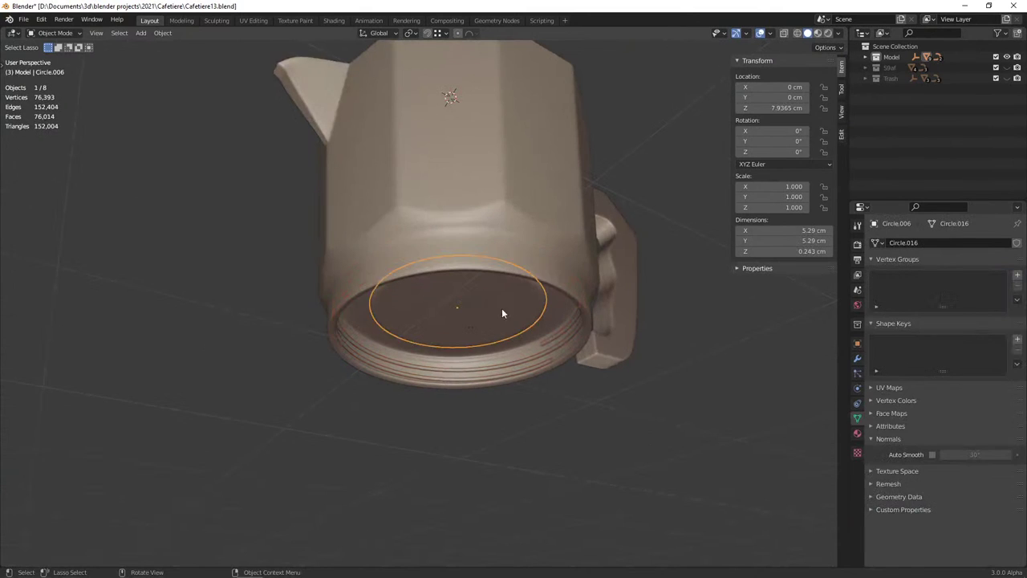
middle_click_drag(502, 308, 493, 311)
left_click(541, 299, "shift")
left_click(555, 310, "shift")
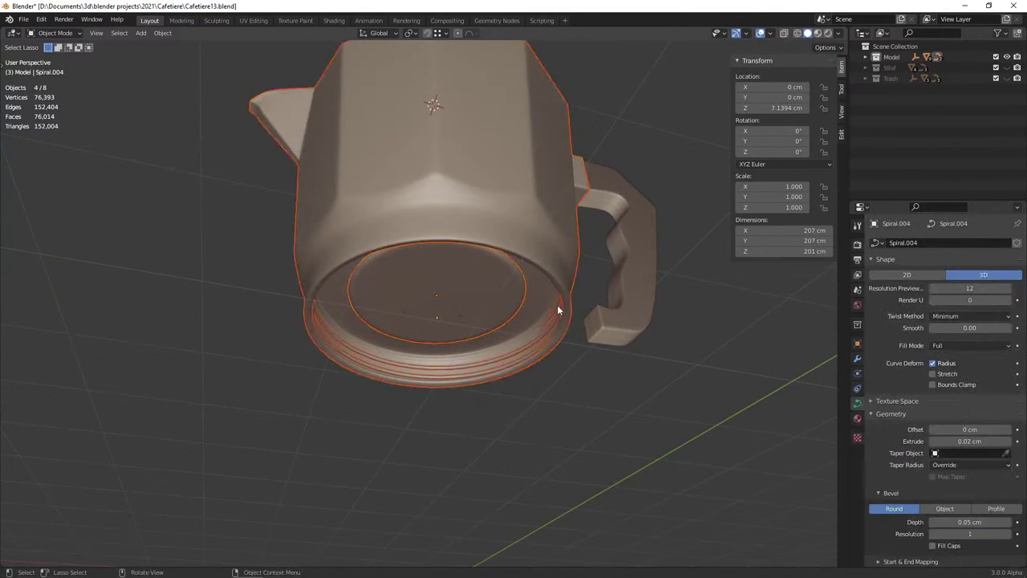
middle_click_drag(557, 305, 513, 389)
left_click(404, 223, "shift")
left_click(404, 224, "shift")
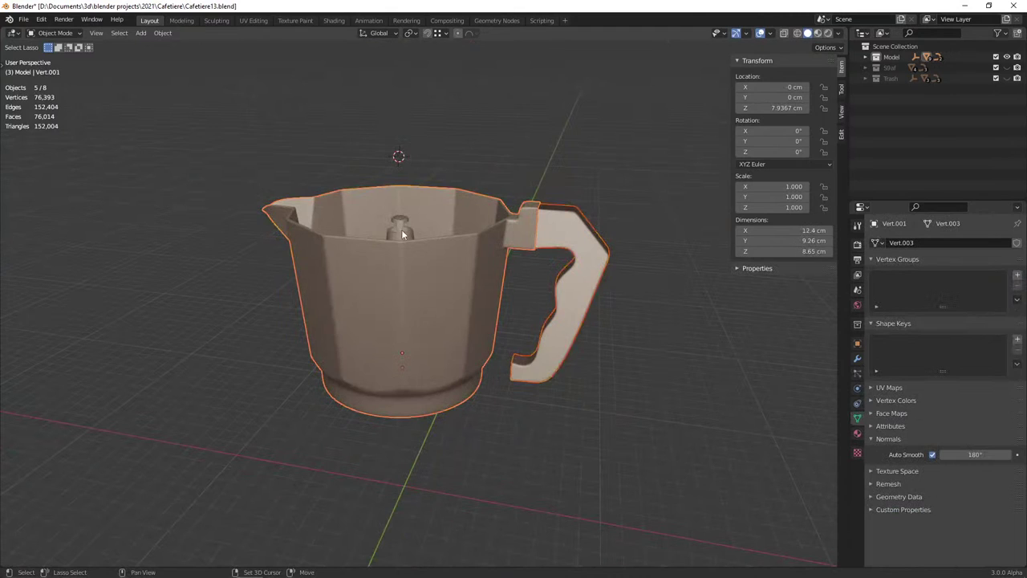
Test-move the selection, then add the central knob to it
key("g")
right_click(498, 273)
scroll(407, 244, "up", 2)
scroll(382, 196, "up", 1)
left_click(400, 198, "shift")
scroll(376, 294, "down", 3)
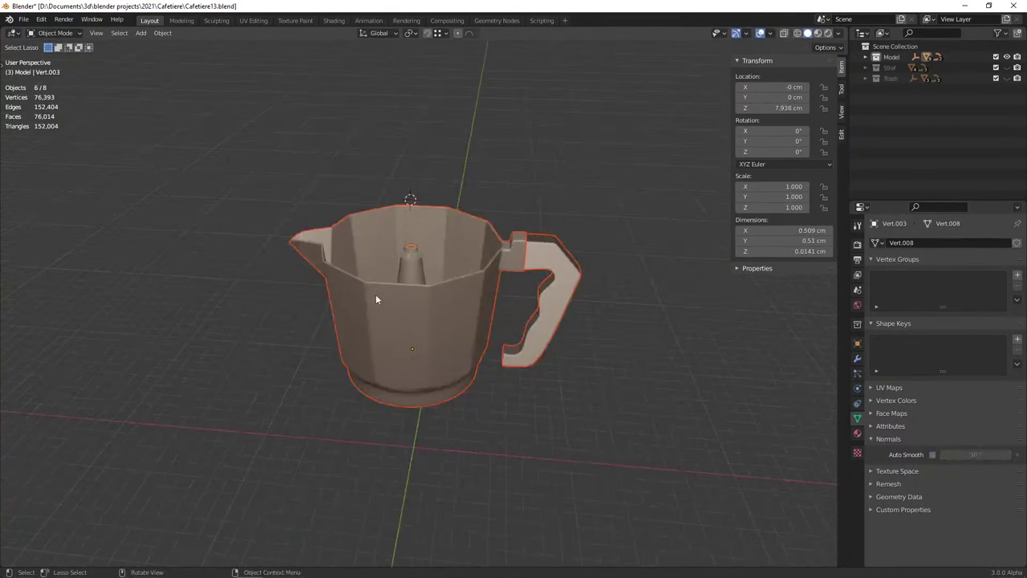
Move the selected upper pot parts into a new collection named 'body'
key("g")
right_click(504, 290)
key("m")
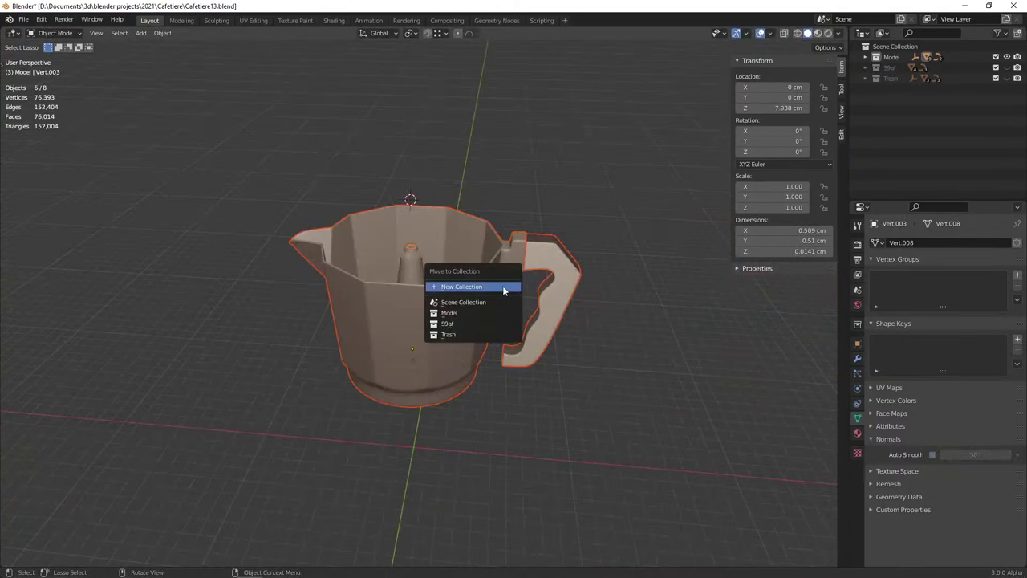
left_click(504, 288)
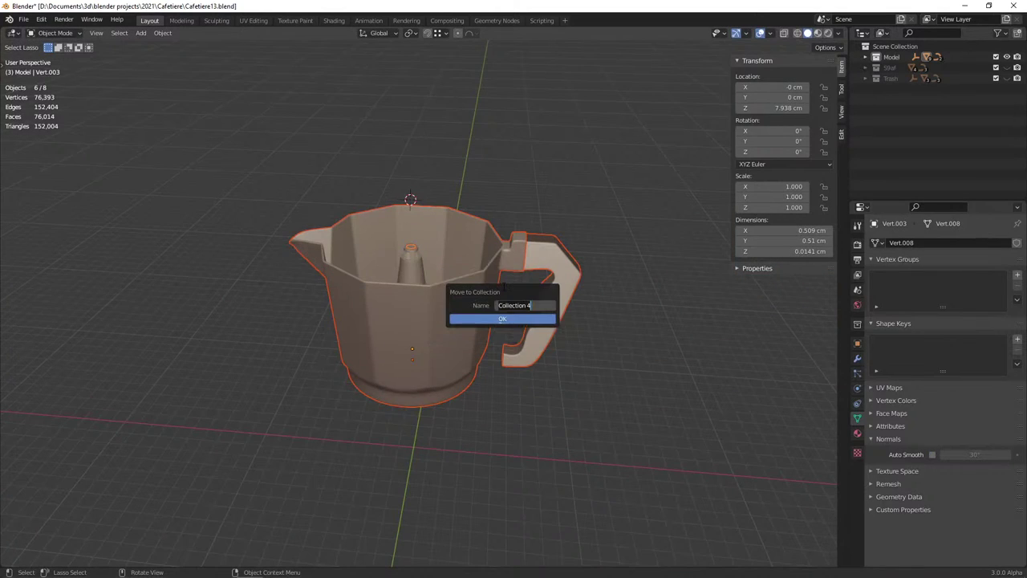
key("Return")
left_click(504, 291)
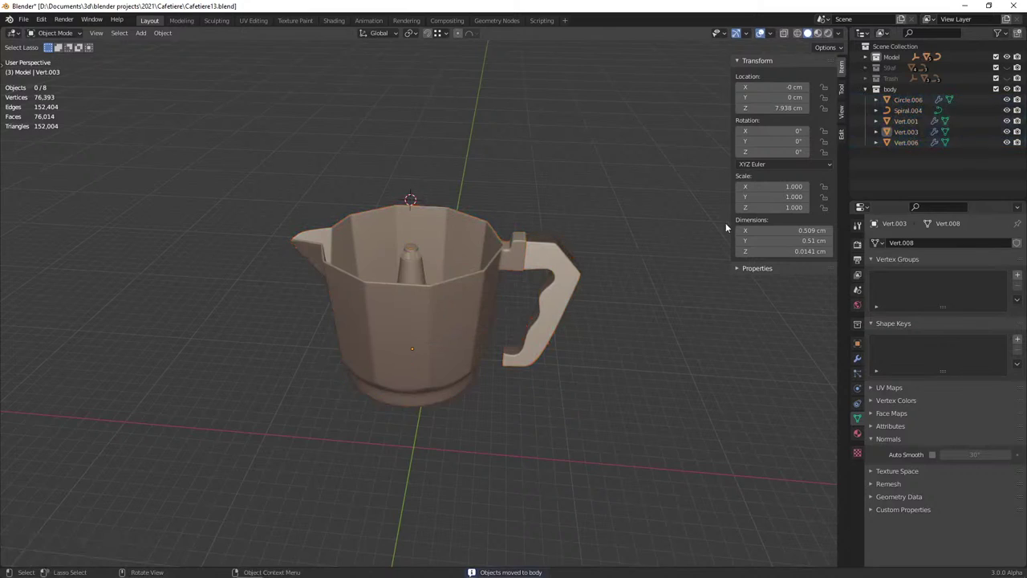
Place body between Shaf and Trash, hide it, and unhide the lower chamber
left_click(876, 89)
mouse_move(890, 89)
left_mouse_down()
mouse_move(889, 73)
mouse_move(868, 74)
left_mouse_up()
key("1")
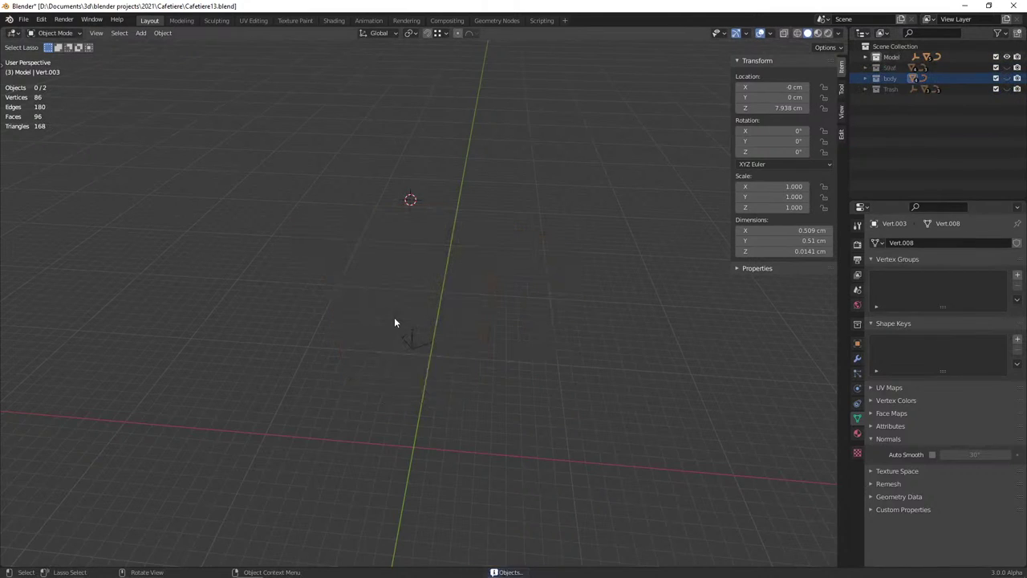
key("alt+h")
mouse_move(393, 325)
middle_mouse_down()
mouse_move(420, 292)
mouse_move(434, 310)
middle_mouse_up()
Move the funnel into a new 'Keskes' collection and raise Keskes in the Outliner
left_click(434, 310)
key("g")
key("z")
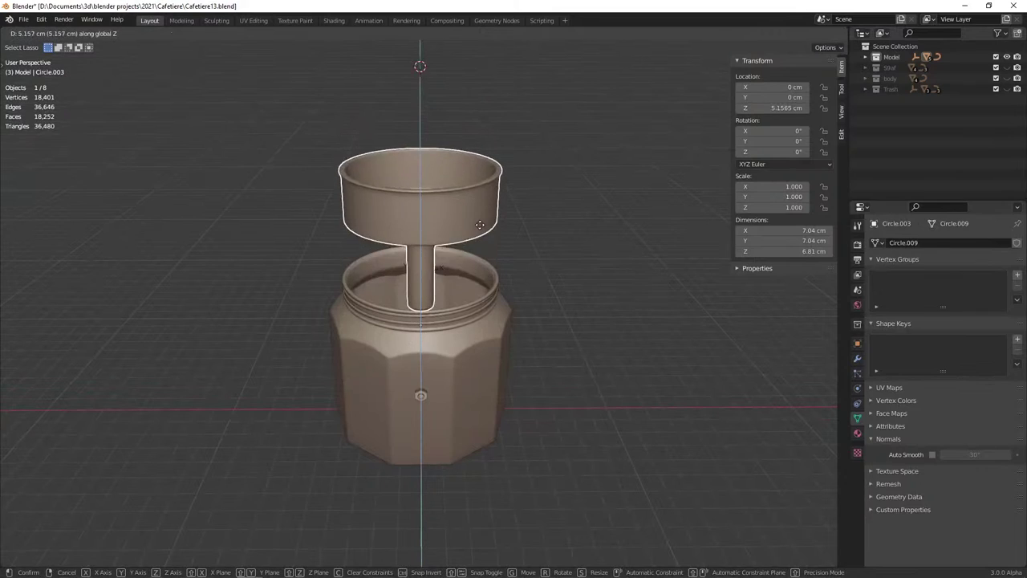
key("Escape")
key("m")
left_click(466, 226)
type("Keskes")
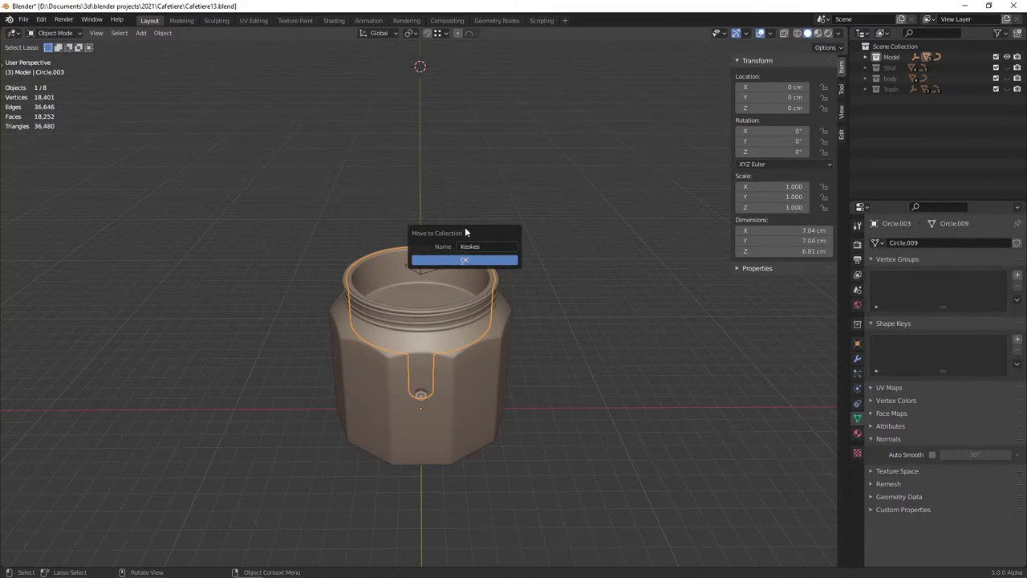
key("Return")
left_click_drag(889, 100, 894, 87)
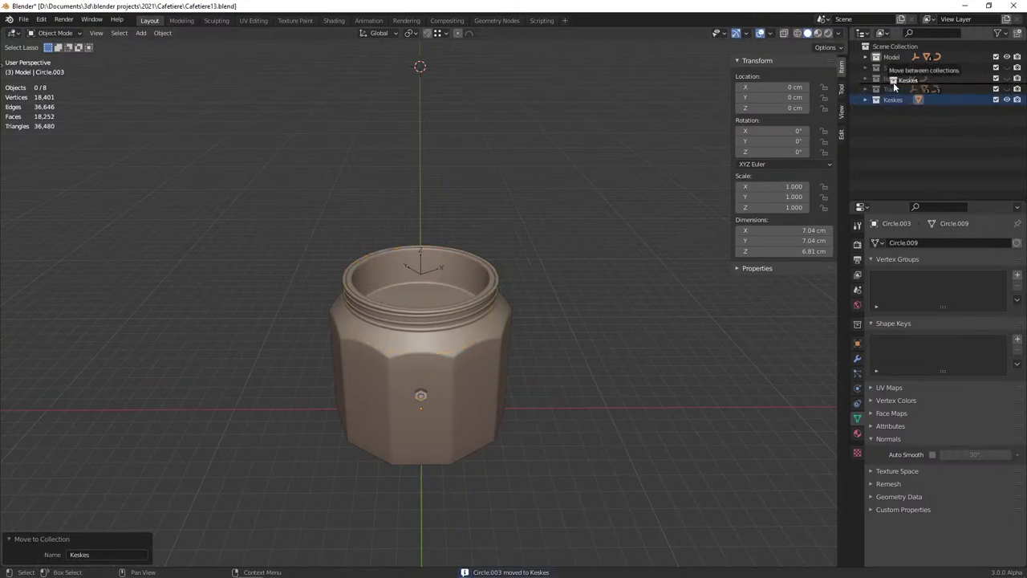
Select the lower chamber body, thread and valve nut, ready to move to a collection
left_click(436, 313)
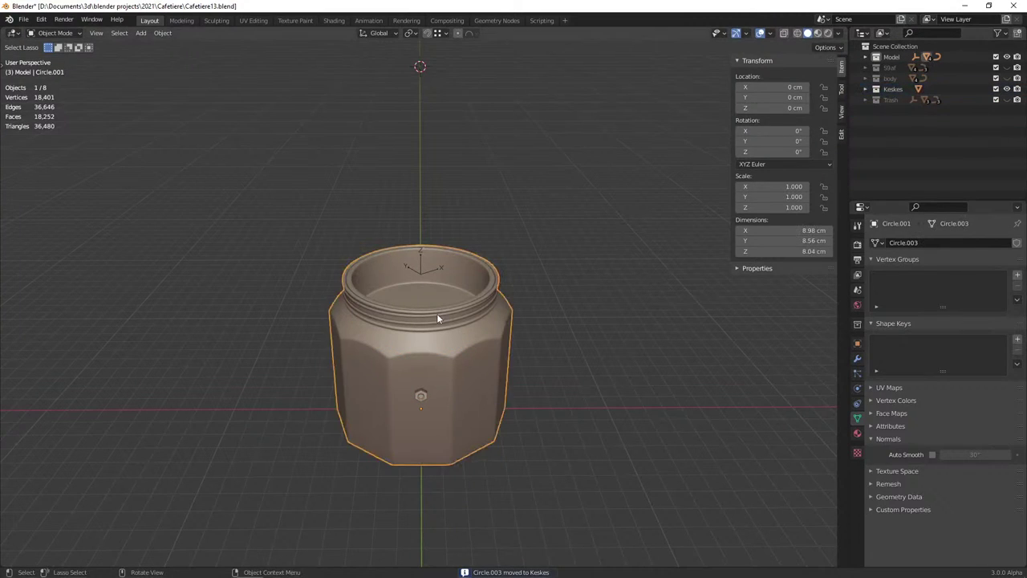
left_click(441, 316, "shift")
left_click(445, 313, "shift")
left_click(423, 394, "shift")
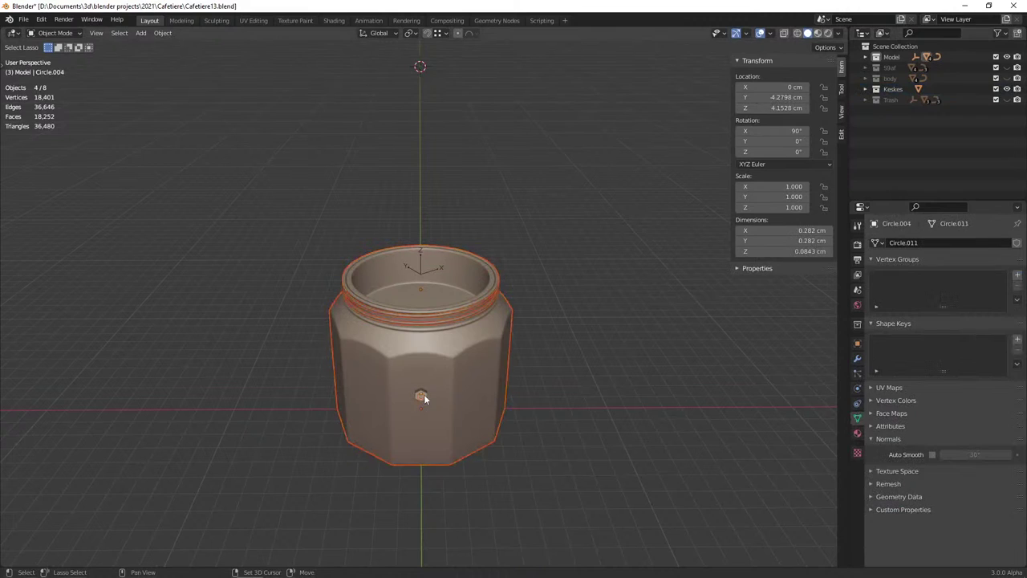
key("g")
right_click(475, 366)
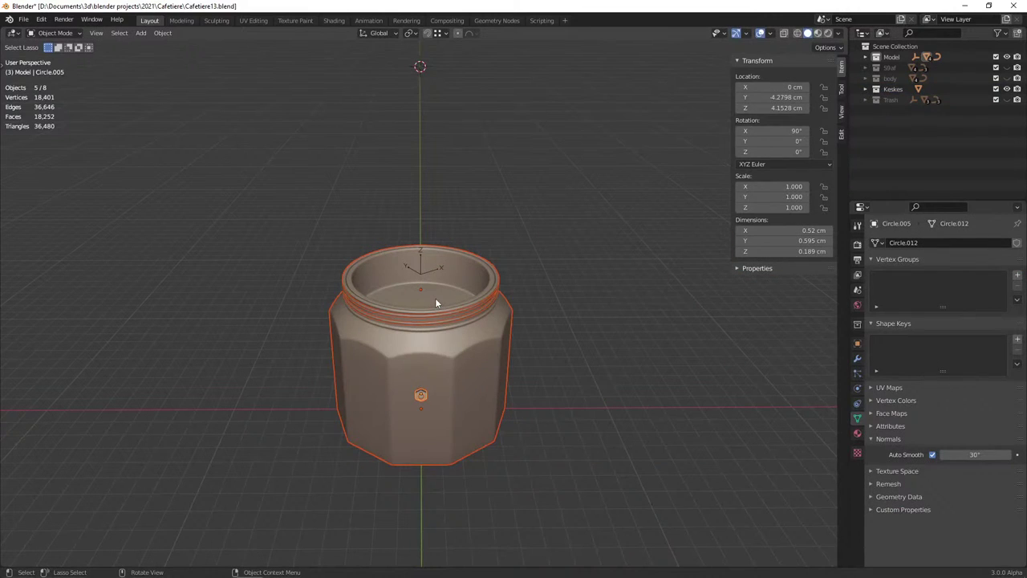
key("m")
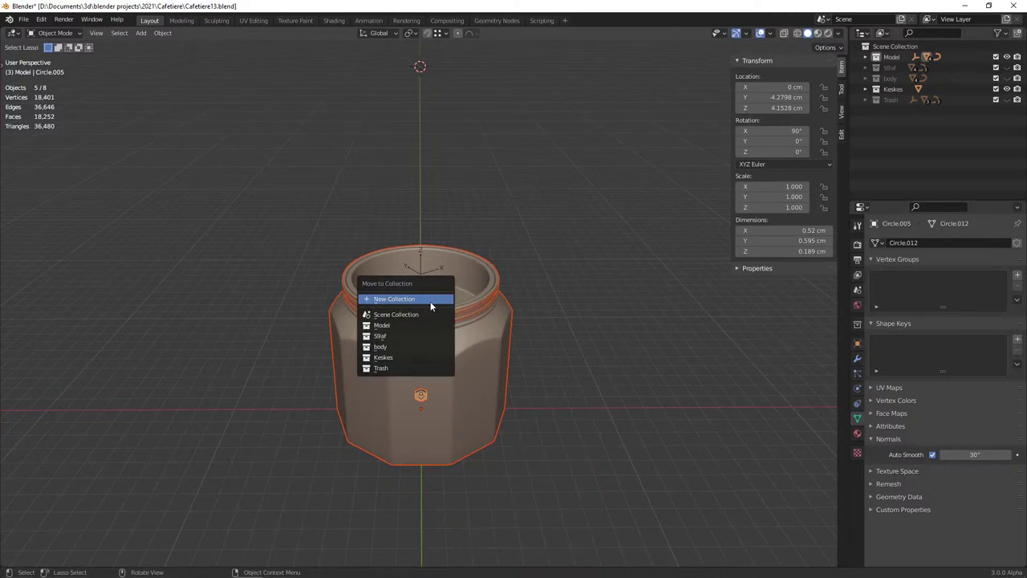
Rename the Filtre collection to 'Base'
double_click(892, 57)
type("Filtre")
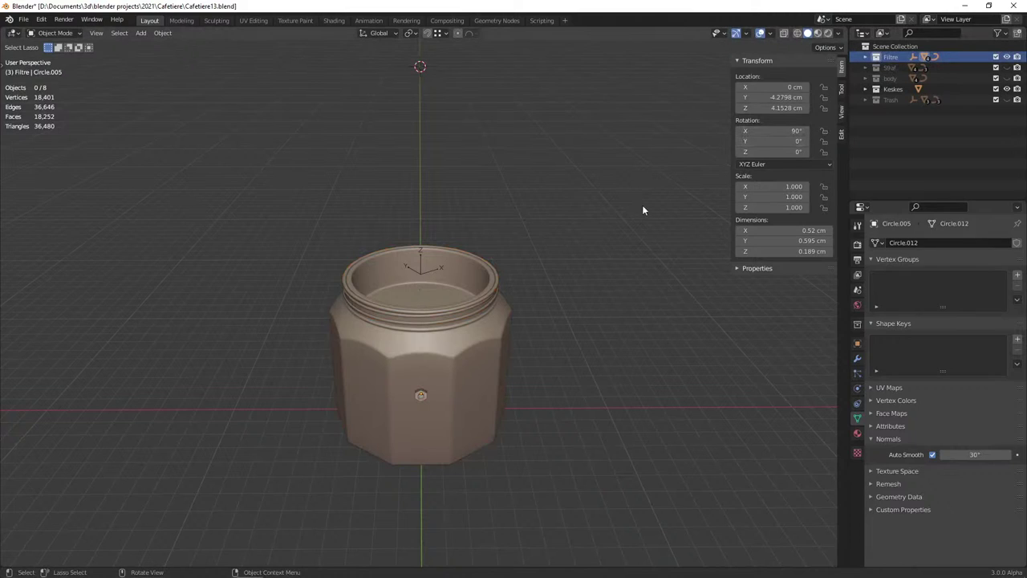
double_click(891, 57)
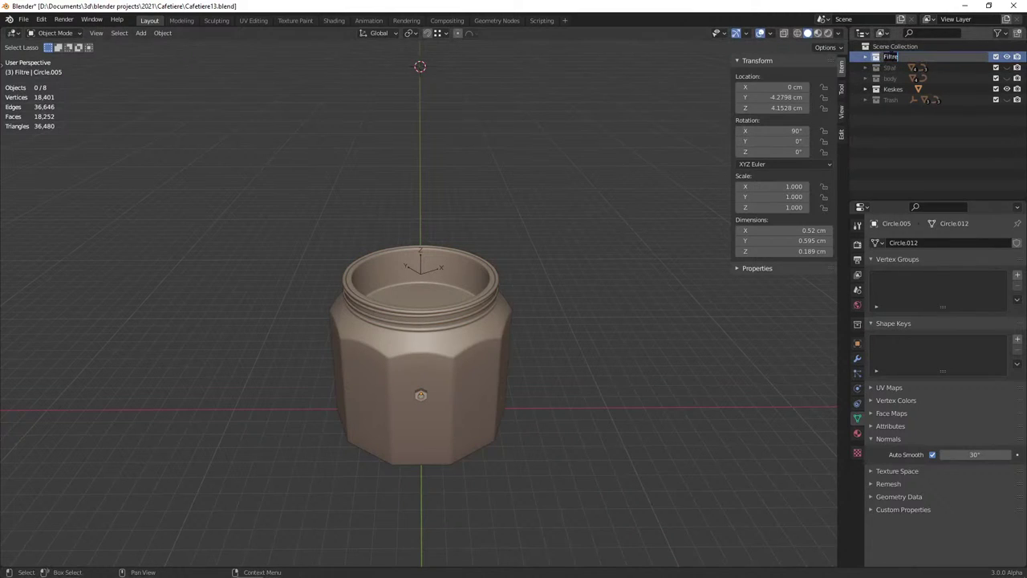
type("Base")
key("Return")
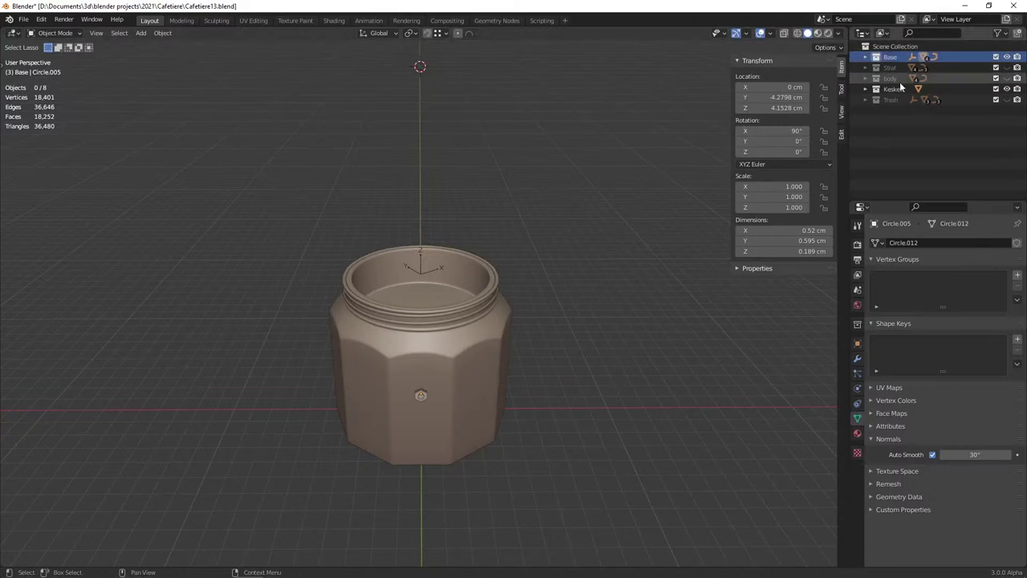
Create a new top-level Model collection and nest Base, Shaf, body and Keskes inside it
right_click(897, 119)
left_click(885, 120)
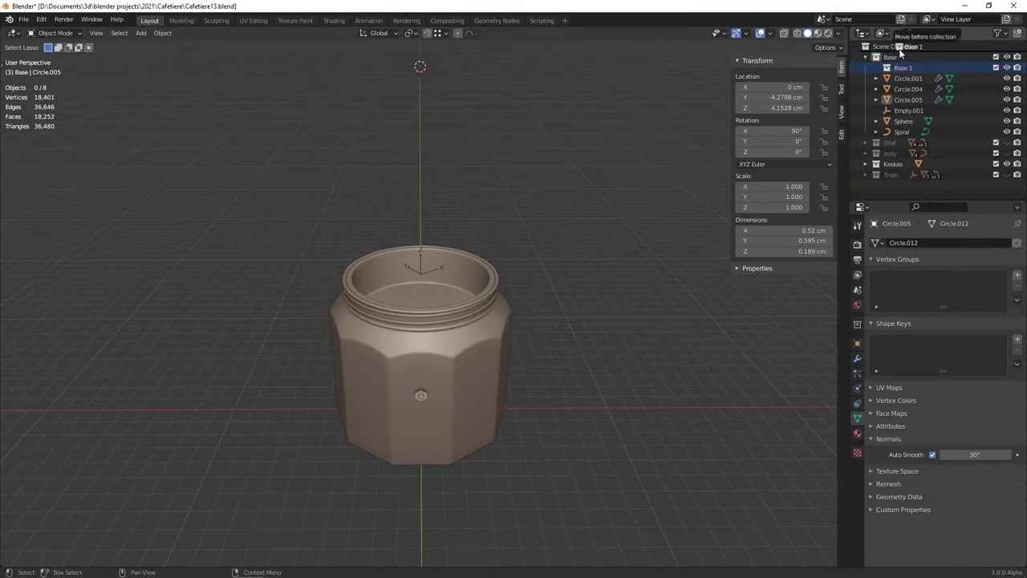
left_click_drag(902, 70, 890, 59)
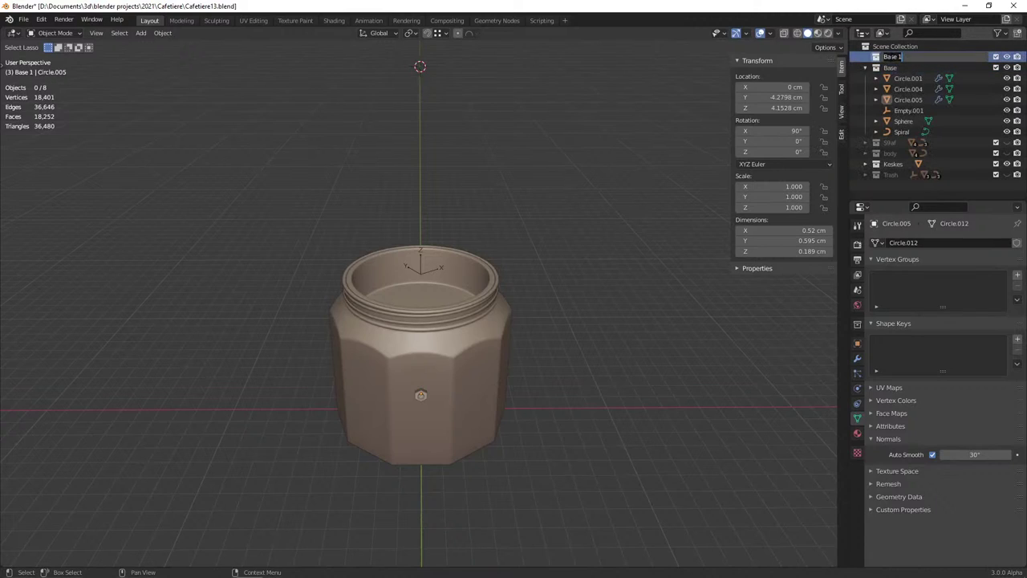
type("Model")
left_click(865, 68)
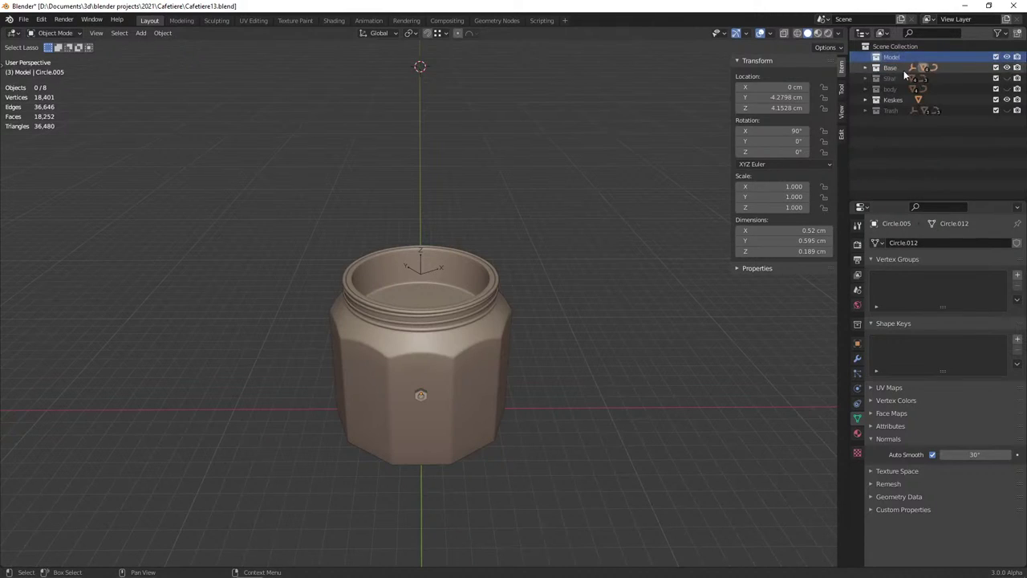
left_click(891, 67)
left_click(890, 110, "shift")
left_click_drag(891, 110, 896, 60)
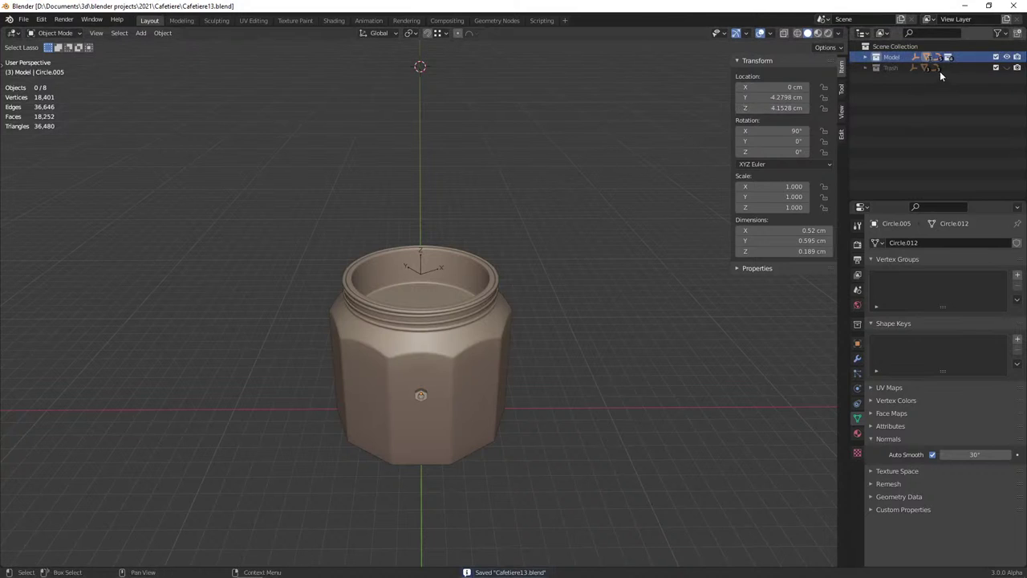
Unhide all pot collections, preview in Rendered shading, return to Solid and save
left_click(865, 57)
left_click_drag(1005, 79, 1005, 89)
mouse_move(674, 185)
middle_mouse_down()
mouse_move(591, 187)
mouse_move(564, 227)
middle_mouse_up()
key("z")
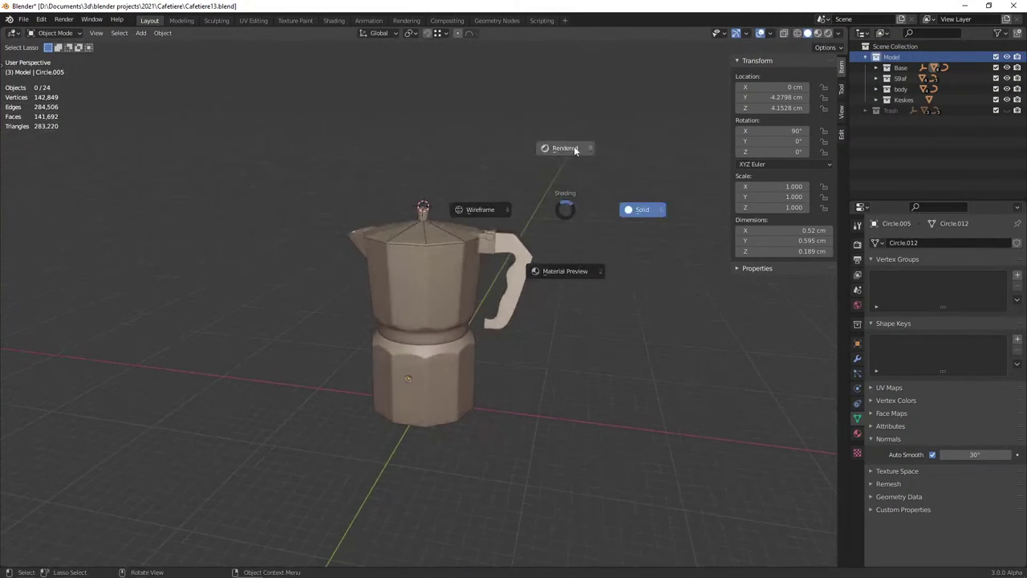
left_click(566, 147)
scroll(523, 204, "up", 2)
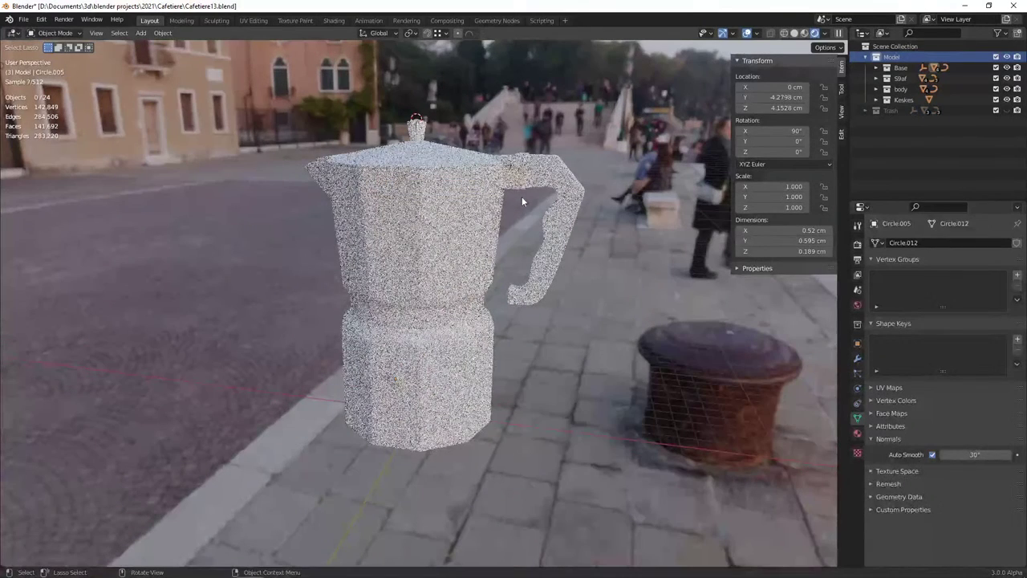
key("z")
left_click(579, 201)
key("ctrl+s")
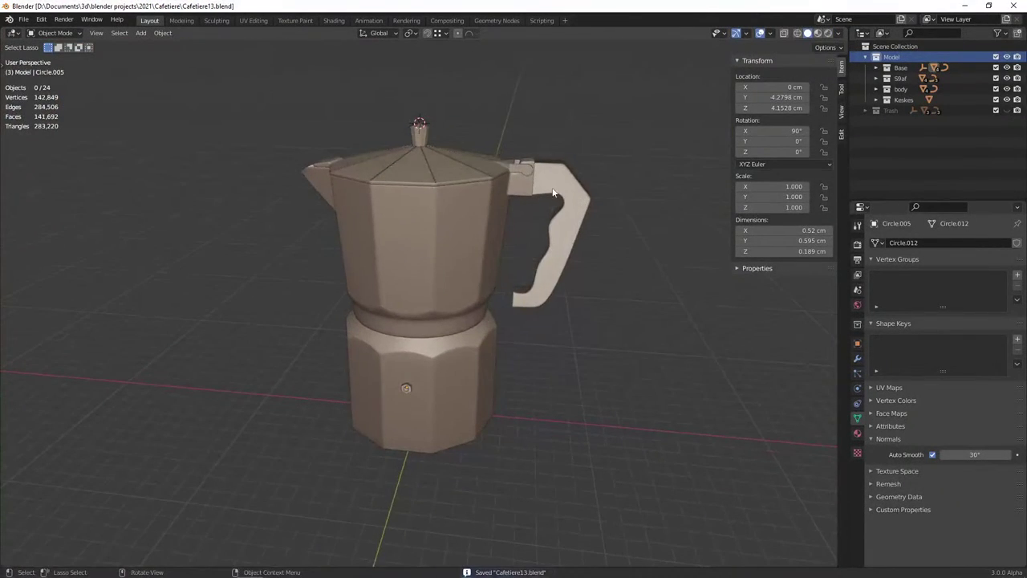
Select the upper pot body and show its subdivision modifier settings
scroll(509, 146, "up", 2)
scroll(451, 170, "up", 3)
middle_click_drag(451, 175, 351, 183)
left_click(367, 236)
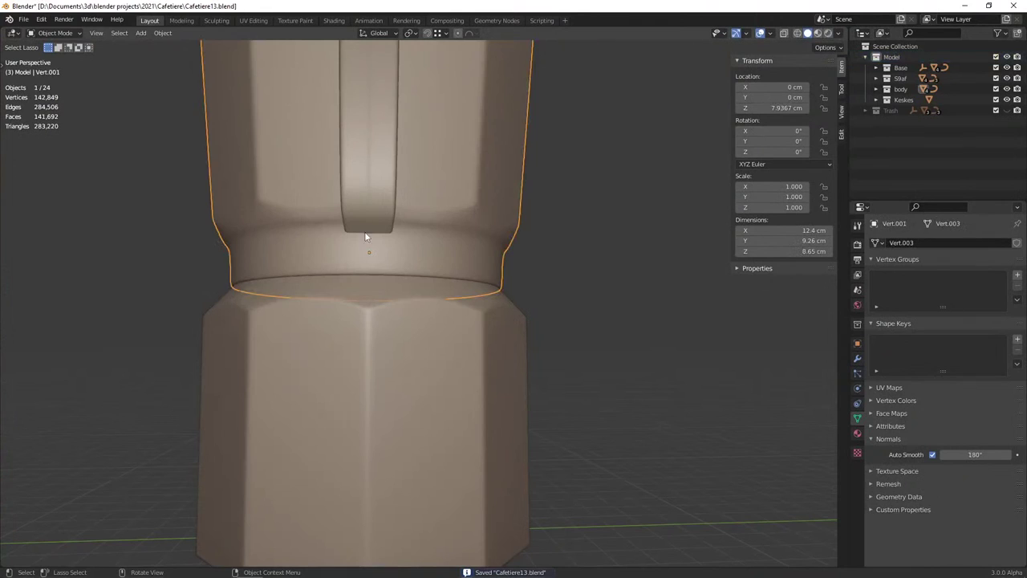
middle_click_drag(367, 236, 481, 246)
left_click(858, 359)
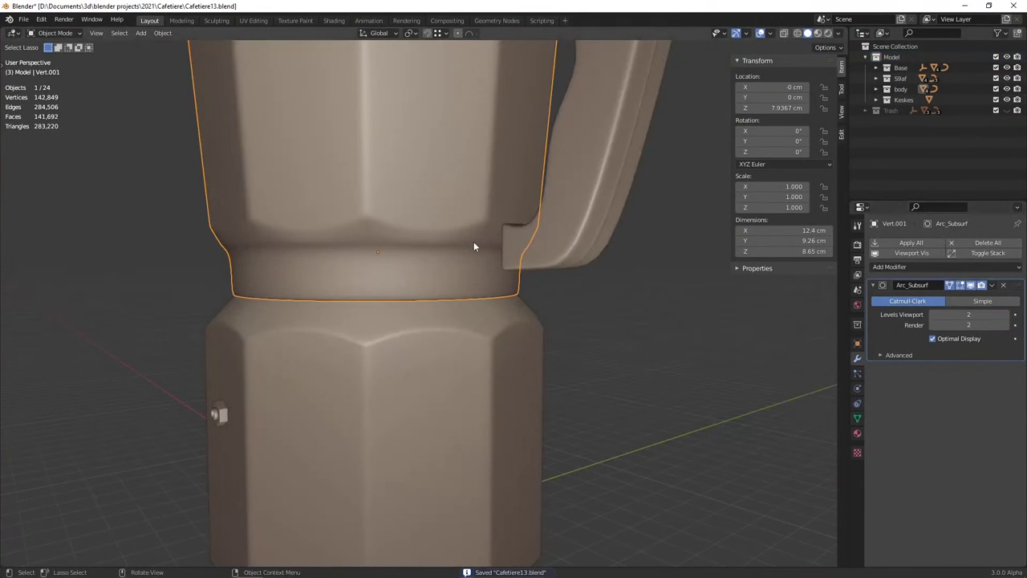
Set the upper pot body's subdivision level to 2
key("1")
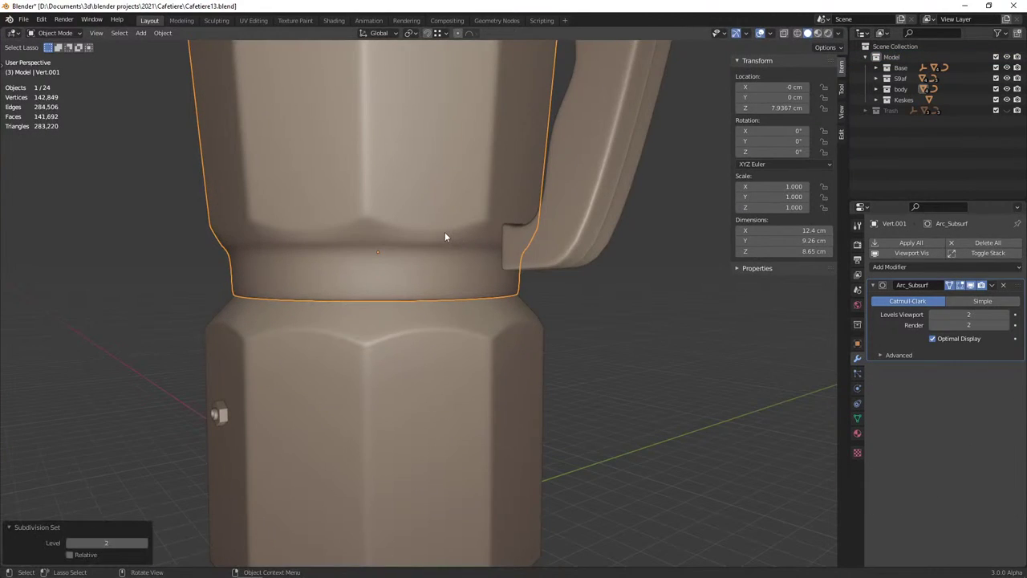
scroll(445, 237, "down", 3)
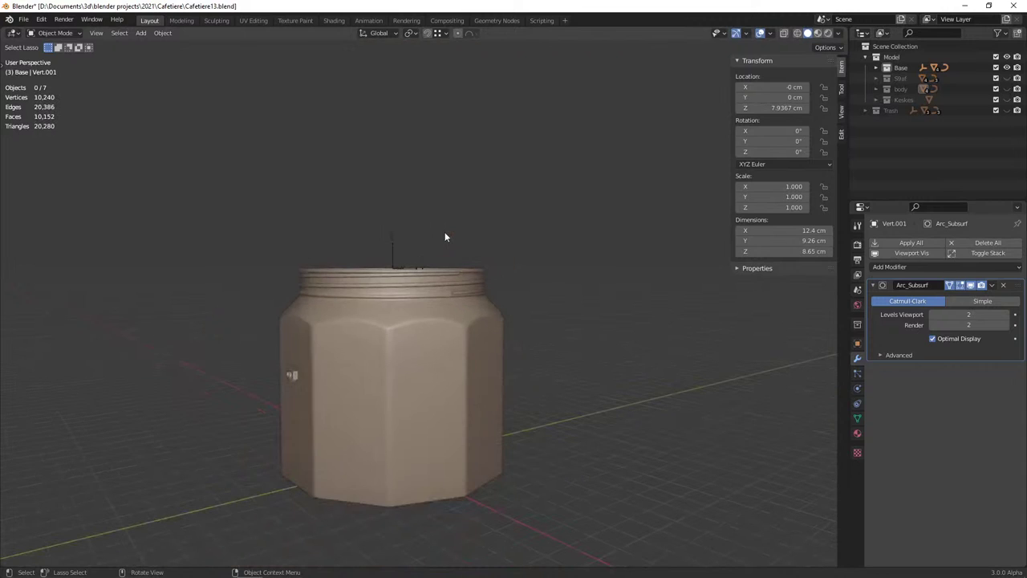
key("ctrl+z")
key("ctrl+shift+z")
key("ctrl+z")
scroll(444, 232, "up", 3)
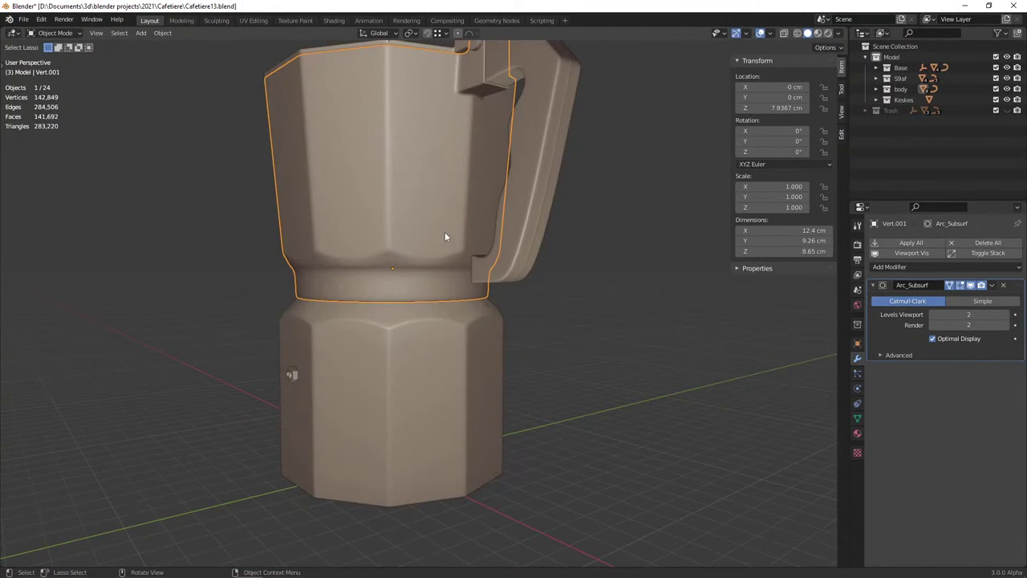
middle_click_drag(445, 232, 470, 252)
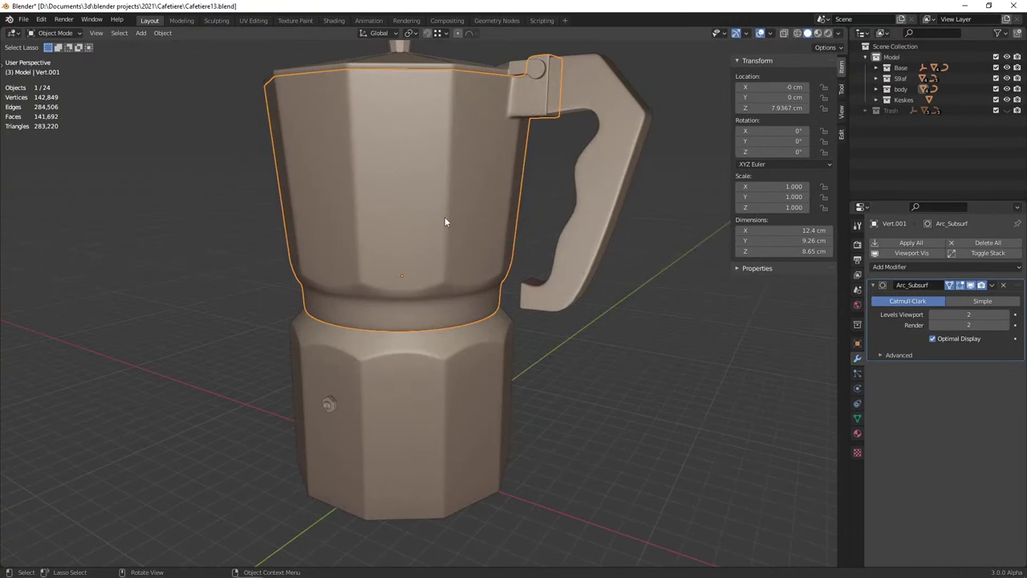
key("ctrl+2")
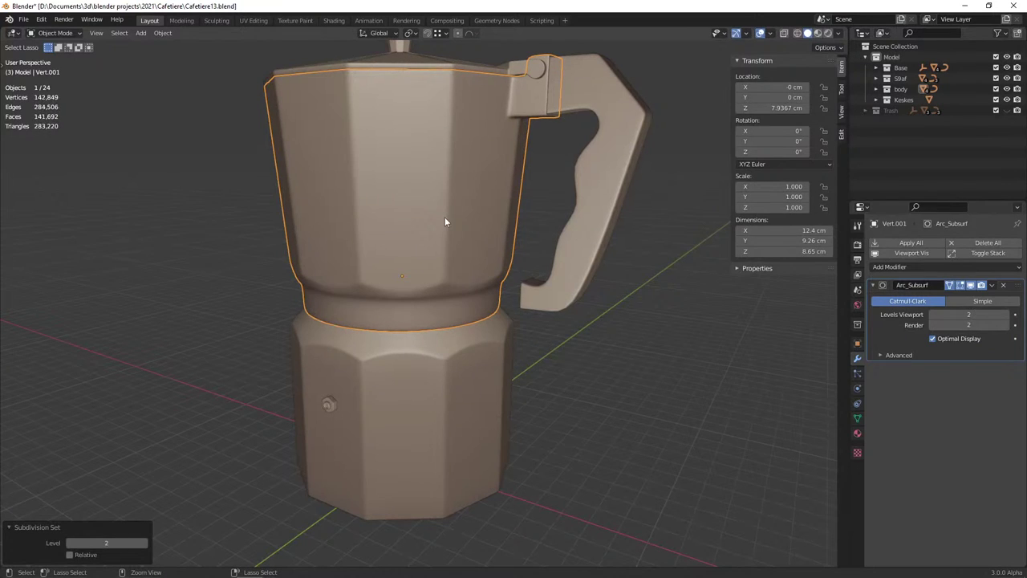
Turn off Optimal Display on the upper body's subdivision to inspect its full wireframe
middle_click_drag(445, 217, 515, 241)
key("shift+z")
middle_click_drag(419, 240, 393, 249)
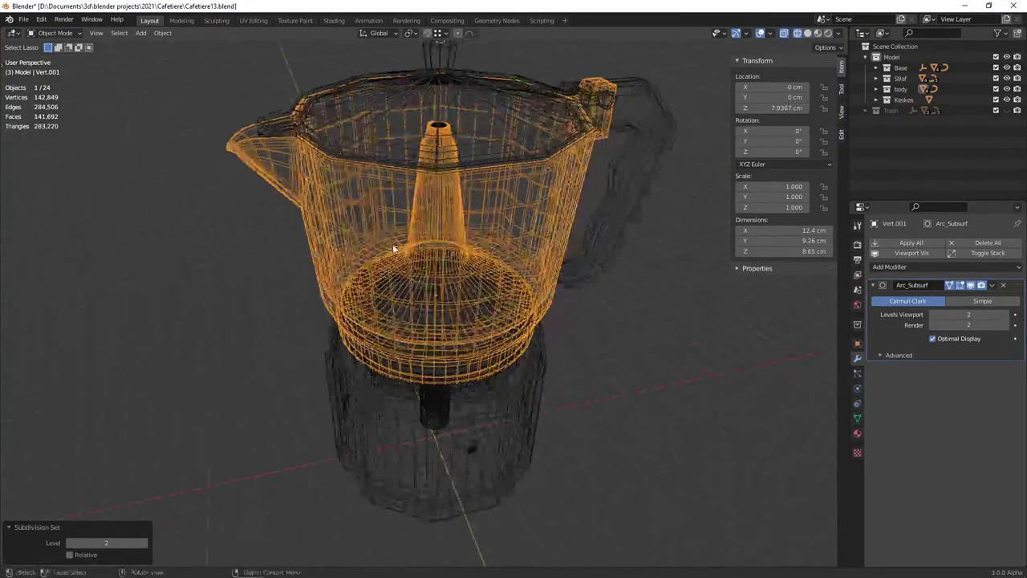
left_click(932, 338)
key("shift+z")
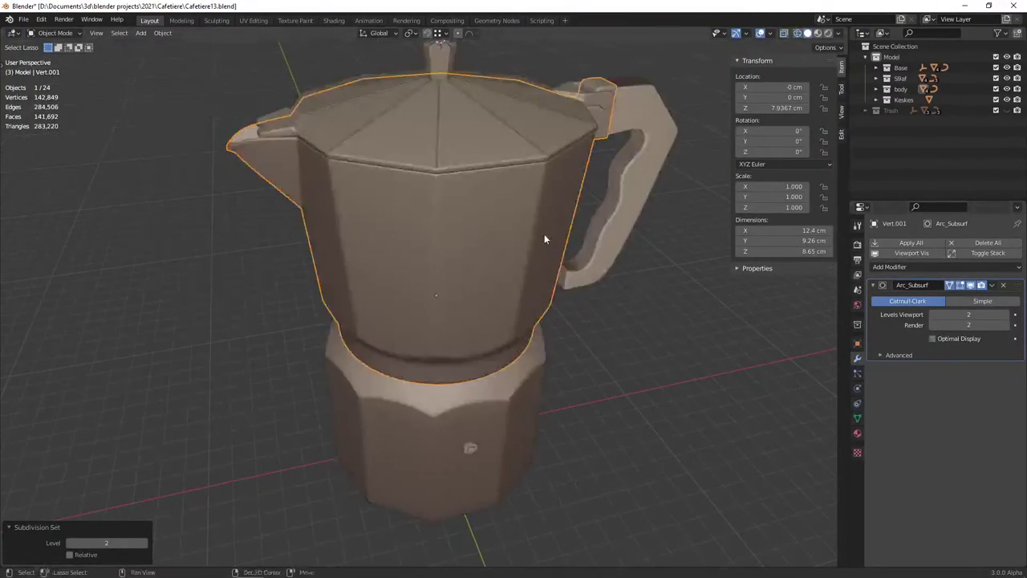
scroll(545, 238, "up", 5)
Select the pot's base and turn off its subdivision's Optimal Display in wireframe view
key("alt+a")
key("shift+z")
scroll(383, 246, "up", 3)
middle_click_drag(383, 246, 449, 234)
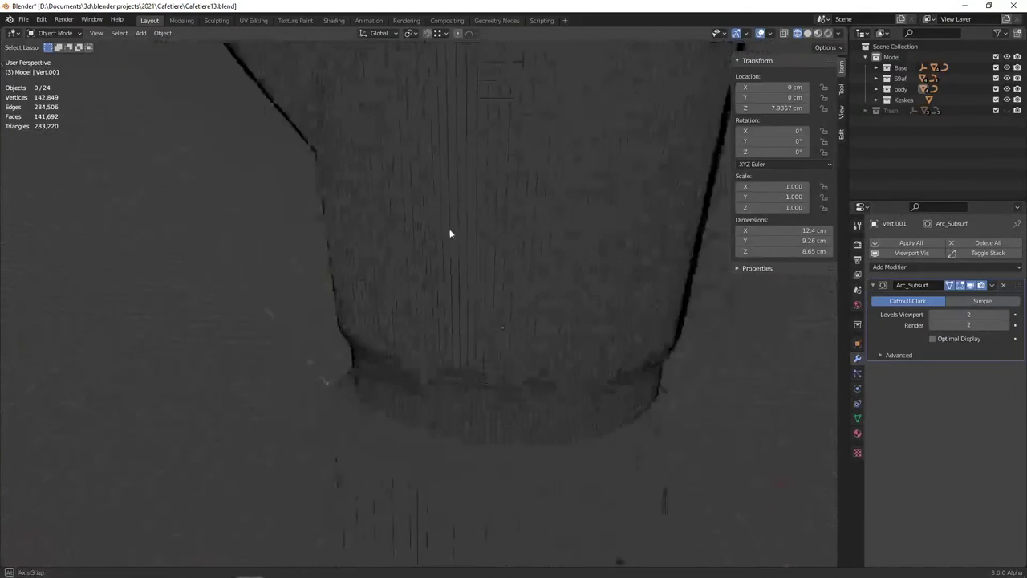
scroll(449, 233, "down", 8)
left_click(504, 358)
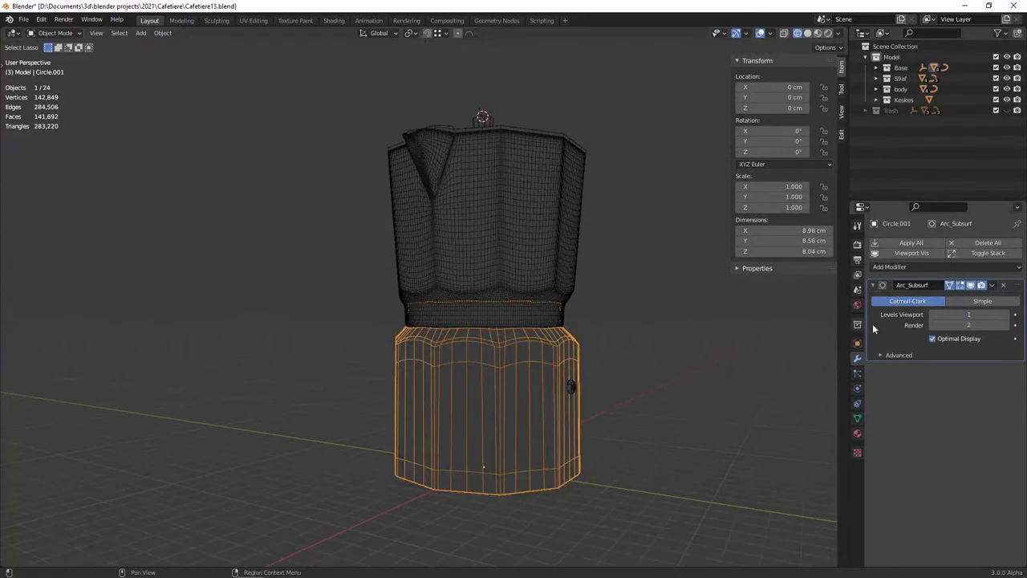
left_click(933, 338)
Add three loop cuts around the base in Edit Mode
middle_click_drag(643, 300, 499, 357)
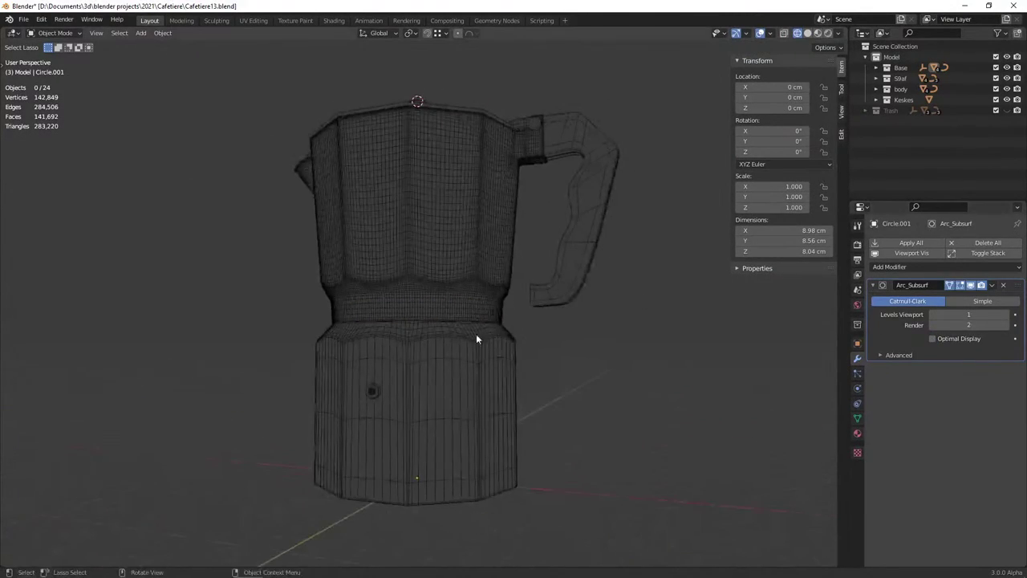
key("Tab")
key("ctrl+r")
scroll(471, 406, "up", 2)
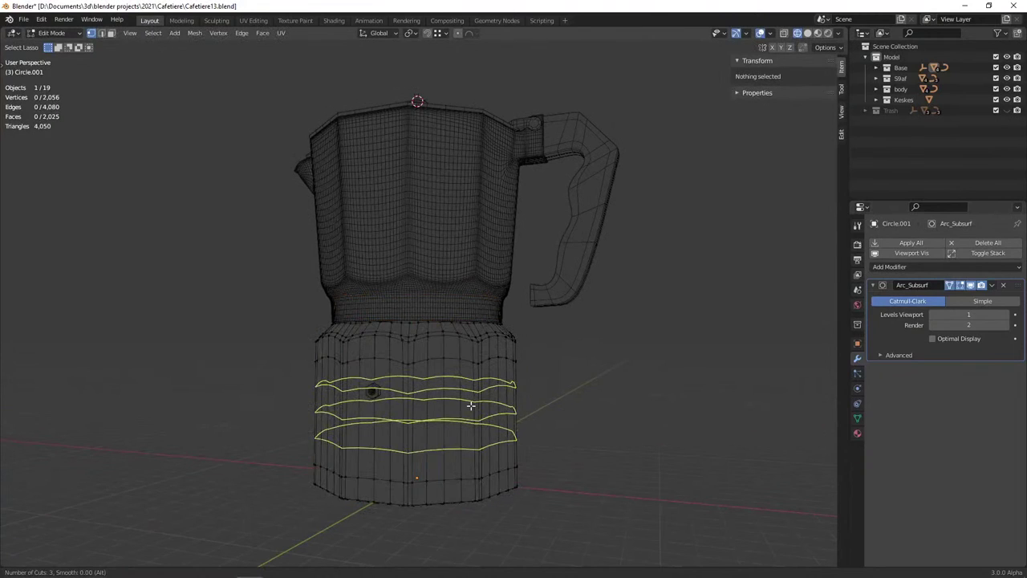
left_click(470, 406)
key("alt+a")
key("Tab")
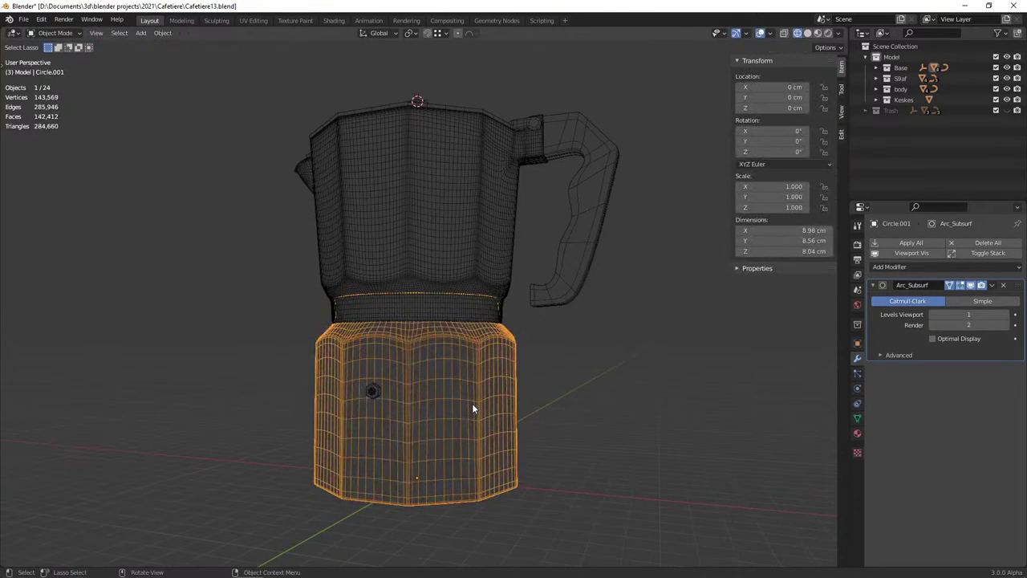
key("alt+a")
scroll(474, 393, "down", 3)
Raise the base's subdivision level to 2
mouse_move(451, 396)
middle_mouse_down()
mouse_move(731, 404)
mouse_move(491, 399)
middle_mouse_up()
left_click(475, 385)
key("ctrl+2")
key("alt+a")
scroll(517, 386, "up", 2)
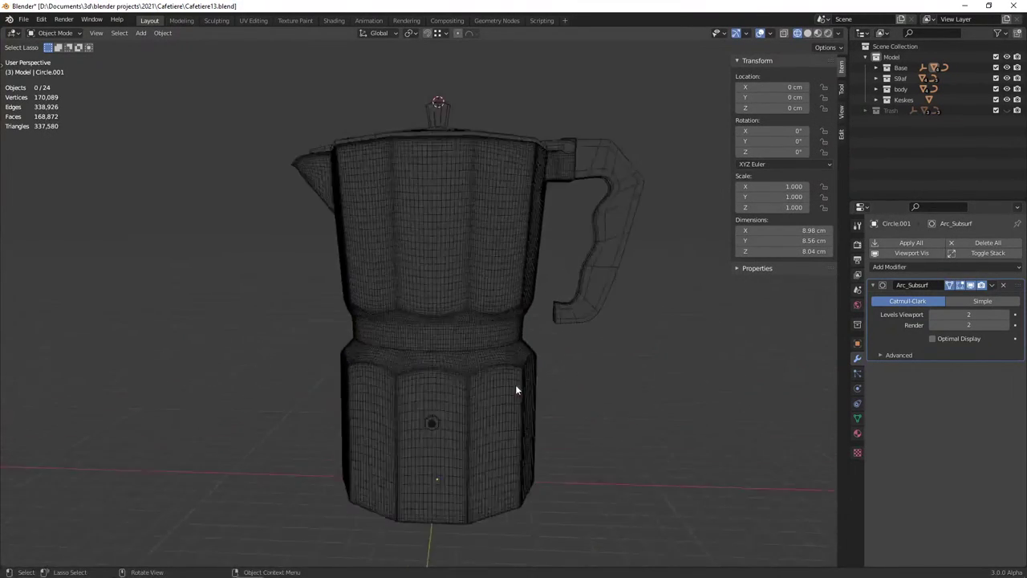
scroll(501, 385, "up", 3)
scroll(489, 381, "down", 3)
scroll(483, 375, "down", 2)
mouse_move(483, 375)
middle_mouse_down()
mouse_move(463, 383)
mouse_move(470, 396)
mouse_move(553, 321)
middle_mouse_up()
Turn off the handle's Optimal Display and keep its viewport subdivision level at 2
left_click(575, 292)
scroll(923, 325, "up", 1, "ctrl")
left_click(933, 338)
left_click(682, 305)
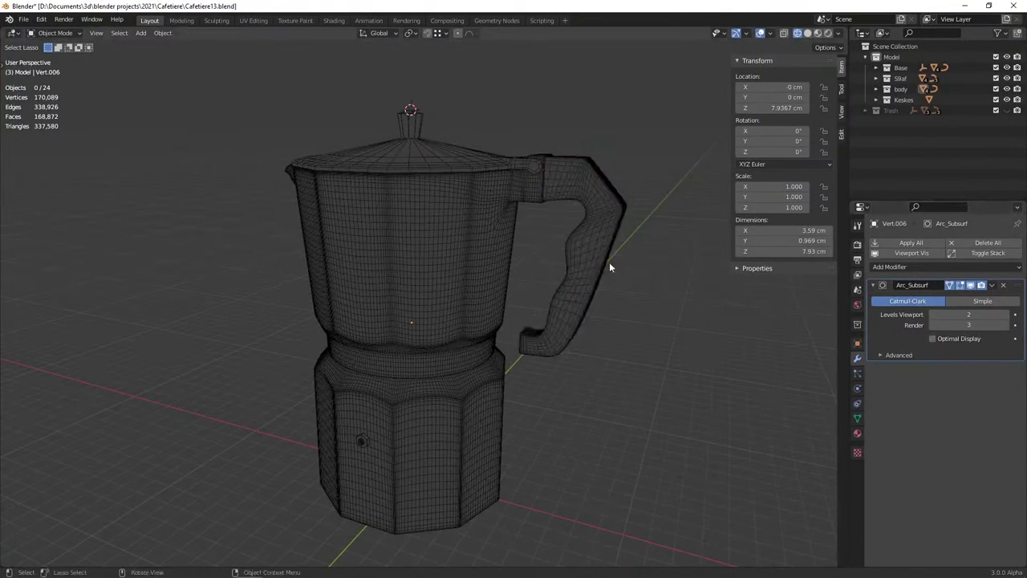
left_click(609, 261)
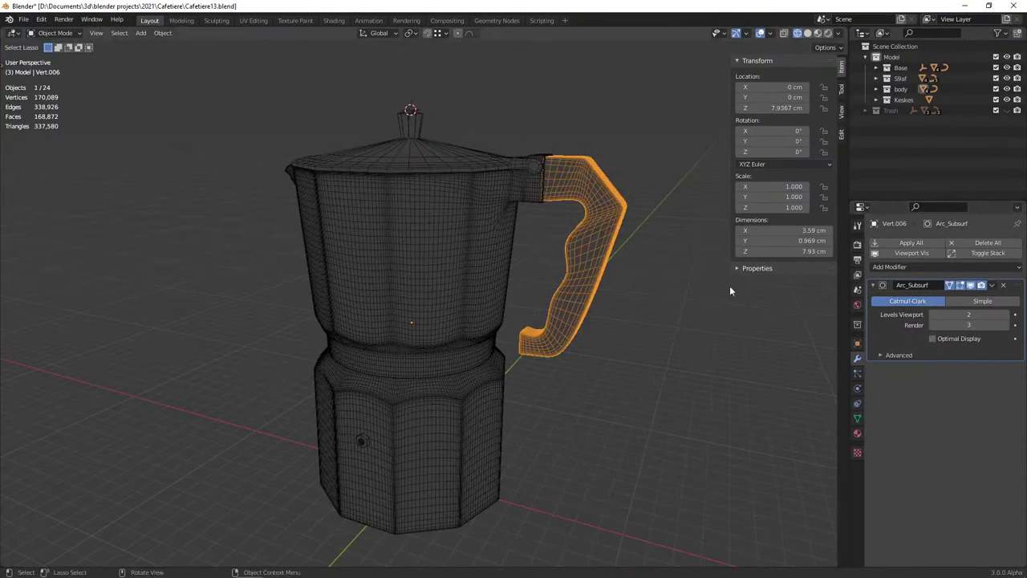
left_click(933, 314)
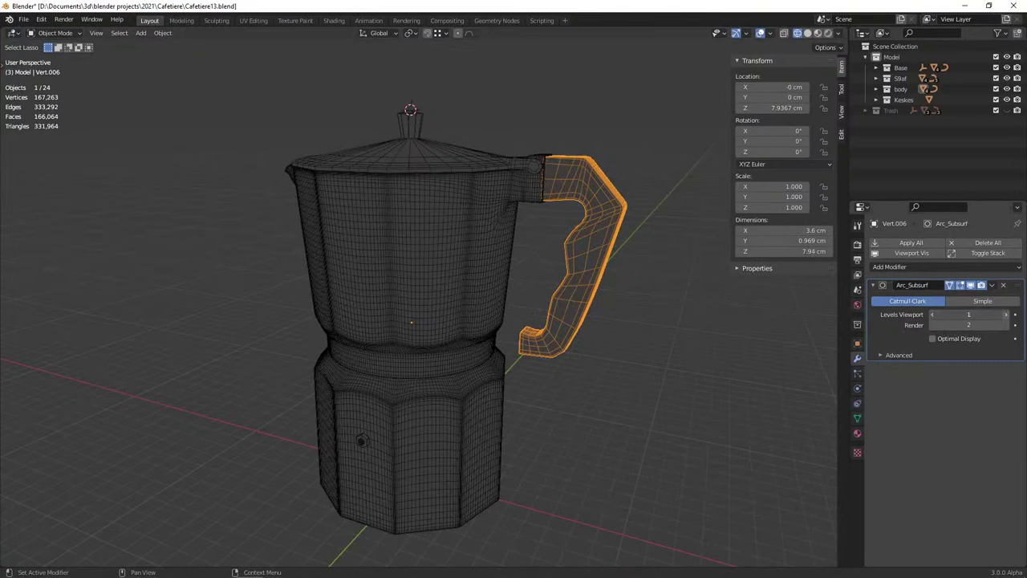
left_click_drag(933, 314, 955, 315)
left_click(586, 323)
mouse_move(589, 327)
middle_mouse_down()
mouse_move(601, 322)
mouse_move(564, 340)
mouse_move(383, 232)
middle_mouse_up()
left_click(383, 232)
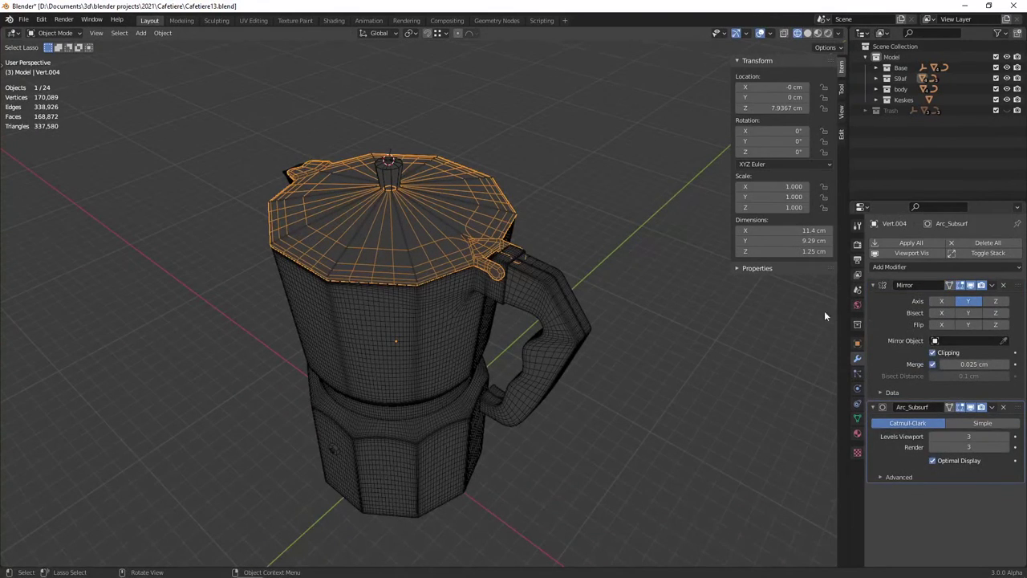
Turn off the lid's Optimal Display and set its subdivision level to 3
left_click(934, 461)
key("alt+a")
scroll(517, 353, "up", 3)
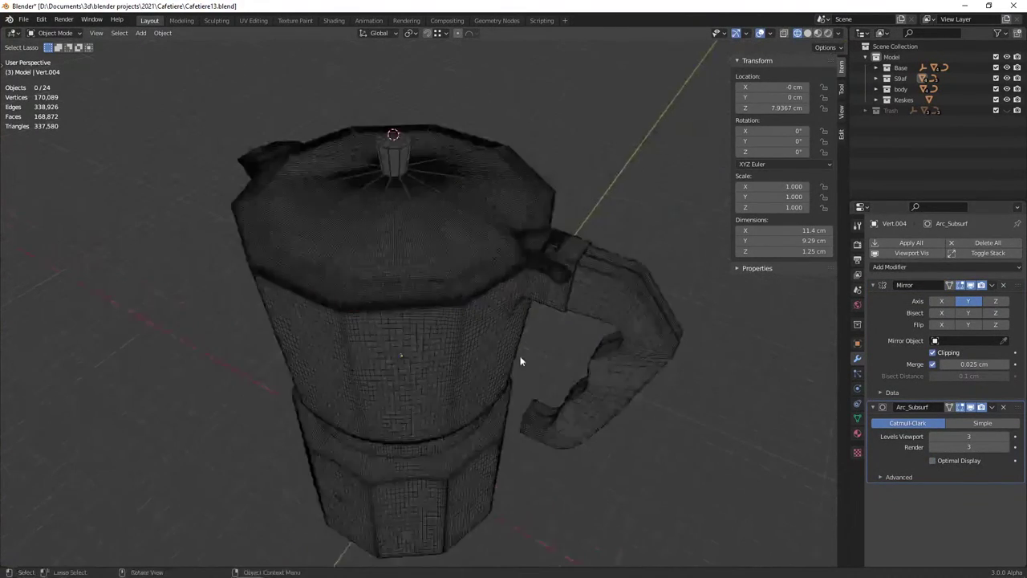
scroll(526, 257, "up", 3)
left_click(529, 243)
key("ctrl+2")
scroll(498, 303, "down", 2)
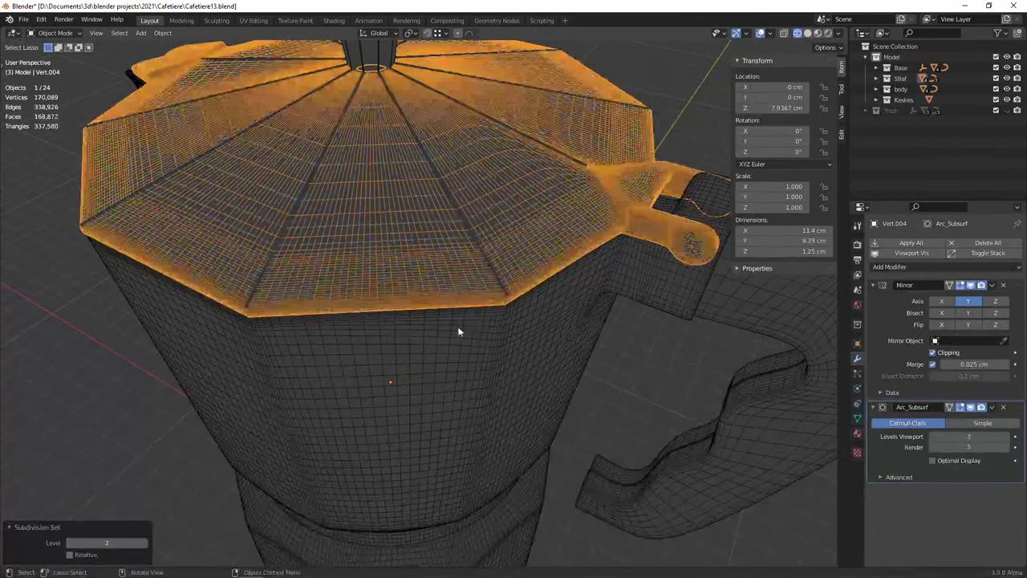
scroll(458, 328, "down", 5)
key("ctrl+3")
key("alt+a")
Switch to solid shading and re-enable Optimal Display on the lid's subdivision
mouse_move(481, 327)
middle_mouse_down()
mouse_move(411, 302)
mouse_move(343, 304)
mouse_move(416, 307)
mouse_move(428, 282)
mouse_move(463, 281)
mouse_move(454, 323)
middle_mouse_up()
scroll(449, 345, "up", 3)
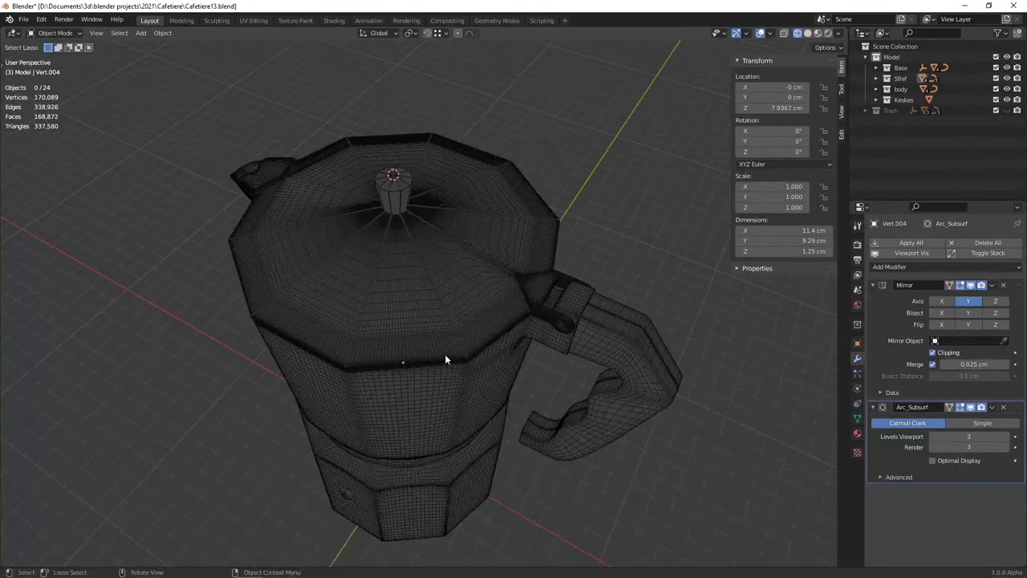
key("shift+z")
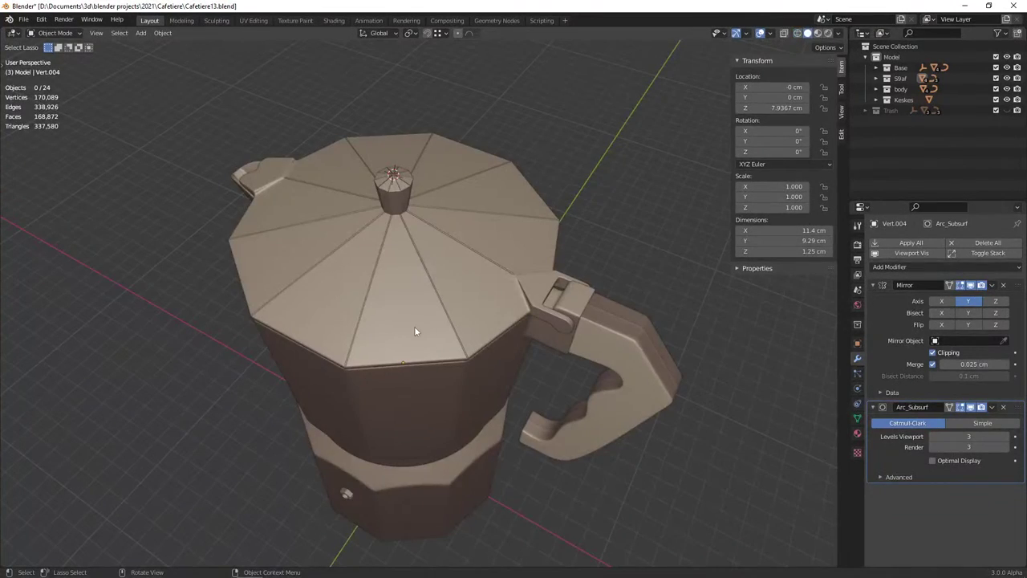
left_click(415, 331)
left_click(932, 460)
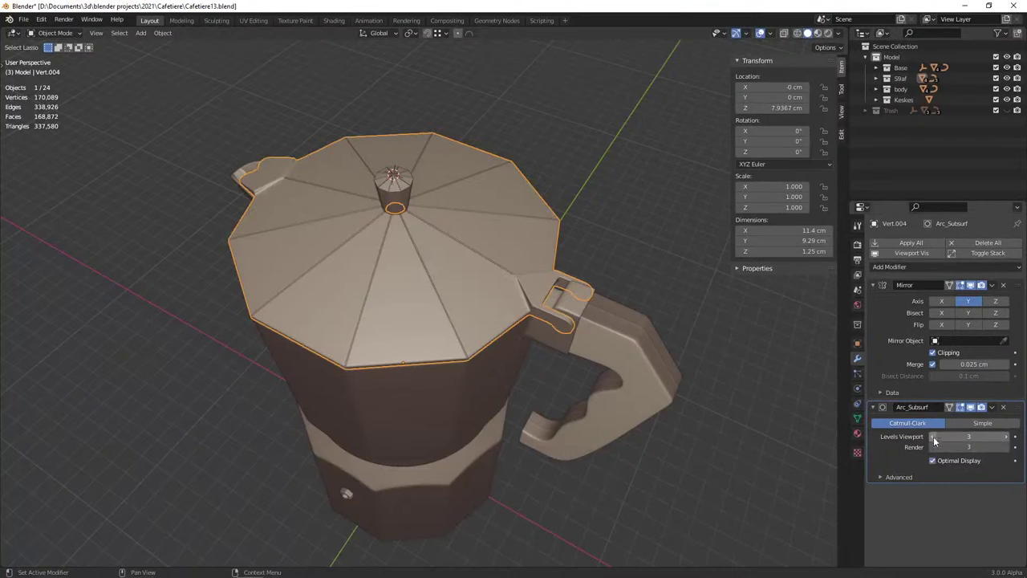
Set the lid's Levels Viewport to 2 after comparing it with 3
middle_click_drag(482, 345, 482, 425)
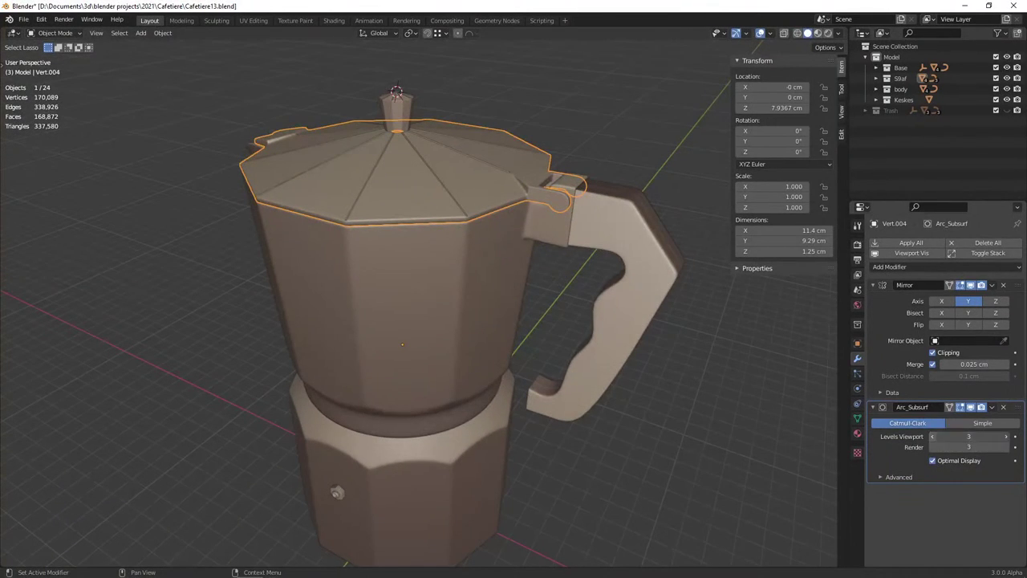
left_click(464, 373)
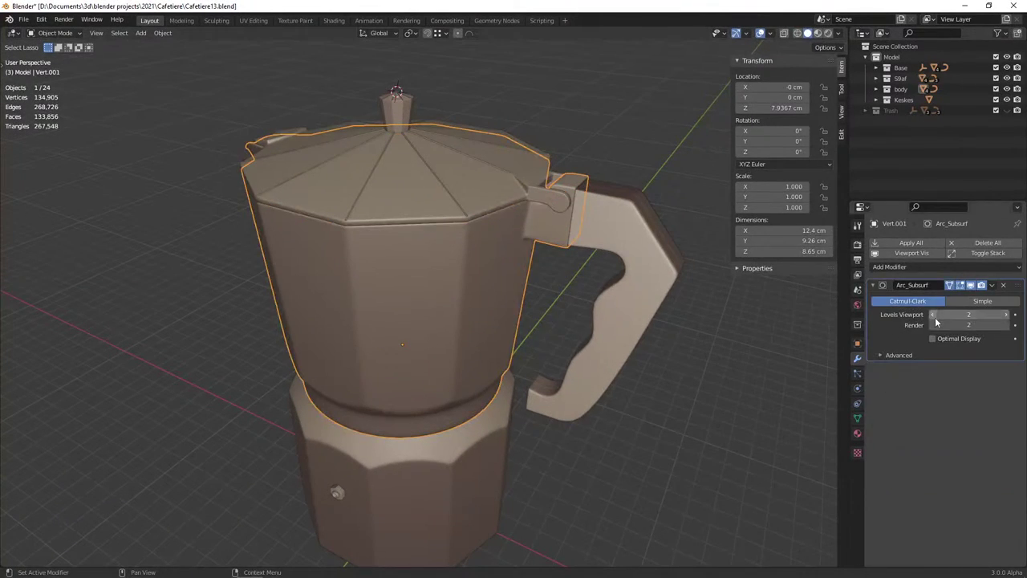
left_click(470, 466)
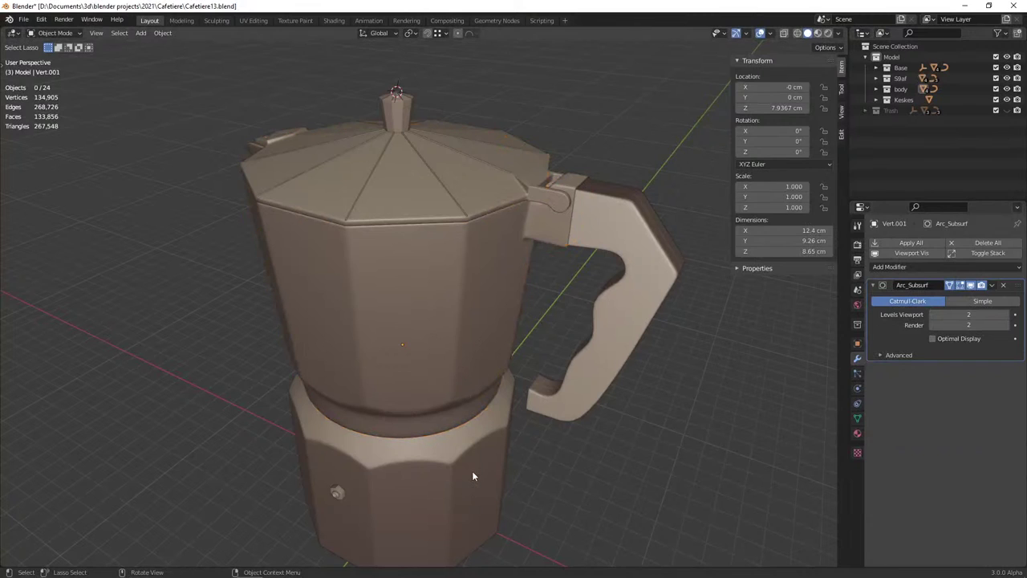
left_click(407, 209)
mouse_move(403, 275)
middle_mouse_down()
mouse_move(394, 339)
mouse_move(474, 319)
mouse_move(399, 199)
mouse_move(452, 266)
mouse_move(601, 374)
middle_mouse_up()
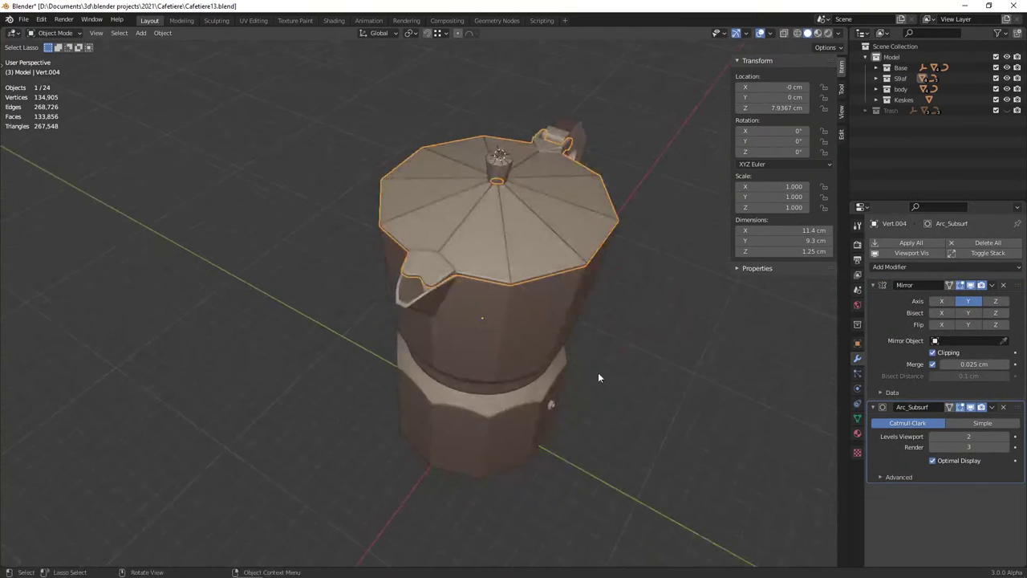
left_click(1008, 439)
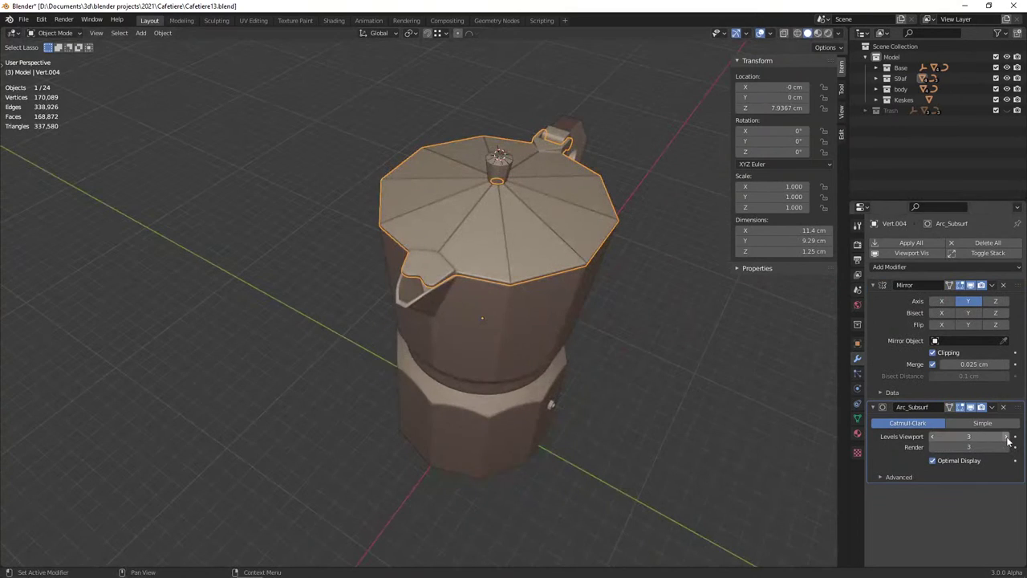
left_click(934, 439)
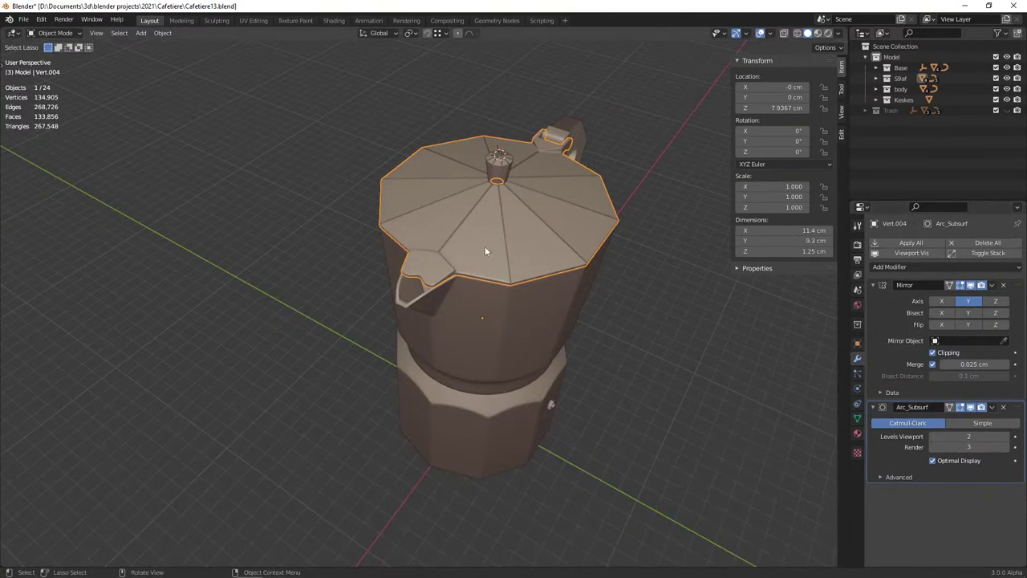
Hide the lid to look inside the pot and save the file
key("h")
key("ctrl+s")
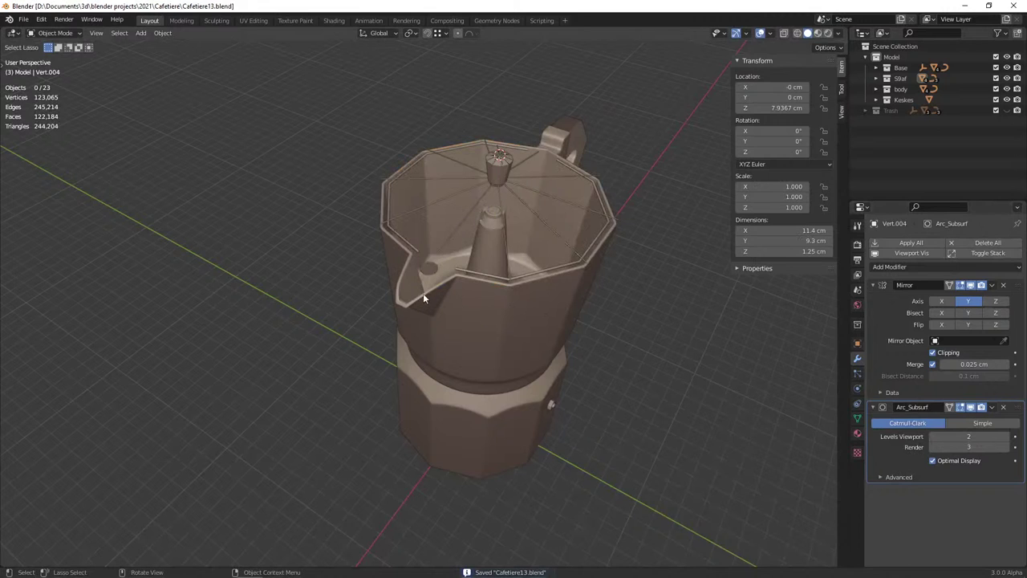
left_click(423, 299)
scroll(443, 355, "up", 2)
scroll(400, 355, "up", 2)
scroll(468, 289, "up", 2)
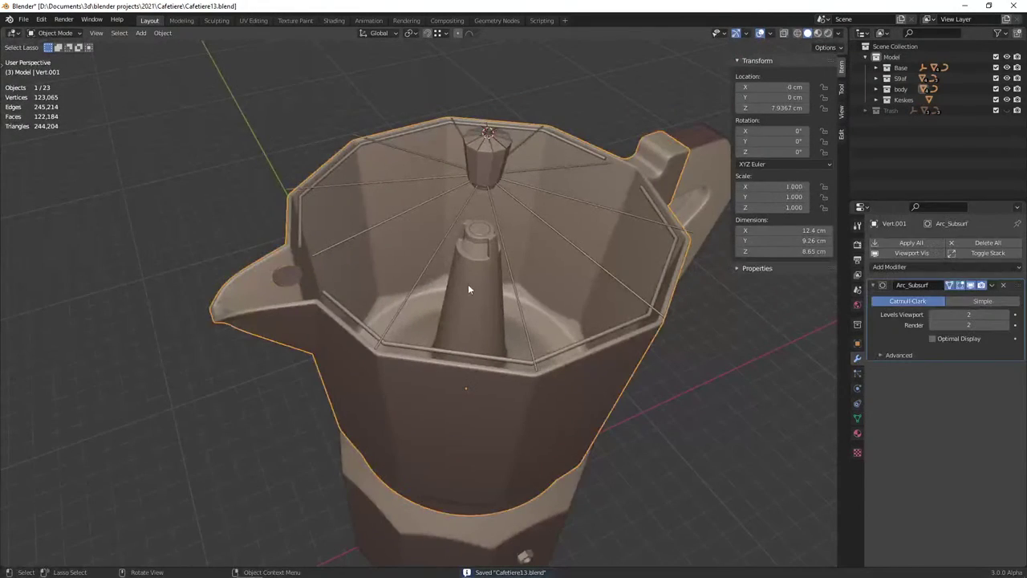
Hide the handle to check the pot, unhide all parts and save again
mouse_move(468, 289)
middle_mouse_down()
mouse_move(485, 329)
mouse_move(620, 290)
middle_mouse_up()
left_click(691, 311)
mouse_move(691, 312)
middle_mouse_down()
mouse_move(632, 356)
mouse_move(615, 338)
middle_mouse_up()
key("h")
key("alt+h")
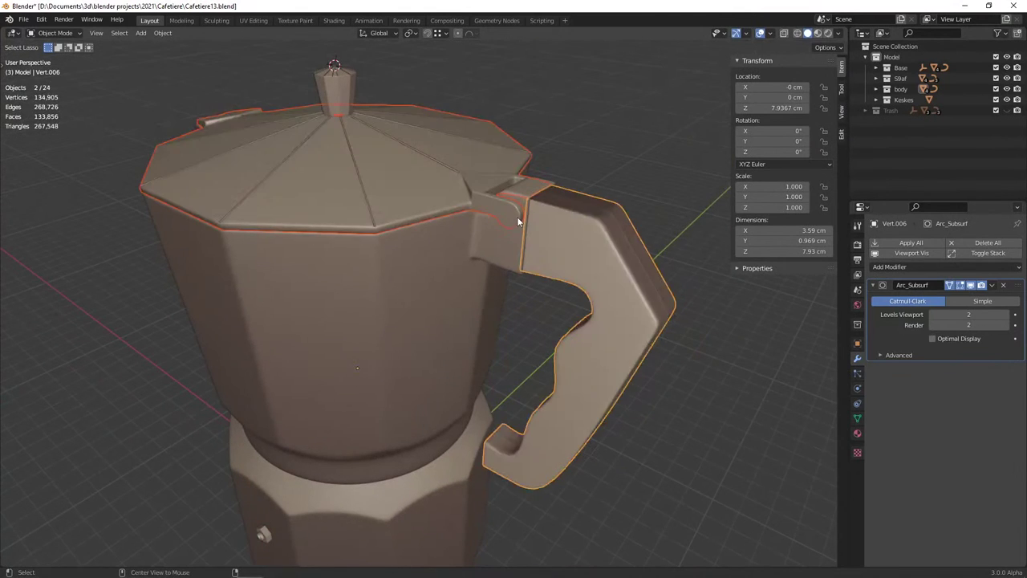
key("alt+a")
key("ctrl+s")
scroll(494, 351, "down", 3)
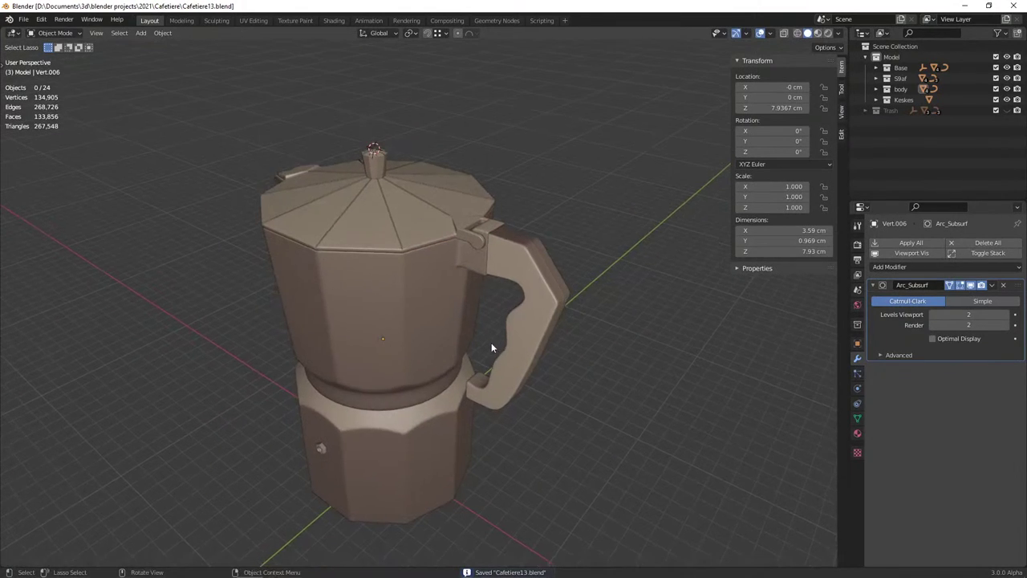
middle_click_drag(492, 348, 513, 327)
Create a Full Copy of the current scene and name it Render
key("n")
left_click(865, 57)
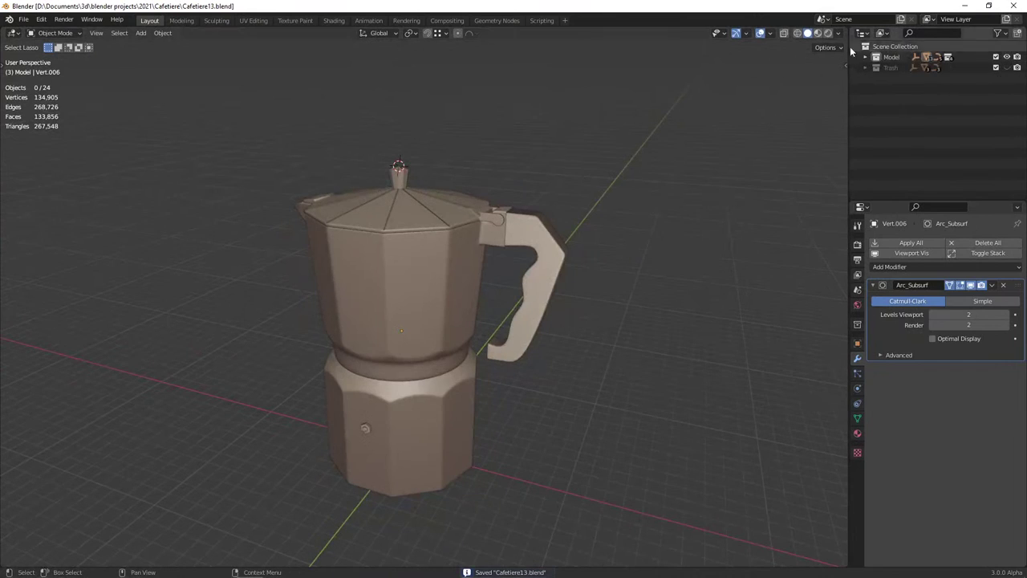
left_click(823, 18)
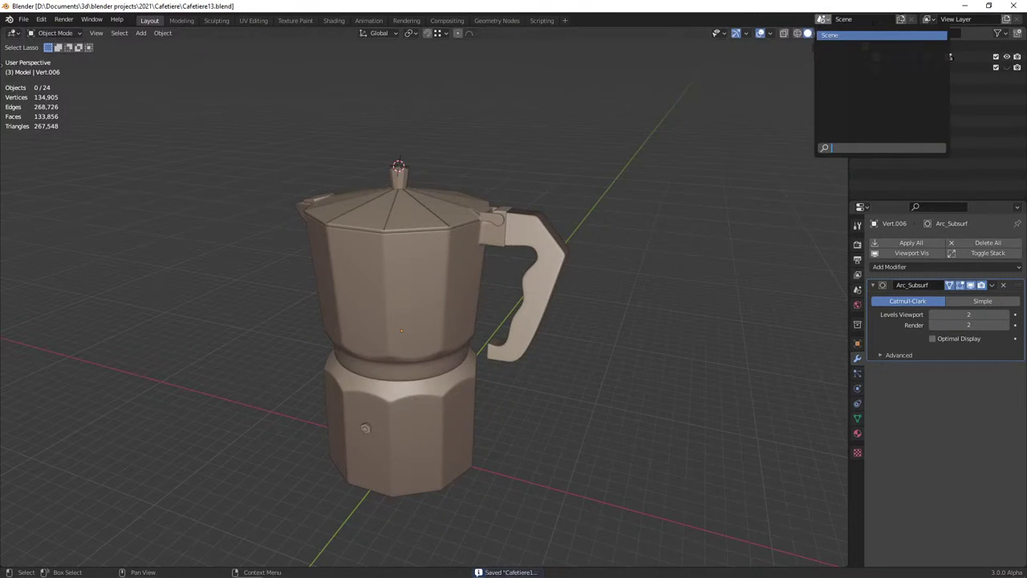
left_click(901, 18)
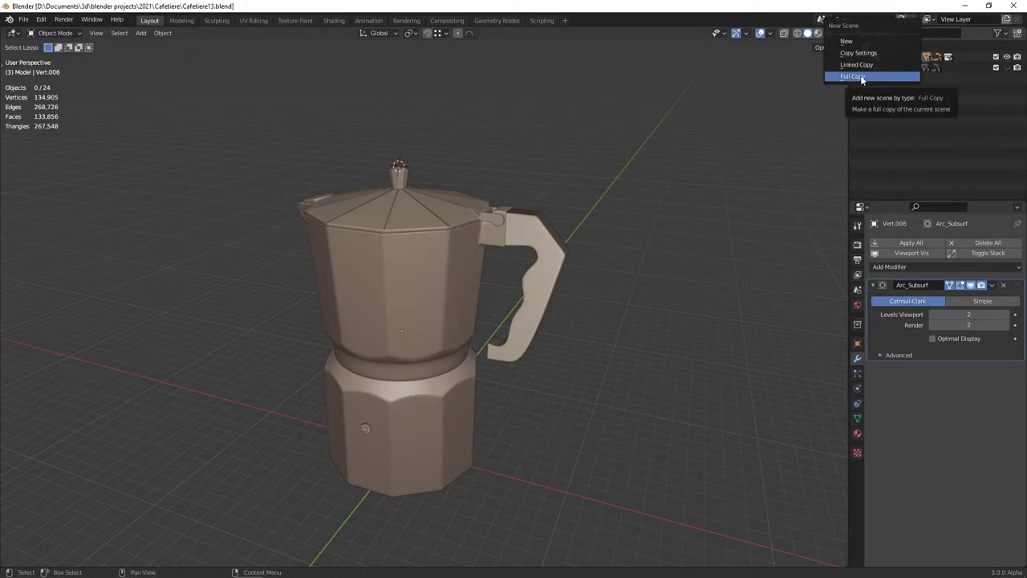
left_click(862, 77)
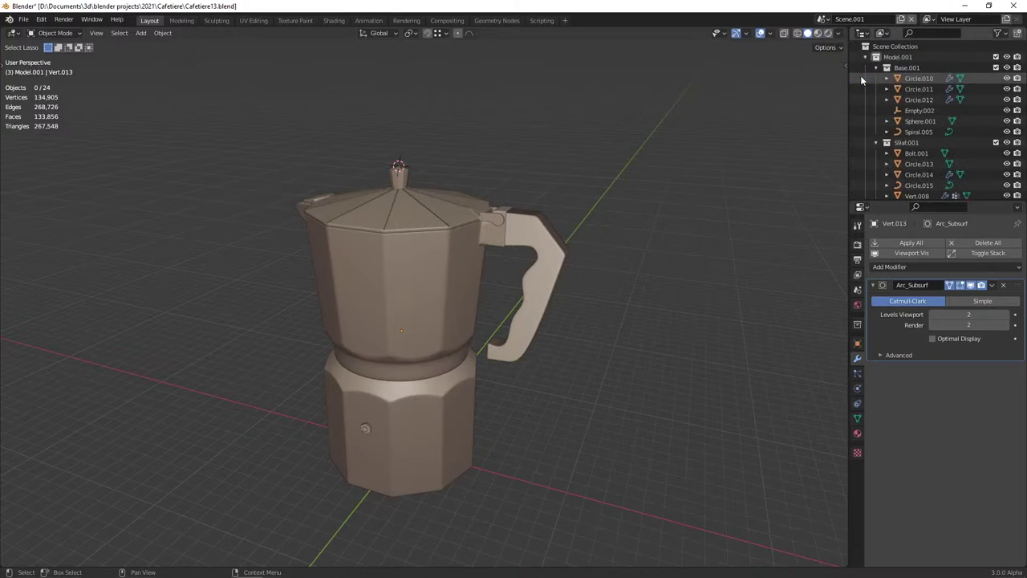
left_click(876, 57)
type("Rend")
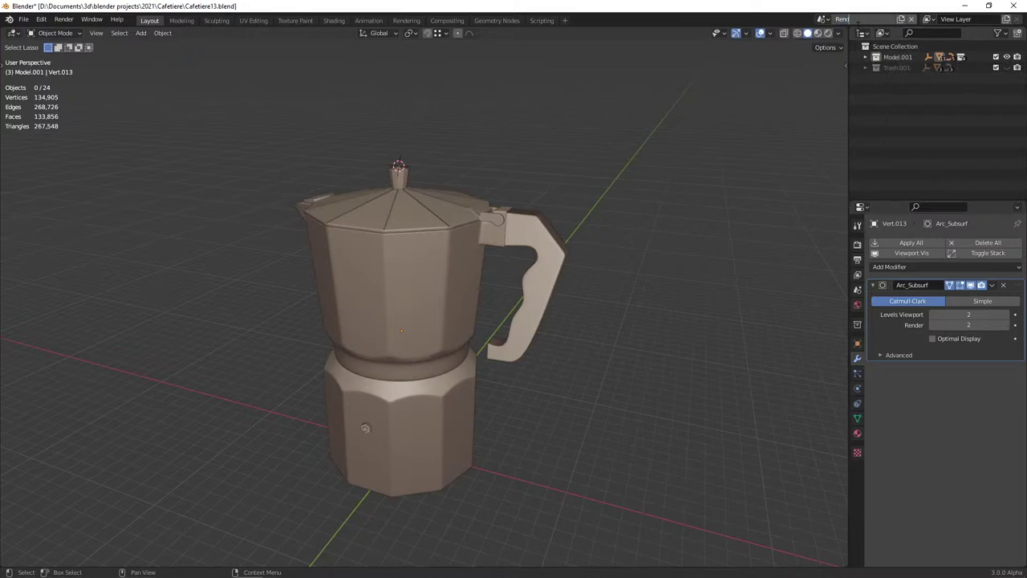
type("er")
Delete the Model.001 and Trash.001 collections with Delete Hierarchy
scroll(781, 179, "down", 3)
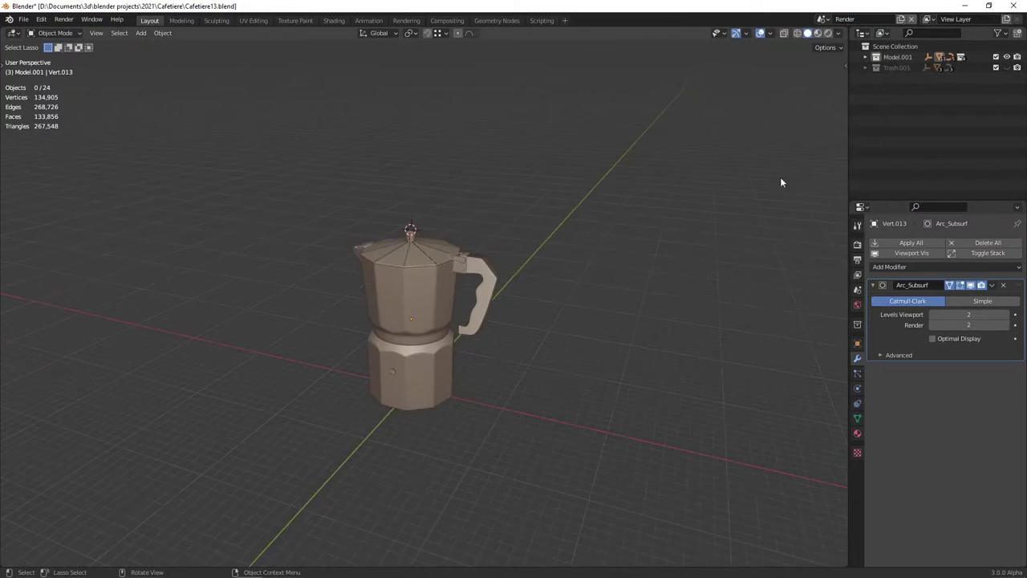
left_click(895, 46)
left_click_drag(887, 53, 896, 67)
right_click(896, 67)
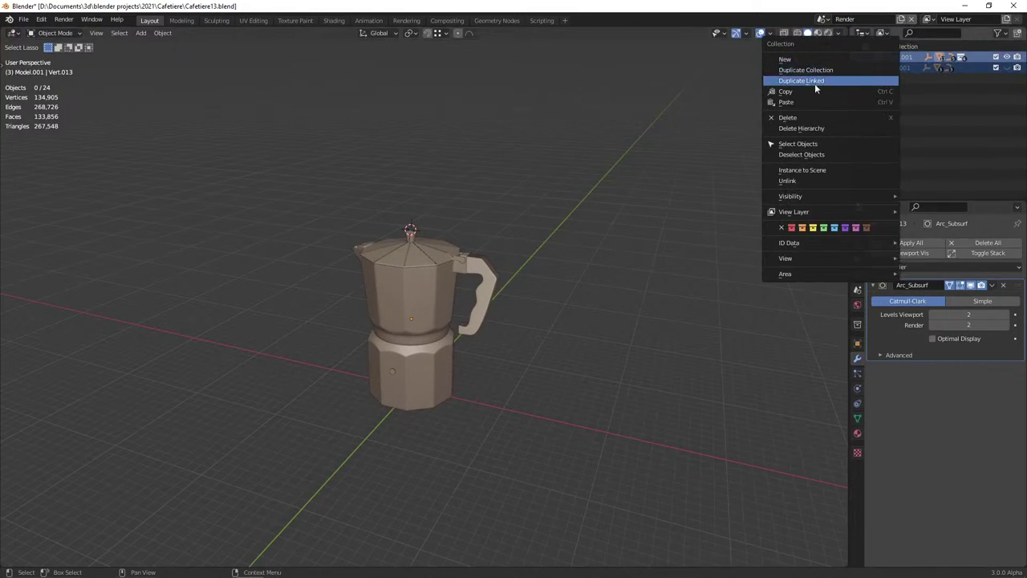
left_click(822, 131)
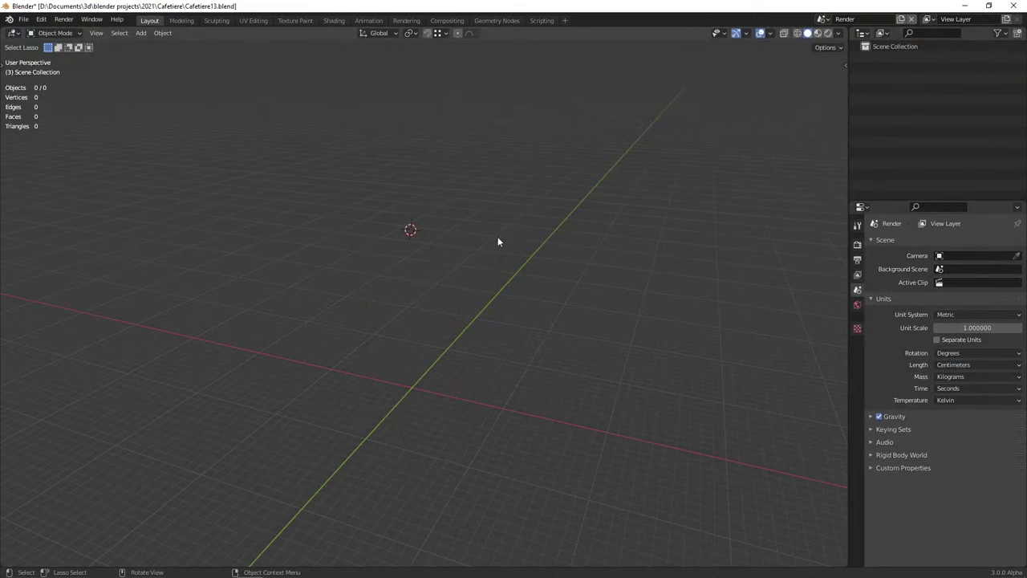
Add a Model collection instance at the world origin with a smaller empty display size
key("shift+c")
key("shift+a")
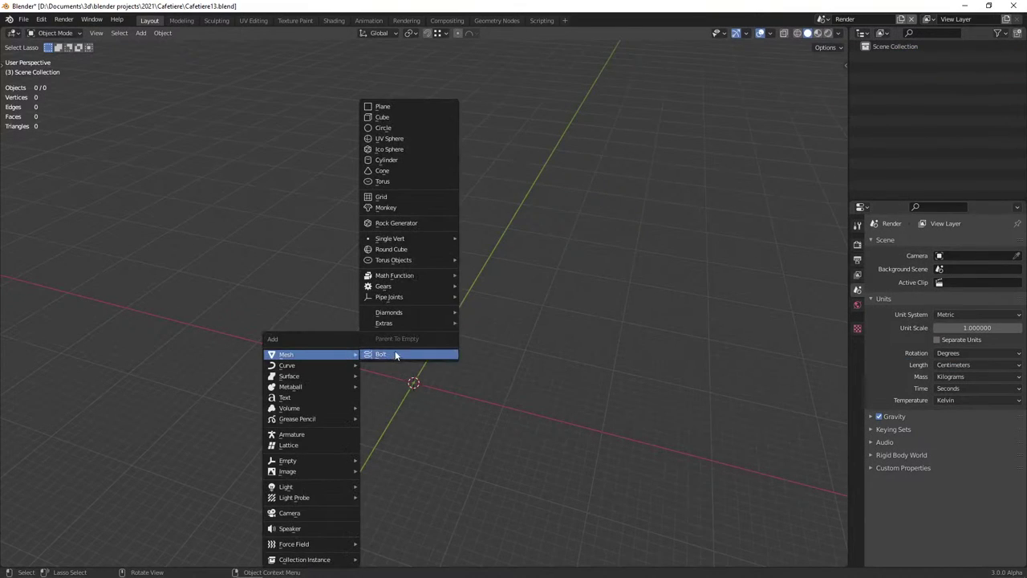
mouse_move(305, 559)
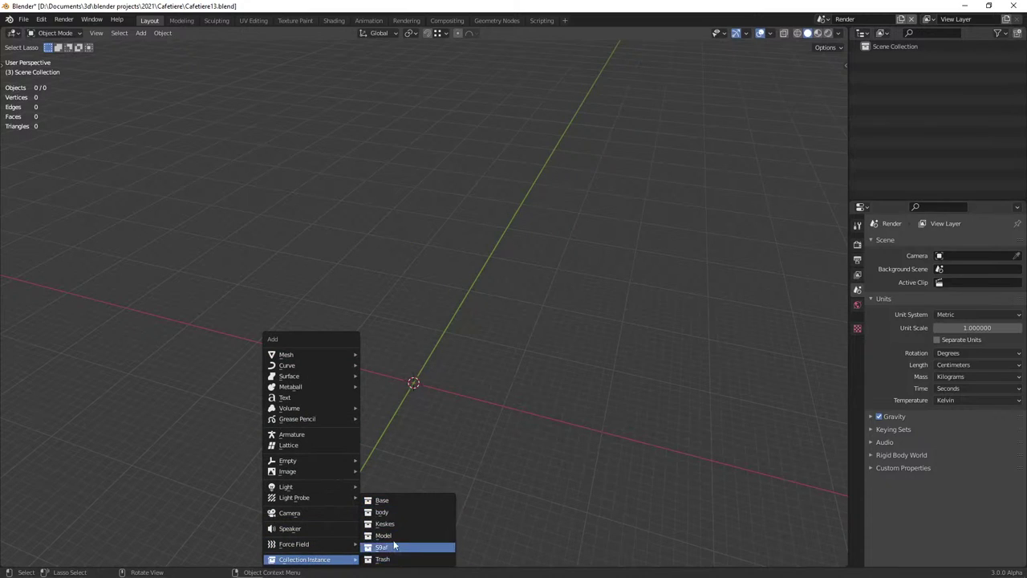
left_click(389, 535)
middle_click_drag(403, 393, 489, 351)
scroll(489, 350, "down", 3)
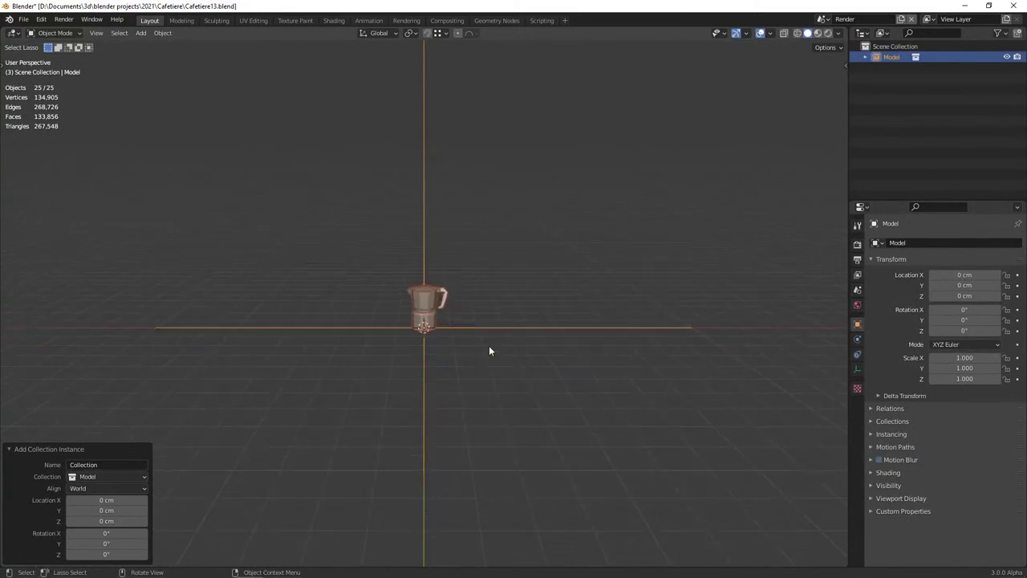
scroll(525, 351, "up", 3)
left_click(857, 369)
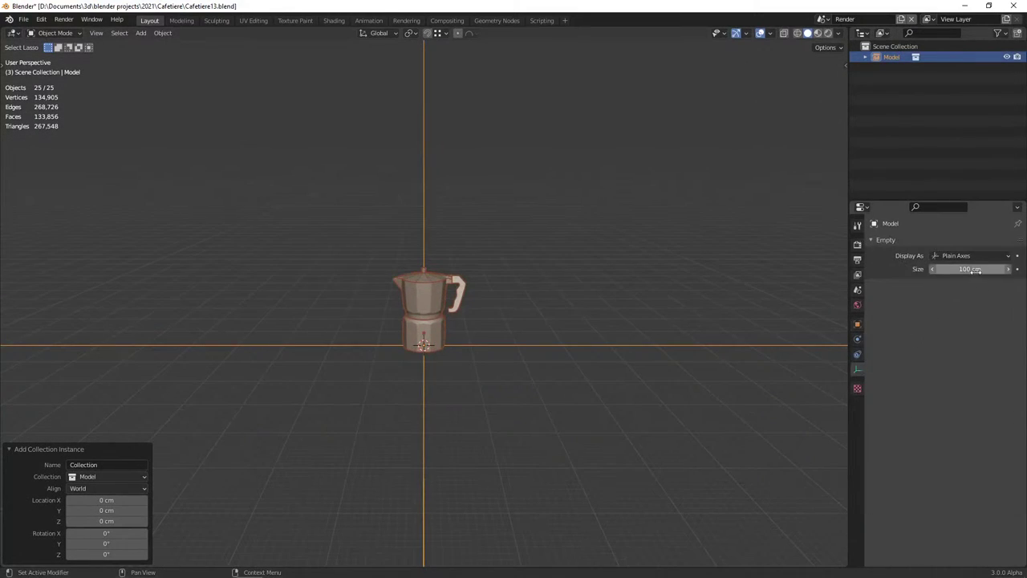
left_click_drag(975, 270, 939, 270)
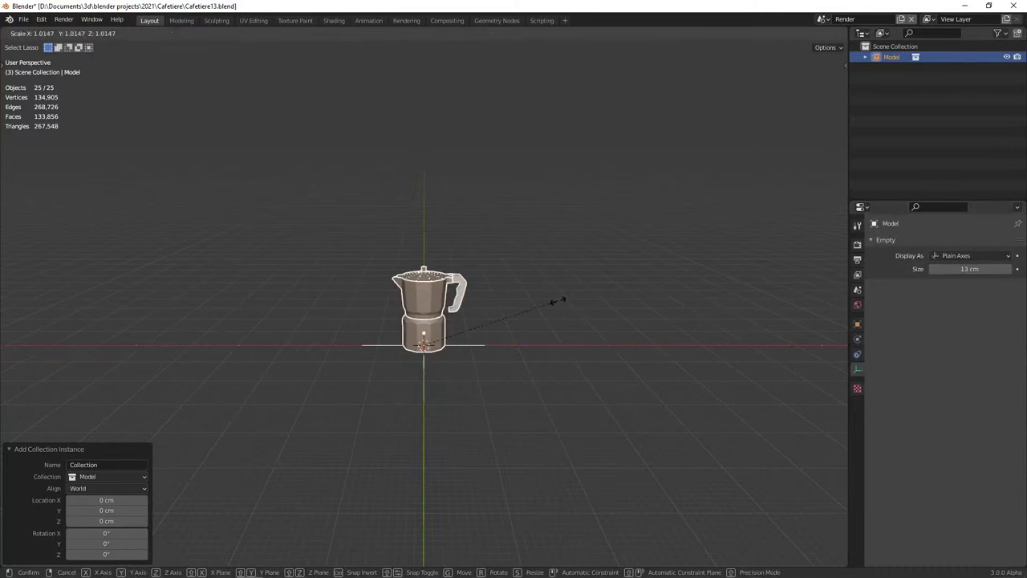
Scale the pot instance up by 1.513
scroll(553, 292, "up", 5)
scroll(816, 287, "down", 3)
scroll(688, 289, "down", 2)
key("s")
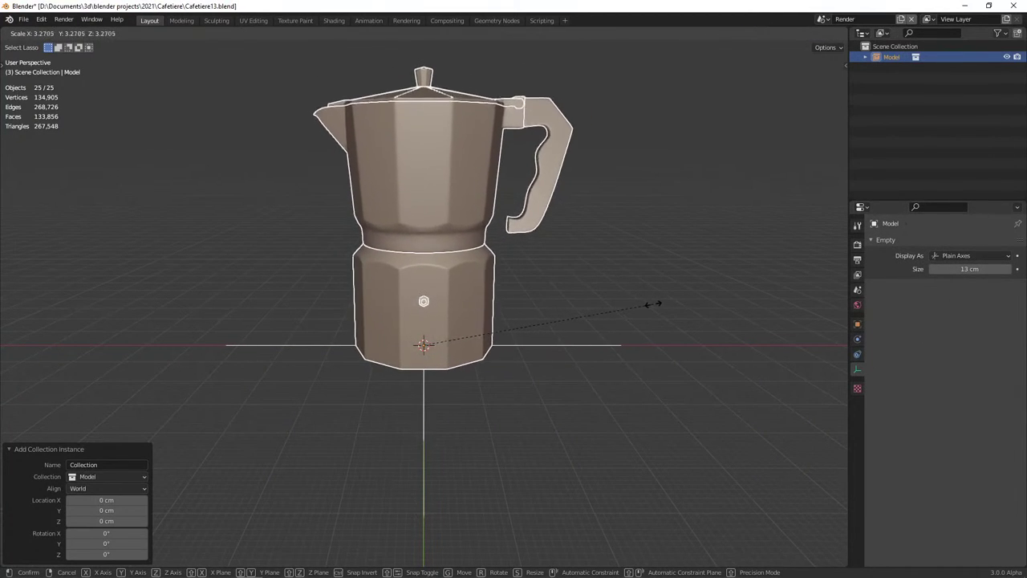
left_click(722, 309)
scroll(559, 360, "down", 4)
scroll(560, 359, "up", 2)
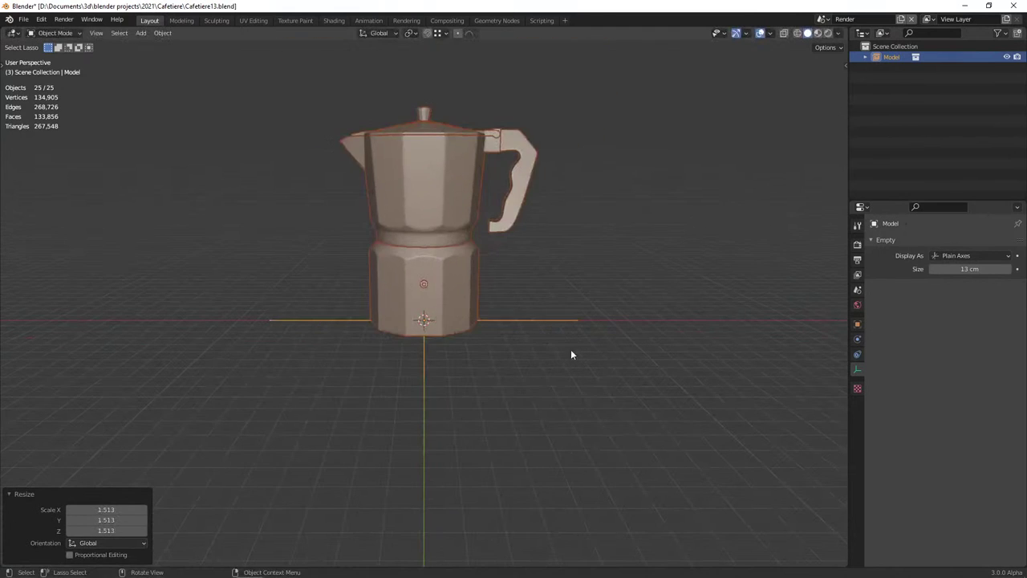
left_click(565, 365)
Preview the pot in rendered shading, then return to solid shading
mouse_move(543, 399)
middle_mouse_down()
mouse_move(589, 419)
mouse_move(573, 438)
middle_mouse_up()
scroll(553, 436, "up", 2)
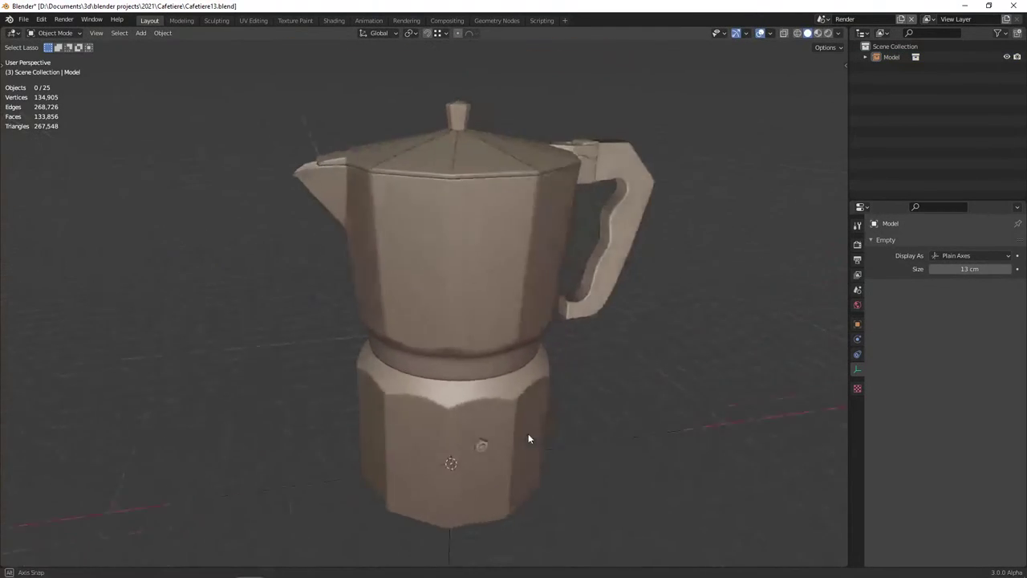
key("z")
left_click(506, 333)
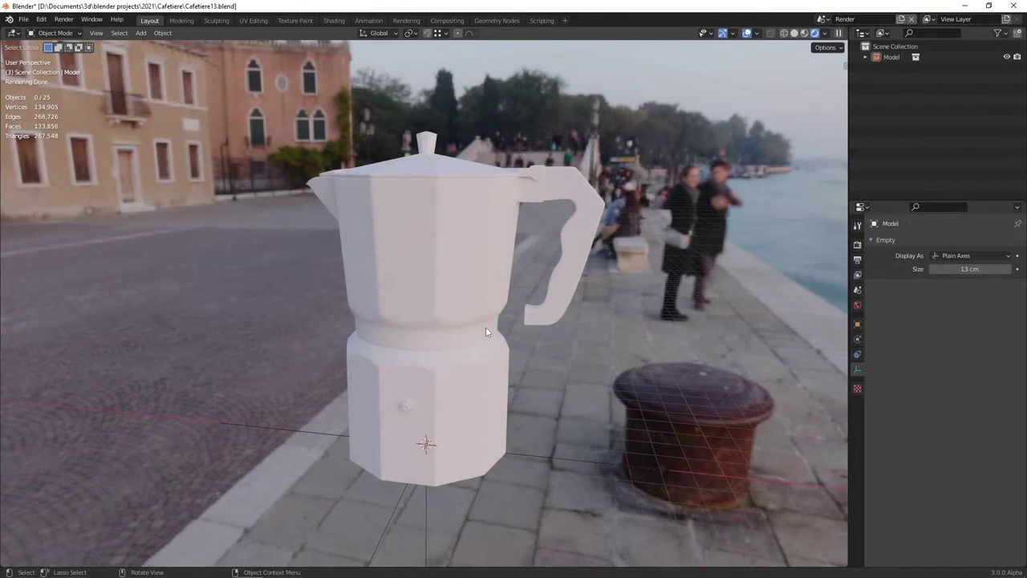
key("z")
left_click(612, 286)
Select all objects in the Render scene and bring up the scene list
scroll(524, 286, "up", 3)
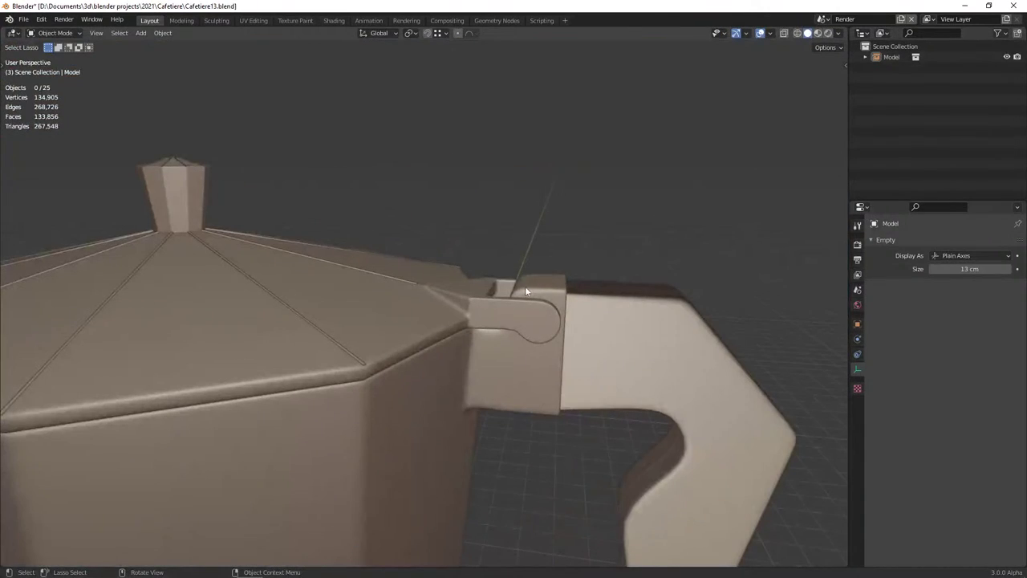
key("a")
left_click(823, 19)
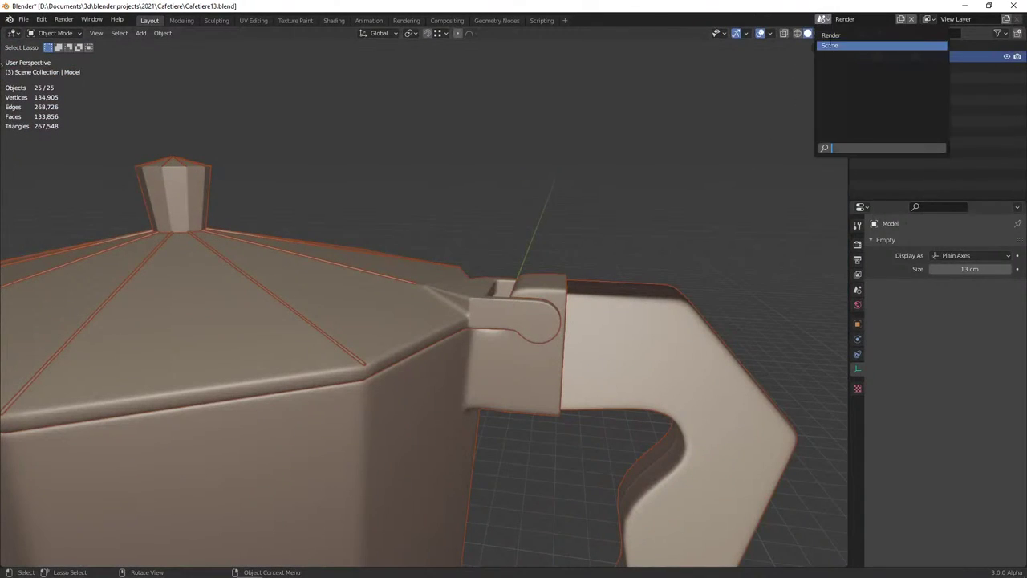
Switch to the main Scene, frame the coffee pot and select the hinge object
left_click(851, 41)
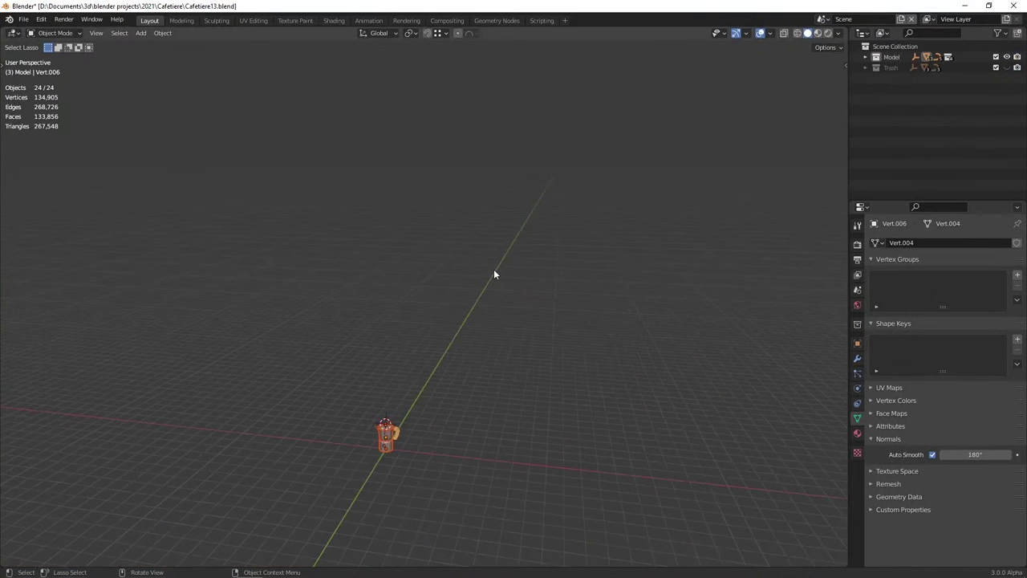
key("KP_Decimal")
scroll(437, 284, "up", 3)
mouse_move(436, 285)
middle_mouse_down()
mouse_move(475, 266)
mouse_move(545, 276)
middle_mouse_up()
left_click(578, 280)
scroll(578, 280, "up", 3)
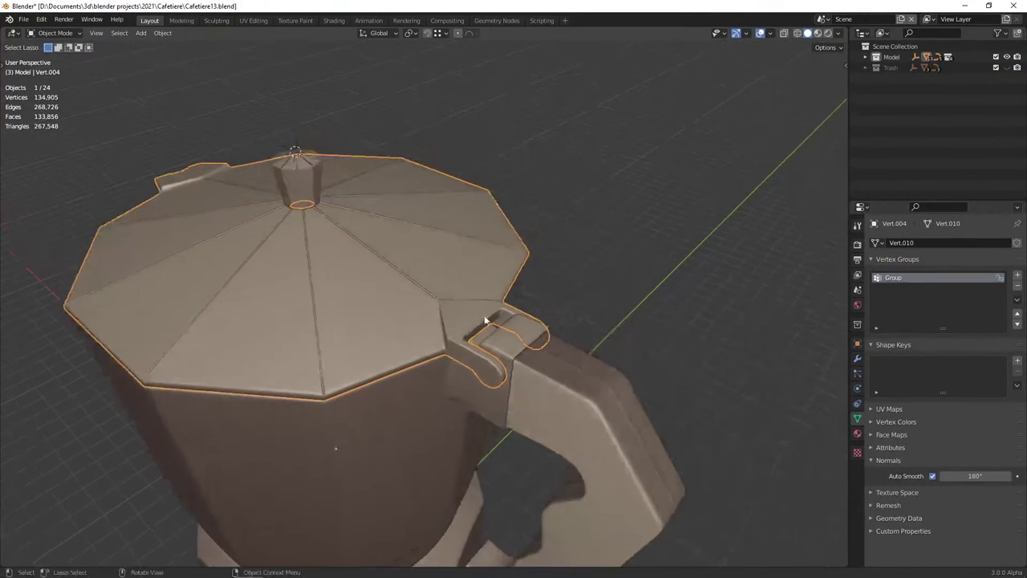
left_click(516, 341)
Edit the hinge and handle meshes together in face mode, from the front in wireframe
key("Tab")
scroll(439, 340, "up", 2)
scroll(440, 340, "up", 3)
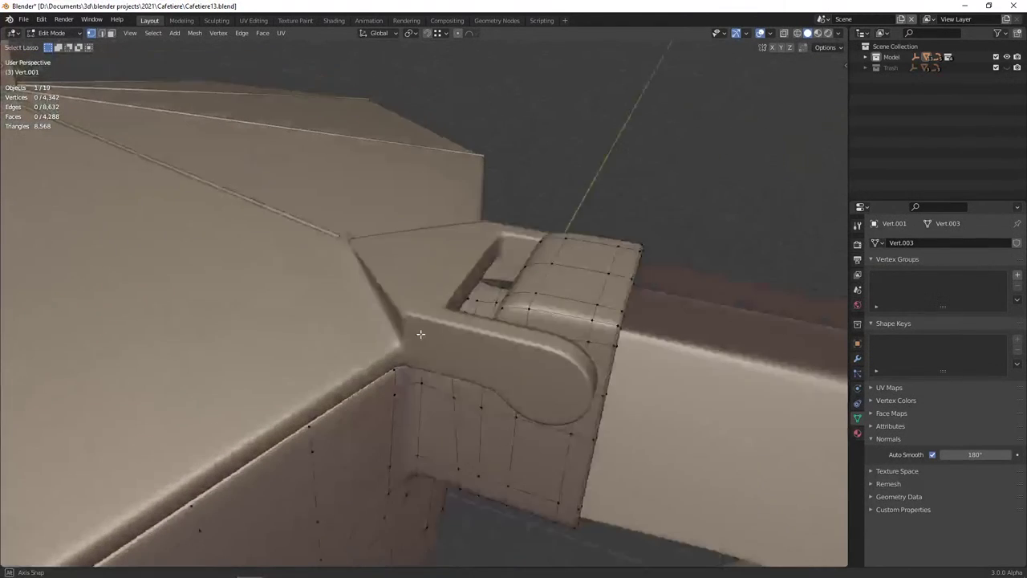
key("3")
mouse_move(420, 268)
middle_mouse_down()
mouse_move(373, 290)
mouse_move(399, 316)
middle_mouse_up()
key("Tab")
scroll(398, 314, "down", 4)
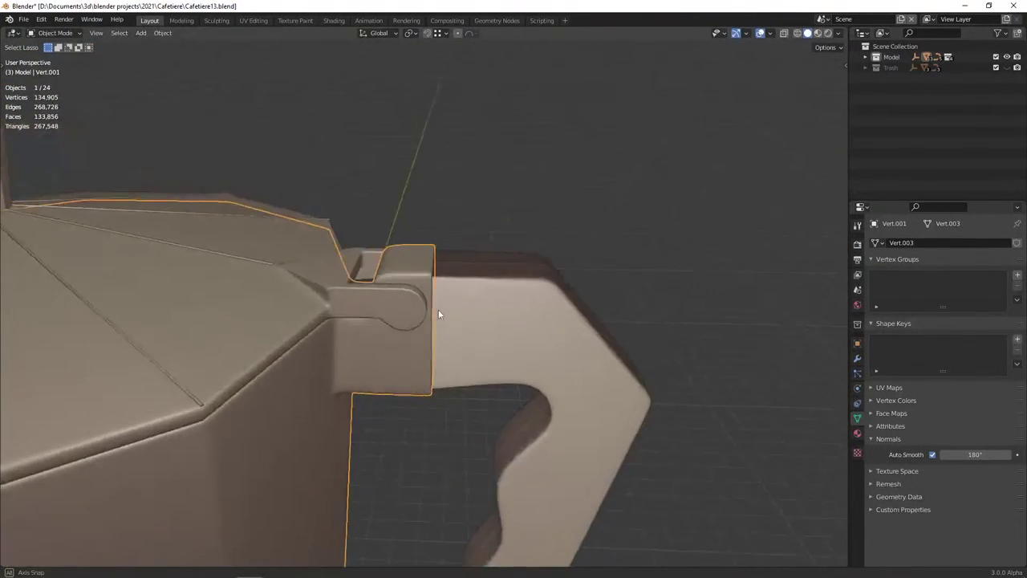
left_click(473, 280, "shift")
key("Tab")
middle_click_drag(434, 271, 432, 268)
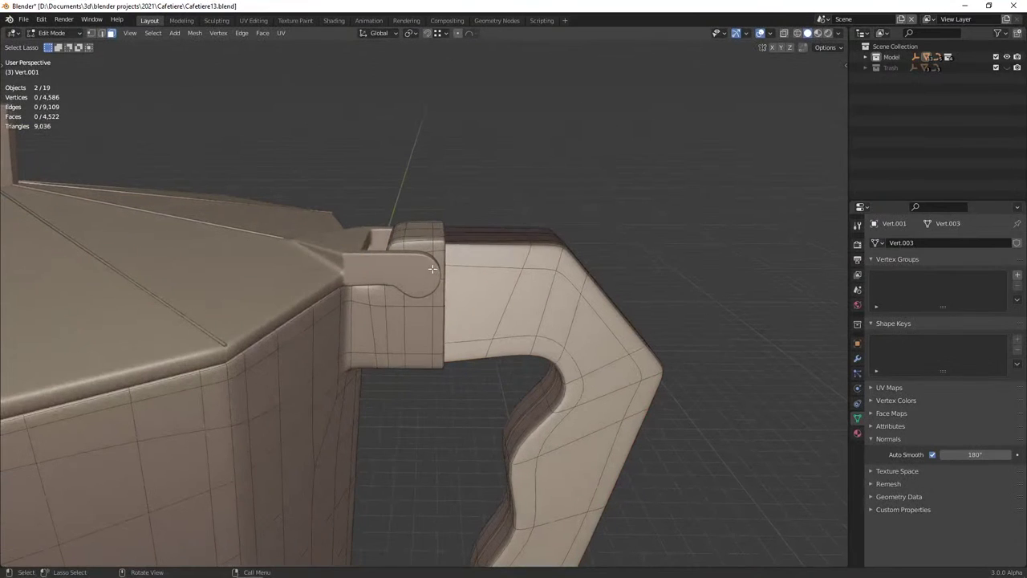
key("KP_1")
key("shift+z")
scroll(337, 321, "up", 5)
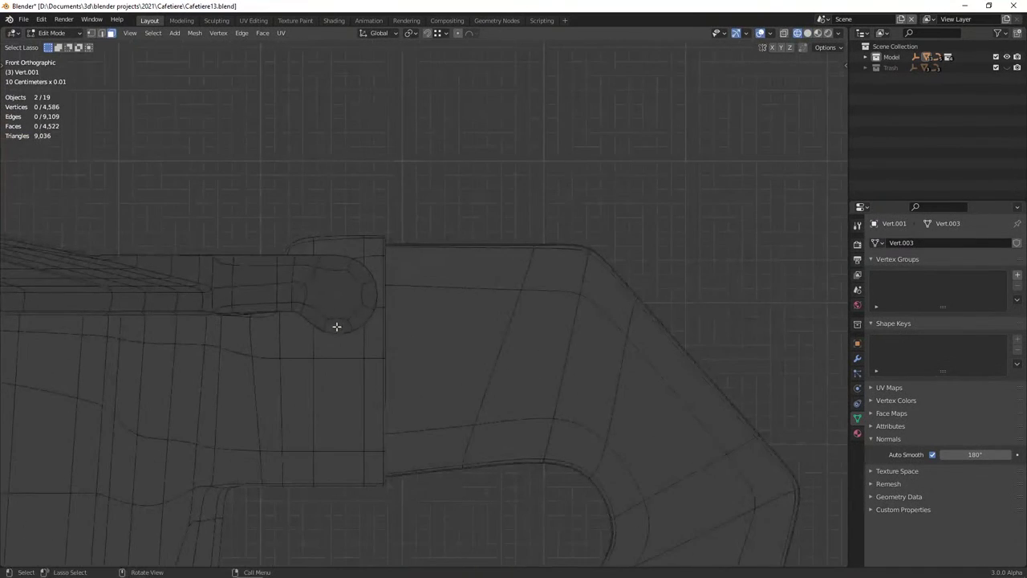
Box-select the handle's top faces near the hinge, excluding the hinge knob faces
key("b")
left_click_drag(239, 191, 620, 288)
key("shift+z")
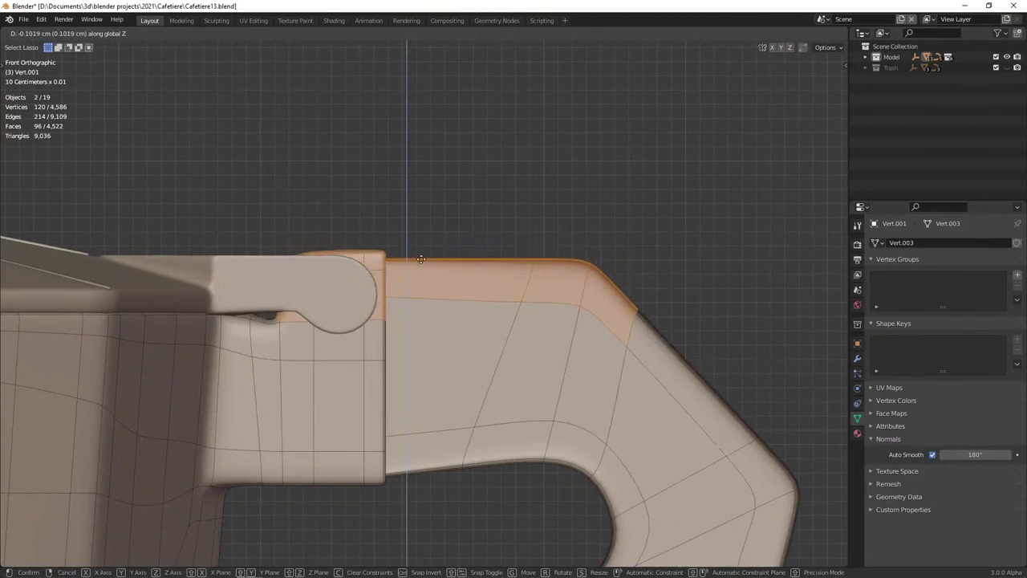
key("z")
key("b")
key("Escape")
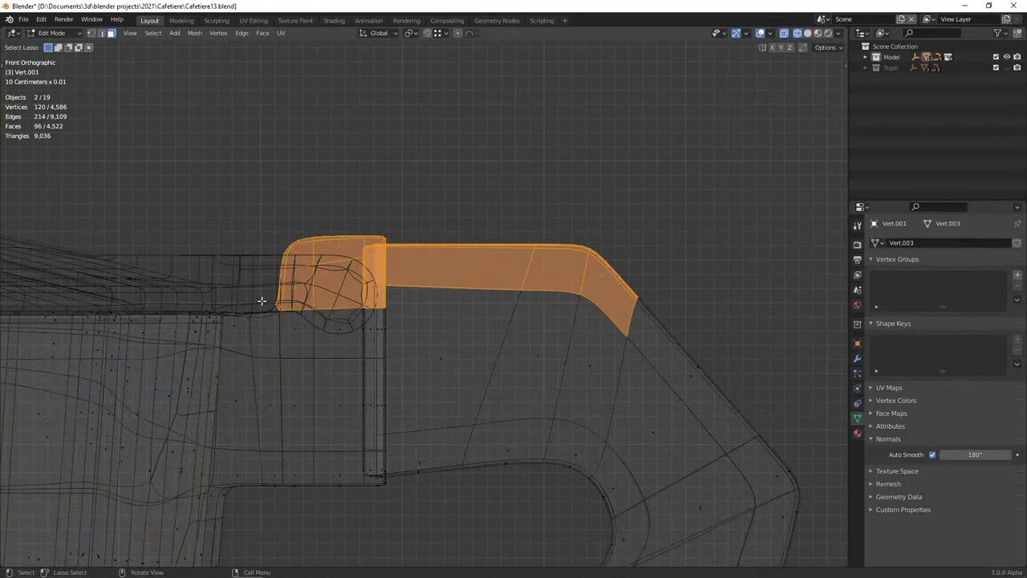
left_click_drag(261, 300, 393, 345, "ctrl")
scroll(351, 340, "up", 2)
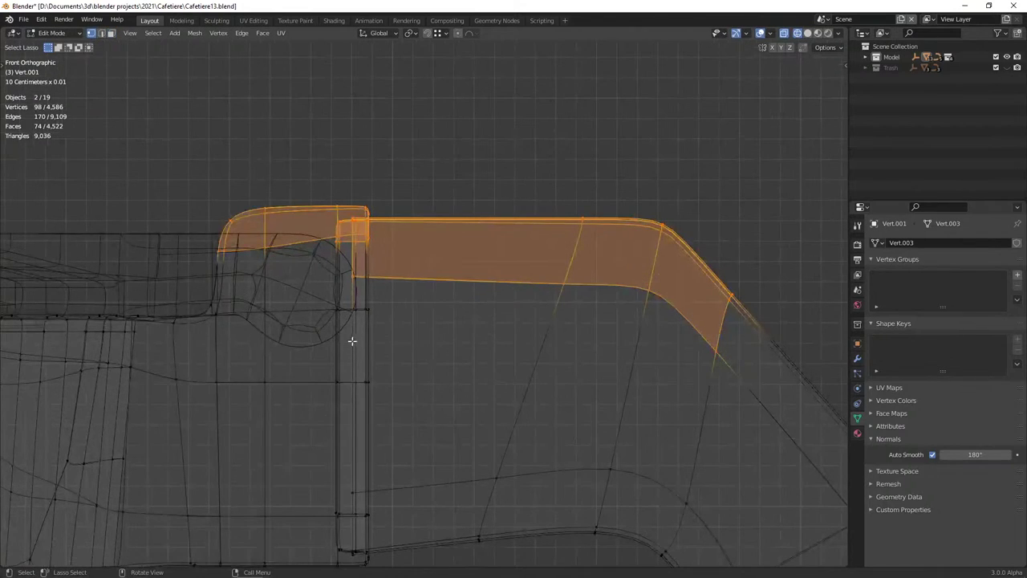
Lower the selected handle top faces slightly along the Z axis
key("g")
key("z")
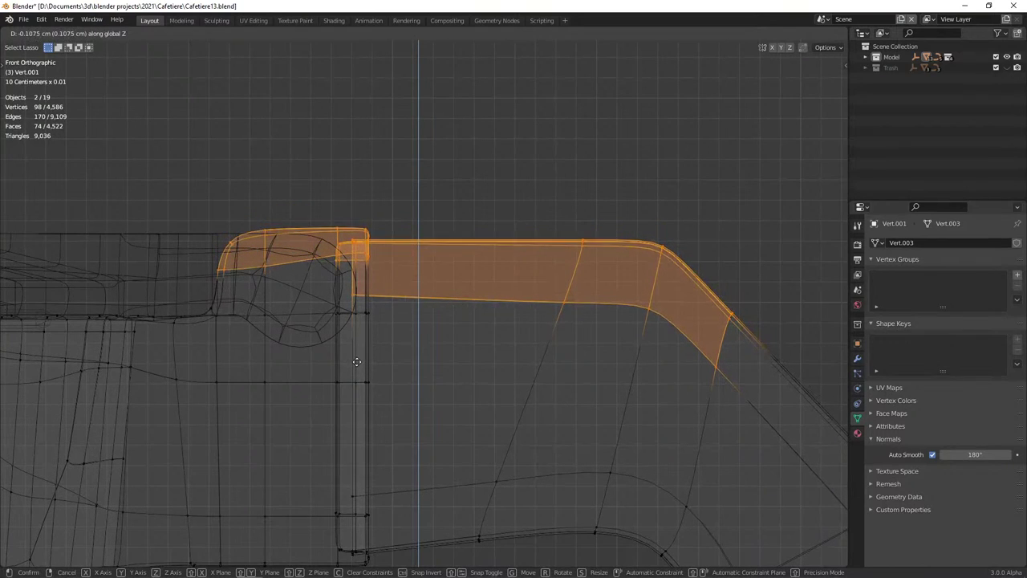
left_click(356, 362)
key("Tab")
key("shift+z")
mouse_move(496, 360)
middle_mouse_down()
mouse_move(399, 373)
mouse_move(376, 362)
mouse_move(425, 357)
middle_mouse_up()
key("alt+a")
scroll(423, 366, "up", 3)
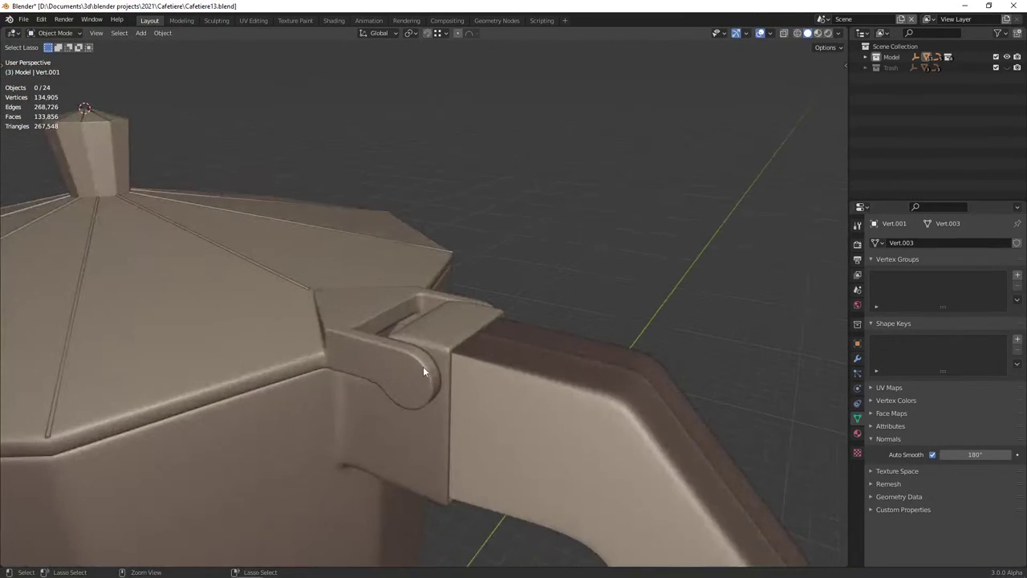
key("Tab")
key("g")
key("z")
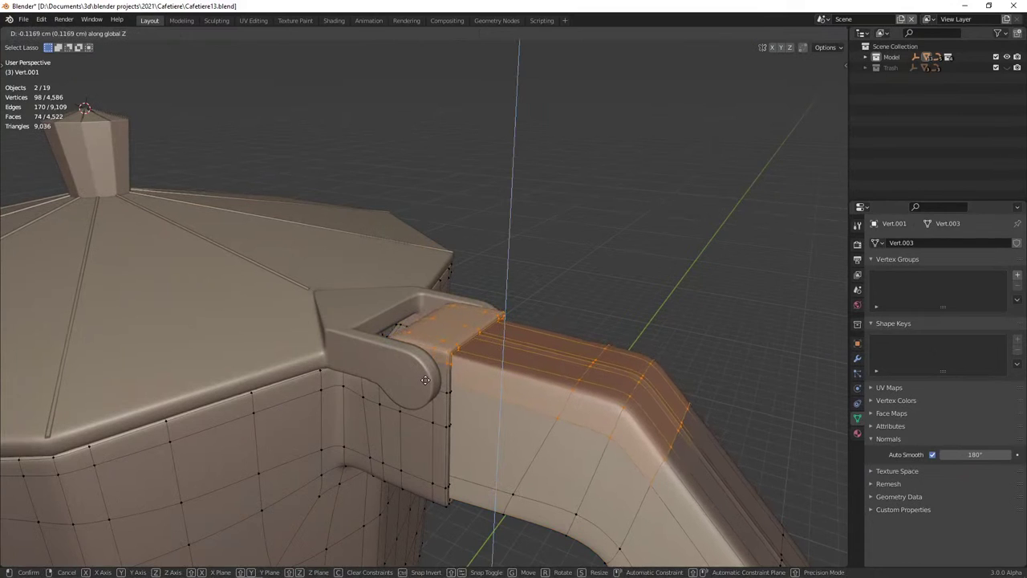
left_click(421, 384)
Select the vertex path along the handle edge and edge-slide it along the surface
mouse_move(422, 384)
middle_mouse_down()
mouse_move(568, 418)
mouse_move(444, 380)
middle_mouse_up()
key("alt+a")
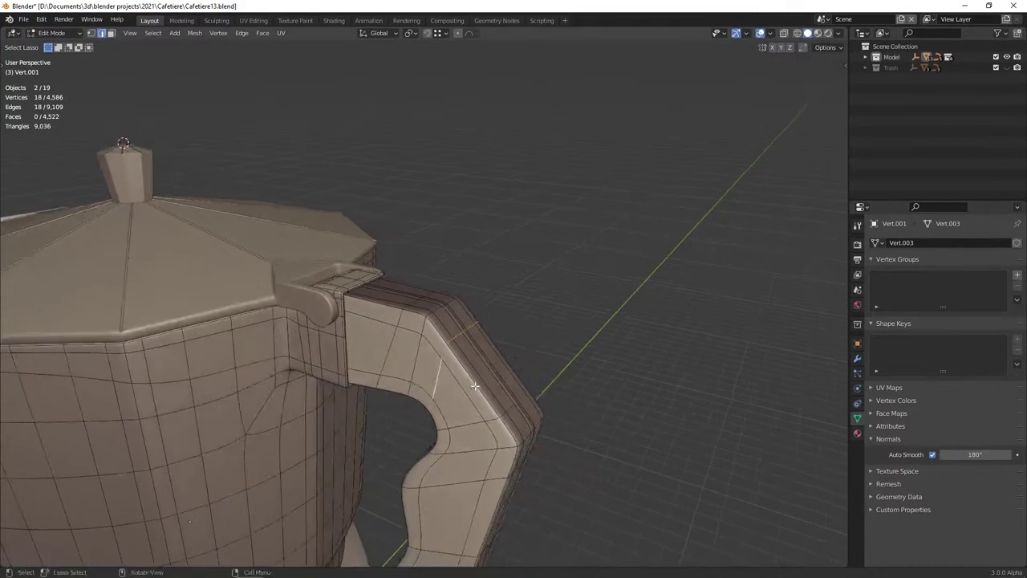
scroll(444, 380, "up", 2)
key("1")
left_click(444, 380)
key("alt+z")
left_click(481, 344, "ctrl")
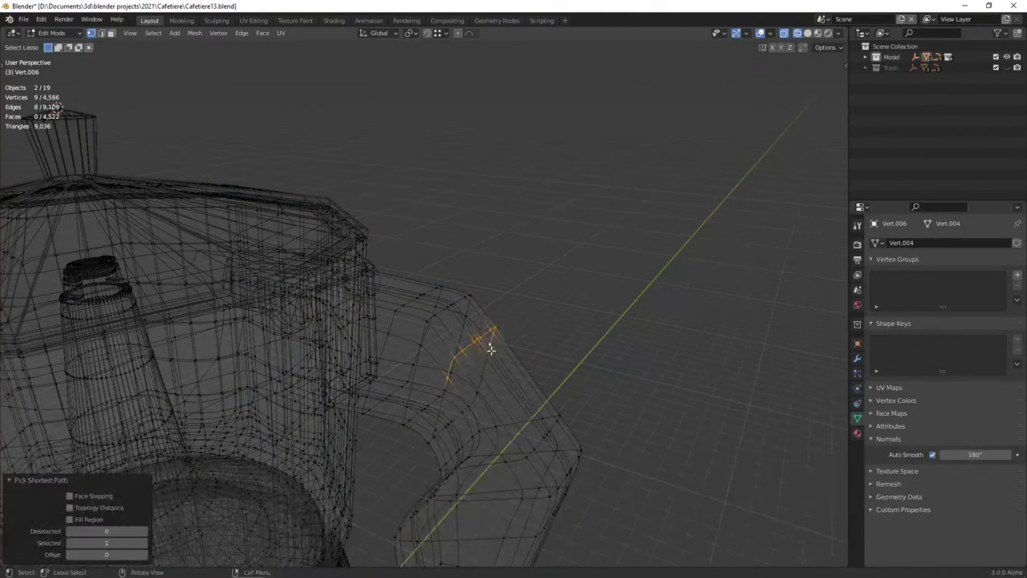
key("alt+z")
key("g")
key("g")
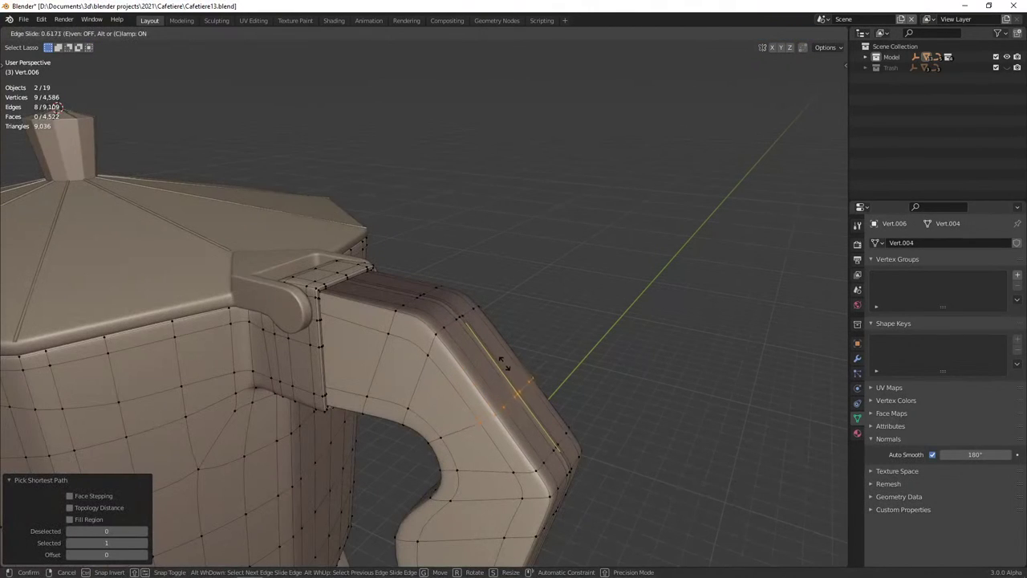
left_click(489, 384)
key("Tab")
key("Tab")
Refine the handle shape with several more edge slides, then leave Edit Mode
key("g")
key("g")
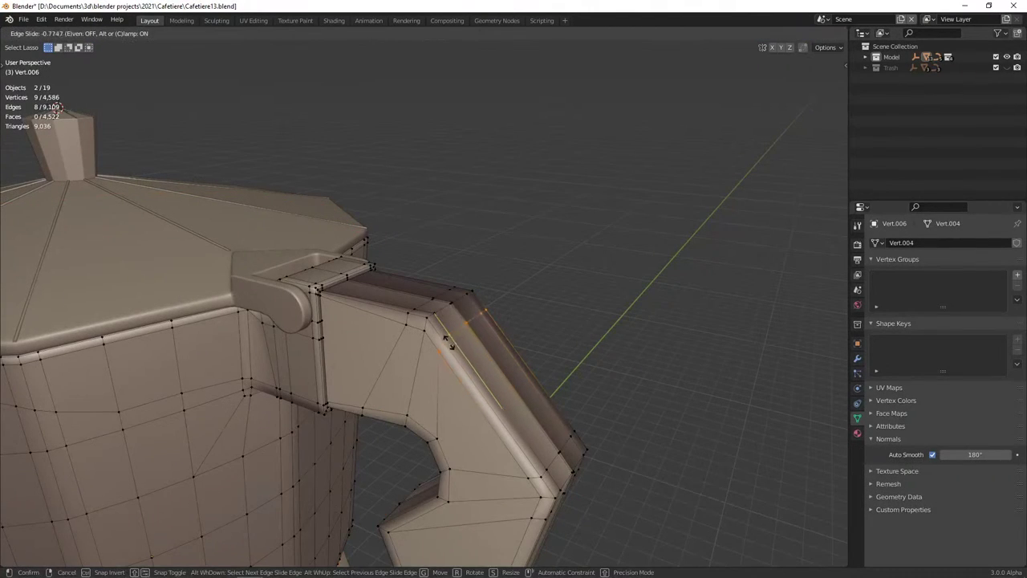
left_click(485, 389)
key("g")
key("g")
left_click(508, 418)
key("g")
key("g")
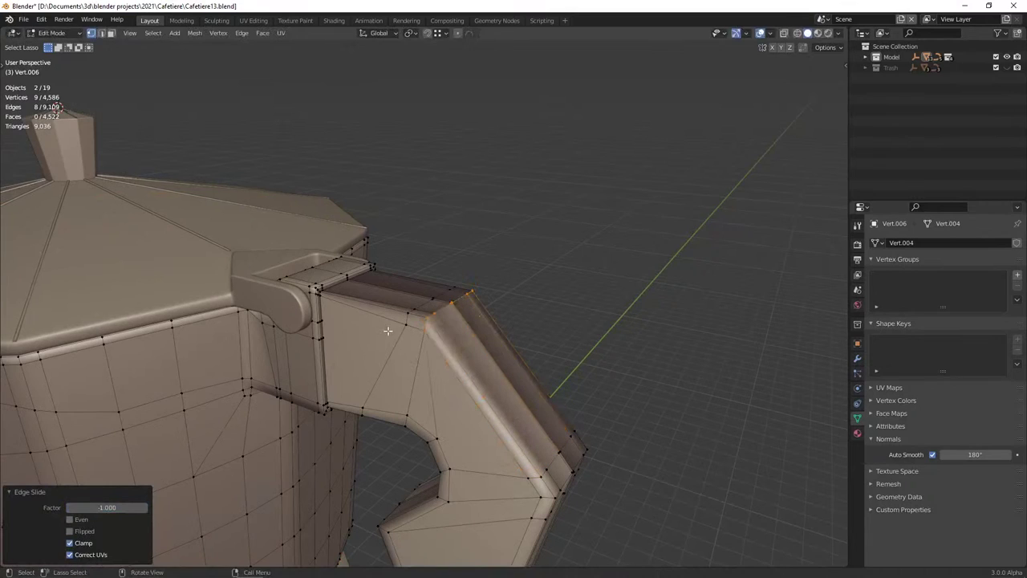
left_click(506, 426)
key("g")
key("g")
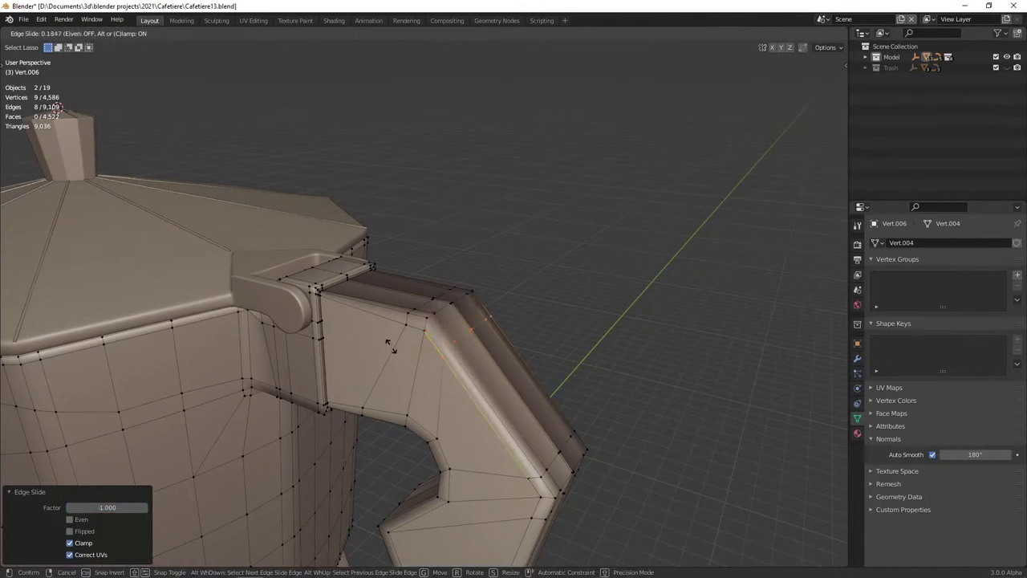
left_click(387, 342)
key("g")
left_click(389, 353)
key("g")
key("g")
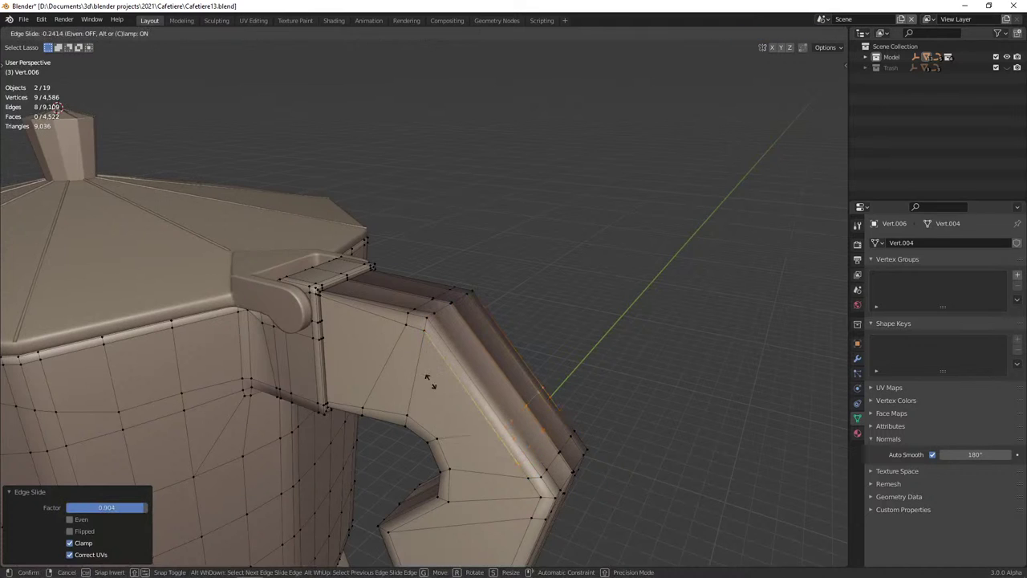
left_click(392, 369)
key("Tab")
Orbit around the pot to inspect the refined handle, hinge and lid
mouse_move(394, 379)
middle_mouse_down()
mouse_move(475, 357)
mouse_move(438, 329)
mouse_move(418, 329)
mouse_move(368, 381)
mouse_move(469, 394)
mouse_move(421, 379)
mouse_move(460, 394)
mouse_move(461, 405)
mouse_move(344, 392)
mouse_move(455, 394)
middle_mouse_up()
key("alt+a")
scroll(499, 359, "down", 3)
scroll(415, 329, "up", 3)
left_click(413, 359)
key("alt+a")
scroll(463, 360, "up", 3)
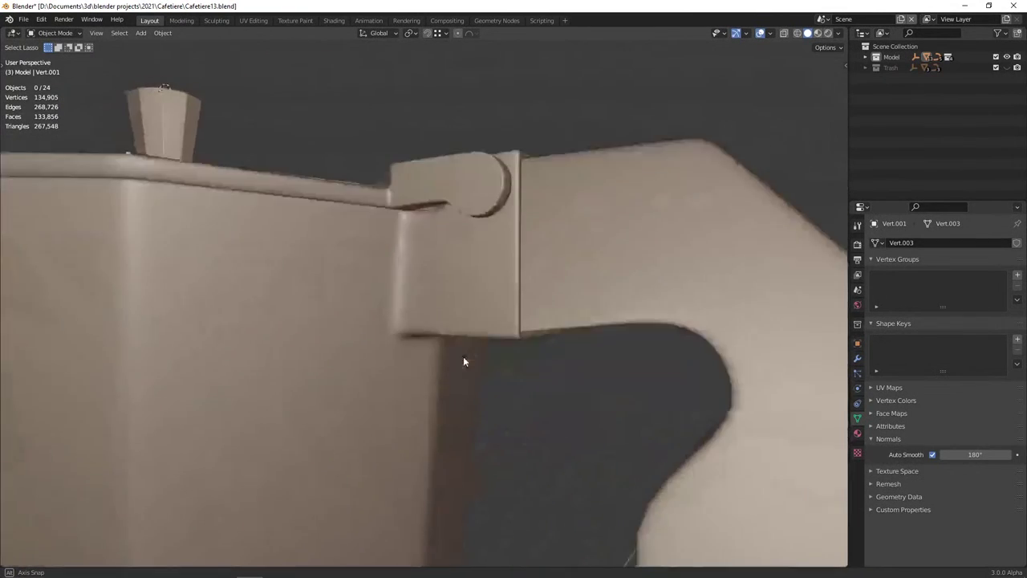
scroll(463, 350, "up", 2)
scroll(452, 355, "down", 4)
scroll(468, 383, "down", 3)
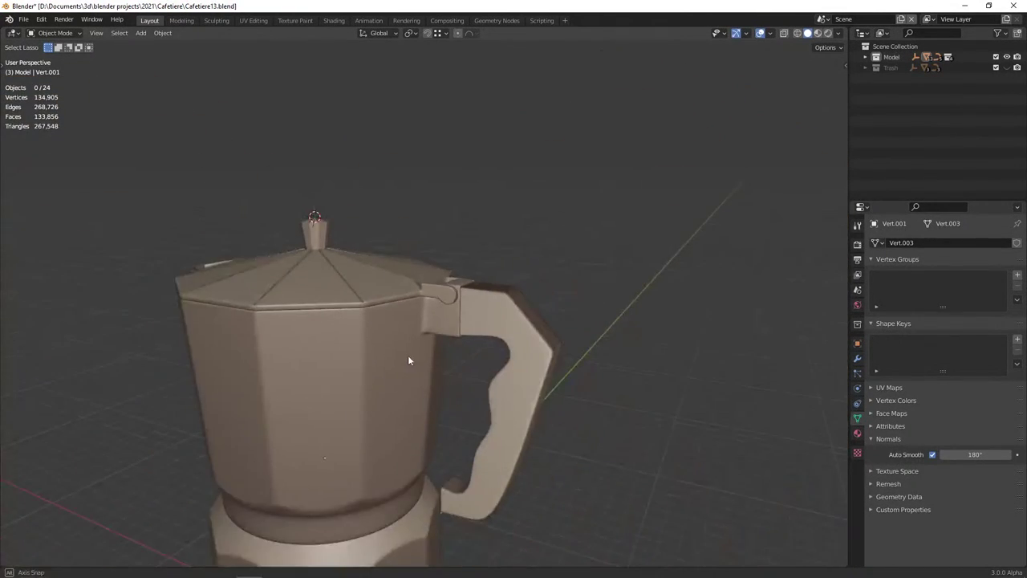
mouse_move(407, 359)
middle_mouse_down()
mouse_move(463, 388)
mouse_move(395, 360)
mouse_move(513, 356)
mouse_move(369, 365)
mouse_move(419, 306)
middle_mouse_up()
Save the file as Cafetiere13.blend
key("ctrl+s")
scroll(369, 365, "down", 2)
scroll(419, 307, "down", 1)
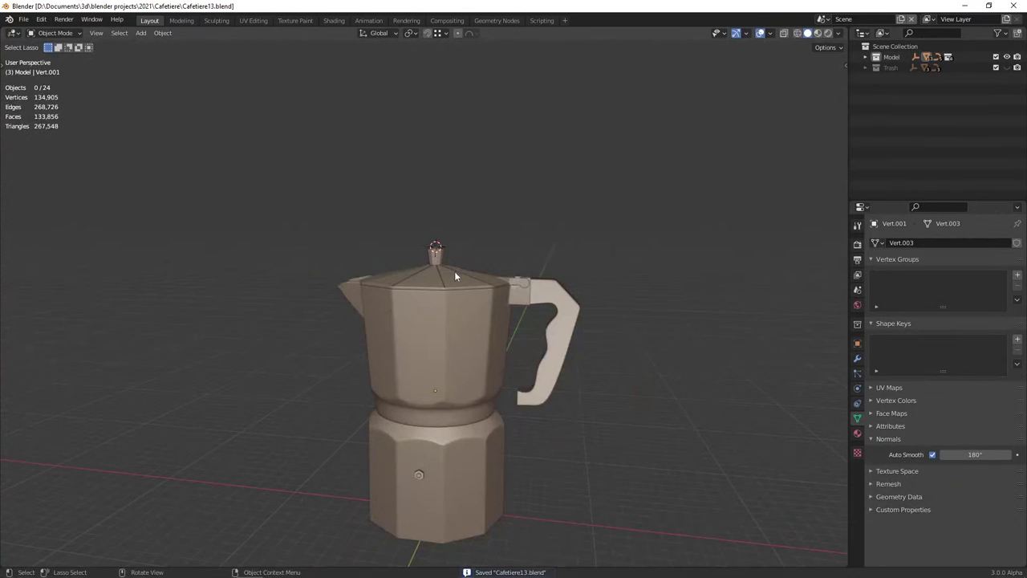
middle_click_drag(454, 273, 433, 295)
Save a new copy of the project named 'Cafetiere Model done.blend'
key("ctrl+shift+s")
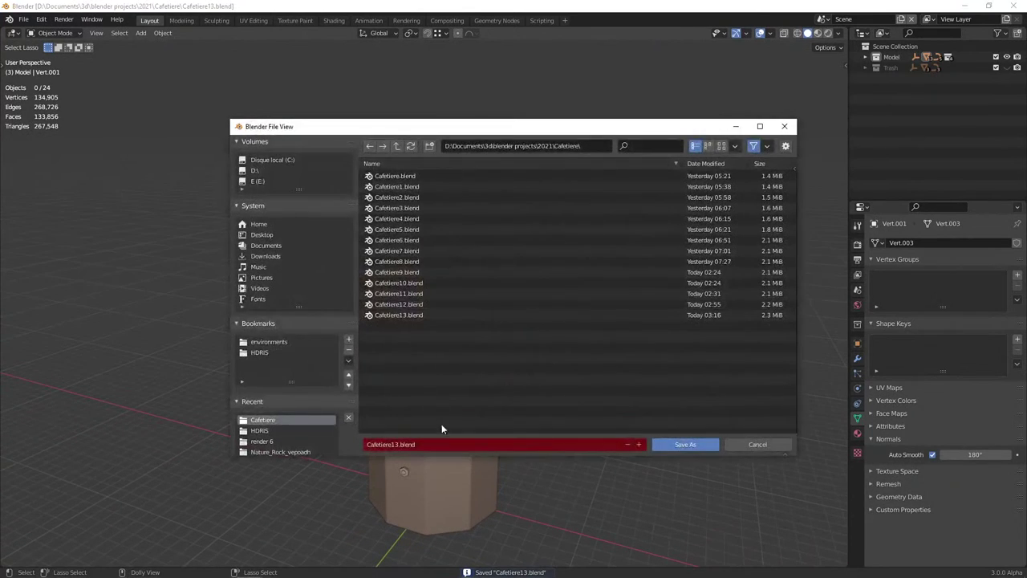
left_click(393, 444)
left_click(394, 444)
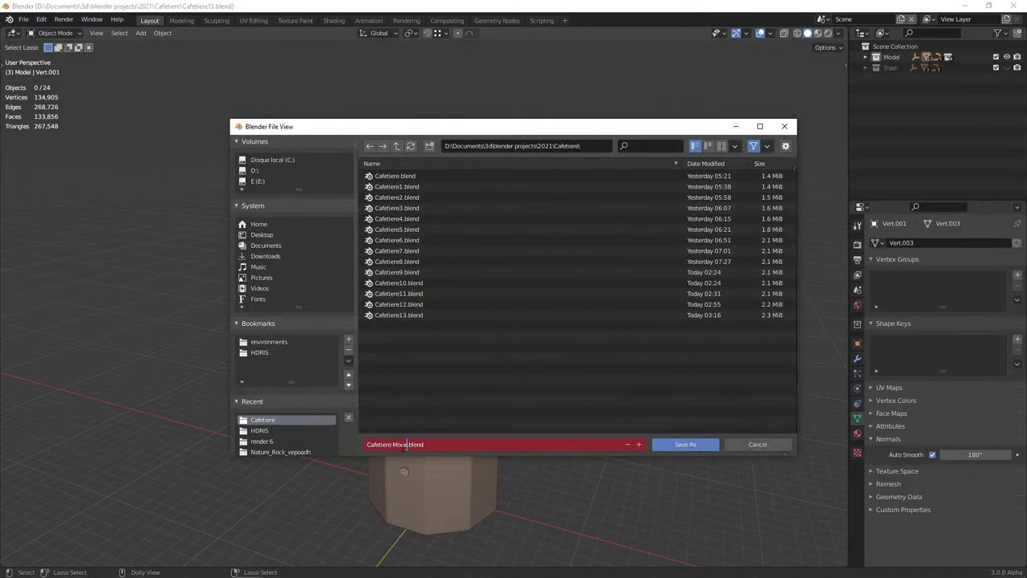
type(" done")
key("Return")
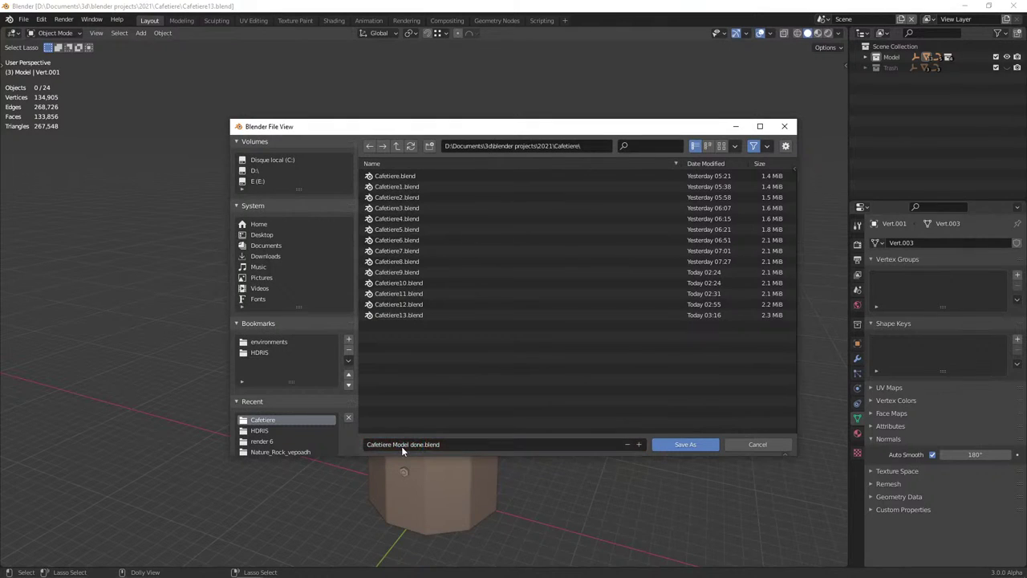
left_click(684, 442)
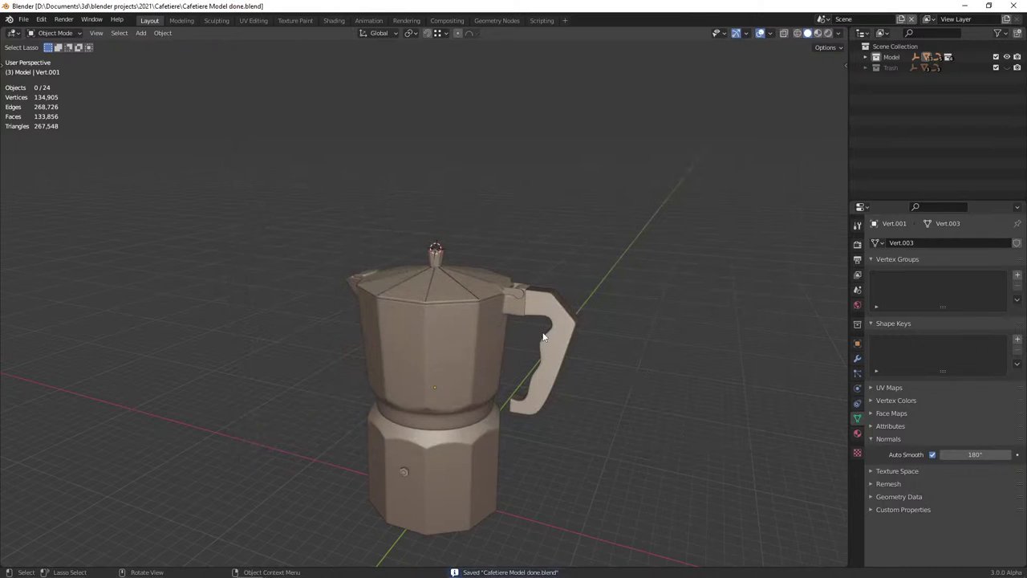